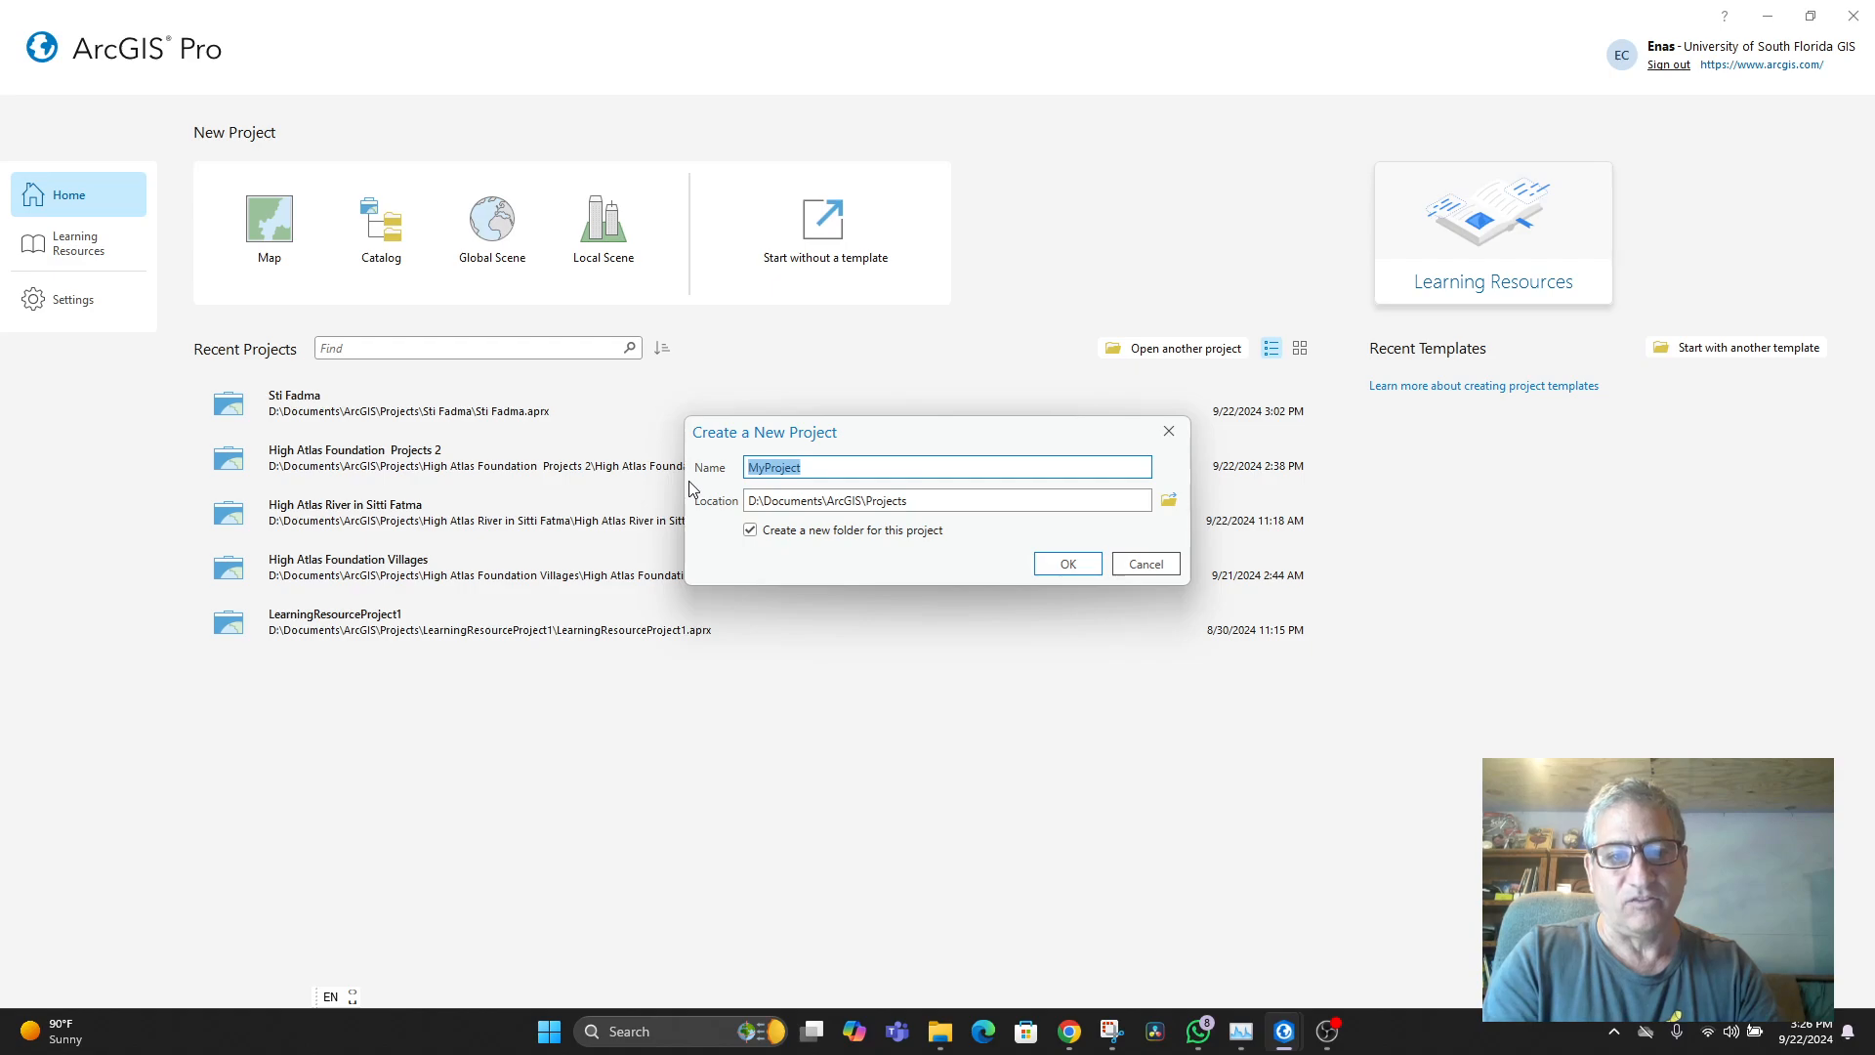
- Name the new map project Sti Fadma 2 and create it in its own folder under D:\Documents\ArcGIS\Projects
{"action": "type", "text": "Sti Fad"}
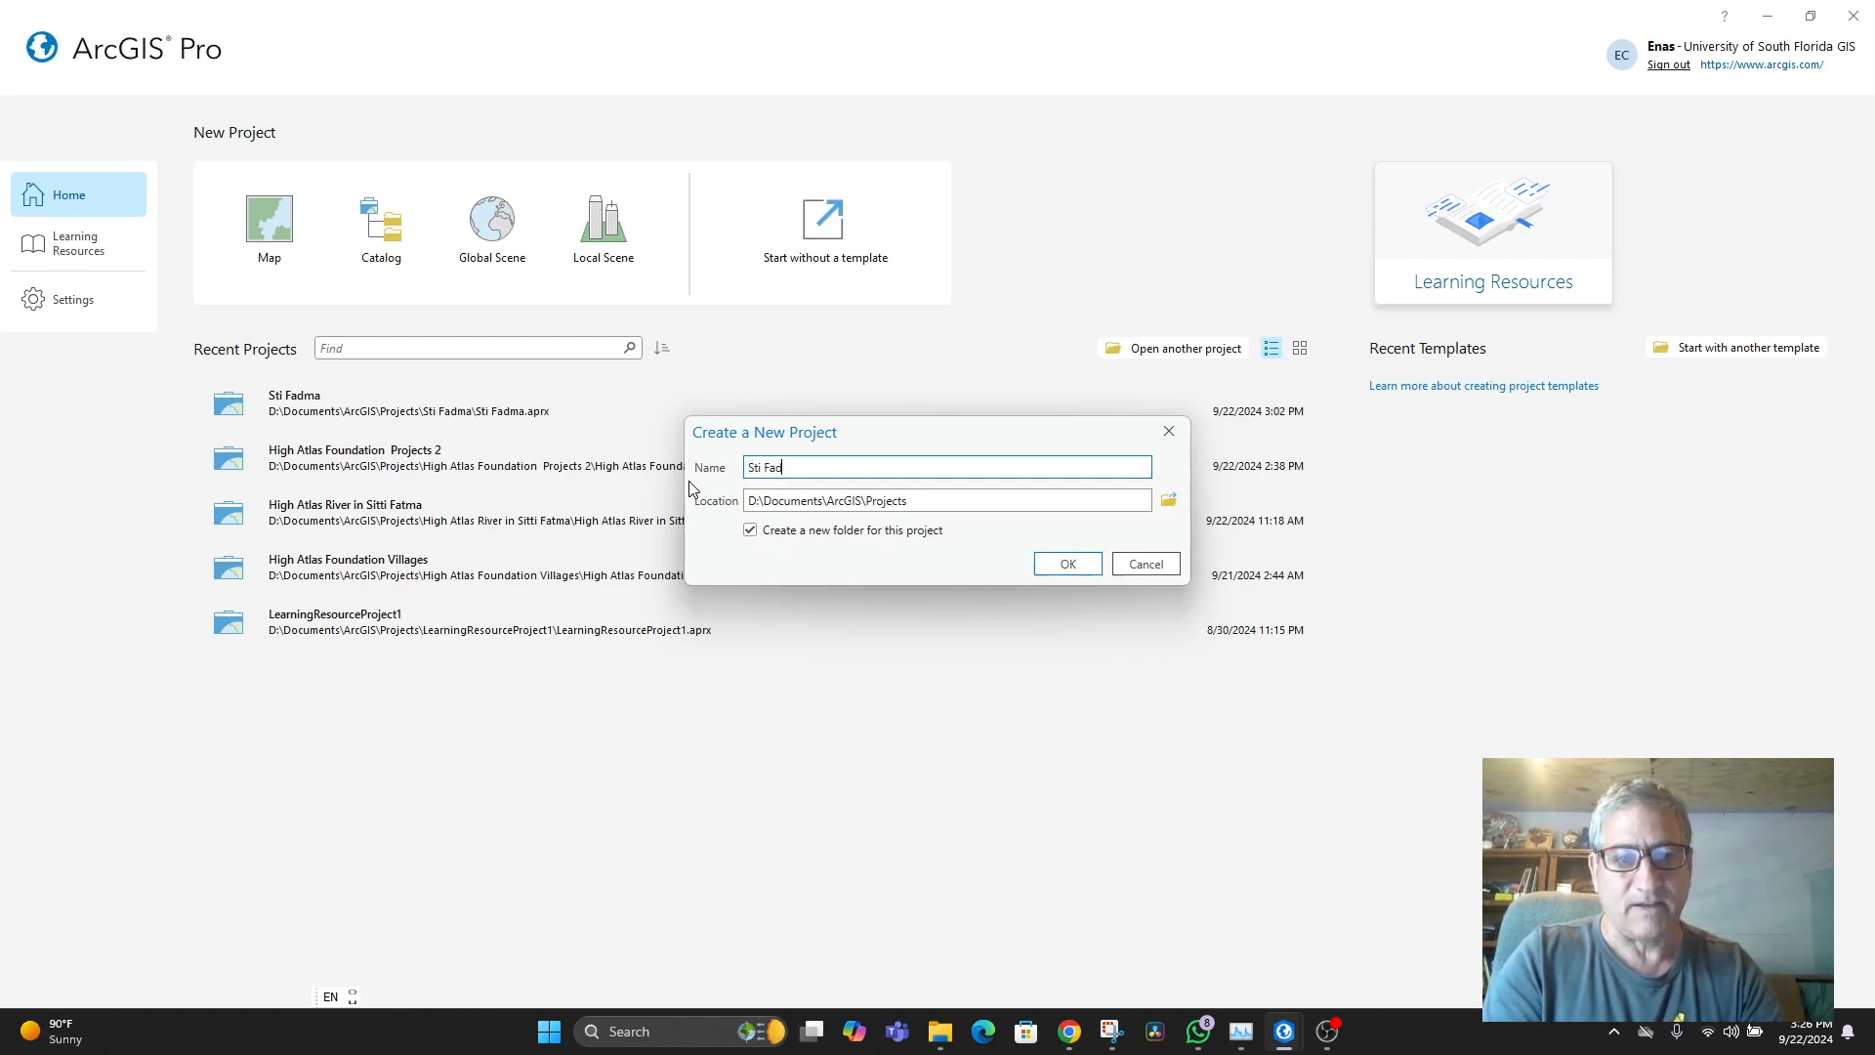
{"action": "type", "text": "ma 2"}
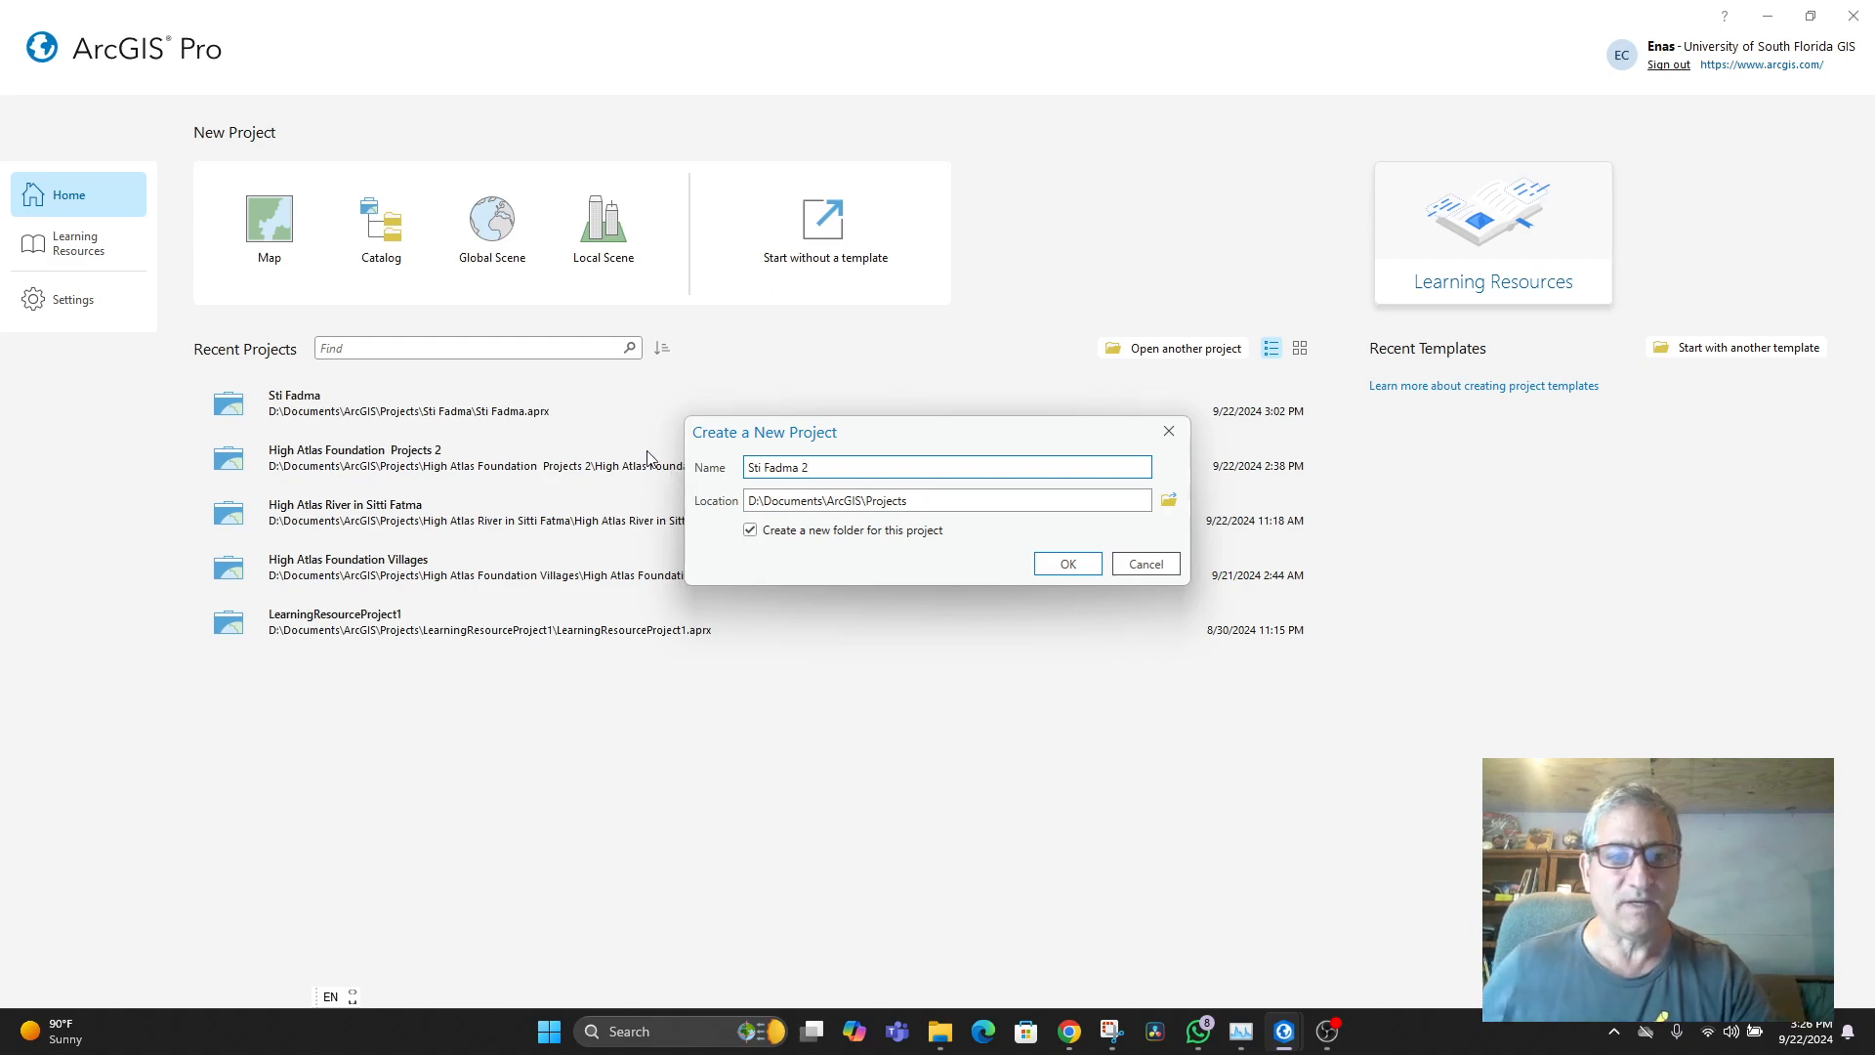
{"action": "left_click", "coordinate": [1073, 576]}
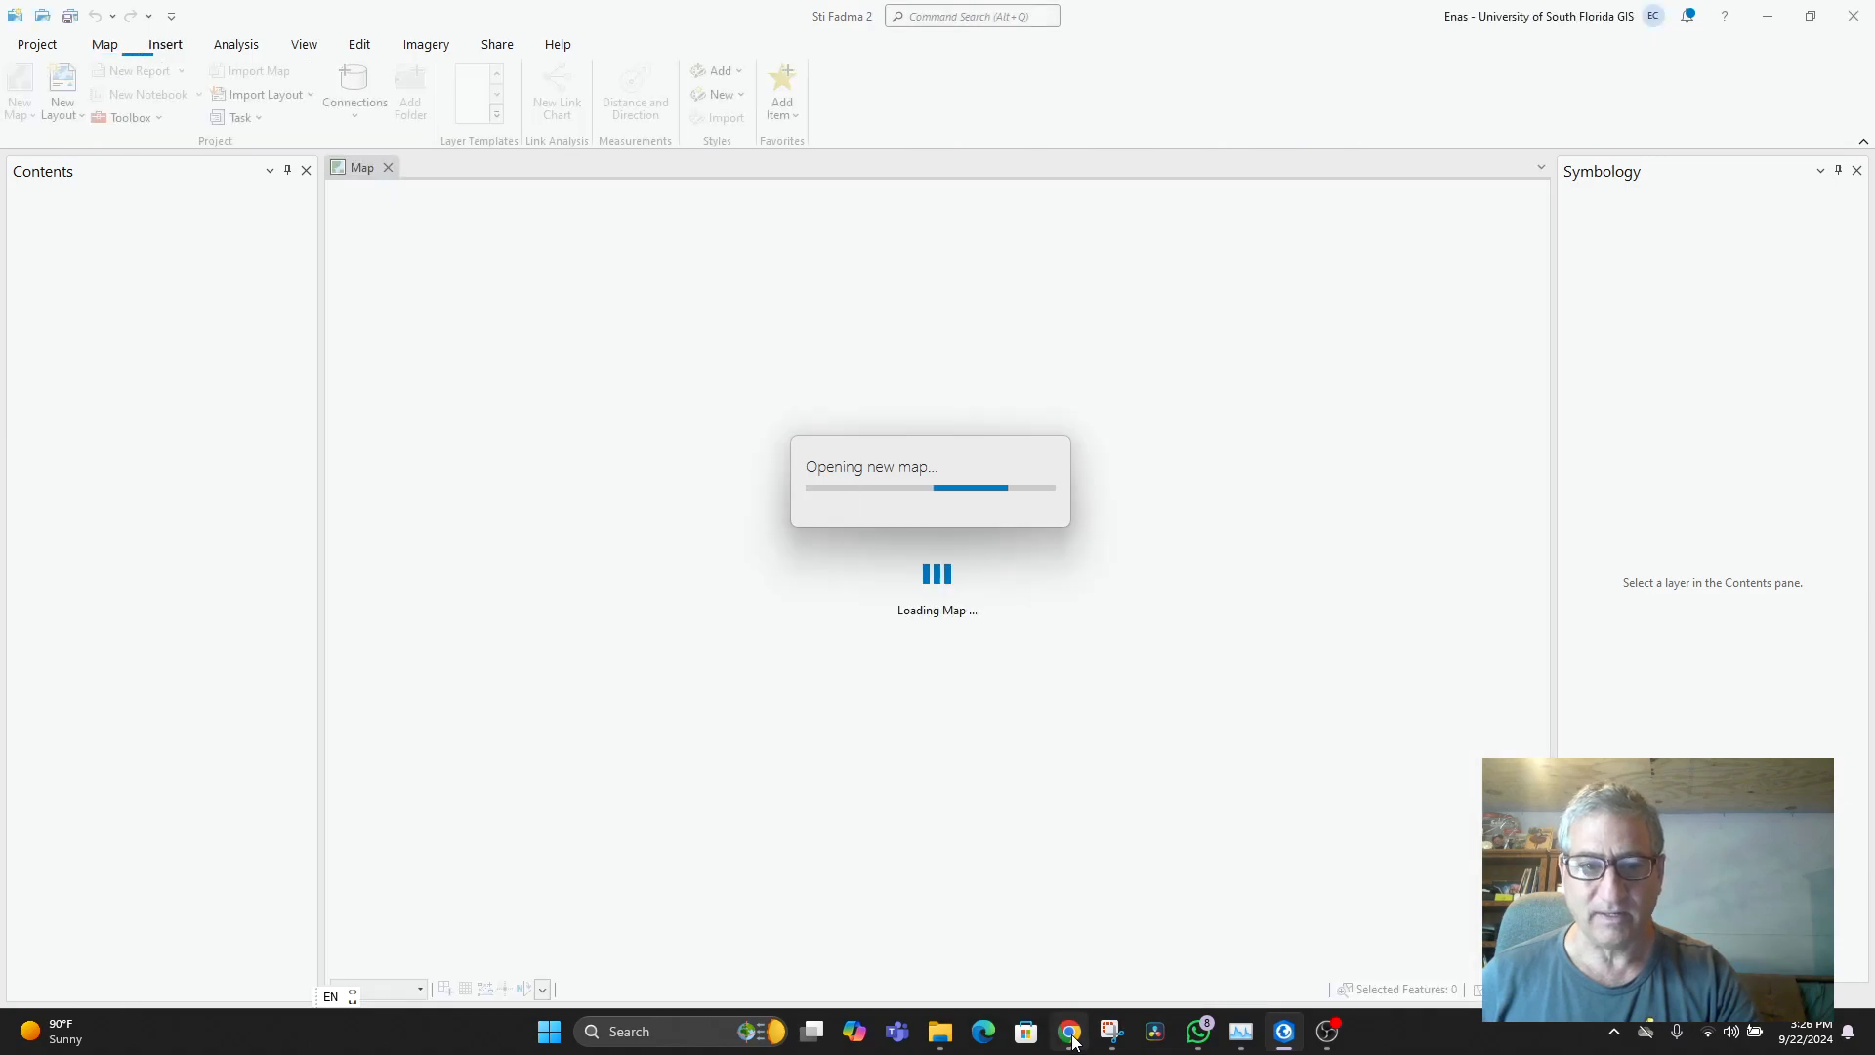
- Switch to Chrome, search the USGS site for "earth explorer" and open EarthExplorer from the results
{"action": "left_click", "coordinate": [1072, 1042]}
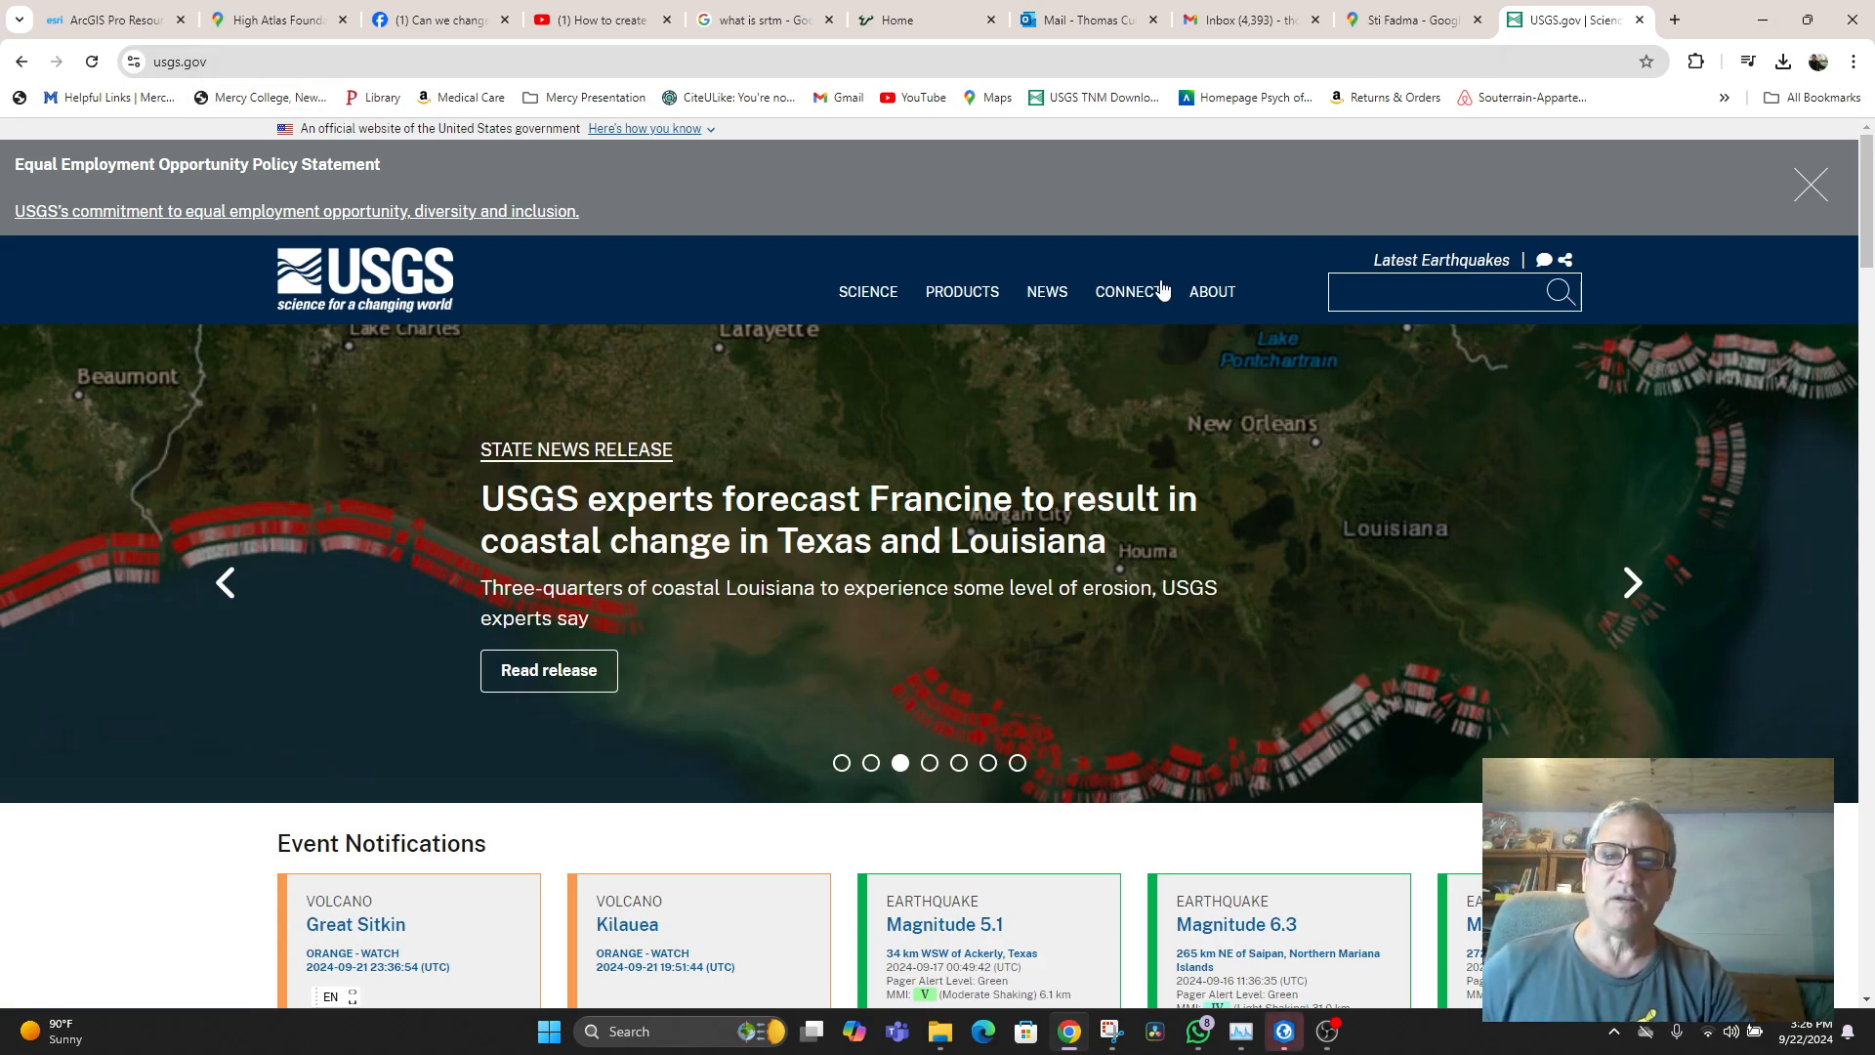
{"action": "left_click", "coordinate": [1347, 293]}
{"action": "type", "text": "ear"}
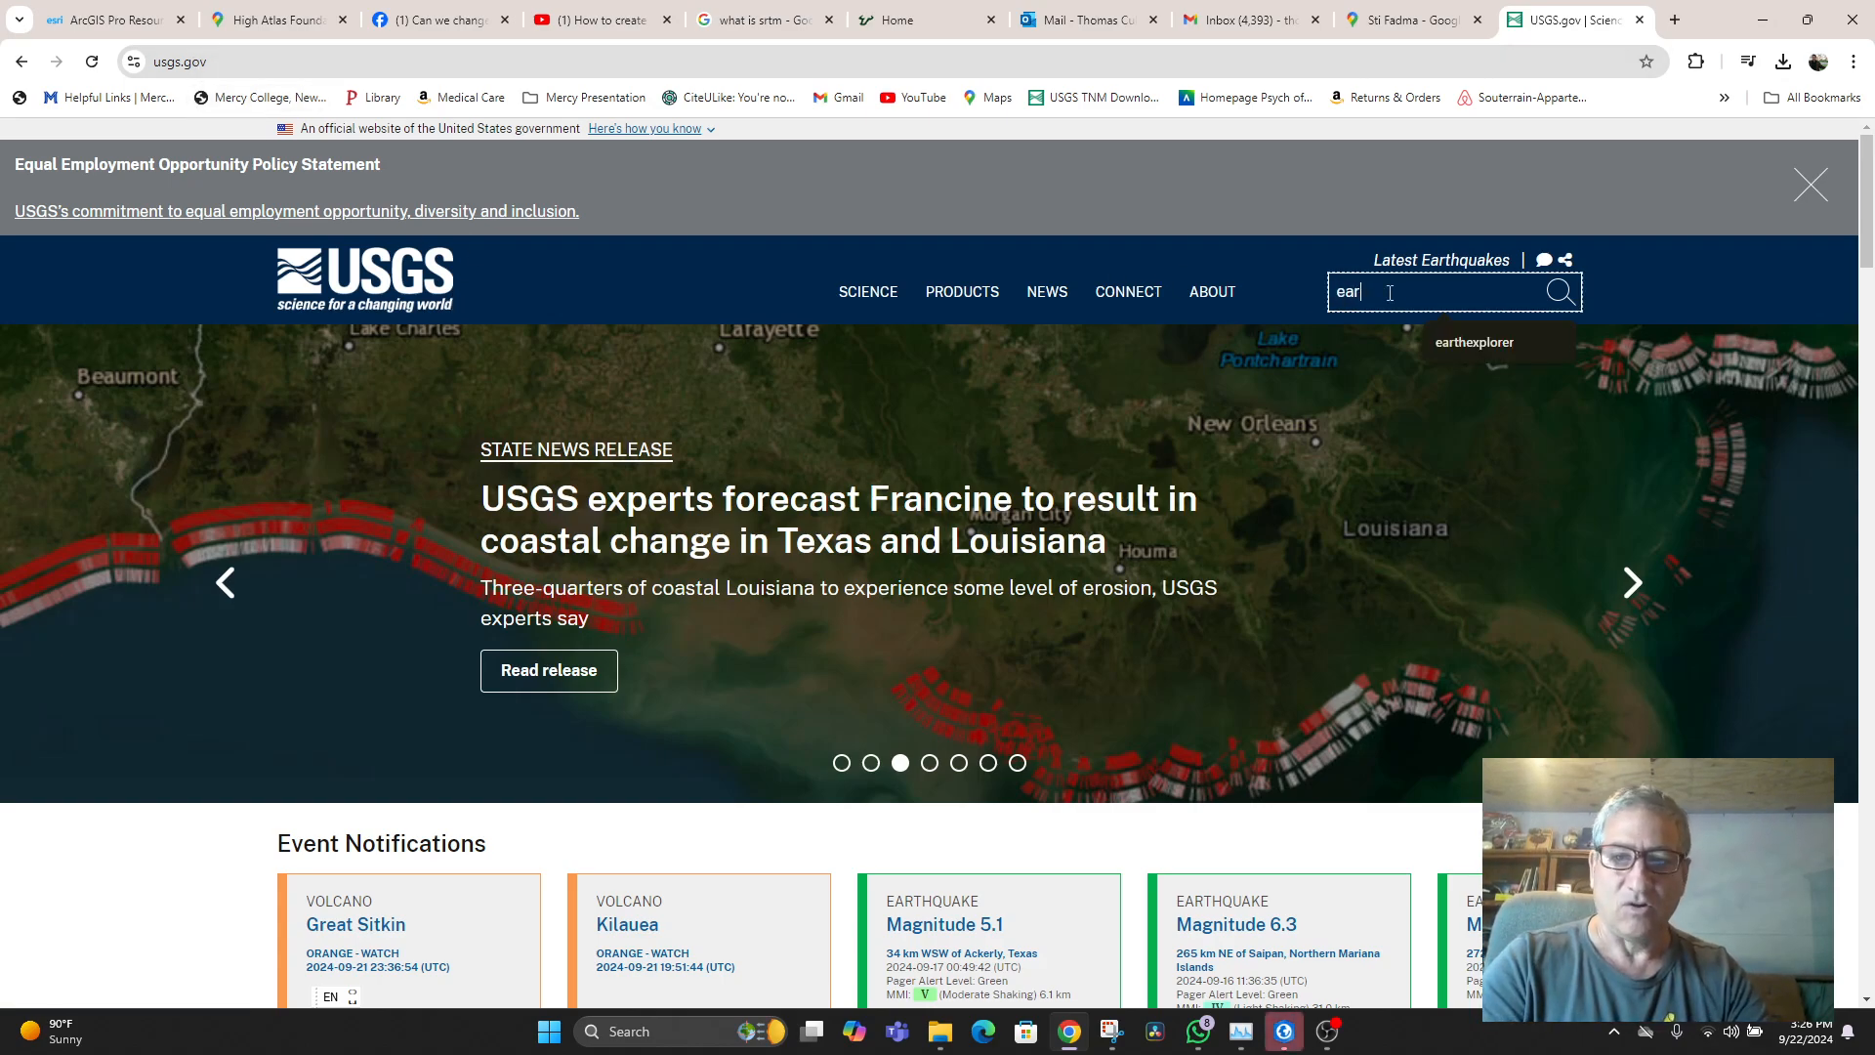
{"action": "type", "text": "th explorer"}
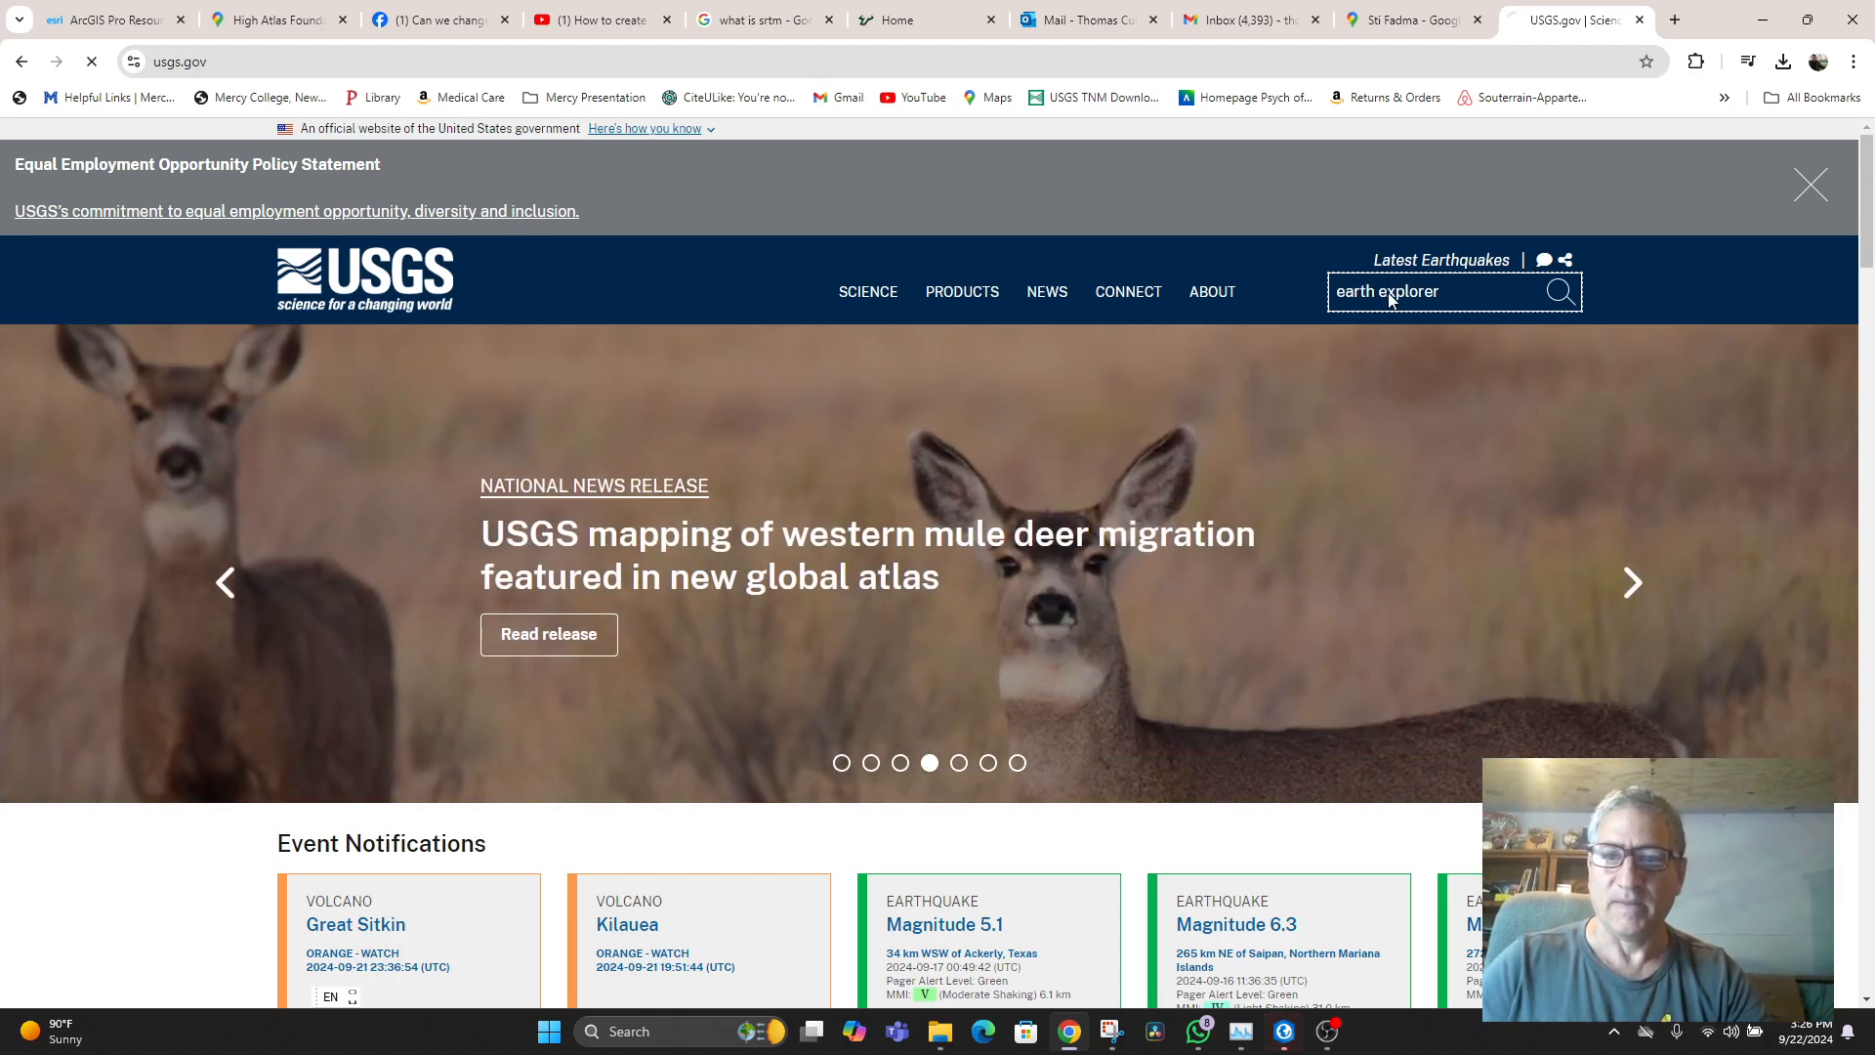
{"action": "left_click", "coordinate": [1554, 303]}
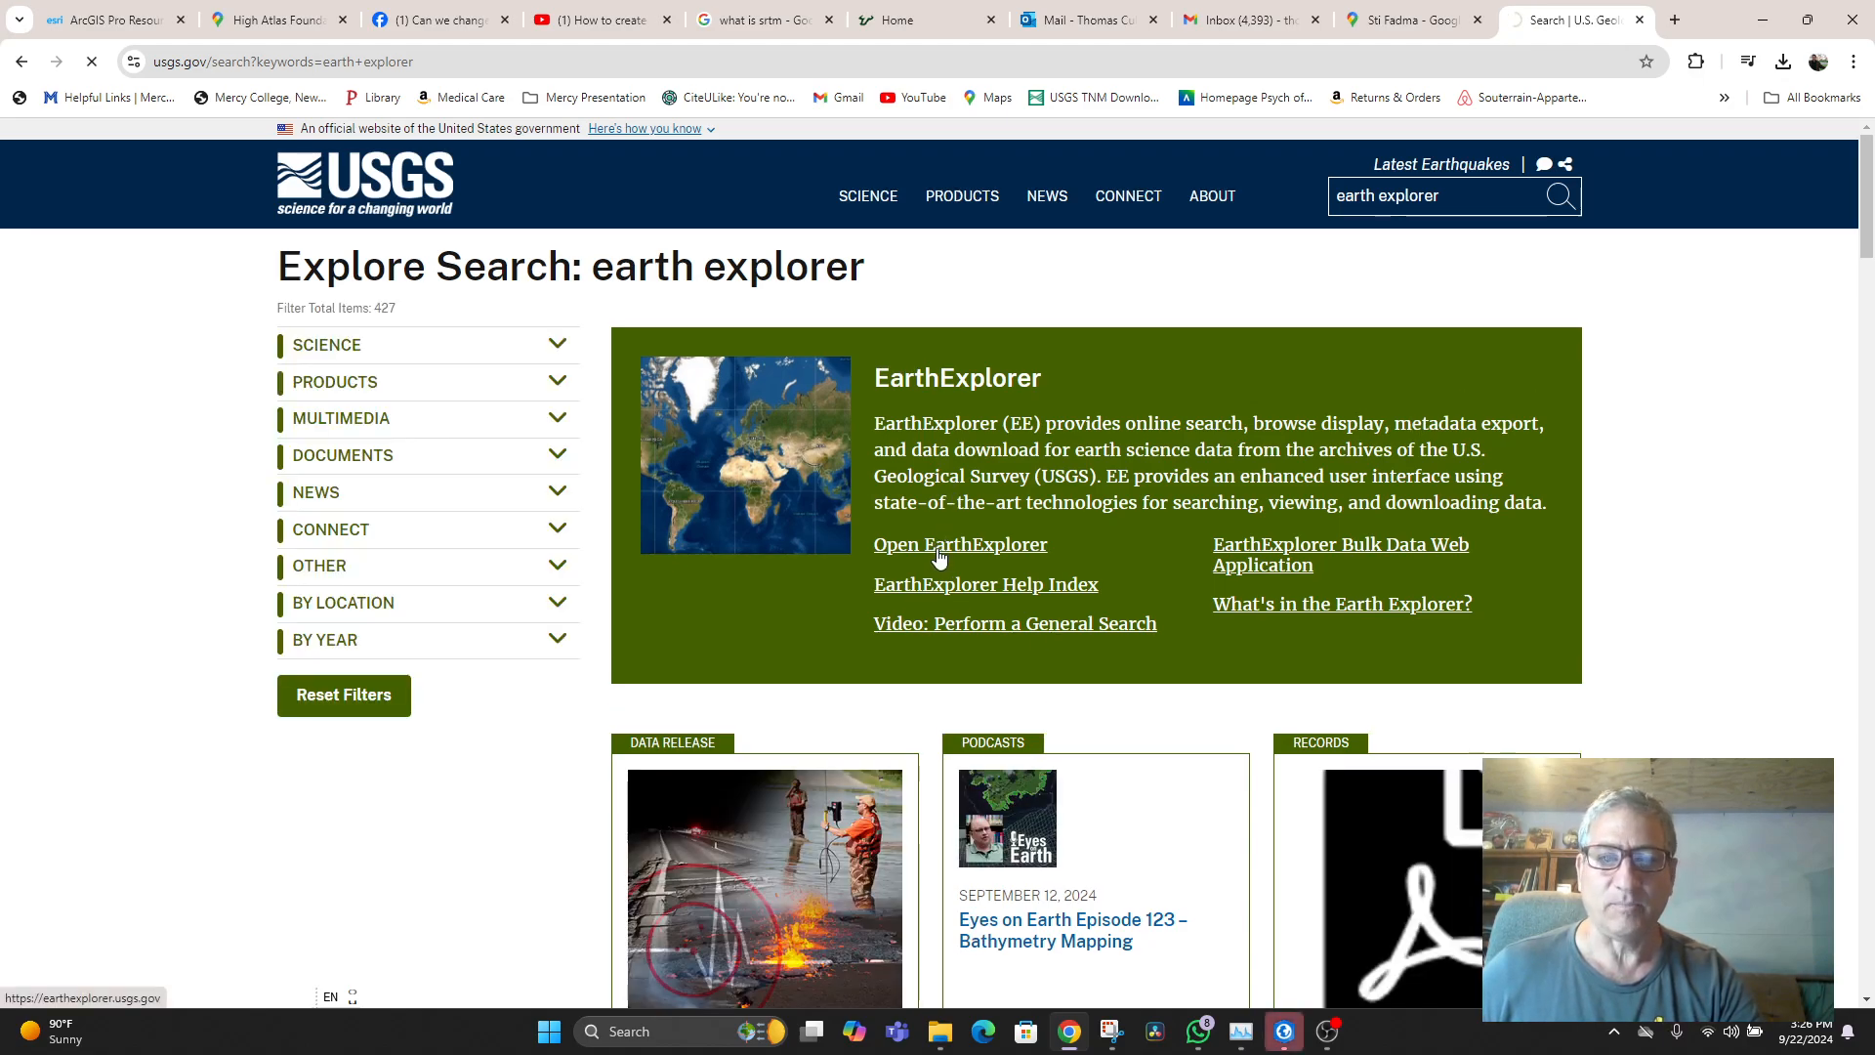
{"action": "left_click", "coordinate": [940, 555]}
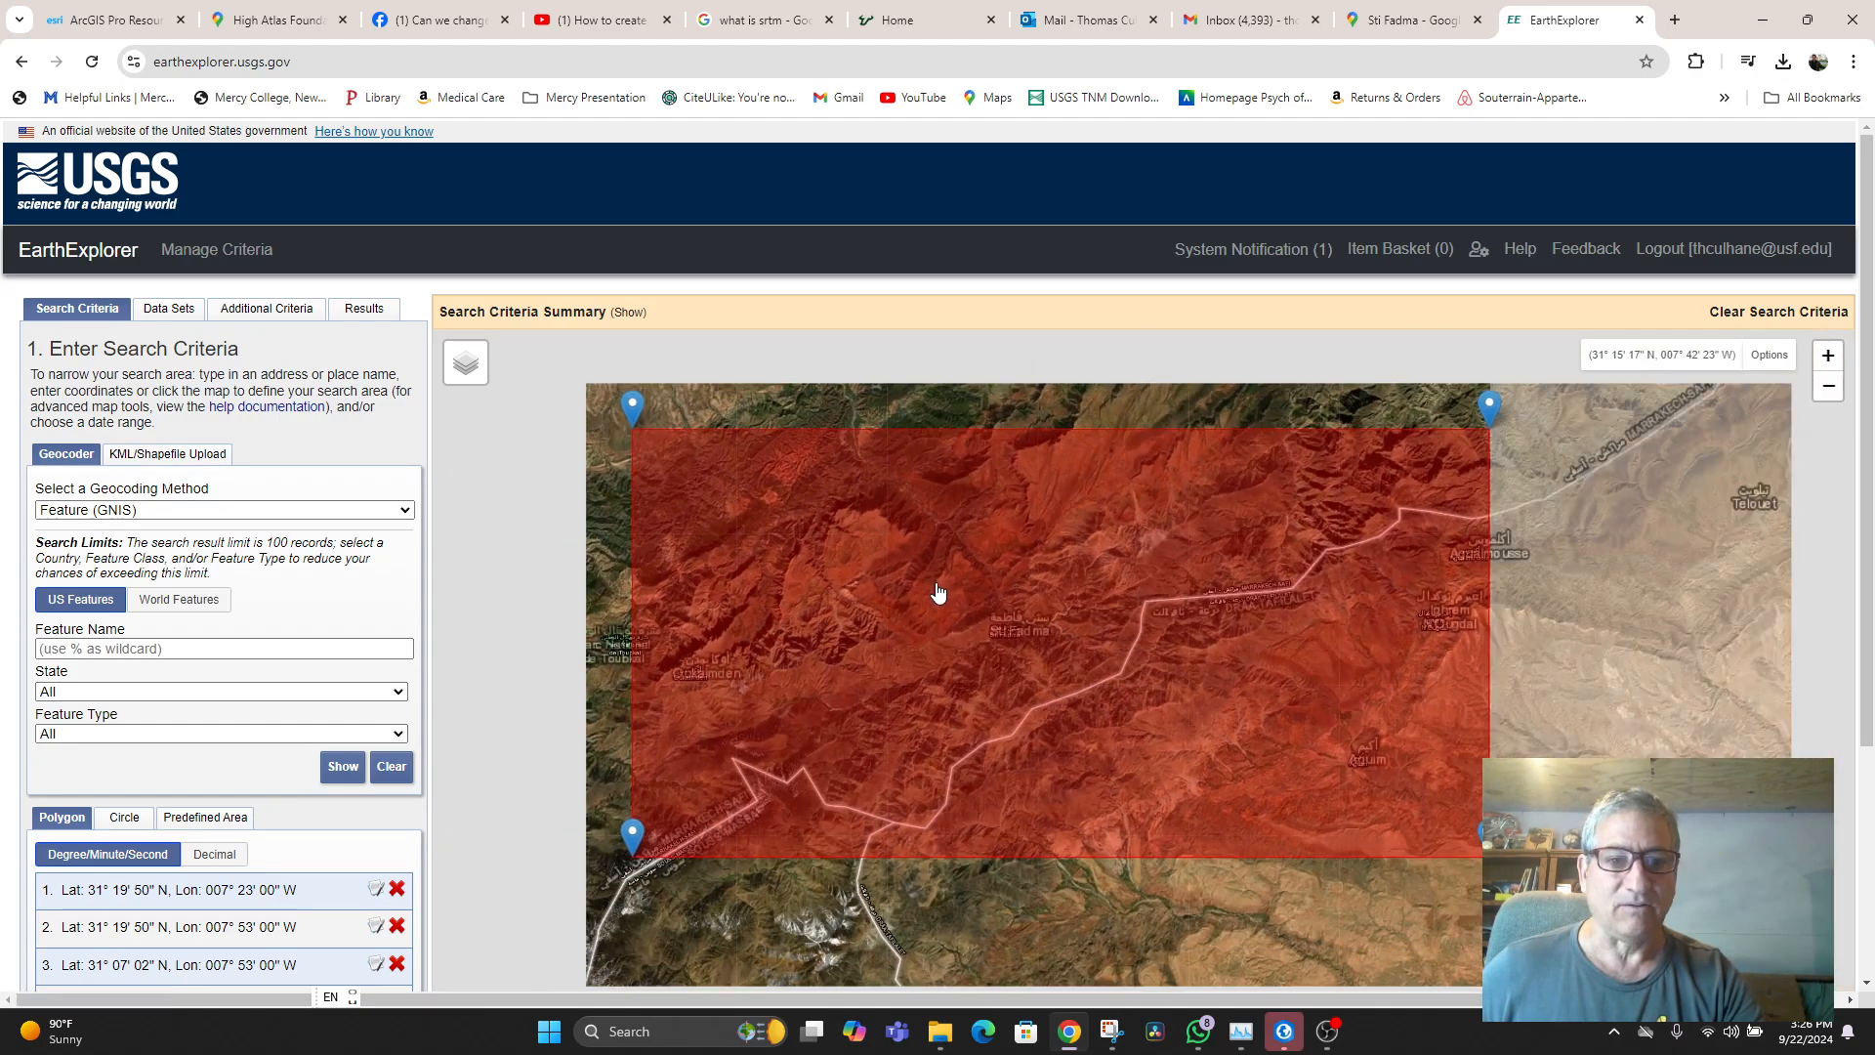
- Clear the existing search criteria, including the old area of interest on the map
{"action": "scroll", "coordinate": [937, 591], "scroll_direction": "down", "scroll_amount": 2}
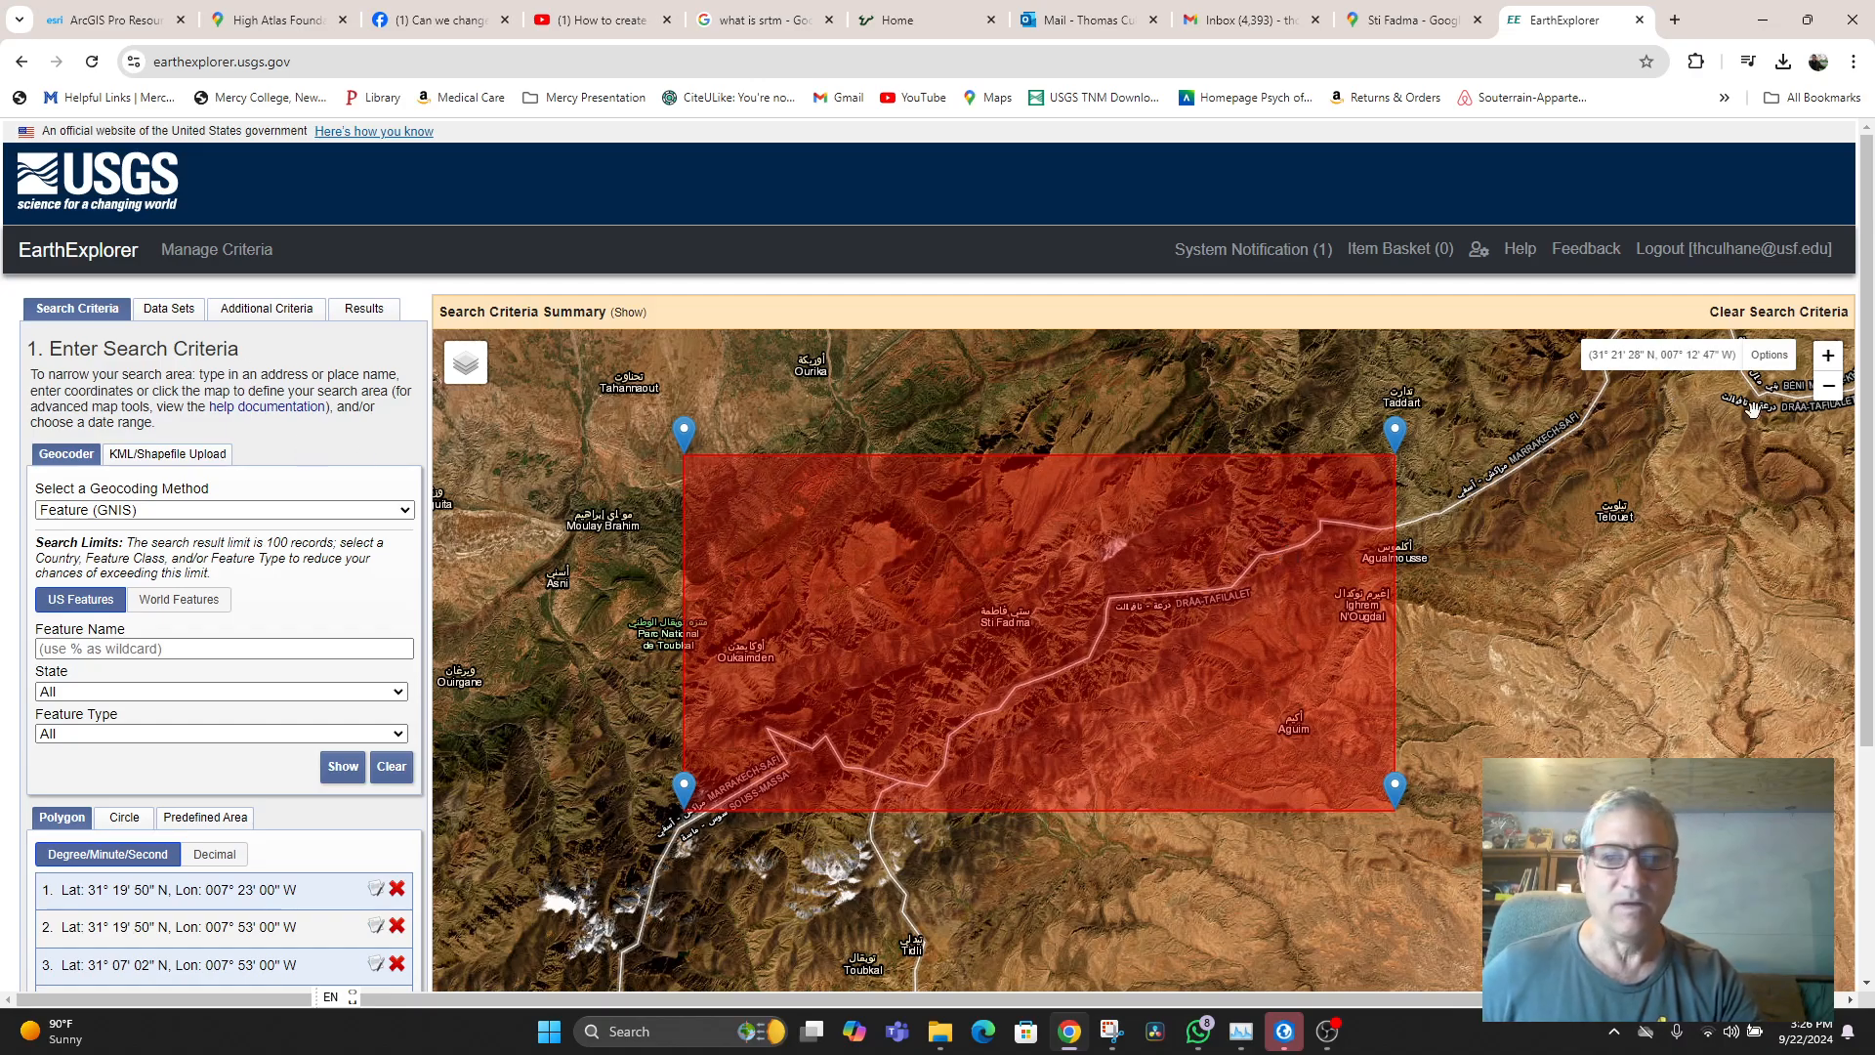
{"action": "left_click", "coordinate": [1809, 312]}
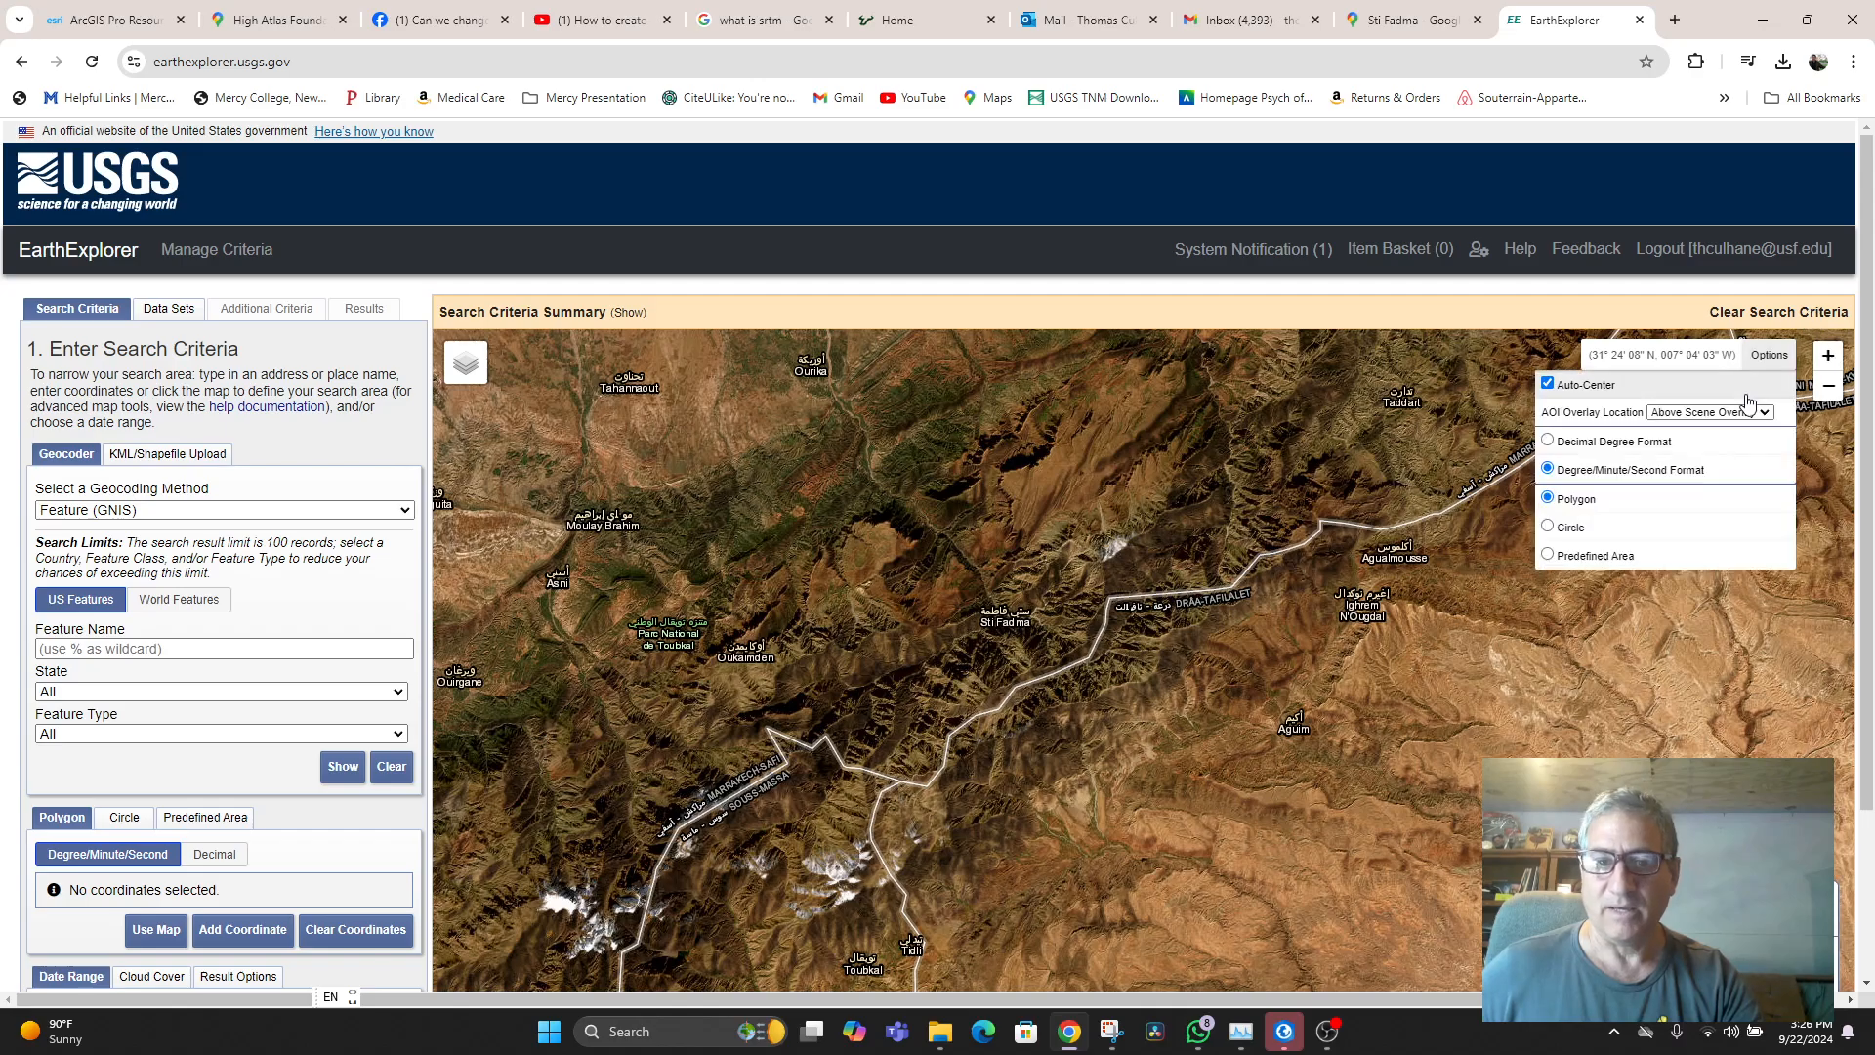
{"action": "scroll", "coordinate": [1456, 603], "scroll_direction": "down", "scroll_amount": 6}
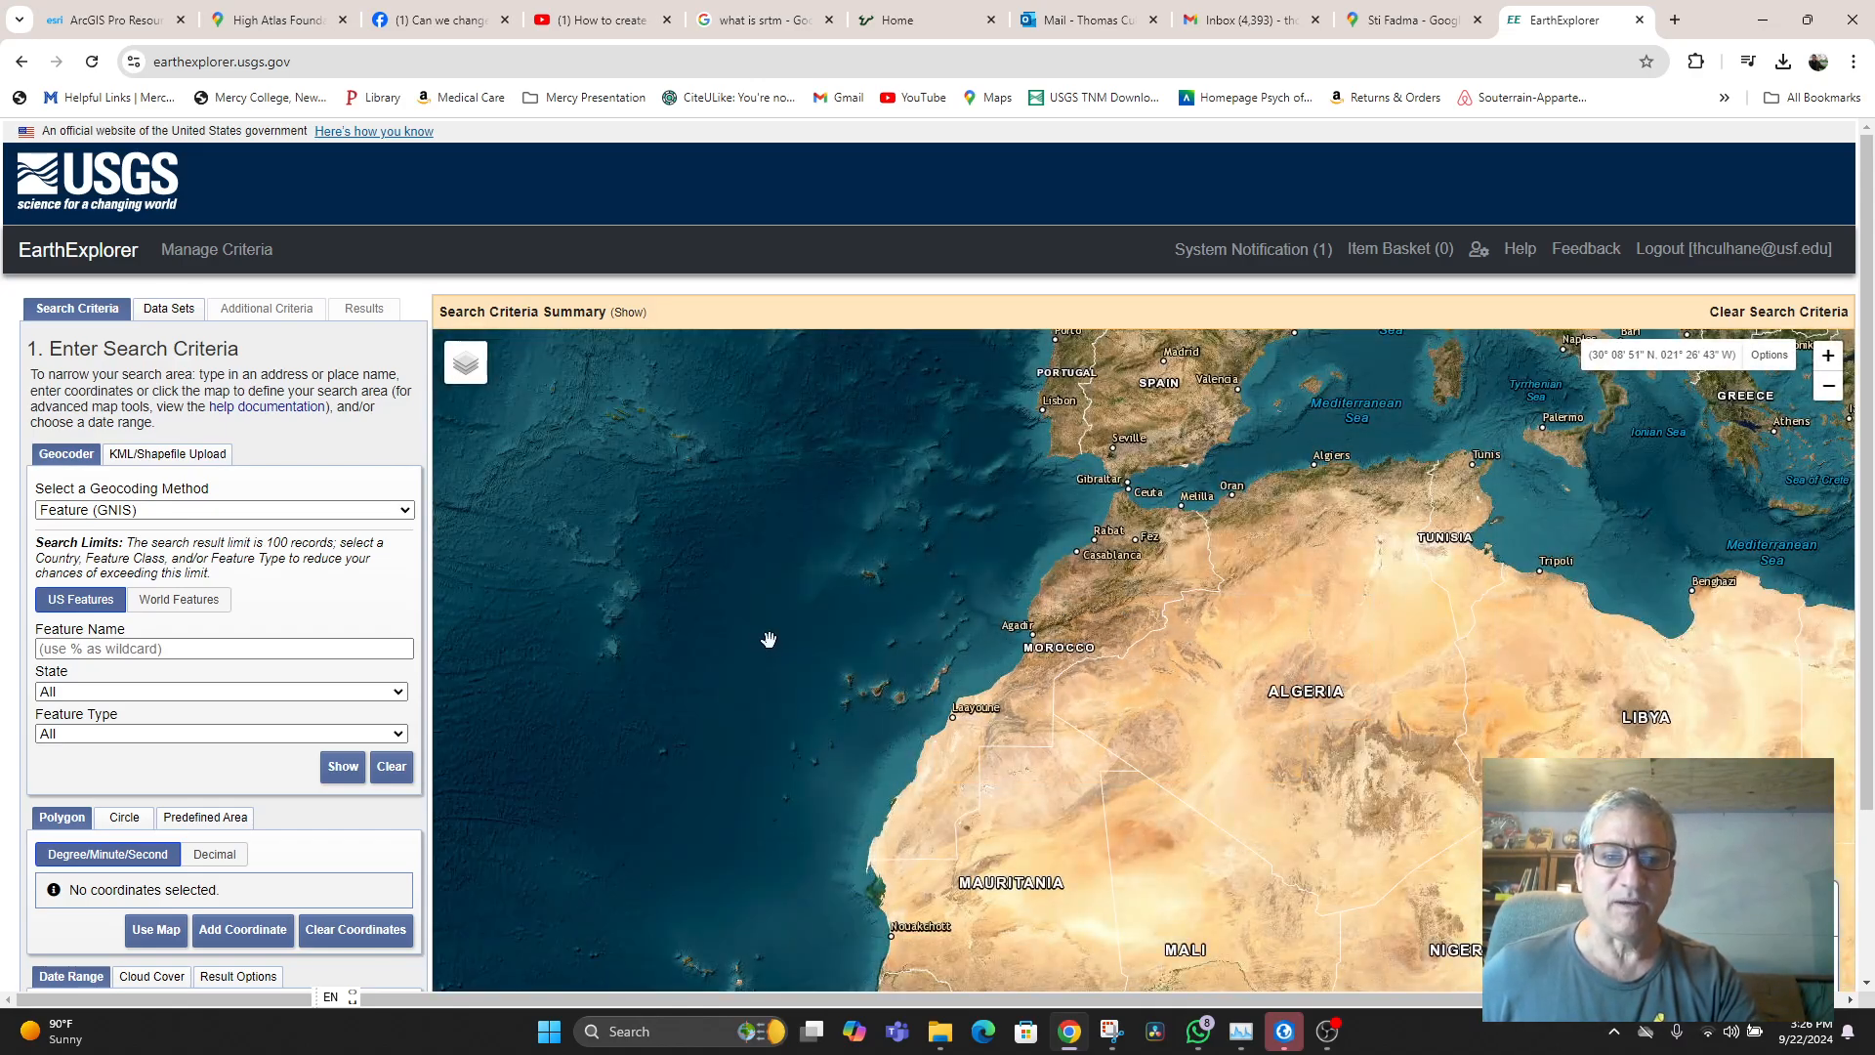
{"action": "scroll", "coordinate": [769, 638], "scroll_direction": "down", "scroll_amount": 2}
{"action": "left_click_drag", "start_coordinate": [779, 674], "coordinate": [1234, 690]}
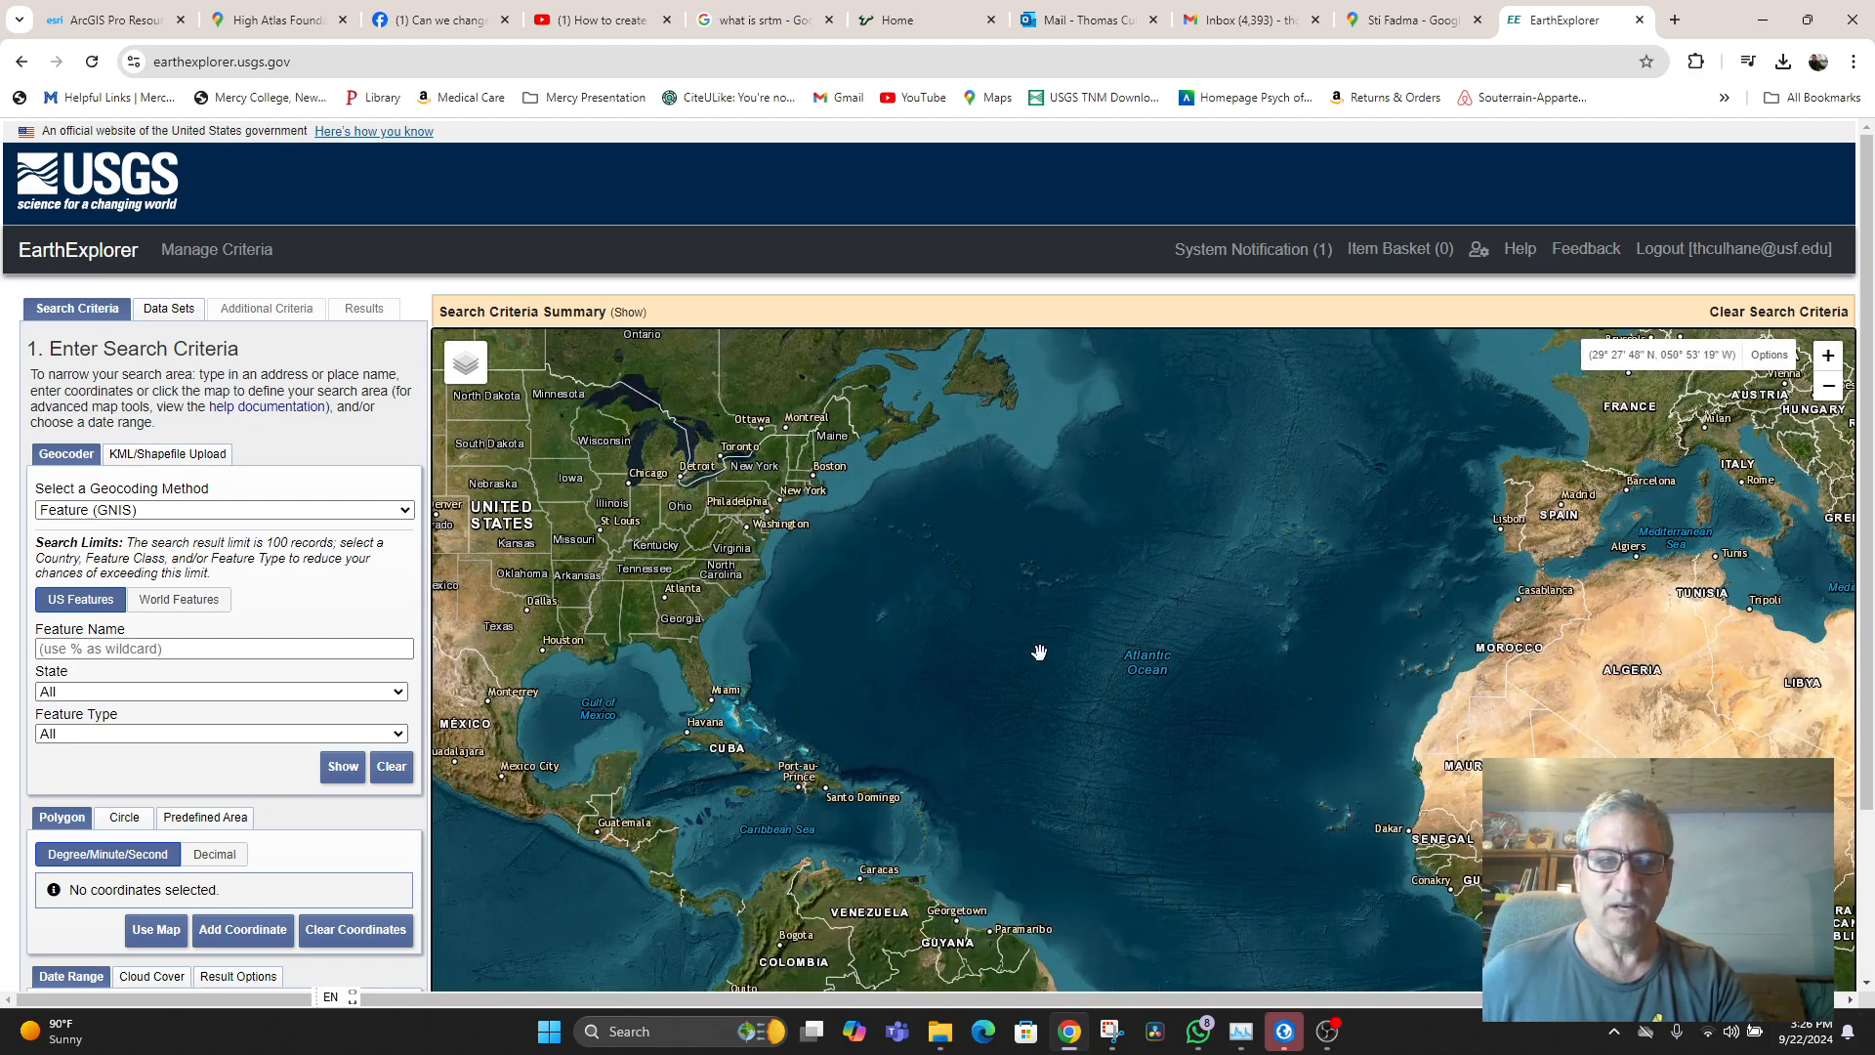
{"action": "scroll", "coordinate": [1039, 652], "scroll_direction": "down", "scroll_amount": 2}
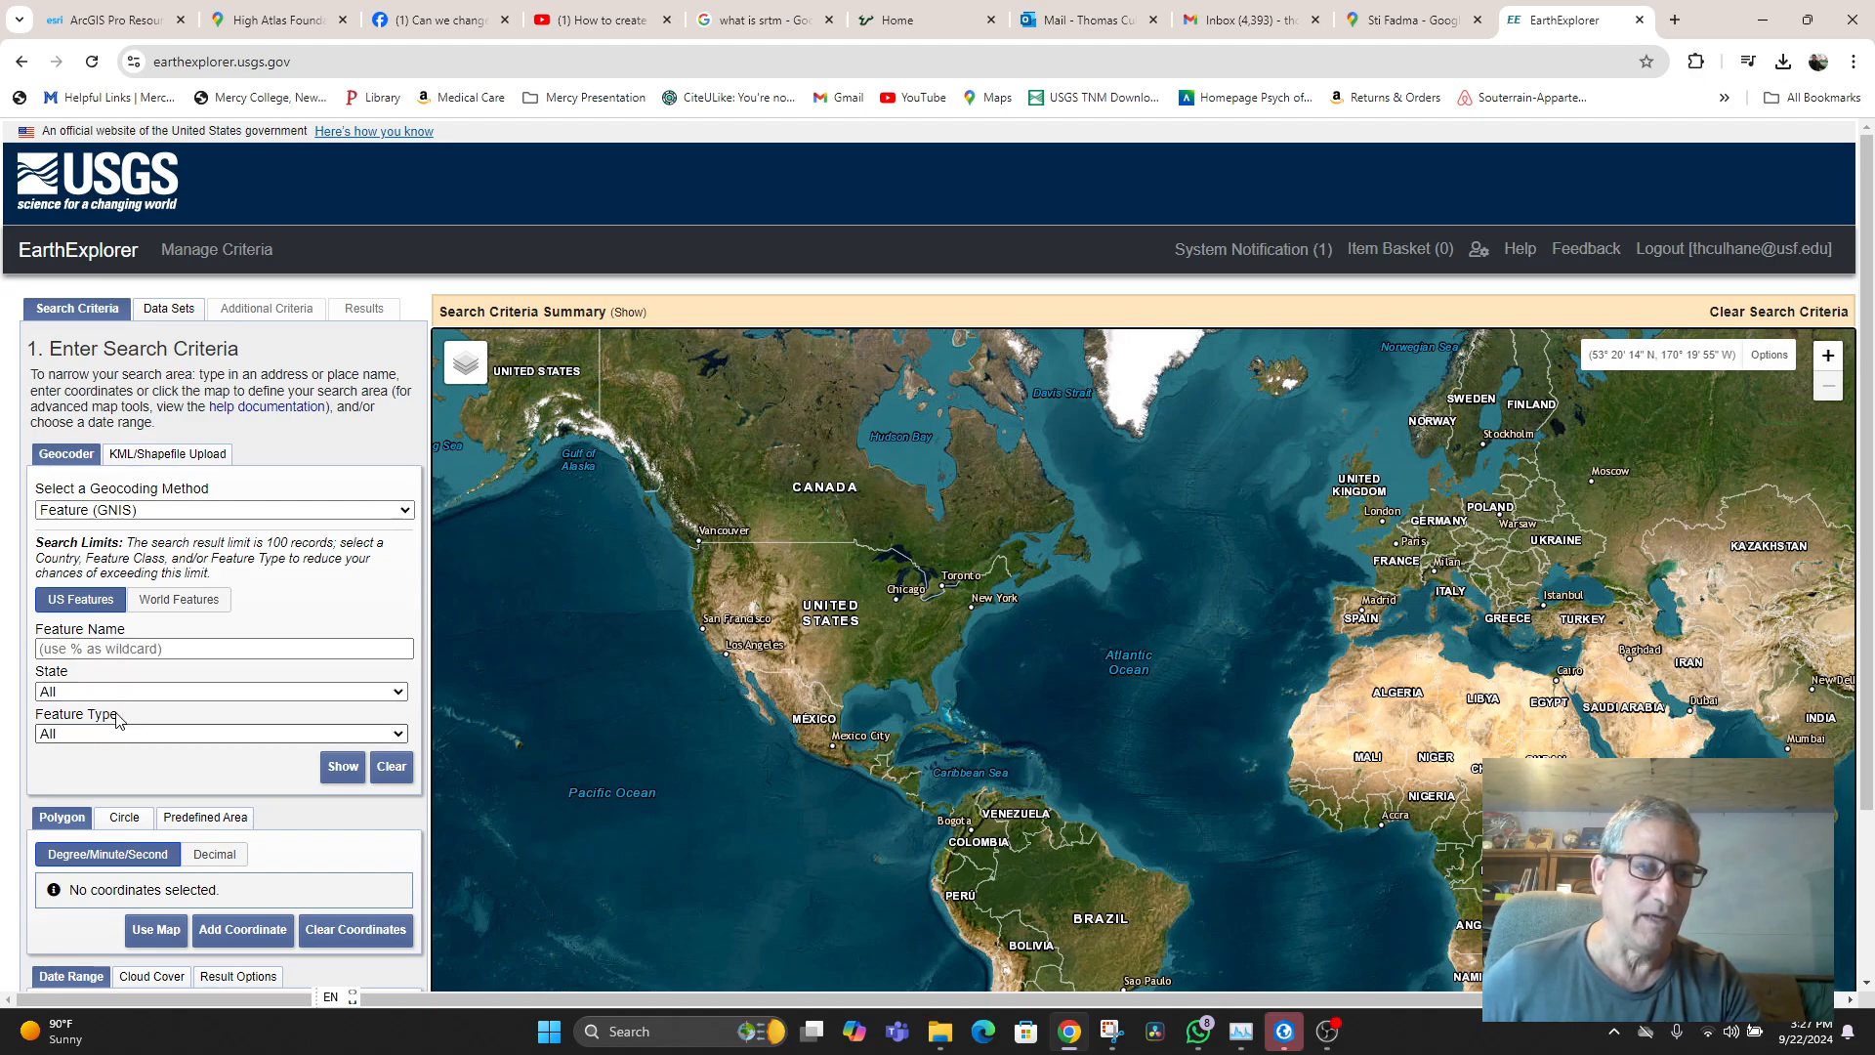
- Geocode "sti fadma" with the Address/Place method and add Sti Fadma, Morocco as a coordinate of the search area
{"action": "left_click", "coordinate": [164, 512]}
{"action": "left_click", "coordinate": [142, 556]}
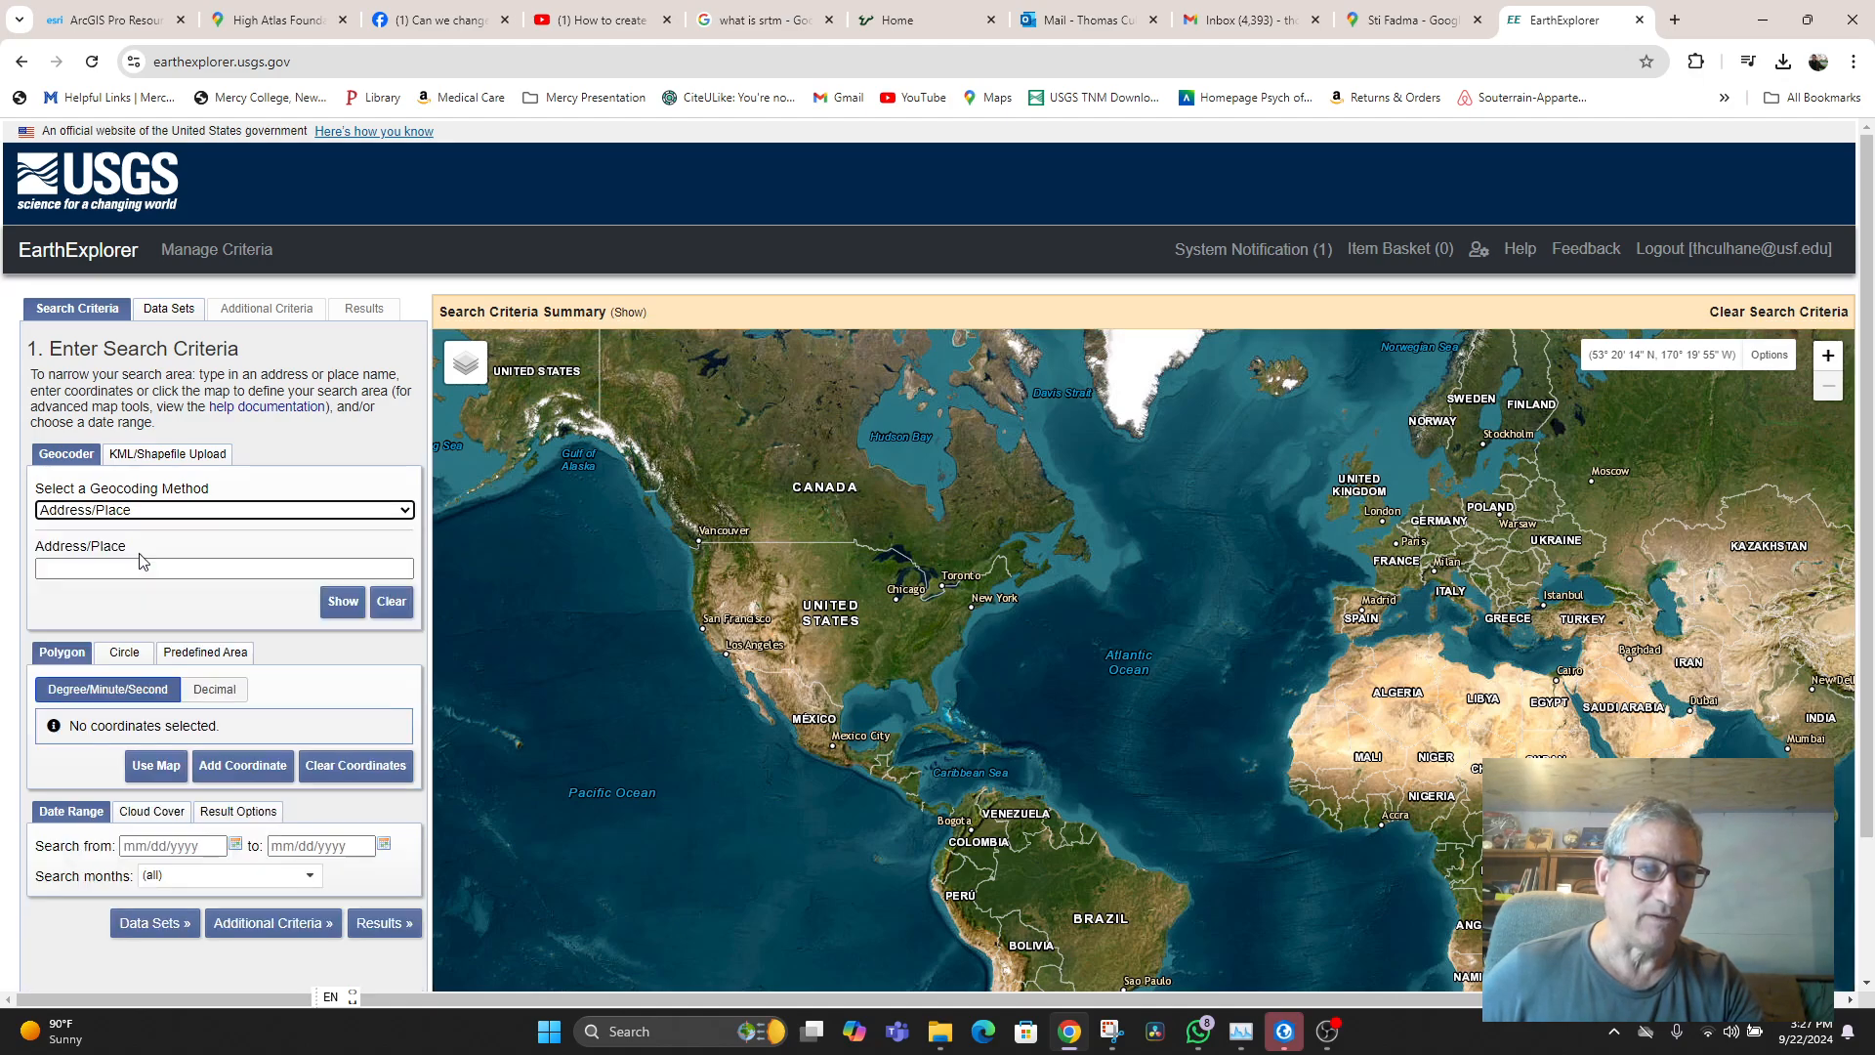
{"action": "left_click", "coordinate": [130, 569]}
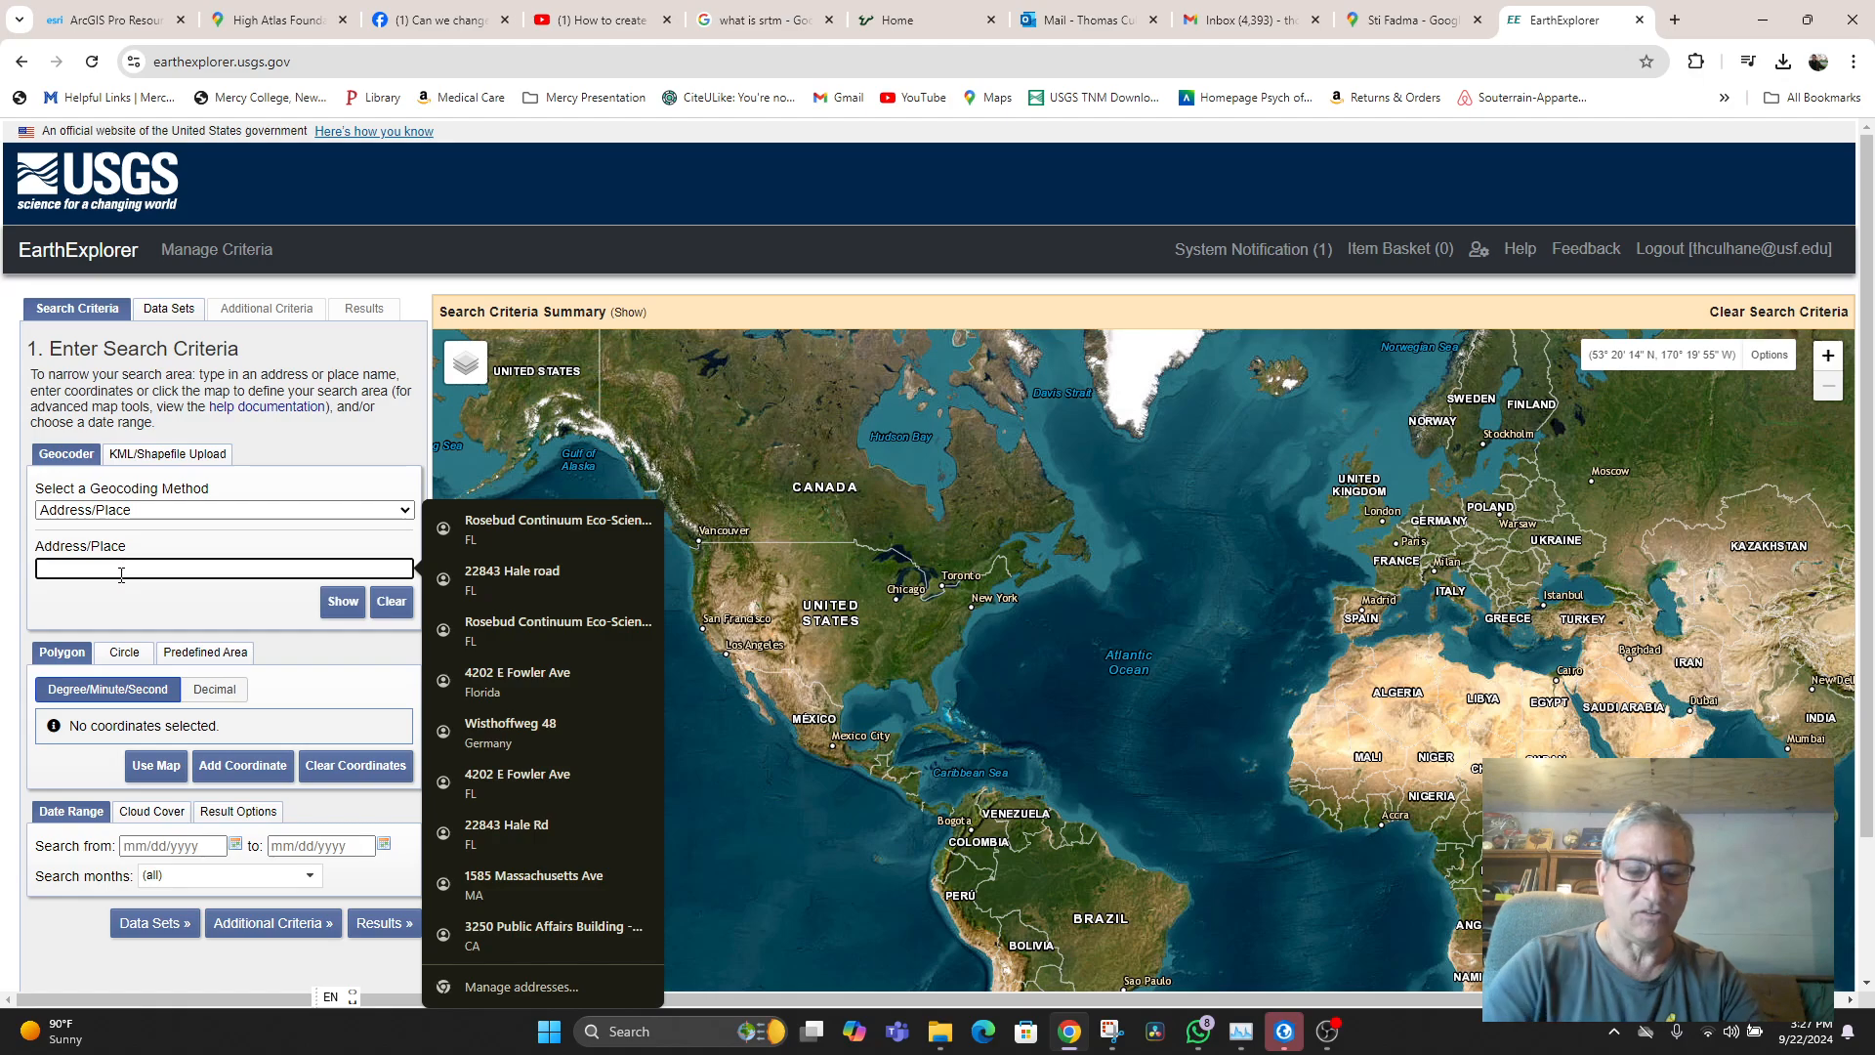
{"action": "type", "text": "sti f"}
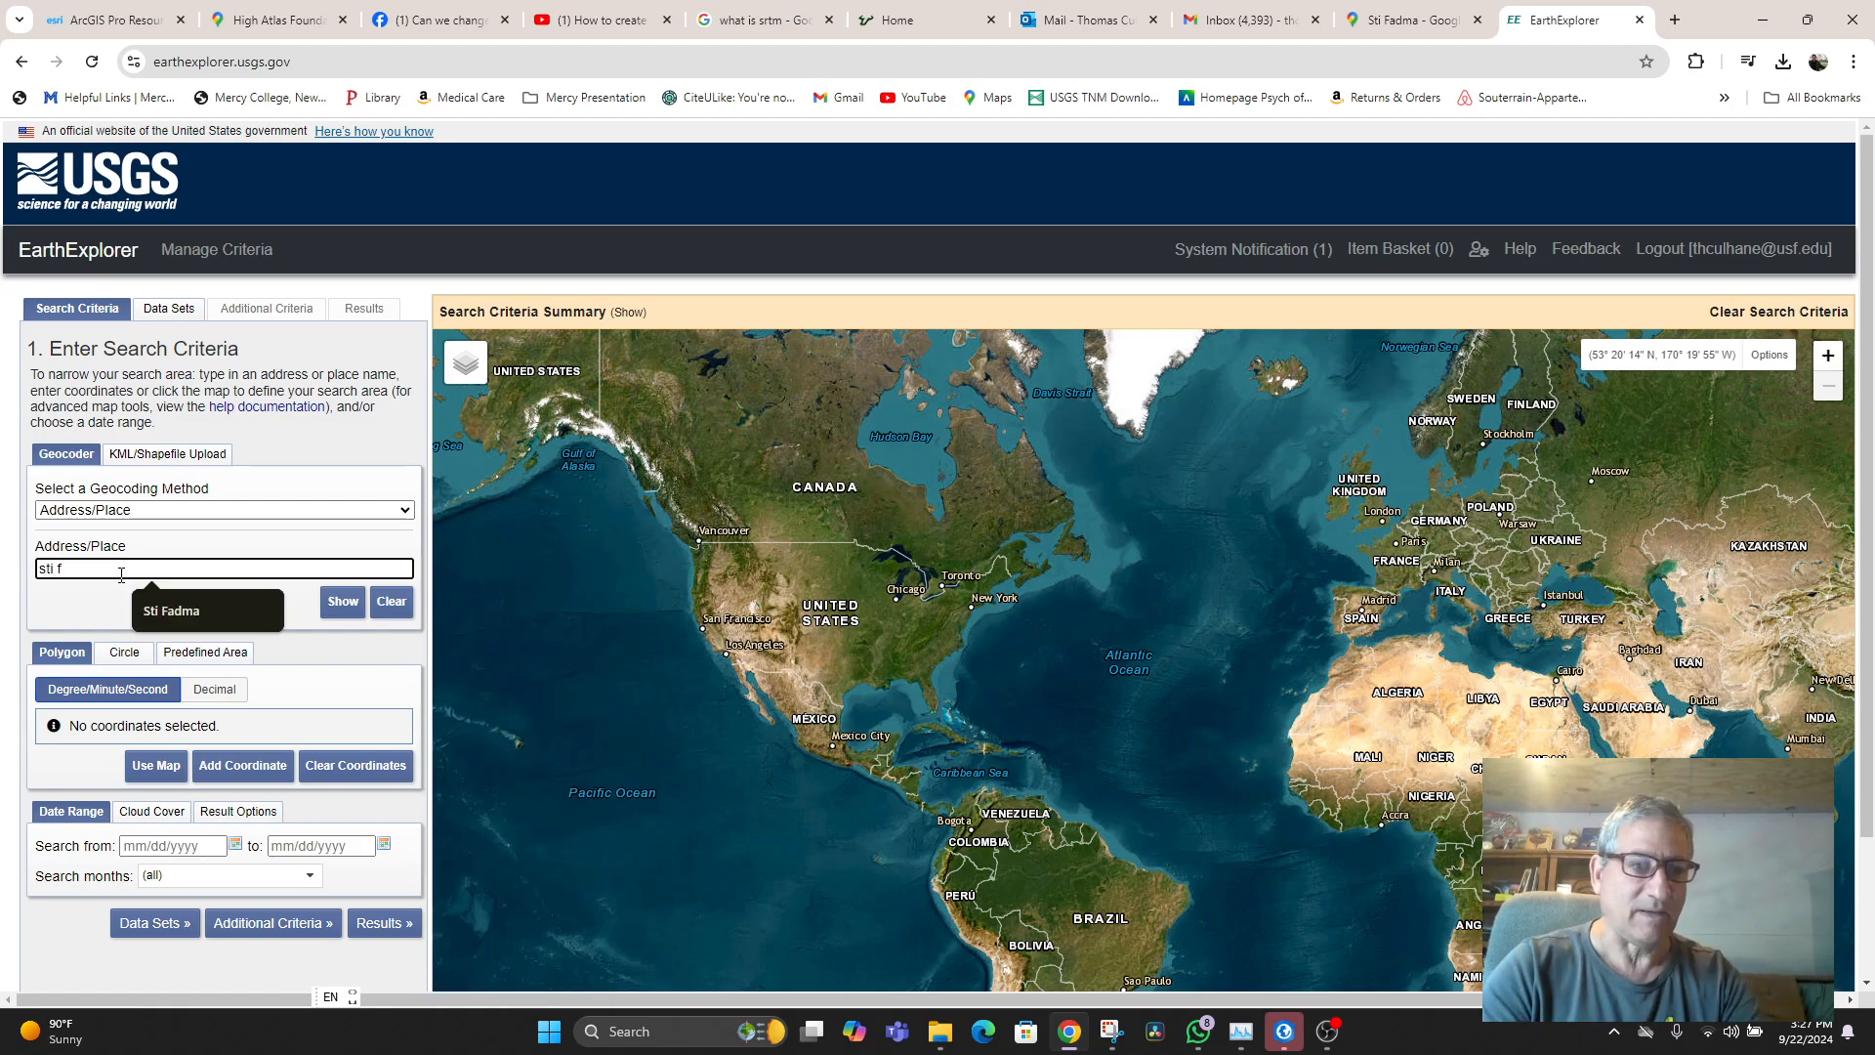
{"action": "type", "text": "adma"}
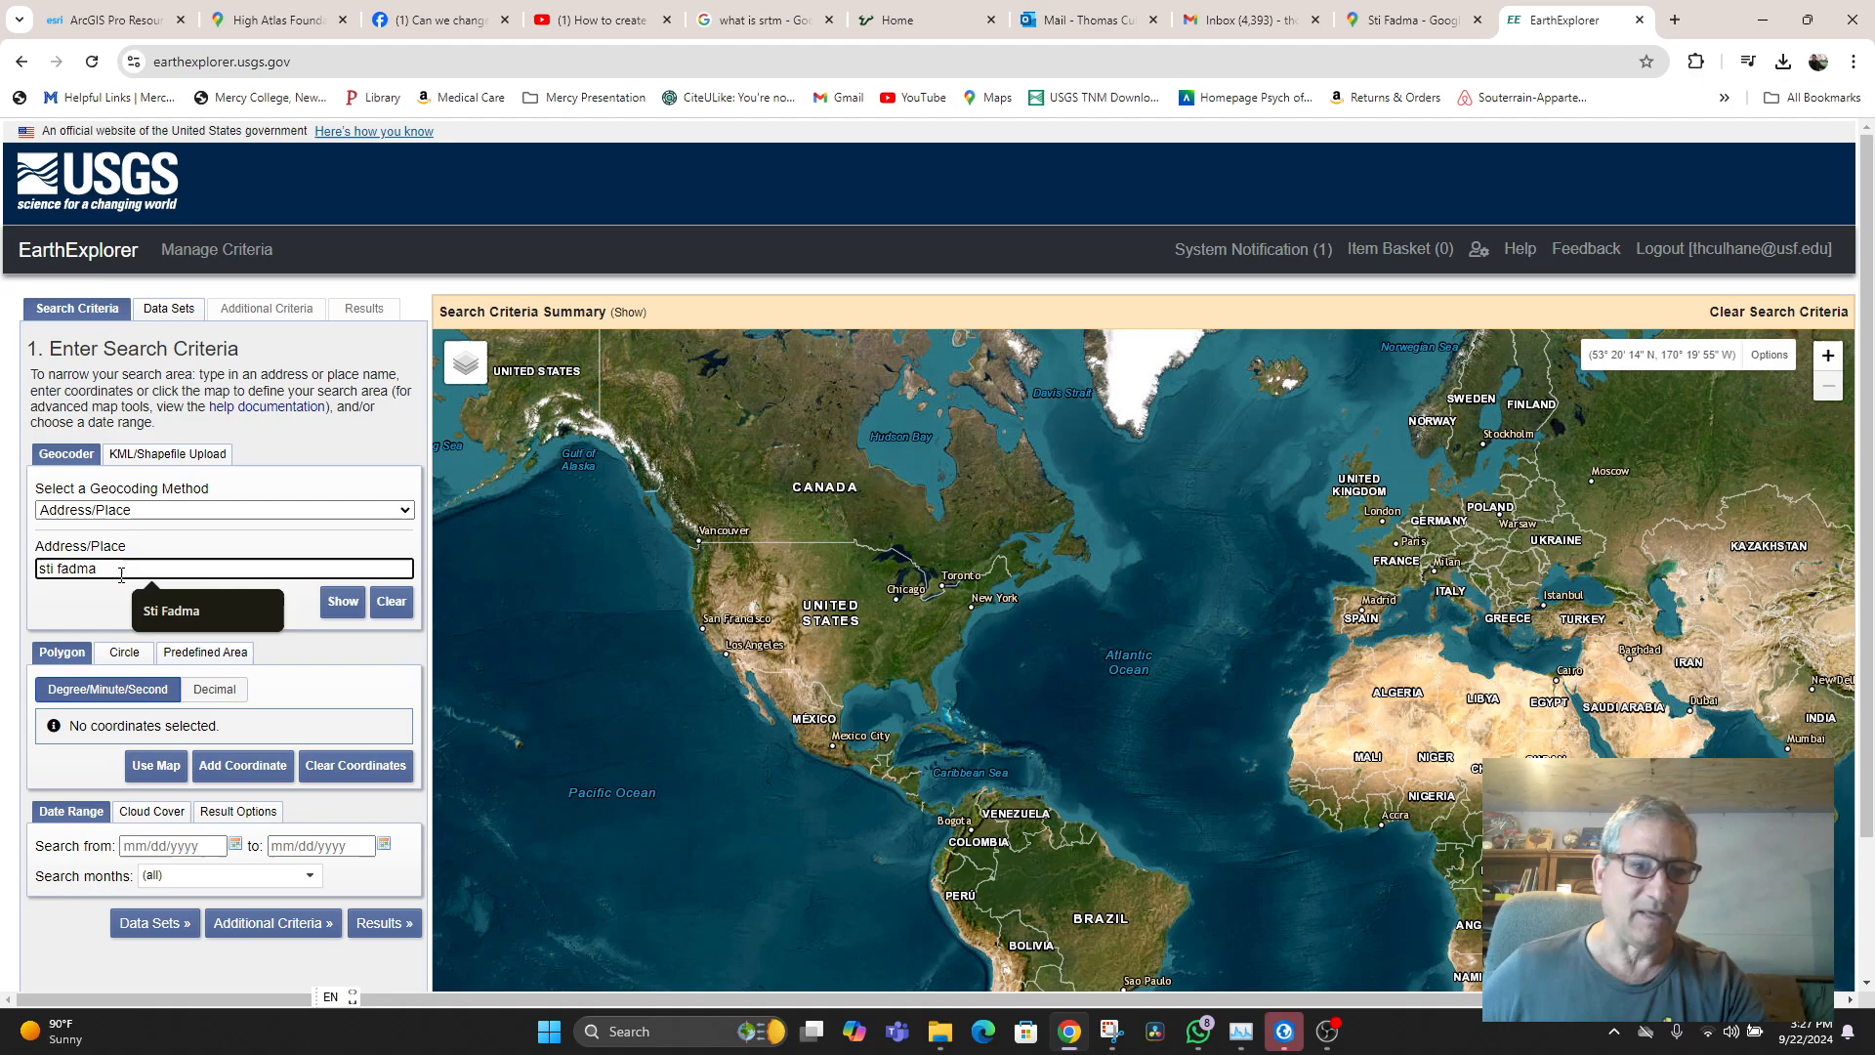
{"action": "left_click", "coordinate": [329, 617]}
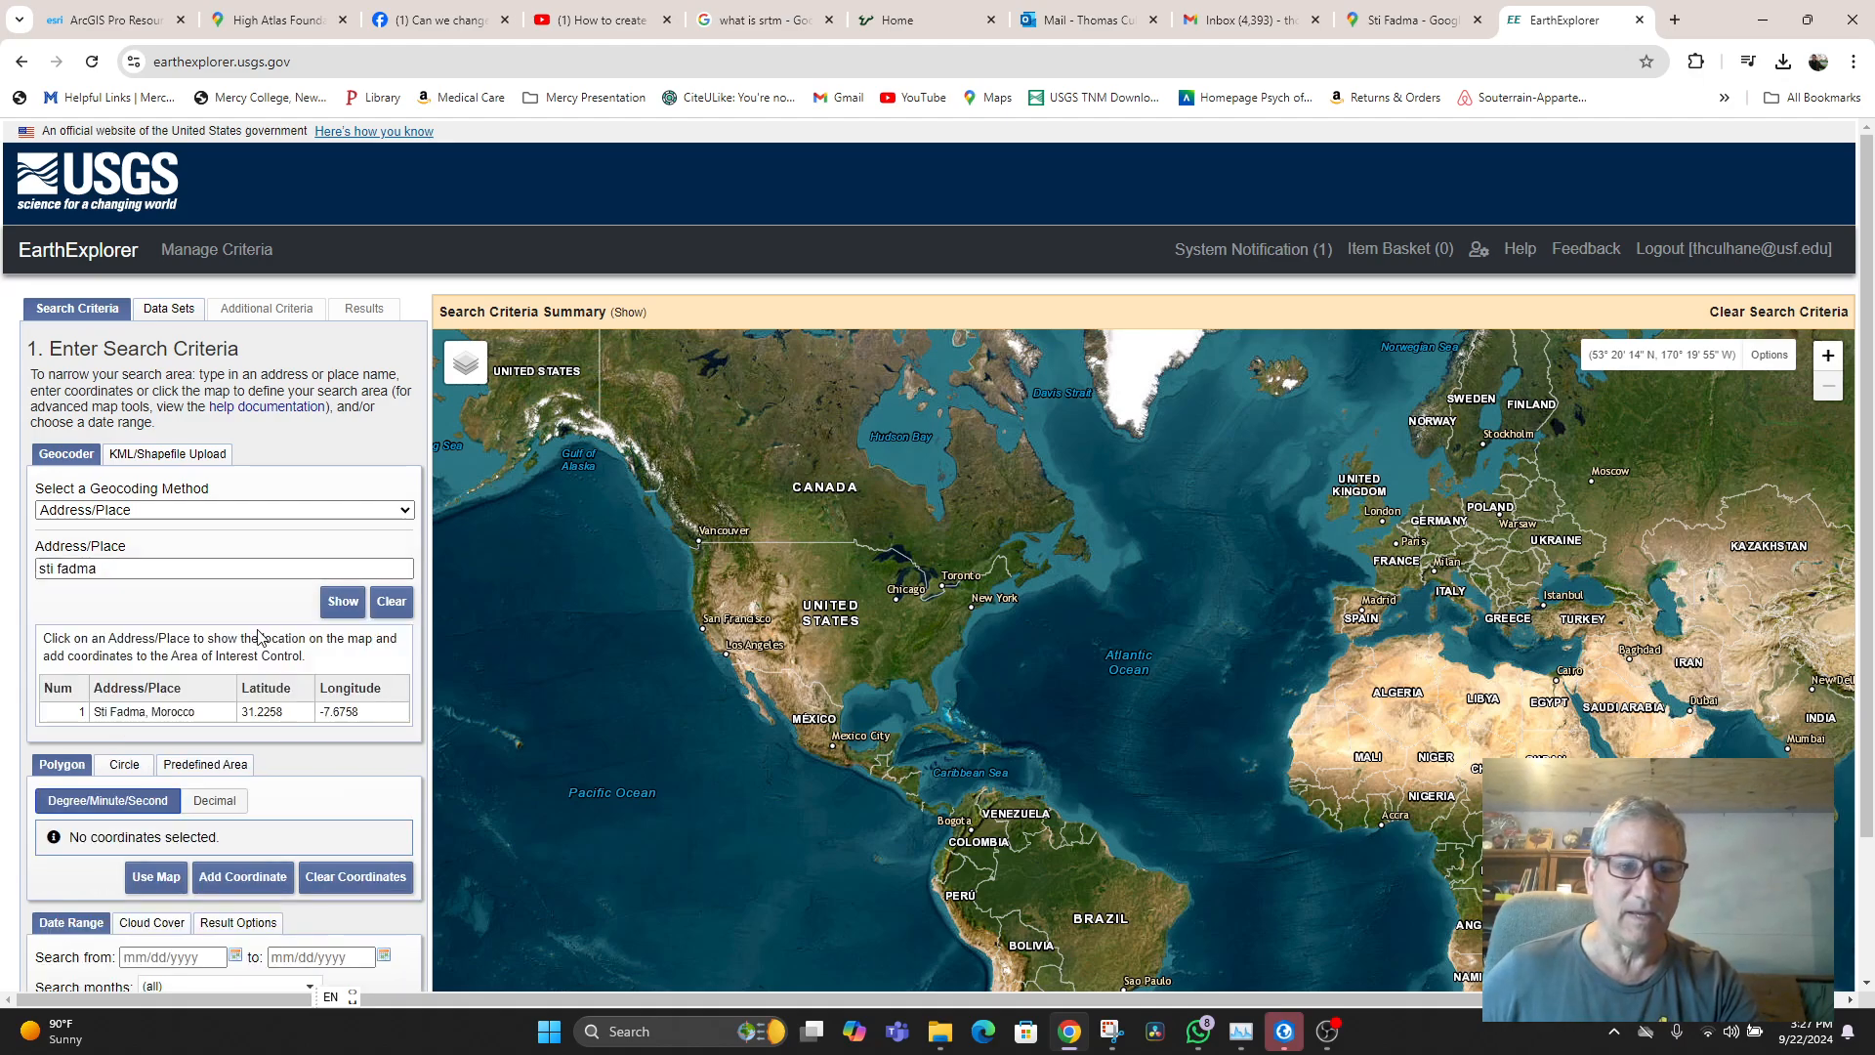
{"action": "left_click", "coordinate": [135, 714]}
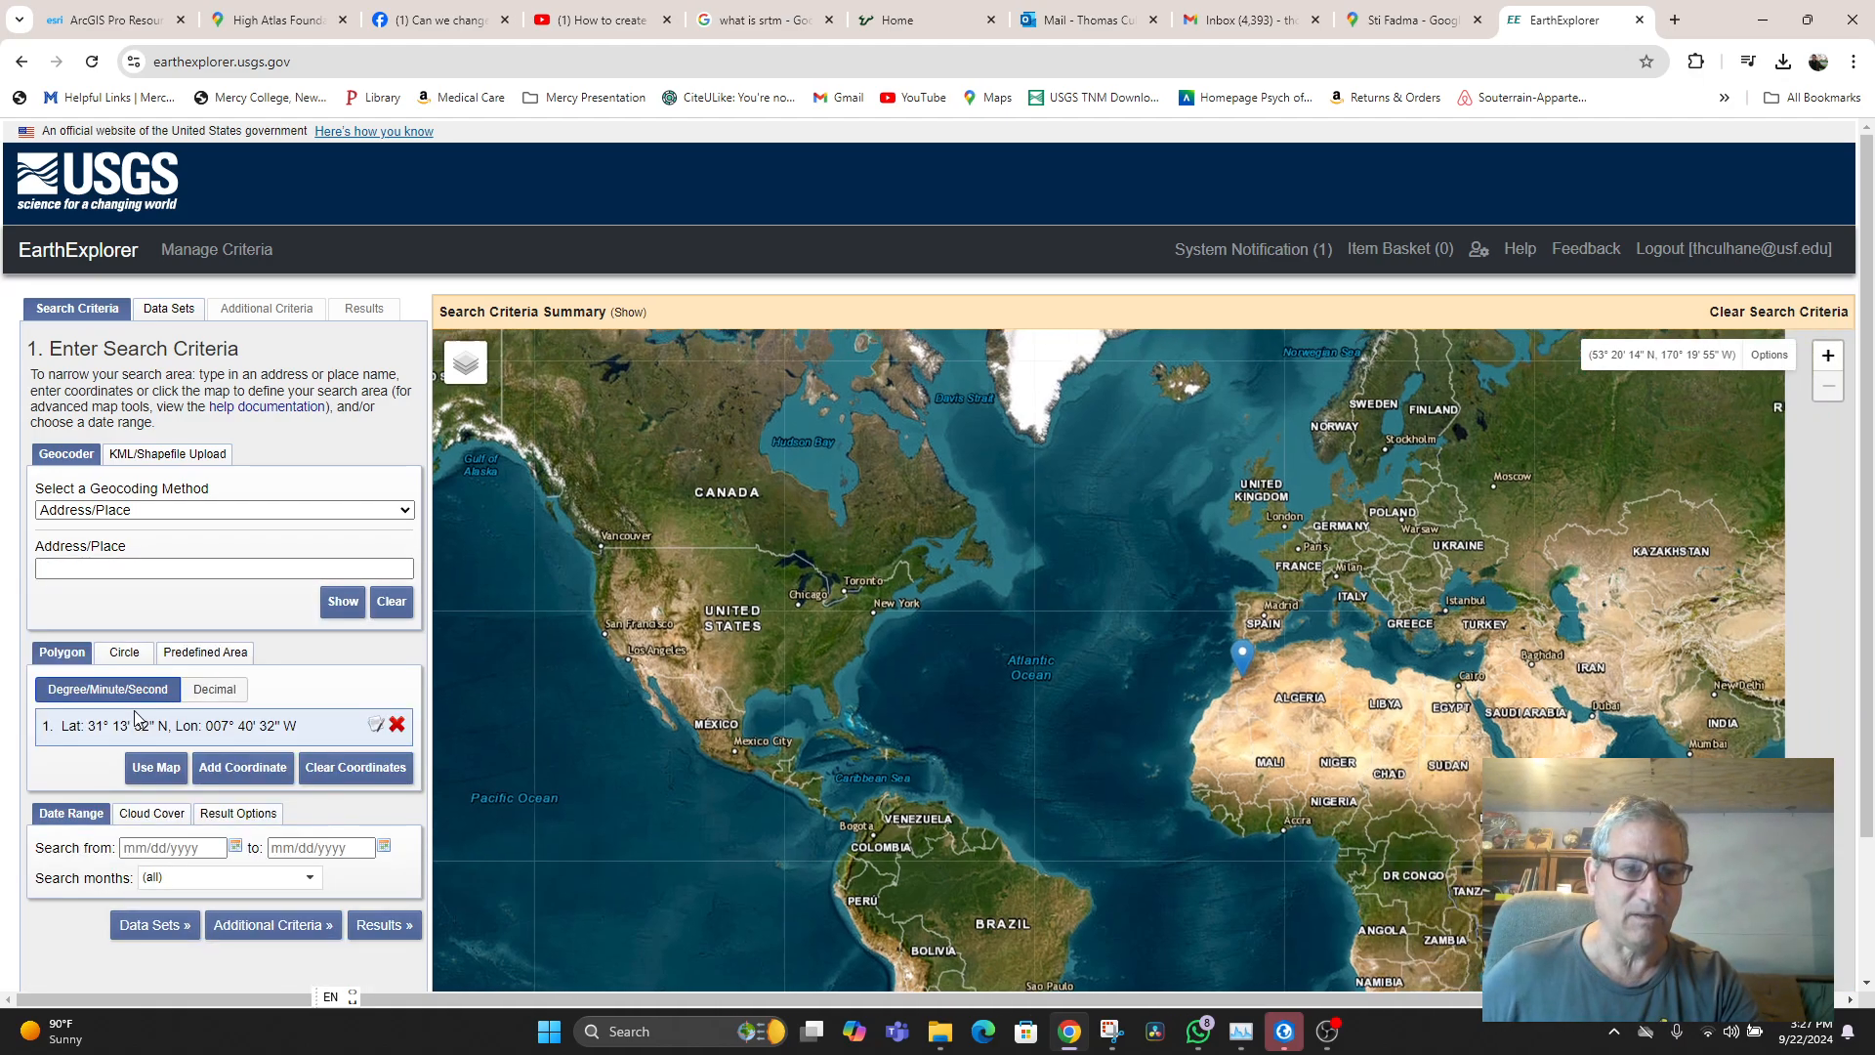
- Examine the terrain and river valley around the Sti Fadma marker on the map
{"action": "scroll", "coordinate": [1094, 685], "scroll_direction": "up", "scroll_amount": 5}
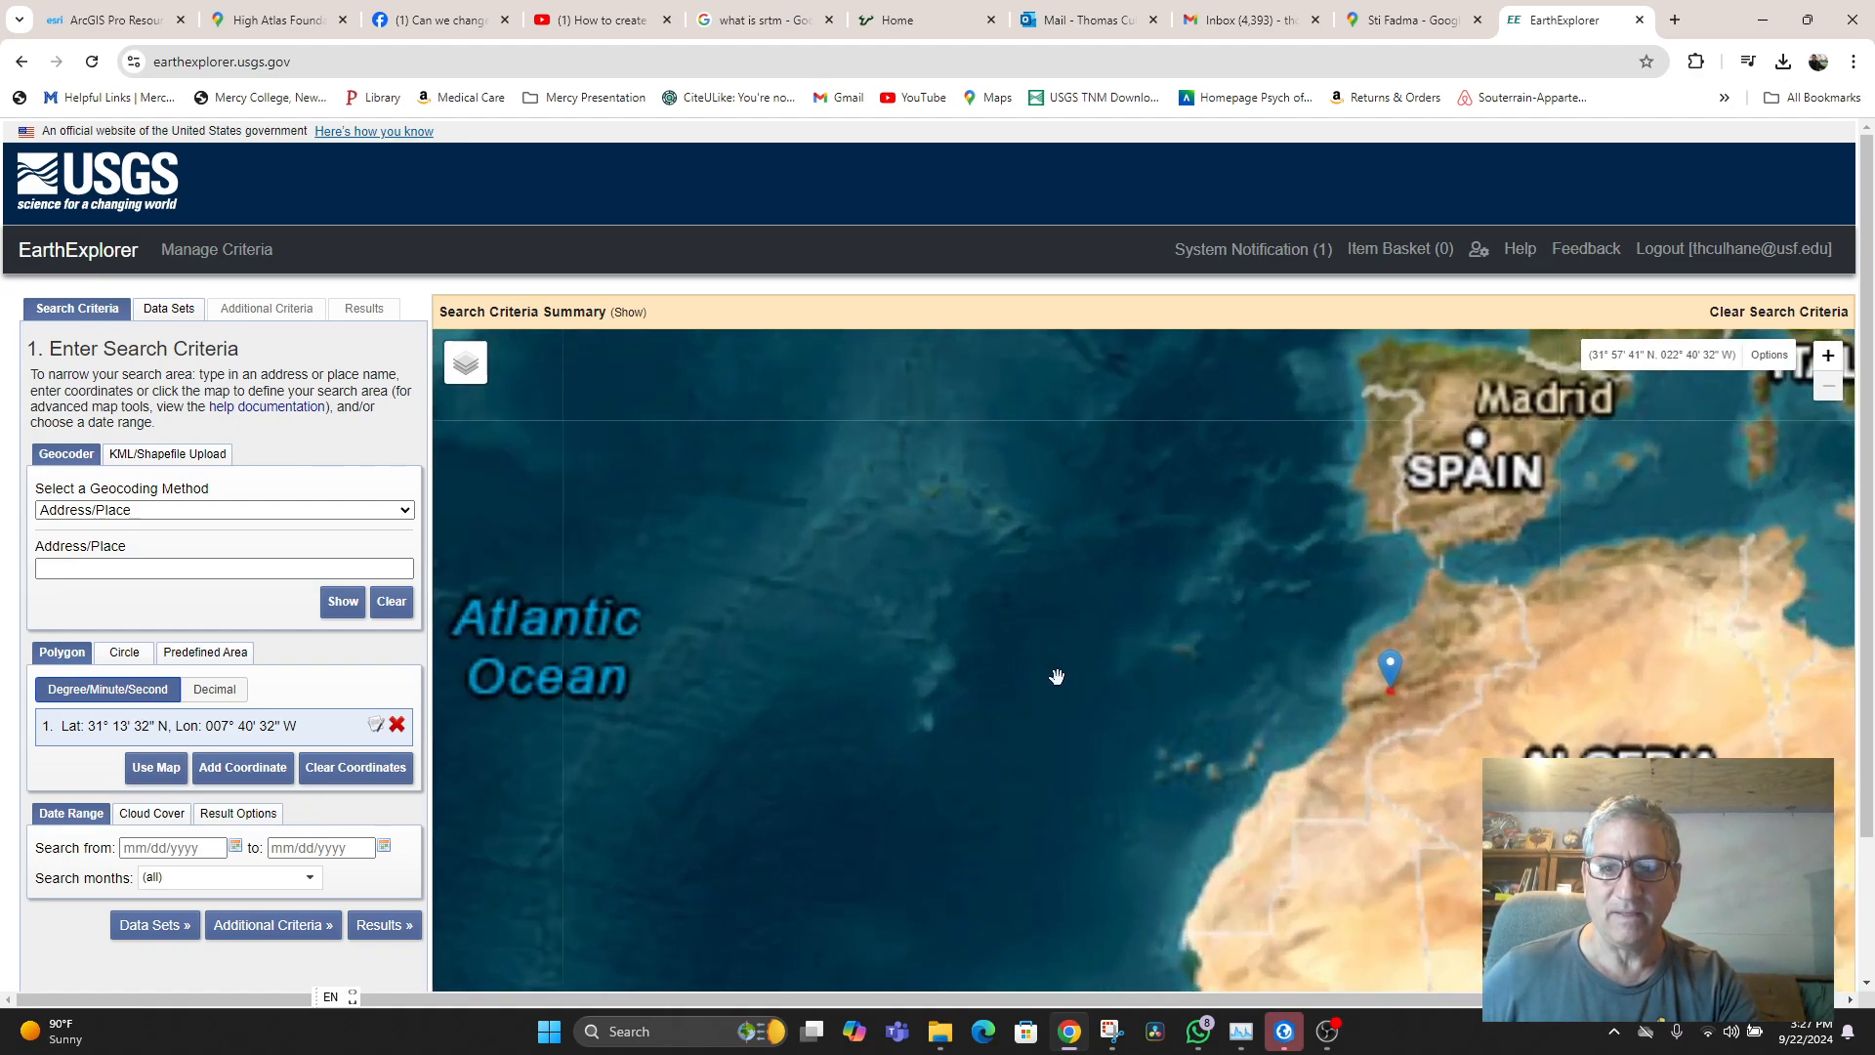
{"action": "scroll", "coordinate": [670, 733], "scroll_direction": "up", "scroll_amount": 3}
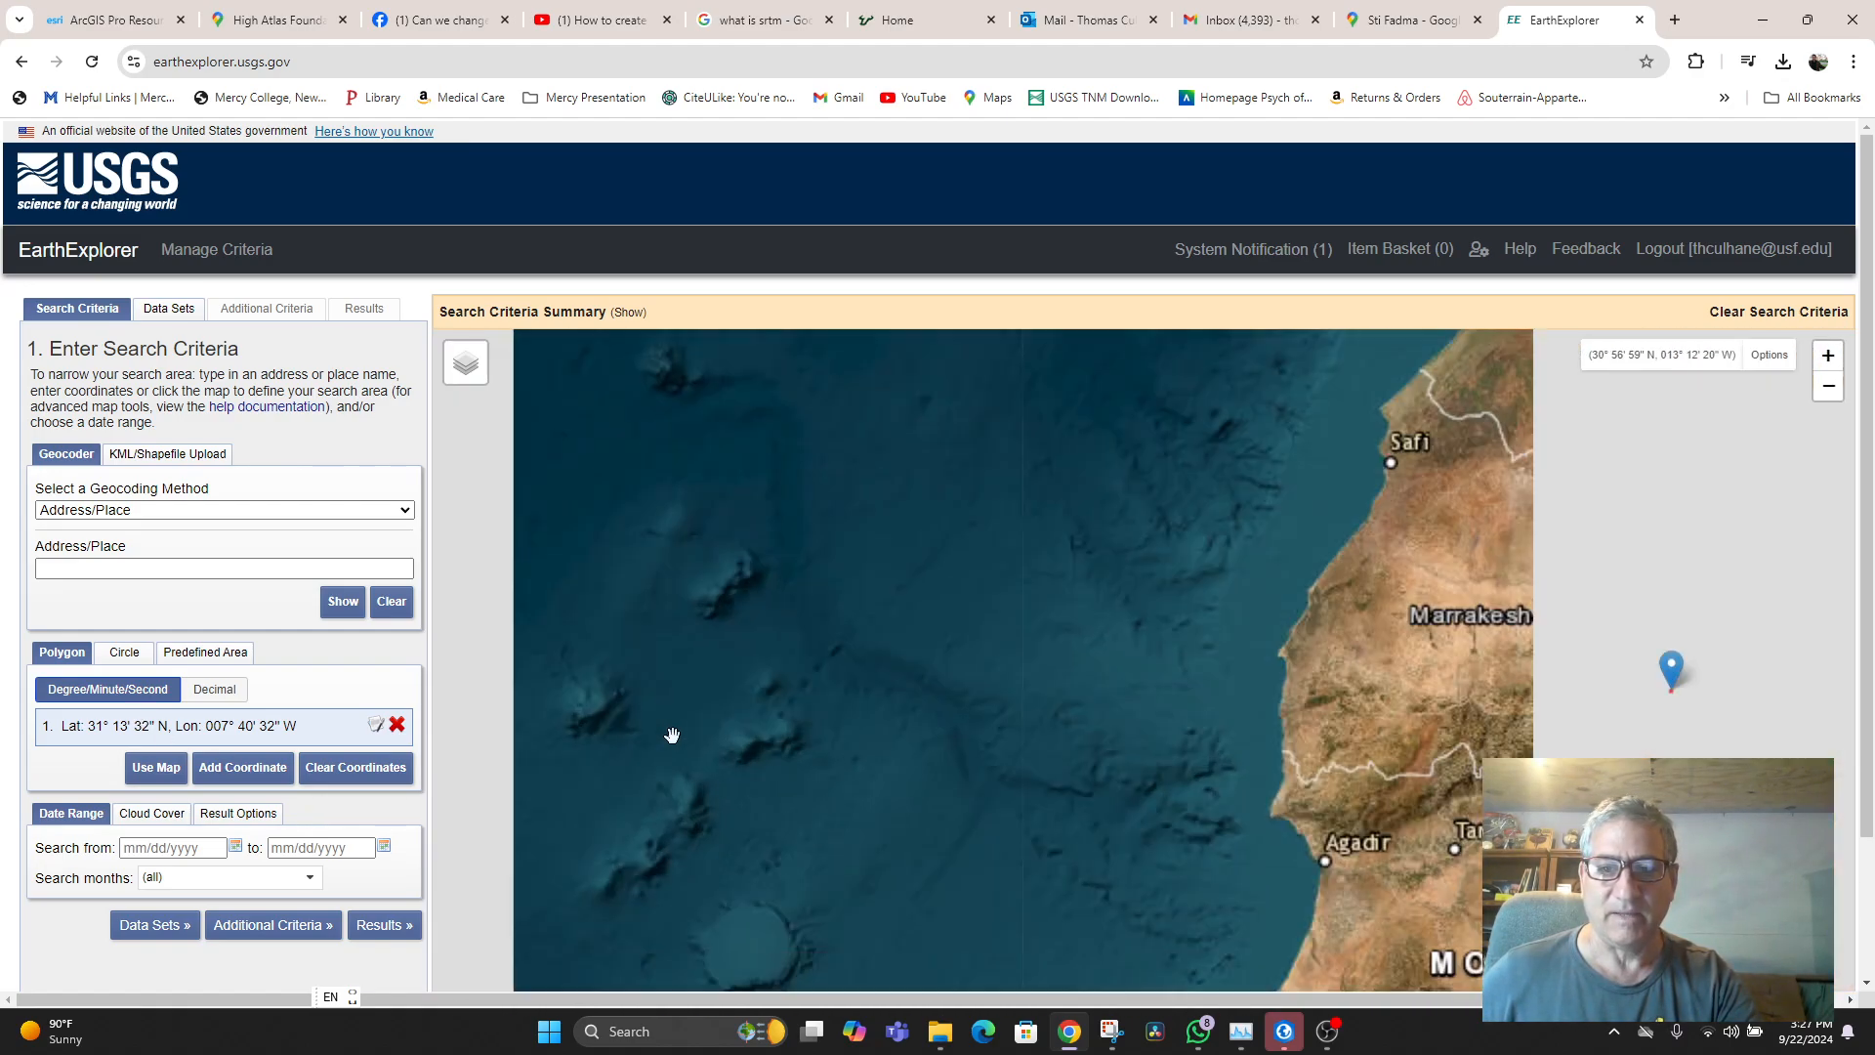
{"action": "scroll", "coordinate": [609, 754], "scroll_direction": "up", "scroll_amount": 3}
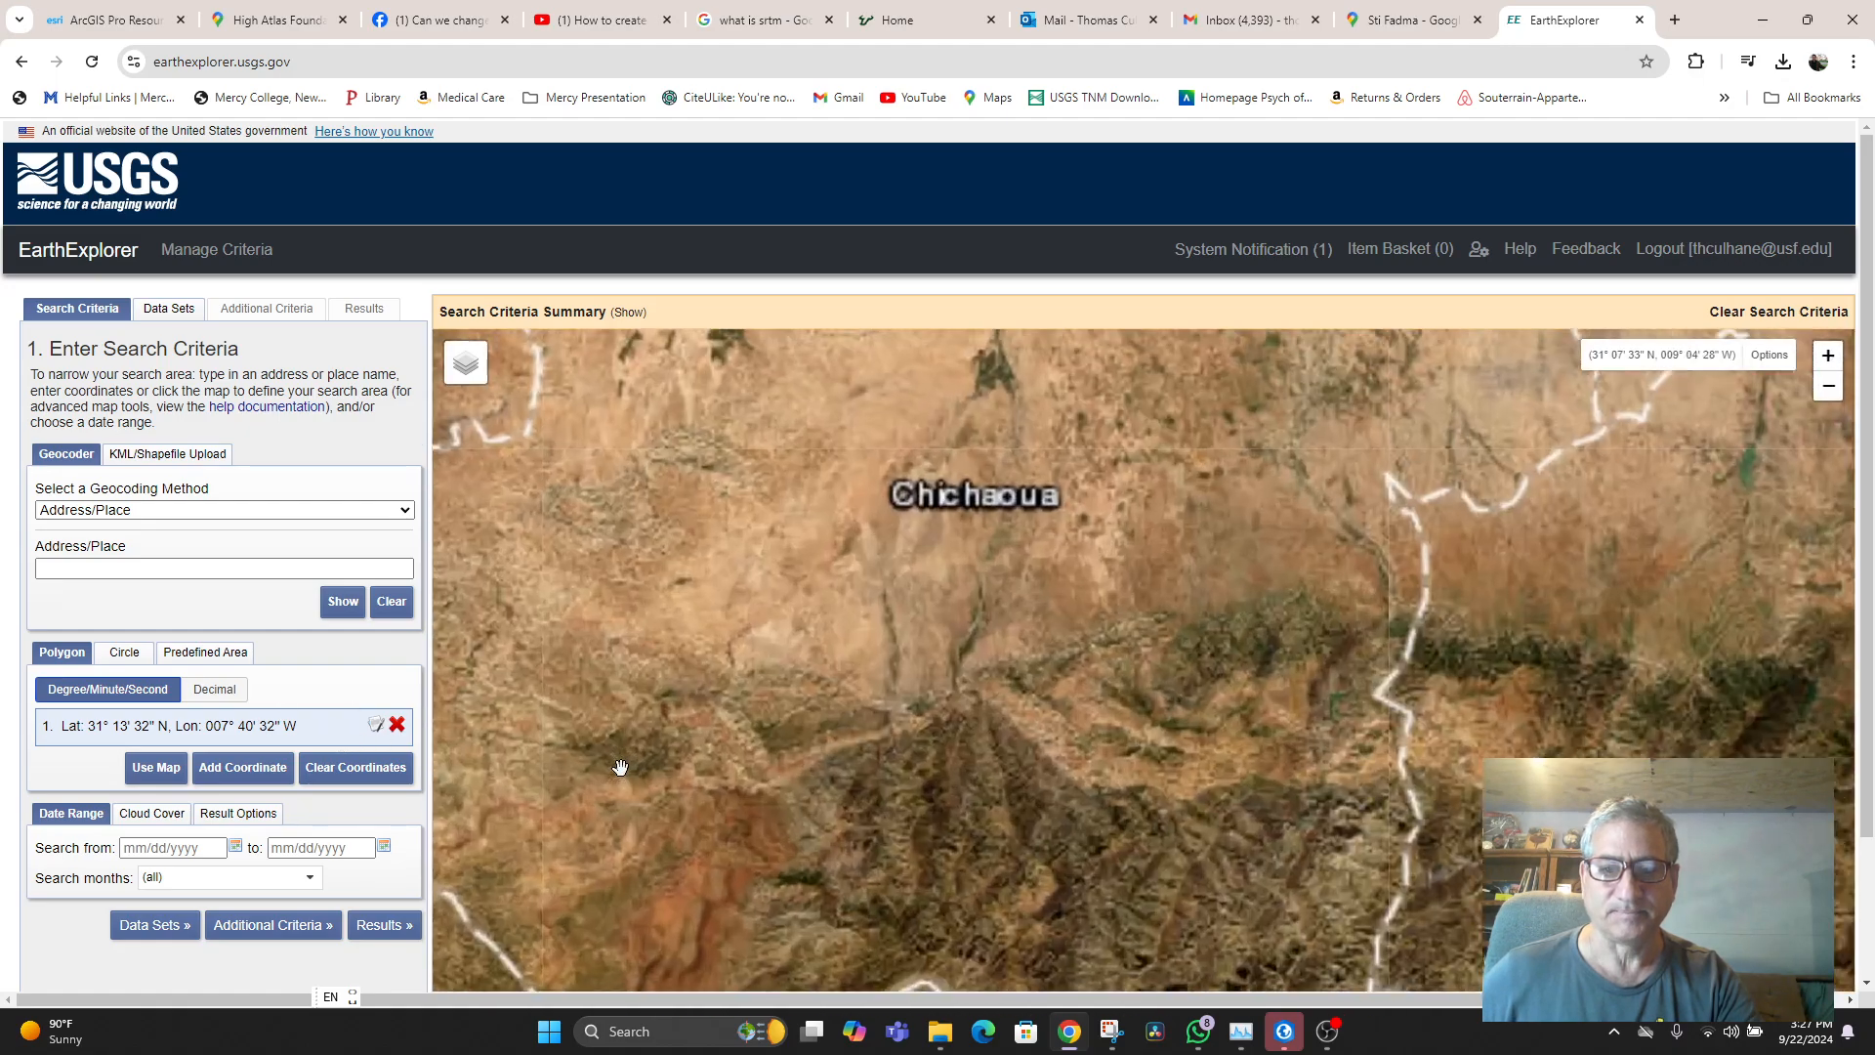
{"action": "scroll", "coordinate": [714, 758], "scroll_direction": "up", "scroll_amount": 3}
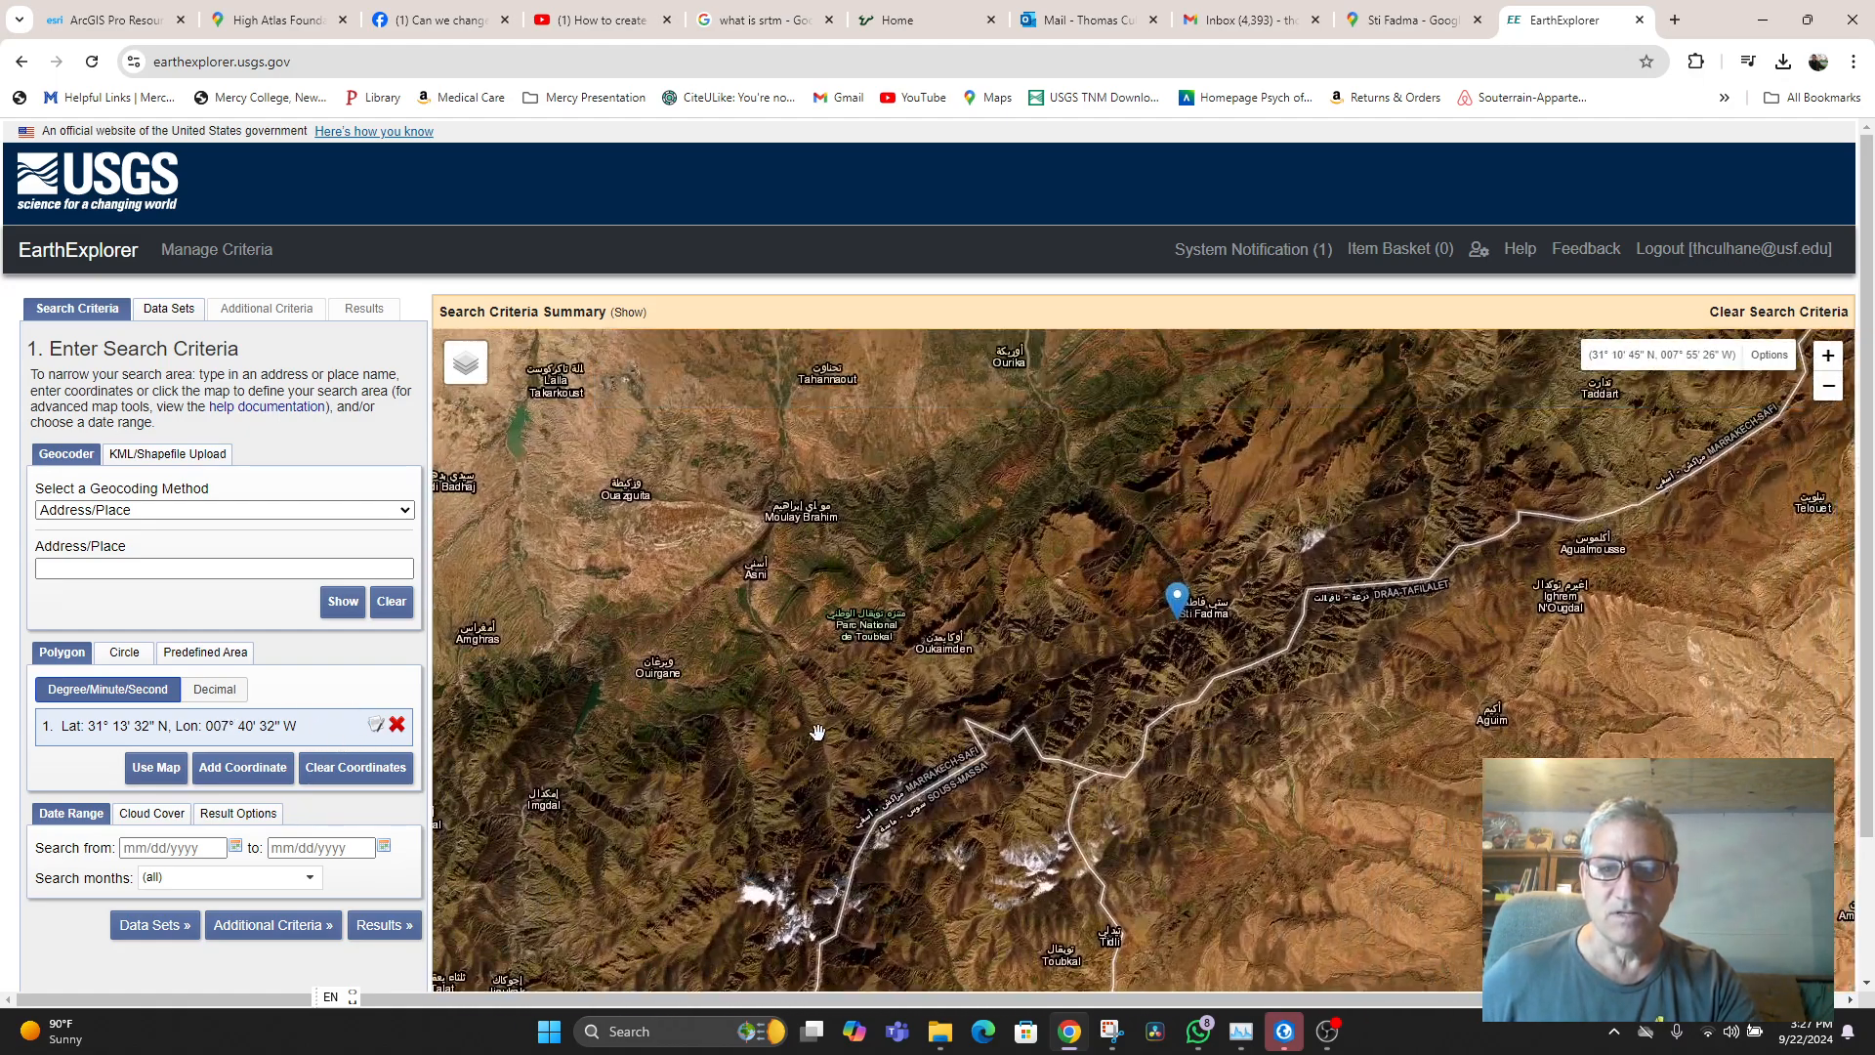
{"action": "scroll", "coordinate": [976, 801], "scroll_direction": "up", "scroll_amount": 2}
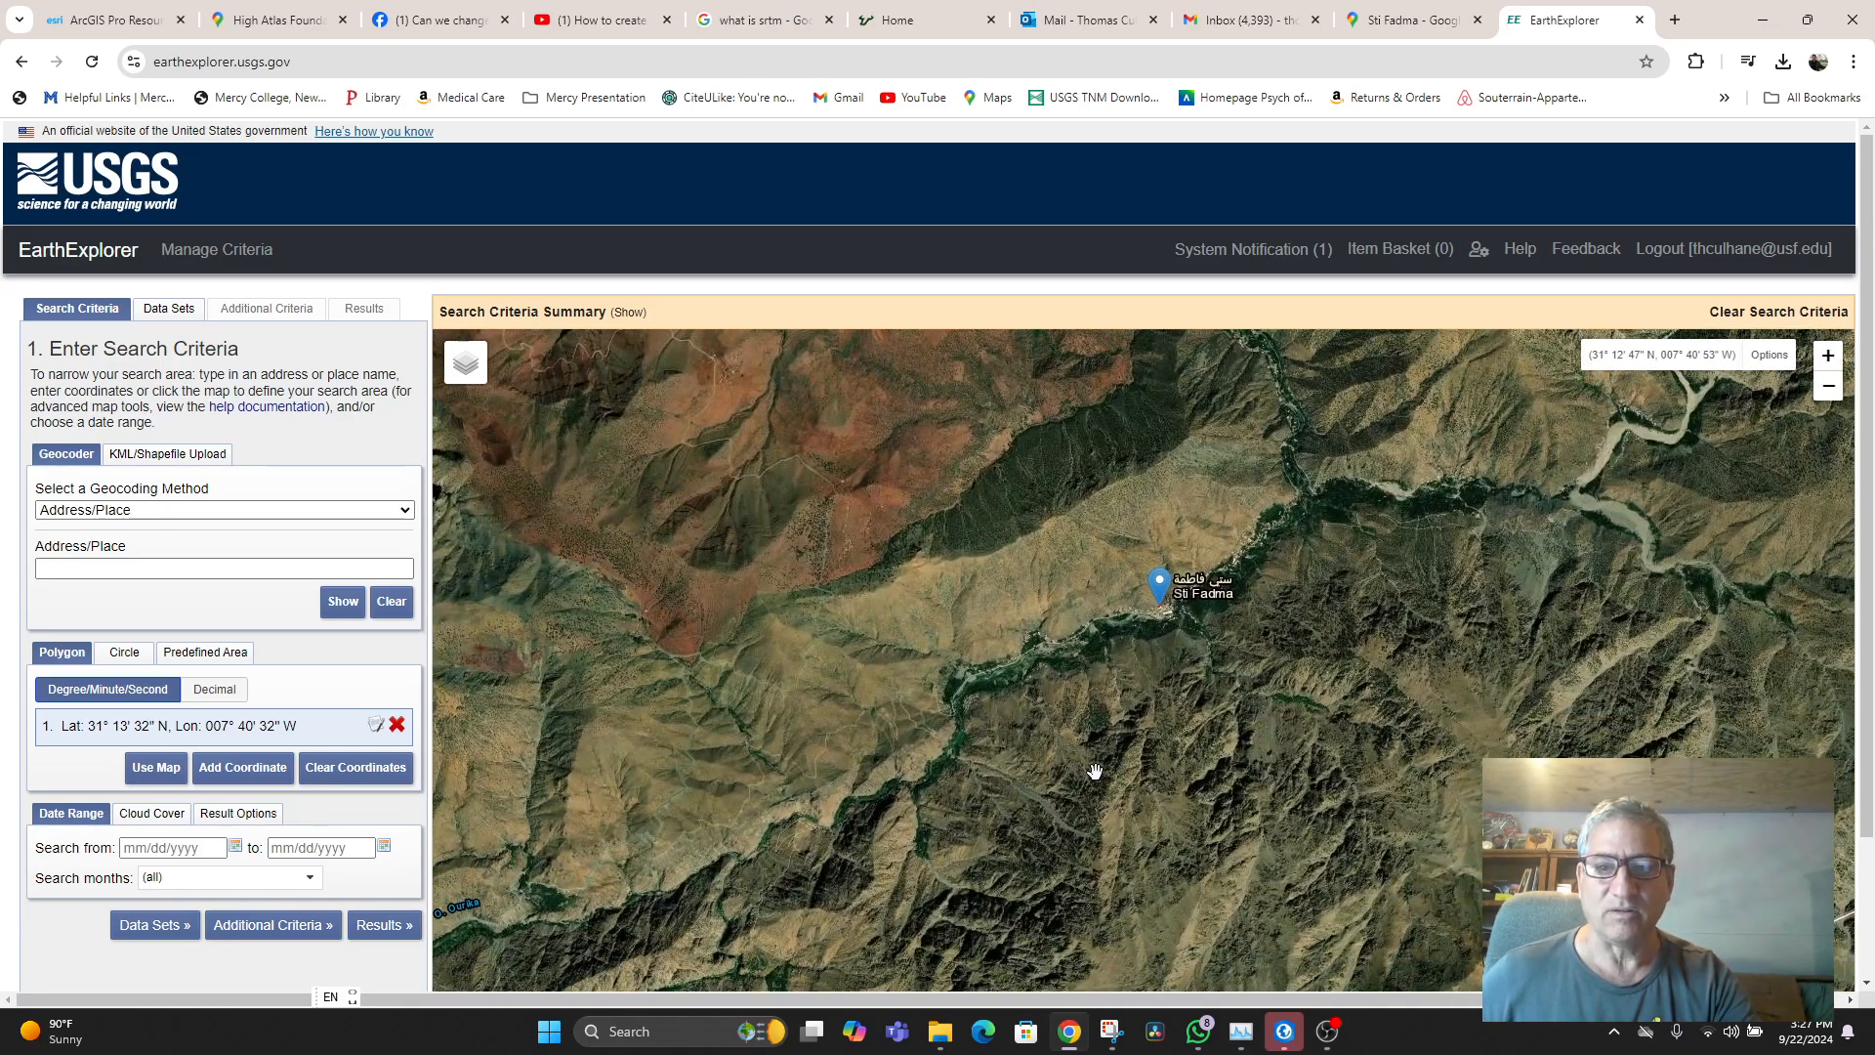
{"action": "scroll", "coordinate": [1095, 772], "scroll_direction": "up", "scroll_amount": 1}
{"action": "left_click_drag", "start_coordinate": [1067, 695], "coordinate": [1046, 800]}
{"action": "scroll", "coordinate": [1038, 747], "scroll_direction": "down", "scroll_amount": 1}
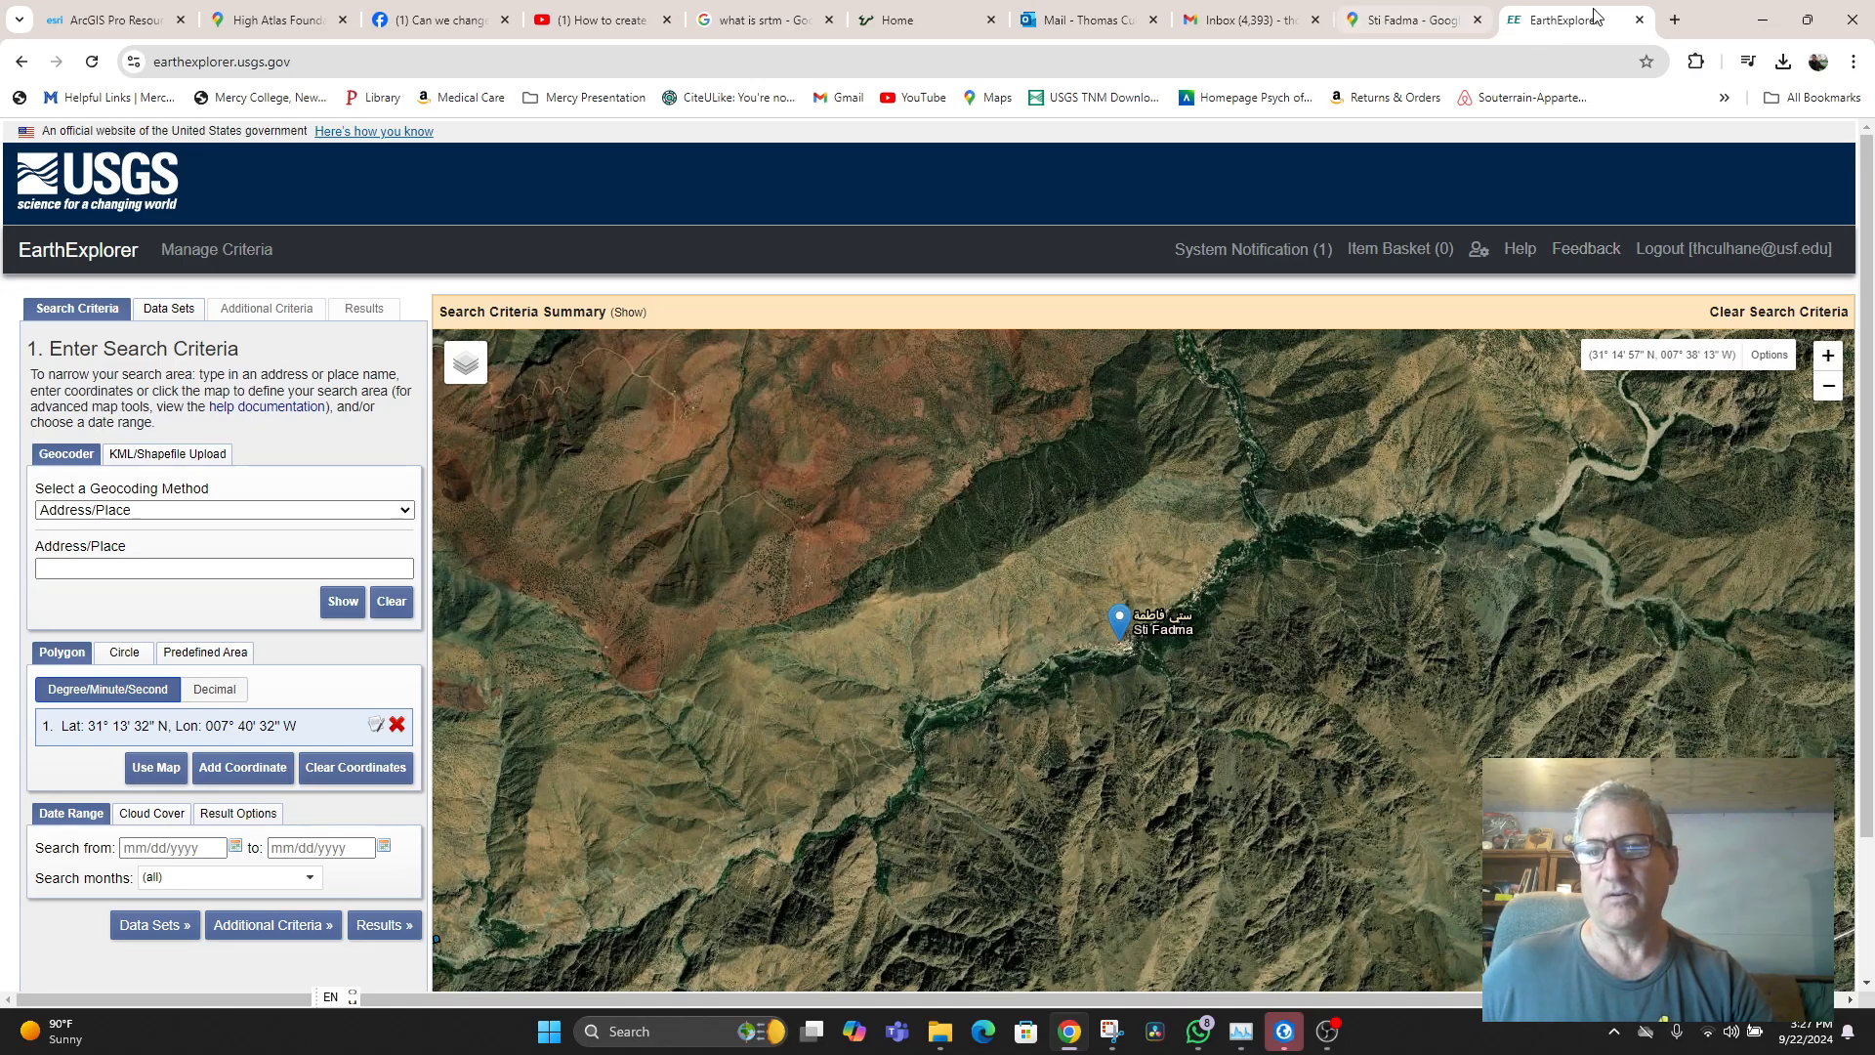
- Search Google for "srtm" in a new browser tab to see what the term means
{"action": "left_click", "coordinate": [1675, 19]}
{"action": "type", "text": "sh"}
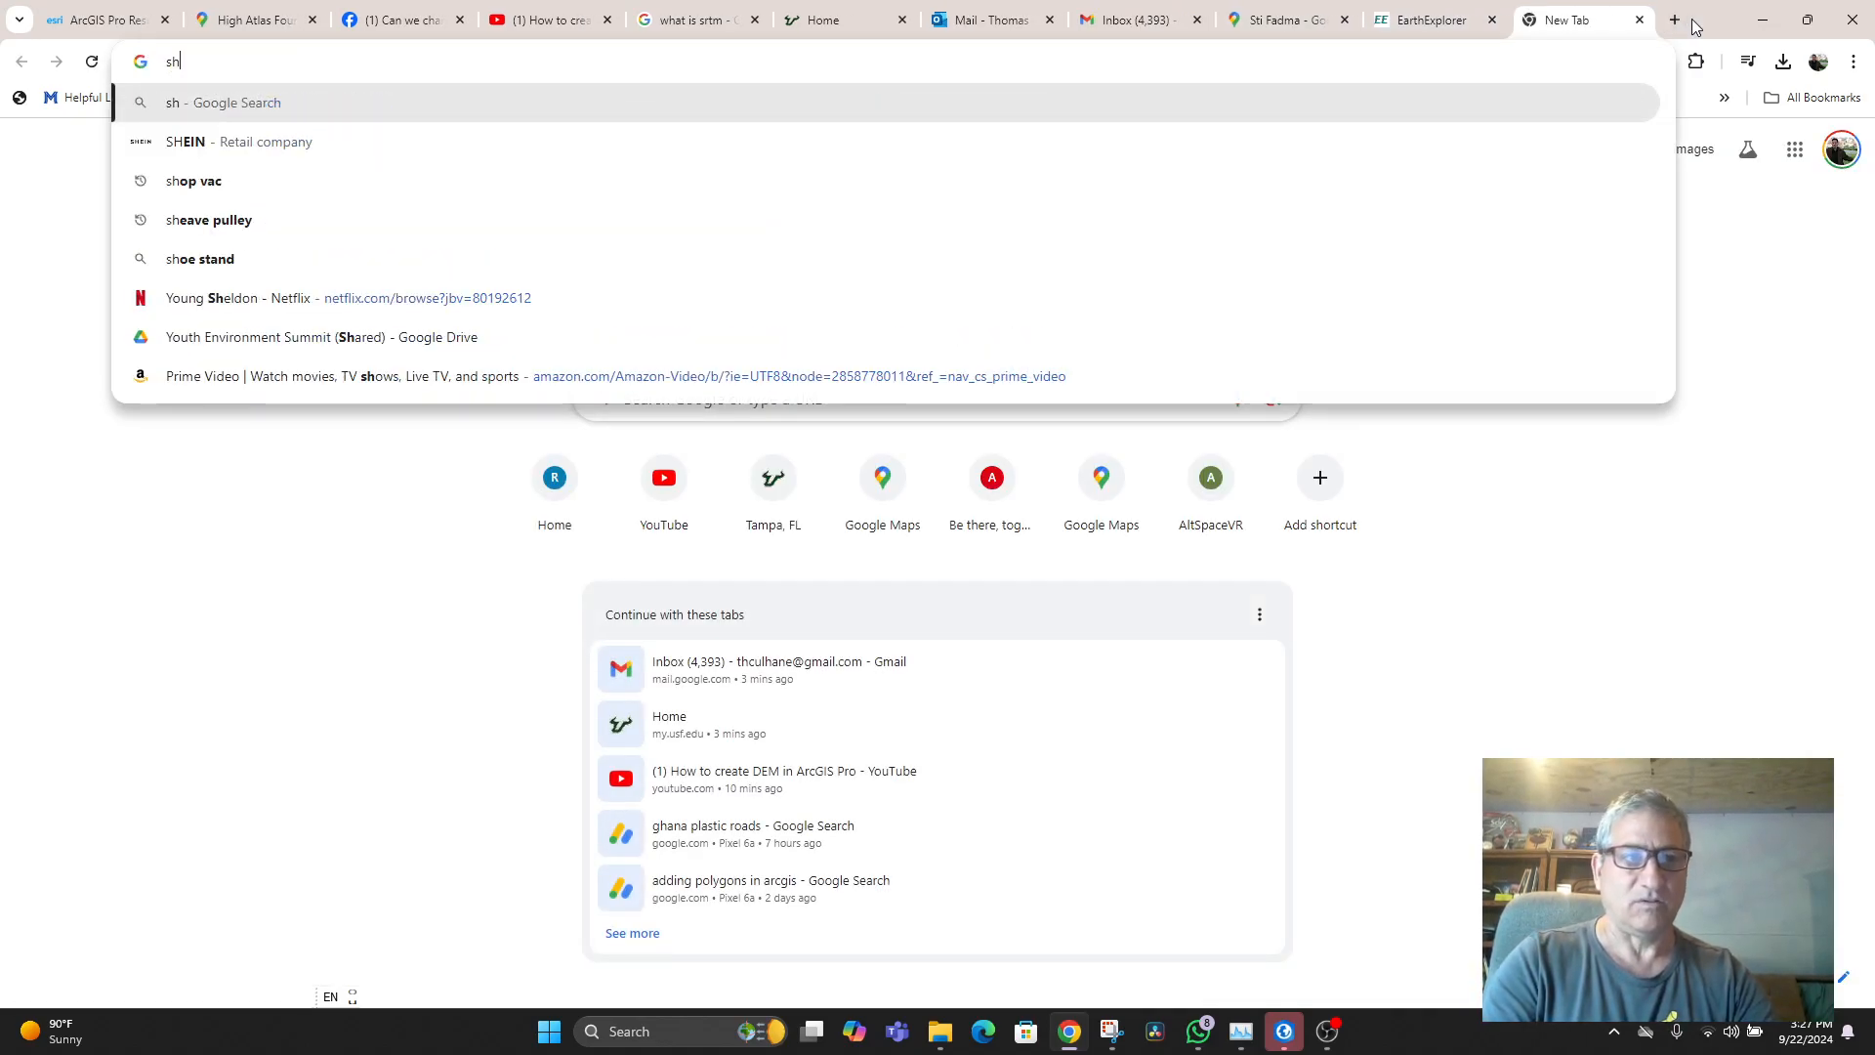
{"action": "key", "text": "BackSpace"}
{"action": "type", "text": "trt"}
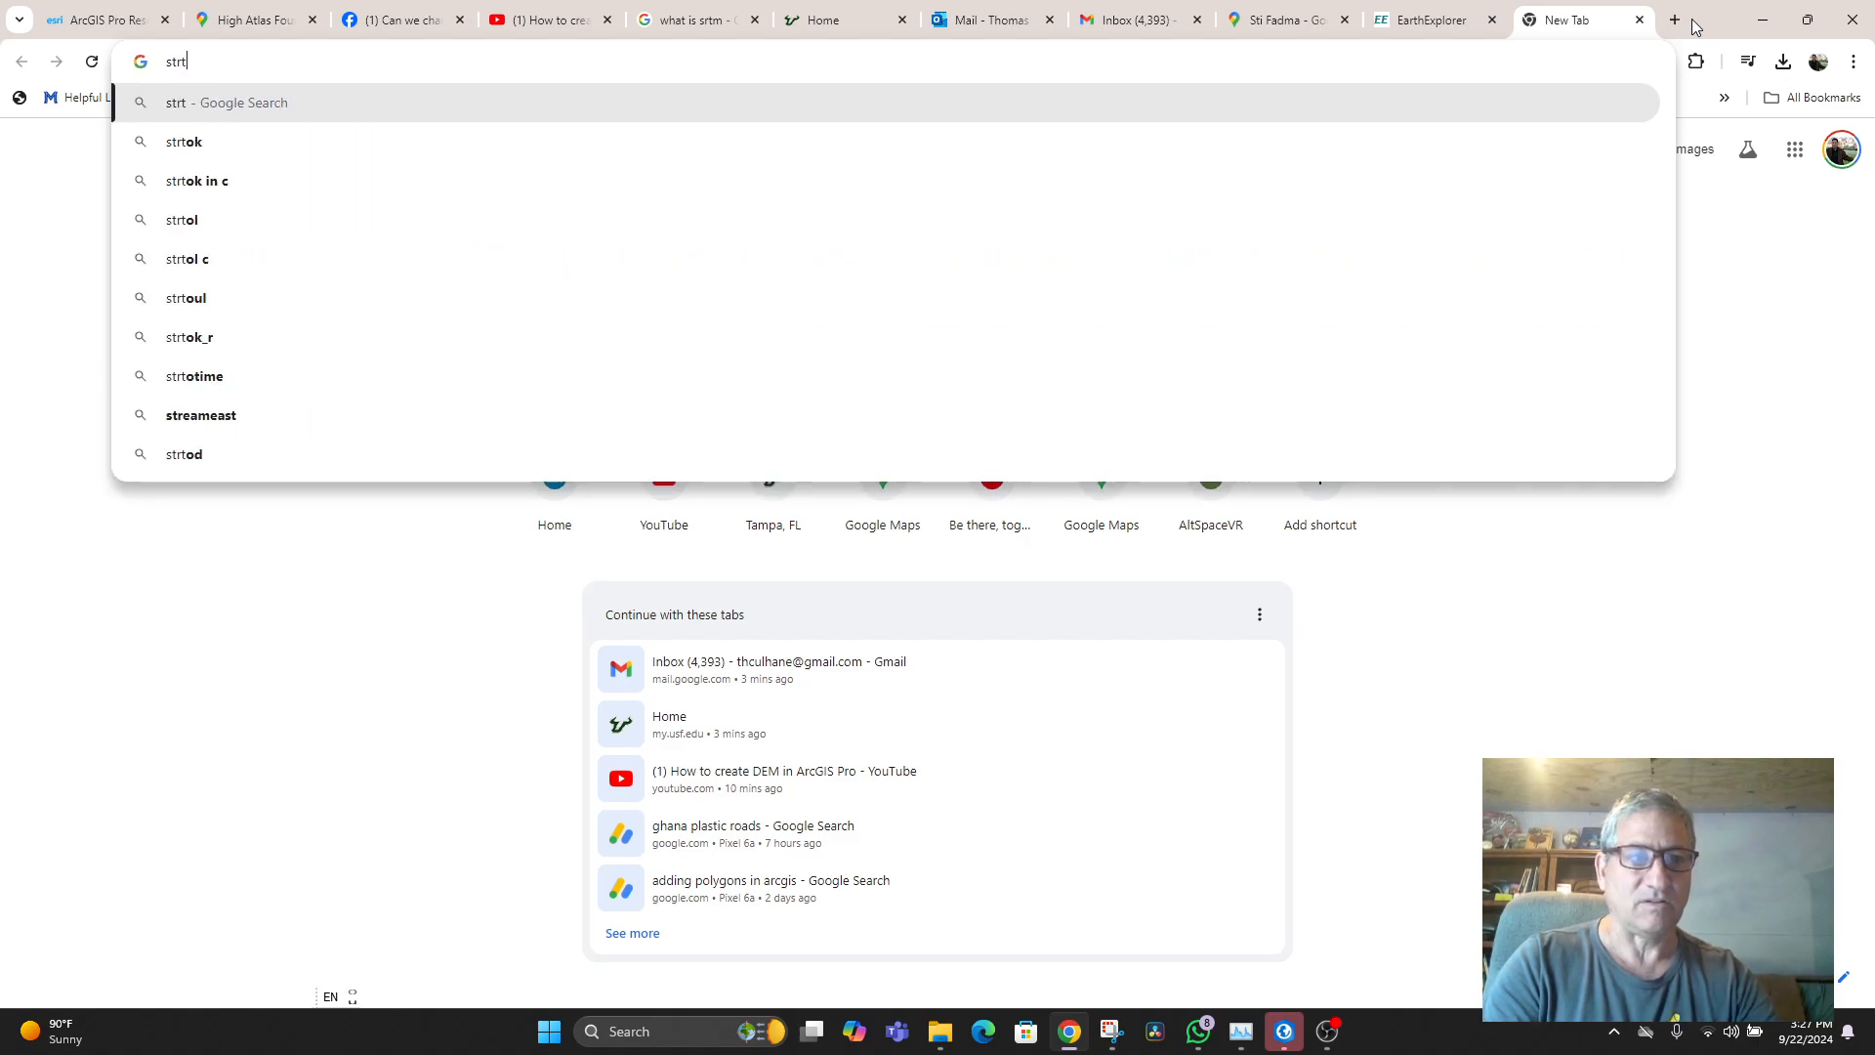
{"action": "key", "text": "BackSpace"}
{"action": "key", "text": "BackSpace"}
{"action": "key", "text": "BackSpace"}
{"action": "type", "text": "rt"}
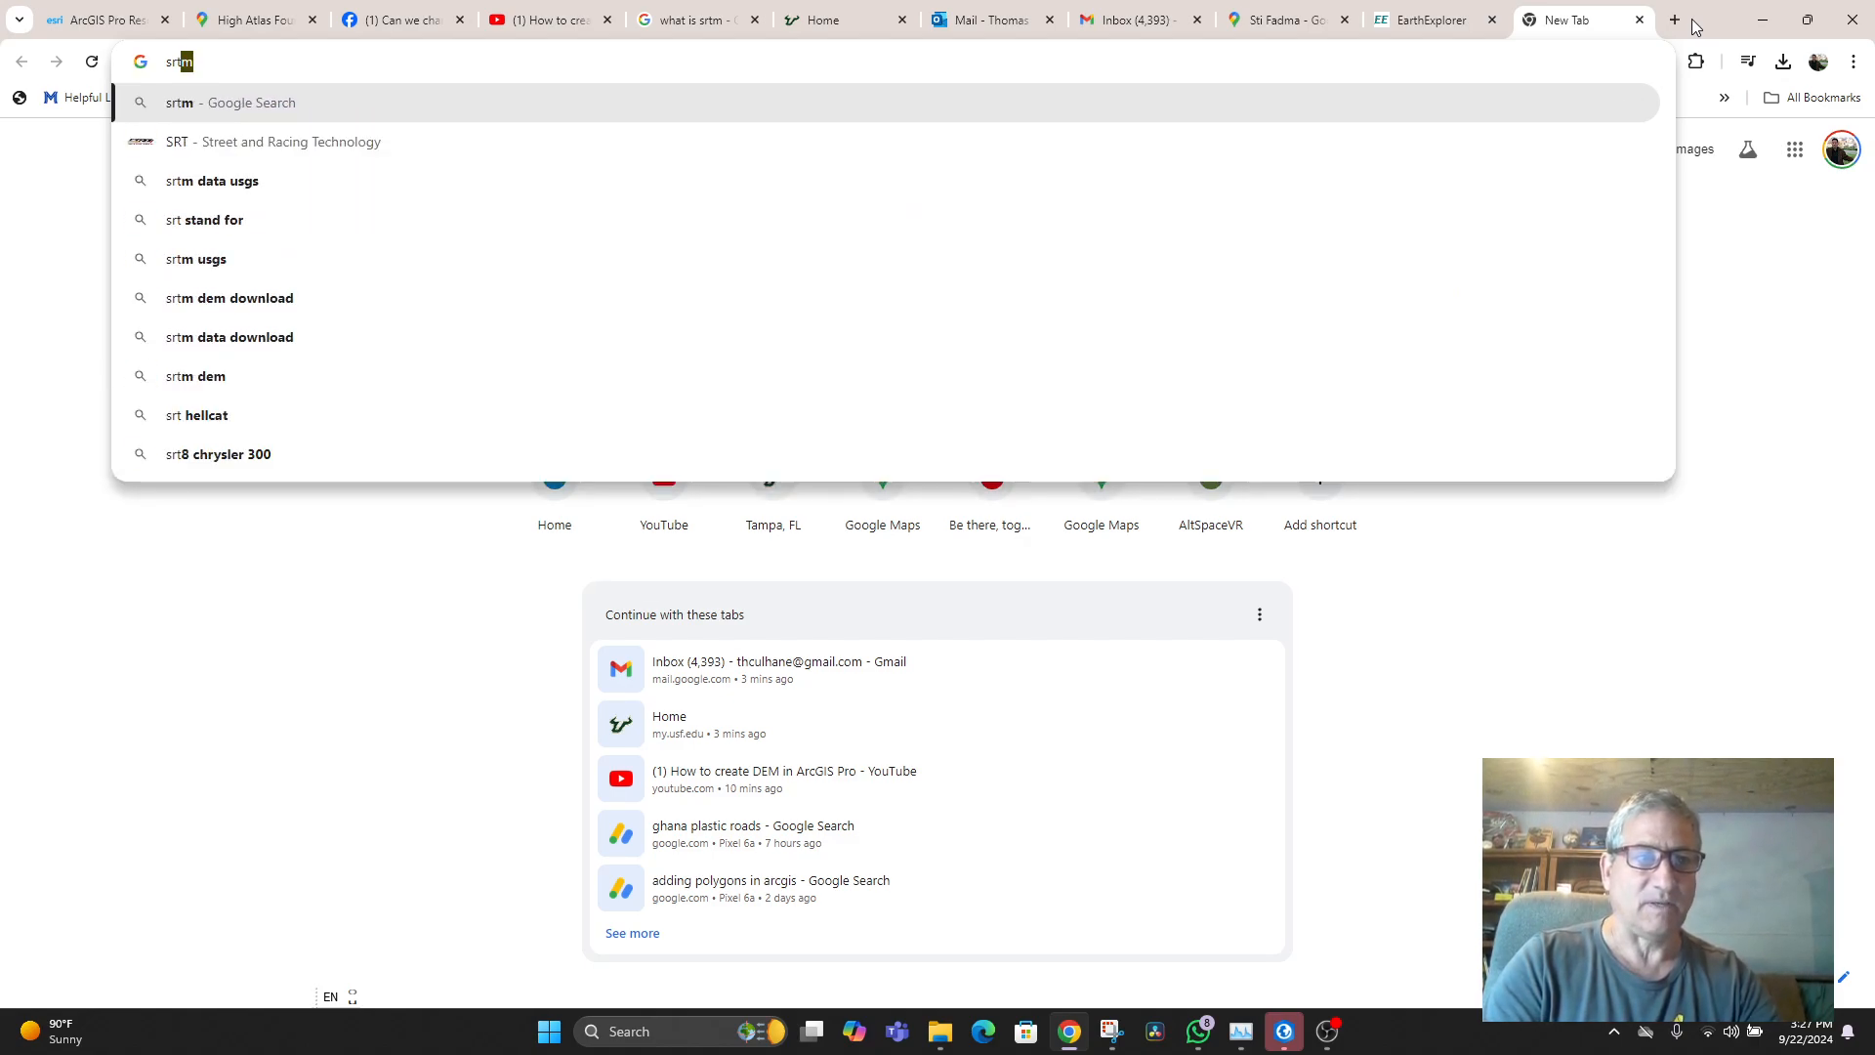
{"action": "type", "text": "m"}
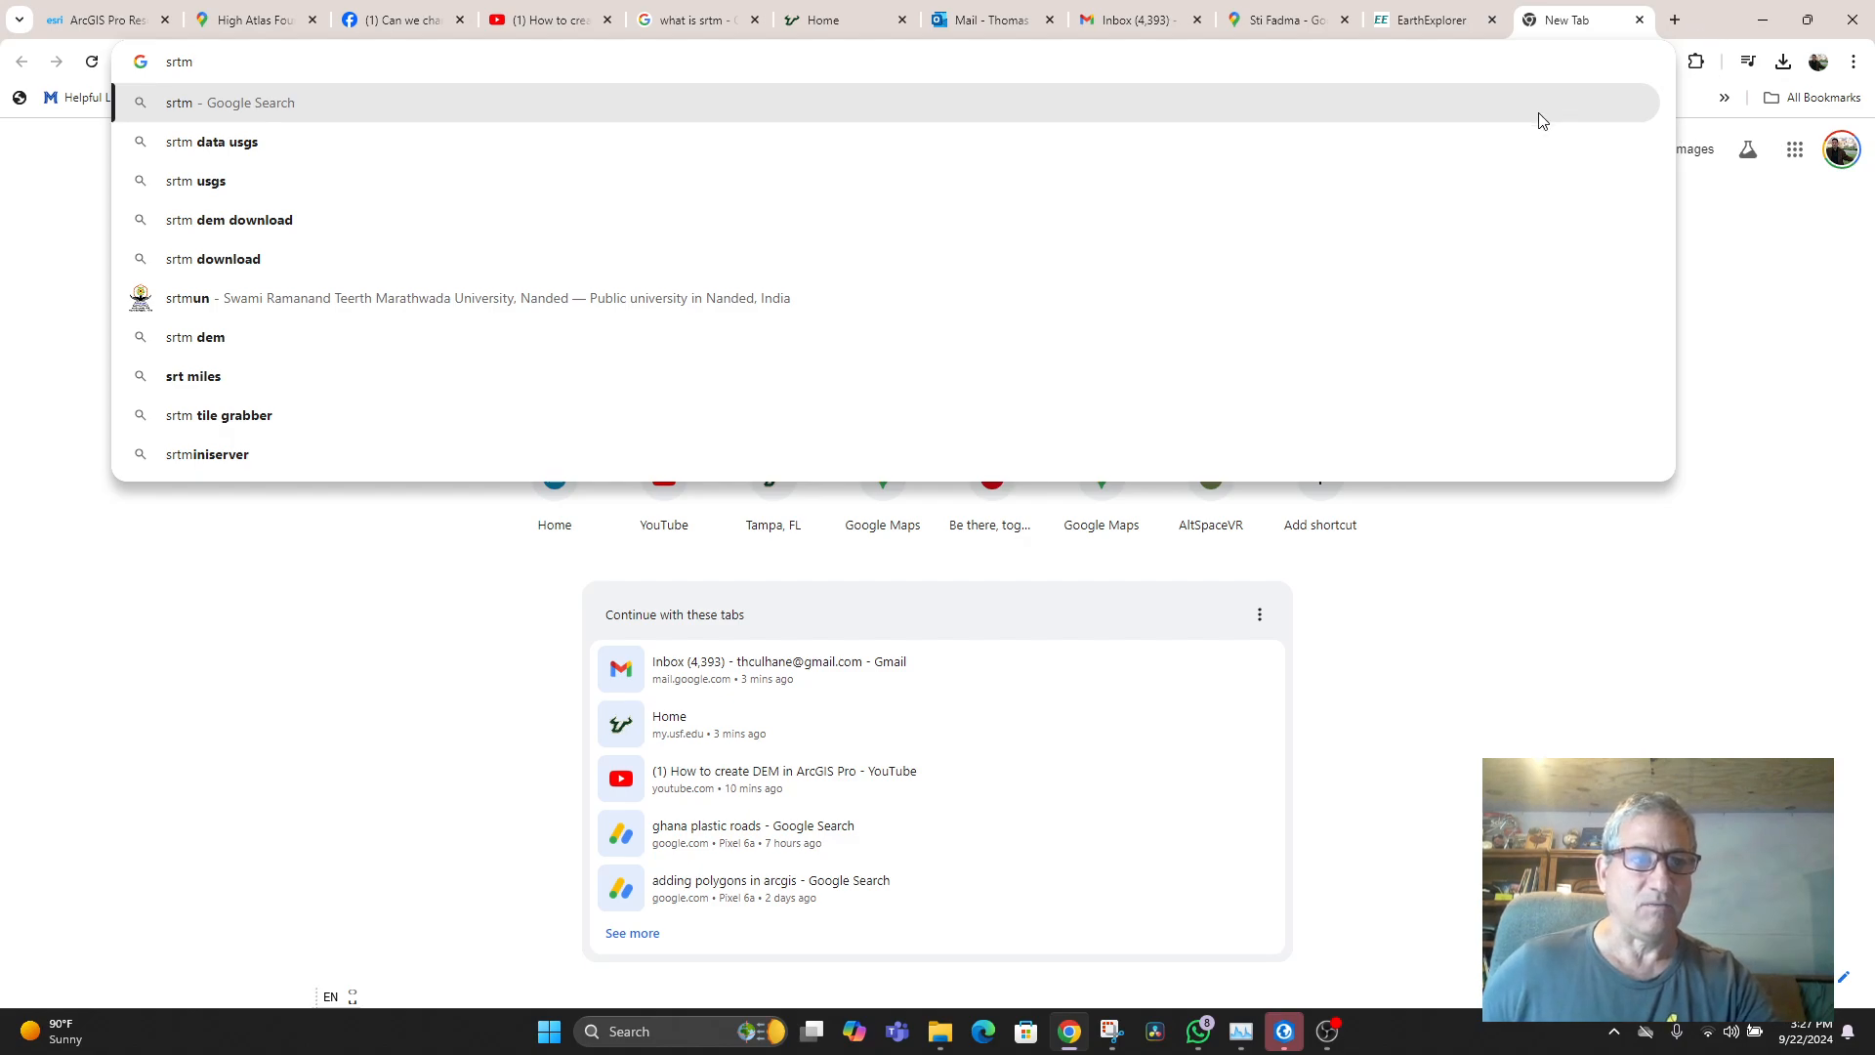
{"action": "left_click", "coordinate": [223, 103]}
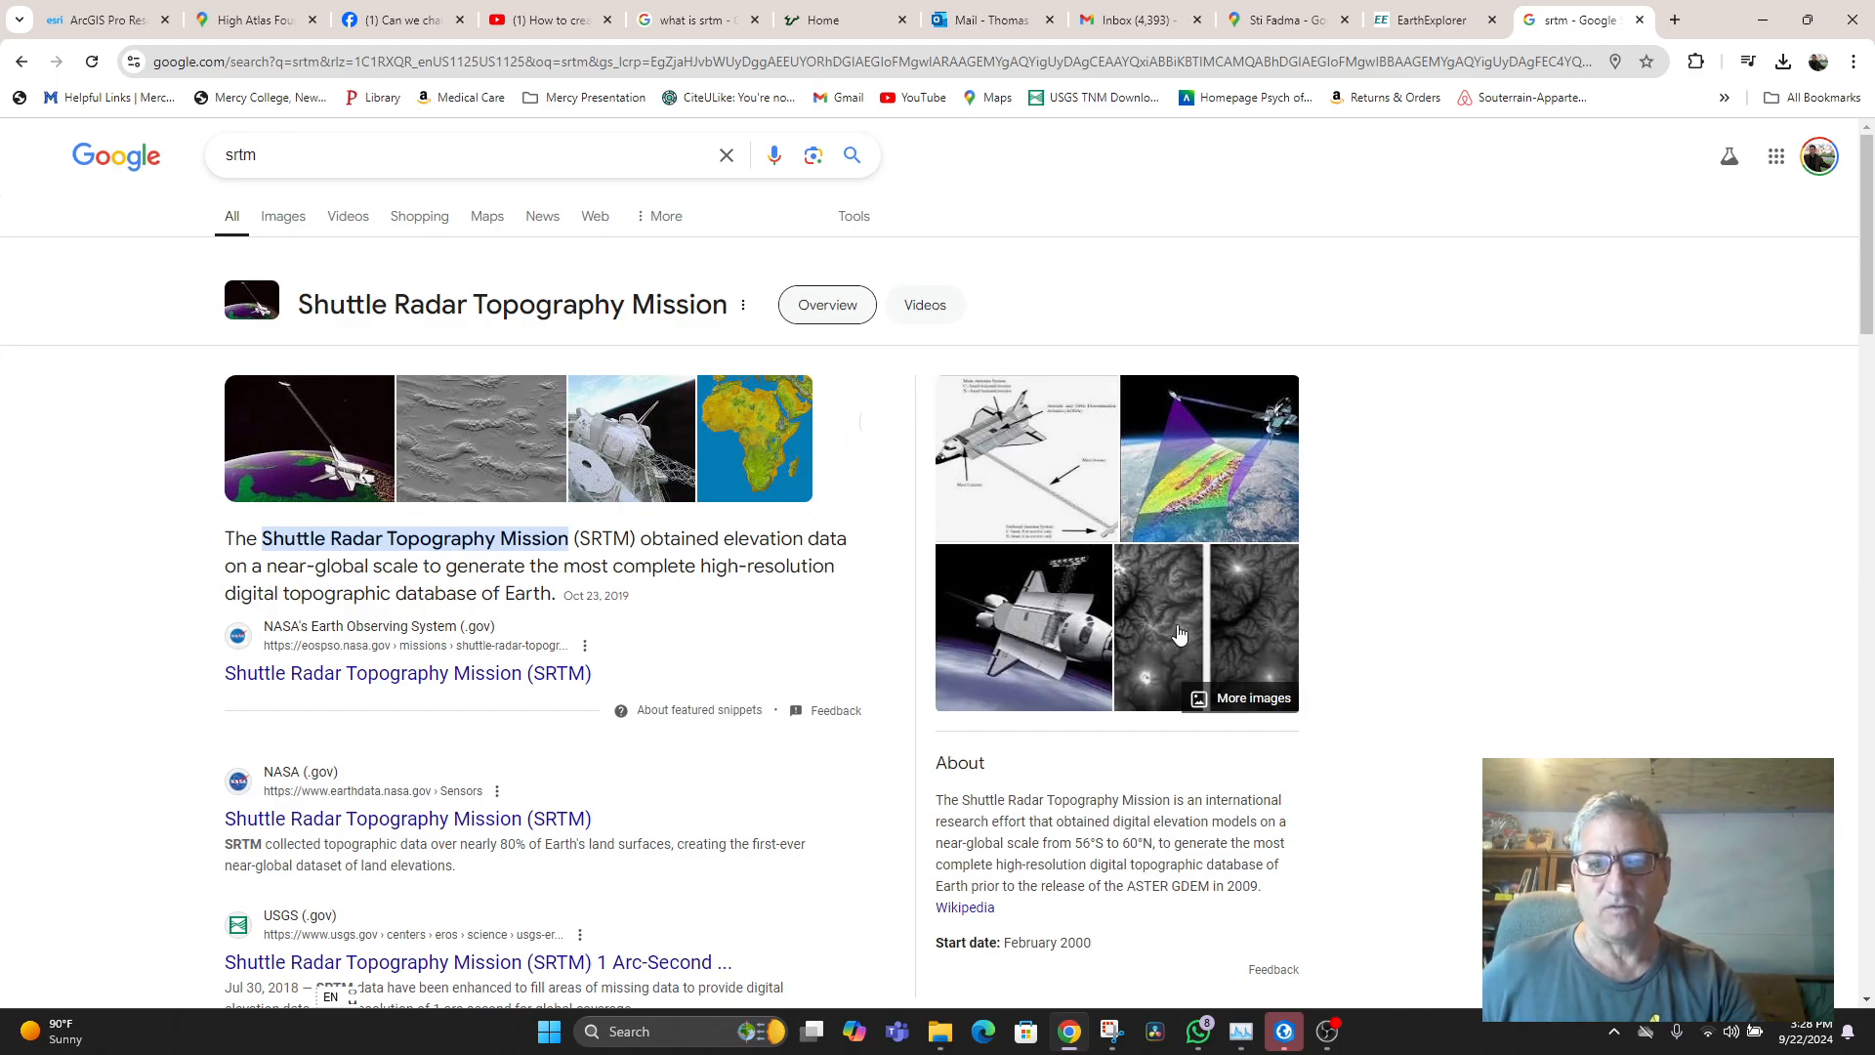
- Return to EarthExplorer and set the search polygon to the map extent framed around Sti Fadma
{"action": "left_click", "coordinate": [1428, 26]}
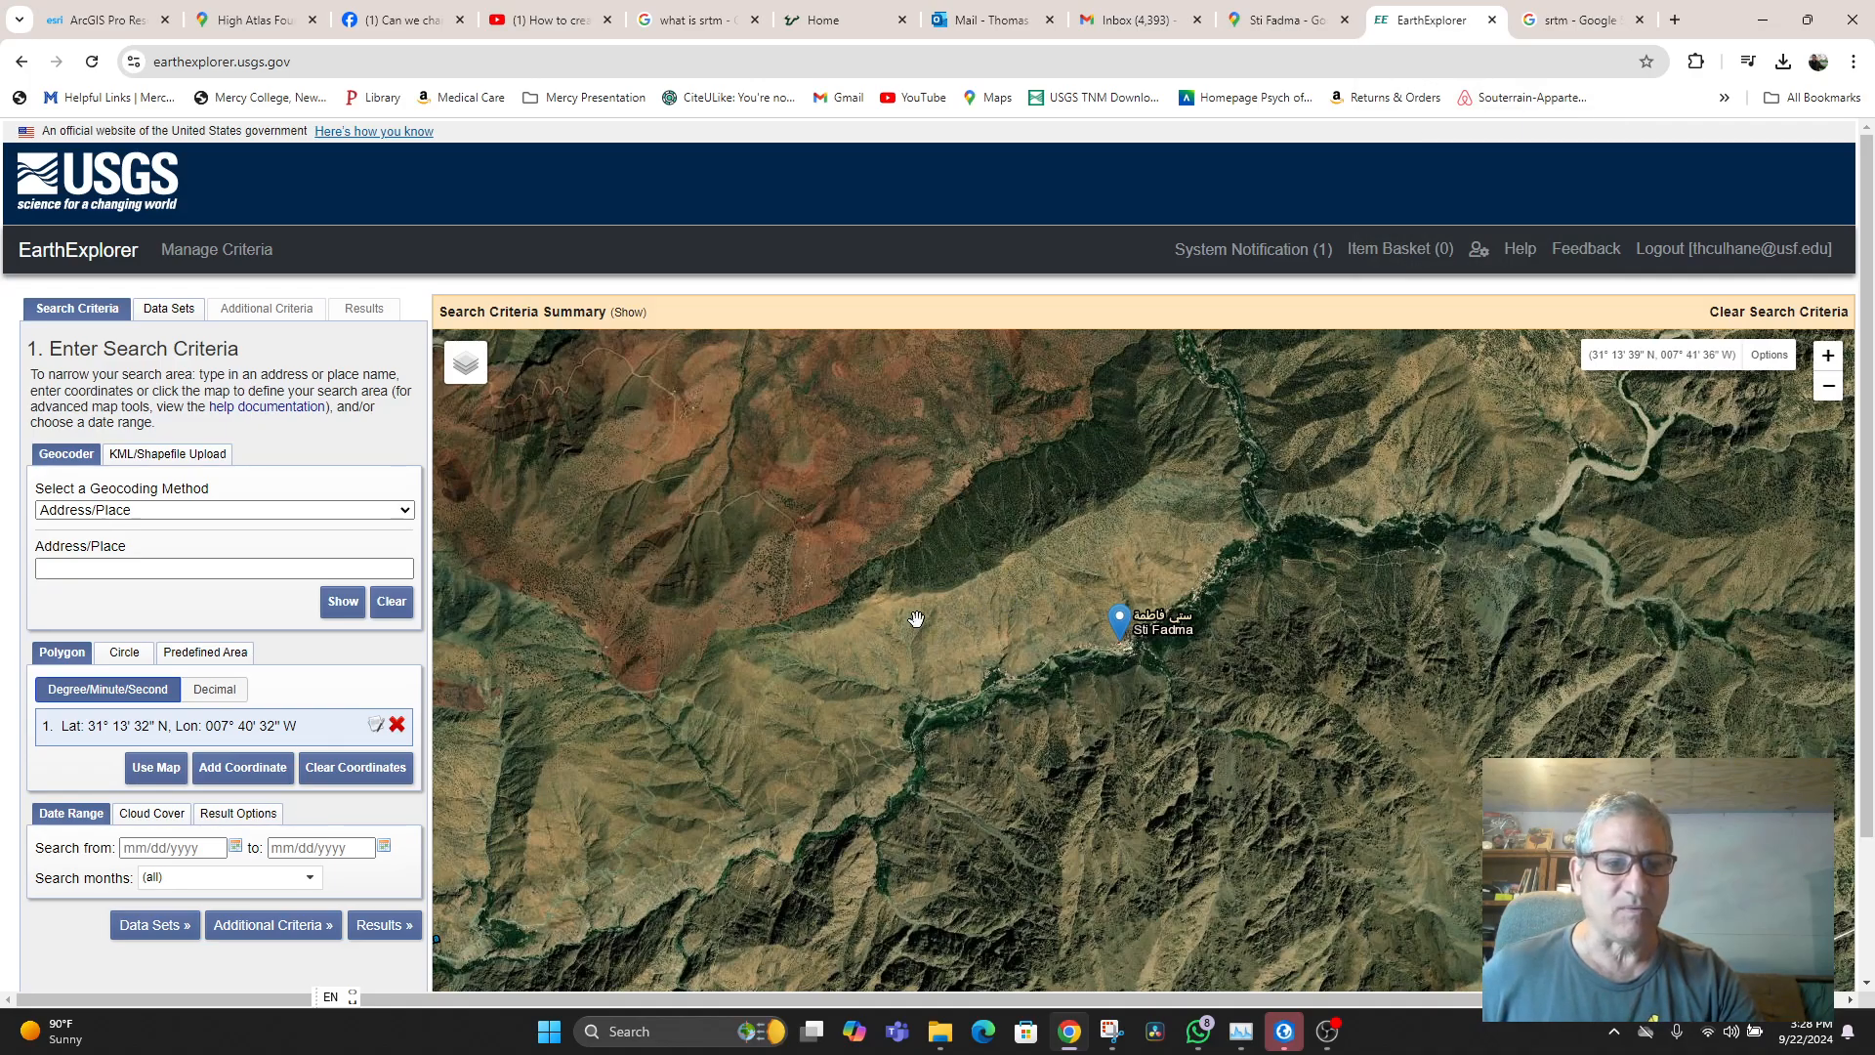
{"action": "scroll", "coordinate": [917, 619], "scroll_direction": "up", "scroll_amount": 1}
{"action": "left_click_drag", "start_coordinate": [1046, 618], "coordinate": [912, 616]}
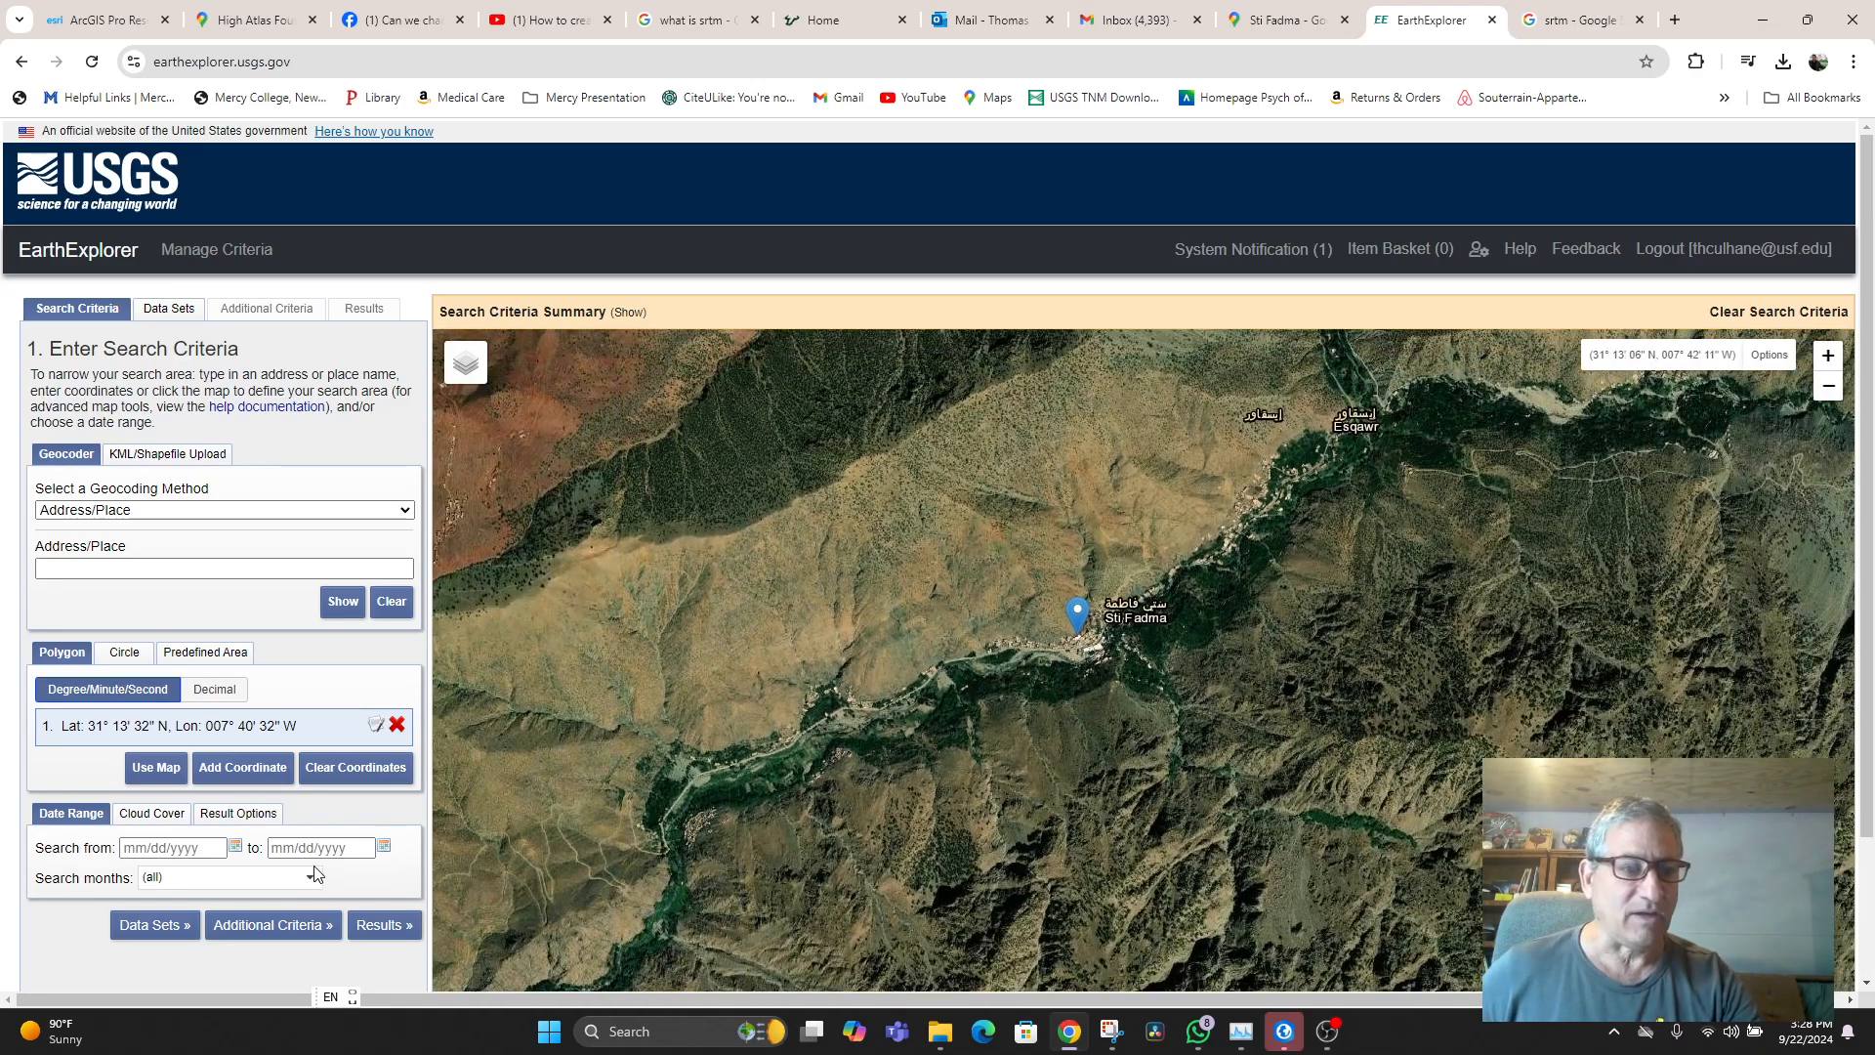
{"action": "left_click", "coordinate": [157, 768]}
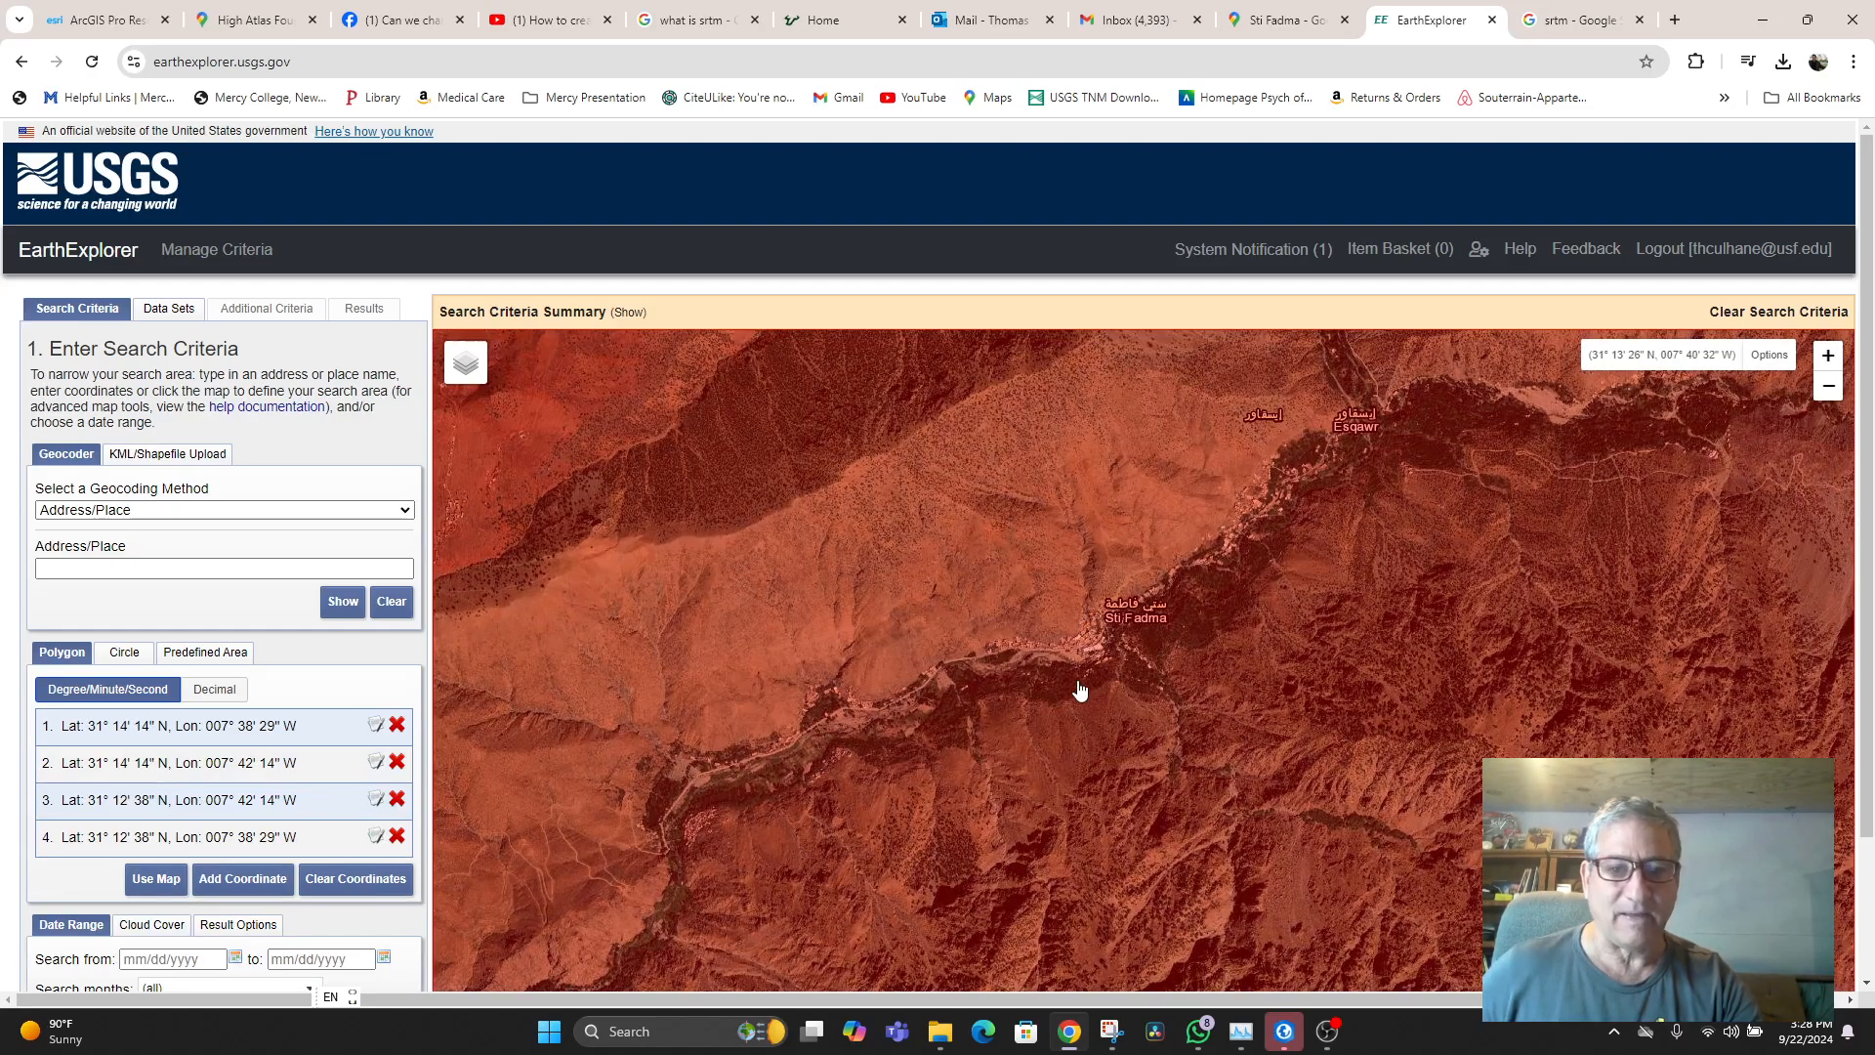
- Reshape the search polygon around Sti Fadma to span about 31°12'54" to 31°14'43" N and 7°38'35" to 7°41'44" W
{"action": "scroll", "coordinate": [1076, 696], "scroll_direction": "down", "scroll_amount": 1}
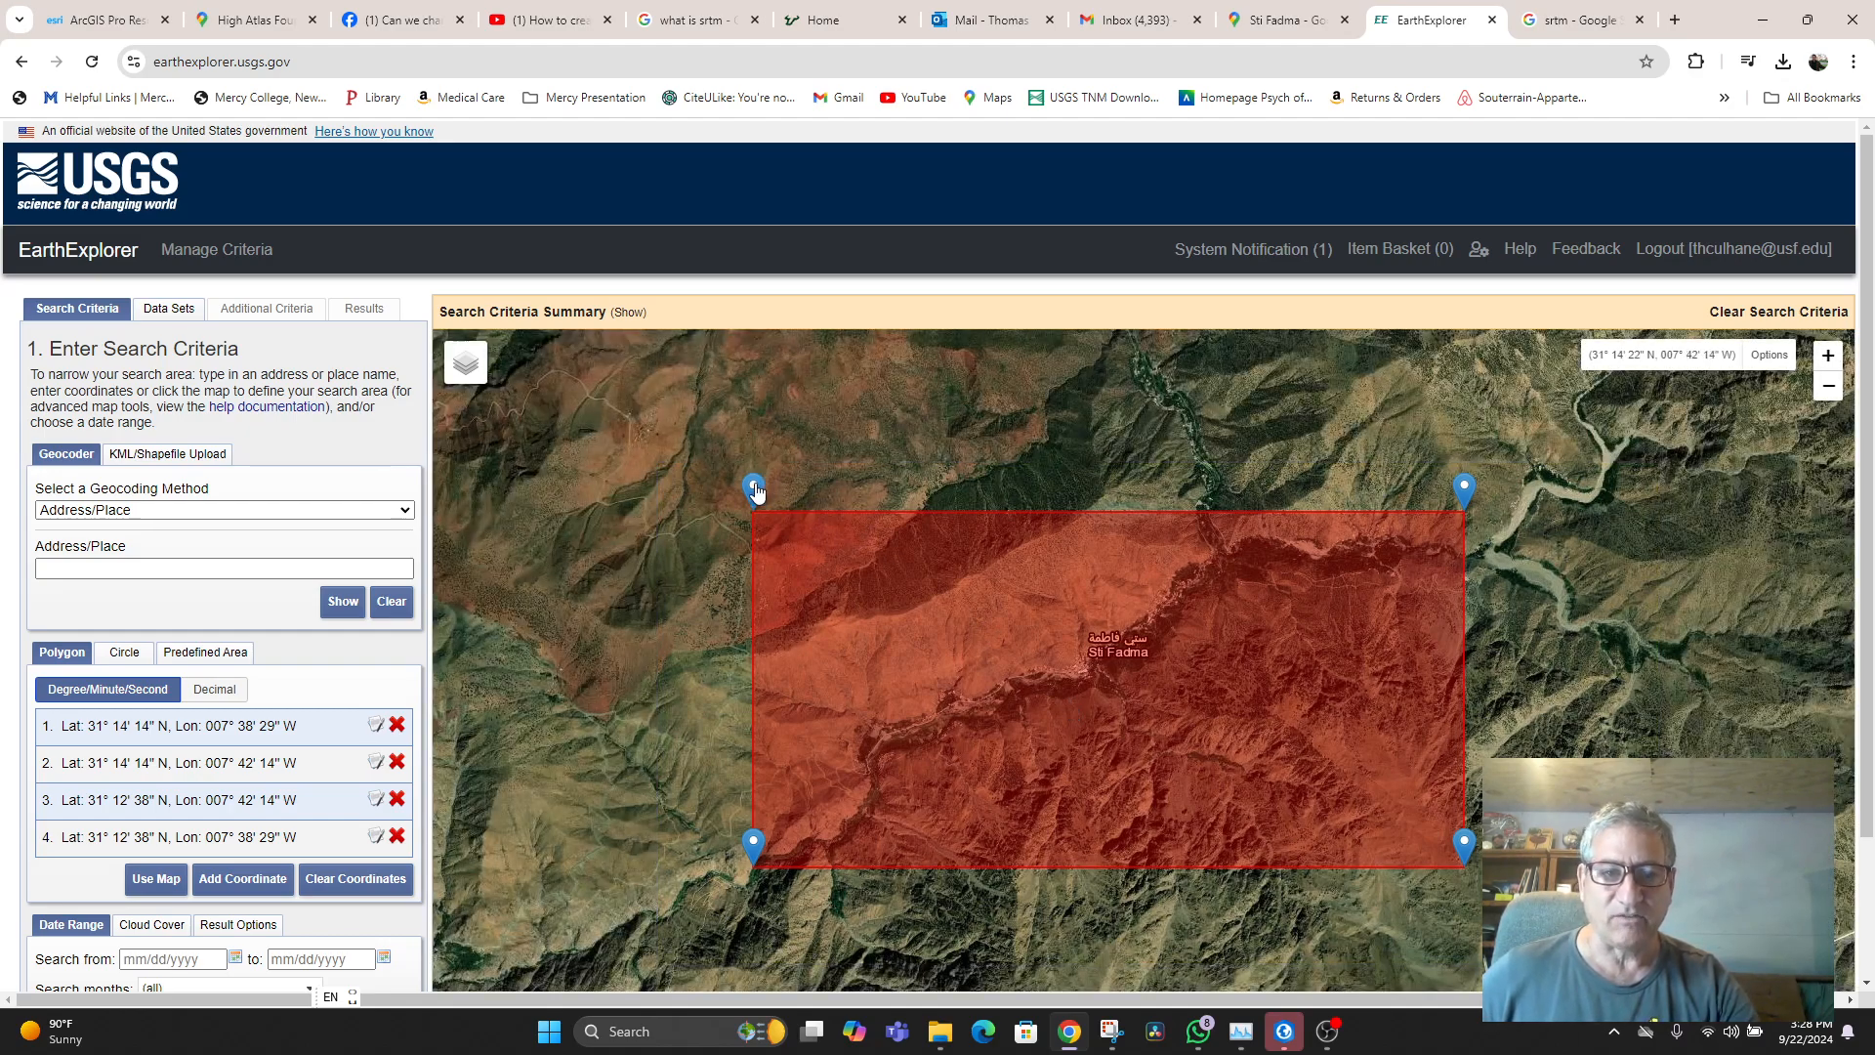
{"action": "mouse_move", "coordinate": [754, 488]}
{"action": "left_mouse_down"}
{"action": "mouse_move", "coordinate": [841, 512]}
{"action": "mouse_move", "coordinate": [844, 533]}
{"action": "left_mouse_up"}
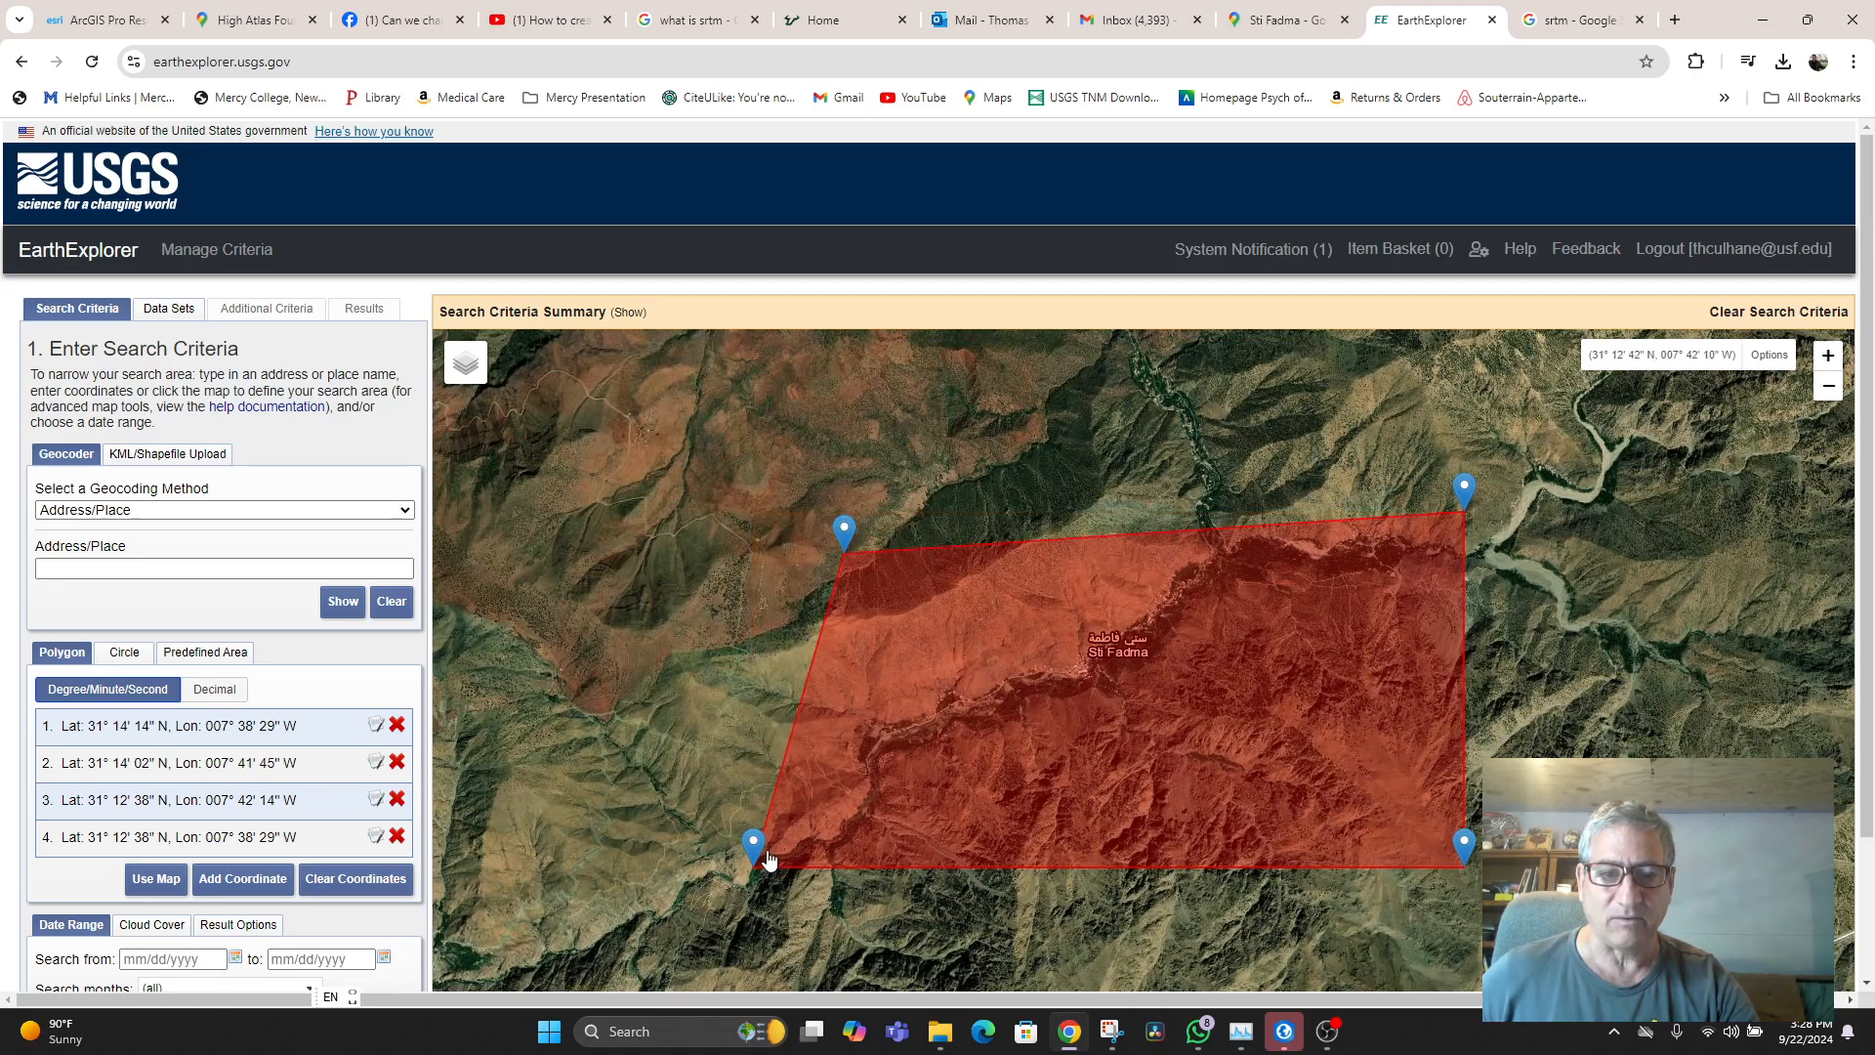
{"action": "left_click_drag", "start_coordinate": [749, 856], "coordinate": [824, 874]}
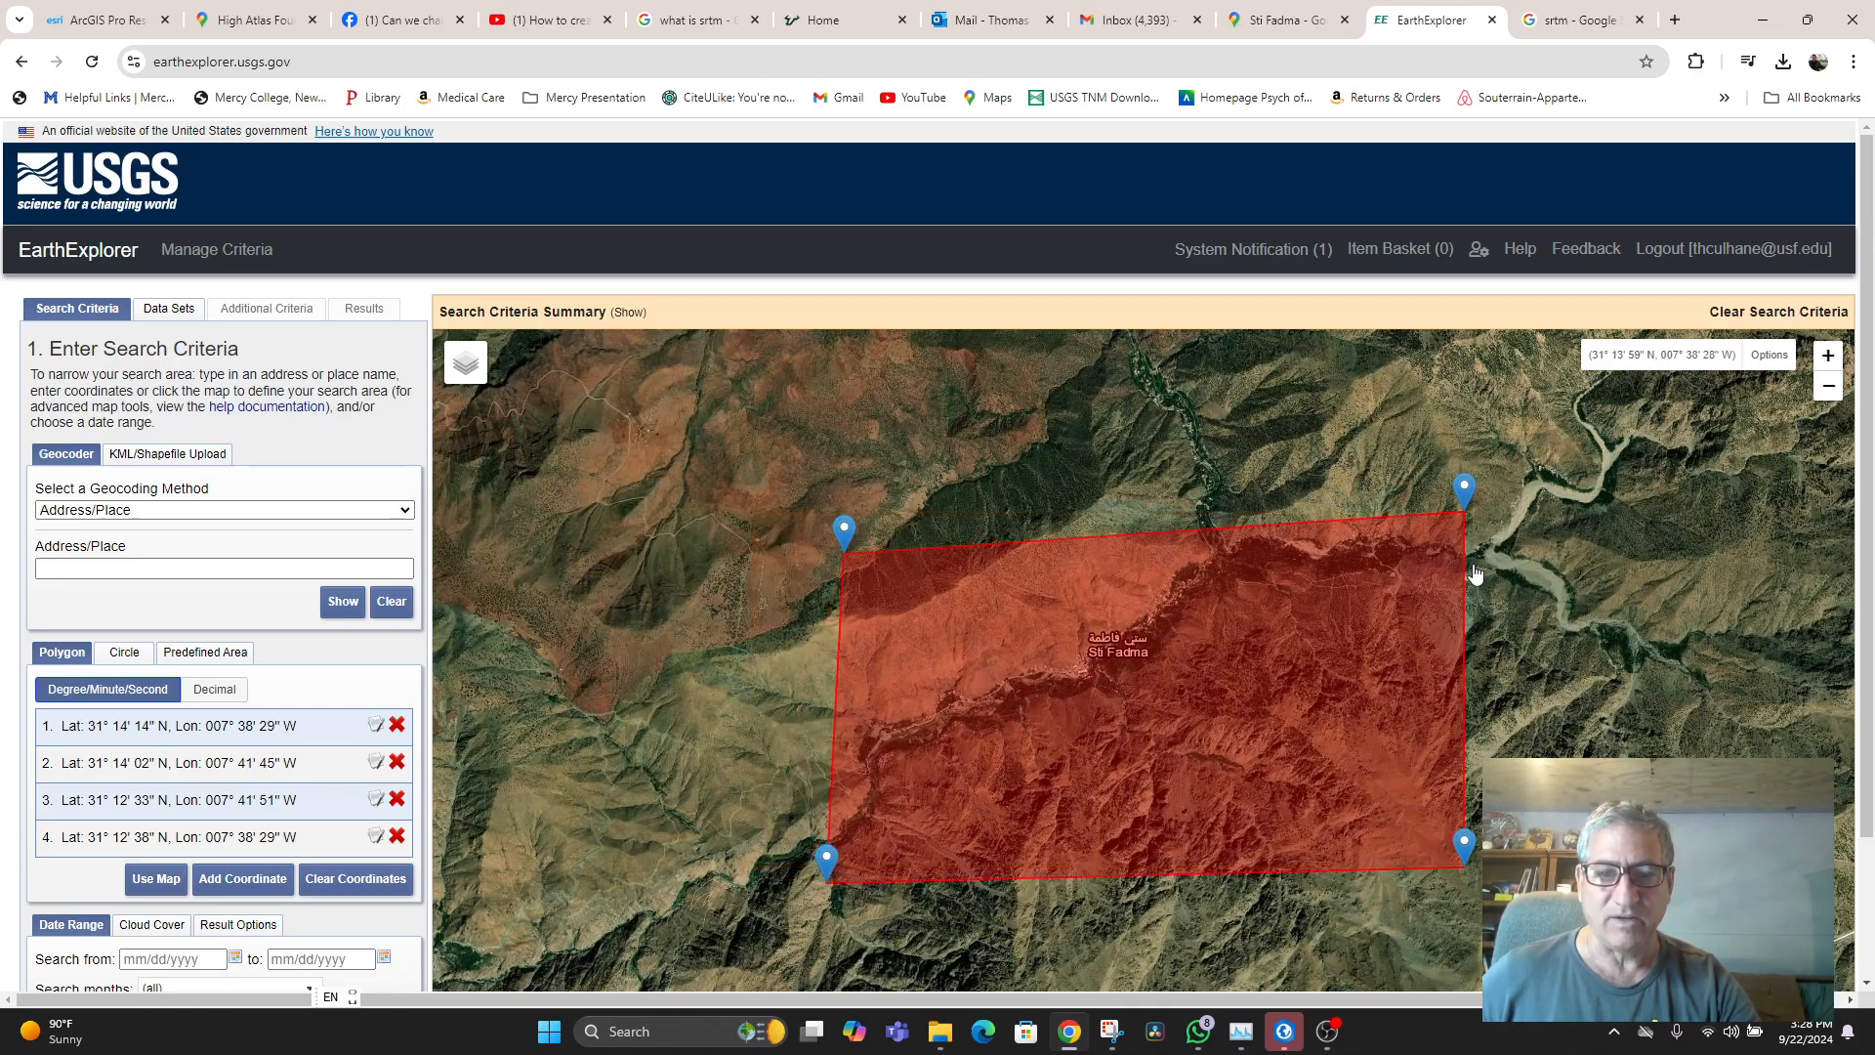
{"action": "mouse_move", "coordinate": [1471, 496]}
{"action": "left_mouse_down"}
{"action": "mouse_move", "coordinate": [1446, 508]}
{"action": "mouse_move", "coordinate": [1391, 402]}
{"action": "left_mouse_up"}
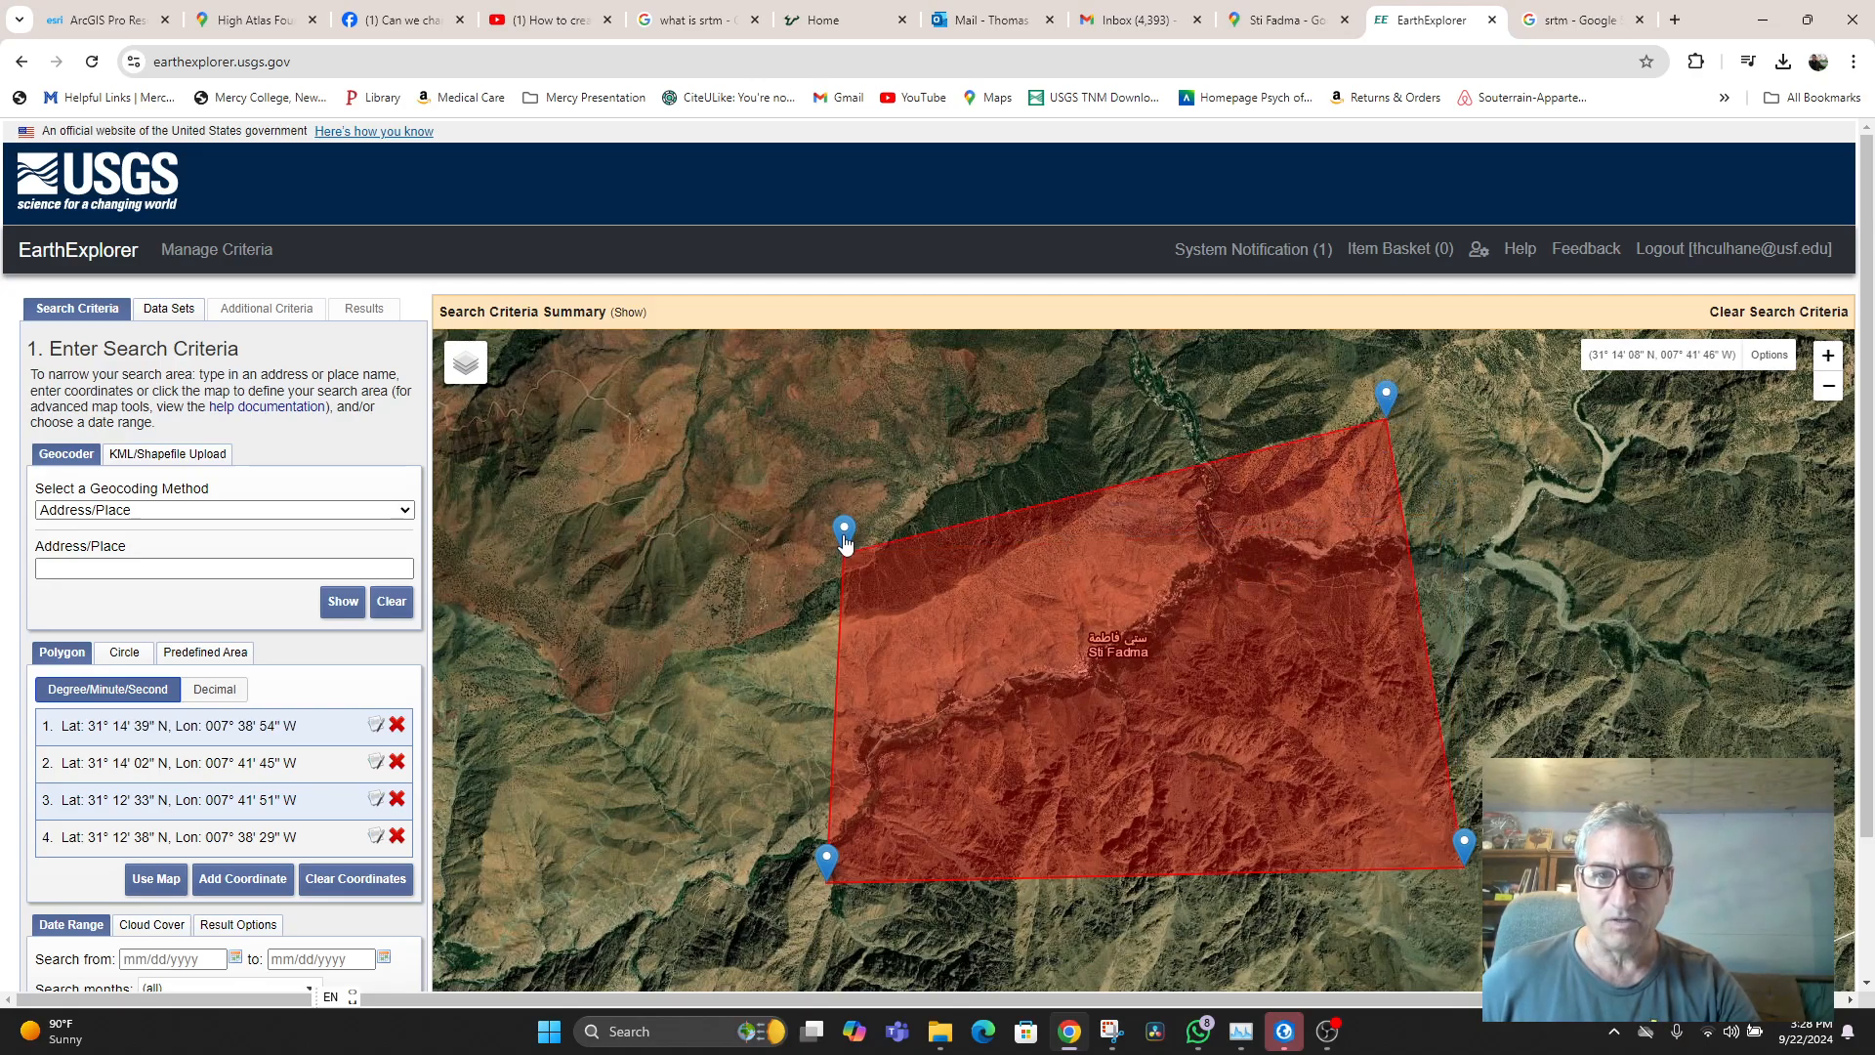
{"action": "left_click_drag", "start_coordinate": [846, 544], "coordinate": [885, 418]}
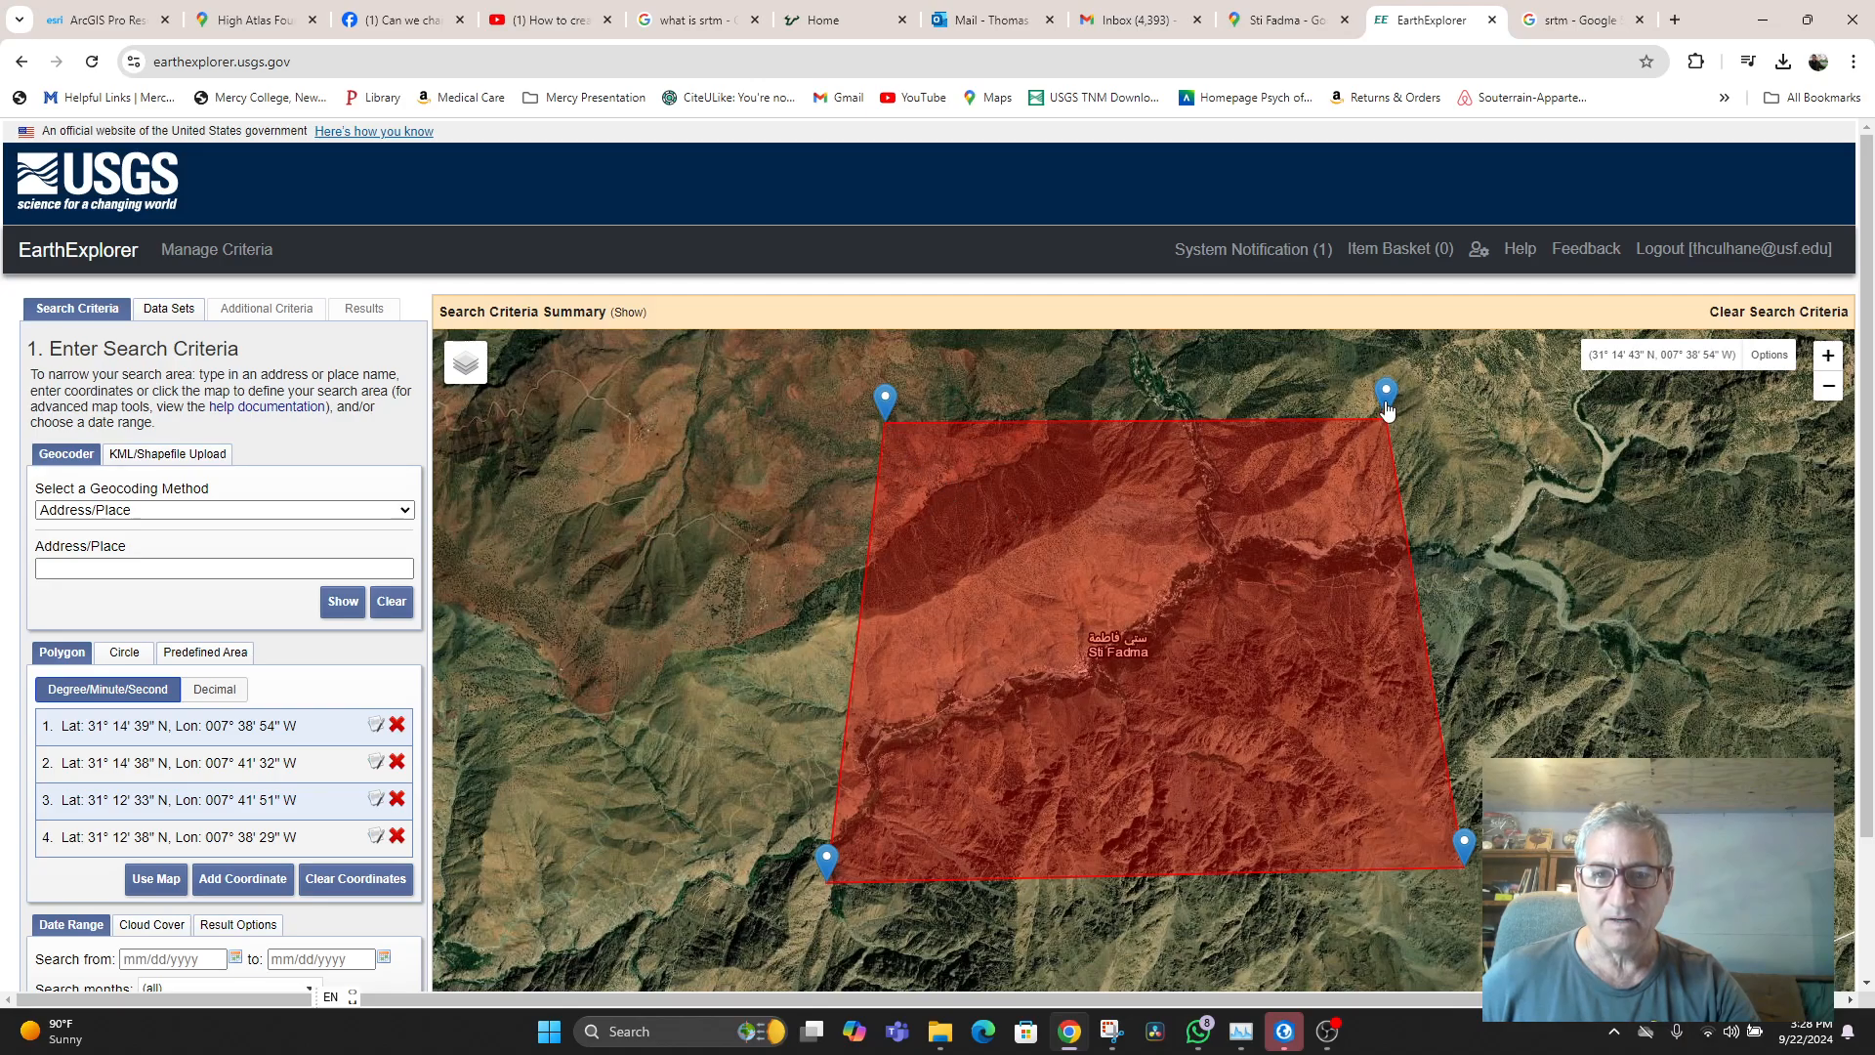
{"action": "left_click_drag", "start_coordinate": [1387, 410], "coordinate": [1388, 393]}
{"action": "left_click_drag", "start_coordinate": [1465, 849], "coordinate": [1439, 767]}
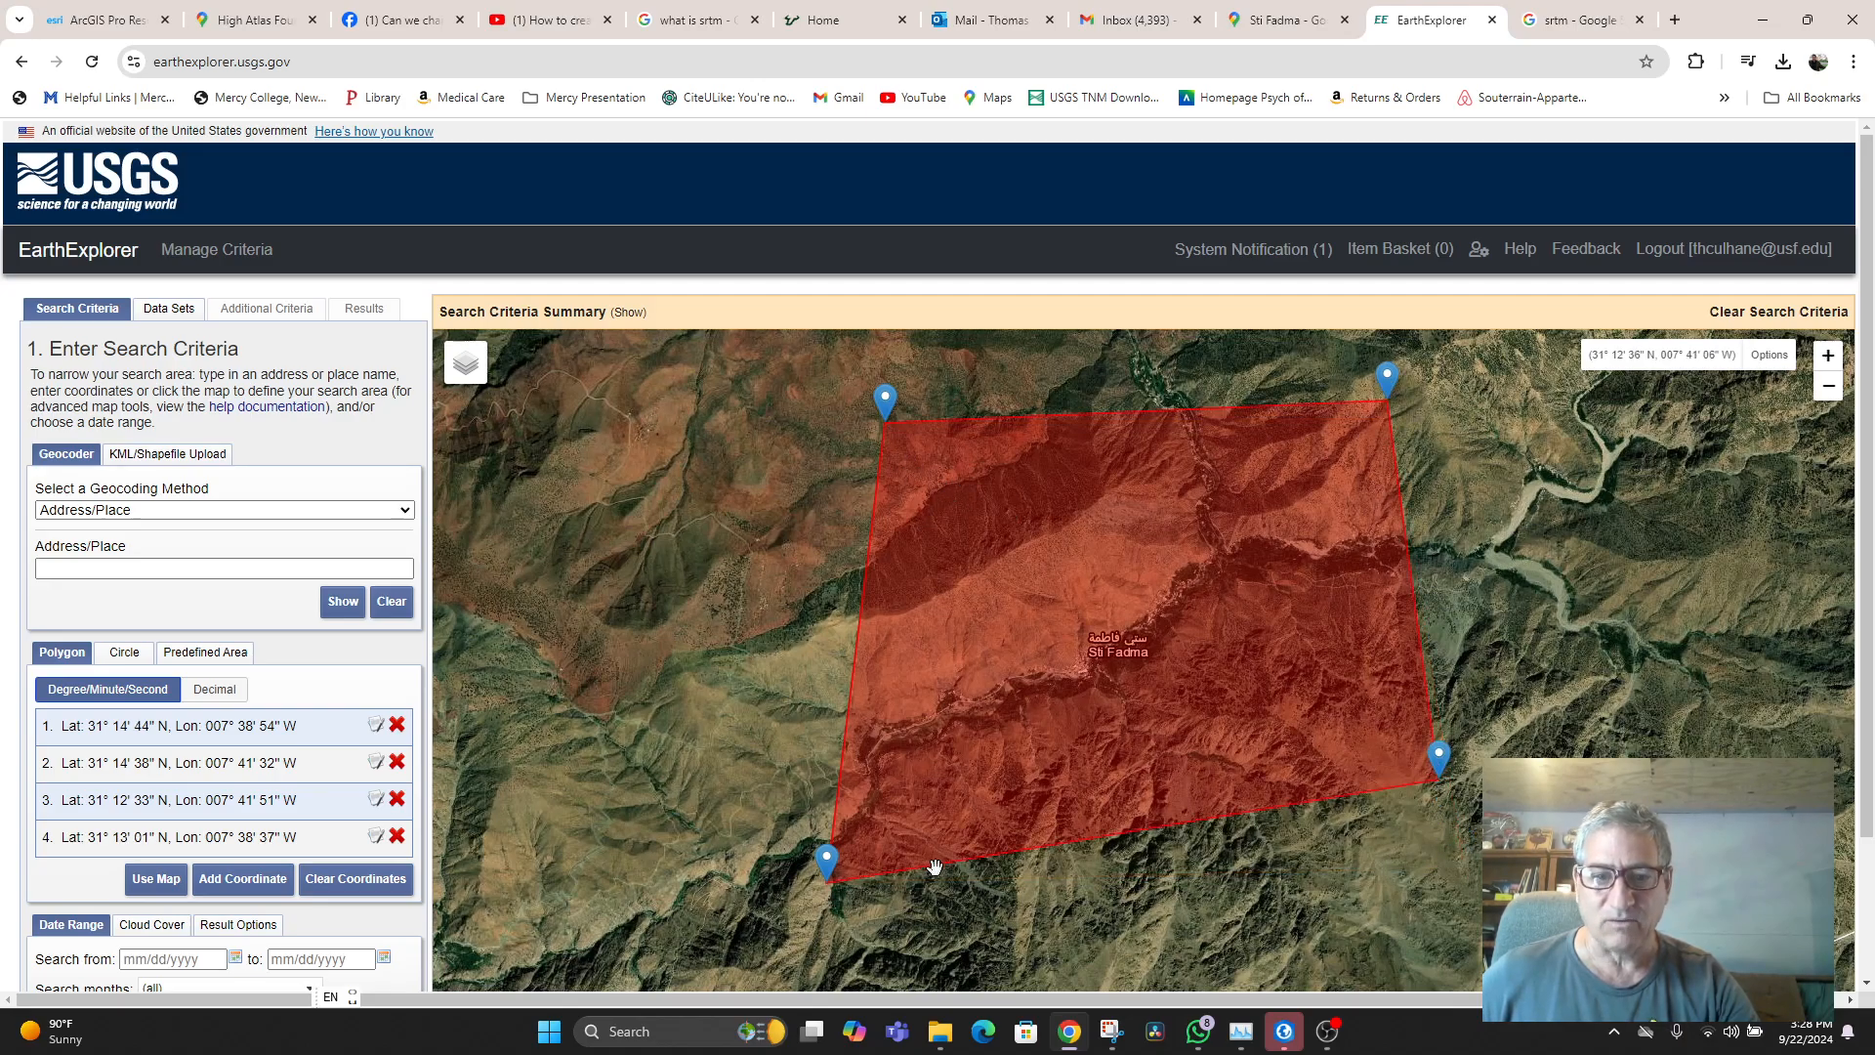
{"action": "left_click_drag", "start_coordinate": [835, 879], "coordinate": [858, 805]}
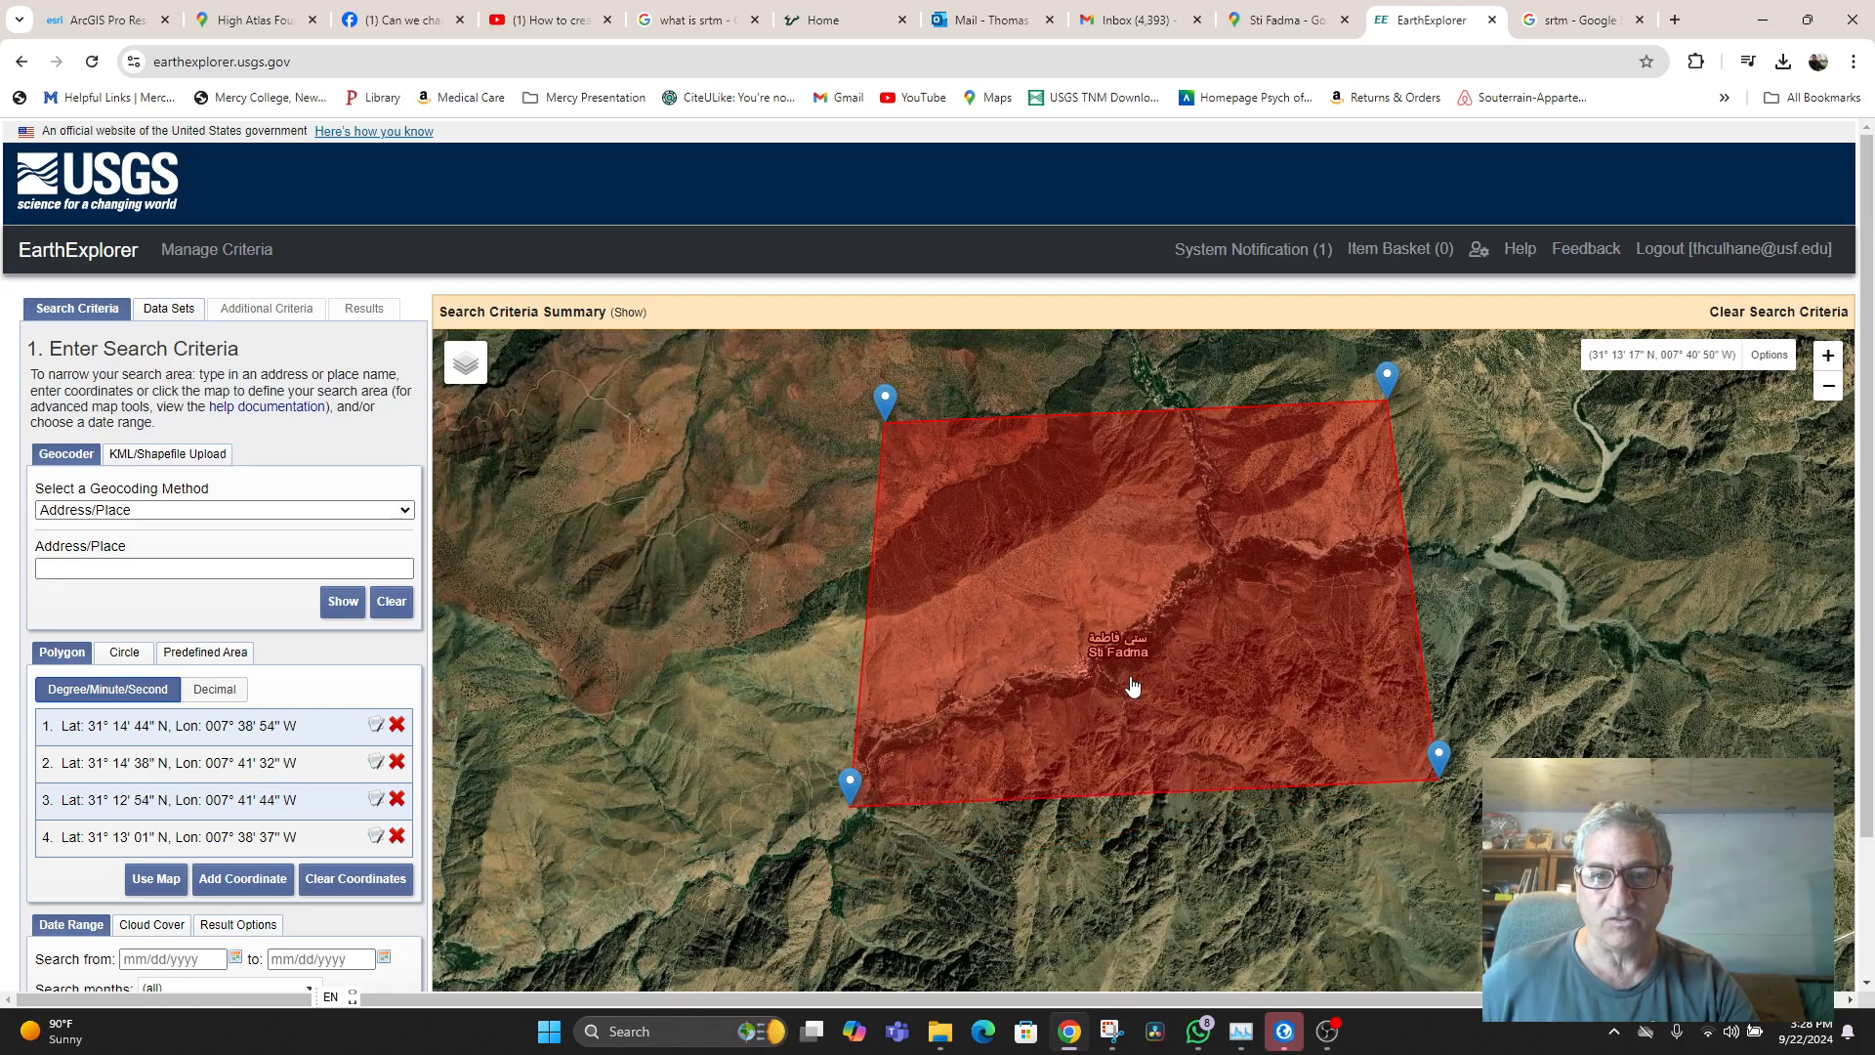
{"action": "left_click_drag", "start_coordinate": [1388, 394], "coordinate": [1445, 381]}
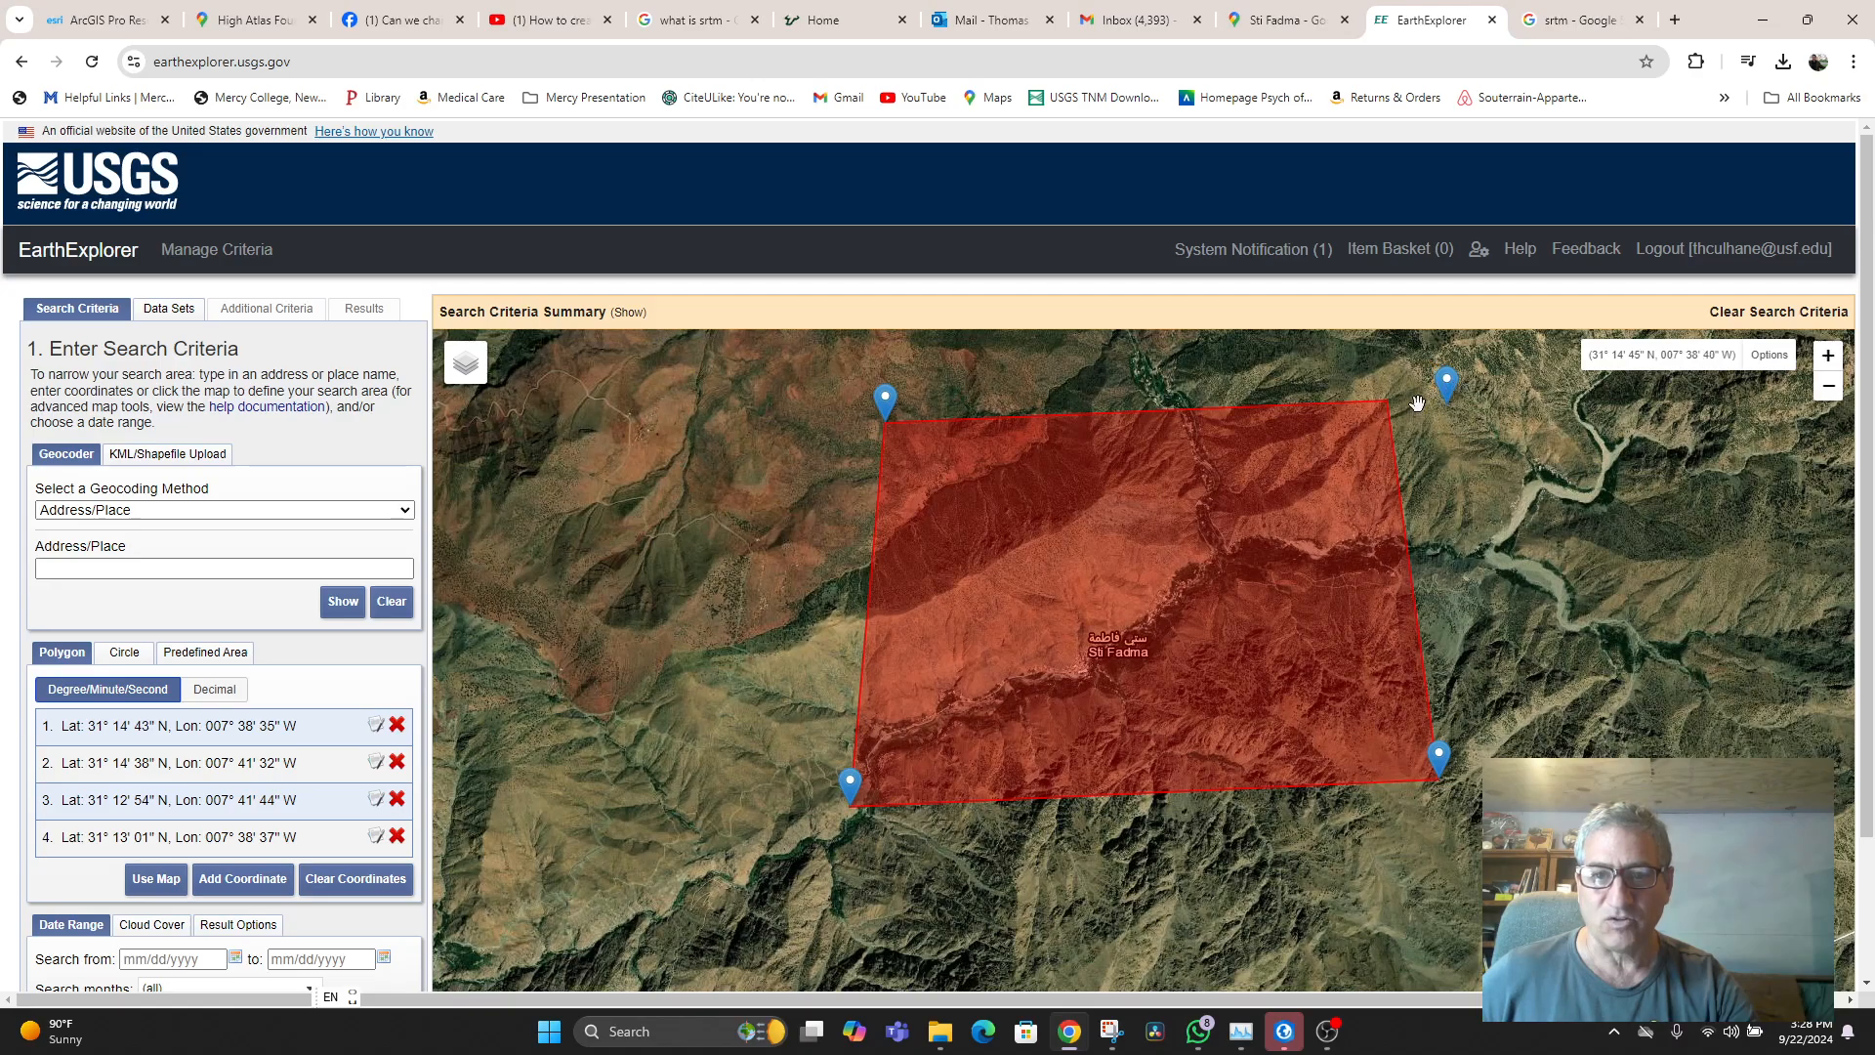
{"action": "left_click_drag", "start_coordinate": [889, 415], "coordinate": [859, 415]}
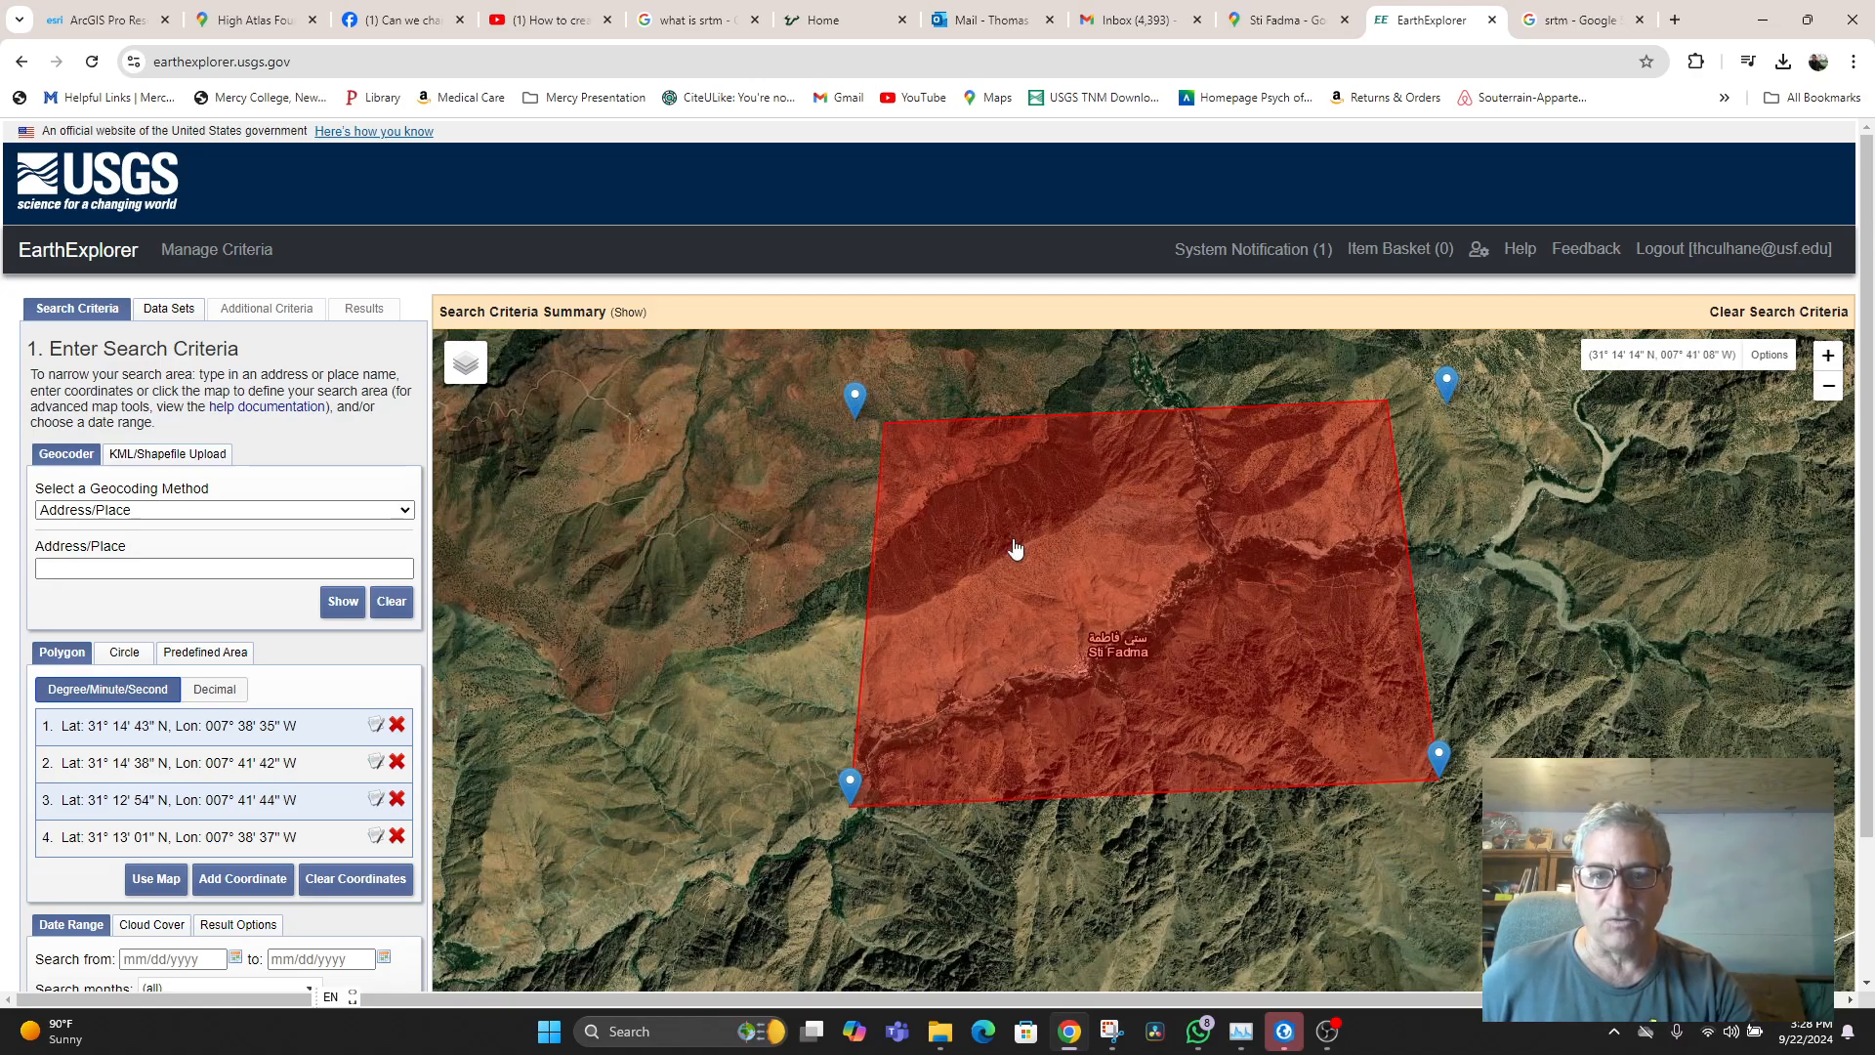
{"action": "left_click", "coordinate": [1359, 520]}
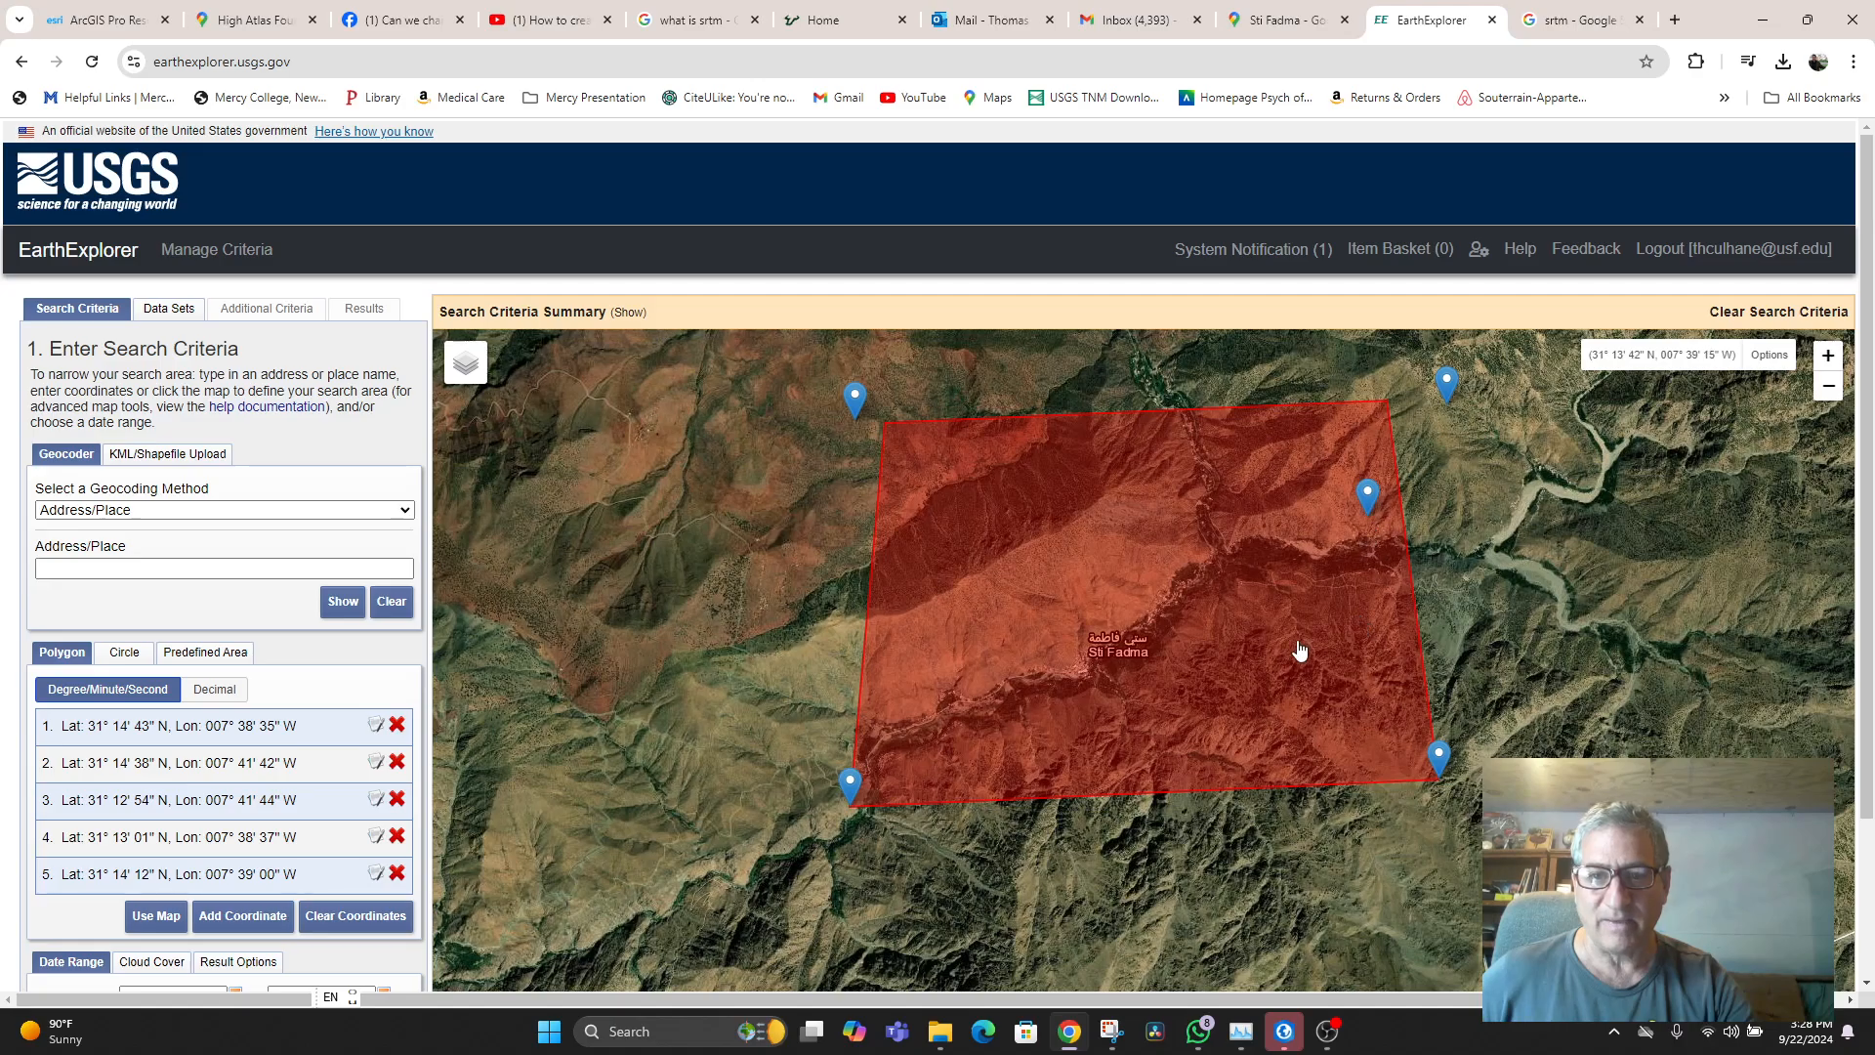
{"action": "mouse_move", "coordinate": [1372, 495]}
{"action": "left_mouse_down"}
{"action": "mouse_move", "coordinate": [1145, 493]}
{"action": "mouse_move", "coordinate": [1450, 480]}
{"action": "mouse_move", "coordinate": [1404, 537]}
{"action": "left_mouse_up"}
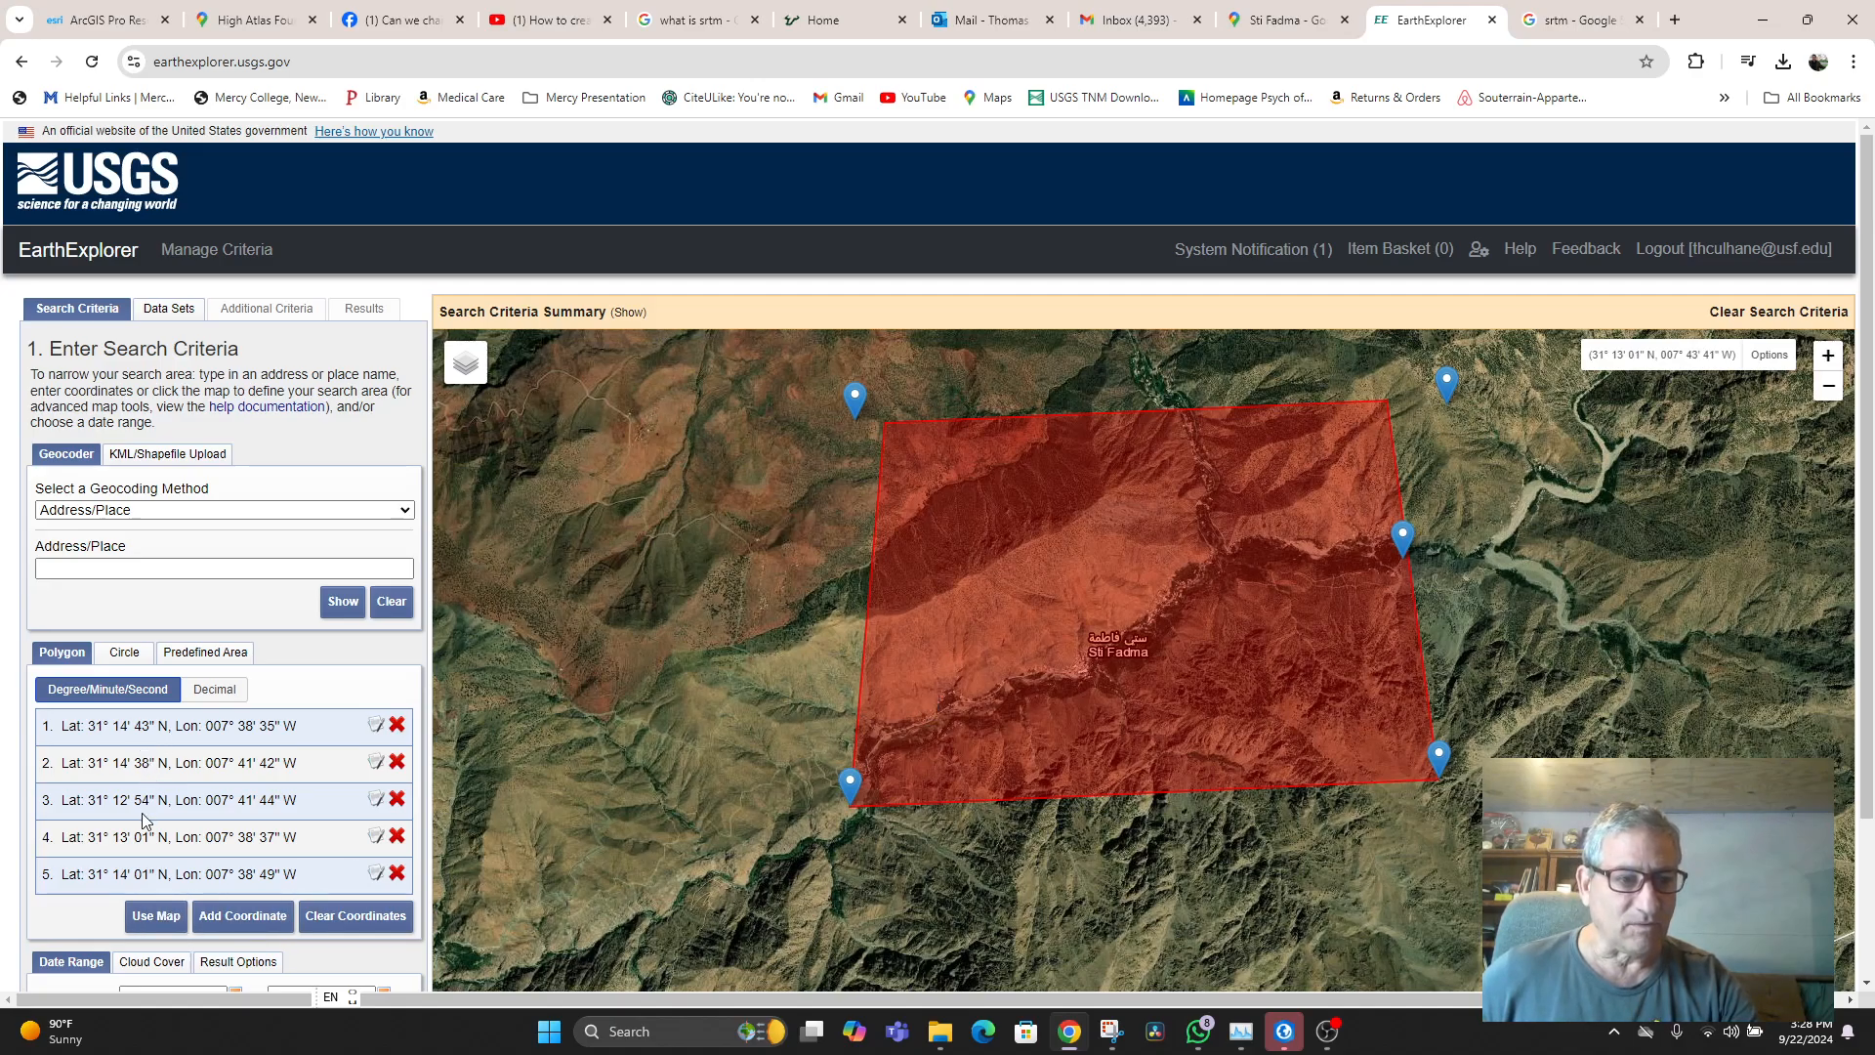
{"action": "left_click", "coordinate": [398, 874]}
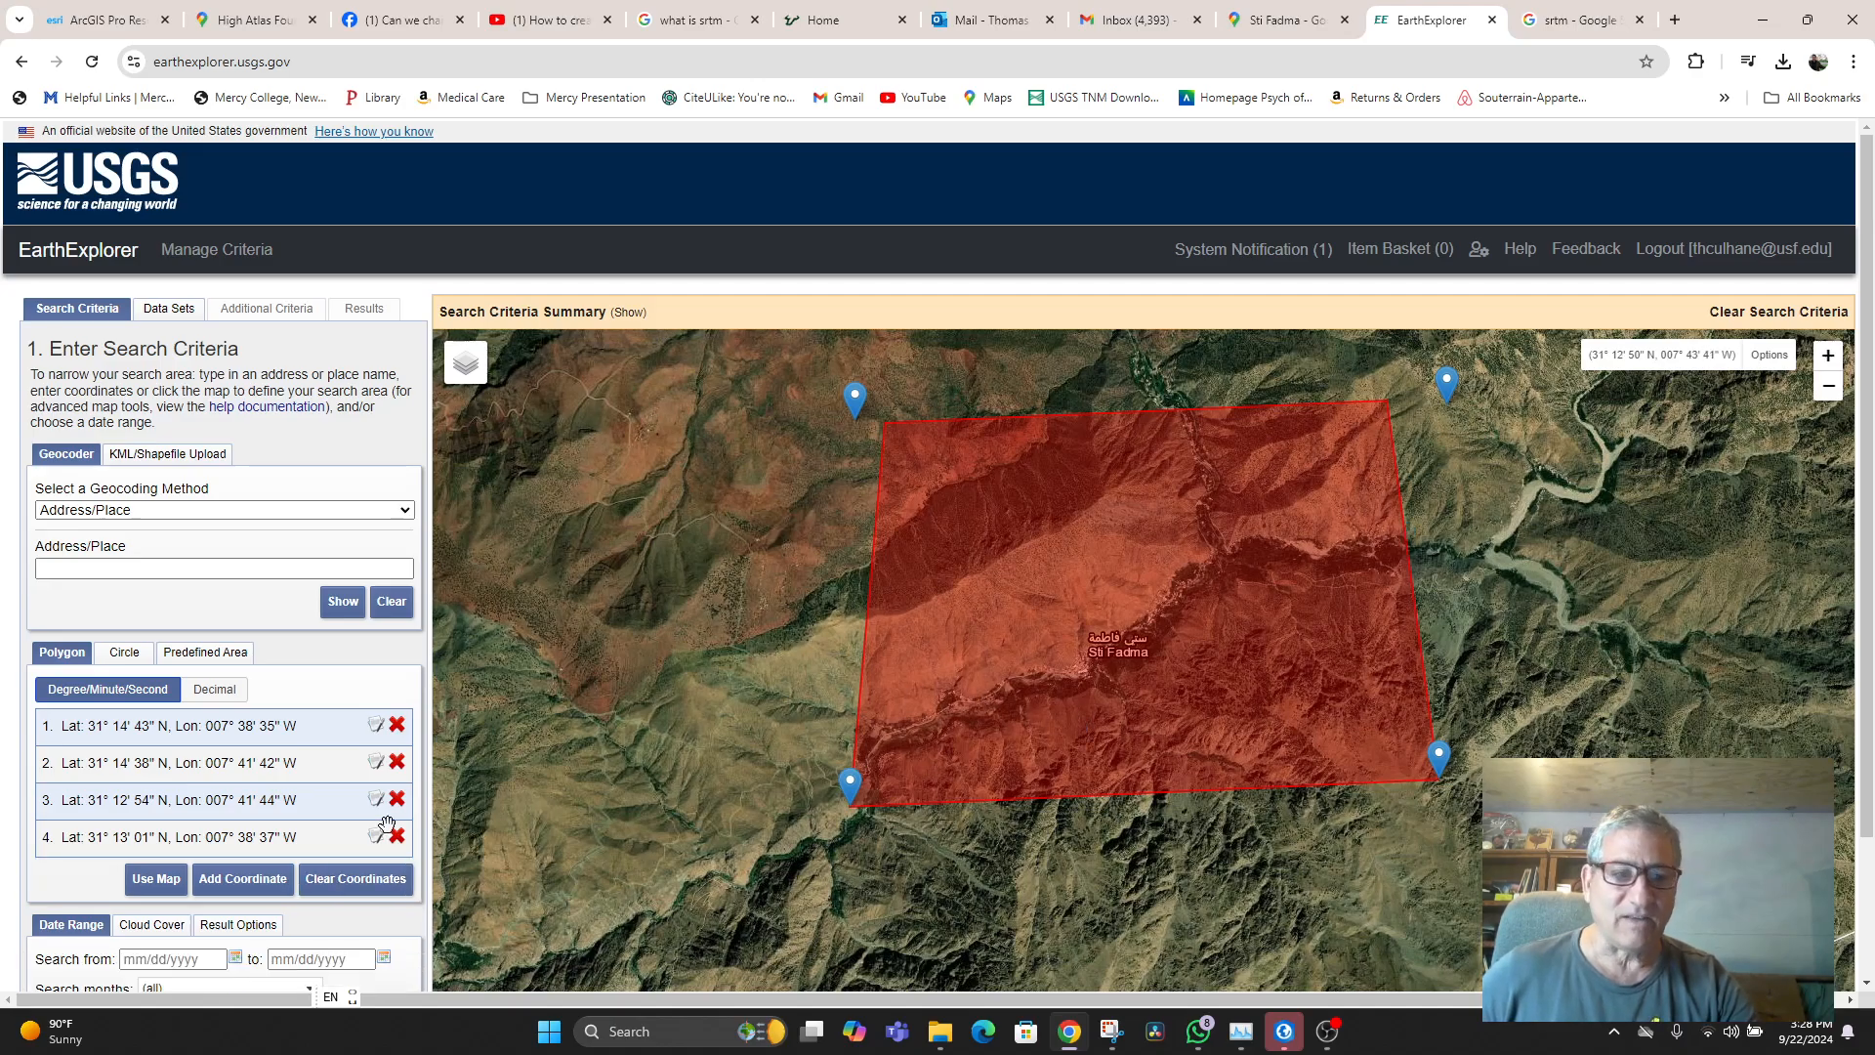
- Select the SRTM 1 Arc-Second Global data set under Digital Elevation and run the search for the polygon
{"action": "scroll", "coordinate": [208, 950], "scroll_direction": "down", "scroll_amount": 2}
{"action": "scroll", "coordinate": [234, 932], "scroll_direction": "up", "scroll_amount": 2}
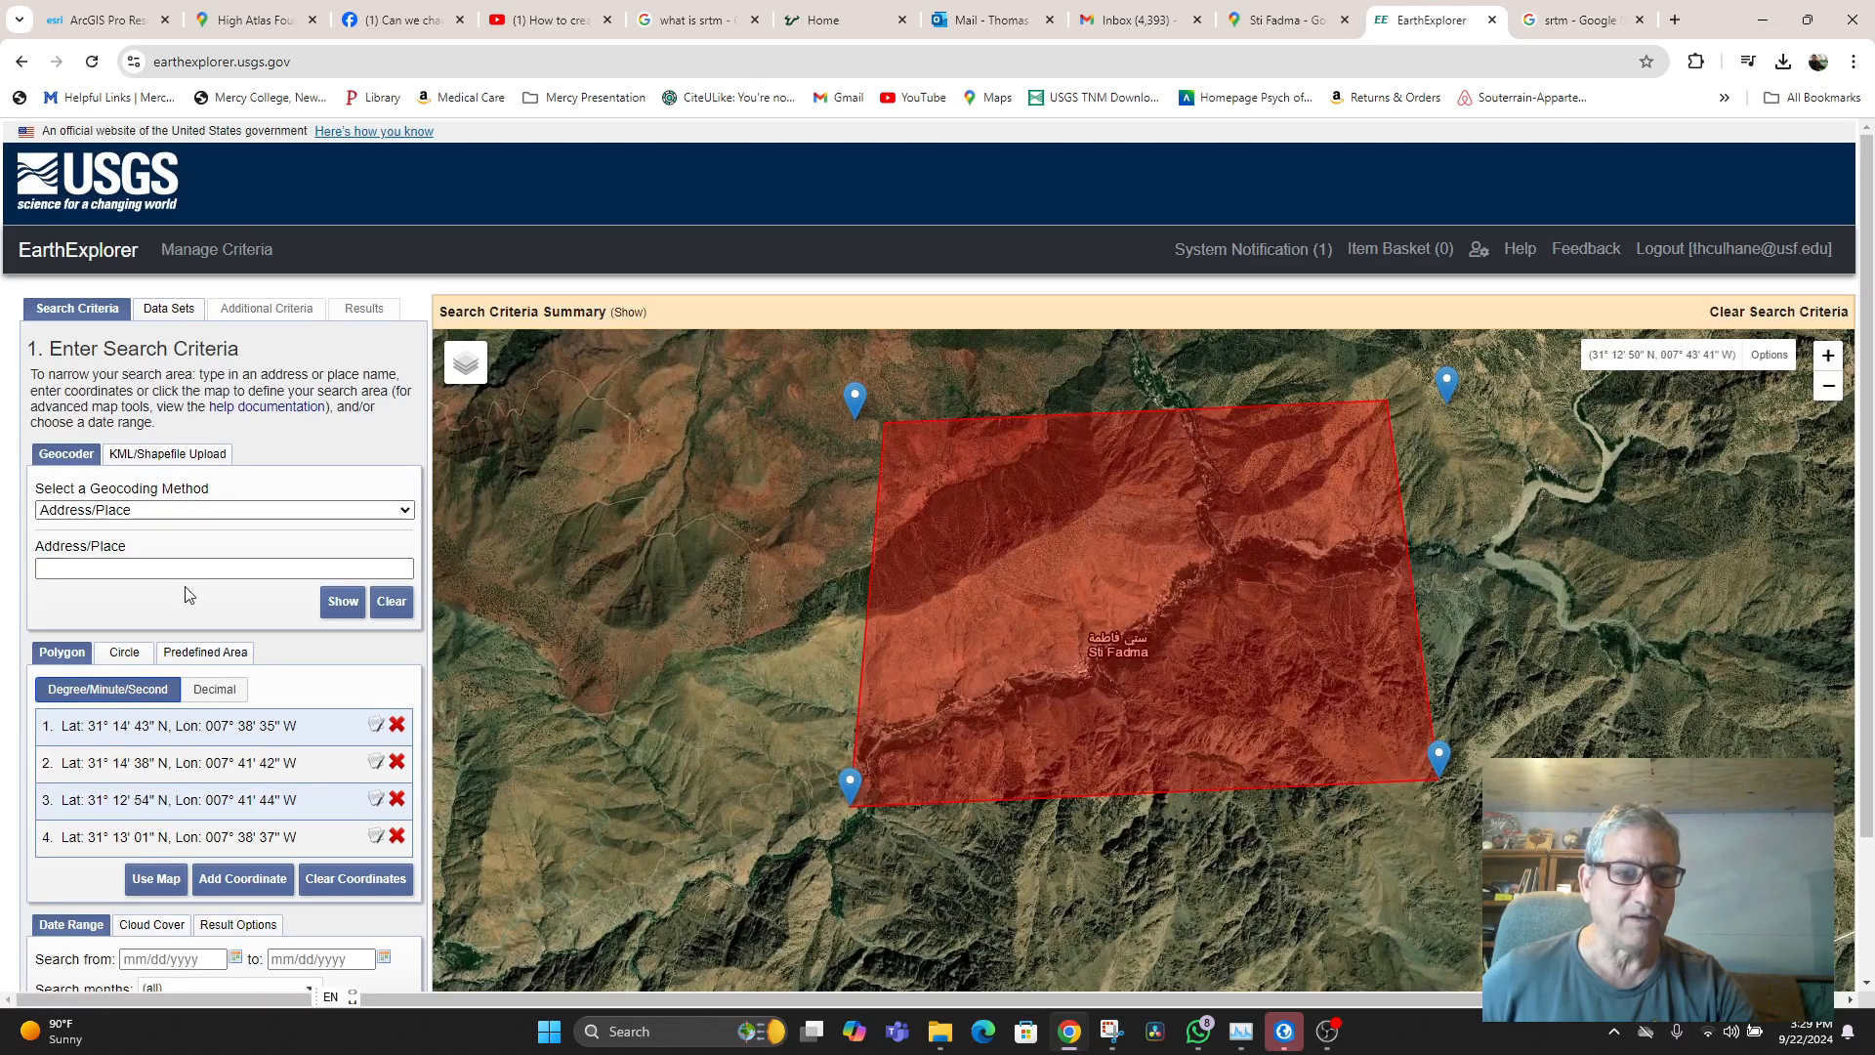
{"action": "scroll", "coordinate": [188, 595], "scroll_direction": "down", "scroll_amount": 2}
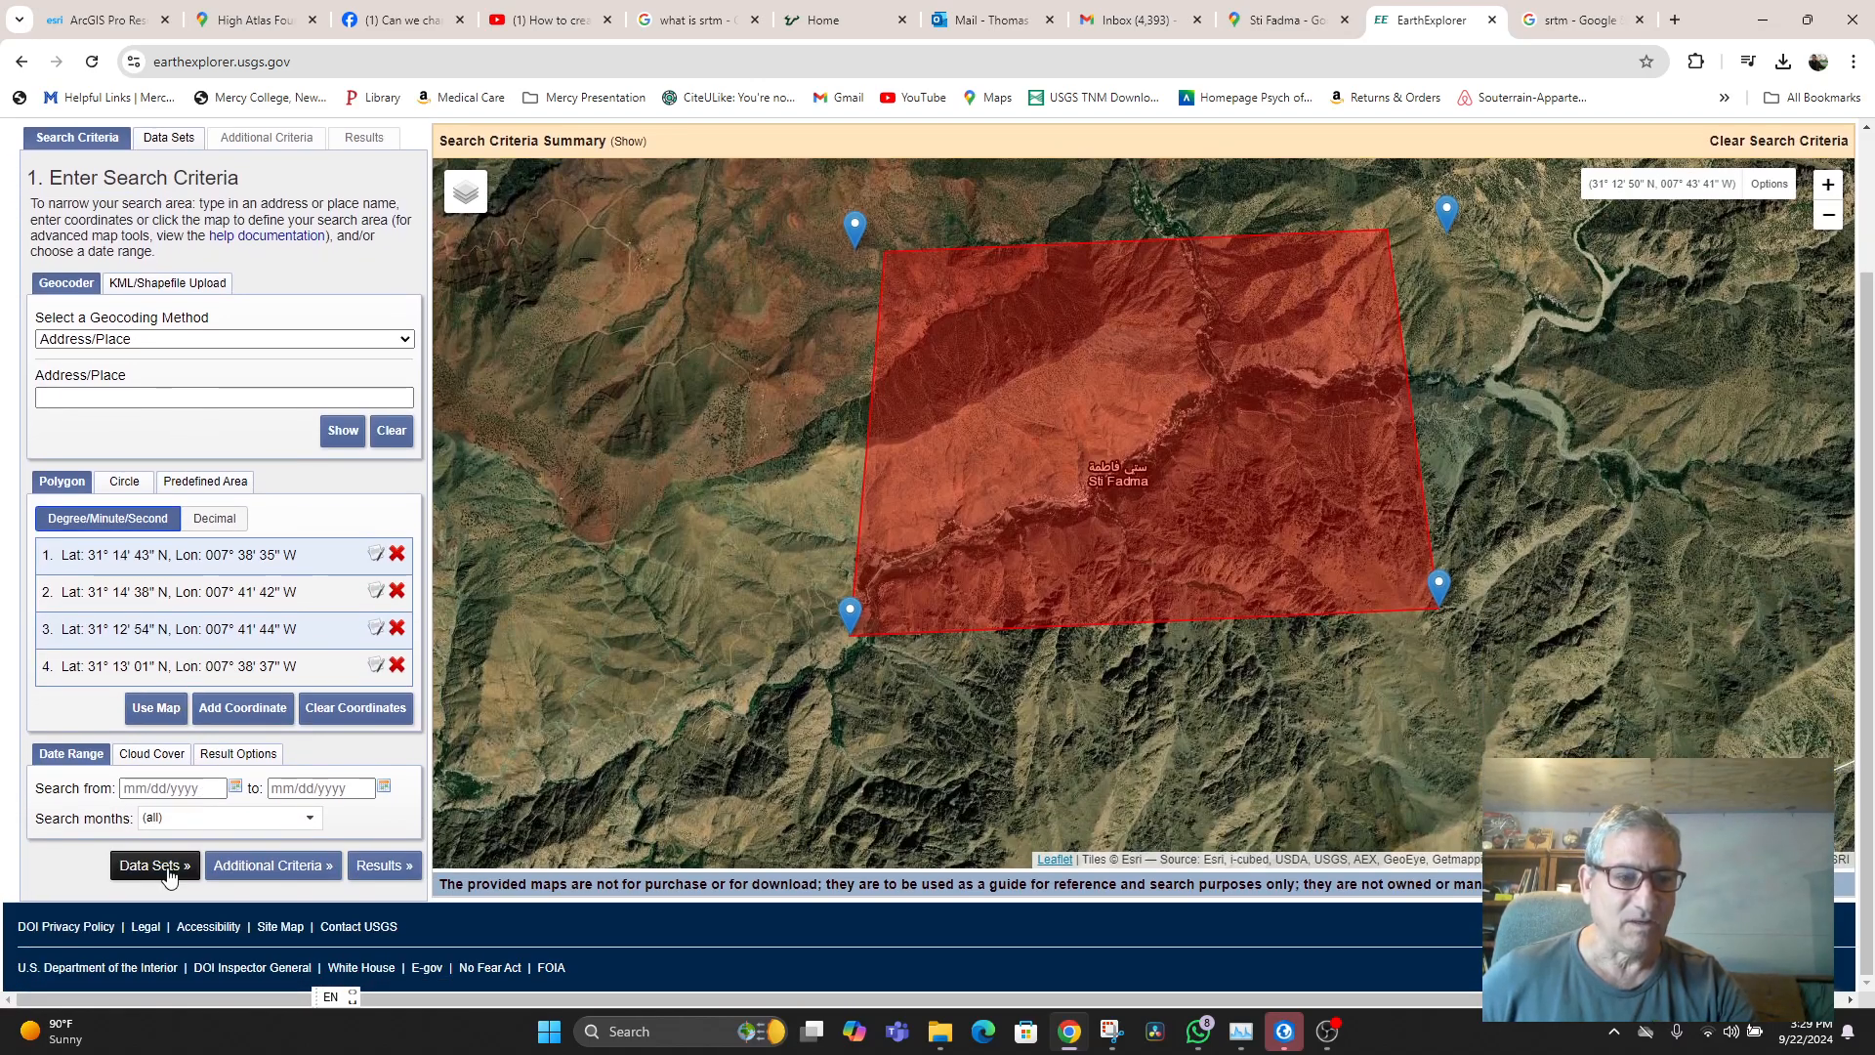
{"action": "left_click", "coordinate": [167, 872]}
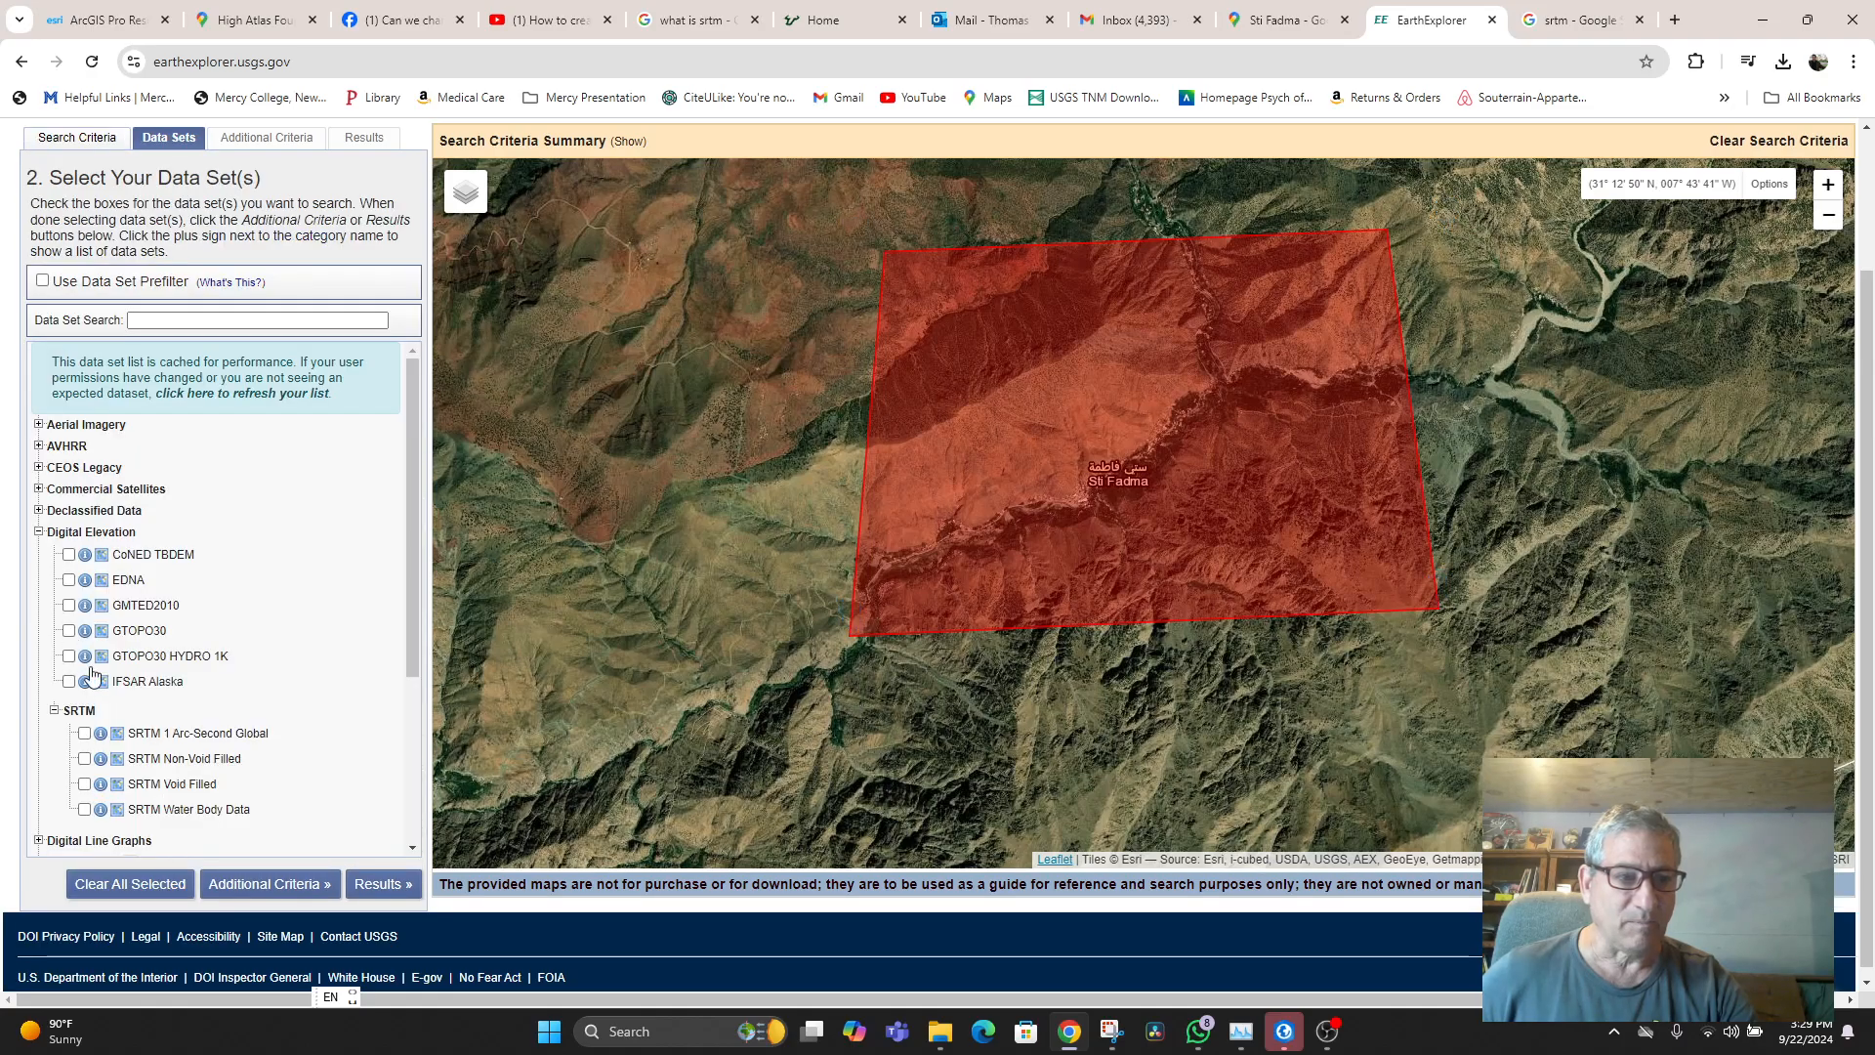
{"action": "left_click", "coordinate": [100, 735]}
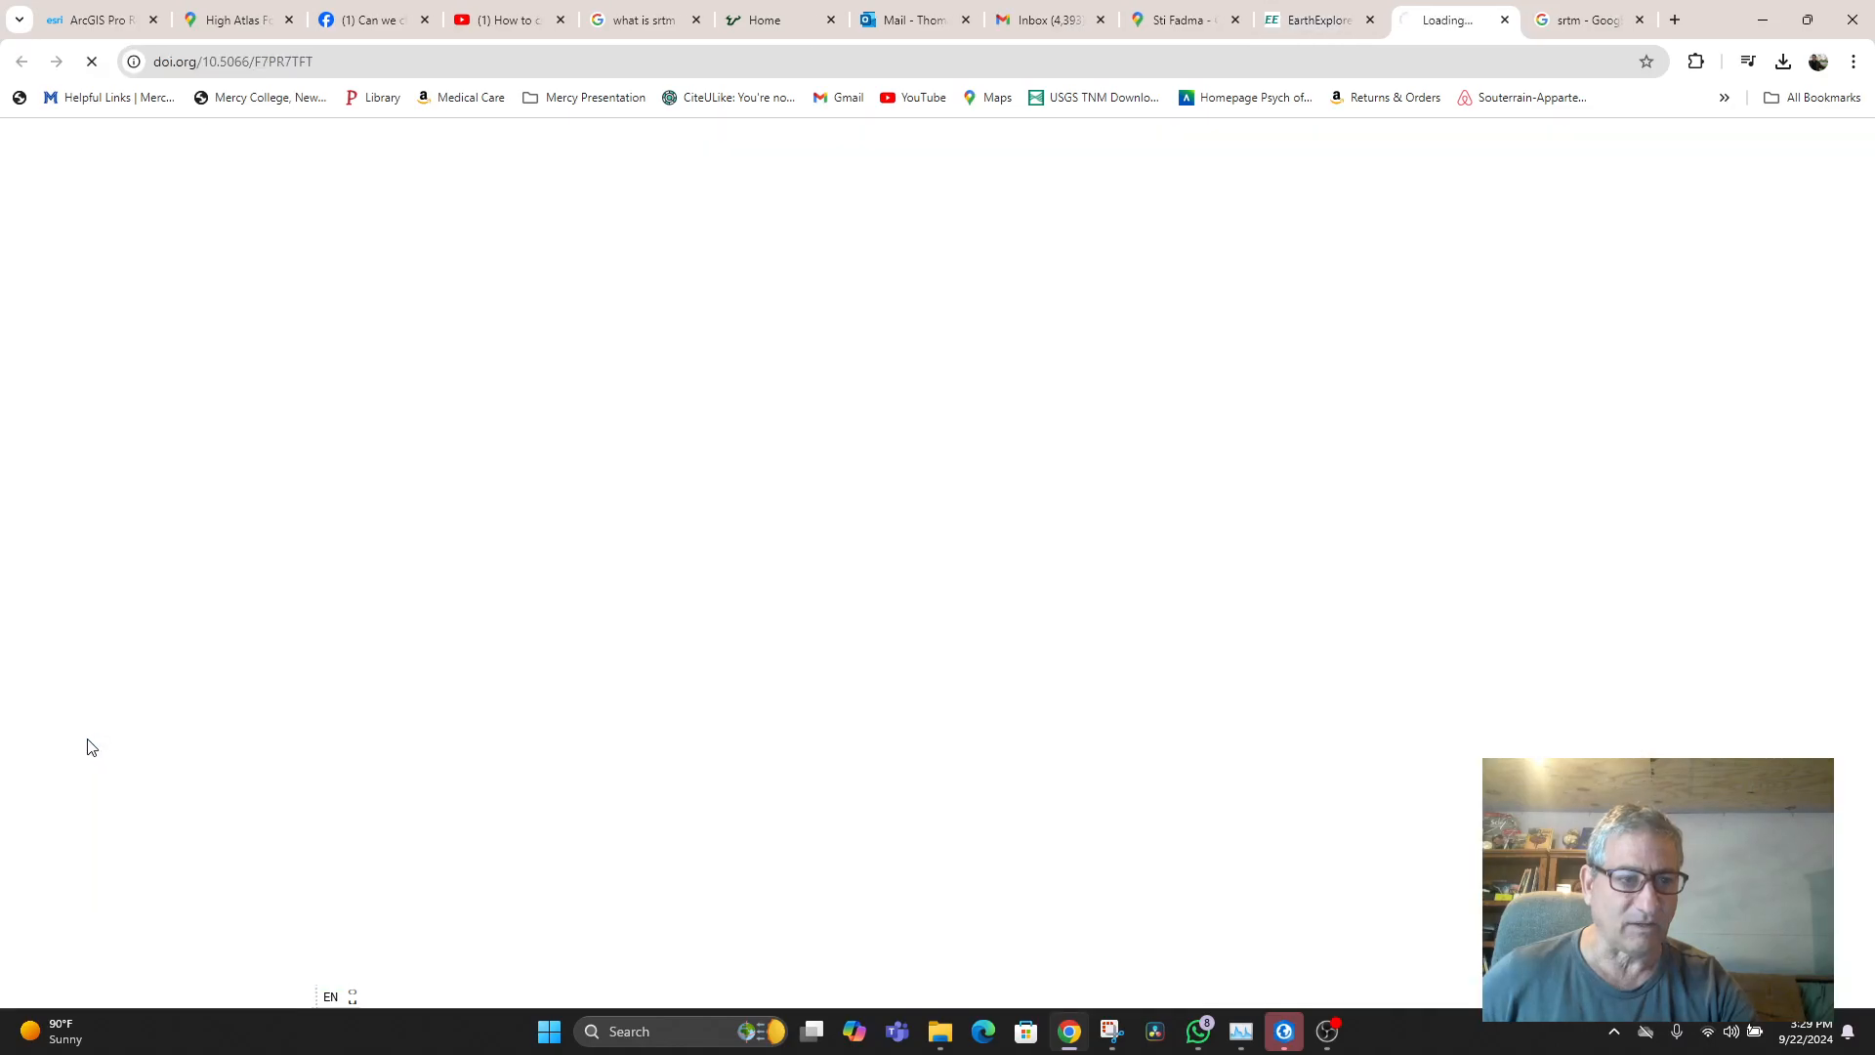
{"action": "left_click", "coordinate": [1504, 20]}
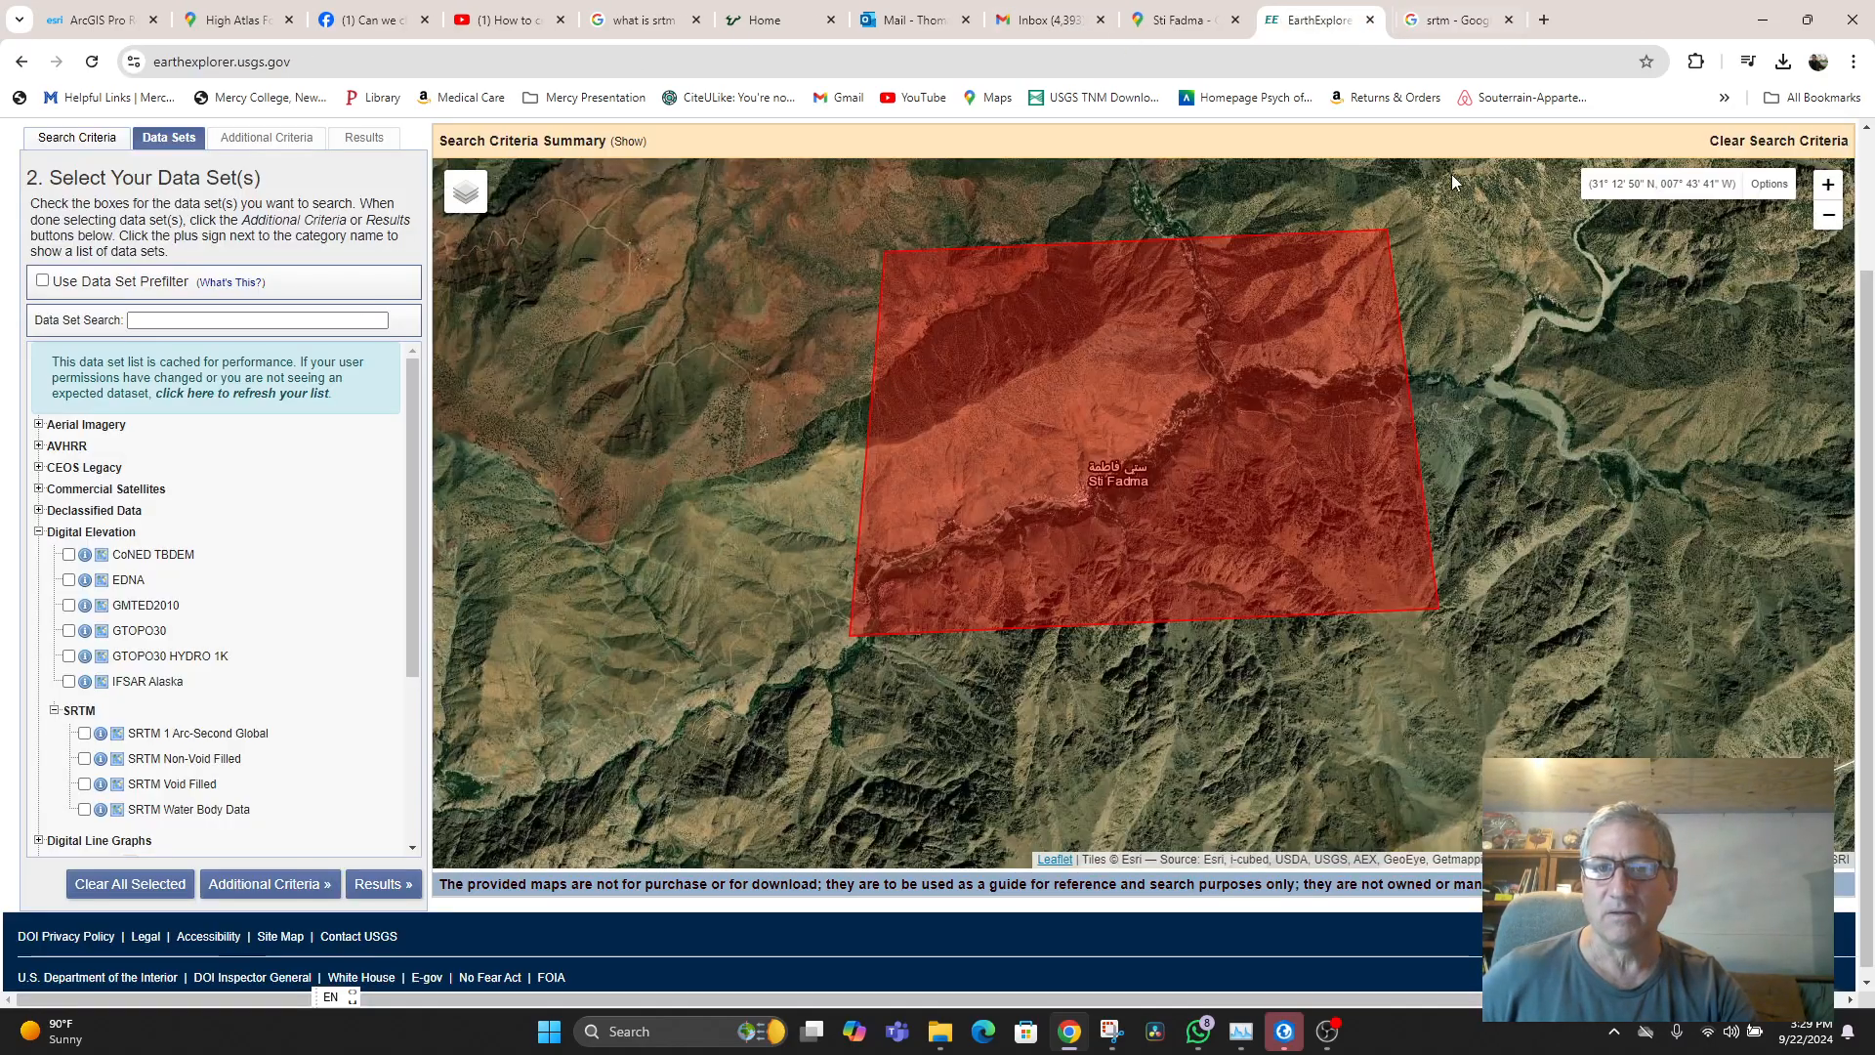
{"action": "left_click", "coordinate": [84, 734]}
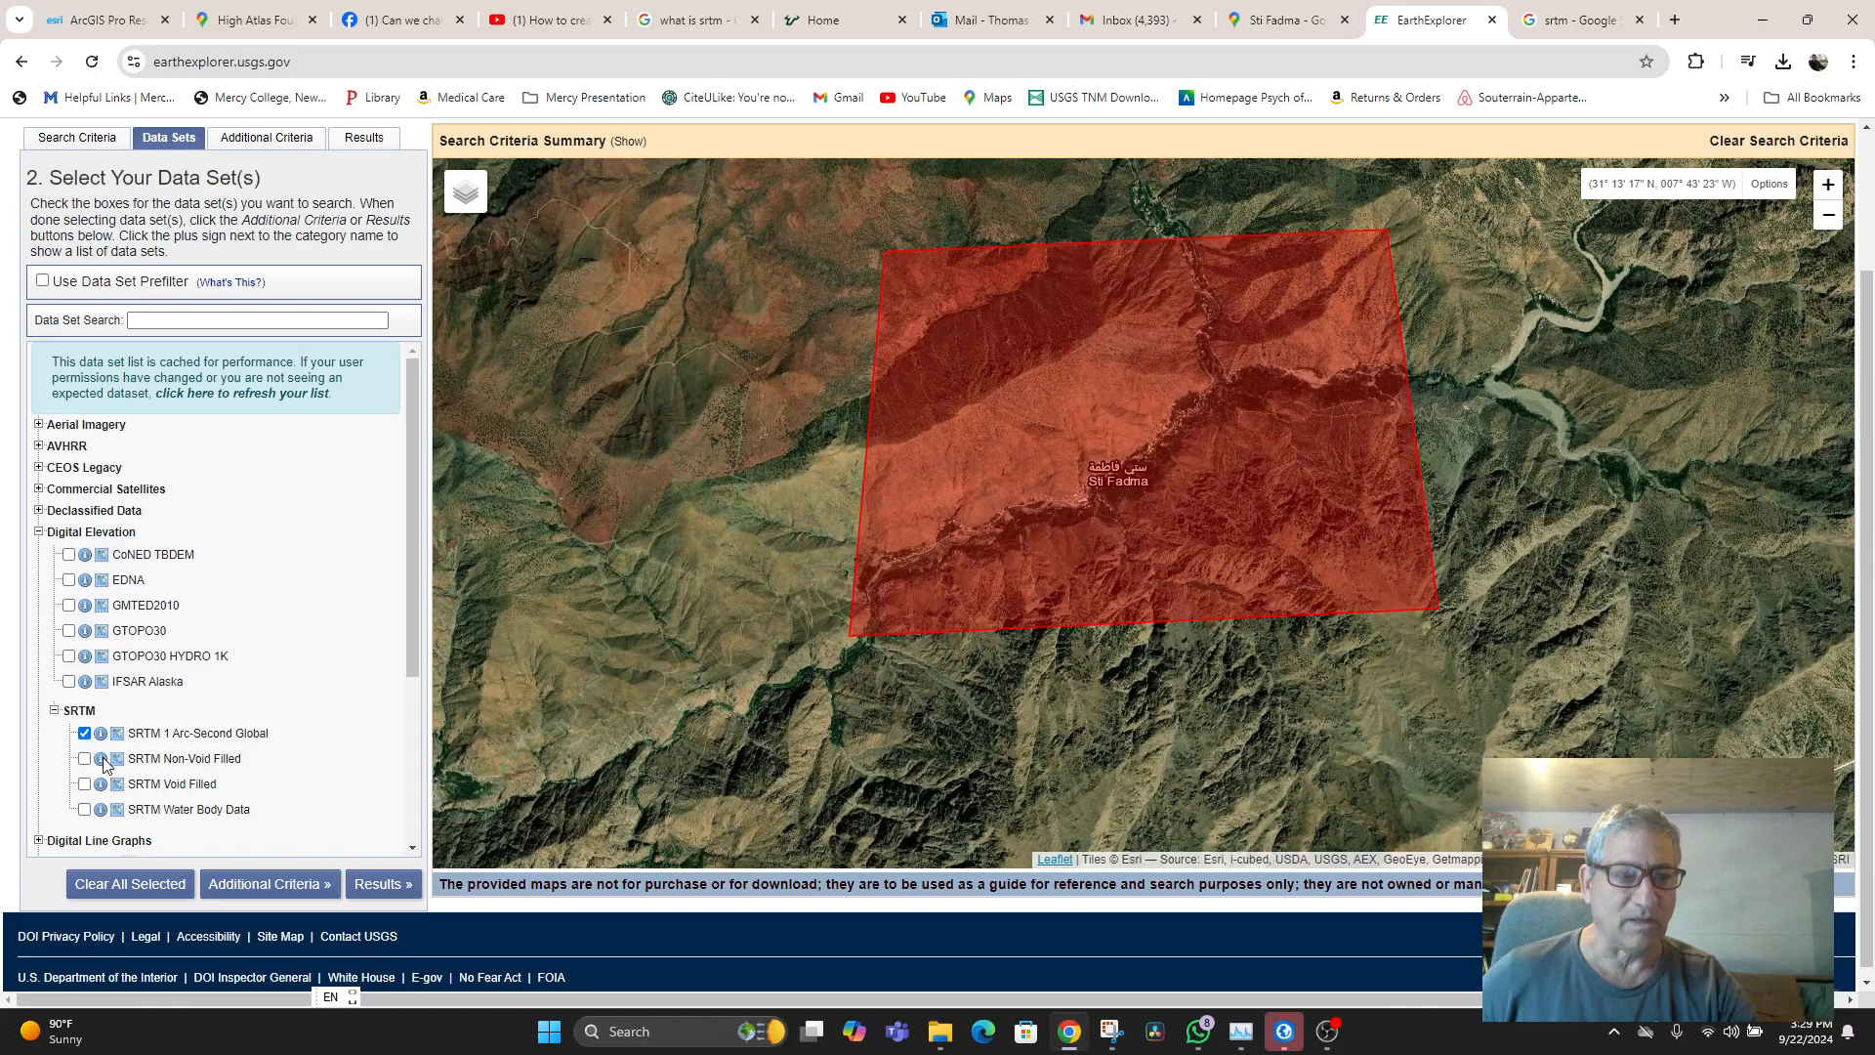
{"action": "left_click", "coordinate": [376, 885]}
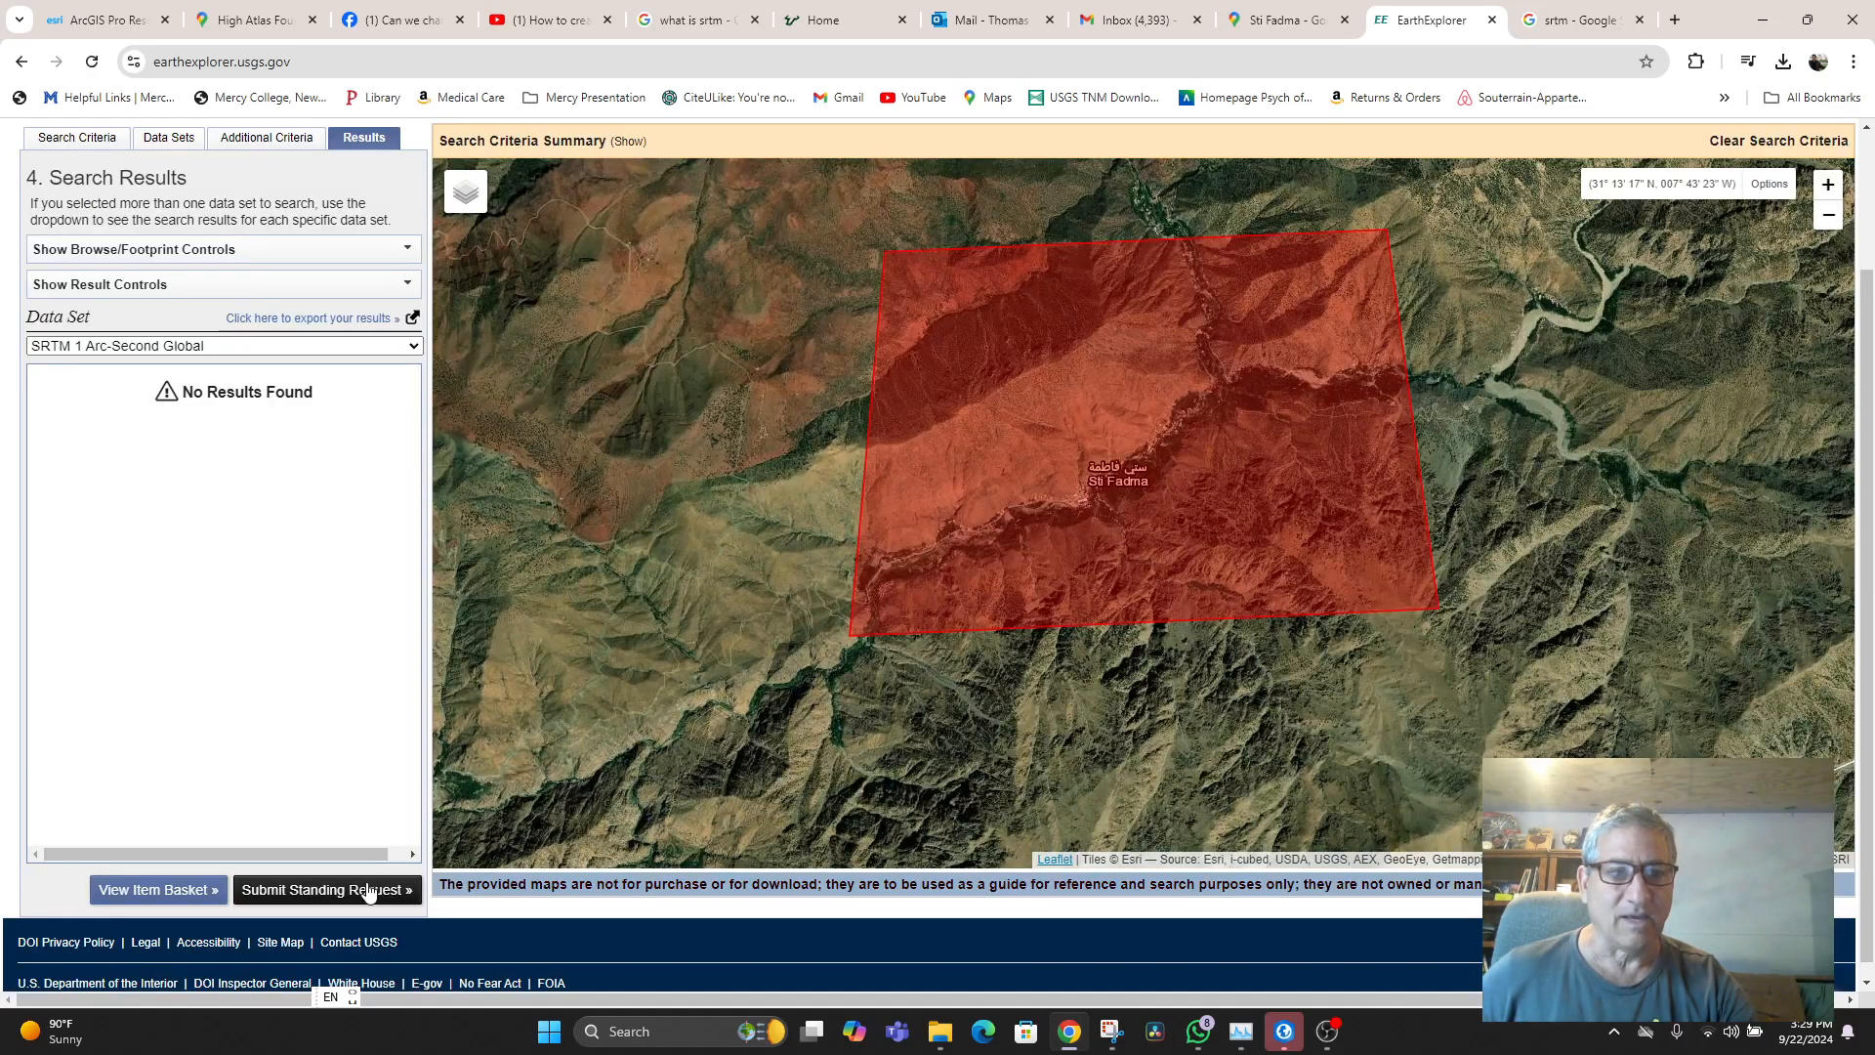
{"action": "left_click", "coordinate": [368, 890]}
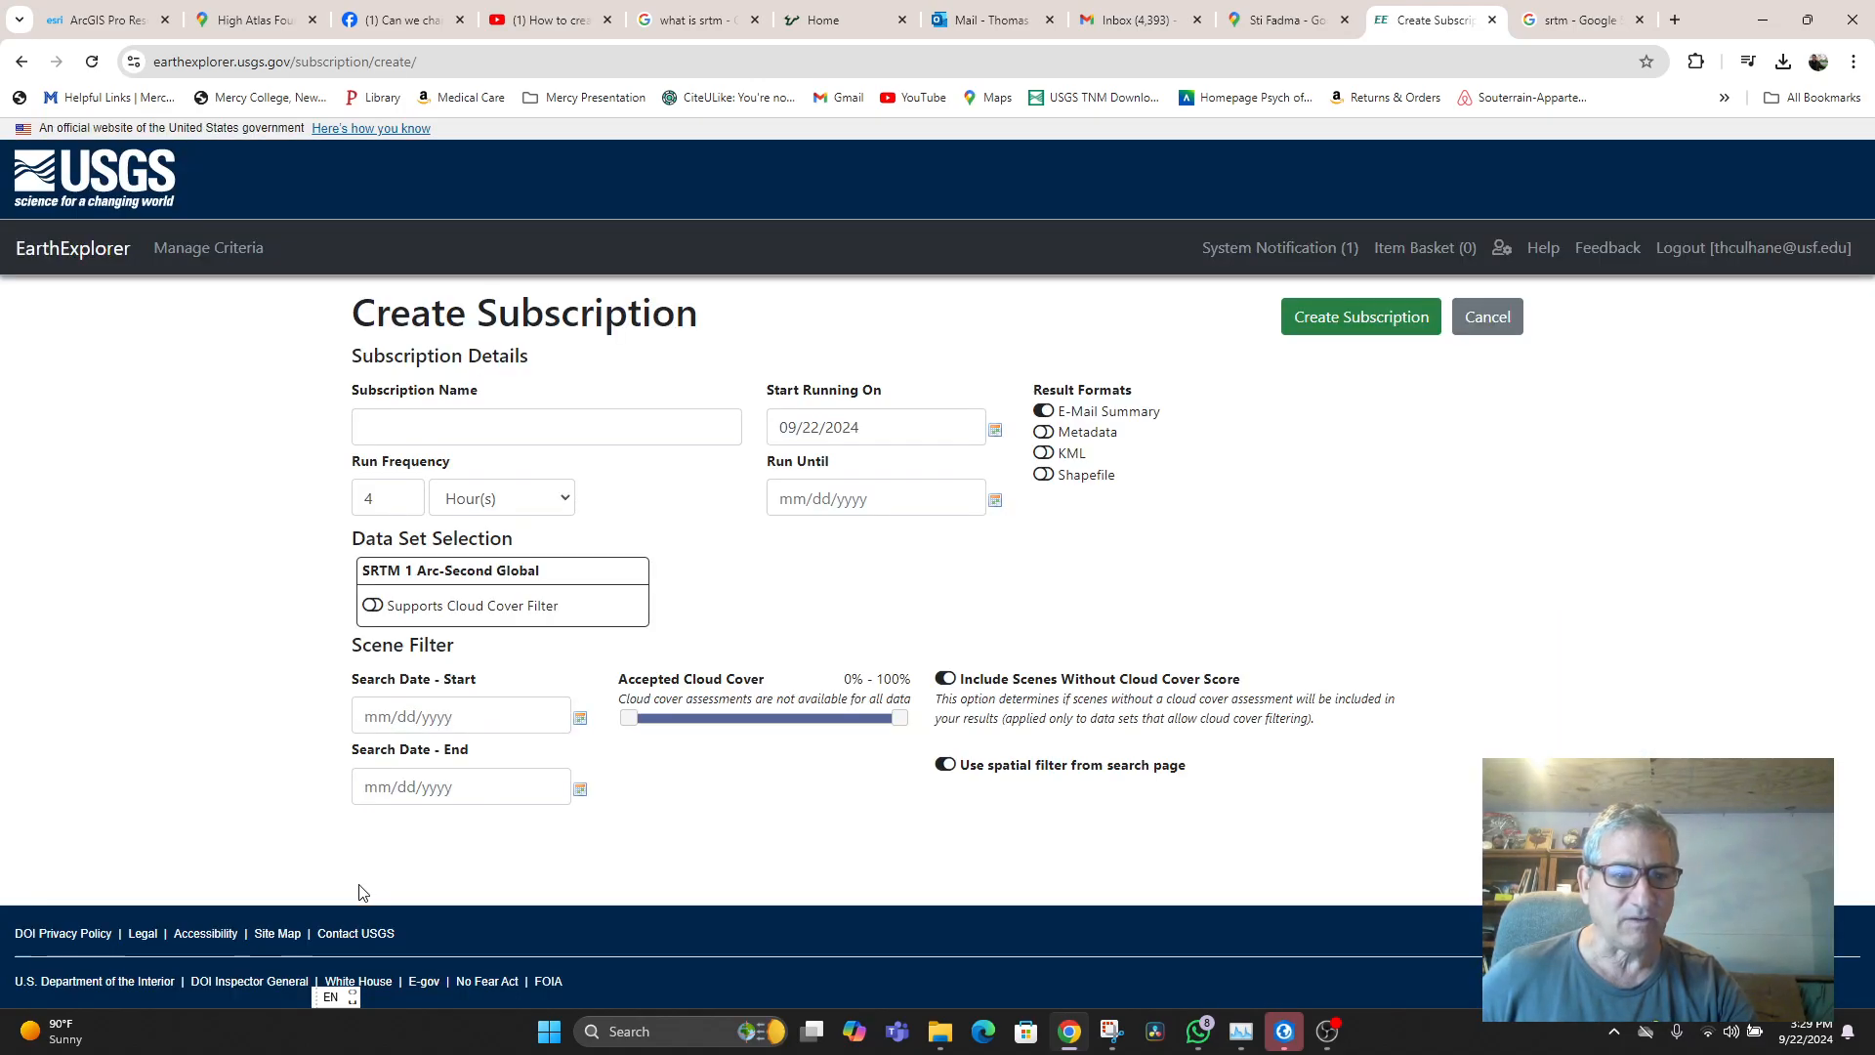
{"action": "left_click", "coordinate": [1480, 324]}
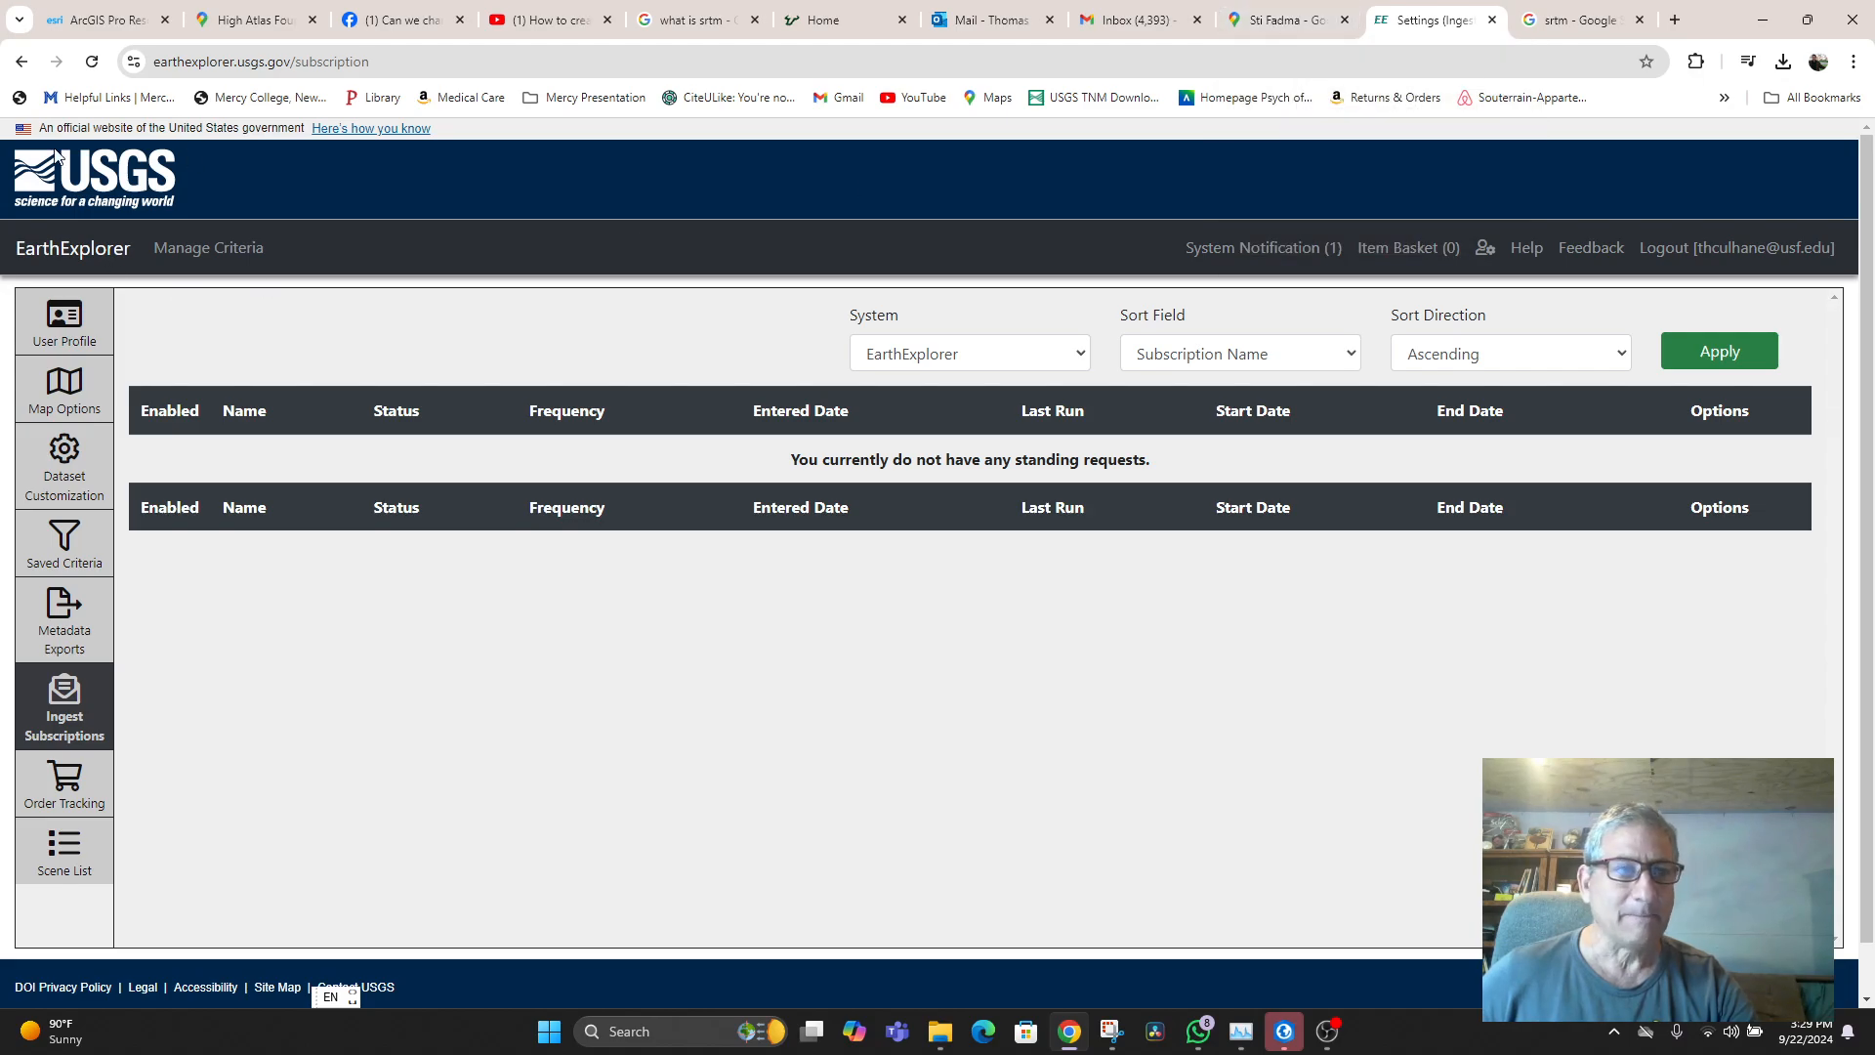
{"action": "left_click", "coordinate": [23, 64]}
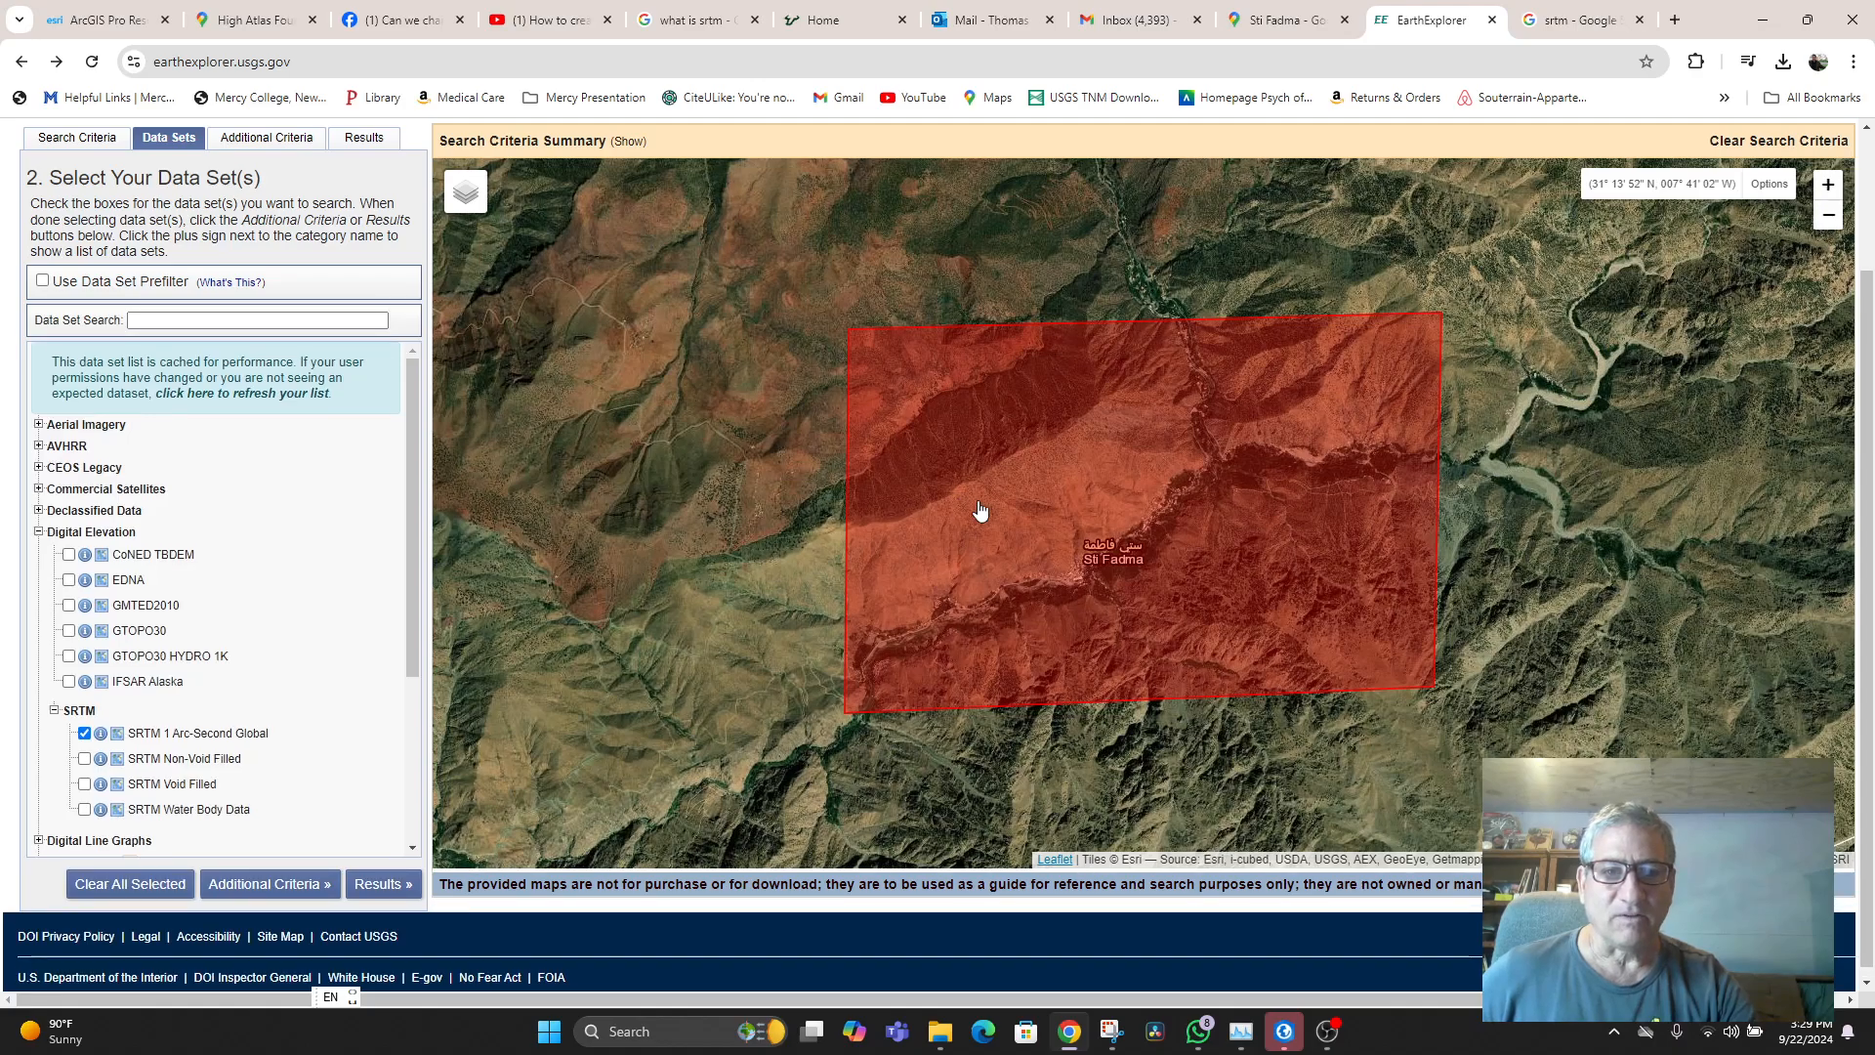
- Review the additional criteria offered for SRTM 1 Arc-Second Global and check the search results again
{"action": "left_click", "coordinate": [249, 883]}
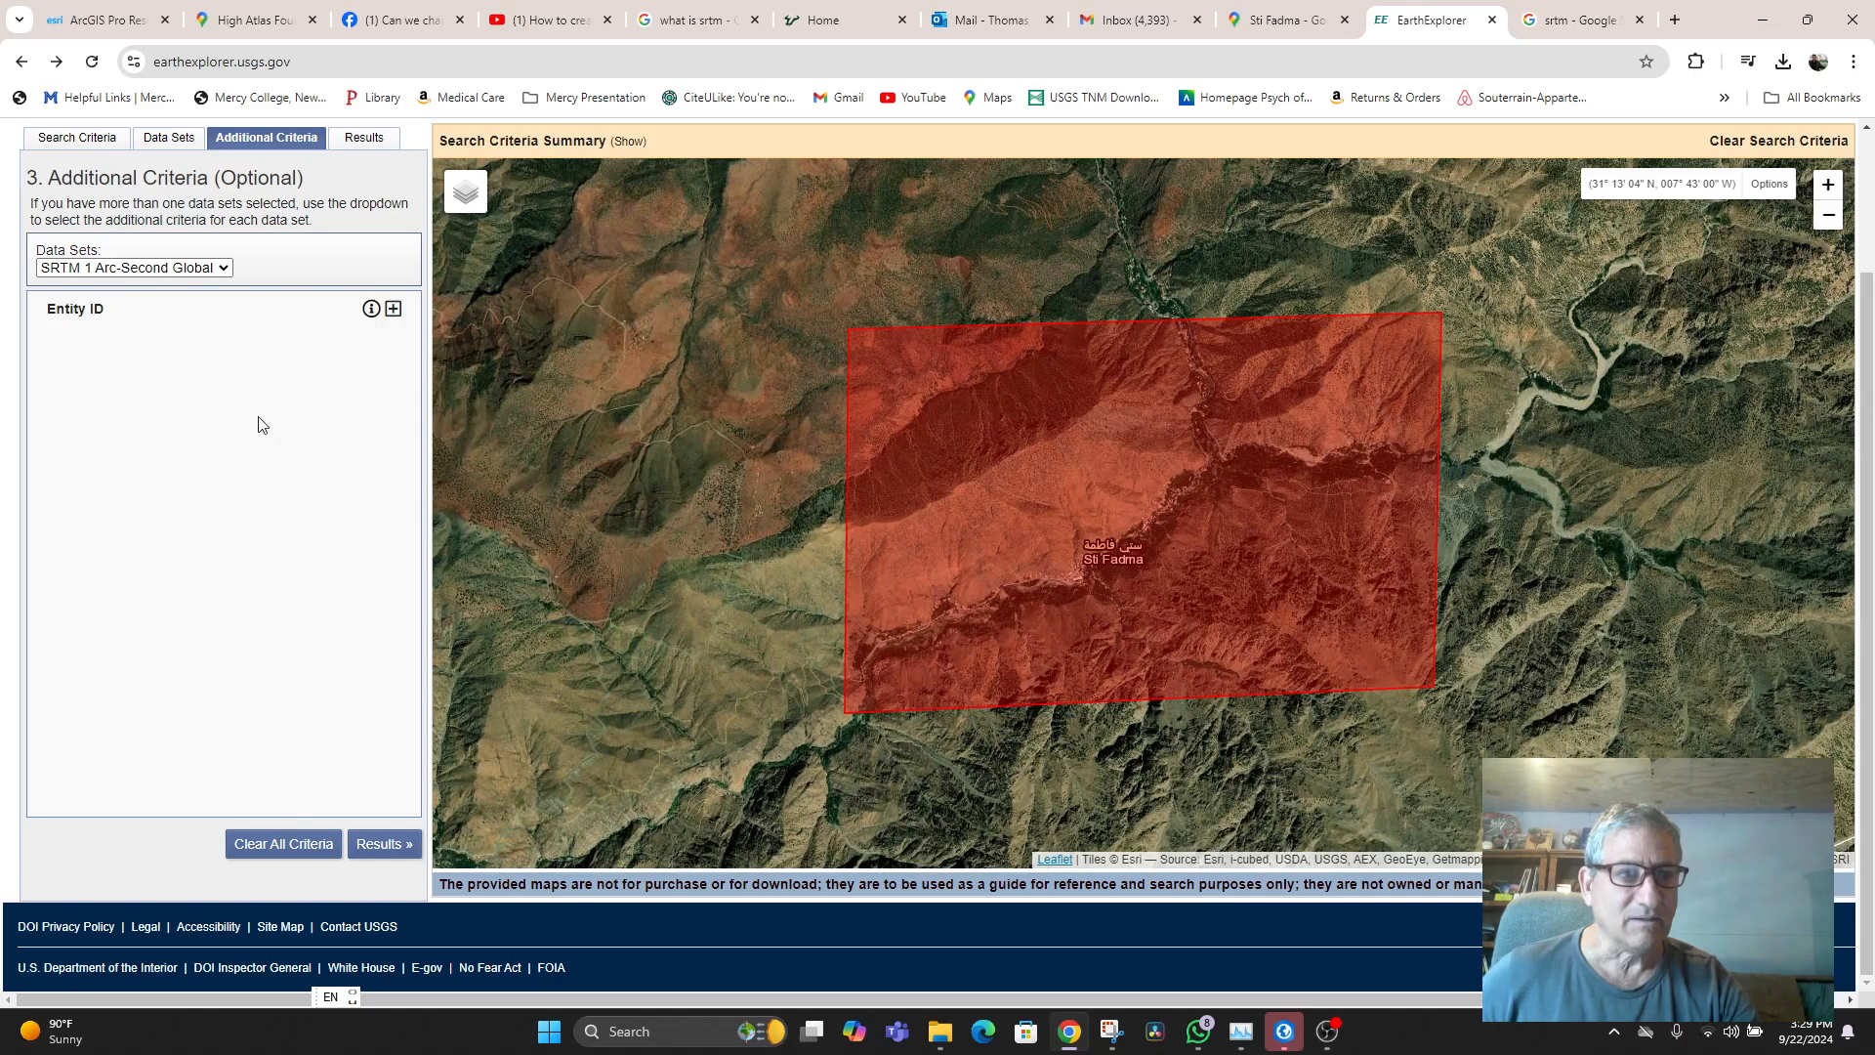
{"action": "left_click", "coordinate": [207, 267]}
{"action": "left_click", "coordinate": [200, 268]}
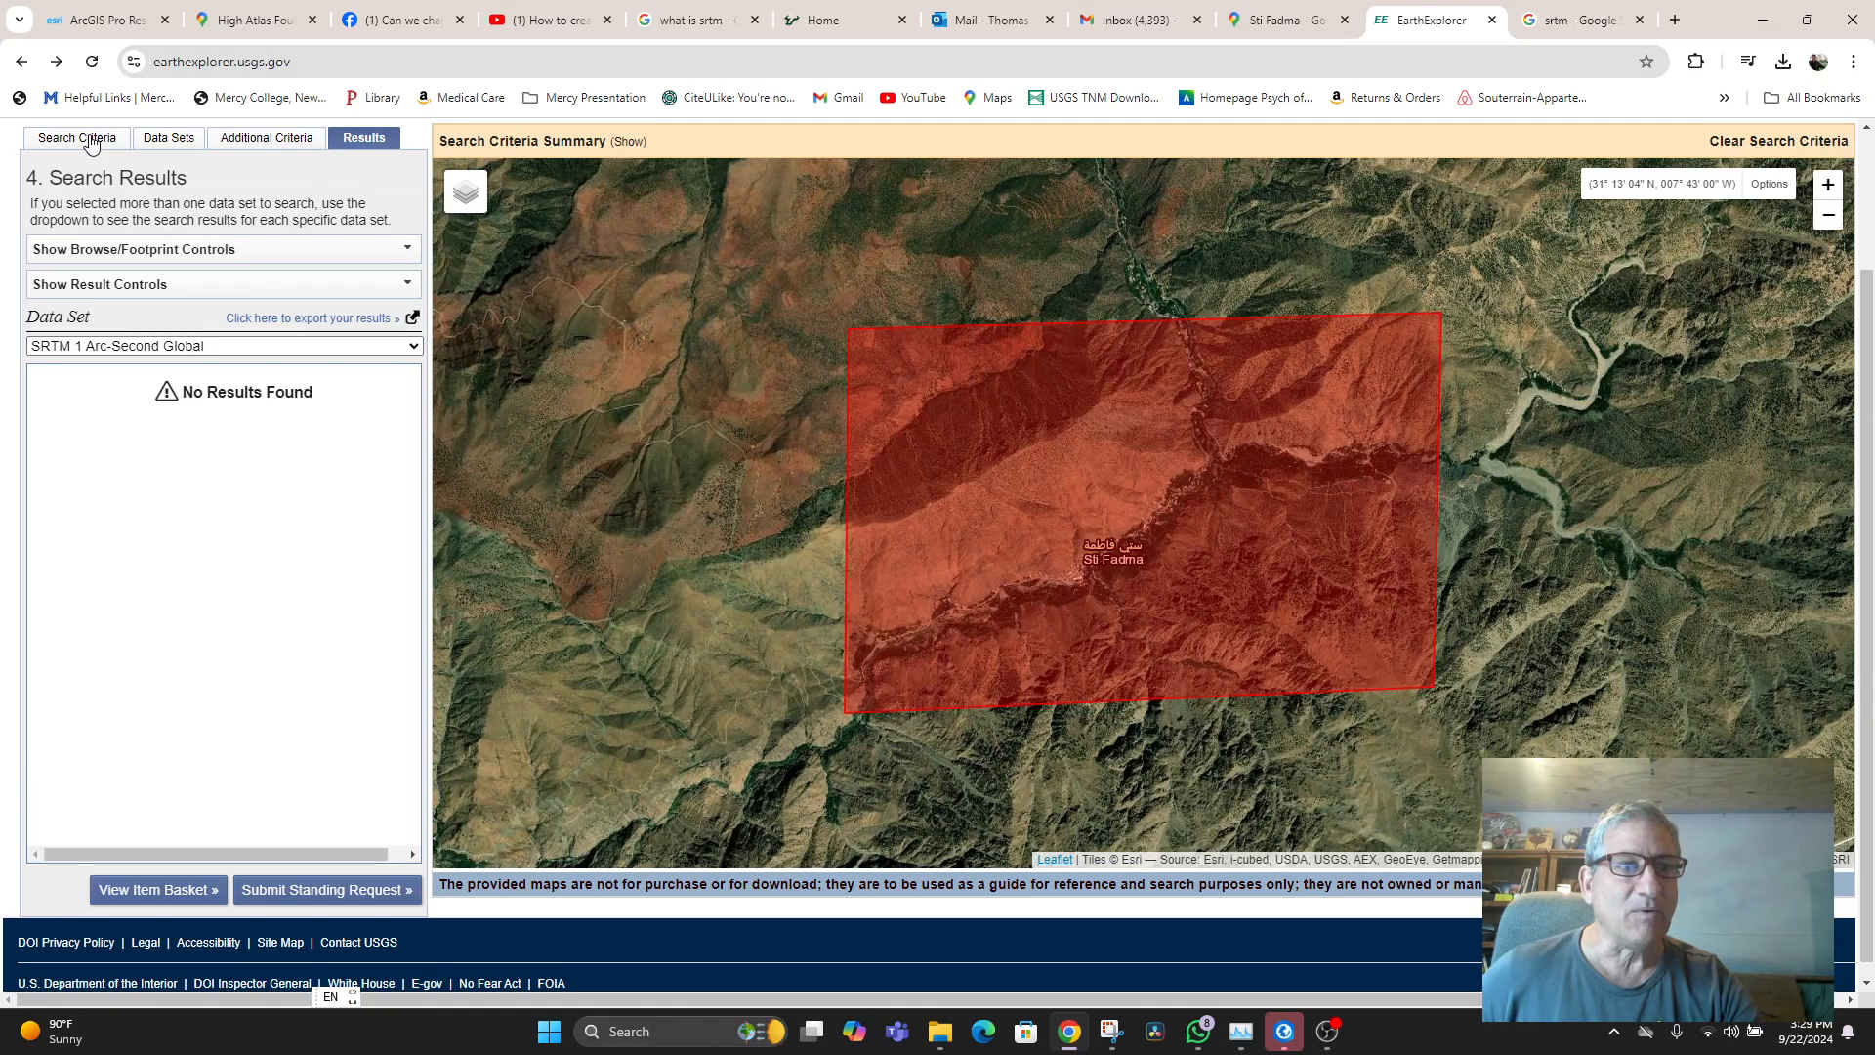
- Enlarge the search polygon to about 31°12'46" to 31°14'48" N and 7°37'54" to 7°42'49" W, and rerun the search
{"action": "left_click", "coordinate": [162, 145]}
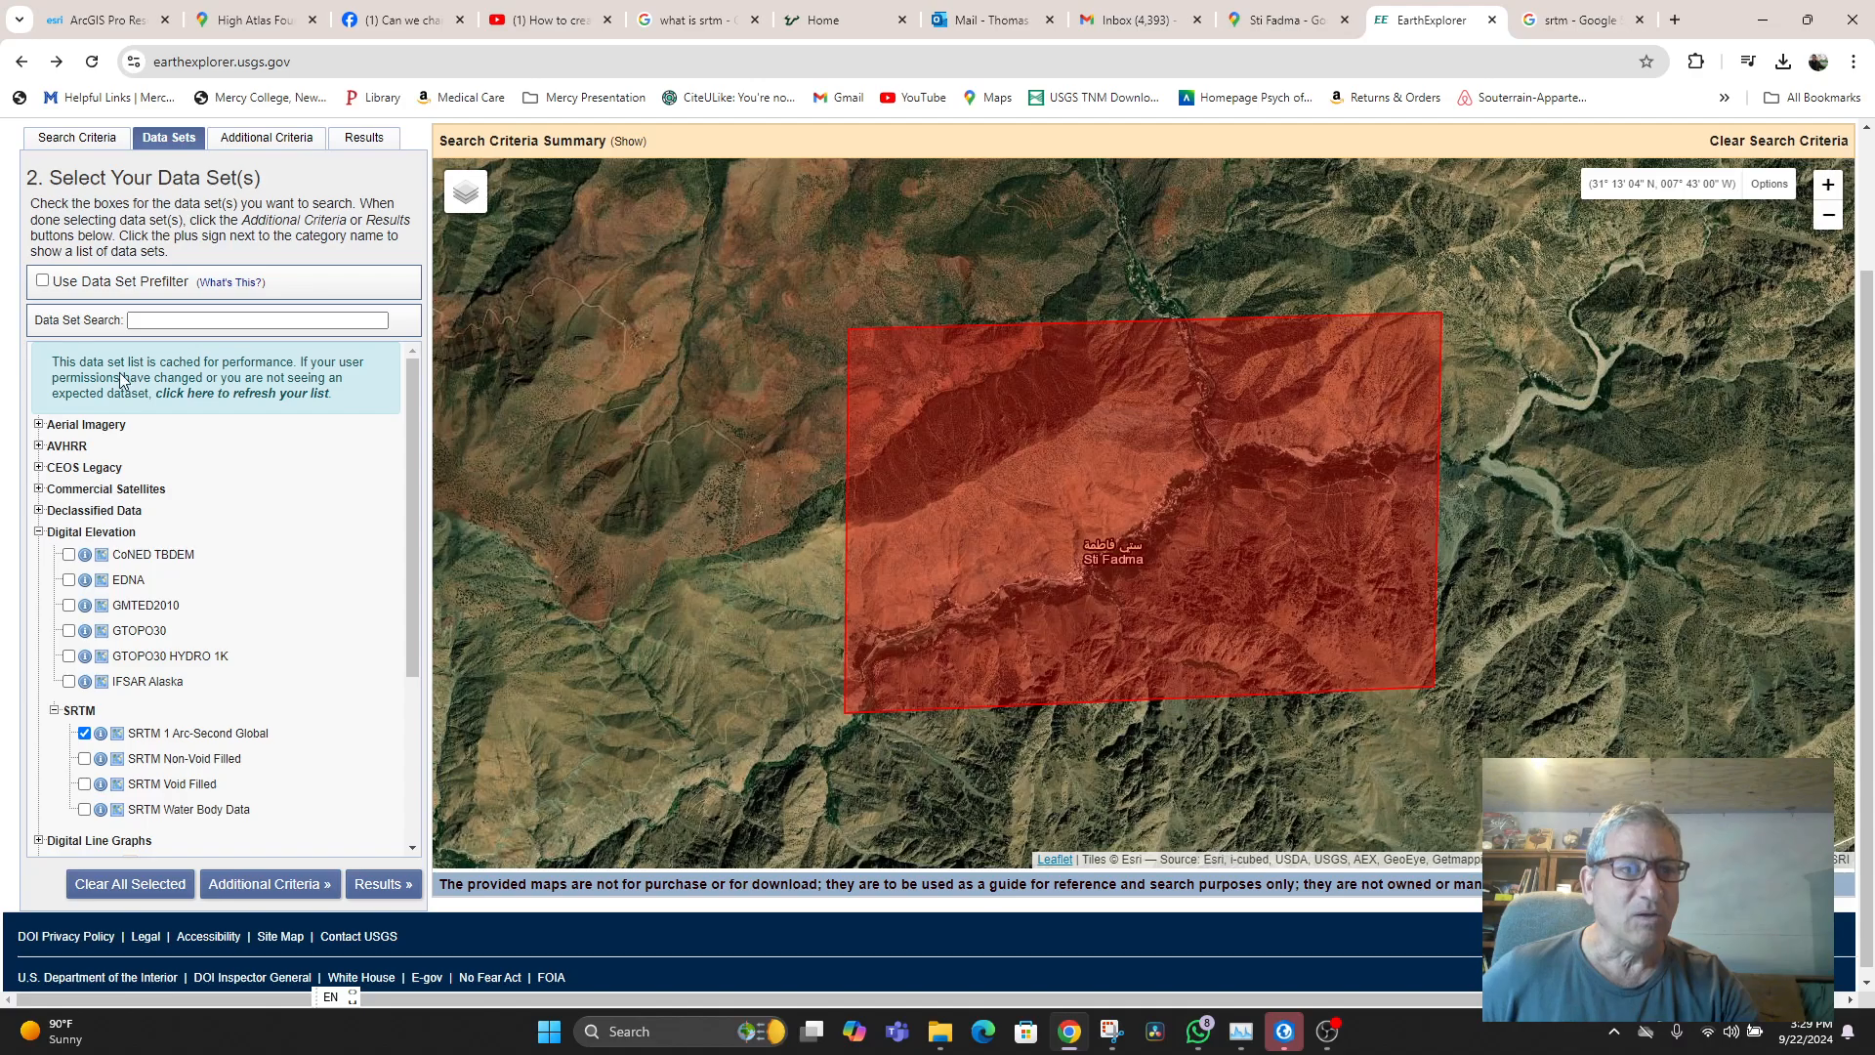
{"action": "left_click", "coordinate": [69, 137]}
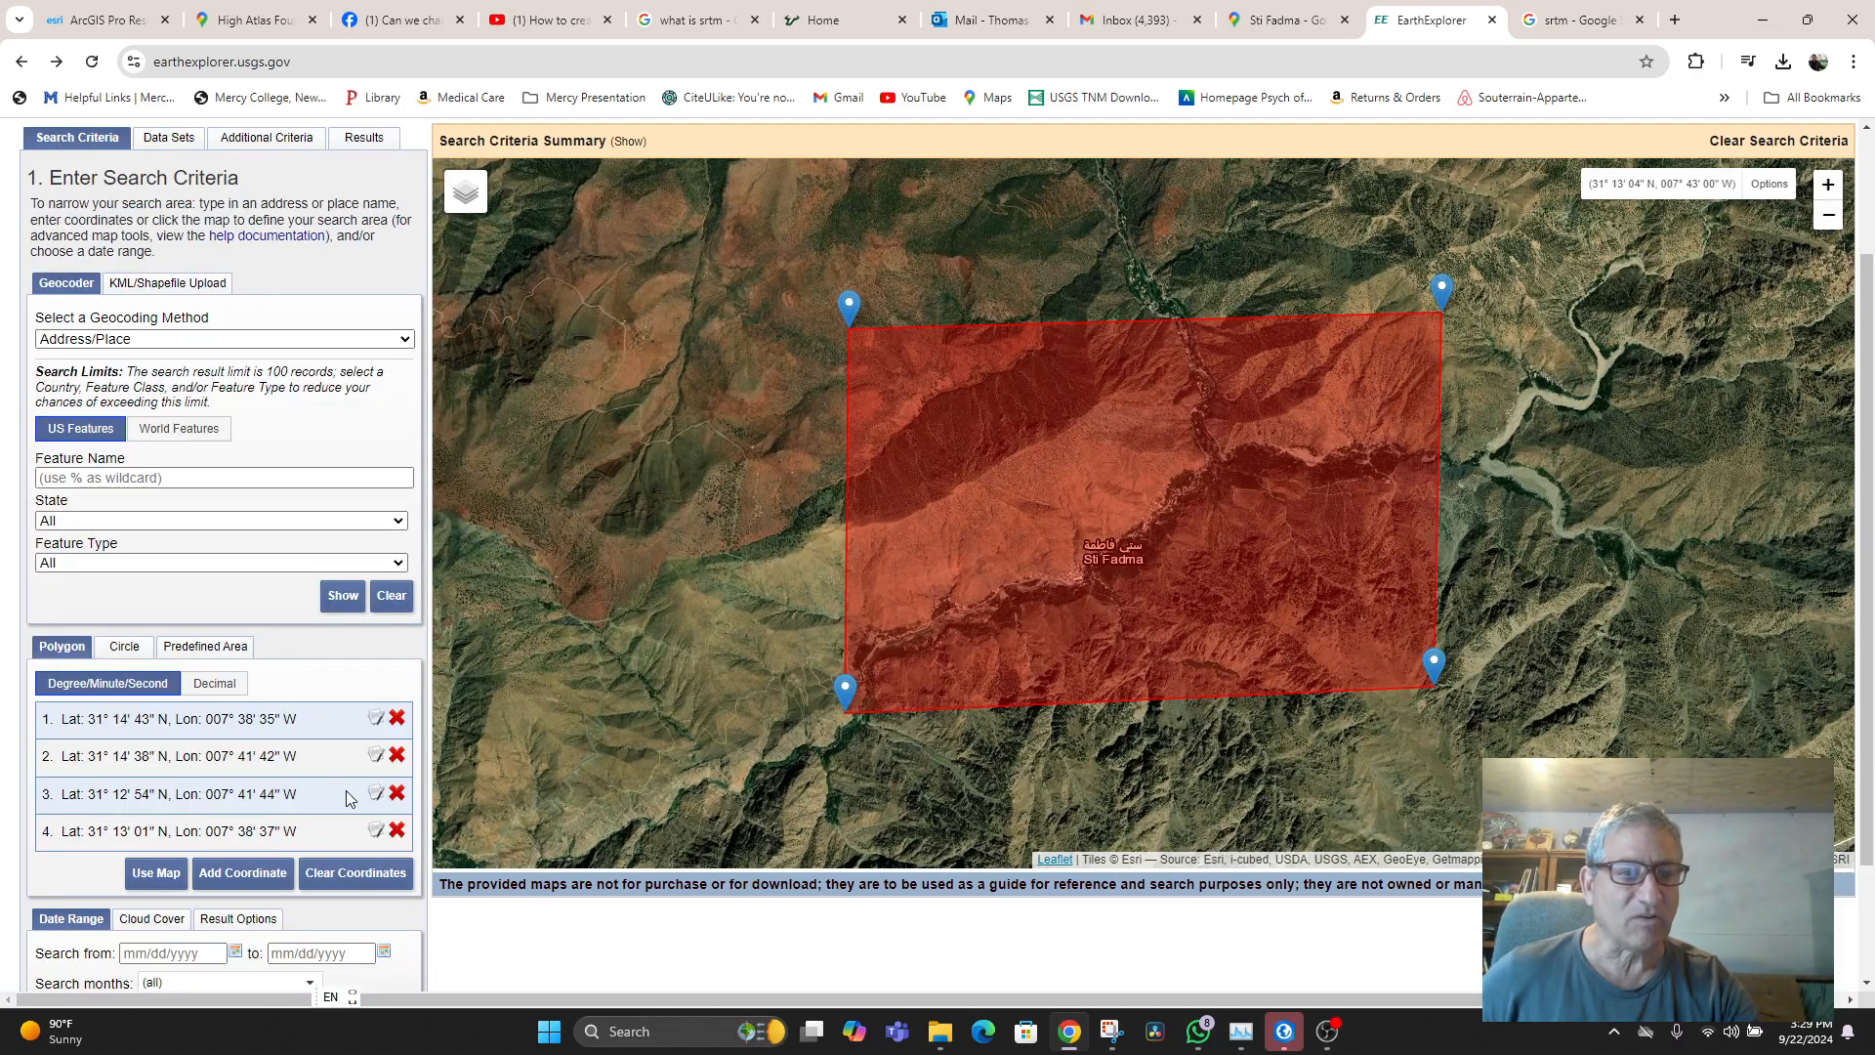
{"action": "left_click_drag", "start_coordinate": [852, 325], "coordinate": [728, 341]}
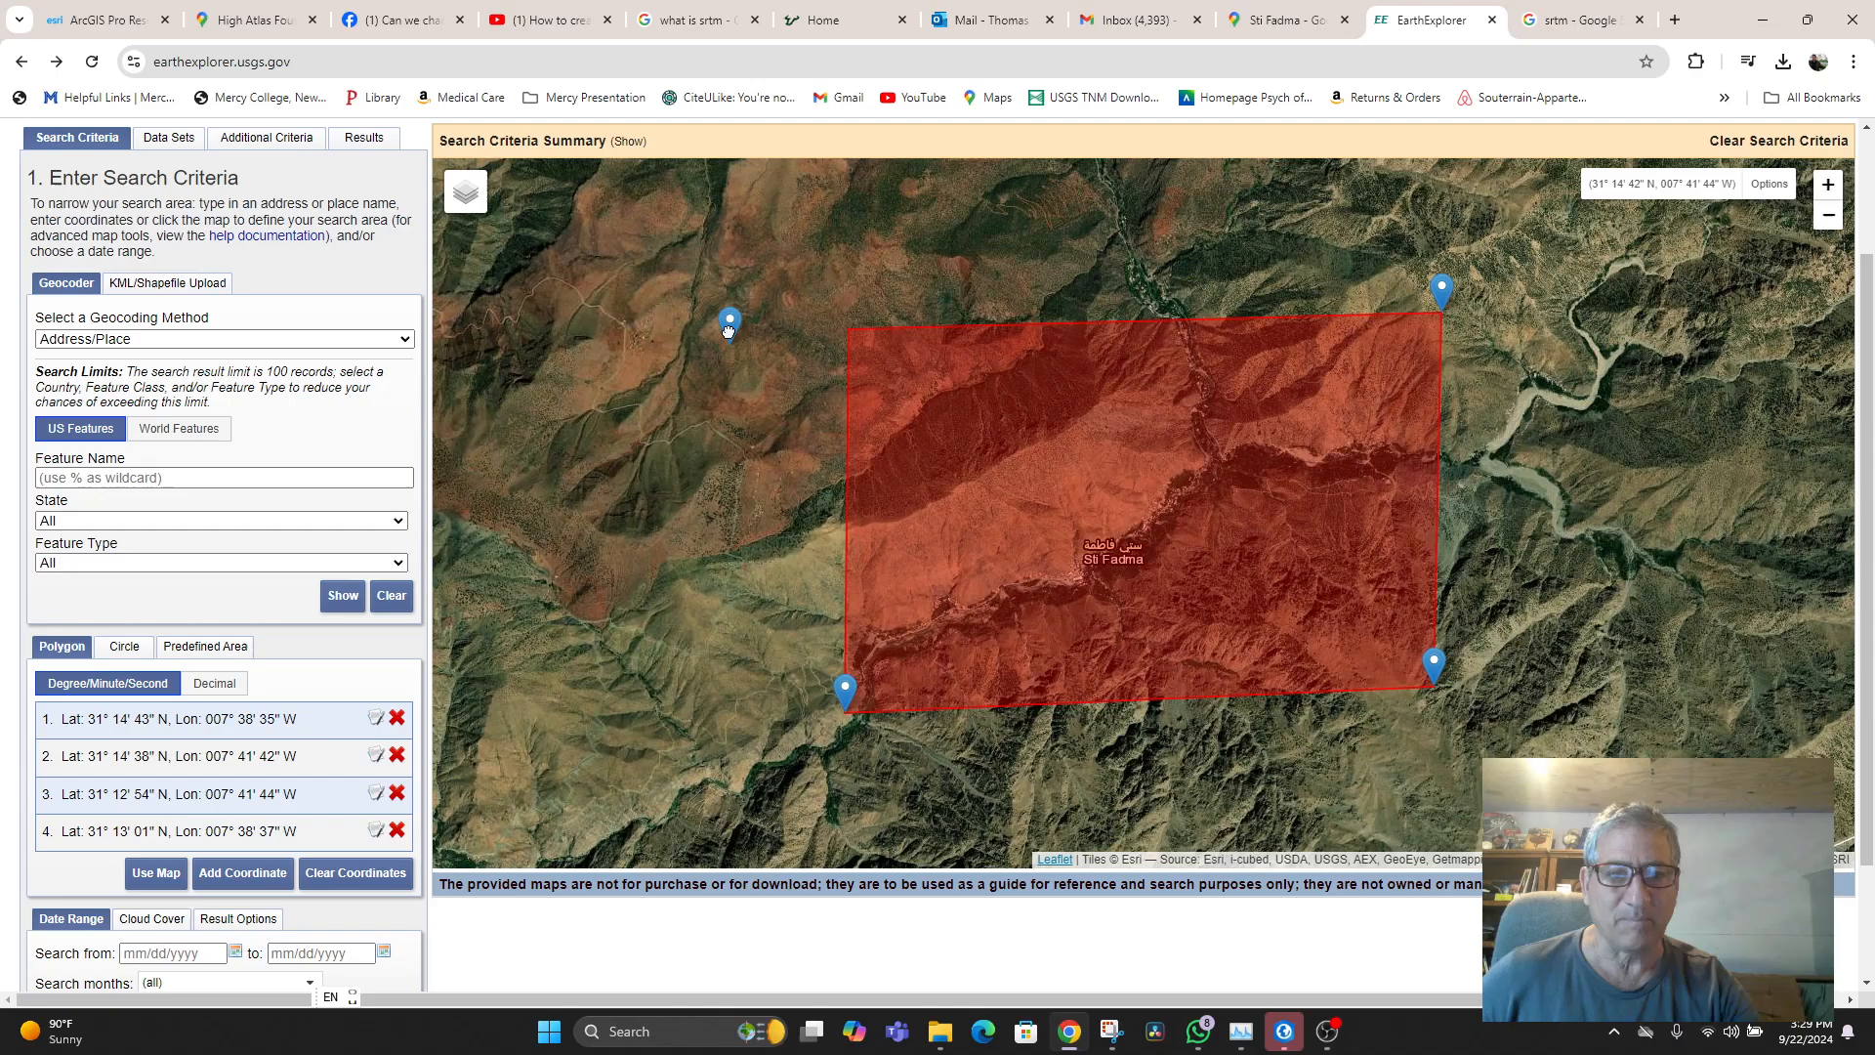
{"action": "left_click_drag", "start_coordinate": [852, 699], "coordinate": [645, 734]}
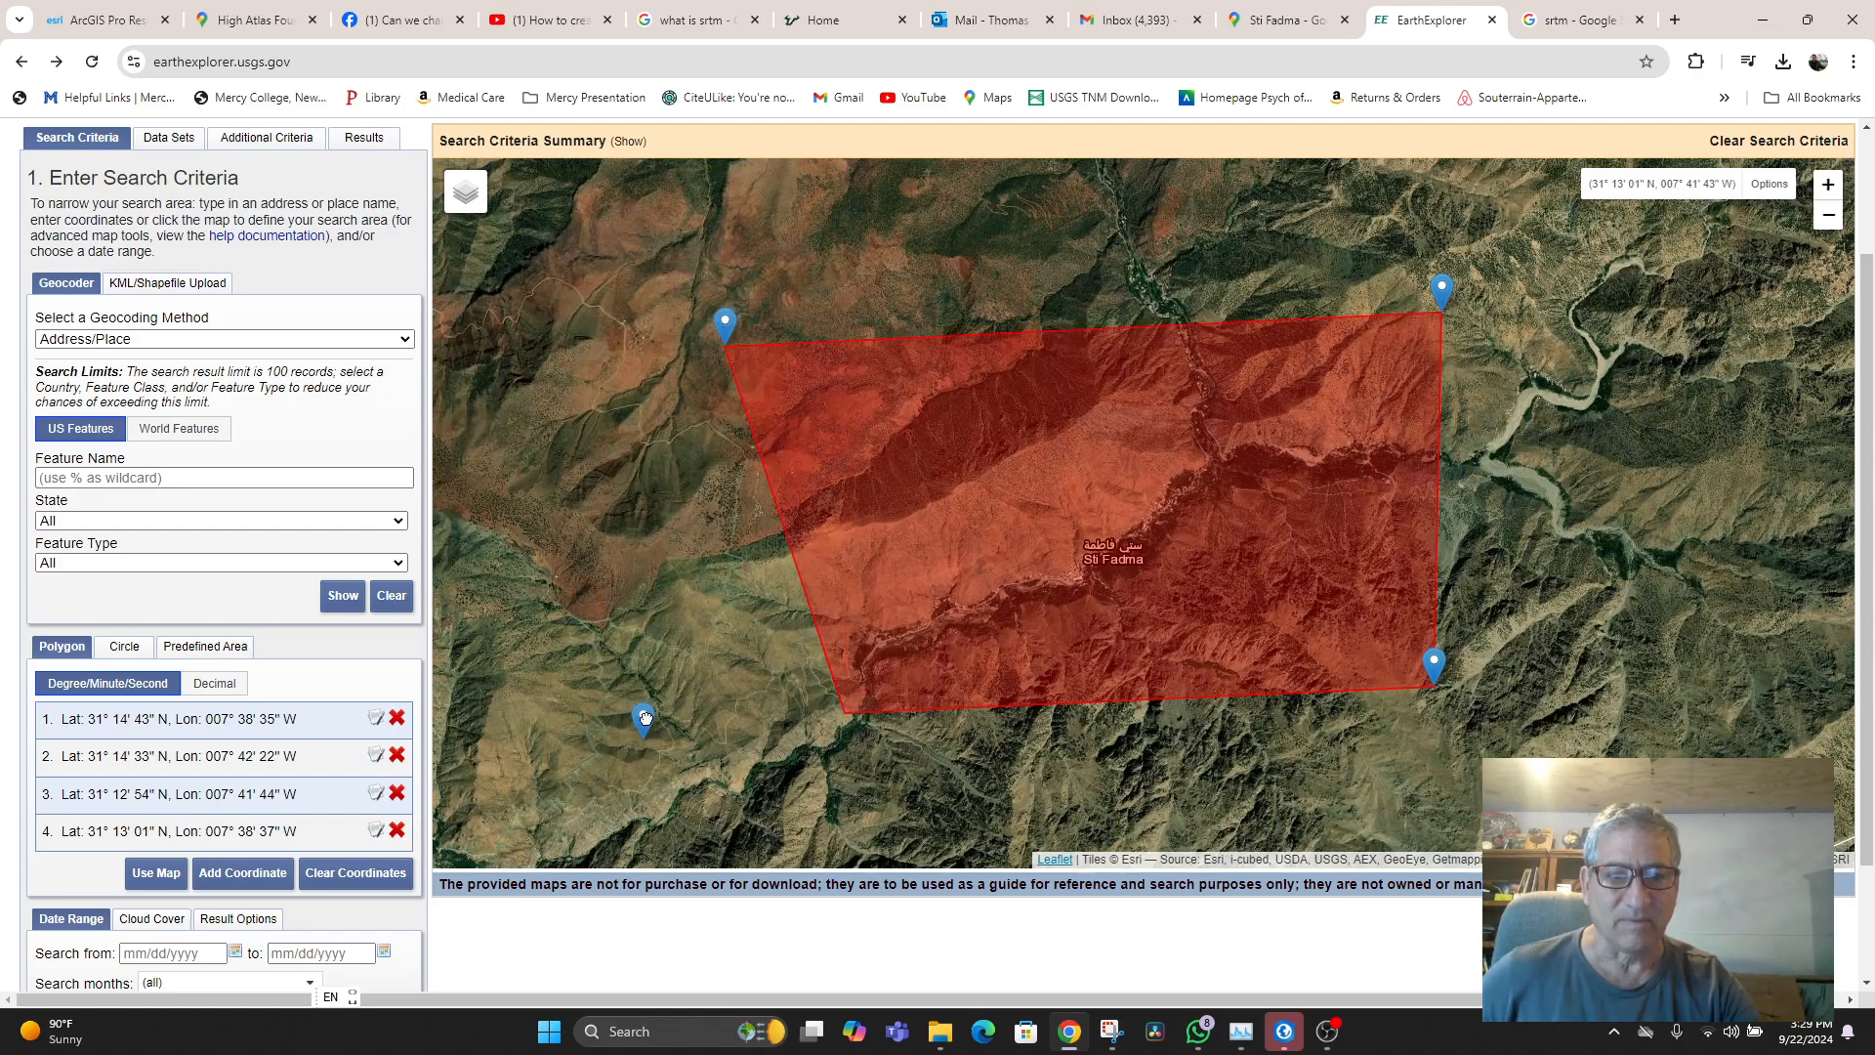
{"action": "left_click_drag", "start_coordinate": [1454, 303], "coordinate": [1566, 284]}
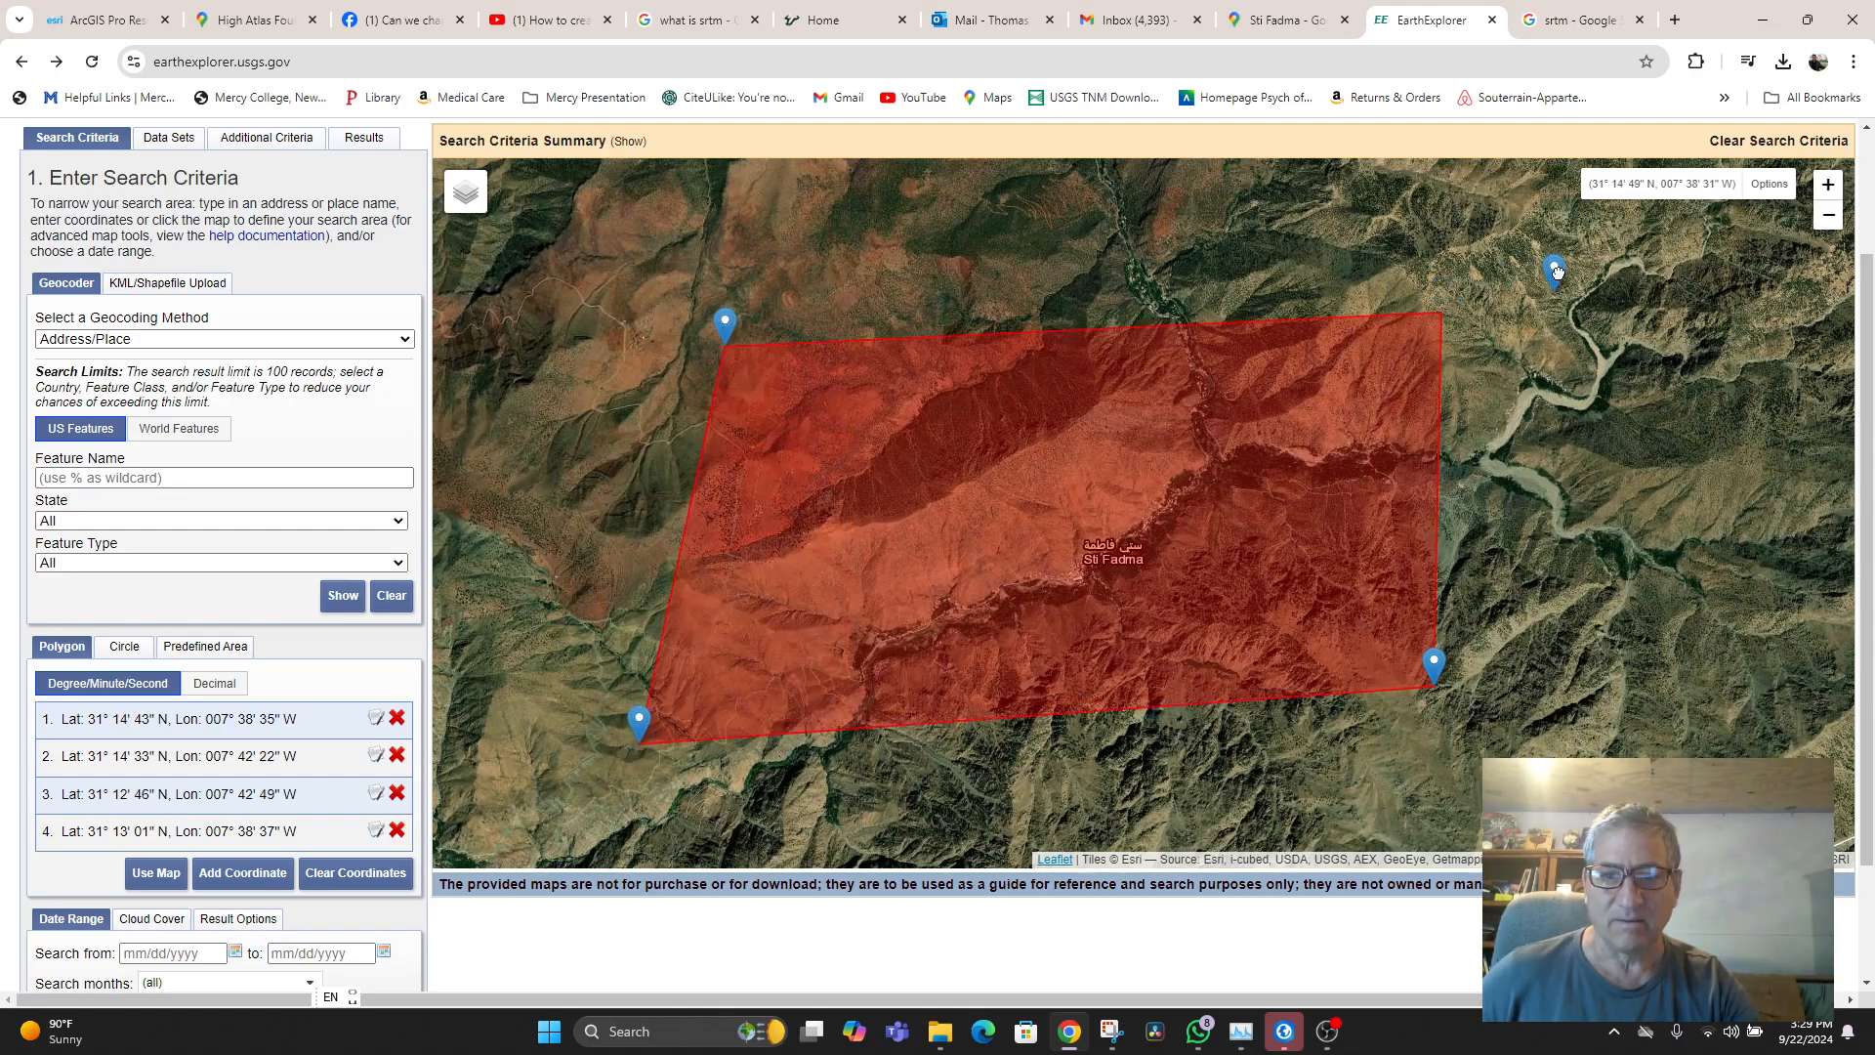
{"action": "left_click_drag", "start_coordinate": [1439, 686], "coordinate": [1575, 717]}
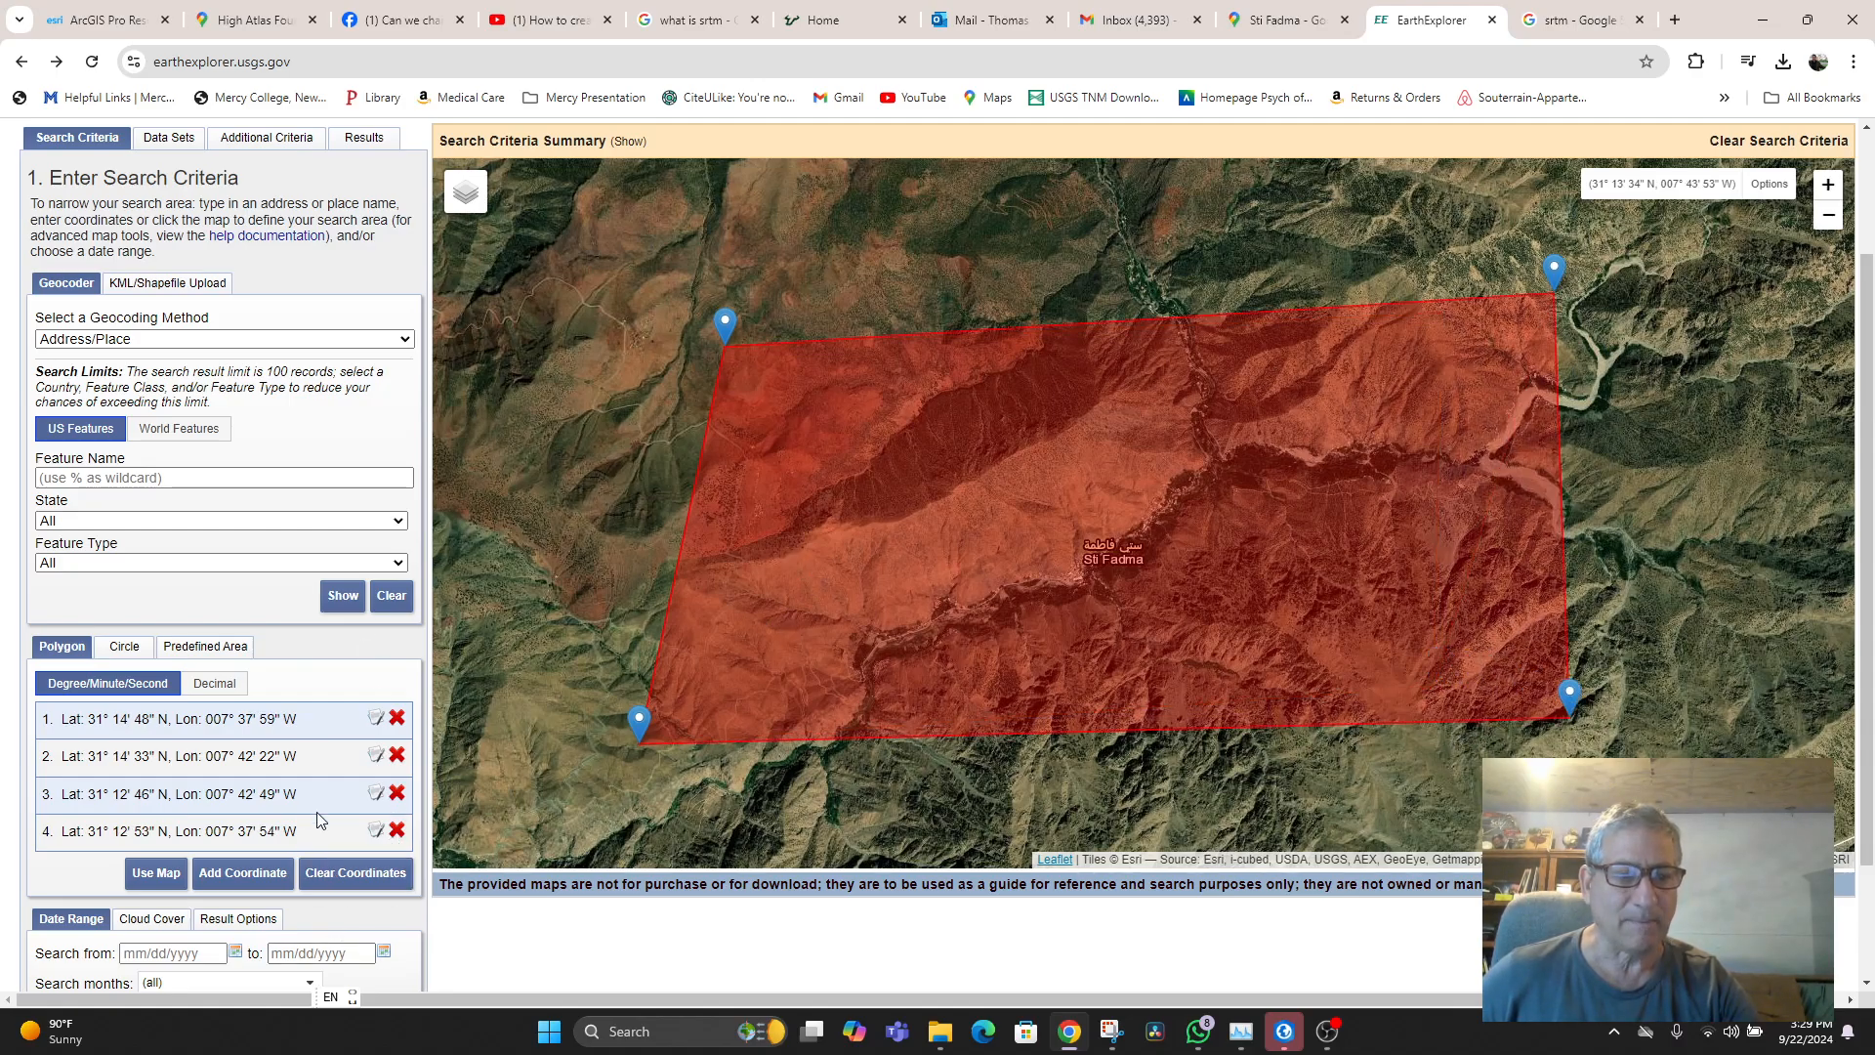
{"action": "scroll", "coordinate": [320, 839], "scroll_direction": "down", "scroll_amount": 2}
{"action": "left_click", "coordinate": [363, 882]}
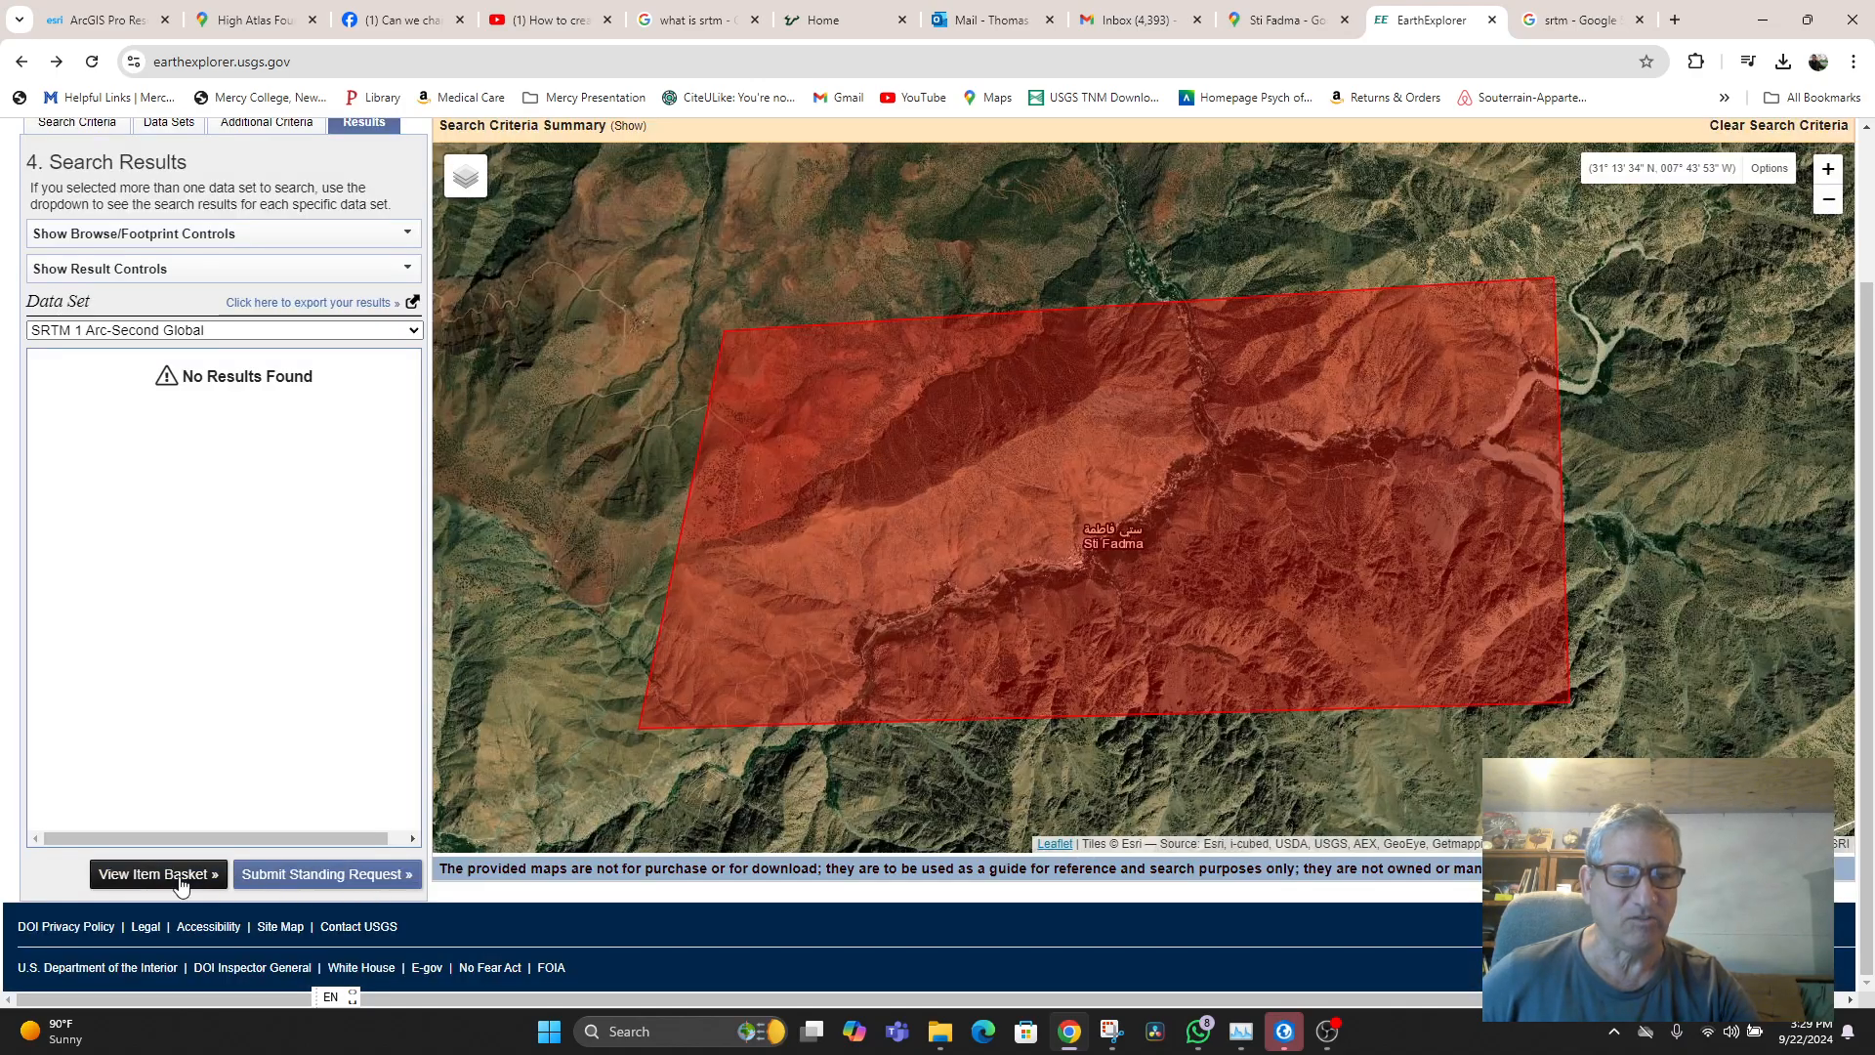
- Reopen EarthExplorer from the USGS search page and return to the search criteria with the area surrounding the polygon in view
{"action": "left_click", "coordinate": [22, 62]}
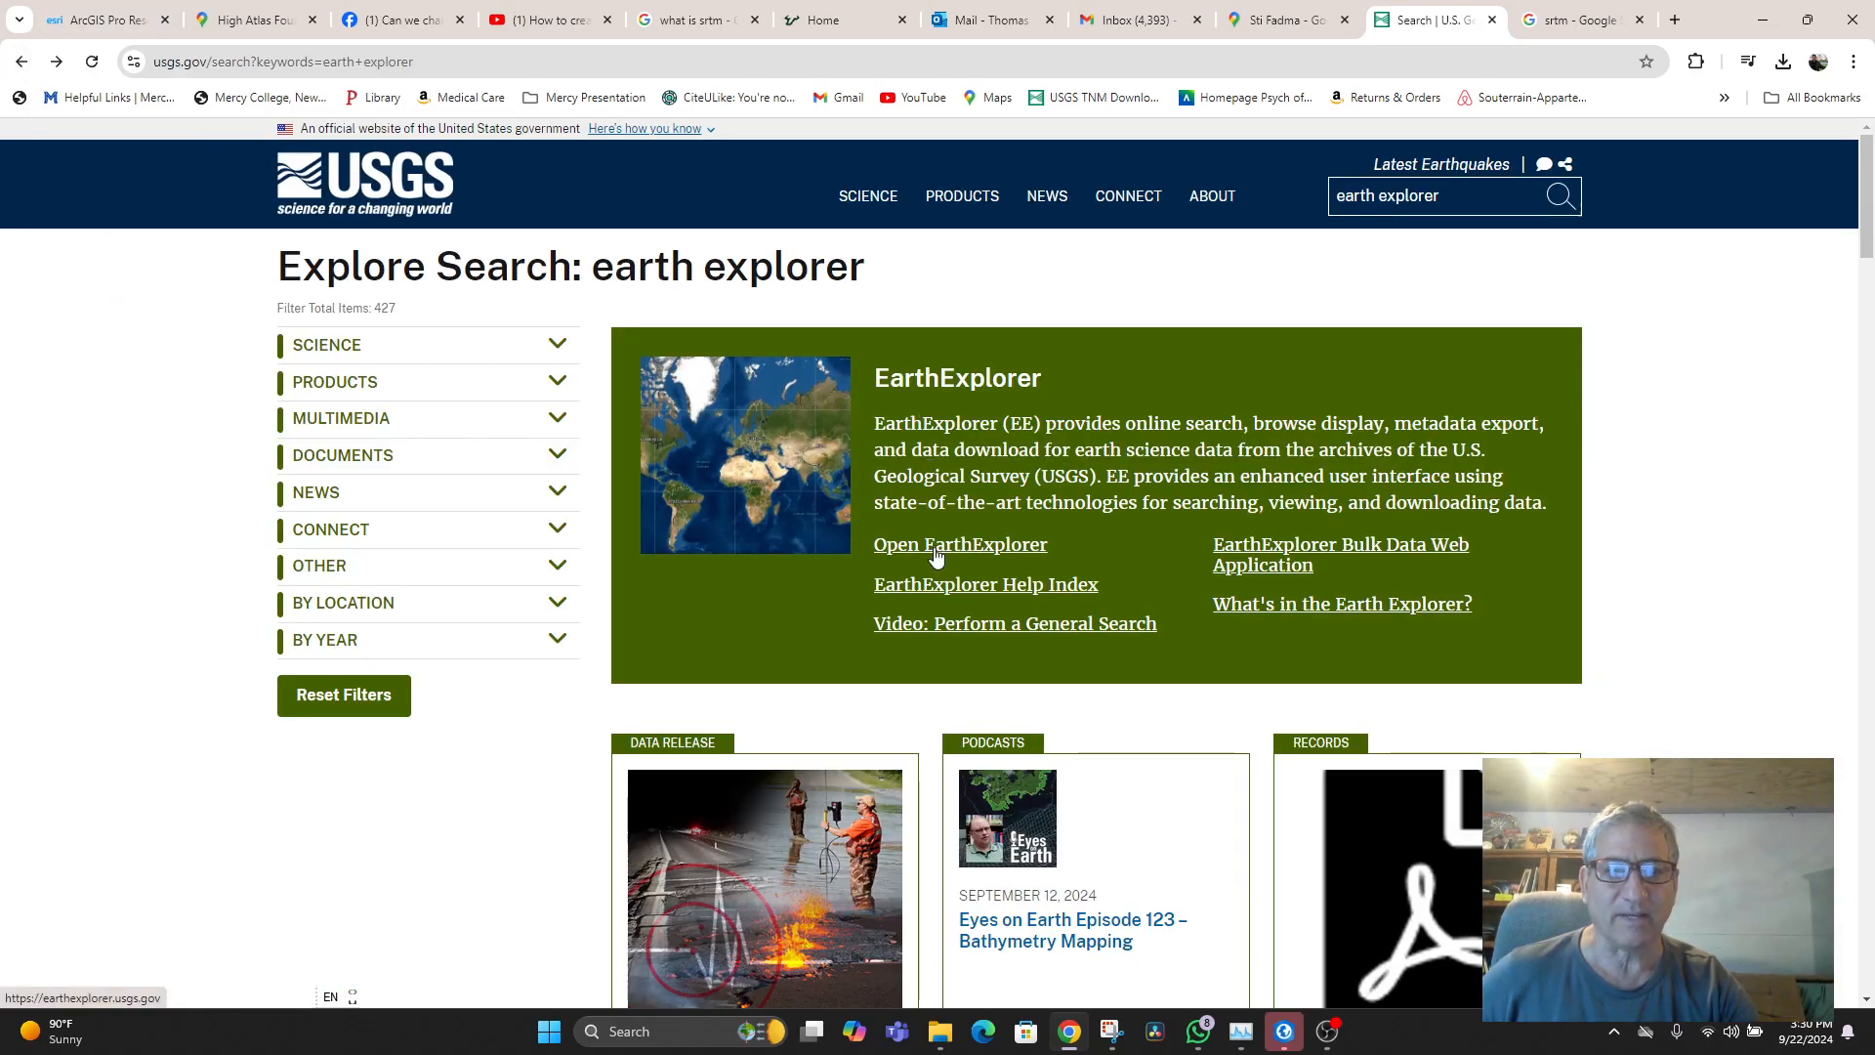
{"action": "left_click", "coordinate": [937, 543]}
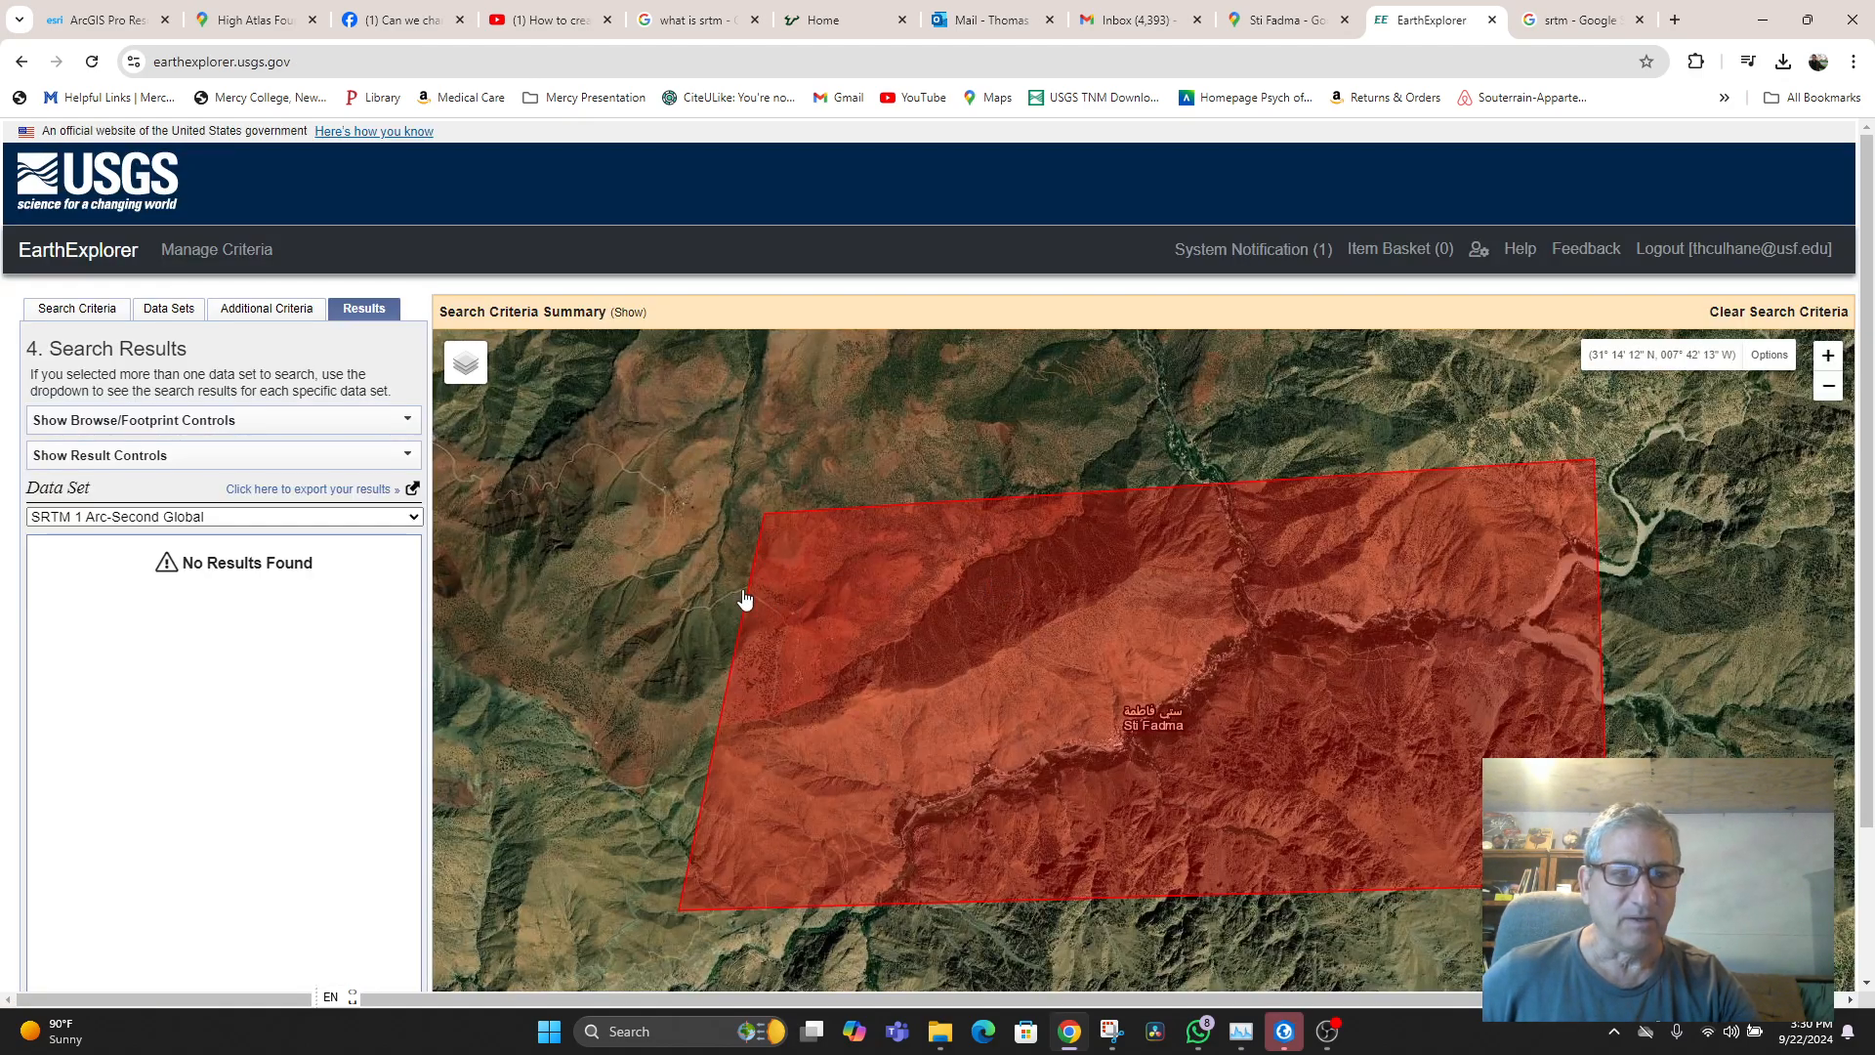
{"action": "left_click", "coordinate": [90, 311]}
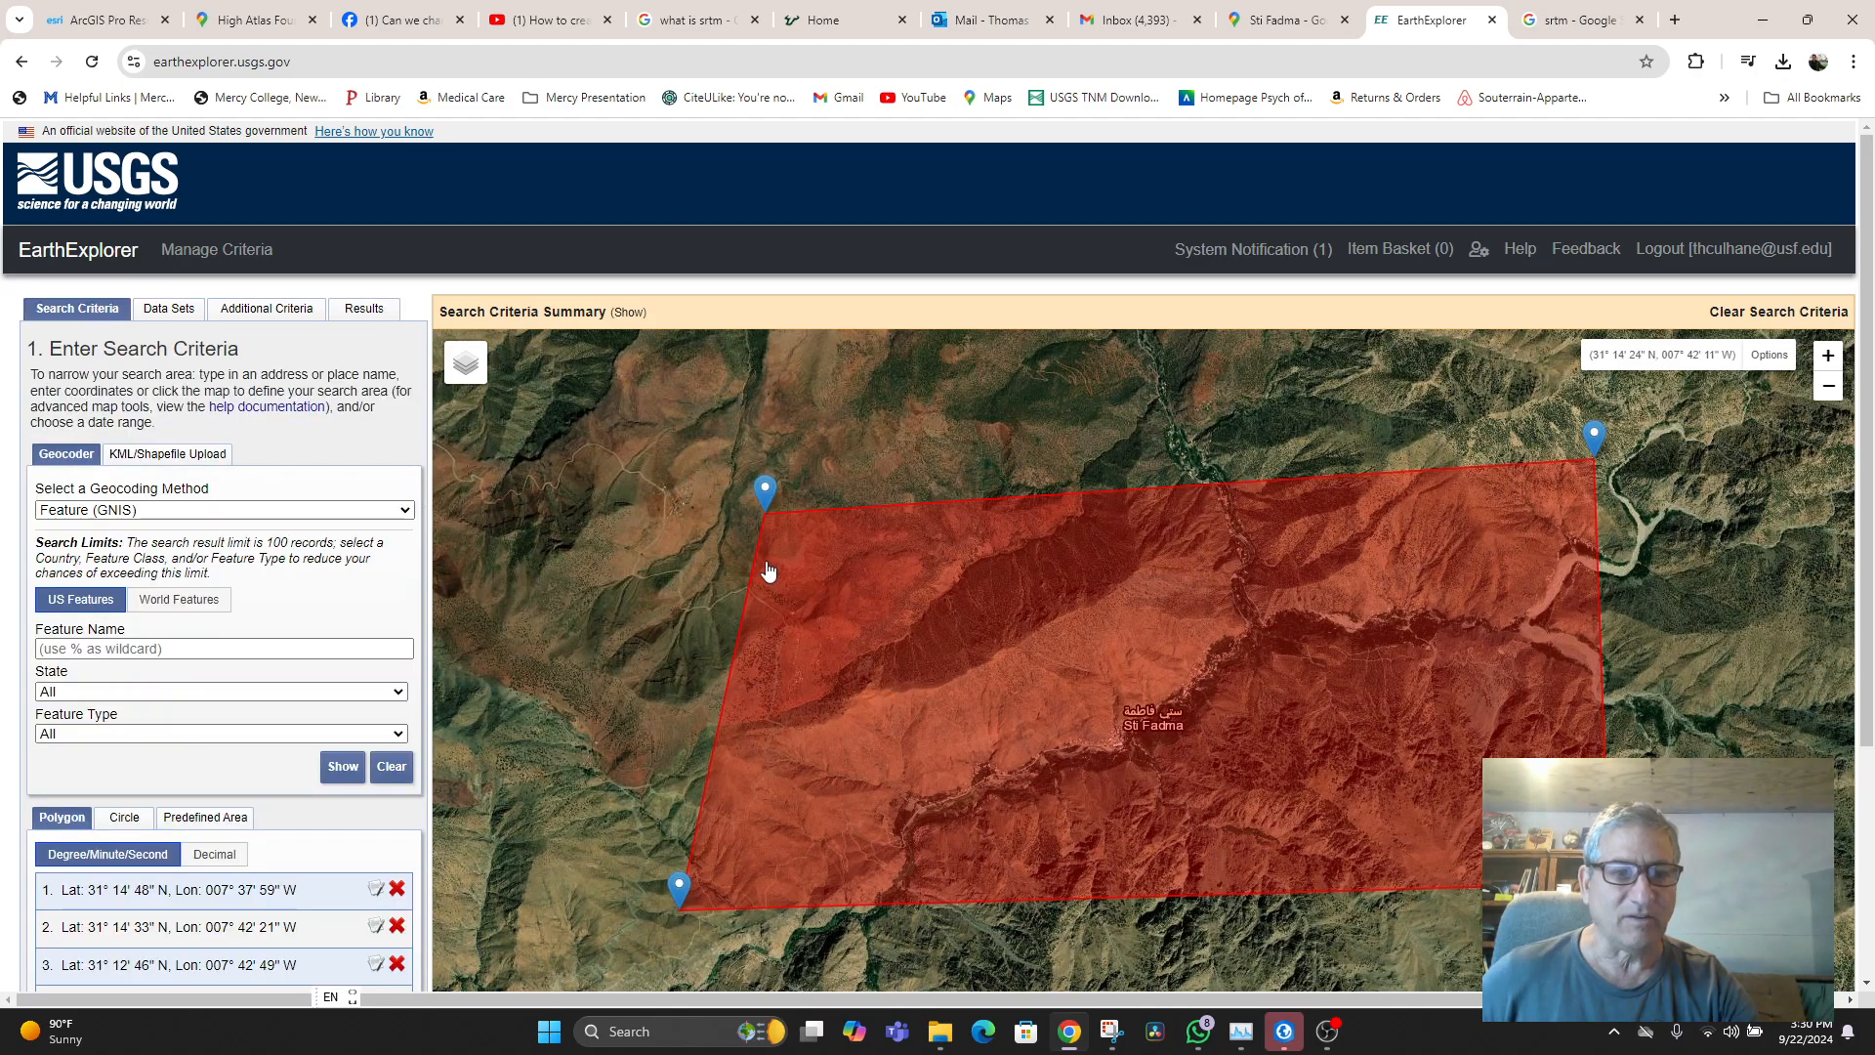
{"action": "scroll", "coordinate": [701, 577], "scroll_direction": "down", "scroll_amount": 1}
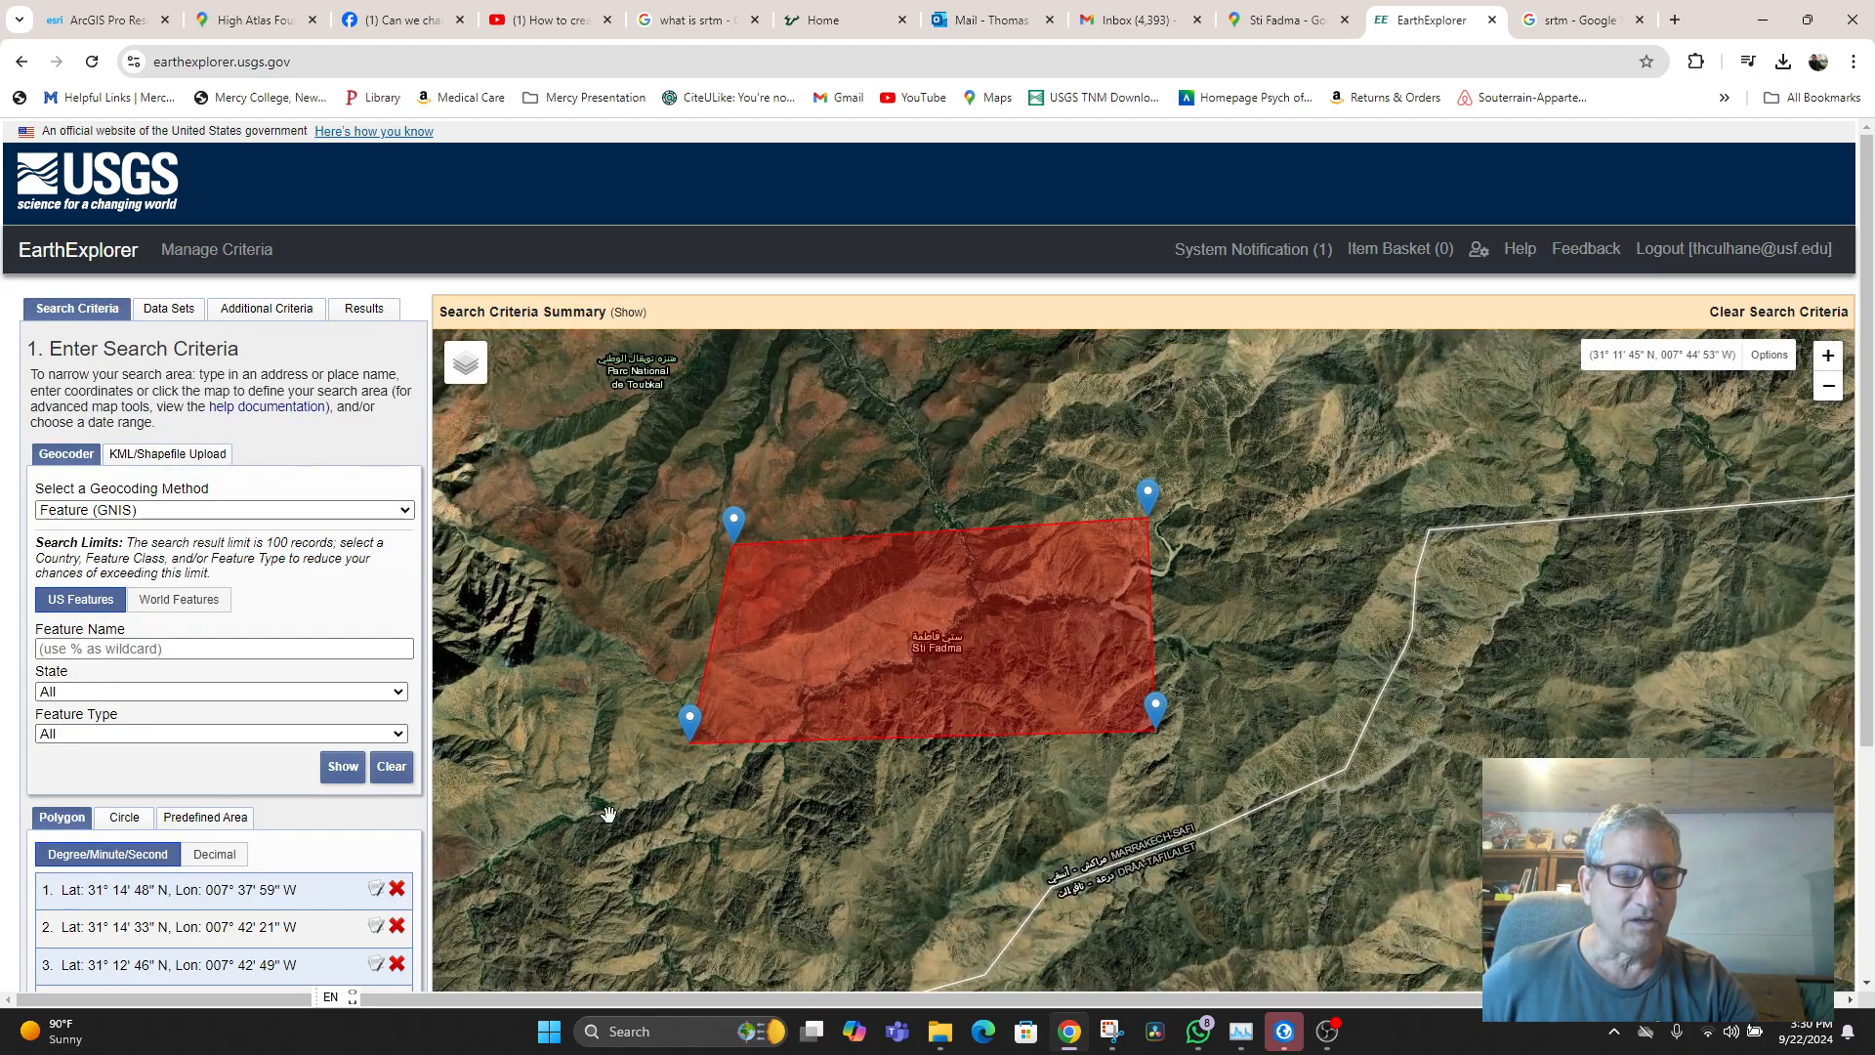
- Replace the search polygon with the map extent, 31°10'37" to 31°17'01" N and 7°31'25" to 7°46'25" W, and rerun the SRTM search
{"action": "left_click_drag", "start_coordinate": [964, 805], "coordinate": [1046, 864]}
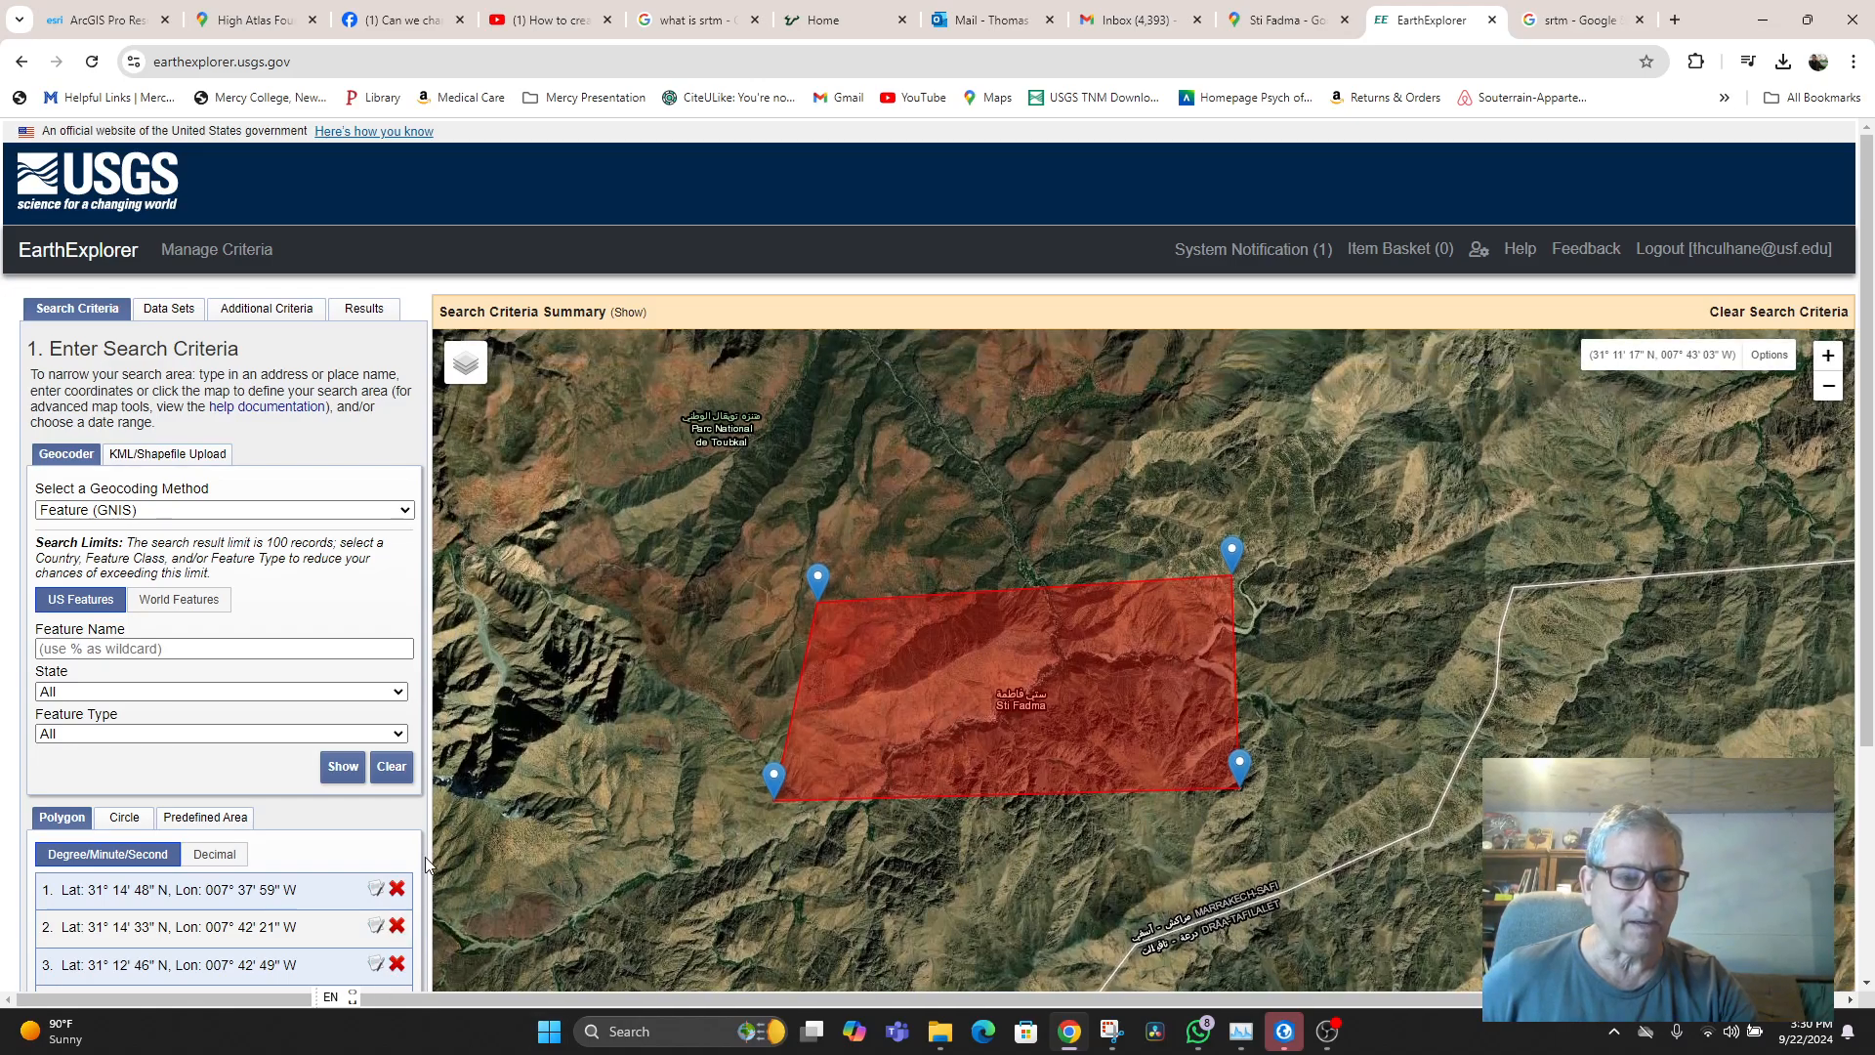
{"action": "scroll", "coordinate": [430, 812], "scroll_direction": "down", "scroll_amount": 2}
{"action": "left_click", "coordinate": [355, 846]}
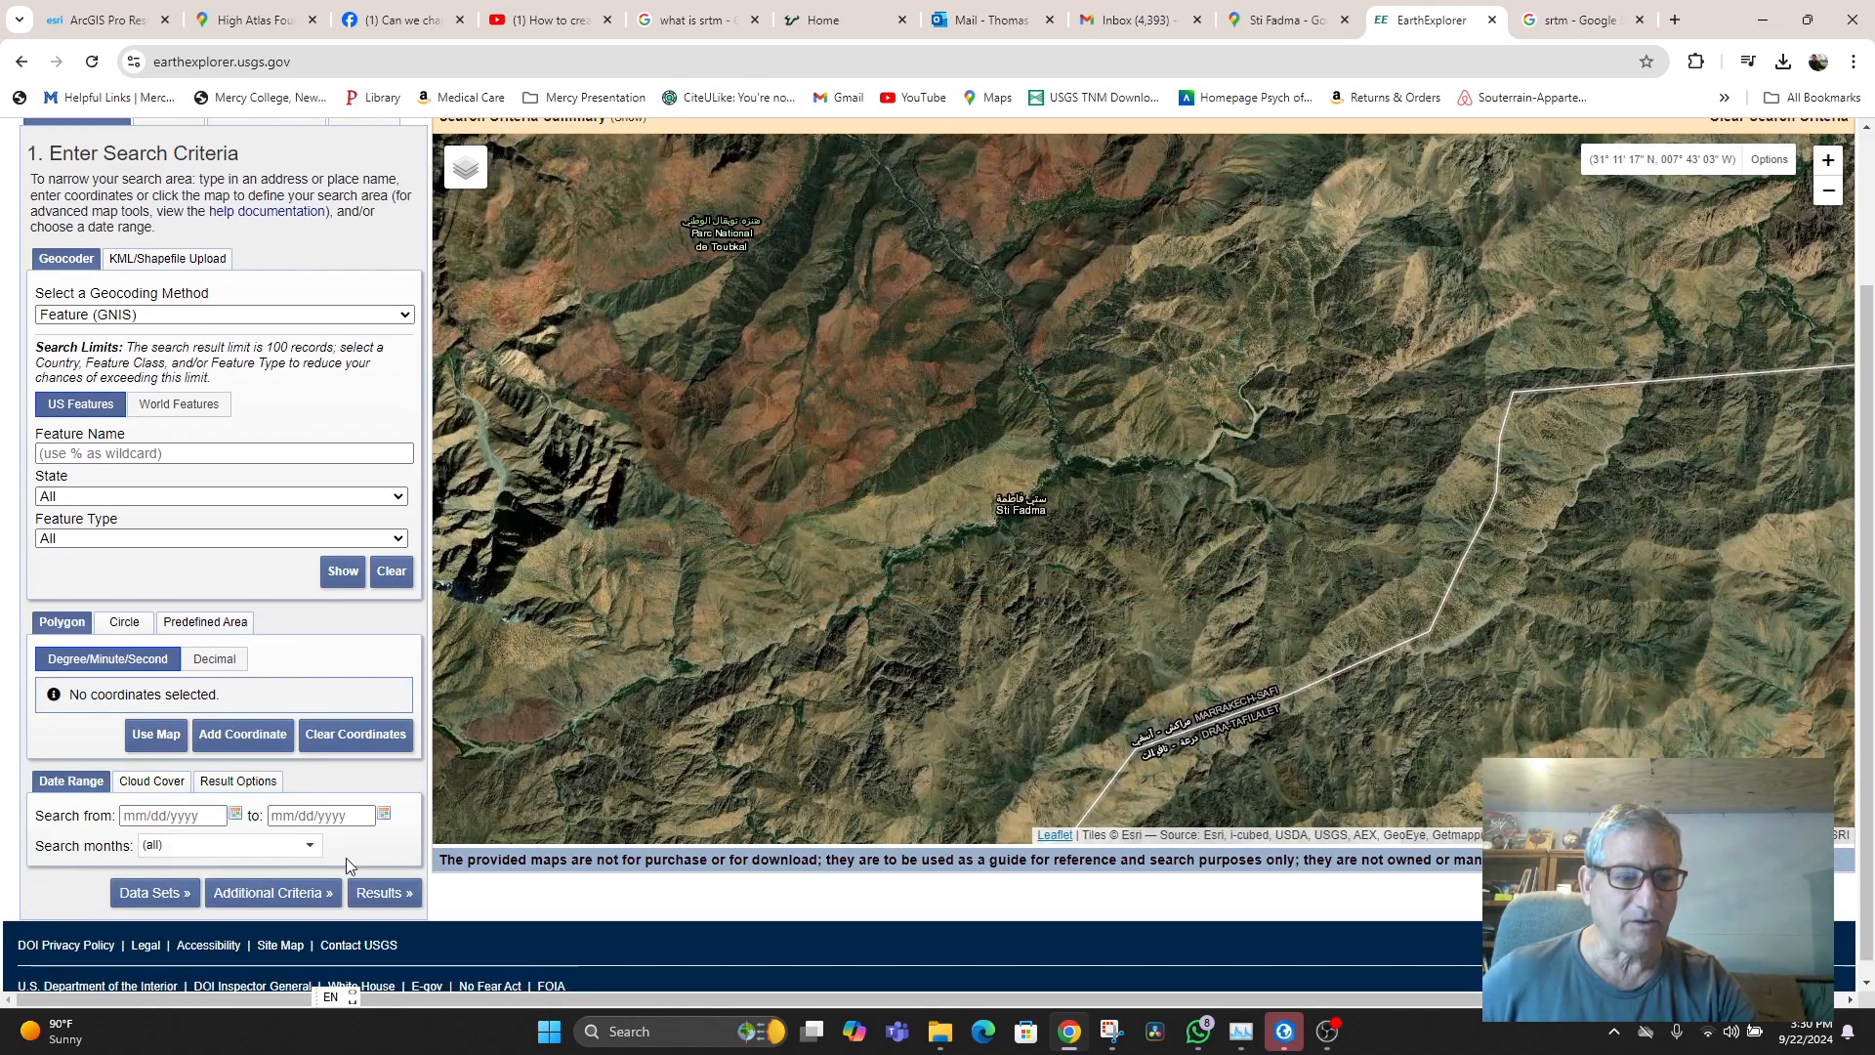
{"action": "left_click", "coordinate": [153, 735]}
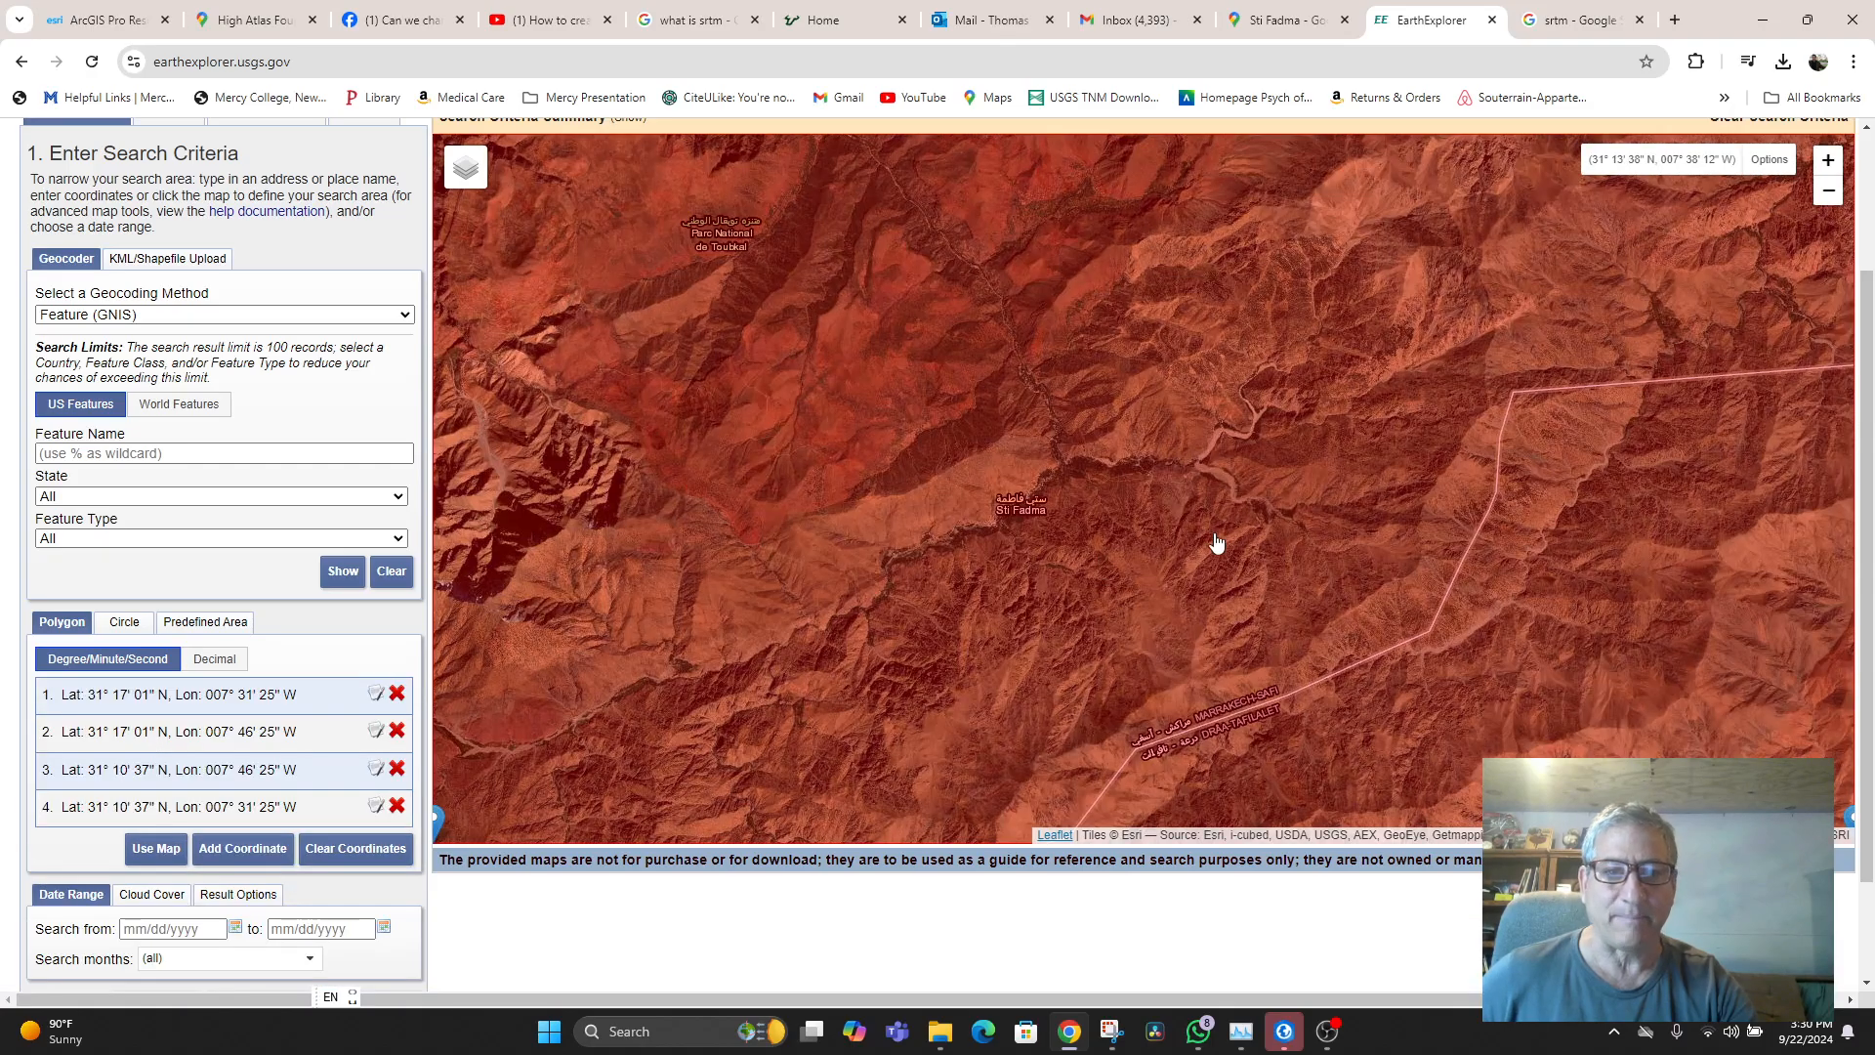
{"action": "scroll", "coordinate": [1216, 543], "scroll_direction": "down", "scroll_amount": 1}
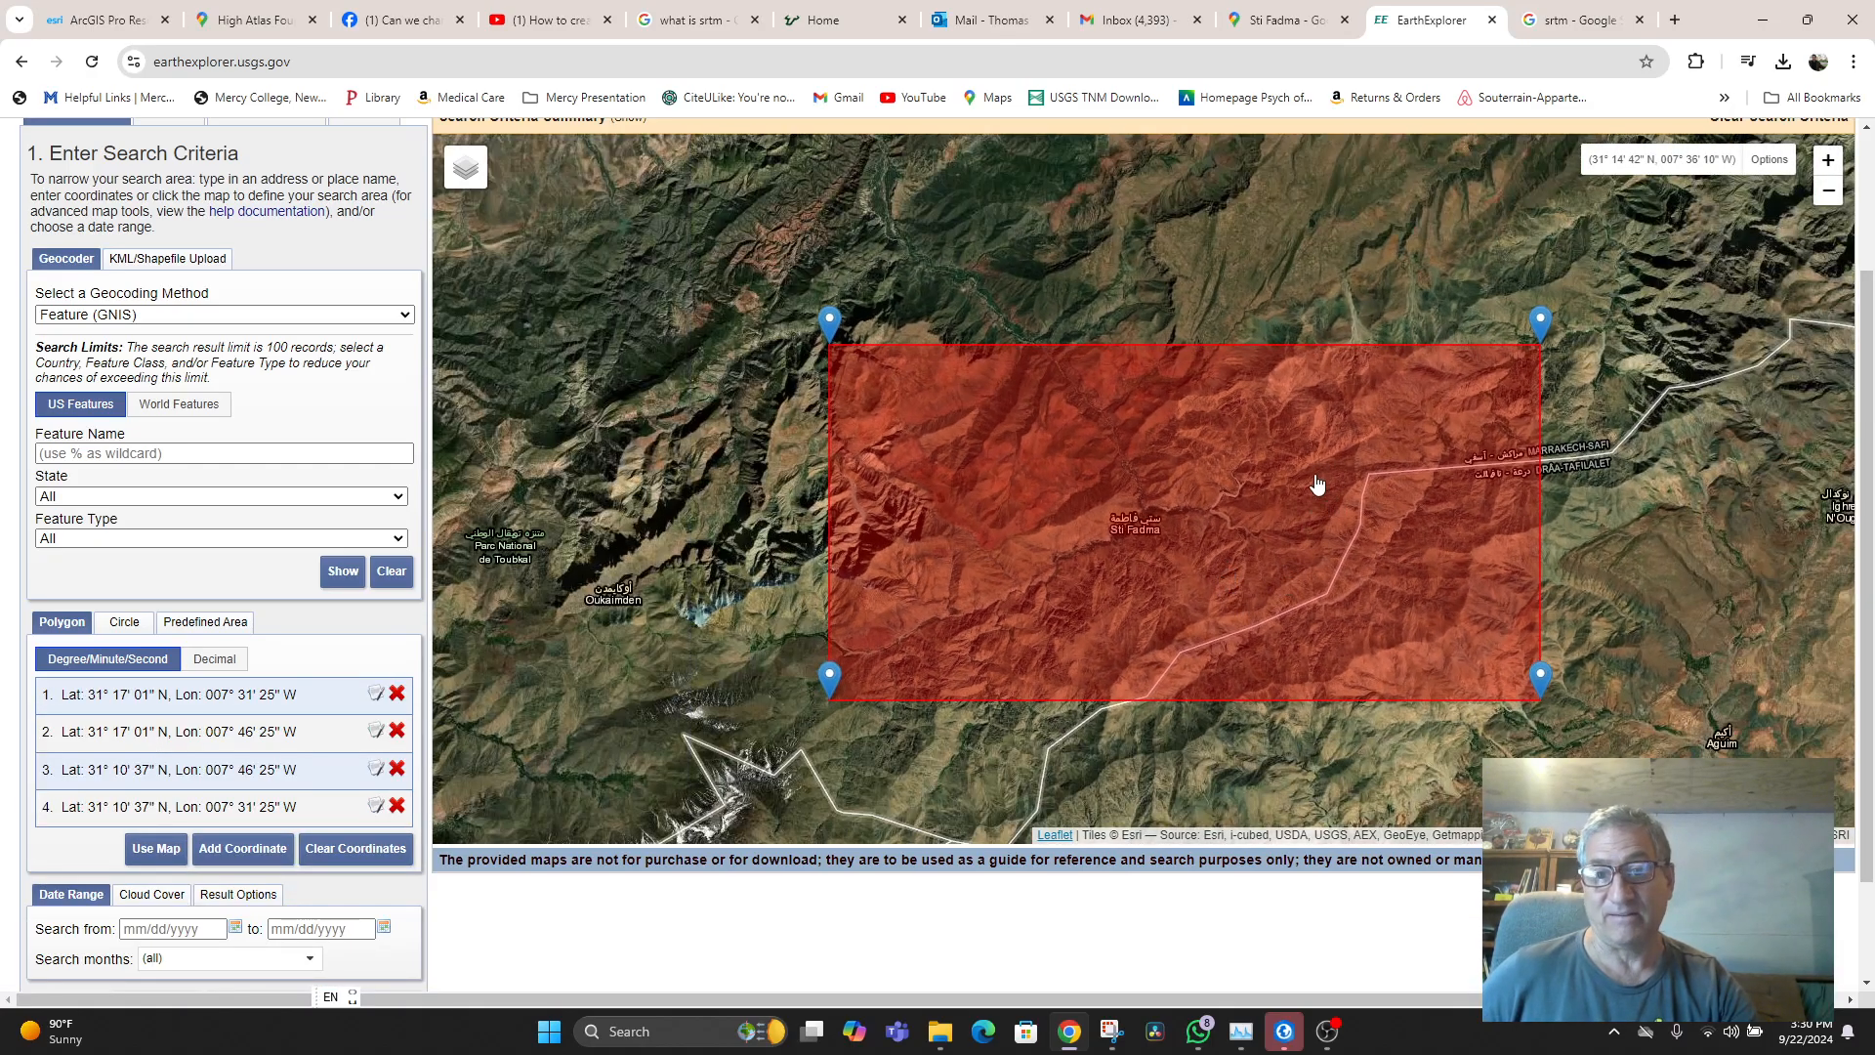
{"action": "scroll", "coordinate": [320, 933], "scroll_direction": "down", "scroll_amount": 2}
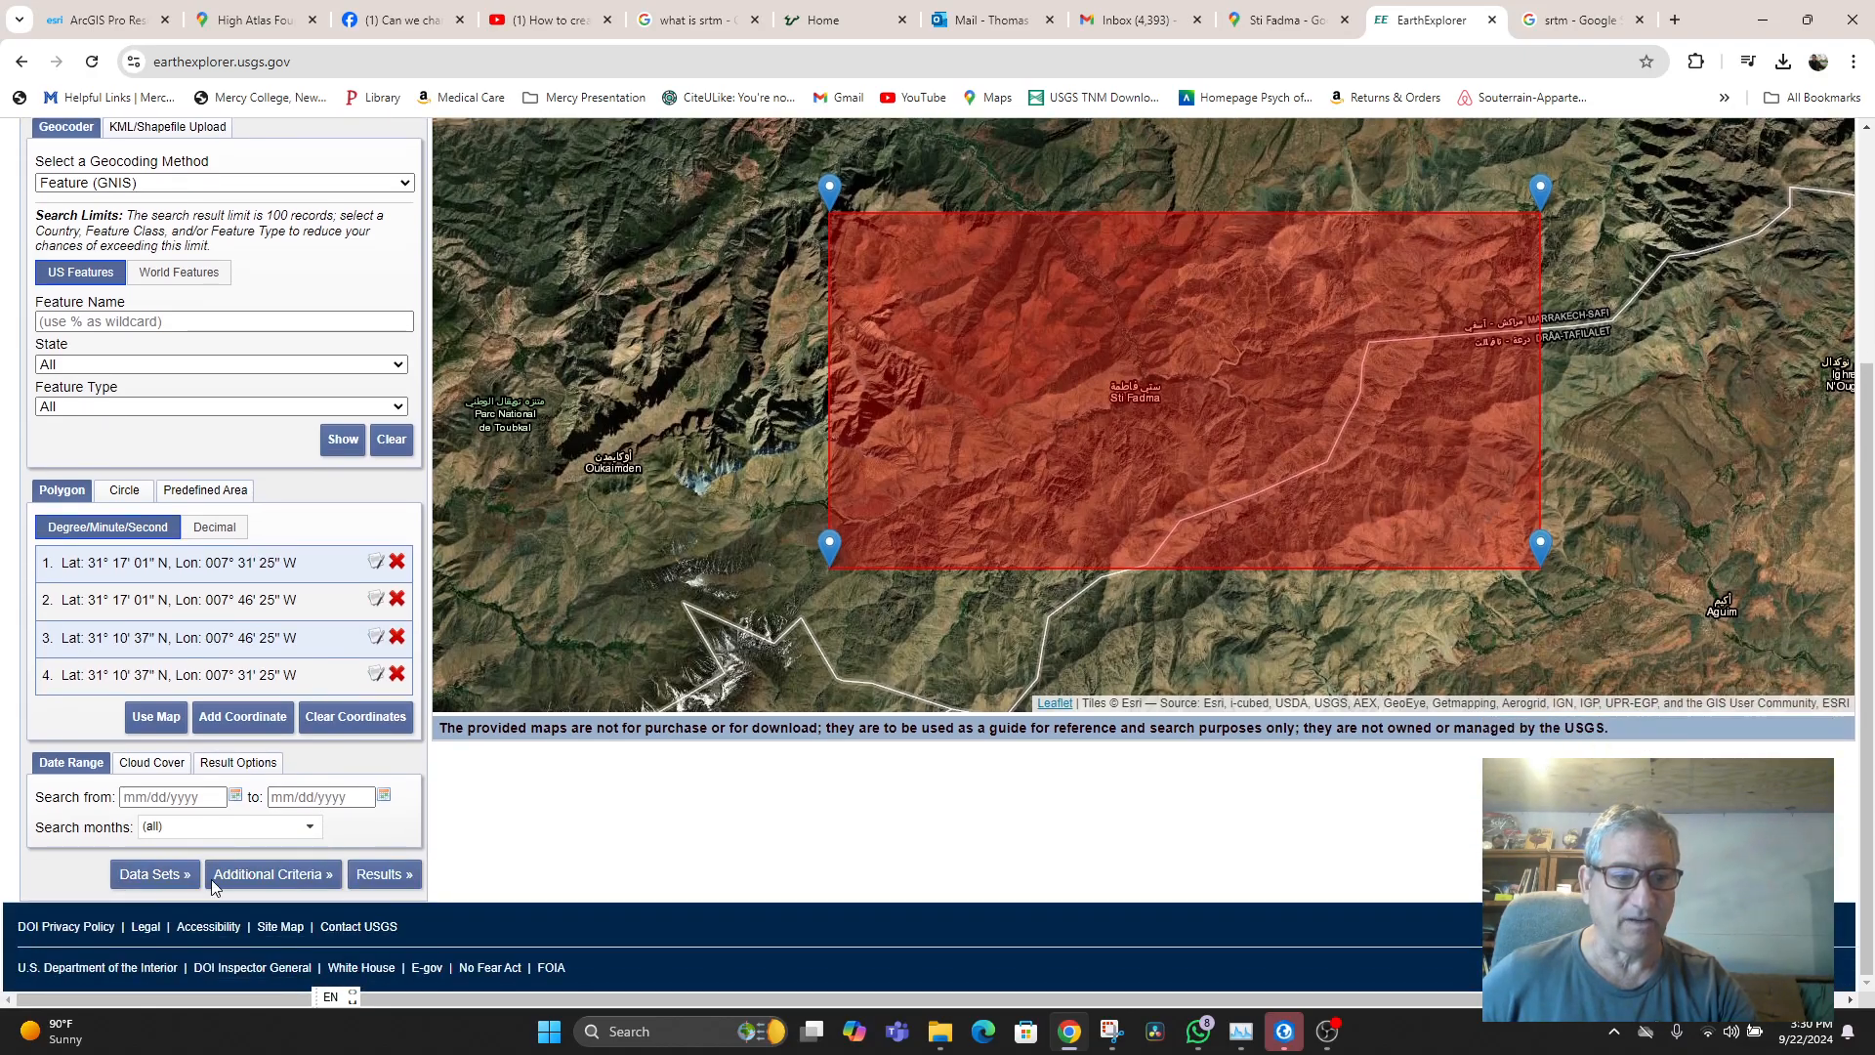
{"action": "left_click", "coordinate": [151, 874]}
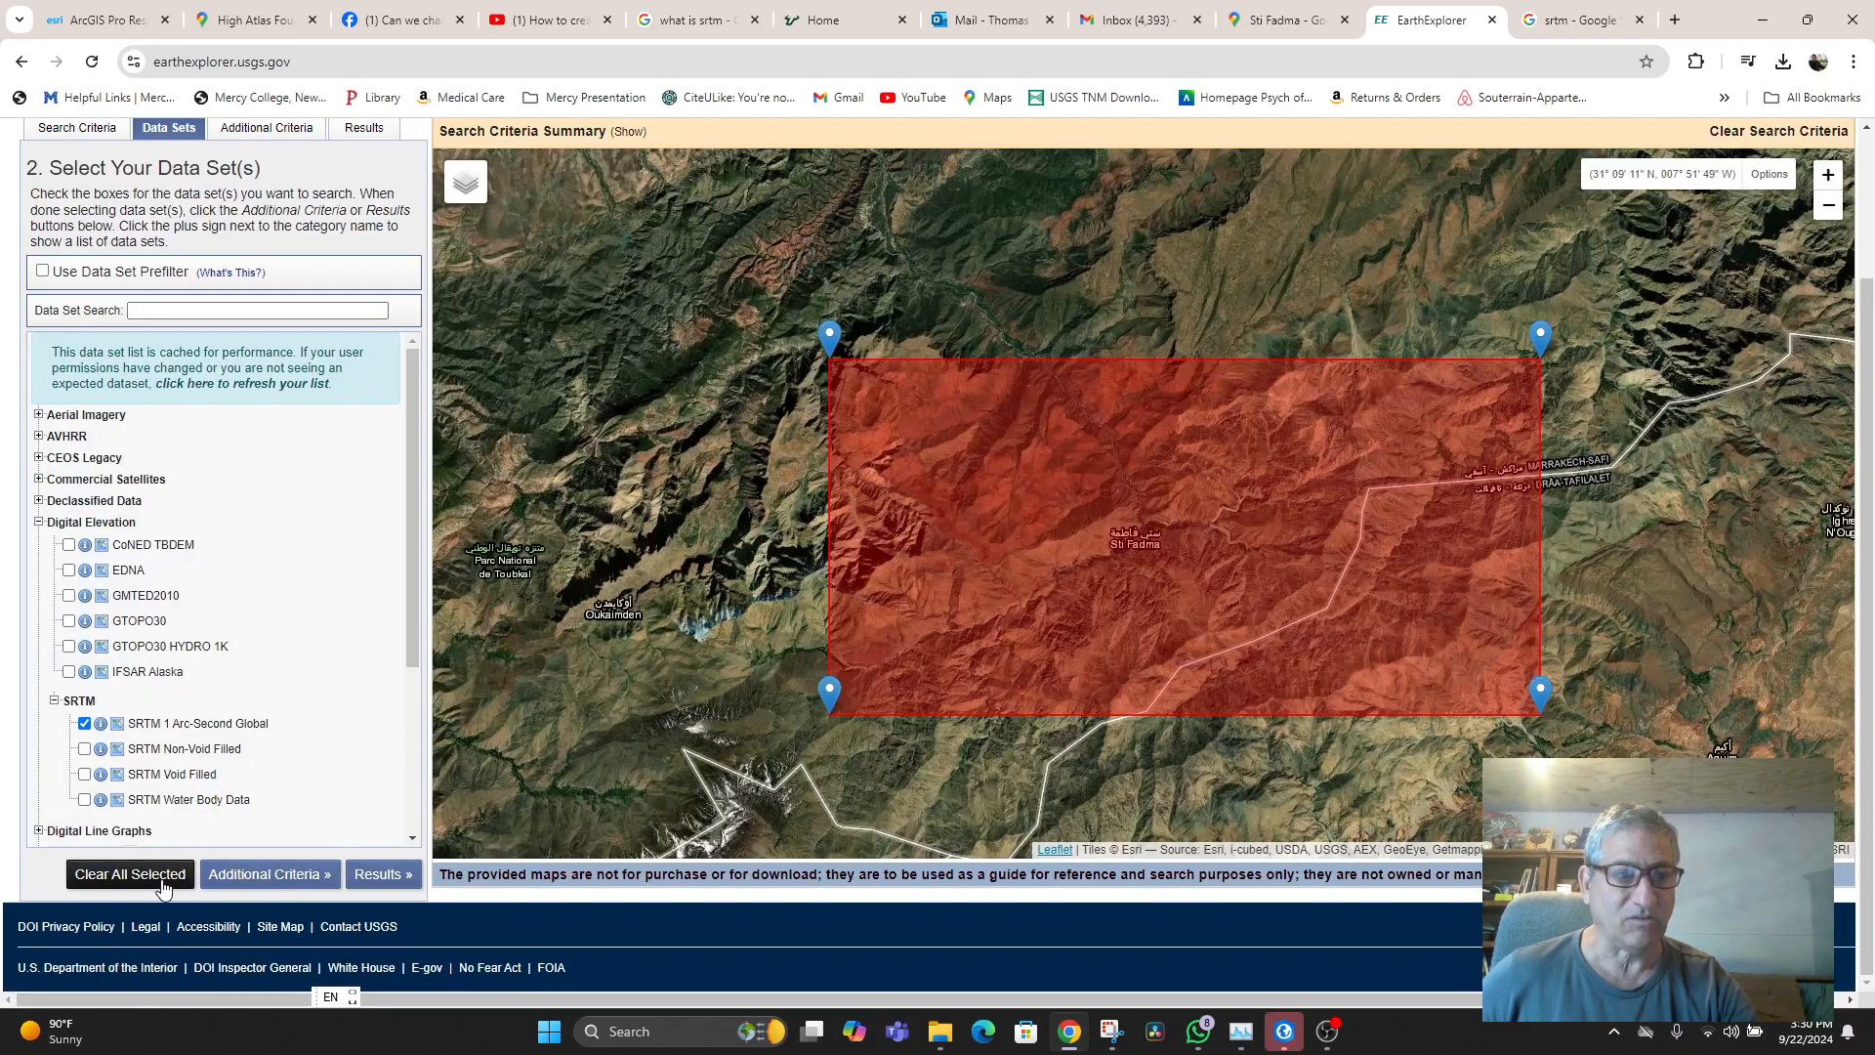
{"action": "left_click", "coordinate": [358, 877]}
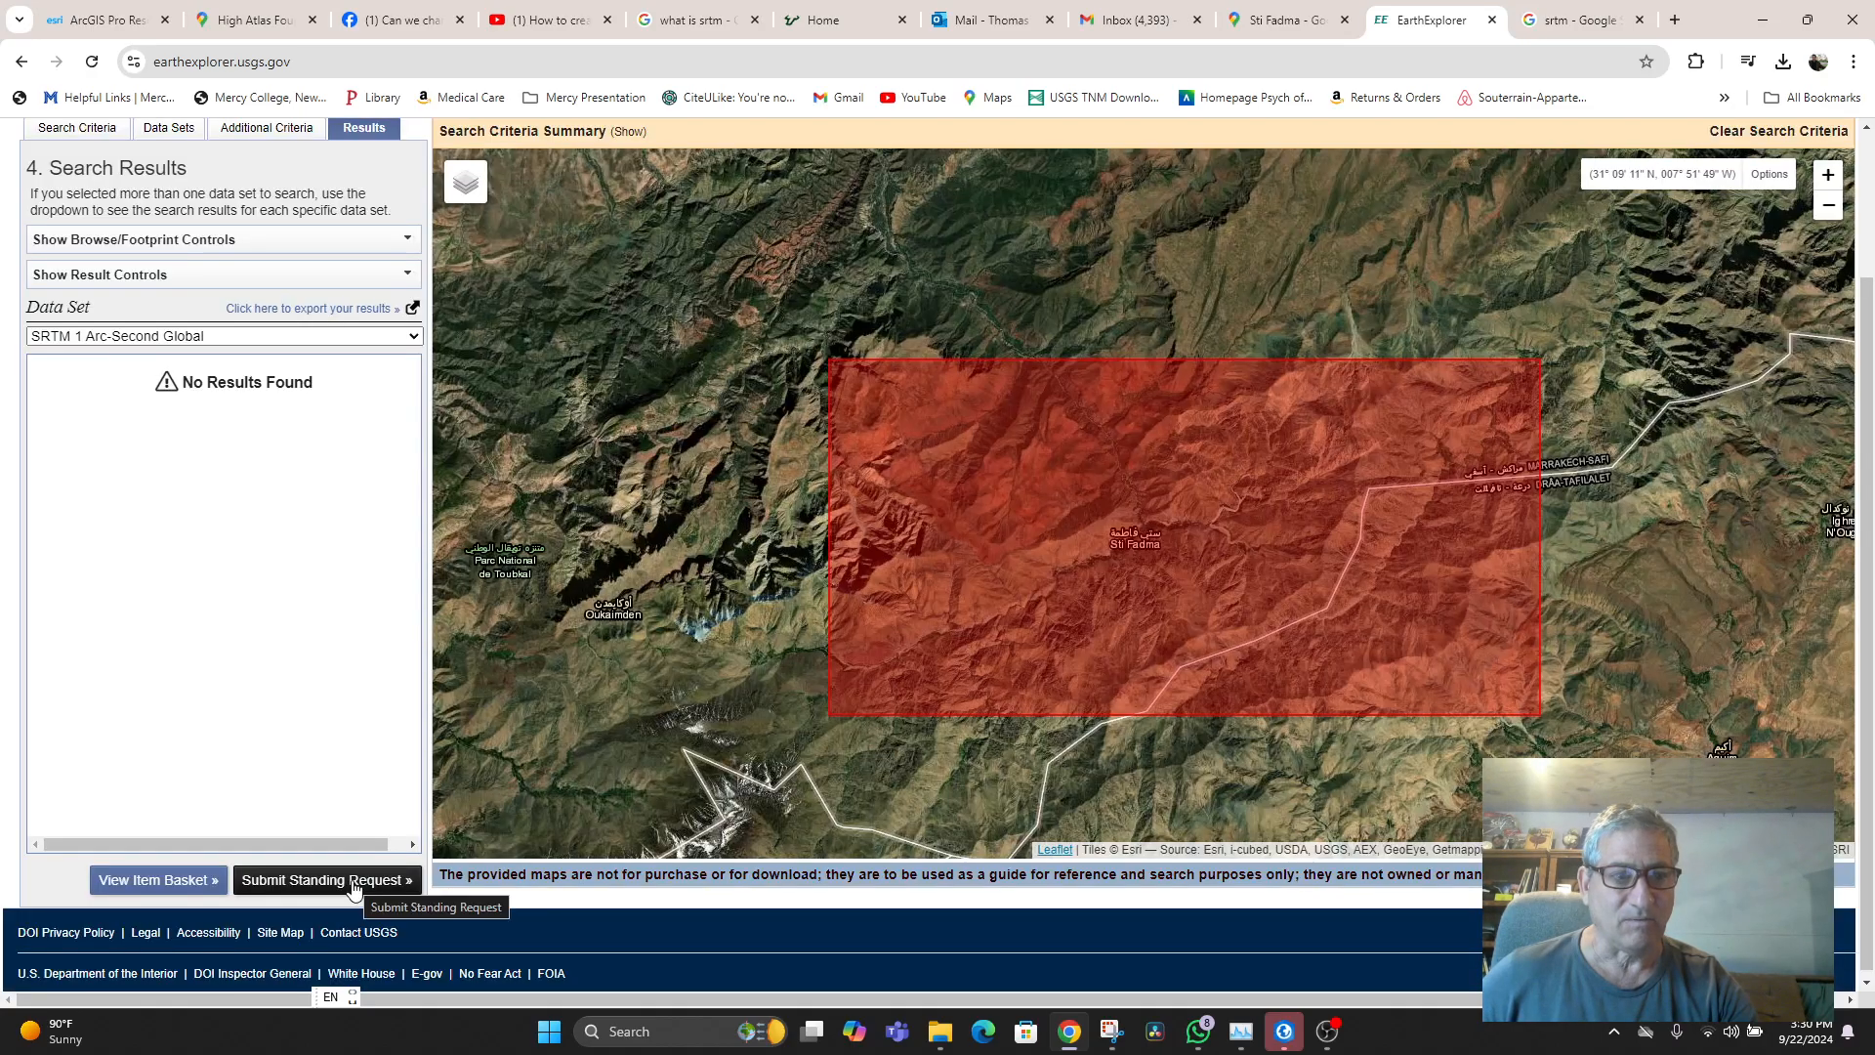
- Redefine the search polygon from a wider map extent, 31°04'56" to 31°30'32" N and 7°10'21" to 8°10'21" W, and rerun the search
{"action": "left_click", "coordinate": [82, 132]}
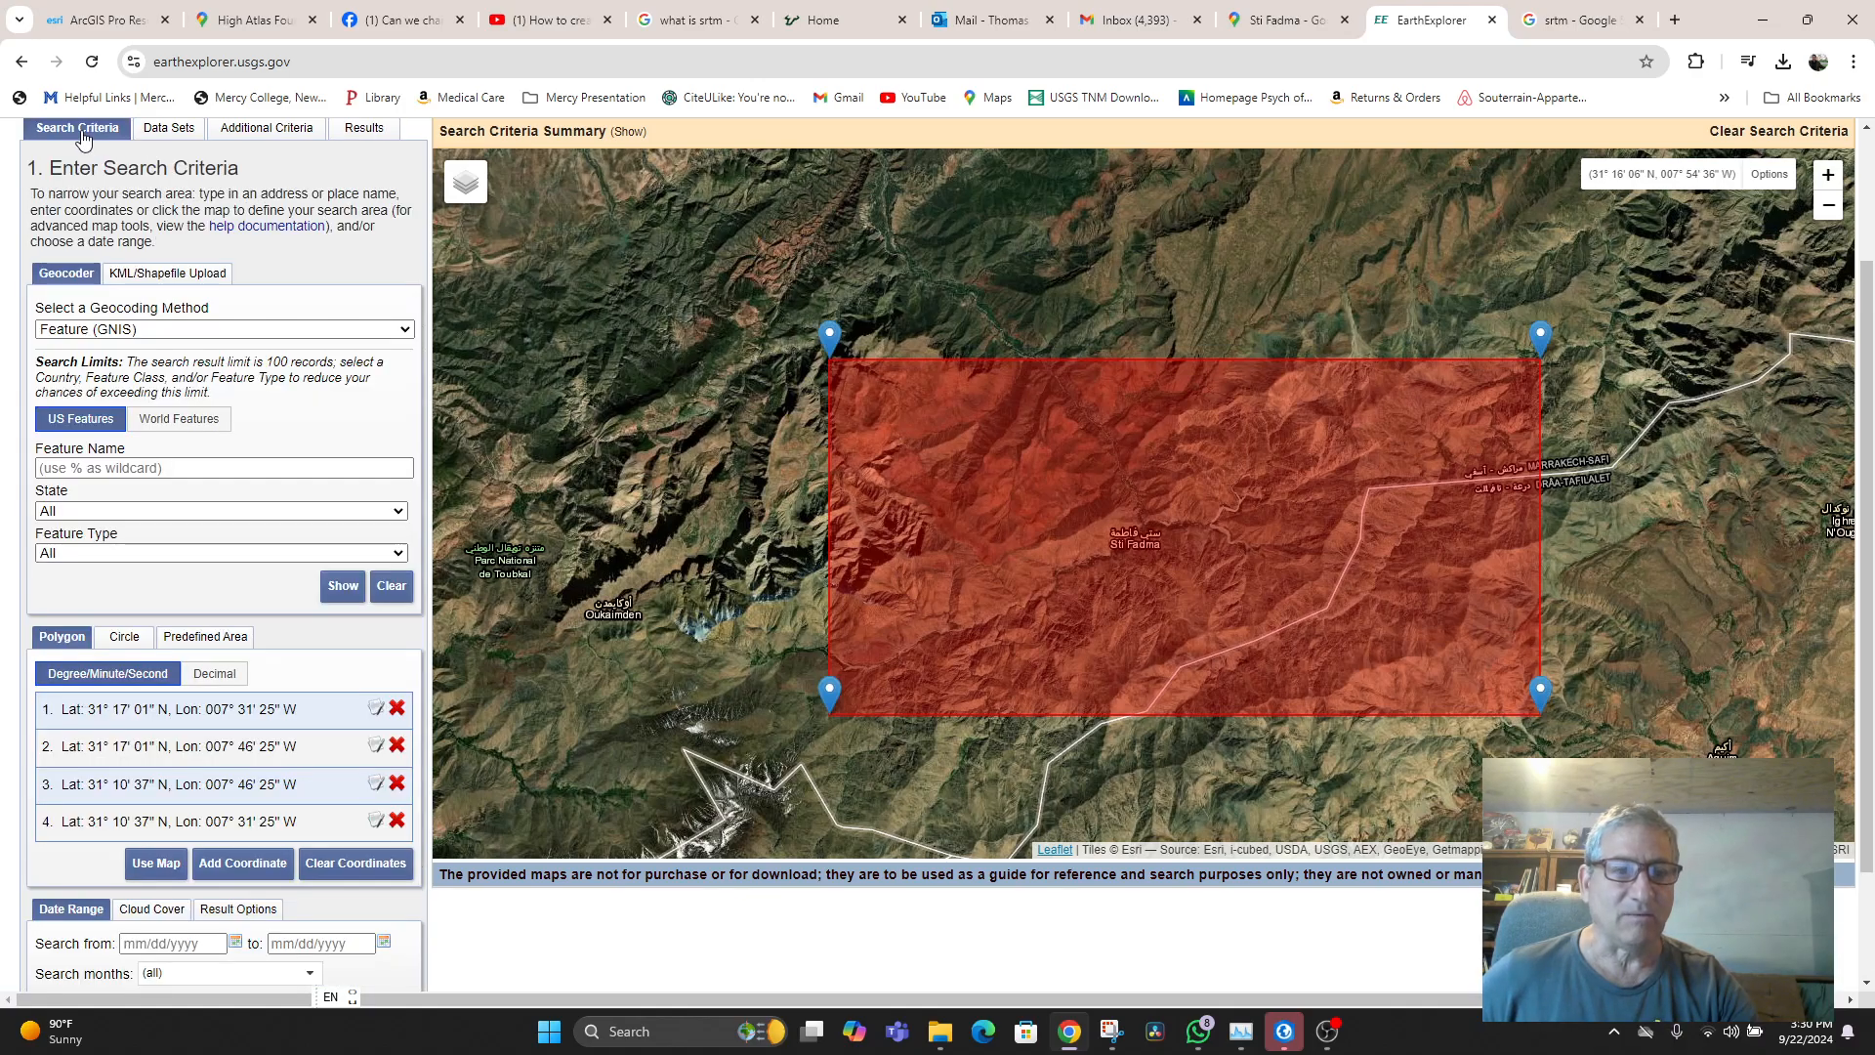
{"action": "left_click", "coordinate": [381, 868]}
{"action": "scroll", "coordinate": [1136, 563], "scroll_direction": "down", "scroll_amount": 2}
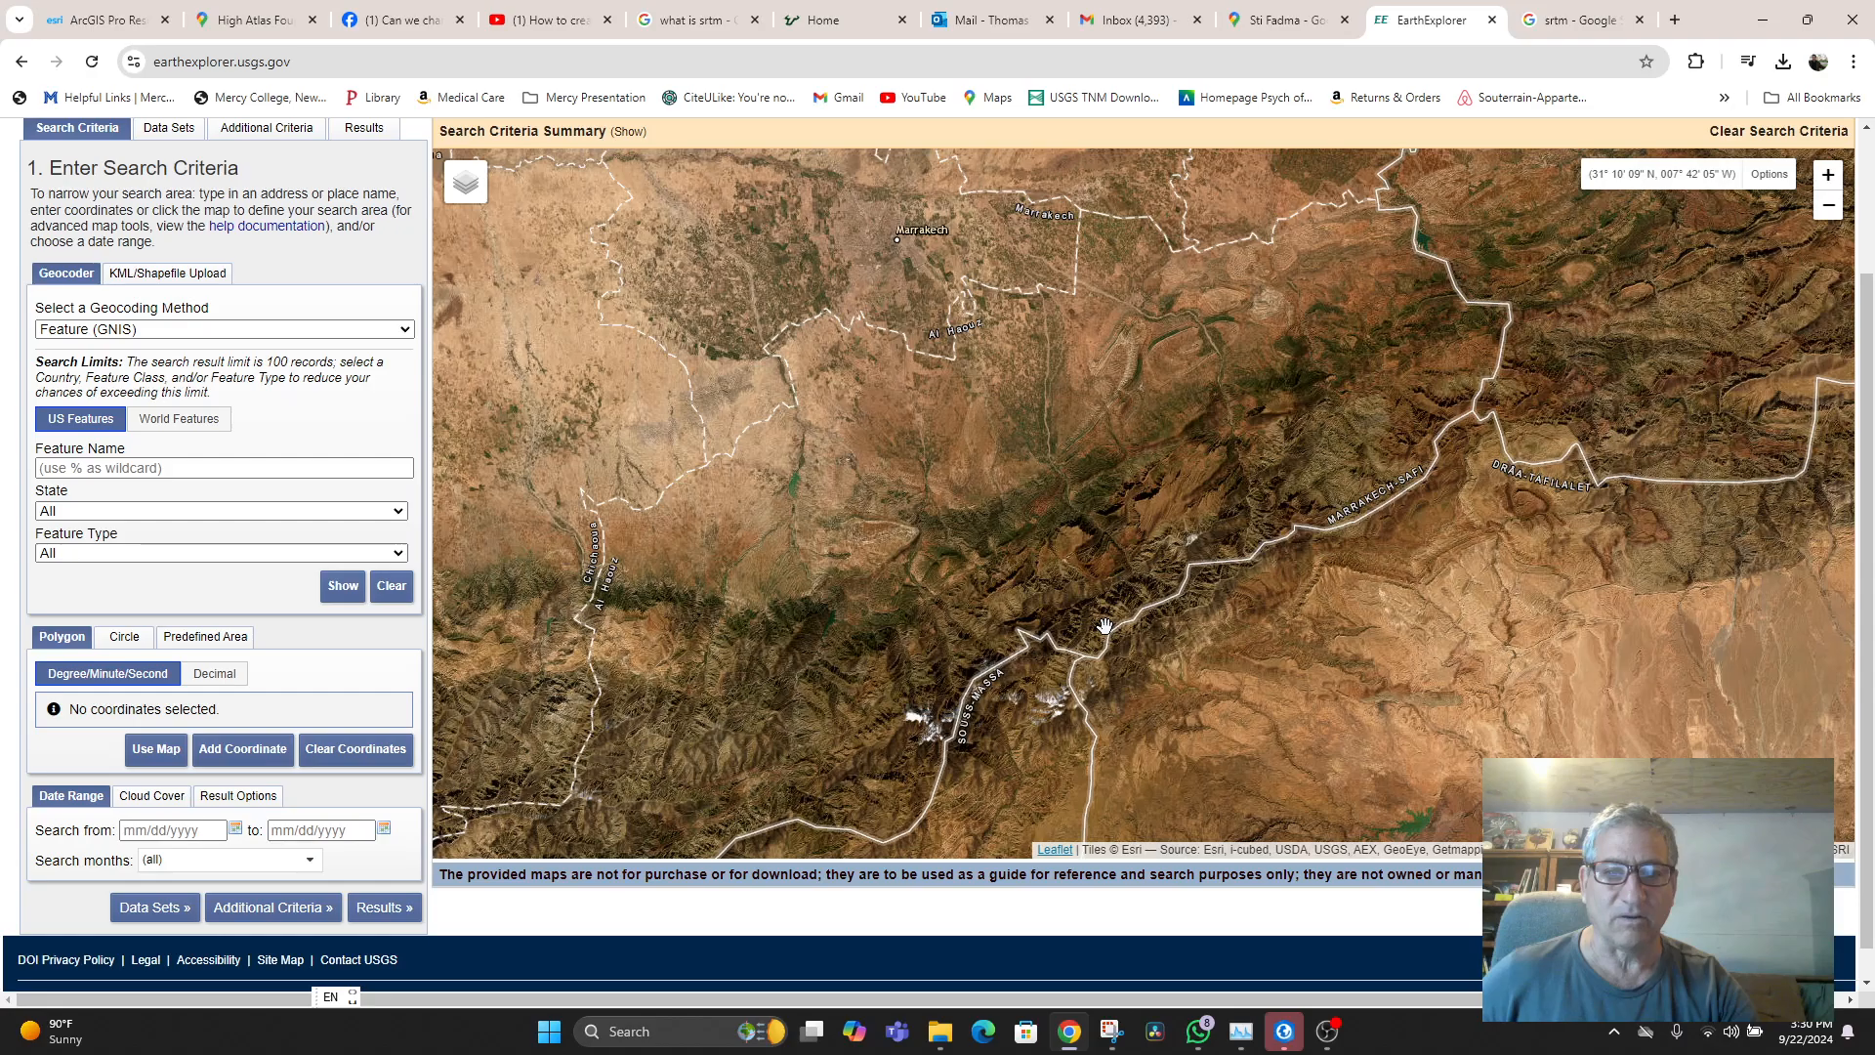
{"action": "scroll", "coordinate": [1108, 528], "scroll_direction": "up", "scroll_amount": 1}
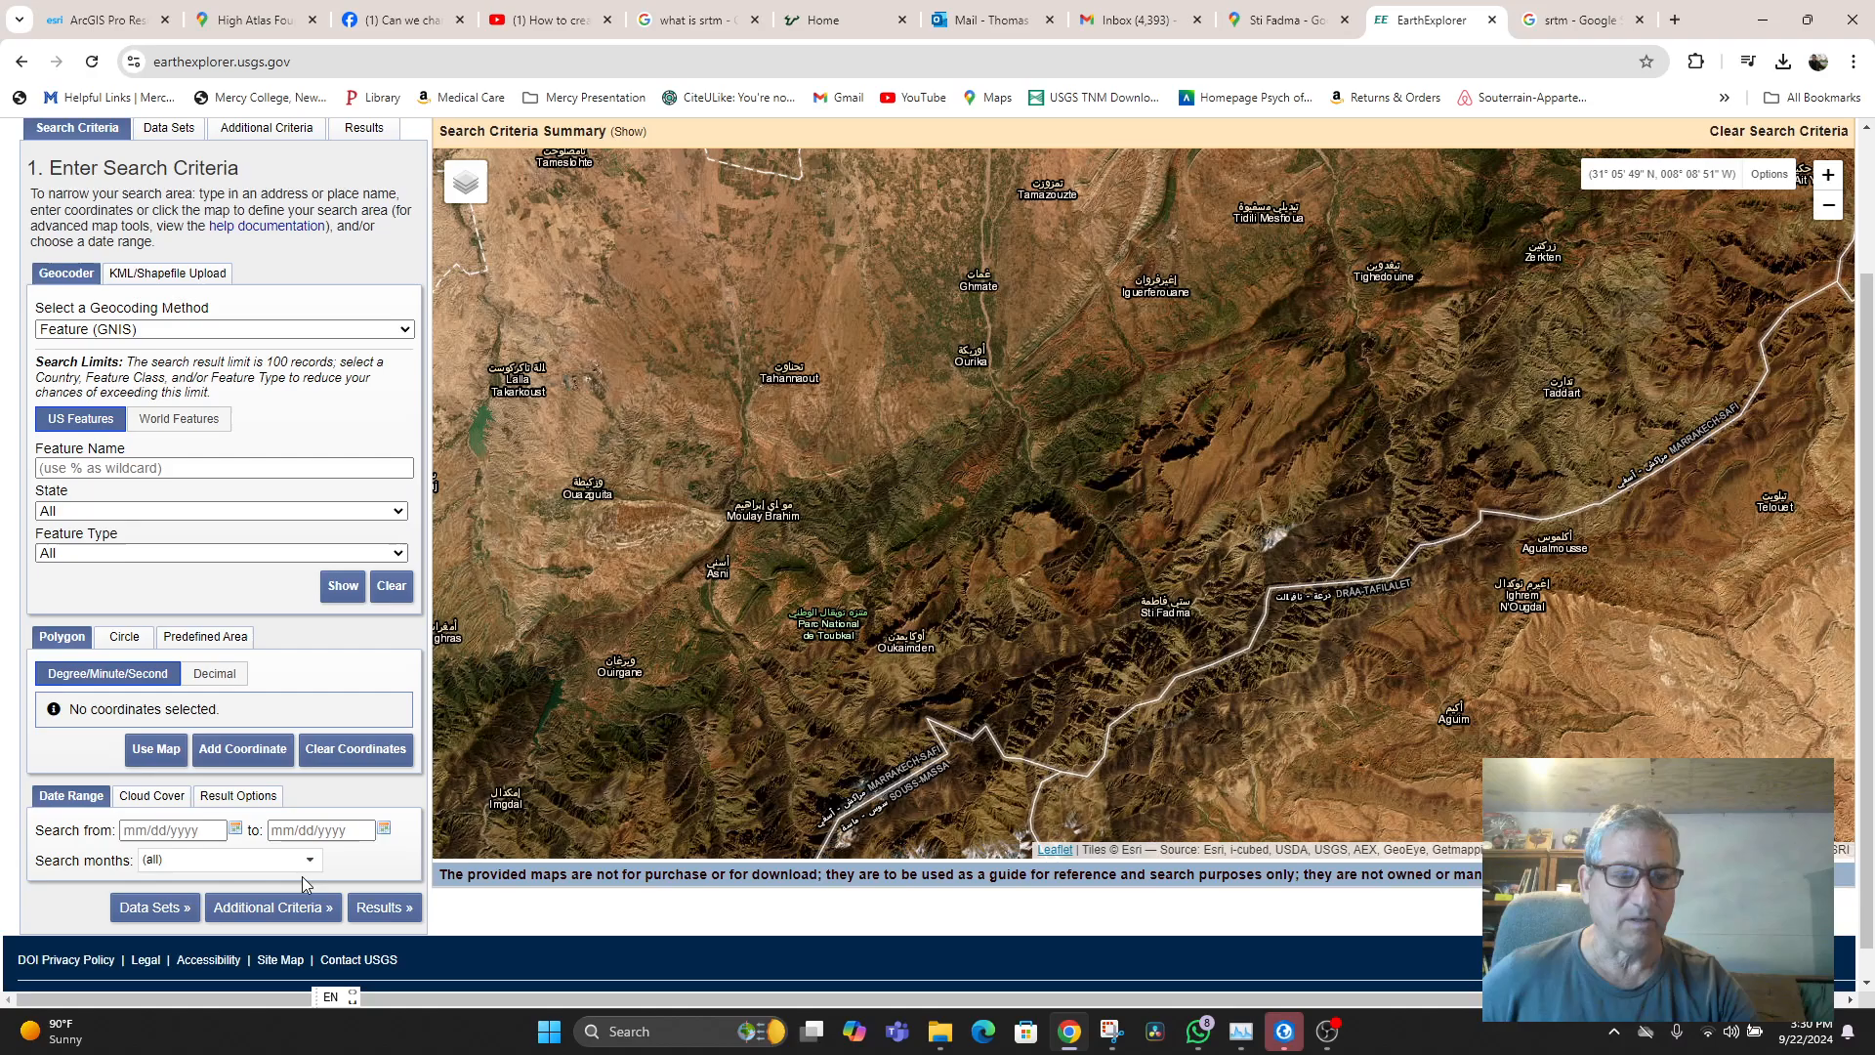
{"action": "left_click", "coordinate": [153, 752]}
{"action": "scroll", "coordinate": [1116, 620], "scroll_direction": "down", "scroll_amount": 1}
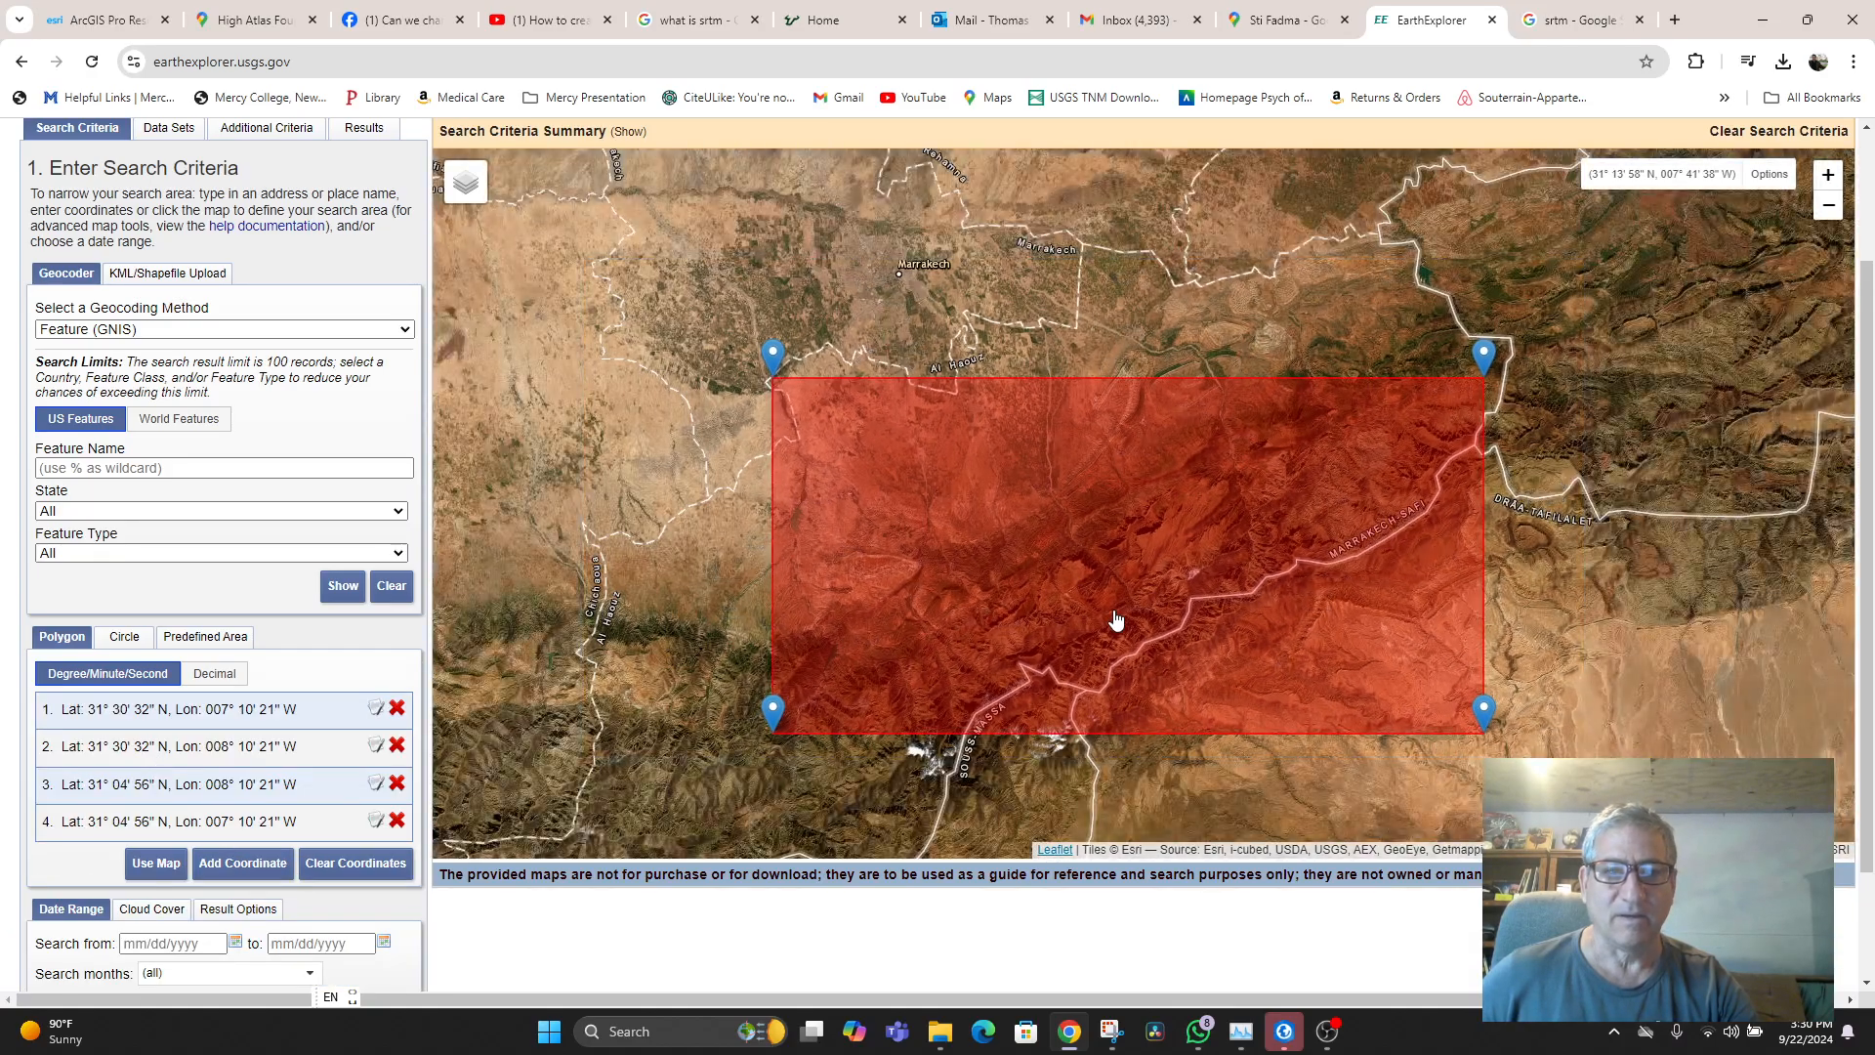
{"action": "mouse_move", "coordinate": [459, 195]}
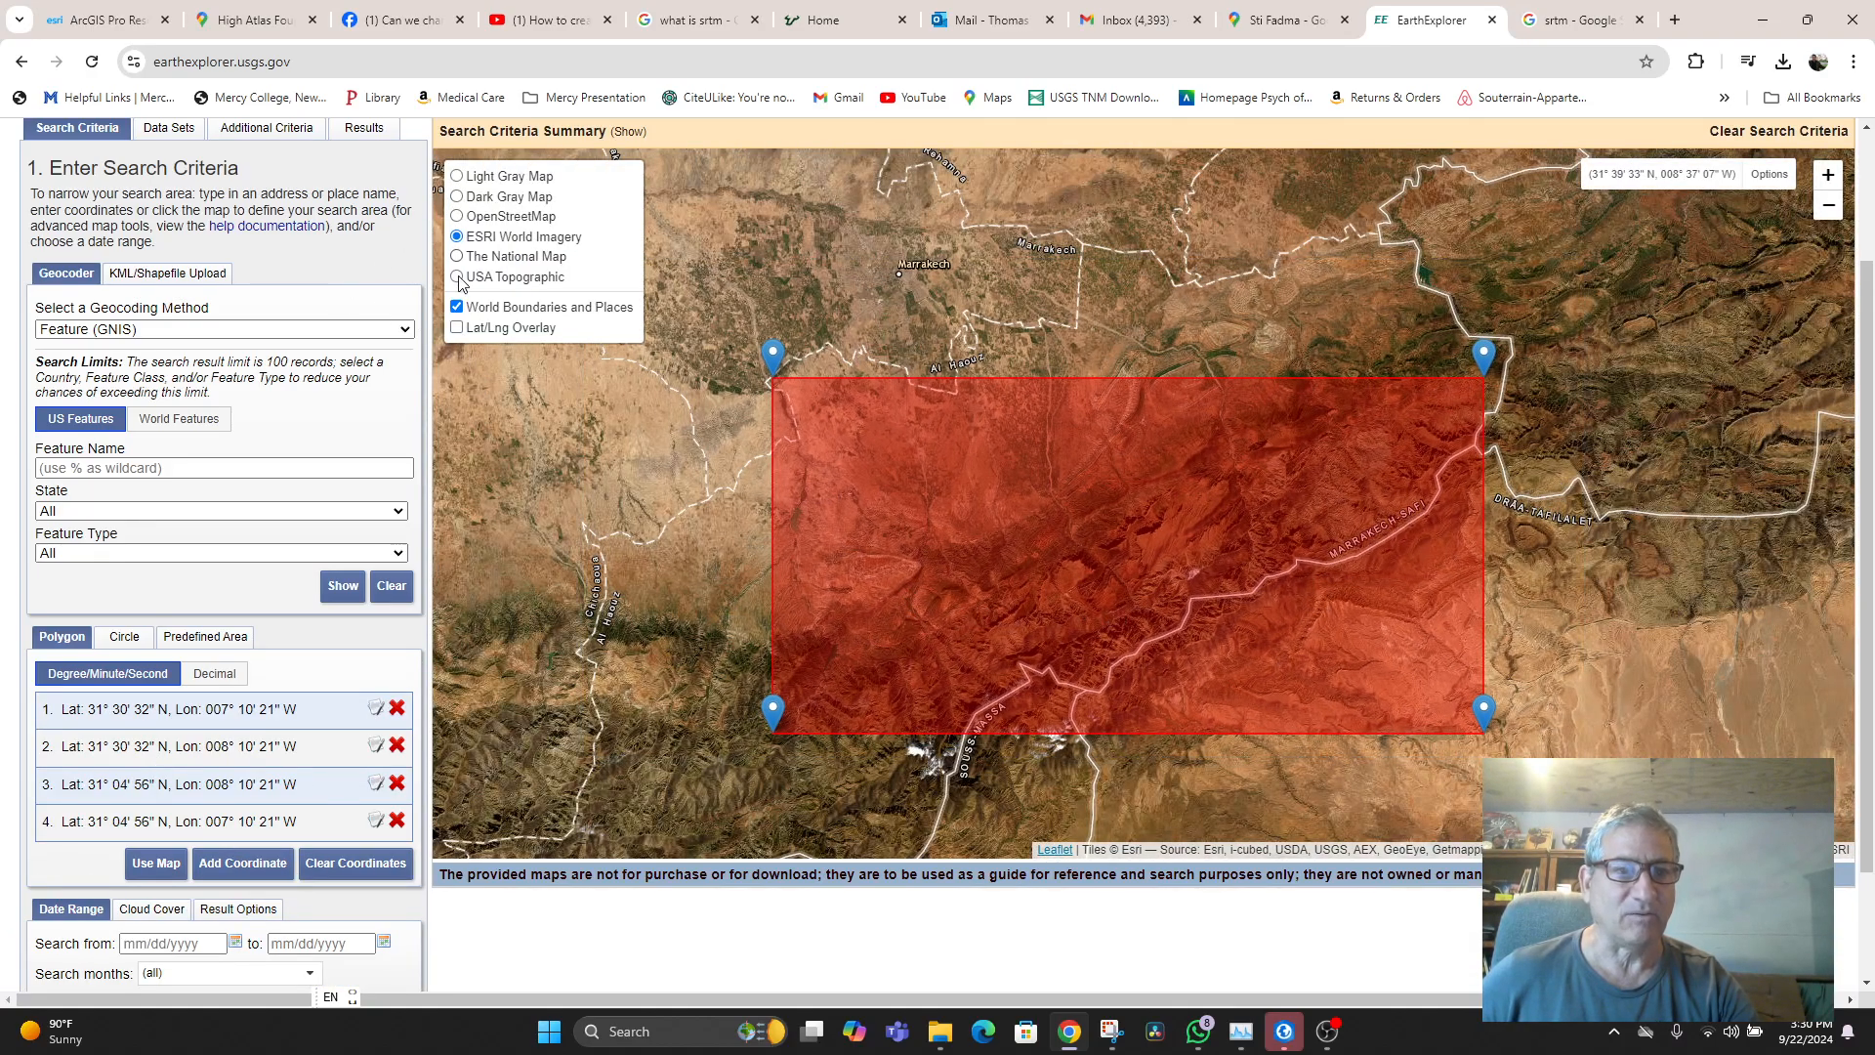
{"action": "scroll", "coordinate": [362, 860], "scroll_direction": "down", "scroll_amount": 1}
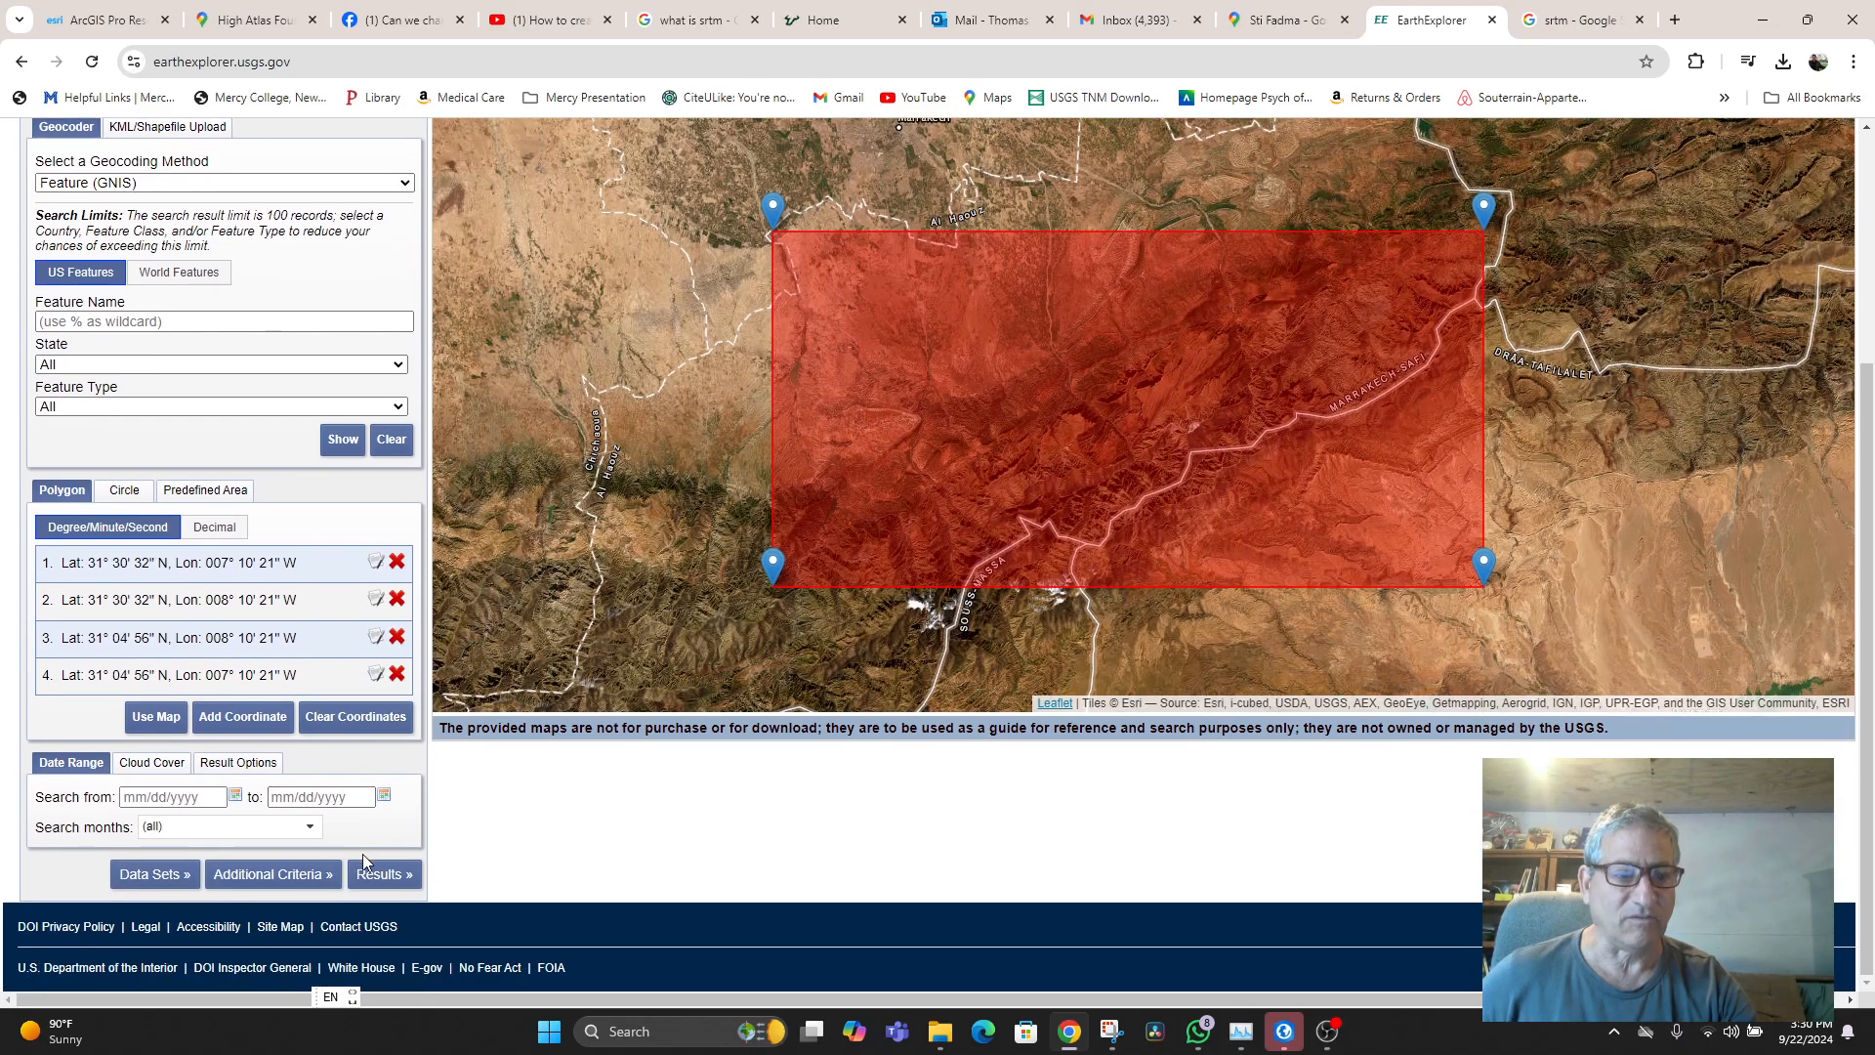
{"action": "left_click", "coordinate": [380, 876]}
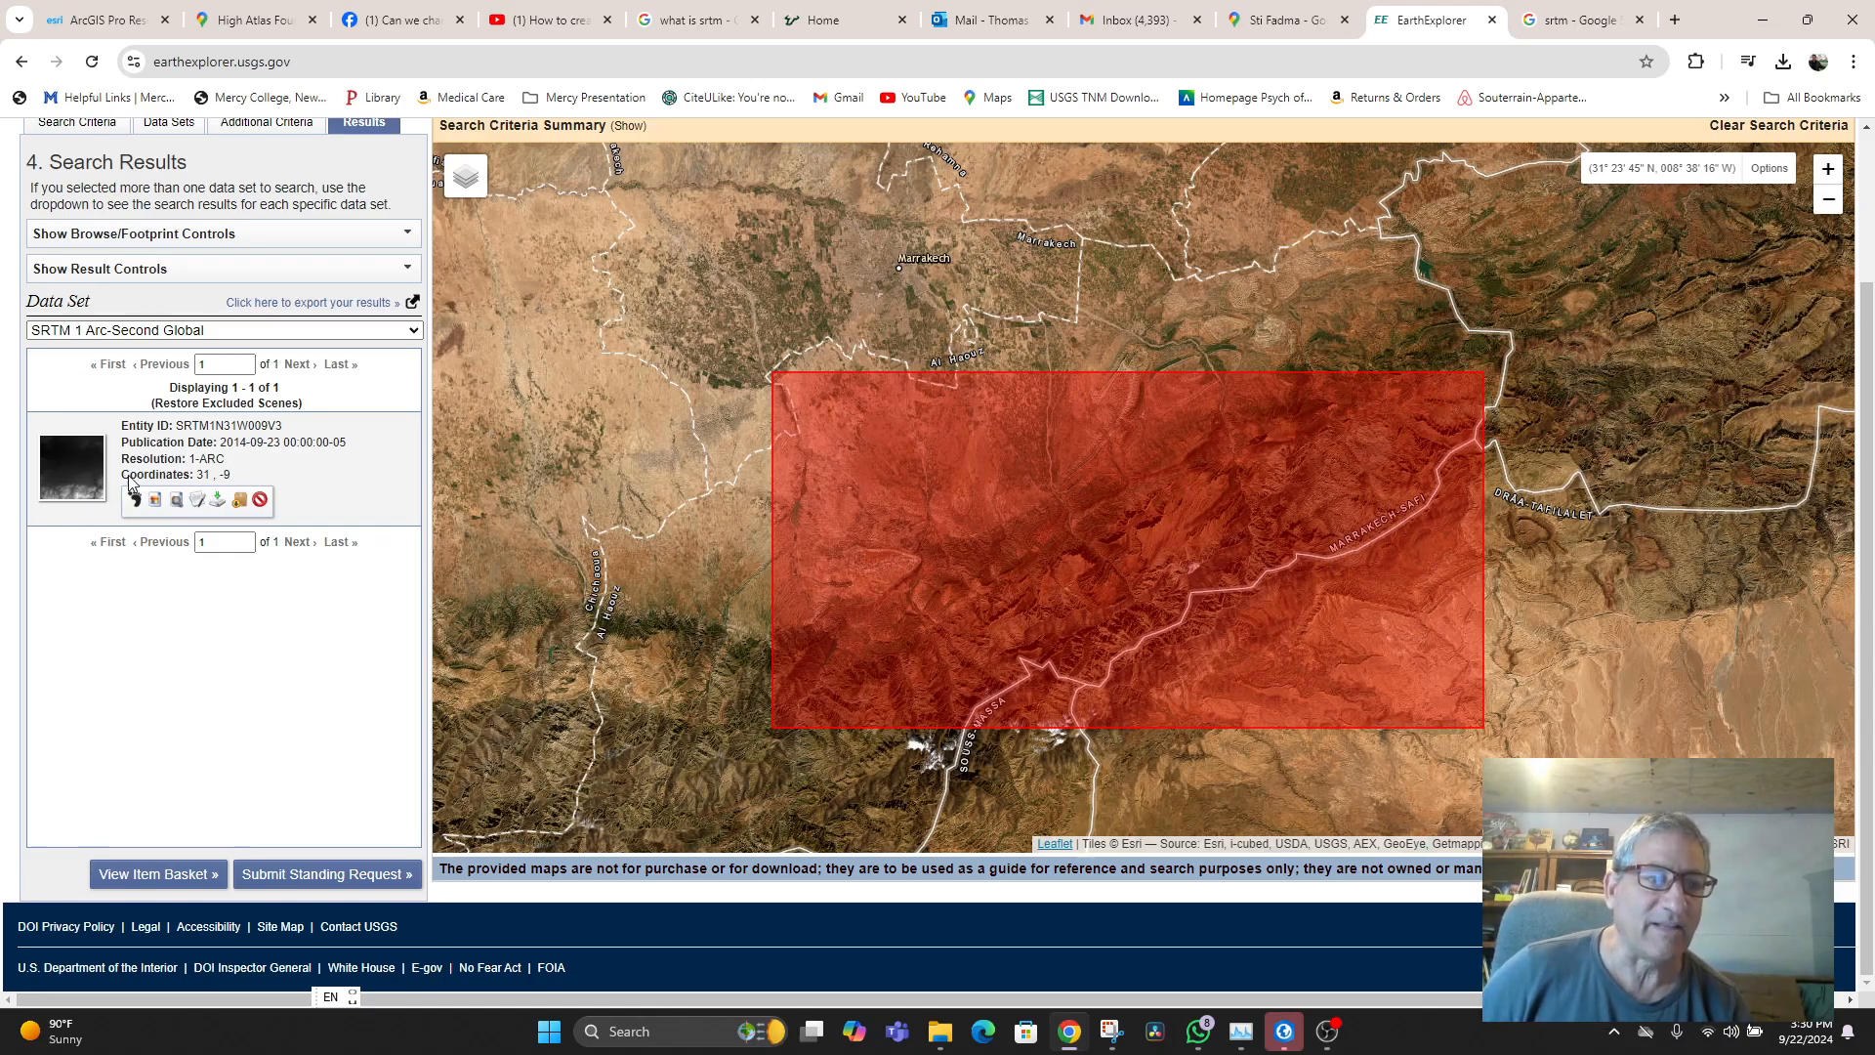
- Review the full metadata of scene SRTM1N31W009V3, including its corner coordinates, and close the display
{"action": "left_click", "coordinate": [70, 475]}
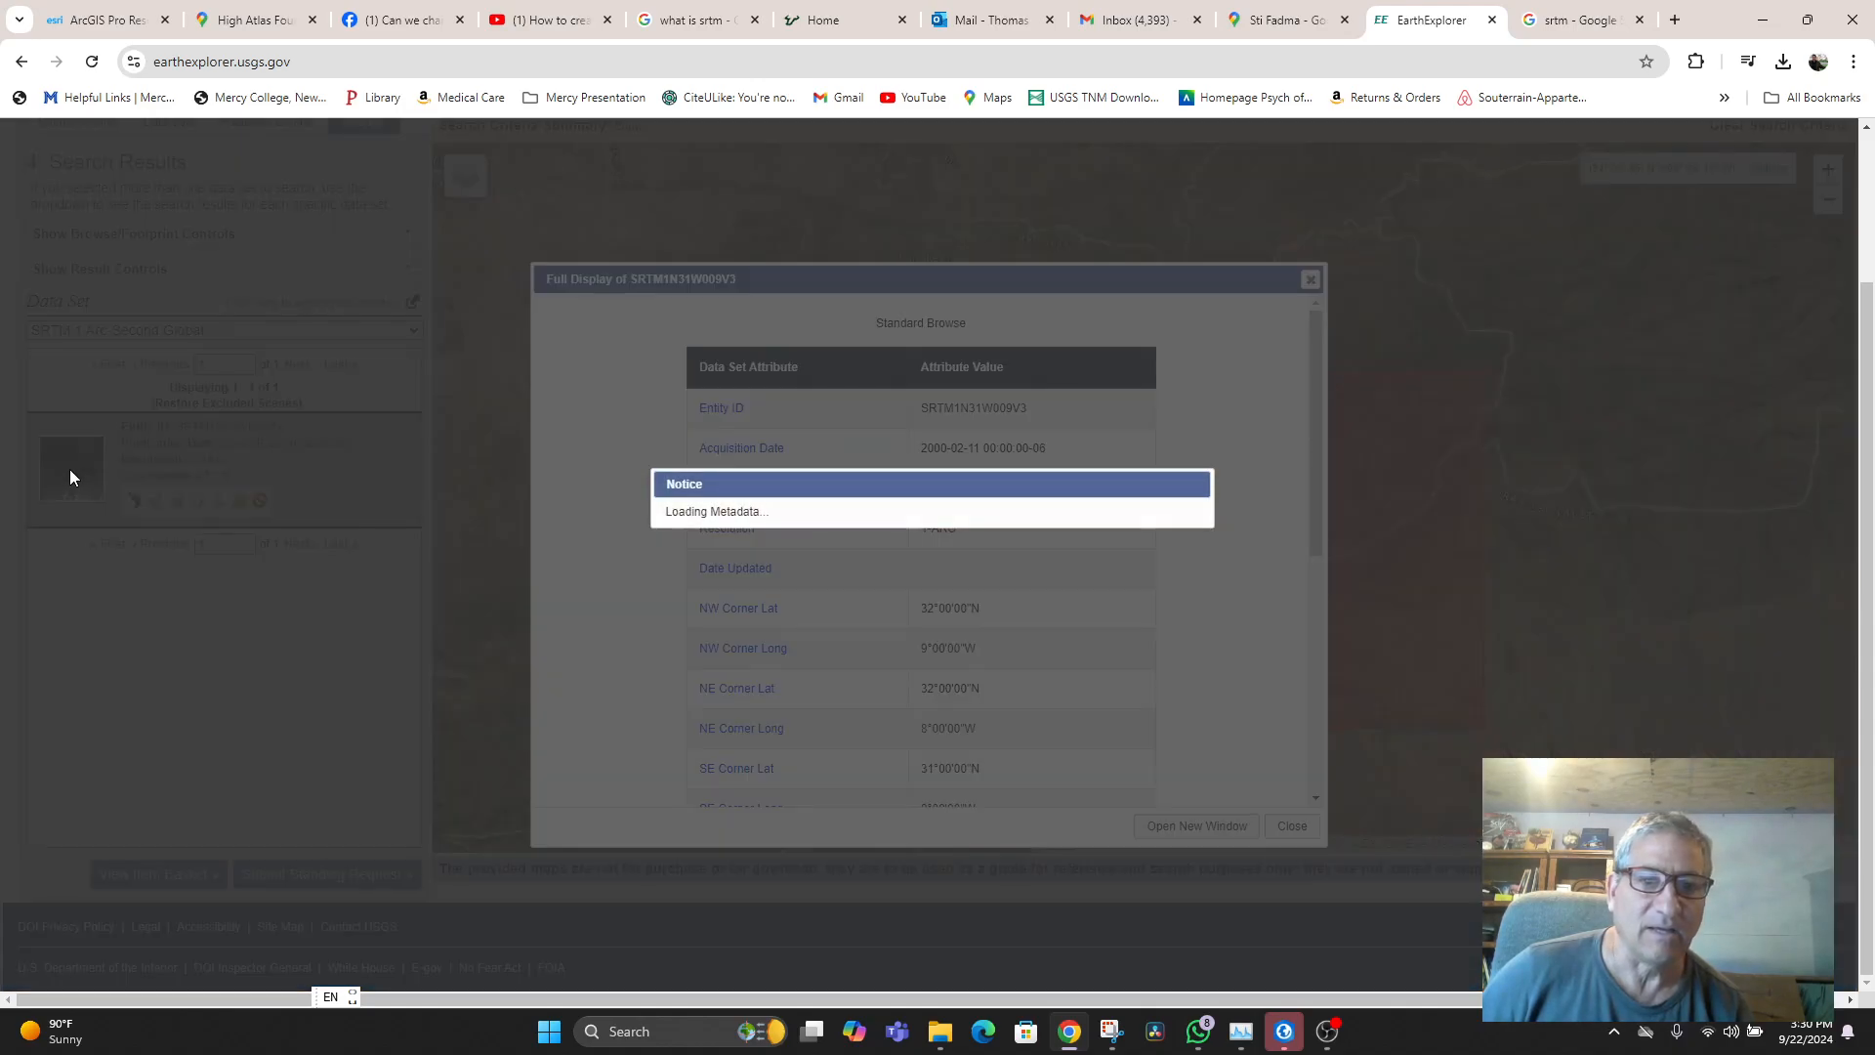
{"action": "scroll", "coordinate": [1046, 594], "scroll_direction": "down", "scroll_amount": 10}
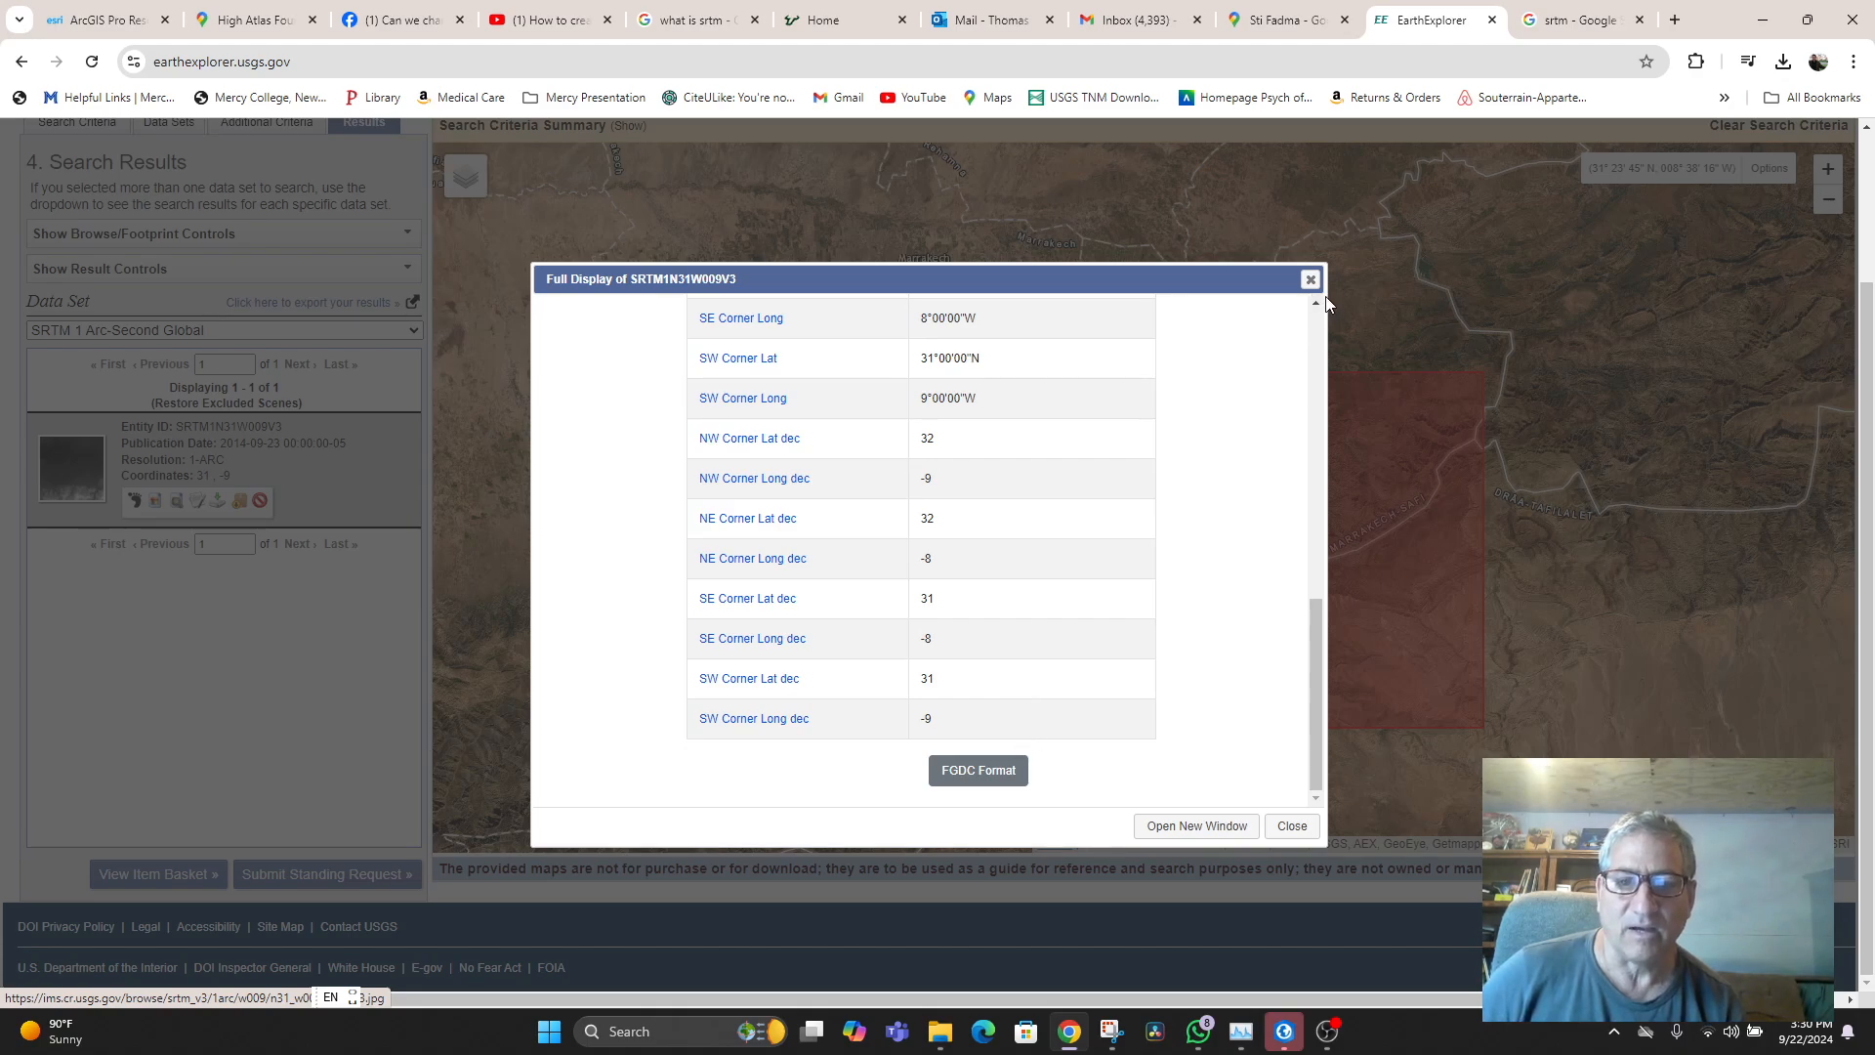
{"action": "left_click_drag", "start_coordinate": [1326, 297], "coordinate": [1353, 398]}
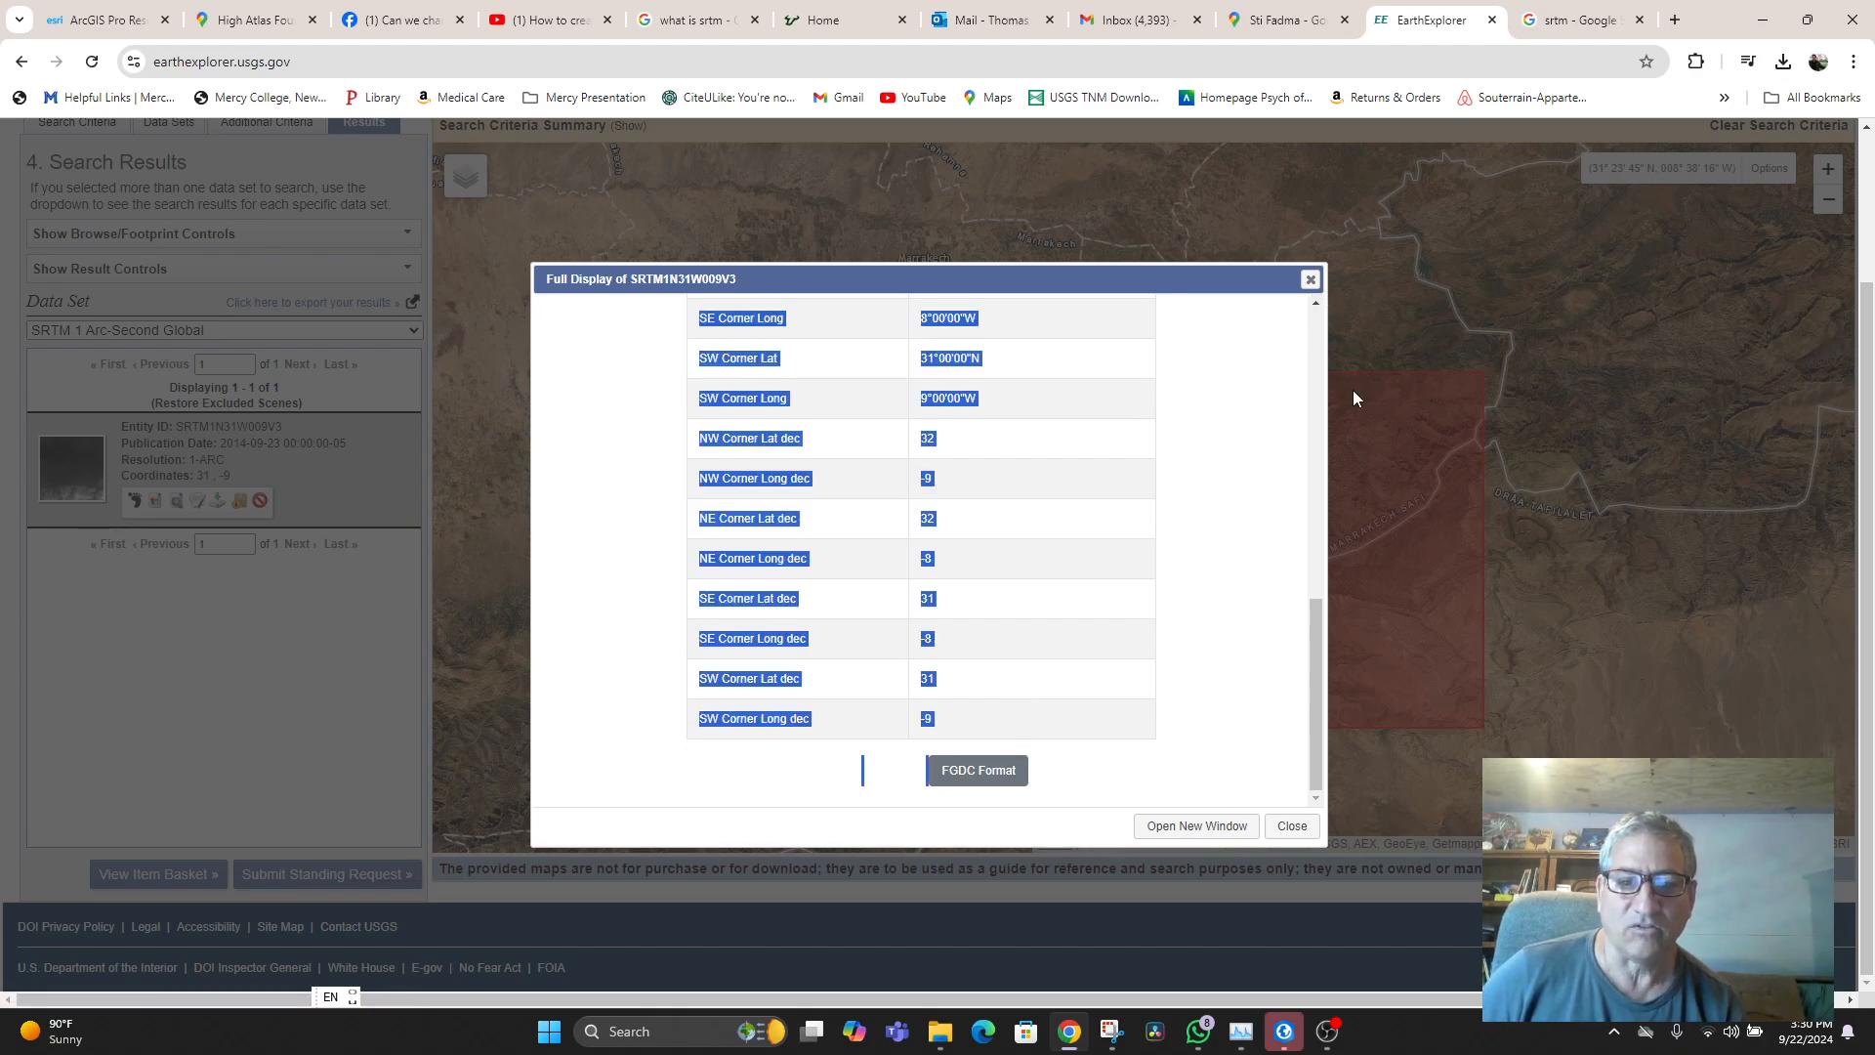
{"action": "left_click", "coordinate": [1292, 828]}
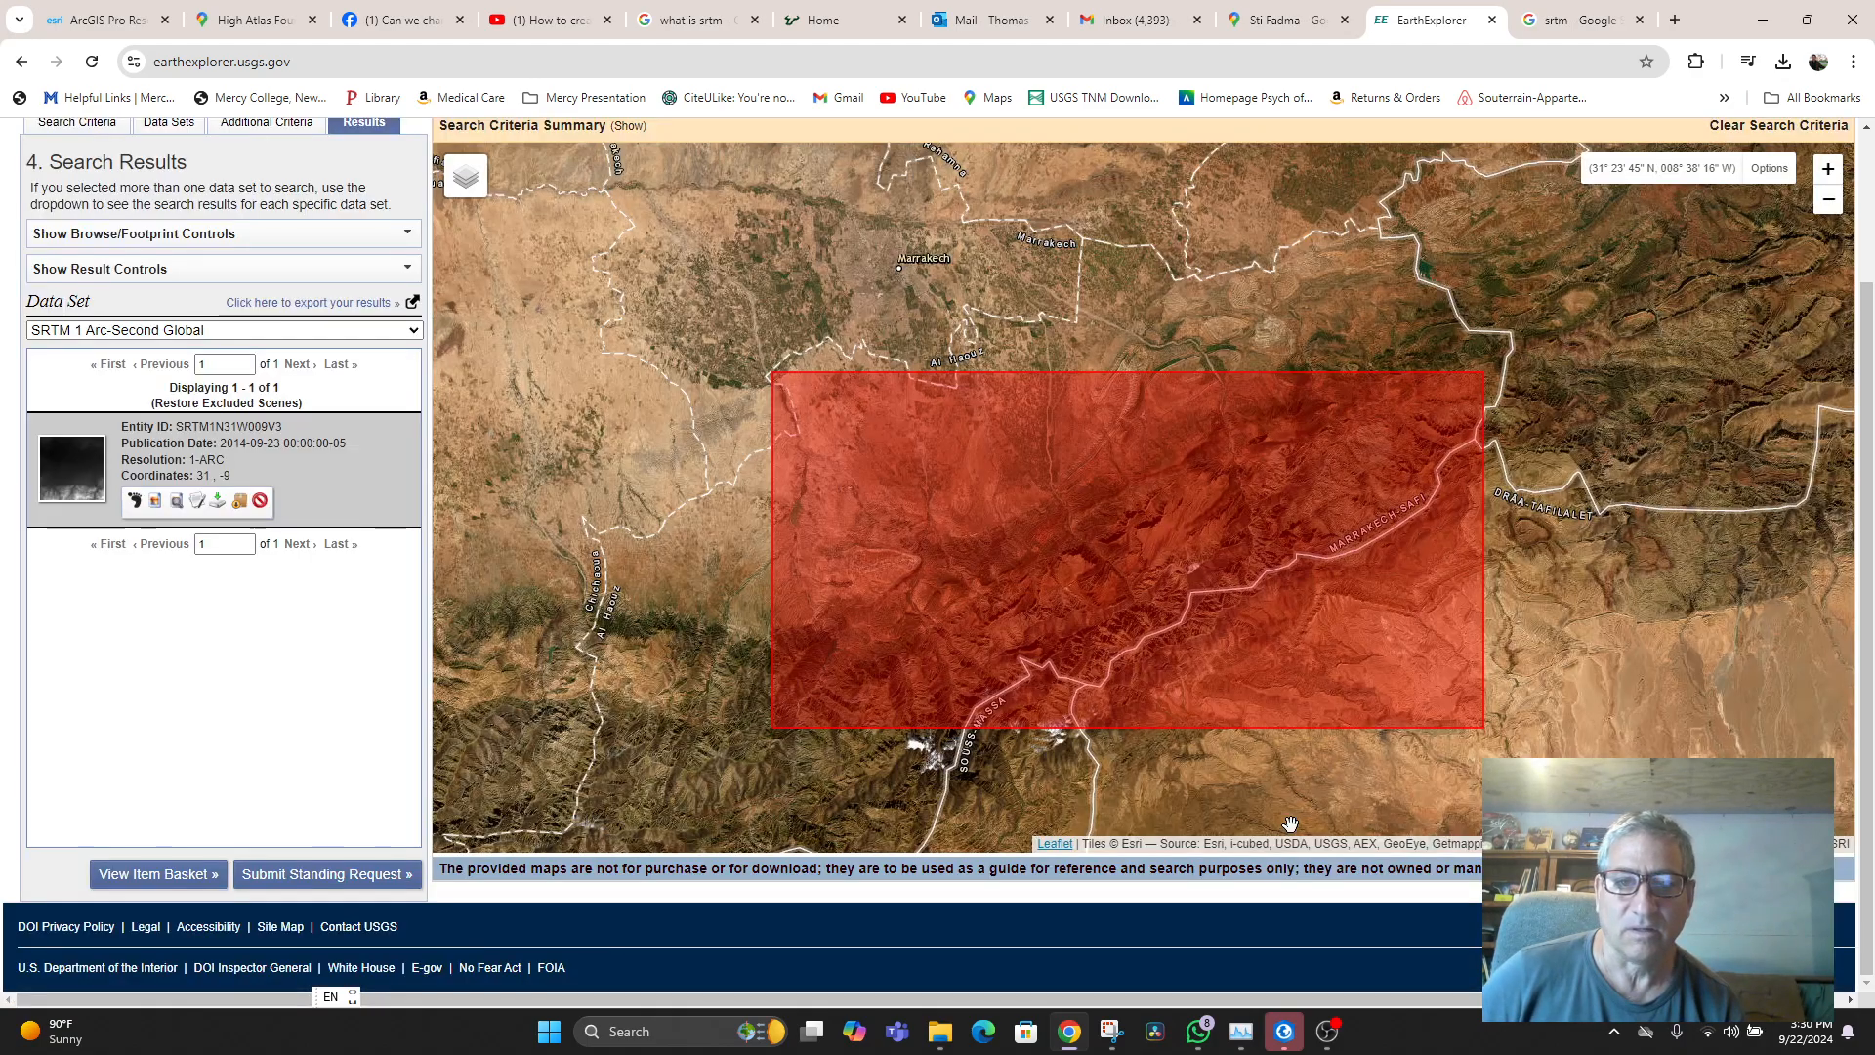
- Download scene SRTM1N31W009V3 as GeoTIFF 1 Arc-second and close the download options
{"action": "left_click", "coordinate": [217, 502]}
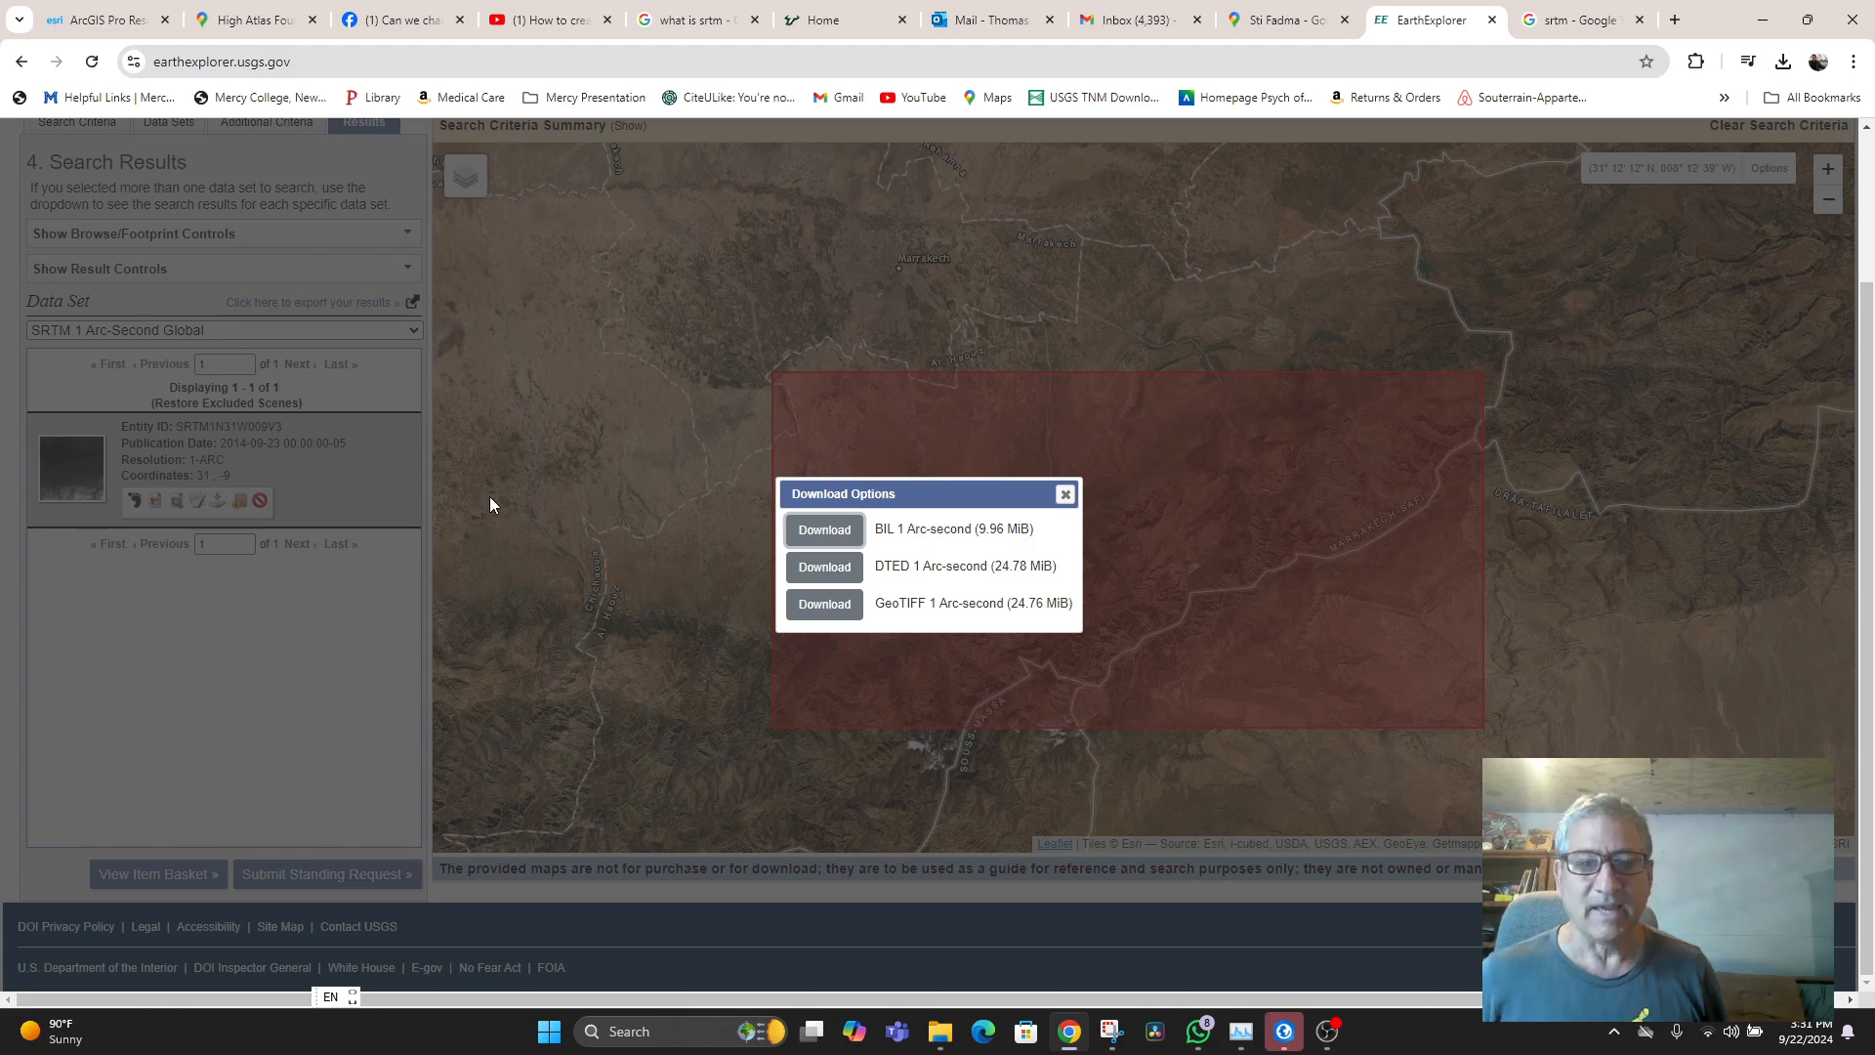
{"action": "left_click", "coordinate": [840, 607]}
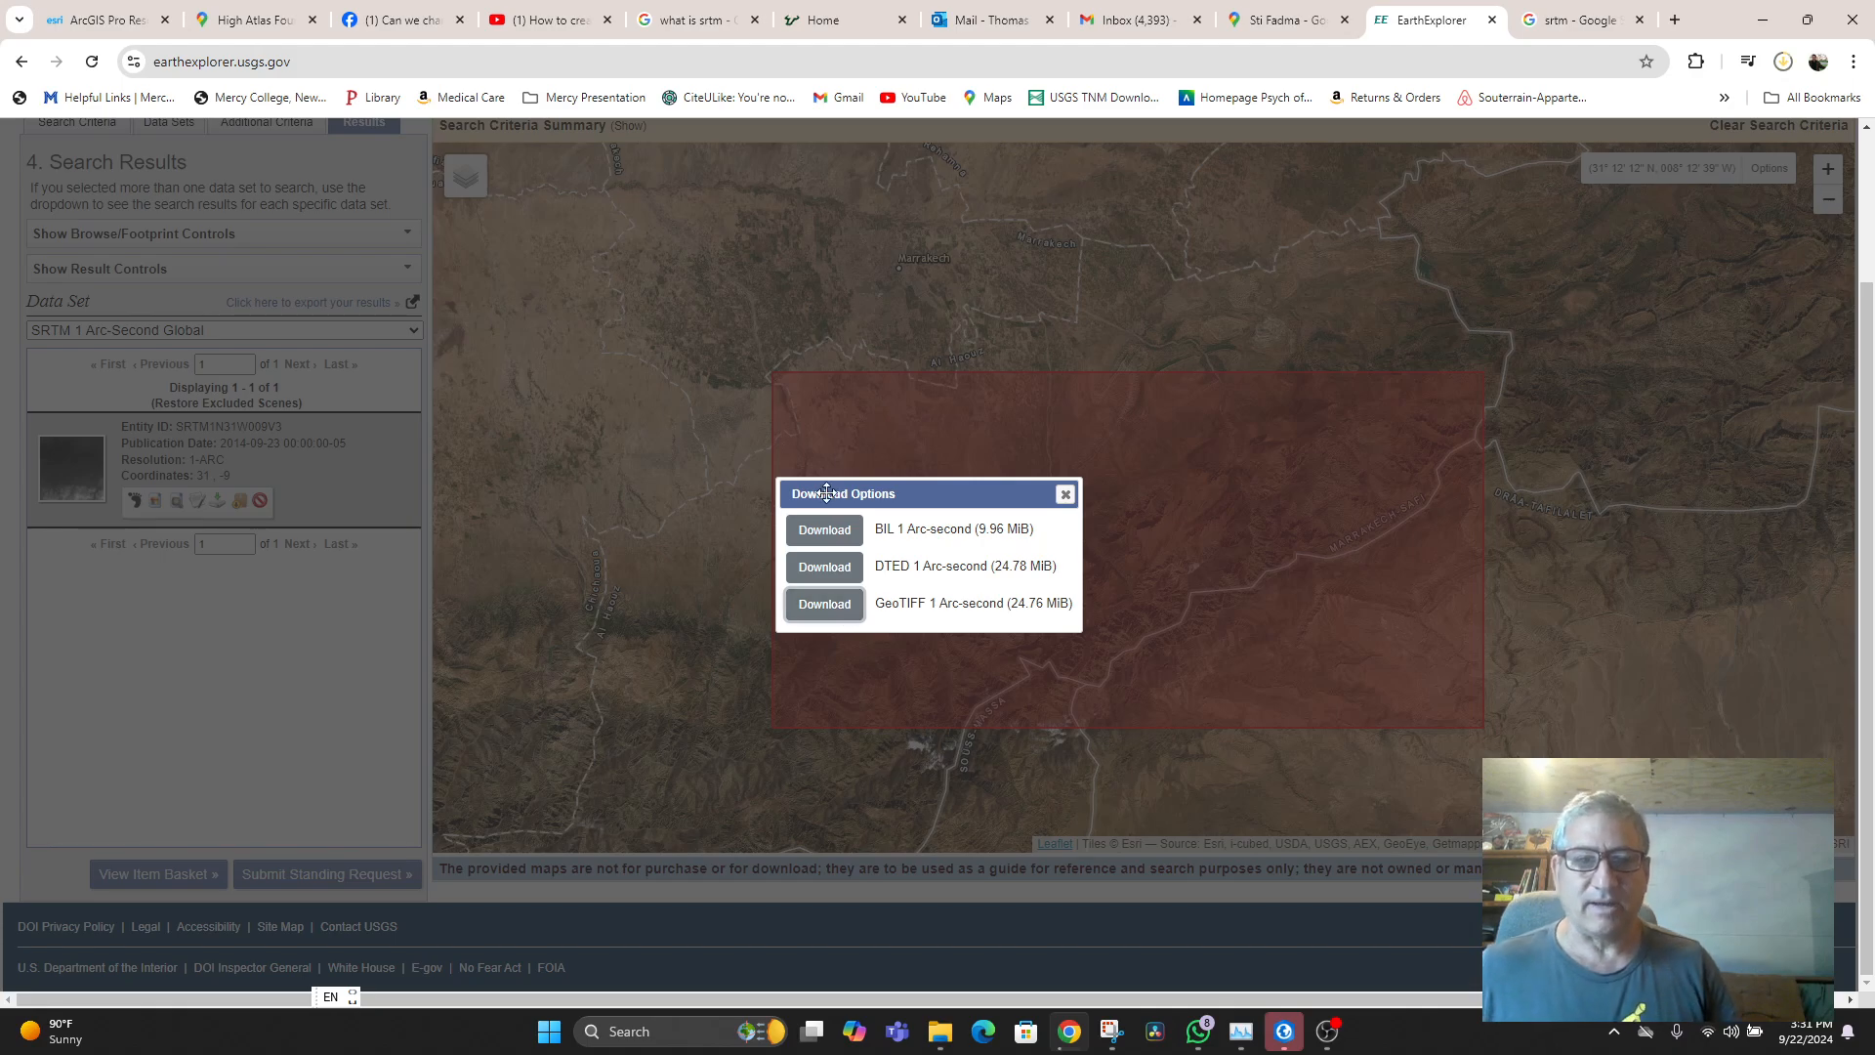
{"action": "left_click", "coordinate": [1065, 495]}
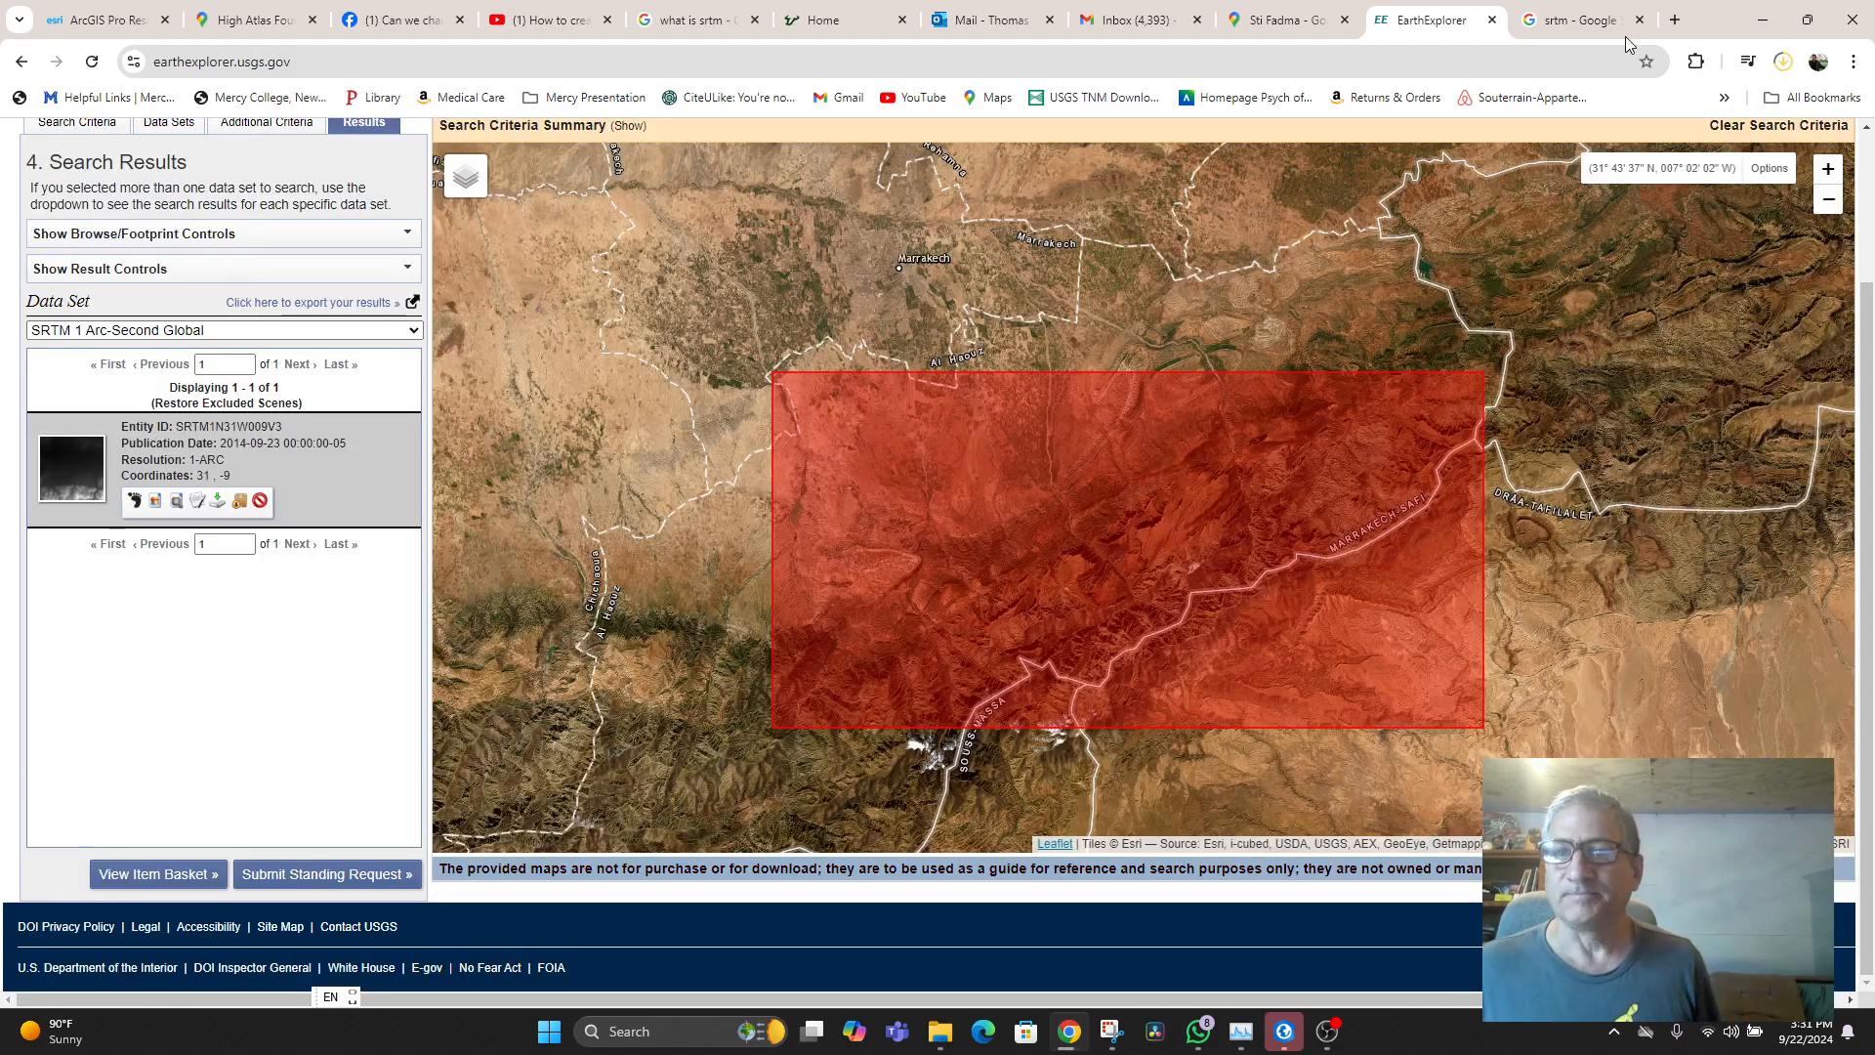
- Show the downloaded n31_w009_1arc_v3.tif in its folder from the browser's recent downloads
{"action": "left_click", "coordinate": [1791, 62]}
{"action": "left_click", "coordinate": [1795, 62]}
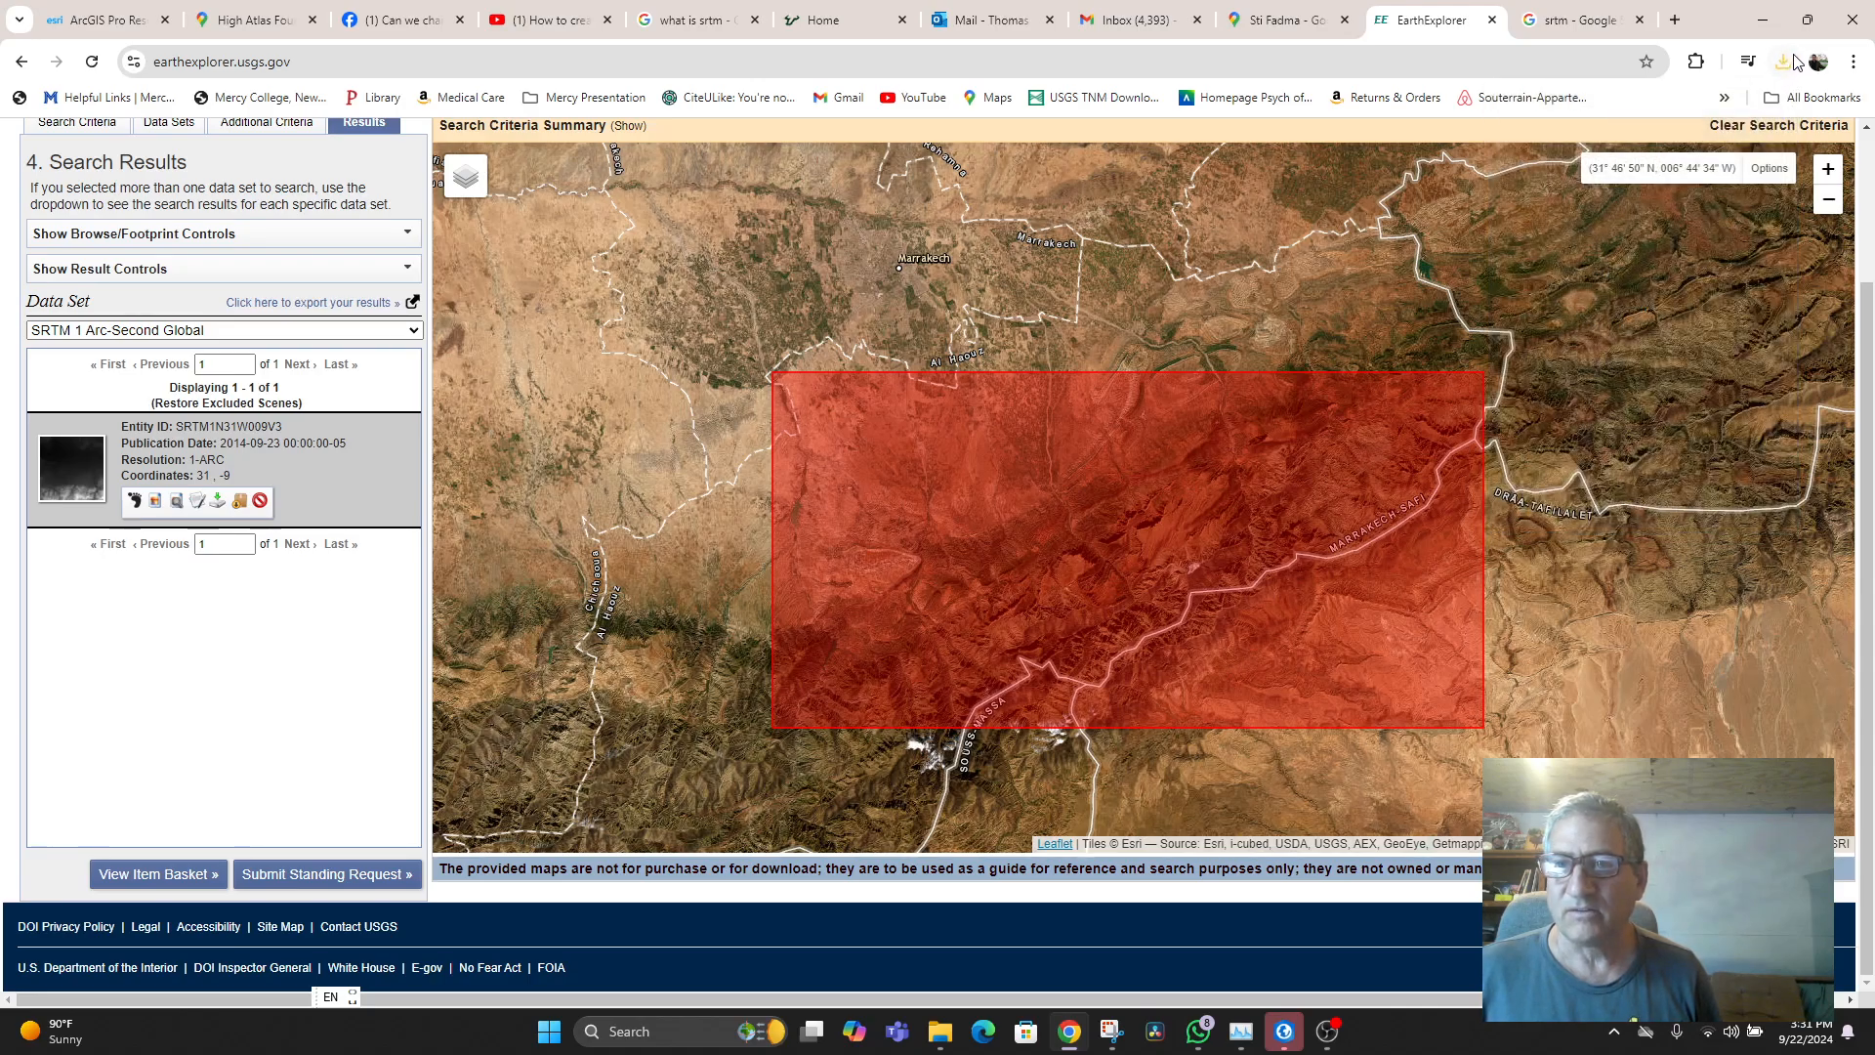
{"action": "left_click", "coordinate": [1782, 63]}
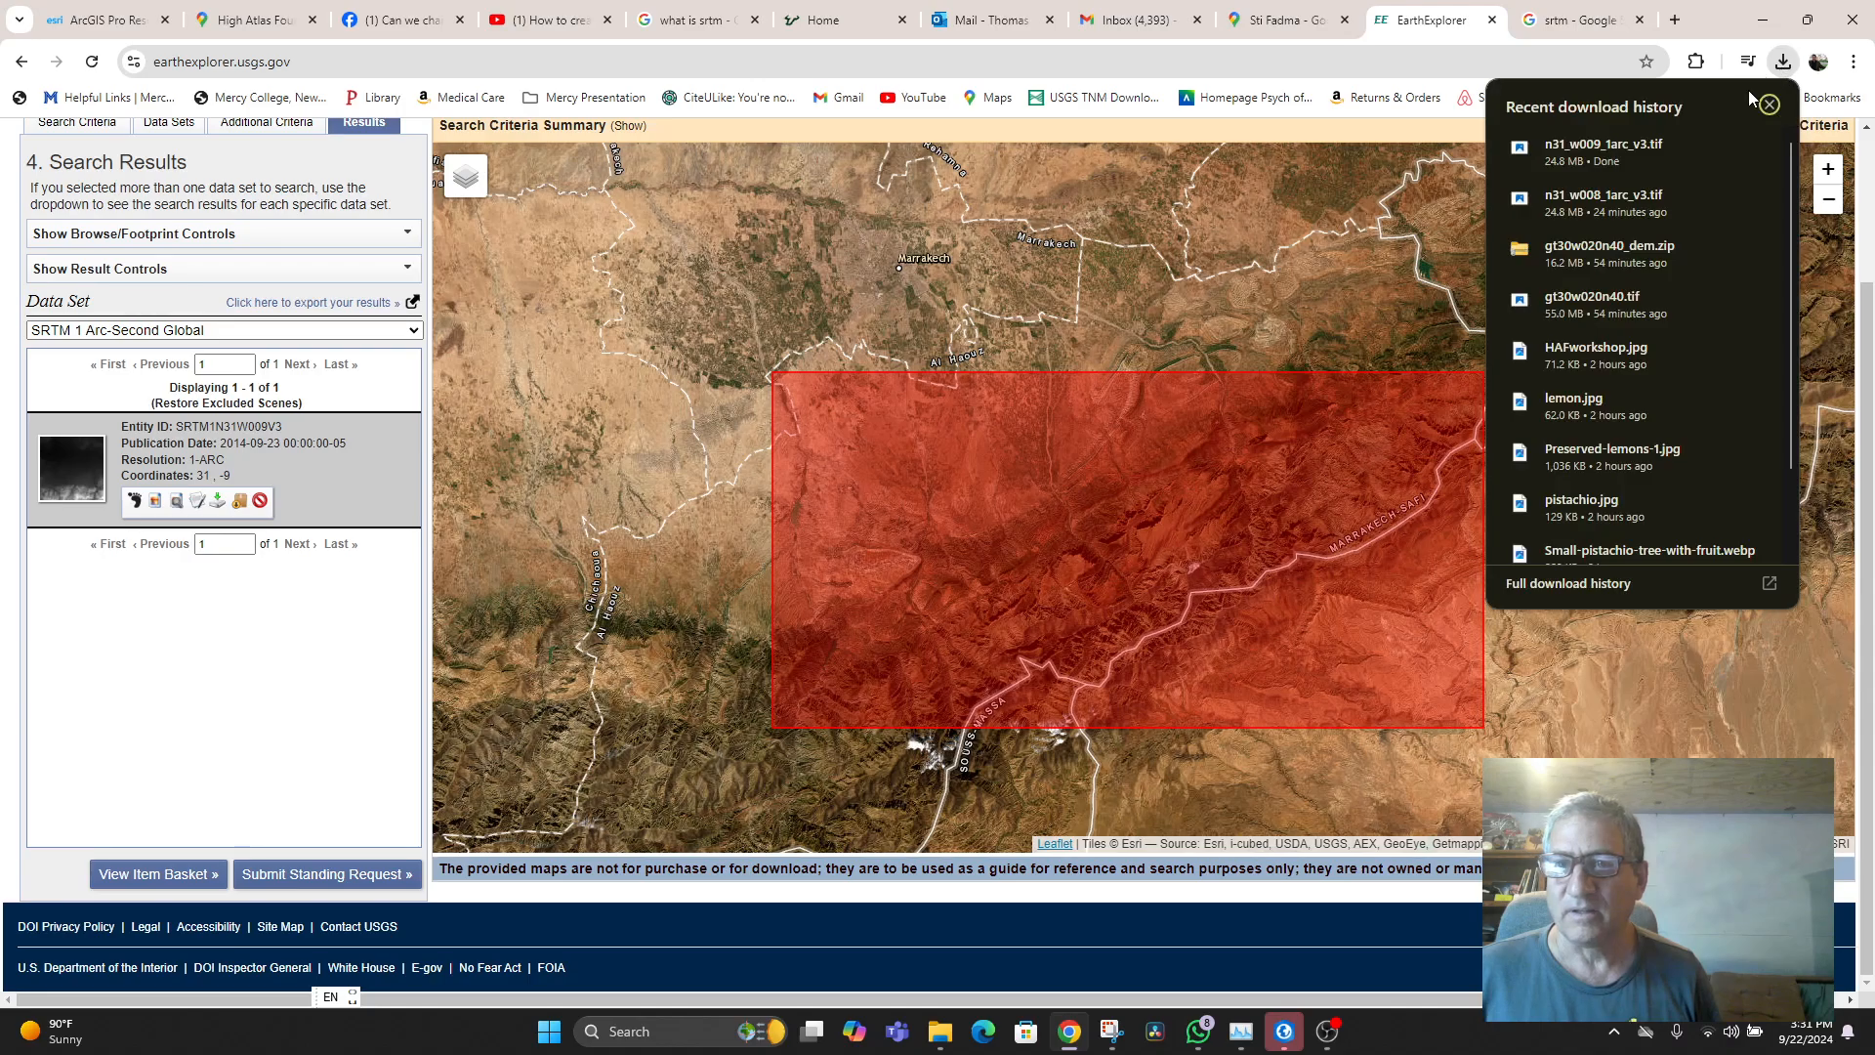
{"action": "right_click", "coordinate": [1638, 146]}
{"action": "left_click", "coordinate": [1555, 242]}
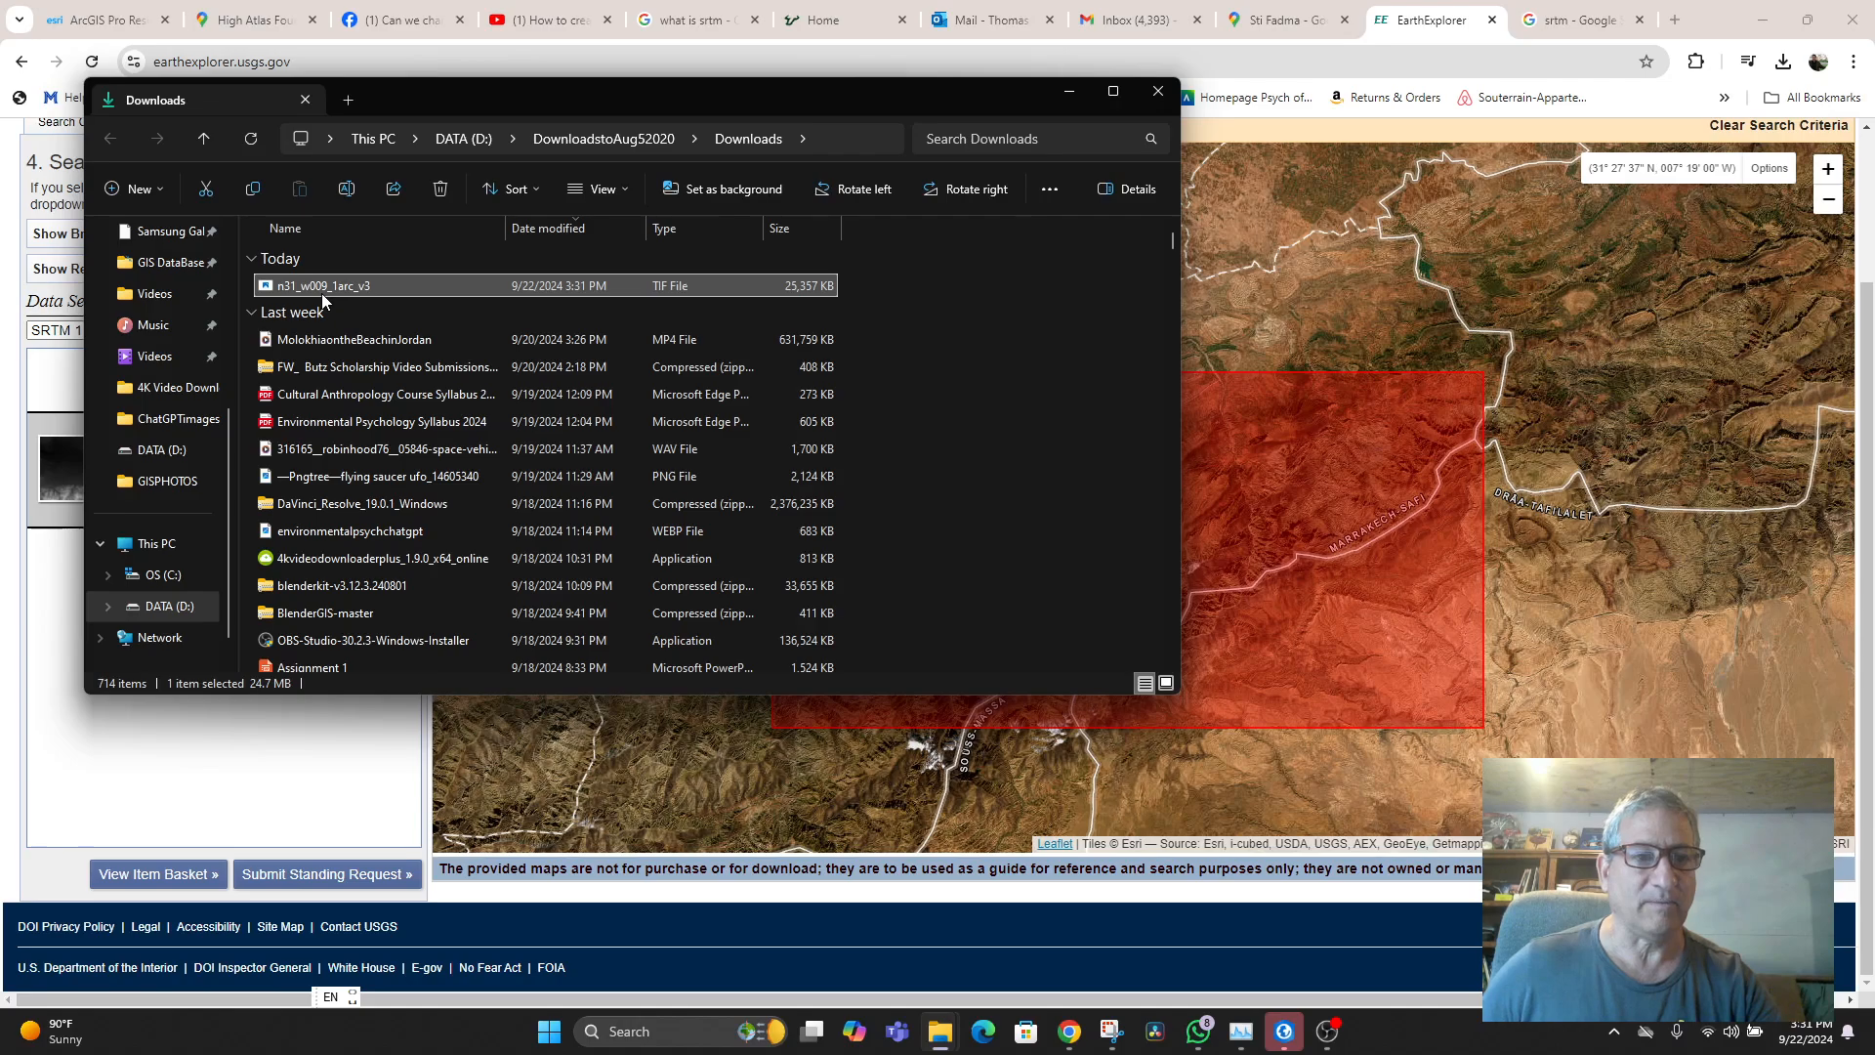
- Rename the downloaded TIF file n31_w009_1arc_v3 as Sti Fadma region Morocco
{"action": "left_click", "coordinate": [329, 296]}
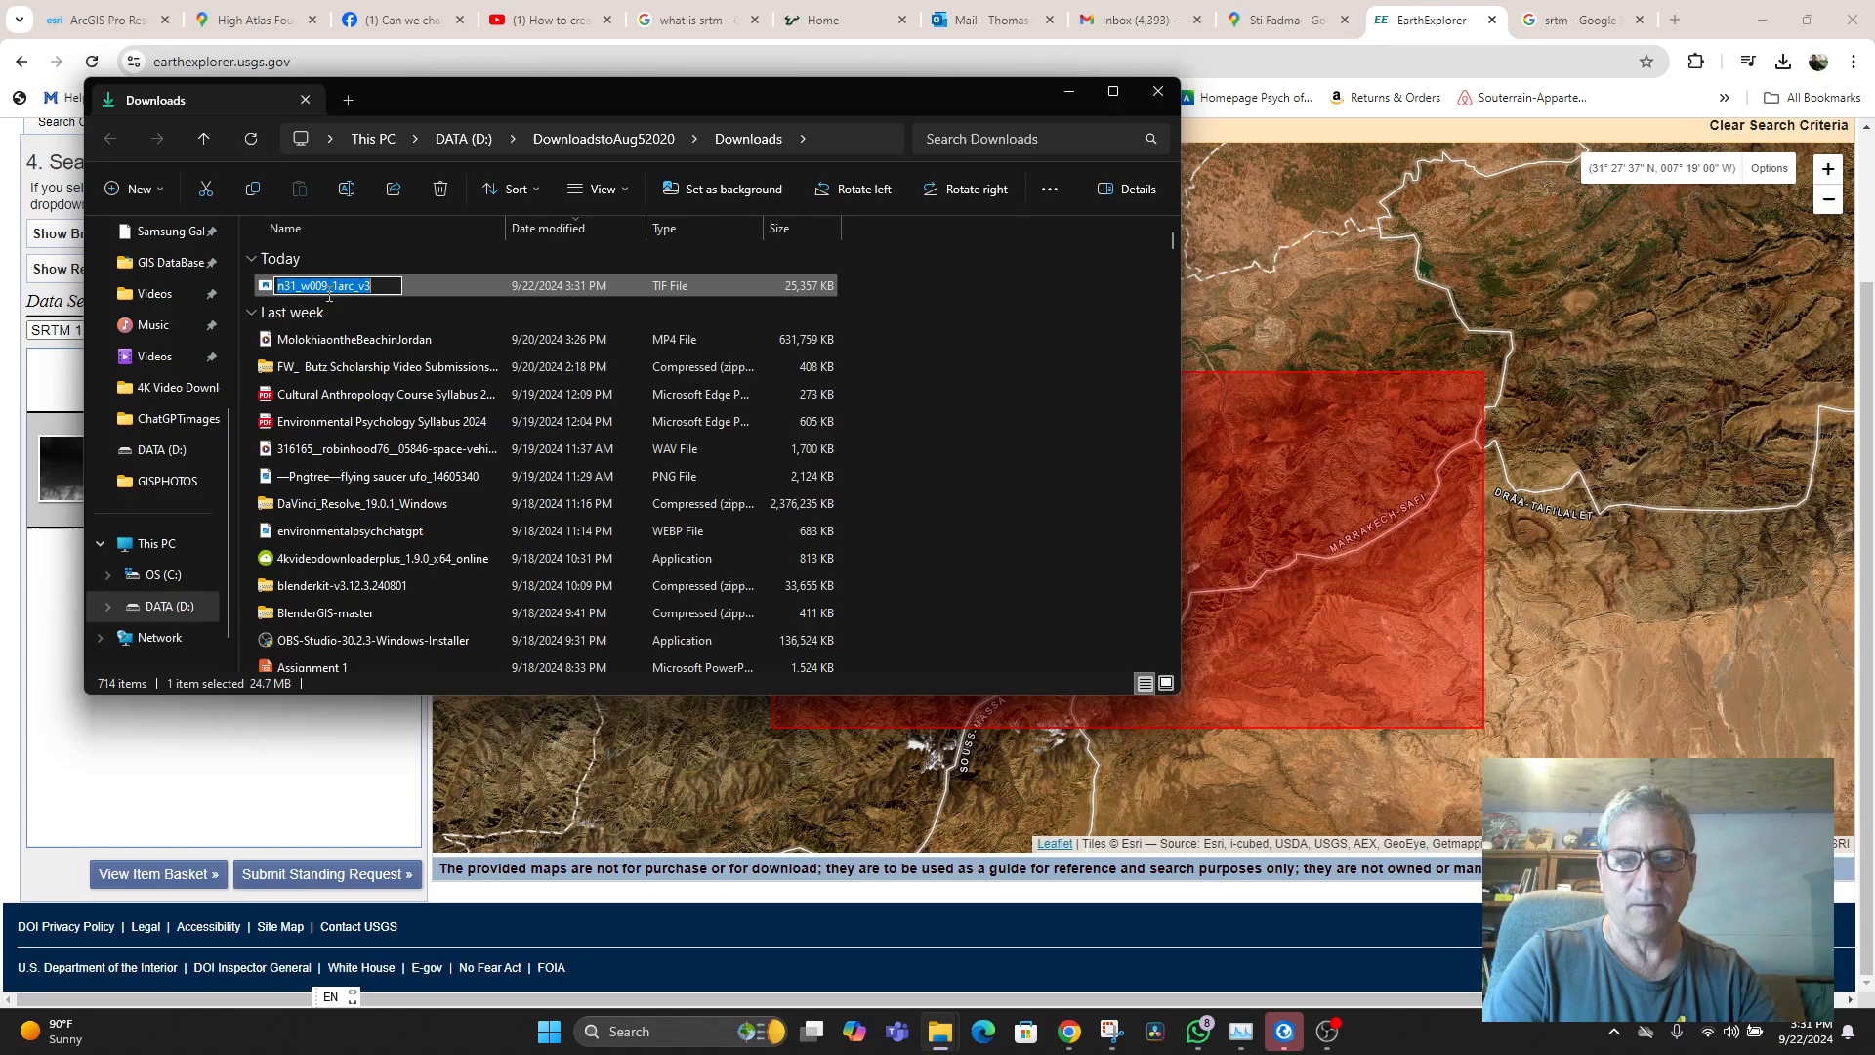
{"action": "type", "text": "S"}
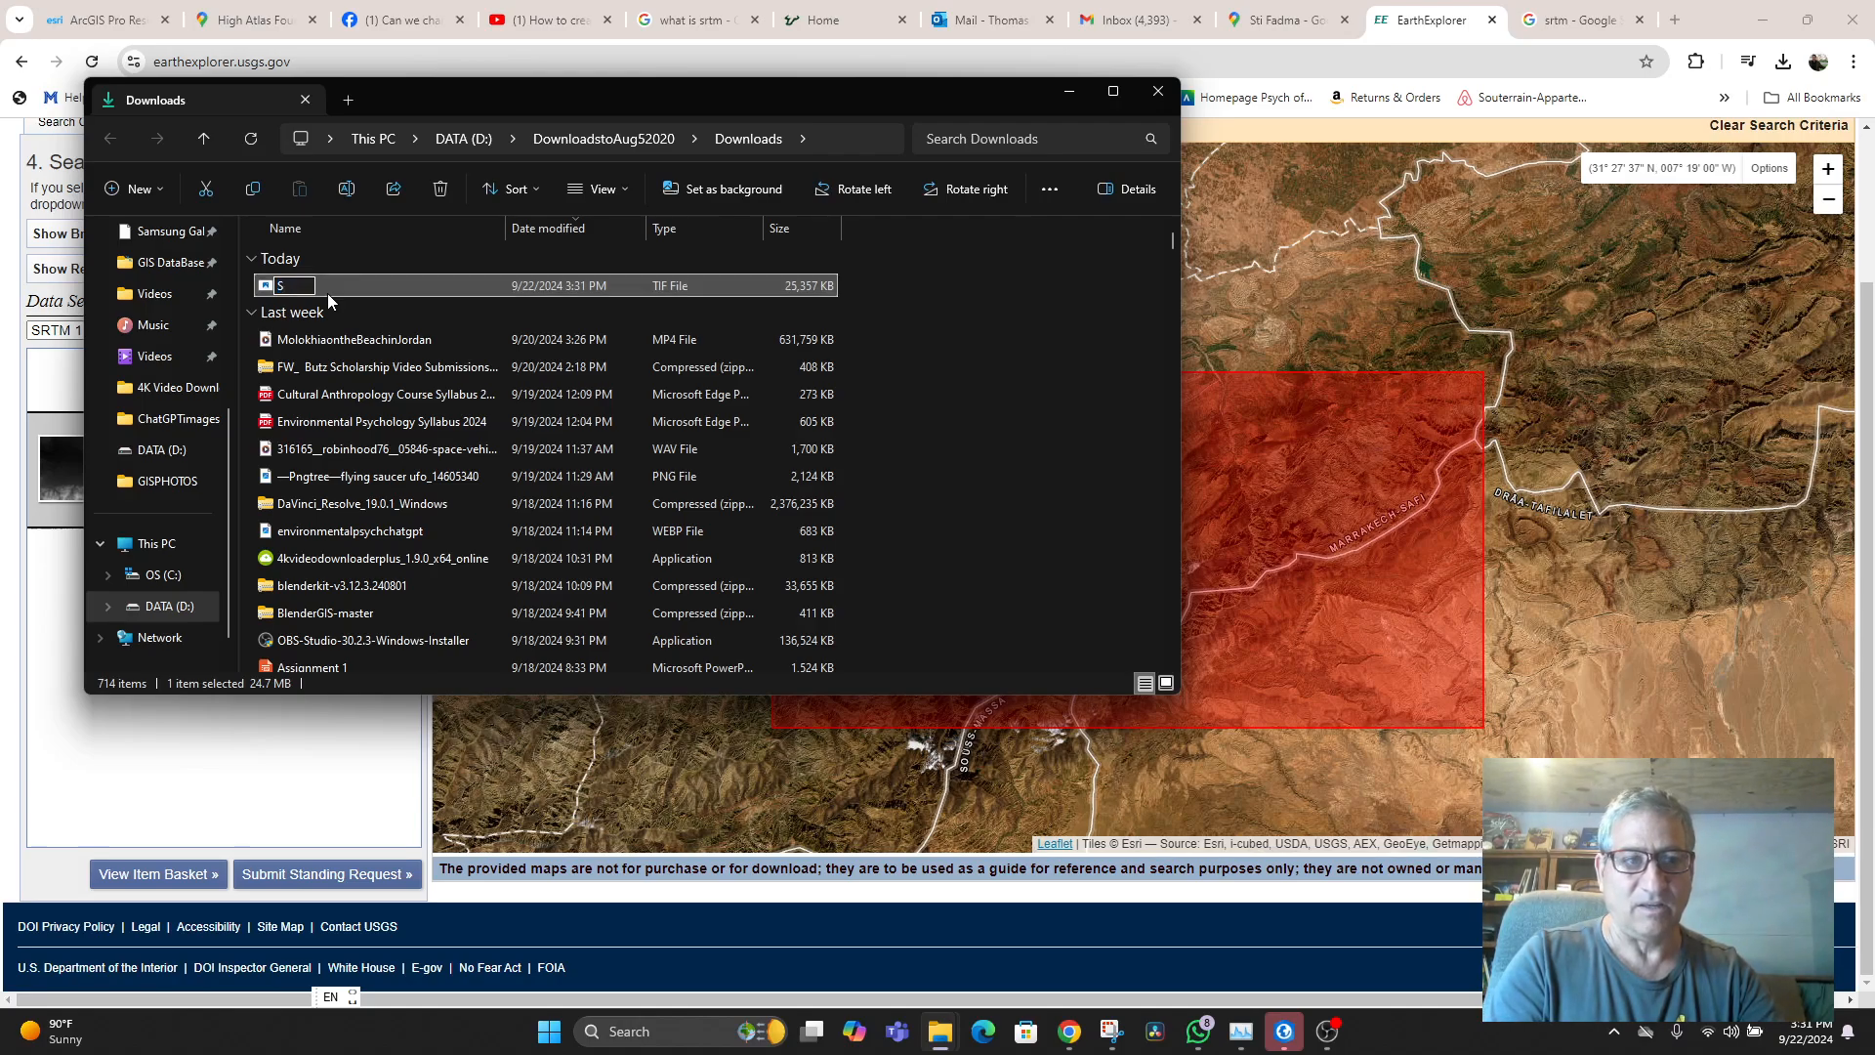
{"action": "type", "text": "ti Fadma"}
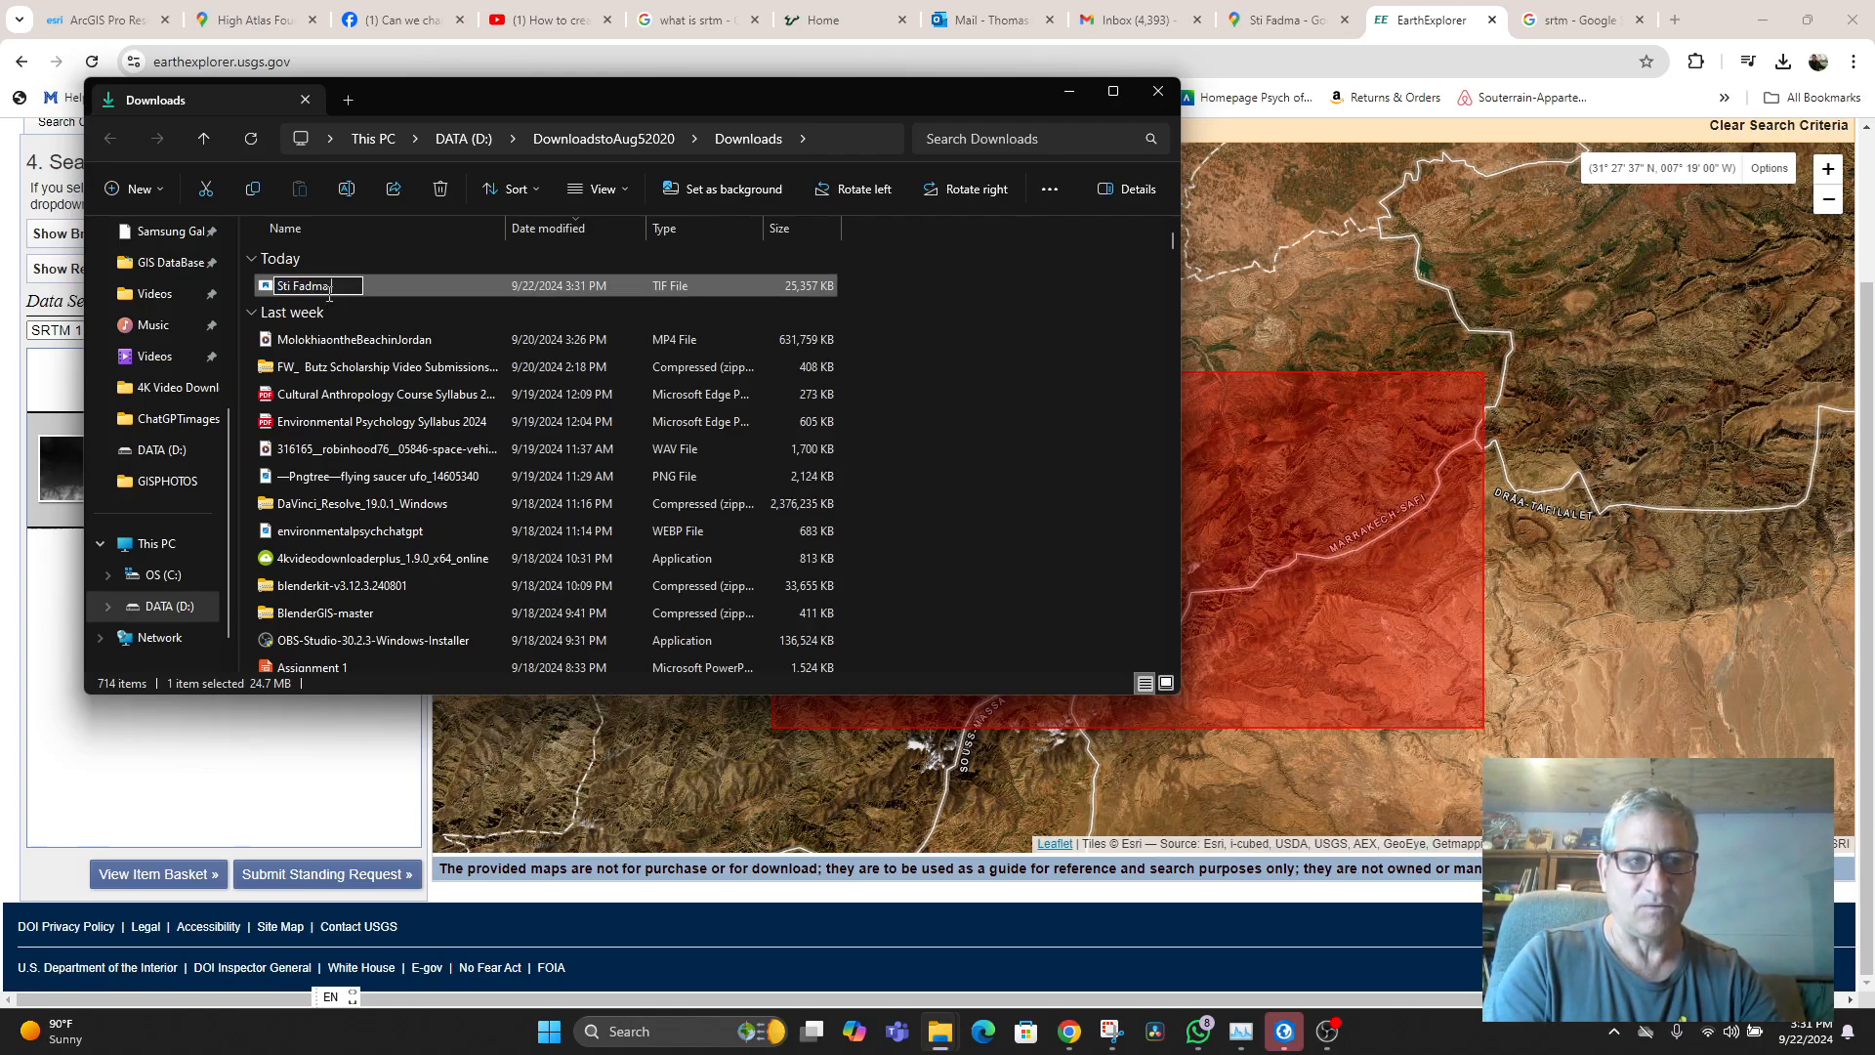
{"action": "type", "text": " region Morocc"}
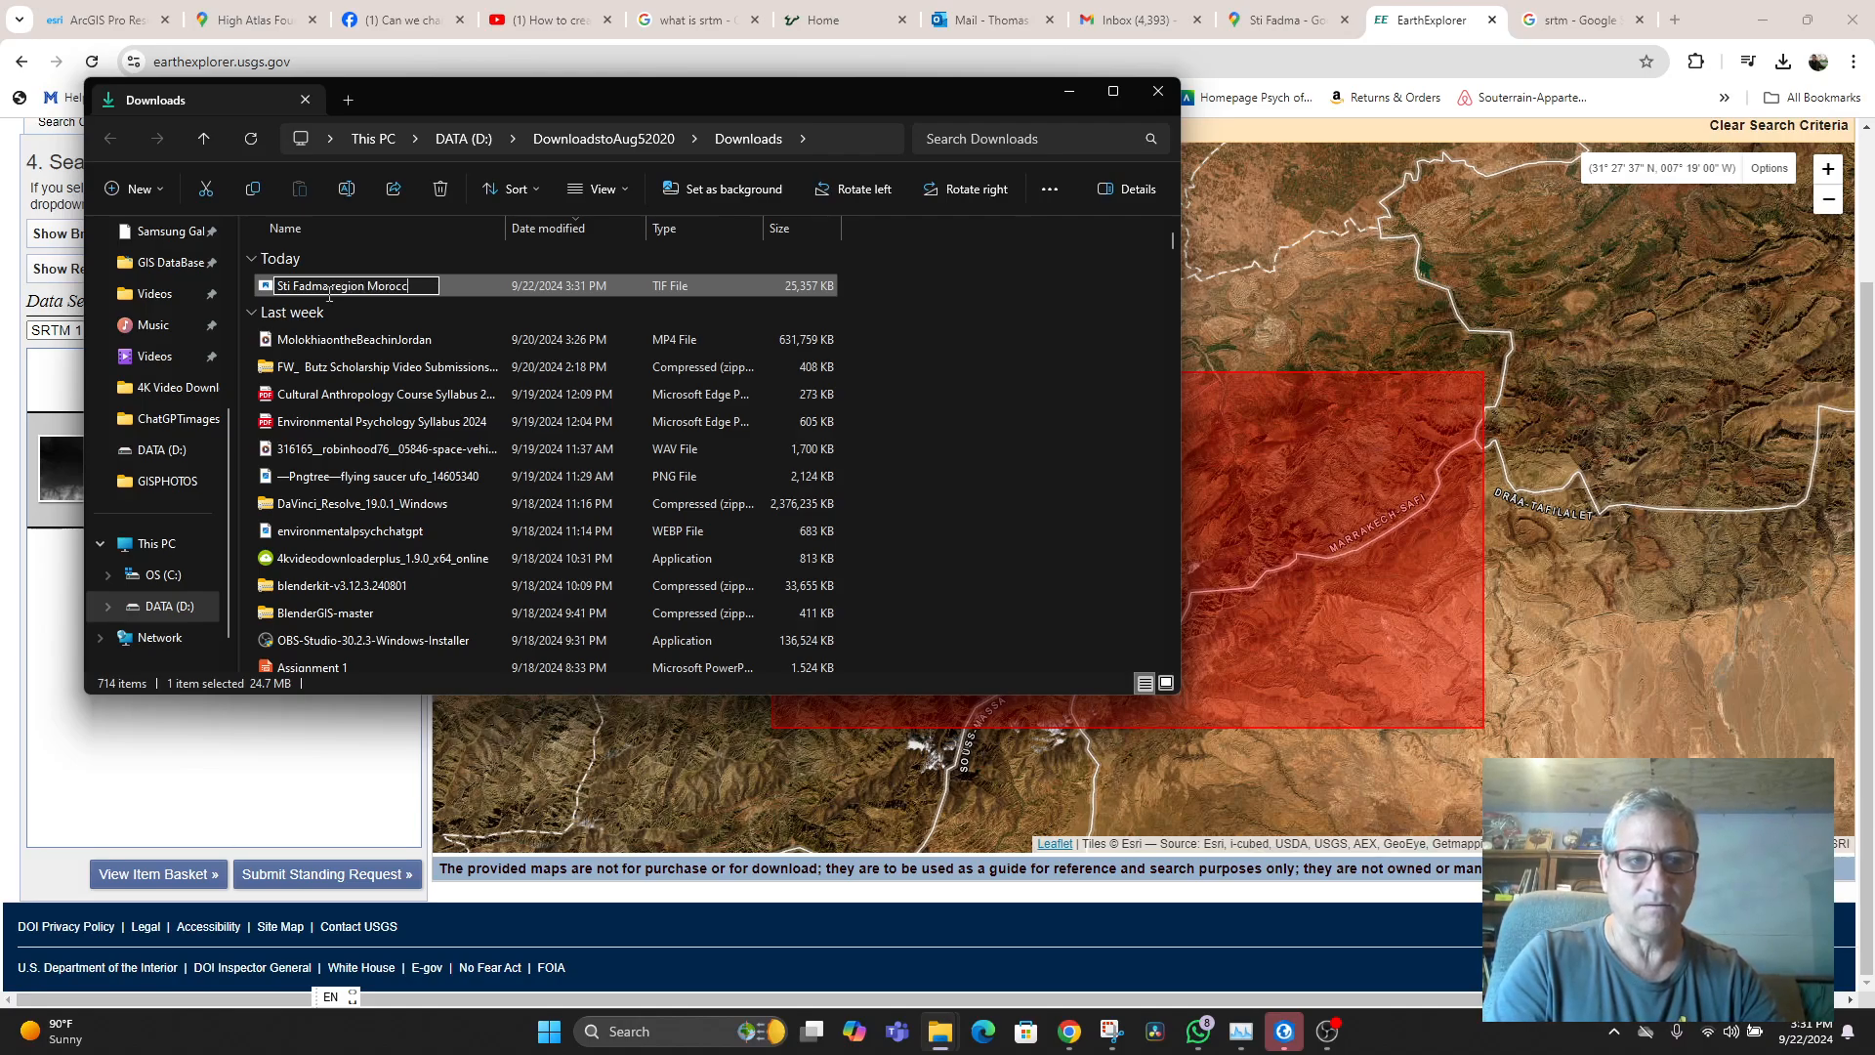
{"action": "type", "text": "o"}
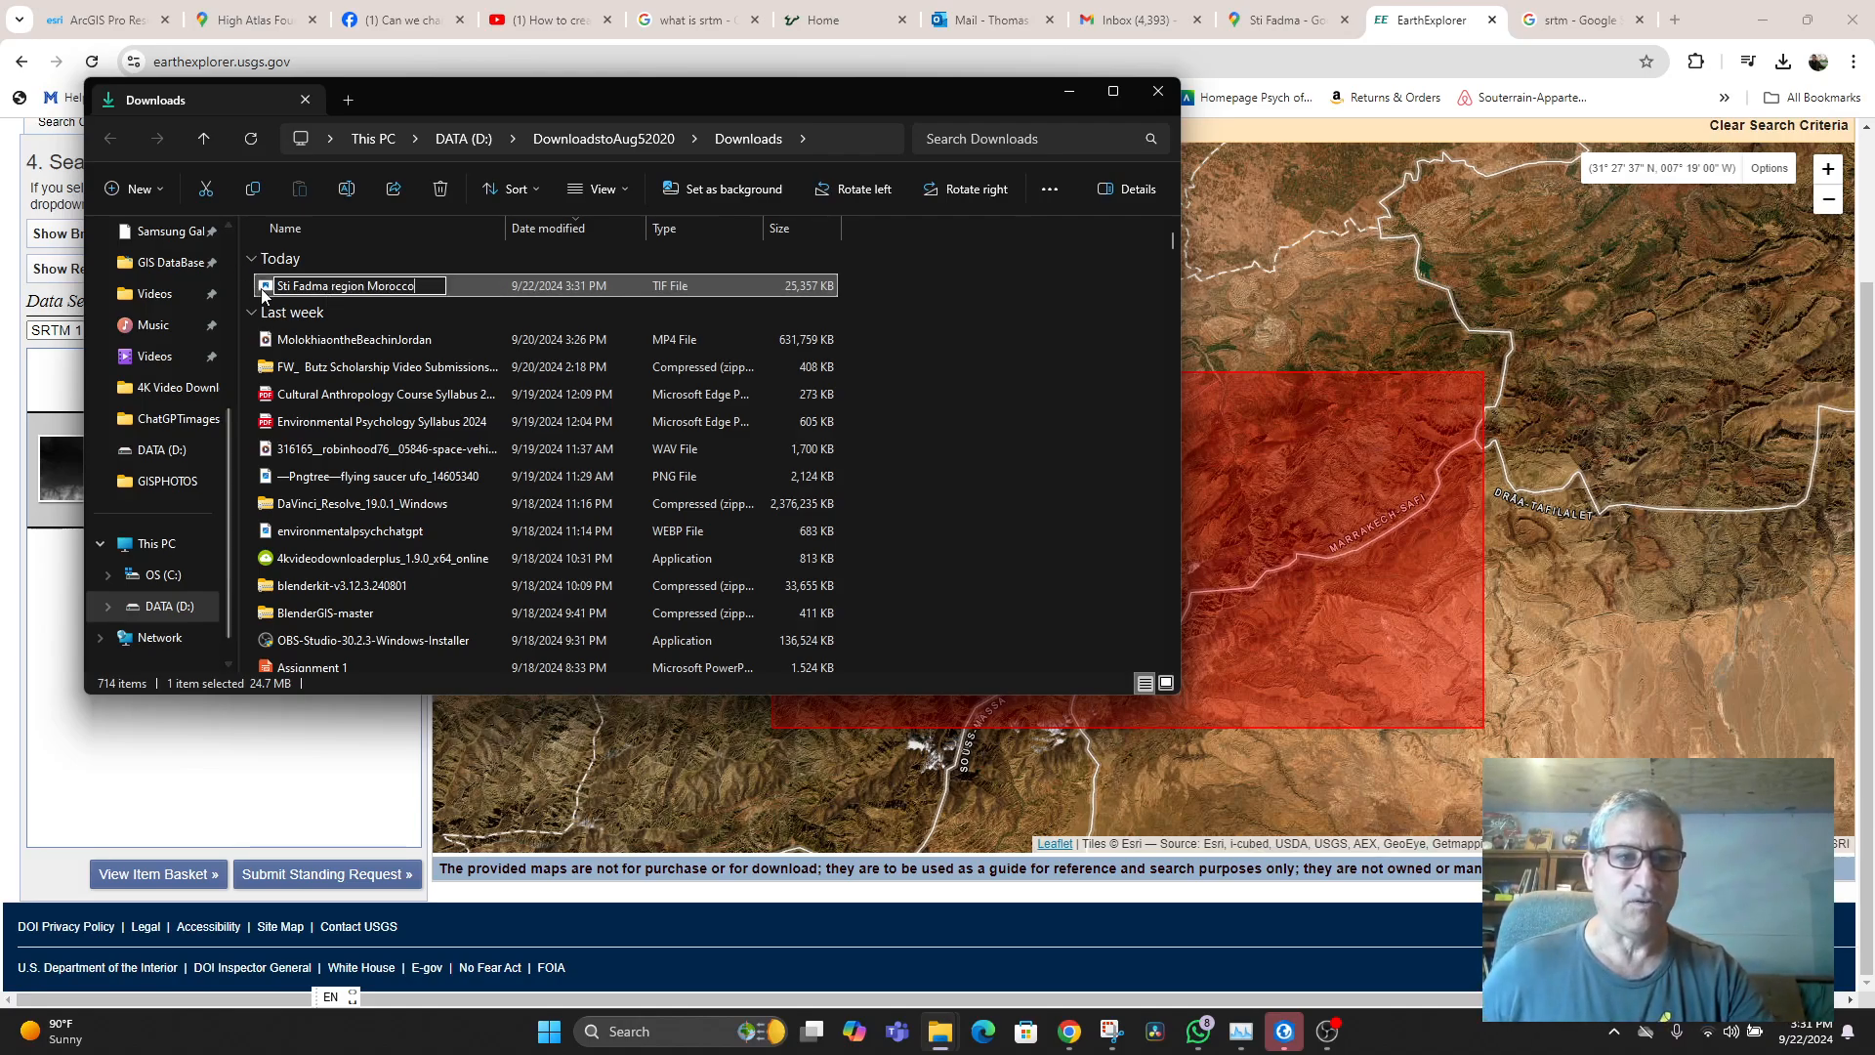
{"action": "key", "text": "Return"}
- Move the Sti Fadma region Morocco file into the GISPHOTOS folder, close the file window and switch to ArcGIS Pro
{"action": "right_click", "coordinate": [261, 295]}
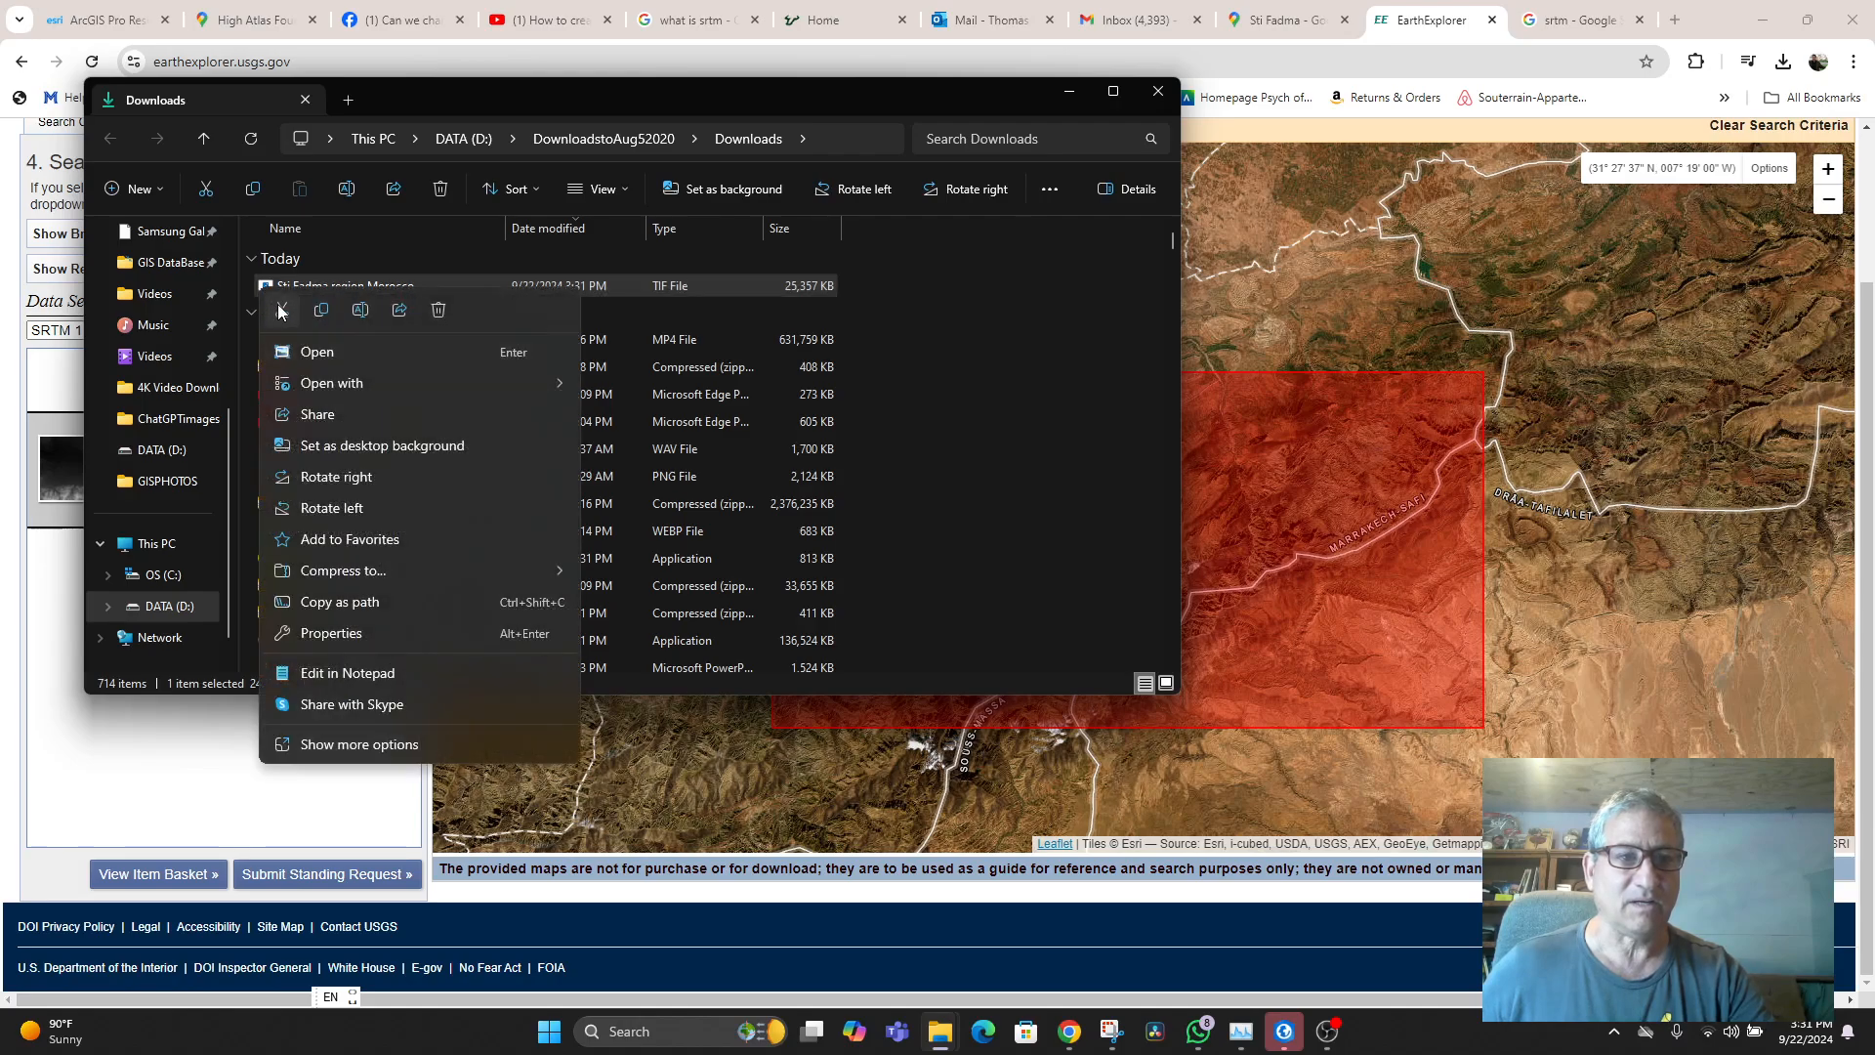
{"action": "left_click", "coordinate": [282, 310]}
{"action": "left_click", "coordinate": [170, 493]}
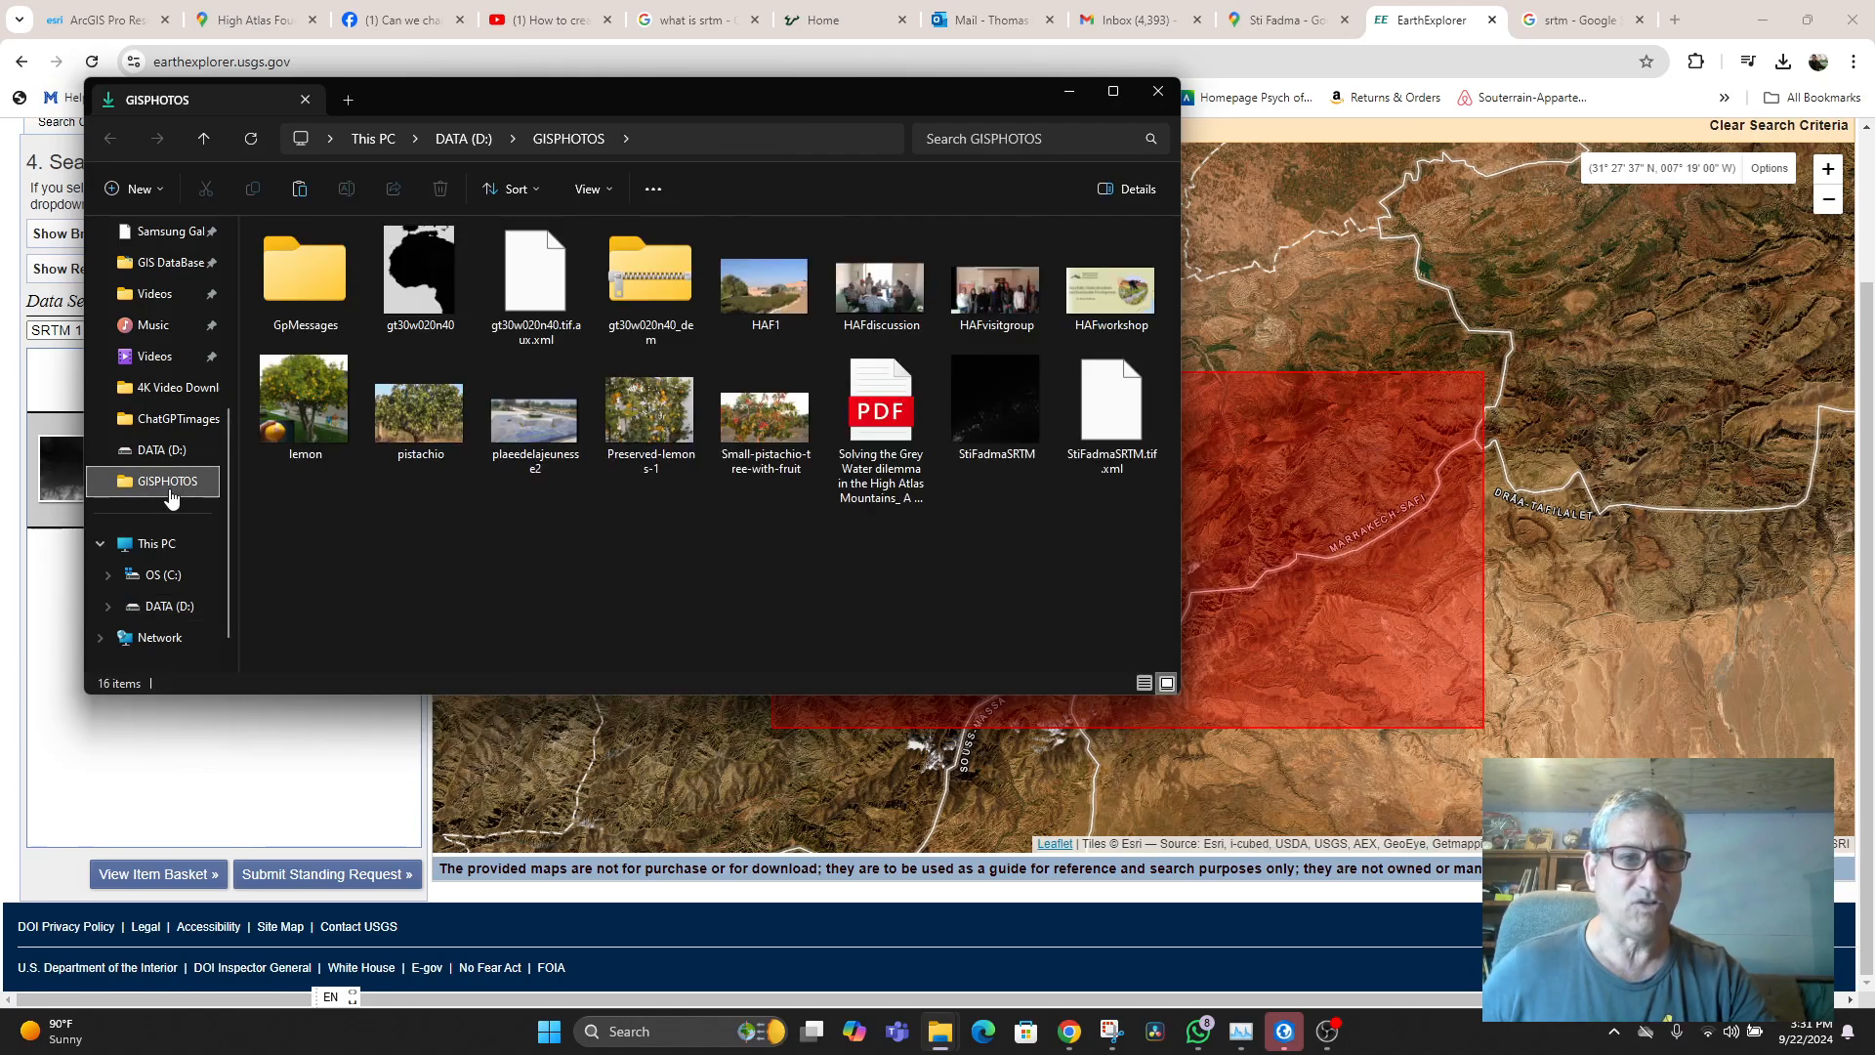
{"action": "right_click", "coordinate": [416, 573]}
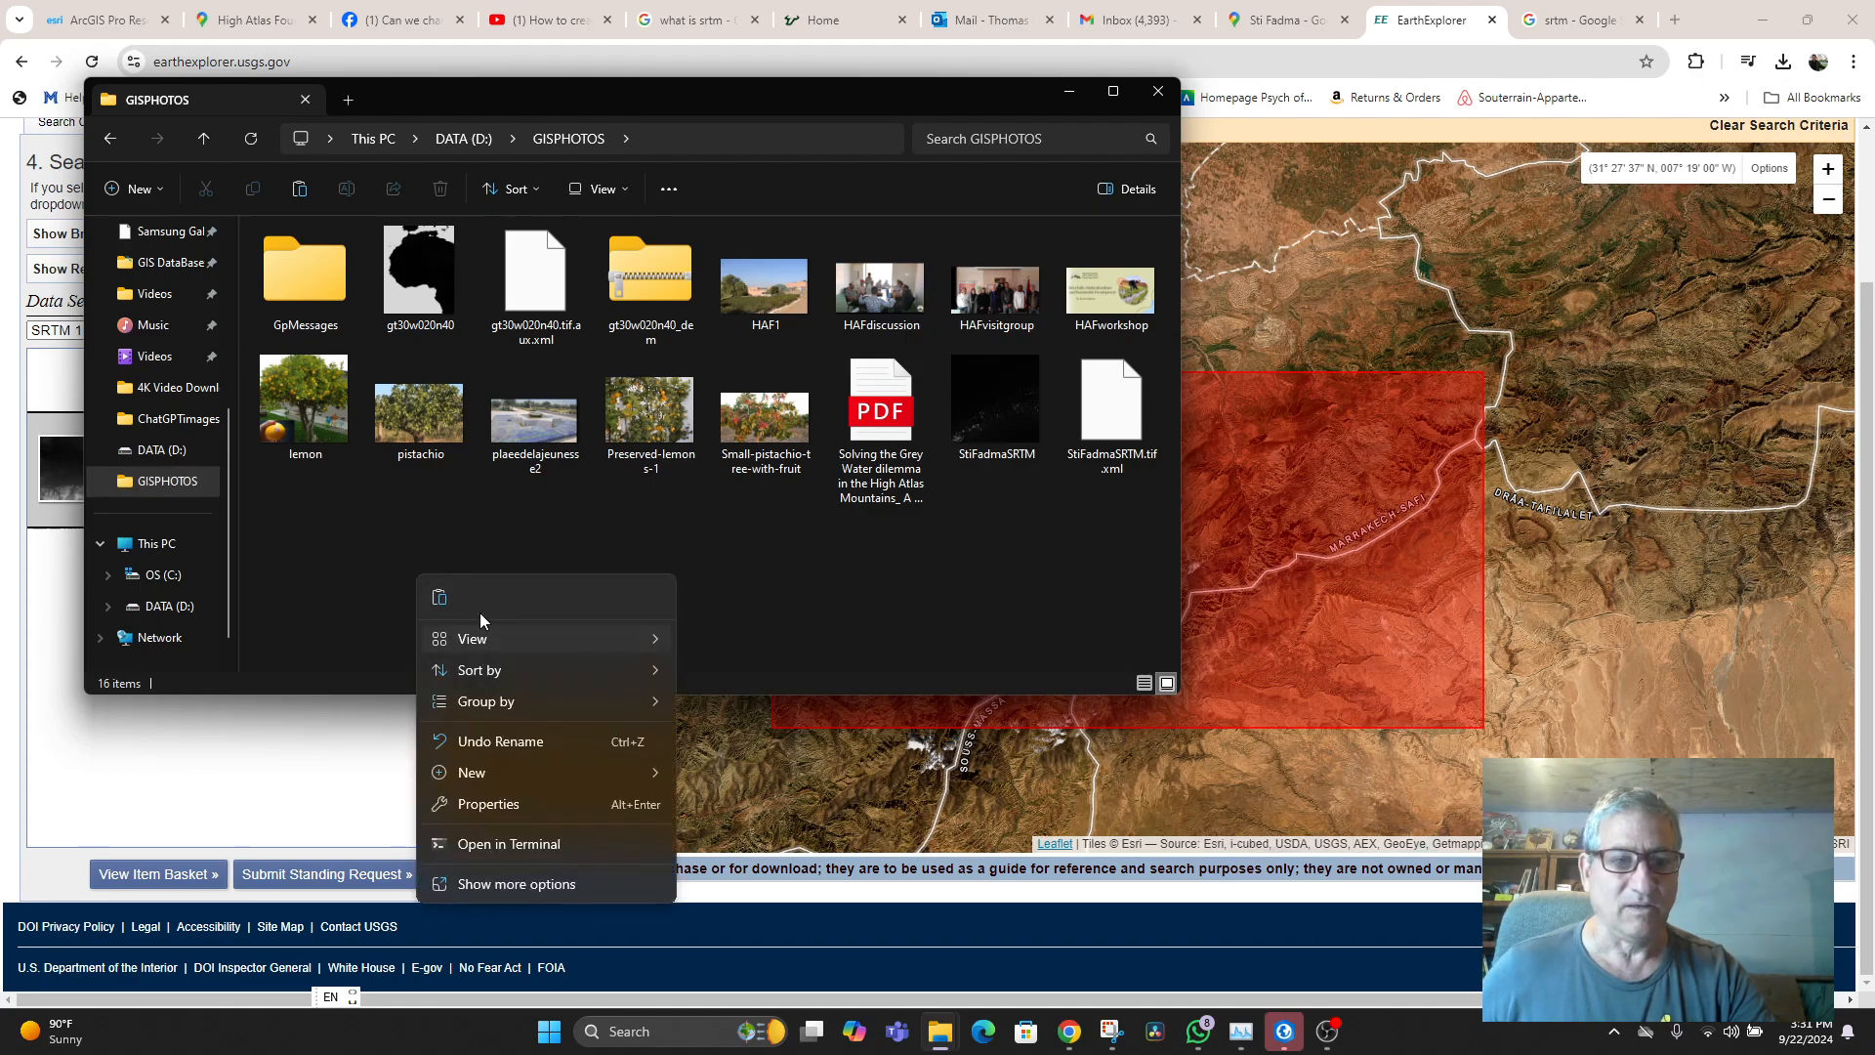
{"action": "left_click", "coordinate": [438, 598]}
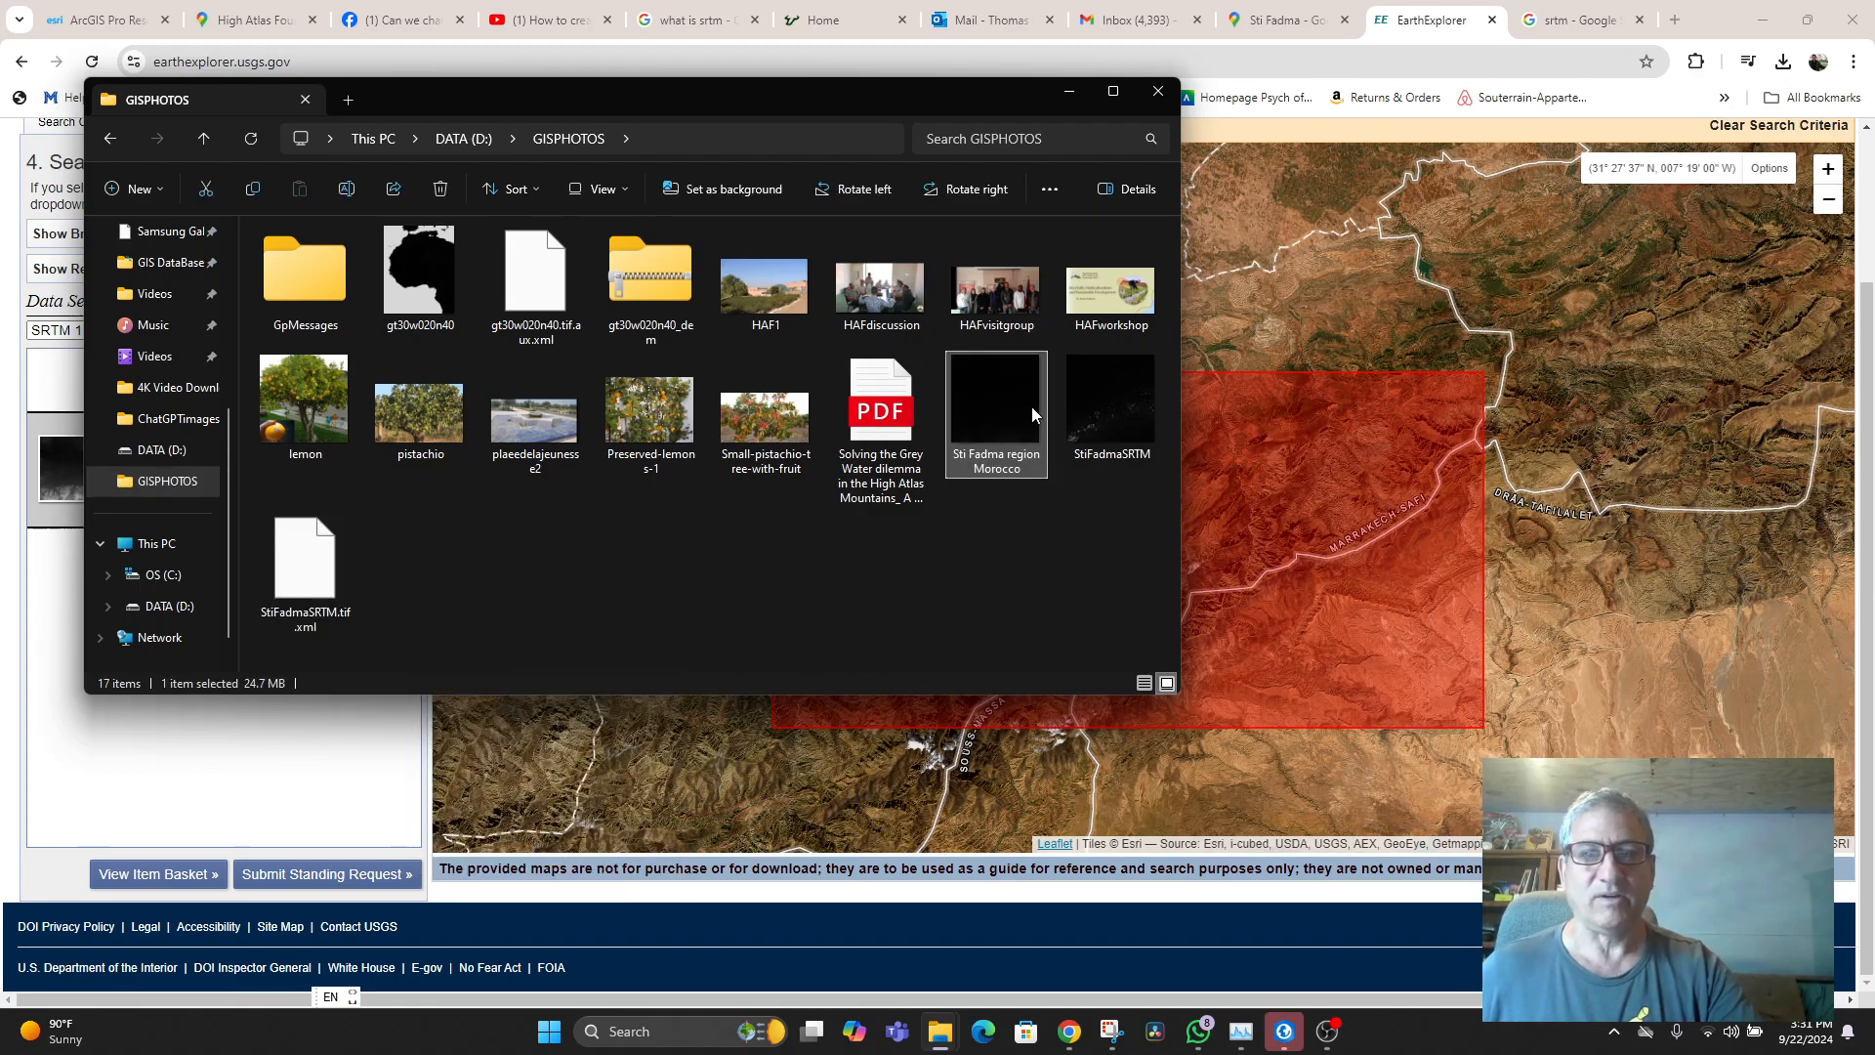
{"action": "left_click", "coordinate": [1159, 90]}
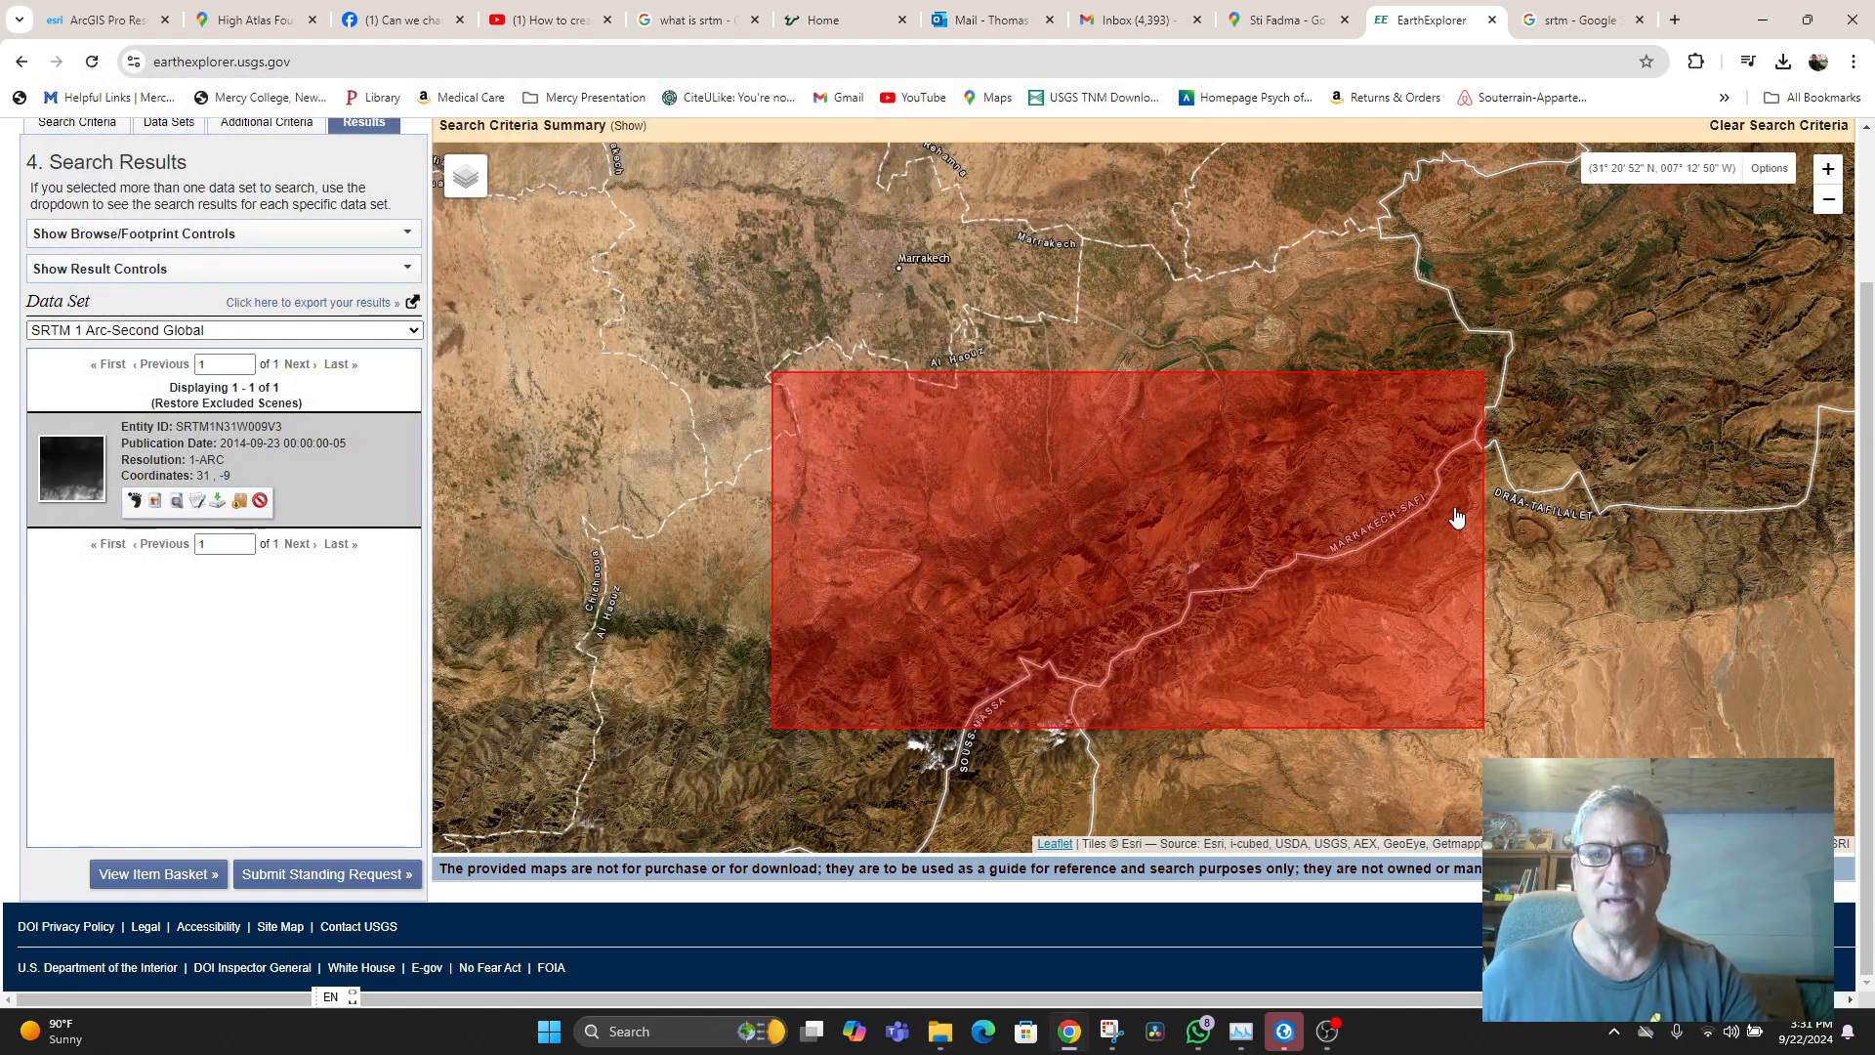
{"action": "left_click", "coordinate": [1284, 1033]}
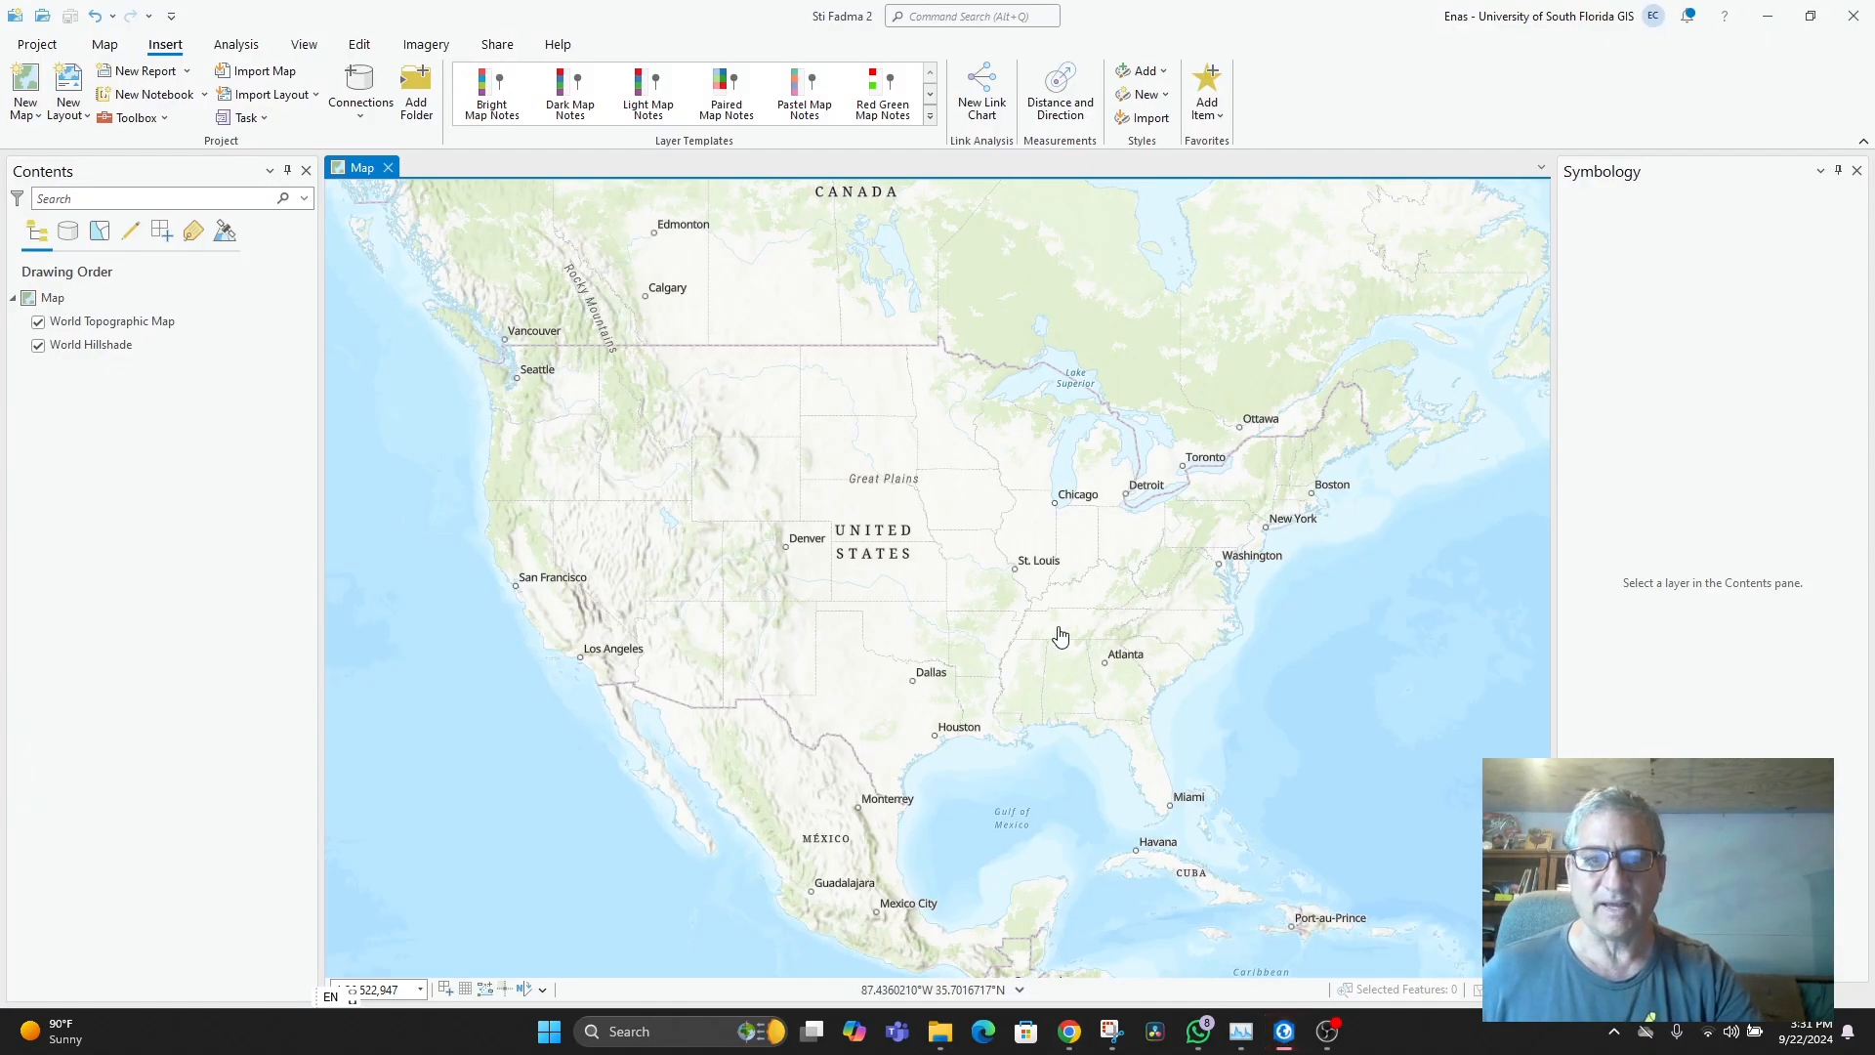
- Reset the window layout to the default panes for mapping
{"action": "left_click", "coordinate": [304, 45]}
{"action": "left_click", "coordinate": [258, 110]}
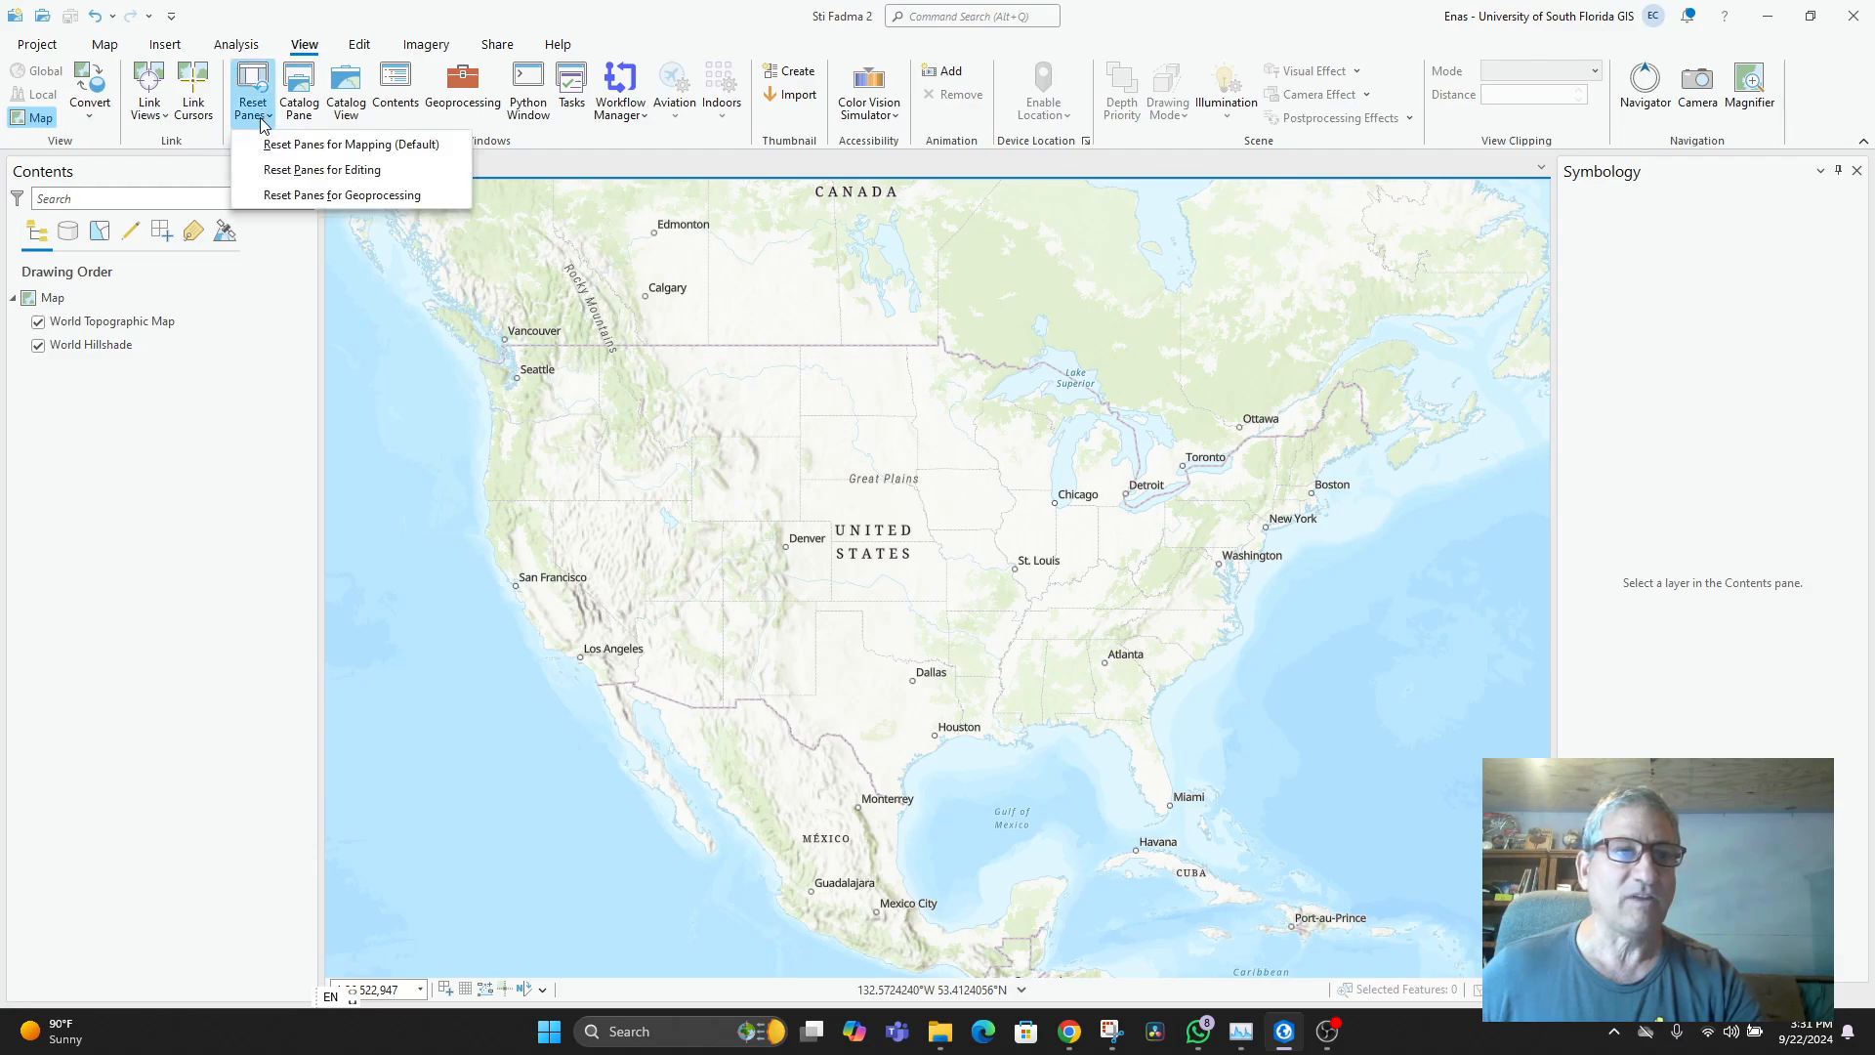
{"action": "left_click", "coordinate": [285, 144]}
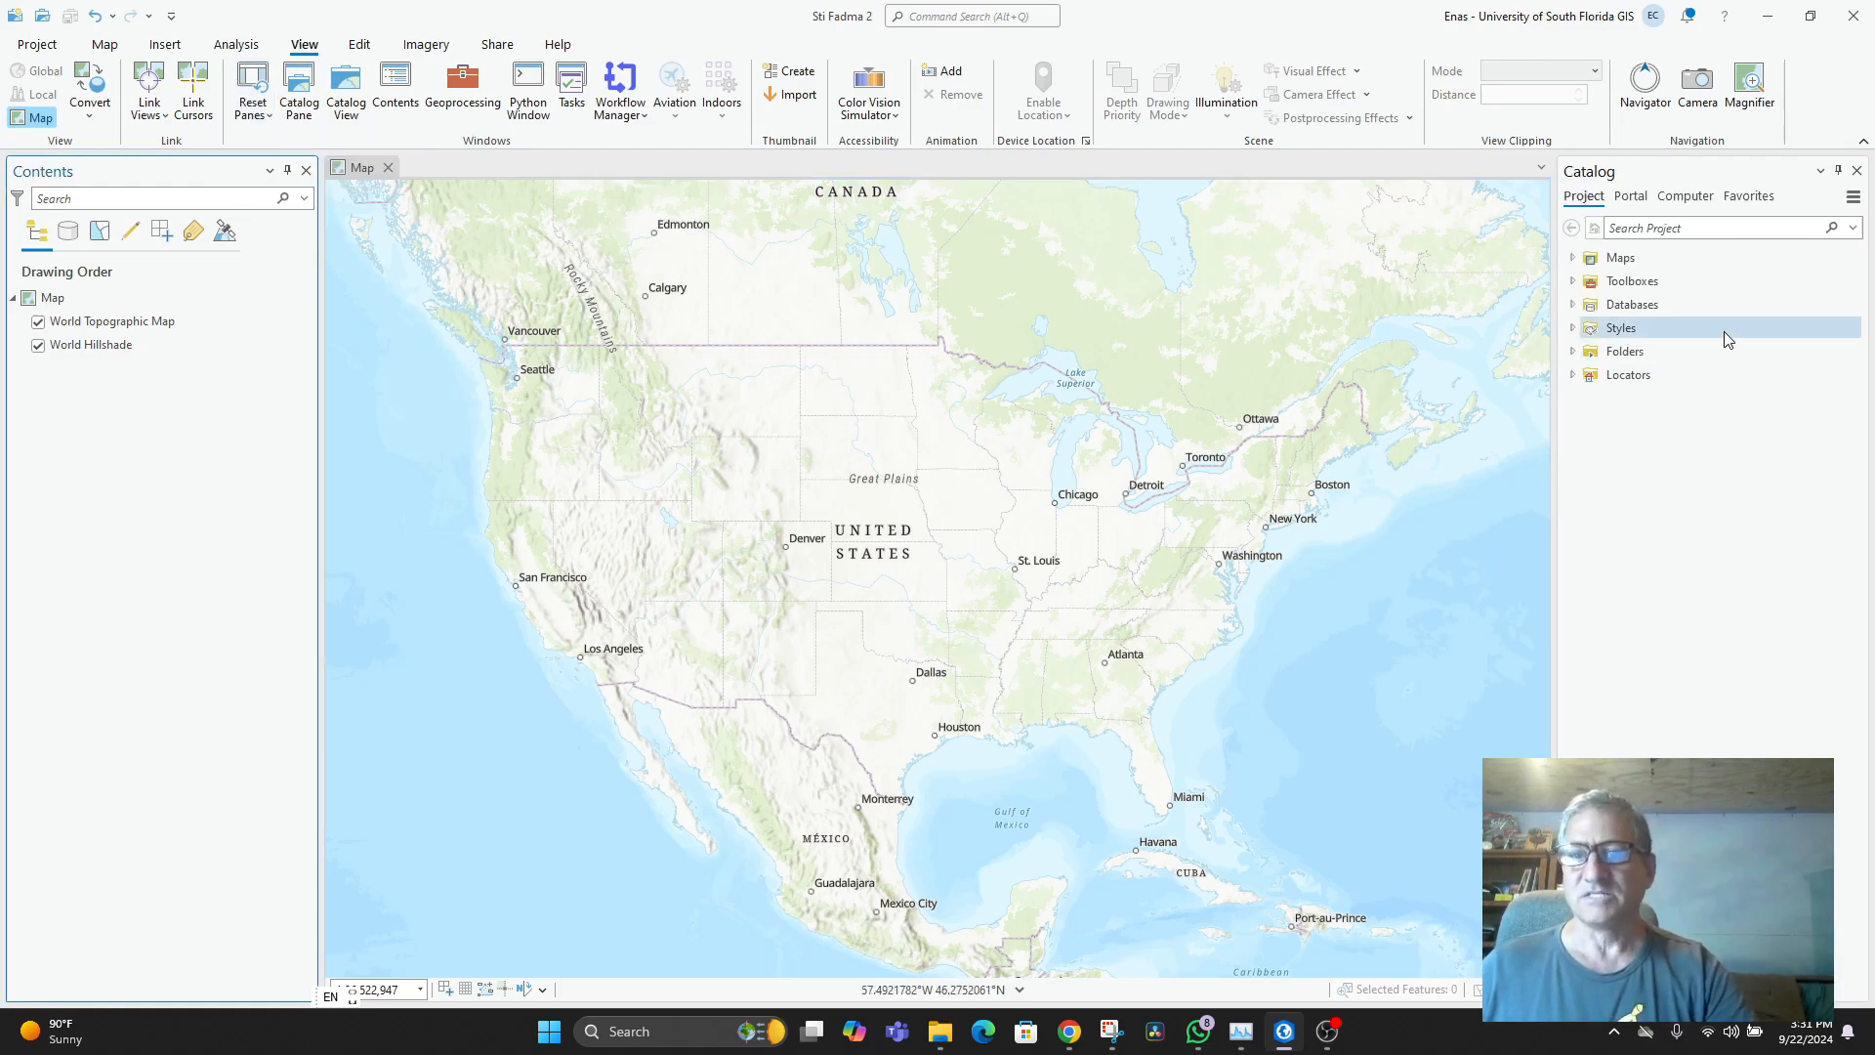
- Add a folder connection to GISPHOTOS on DATA (D:) and make it the project's default folder
{"action": "left_click", "coordinate": [1572, 353]}
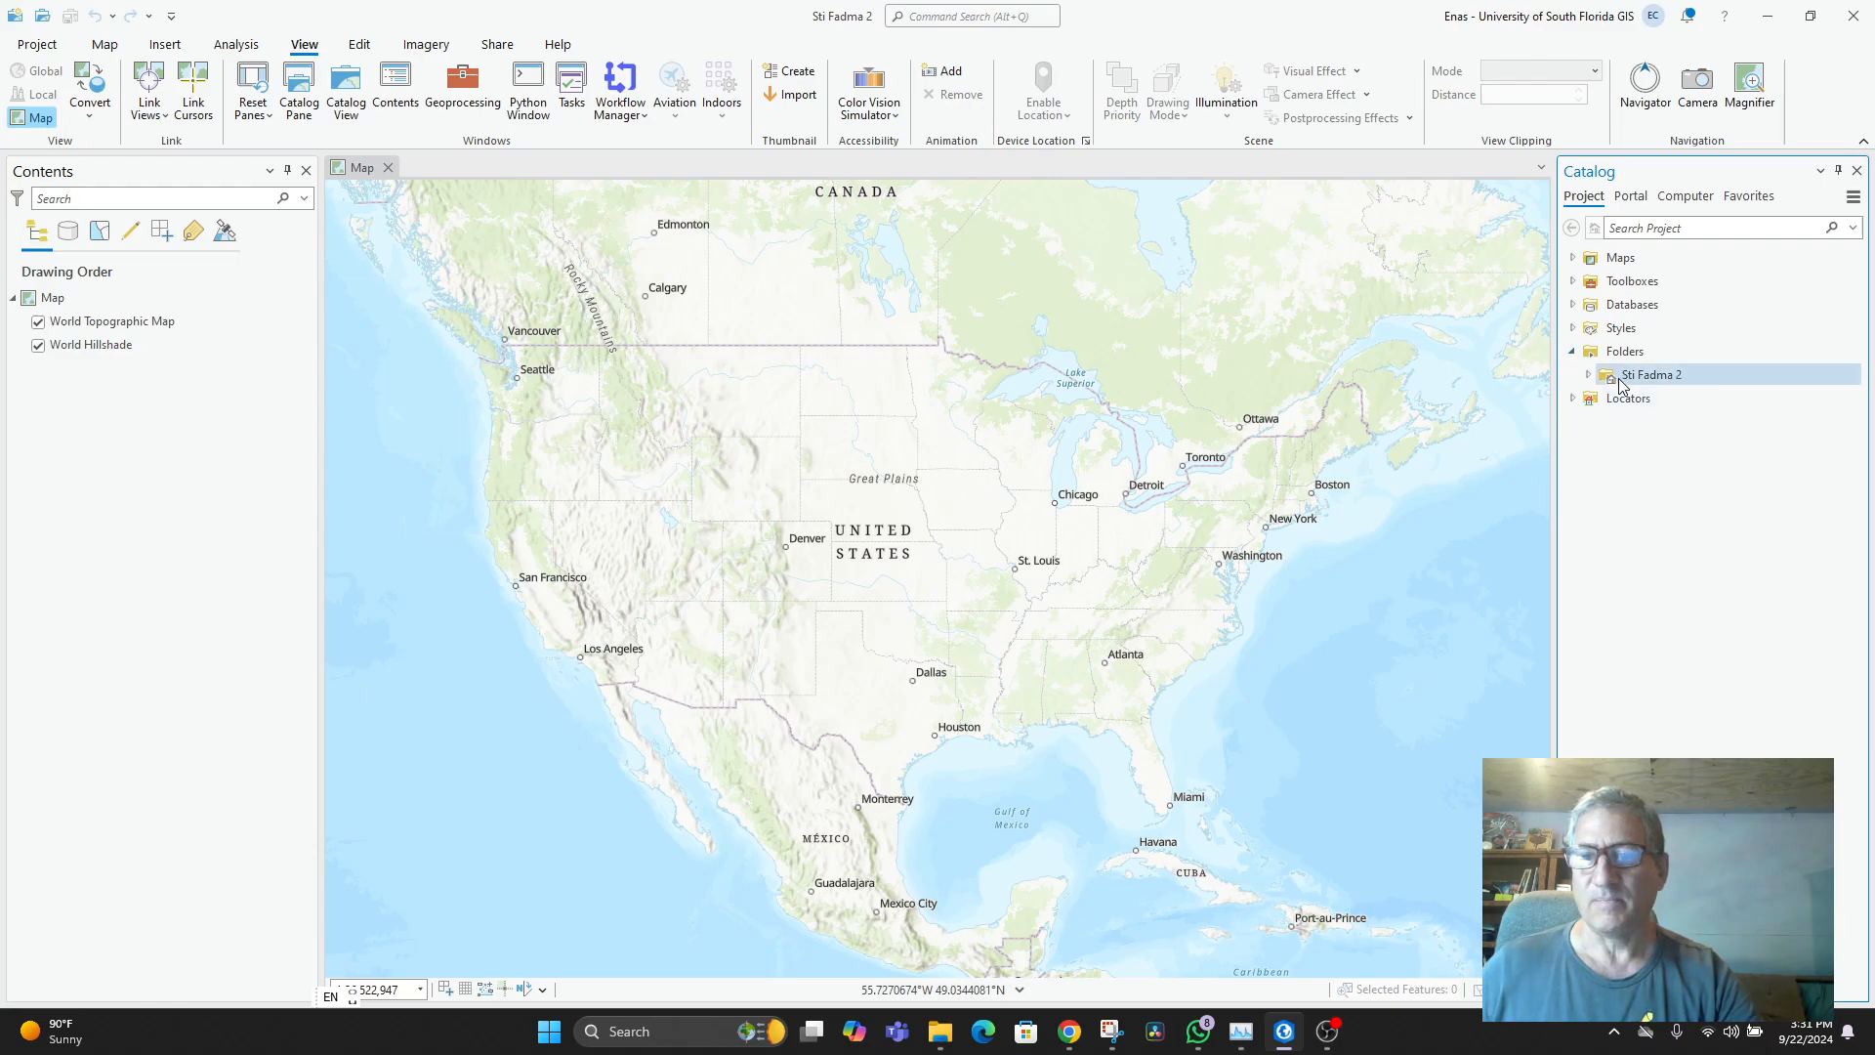
{"action": "right_click", "coordinate": [1616, 353]}
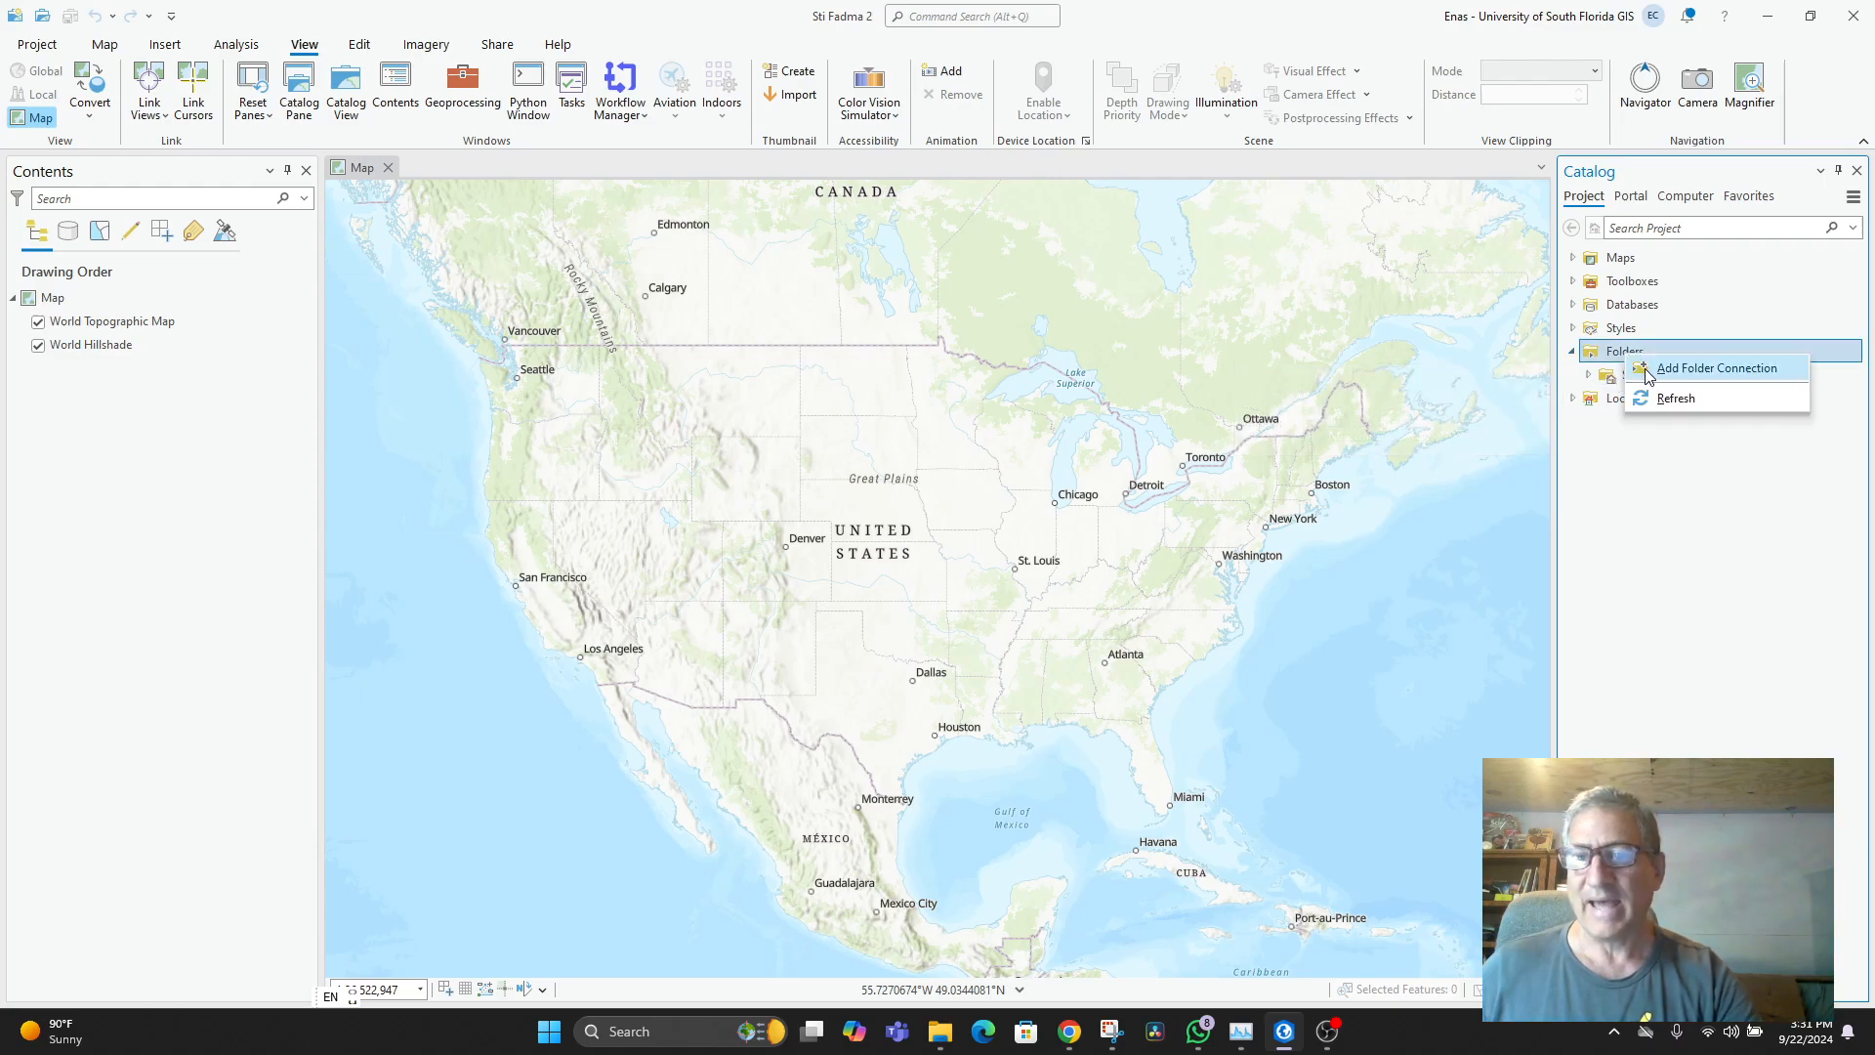
{"action": "left_click", "coordinate": [1648, 372]}
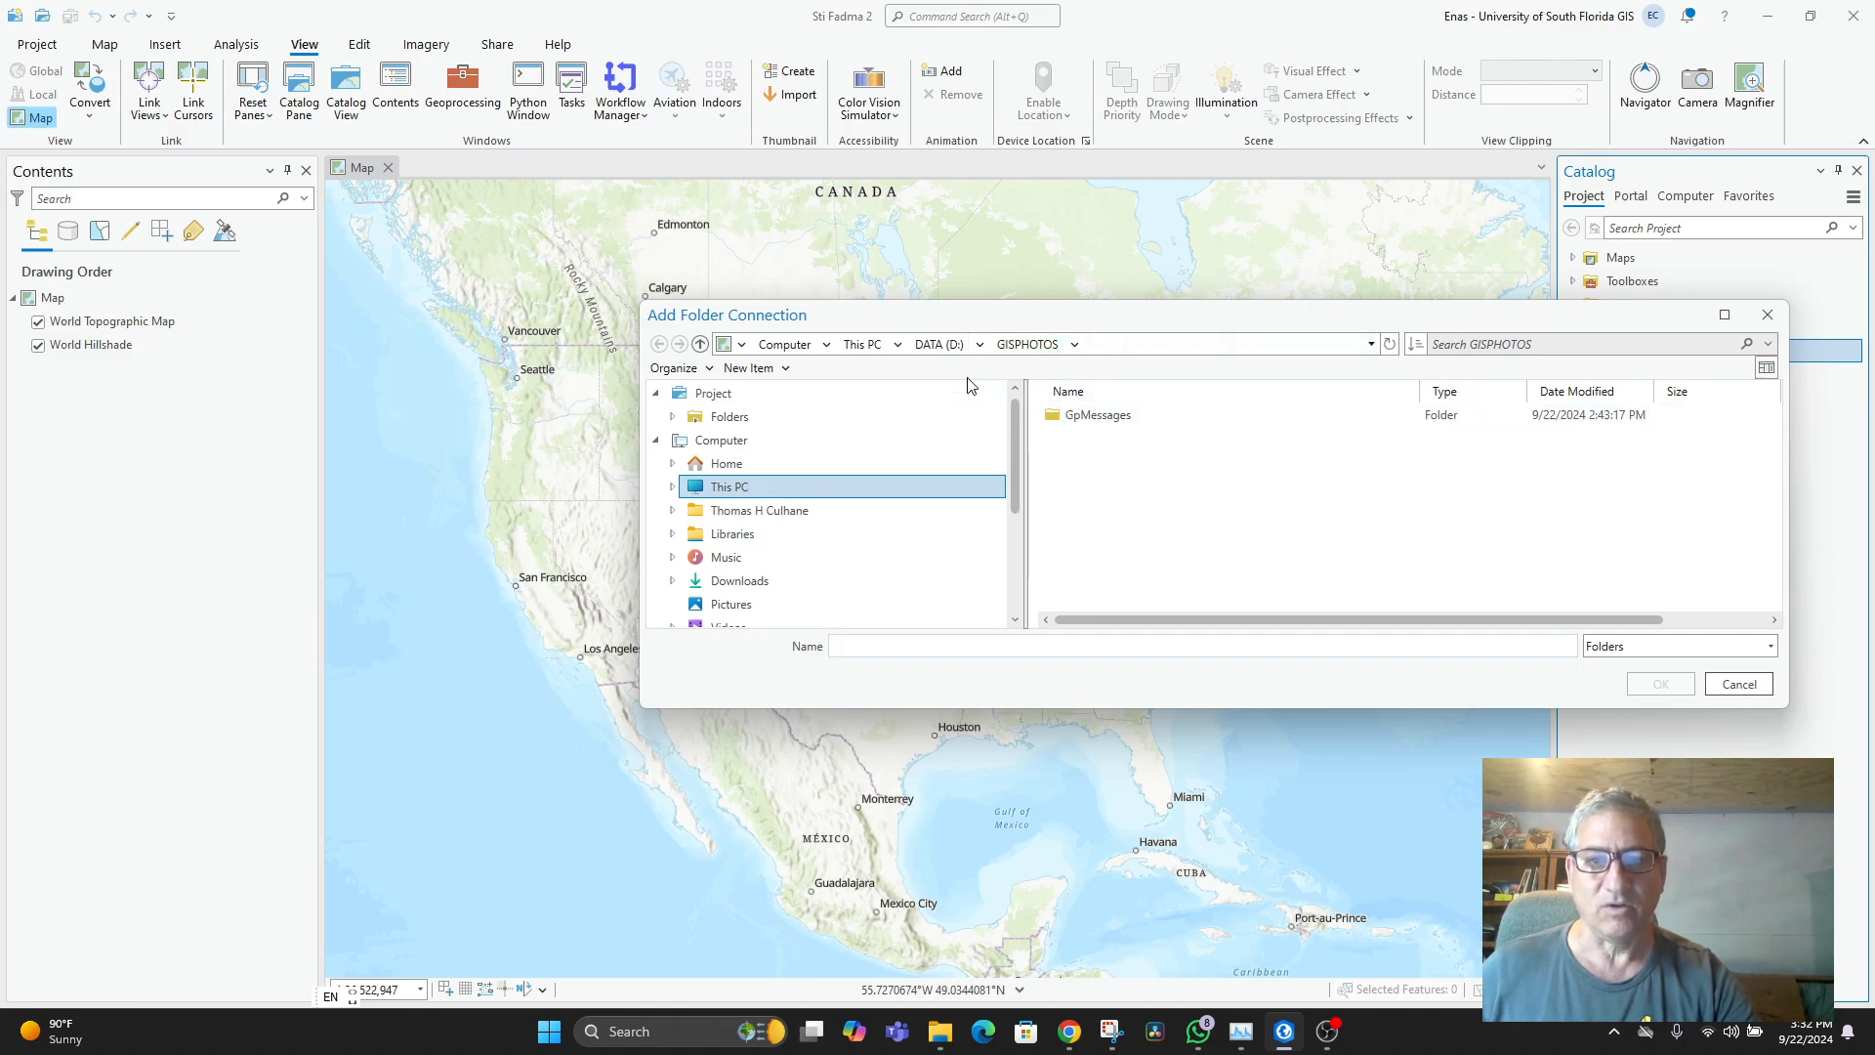
{"action": "left_click", "coordinate": [939, 344]}
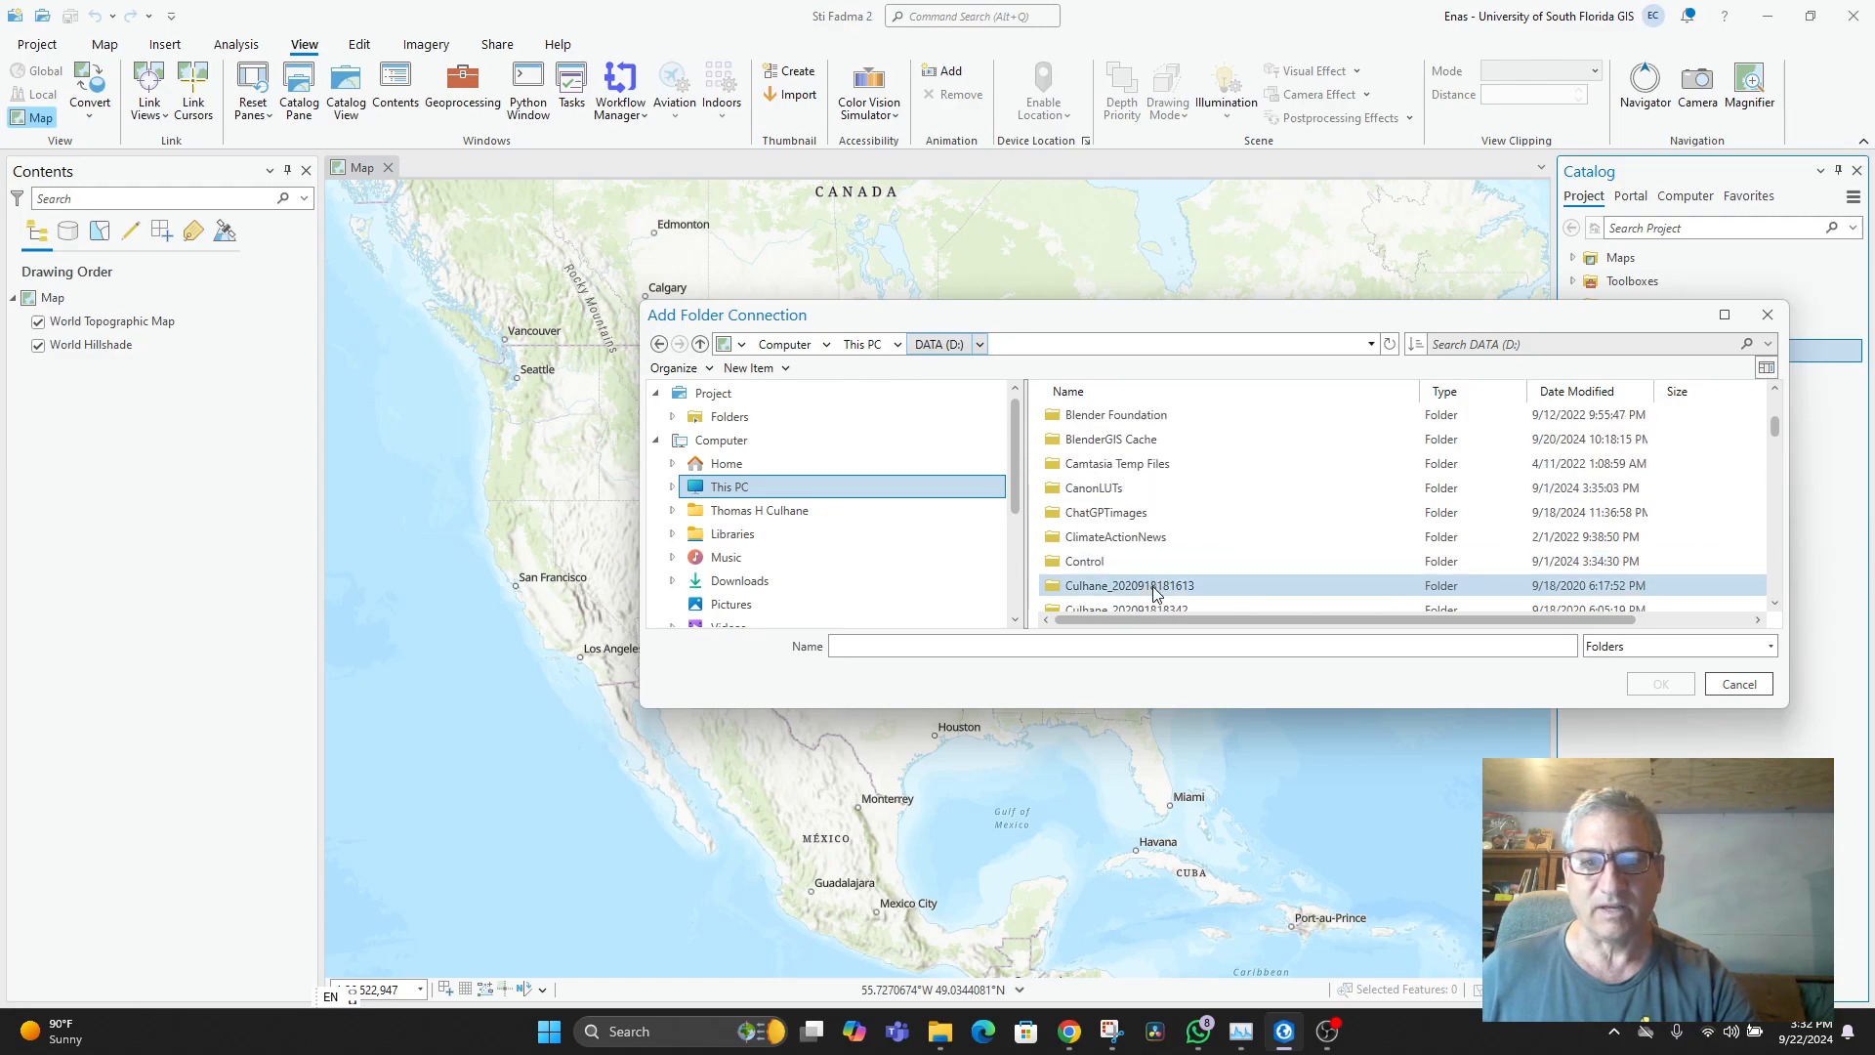
{"action": "scroll", "coordinate": [1160, 598], "scroll_direction": "down", "scroll_amount": 1}
{"action": "scroll", "coordinate": [1162, 593], "scroll_direction": "down", "scroll_amount": 4}
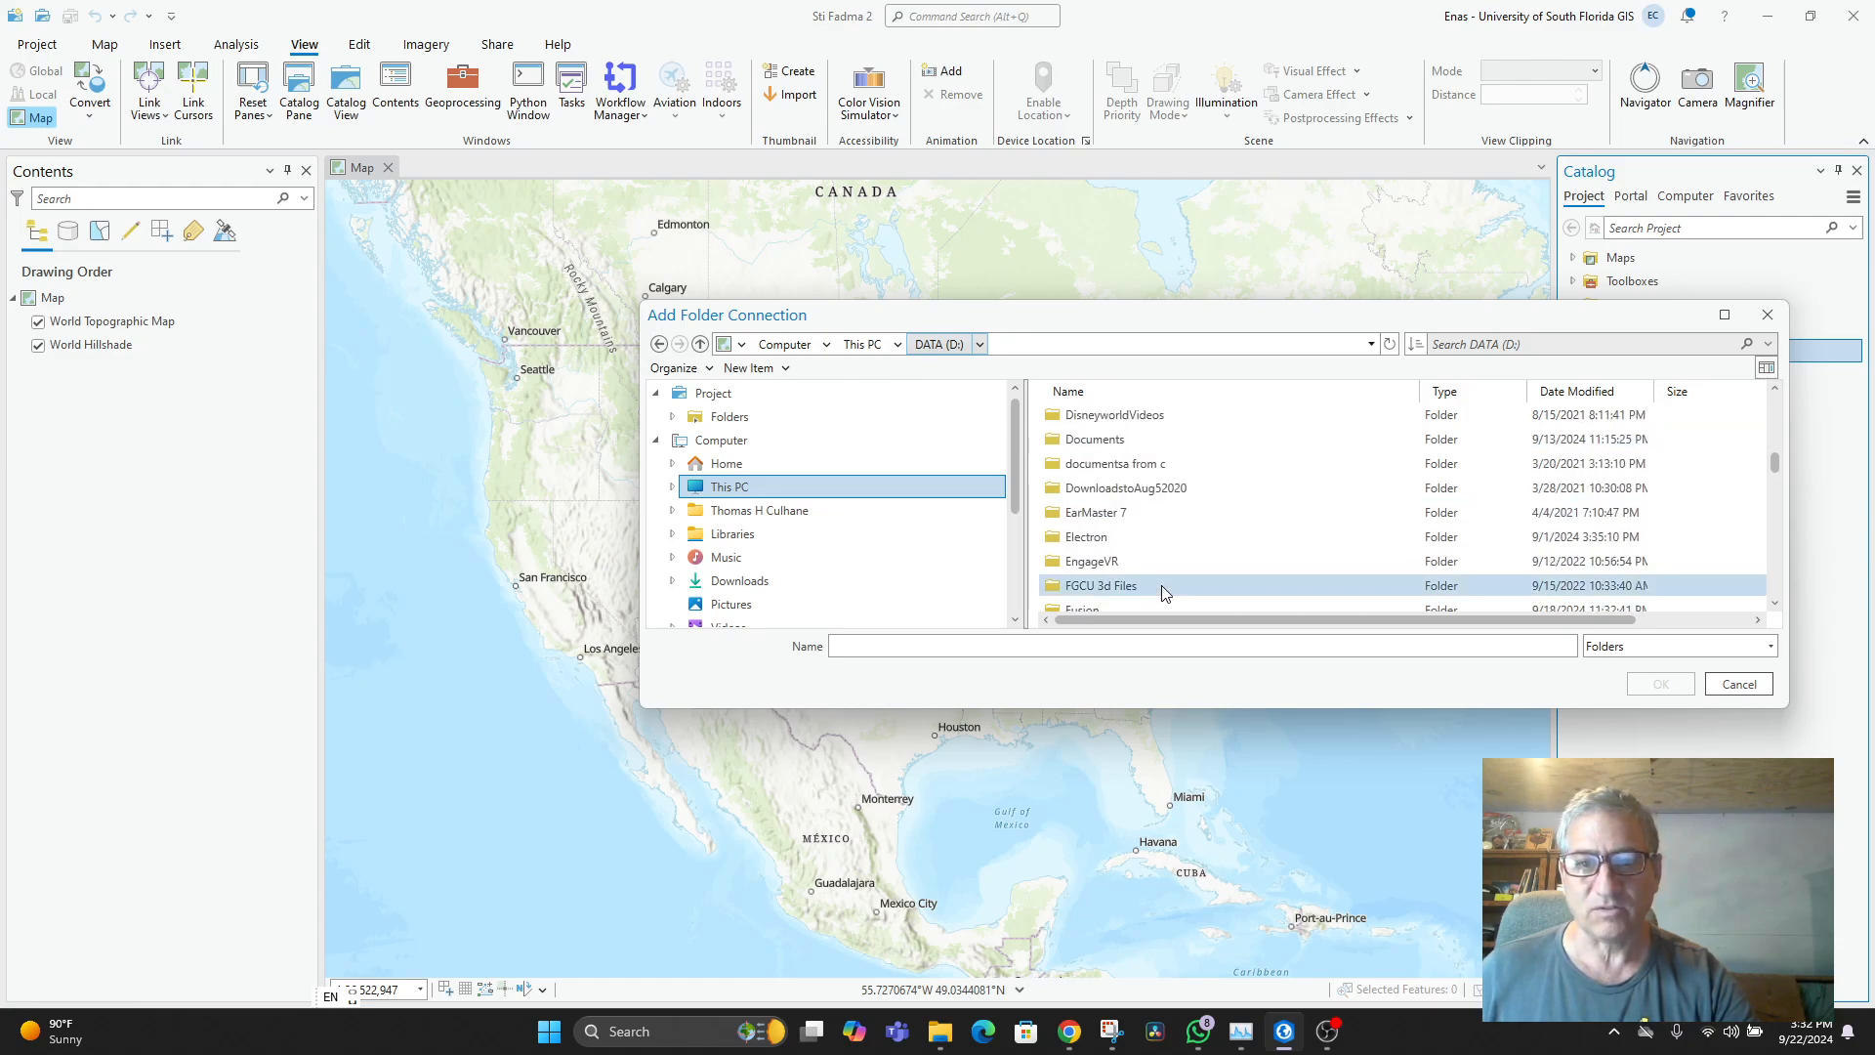
{"action": "left_click", "coordinate": [1116, 565]}
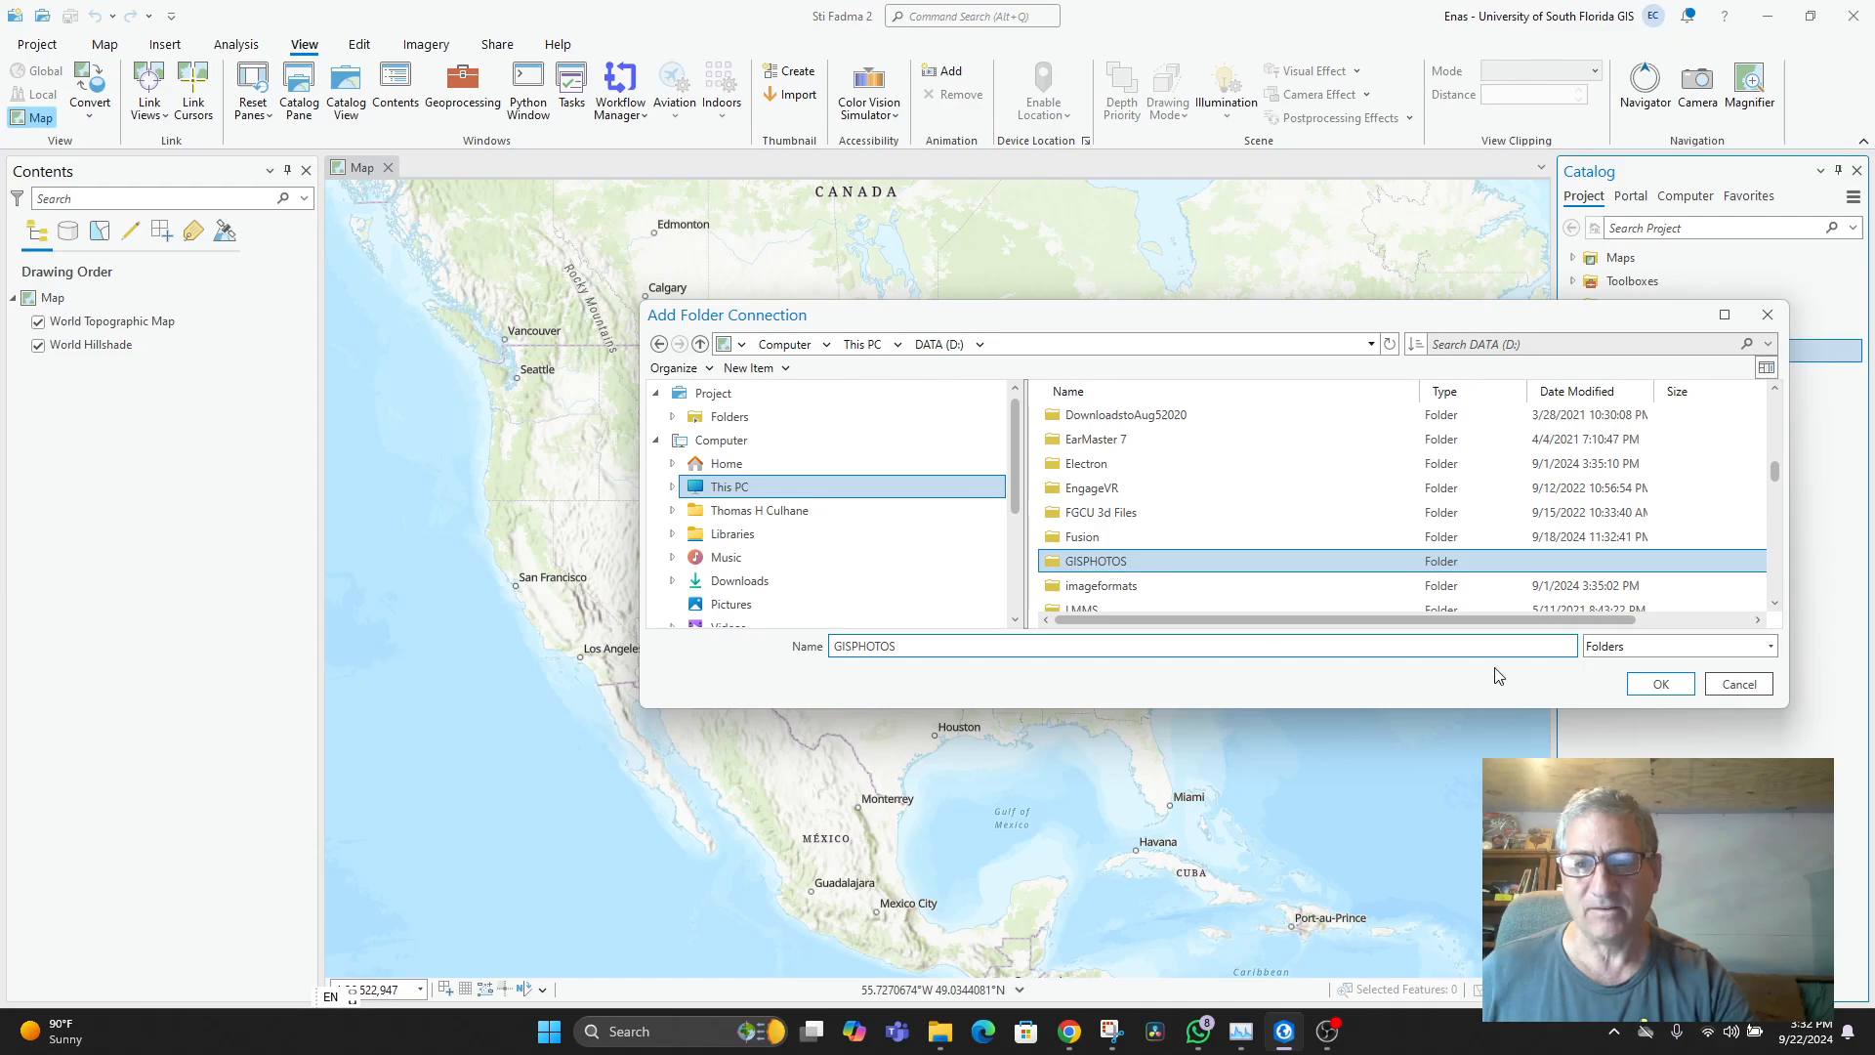
{"action": "left_click", "coordinate": [1648, 679]}
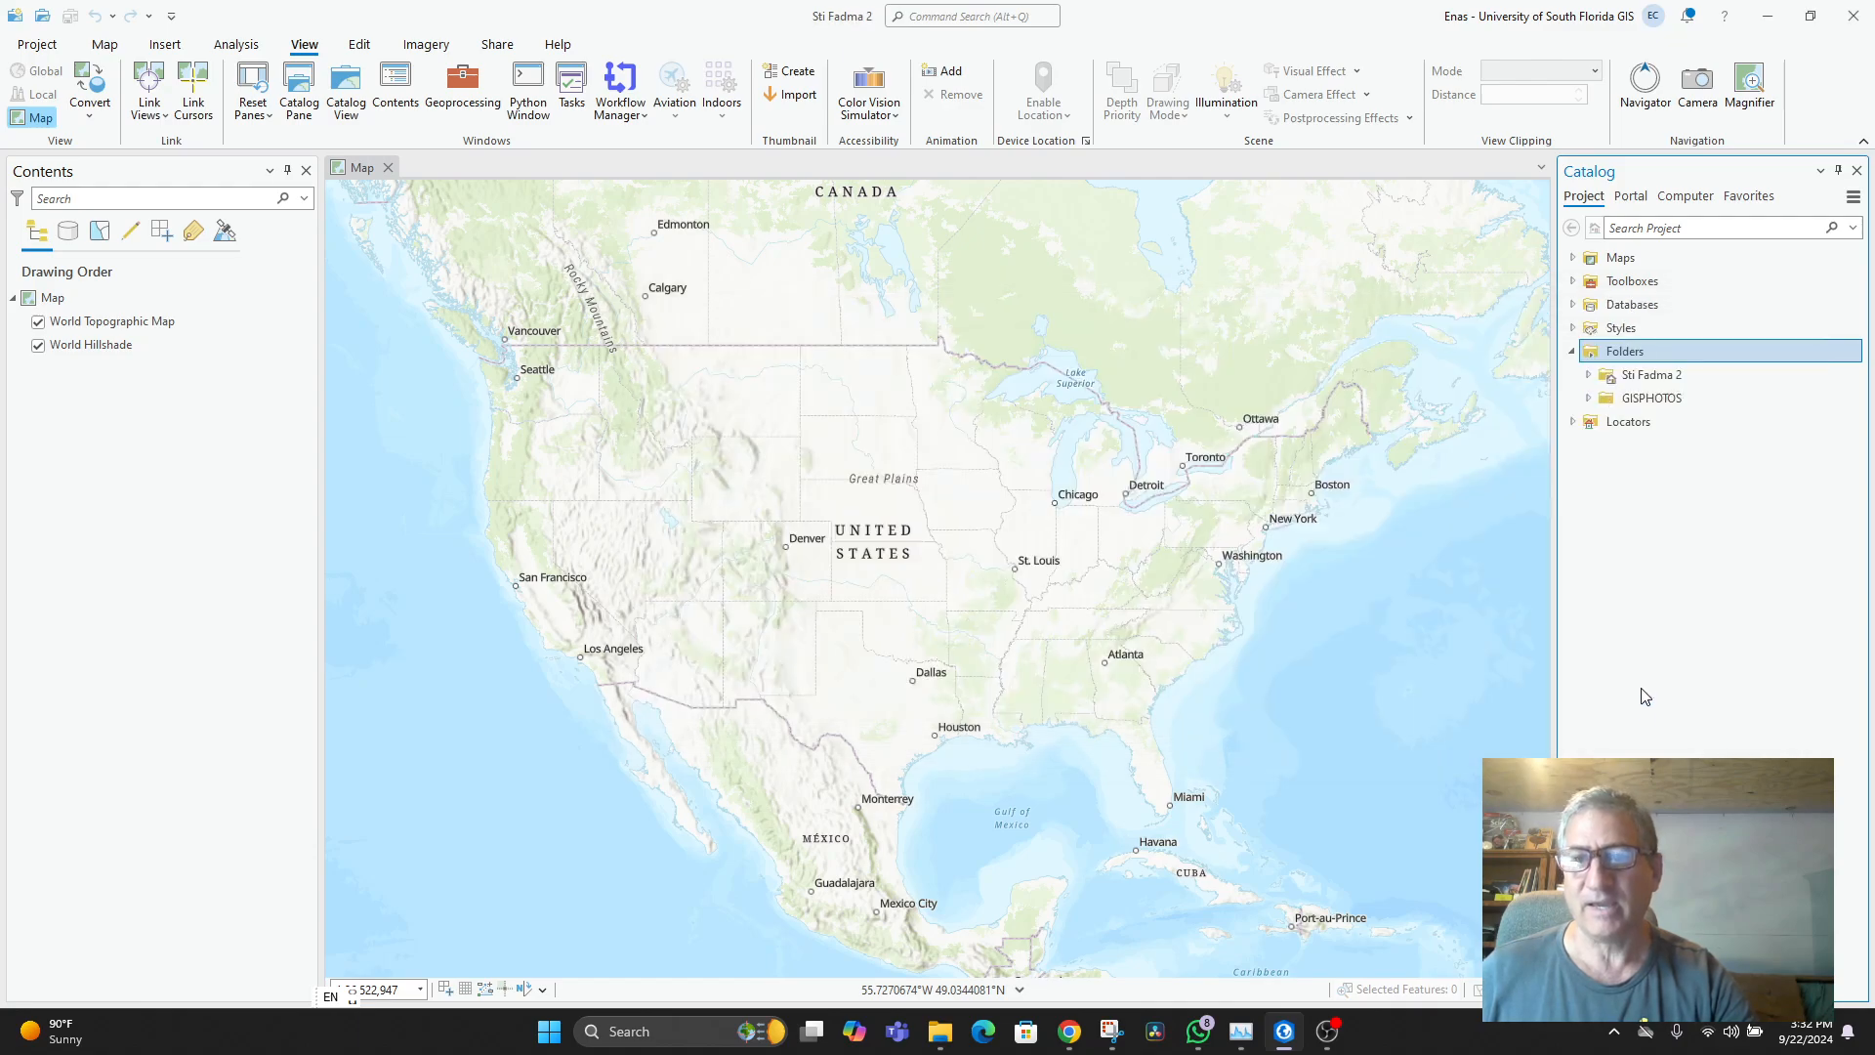
{"action": "right_click", "coordinate": [1640, 400]}
{"action": "left_click", "coordinate": [1428, 445]}
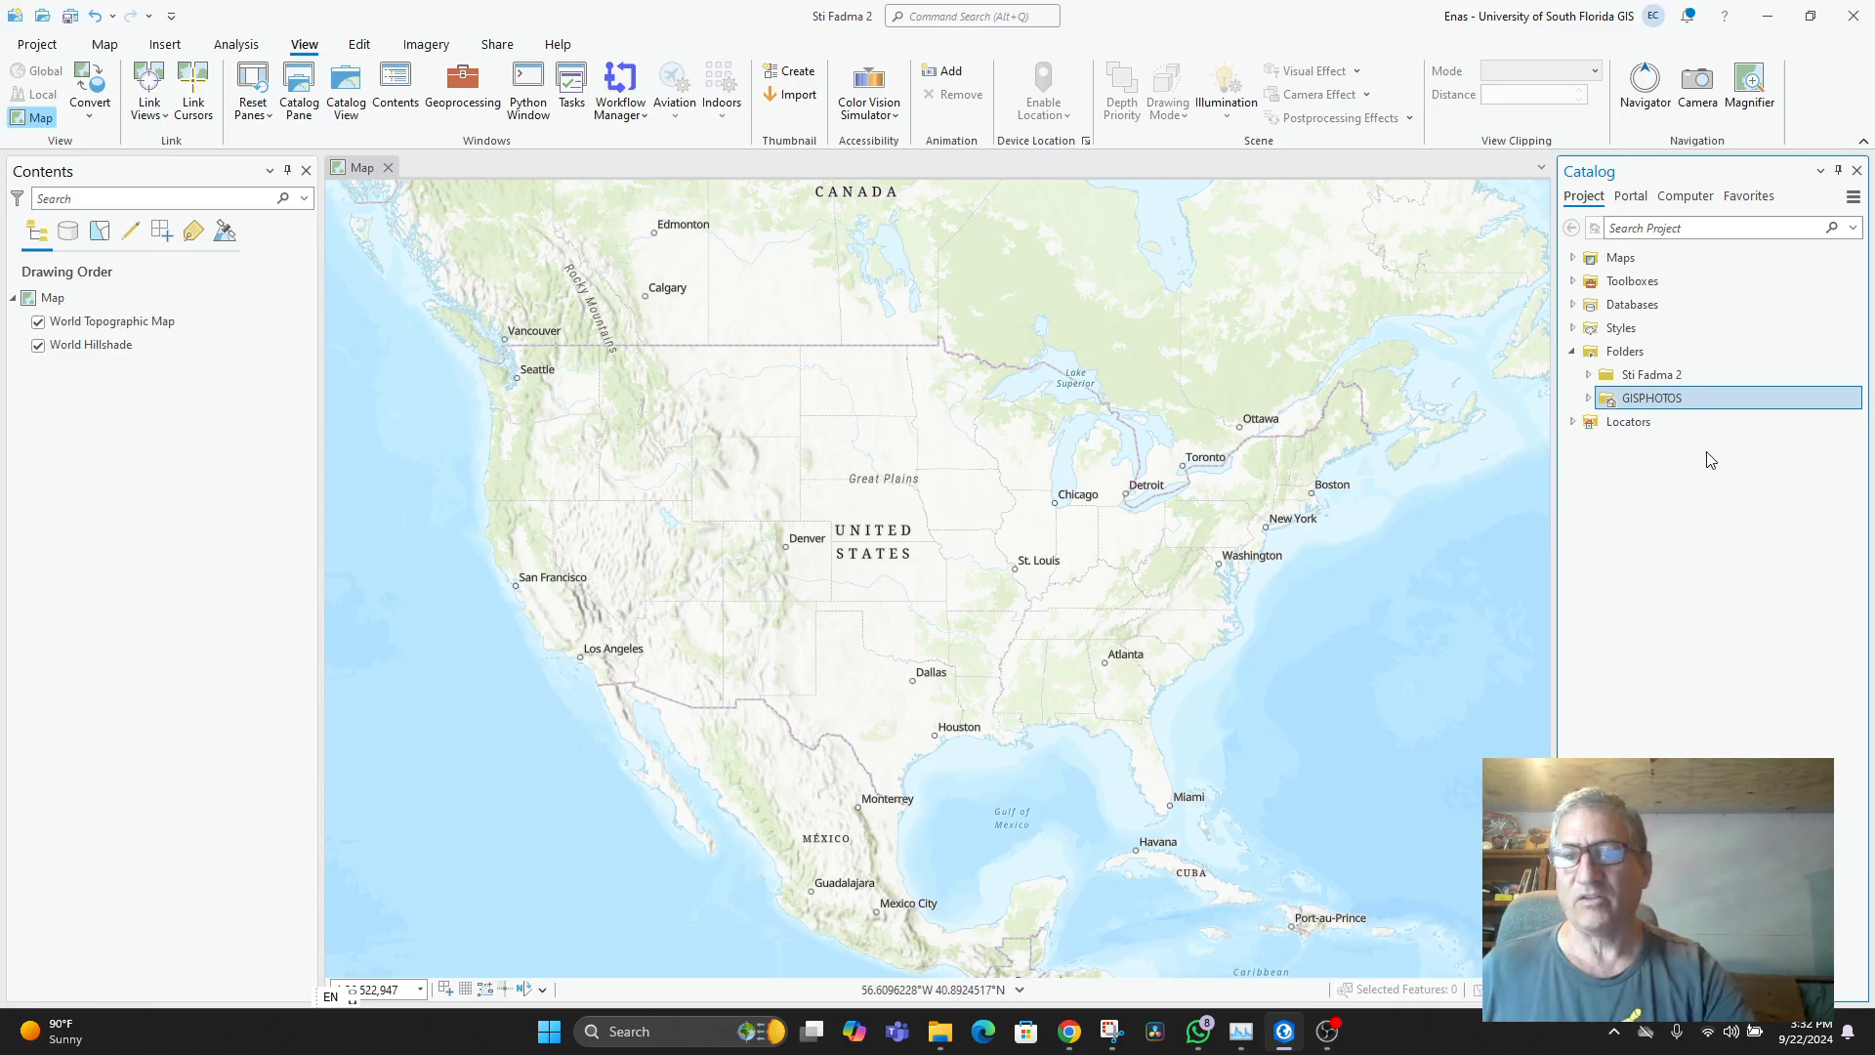
- Add Sti Fadma region Morocco.tif from the GISPHOTOS folder to the map without calculating statistics
{"action": "left_click", "coordinate": [1588, 401]}
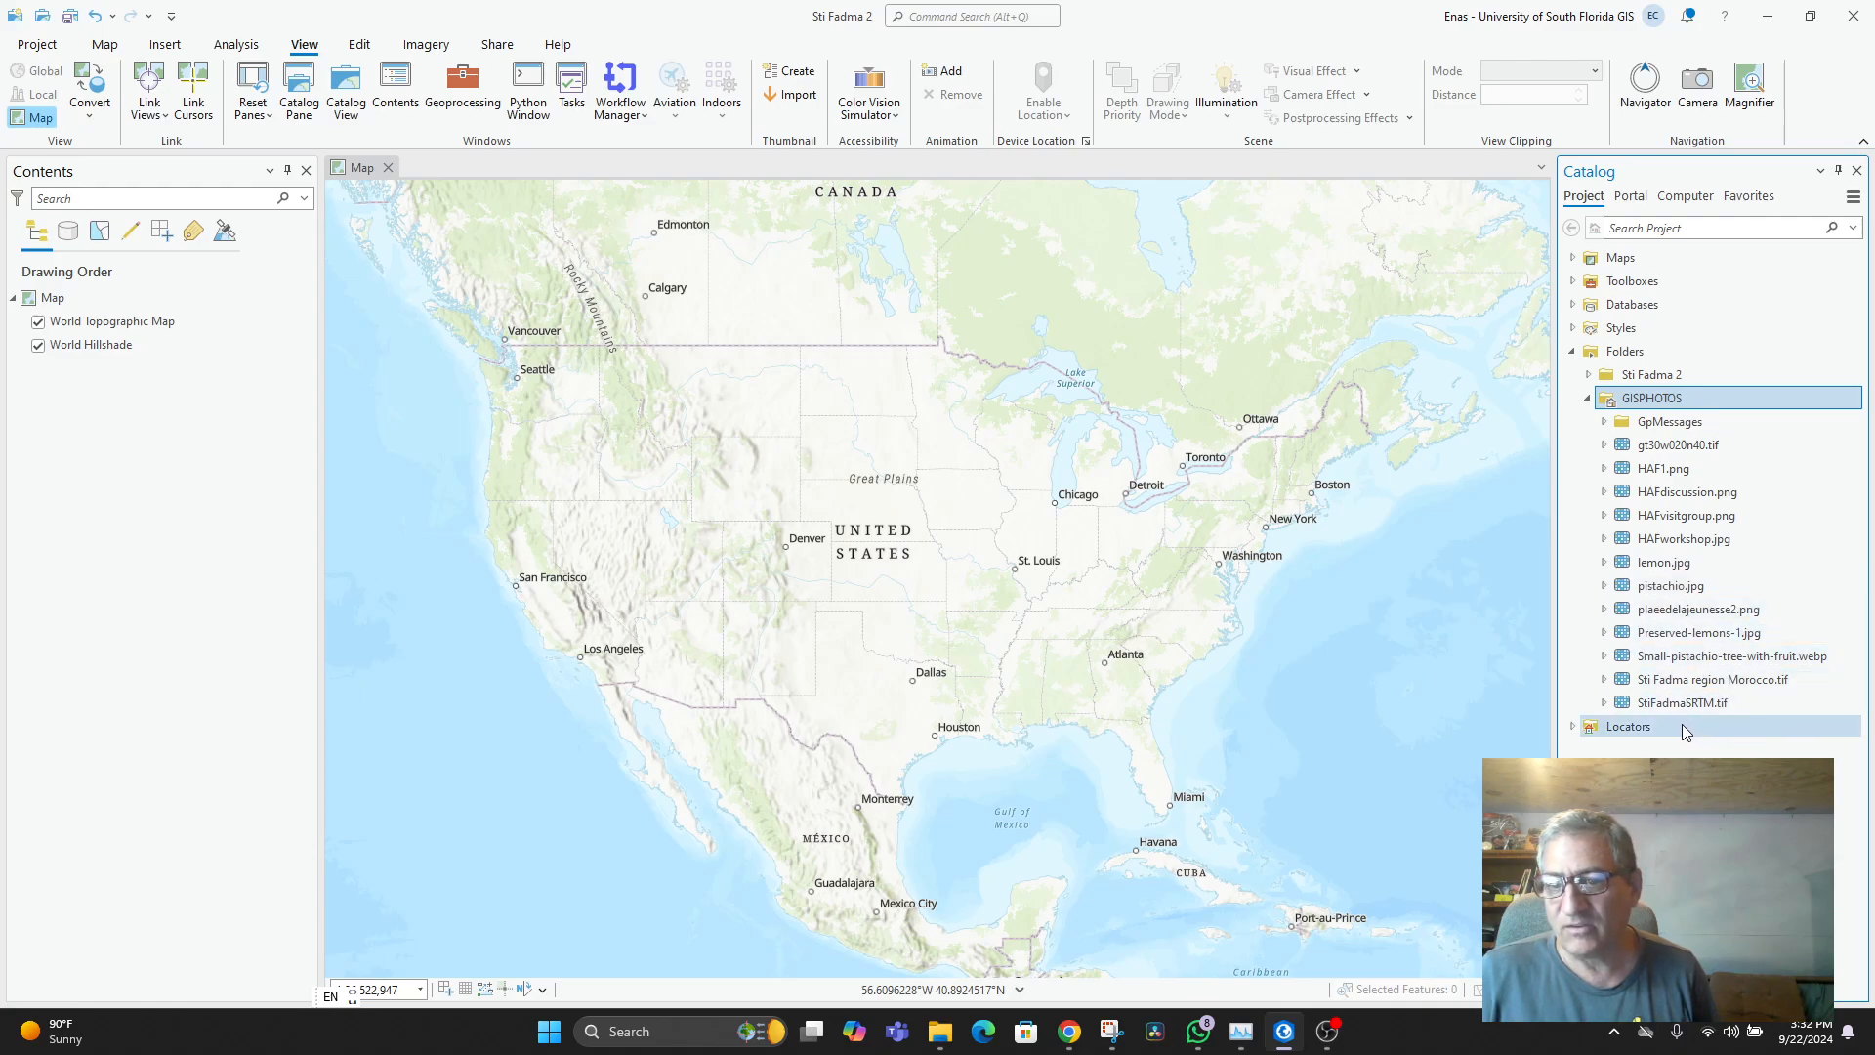
{"action": "left_click_drag", "start_coordinate": [1711, 681], "coordinate": [1030, 498]}
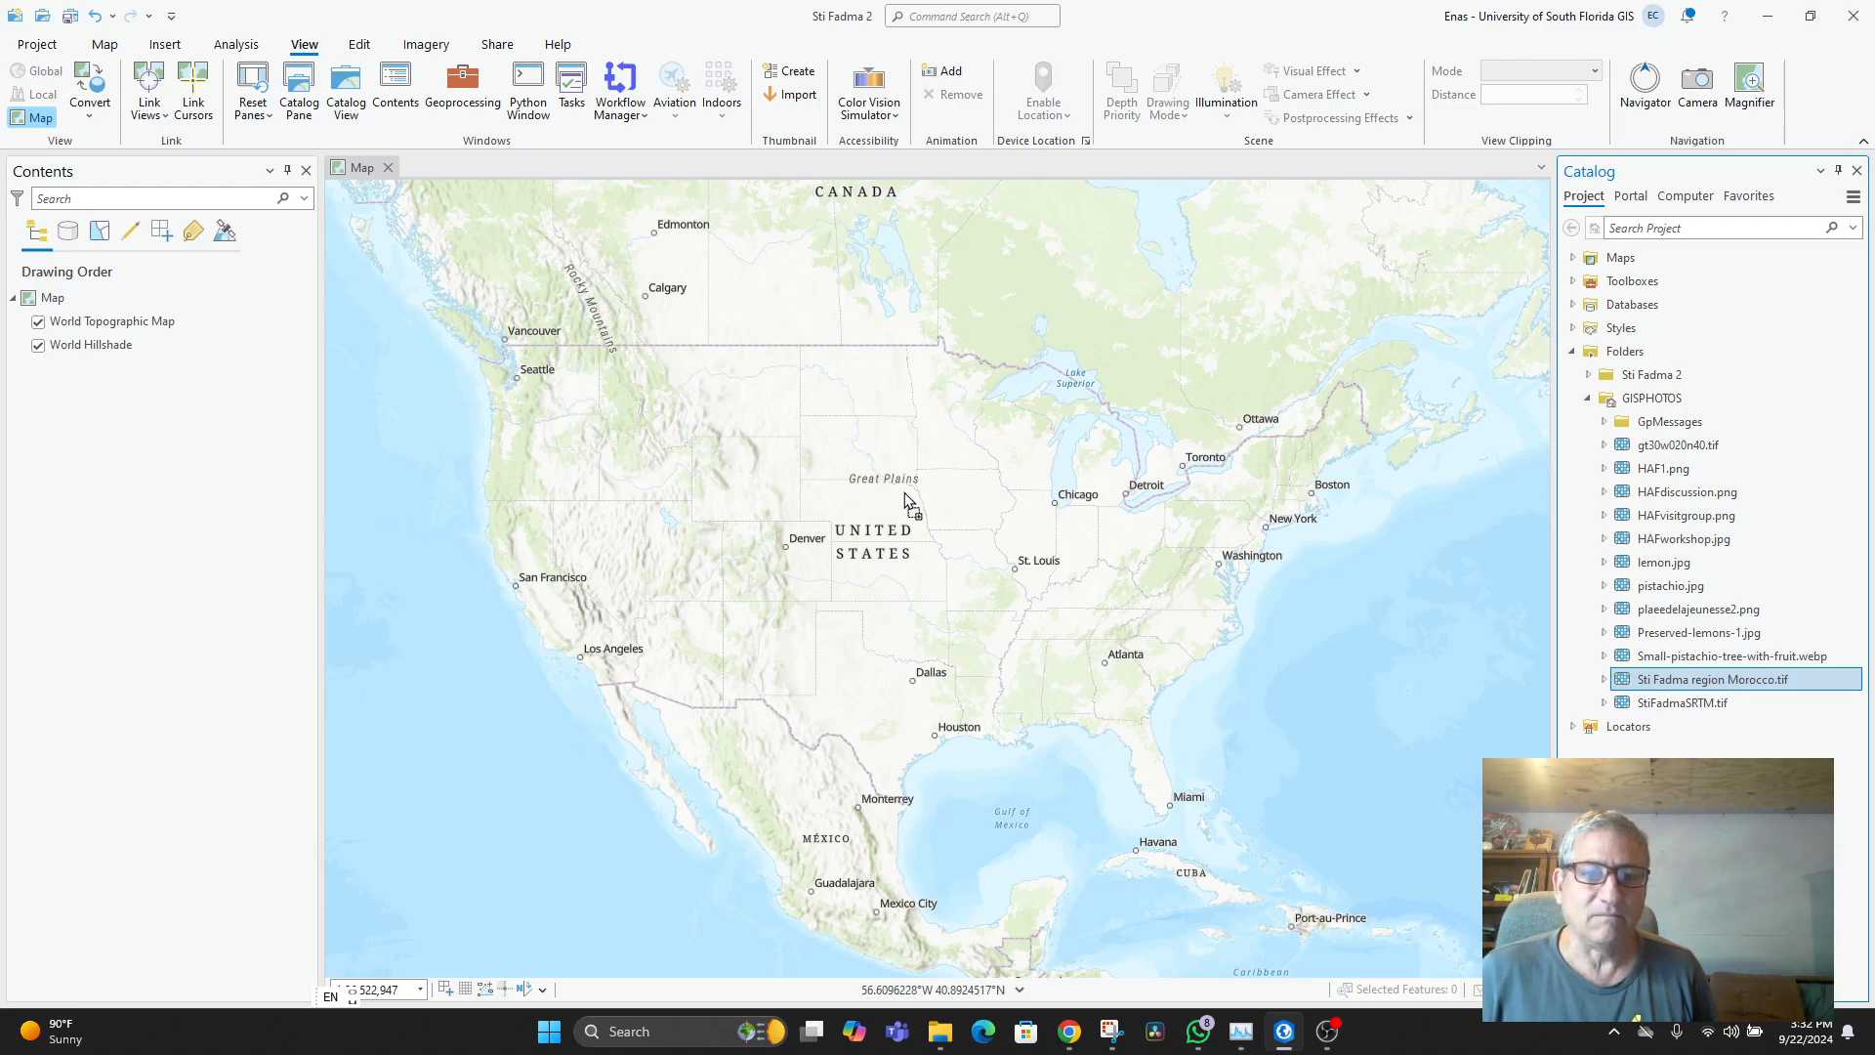
{"action": "left_click_drag", "start_coordinate": [908, 501], "coordinate": [859, 514]}
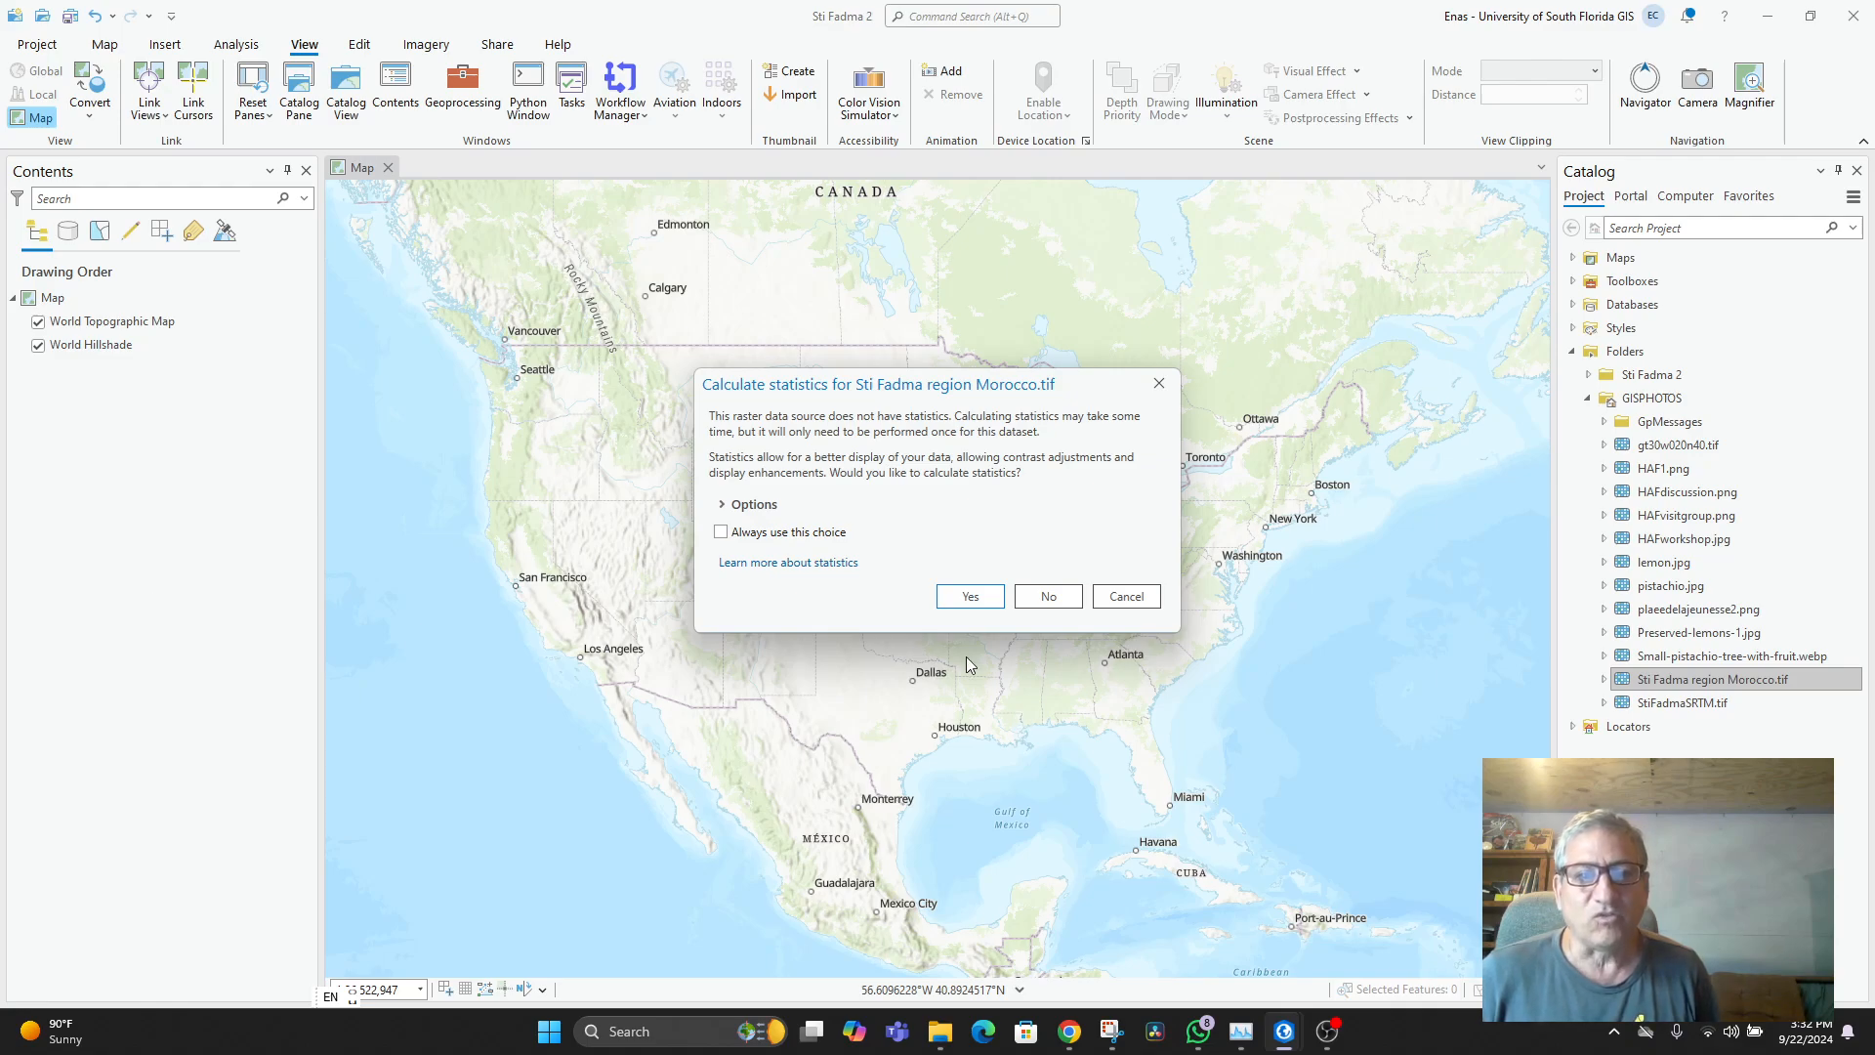
{"action": "left_click", "coordinate": [1066, 596]}
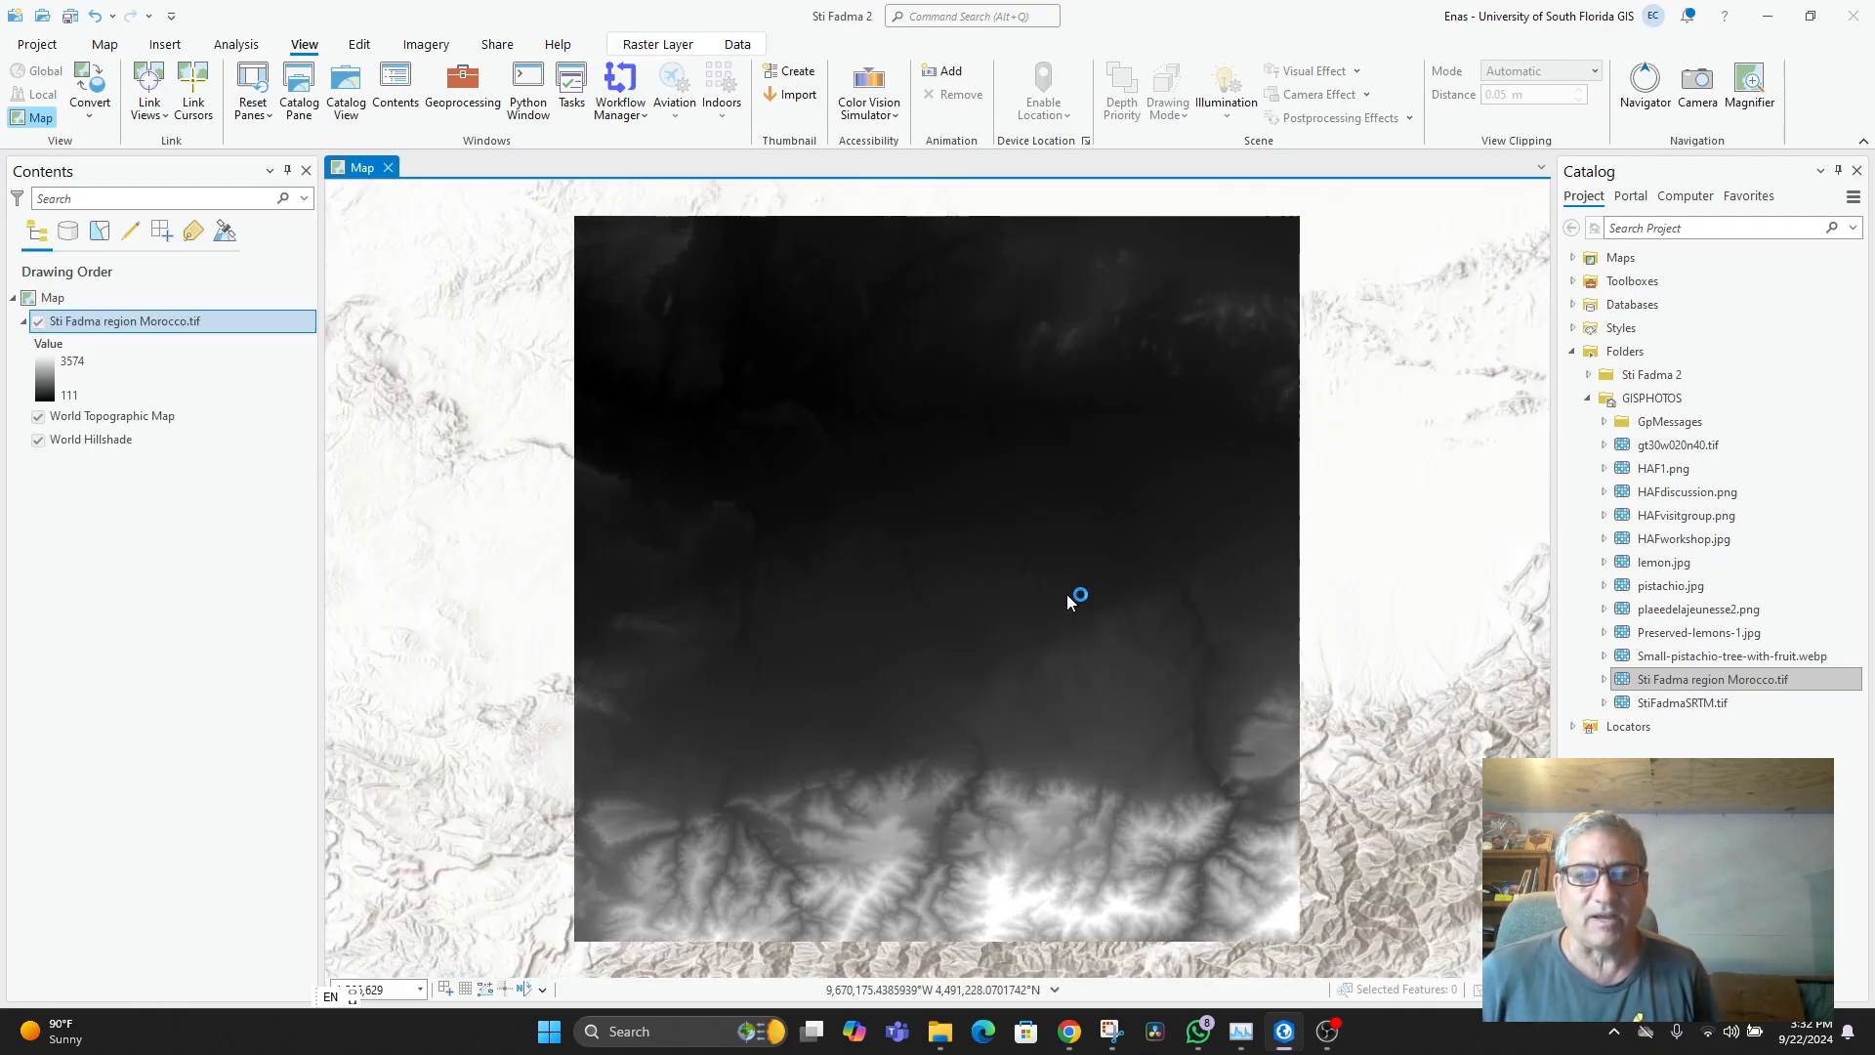
{"action": "scroll", "coordinate": [1352, 654], "scroll_direction": "down", "scroll_amount": 4}
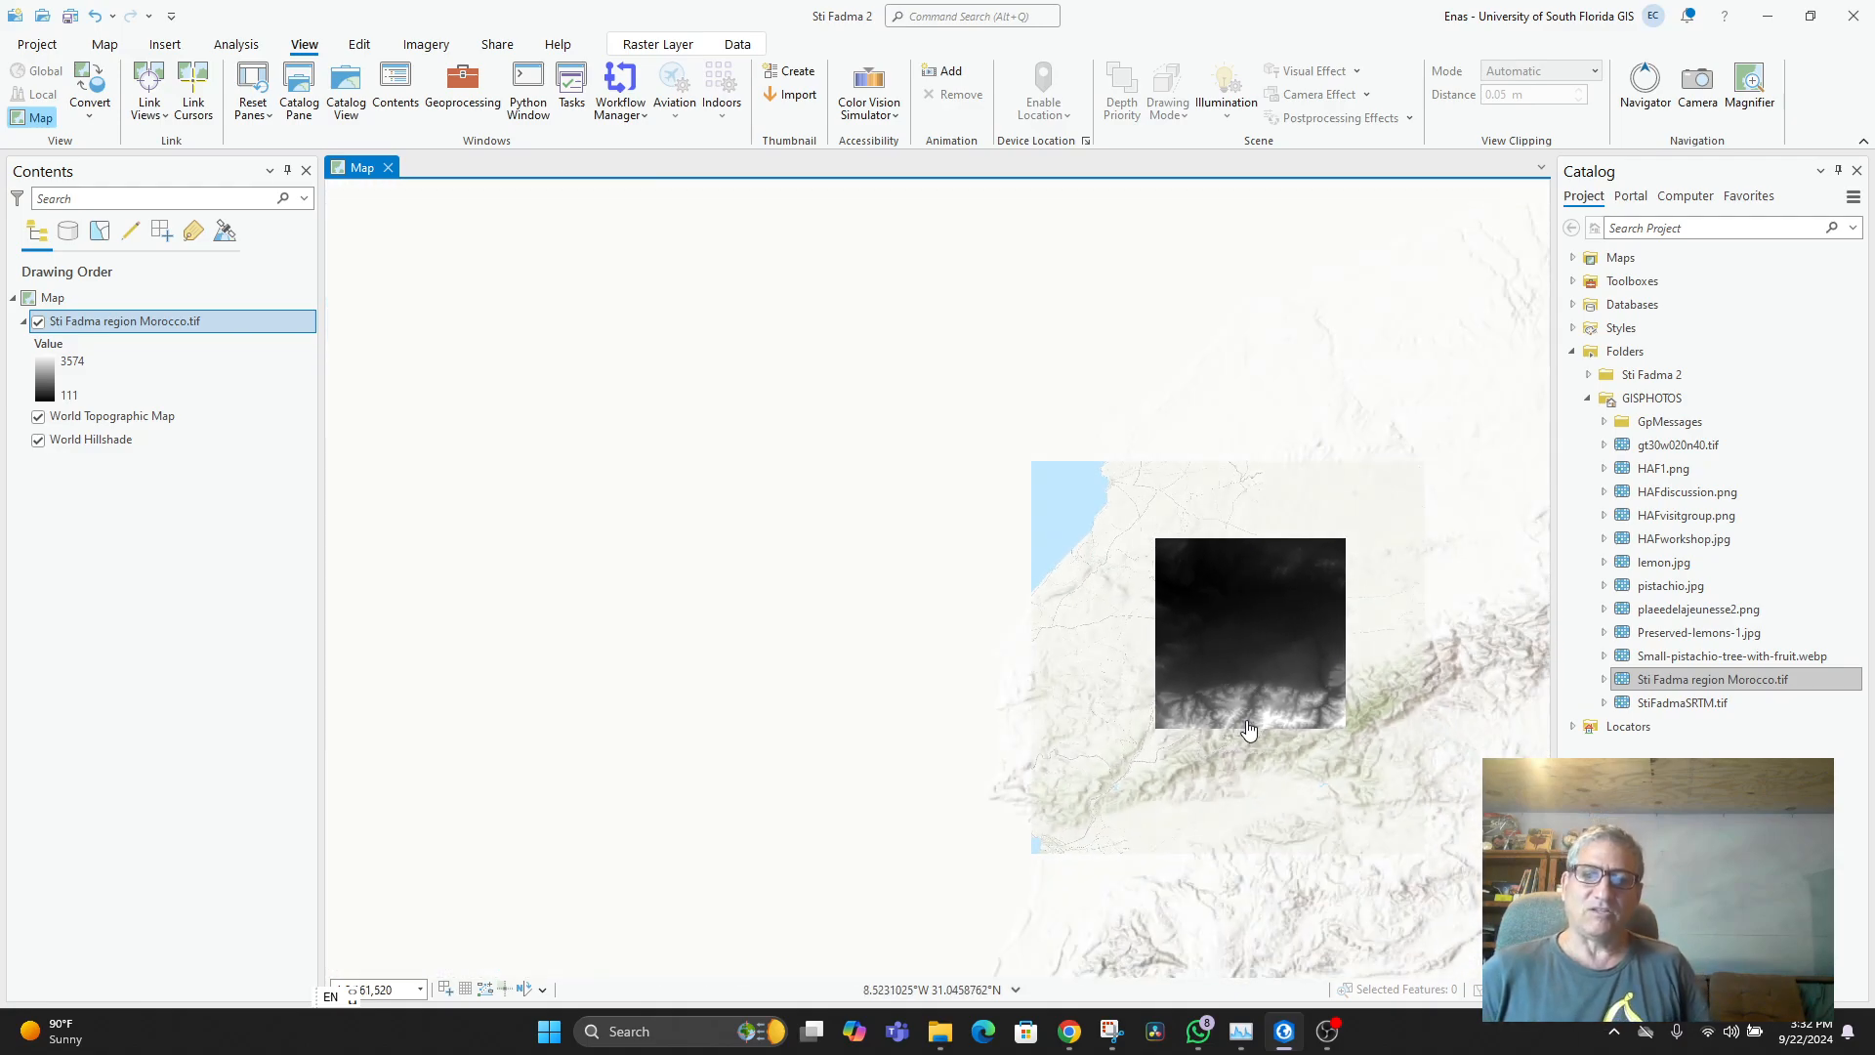
{"action": "scroll", "coordinate": [1270, 733], "scroll_direction": "up", "scroll_amount": 3}
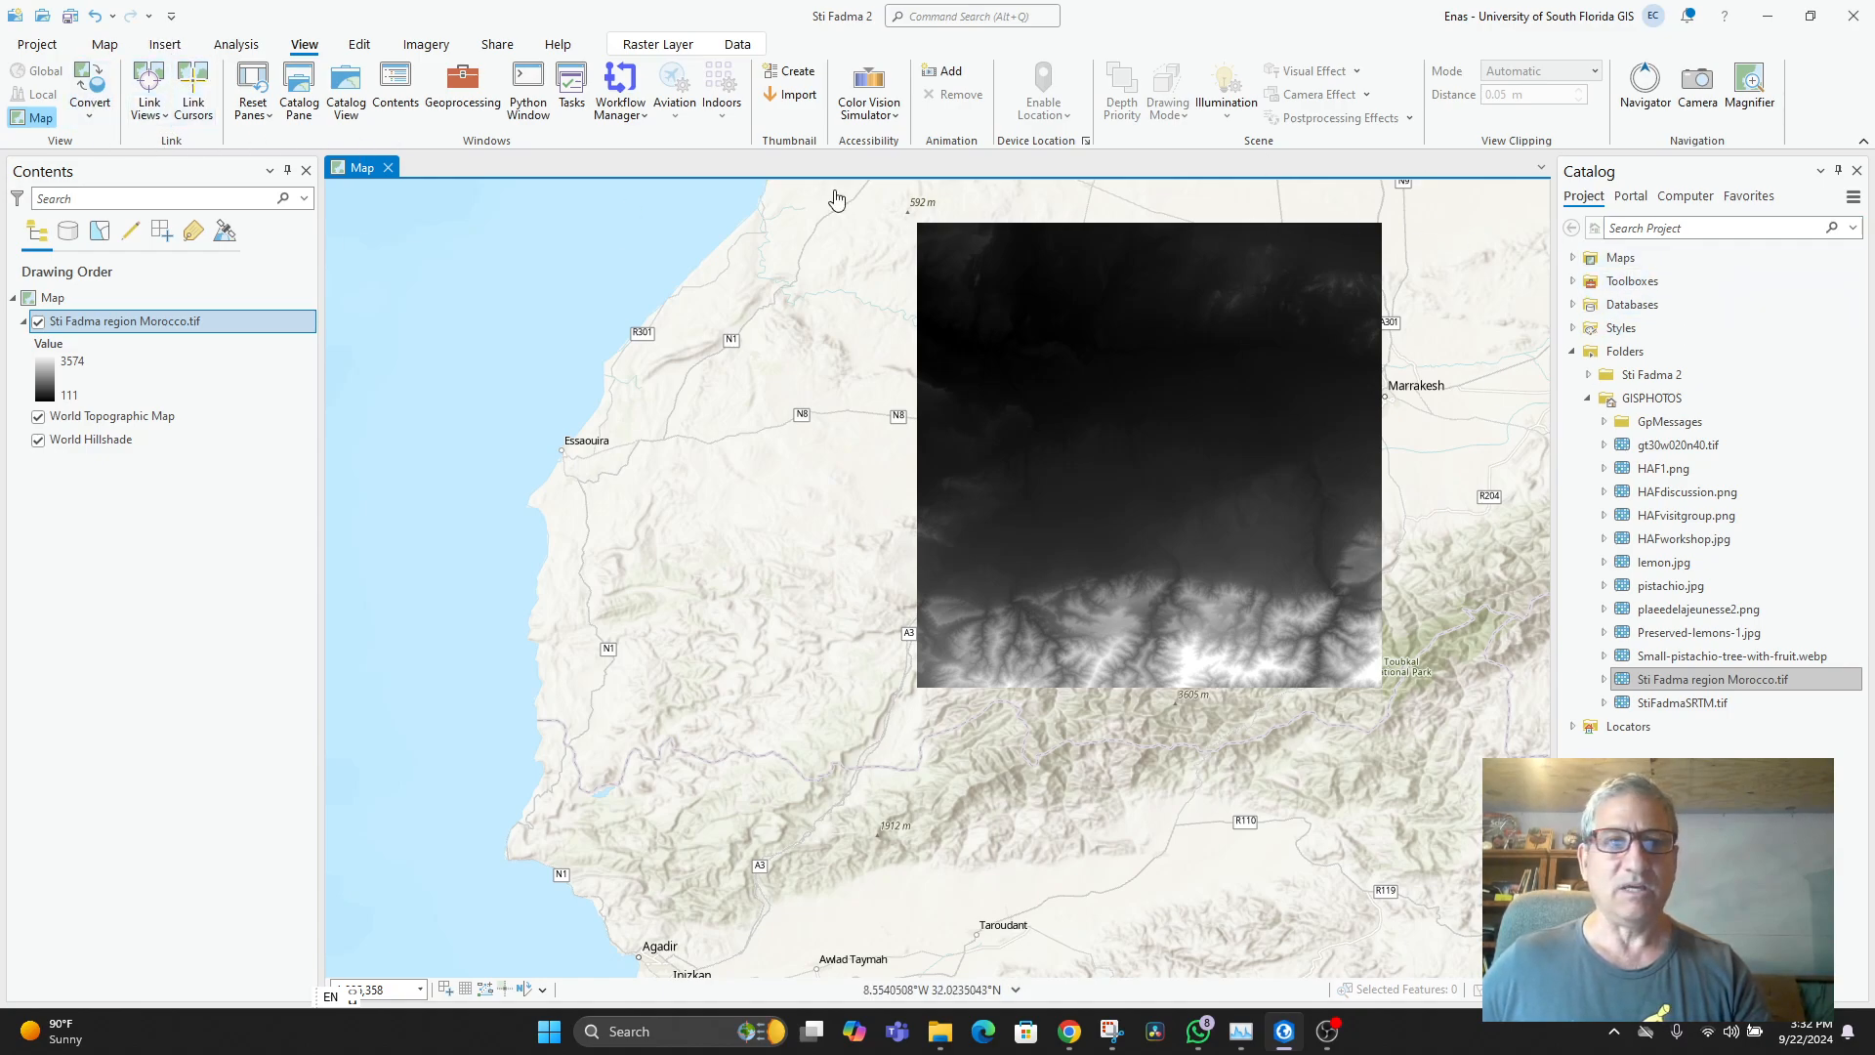
- Locate Sti Fadma, Al Haouz, MAR on the map with the Locate tool
{"action": "left_click", "coordinate": [104, 44]}
{"action": "left_click", "coordinate": [883, 88]}
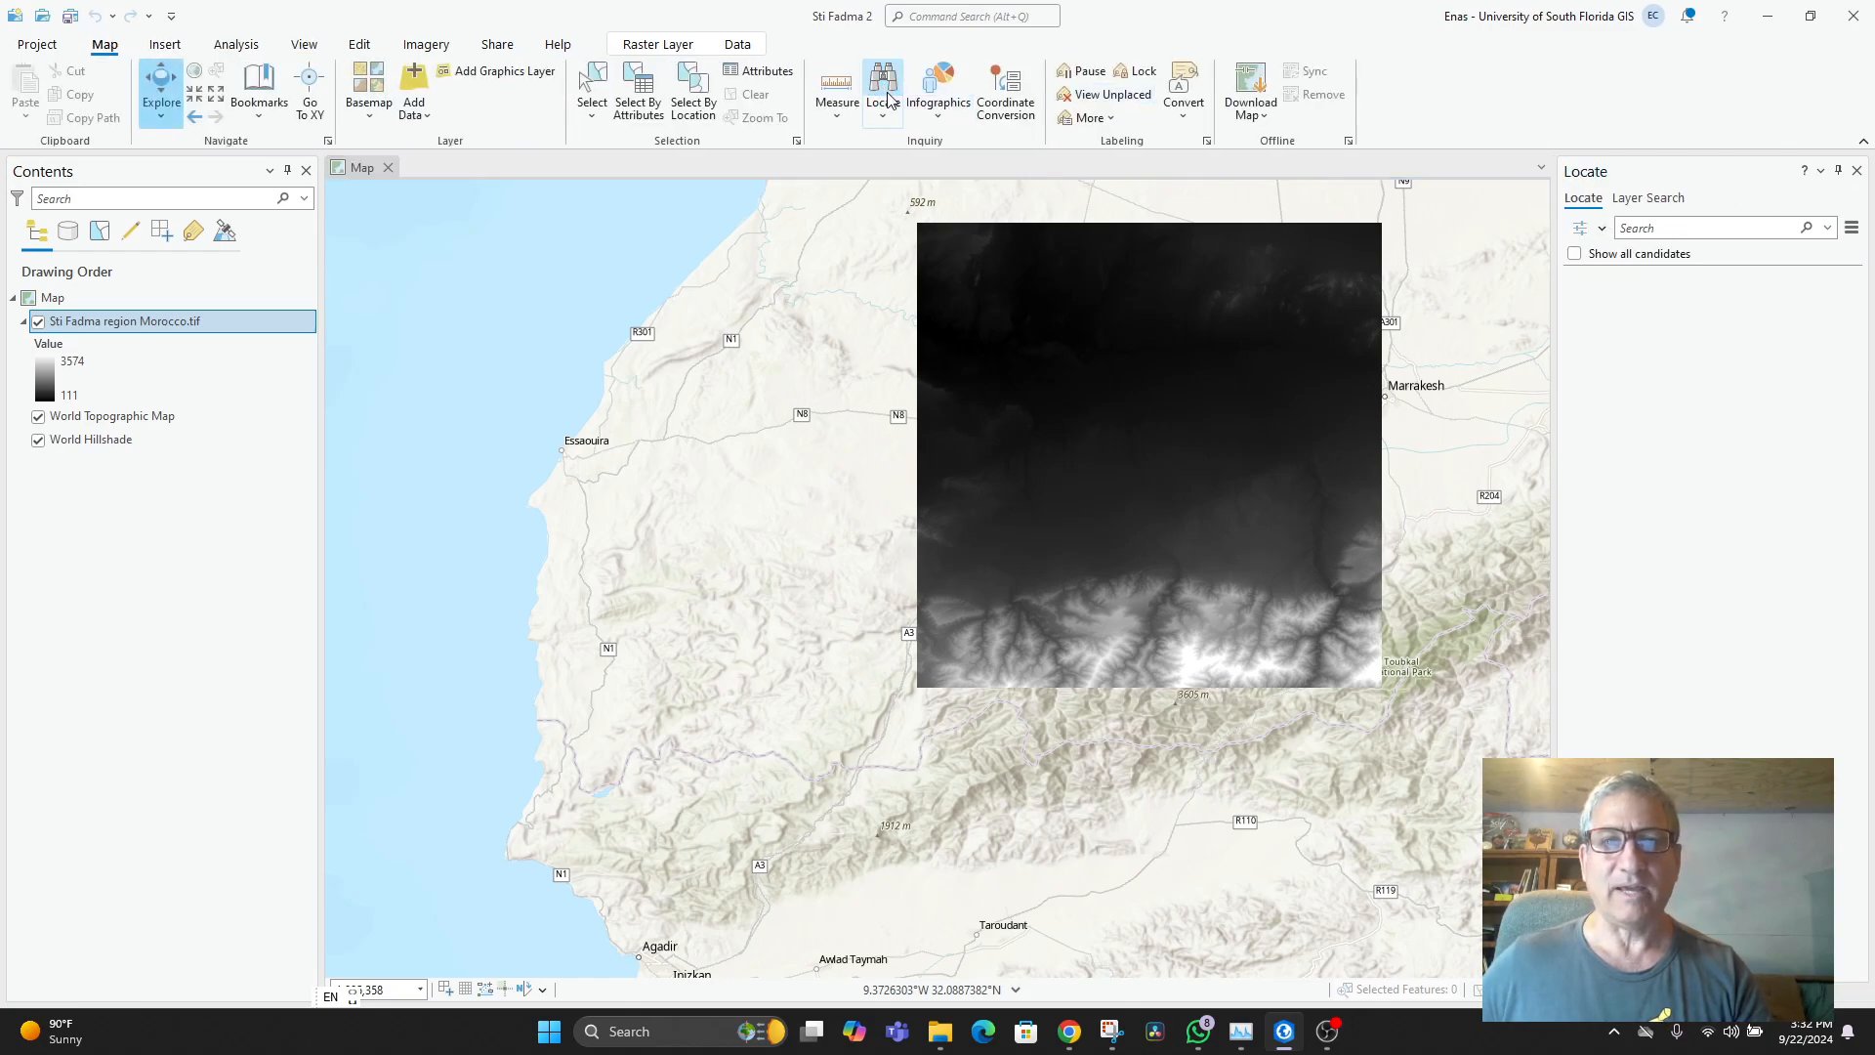
{"action": "left_click", "coordinate": [1706, 230]}
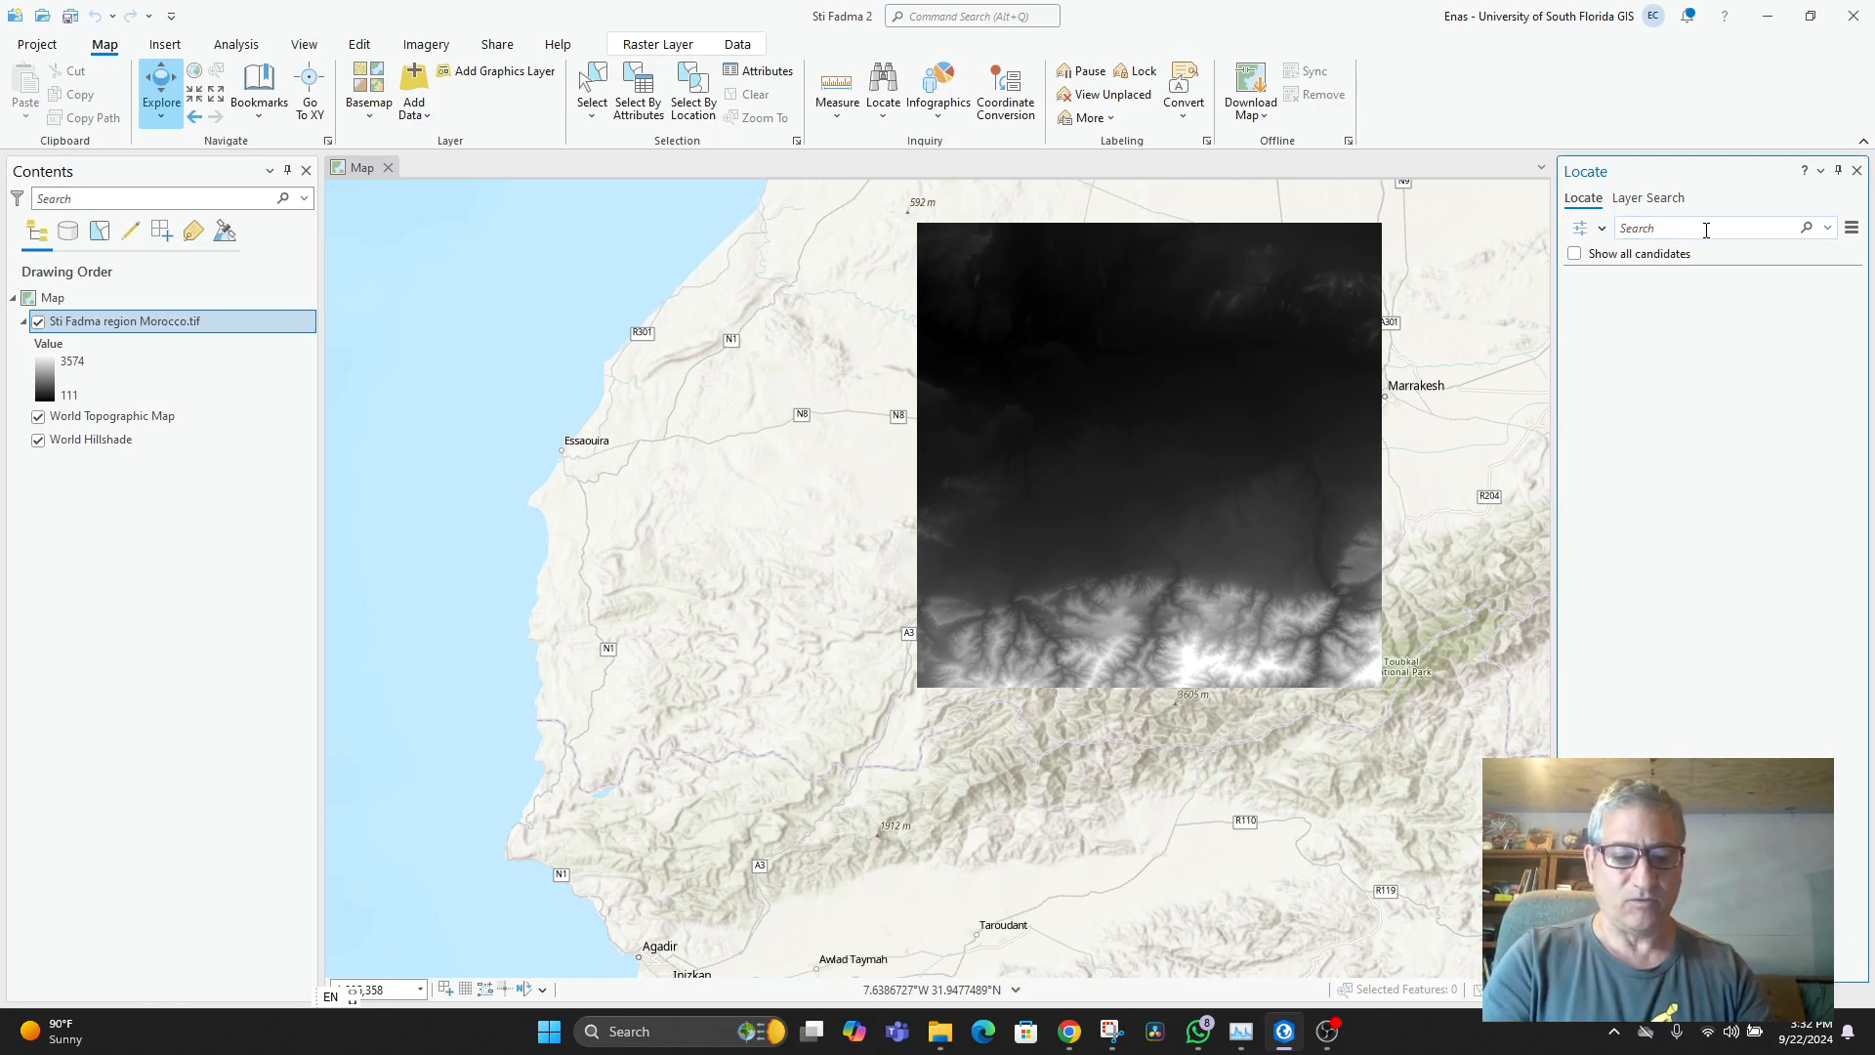
{"action": "type", "text": "Sti Fadm"}
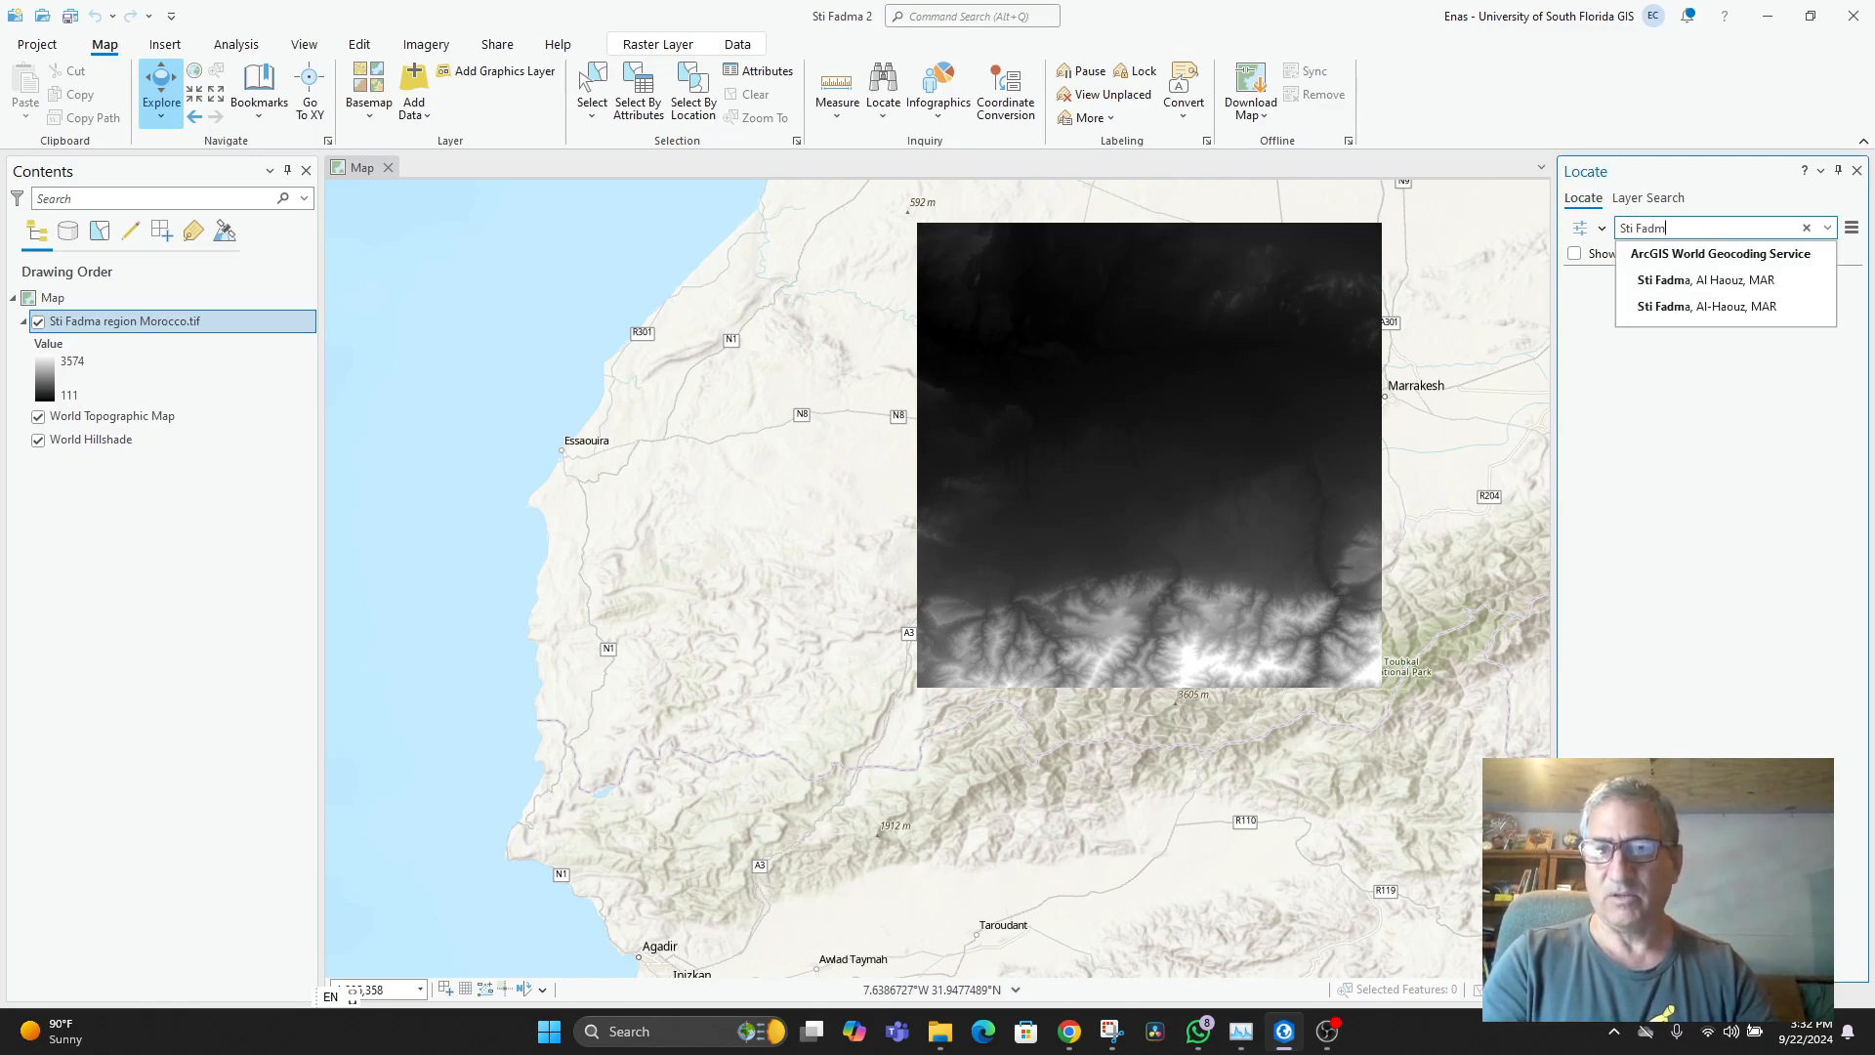
{"action": "type", "text": "a"}
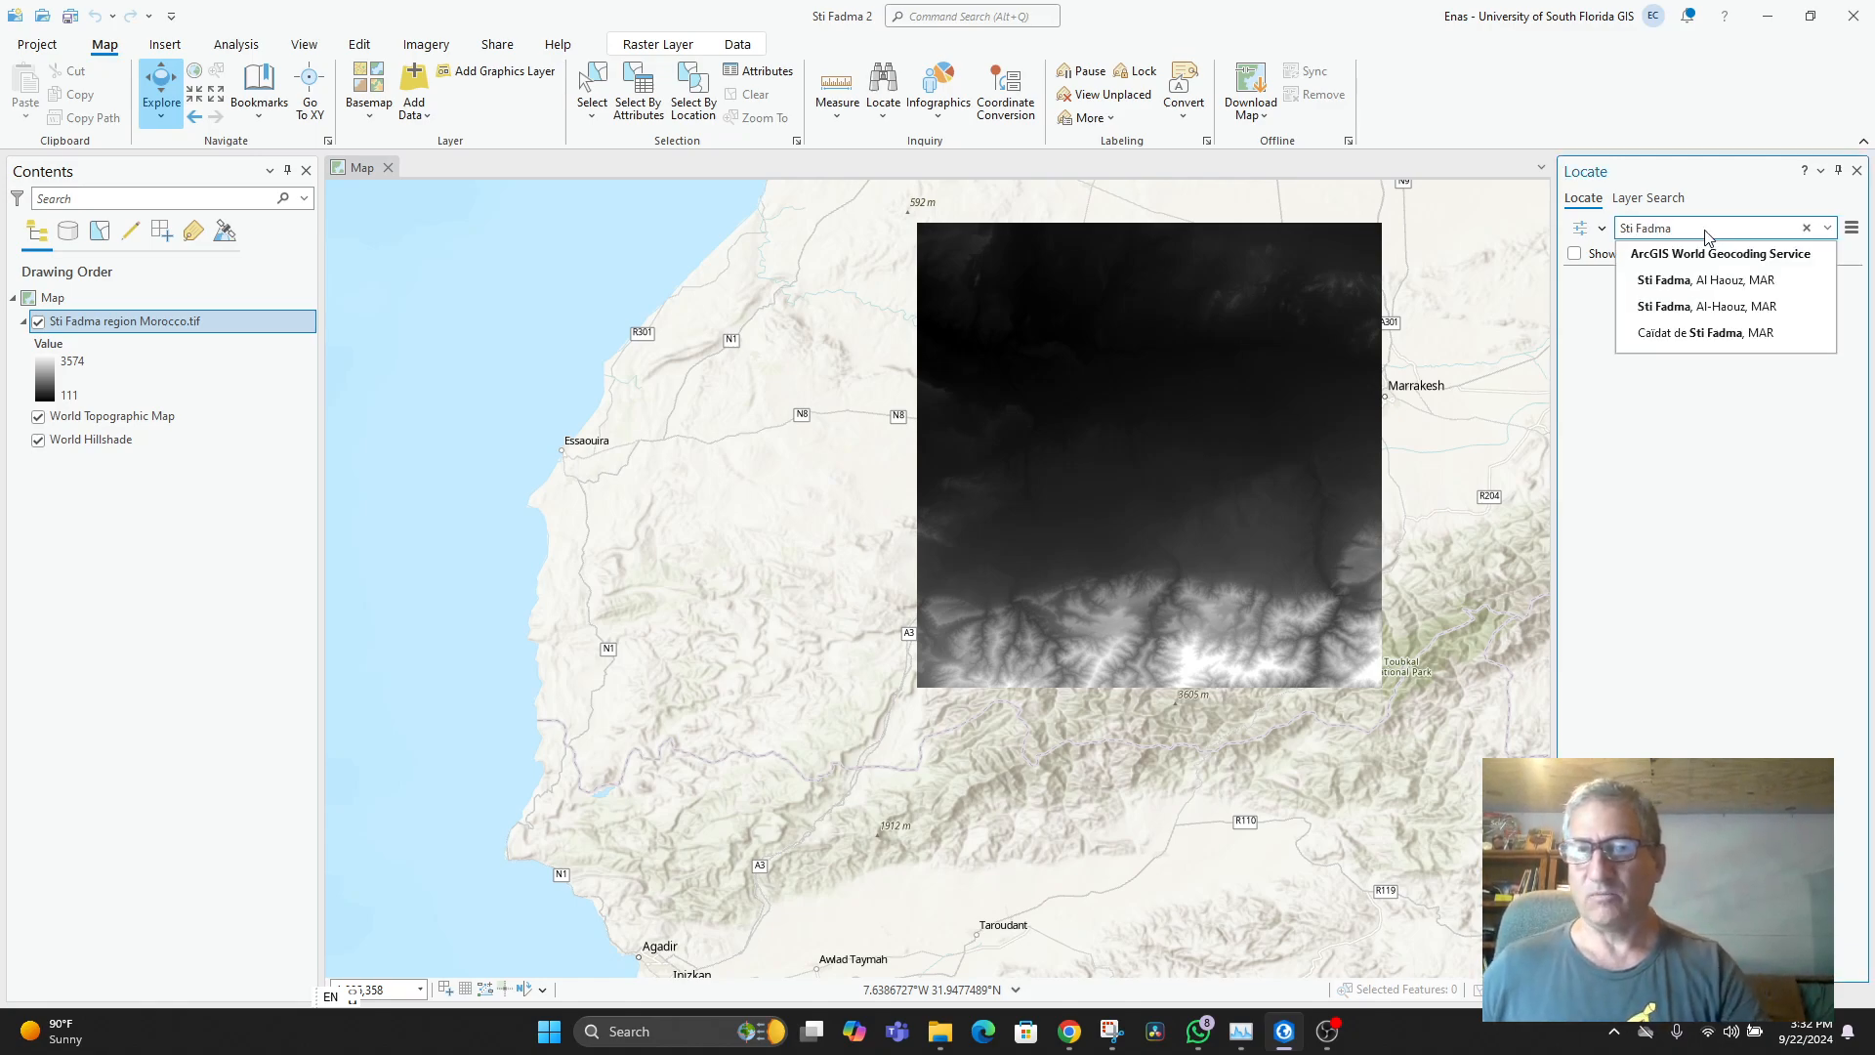
{"action": "left_click", "coordinate": [1711, 281]}
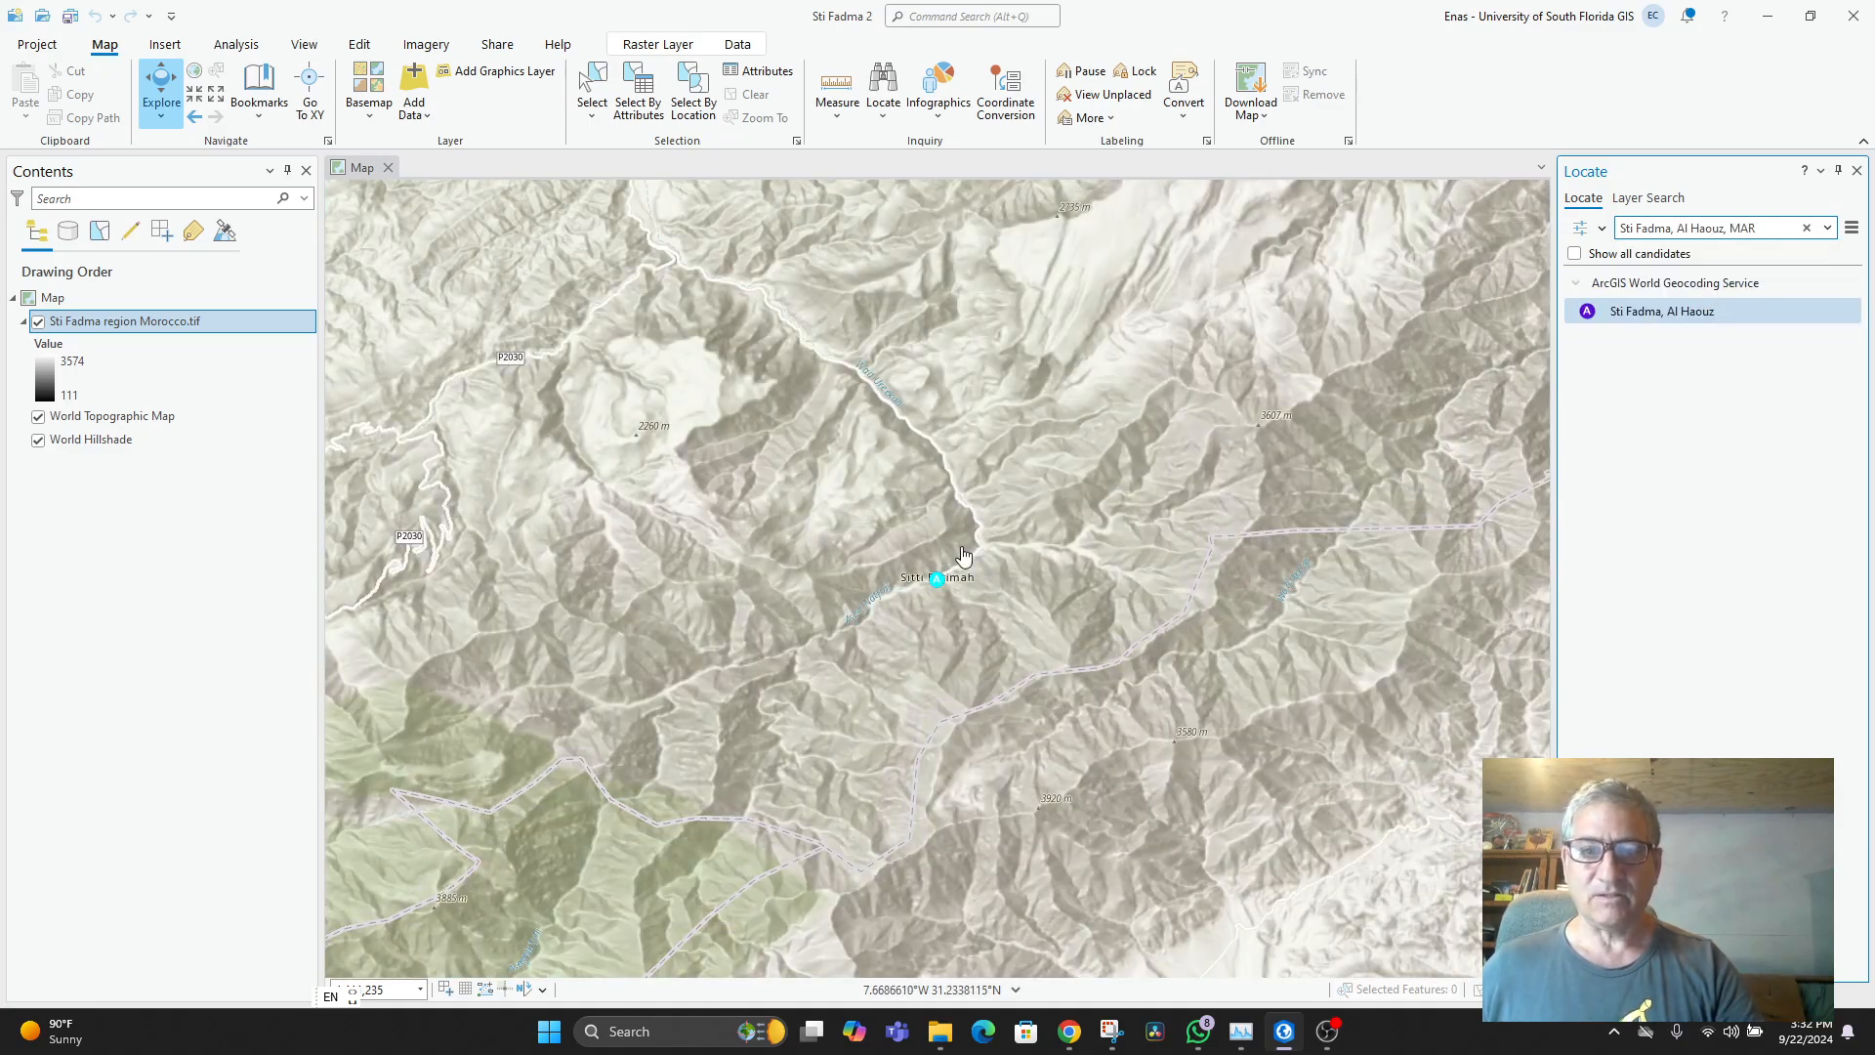
{"action": "scroll", "coordinate": [962, 546], "scroll_direction": "up", "scroll_amount": 2}
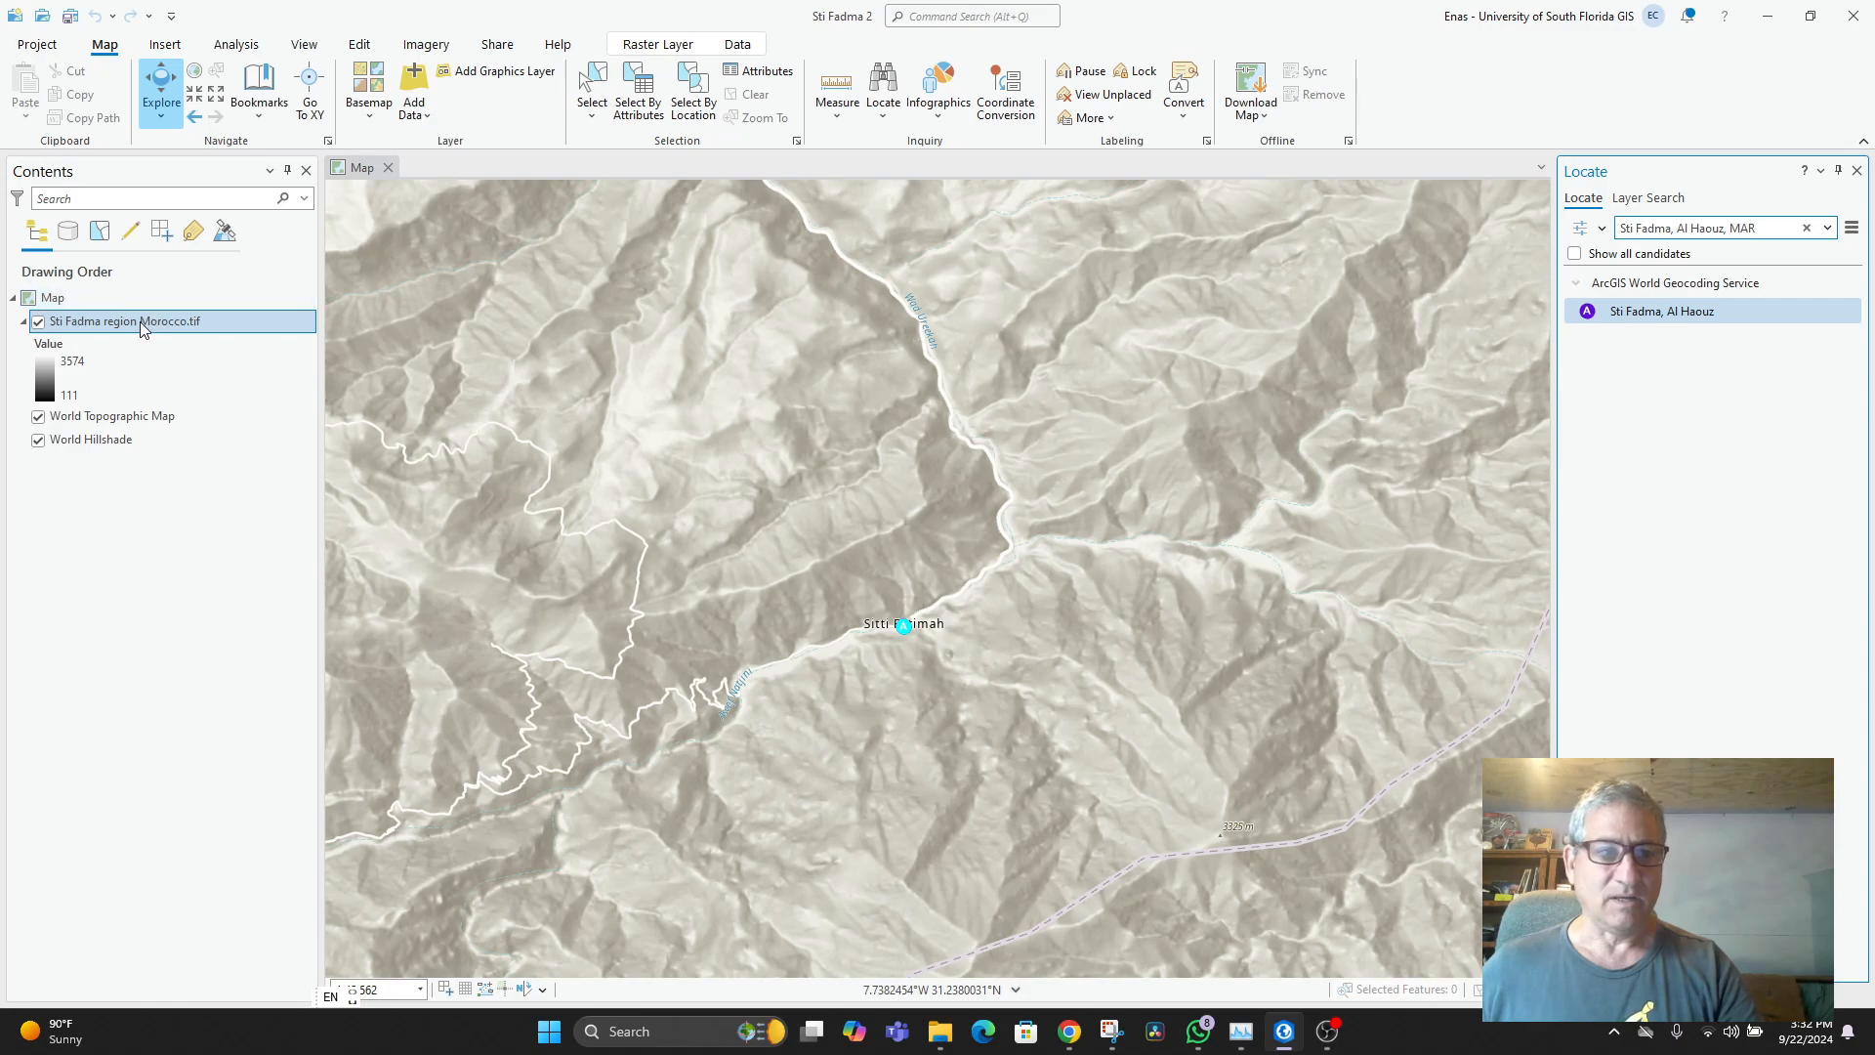
- Move the Sti Fadma region Morocco.tif layer below World Topographic Map in the drawing order
{"action": "left_click_drag", "start_coordinate": [139, 320], "coordinate": [128, 436]}
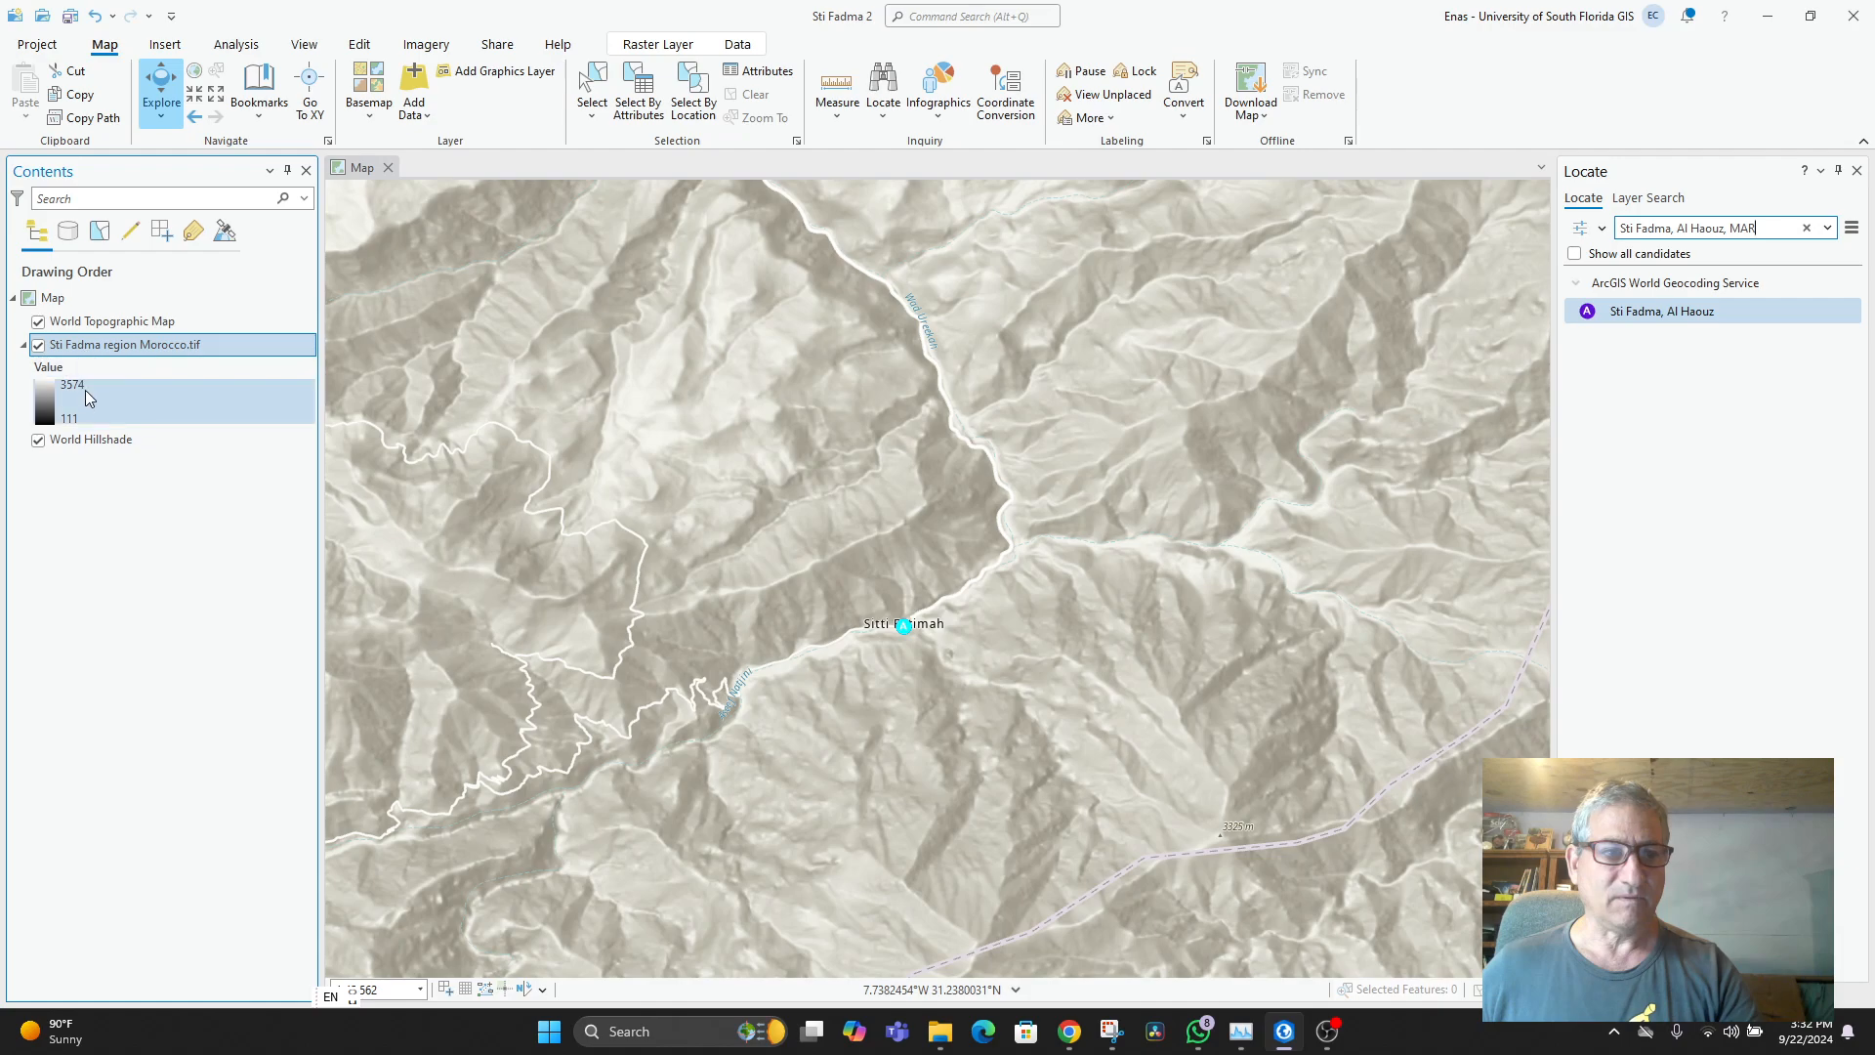
{"action": "scroll", "coordinate": [644, 508], "scroll_direction": "down", "scroll_amount": 2}
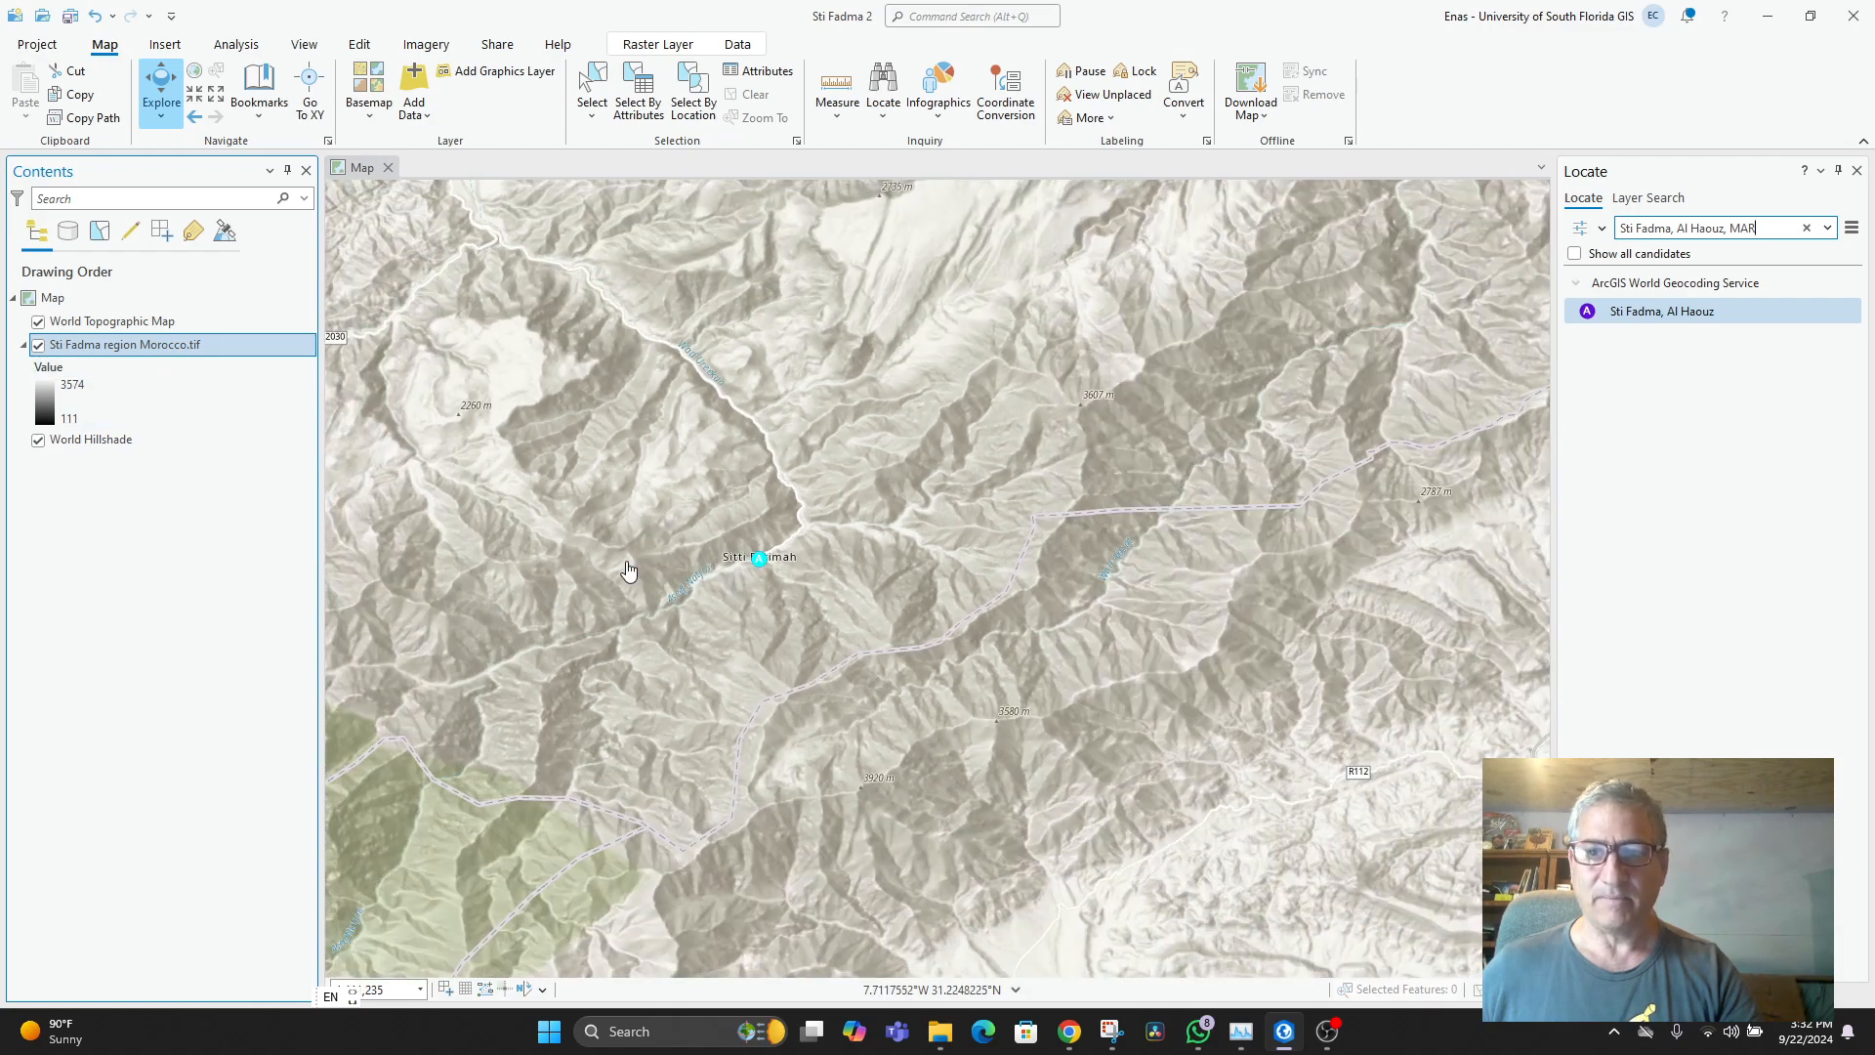
{"action": "left_click_drag", "start_coordinate": [627, 572], "coordinate": [766, 609]}
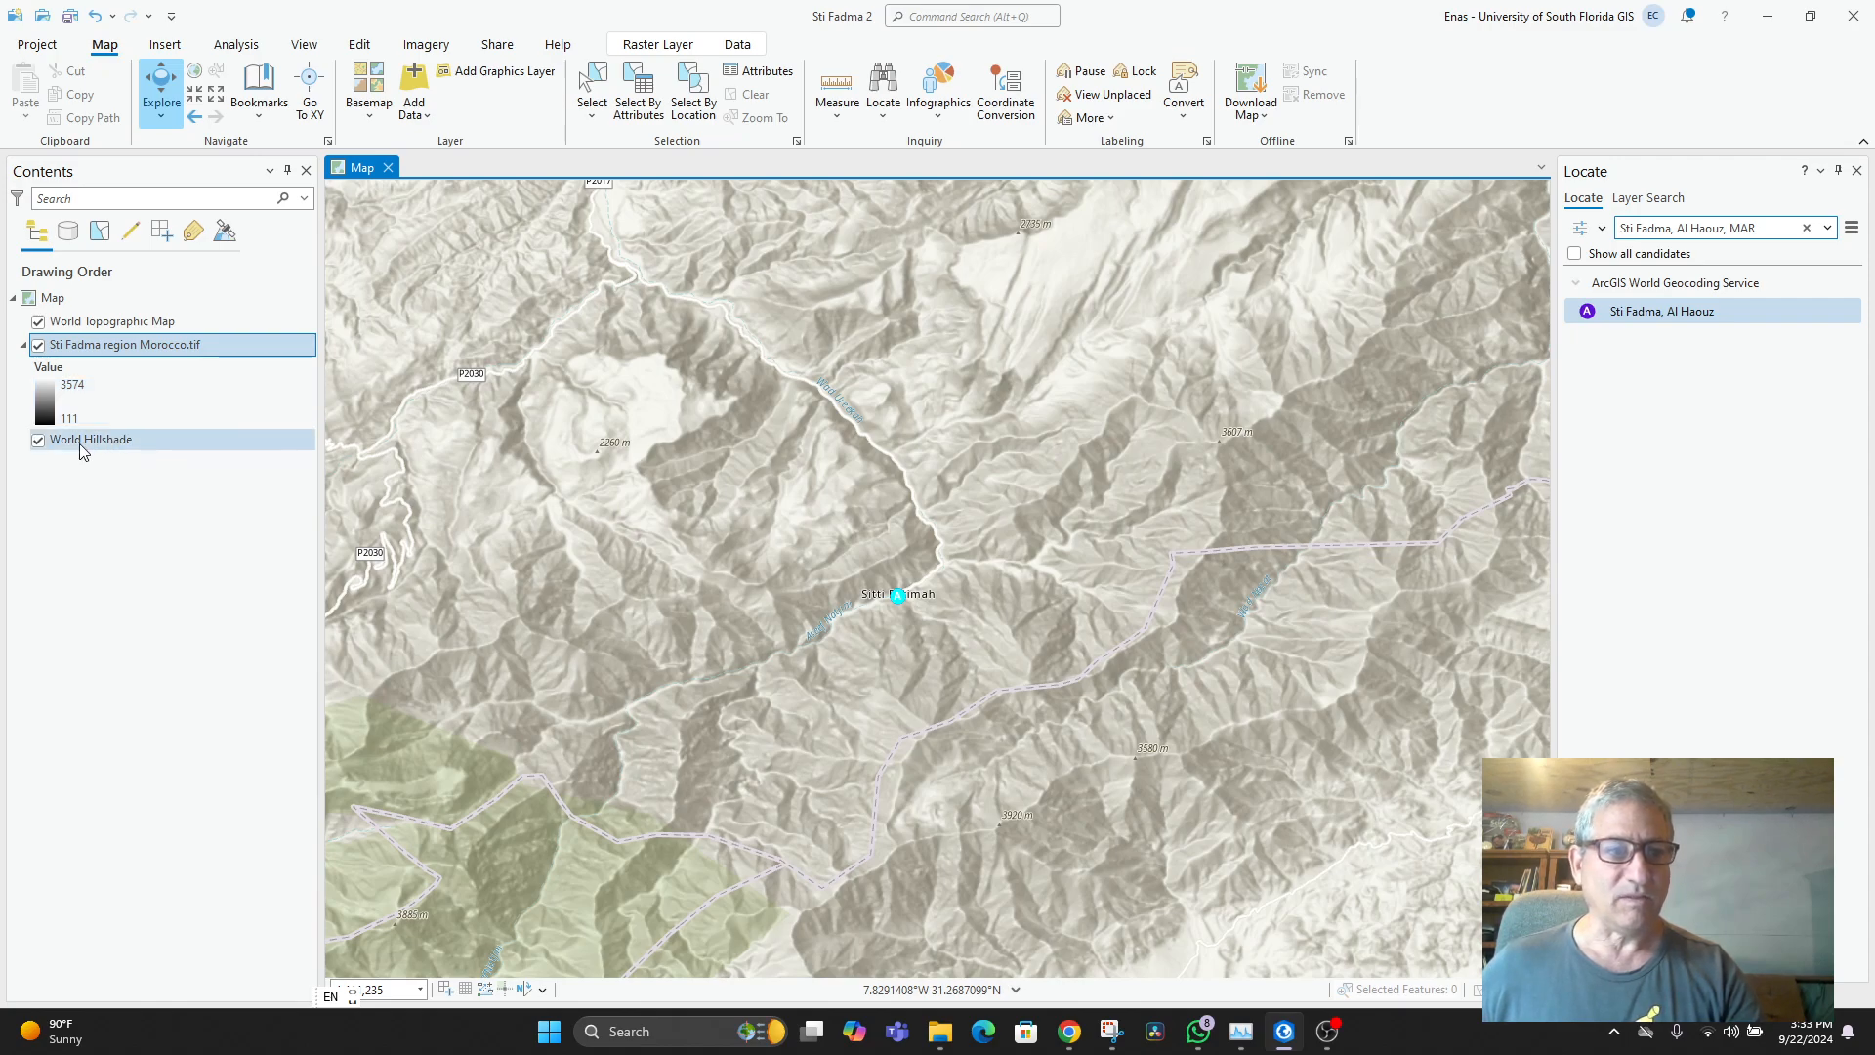
{"action": "left_click", "coordinate": [104, 325]}
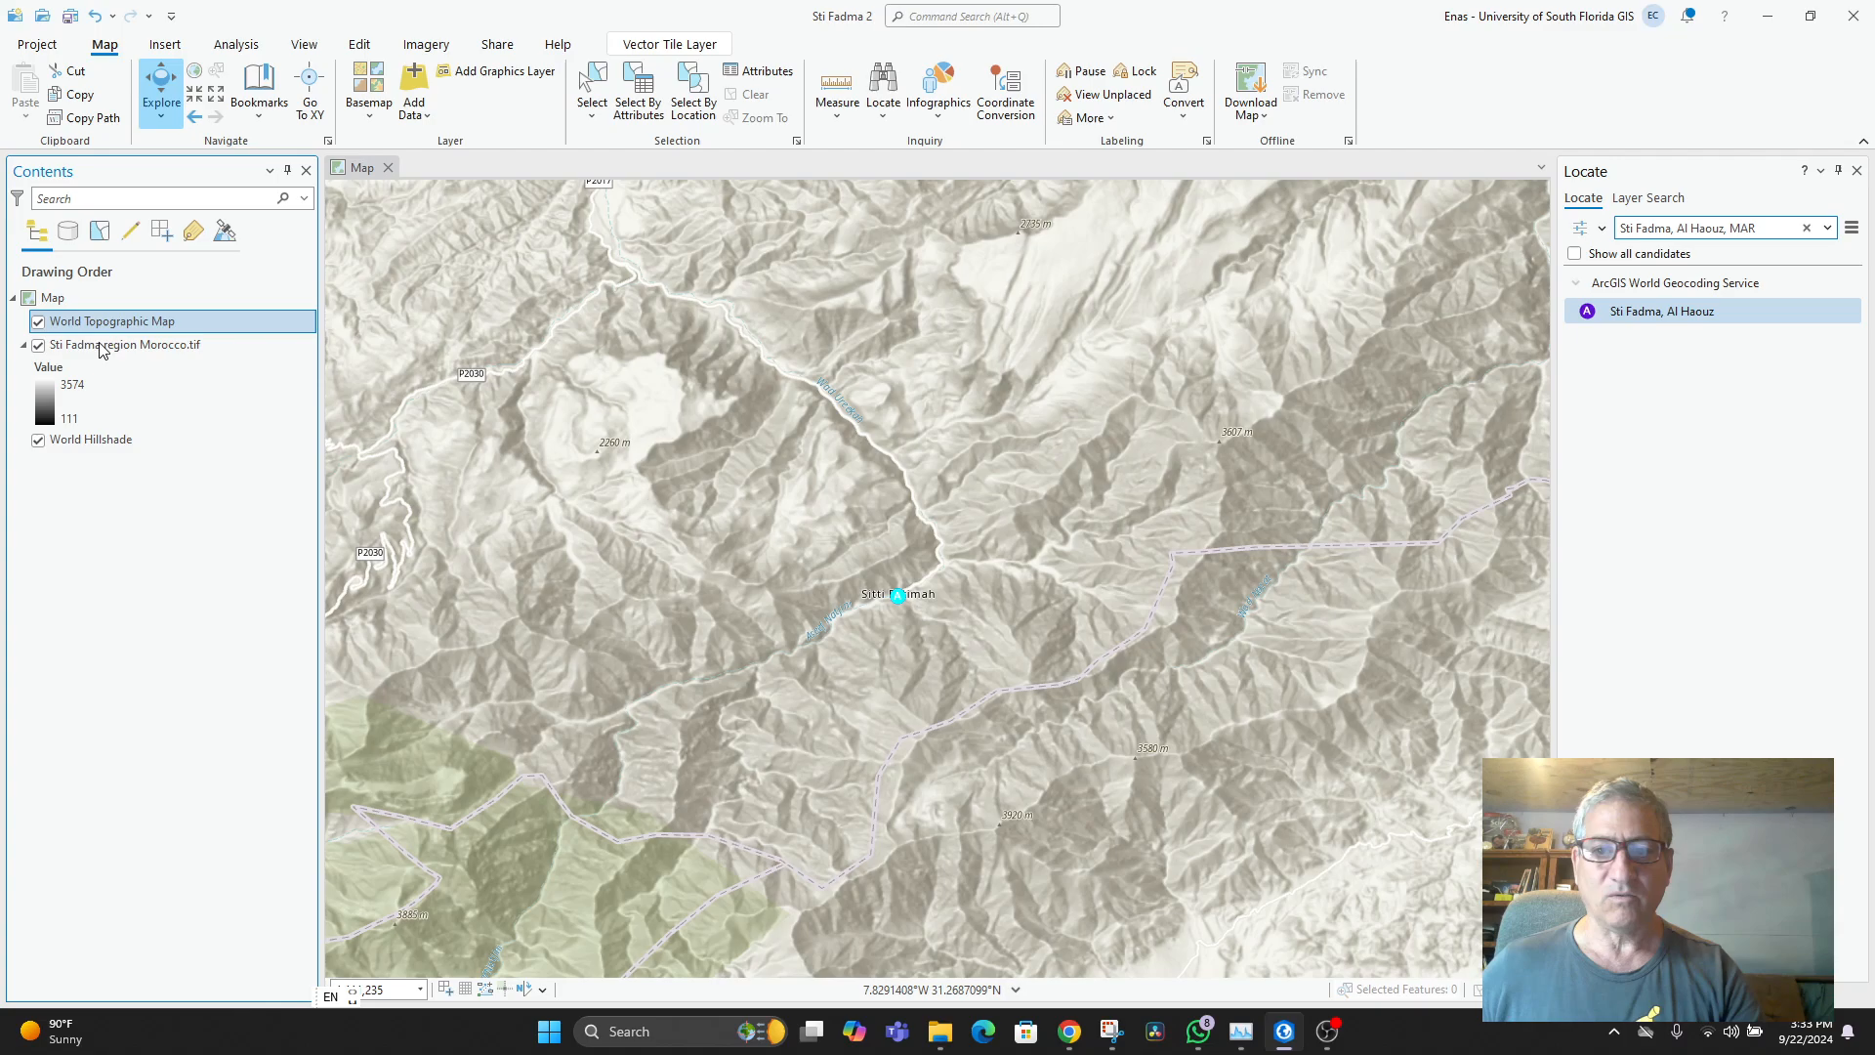
- Add the located Sti Fadma, Al Haouz result to the map as a point in a graphics layer
{"action": "left_click", "coordinate": [1654, 314]}
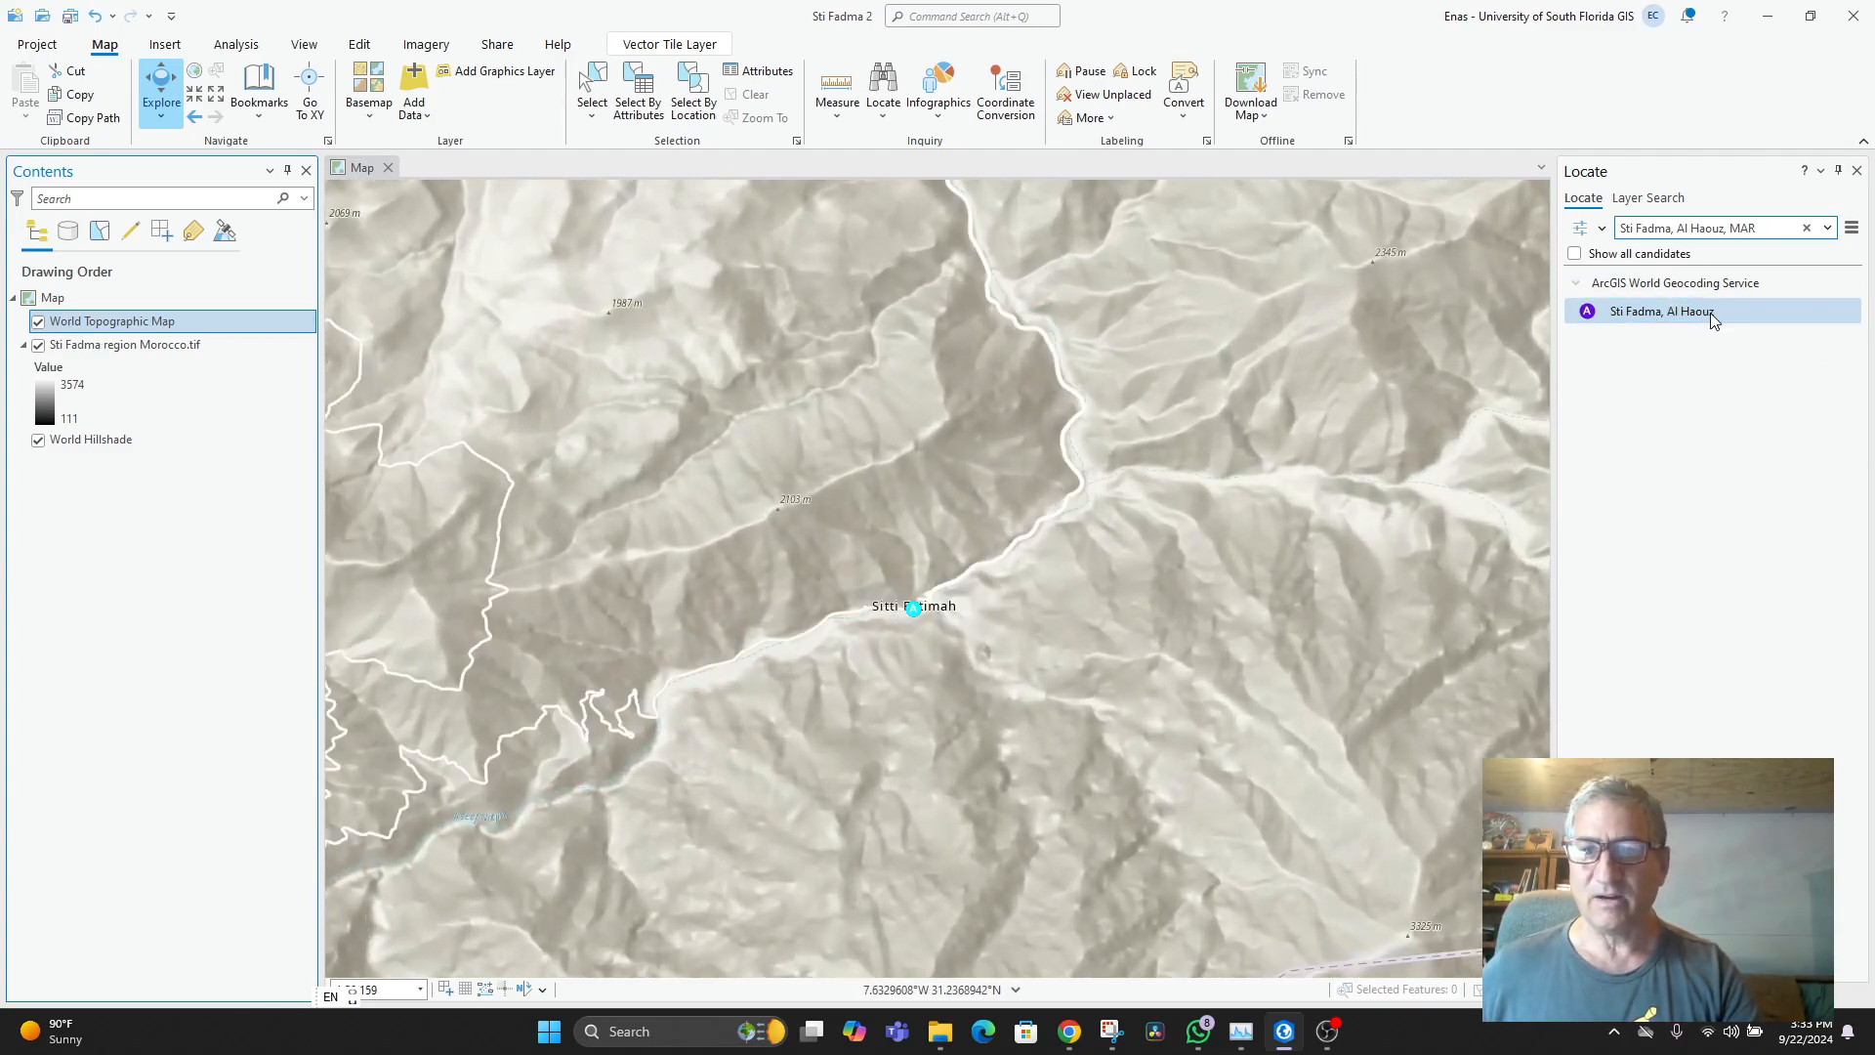
{"action": "right_click", "coordinate": [1656, 318]}
{"action": "left_click", "coordinate": [1716, 428]}
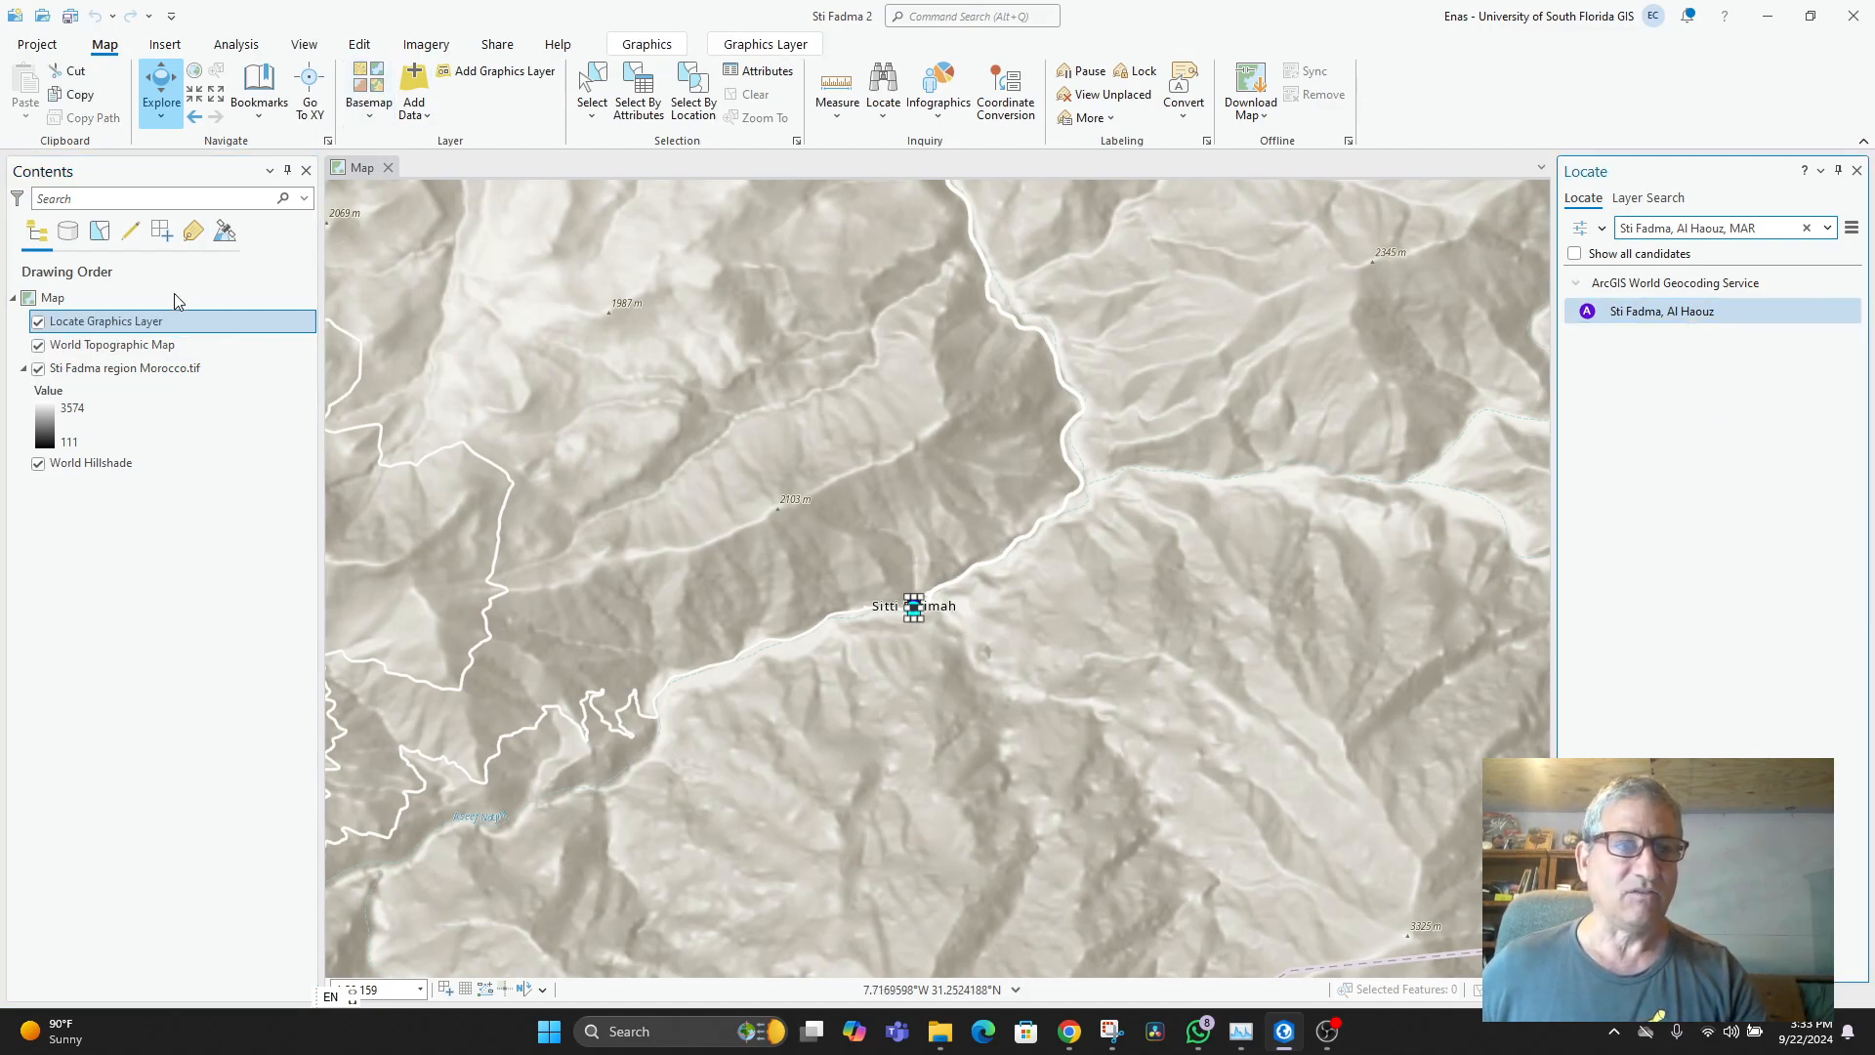
{"action": "left_click", "coordinate": [115, 332]}
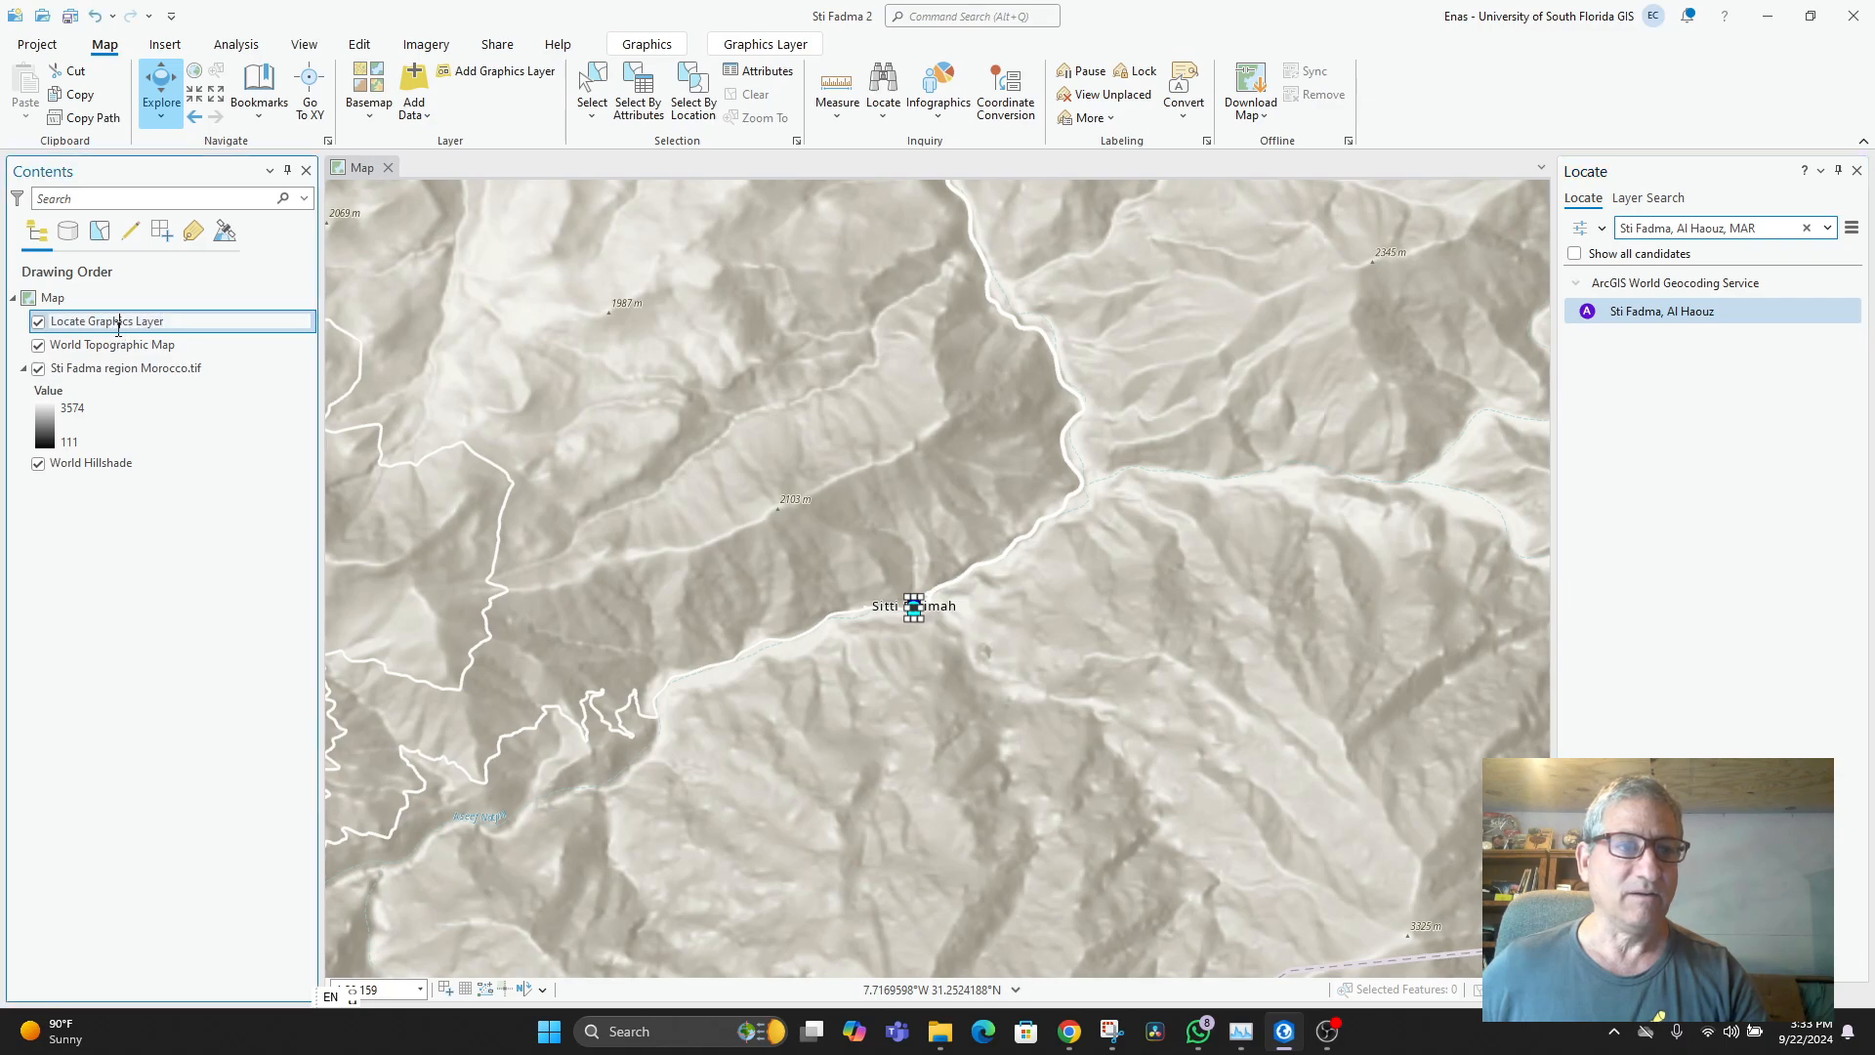
{"action": "left_click_drag", "start_coordinate": [179, 323], "coordinate": [37, 332]}
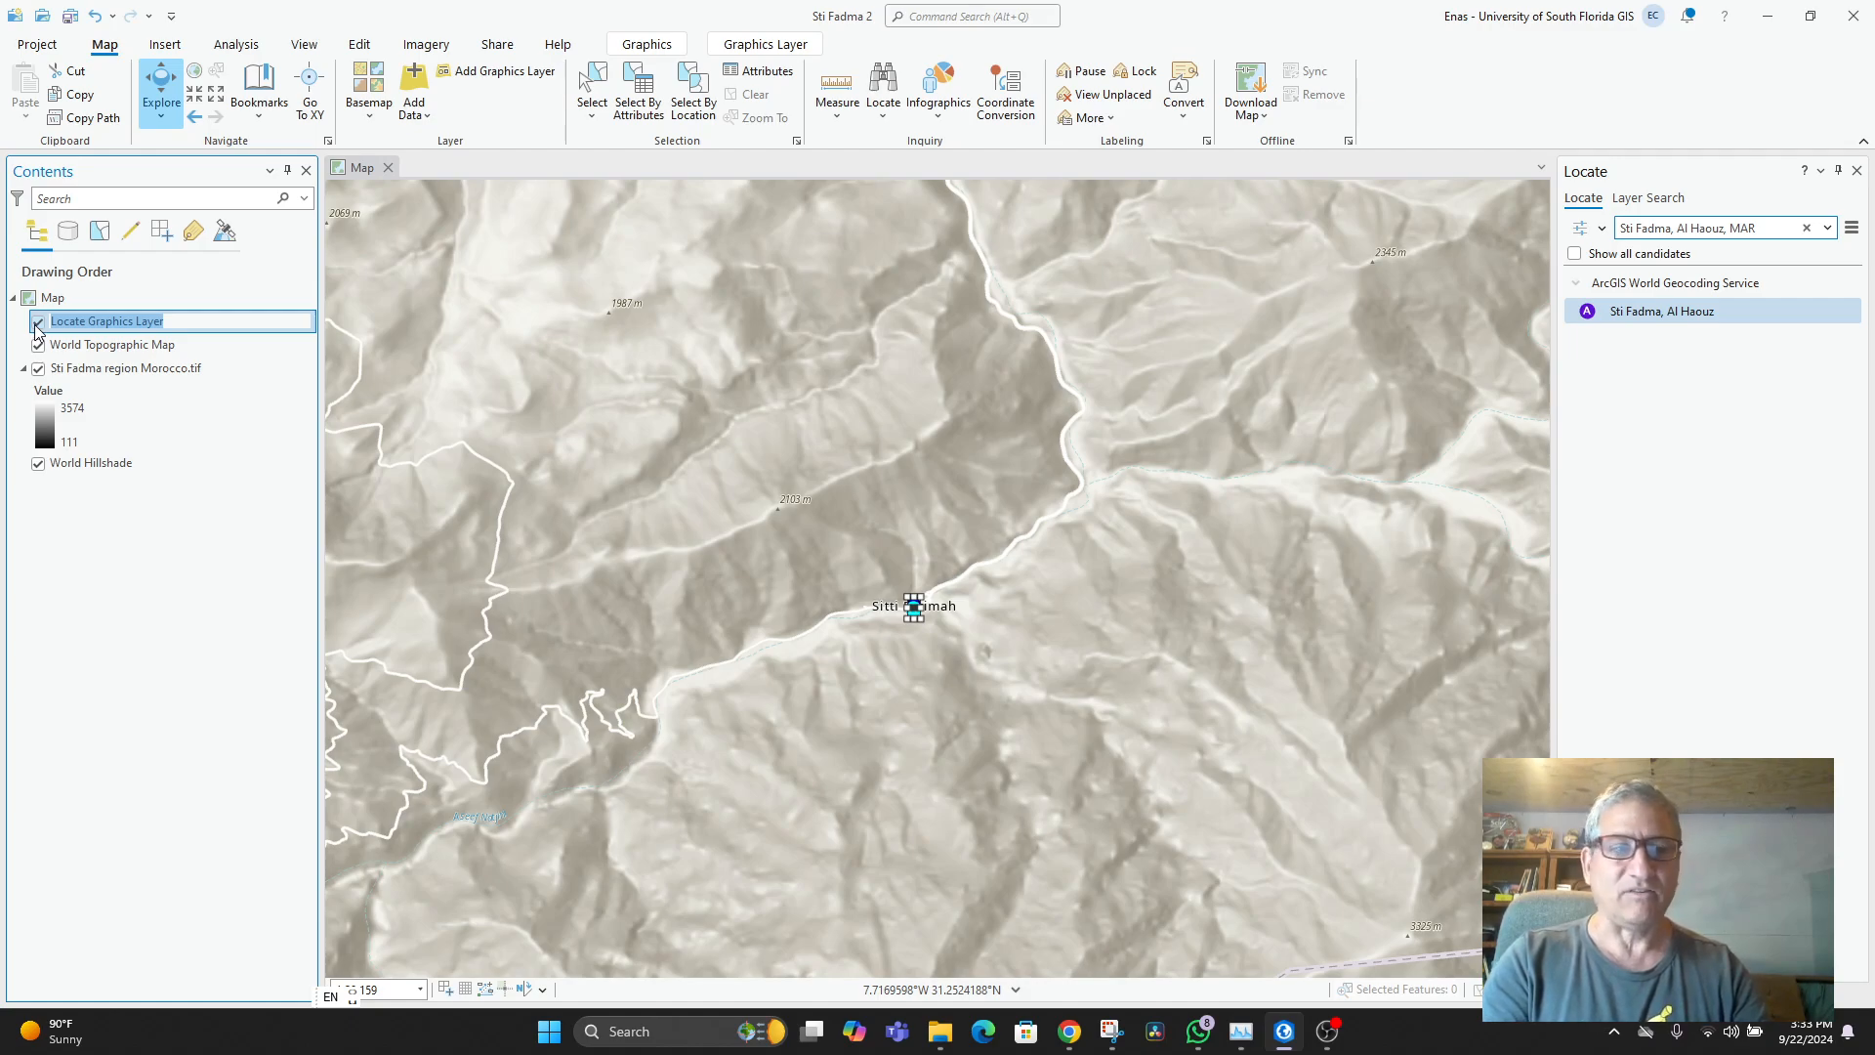
{"action": "left_click", "coordinate": [188, 516]}
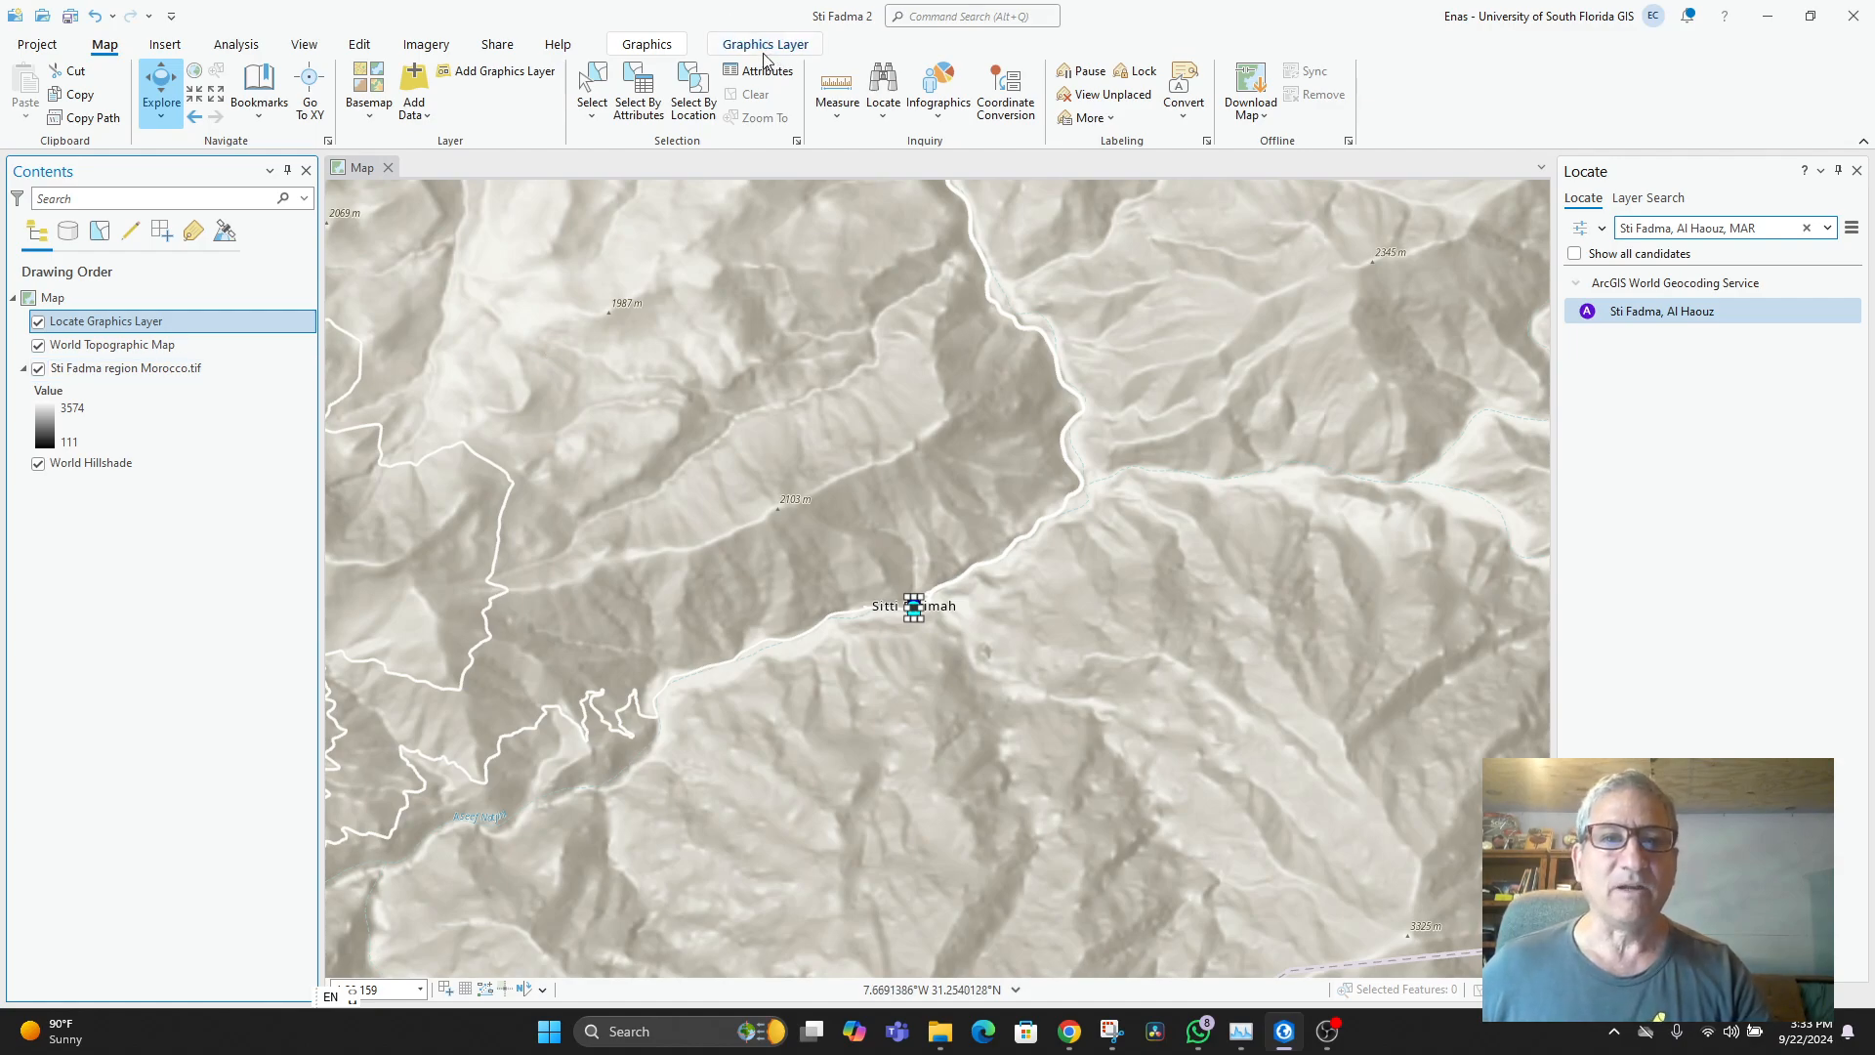
- Change the Sti Fadma point graphic to a red square symbol with a size of 20 pt
{"action": "left_click", "coordinate": [662, 44]}
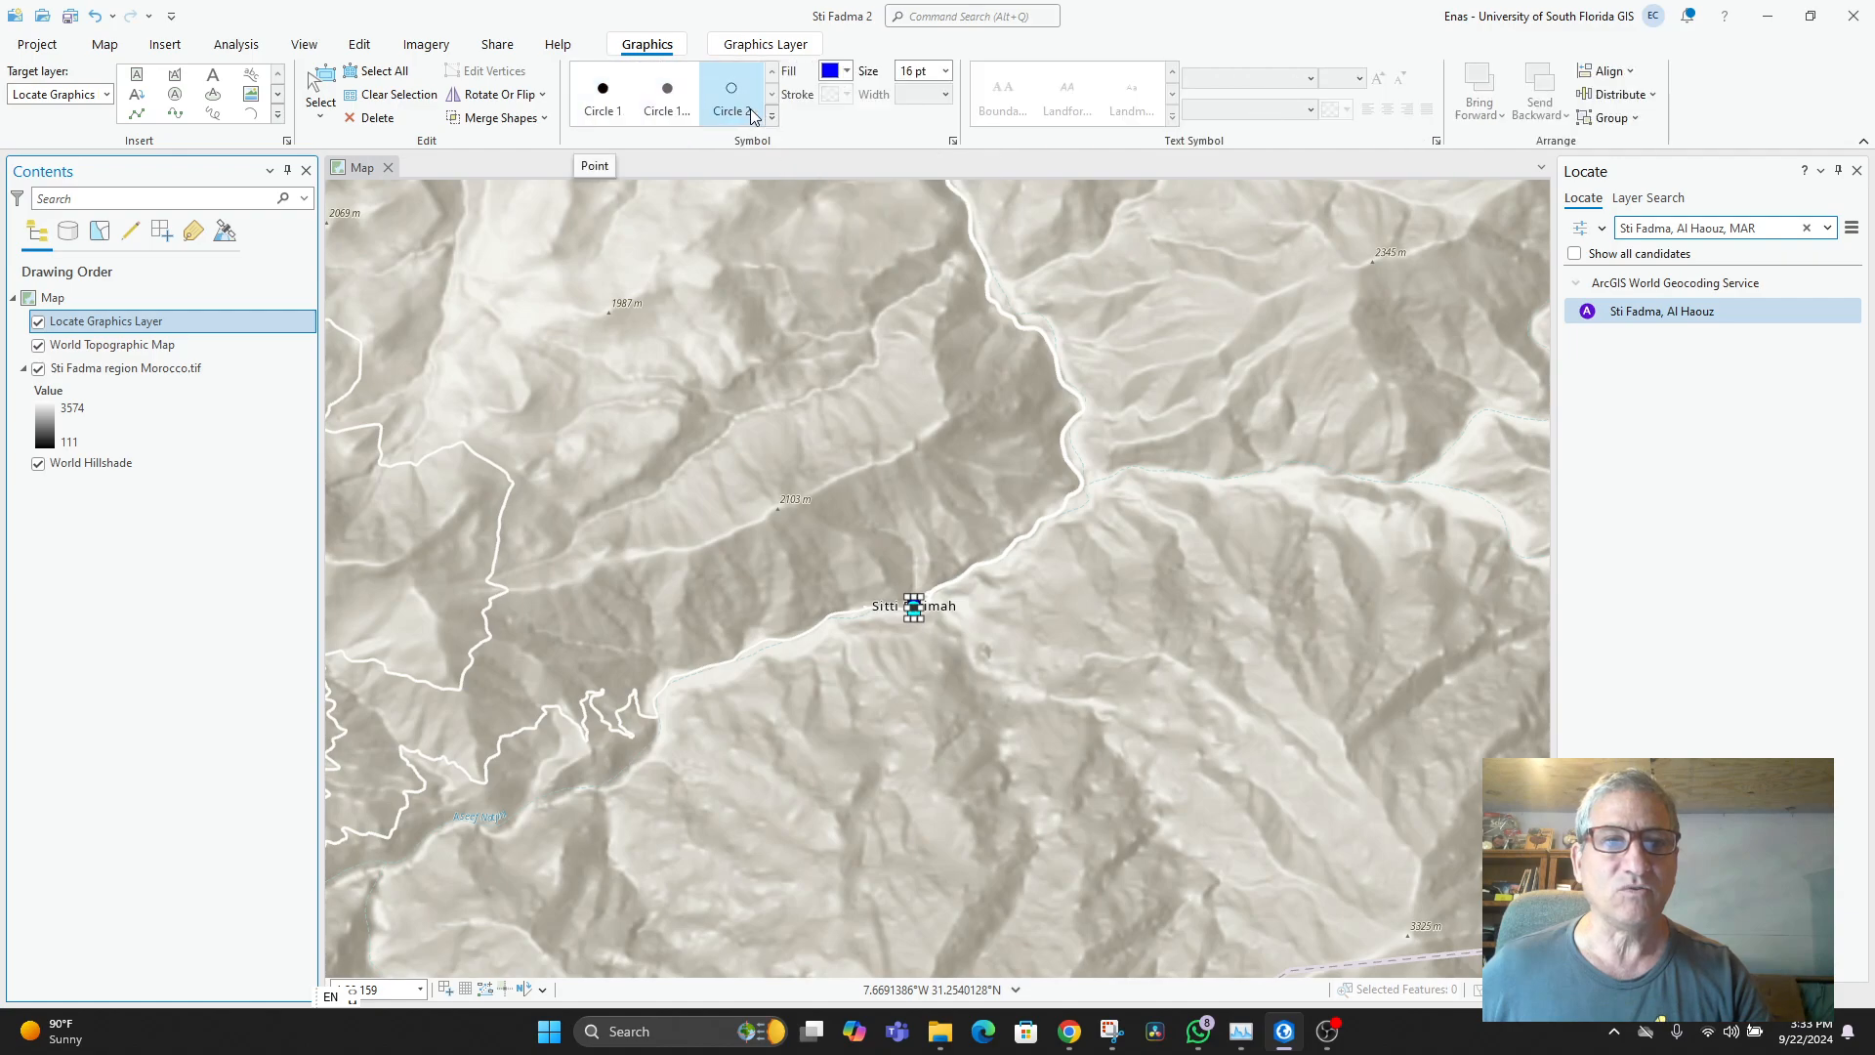
{"action": "left_click", "coordinate": [773, 95]}
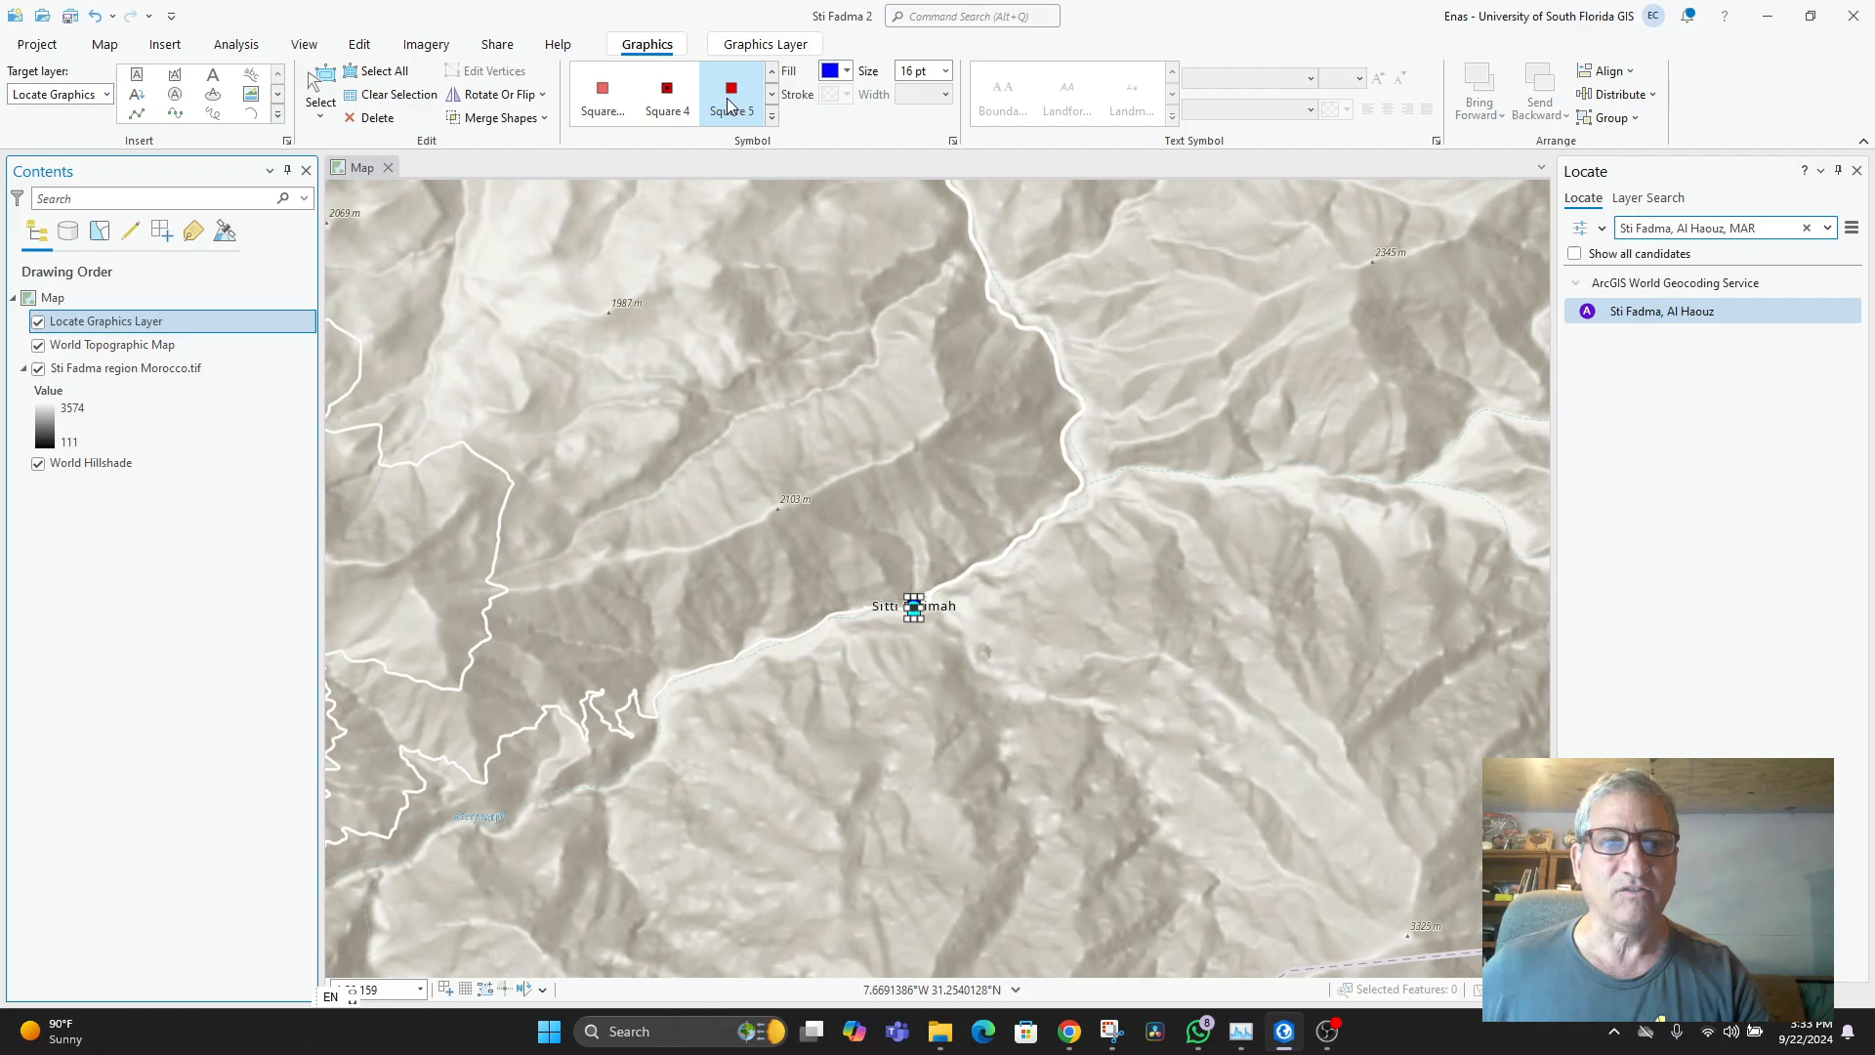
{"action": "left_click", "coordinate": [602, 101]}
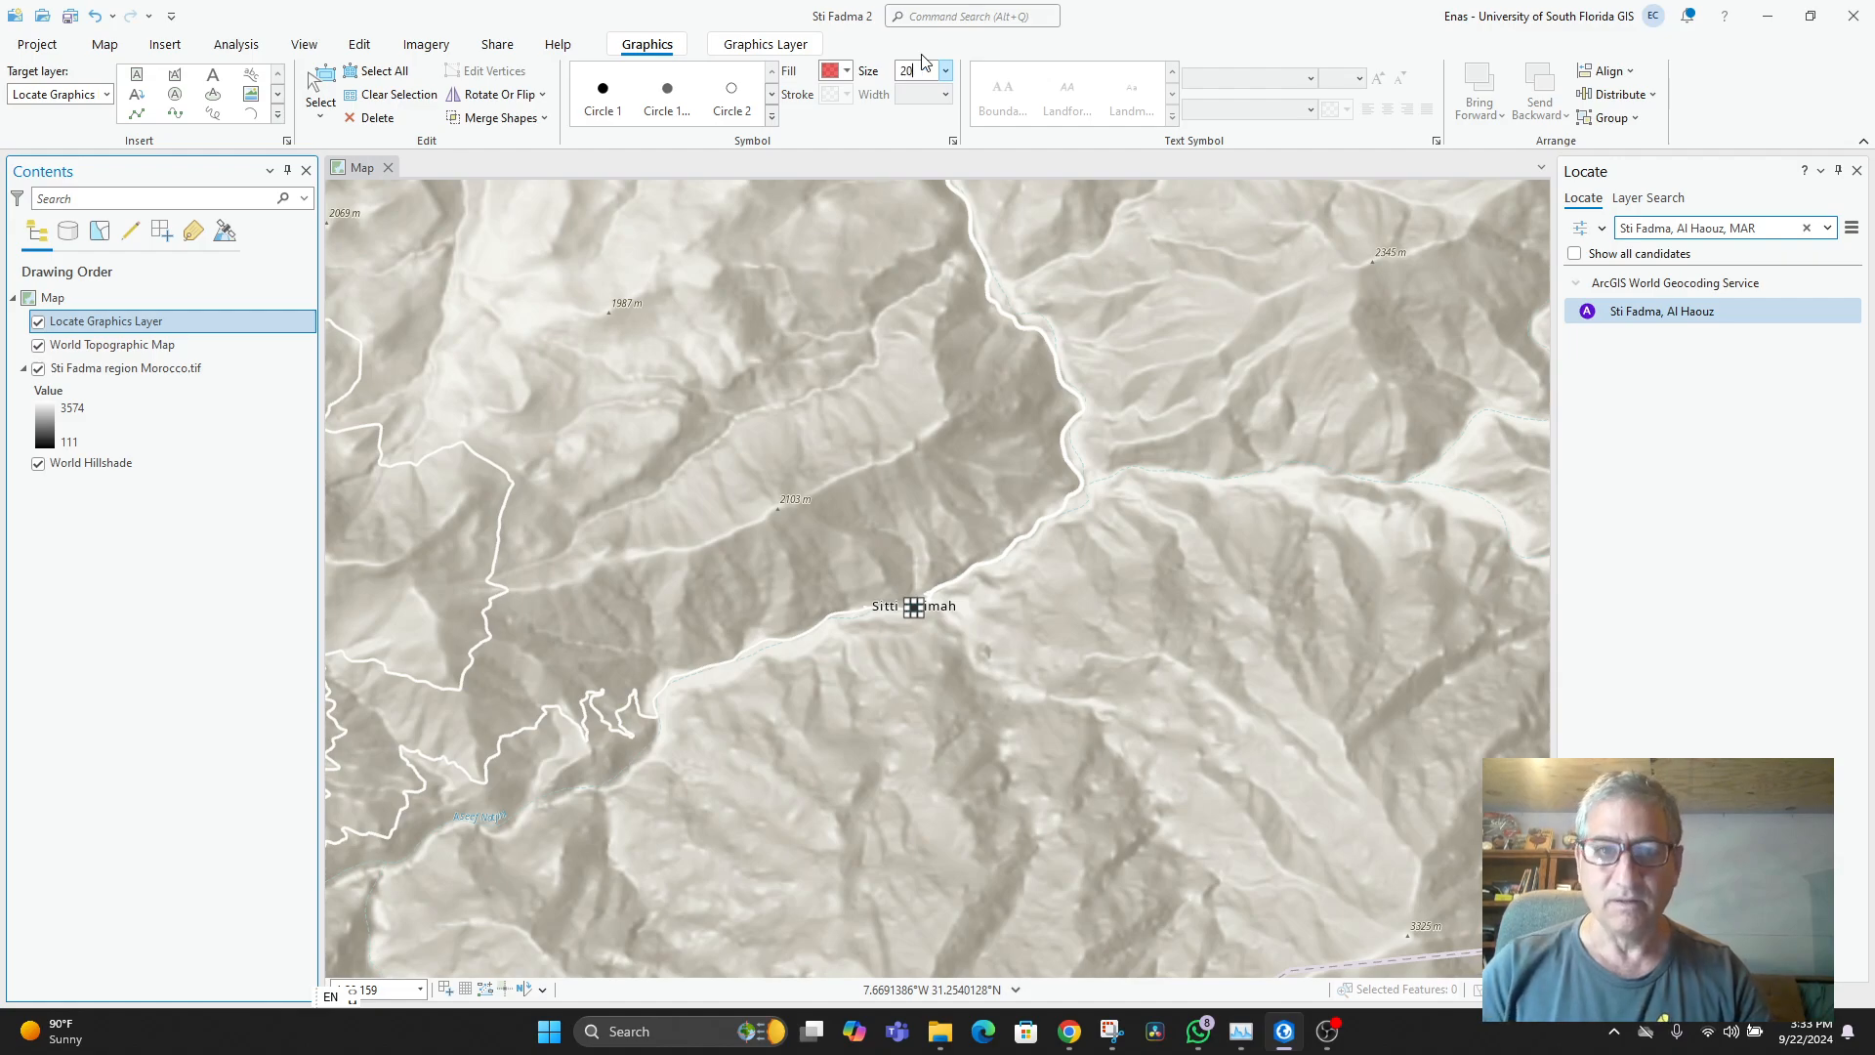
{"action": "key", "text": "Return"}
{"action": "left_click", "coordinate": [998, 545]}
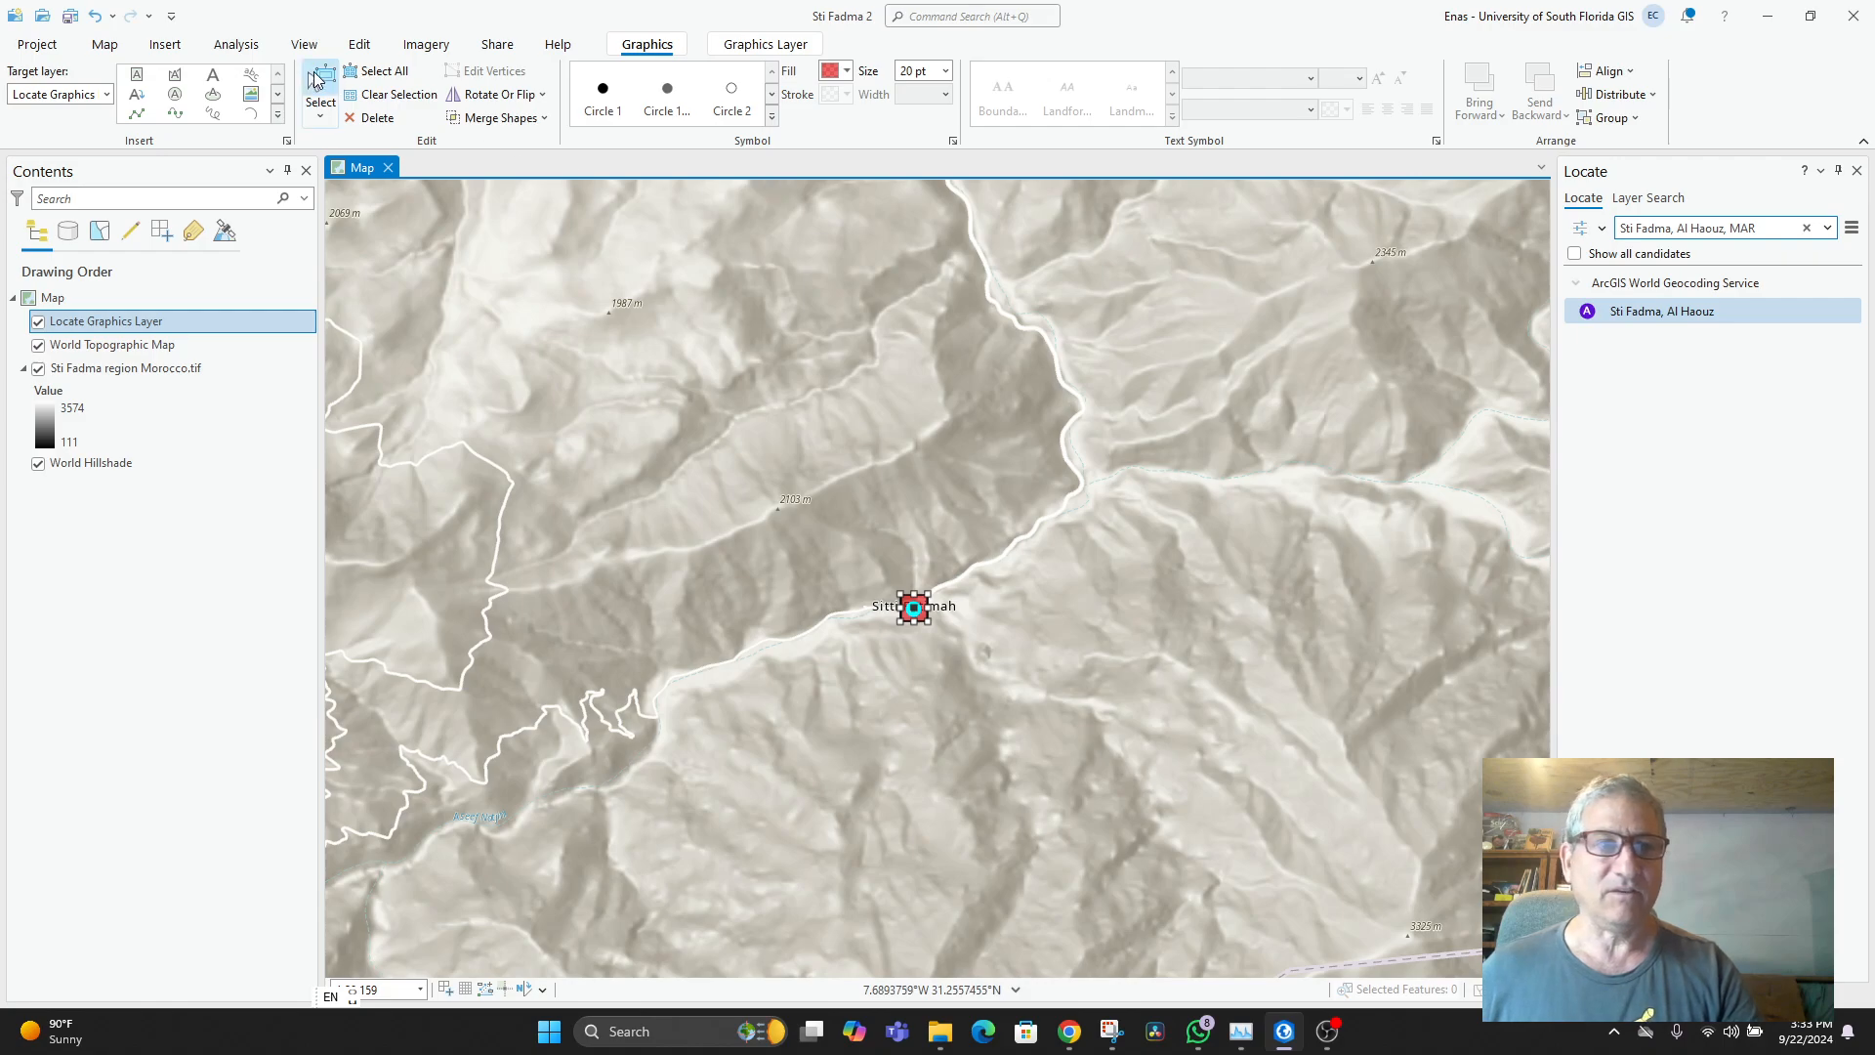
- Clear the Sti Fadma graphic selection and locate Marrakech, MAR on the map with the Locate tool
{"action": "left_click", "coordinate": [391, 94]}
{"action": "scroll", "coordinate": [1076, 619], "scroll_direction": "down", "scroll_amount": 1}
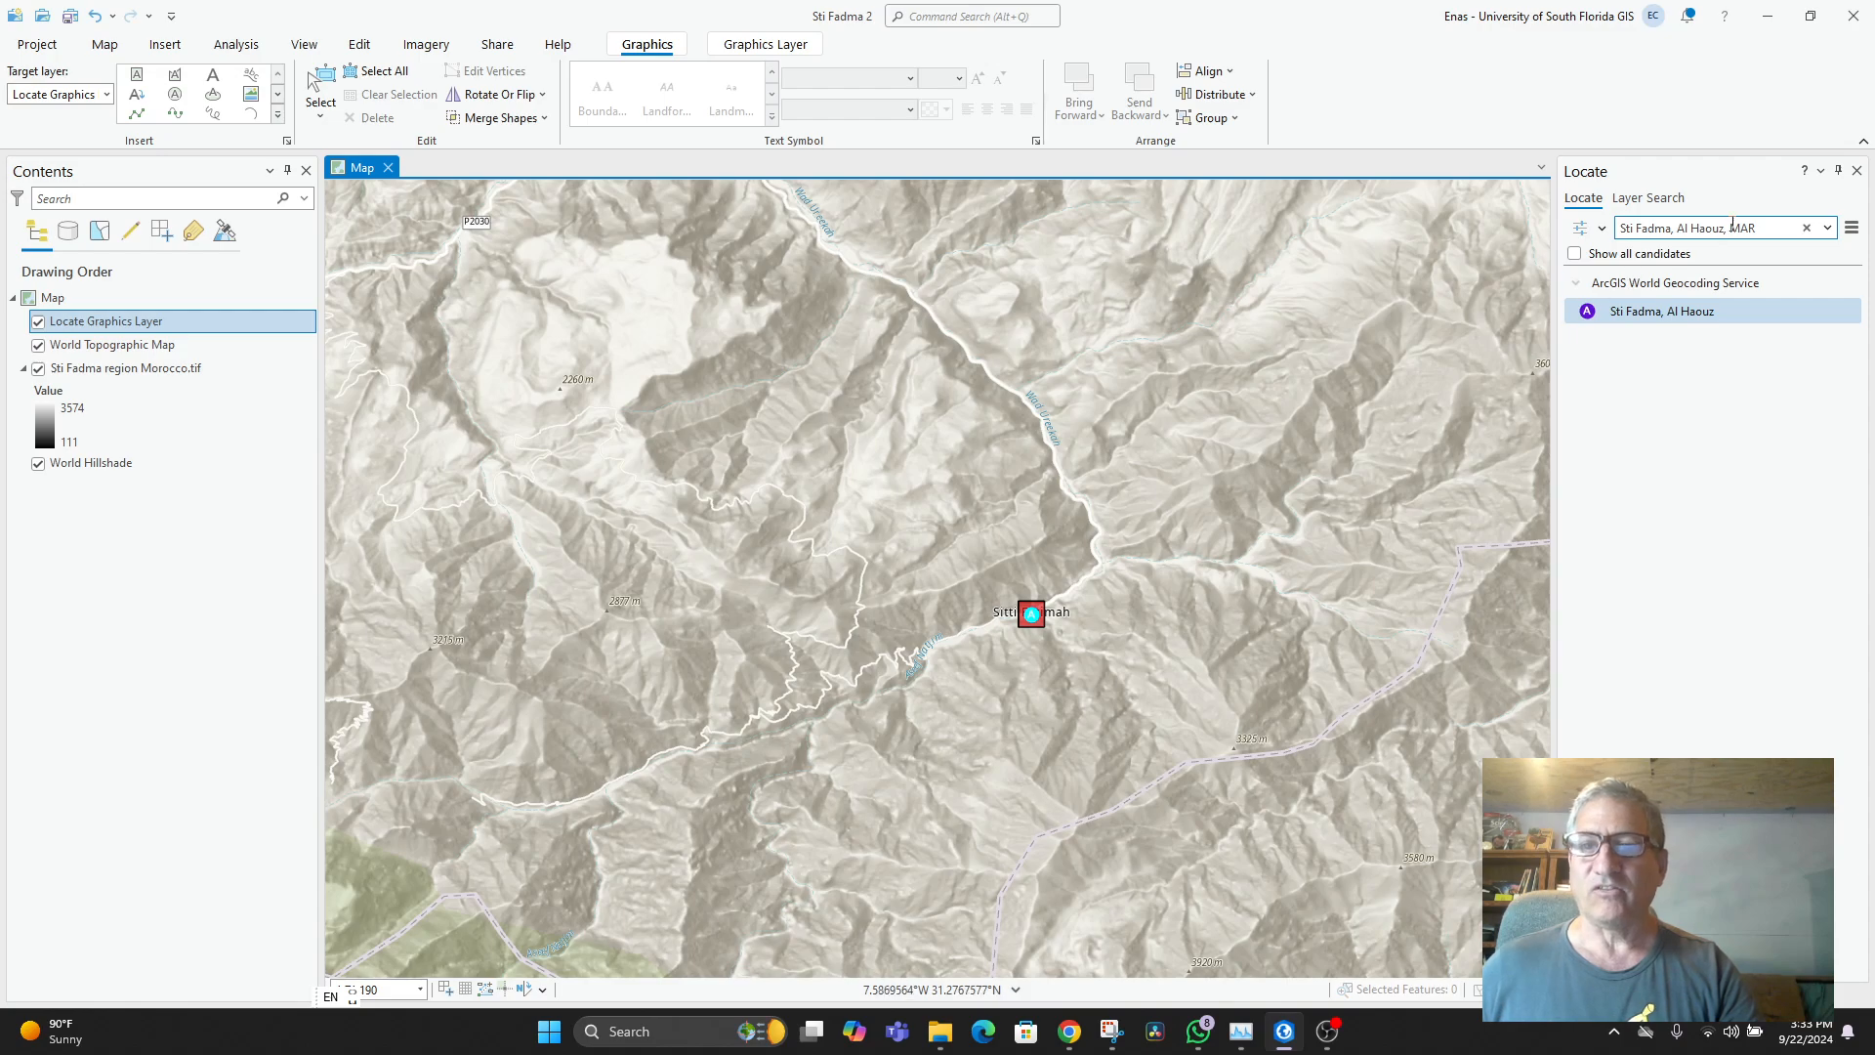
{"action": "left_click", "coordinate": [1779, 229]}
{"action": "type", "text": "marra"}
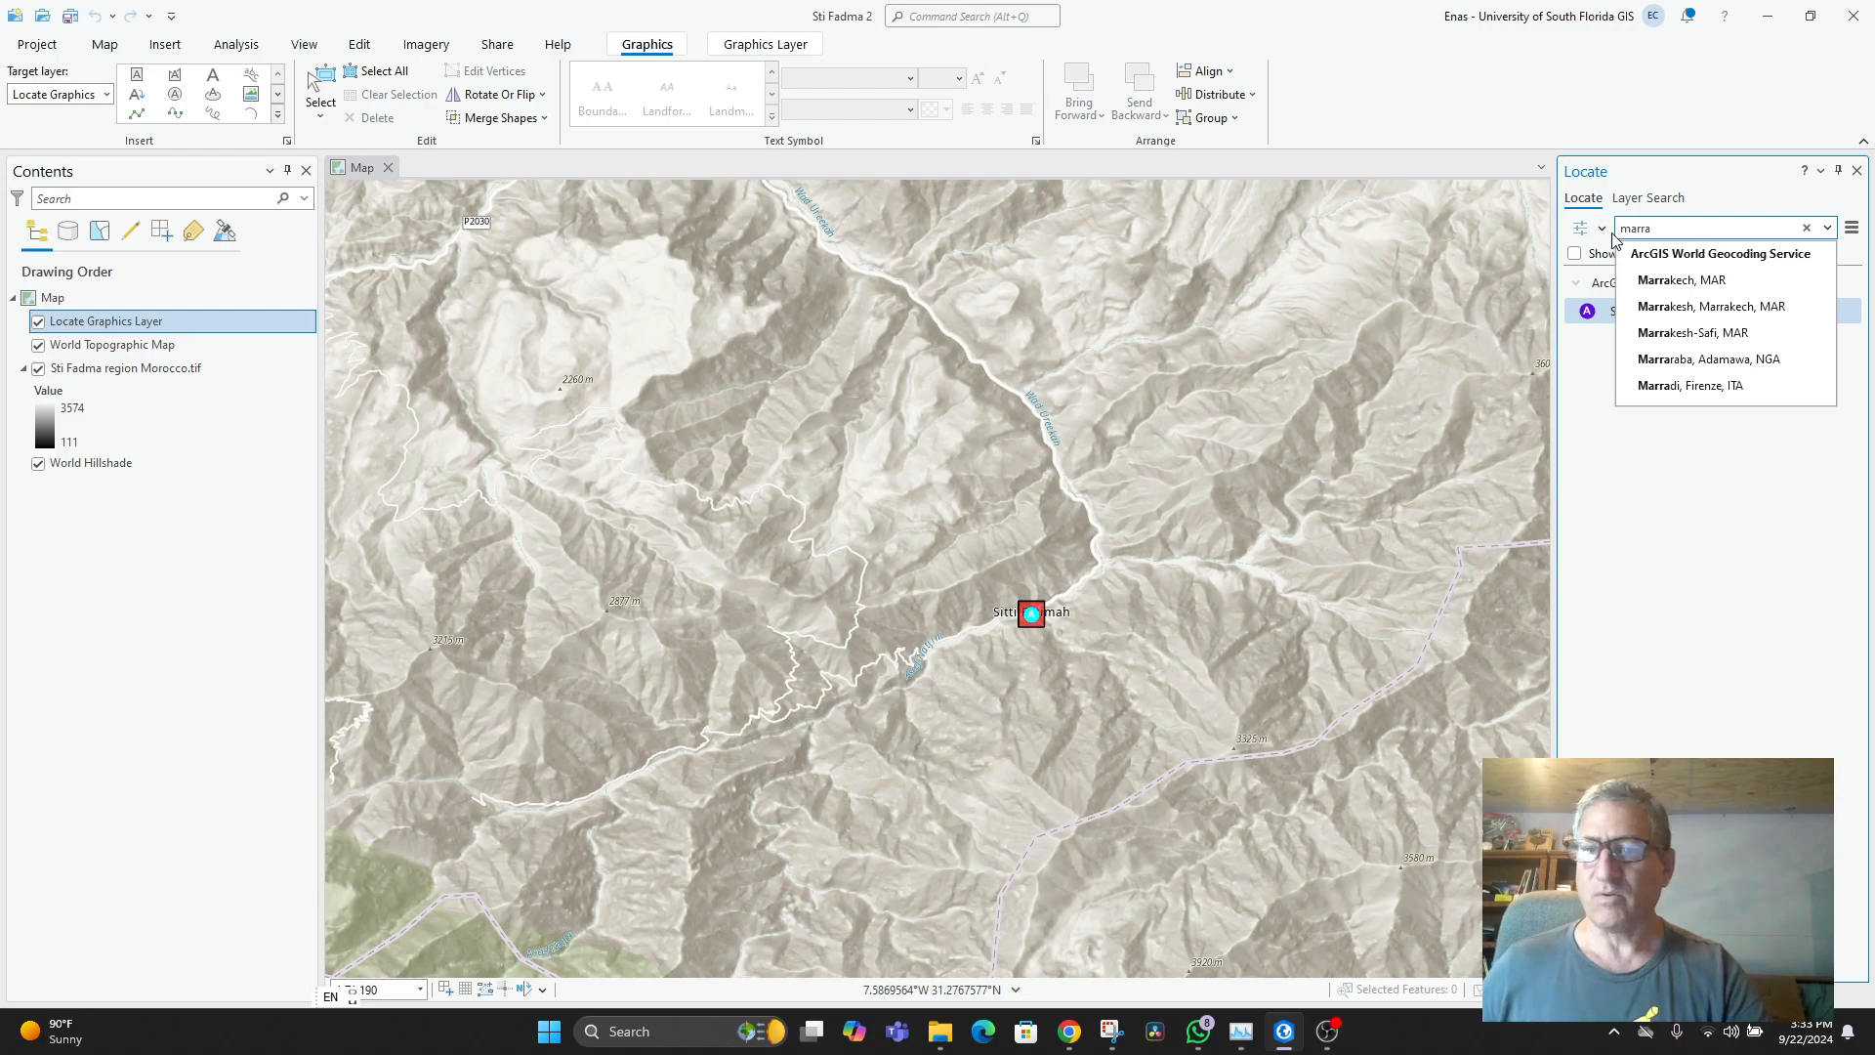
{"action": "left_click", "coordinate": [1701, 293]}
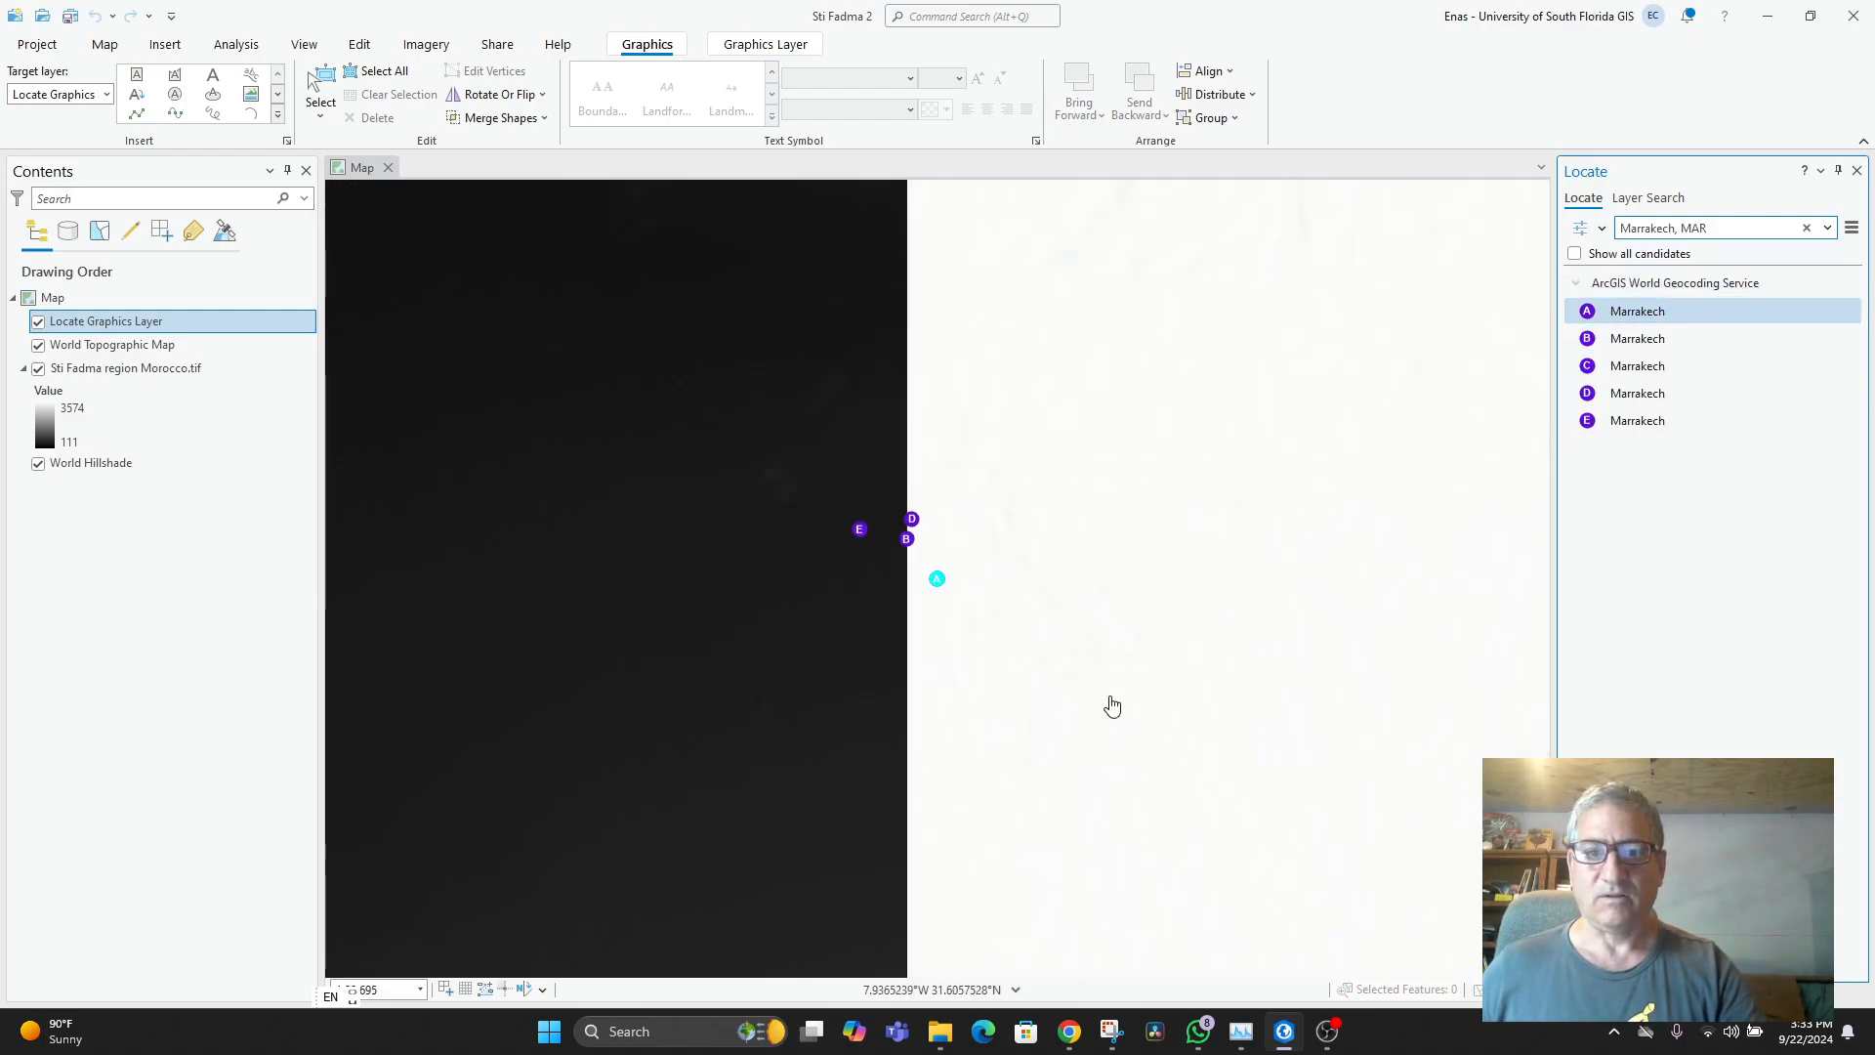
{"action": "scroll", "coordinate": [997, 623], "scroll_direction": "up", "scroll_amount": 2}
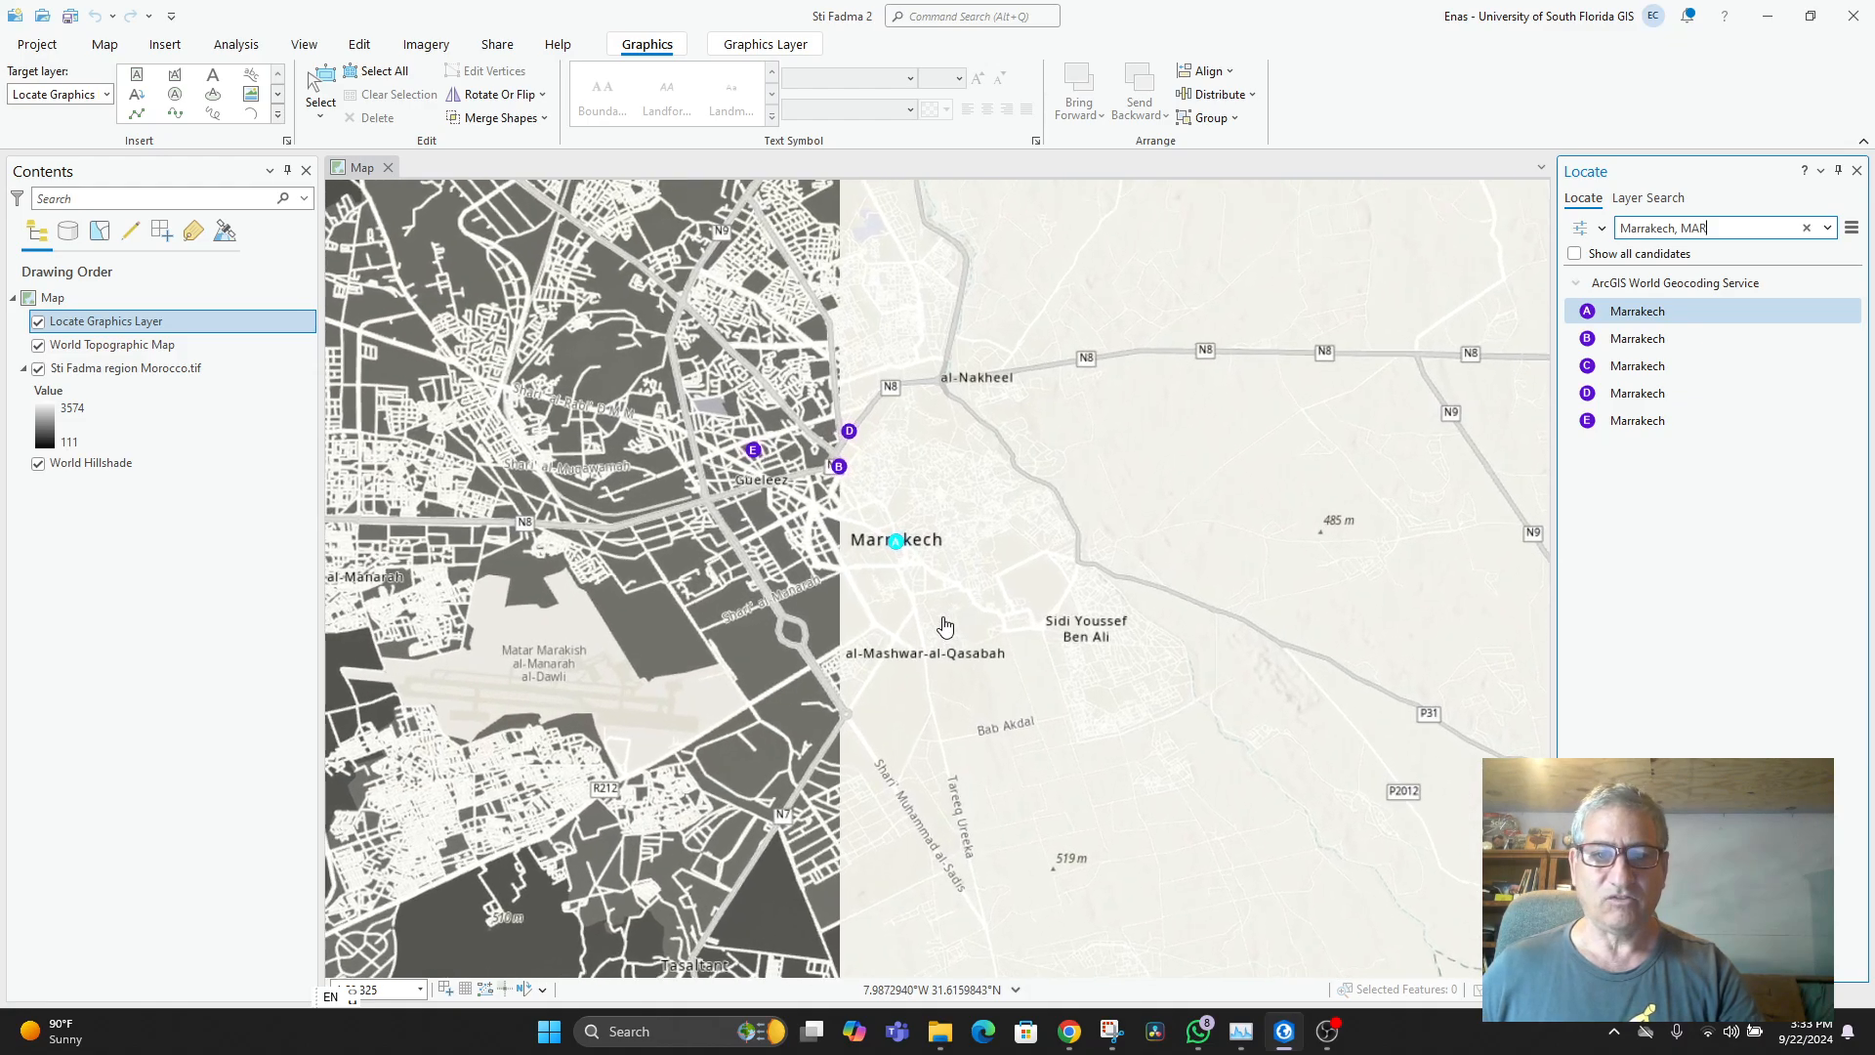
{"action": "scroll", "coordinate": [940, 617], "scroll_direction": "up", "scroll_amount": 2}
{"action": "left_click", "coordinate": [912, 582]}
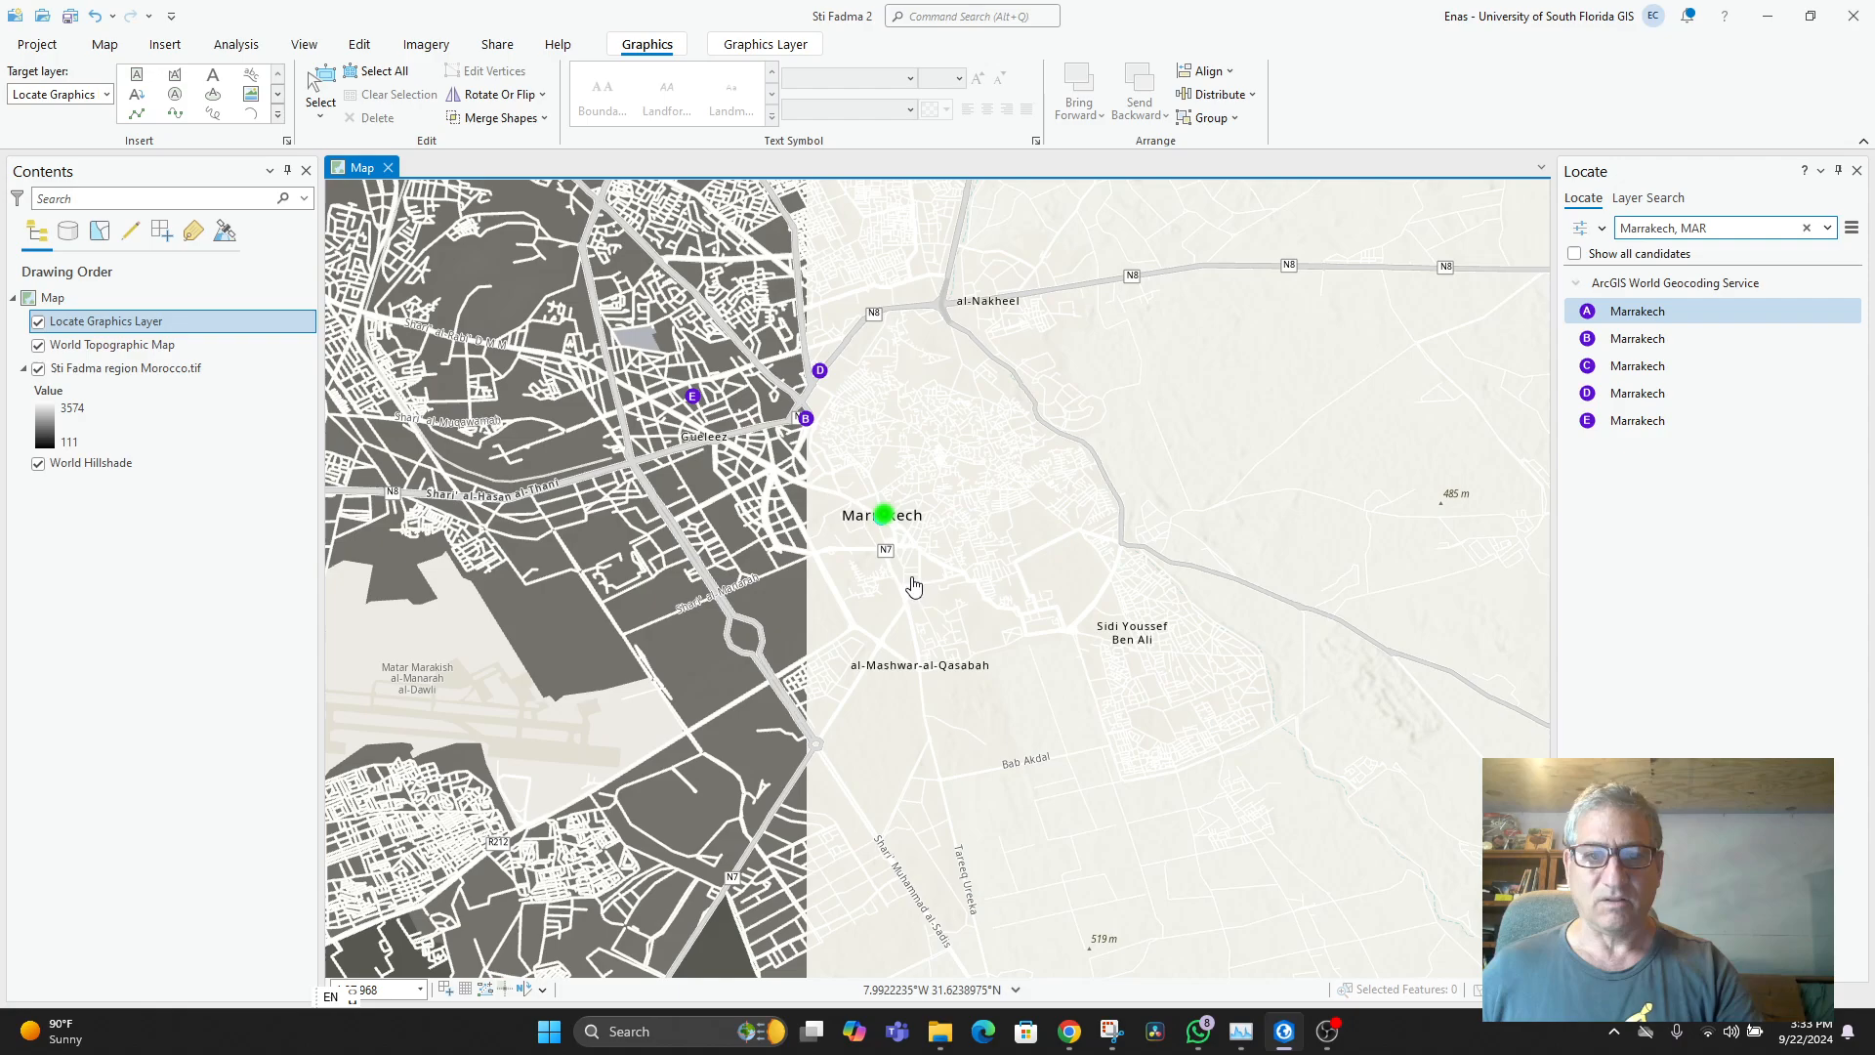
- Add the first Marrakech result to the map as a graphic and style it as a red square with a size of 20 pt
{"action": "right_click", "coordinate": [1668, 312]}
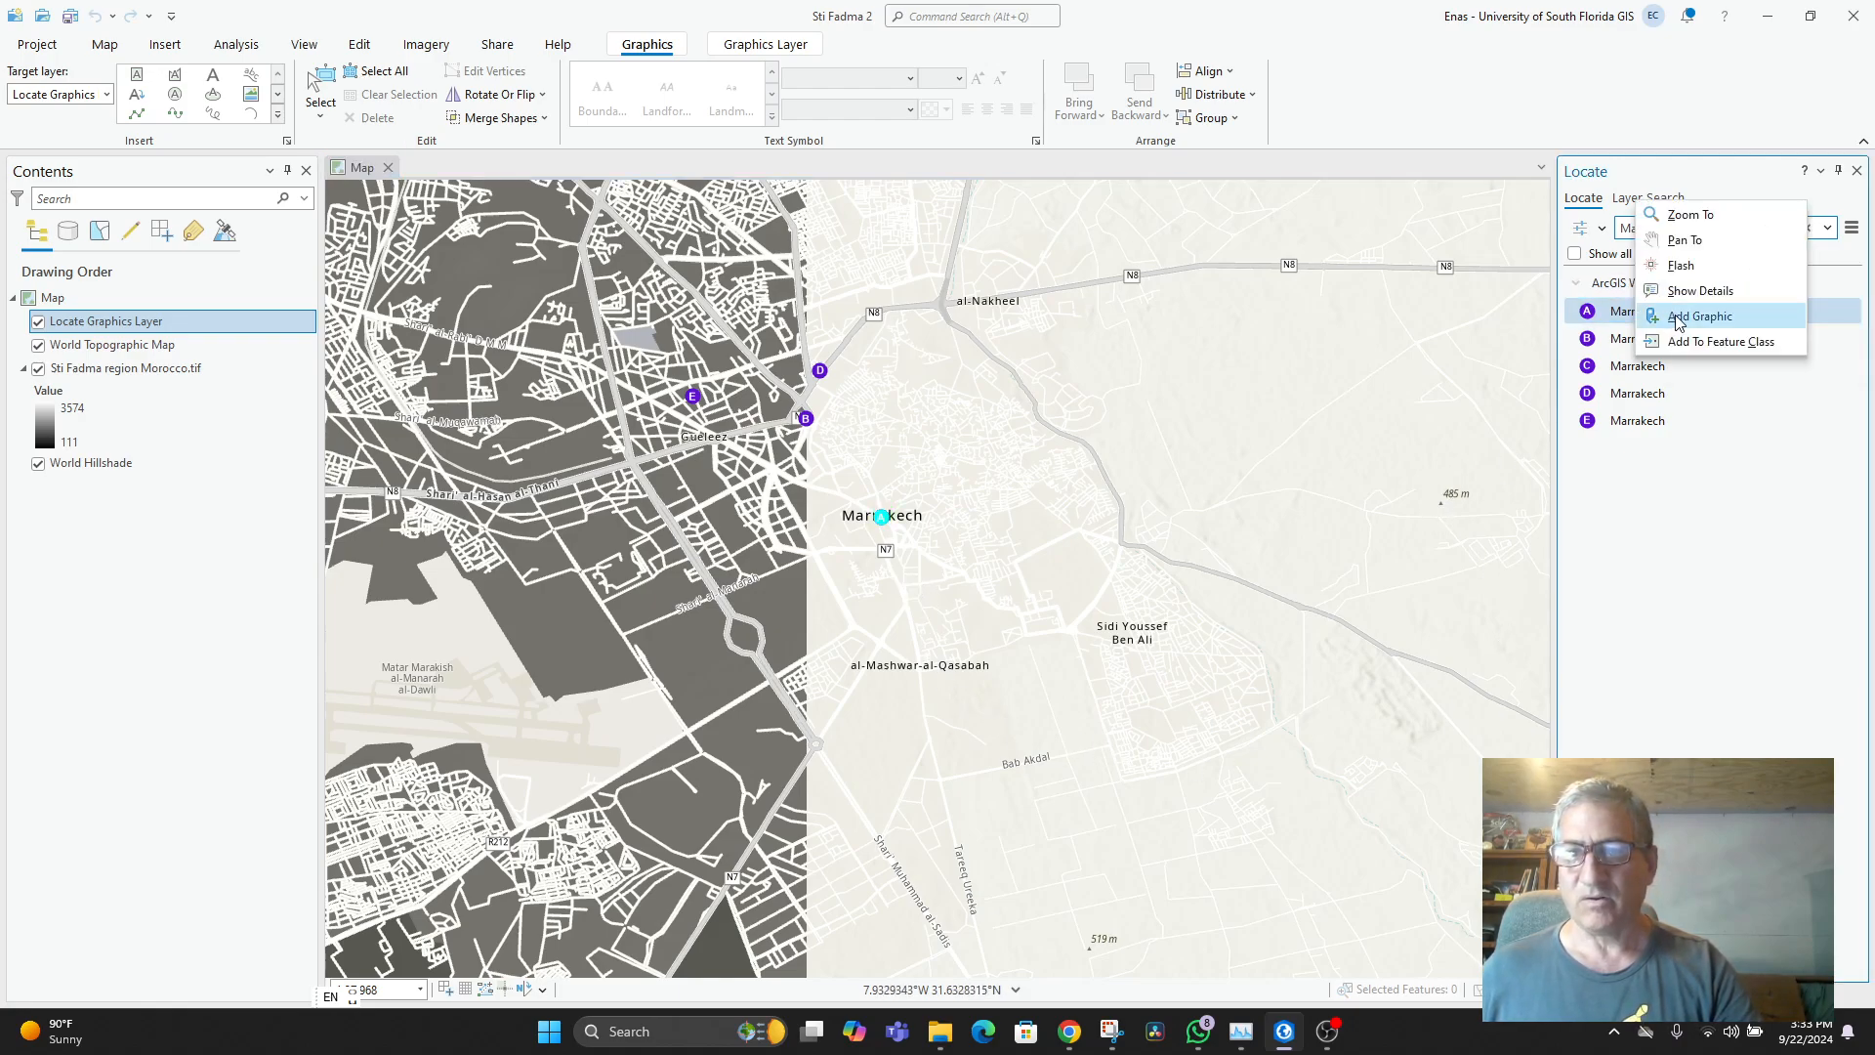
{"action": "left_click", "coordinate": [1678, 316]}
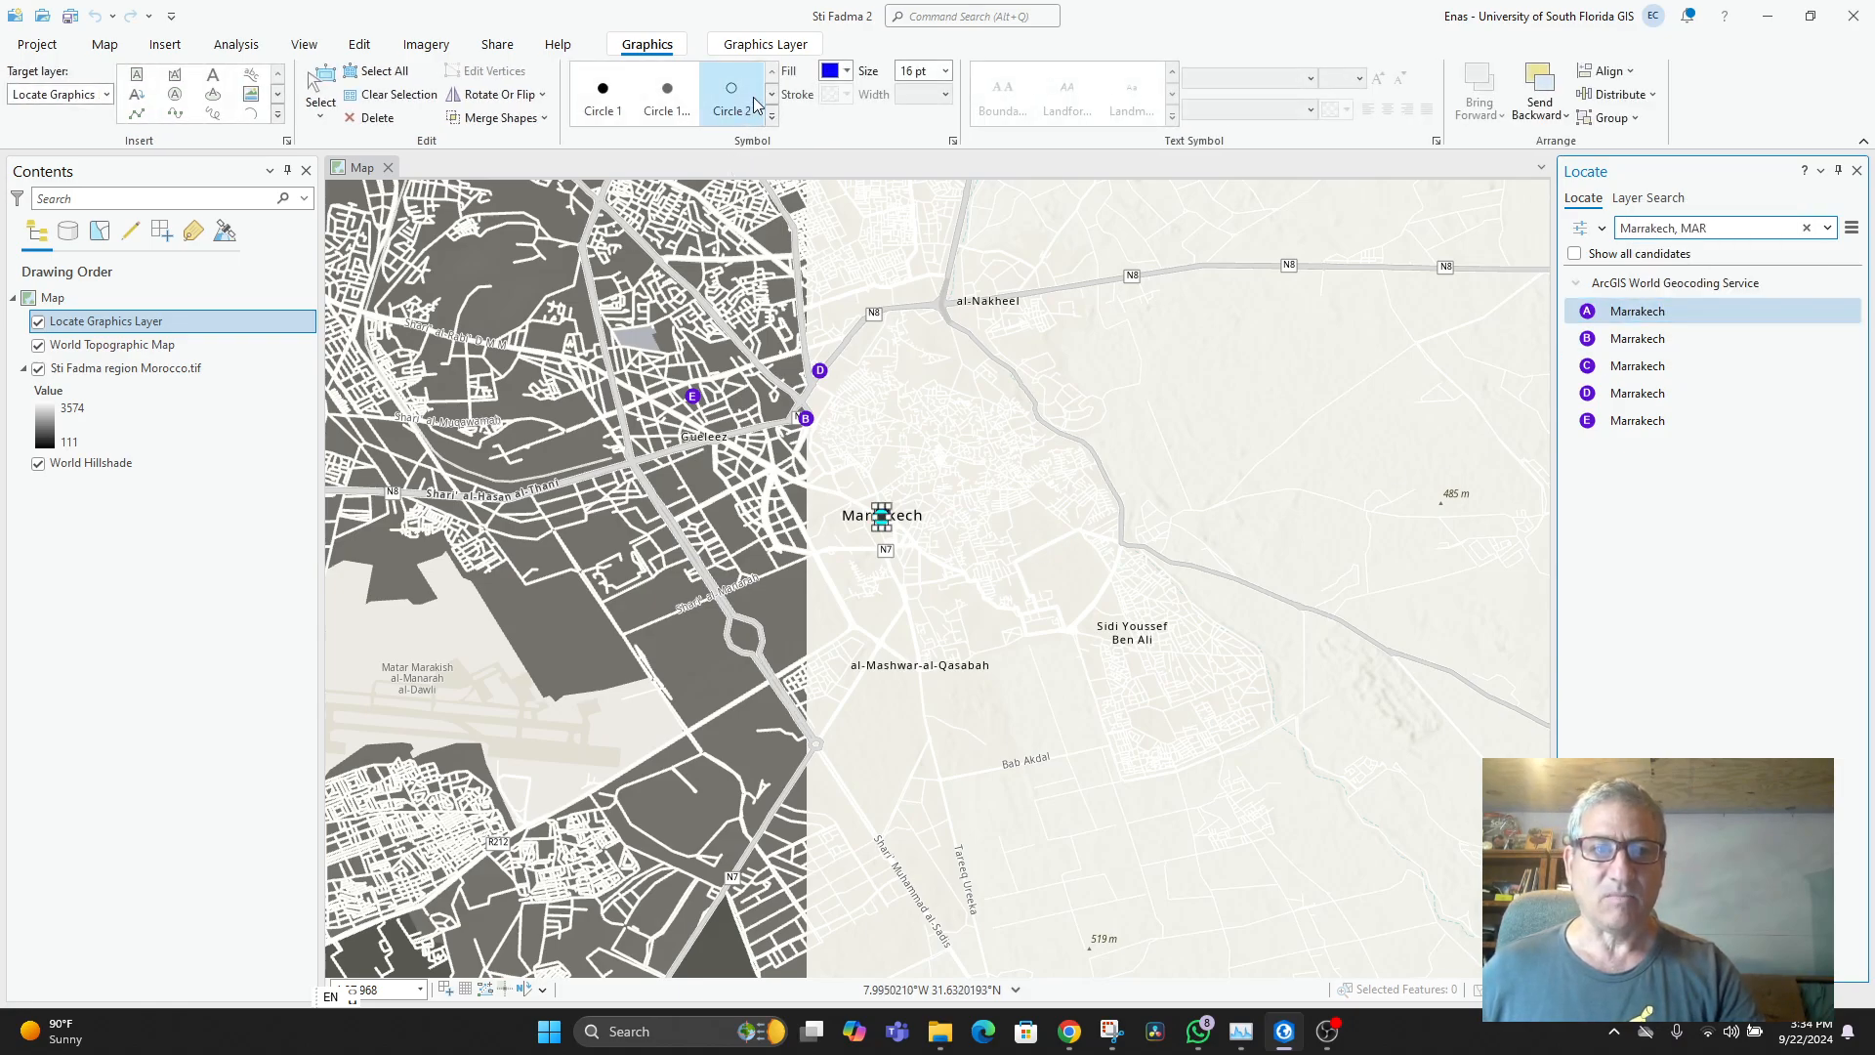
{"action": "left_click", "coordinate": [772, 94]}
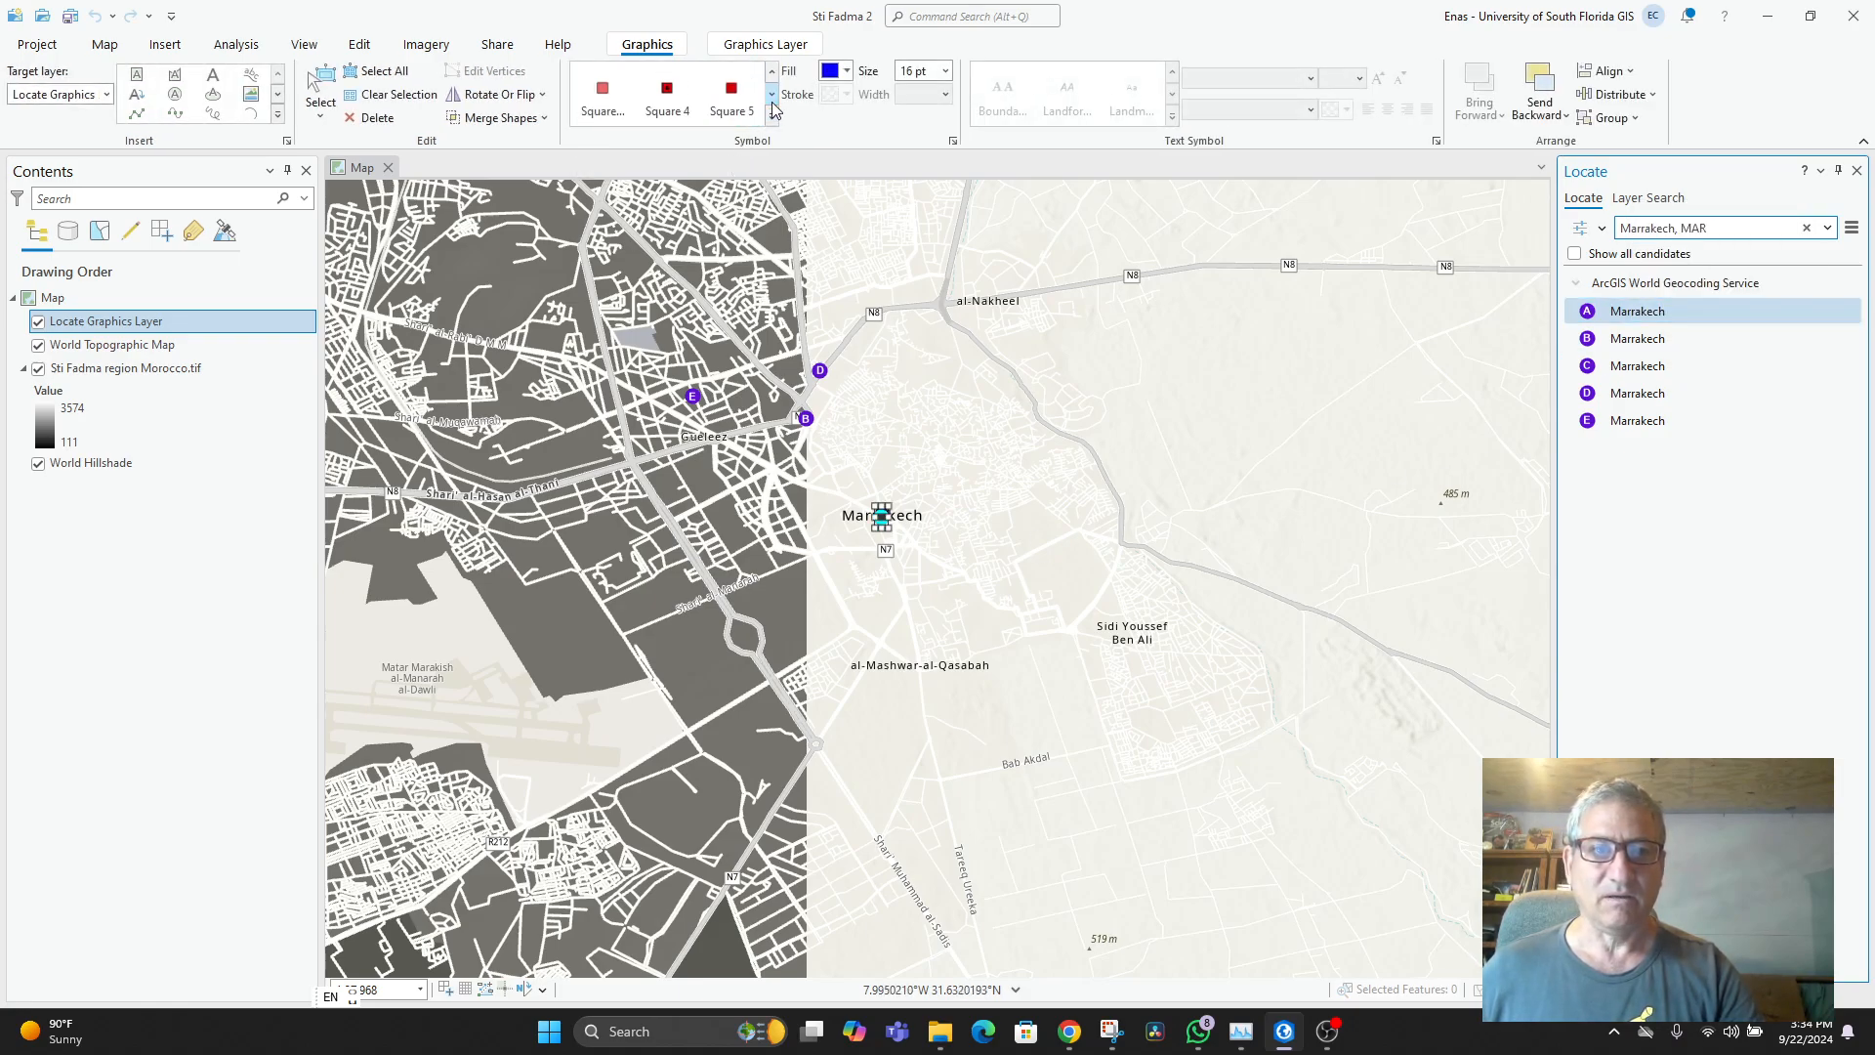
{"action": "left_click", "coordinate": [731, 90]}
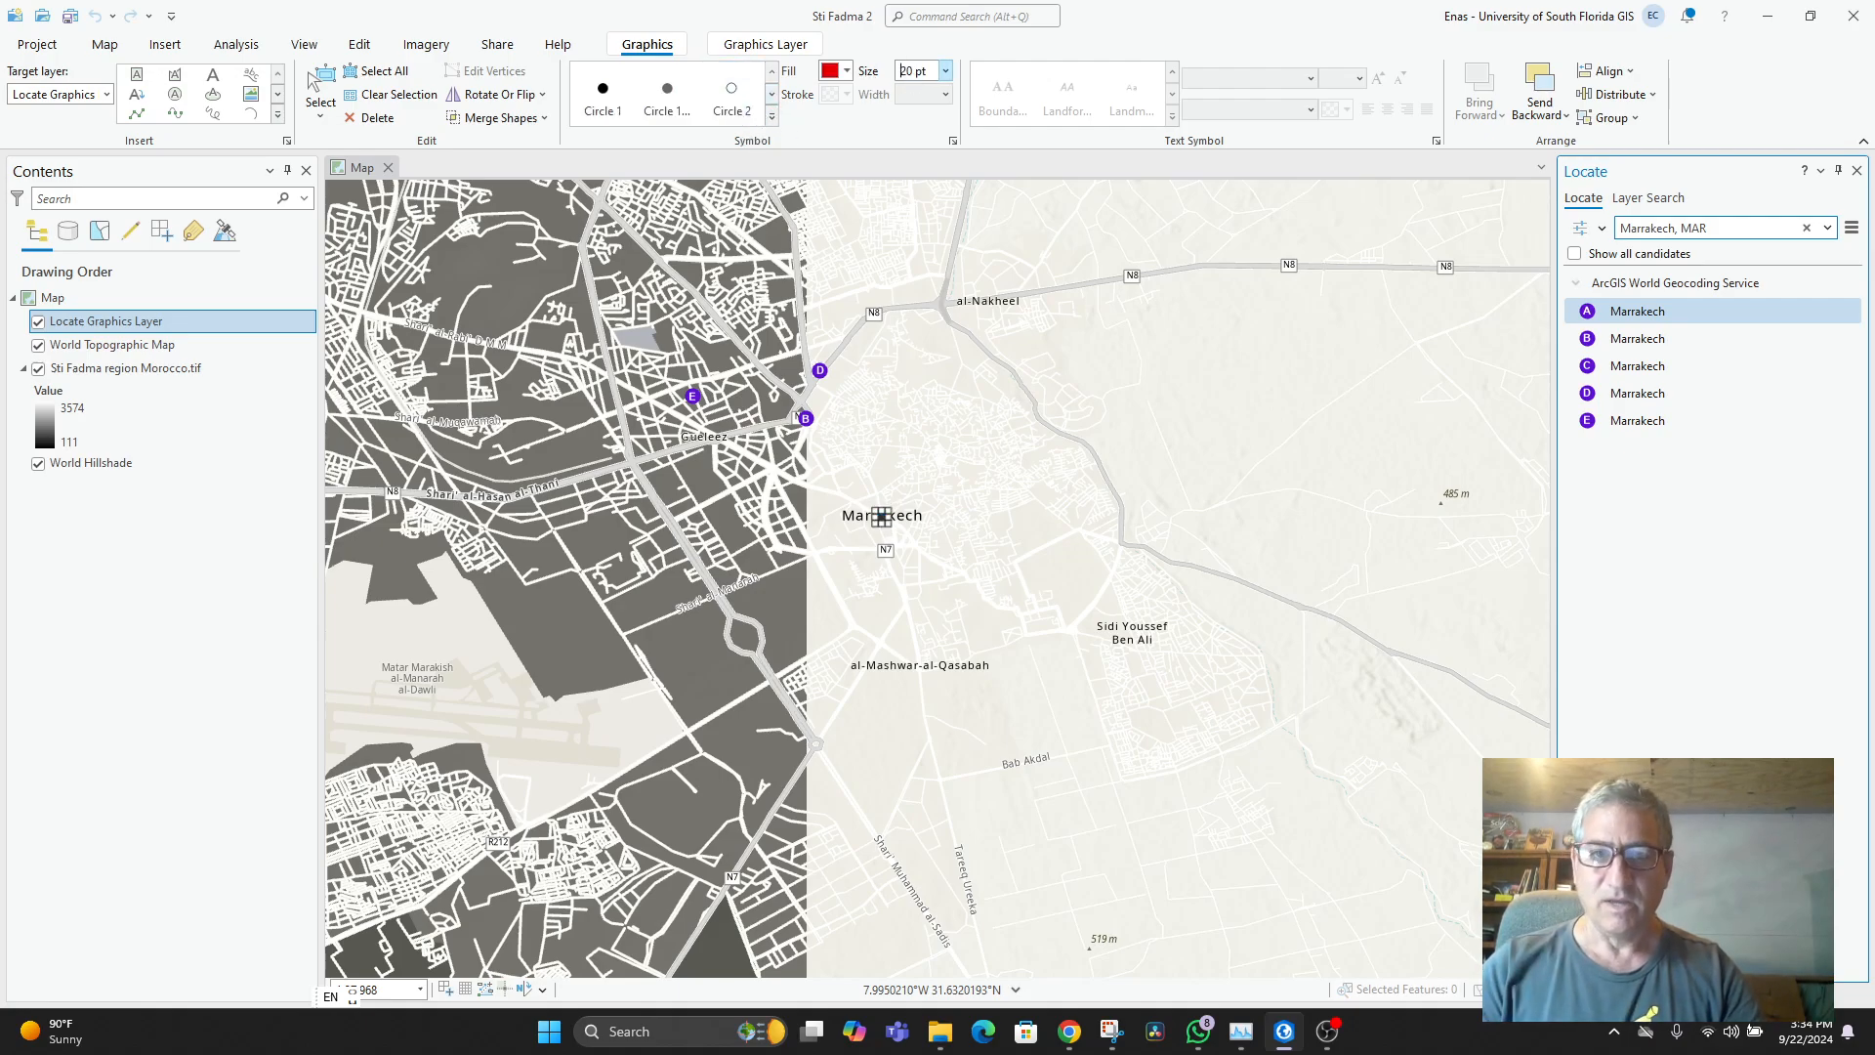
{"action": "key", "text": "Return"}
{"action": "left_click", "coordinate": [389, 95]}
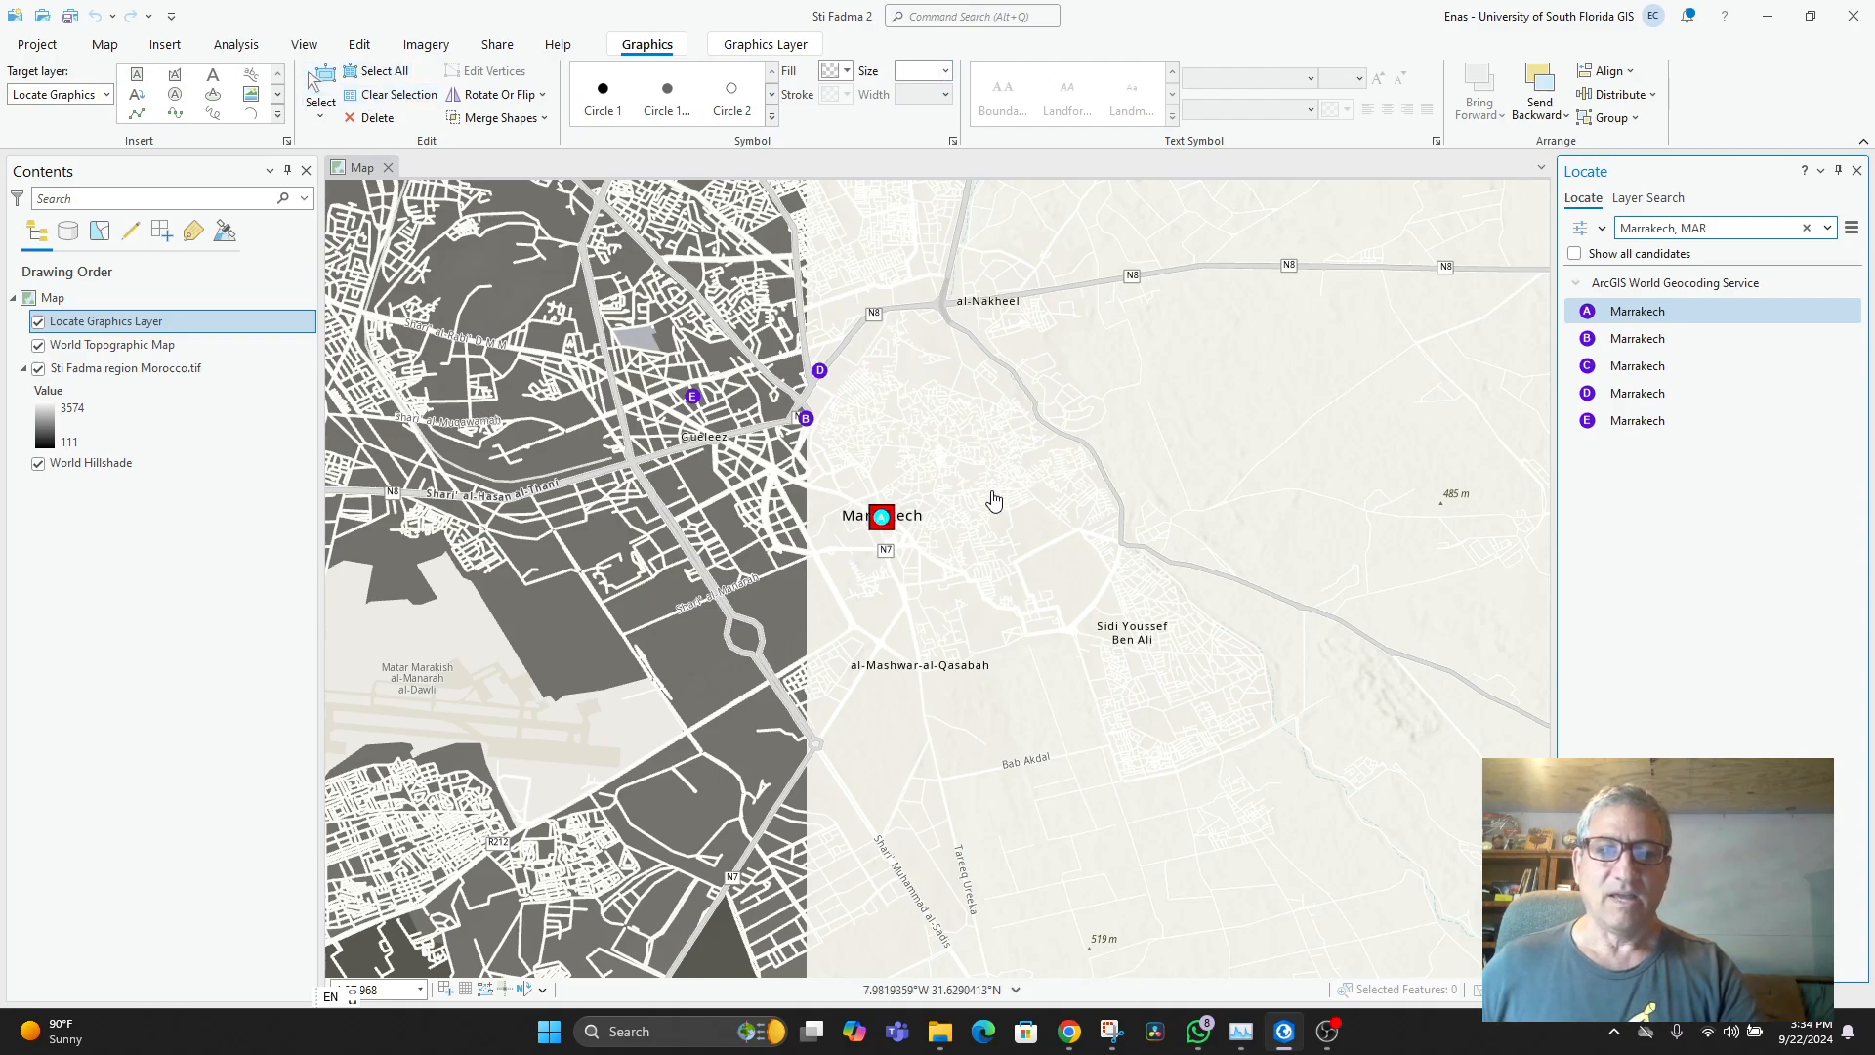
{"action": "left_click", "coordinate": [1857, 170]}
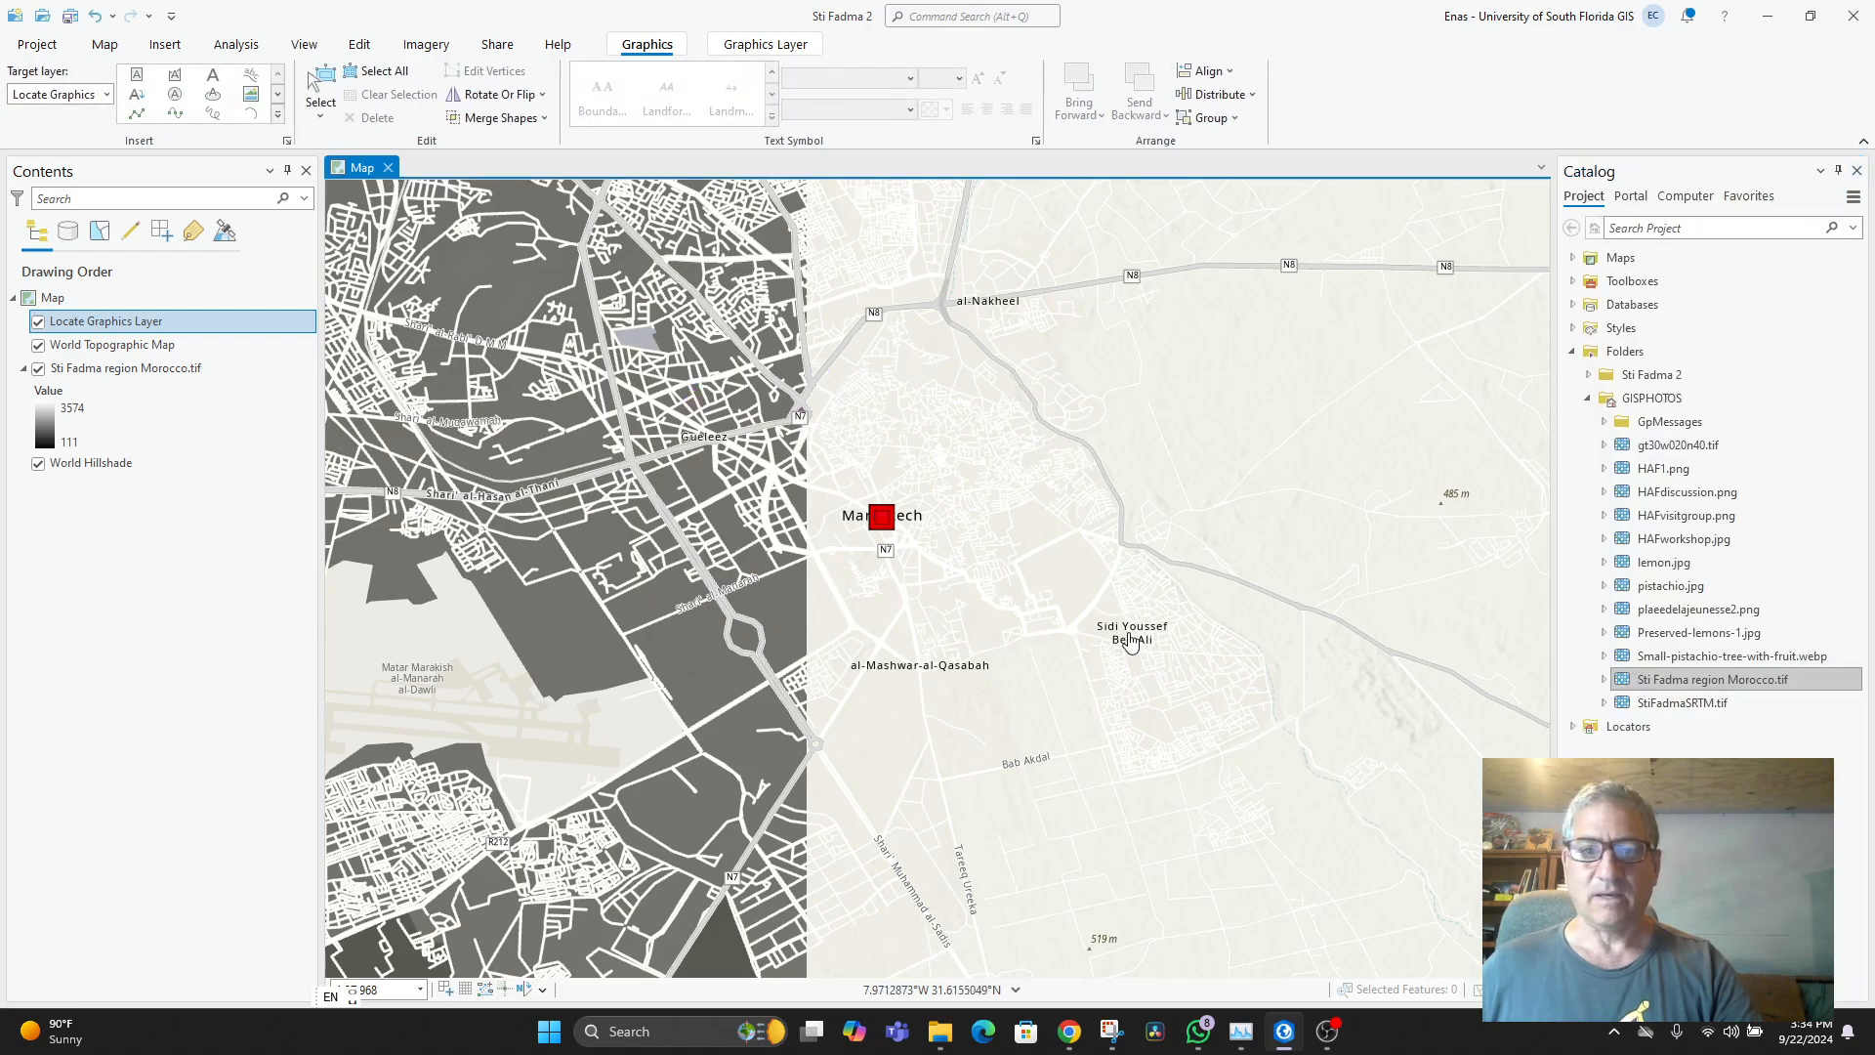
- Examine how the Sti Fadma region Morocco.tif extent lies relative to the Marrakech and Sti Fadma markers, toggling the raster's visibility
{"action": "scroll", "coordinate": [1146, 705], "scroll_direction": "down", "scroll_amount": 5}
{"action": "scroll", "coordinate": [1147, 705], "scroll_direction": "up", "scroll_amount": 5}
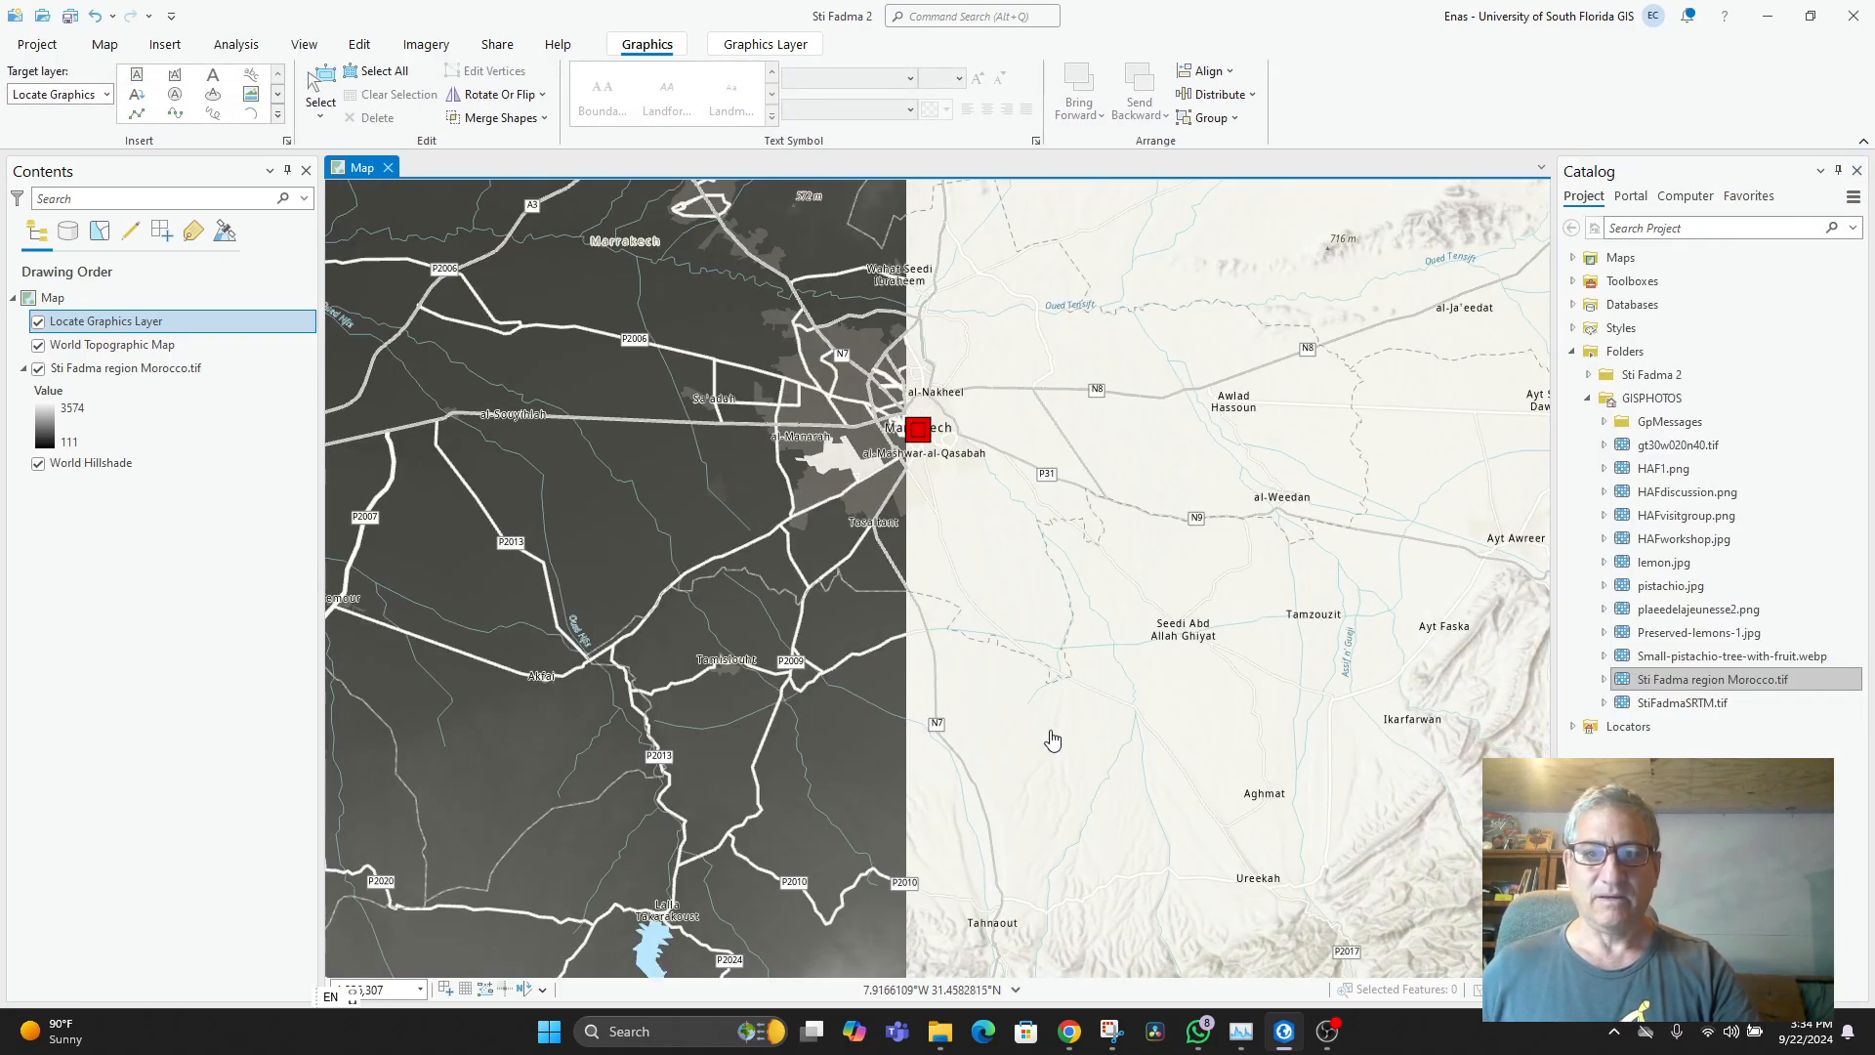
{"action": "scroll", "coordinate": [1026, 714], "scroll_direction": "down", "scroll_amount": 2}
{"action": "scroll", "coordinate": [1189, 818], "scroll_direction": "up", "scroll_amount": 1}
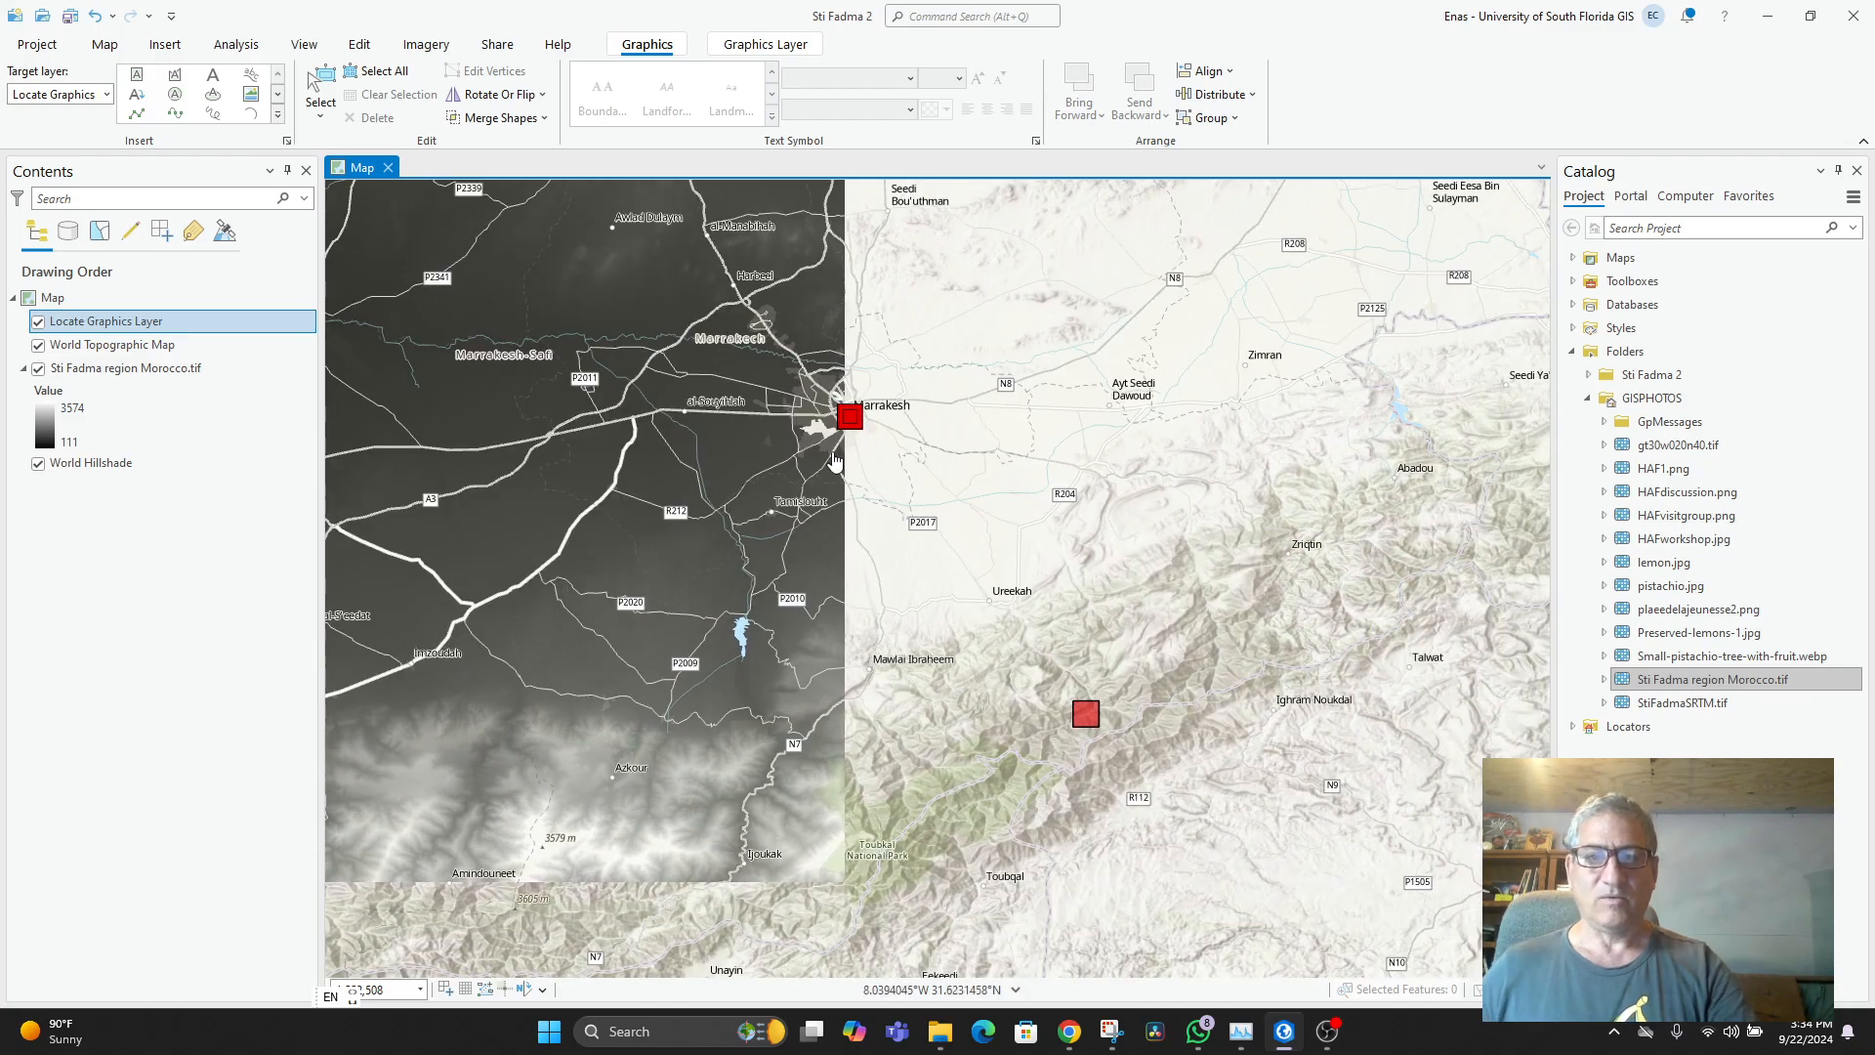
{"action": "scroll", "coordinate": [1142, 842], "scroll_direction": "down", "scroll_amount": 3}
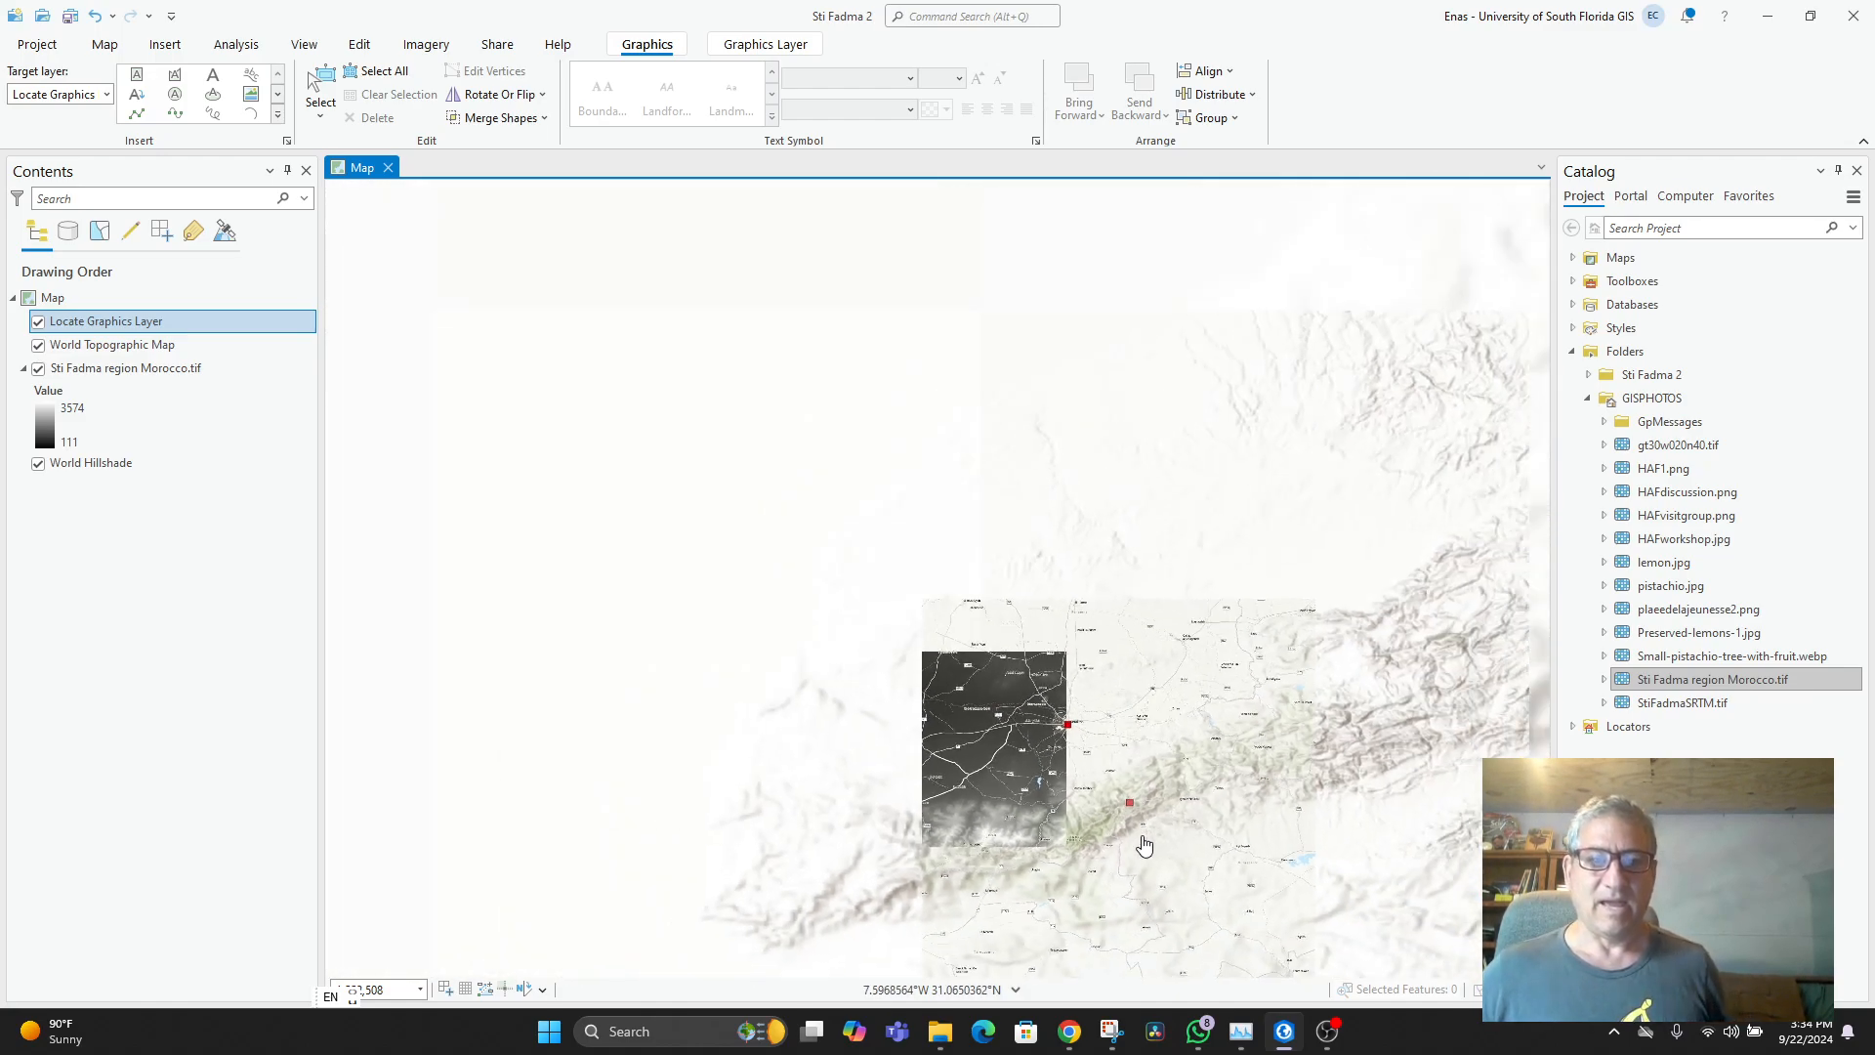
{"action": "scroll", "coordinate": [1113, 854], "scroll_direction": "up", "scroll_amount": 4}
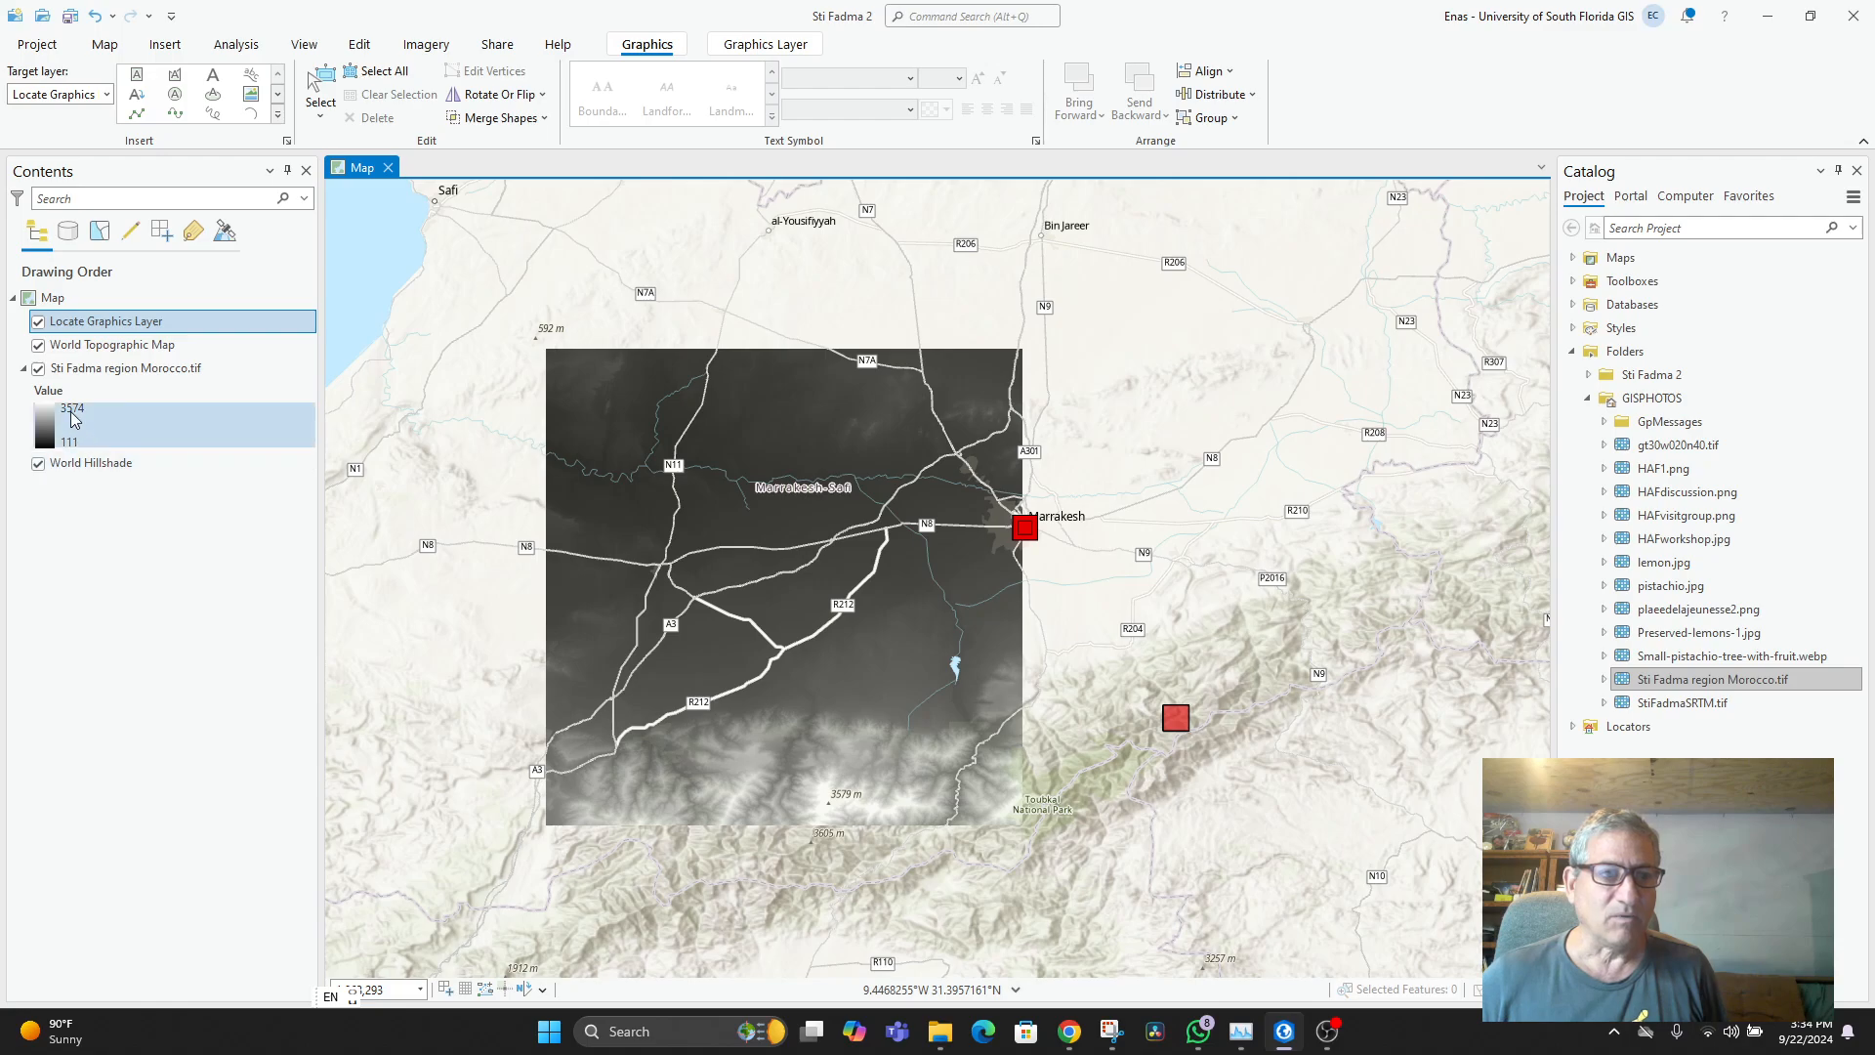
{"action": "left_click", "coordinate": [39, 369]}
{"action": "left_click", "coordinate": [40, 369]}
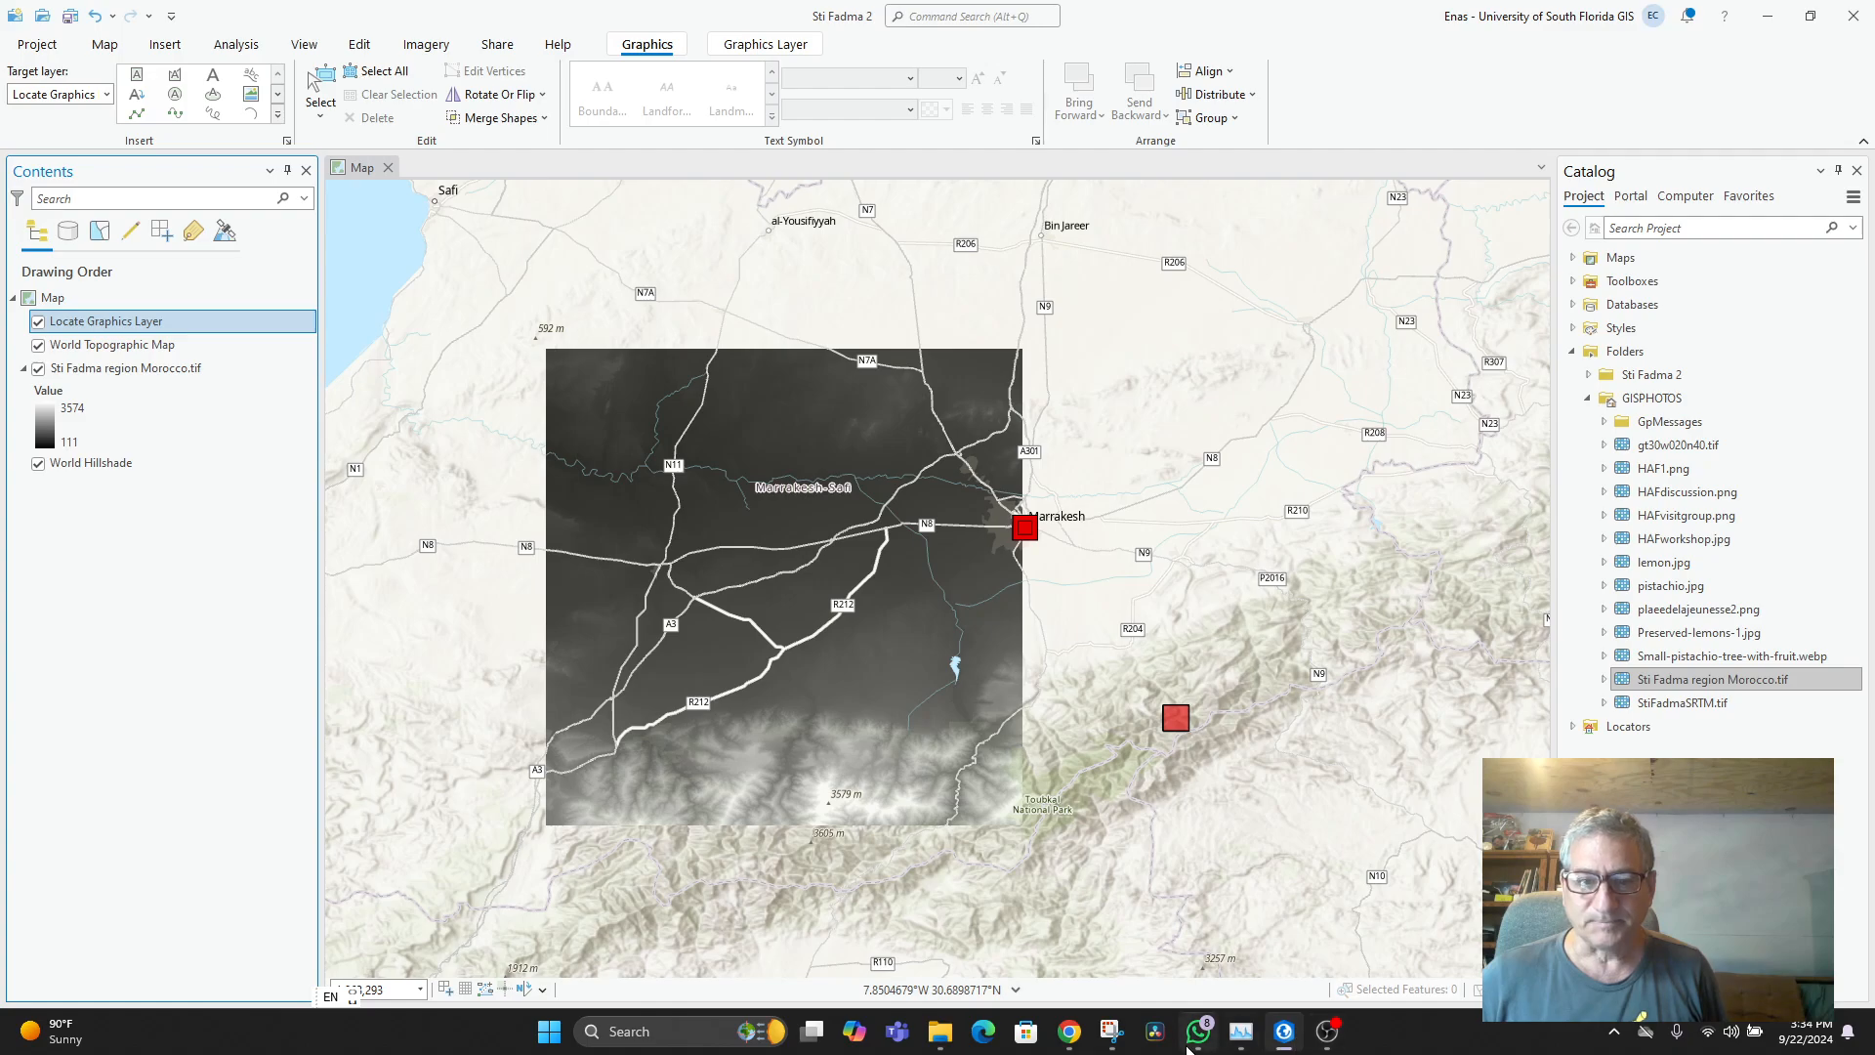
- Switch to EarthExplorer in the browser, return to the search criteria and set the geocoding method to Address/Place
{"action": "left_click", "coordinate": [1071, 1033]}
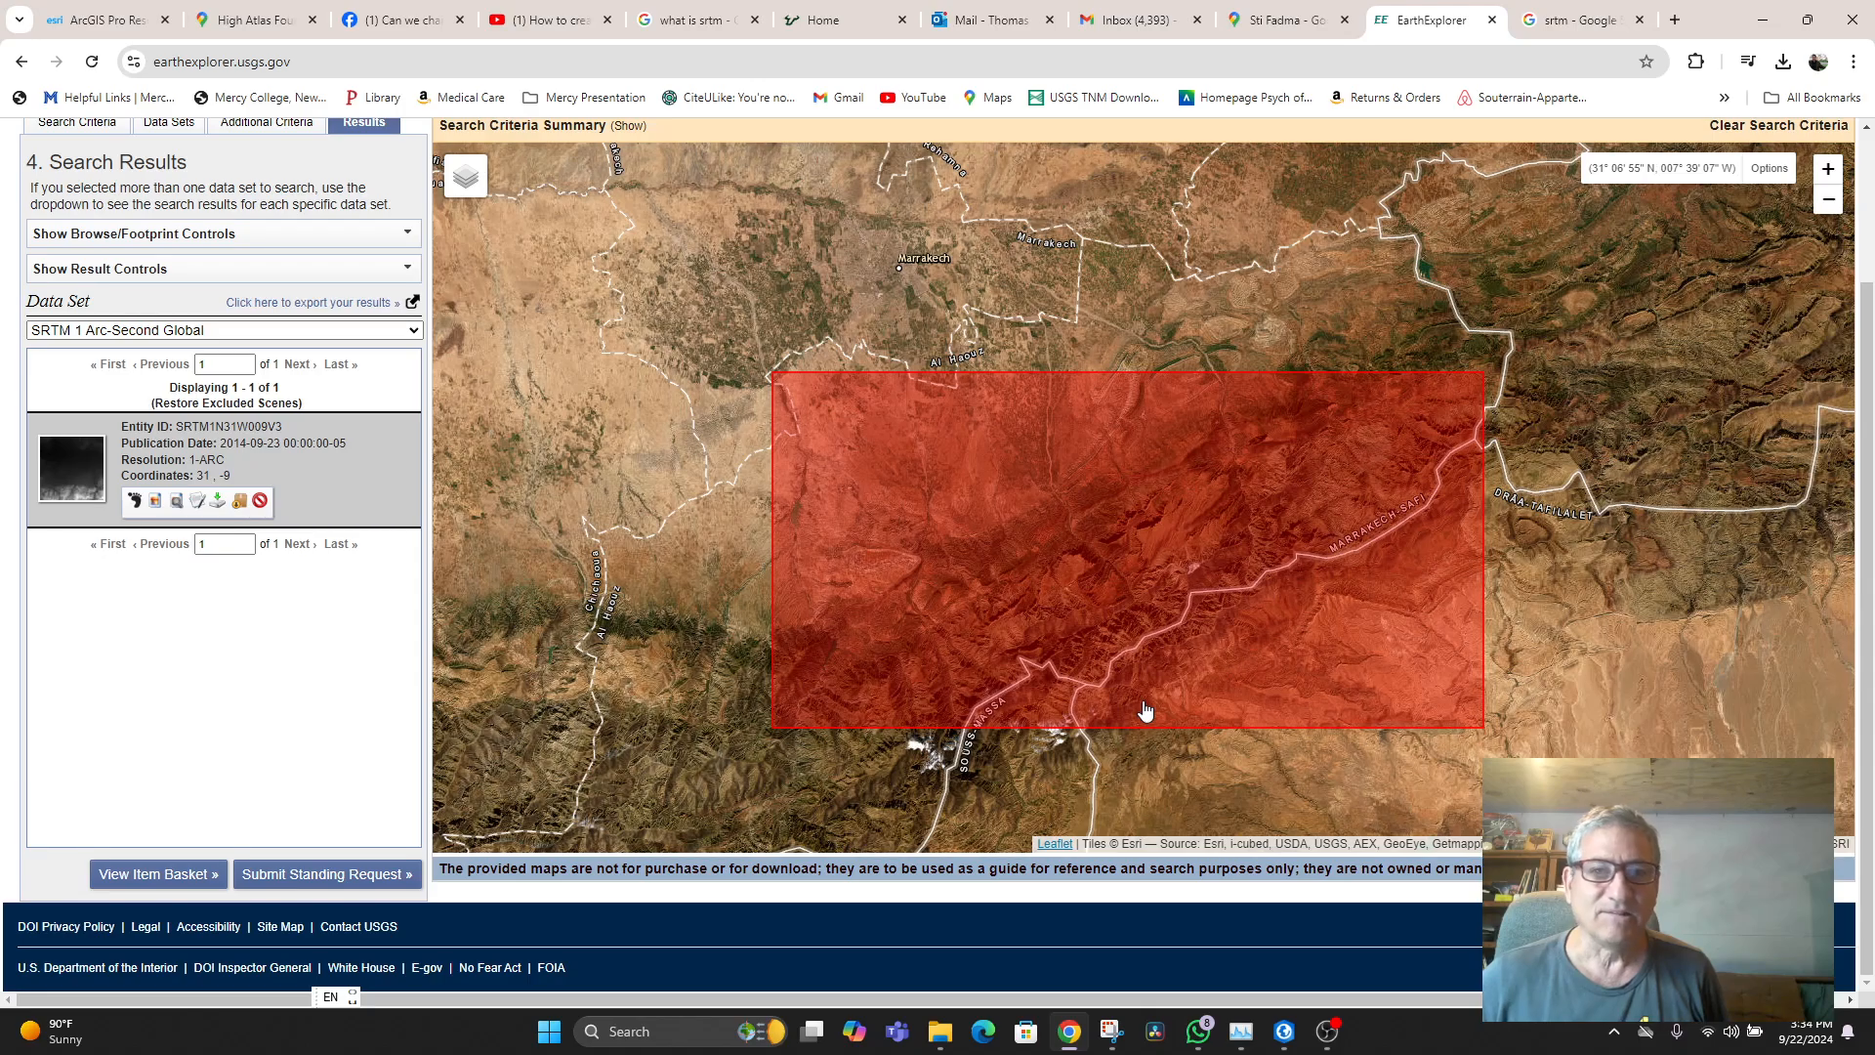
{"action": "scroll", "coordinate": [1304, 656], "scroll_direction": "up", "scroll_amount": 2}
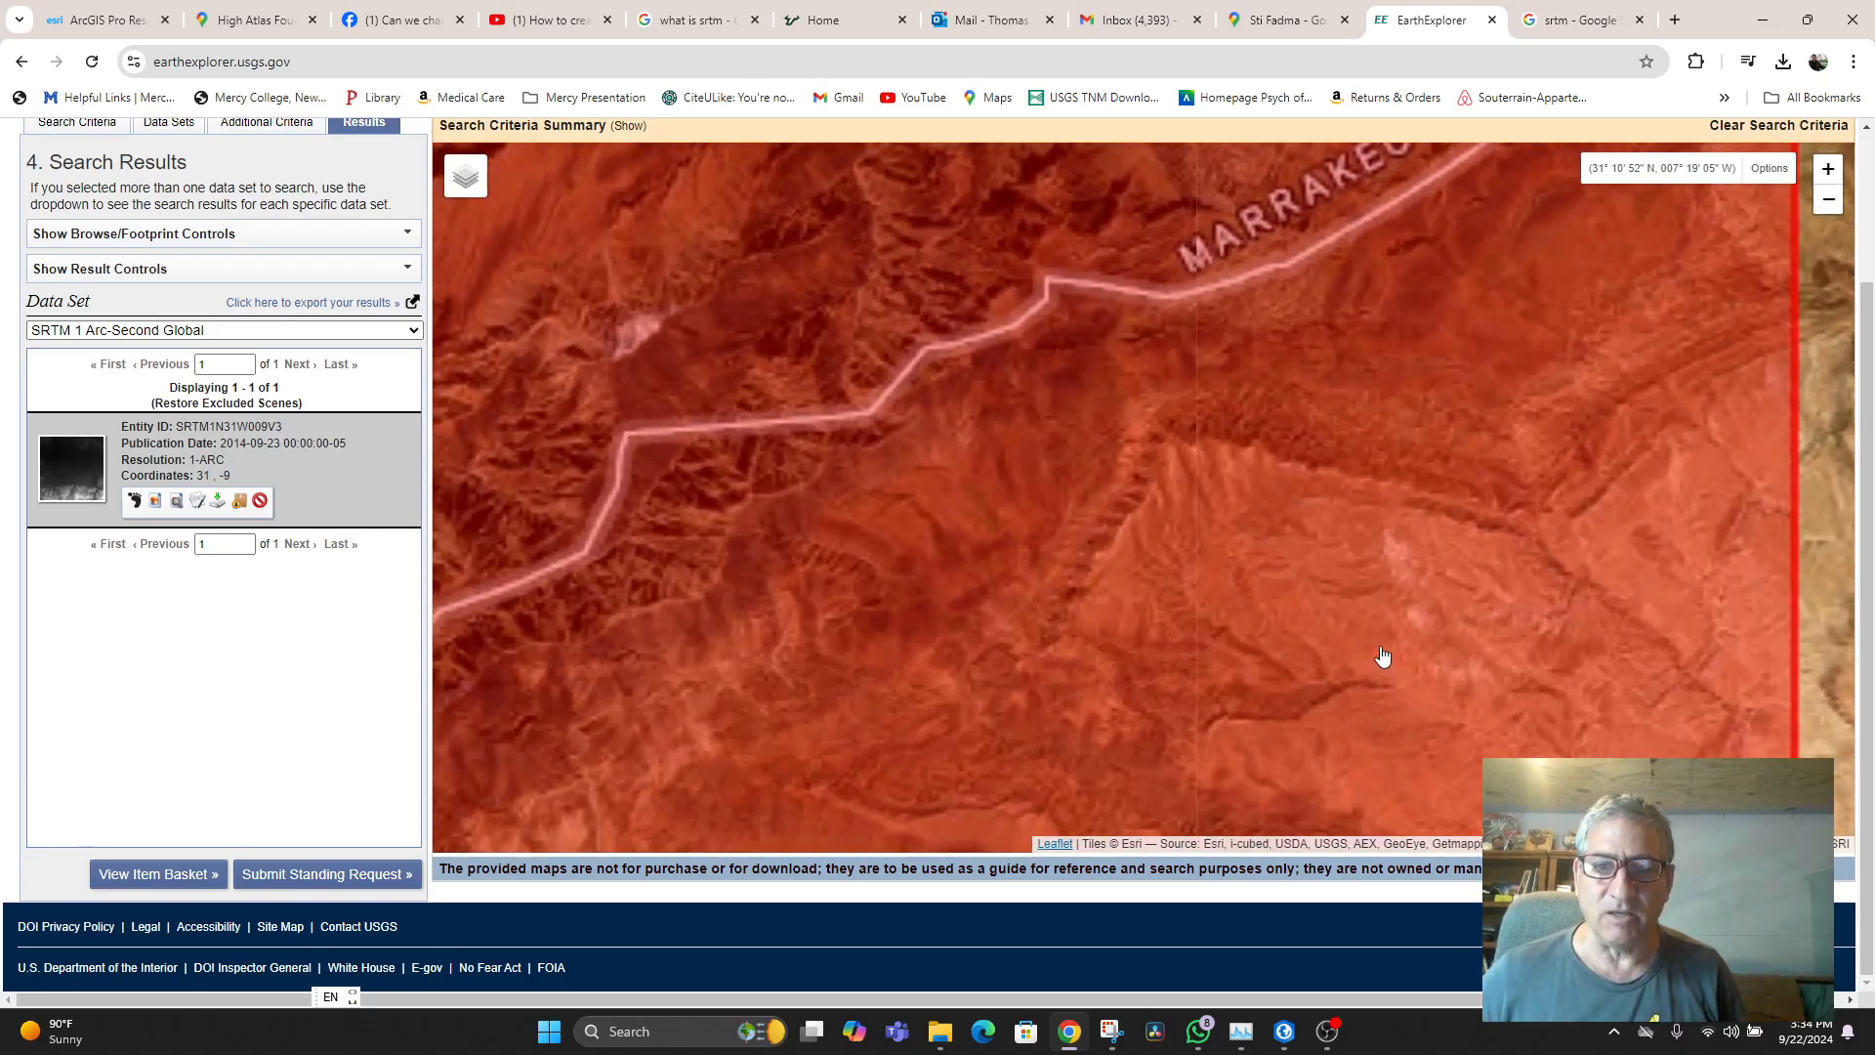
{"action": "scroll", "coordinate": [1316, 612], "scroll_direction": "down", "scroll_amount": 1}
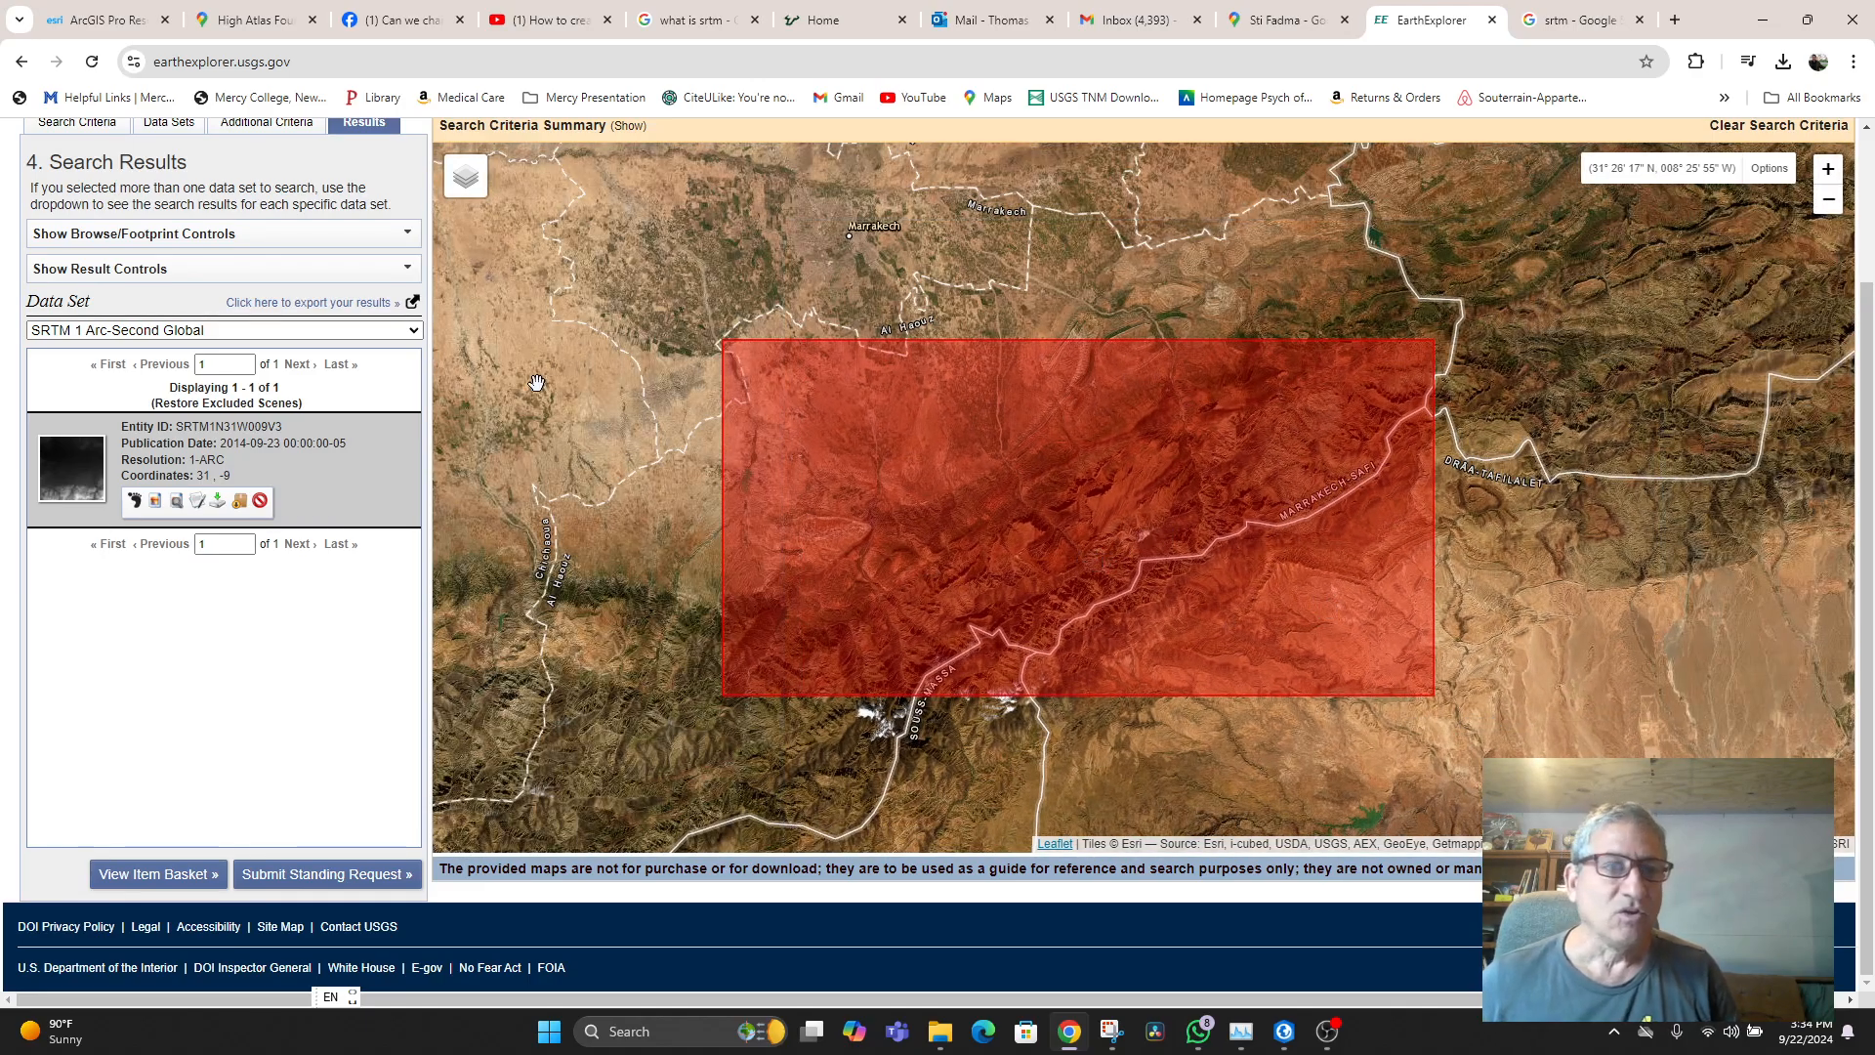
{"action": "left_click", "coordinate": [86, 125]}
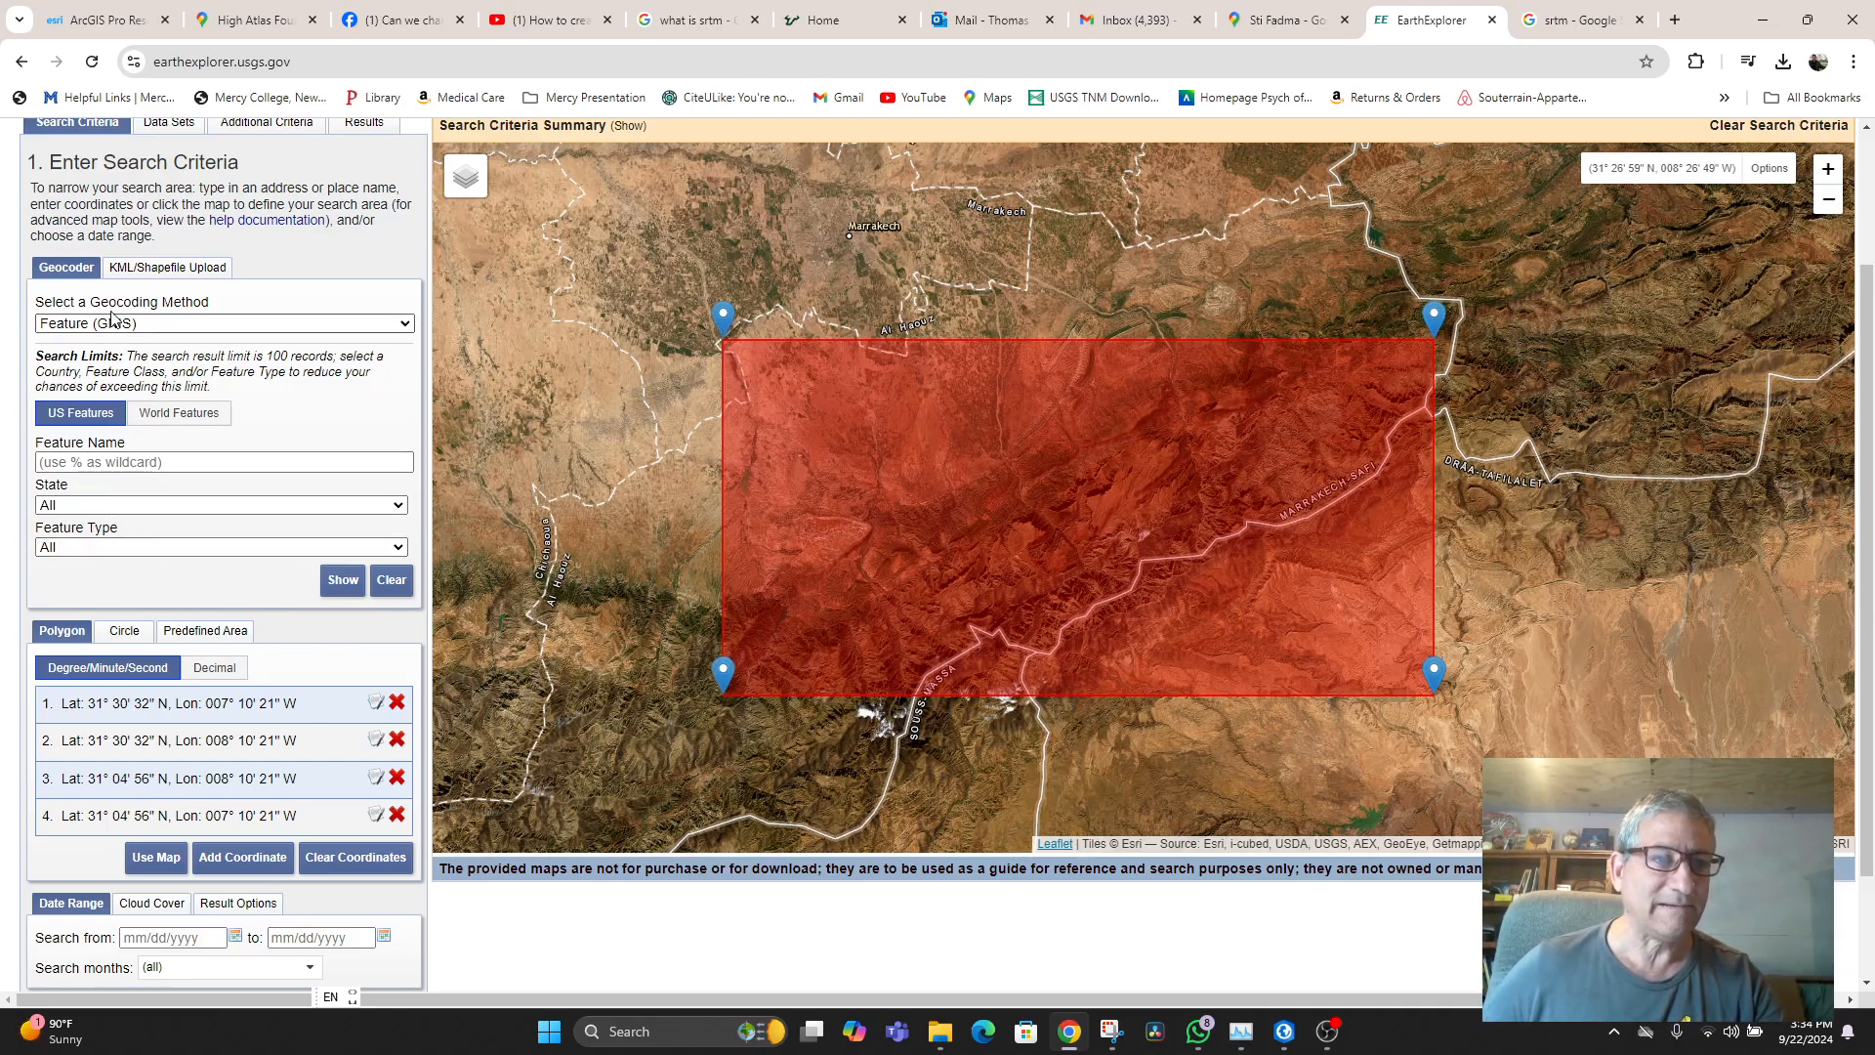
{"action": "left_click", "coordinate": [179, 411]}
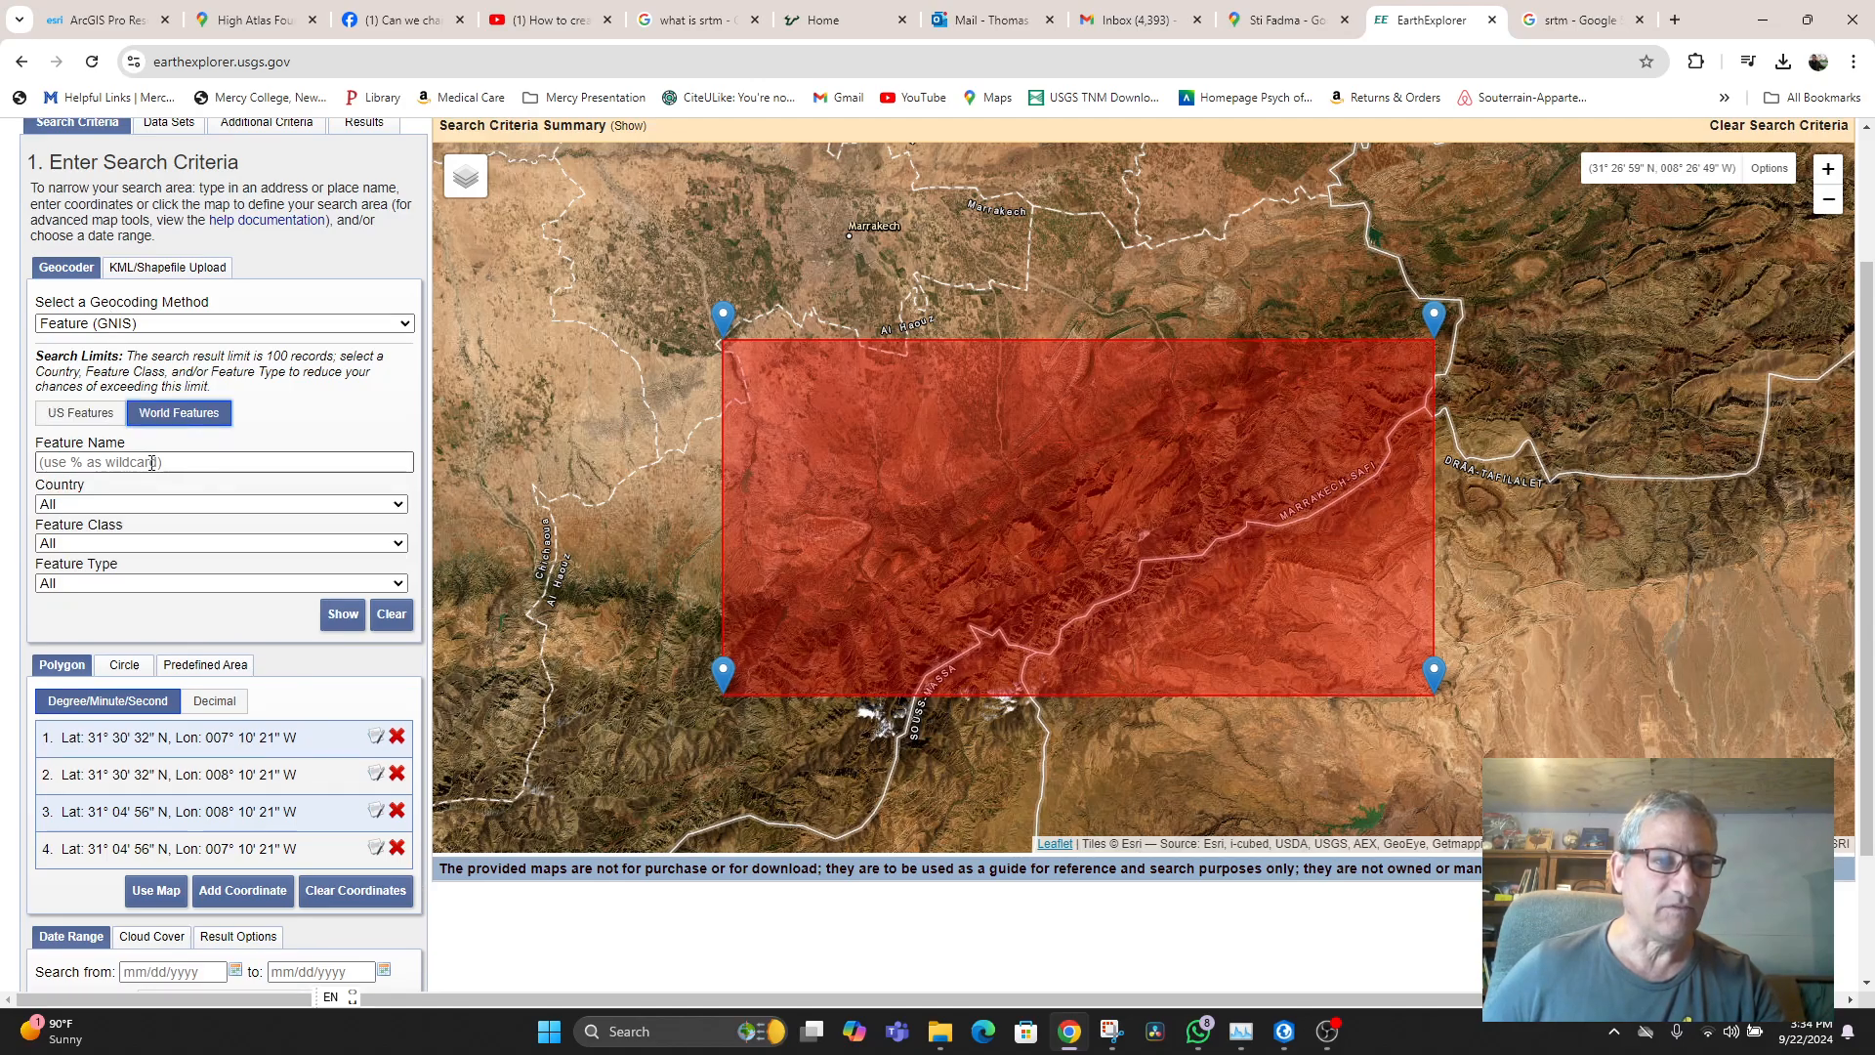
{"action": "left_click", "coordinate": [161, 322]}
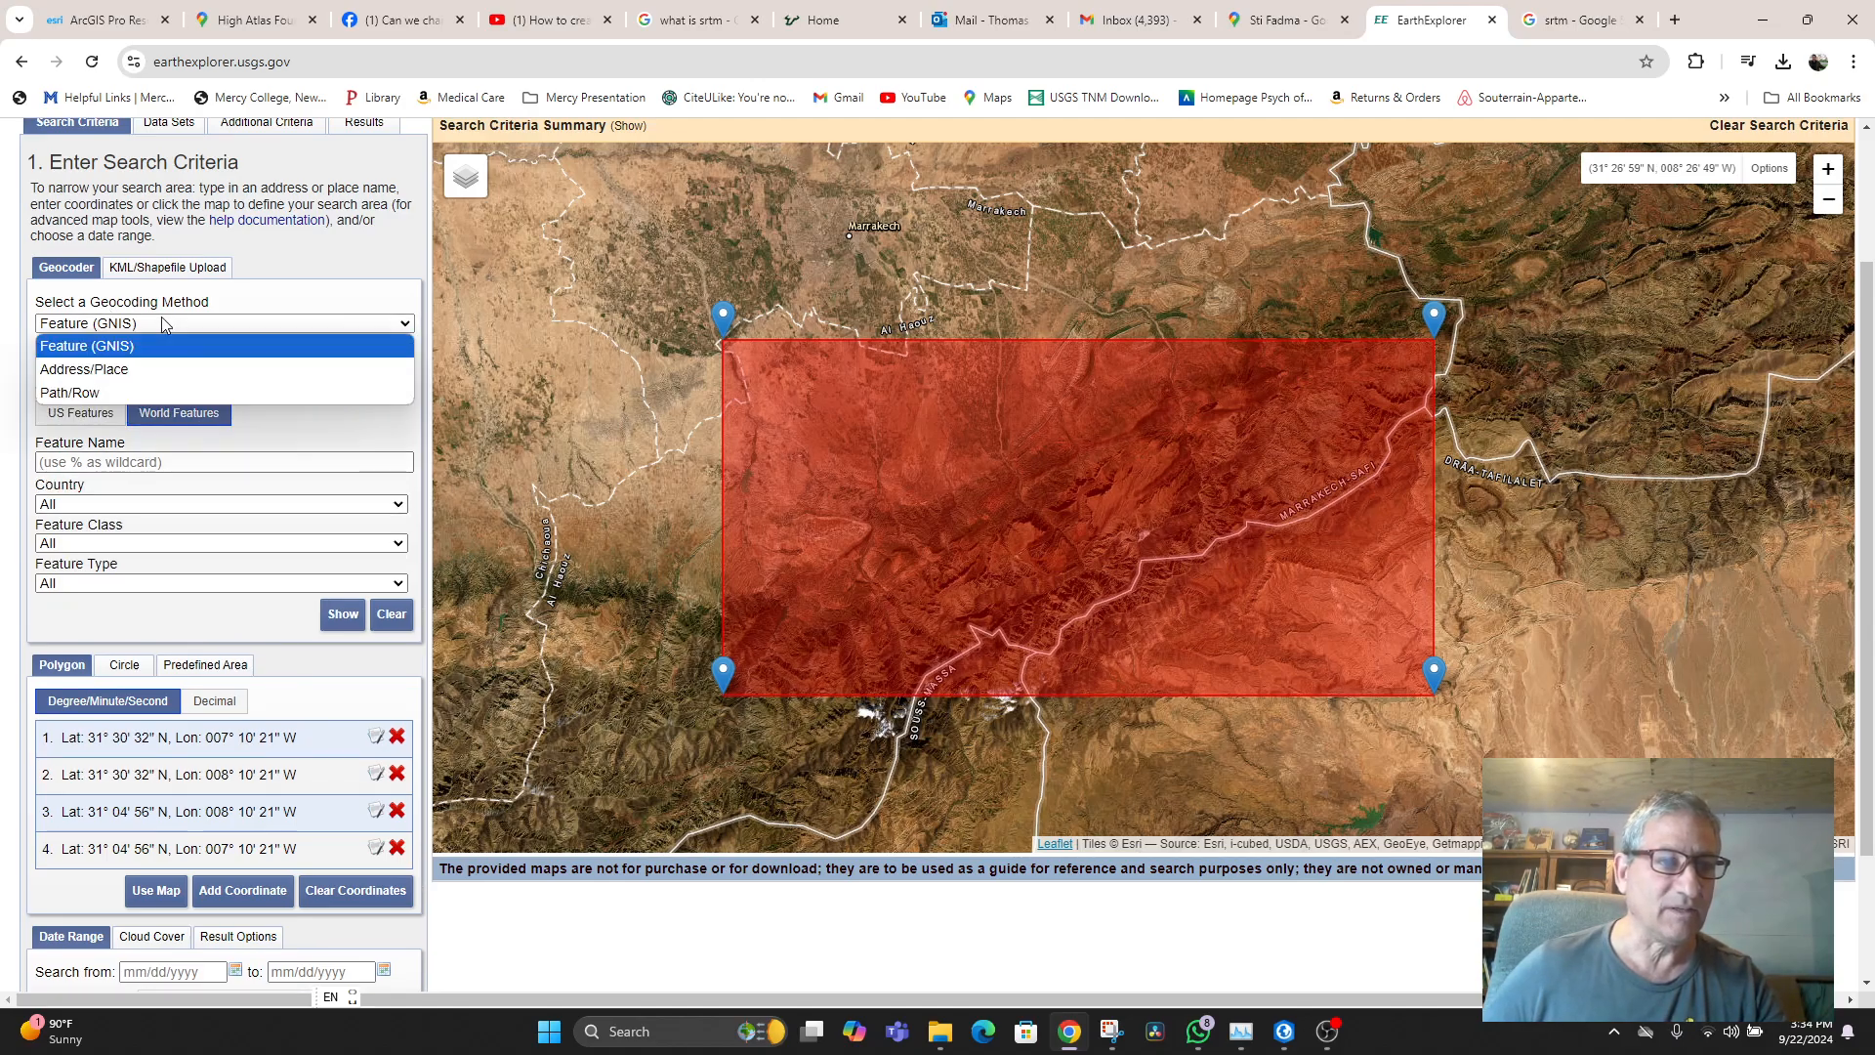
{"action": "left_click", "coordinate": [141, 364]}
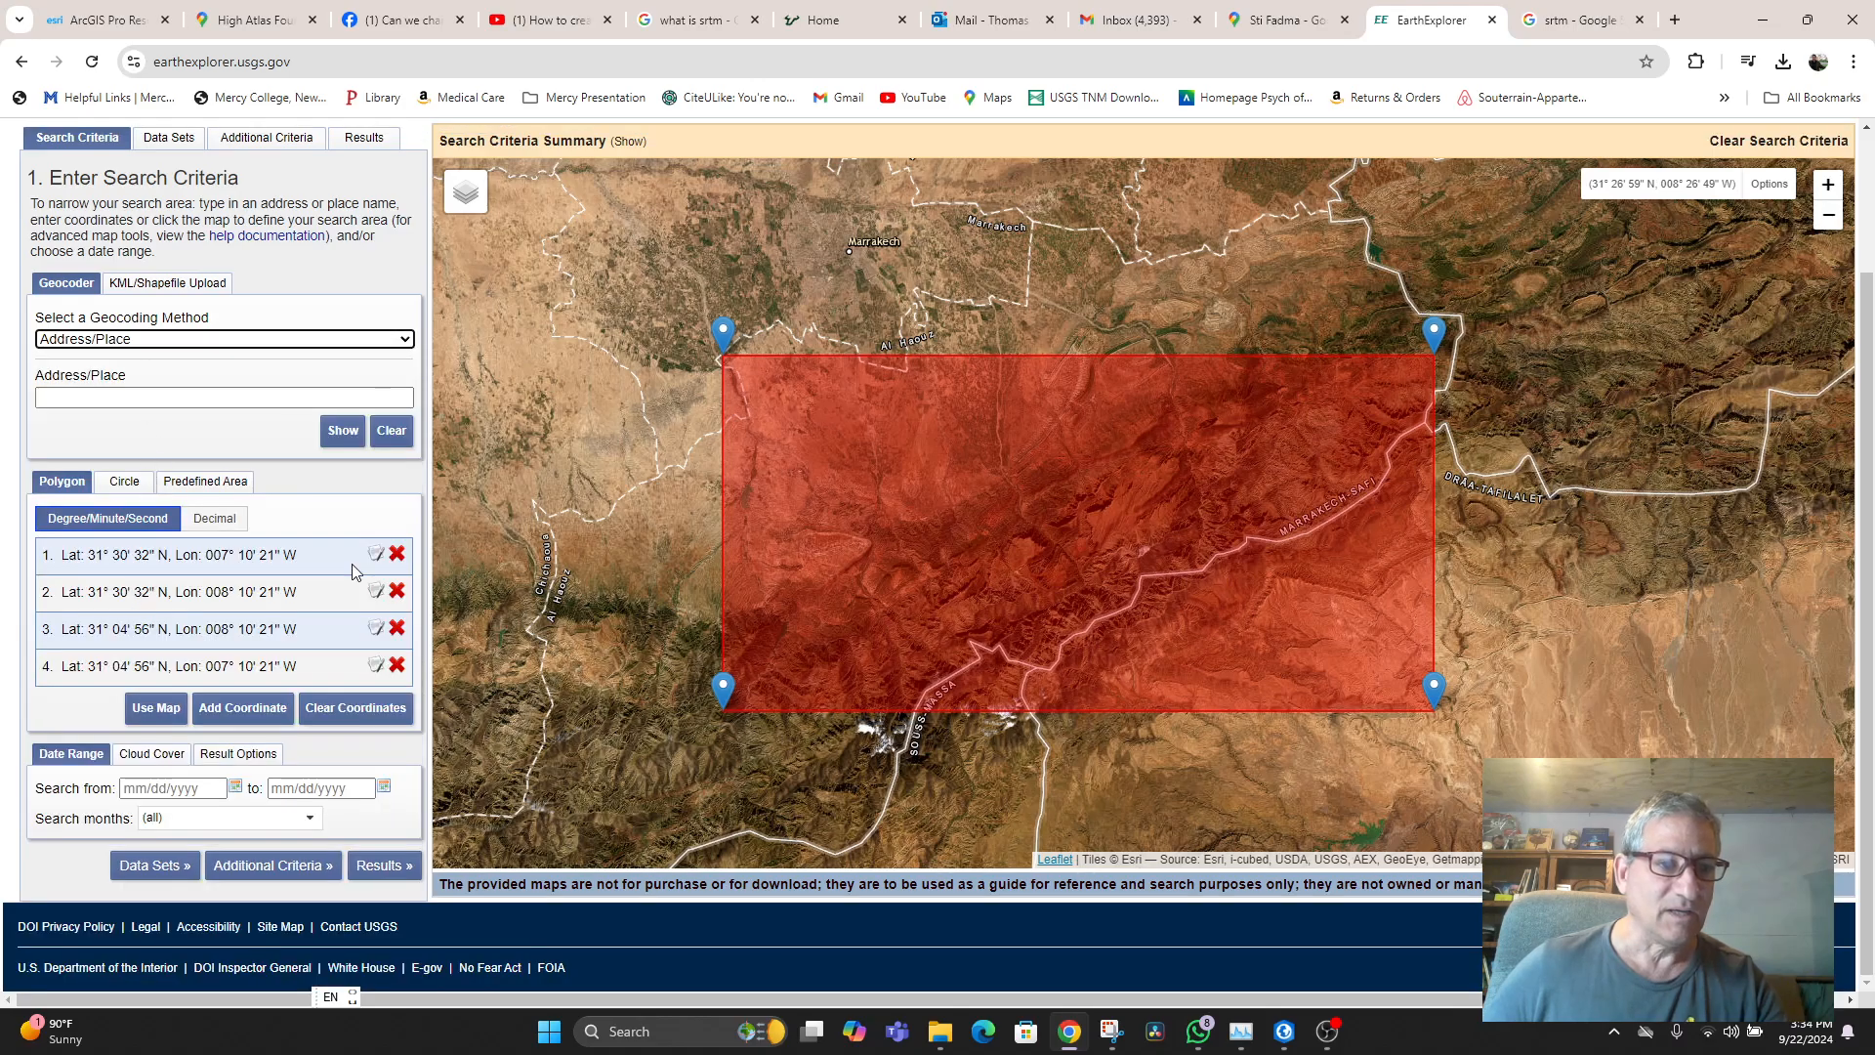
- Delete all four corner coordinates of the existing search polygon
{"action": "left_click", "coordinate": [398, 554]}
{"action": "left_click", "coordinate": [398, 555]}
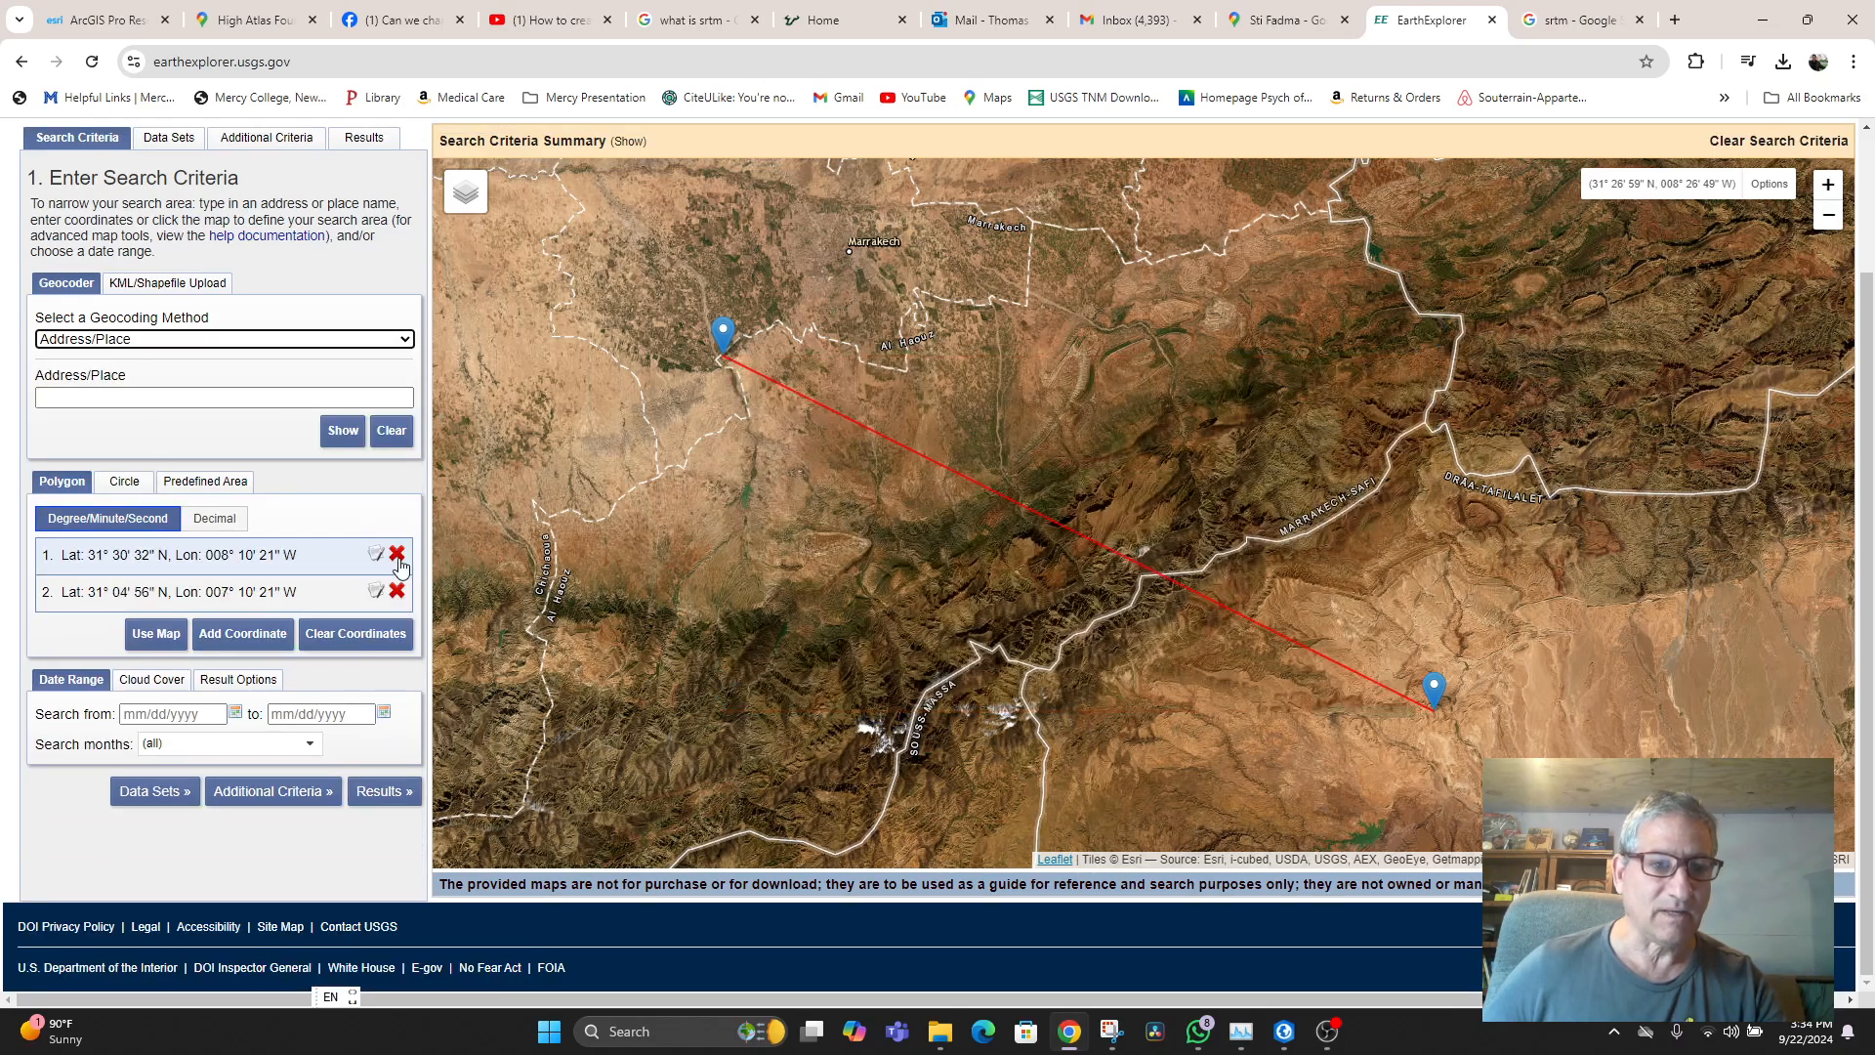
{"action": "left_click", "coordinate": [398, 554]}
{"action": "left_click", "coordinate": [398, 555]}
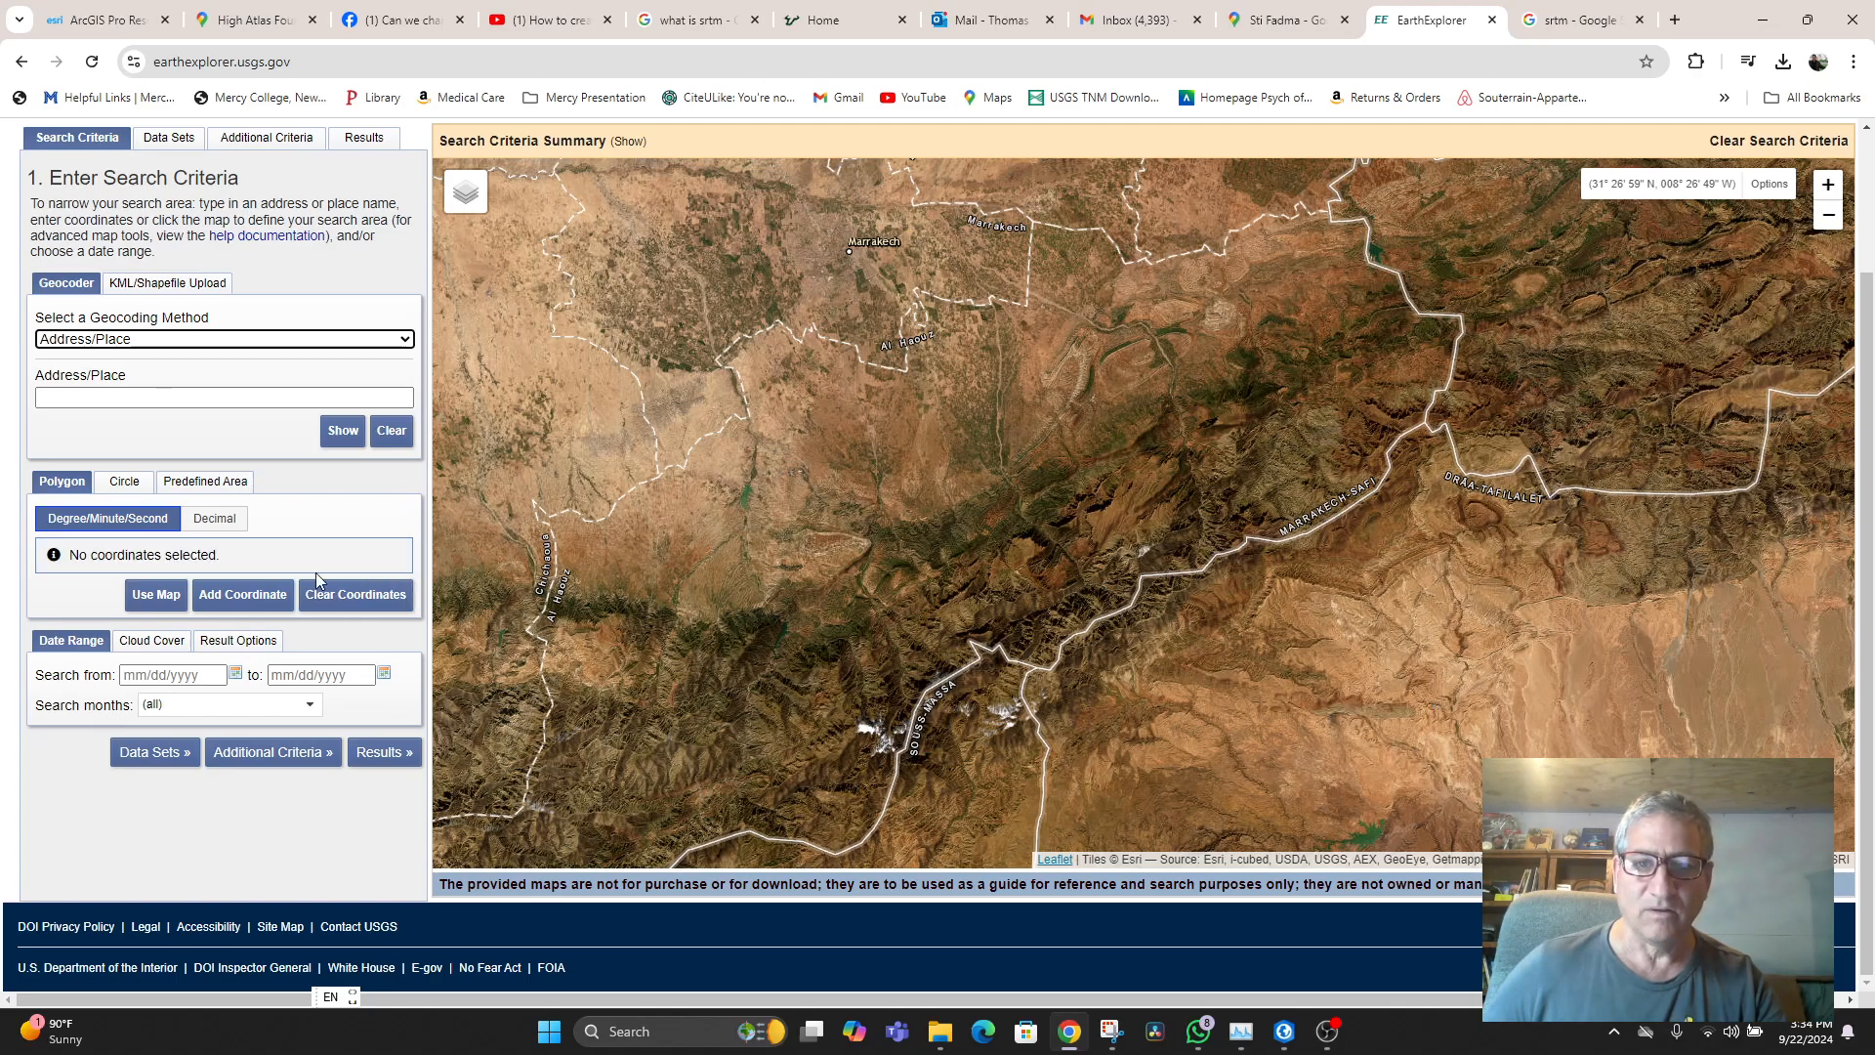
- Search for the place Sti Fadma and add the Sti Fadma, Morocco result to the area of interest
{"action": "left_click", "coordinate": [116, 410]}
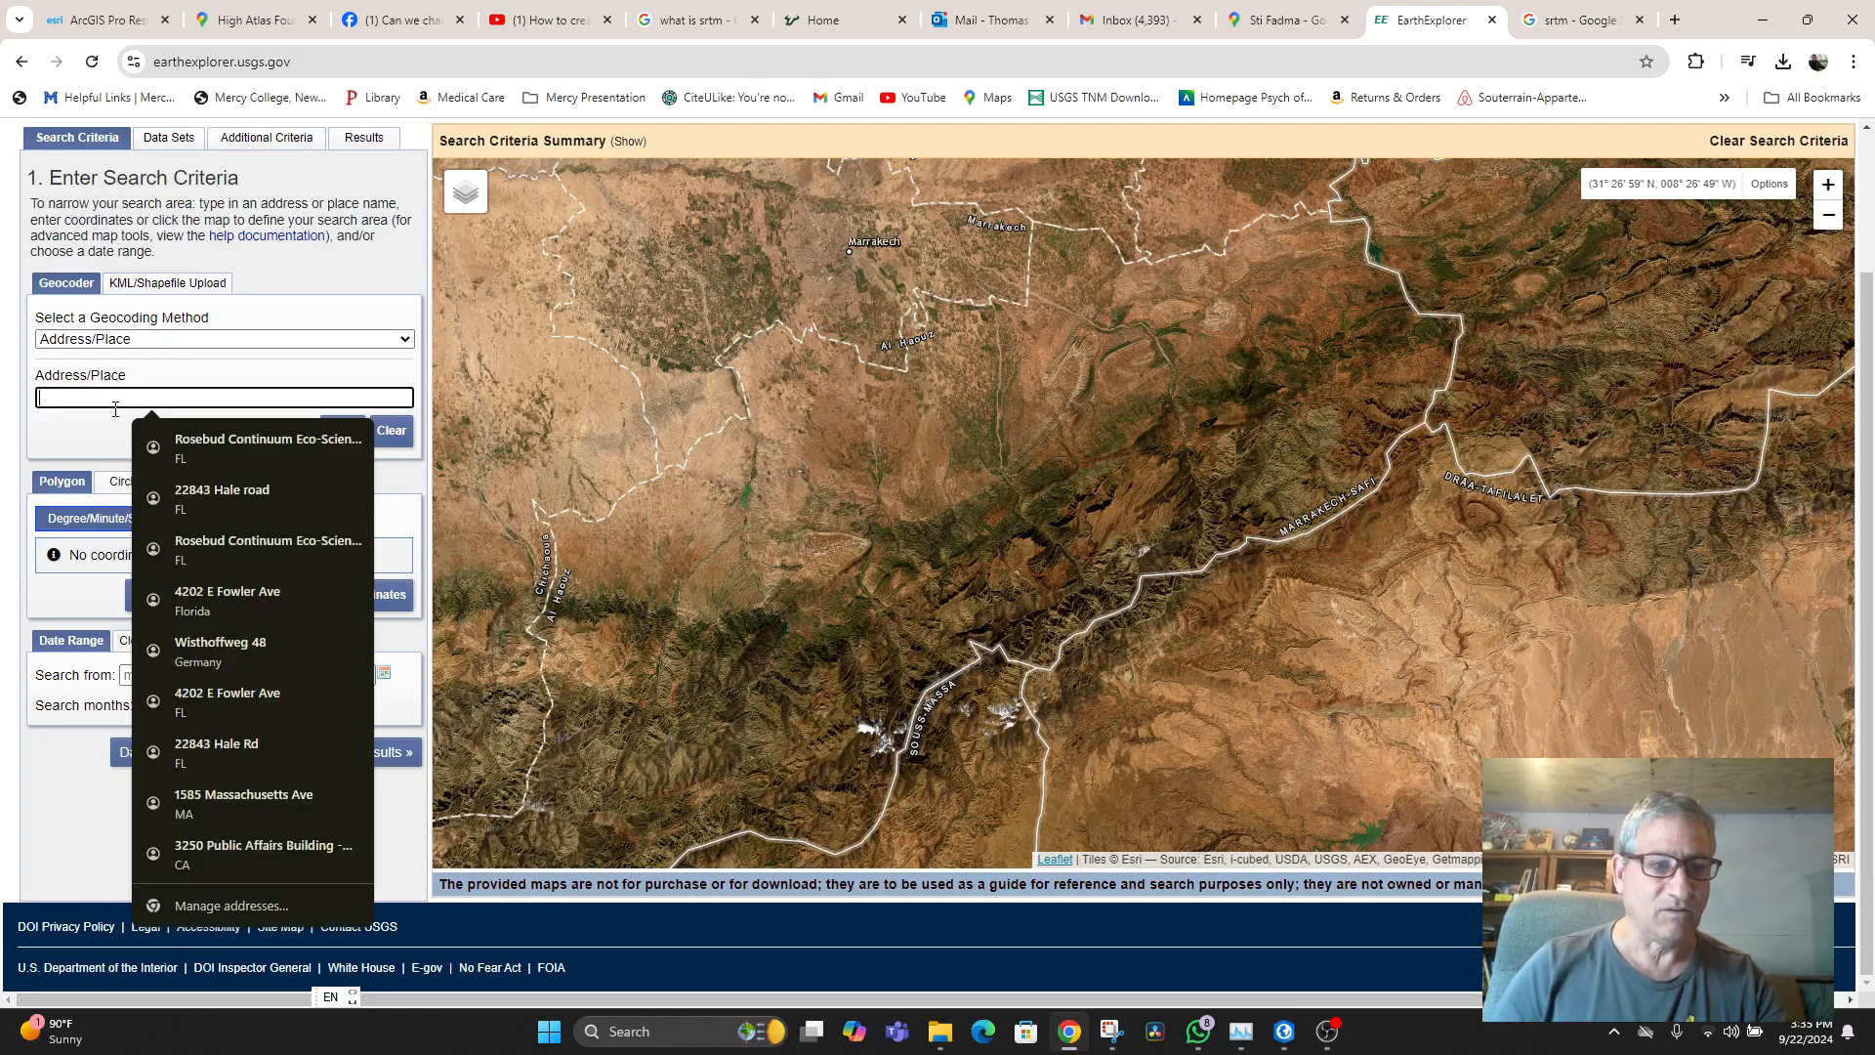
{"action": "type", "text": "S"}
{"action": "left_click", "coordinate": [184, 440]}
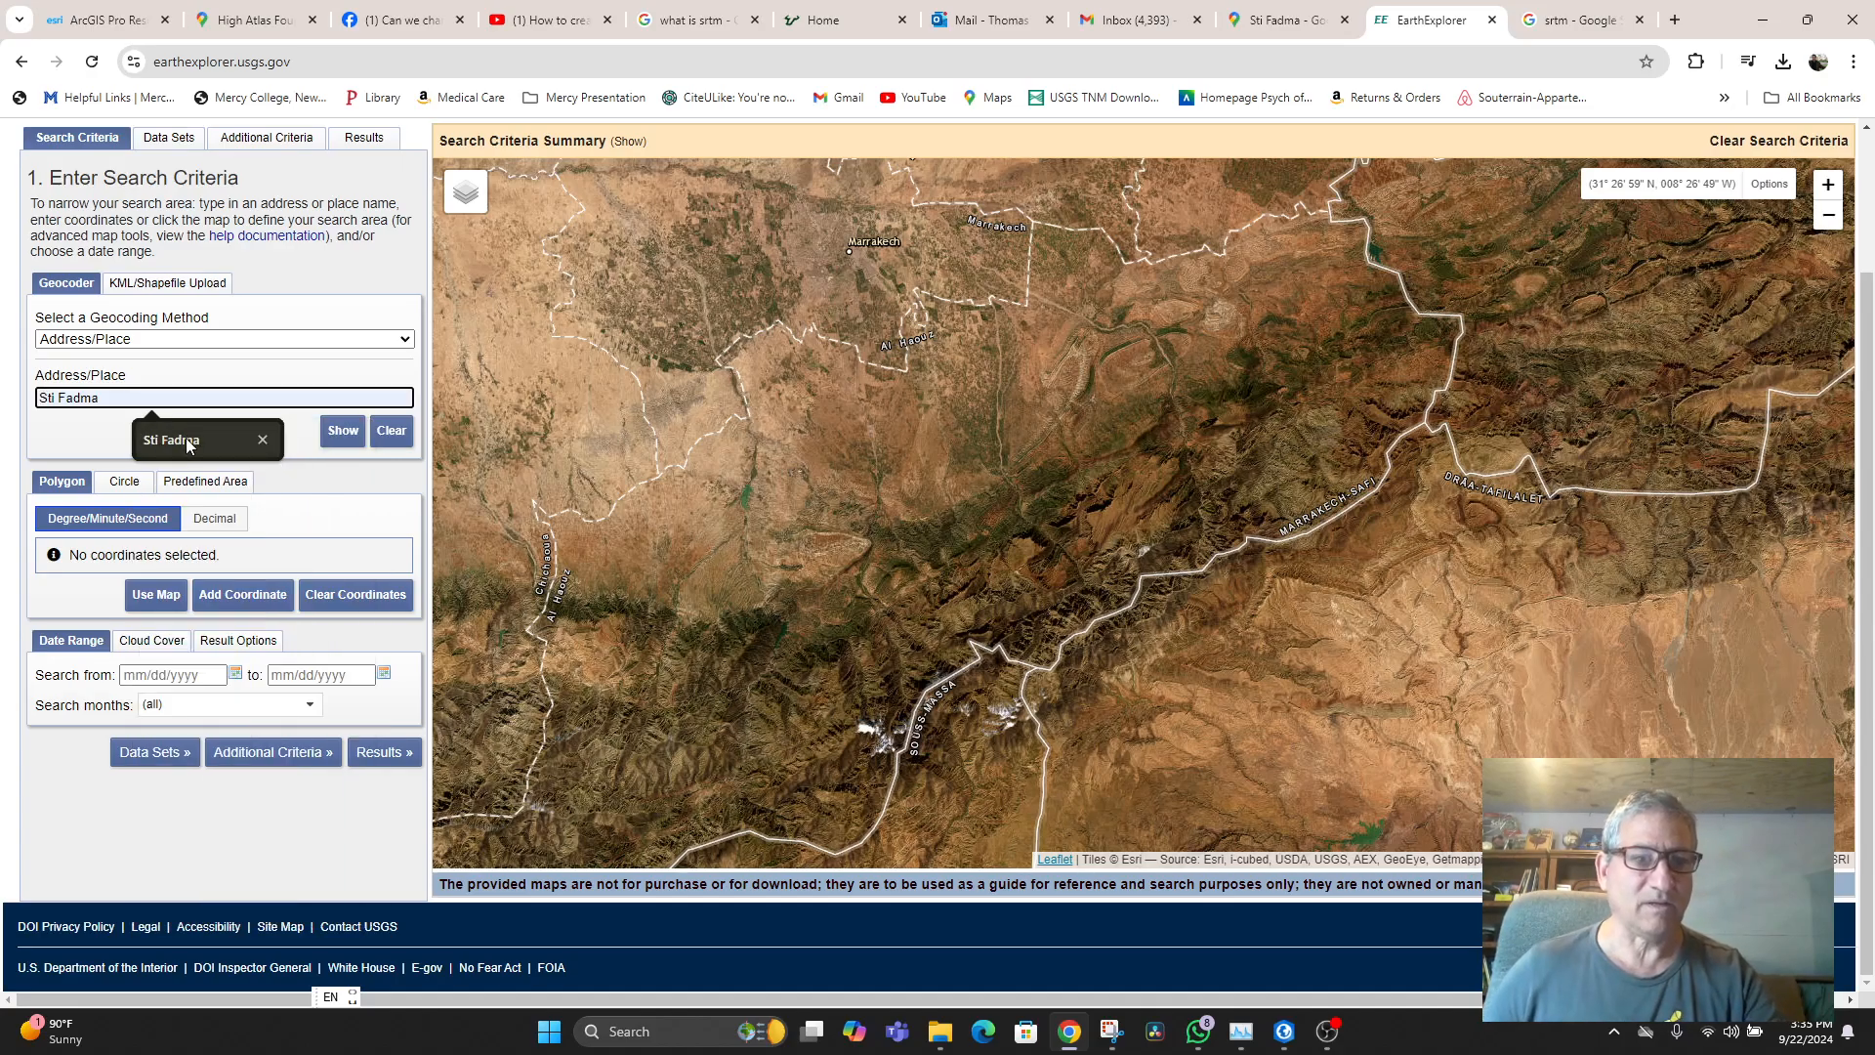
{"action": "left_click", "coordinate": [343, 438]}
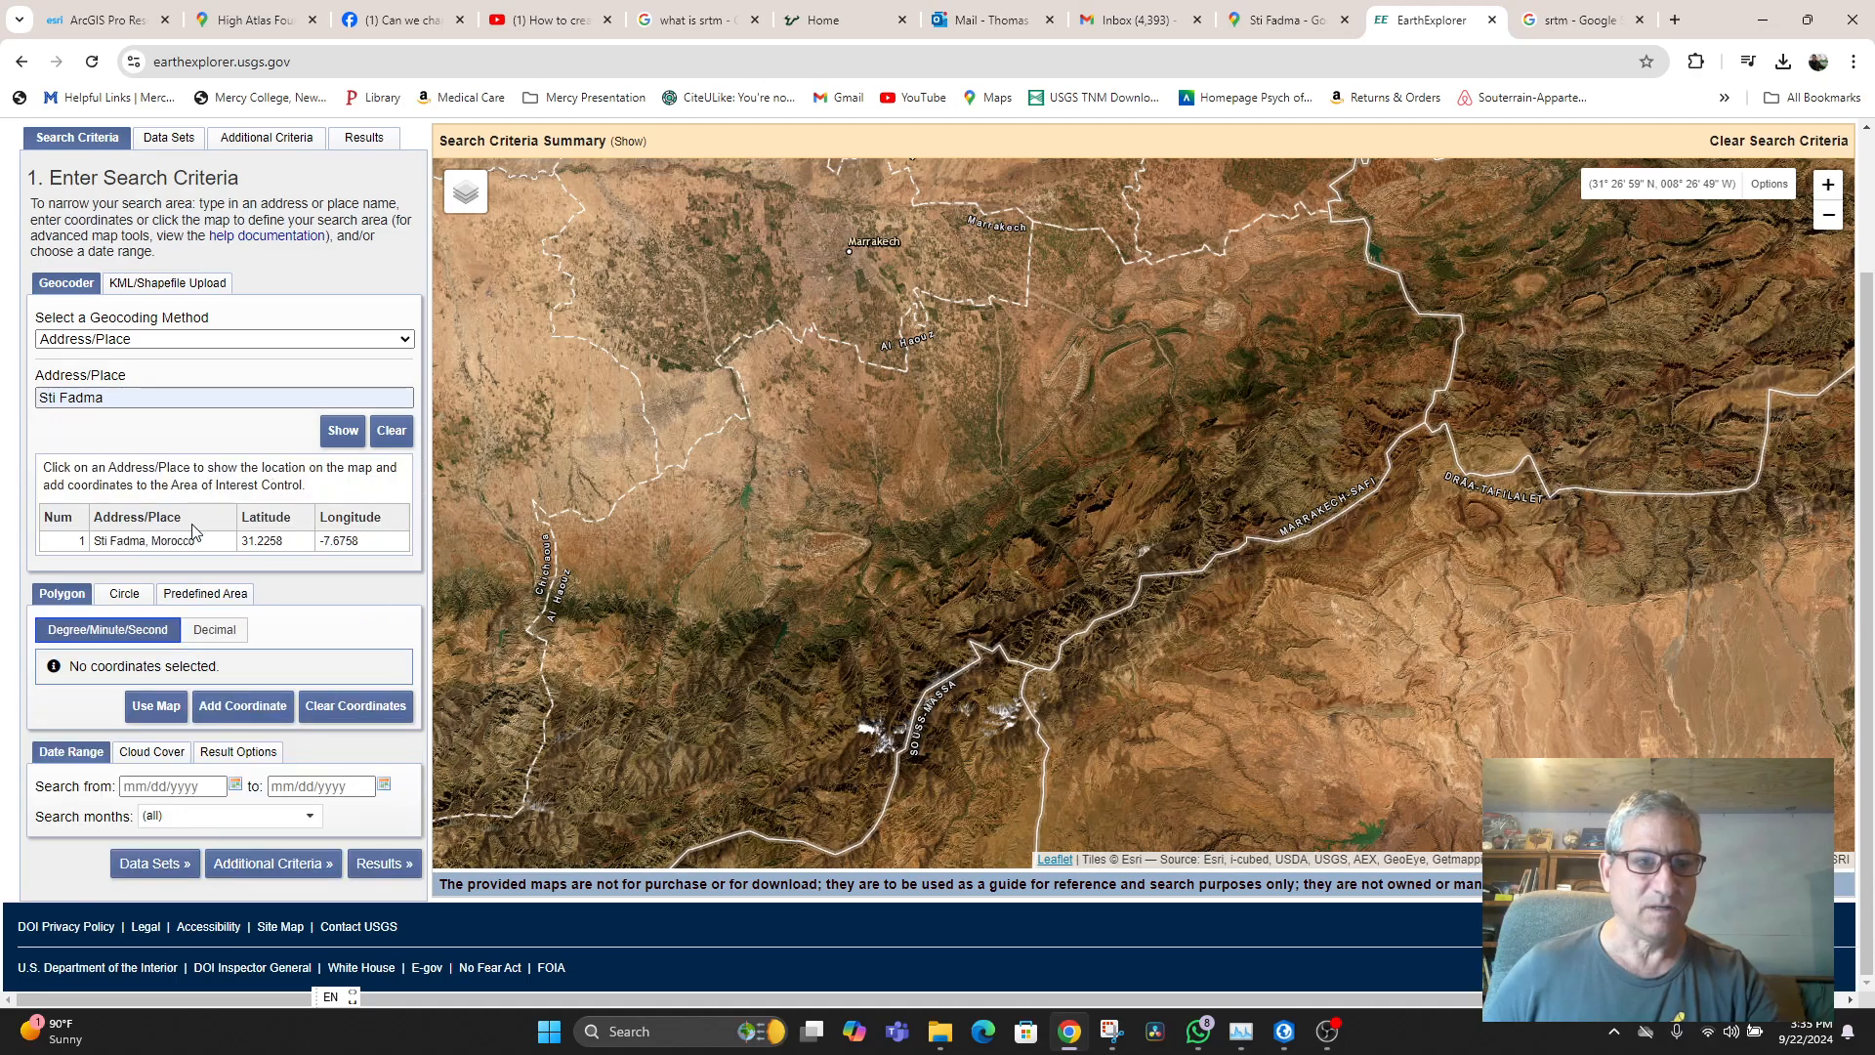
{"action": "left_click", "coordinate": [111, 543]}
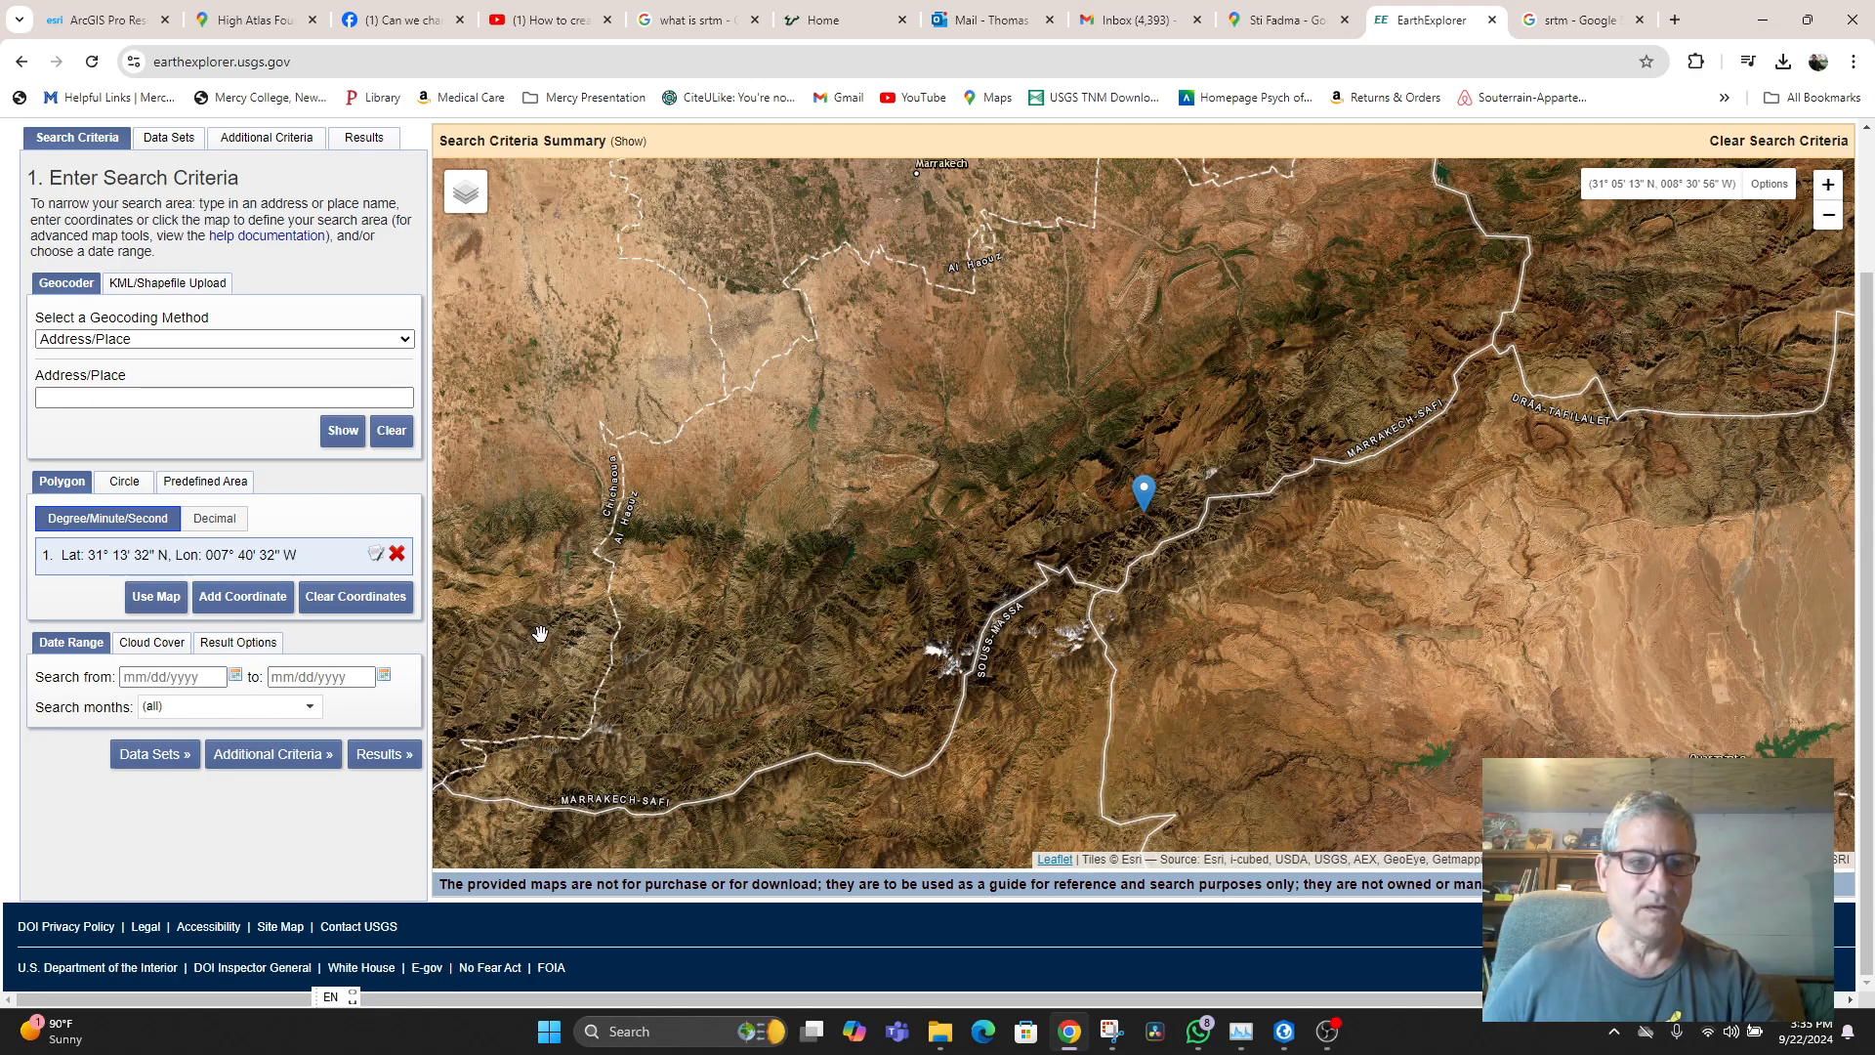
- Define the search polygon from a wider map extent around Sti Fadma, about 30°18' to 32°01' N and 5°08' to 9°08' W
{"action": "scroll", "coordinate": [1150, 672], "scroll_direction": "down", "scroll_amount": 1}
{"action": "mouse_move", "coordinate": [1361, 741]}
{"action": "left_mouse_down"}
{"action": "mouse_move", "coordinate": [1129, 714]}
{"action": "mouse_move", "coordinate": [1182, 681]}
{"action": "mouse_move", "coordinate": [1221, 612]}
{"action": "left_mouse_up"}
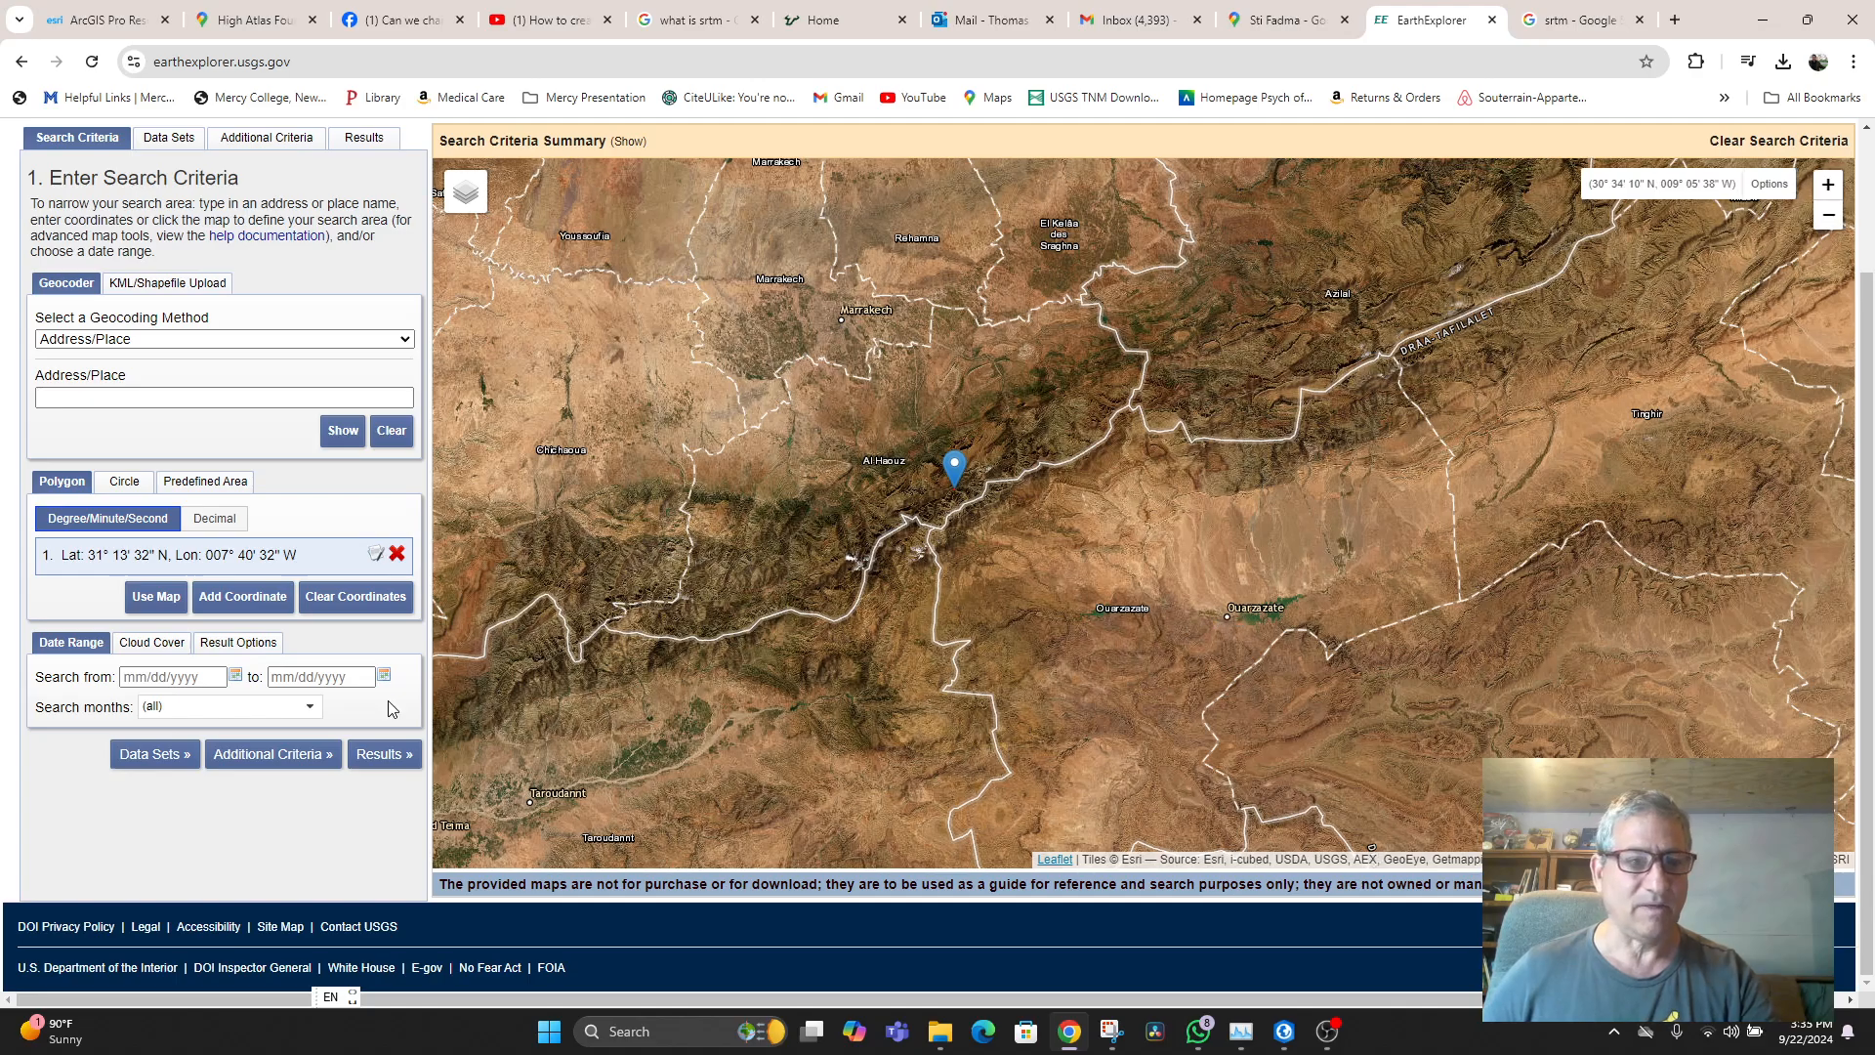
{"action": "left_click", "coordinate": [146, 601]}
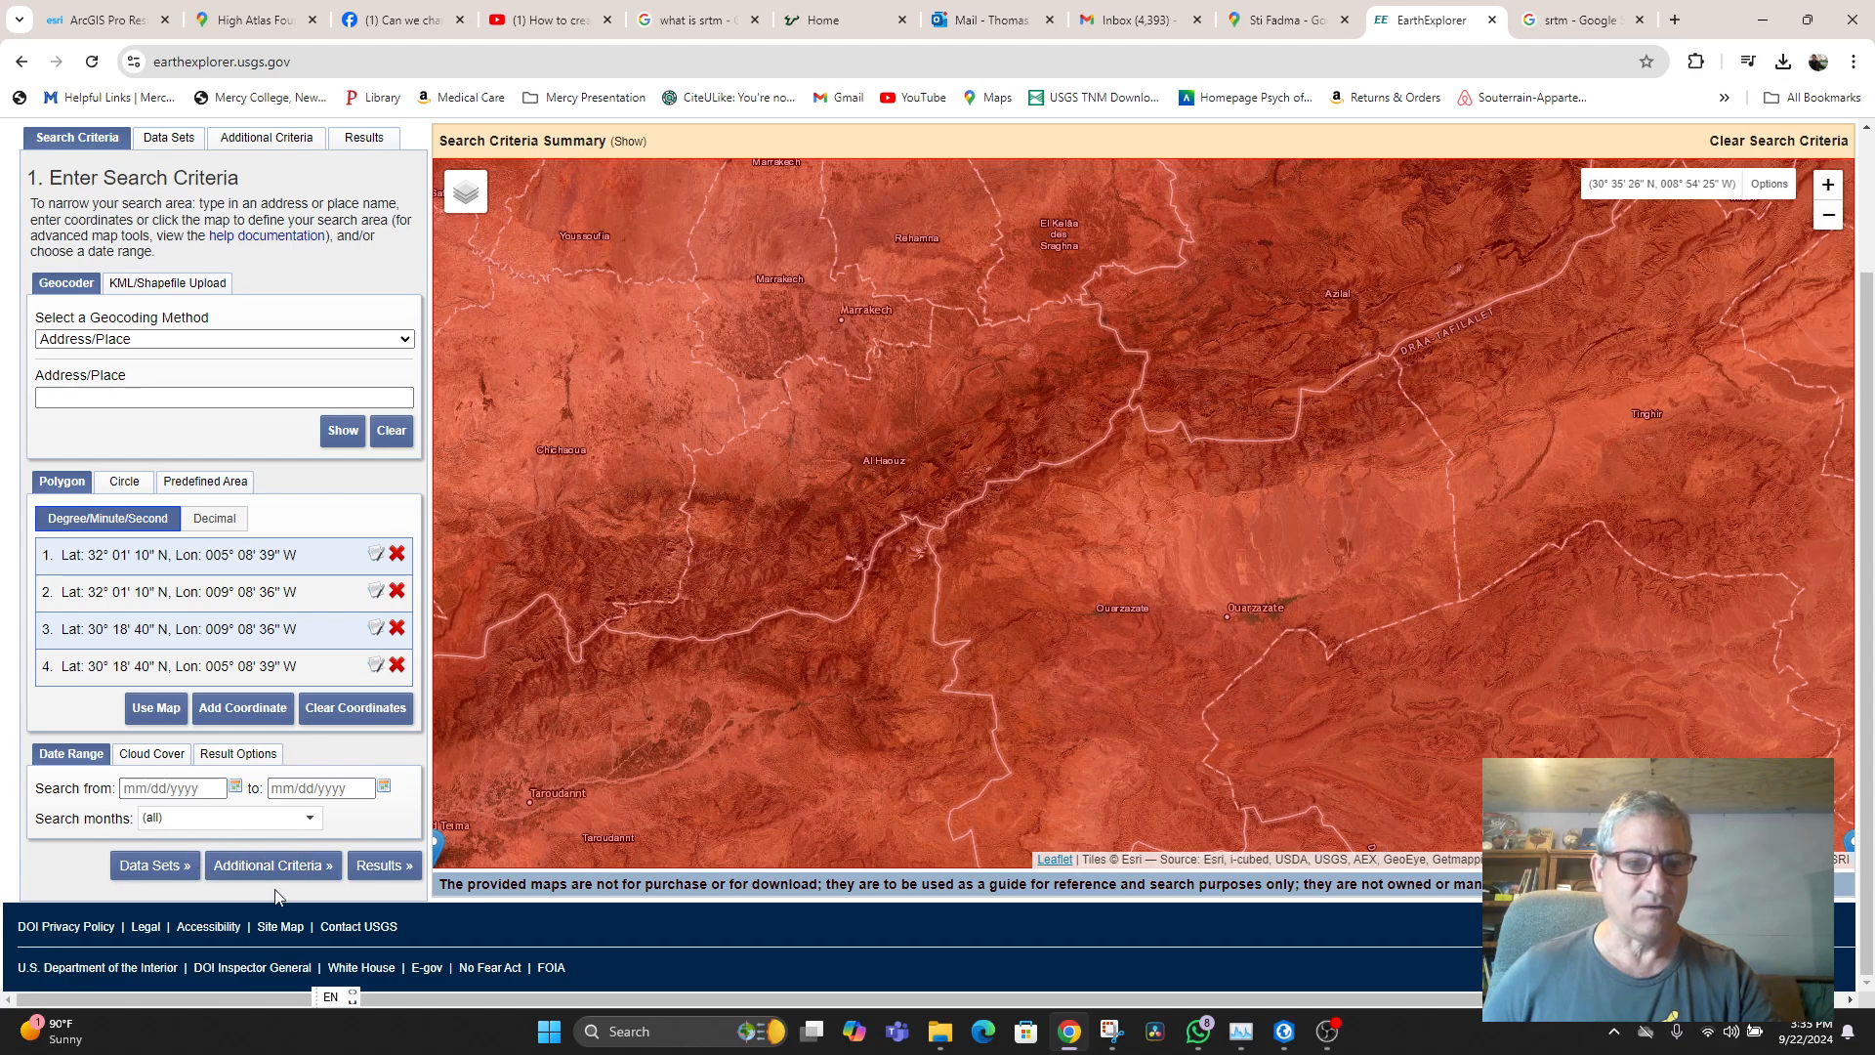
- Run the search for SRTM 1 Arc-Second Global scenes within the new polygon
{"action": "left_click", "coordinate": [198, 864]}
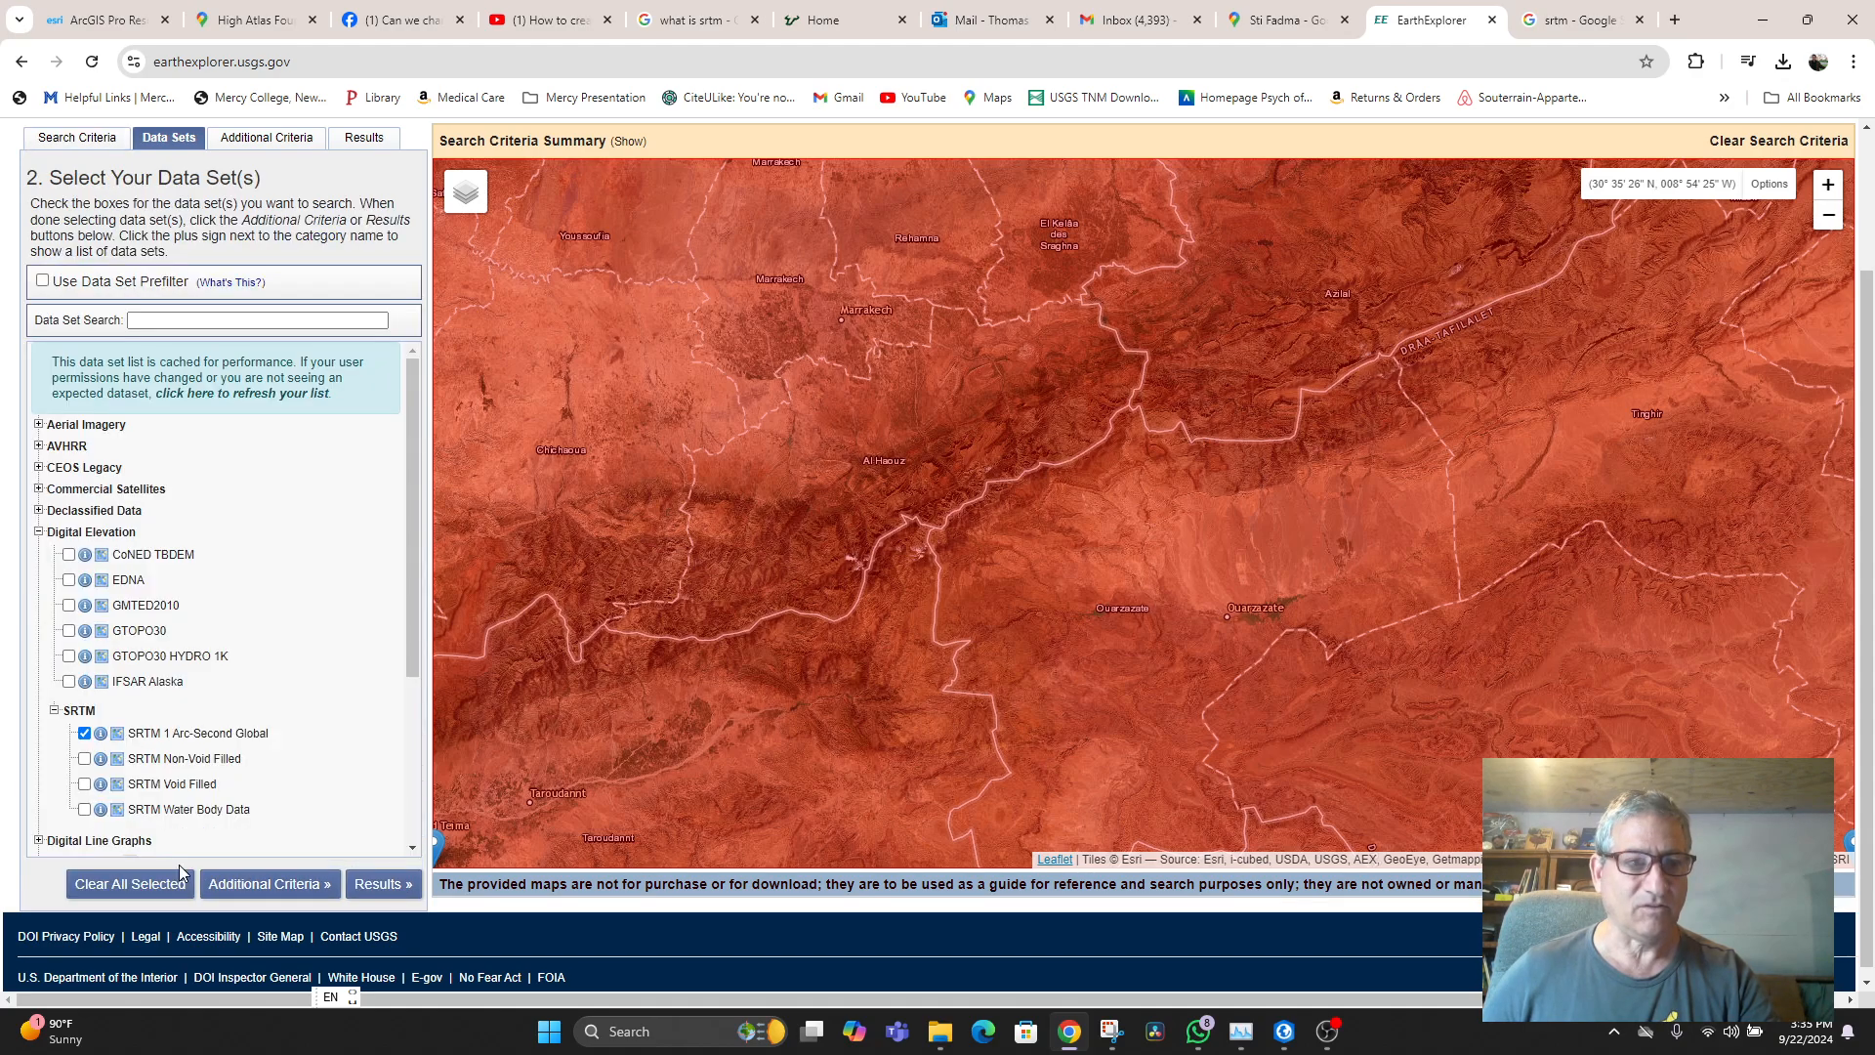
{"action": "left_click", "coordinate": [84, 734]}
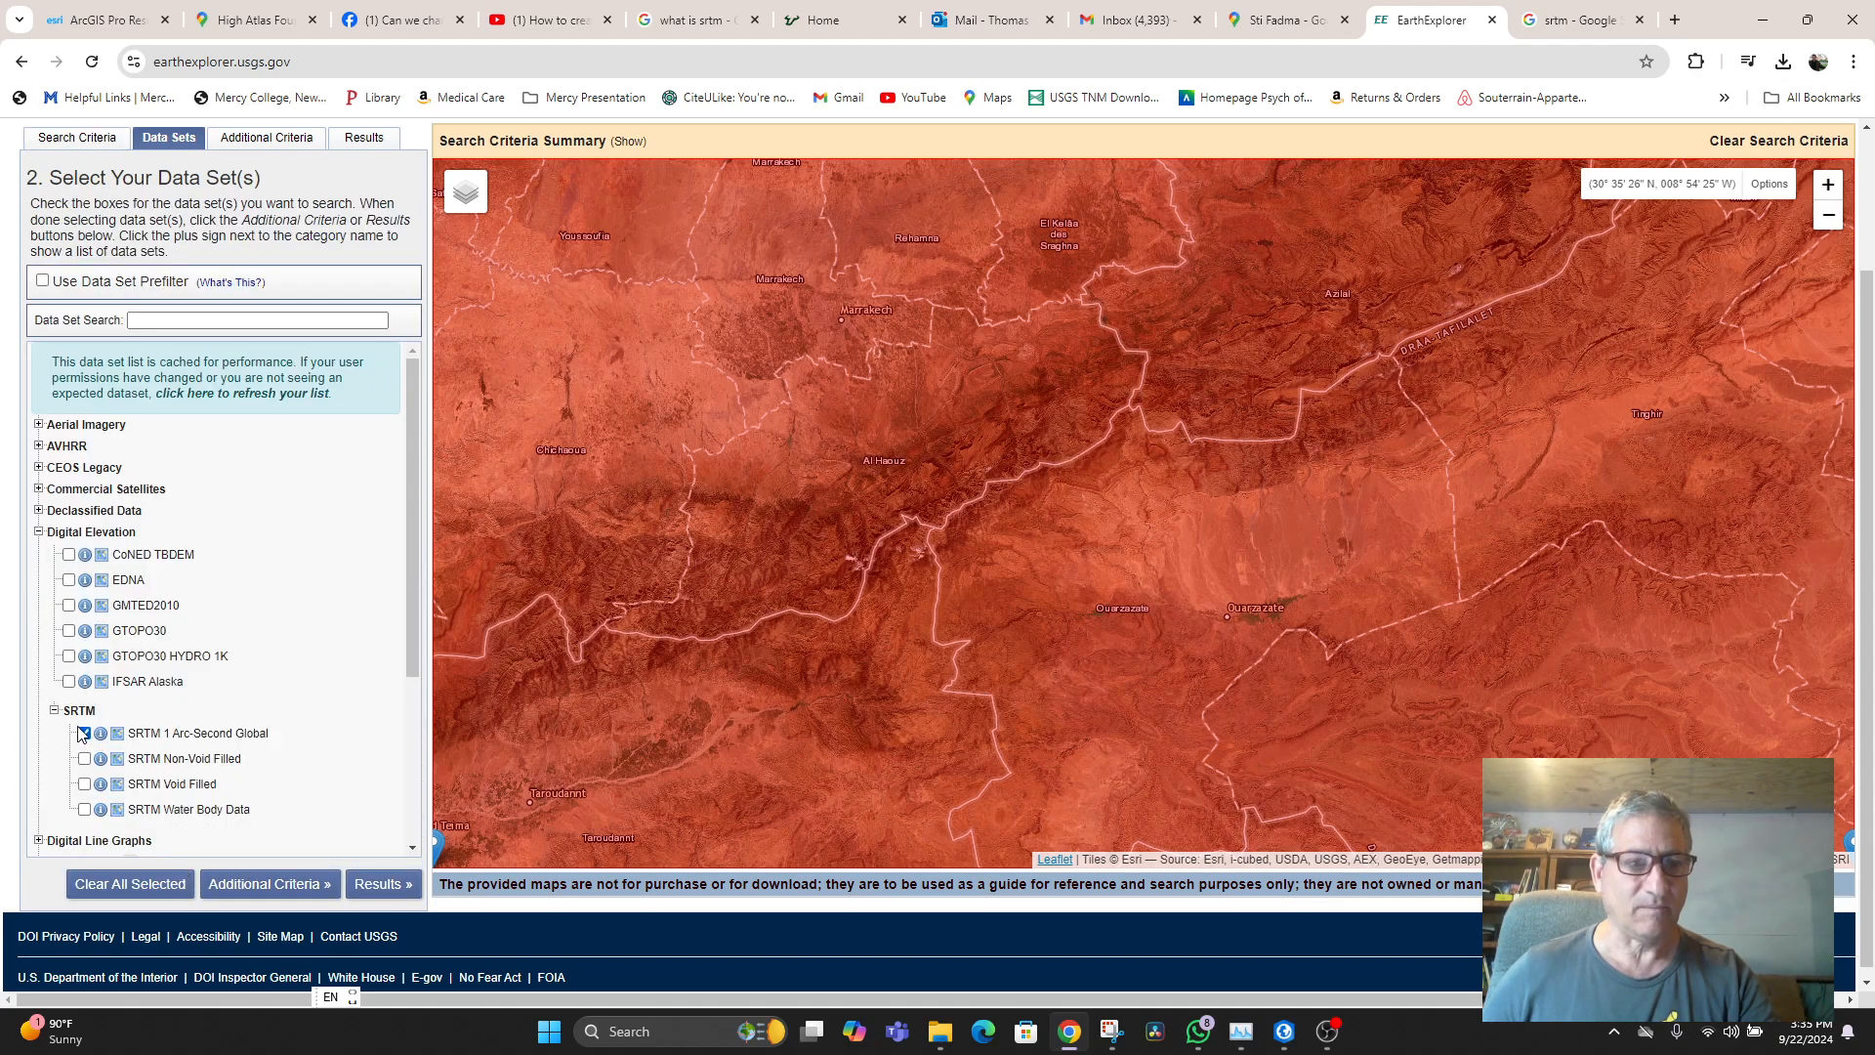
{"action": "left_click", "coordinate": [382, 884]}
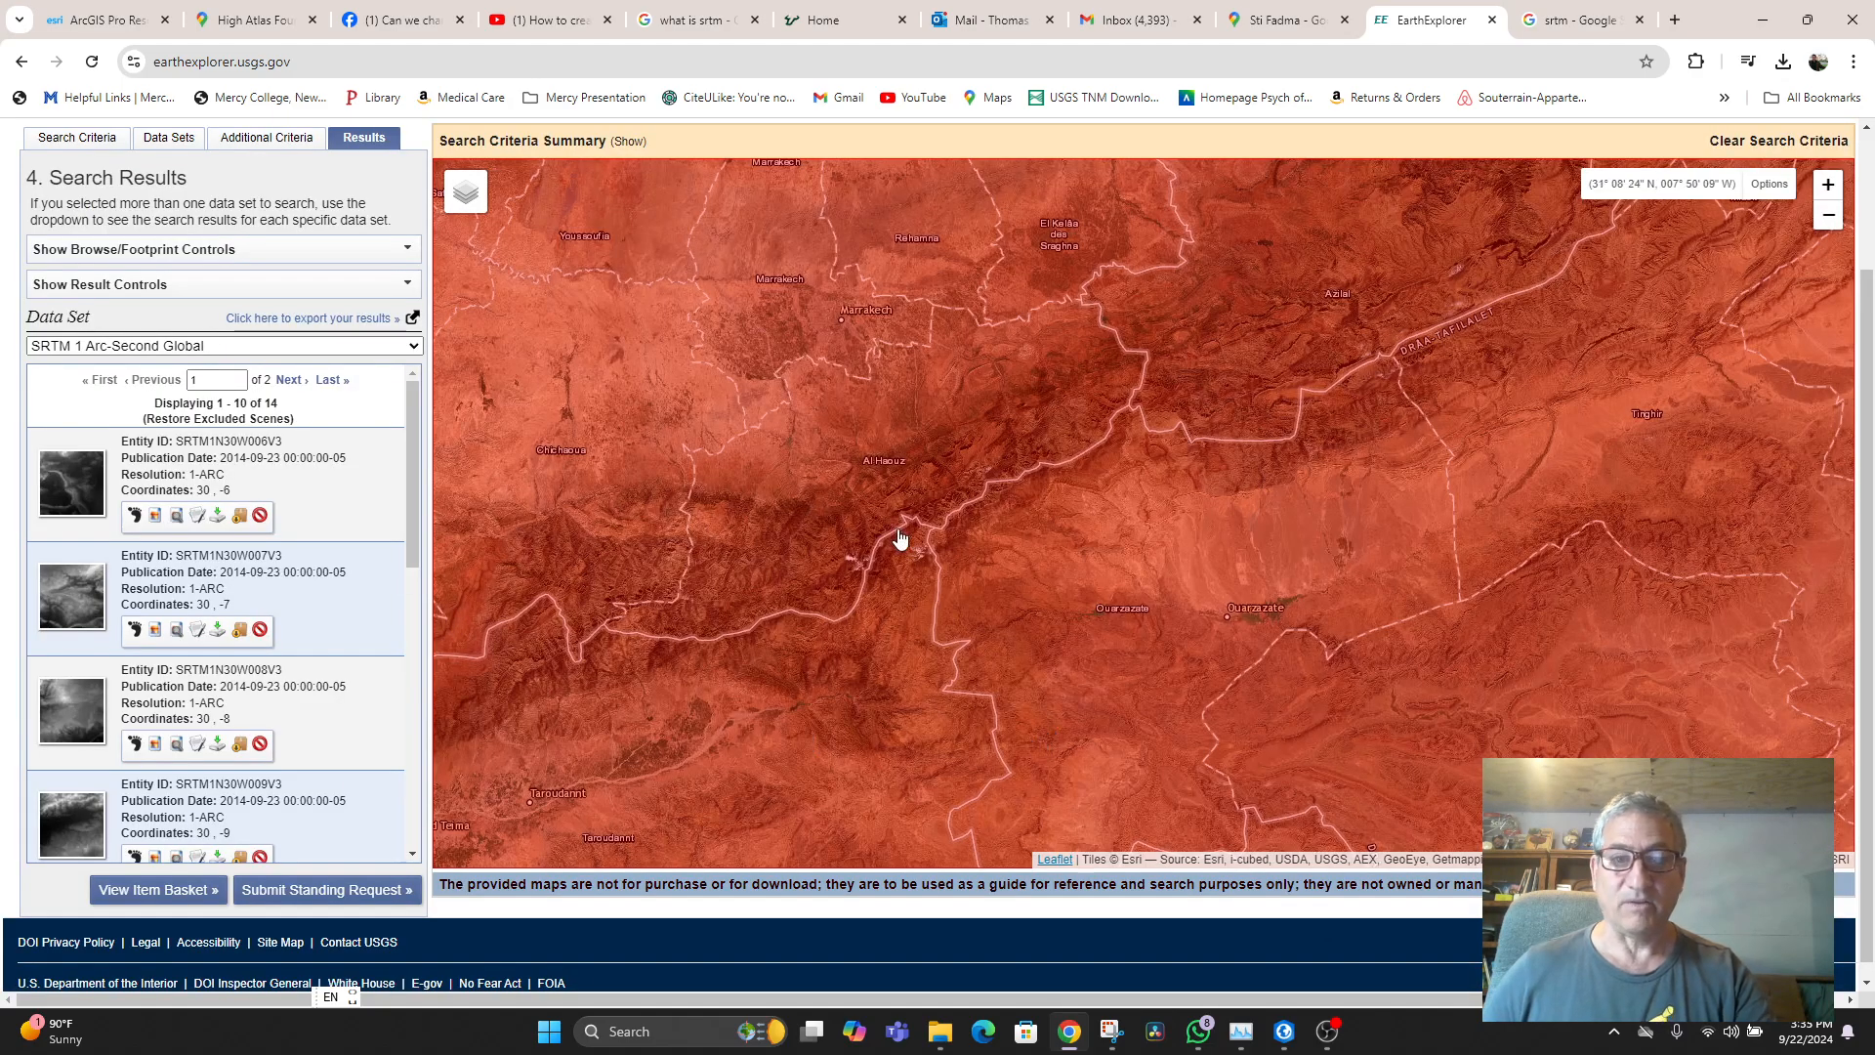
{"action": "scroll", "coordinate": [899, 544], "scroll_direction": "down", "scroll_amount": 1}
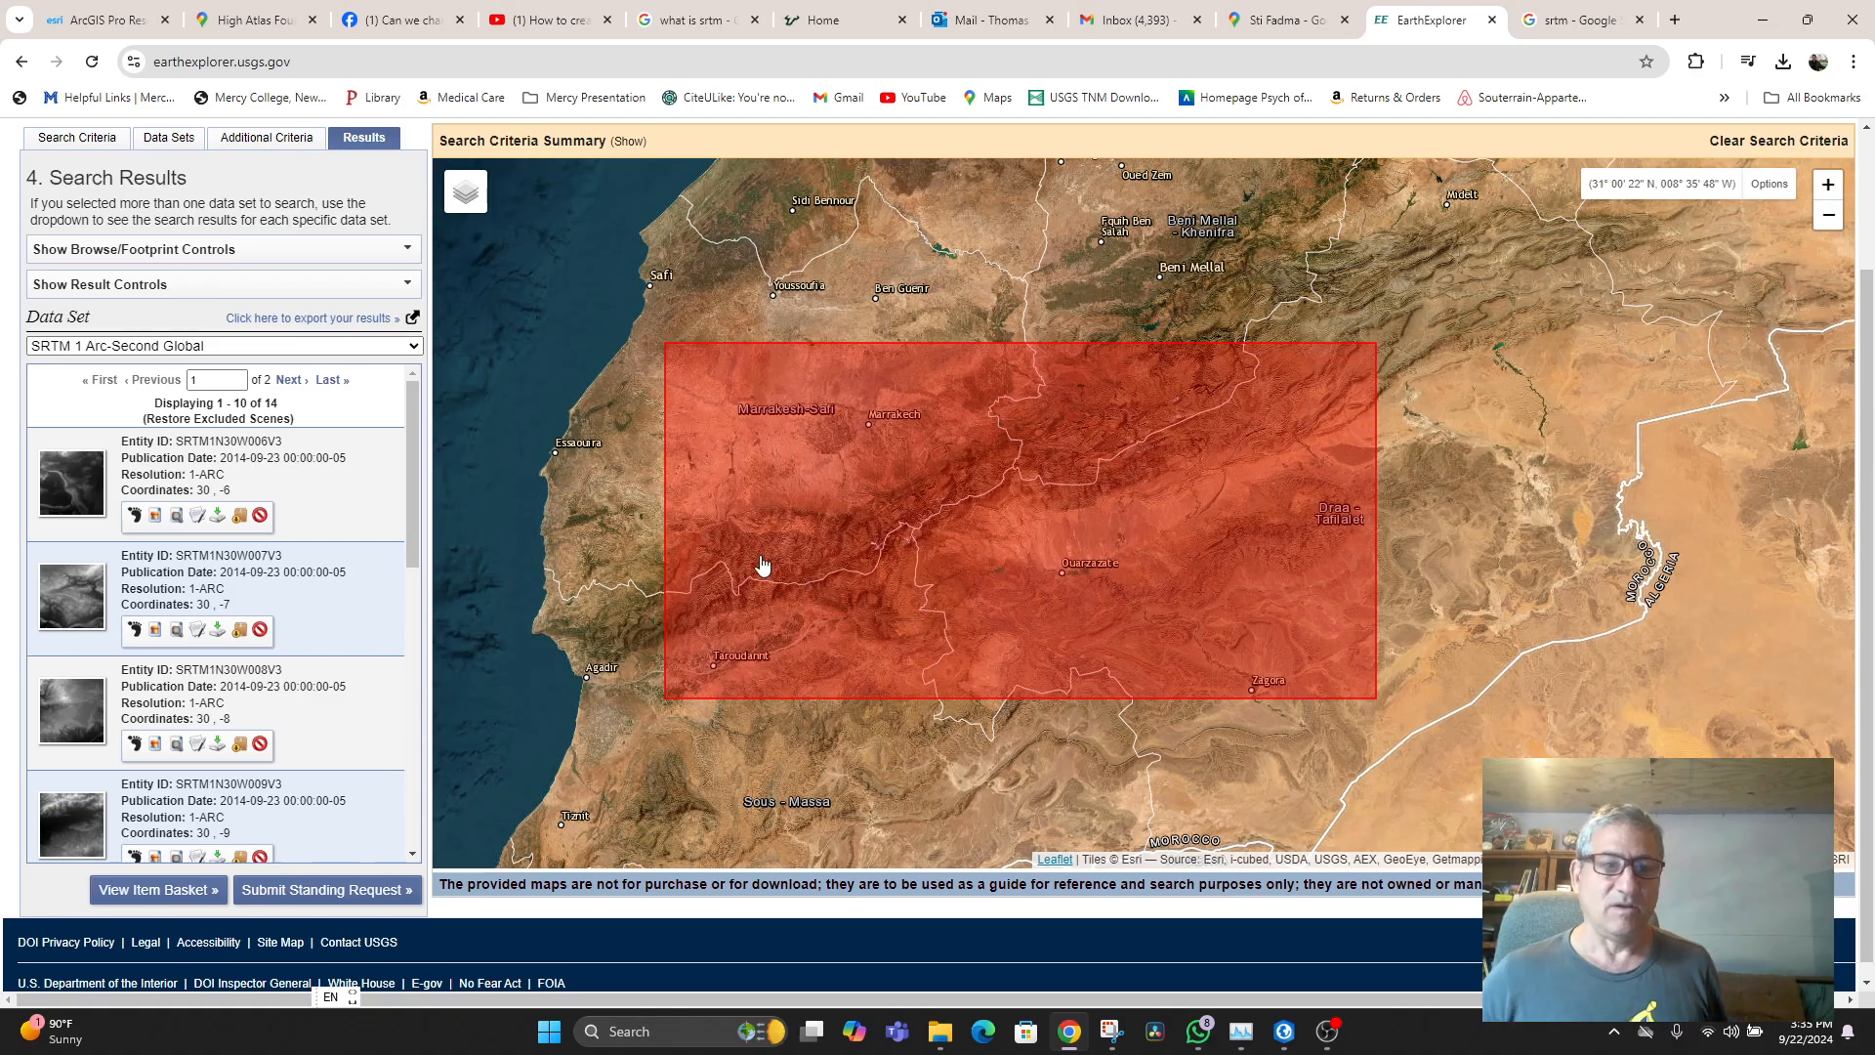
- Preview scene SRTM1N30W006V3 and overlay its browse image on the map to see where it lies within the search polygon
{"action": "left_click", "coordinate": [75, 504]}
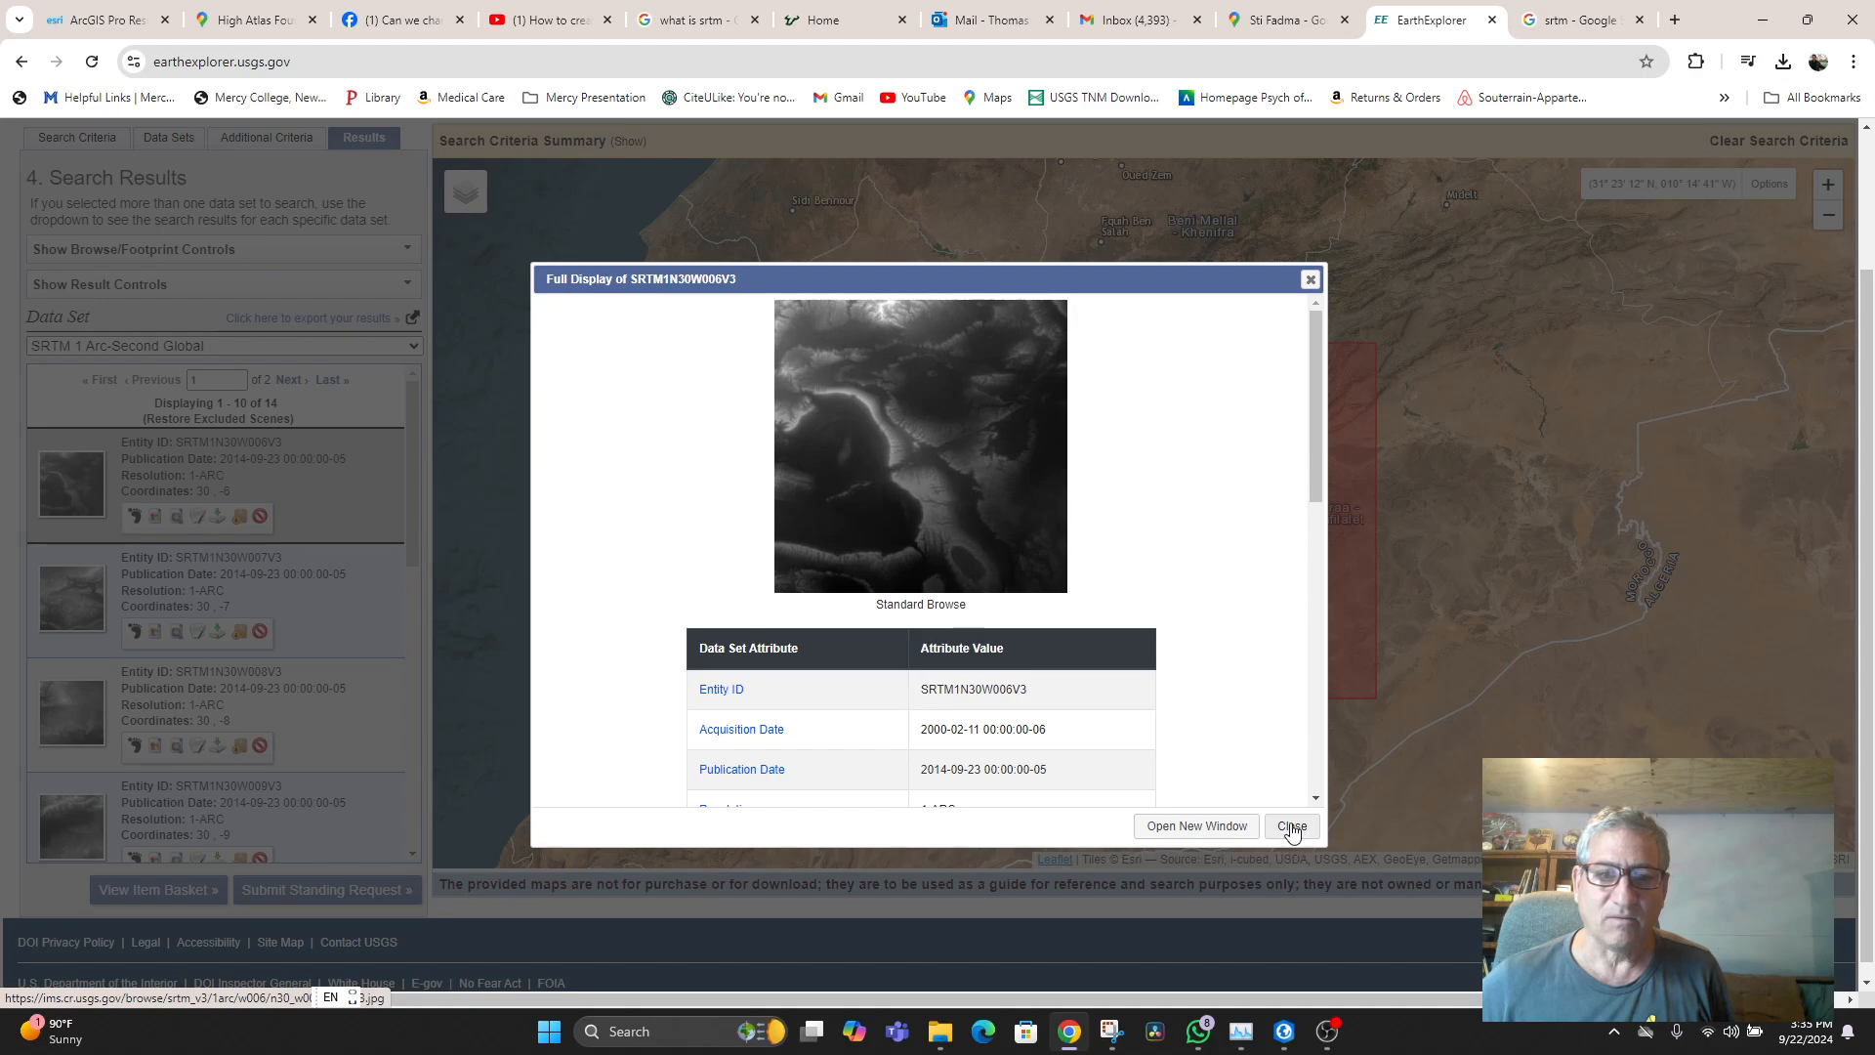
{"action": "left_click", "coordinate": [1291, 826]}
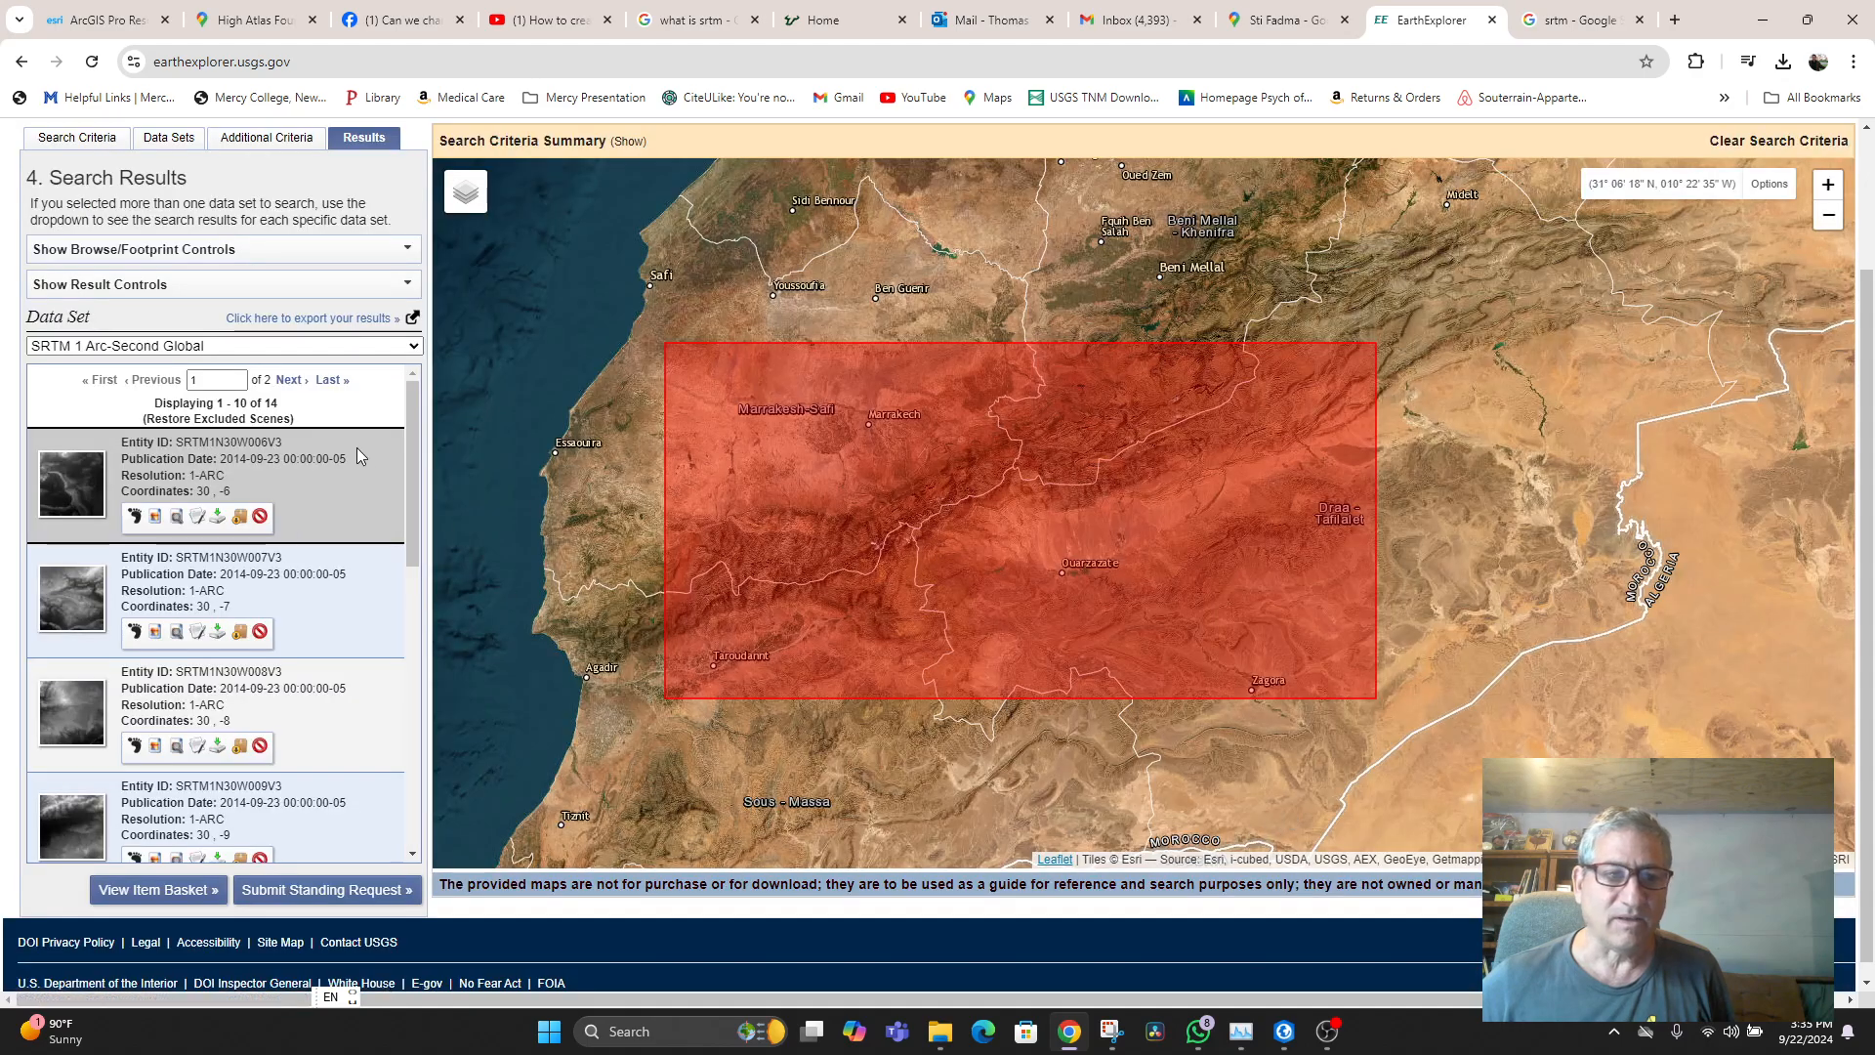
{"action": "left_click", "coordinate": [155, 518]}
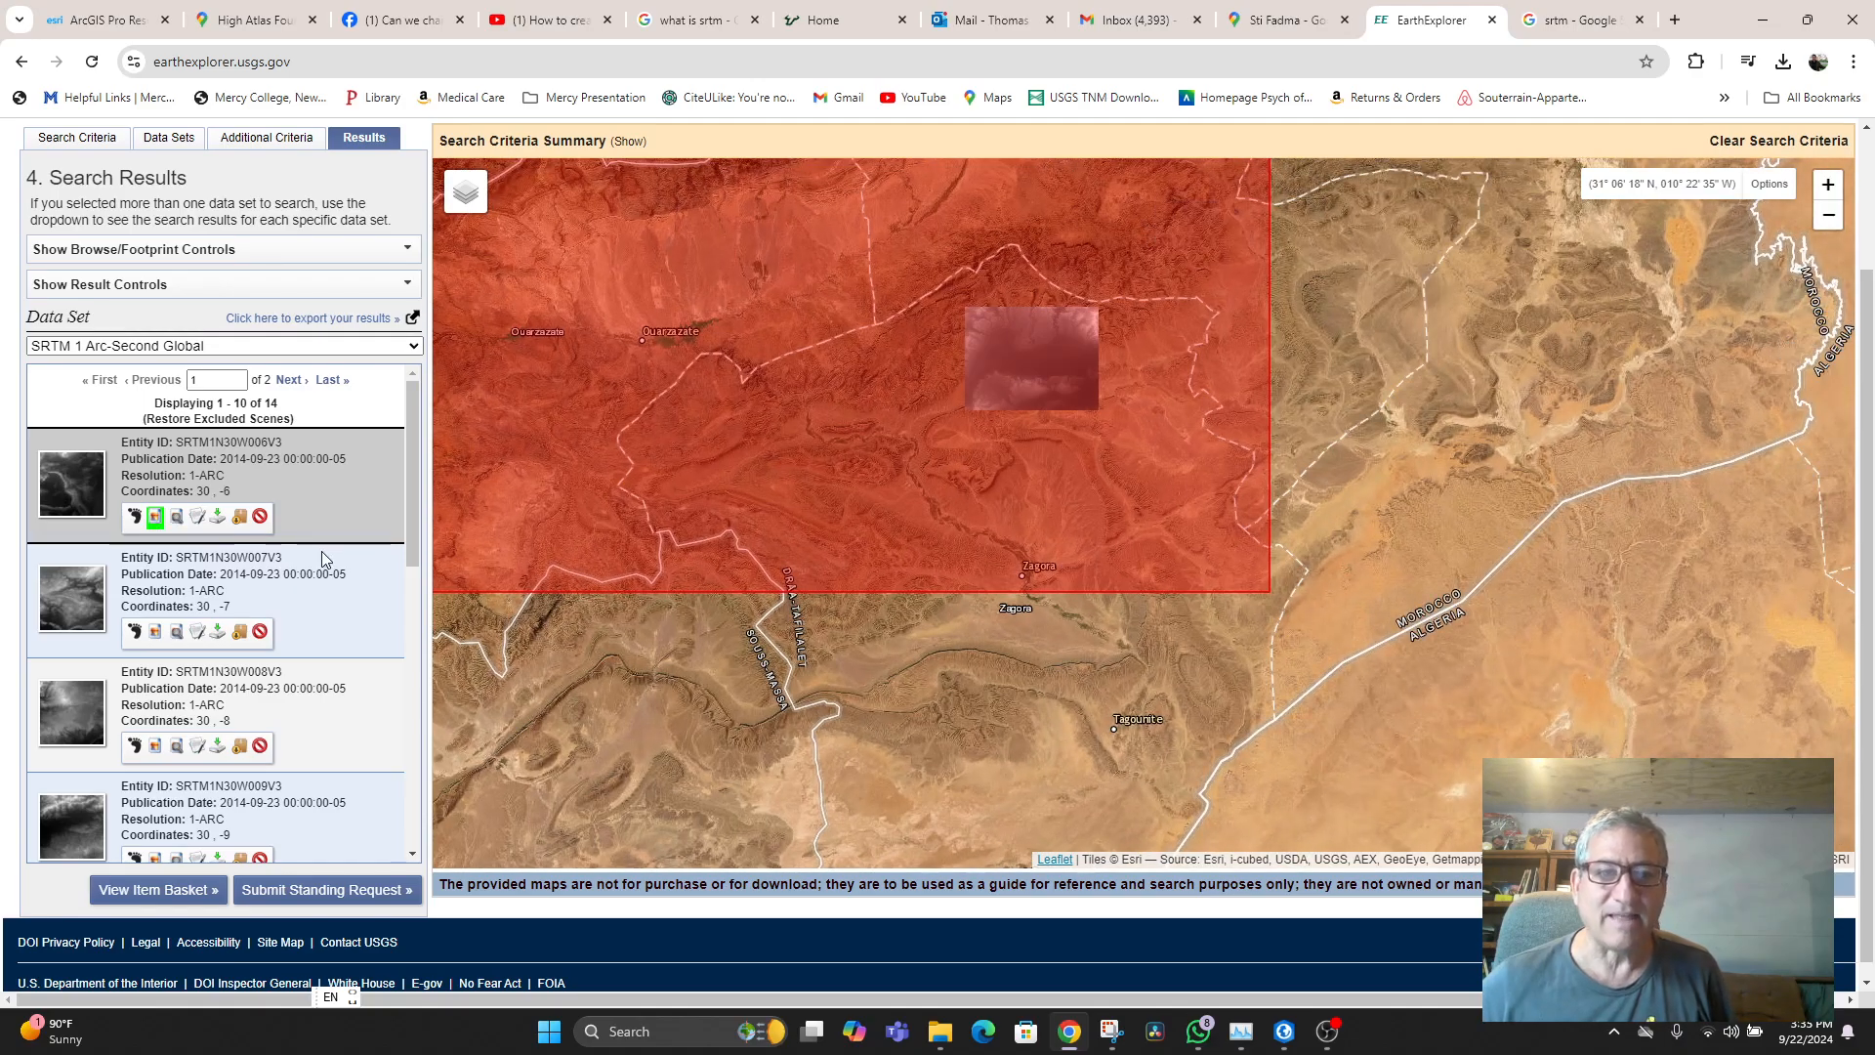
{"action": "left_click_drag", "start_coordinate": [882, 618], "coordinate": [1372, 708]}
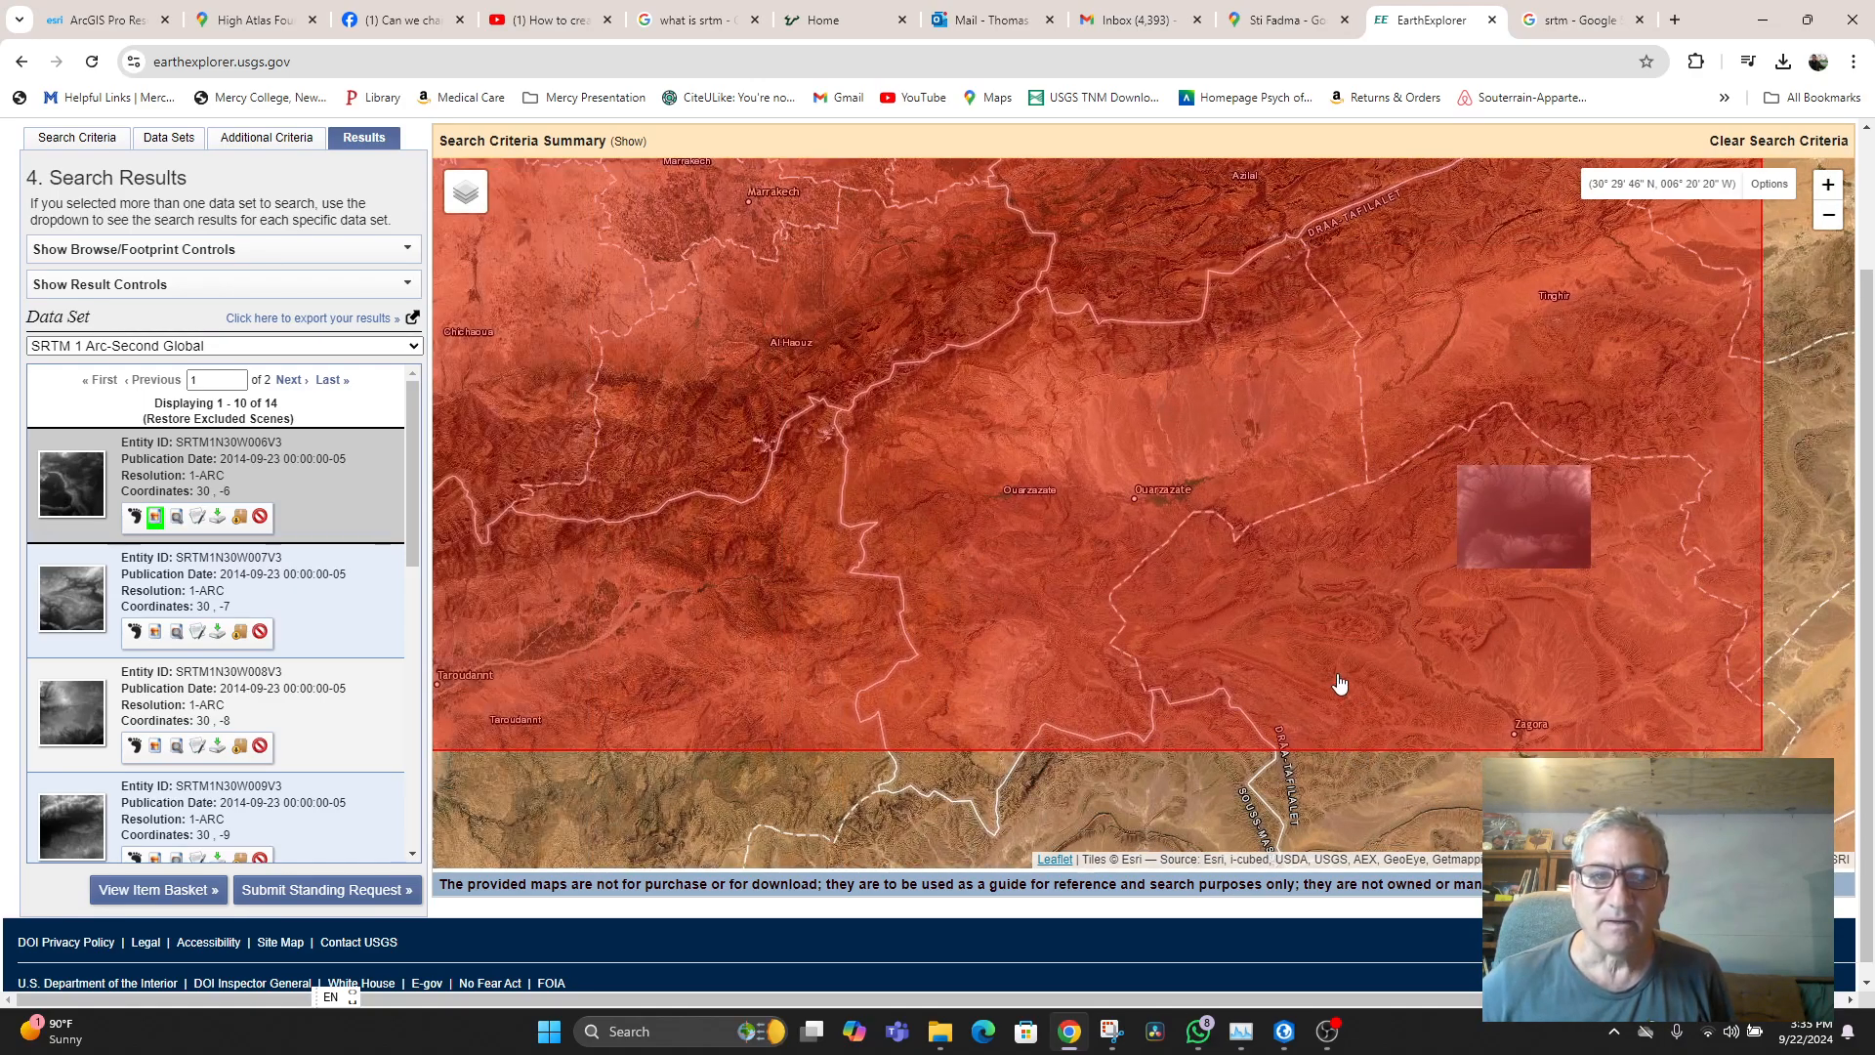
{"action": "scroll", "coordinate": [1339, 683], "scroll_direction": "down", "scroll_amount": 1}
{"action": "scroll", "coordinate": [1322, 682], "scroll_direction": "up", "scroll_amount": 1}
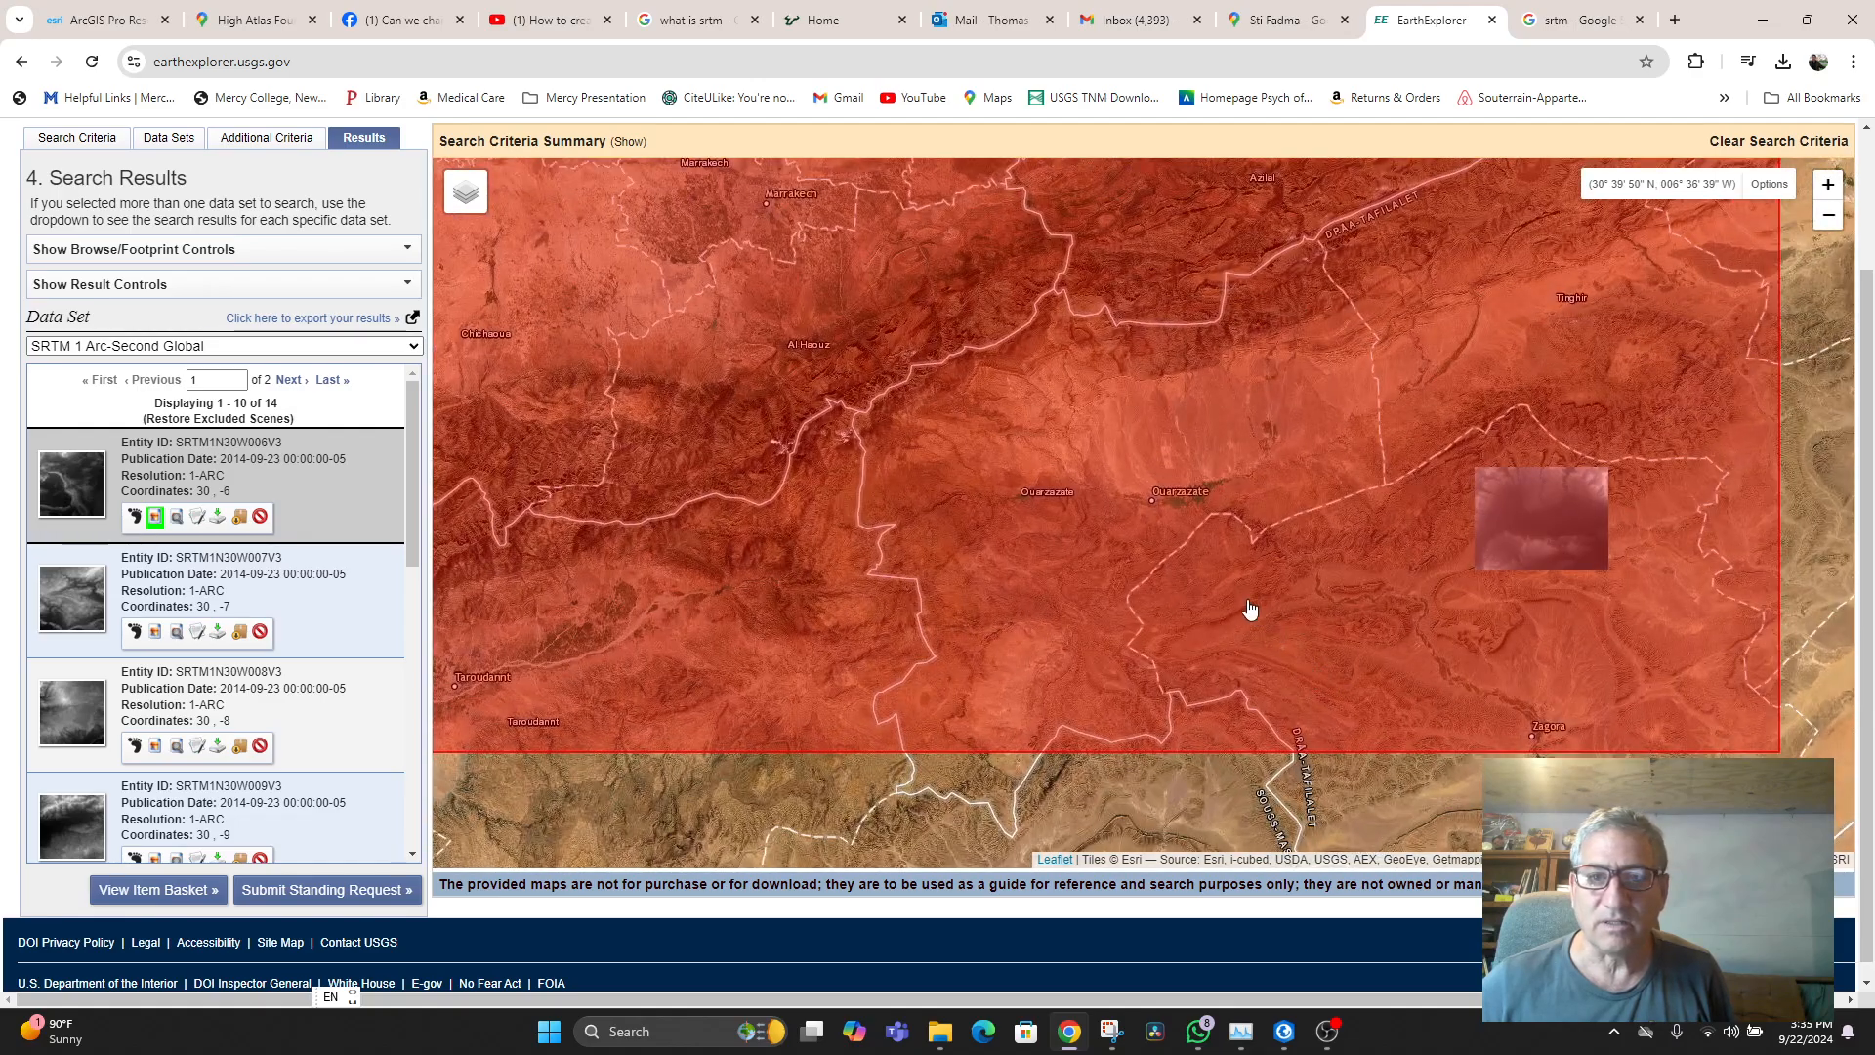
{"action": "left_click_drag", "start_coordinate": [1222, 595], "coordinate": [1235, 692]}
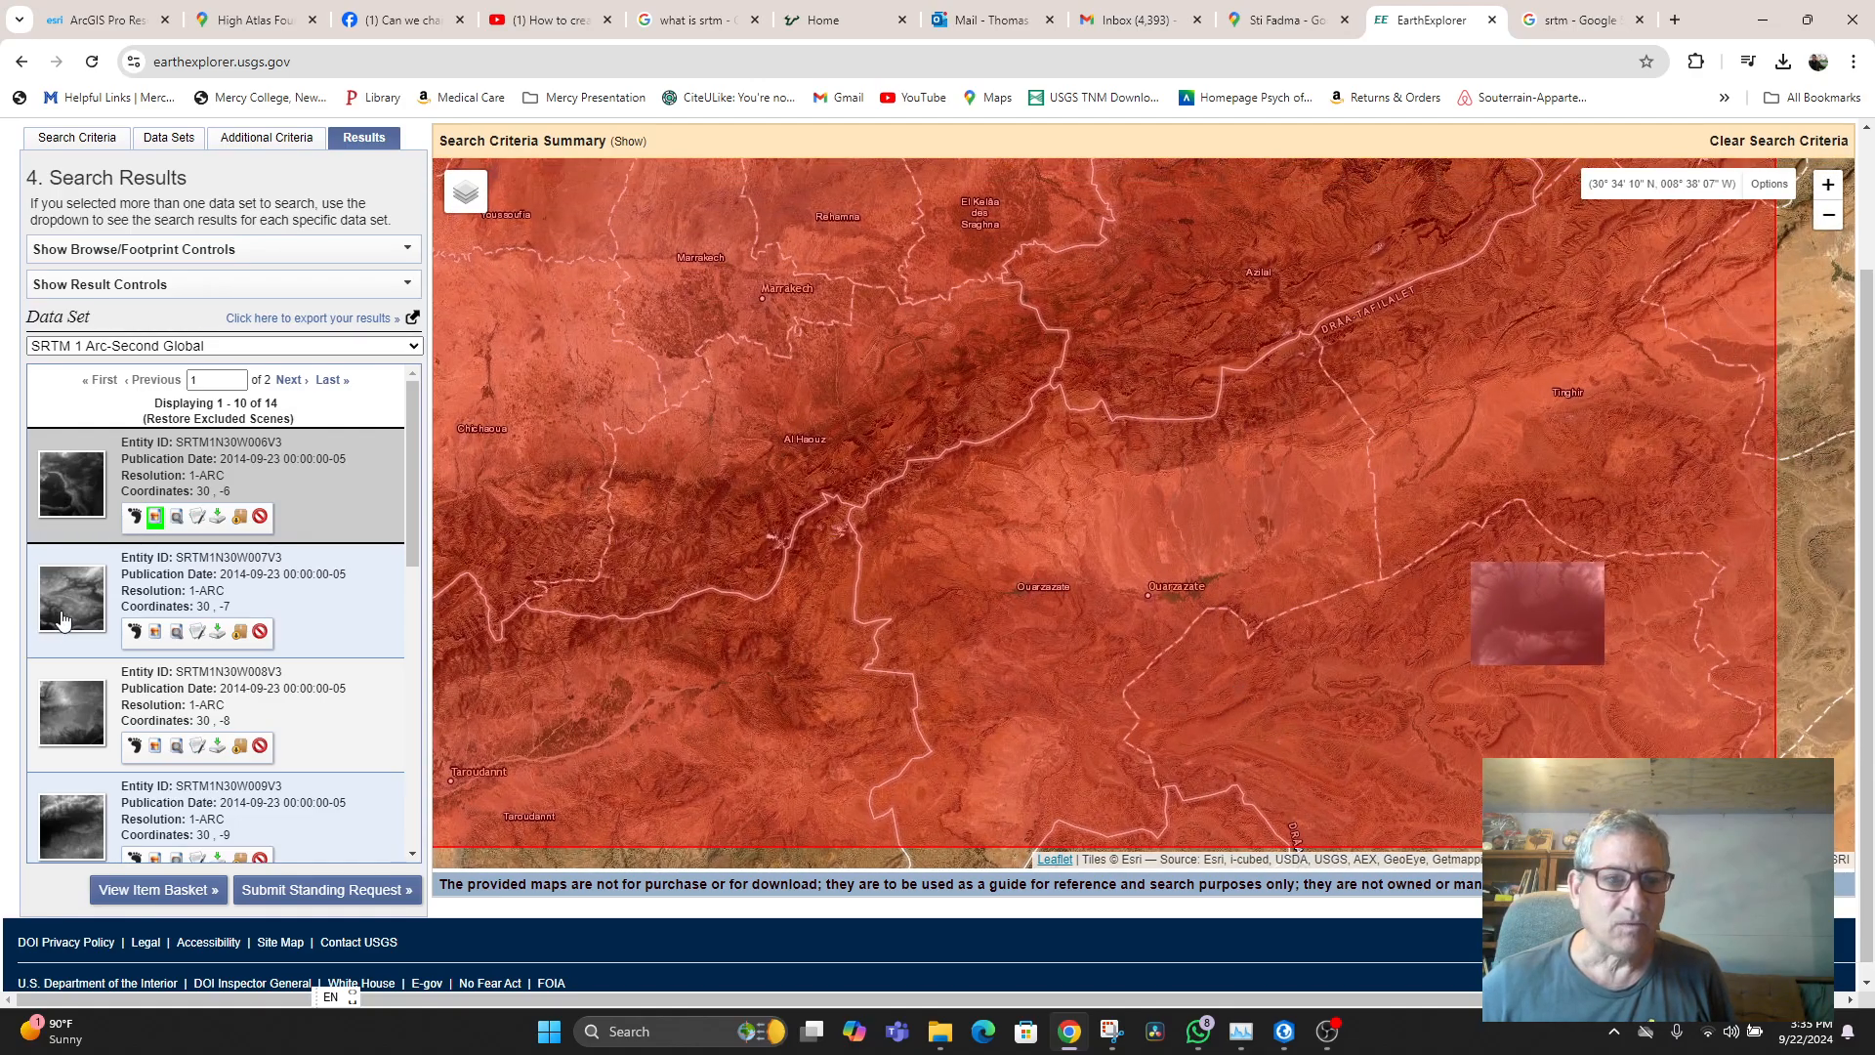
- Preview scene SRTM1N30W007V3 and overlay the browse images of the N30 scenes W007, W008, W009 and W010 on the map
{"action": "left_click", "coordinate": [62, 615]}
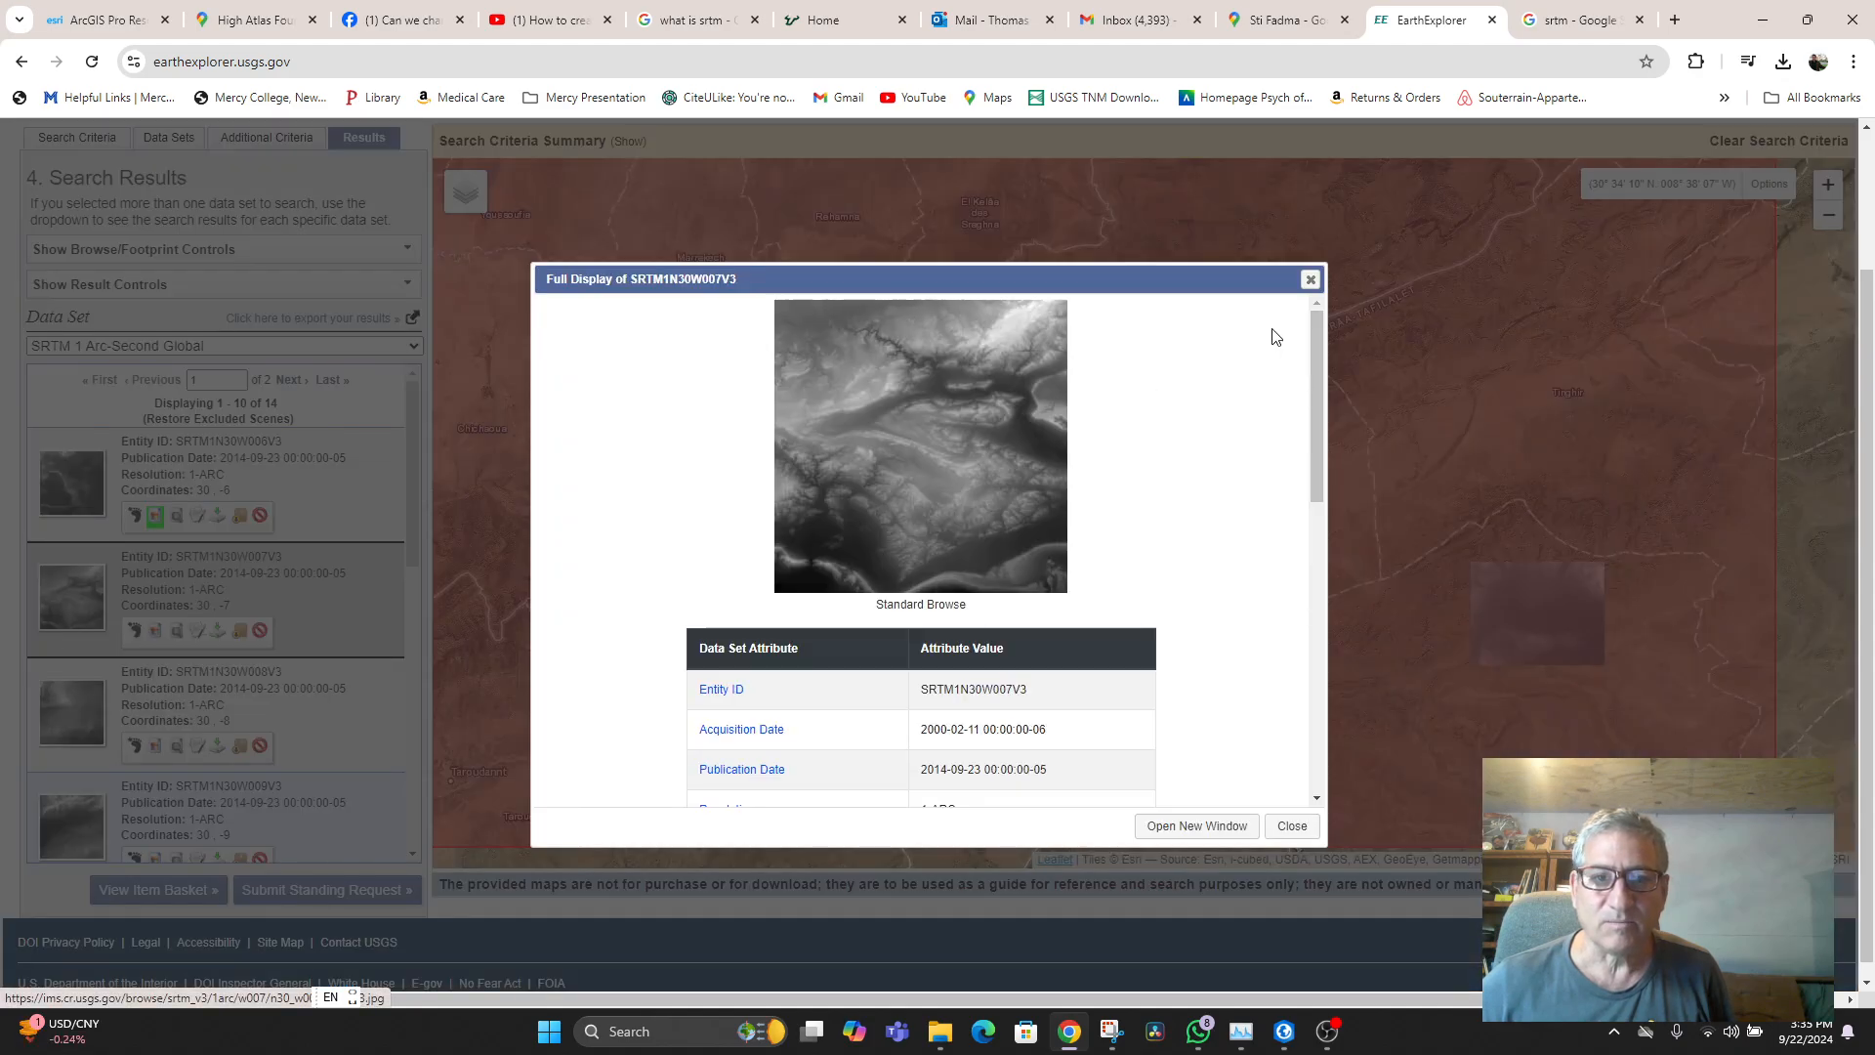
{"action": "left_click", "coordinate": [1310, 279]}
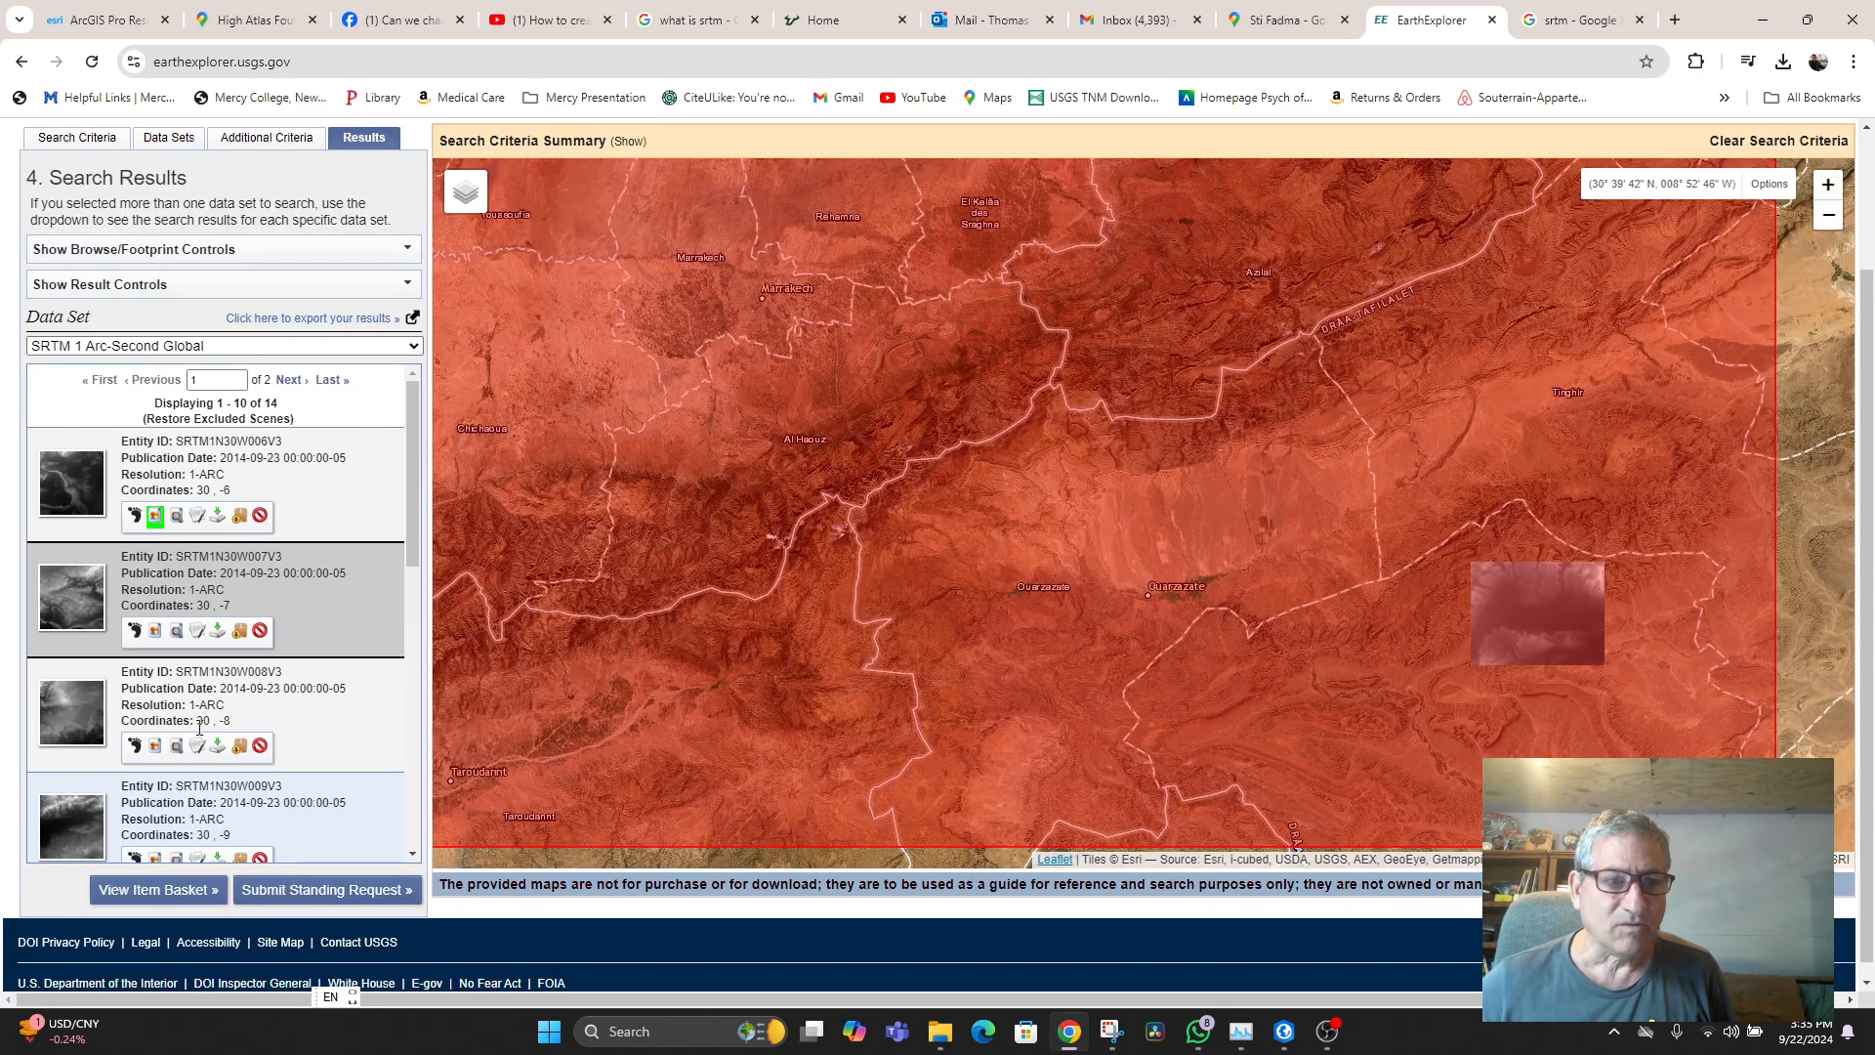
{"action": "left_click", "coordinate": [154, 745]}
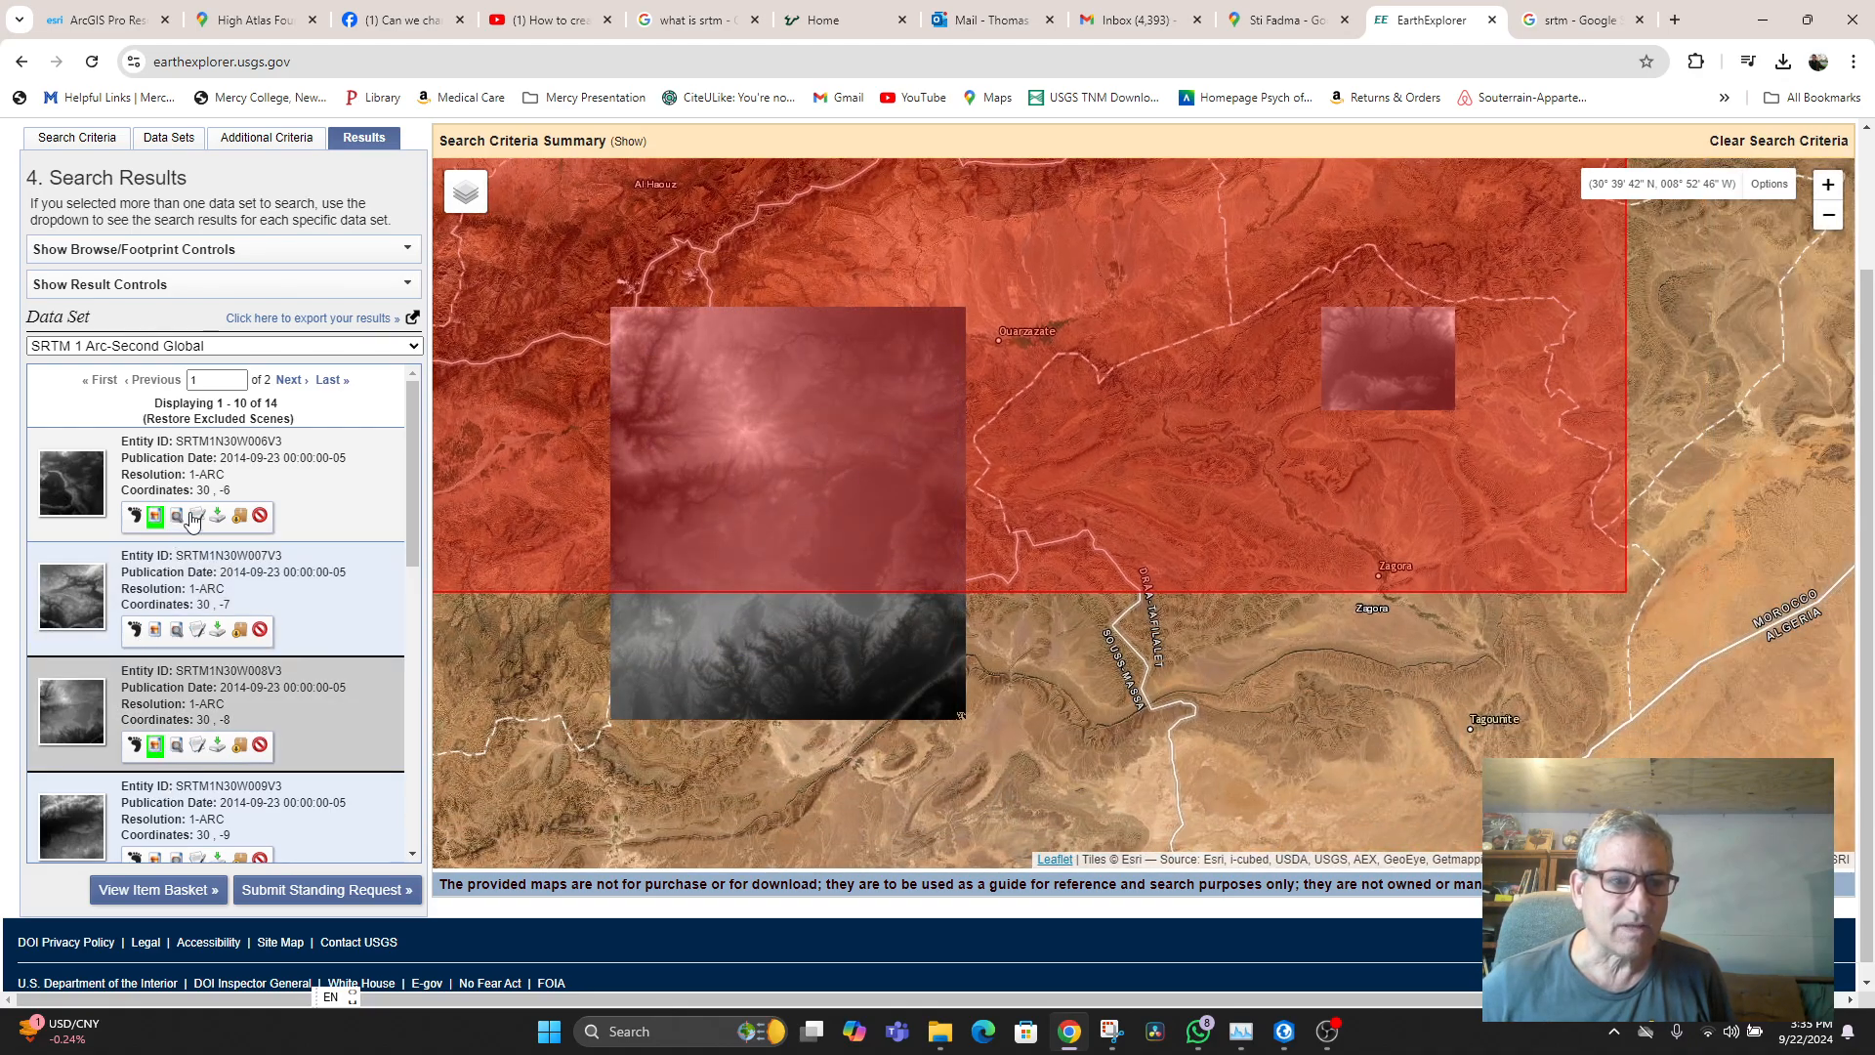
{"action": "left_click", "coordinate": [156, 630]}
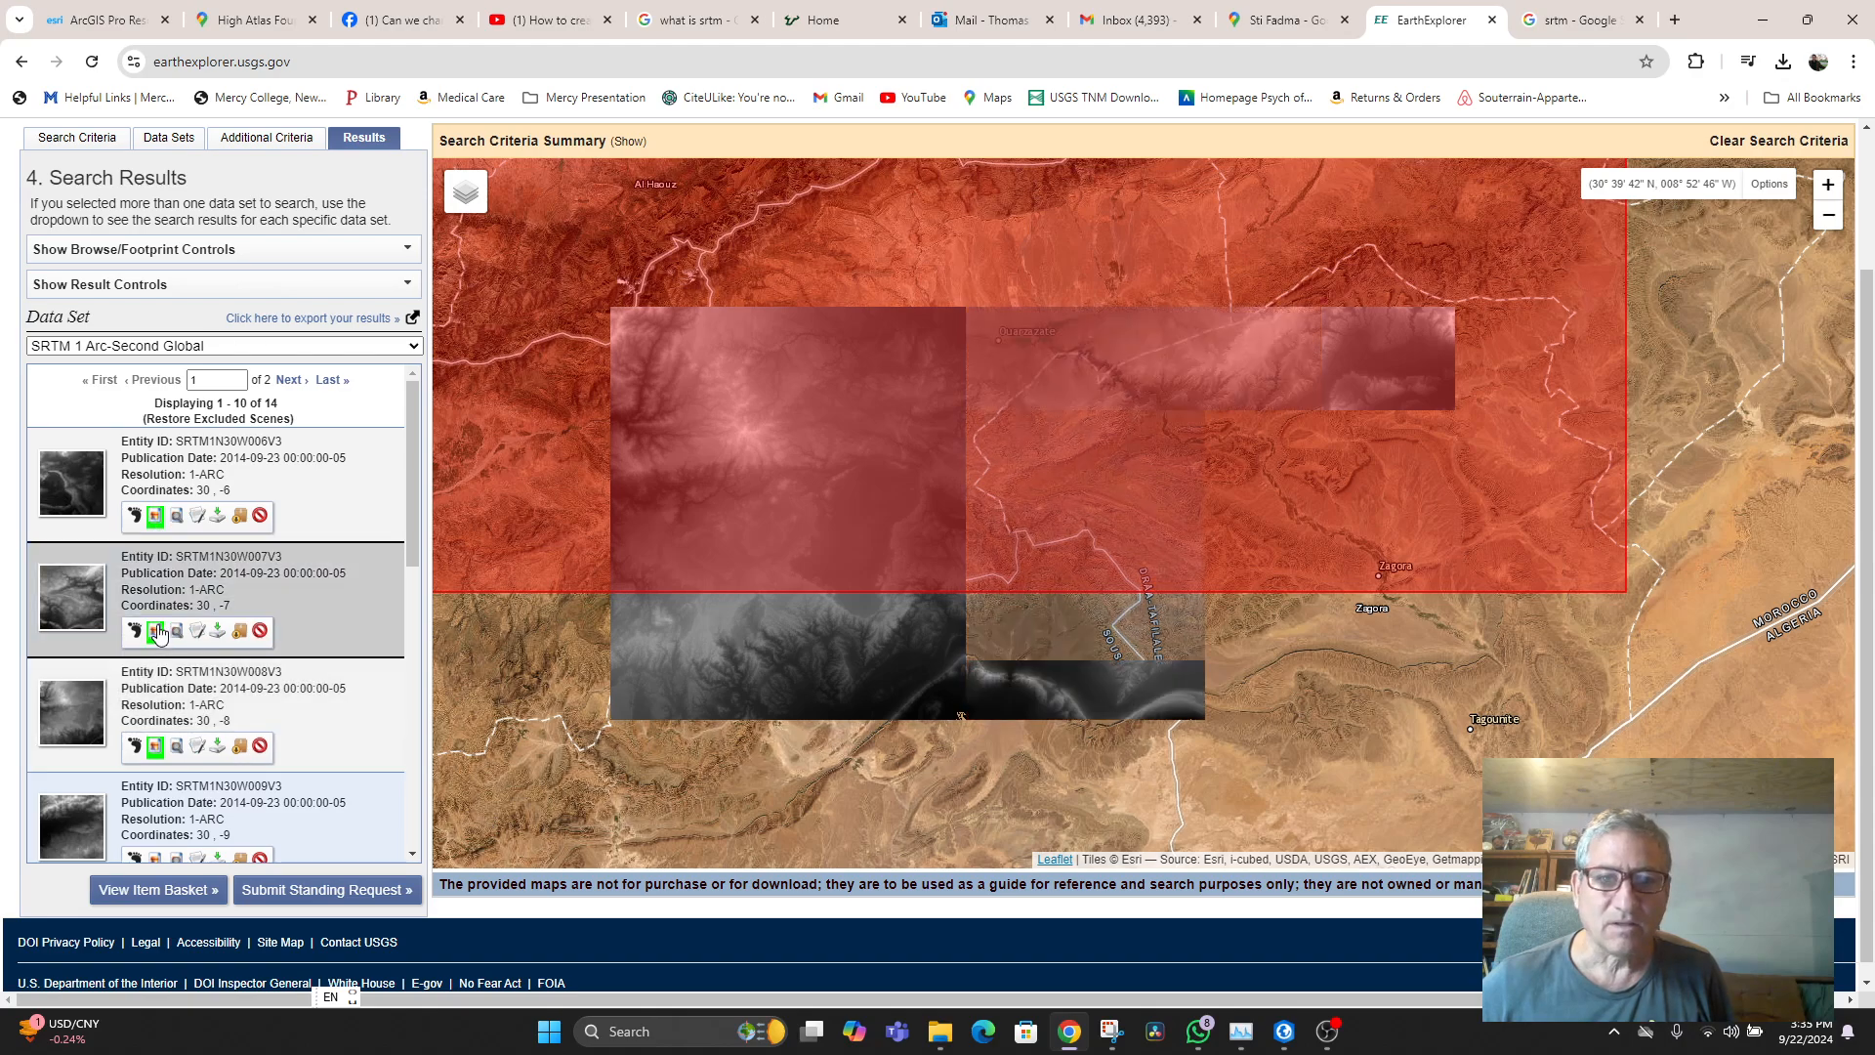
{"action": "scroll", "coordinate": [193, 768], "scroll_direction": "down", "scroll_amount": 1}
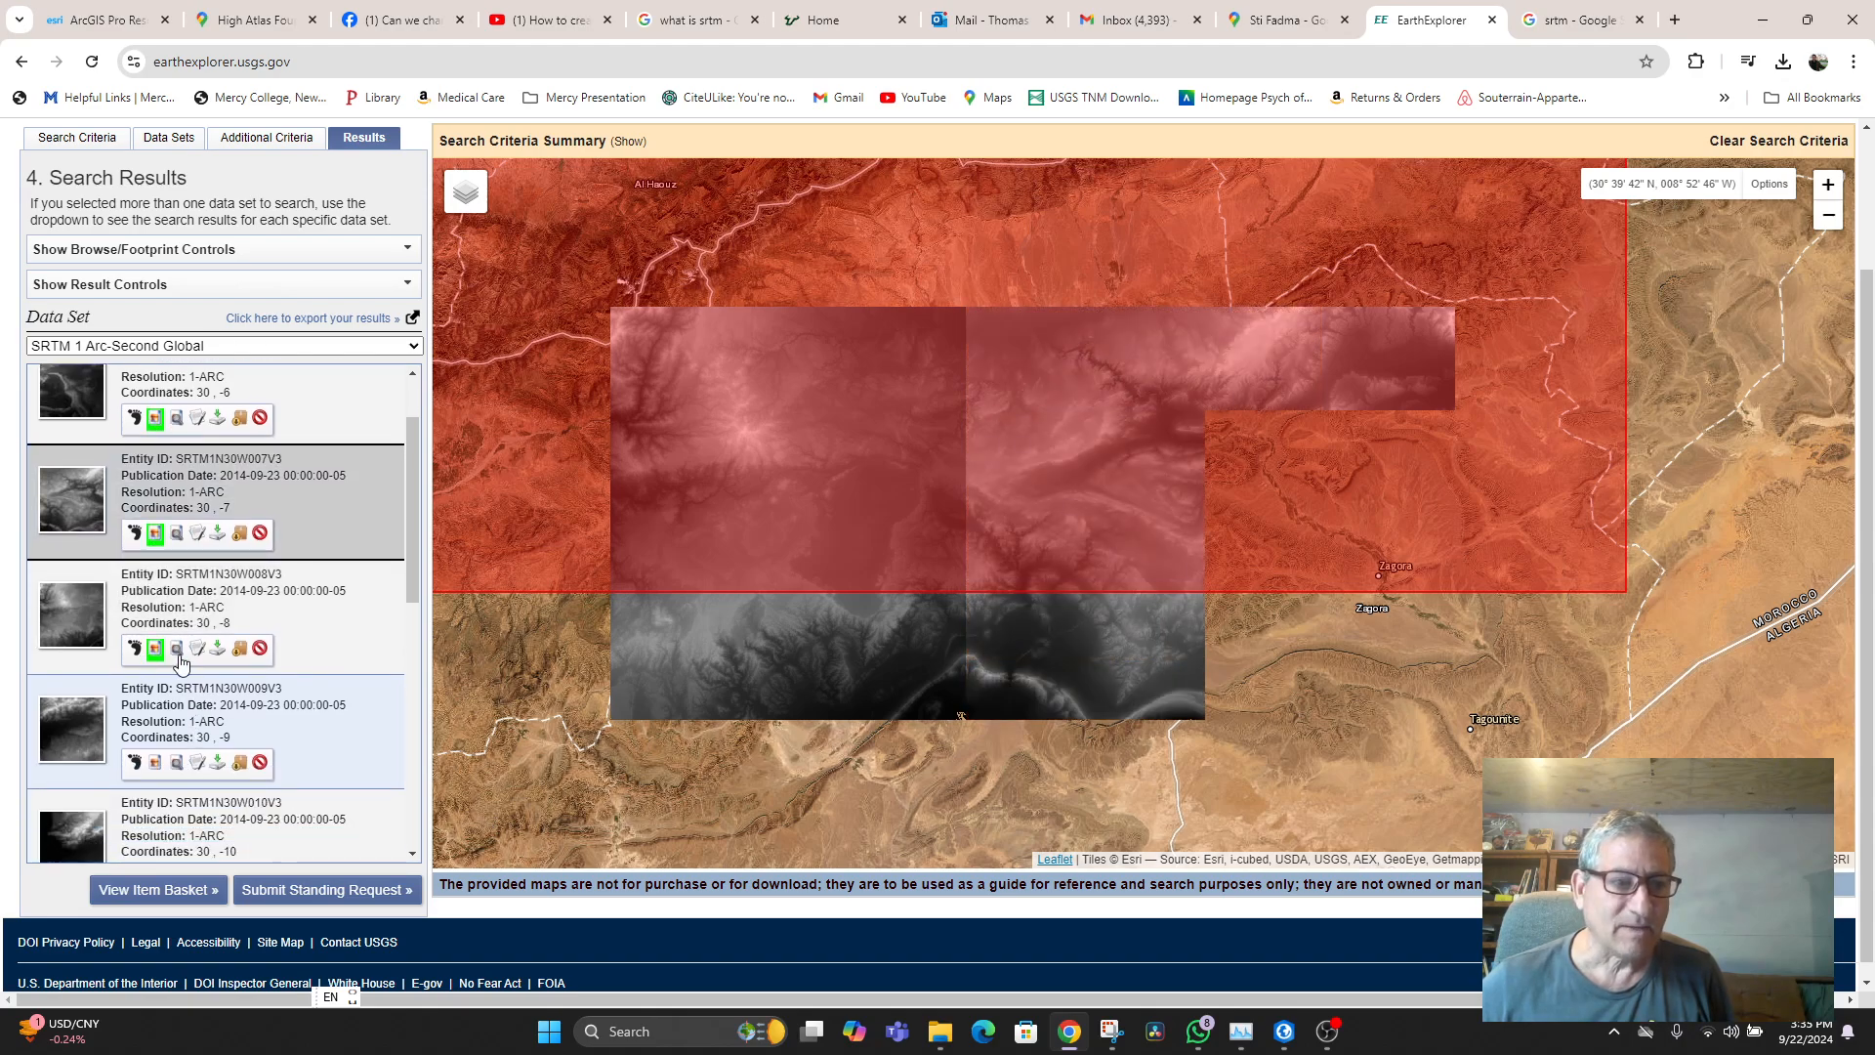
{"action": "left_click", "coordinate": [158, 766]}
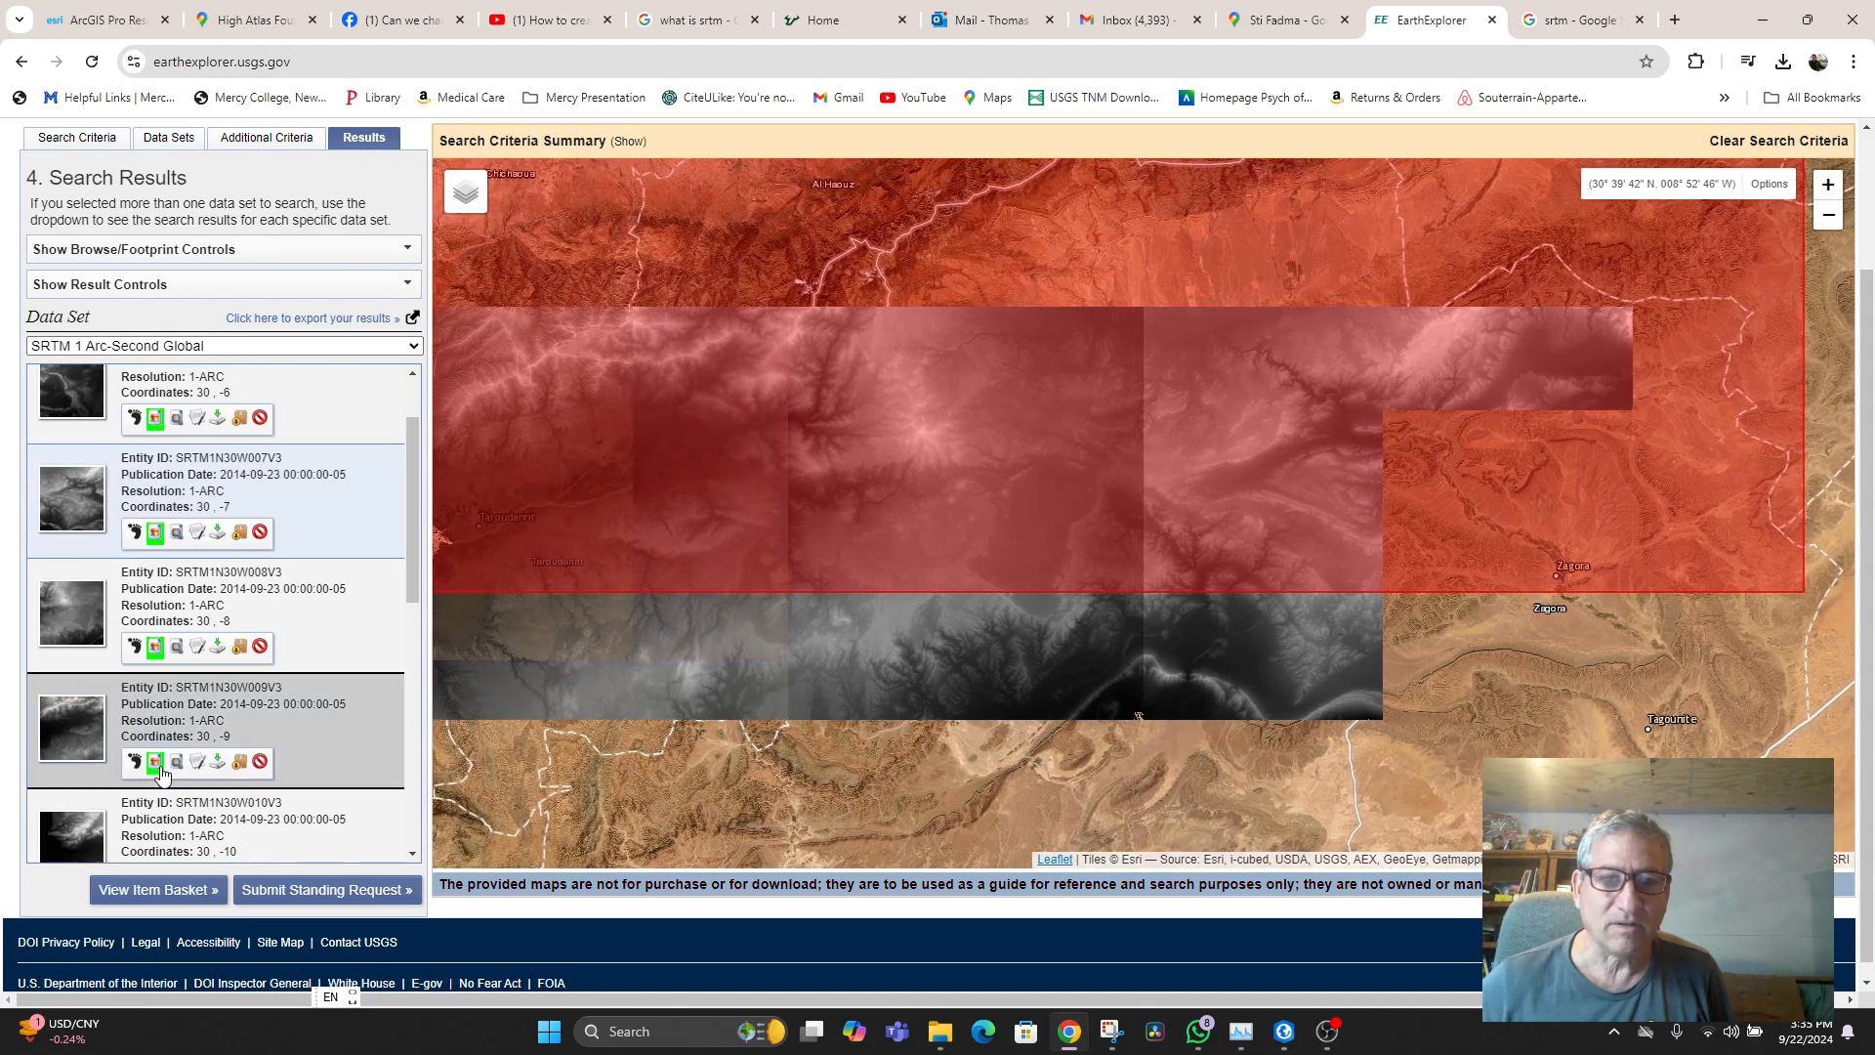
{"action": "scroll", "coordinate": [163, 750], "scroll_direction": "down", "scroll_amount": 2}
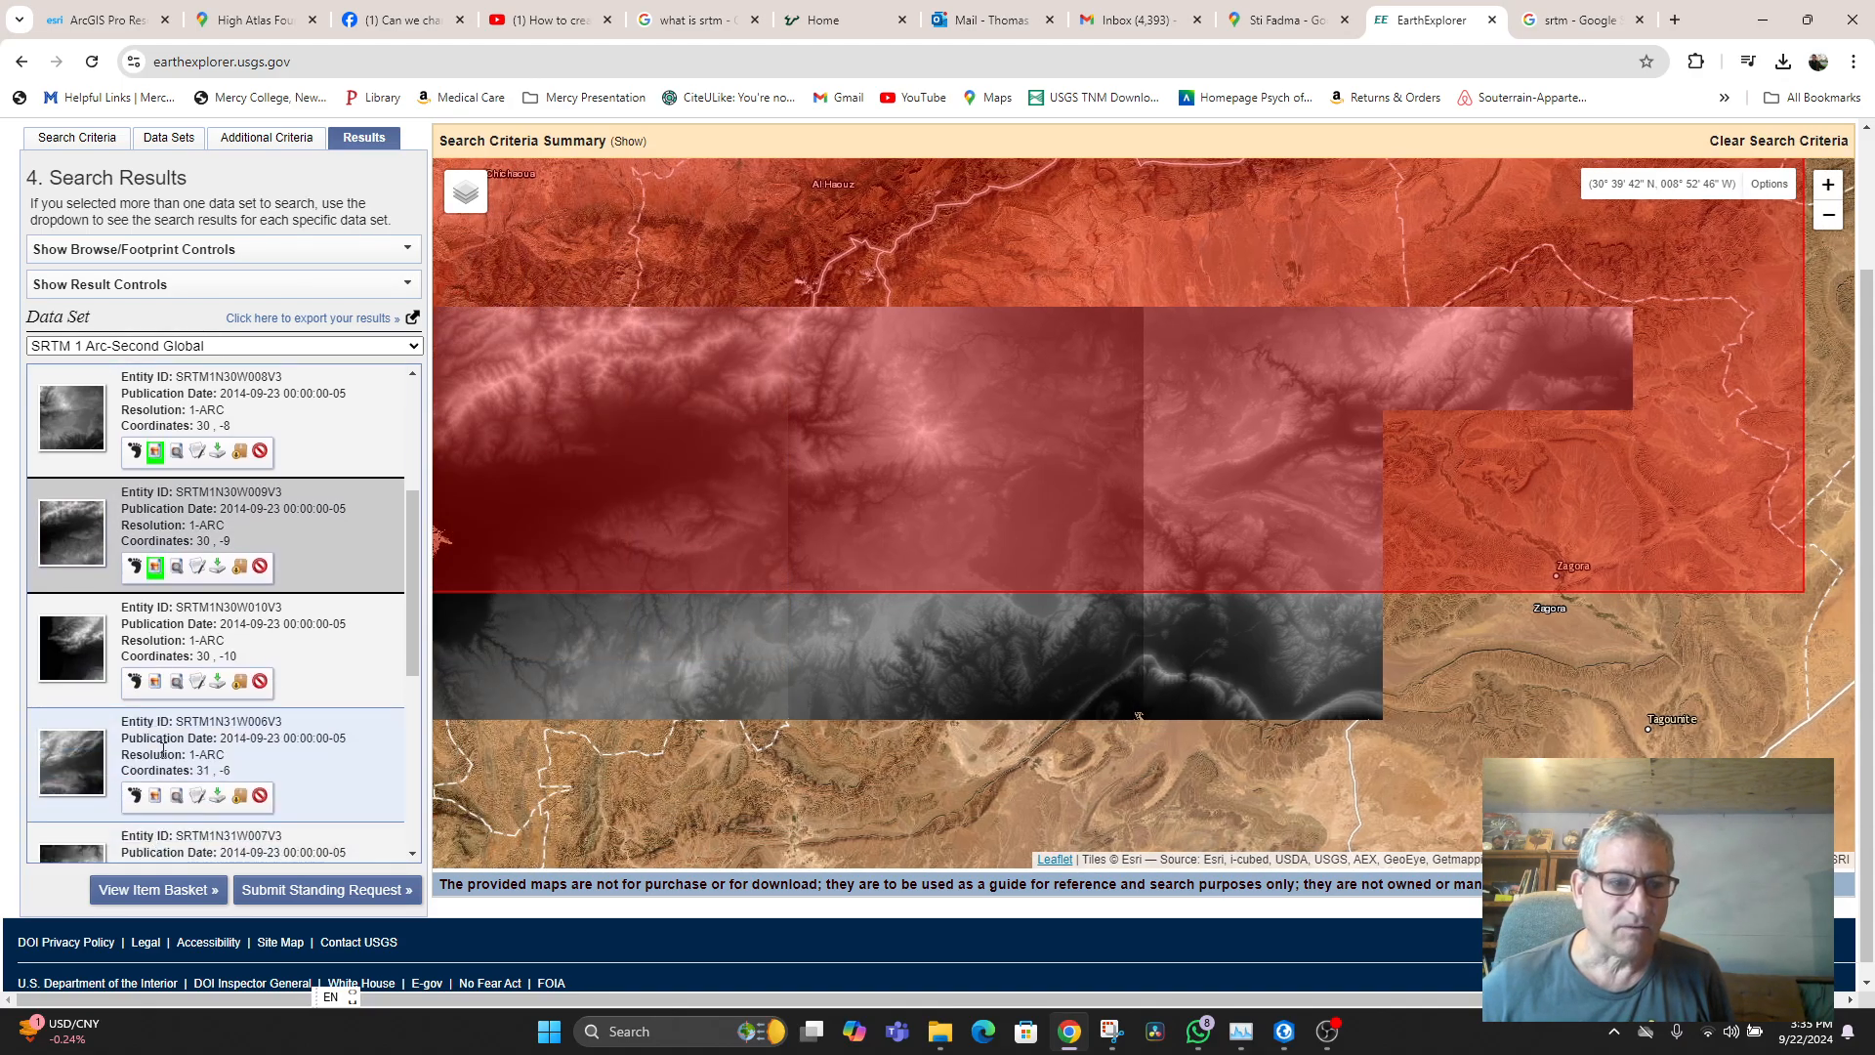
{"action": "left_click", "coordinate": [153, 682]}
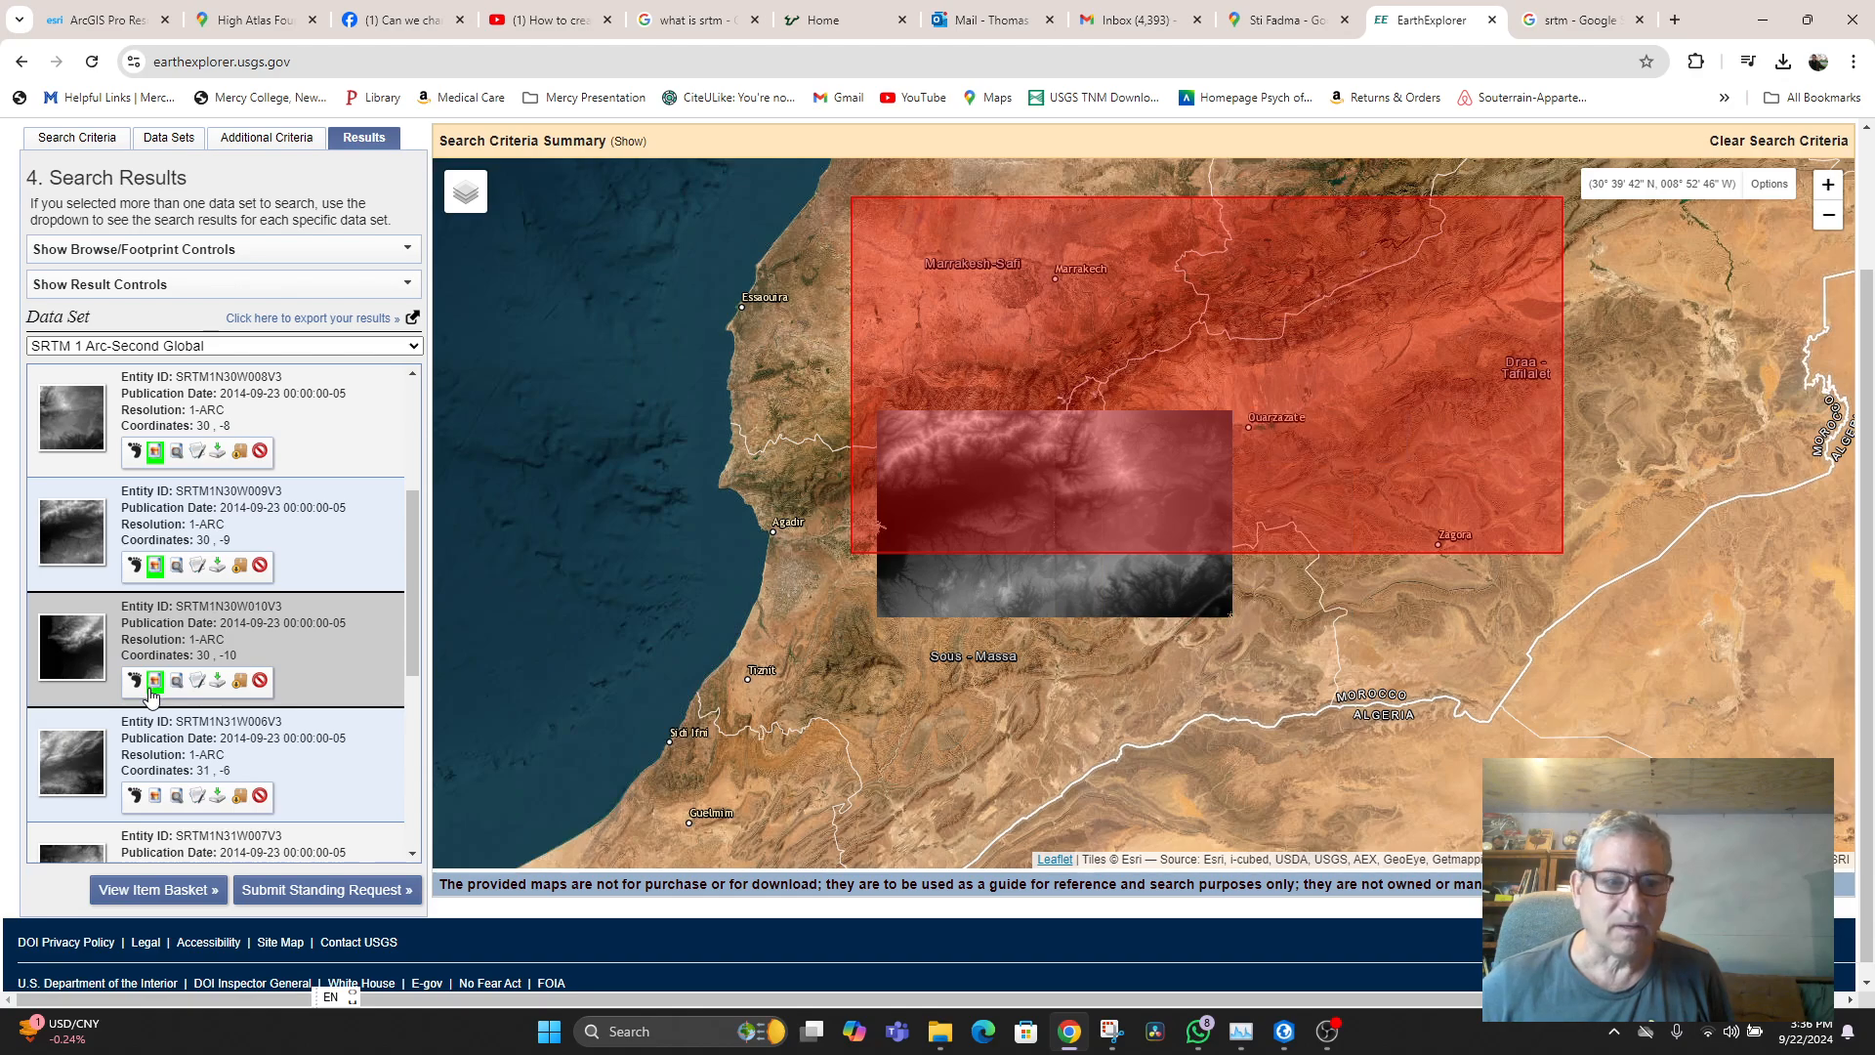
- Toggle the overlays of scenes SRTM1N31W006V3 and SRTM1N31W007V3 on and off, and examine the map north of the overlaid N30 tiles
{"action": "left_click", "coordinate": [160, 797]}
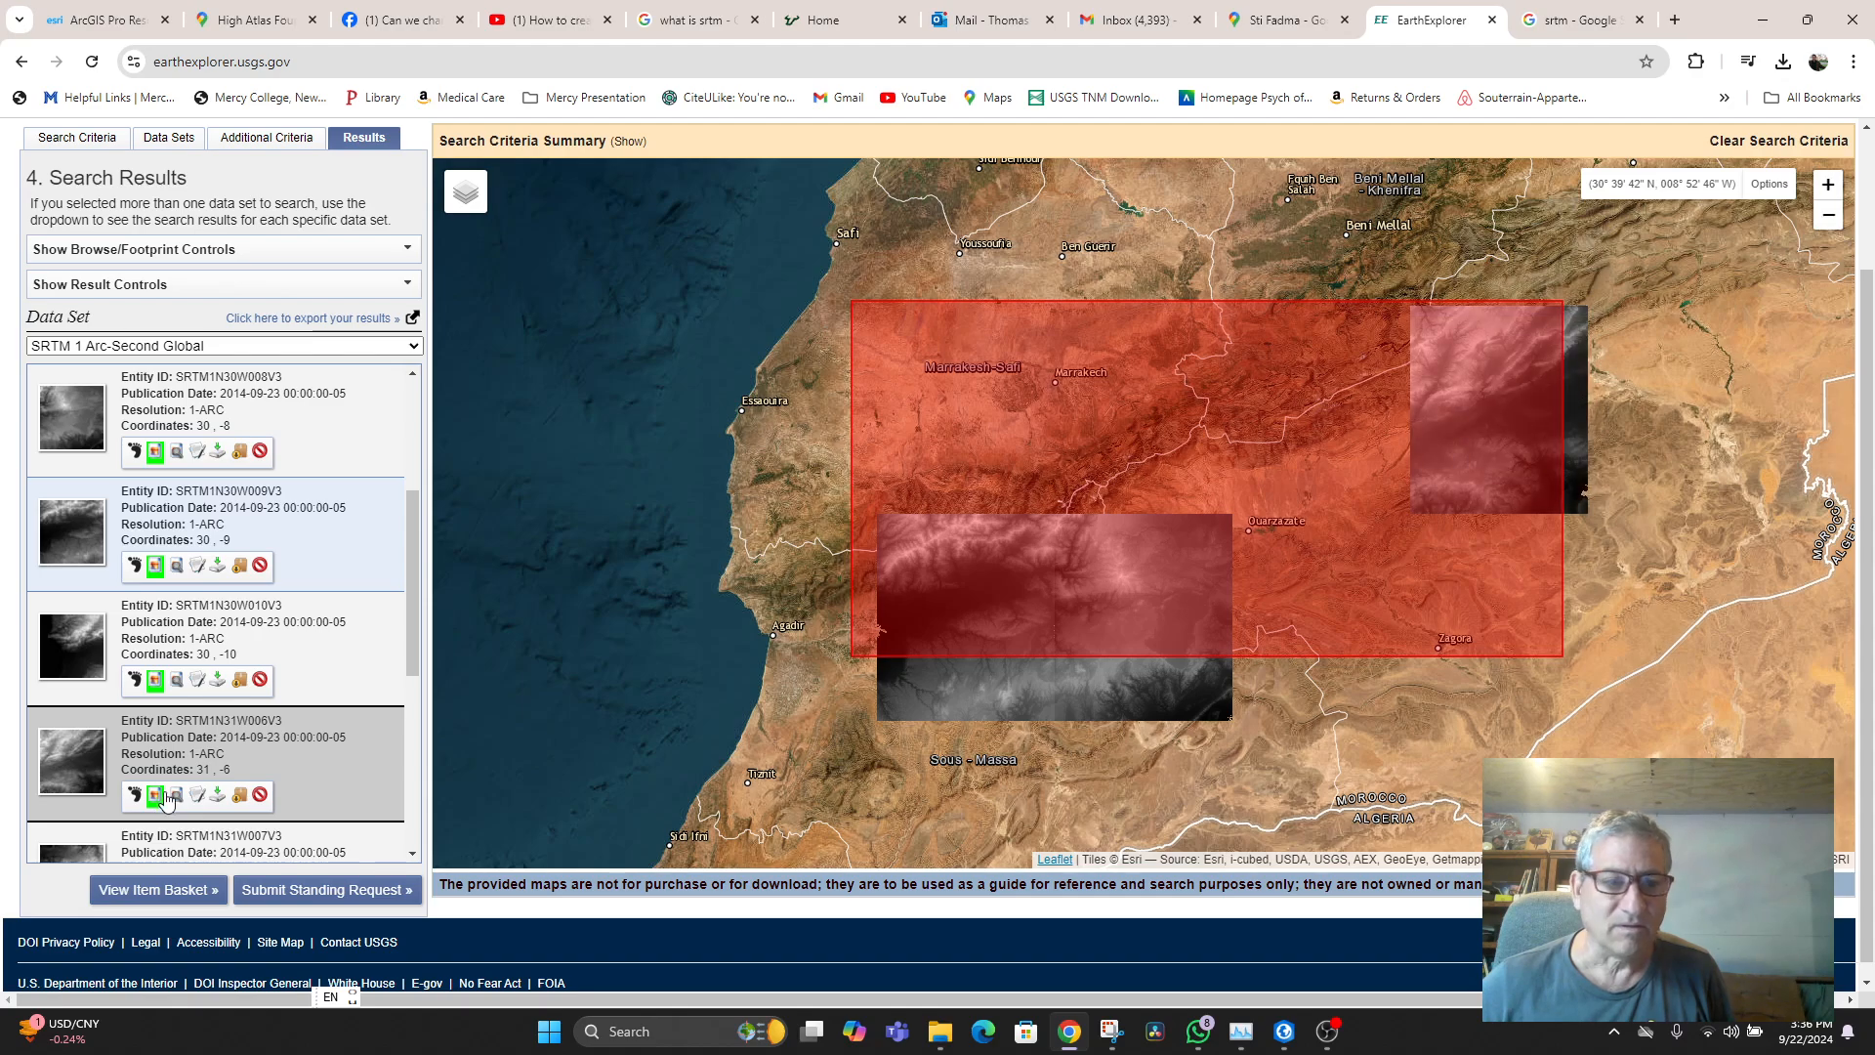
{"action": "scroll", "coordinate": [191, 750], "scroll_direction": "down", "scroll_amount": 2}
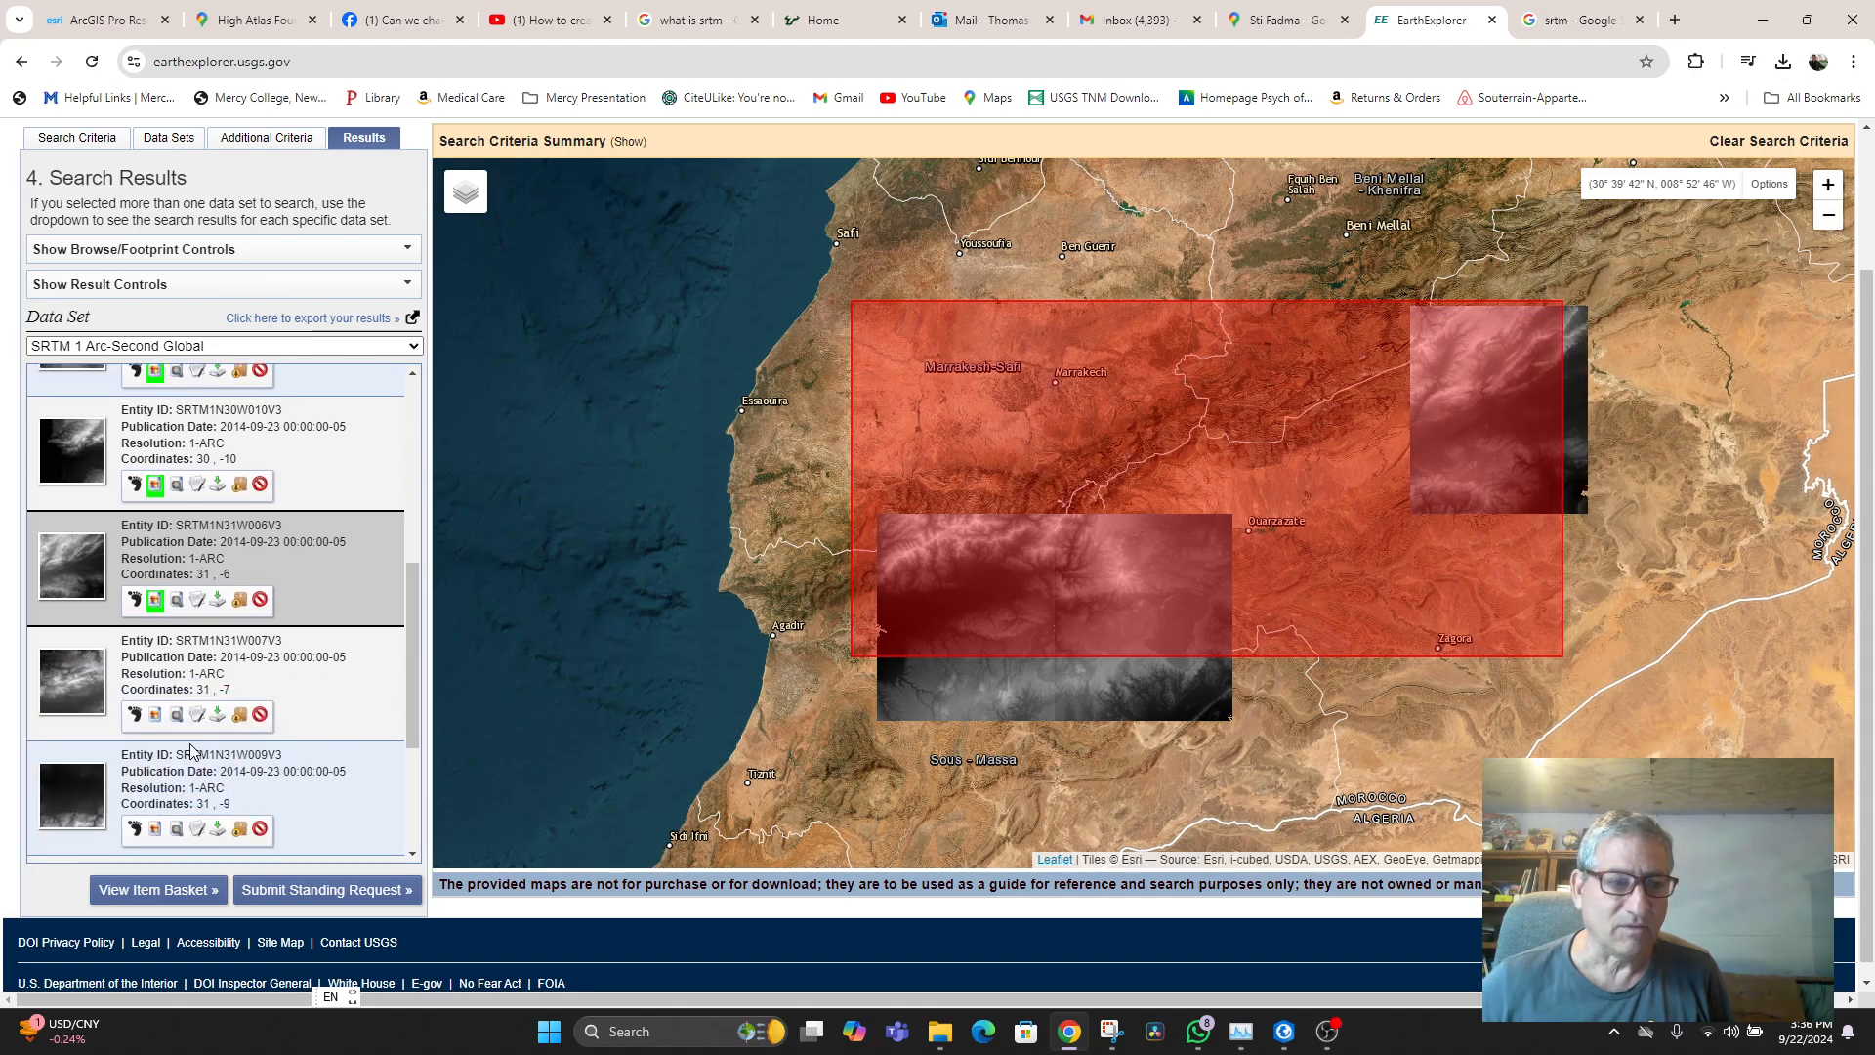
{"action": "left_click", "coordinate": [155, 606]}
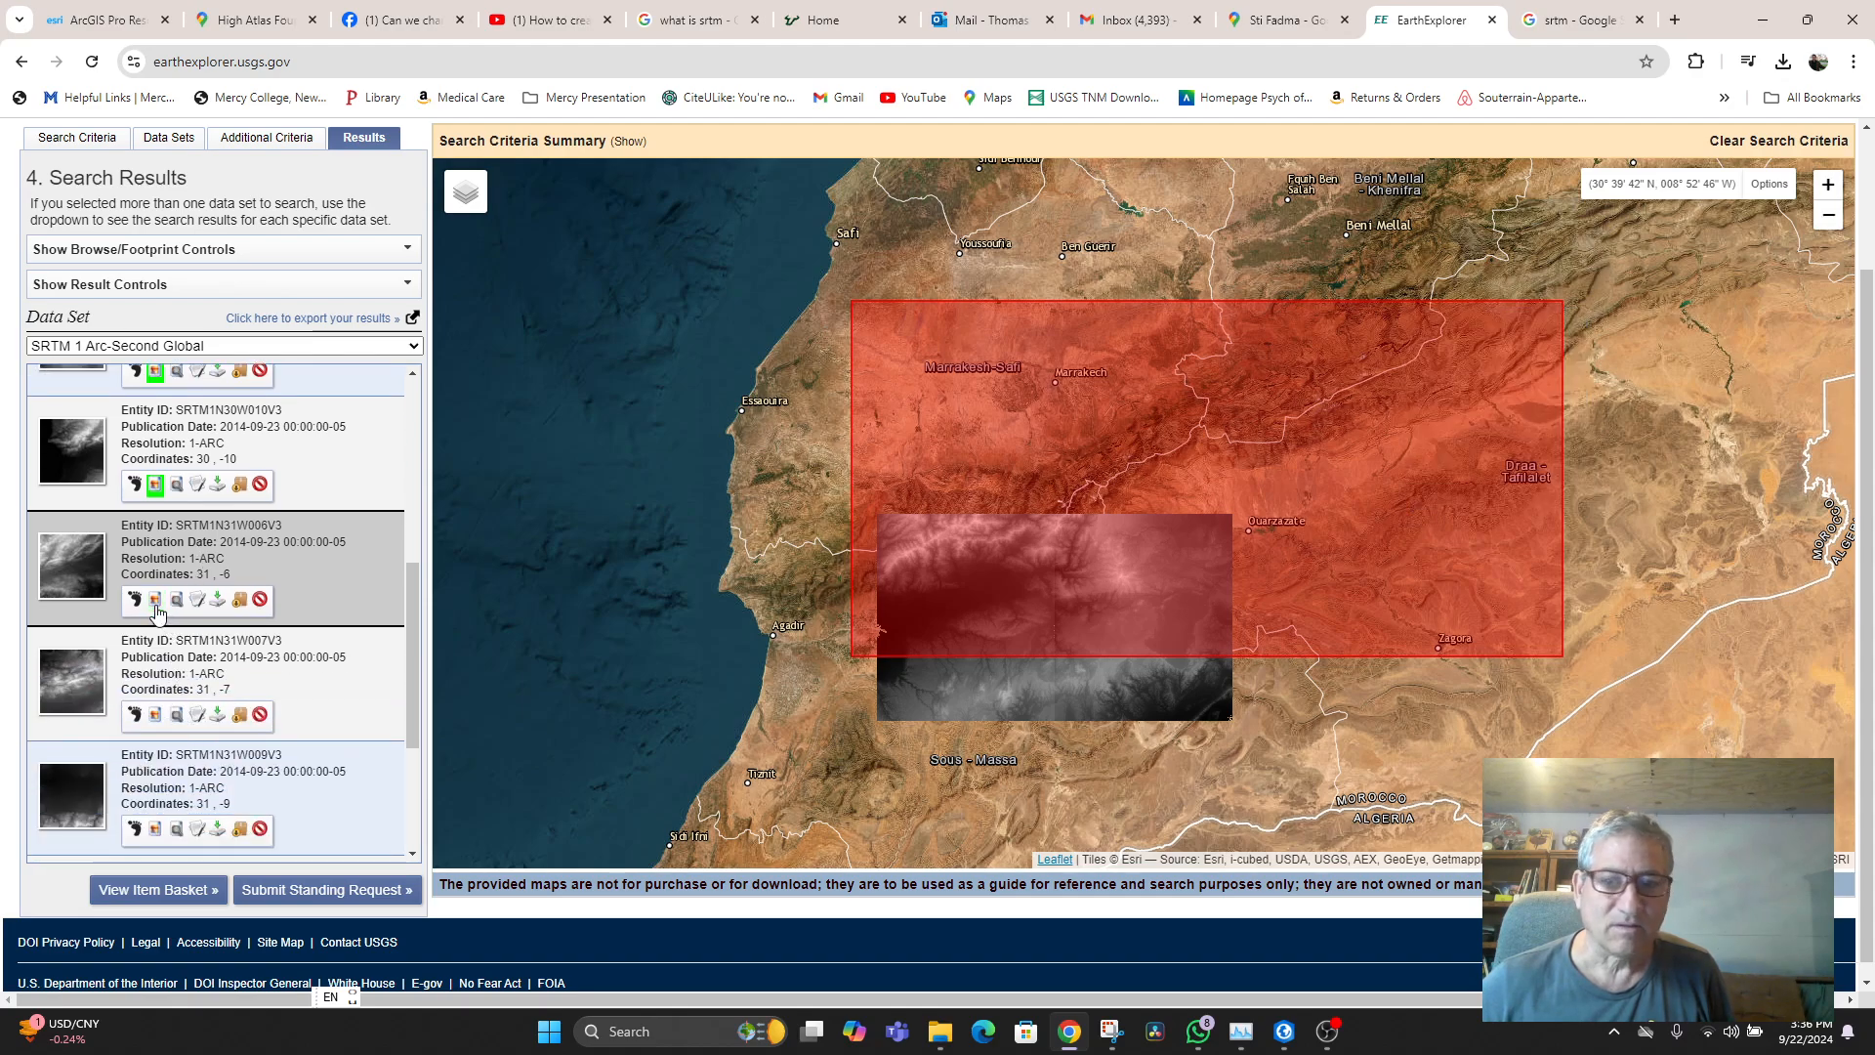
{"action": "left_click", "coordinate": [157, 718]}
{"action": "left_click", "coordinate": [156, 718]}
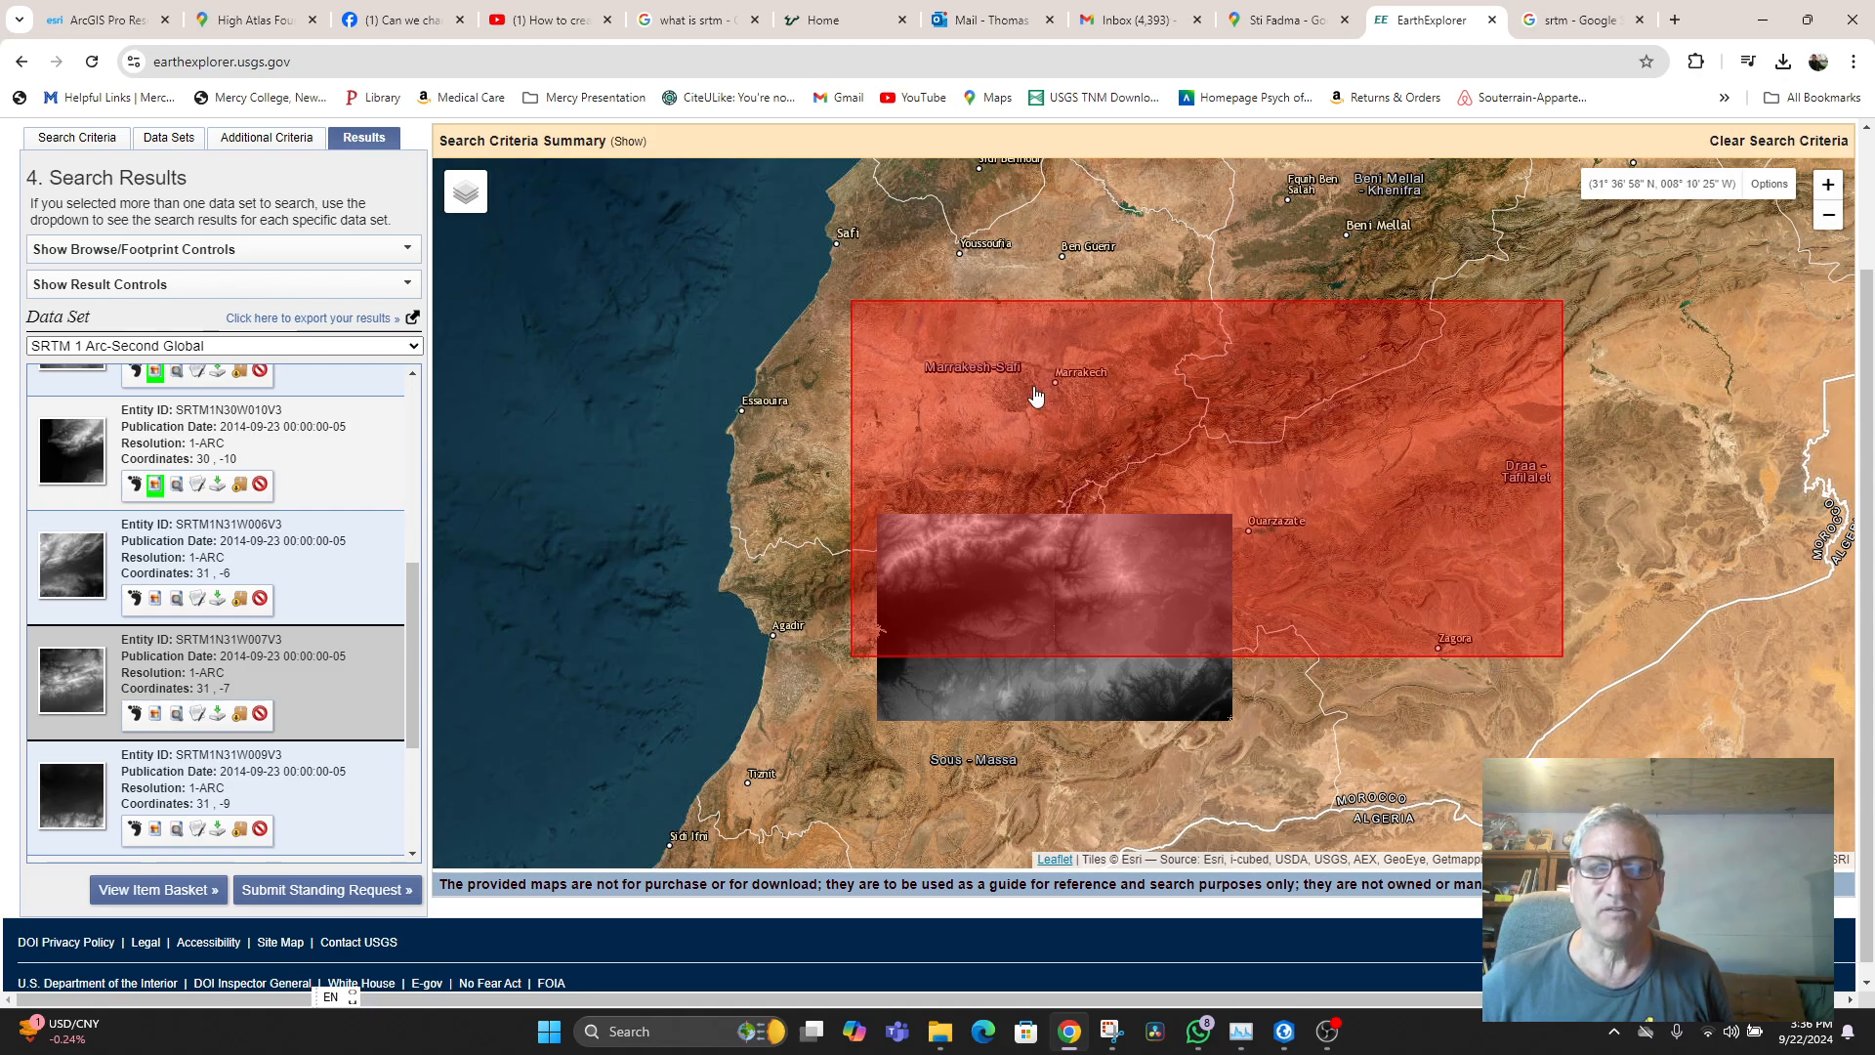
{"action": "scroll", "coordinate": [219, 508], "scroll_direction": "up", "scroll_amount": 3}
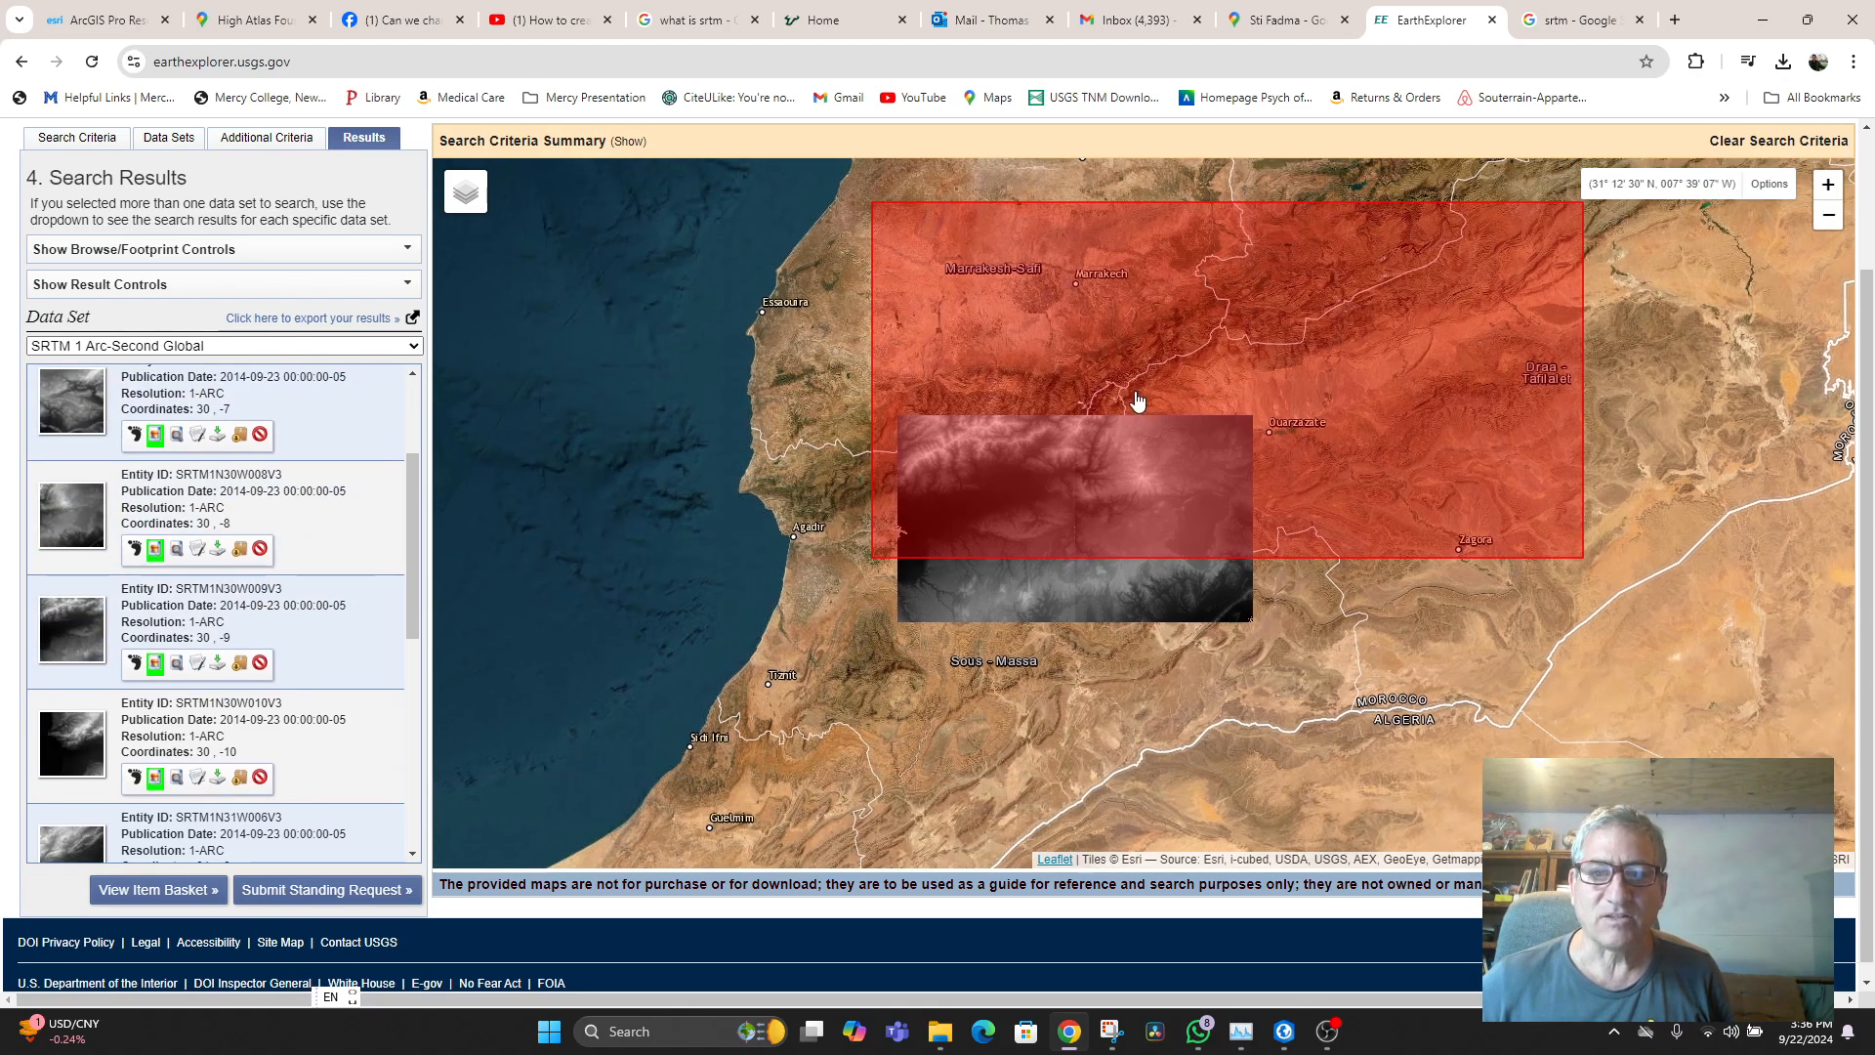
{"action": "scroll", "coordinate": [1097, 368], "scroll_direction": "up", "scroll_amount": 5}
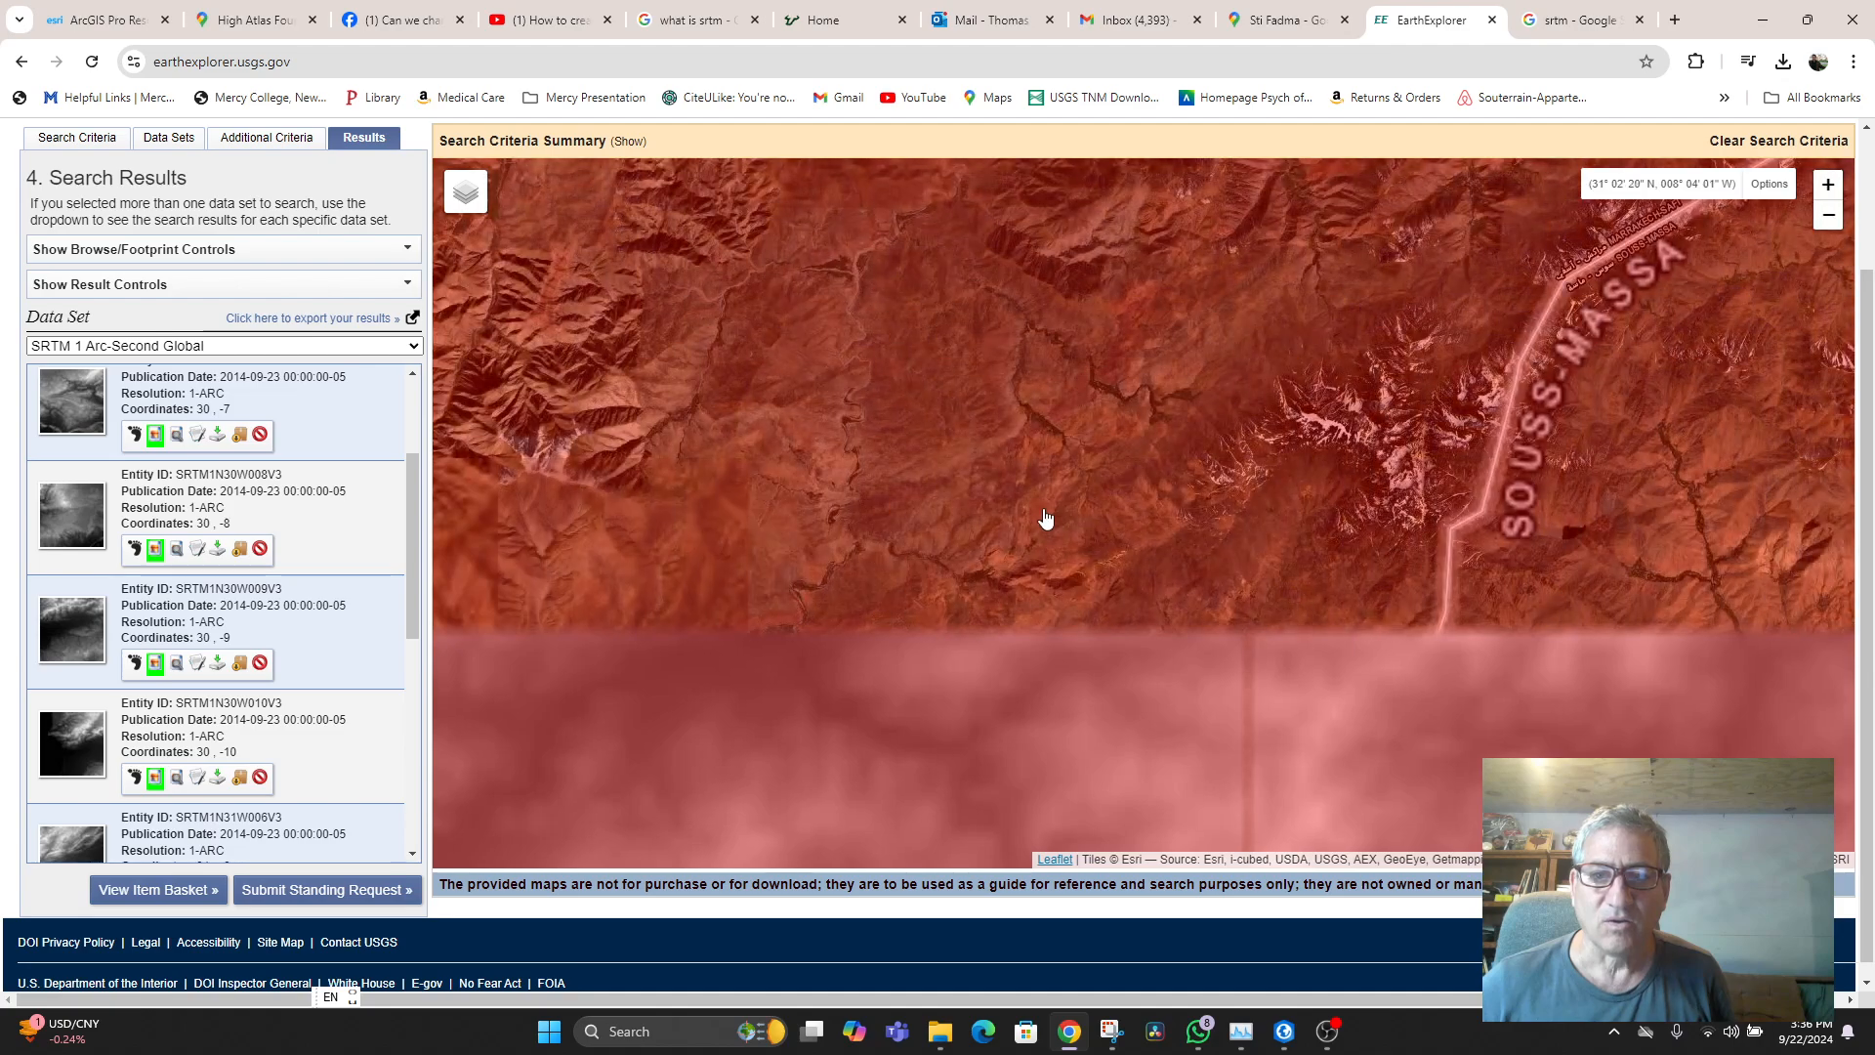
{"action": "left_click_drag", "start_coordinate": [1045, 516], "coordinate": [1205, 378]}
{"action": "left_click_drag", "start_coordinate": [1207, 500], "coordinate": [1263, 628]}
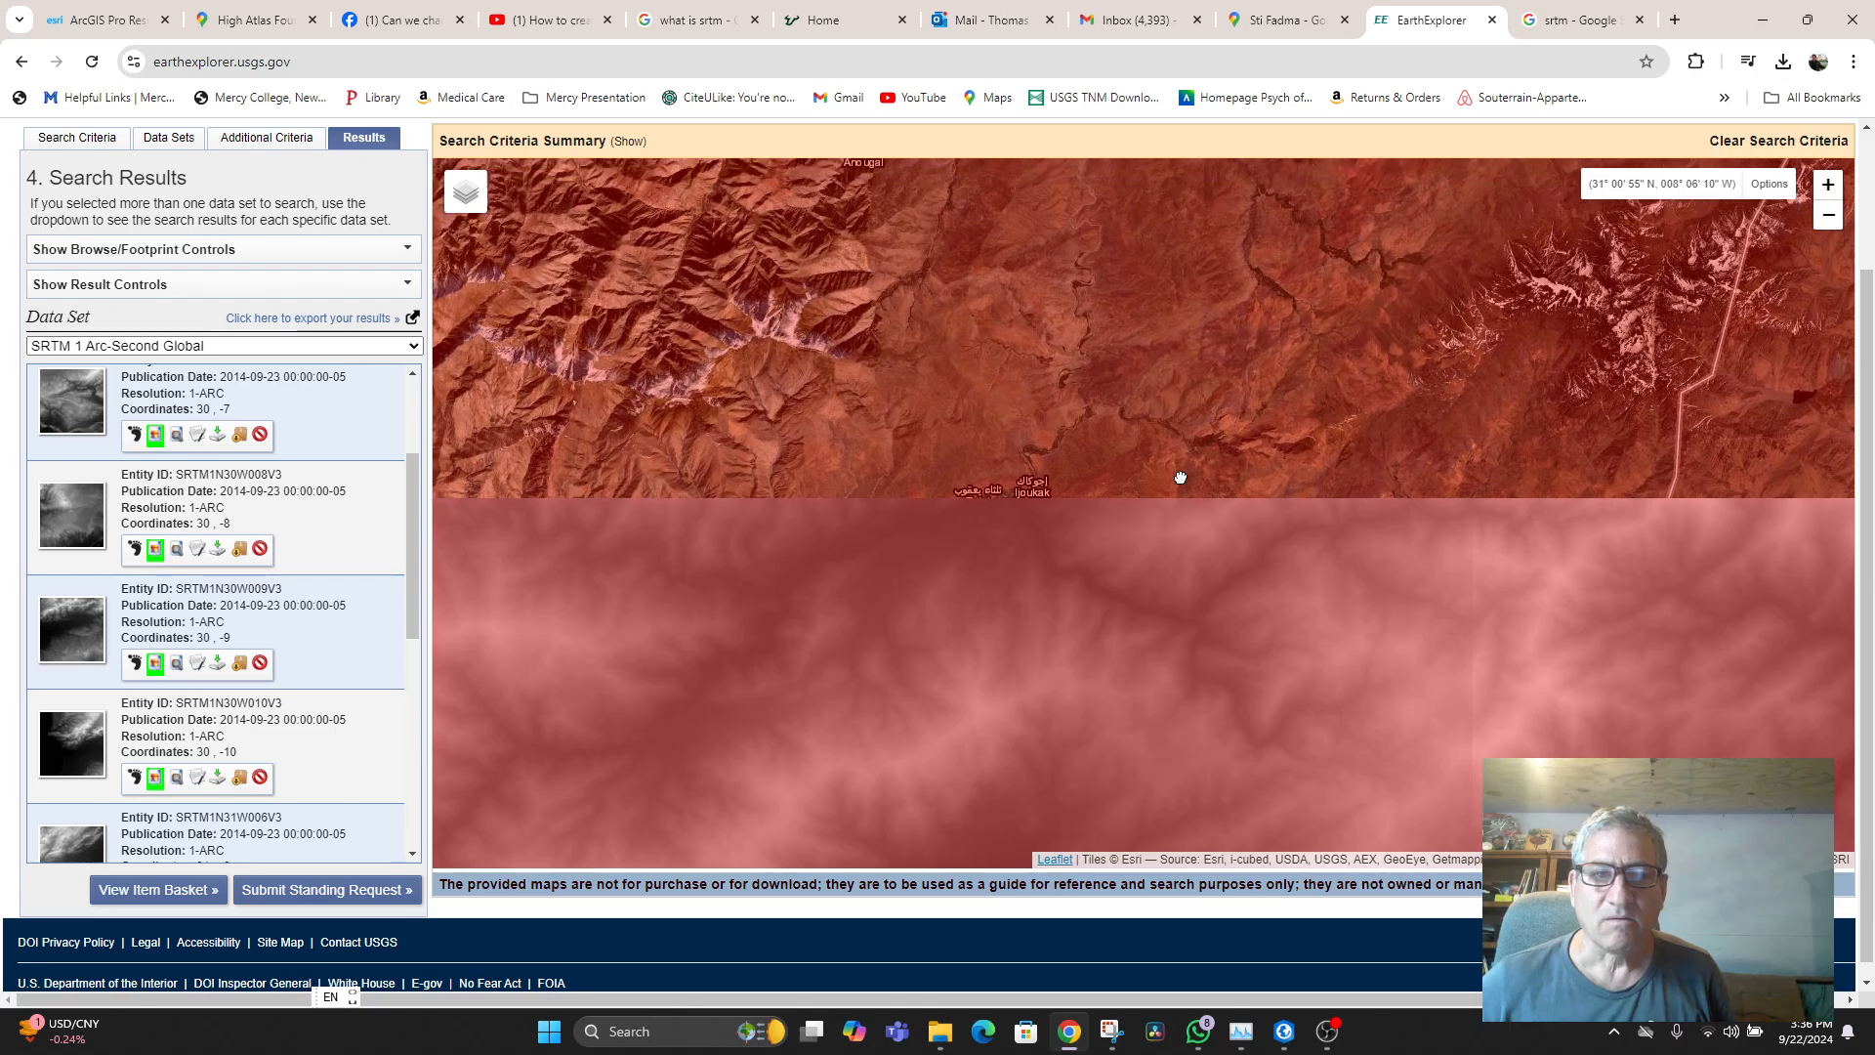
{"action": "left_click_drag", "start_coordinate": [1175, 476], "coordinate": [1243, 657]}
{"action": "scroll", "coordinate": [1242, 638], "scroll_direction": "down", "scroll_amount": 3}
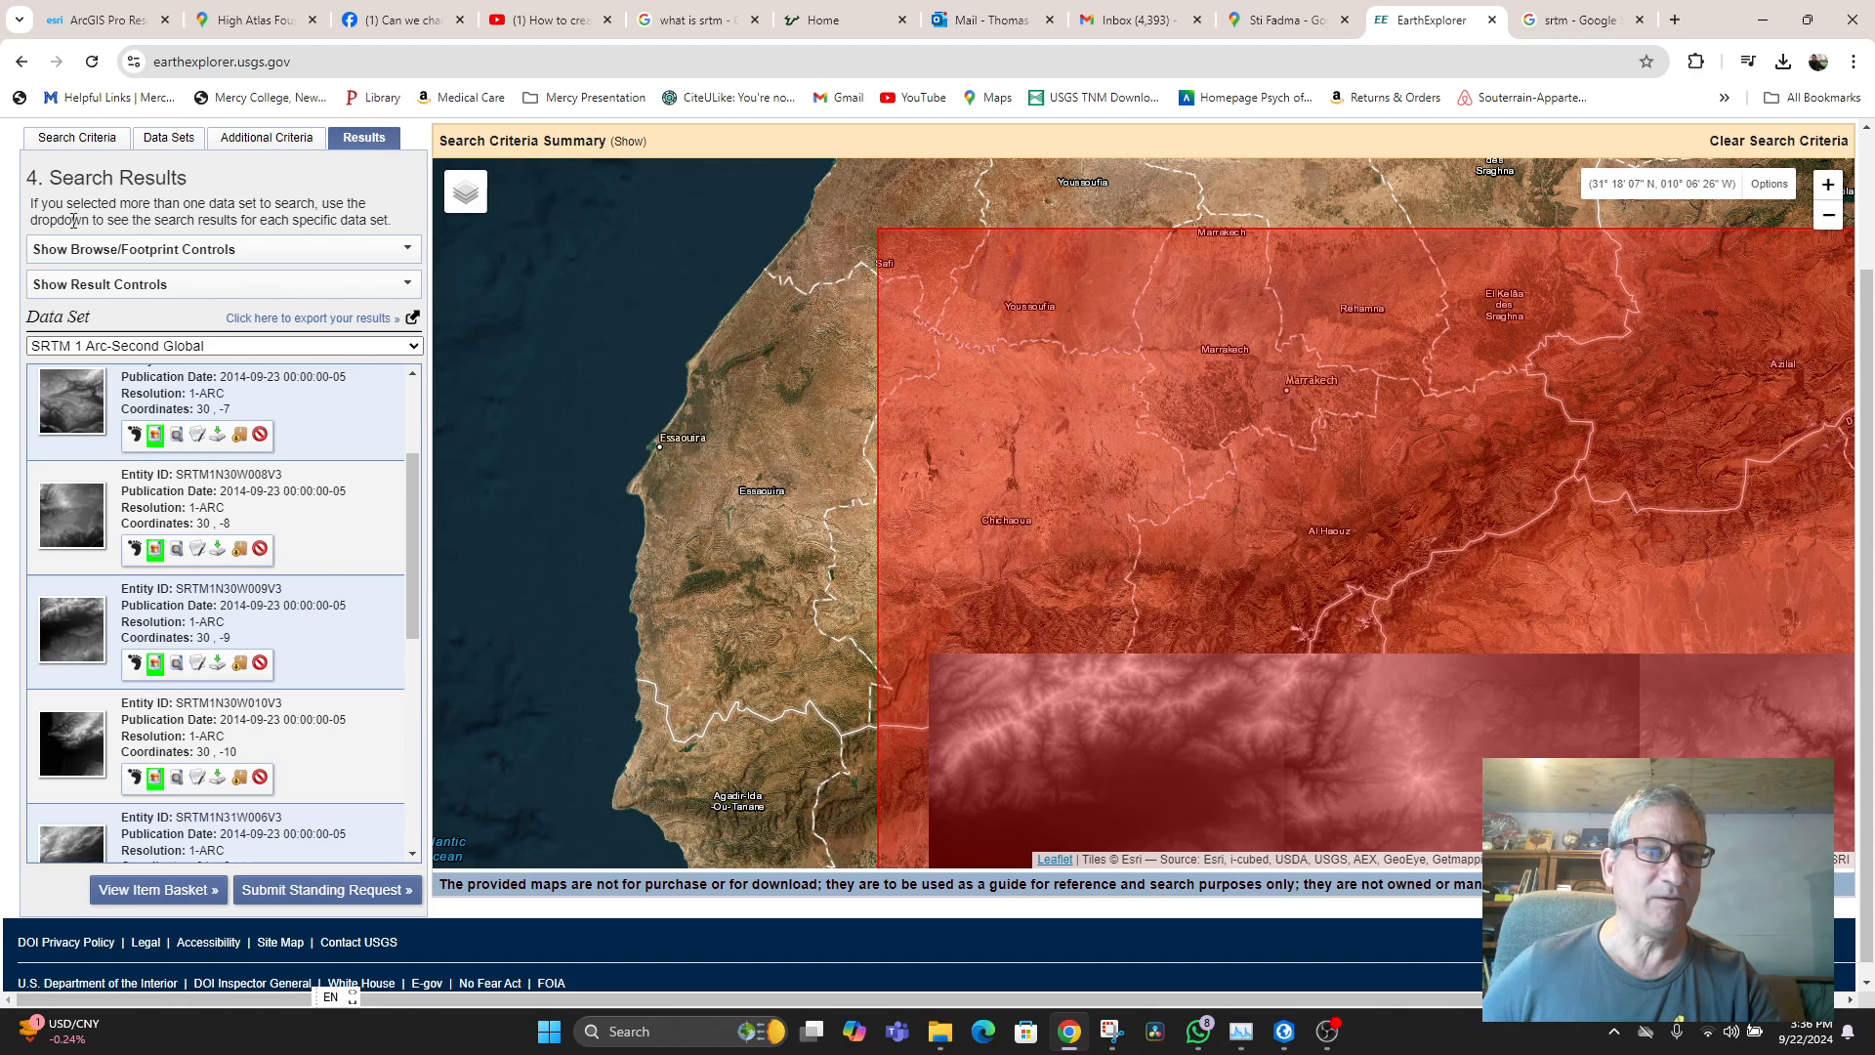
- Search for the place Sti Fadma in the search criteria and make its result the only coordinate of the search area
{"action": "left_click", "coordinate": [69, 142]}
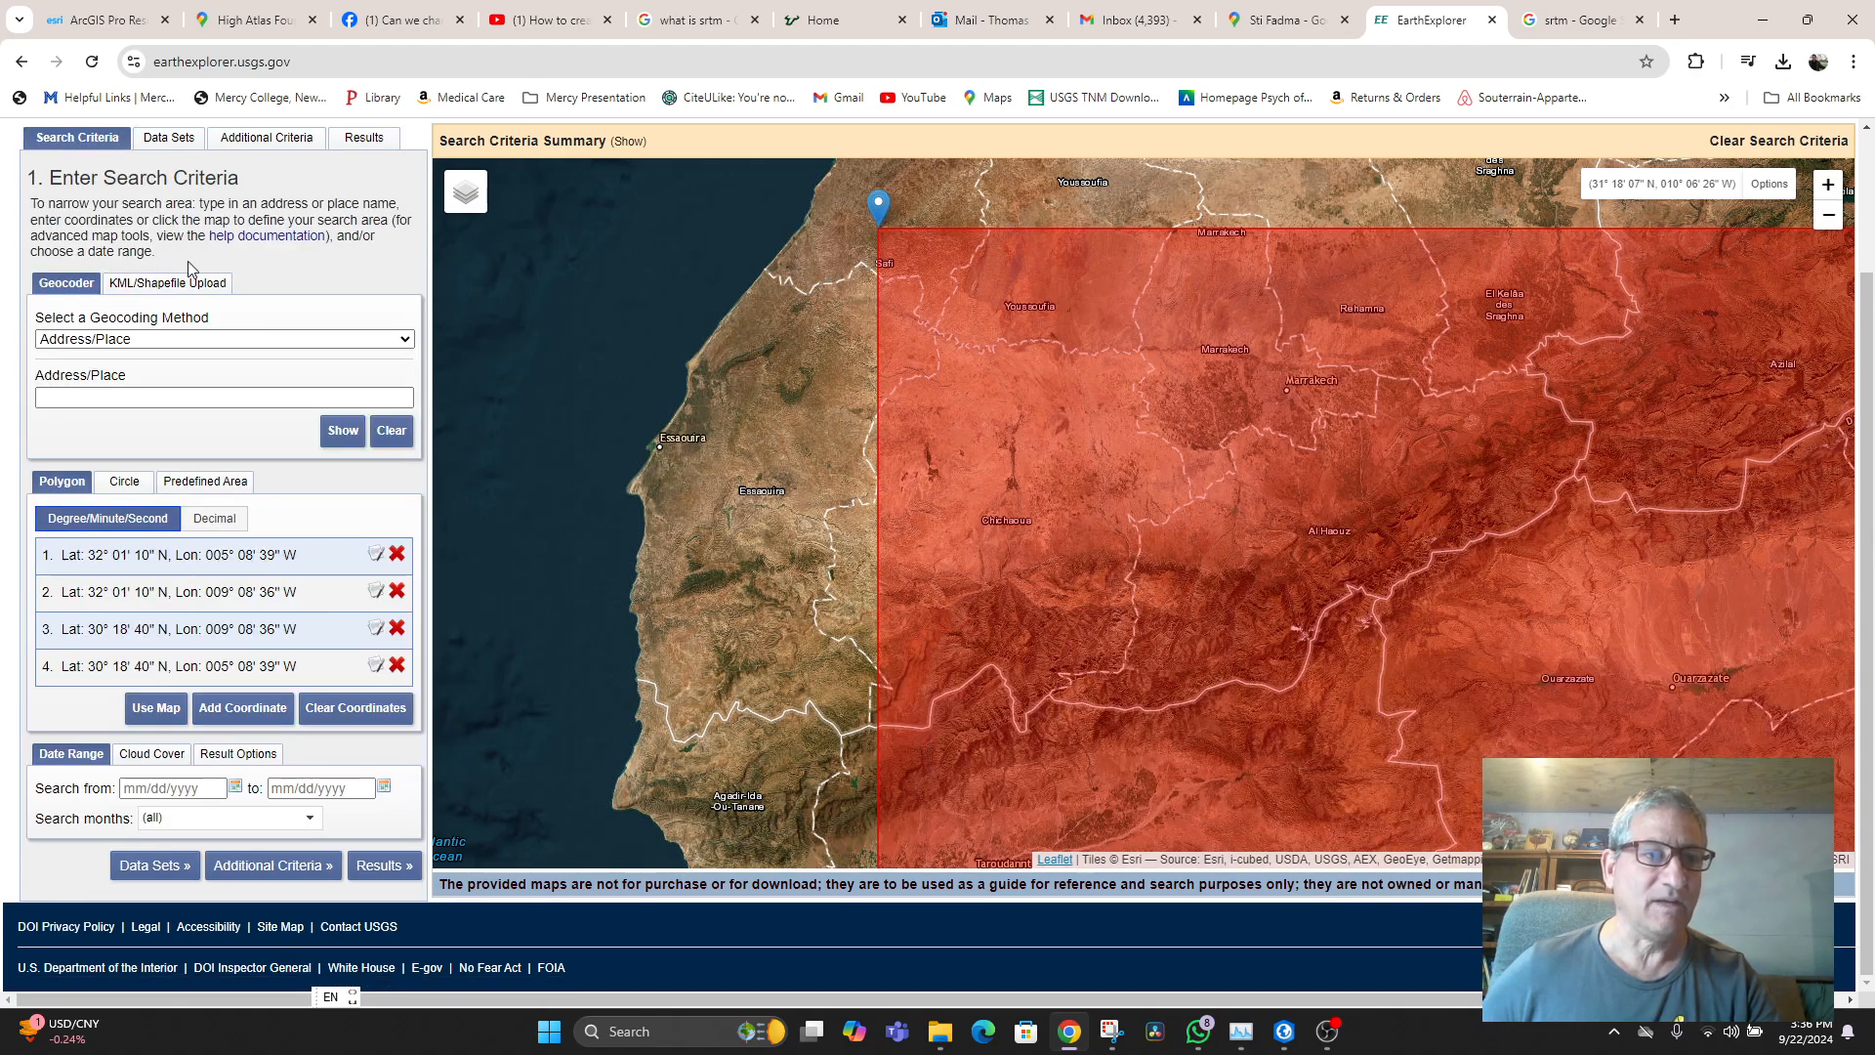
{"action": "left_click", "coordinate": [121, 390]}
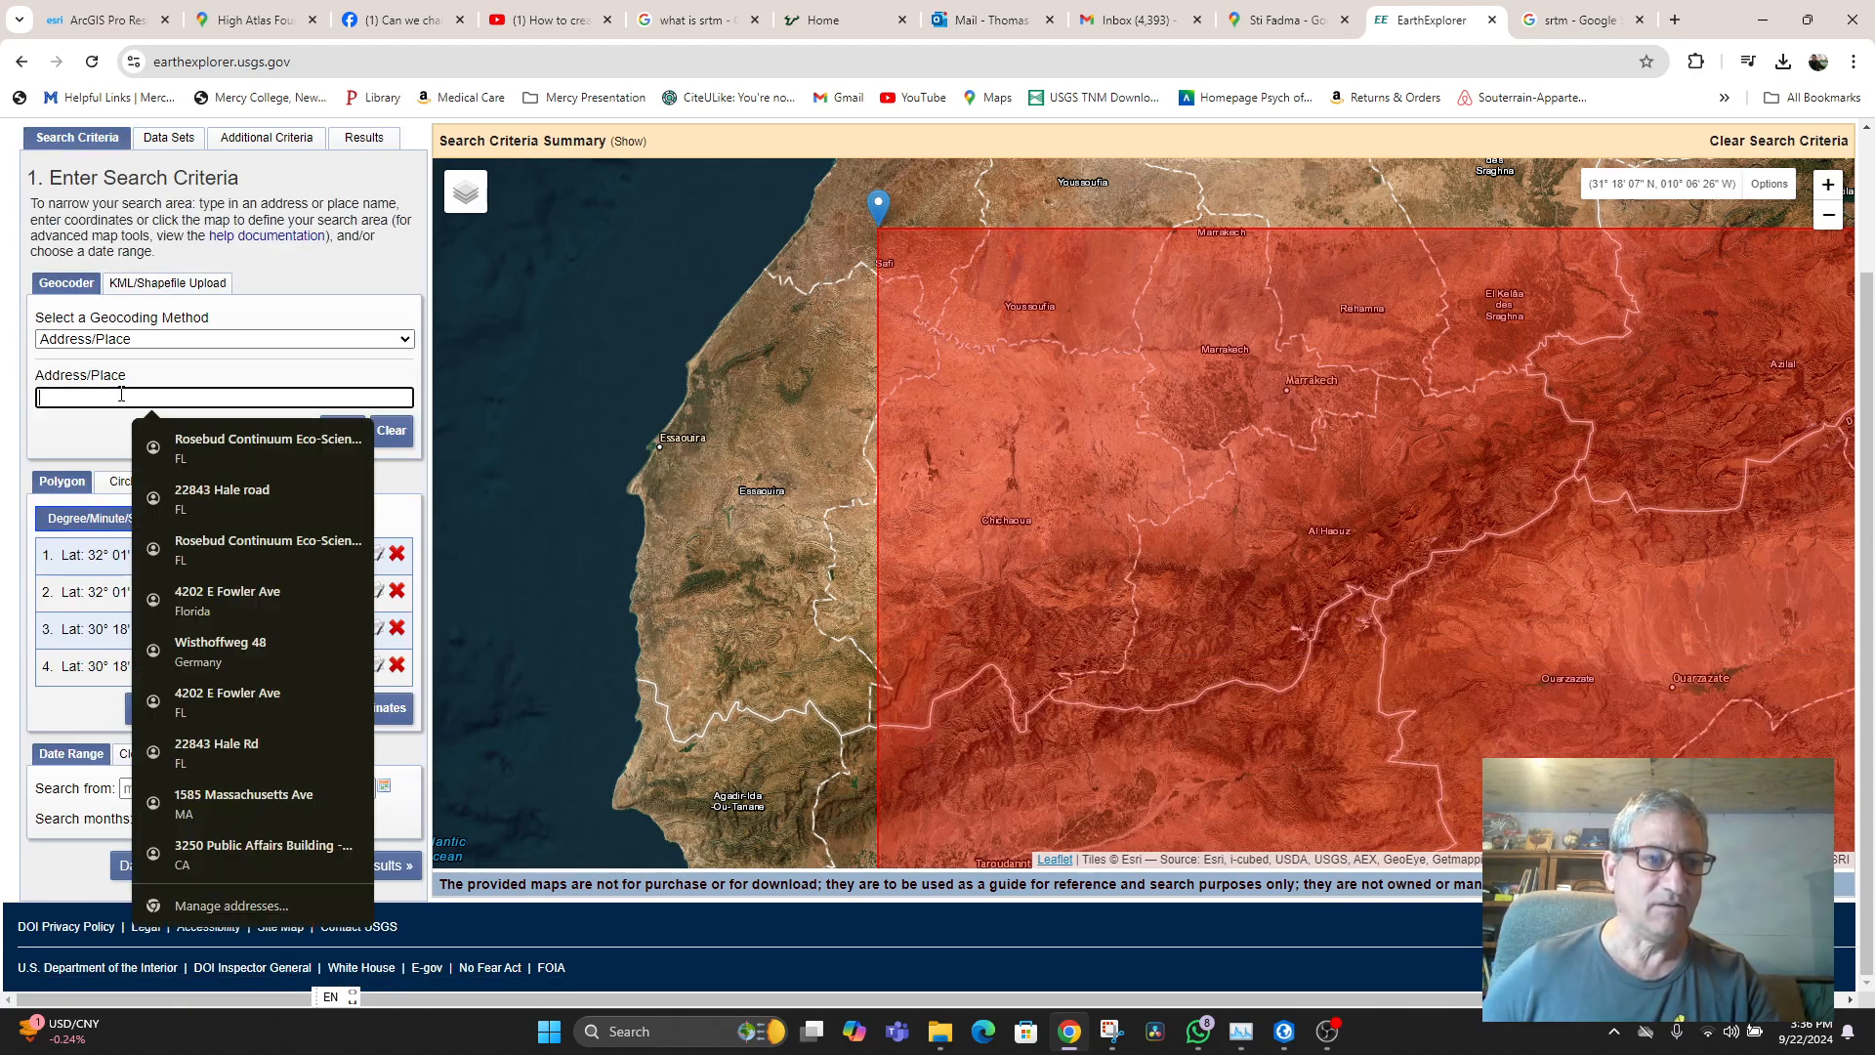
{"action": "type", "text": "sti"}
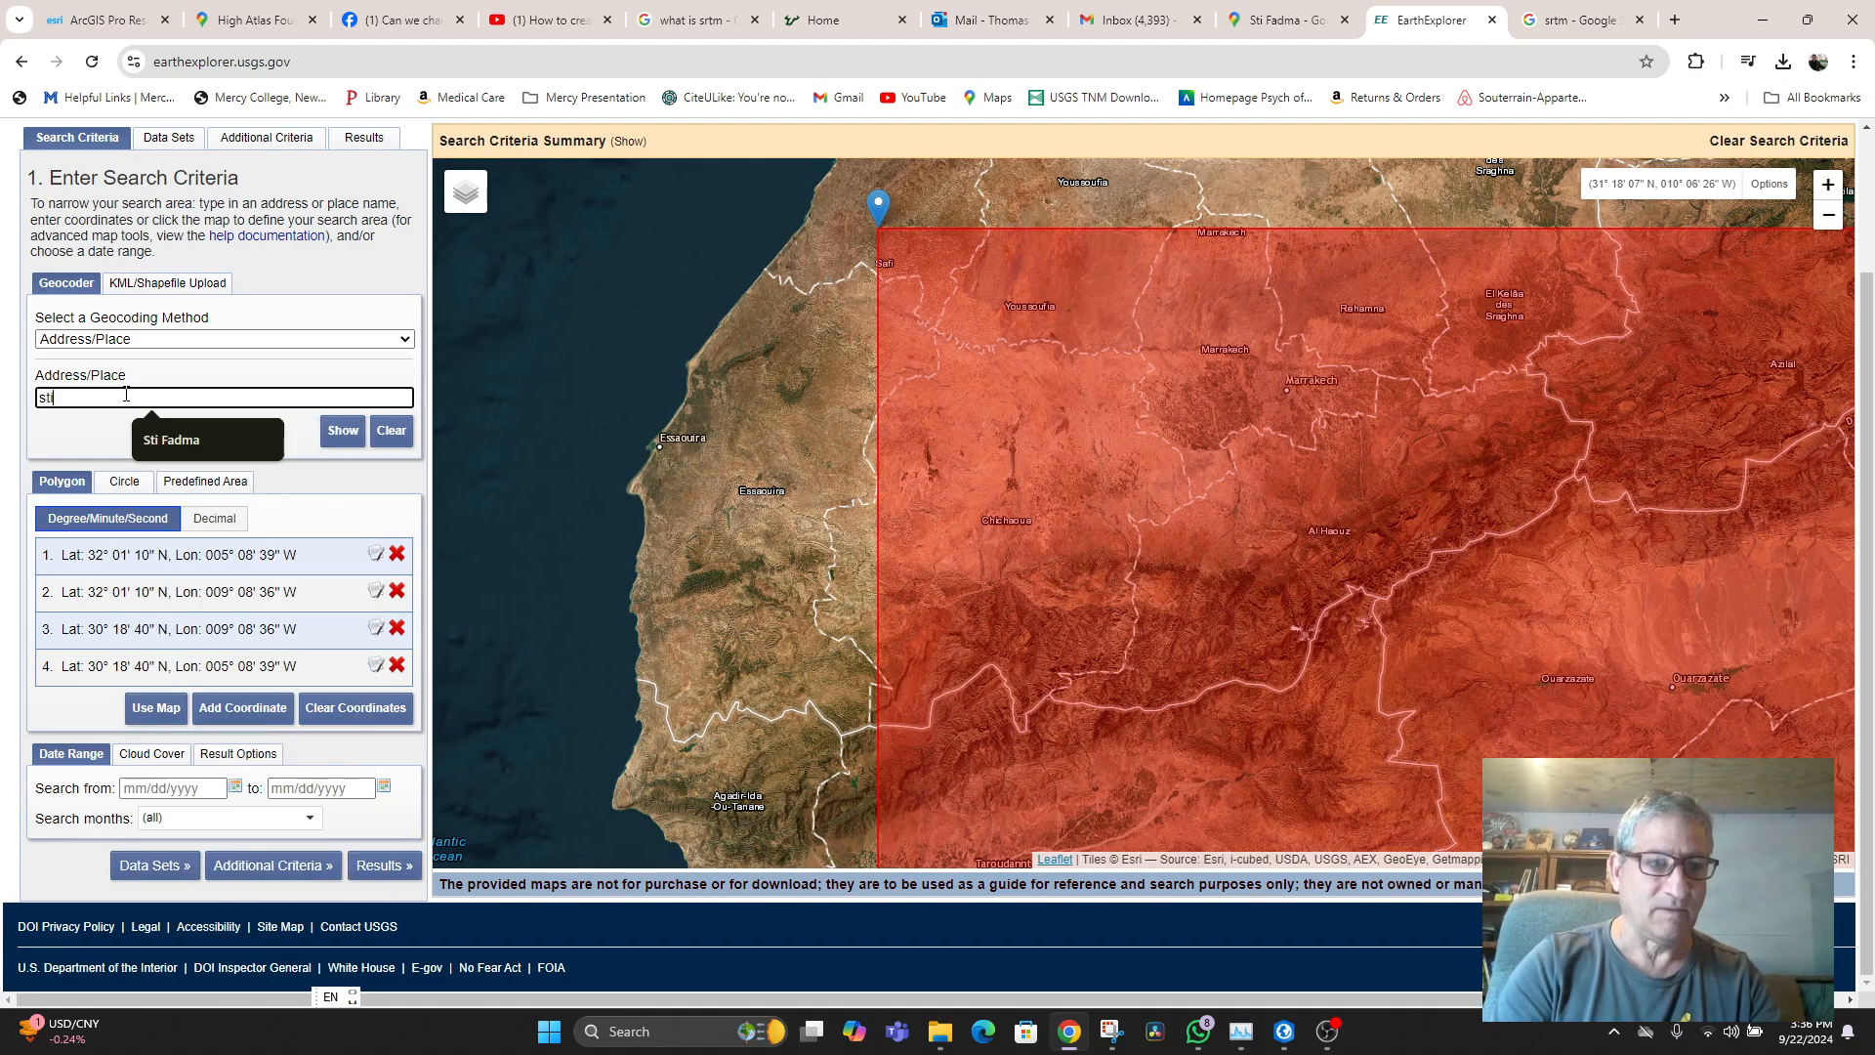
{"action": "left_click", "coordinate": [177, 439]}
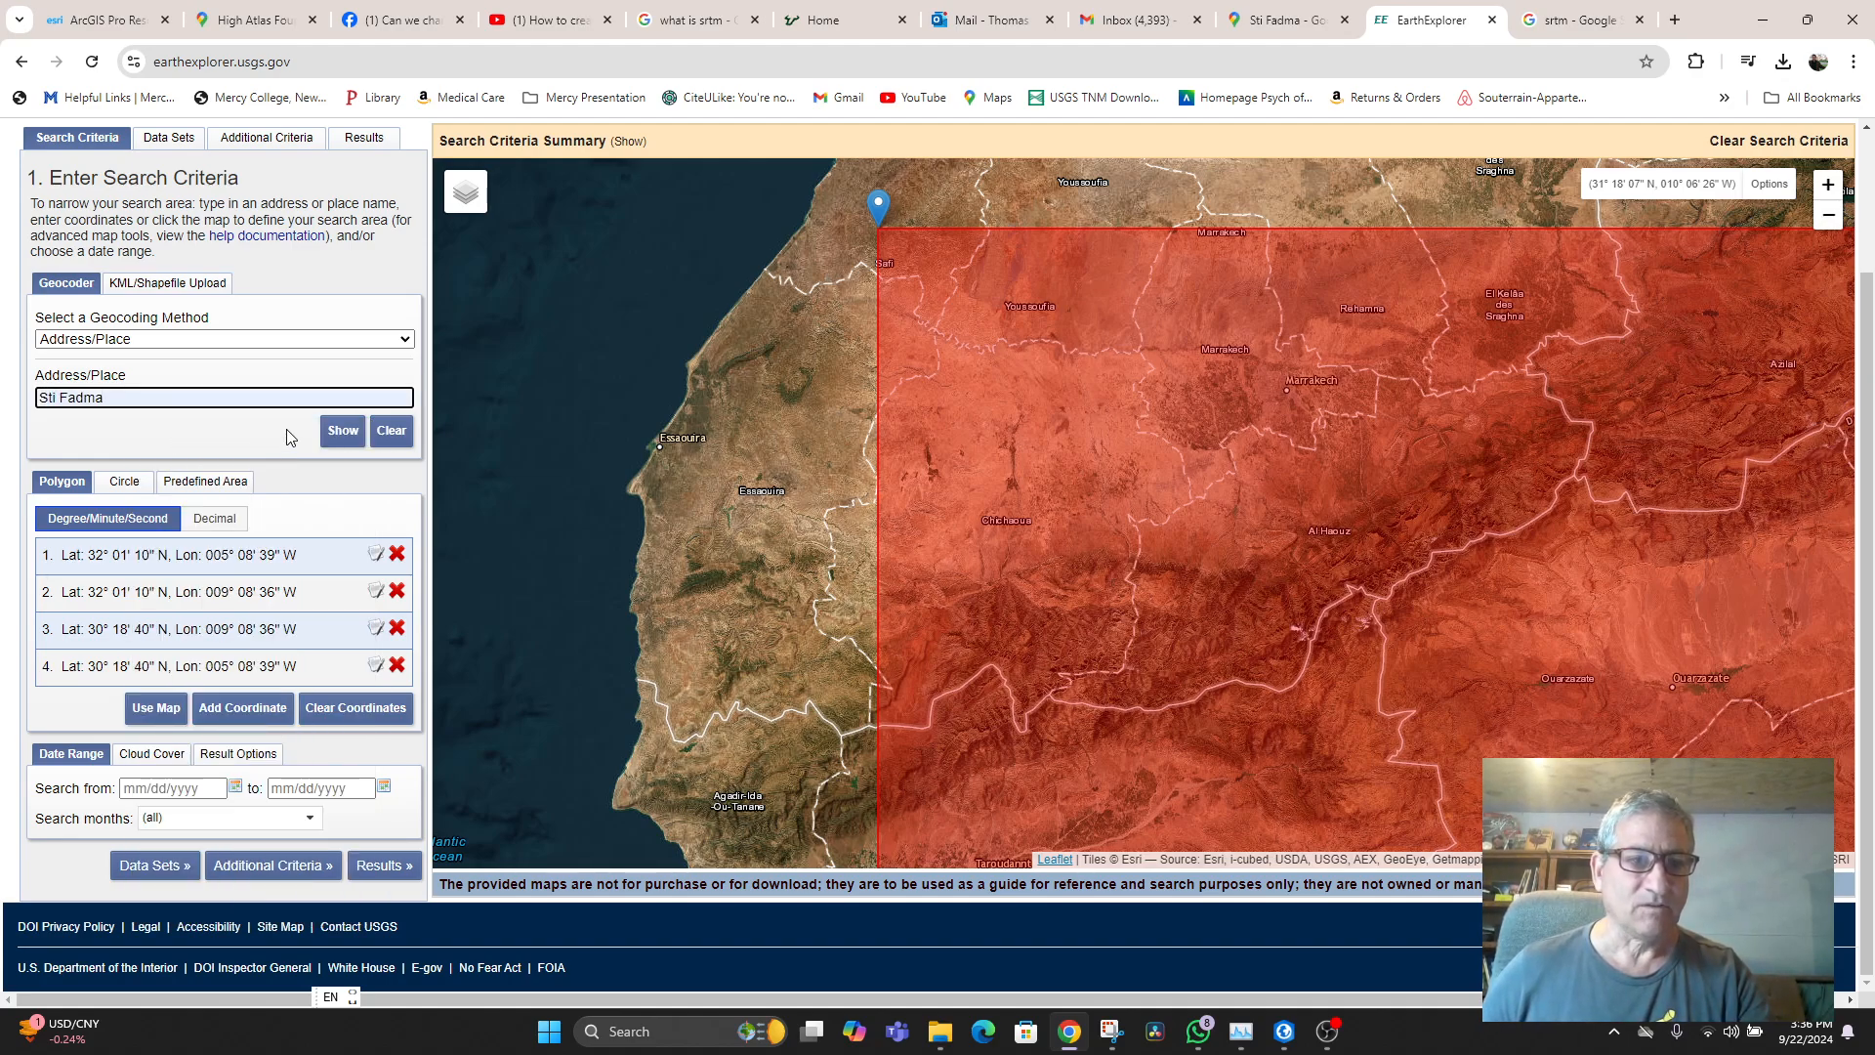
{"action": "left_click", "coordinate": [343, 431]}
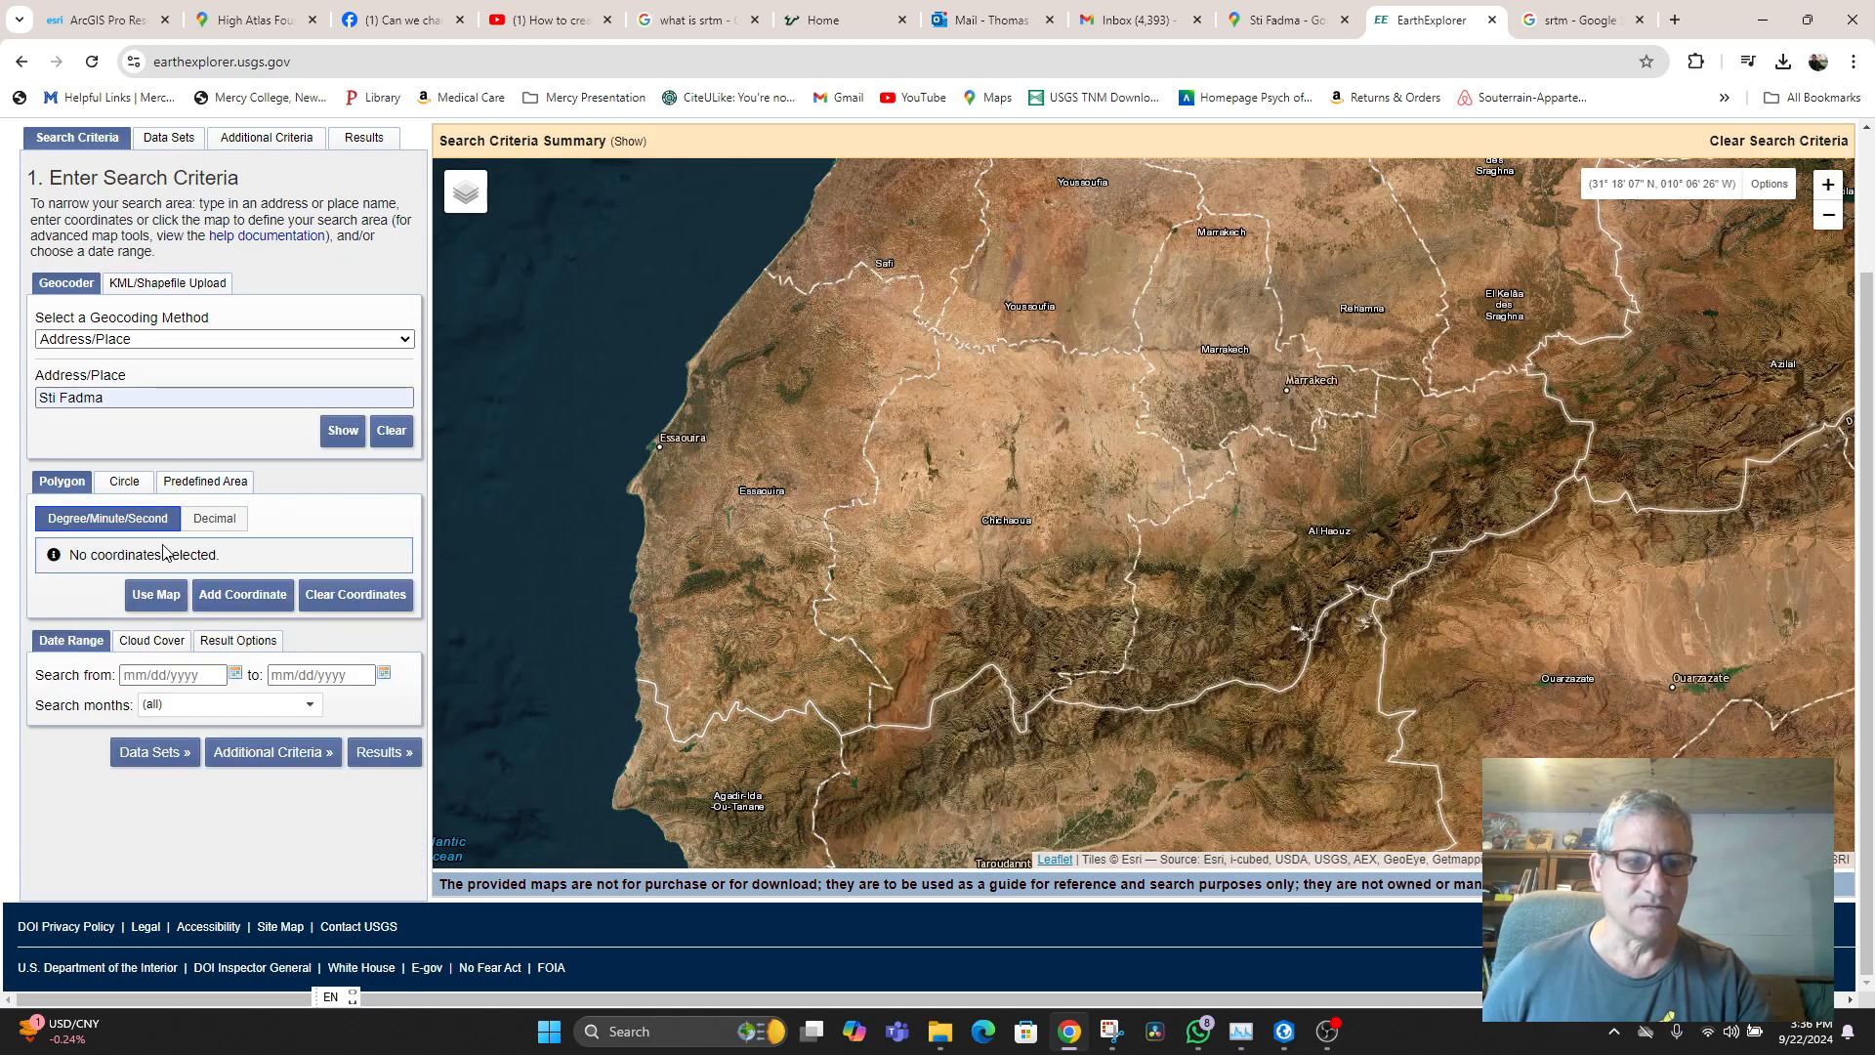
{"action": "left_click", "coordinate": [167, 548]}
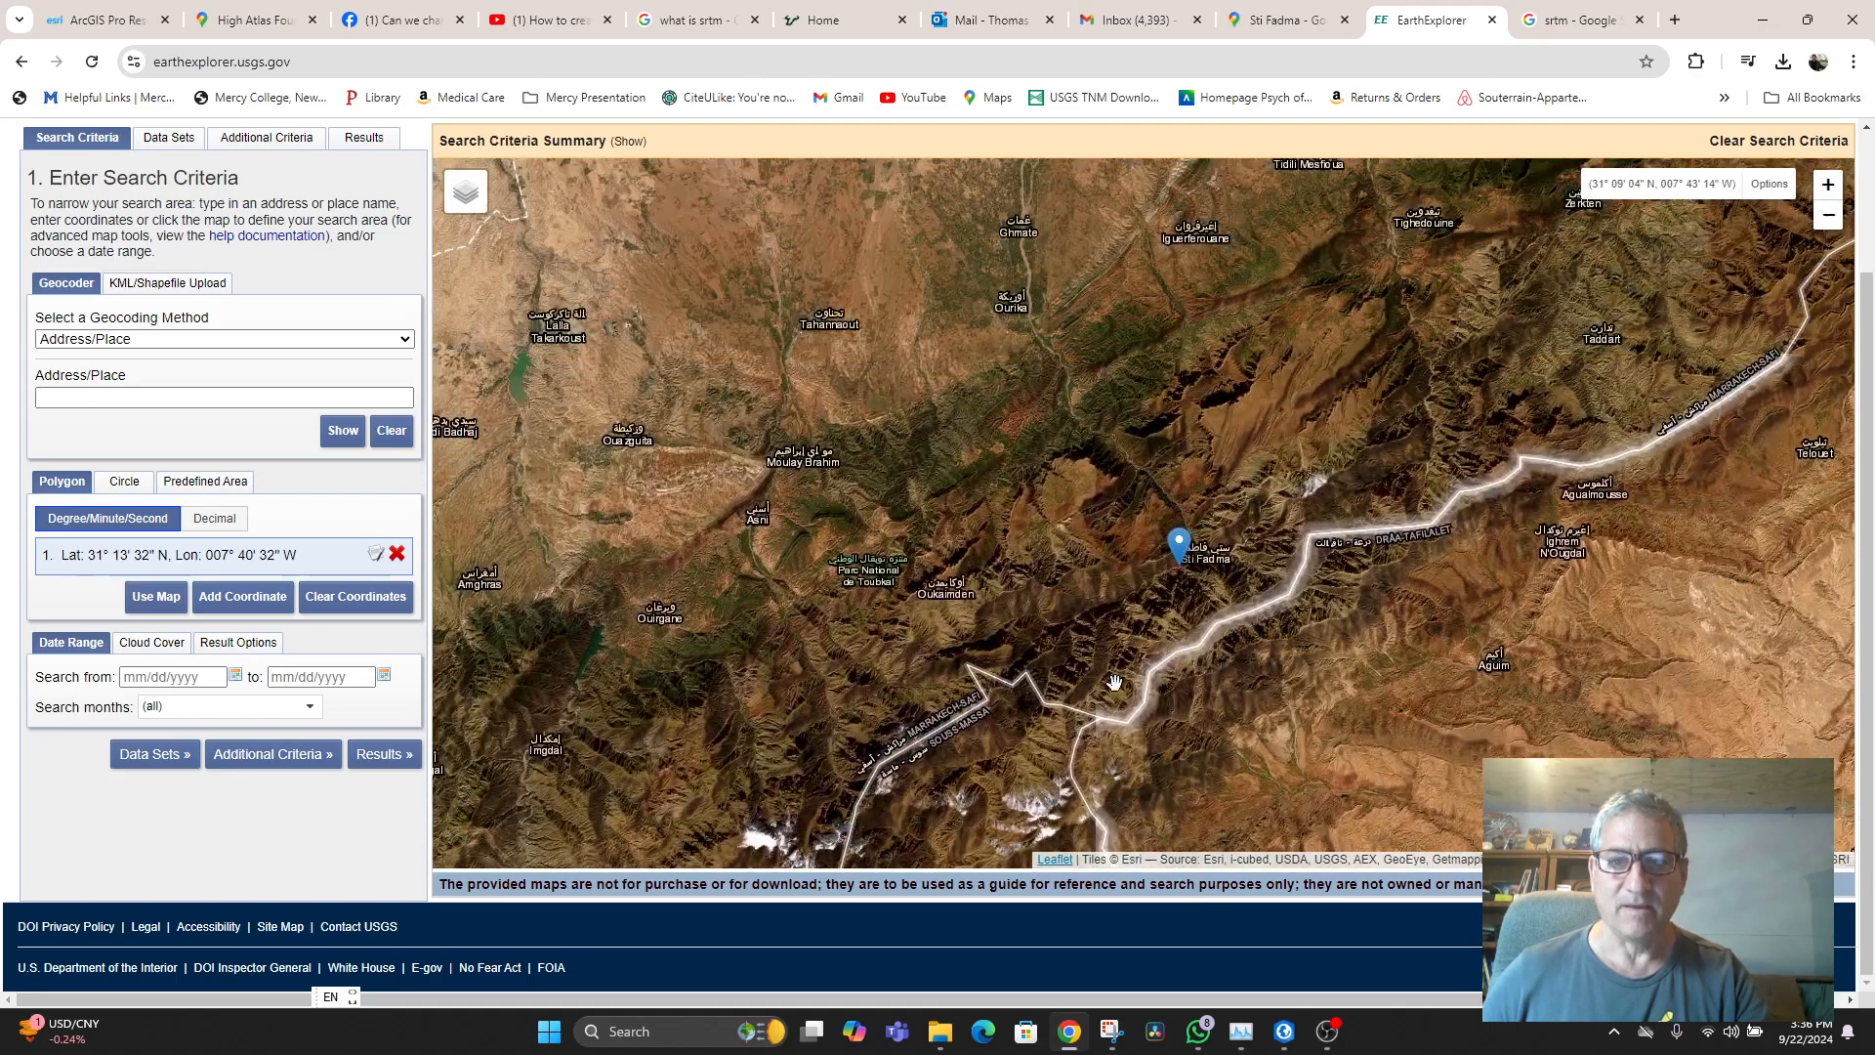
- Run the search for SRTM 1 Arc-Second Global scenes at the single Sti Fadma point
{"action": "left_click_drag", "start_coordinate": [1115, 681], "coordinate": [1096, 709]}
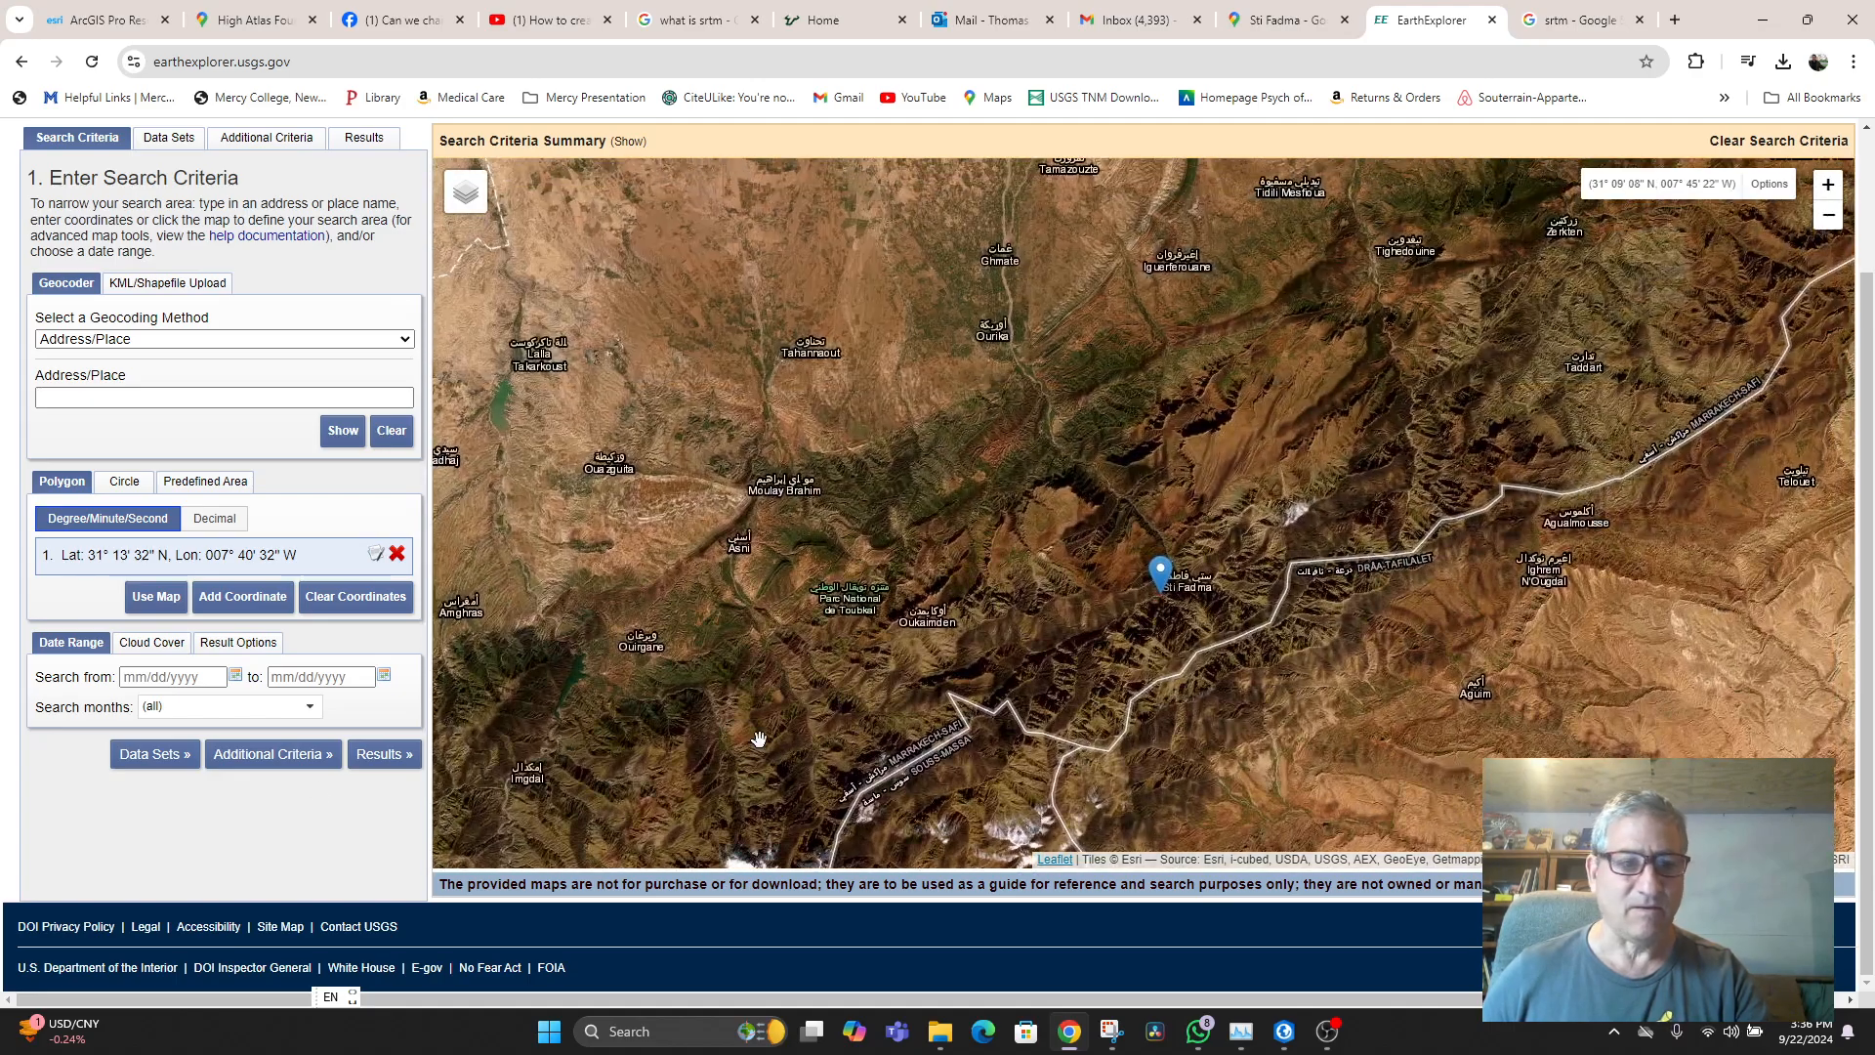
{"action": "left_click", "coordinate": [382, 757]}
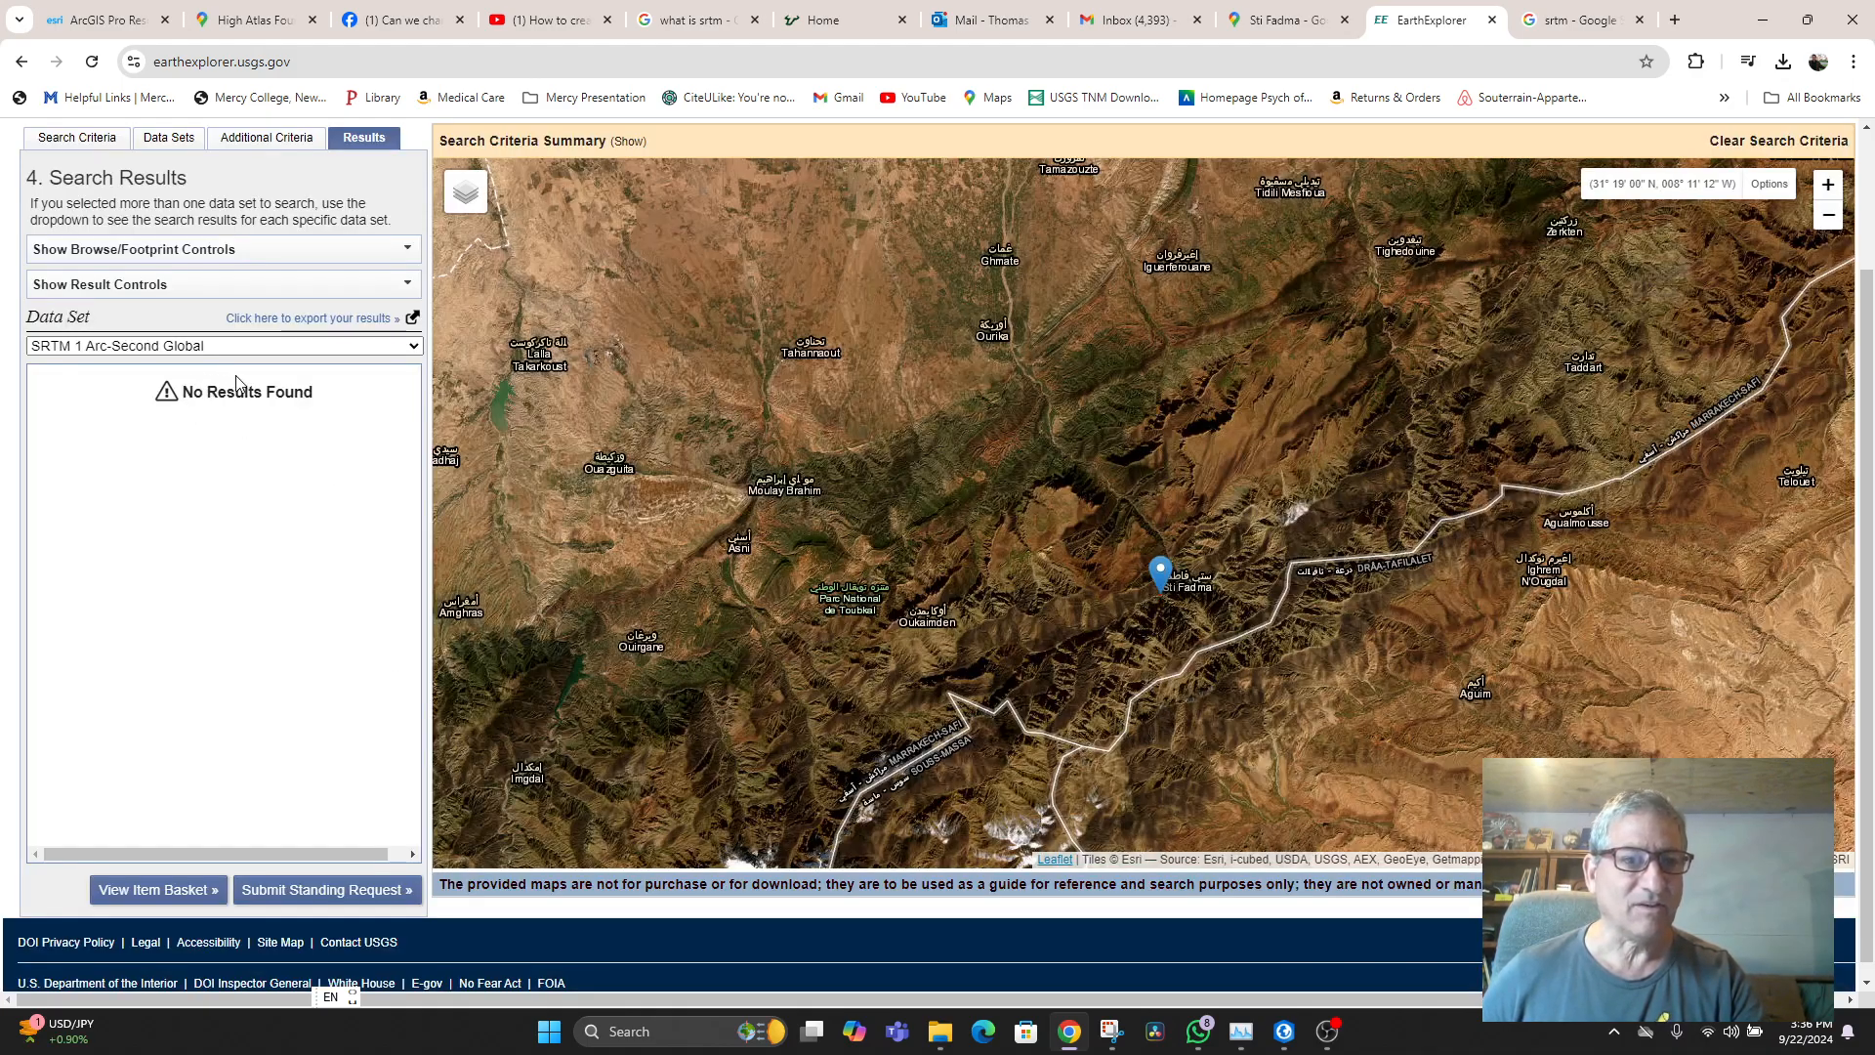
{"action": "left_click", "coordinate": [279, 349]}
{"action": "left_click", "coordinate": [278, 349]}
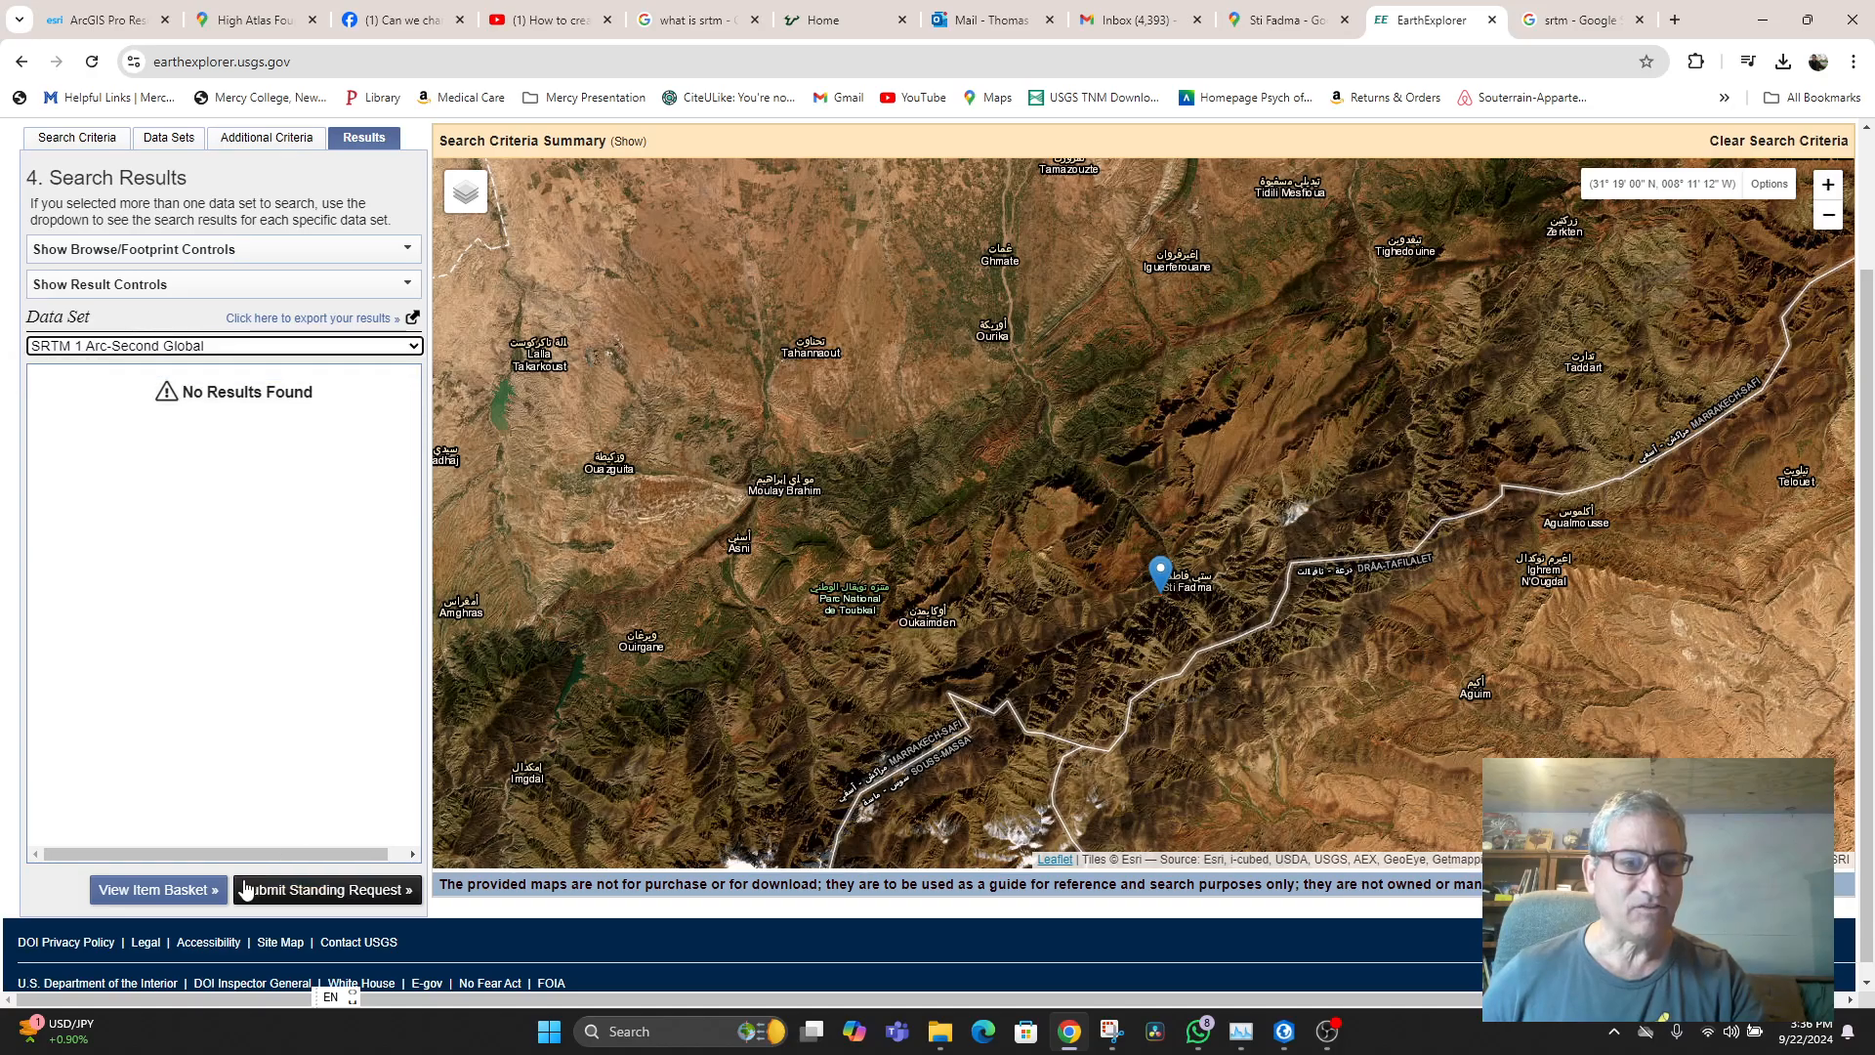
{"action": "left_click", "coordinate": [282, 896]}
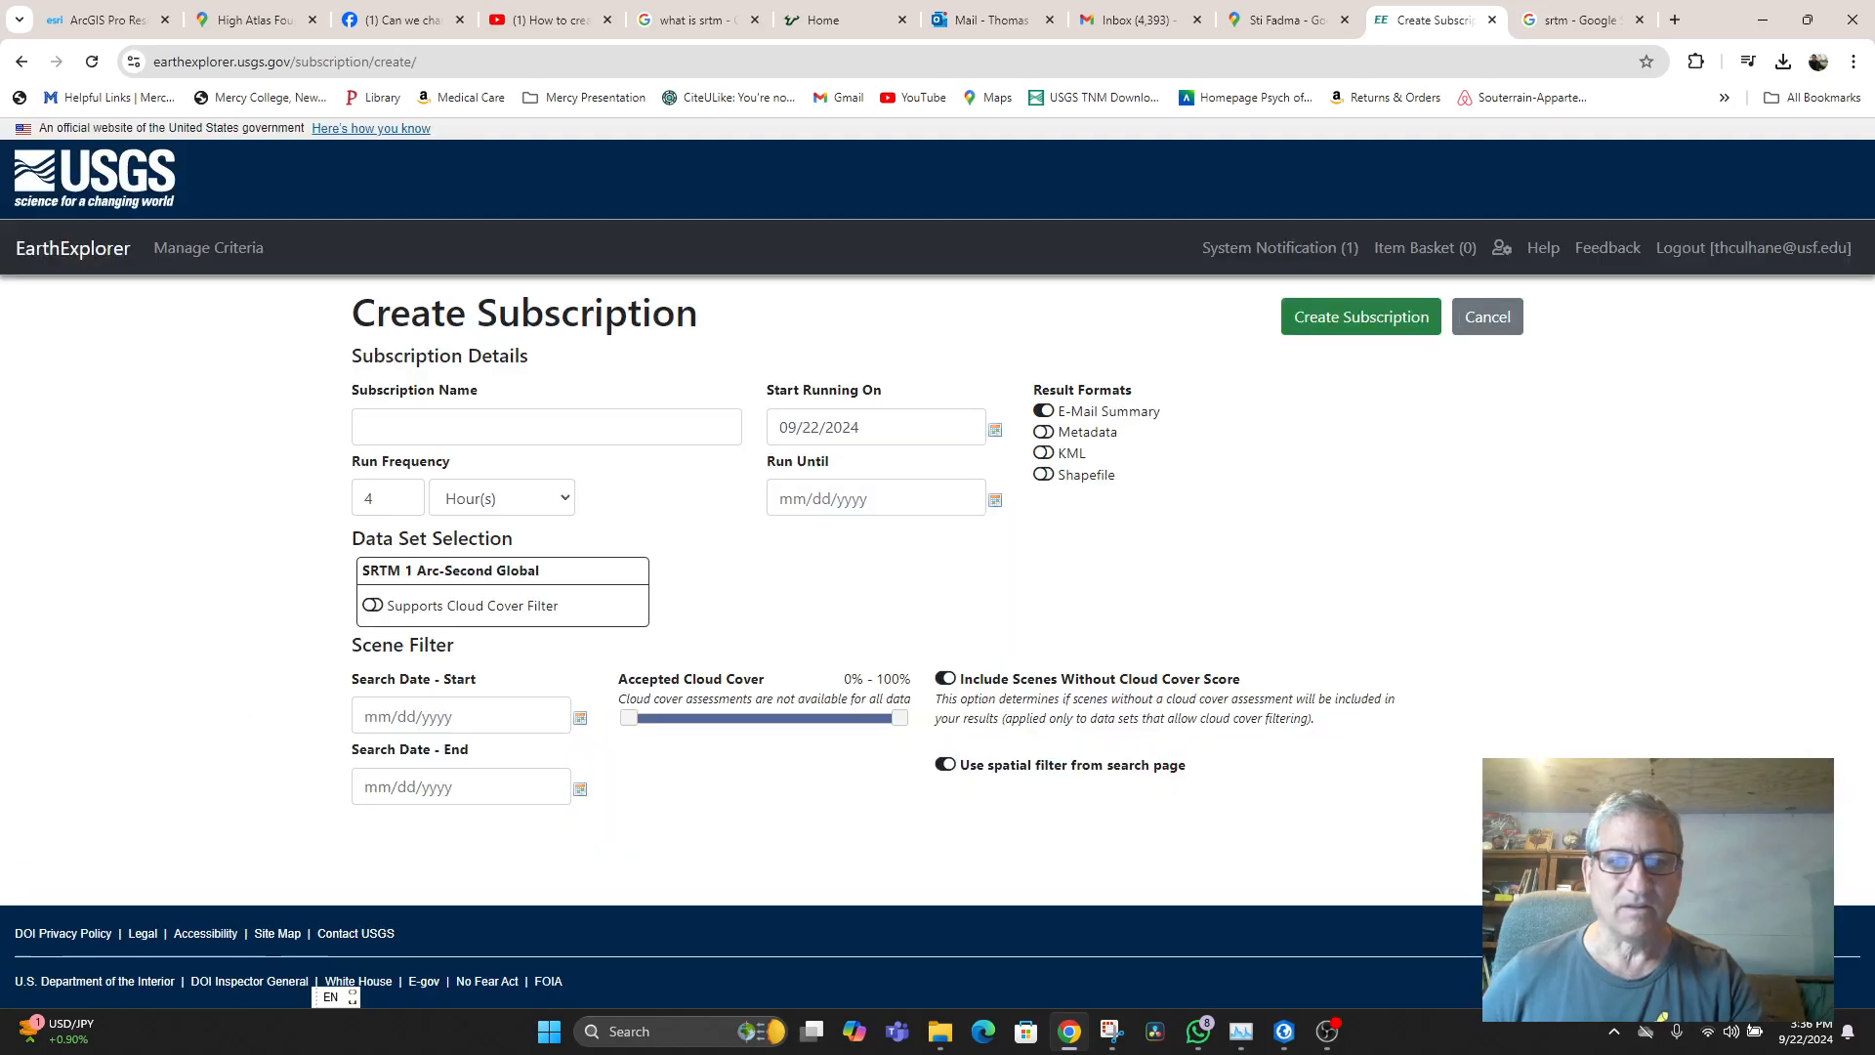
{"action": "left_click", "coordinate": [1501, 317]}
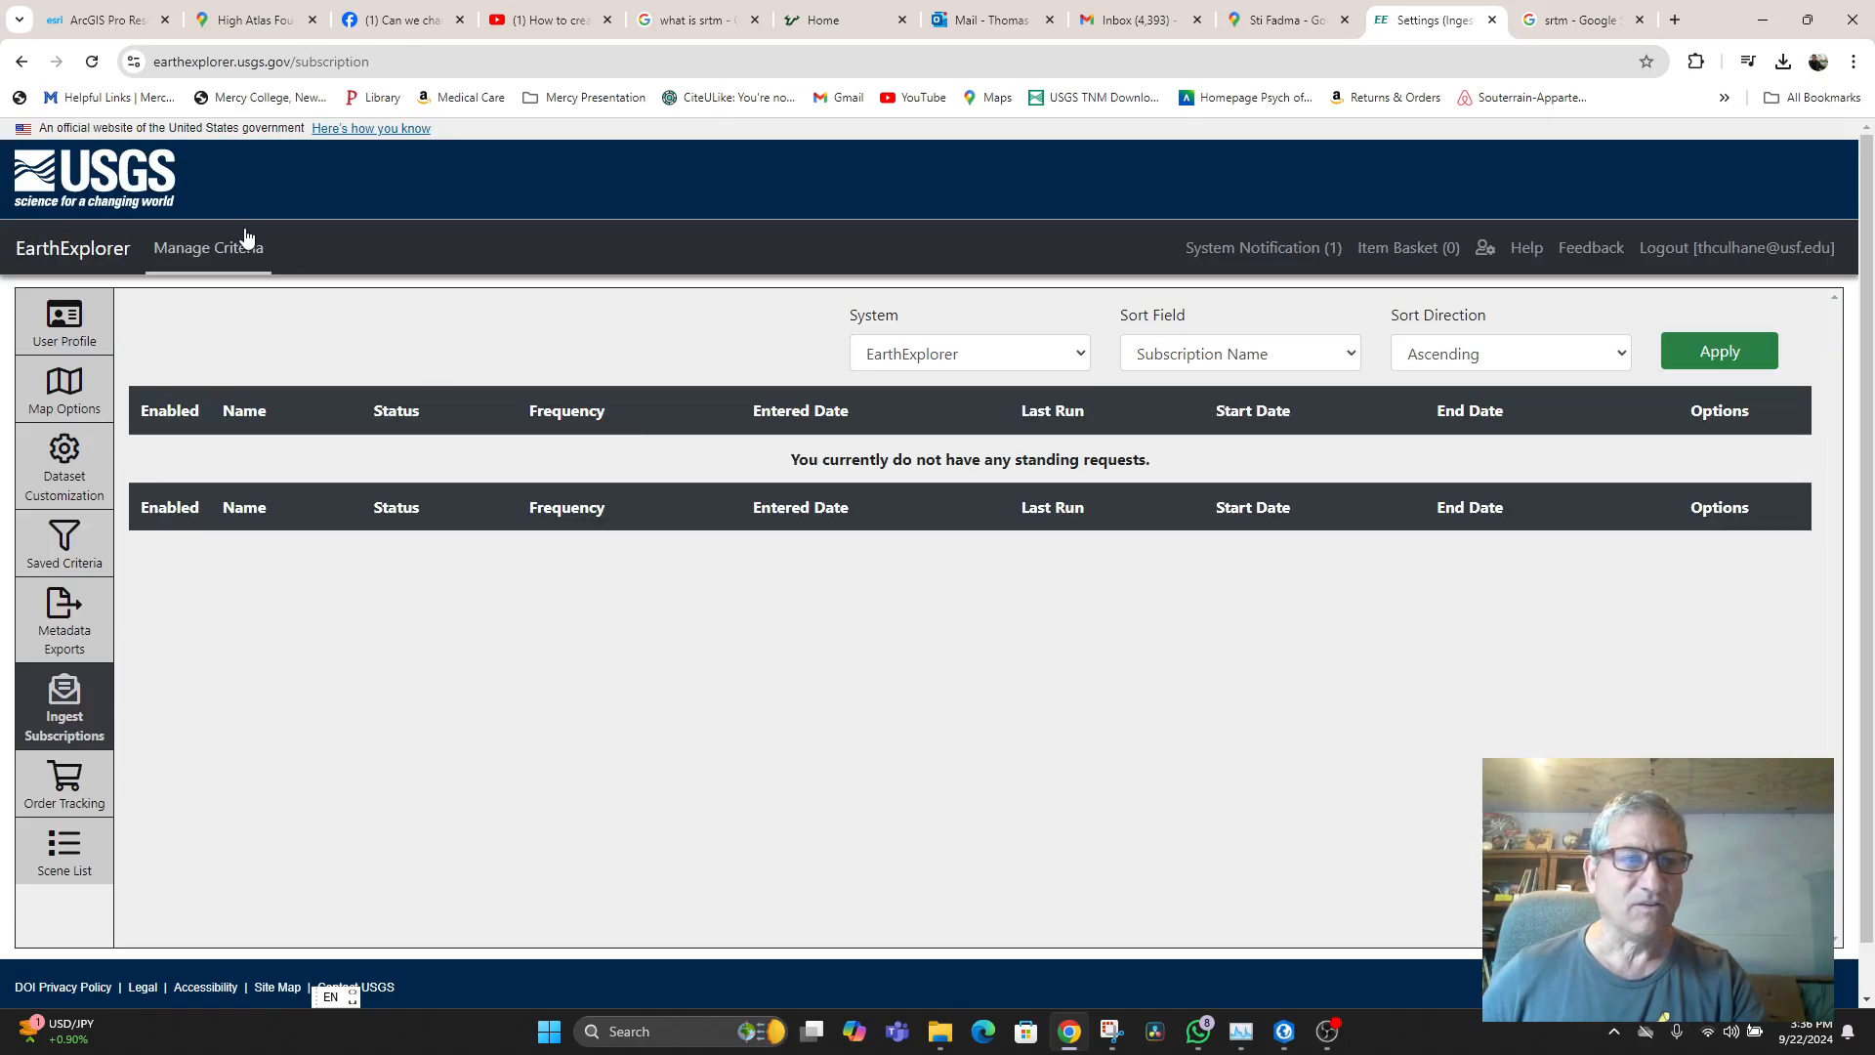
{"action": "left_click", "coordinate": [22, 62]}
{"action": "left_click", "coordinate": [18, 63]}
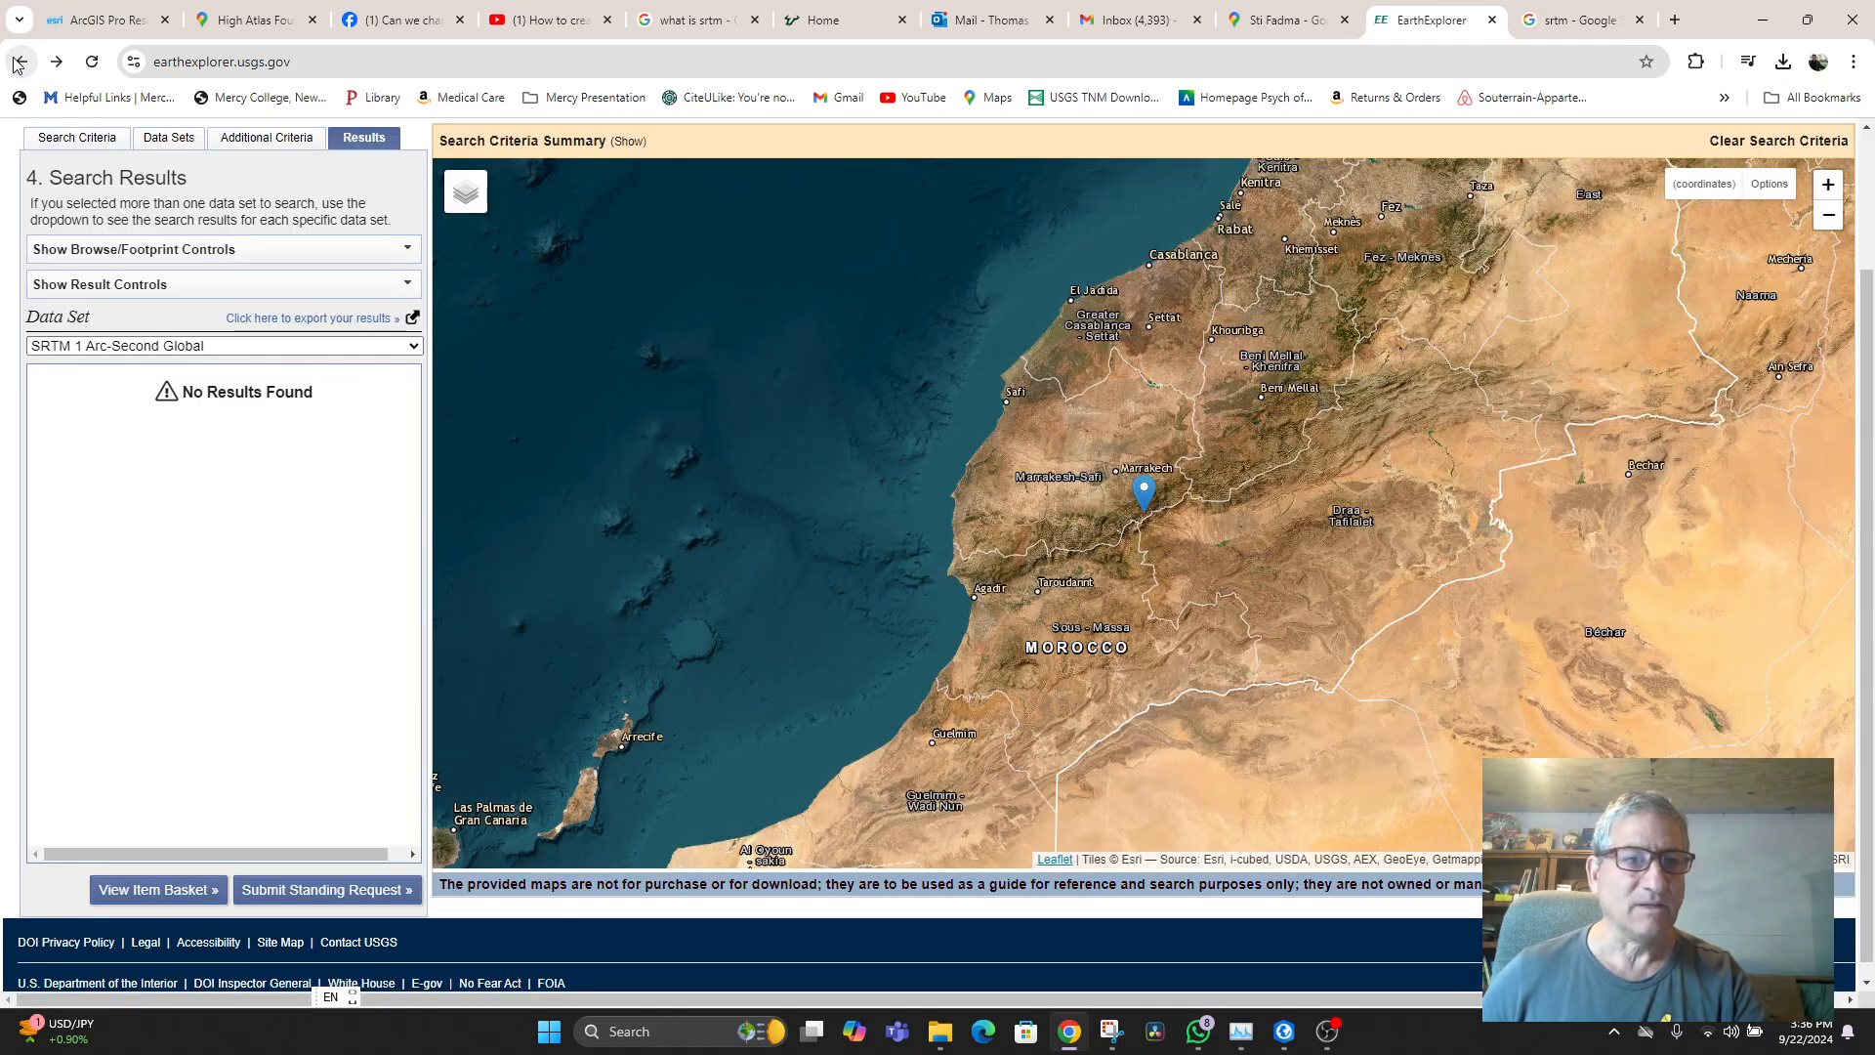
{"action": "scroll", "coordinate": [694, 548], "scroll_direction": "up", "scroll_amount": 2}
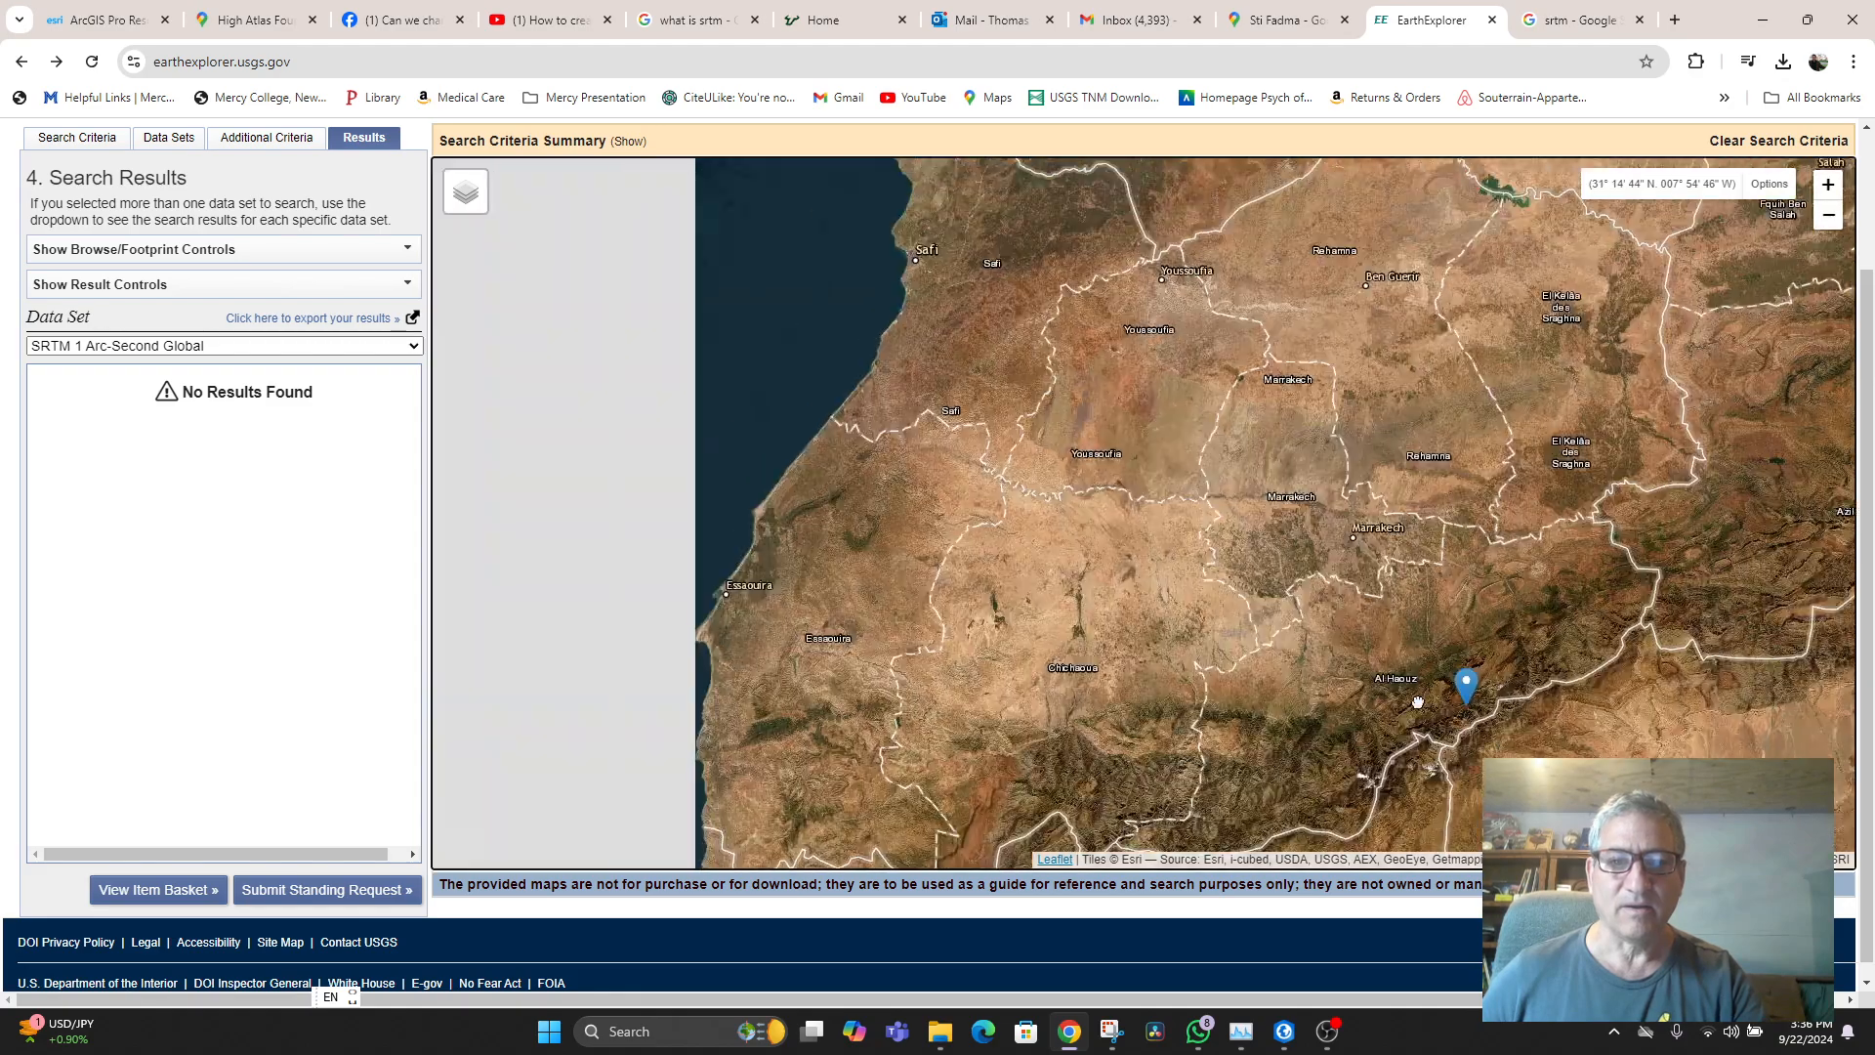
- Replace the single Sti Fadma coordinate with a four-corner search polygon taken from the map extent around the village
{"action": "scroll", "coordinate": [1418, 702], "scroll_direction": "up", "scroll_amount": 2}
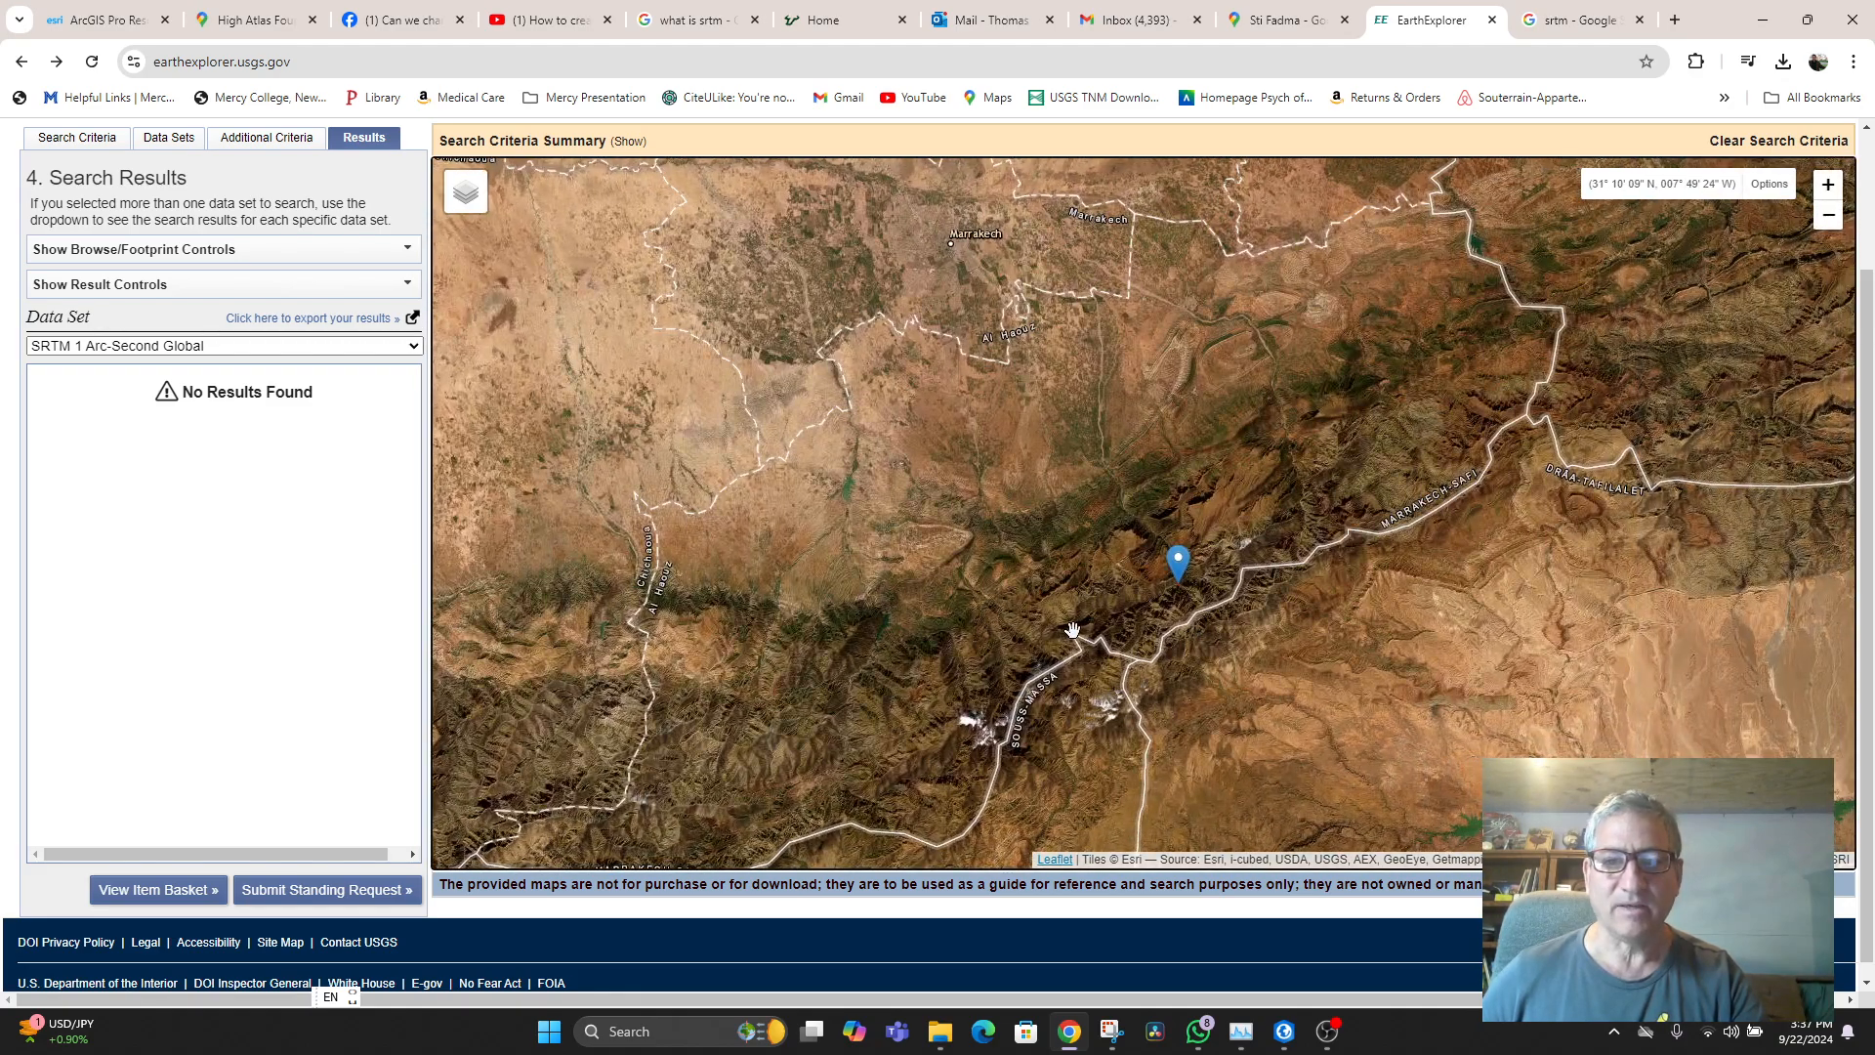
{"action": "left_click_drag", "start_coordinate": [1073, 630], "coordinate": [956, 576]}
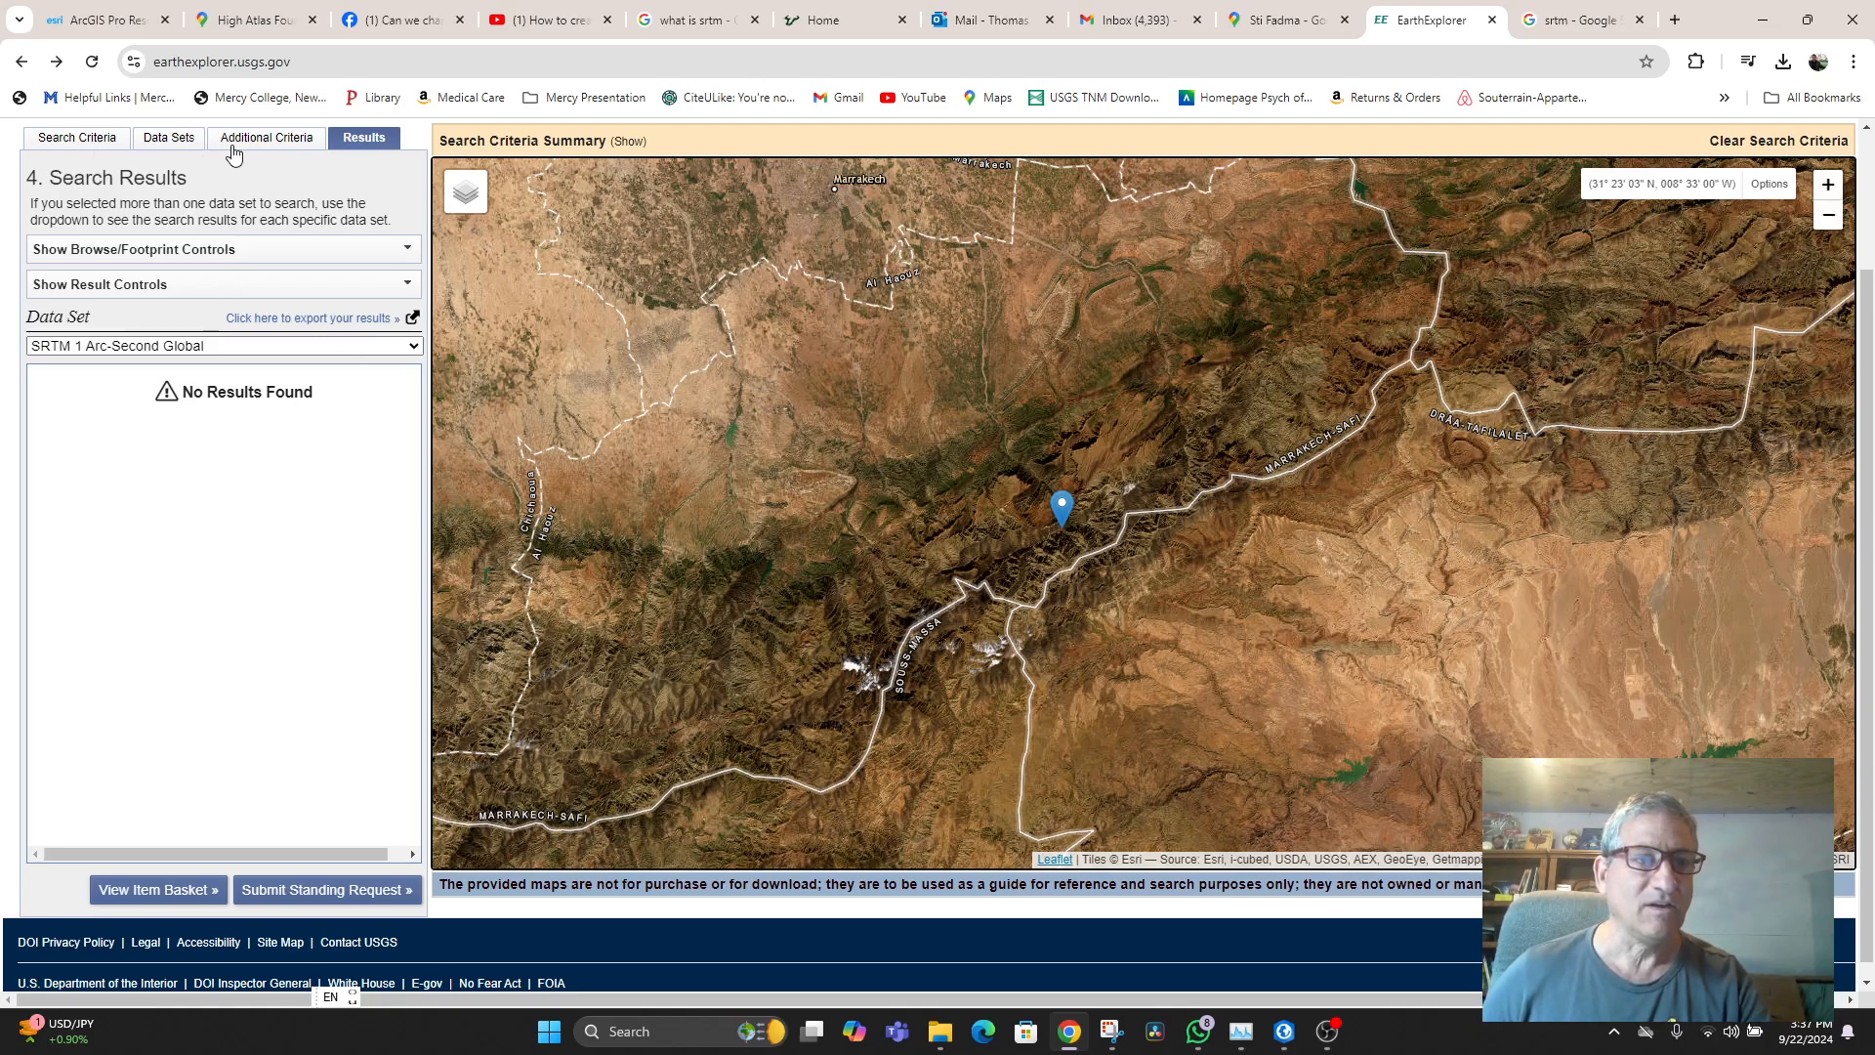
{"action": "left_click", "coordinate": [96, 146]}
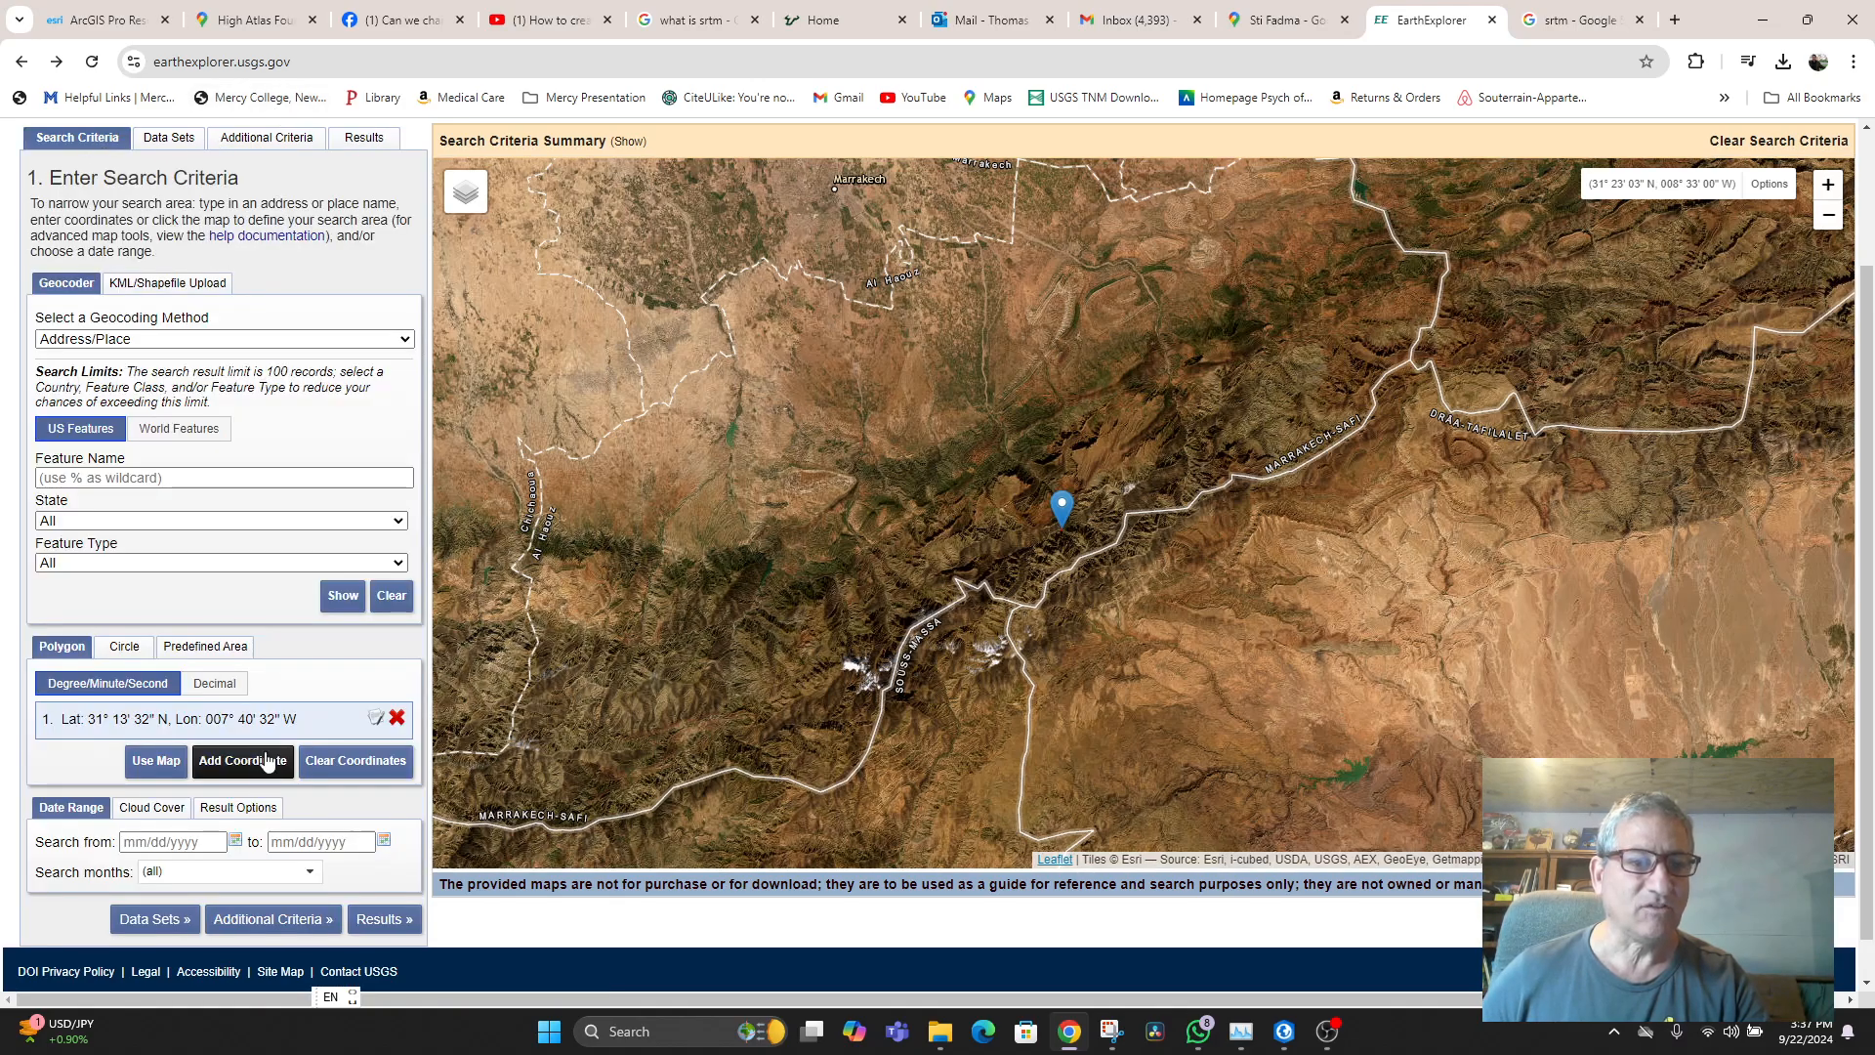
{"action": "left_click", "coordinate": [156, 764]}
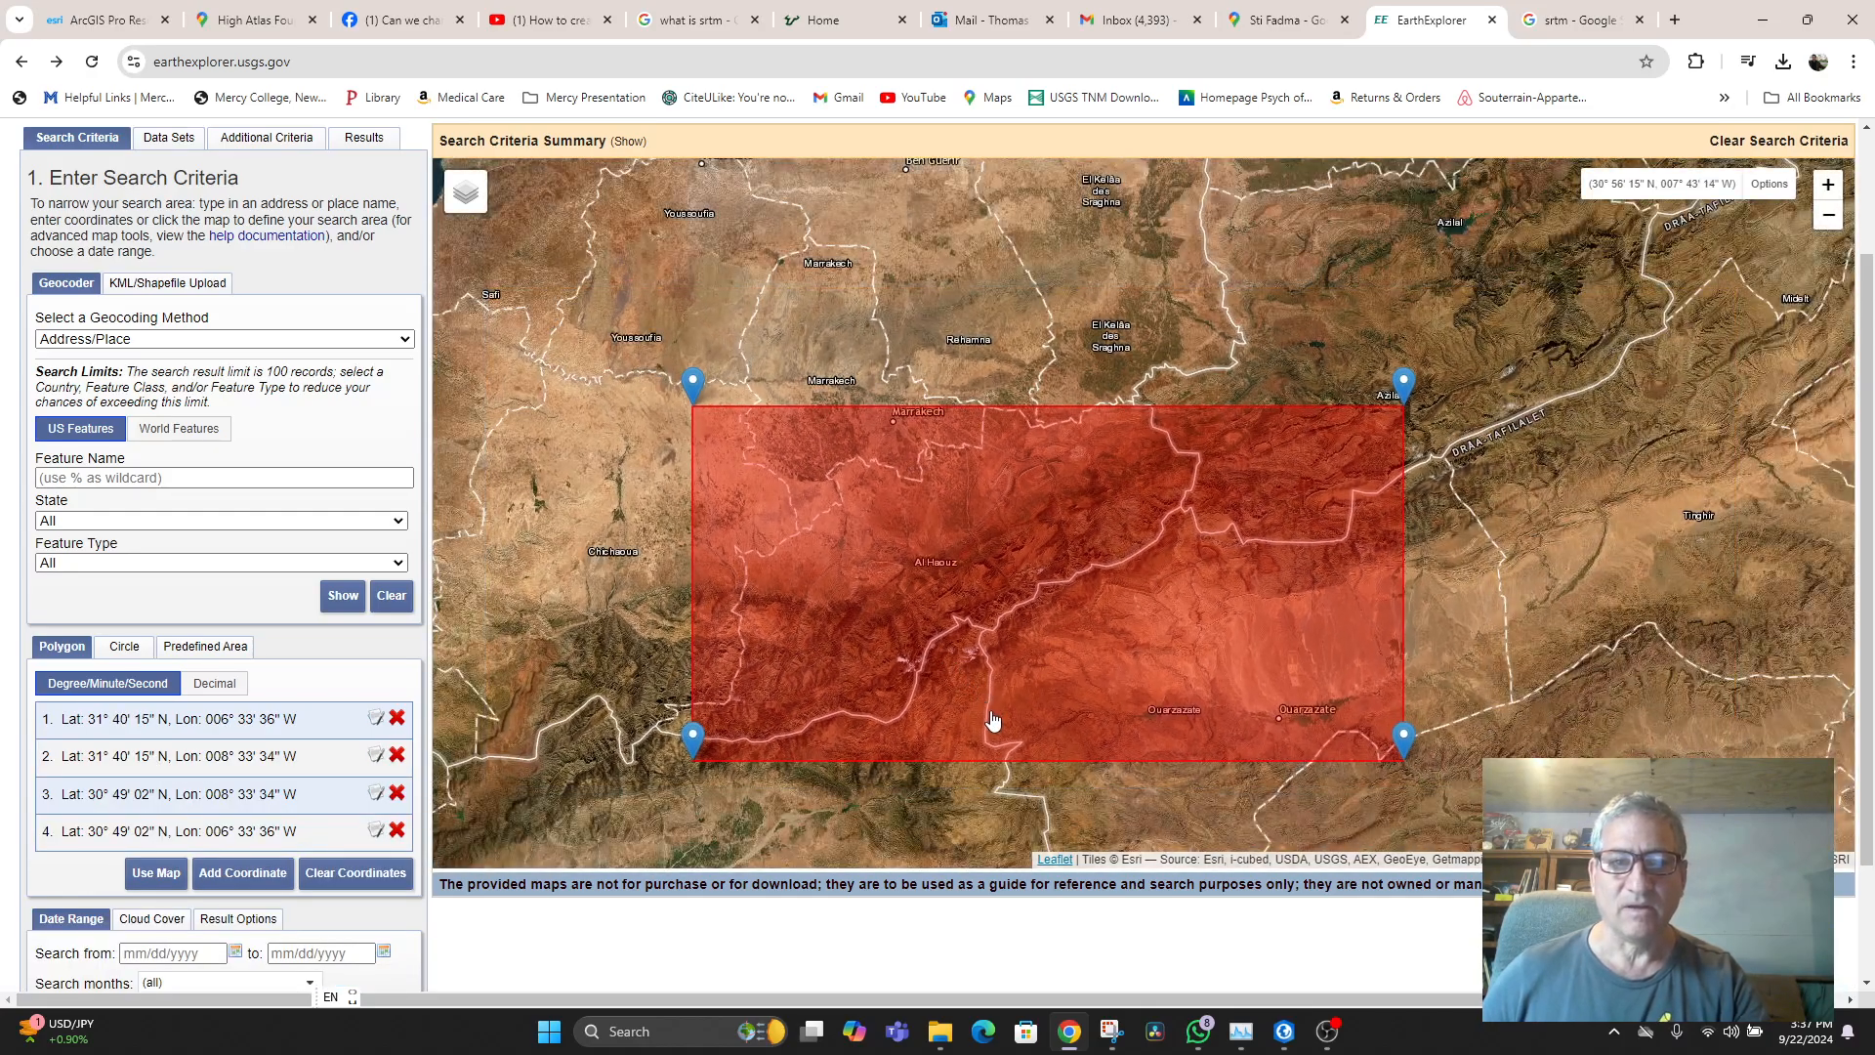
- Narrow the search polygon by moving its four corners inward, and run the SRTM 1 Arc-Second Global search for it
{"action": "left_click_drag", "start_coordinate": [693, 389], "coordinate": [809, 392]}
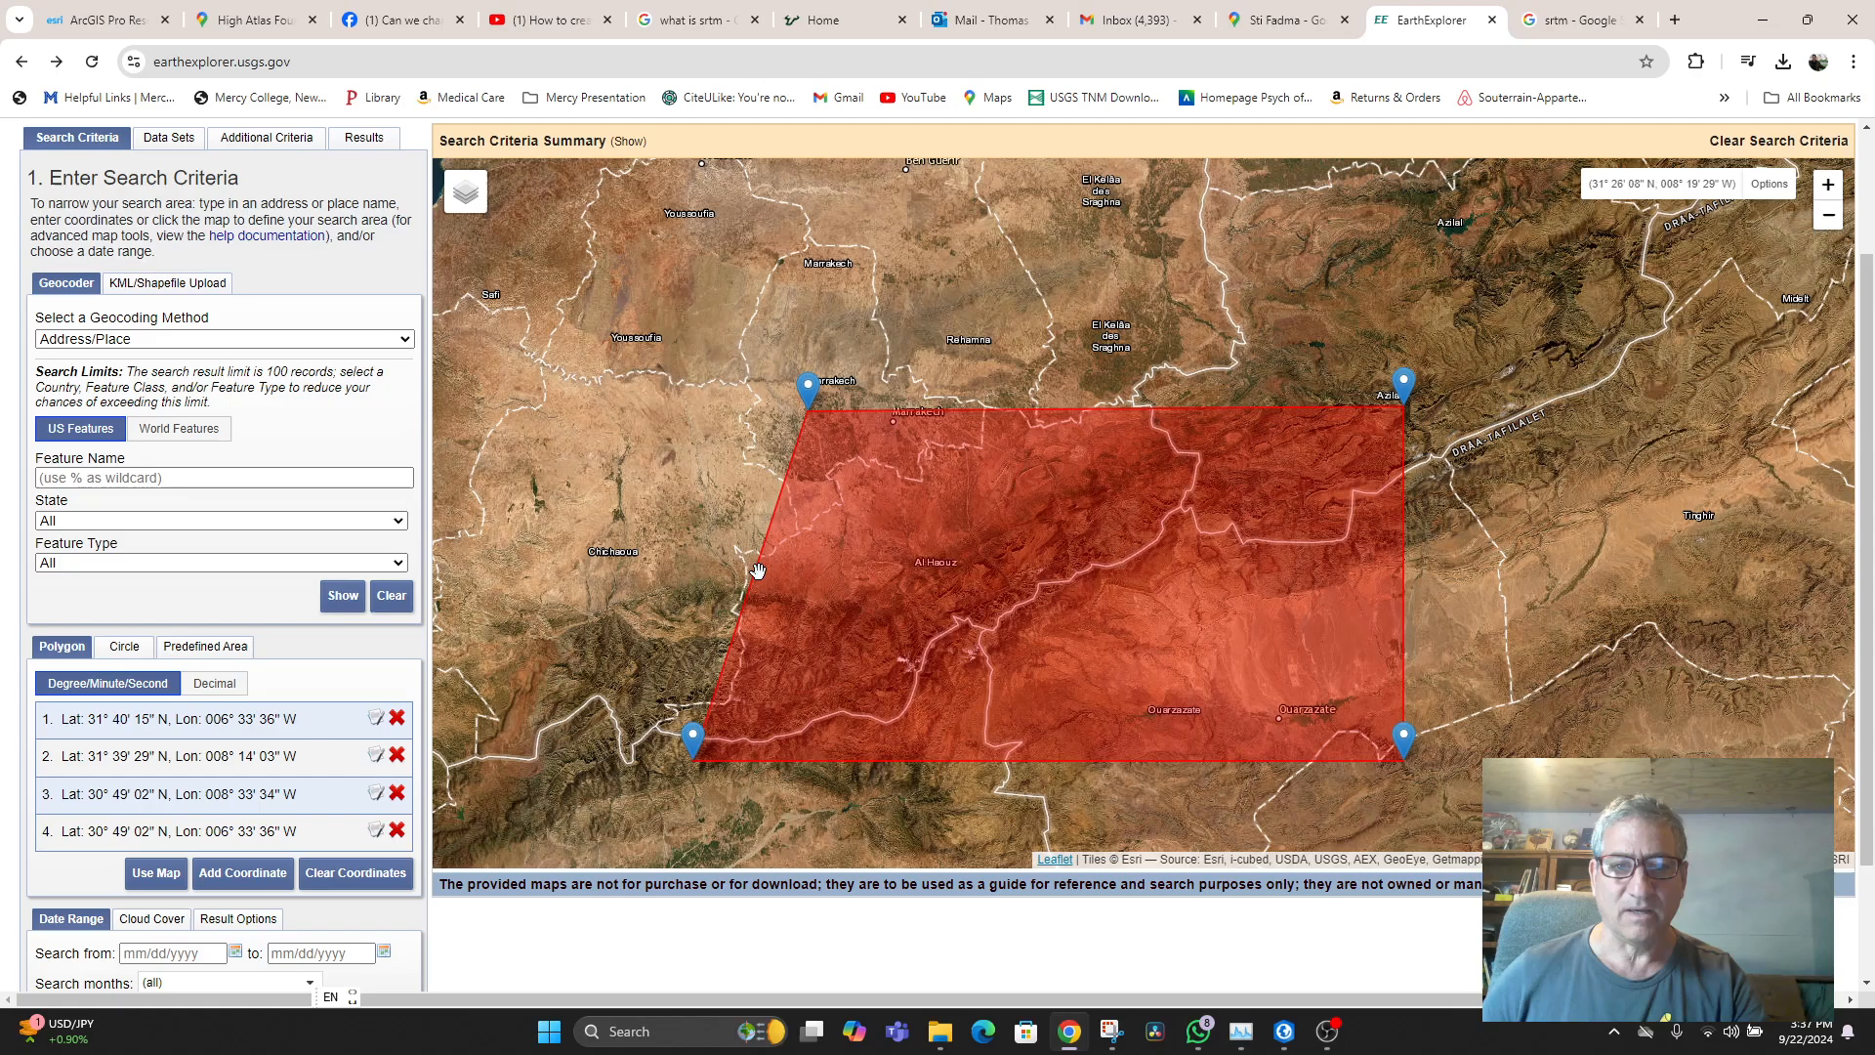
{"action": "left_click_drag", "start_coordinate": [702, 754], "coordinate": [841, 769]}
{"action": "left_click_drag", "start_coordinate": [1407, 381], "coordinate": [1287, 400]}
{"action": "left_click_drag", "start_coordinate": [1417, 750], "coordinate": [1237, 730]}
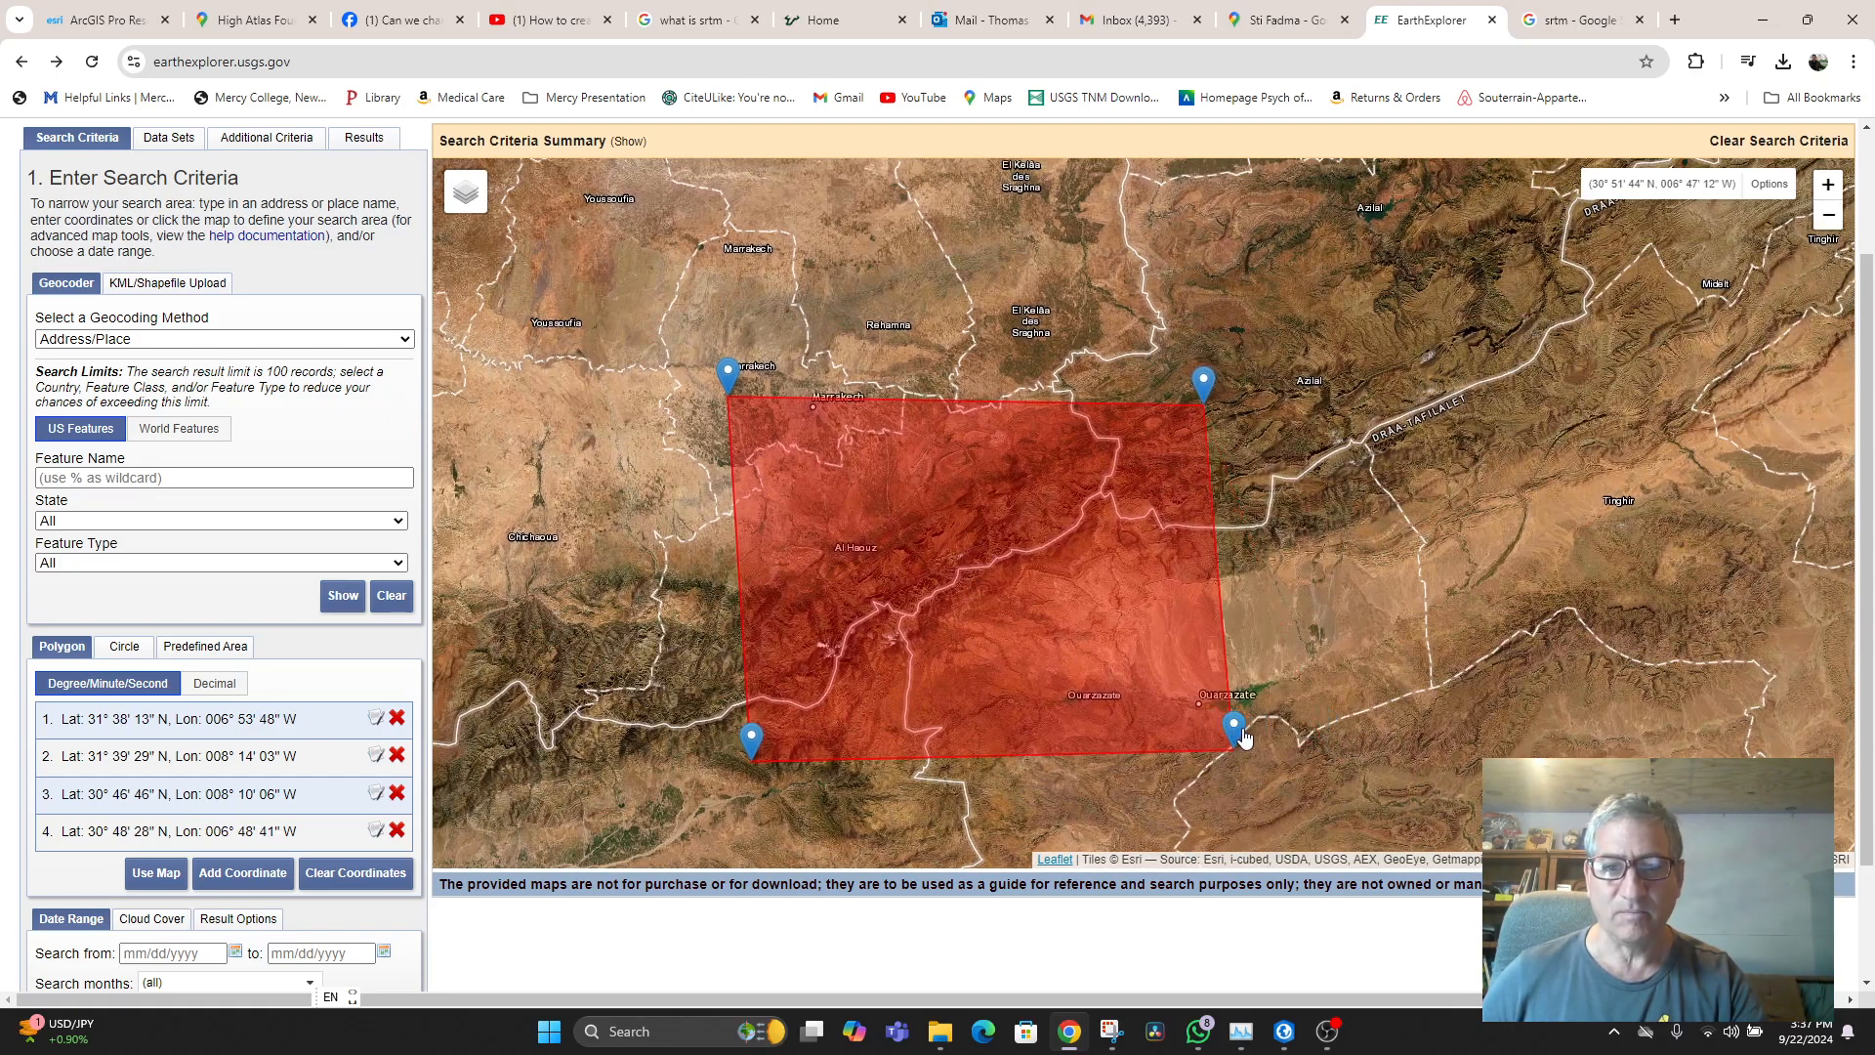
{"action": "scroll", "coordinate": [293, 928], "scroll_direction": "down", "scroll_amount": 2}
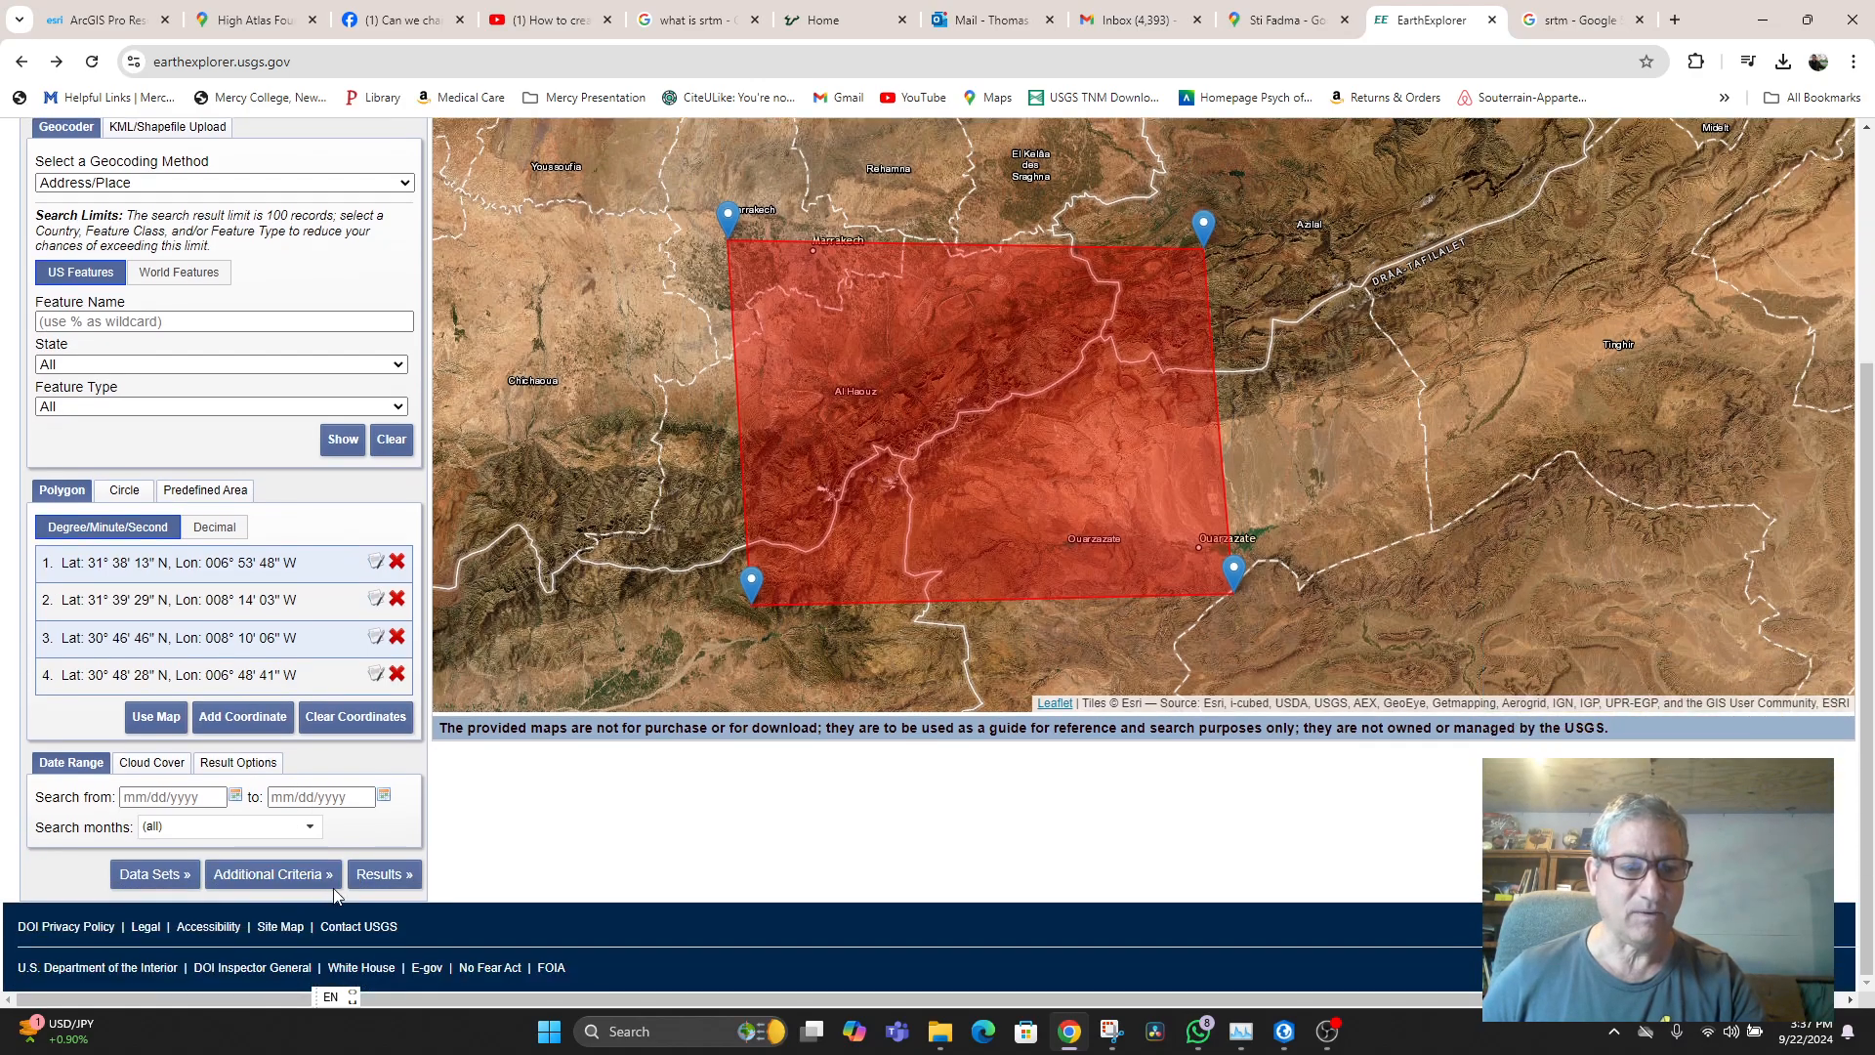
{"action": "left_click", "coordinate": [387, 881]}
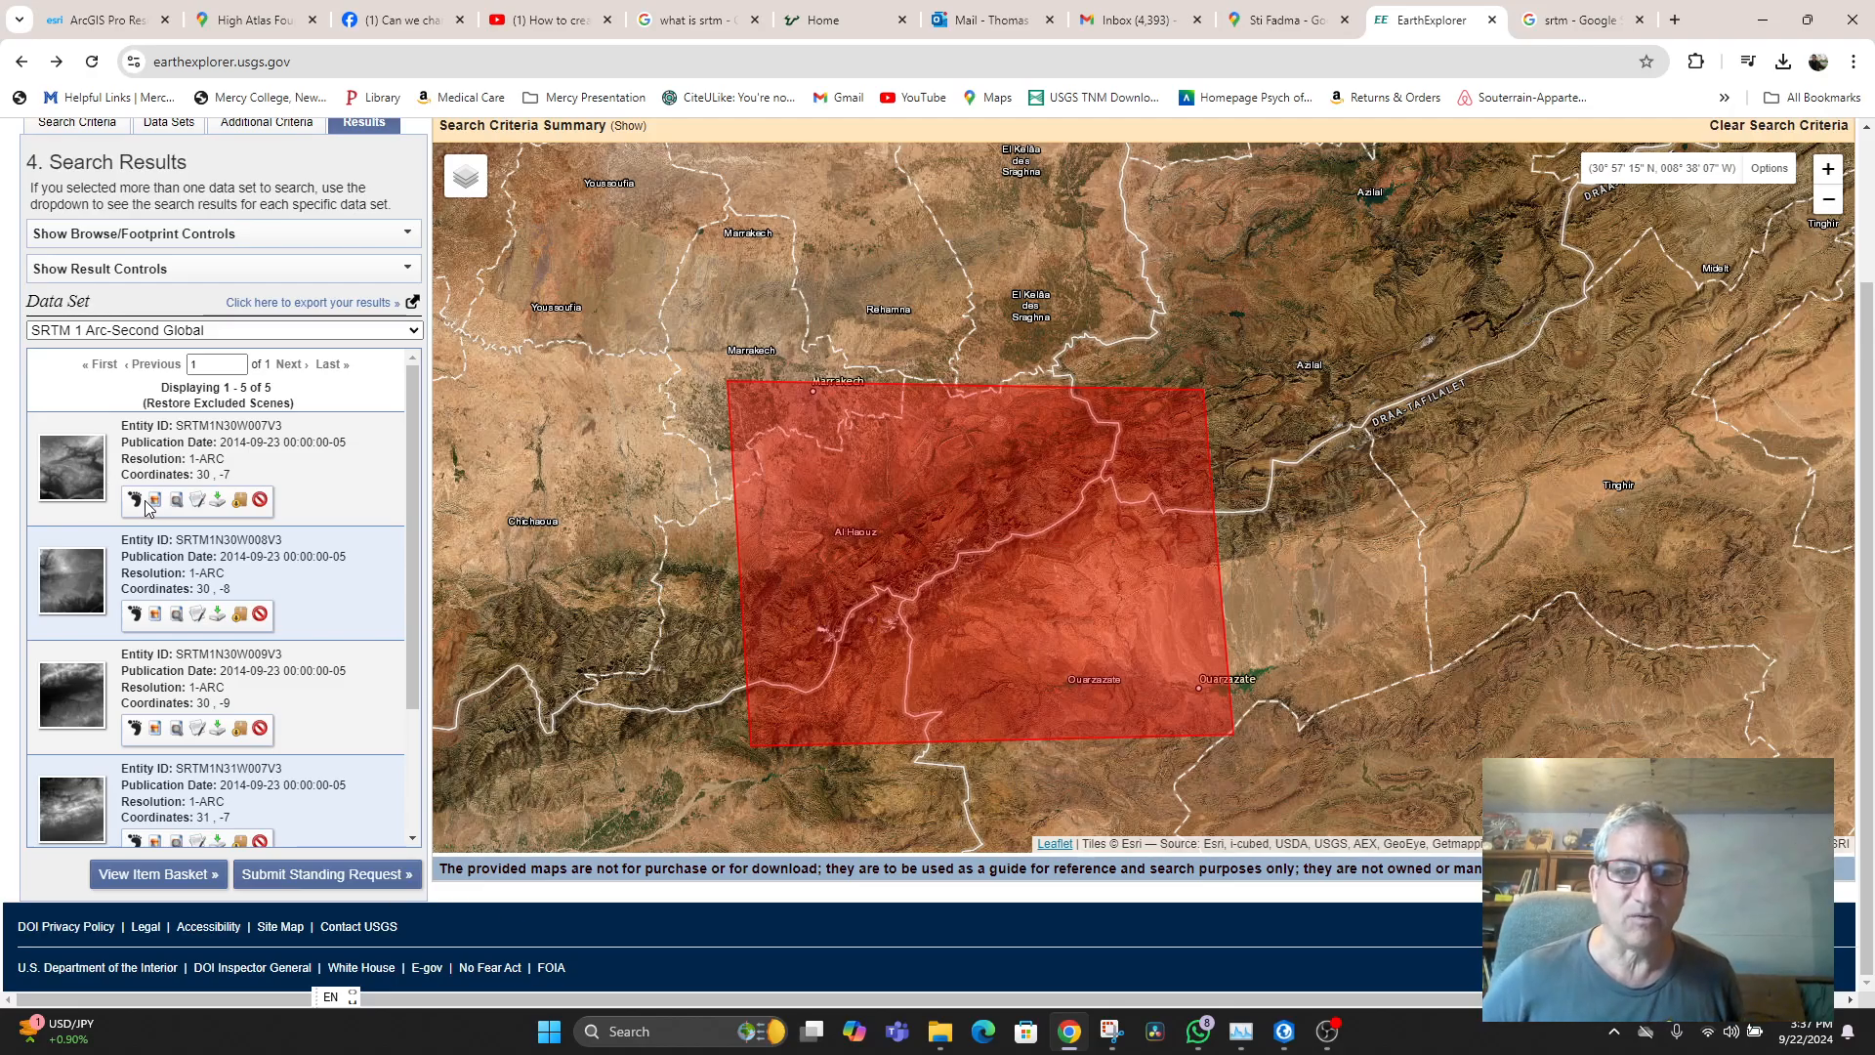
- Locate Sti Fadma on the map and check its position within the red search polygon
{"action": "scroll", "coordinate": [974, 664], "scroll_direction": "up", "scroll_amount": 2}
{"action": "left_click_drag", "start_coordinate": [929, 540], "coordinate": [1071, 655]}
{"action": "scroll", "coordinate": [1038, 573], "scroll_direction": "up", "scroll_amount": 1}
{"action": "left_click_drag", "start_coordinate": [971, 547], "coordinate": [1181, 683]}
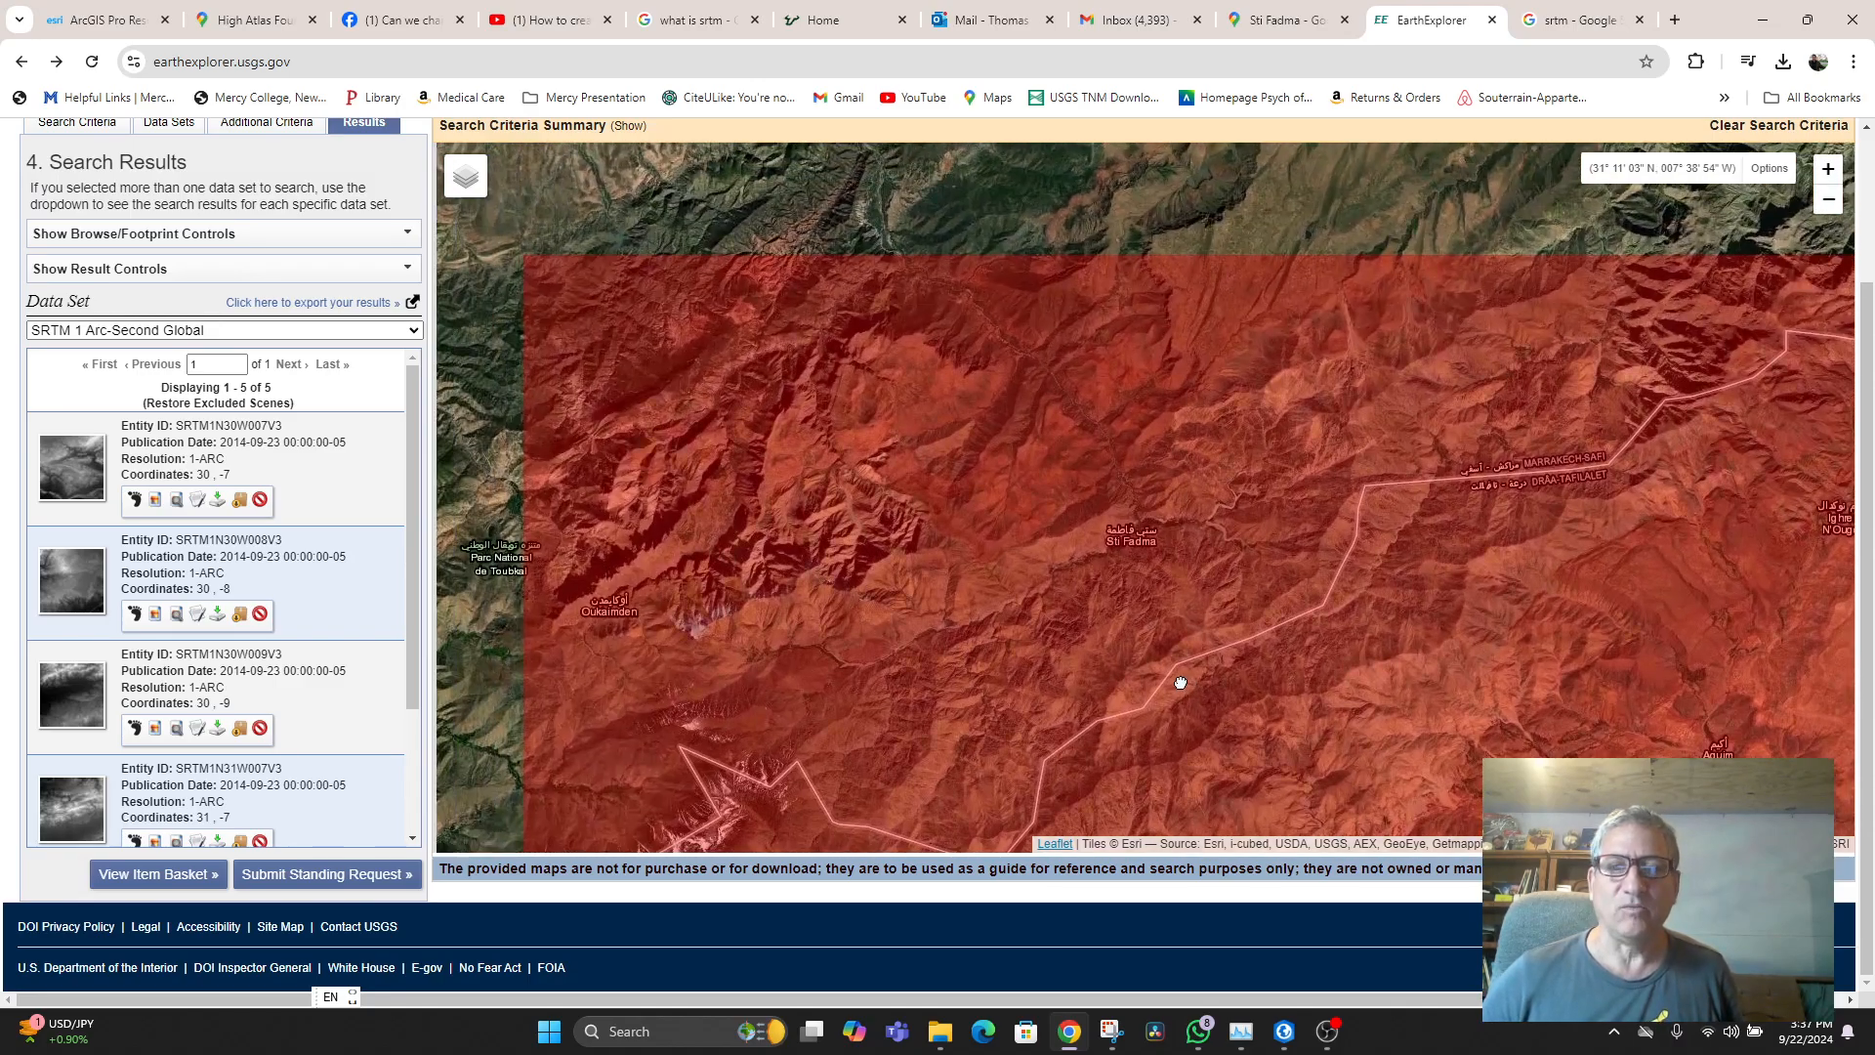
- Overlay the browse image of scene SRTM1N30W007V3 and compare its coverage with the location of Sti Fadma
{"action": "left_click", "coordinate": [154, 501]}
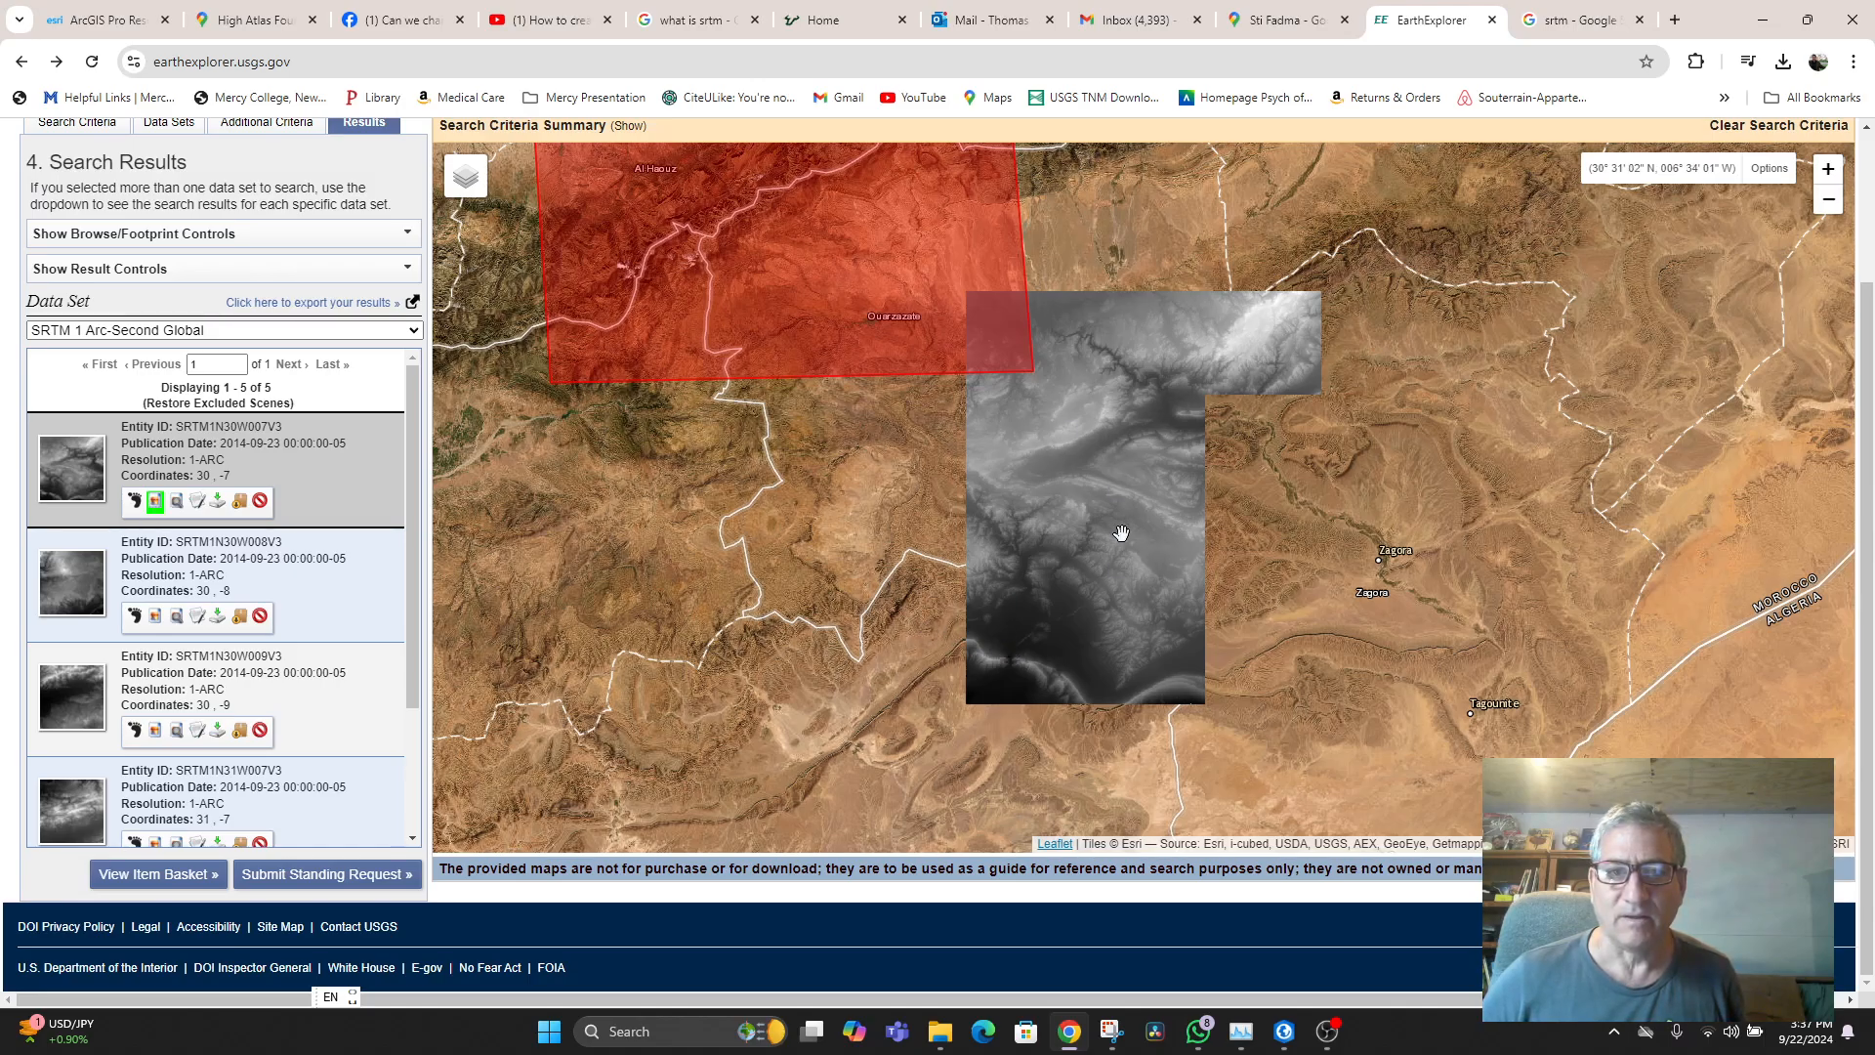
{"action": "left_click_drag", "start_coordinate": [795, 528], "coordinate": [879, 699]}
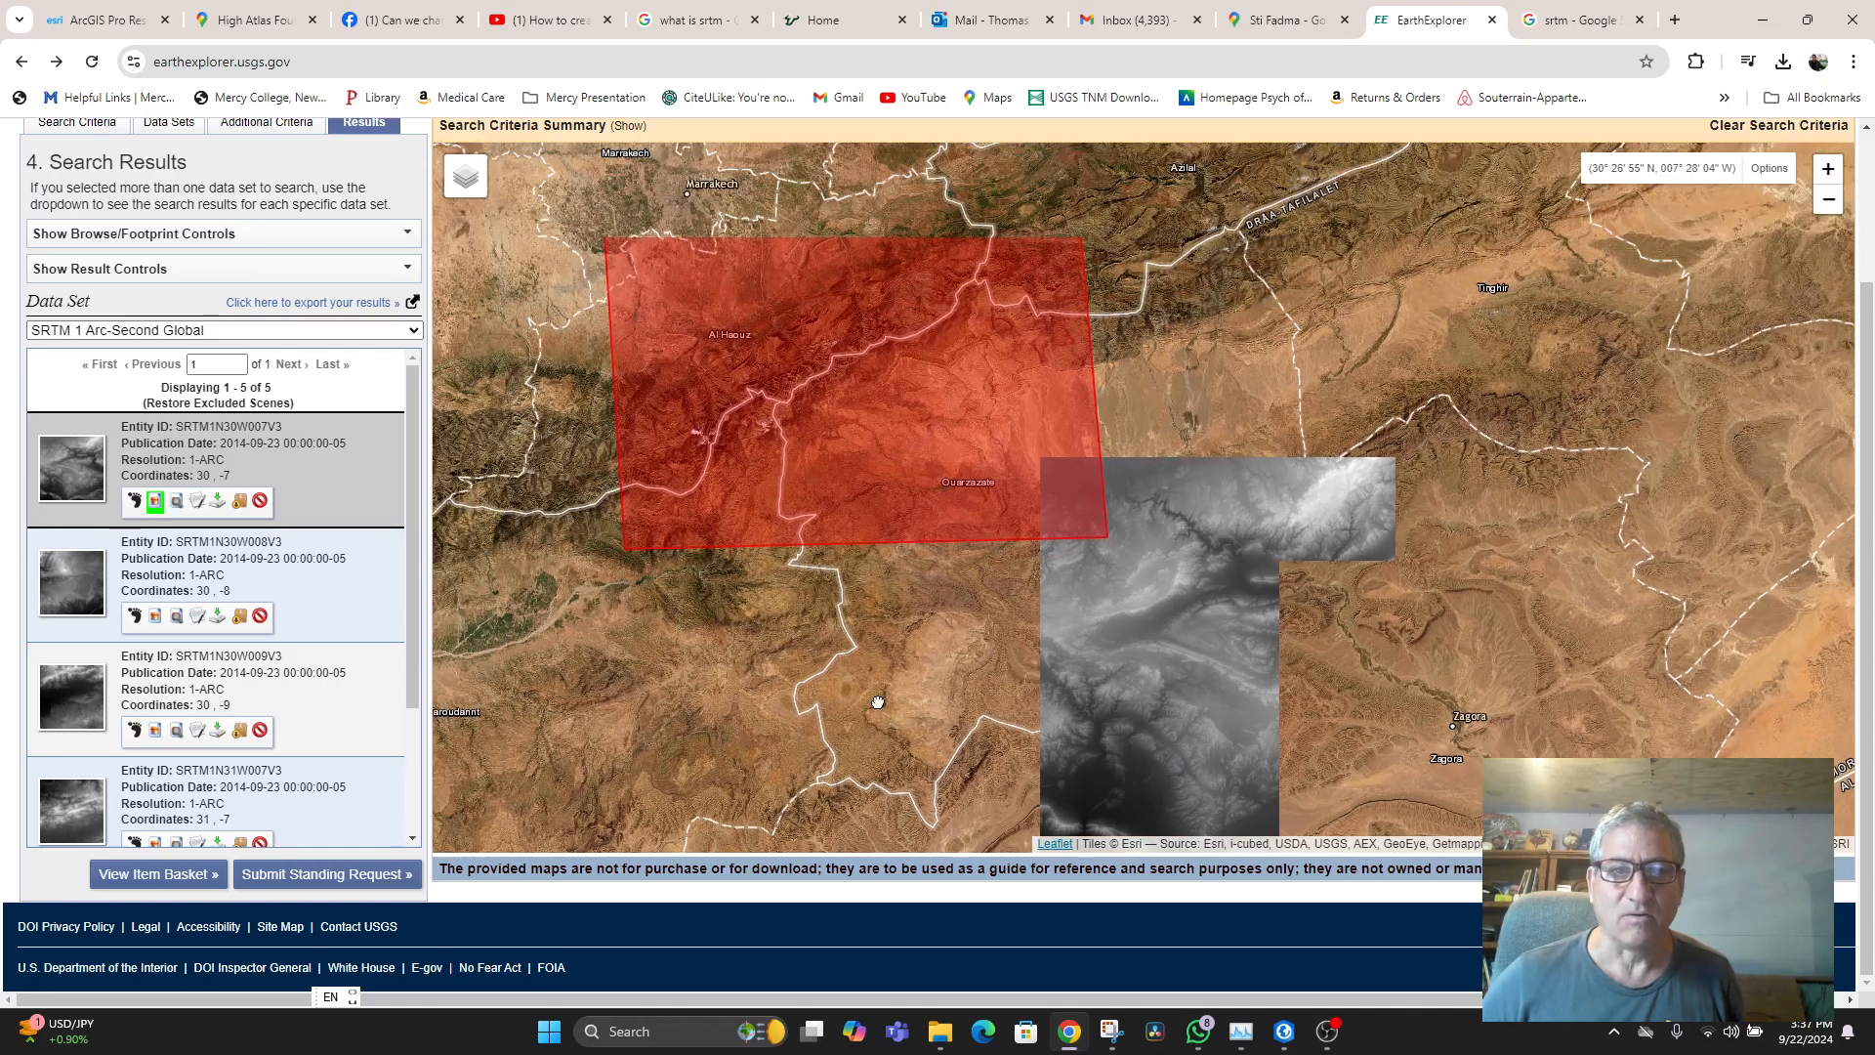
{"action": "scroll", "coordinate": [910, 674], "scroll_direction": "up", "scroll_amount": 3}
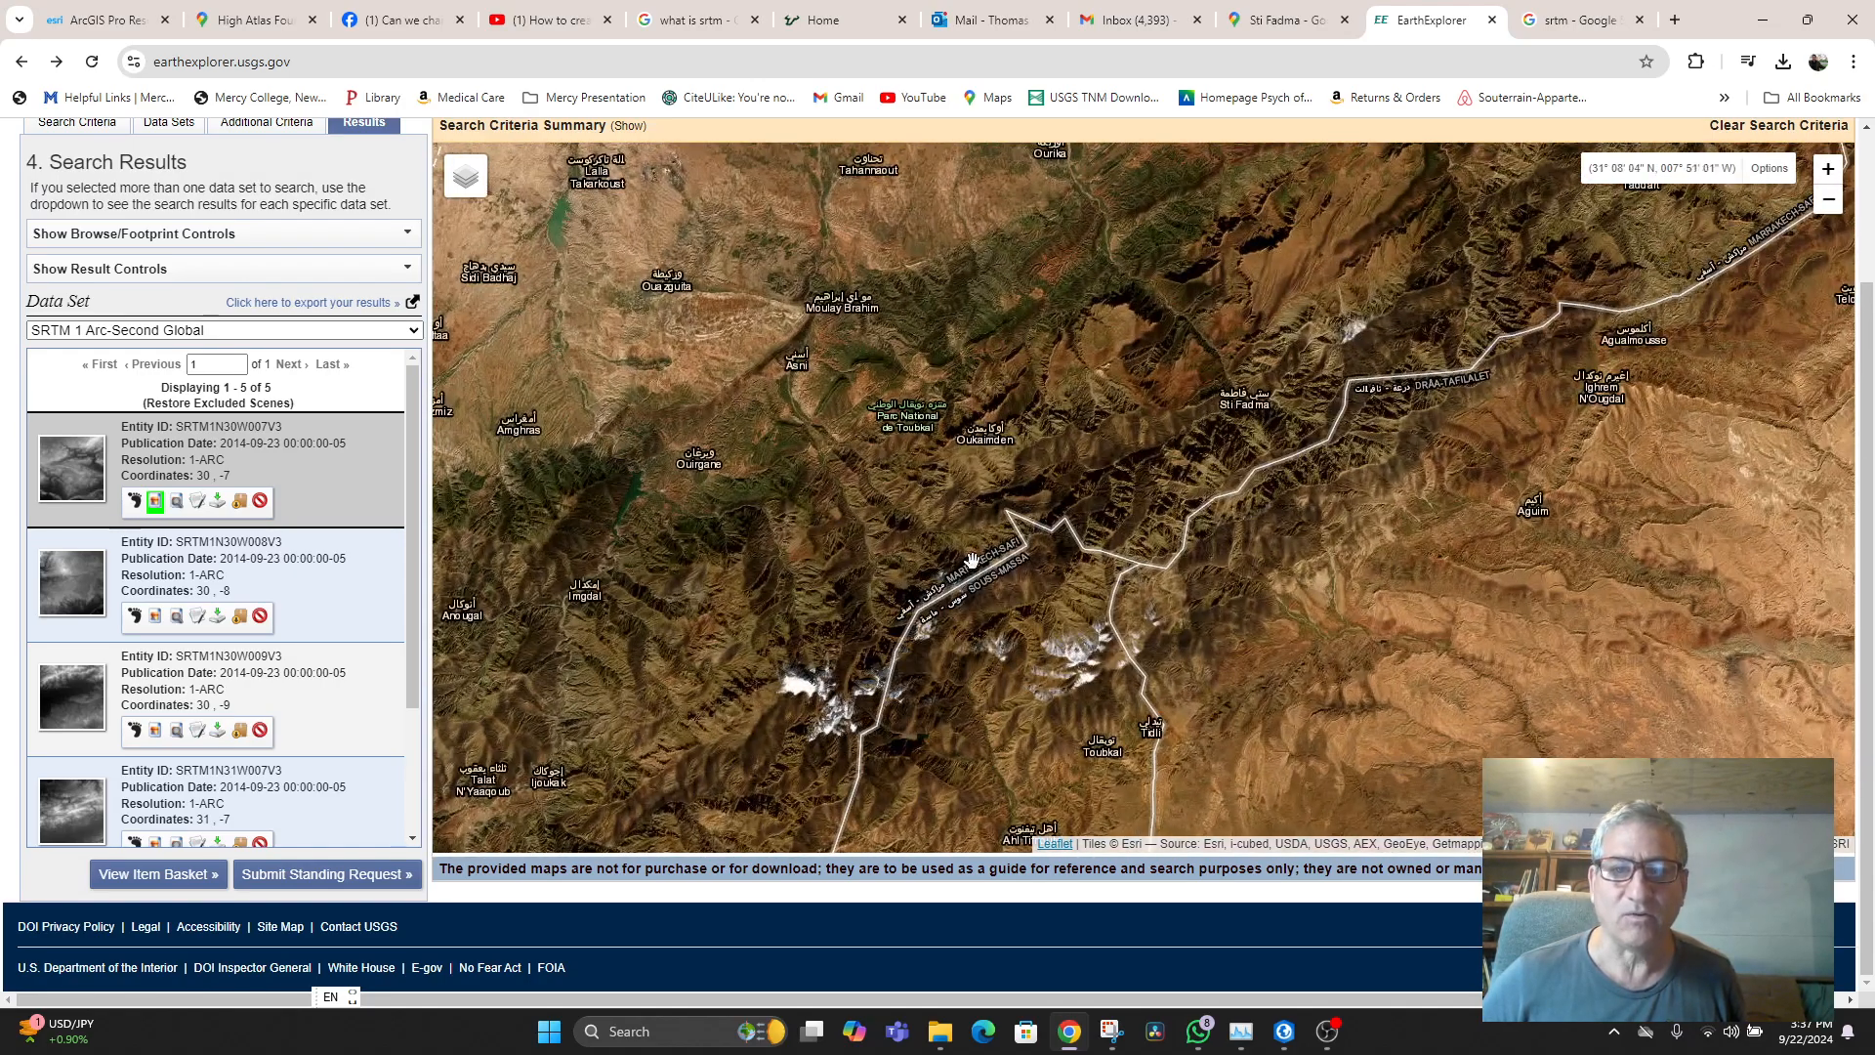
{"action": "left_click_drag", "start_coordinate": [1222, 489], "coordinate": [1102, 534]}
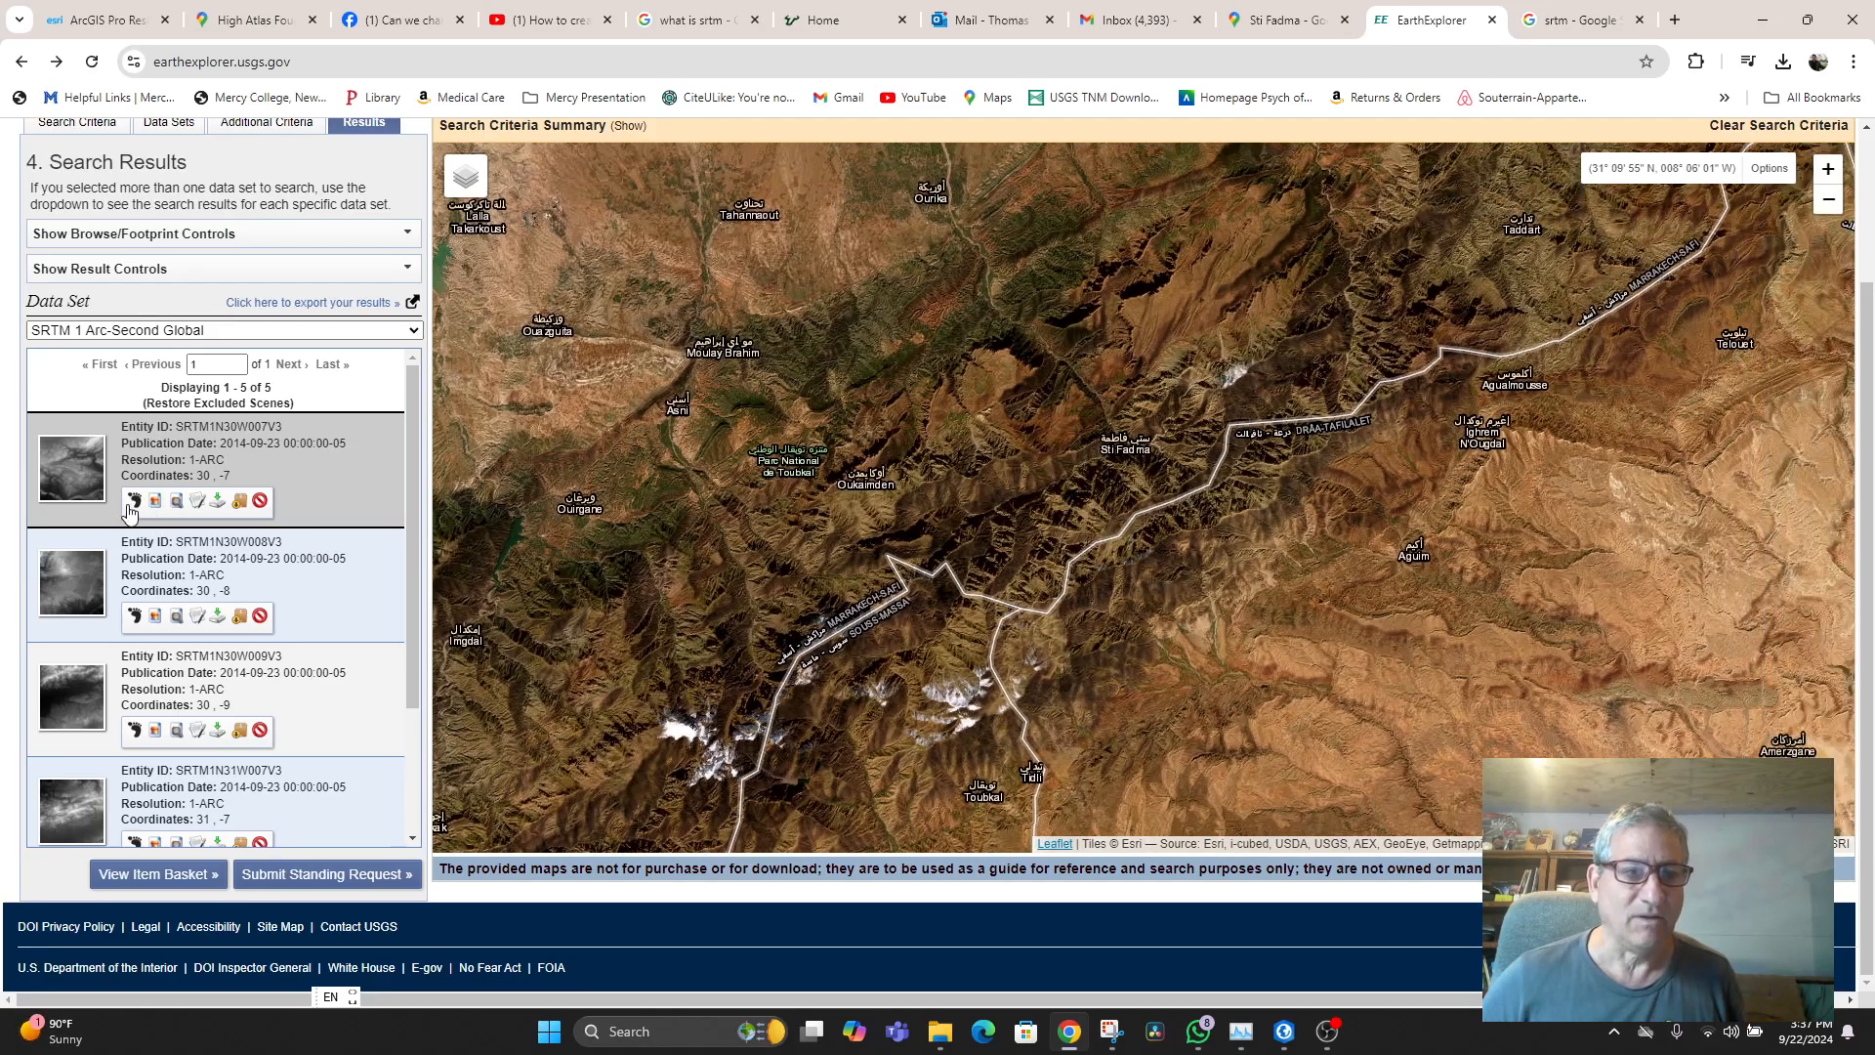
- Show and hide the footprints of scenes SRTM1N30W008V3 and SRTM1N30W009V3 to check their coverage
{"action": "left_click", "coordinate": [137, 617]}
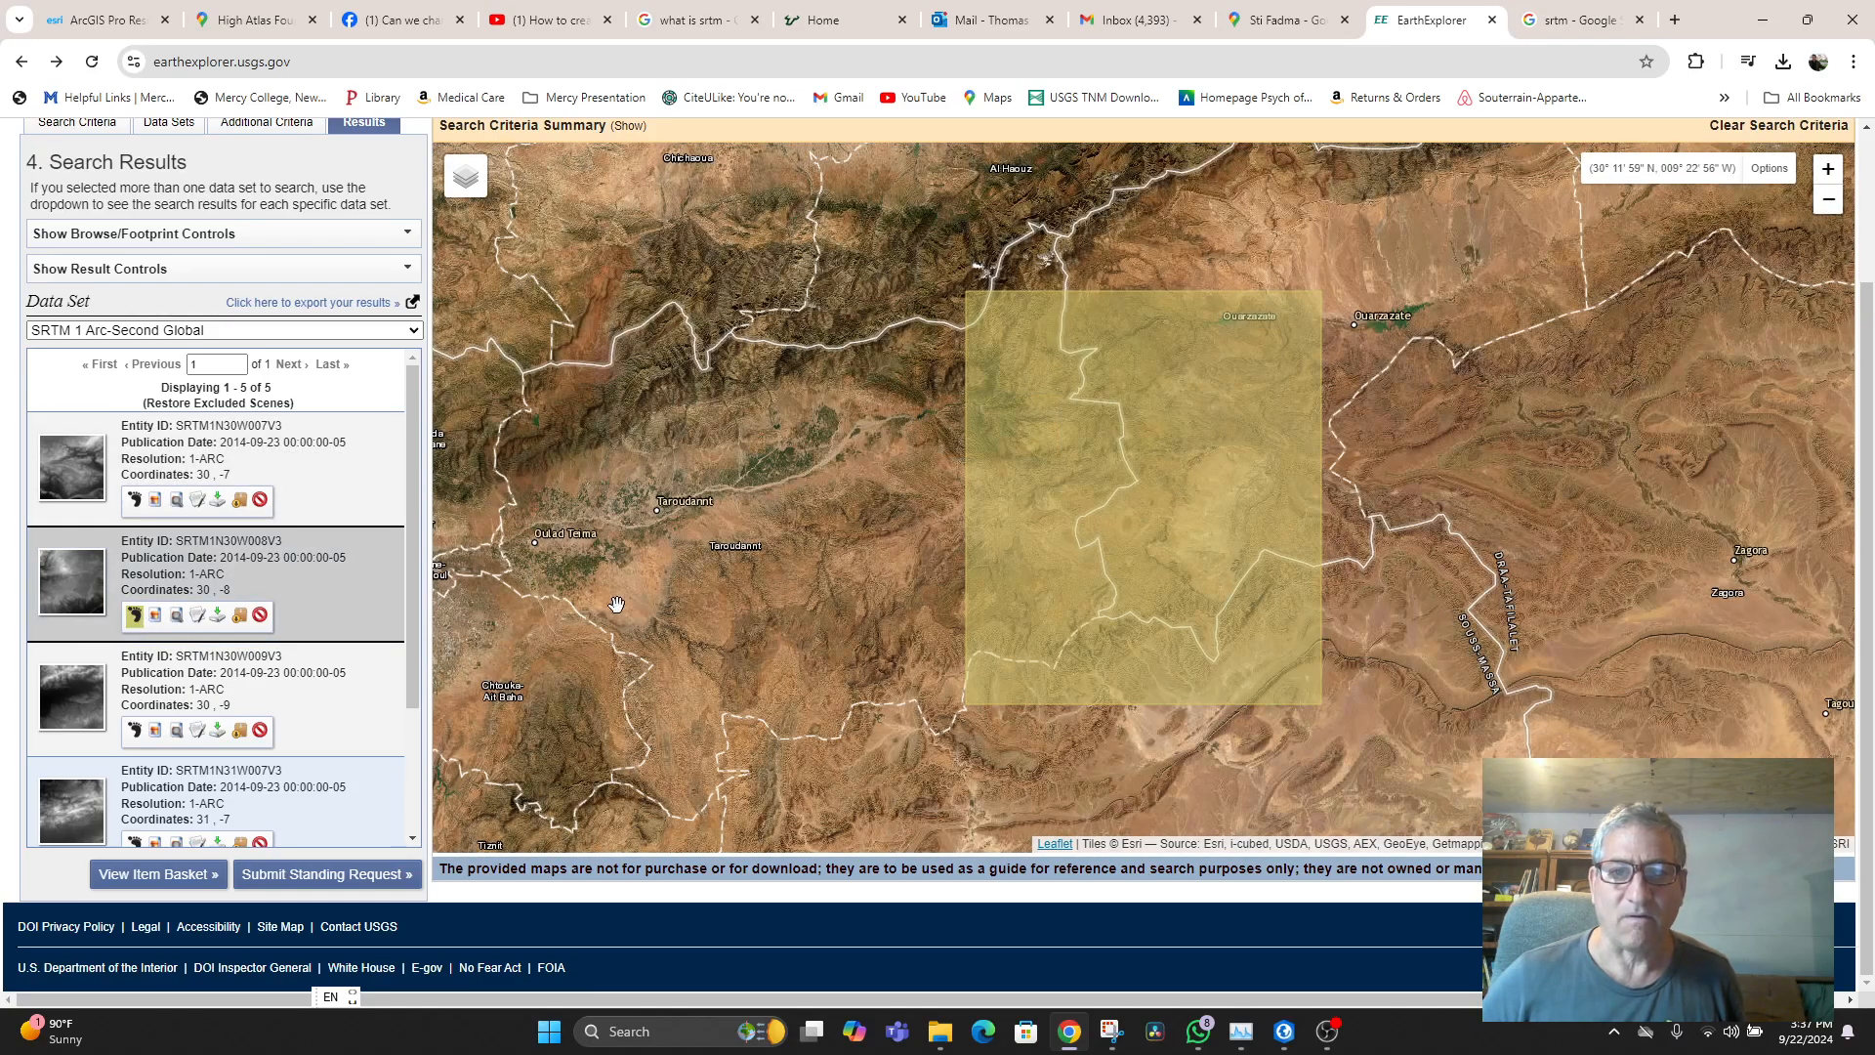
{"action": "left_click_drag", "start_coordinate": [727, 545], "coordinate": [803, 757]}
{"action": "mouse_move", "coordinate": [786, 669]}
{"action": "left_mouse_down"}
{"action": "mouse_move", "coordinate": [842, 632]}
{"action": "mouse_move", "coordinate": [813, 671]}
{"action": "left_mouse_up"}
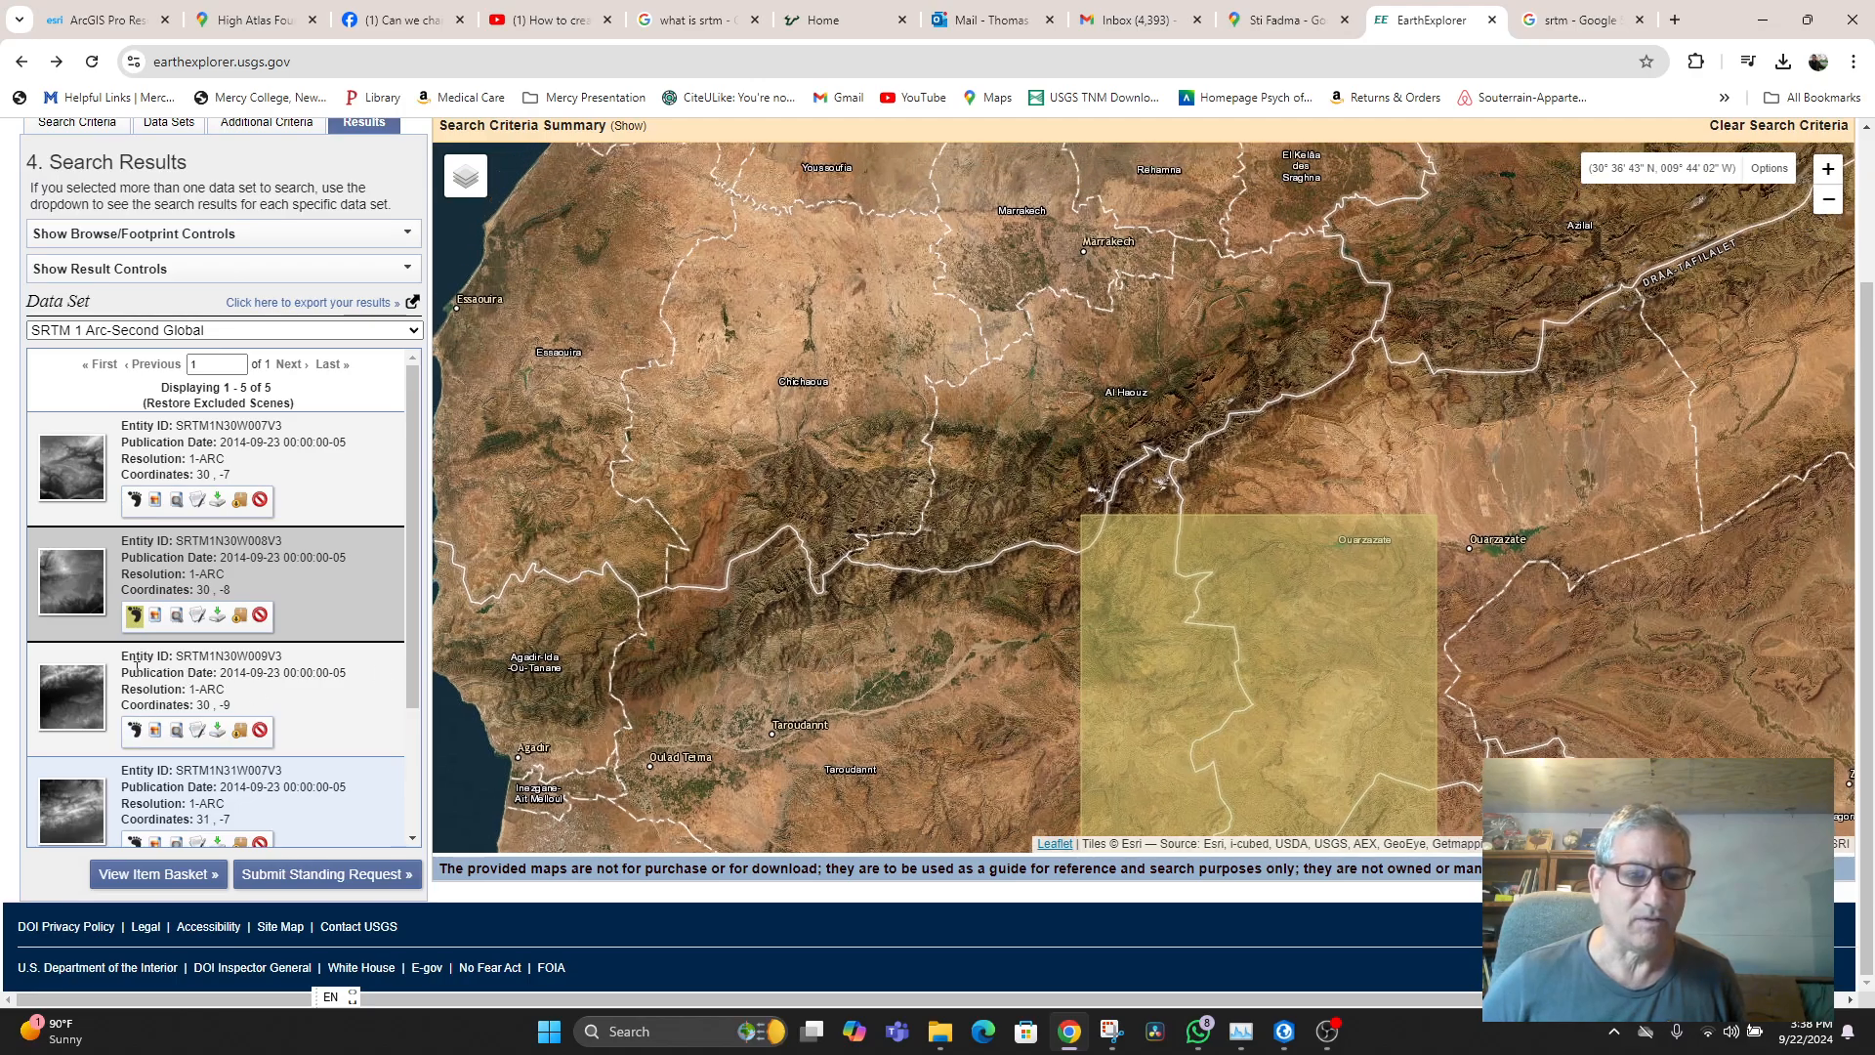
{"action": "left_click", "coordinate": [136, 617]}
{"action": "left_click", "coordinate": [134, 734]}
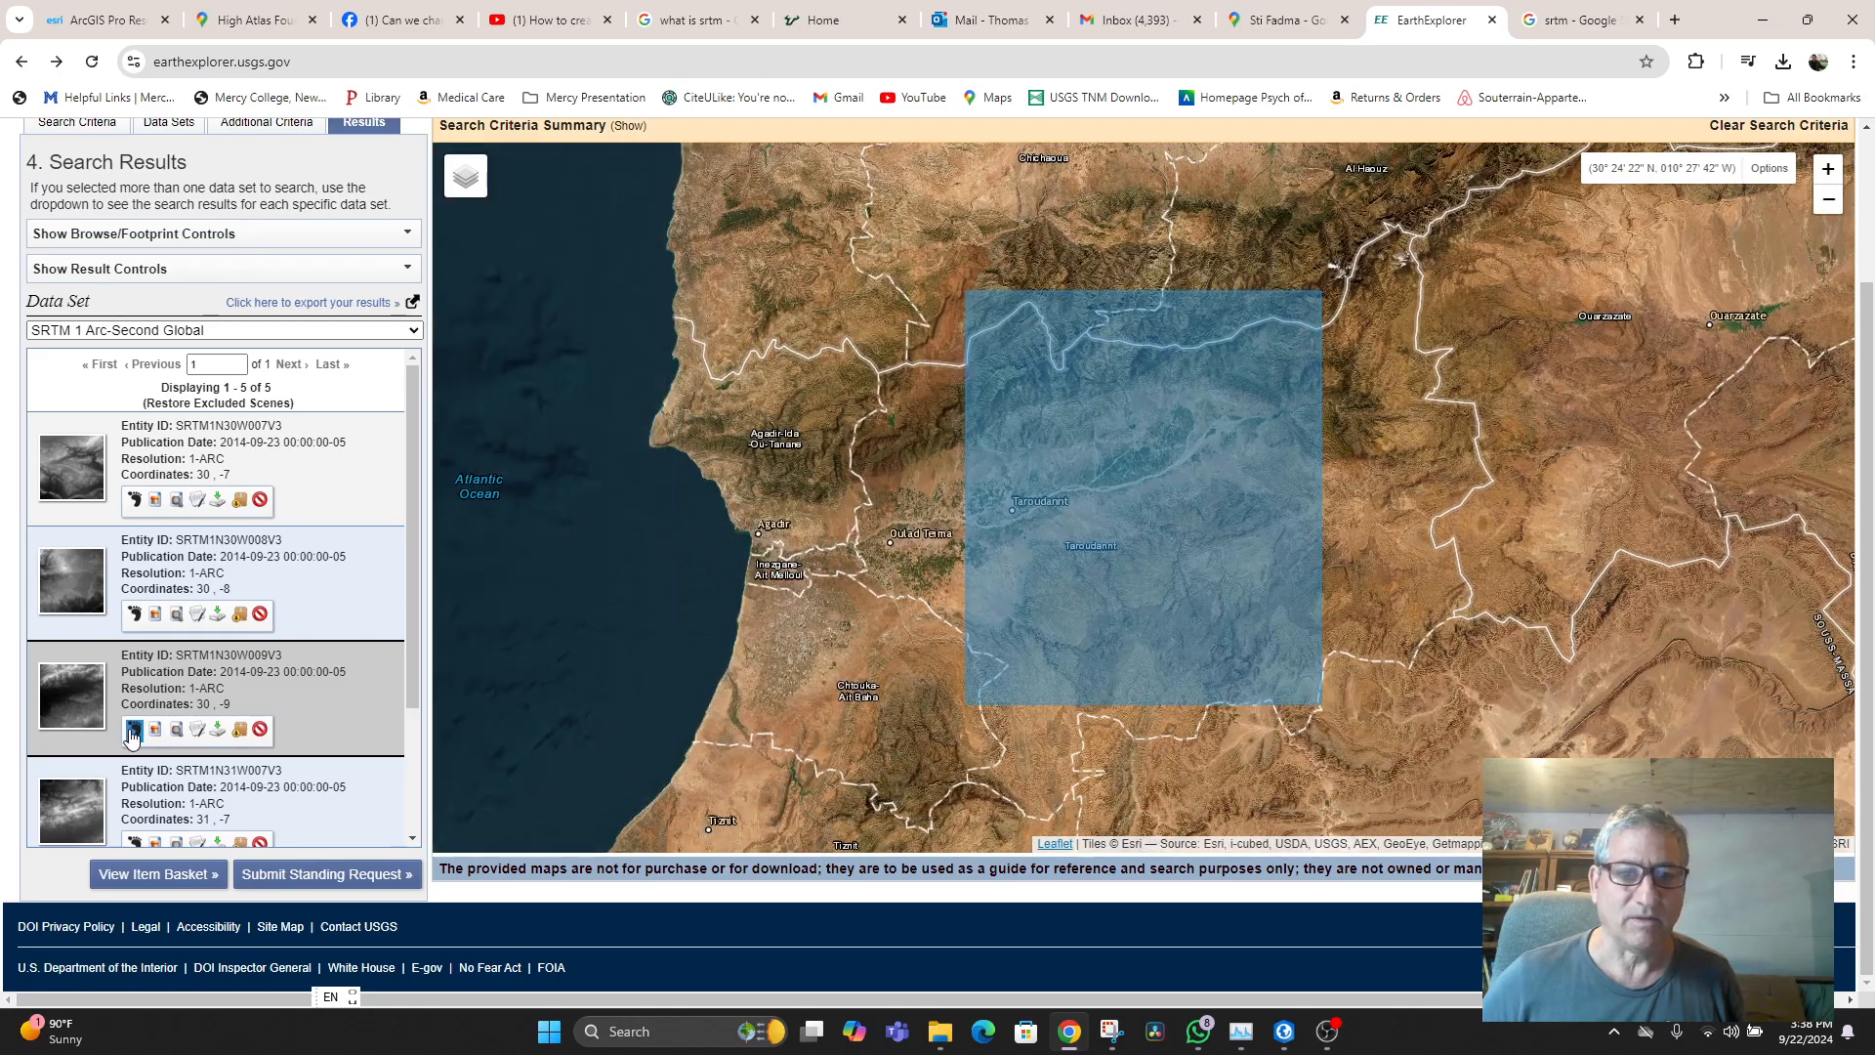
{"action": "left_click", "coordinate": [132, 737]}
- Examine the mountains around Sti Fadma on the map and look through the remaining scenes in the search results
{"action": "left_click_drag", "start_coordinate": [986, 381], "coordinate": [825, 553]}
{"action": "left_click_drag", "start_coordinate": [1109, 496], "coordinate": [1029, 540]}
{"action": "scroll", "coordinate": [1186, 463], "scroll_direction": "up", "scroll_amount": 1}
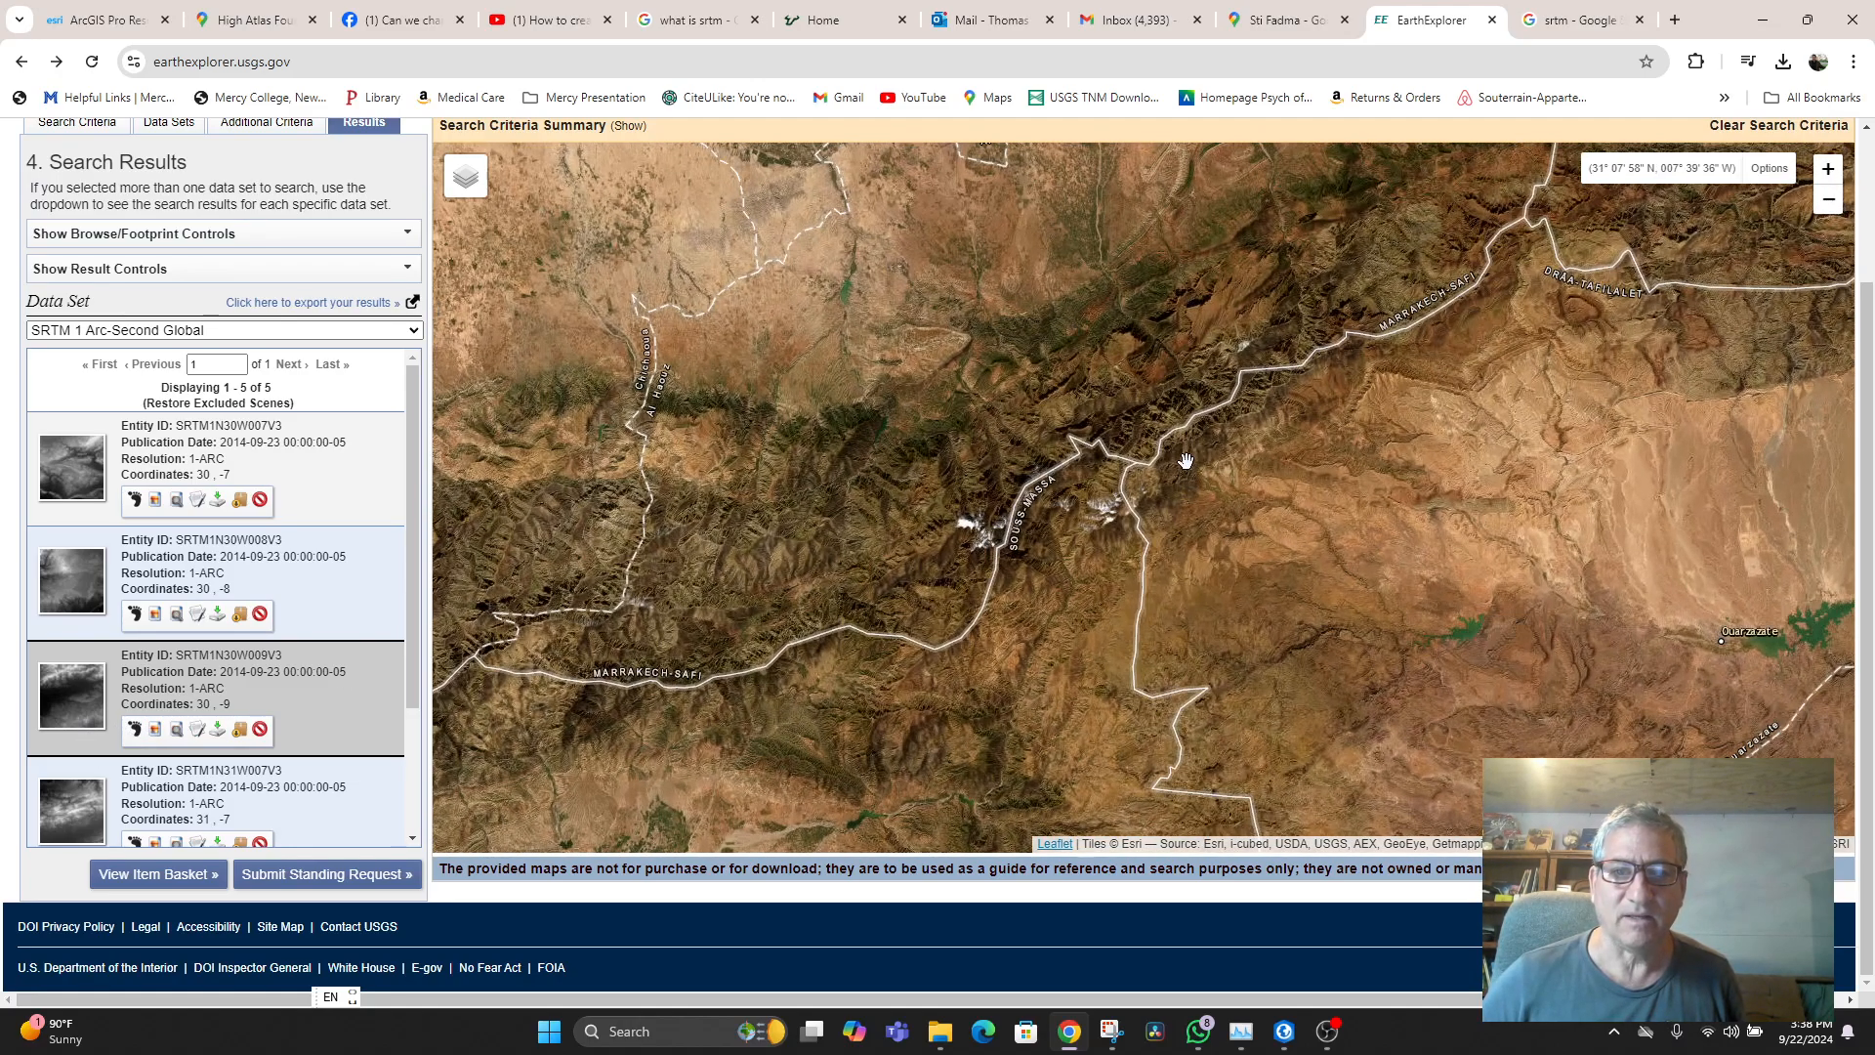
{"action": "scroll", "coordinate": [1186, 459], "scroll_direction": "up", "scroll_amount": 1}
{"action": "scroll", "coordinate": [983, 444], "scroll_direction": "up", "scroll_amount": 1}
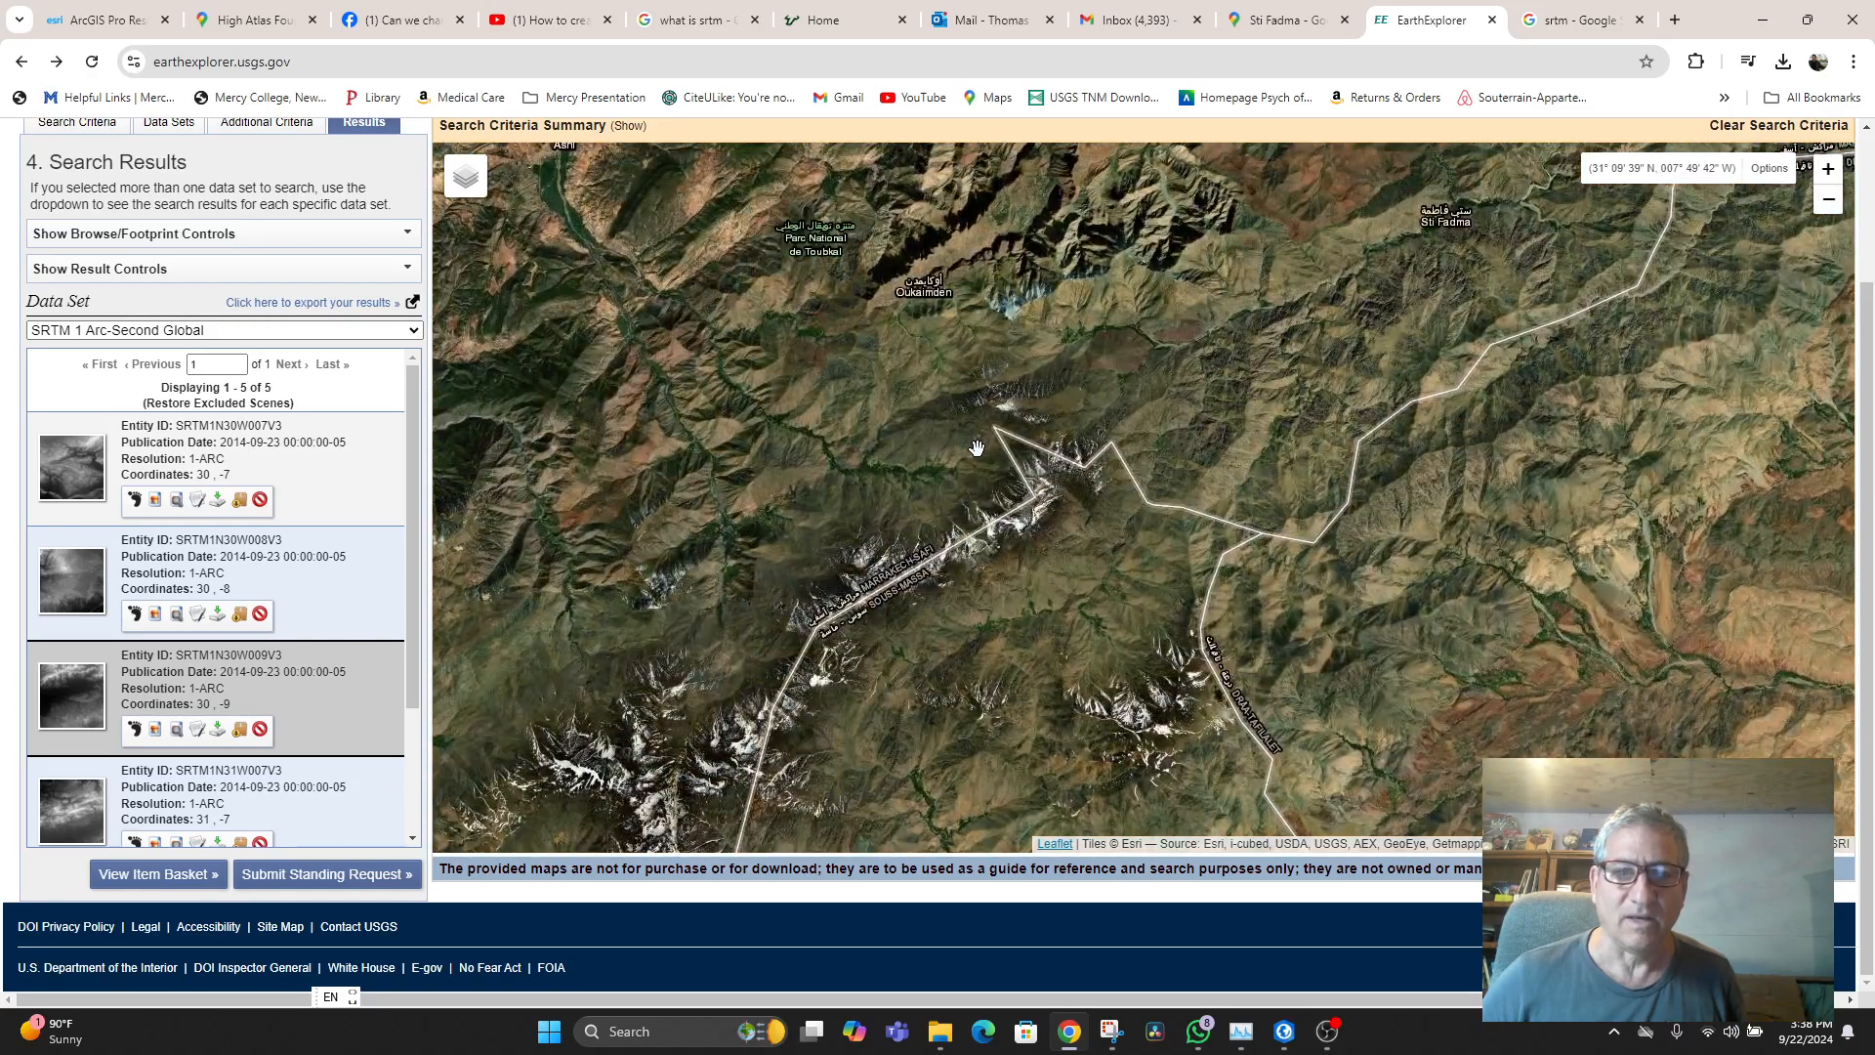
{"action": "left_click_drag", "start_coordinate": [939, 447], "coordinate": [919, 625]}
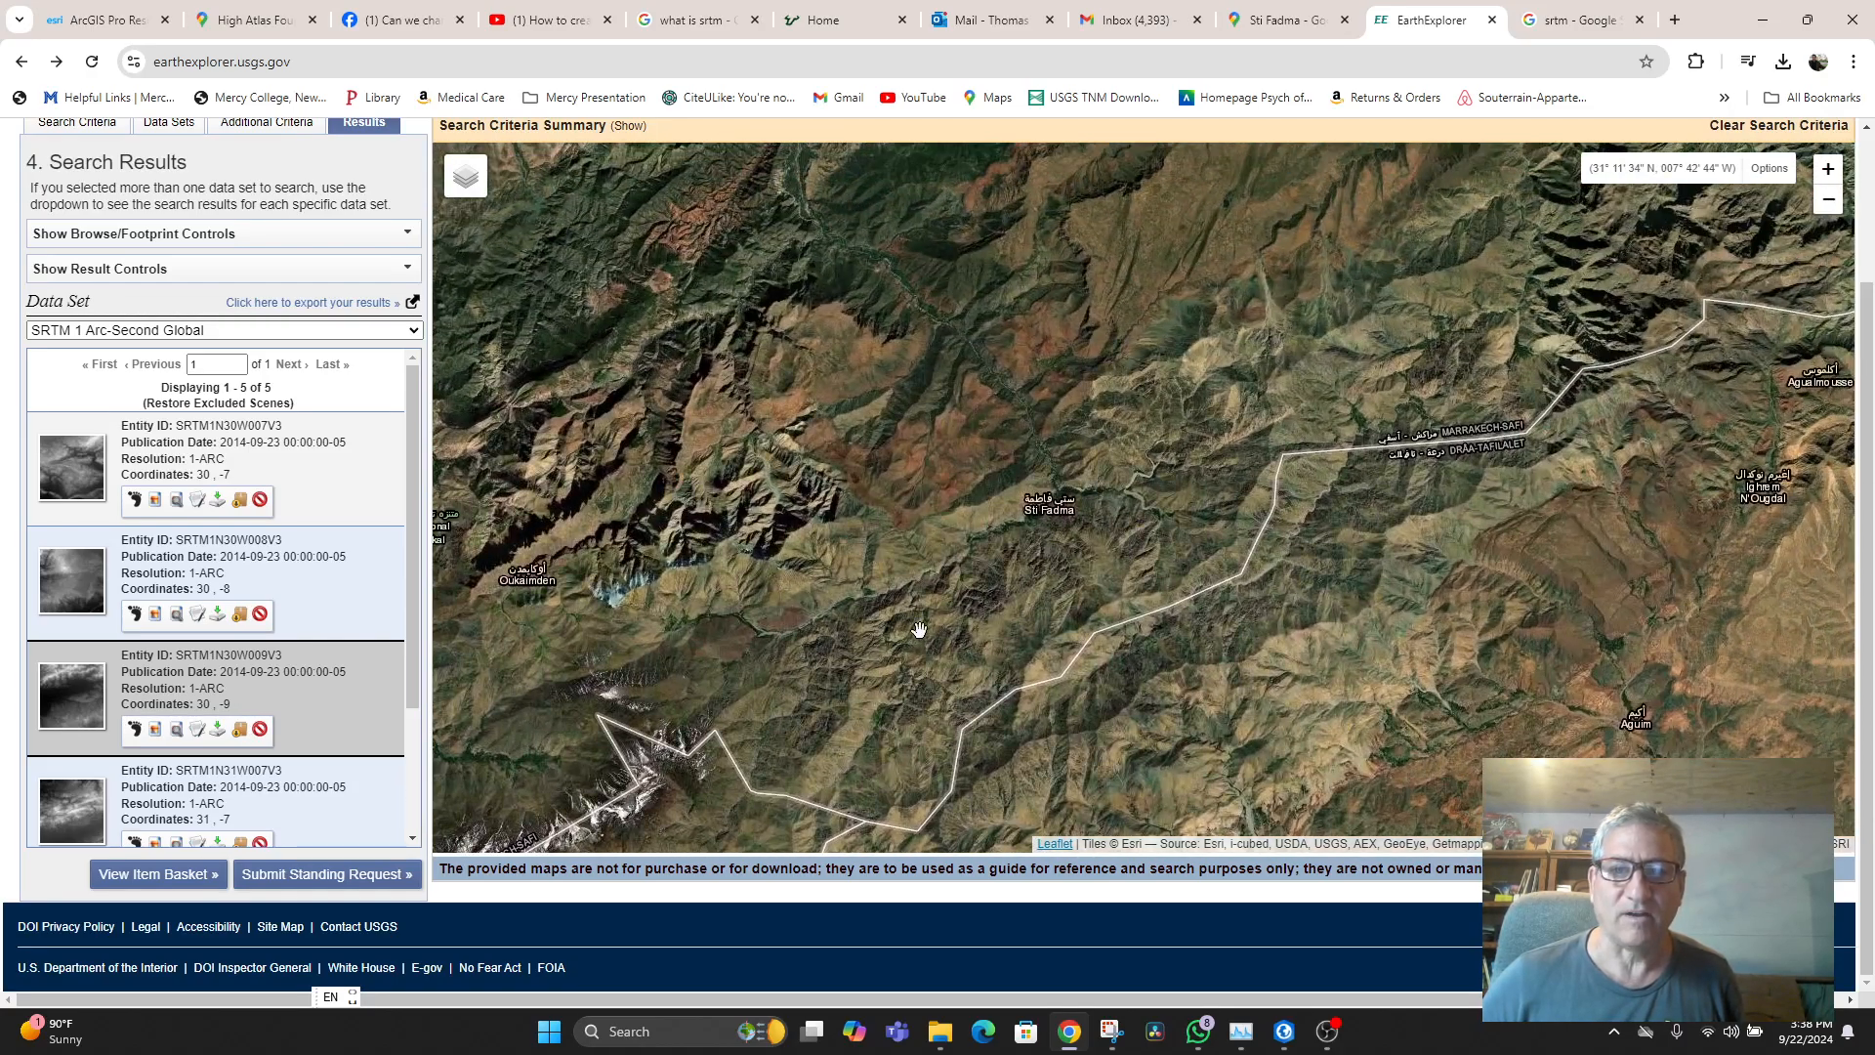
{"action": "scroll", "coordinate": [375, 639], "scroll_direction": "down", "scroll_amount": 2}
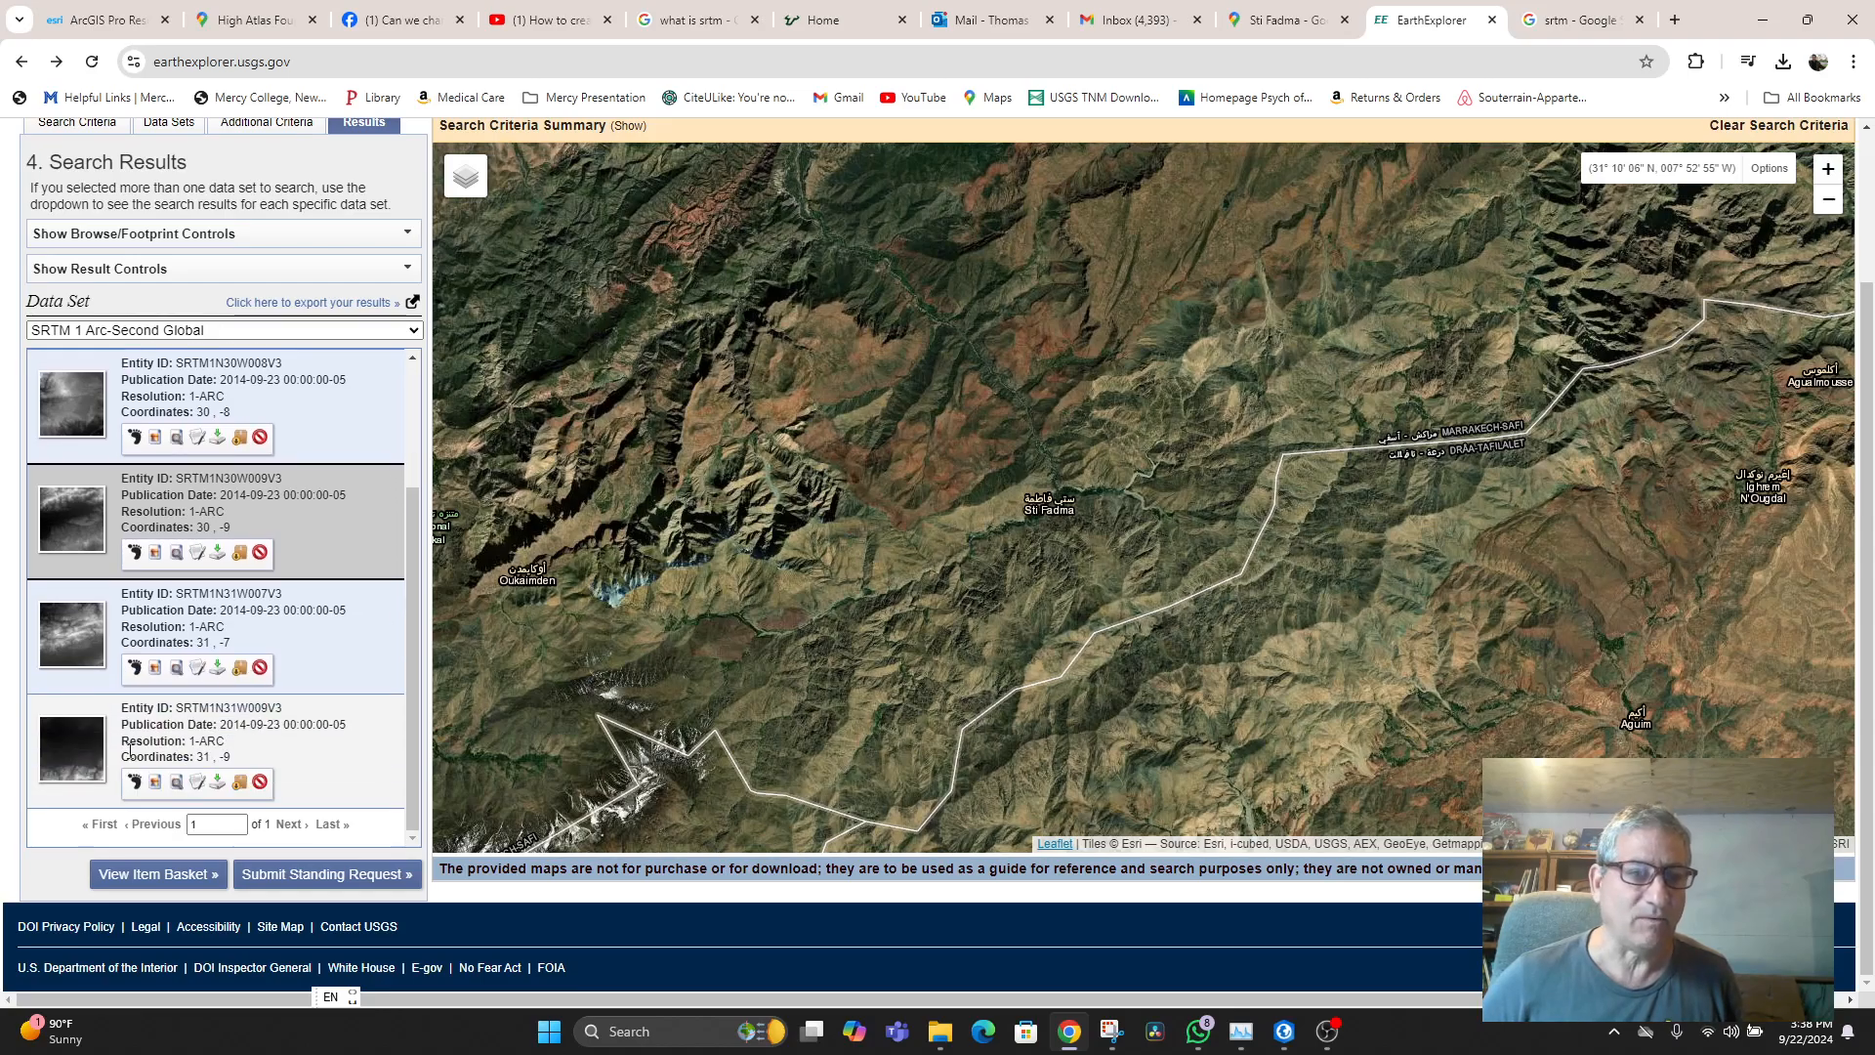
- Show the footprint of scene SRTM1N31W007V3 and examine its edges and the uncovered area west of it
{"action": "left_click", "coordinate": [135, 669]}
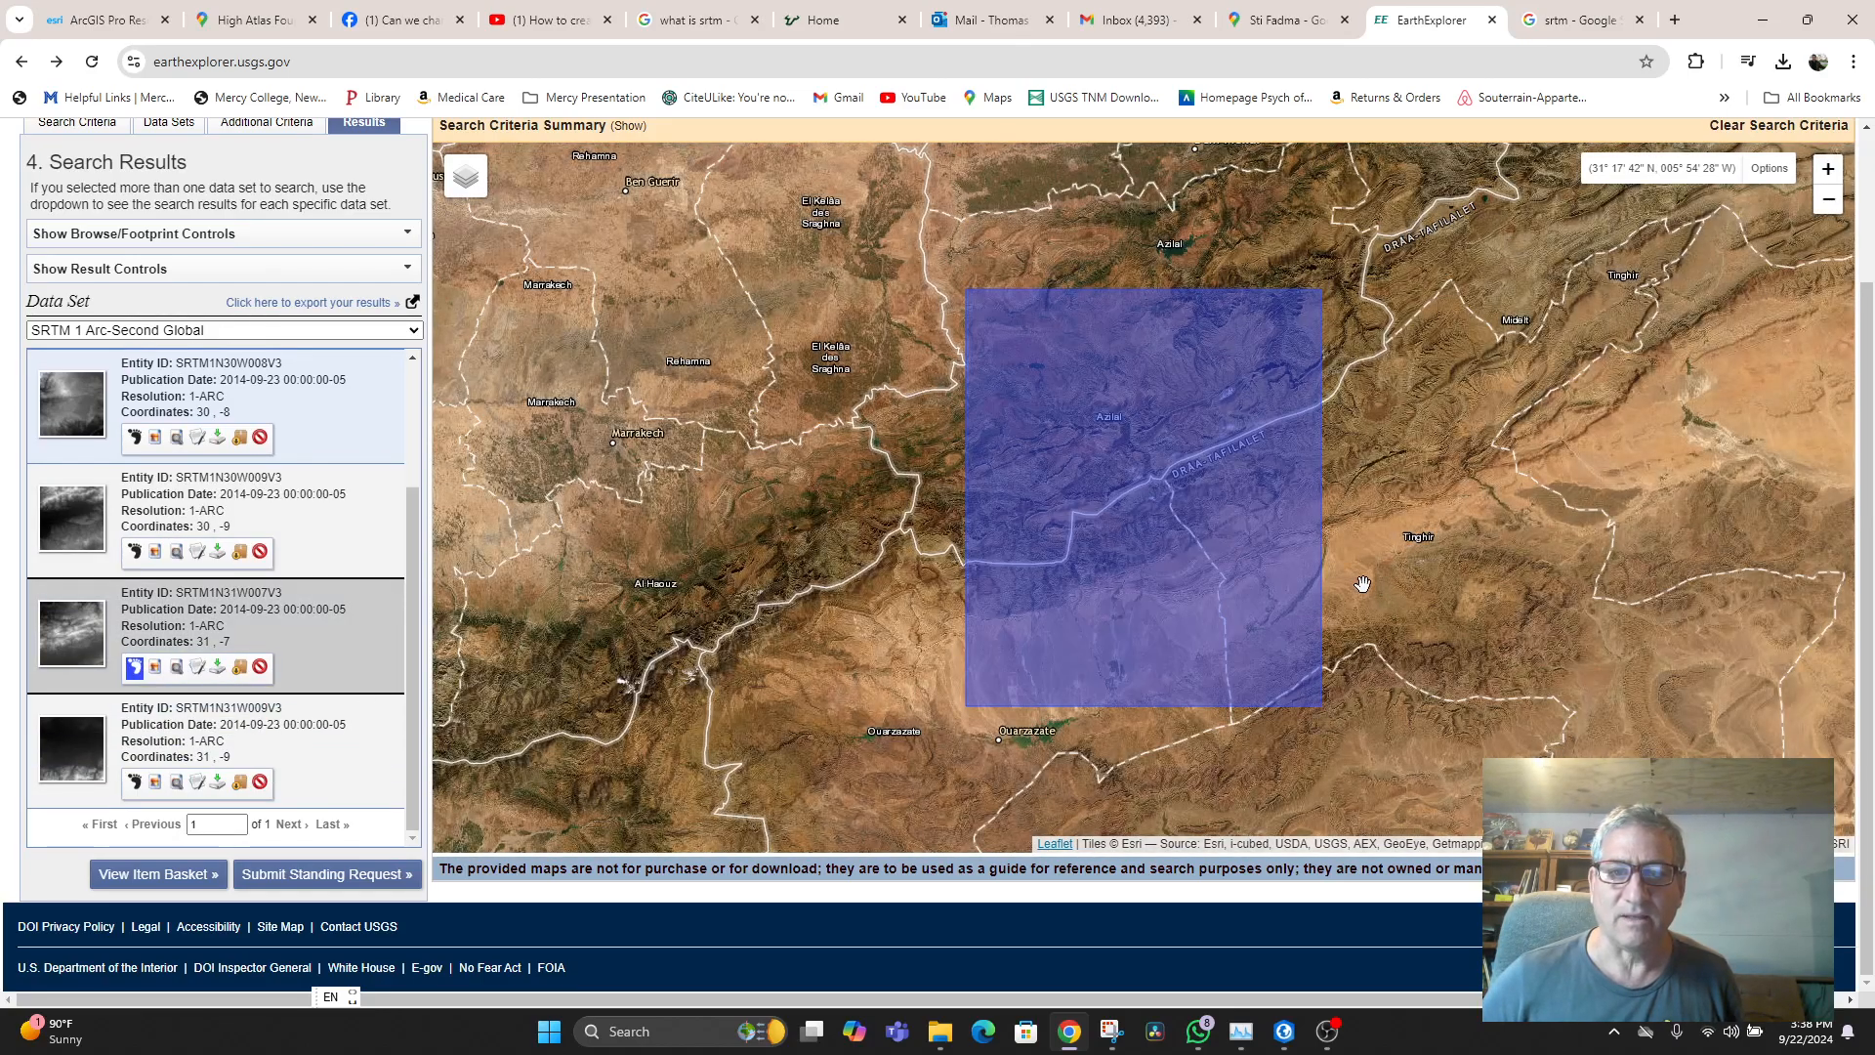
{"action": "scroll", "coordinate": [1362, 583], "scroll_direction": "up", "scroll_amount": 1}
{"action": "left_click_drag", "start_coordinate": [1315, 395], "coordinate": [1642, 917]}
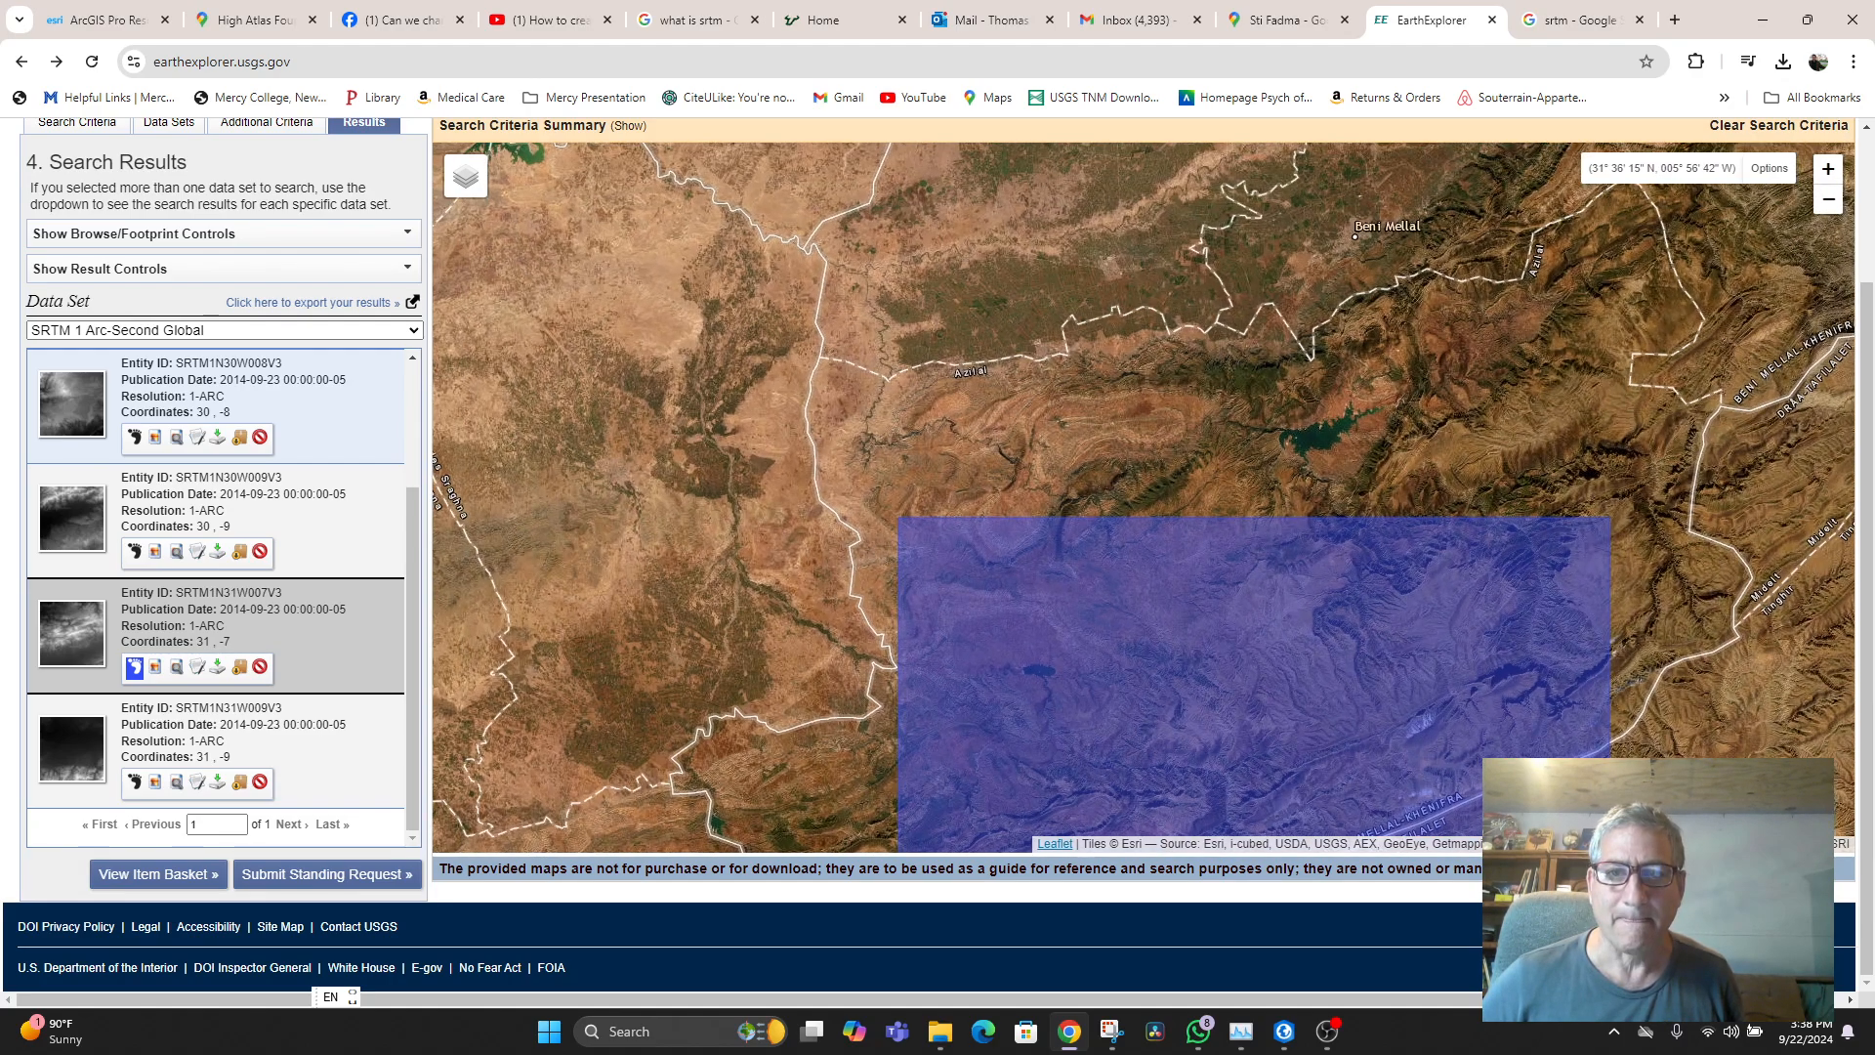
{"action": "left_click_drag", "start_coordinate": [1647, 846], "coordinate": [1665, 661]}
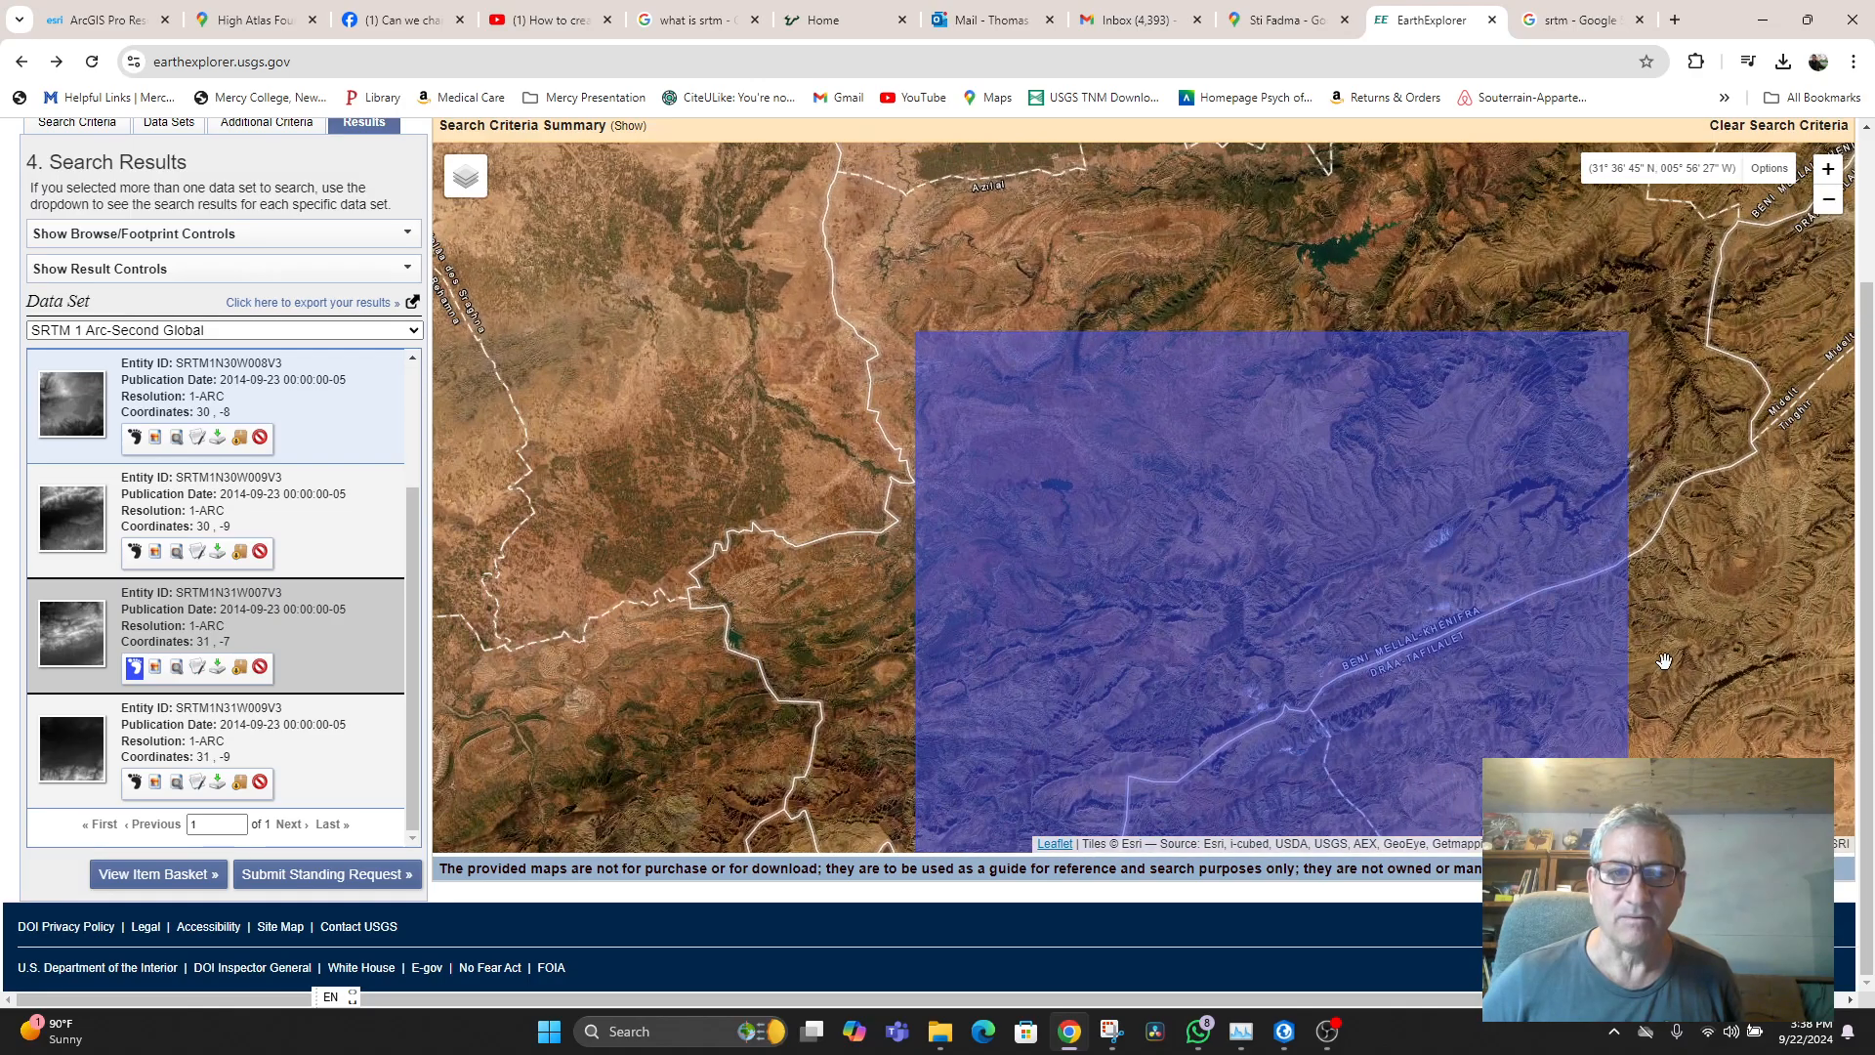
{"action": "scroll", "coordinate": [1665, 661], "scroll_direction": "down", "scroll_amount": 1}
{"action": "left_click_drag", "start_coordinate": [1138, 419], "coordinate": [941, 591]}
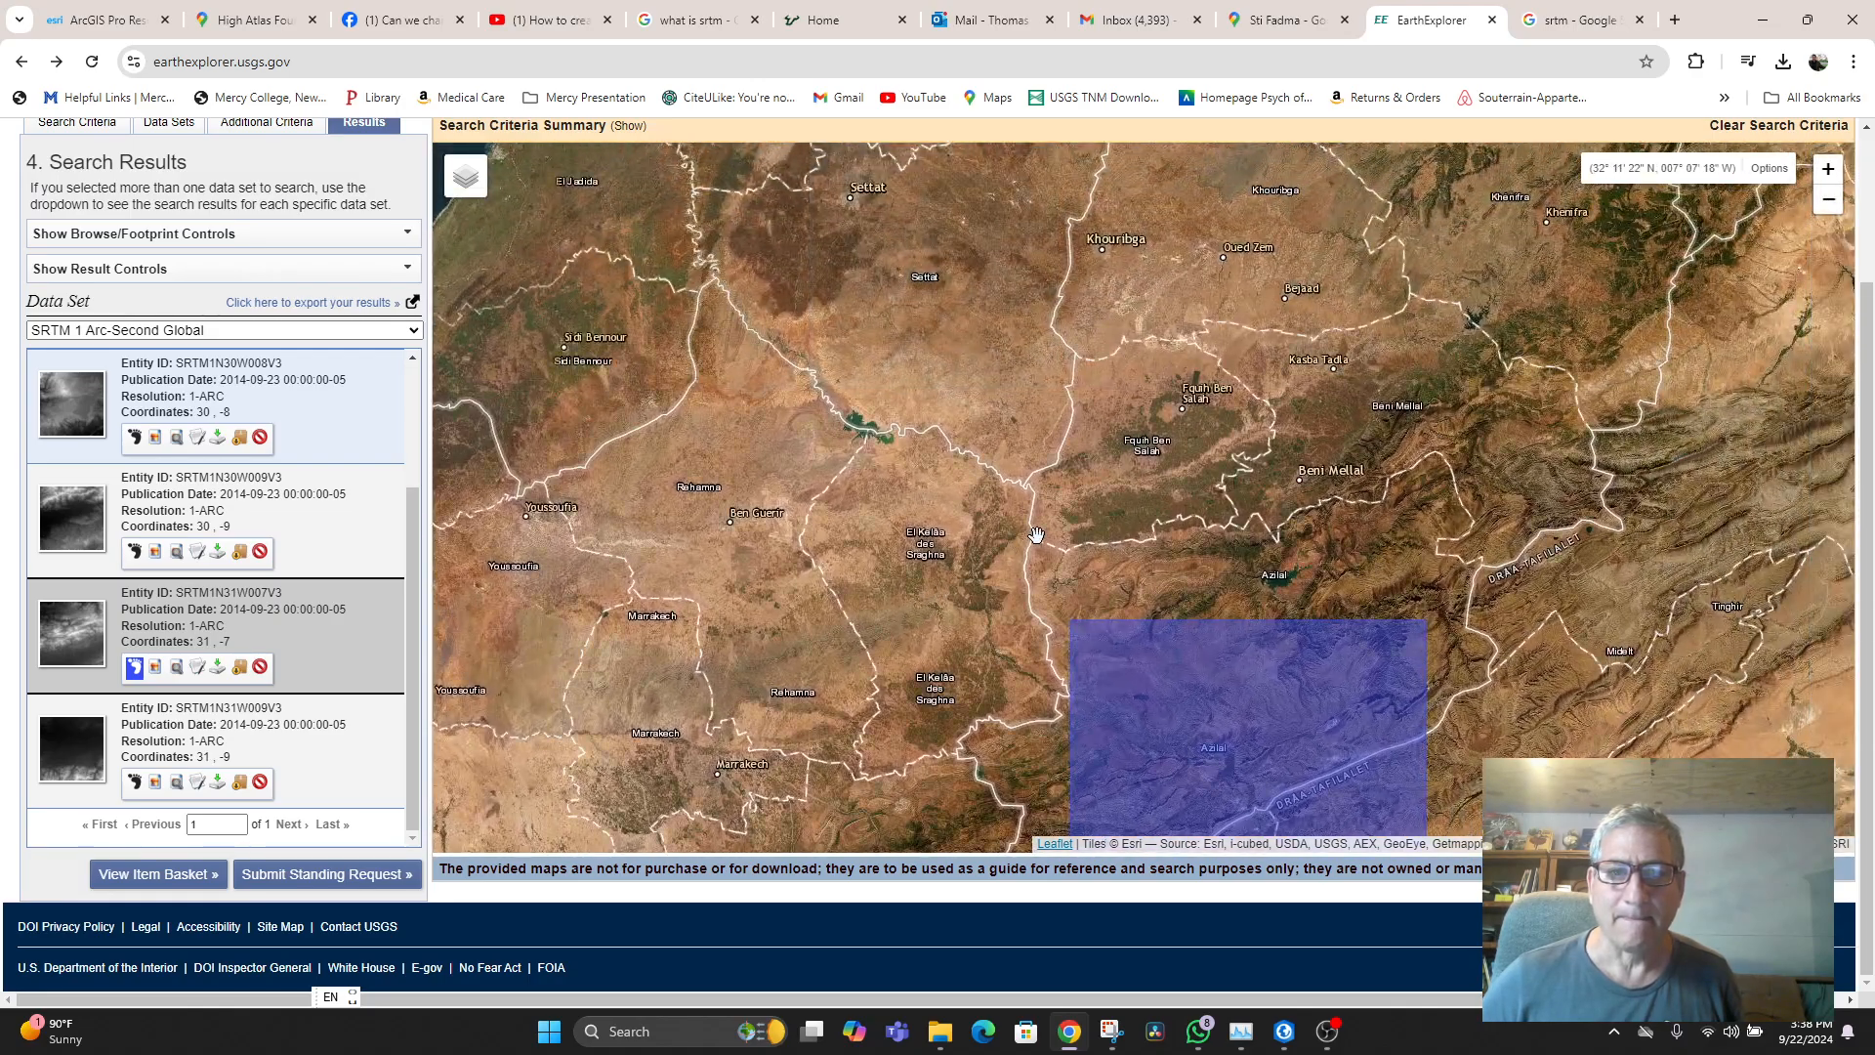
{"action": "left_click_drag", "start_coordinate": [1036, 534], "coordinate": [980, 146]}
{"action": "scroll", "coordinate": [969, 424], "scroll_direction": "up", "scroll_amount": 1}
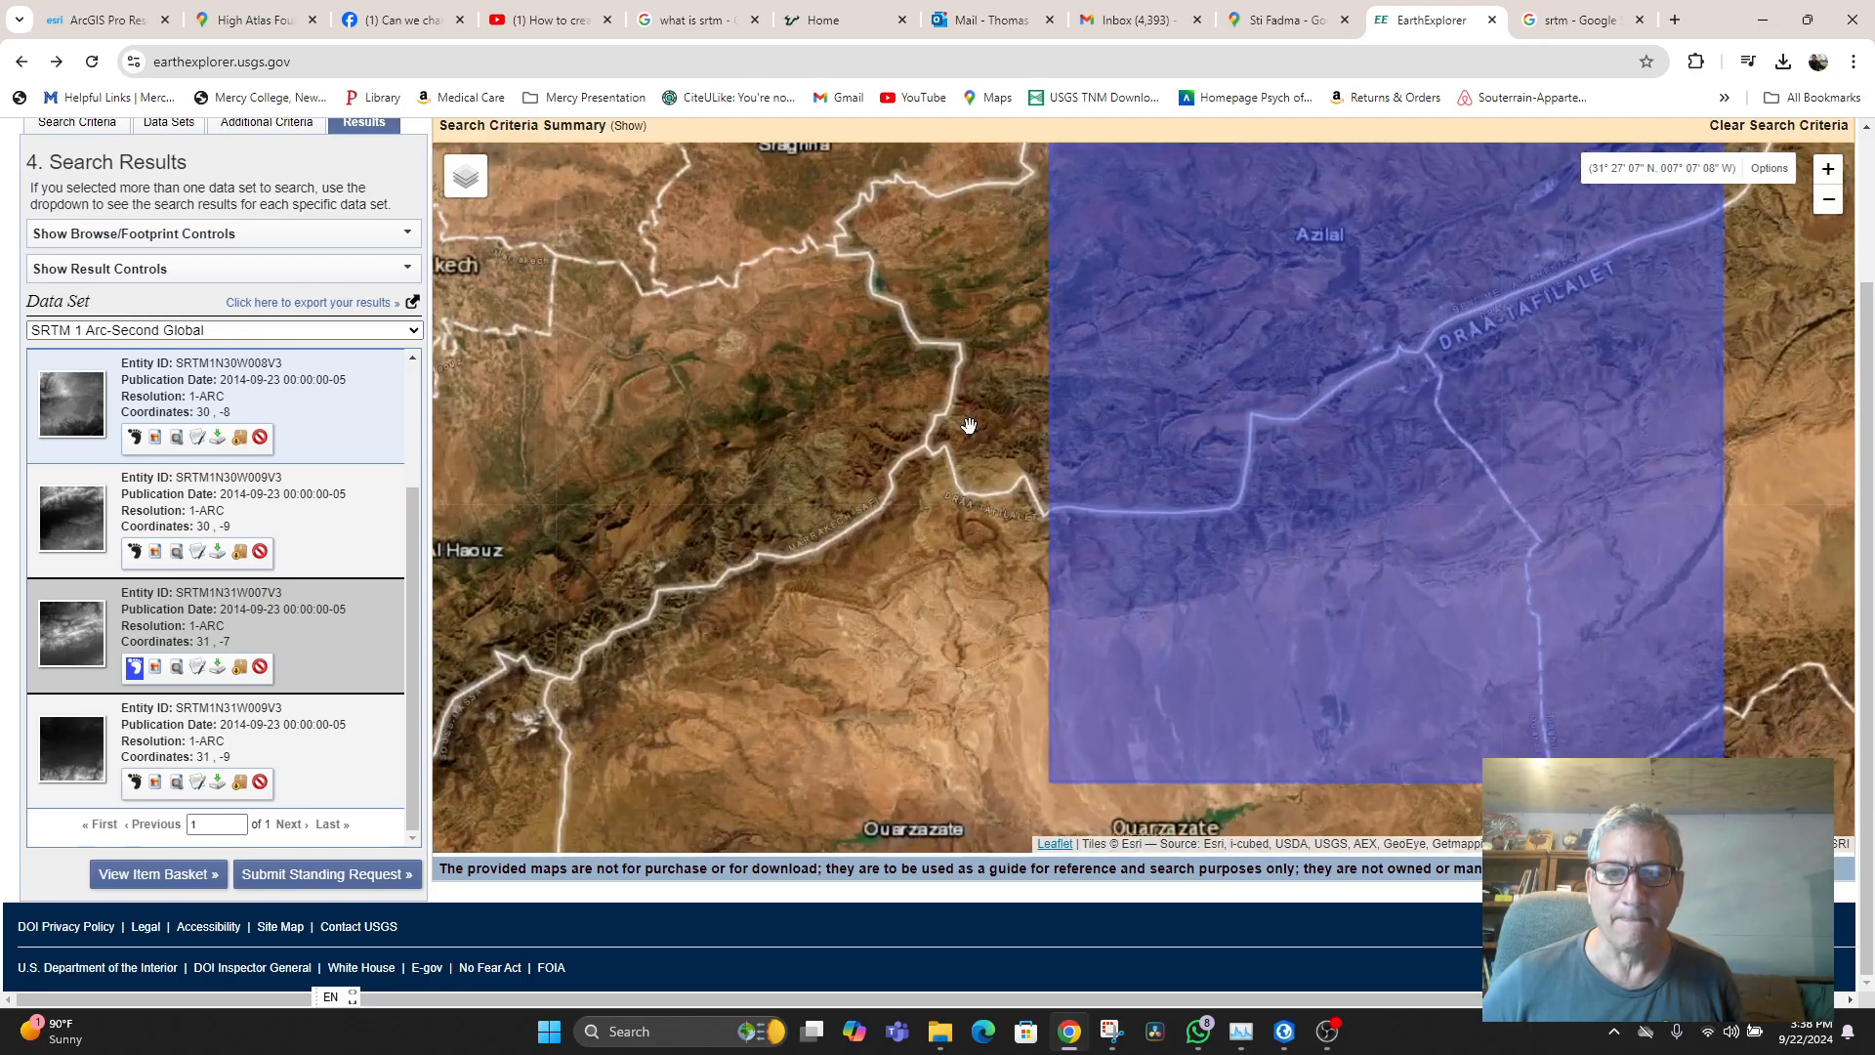
{"action": "scroll", "coordinate": [969, 425], "scroll_direction": "up", "scroll_amount": 2}
{"action": "scroll", "coordinate": [1524, 473], "scroll_direction": "up", "scroll_amount": 1}
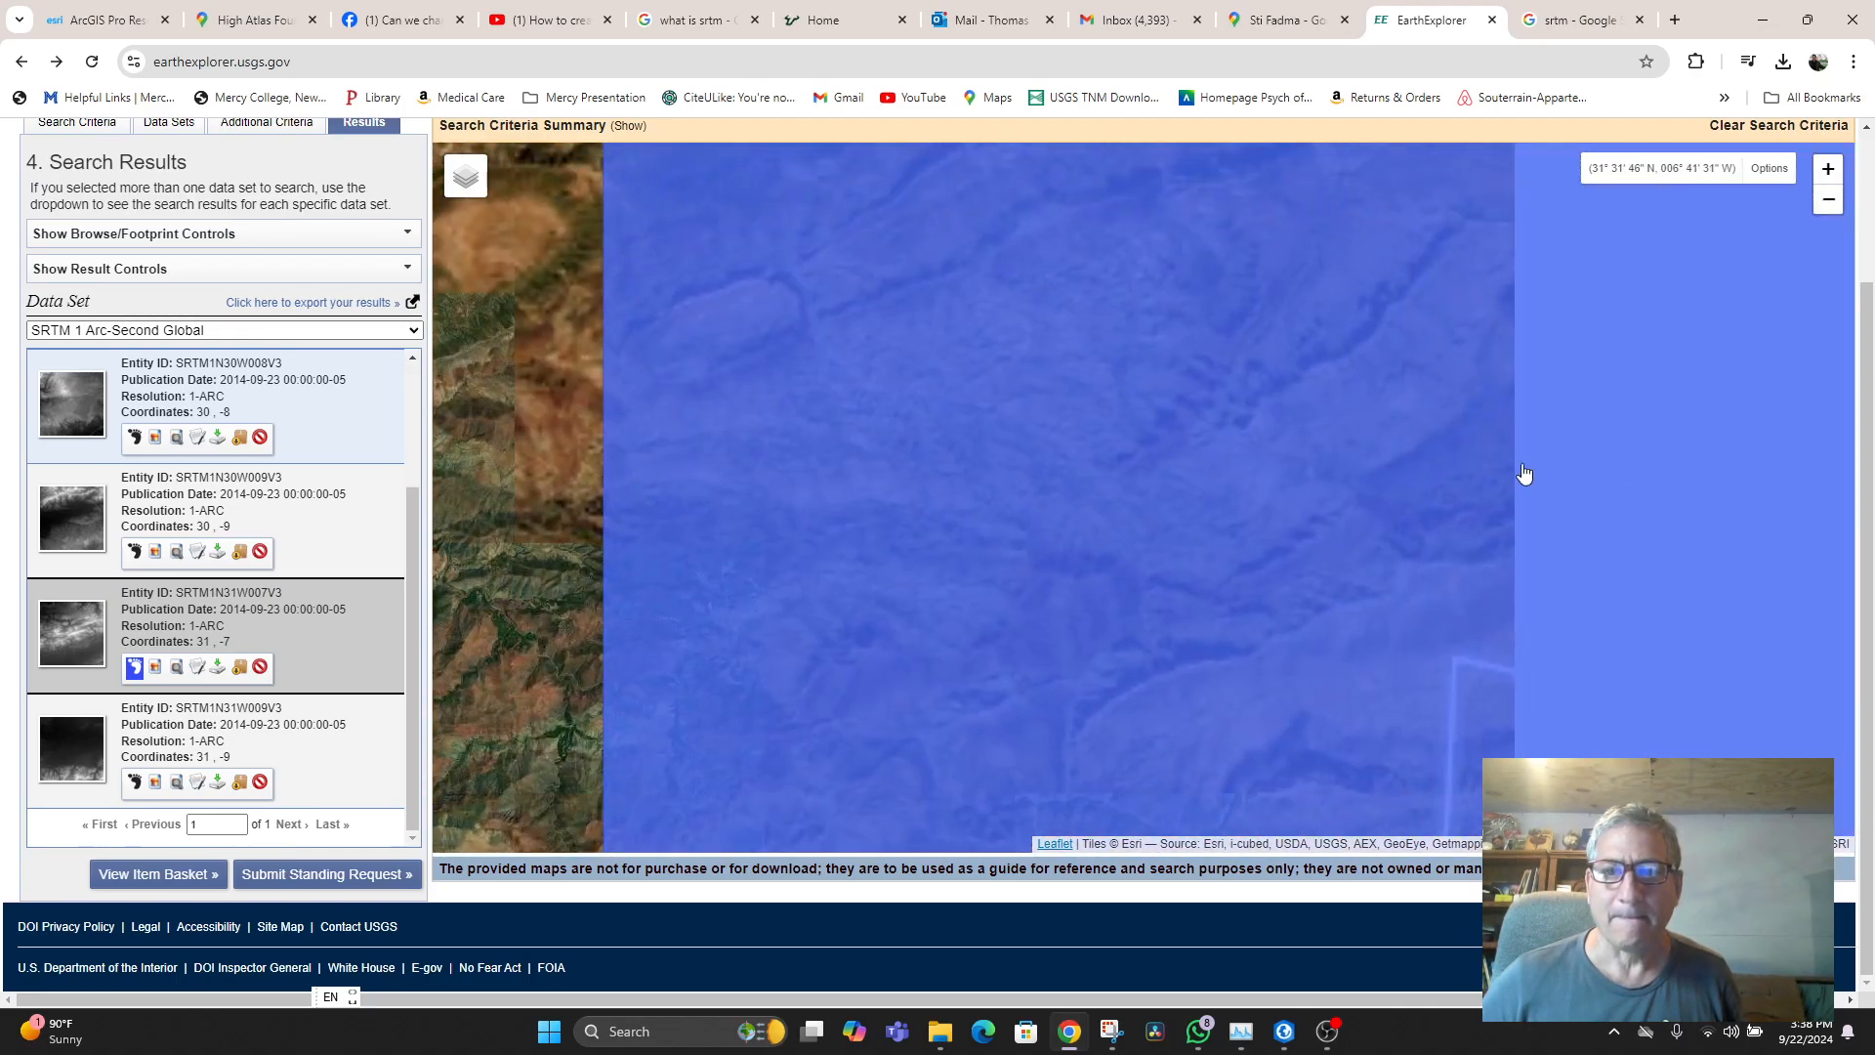
{"action": "scroll", "coordinate": [1661, 500], "scroll_direction": "down", "scroll_amount": 1}
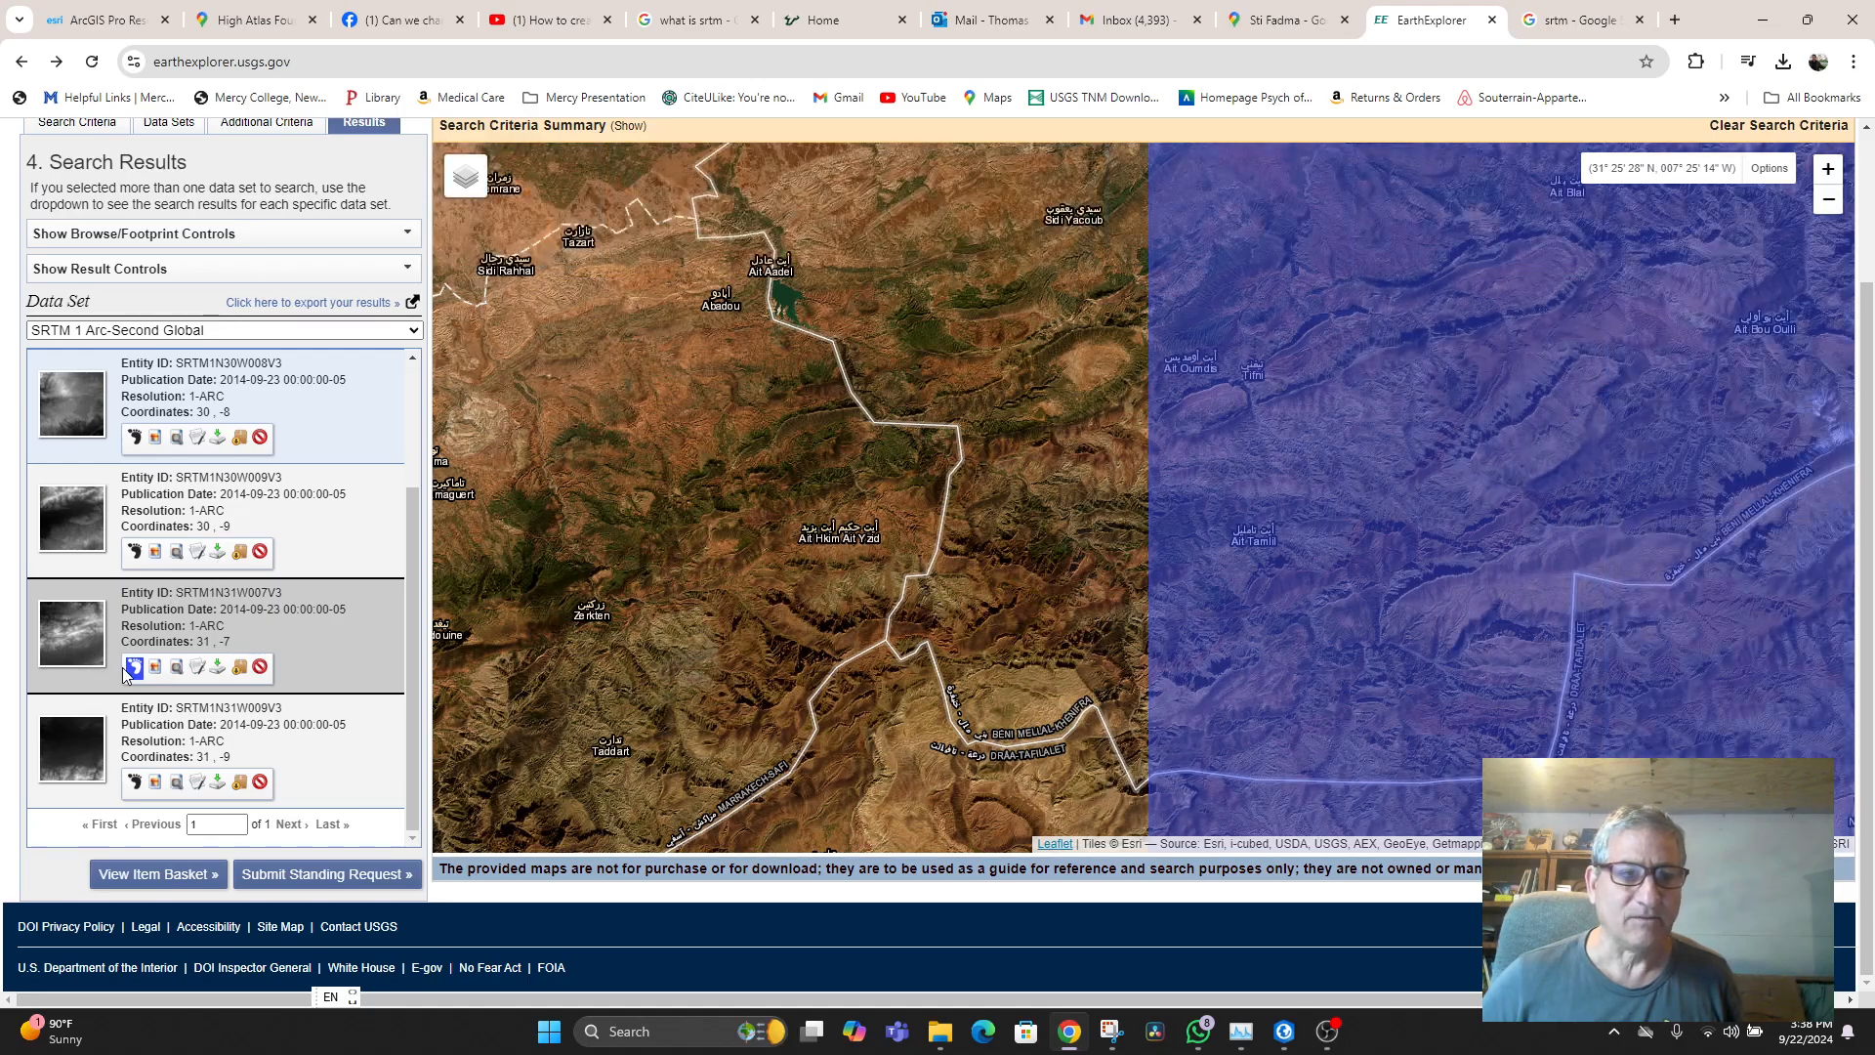
- Hide the SRTM1N31W007V3 footprint and examine the terrain around Sti Fadma and the wider Marrakech region
{"action": "left_click_drag", "start_coordinate": [1129, 556], "coordinate": [860, 584]}
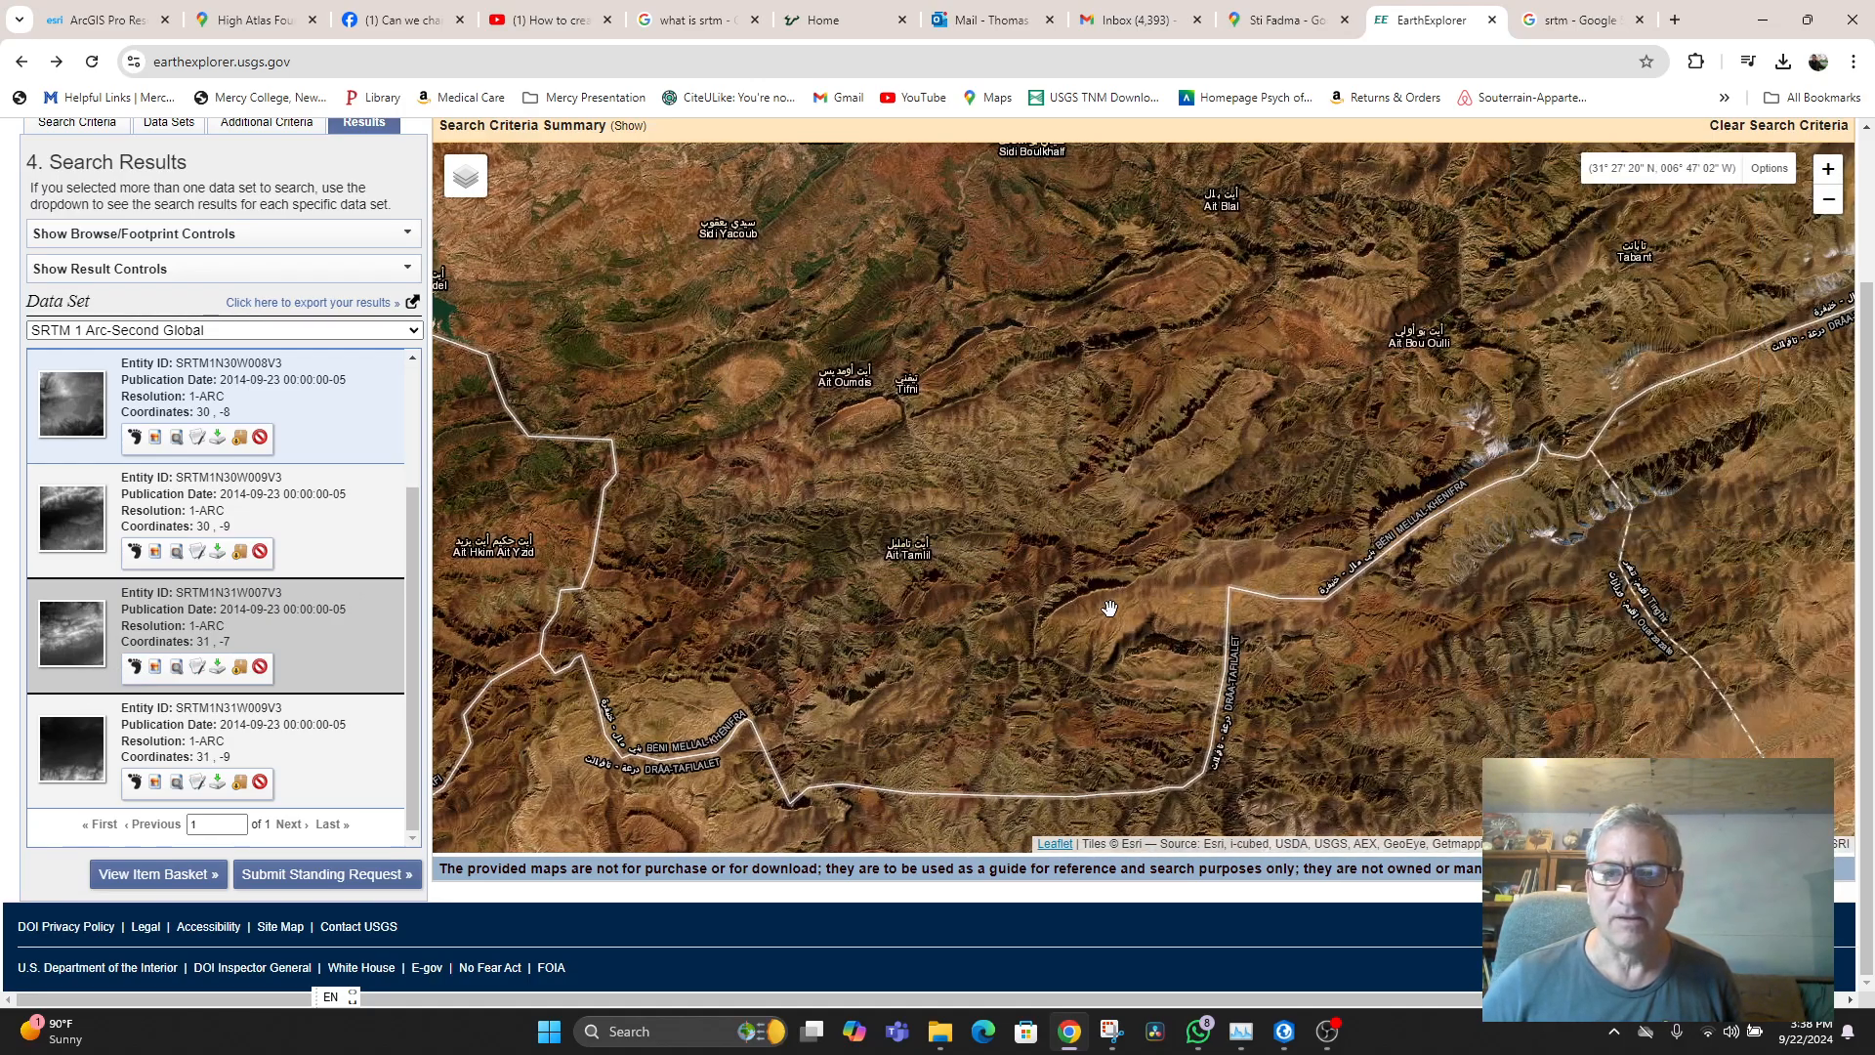
{"action": "left_click_drag", "start_coordinate": [1109, 607], "coordinate": [961, 685]}
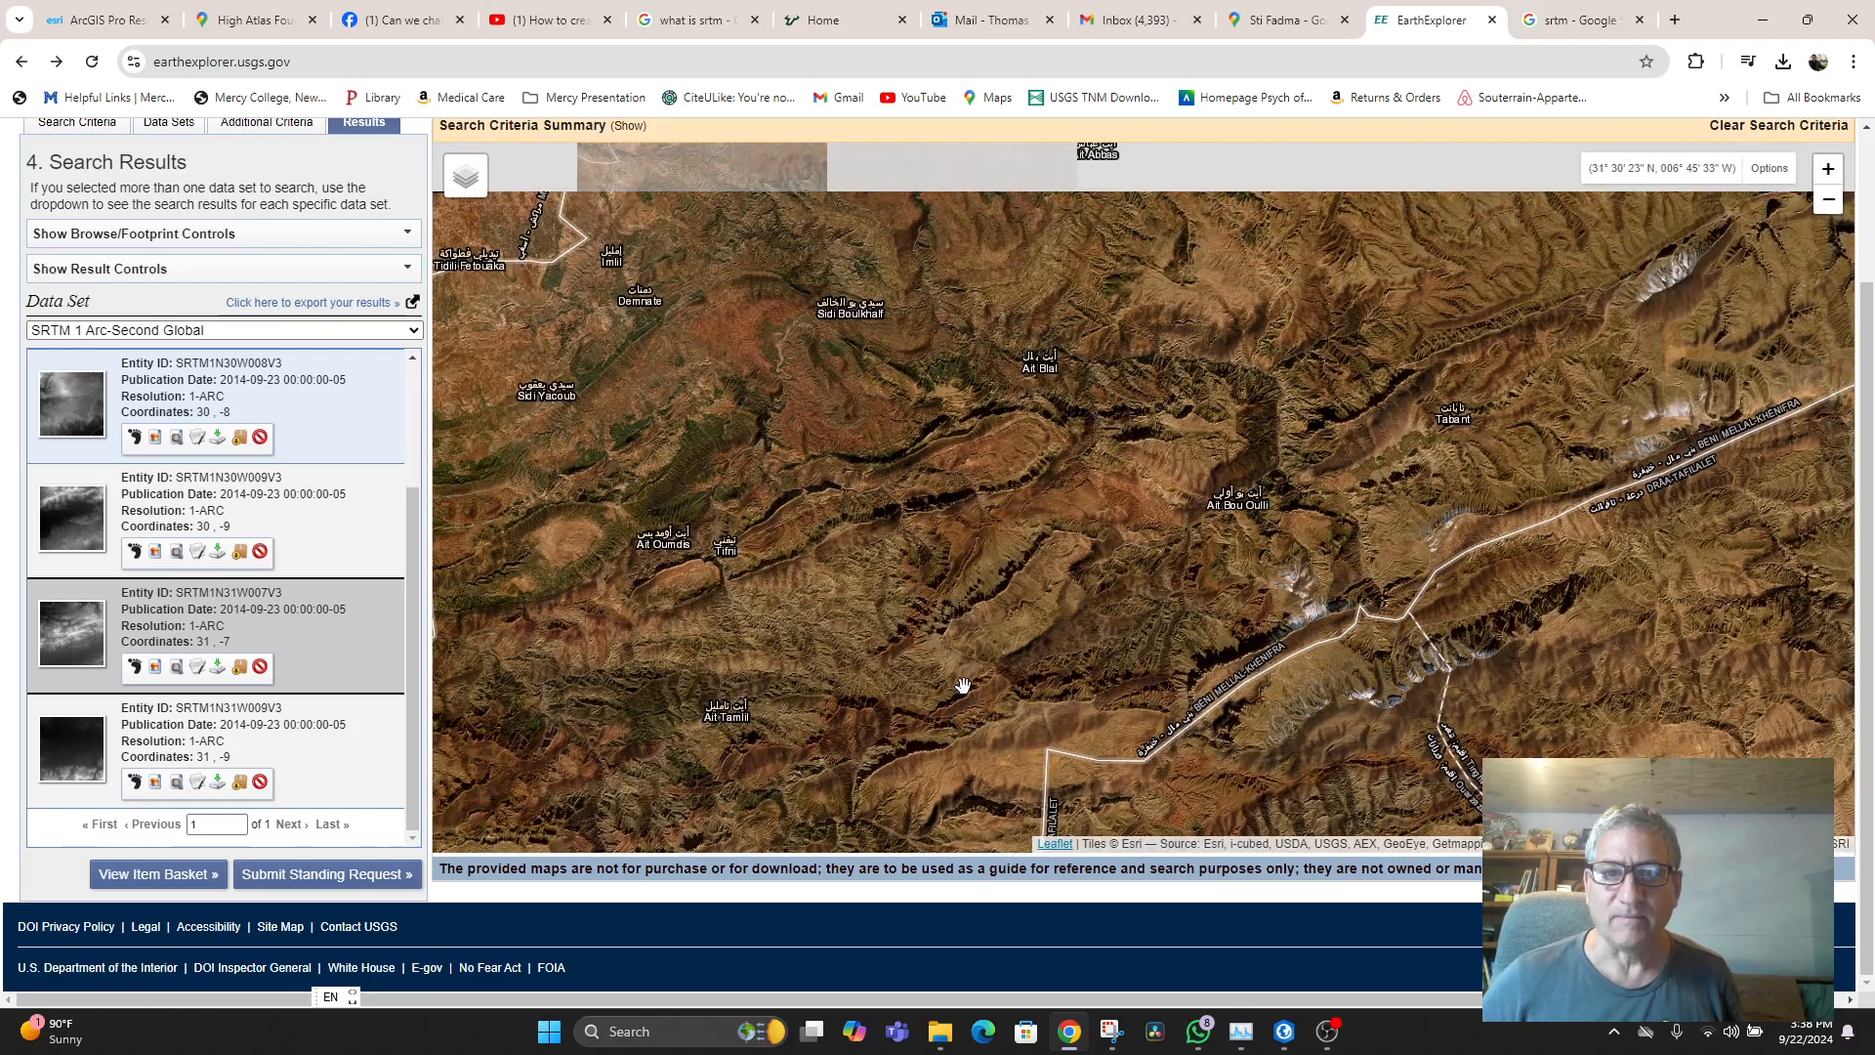
{"action": "scroll", "coordinate": [961, 686], "scroll_direction": "down", "scroll_amount": 1}
{"action": "left_click_drag", "start_coordinate": [687, 688], "coordinate": [1360, 501]}
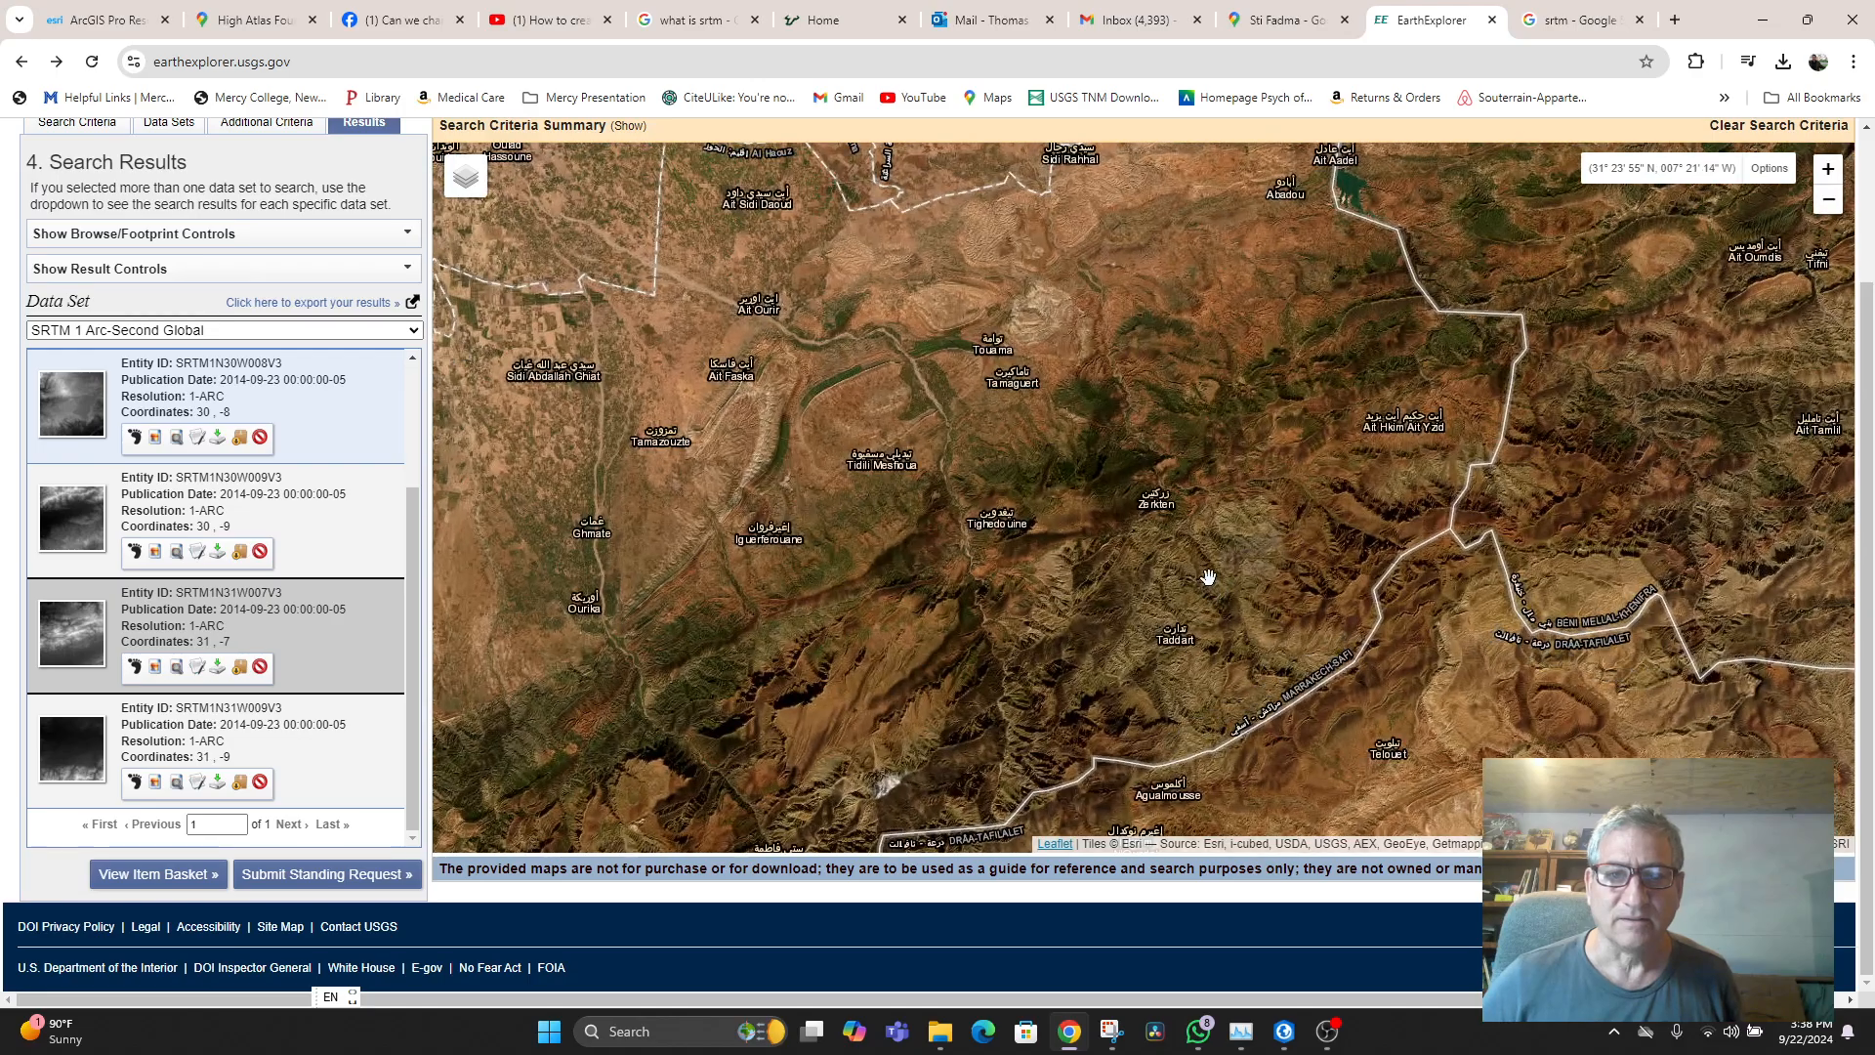
{"action": "scroll", "coordinate": [1123, 527], "scroll_direction": "up", "scroll_amount": 1}
{"action": "left_click_drag", "start_coordinate": [1109, 523], "coordinate": [1175, 687]}
{"action": "left_click_drag", "start_coordinate": [1183, 834], "coordinate": [1198, 564]}
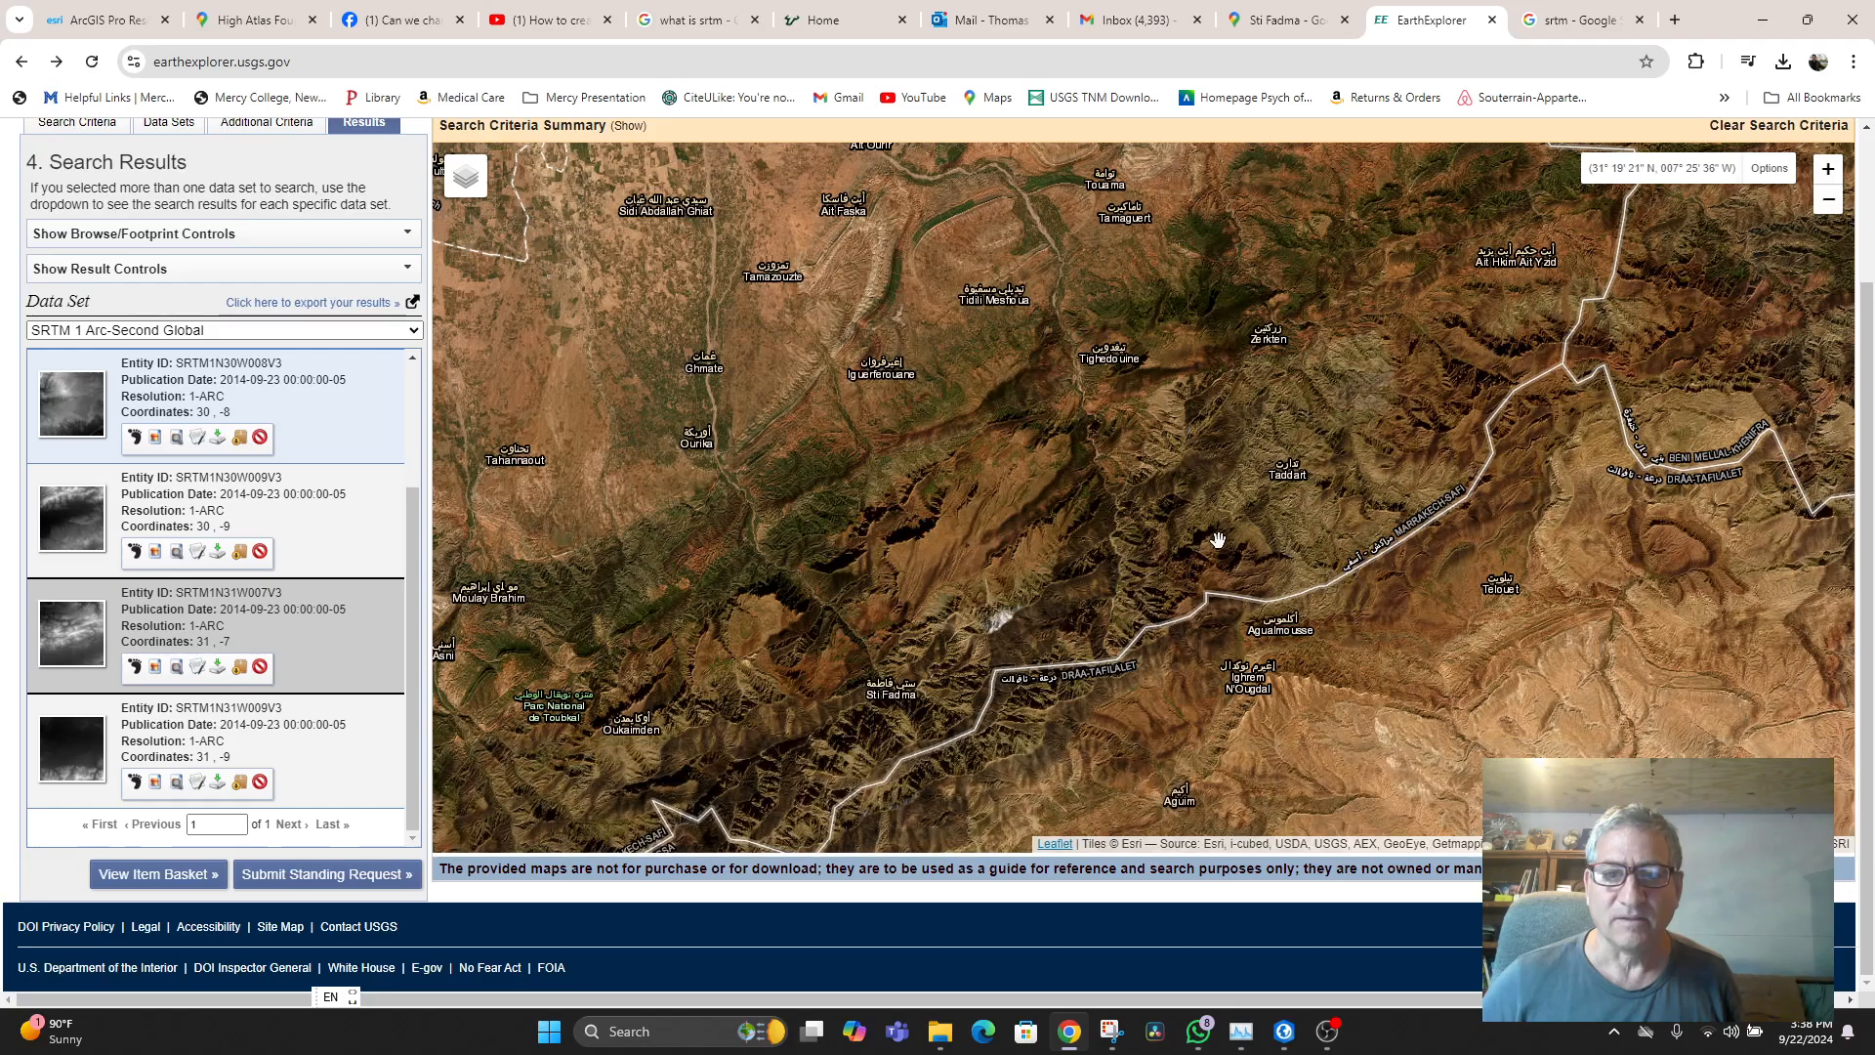
{"action": "left_click_drag", "start_coordinate": [1198, 526], "coordinate": [1255, 493]}
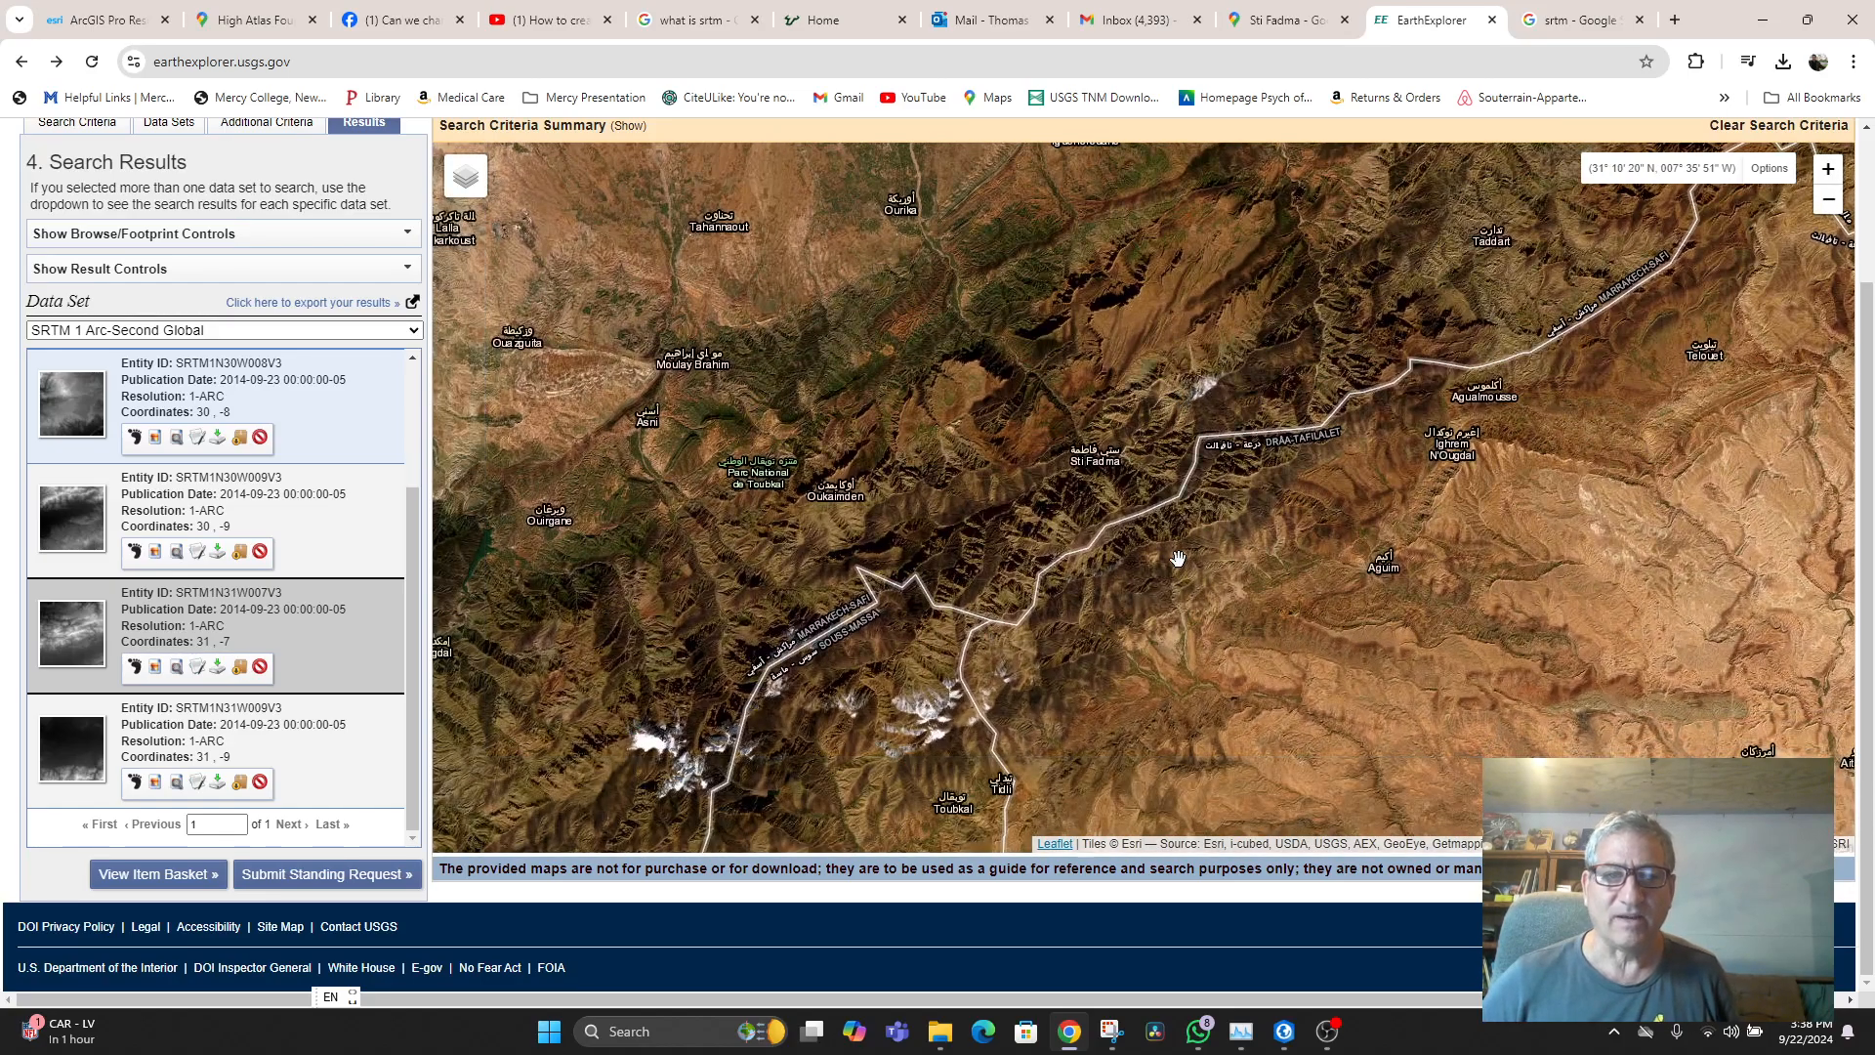
{"action": "left_click_drag", "start_coordinate": [711, 686], "coordinate": [846, 406]}
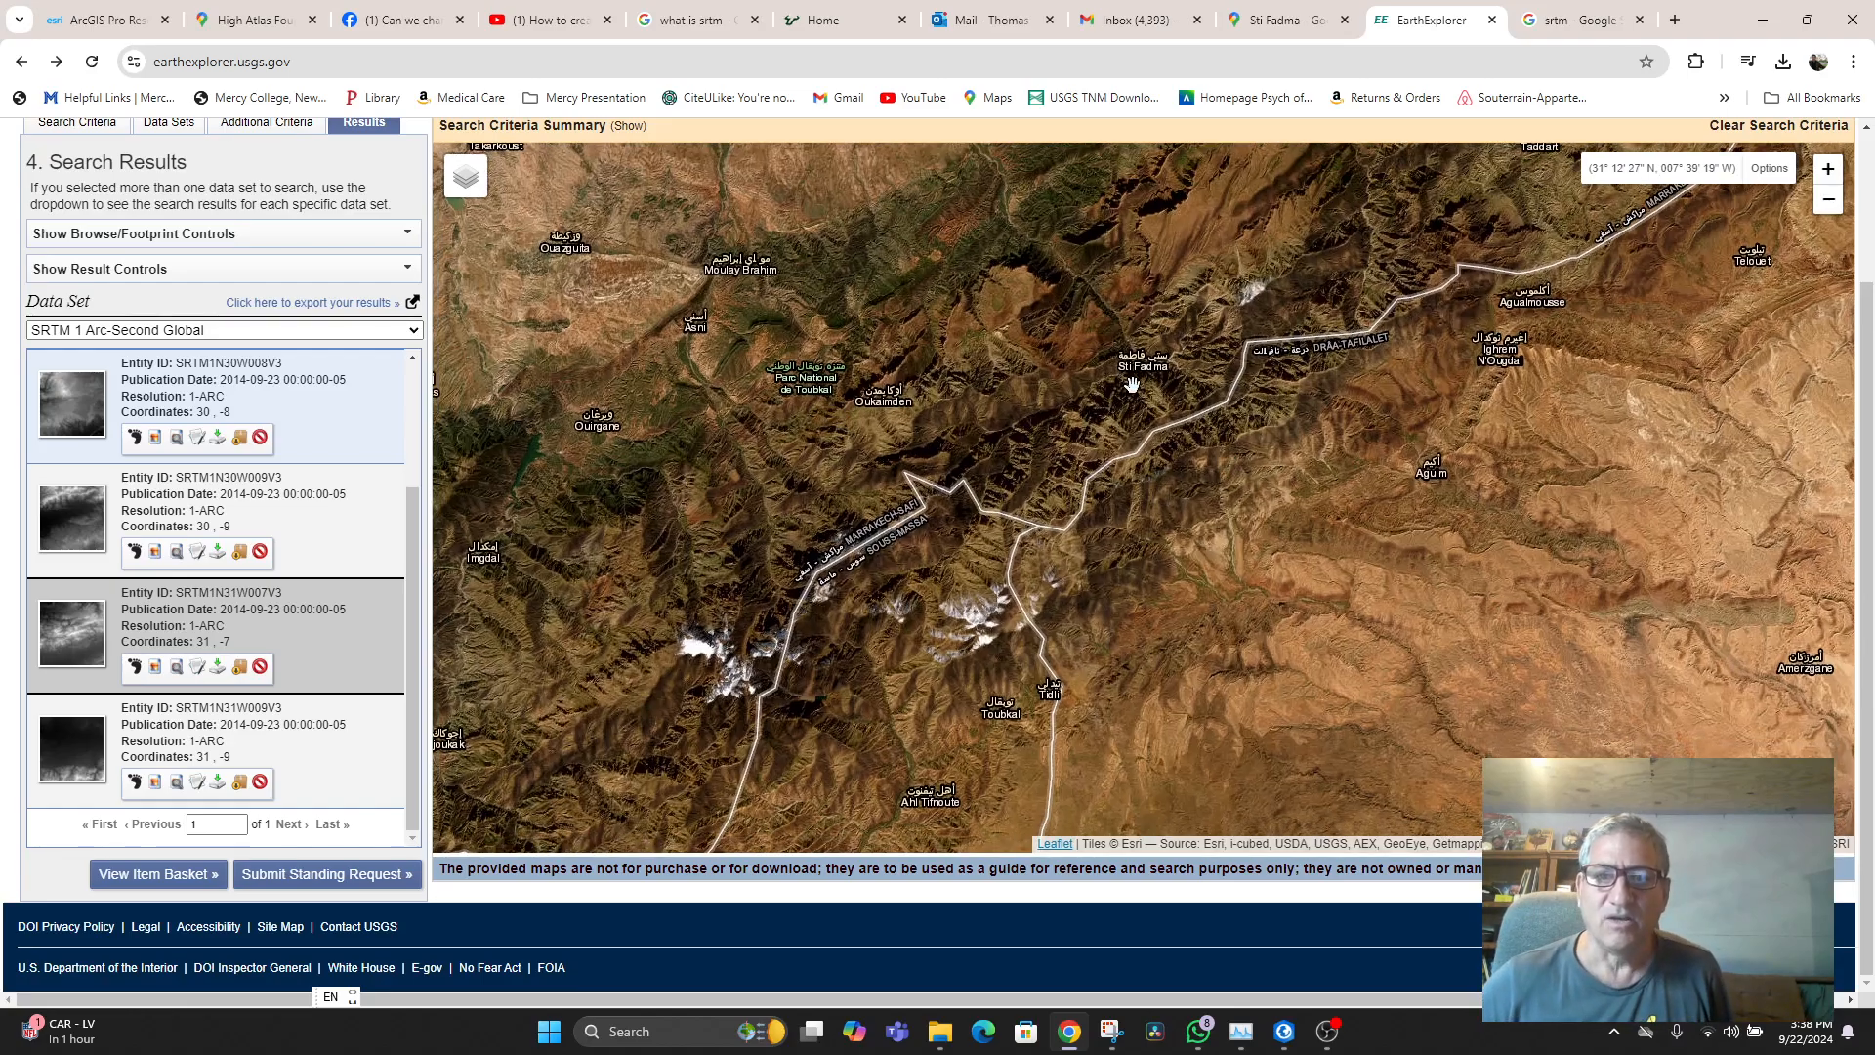
{"action": "scroll", "coordinate": [1226, 596], "scroll_direction": "down", "scroll_amount": 3}
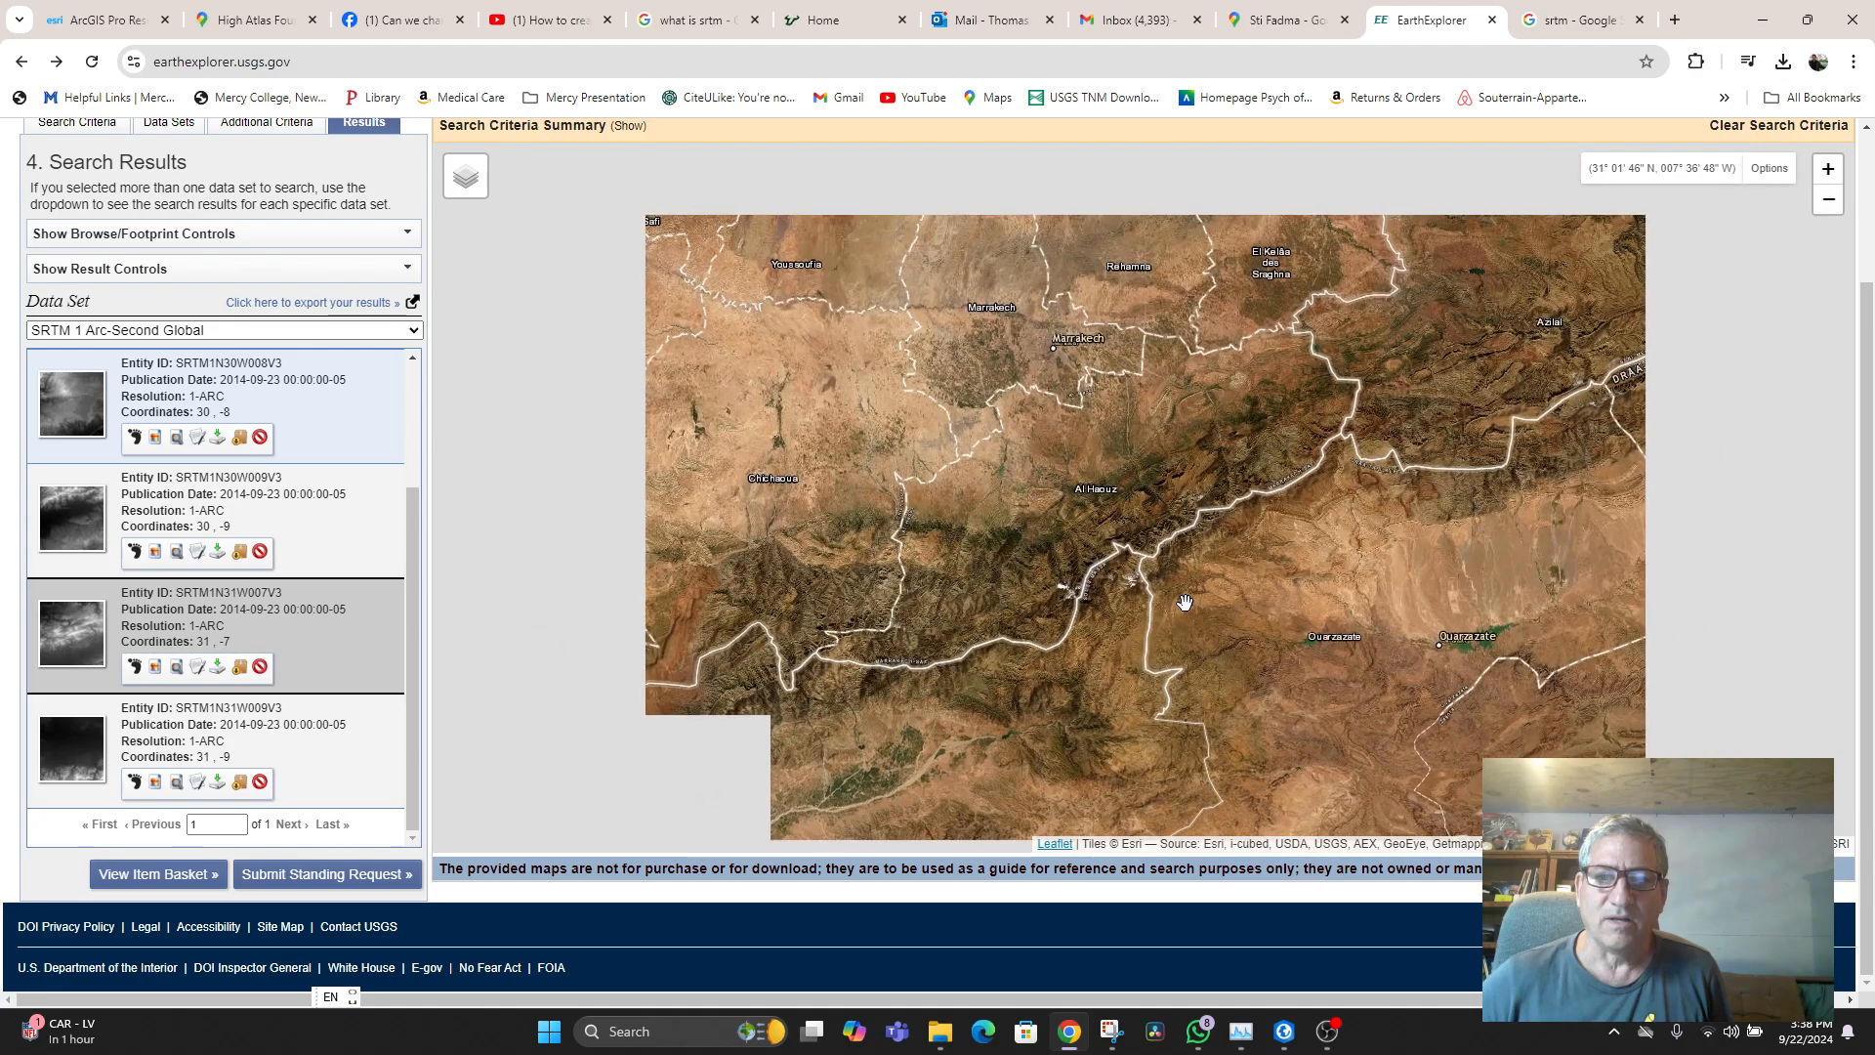
{"action": "scroll", "coordinate": [1234, 543], "scroll_direction": "down", "scroll_amount": 2}
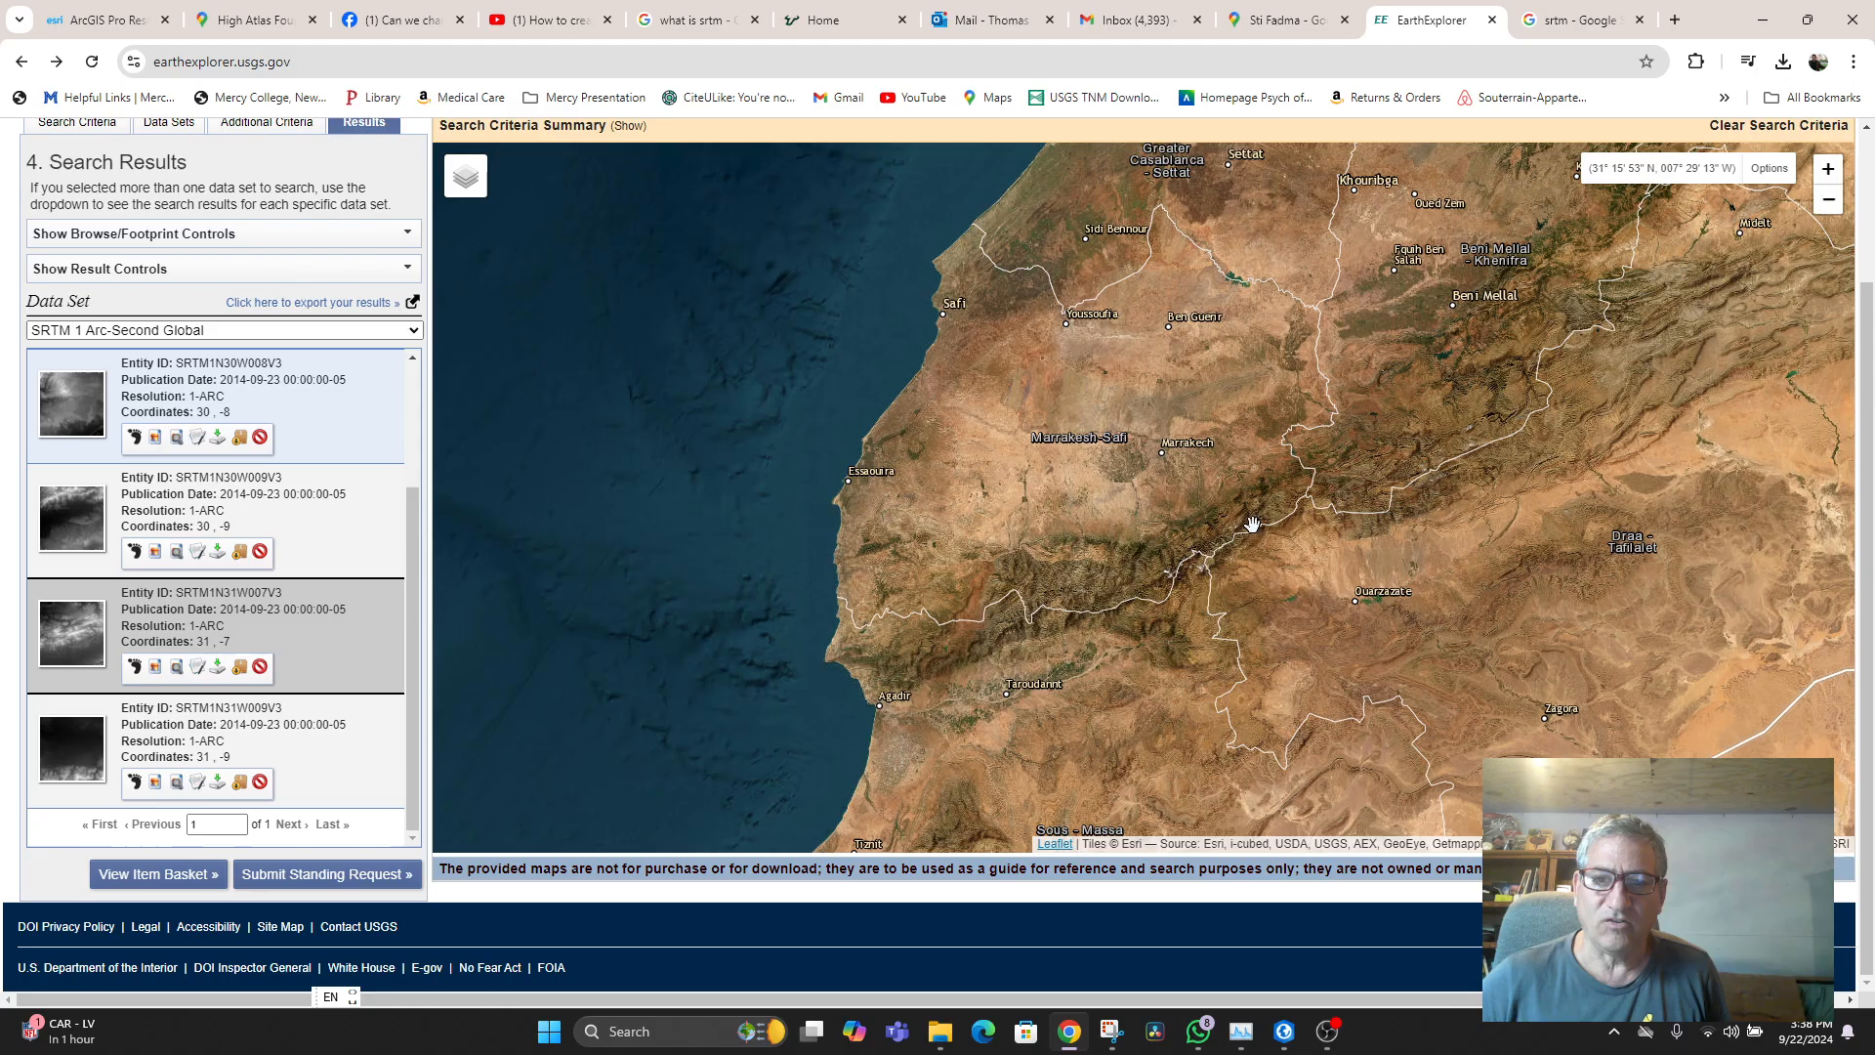
- Examine the area around Sti Fadma, and show and hide the footprint of scene SRTM1N31W009V3
{"action": "scroll", "coordinate": [1225, 573], "scroll_direction": "up", "scroll_amount": 3}
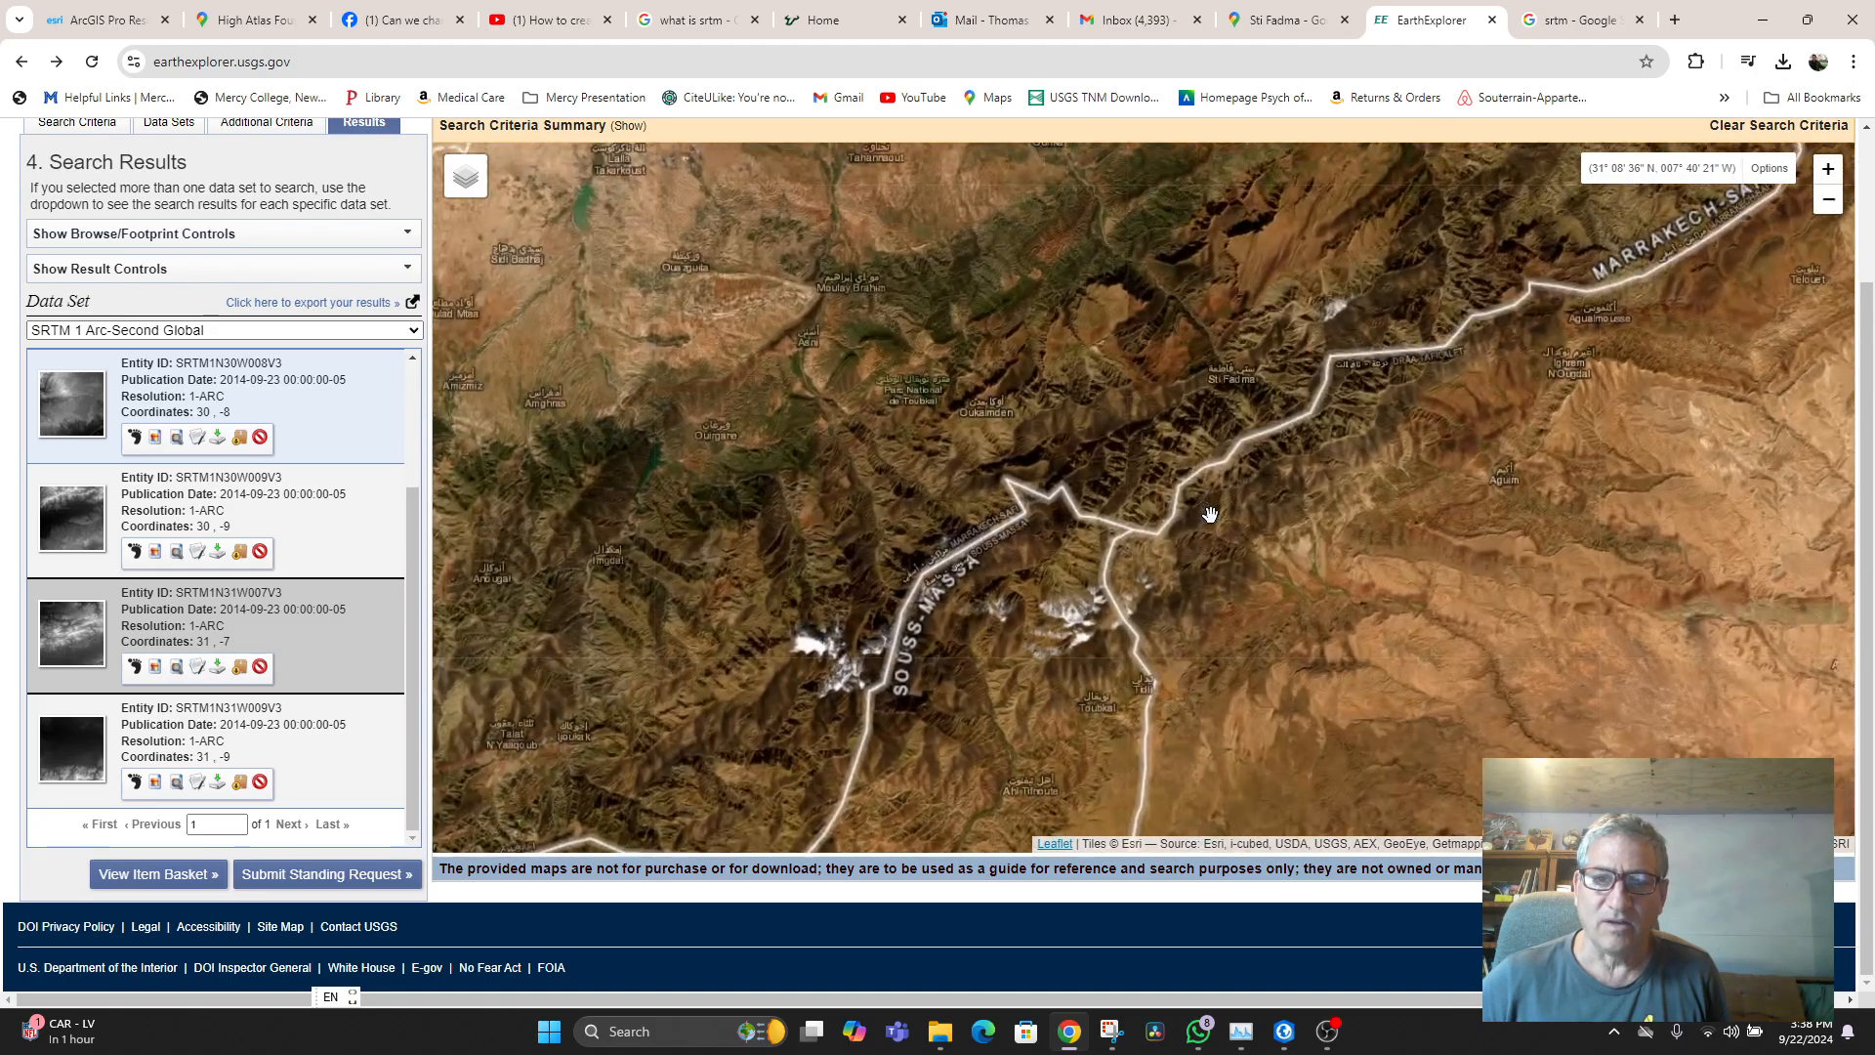
{"action": "scroll", "coordinate": [1238, 512], "scroll_direction": "down", "scroll_amount": 2}
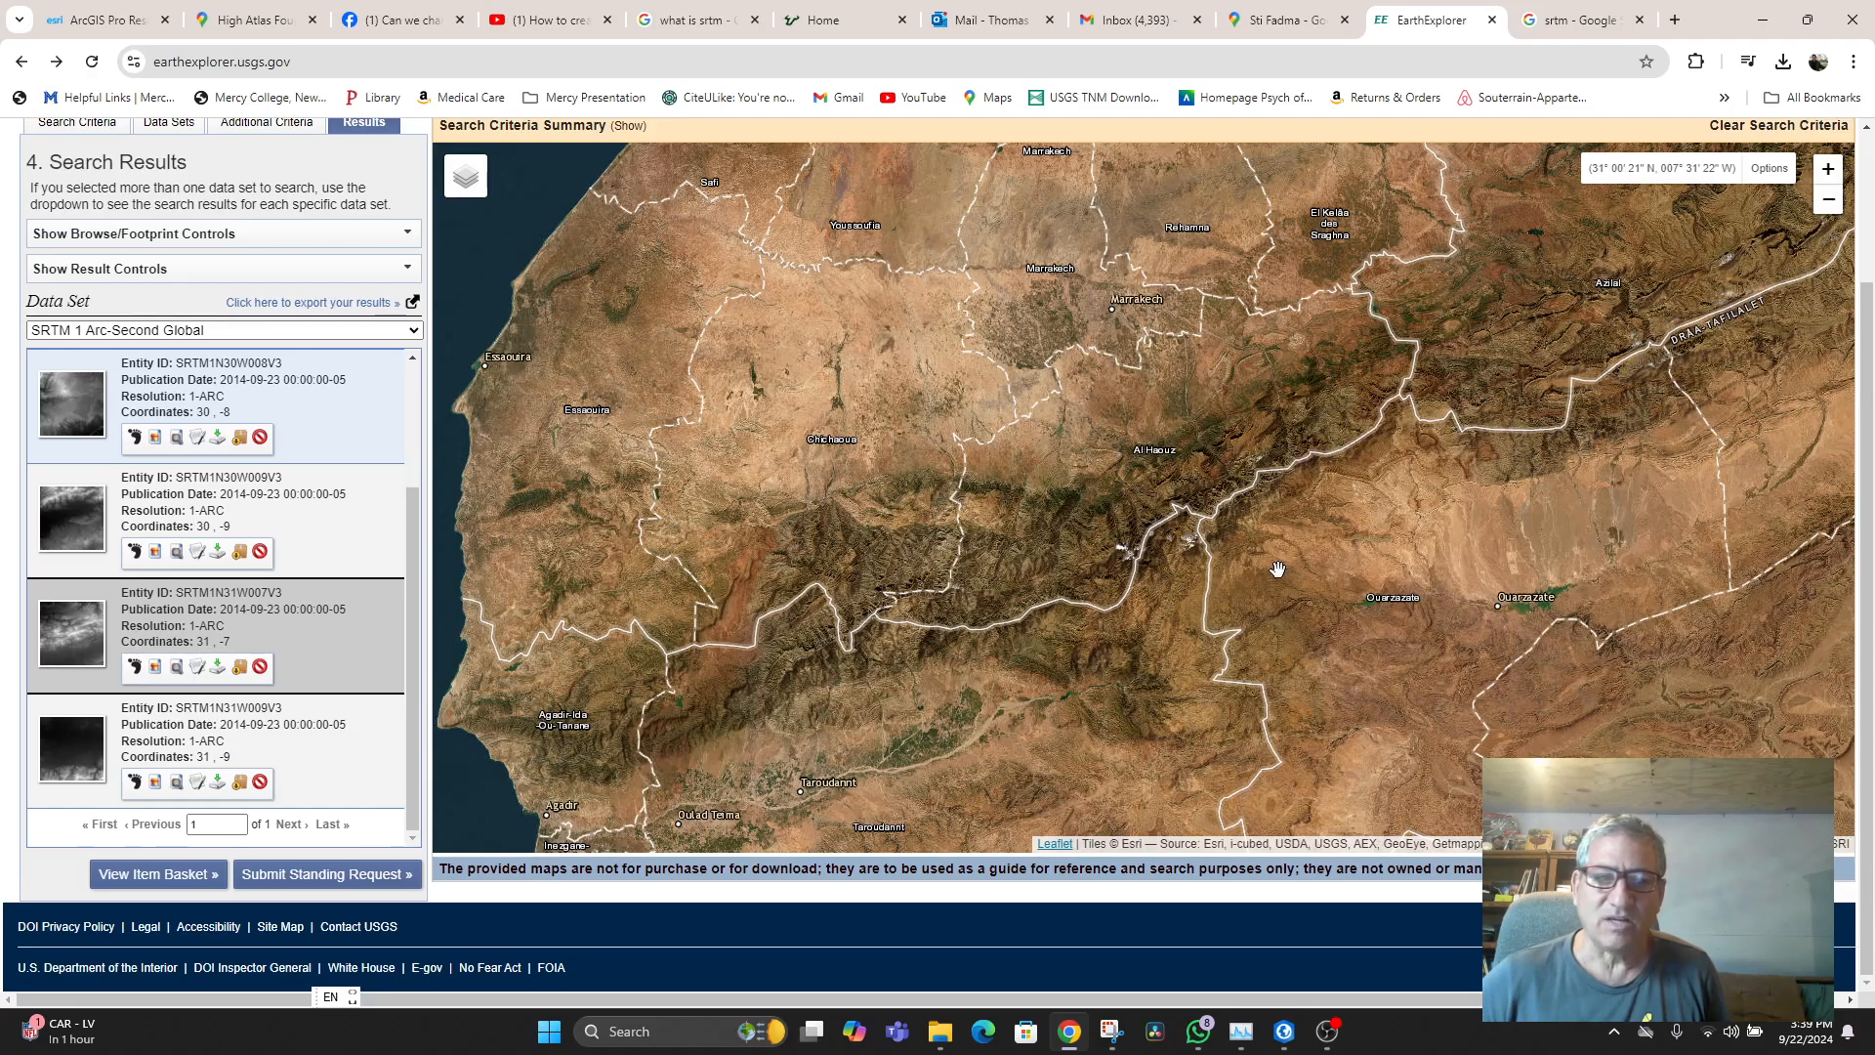
{"action": "left_click", "coordinate": [135, 782]}
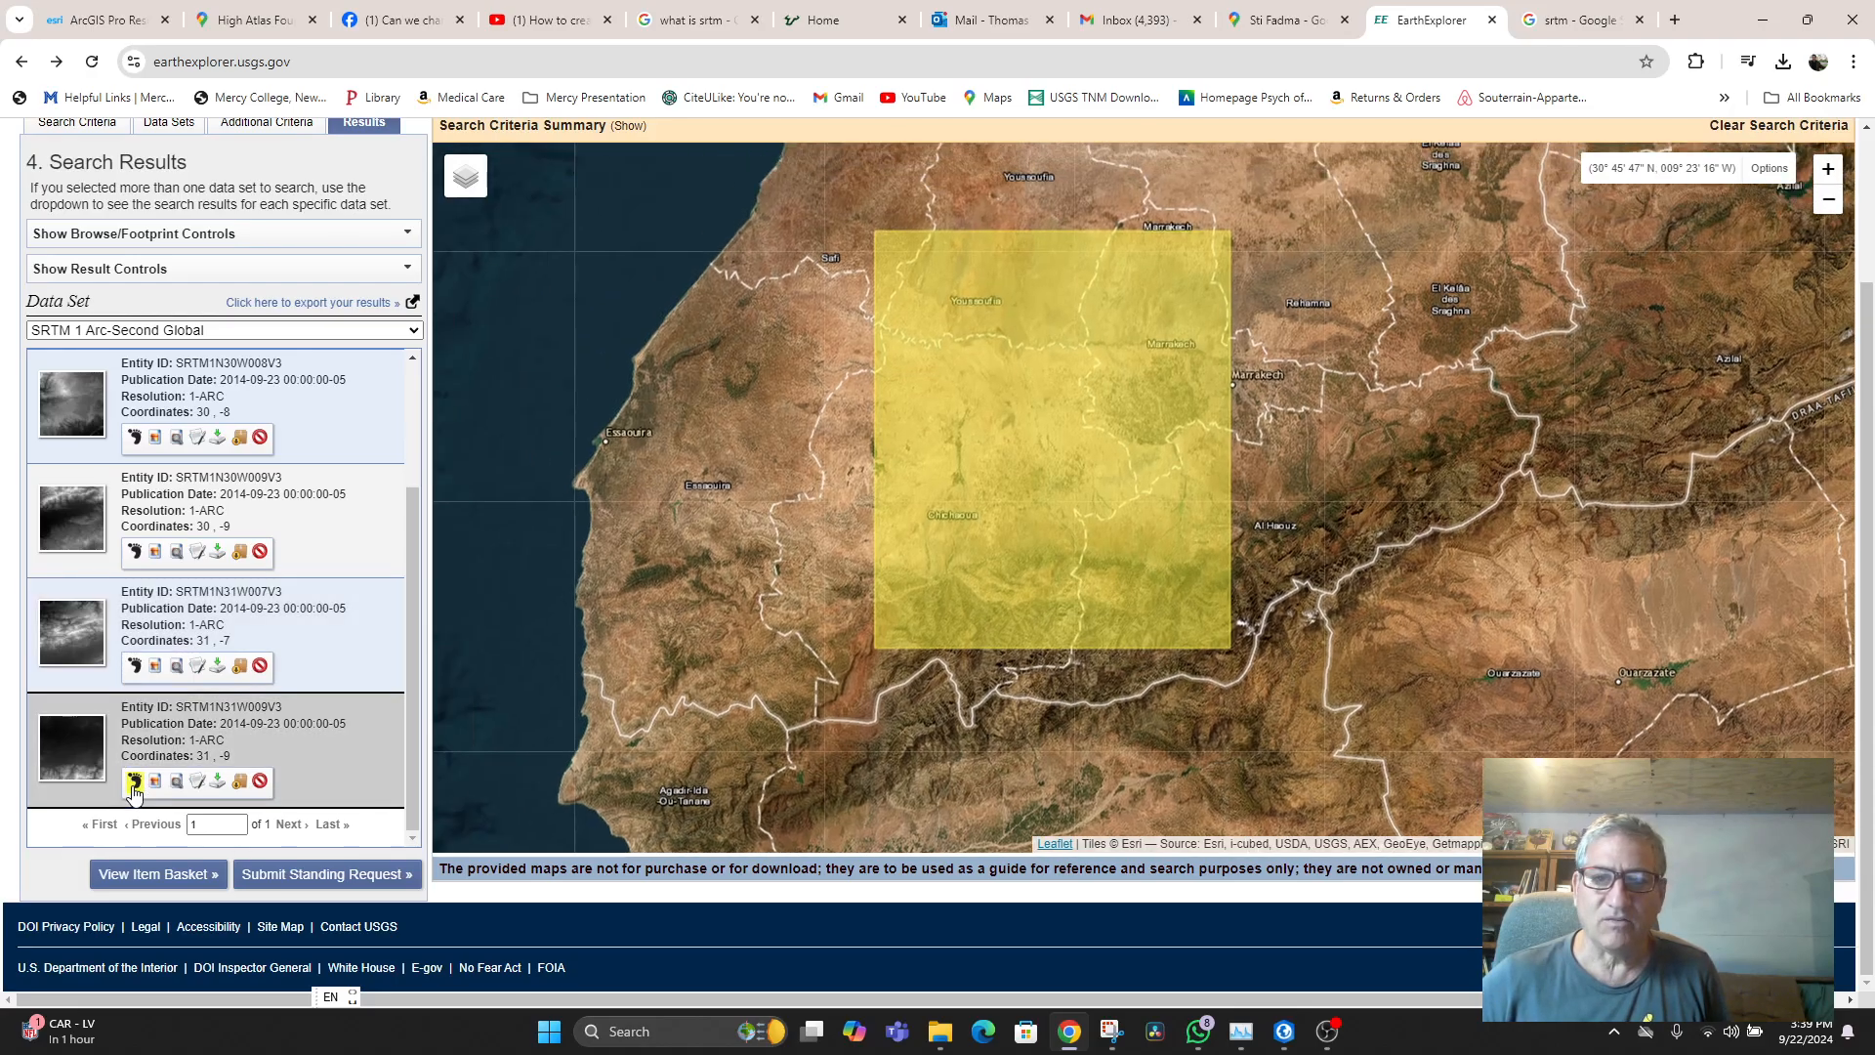
{"action": "left_click", "coordinate": [135, 782]}
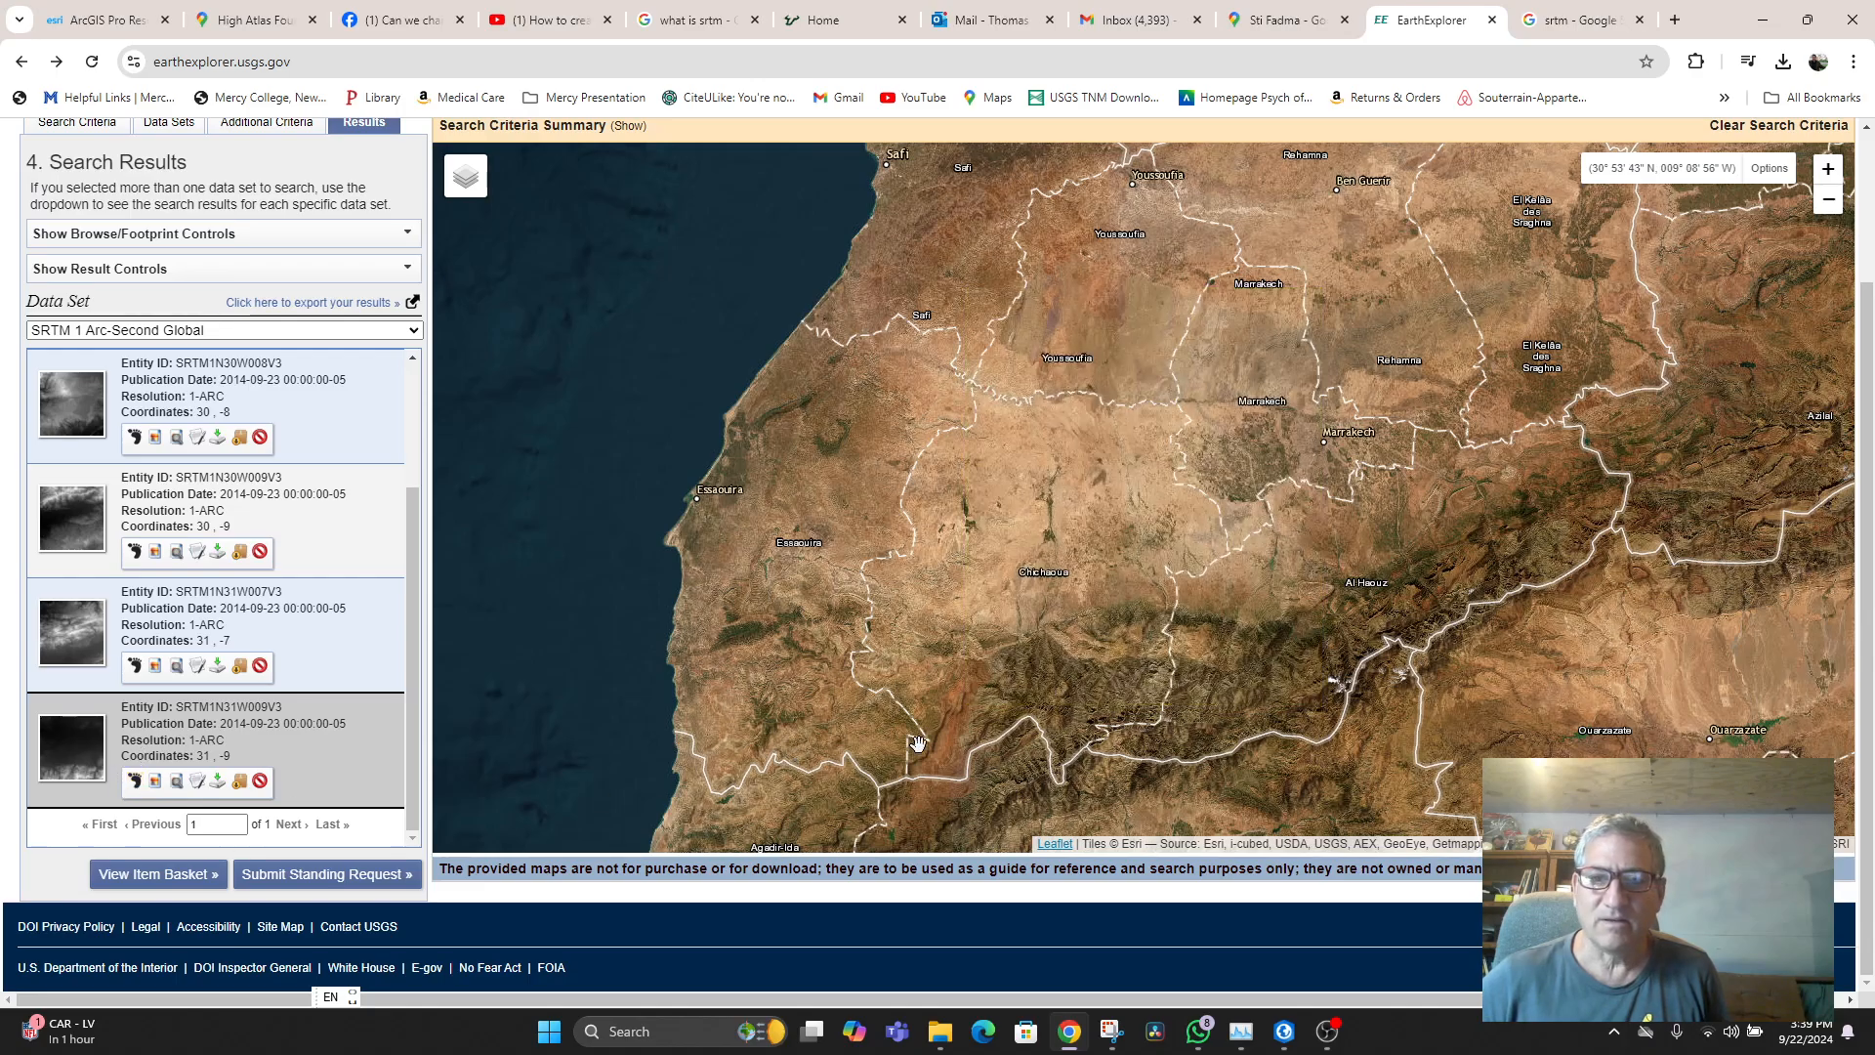
- Check the footprint of scene SRTM1N30W009V3, and show the SRTM1N31W007V3 footprint to examine the terrain between it and Sti Fadma
{"action": "scroll", "coordinate": [261, 754], "scroll_direction": "up", "scroll_amount": 3}
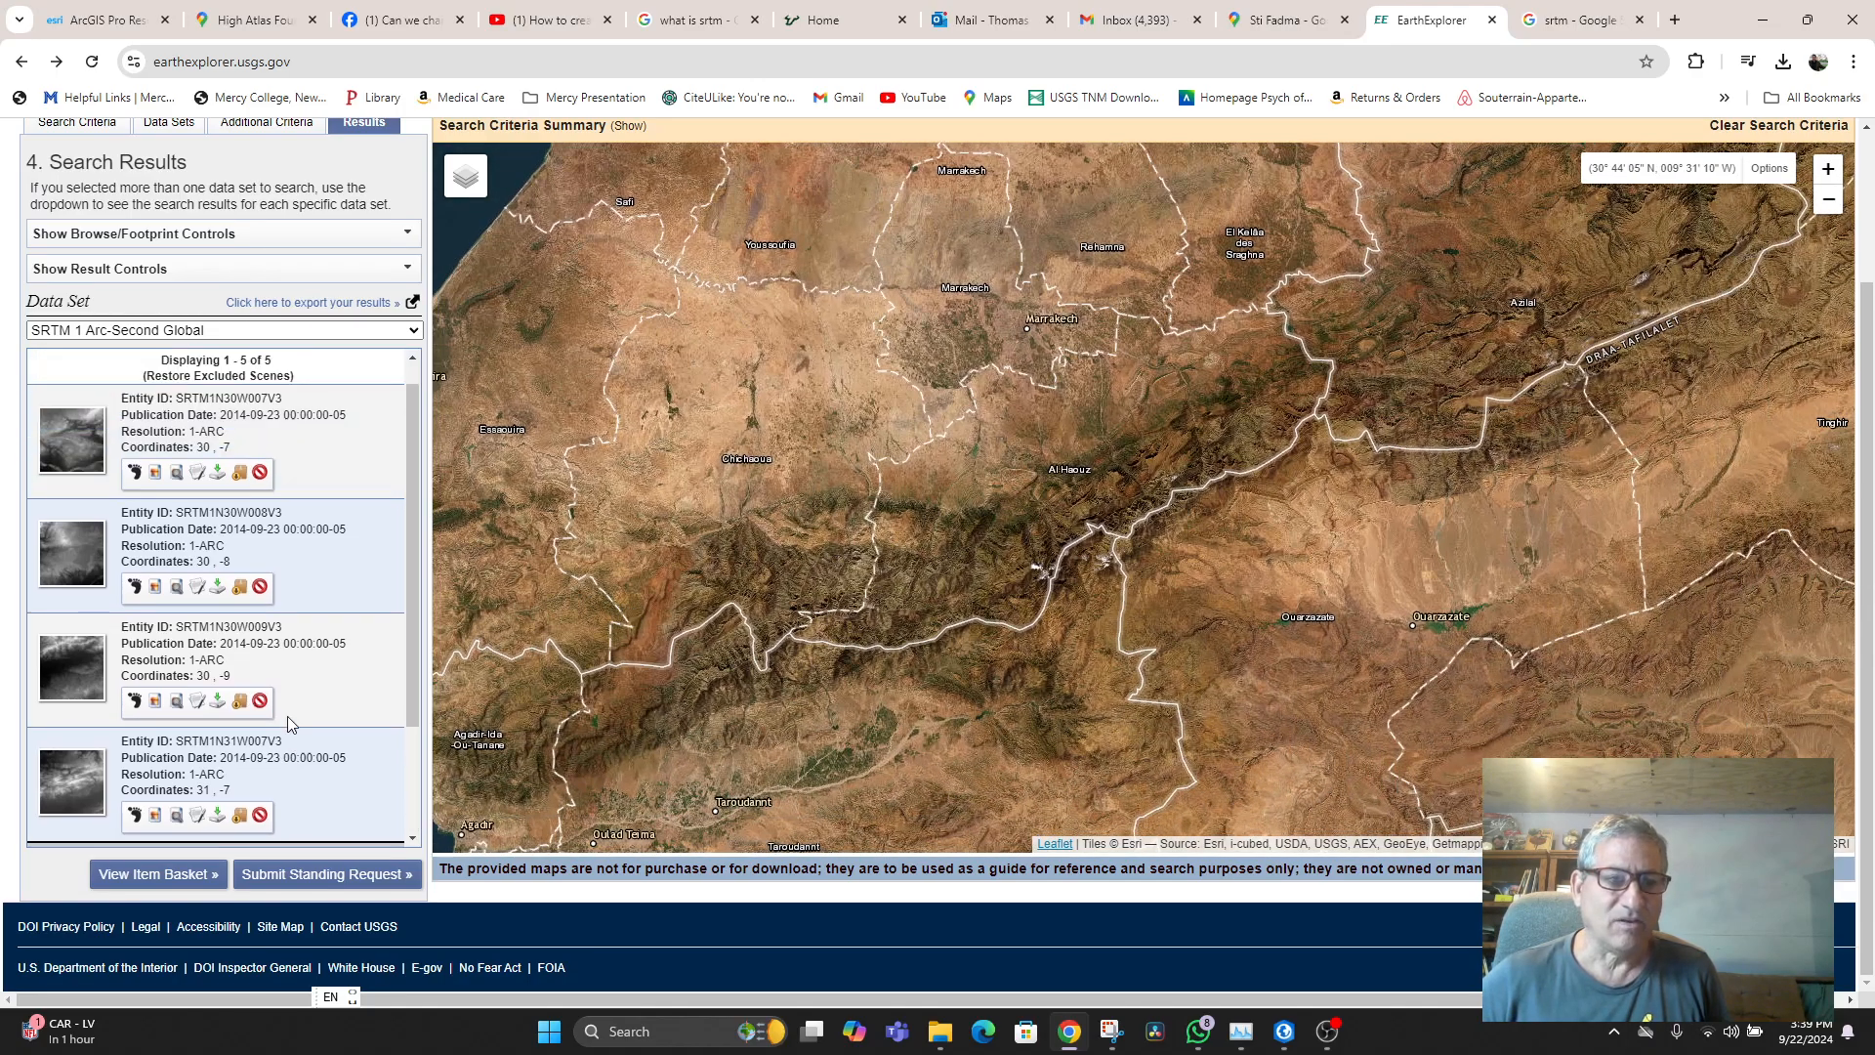
{"action": "left_click", "coordinate": [135, 728]}
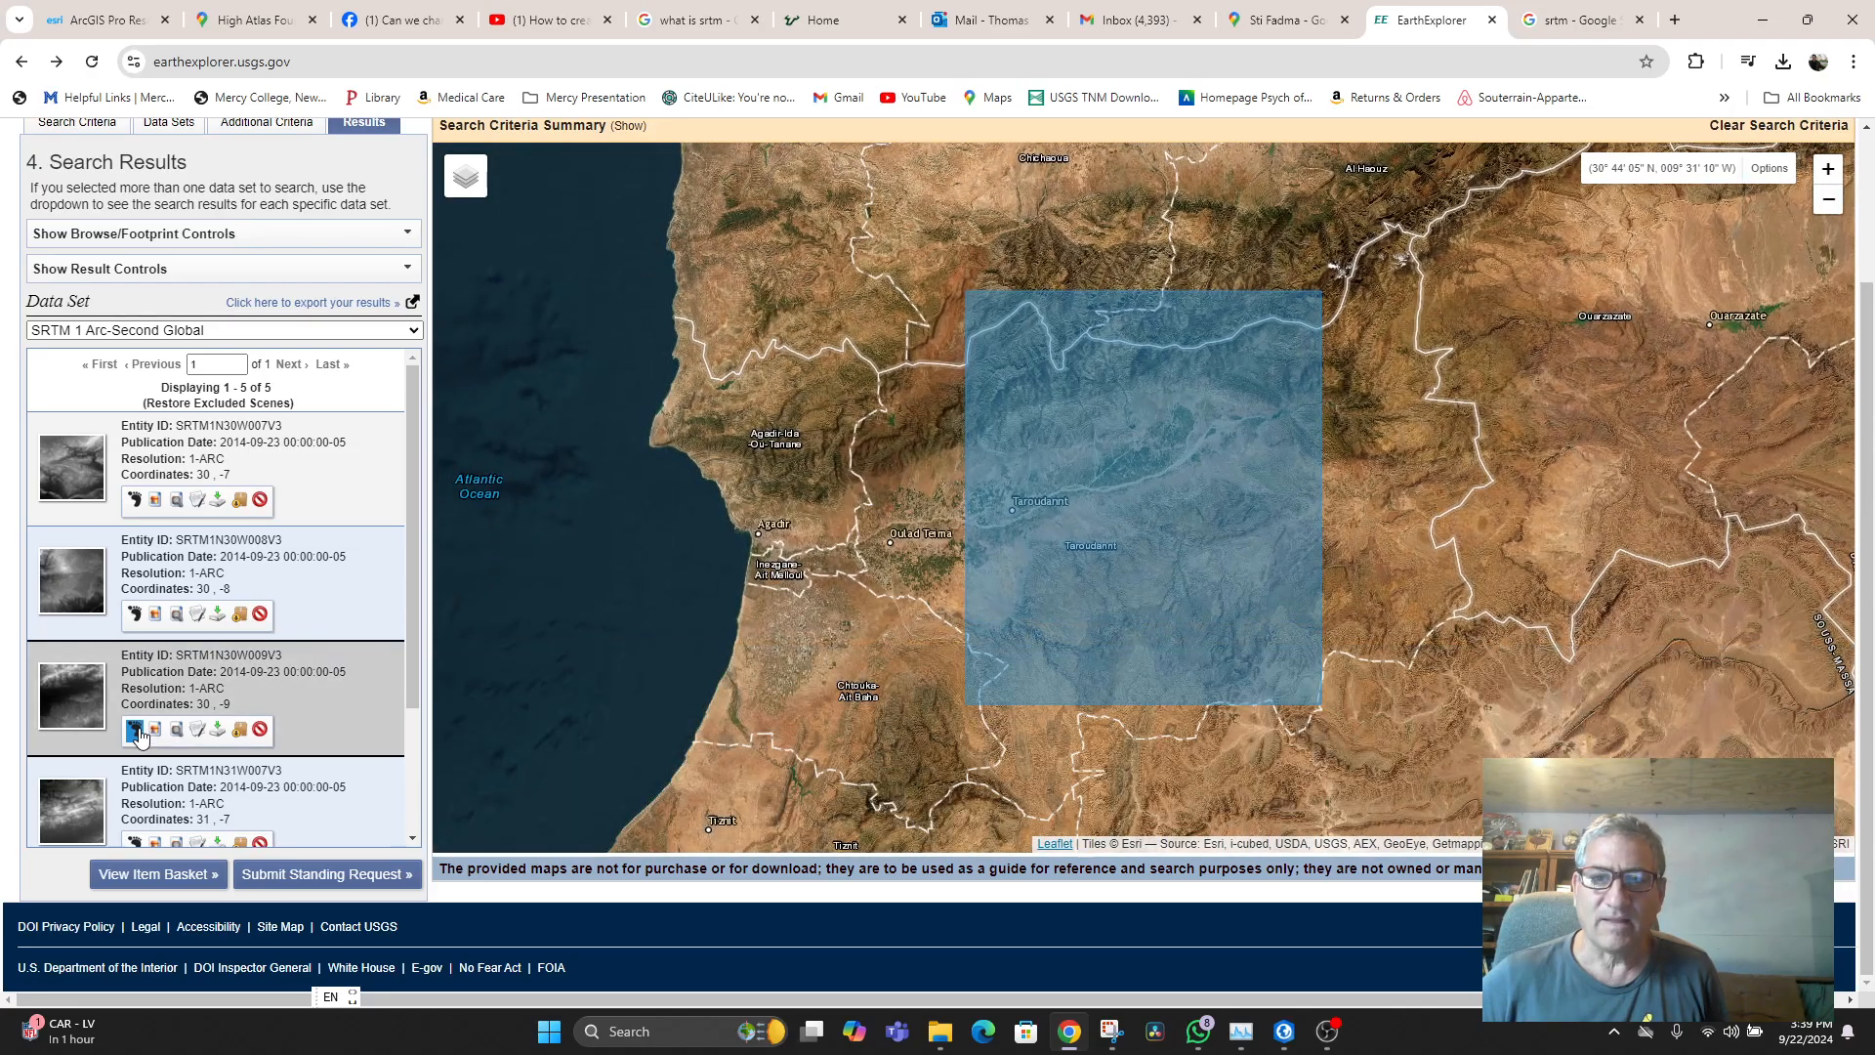
{"action": "left_click", "coordinate": [134, 840]}
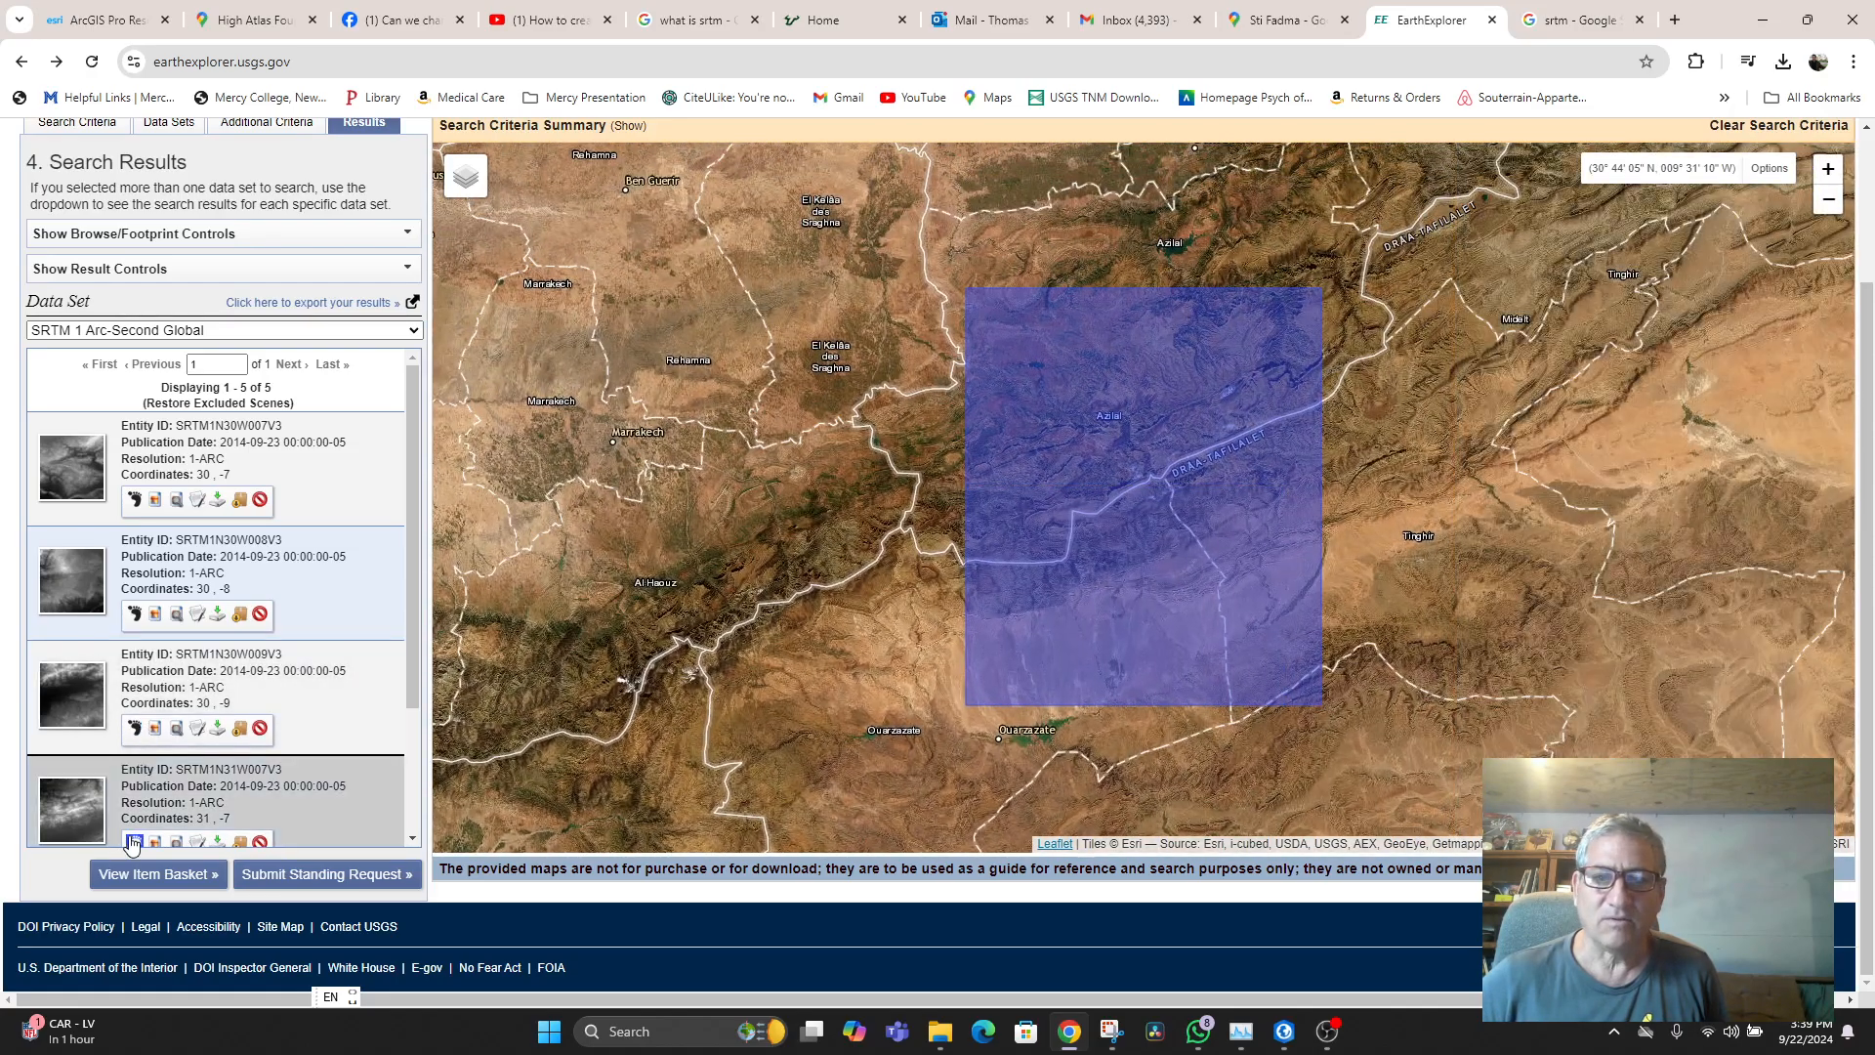
{"action": "scroll", "coordinate": [879, 680], "scroll_direction": "up", "scroll_amount": 3}
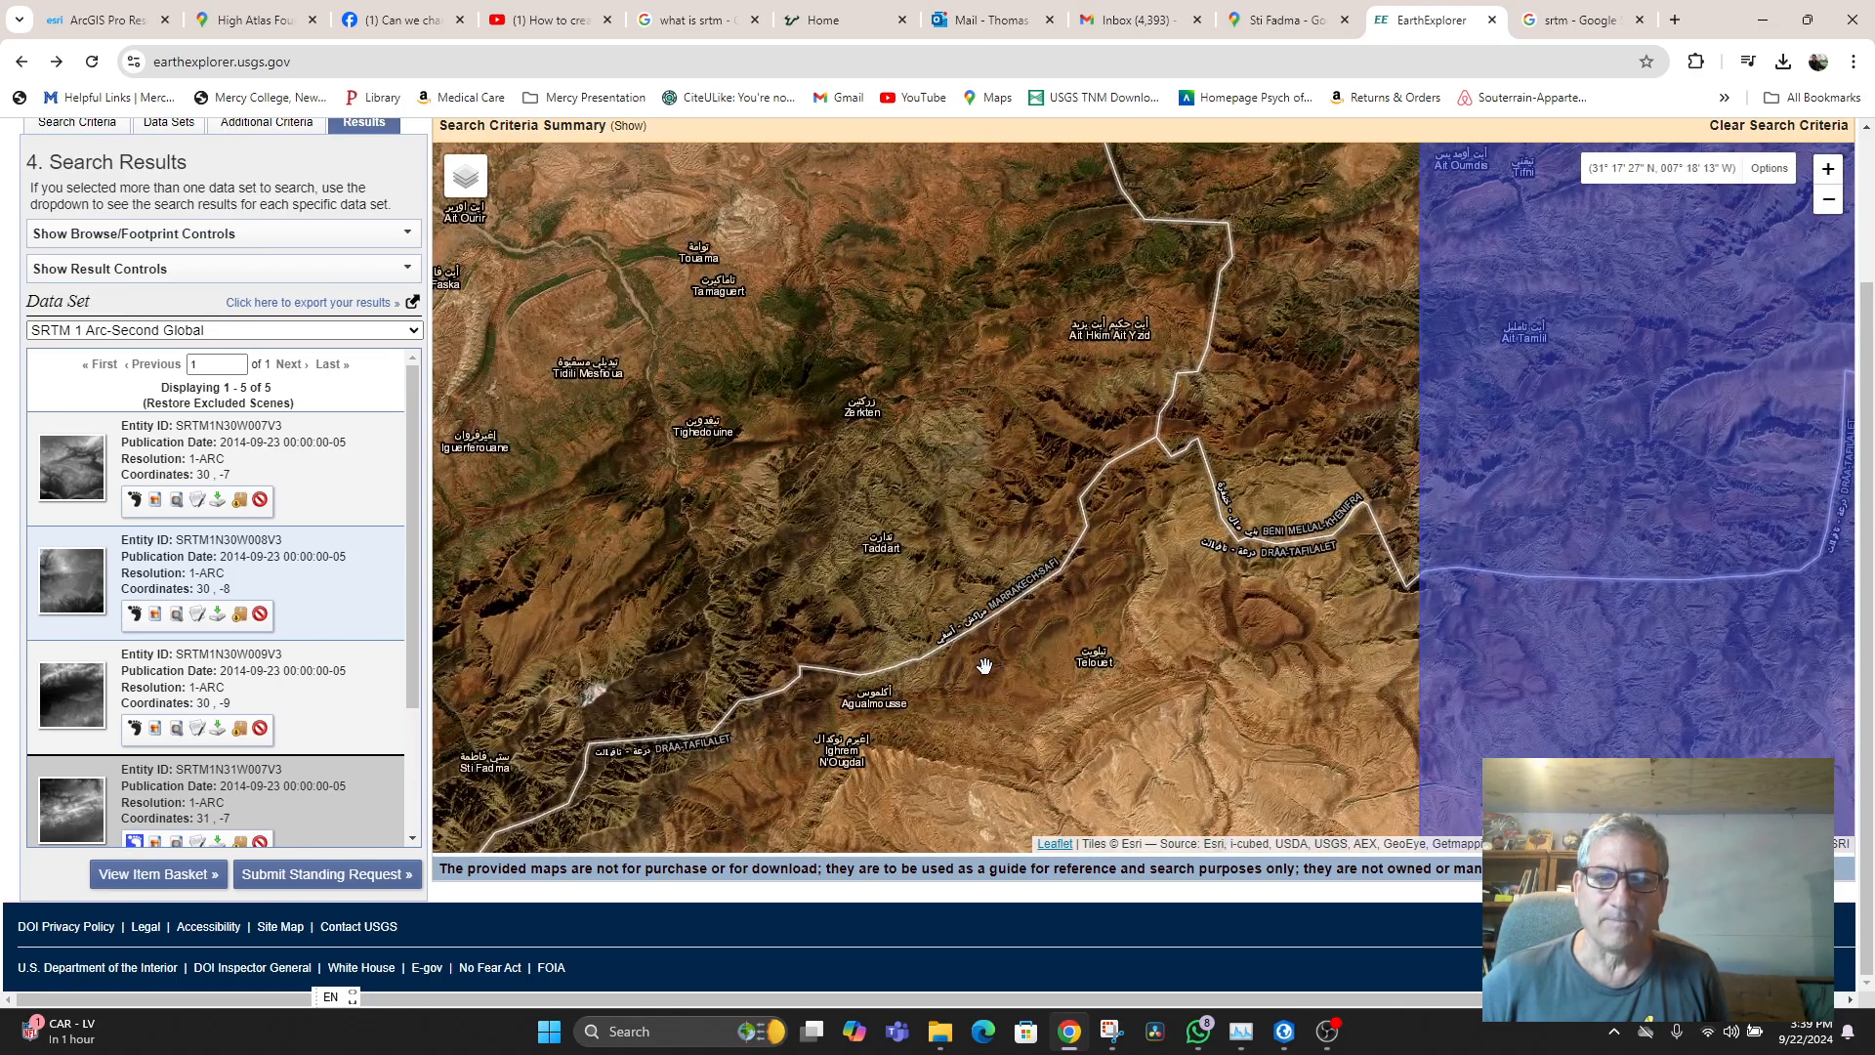
{"action": "left_click_drag", "start_coordinate": [1052, 689], "coordinate": [1470, 311]}
{"action": "scroll", "coordinate": [1469, 312], "scroll_direction": "down", "scroll_amount": 1}
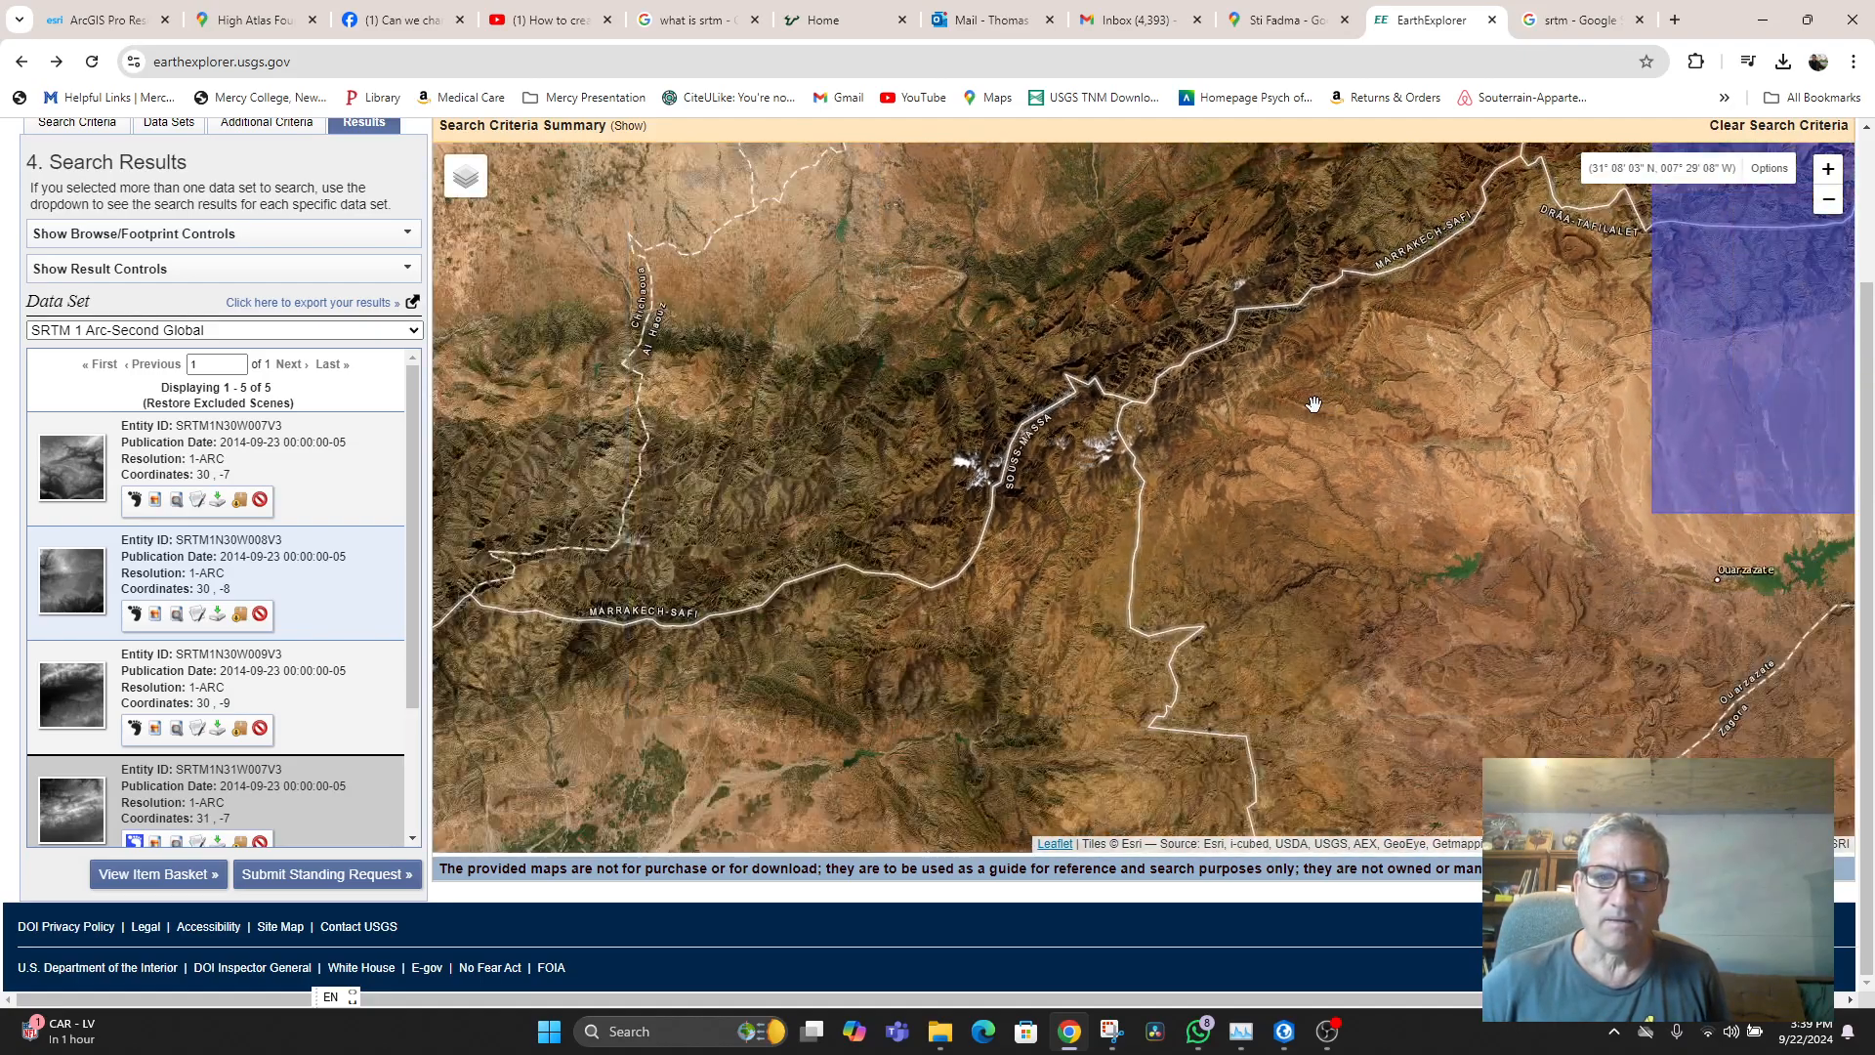
{"action": "left_click_drag", "start_coordinate": [1320, 402], "coordinate": [1392, 498]}
{"action": "scroll", "coordinate": [1269, 493], "scroll_direction": "up", "scroll_amount": 1}
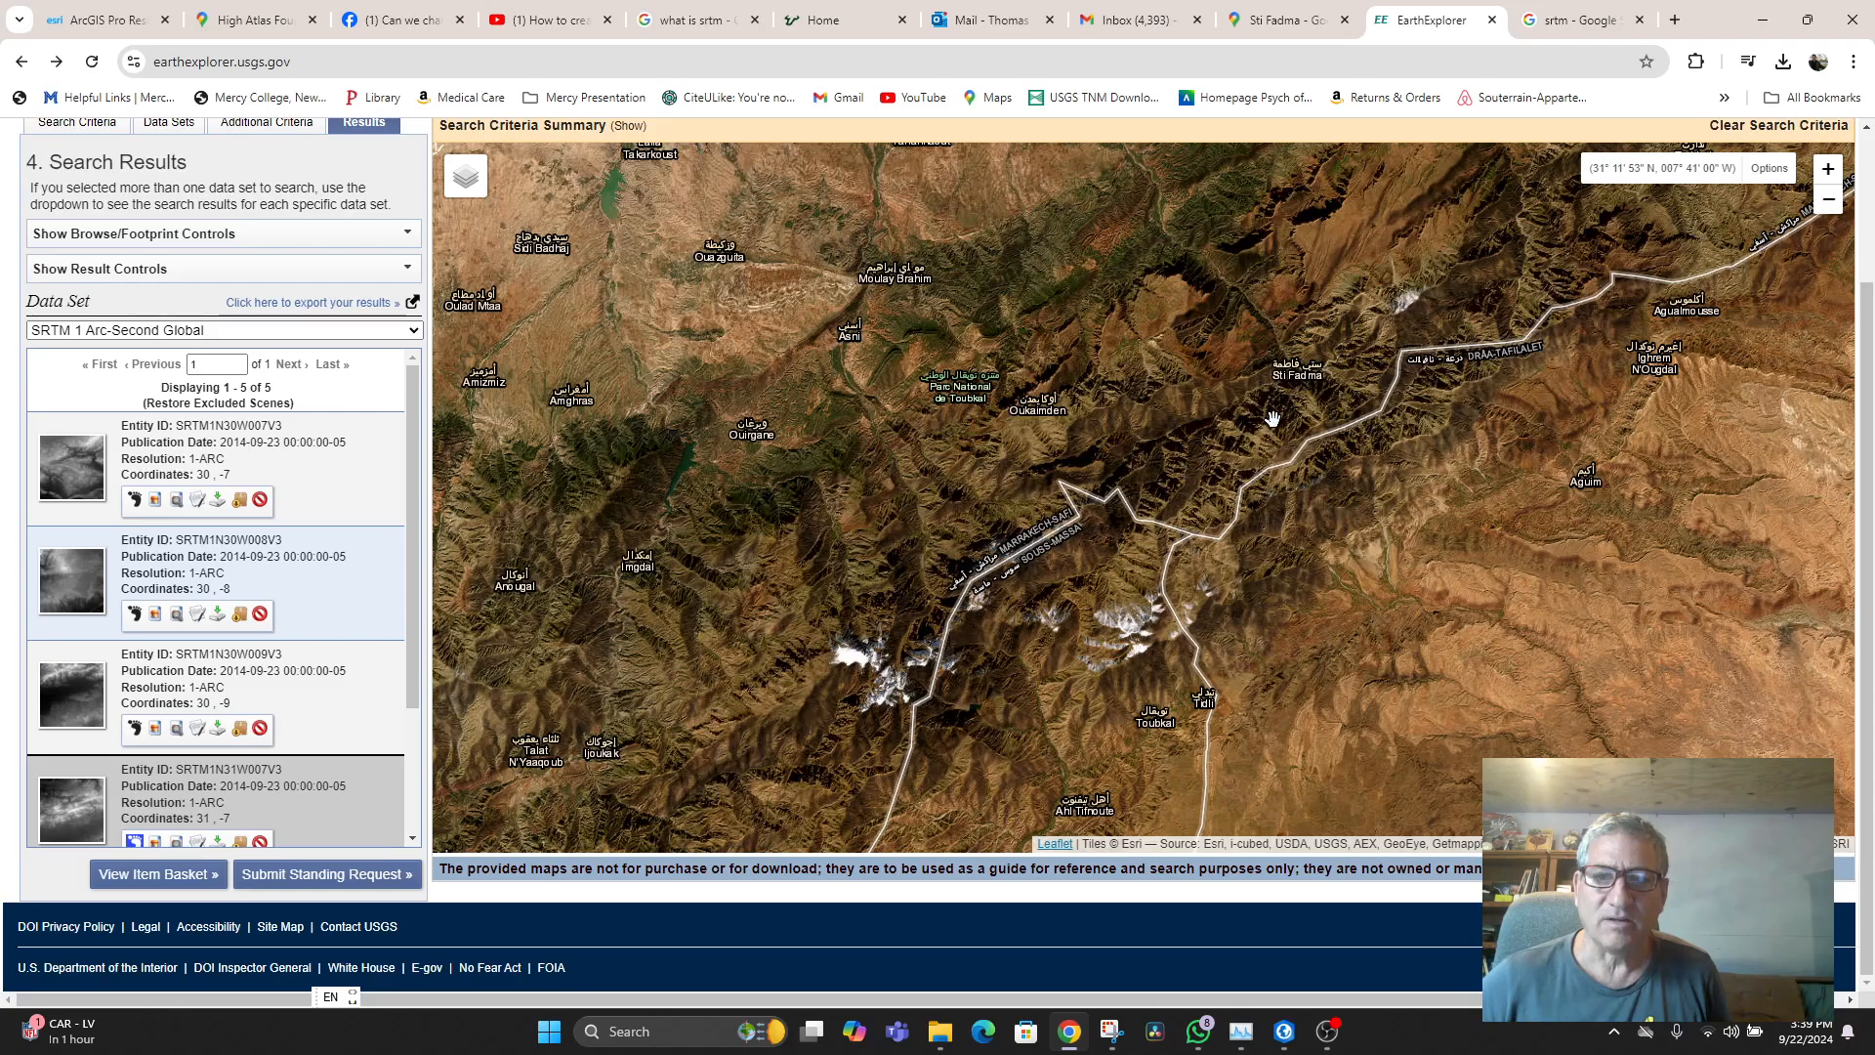
{"action": "left_click_drag", "start_coordinate": [1273, 418], "coordinate": [1257, 473]}
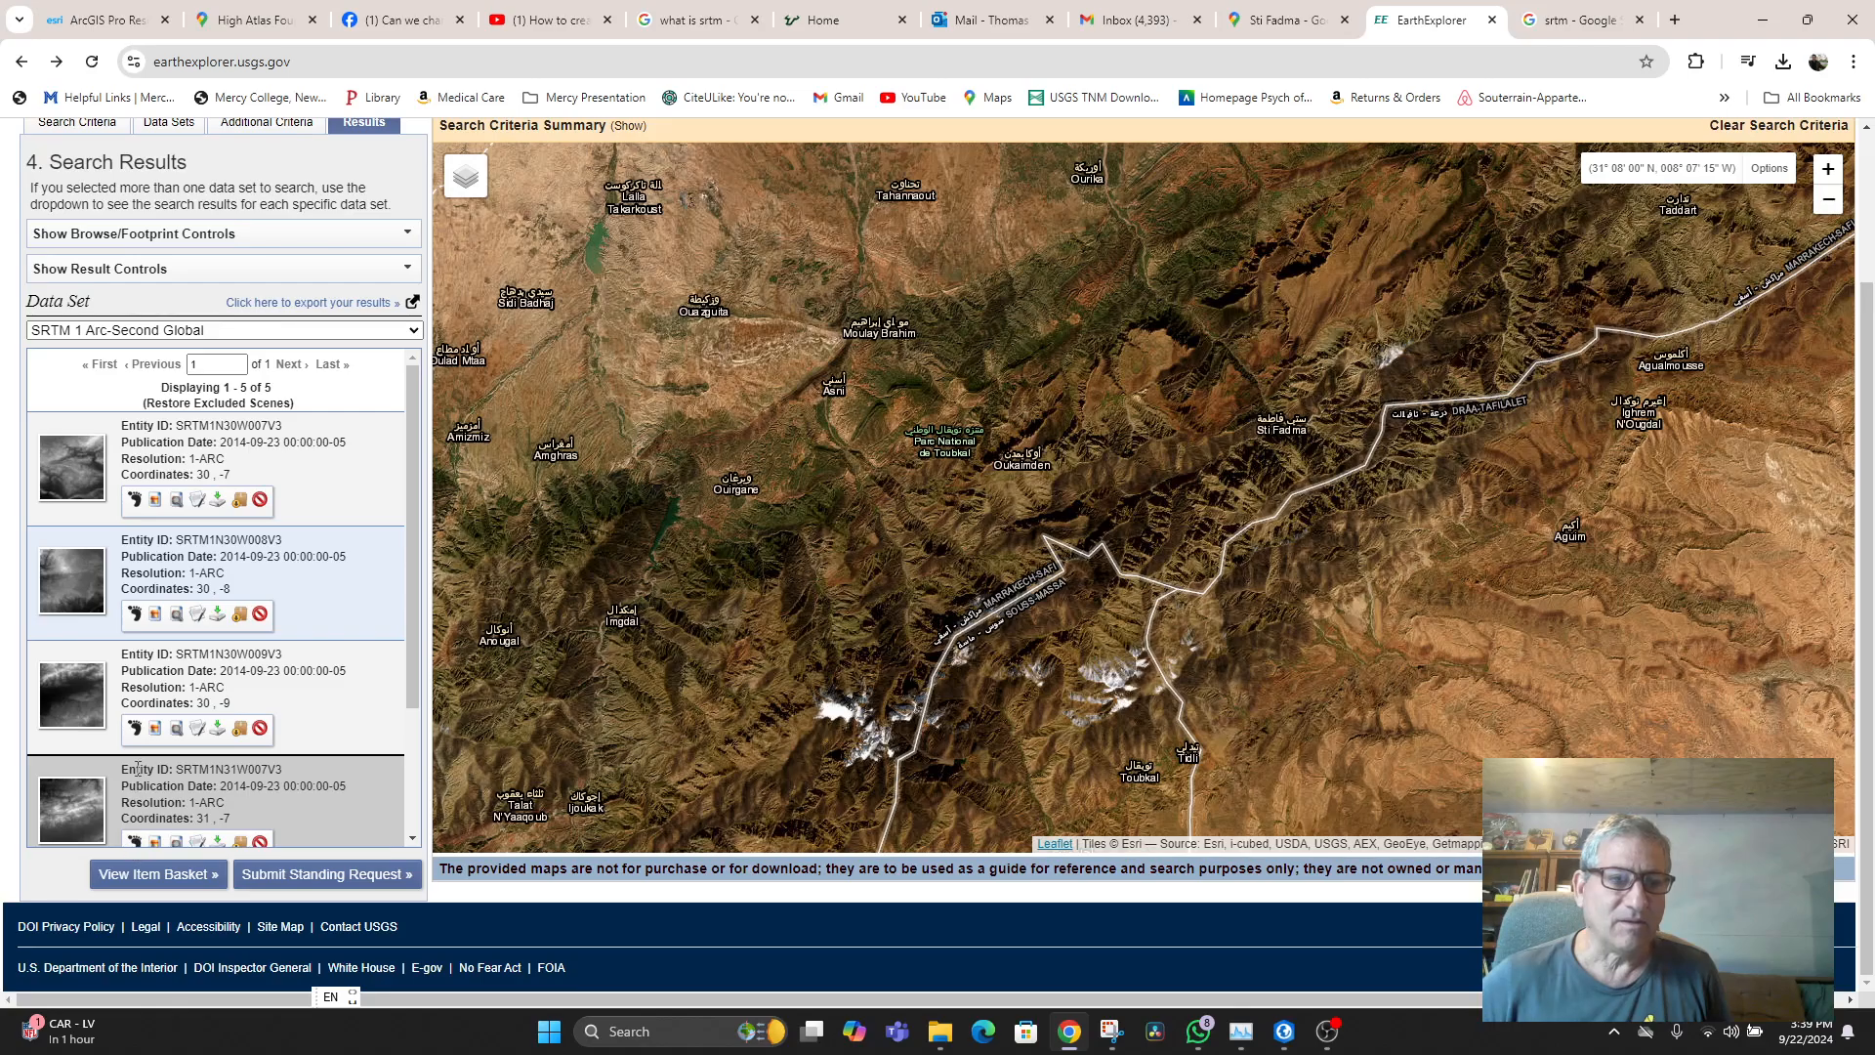
- Show the footprint of scene SRTM1N30W009V3 and examine its edges and the terrain west of it
{"action": "left_click", "coordinate": [136, 731]}
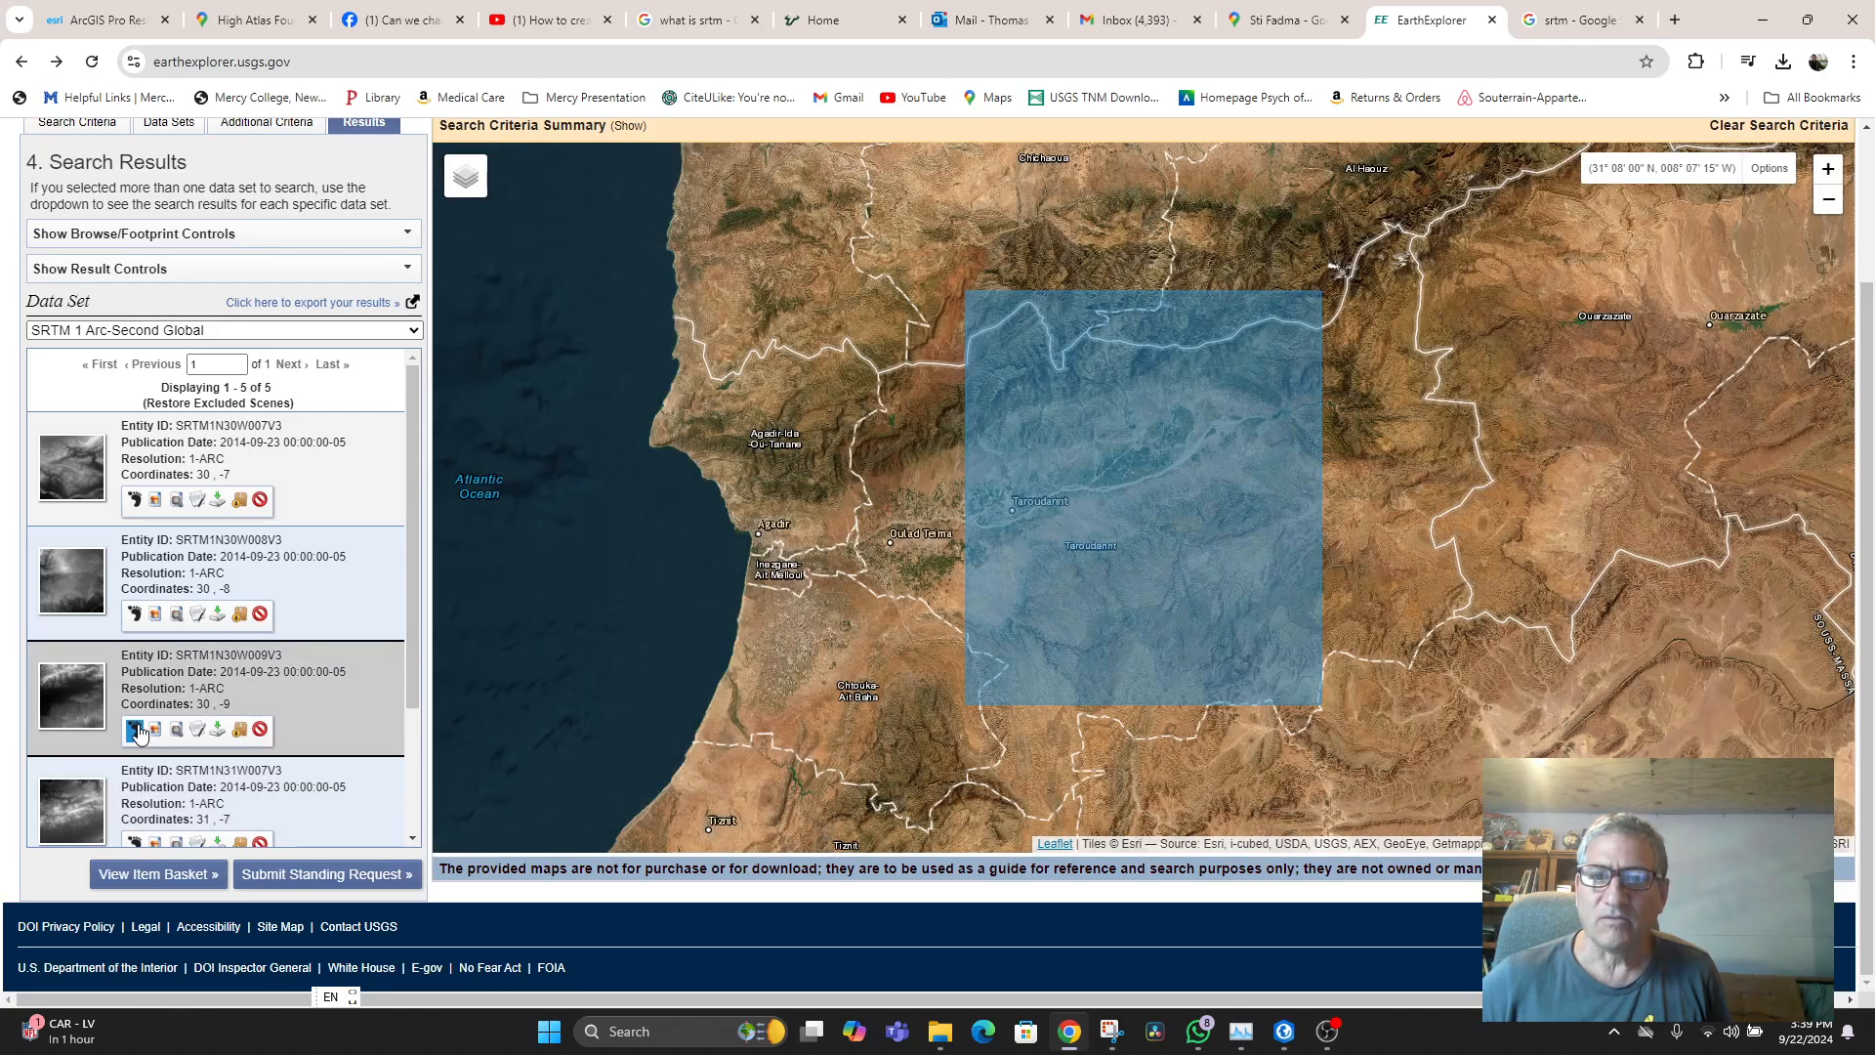
{"action": "scroll", "coordinate": [1334, 582], "scroll_direction": "up", "scroll_amount": 3}
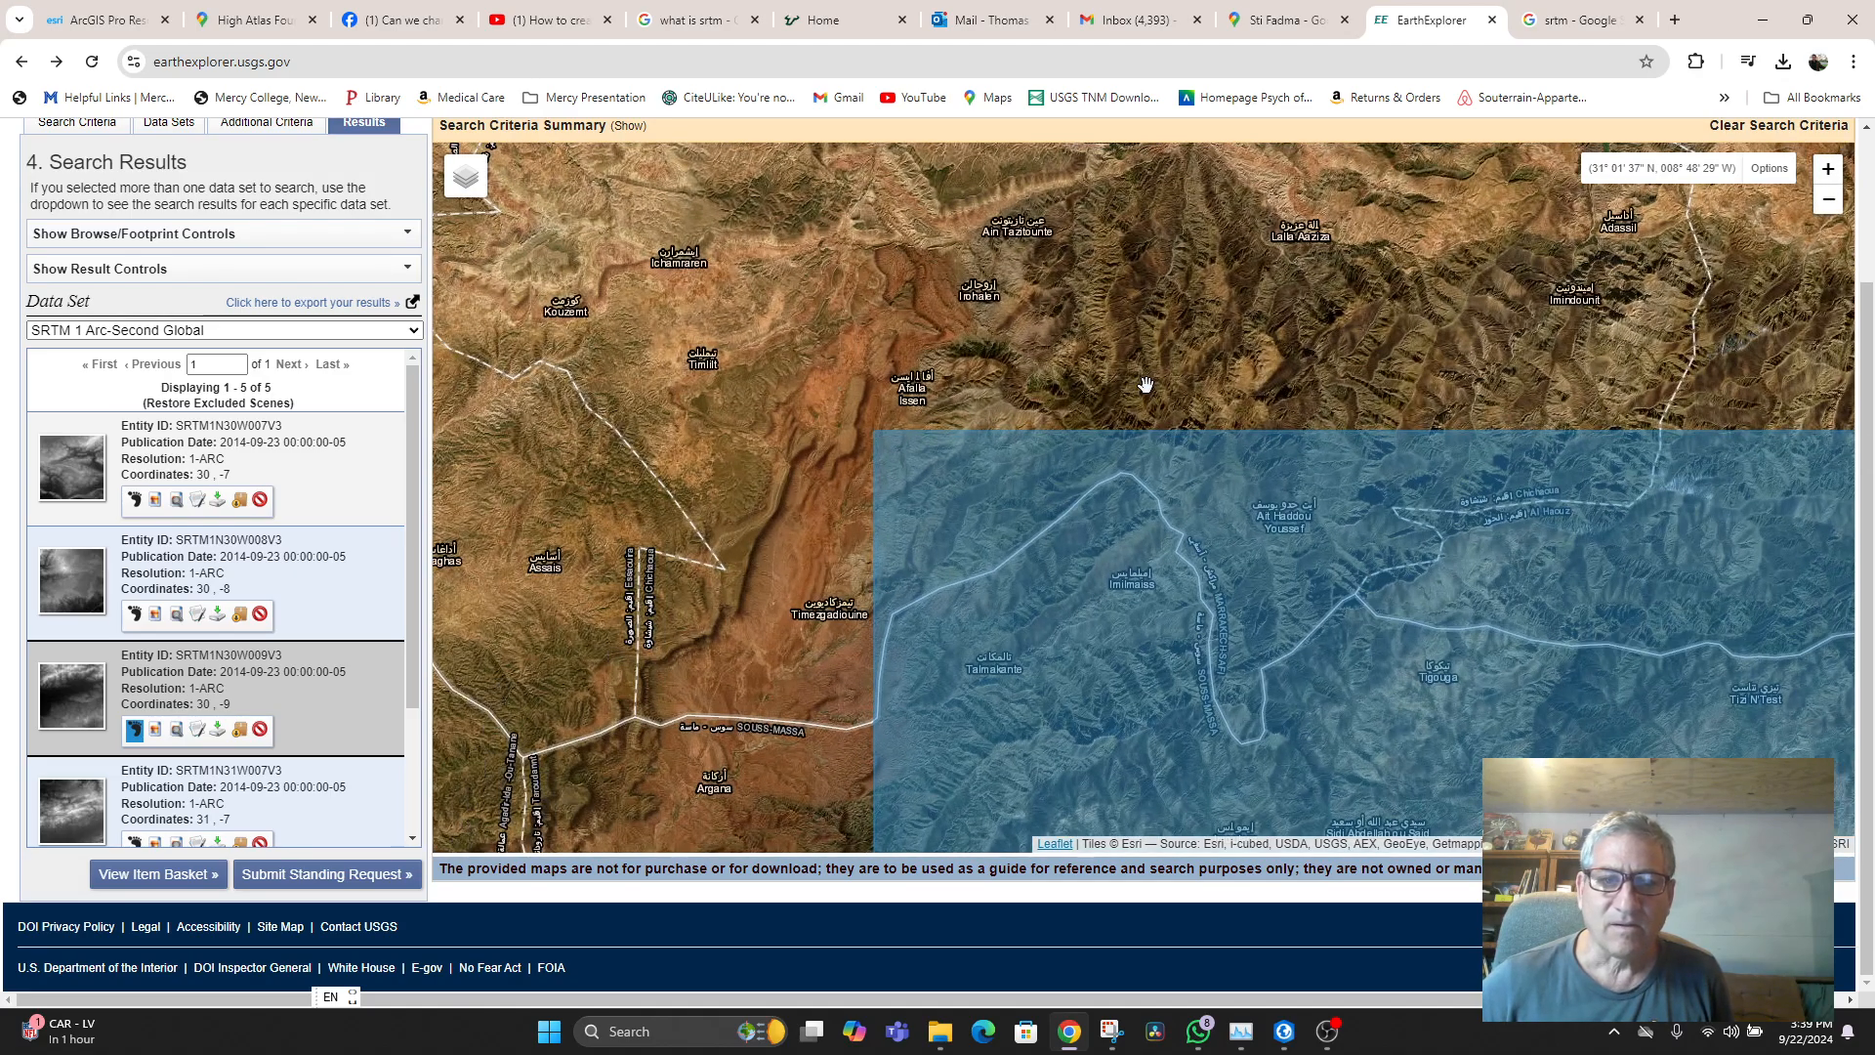
{"action": "left_click_drag", "start_coordinate": [1146, 385], "coordinate": [1293, 283]}
{"action": "left_click_drag", "start_coordinate": [918, 485], "coordinate": [1159, 259]}
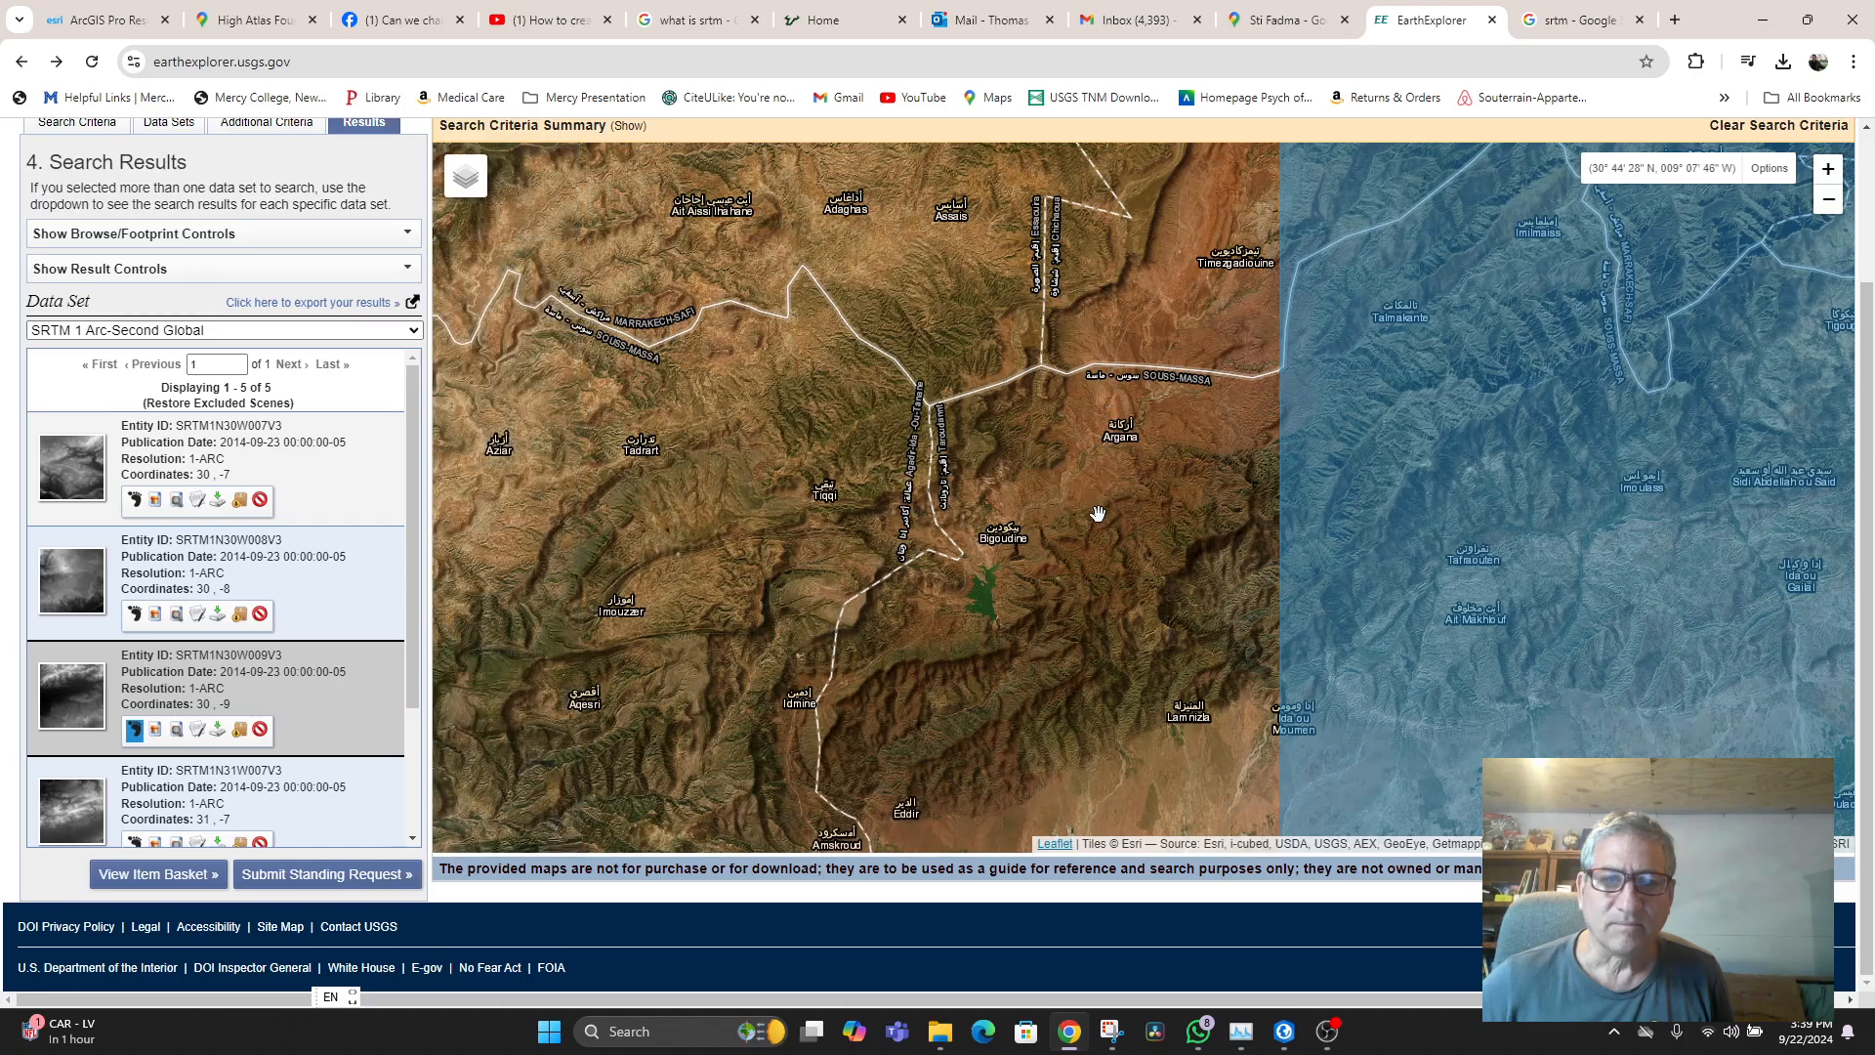
{"action": "left_click_drag", "start_coordinate": [1097, 513], "coordinate": [1016, 474]}
{"action": "scroll", "coordinate": [1201, 602], "scroll_direction": "down", "scroll_amount": 1}
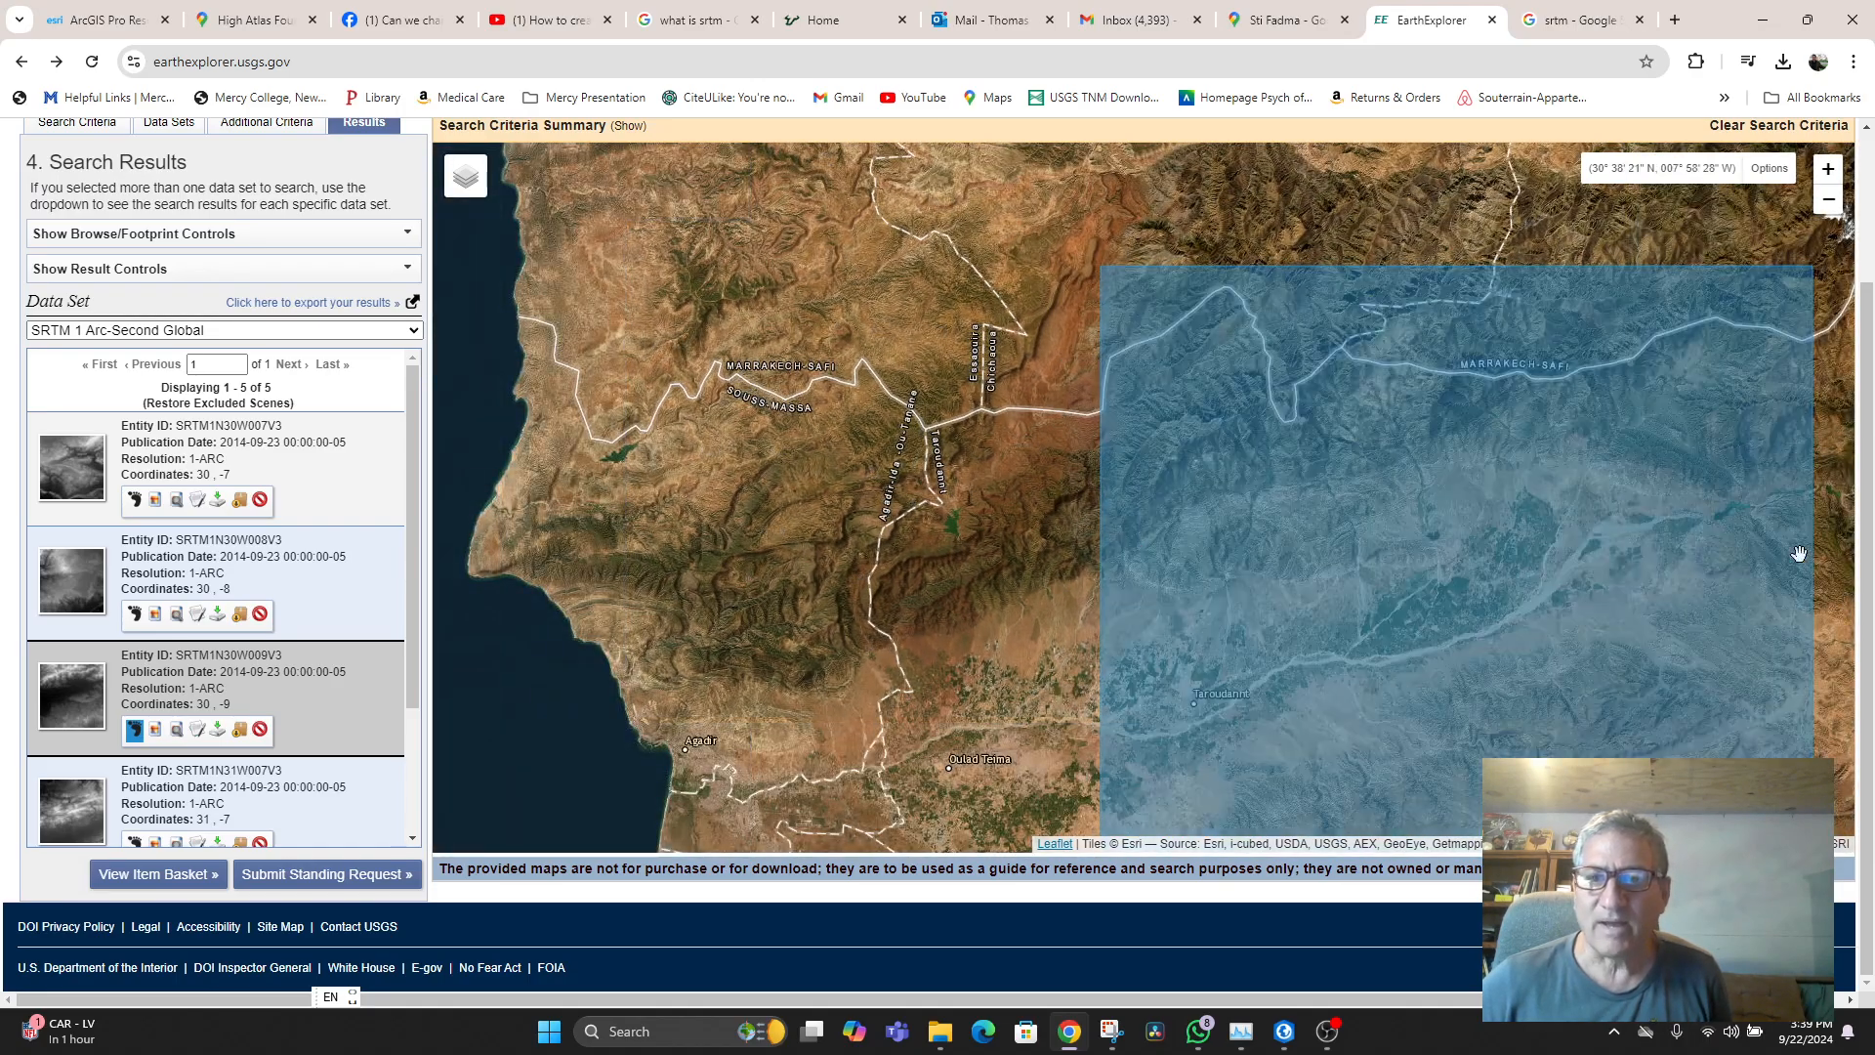
{"action": "left_click_drag", "start_coordinate": [1798, 554], "coordinate": [1582, 577]}
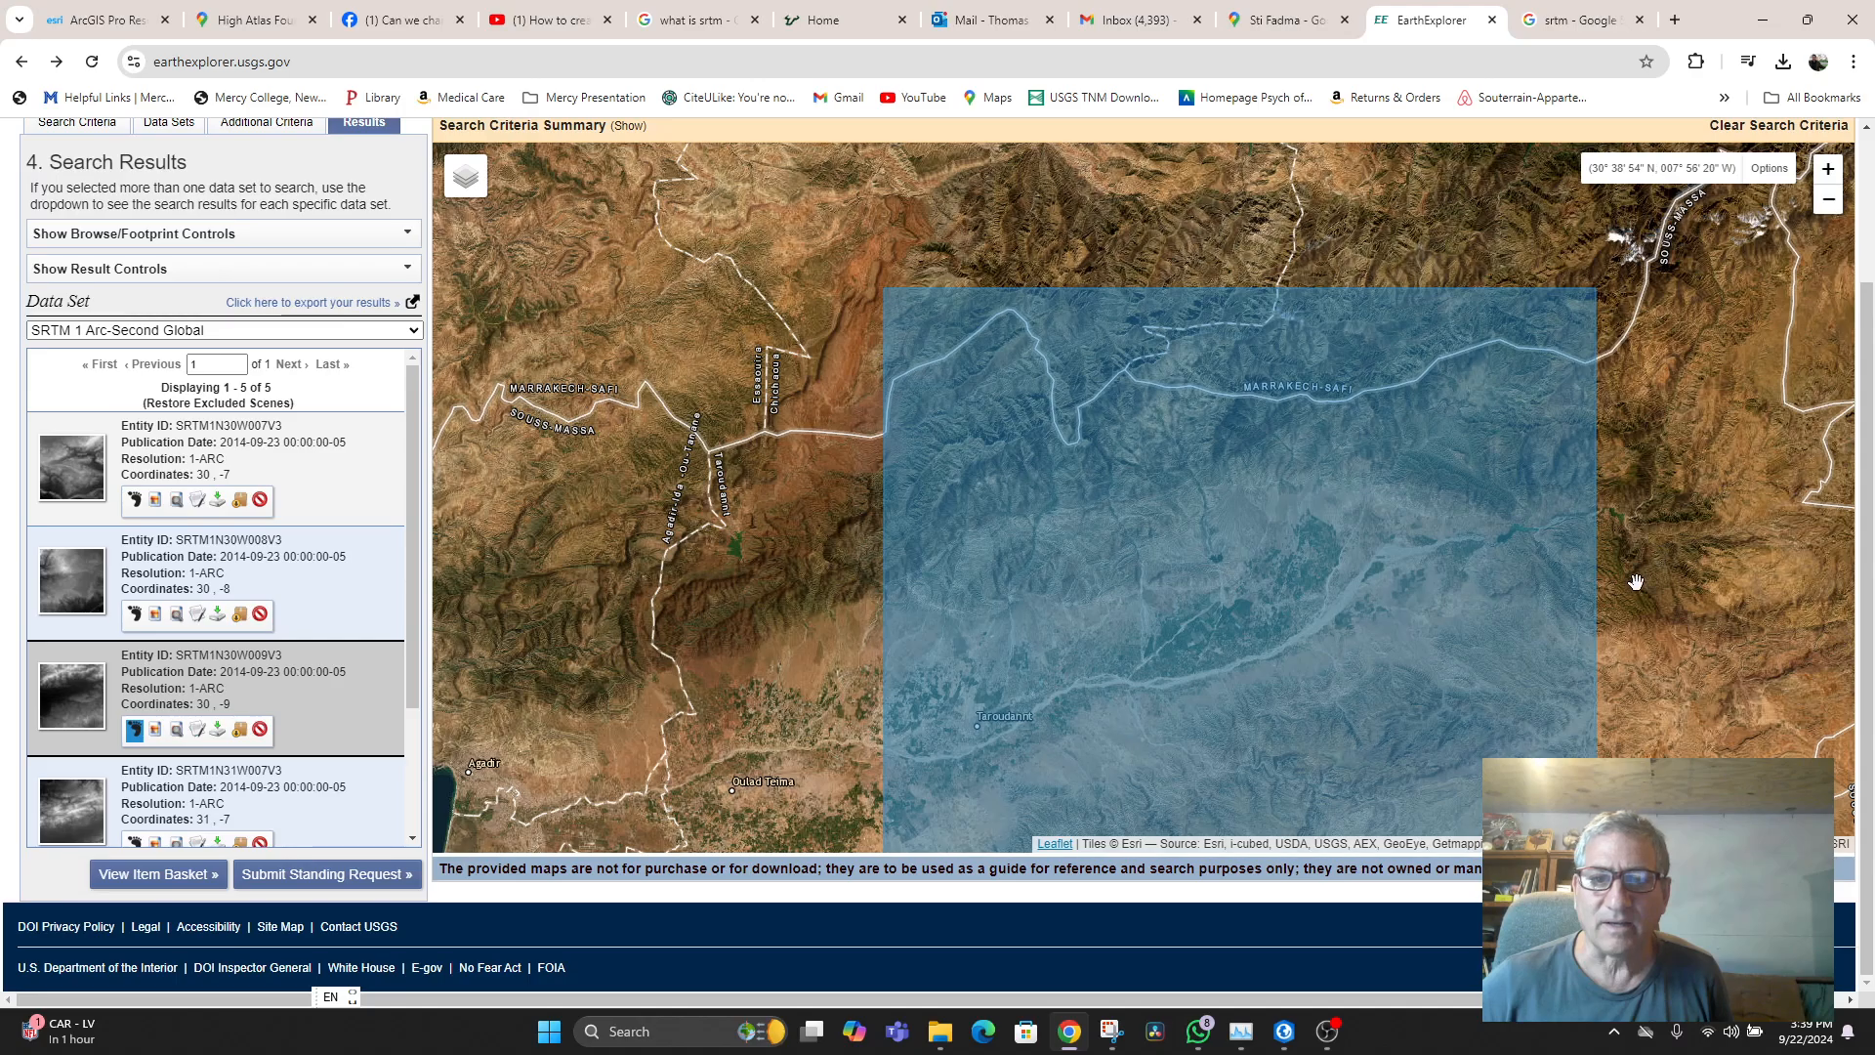
- Compare the SRTM1N30W009V3 footprint with the location of Sti Fadma, and hide the footprint
{"action": "scroll", "coordinate": [1635, 582], "scroll_direction": "down", "scroll_amount": 2}
{"action": "left_click_drag", "start_coordinate": [1671, 452], "coordinate": [1249, 482]}
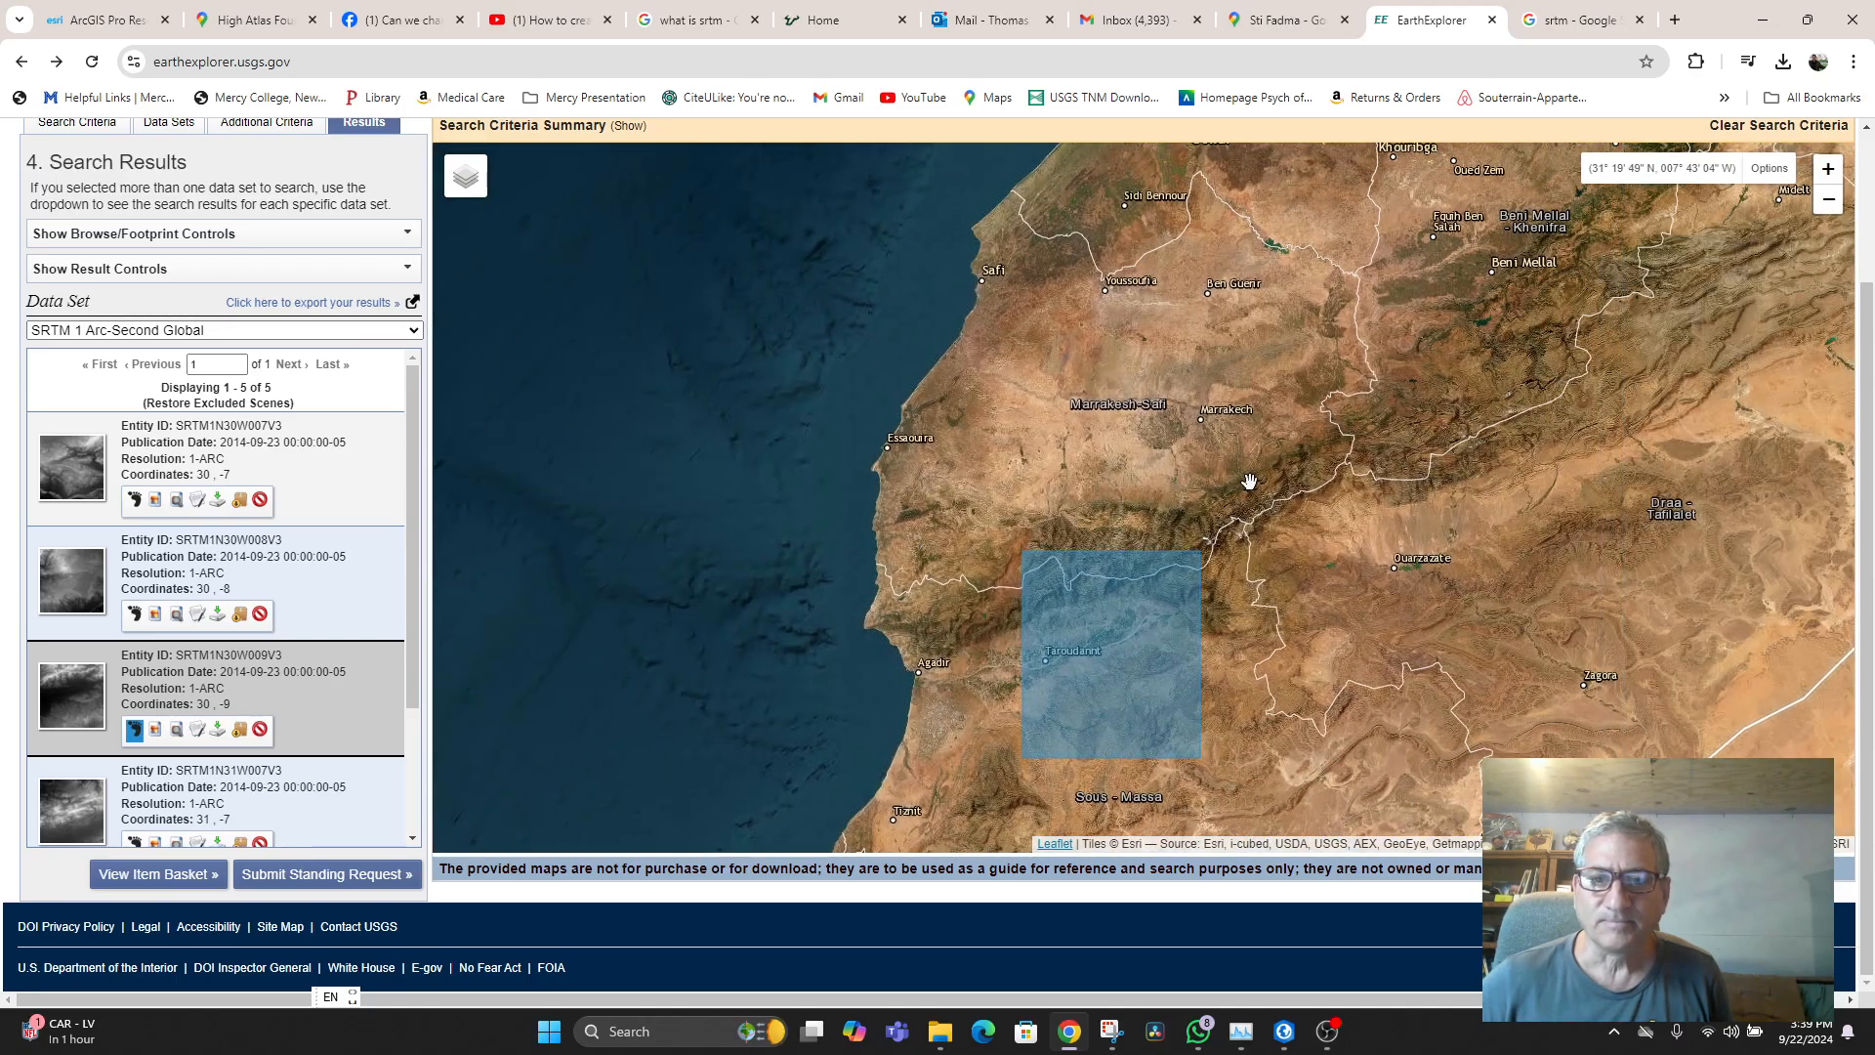
{"action": "scroll", "coordinate": [1249, 481], "scroll_direction": "up", "scroll_amount": 5}
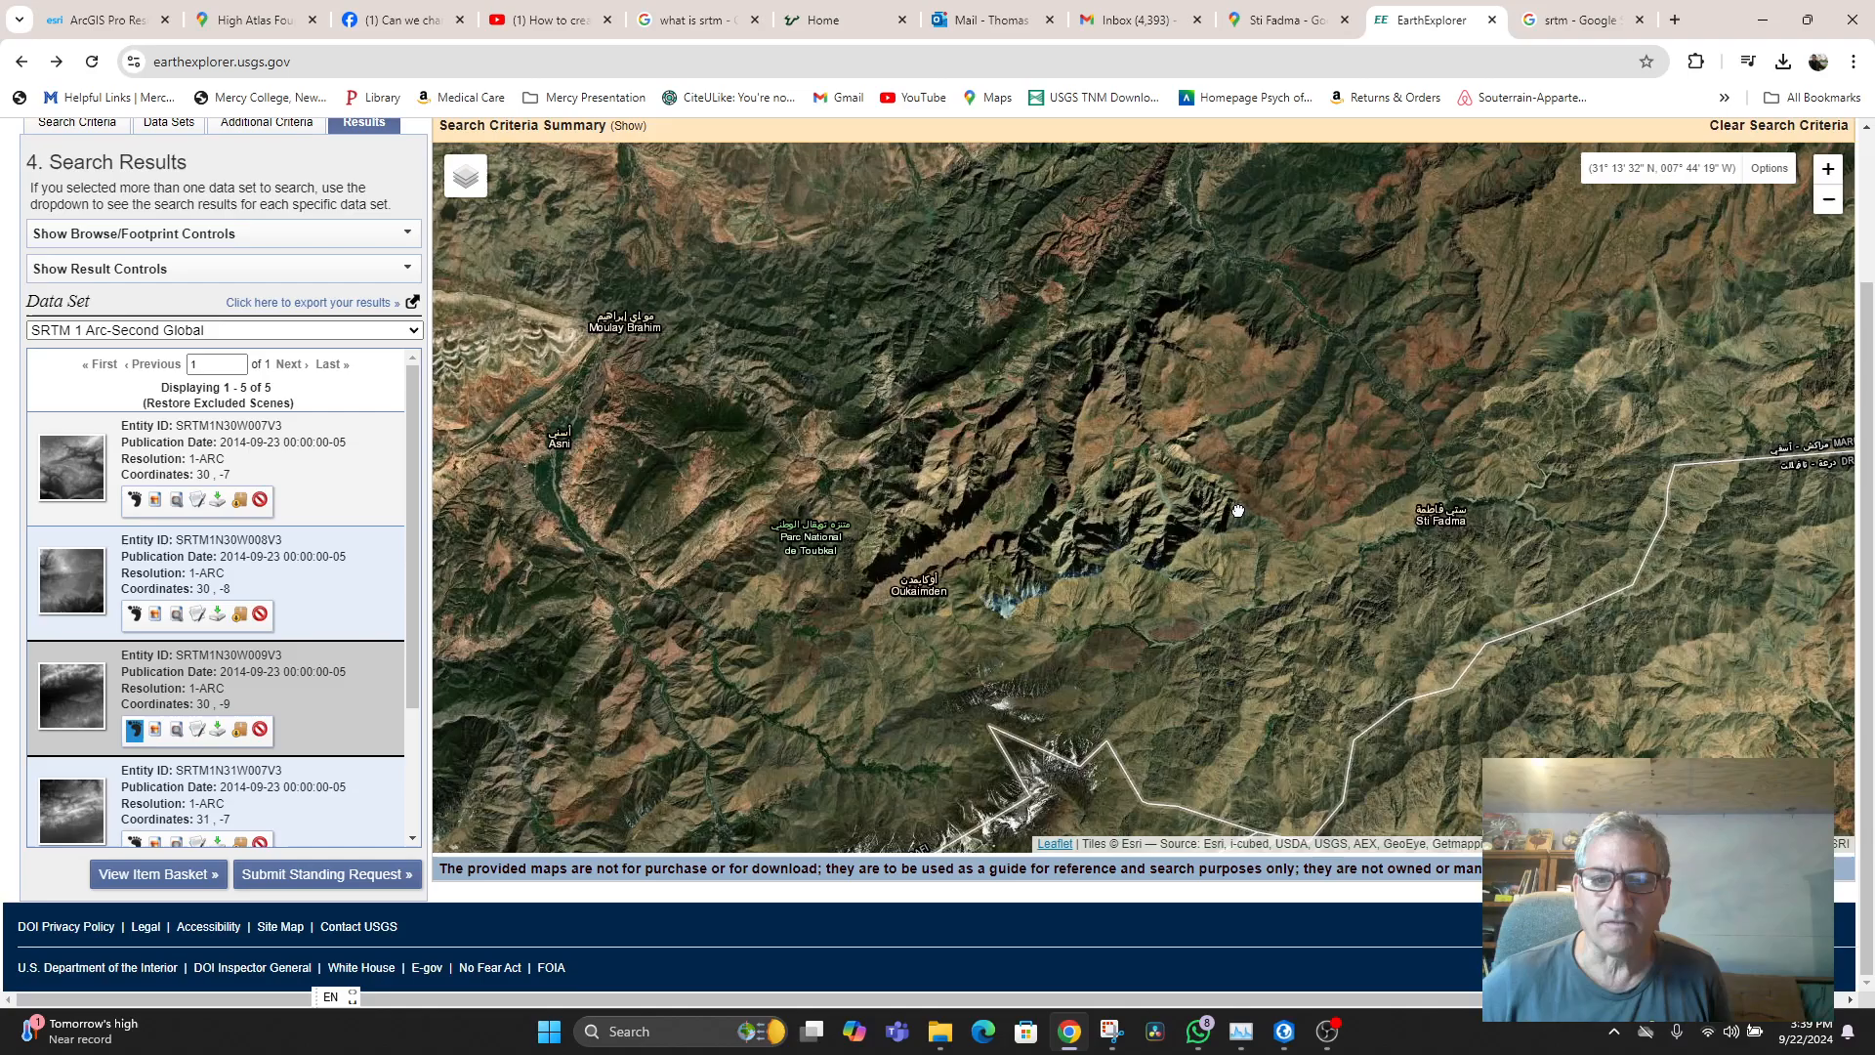
{"action": "scroll", "coordinate": [1238, 510], "scroll_direction": "down", "scroll_amount": 2}
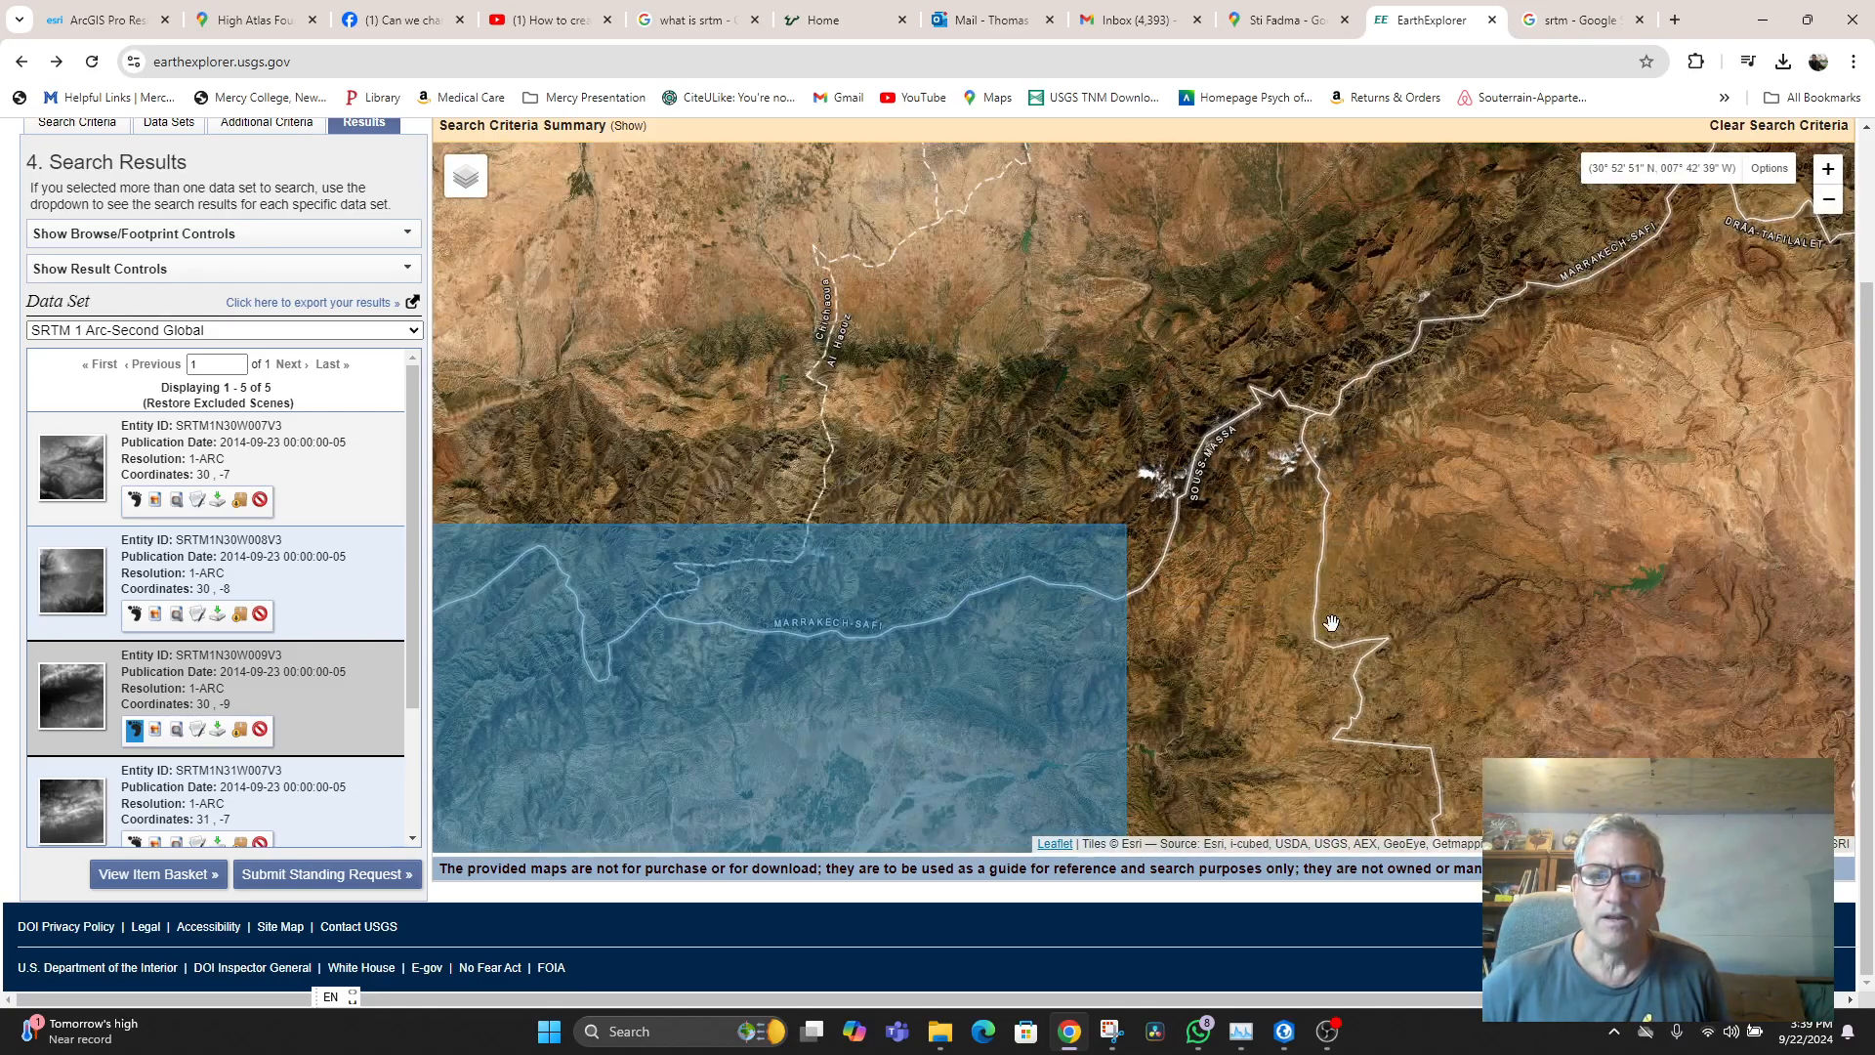
{"action": "scroll", "coordinate": [1367, 580], "scroll_direction": "down", "scroll_amount": 1}
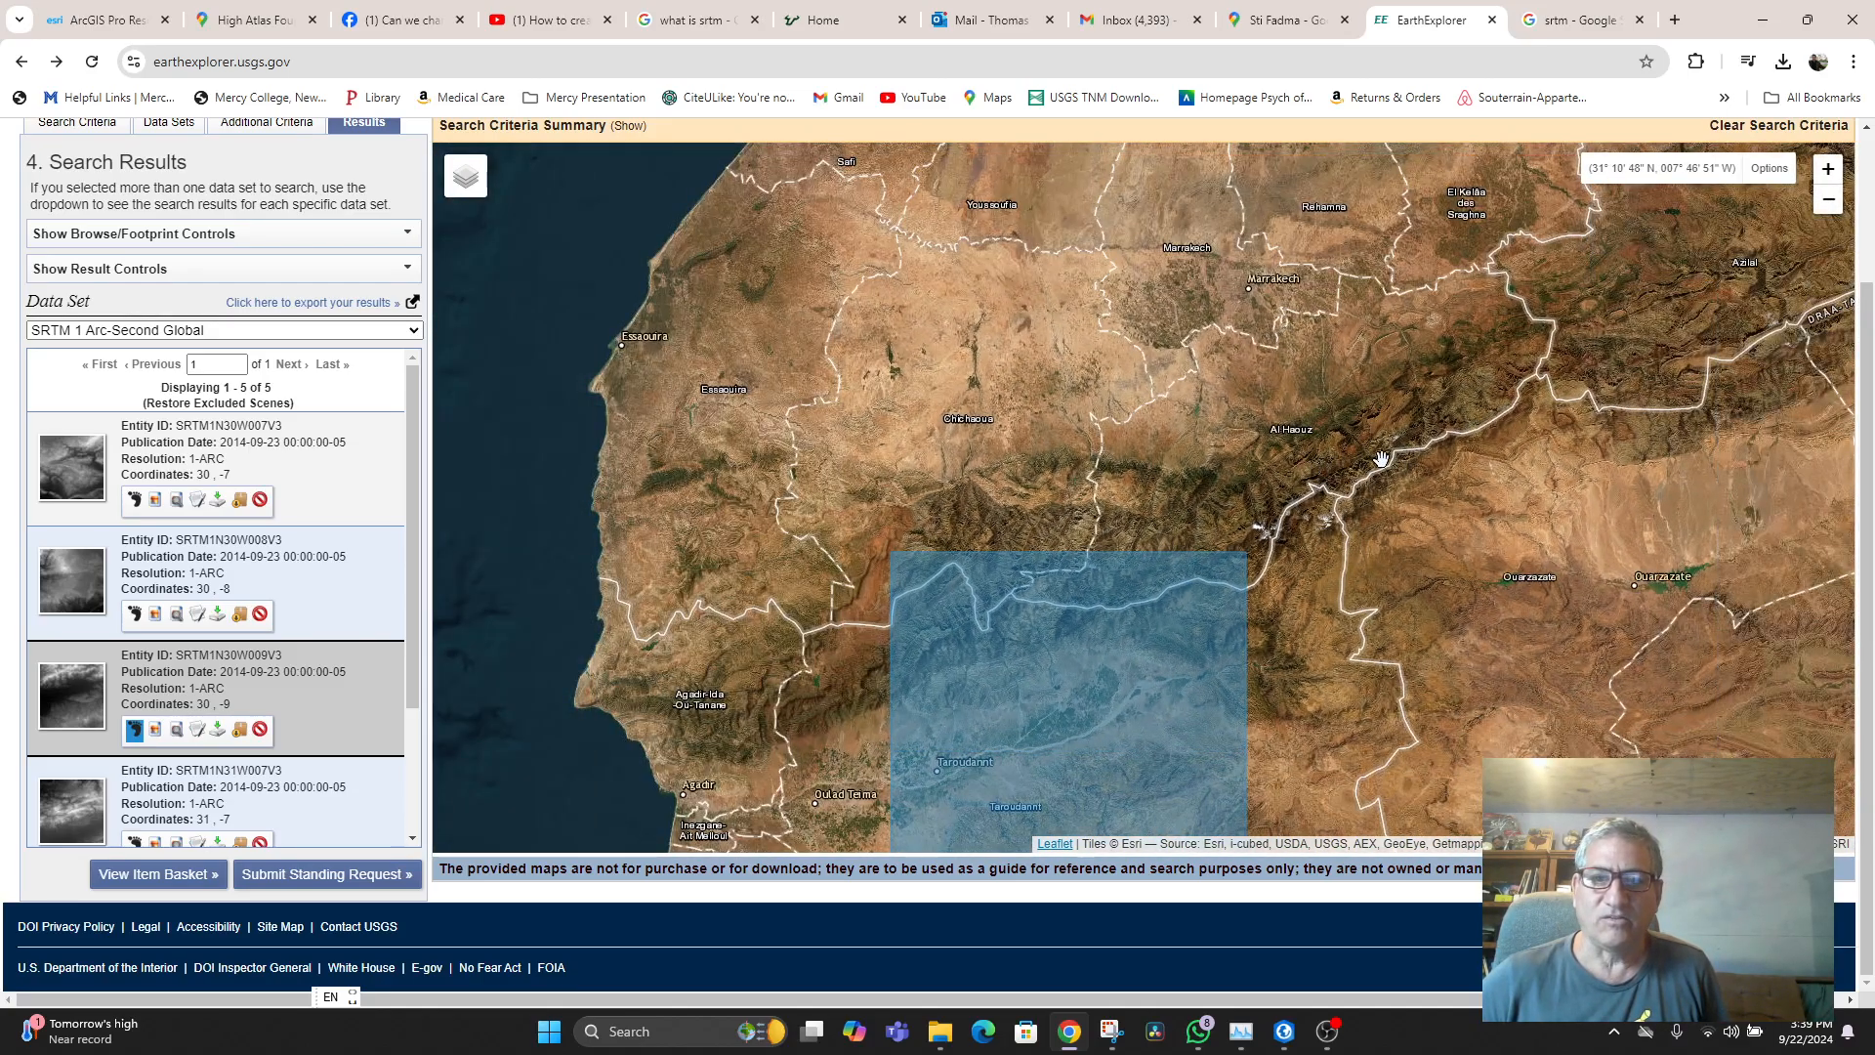
{"action": "left_click", "coordinate": [133, 730]}
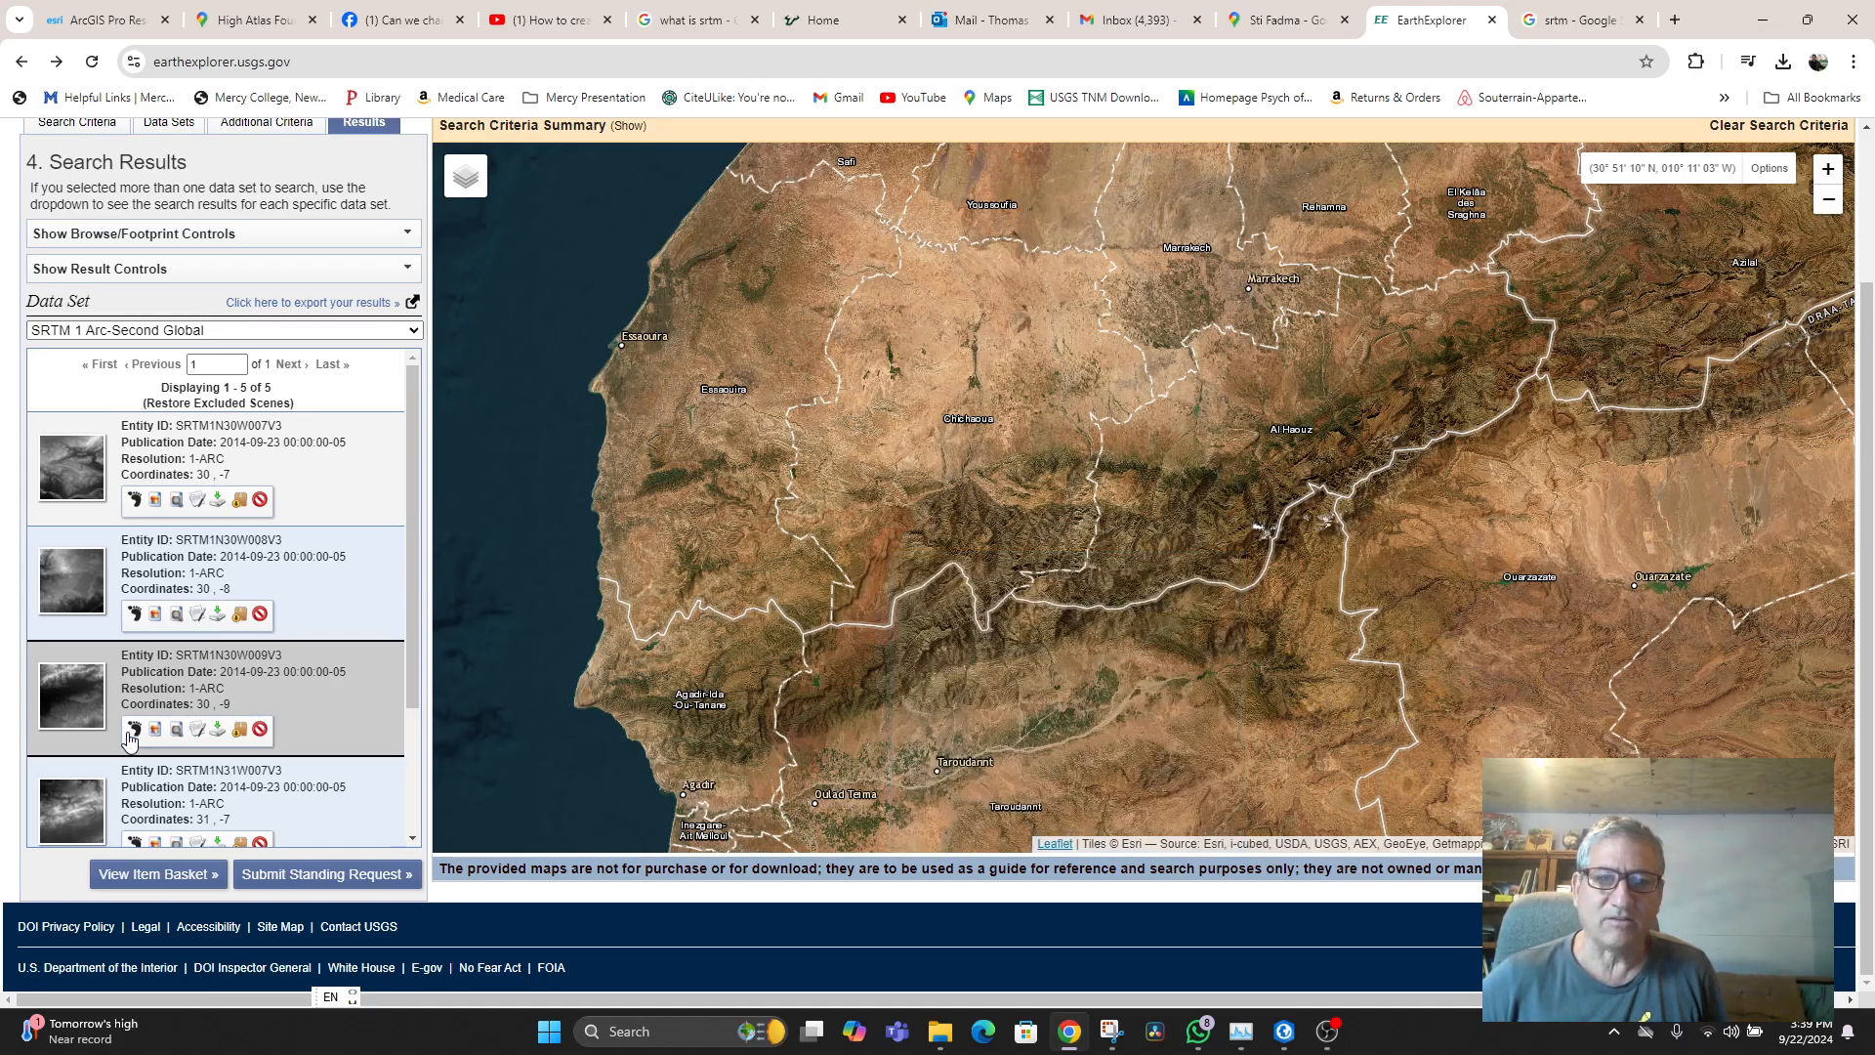
- Show and hide the footprints of scenes SRTM1N30W008V3 and SRTM1N30W007V3 one after the other
{"action": "left_click", "coordinate": [134, 615]}
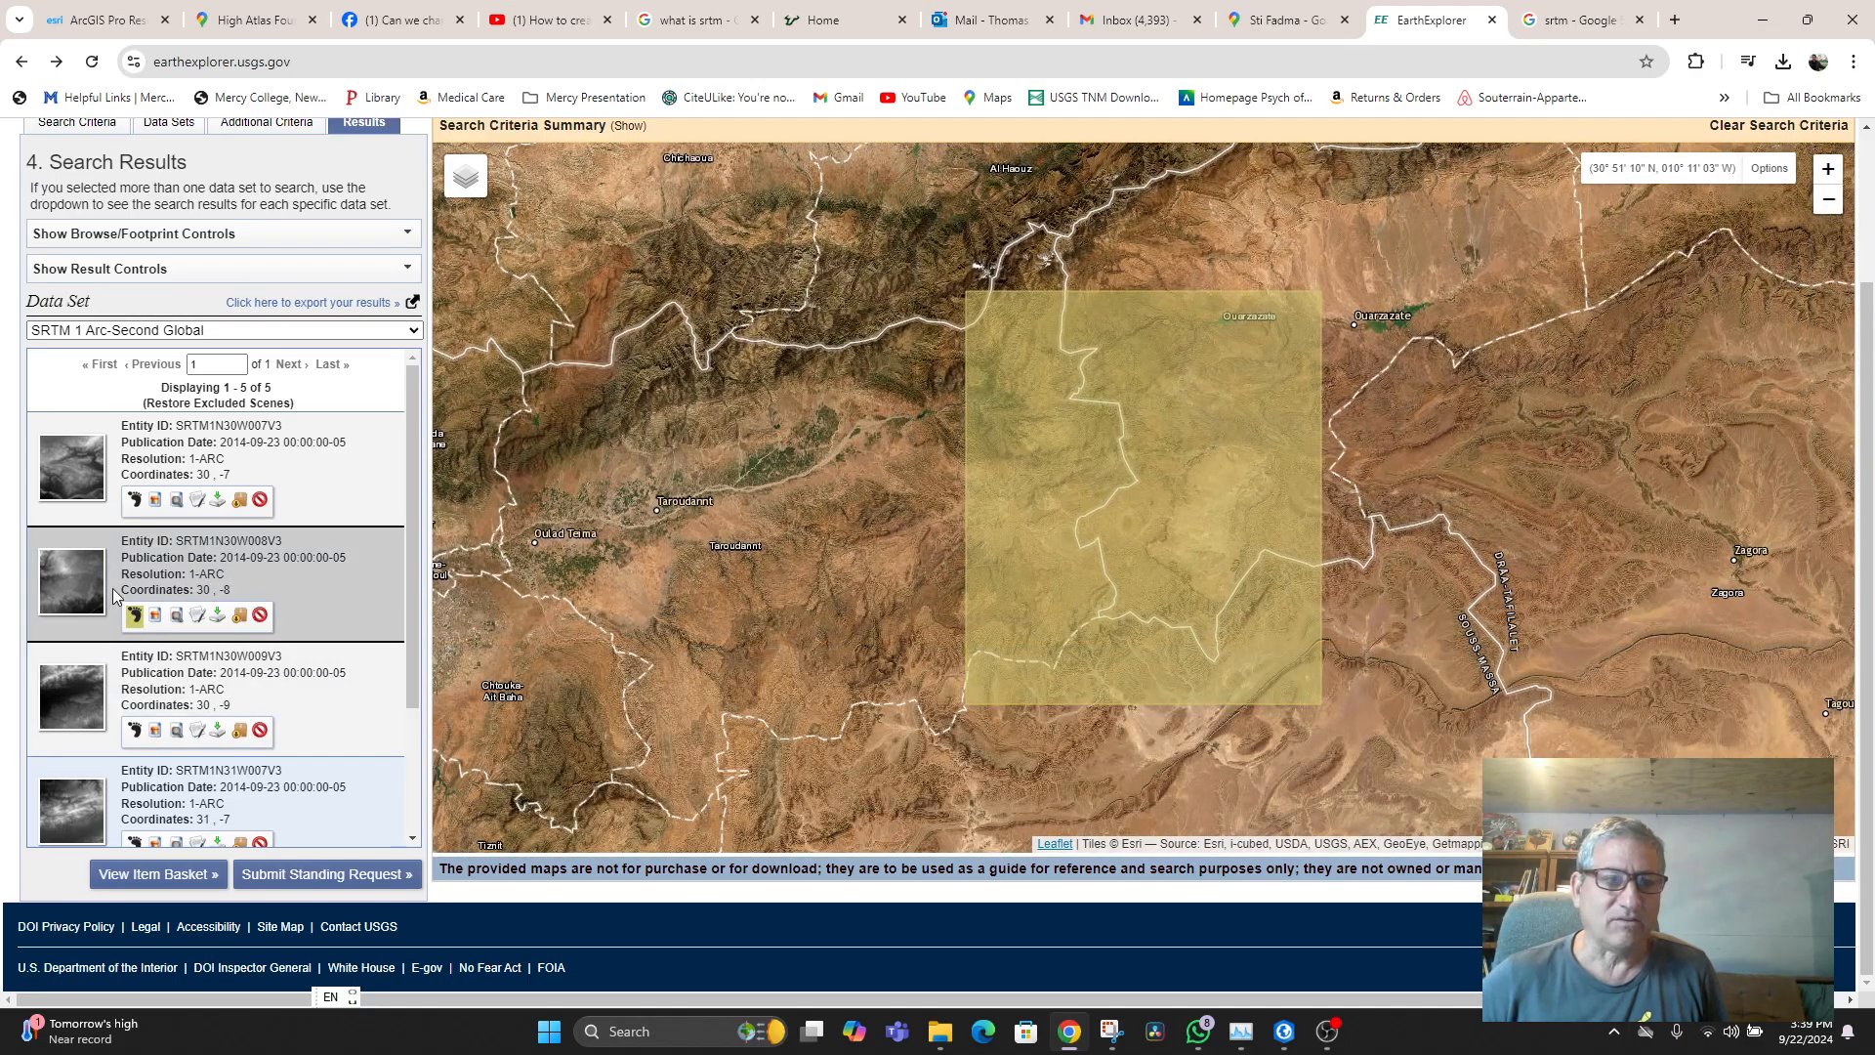
{"action": "left_click", "coordinate": [133, 615]}
{"action": "left_click", "coordinate": [134, 501]}
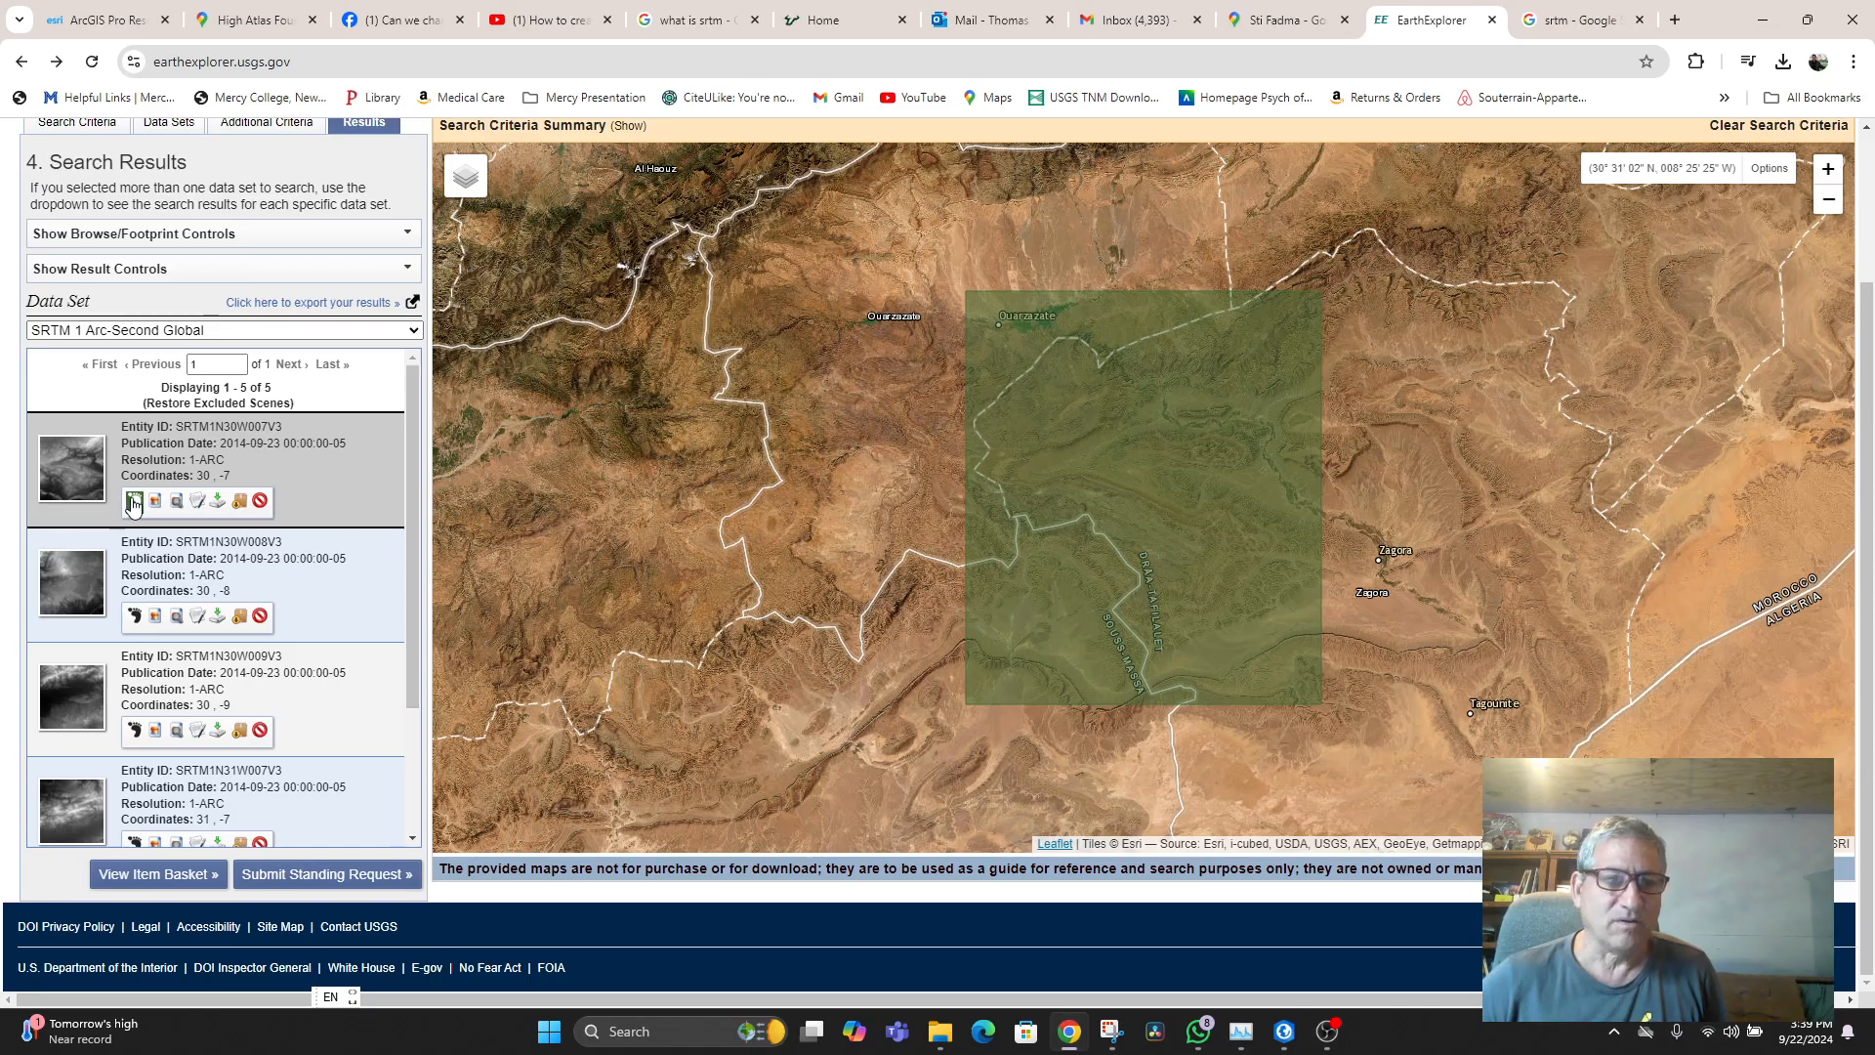
{"action": "left_click", "coordinate": [134, 501]}
- Show the footprints of scenes SRTM1N31W009V3 and SRTM1N31W007V3 together on the map
{"action": "scroll", "coordinate": [166, 502], "scroll_direction": "up", "scroll_amount": 2}
{"action": "scroll", "coordinate": [178, 502], "scroll_direction": "down", "scroll_amount": 1}
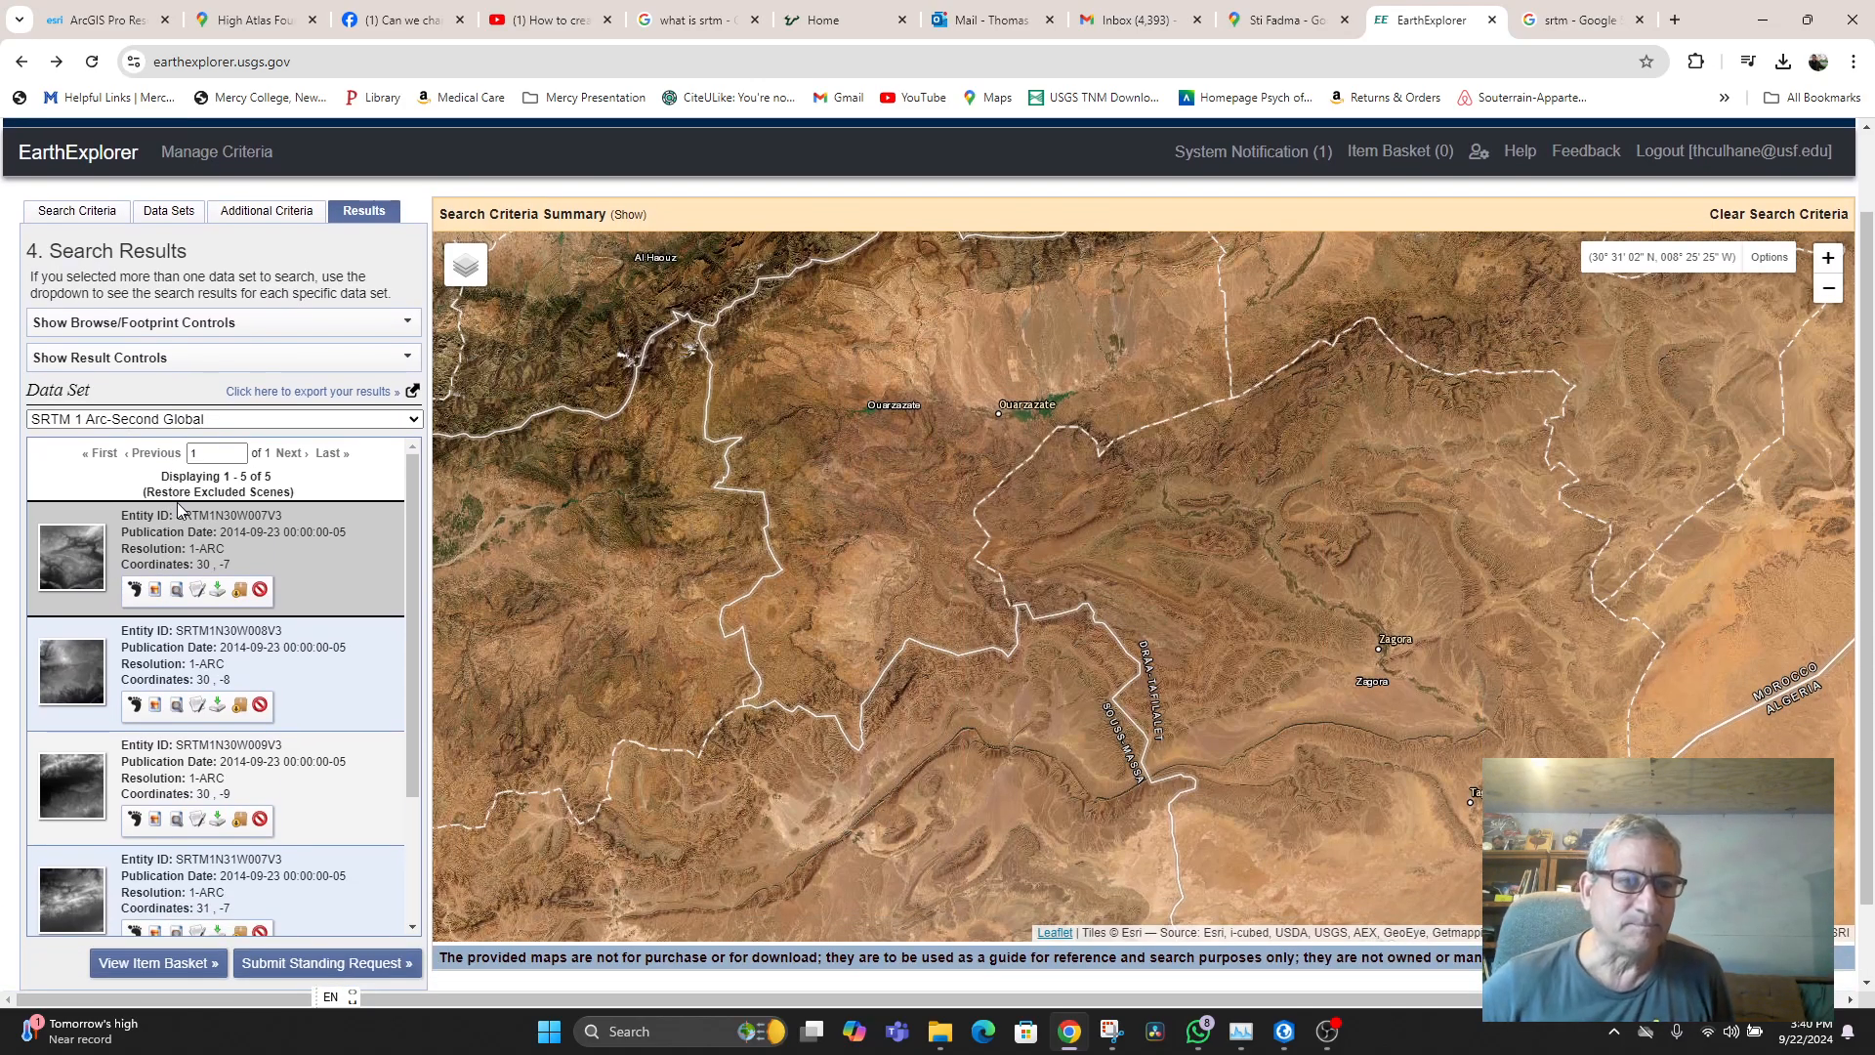
{"action": "scroll", "coordinate": [178, 502], "scroll_direction": "down", "scroll_amount": 3}
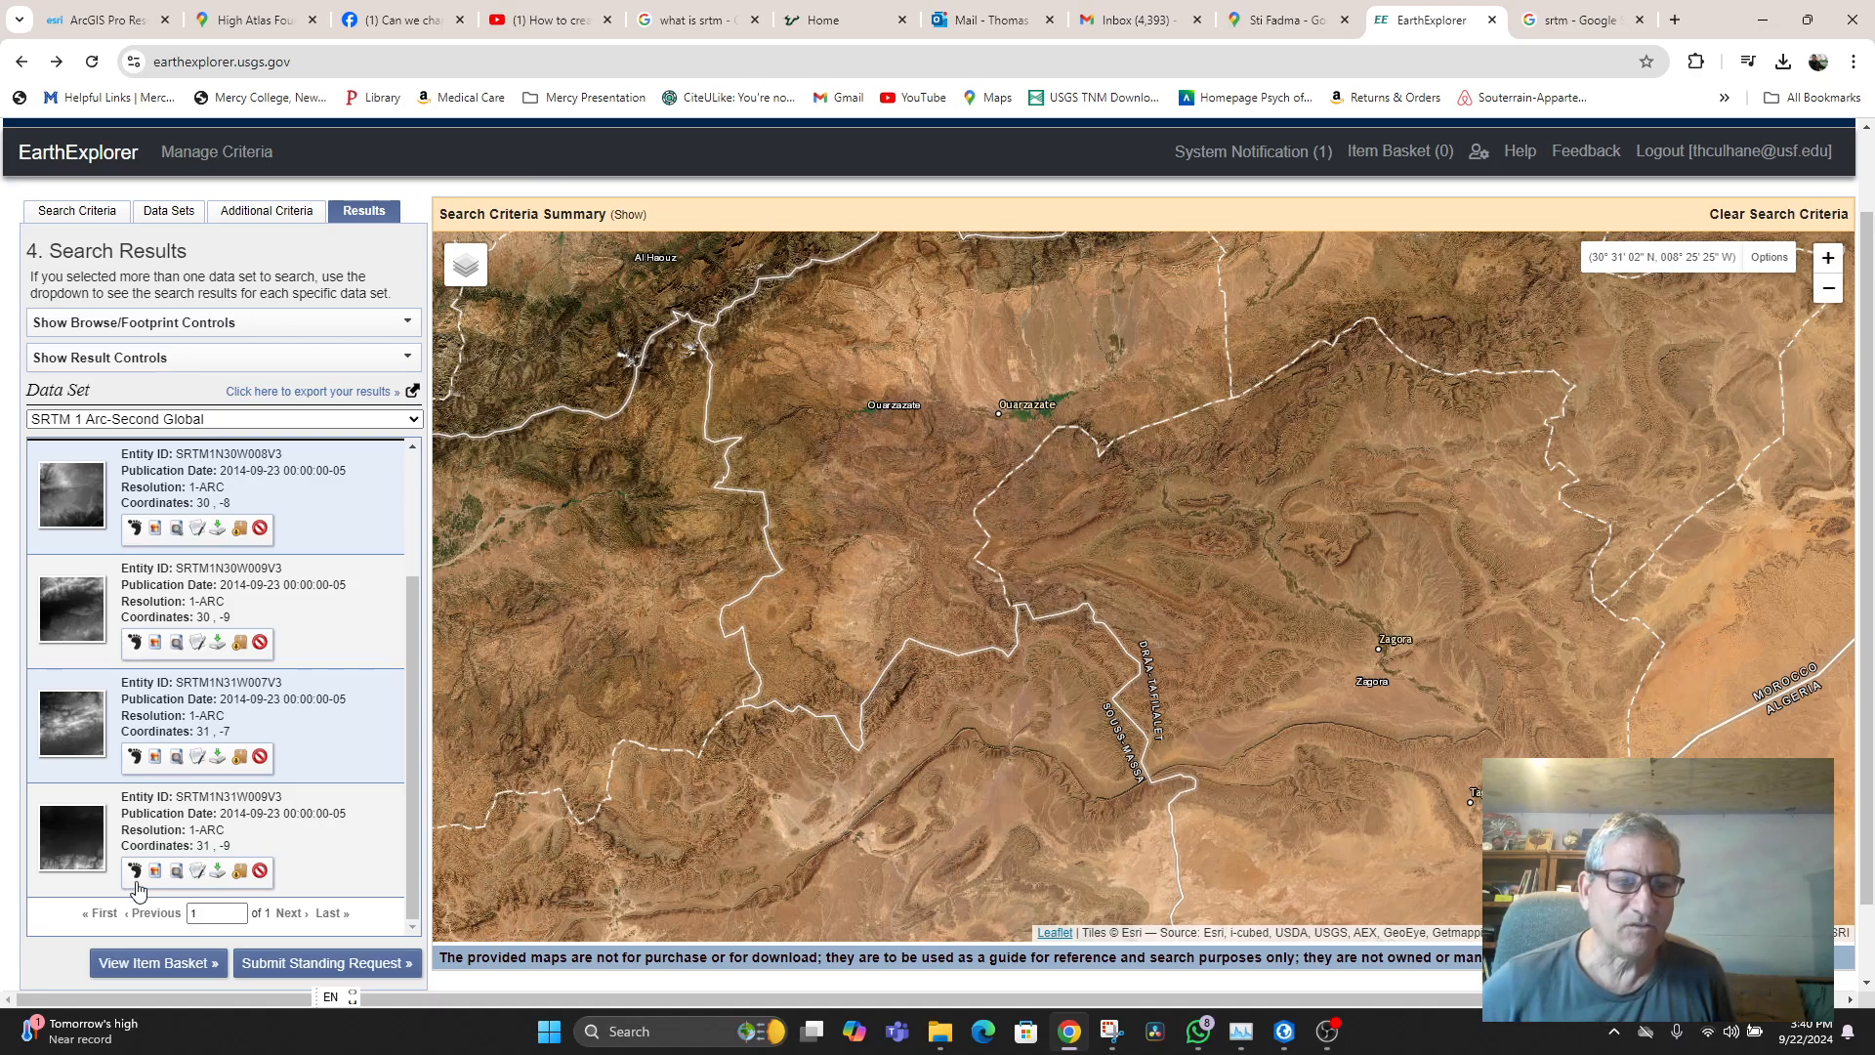
{"action": "left_click", "coordinate": [135, 871]}
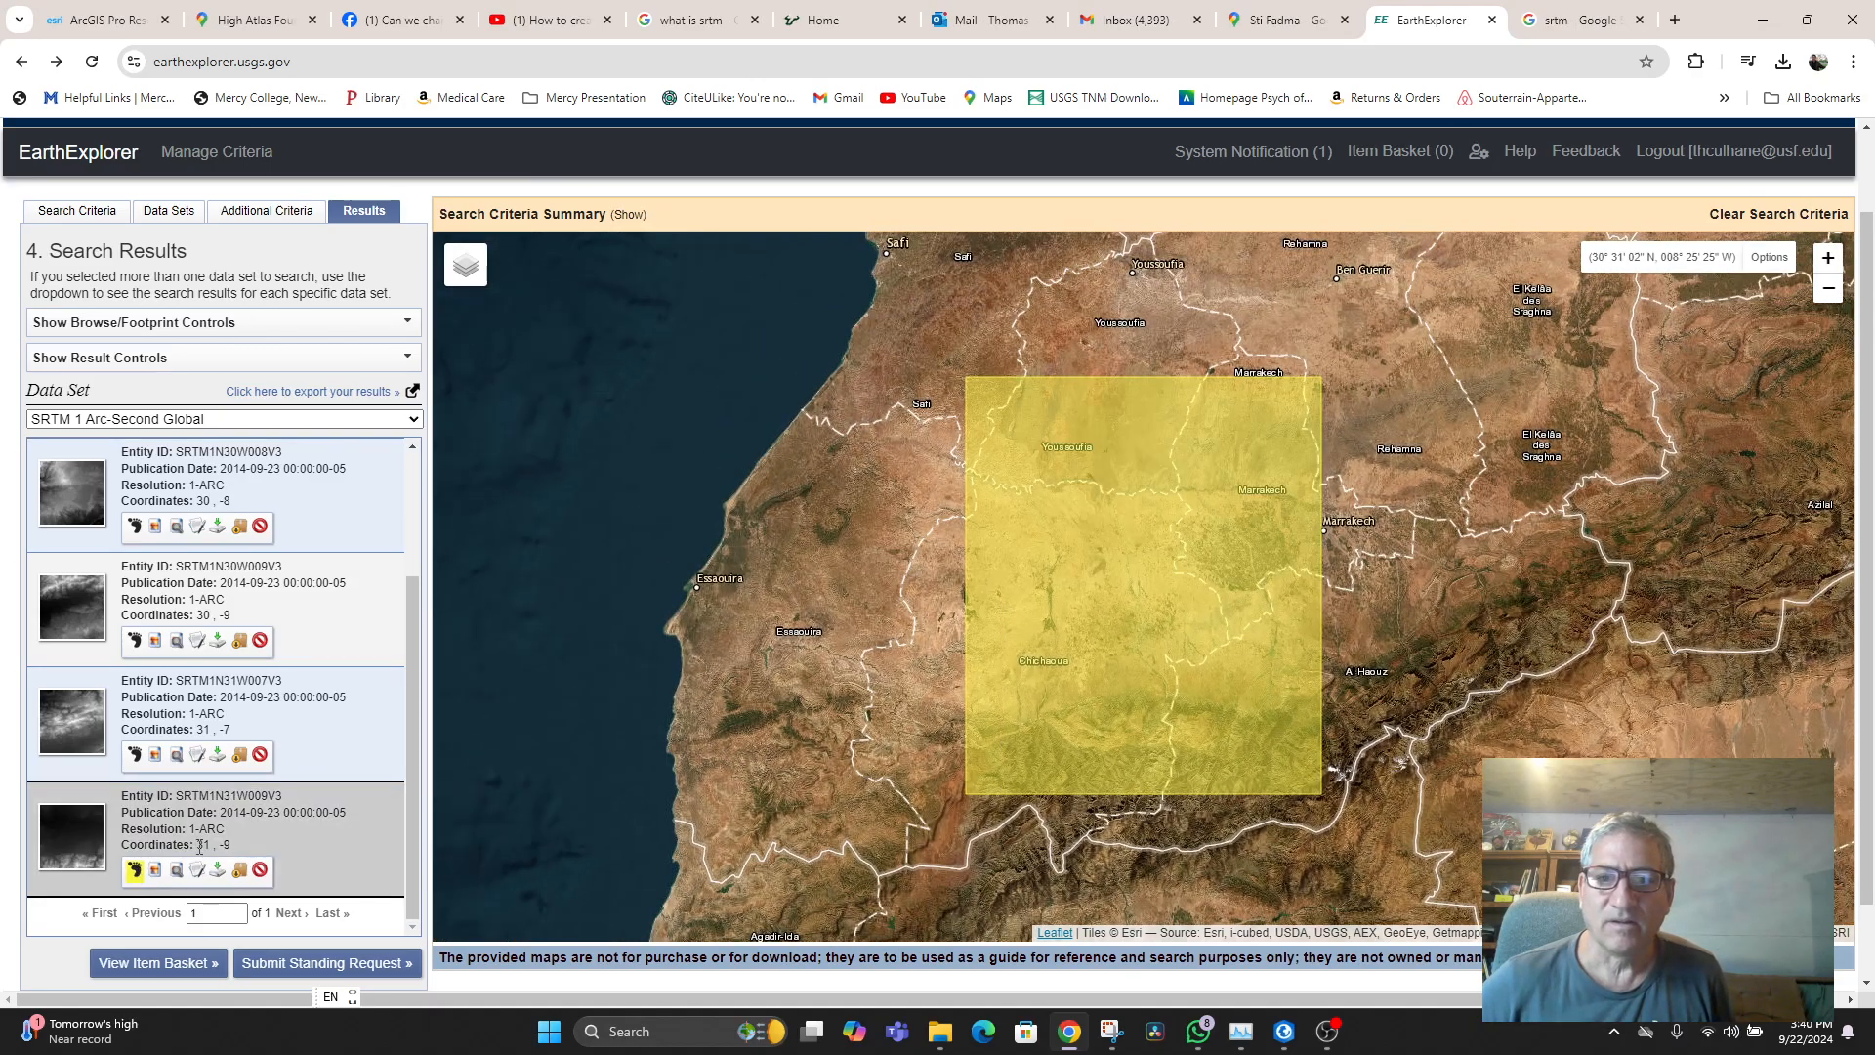
{"action": "left_click", "coordinate": [134, 755]}
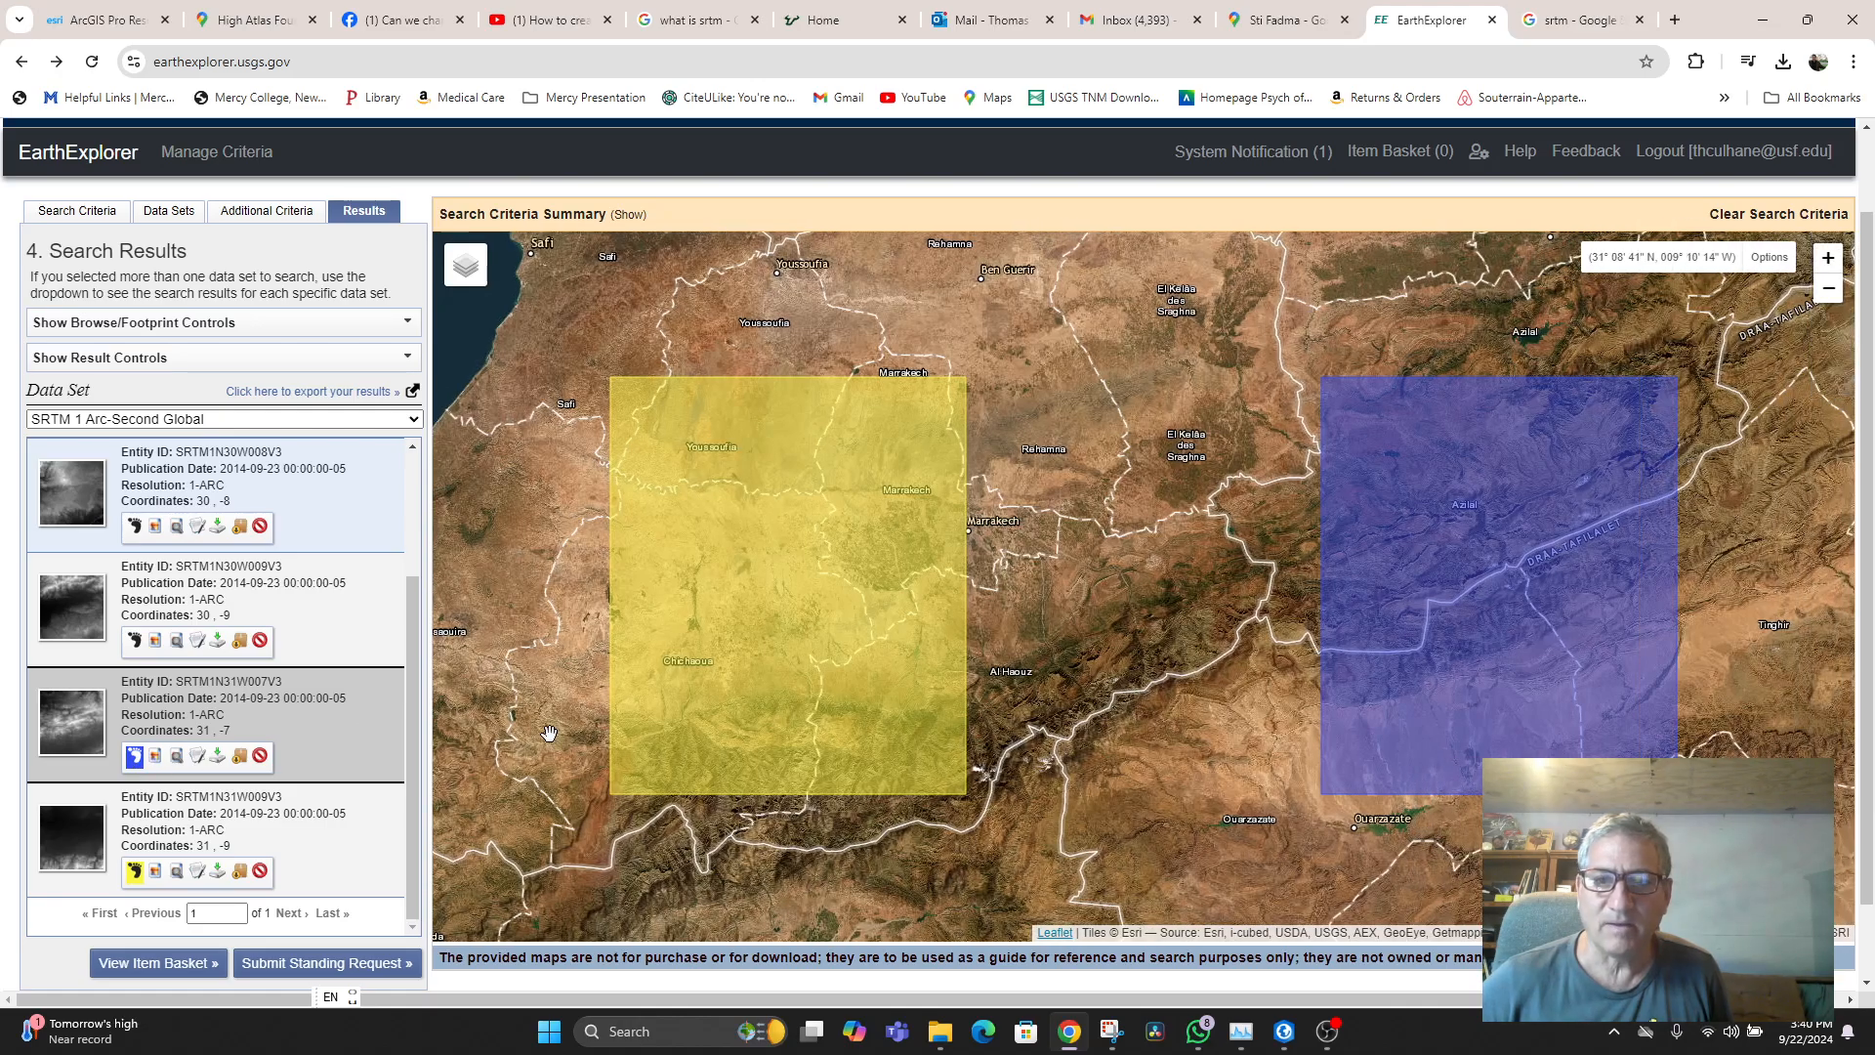
- Examine the gap between the SRTM1N31W009V3 and SRTM1N31W007V3 footprints and where Sti Fadma lies within it
{"action": "scroll", "coordinate": [1268, 789], "scroll_direction": "up", "scroll_amount": 1}
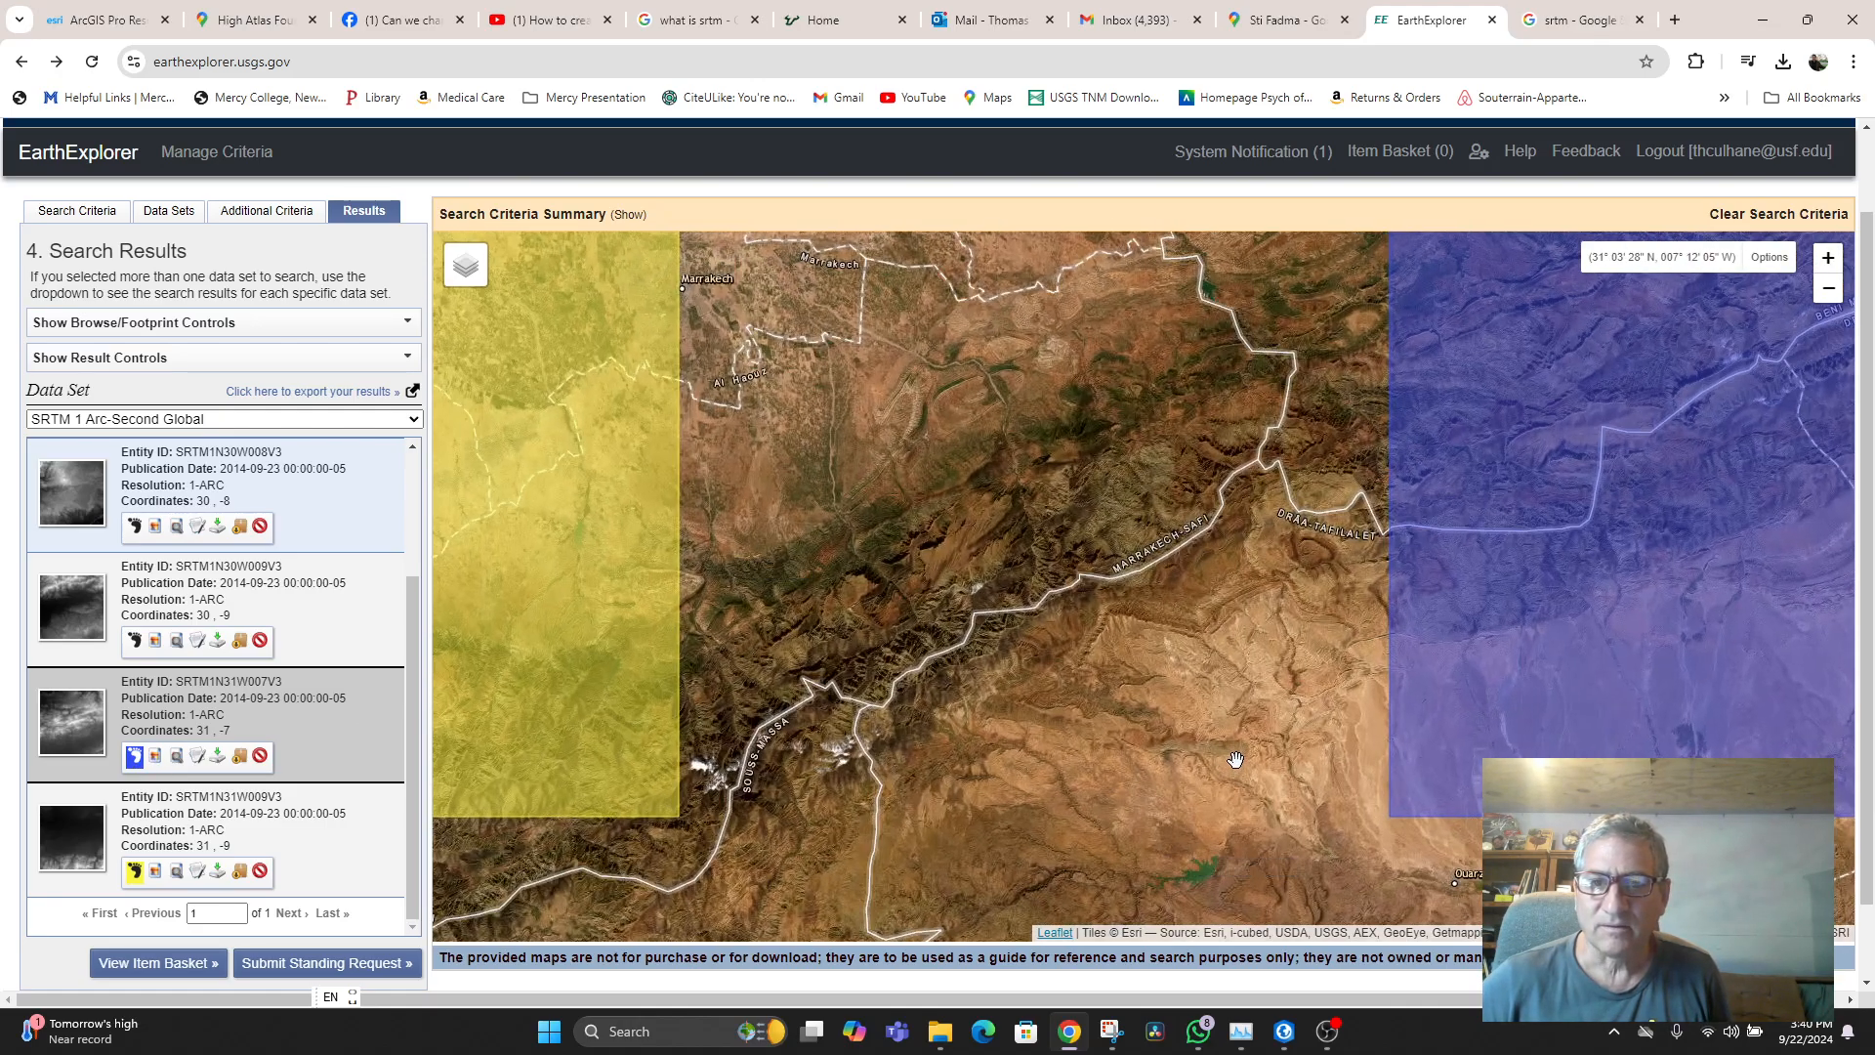
{"action": "scroll", "coordinate": [1305, 619], "scroll_direction": "up", "scroll_amount": 1}
{"action": "scroll", "coordinate": [1096, 722], "scroll_direction": "up", "scroll_amount": 2}
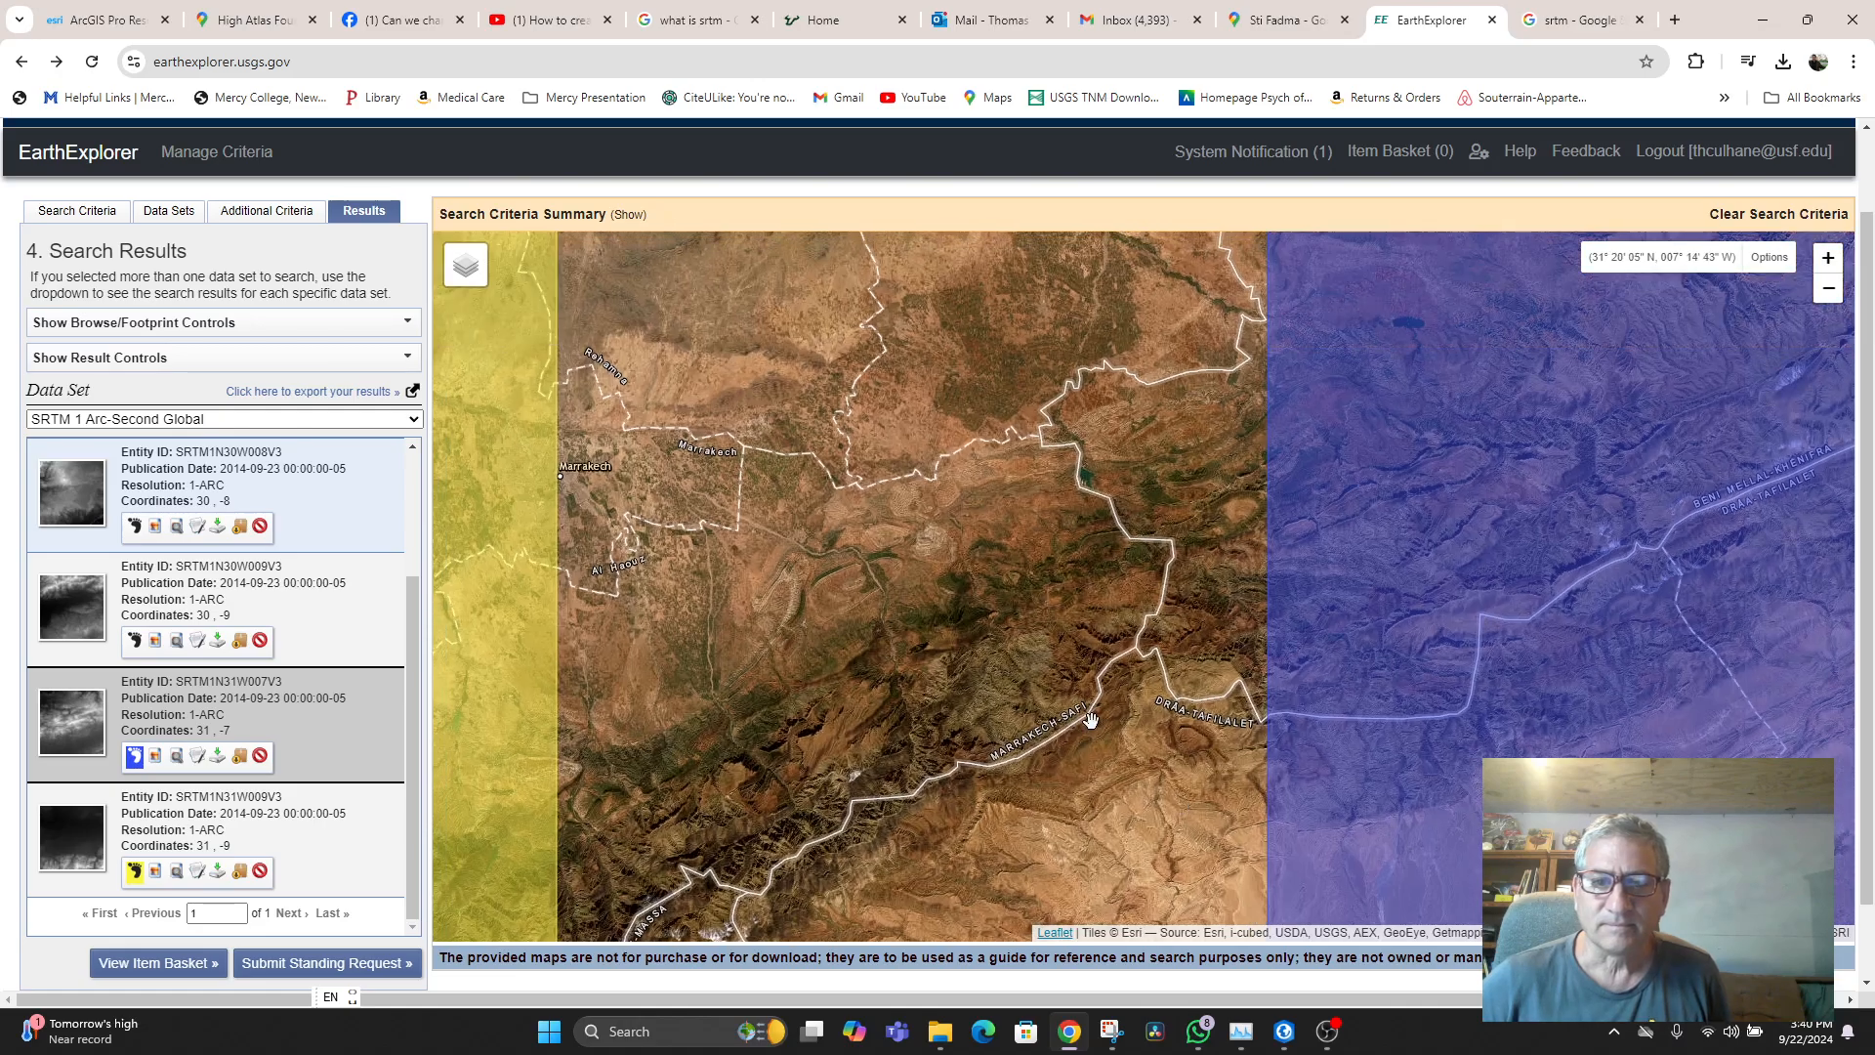
{"action": "left_click_drag", "start_coordinate": [1096, 723], "coordinate": [742, 850]}
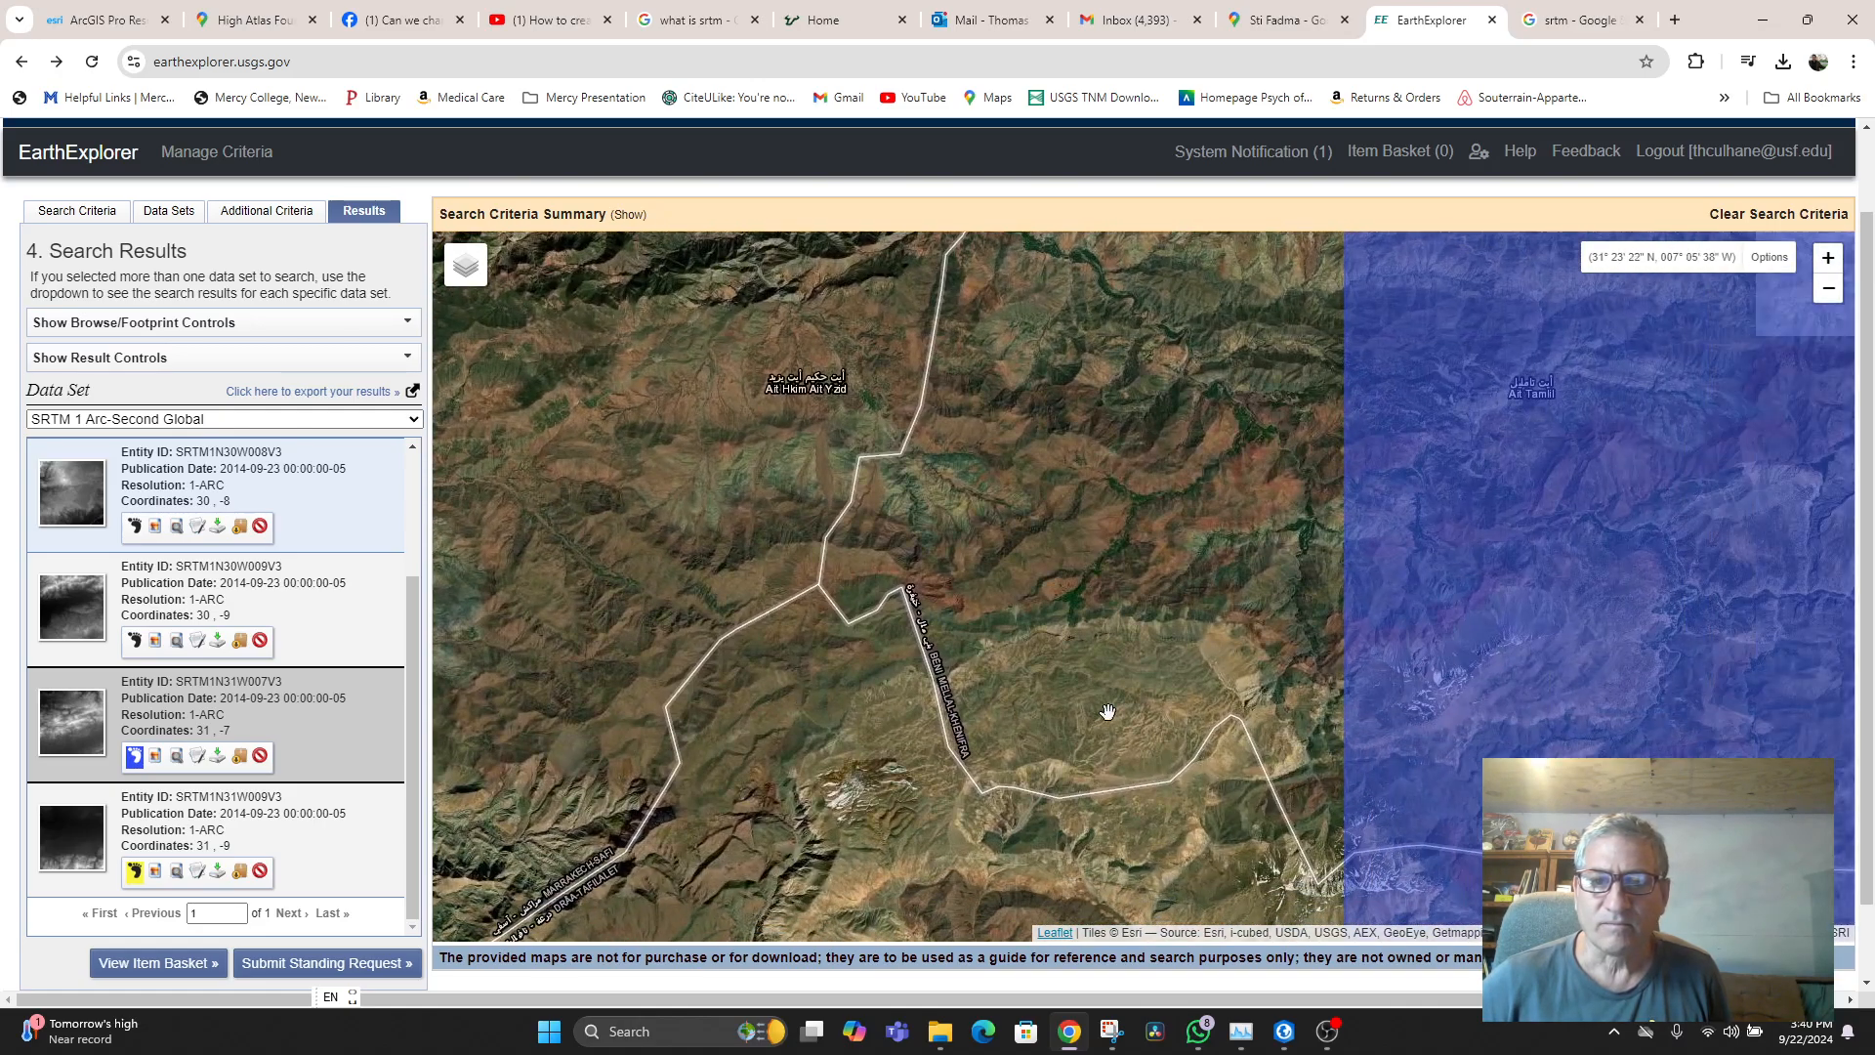
{"action": "left_click_drag", "start_coordinate": [1107, 711], "coordinate": [848, 537]}
{"action": "scroll", "coordinate": [848, 537], "scroll_direction": "down", "scroll_amount": 2}
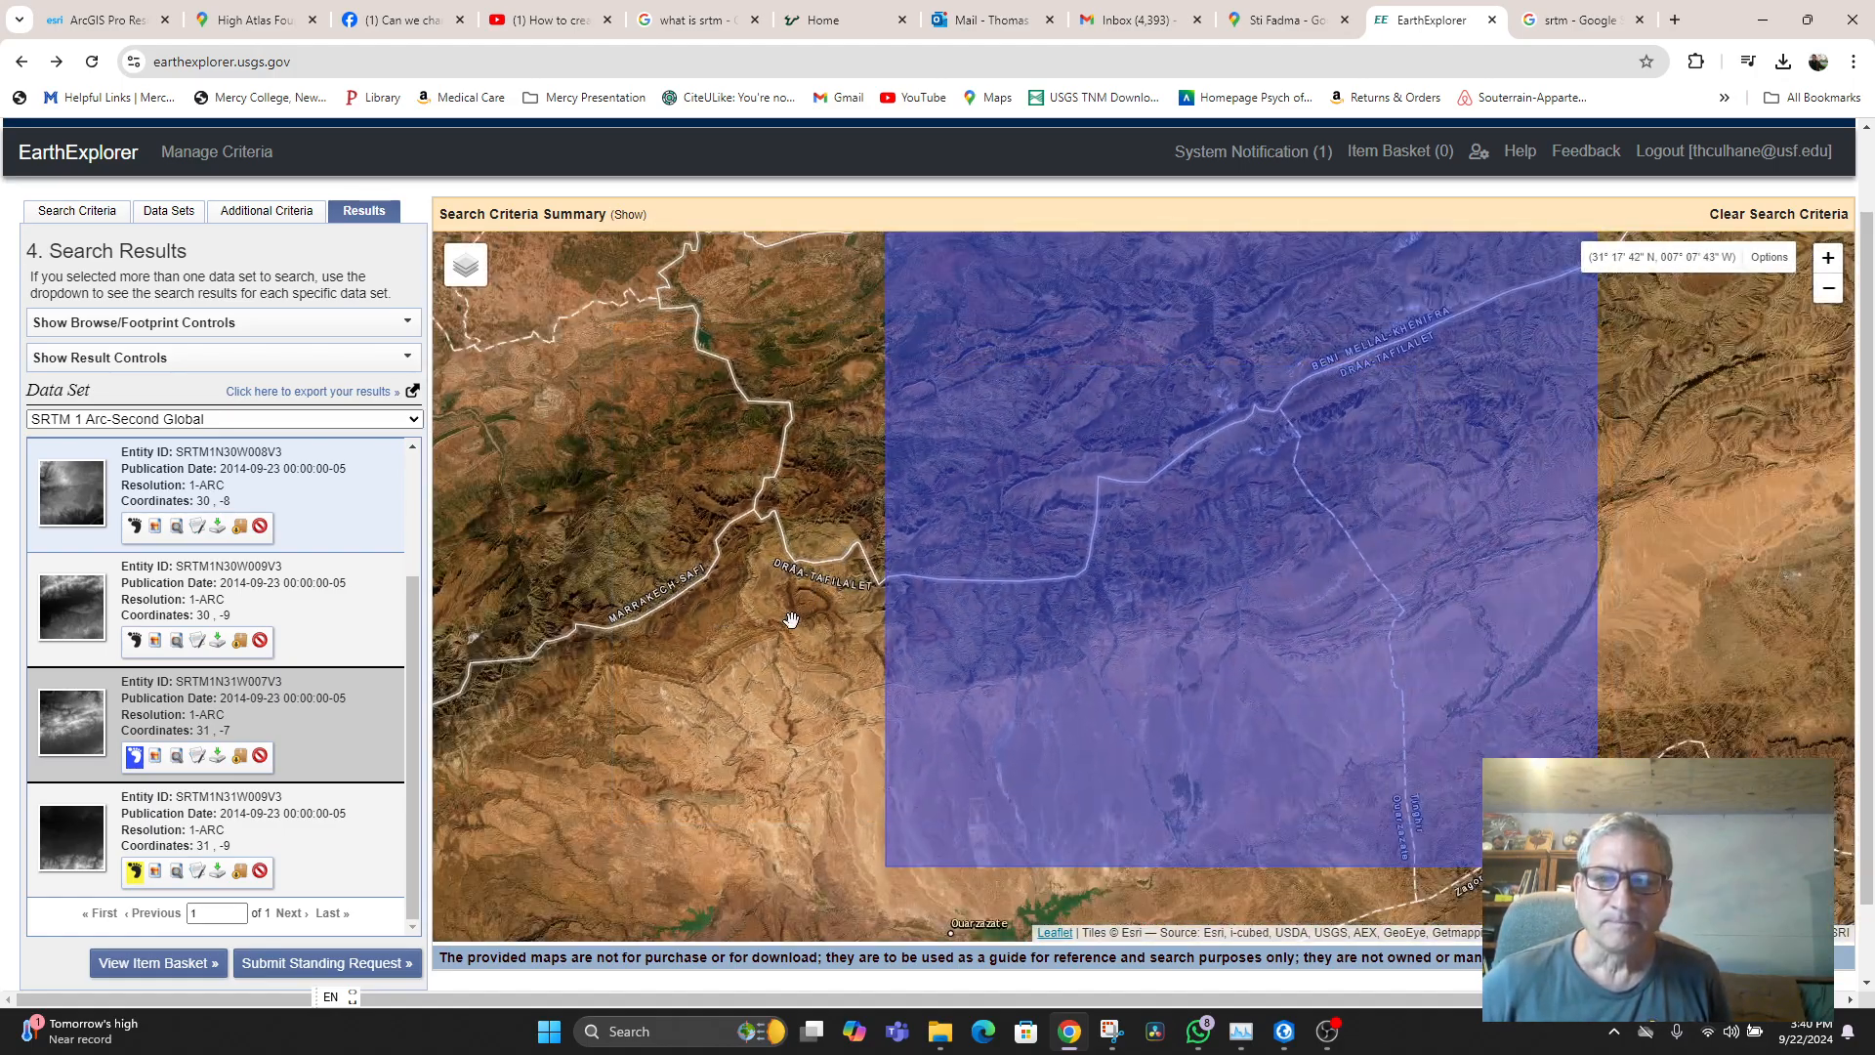
{"action": "left_click_drag", "start_coordinate": [791, 620], "coordinate": [979, 774]}
{"action": "scroll", "coordinate": [1078, 545], "scroll_direction": "up", "scroll_amount": 3}
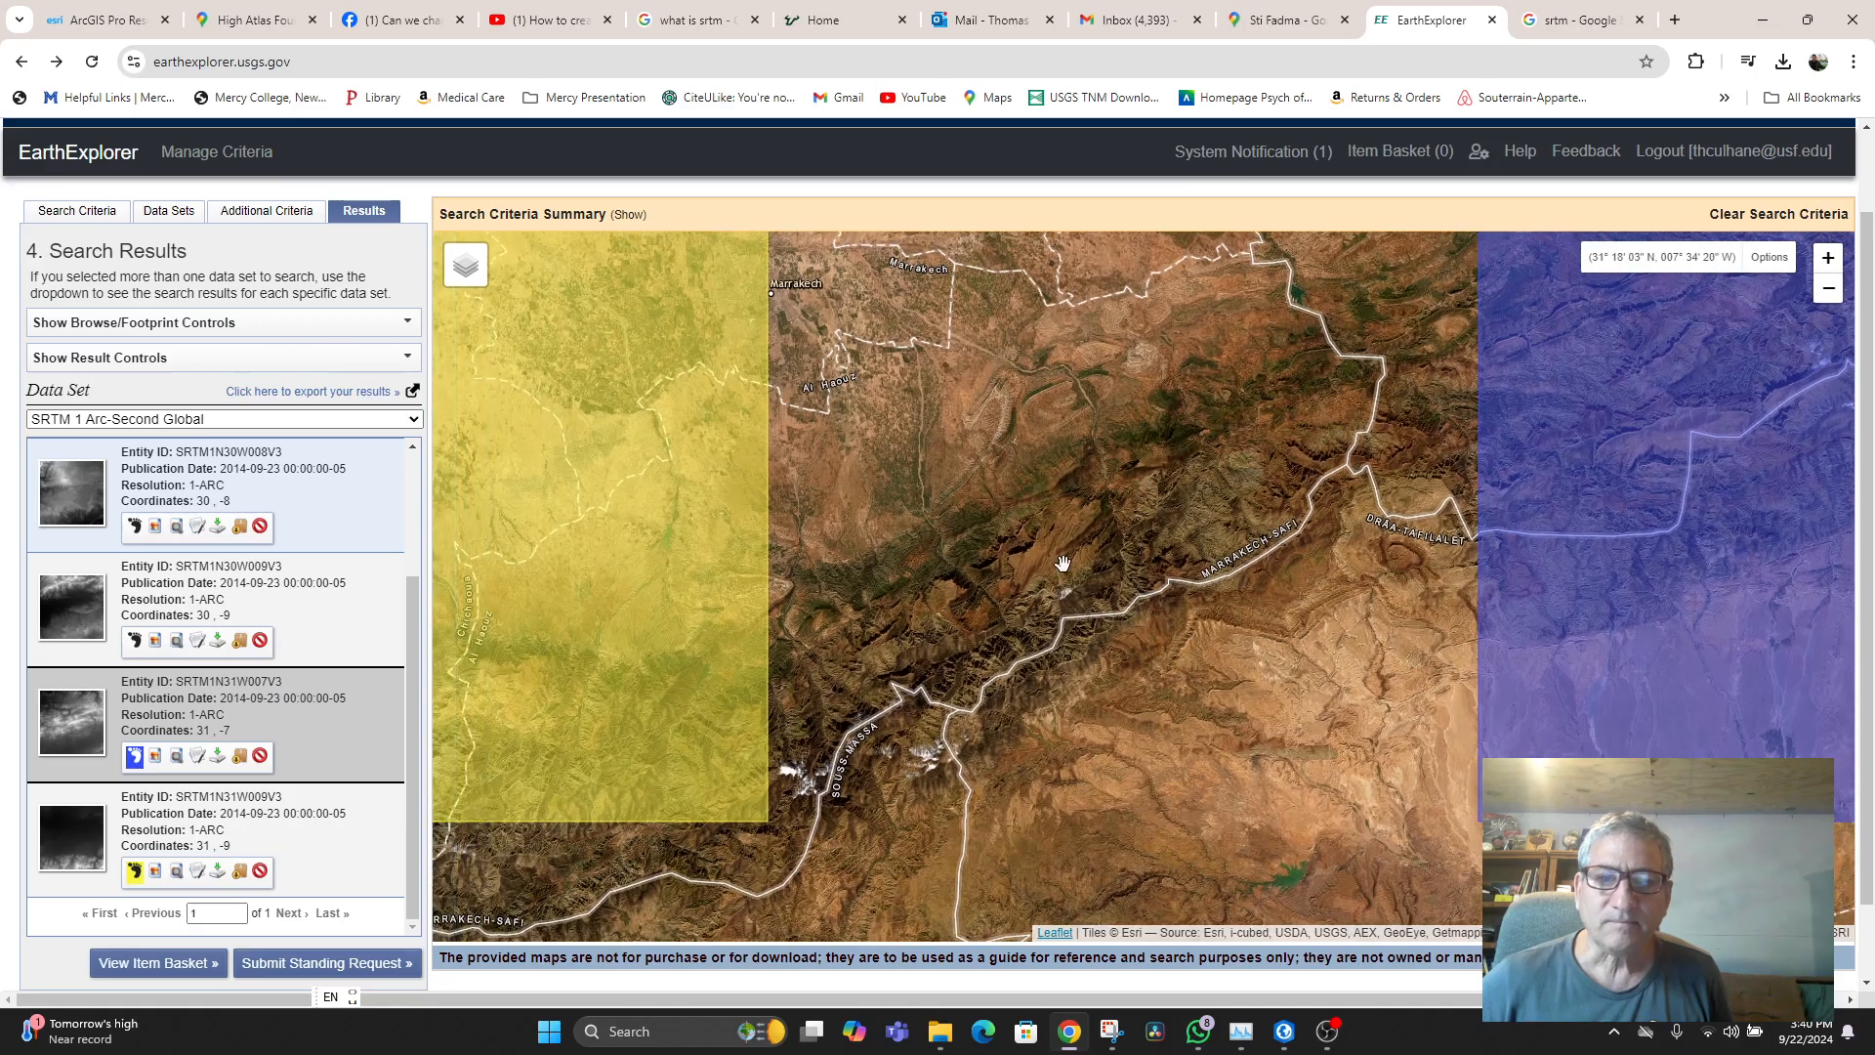
{"action": "scroll", "coordinate": [1078, 546], "scroll_direction": "down", "scroll_amount": 2}
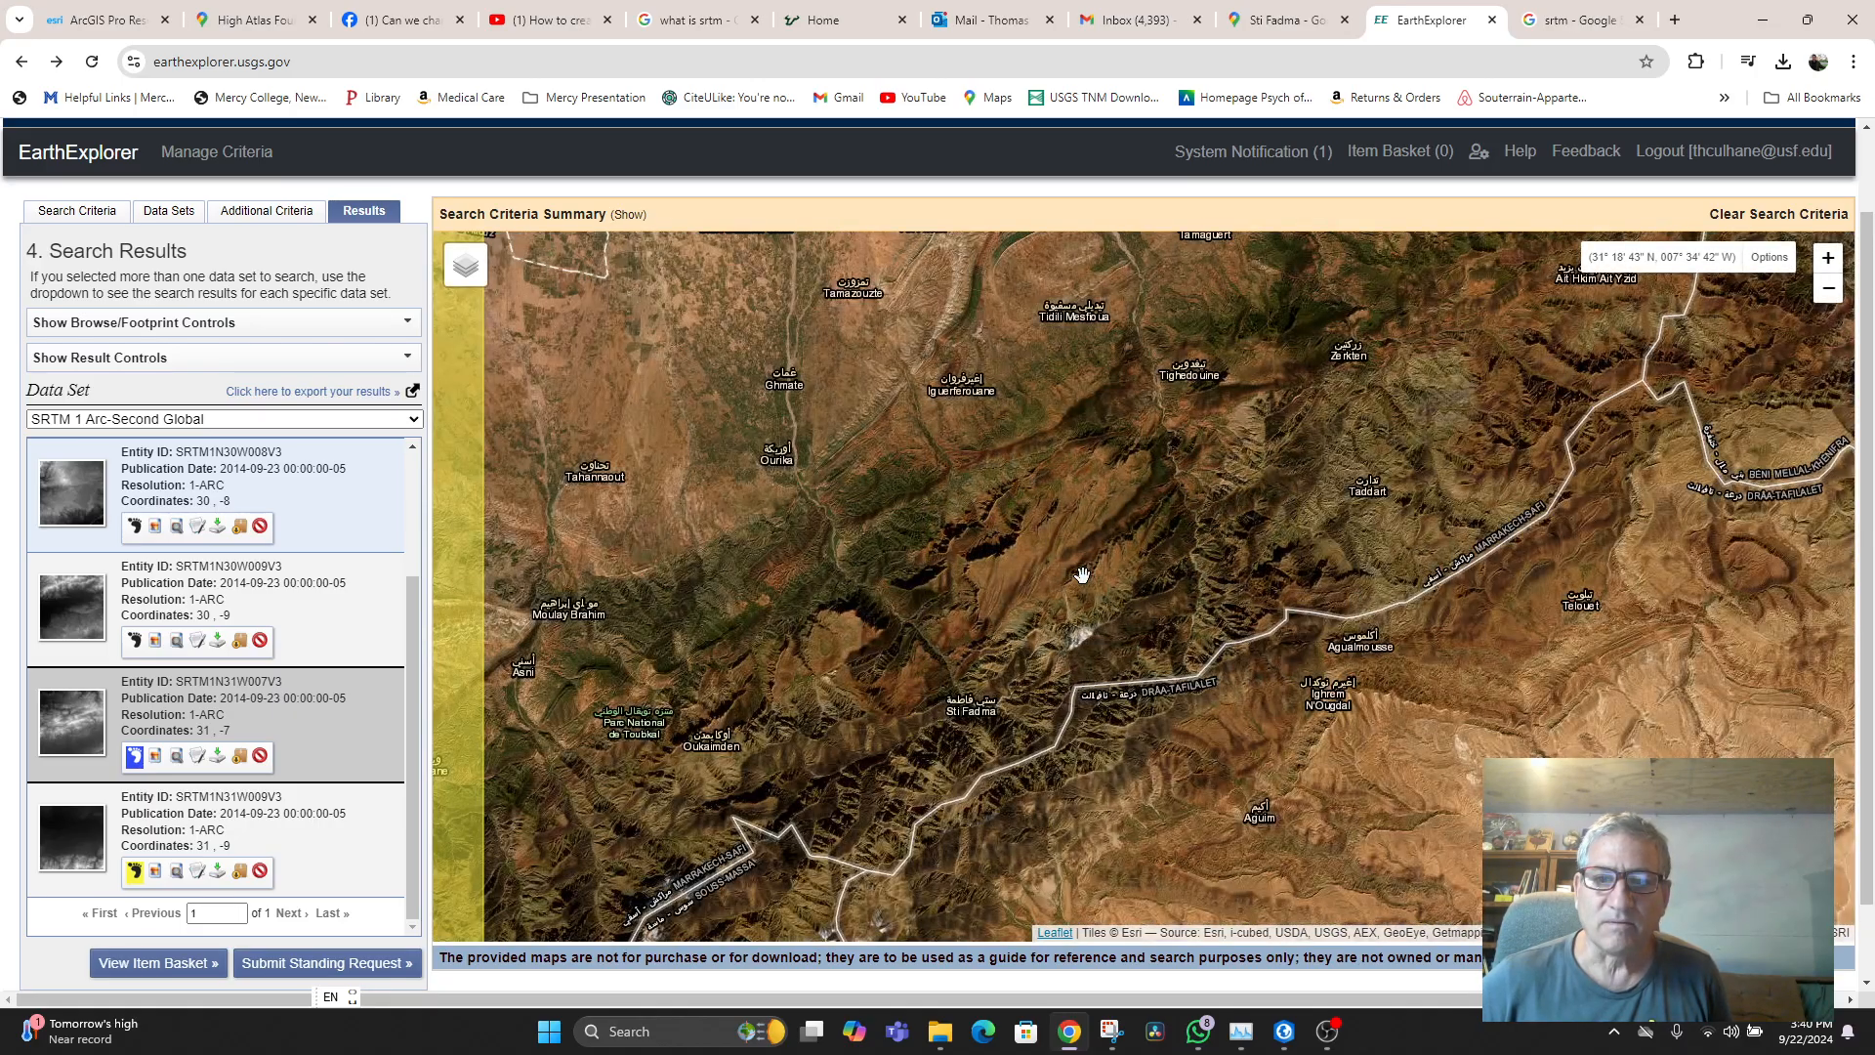
{"action": "scroll", "coordinate": [1103, 599], "scroll_direction": "down", "scroll_amount": 1}
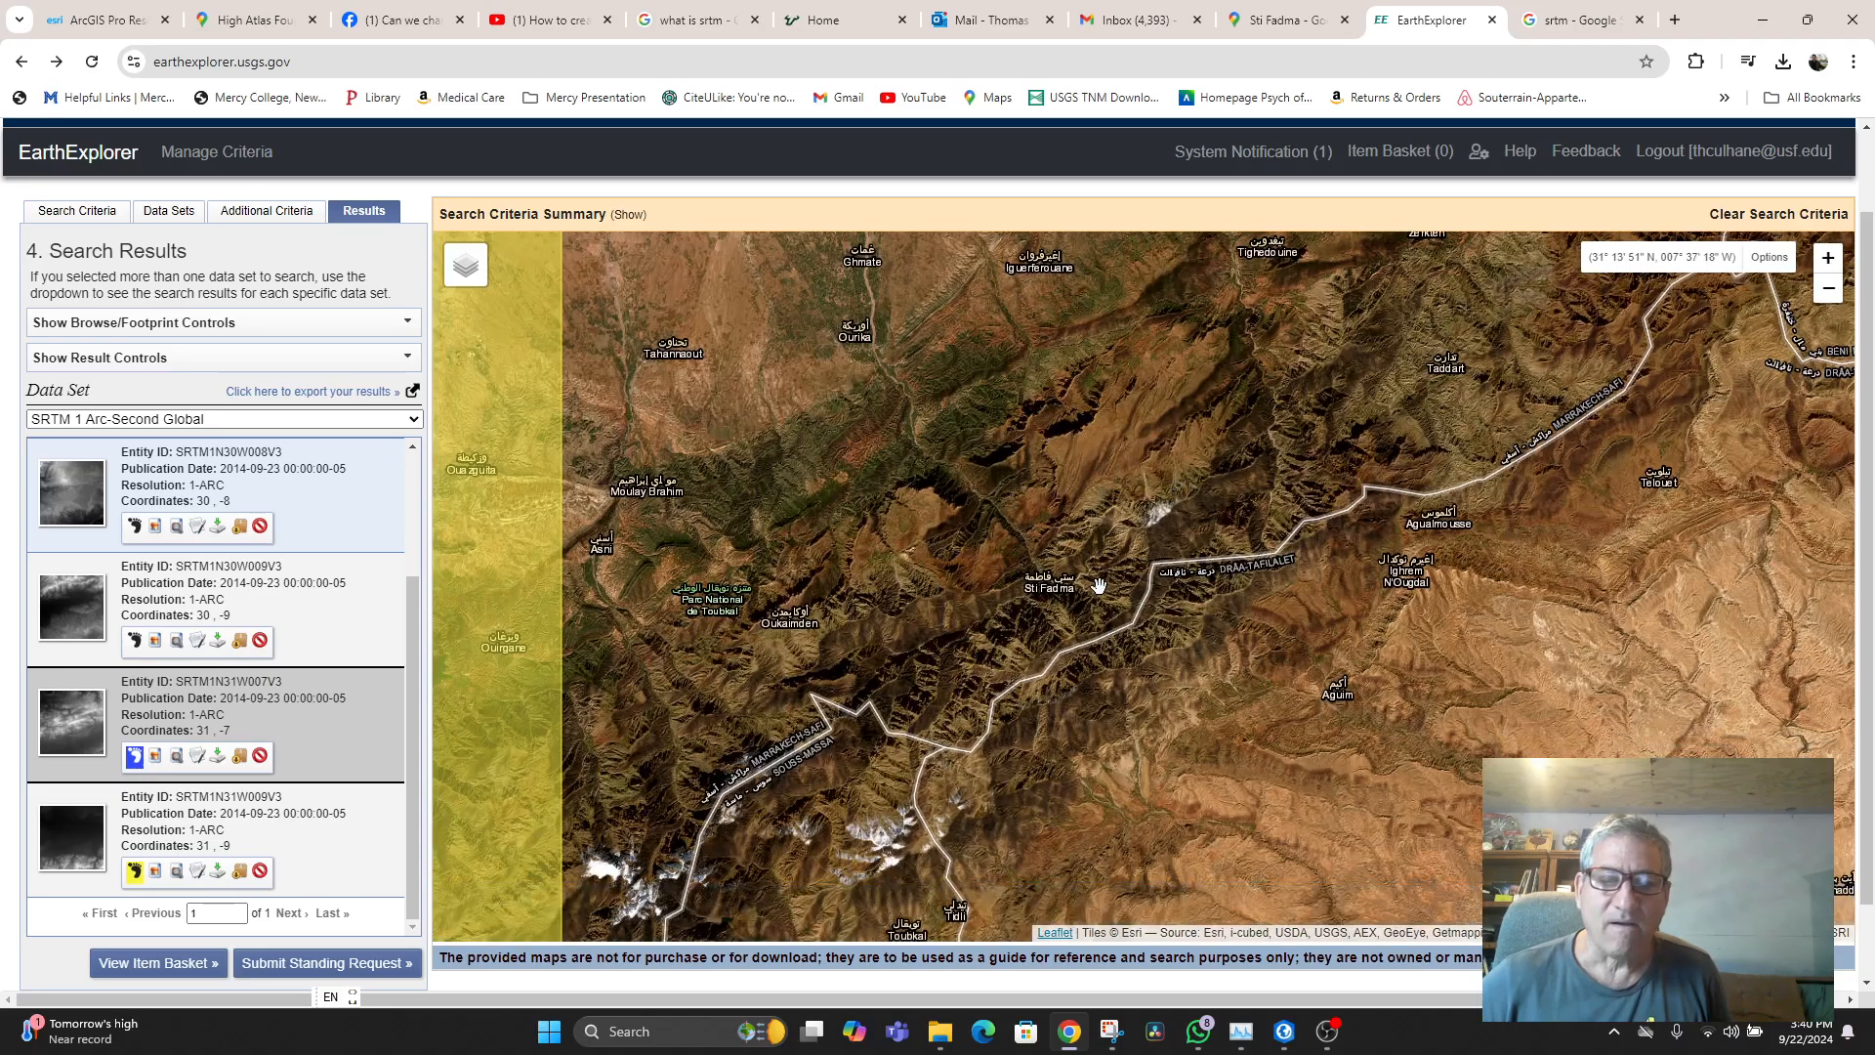
{"action": "scroll", "coordinate": [1123, 527], "scroll_direction": "down", "scroll_amount": 1}
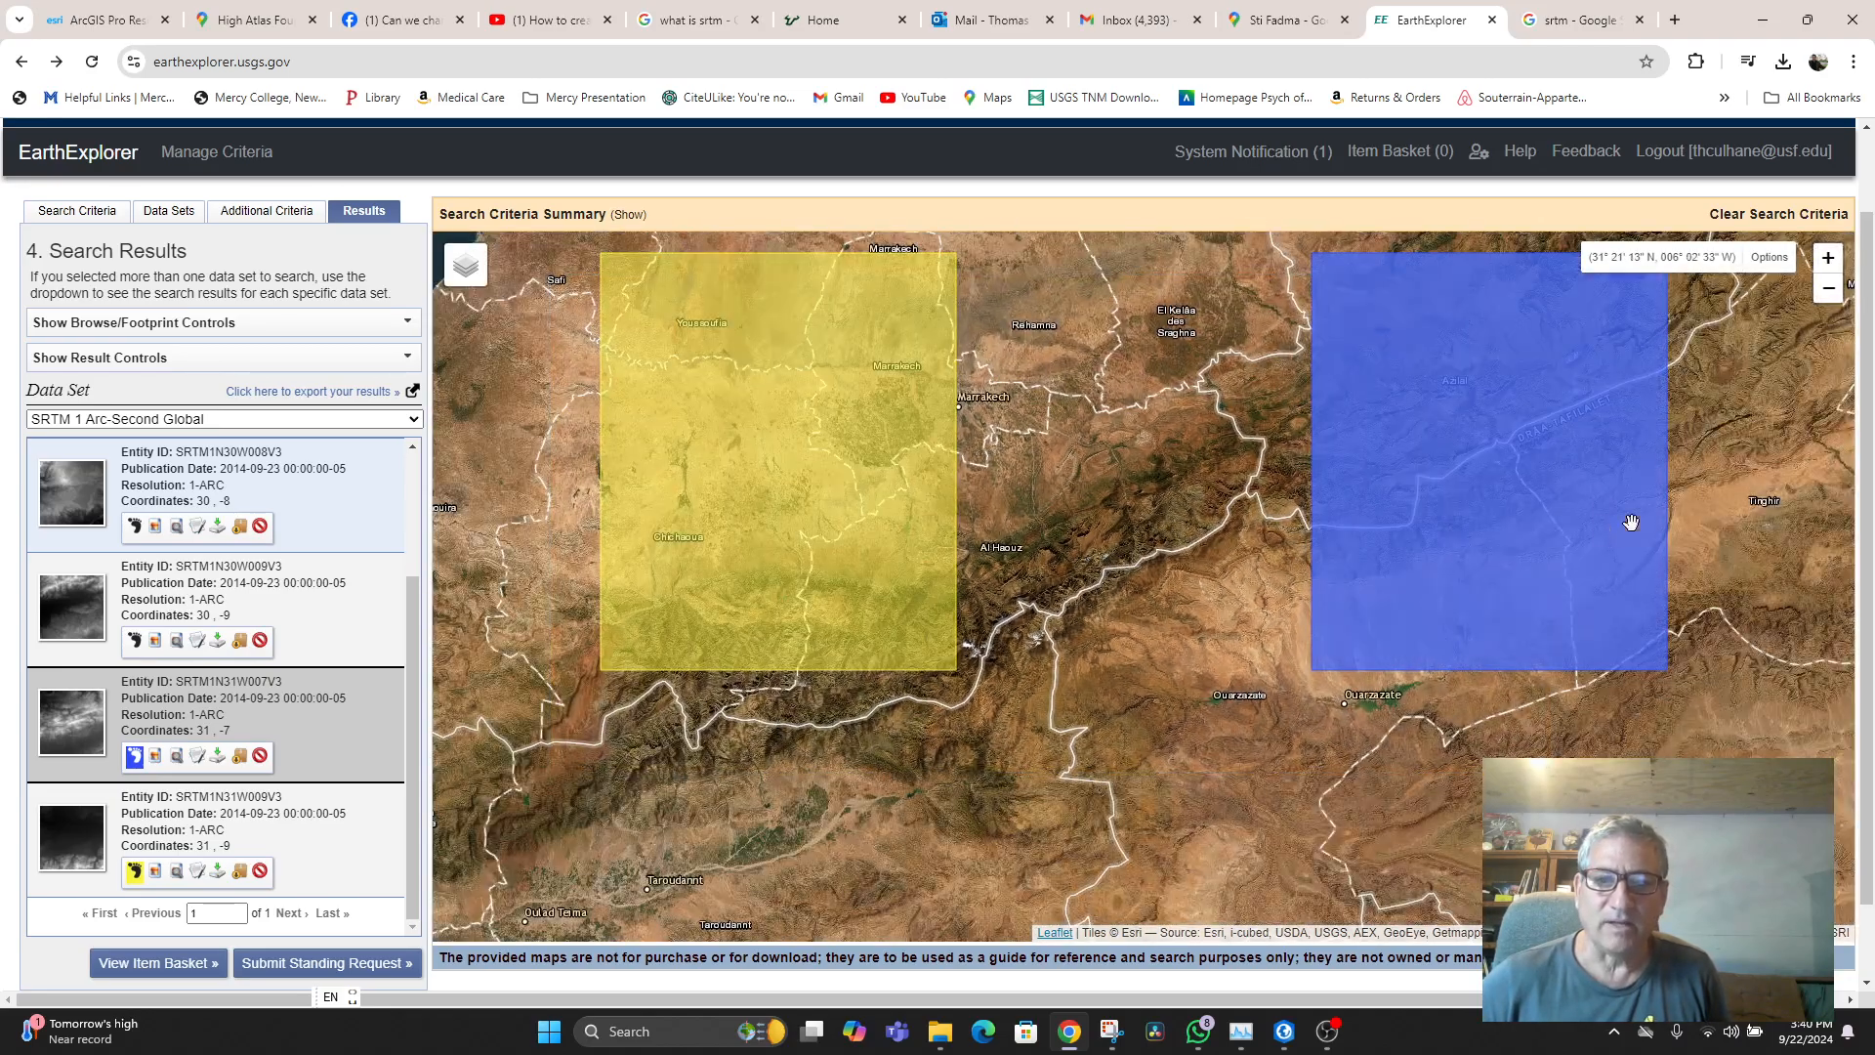
- Add the footprints of scenes SRTM1N30W009V3 and SRTM1N30W008V3 to the map, and toggle the SRTM1N31W009V3 footprint off and on
{"action": "left_click", "coordinate": [134, 642]}
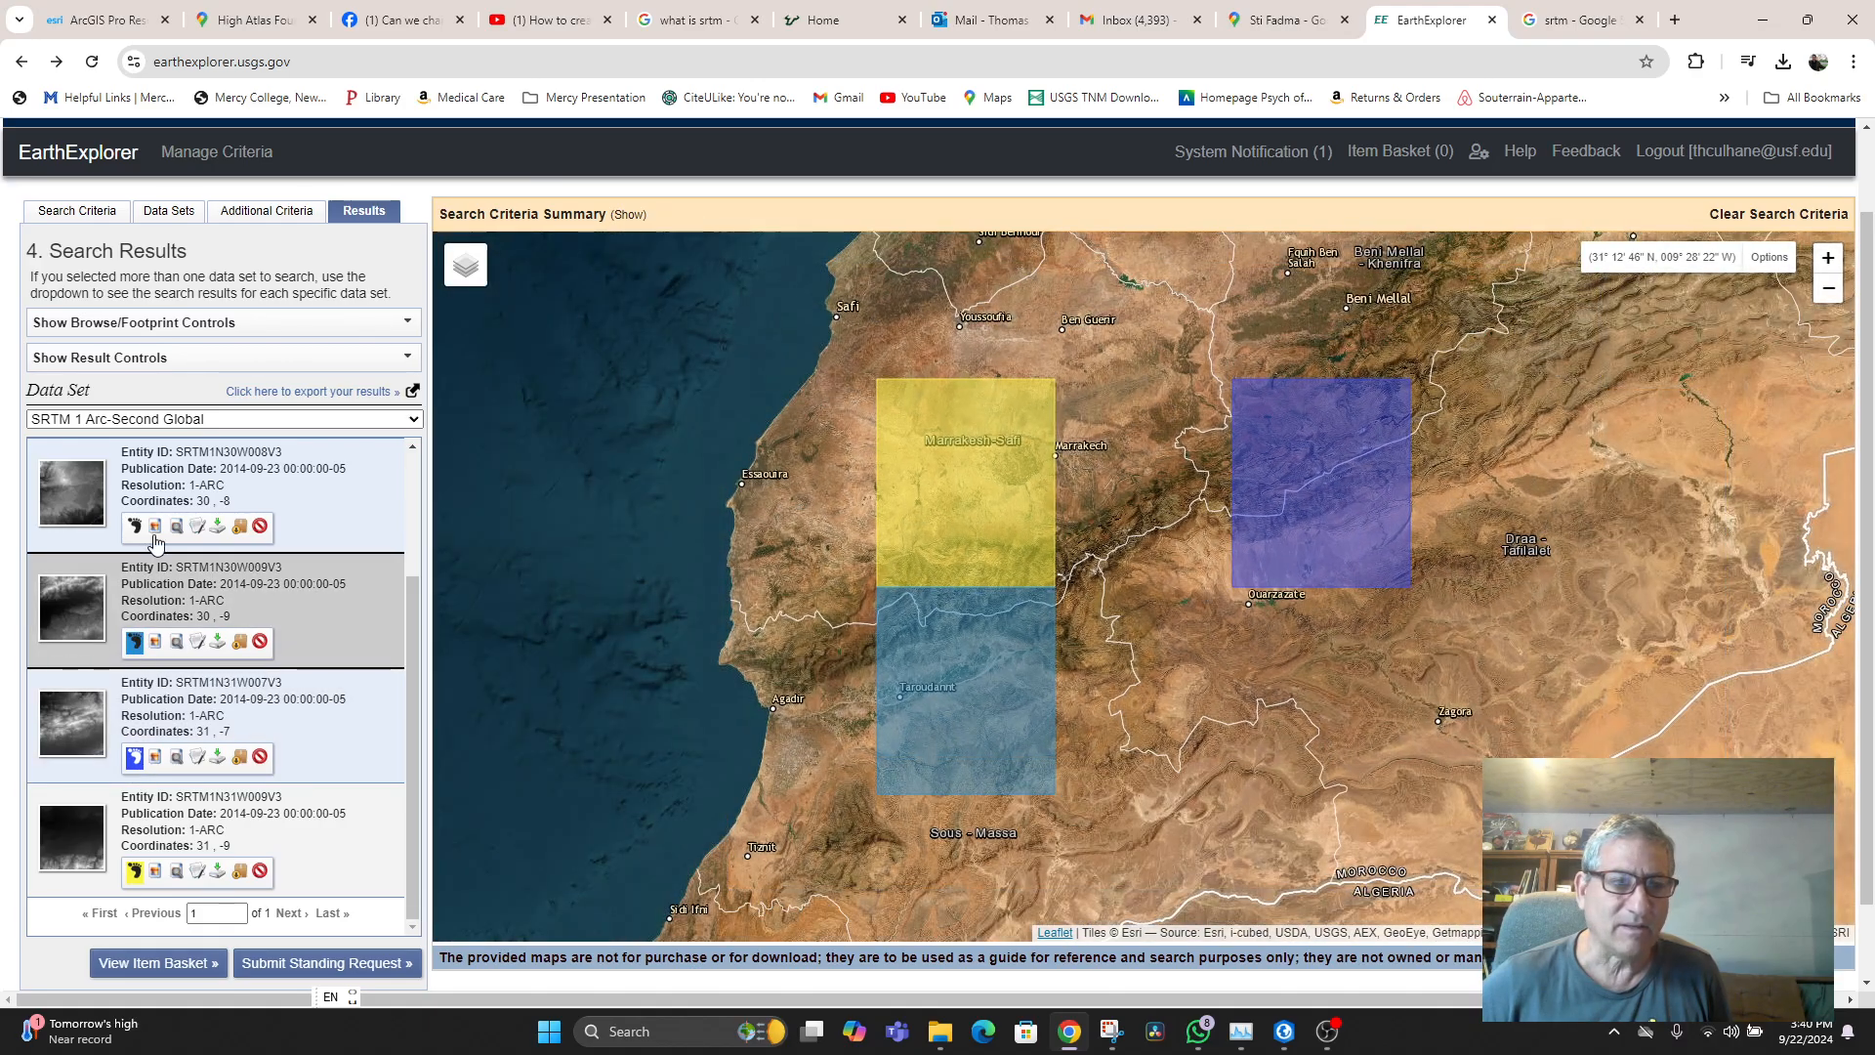
{"action": "left_click", "coordinate": [135, 528]}
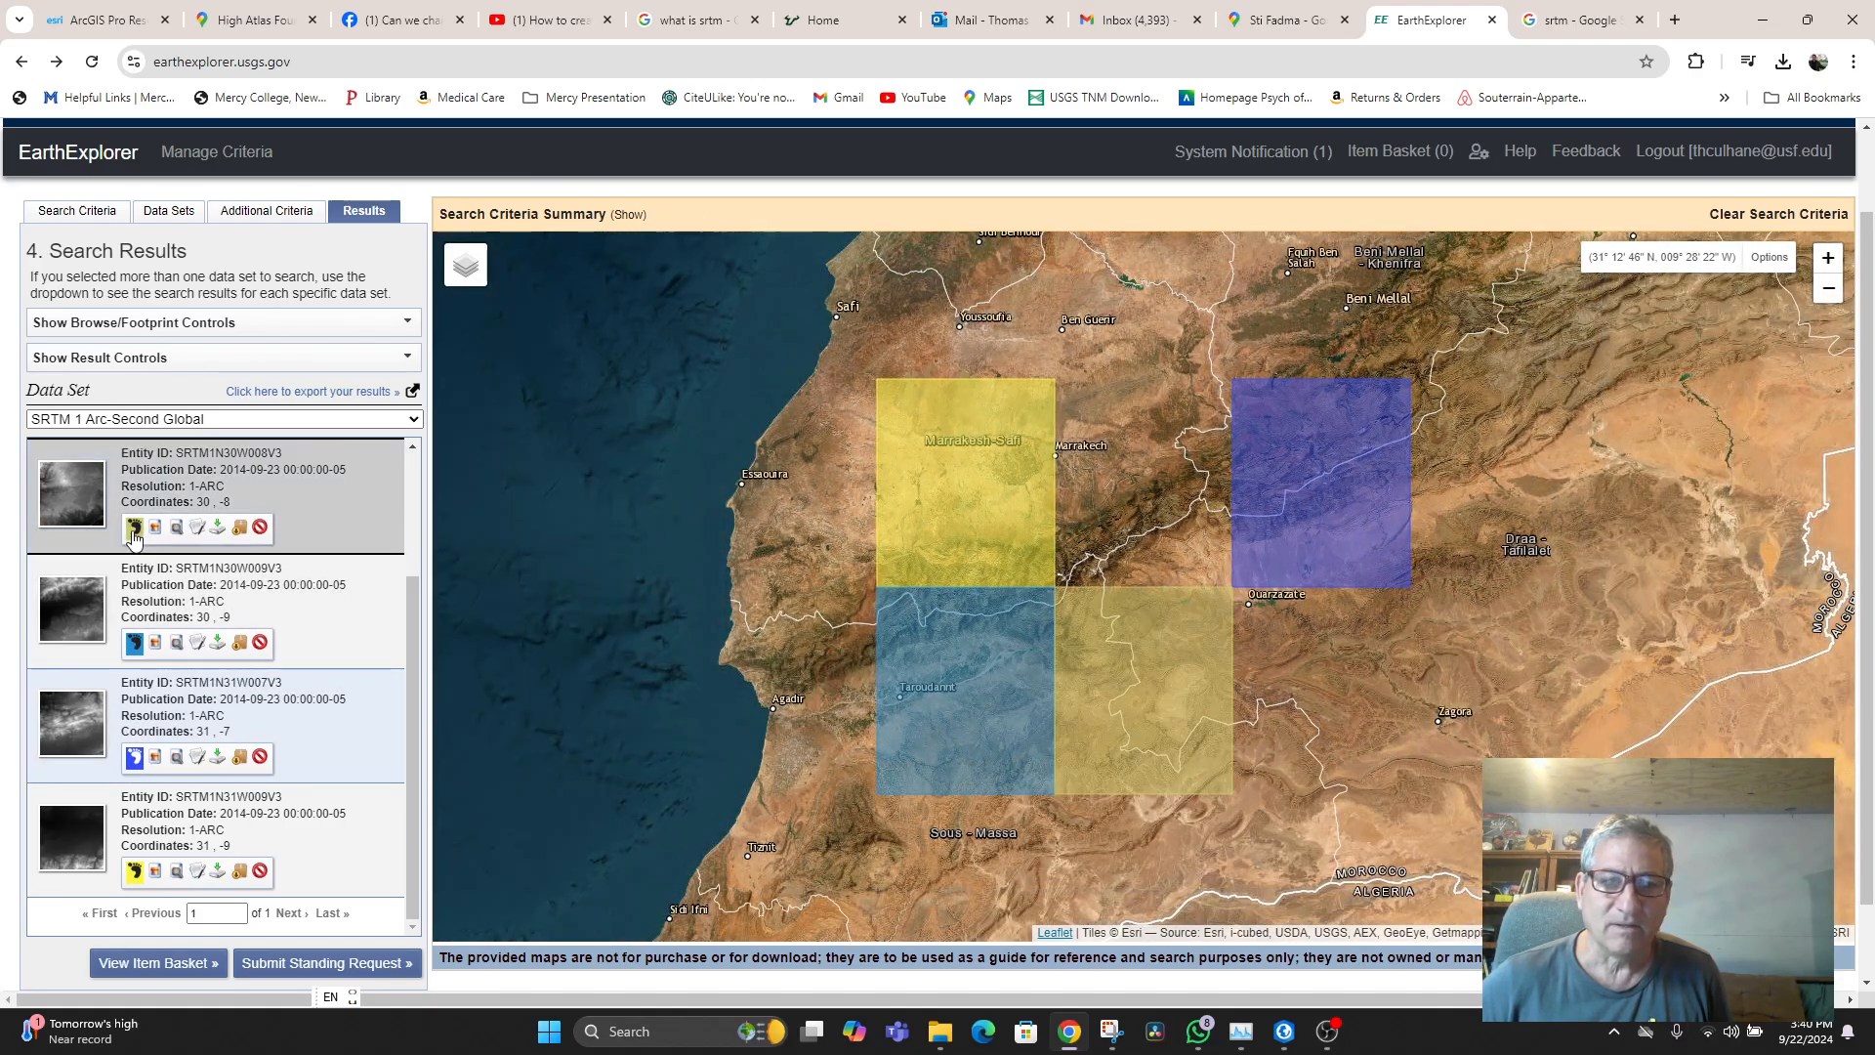
{"action": "left_click", "coordinate": [134, 871]}
{"action": "left_click", "coordinate": [134, 871]}
{"action": "scroll", "coordinate": [139, 879], "scroll_direction": "down", "scroll_amount": 1}
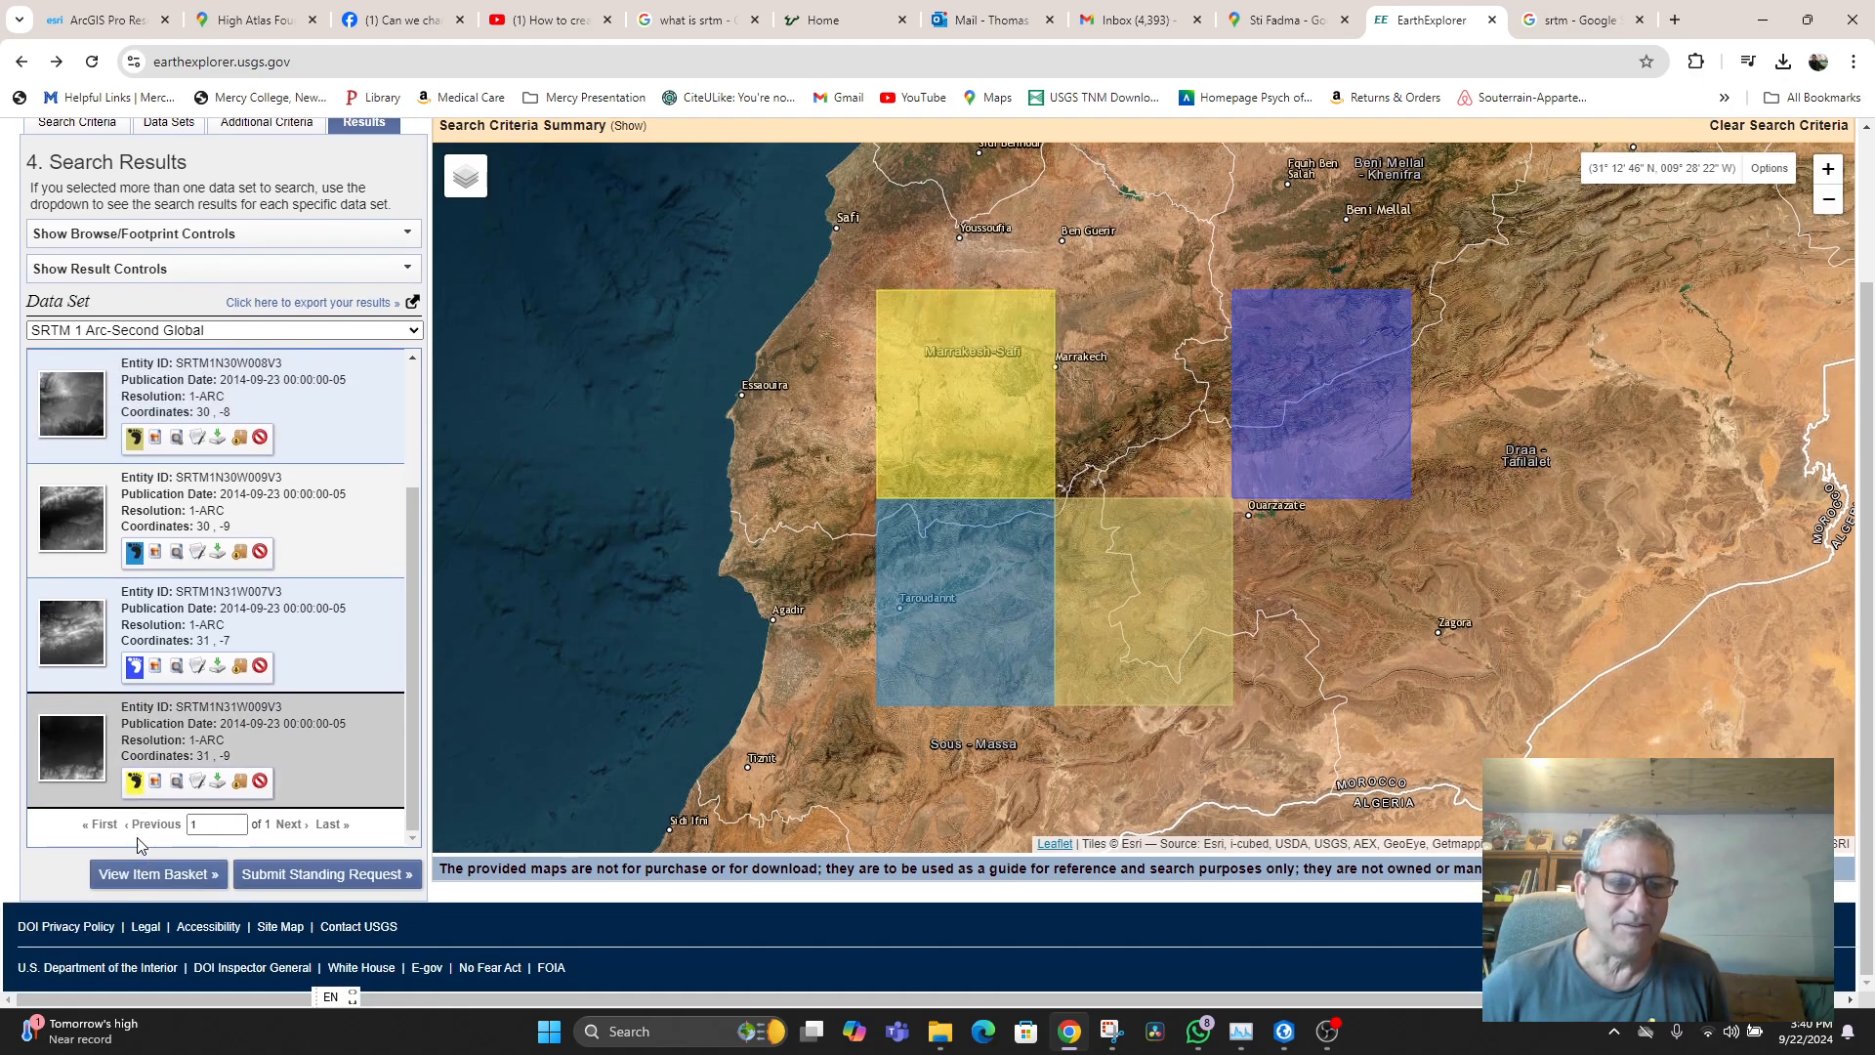
- Show the footprint of scene SRTM1N30W007V3 on the map
{"action": "scroll", "coordinate": [146, 820], "scroll_direction": "up", "scroll_amount": 2}
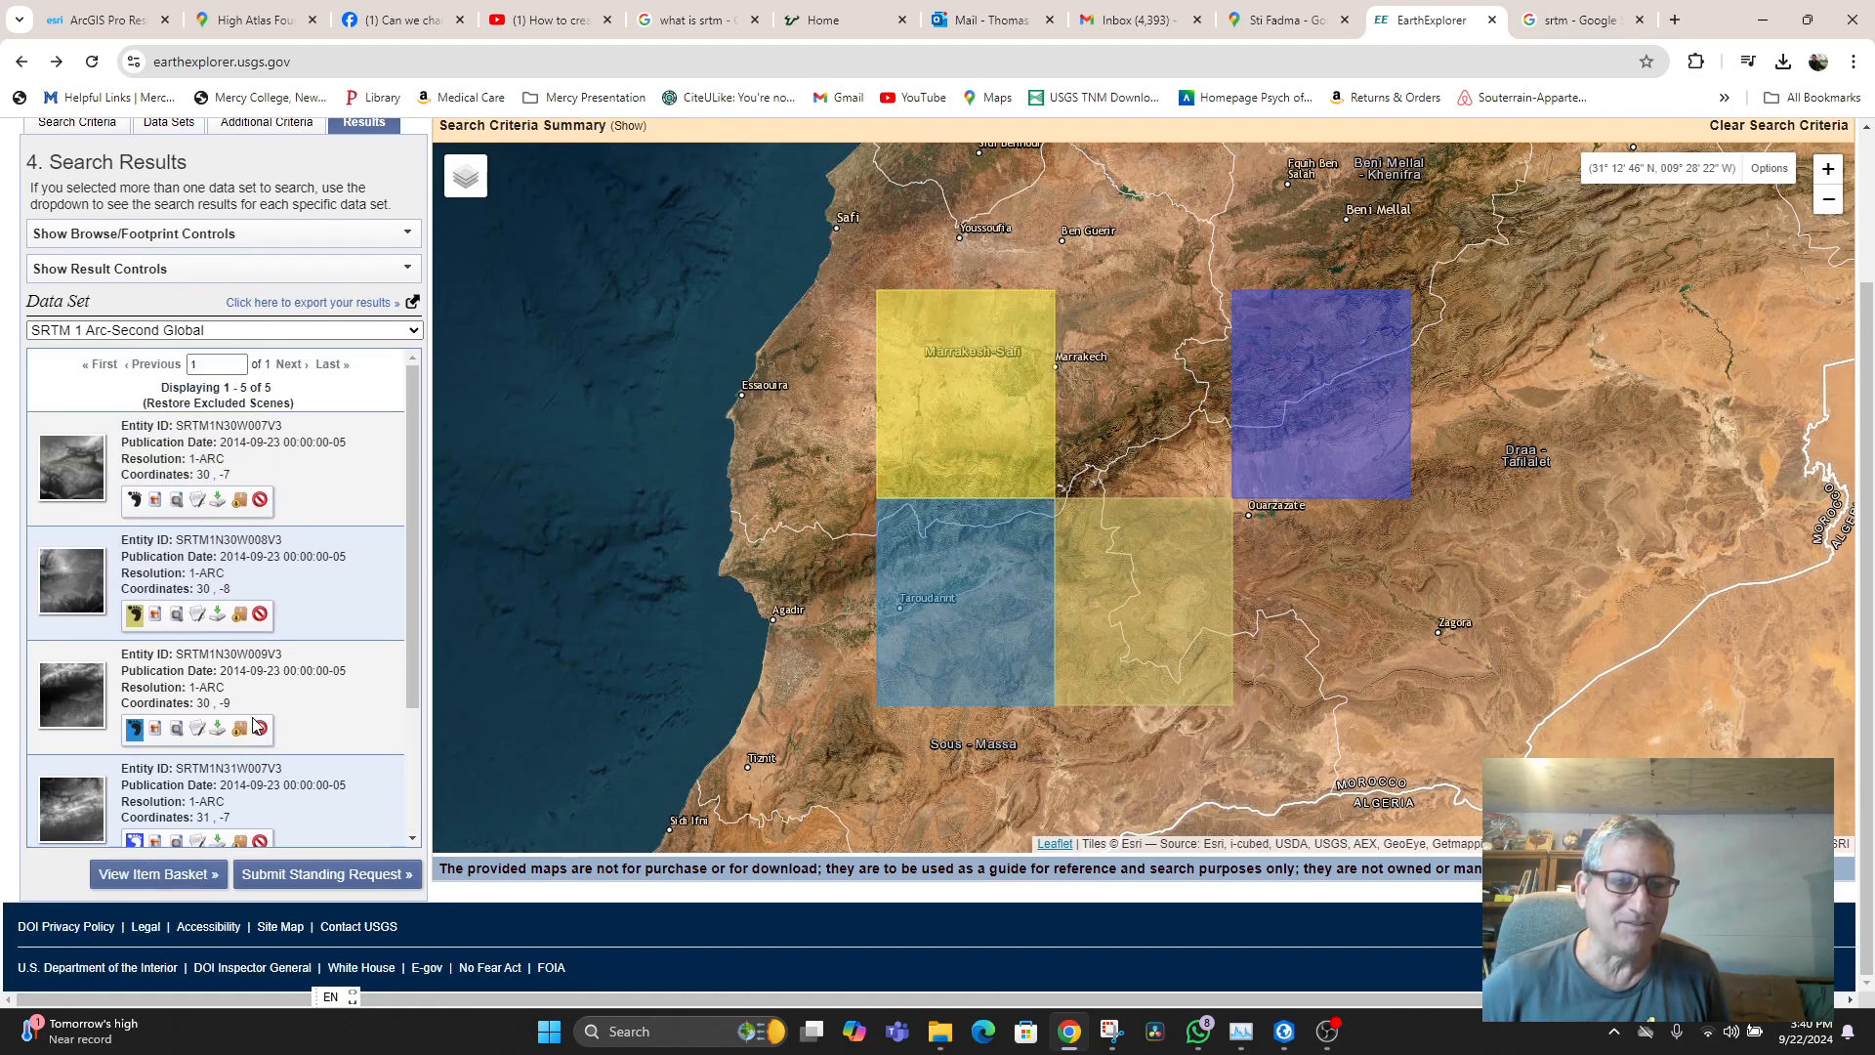
{"action": "left_click", "coordinate": [135, 499]}
{"action": "scroll", "coordinate": [235, 595], "scroll_direction": "up", "scroll_amount": 1}
{"action": "scroll", "coordinate": [235, 595], "scroll_direction": "down", "scroll_amount": 1}
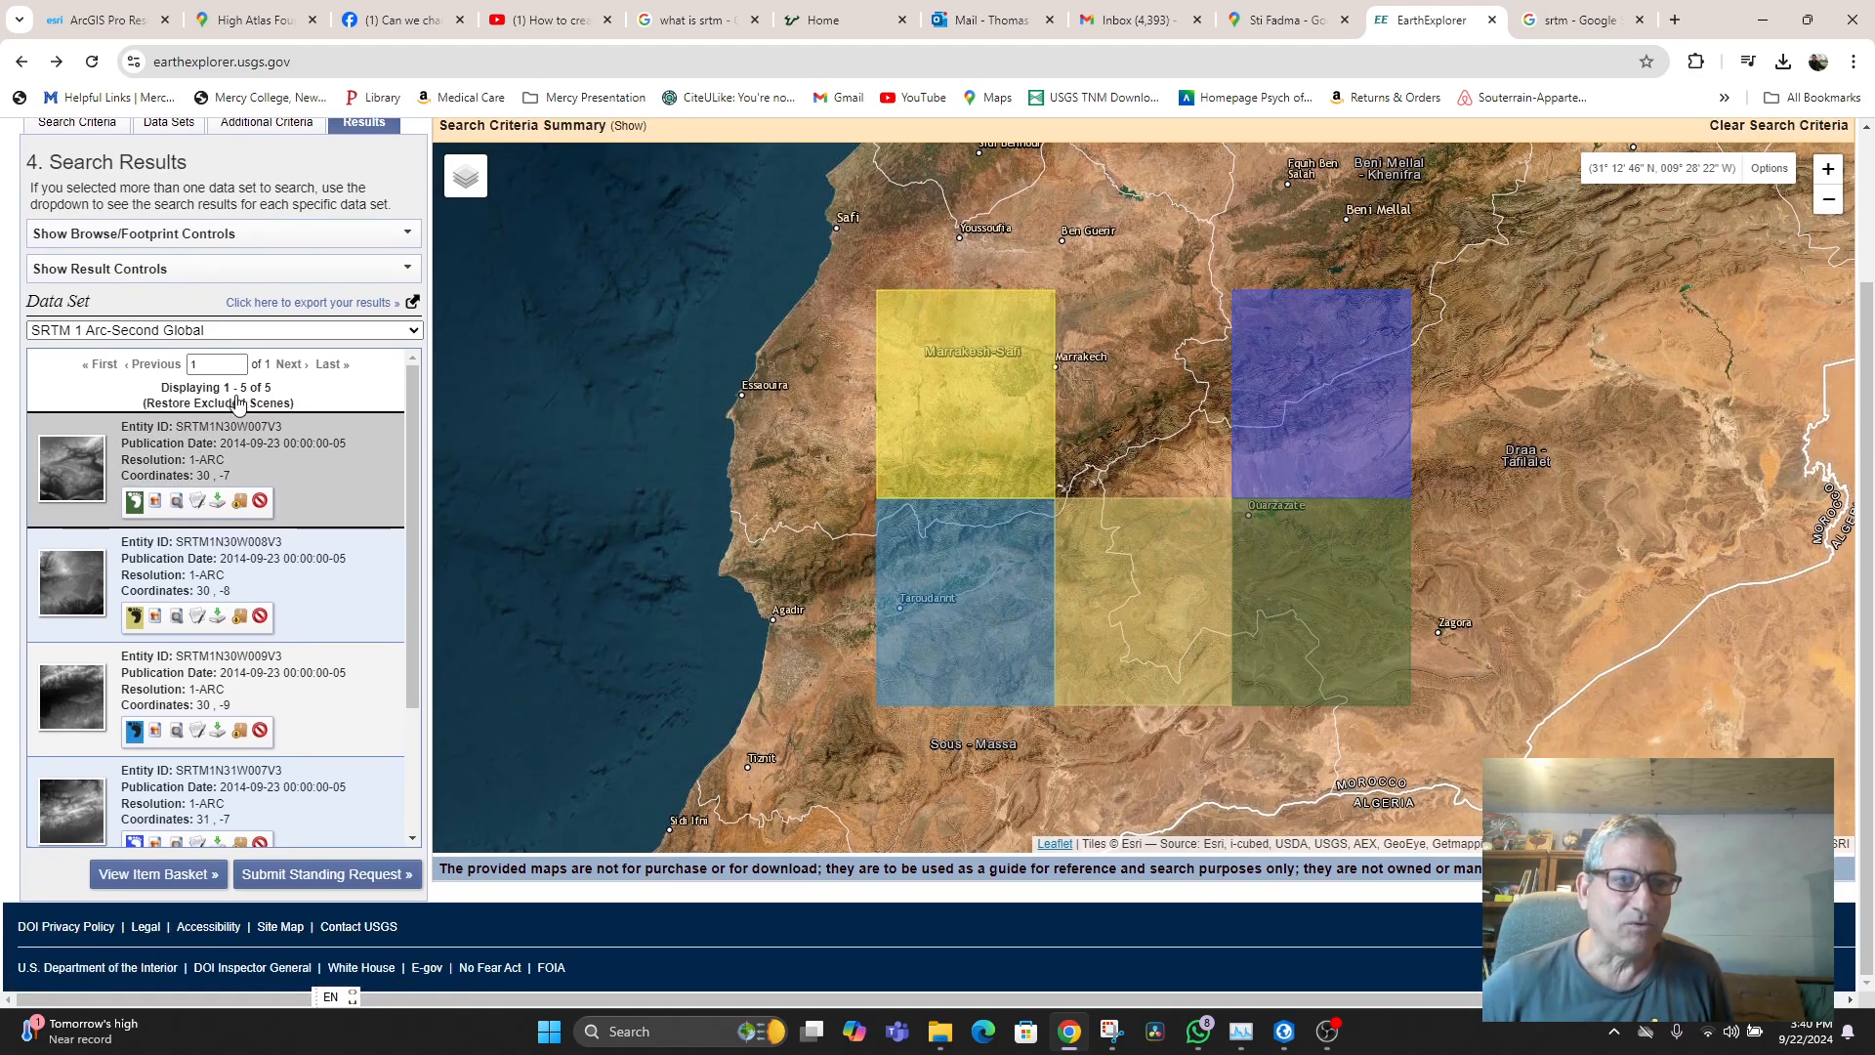
- Toggle the footprints of SRTM1N31W009V3, SRTM1N31W007V3 and SRTM1N30W009V3 off and back on to match each scene to its map tile
{"action": "scroll", "coordinate": [218, 427], "scroll_direction": "down", "scroll_amount": 1}
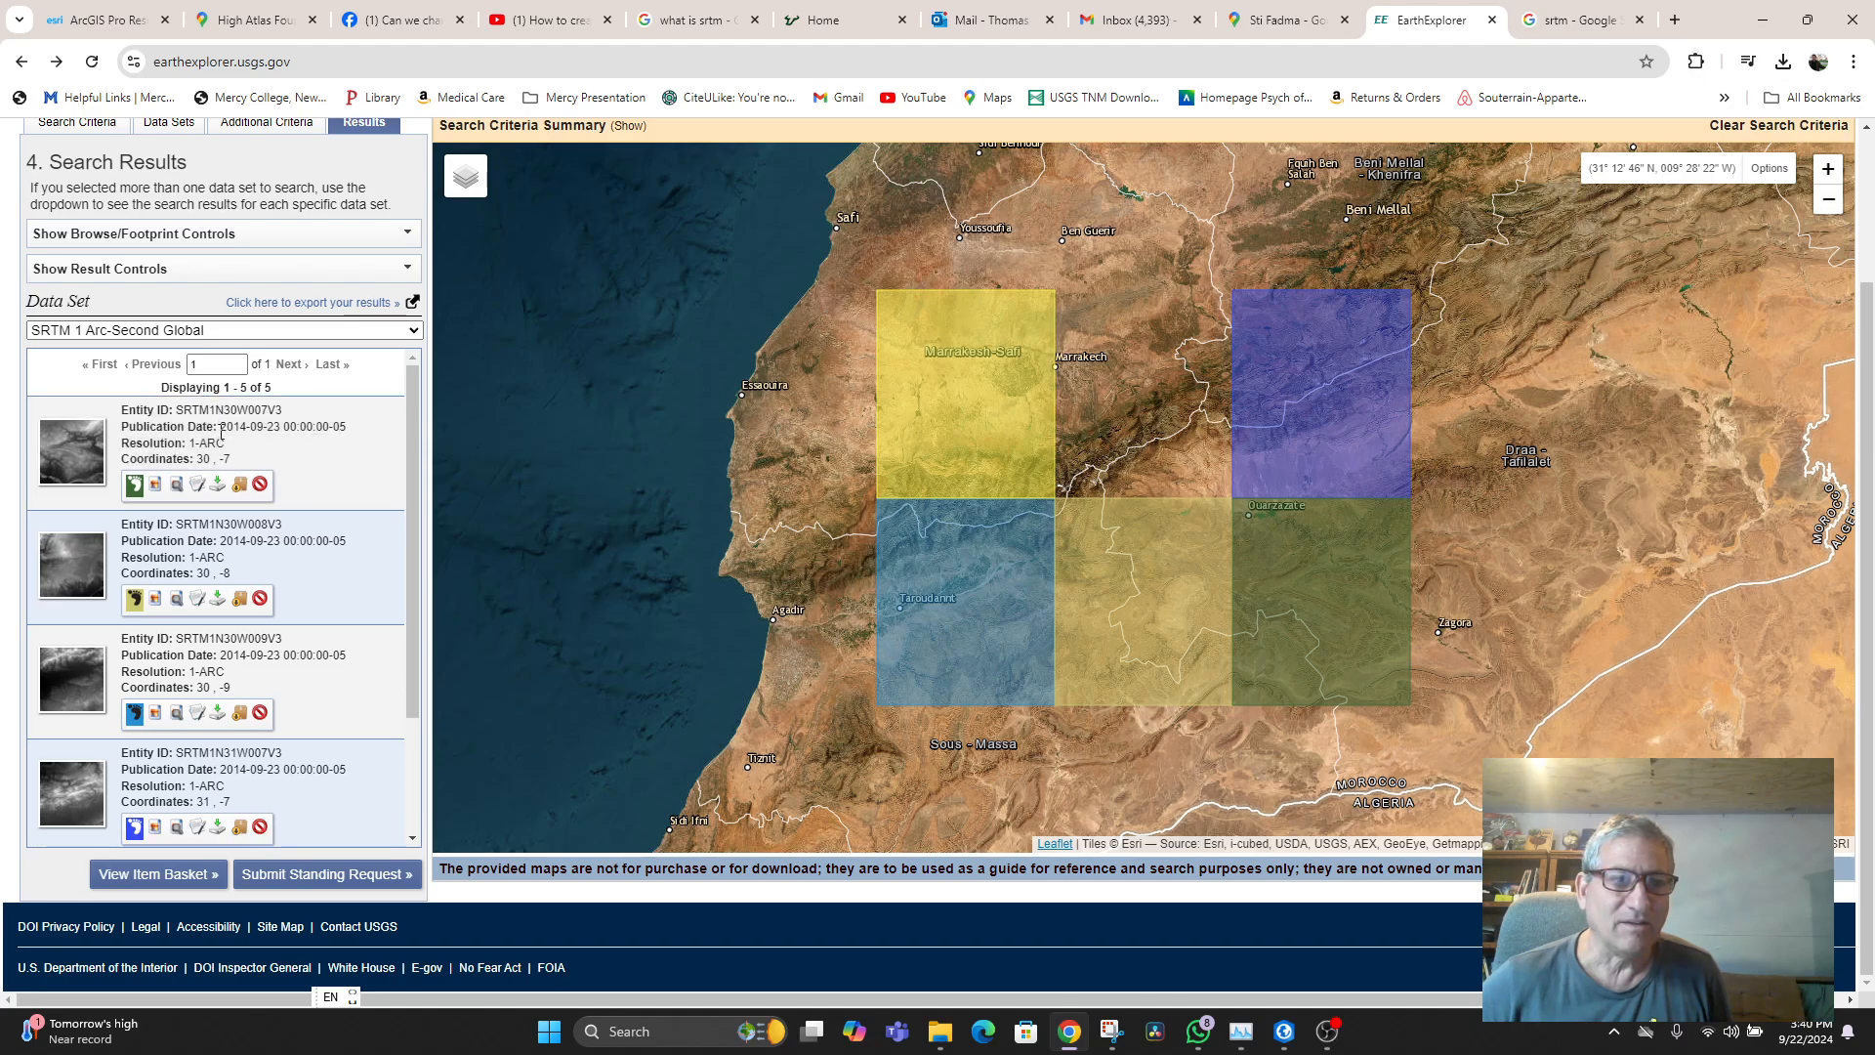
{"action": "scroll", "coordinate": [161, 645], "scroll_direction": "down", "scroll_amount": 3}
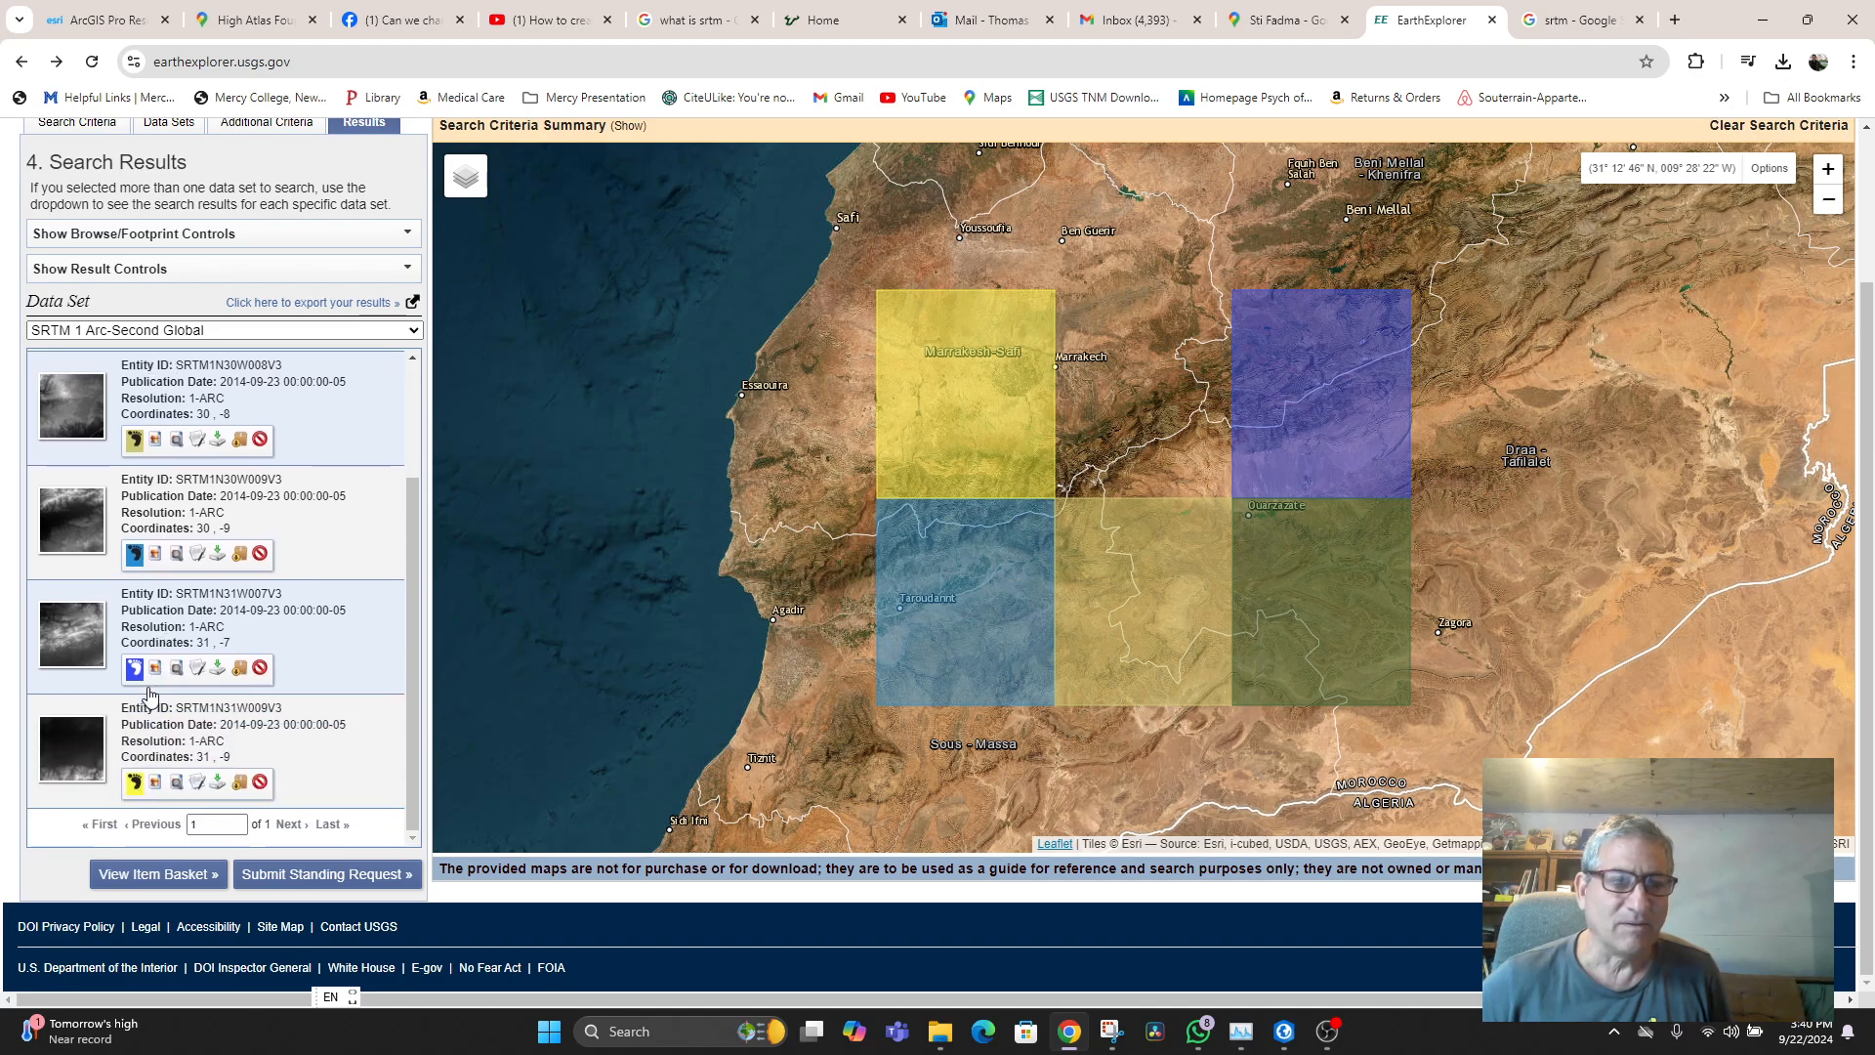
{"action": "left_click", "coordinate": [133, 785]}
{"action": "left_click", "coordinate": [133, 785]}
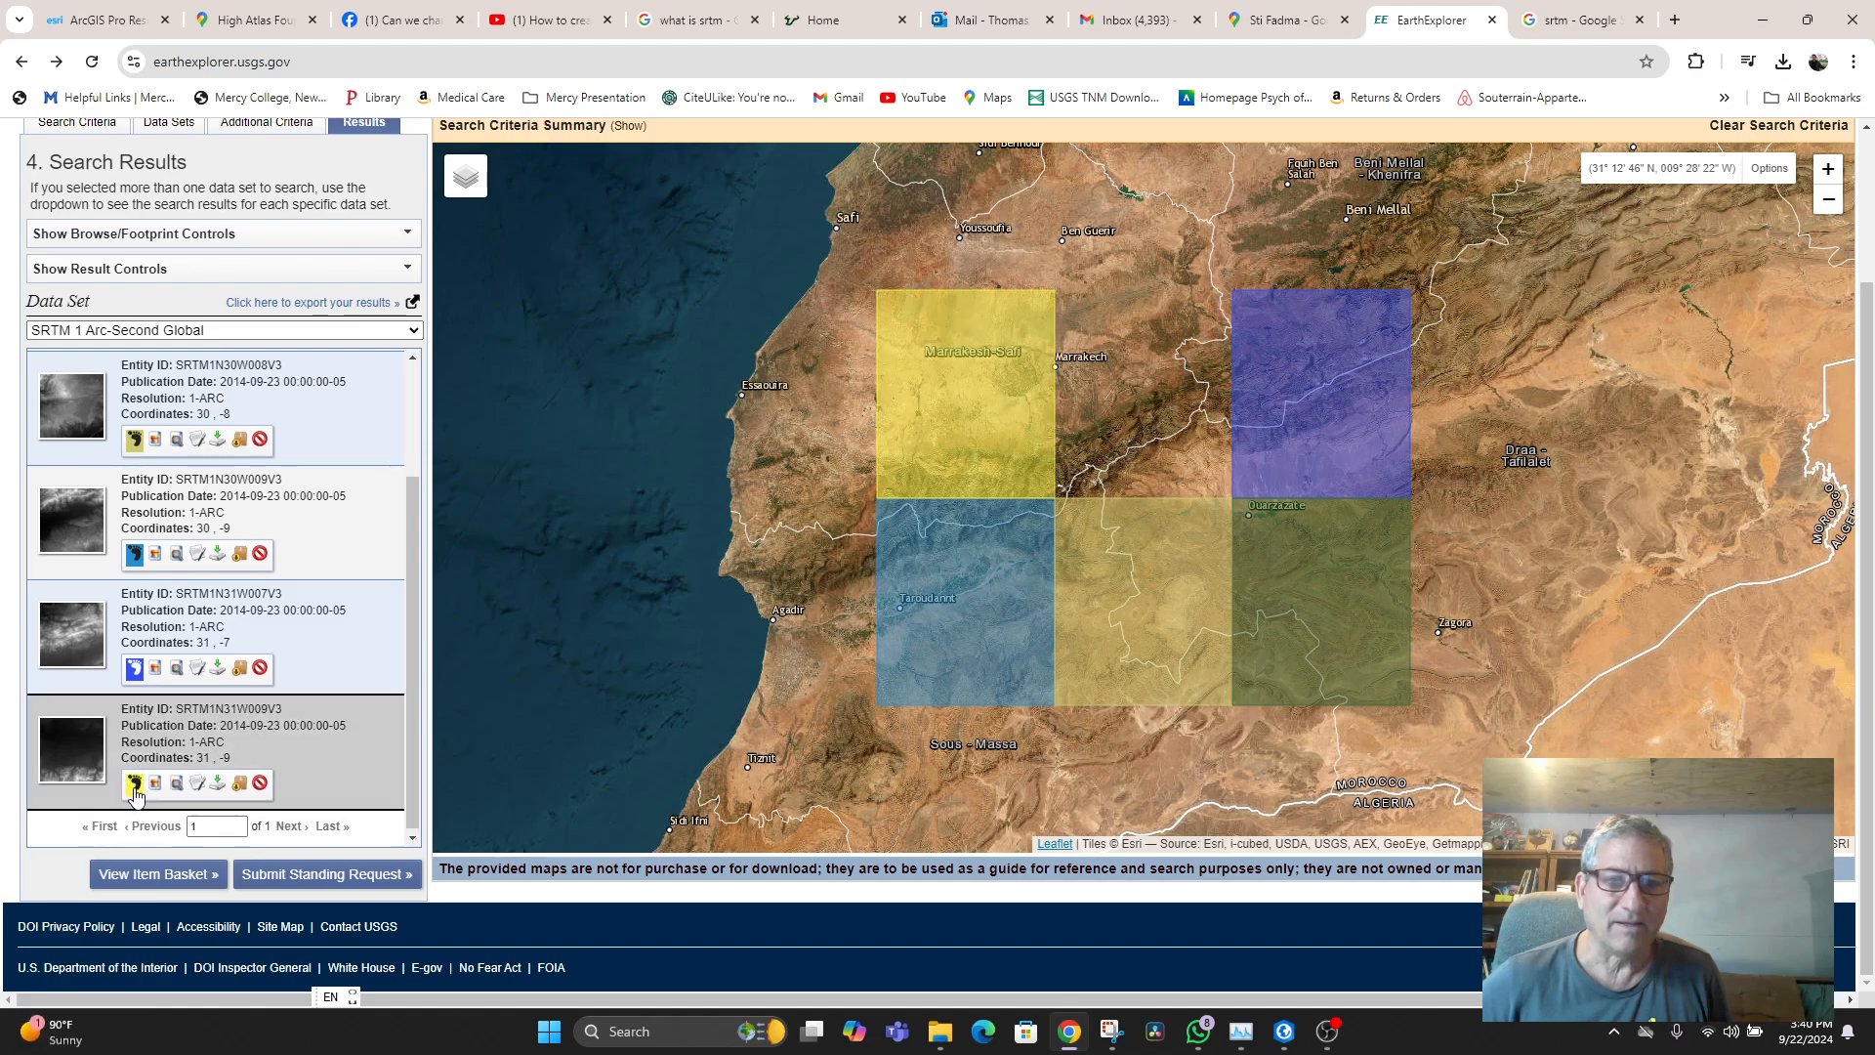
{"action": "left_click", "coordinate": [134, 672]}
{"action": "left_click", "coordinate": [134, 672]}
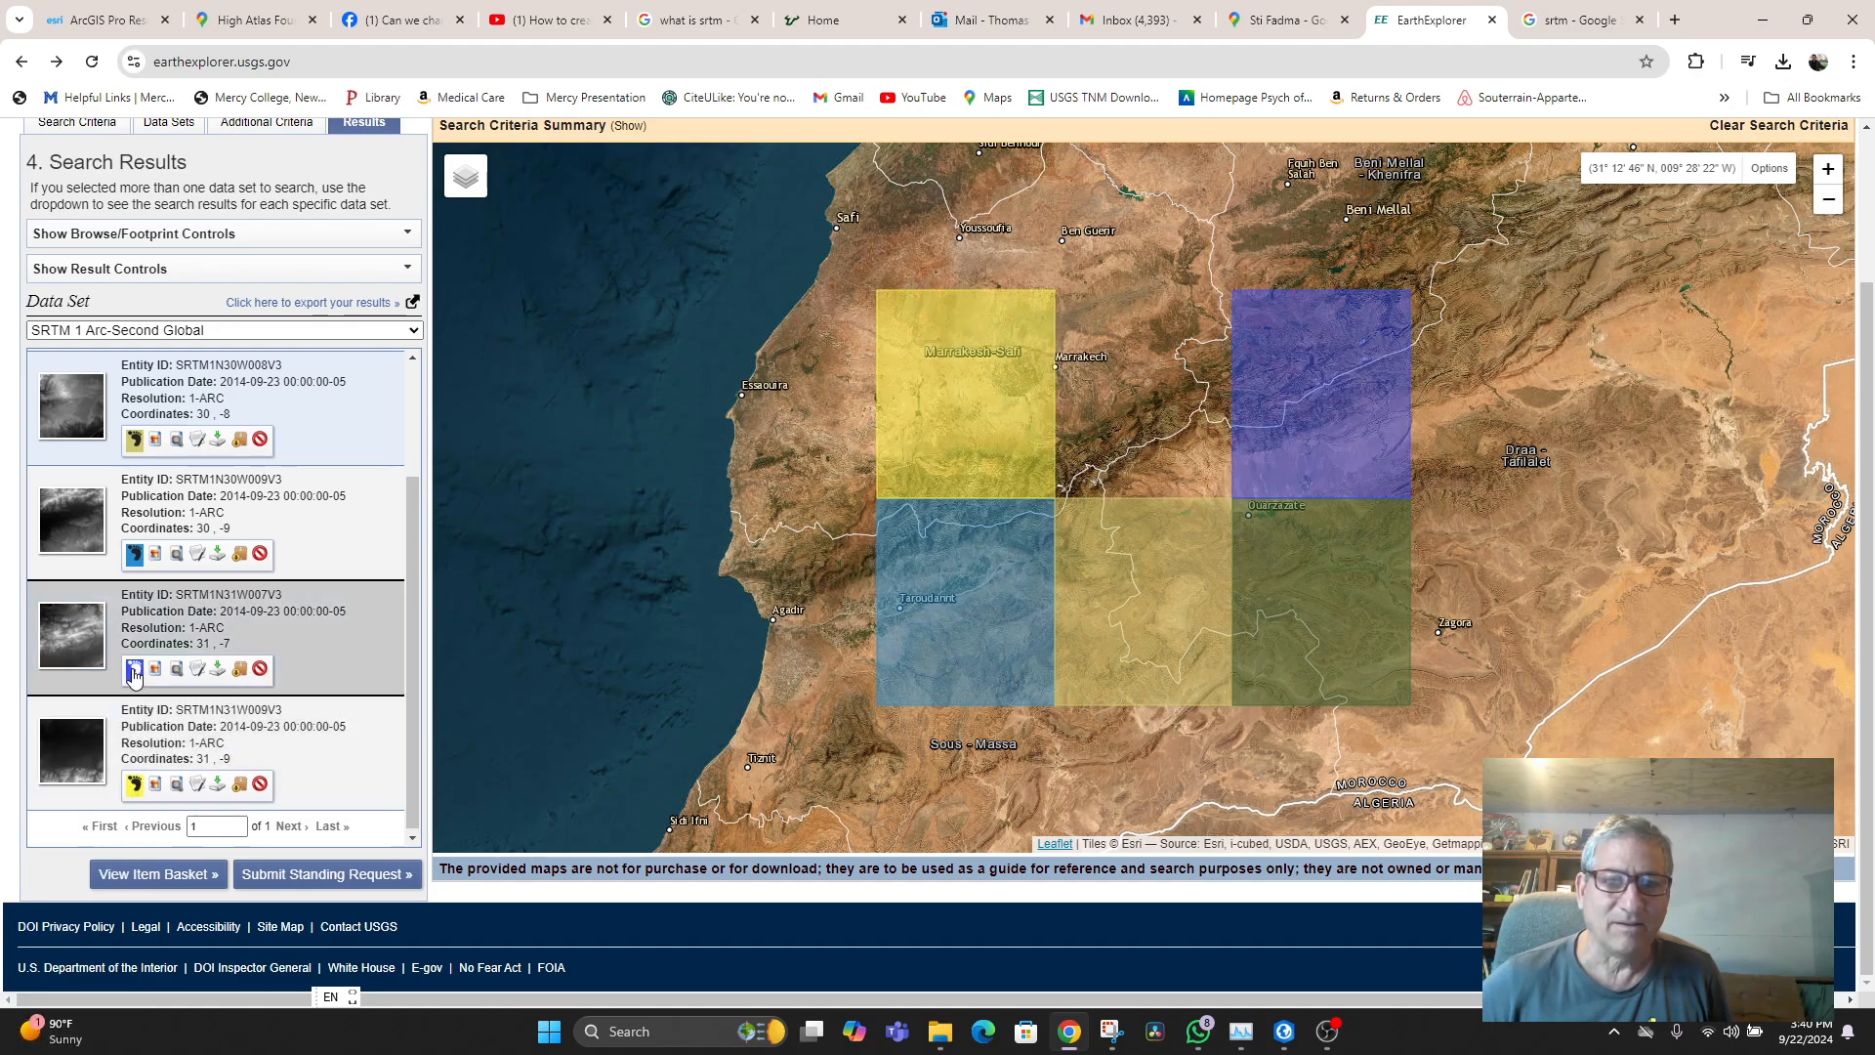
{"action": "left_click", "coordinate": [136, 554]}
{"action": "left_click", "coordinate": [136, 555]}
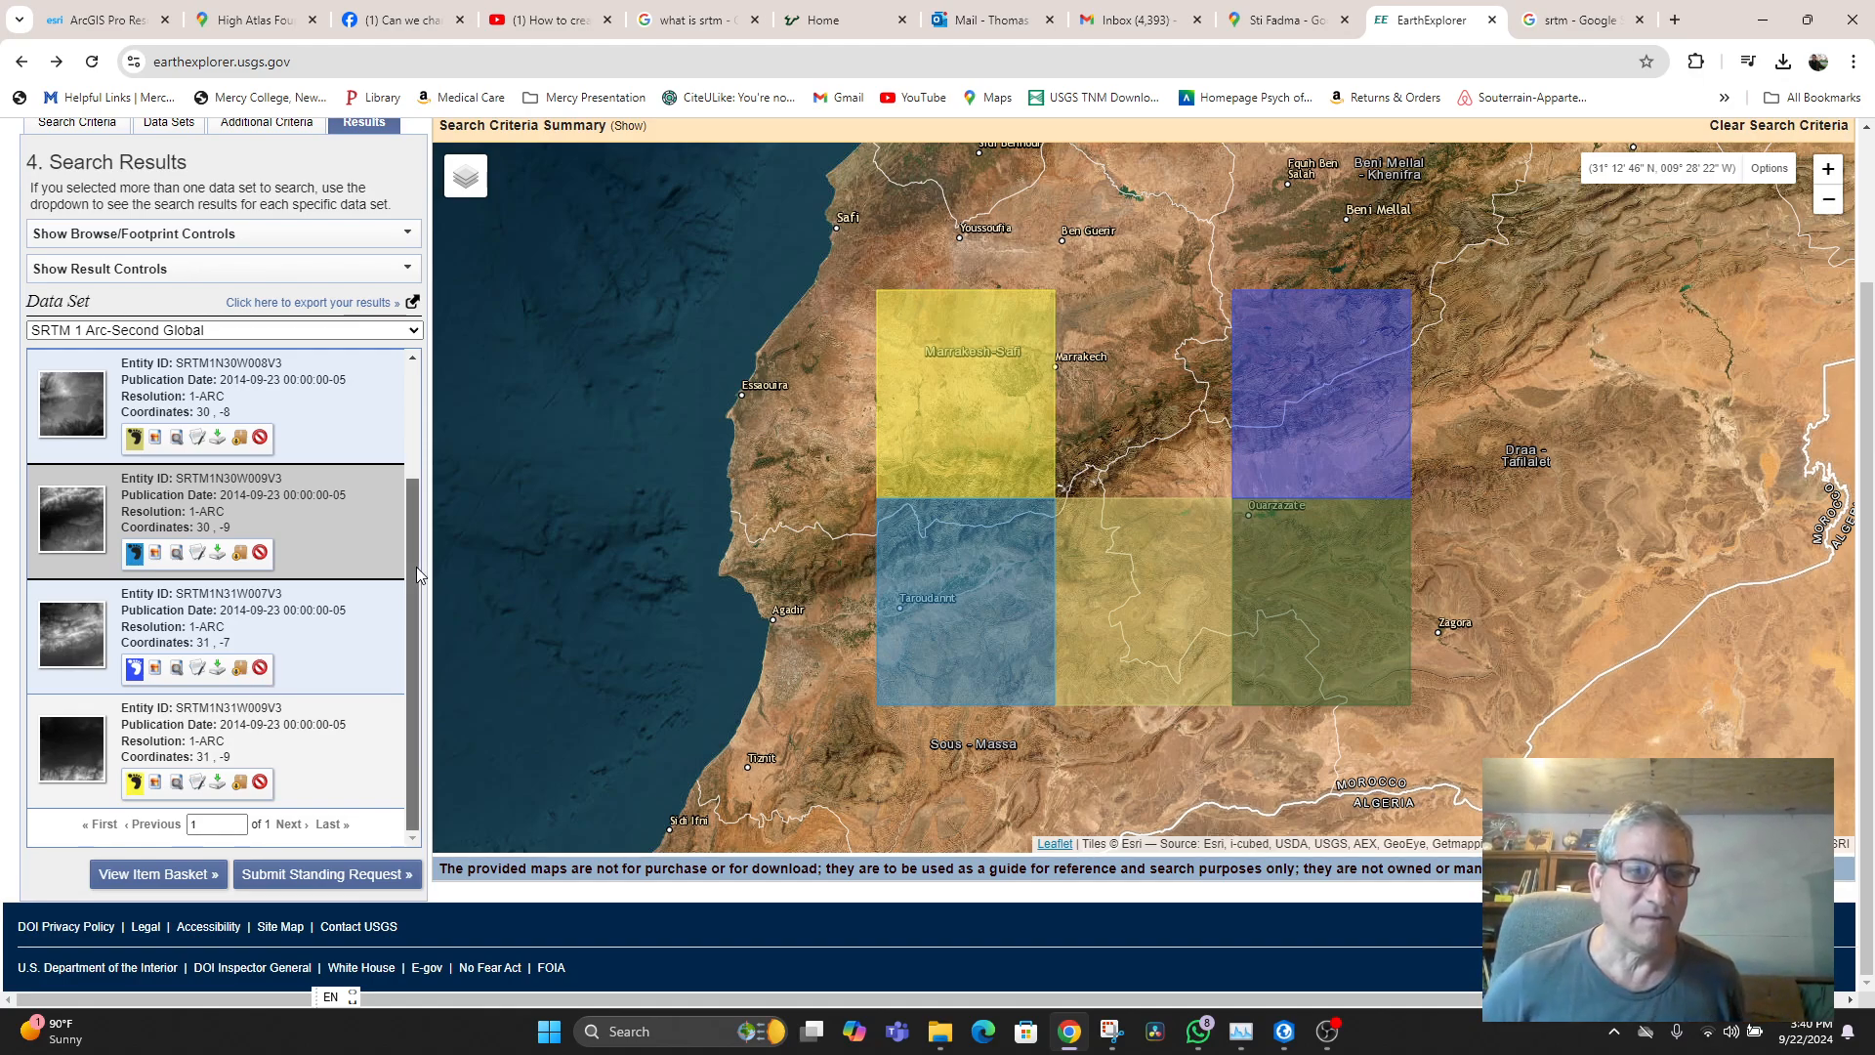
{"action": "scroll", "coordinate": [416, 567], "scroll_direction": "up", "scroll_amount": 2}
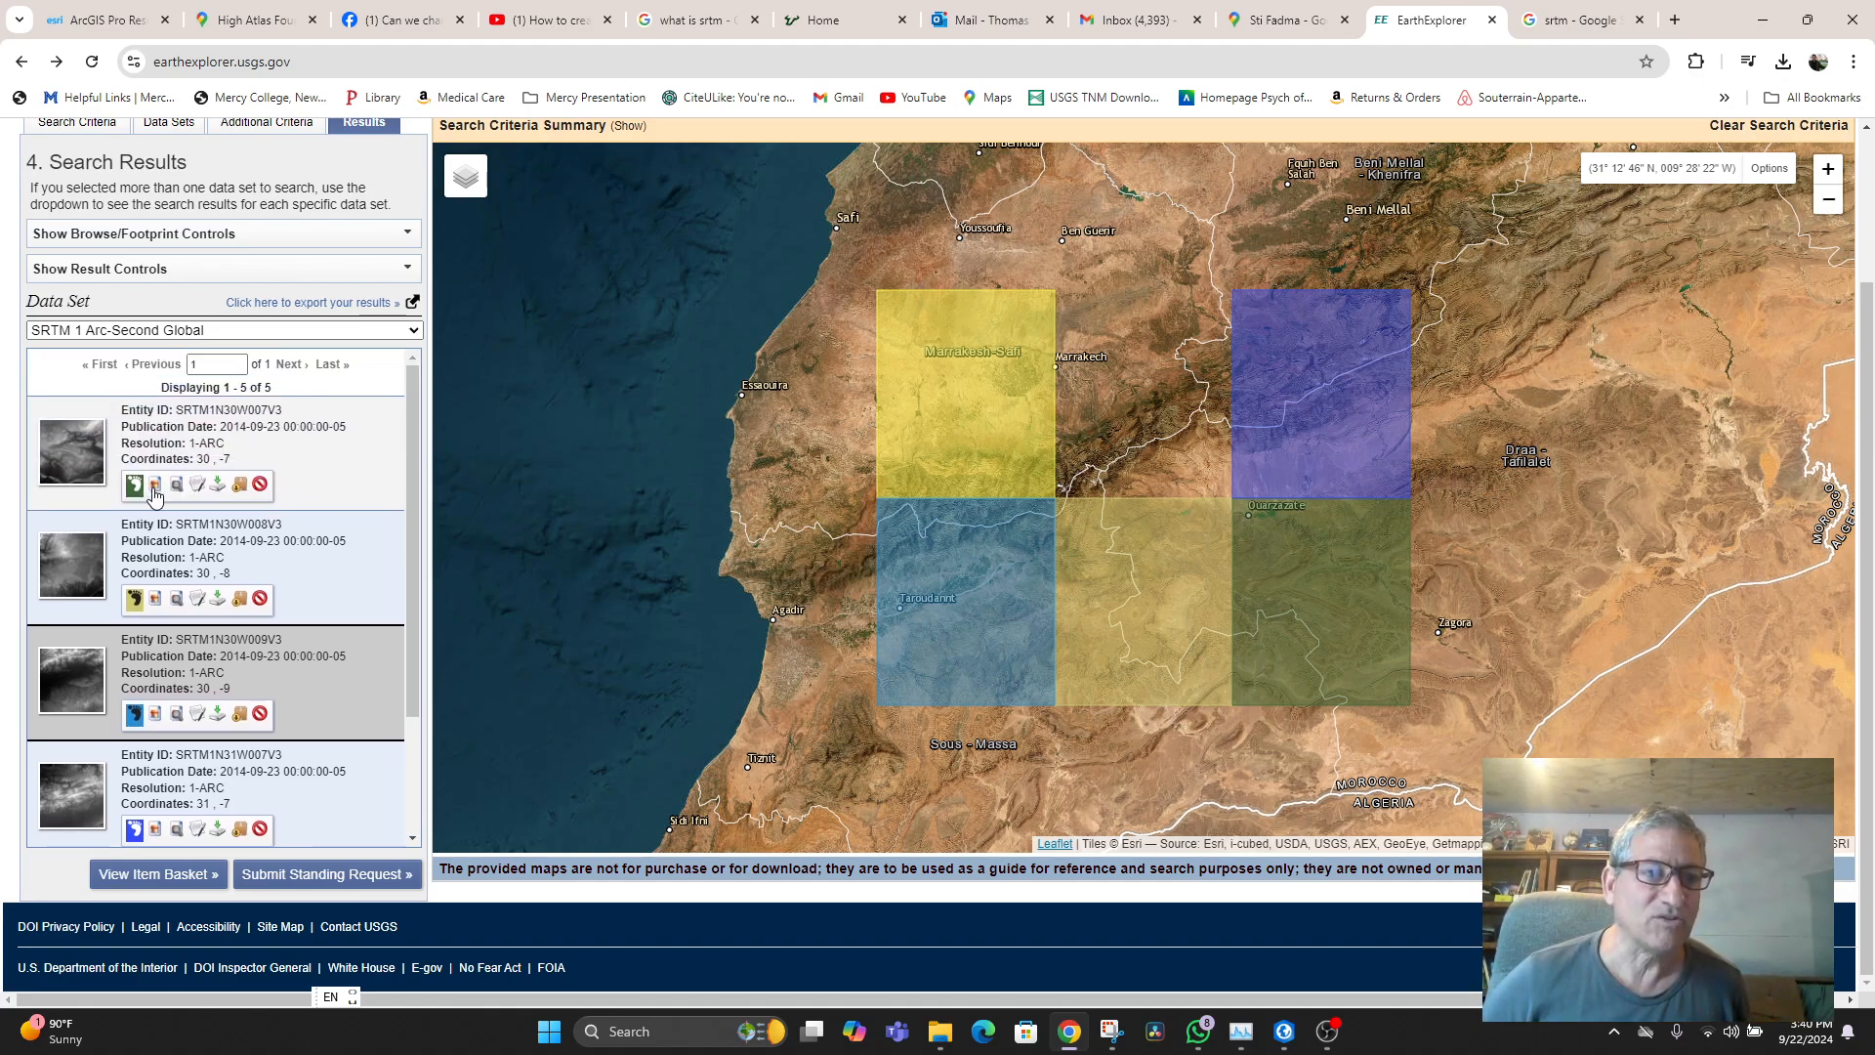
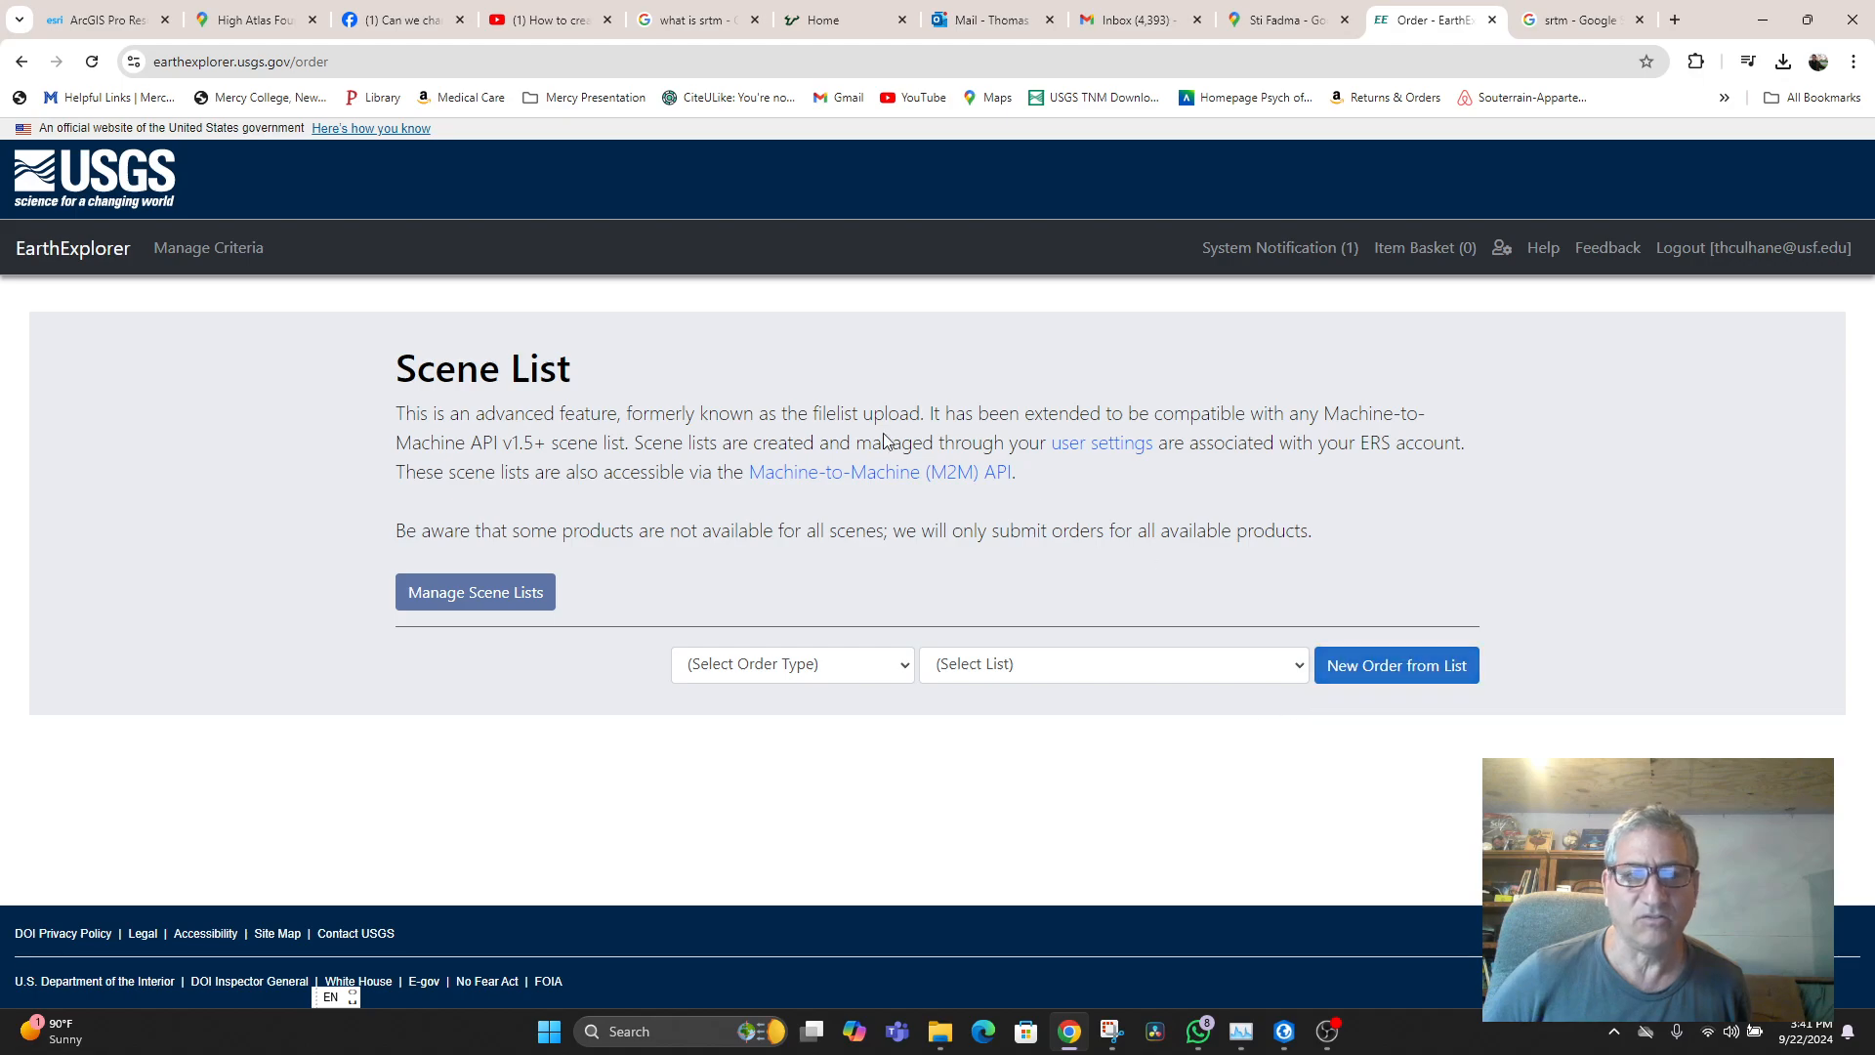
- Return from the Scene List page to the search results and review the search criteria and selected data sets
{"action": "left_click", "coordinate": [22, 65]}
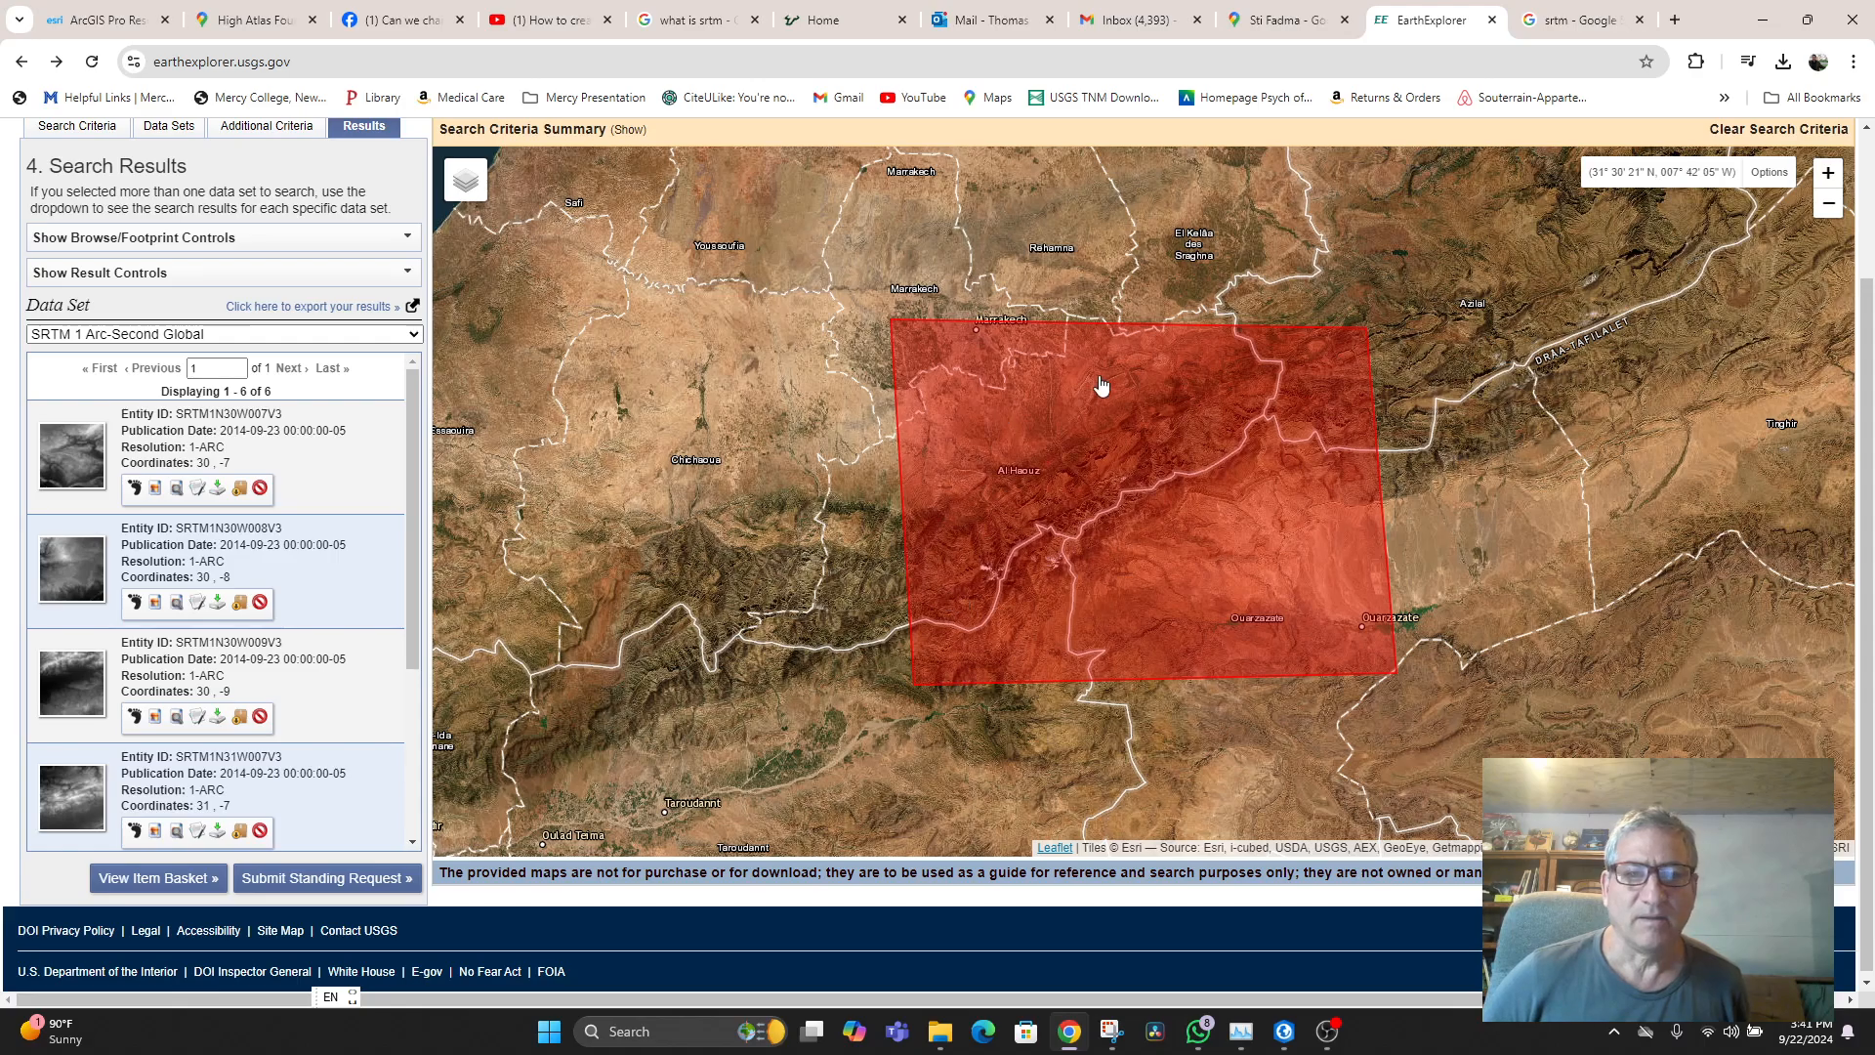
{"action": "scroll", "coordinate": [1046, 536], "scroll_direction": "up", "scroll_amount": 1}
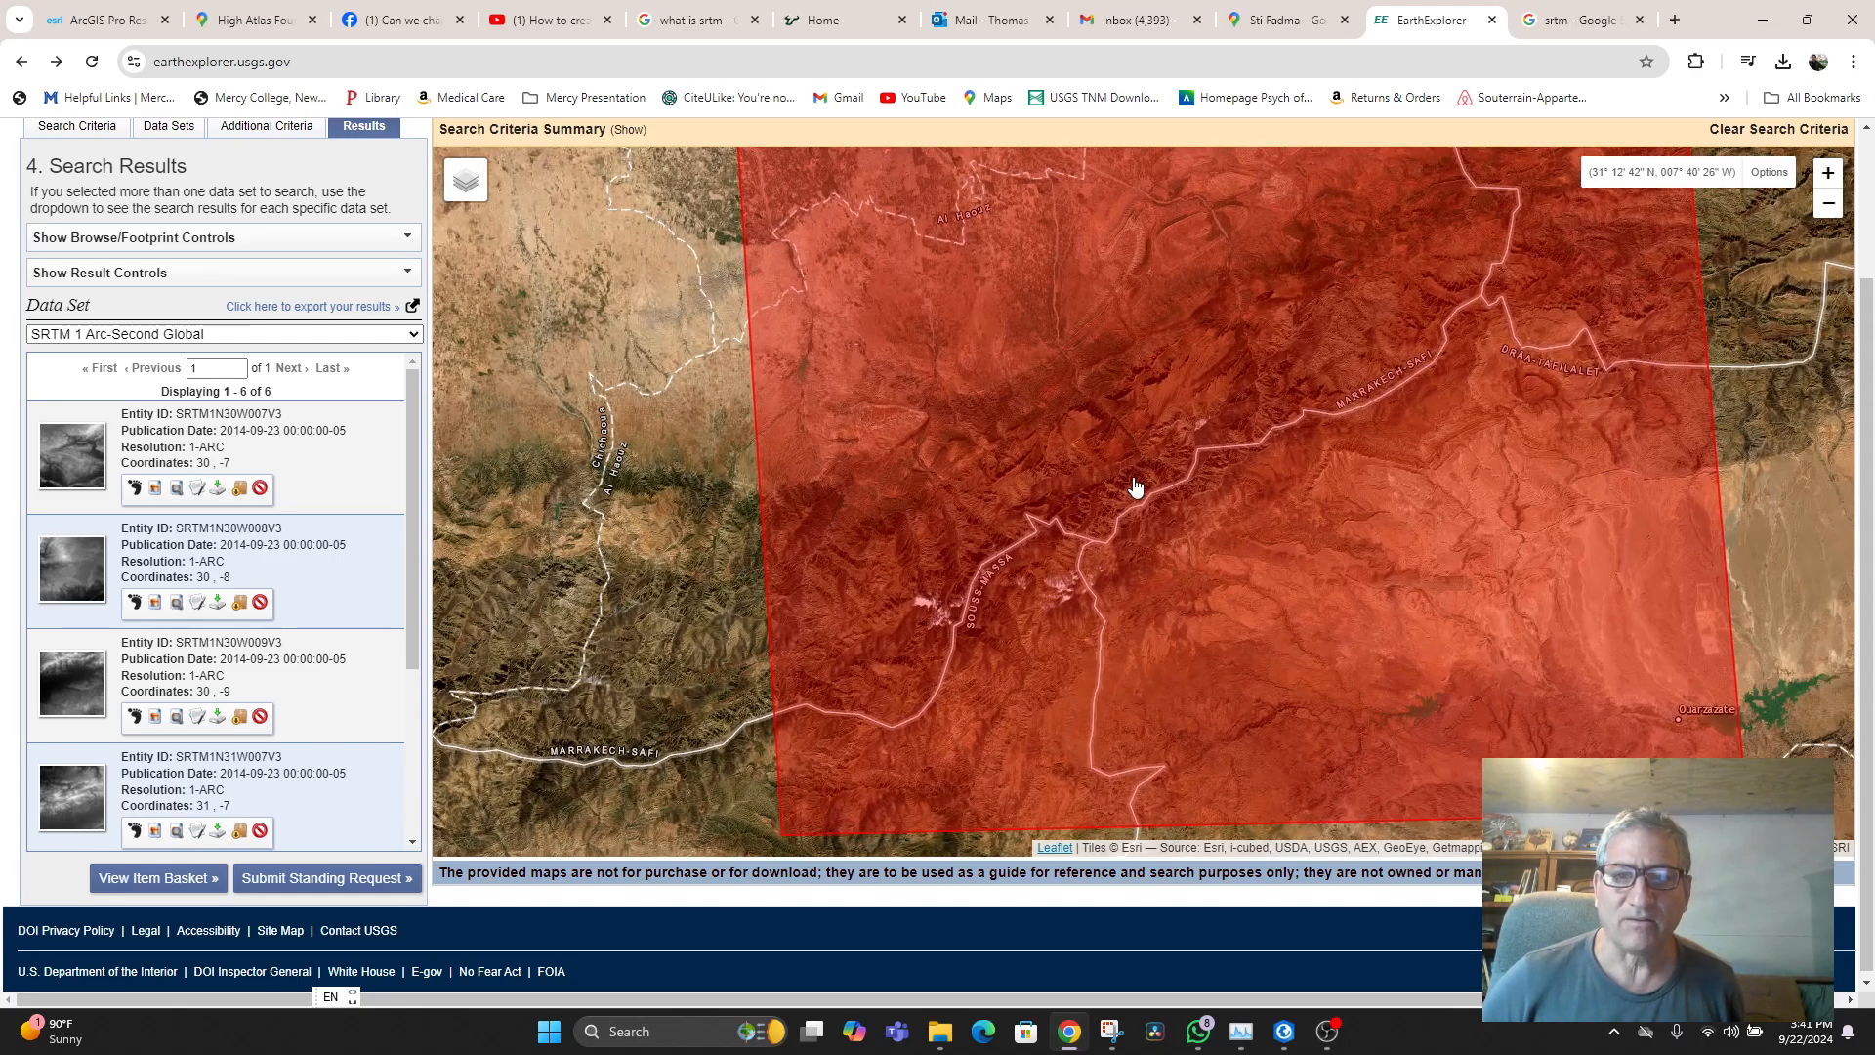
{"action": "scroll", "coordinate": [1139, 490], "scroll_direction": "down", "scroll_amount": 1}
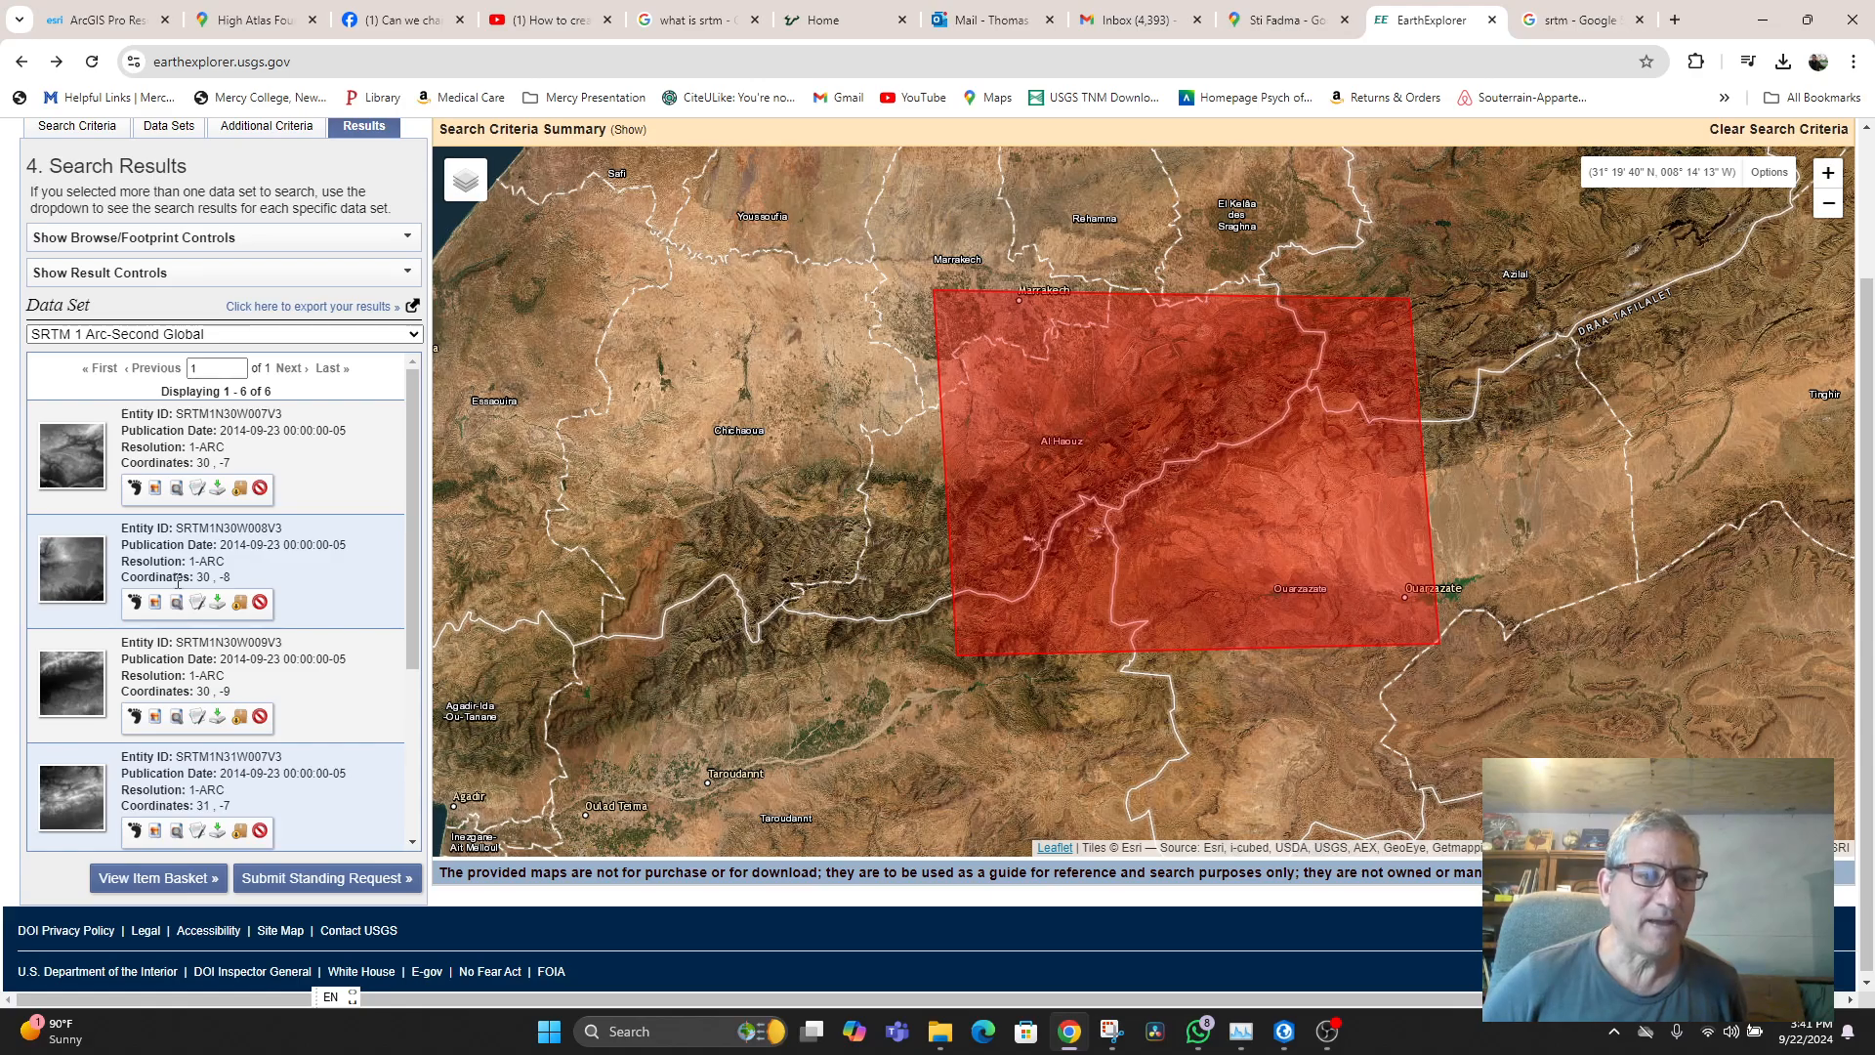
{"action": "left_click", "coordinate": [80, 133]}
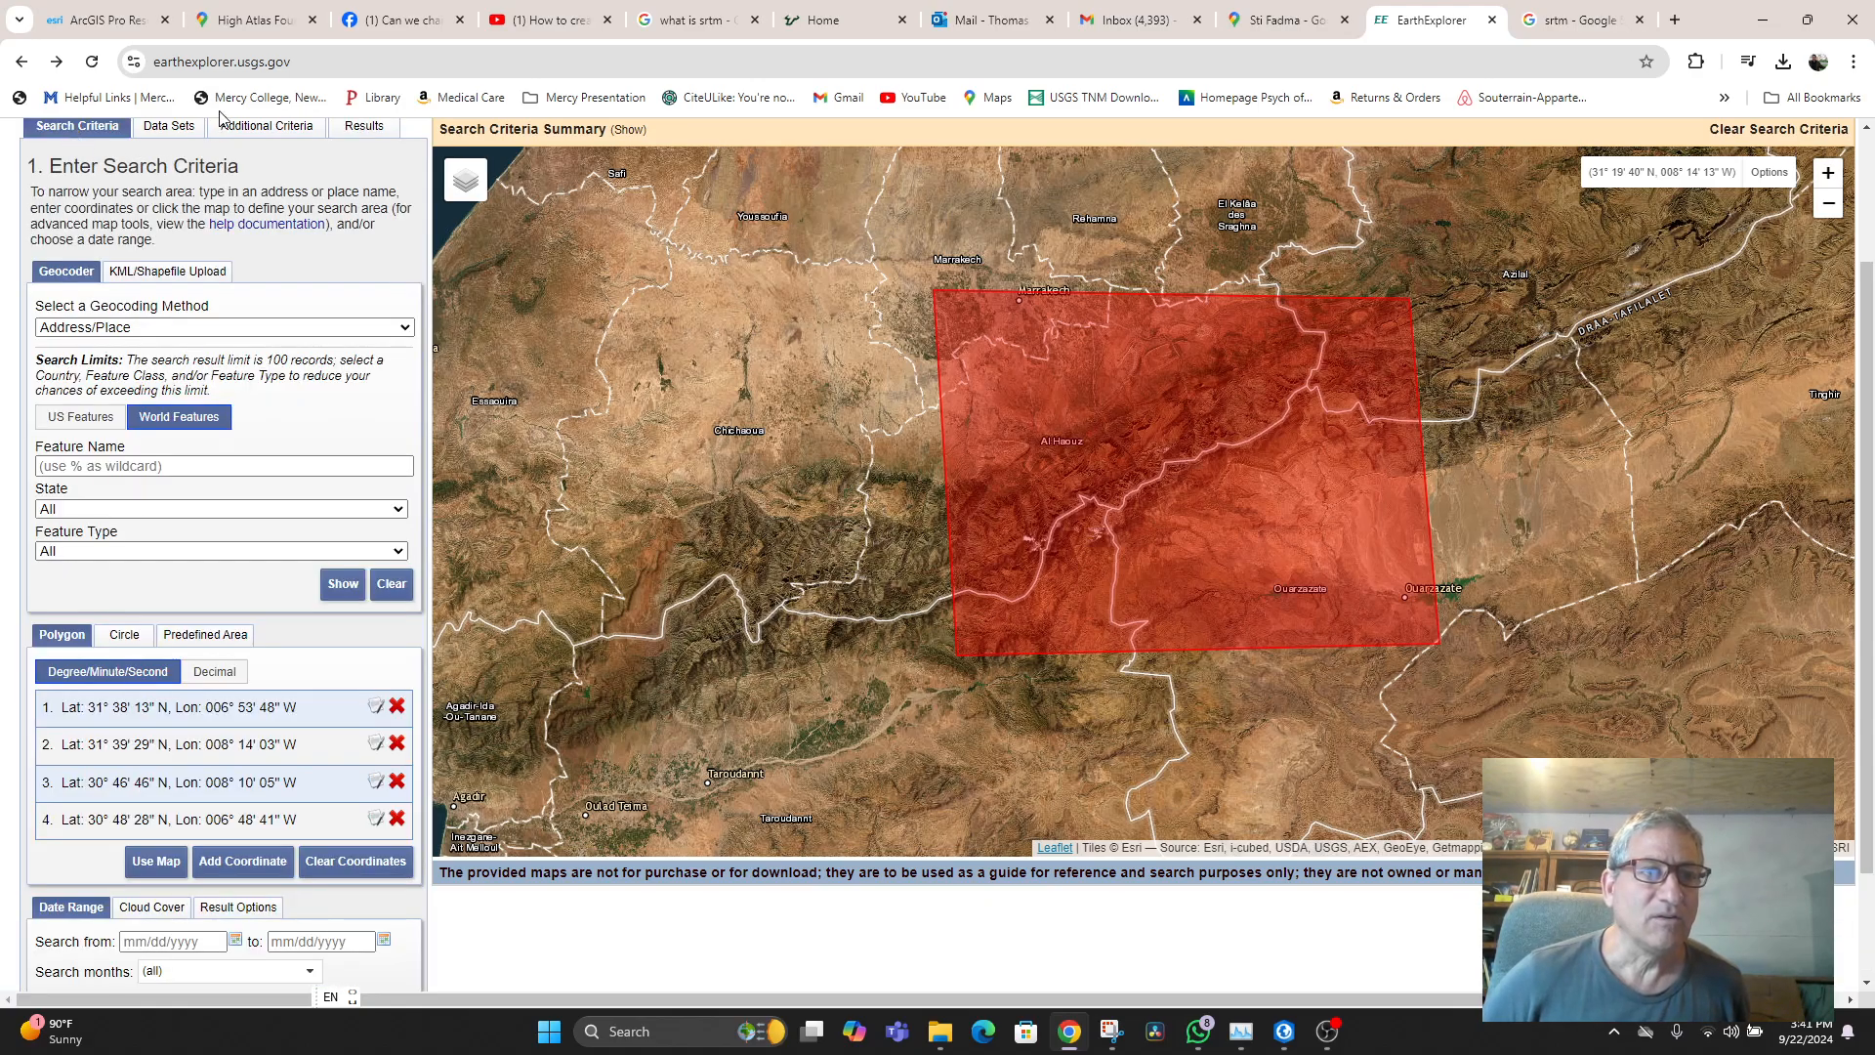
{"action": "left_click", "coordinate": [169, 129]}
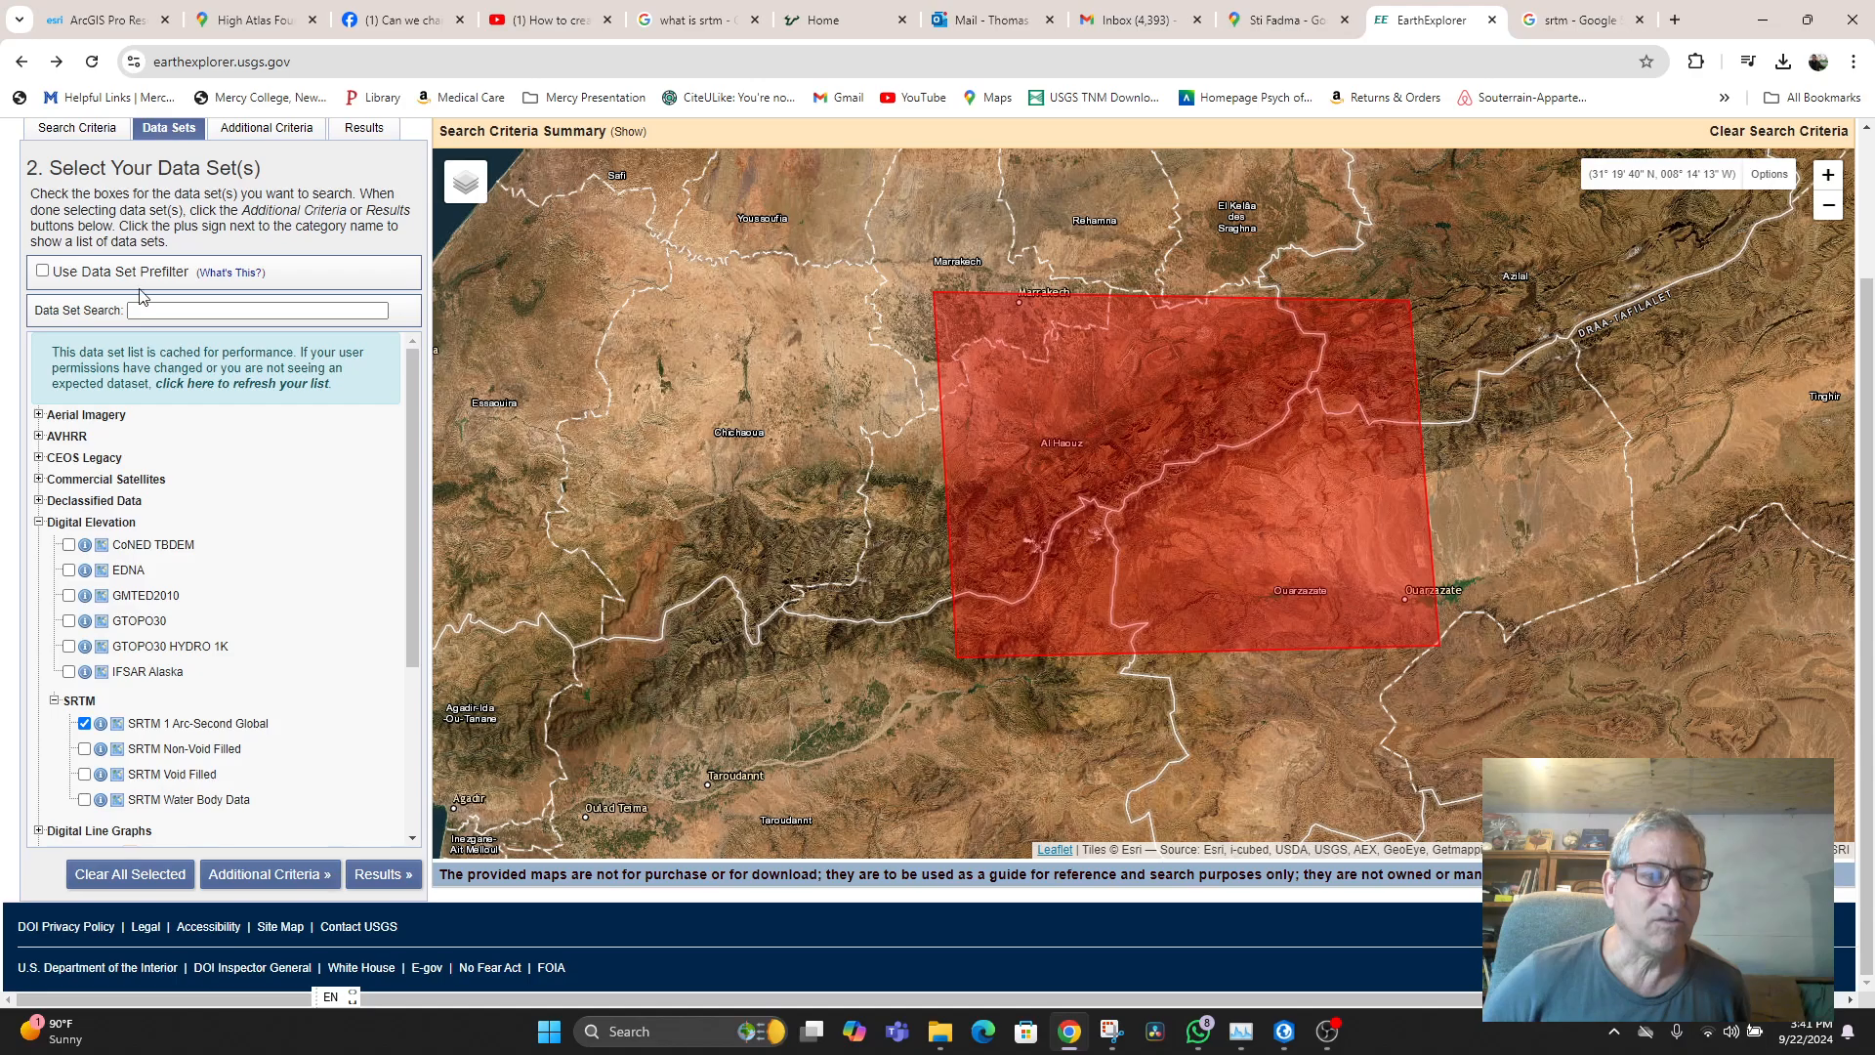
{"action": "scroll", "coordinate": [159, 459], "scroll_direction": "down", "scroll_amount": 3}
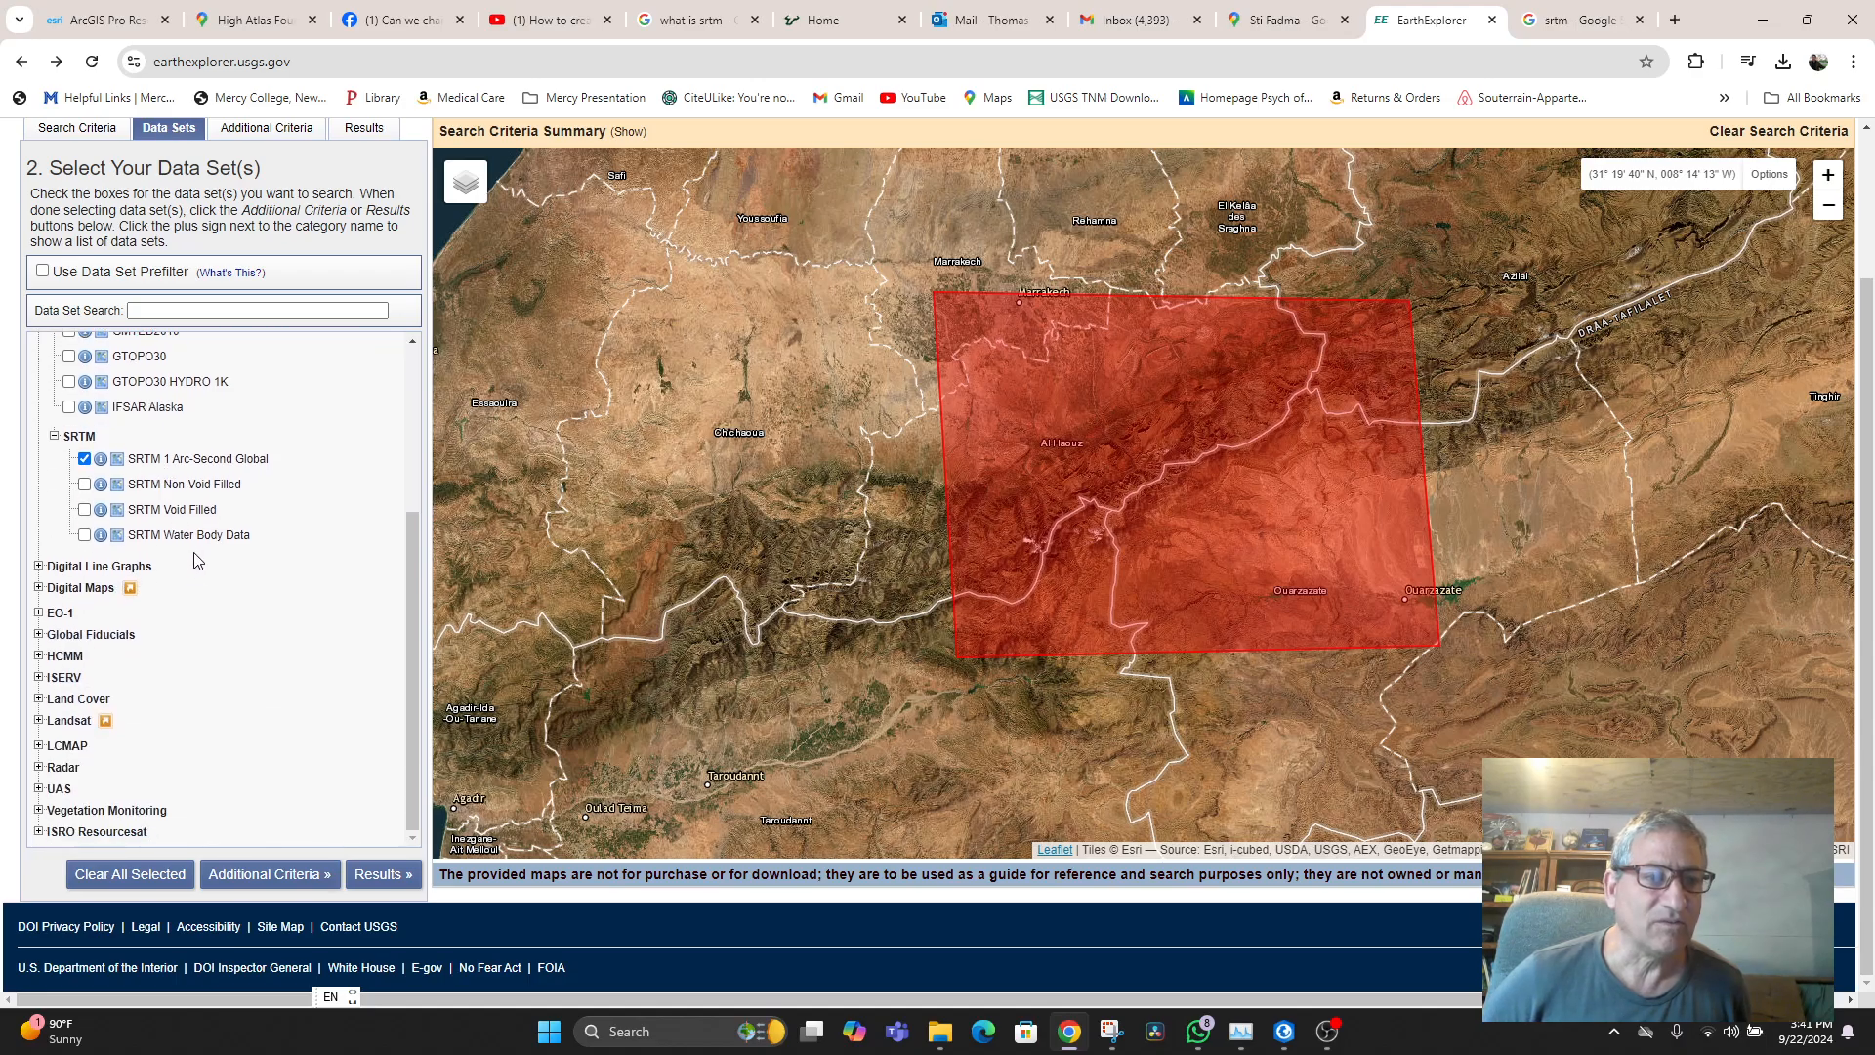
{"action": "scroll", "coordinate": [188, 550], "scroll_direction": "up", "scroll_amount": 3}
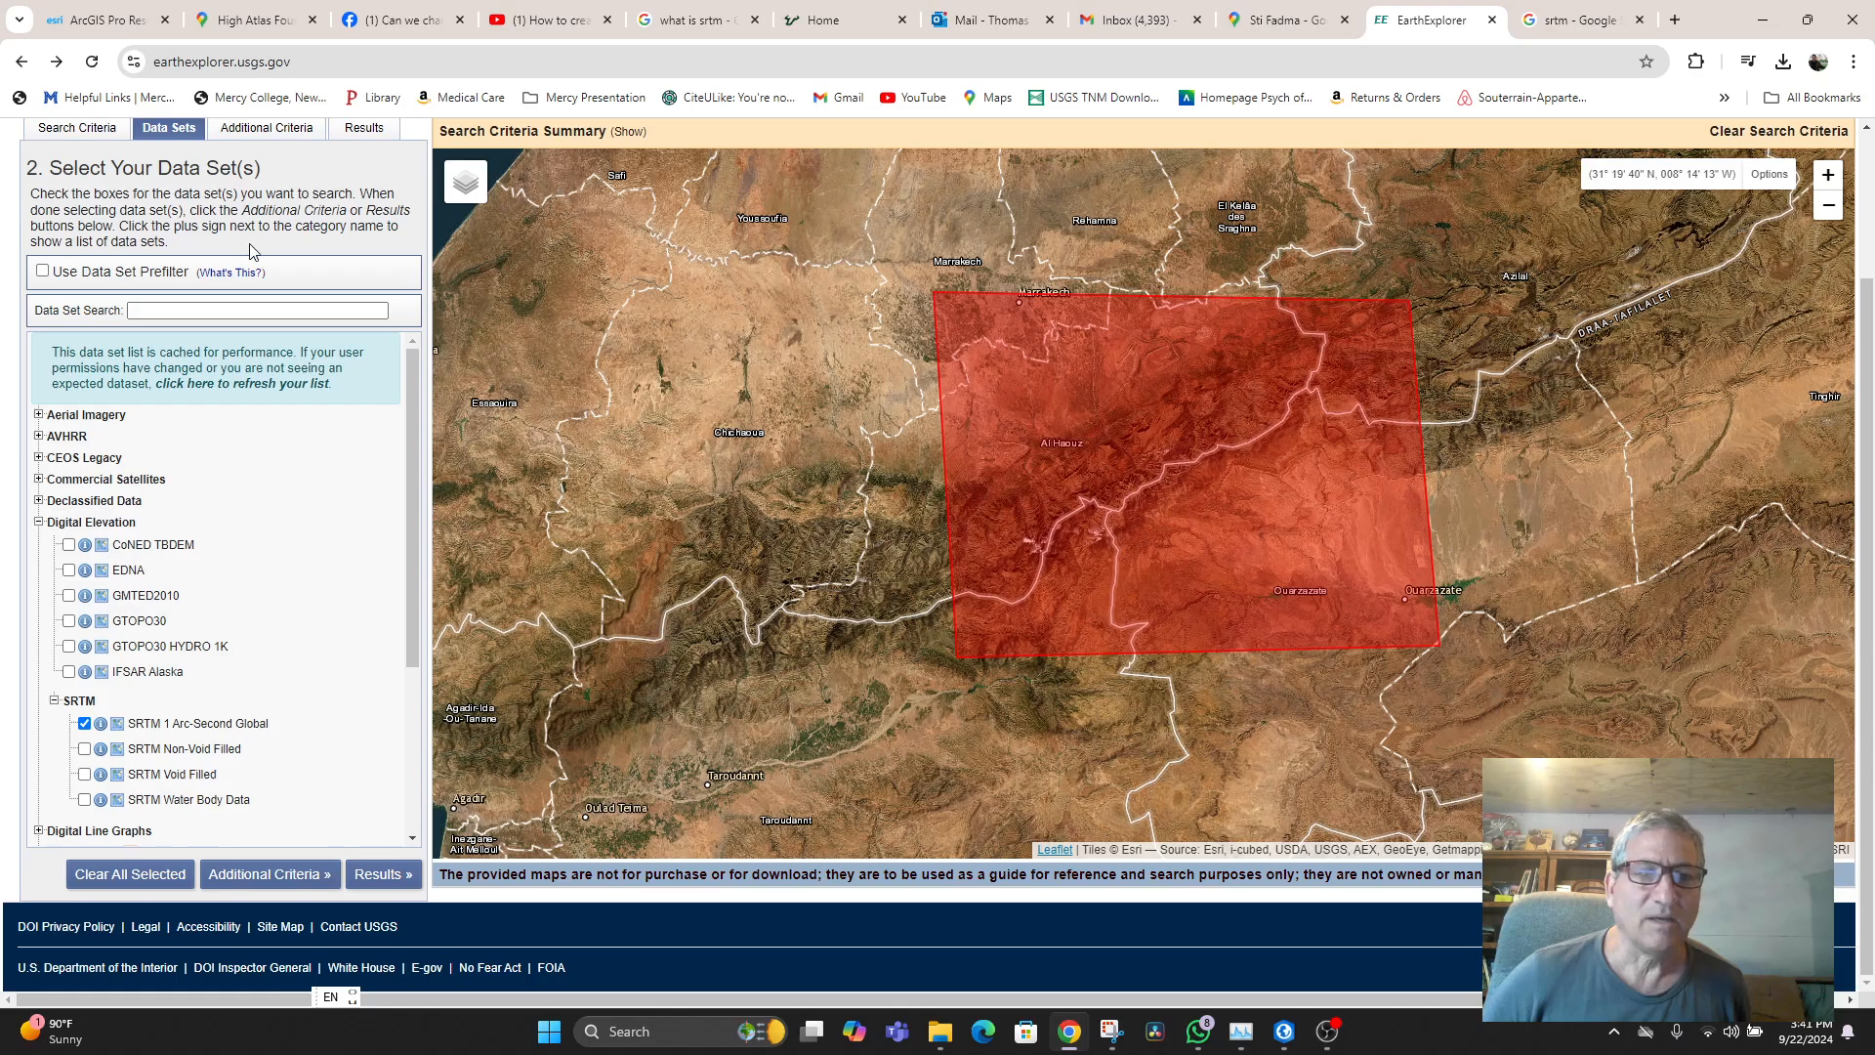
- Reshape the search polygon, moving its northern corners to about 31°55' N and southern corners to about 30°58' N, with the southeast corner farther east
{"action": "left_click", "coordinate": [88, 128]}
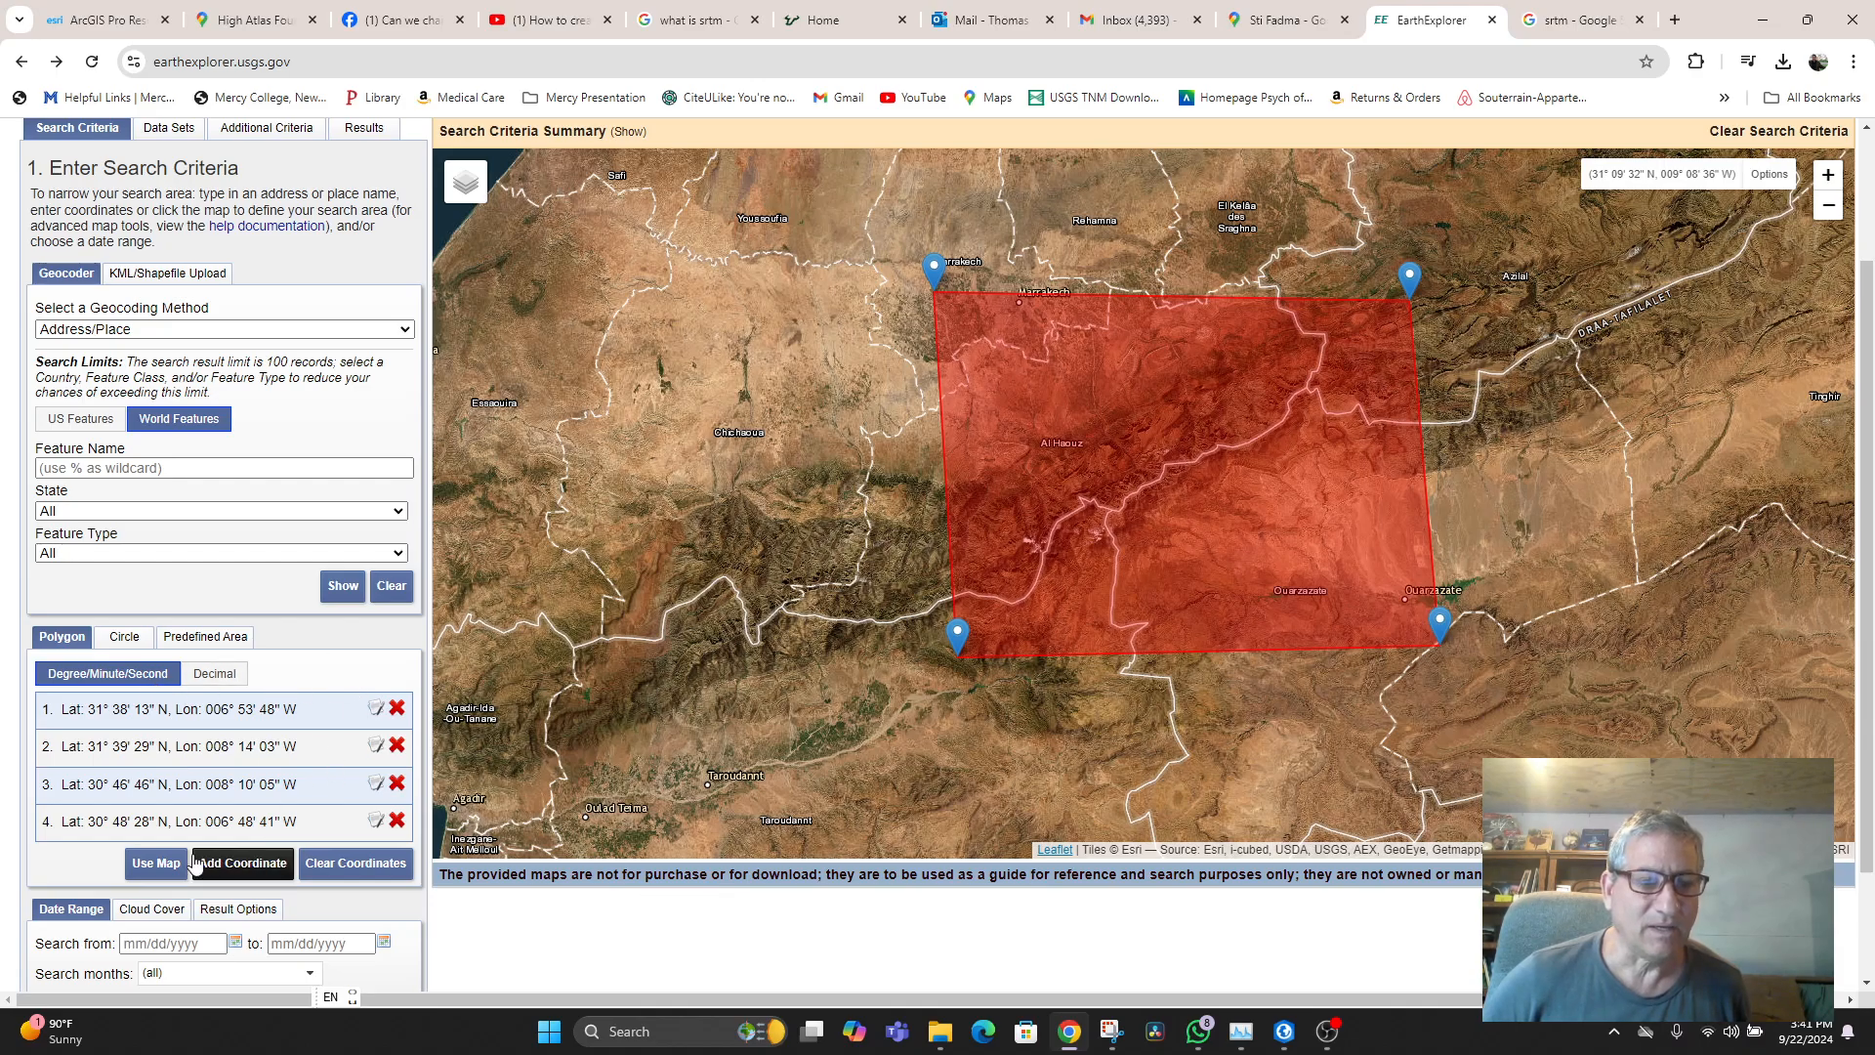
{"action": "left_click_drag", "start_coordinate": [934, 273], "coordinate": [944, 168]}
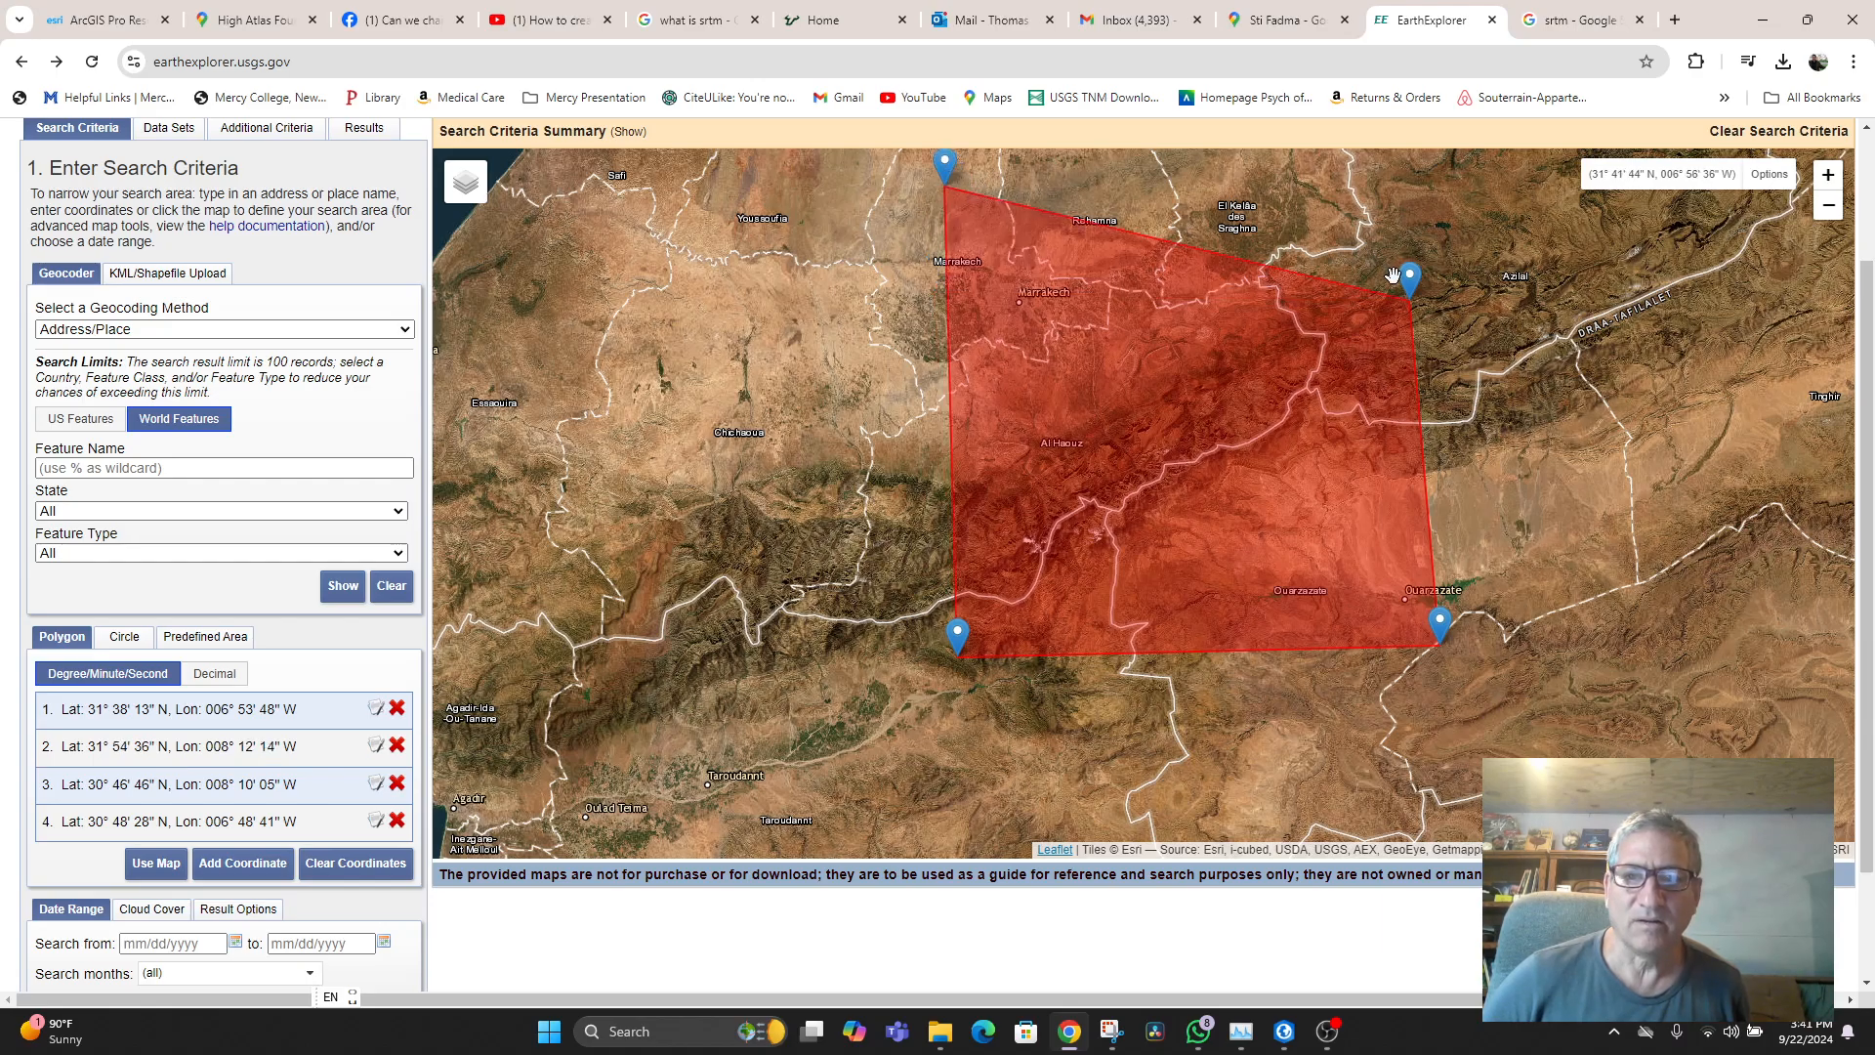
{"action": "left_click_drag", "start_coordinate": [1406, 278], "coordinate": [1411, 161]}
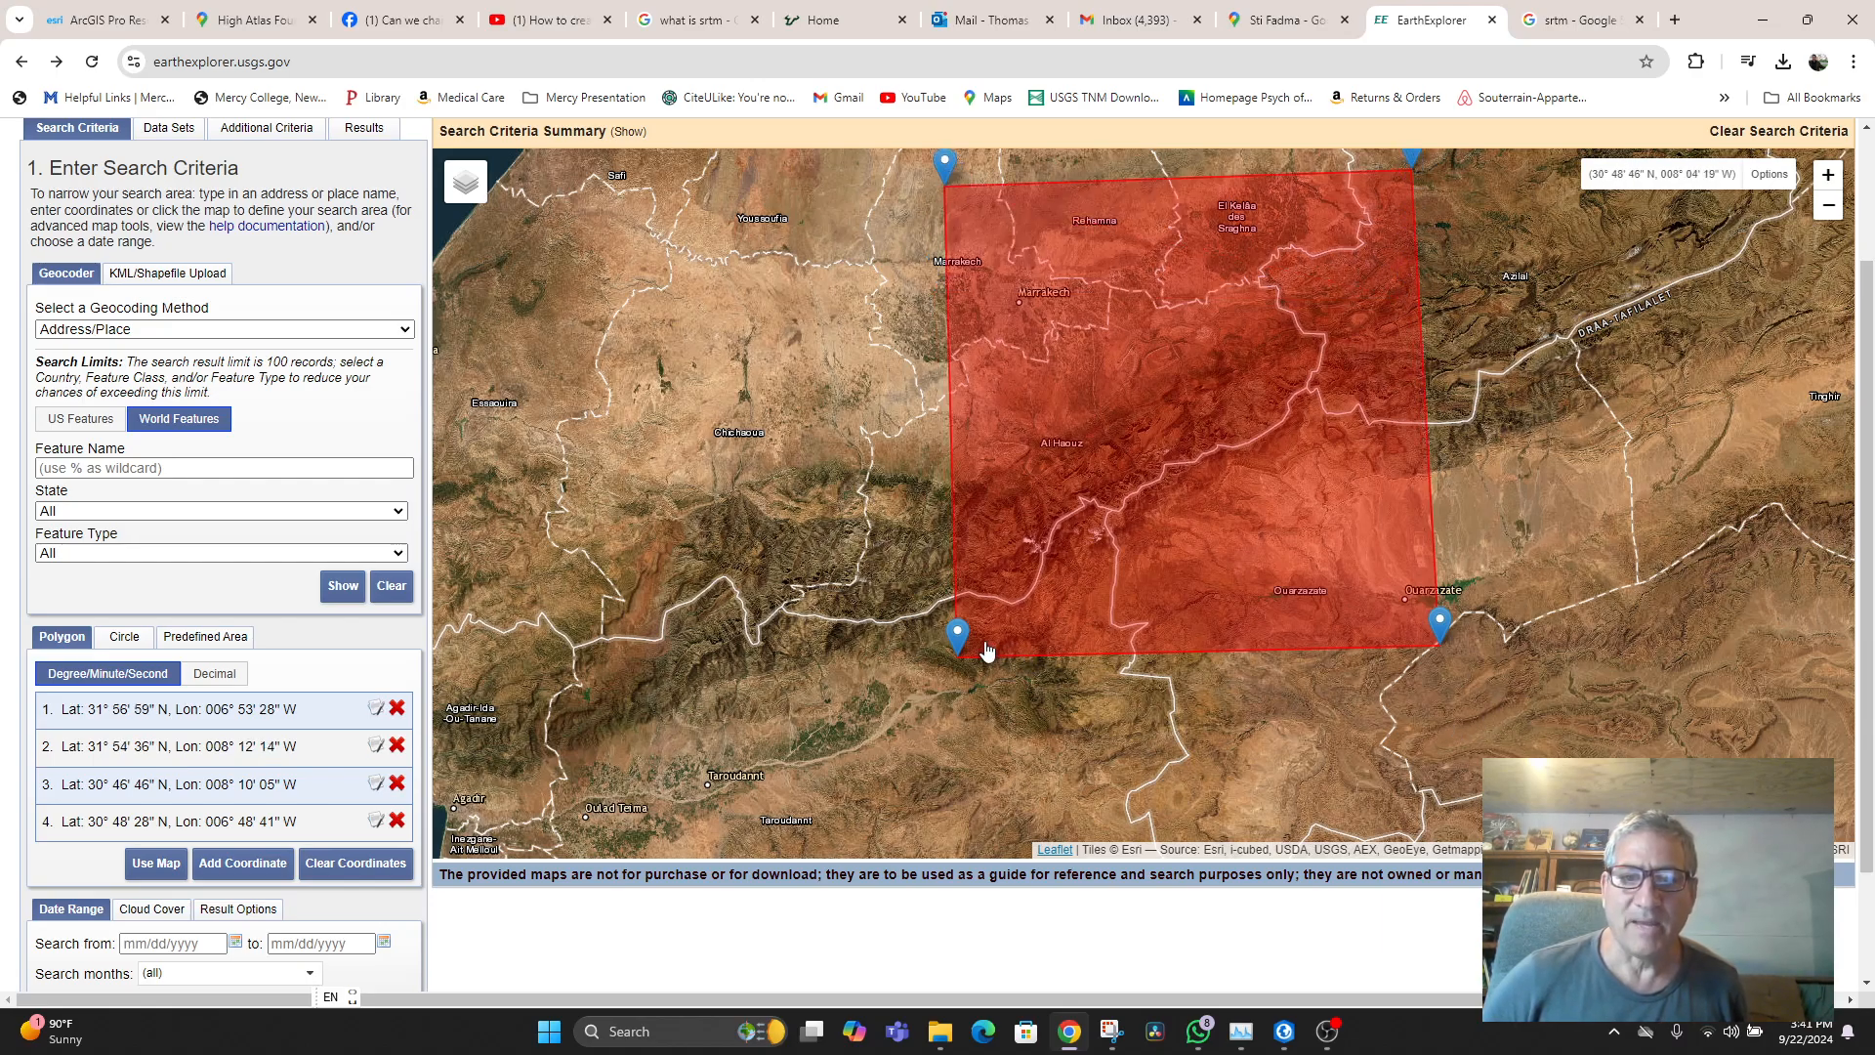
{"action": "left_click_drag", "start_coordinate": [959, 635], "coordinate": [870, 555]}
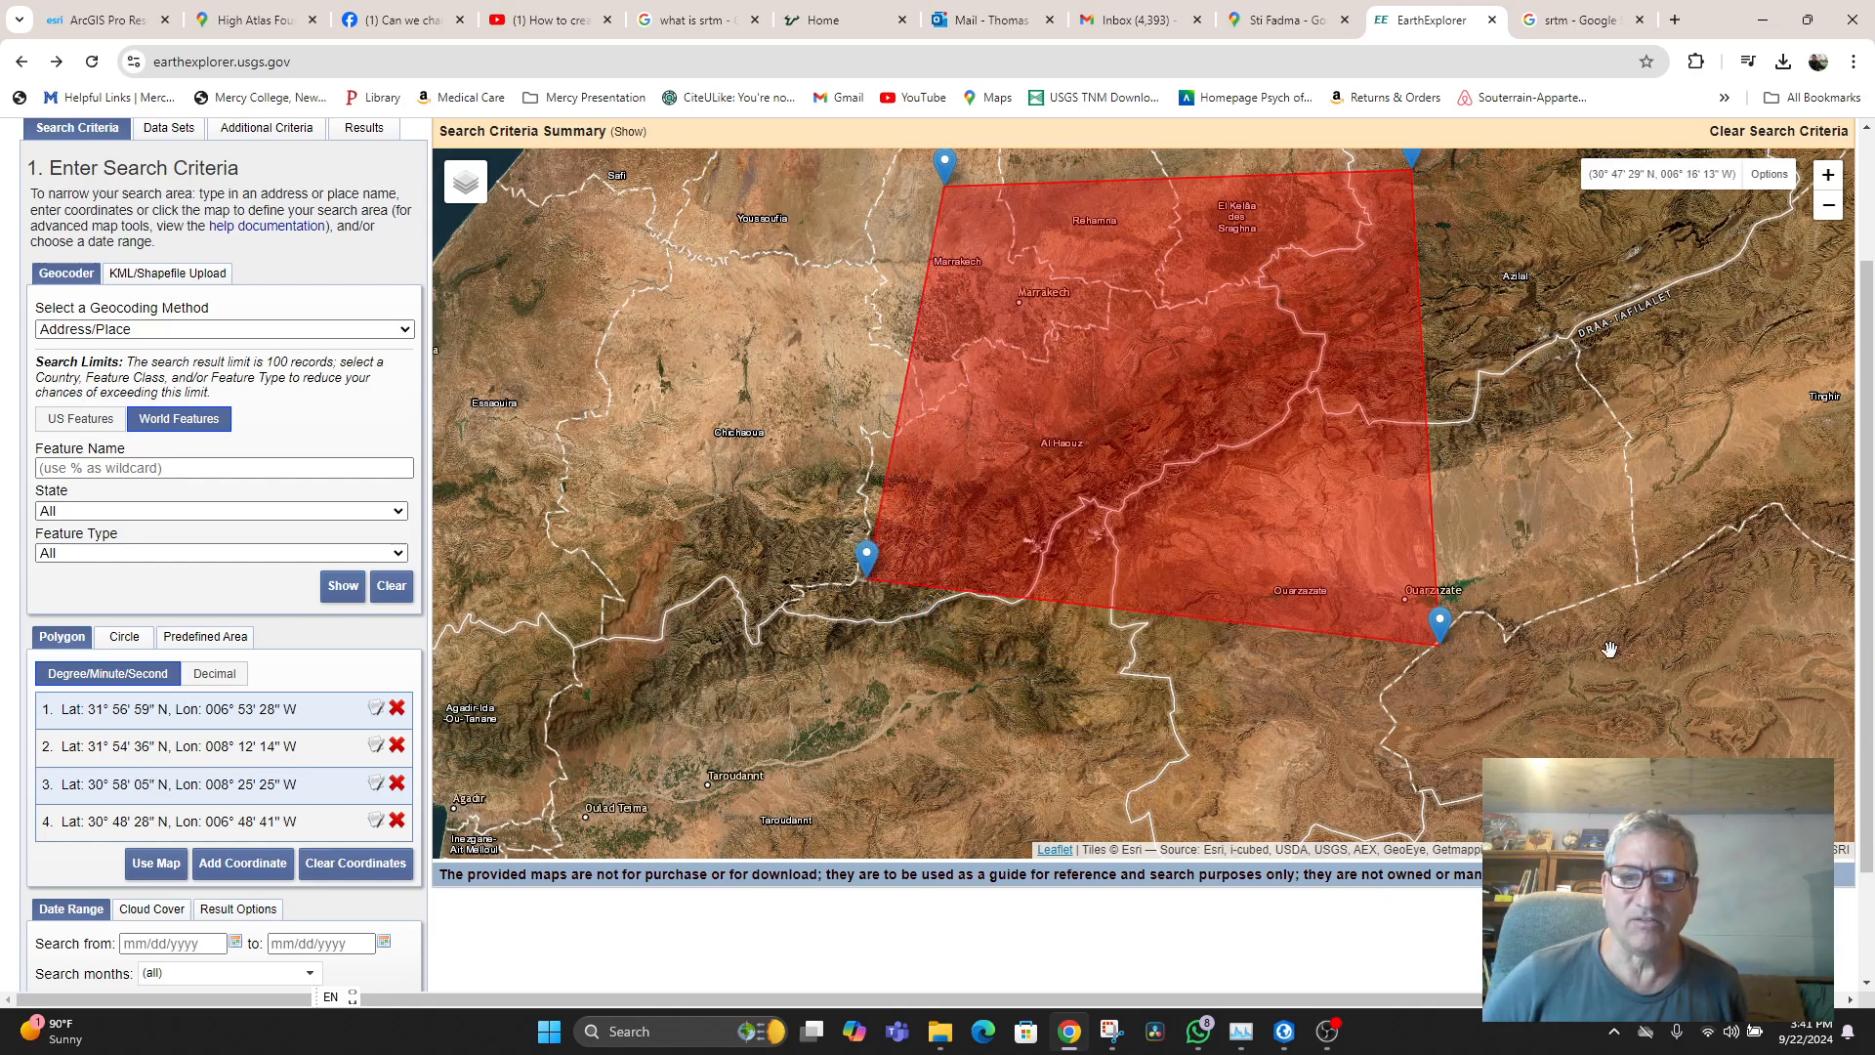
{"action": "left_click_drag", "start_coordinate": [1442, 625], "coordinate": [1664, 564]}
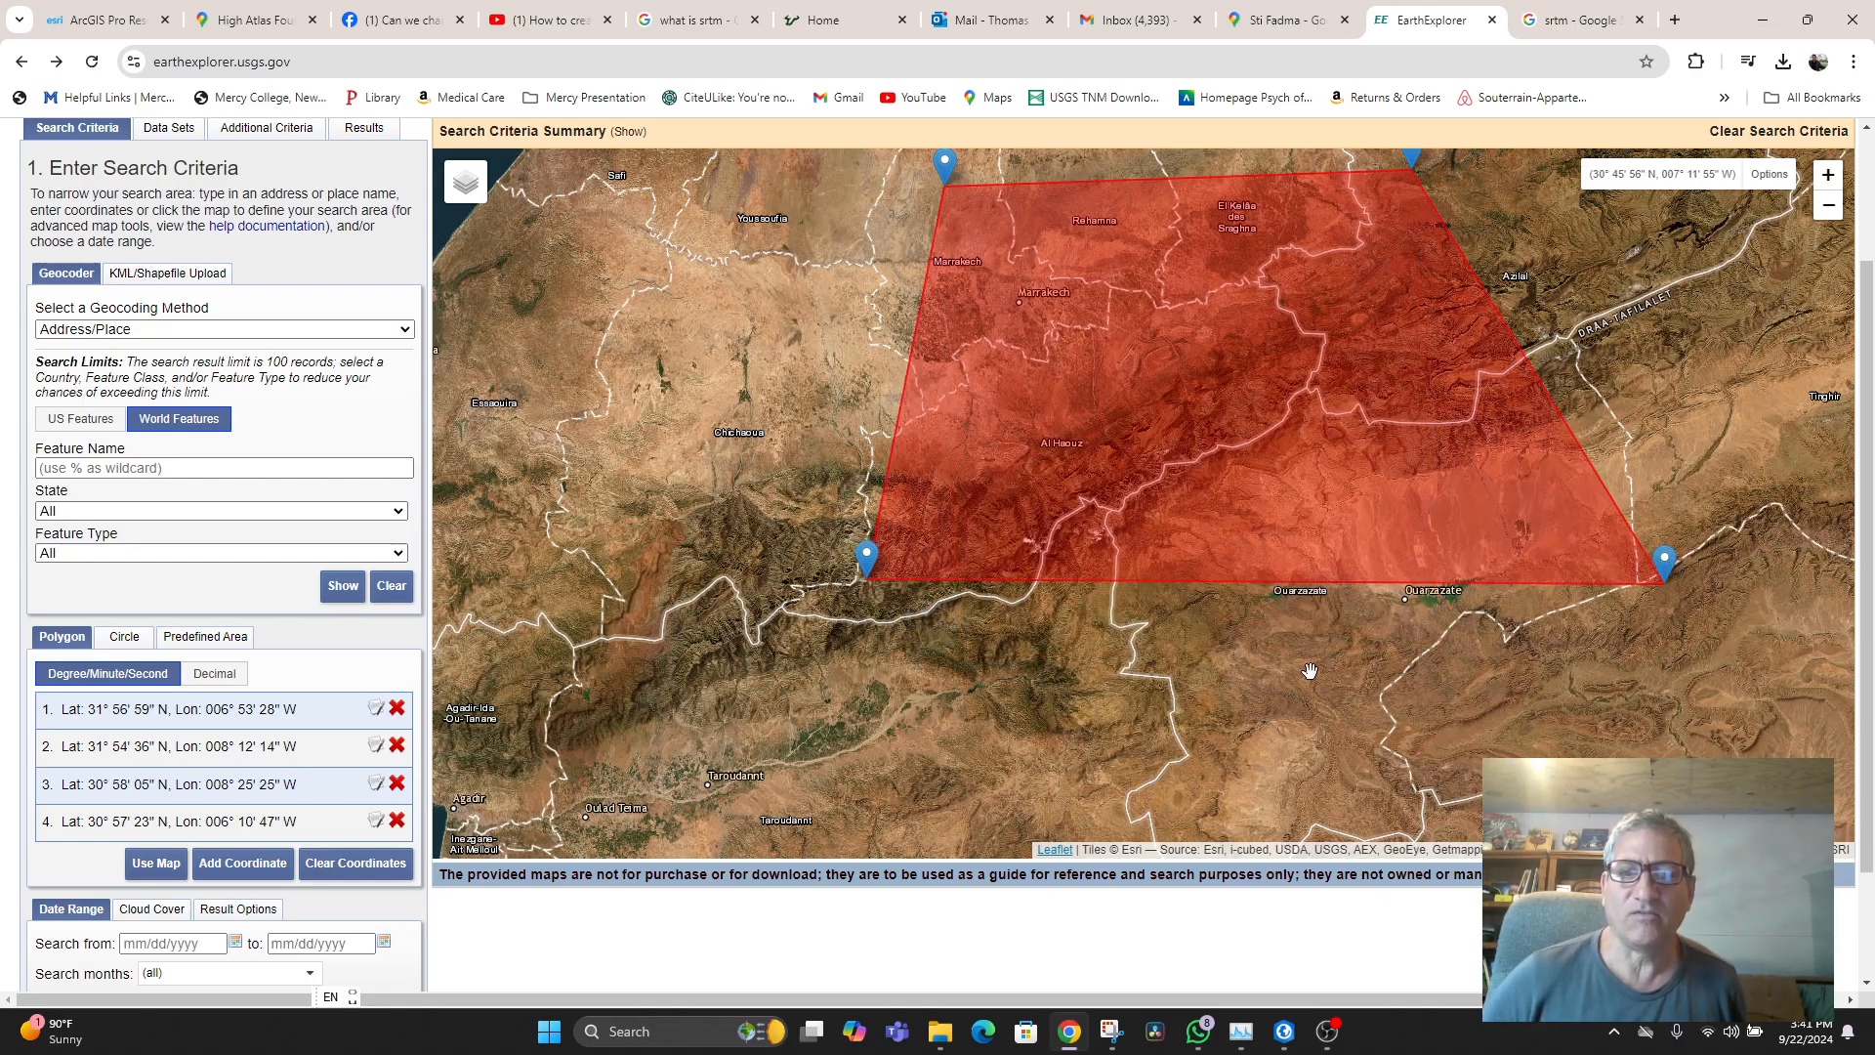
- Extend the search polygon's northern corners to about 32°25' N, 006°31' W and 32°25' N, 008°18' W
{"action": "scroll", "coordinate": [1309, 671], "scroll_direction": "down", "scroll_amount": 1}
{"action": "left_click_drag", "start_coordinate": [1376, 399], "coordinate": [1429, 330]}
{"action": "left_click_drag", "start_coordinate": [1135, 399], "coordinate": [1118, 285]}
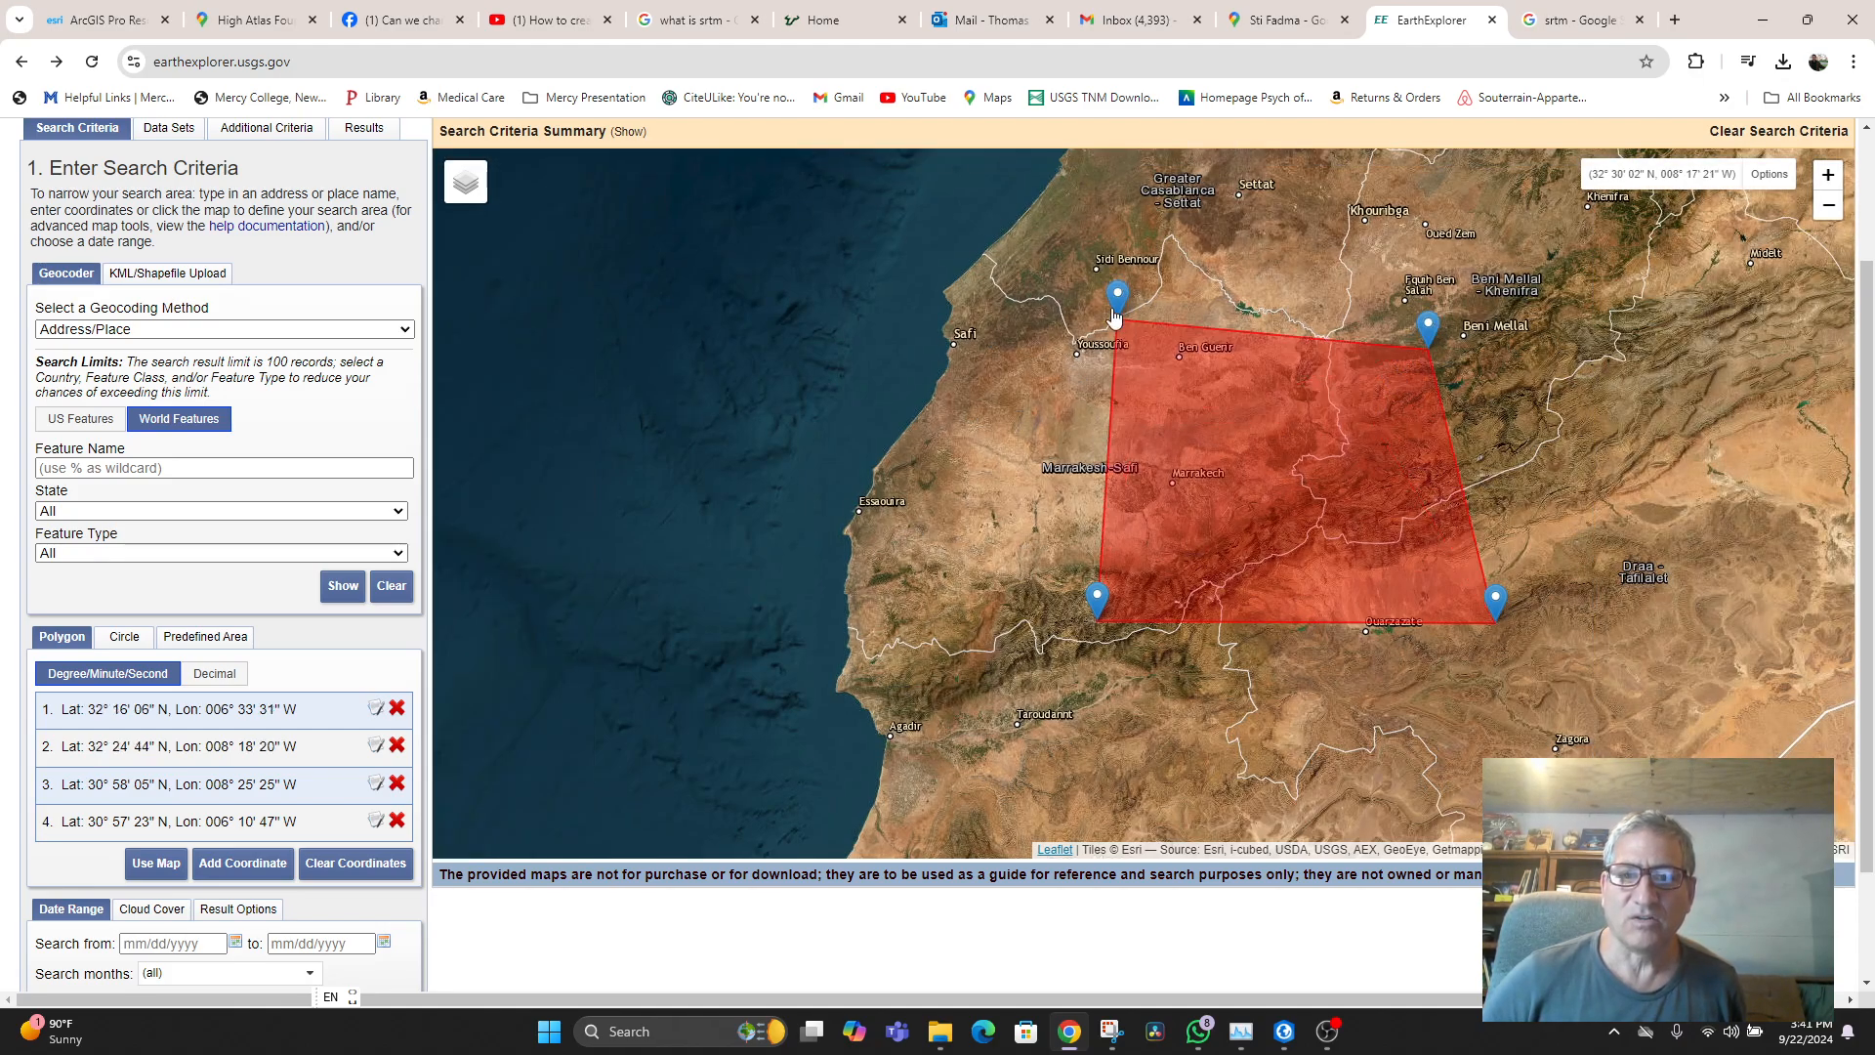
{"action": "left_click_drag", "start_coordinate": [1430, 332], "coordinate": [1438, 299]}
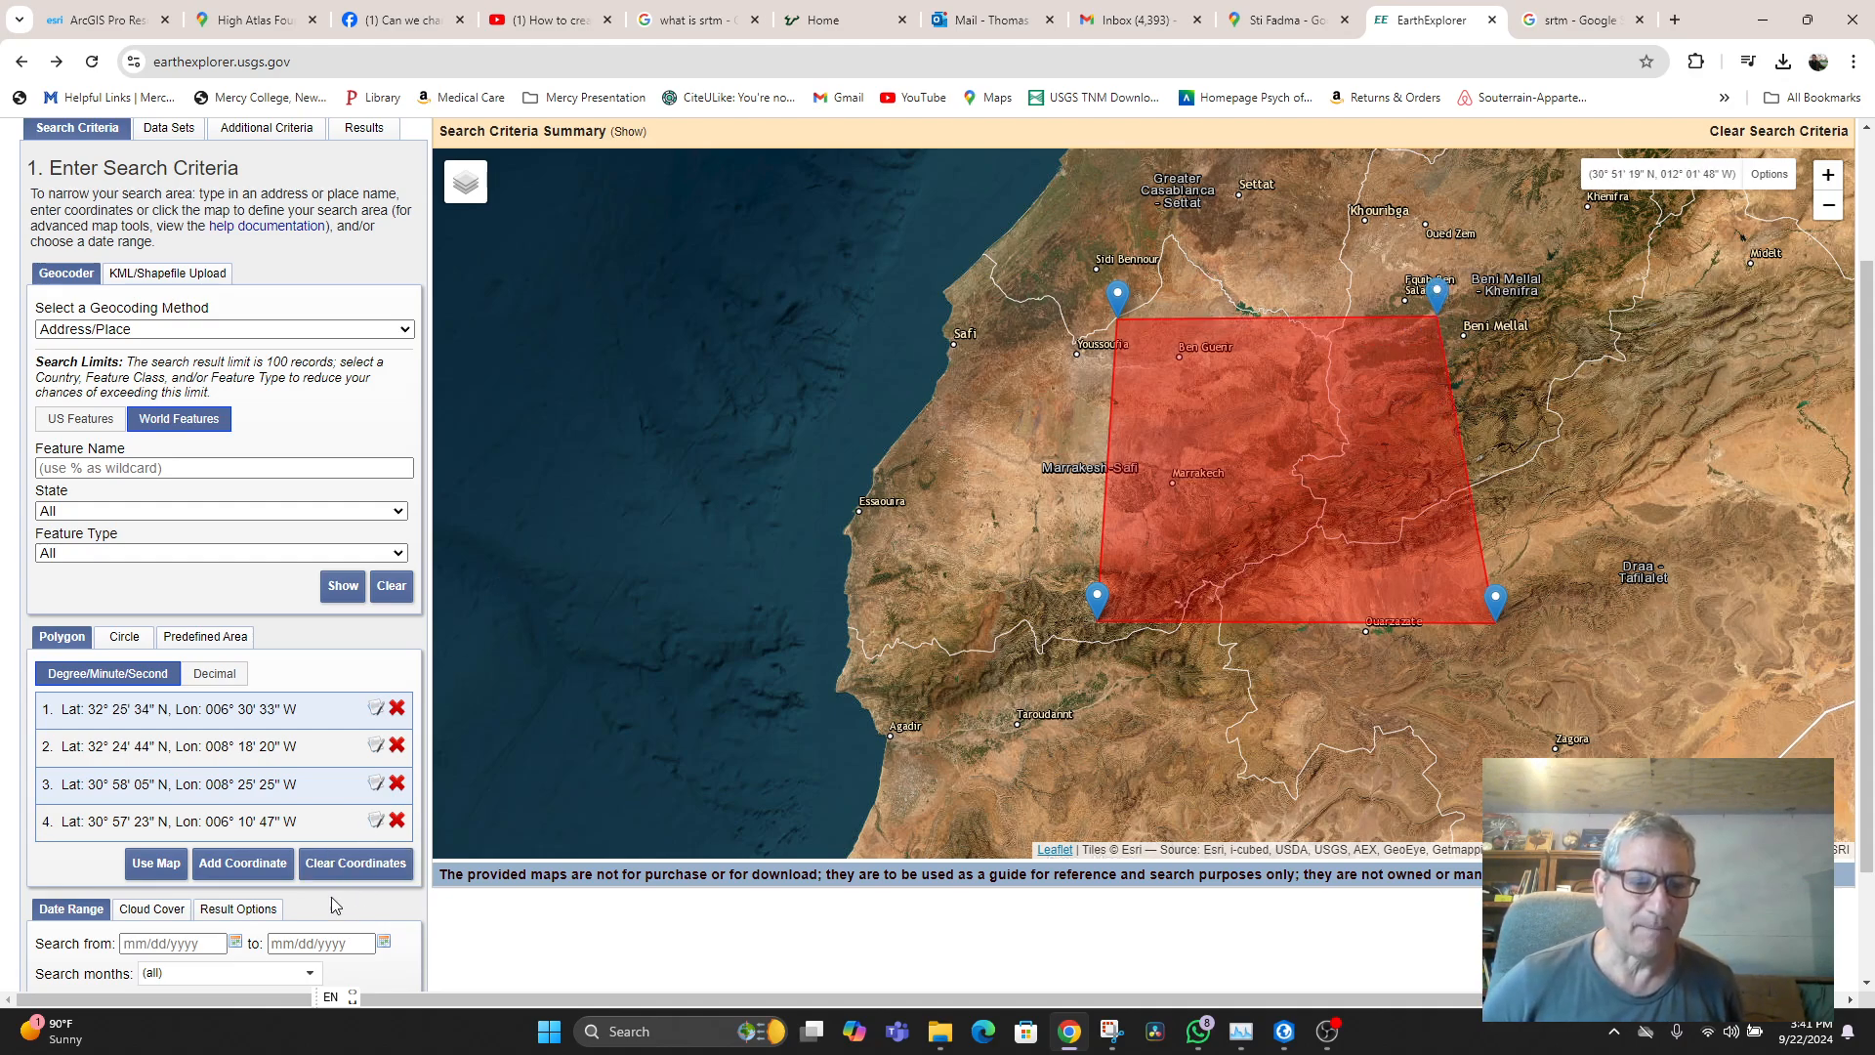
- Run the search for the enlarged polygon and browse the SRTM 1 Arc-Second Global results
{"action": "scroll", "coordinate": [331, 897], "scroll_direction": "down", "scroll_amount": 2}
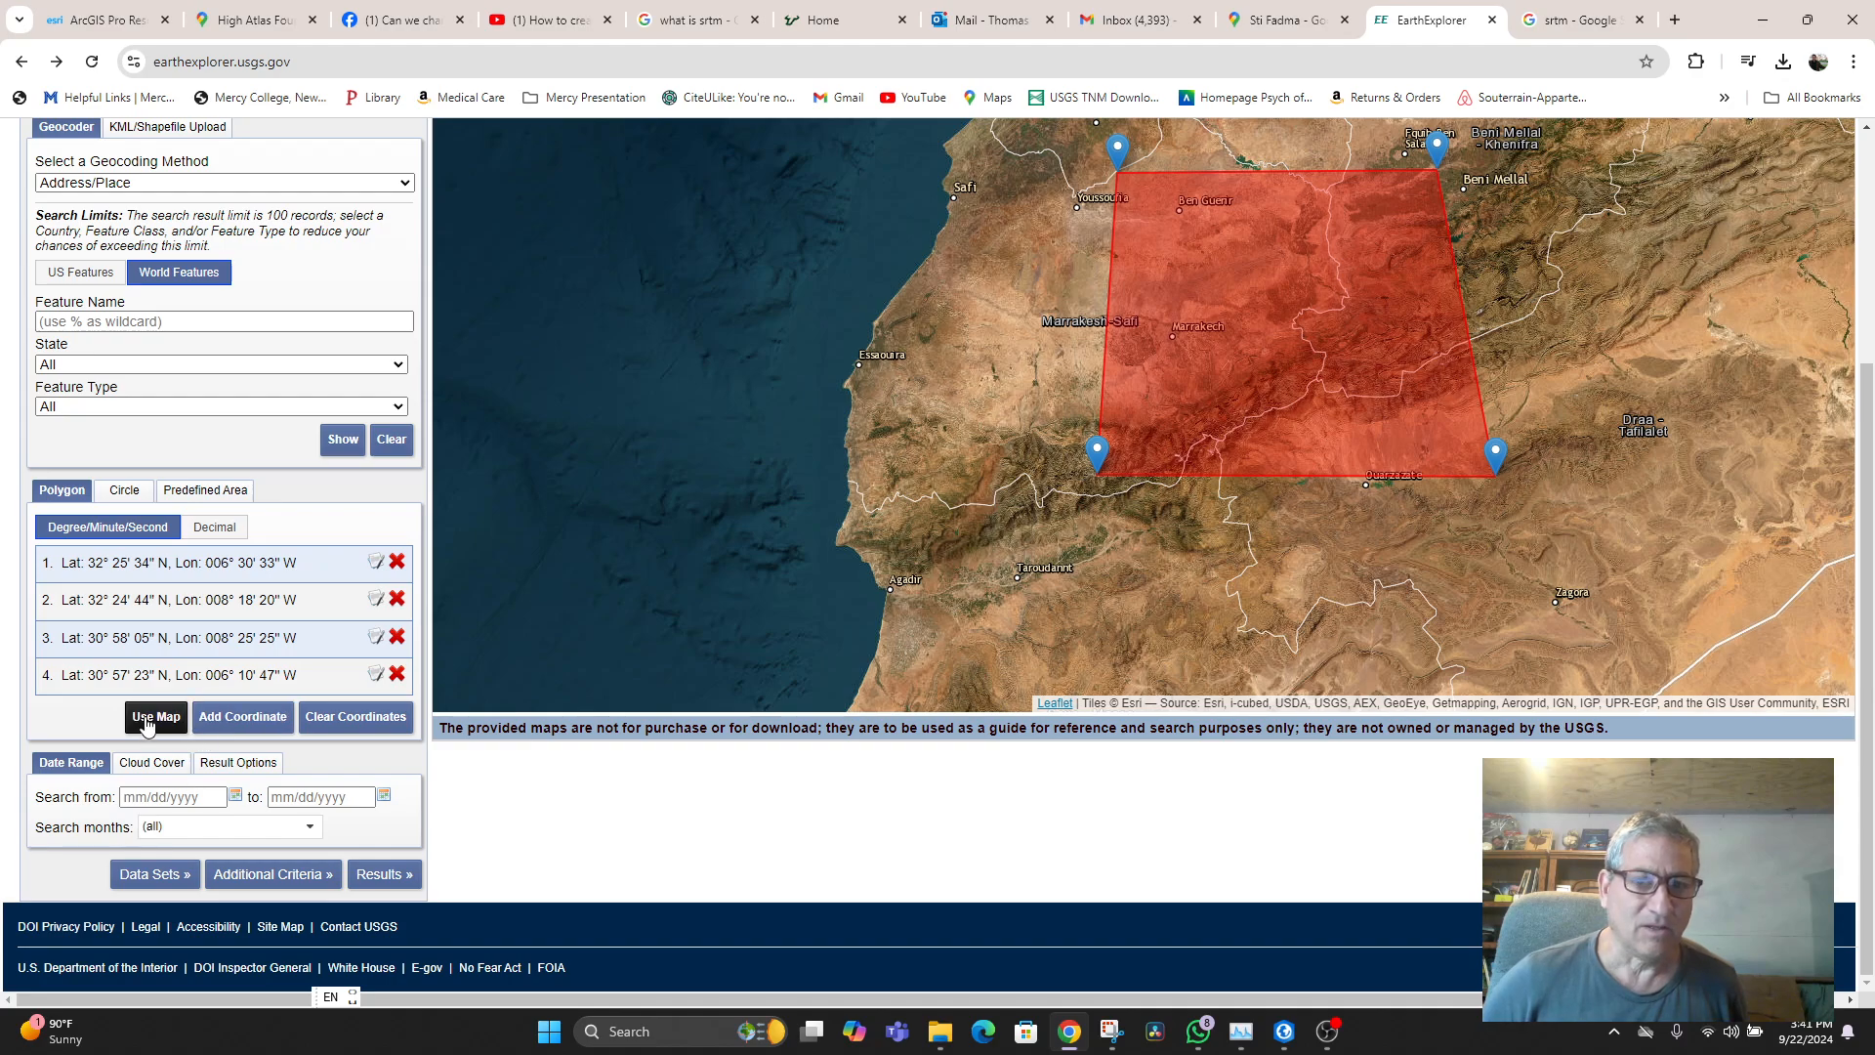
{"action": "left_click", "coordinate": [385, 875]}
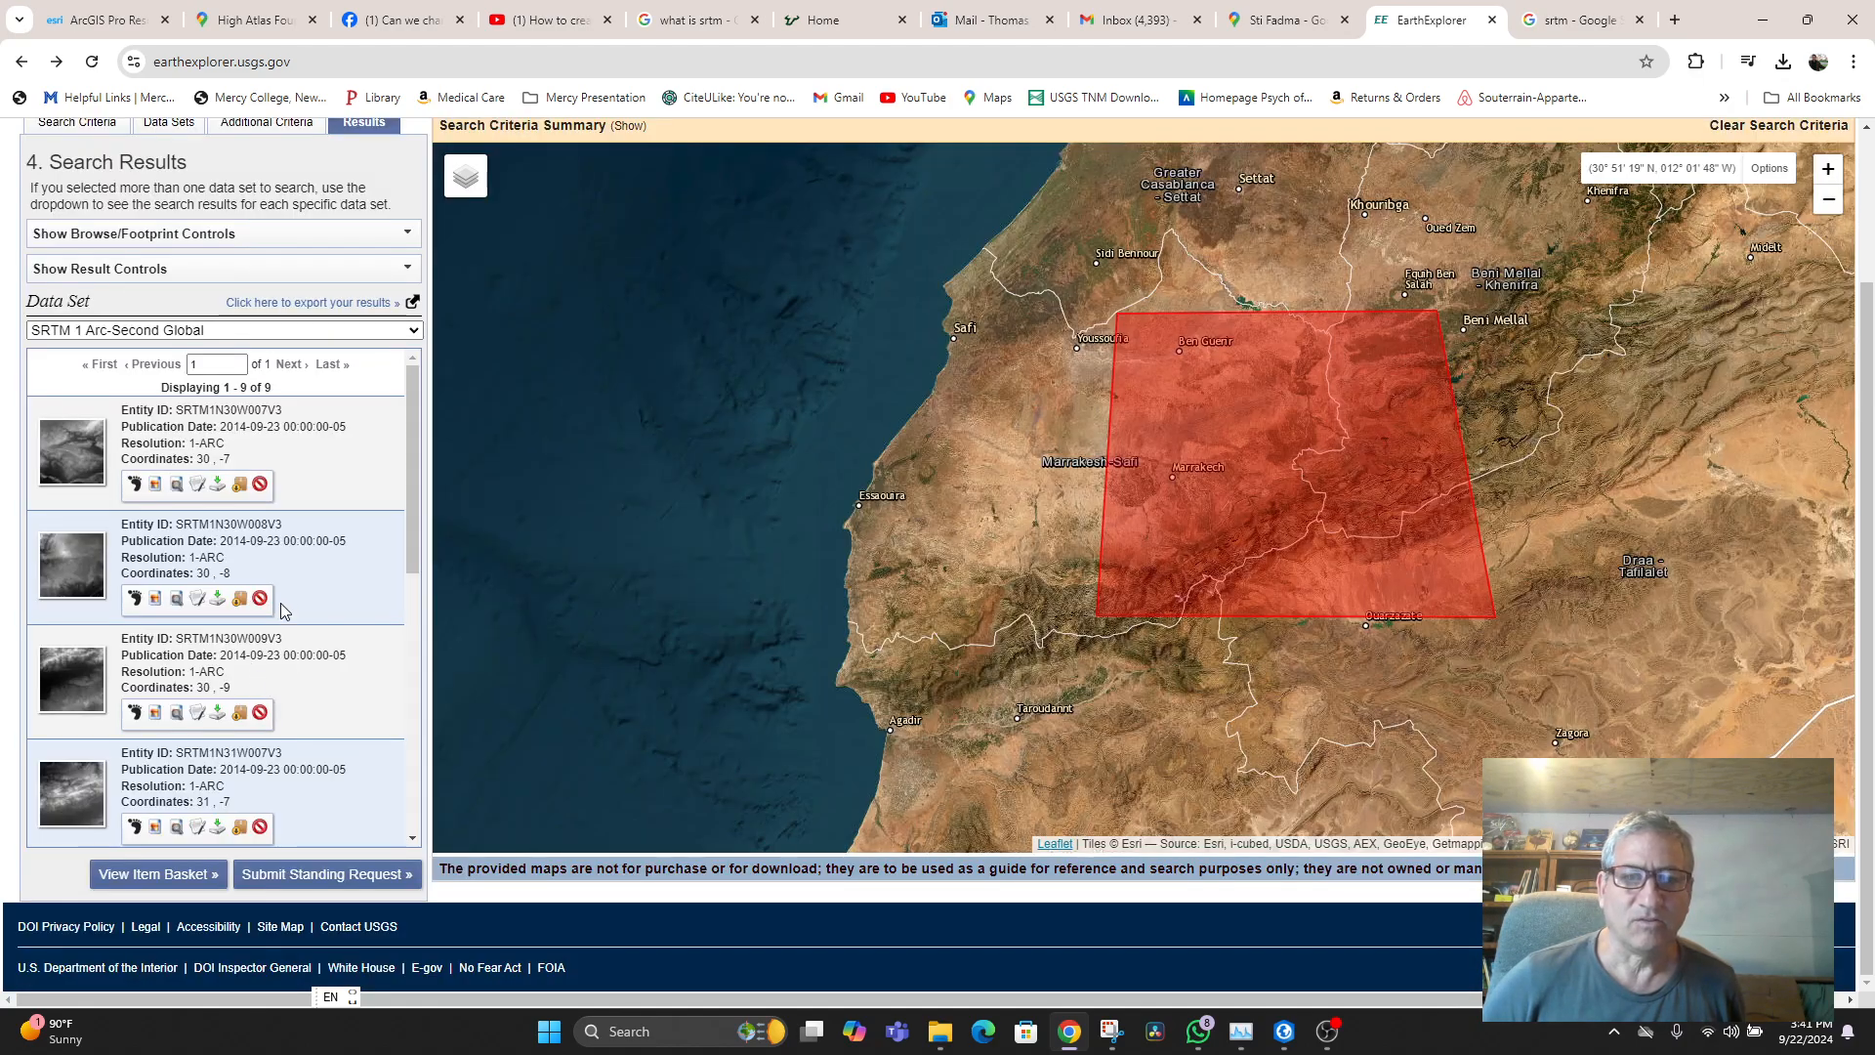
{"action": "scroll", "coordinate": [234, 567], "scroll_direction": "down", "scroll_amount": 1}
{"action": "scroll", "coordinate": [195, 535], "scroll_direction": "up", "scroll_amount": 1}
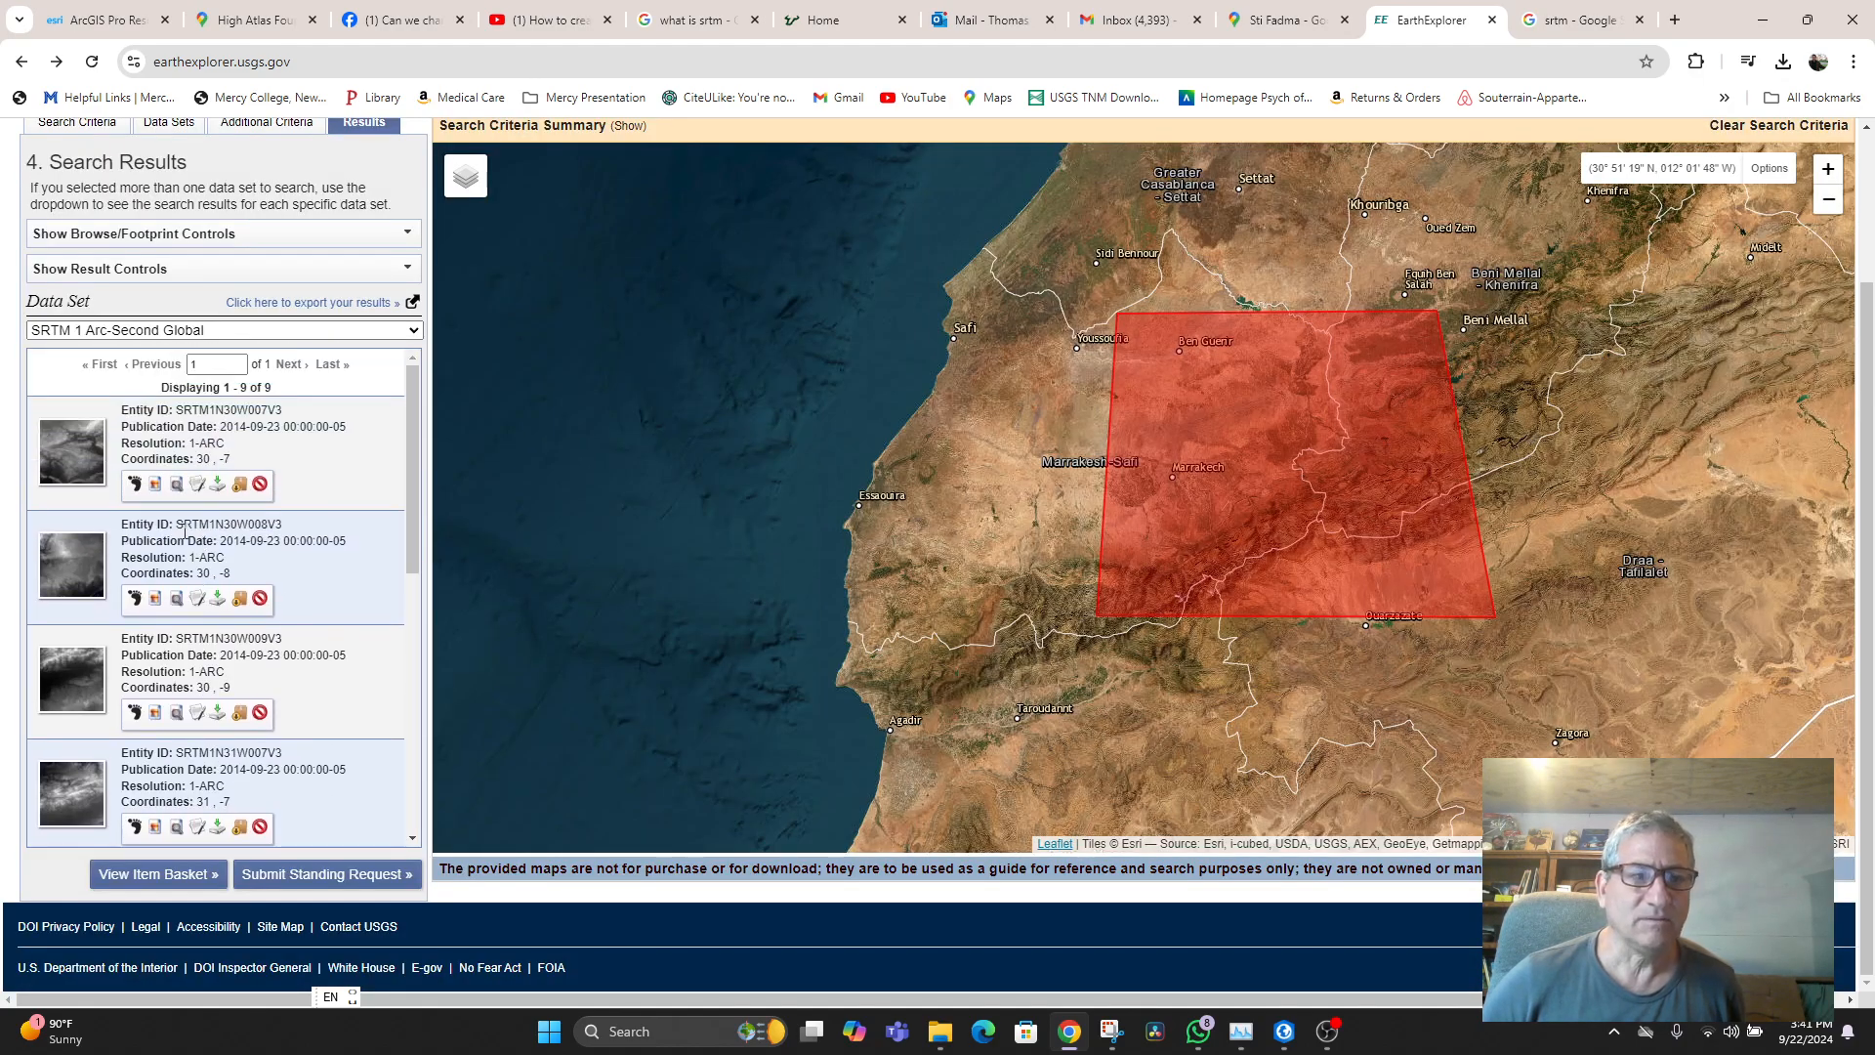
- Toggle the footprints of SRTM1N30W007V3, SRTM1N30W008V3 and SRTM1N30W009V3 on and off to check their overlap with the search area
{"action": "left_click", "coordinate": [135, 485]}
{"action": "left_click", "coordinate": [136, 487]}
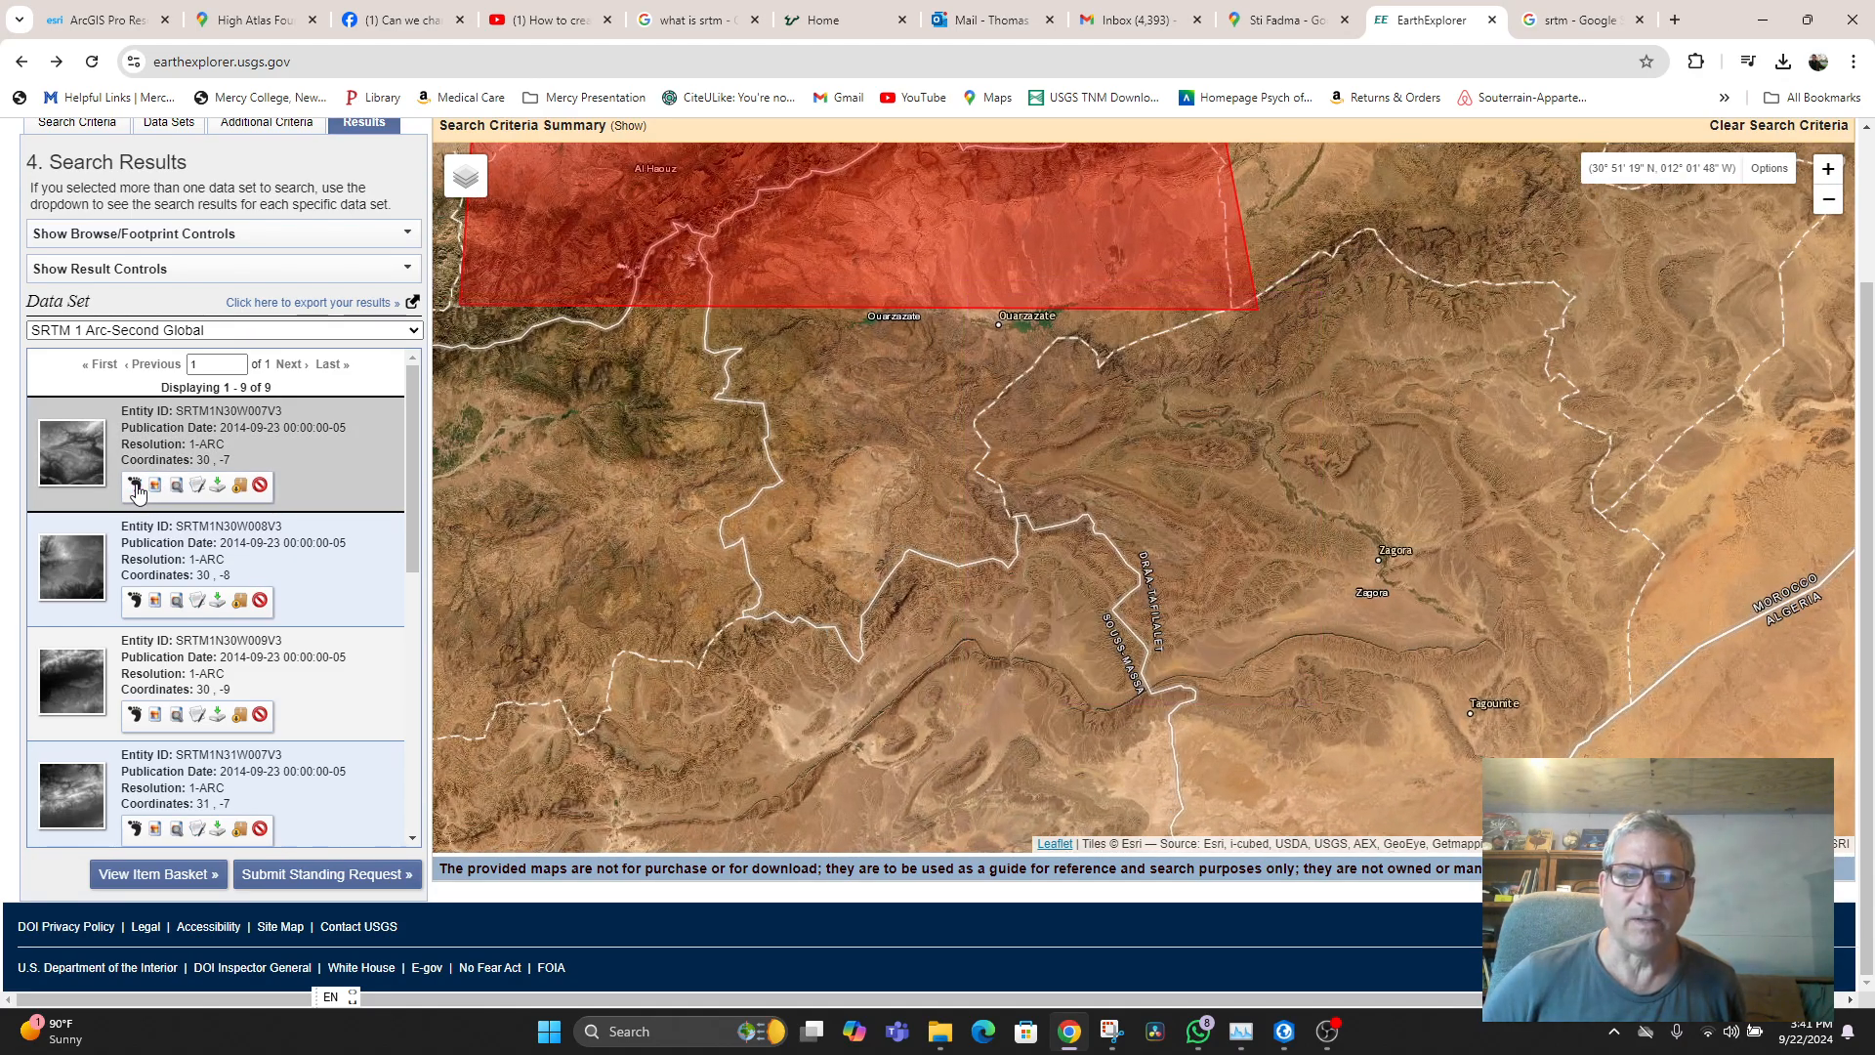
{"action": "left_click", "coordinate": [135, 603]}
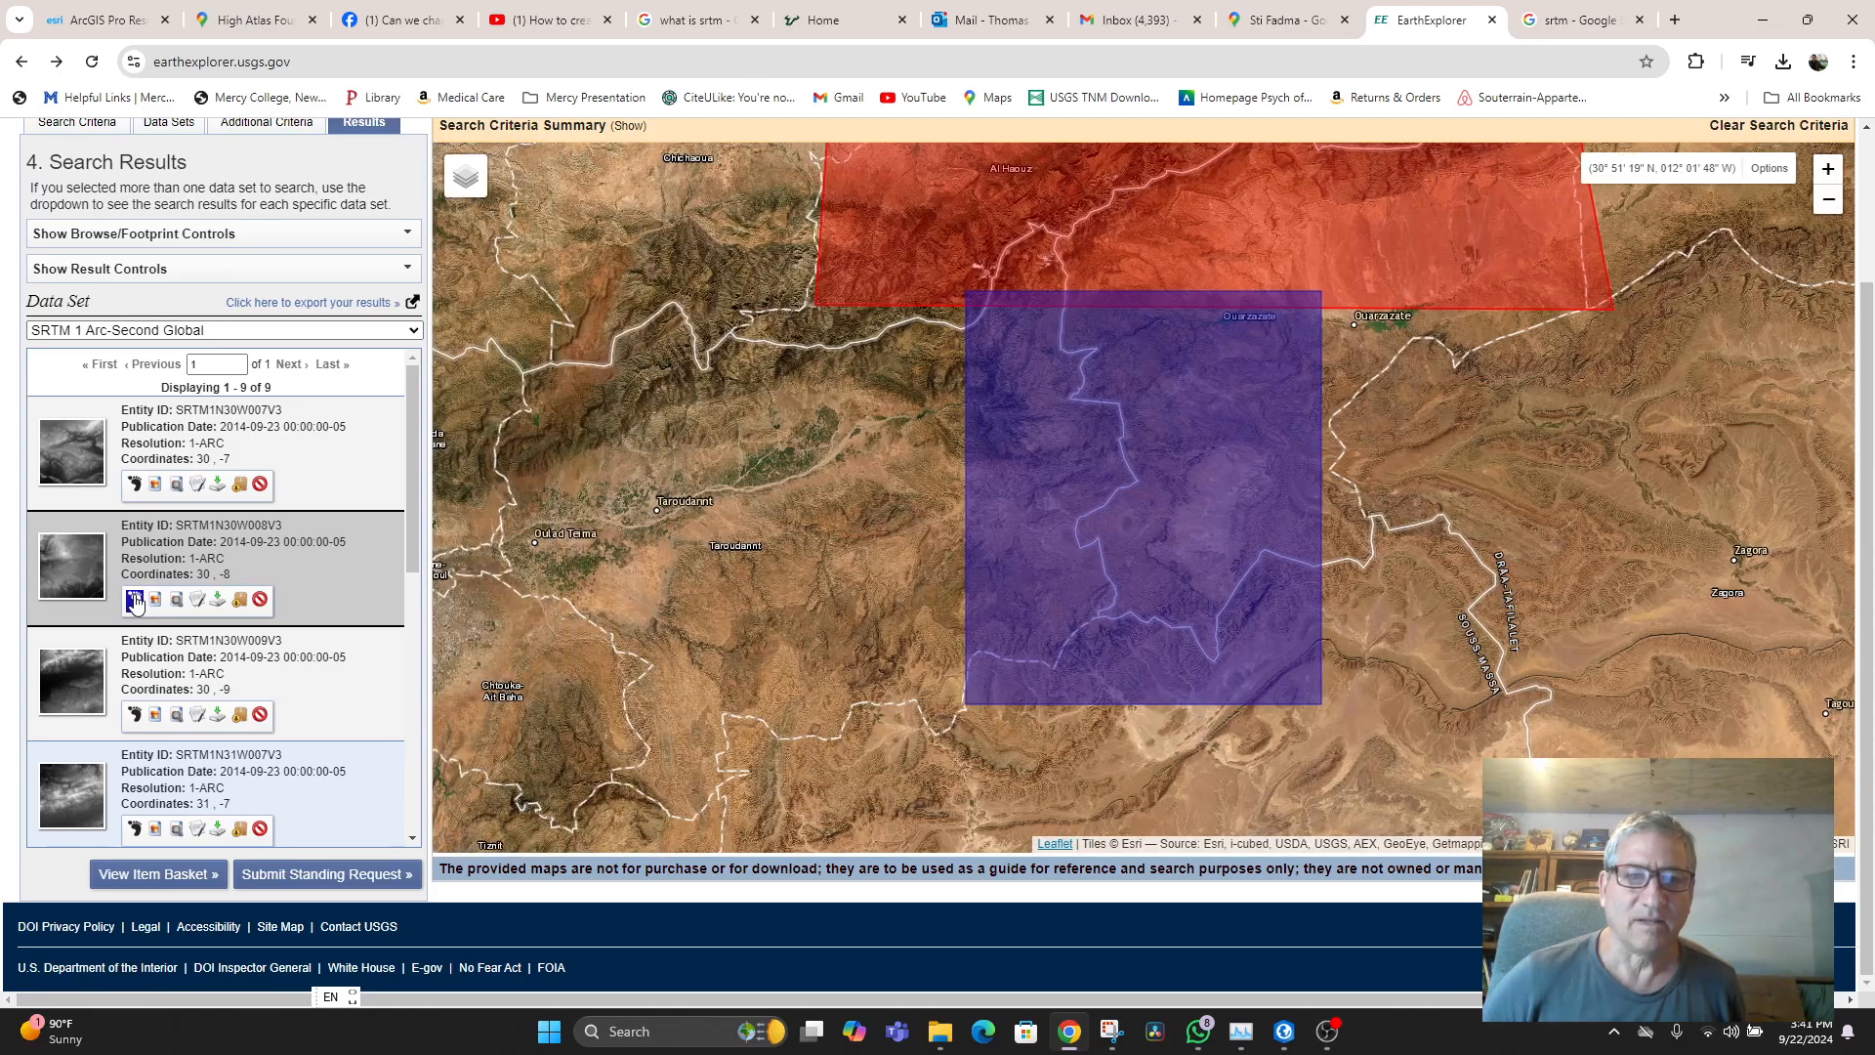
{"action": "left_click", "coordinate": [135, 601]}
{"action": "left_click", "coordinate": [134, 716]}
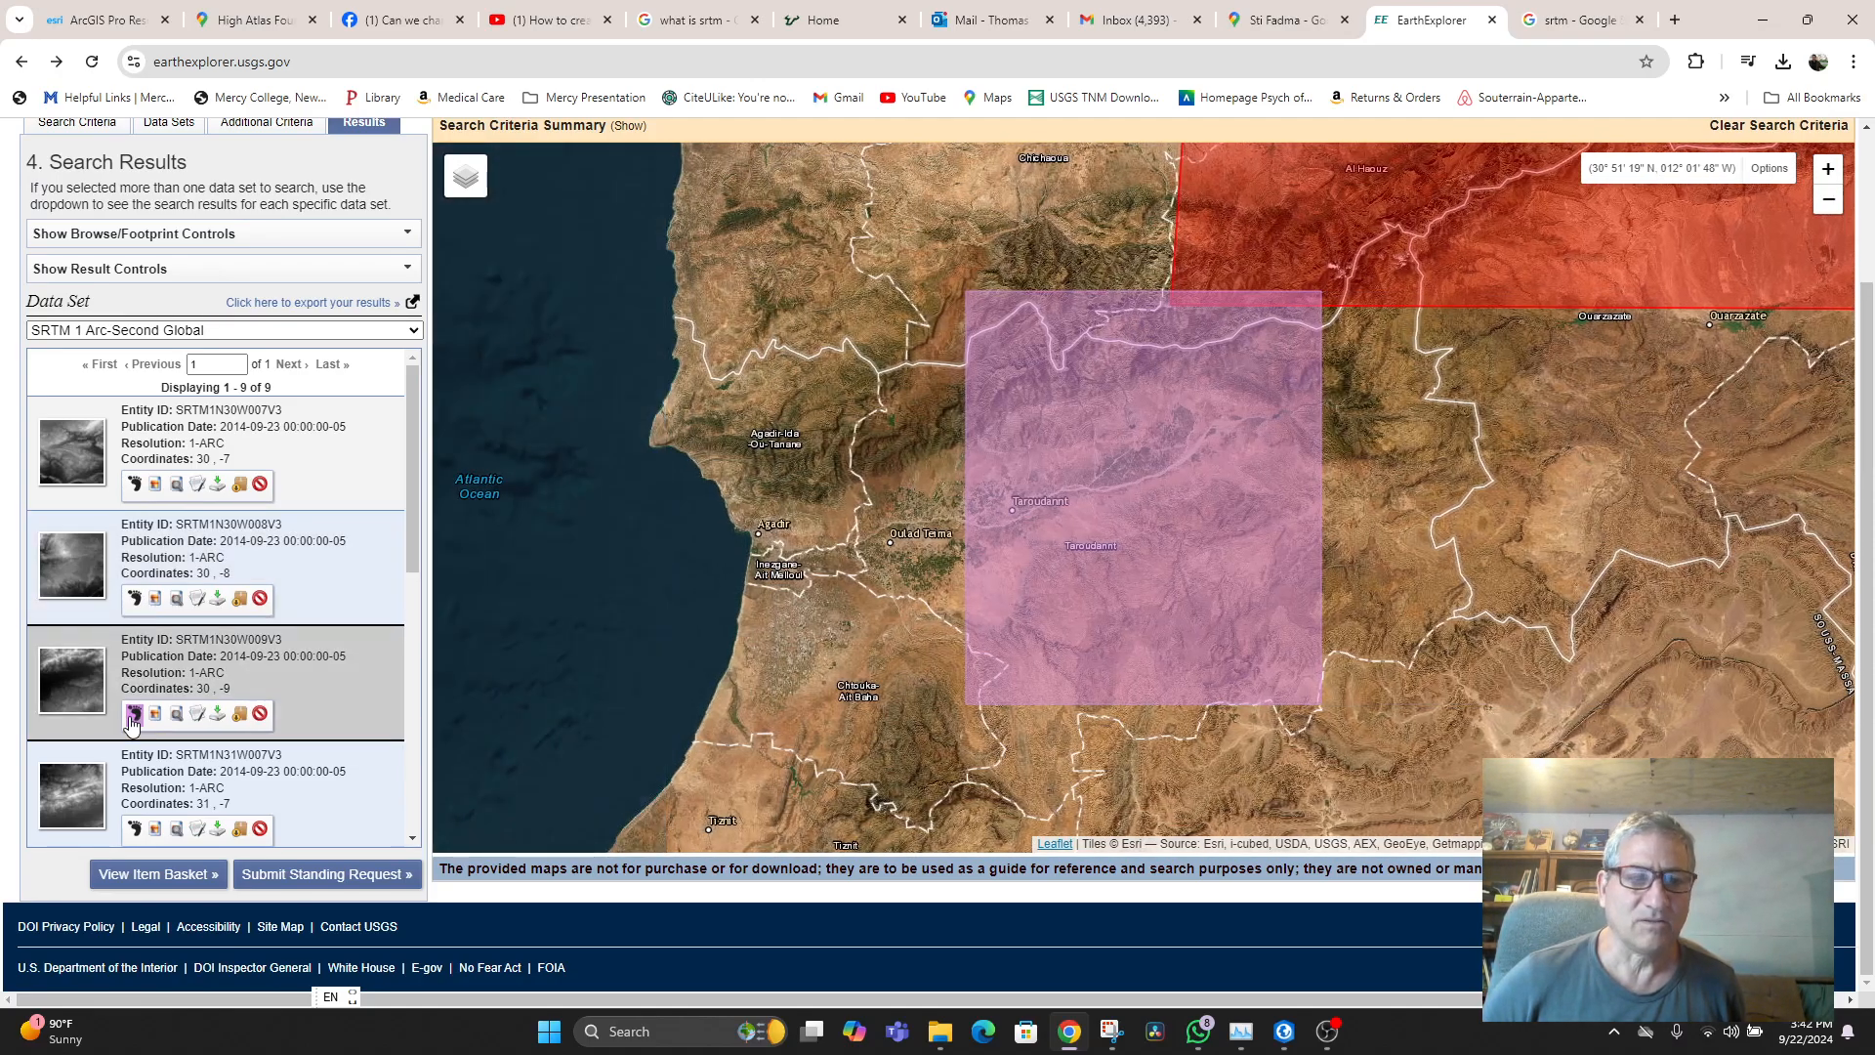
{"action": "left_click", "coordinate": [134, 716]}
- Show the footprints of SRTM1N31W007V3 and SRTM1N31W008V3 and examine their coverage around Marrakech and Al Haouz
{"action": "left_click", "coordinate": [135, 830]}
{"action": "scroll", "coordinate": [166, 725], "scroll_direction": "down", "scroll_amount": 1}
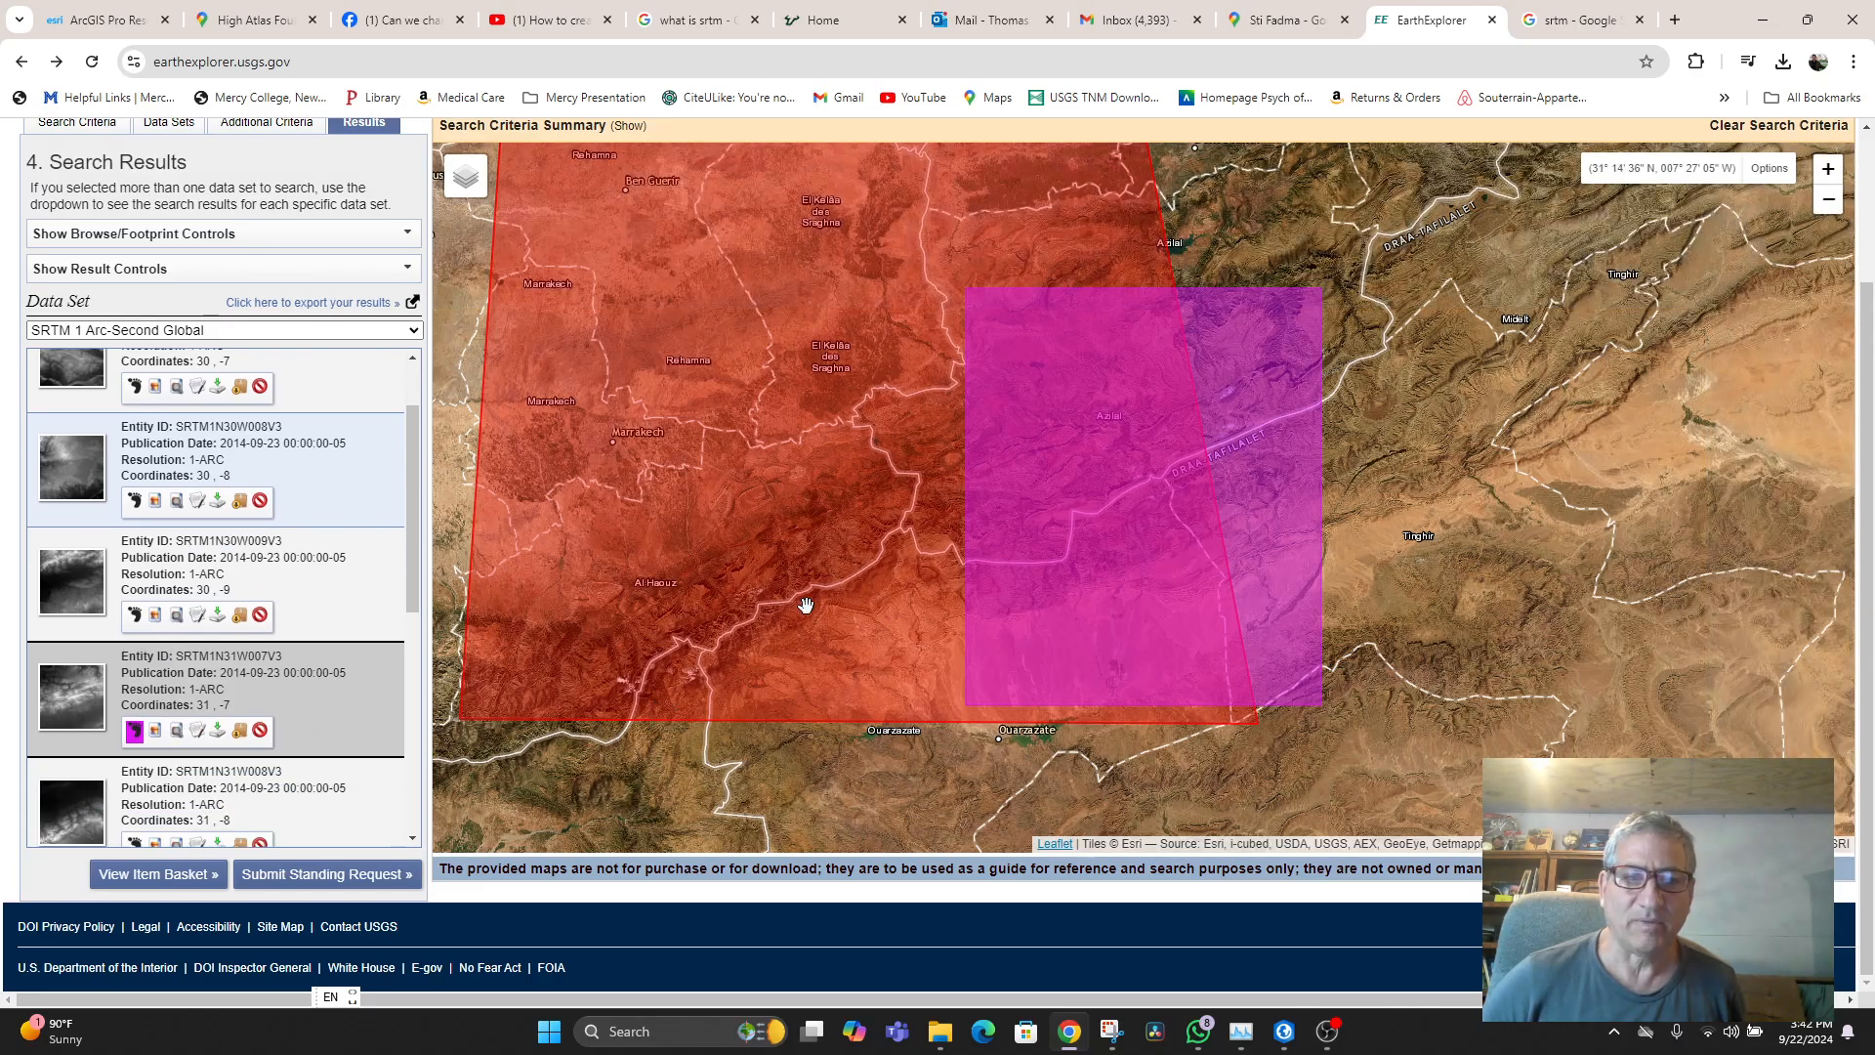
{"action": "scroll", "coordinate": [244, 718], "scroll_direction": "down", "scroll_amount": 1}
{"action": "scroll", "coordinate": [234, 718], "scroll_direction": "down", "scroll_amount": 2}
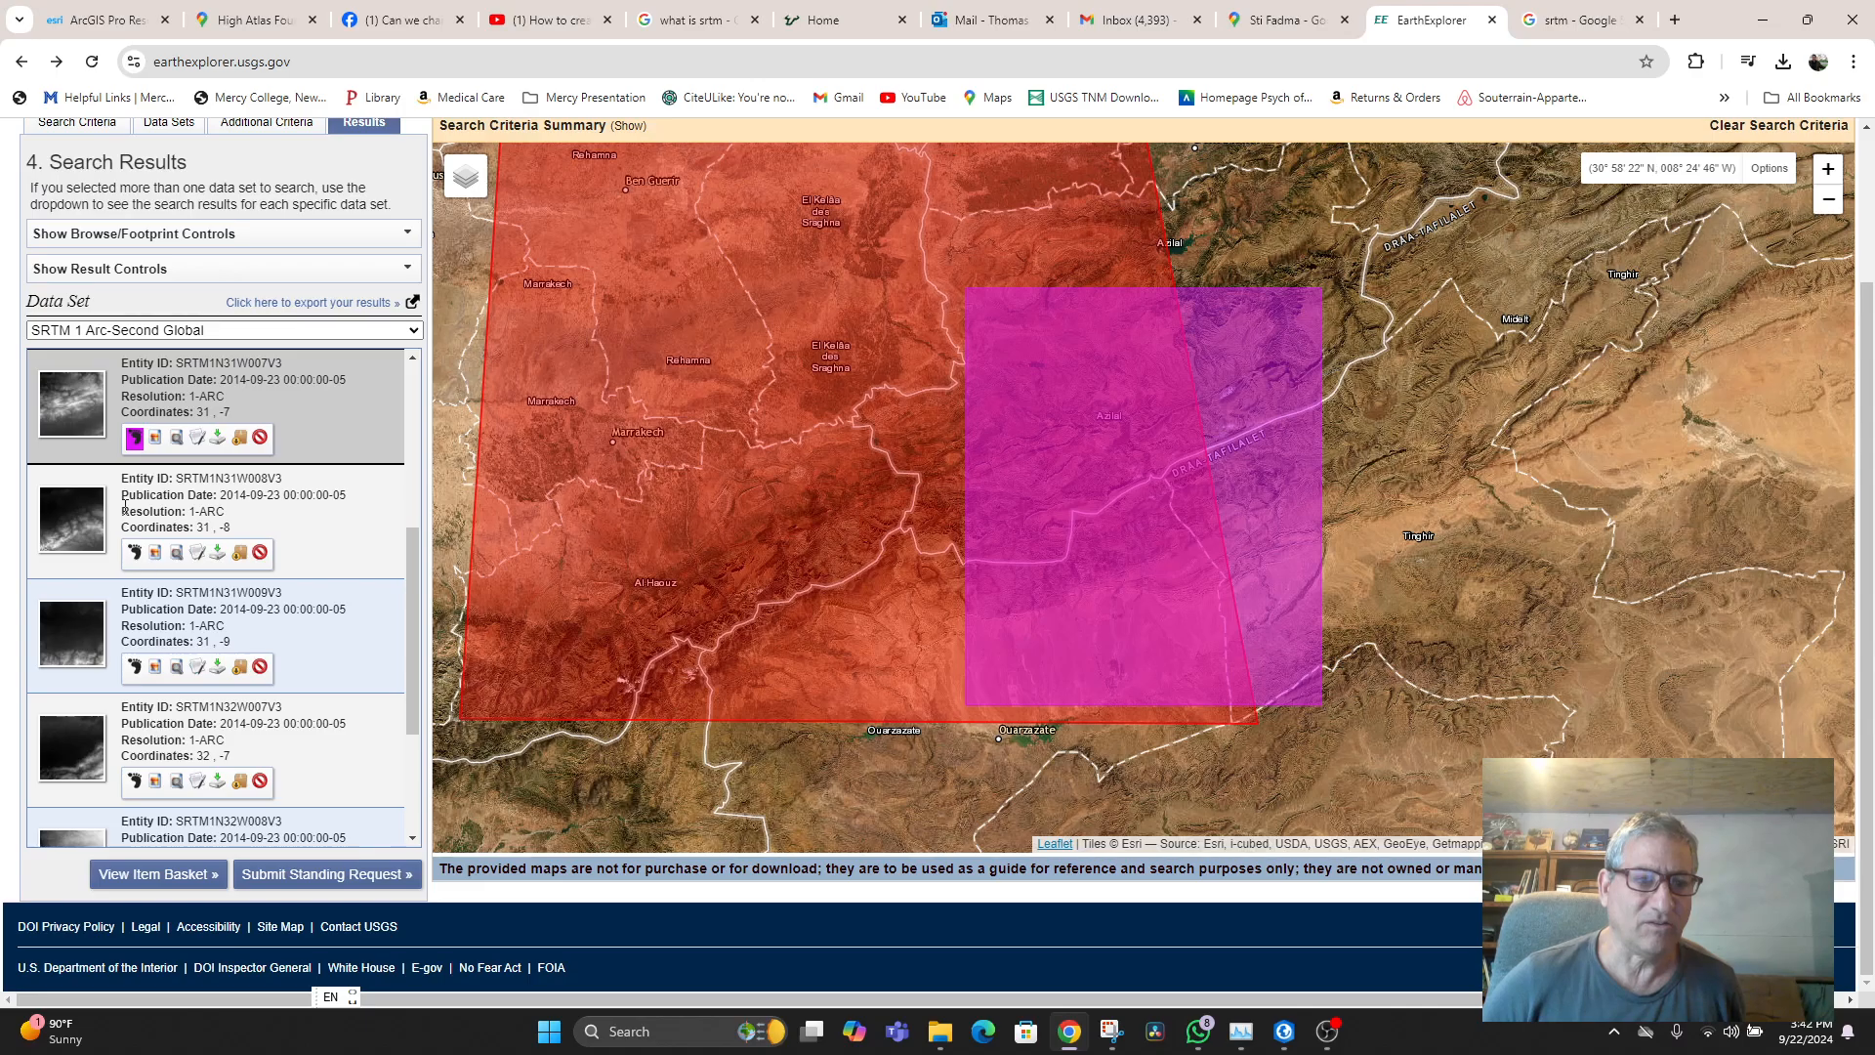
{"action": "left_click", "coordinate": [133, 556]}
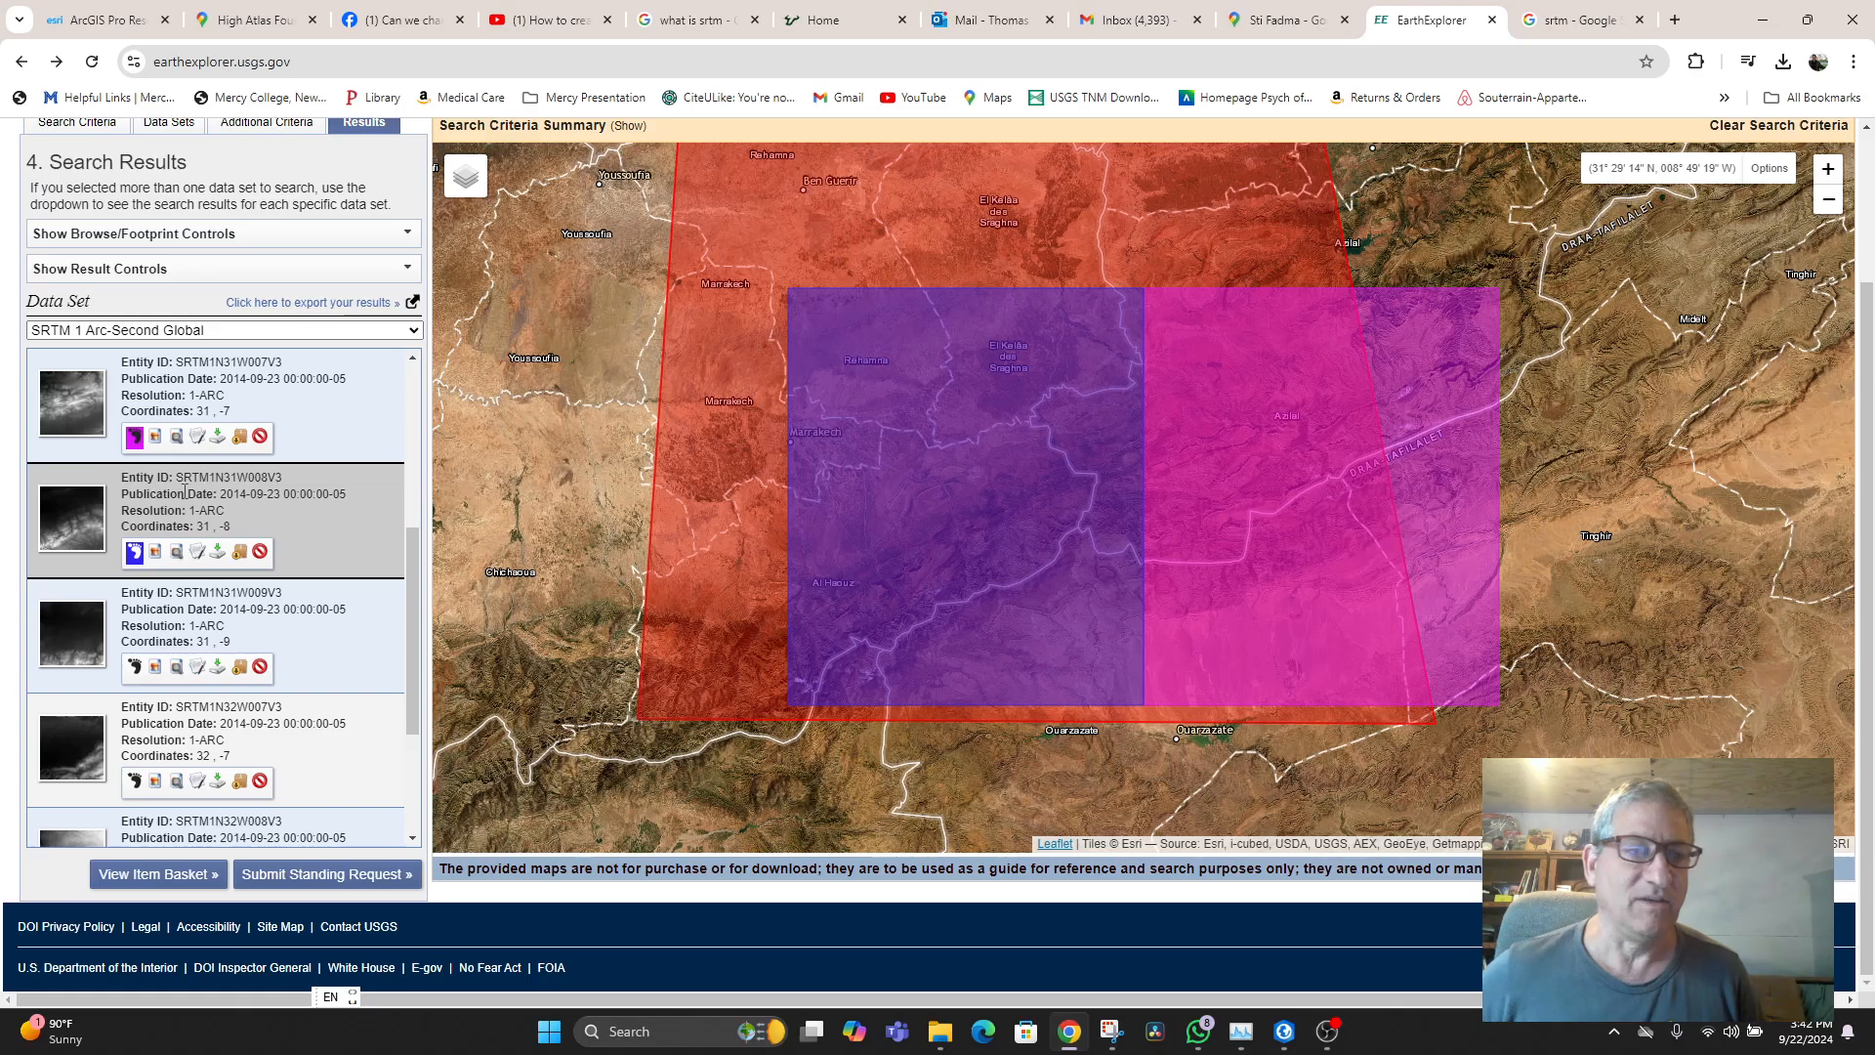
{"action": "scroll", "coordinate": [803, 540], "scroll_direction": "up", "scroll_amount": 3}
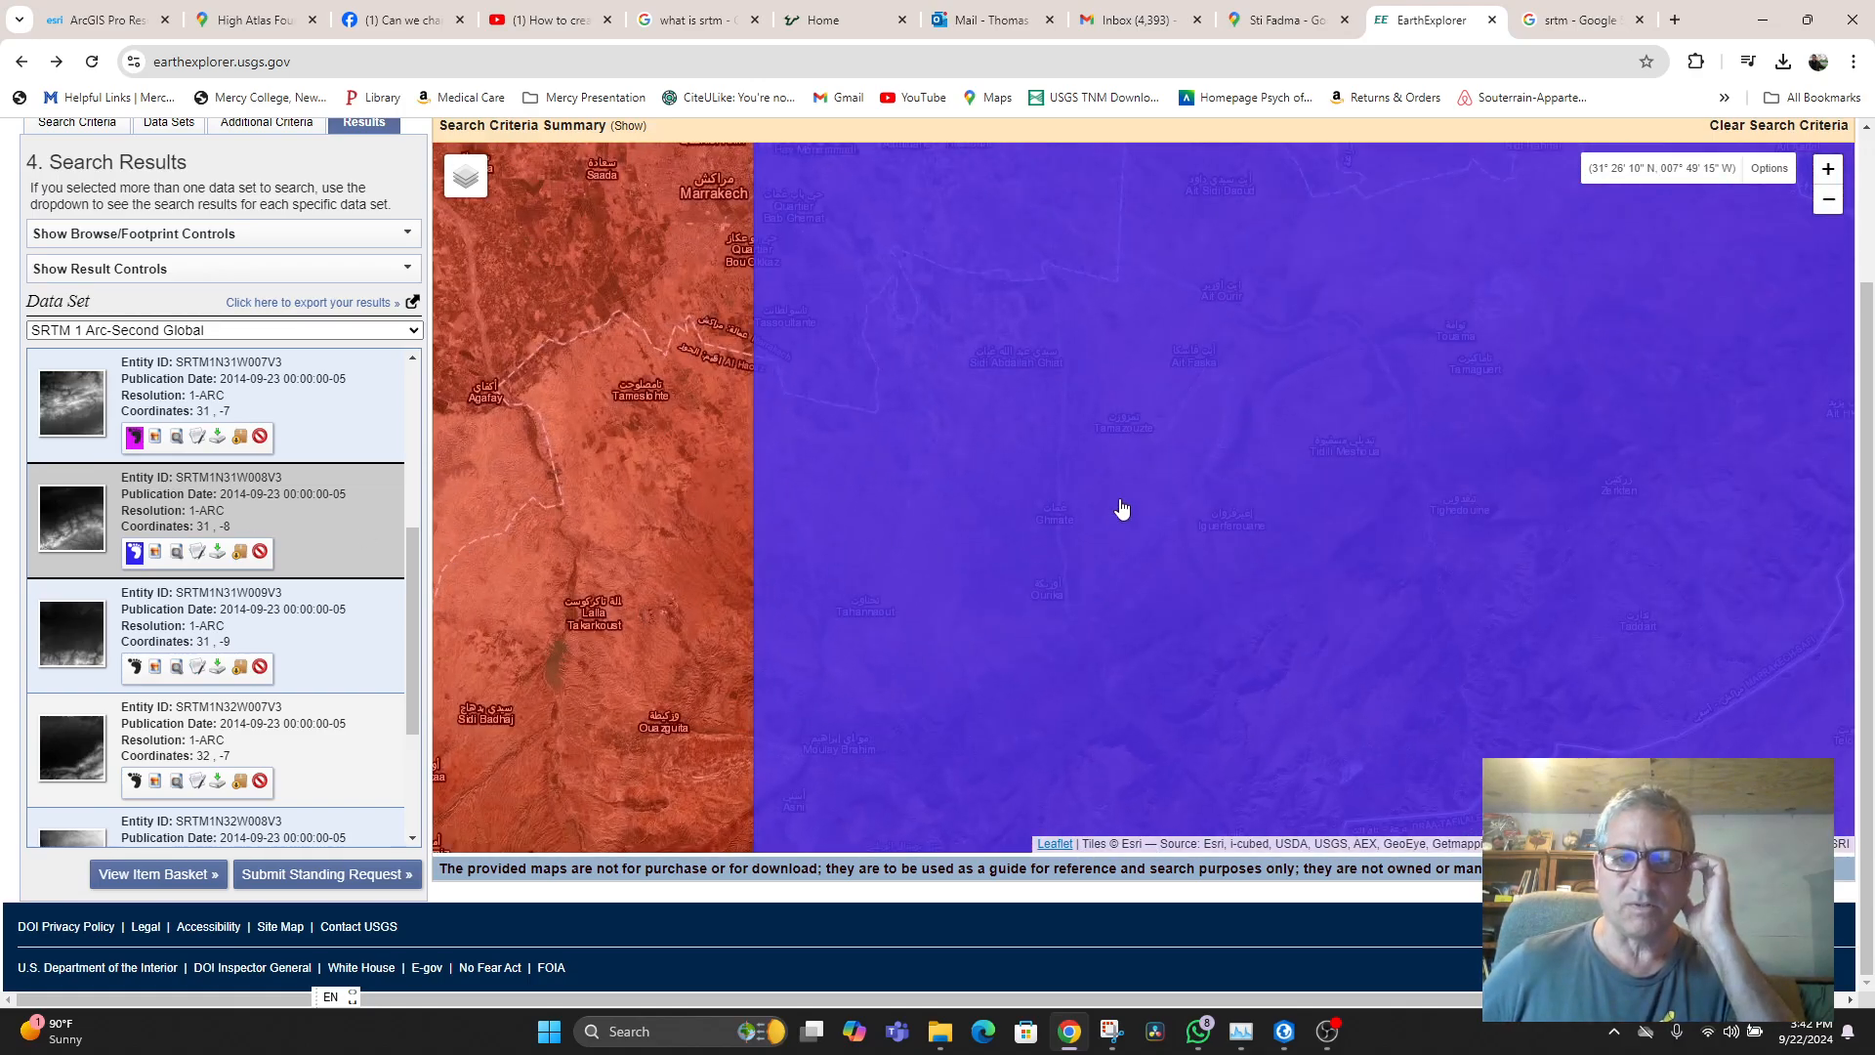
{"action": "left_click_drag", "start_coordinate": [1076, 641], "coordinate": [1017, 699]}
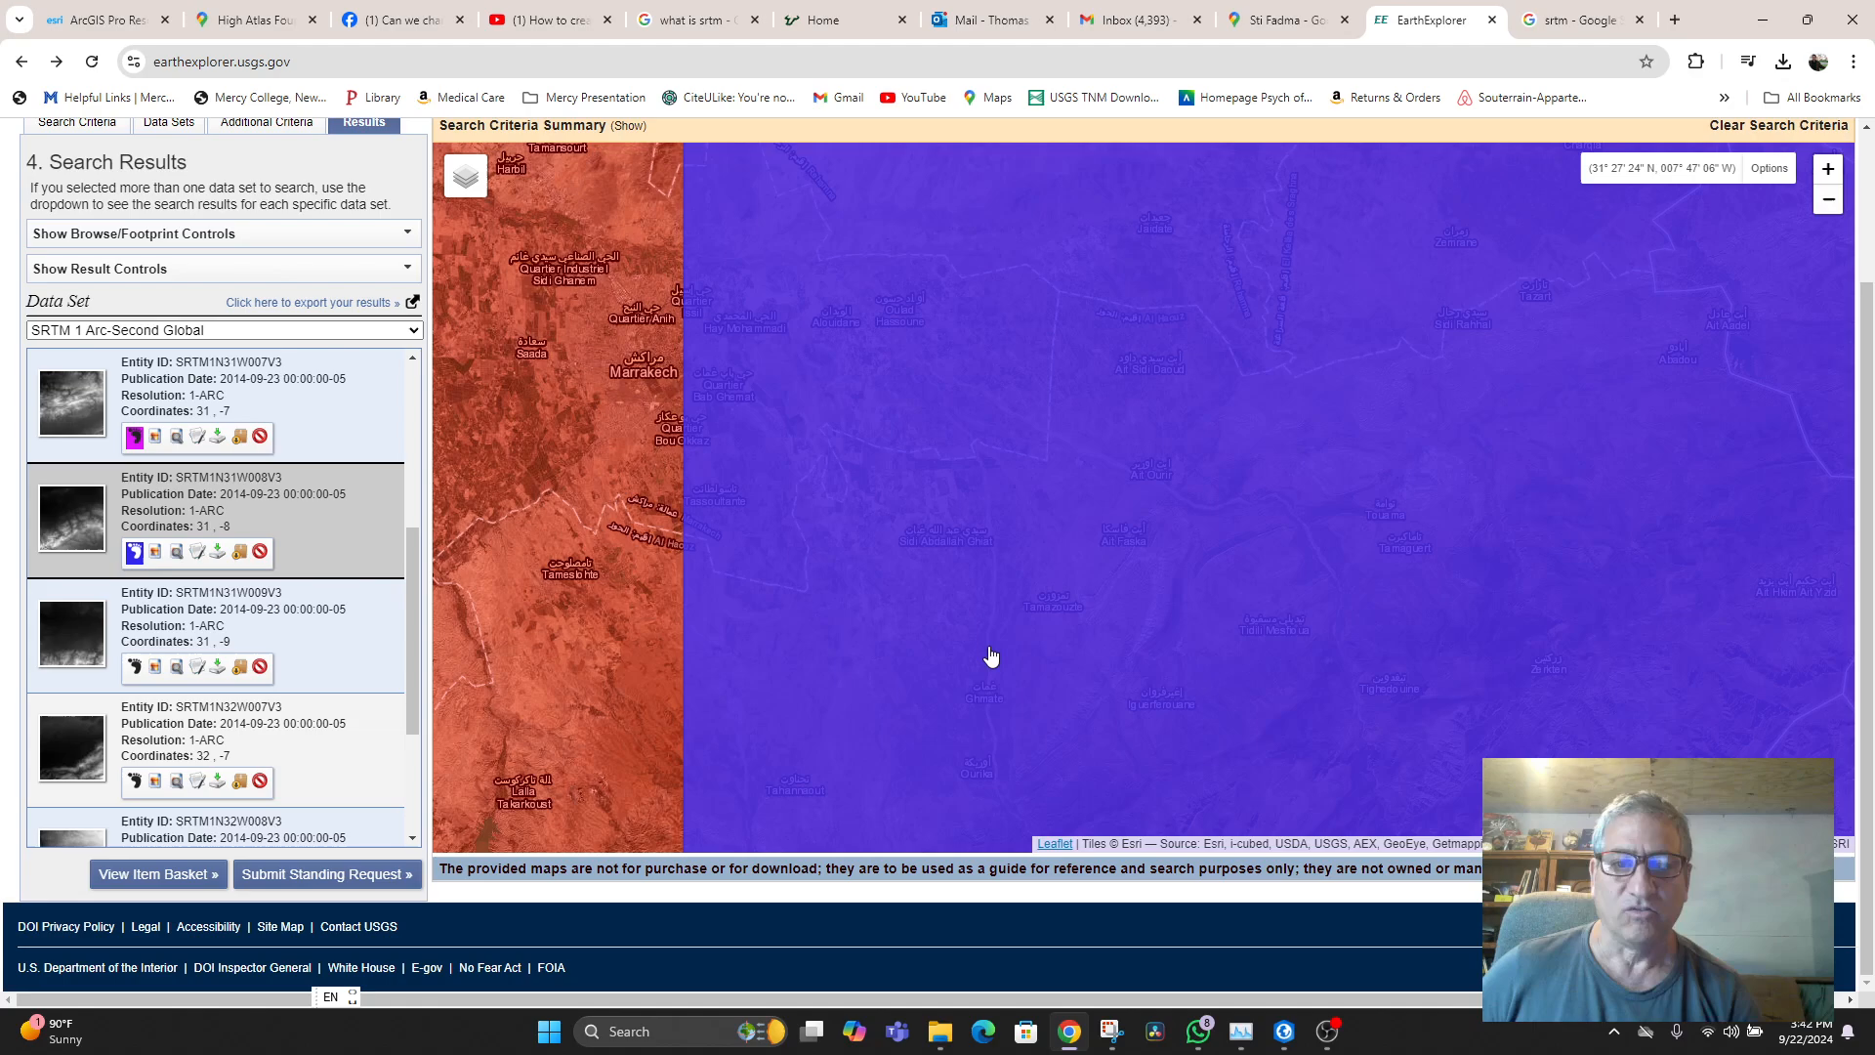
{"action": "scroll", "coordinate": [992, 657], "scroll_direction": "down", "scroll_amount": 3}
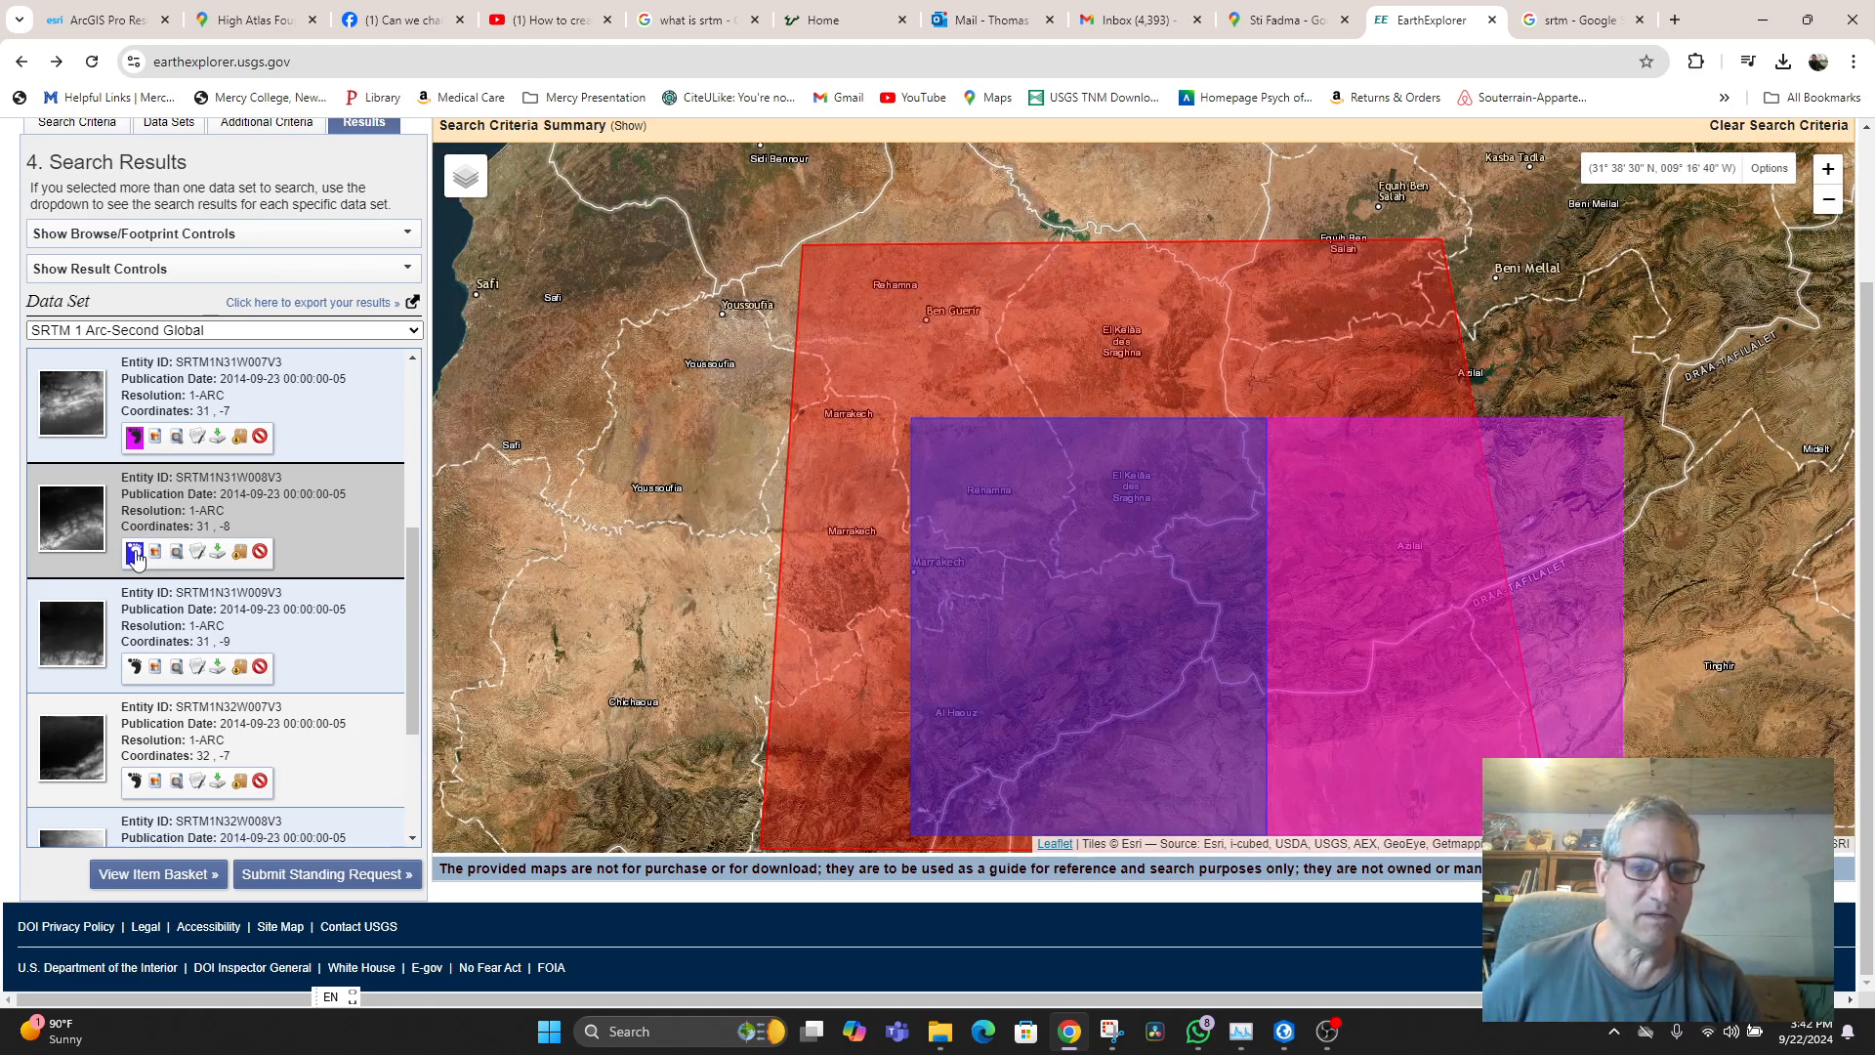
- Toggle the SRTM1N31W008V3 footprint off and on to check its coverage of the search area's southern part
{"action": "left_click", "coordinate": [138, 555]}
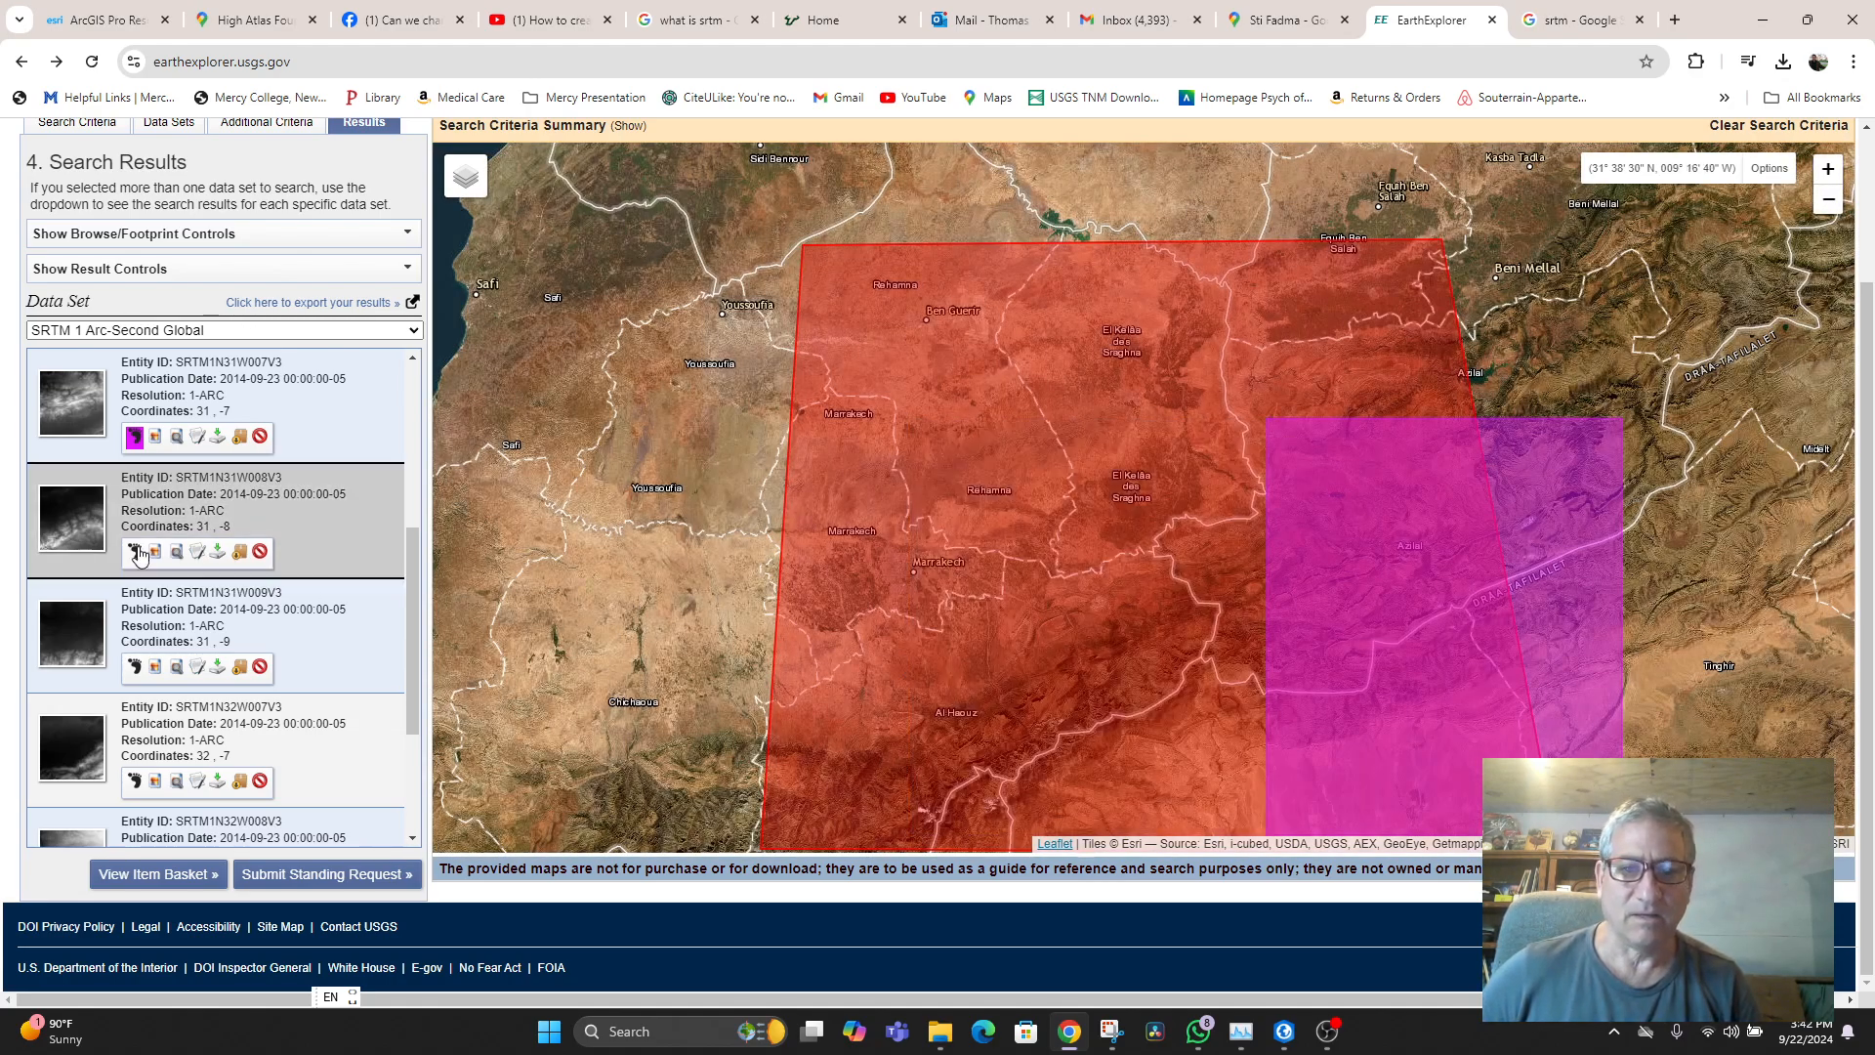
{"action": "left_click", "coordinate": [138, 556]}
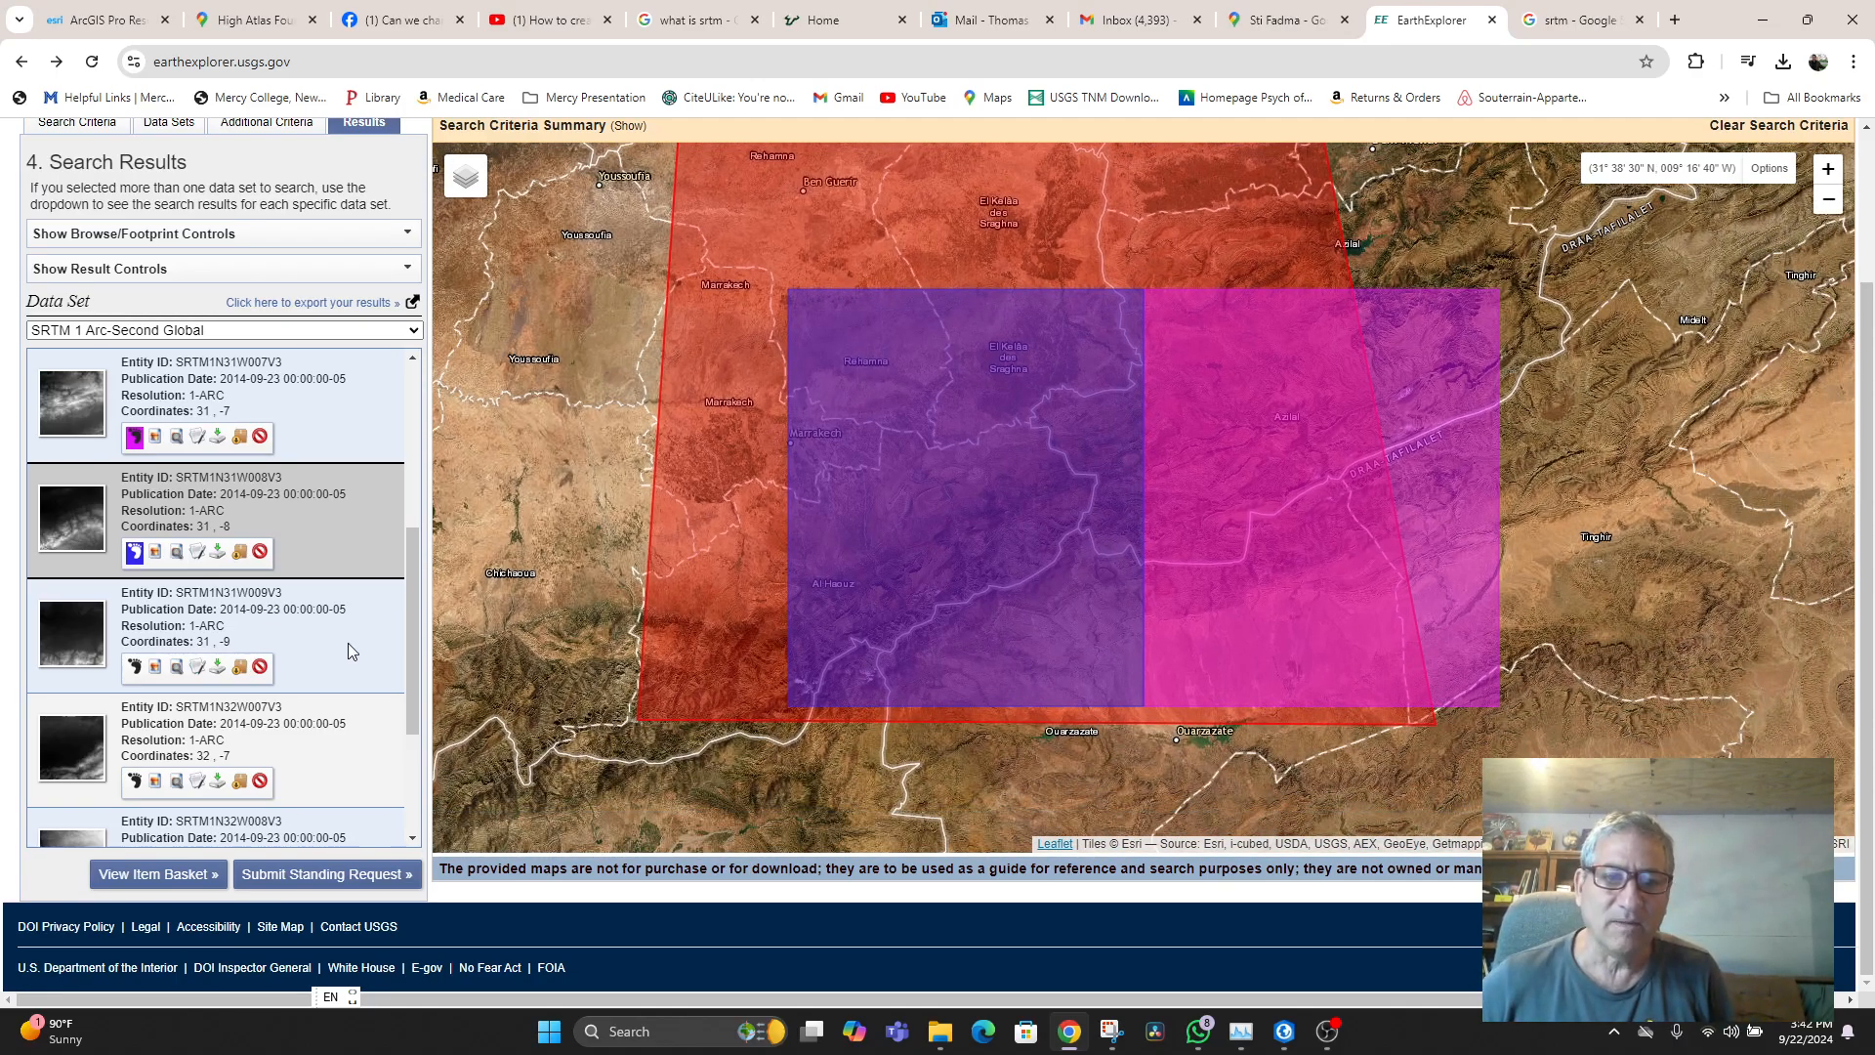
{"action": "left_click", "coordinate": [155, 557]}
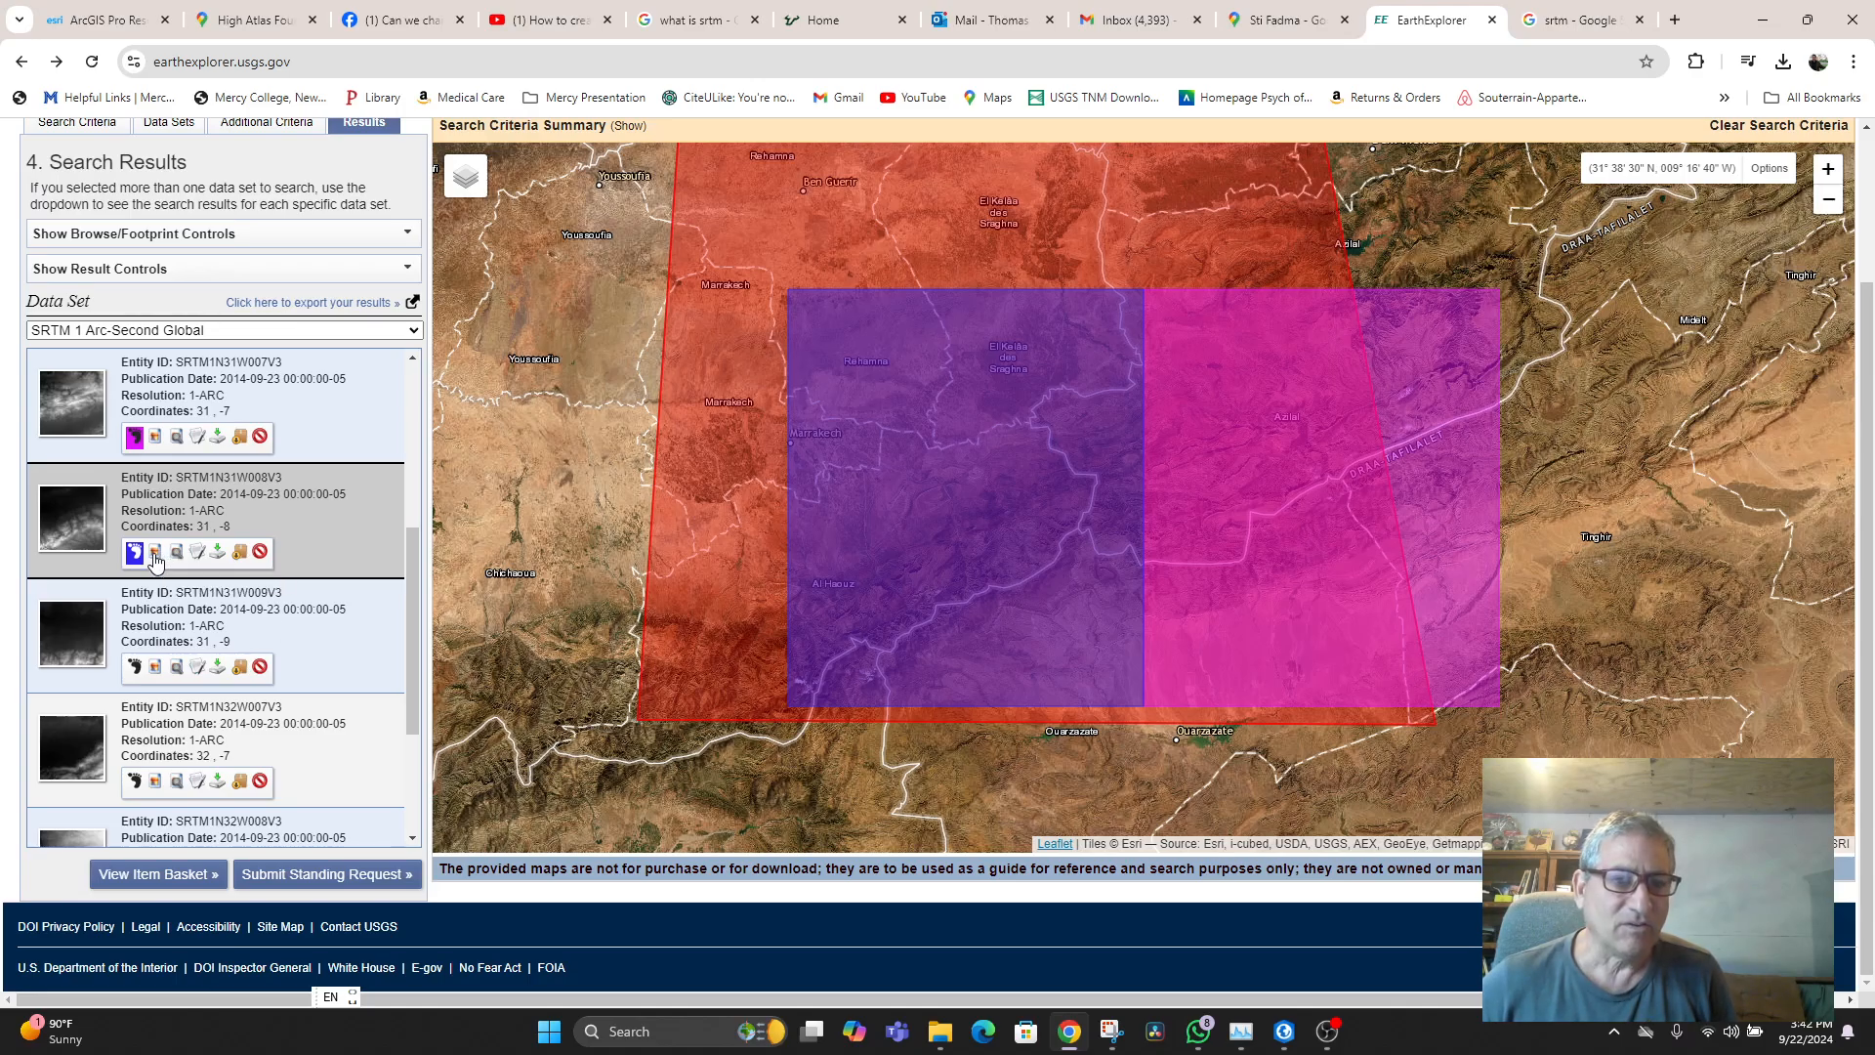
{"action": "left_click", "coordinate": [154, 556]}
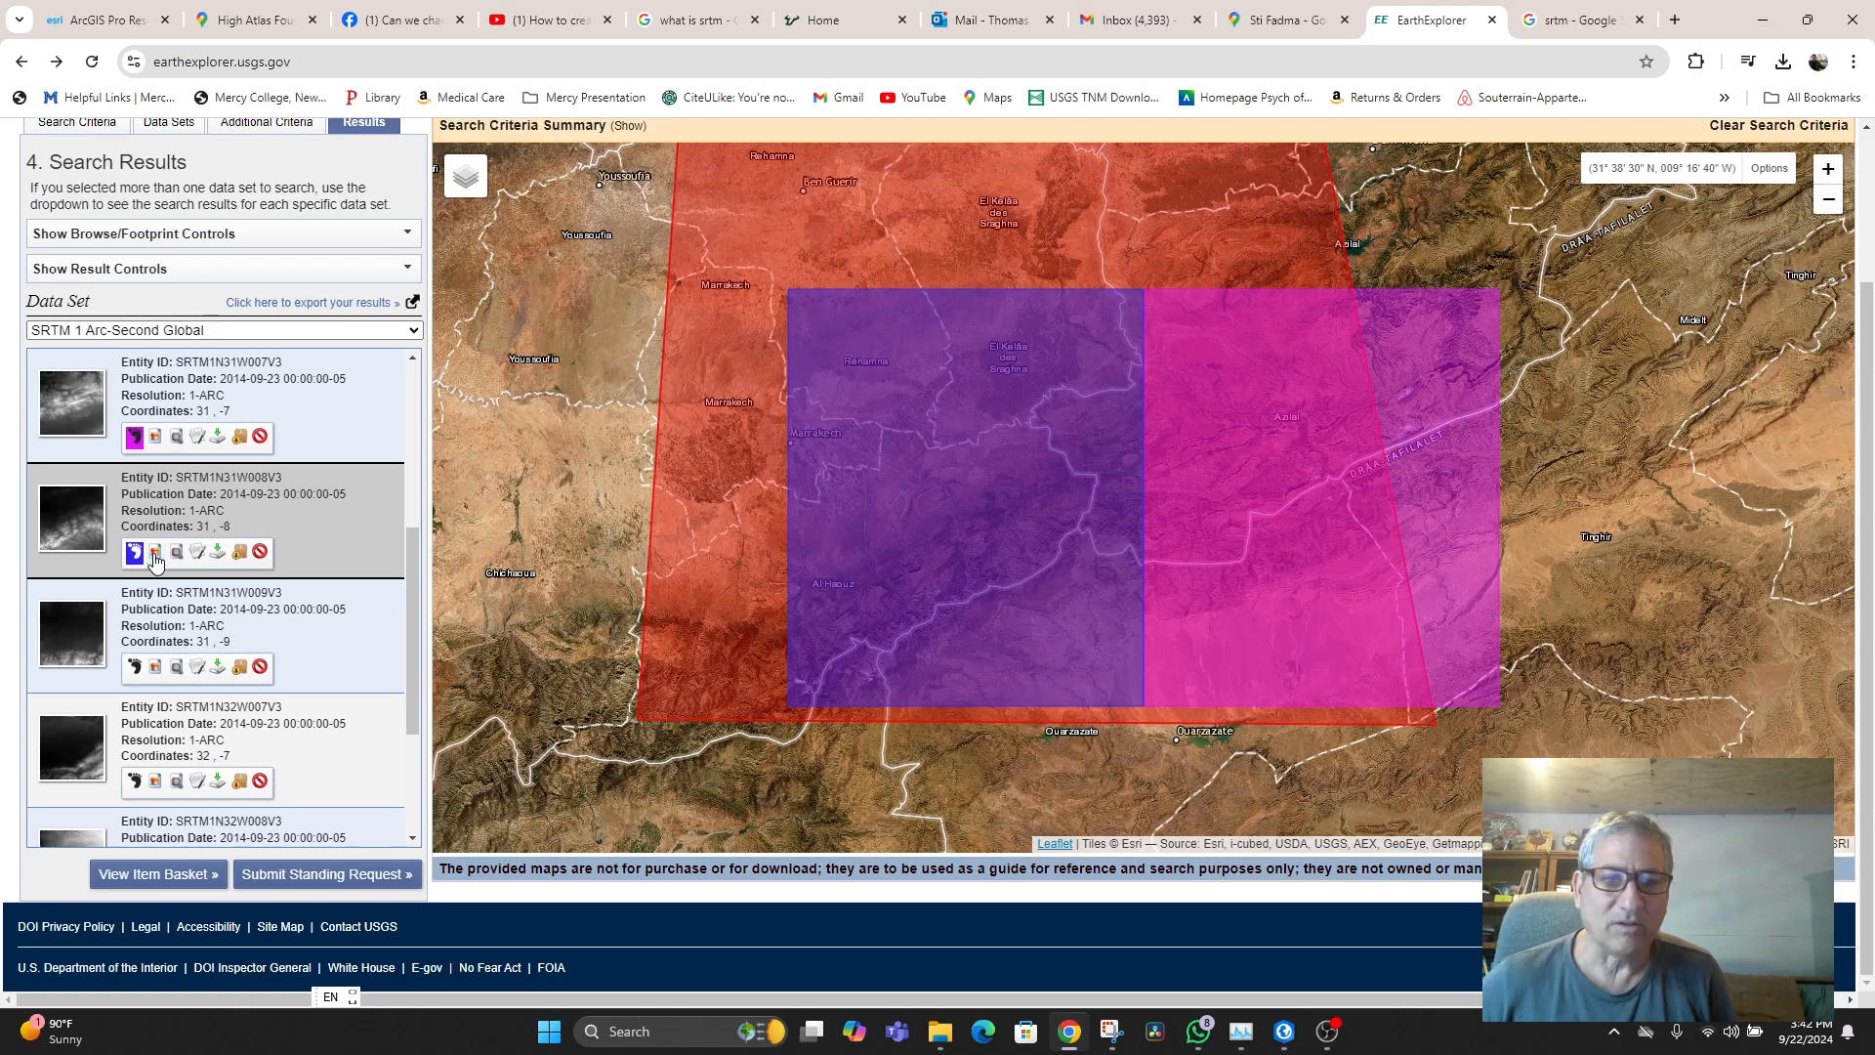
- Download the GeoTIFF 1 Arc-second version of SRTM1N31W008V3 and show the downloaded file in its folder
{"action": "left_click", "coordinate": [218, 554]}
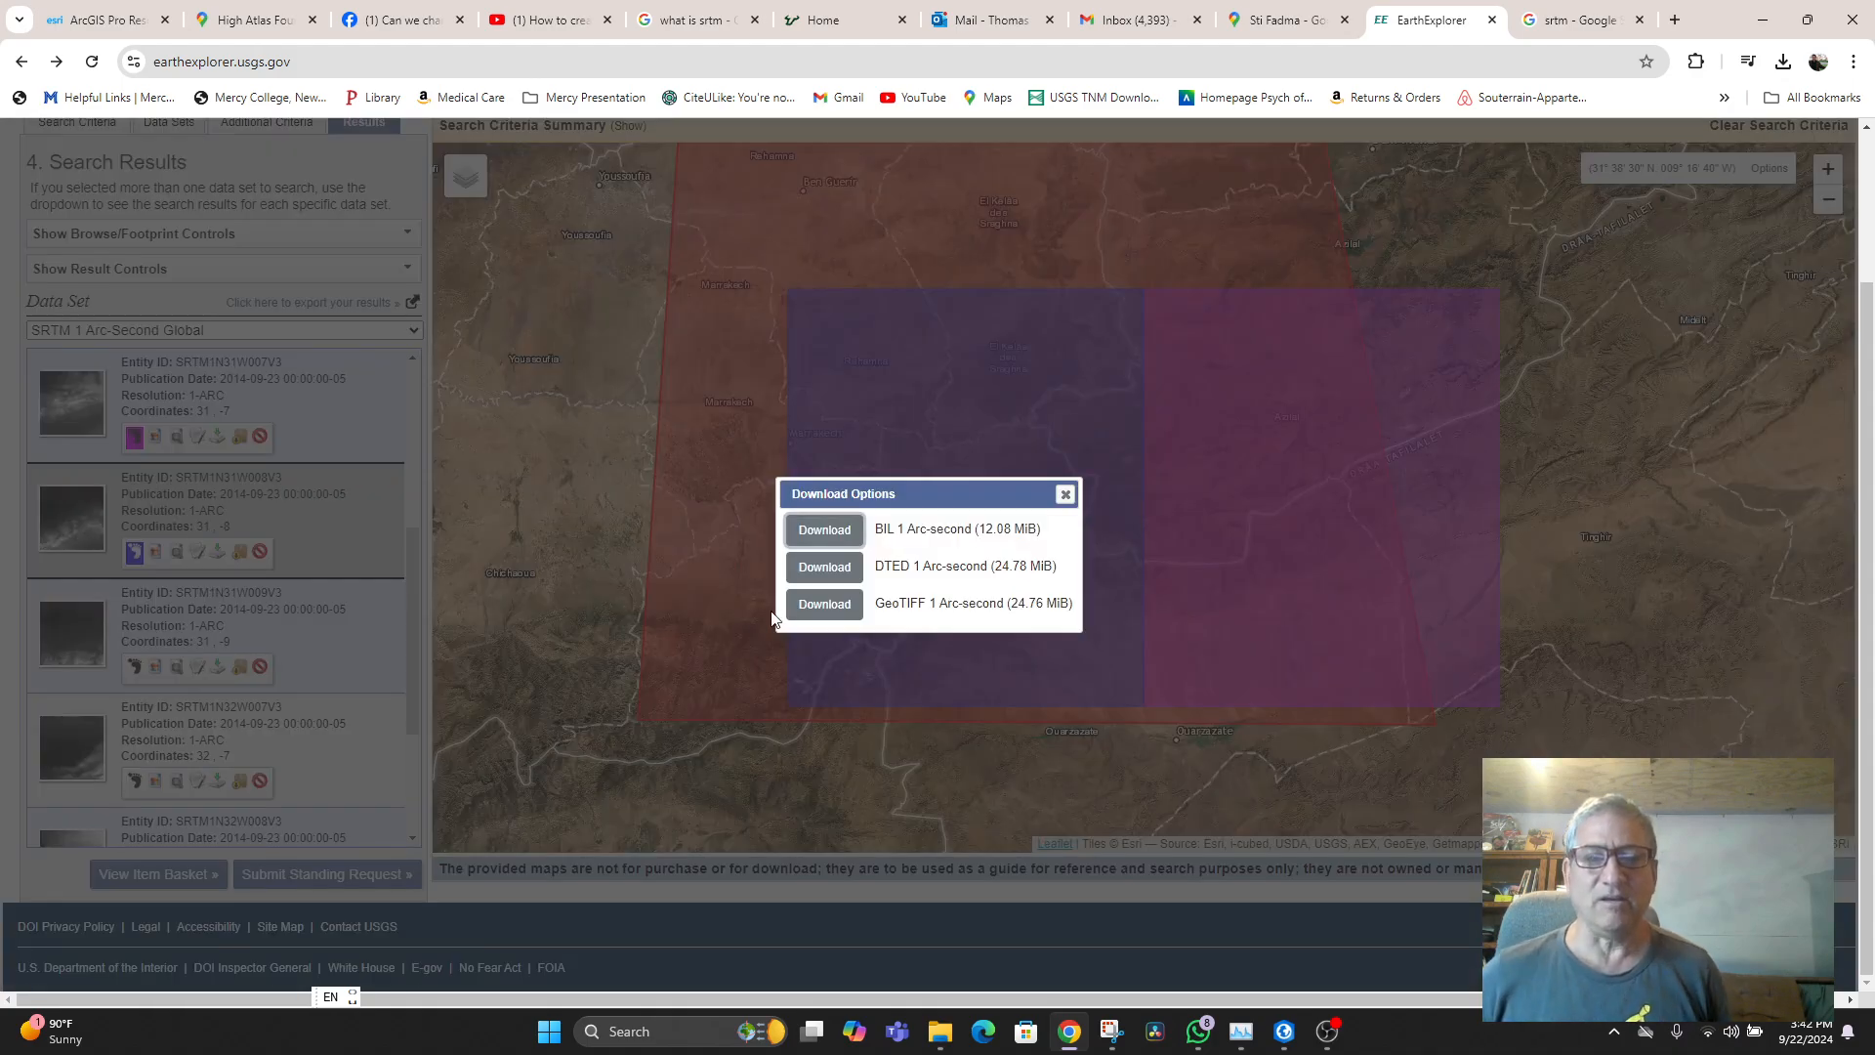
{"action": "left_click", "coordinate": [823, 605]}
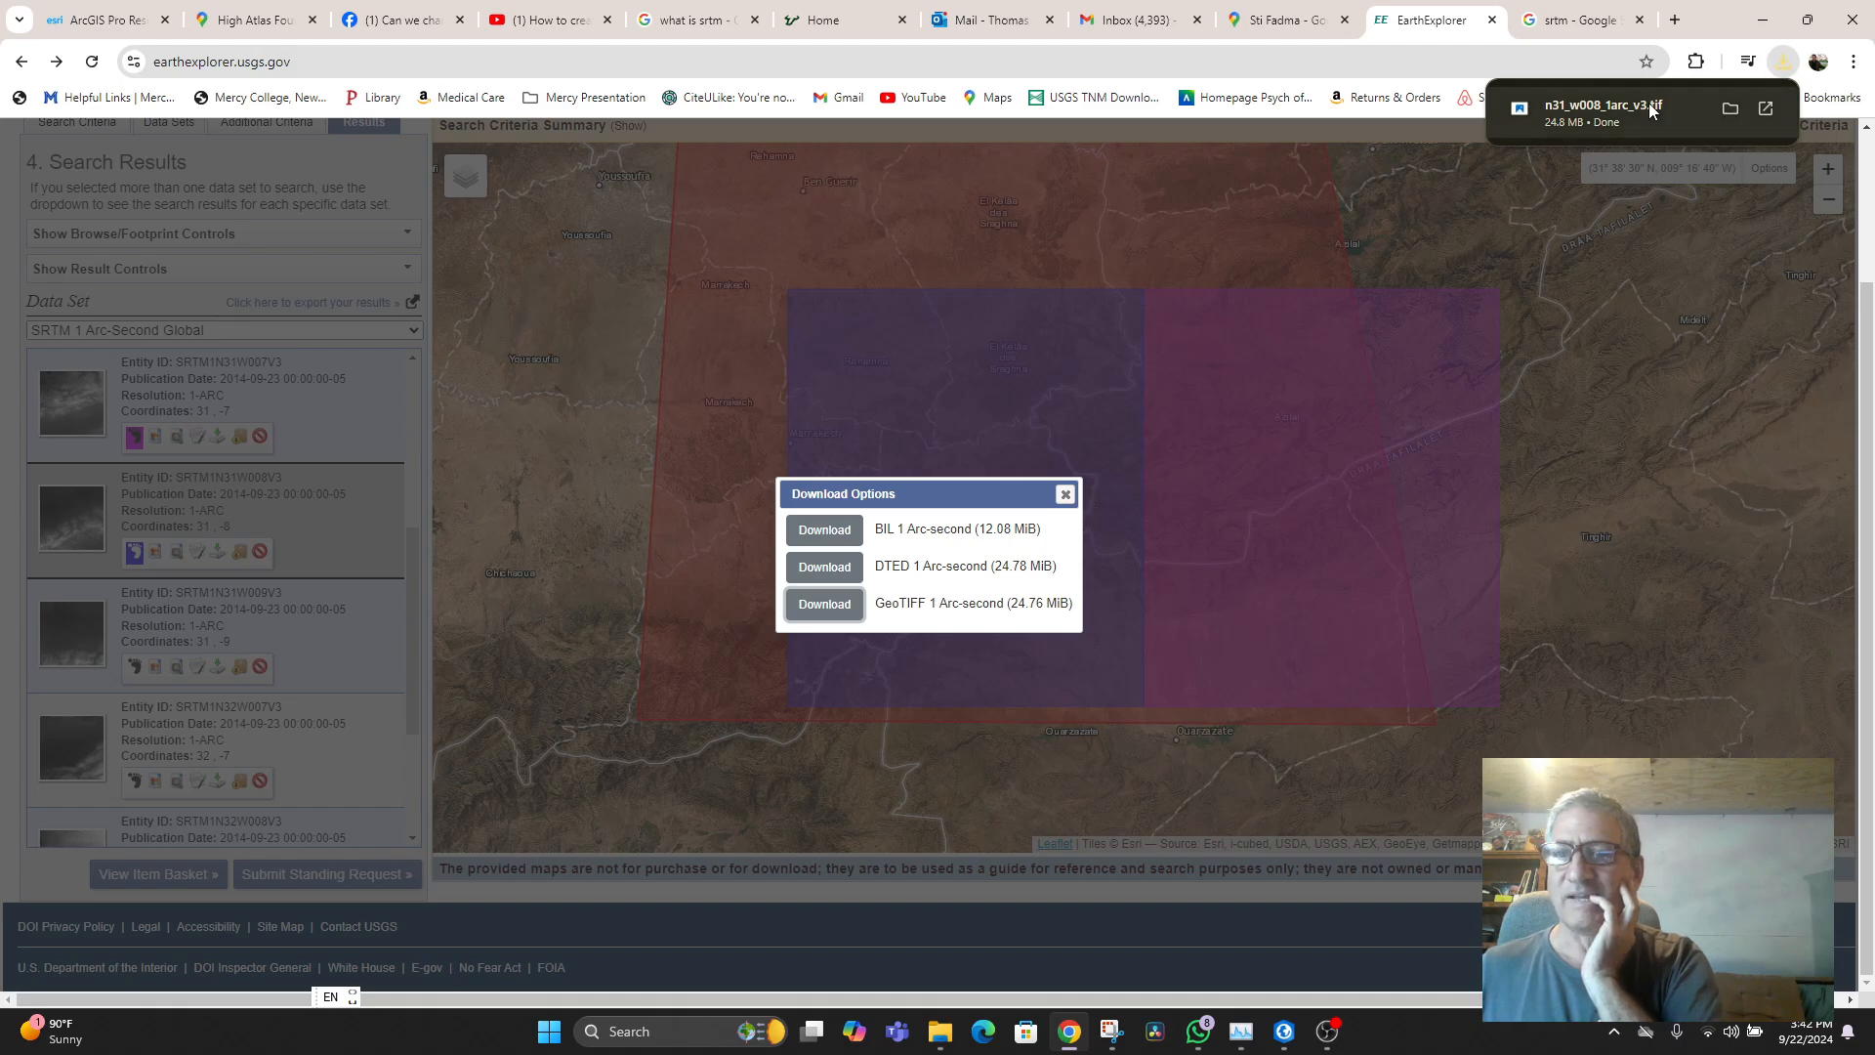
{"action": "right_click", "coordinate": [1616, 107]}
{"action": "left_click", "coordinate": [1676, 194]}
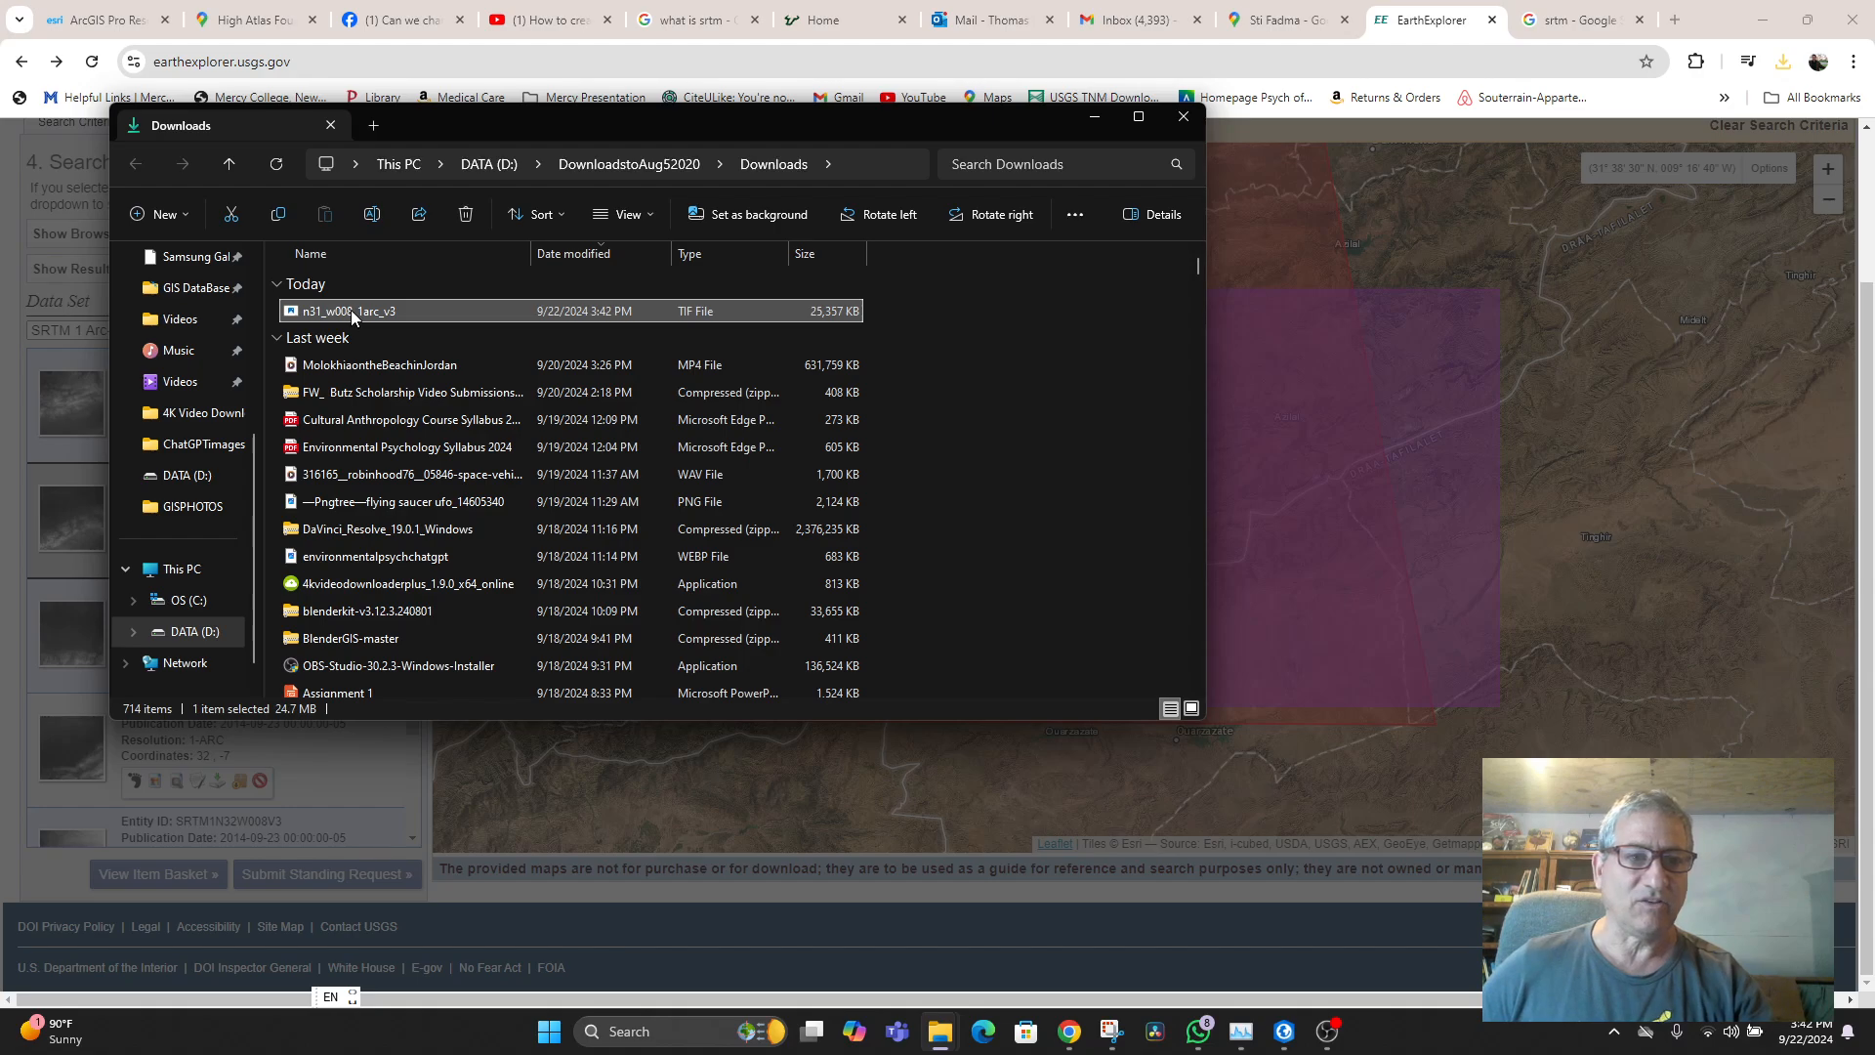
- Rename the downloaded n31_w008_1arc_v3 TIF file as "Sti Fadma Corrected SRTM"
{"action": "left_click", "coordinate": [350, 311]}
{"action": "type", "text": "S"}
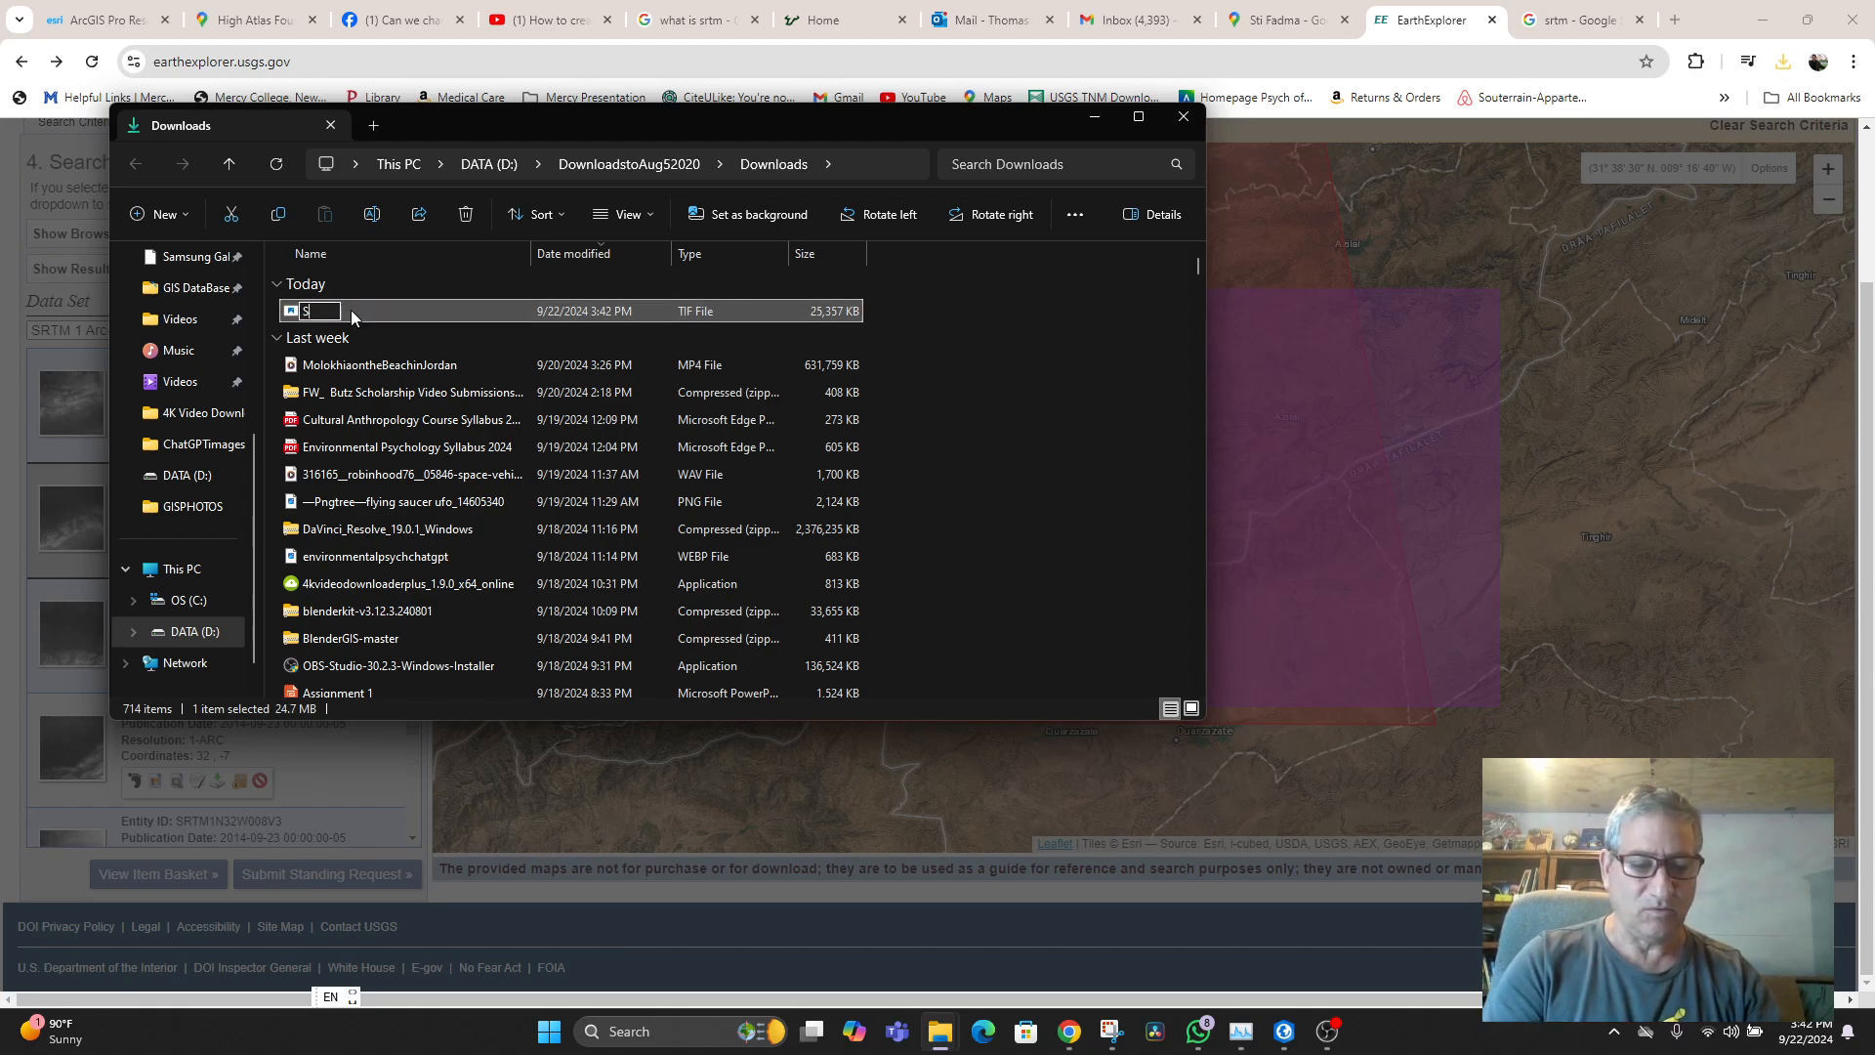
{"action": "type", "text": "ti Fadma Corrected SRTM"}
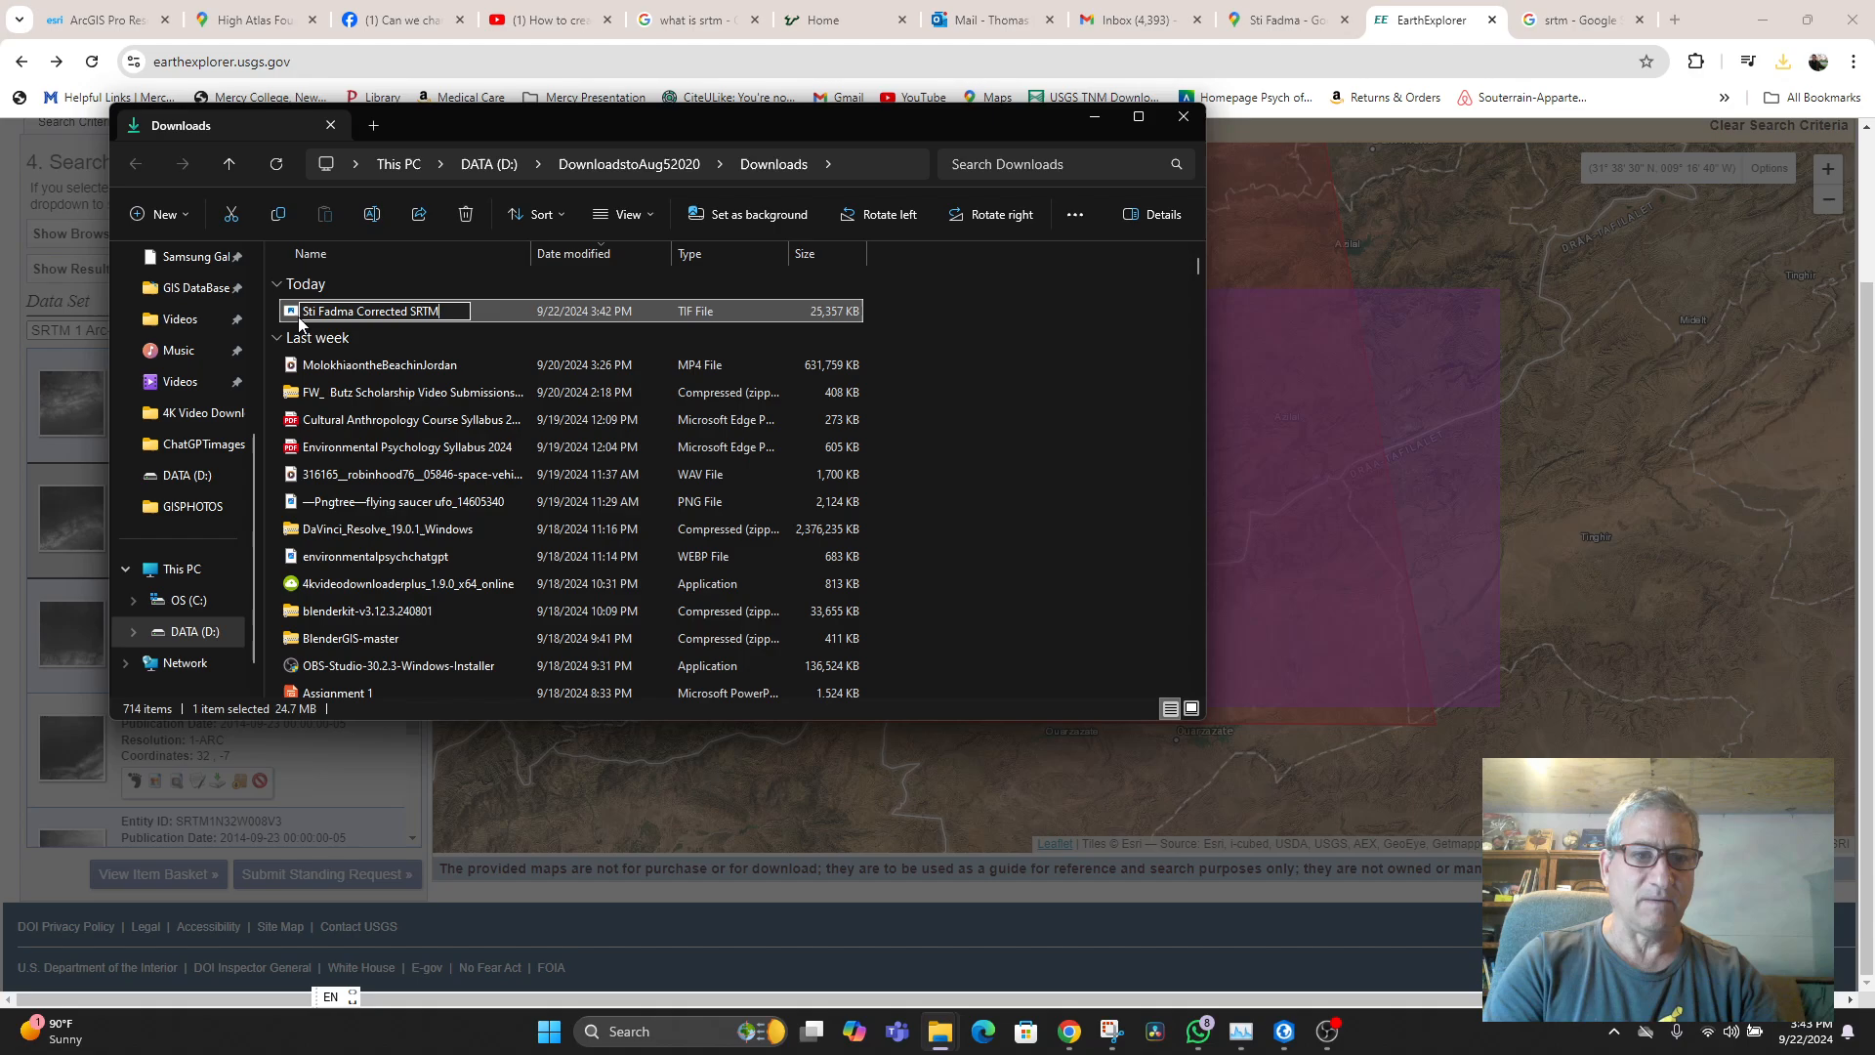
{"action": "key", "text": "Return"}
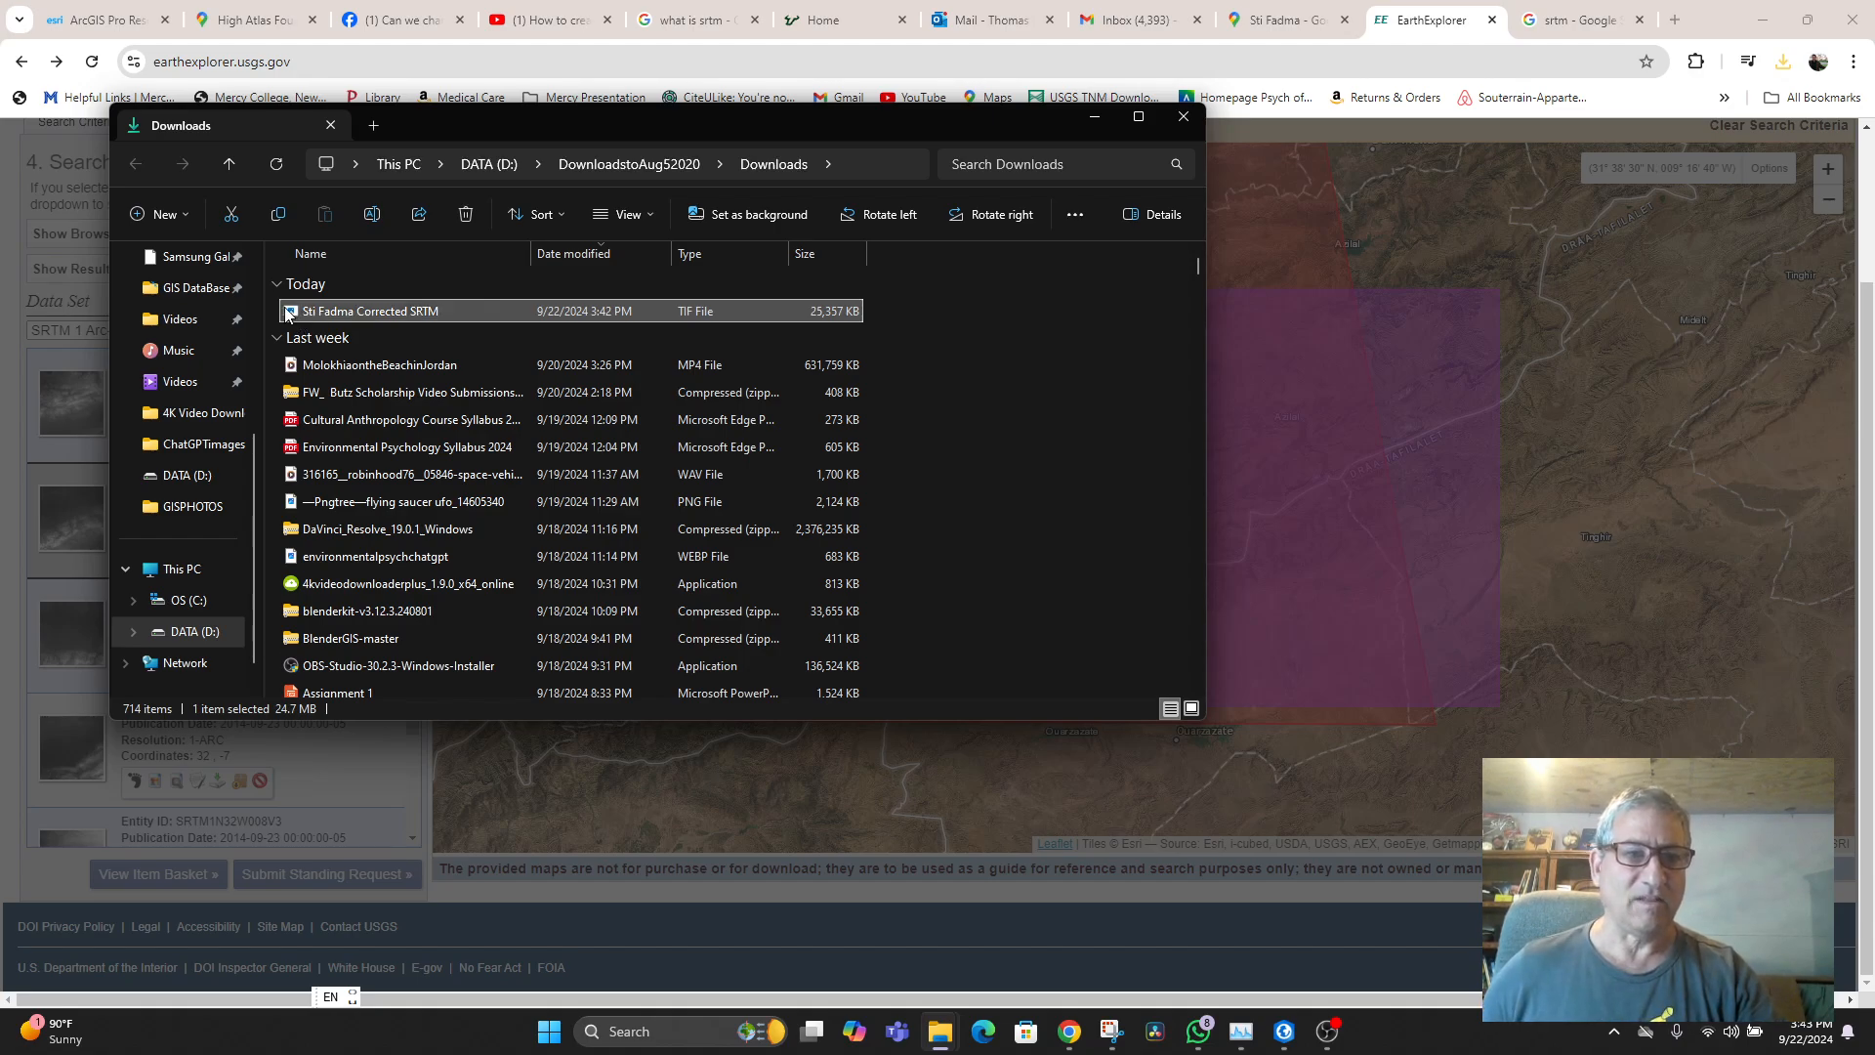
- Move the Sti Fadma Corrected SRTM file from Downloads into the GISPHOTOS folder
{"action": "right_click", "coordinate": [289, 314]}
{"action": "left_click", "coordinate": [316, 331]}
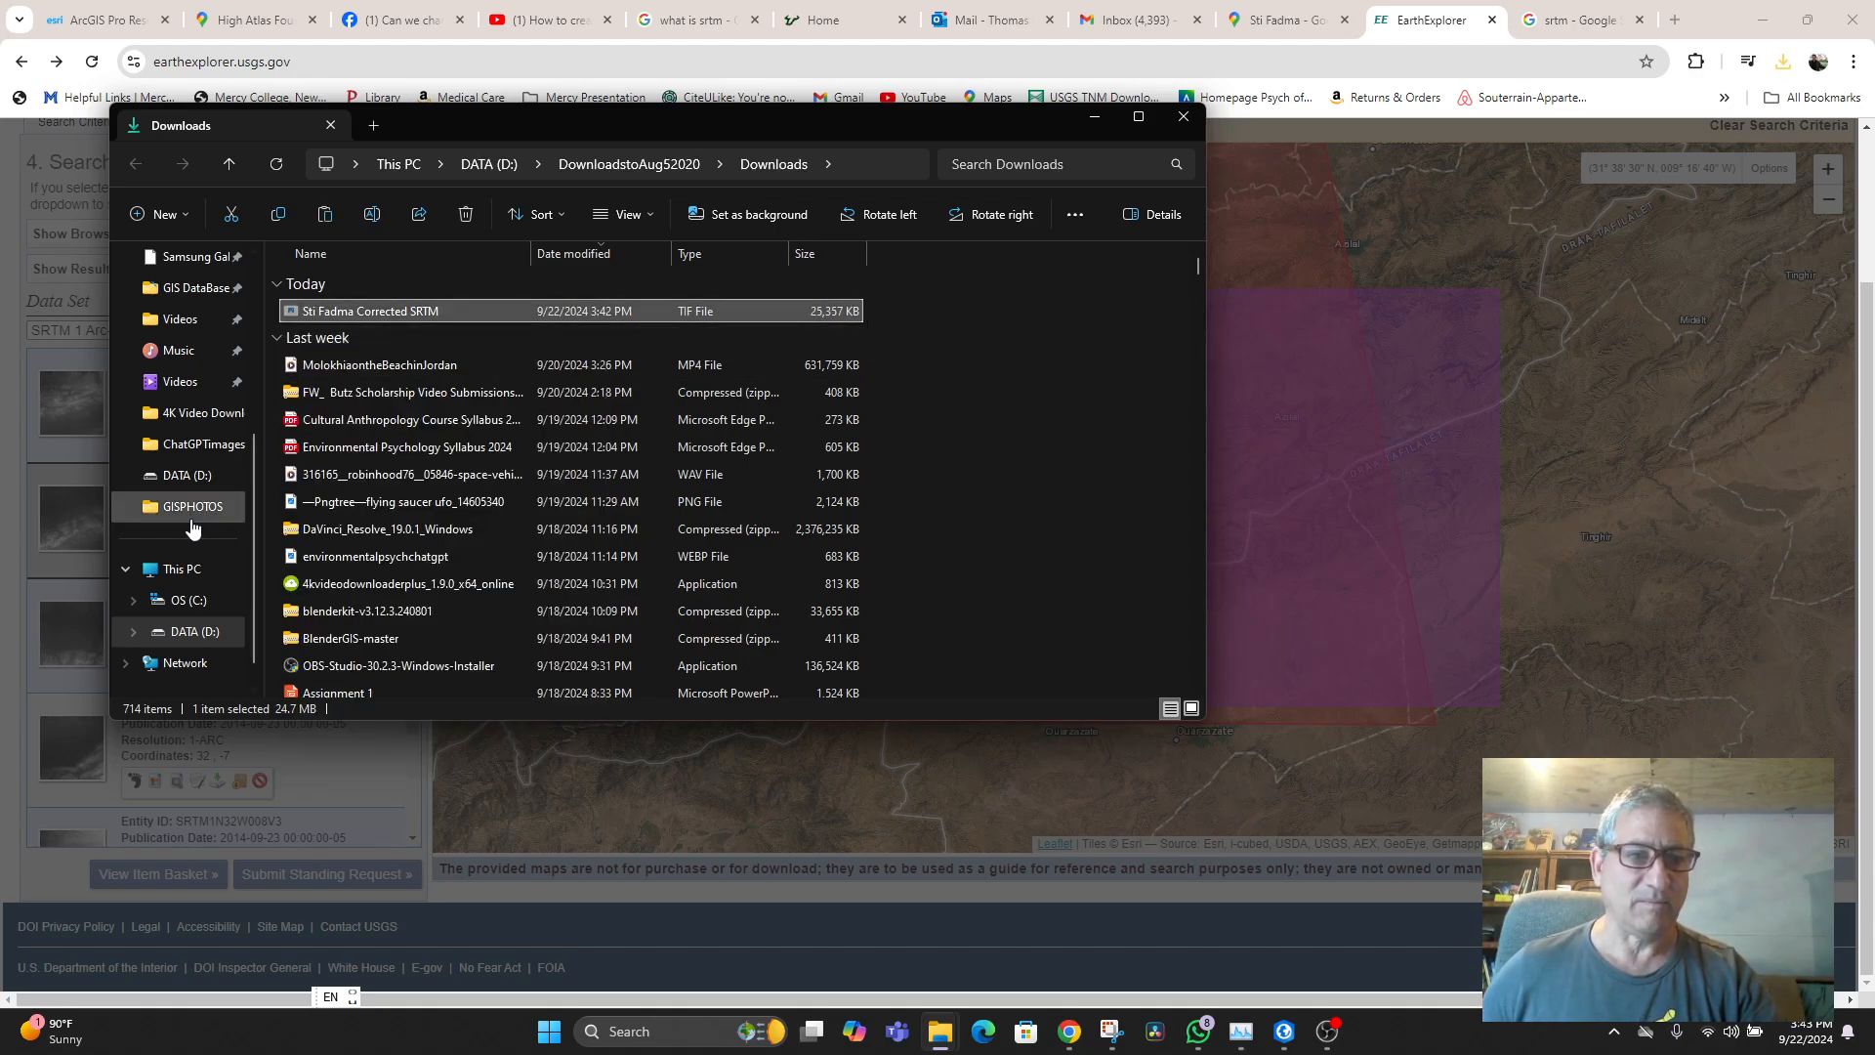
{"action": "left_click", "coordinate": [188, 507]}
{"action": "right_click", "coordinate": [484, 593]}
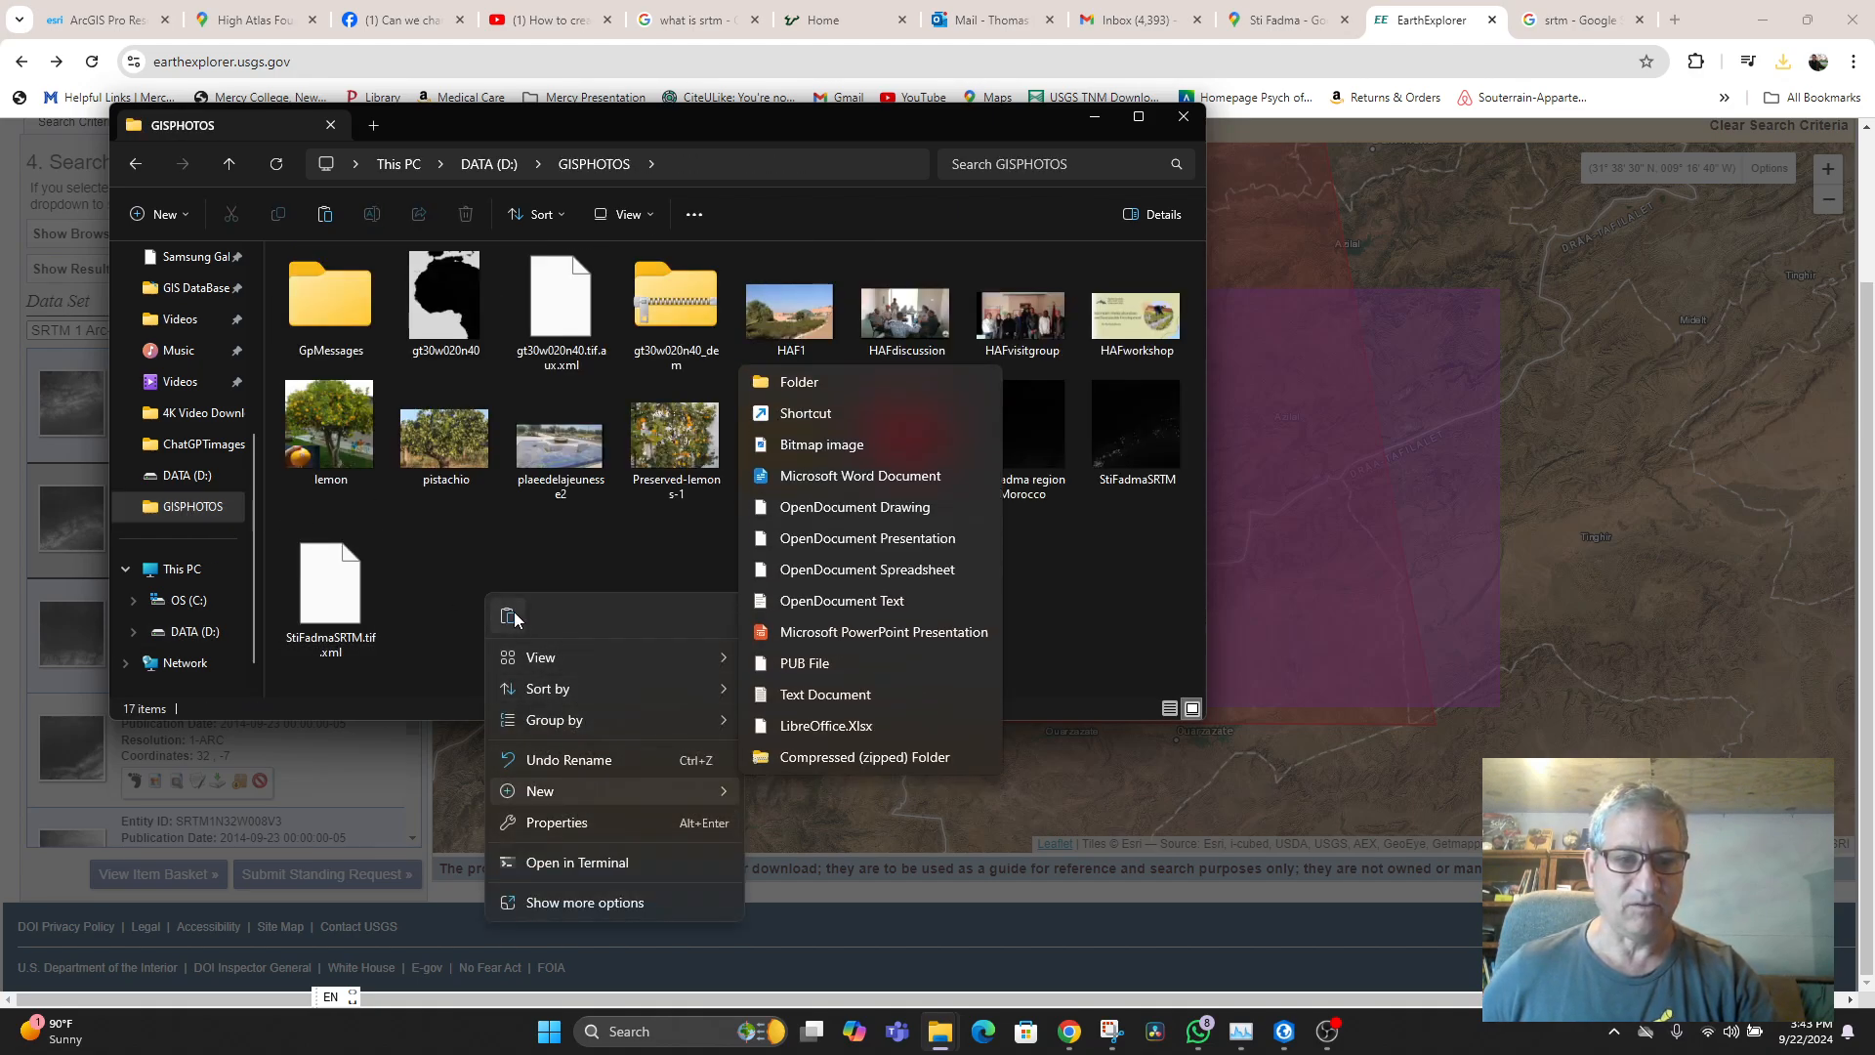
{"action": "left_click", "coordinate": [507, 615]}
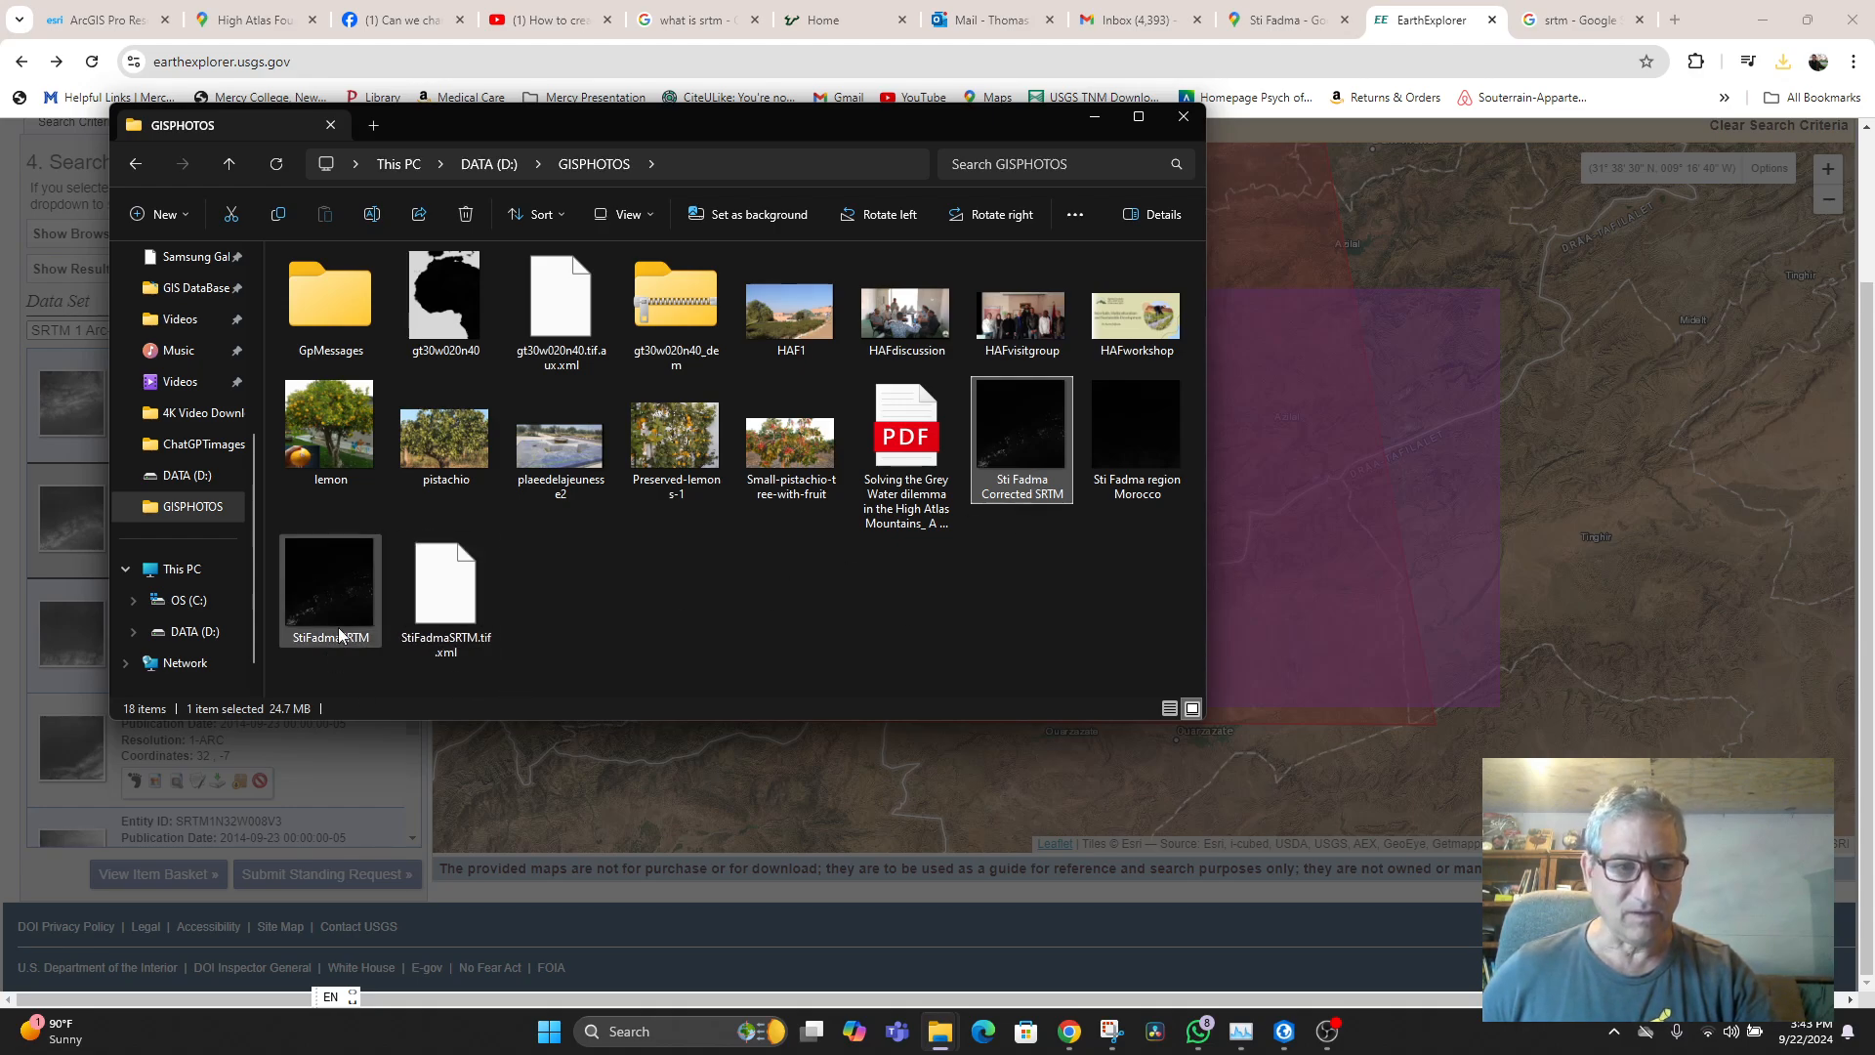
- Delete the old StiFadmaSRTM image from the GISPHOTOS folder and close the file window
{"action": "right_click", "coordinate": [342, 594]}
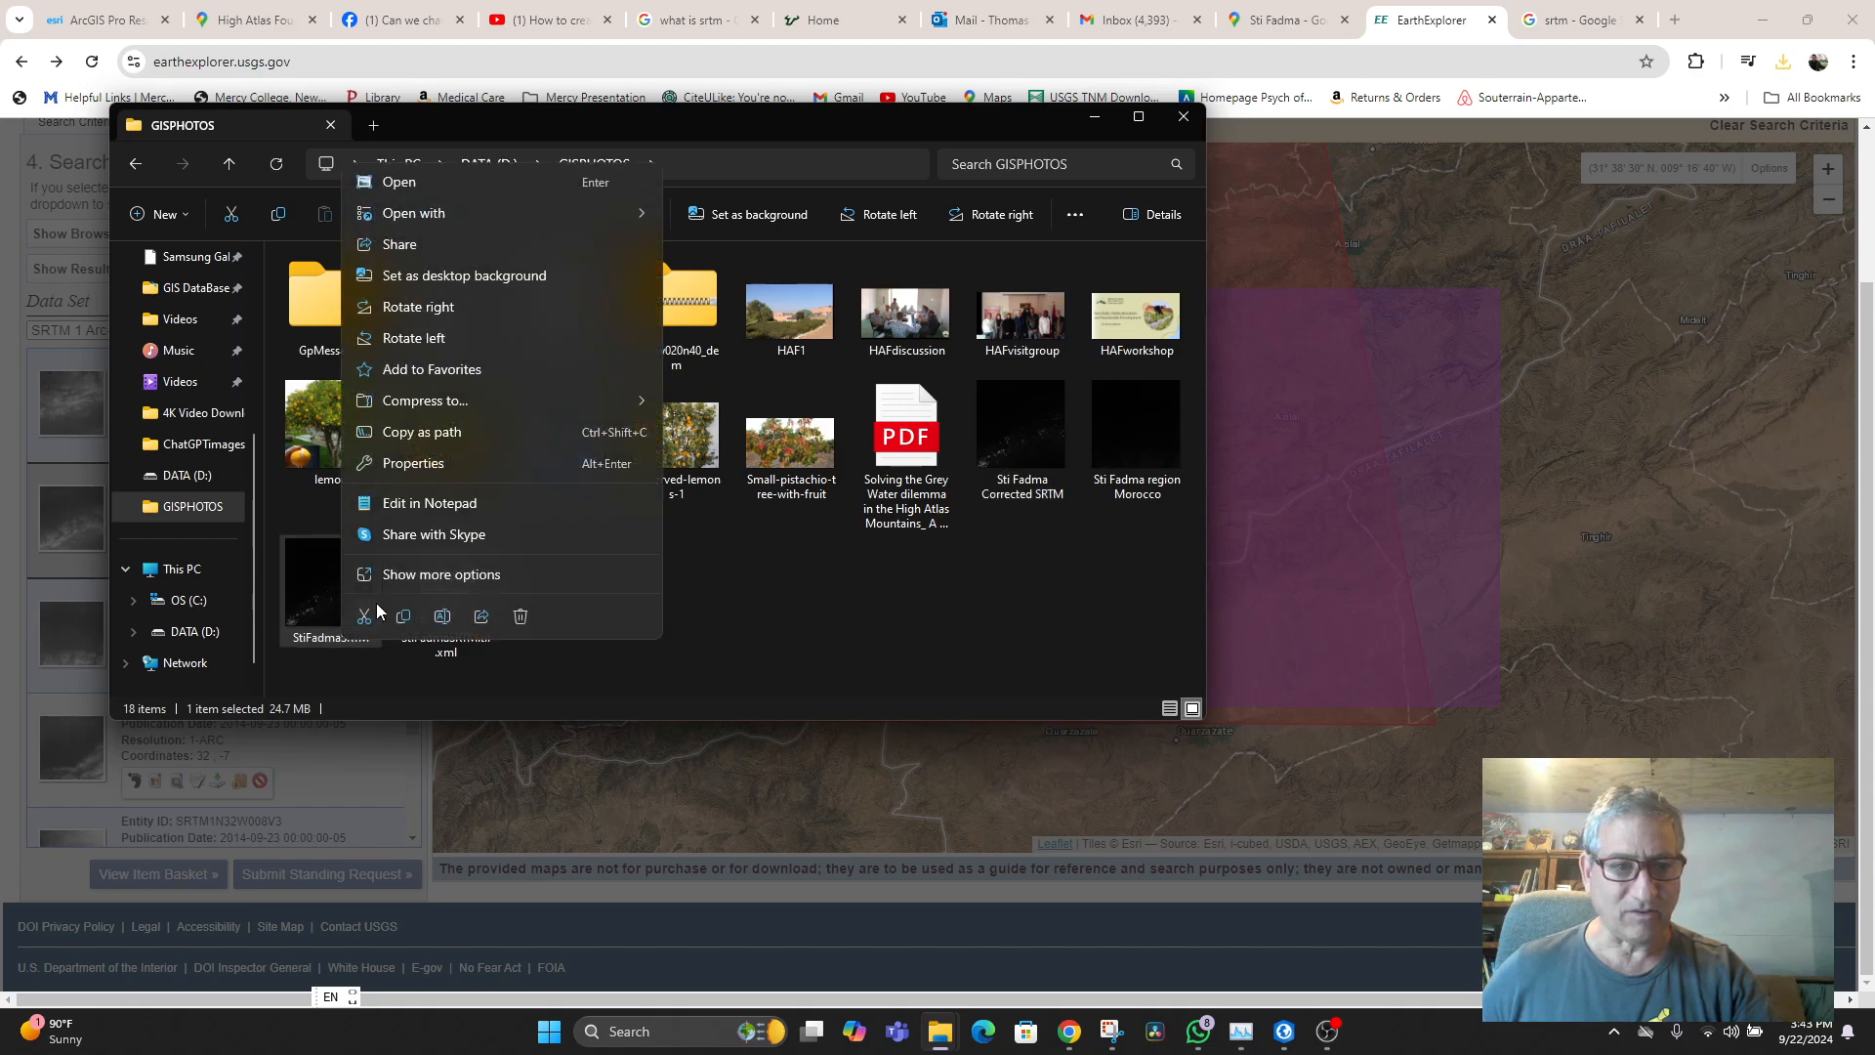
{"action": "left_click", "coordinate": [520, 616]}
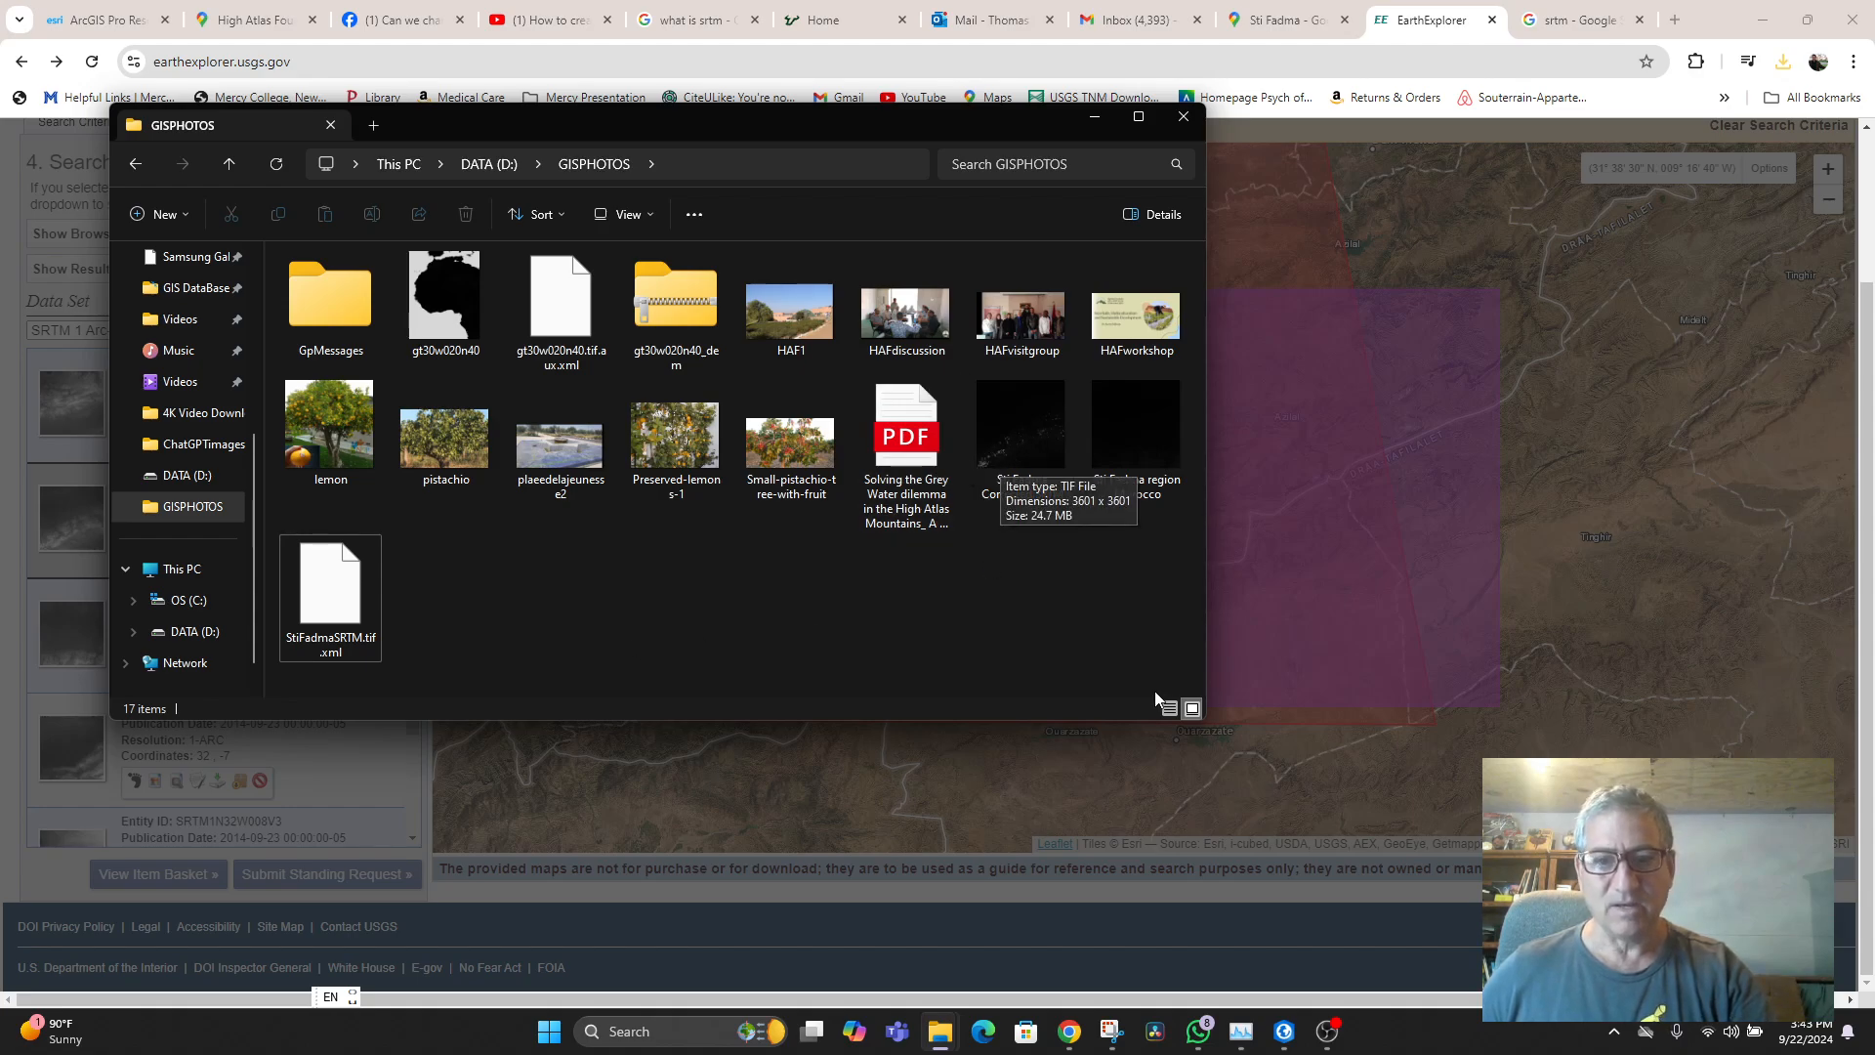
{"action": "left_click", "coordinate": [1186, 136]}
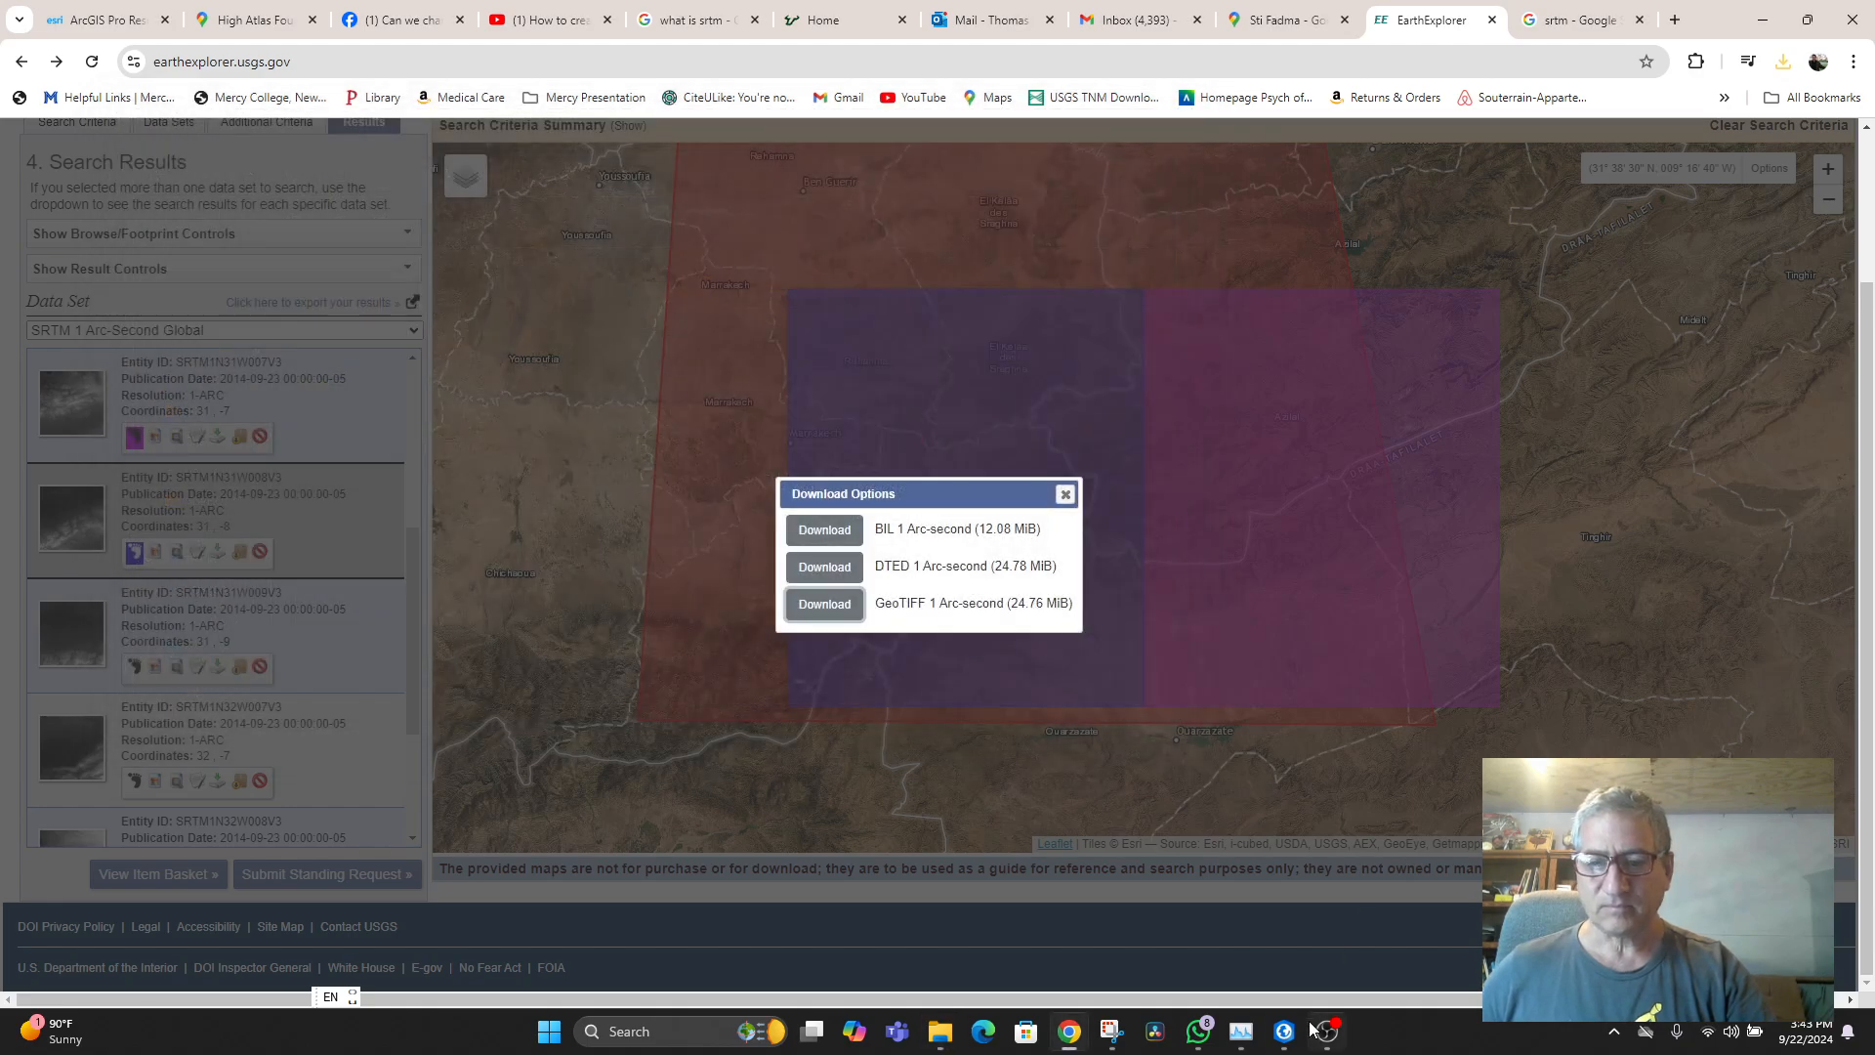
- Switch to ArcGIS Pro and permanently delete Sti Fadma region Morocco.tif from the project's GISPHOTOS folder
{"action": "left_click", "coordinate": [1284, 1031]}
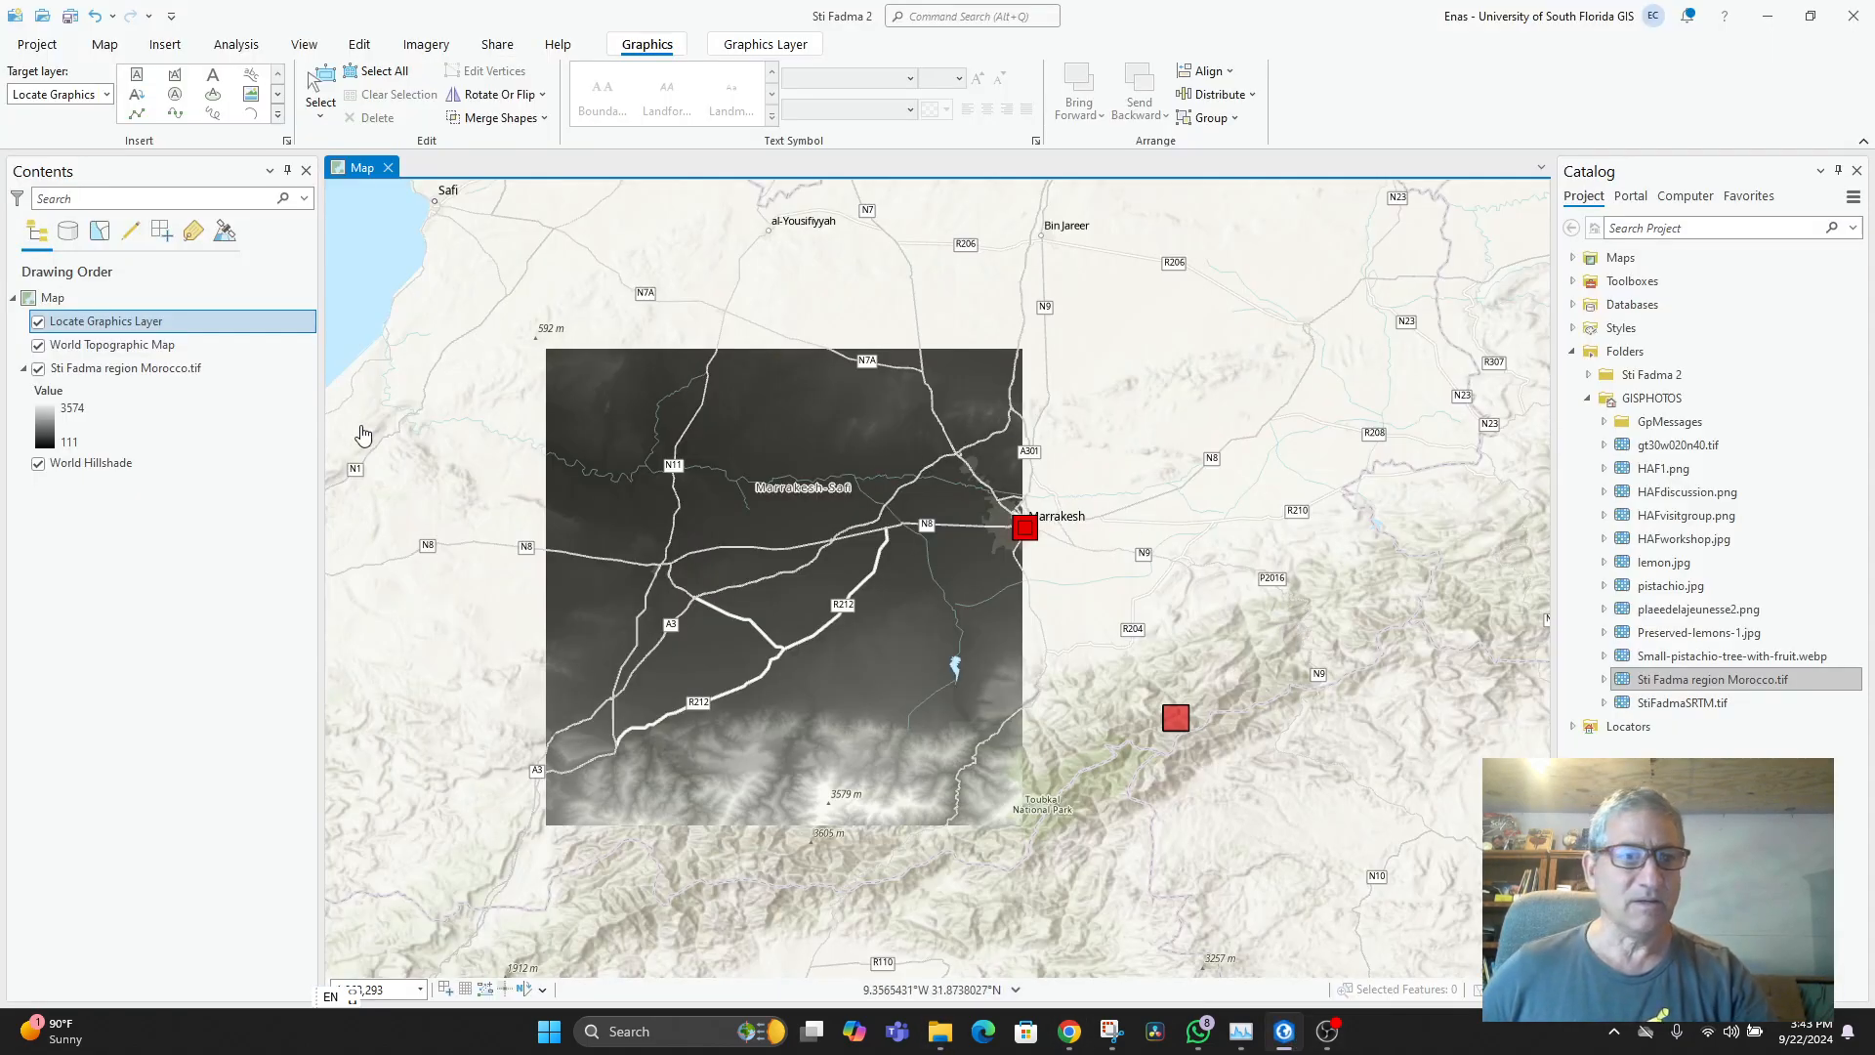
{"action": "right_click", "coordinate": [1651, 679]}
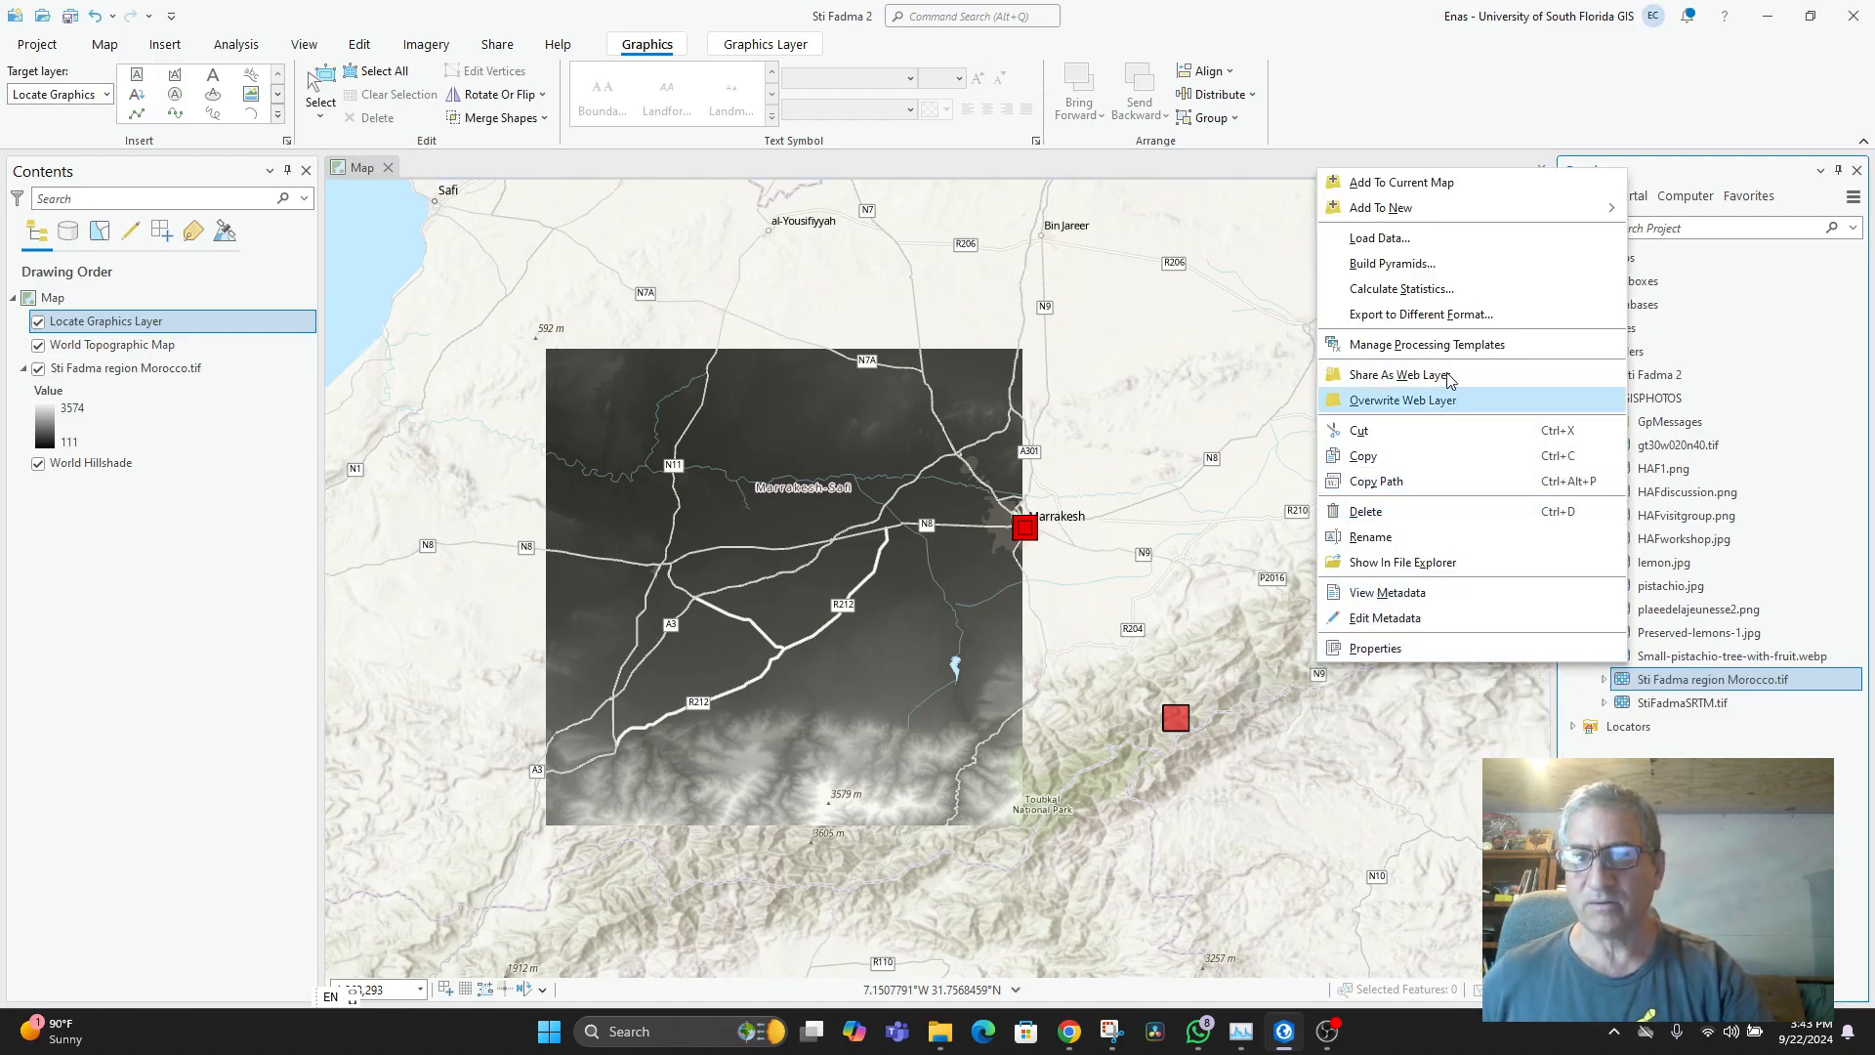
{"action": "left_click", "coordinate": [1372, 513]}
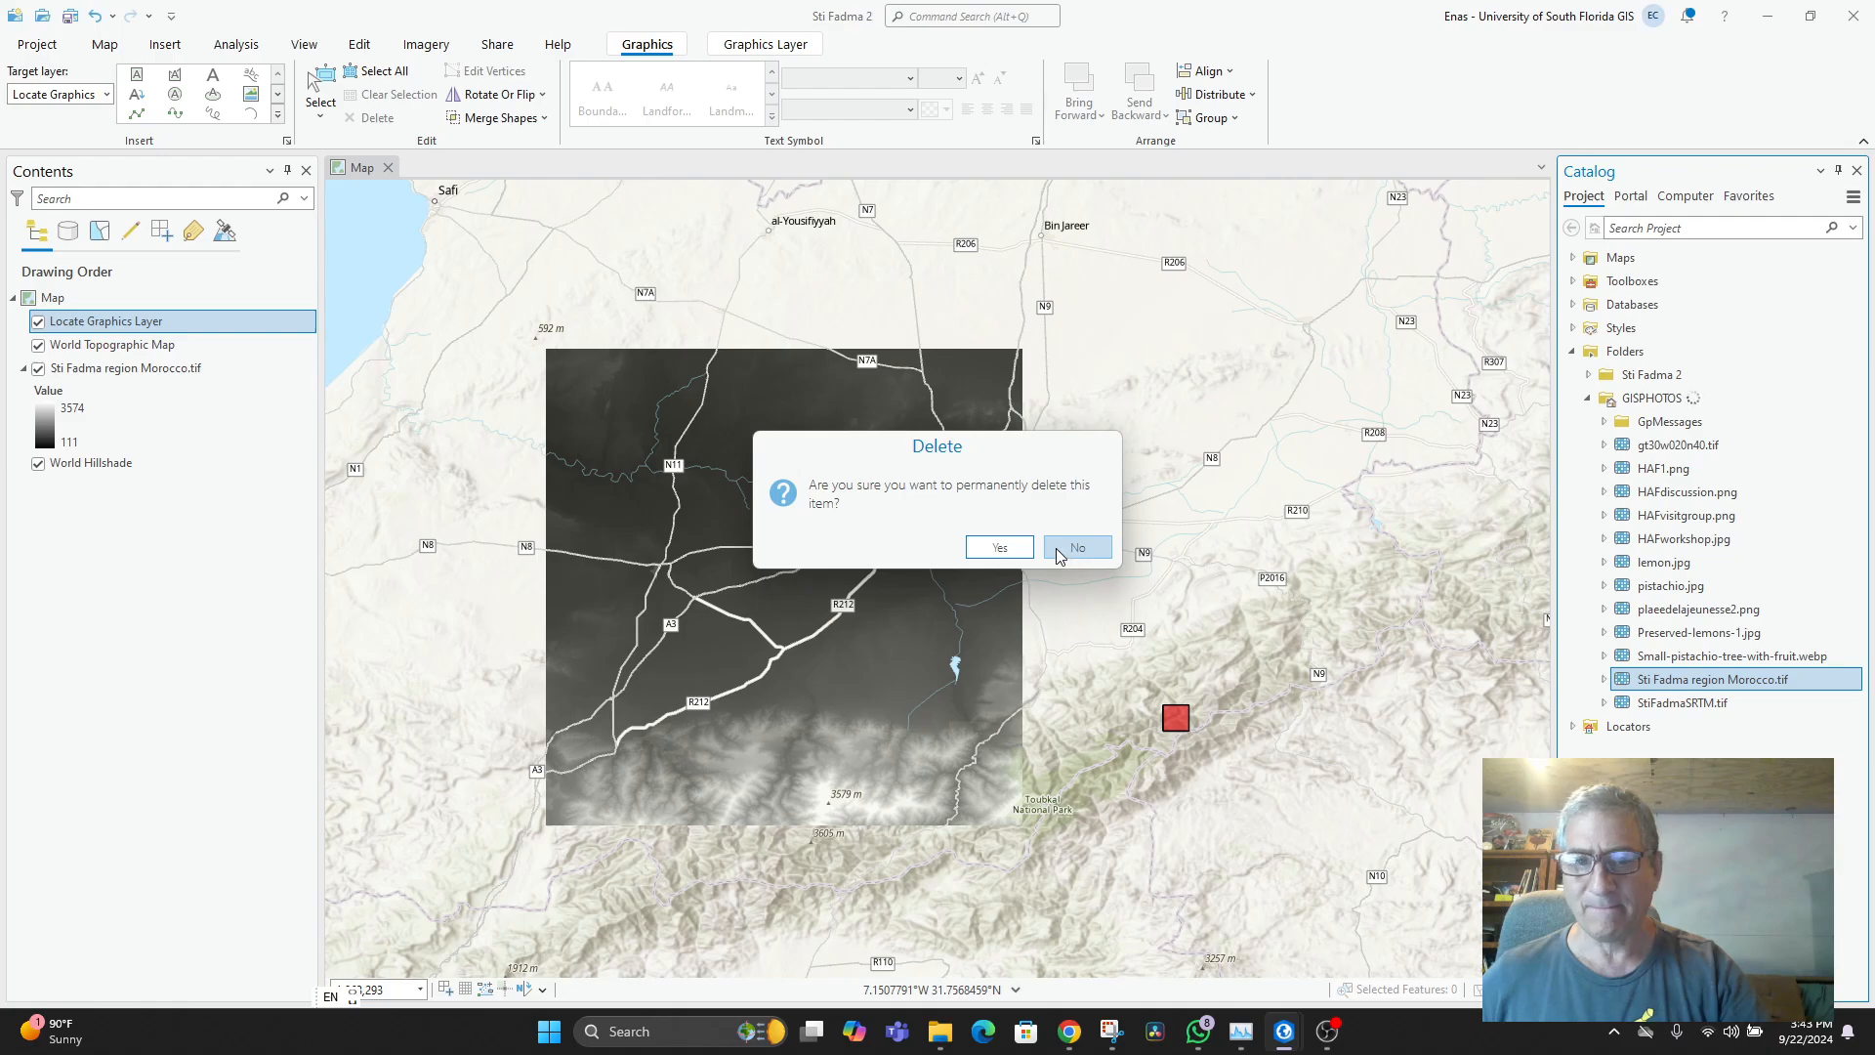
{"action": "left_click", "coordinate": [999, 547]}
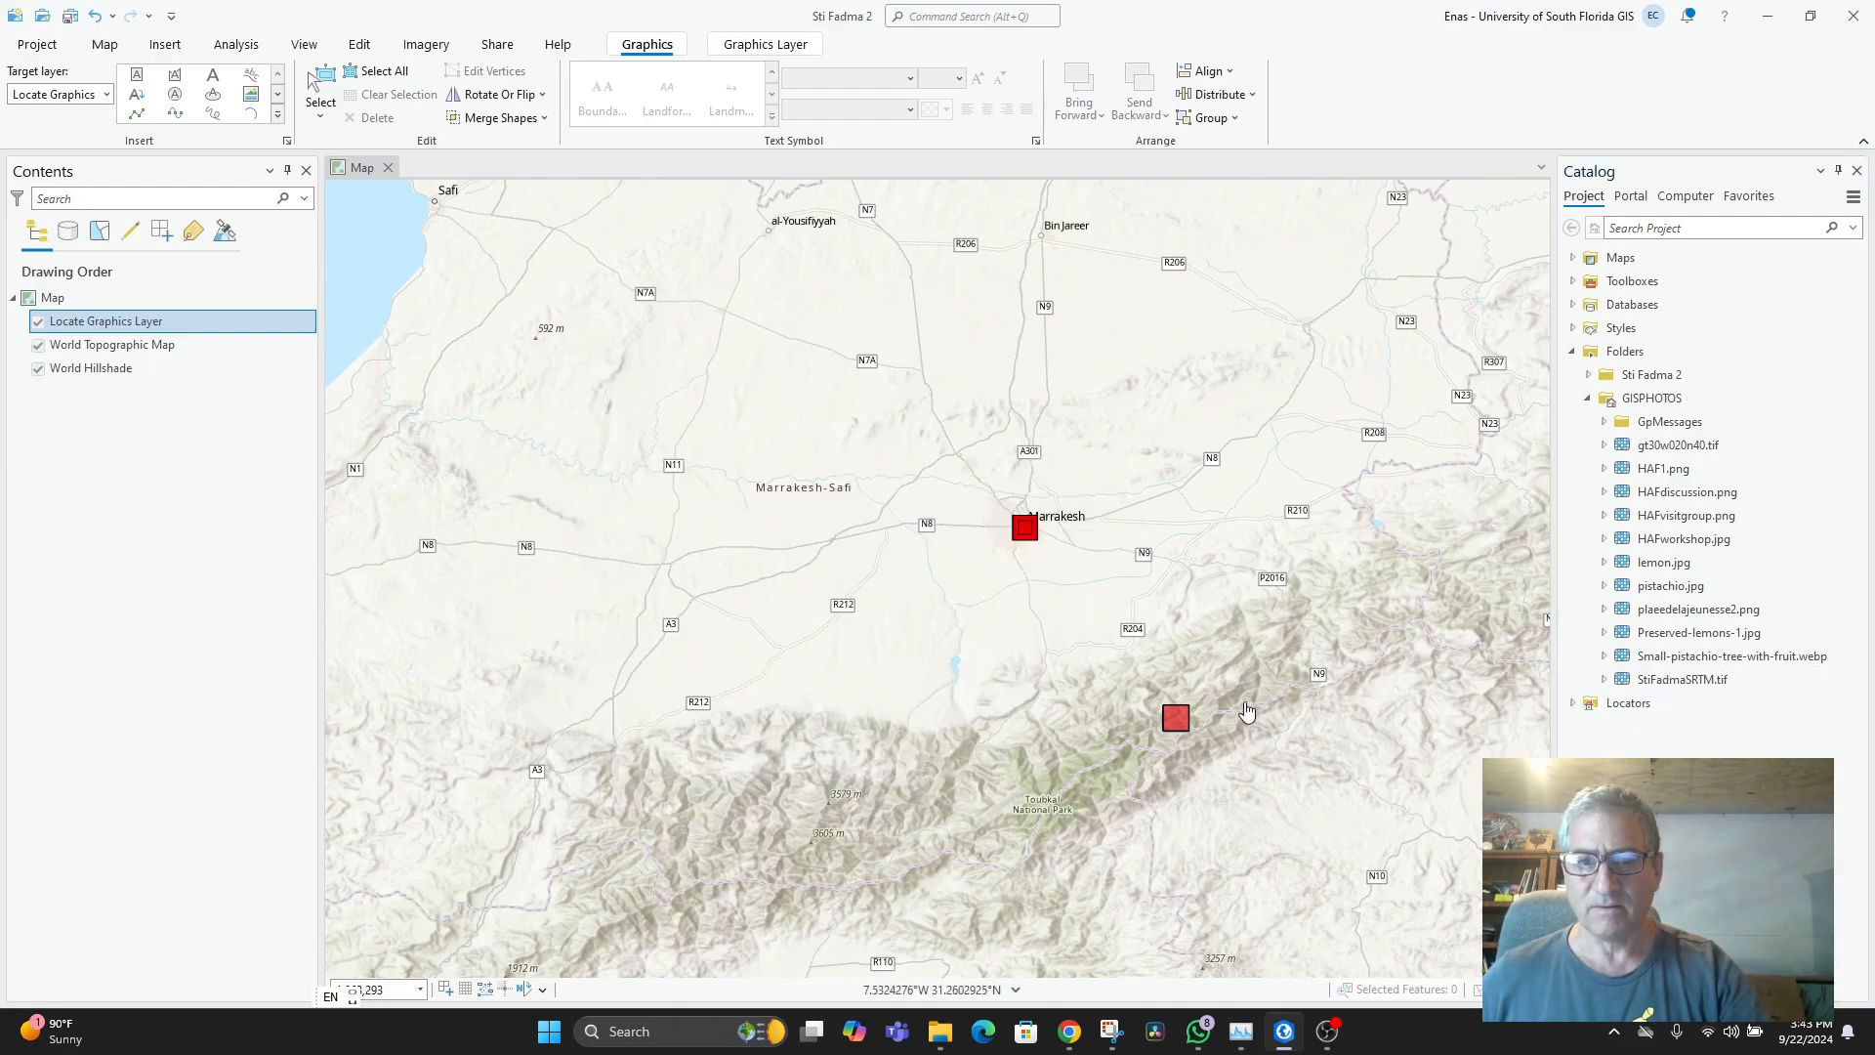
- Refresh the GISPHOTOS folder in the project catalog so it lists the current files
{"action": "scroll", "coordinate": [1149, 730], "scroll_direction": "up", "scroll_amount": 2}
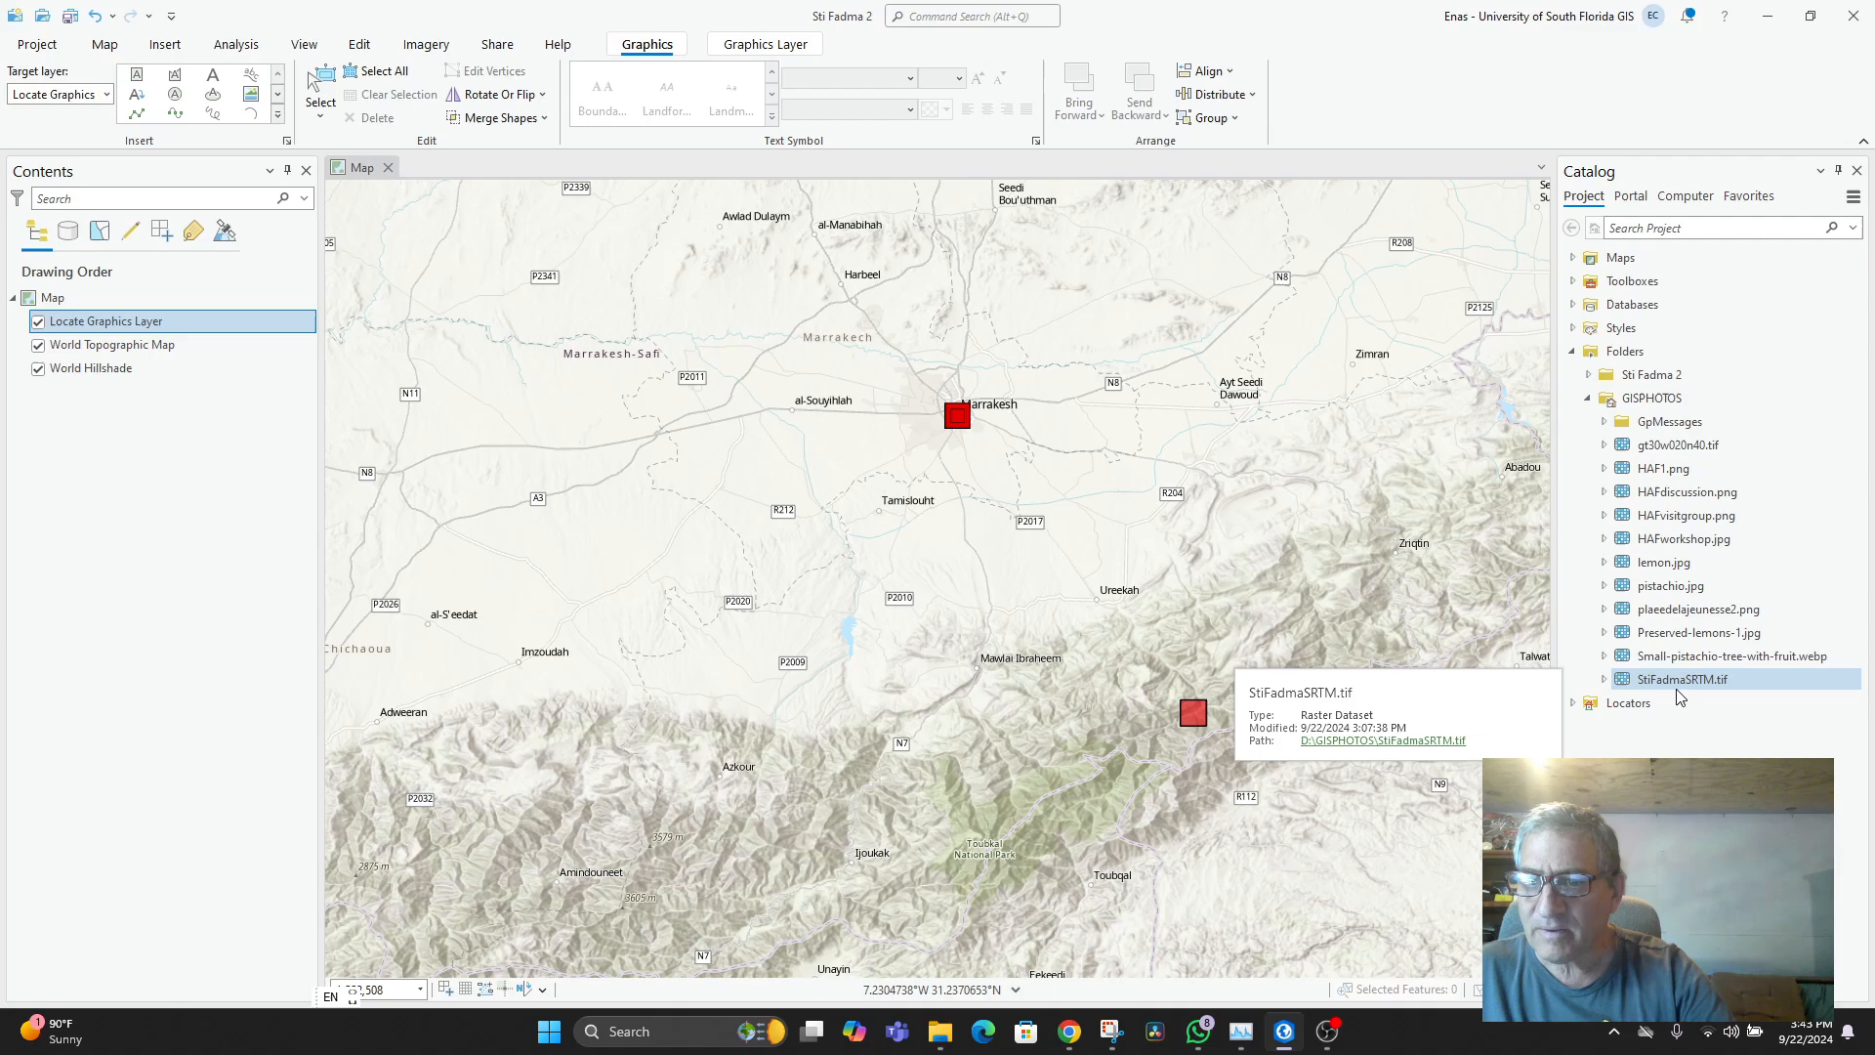
{"action": "double_click", "coordinate": [1651, 399]}
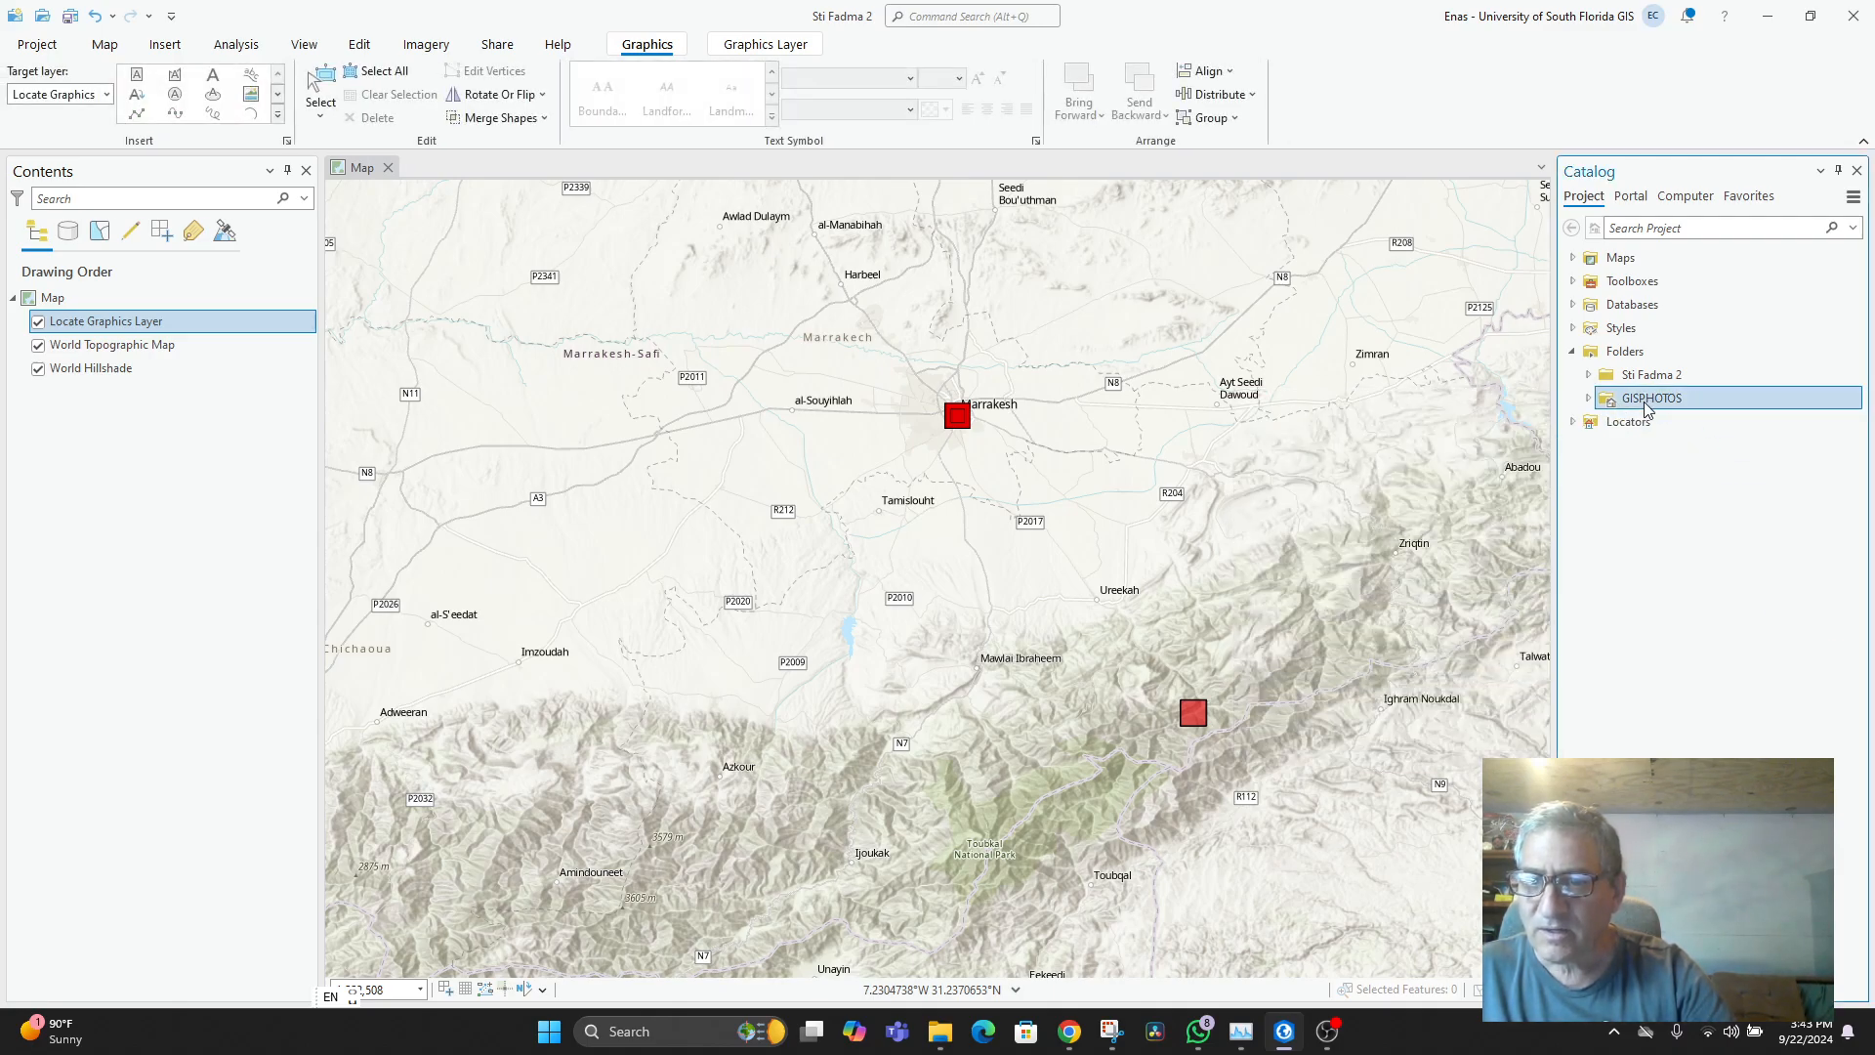
{"action": "double_click", "coordinate": [1647, 400]}
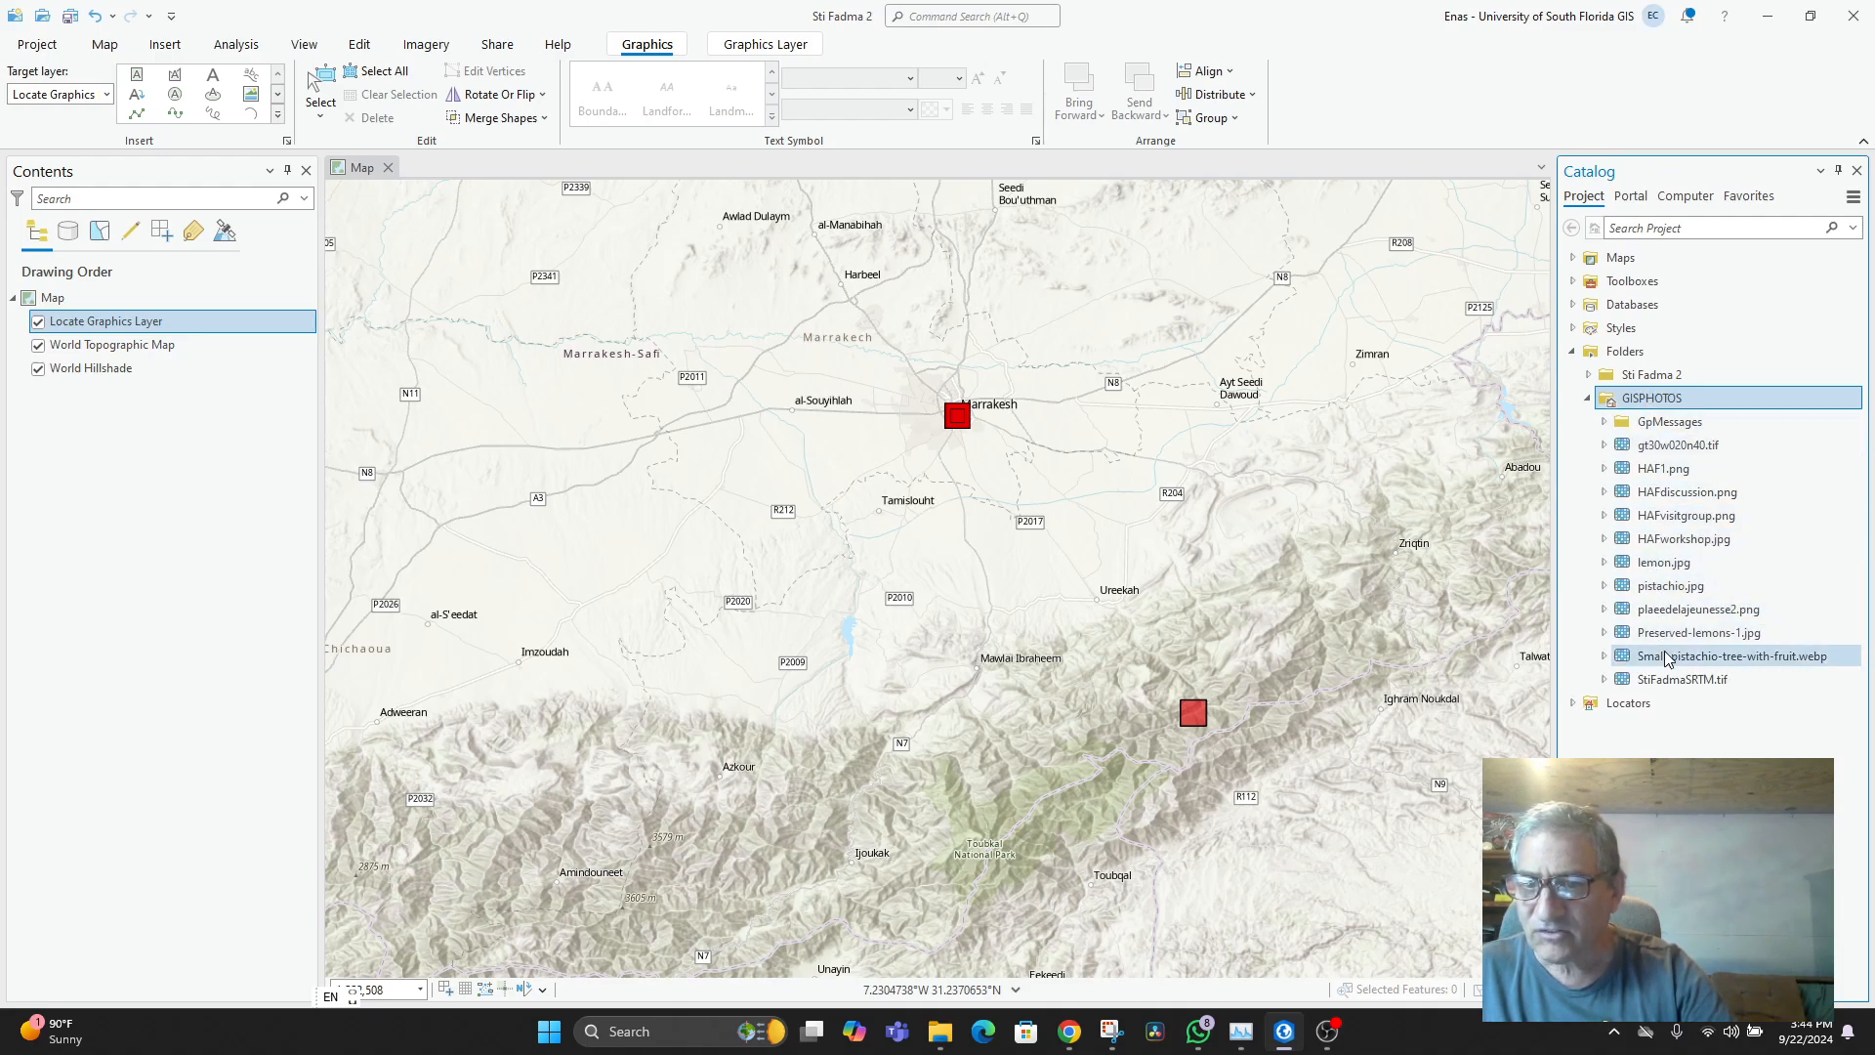
{"action": "right_click", "coordinate": [1639, 409]}
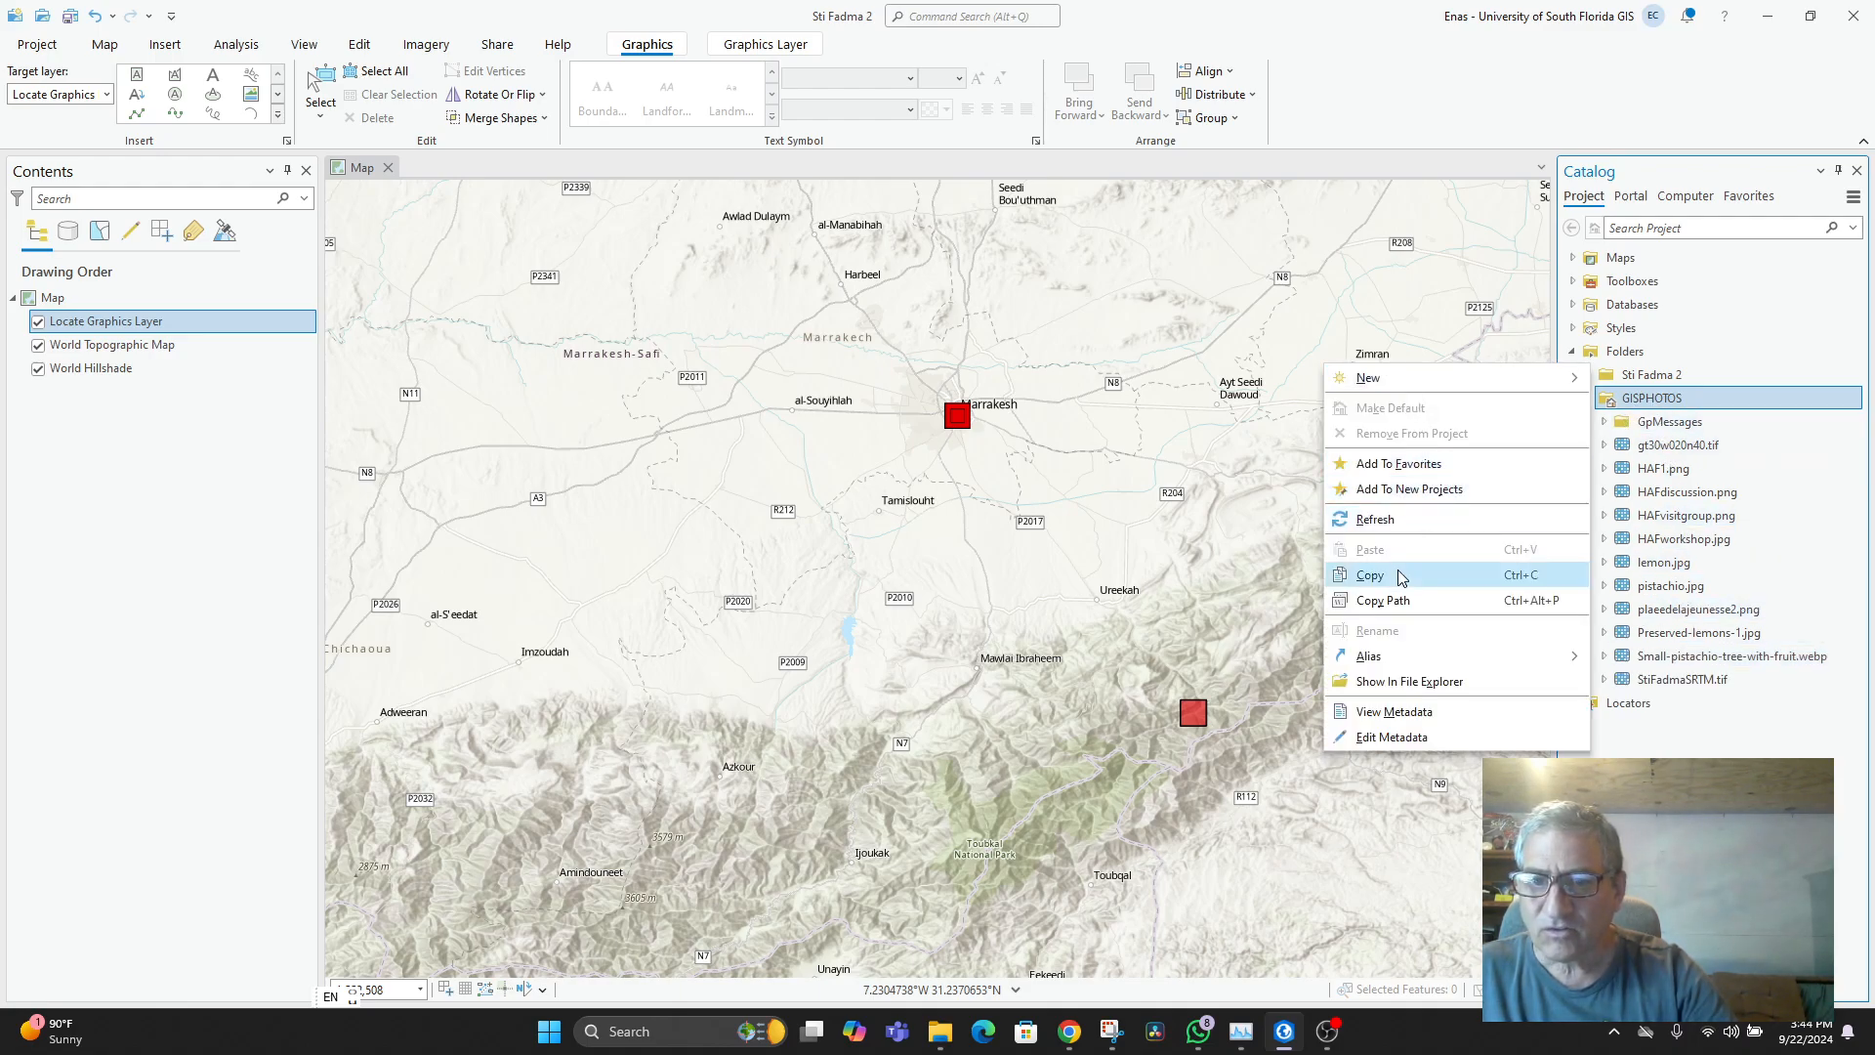
{"action": "left_click", "coordinate": [1387, 521]}
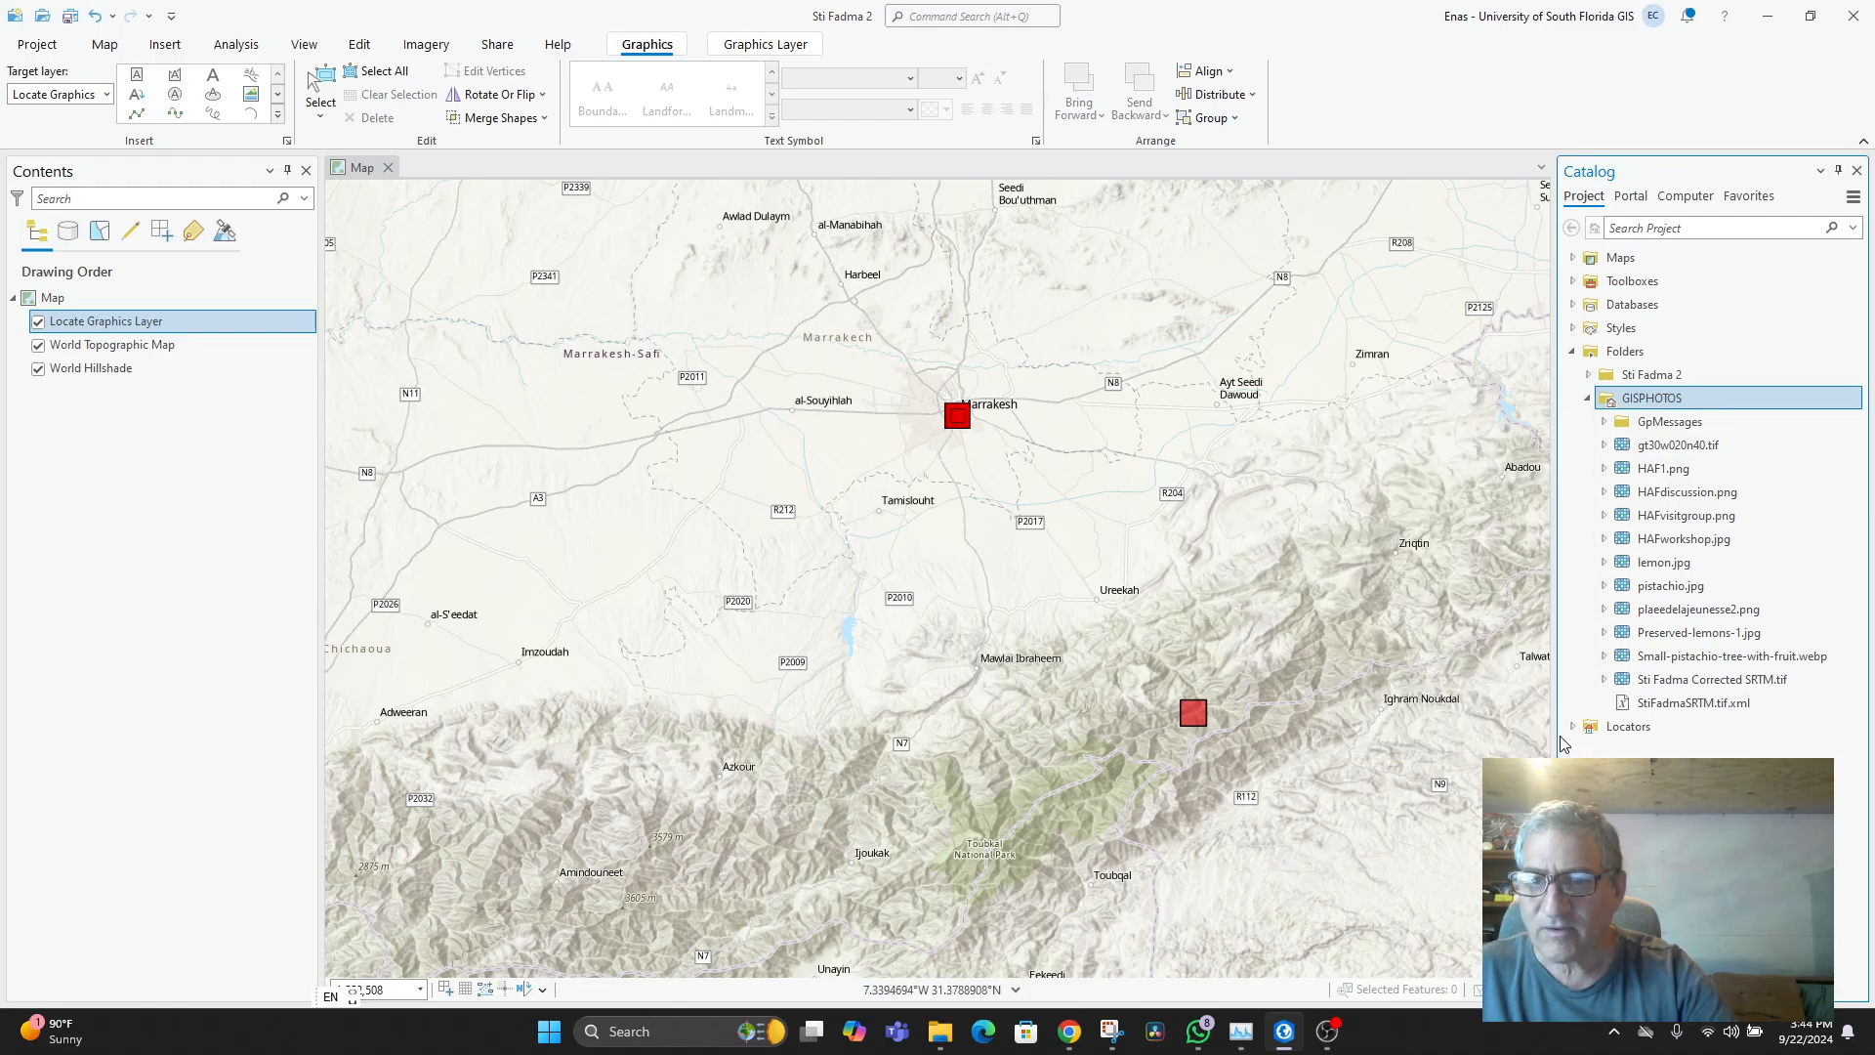
- Add Sti Fadma Corrected SRTM.tif to the map without calculating its statistics
{"action": "left_click", "coordinate": [1660, 680]}
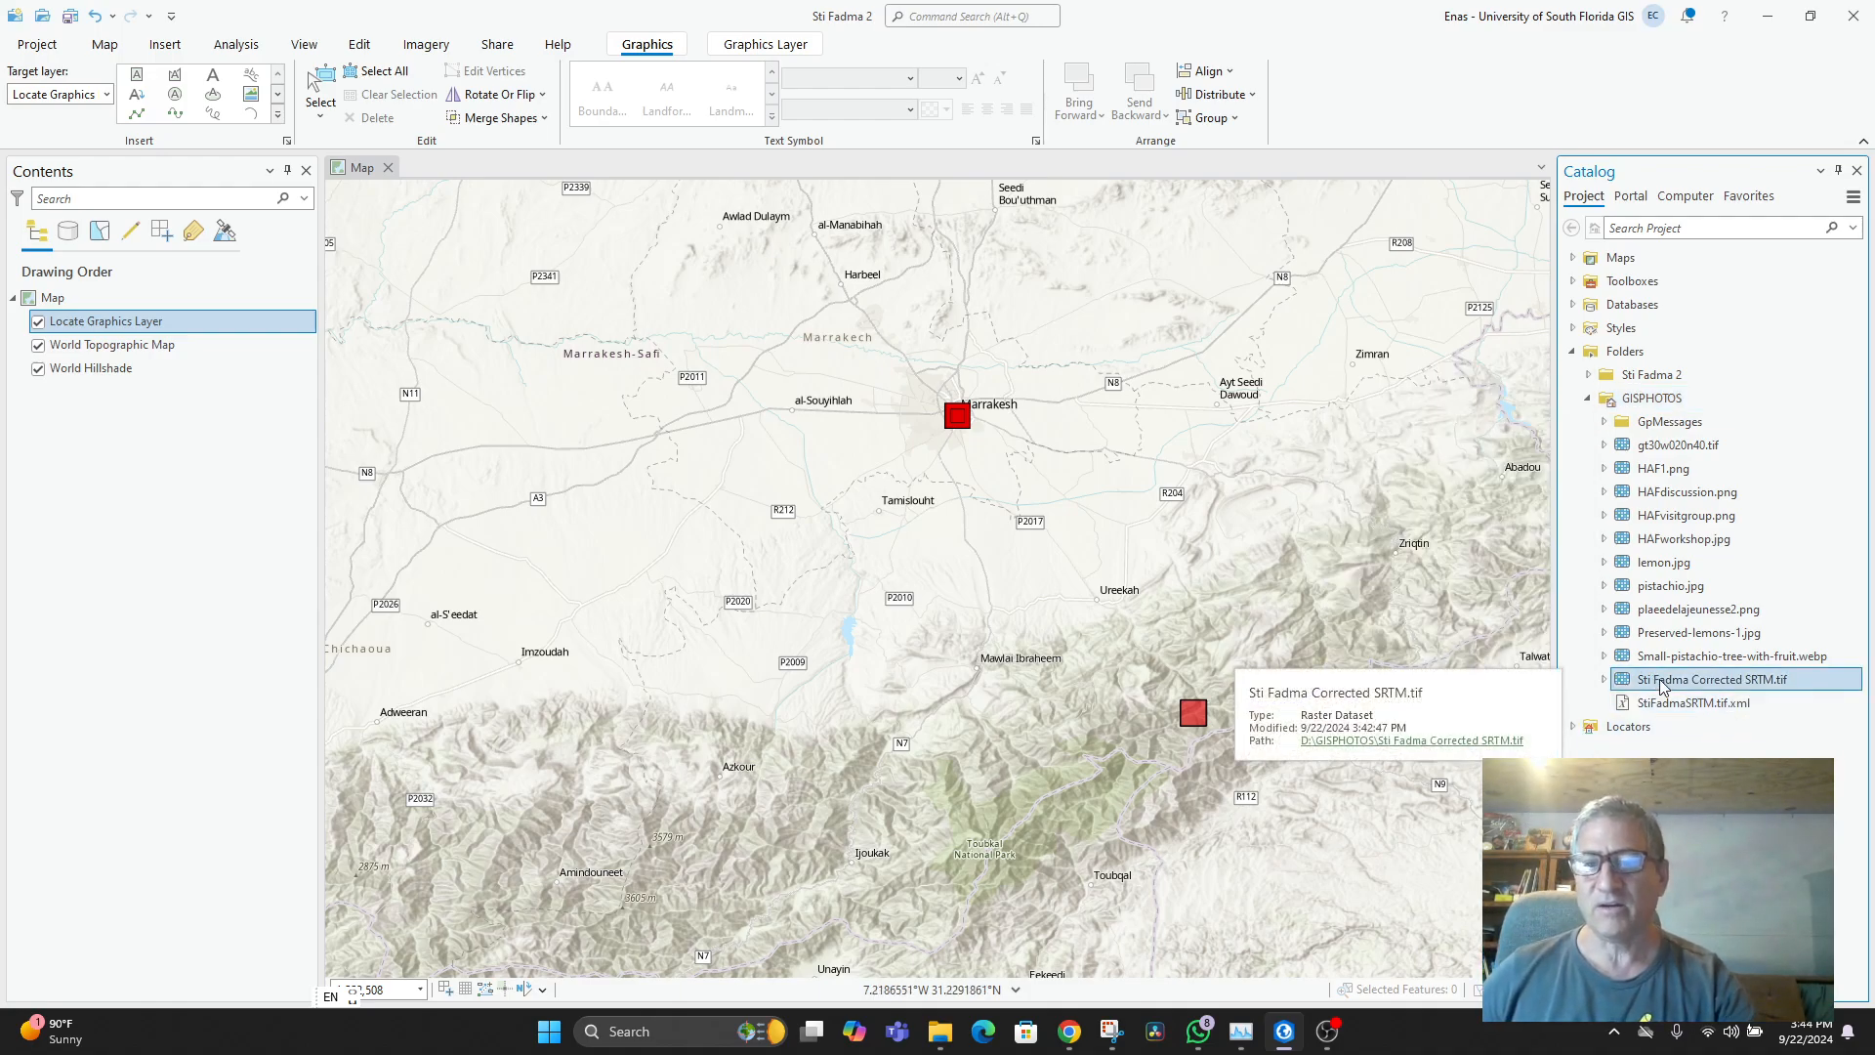
{"action": "left_click_drag", "start_coordinate": [1660, 681], "coordinate": [991, 532]}
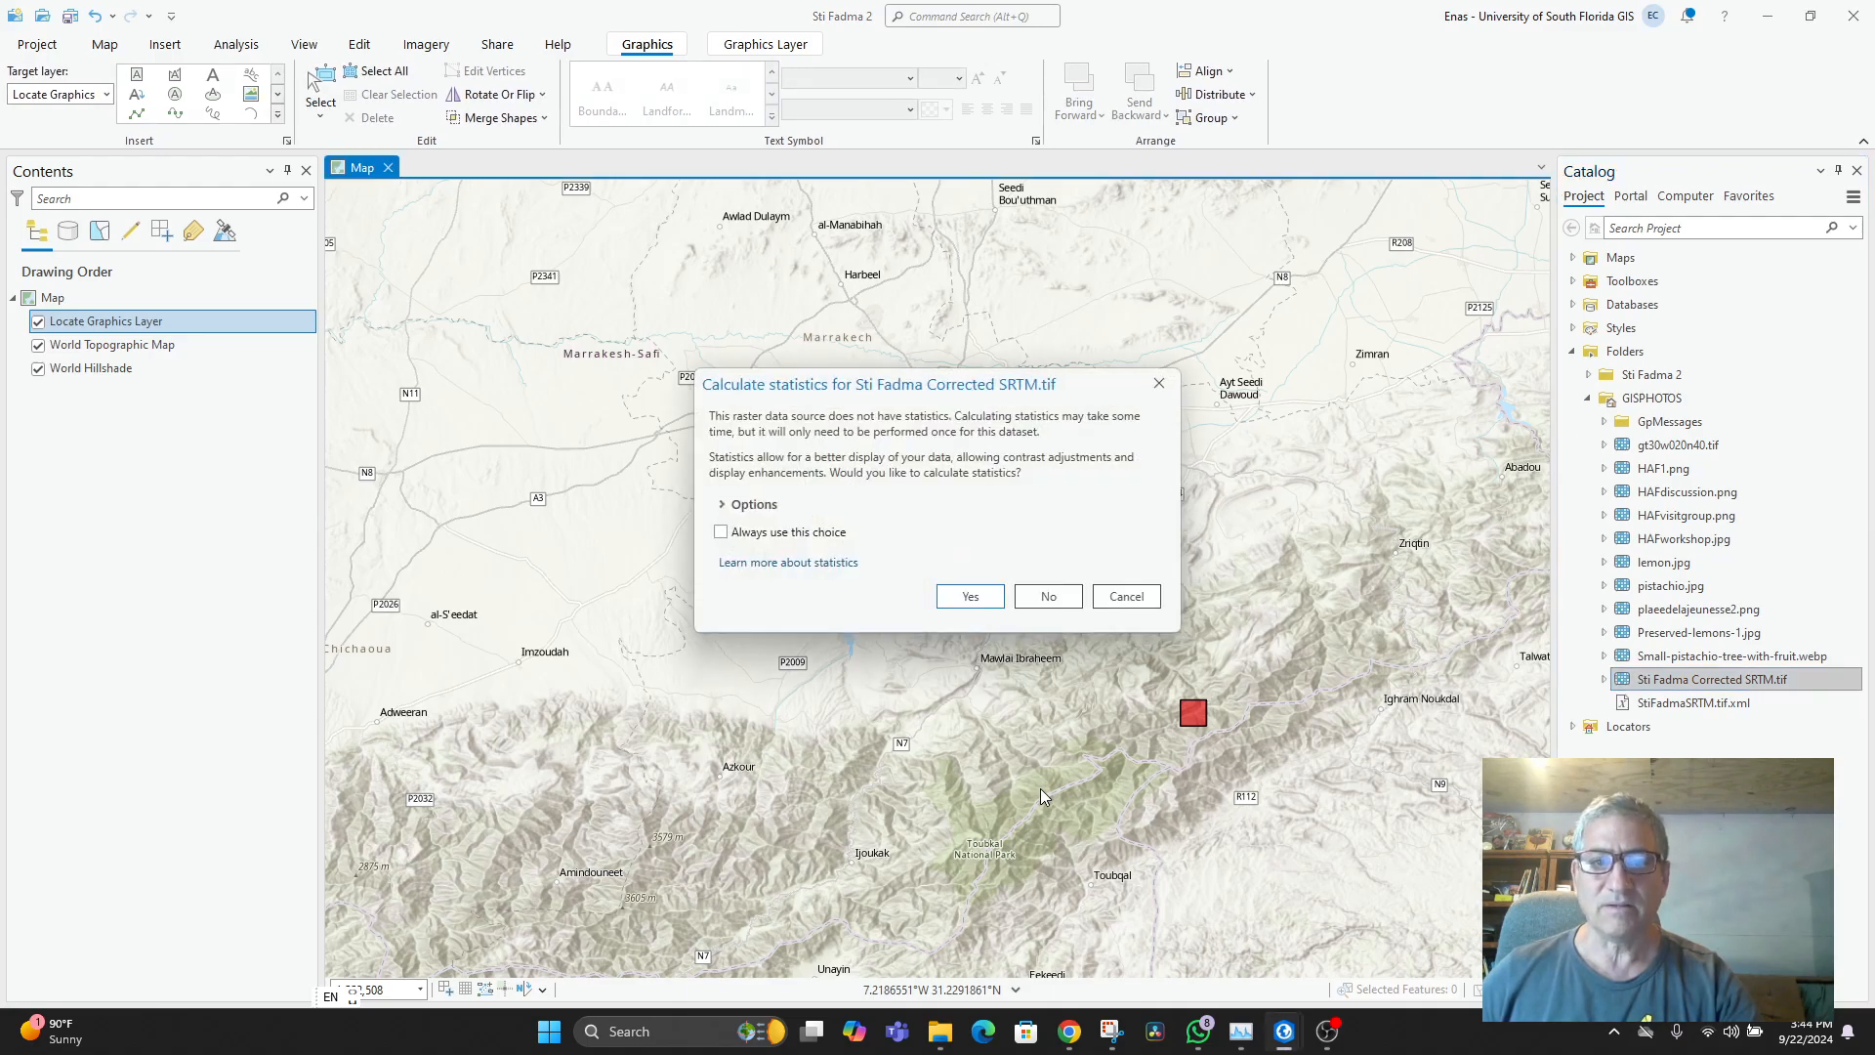
{"action": "left_click", "coordinate": [1048, 596]}
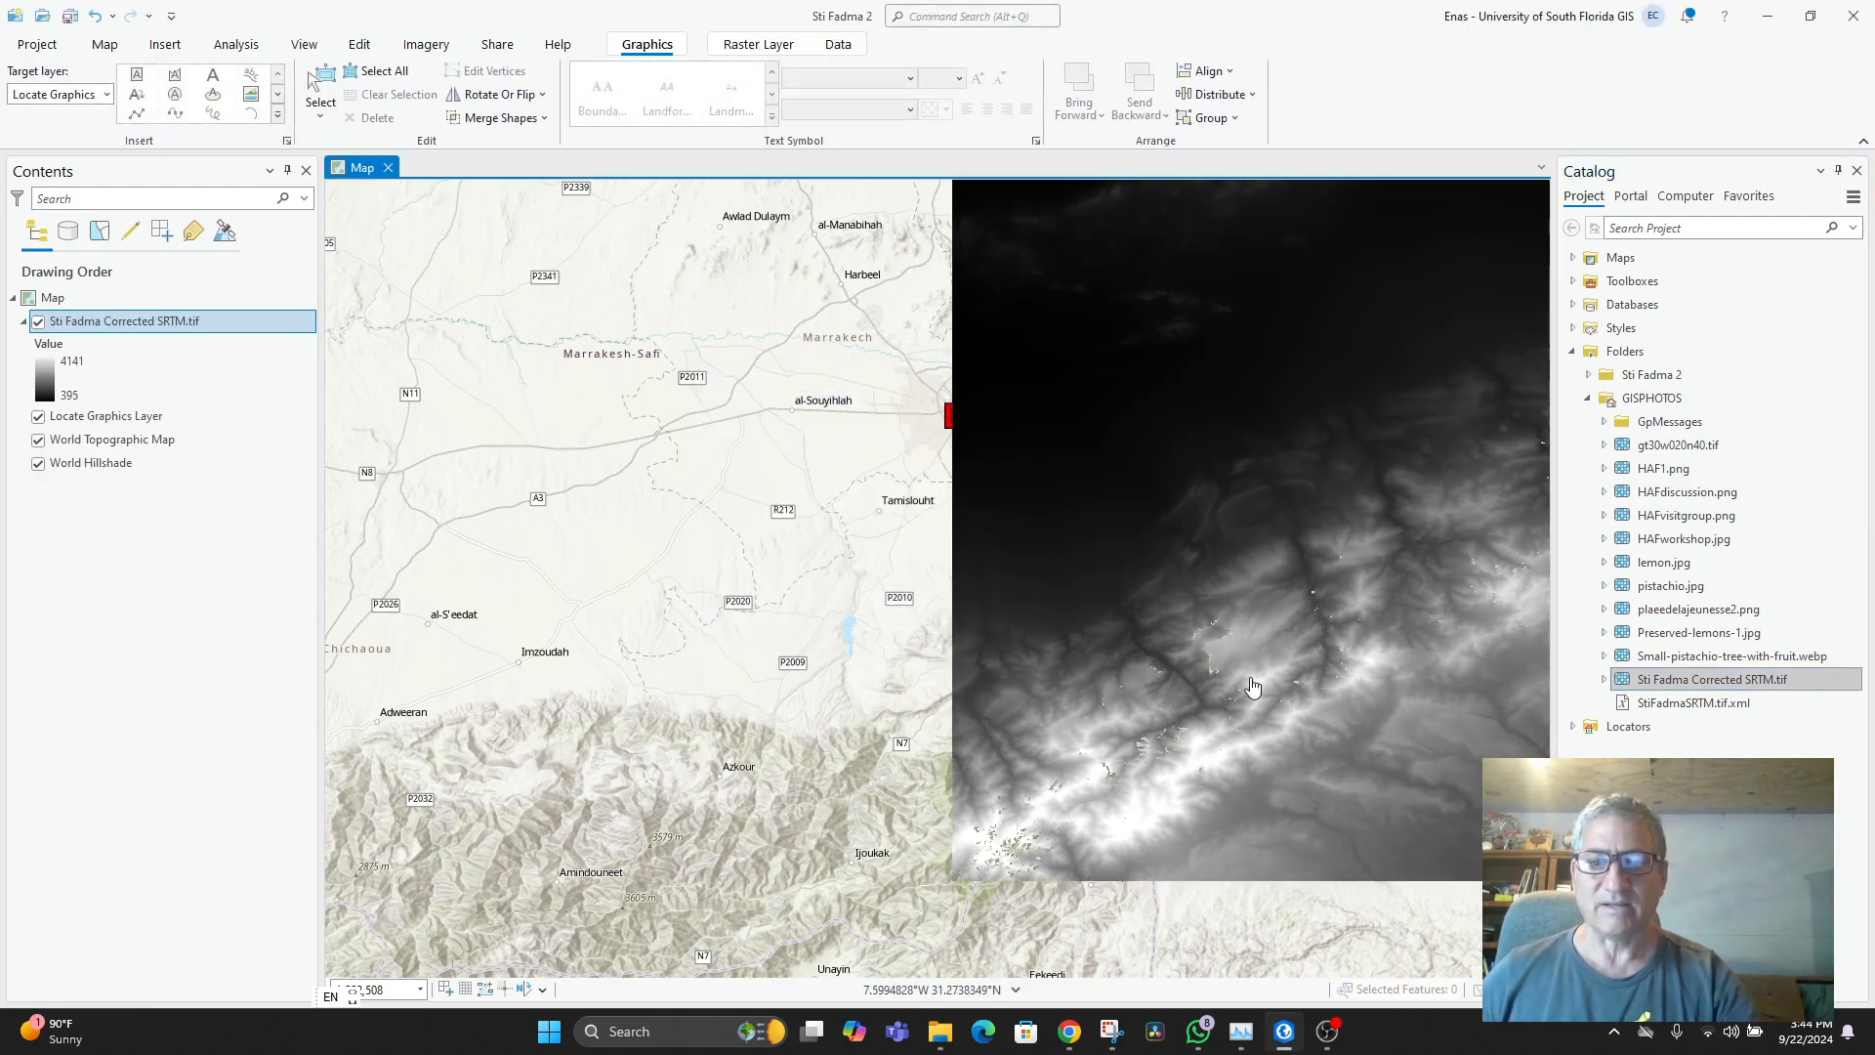
- Place Locate Graphics Layer above Sti Fadma Corrected SRTM.tif in the drawing order and examine the markers over the elevation raster
{"action": "scroll", "coordinate": [1266, 674], "scroll_direction": "up", "scroll_amount": 3}
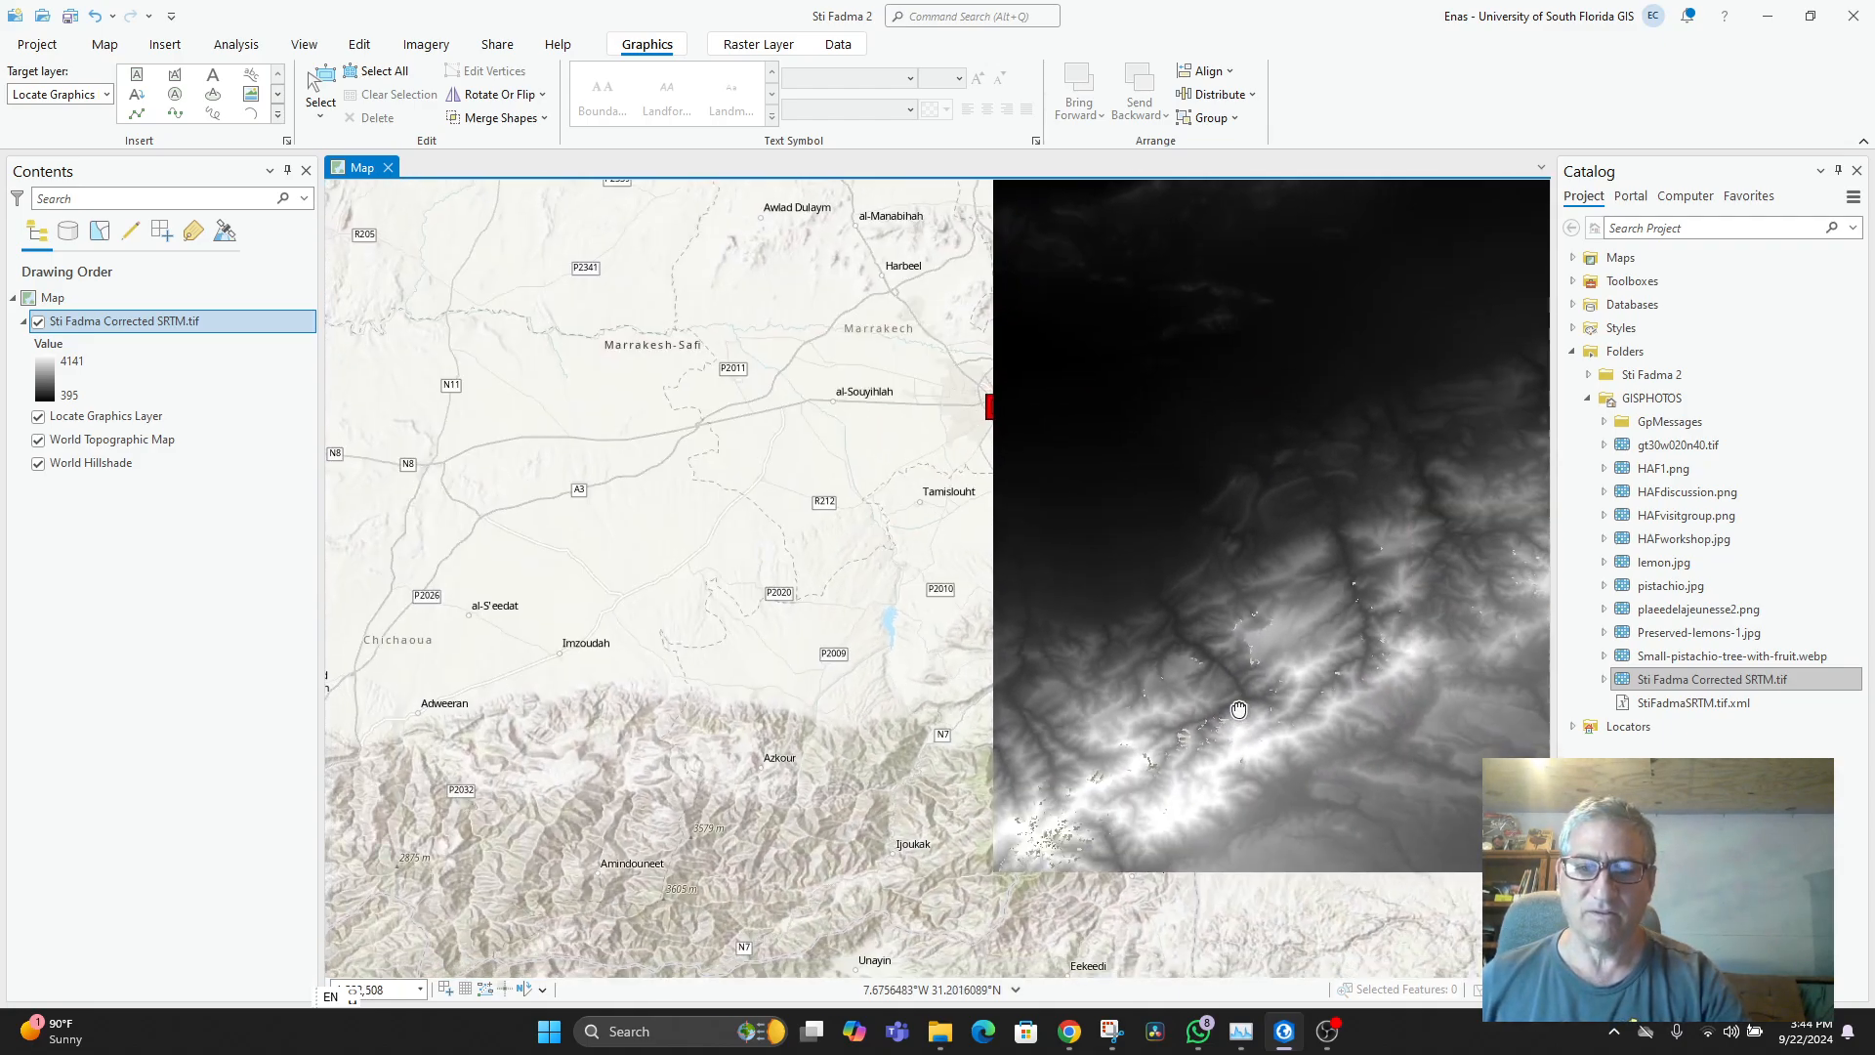
{"action": "left_click_drag", "start_coordinate": [1238, 710], "coordinate": [1081, 733]}
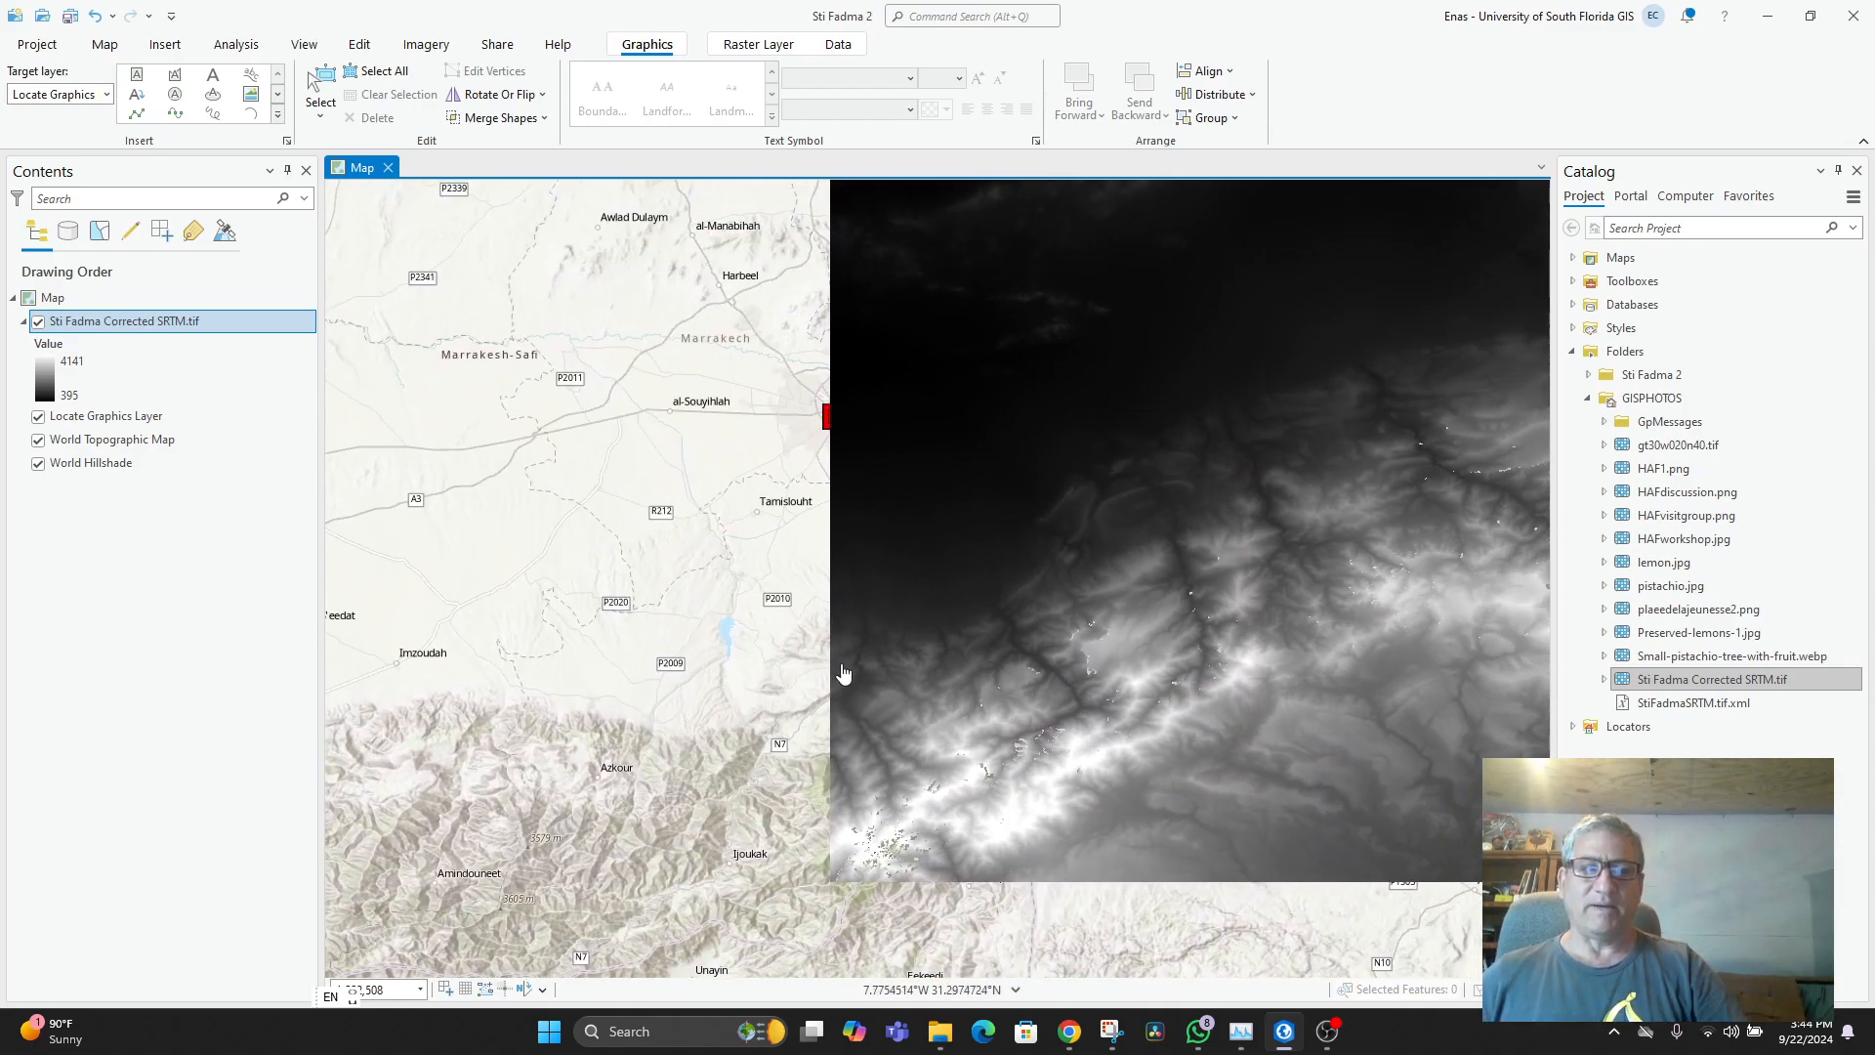
{"action": "left_click_drag", "start_coordinate": [1209, 795], "coordinate": [1131, 842]}
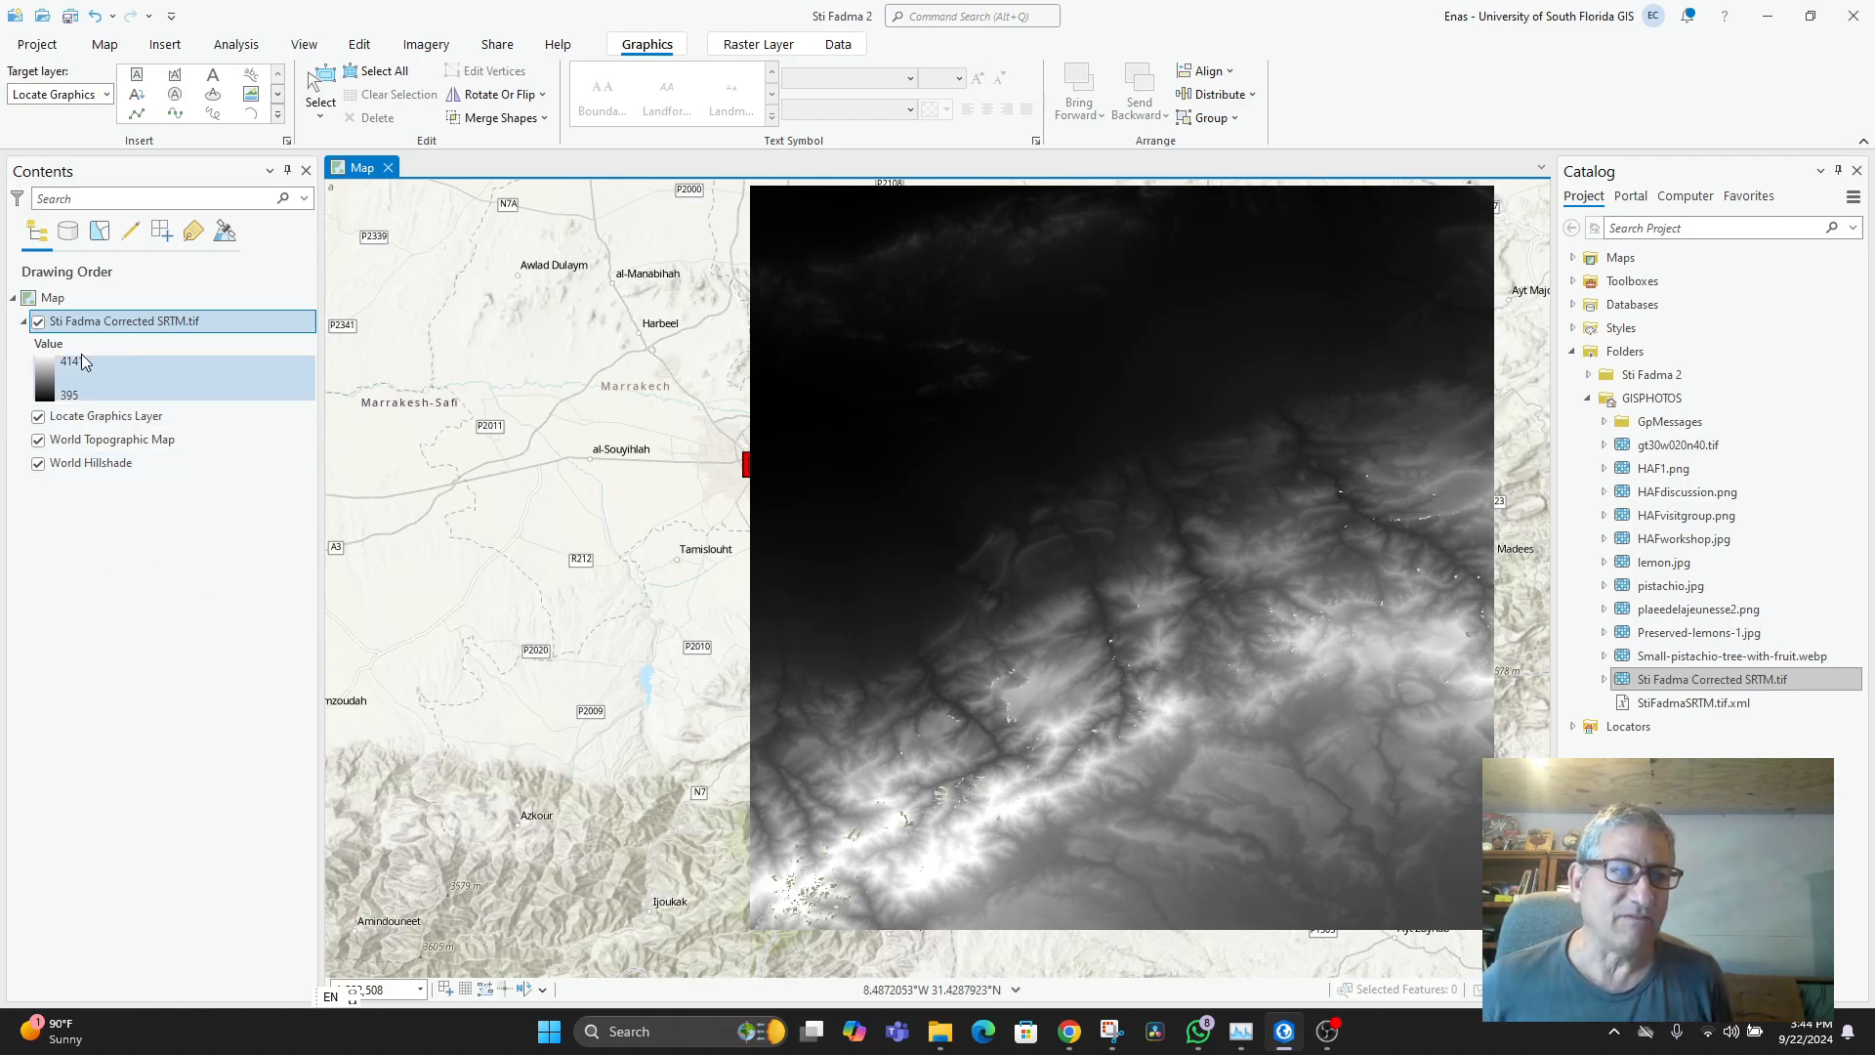
{"action": "left_click_drag", "start_coordinate": [78, 423], "coordinate": [95, 320]}
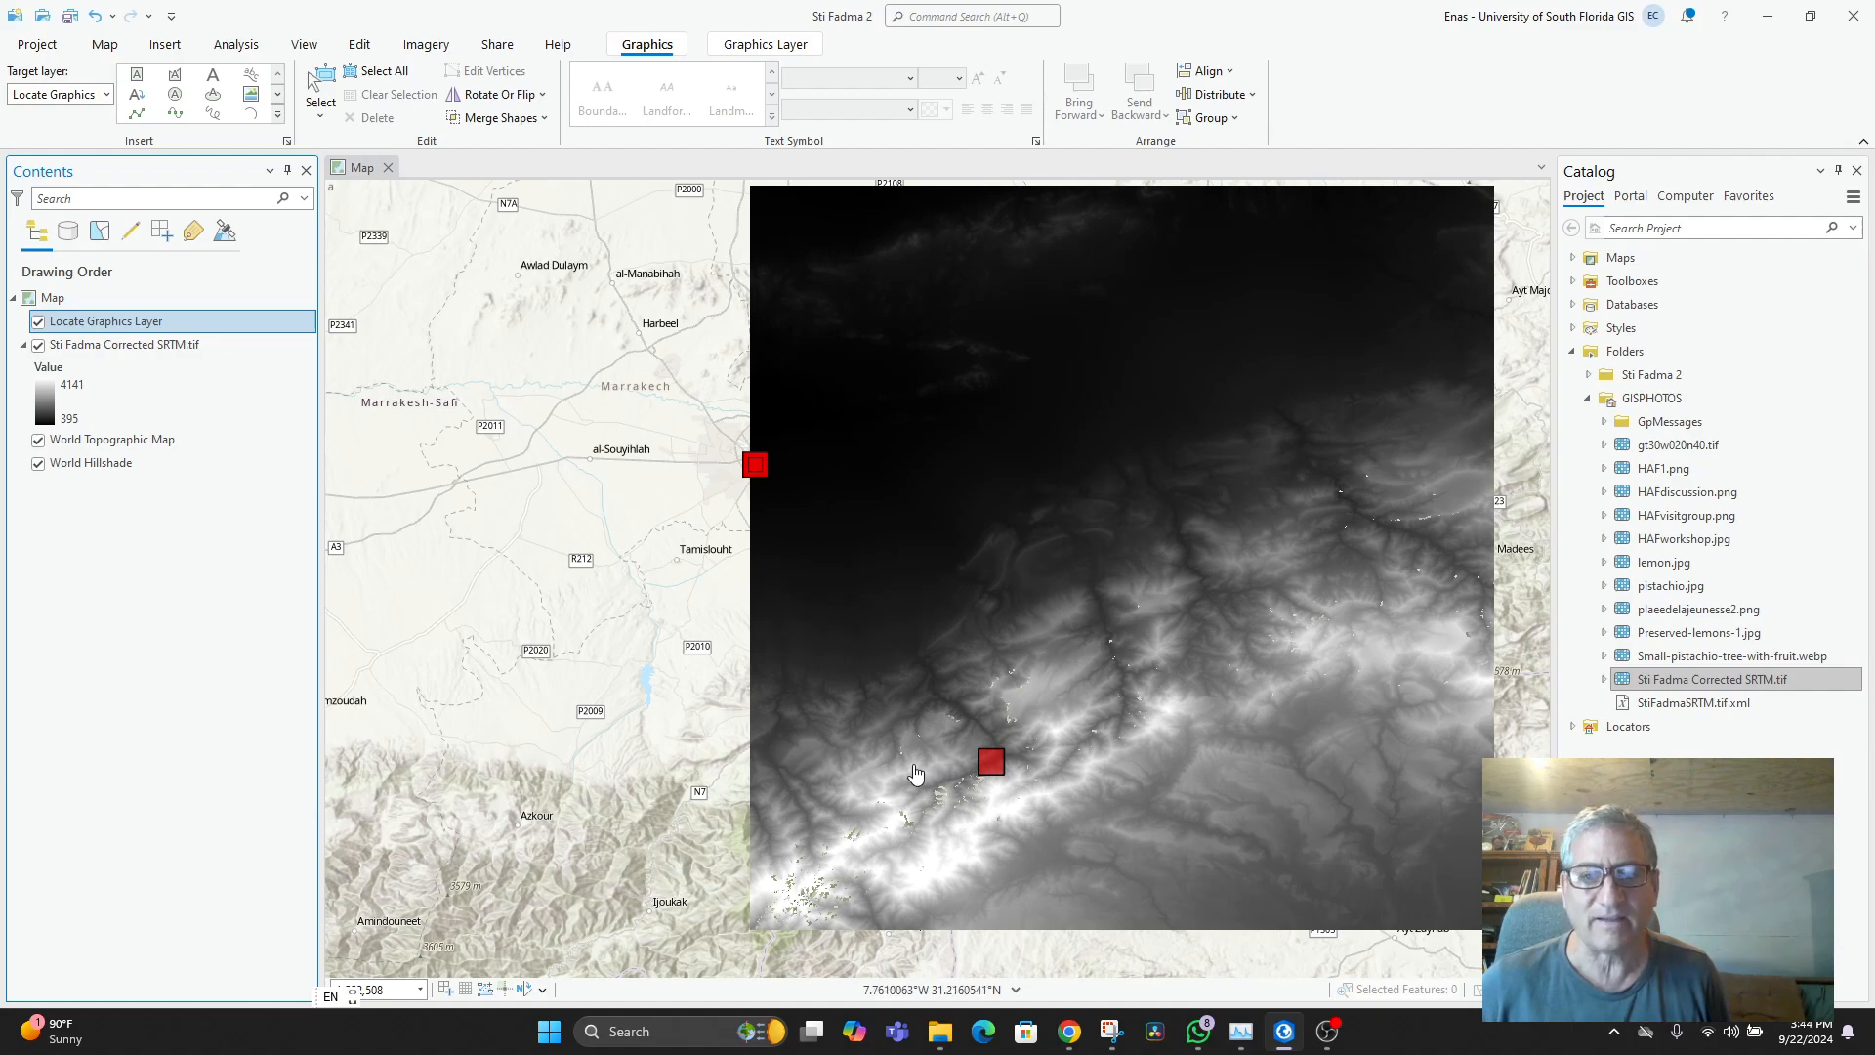
{"action": "scroll", "coordinate": [993, 784], "scroll_direction": "up", "scroll_amount": 5}
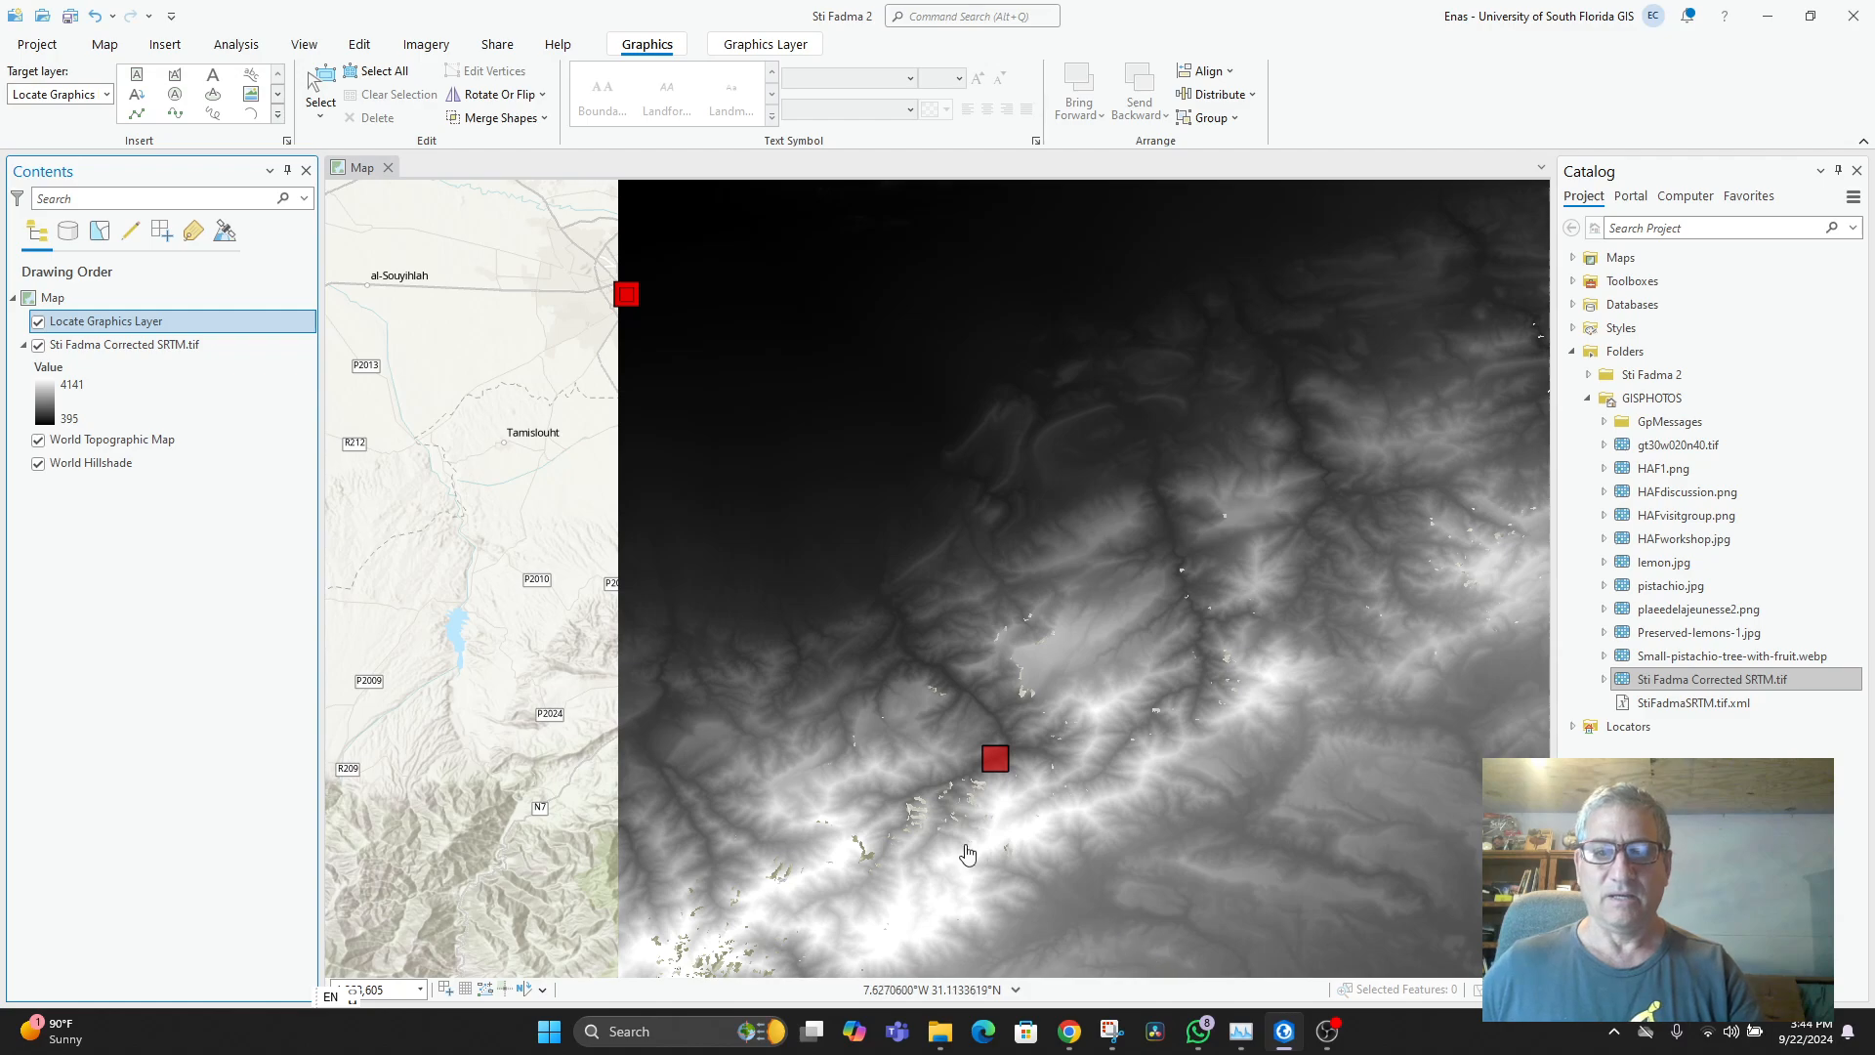
{"action": "scroll", "coordinate": [978, 791], "scroll_direction": "down", "scroll_amount": 2}
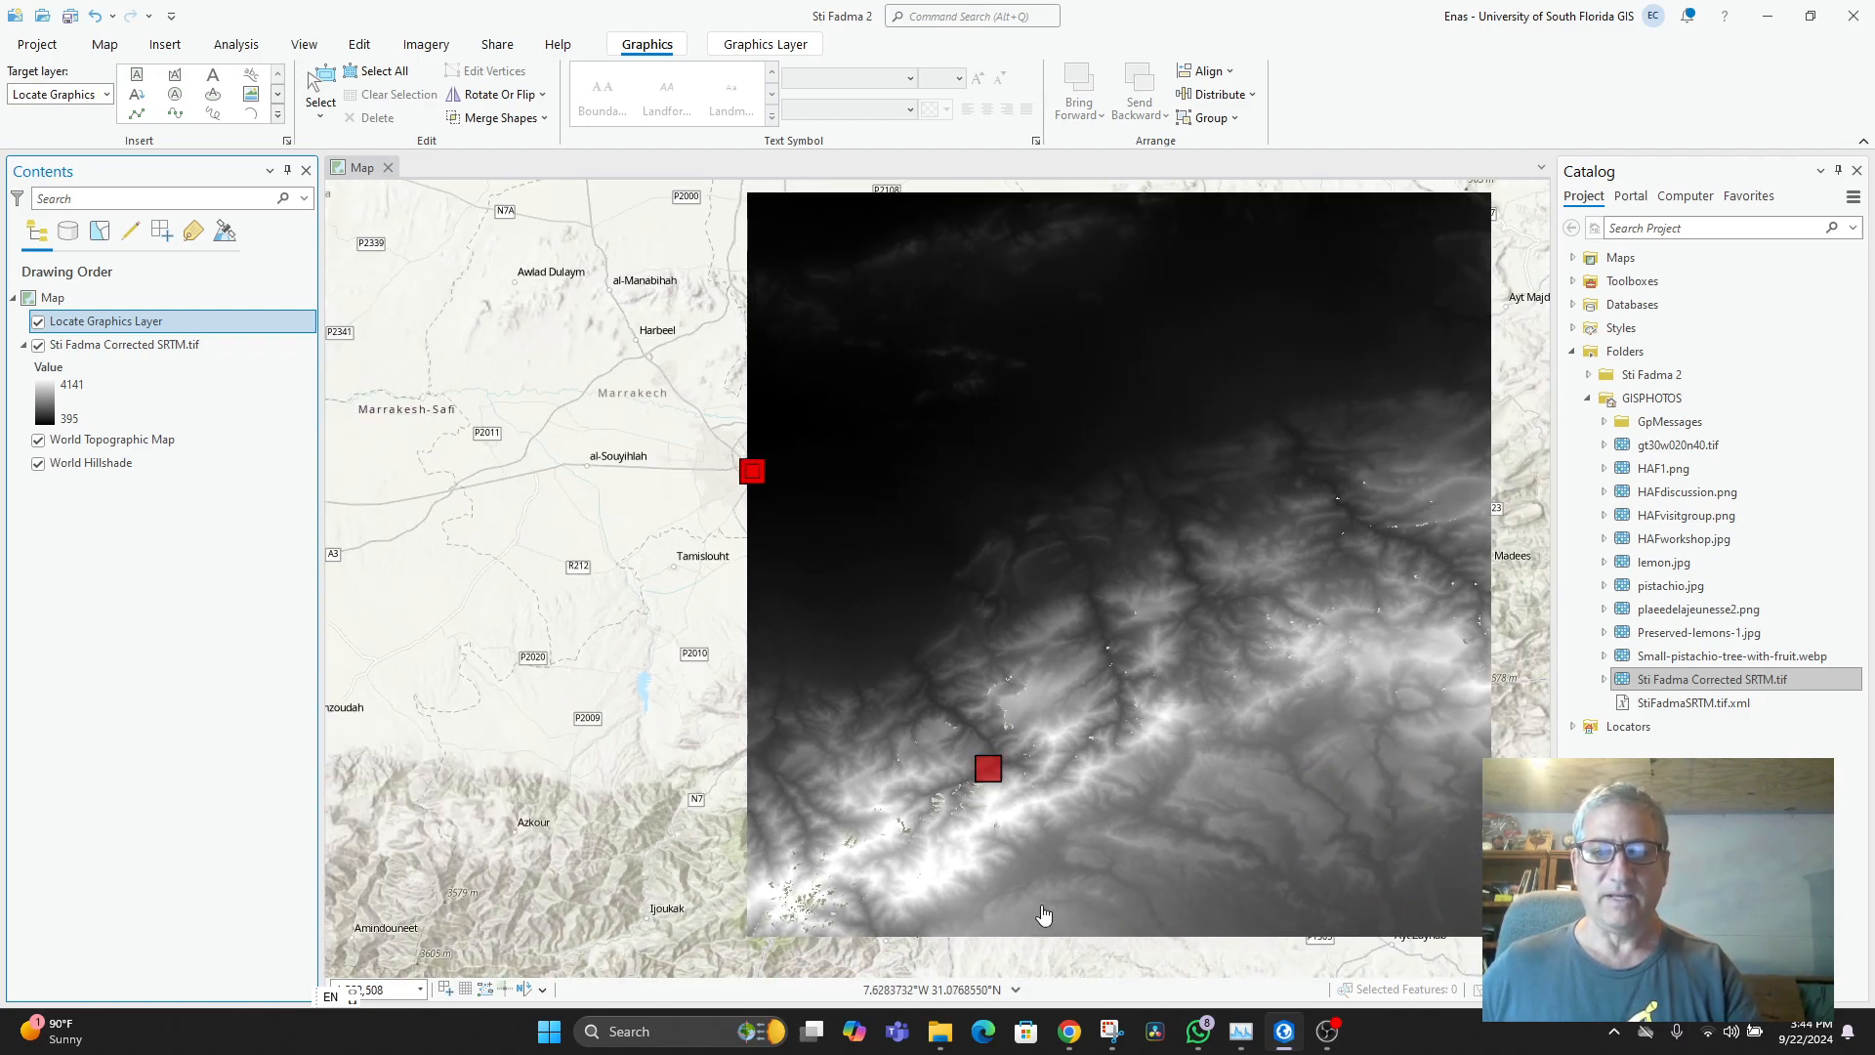
{"action": "left_click", "coordinate": [1327, 1031]}
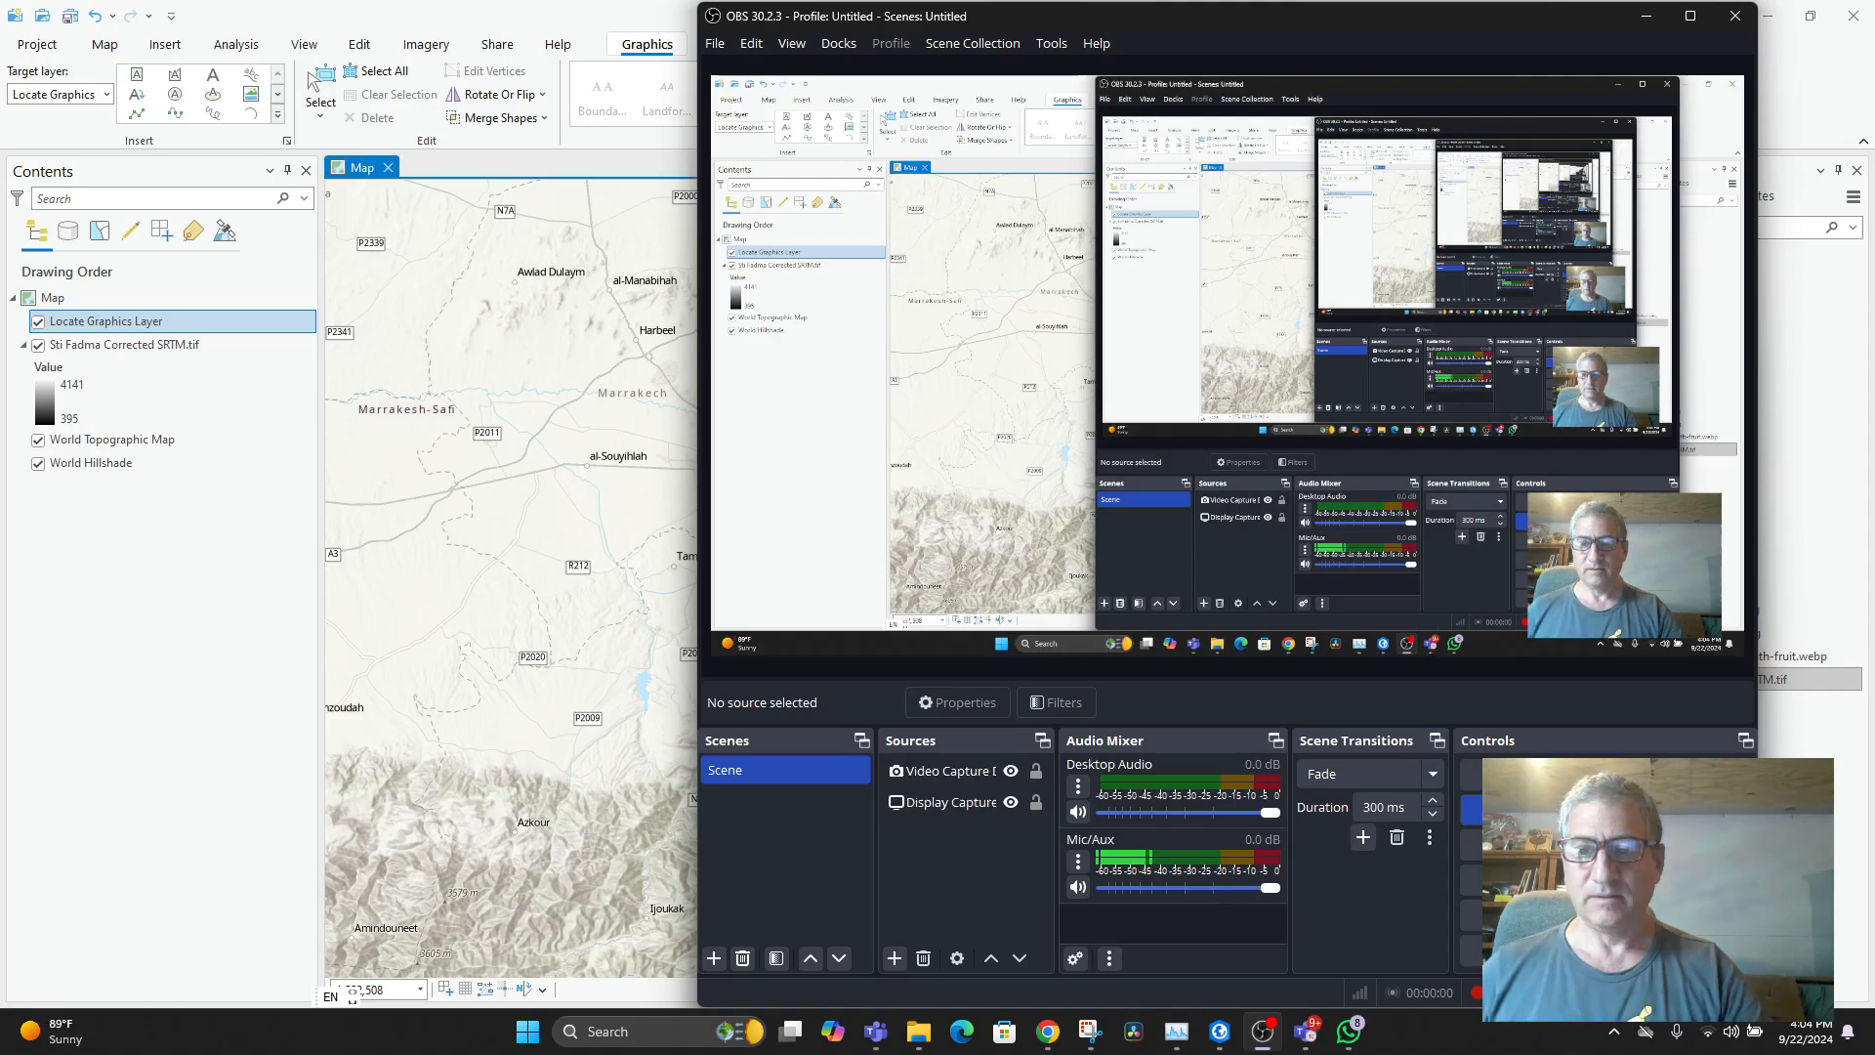
- Return to ArcGIS Pro and change the map's basemap to World Imagery with the Hybrid Reference Layer
{"action": "left_click", "coordinate": [213, 633]}
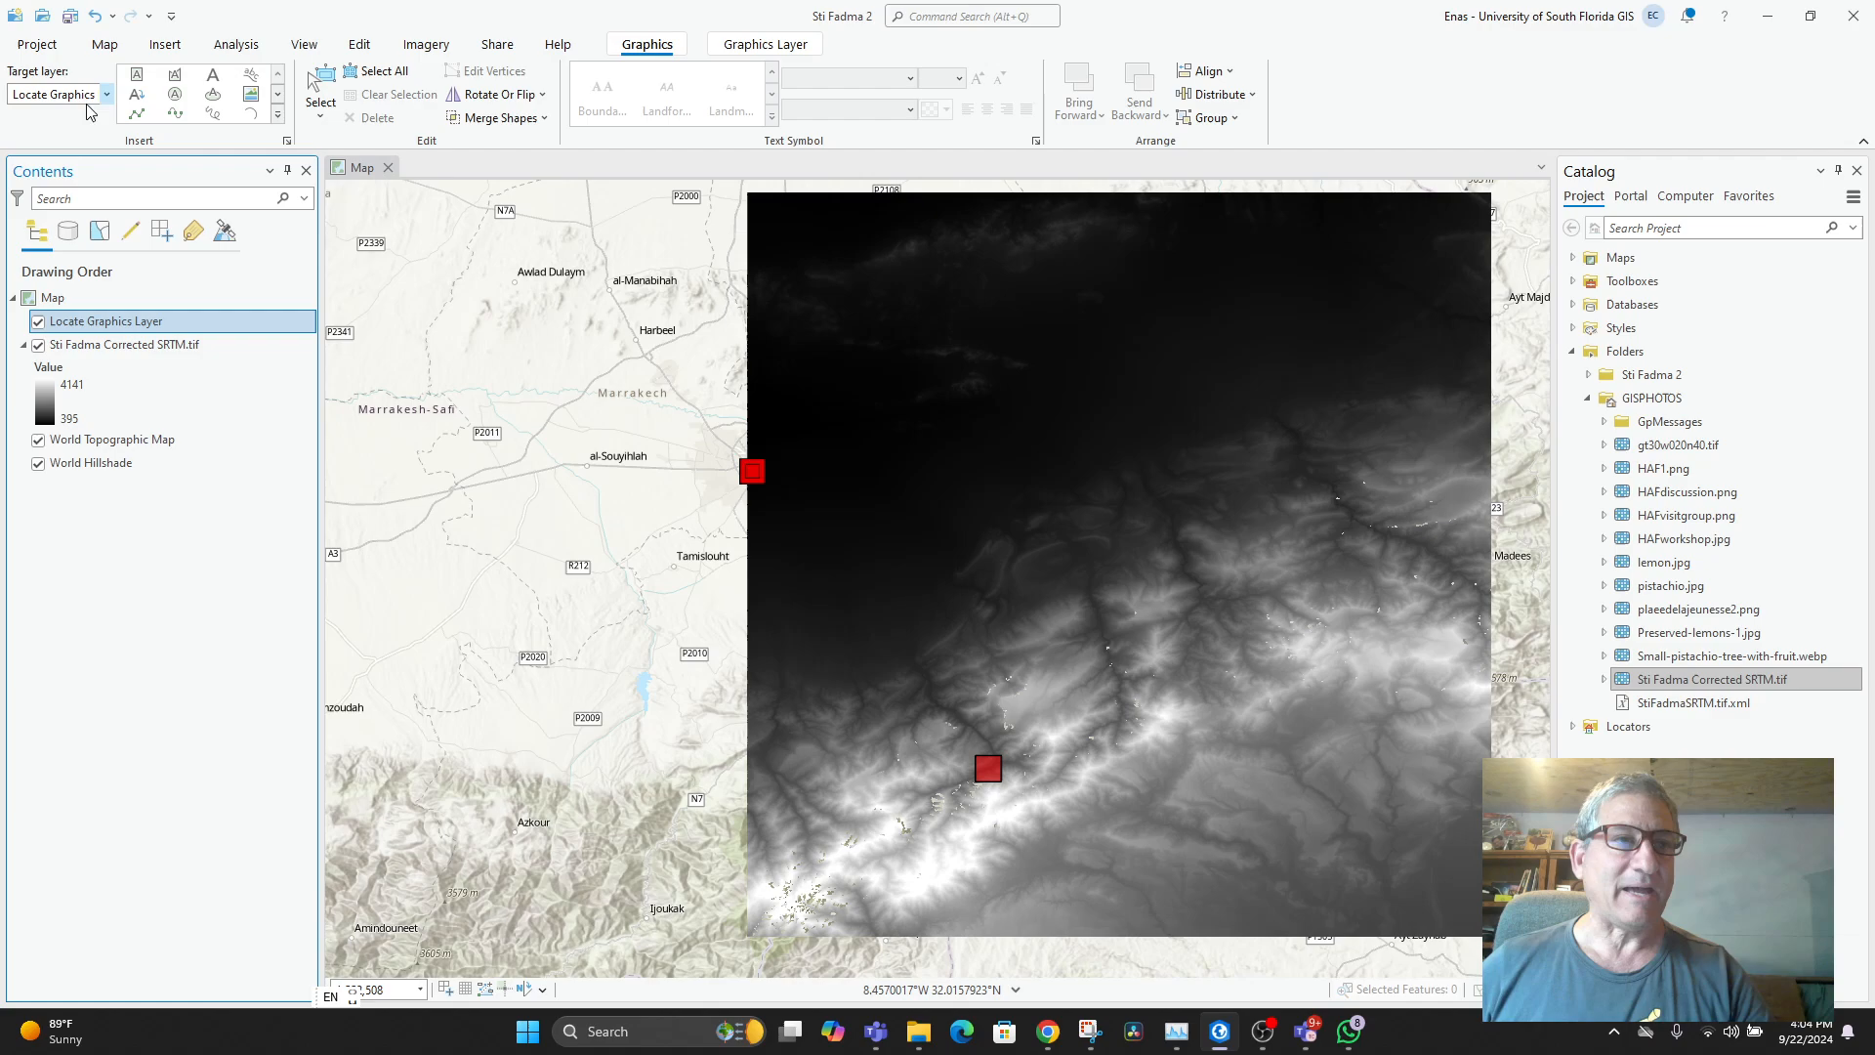
{"action": "left_click", "coordinate": [104, 44]}
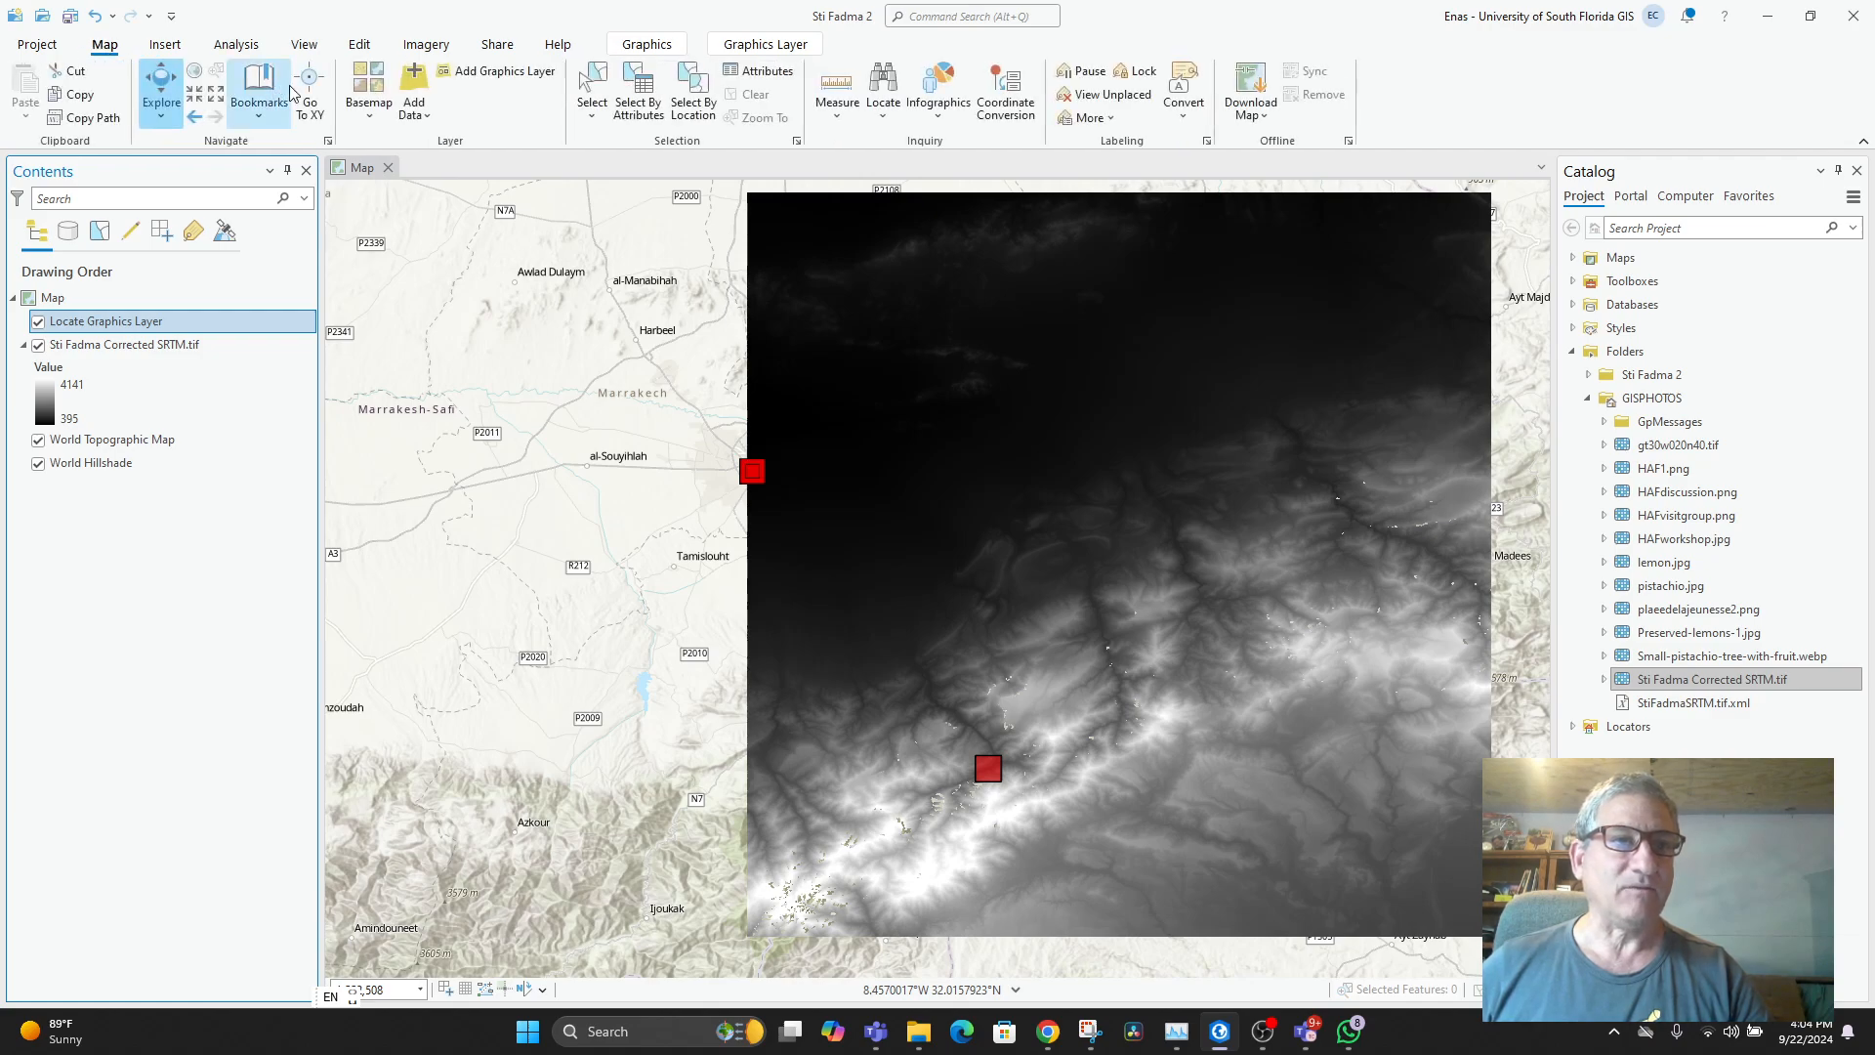
{"action": "left_click", "coordinate": [373, 87]}
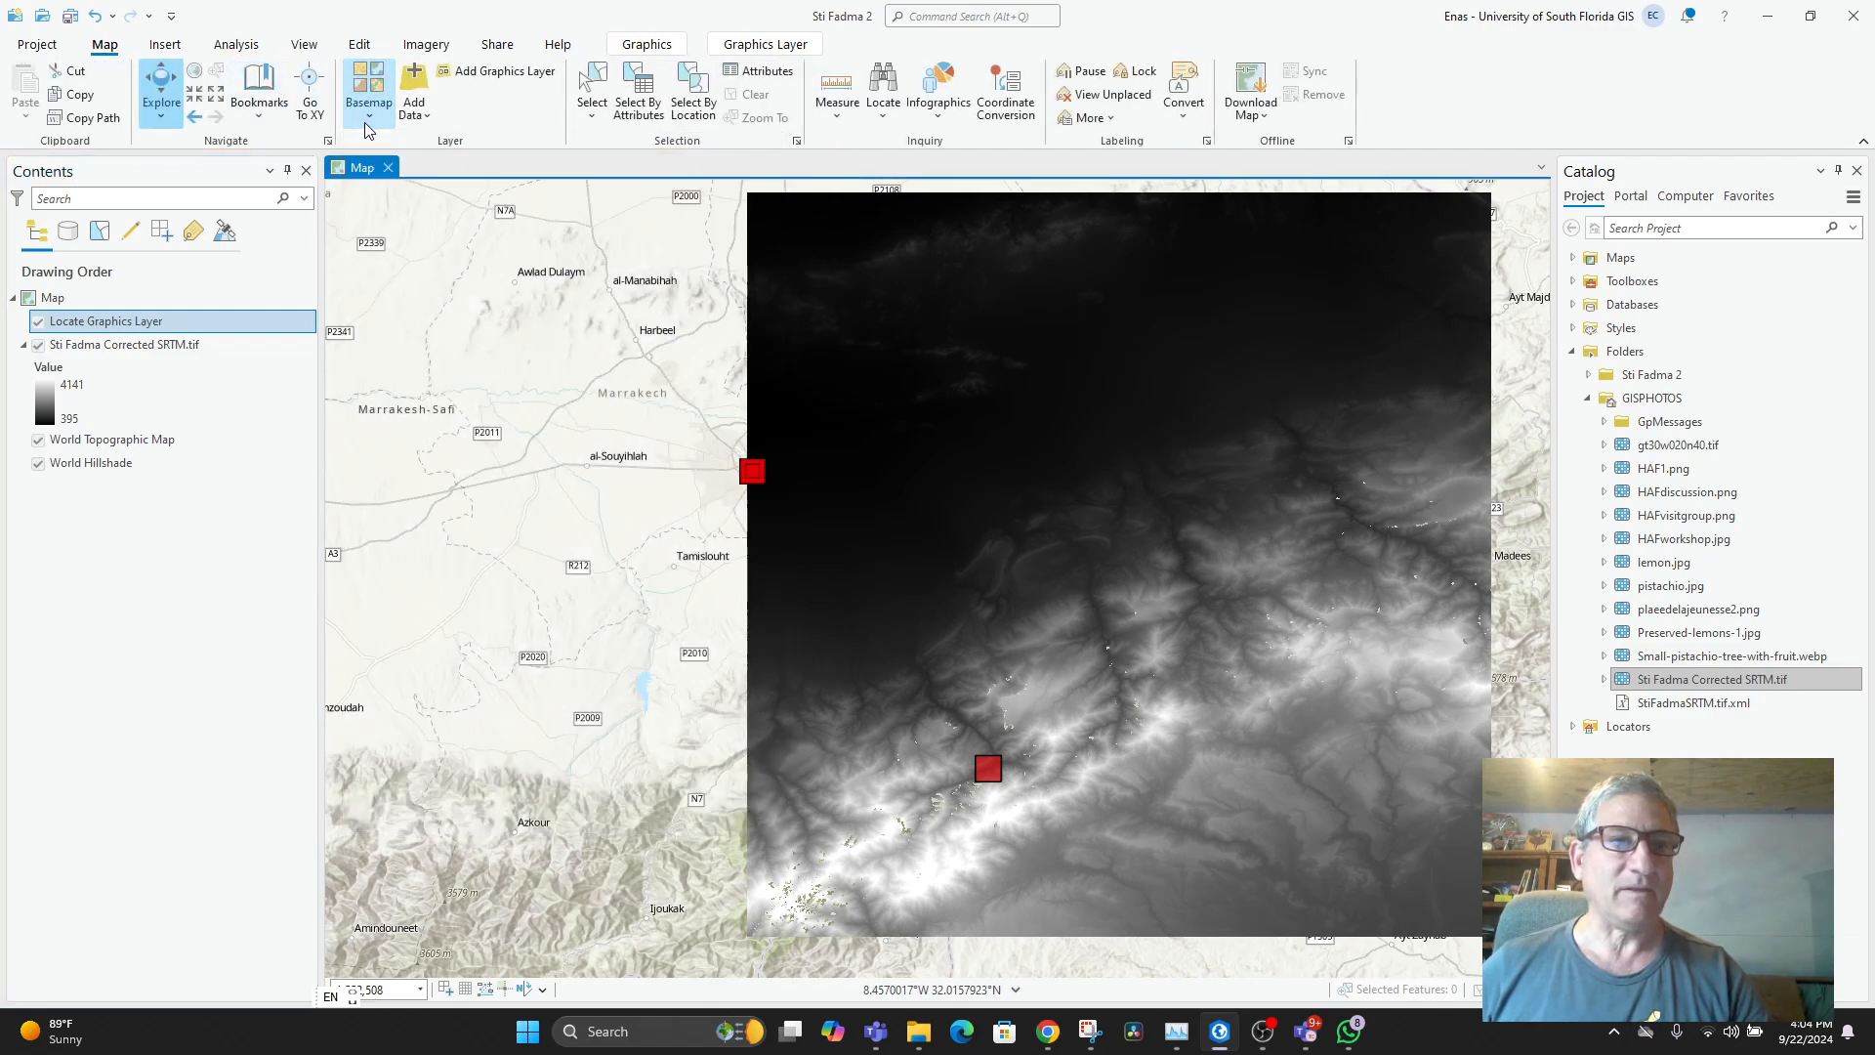
{"action": "left_click", "coordinate": [554, 207]}
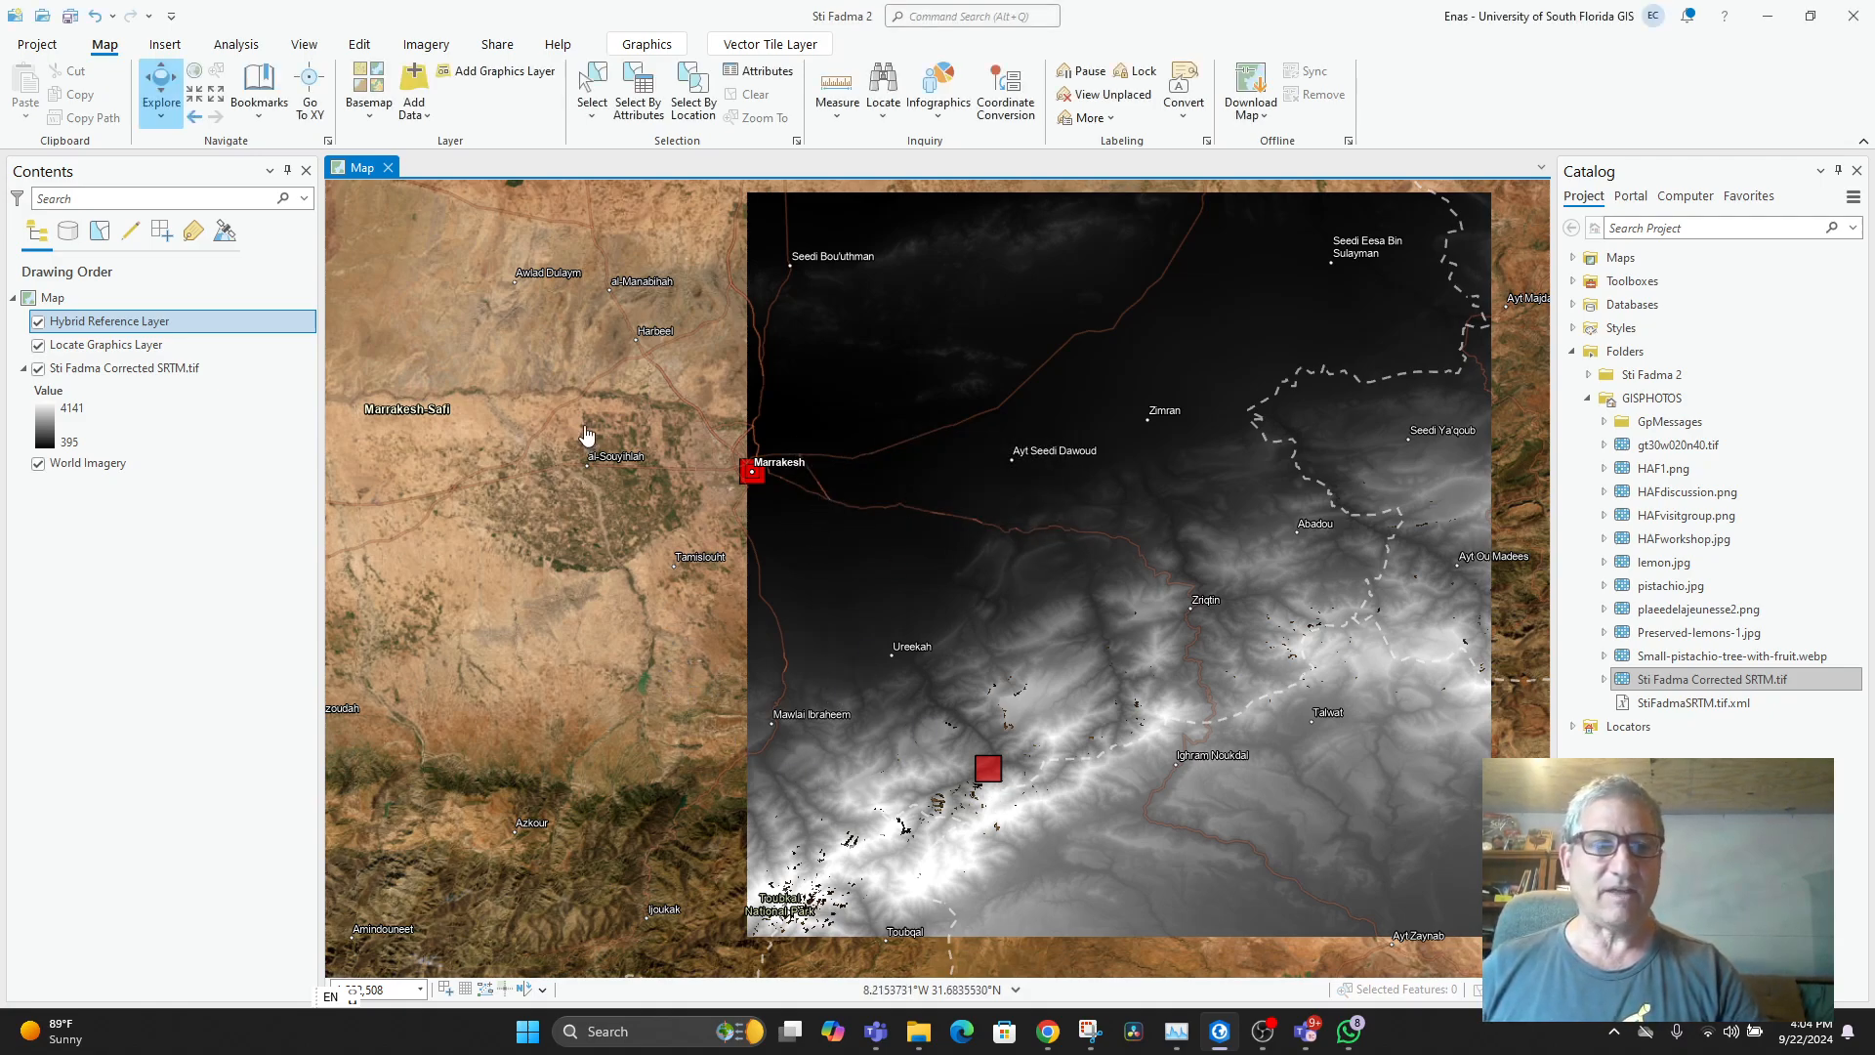
- Hide the Sti Fadma Corrected SRTM.tif and Locate Graphics Layer layers so only the imagery basemap displays
{"action": "left_click", "coordinate": [38, 368]}
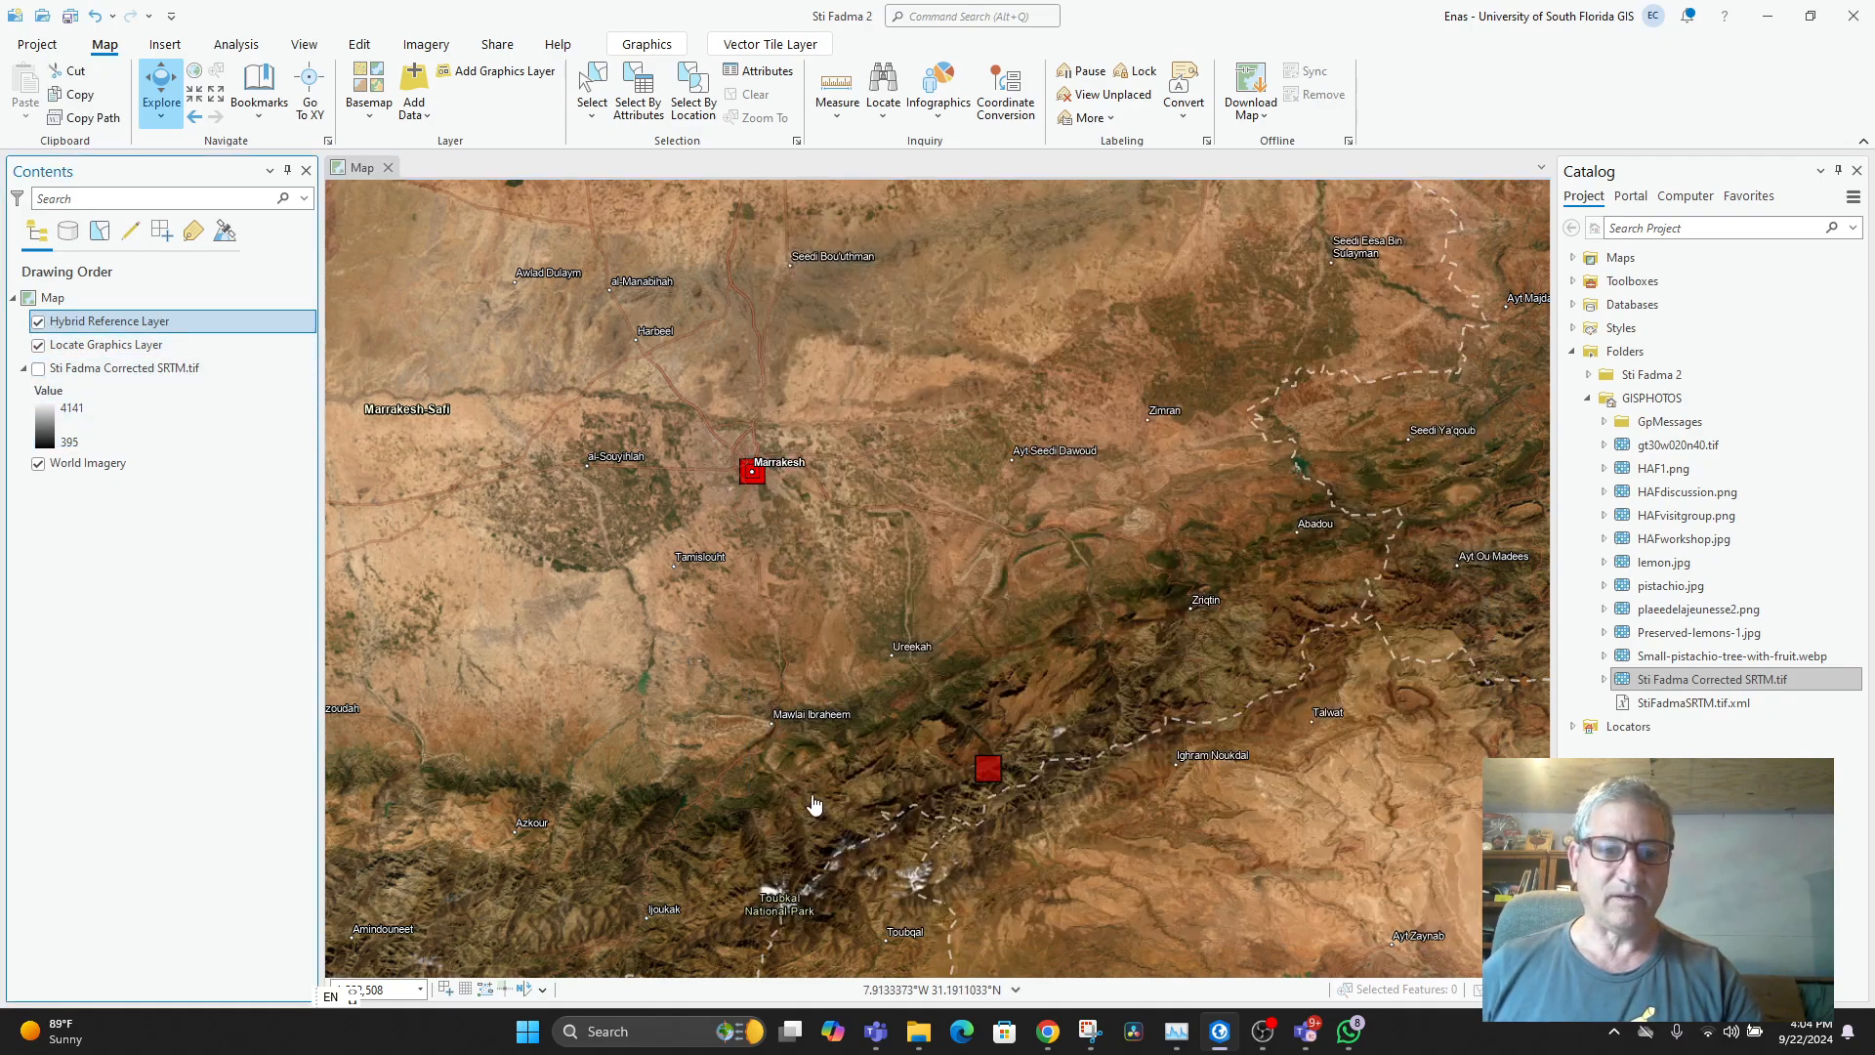
{"action": "left_click_drag", "start_coordinate": [796, 794], "coordinate": [771, 644]}
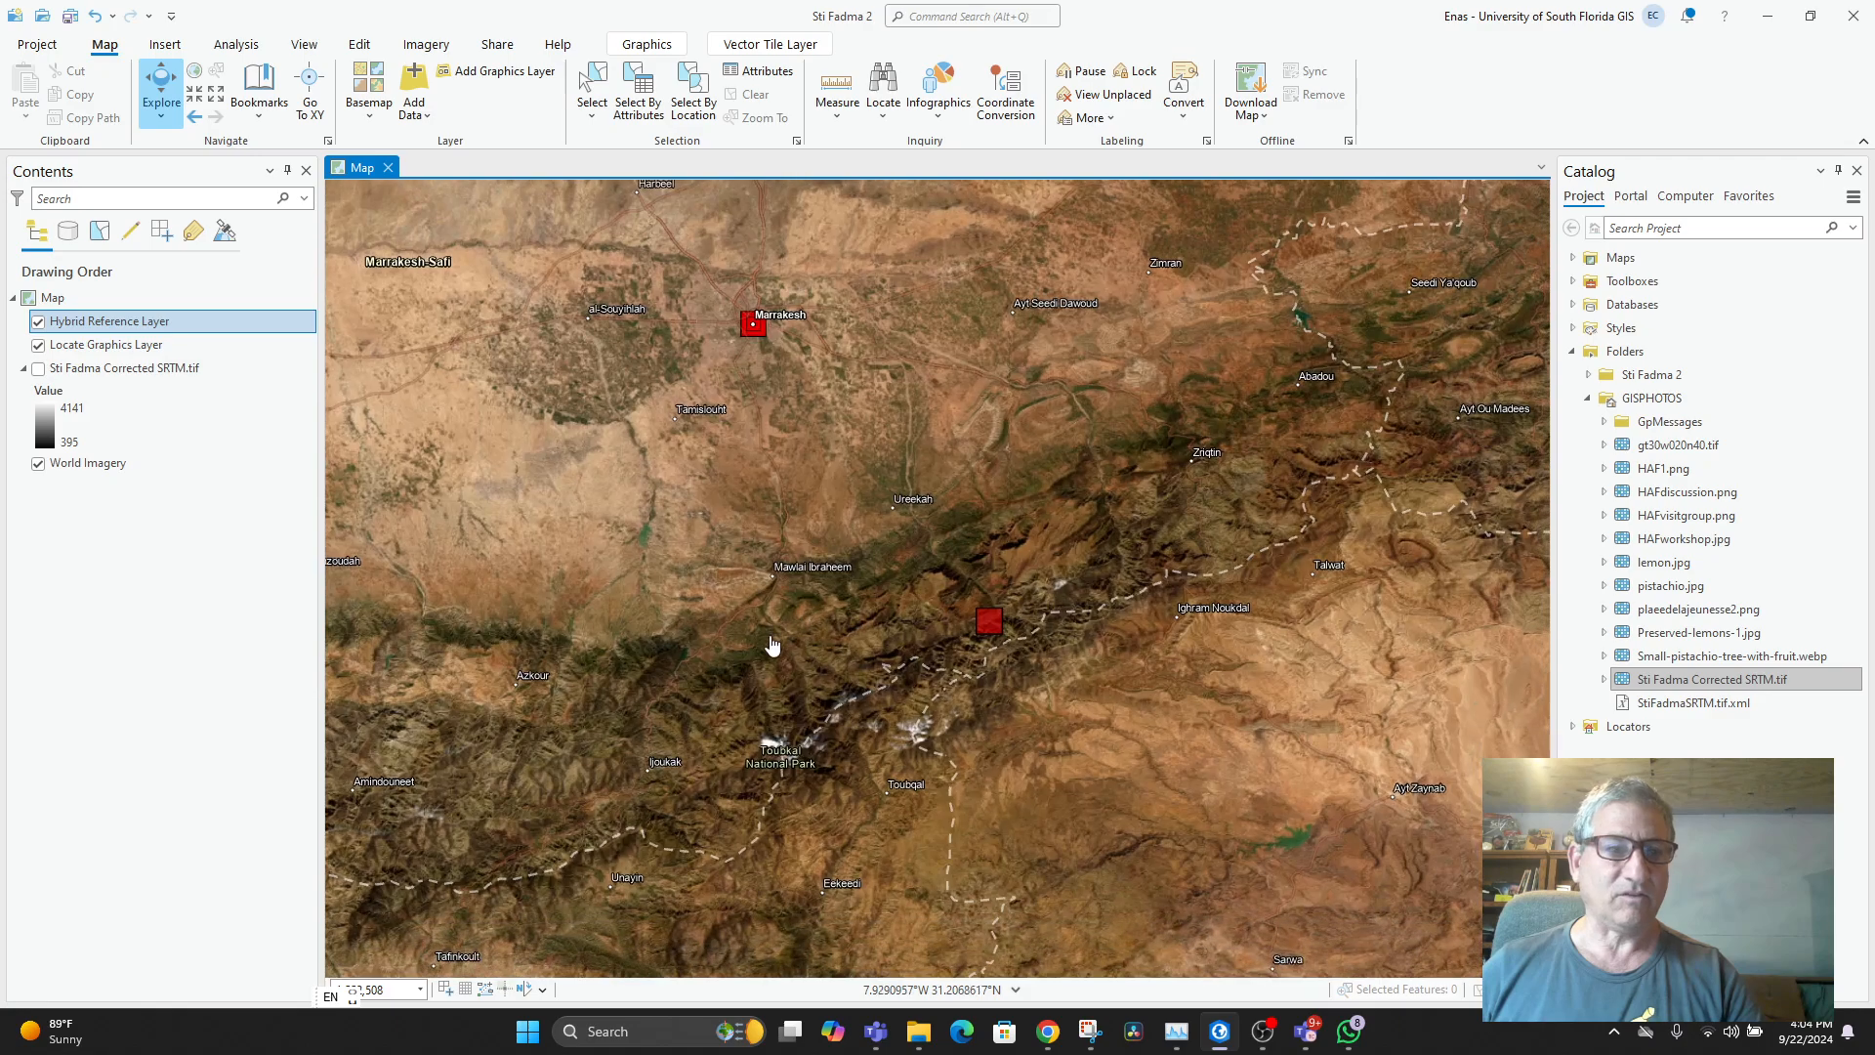
{"action": "left_click", "coordinate": [39, 348]}
- Examine the mountain terrain and river valley around Sitti Fatimah closely in the satellite imagery
{"action": "scroll", "coordinate": [833, 712], "scroll_direction": "up", "scroll_amount": 3}
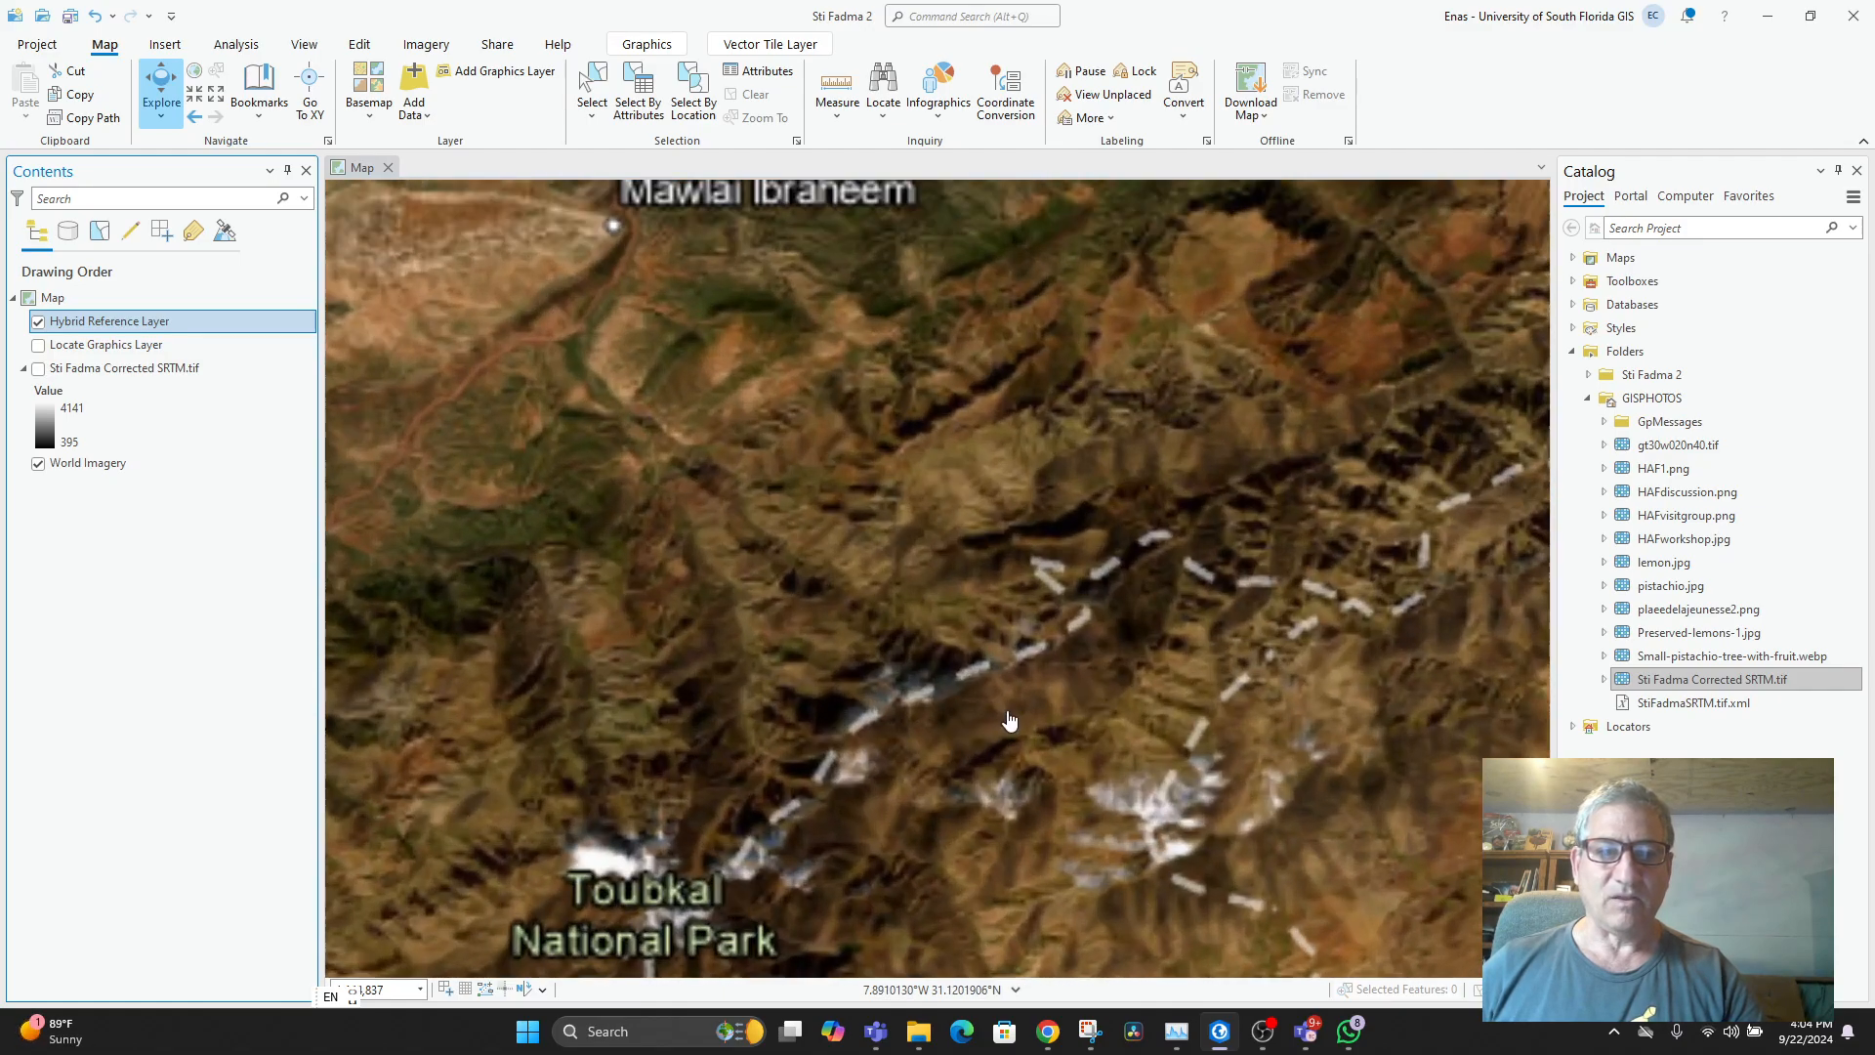
{"action": "scroll", "coordinate": [1010, 720], "scroll_direction": "down", "scroll_amount": 4}
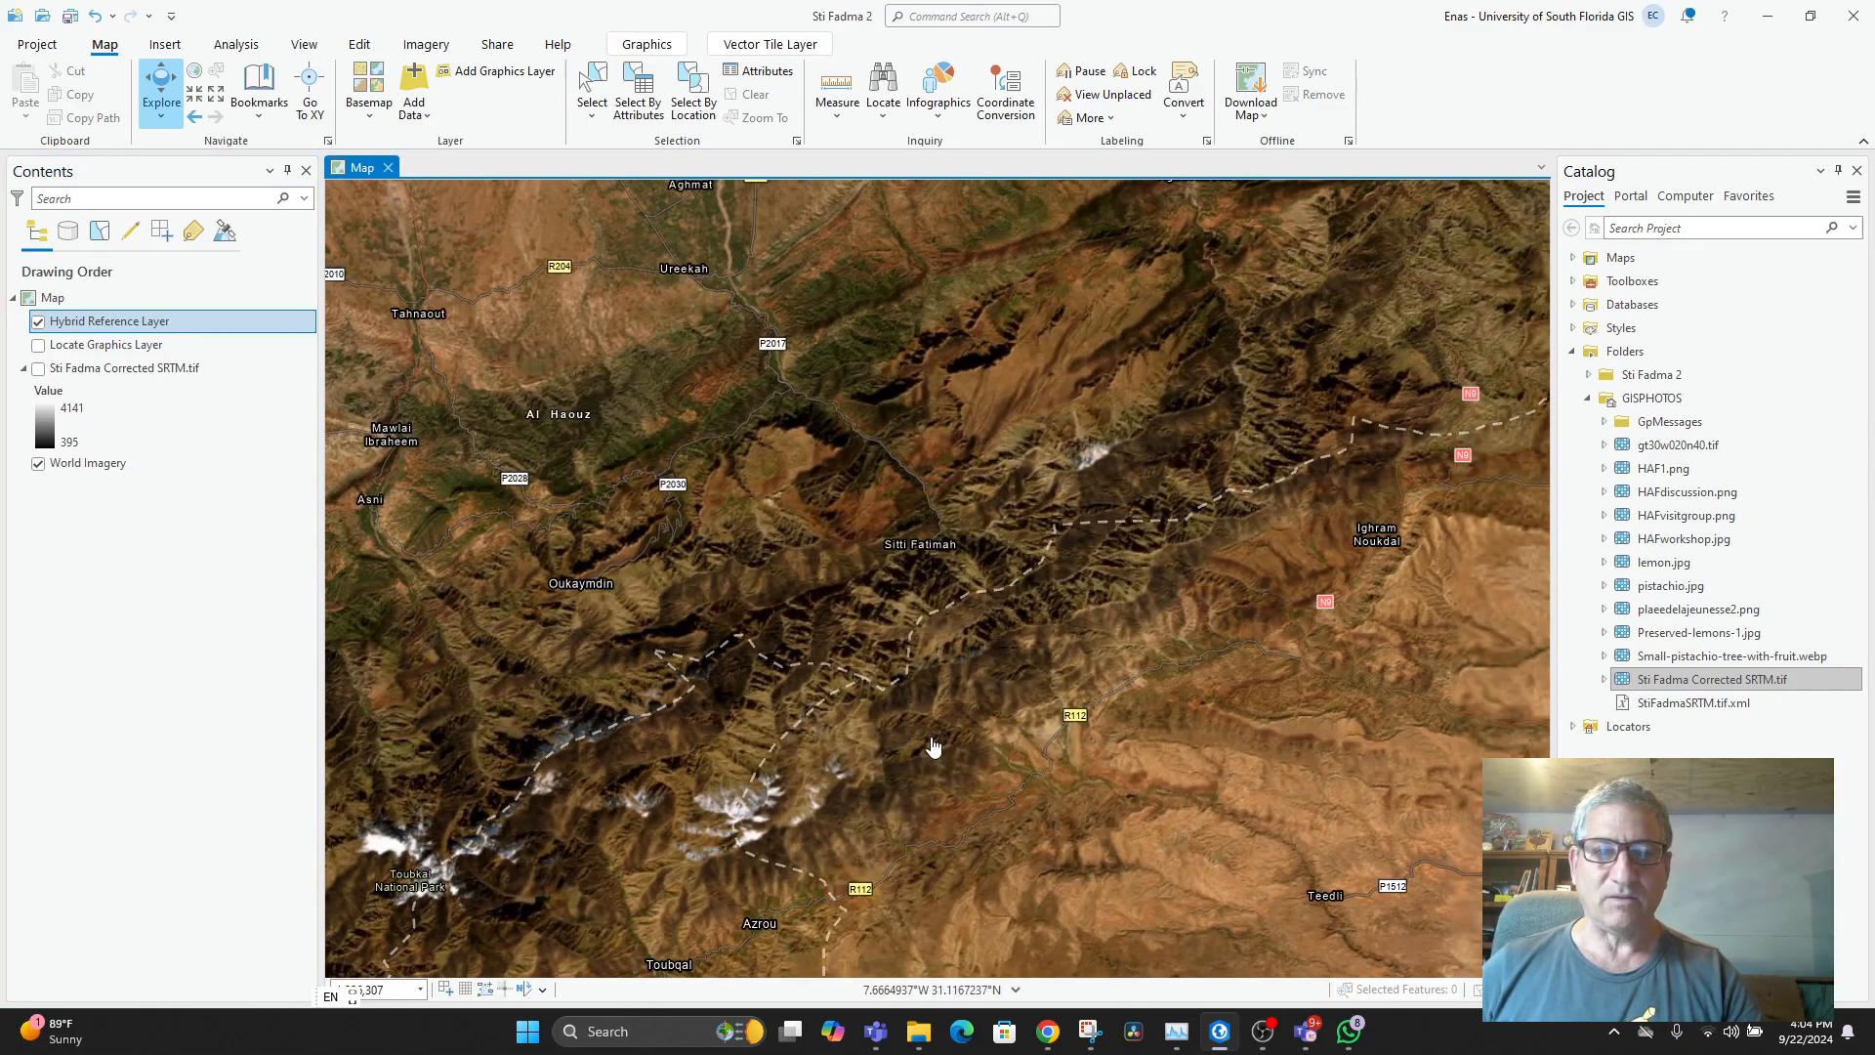
{"action": "scroll", "coordinate": [932, 747], "scroll_direction": "up", "scroll_amount": 2}
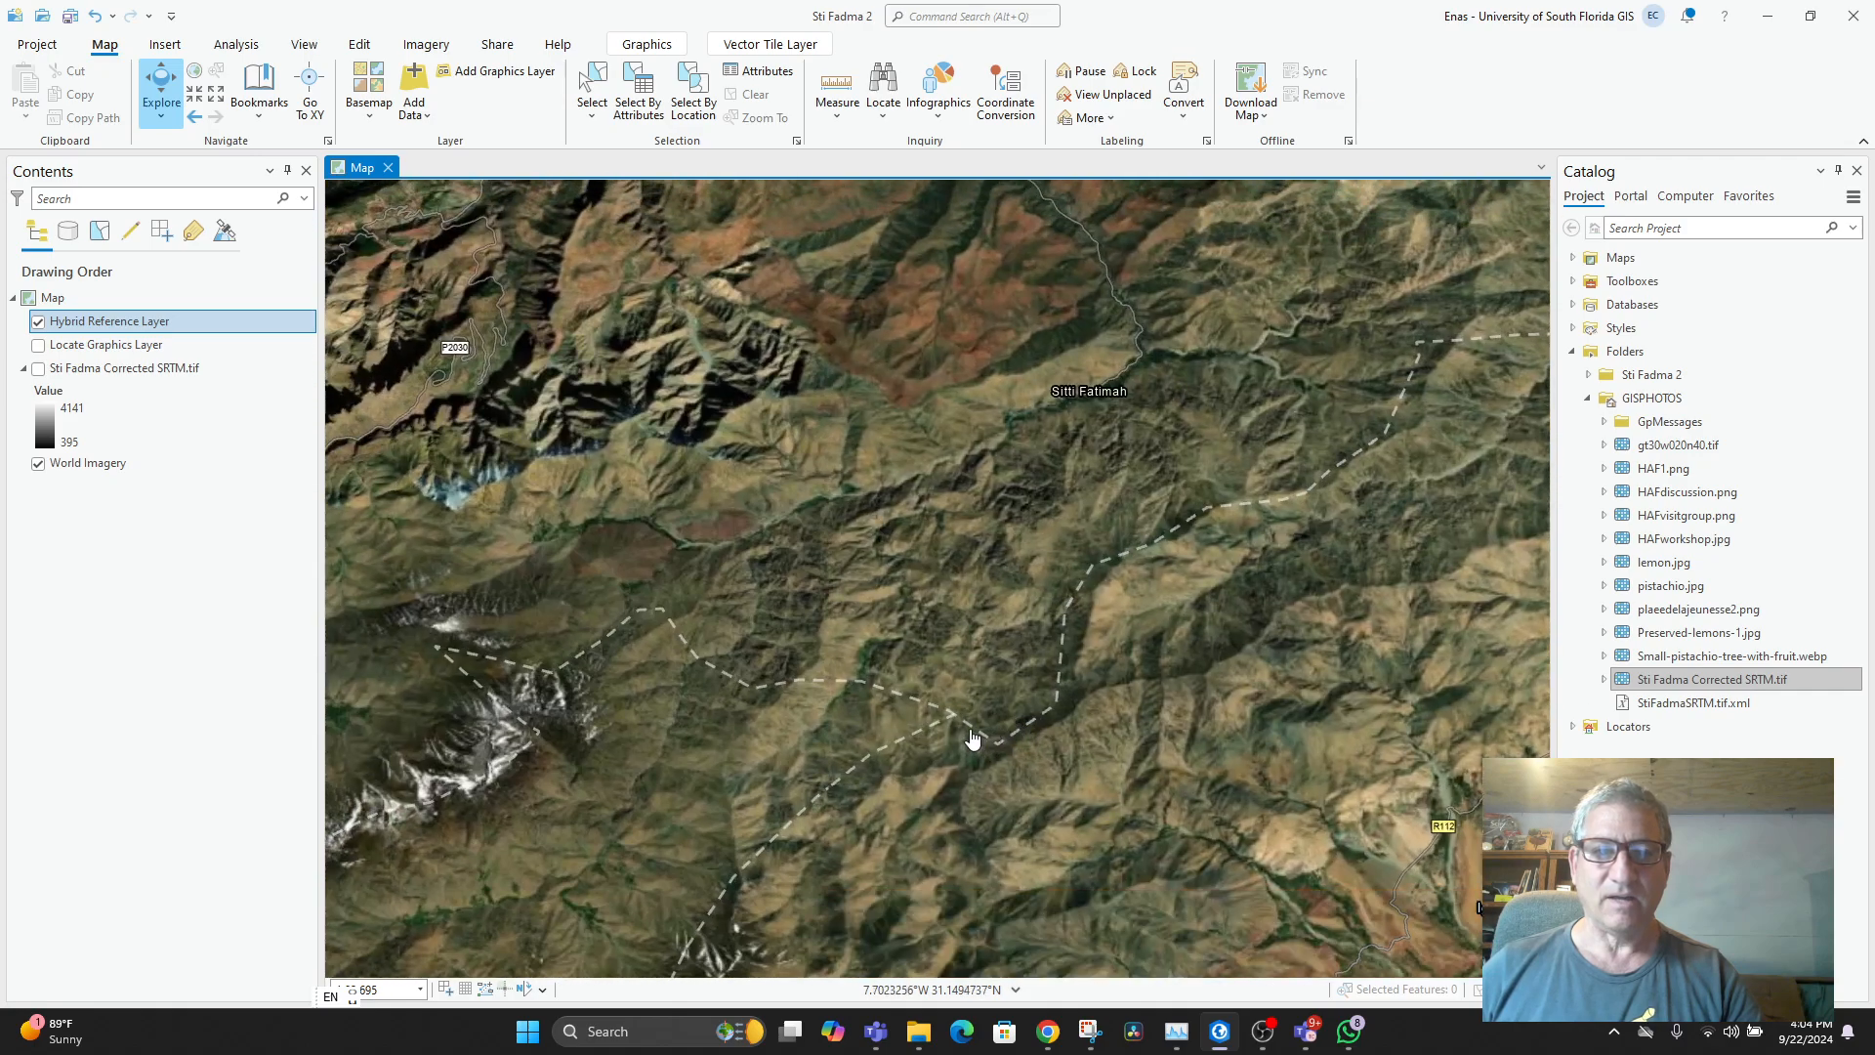
{"action": "scroll", "coordinate": [1029, 703], "scroll_direction": "up", "scroll_amount": 2}
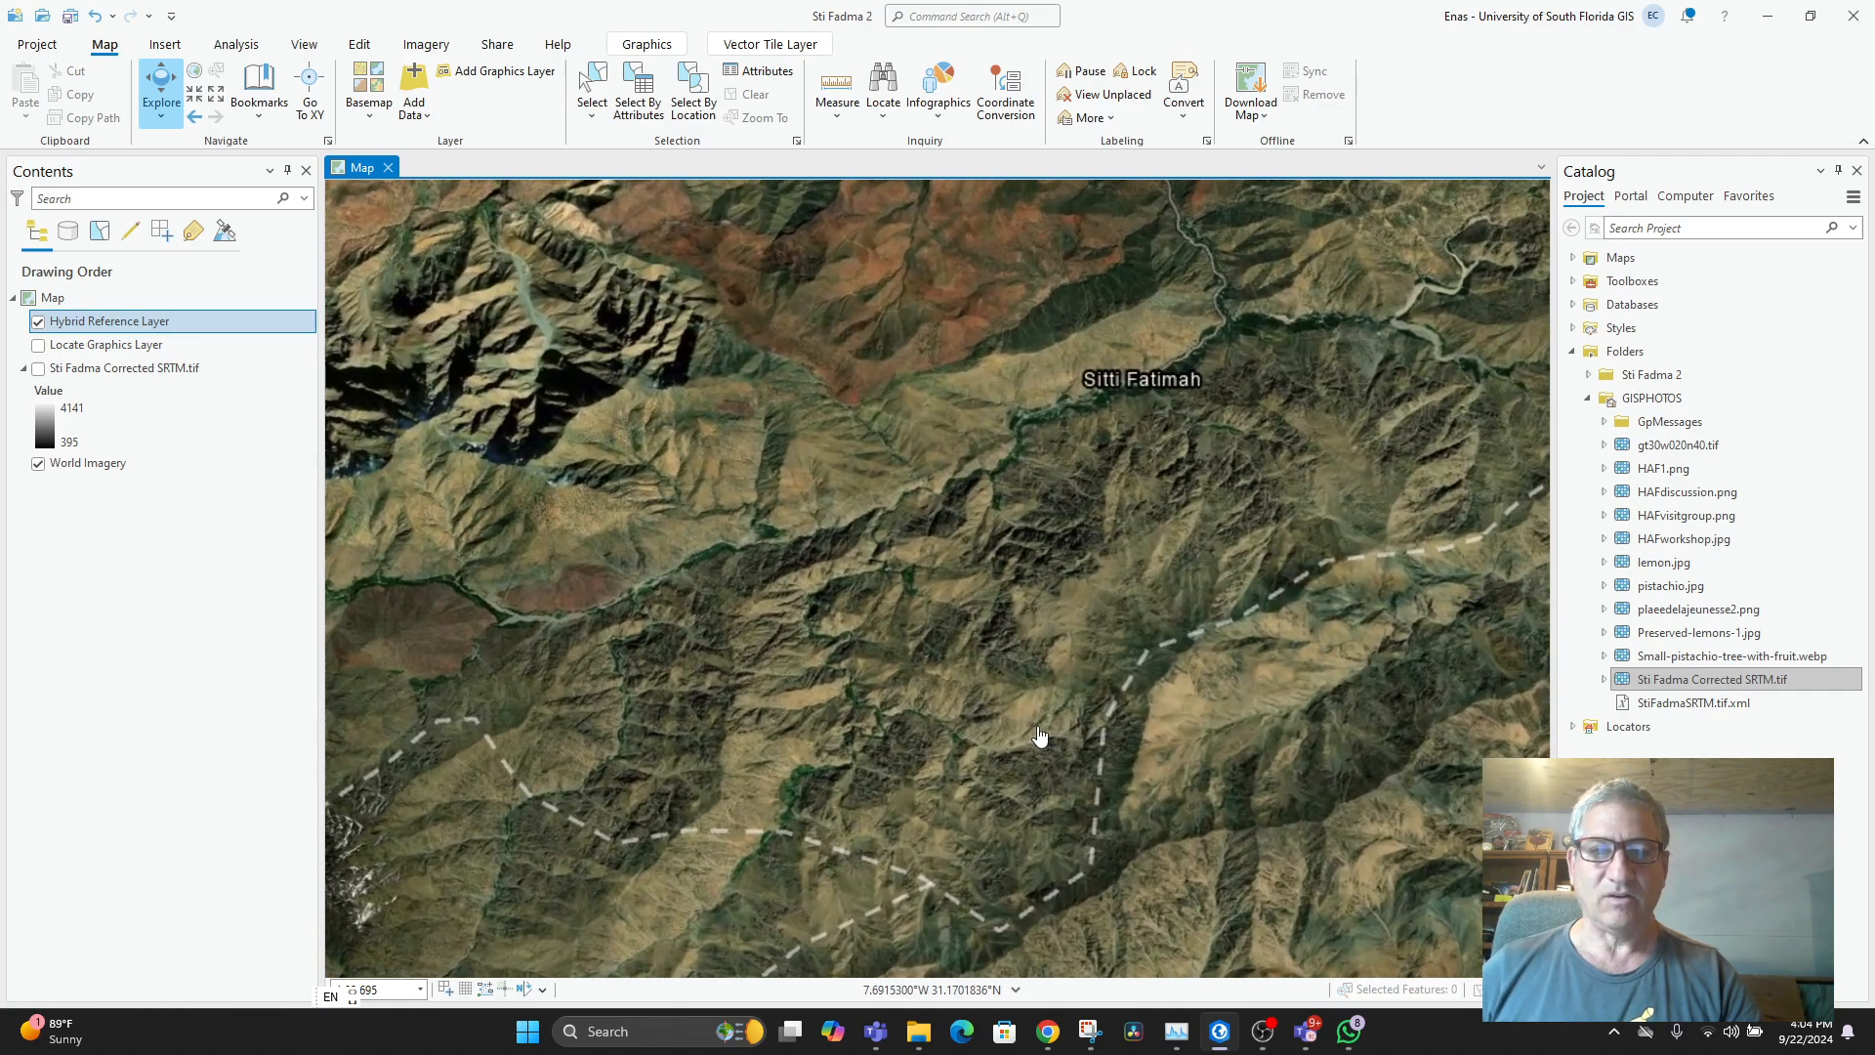
{"action": "scroll", "coordinate": [1039, 736], "scroll_direction": "up", "scroll_amount": 3}
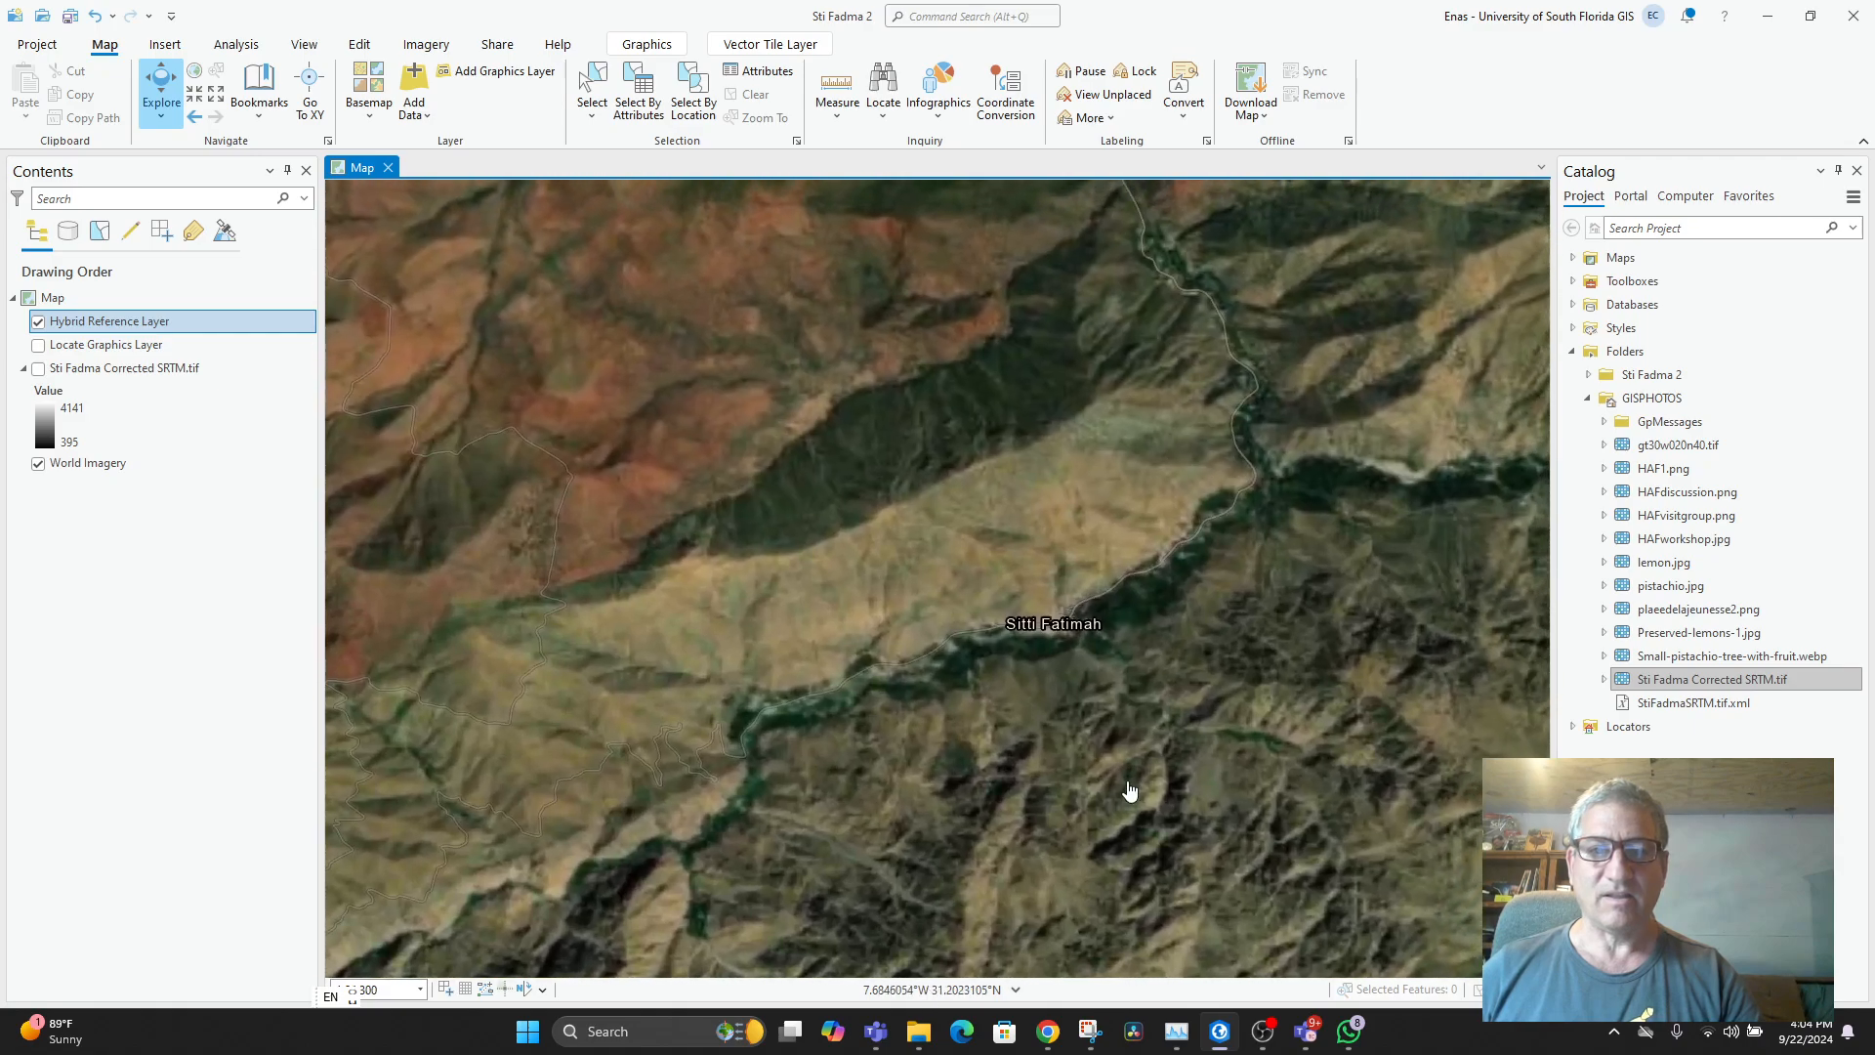
{"action": "left_click_drag", "start_coordinate": [1130, 791], "coordinate": [946, 819]}
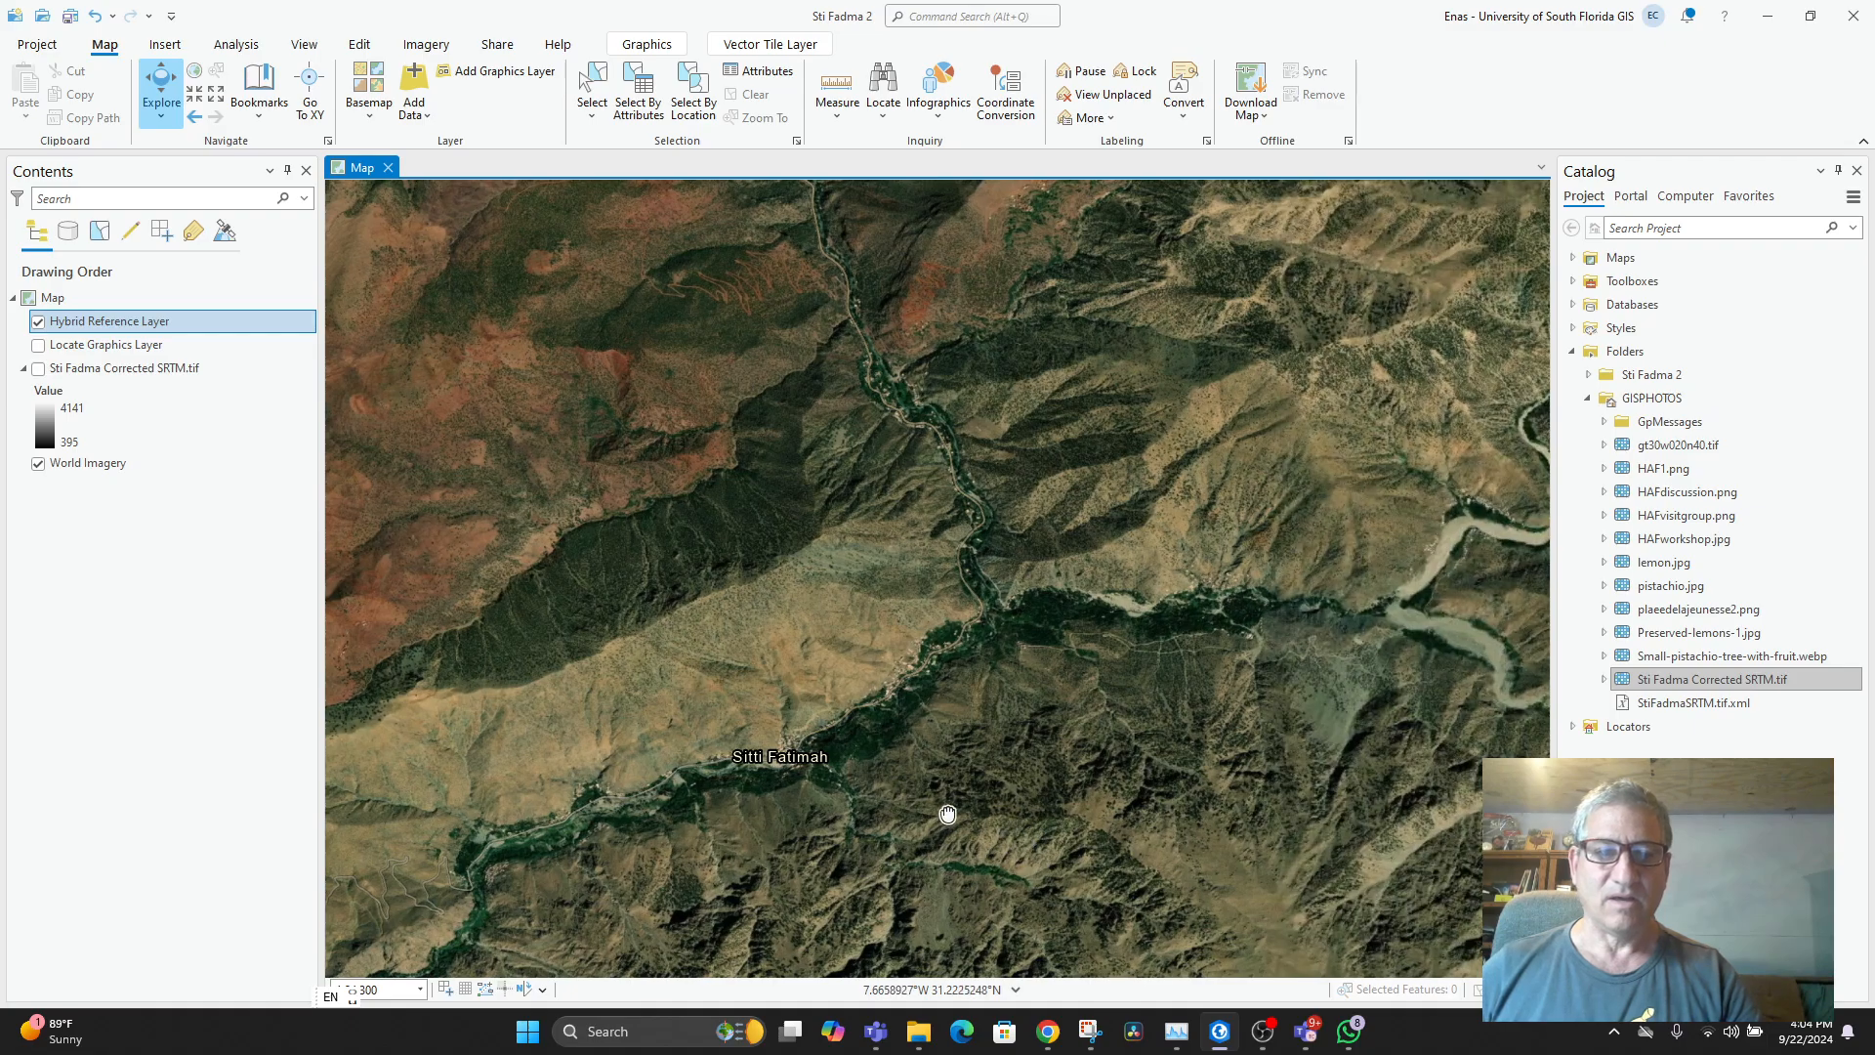
{"action": "left_click_drag", "start_coordinate": [710, 832], "coordinate": [767, 765]}
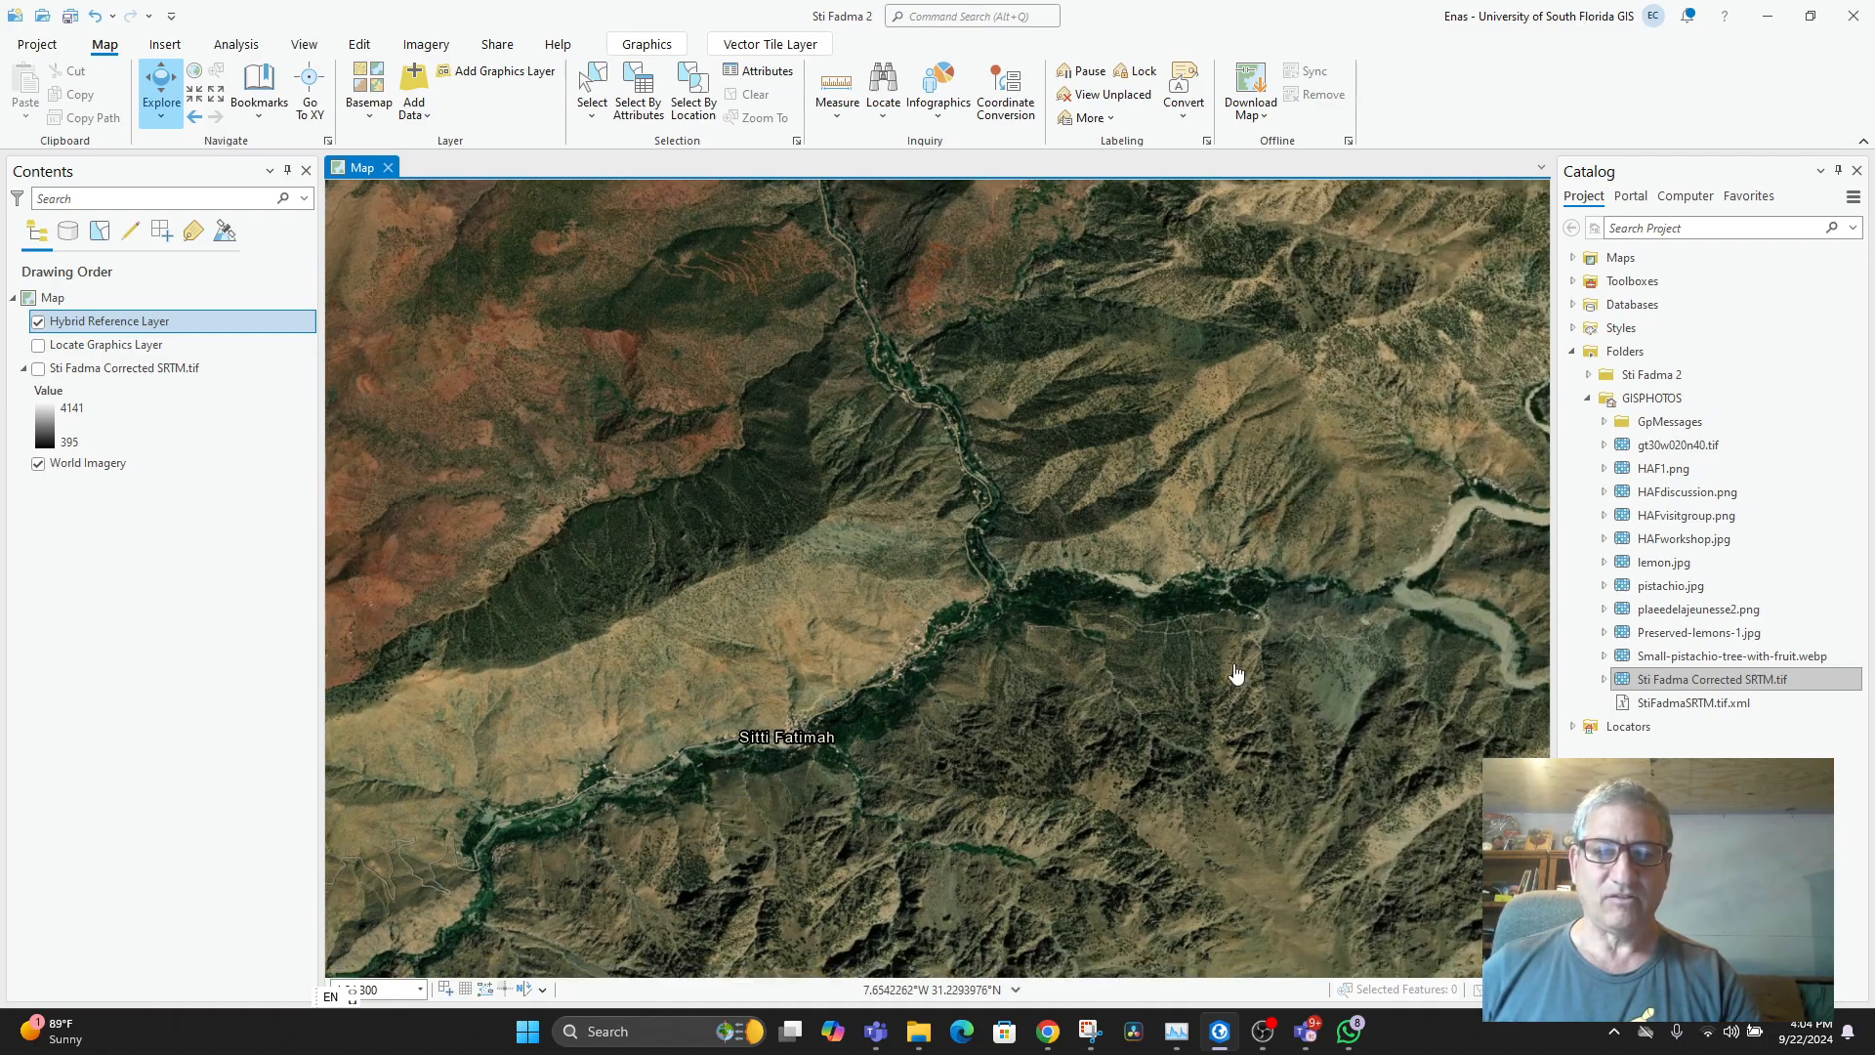
{"action": "left_click_drag", "start_coordinate": [1236, 673], "coordinate": [1223, 656]}
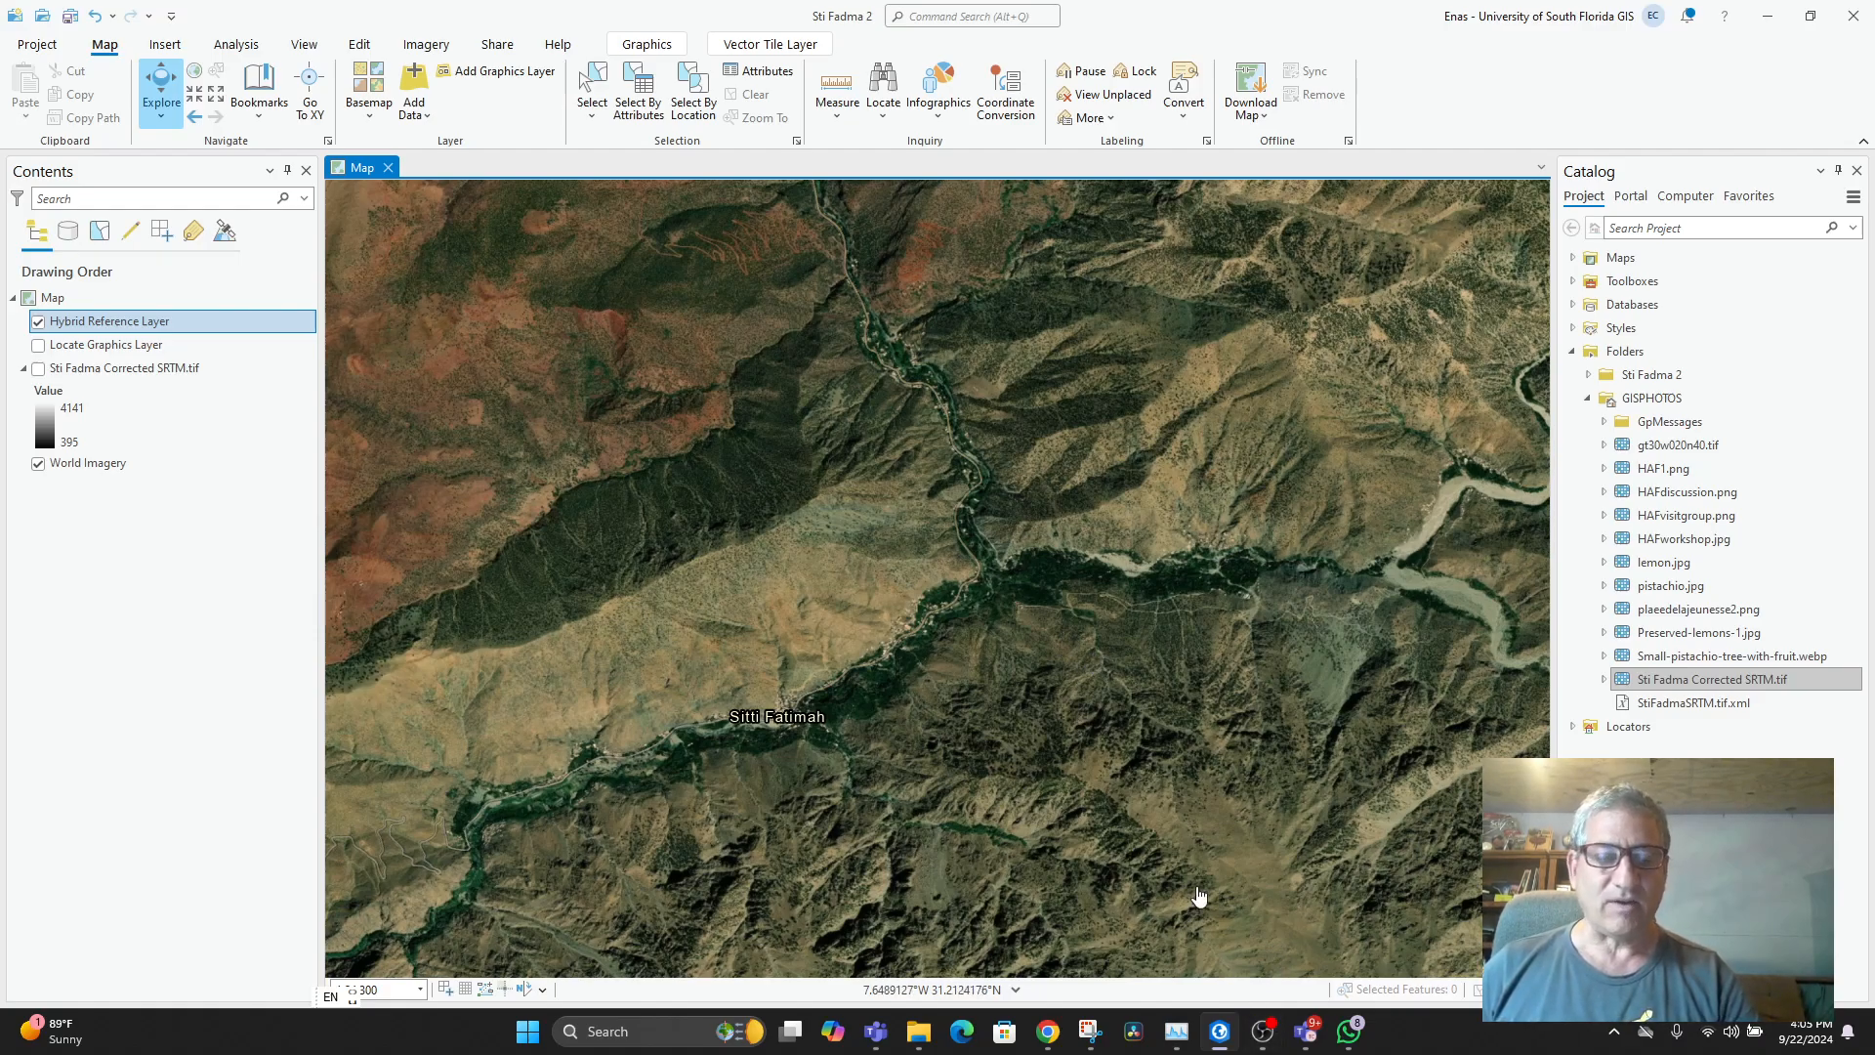
{"action": "left_click", "coordinate": [1263, 1045]}
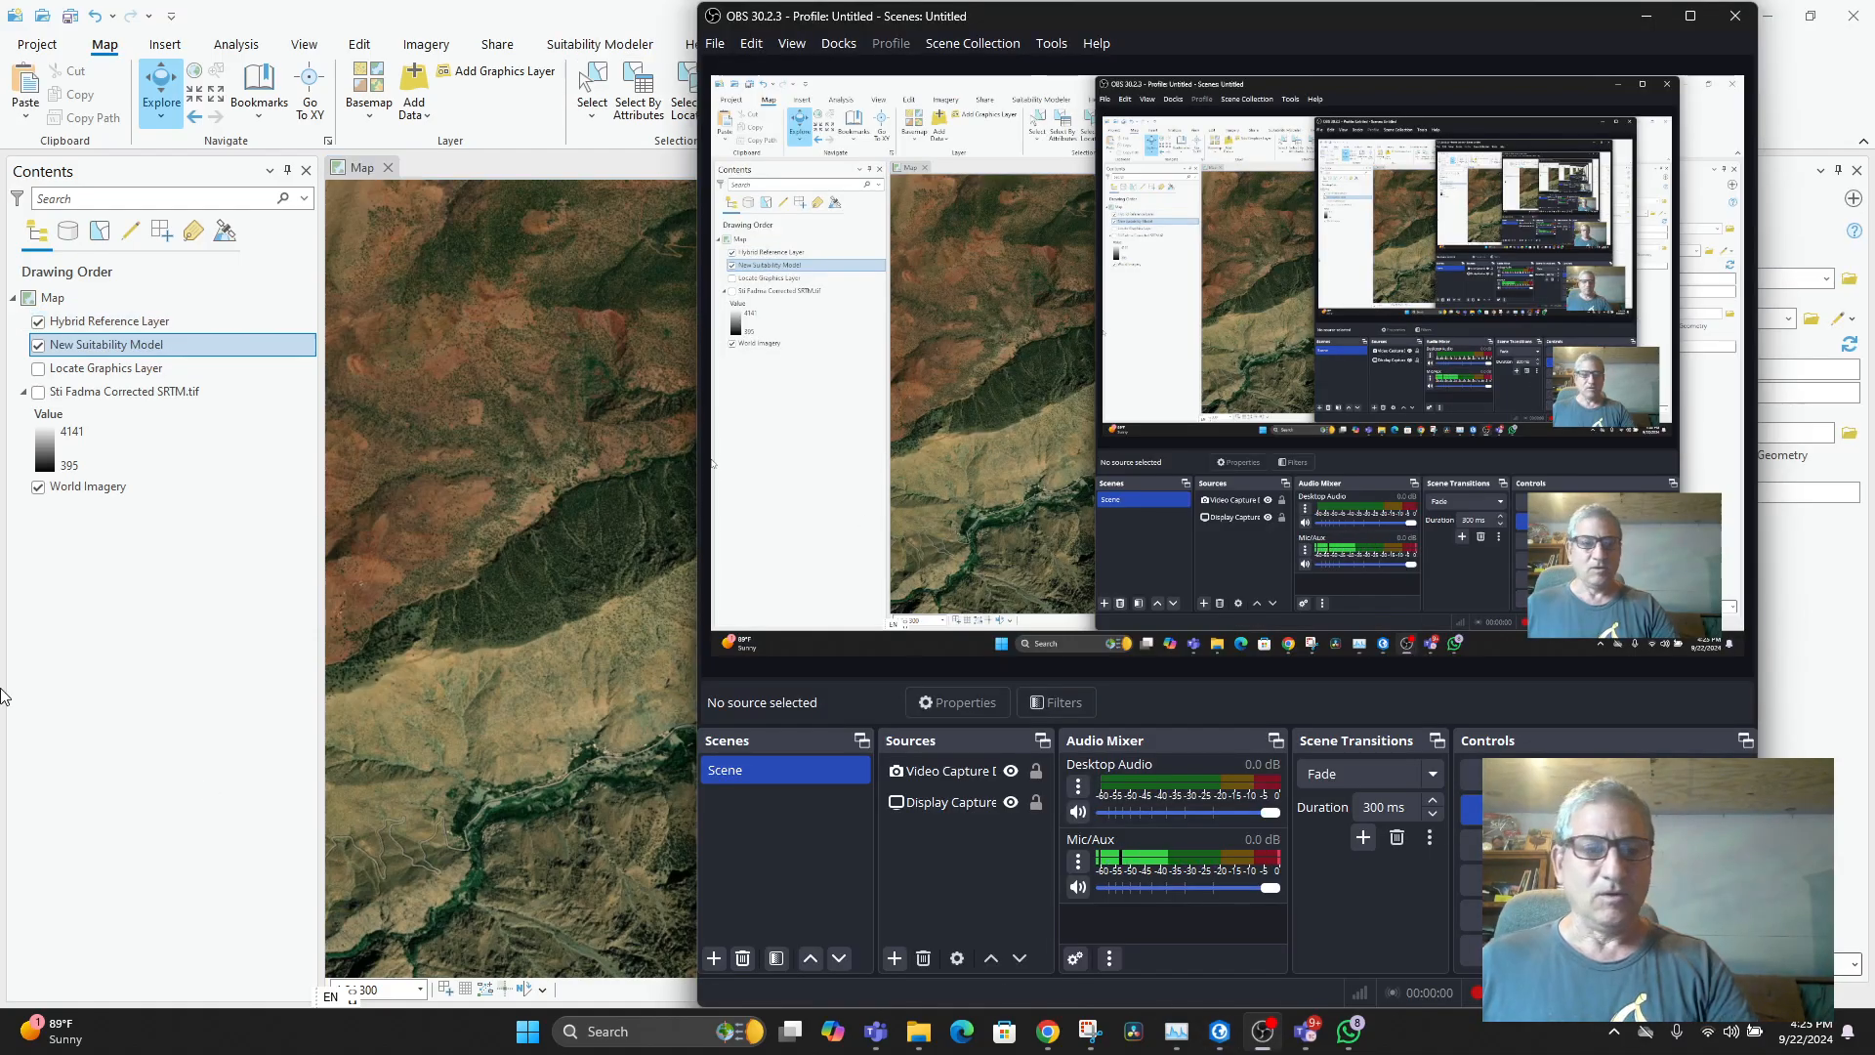
- Frame the map view on the Sitti Fatimah valley, including the river junctions and slopes around it
{"action": "left_click", "coordinate": [20, 684]}
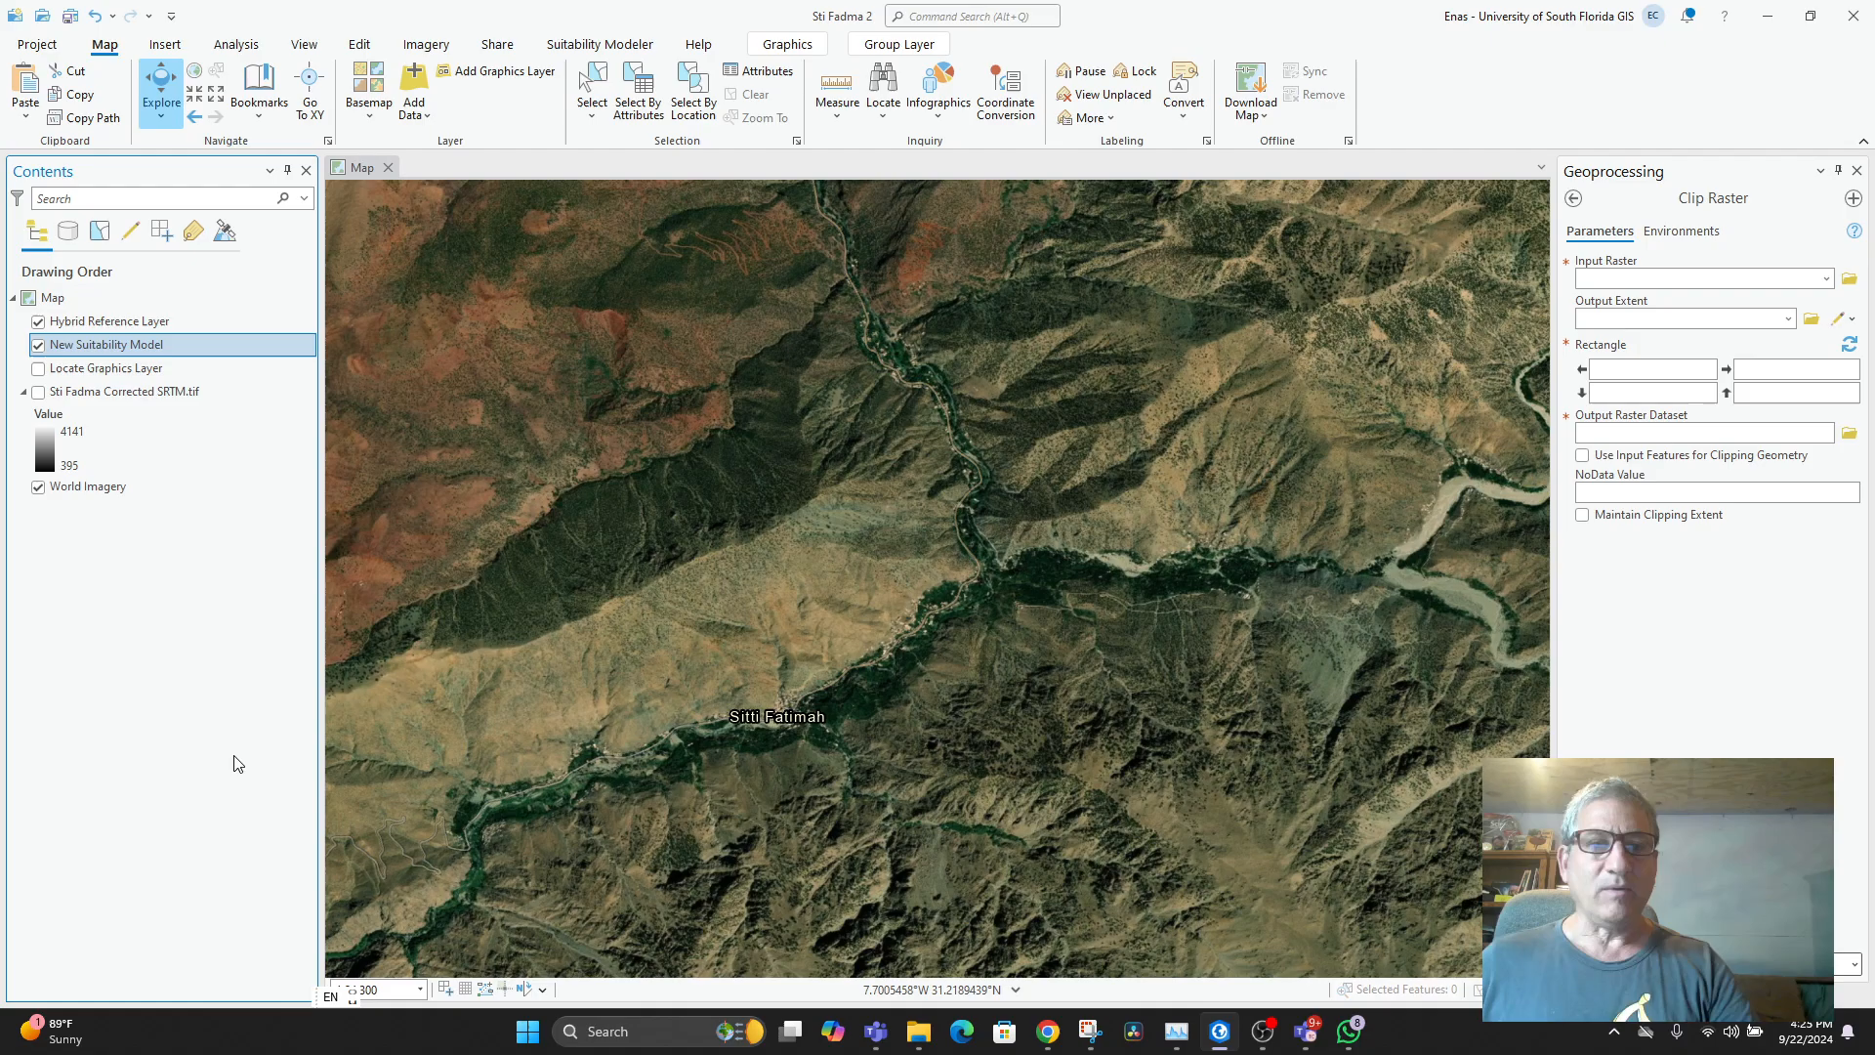
{"action": "scroll", "coordinate": [853, 670], "scroll_direction": "down", "scroll_amount": 2}
{"action": "scroll", "coordinate": [879, 724], "scroll_direction": "up", "scroll_amount": 3}
{"action": "left_click_drag", "start_coordinate": [883, 635], "coordinate": [736, 766]}
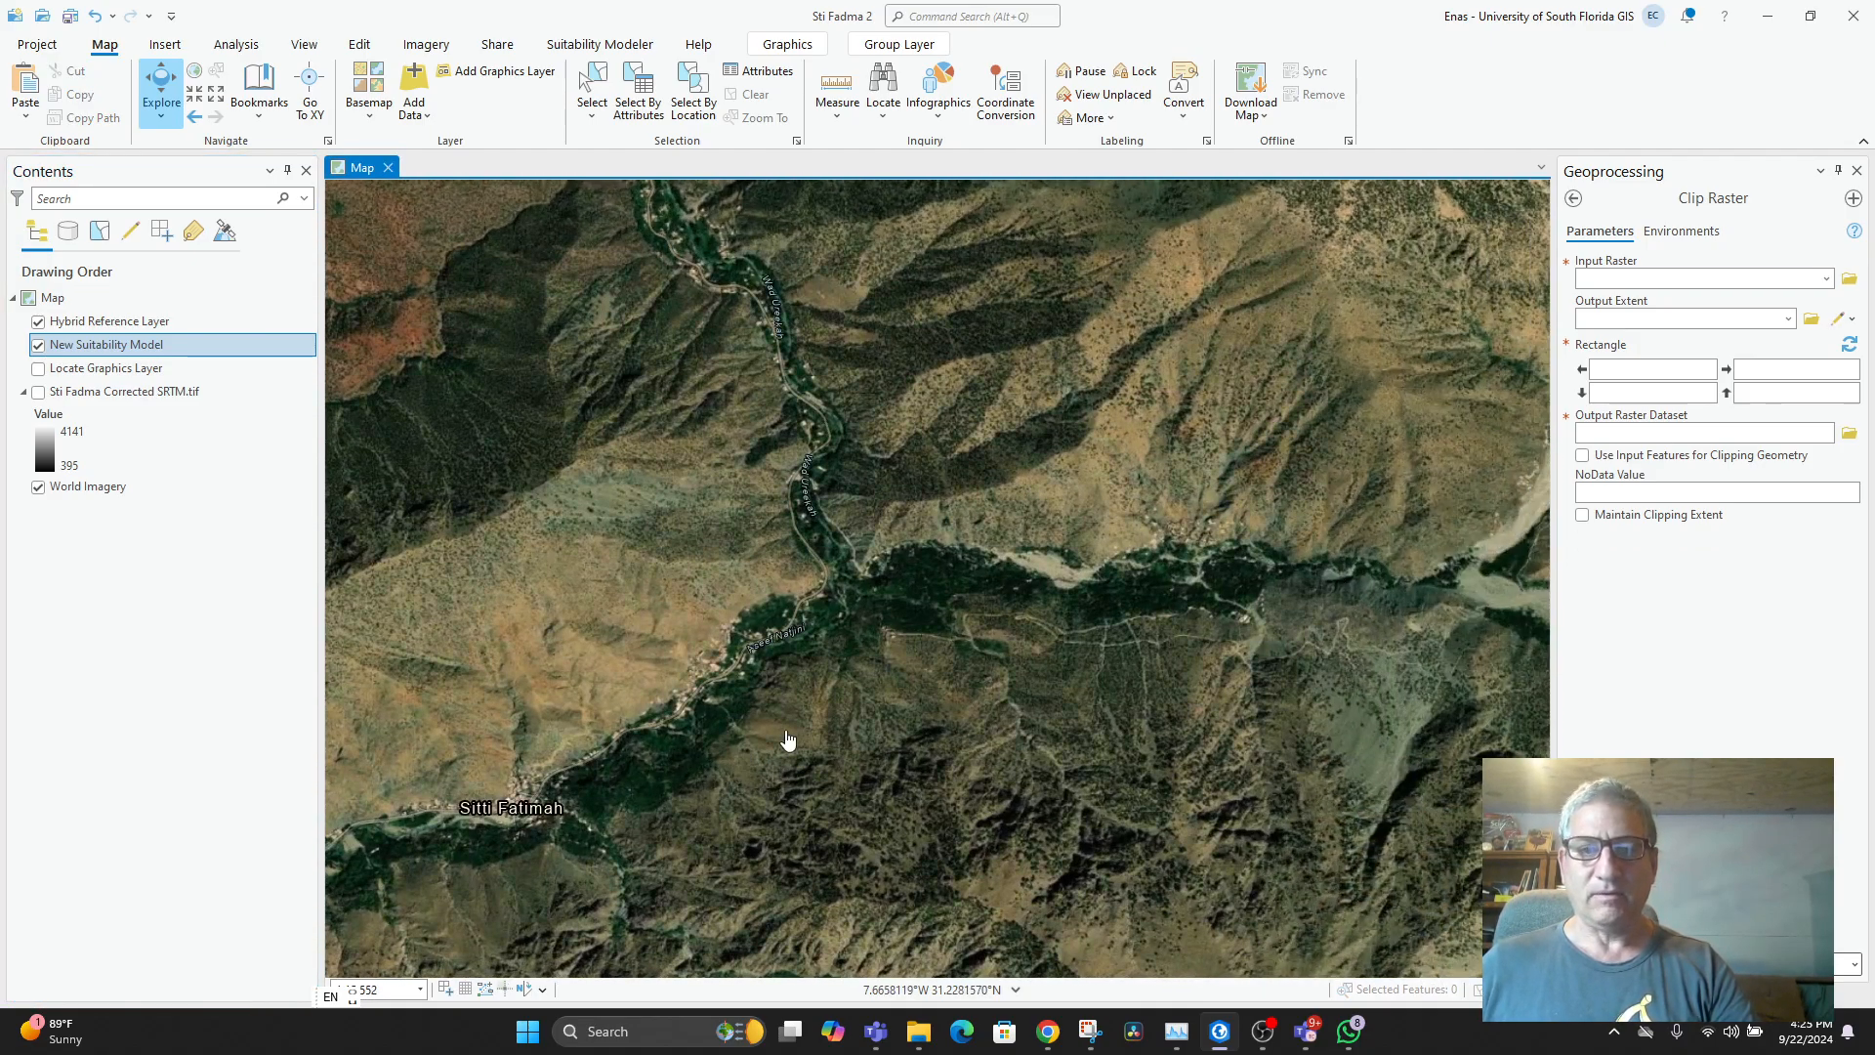
{"action": "scroll", "coordinate": [788, 739], "scroll_direction": "down", "scroll_amount": 1}
{"action": "left_click_drag", "start_coordinate": [857, 753], "coordinate": [915, 663]}
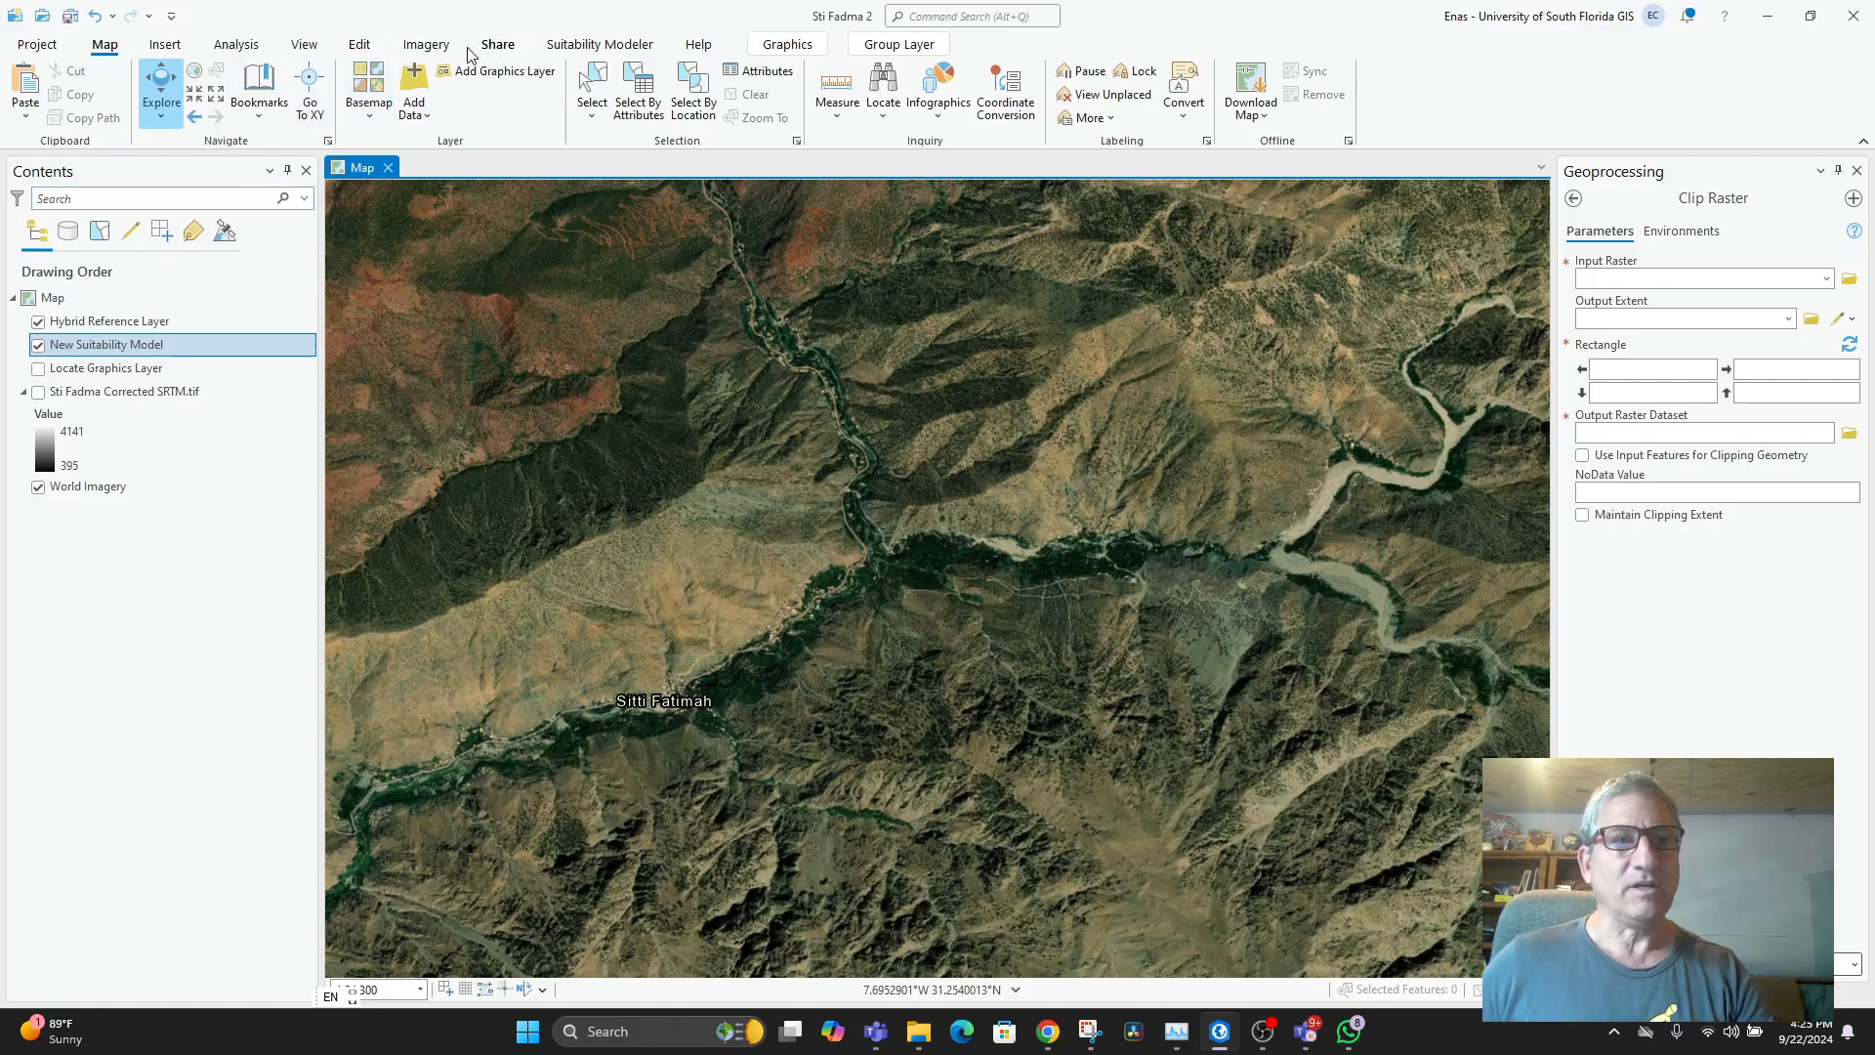
- Export the current map view with the GeoTIFF preset as D:\GISPHOTOS\StiFadma.tif
{"action": "left_click", "coordinate": [496, 45]}
{"action": "left_click", "coordinate": [107, 493]}
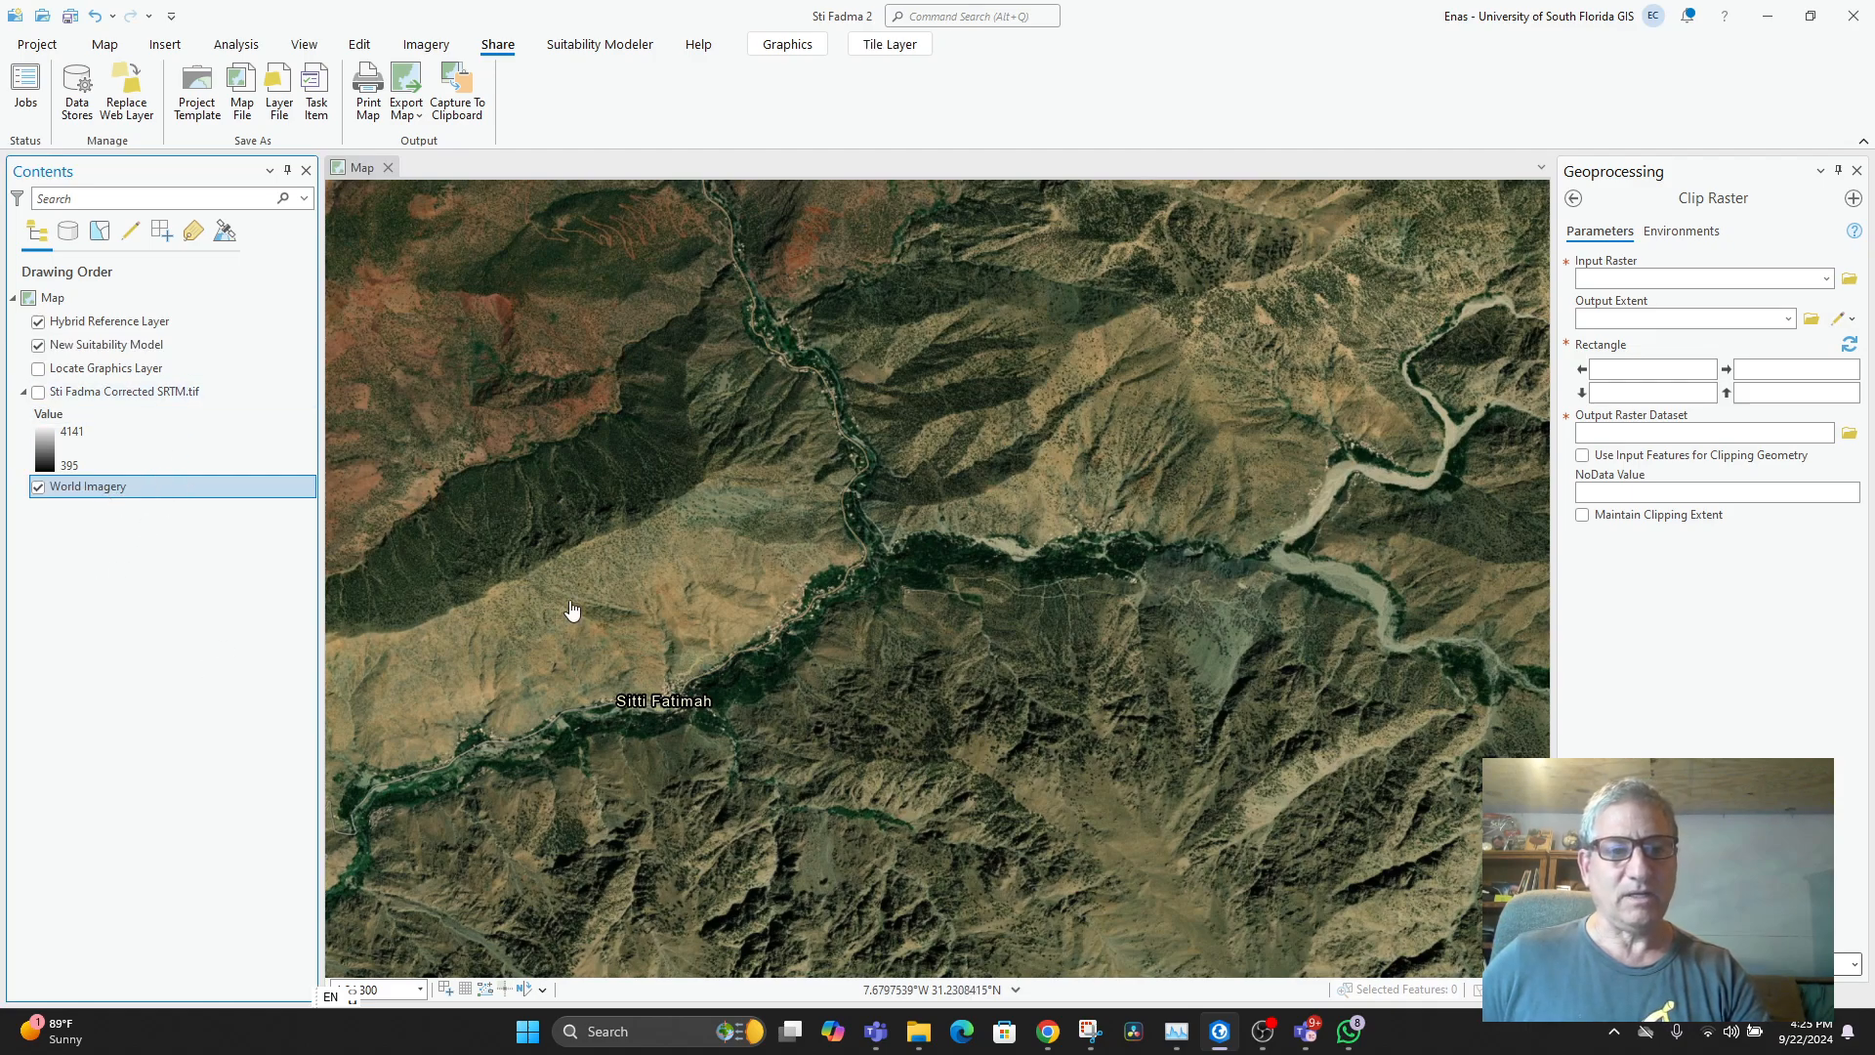
{"action": "left_click", "coordinate": [419, 117]}
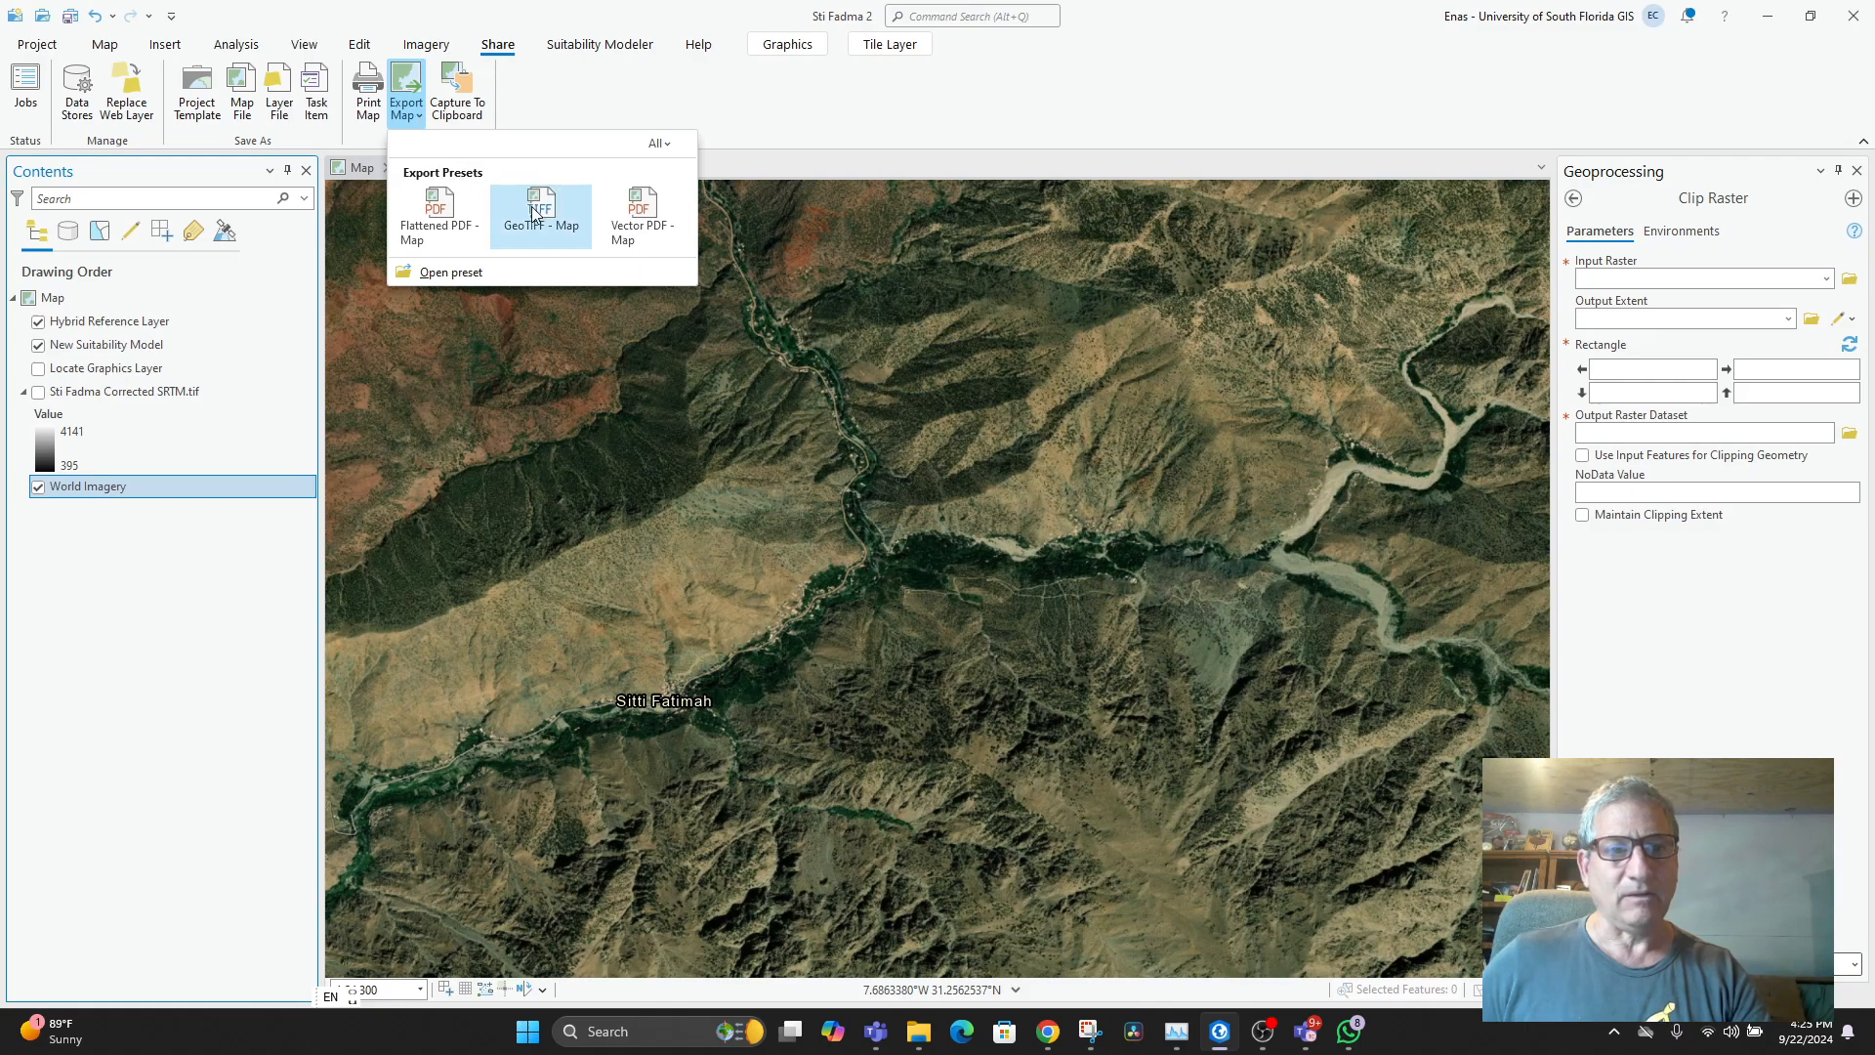
{"action": "left_click", "coordinate": [538, 215]}
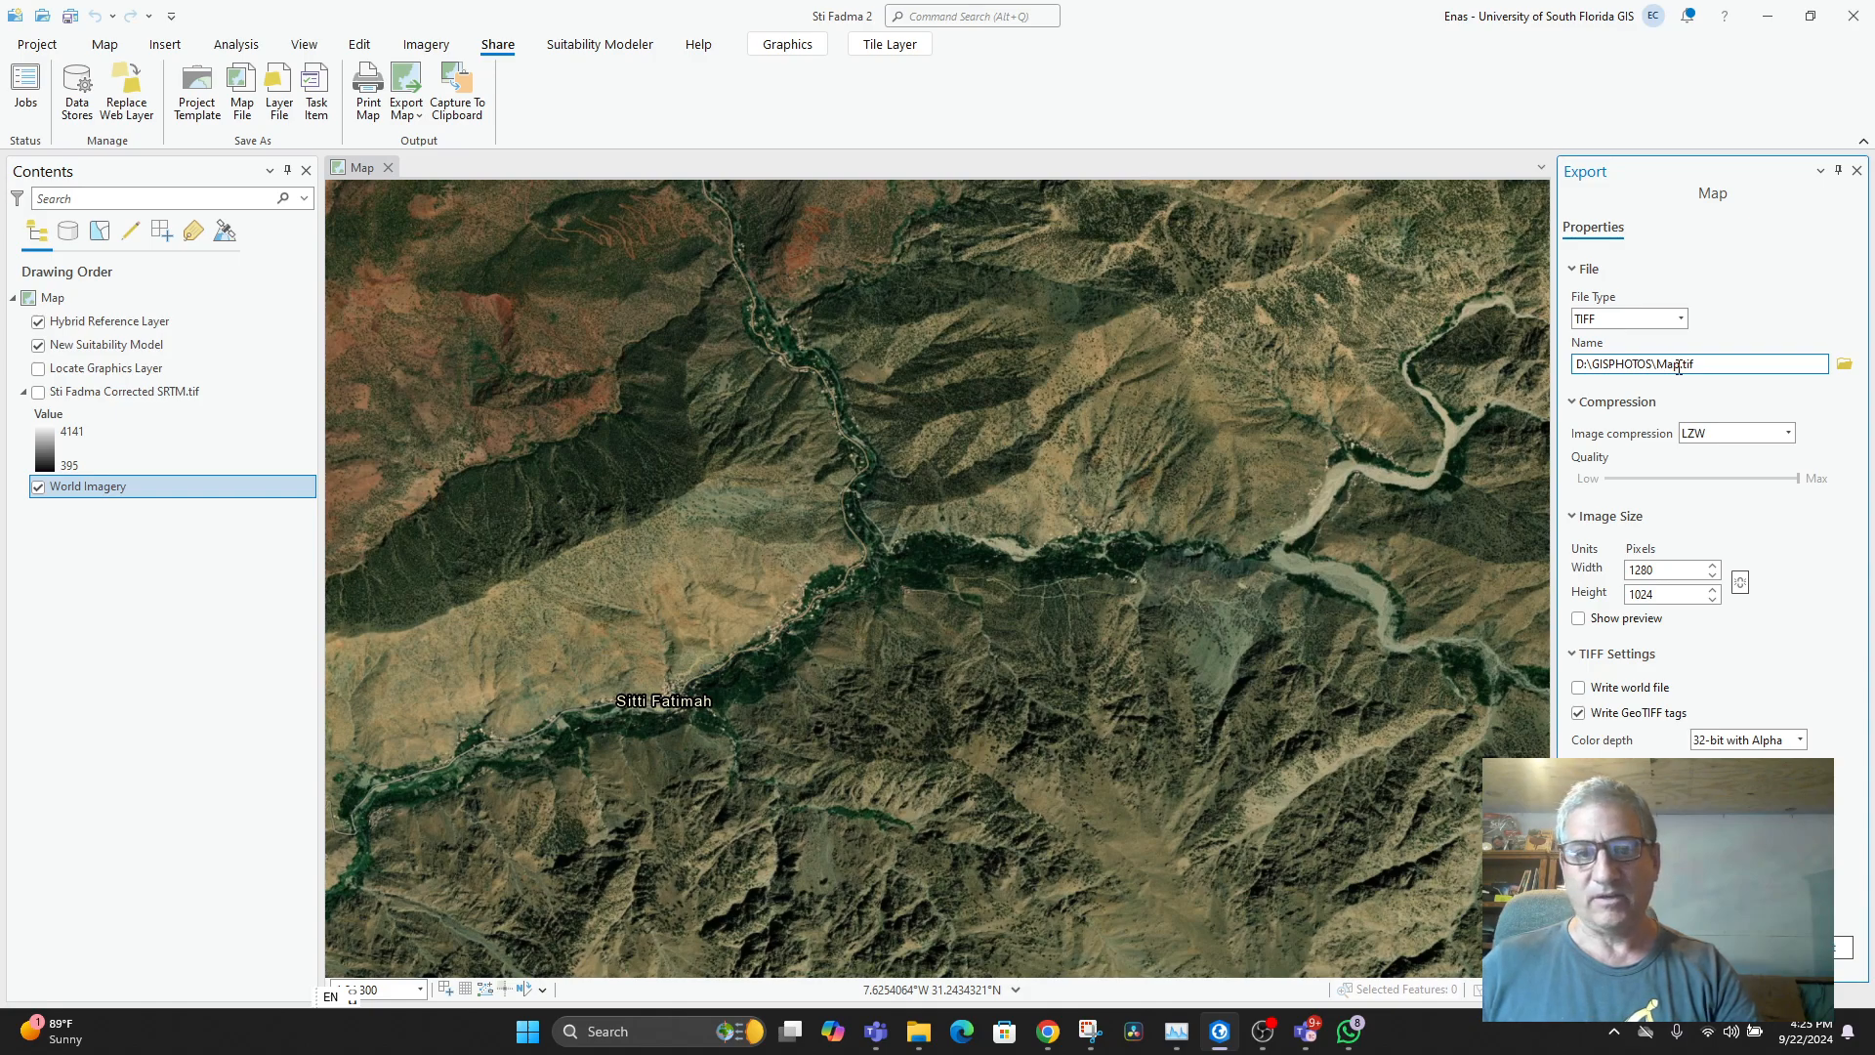
{"action": "left_click_drag", "start_coordinate": [1679, 367], "coordinate": [1668, 365]}
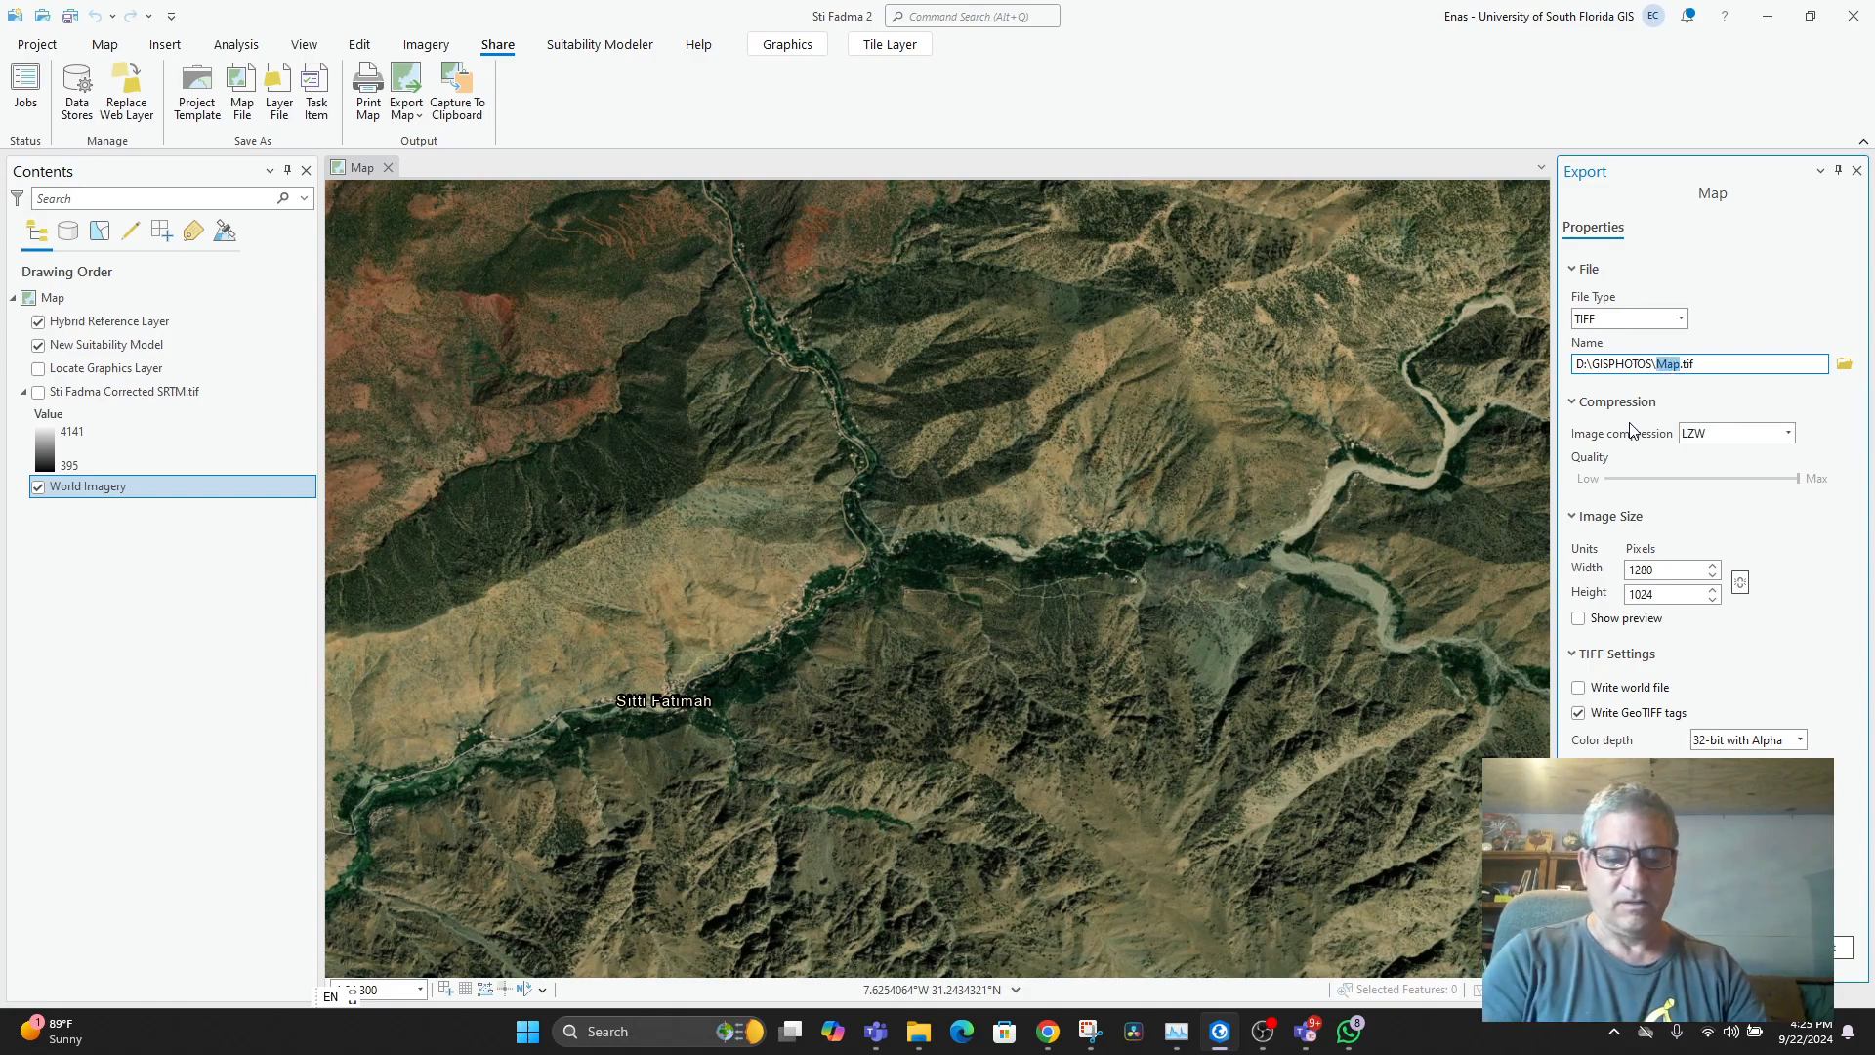
{"action": "type", "text": "StiF"}
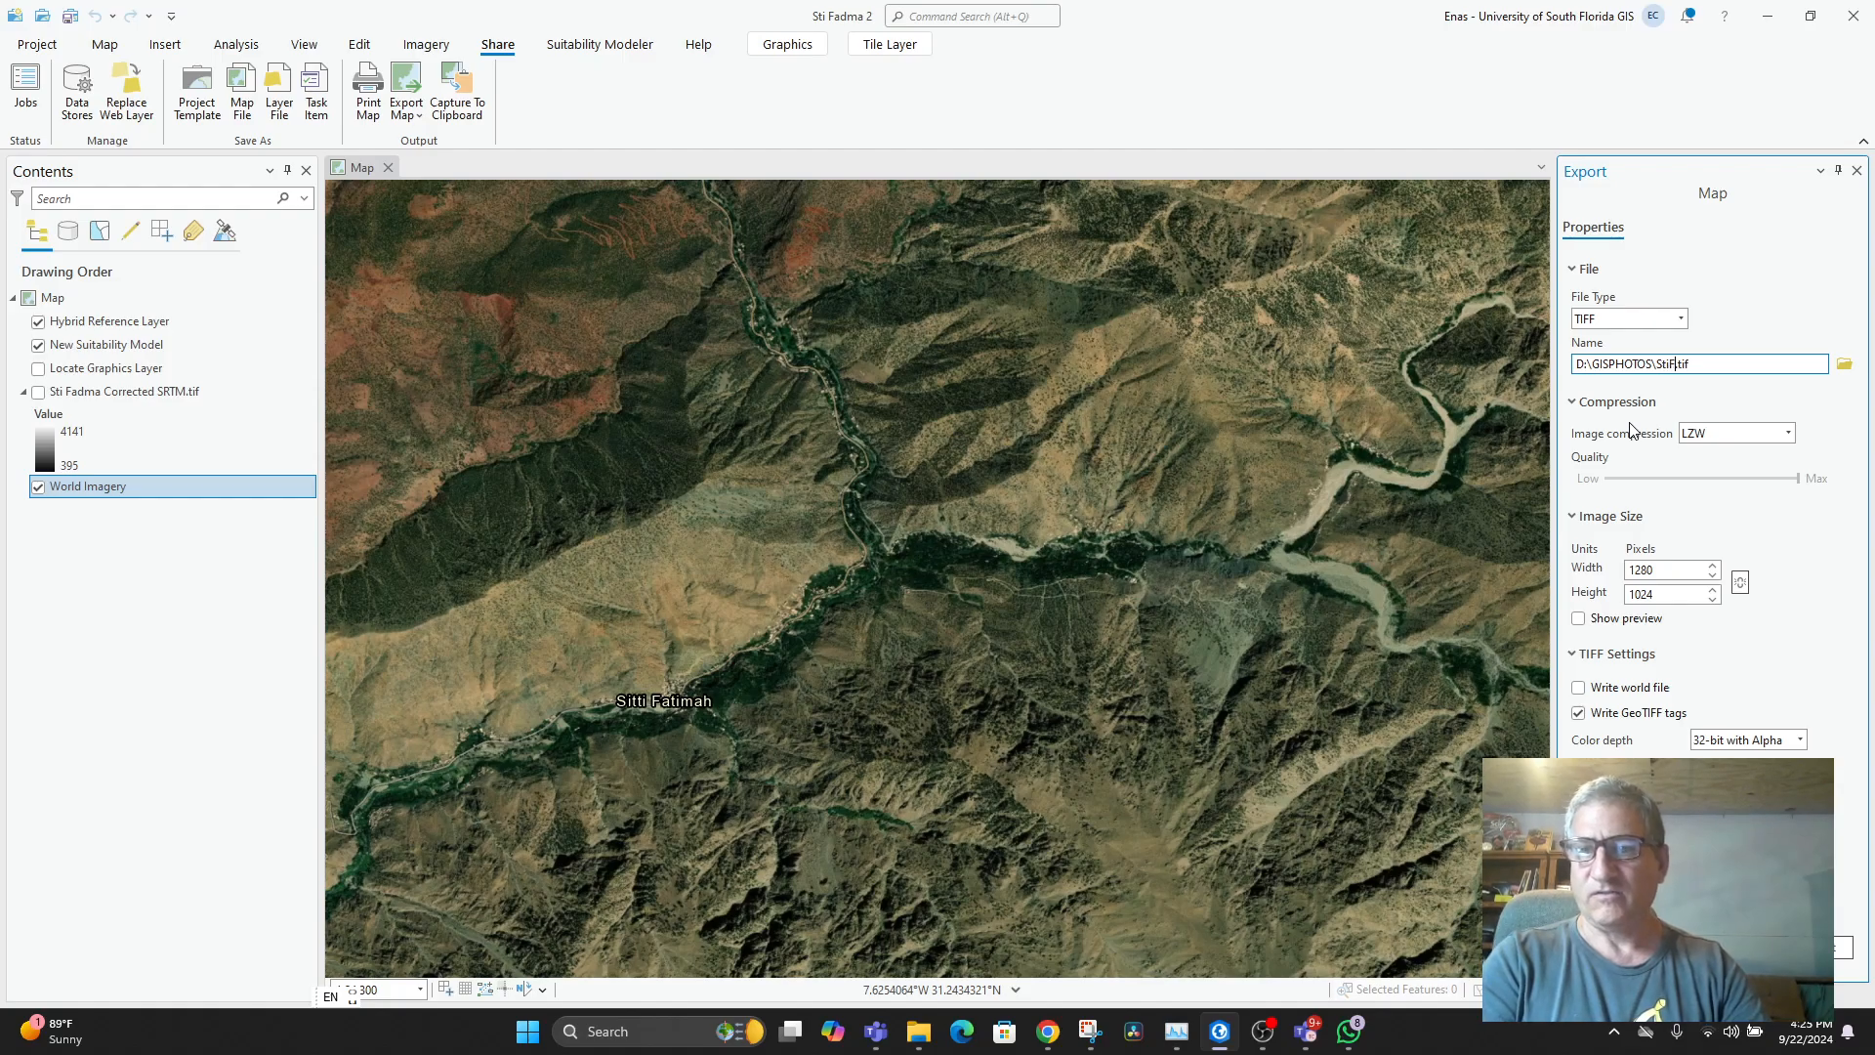
{"action": "type", "text": "adma"}
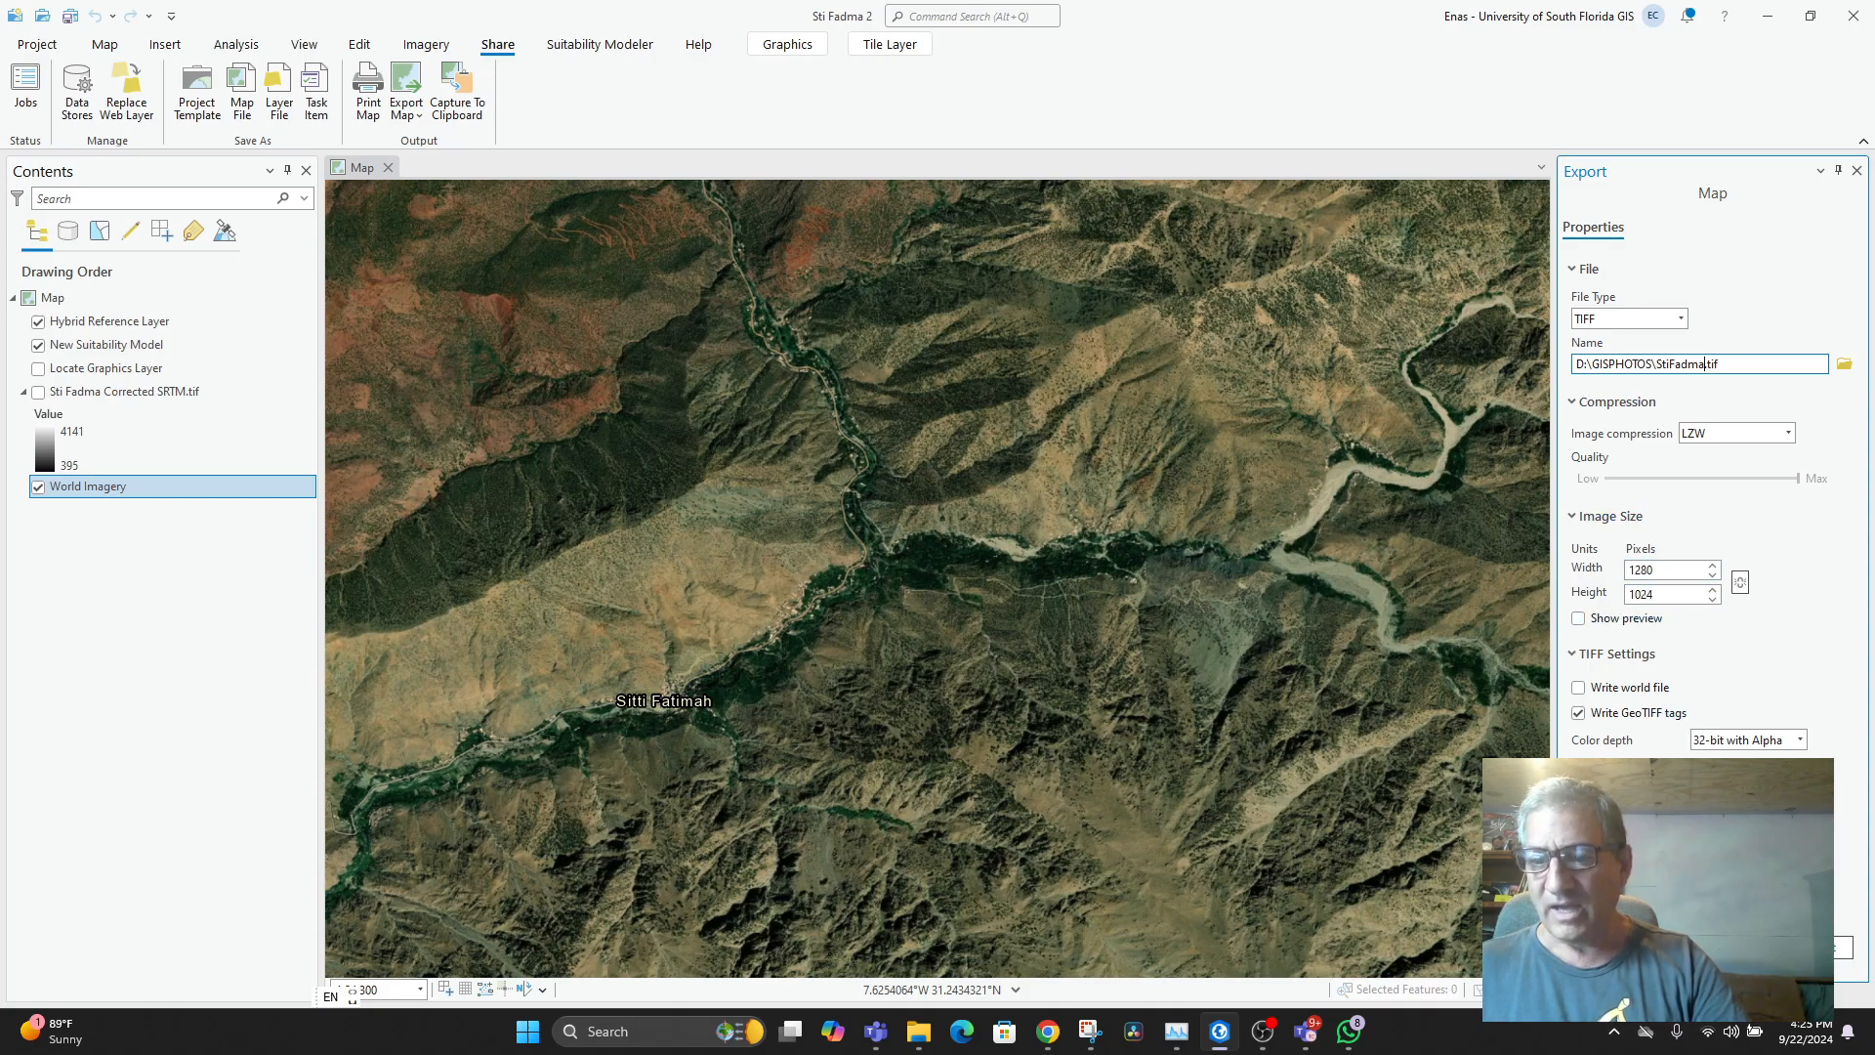
{"action": "left_click", "coordinate": [1819, 947]}
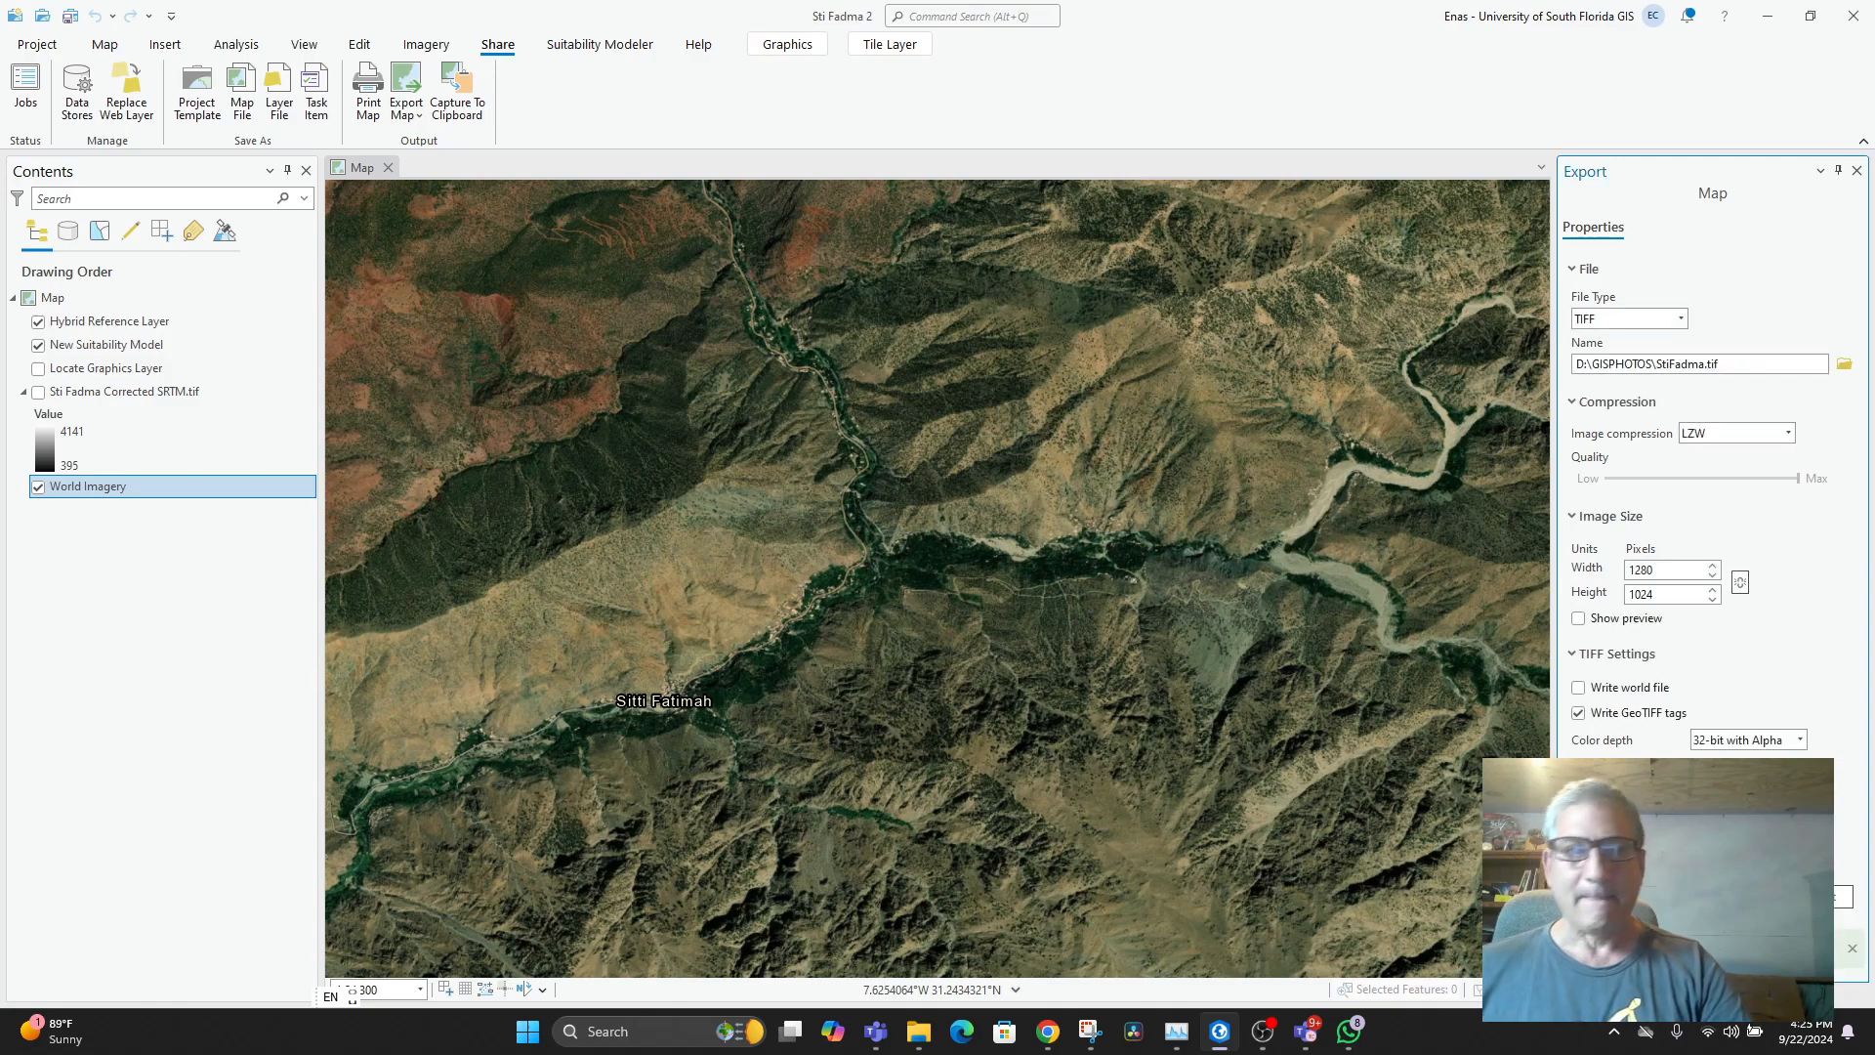
- Hide the World Imagery layer and close the map export settings and the Clip Raster tool
{"action": "scroll", "coordinate": [697, 598], "scroll_direction": "down", "scroll_amount": 2}
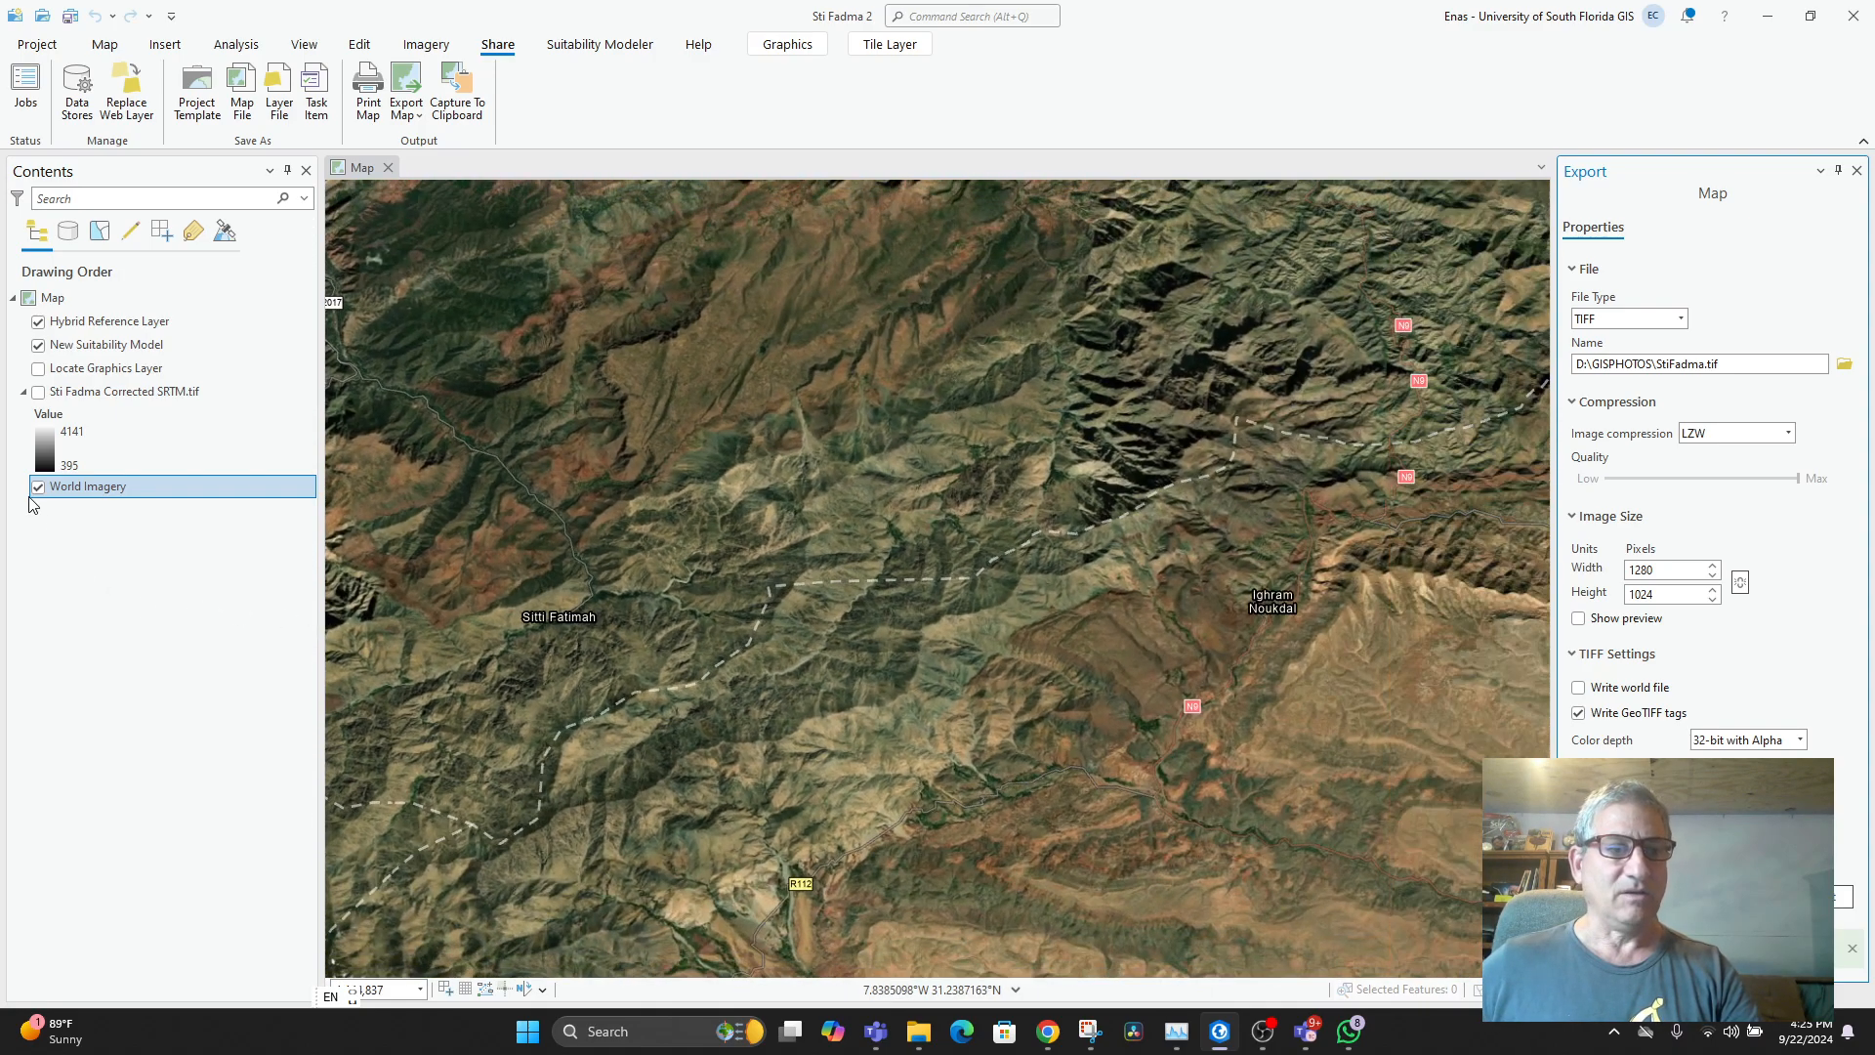
{"action": "left_click", "coordinate": [39, 488]}
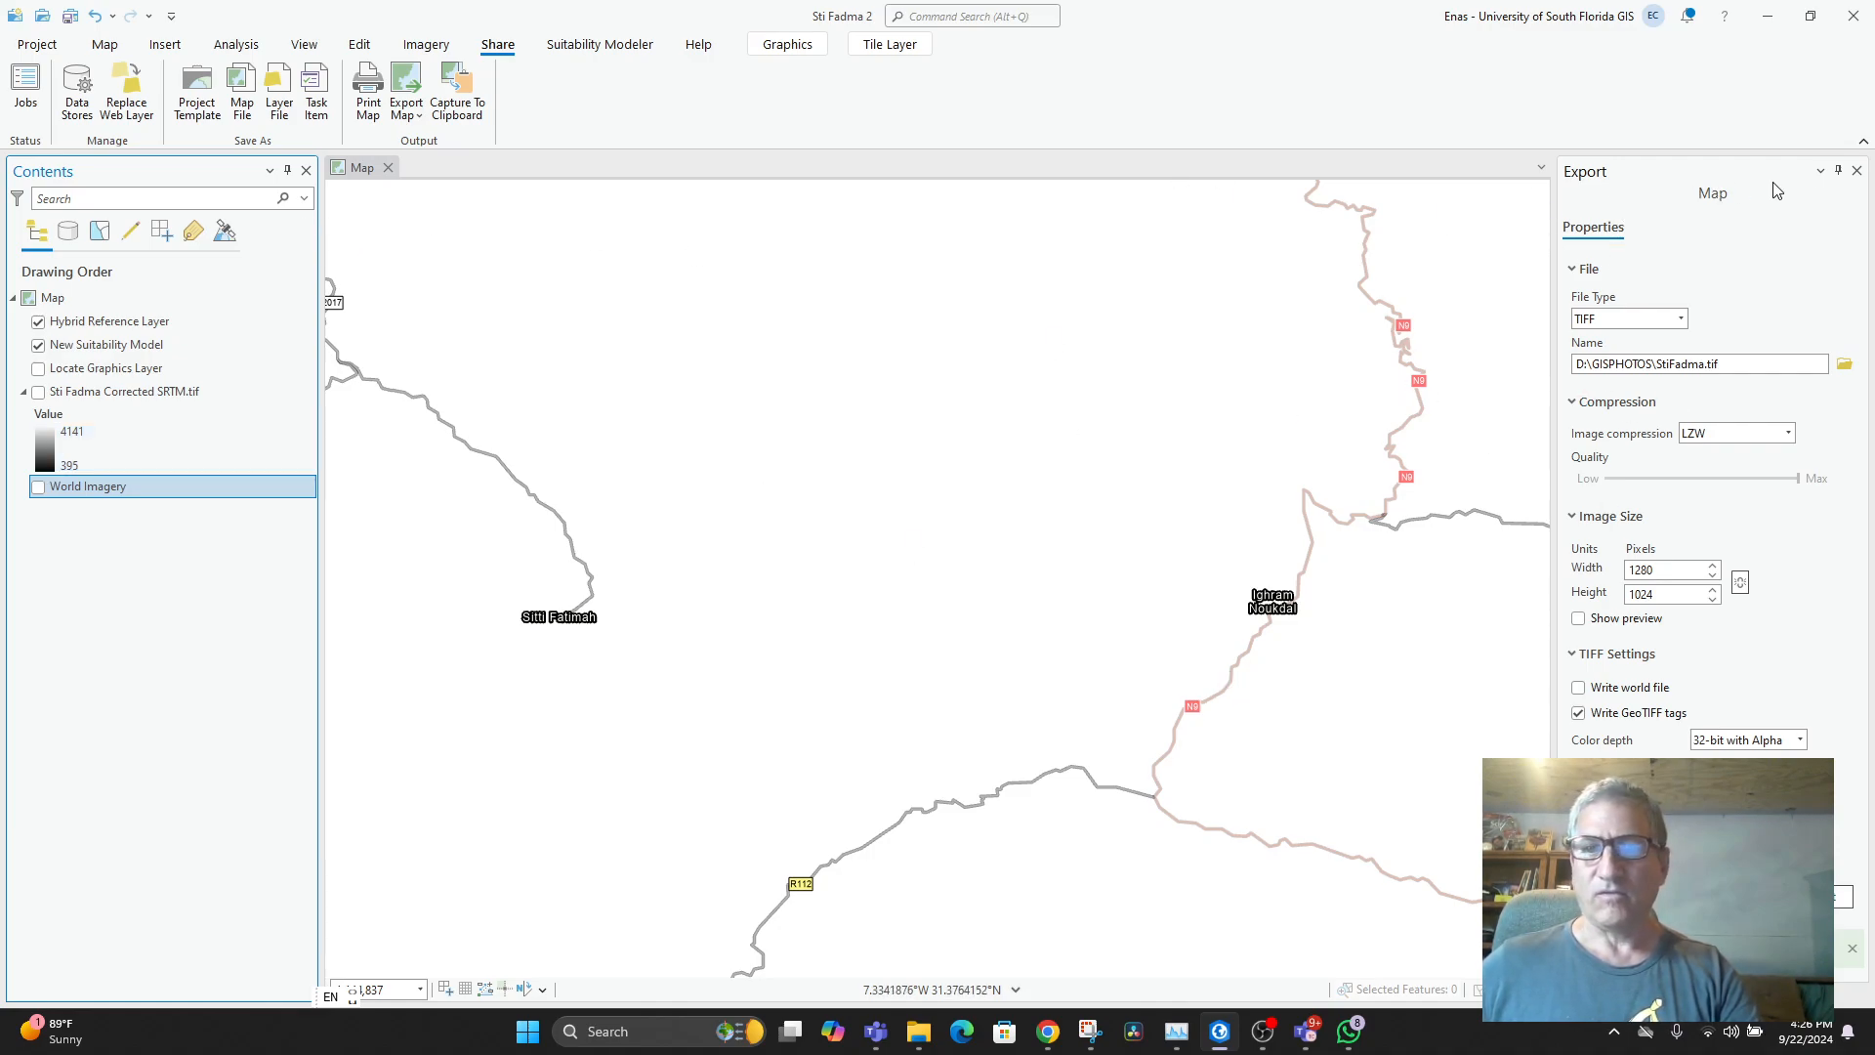
{"action": "left_click", "coordinate": [1855, 170]}
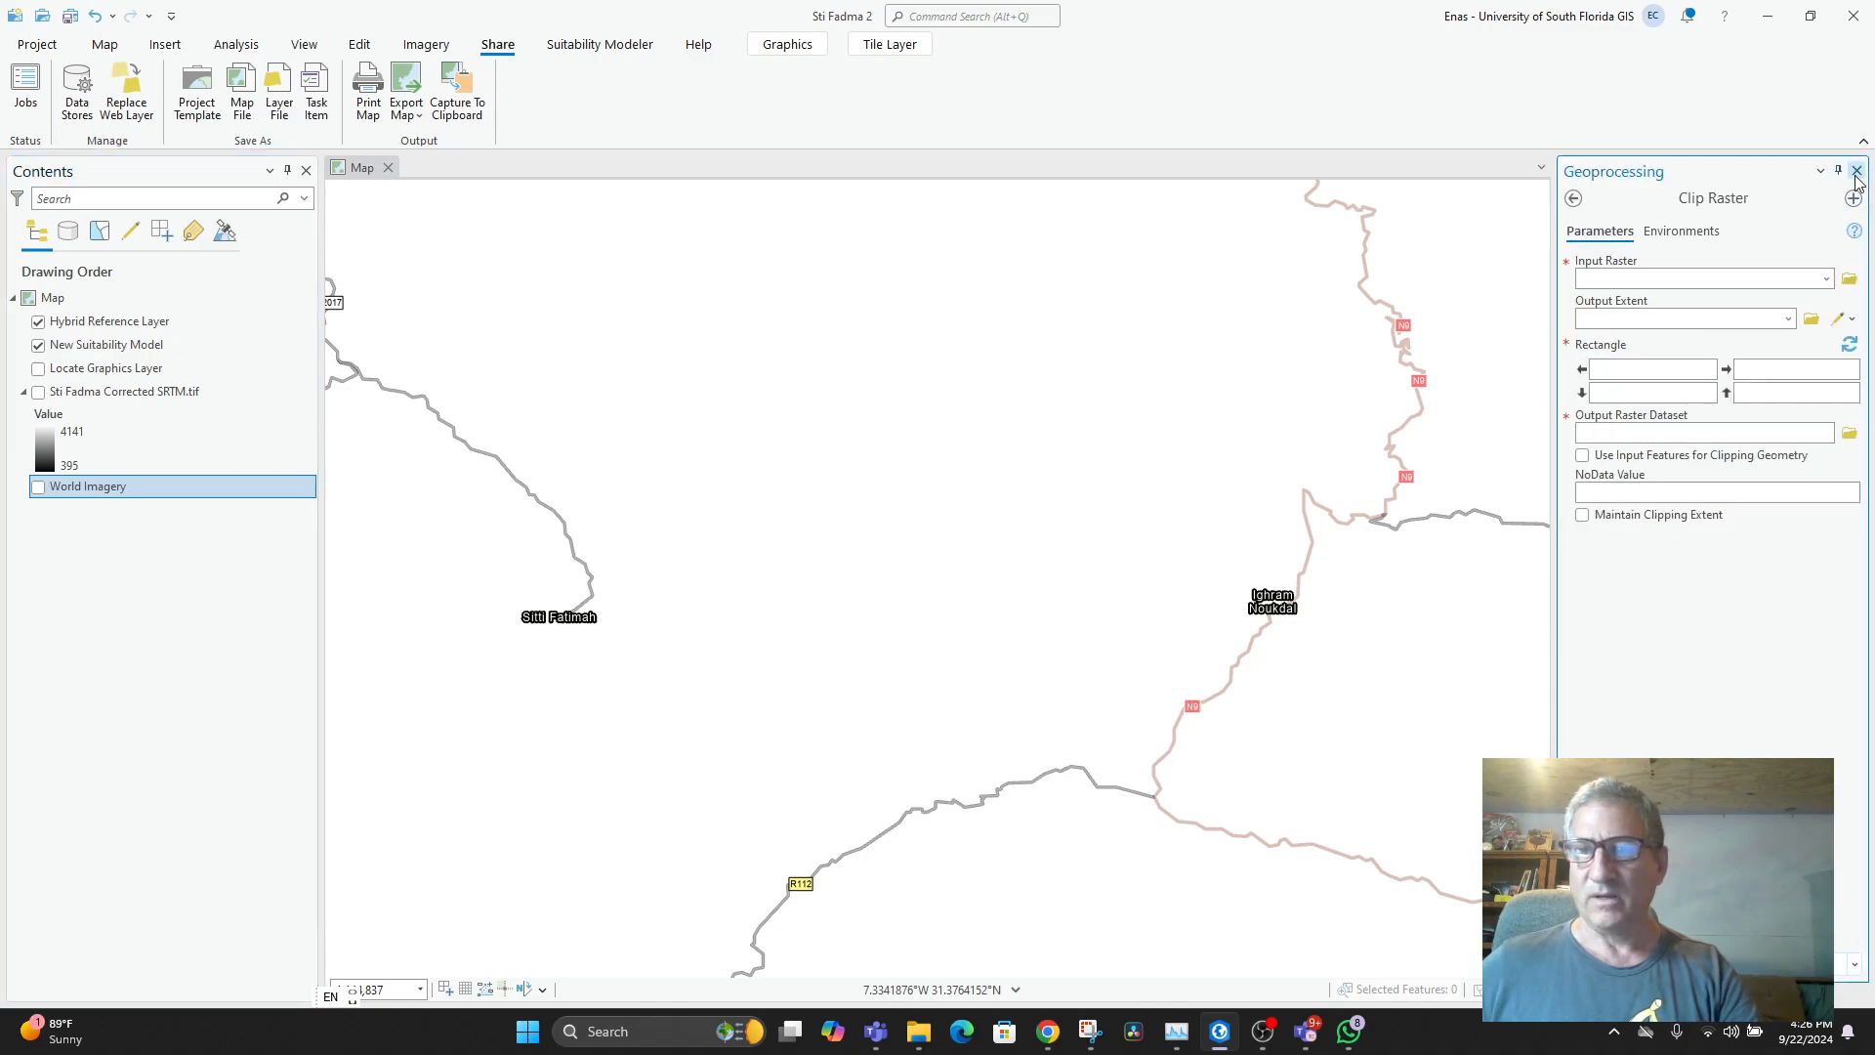
{"action": "left_click", "coordinate": [1855, 170]}
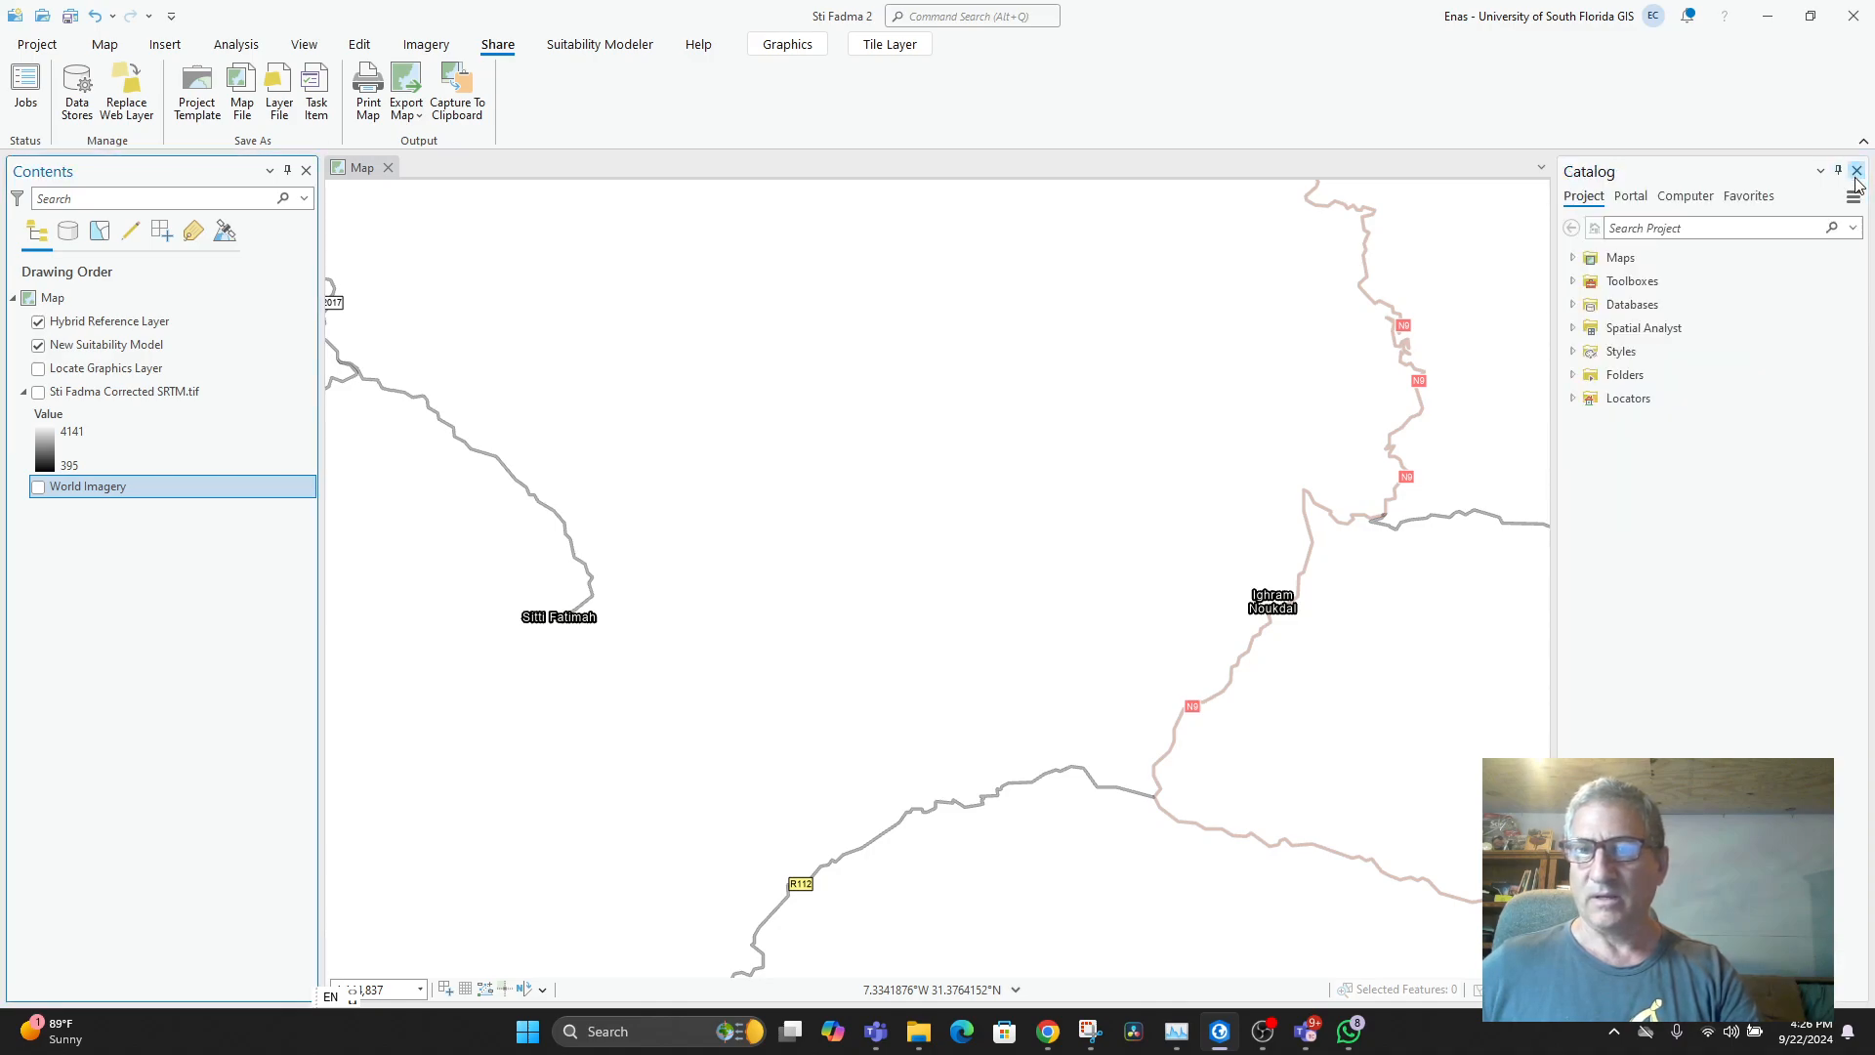
- Expand the project's folders and refresh GISPHOTOS so it lists the newly exported image
{"action": "left_click", "coordinate": [1572, 375]}
{"action": "left_click", "coordinate": [1642, 426]}
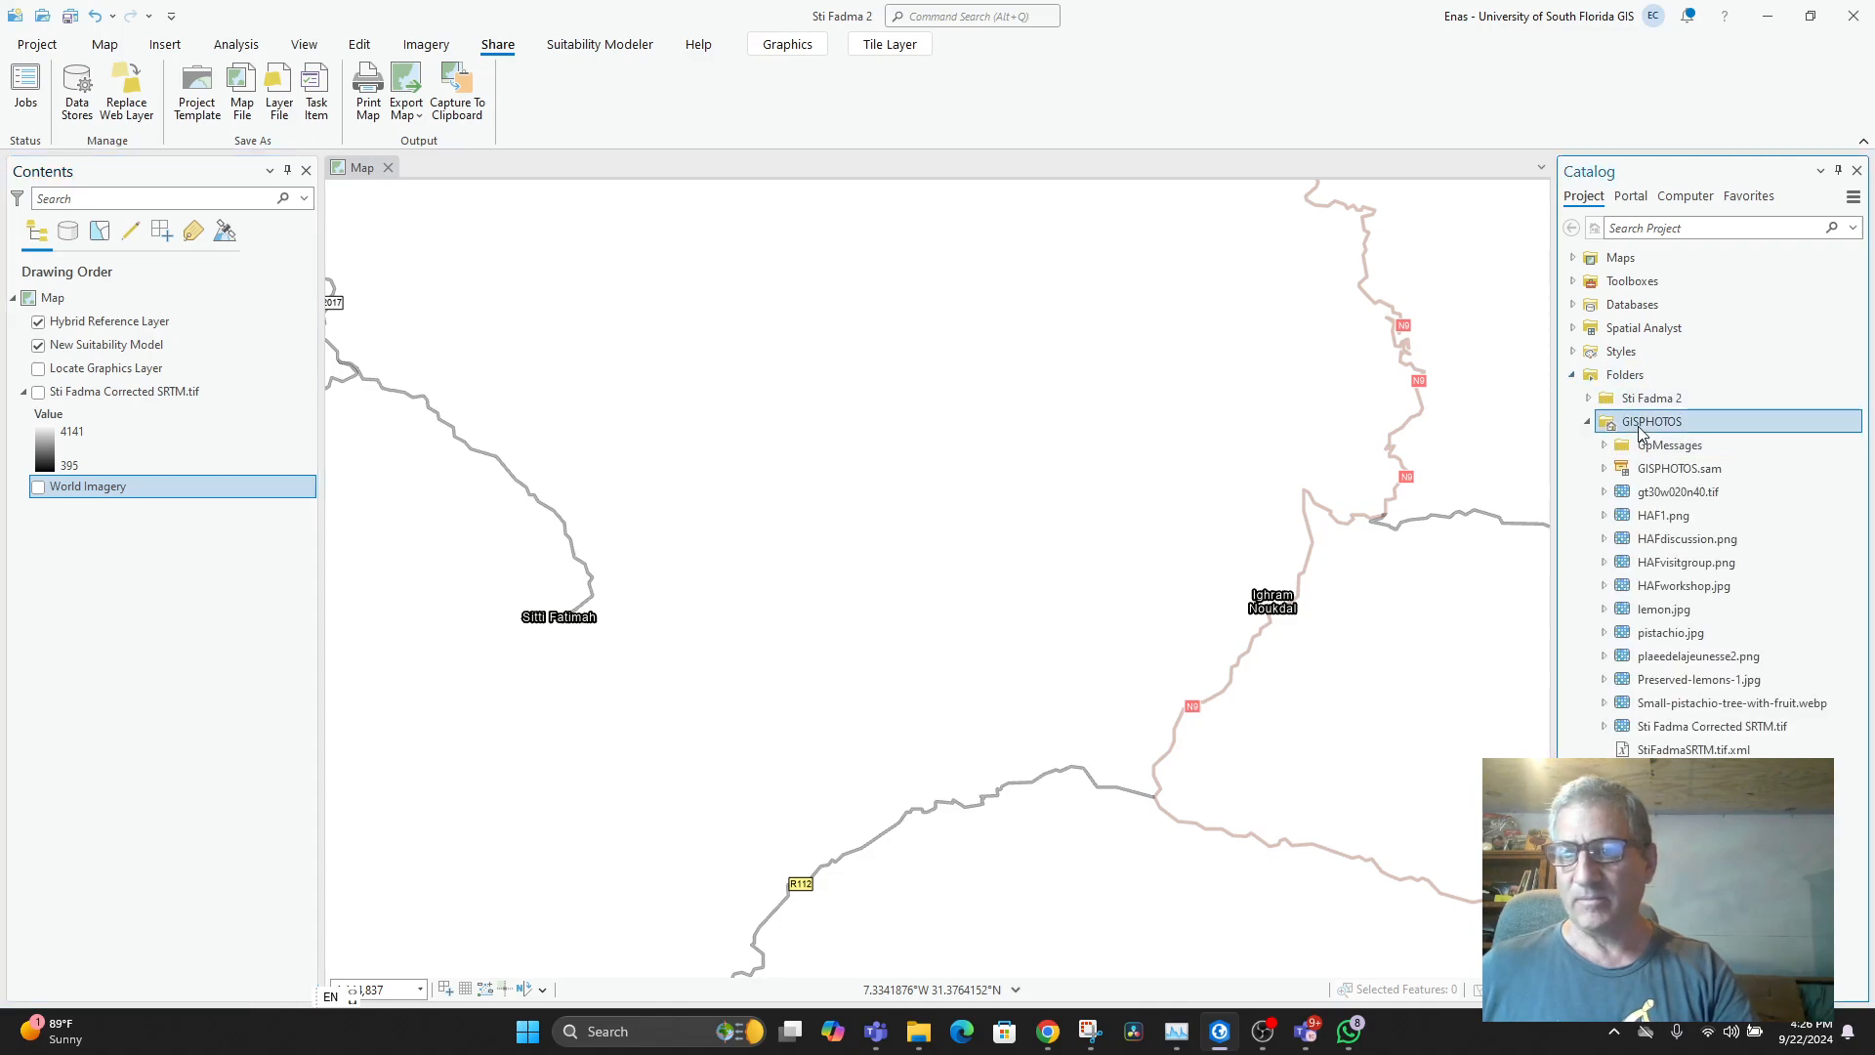
{"action": "right_click", "coordinate": [1648, 422]}
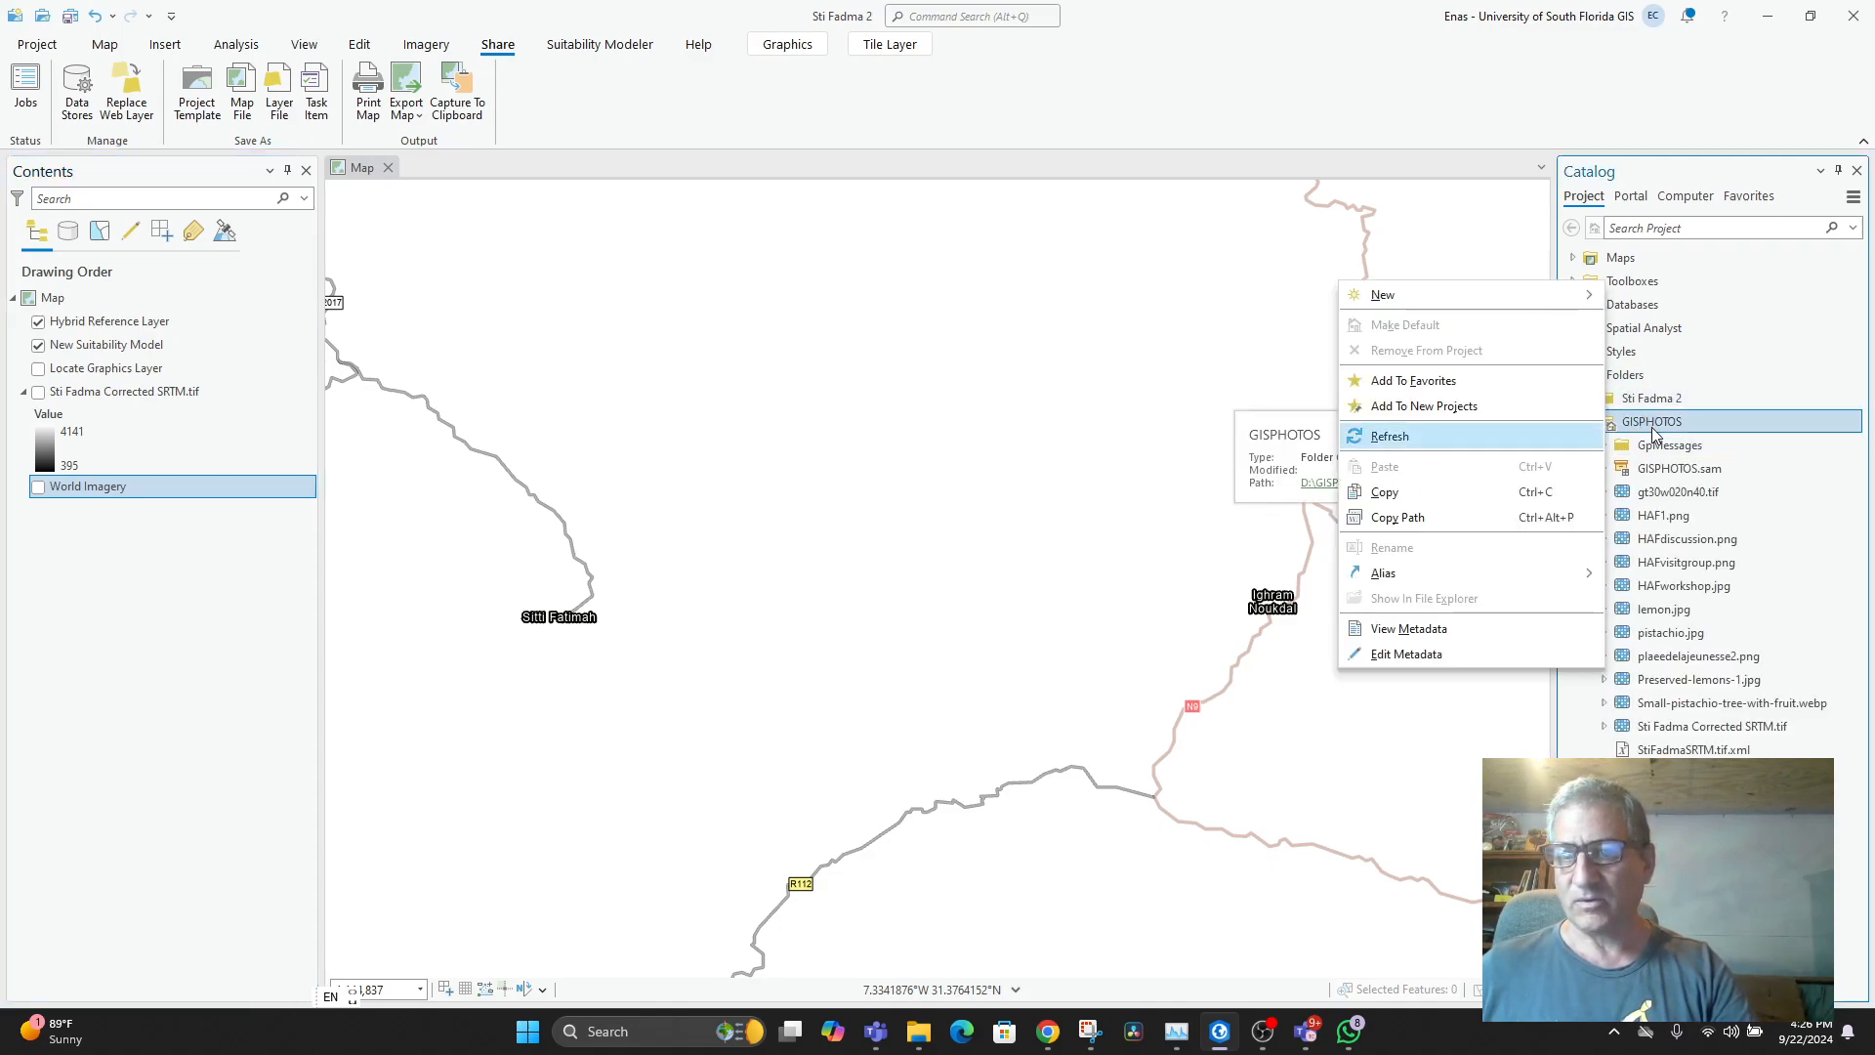
{"action": "left_click", "coordinate": [1484, 439]}
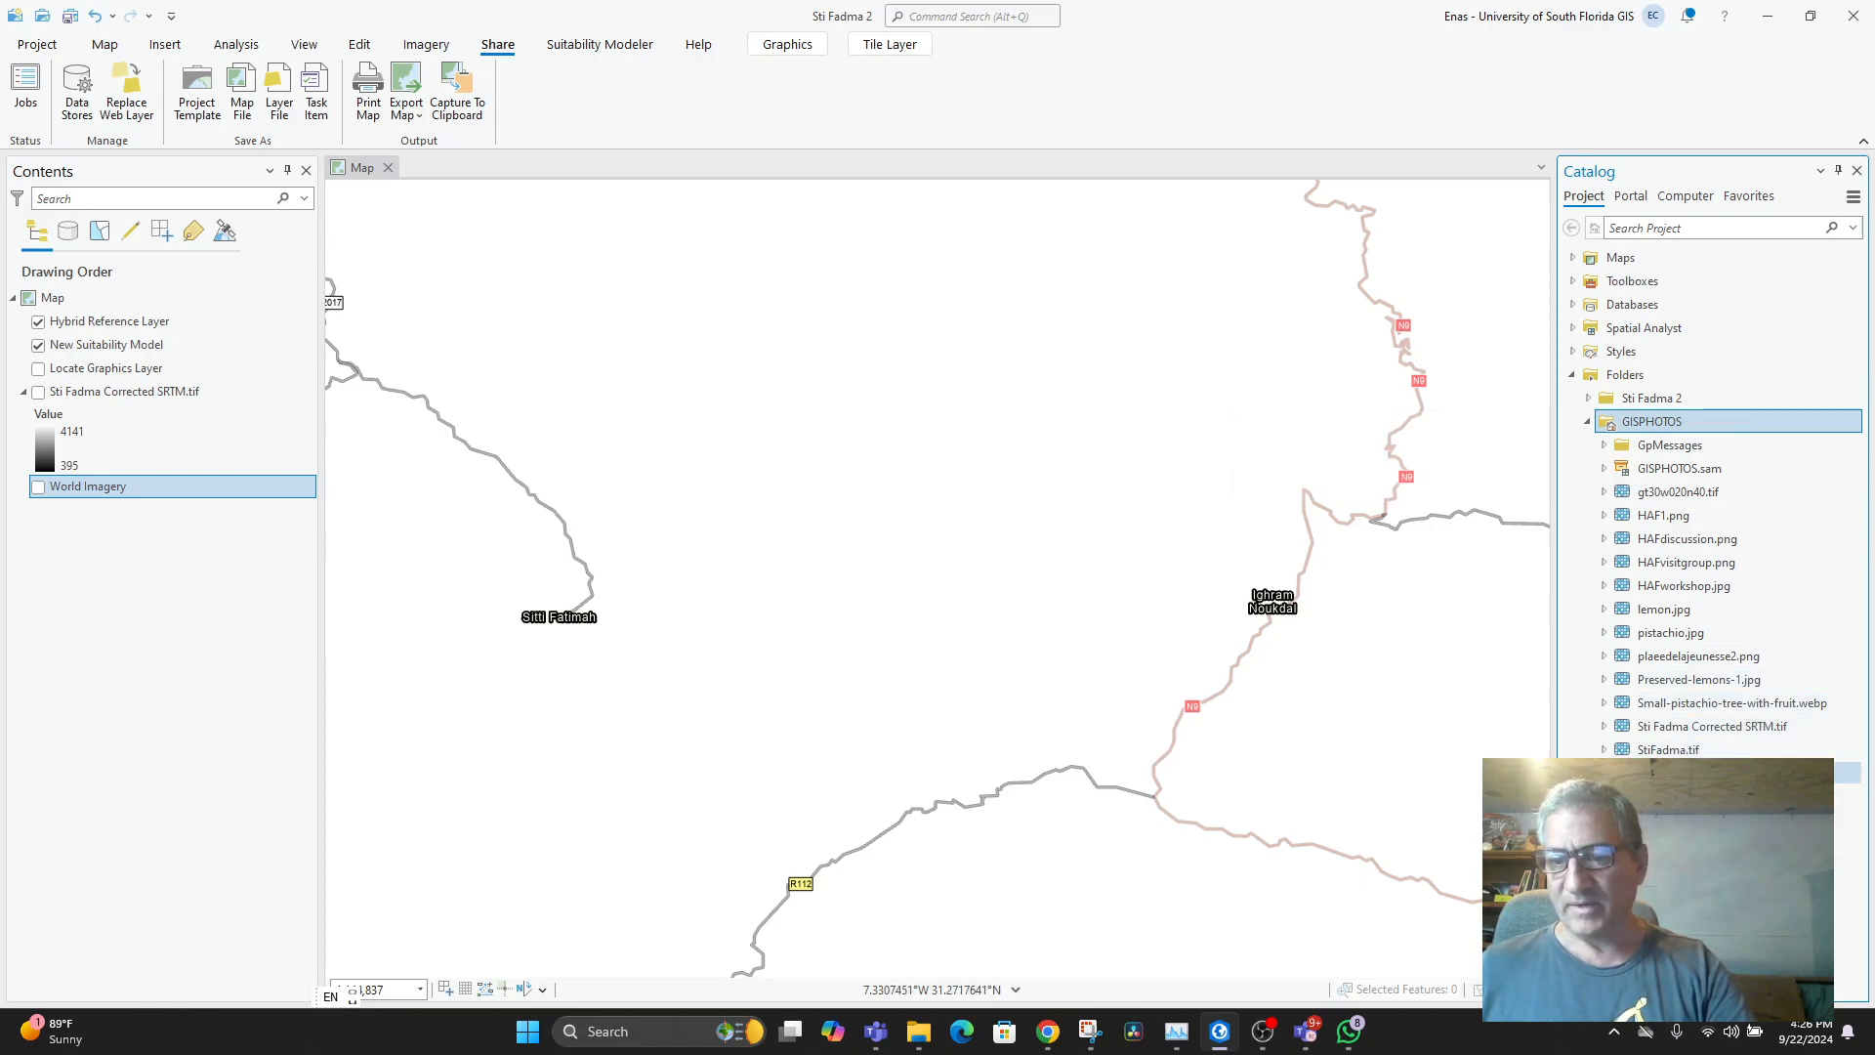
- Add StiFadma.tif from the GISPHOTOS folder to the map without calculating its statistics
{"action": "mouse_move", "coordinate": [1679, 752]}
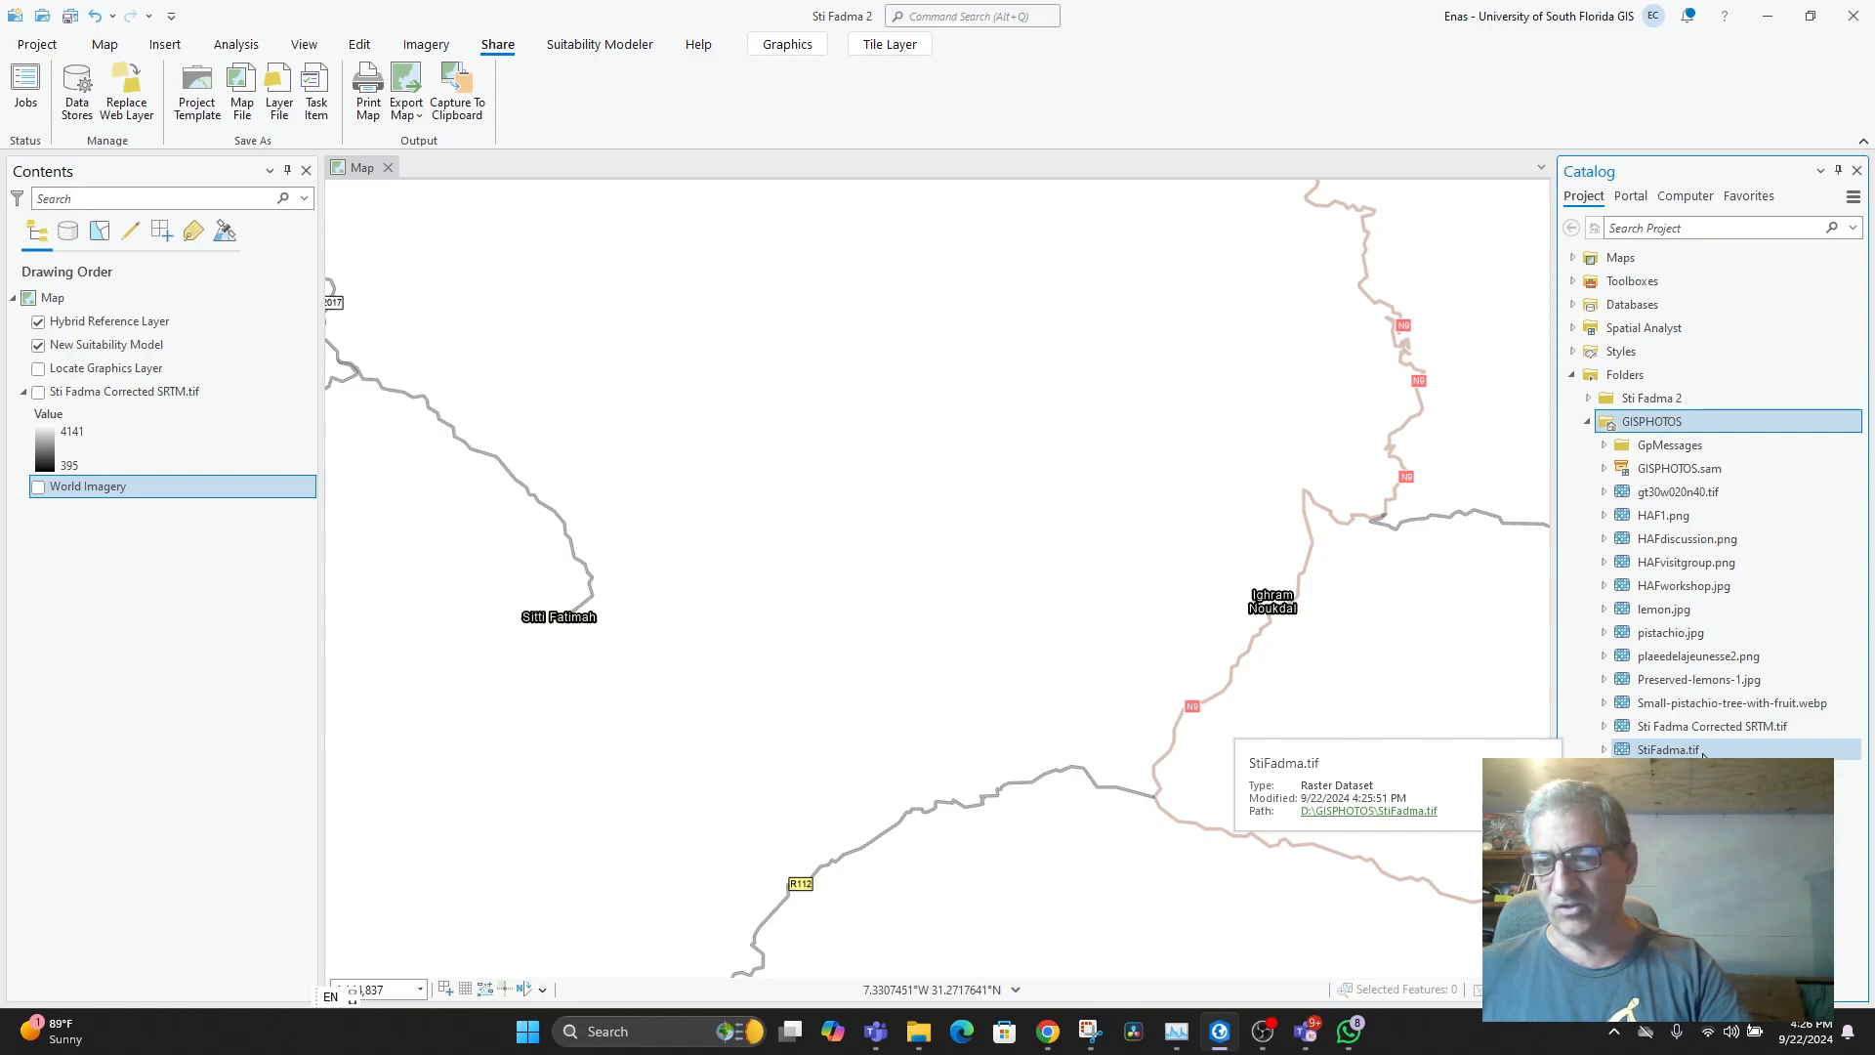
{"action": "left_click_drag", "start_coordinate": [1703, 755], "coordinate": [970, 635]}
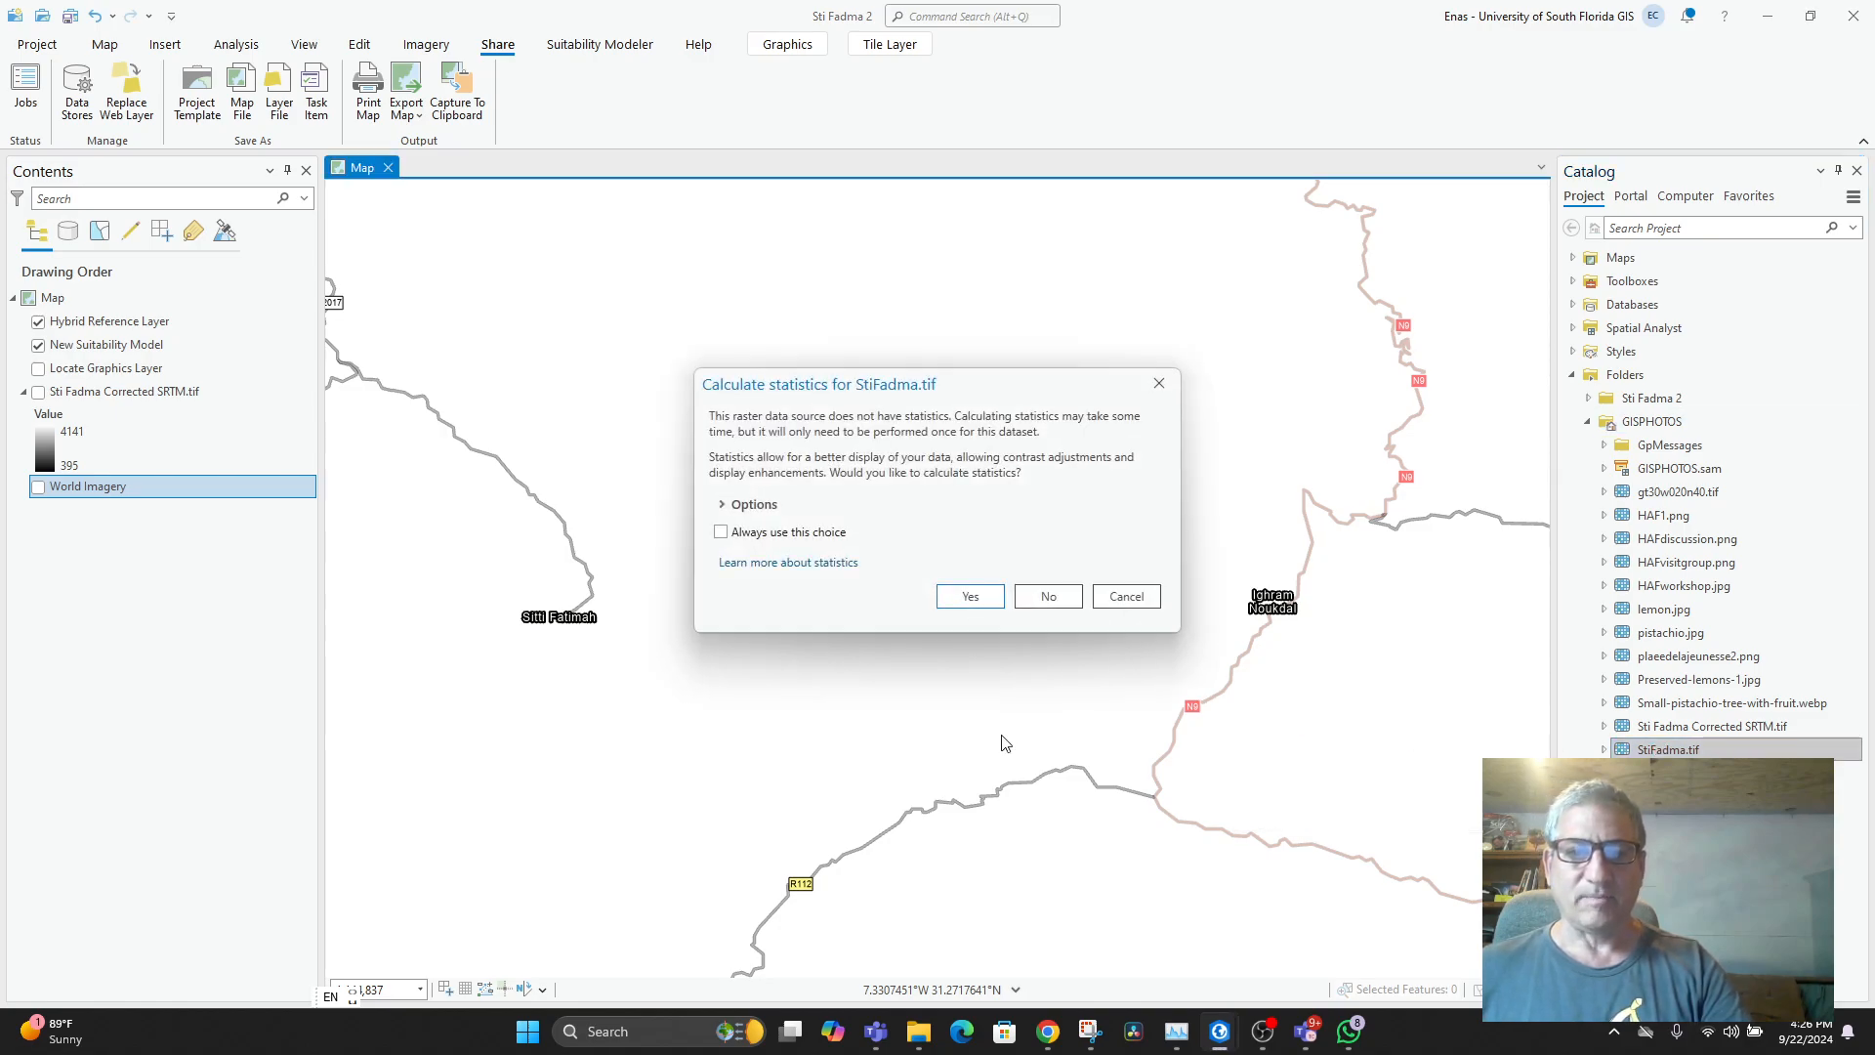
{"action": "left_click", "coordinate": [1042, 598]}
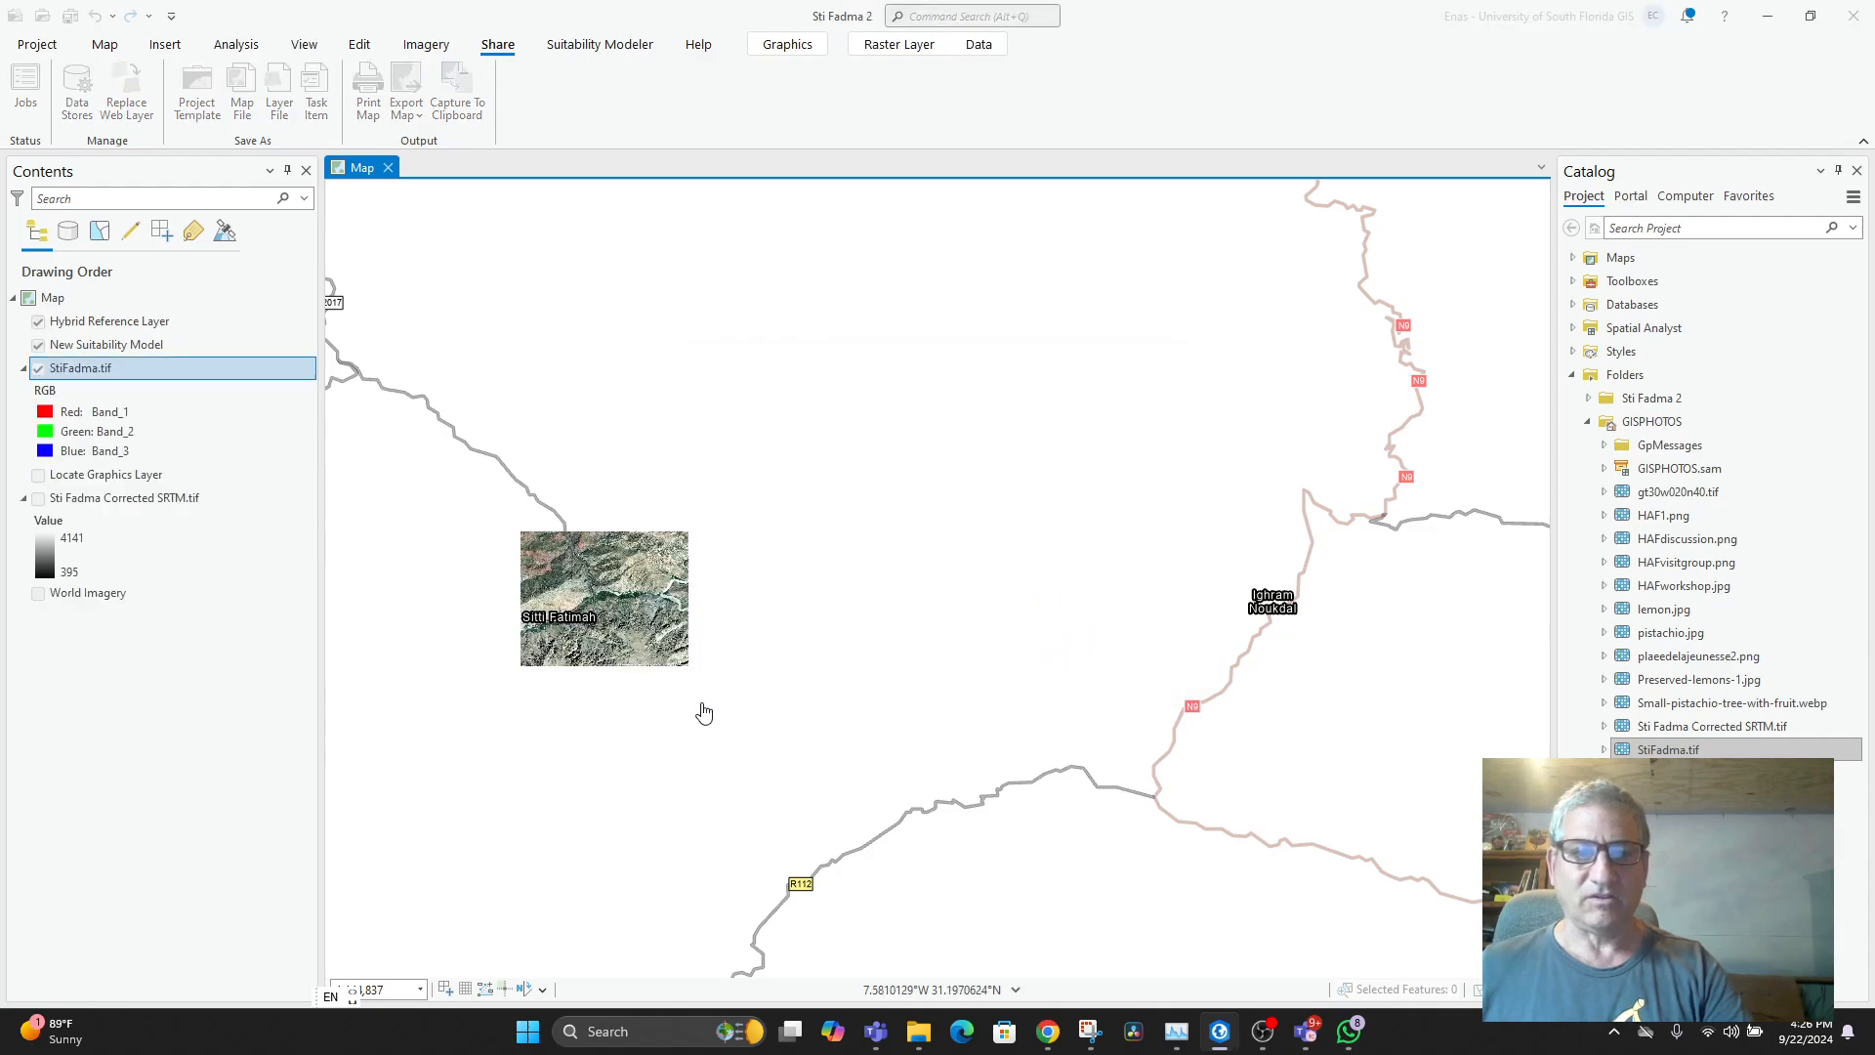
- Inspect the StiFadma.tif image on the map and compare it with the World Imagery layer by switching that layer on and off
{"action": "scroll", "coordinate": [521, 688], "scroll_direction": "up", "scroll_amount": 2}
{"action": "scroll", "coordinate": [521, 688], "scroll_direction": "up", "scroll_amount": 2}
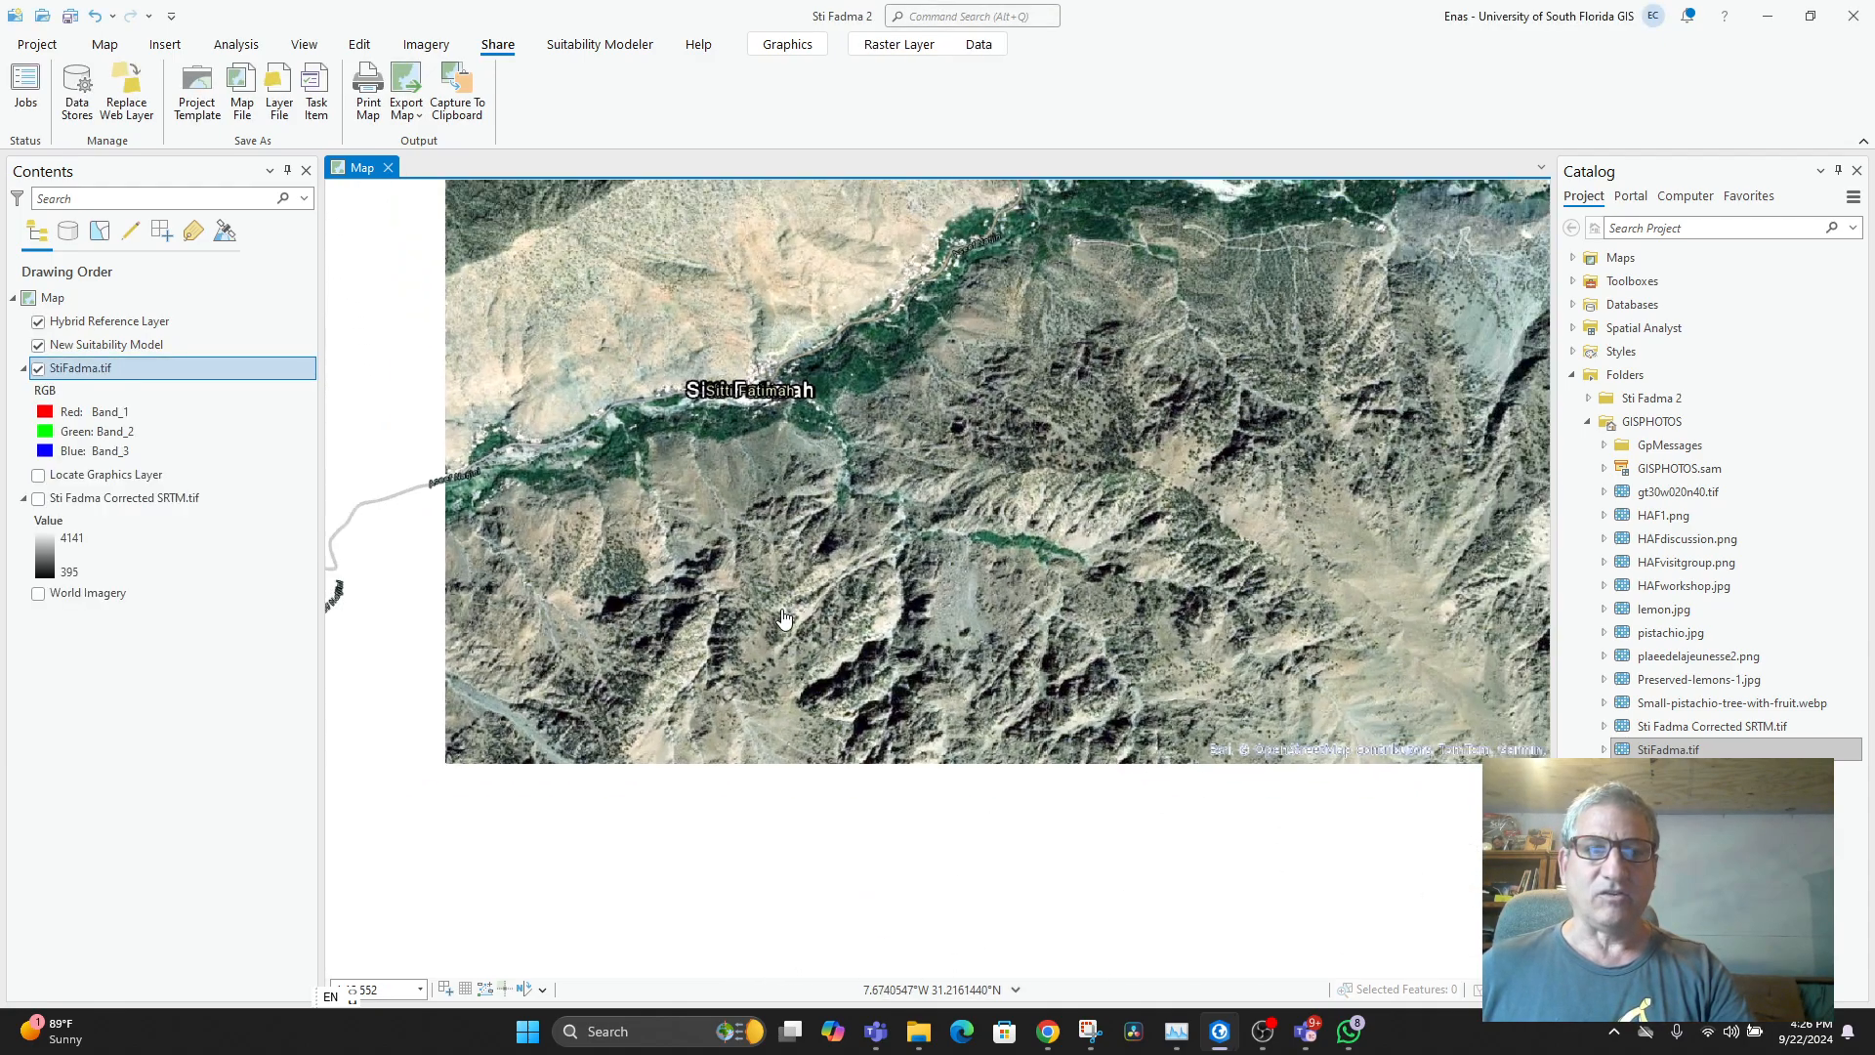
{"action": "scroll", "coordinate": [789, 685], "scroll_direction": "down", "scroll_amount": 2}
{"action": "left_click_drag", "start_coordinate": [789, 686], "coordinate": [794, 828]}
{"action": "scroll", "coordinate": [1094, 650], "scroll_direction": "down", "scroll_amount": 3}
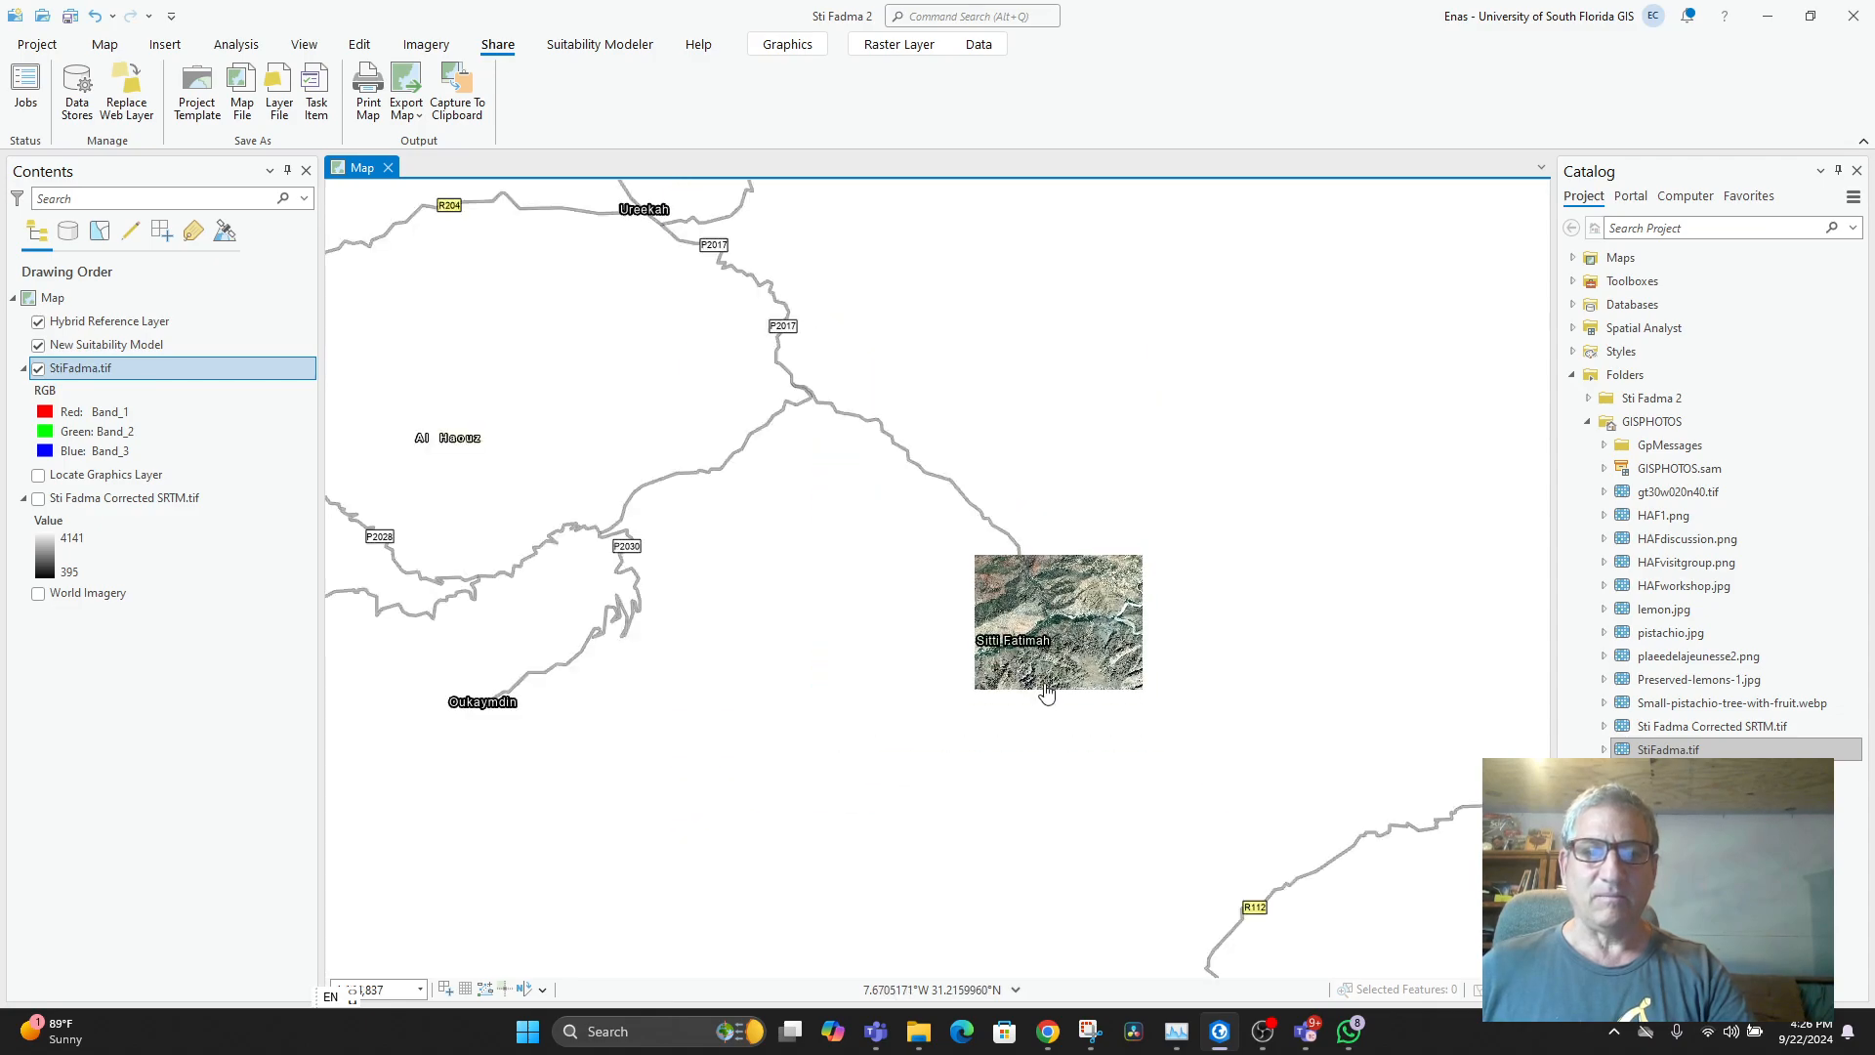
{"action": "scroll", "coordinate": [1094, 712], "scroll_direction": "up", "scroll_amount": 3}
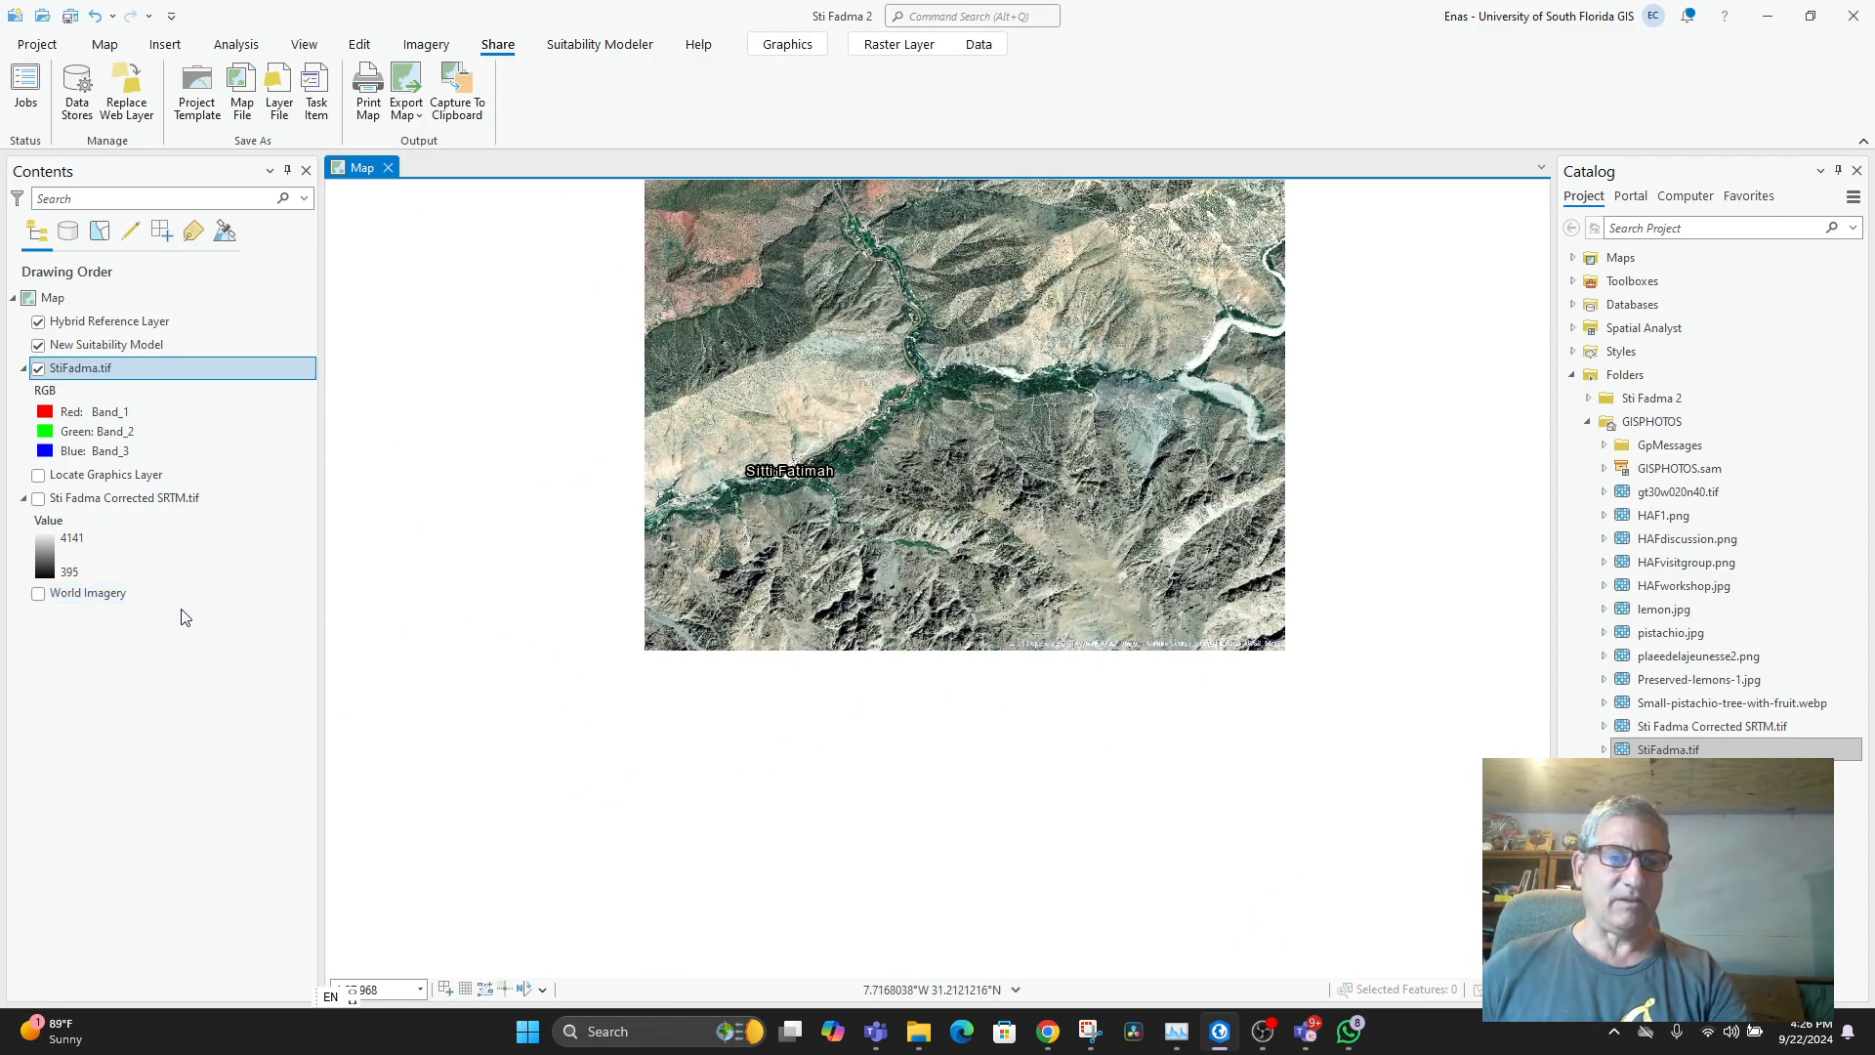
{"action": "left_click", "coordinate": [38, 594]}
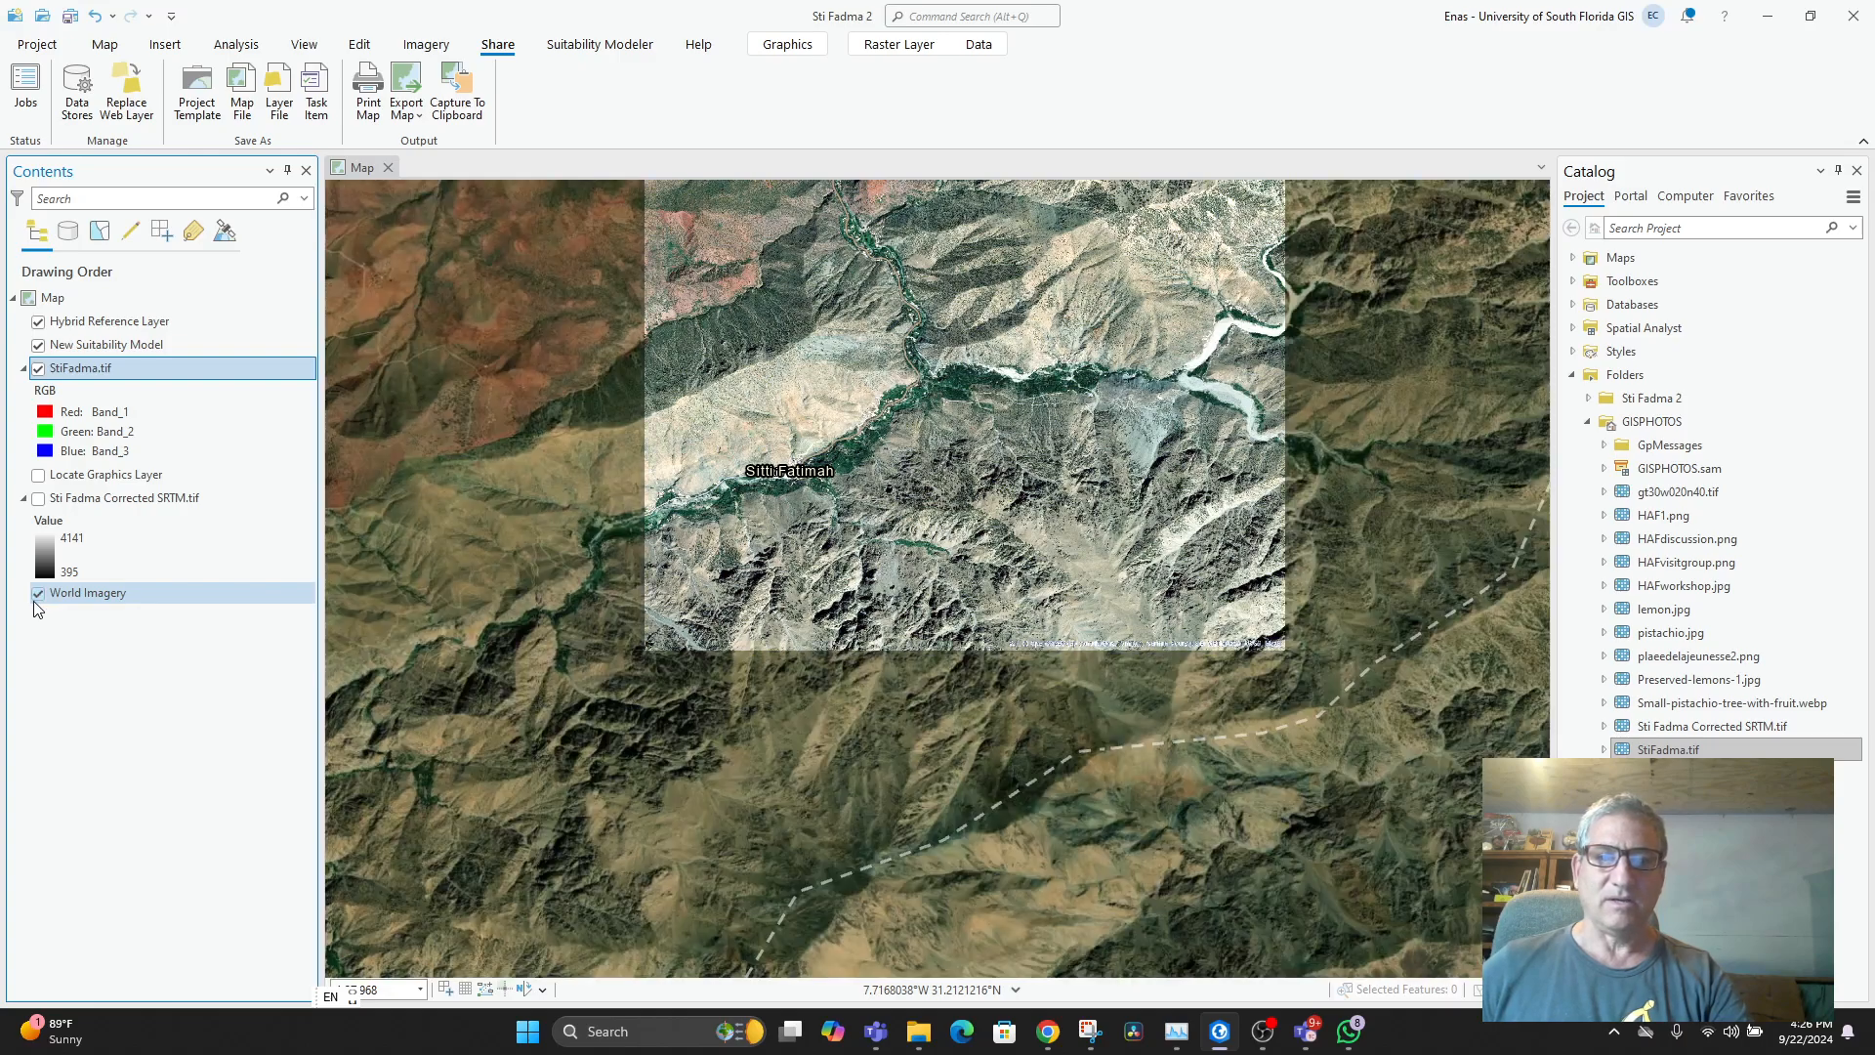
{"action": "left_click", "coordinate": [34, 599]}
{"action": "left_click", "coordinate": [33, 599]}
{"action": "left_click", "coordinate": [34, 600]}
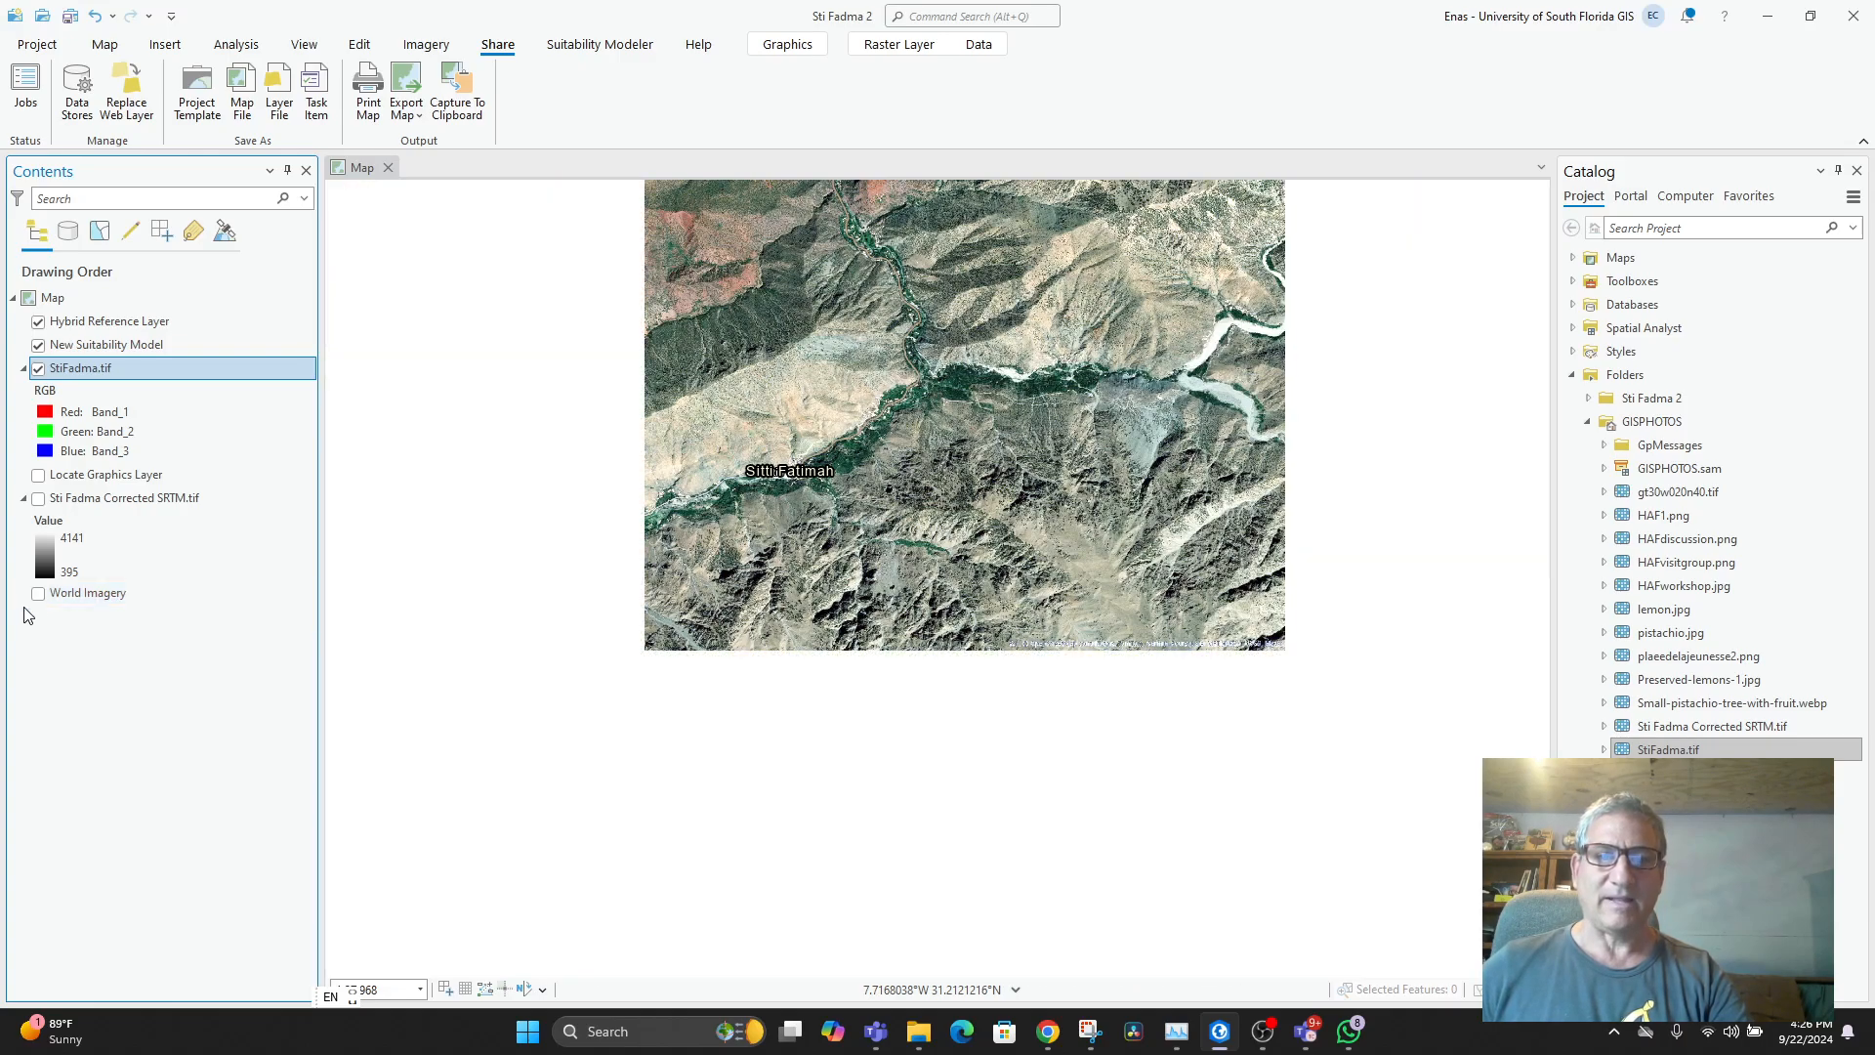
- Show the Sti Fadma Corrected SRTM.tif elevation layer beneath the StiFadma.tif image
{"action": "left_click_drag", "start_coordinate": [1381, 732], "coordinate": [1381, 833]}
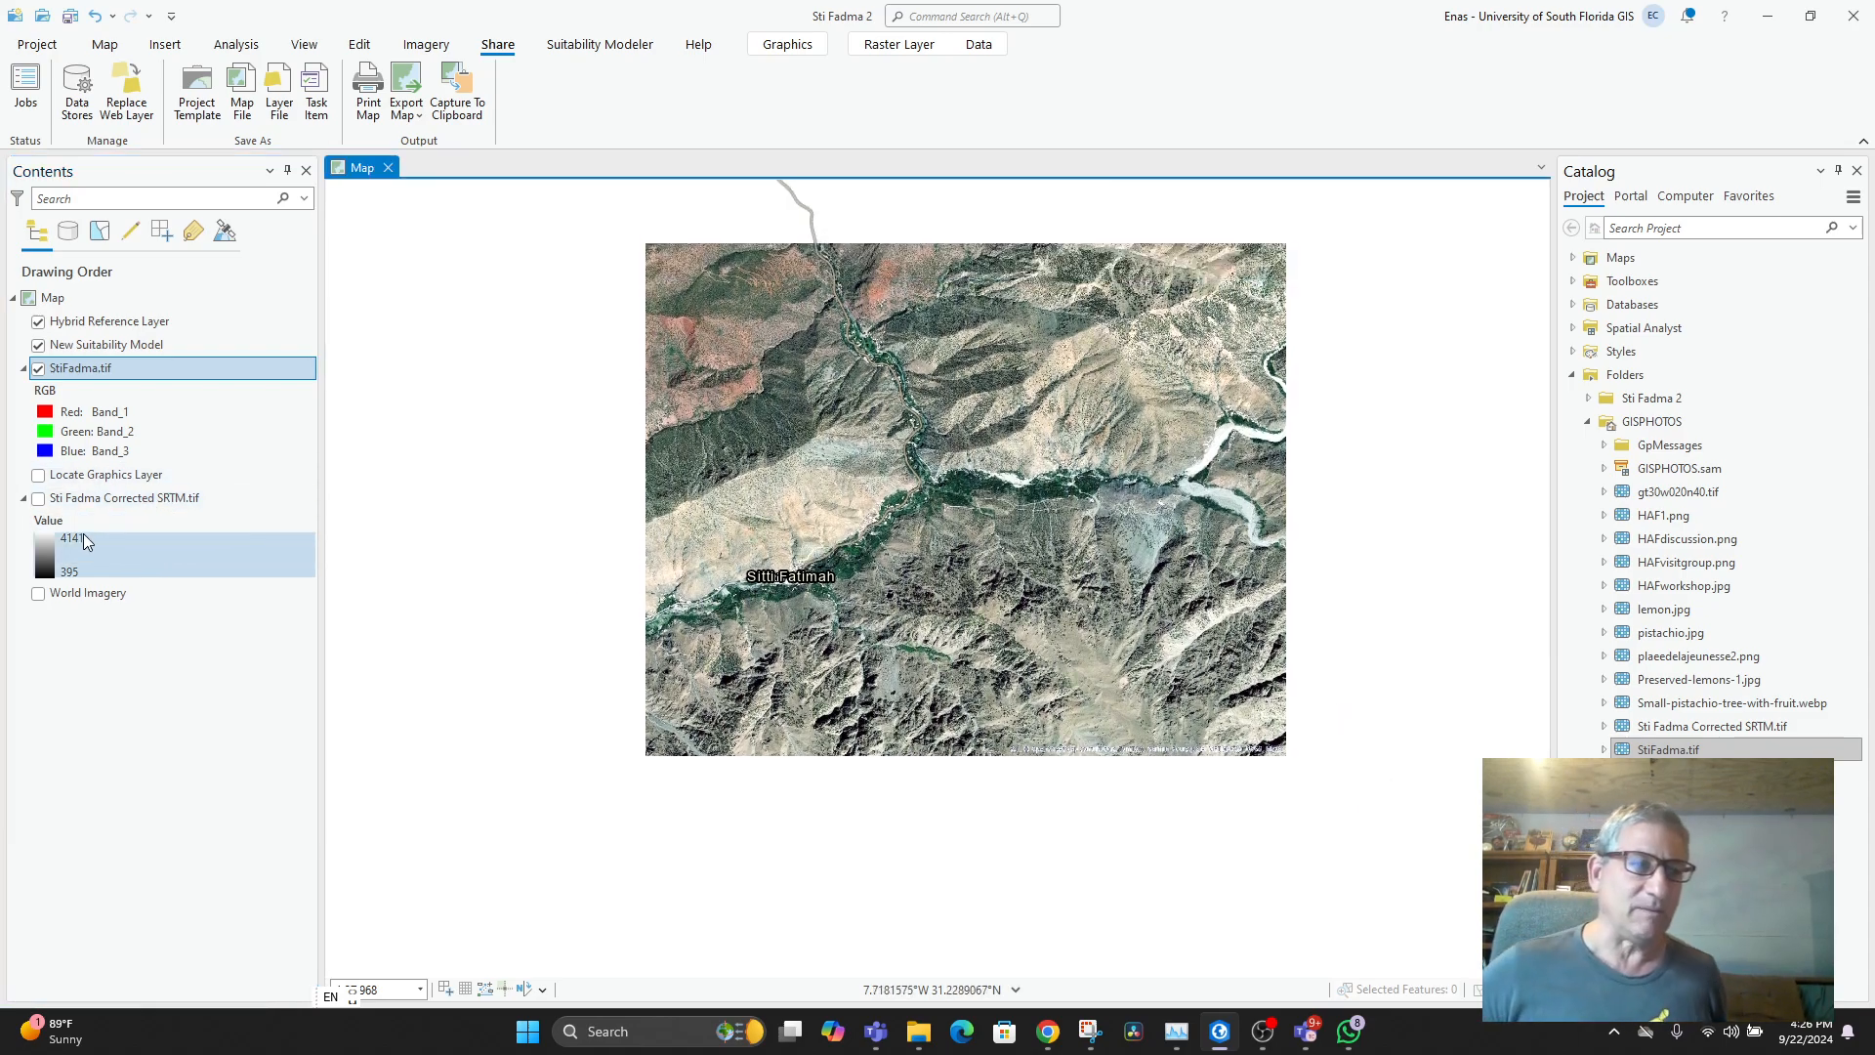
{"action": "left_click", "coordinate": [38, 499]}
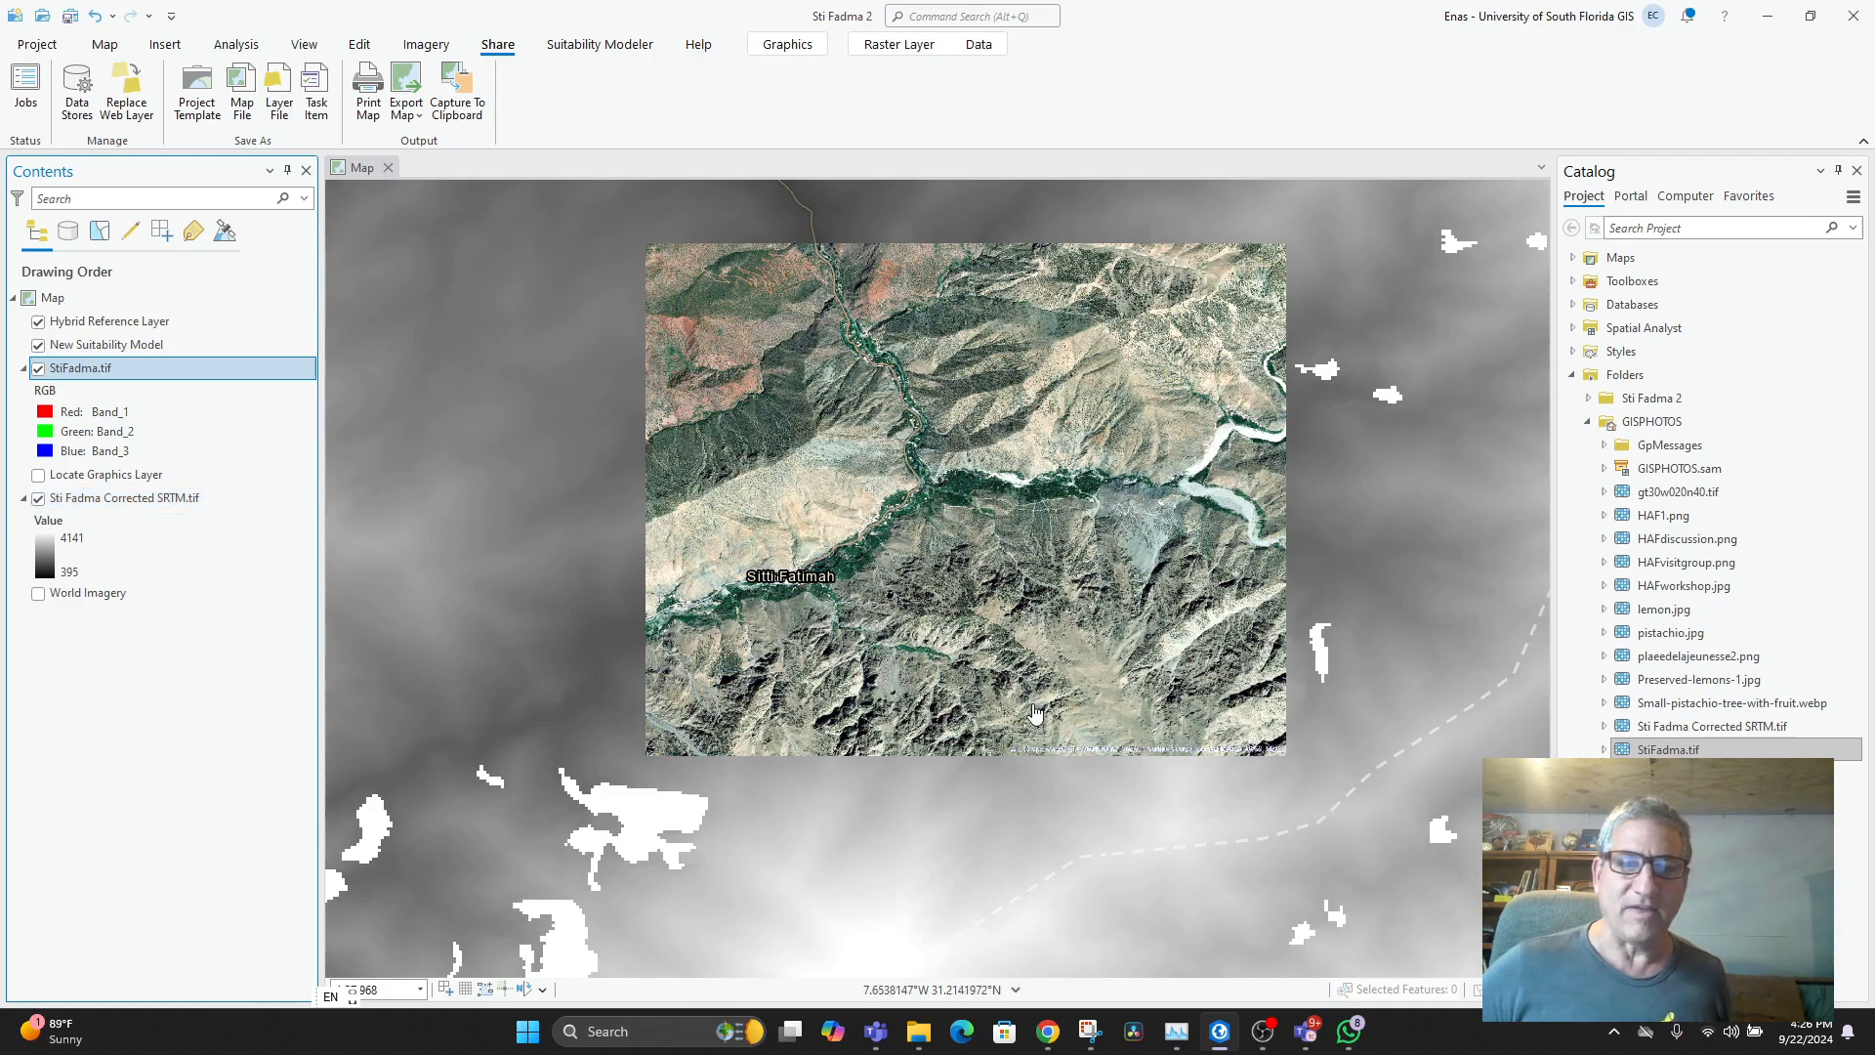
{"action": "left_click_drag", "start_coordinate": [1088, 795], "coordinate": [1012, 858]}
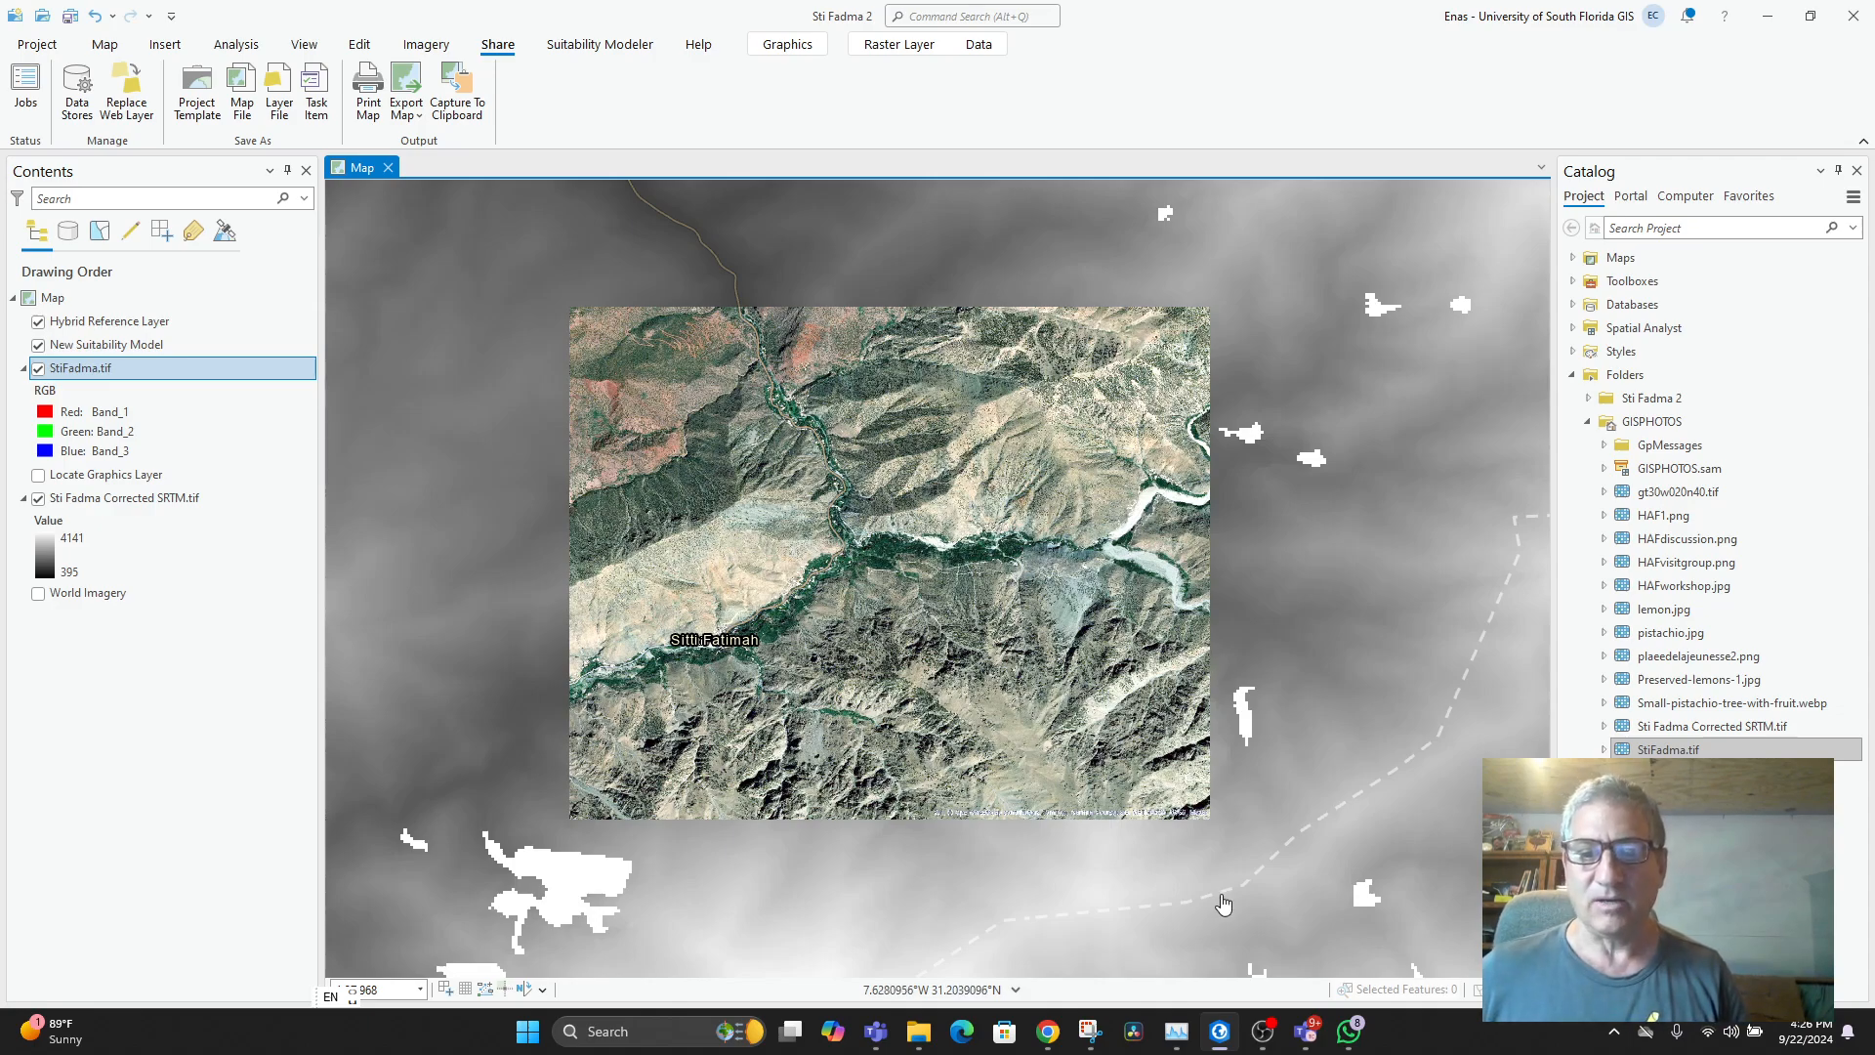
{"action": "left_click", "coordinate": [1271, 1043]}
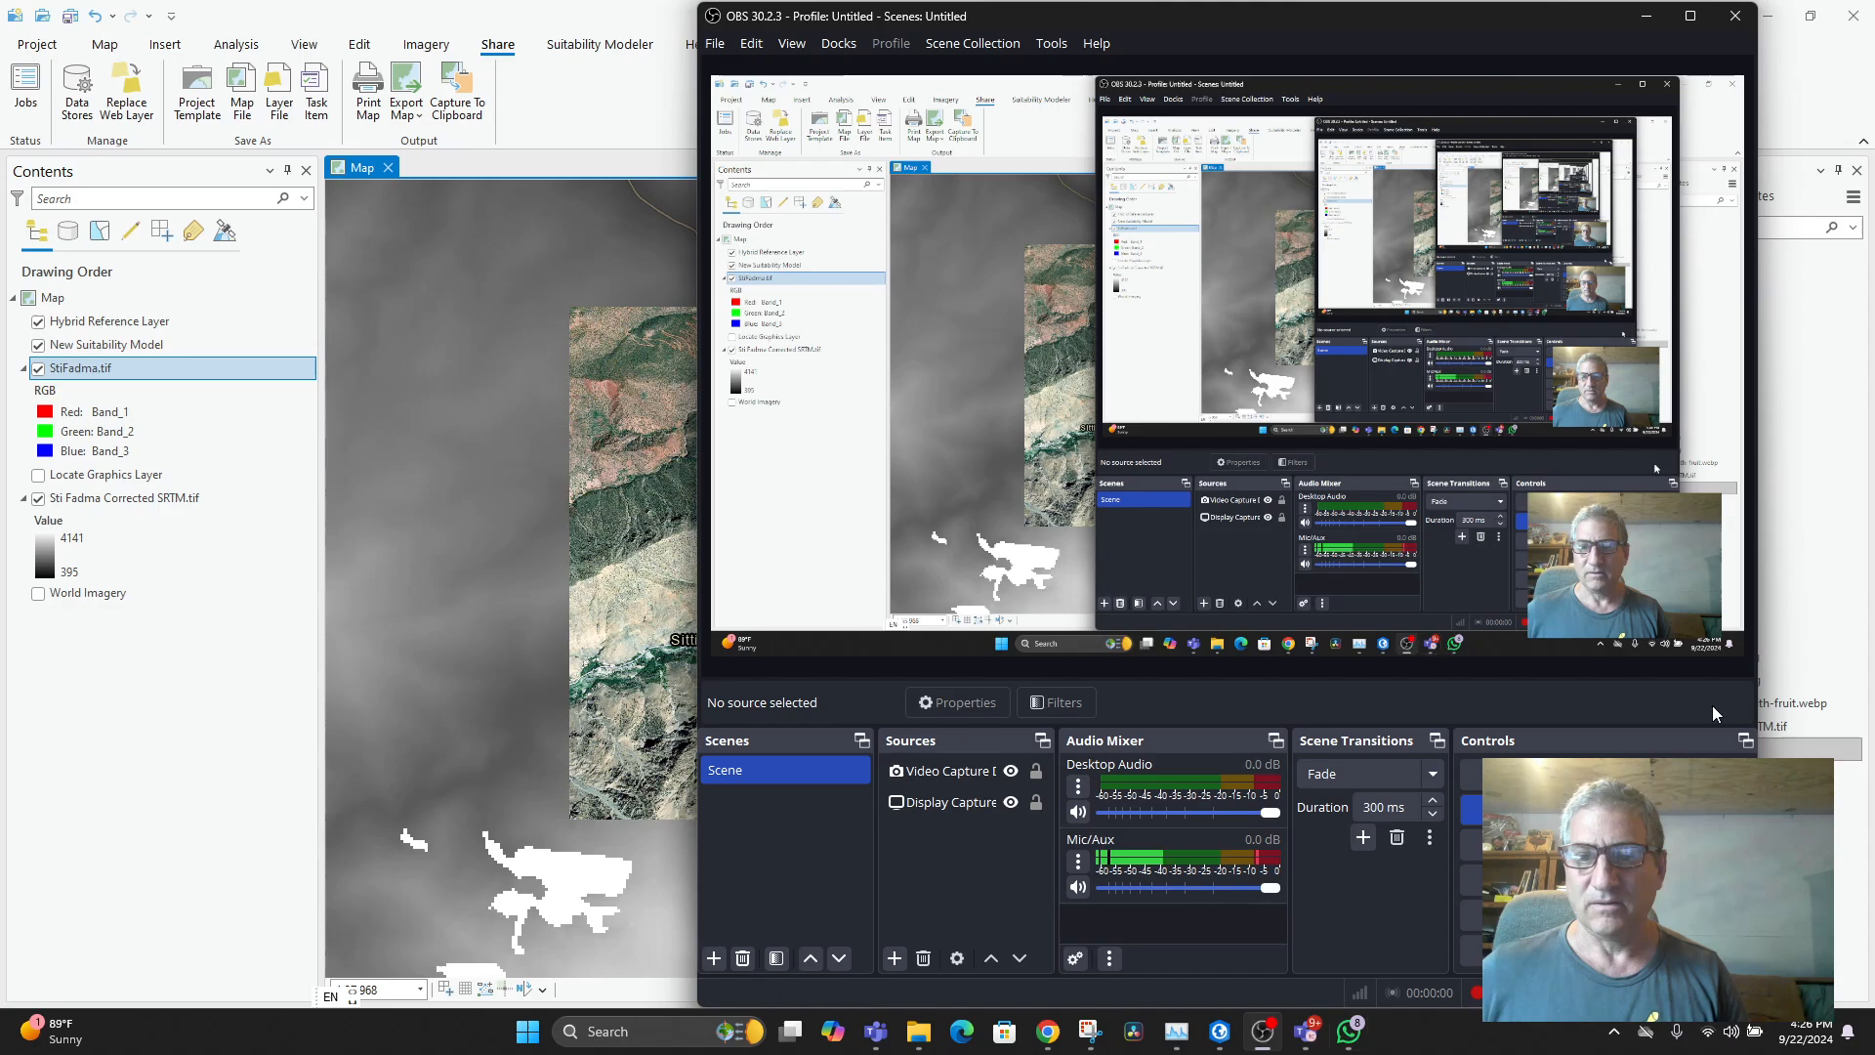
{"action": "left_click", "coordinate": [293, 694]}
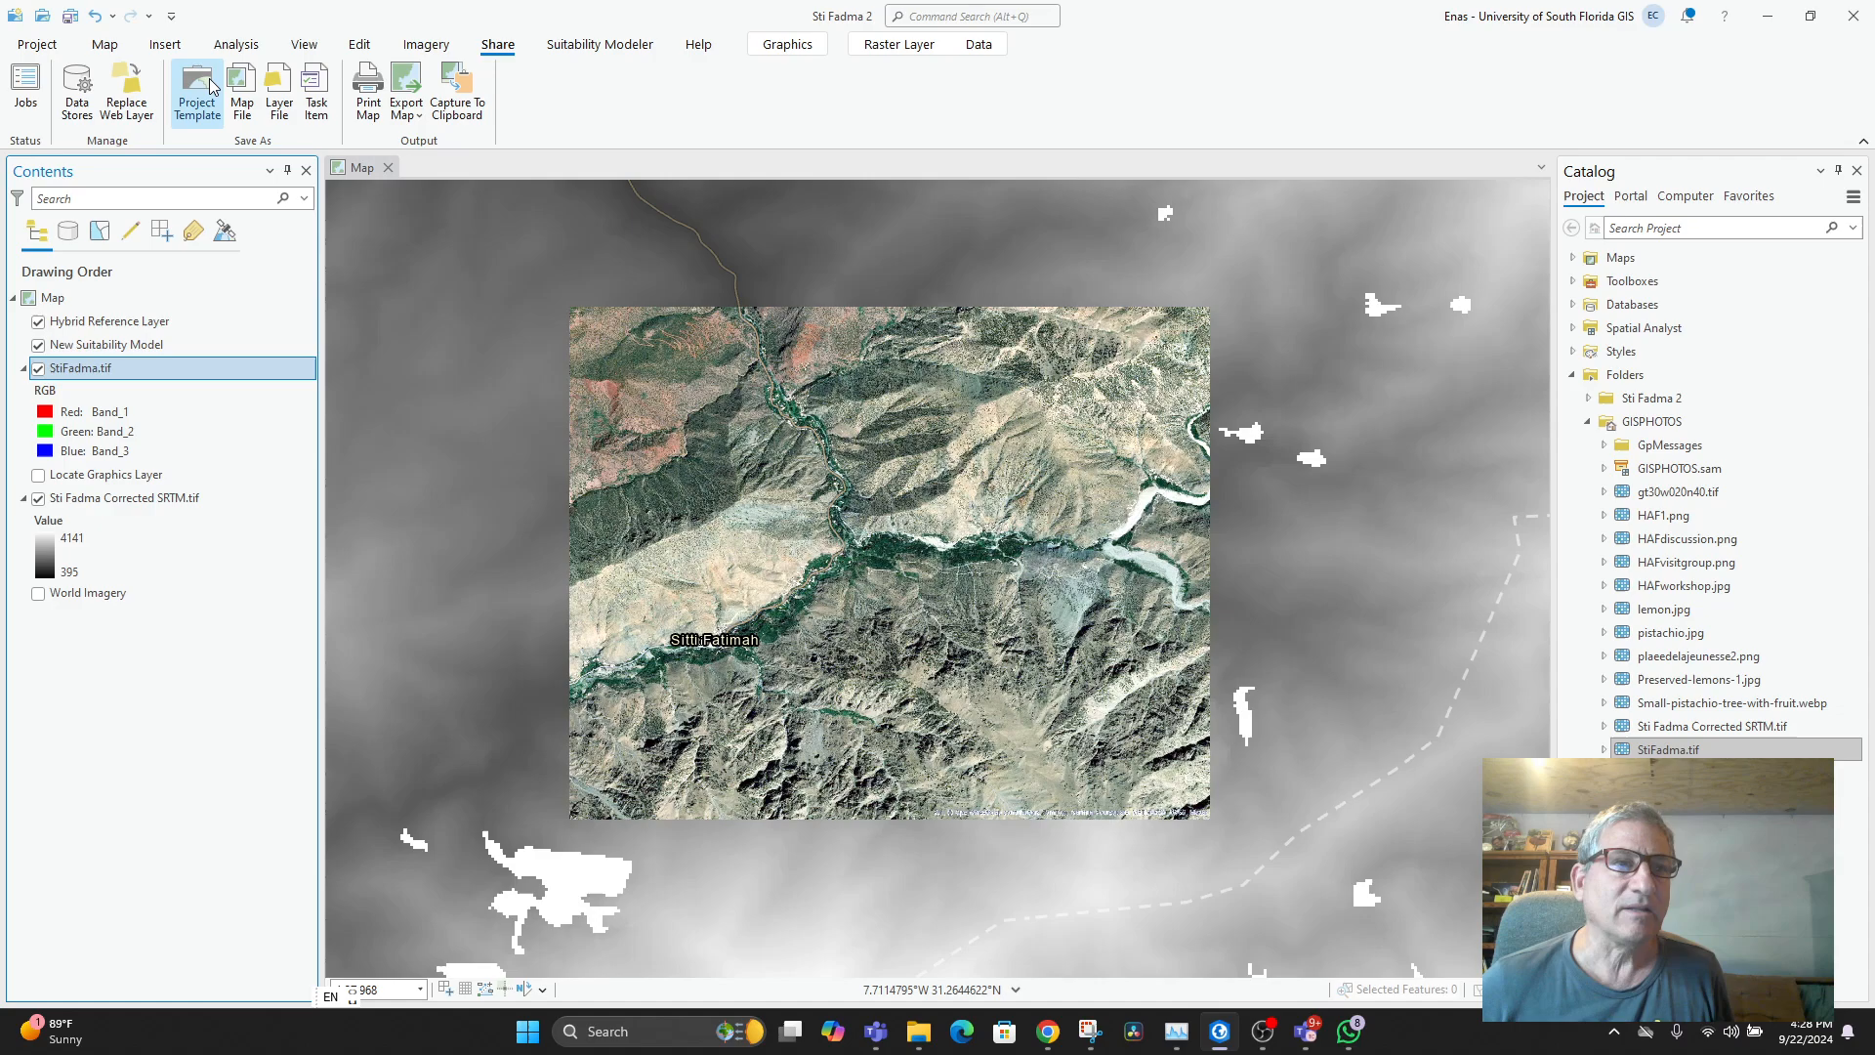
- Create a new local scene and add StiFadma.tif from the GISPHOTOS folder to it without calculating statistics
{"action": "left_click", "coordinate": [162, 49]}
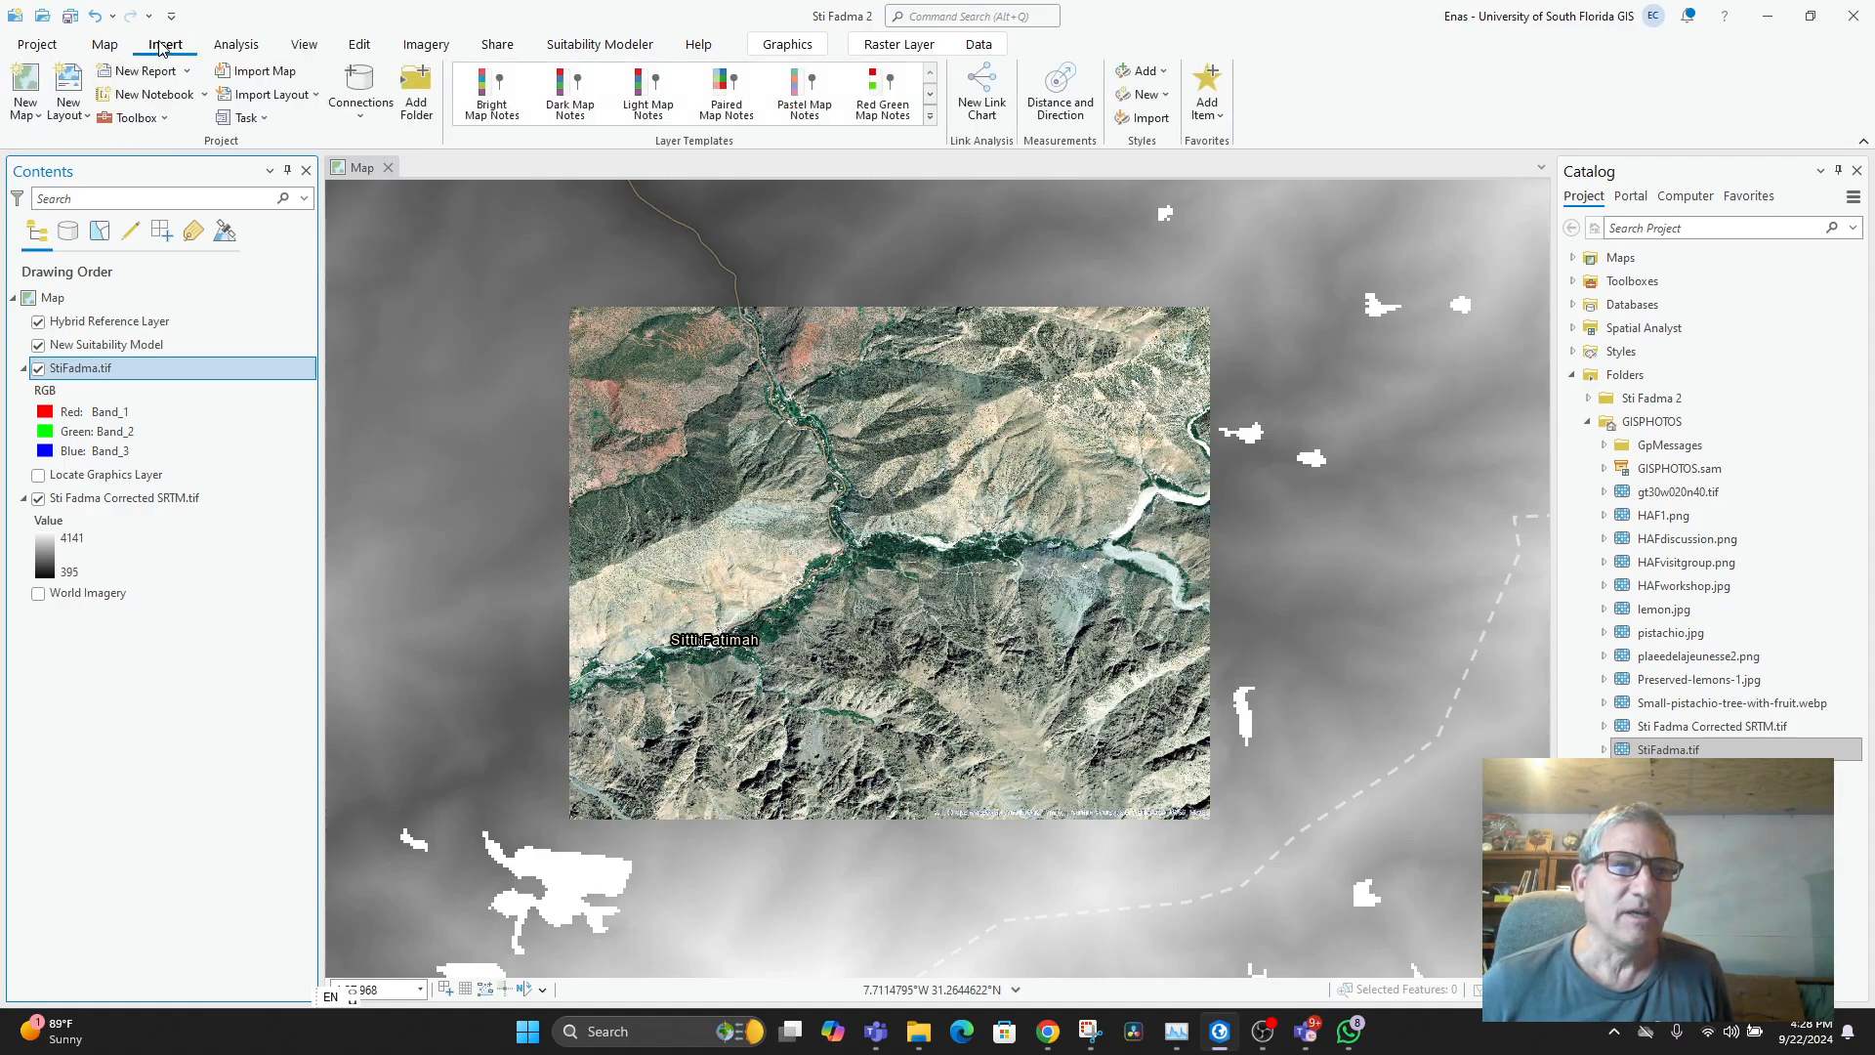
{"action": "left_click", "coordinate": [34, 118]}
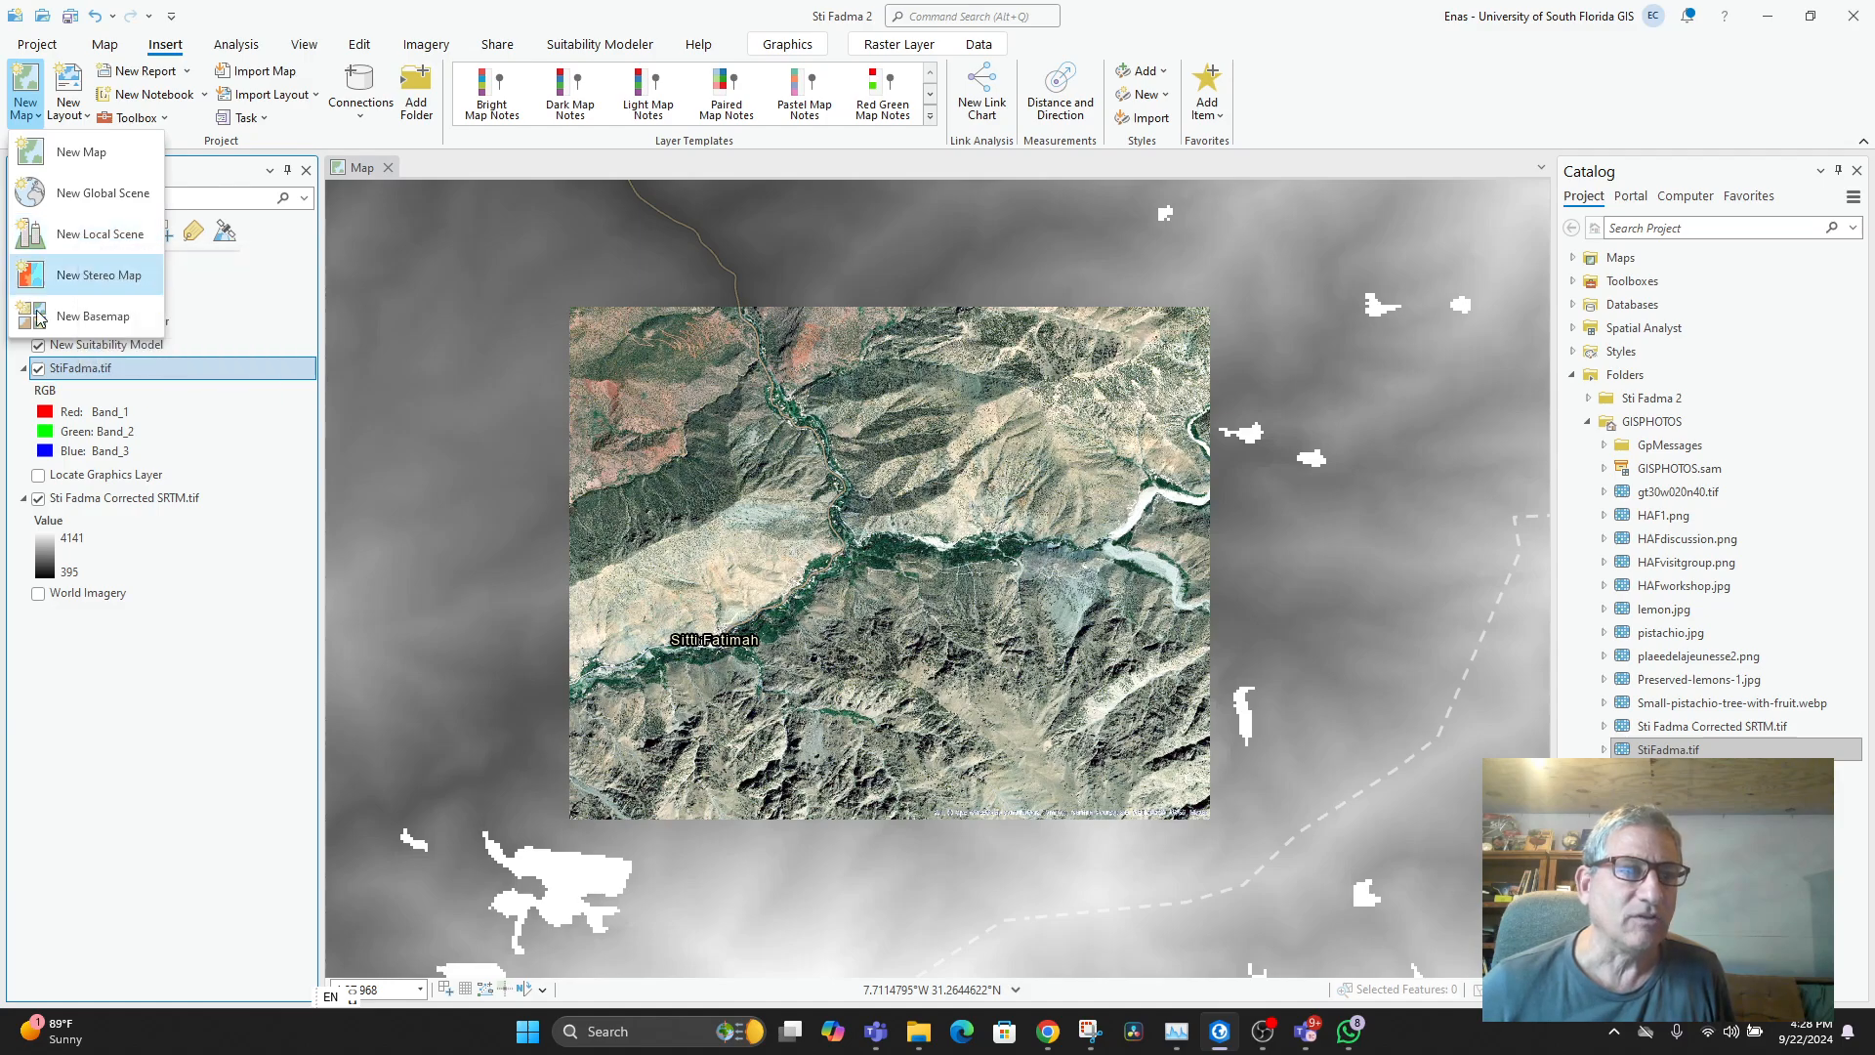
{"action": "left_click", "coordinate": [75, 238]}
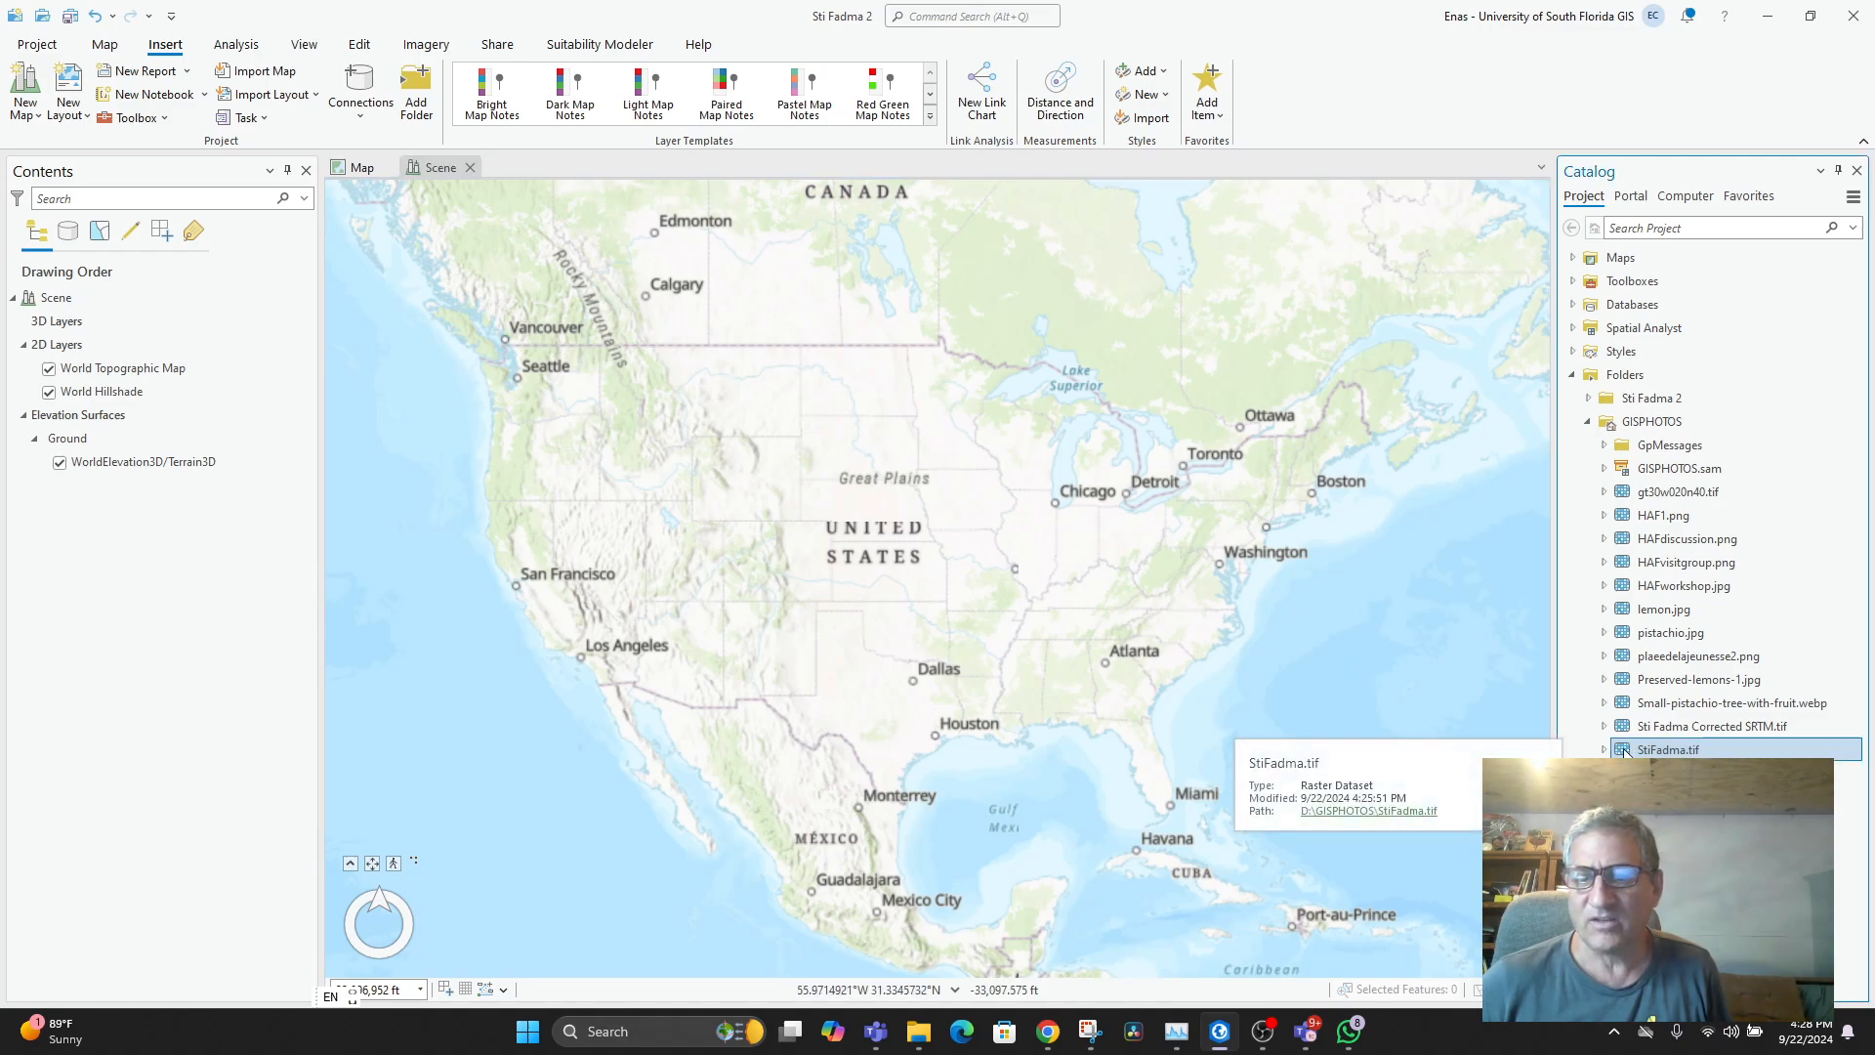
{"action": "left_click_drag", "start_coordinate": [1624, 751], "coordinate": [871, 549]}
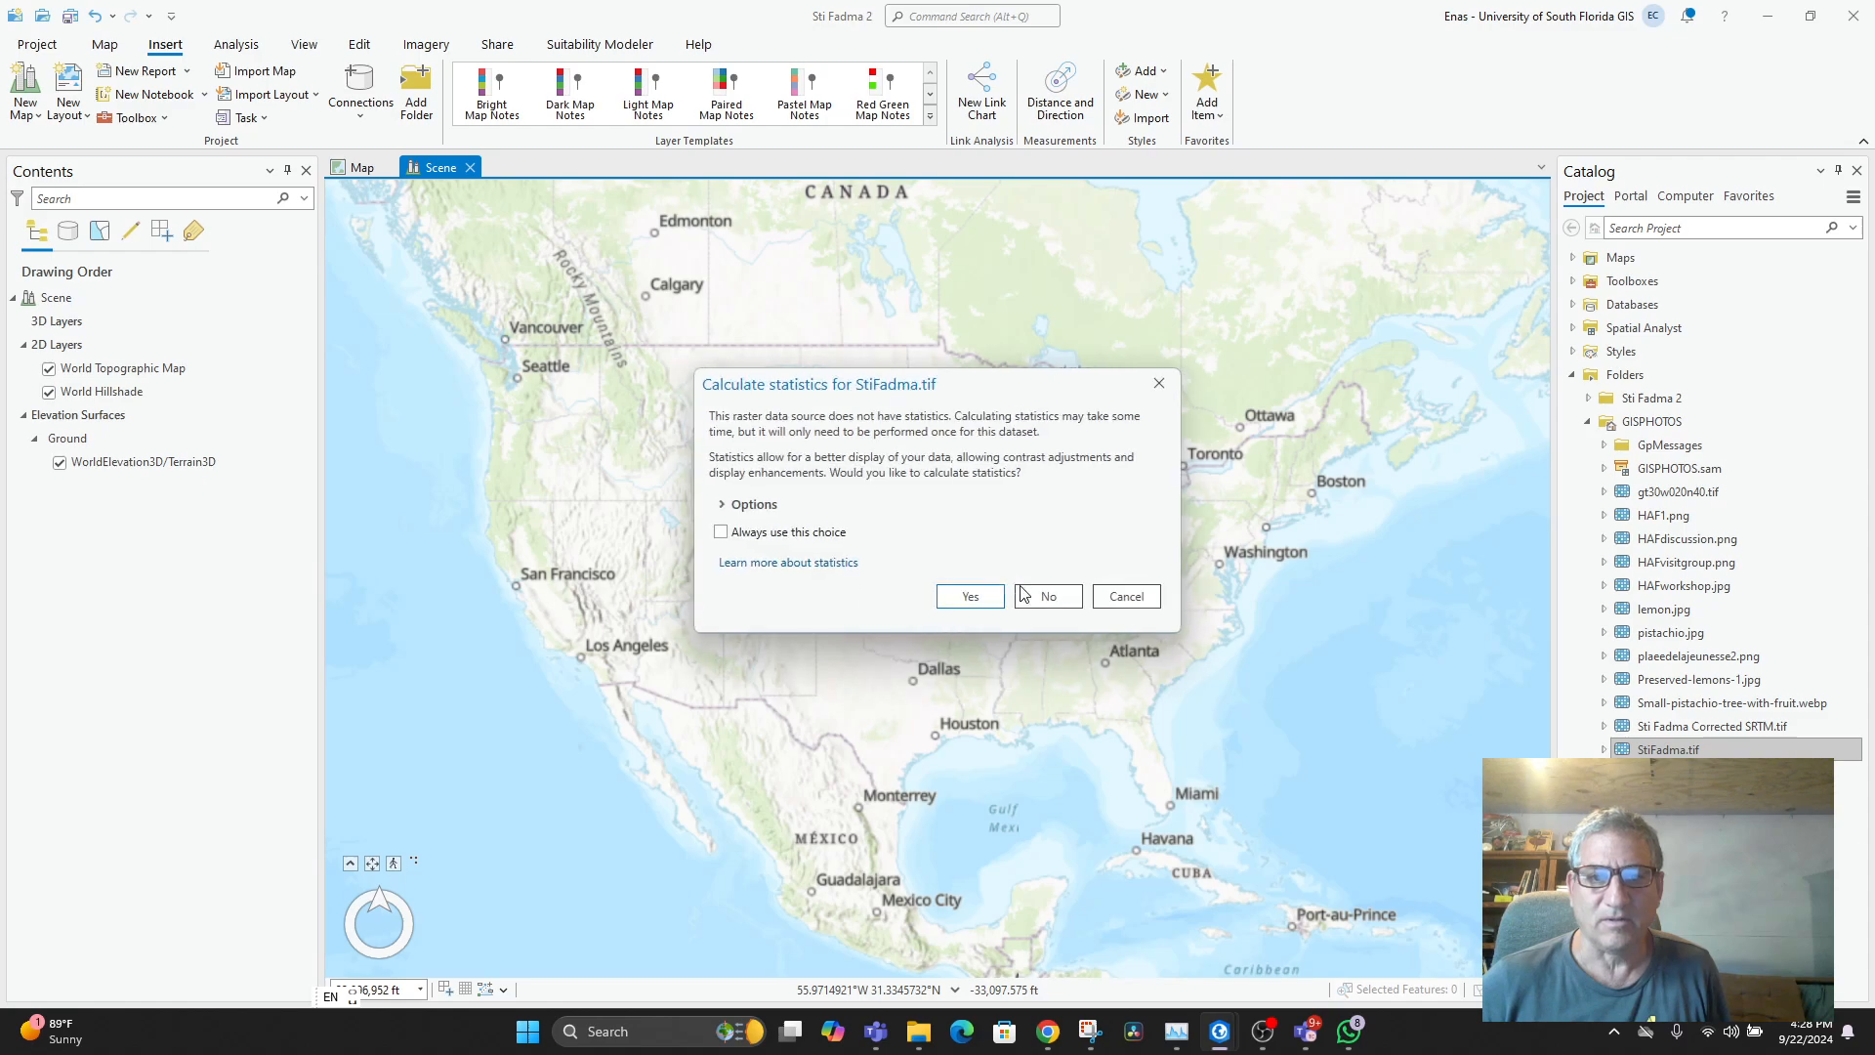
{"action": "left_click", "coordinate": [1023, 593]}
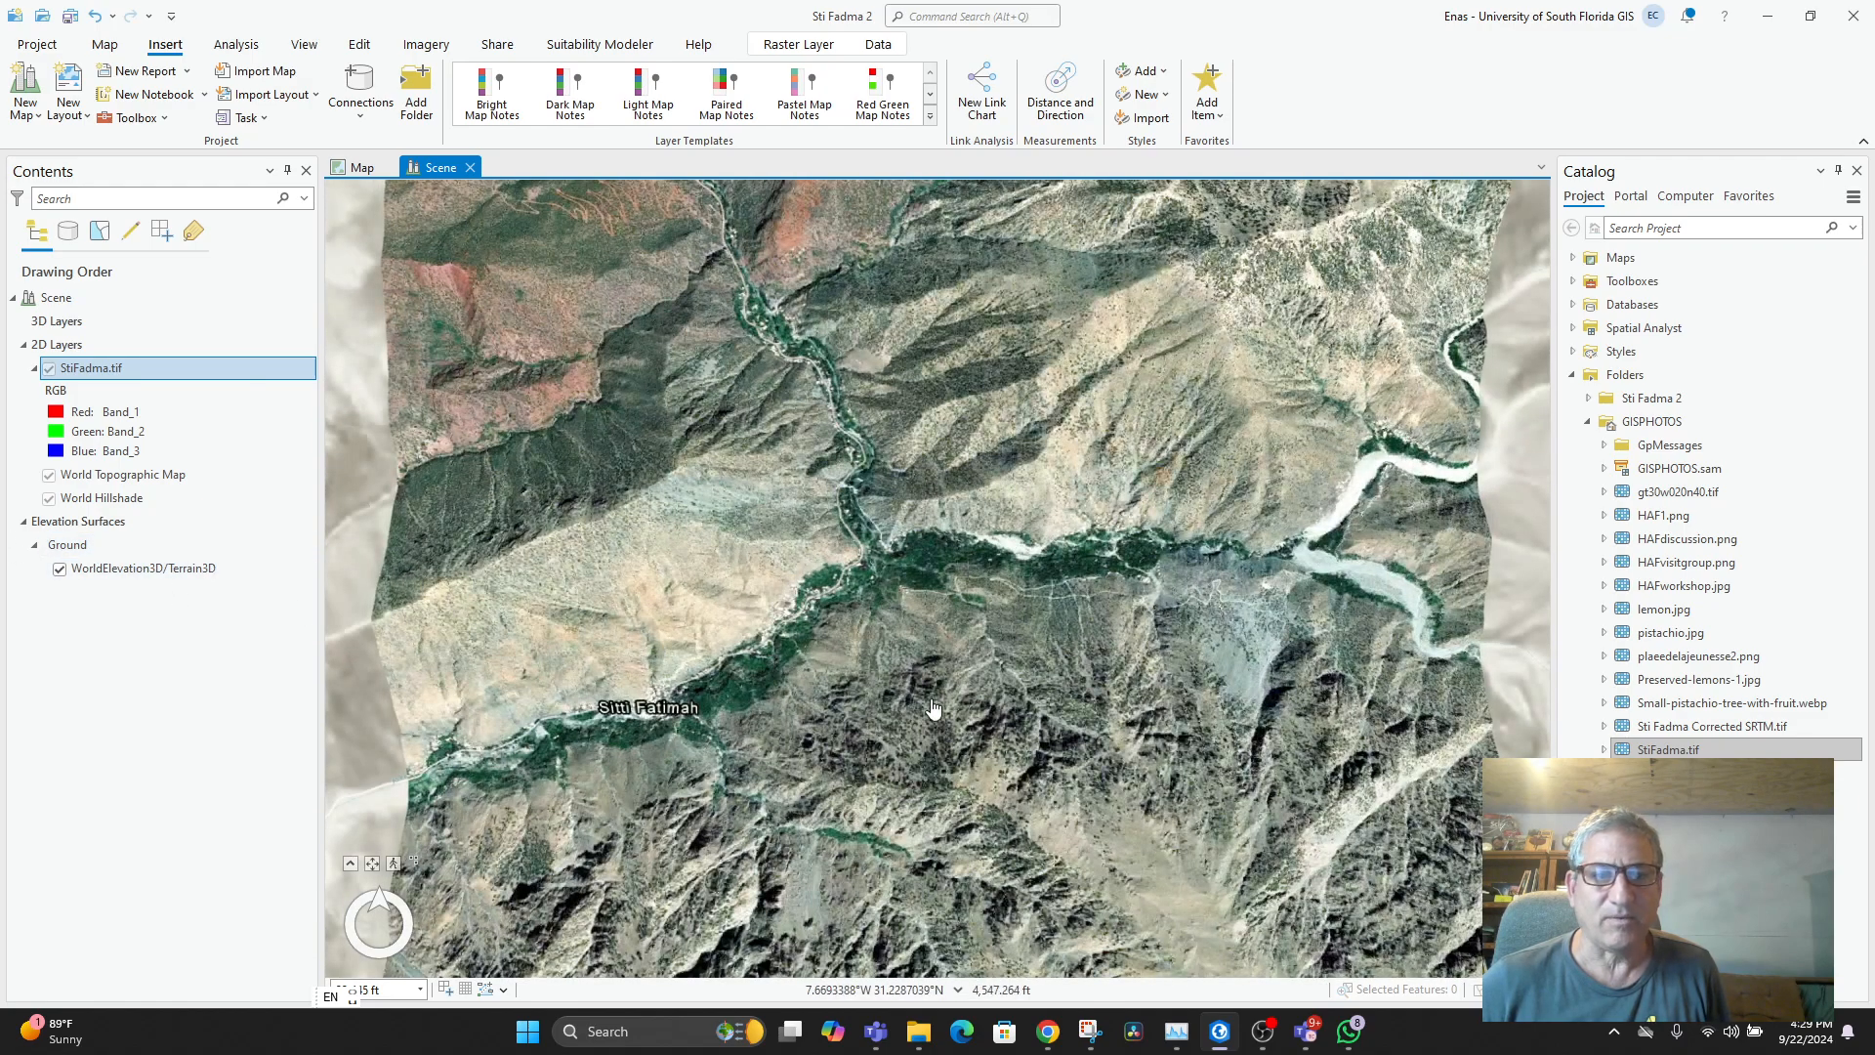
- Examine the StiFadma.tif imagery draped over the 3D terrain from oblique angles, including close-ups of the river valley
{"action": "scroll", "coordinate": [878, 695], "scroll_direction": "down", "scroll_amount": 2}
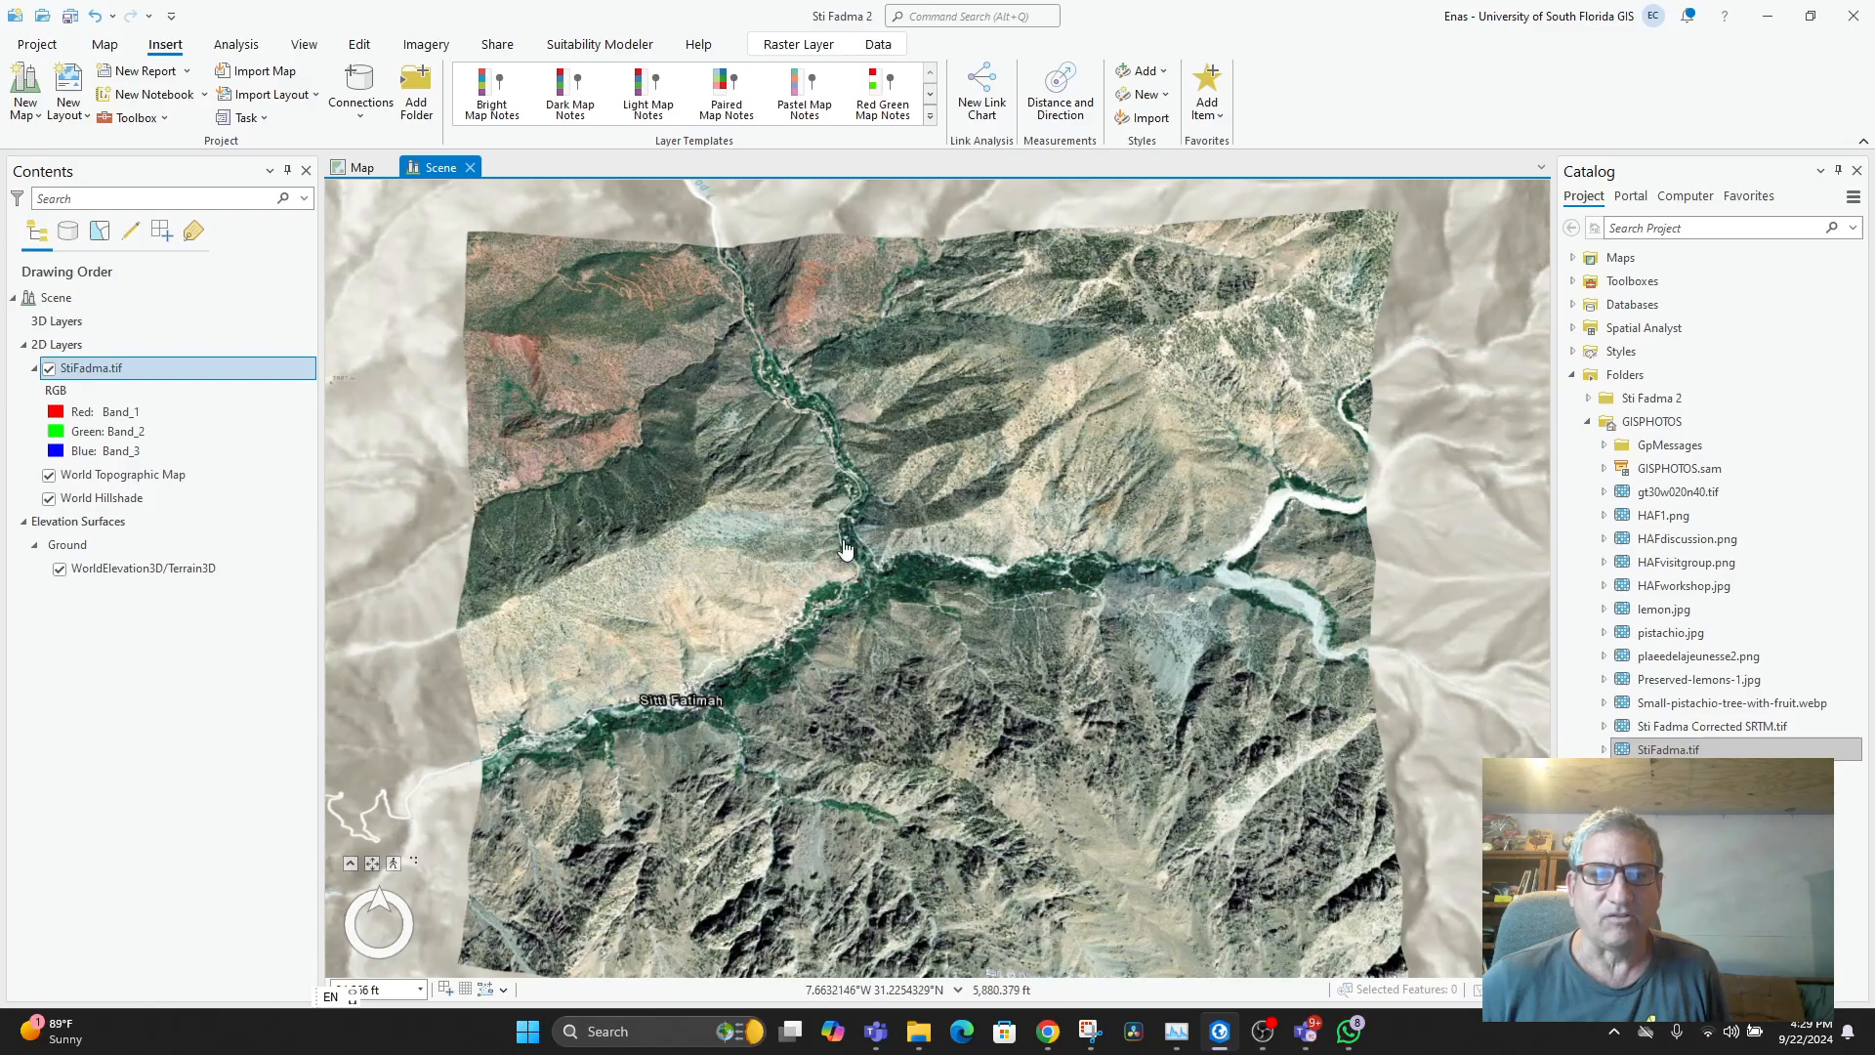
{"action": "left_click_drag", "start_coordinate": [918, 696], "coordinate": [966, 345]}
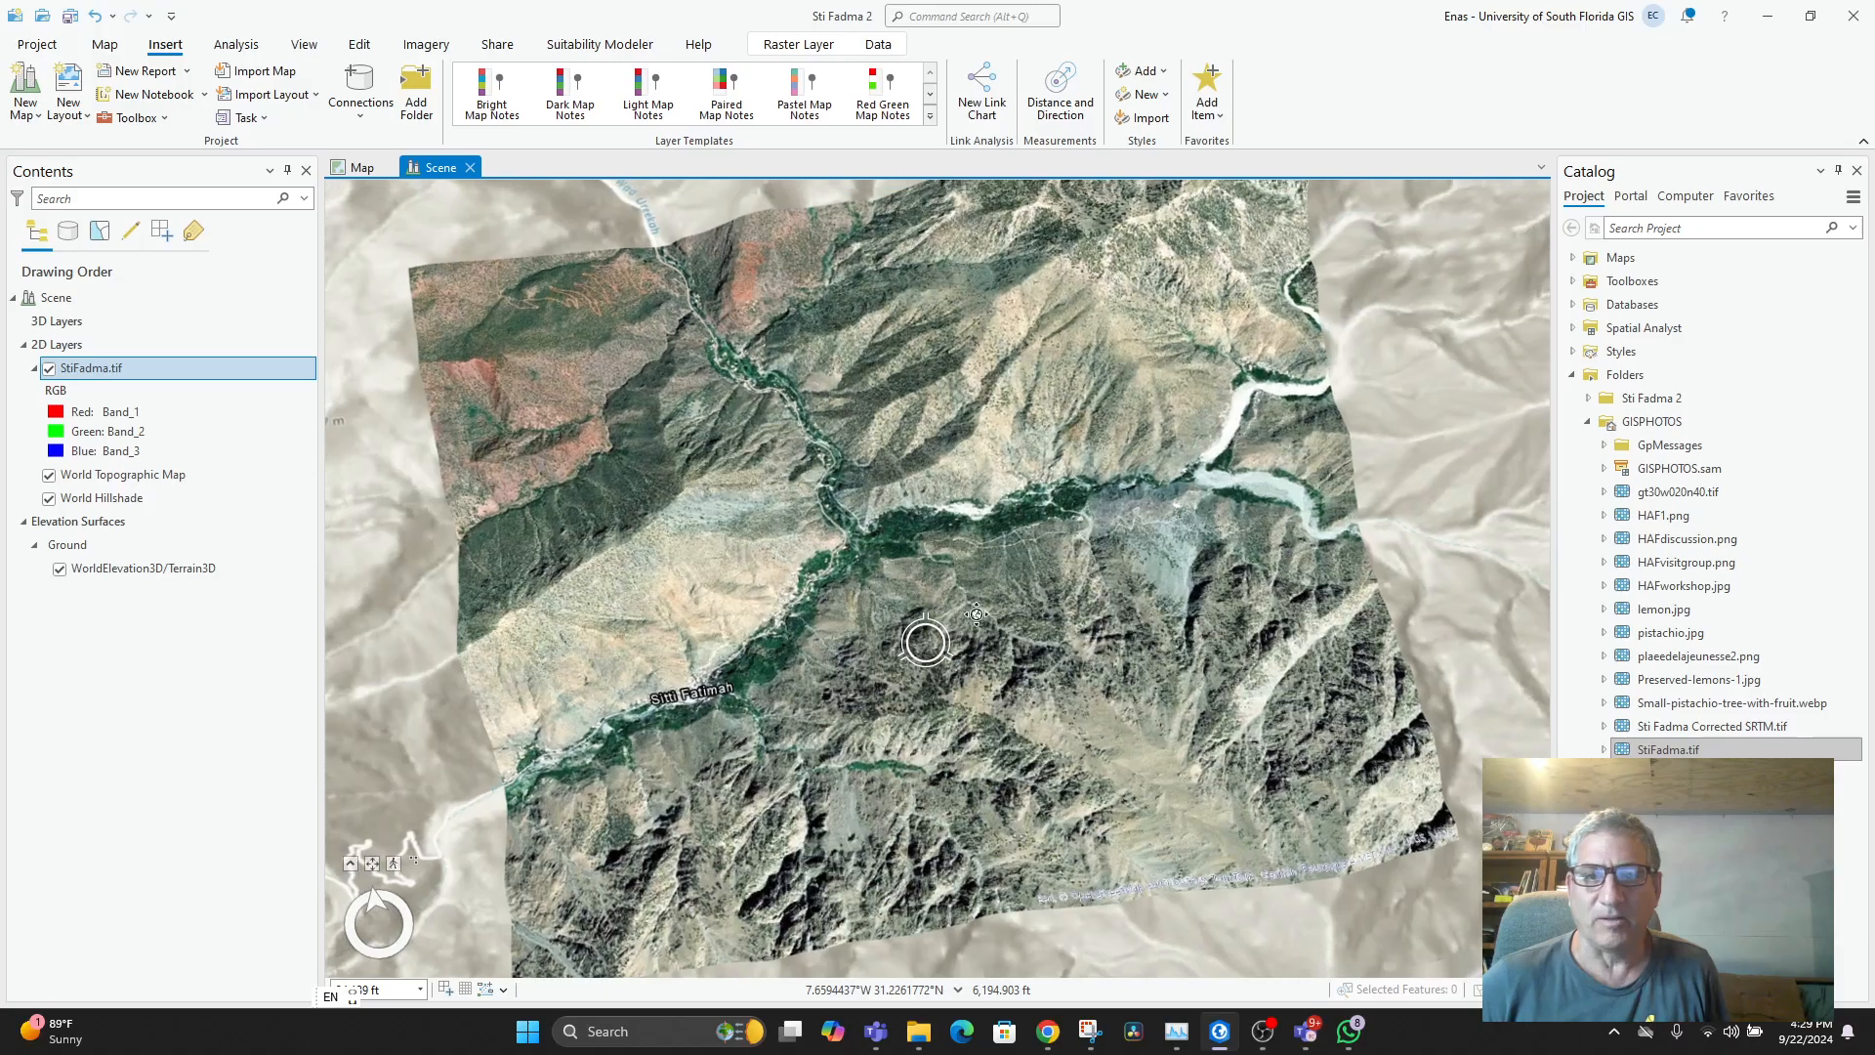
{"action": "left_click_drag", "start_coordinate": [991, 562], "coordinate": [999, 388]}
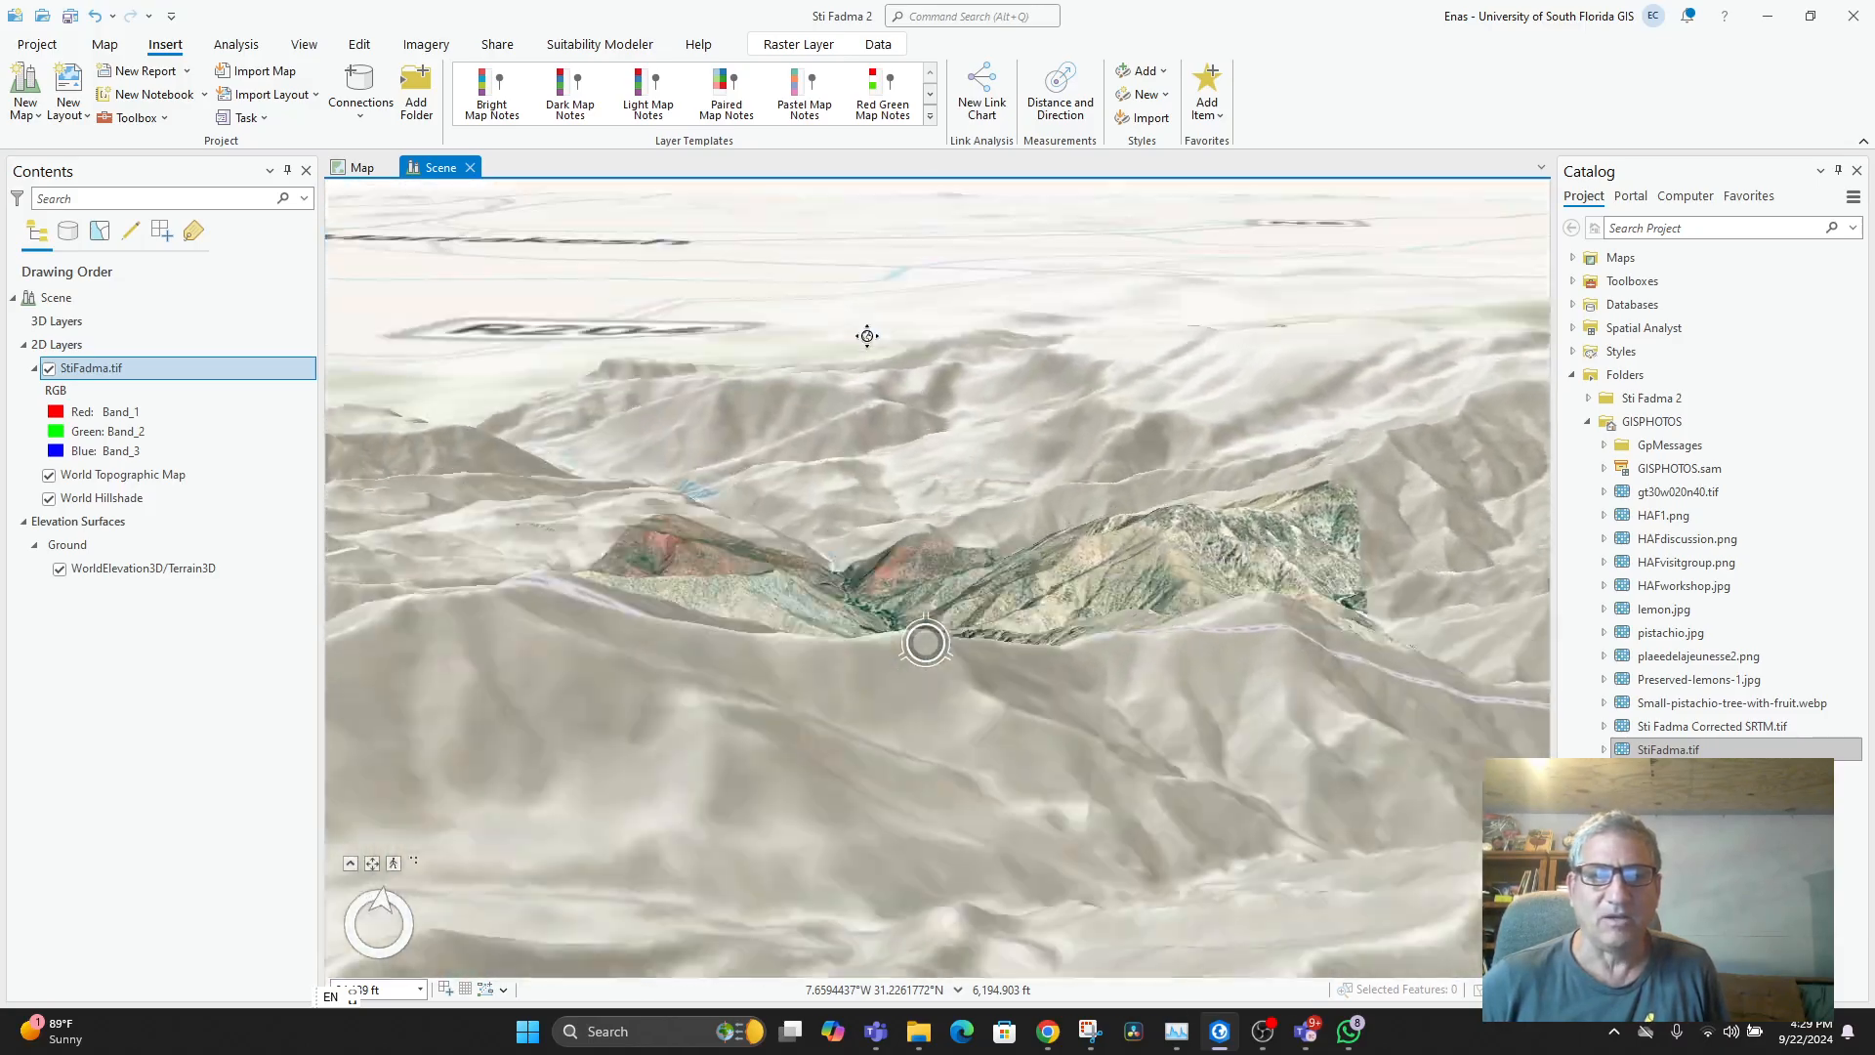
{"action": "scroll", "coordinate": [956, 605], "scroll_direction": "up", "scroll_amount": 2}
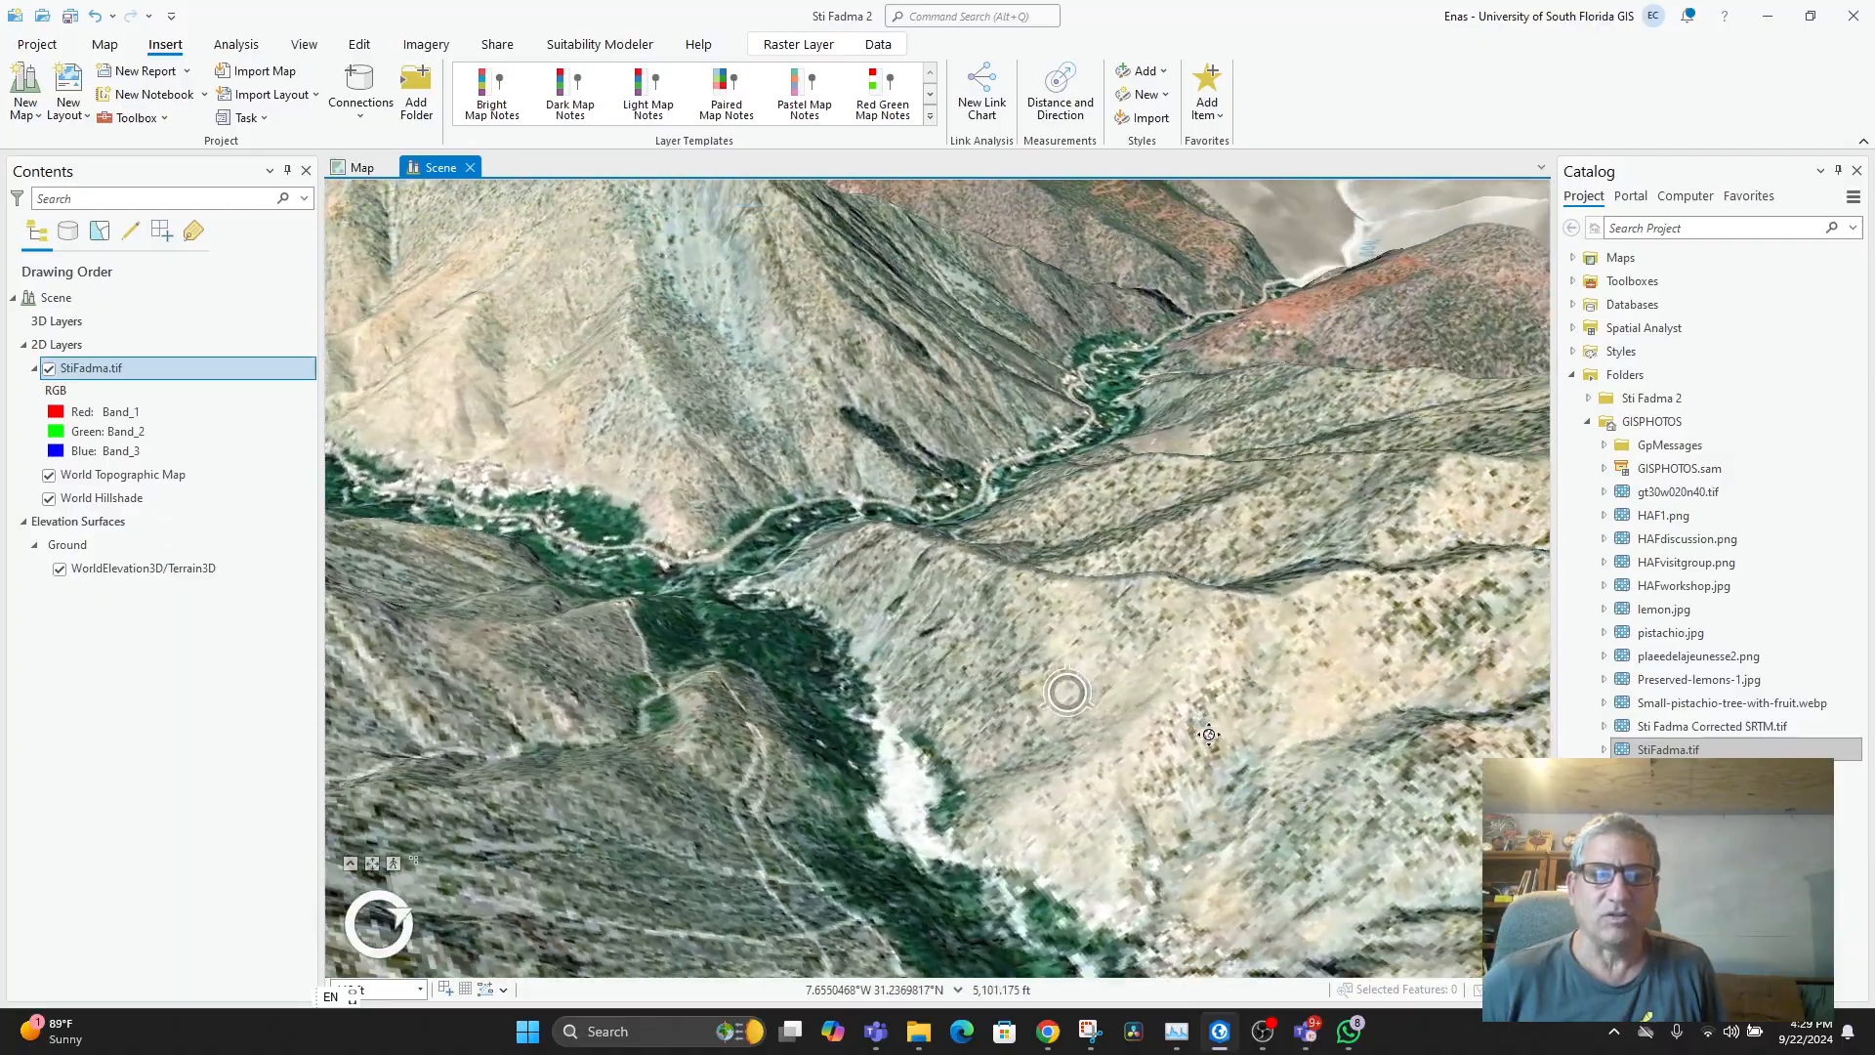
{"action": "mouse_move", "coordinate": [872, 801]}
{"action": "left_mouse_down"}
{"action": "mouse_move", "coordinate": [869, 893]}
{"action": "mouse_move", "coordinate": [893, 778]}
{"action": "mouse_move", "coordinate": [1079, 774]}
{"action": "mouse_move", "coordinate": [683, 671]}
{"action": "left_mouse_up"}
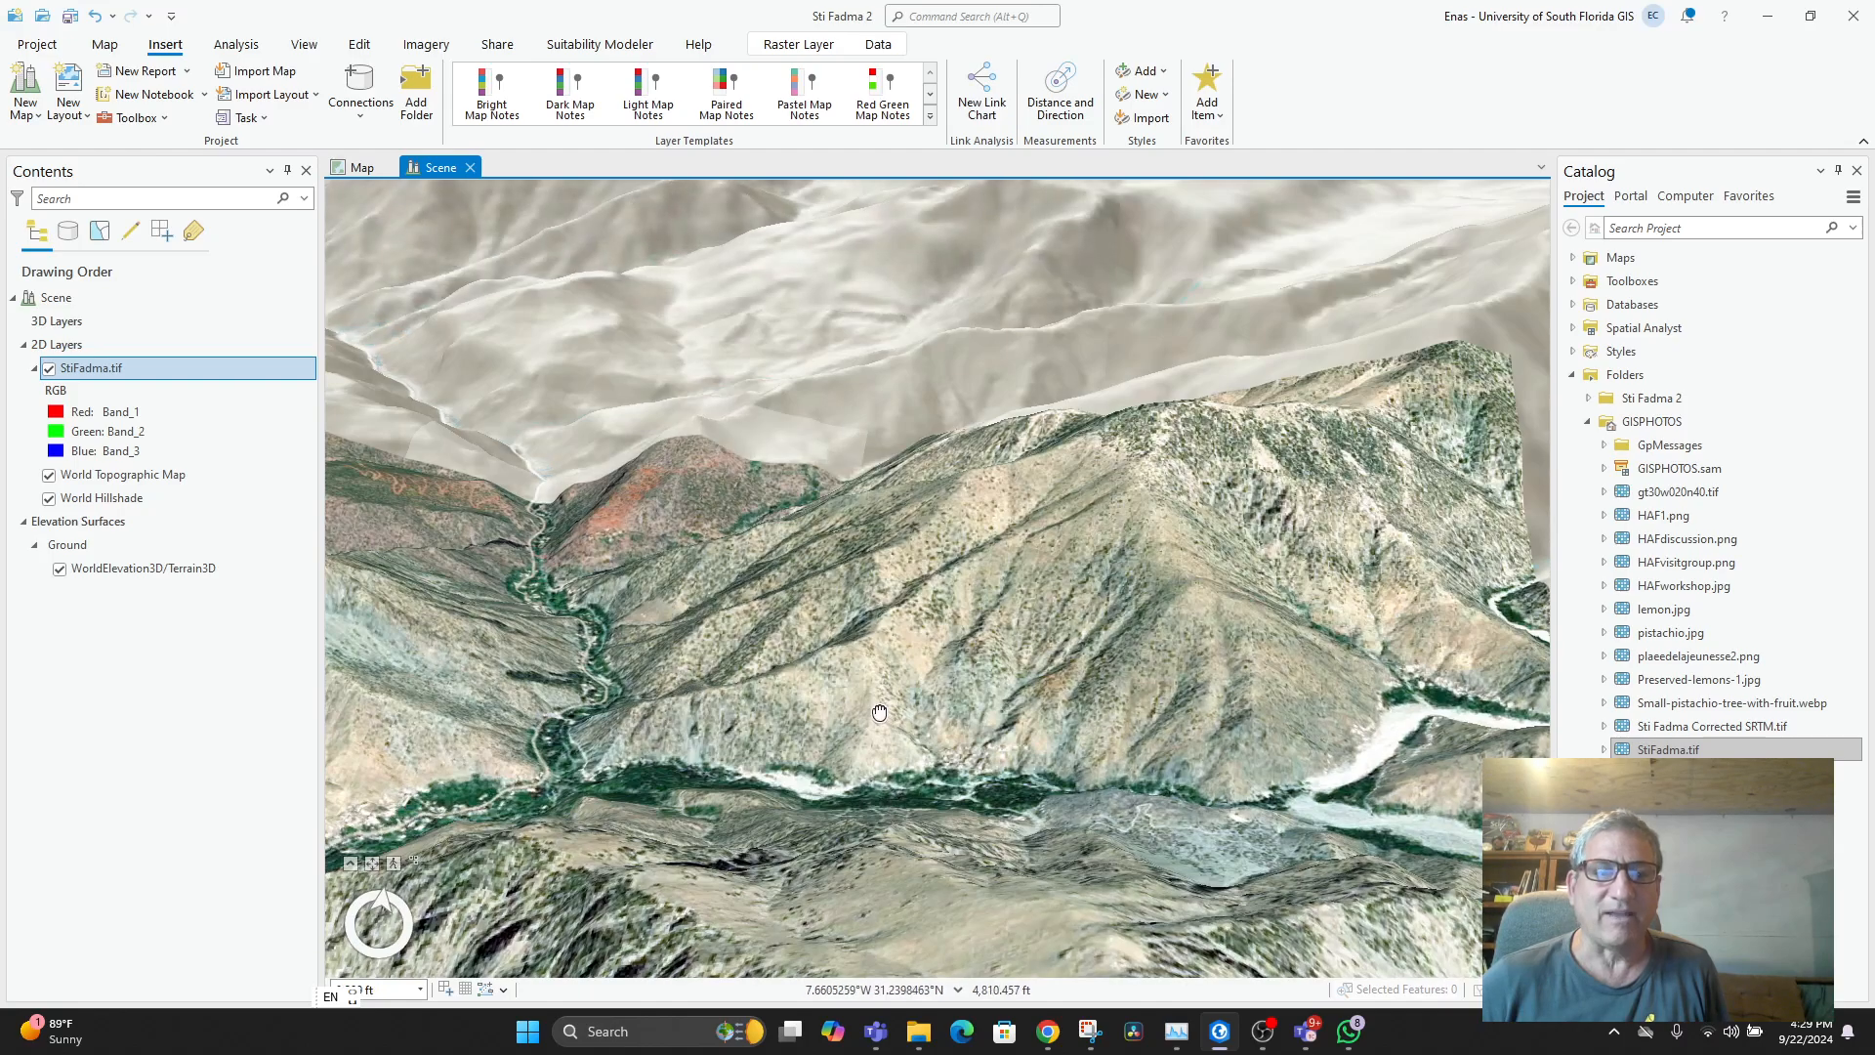
{"action": "scroll", "coordinate": [880, 713], "scroll_direction": "down", "scroll_amount": 1}
{"action": "mouse_move", "coordinate": [458, 704]}
{"action": "left_mouse_down"}
{"action": "mouse_move", "coordinate": [625, 771]}
{"action": "mouse_move", "coordinate": [596, 683]}
{"action": "mouse_move", "coordinate": [545, 701]}
{"action": "left_mouse_up"}
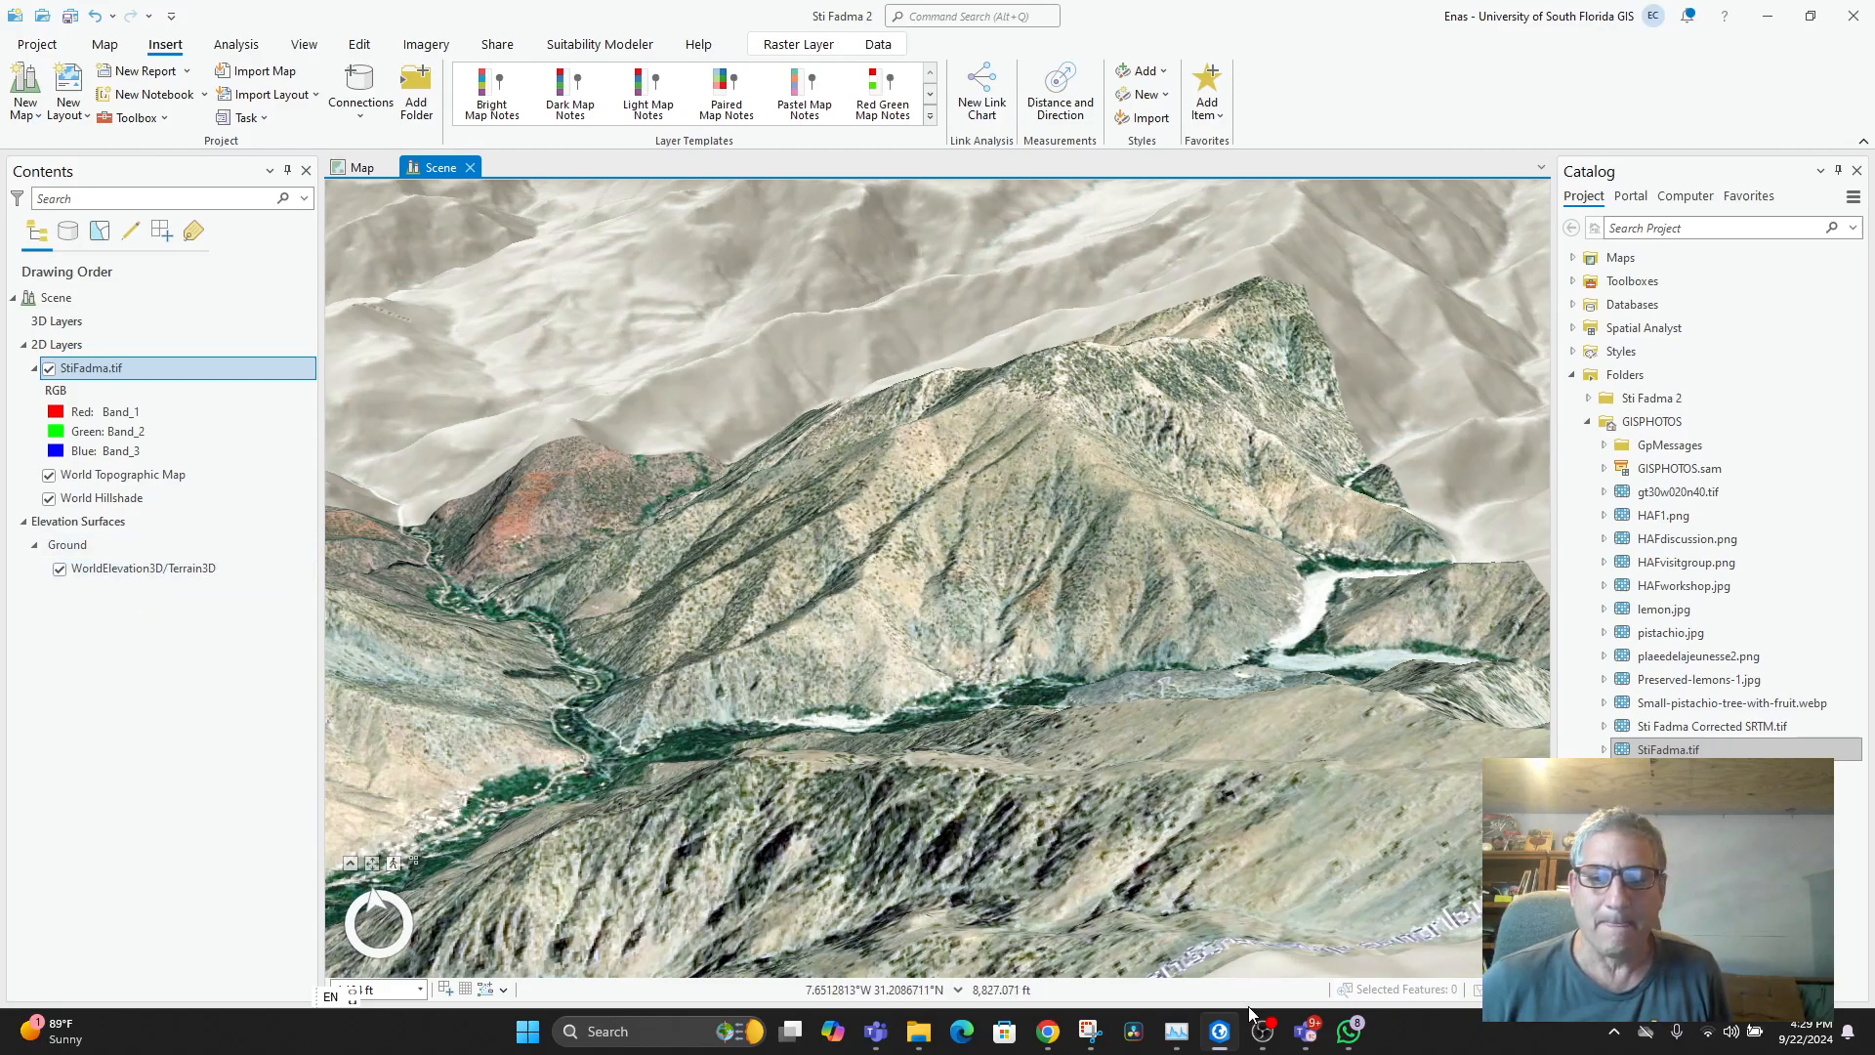
{"action": "left_click", "coordinate": [1262, 1035]}
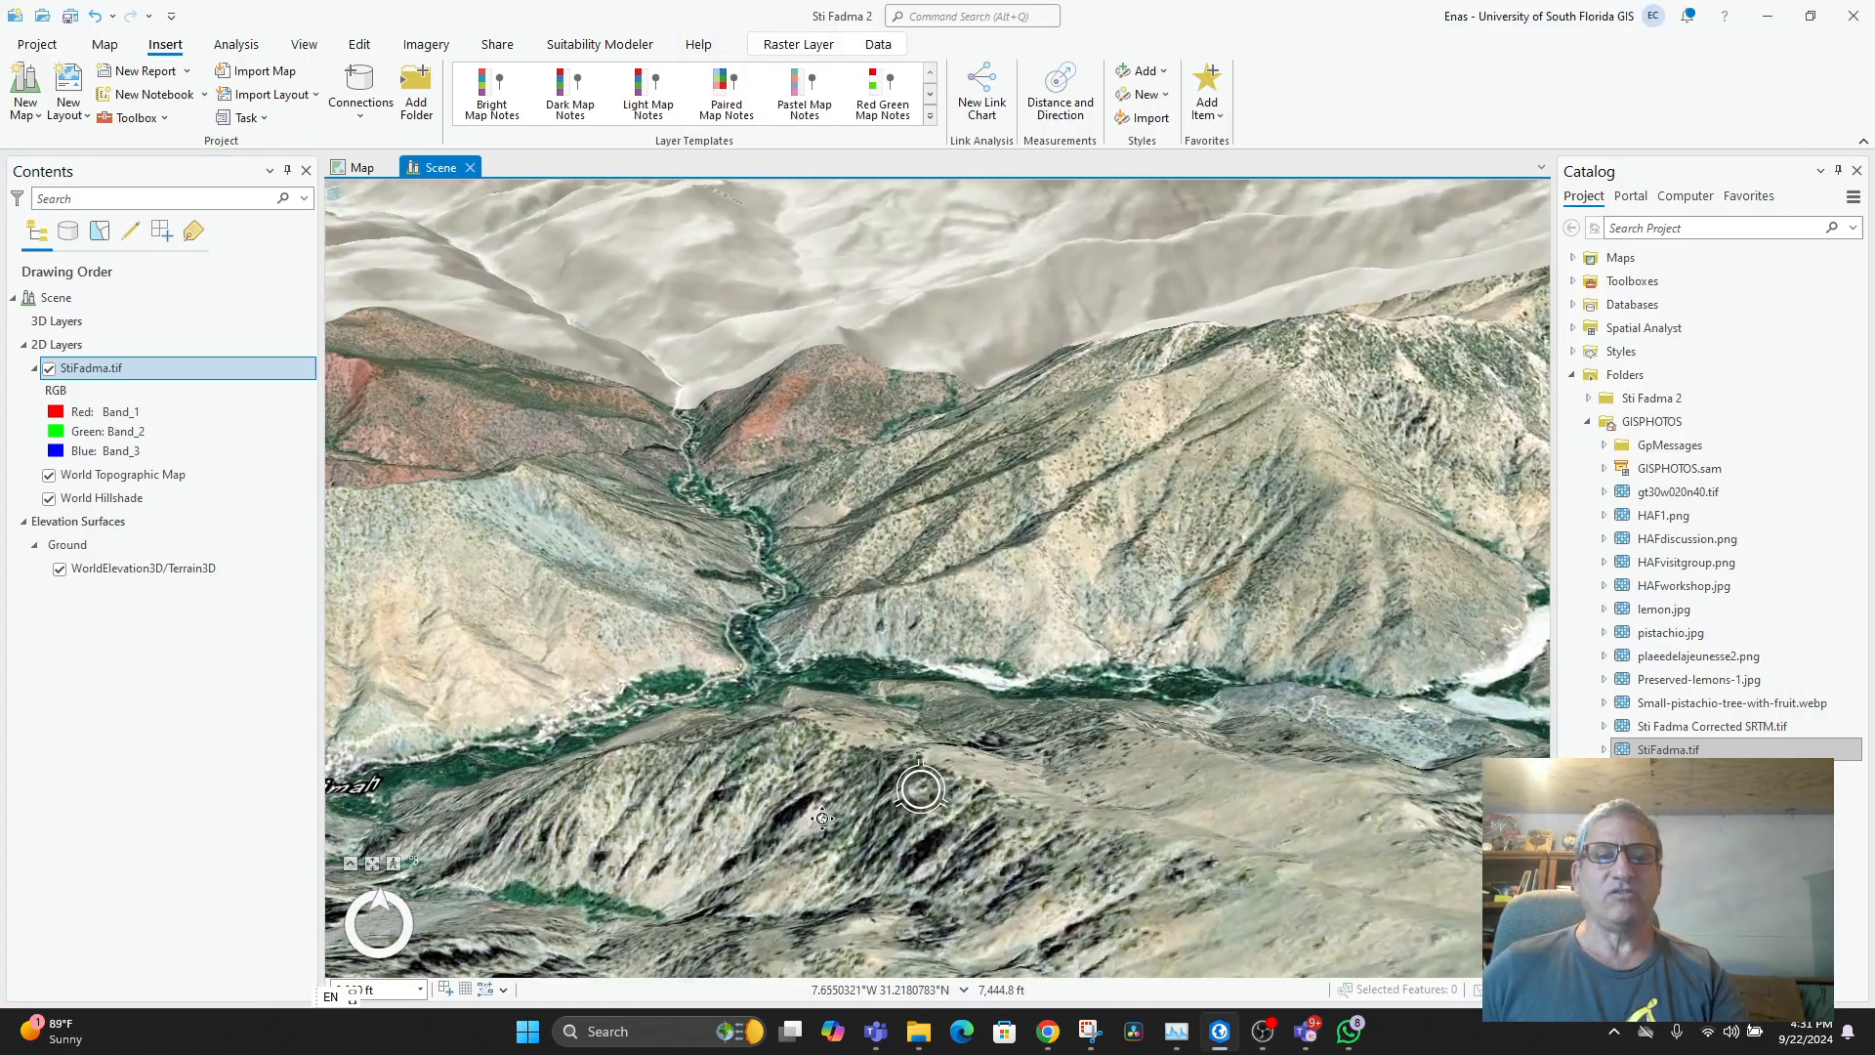
- Examine the wider 3D terrain around the StiFadma.tif image, from the Marrakesh region to the Toubkal area
{"action": "scroll", "coordinate": [822, 818], "scroll_direction": "down", "scroll_amount": 5}
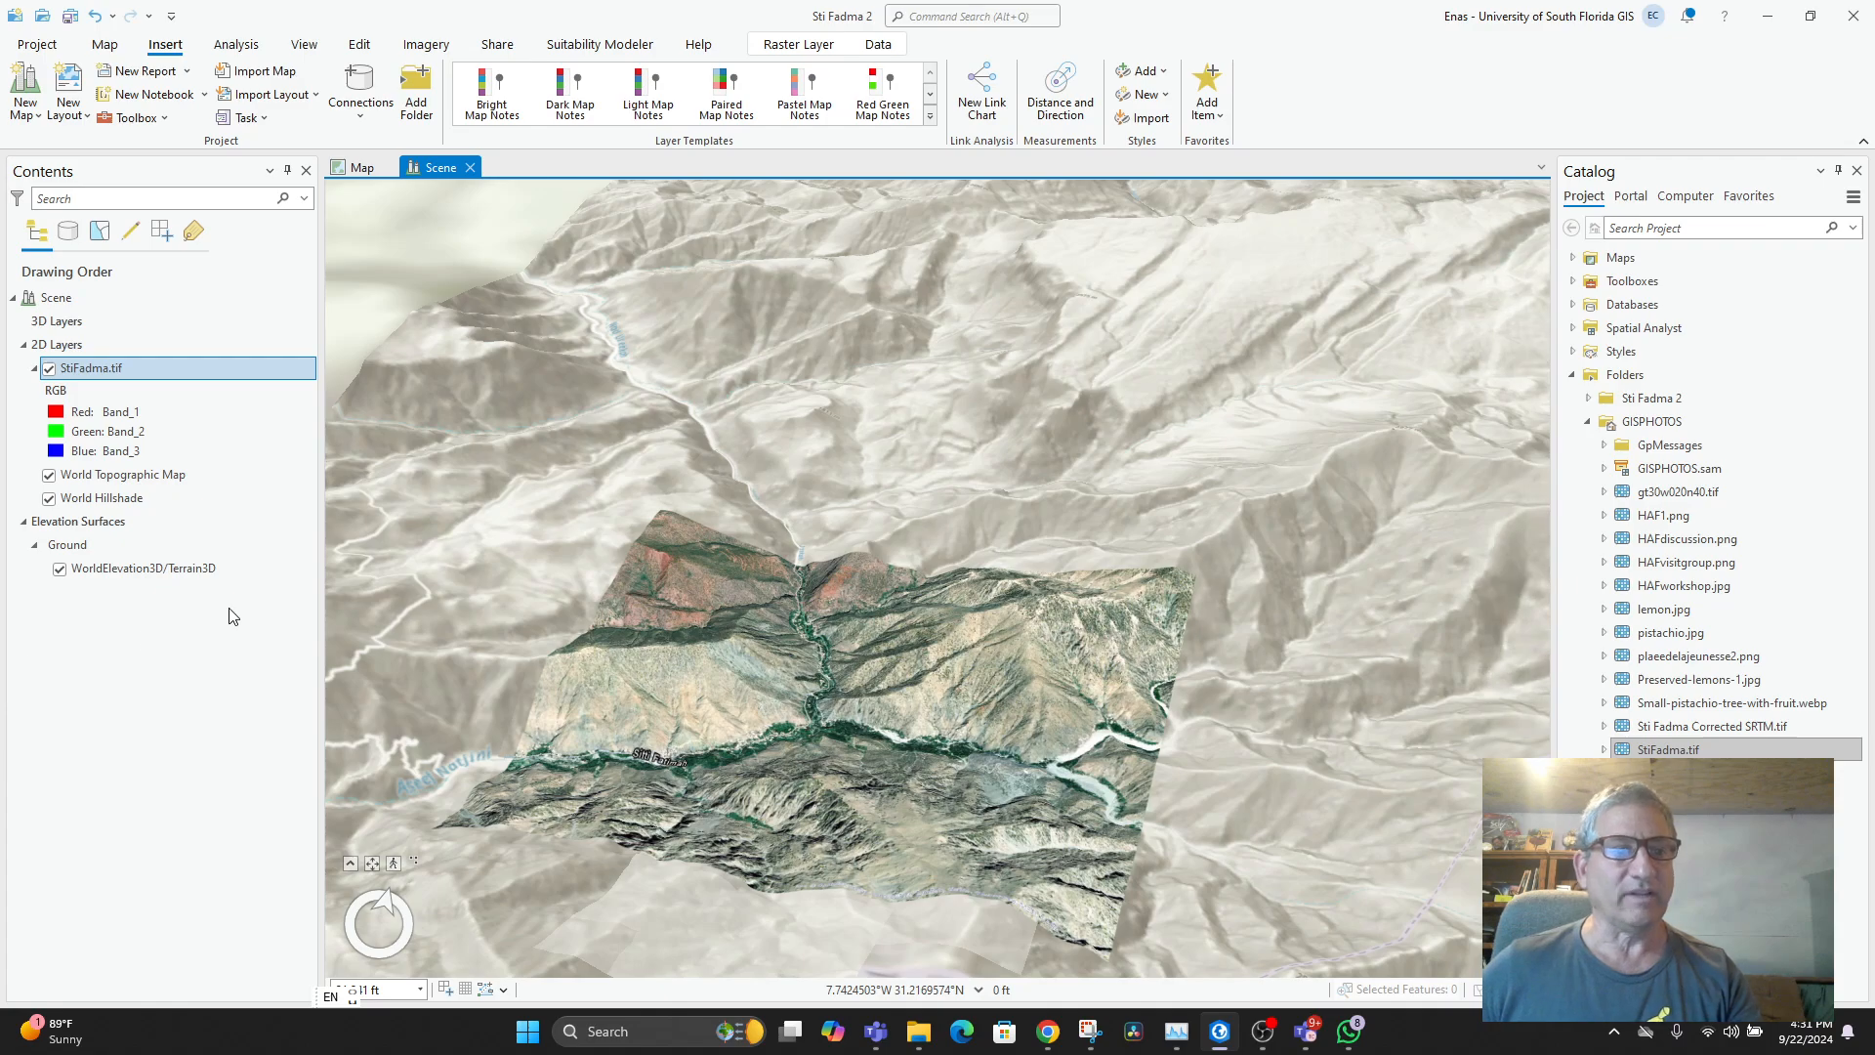
{"action": "scroll", "coordinate": [930, 640], "scroll_direction": "down", "scroll_amount": 5}
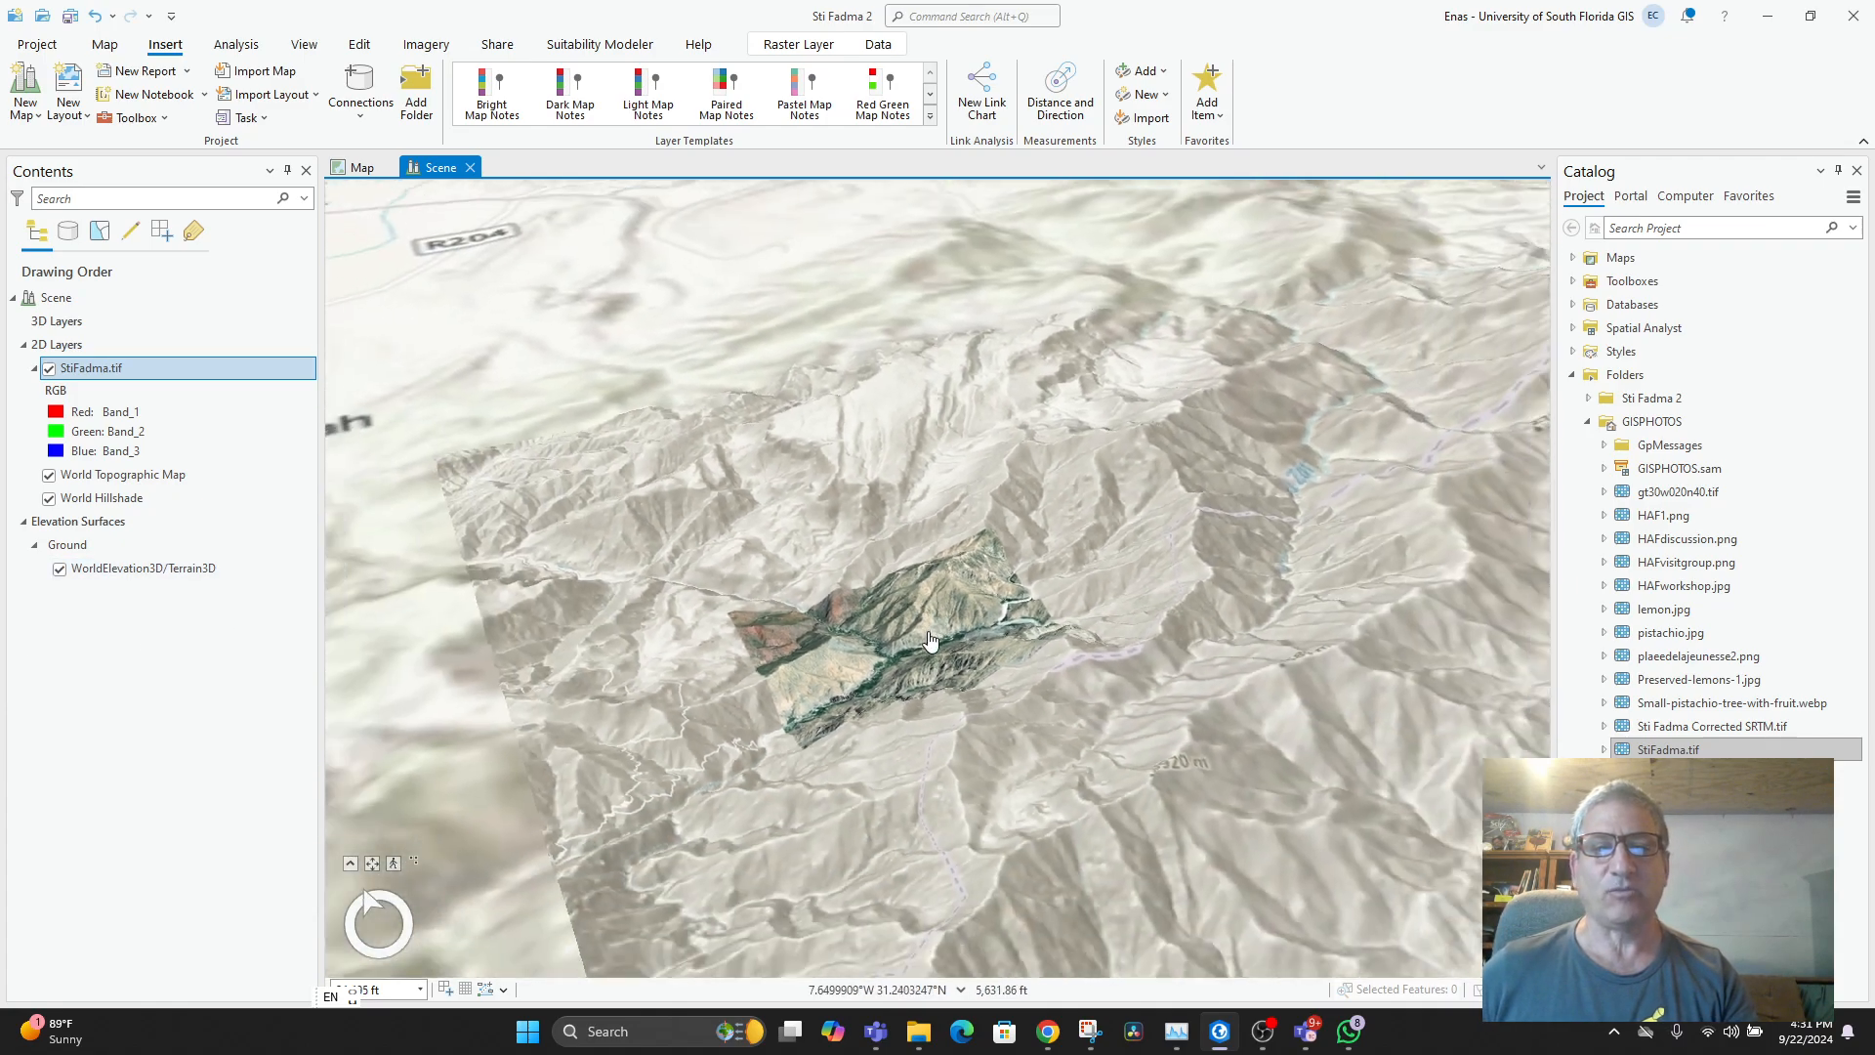
{"action": "scroll", "coordinate": [930, 640], "scroll_direction": "down", "scroll_amount": 5}
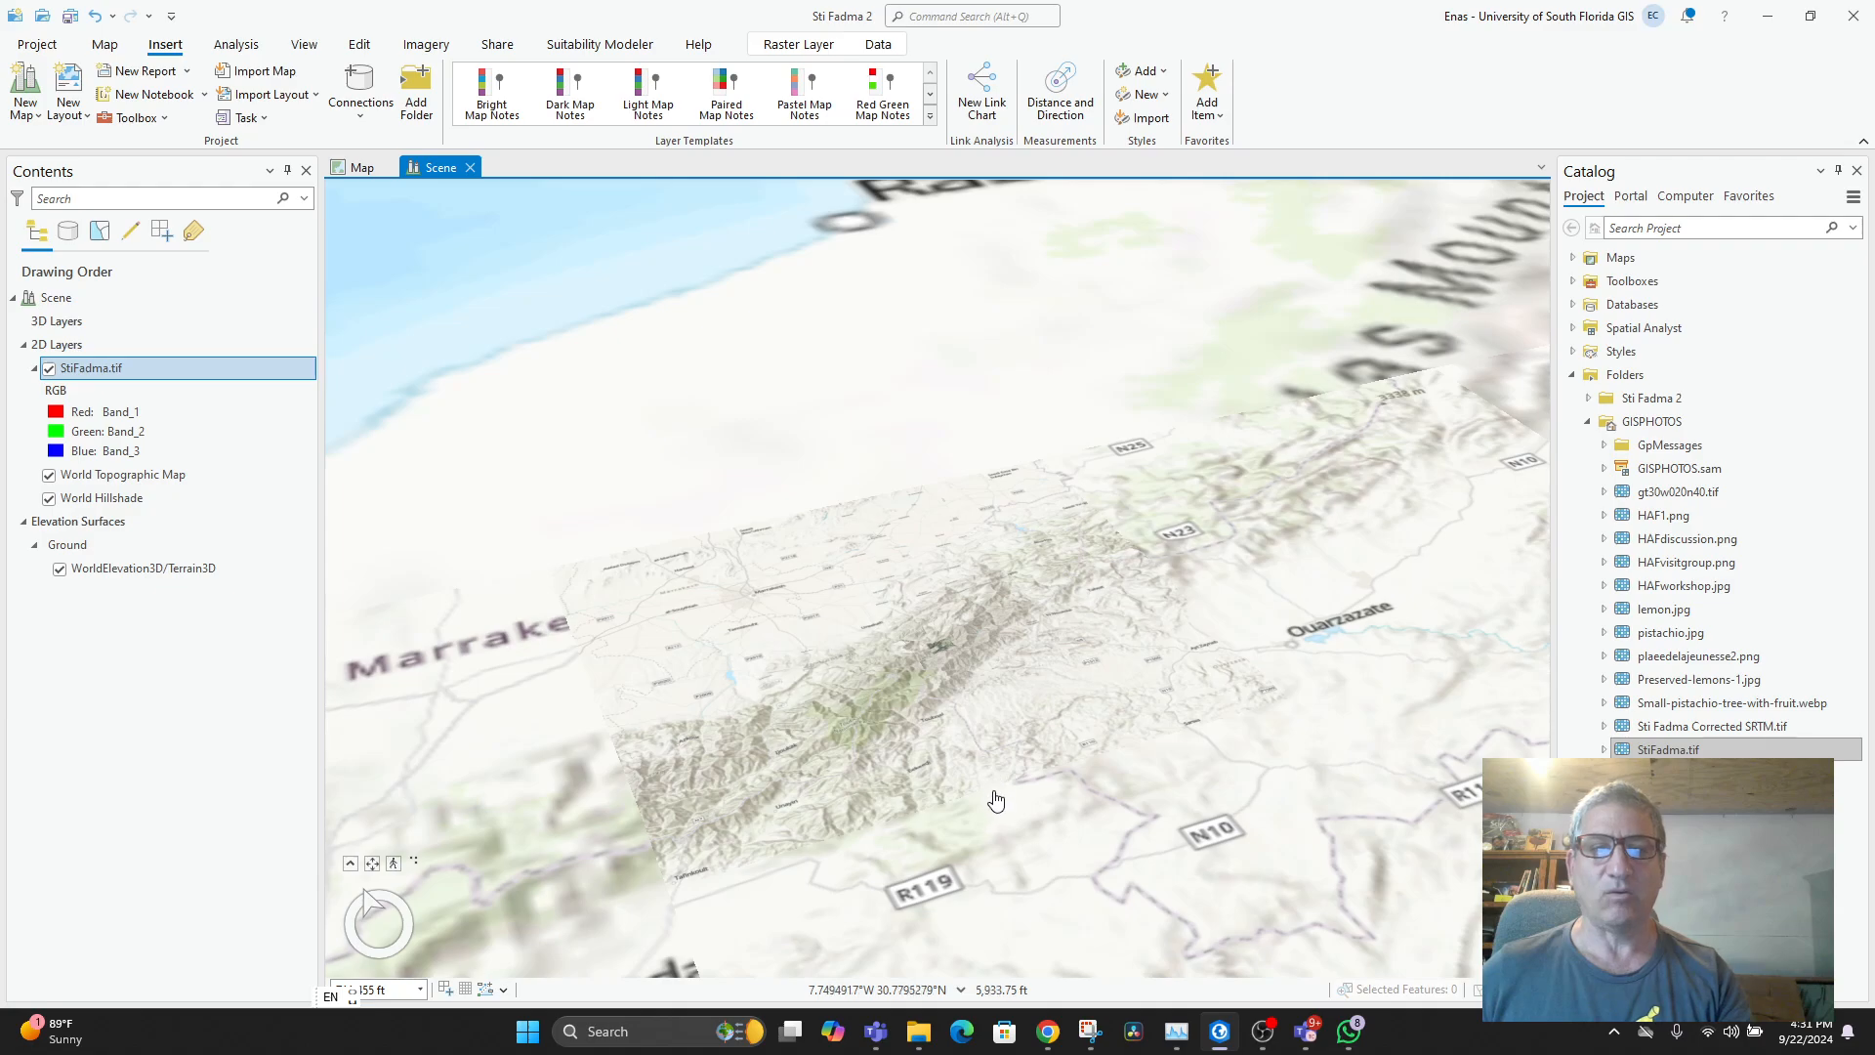
{"action": "left_click_drag", "start_coordinate": [997, 800], "coordinate": [955, 776]}
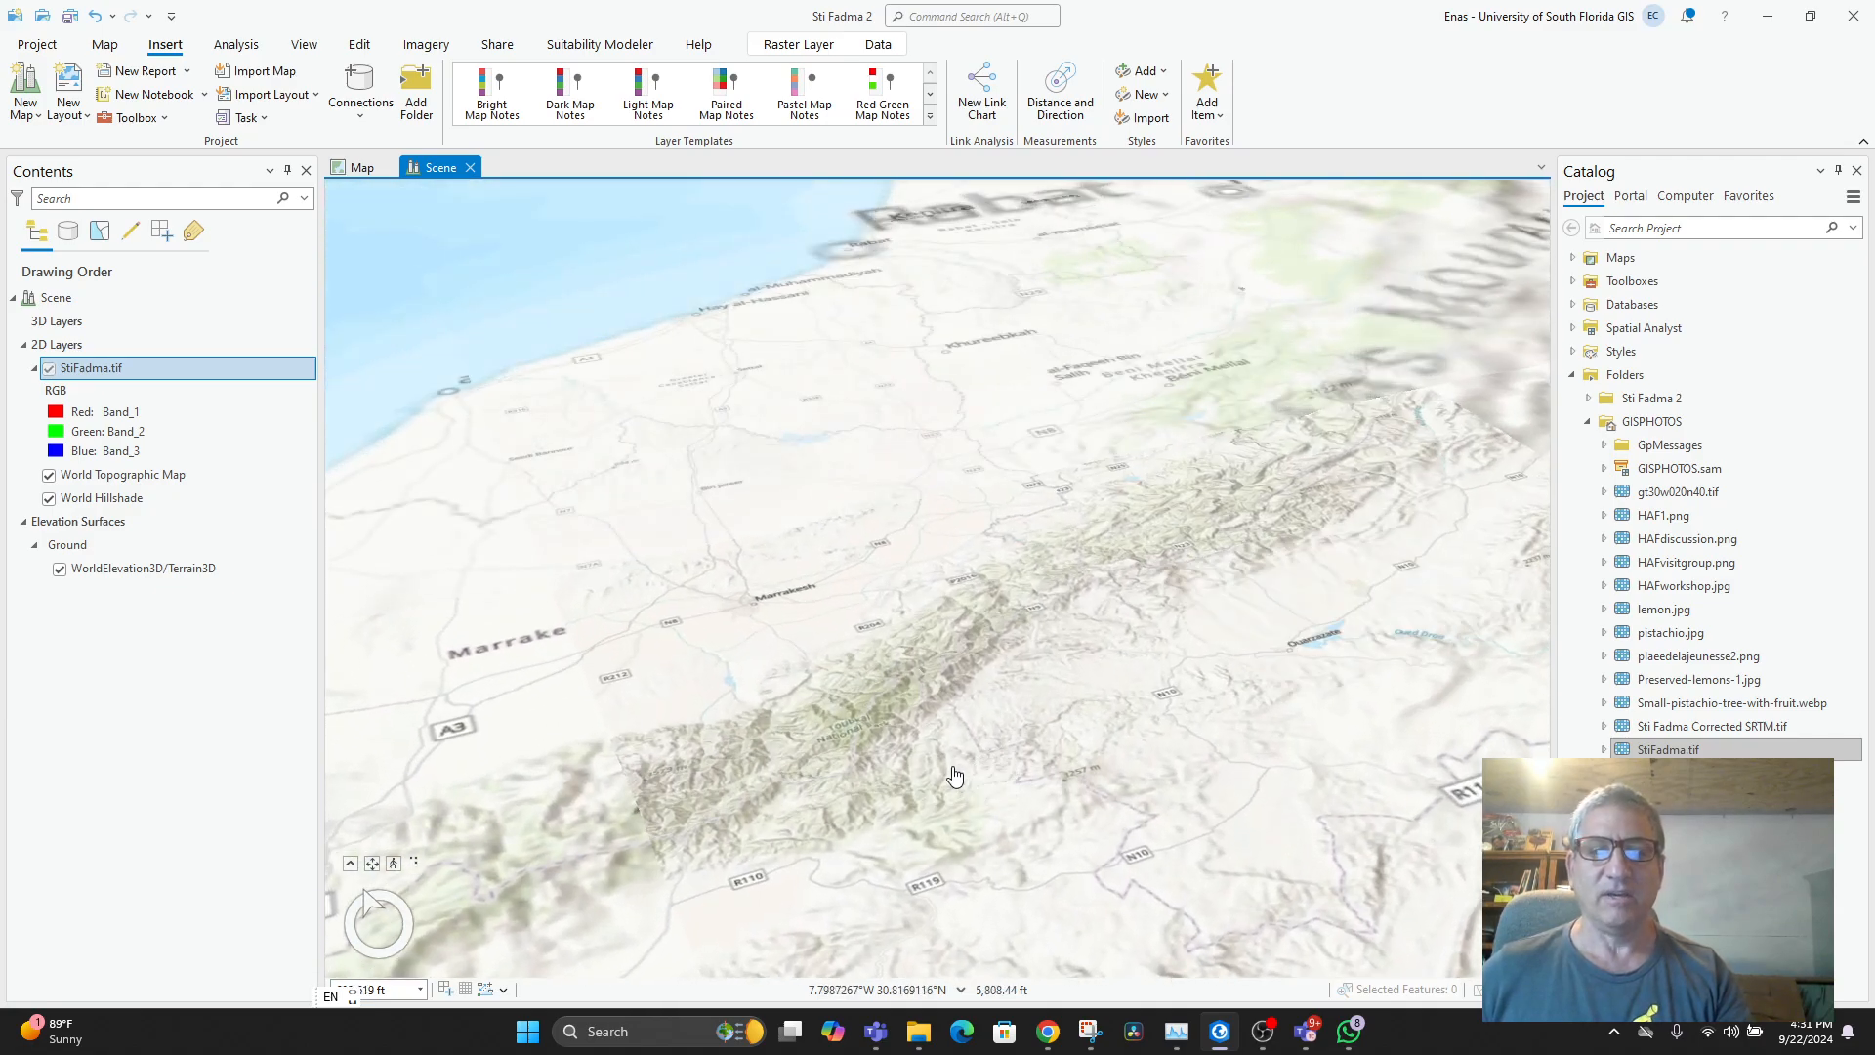
{"action": "scroll", "coordinate": [955, 776], "scroll_direction": "up", "scroll_amount": 6}
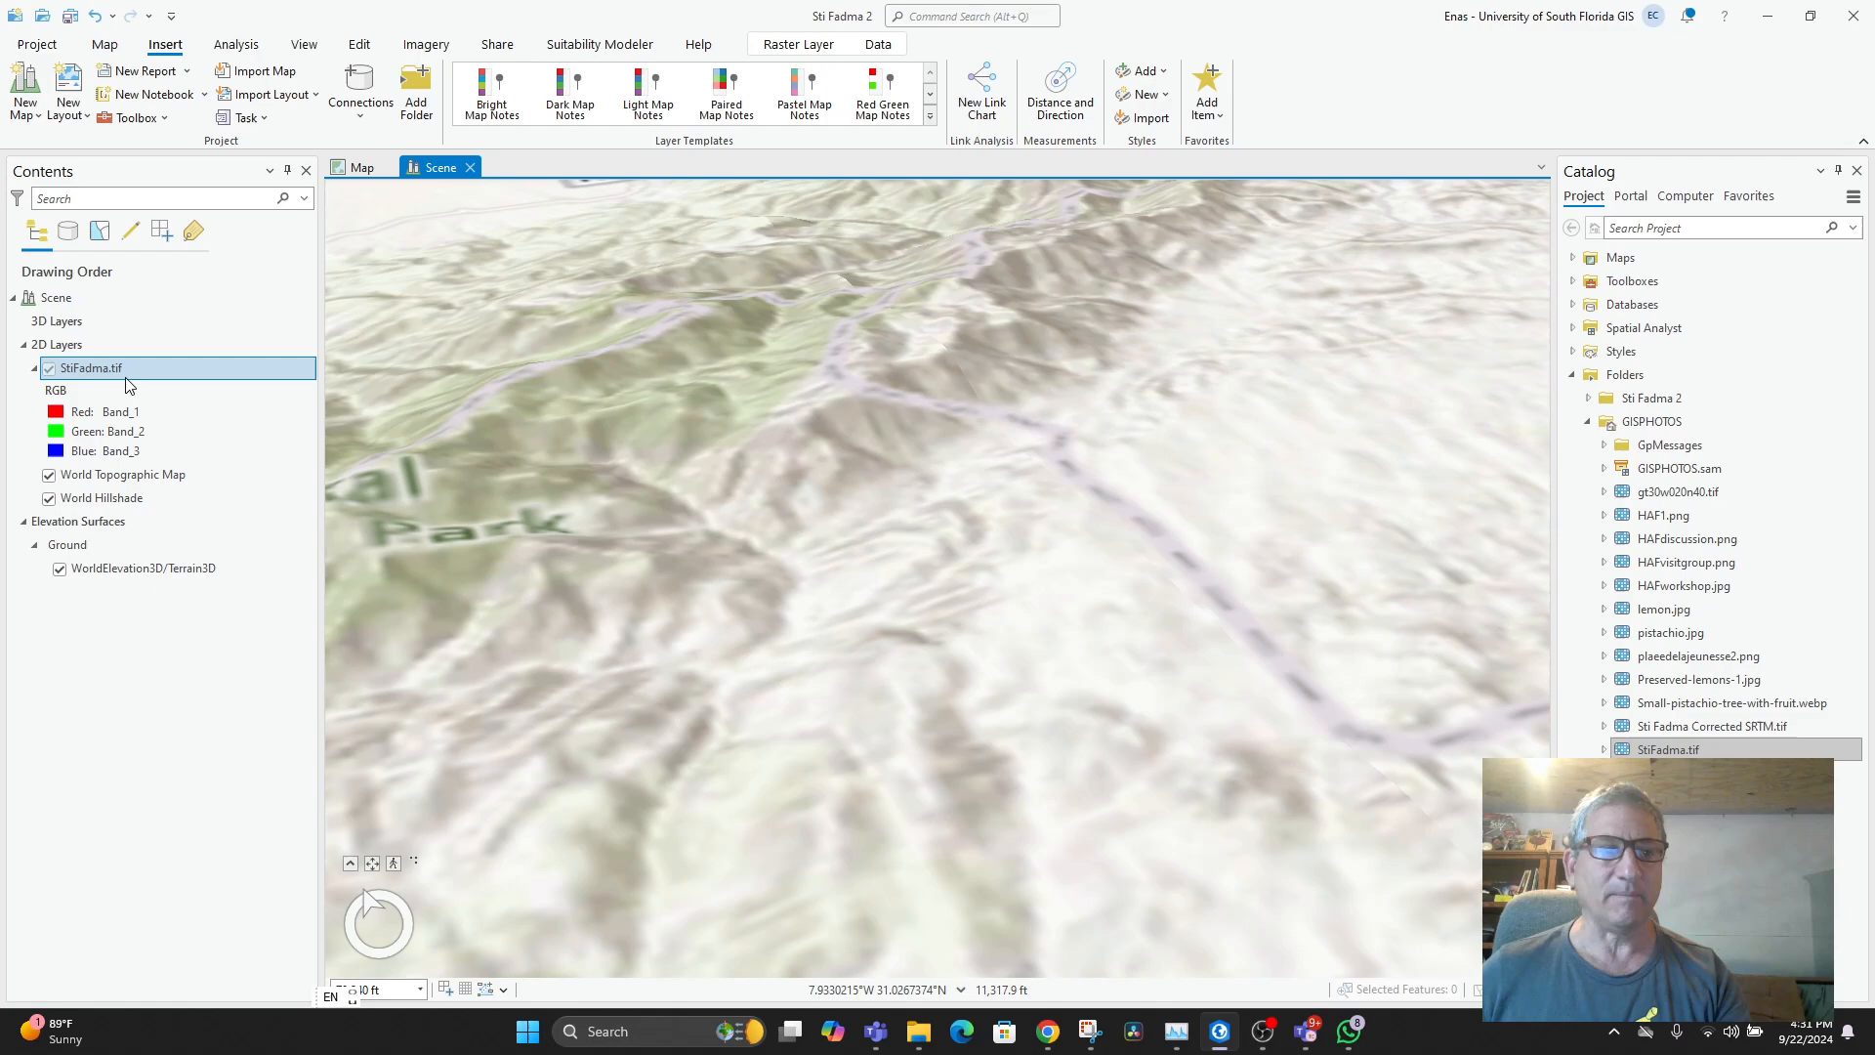
{"action": "scroll", "coordinate": [987, 636], "scroll_direction": "up", "scroll_amount": 2}
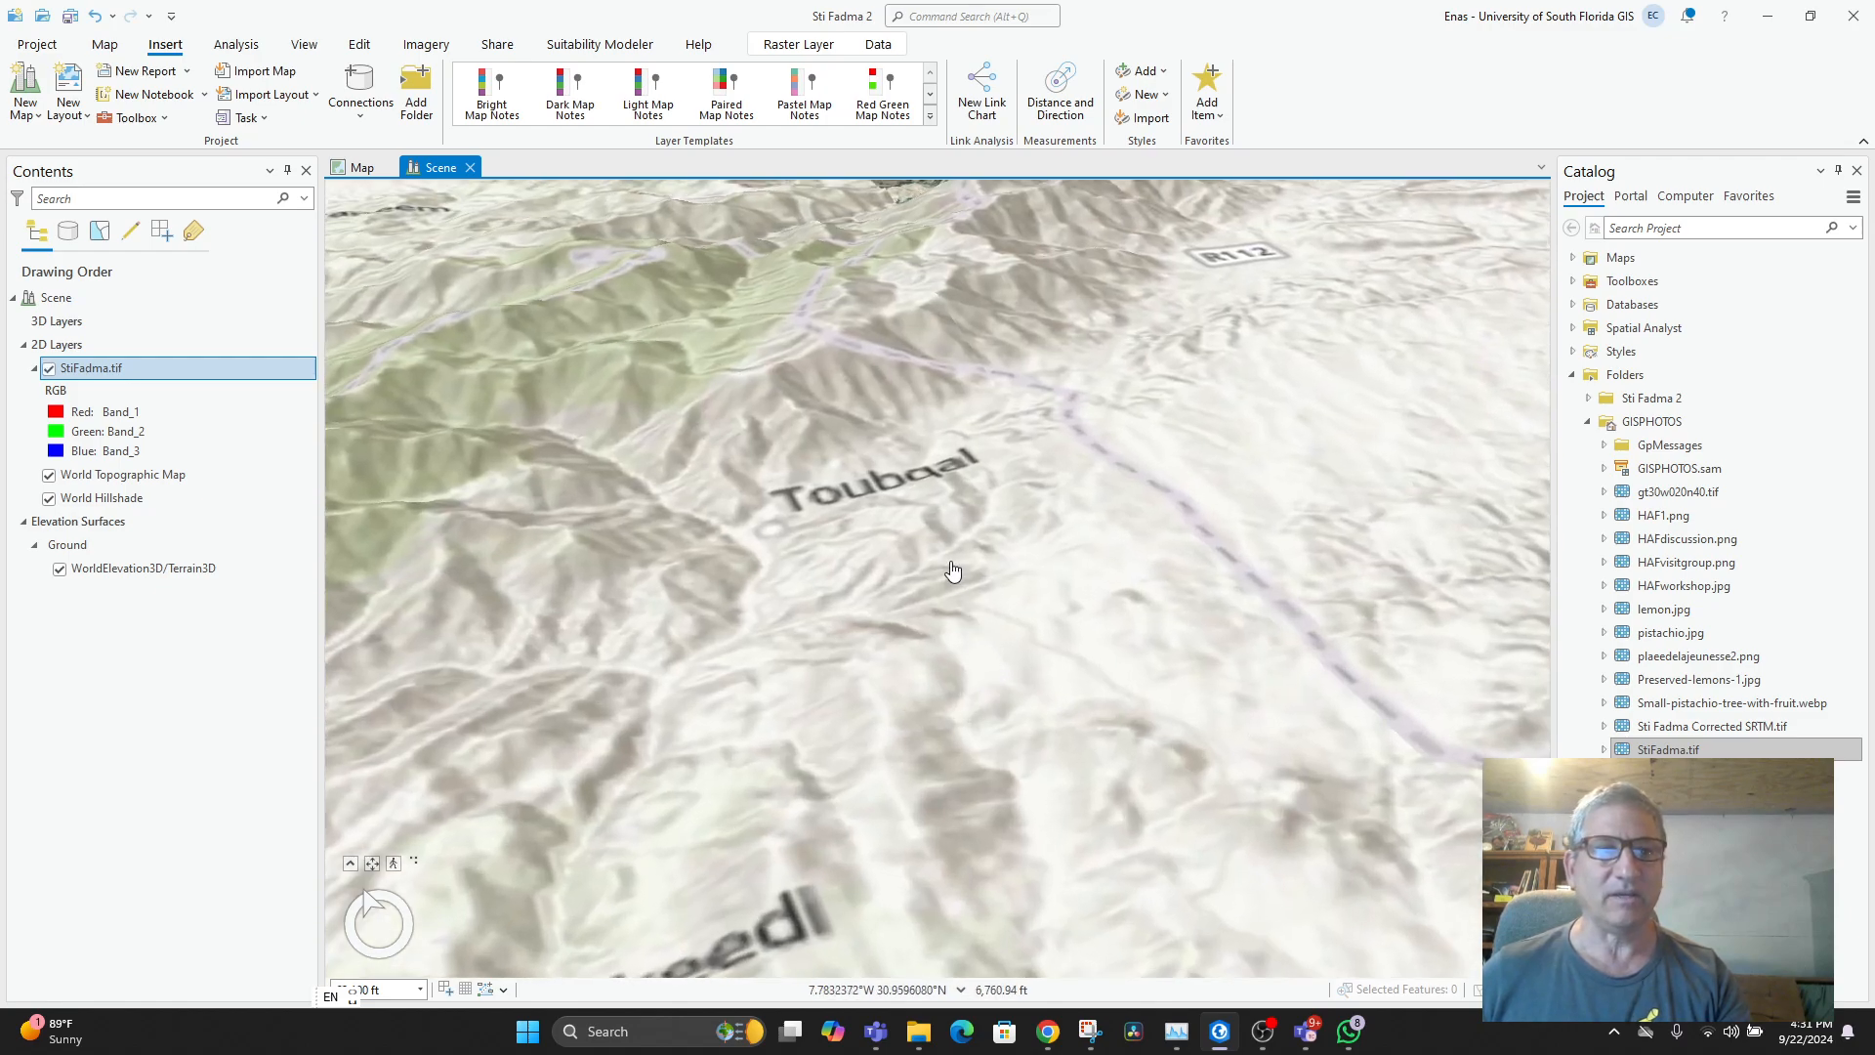
{"action": "scroll", "coordinate": [953, 570], "scroll_direction": "down", "scroll_amount": 2}
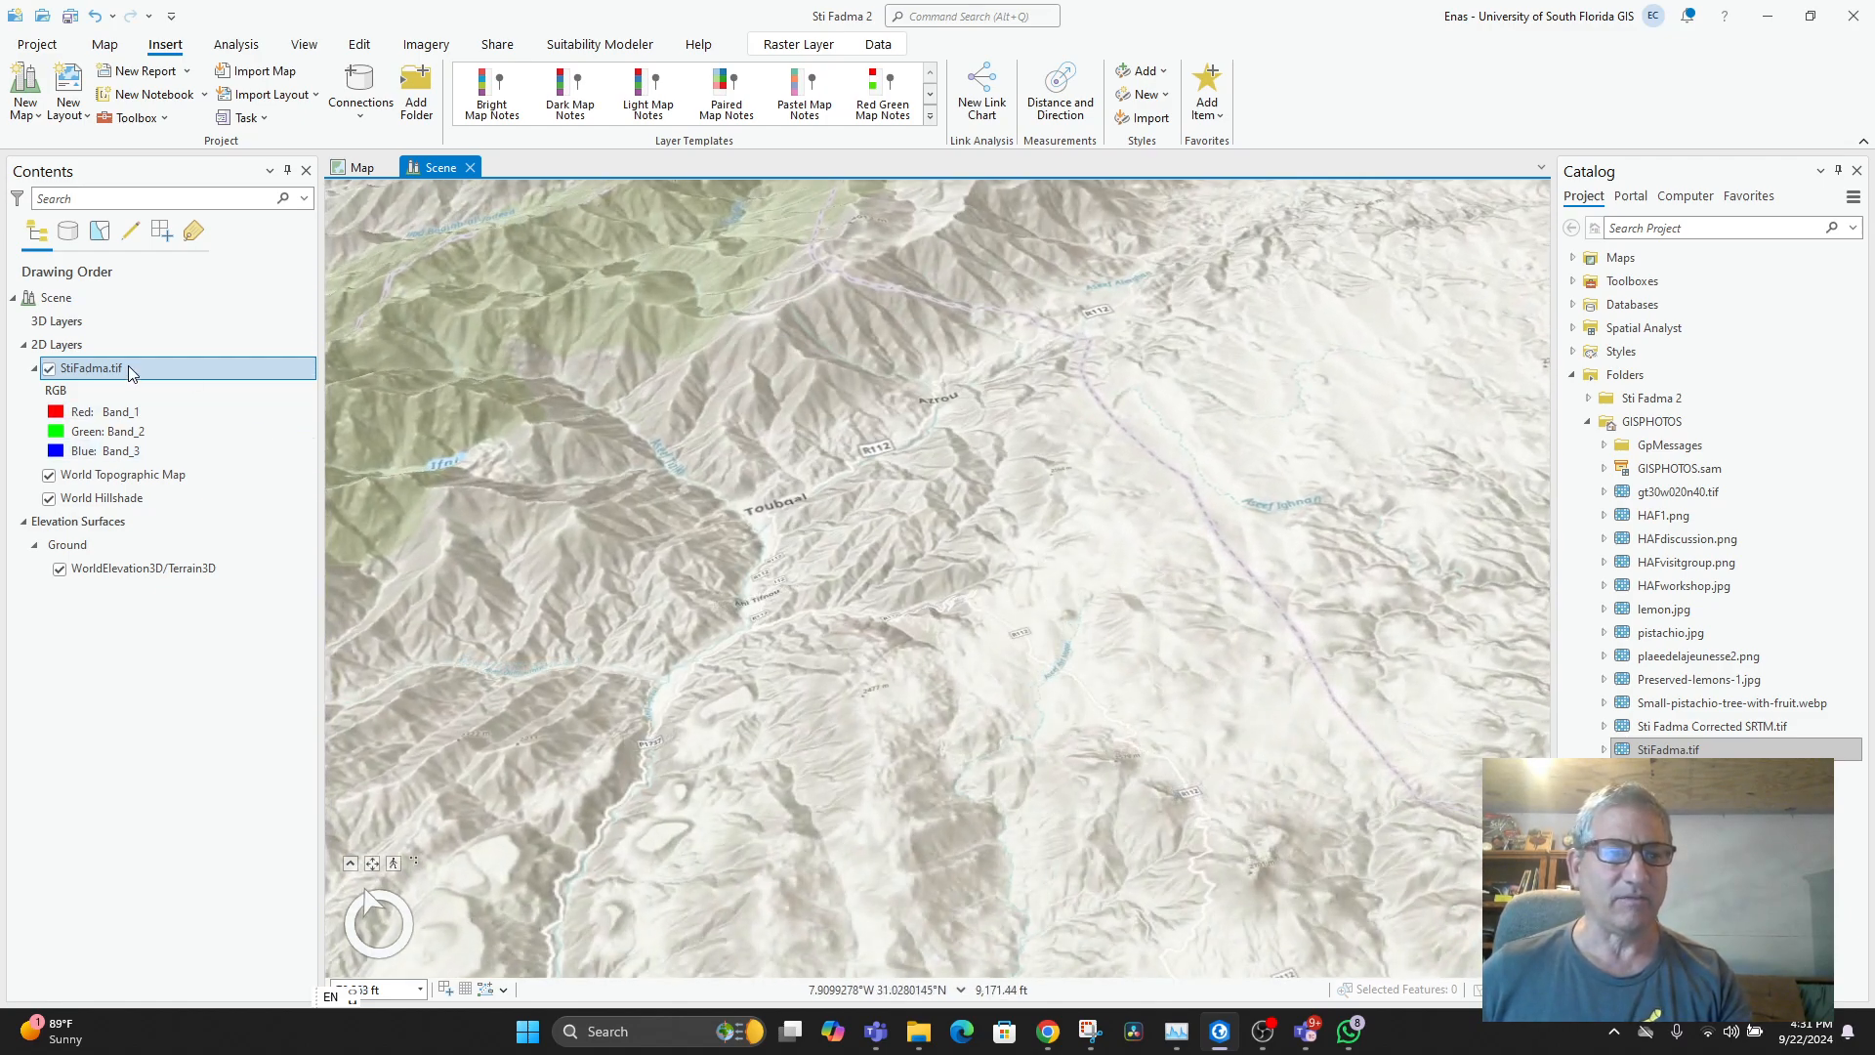
- Return the scene view to the full extent of the StiFadma.tif layer
{"action": "double_click", "coordinate": [128, 370]}
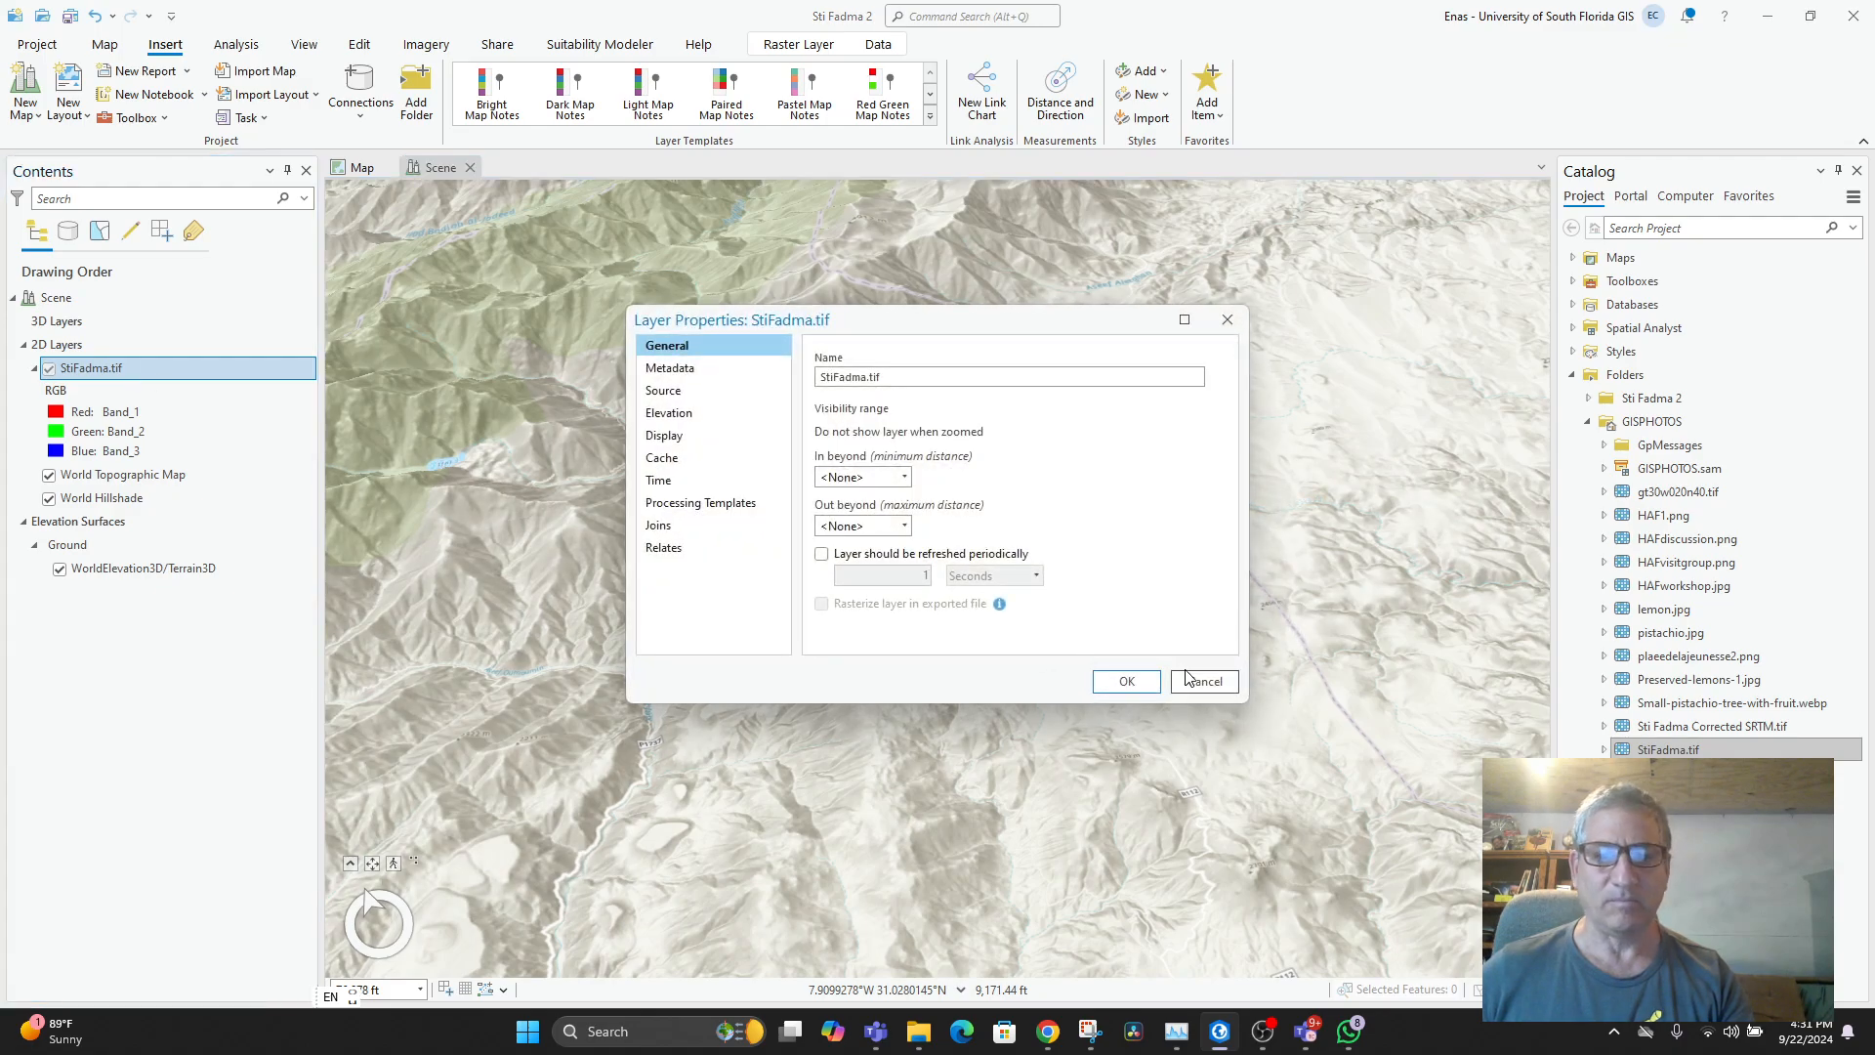
{"action": "left_click", "coordinate": [1189, 681]}
{"action": "right_click", "coordinate": [140, 372]}
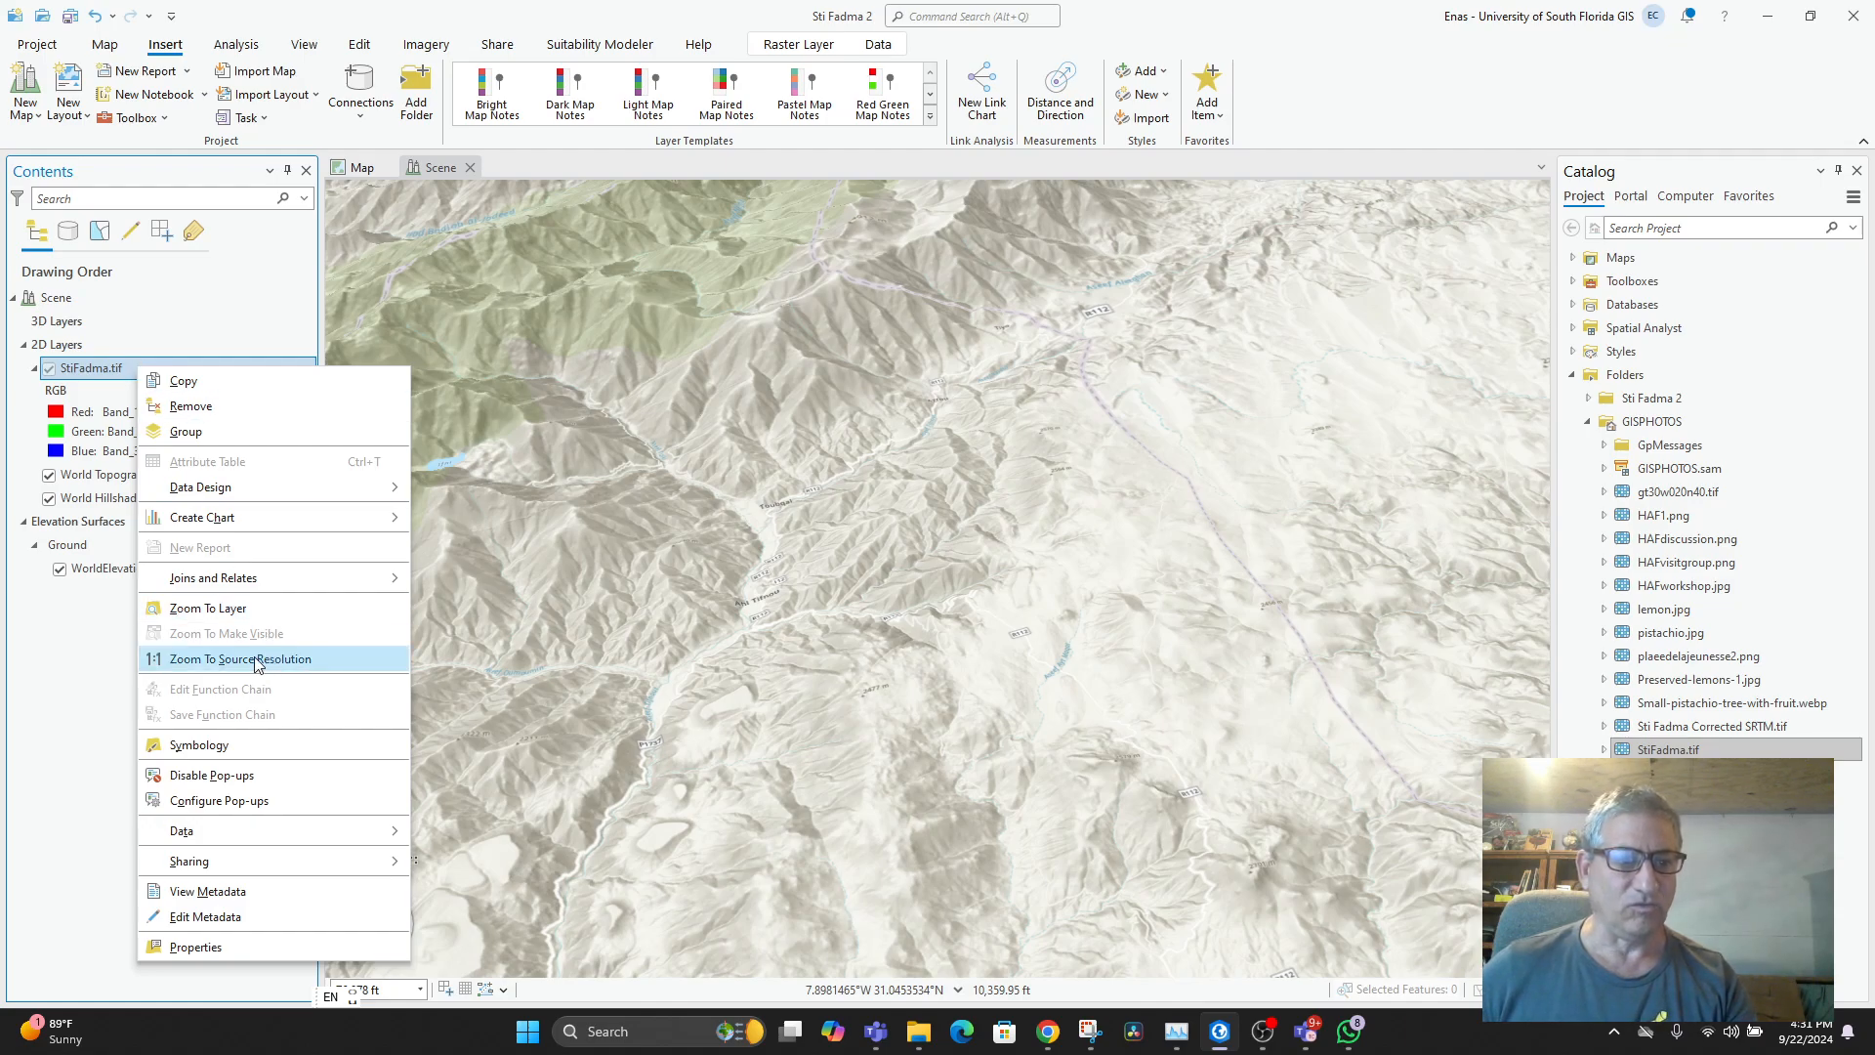
{"action": "left_click", "coordinate": [207, 608]}
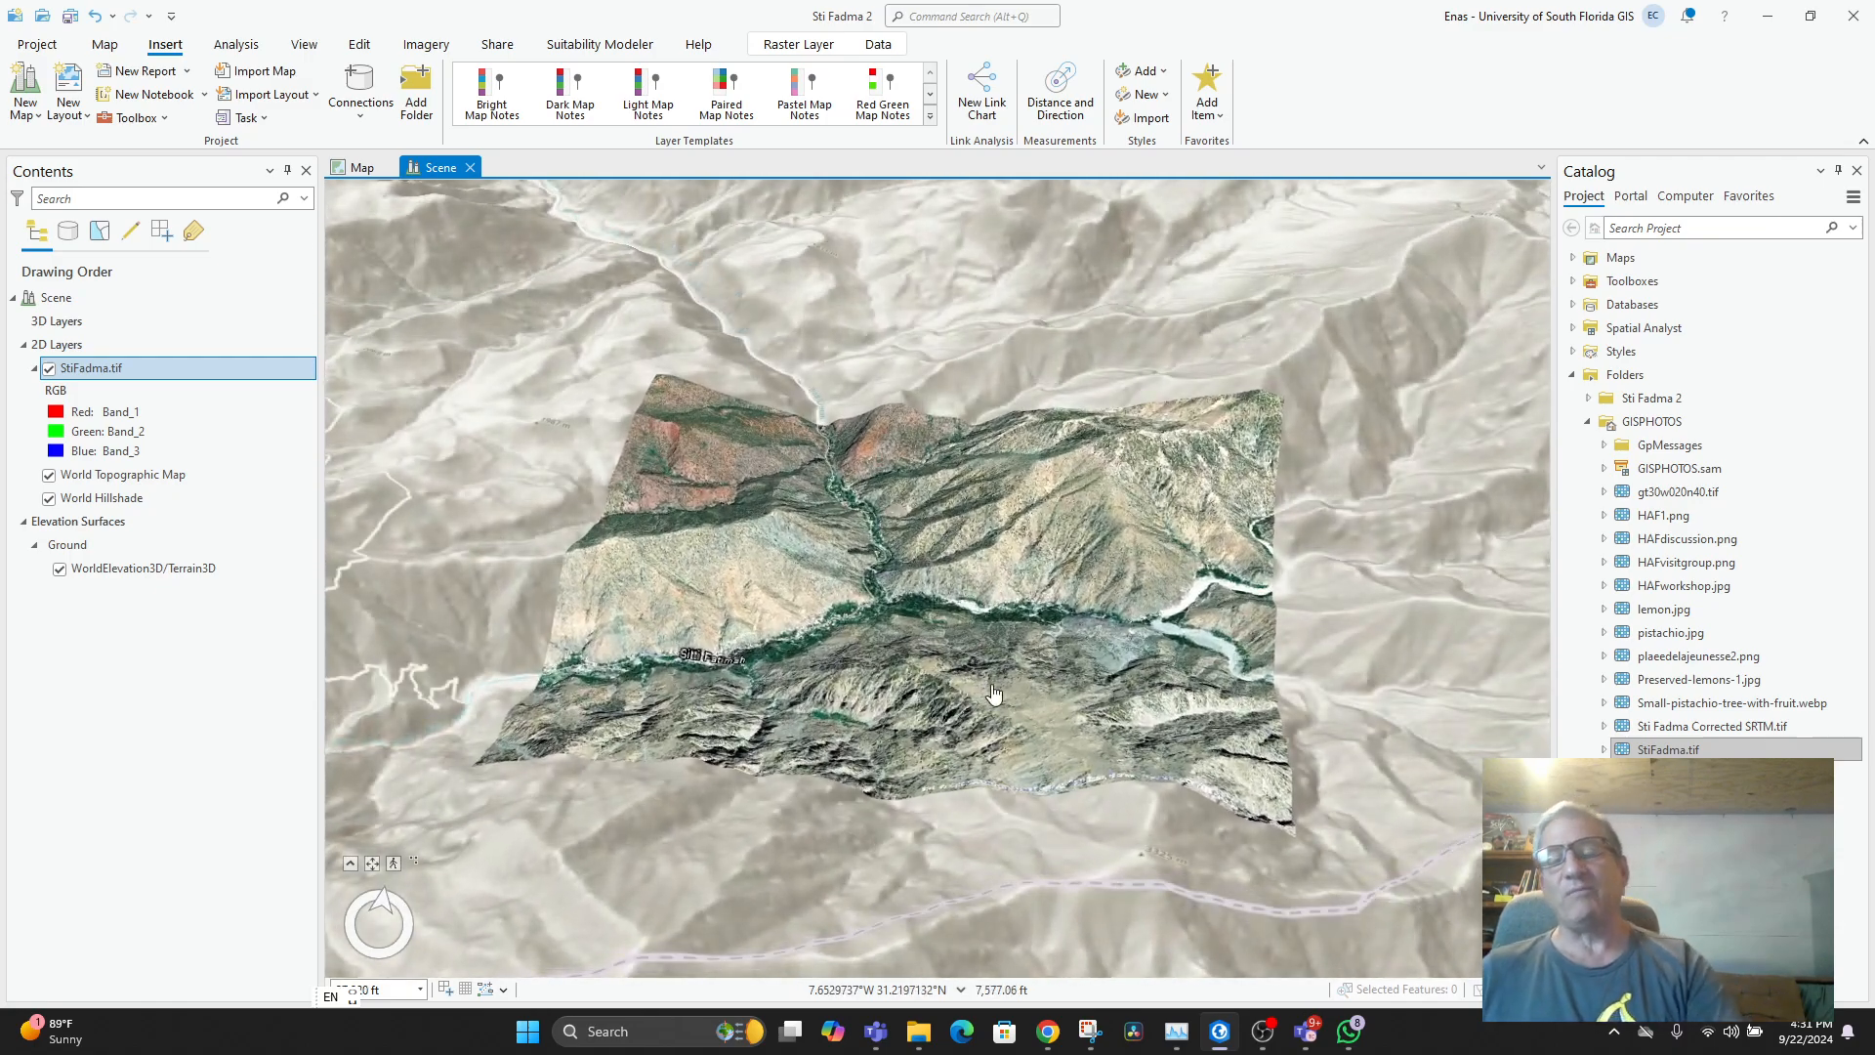
- Switch to USGS EarthExplorer in Chrome and inspect the SRTM 1 Arc-Second Global tile footprints over Morocco
{"action": "left_click", "coordinate": [1047, 1031]}
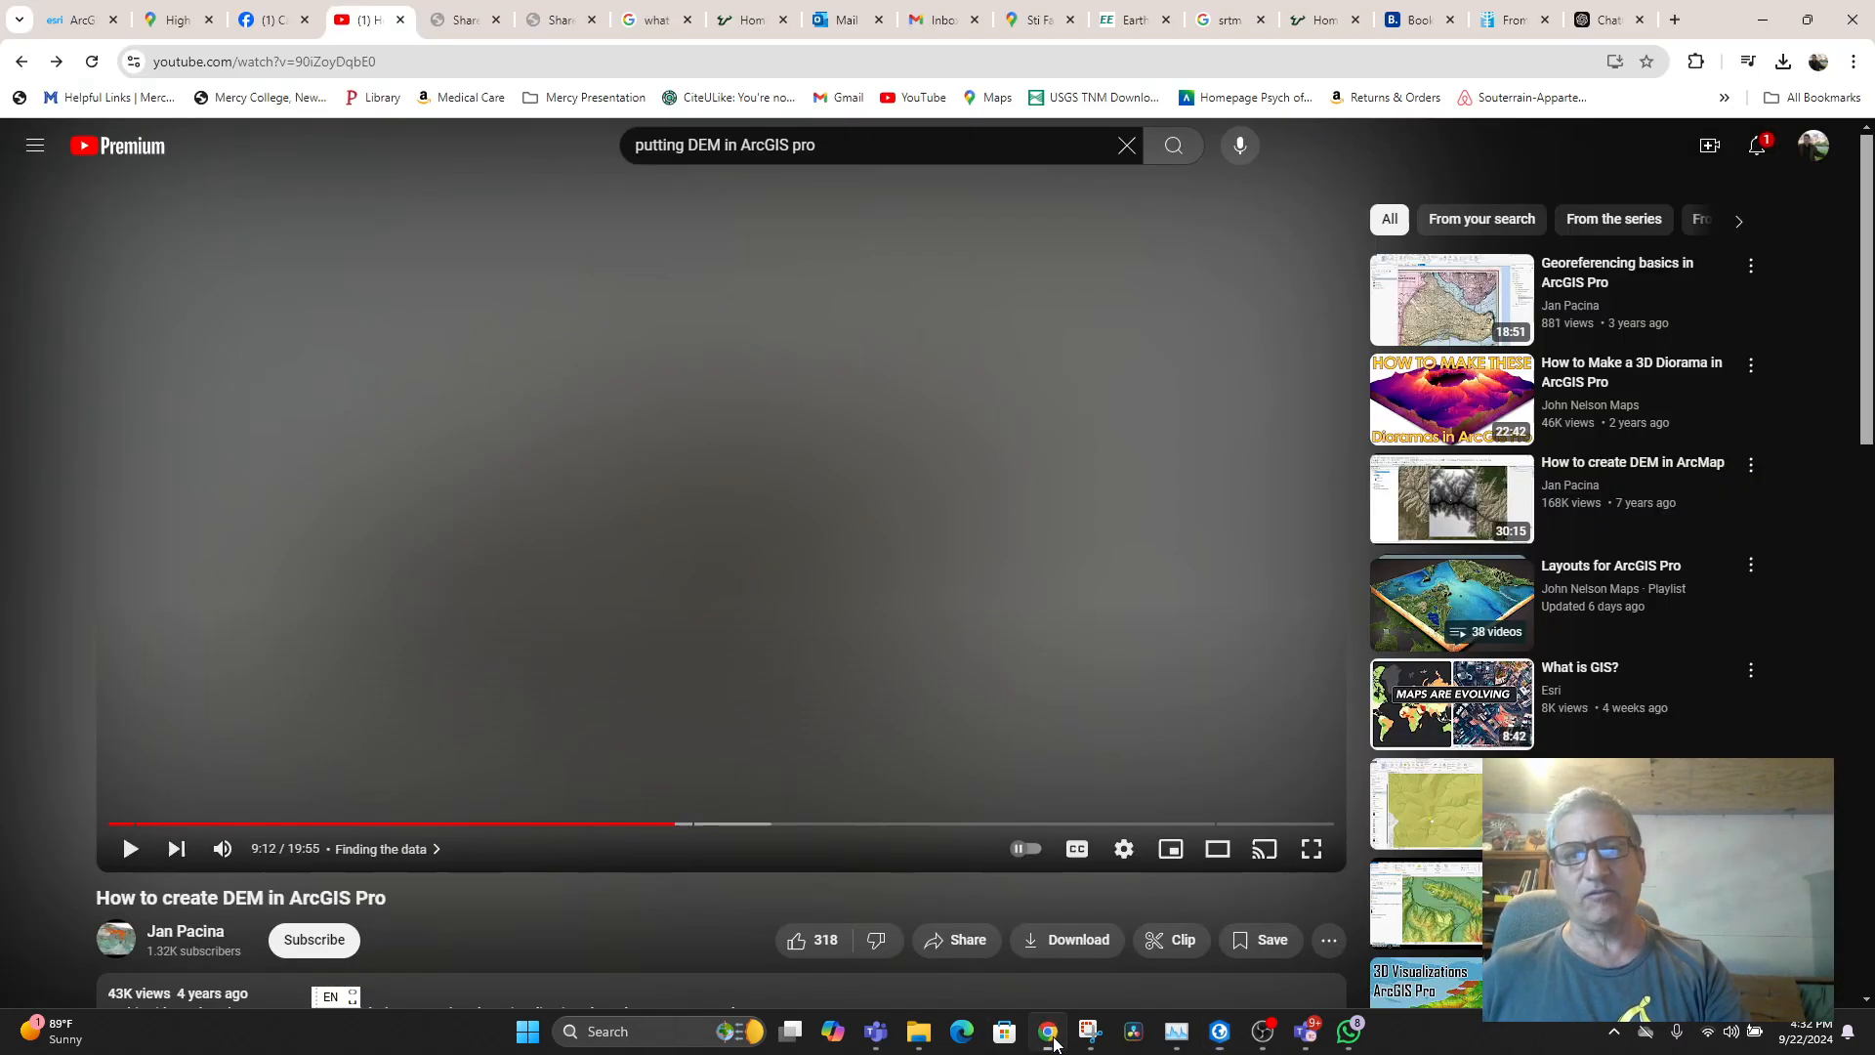
{"action": "left_click", "coordinate": [1317, 21]}
{"action": "left_click", "coordinate": [1131, 20]}
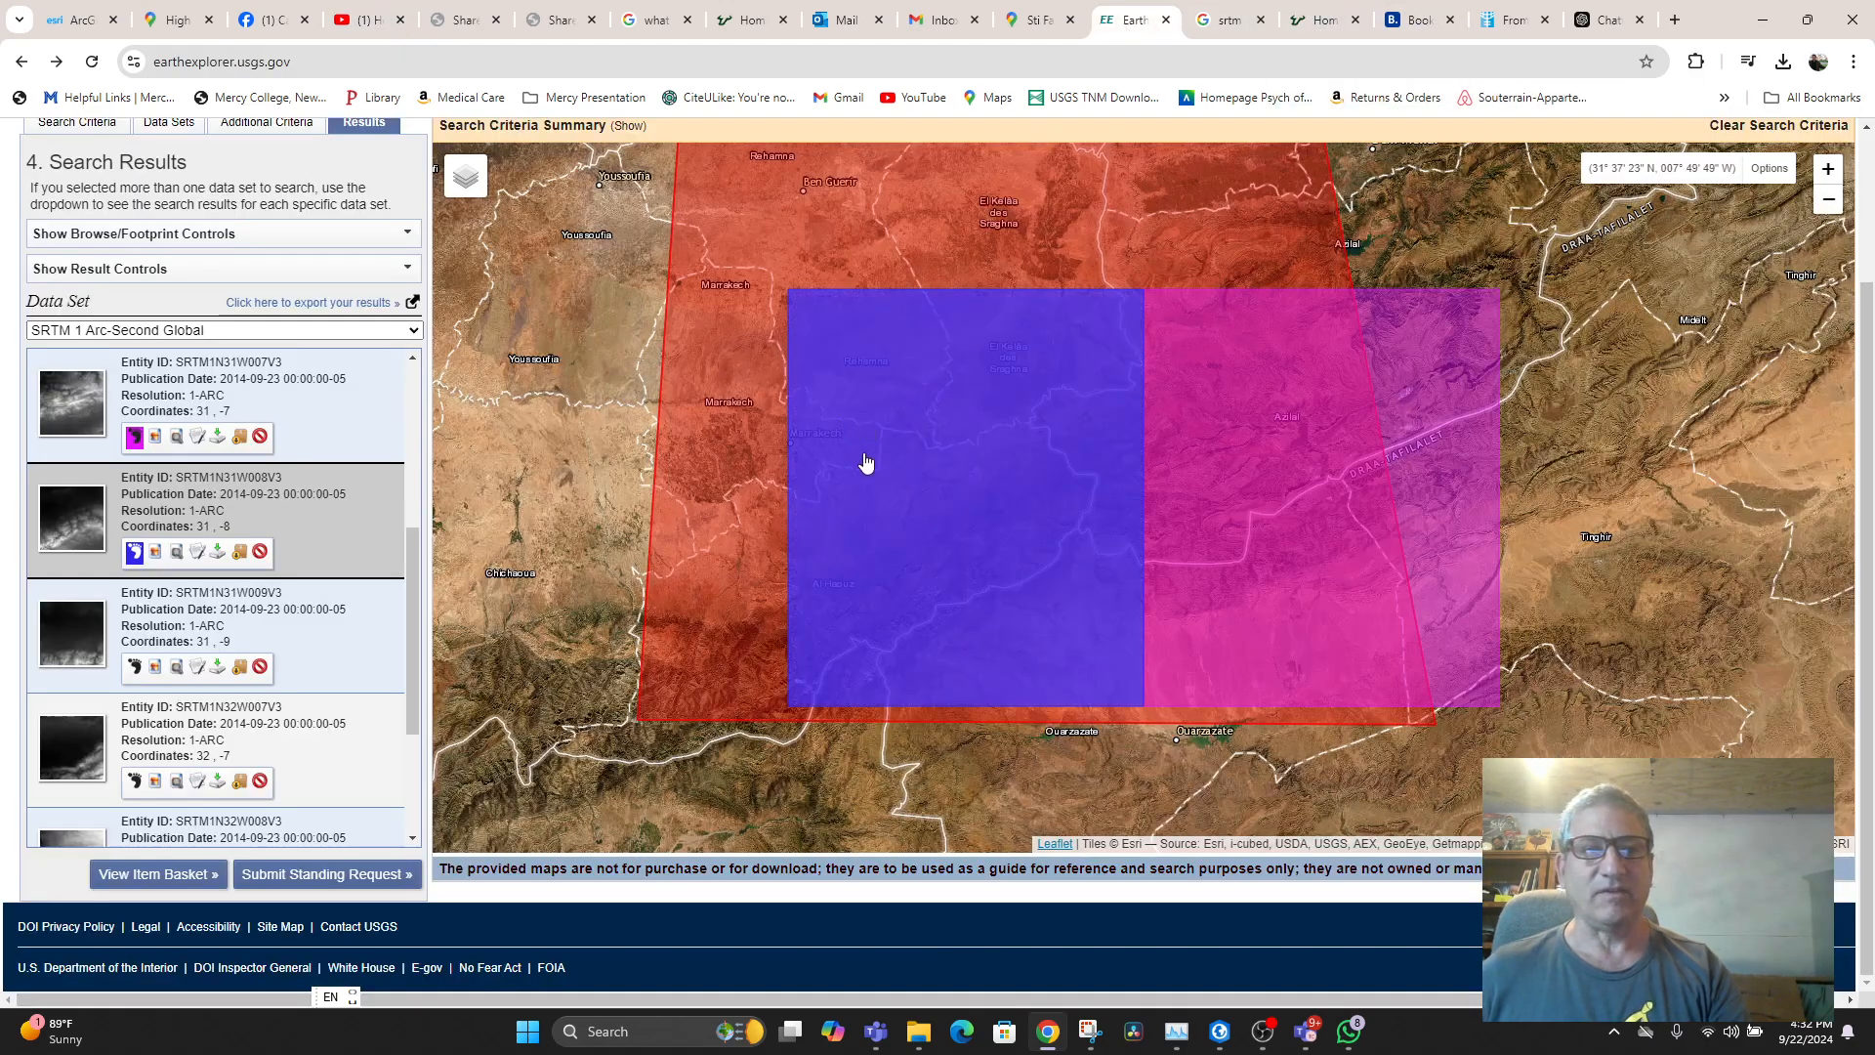
{"action": "scroll", "coordinate": [648, 473], "scroll_direction": "down", "scroll_amount": 2}
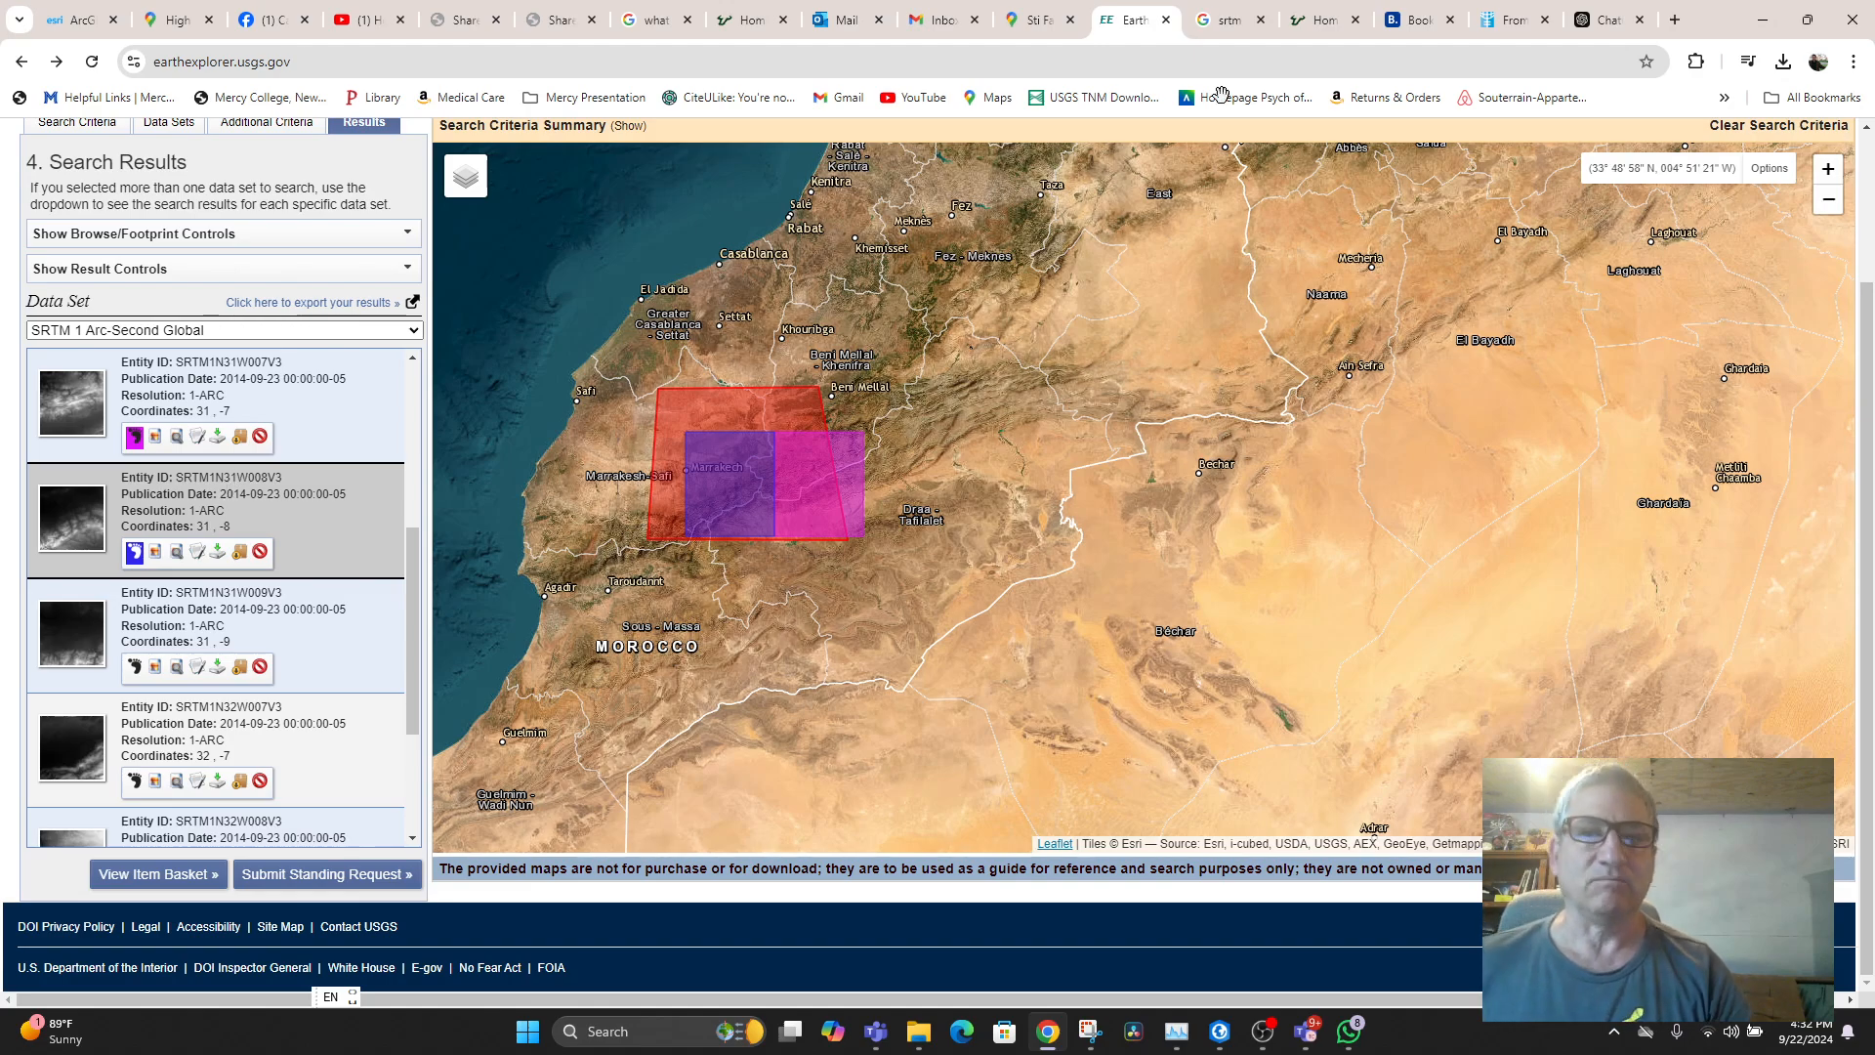
- View the Google results for srtm, then switch back to ArcGIS Pro and tilt the 3D scene around StiFadma.tif
{"action": "left_click", "coordinate": [1232, 28]}
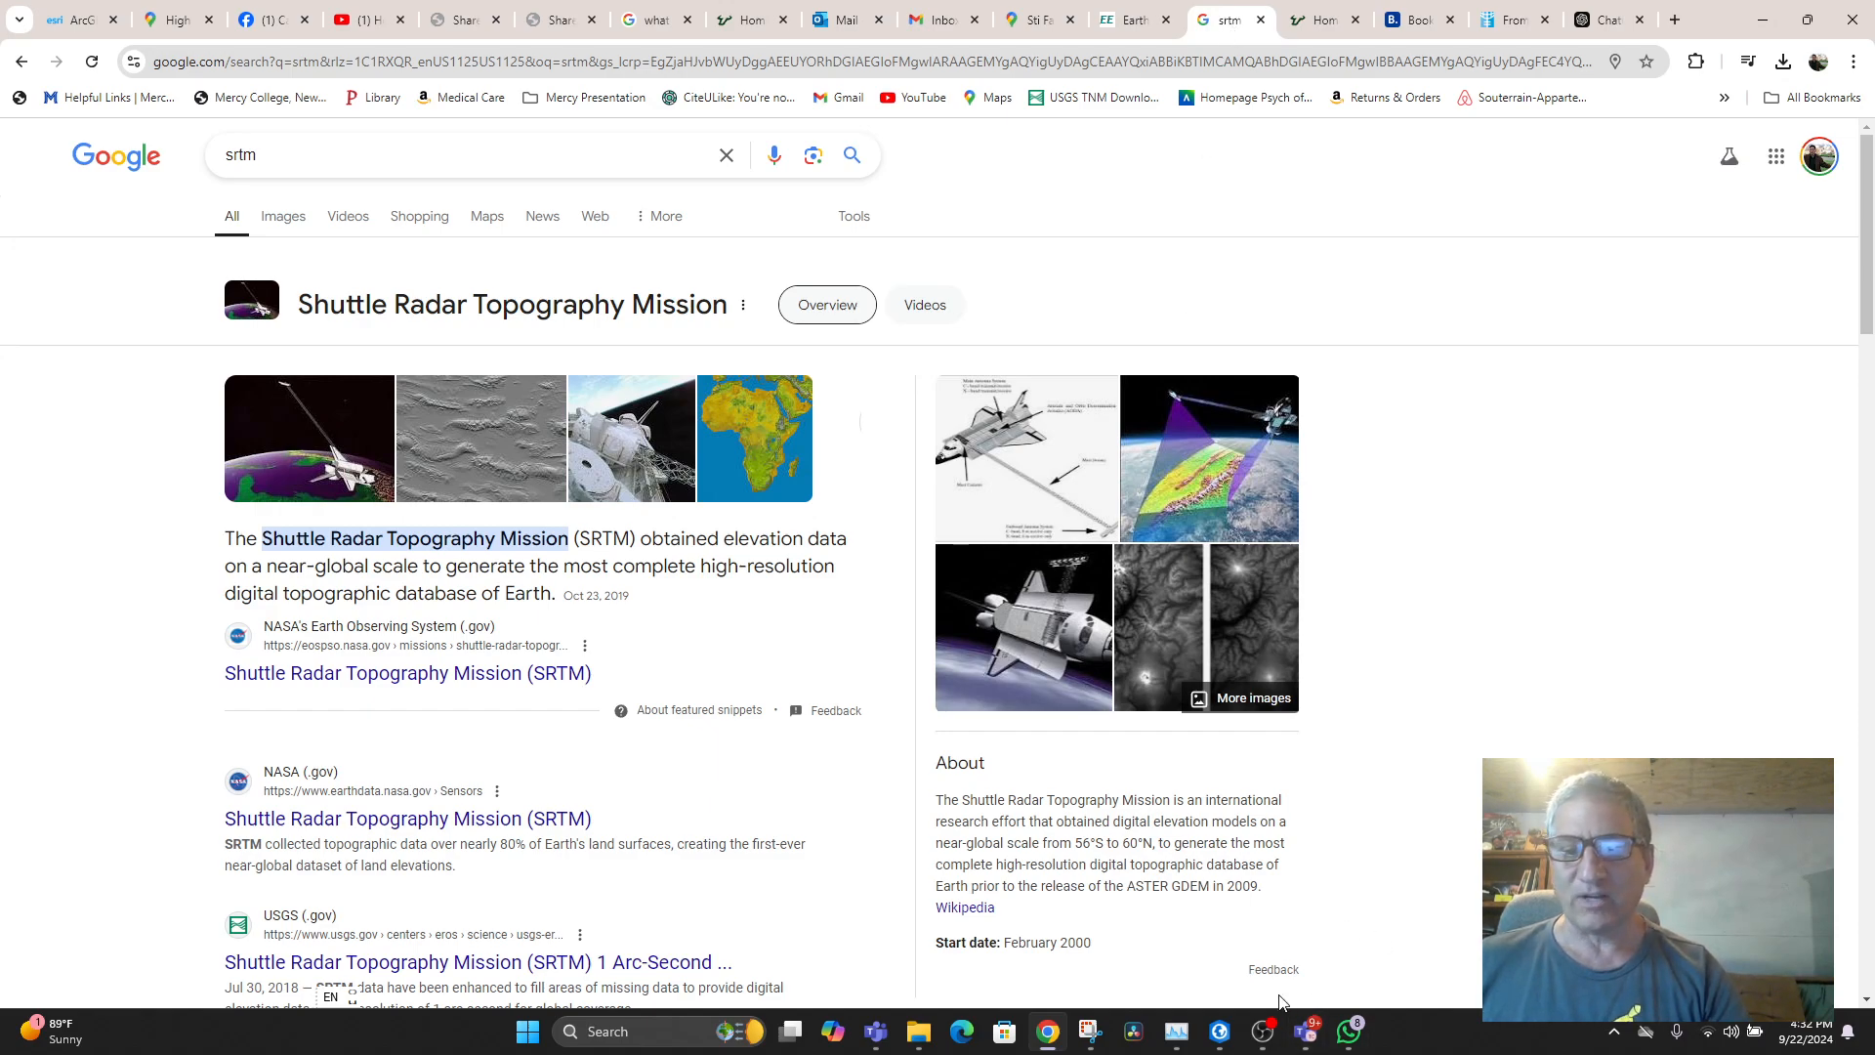
{"action": "left_click", "coordinate": [1223, 1038]}
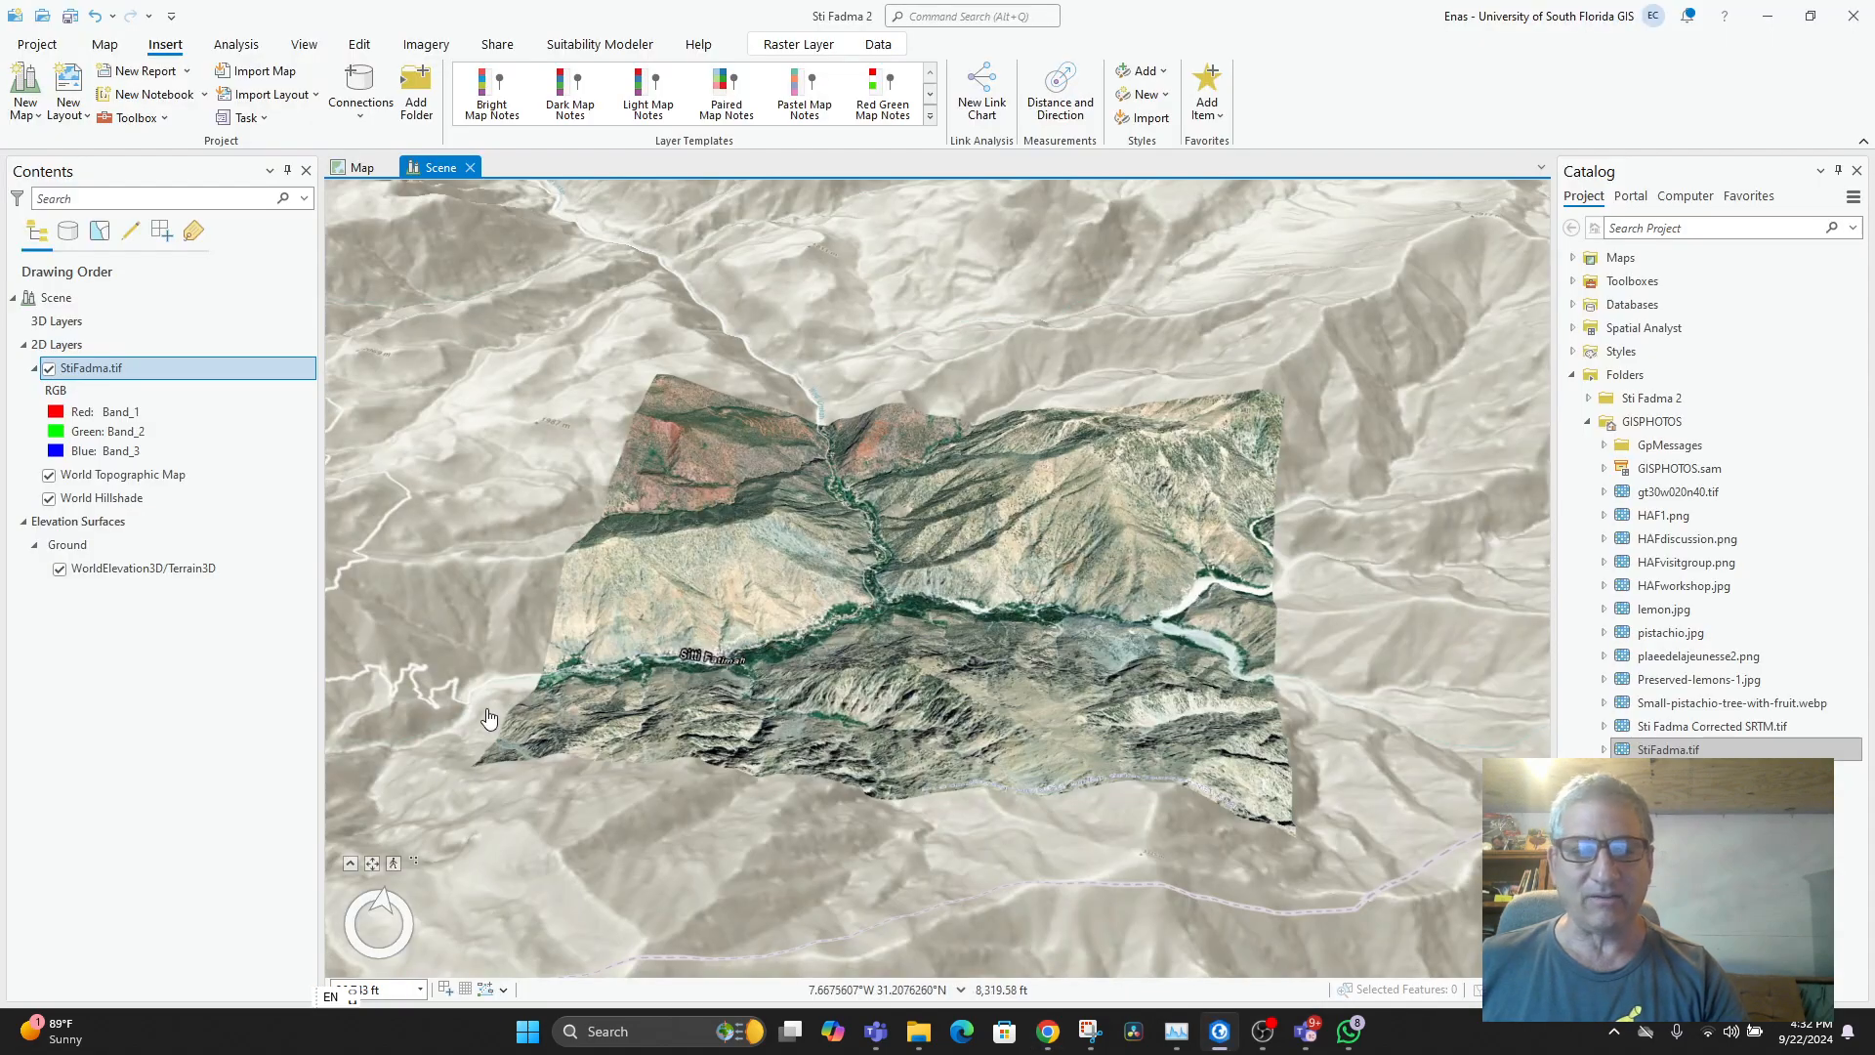
{"action": "left_click_drag", "start_coordinate": [371, 904], "coordinate": [383, 757]}
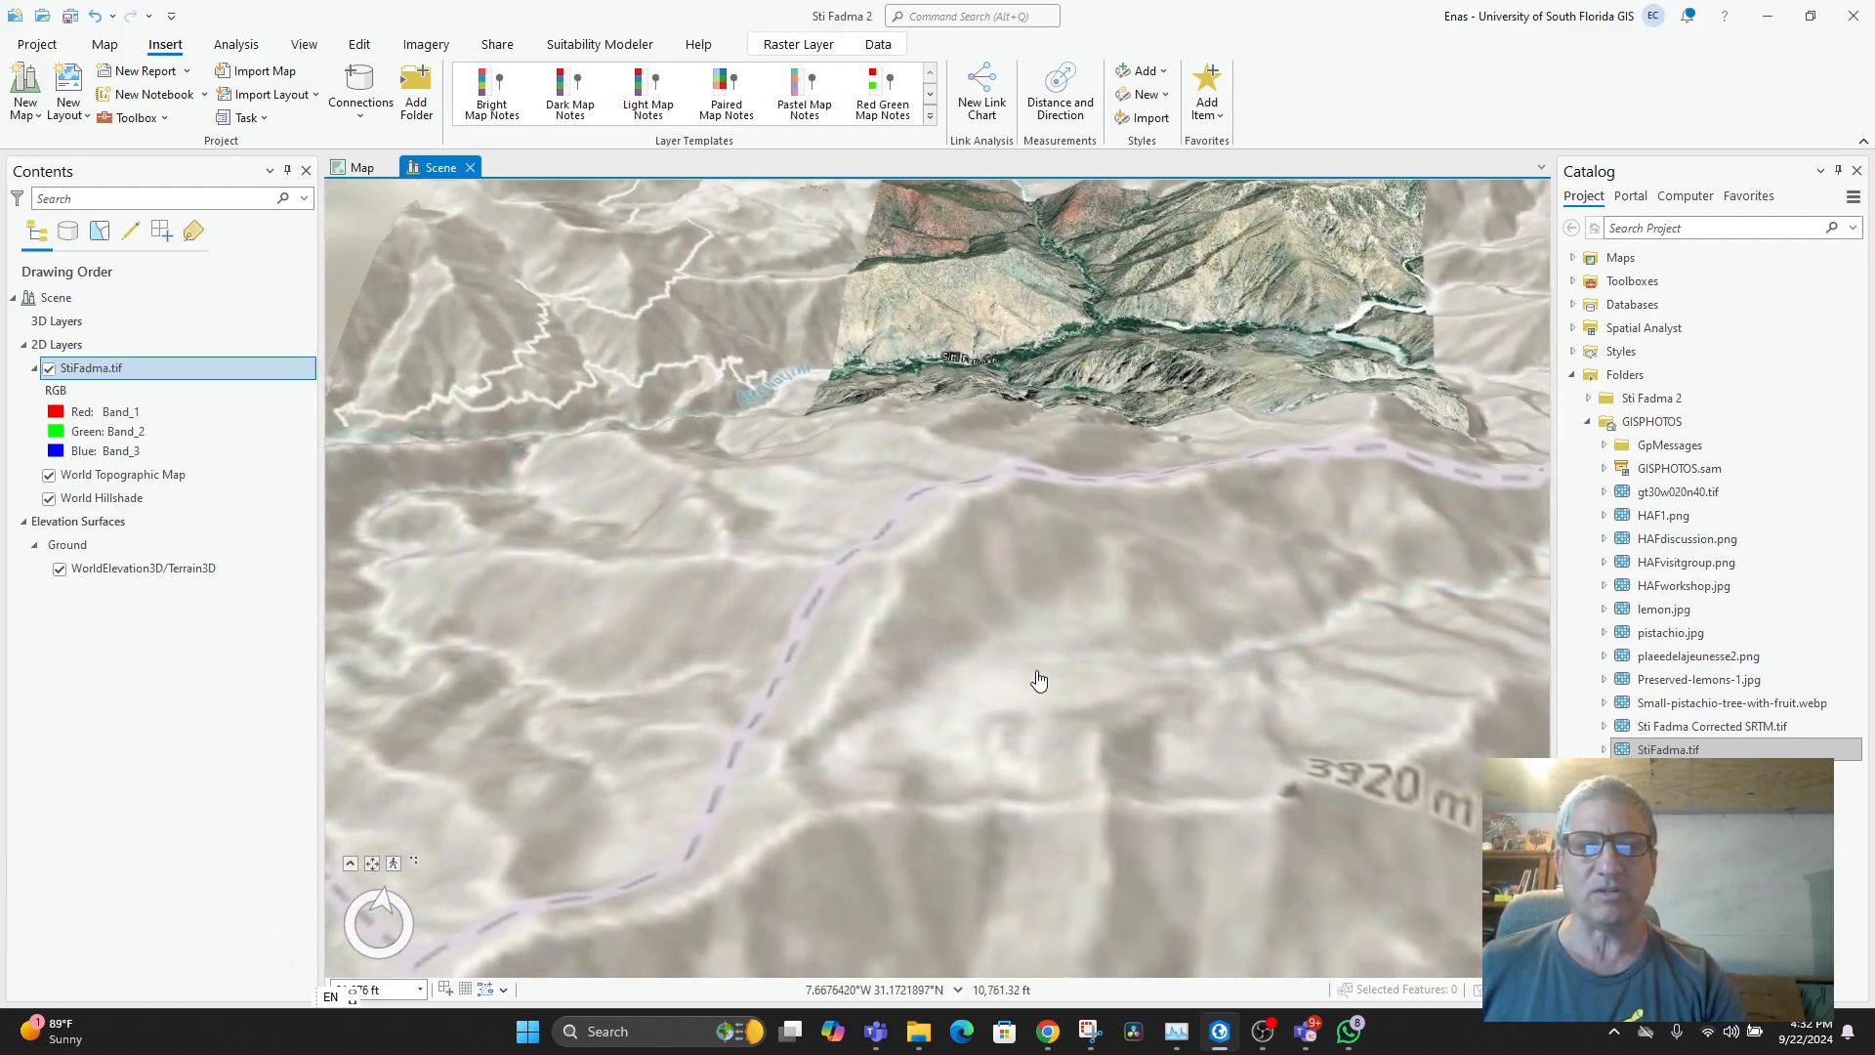
{"action": "left_click_drag", "start_coordinate": [1038, 683], "coordinate": [991, 867]}
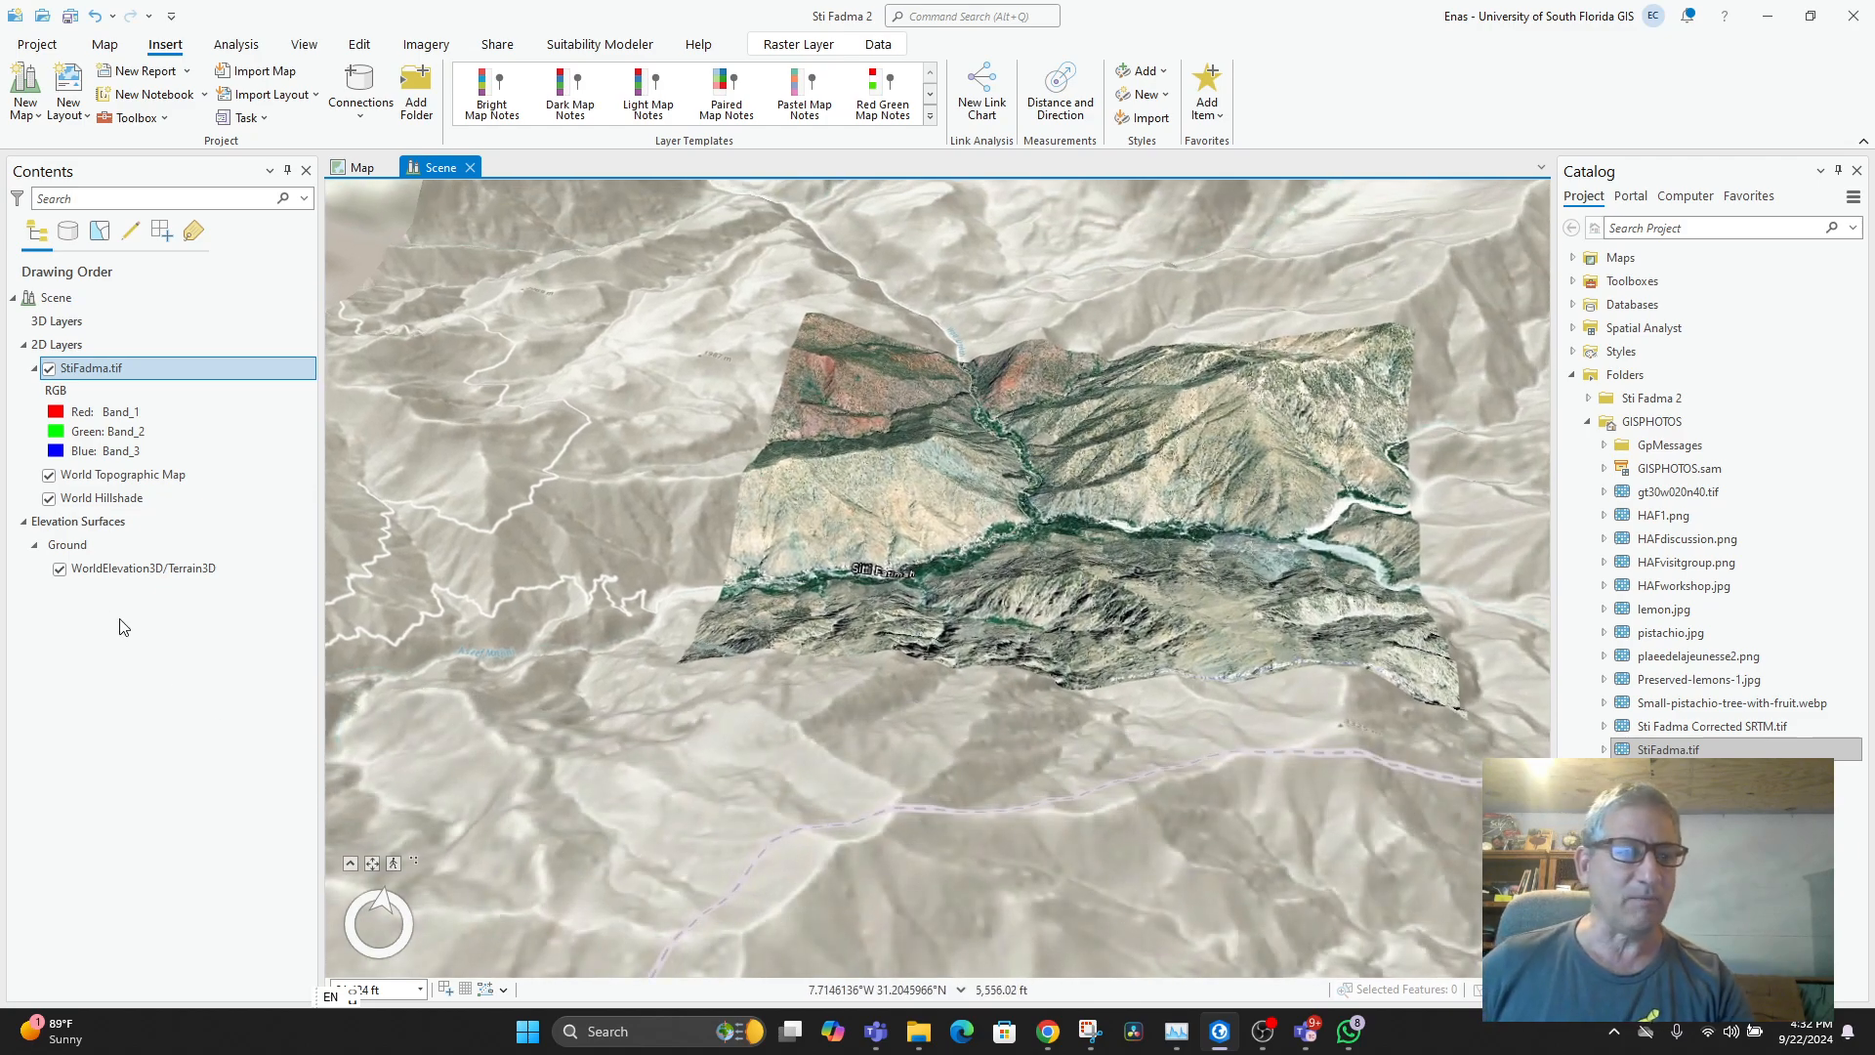
- Turn off the WorldElevation3D/Terrain3D surface and inspect the flattened scene, switching World Hillshade off and back on
{"action": "left_click", "coordinate": [83, 568]}
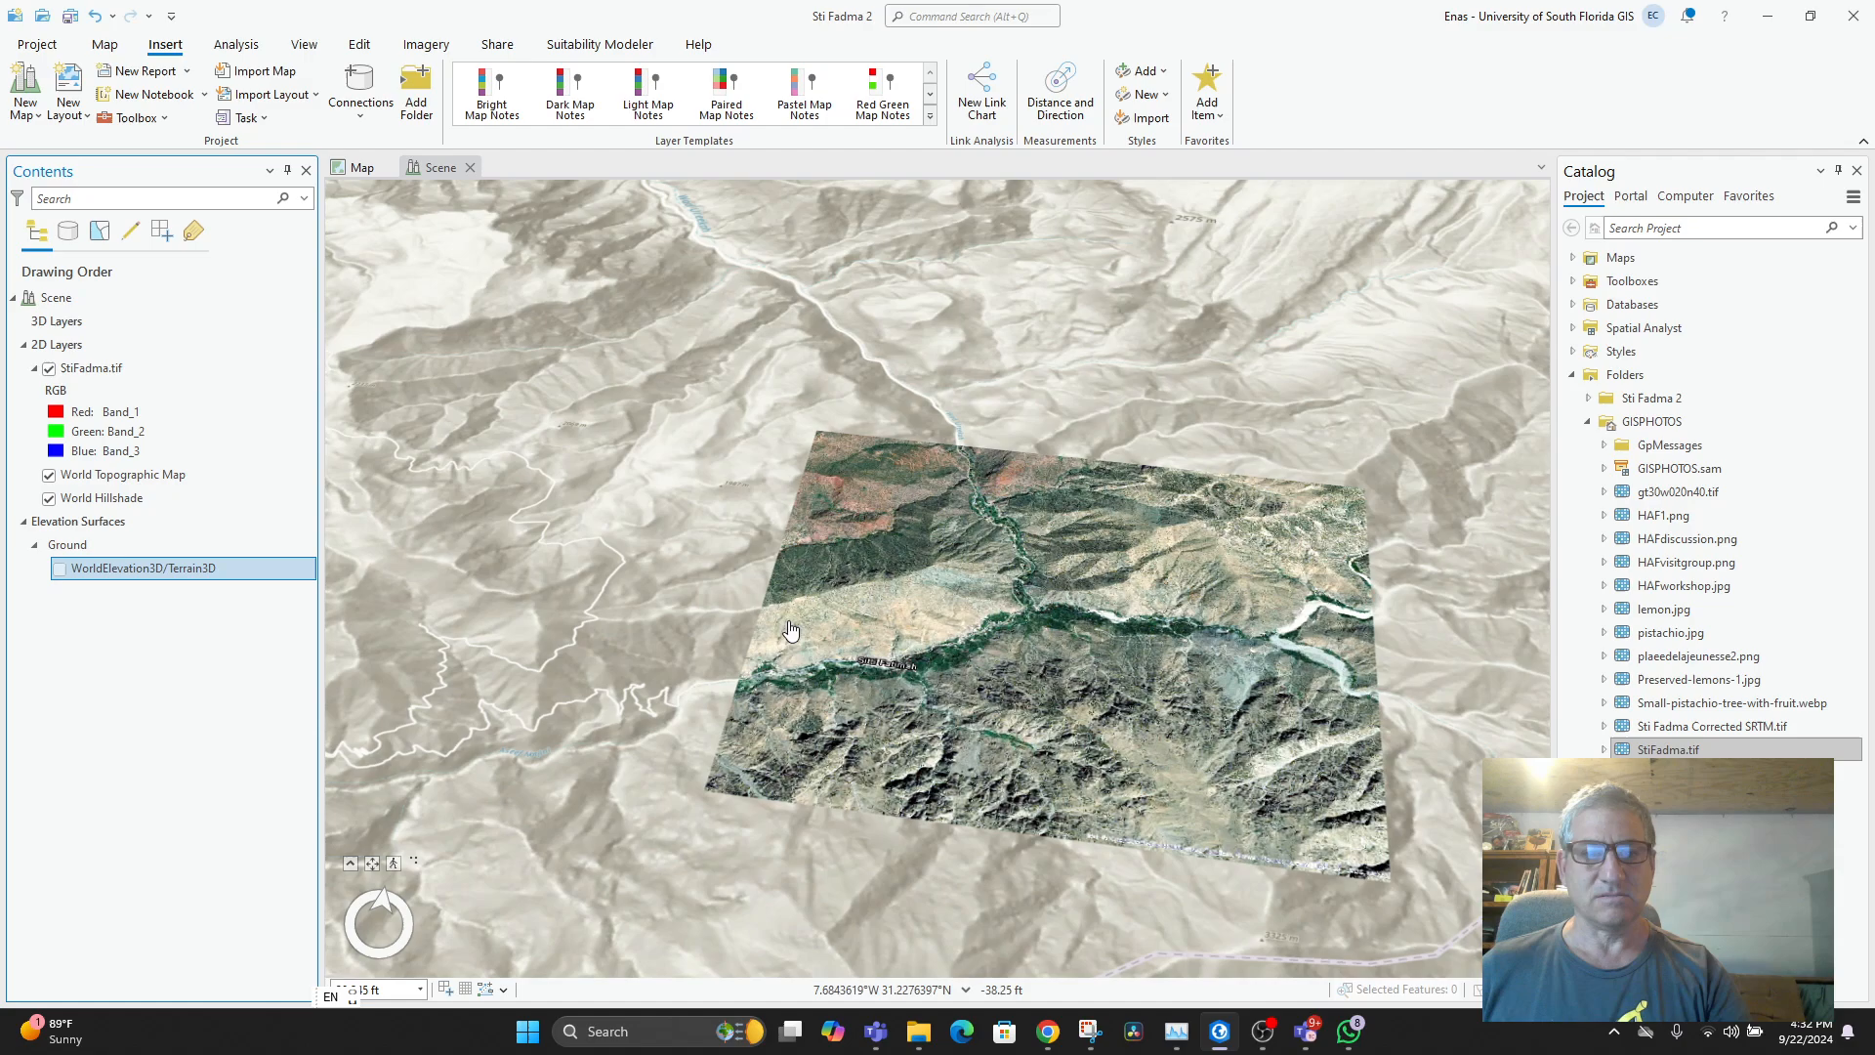
{"action": "left_click_drag", "start_coordinate": [791, 630], "coordinate": [796, 689]}
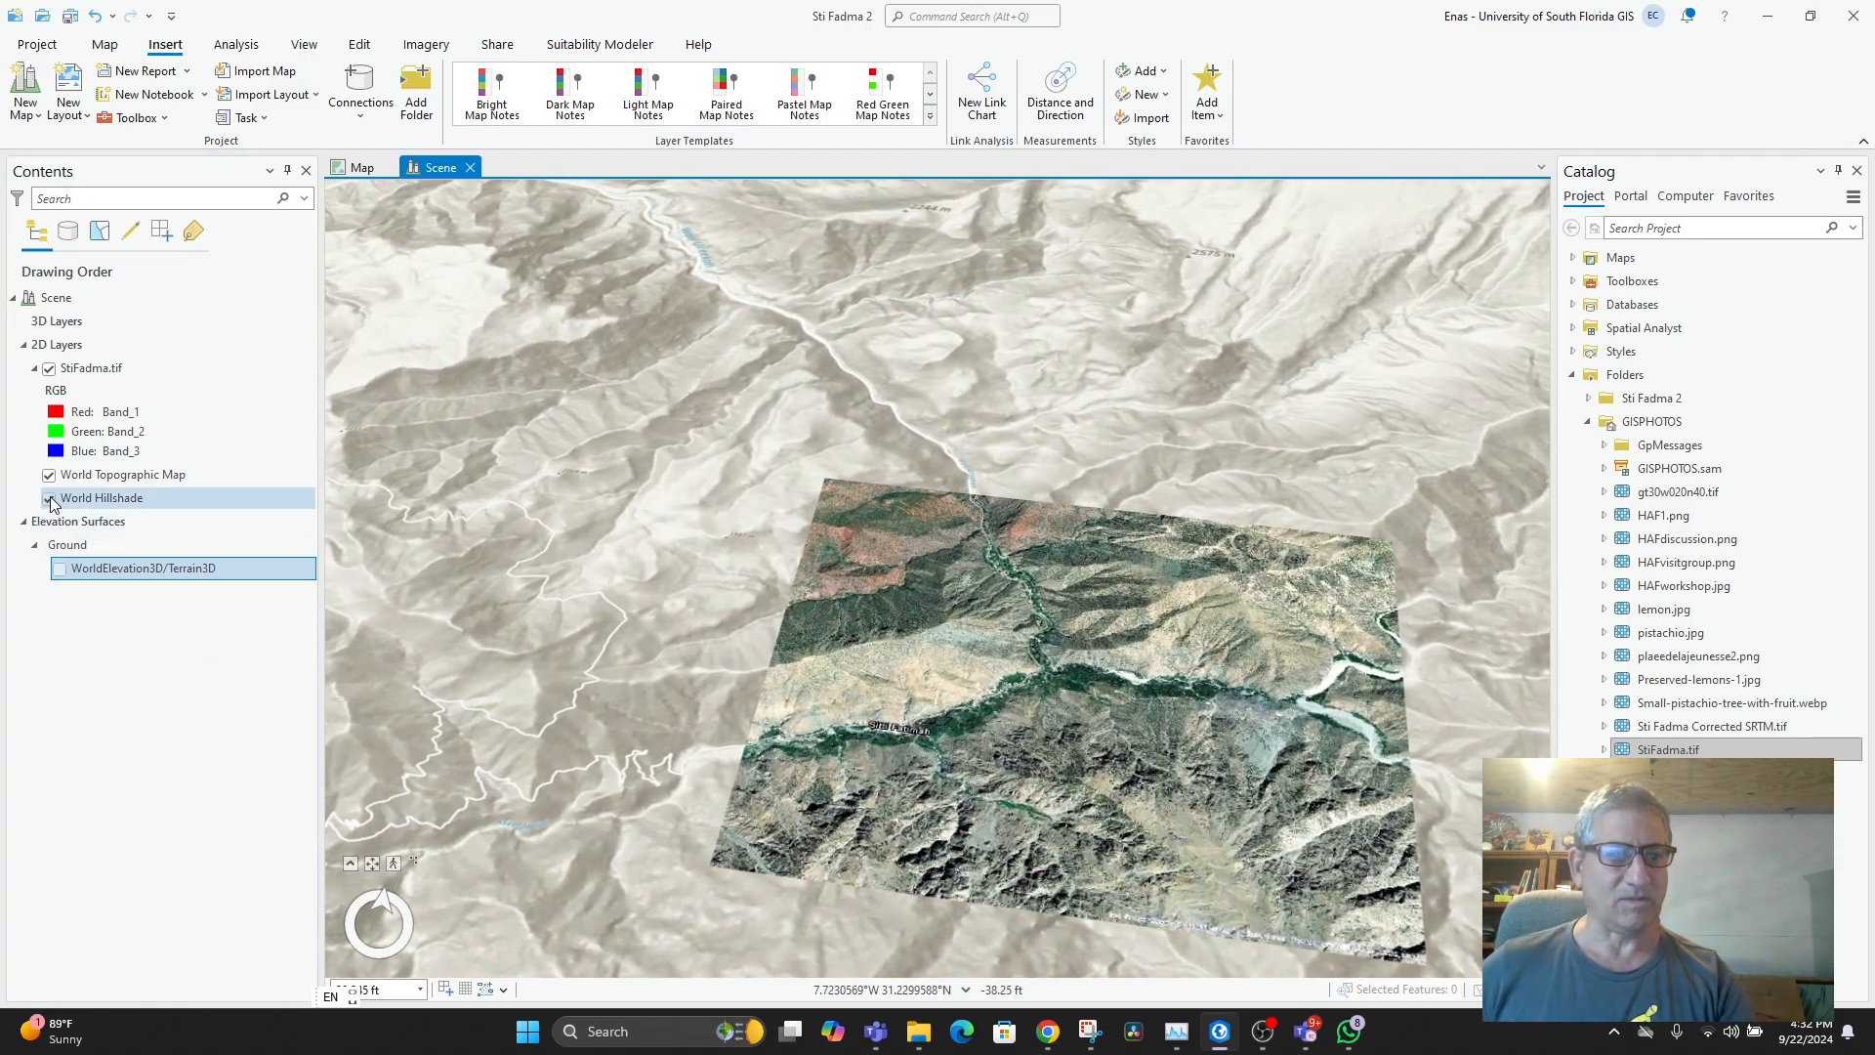
{"action": "left_click", "coordinate": [50, 499]}
{"action": "left_click", "coordinate": [43, 481]}
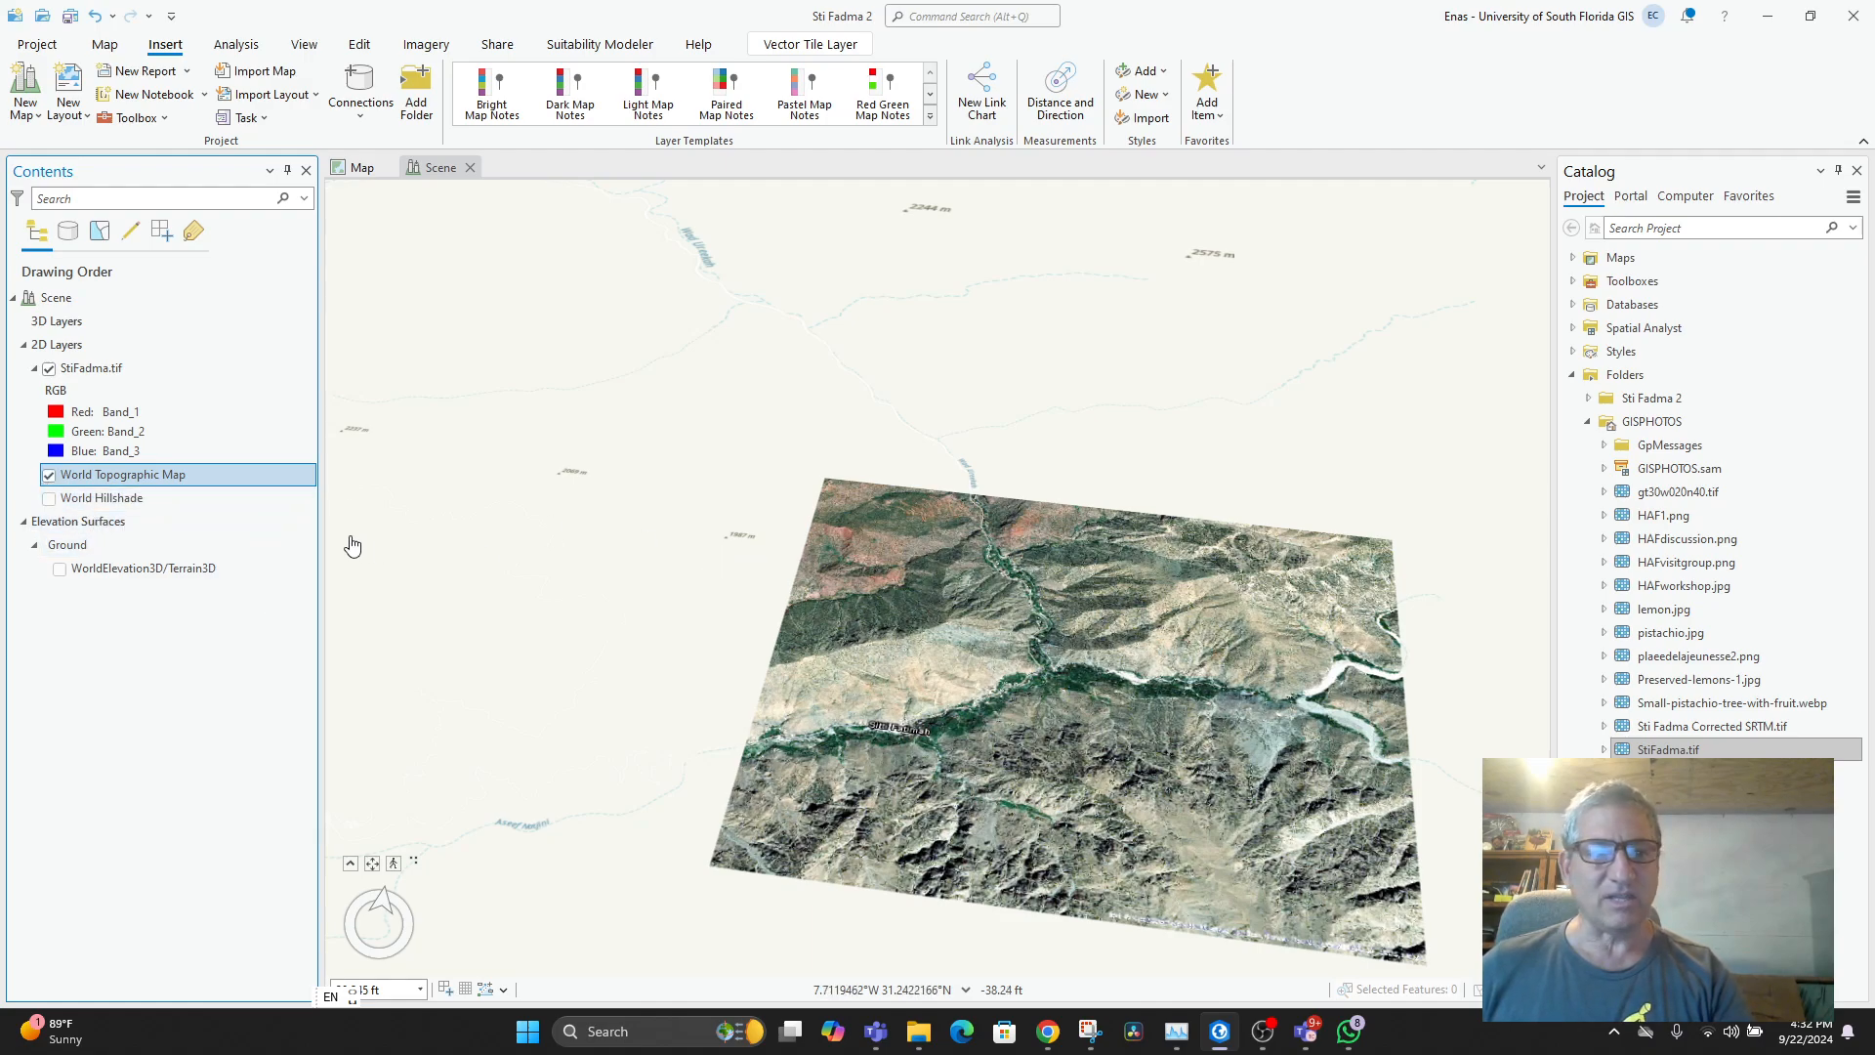
{"action": "left_click", "coordinate": [49, 499]}
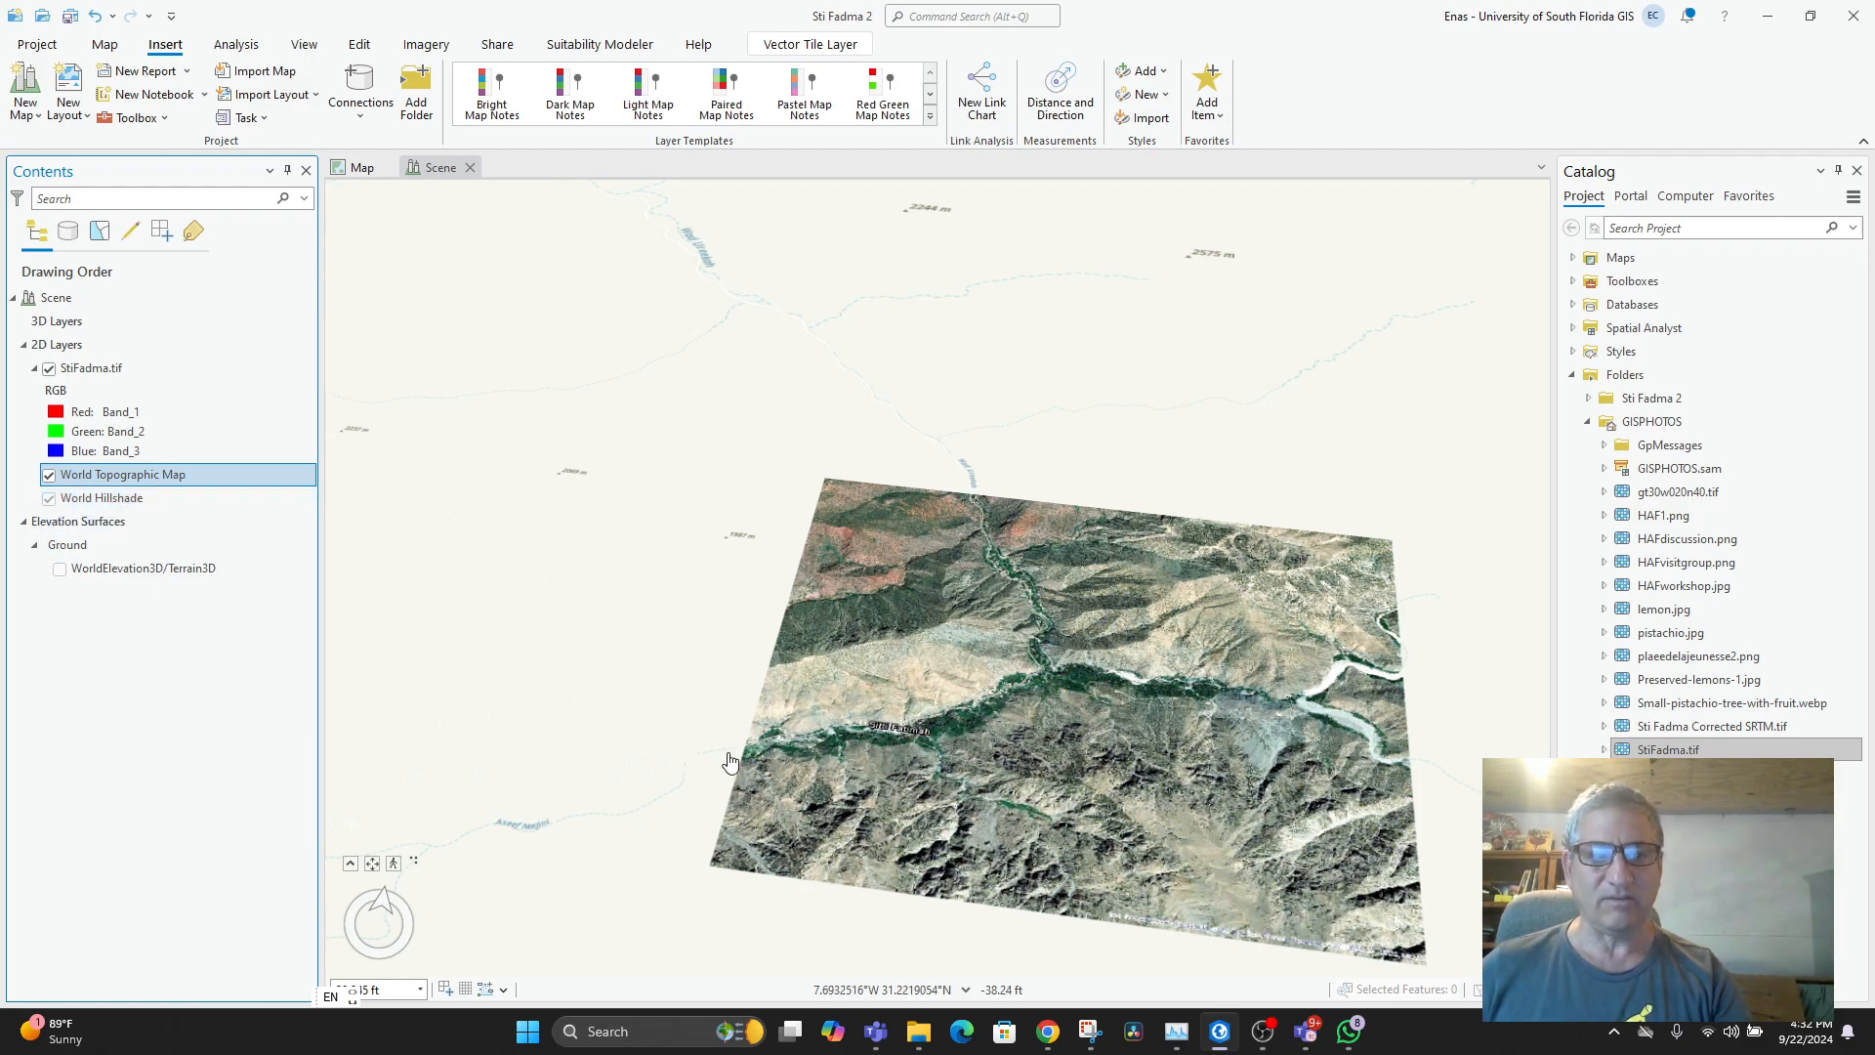
{"action": "left_click_drag", "start_coordinate": [727, 755], "coordinate": [761, 431]}
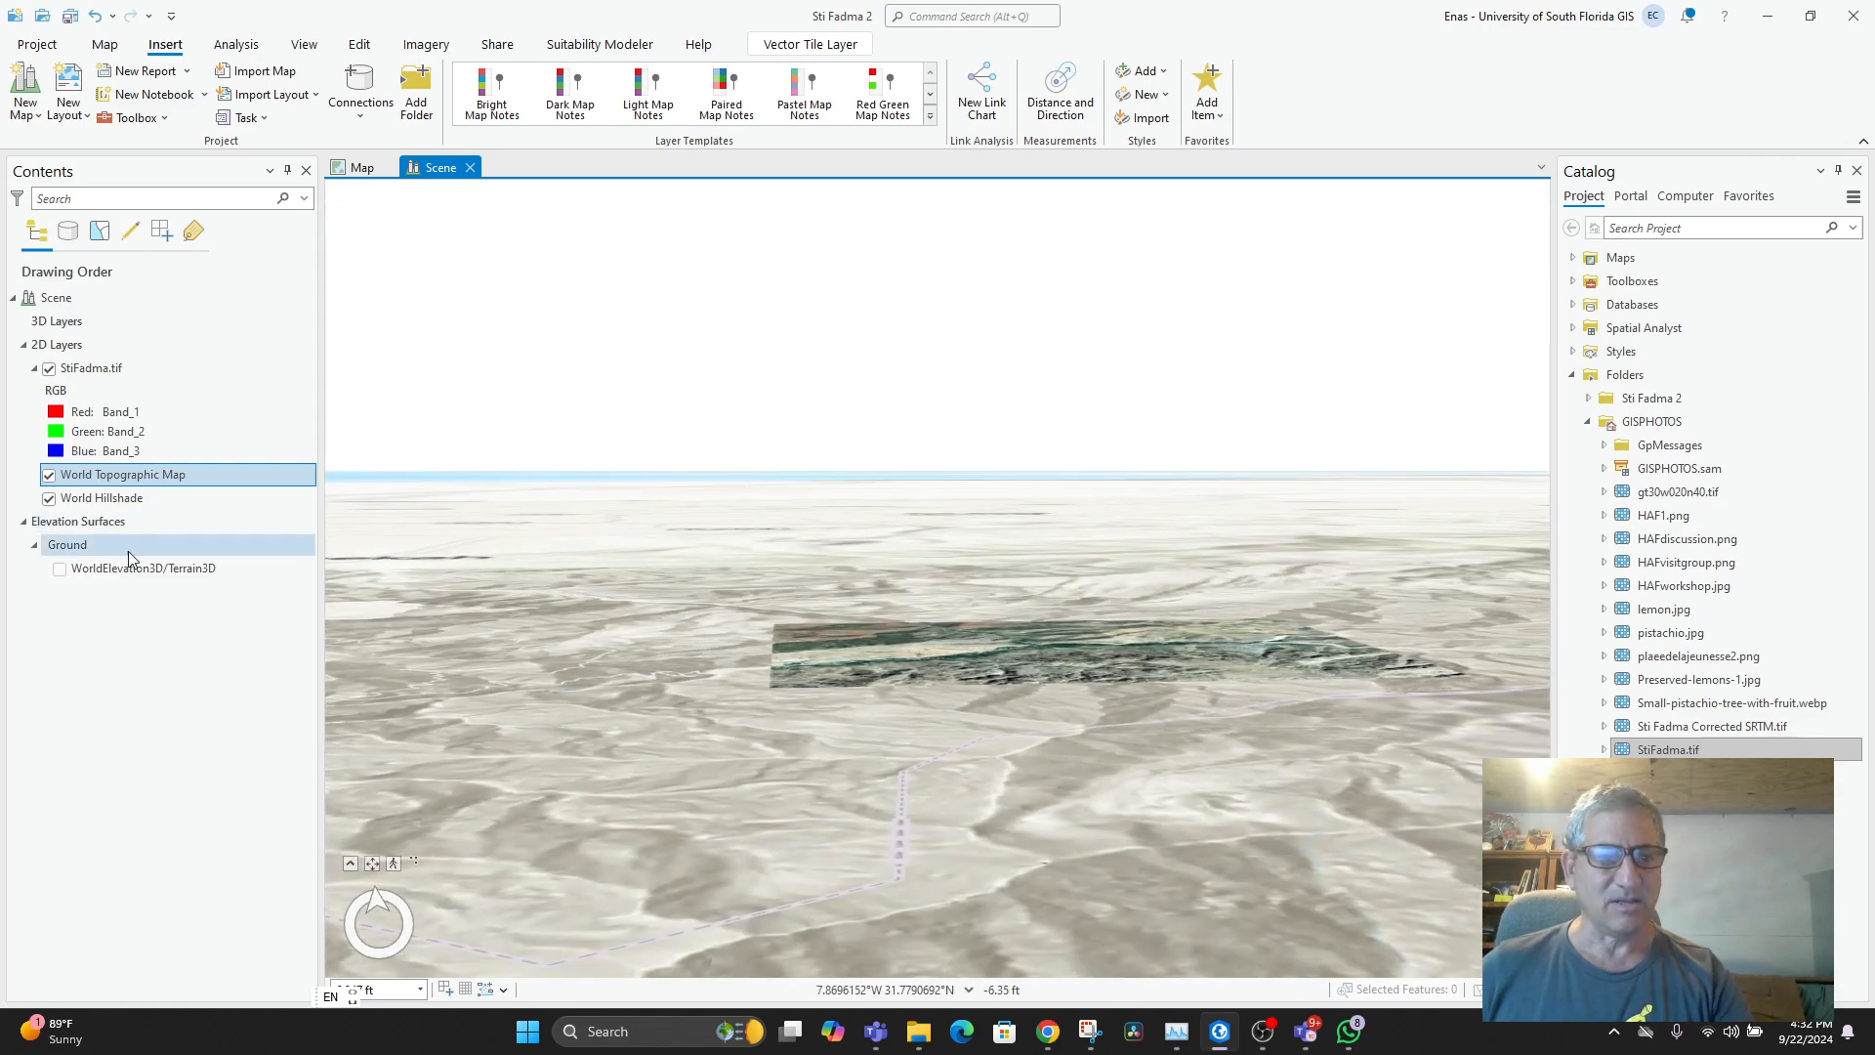
- Turn the WorldElevation3D/Terrain3D ground surface back on and examine the relief around the StiFadma.tif image
{"action": "left_click", "coordinate": [60, 568]}
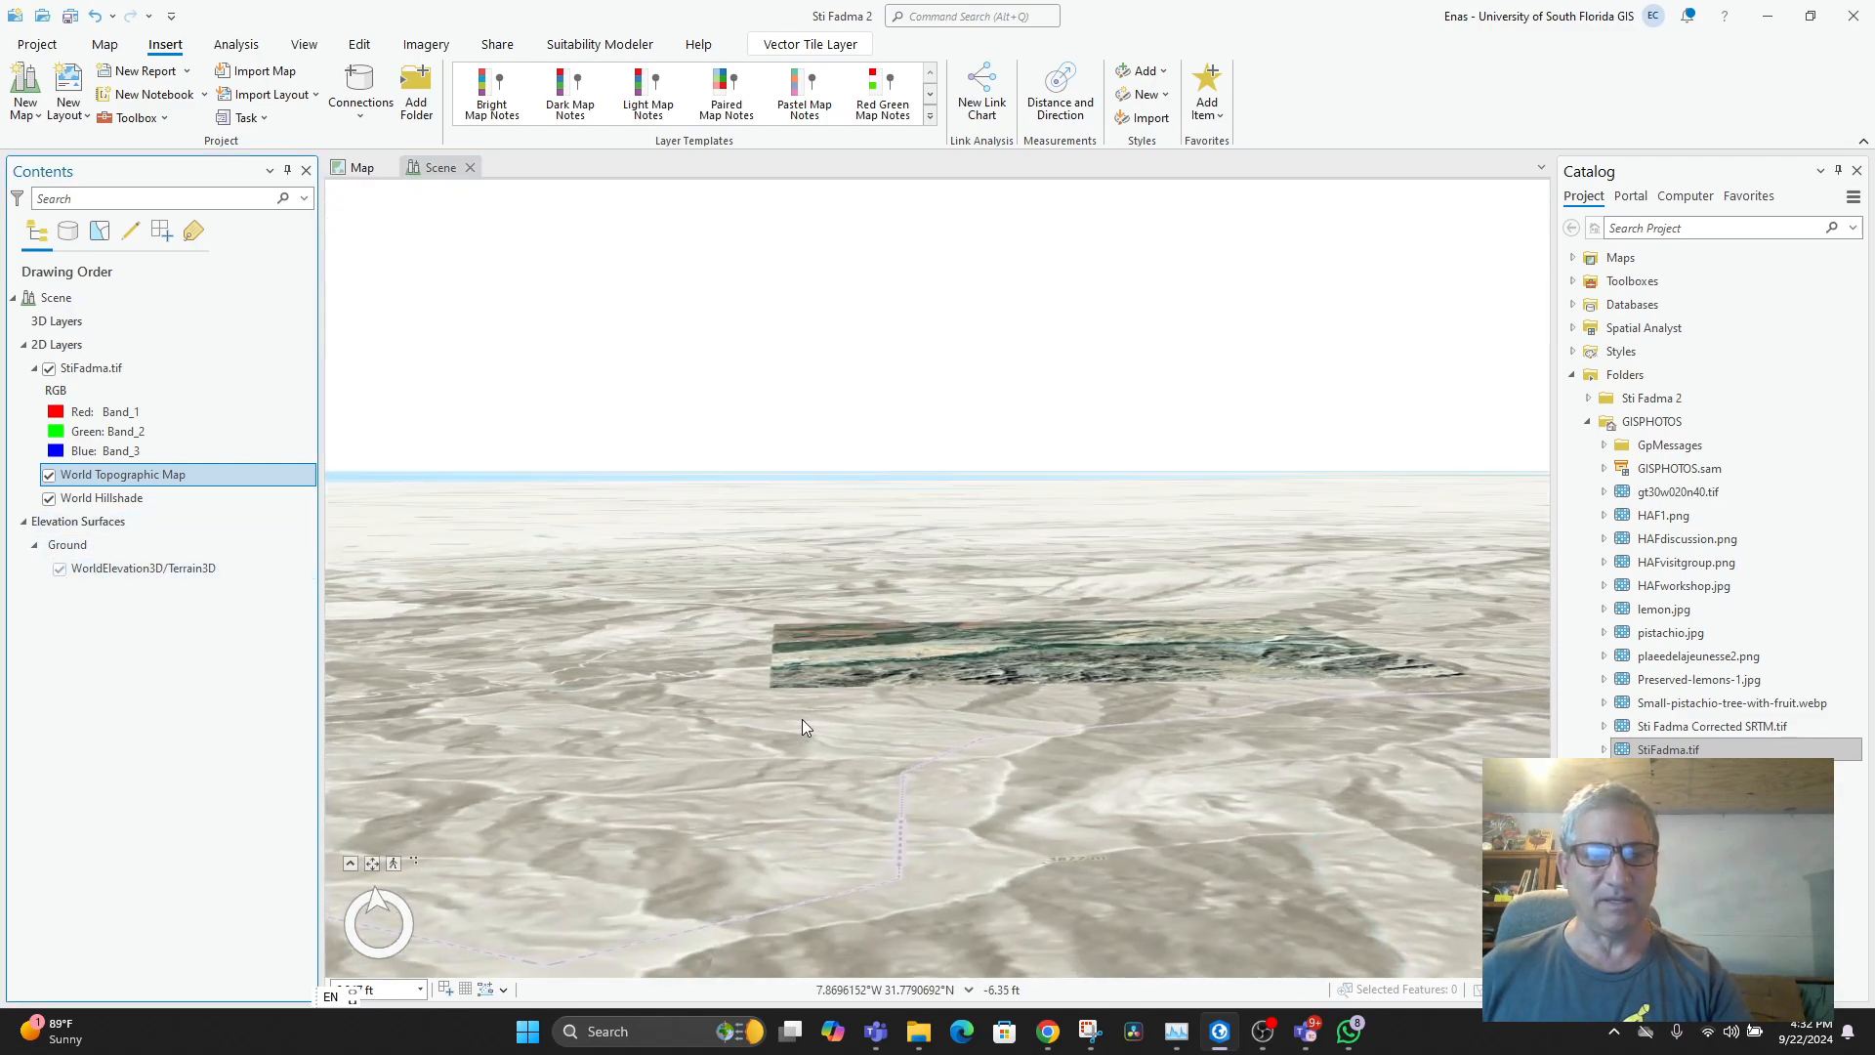
{"action": "scroll", "coordinate": [1029, 749], "scroll_direction": "down", "scroll_amount": 5}
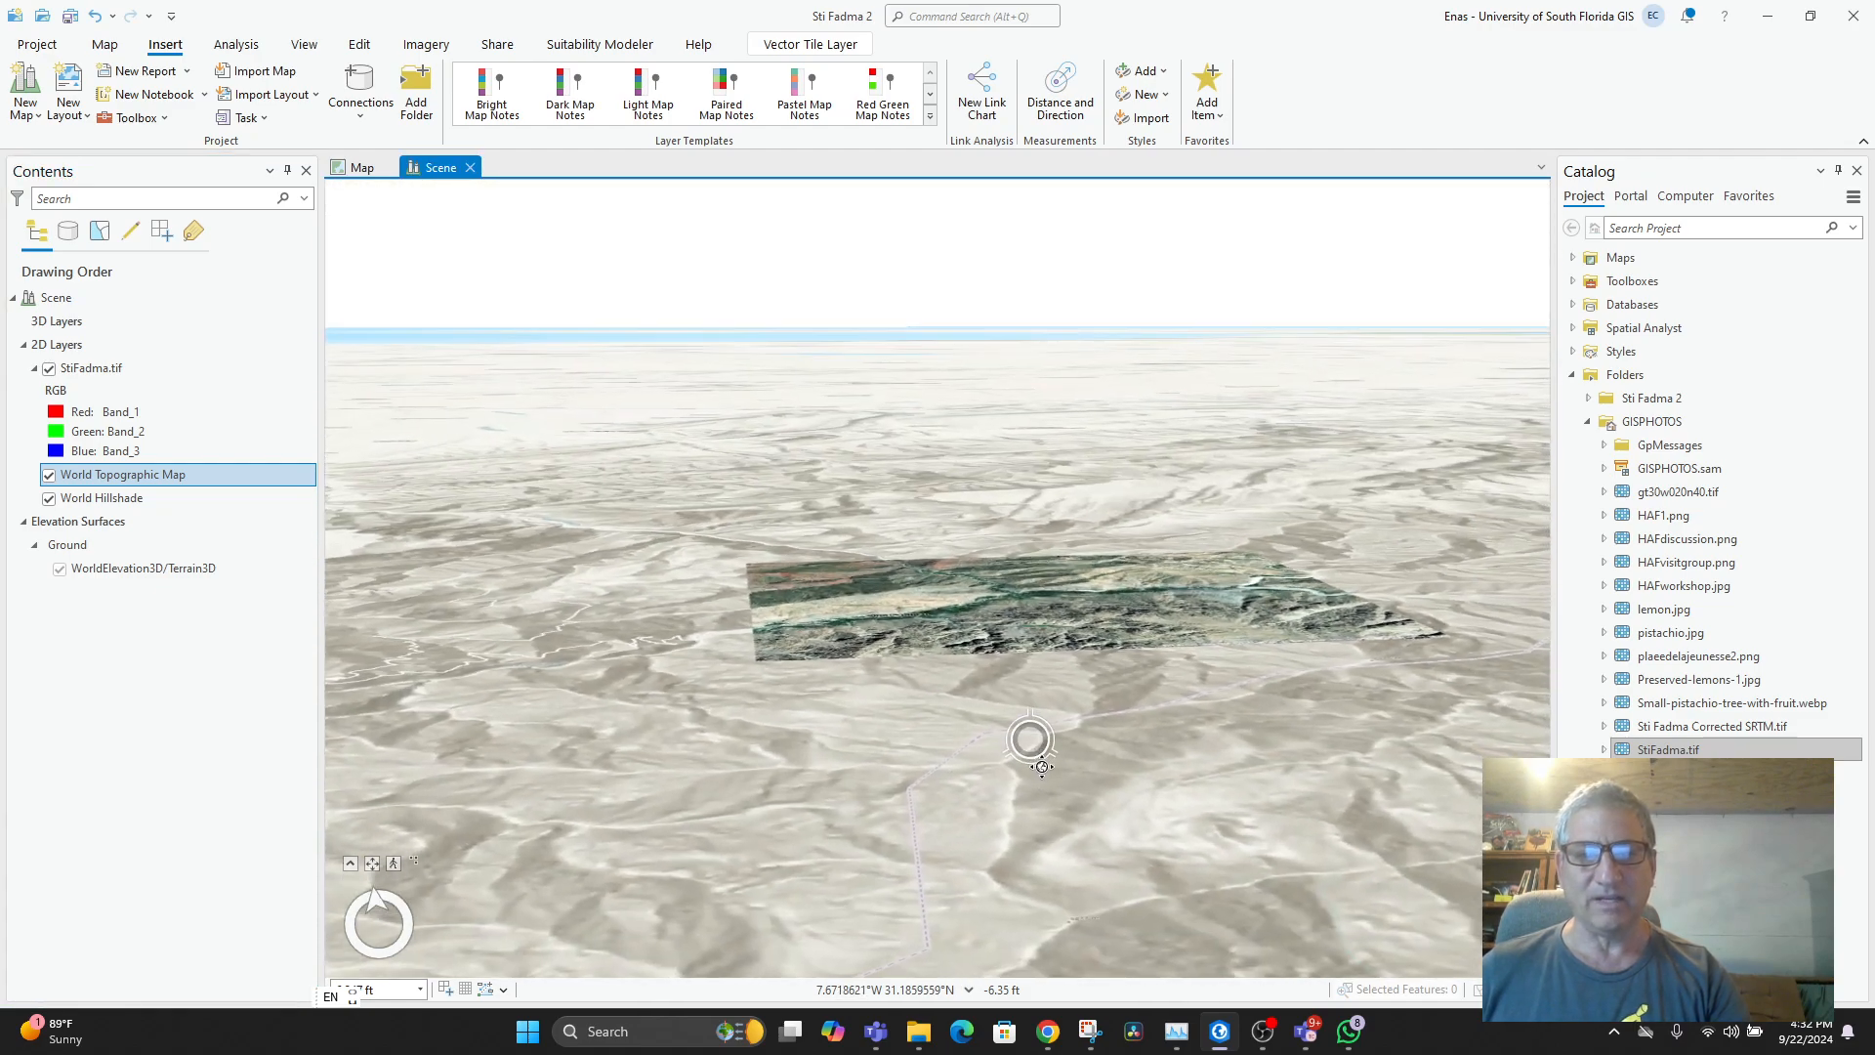
{"action": "scroll", "coordinate": [1075, 628], "scroll_direction": "up", "scroll_amount": 3}
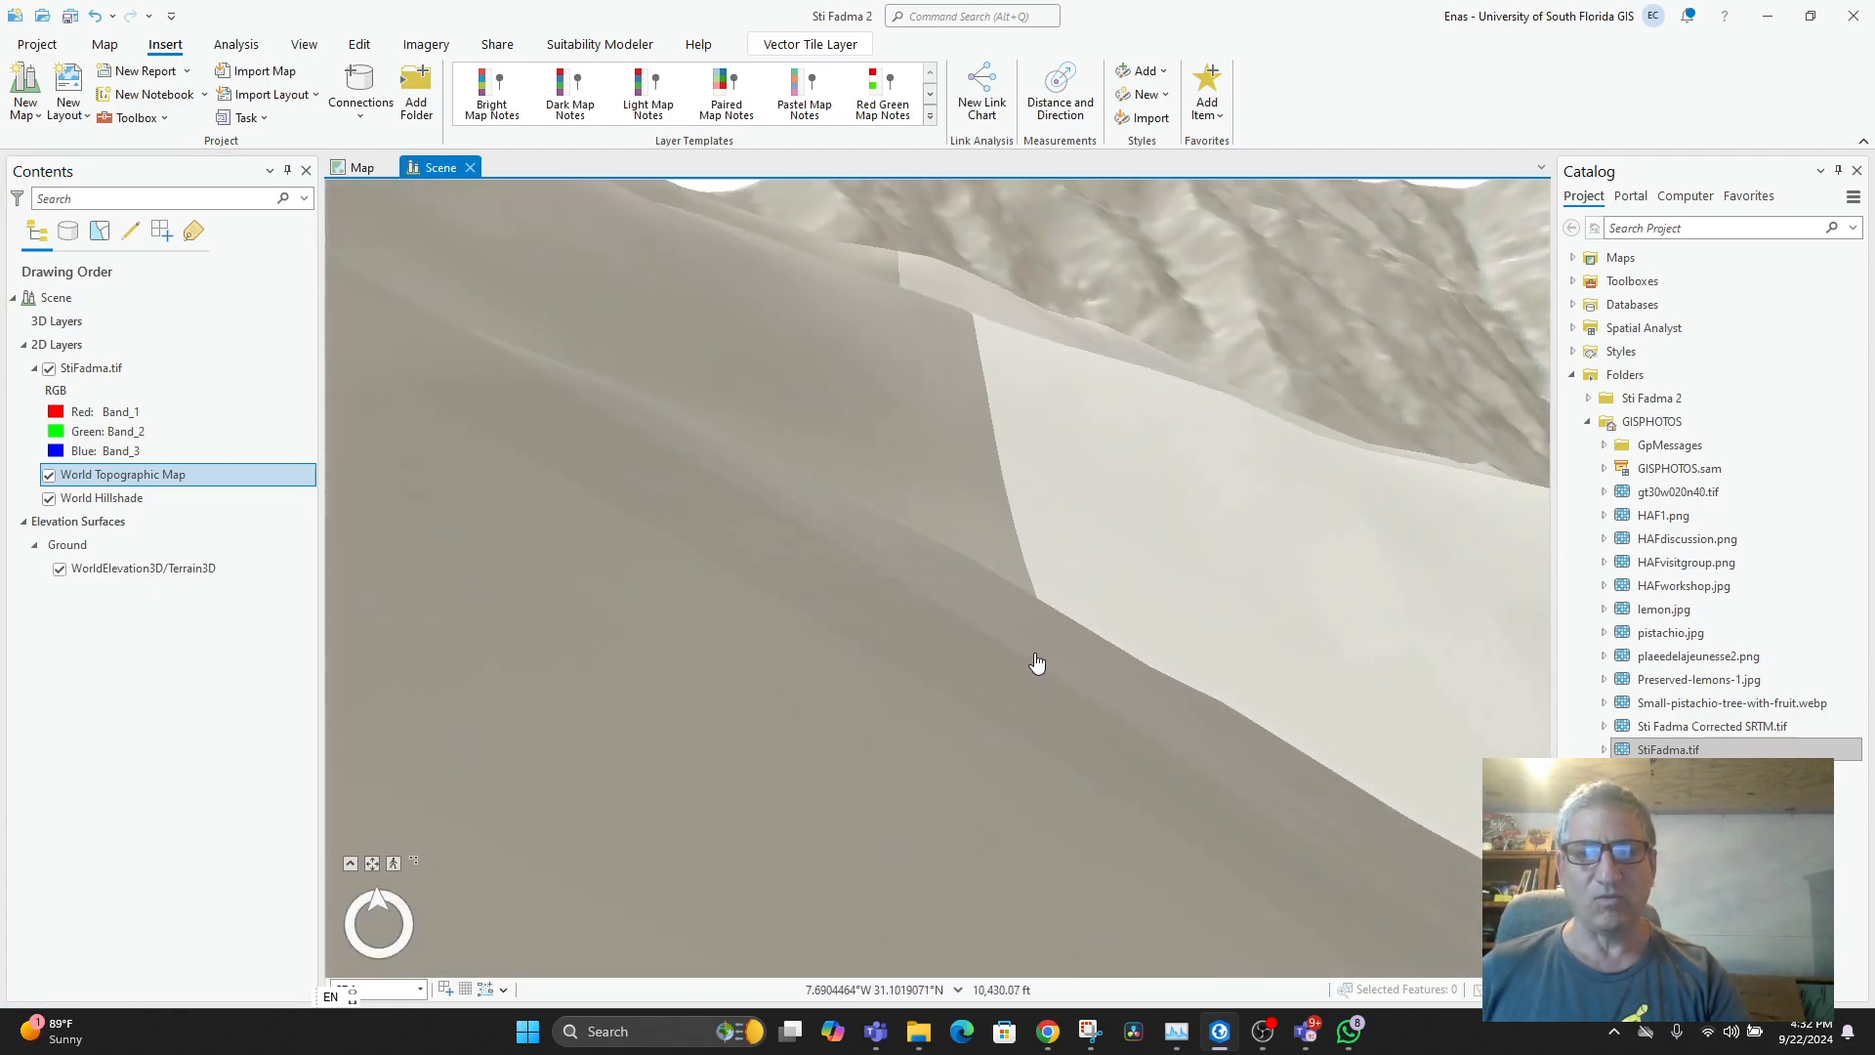
{"action": "scroll", "coordinate": [1059, 695], "scroll_direction": "up", "scroll_amount": 5}
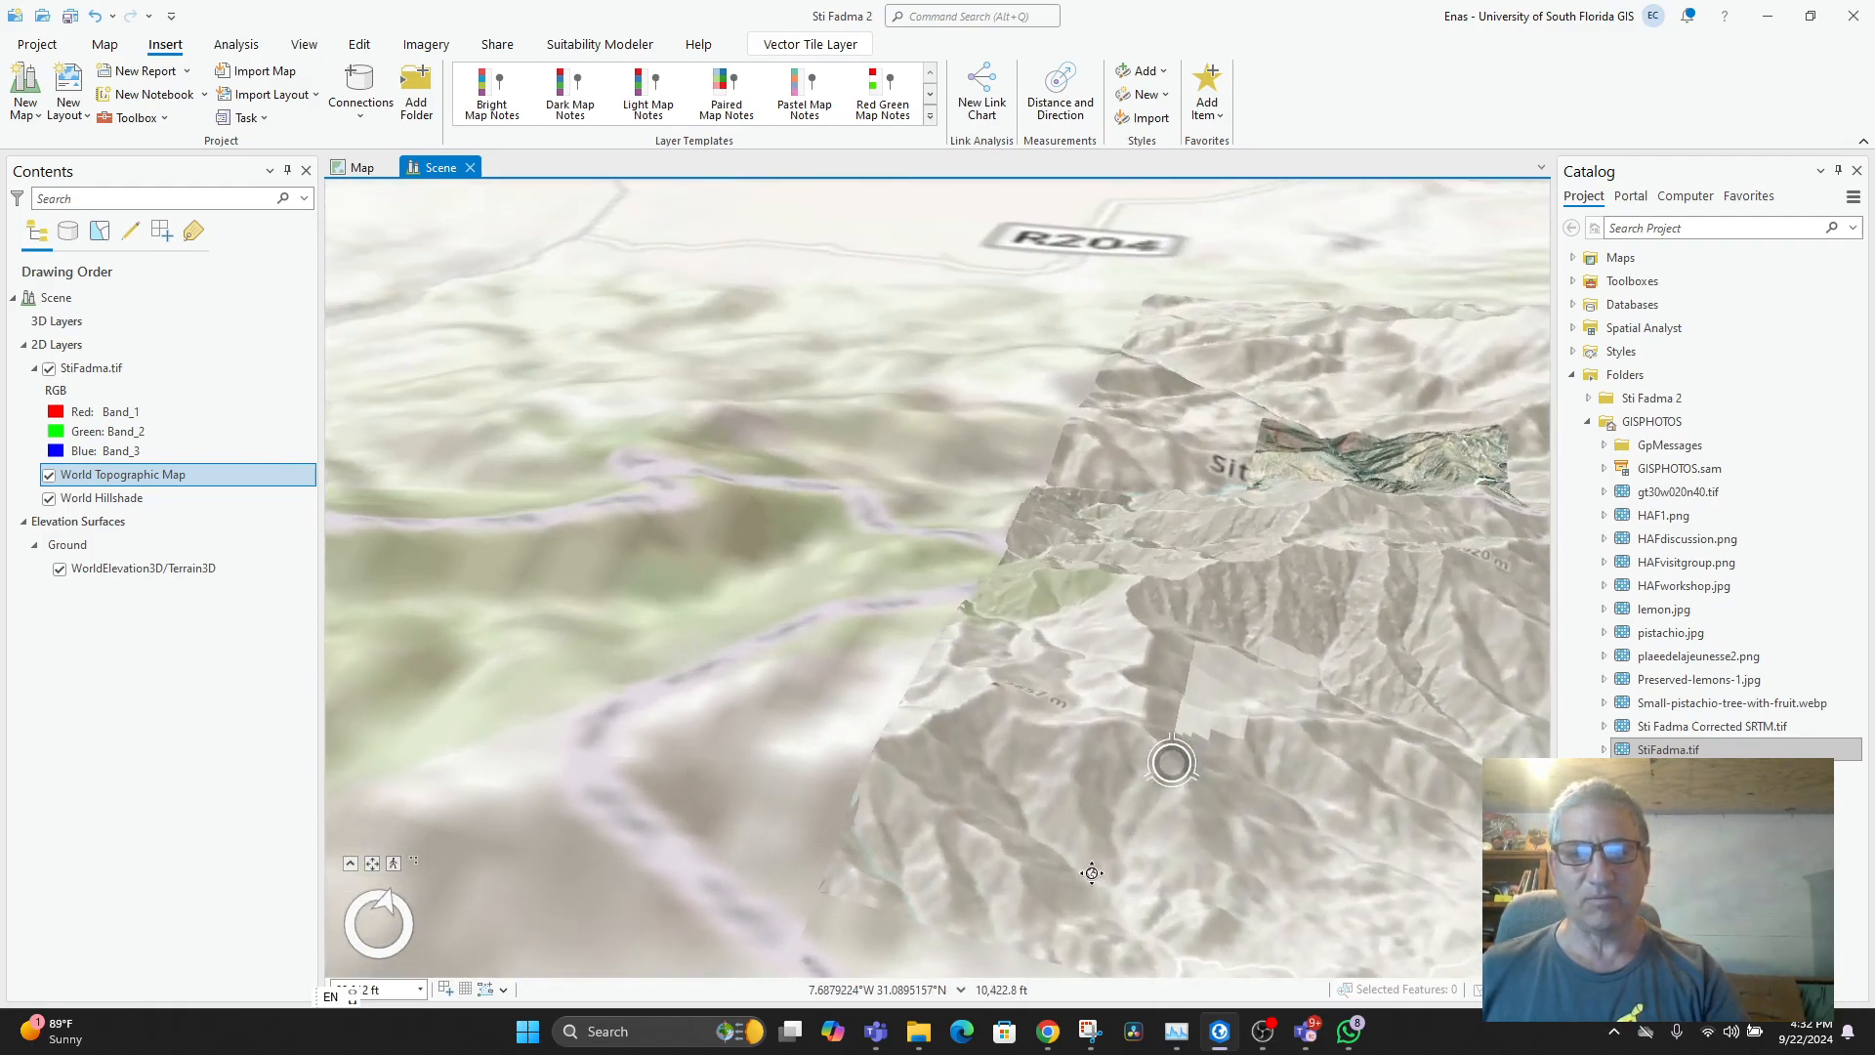
{"action": "left_click_drag", "start_coordinate": [1092, 872], "coordinate": [1144, 787]}
{"action": "scroll", "coordinate": [1145, 787], "scroll_direction": "up", "scroll_amount": 5}
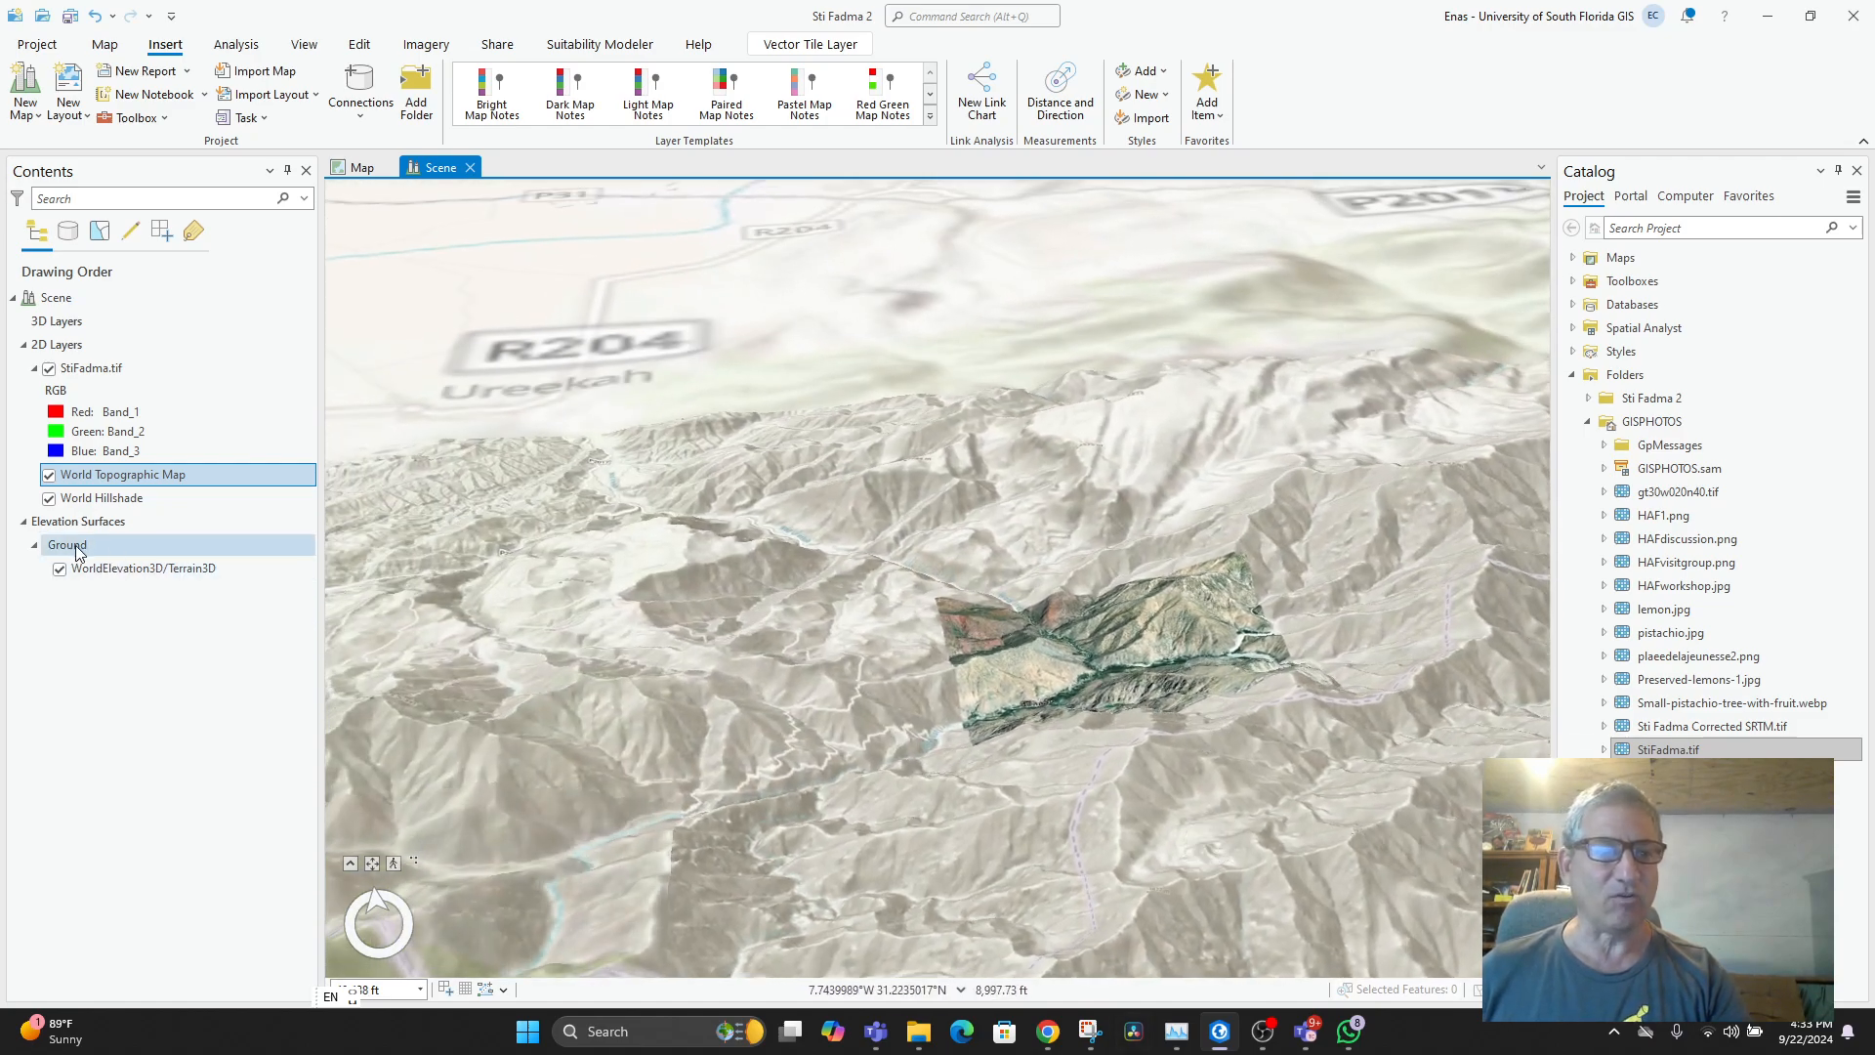
- Turn off the WorldElevation3D/Terrain3D ground surface and view the StiFadma.tif image on the flat scene
{"action": "left_click", "coordinate": [59, 568]}
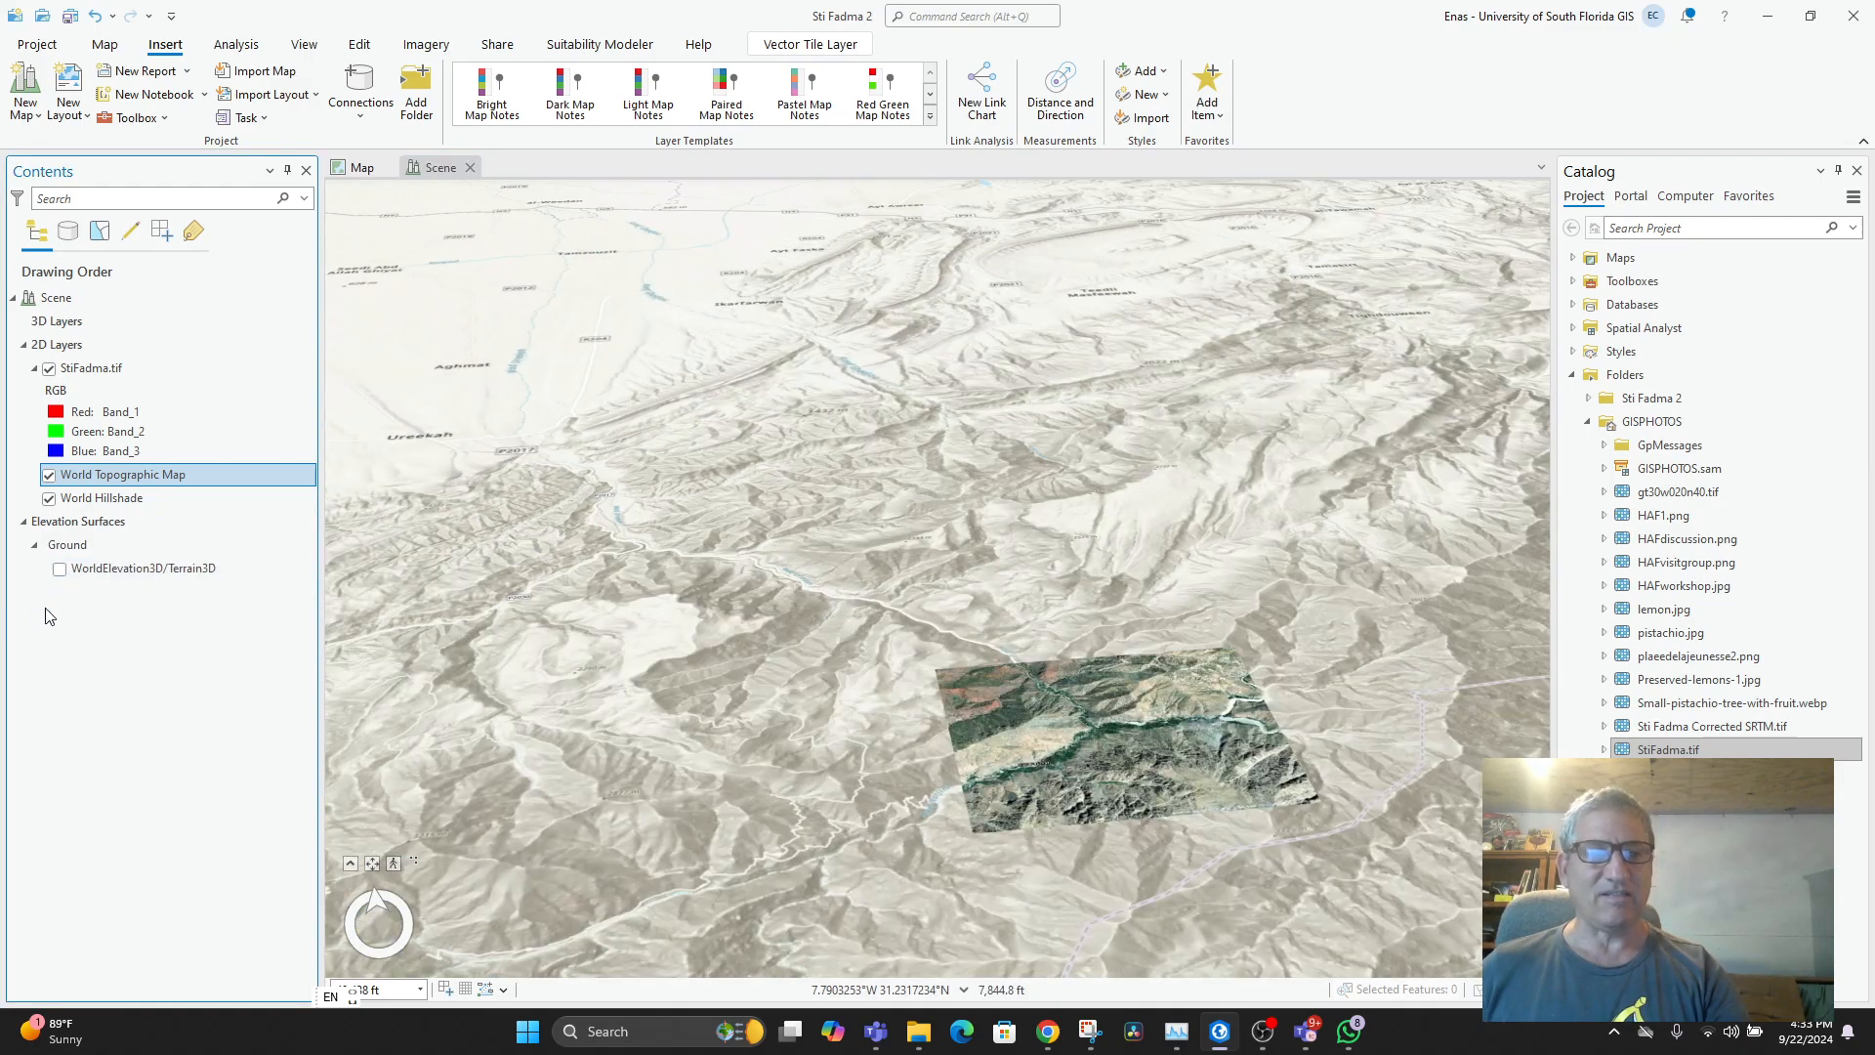
{"action": "scroll", "coordinate": [1031, 711], "scroll_direction": "up", "scroll_amount": 5}
{"action": "scroll", "coordinate": [1086, 742], "scroll_direction": "down", "scroll_amount": 4}
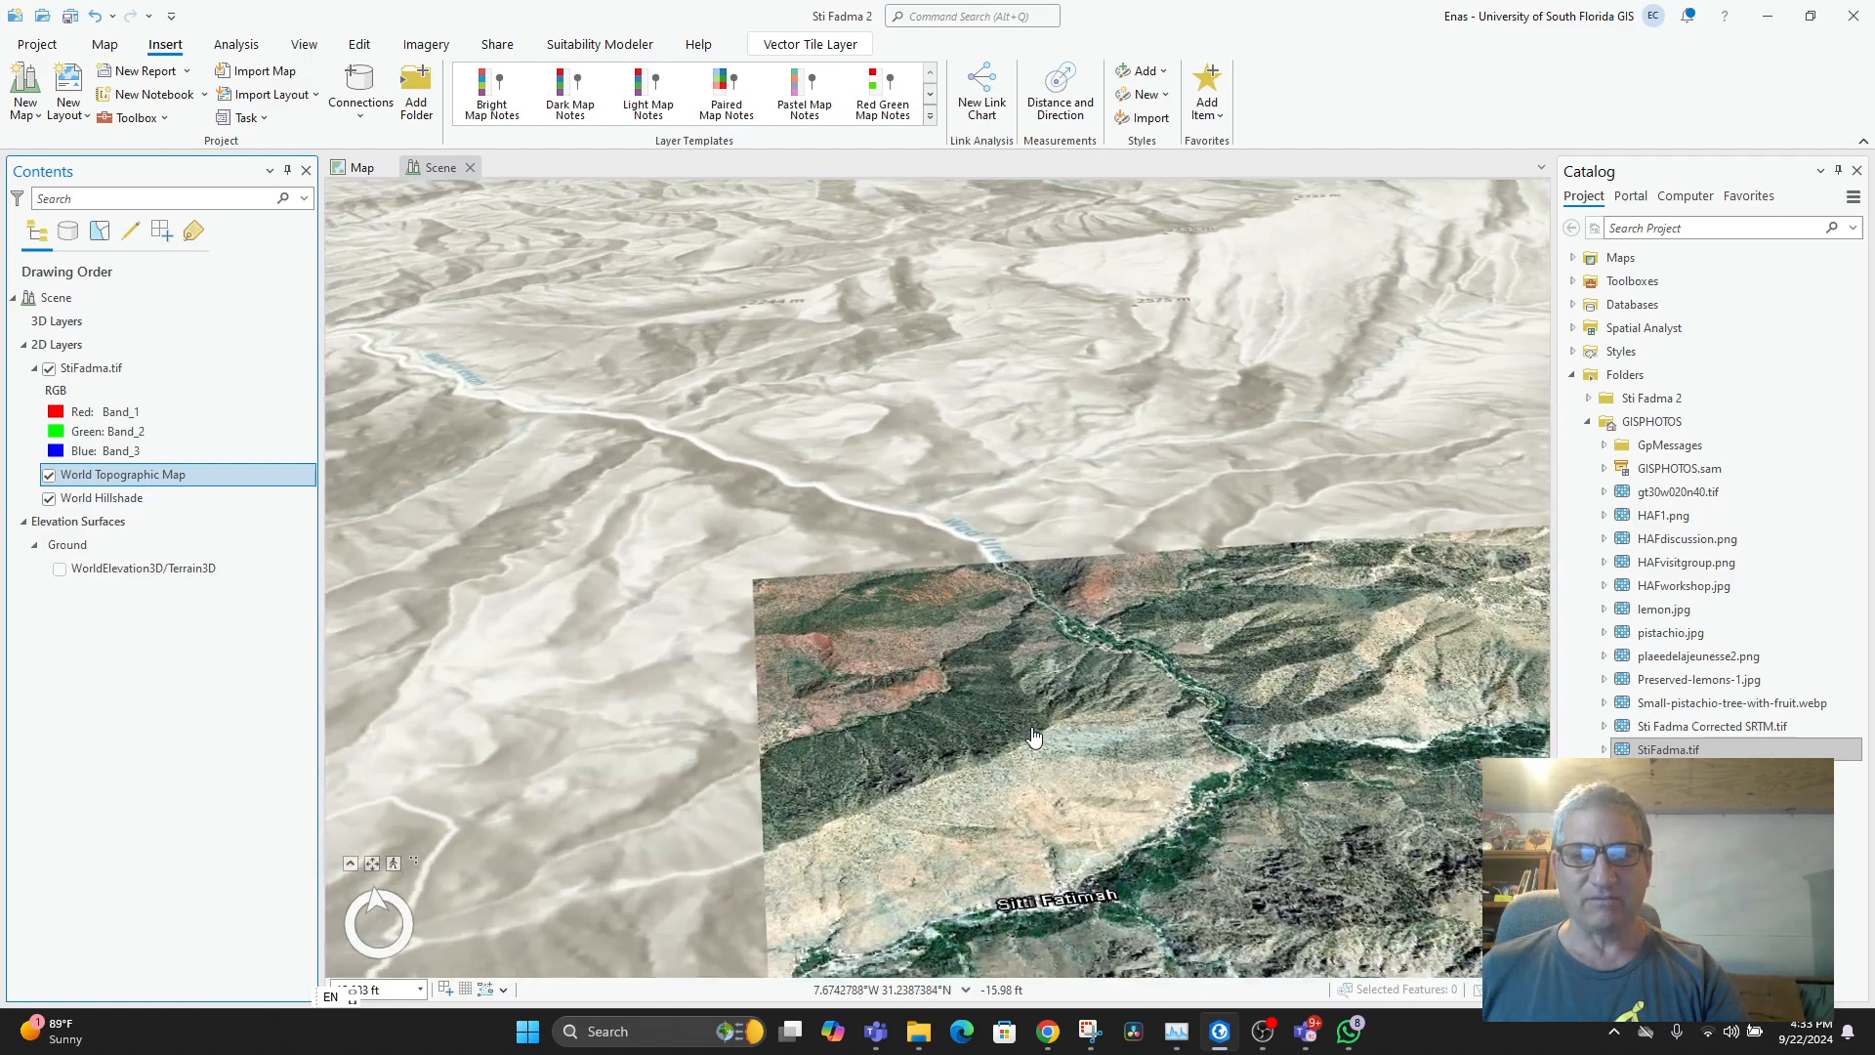
{"action": "scroll", "coordinate": [1086, 742], "scroll_direction": "down", "scroll_amount": 4}
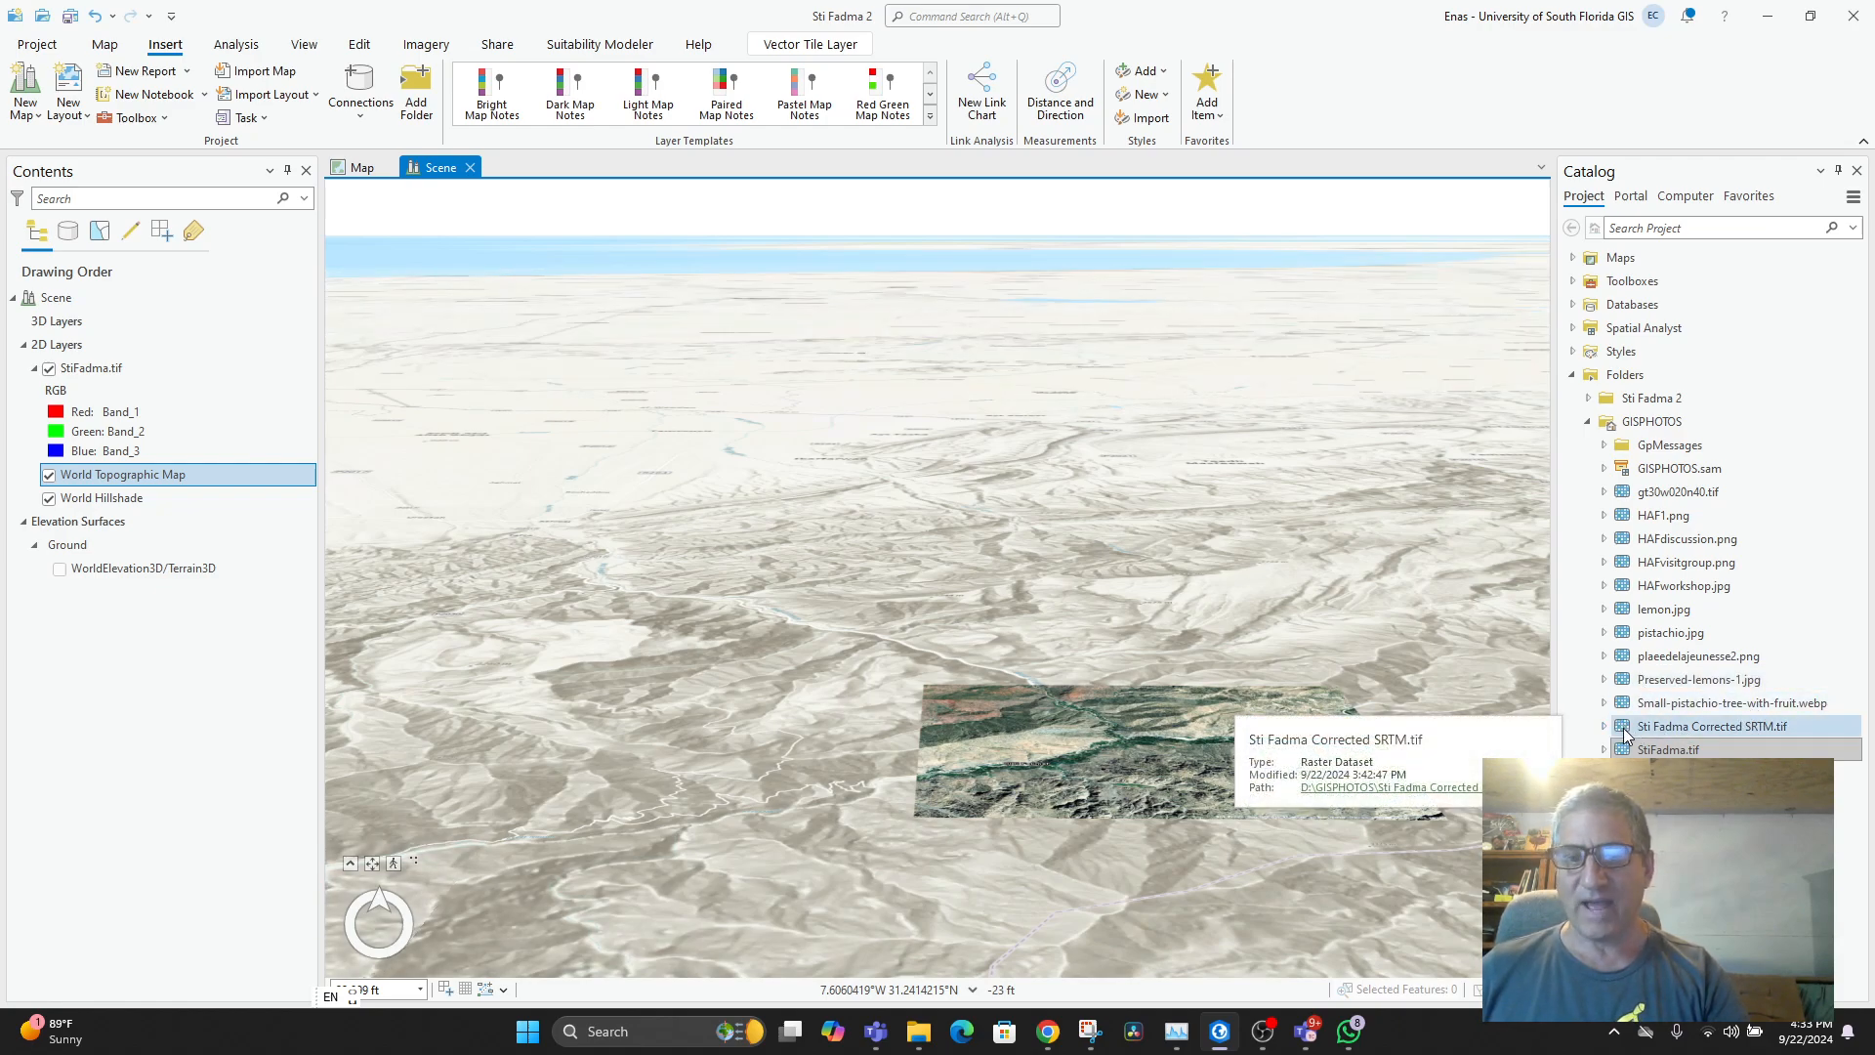
- Add Sti Fadma Corrected SRTM.tif from the GISPHOTOS folder as a Ground elevation source without calculating statistics
{"action": "left_click_drag", "start_coordinate": [1652, 735], "coordinate": [734, 721]}
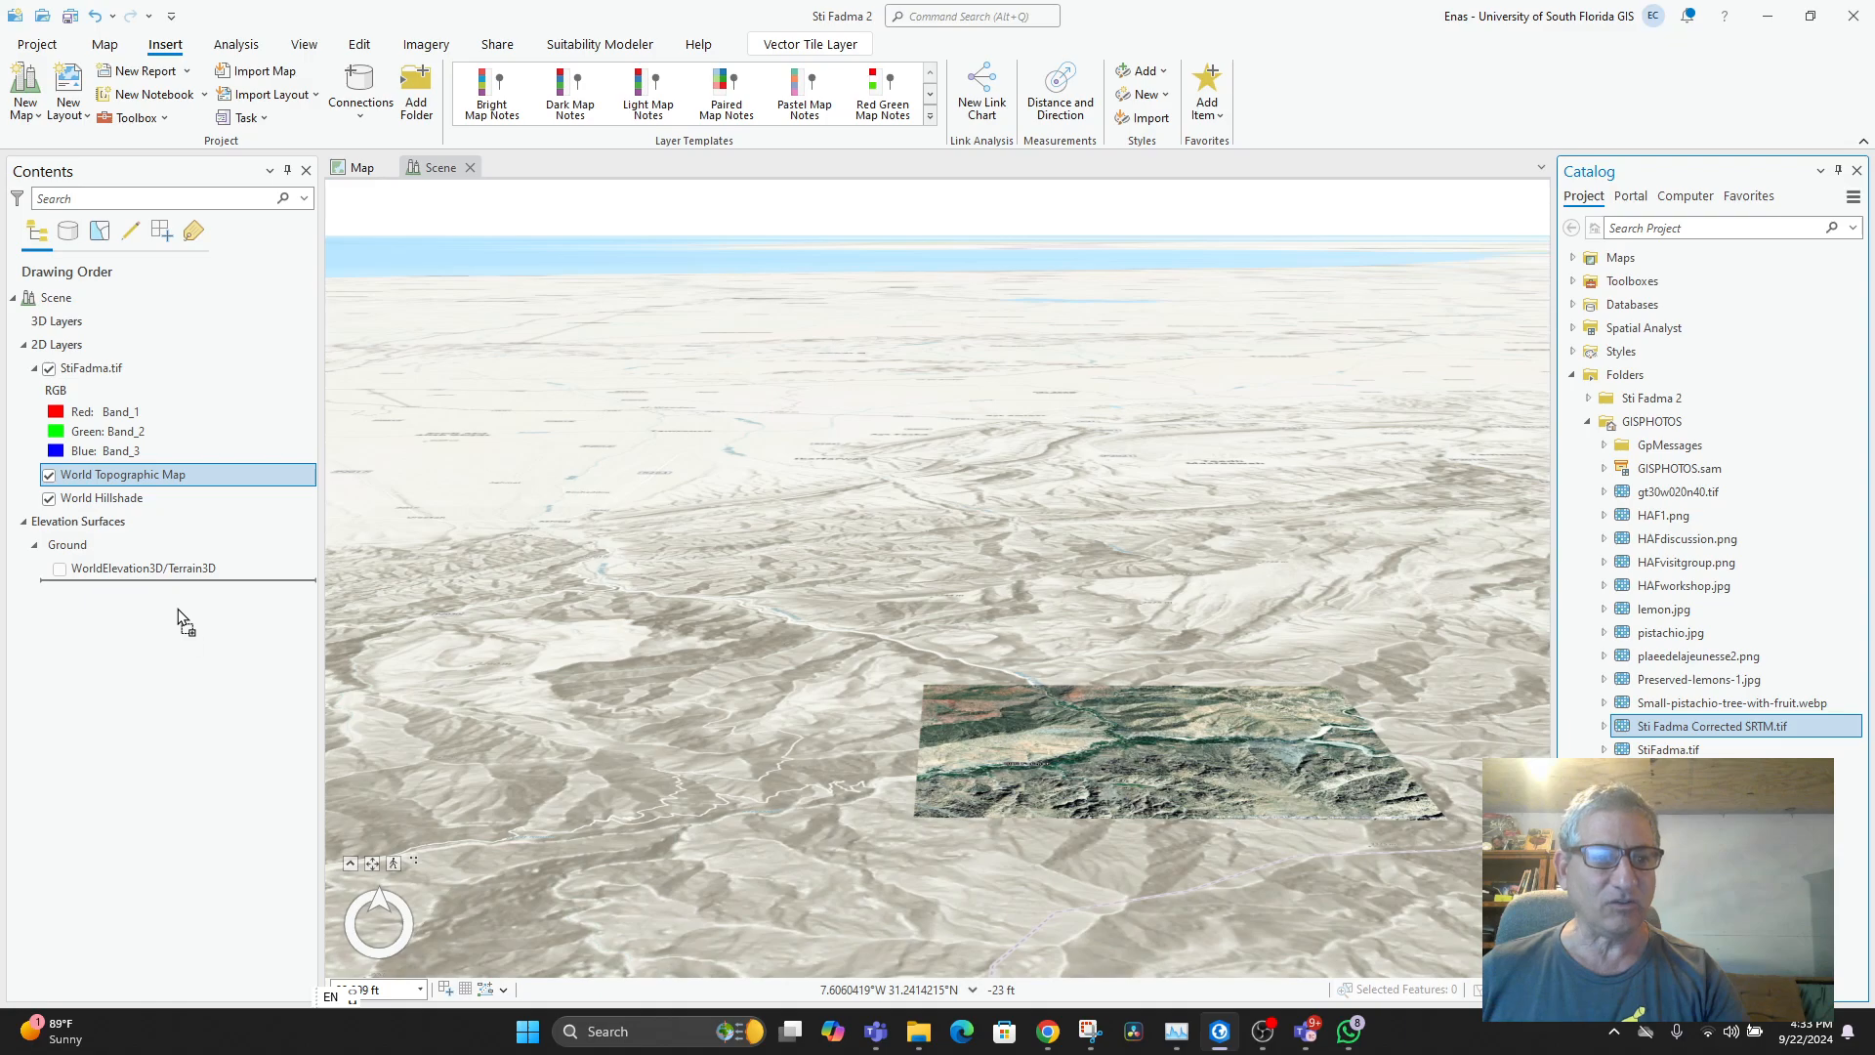
{"action": "left_click_drag", "start_coordinate": [178, 608], "coordinate": [178, 610]}
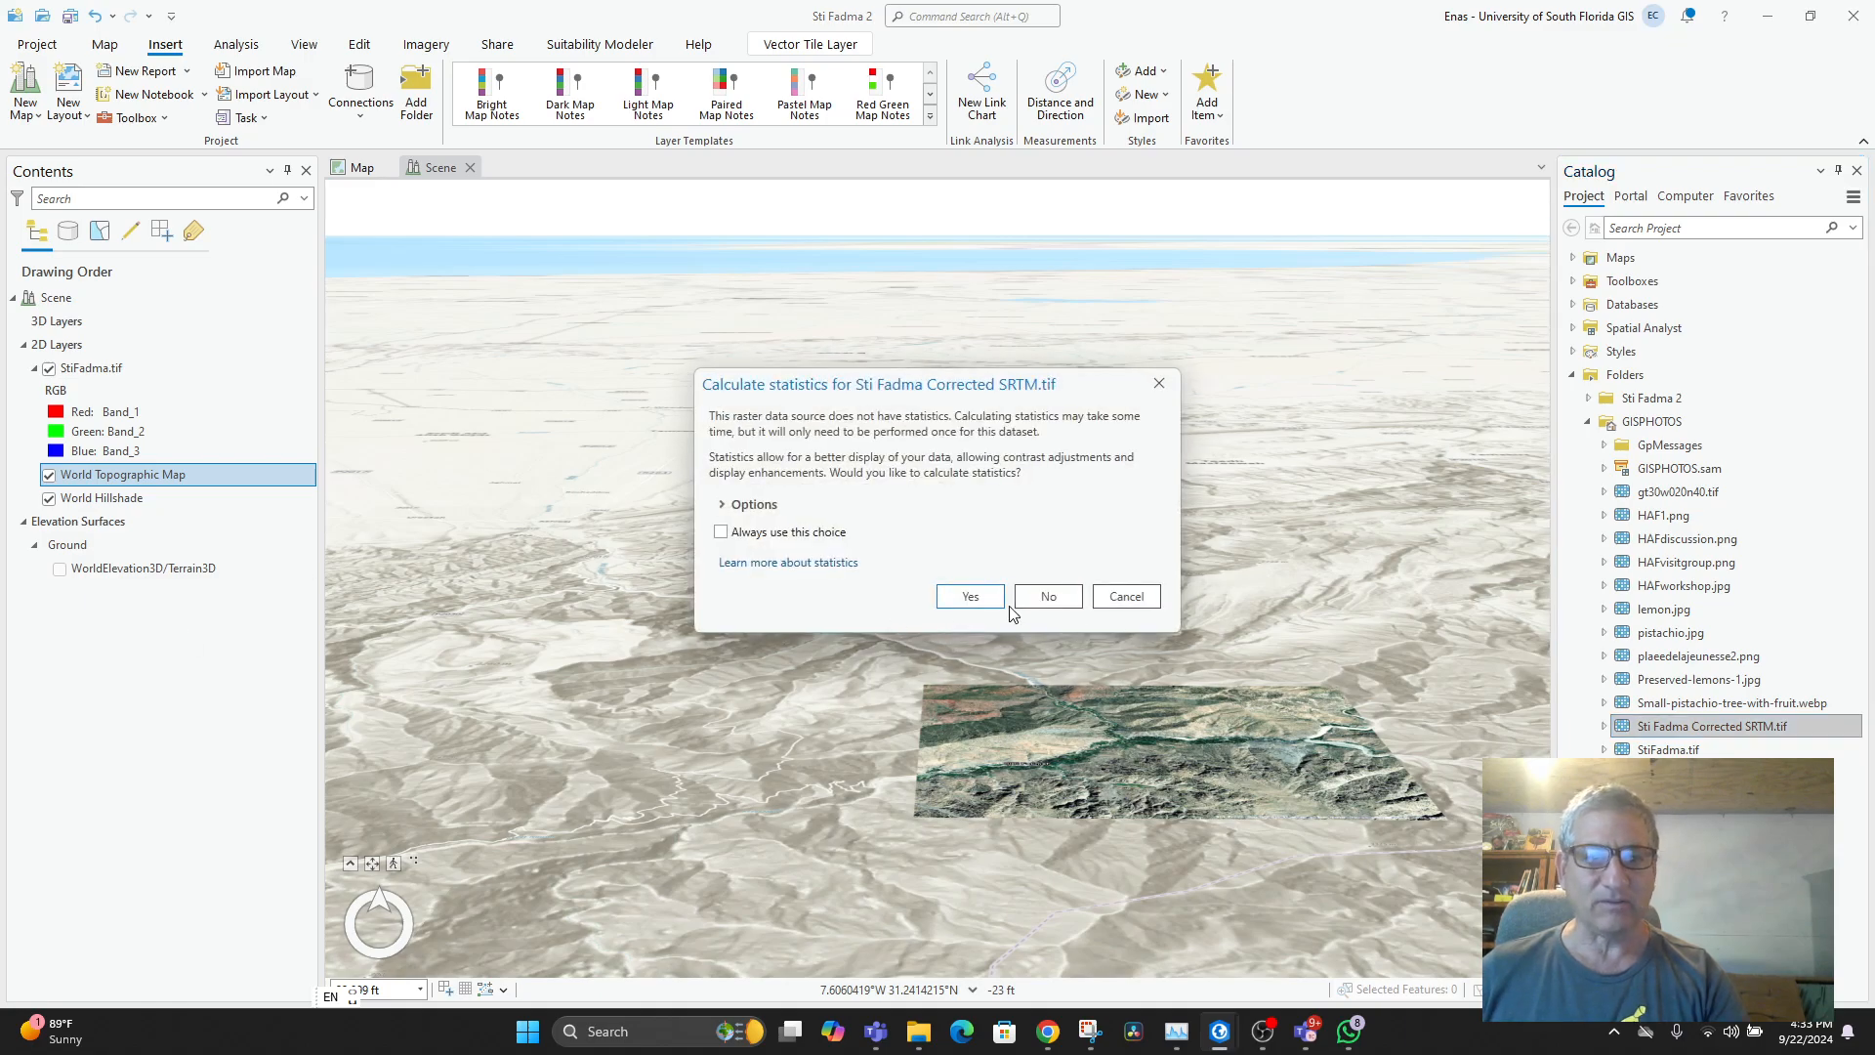
{"action": "left_click", "coordinate": [1057, 594]}
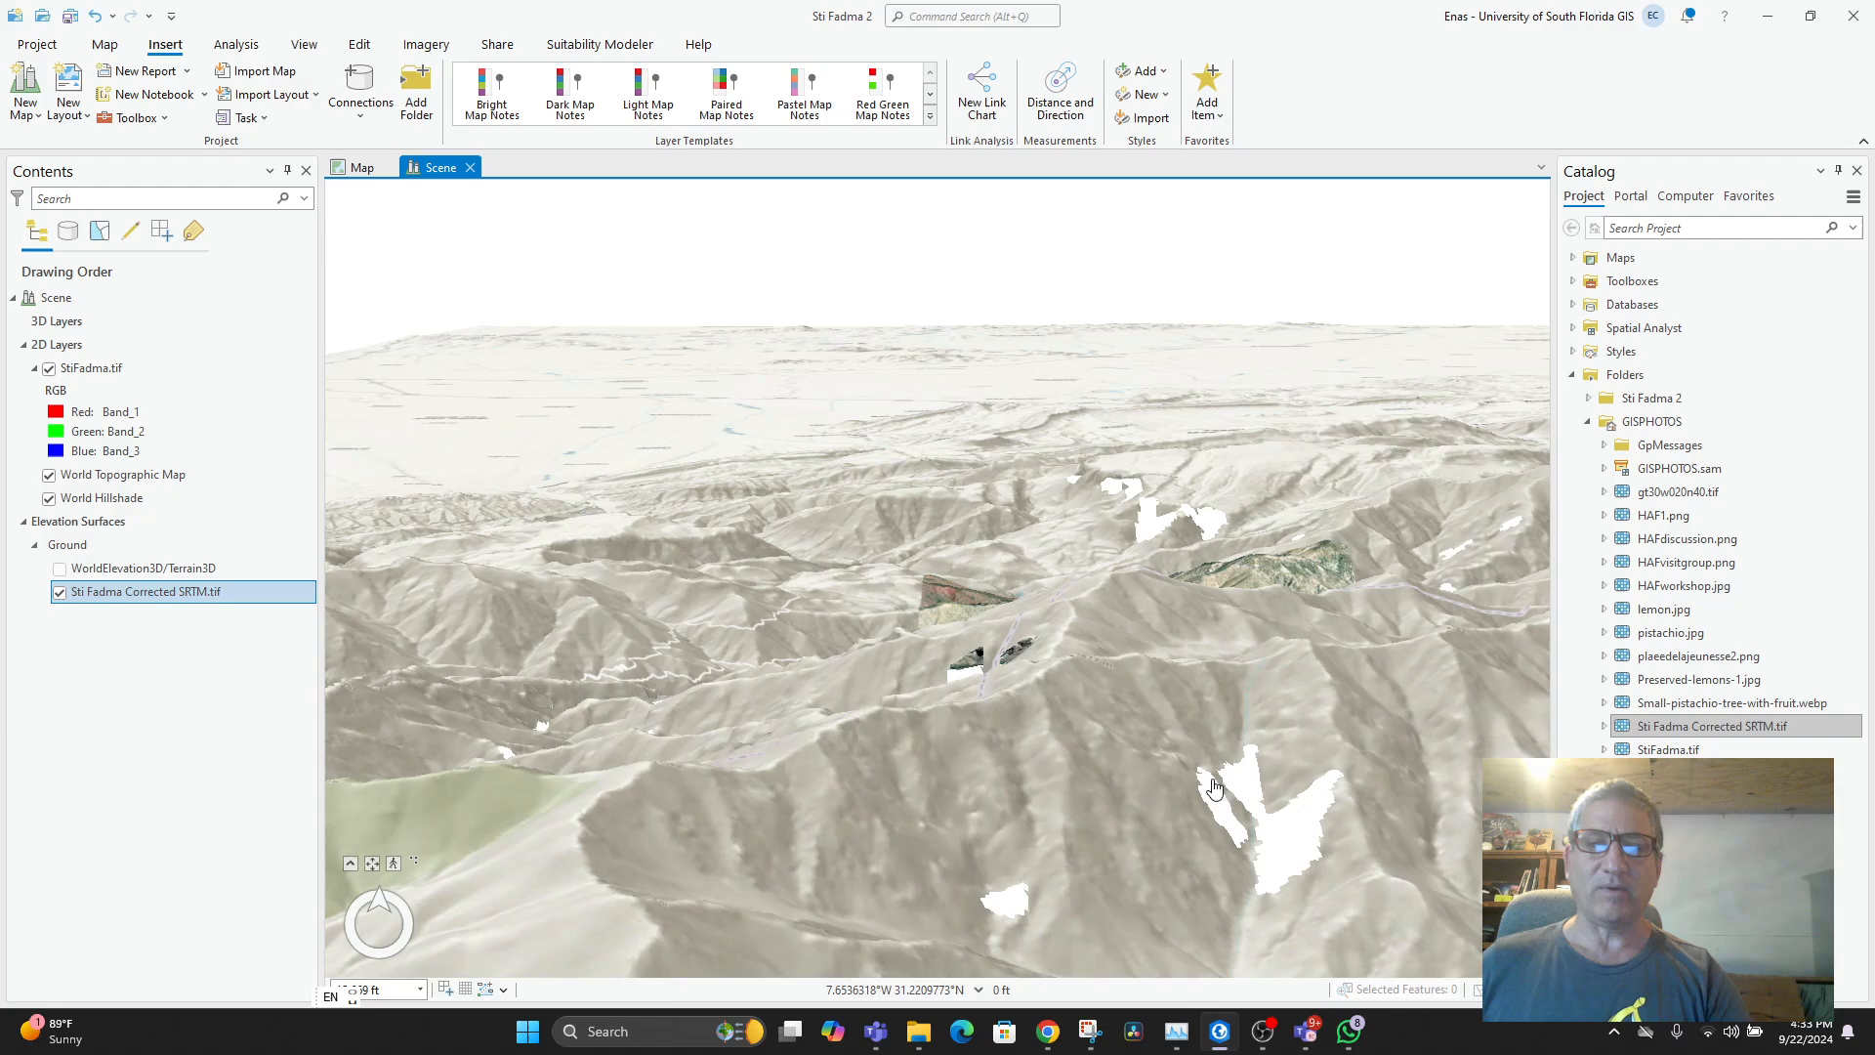
- Examine the scene draped over Sti Fadma Corrected SRTM.tif, from the river valley close up to the full tile extent
{"action": "scroll", "coordinate": [1104, 731], "scroll_direction": "up", "scroll_amount": 5}
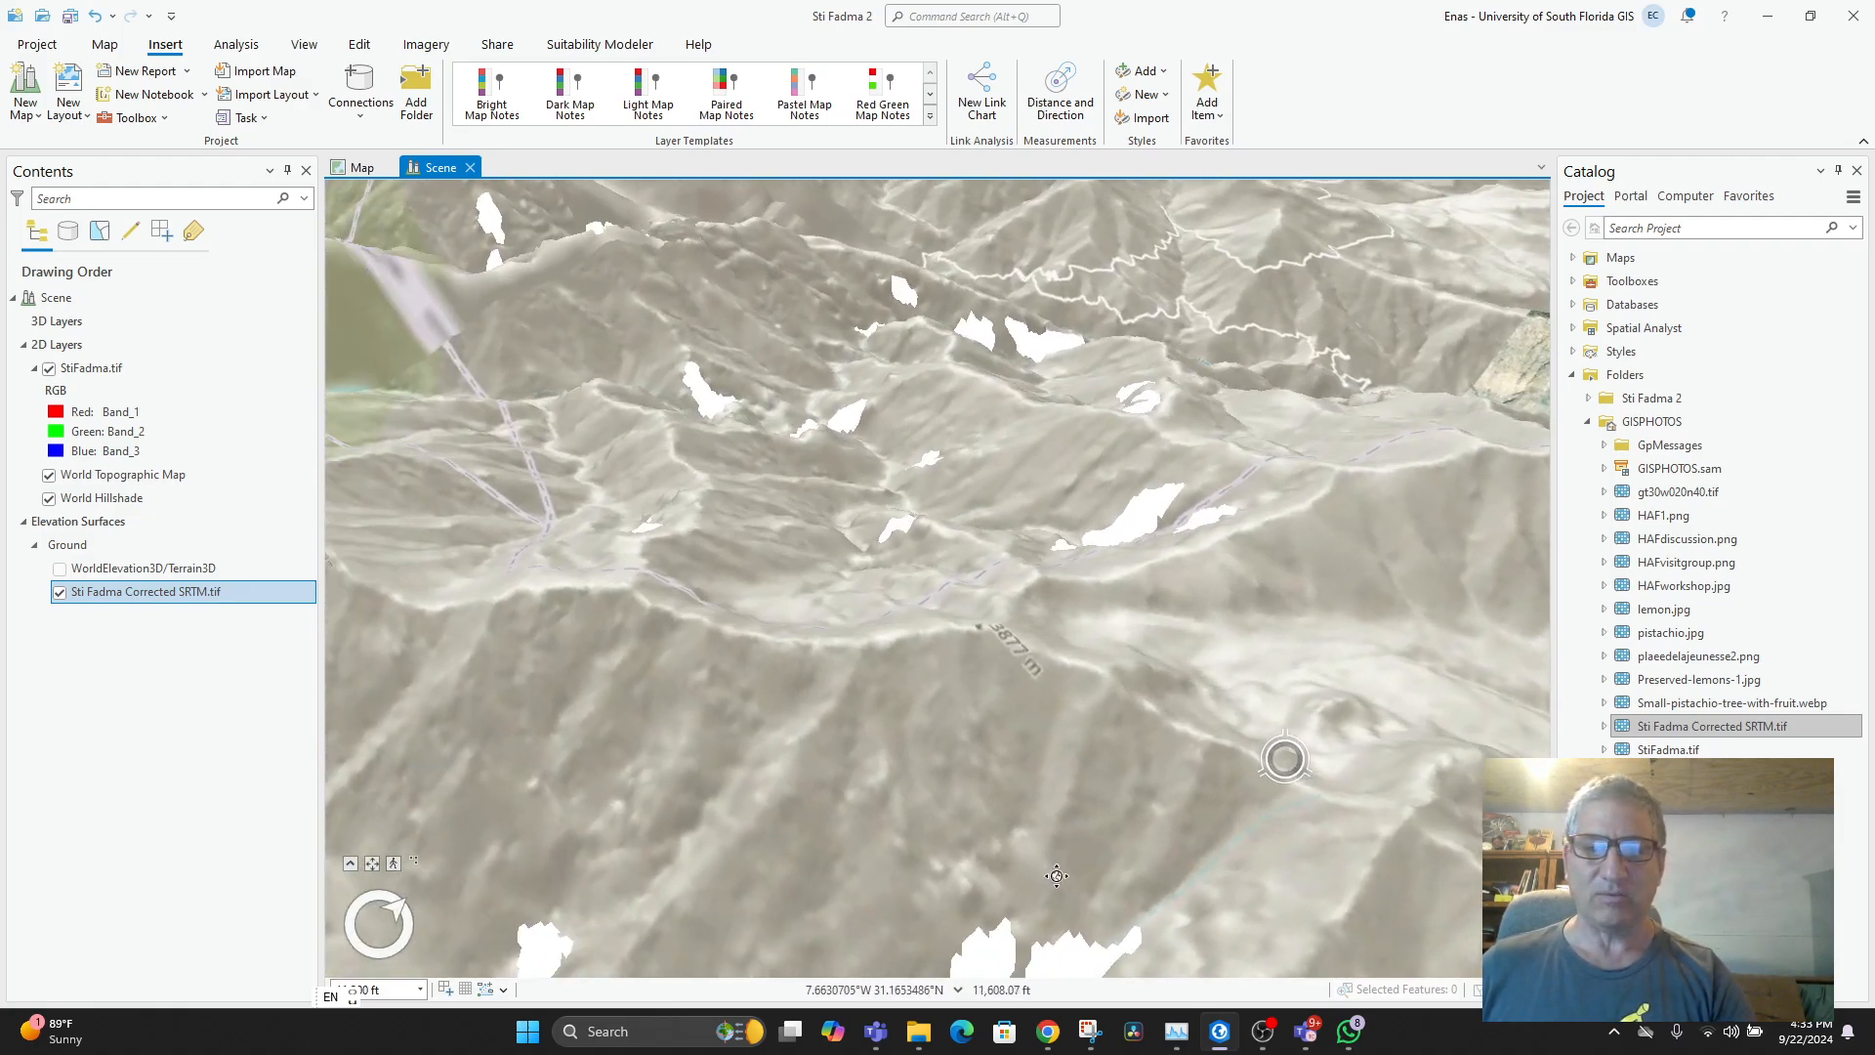
{"action": "left_click_drag", "start_coordinate": [1056, 876], "coordinate": [977, 904]}
{"action": "left_click_drag", "start_coordinate": [1285, 544], "coordinate": [700, 741]}
{"action": "left_click_drag", "start_coordinate": [1368, 586], "coordinate": [968, 791]}
{"action": "scroll", "coordinate": [1067, 724], "scroll_direction": "up", "scroll_amount": 6}
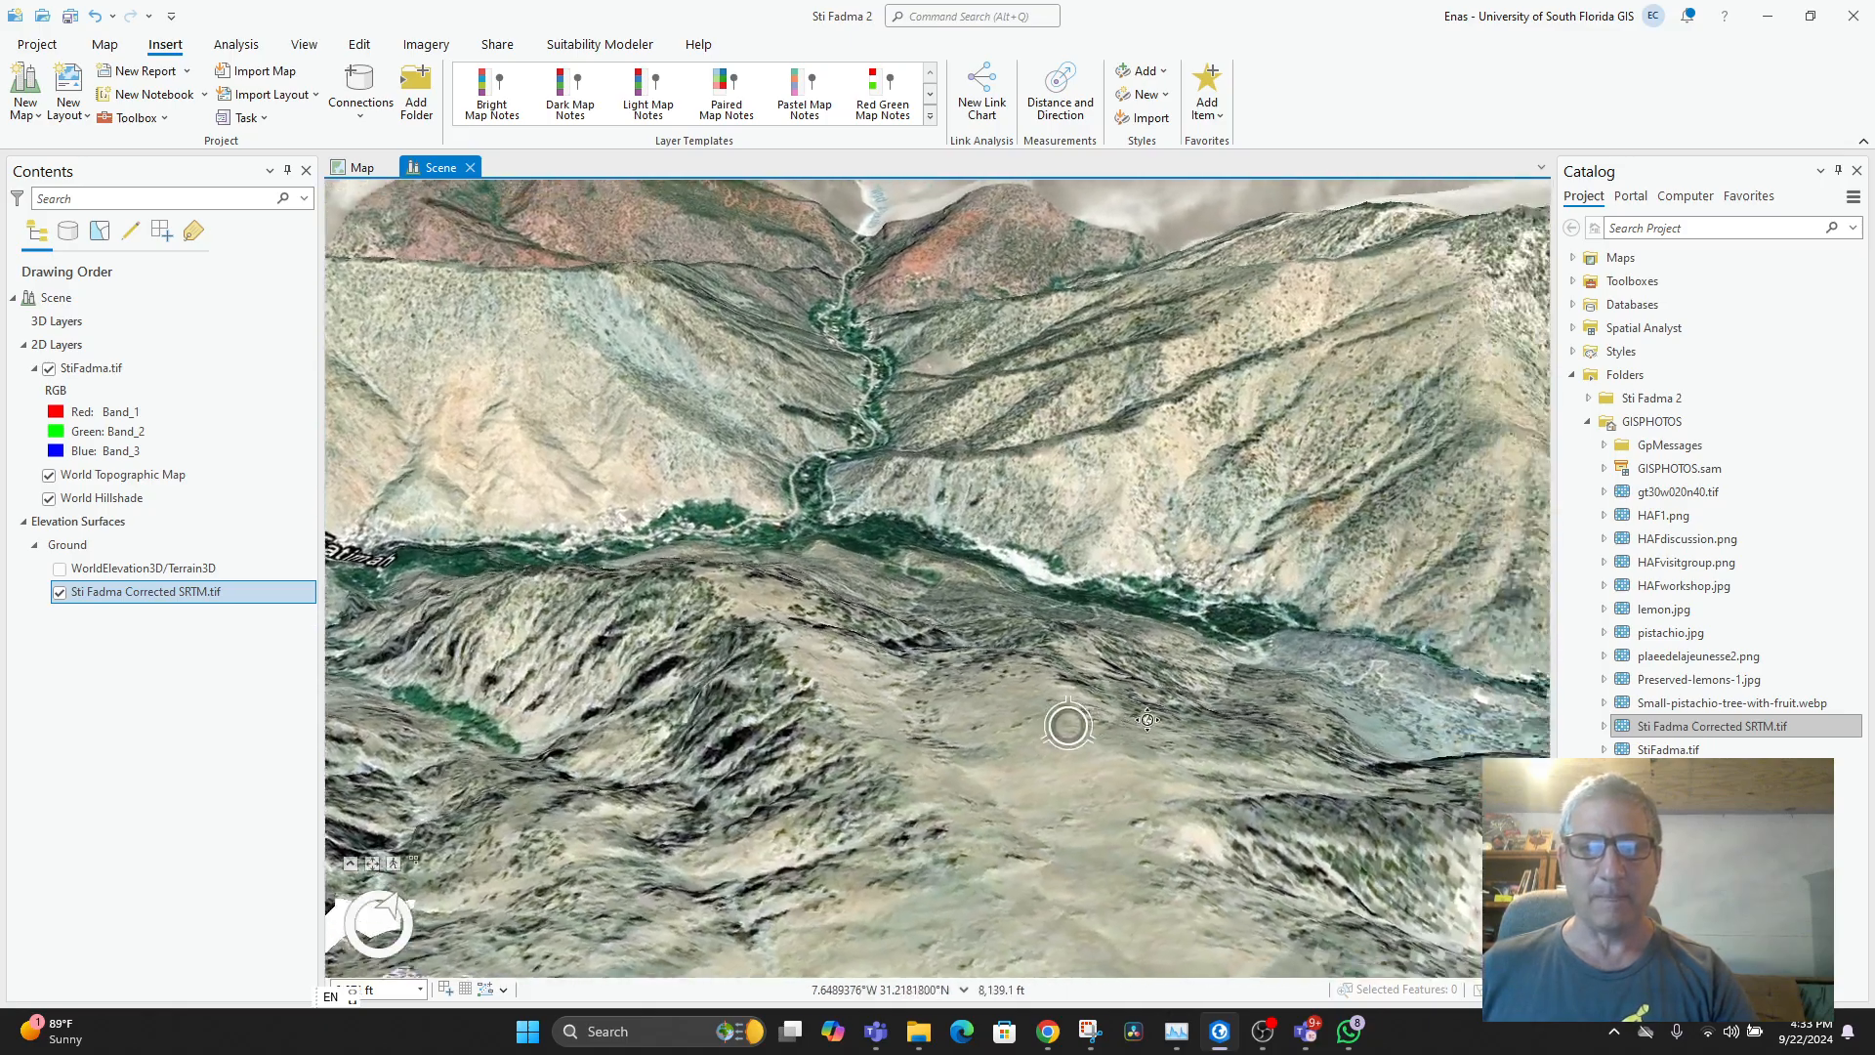
{"action": "mouse_move", "coordinate": [1147, 720]}
{"action": "left_mouse_down"}
{"action": "mouse_move", "coordinate": [1181, 549]}
{"action": "mouse_move", "coordinate": [1163, 745]}
{"action": "left_mouse_up"}
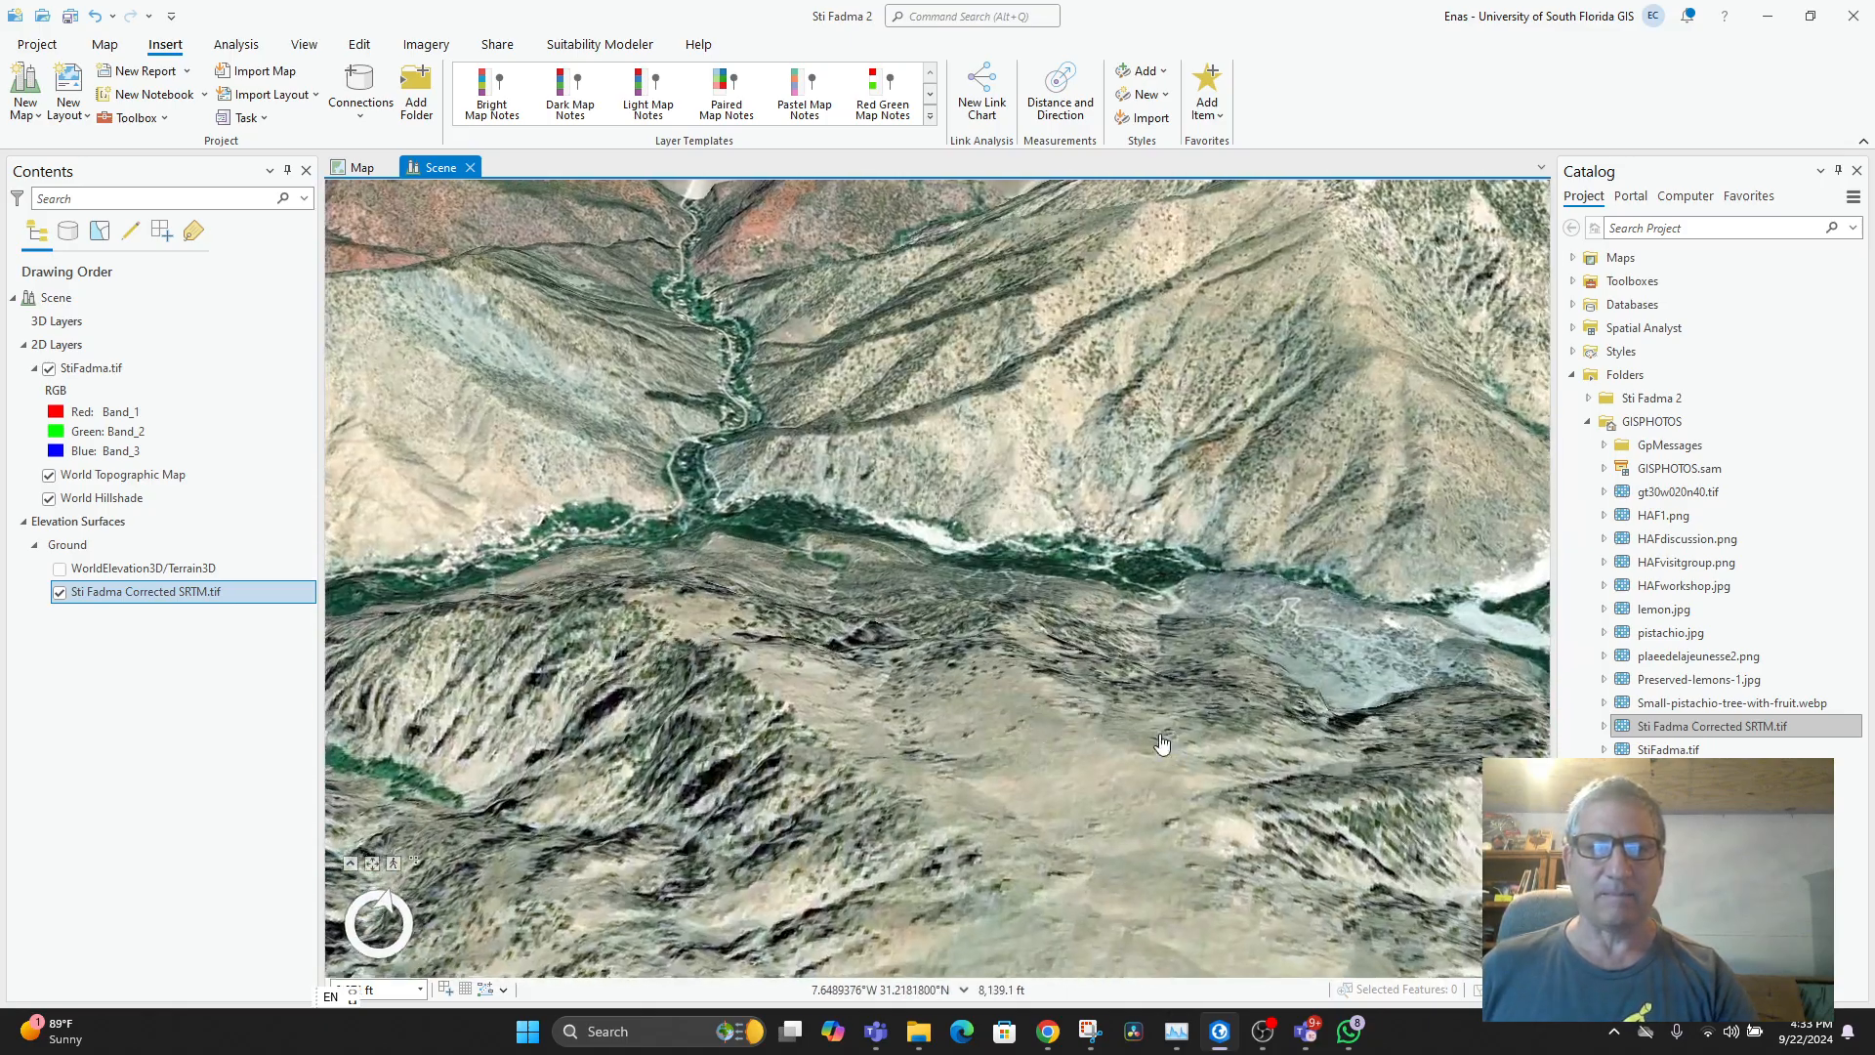
{"action": "scroll", "coordinate": [1163, 745], "scroll_direction": "down", "scroll_amount": 2}
{"action": "scroll", "coordinate": [1048, 691], "scroll_direction": "down", "scroll_amount": 5}
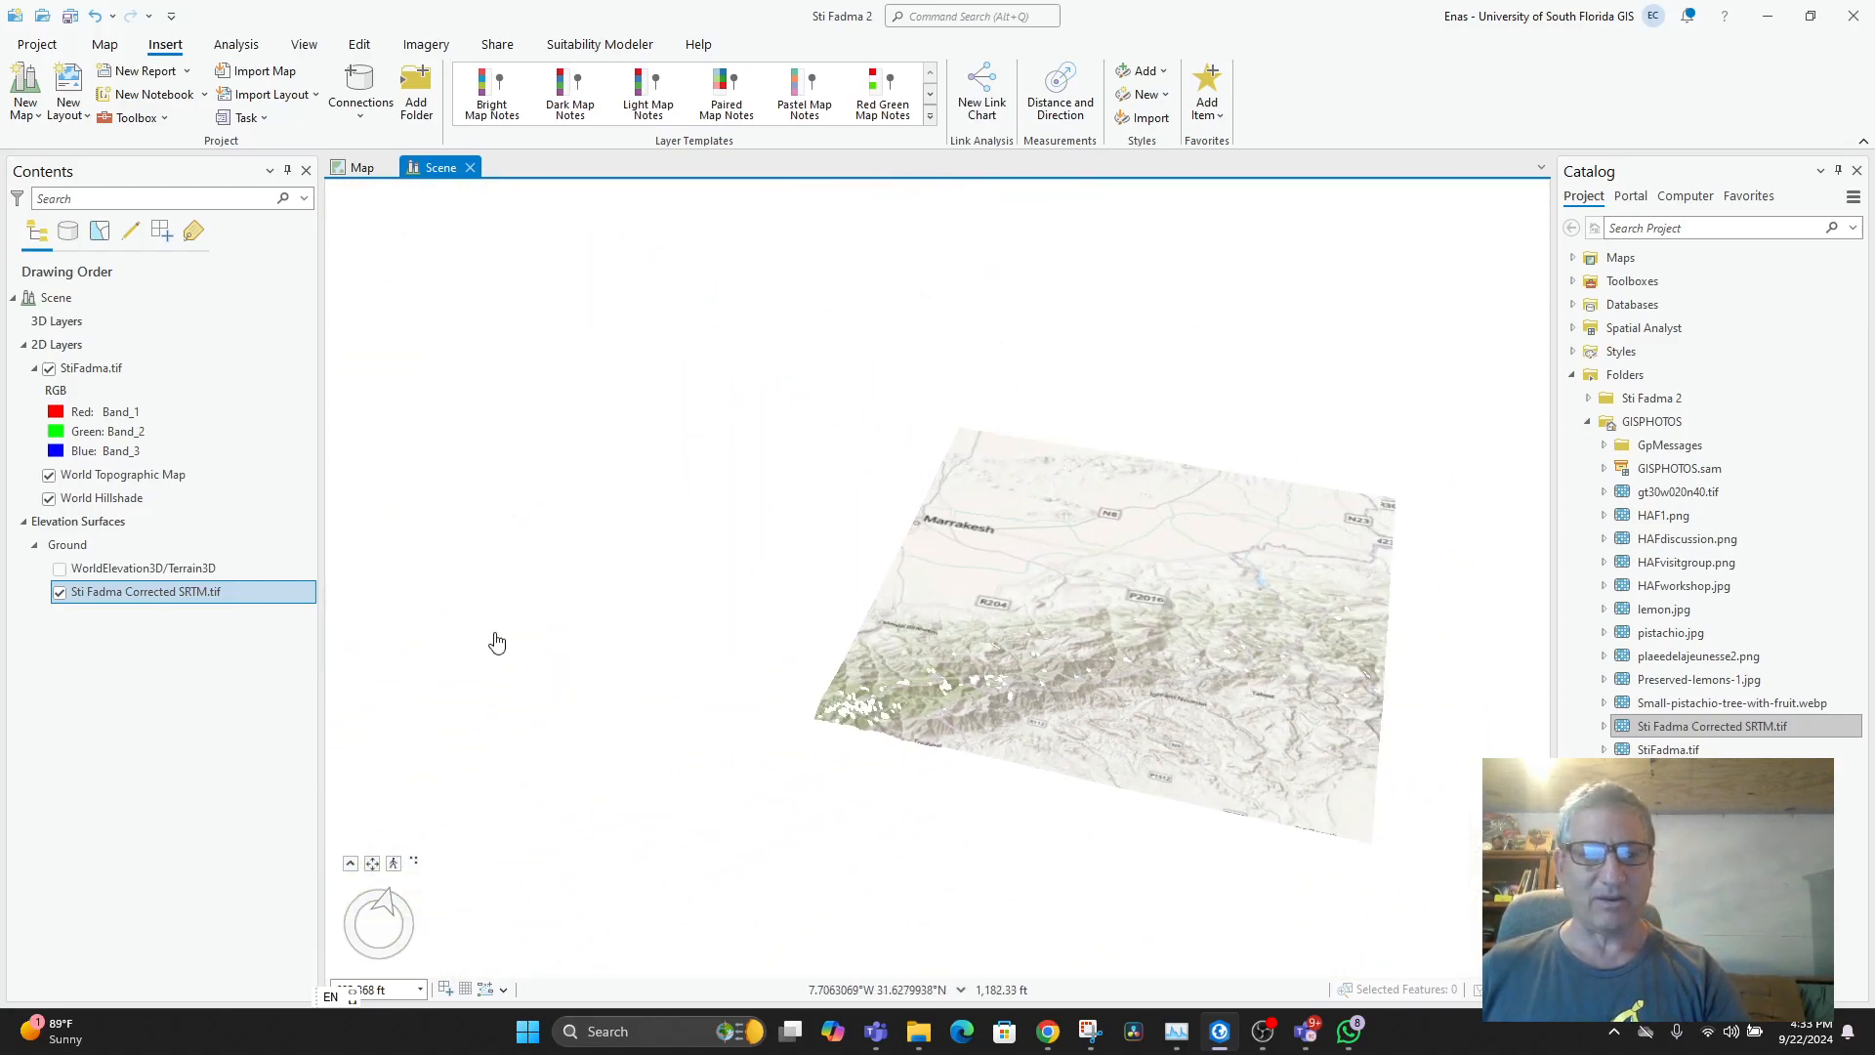
- Turn WorldElevation3D/Terrain3D on to view the terrain beyond the SRTM tile out to global scale, and switch it off again
{"action": "left_click", "coordinate": [59, 569]}
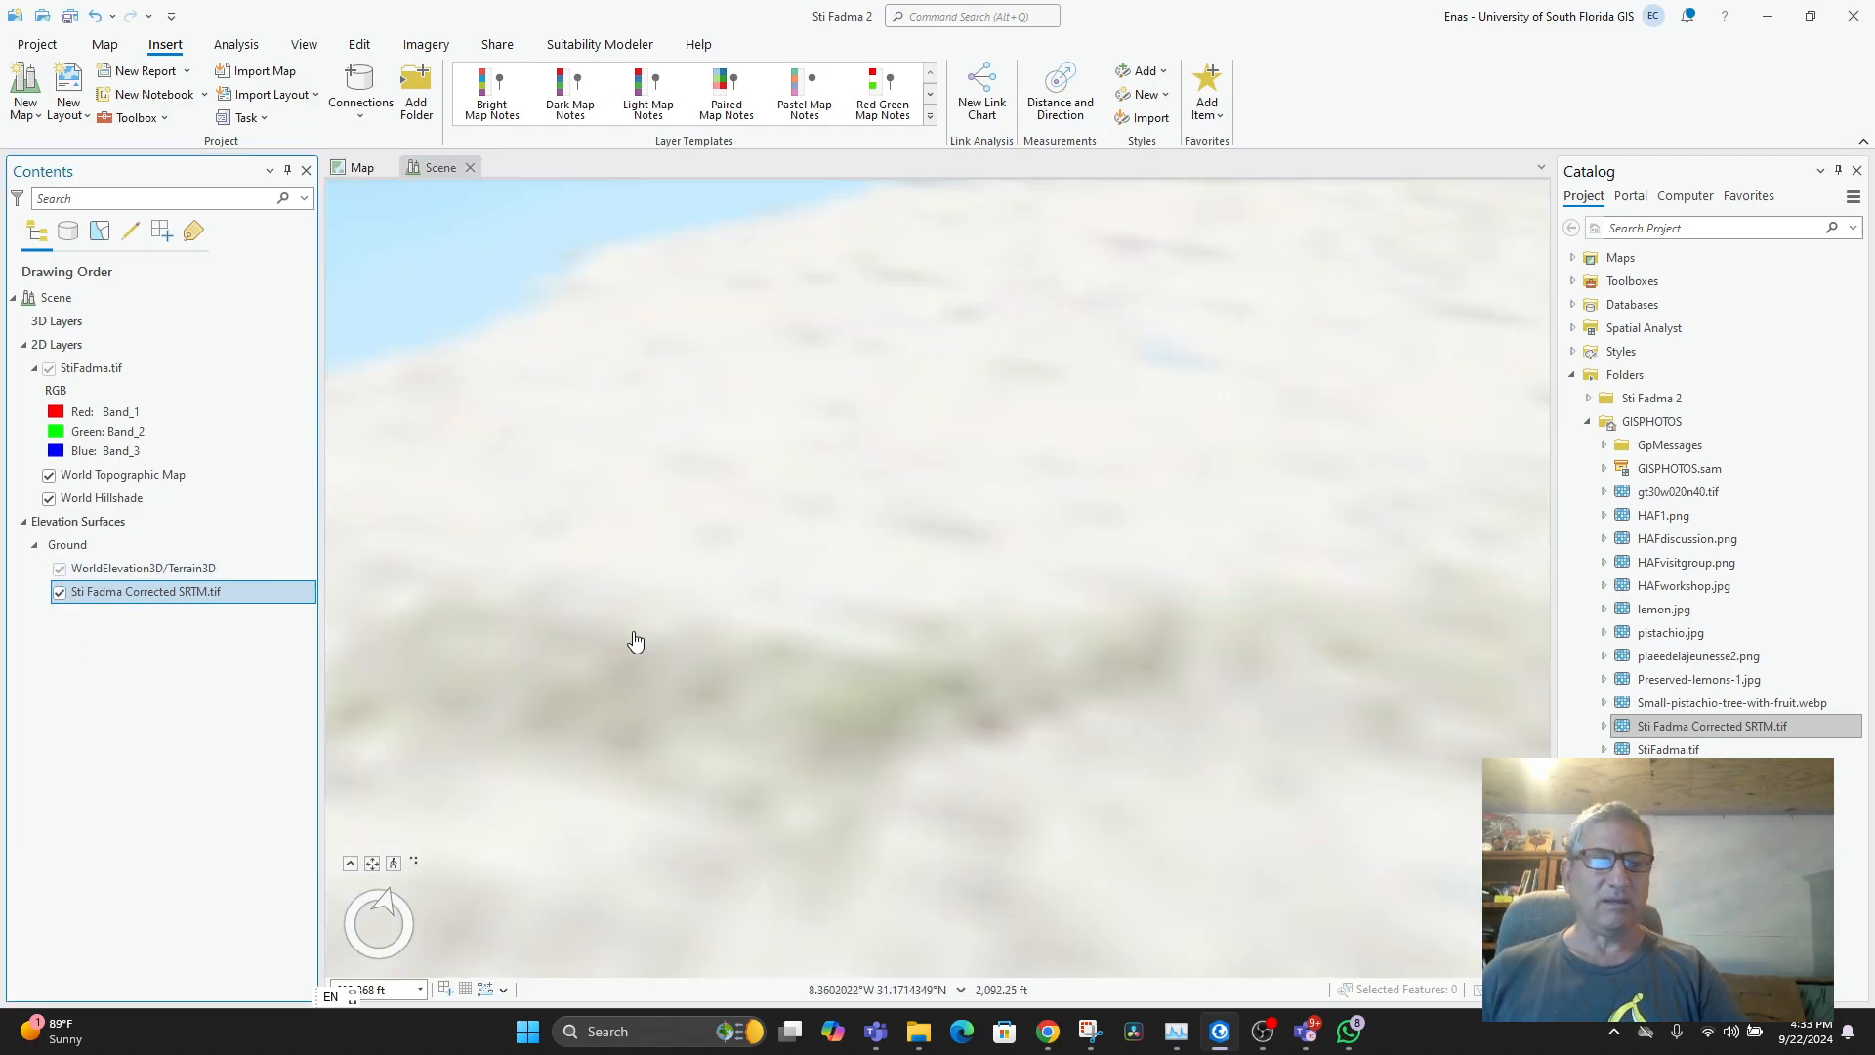
{"action": "scroll", "coordinate": [879, 537], "scroll_direction": "down", "scroll_amount": 8}
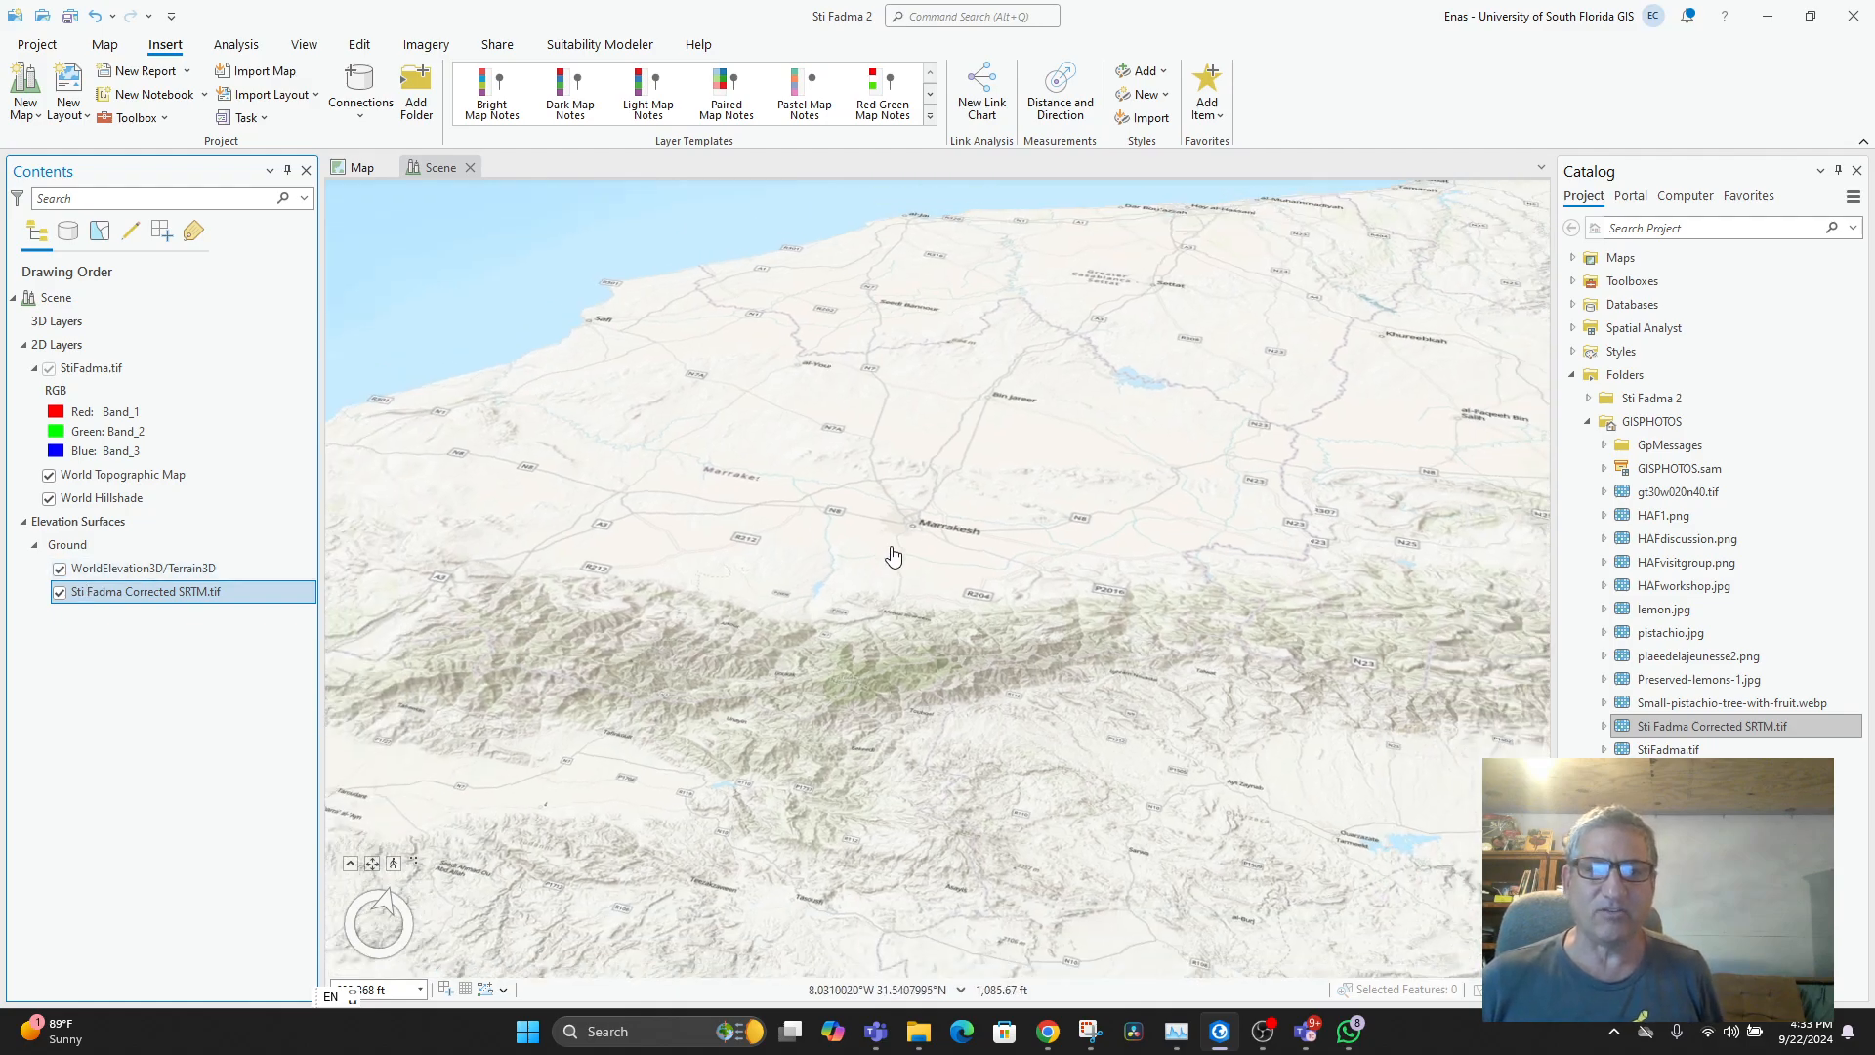
{"action": "scroll", "coordinate": [928, 544], "scroll_direction": "down", "scroll_amount": 10}
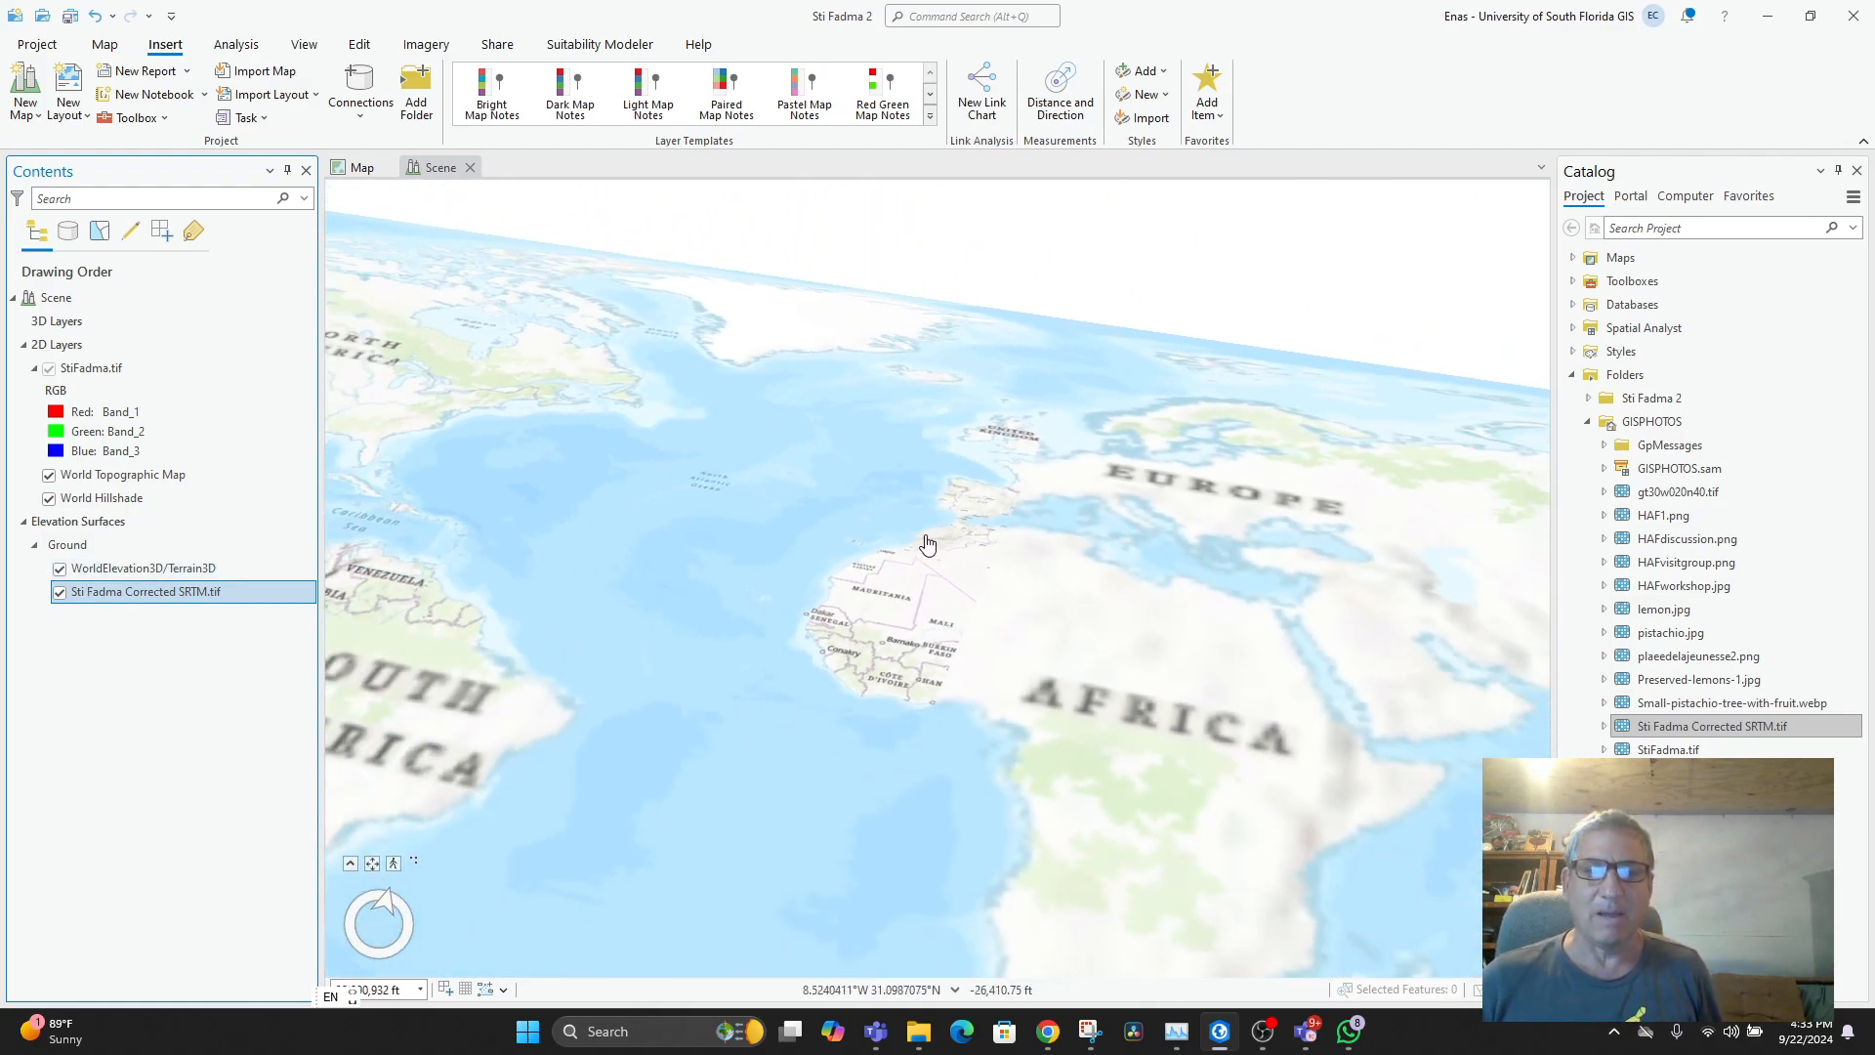
{"action": "scroll", "coordinate": [929, 547], "scroll_direction": "up", "scroll_amount": 10}
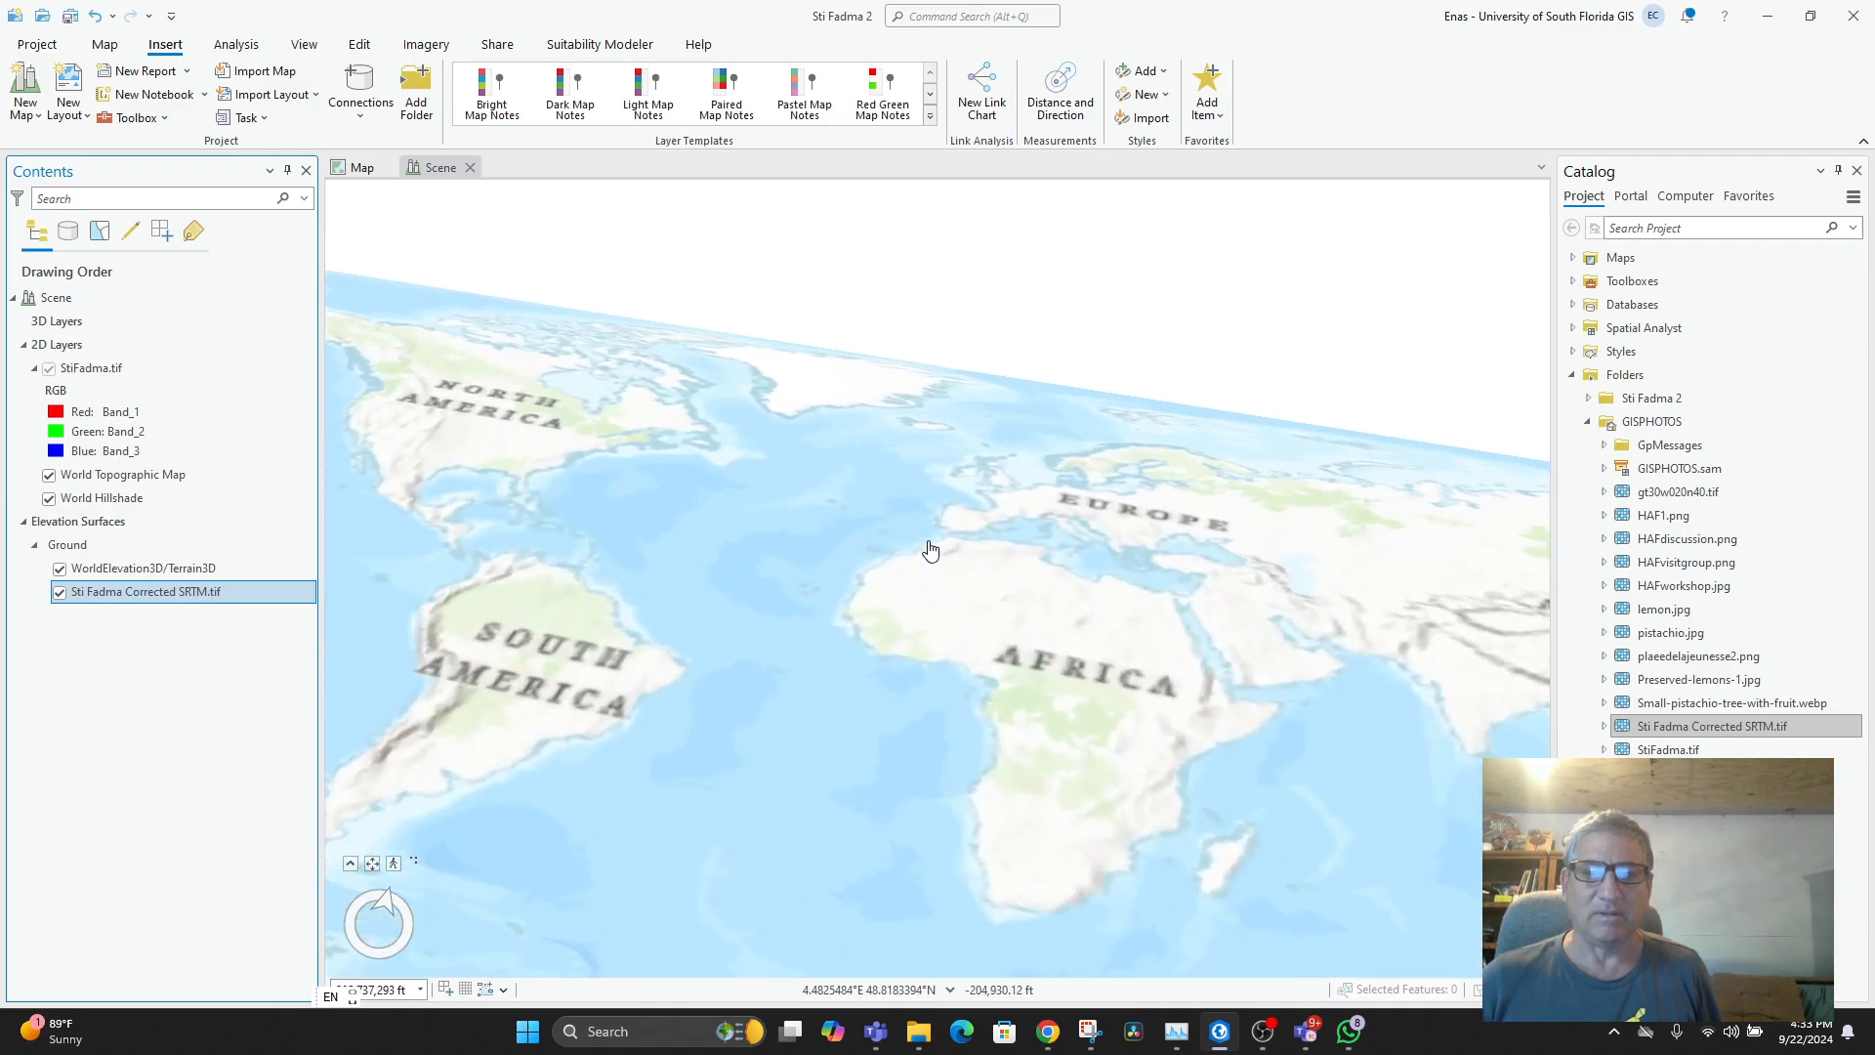
{"action": "scroll", "coordinate": [923, 547], "scroll_direction": "up", "scroll_amount": 5}
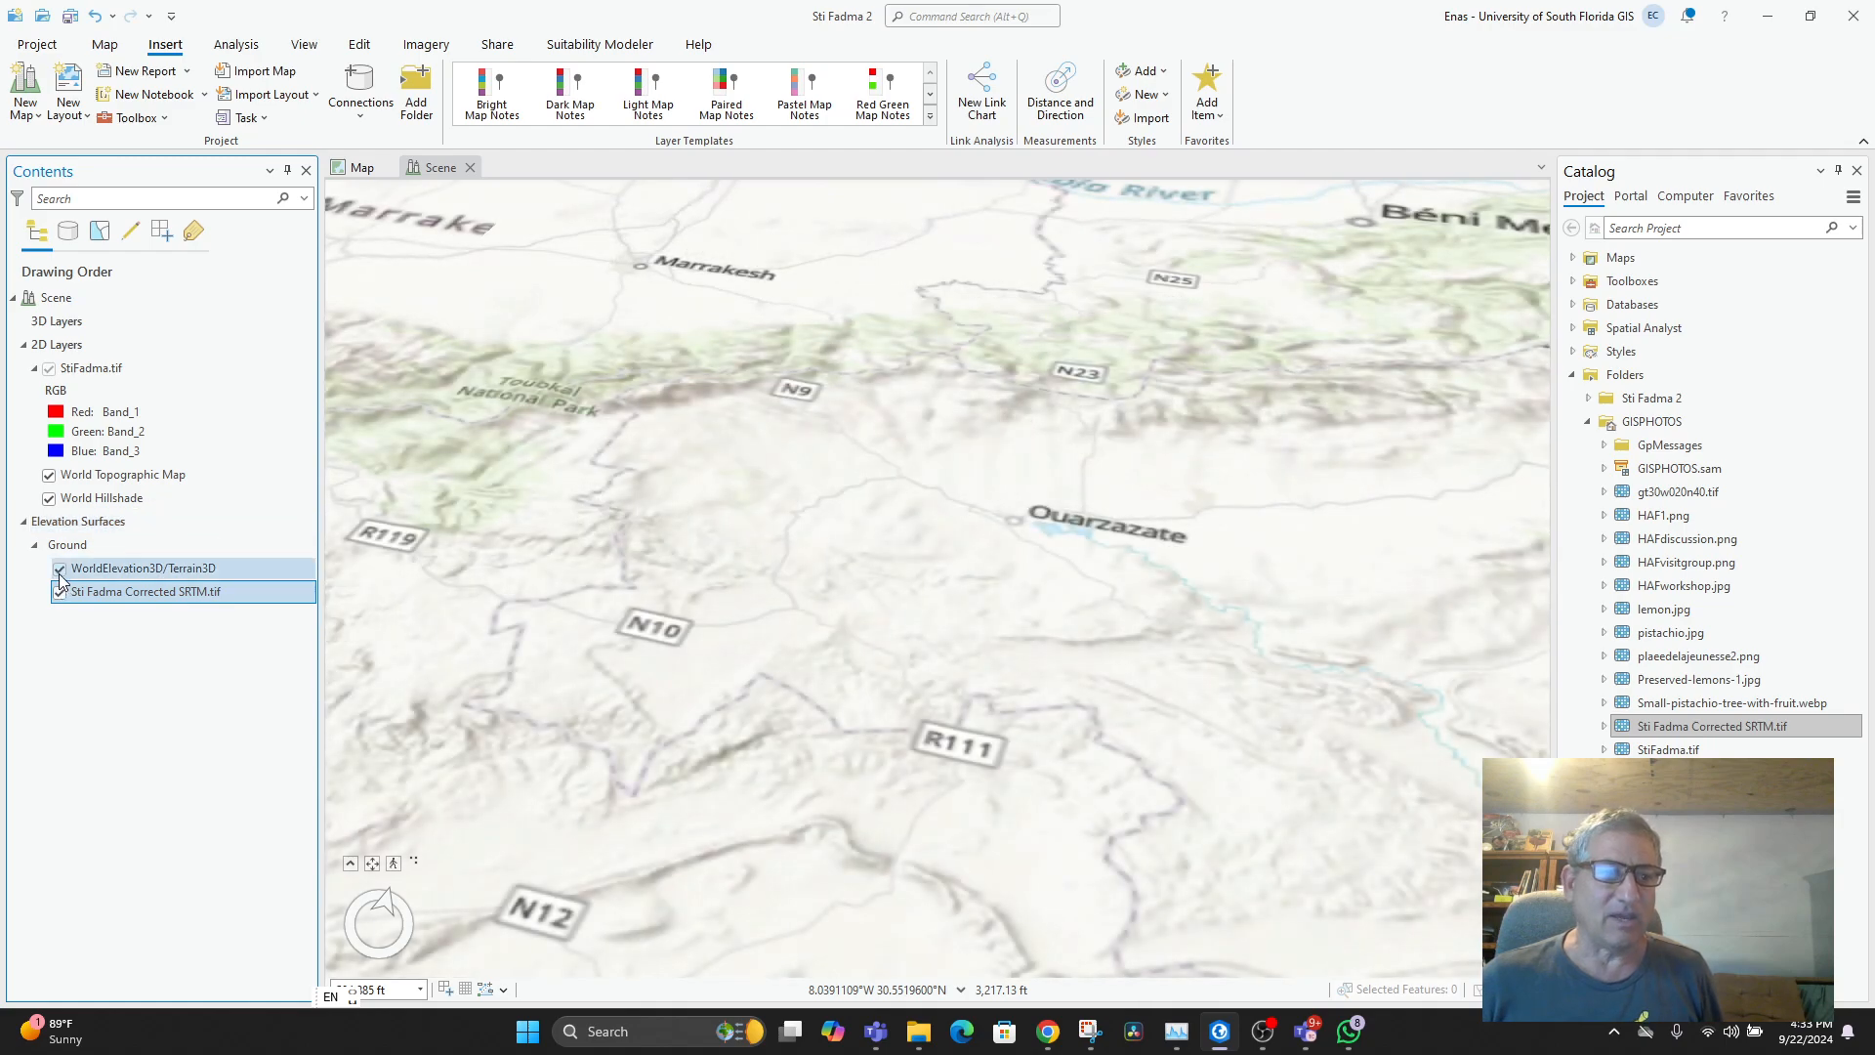
{"action": "left_click", "coordinate": [60, 568]}
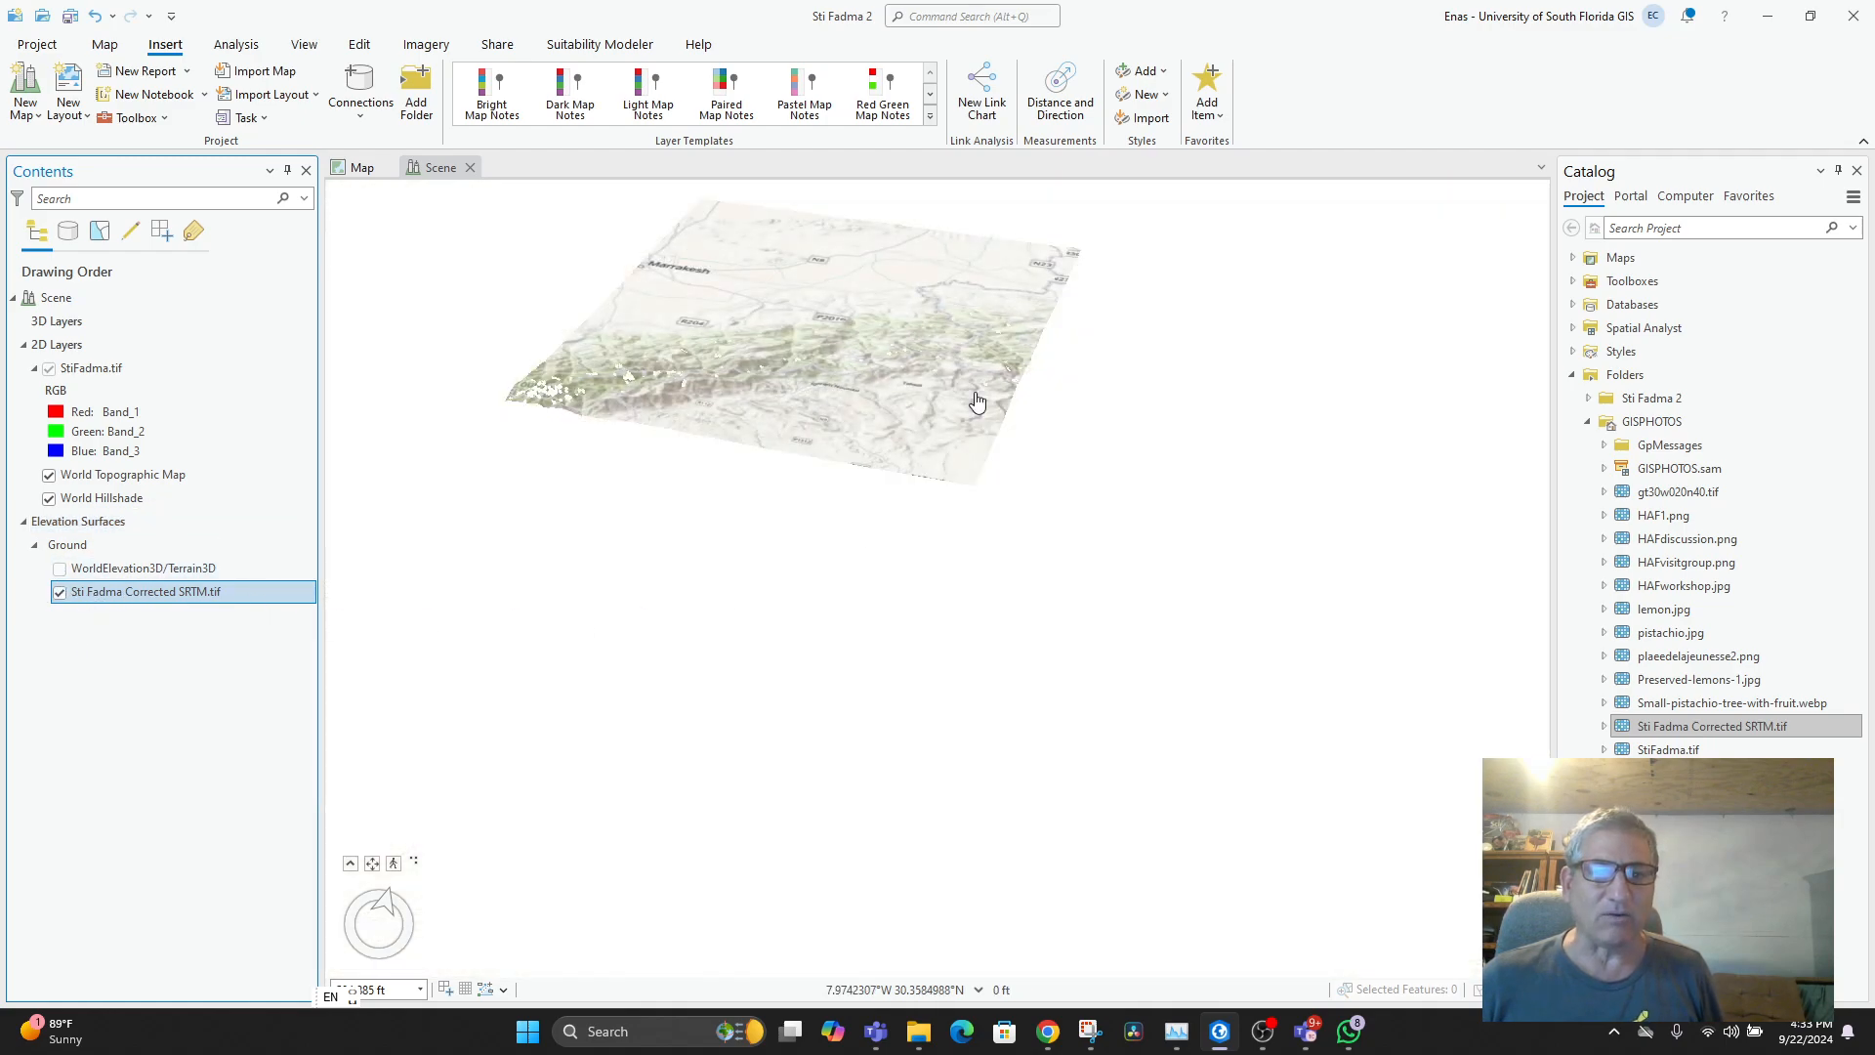
- Zoom to the extent of the Sti Fadma Corrected SRTM.tif elevation source and inspect its relief from an oblique angle
{"action": "right_click", "coordinate": [97, 591]}
{"action": "left_click", "coordinate": [152, 688]}
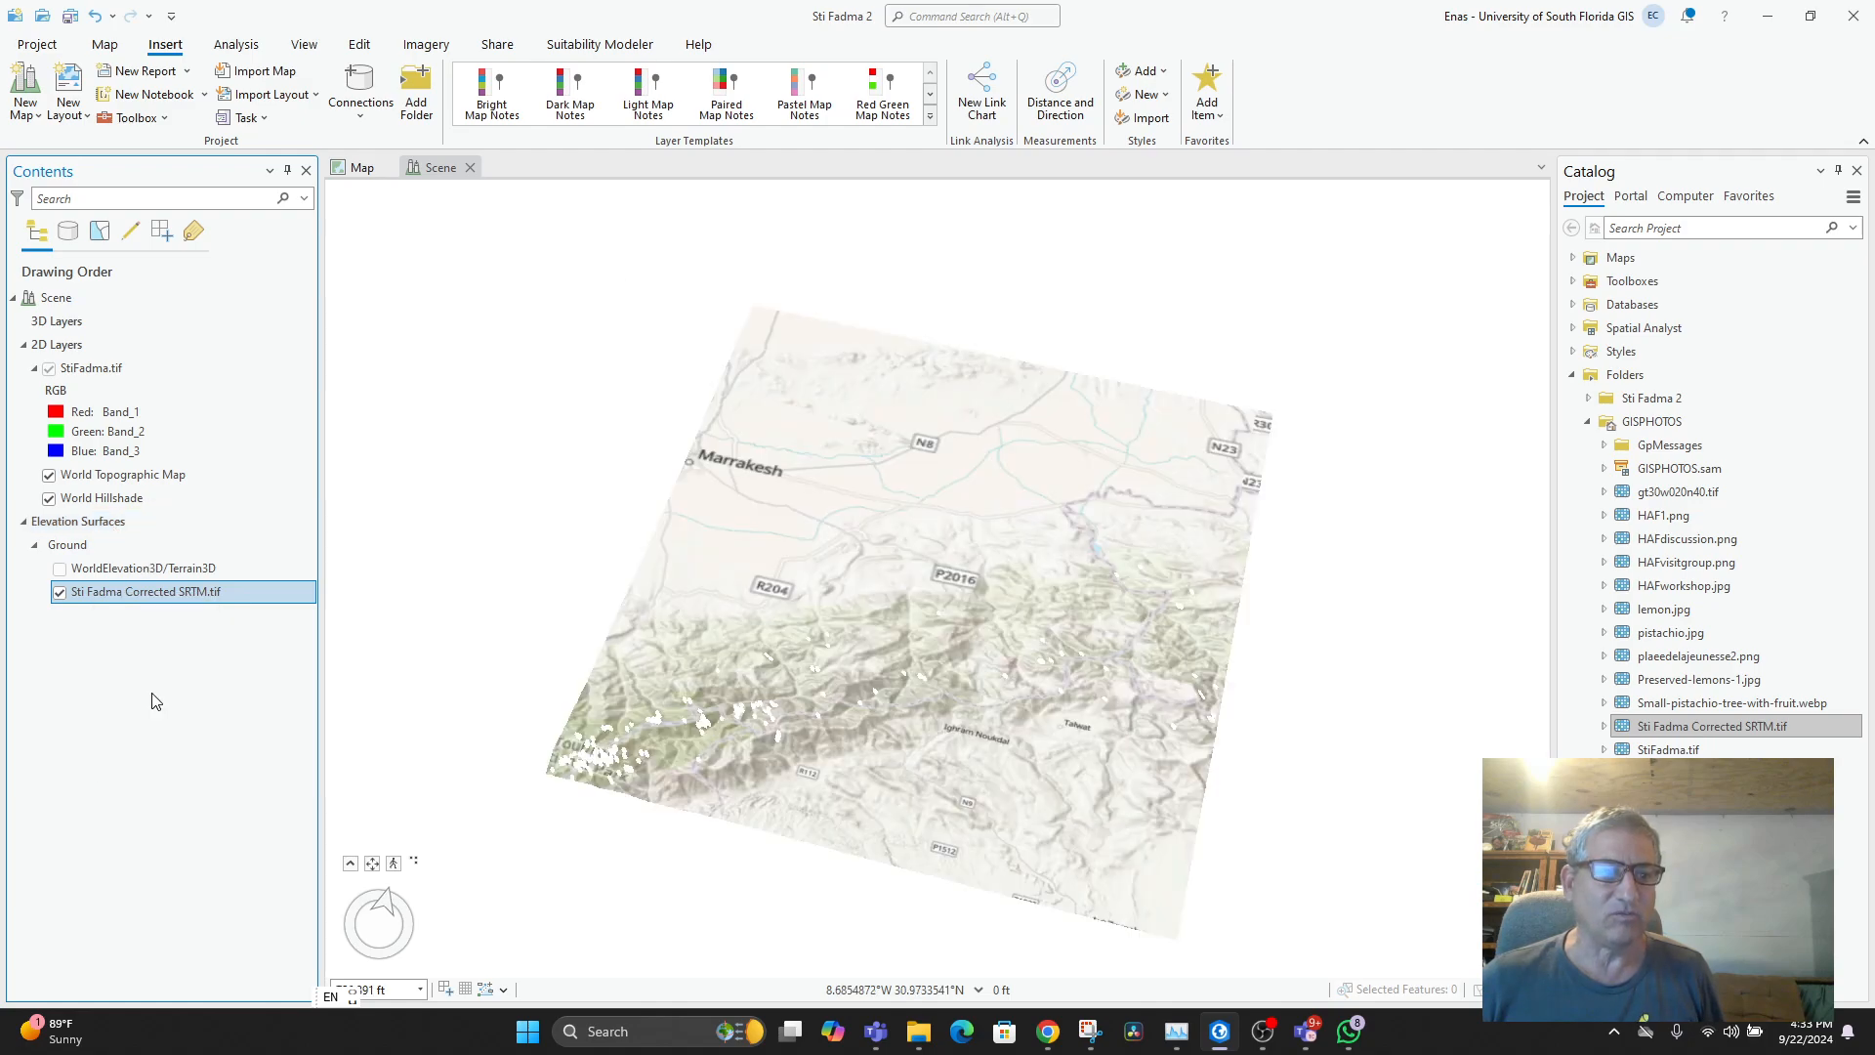
{"action": "scroll", "coordinate": [1144, 568], "scroll_direction": "up", "scroll_amount": 10}
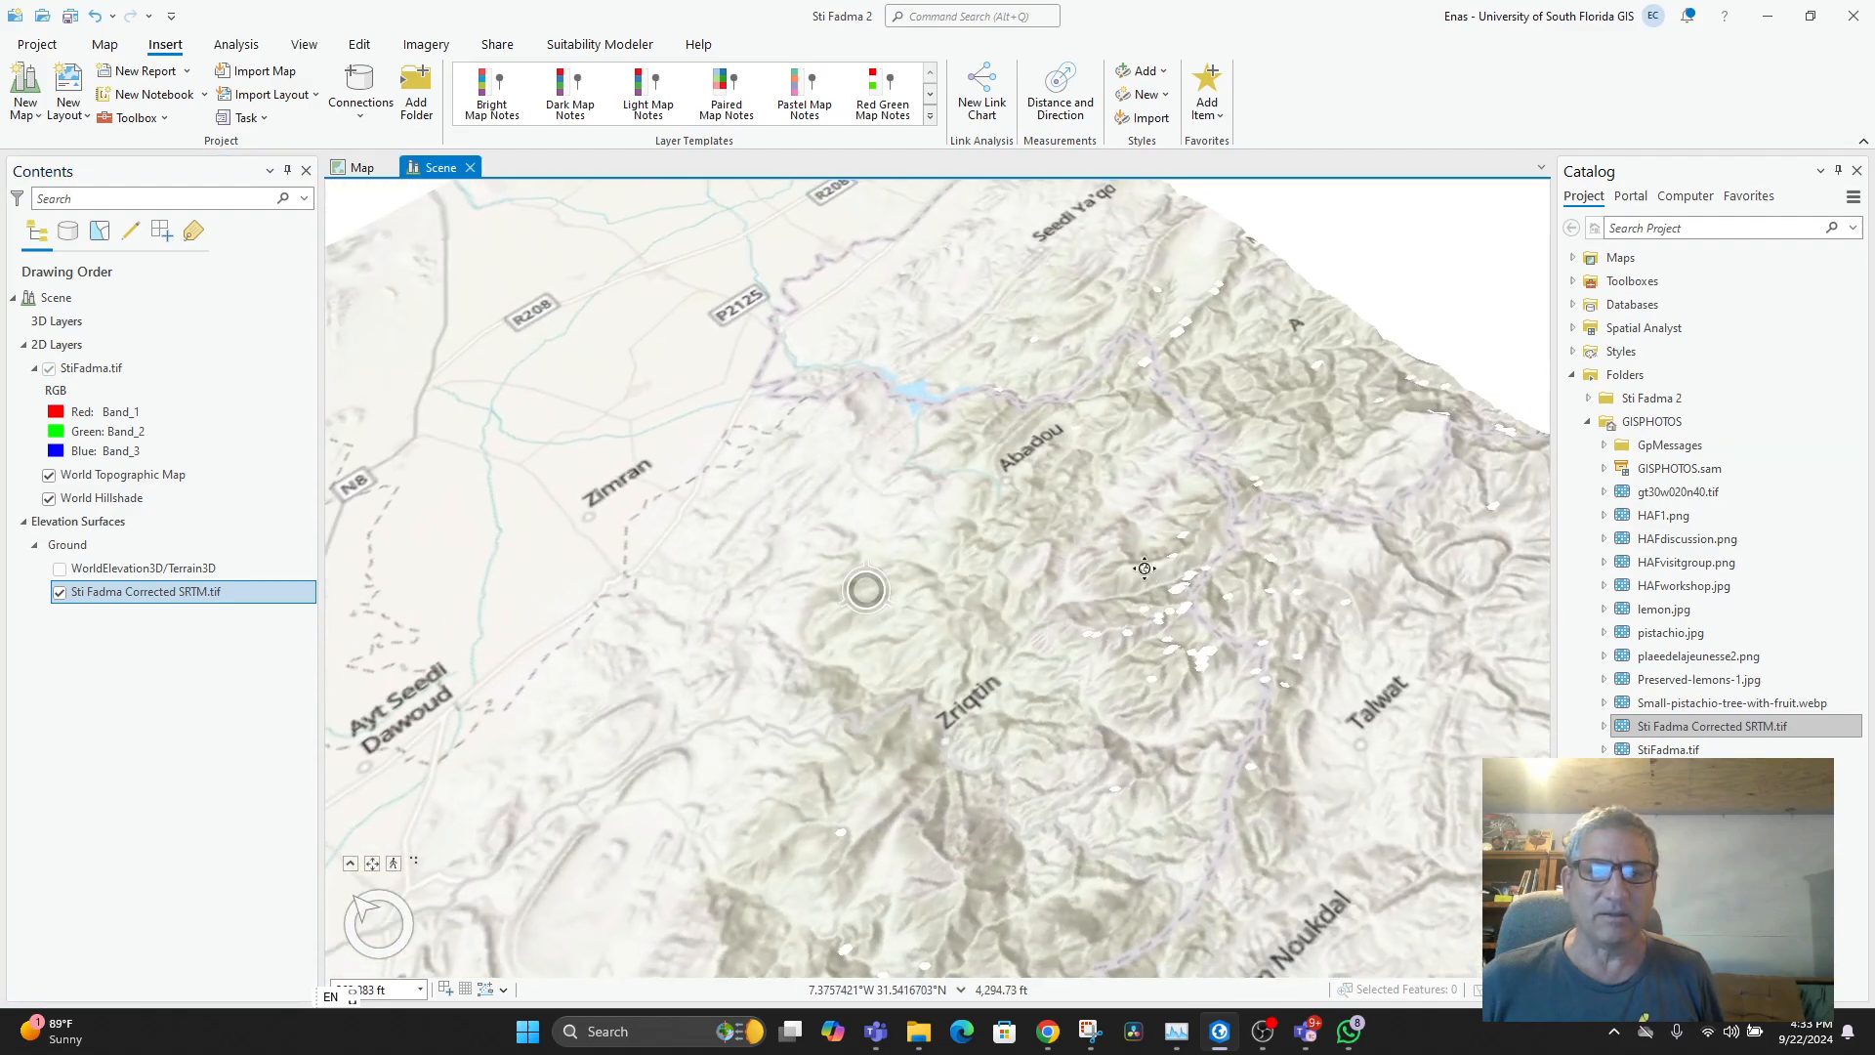
{"action": "left_click_drag", "start_coordinate": [1144, 568], "coordinate": [990, 475]}
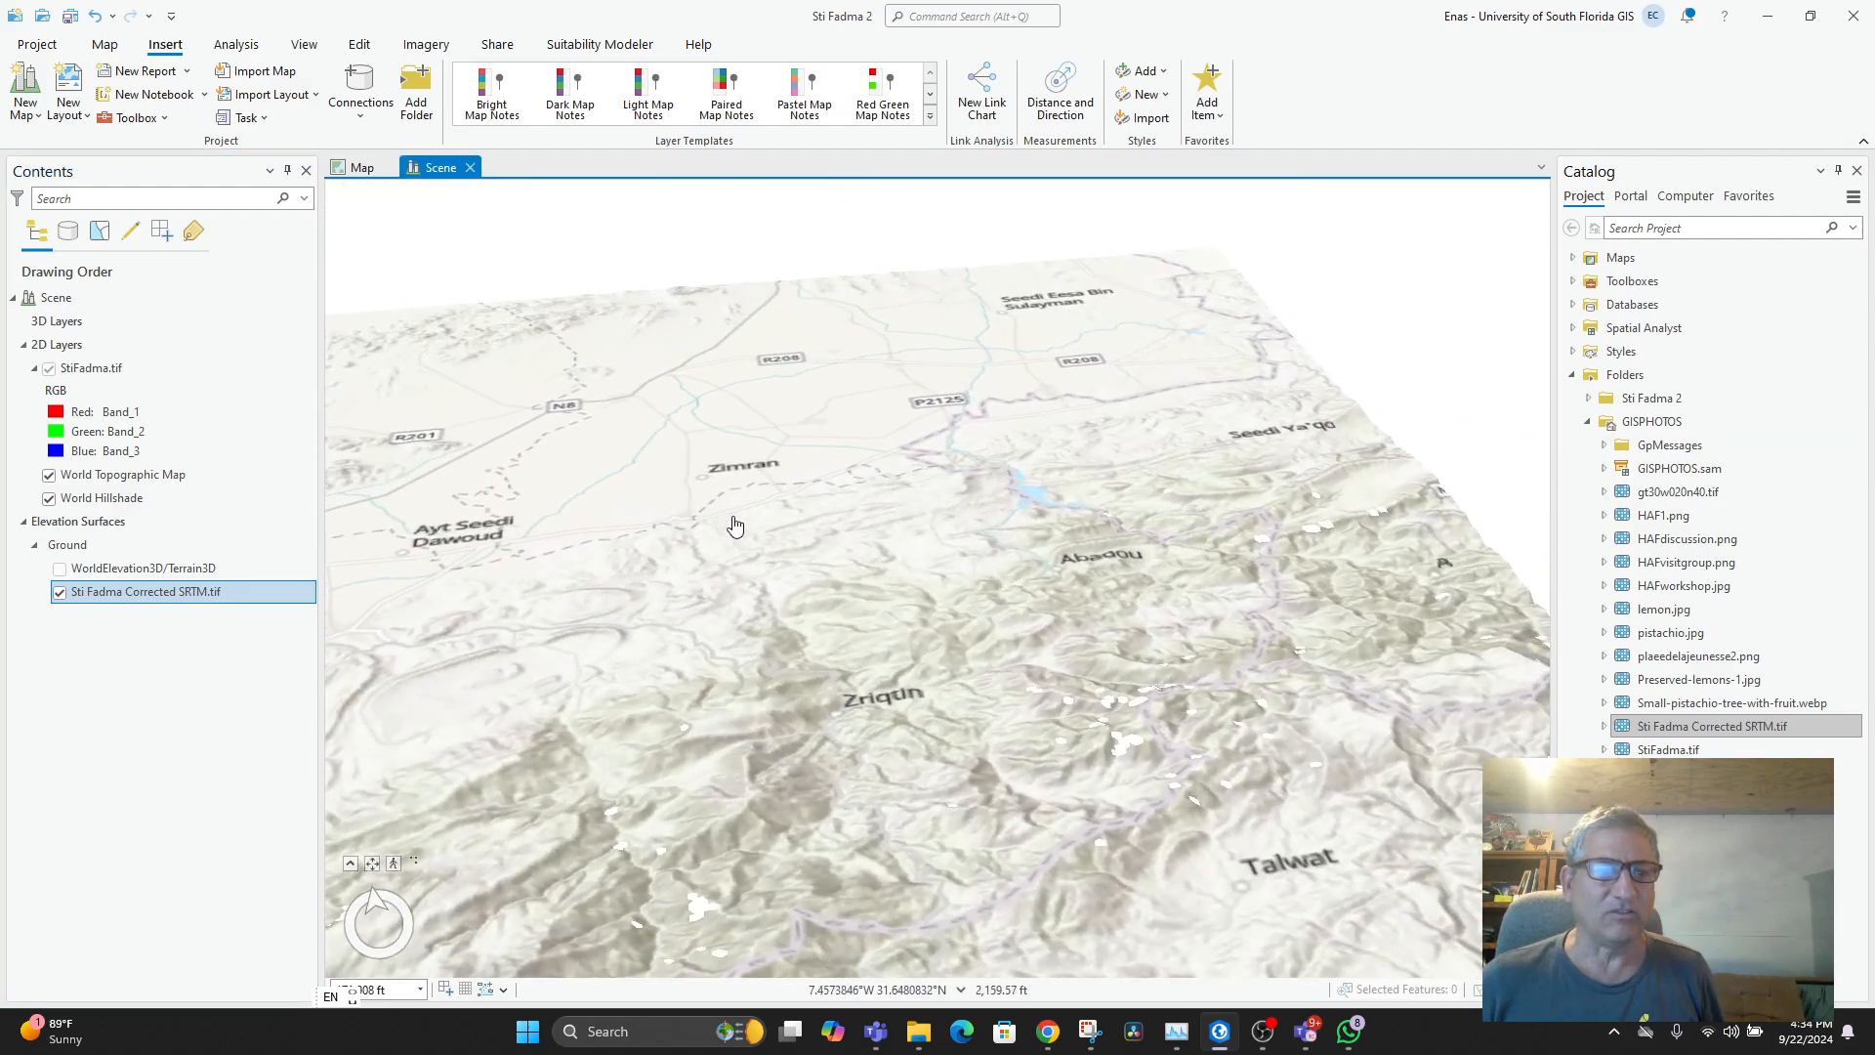
{"action": "scroll", "coordinate": [707, 521], "scroll_direction": "up", "scroll_amount": 1}
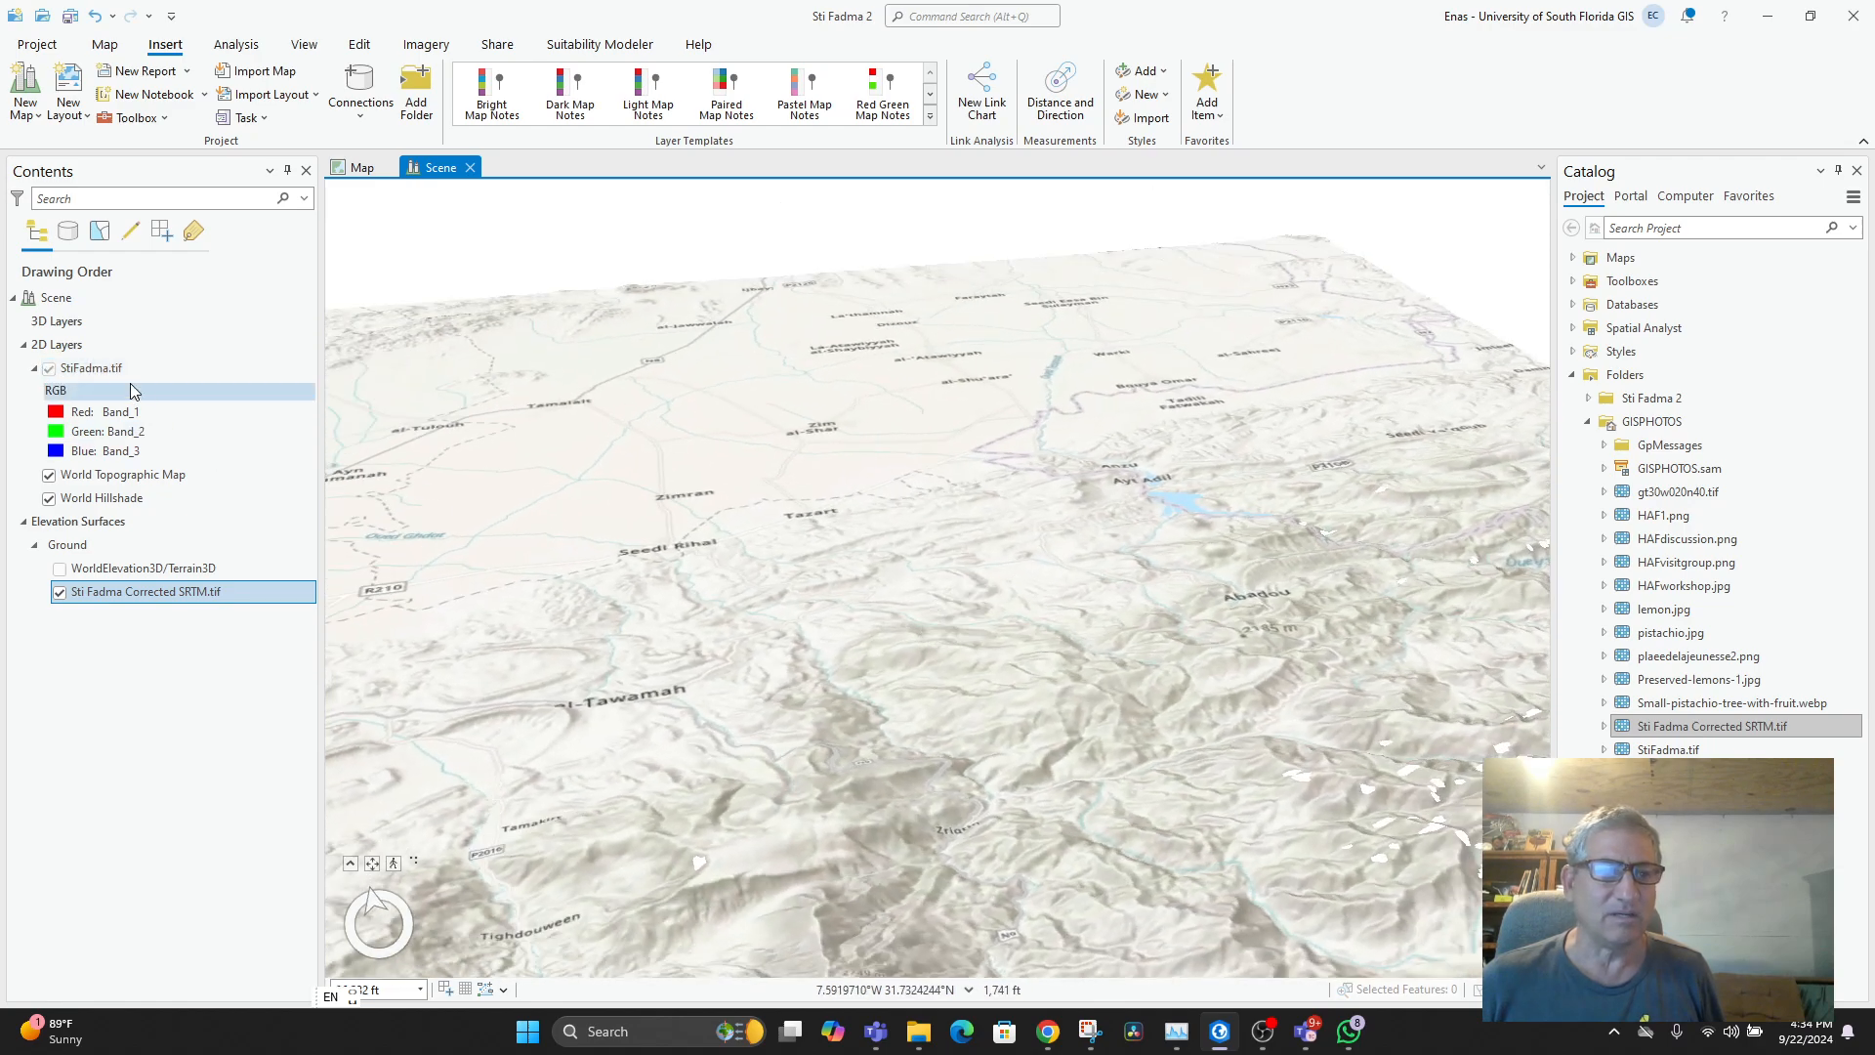
- Zoom the scene to StiFadma.tif and examine the draped imagery from individual pixels at the river junction out to its full extent
{"action": "right_click", "coordinate": [91, 368]}
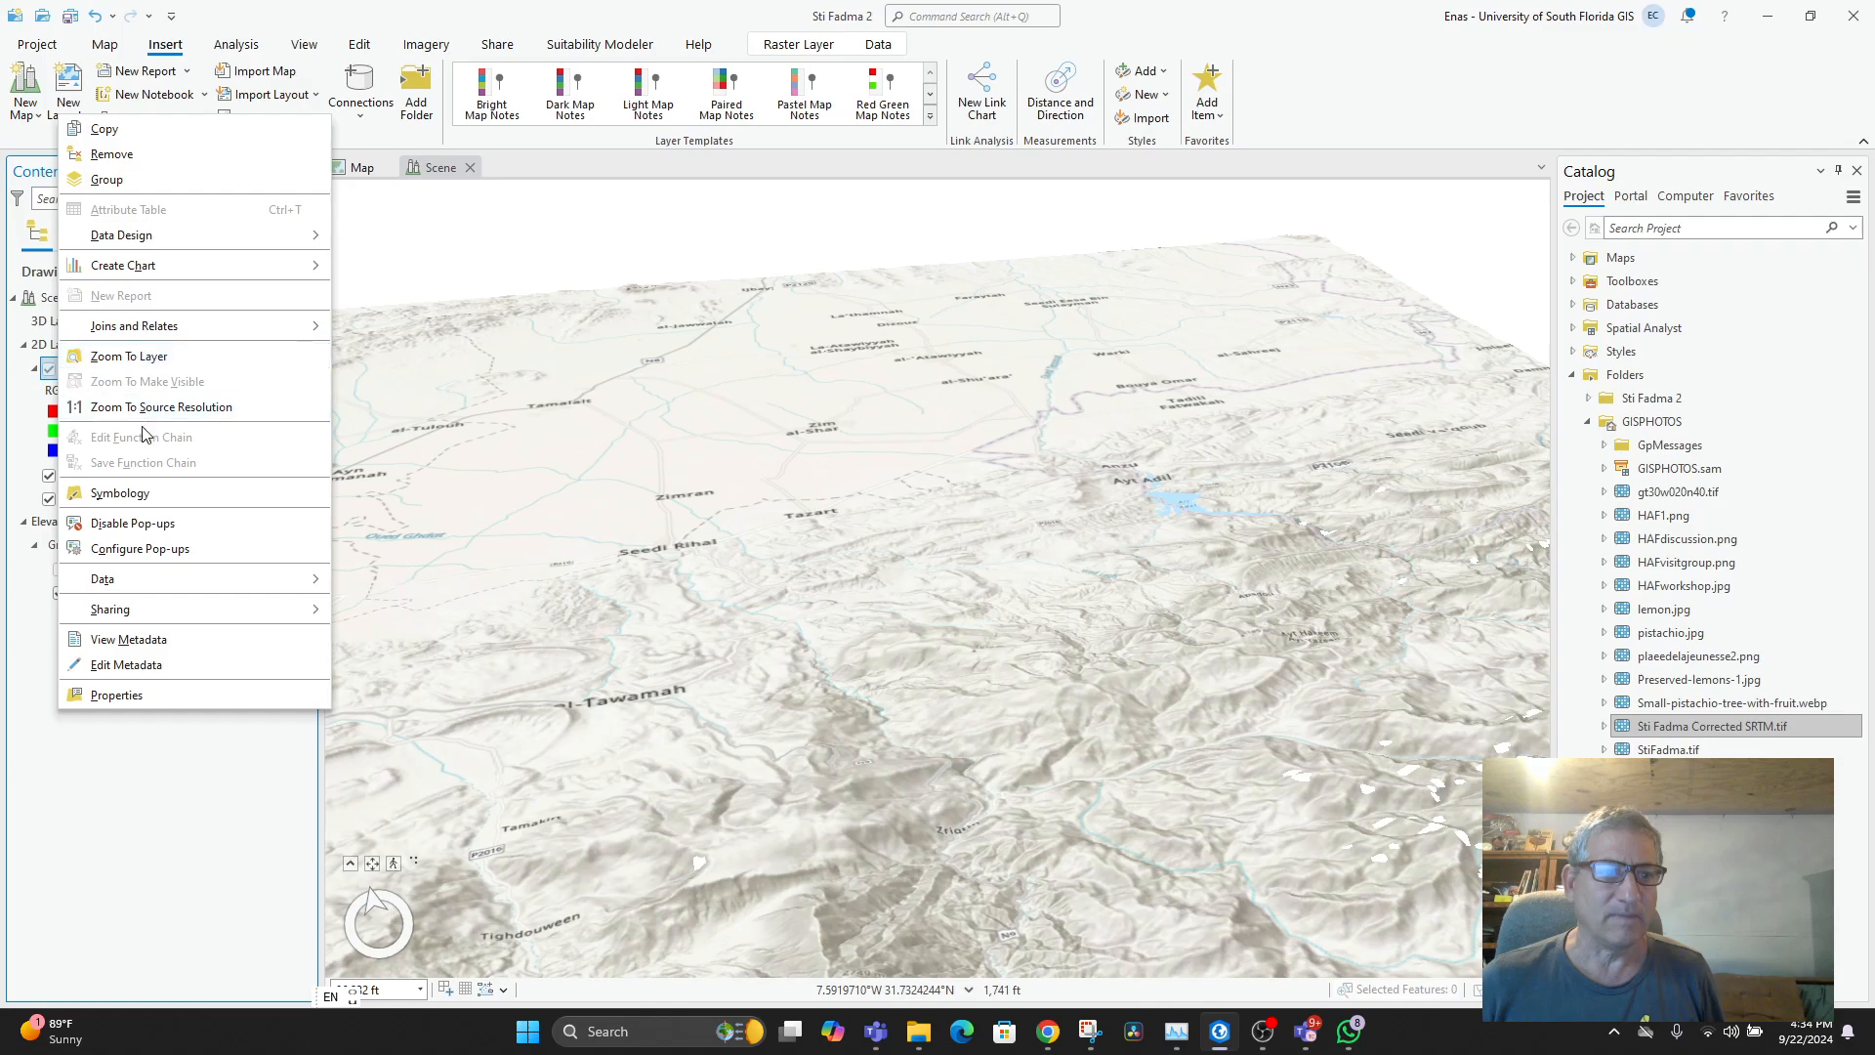
{"action": "left_click", "coordinate": [147, 356]}
{"action": "scroll", "coordinate": [1014, 724], "scroll_direction": "up", "scroll_amount": 10}
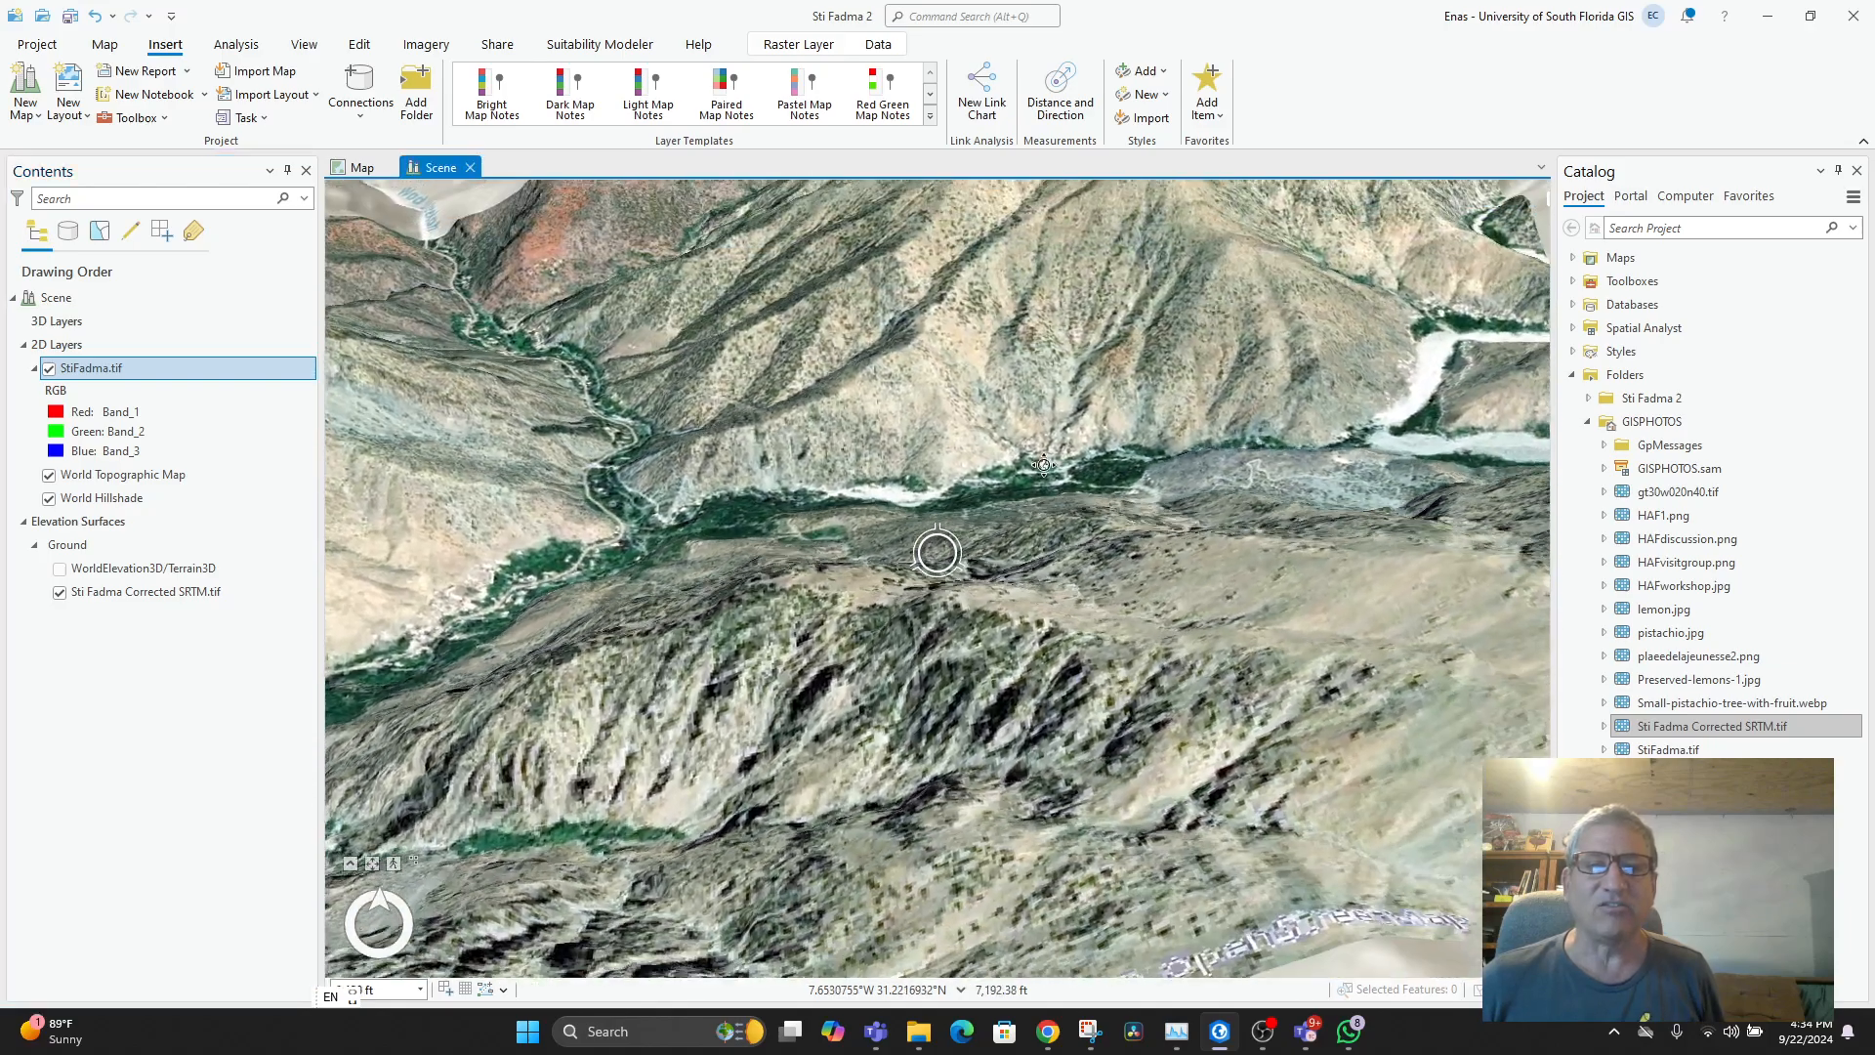
{"action": "left_click_drag", "start_coordinate": [1044, 465], "coordinate": [1040, 469]}
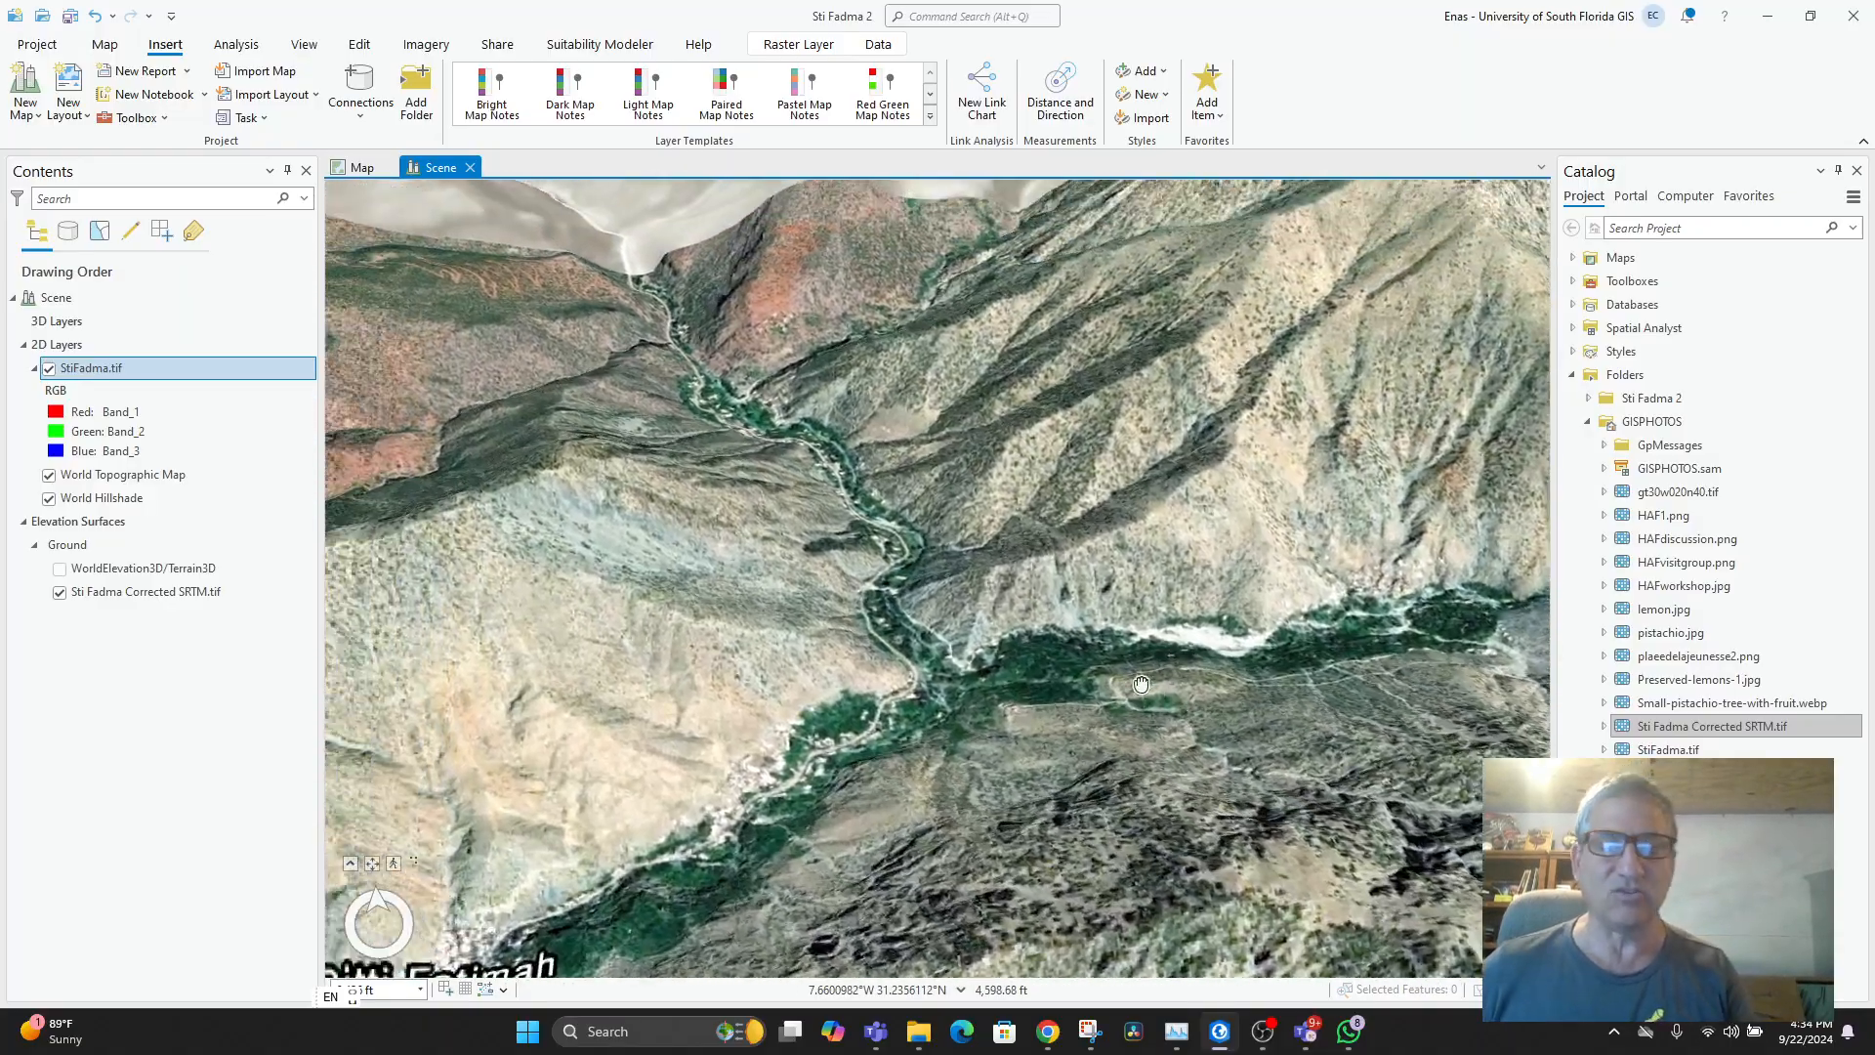
{"action": "left_click_drag", "start_coordinate": [1141, 685], "coordinate": [909, 769]}
{"action": "scroll", "coordinate": [881, 753], "scroll_direction": "up", "scroll_amount": 3}
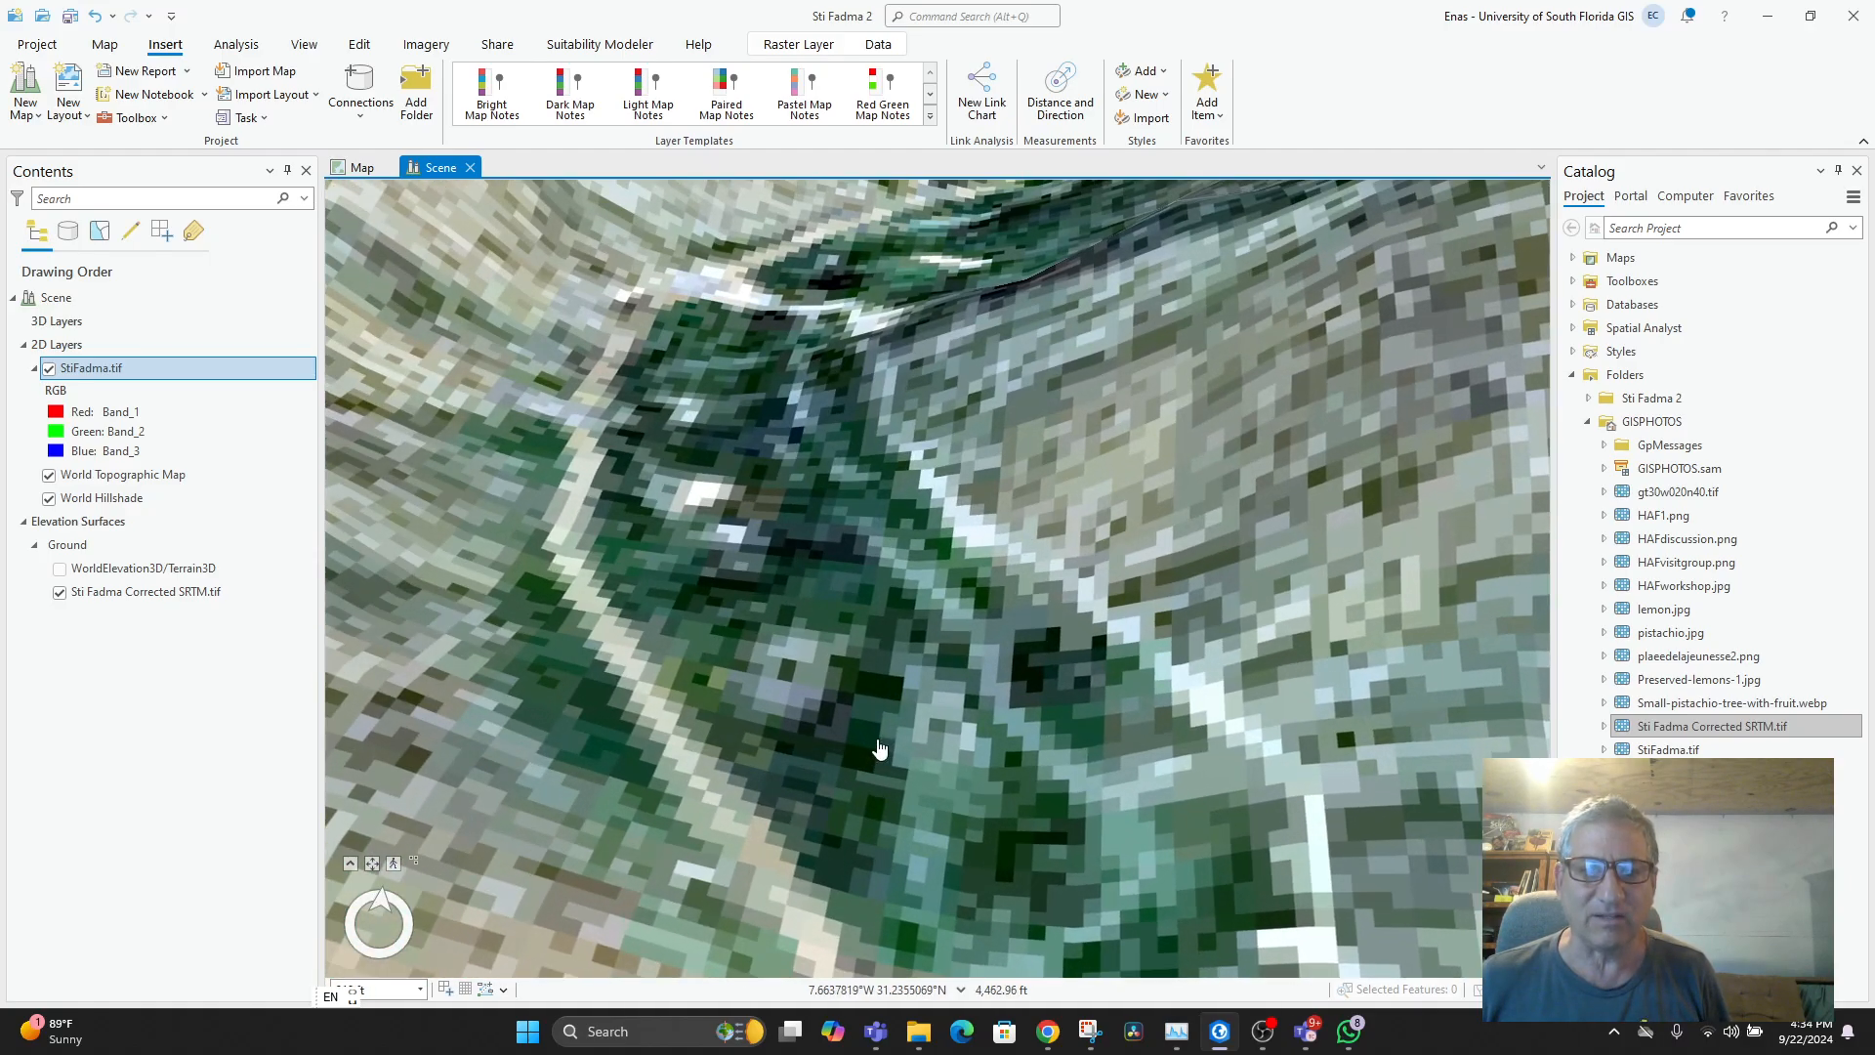
{"action": "scroll", "coordinate": [878, 748], "scroll_direction": "down", "scroll_amount": 6}
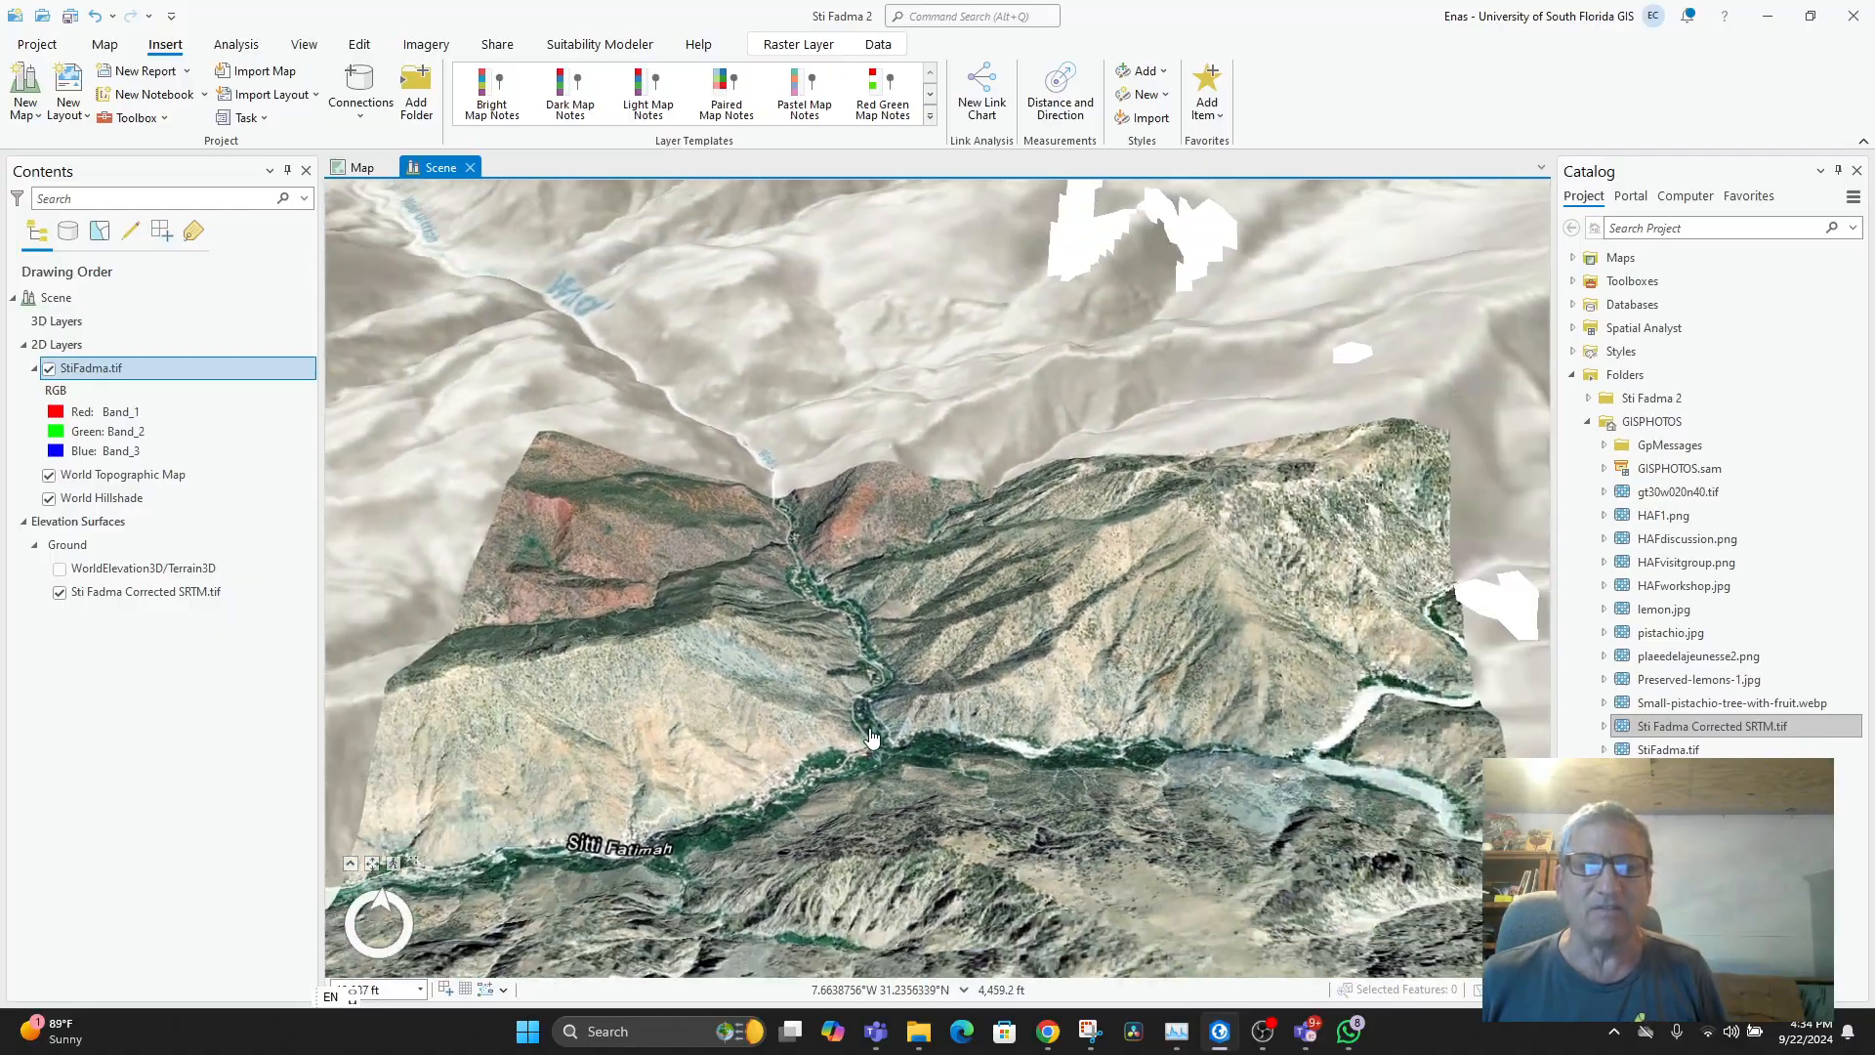
{"action": "scroll", "coordinate": [861, 738], "scroll_direction": "up", "scroll_amount": 5}
{"action": "scroll", "coordinate": [859, 737], "scroll_direction": "up", "scroll_amount": 4}
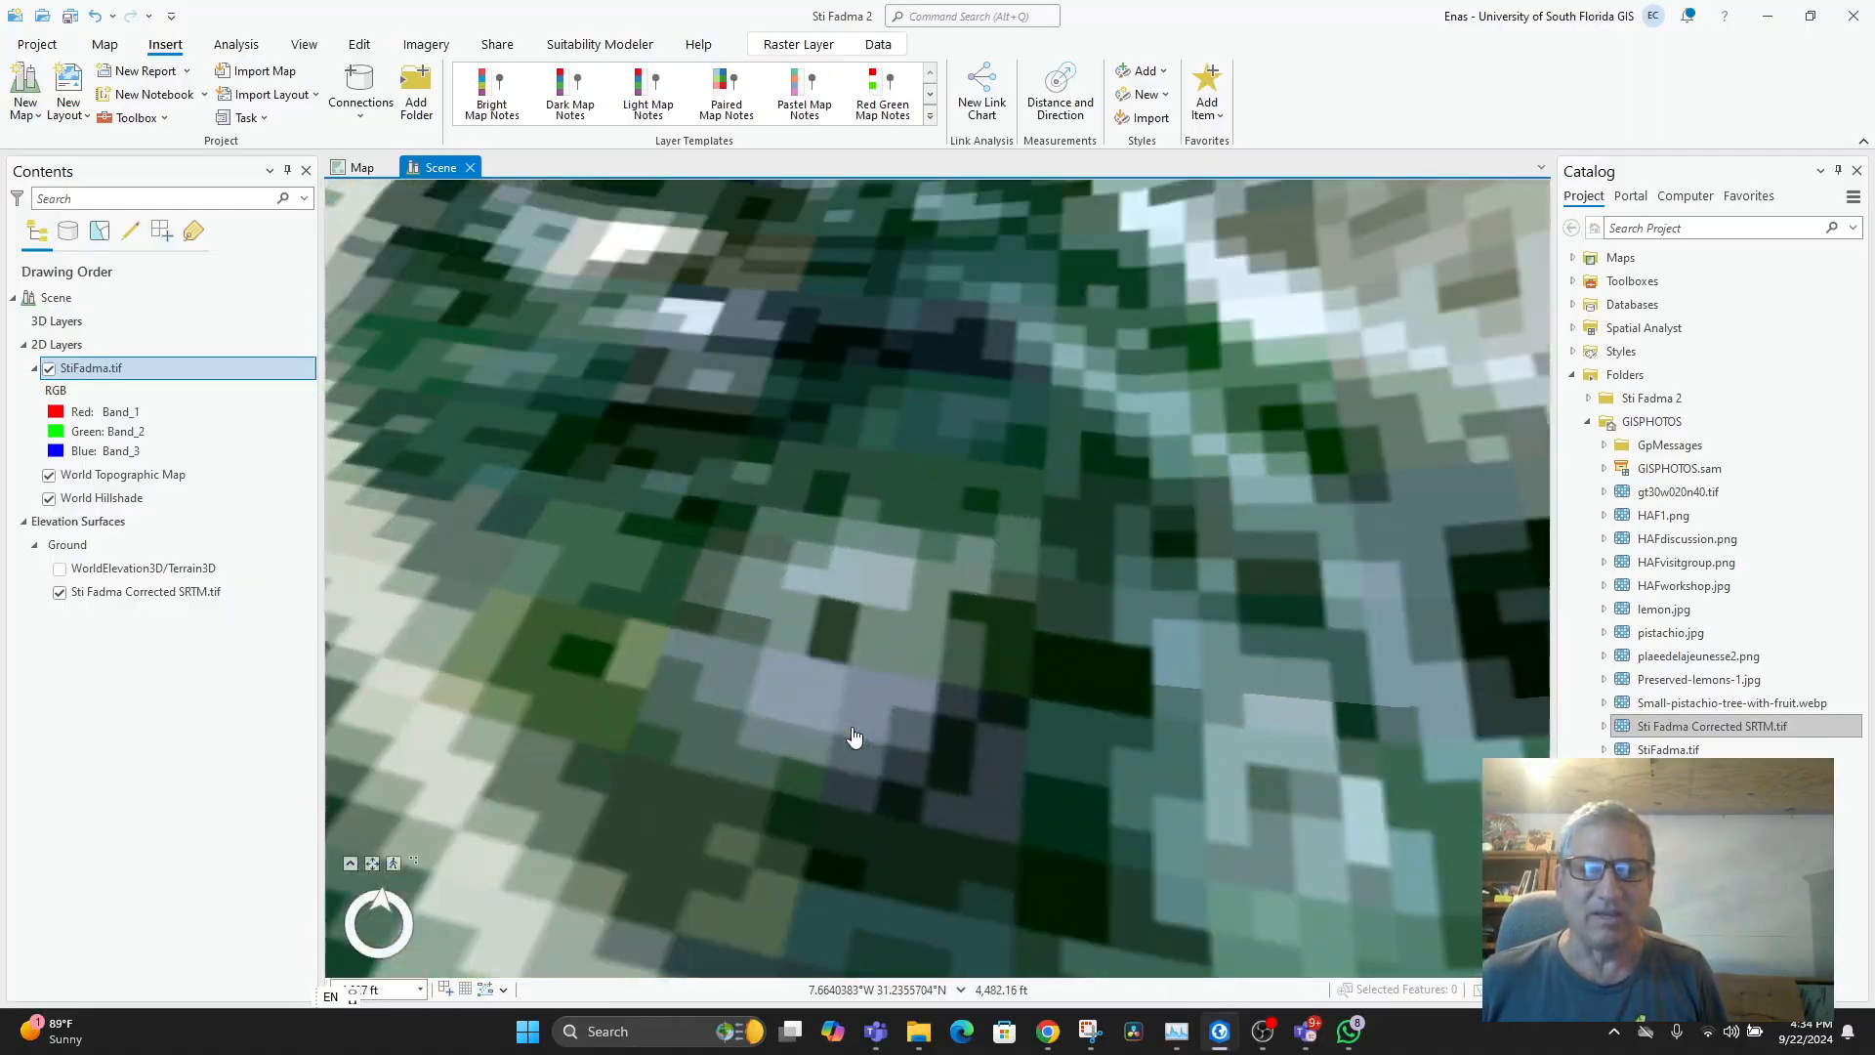
{"action": "scroll", "coordinate": [854, 737], "scroll_direction": "down", "scroll_amount": 5}
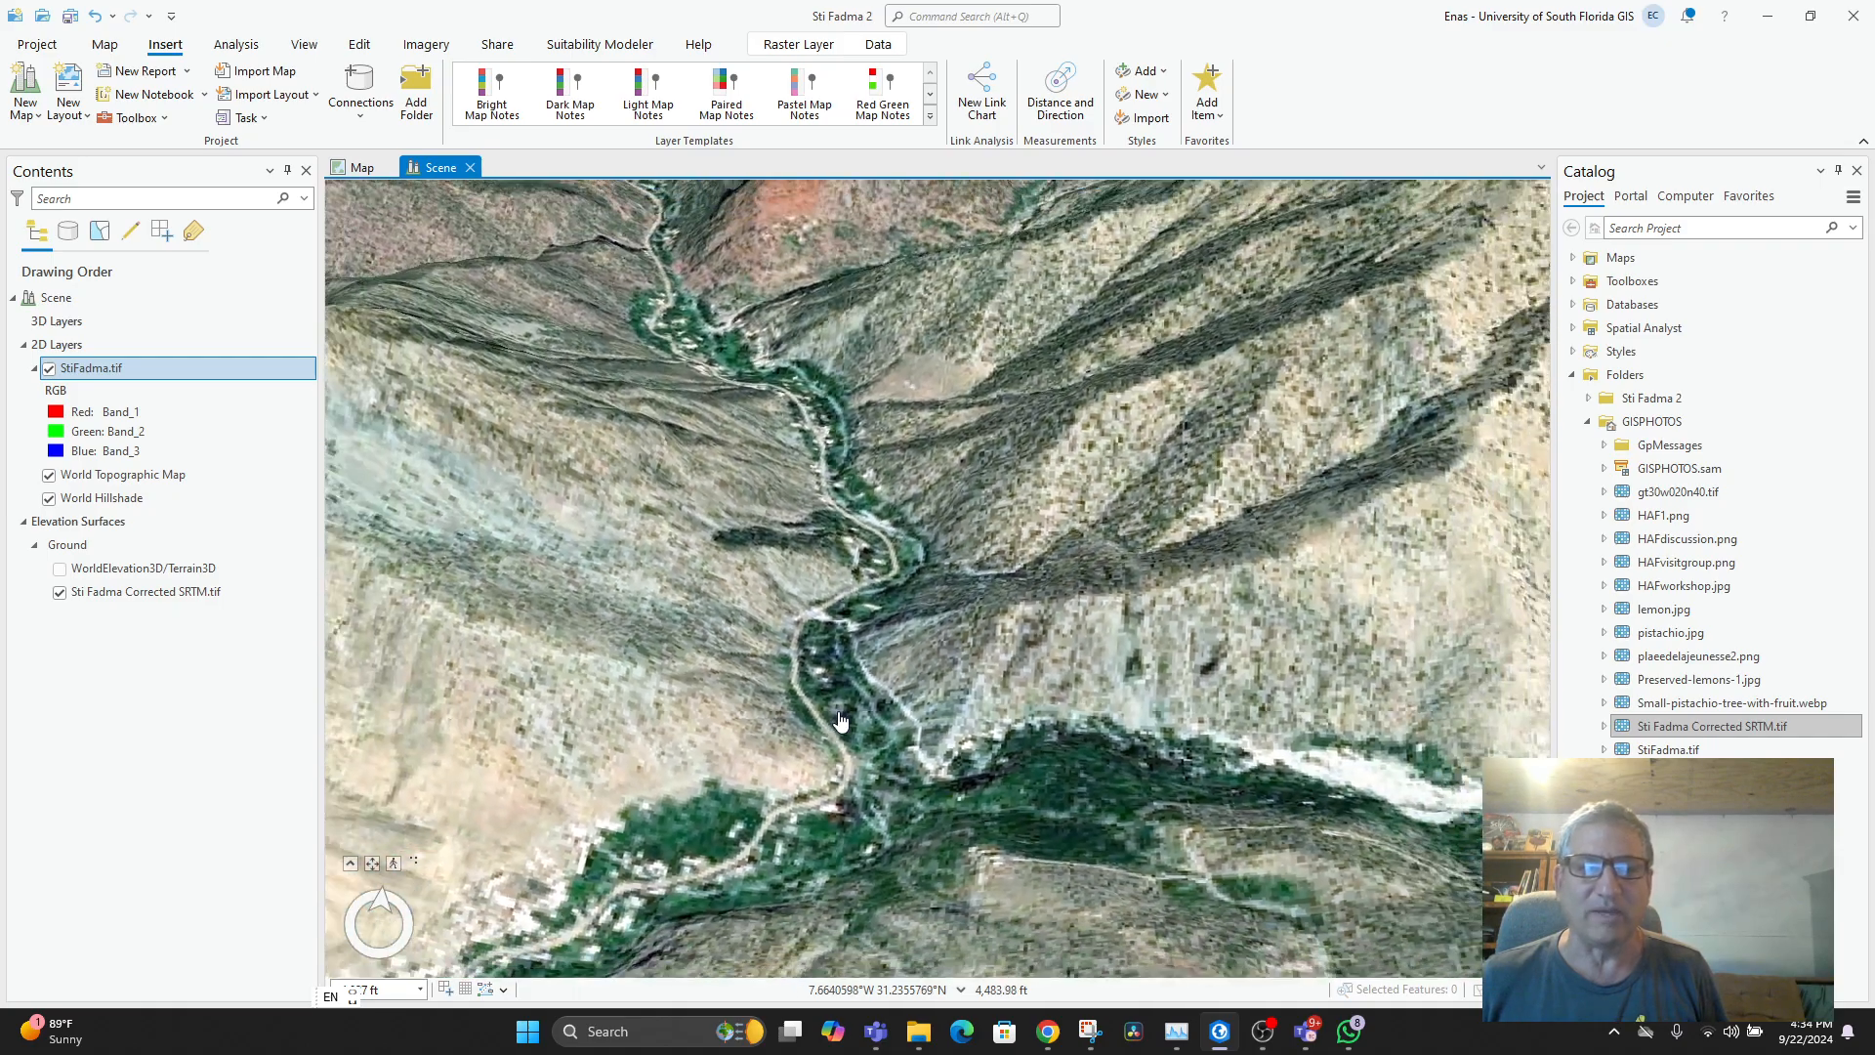
{"action": "scroll", "coordinate": [833, 720], "scroll_direction": "down", "scroll_amount": 2}
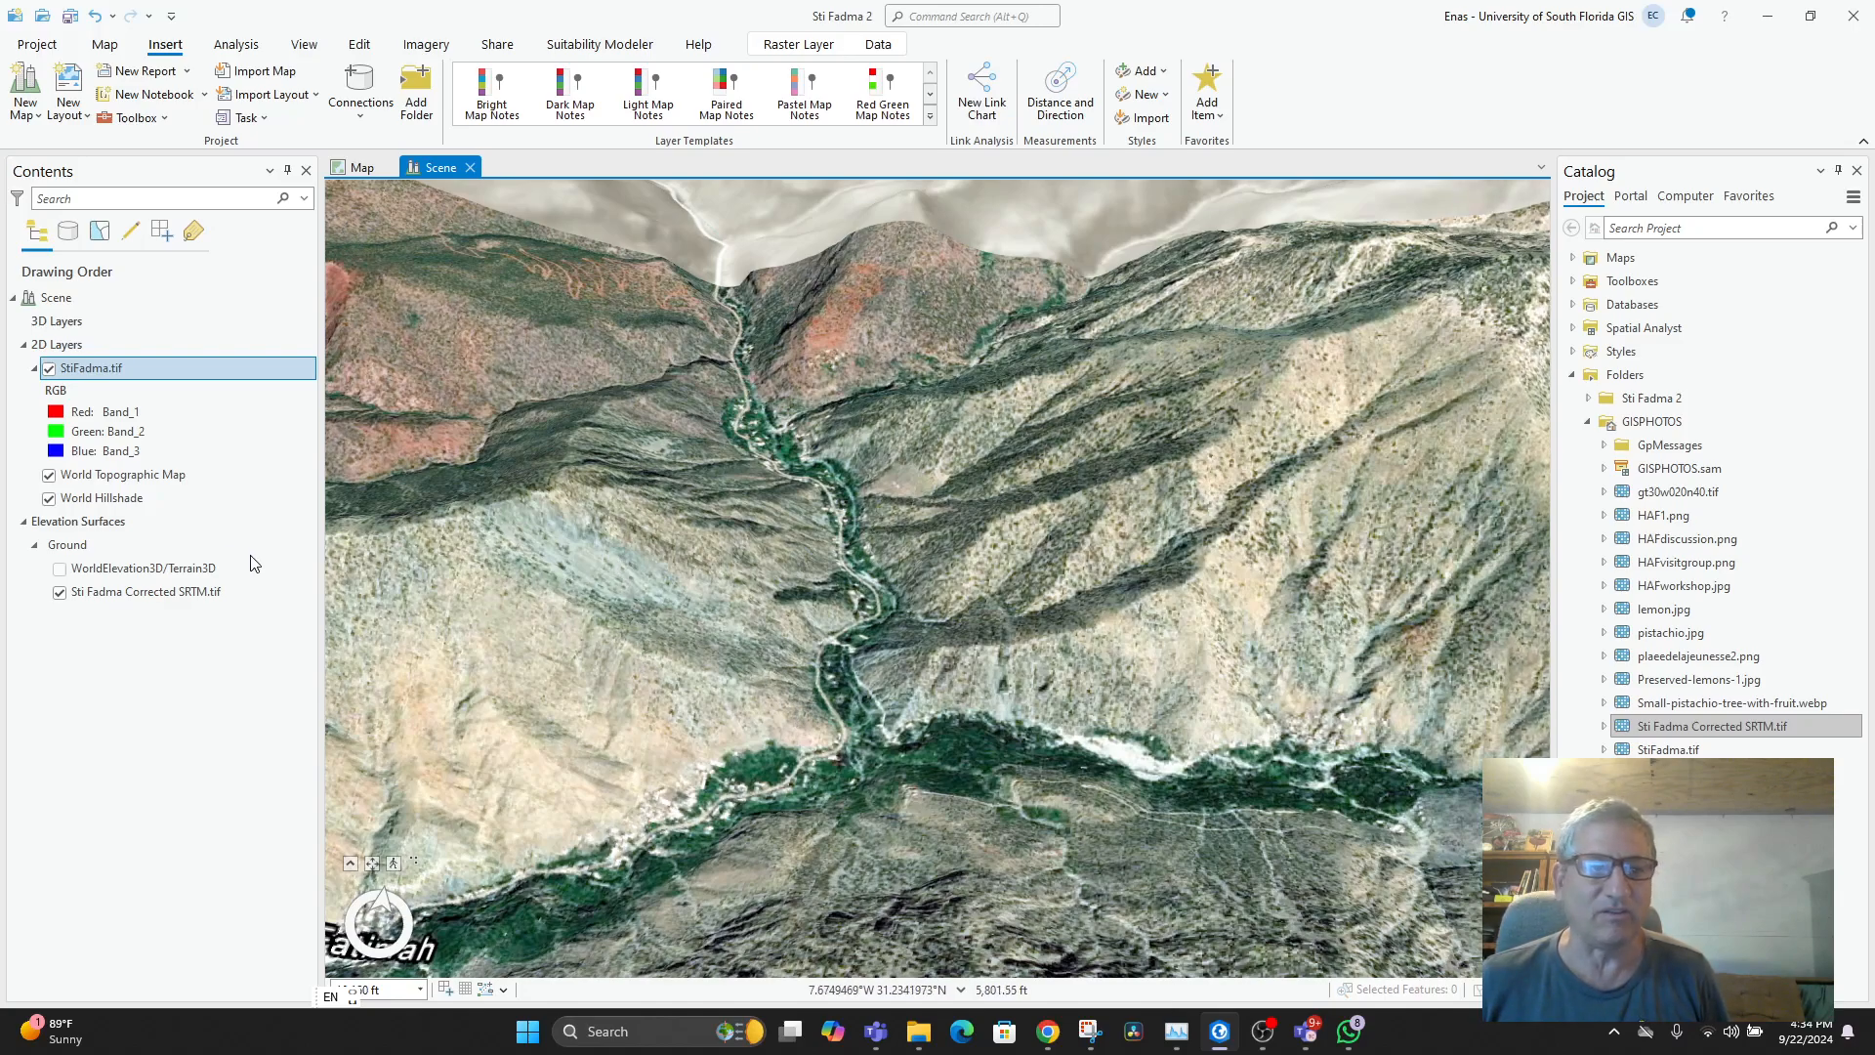
- Hide StiFadma.tif in the scene and switch to the 2D map view
{"action": "left_click", "coordinate": [47, 369]}
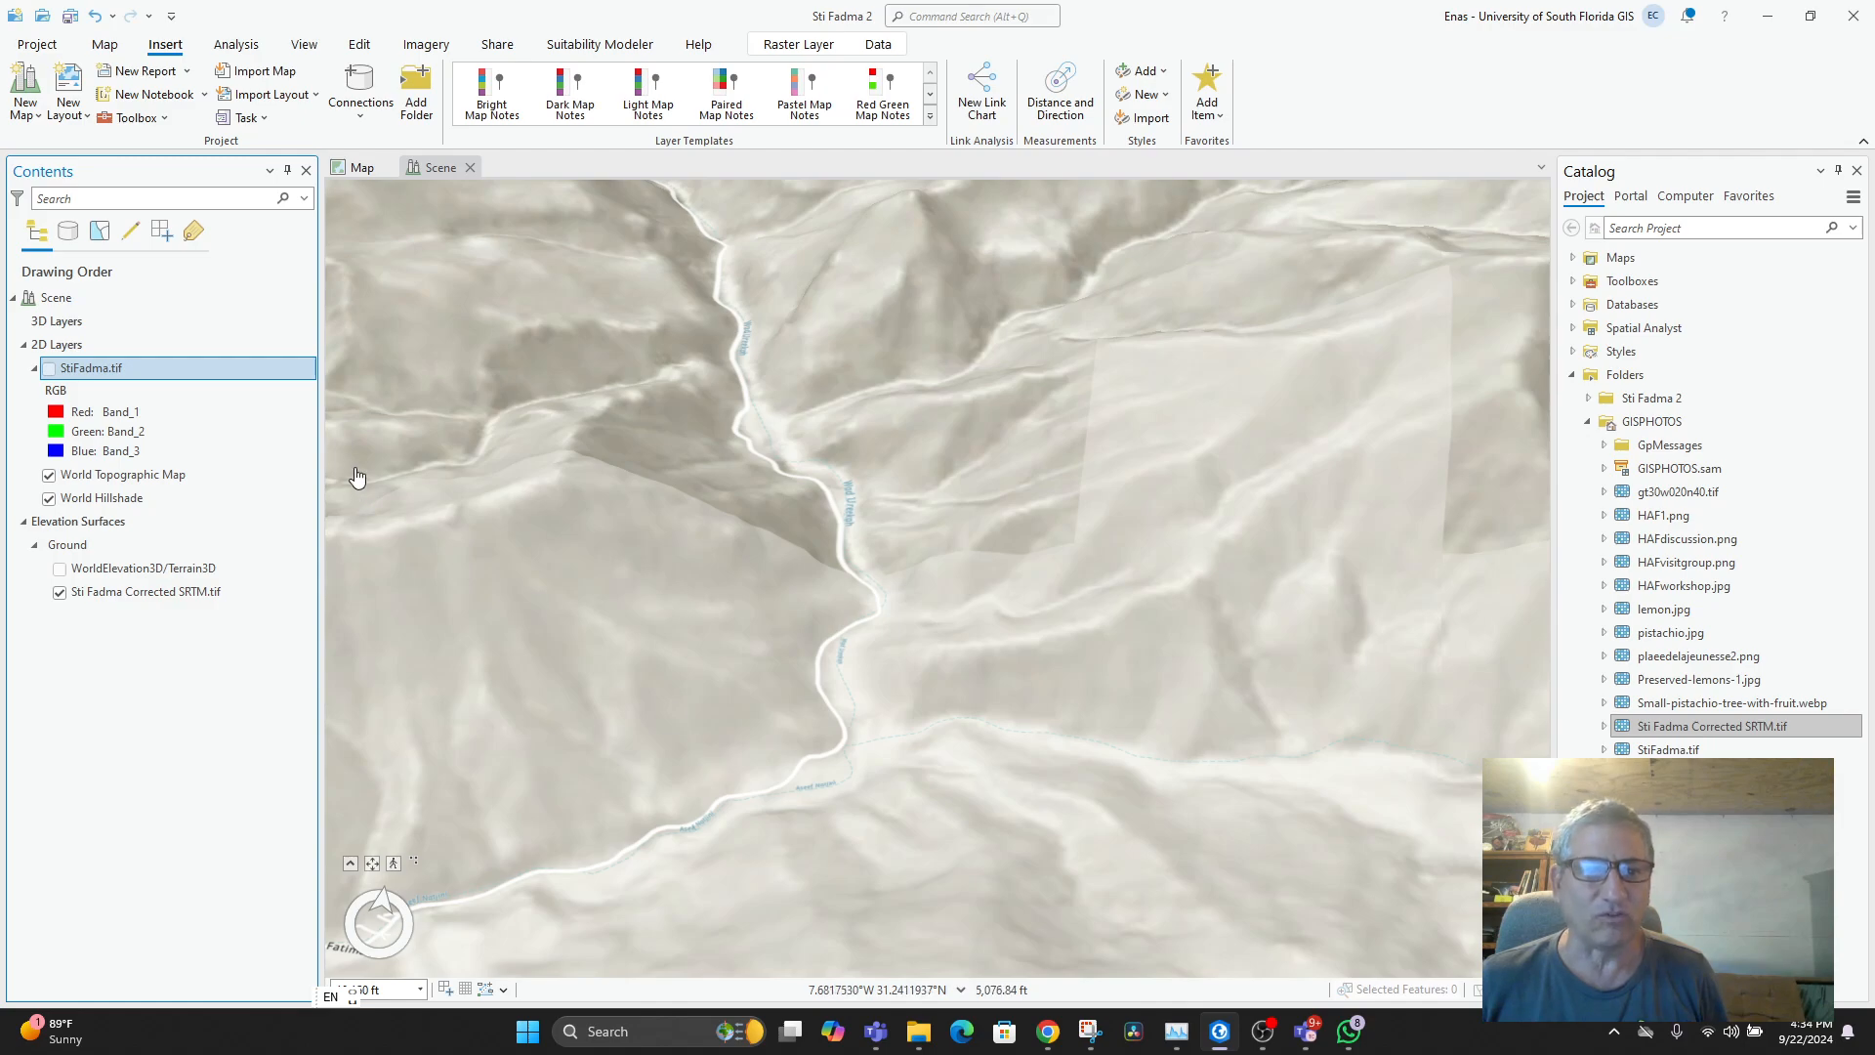
{"action": "left_click", "coordinate": [106, 47]}
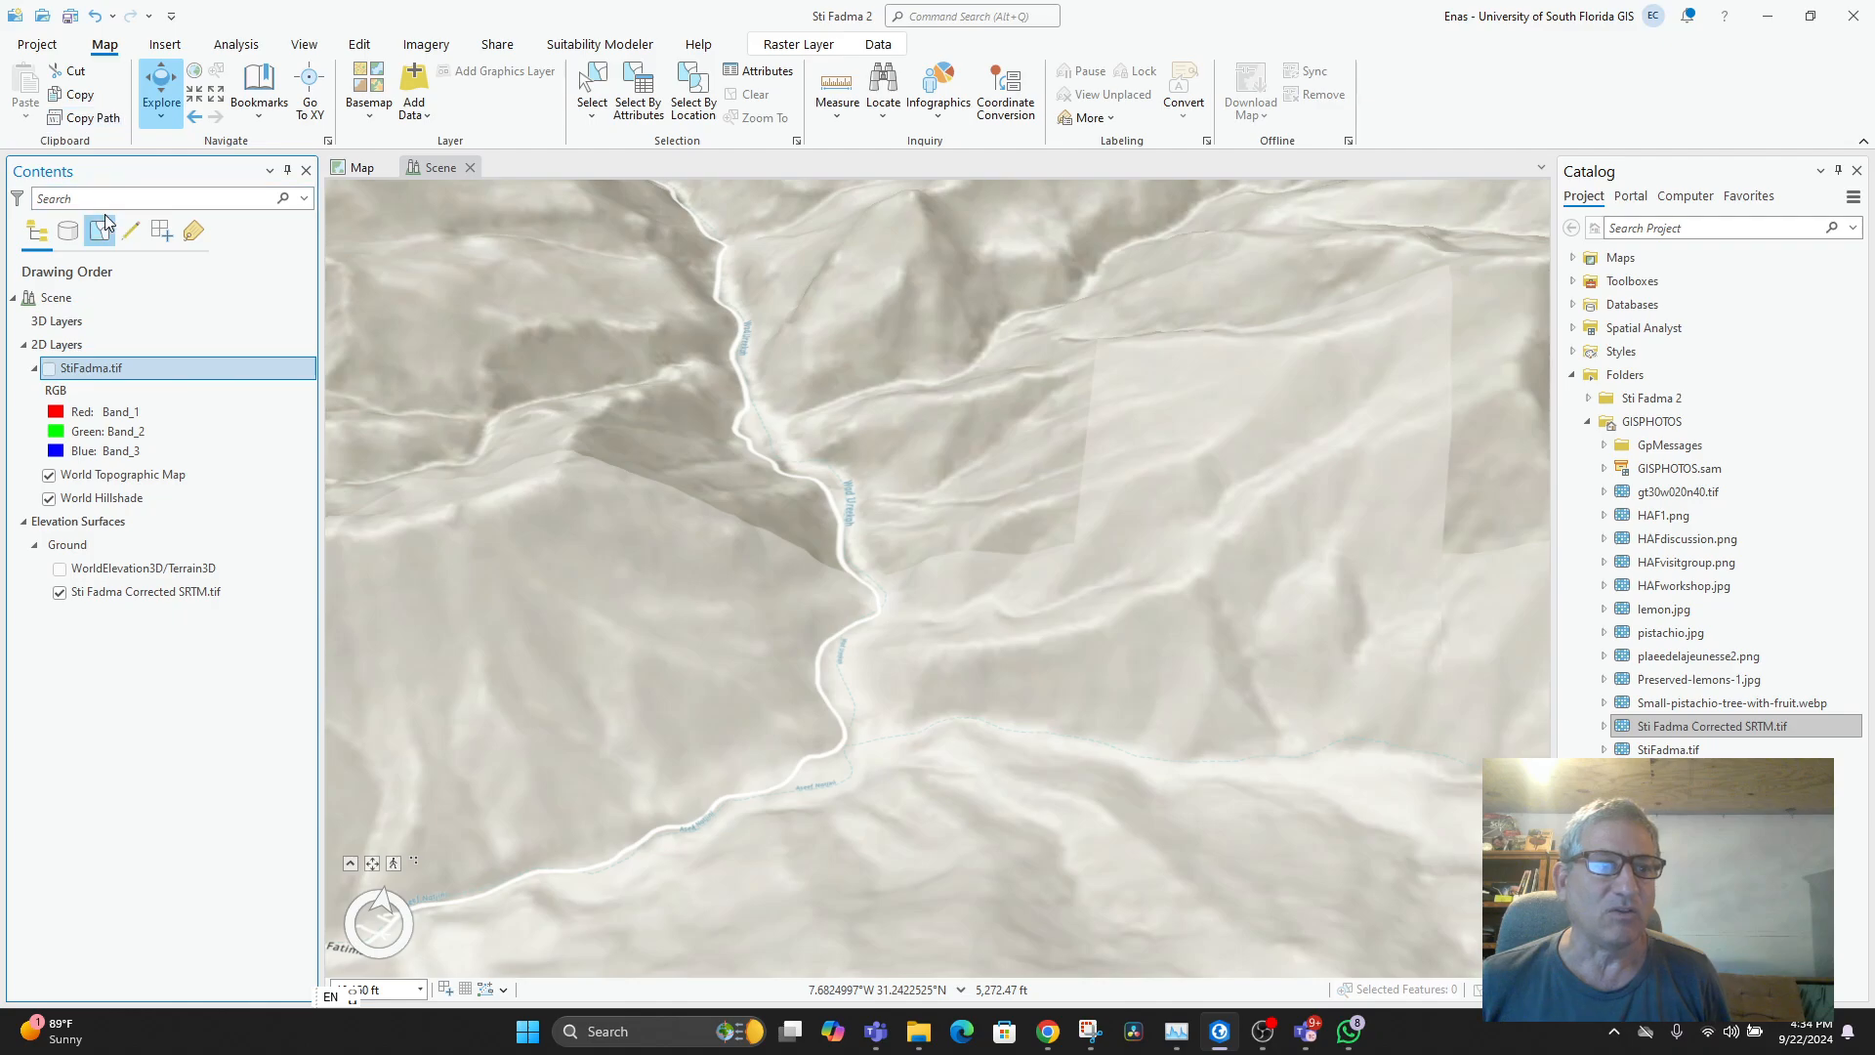
{"action": "left_click", "coordinate": [363, 167]}
- Examine the resolution of StiFadma.tif in the 2D map, close up and at its full extent
{"action": "scroll", "coordinate": [933, 657], "scroll_direction": "up", "scroll_amount": 5}
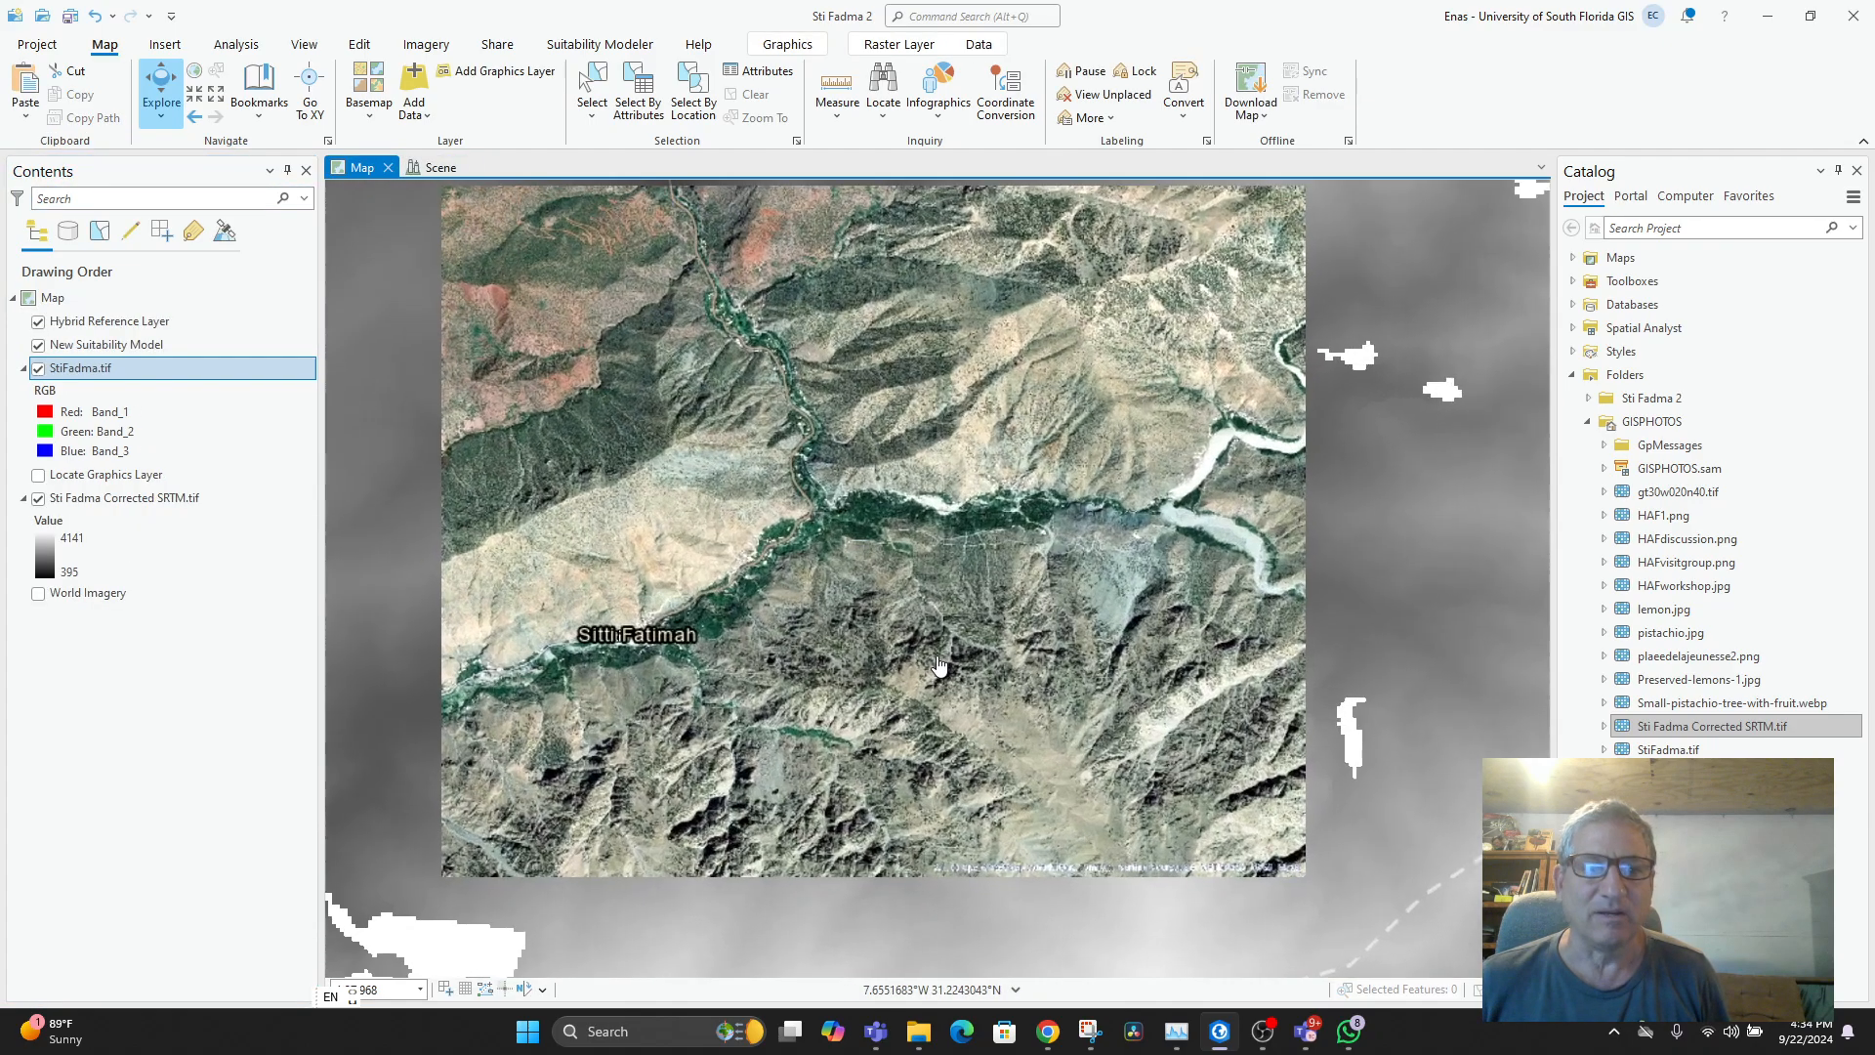
{"action": "scroll", "coordinate": [932, 656], "scroll_direction": "up", "scroll_amount": 3}
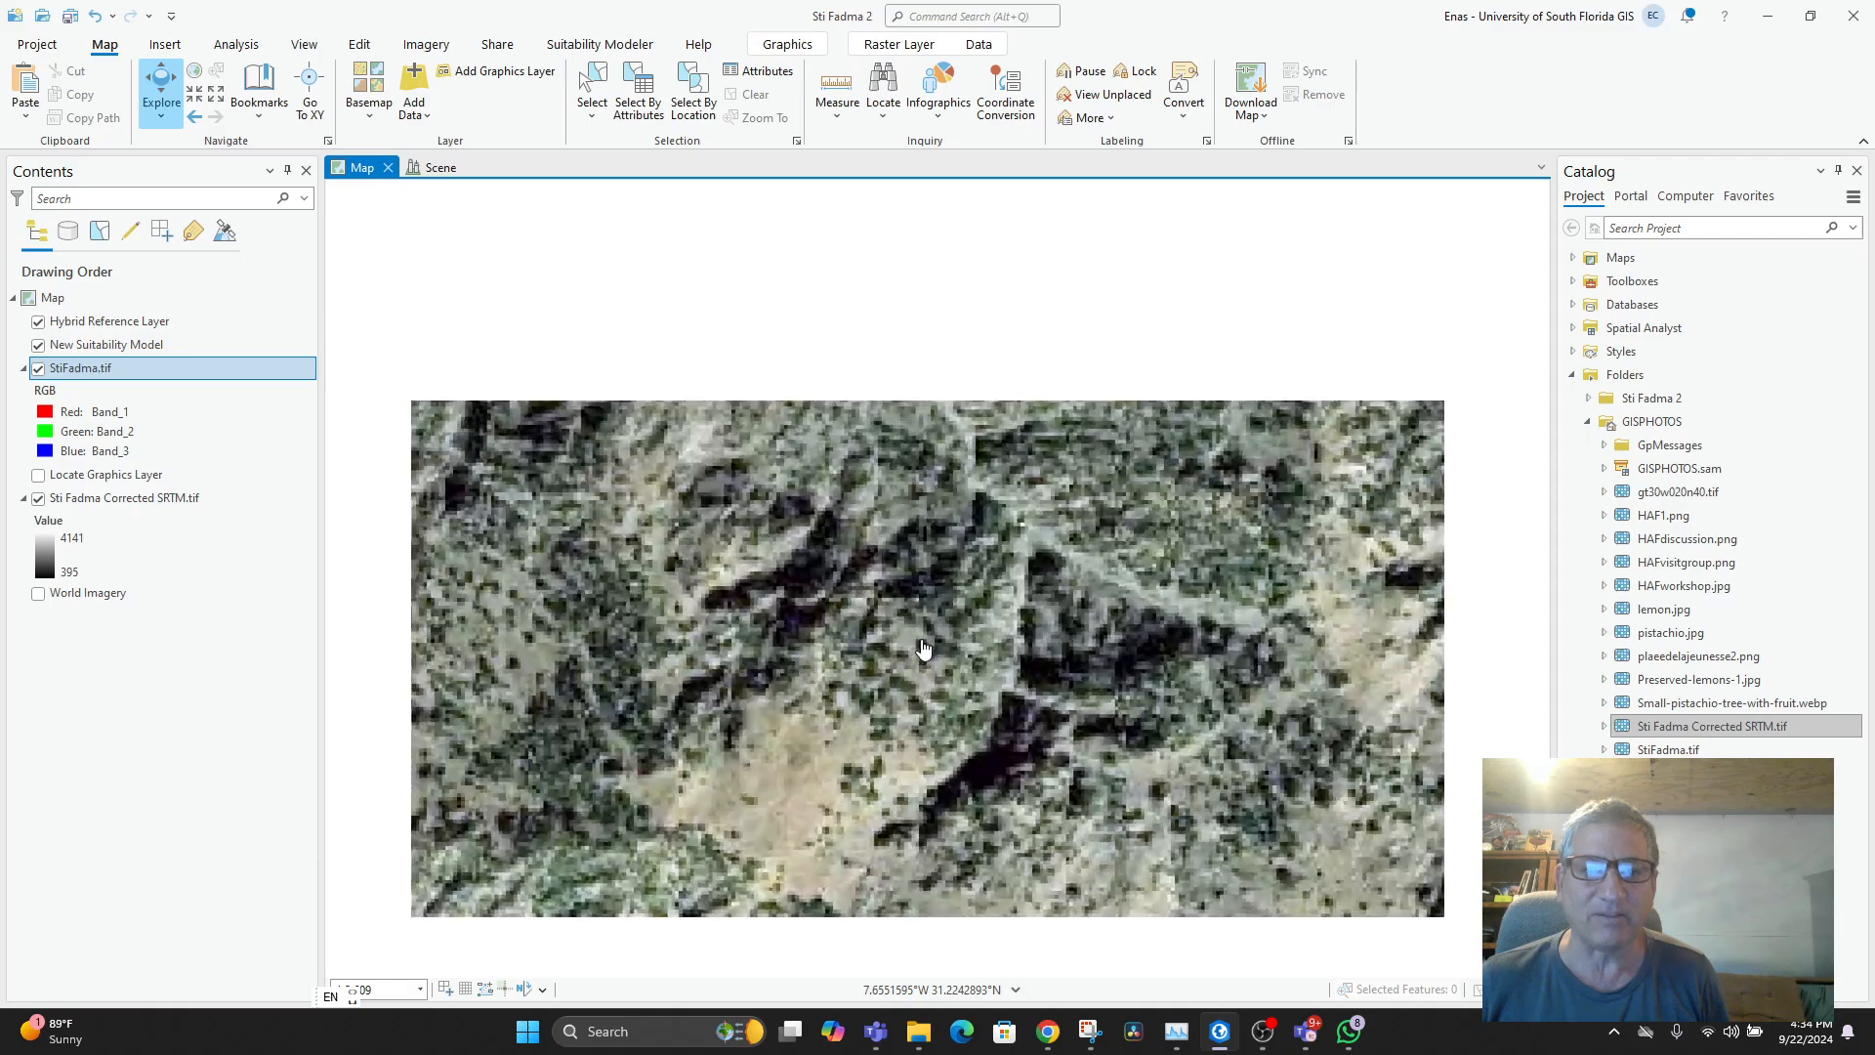
{"action": "scroll", "coordinate": [921, 647], "scroll_direction": "down", "scroll_amount": 8}
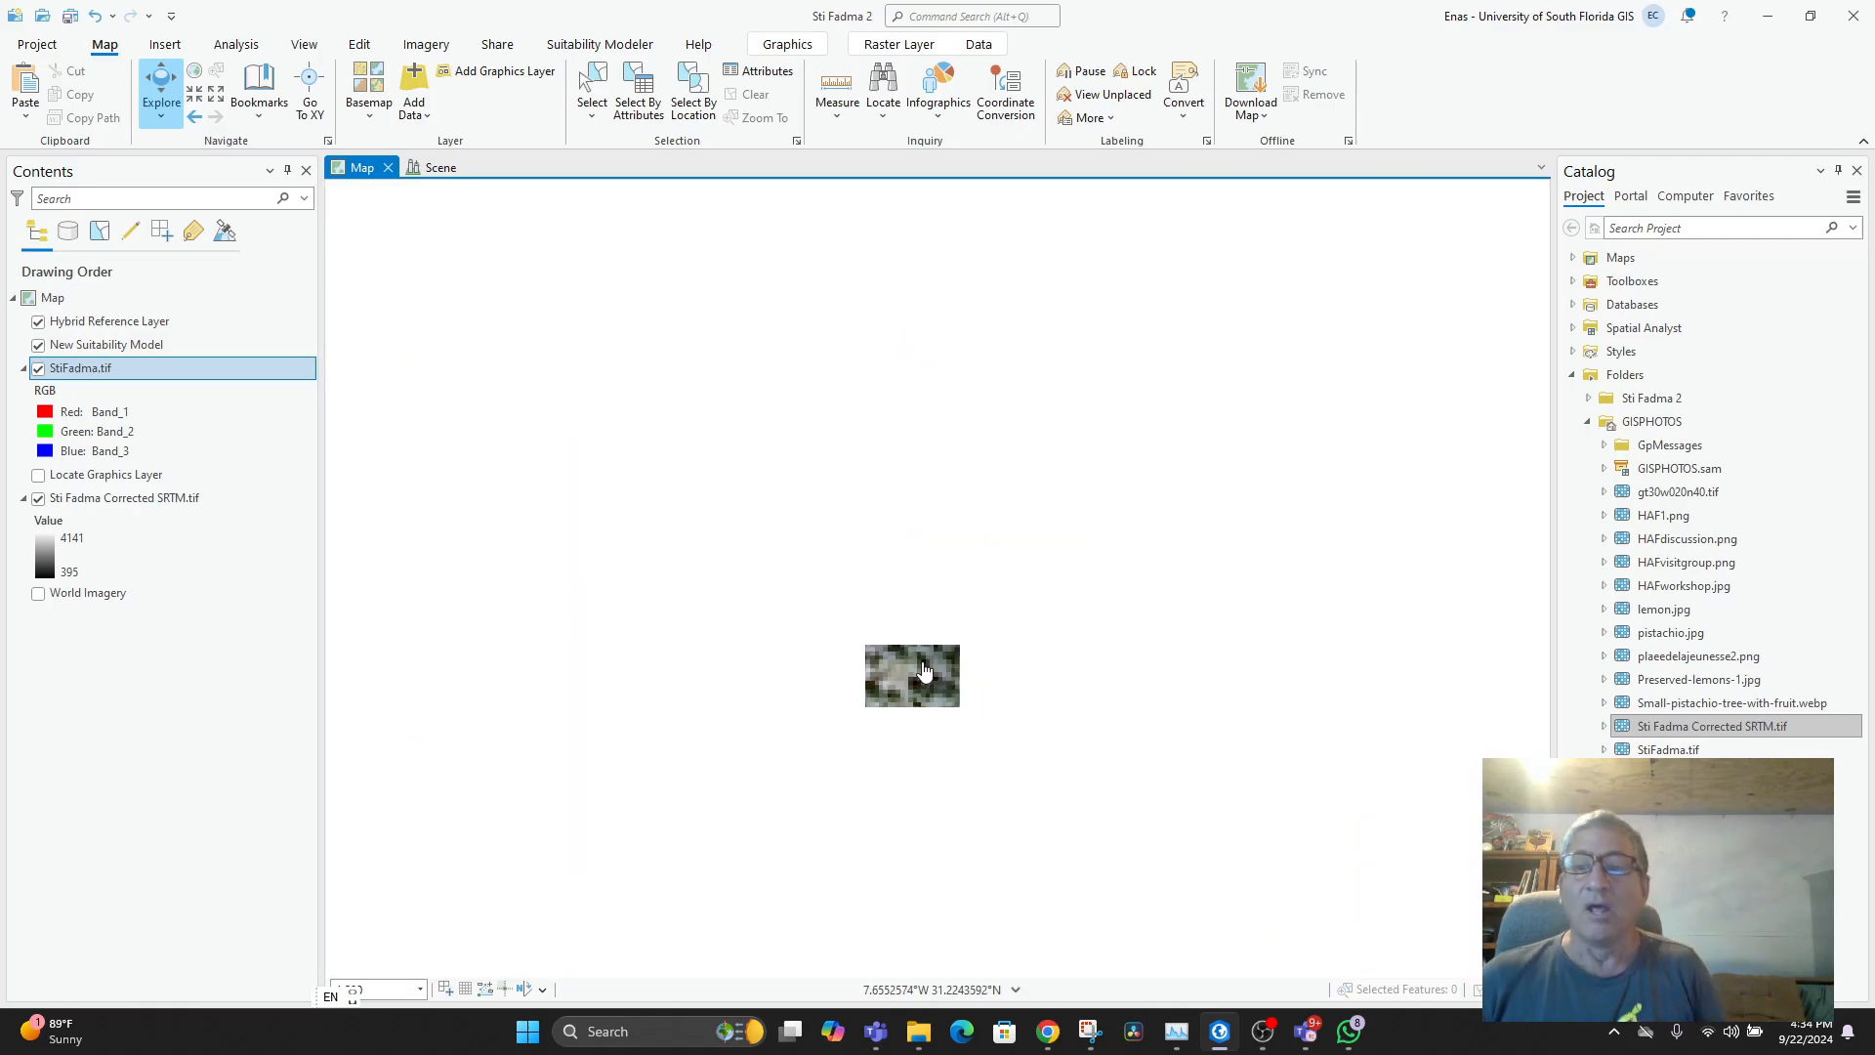
{"action": "scroll", "coordinate": [923, 654], "scroll_direction": "up", "scroll_amount": 4}
{"action": "scroll", "coordinate": [928, 669], "scroll_direction": "down", "scroll_amount": 4}
{"action": "scroll", "coordinate": [927, 669], "scroll_direction": "up", "scroll_amount": 2}
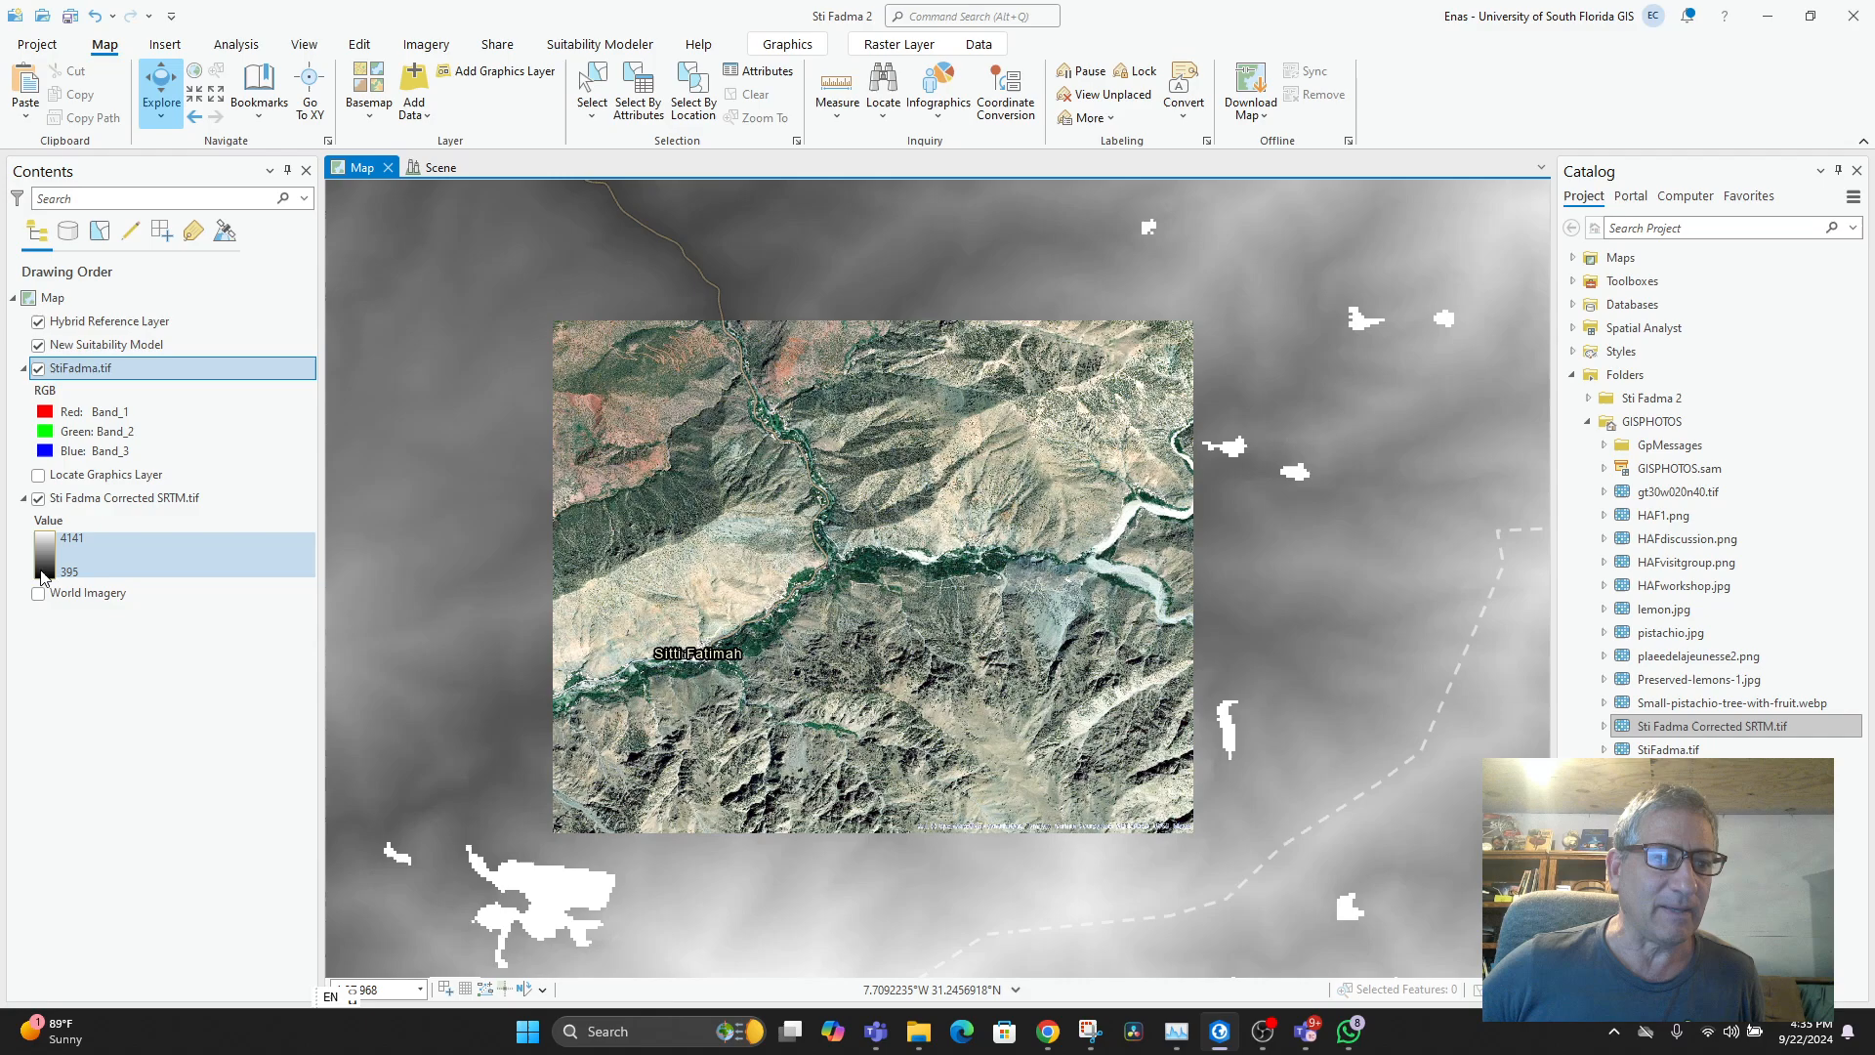
- Turn on World Imagery in the map and turn off StiFadma.tif and Sti Fadma Corrected SRTM.tif
{"action": "left_click", "coordinate": [38, 592]}
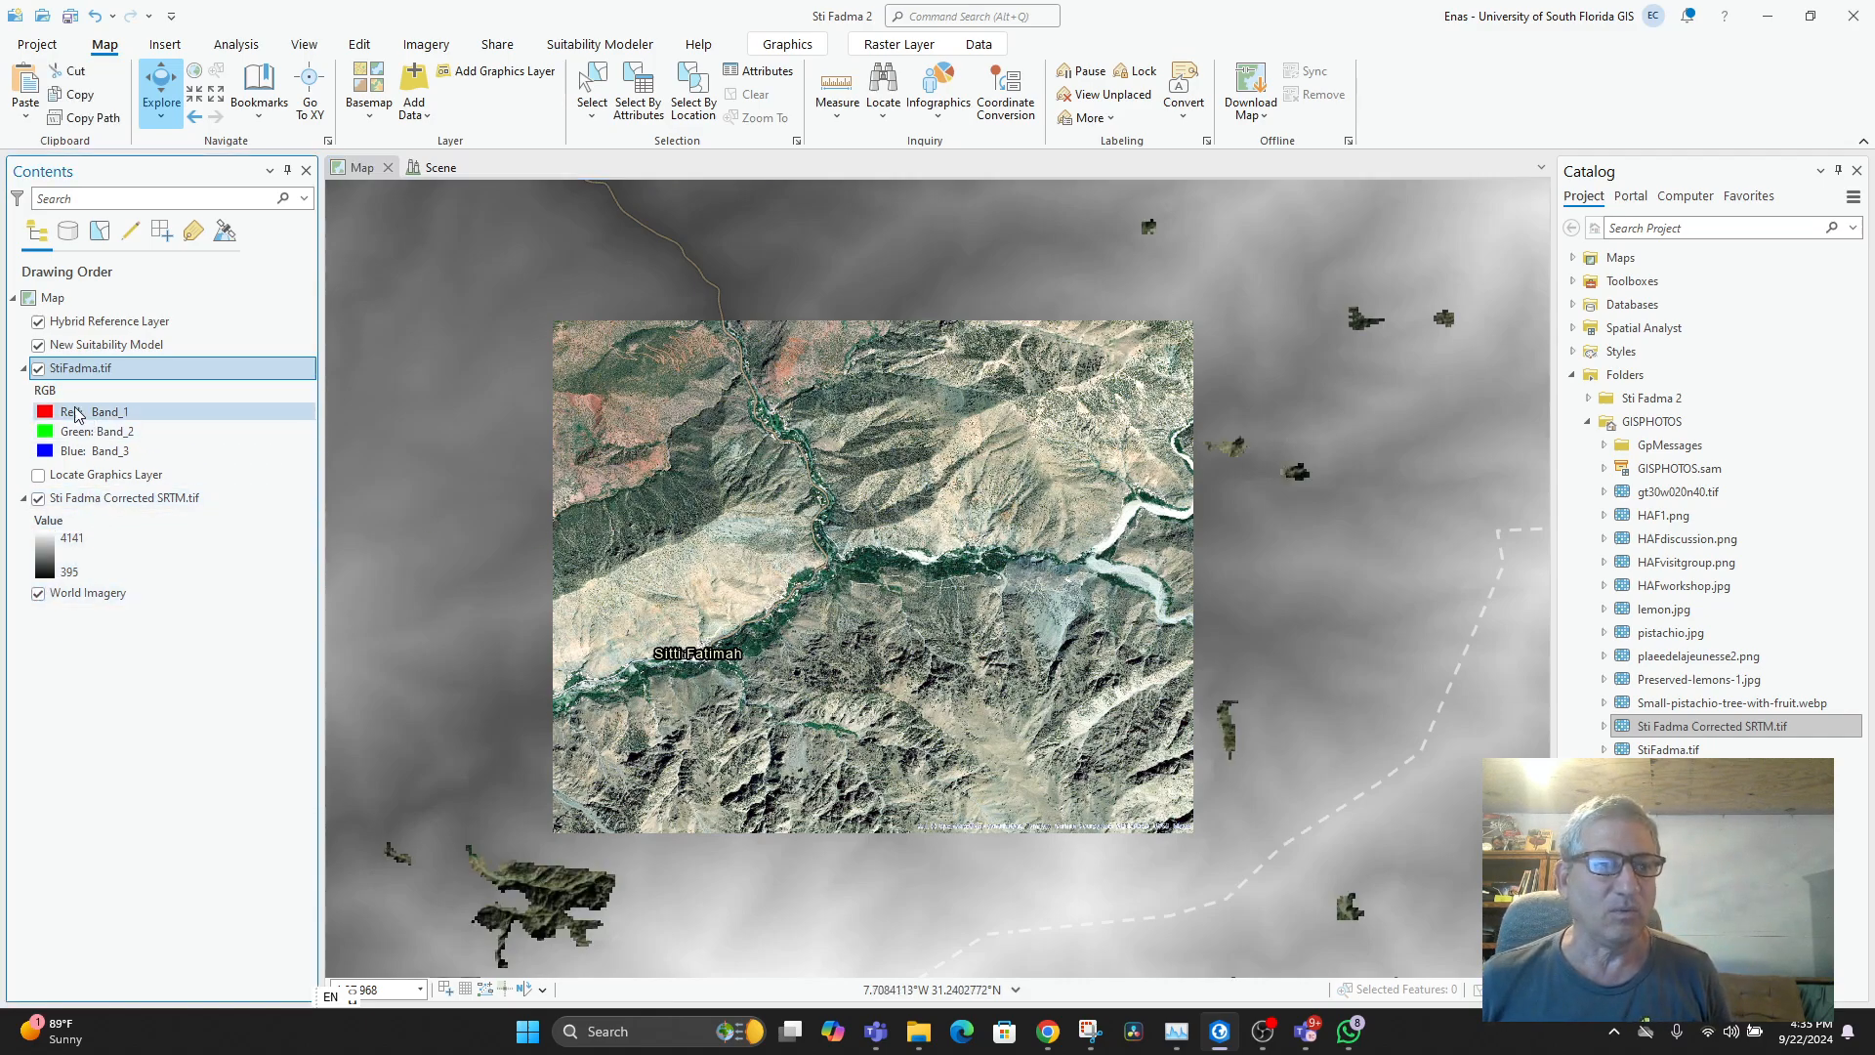
{"action": "left_click", "coordinate": [38, 369]}
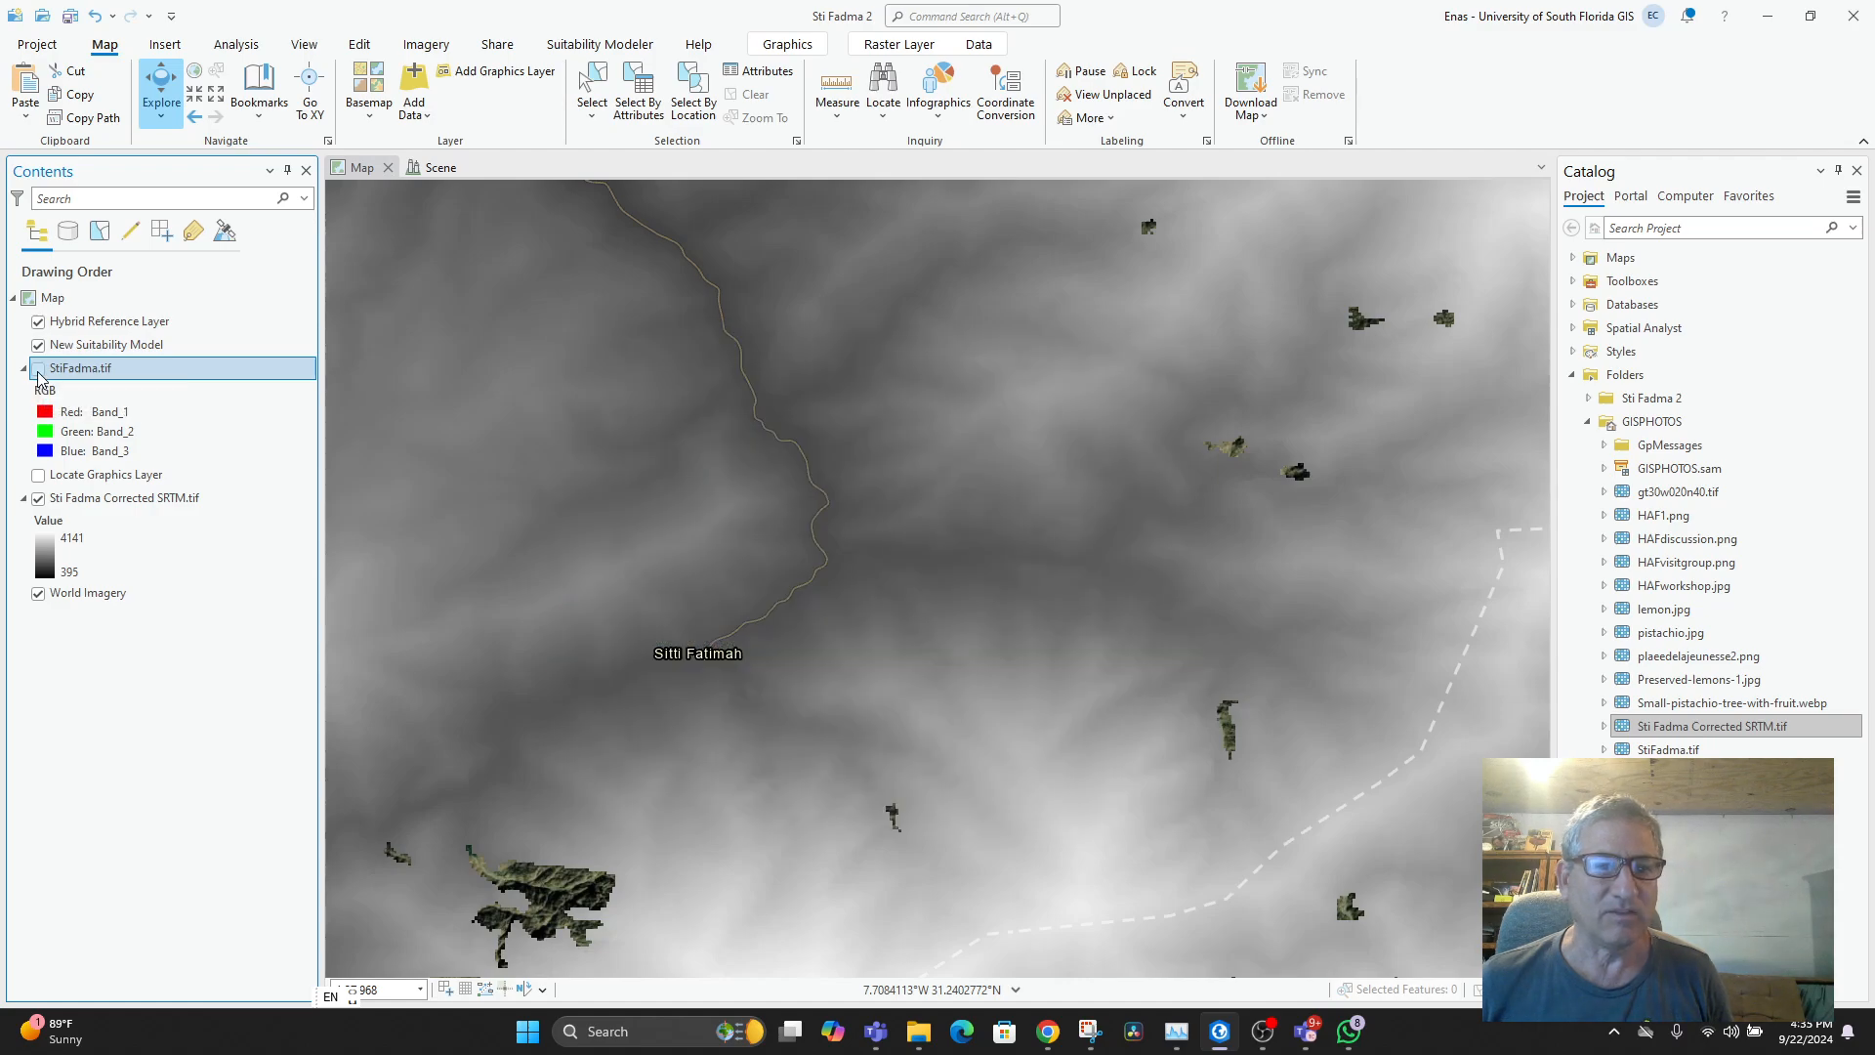
{"action": "left_click", "coordinate": [40, 369]}
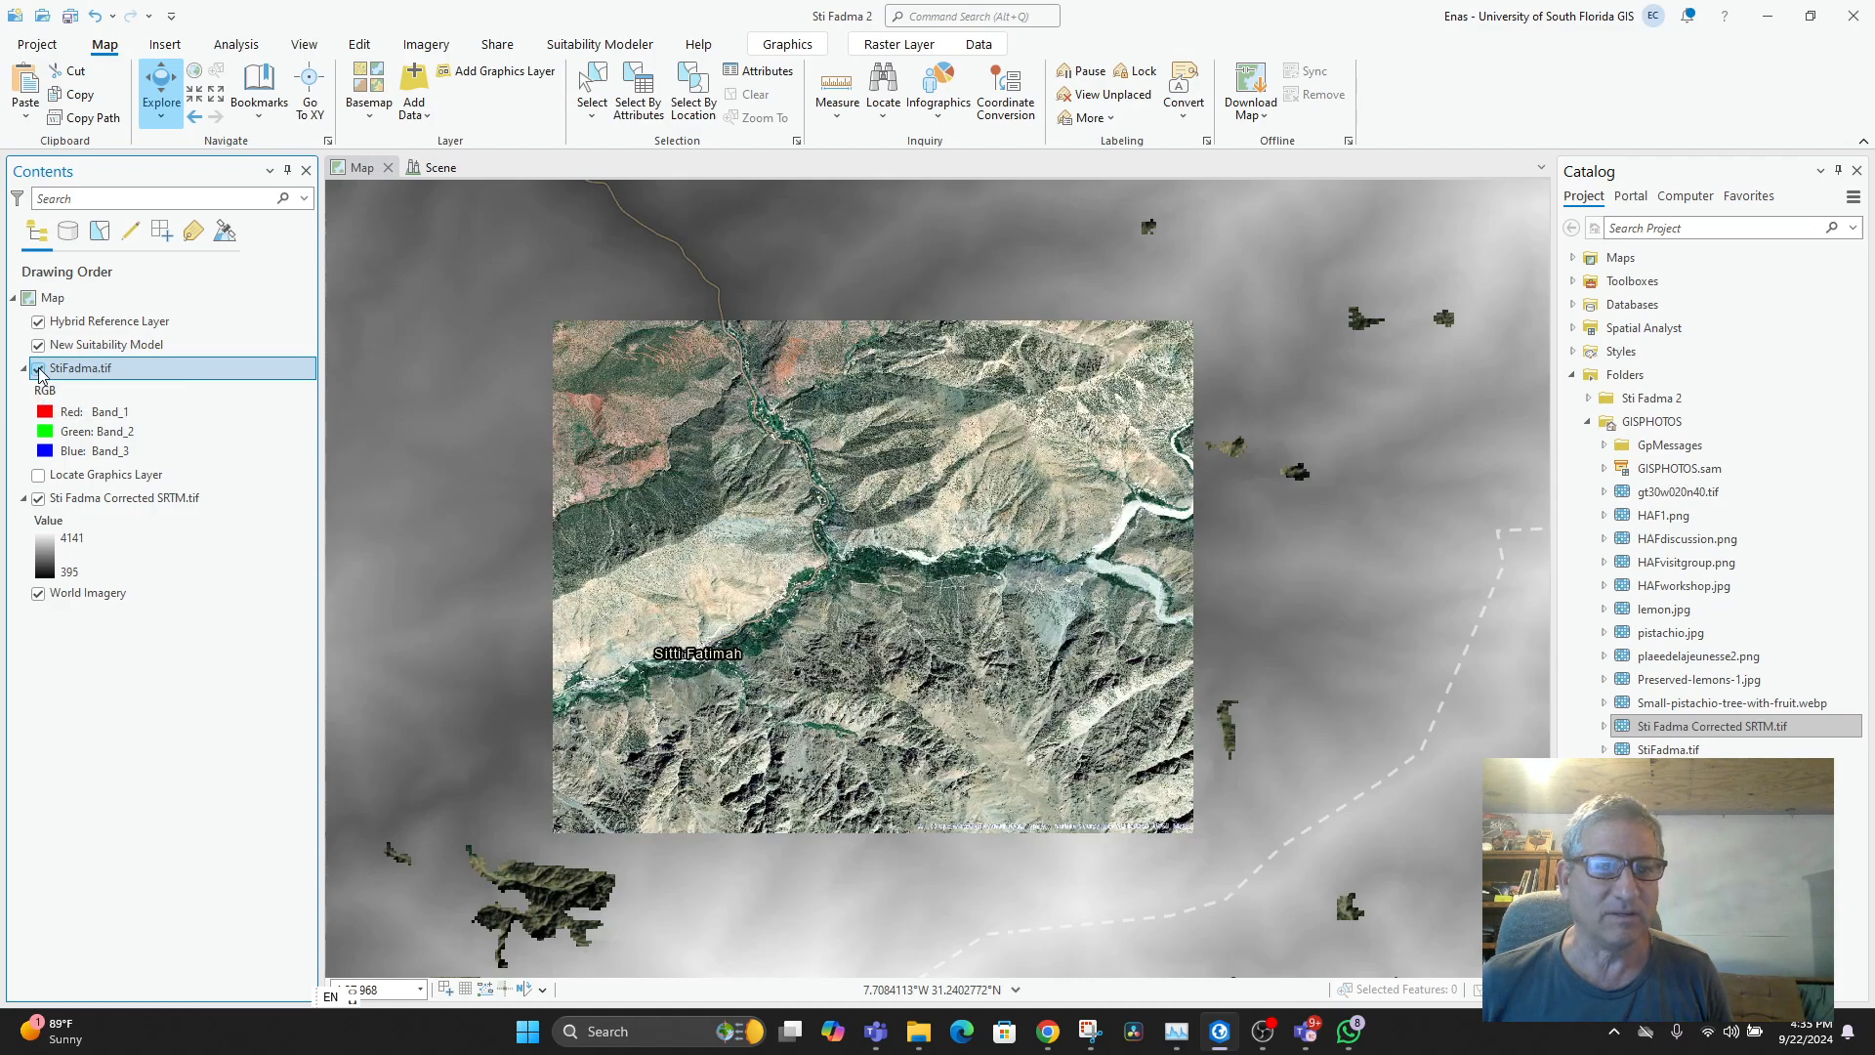
{"action": "left_click", "coordinate": [40, 369]}
{"action": "scroll", "coordinate": [738, 723], "scroll_direction": "up", "scroll_amount": 3}
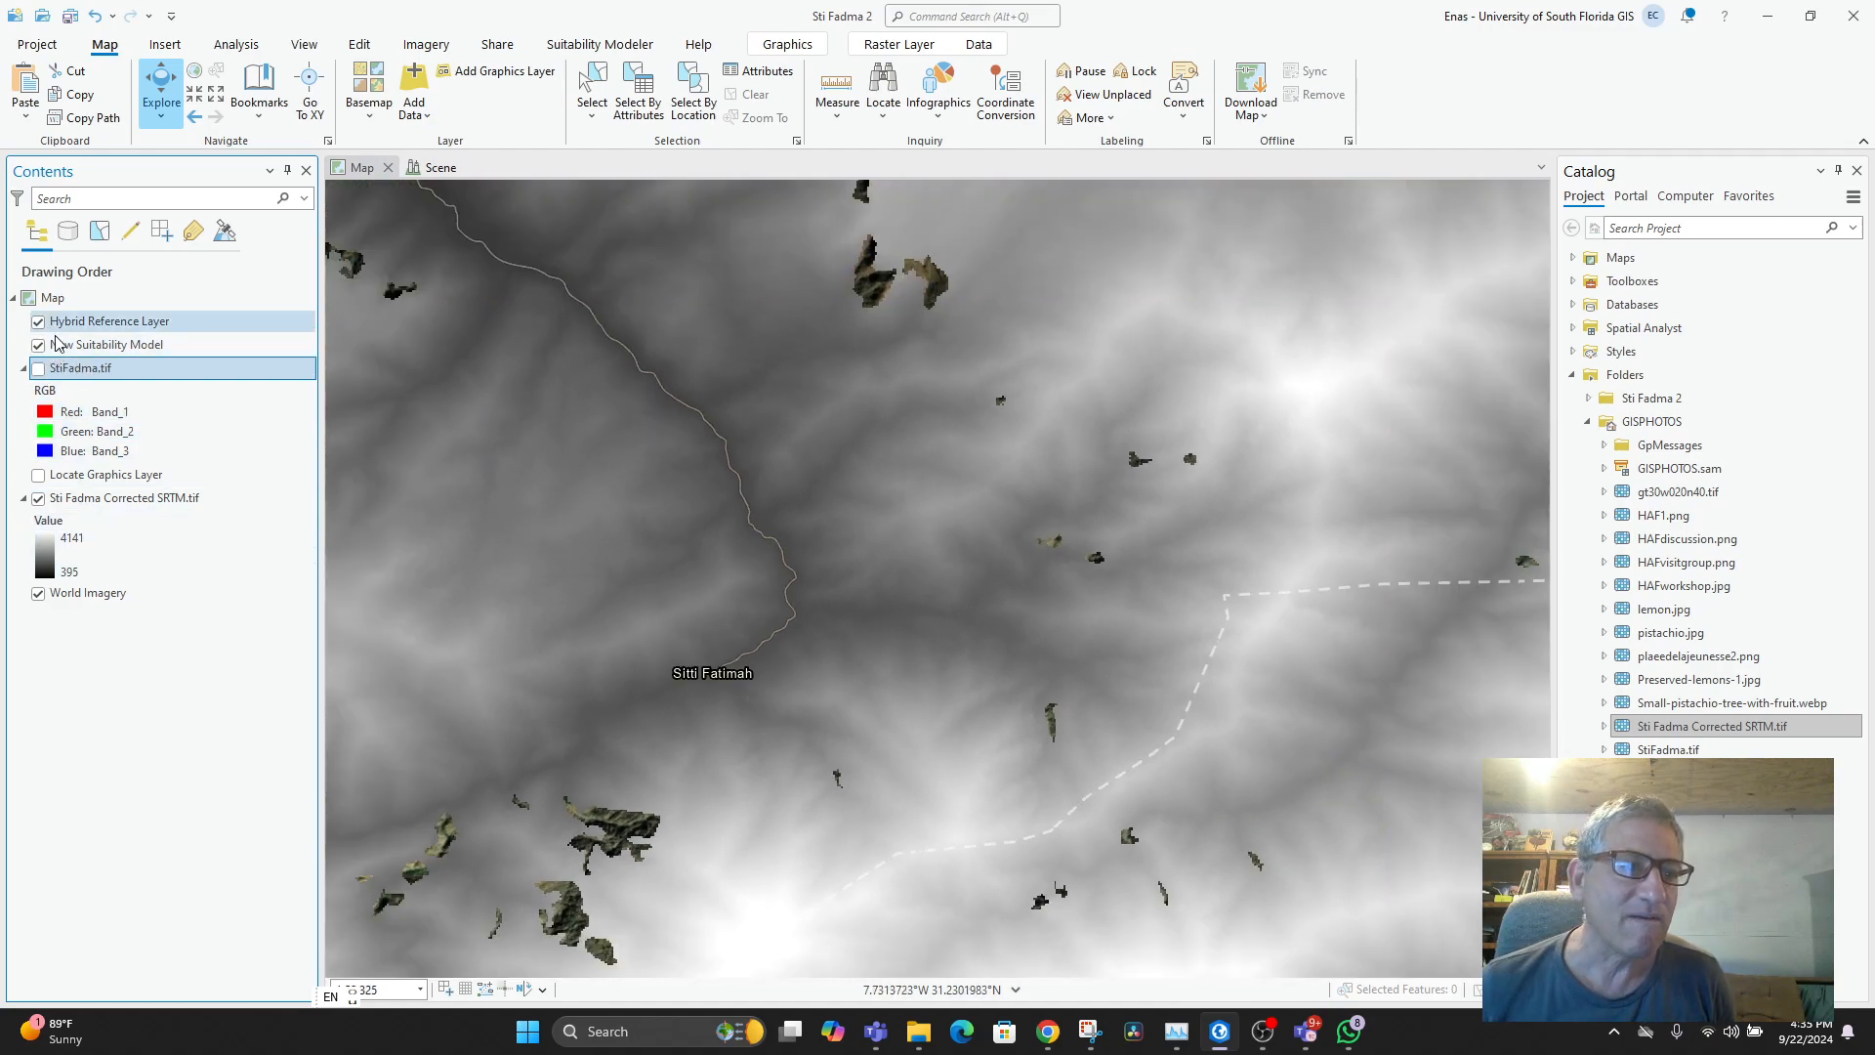
{"action": "left_click", "coordinate": [39, 498]}
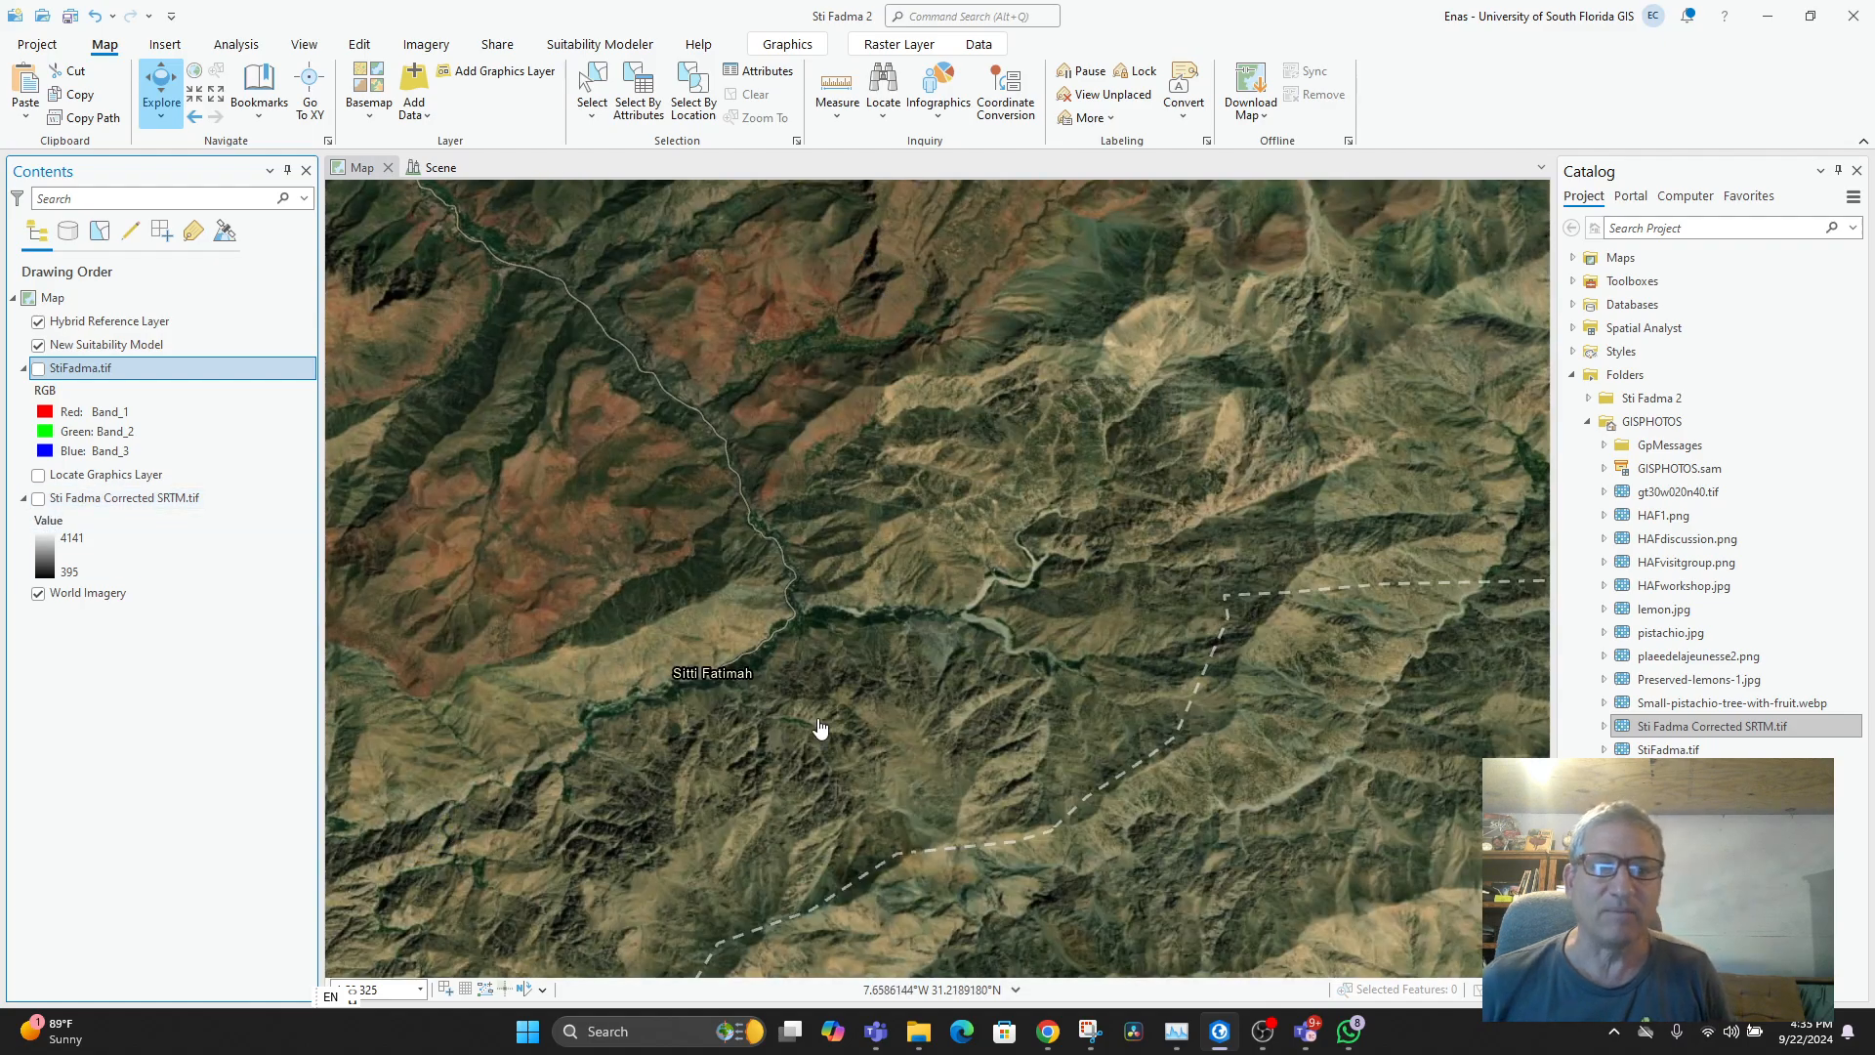
- Frame the map closely on the river valley bend with the road and houses northeast of Sitti Fatimah
{"action": "scroll", "coordinate": [821, 727], "scroll_direction": "up", "scroll_amount": 3}
{"action": "scroll", "coordinate": [976, 674], "scroll_direction": "up", "scroll_amount": 5}
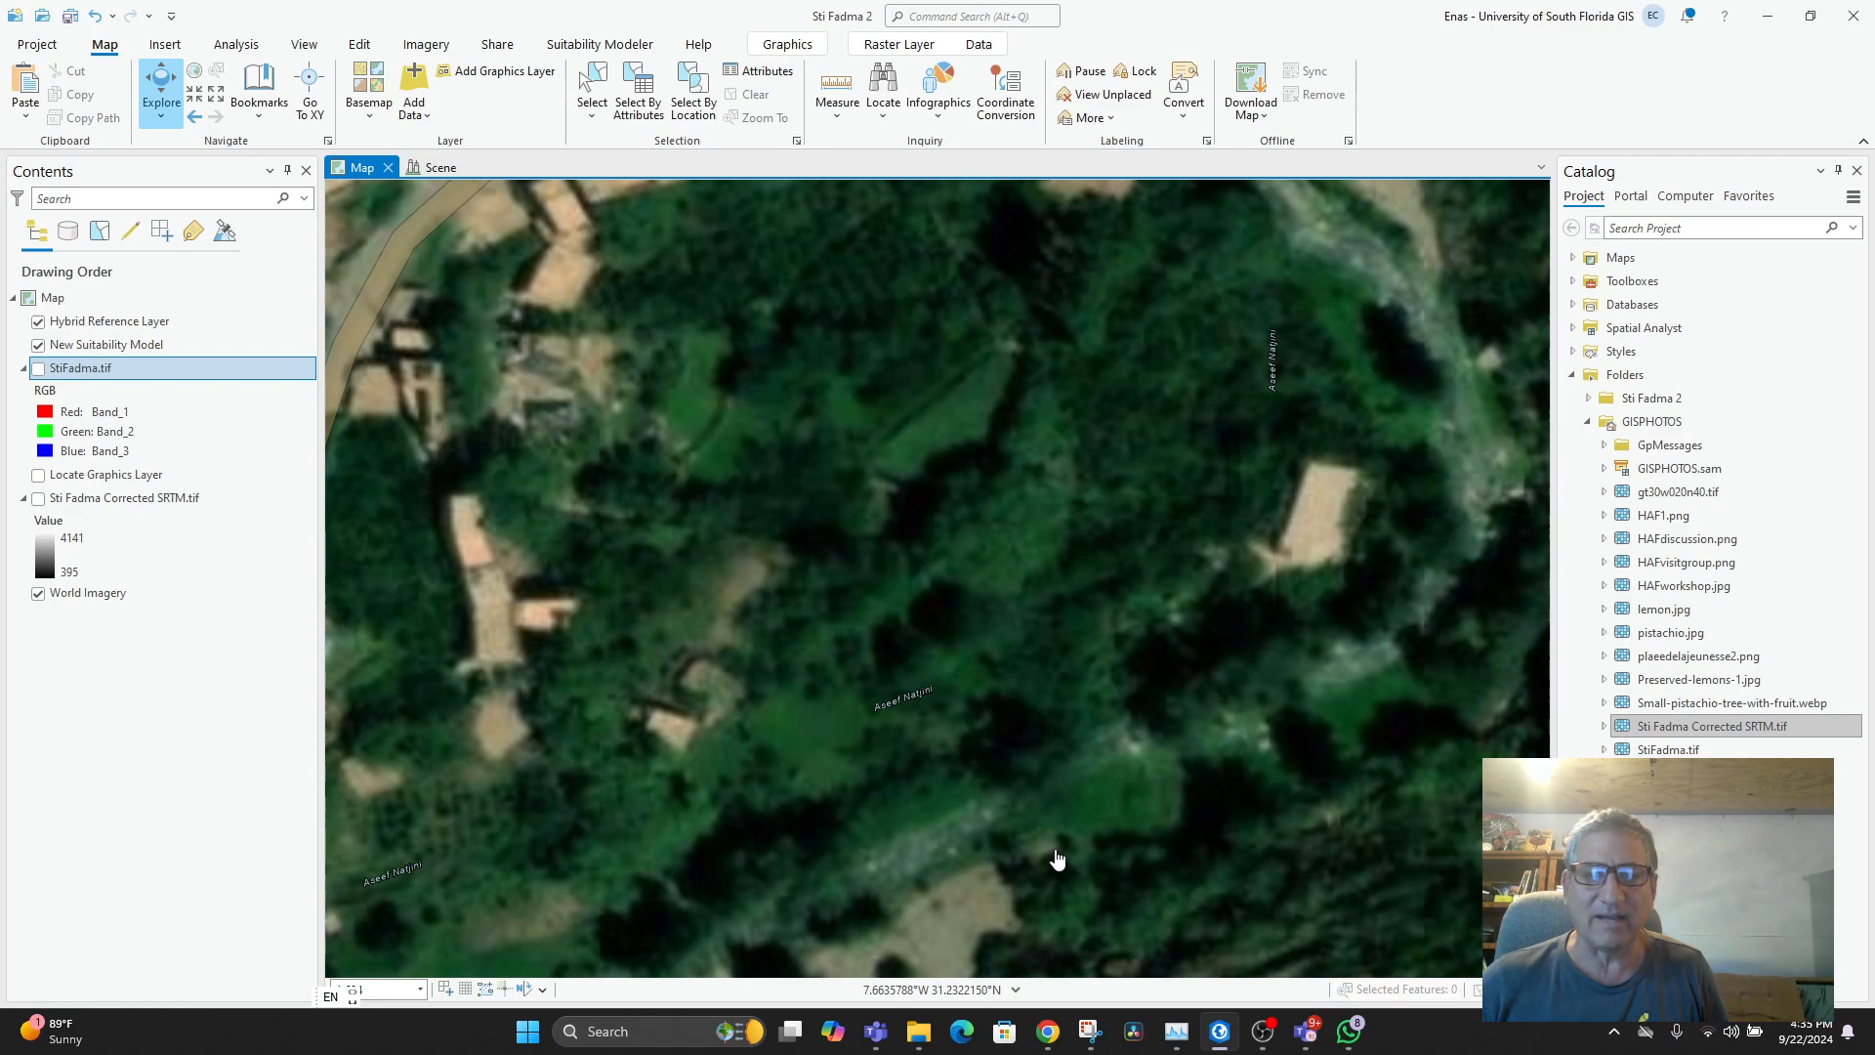
{"action": "scroll", "coordinate": [1013, 822], "scroll_direction": "up", "scroll_amount": 5}
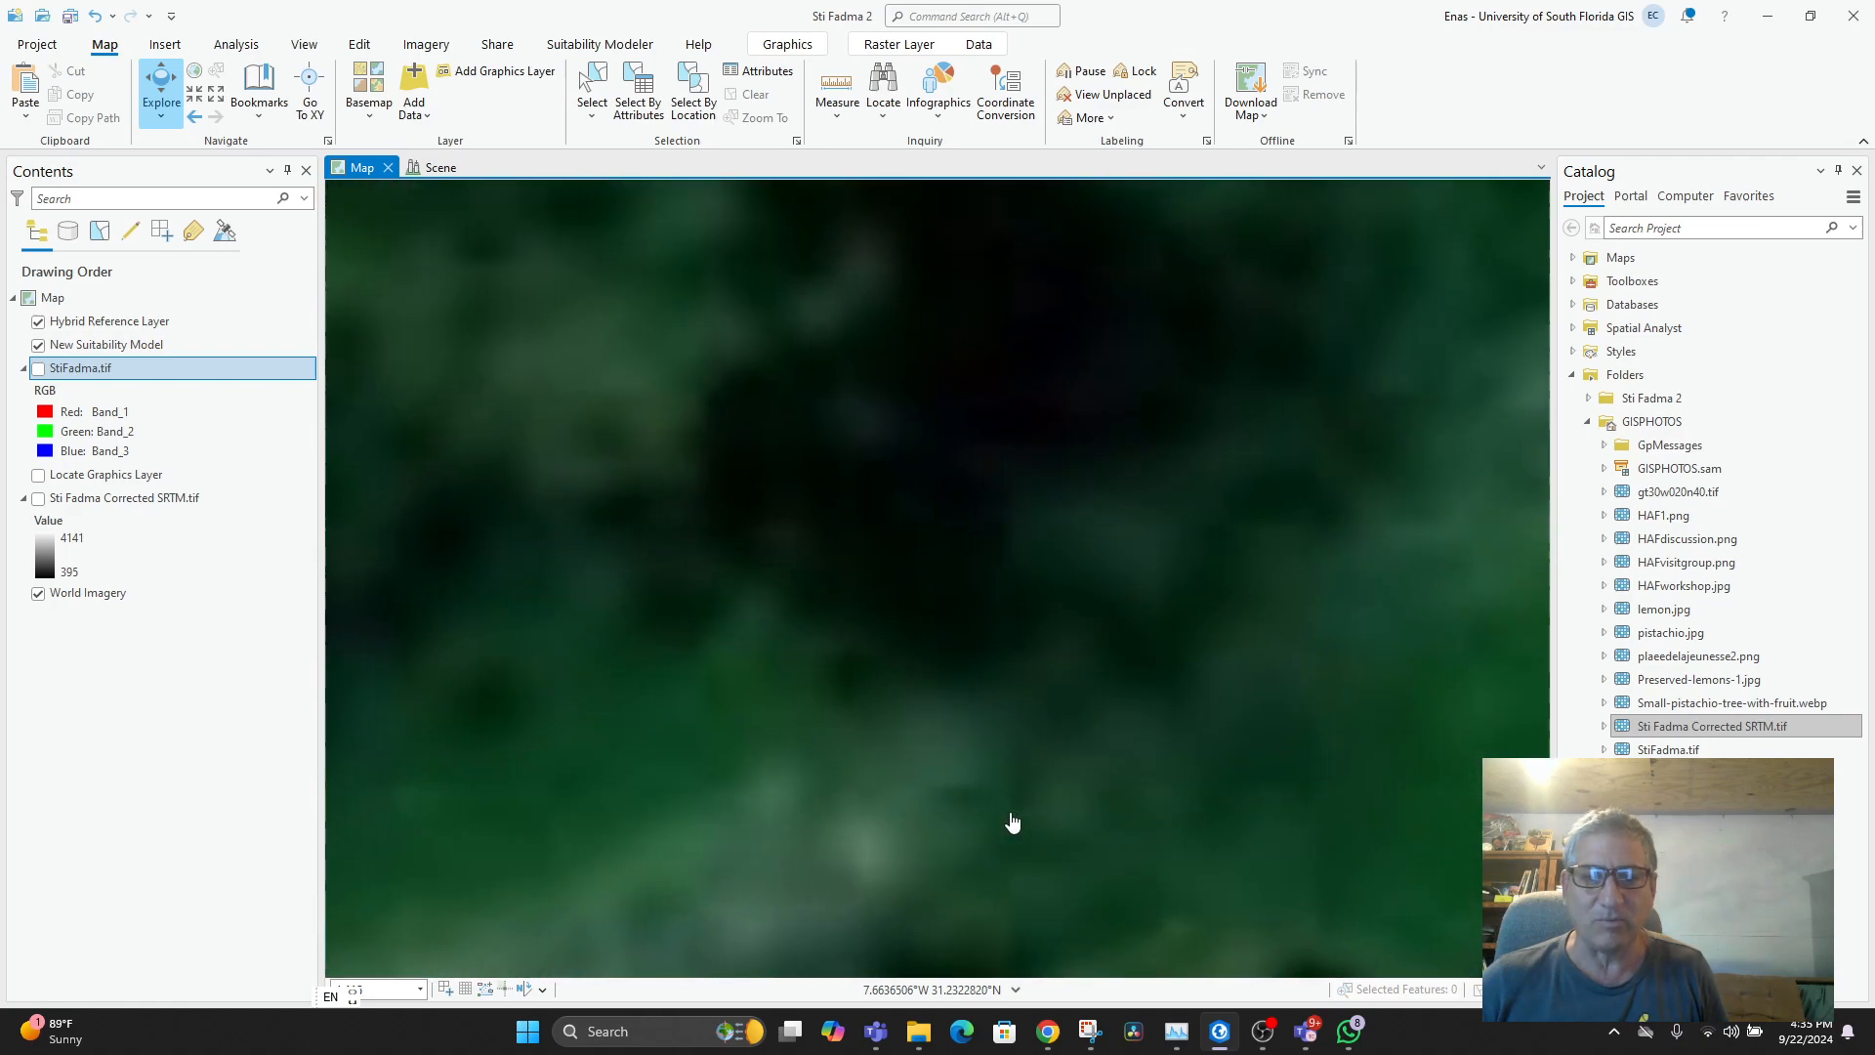
{"action": "scroll", "coordinate": [1013, 823], "scroll_direction": "down", "scroll_amount": 5}
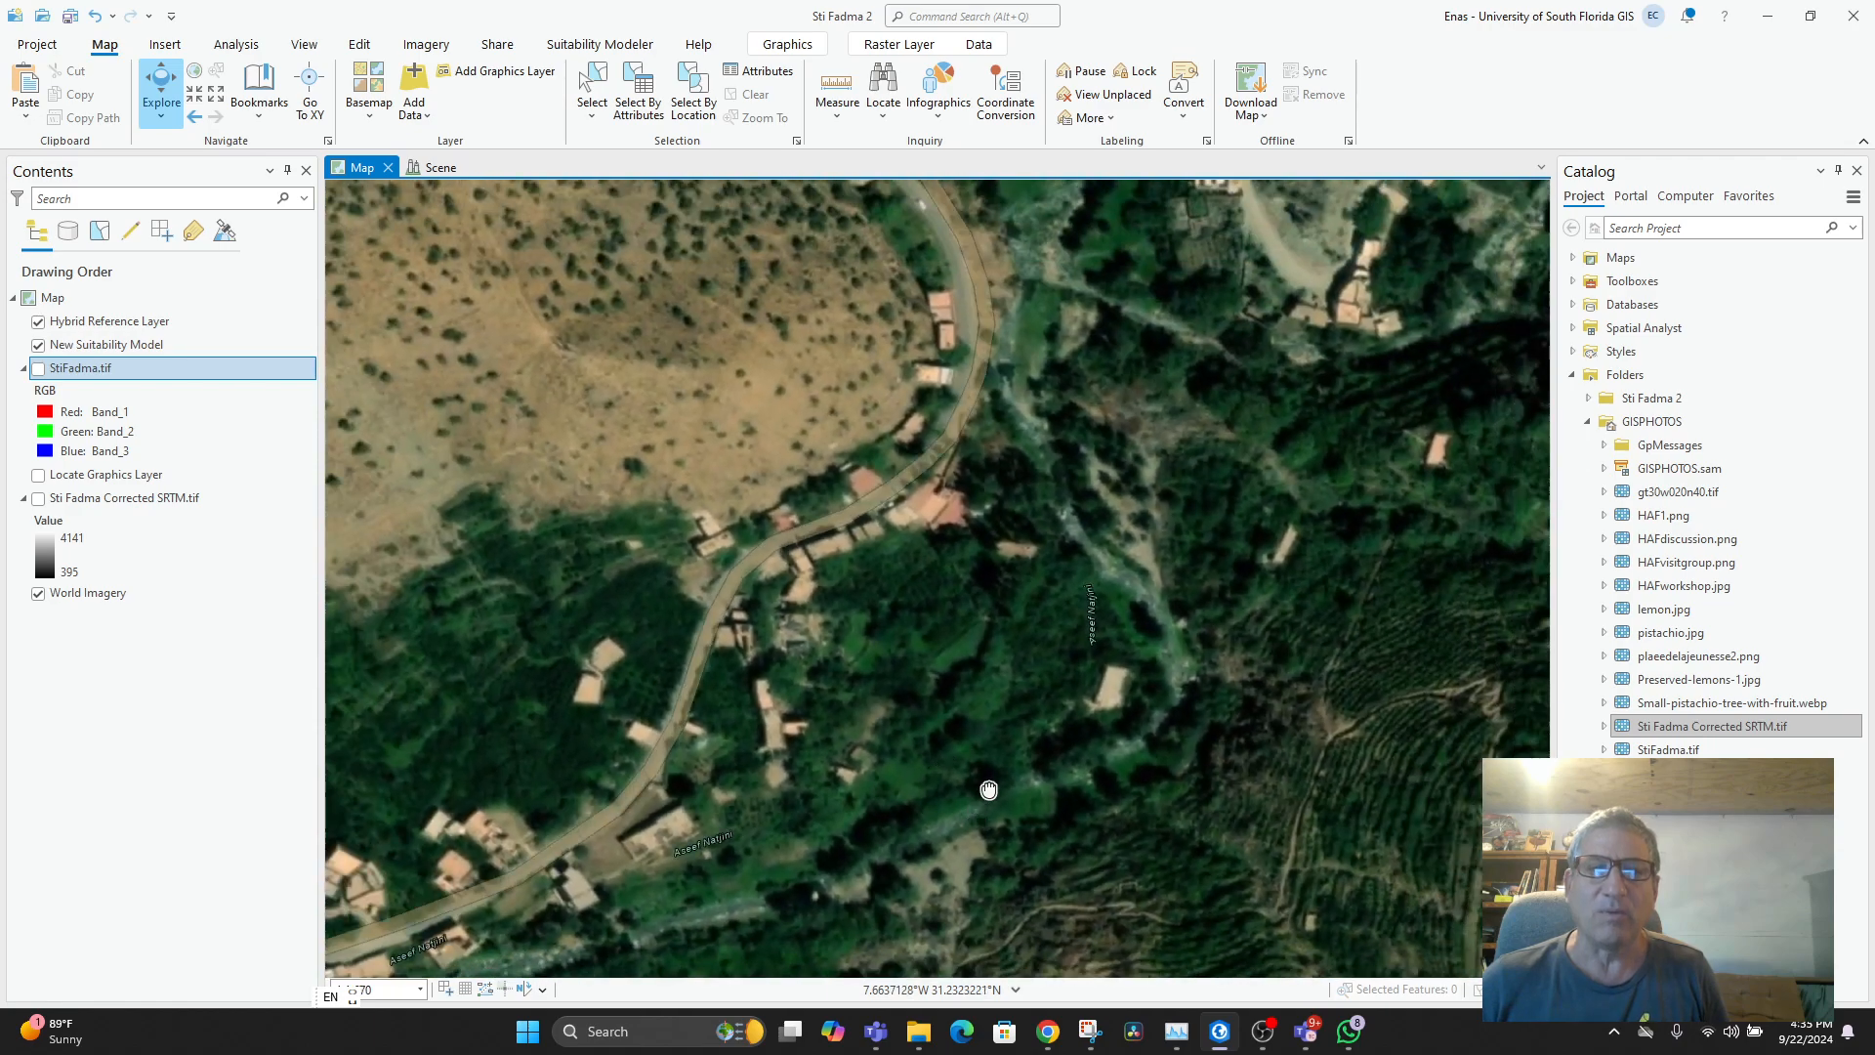
{"action": "left_click_drag", "start_coordinate": [988, 789], "coordinate": [1042, 811]}
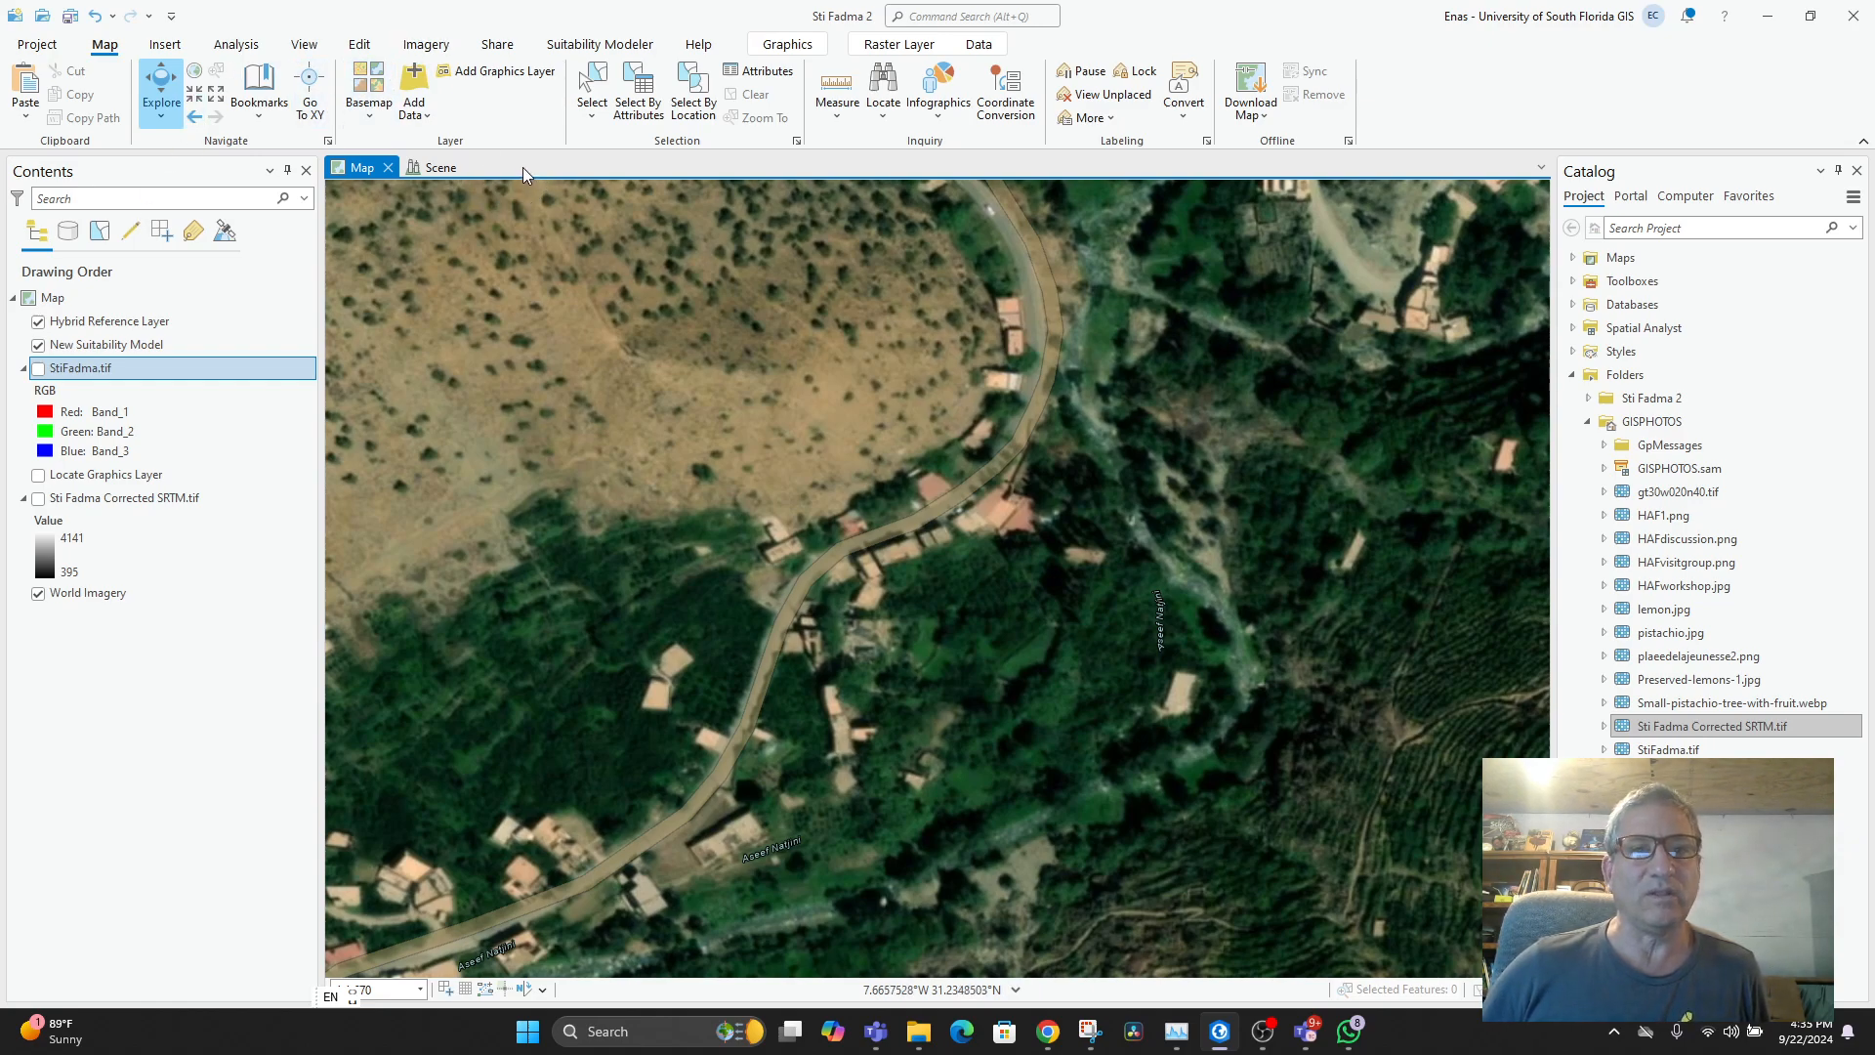
{"action": "left_click", "coordinate": [237, 44]}
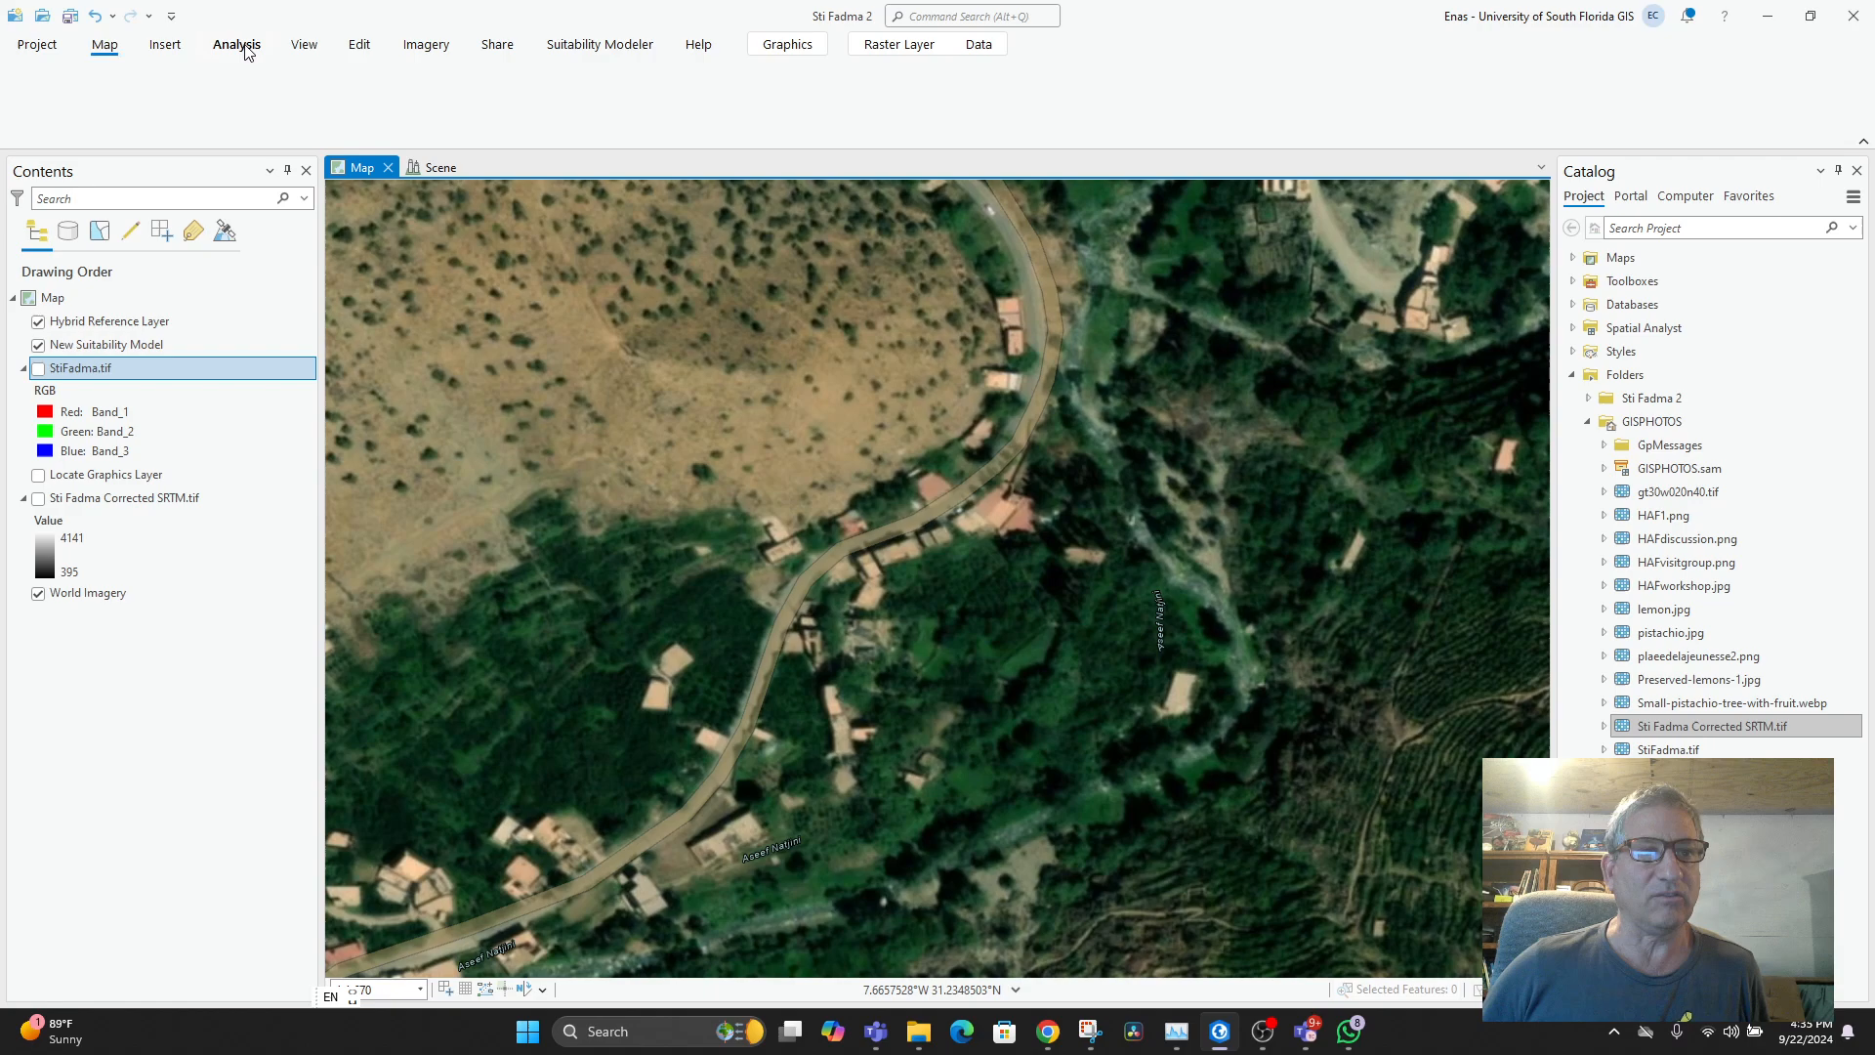
{"action": "left_click", "coordinate": [199, 118]}
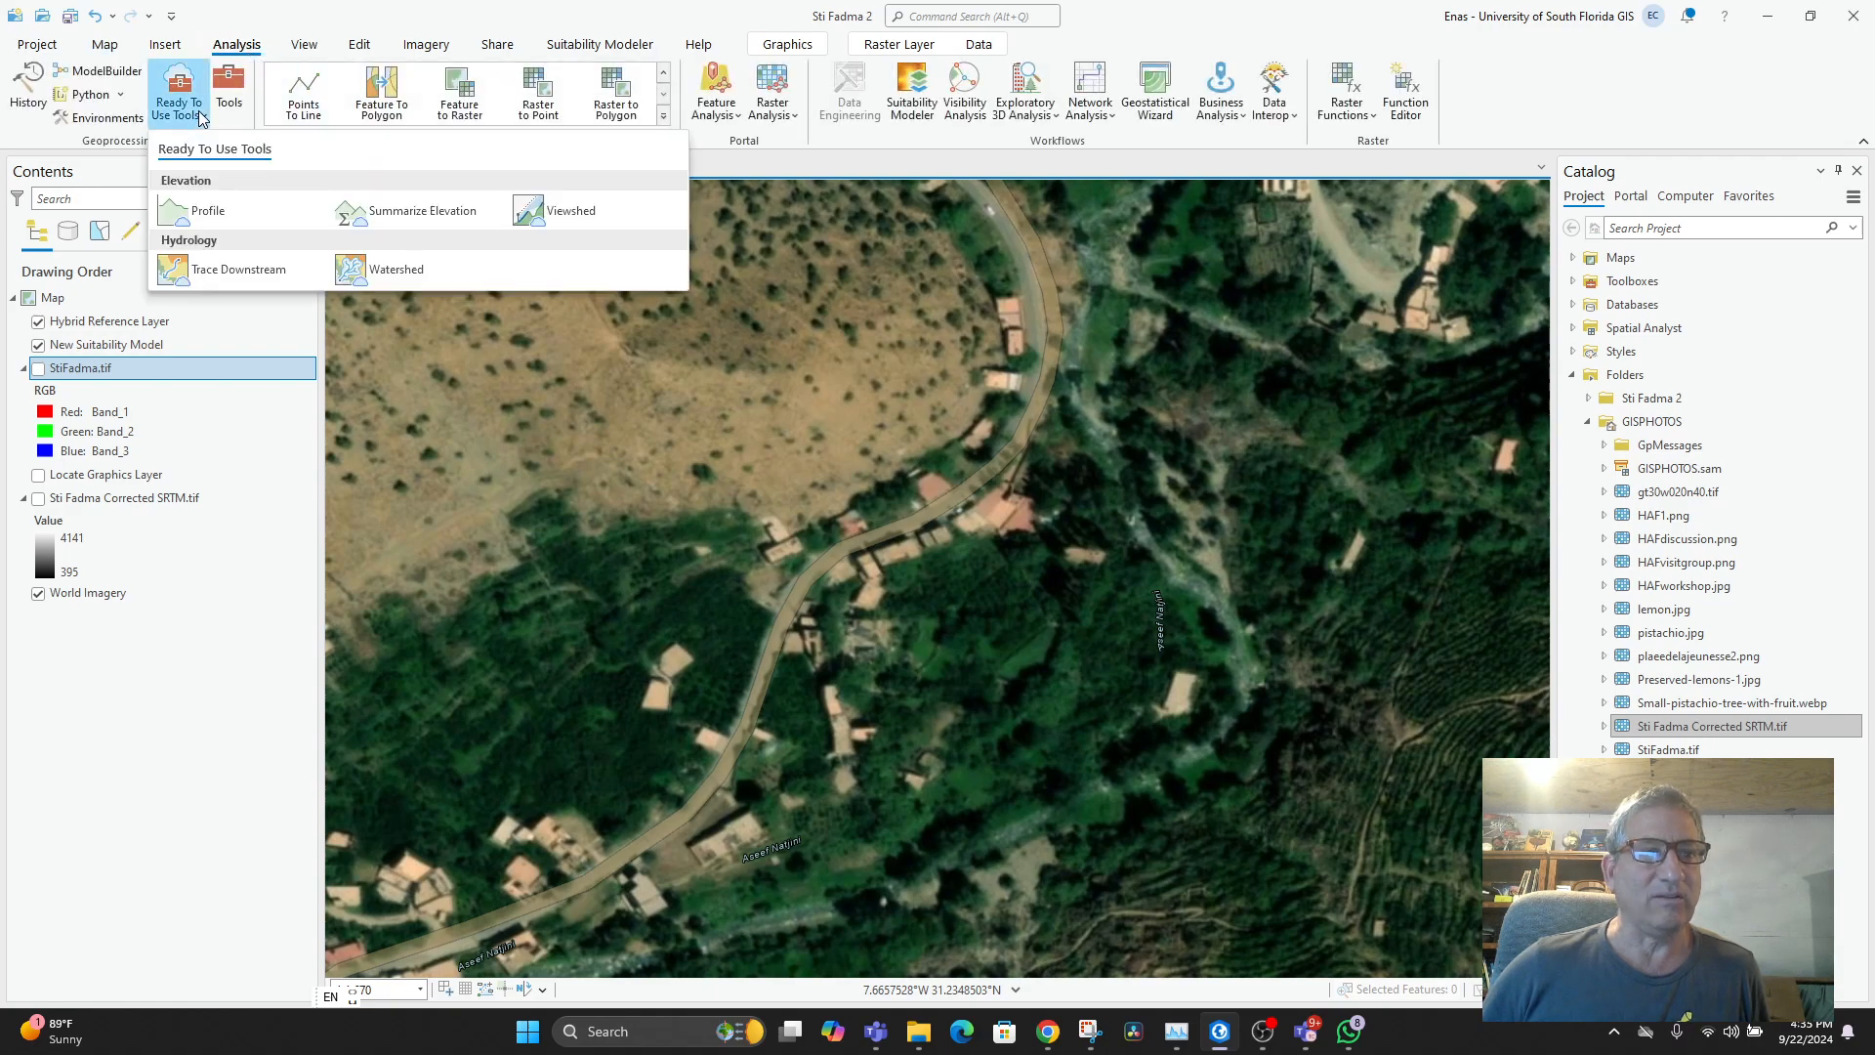
{"action": "left_click", "coordinate": [227, 100]}
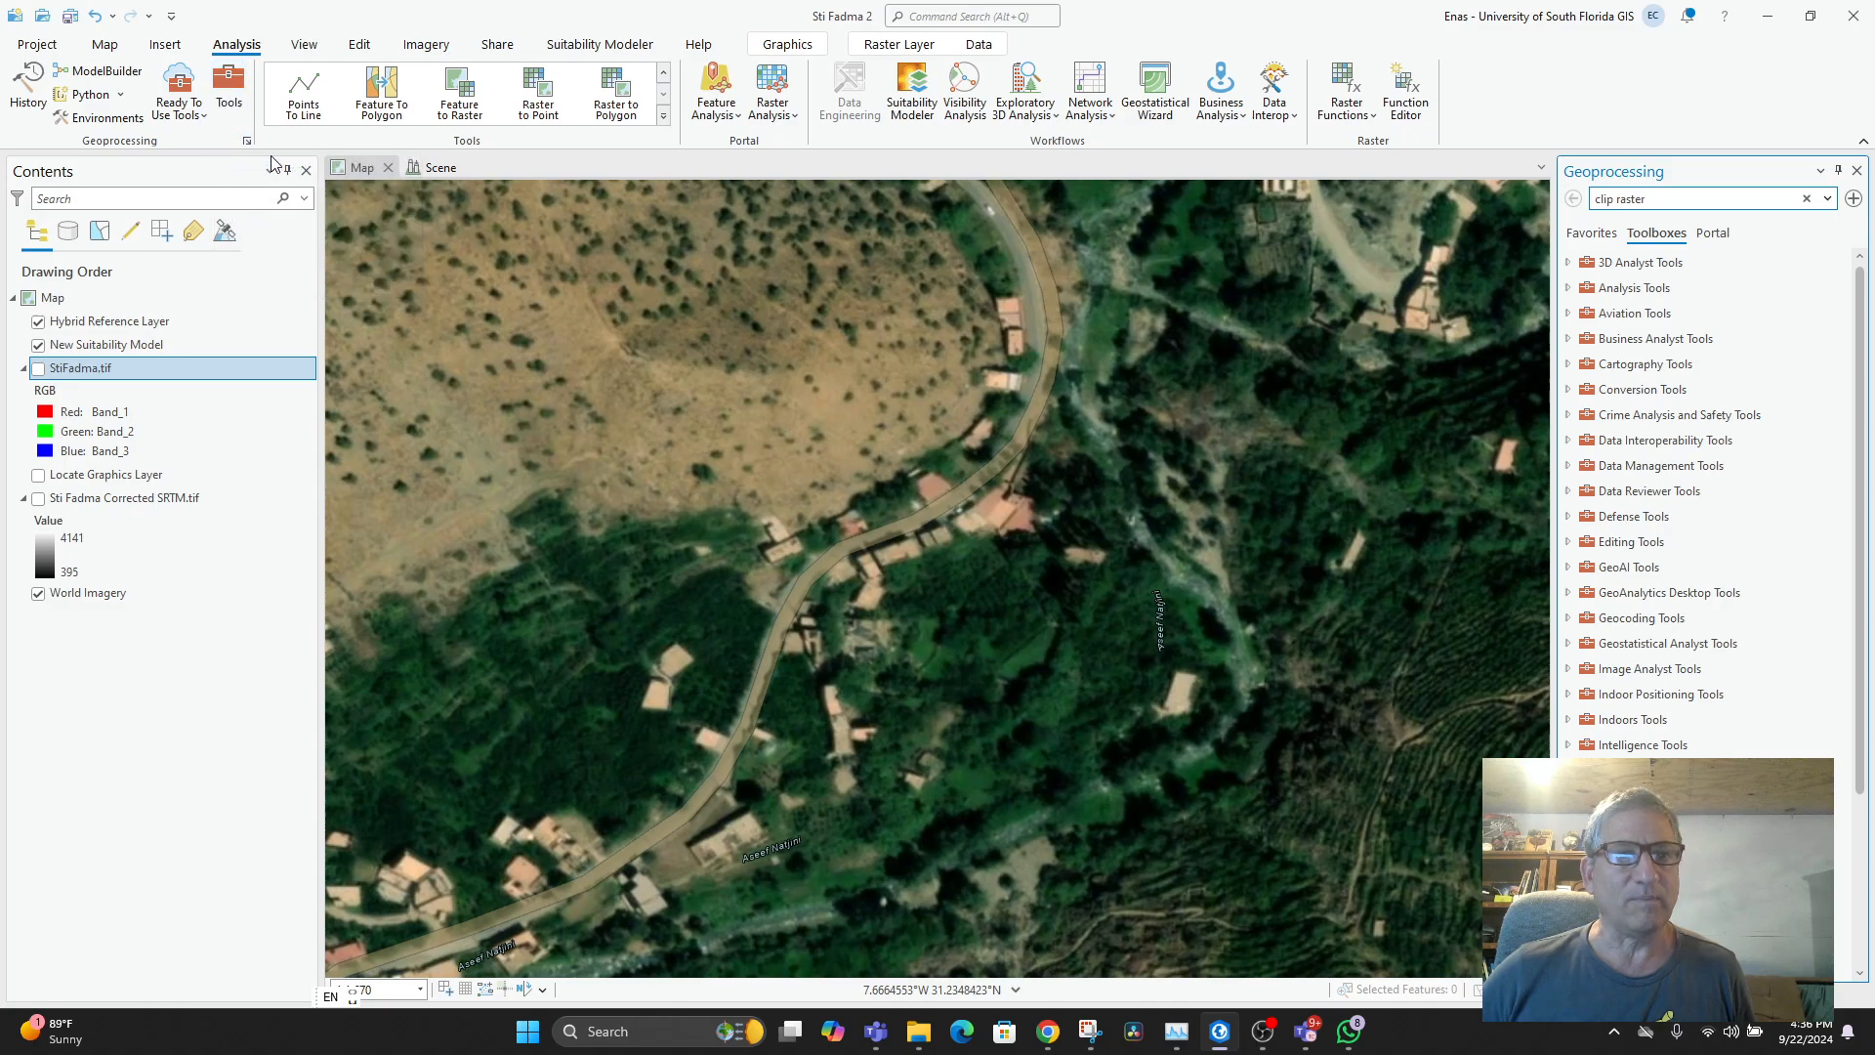
- Set up a TIFF export of the current map view named RiverValley1 in D:\GISPHOTOS
{"action": "left_click", "coordinate": [498, 43]}
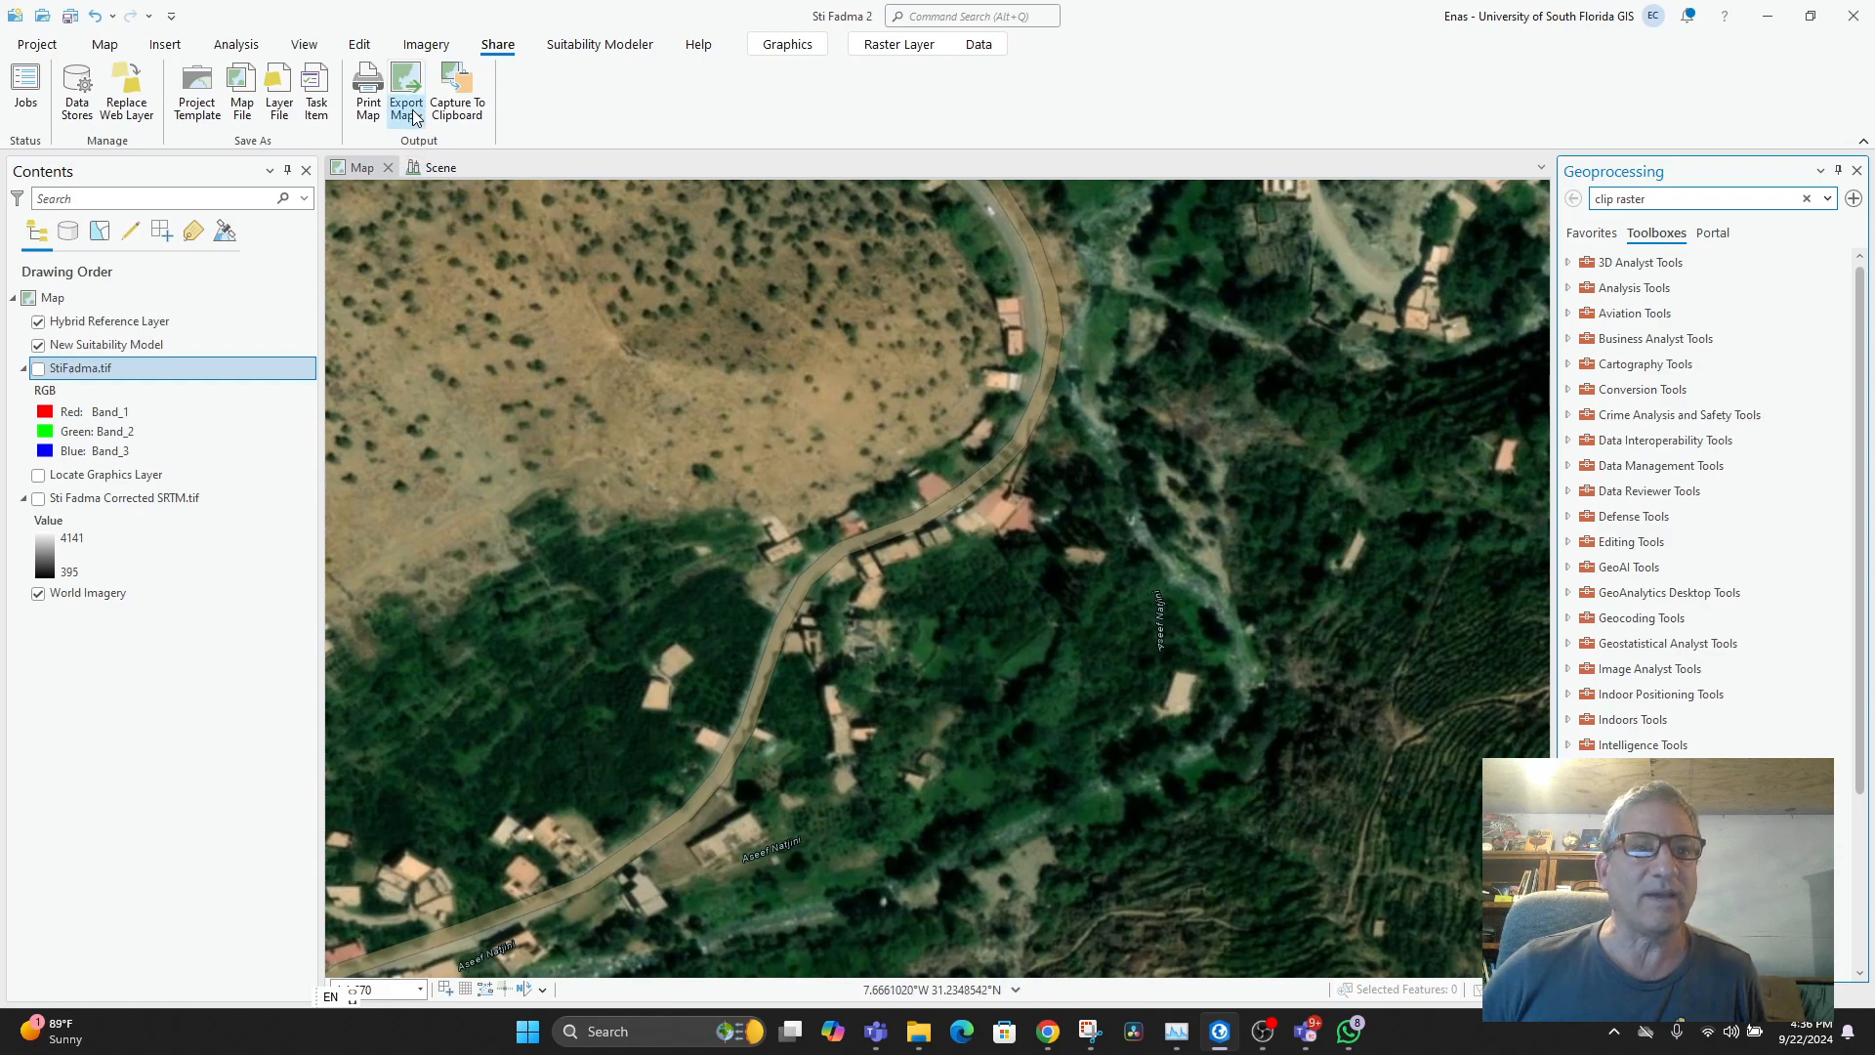
{"action": "left_click", "coordinate": [414, 118]}
{"action": "left_click", "coordinate": [541, 205]}
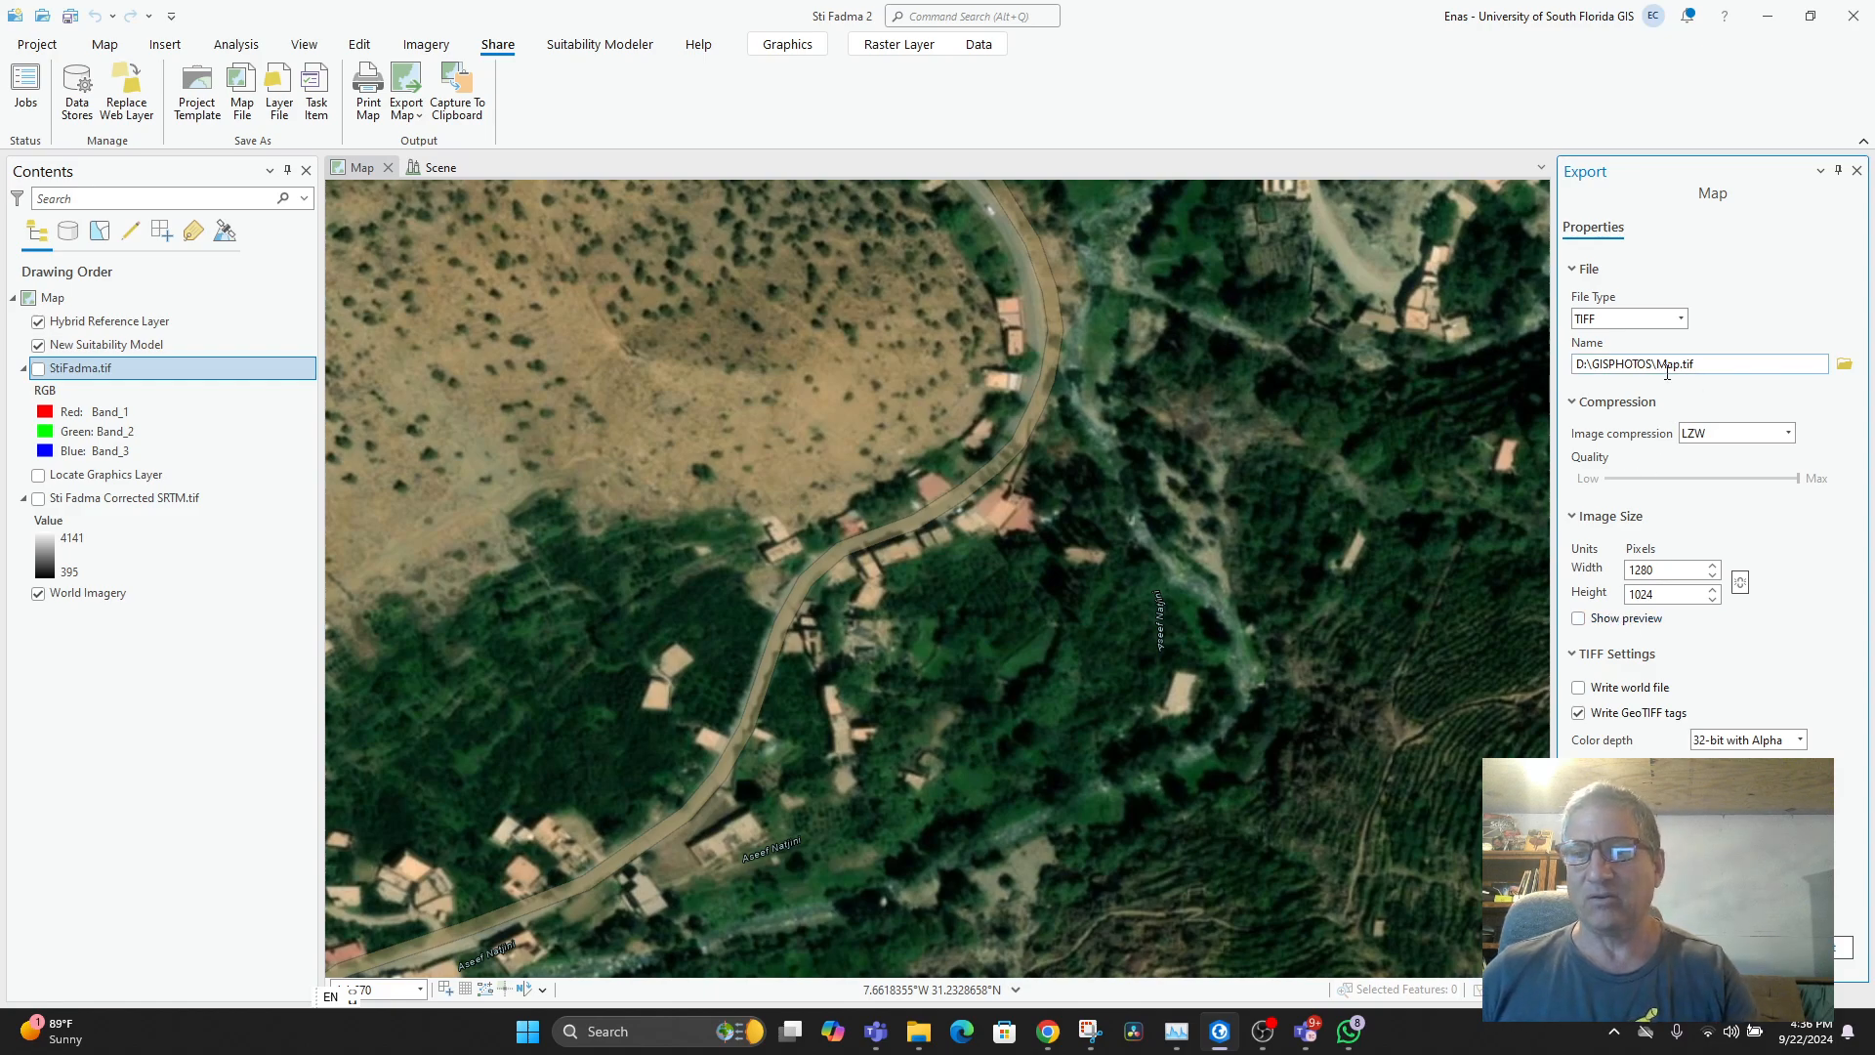
{"action": "left_click_drag", "start_coordinate": [1661, 365], "coordinate": [1713, 365]}
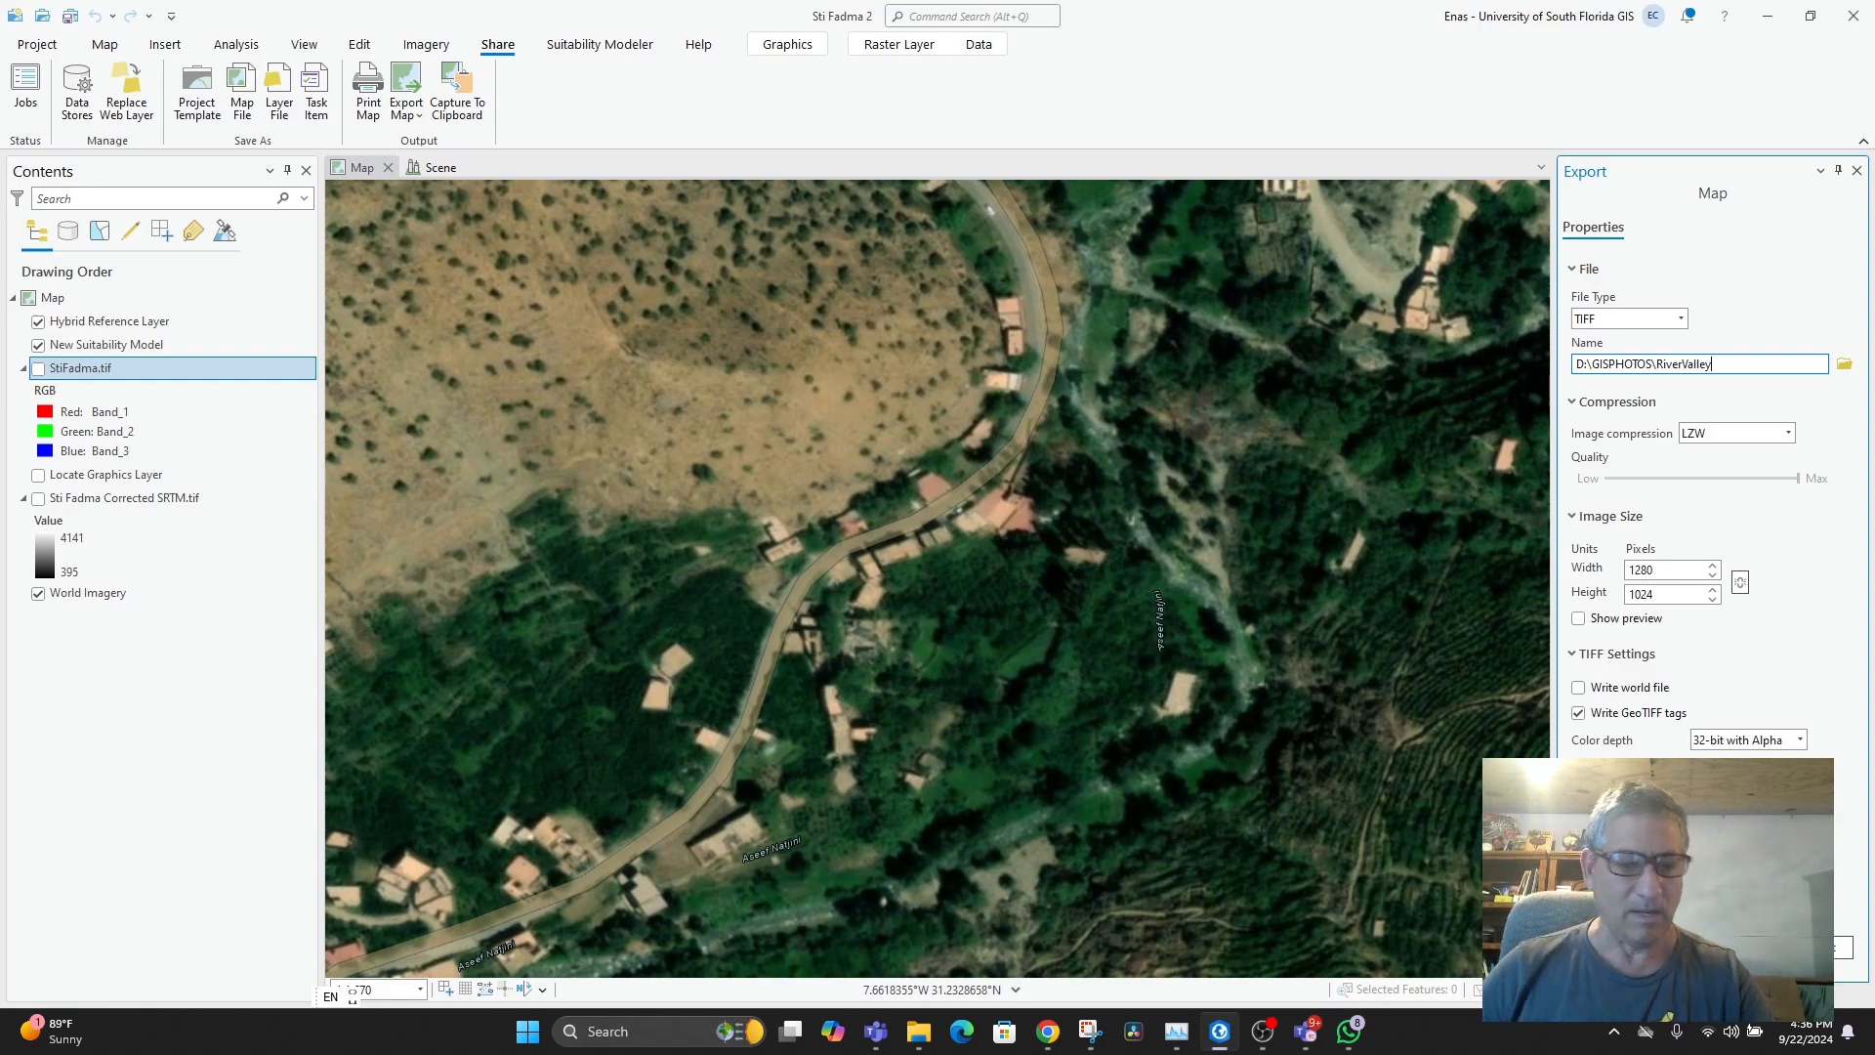
{"action": "type", "text": "1"}
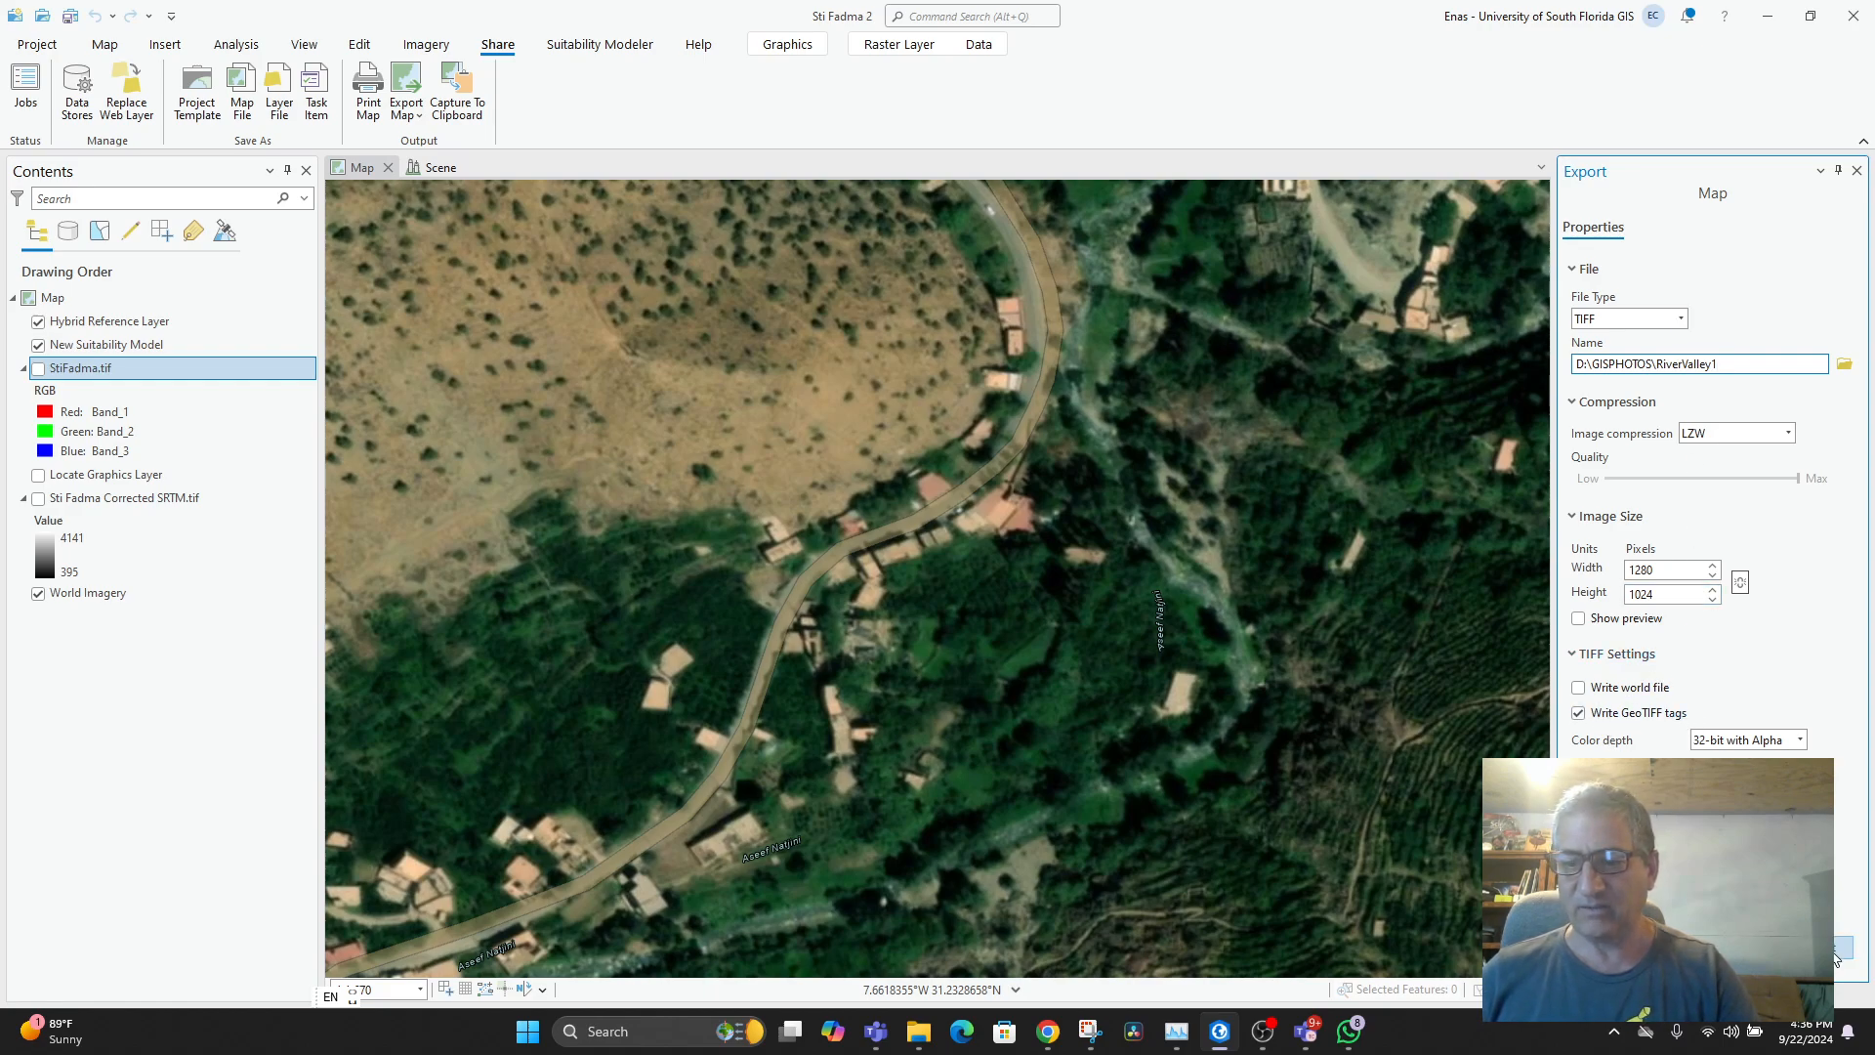
- Export the map view as the RiverValley1 TIFF at 1280 by 1024 pixels with LZW compression, GeoTIFF tags and 32-bit with Alpha color depth
{"action": "left_click", "coordinate": [1801, 739]}
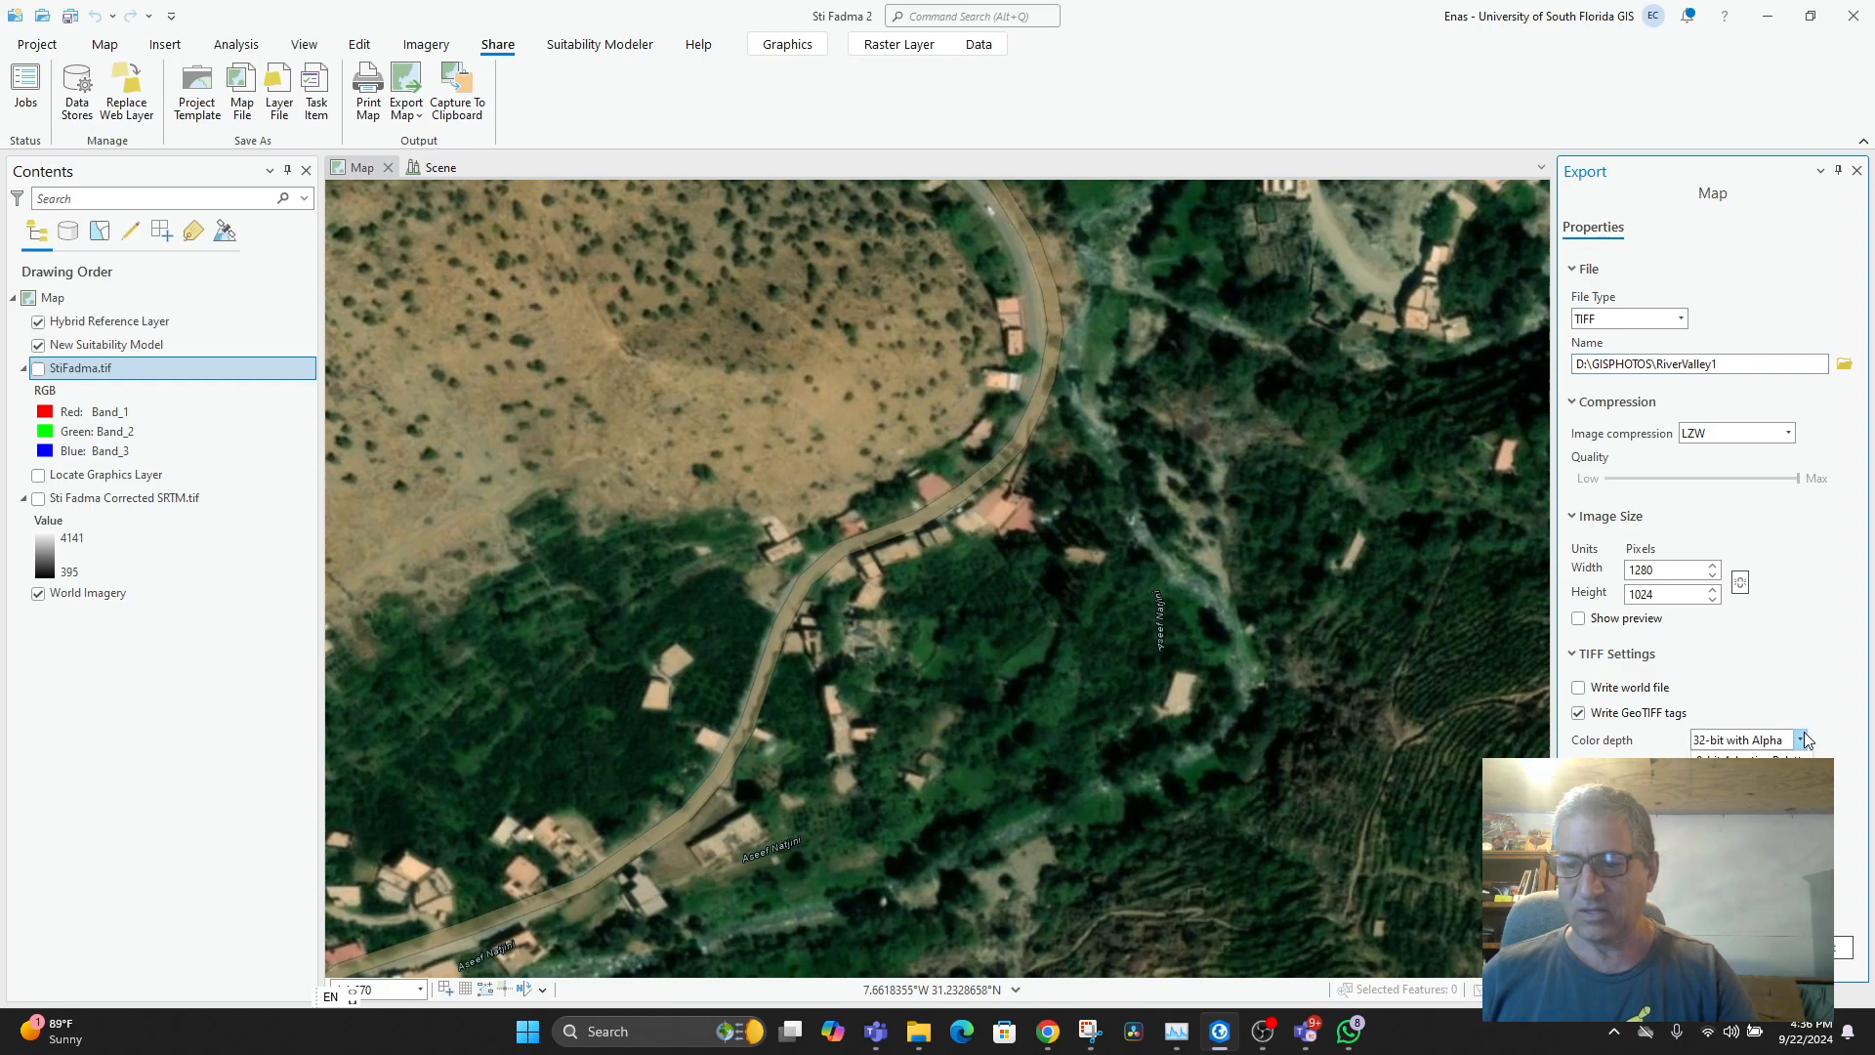
{"action": "left_click", "coordinate": [1801, 670]}
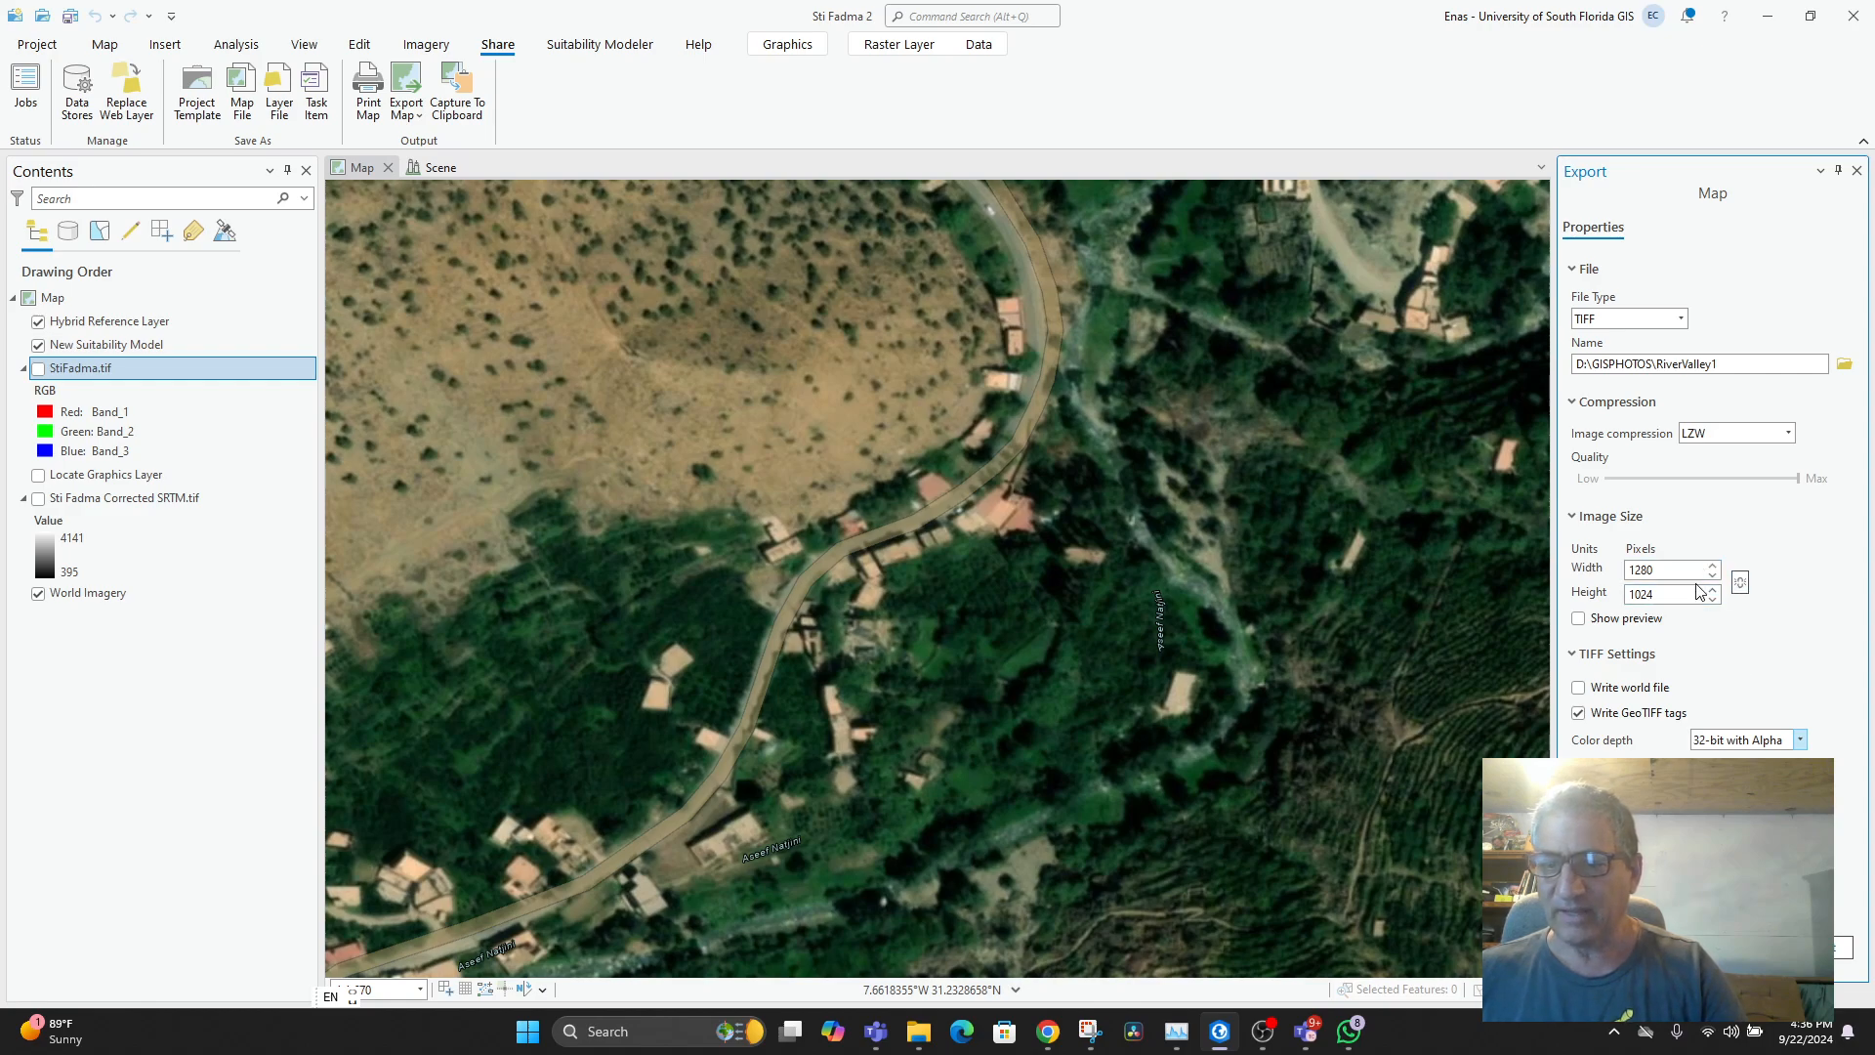
{"action": "left_click", "coordinate": [1579, 619]}
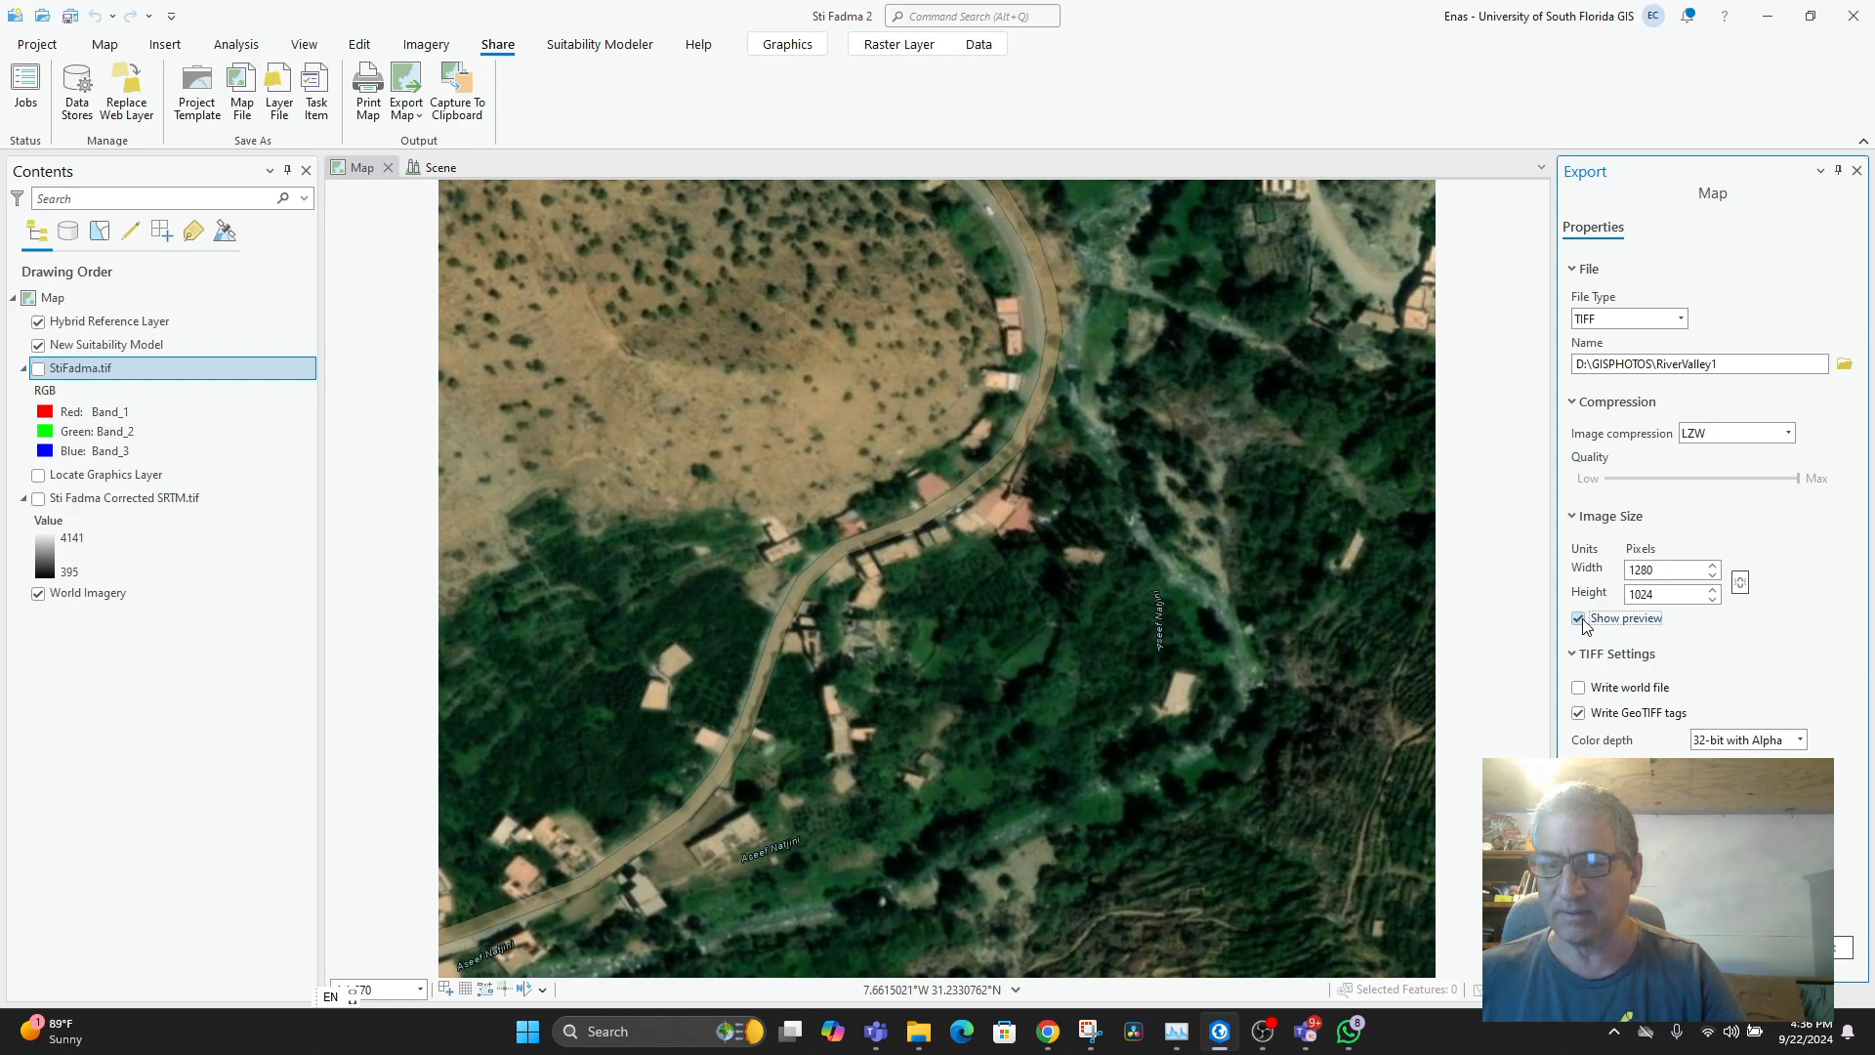
{"action": "left_click", "coordinate": [1579, 619]}
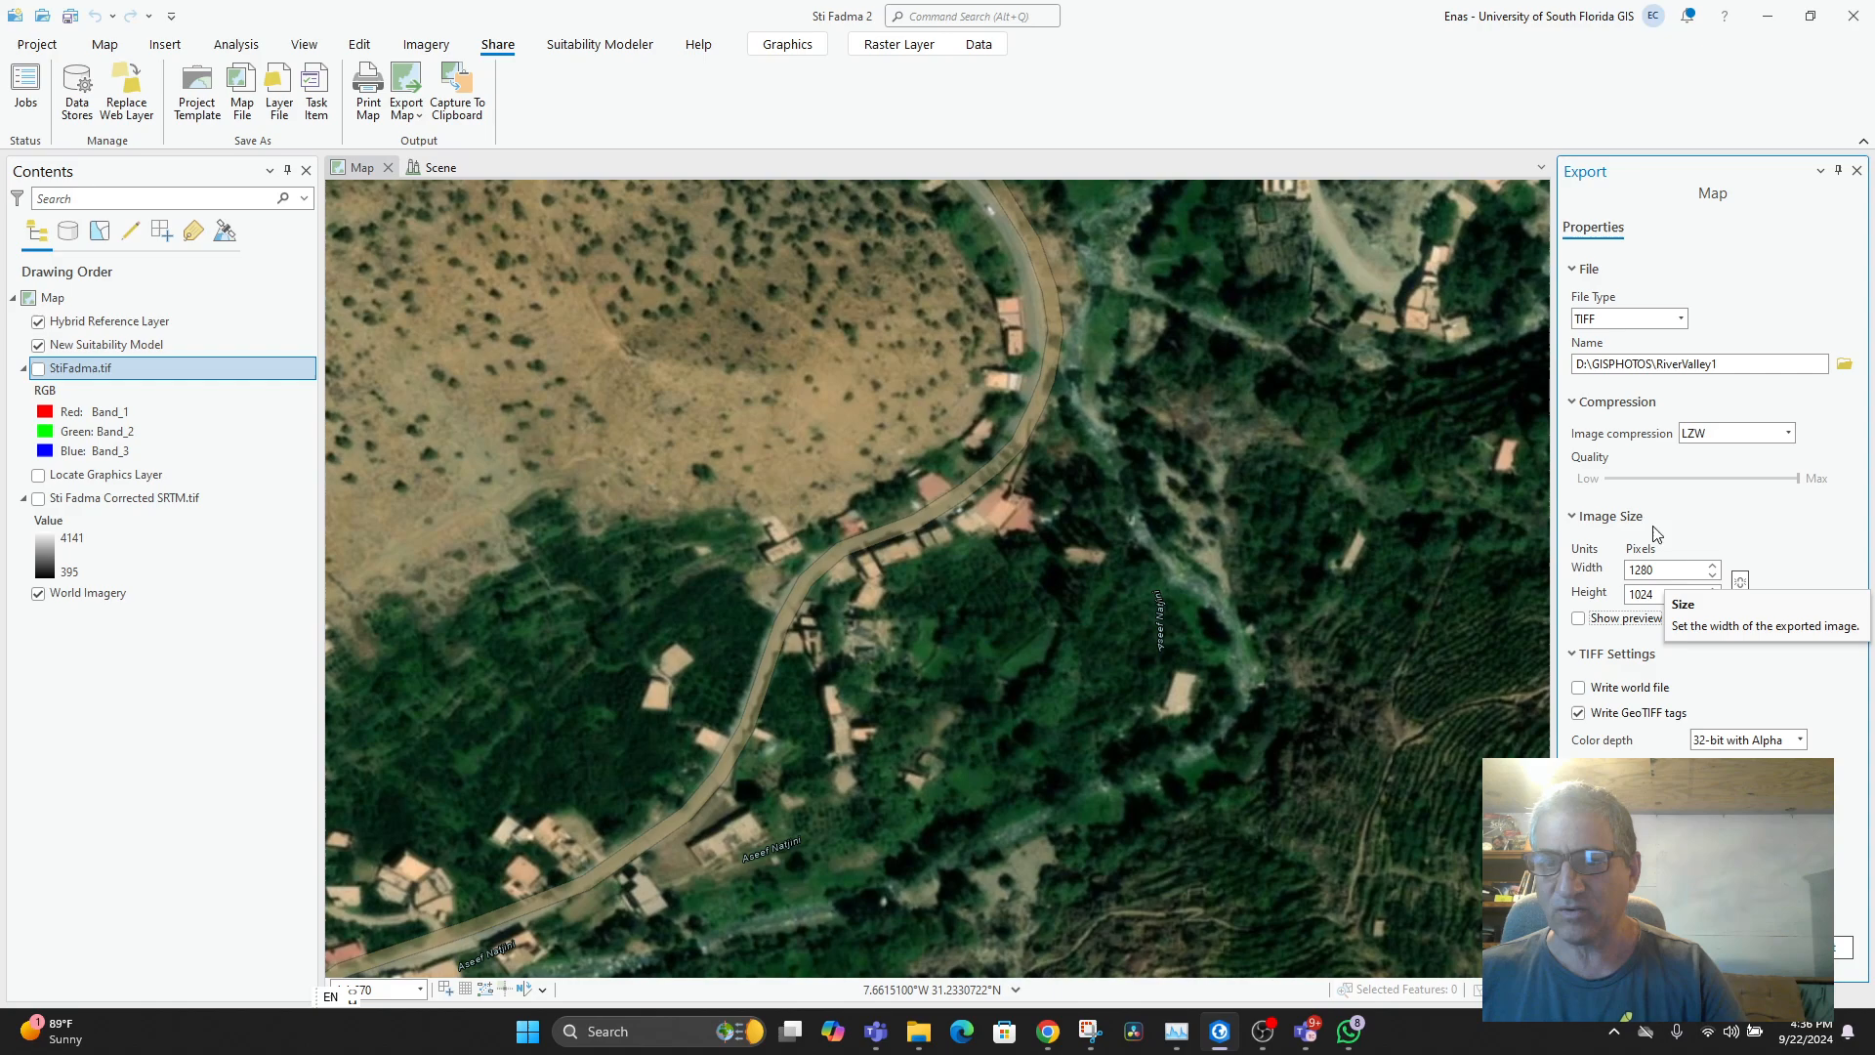
{"action": "left_click", "coordinate": [1783, 436]}
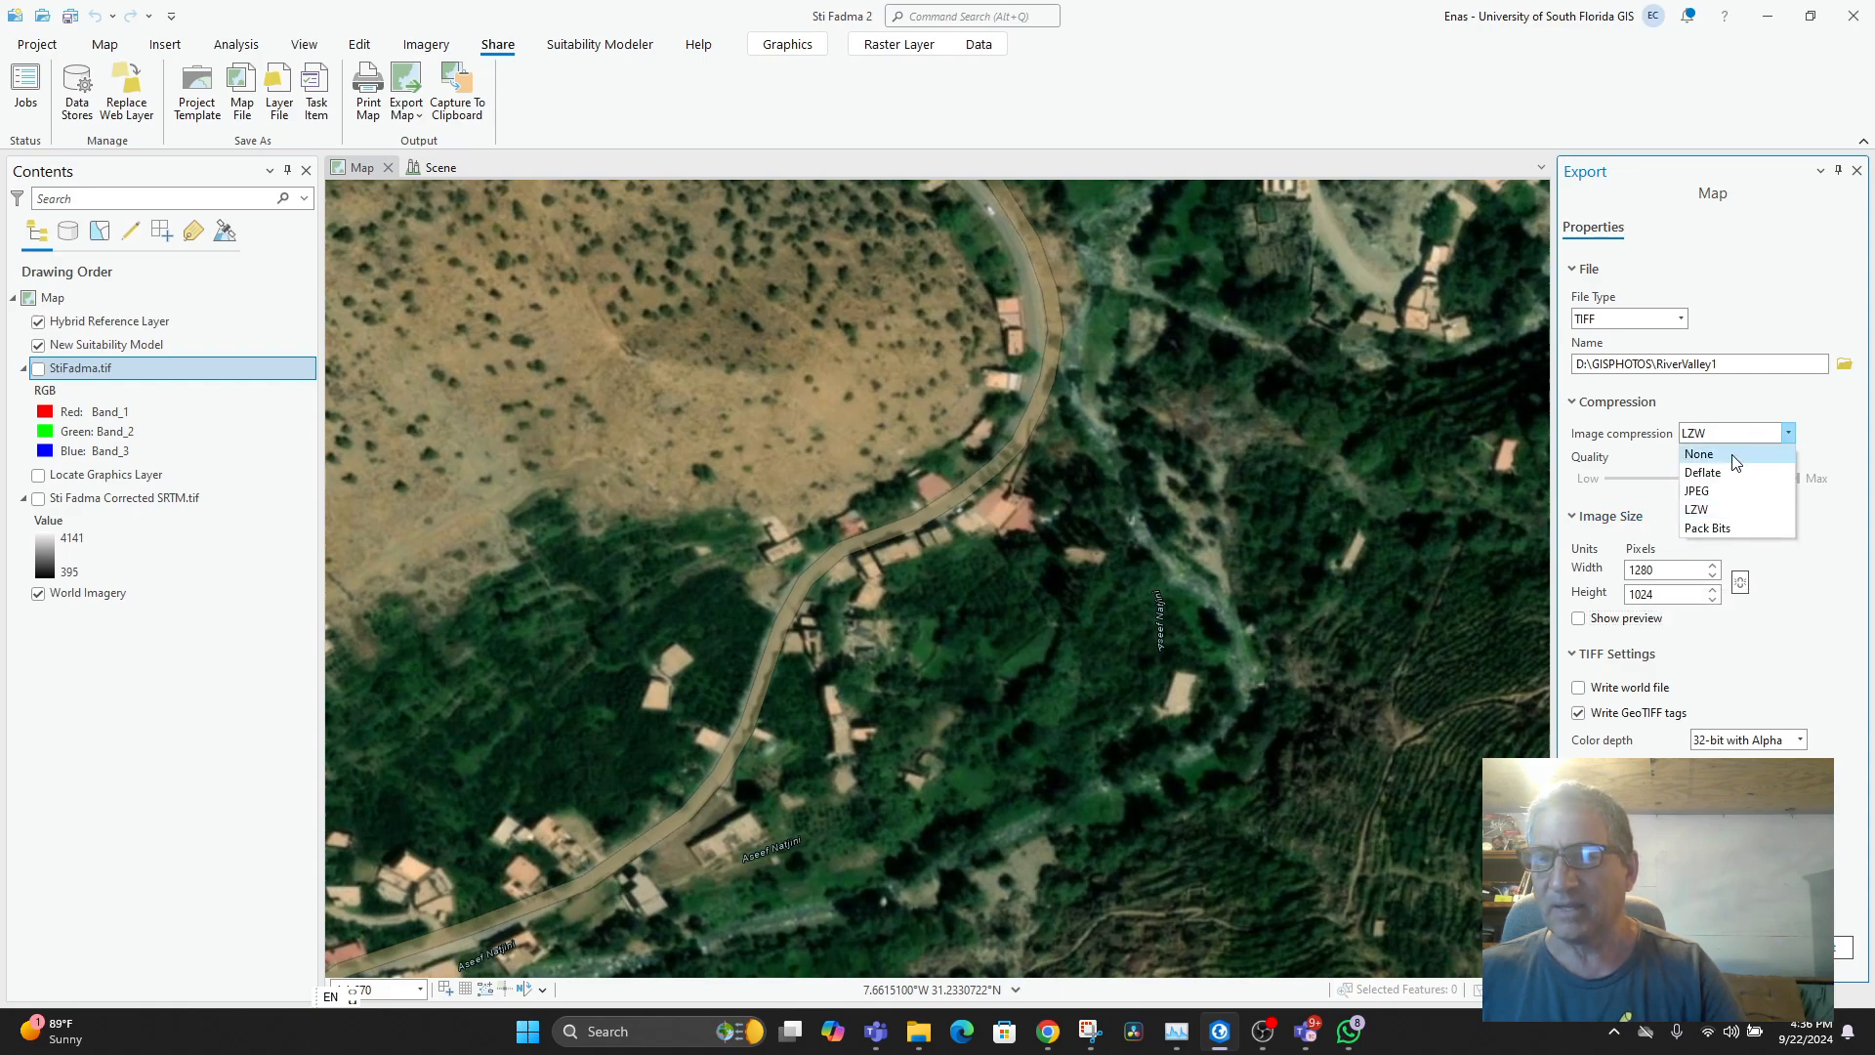
{"action": "left_click", "coordinate": [1752, 403]}
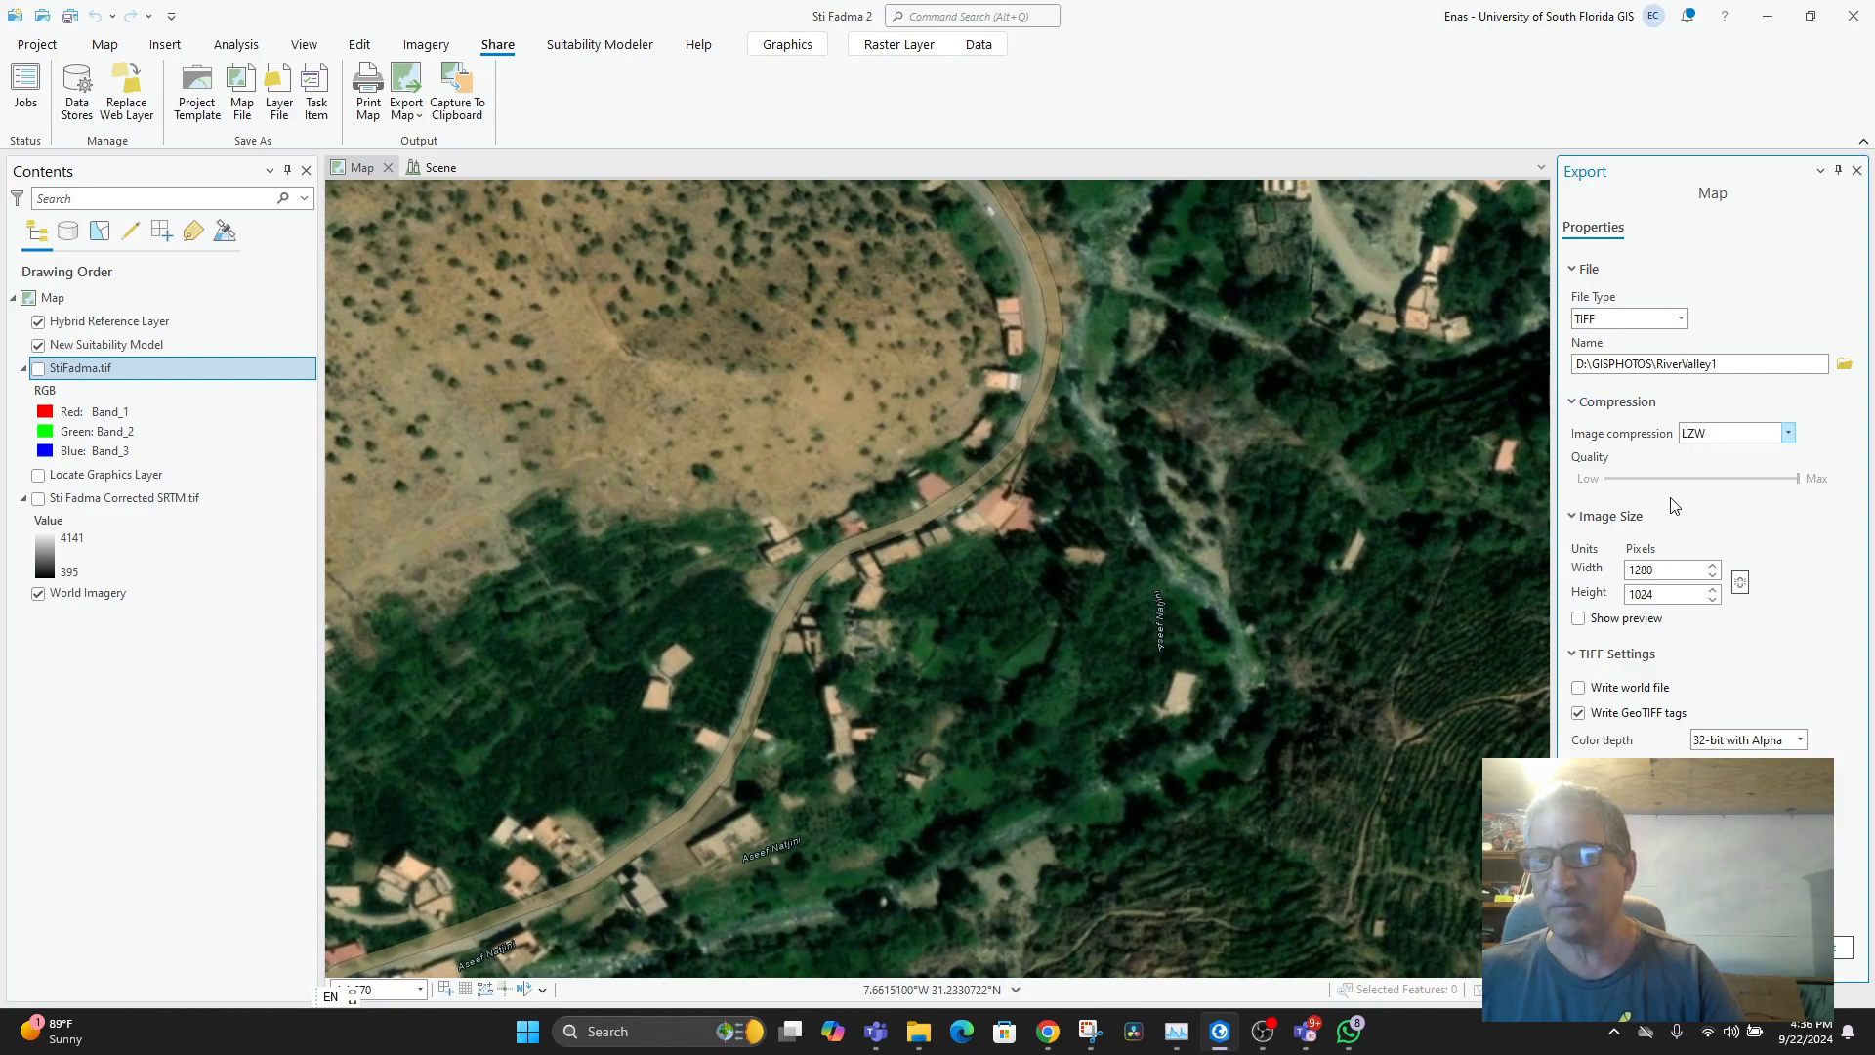
{"action": "left_click", "coordinate": [1844, 947]}
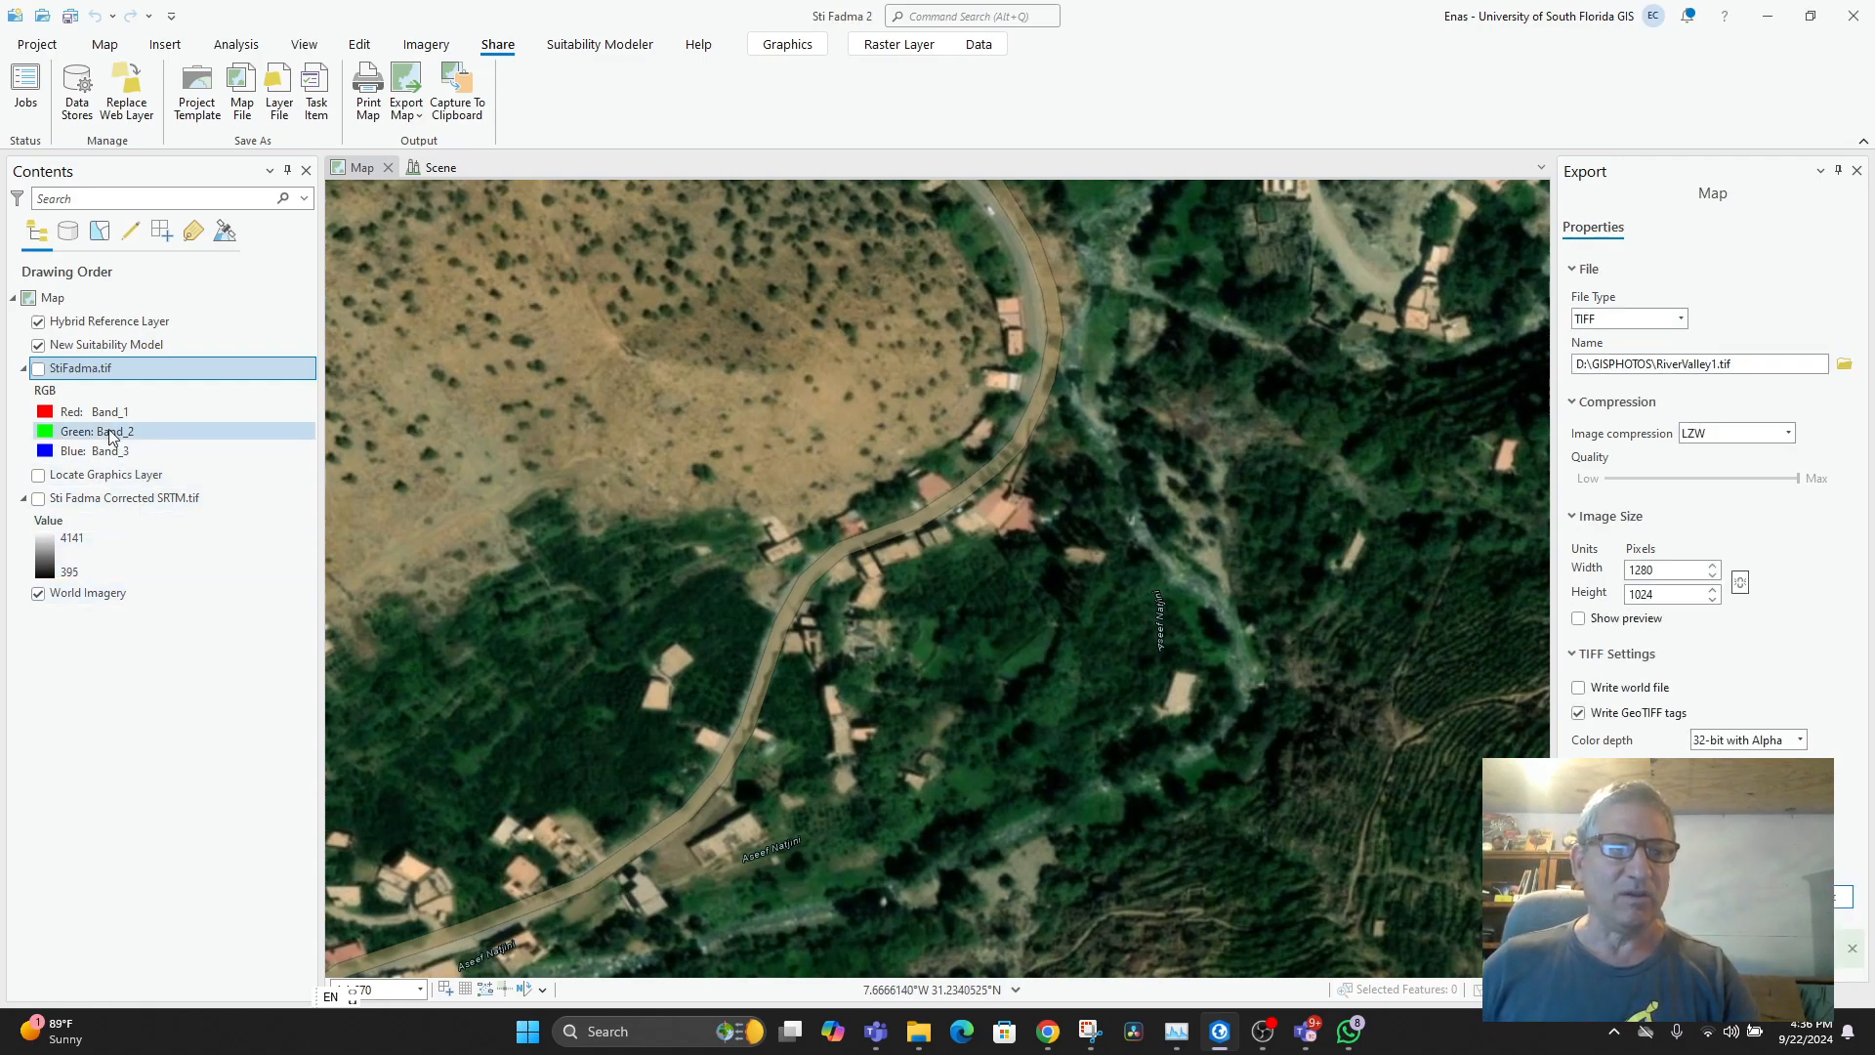
- Compare StiFadma.tif with World Imagery over the wider valley by switching the layer's visibility, leaving StiFadma.tif turned on
{"action": "left_click", "coordinate": [39, 368]}
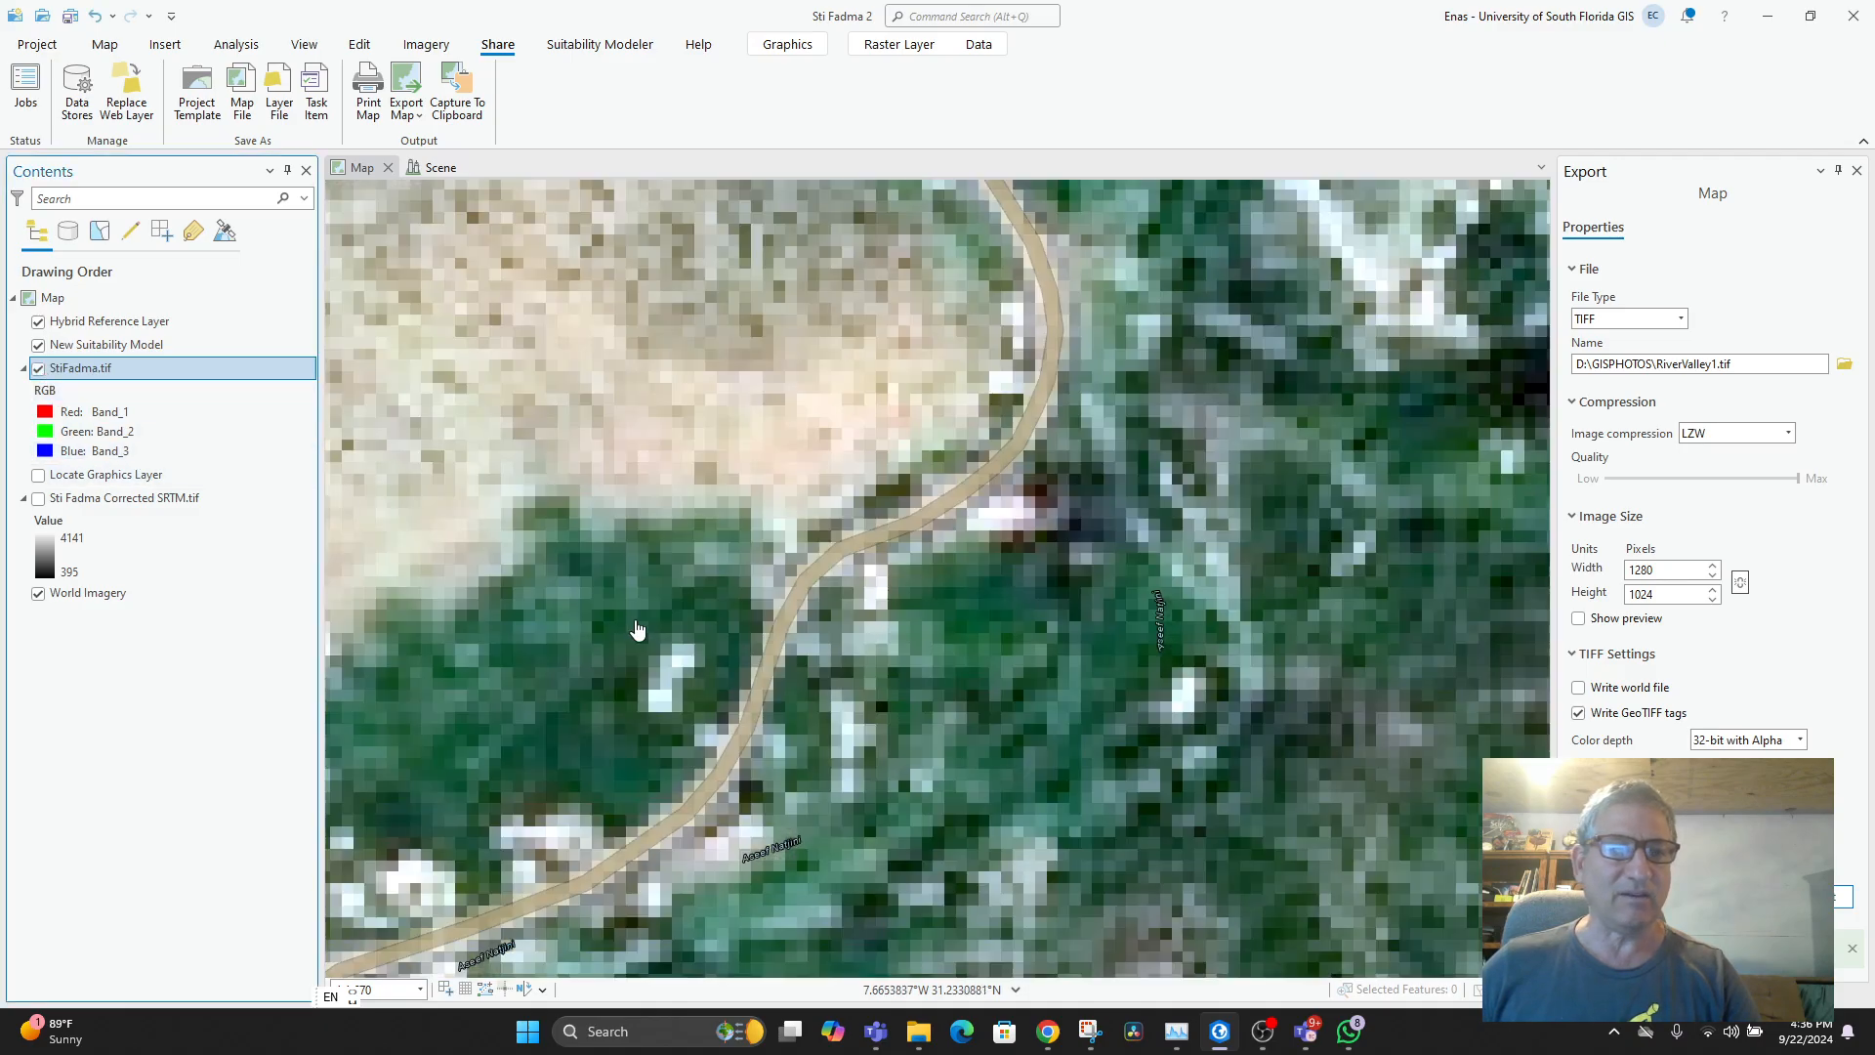
{"action": "scroll", "coordinate": [775, 652], "scroll_direction": "down", "scroll_amount": 5}
{"action": "scroll", "coordinate": [774, 653], "scroll_direction": "down", "scroll_amount": 2}
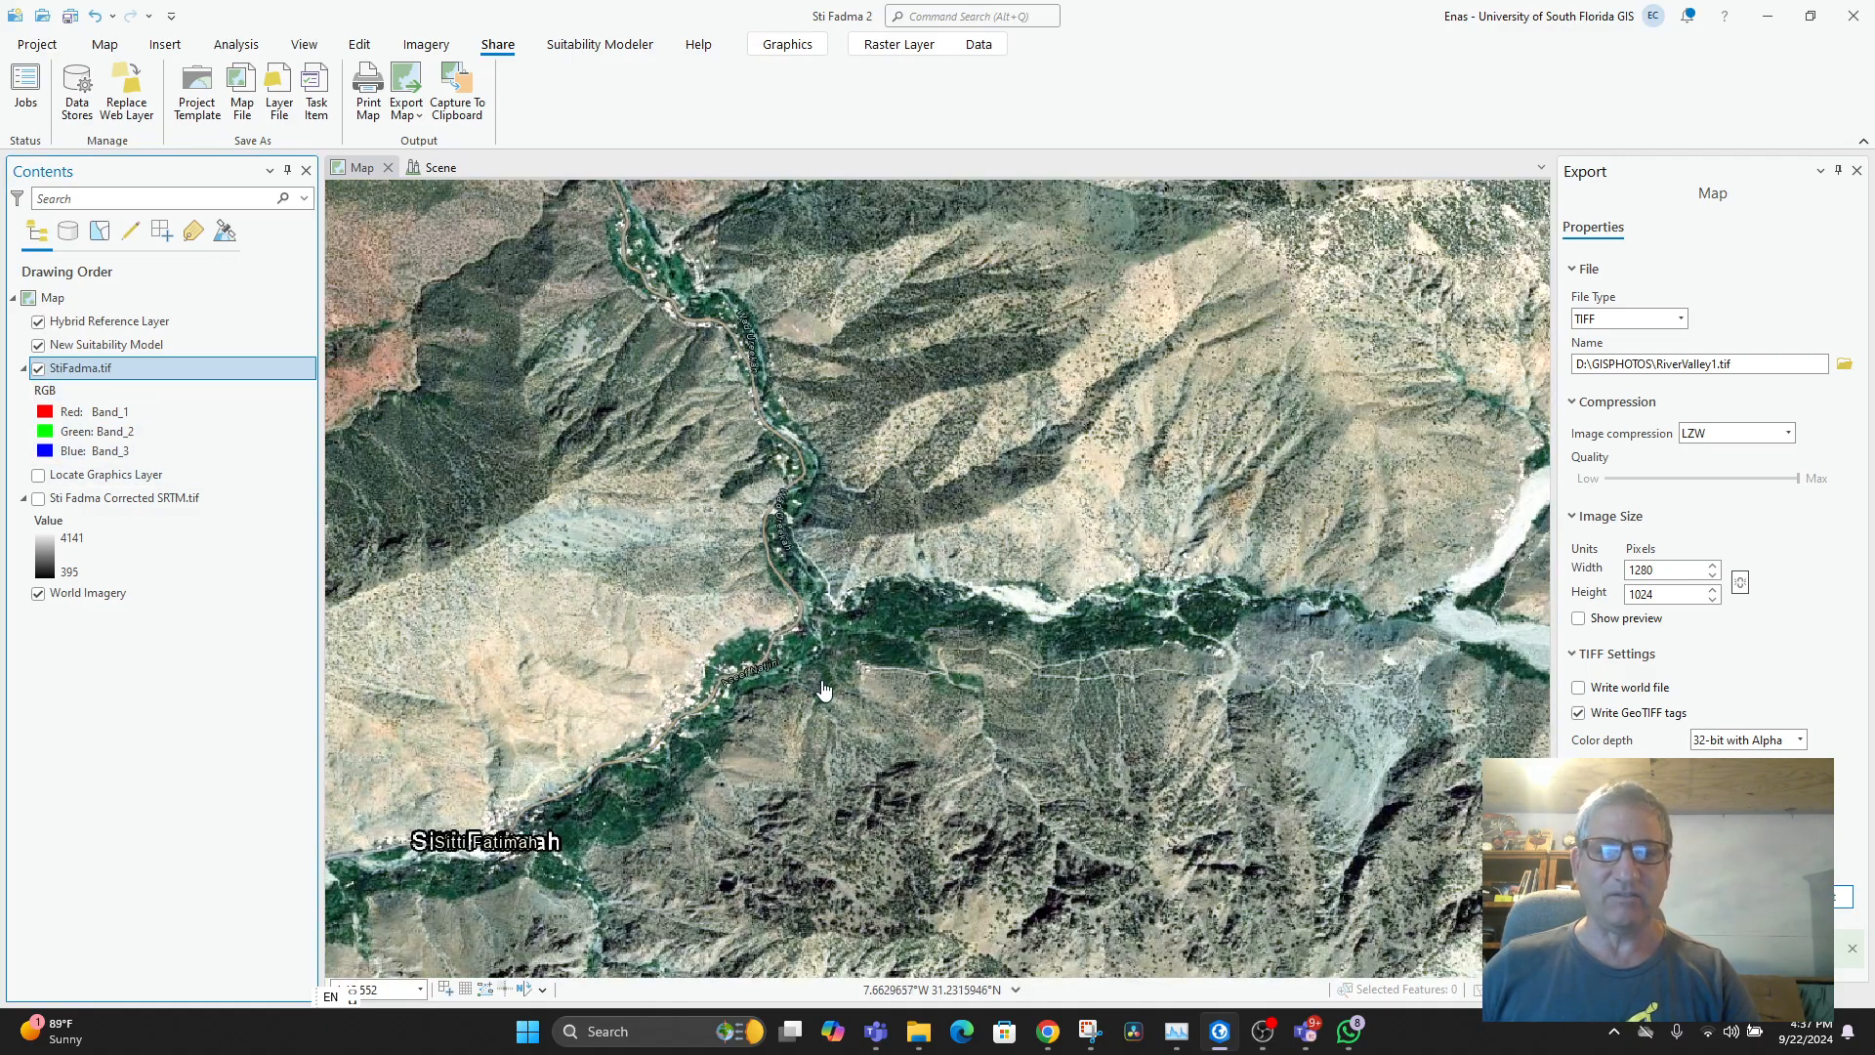
{"action": "scroll", "coordinate": [823, 689], "scroll_direction": "up", "scroll_amount": 5}
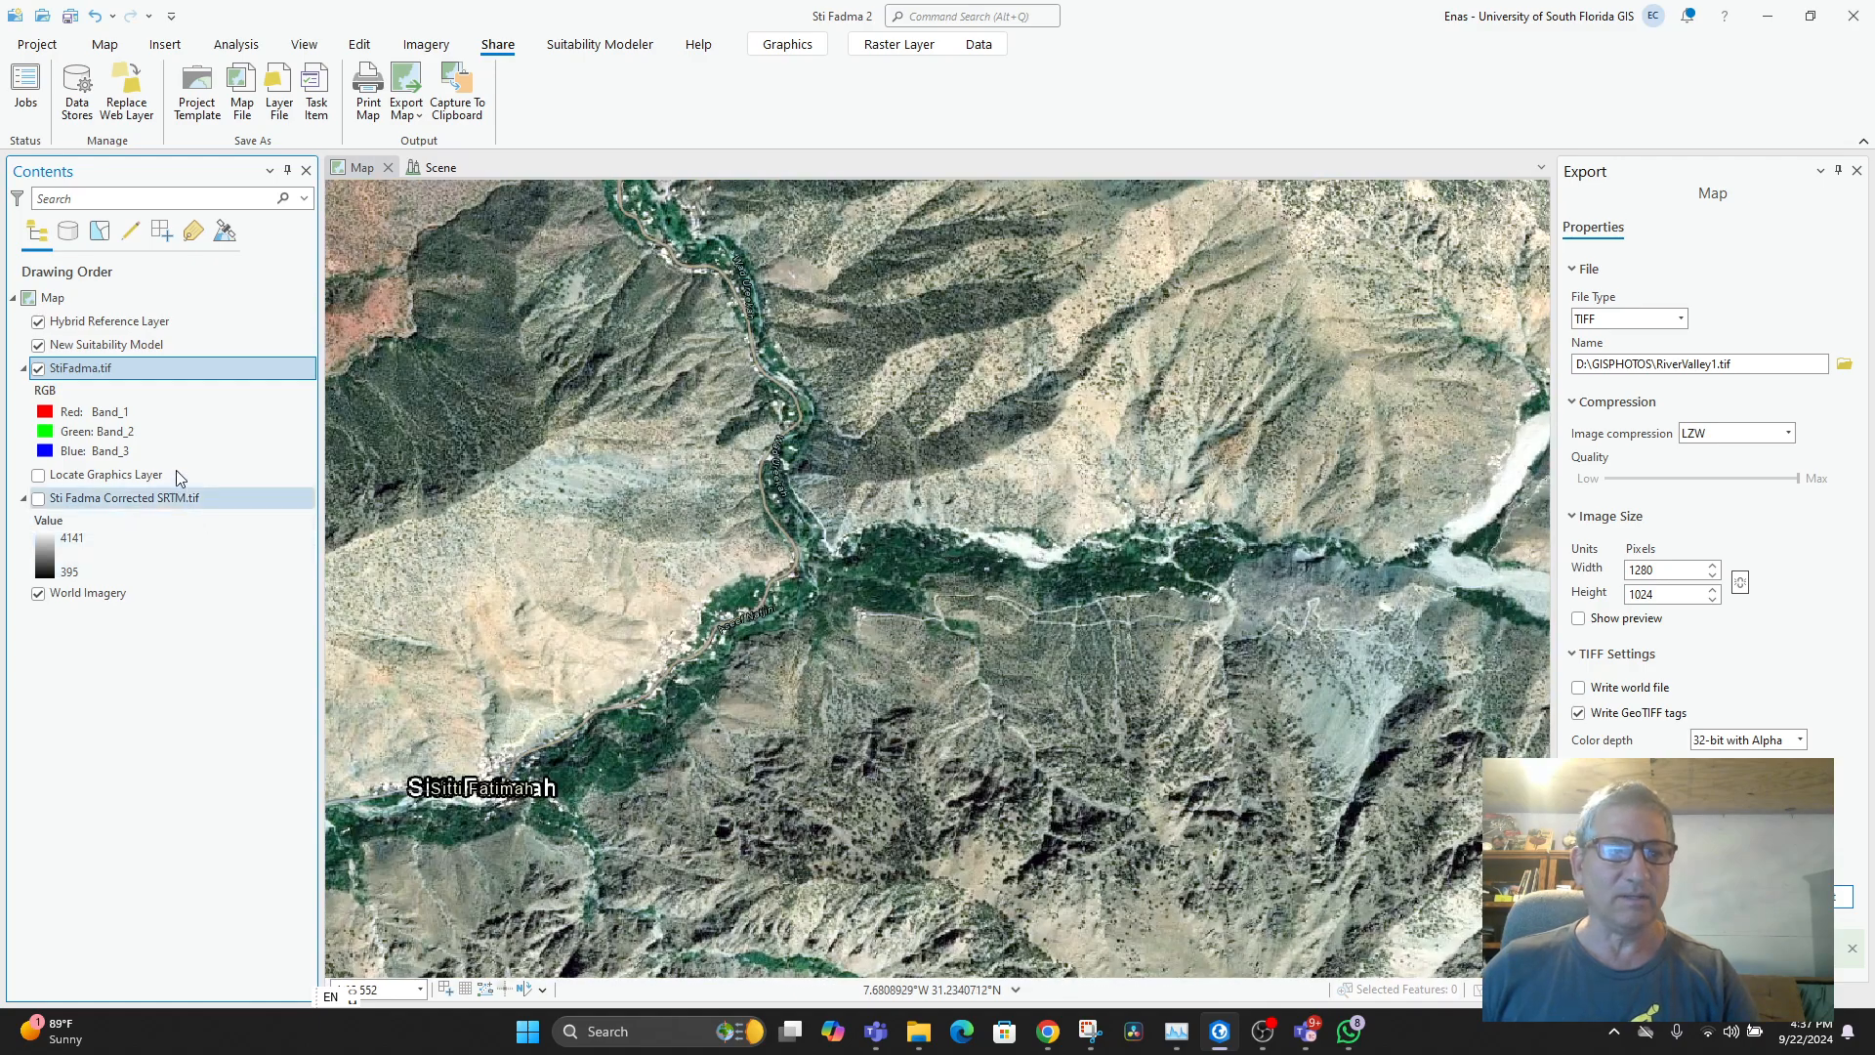
{"action": "left_click", "coordinate": [38, 369]}
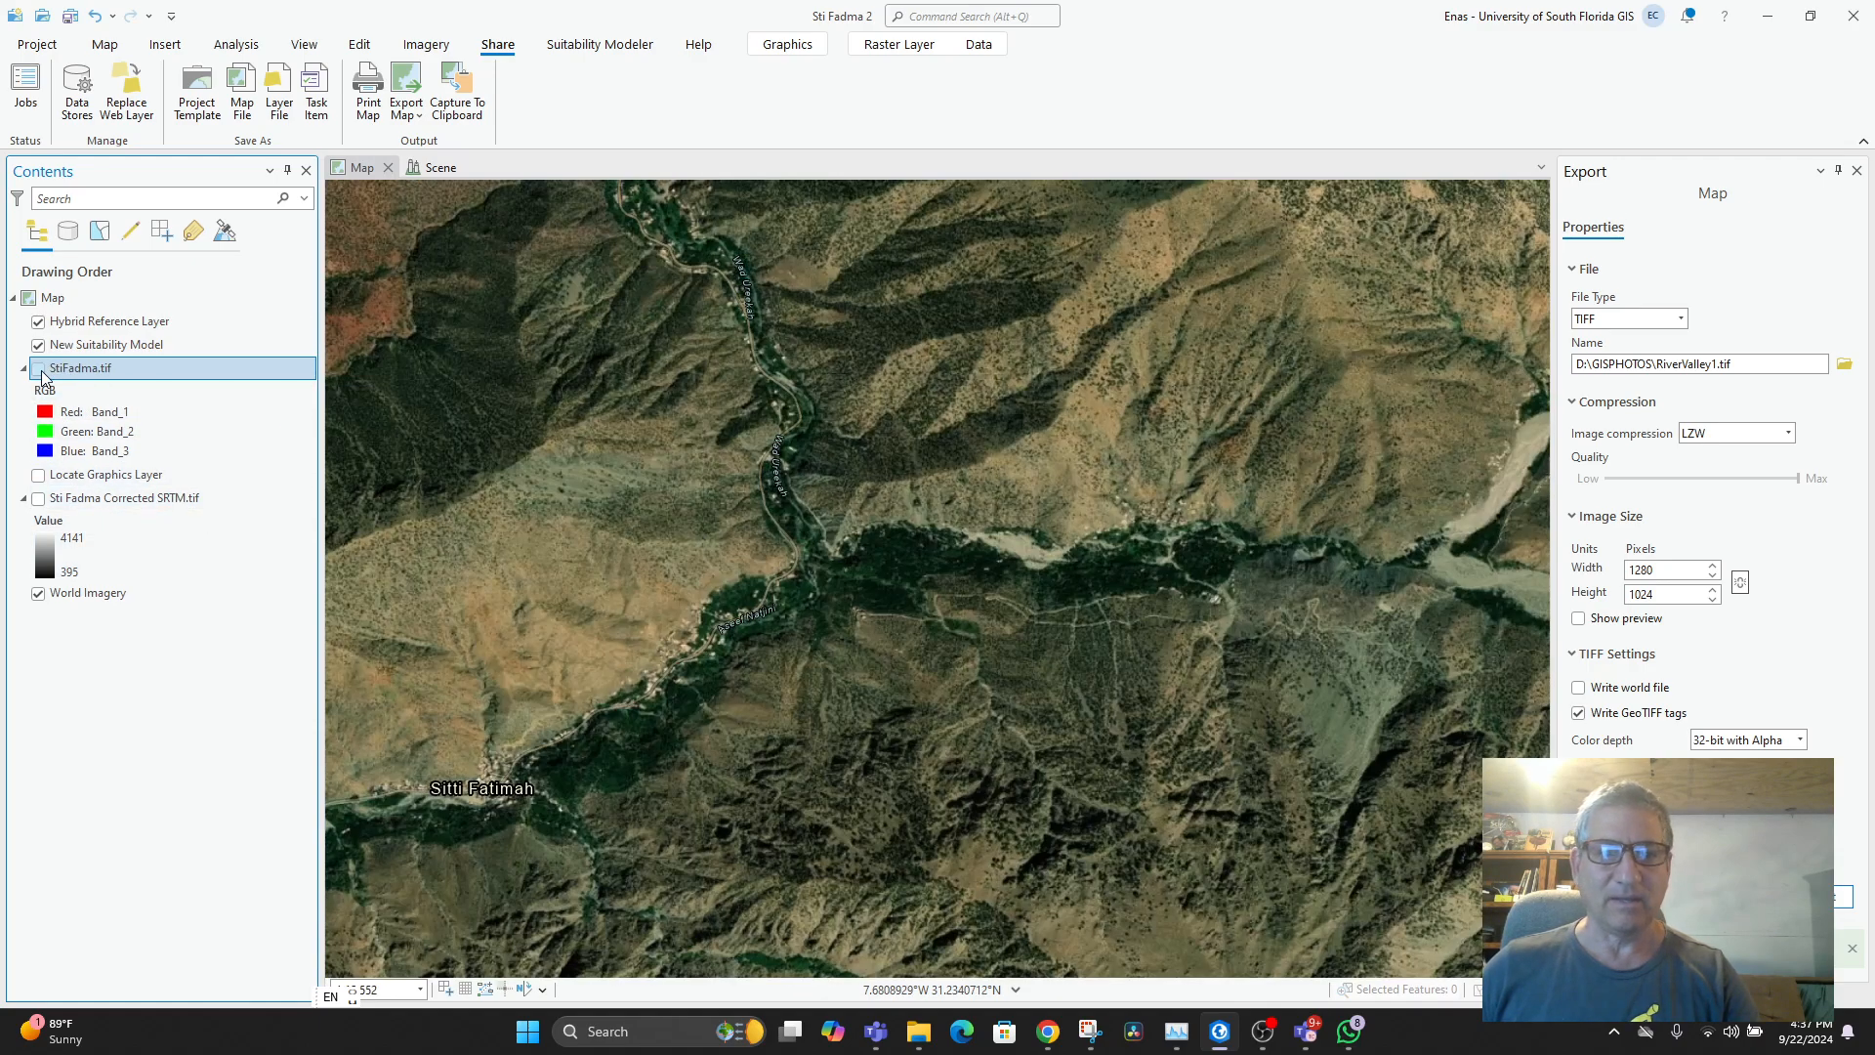
{"action": "scroll", "coordinate": [772, 635], "scroll_direction": "down", "scroll_amount": 5}
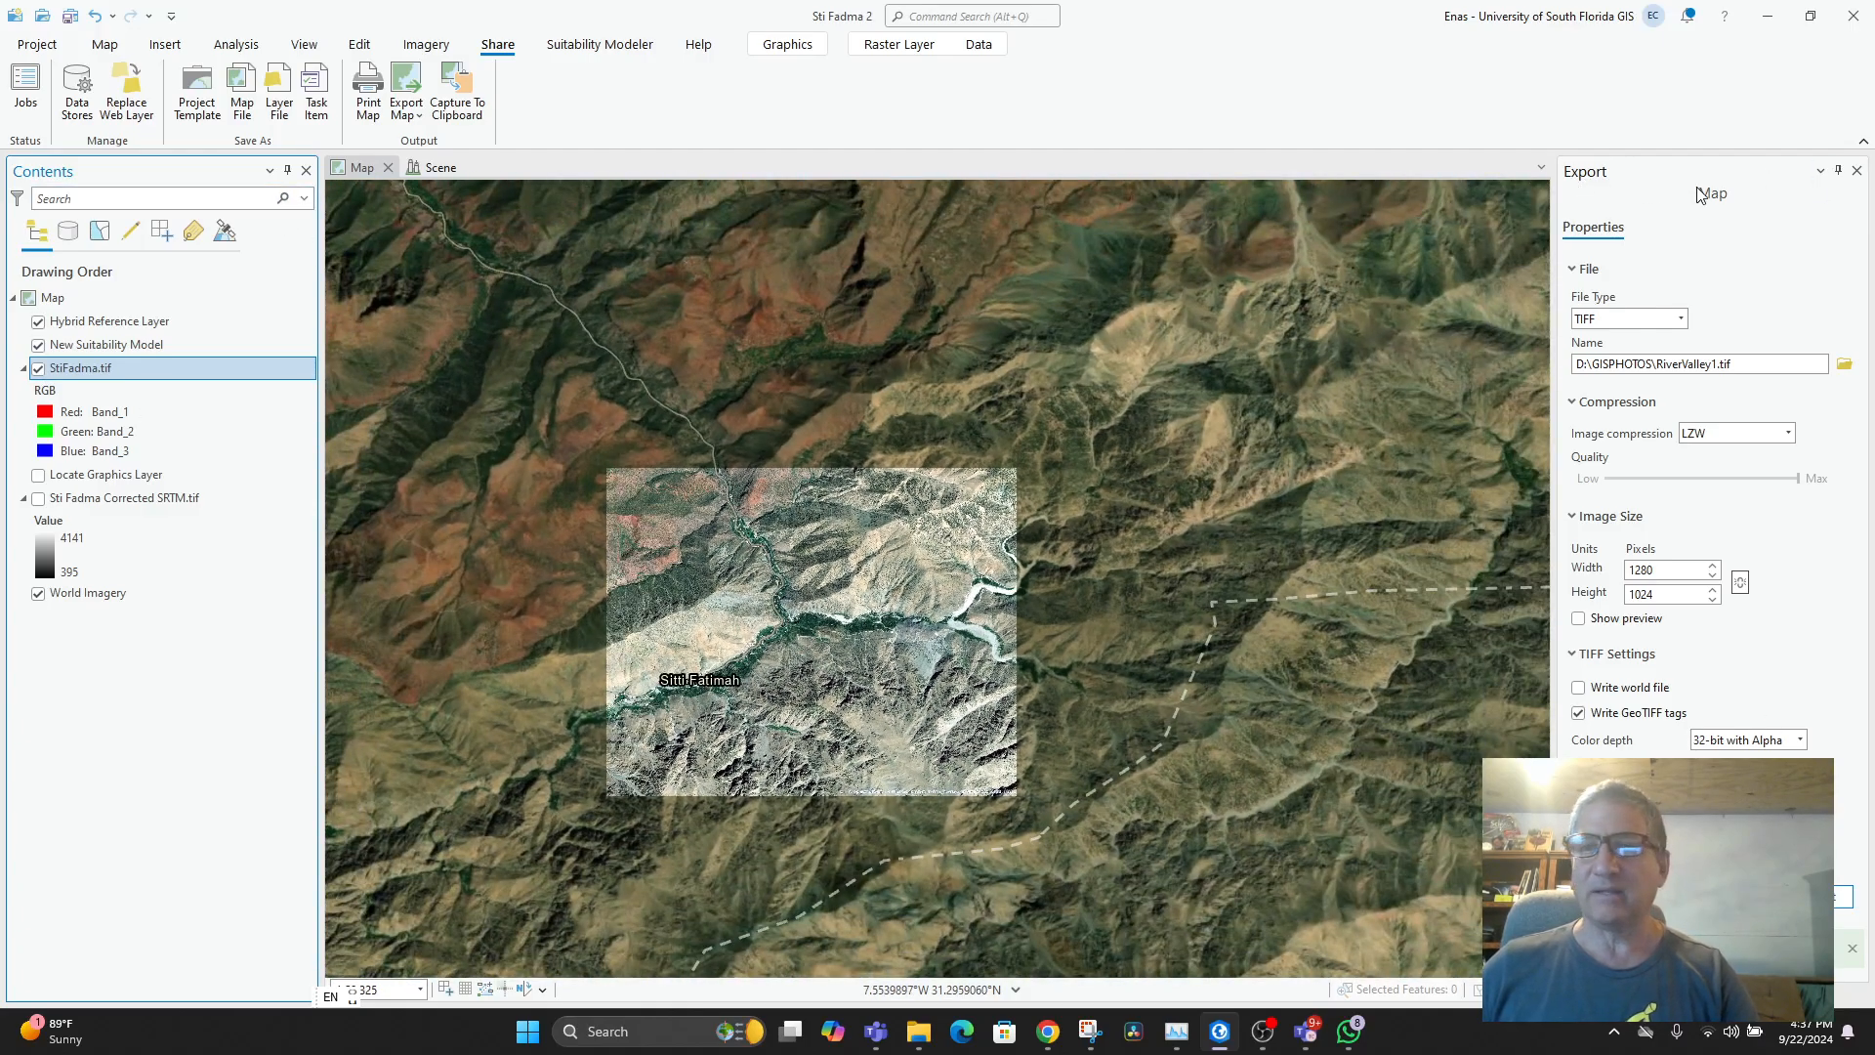
- Close the export and geoprocessing tools and refresh the GISPHOTOS folder in the project catalog
{"action": "left_click", "coordinate": [1856, 173]}
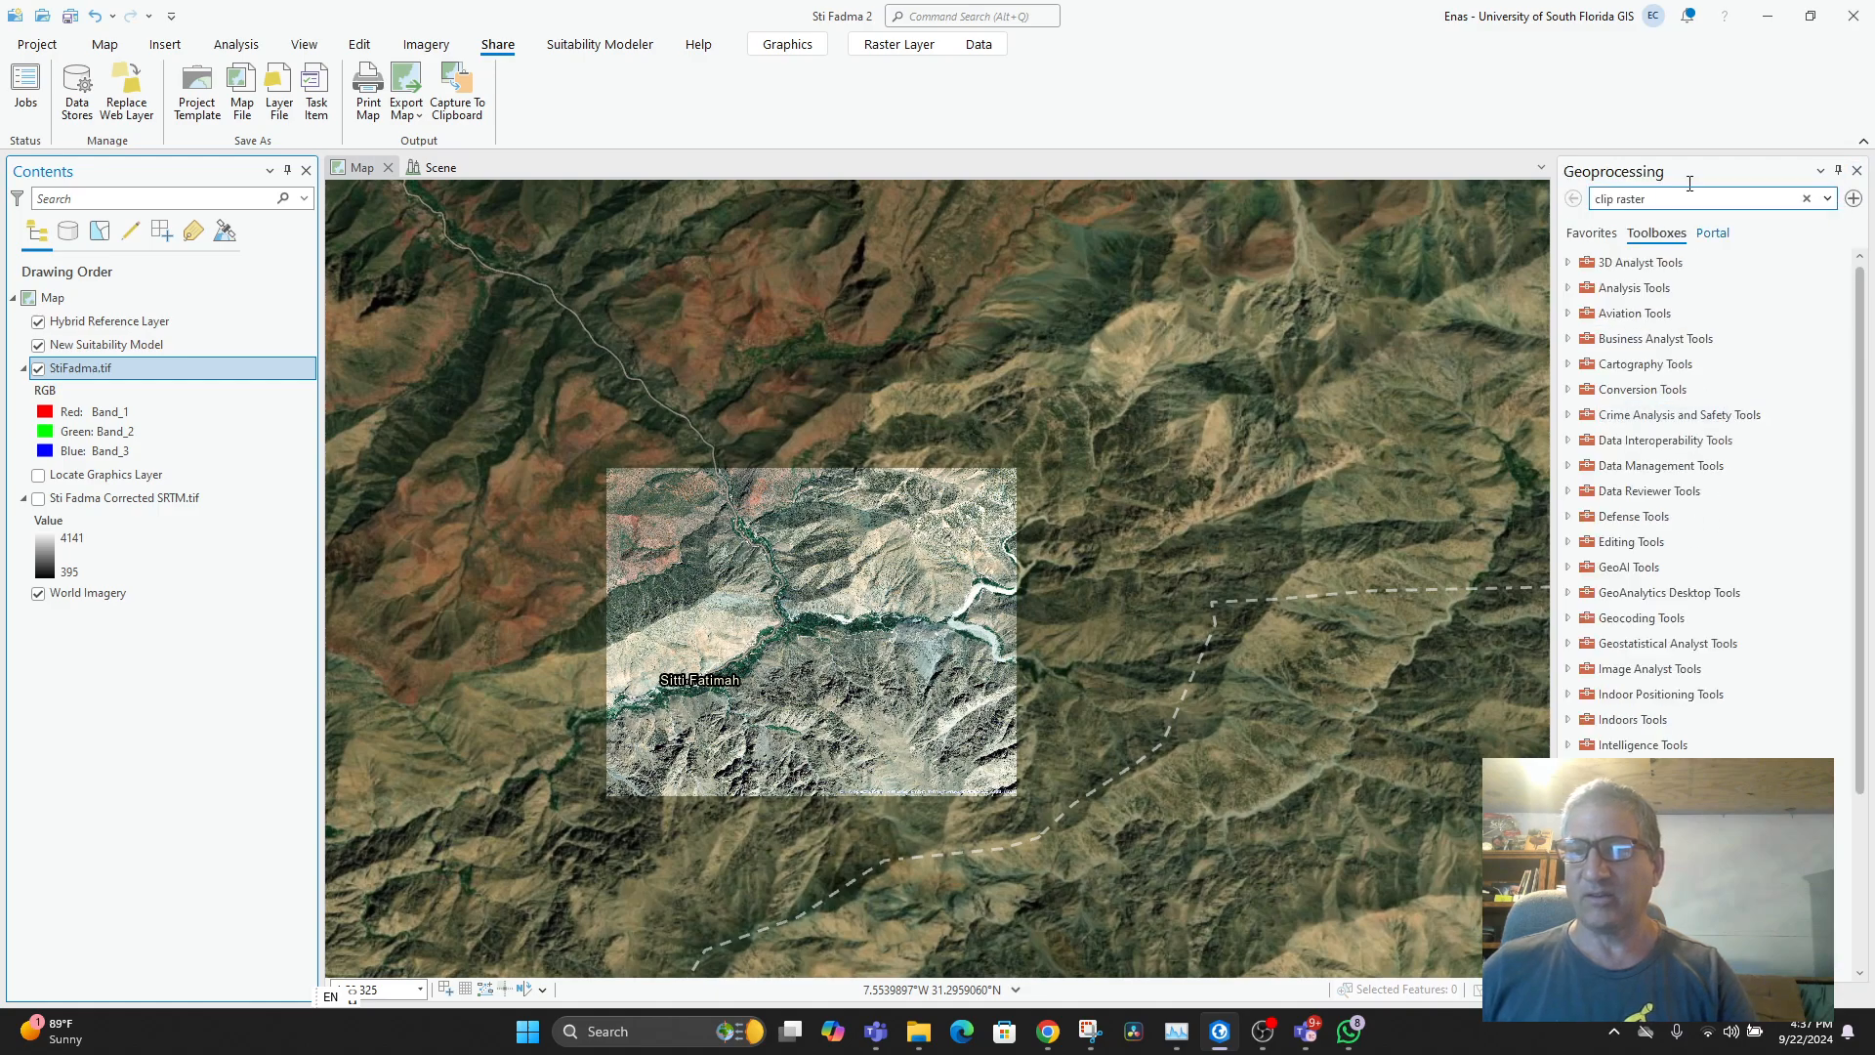
{"action": "left_click", "coordinate": [1856, 171]}
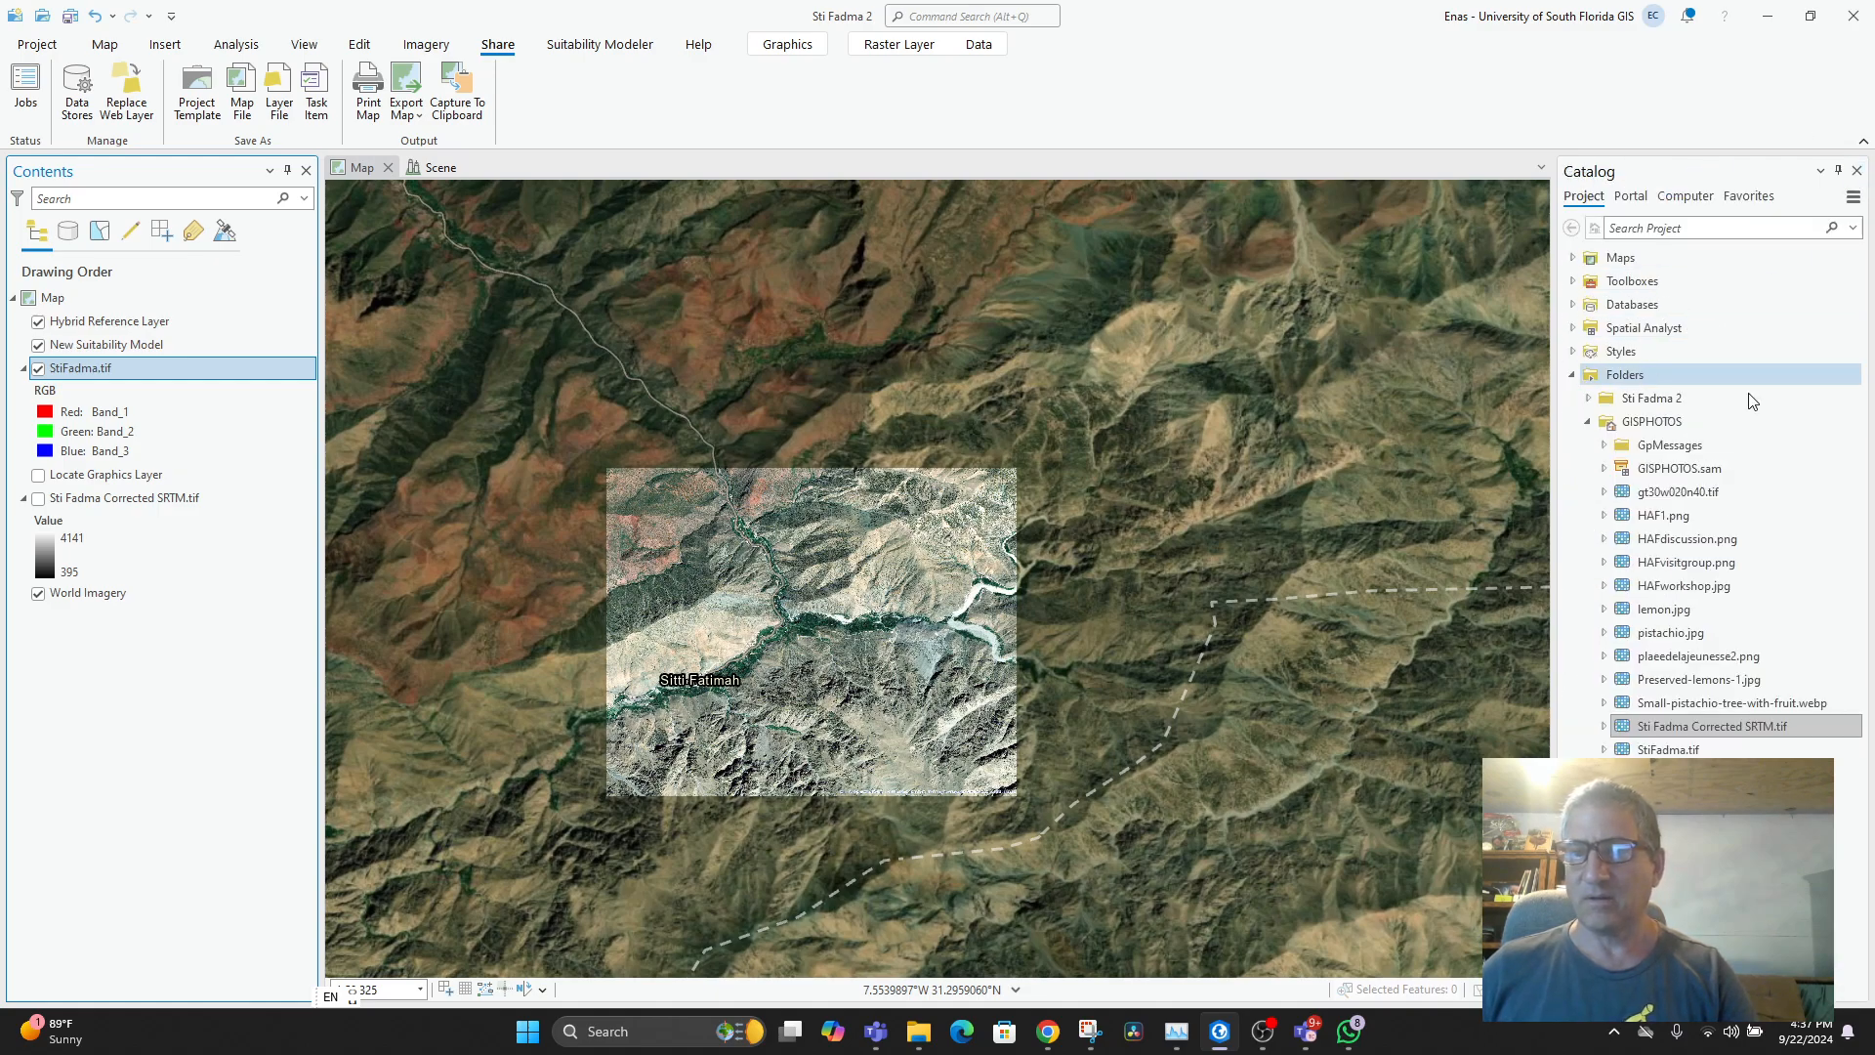
{"action": "right_click", "coordinate": [1658, 430]}
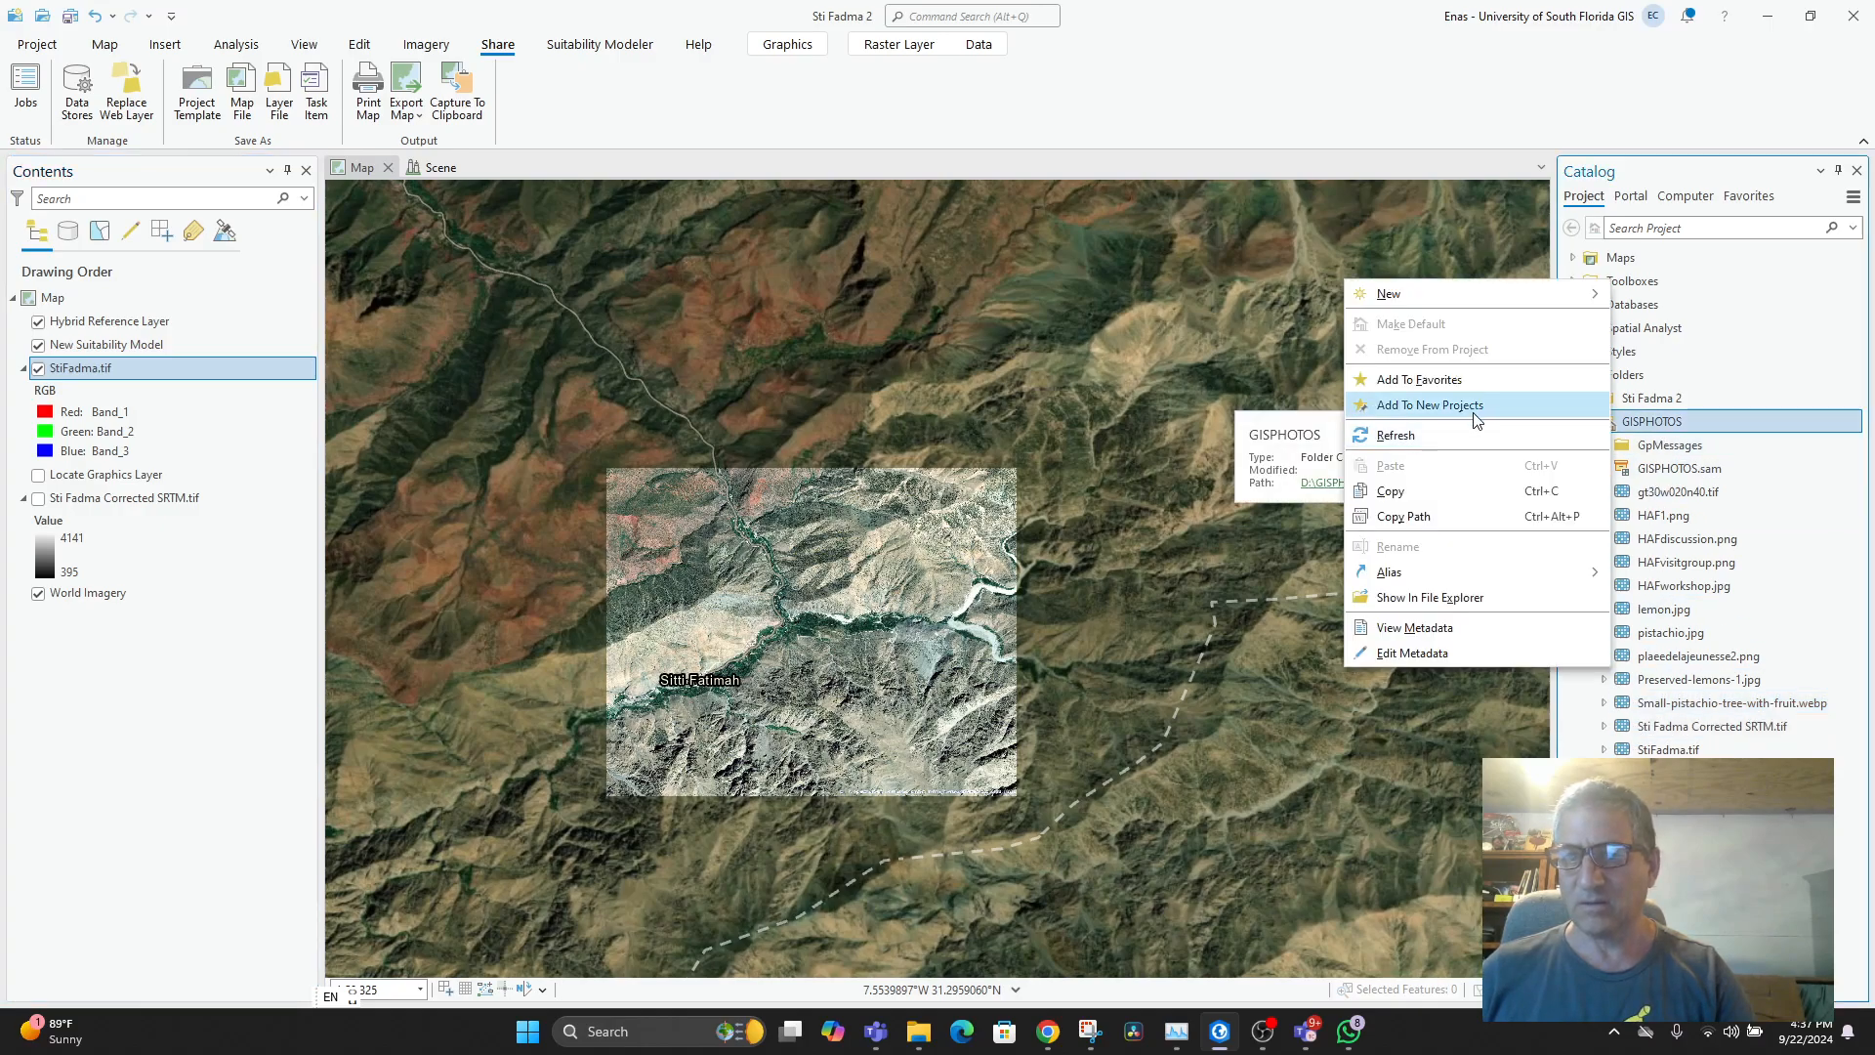
{"action": "left_click", "coordinate": [1397, 434]}
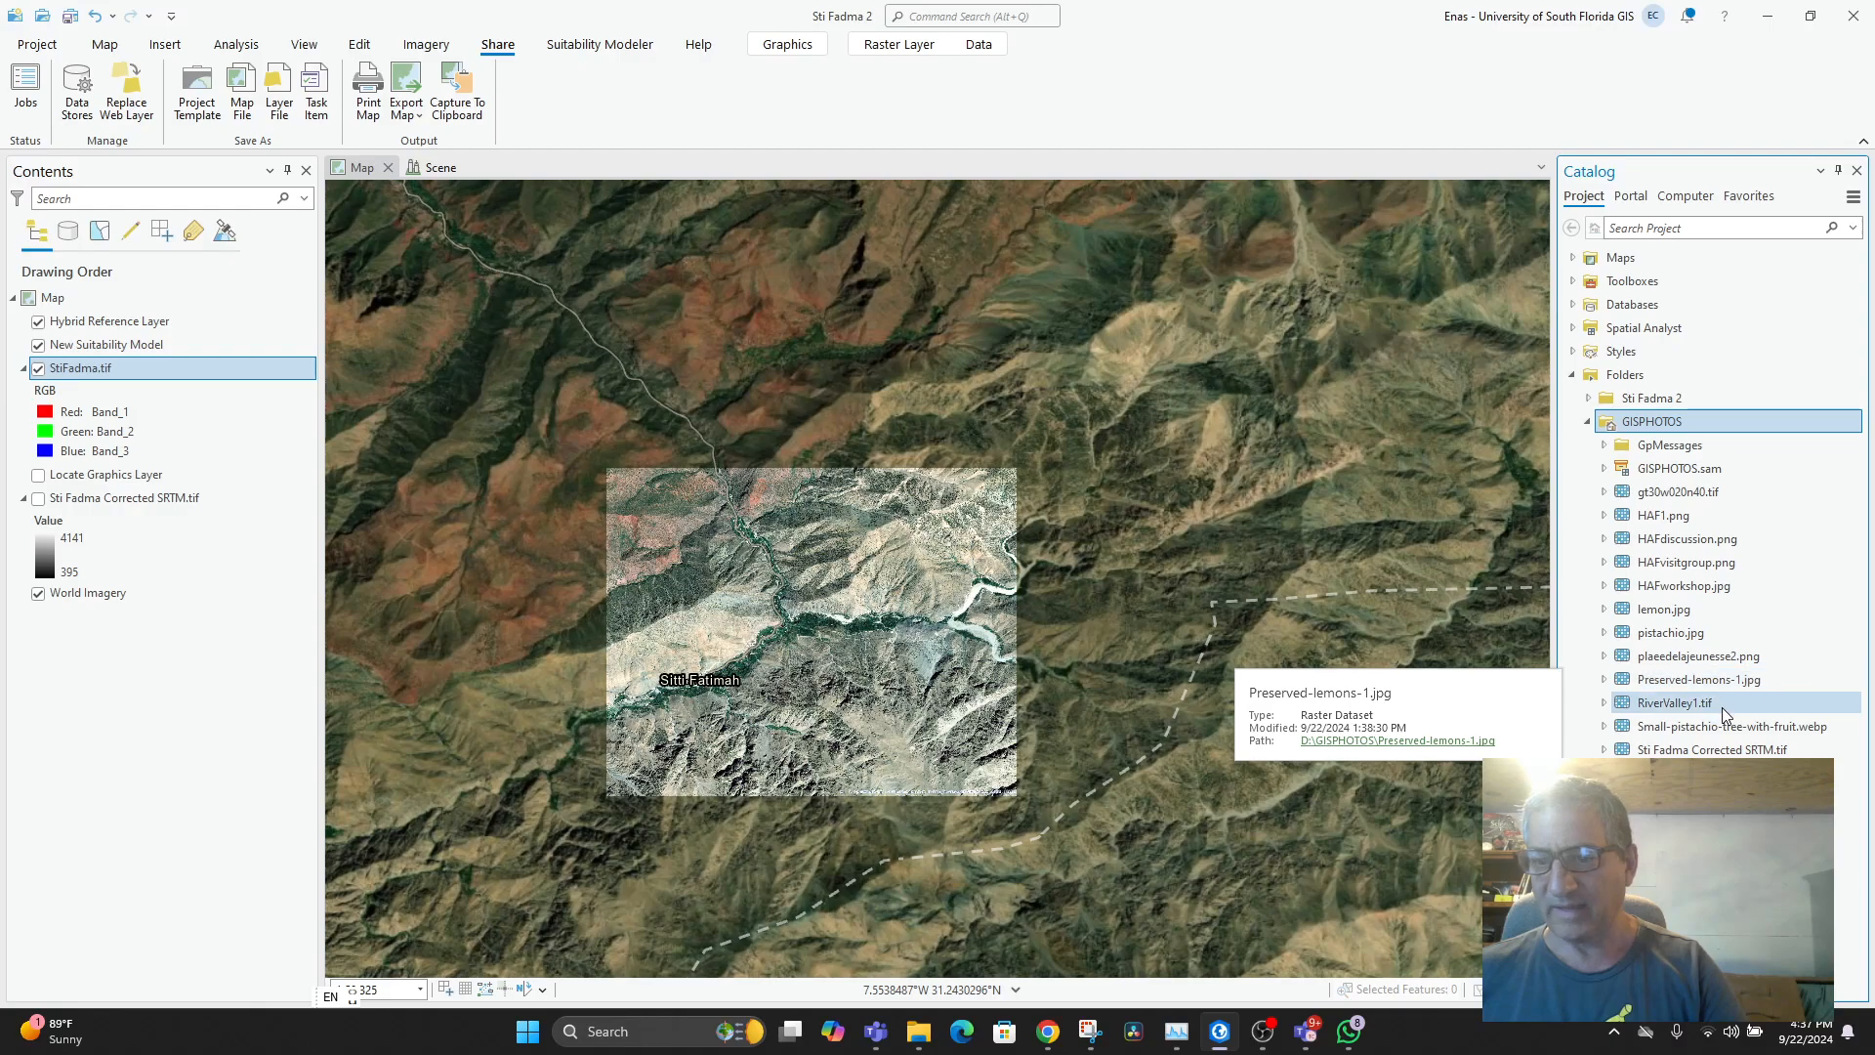
- Add RiverValley1.tif from GISPHOTOS to the map without calculating statistics and zoom to the layer's extent
{"action": "left_click", "coordinate": [1668, 708]}
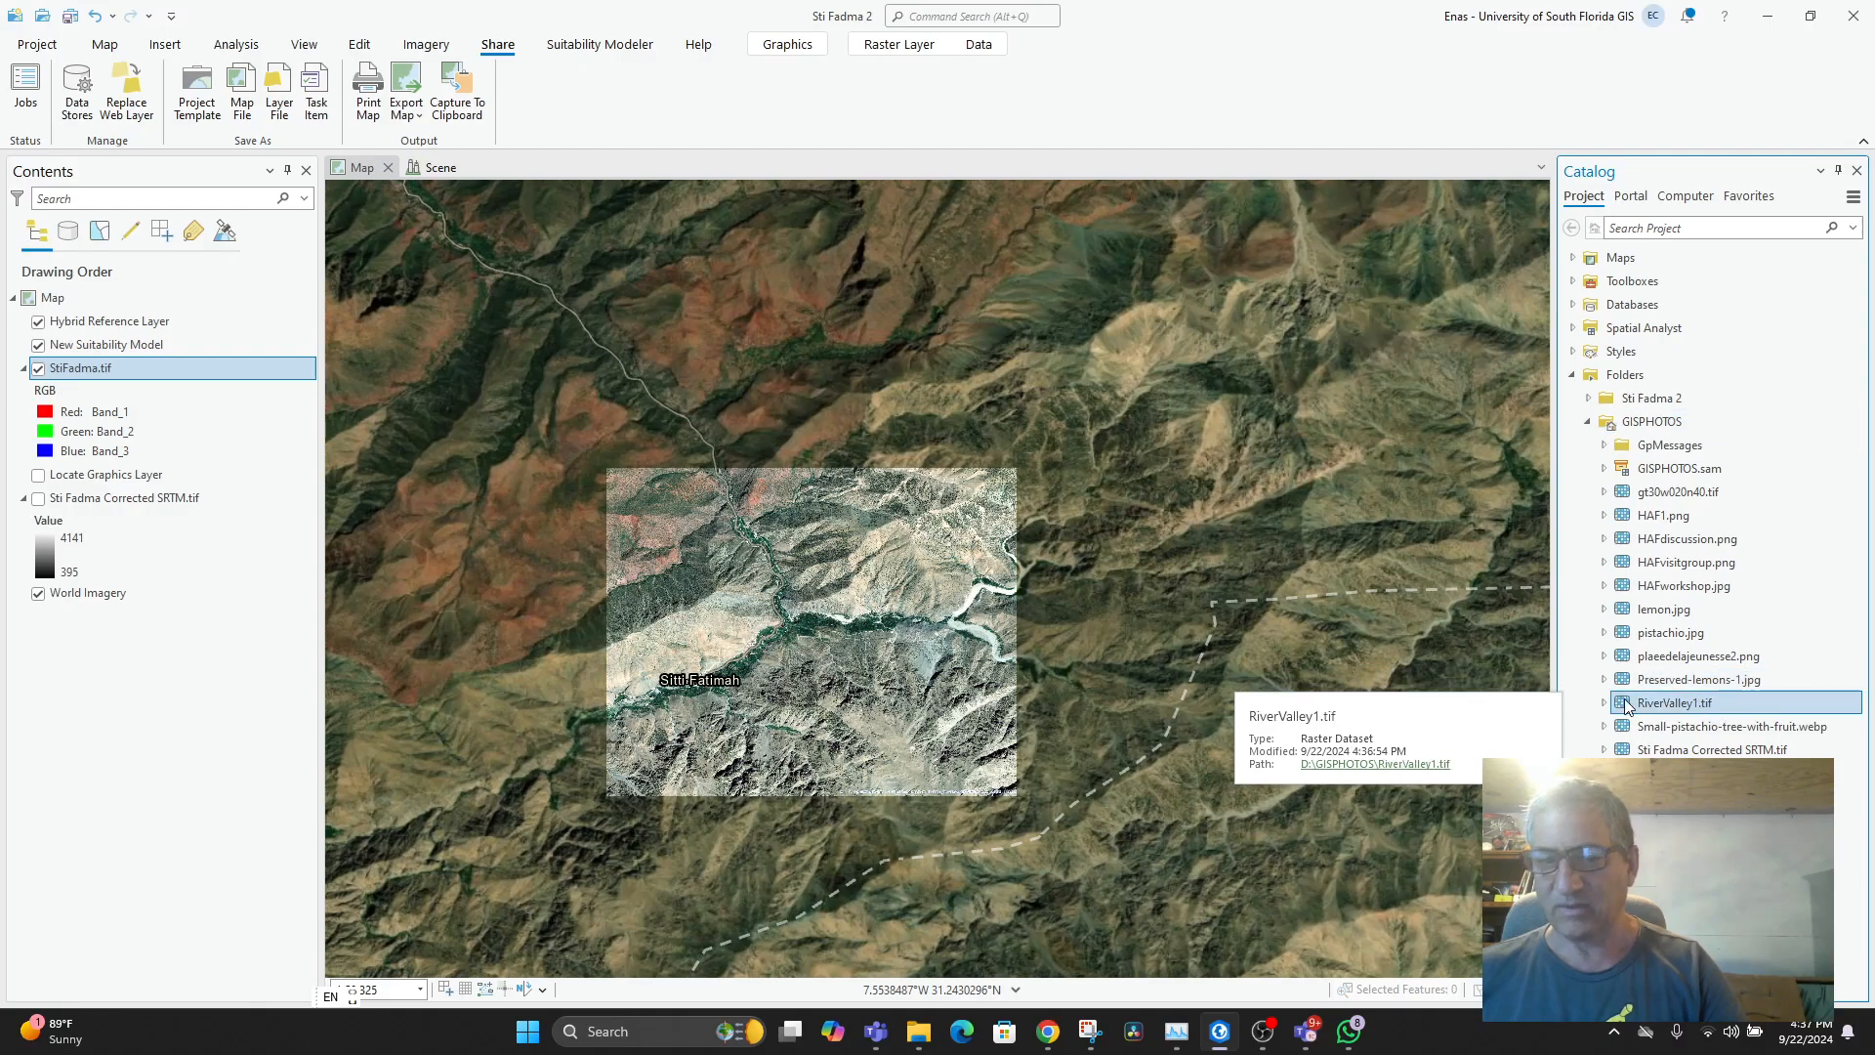
{"action": "left_click_drag", "start_coordinate": [1625, 705], "coordinate": [834, 606]}
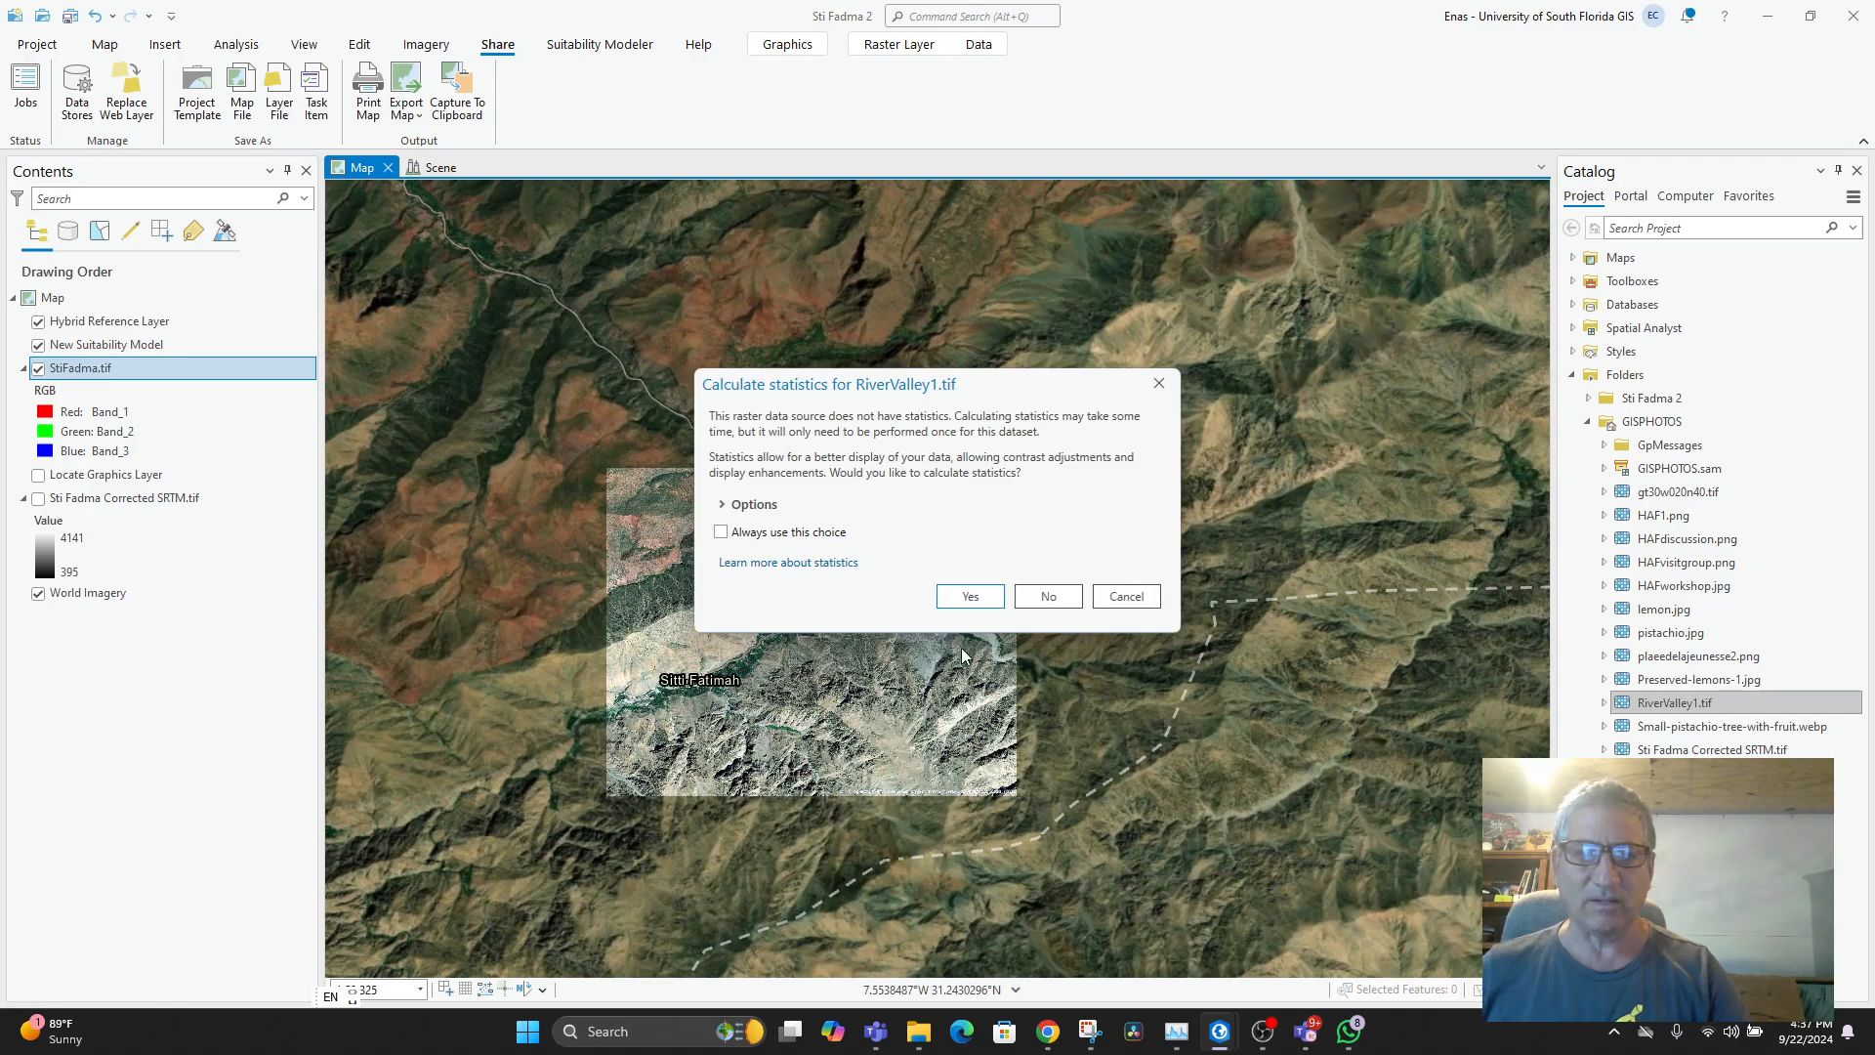
{"action": "left_click", "coordinate": [1053, 595]}
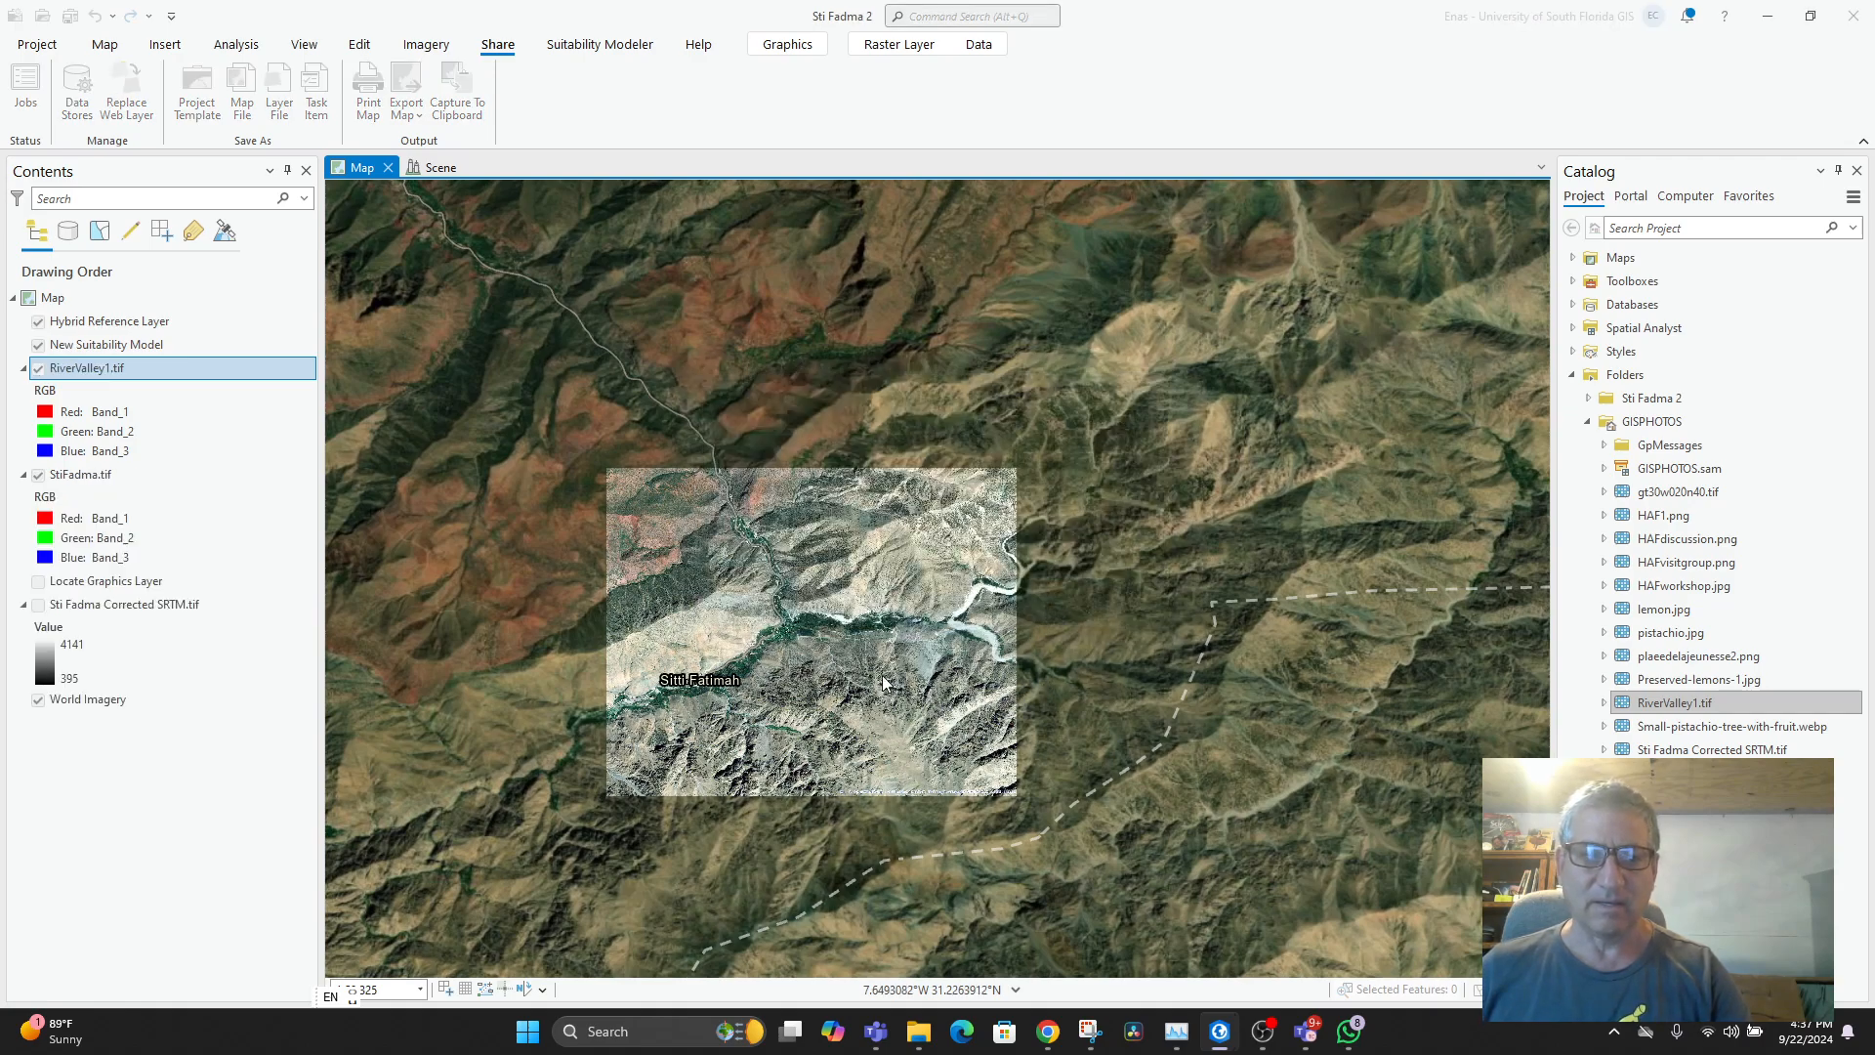
{"action": "right_click", "coordinate": [71, 370]}
{"action": "left_click", "coordinate": [125, 362]}
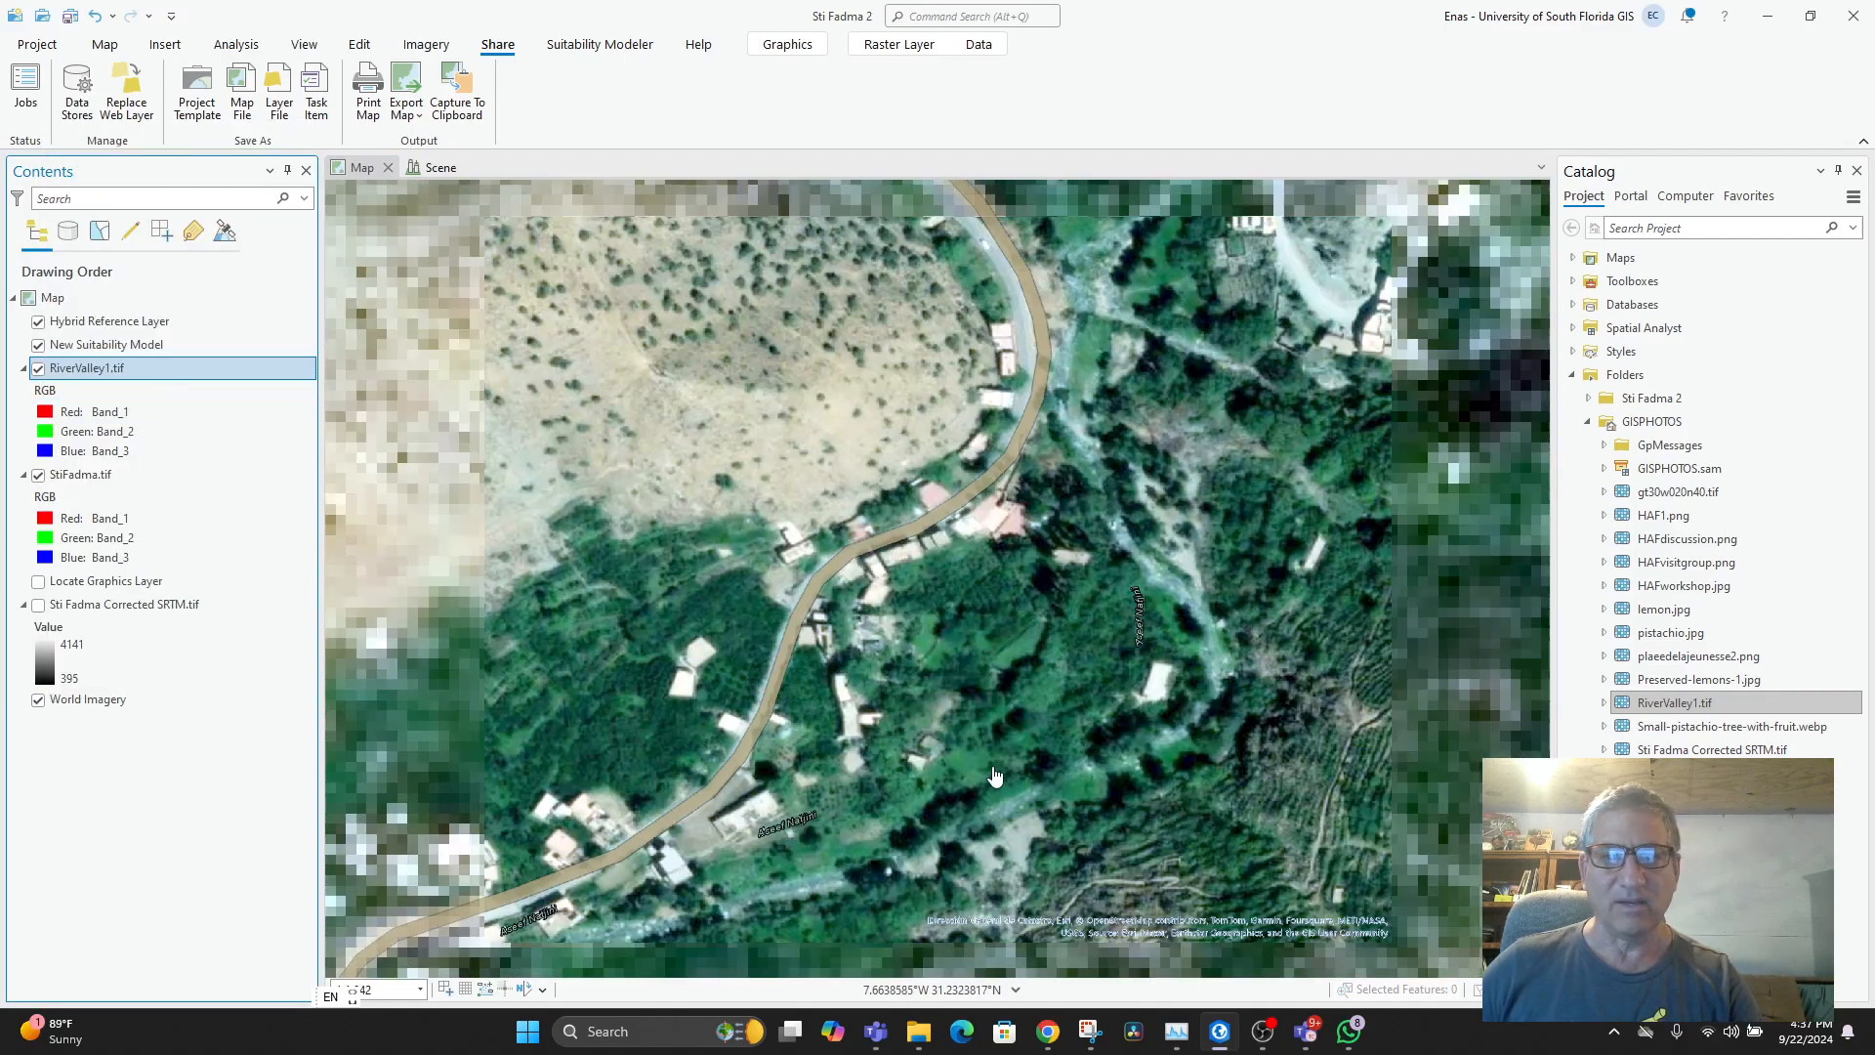
- Examine the detail of RiverValley1.tif against the surrounding StiFadma.tif in the map, close up and from farther out
{"action": "scroll", "coordinate": [976, 781], "scroll_direction": "down", "scroll_amount": 2}
{"action": "scroll", "coordinate": [998, 778], "scroll_direction": "up", "scroll_amount": 5}
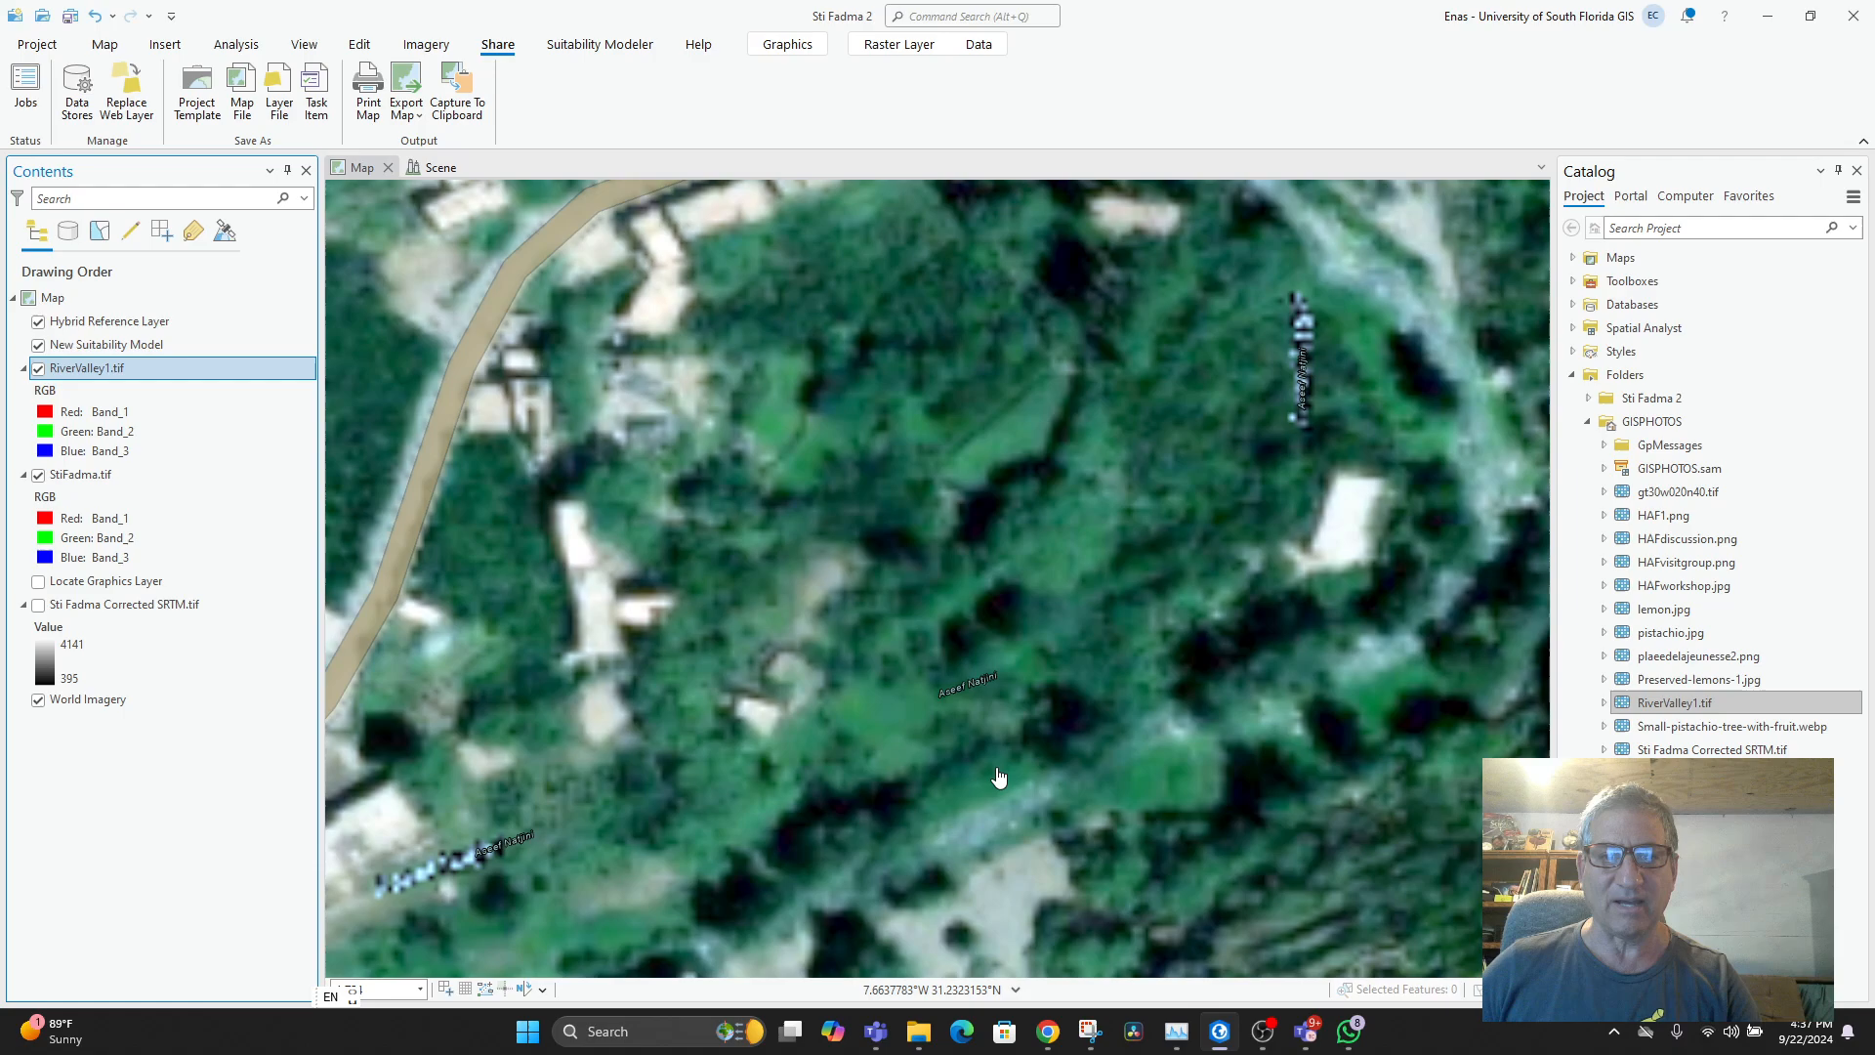
{"action": "scroll", "coordinate": [993, 773], "scroll_direction": "down", "scroll_amount": 4}
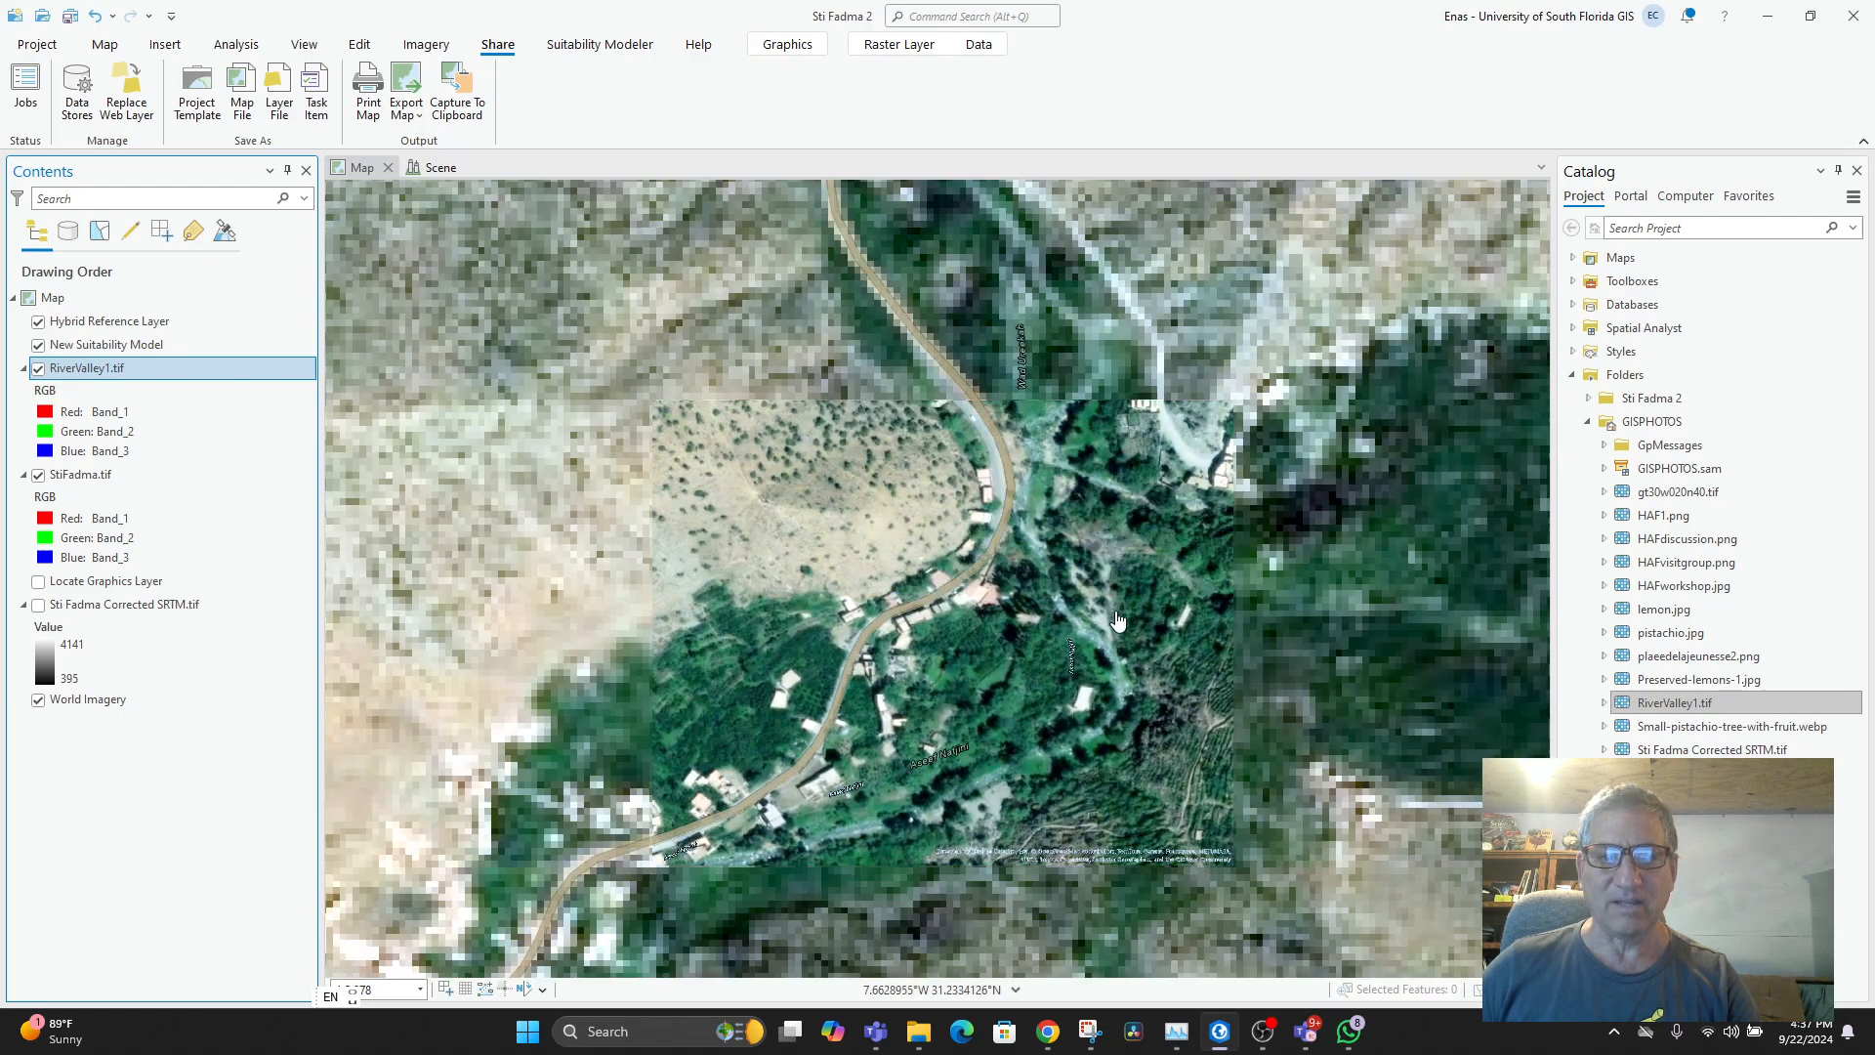
{"action": "scroll", "coordinate": [1065, 705], "scroll_direction": "up", "scroll_amount": 2}
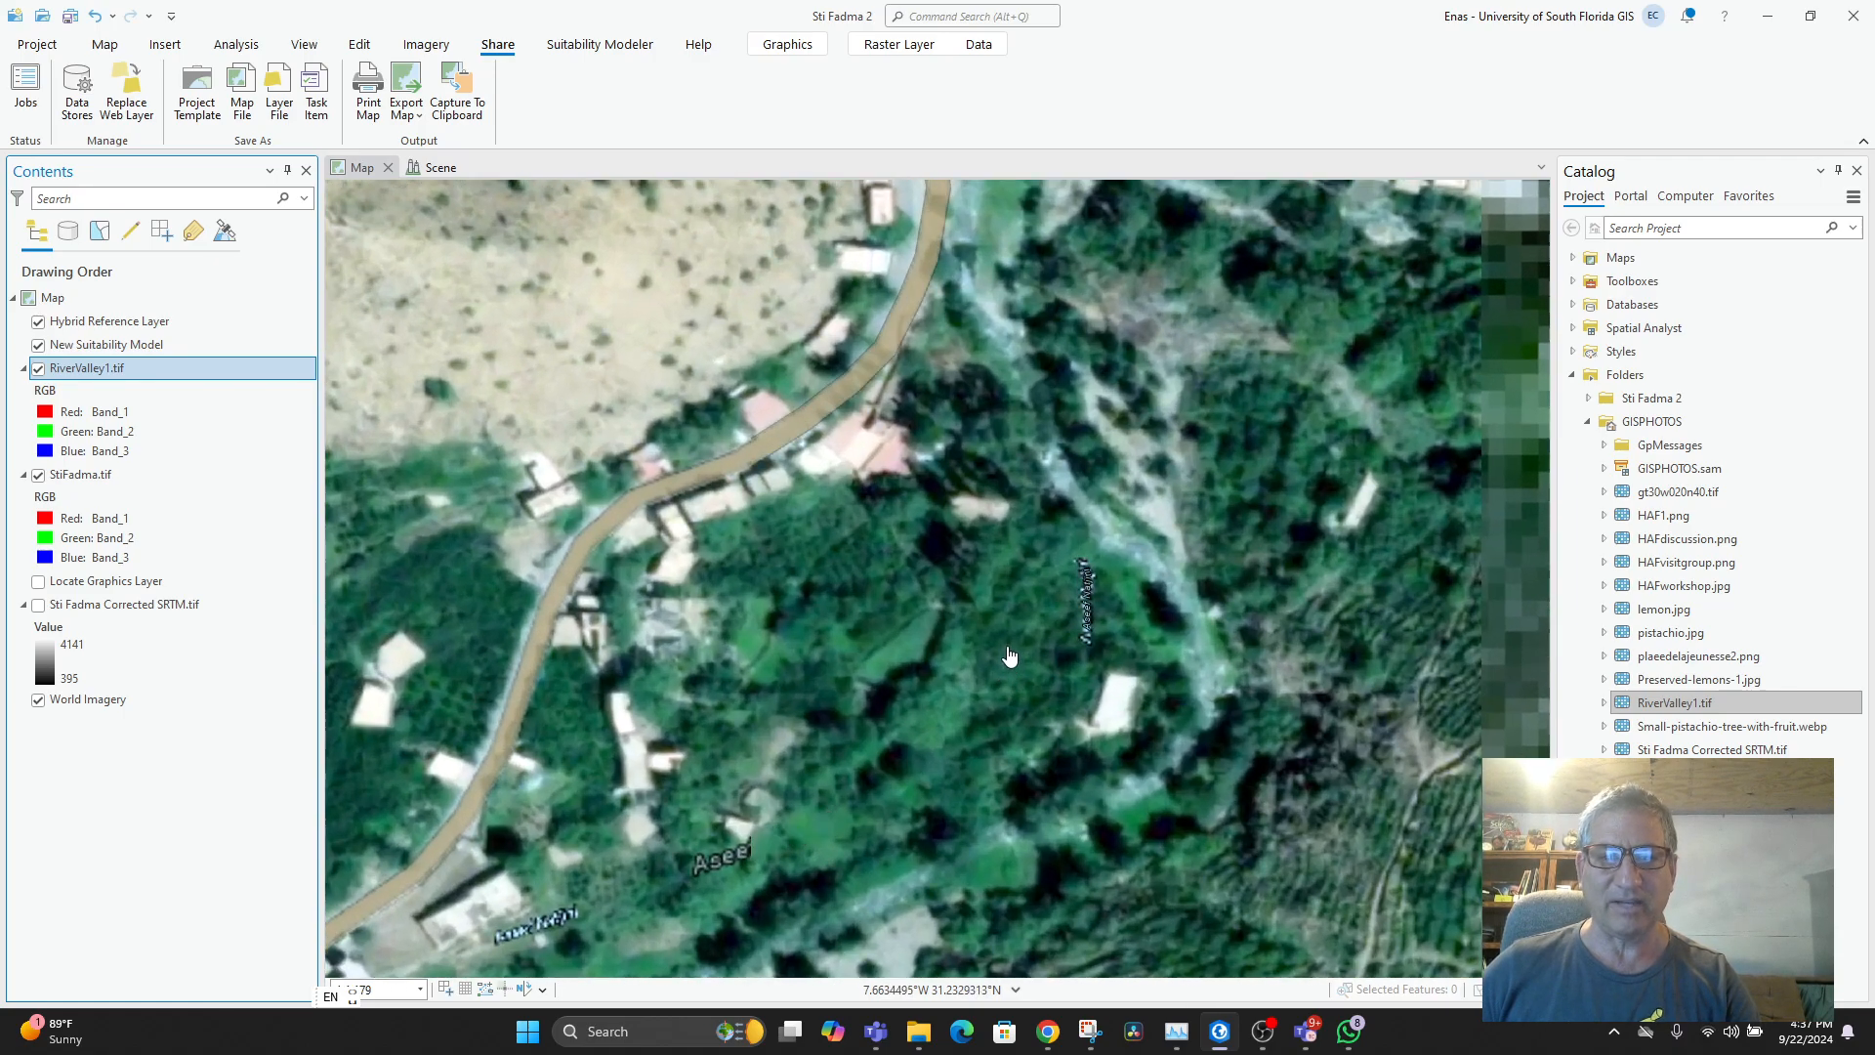
{"action": "scroll", "coordinate": [1065, 713], "scroll_direction": "down", "scroll_amount": 5}
{"action": "scroll", "coordinate": [1067, 752], "scroll_direction": "up", "scroll_amount": 2}
{"action": "scroll", "coordinate": [1066, 765], "scroll_direction": "down", "scroll_amount": 4}
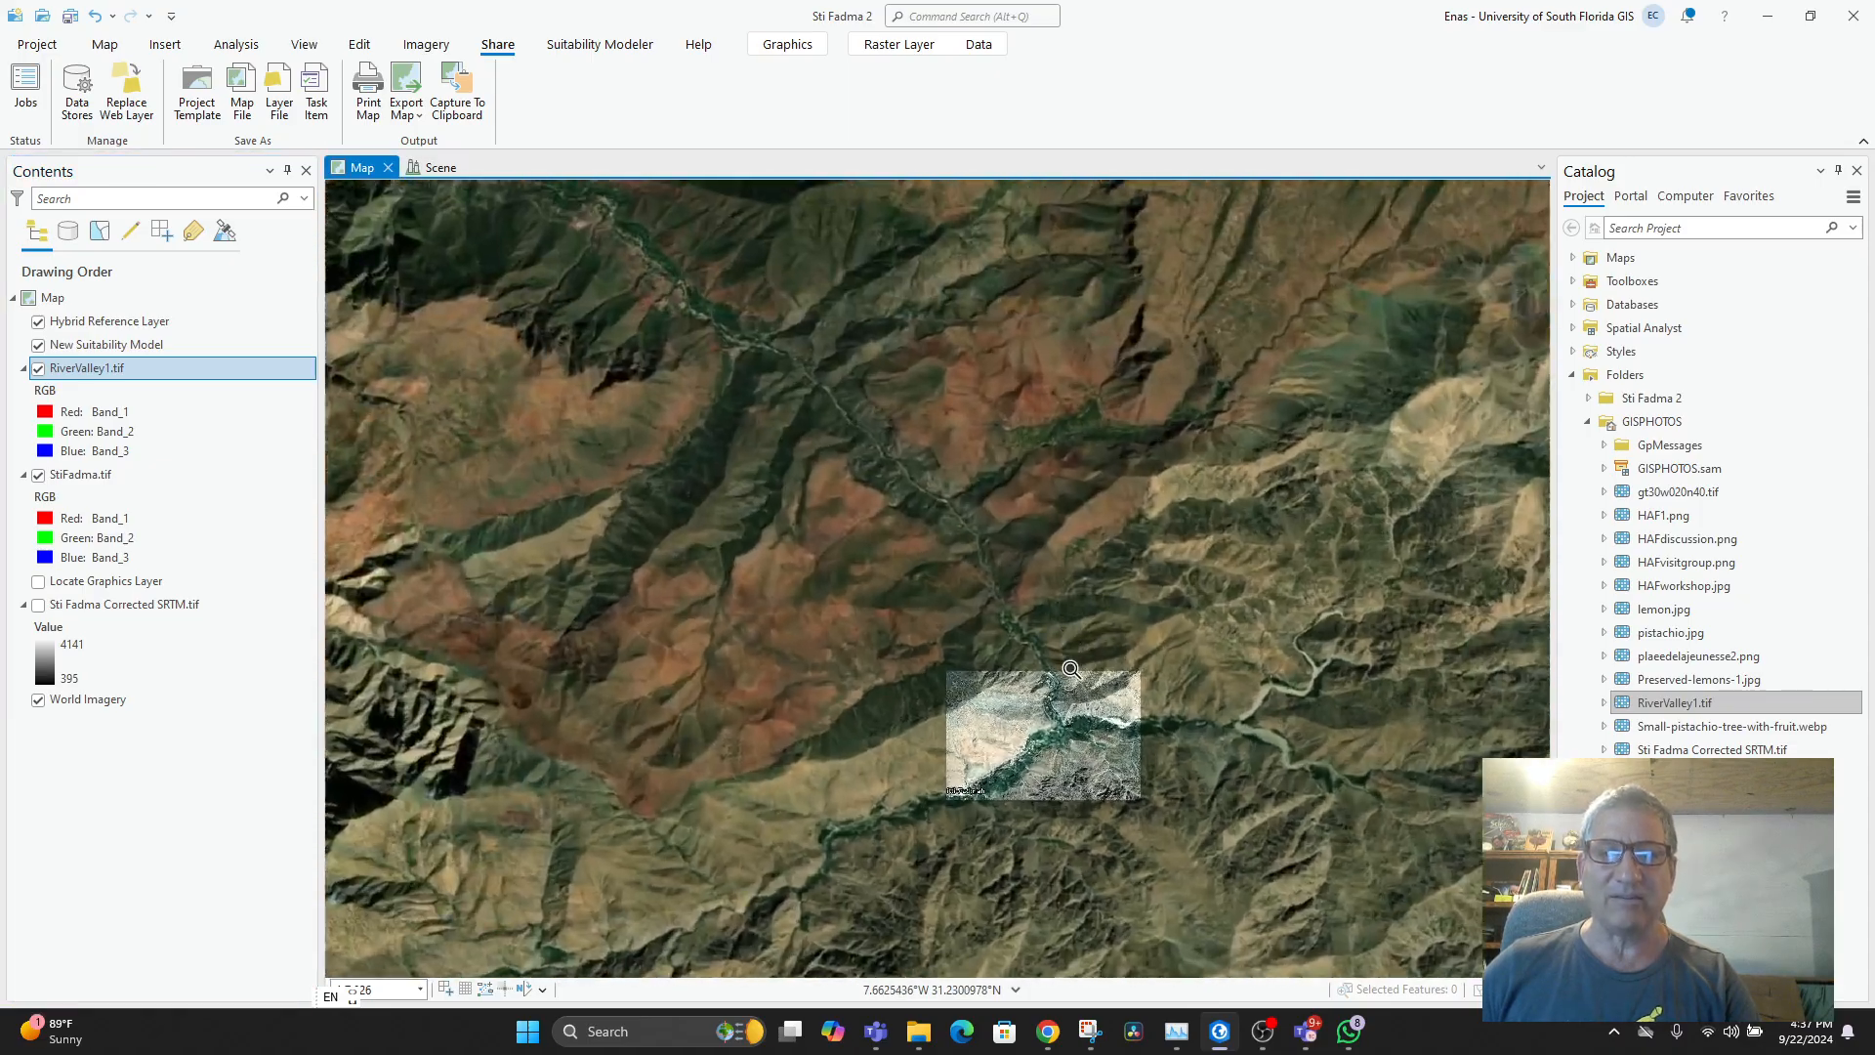
{"action": "scroll", "coordinate": [1074, 791], "scroll_direction": "up", "scroll_amount": 7}
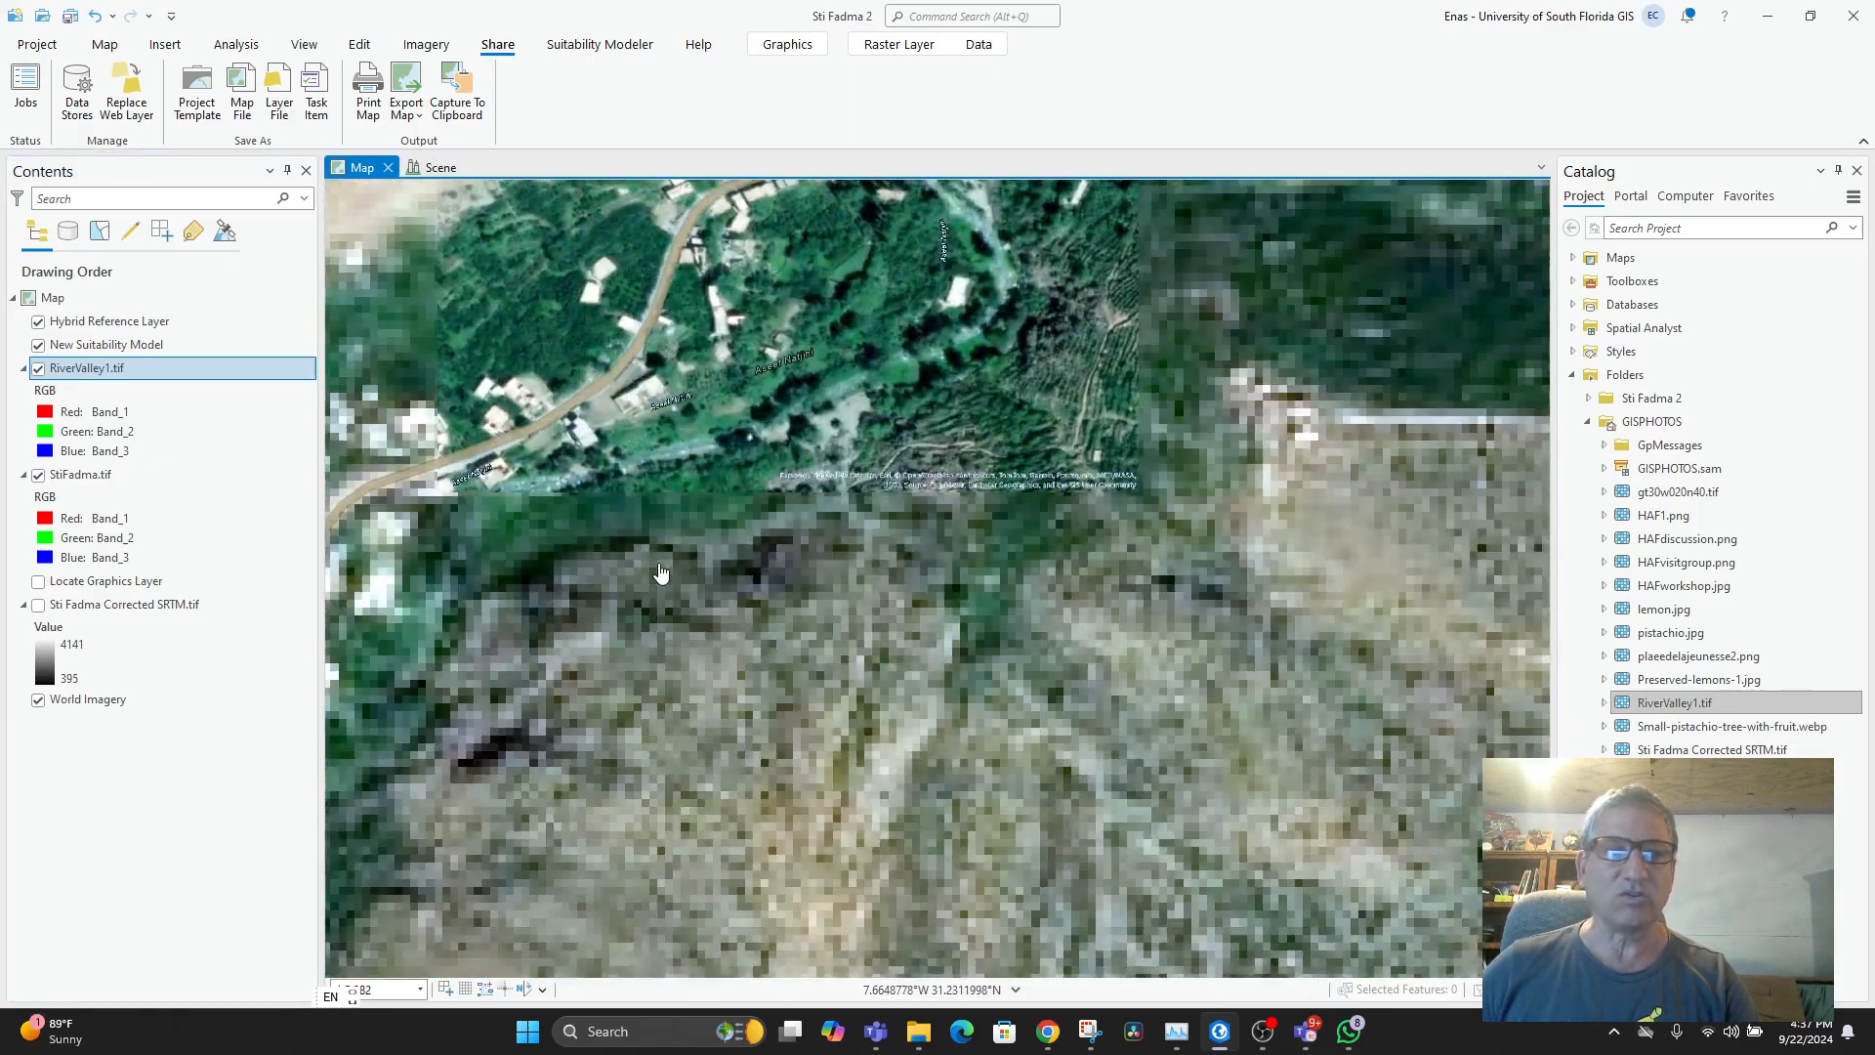
- Turn on StiFadma.tif in the 3D scene and frame the river valley bend
{"action": "left_click", "coordinate": [439, 168]}
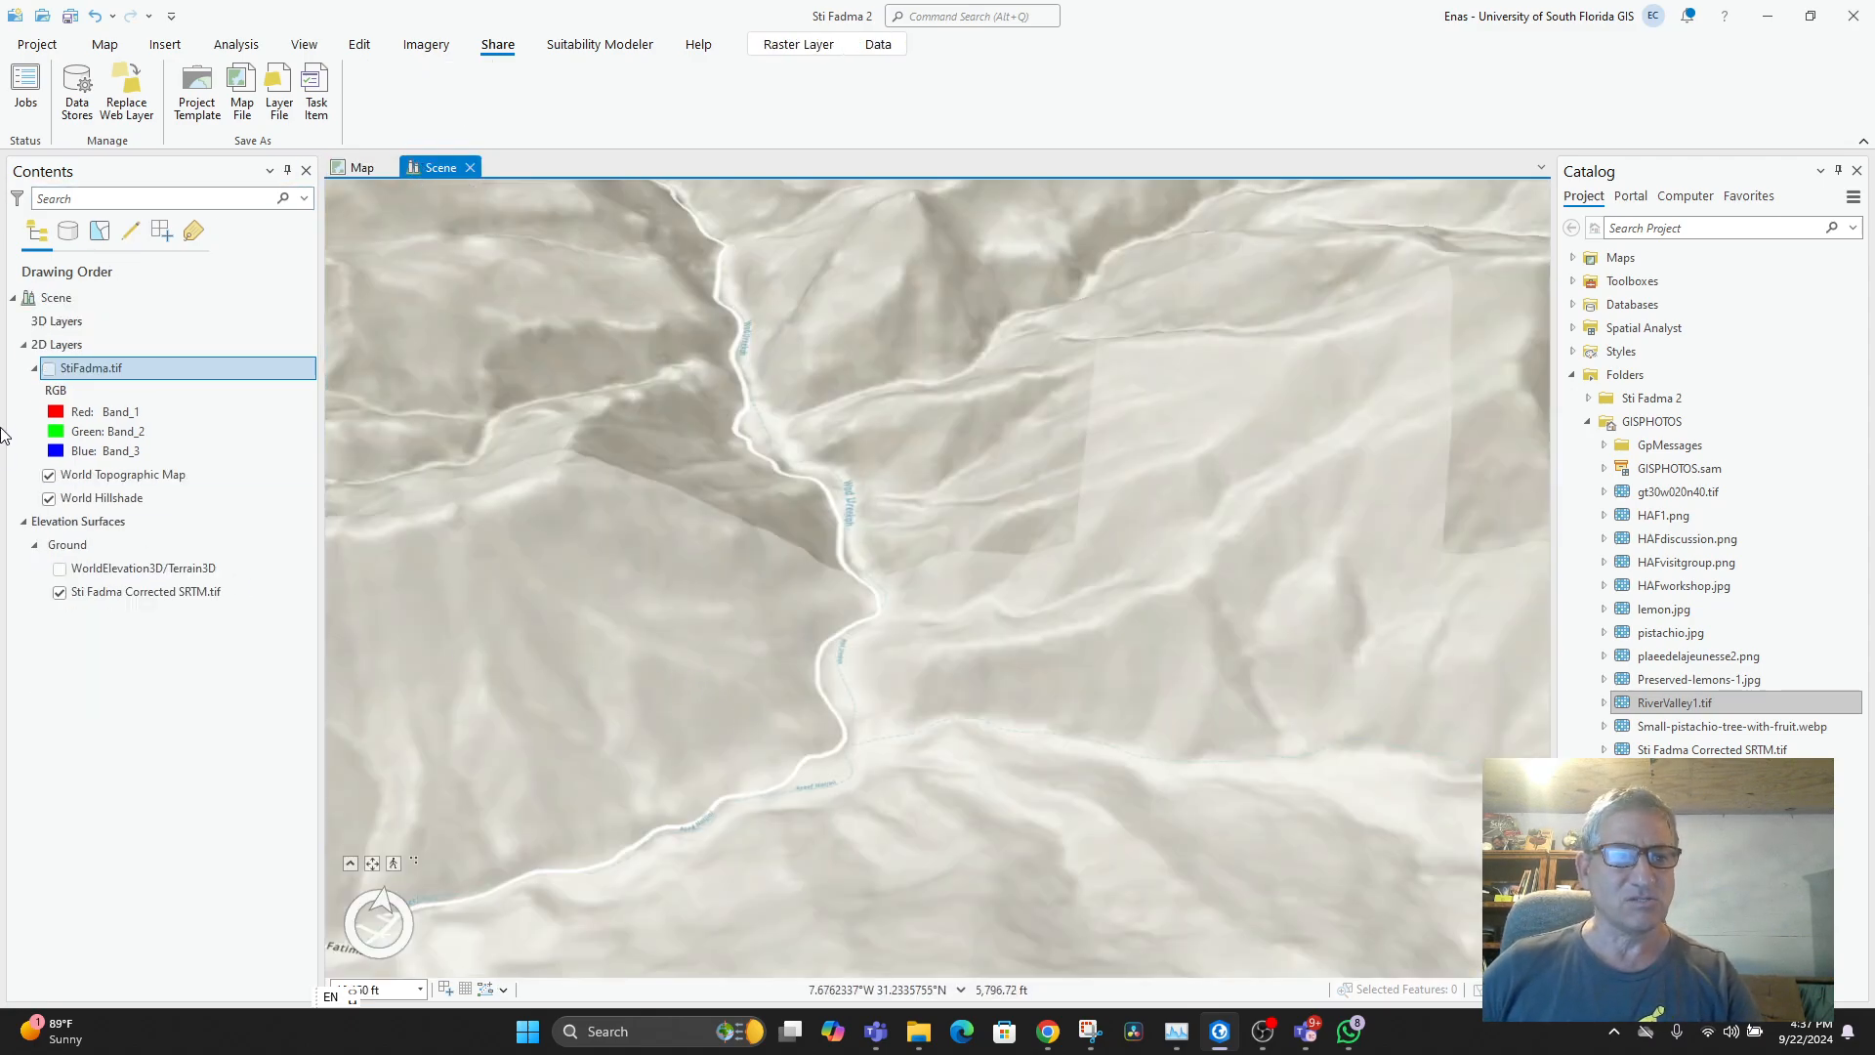
{"action": "left_click", "coordinate": [49, 368]}
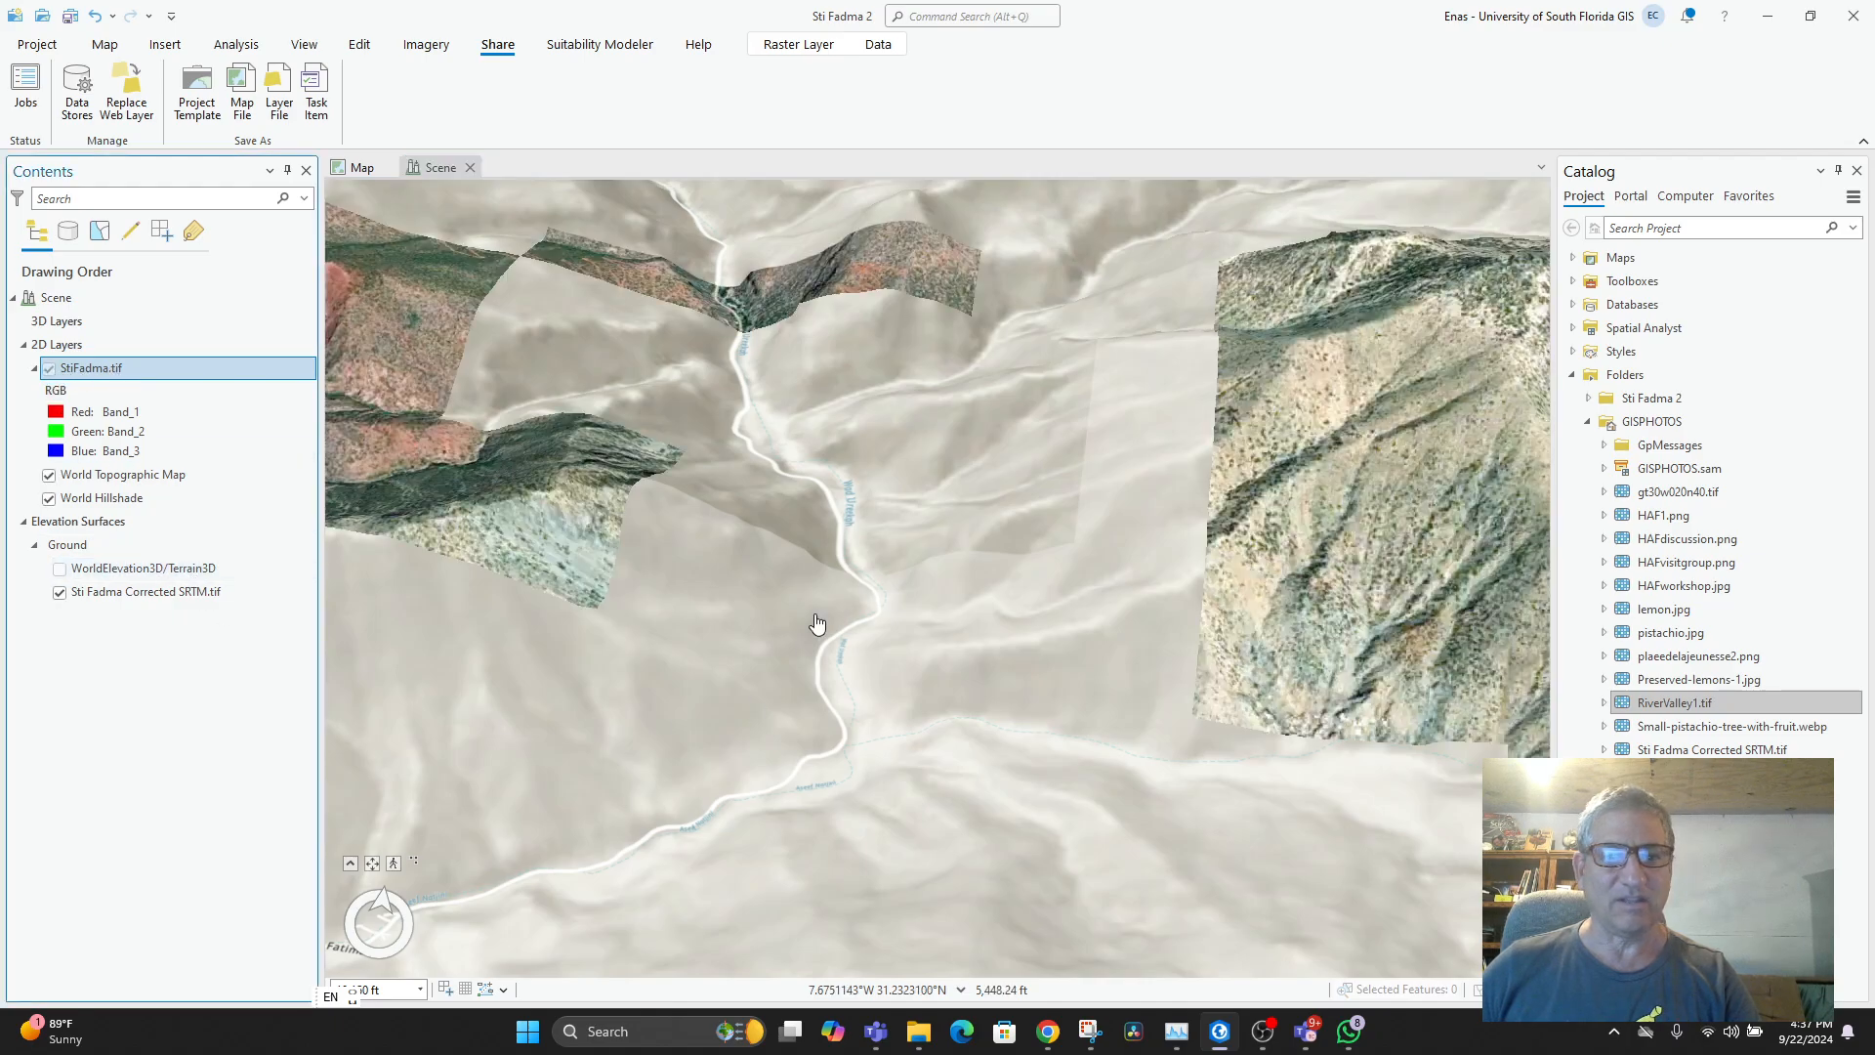
{"action": "scroll", "coordinate": [975, 678], "scroll_direction": "up", "scroll_amount": 5}
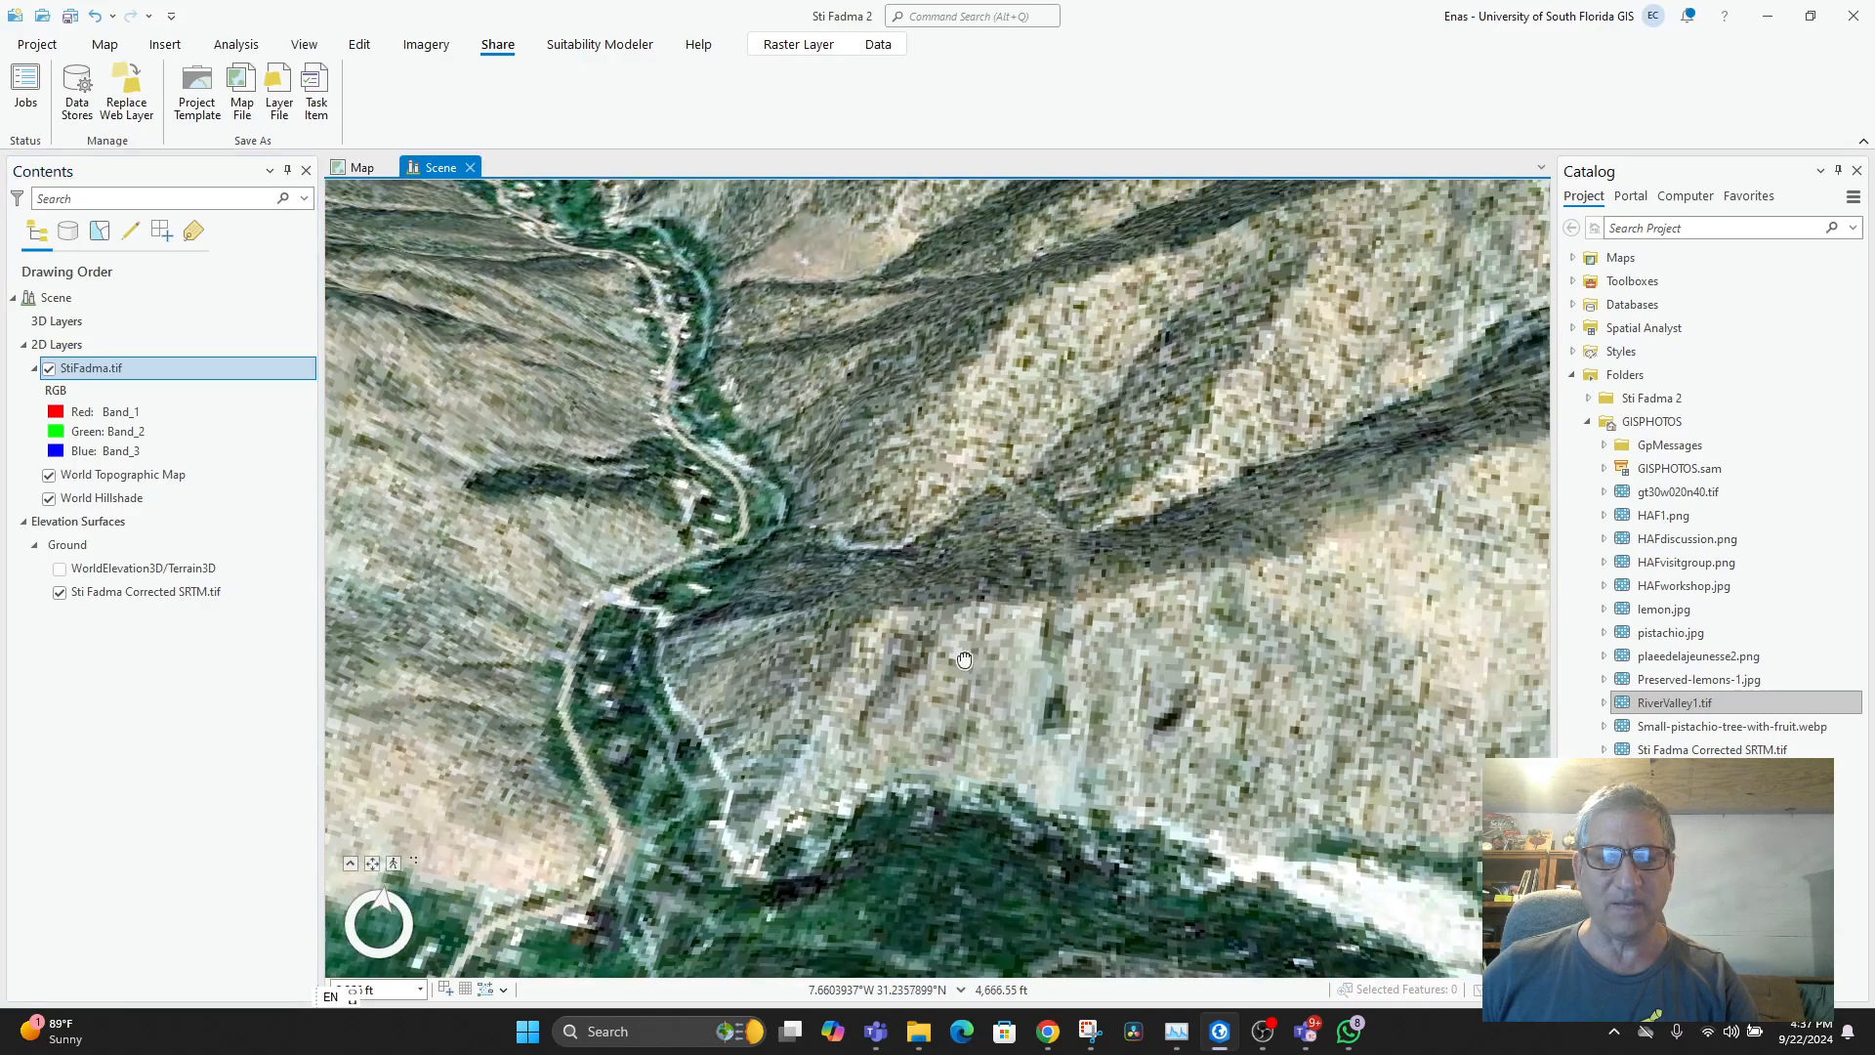
{"action": "left_click_drag", "start_coordinate": [965, 660], "coordinate": [1031, 467]}
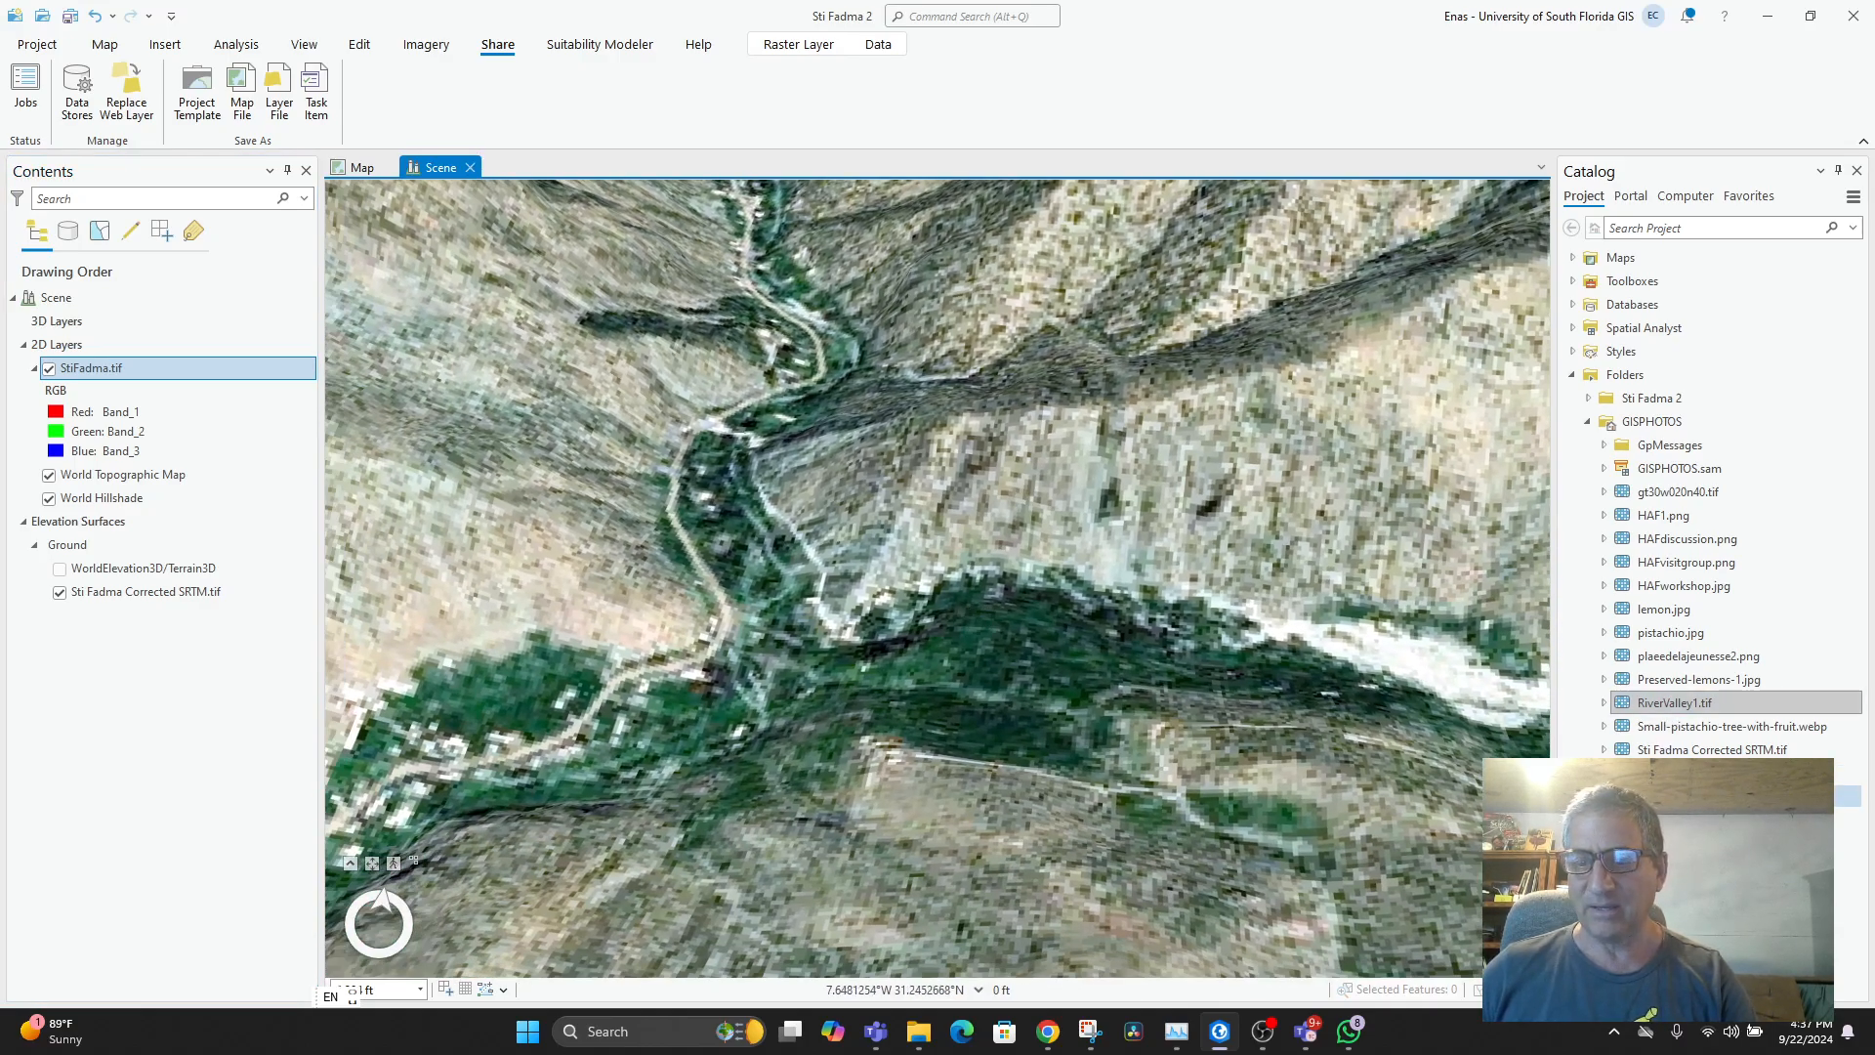
- Add RiverValley1.tif to the 3D scene without calculating statistics and inspect its draped imagery up close
{"action": "left_click_drag", "start_coordinate": [1660, 703], "coordinate": [828, 615]}
{"action": "left_click", "coordinate": [1048, 597]}
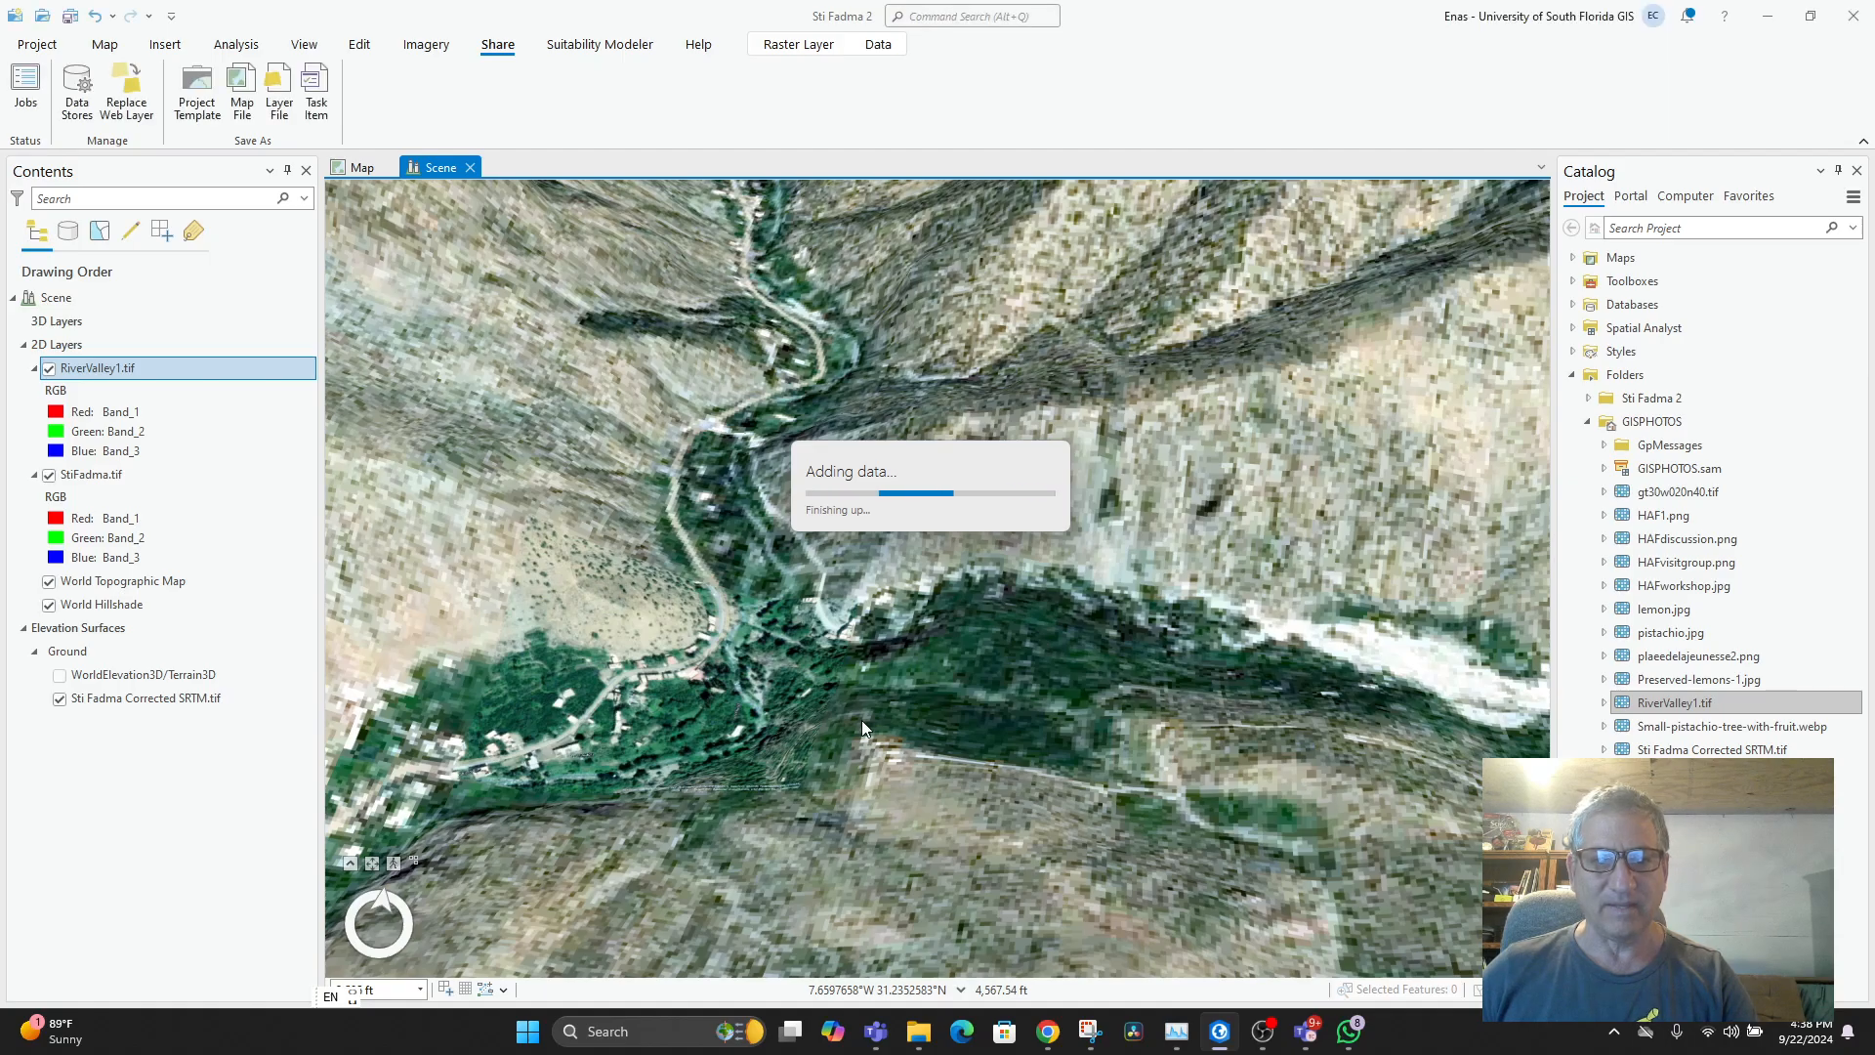
{"action": "left_click_drag", "start_coordinate": [867, 695], "coordinate": [1018, 643]}
{"action": "scroll", "coordinate": [1018, 642], "scroll_direction": "up", "scroll_amount": 5}
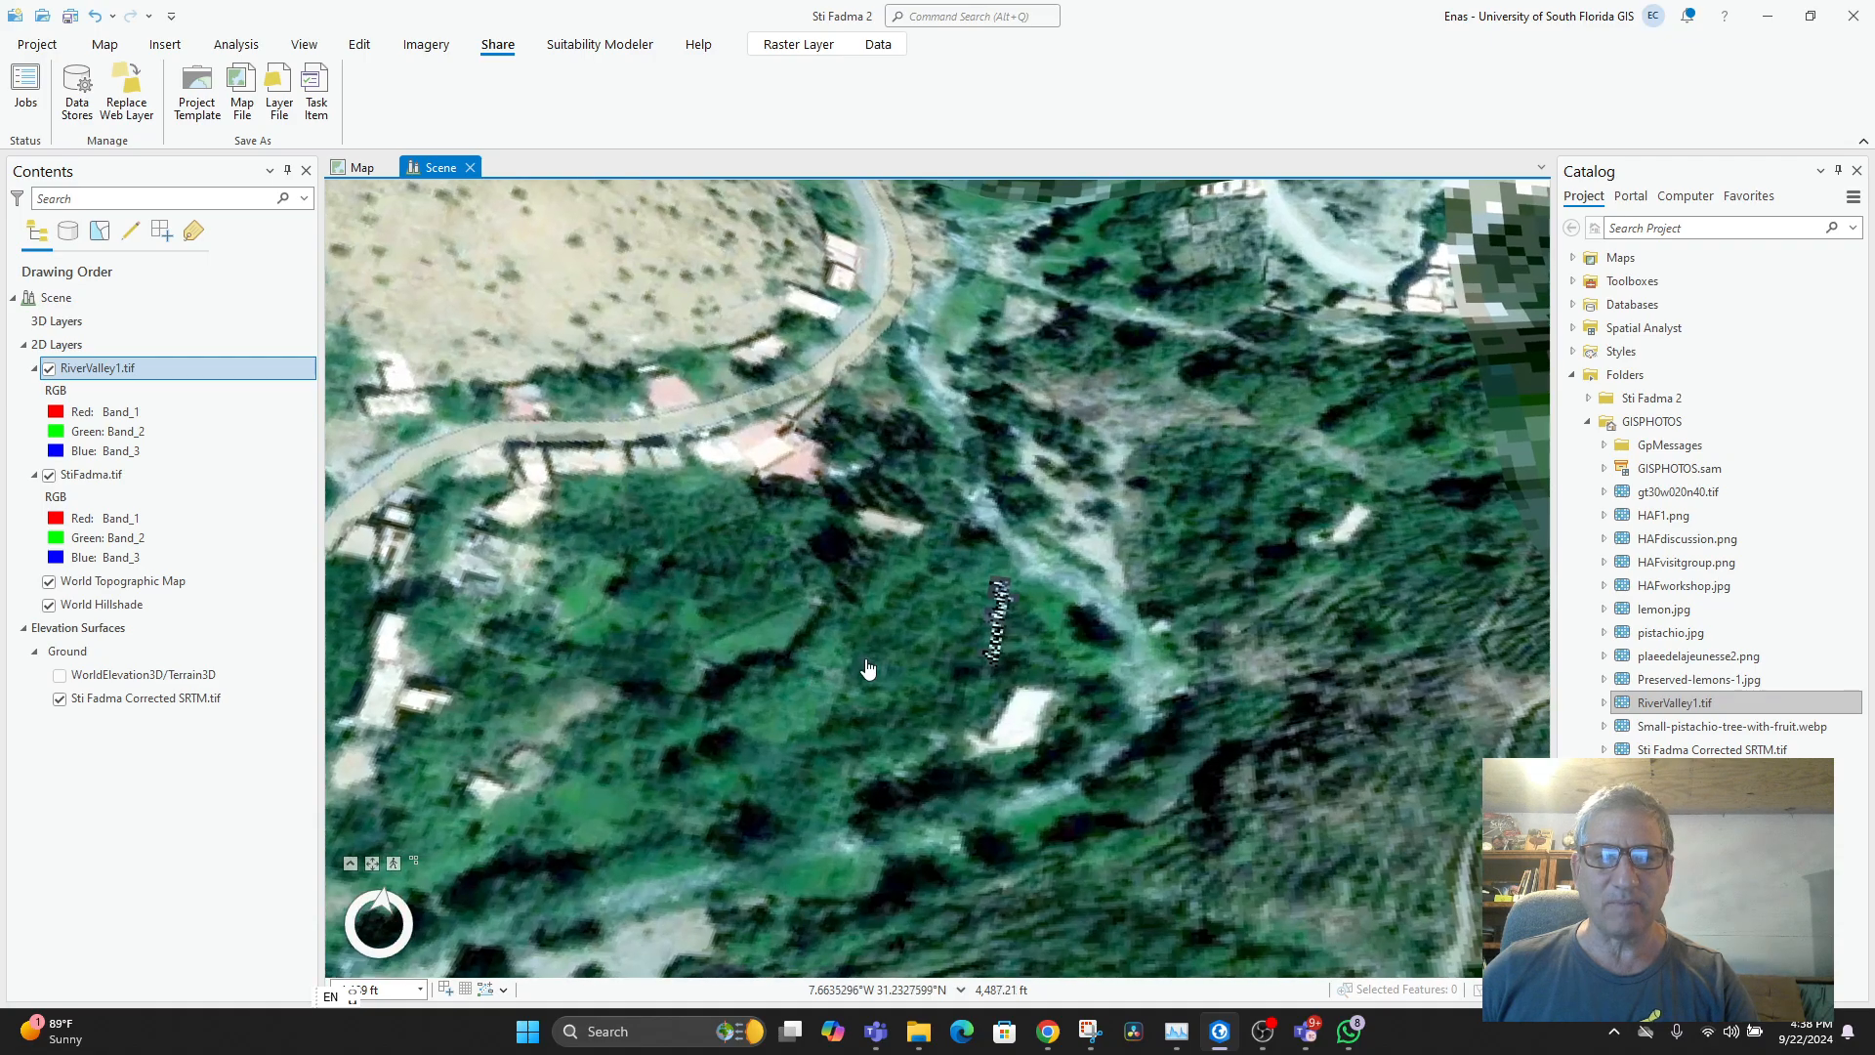
{"action": "left_click_drag", "start_coordinate": [866, 666], "coordinate": [751, 422]}
{"action": "left_click_drag", "start_coordinate": [936, 576], "coordinate": [477, 282]}
- Return to the 2D map, frame the valley section just north of the RiverValley1.tif coverage, and turn off RiverValley1.tif
{"action": "left_click", "coordinate": [351, 168]}
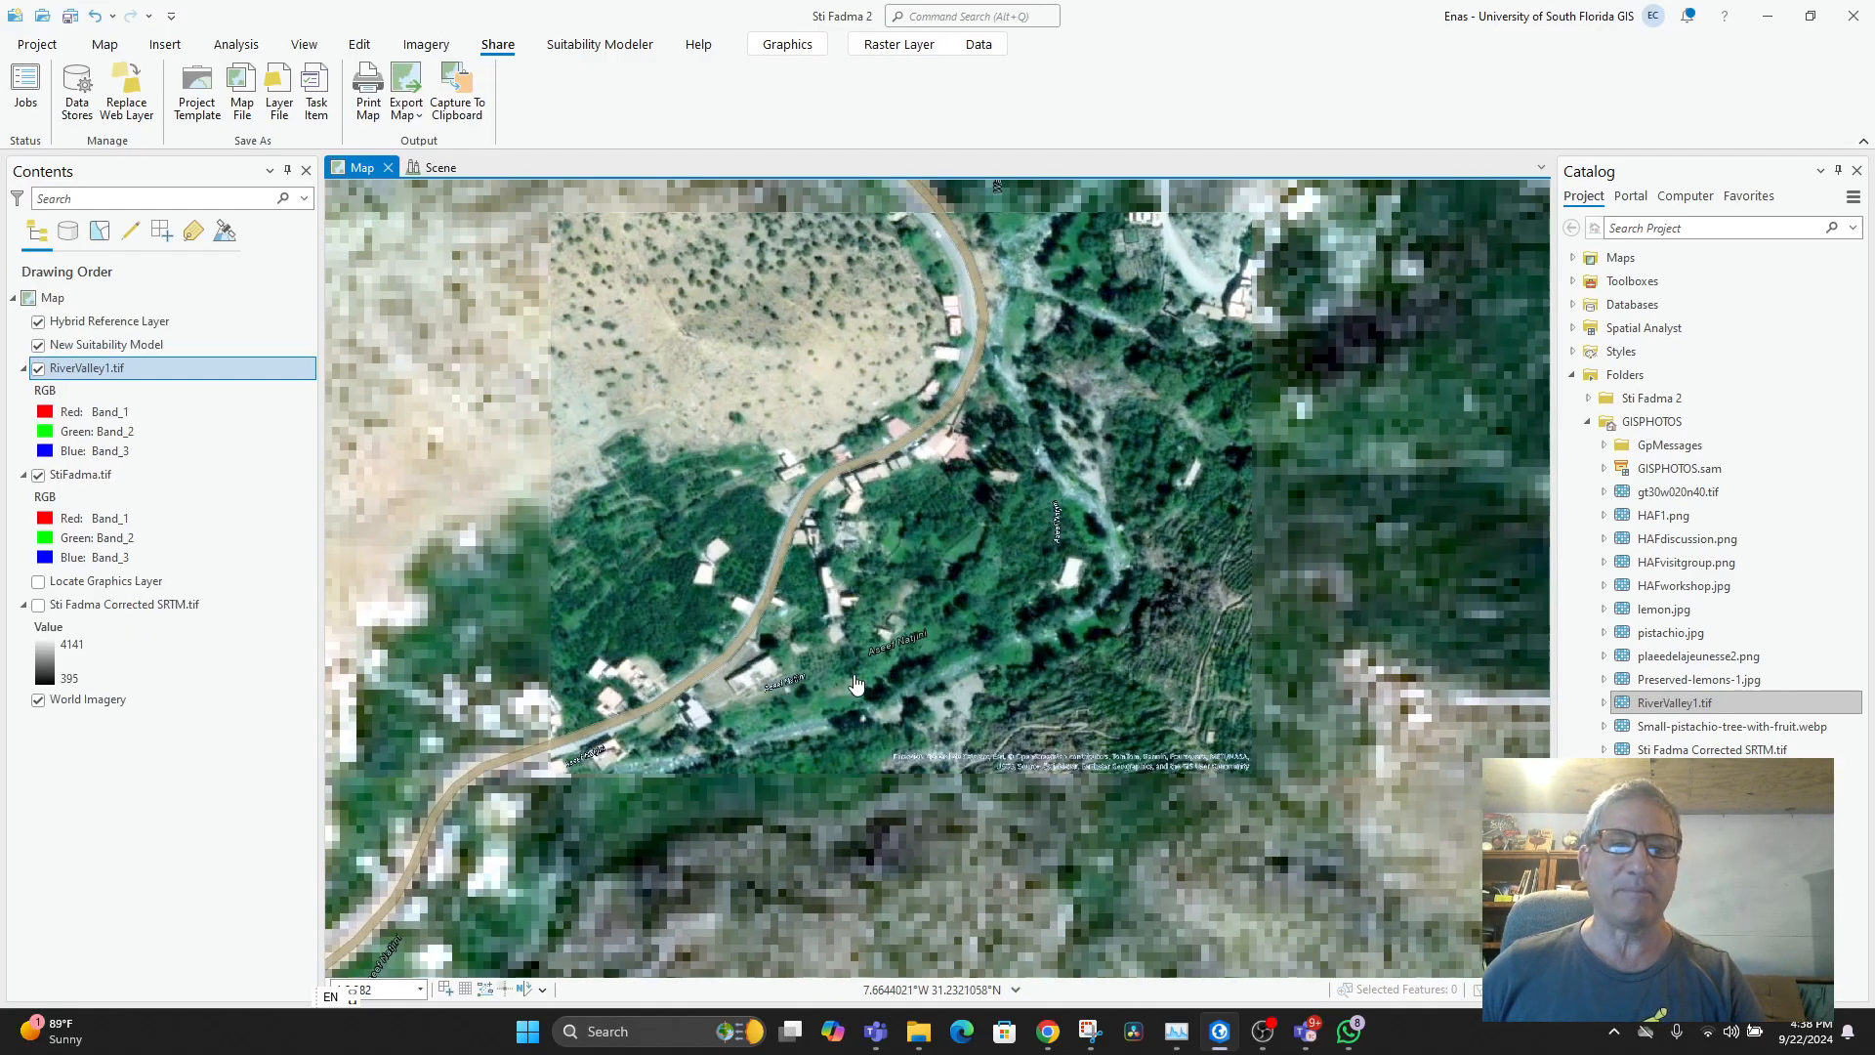
{"action": "left_click_drag", "start_coordinate": [791, 411], "coordinate": [1026, 767]}
{"action": "left_click_drag", "start_coordinate": [966, 332], "coordinate": [778, 474]}
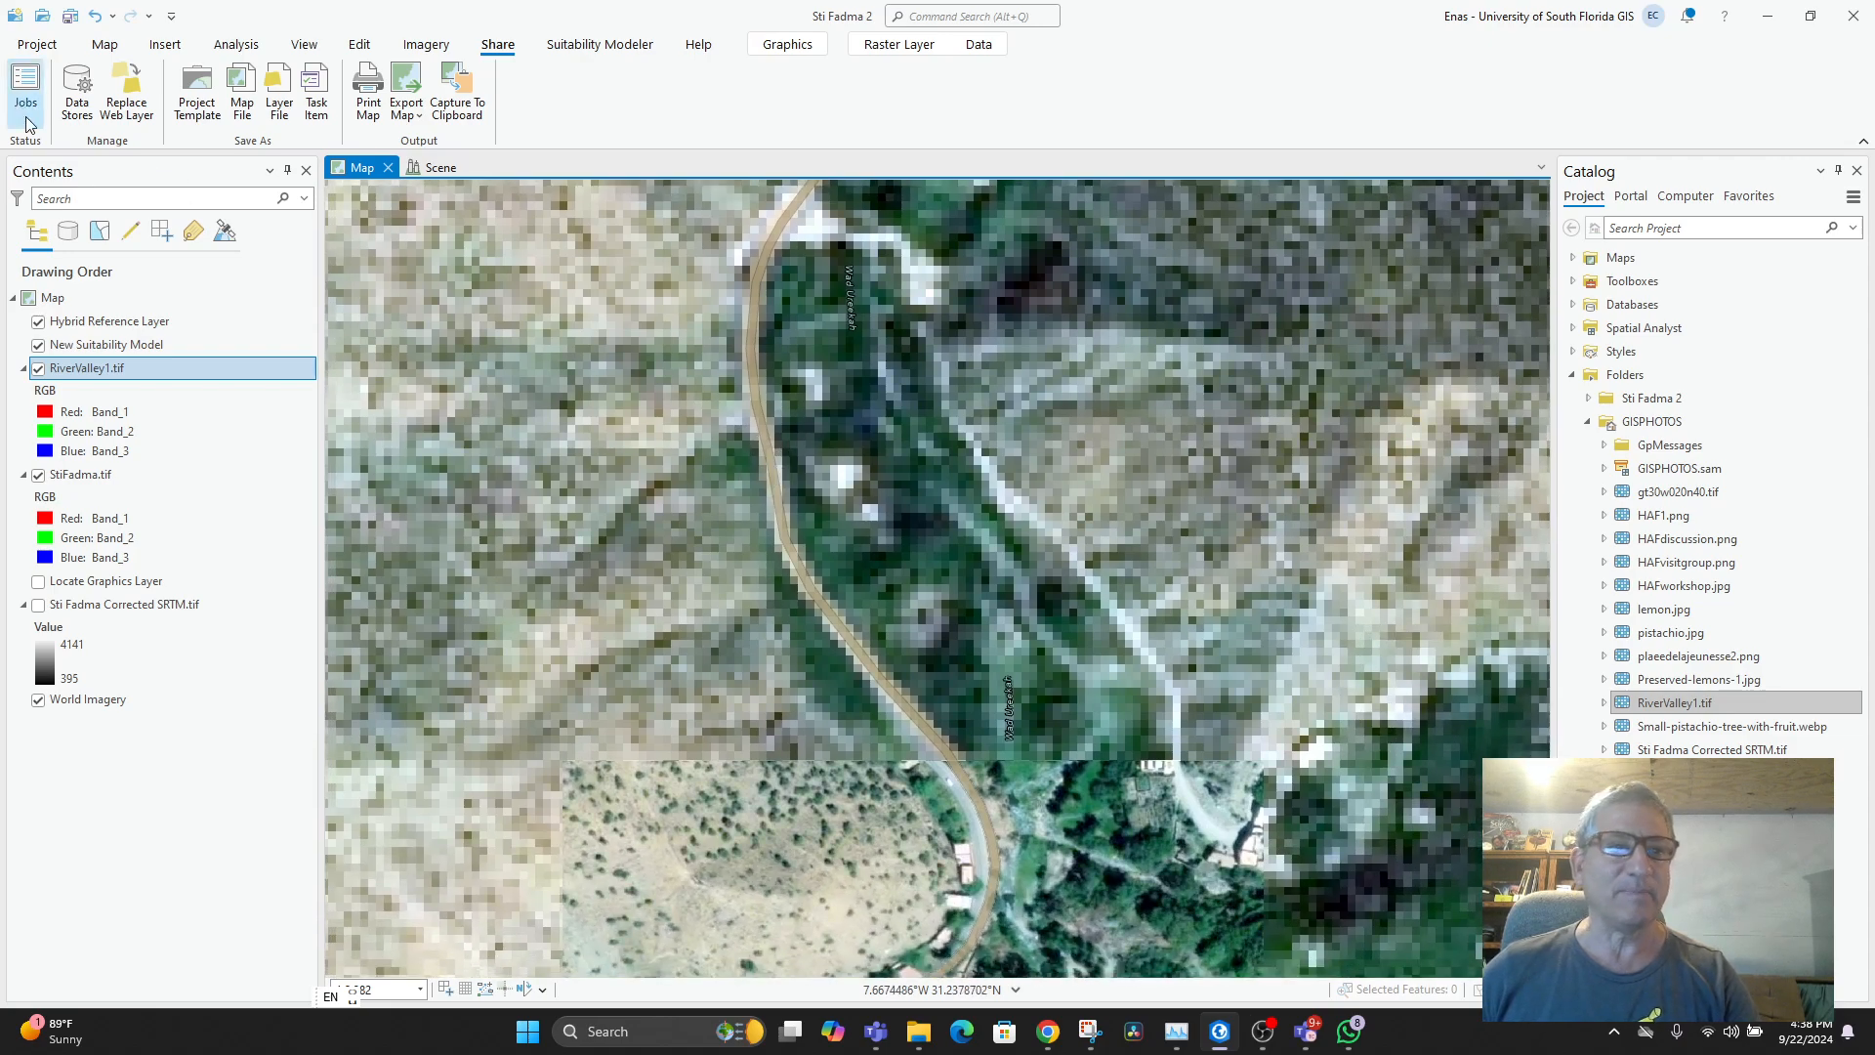
{"action": "left_click", "coordinate": [39, 369]}
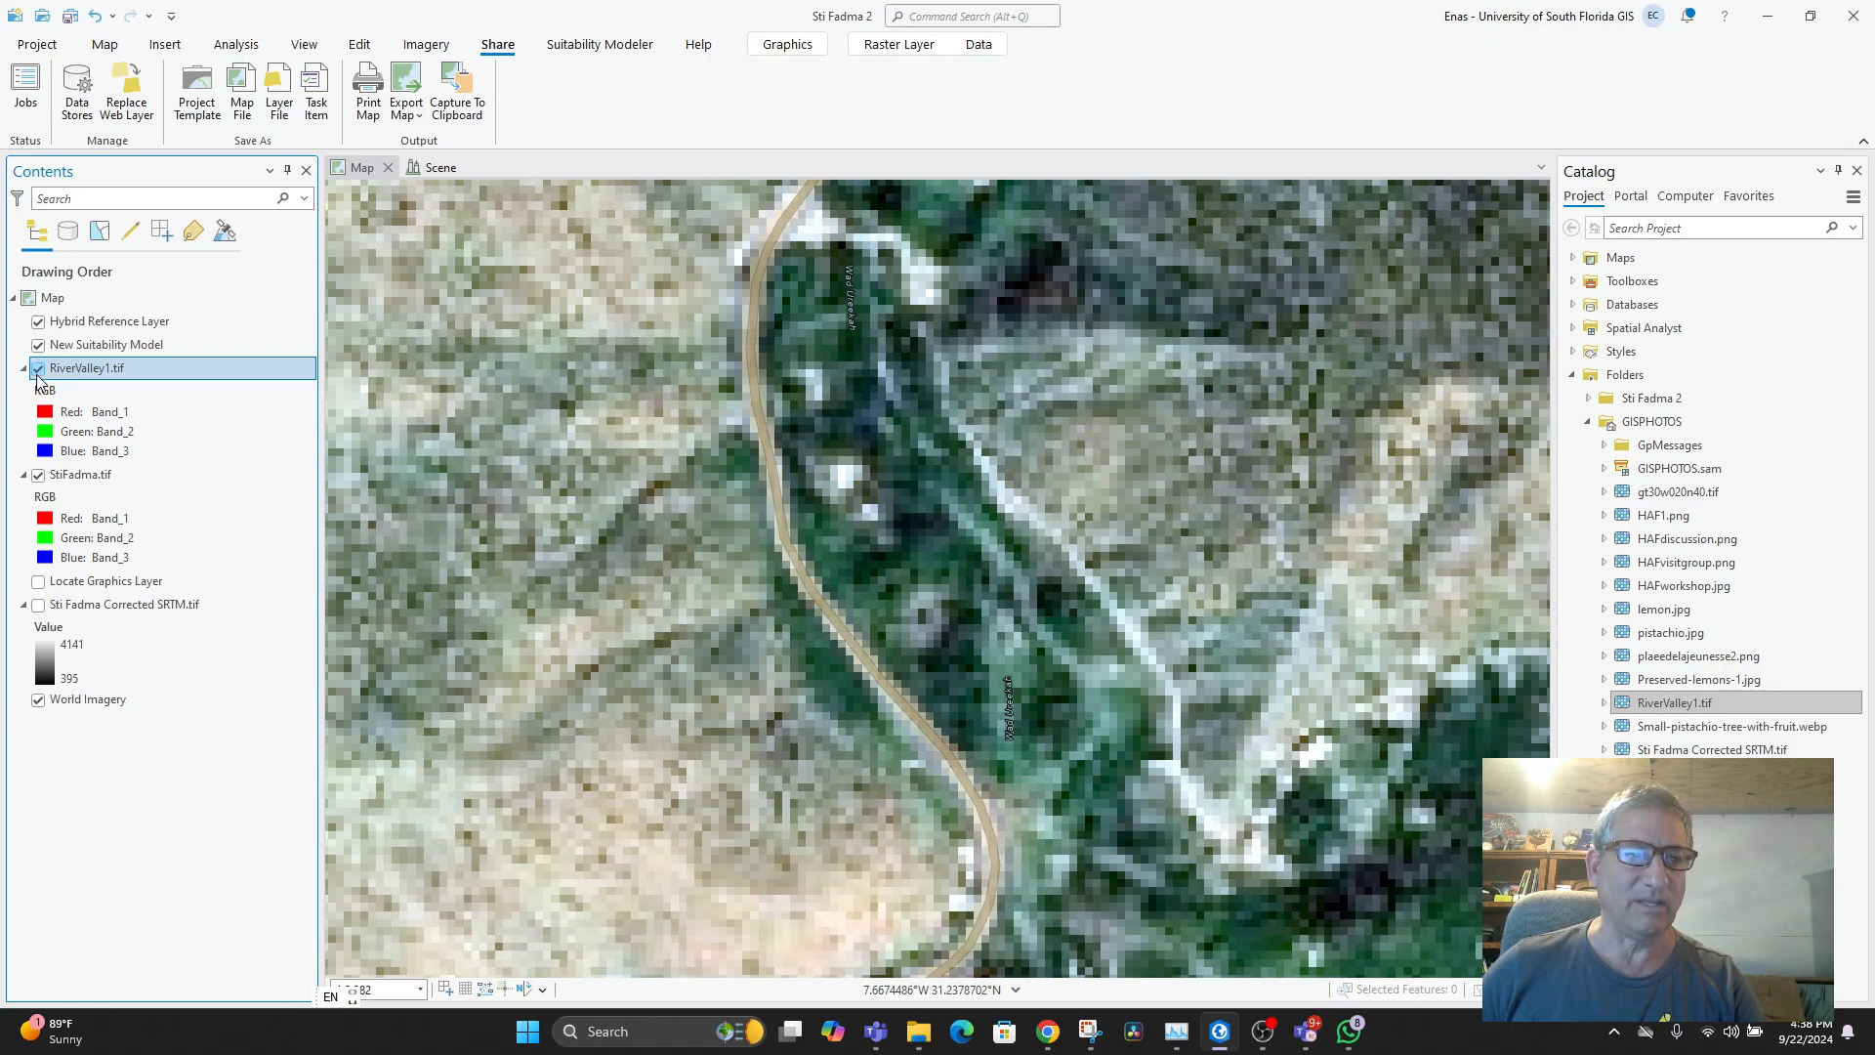
{"action": "left_click", "coordinate": [37, 374]}
{"action": "left_click", "coordinate": [37, 374]}
{"action": "left_click", "coordinate": [38, 371]}
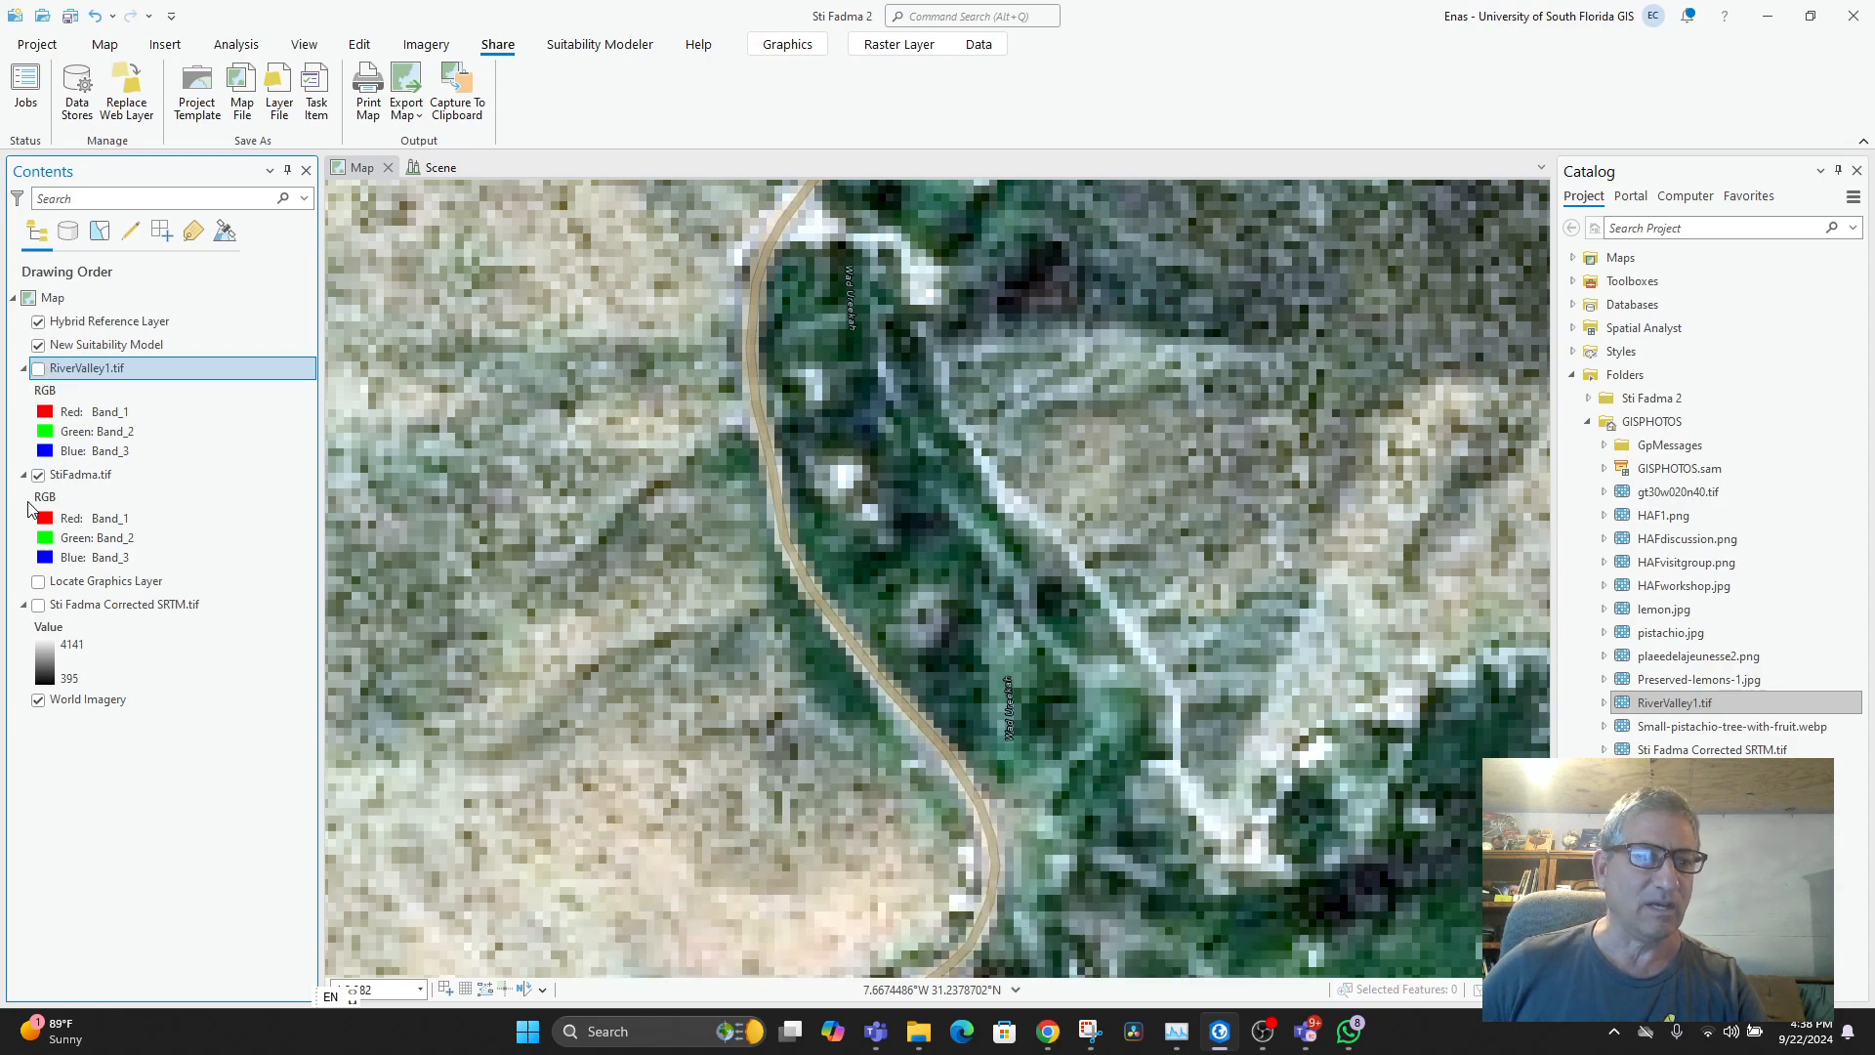
- Turn off StiFadma.tif to expose World Imagery and frame the valley section north of the RiverValley1.tif coverage
{"action": "left_click", "coordinate": [35, 368]}
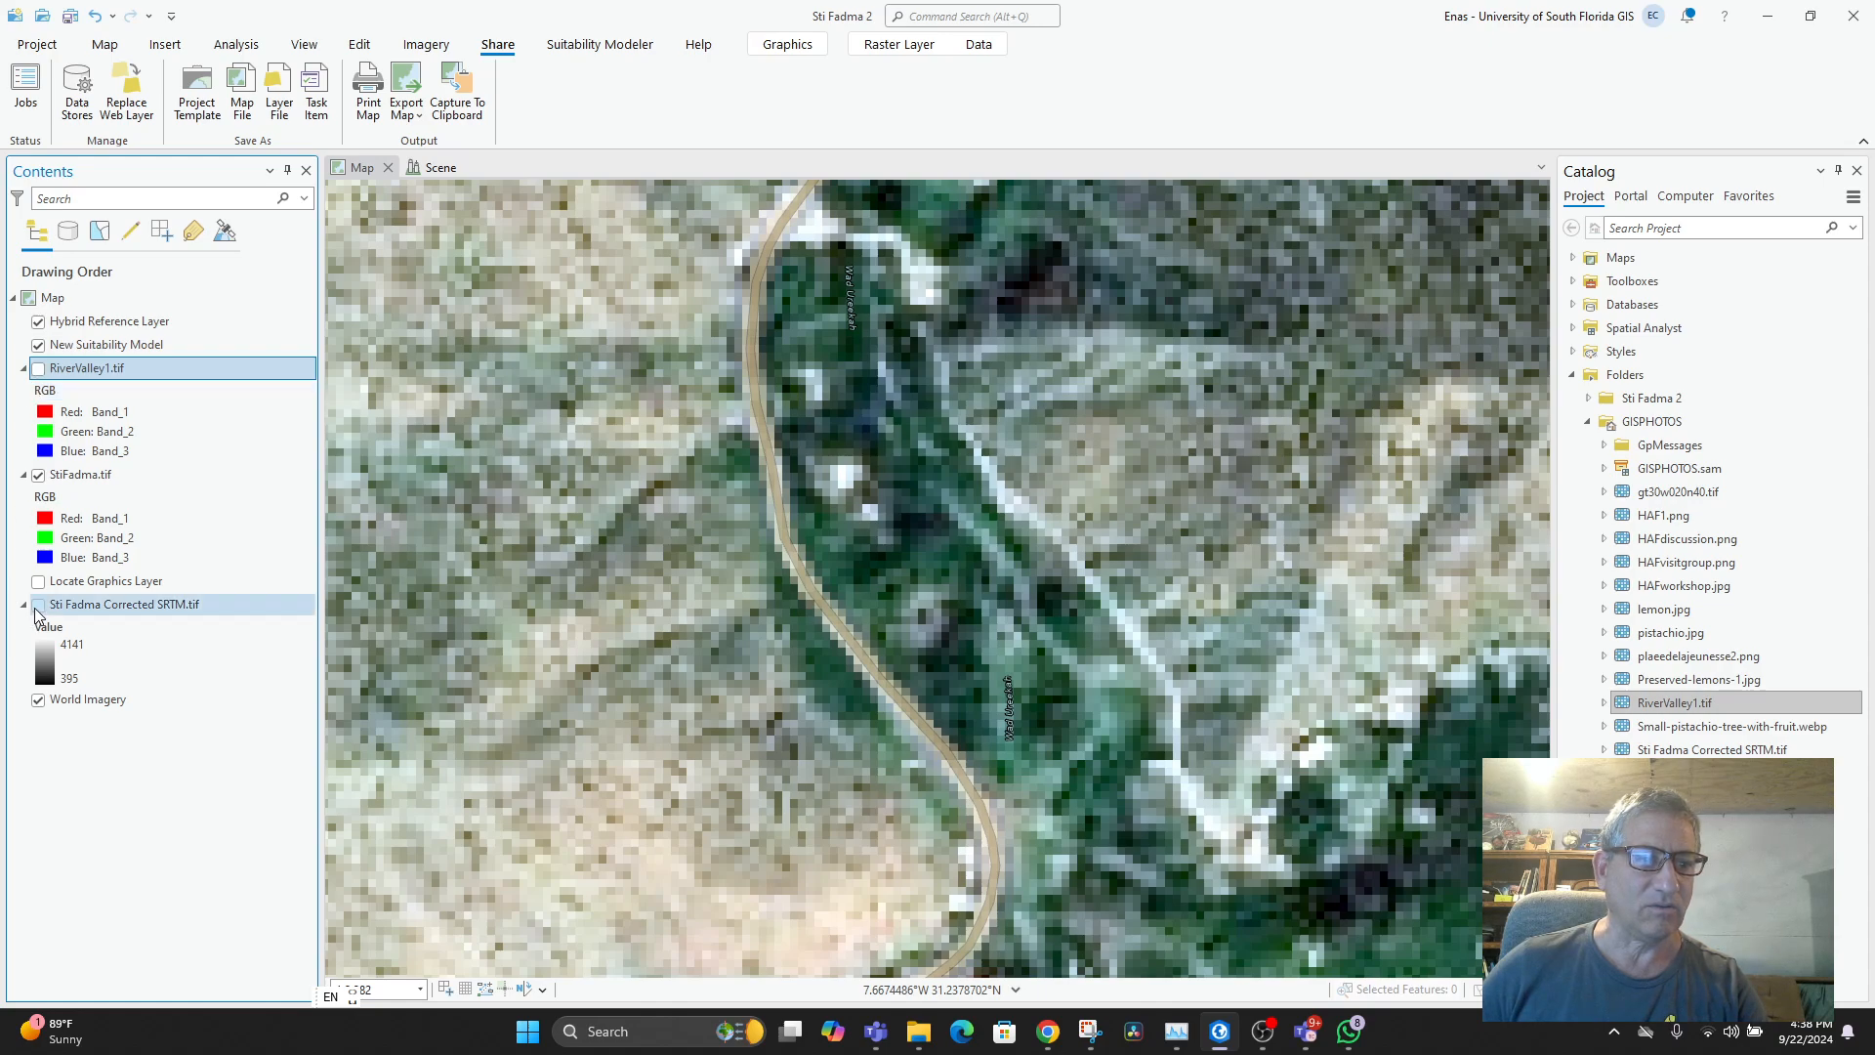
{"action": "left_click", "coordinate": [39, 346]}
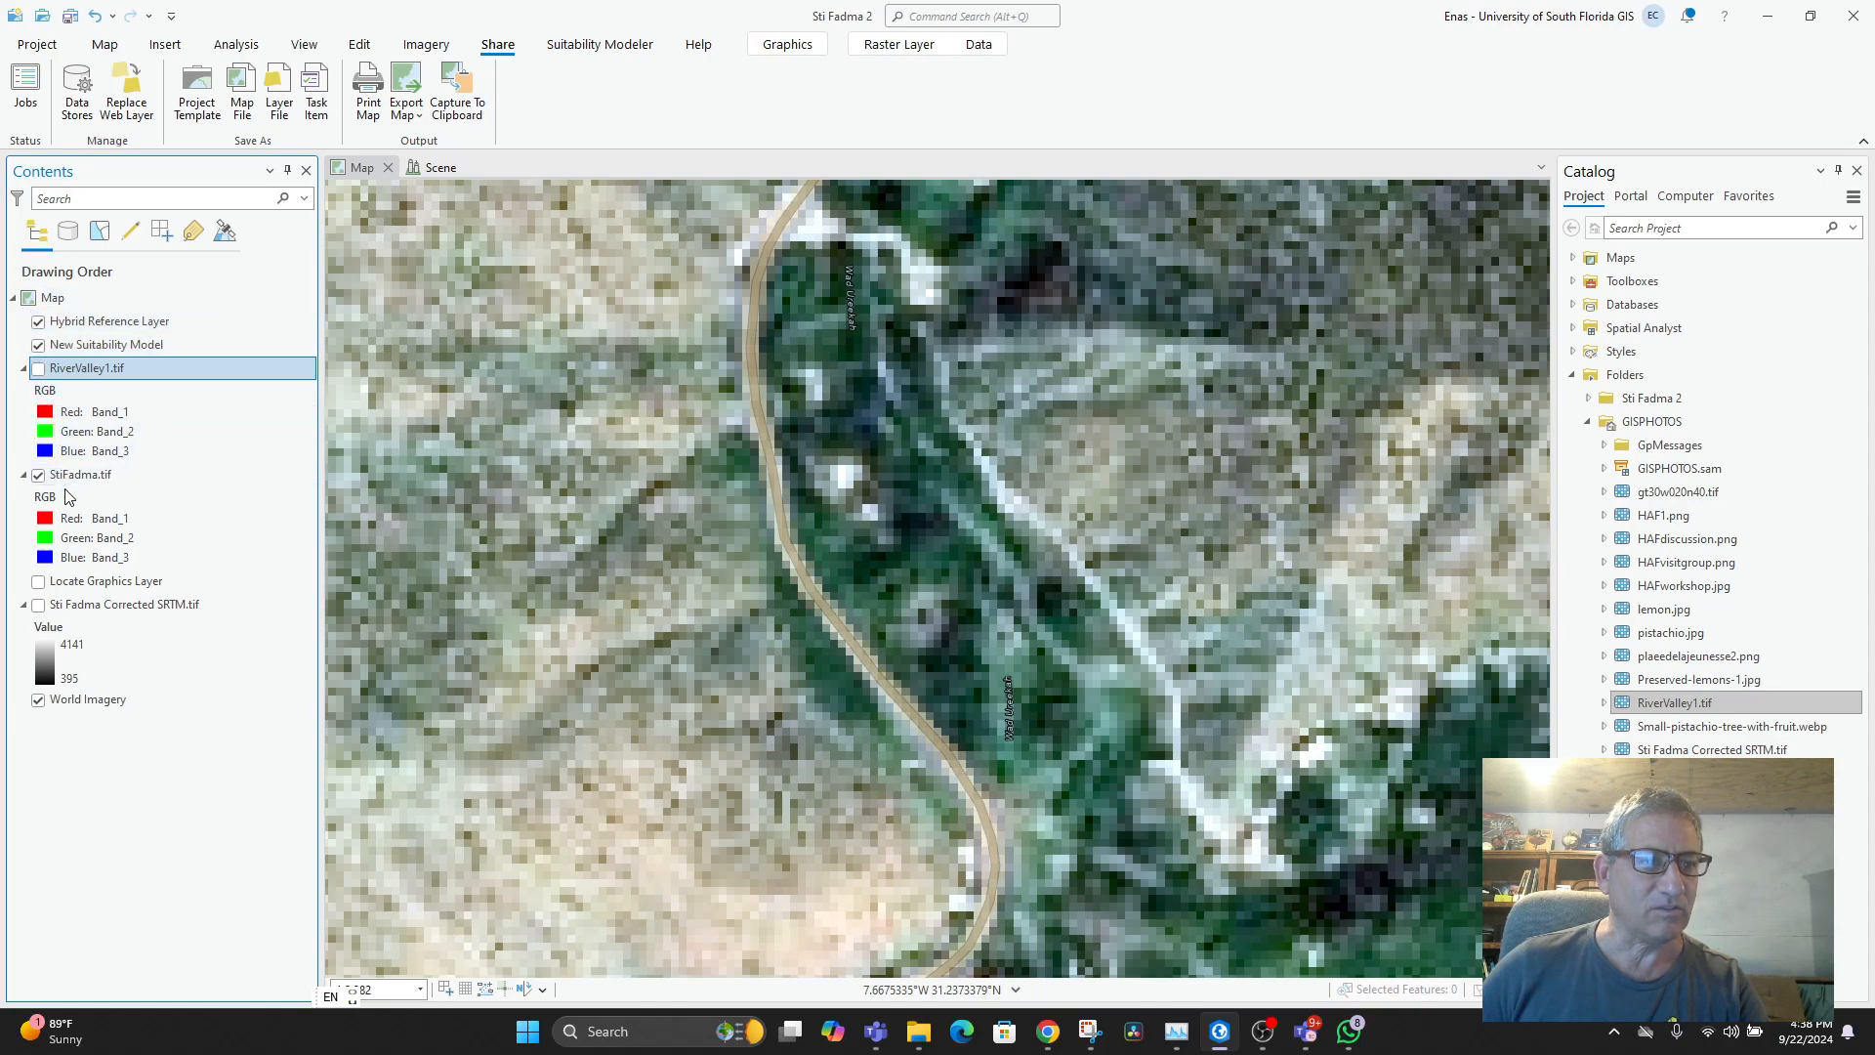
{"action": "left_click", "coordinate": [38, 476]}
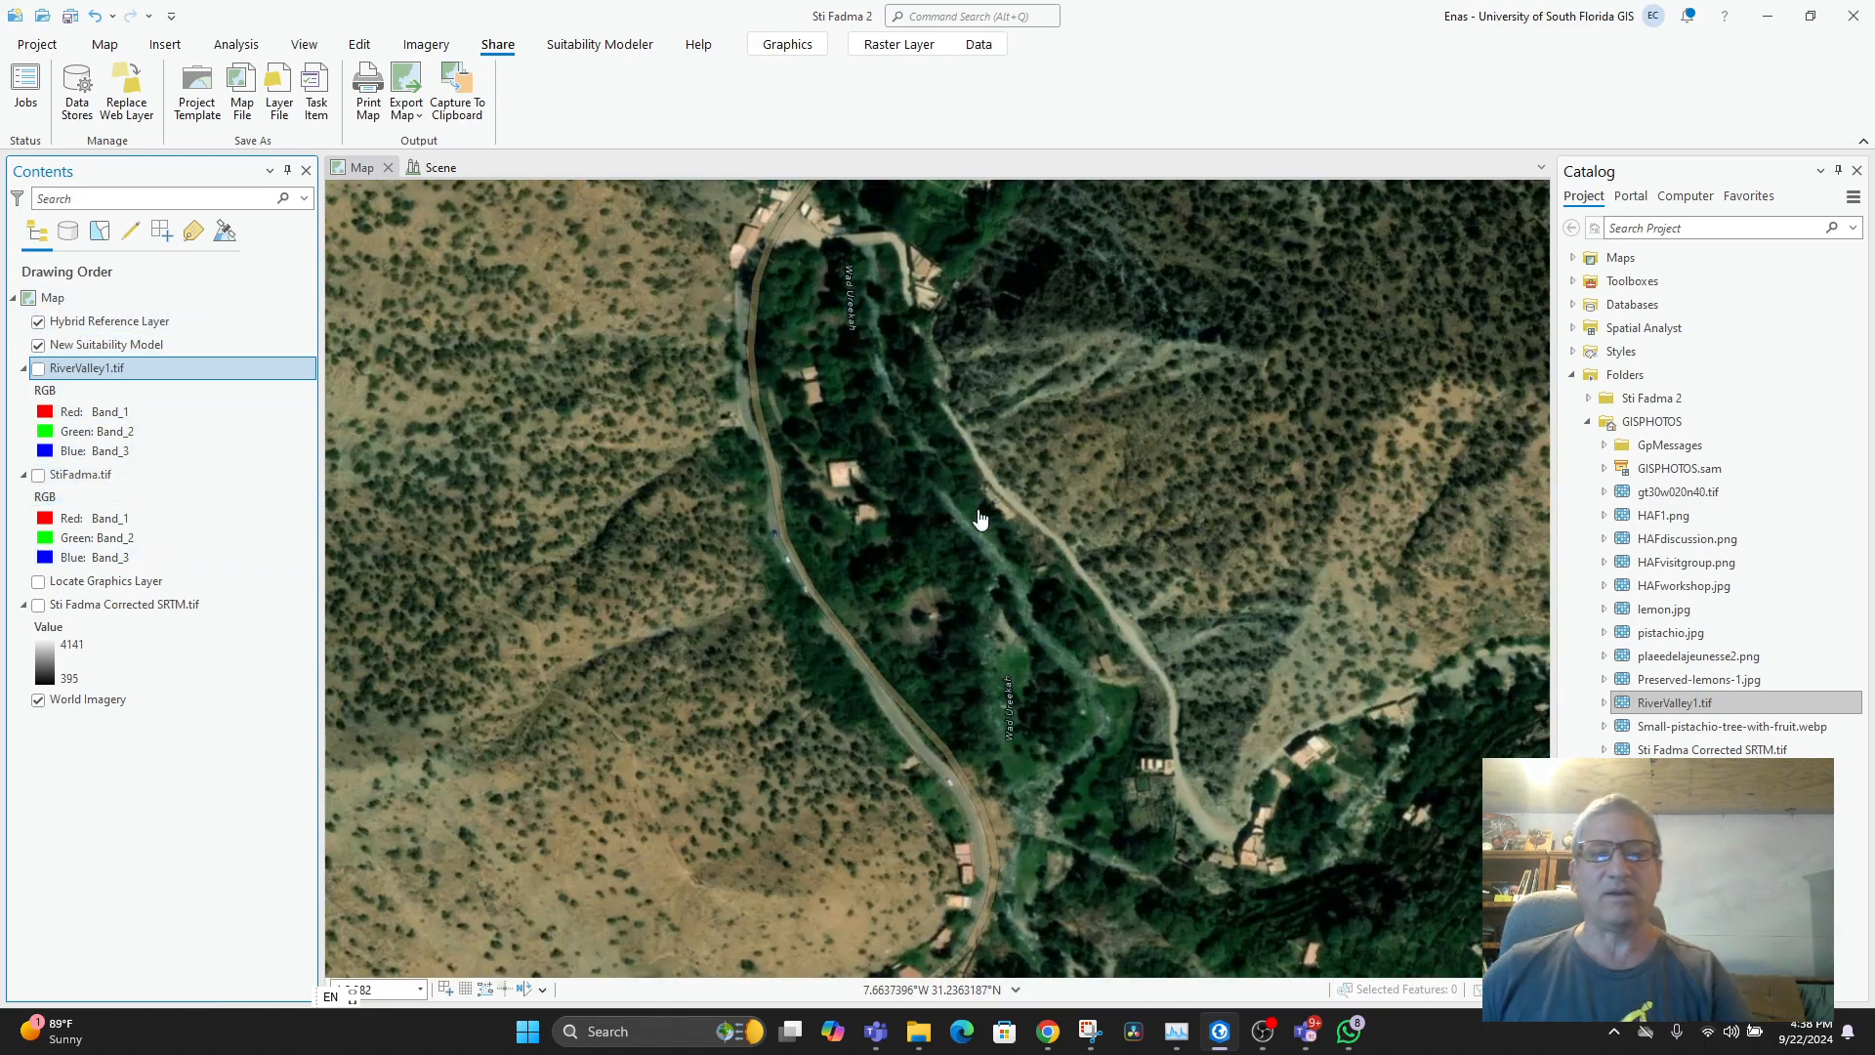
{"action": "scroll", "coordinate": [923, 524], "scroll_direction": "up", "scroll_amount": 3}
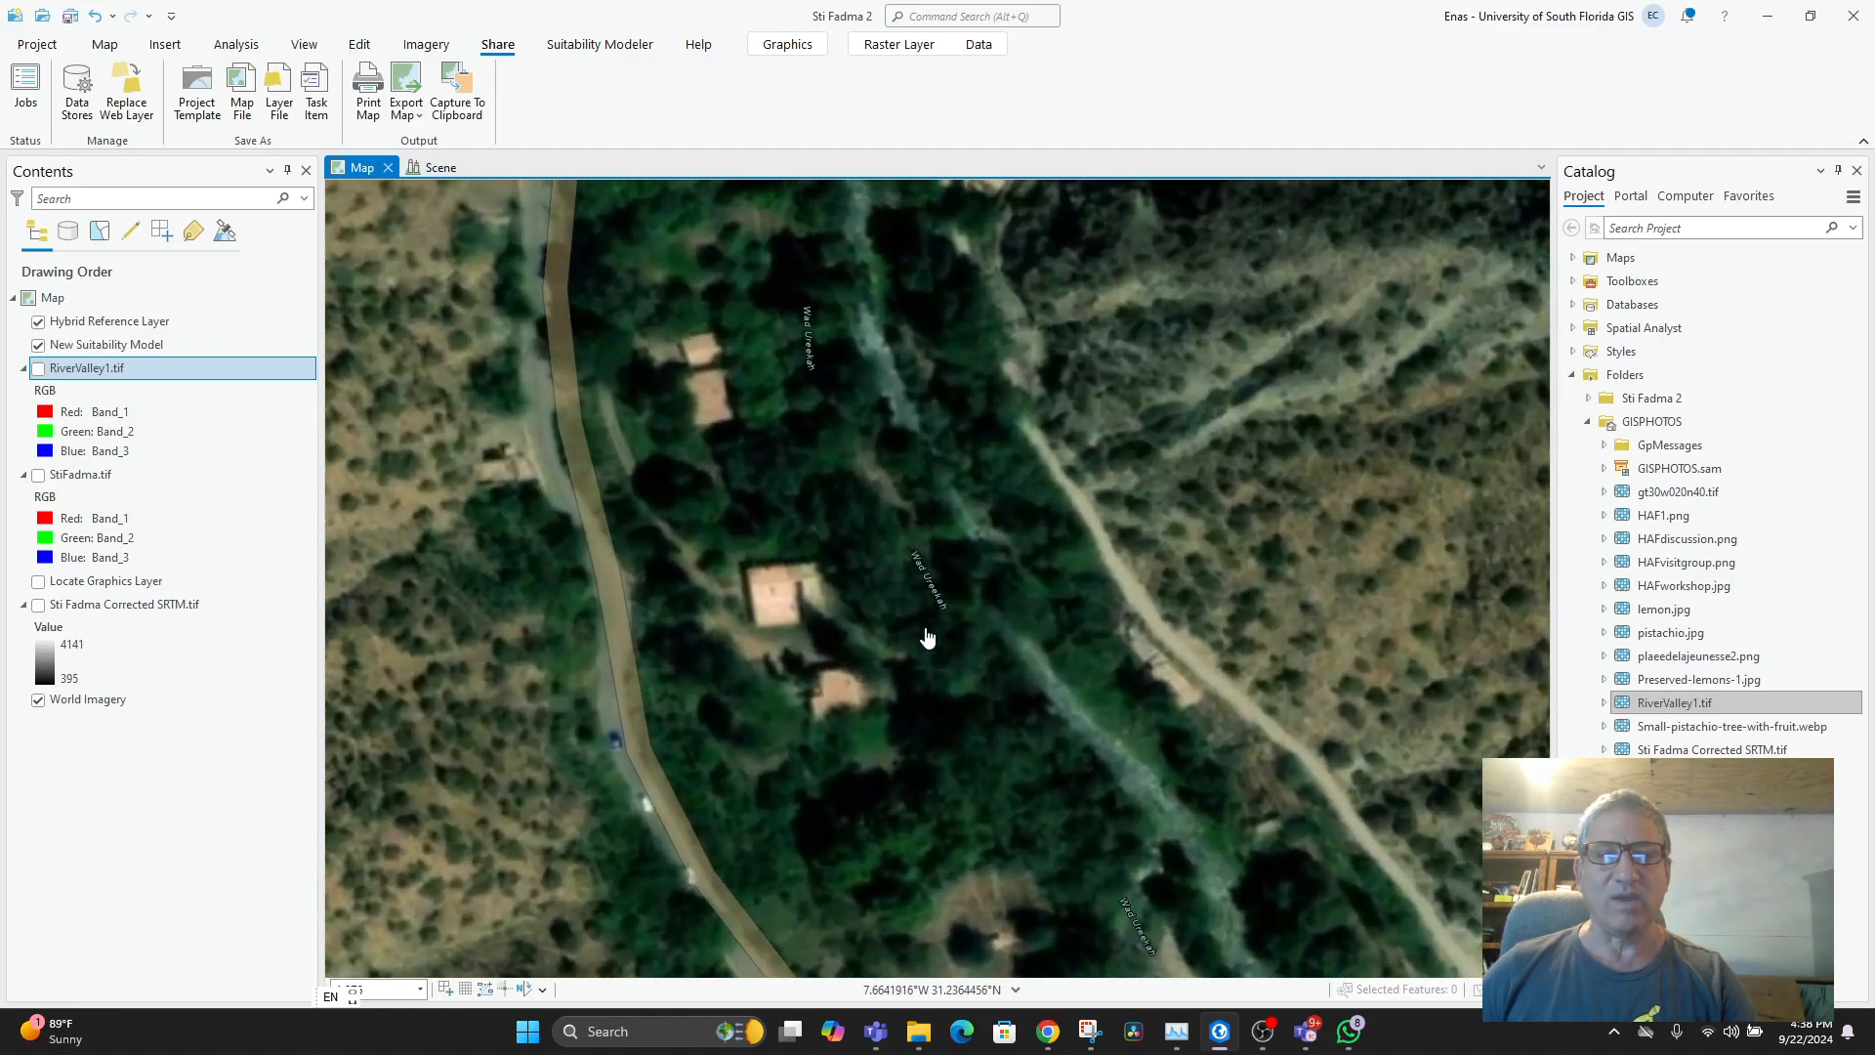
{"action": "scroll", "coordinate": [930, 606], "scroll_direction": "down", "scroll_amount": 3}
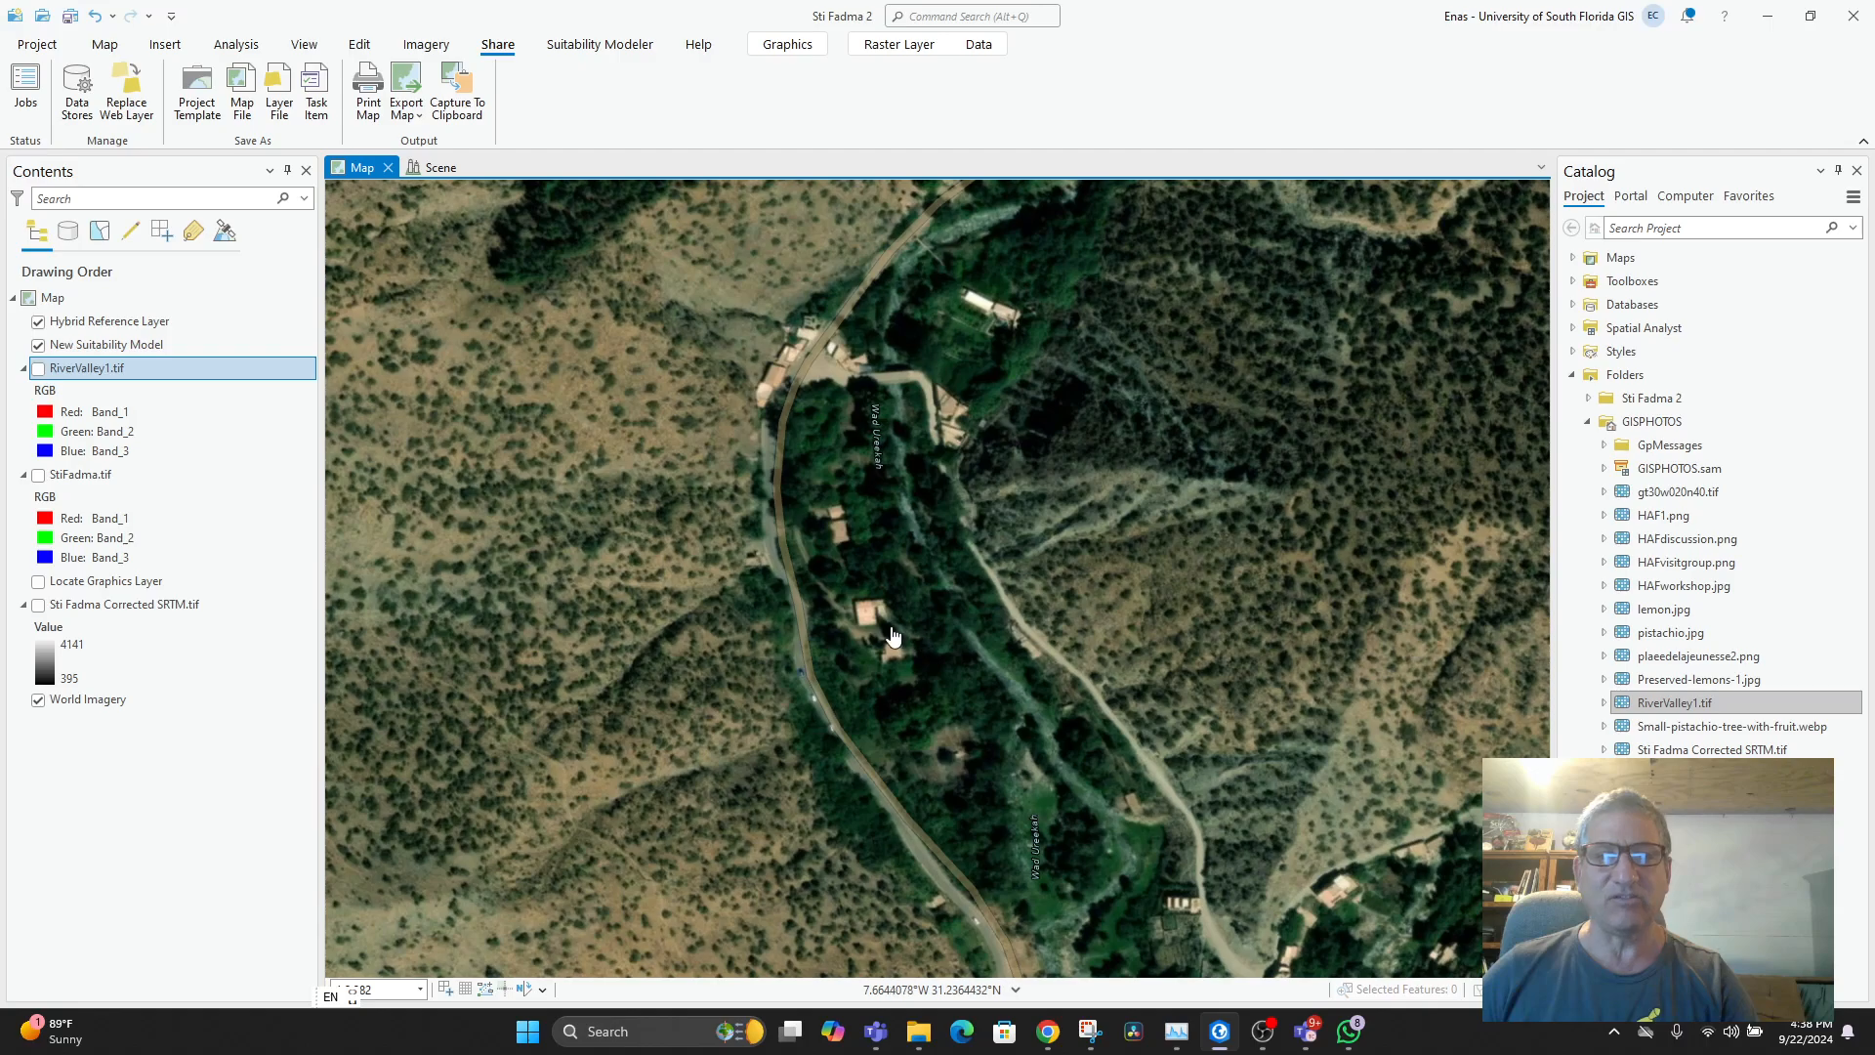
{"action": "left_click_drag", "start_coordinate": [891, 635], "coordinate": [852, 456]}
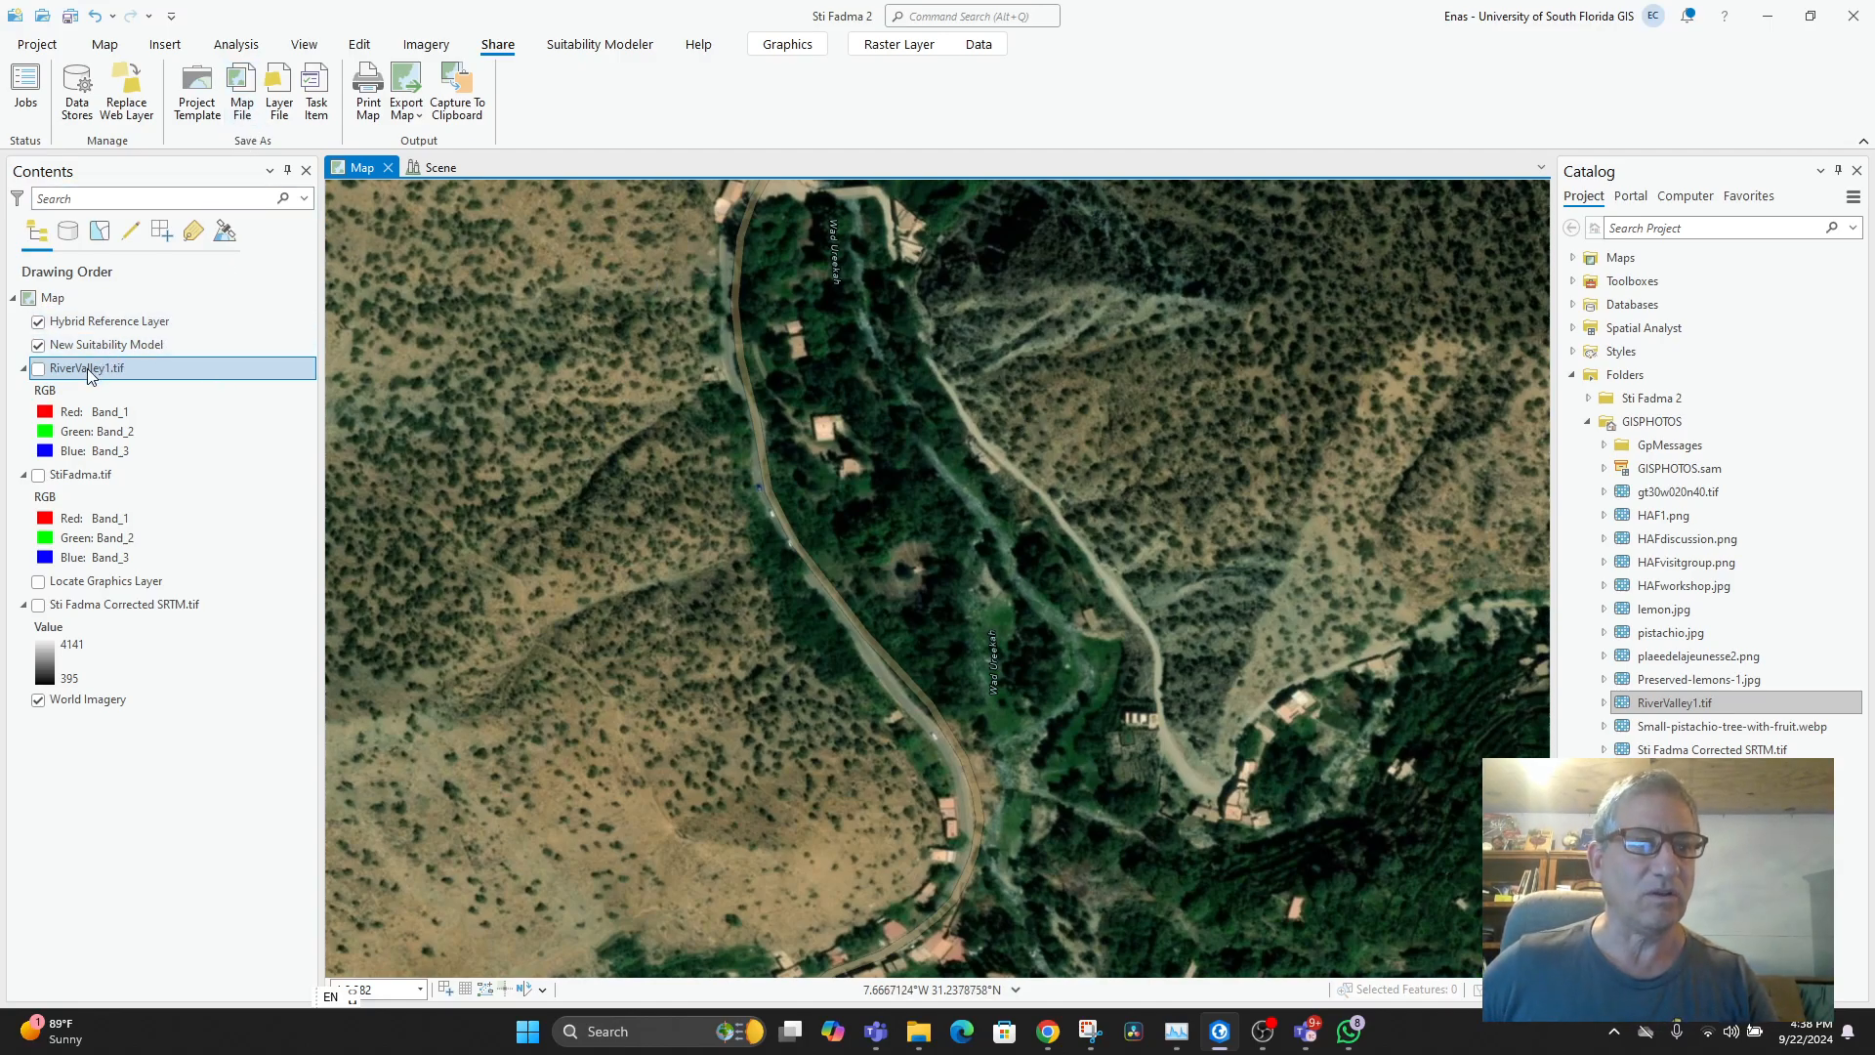
- Export the framed World Imagery view as a GeoTIFF named UpperStream1 in D:\GISPHOTOS and close the export settings
{"action": "left_click", "coordinate": [83, 702]}
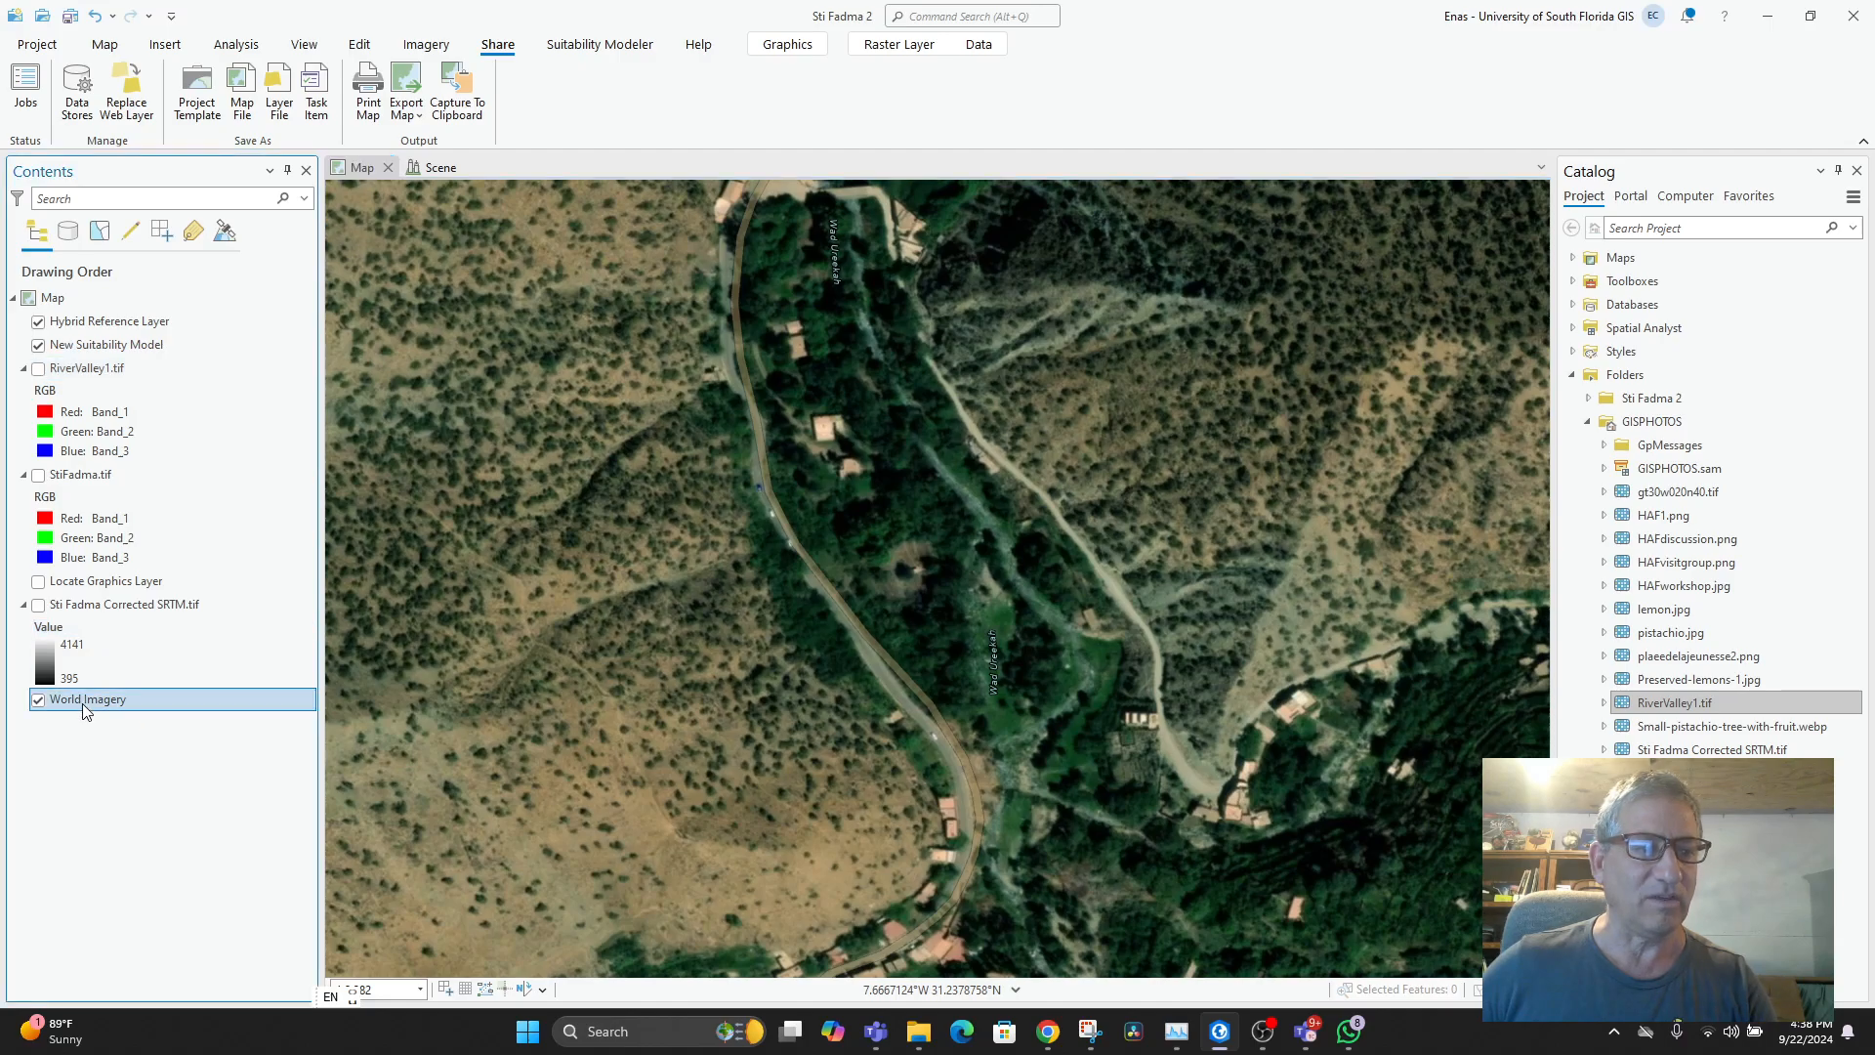
{"action": "left_click", "coordinate": [411, 116]}
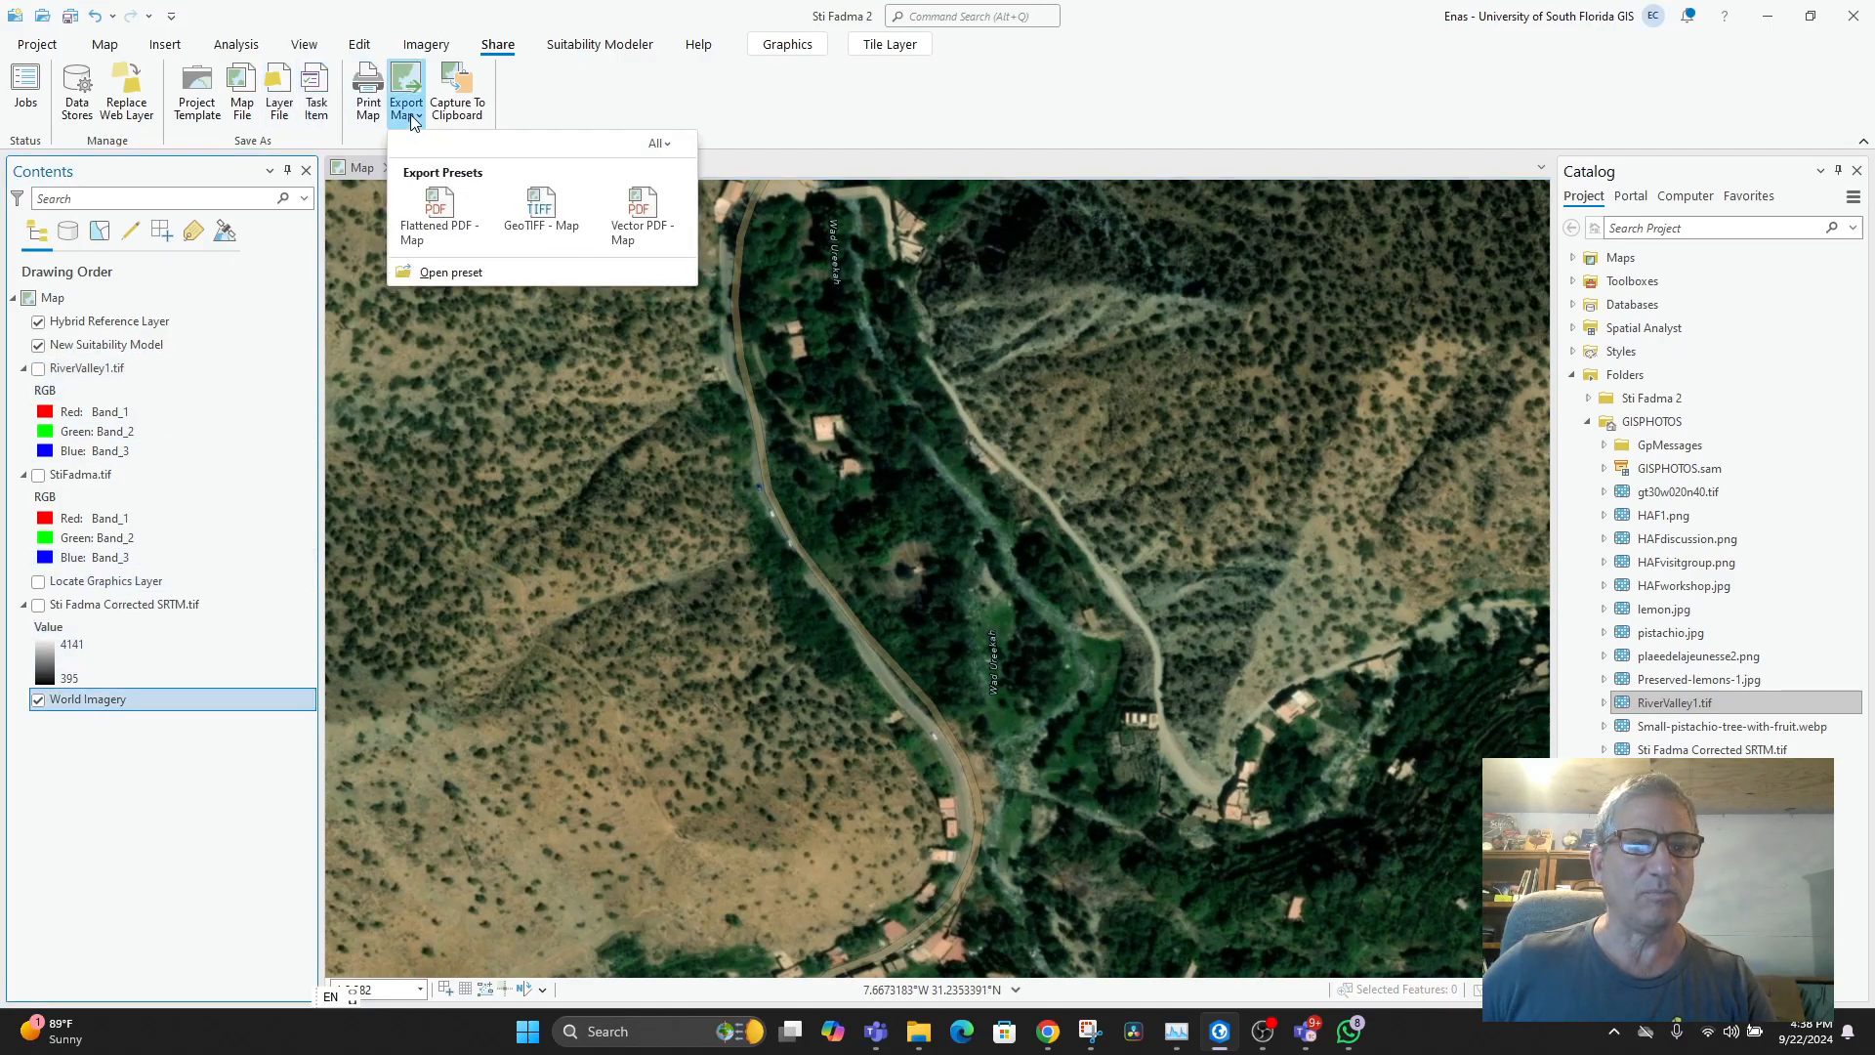
{"action": "left_click", "coordinate": [535, 207]}
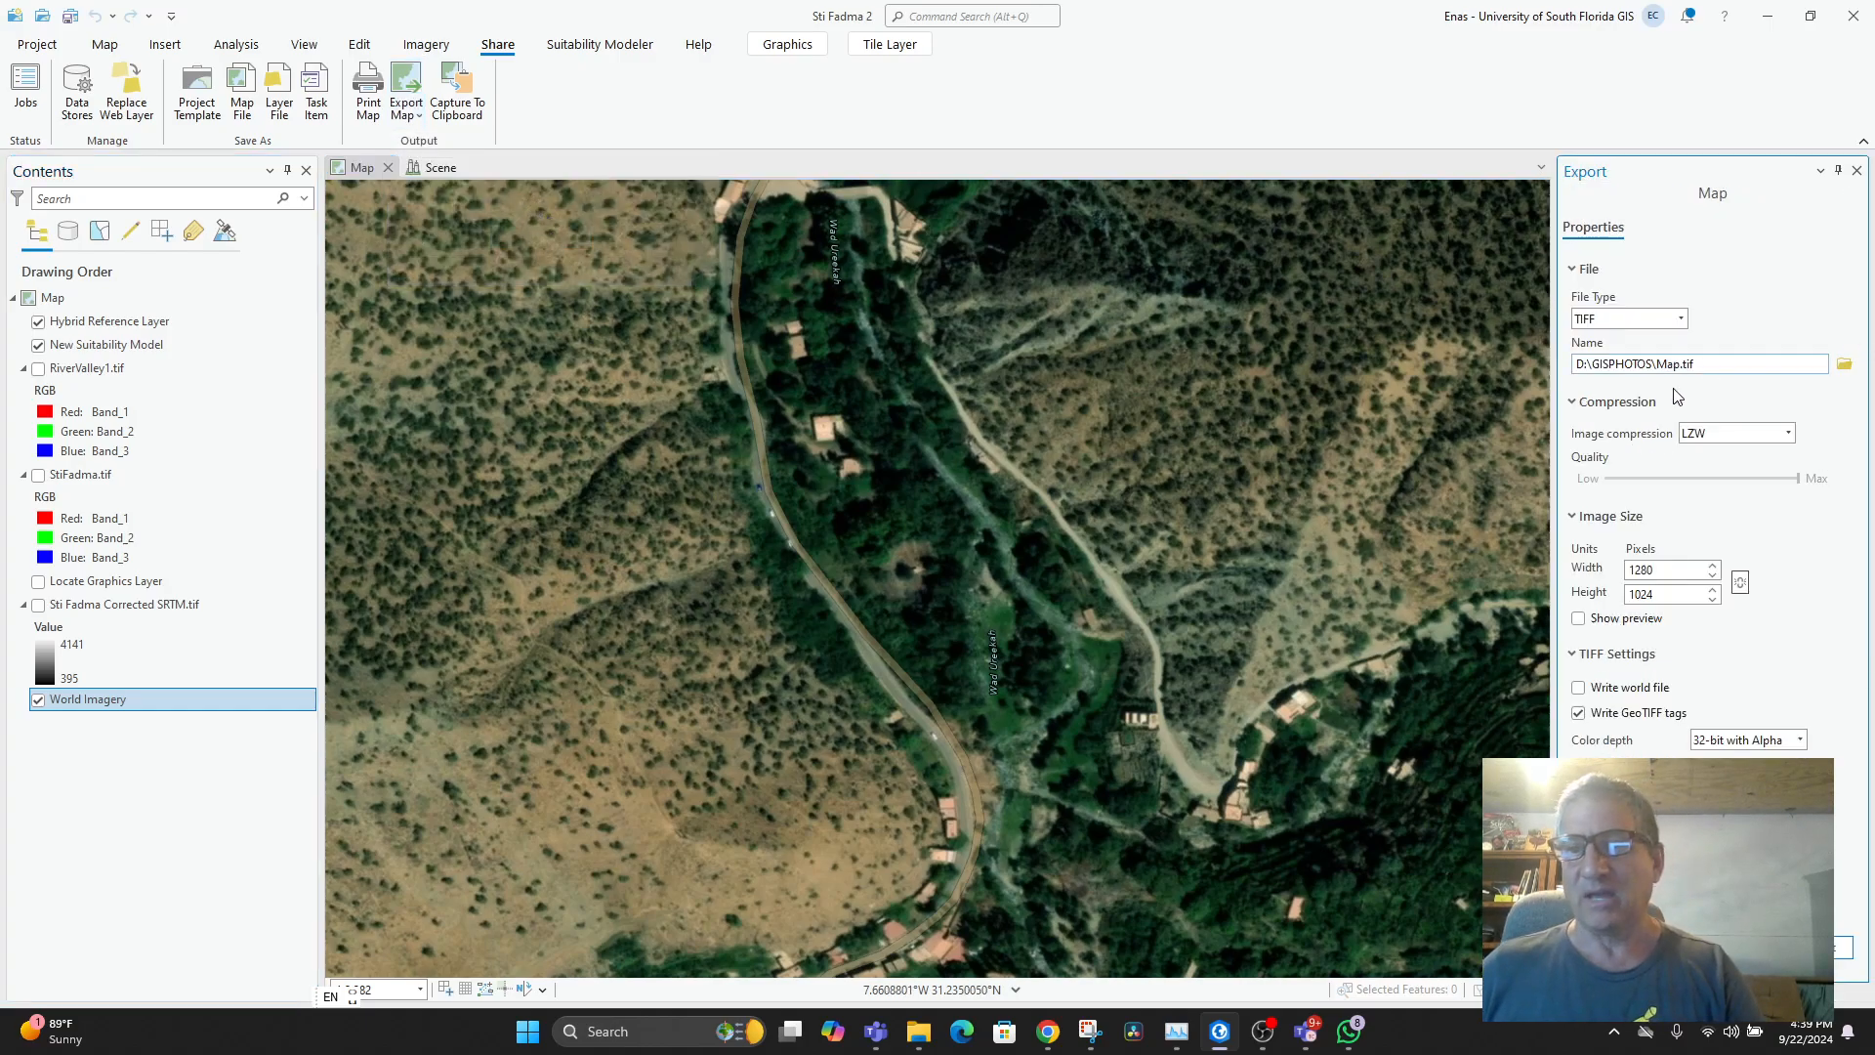
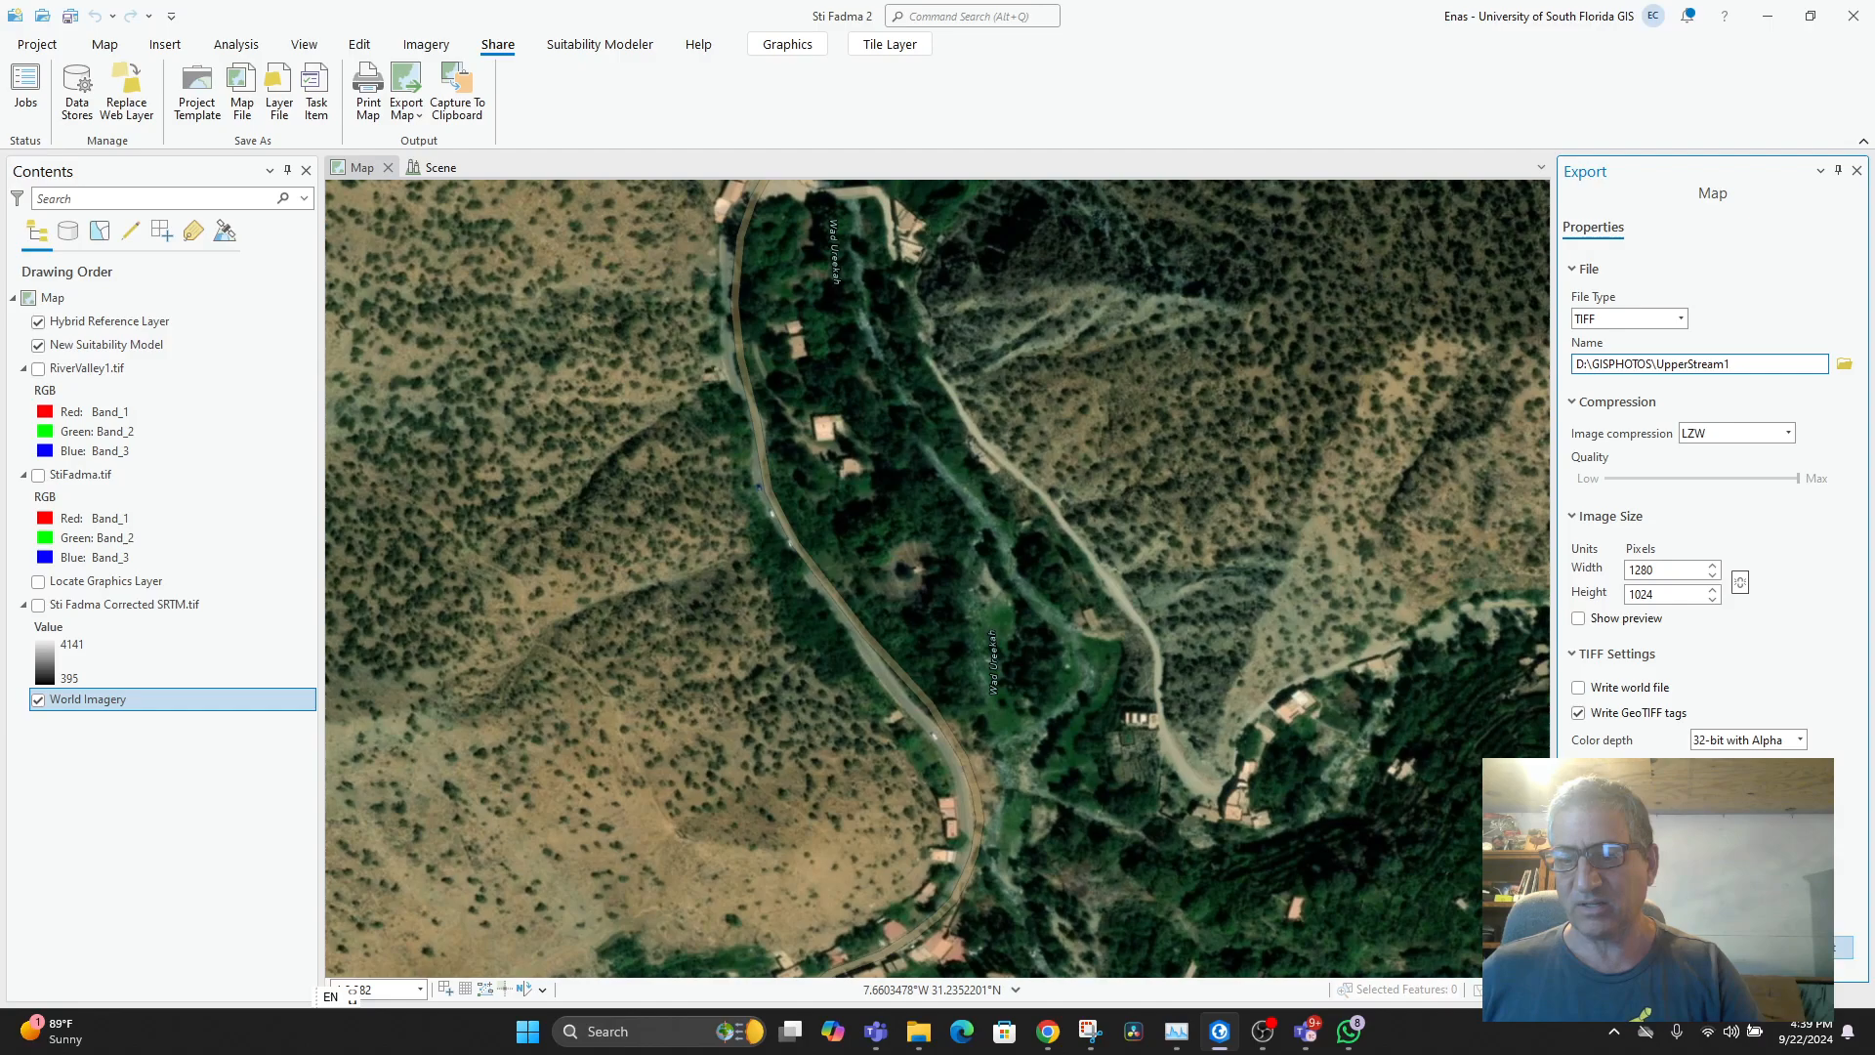
{"action": "left_click", "coordinate": [1849, 955]}
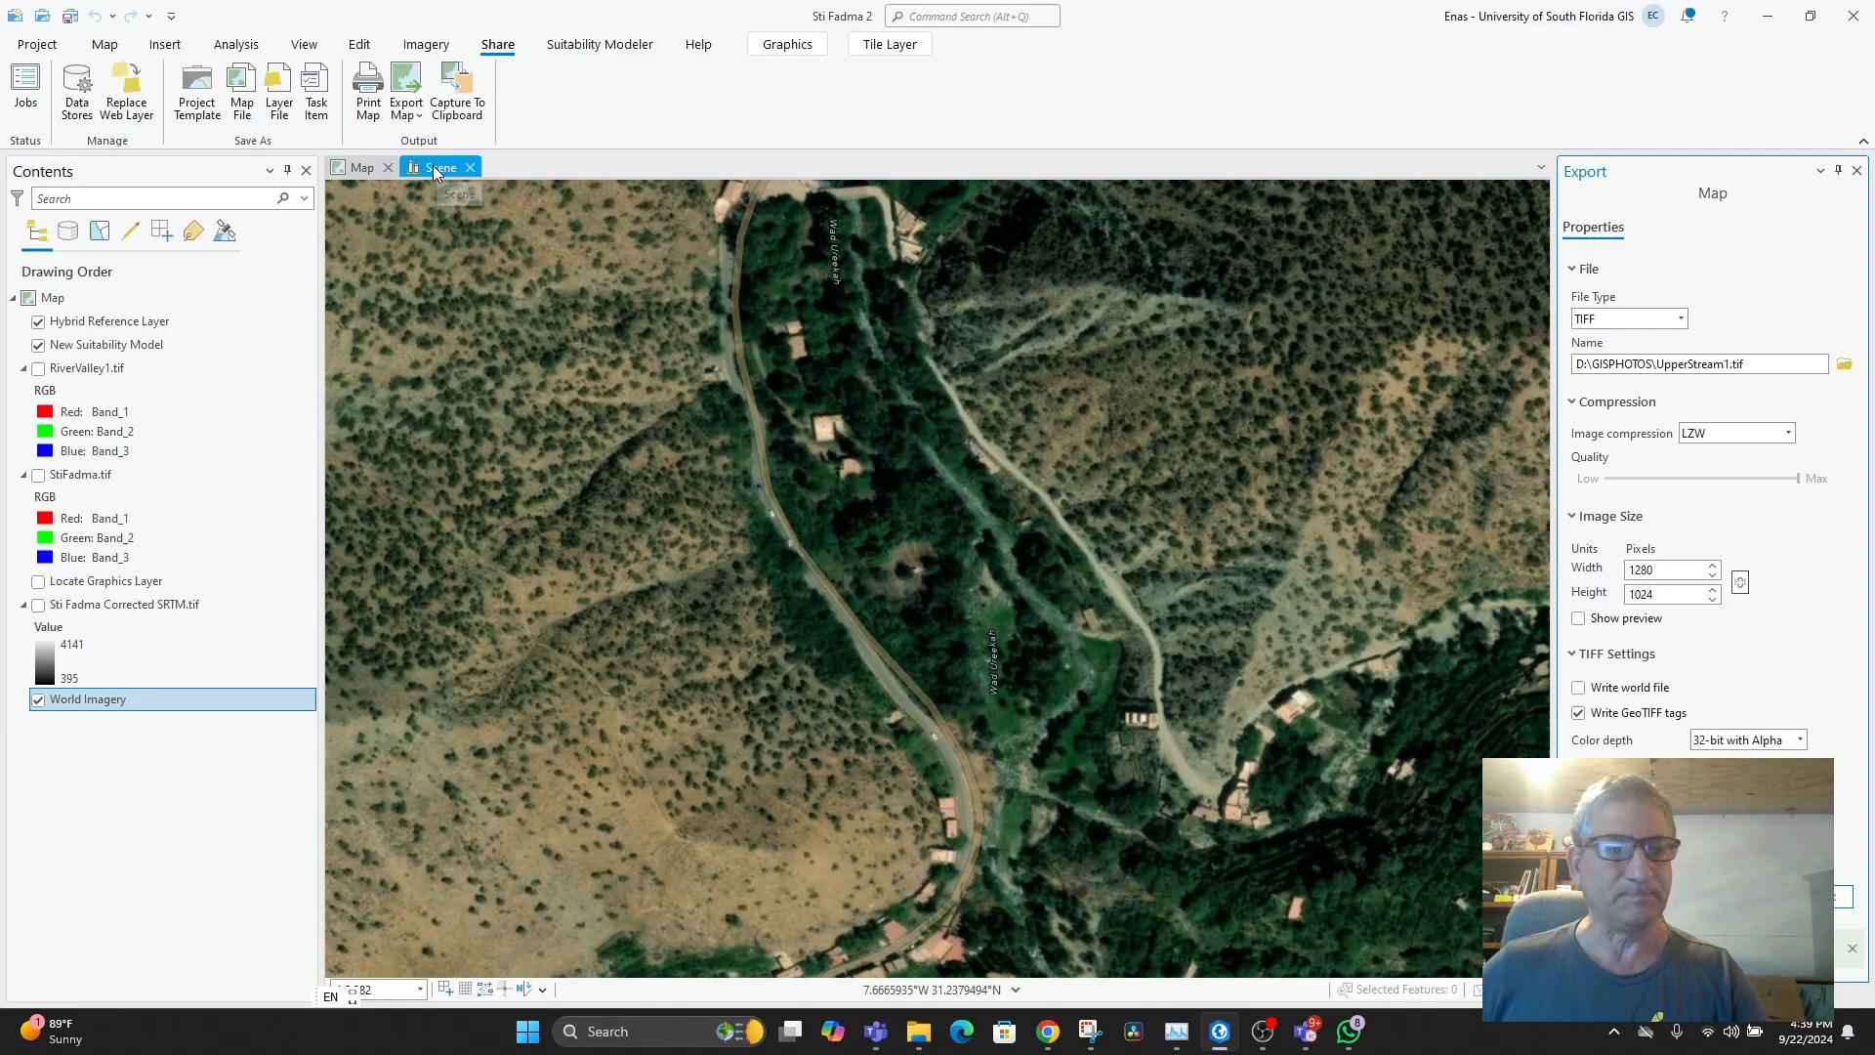
{"action": "left_click", "coordinate": [377, 165]}
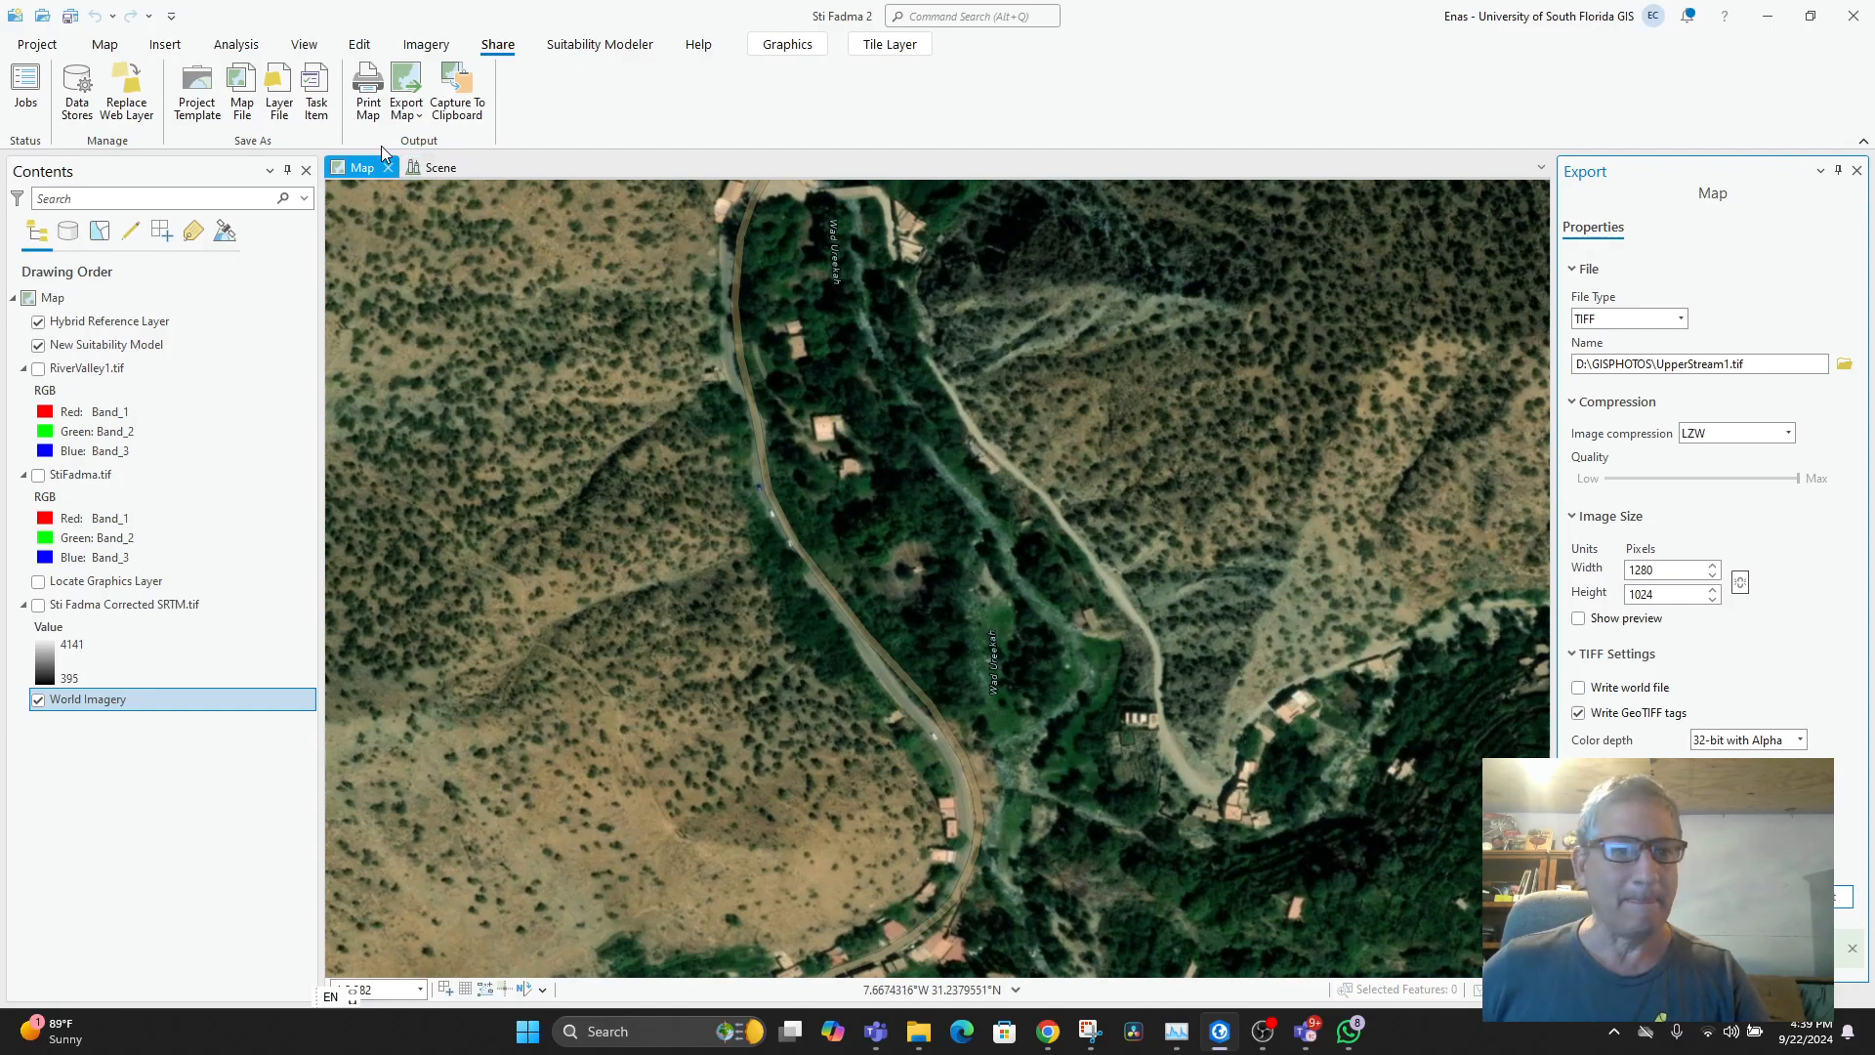
{"action": "left_click", "coordinate": [1856, 172]}
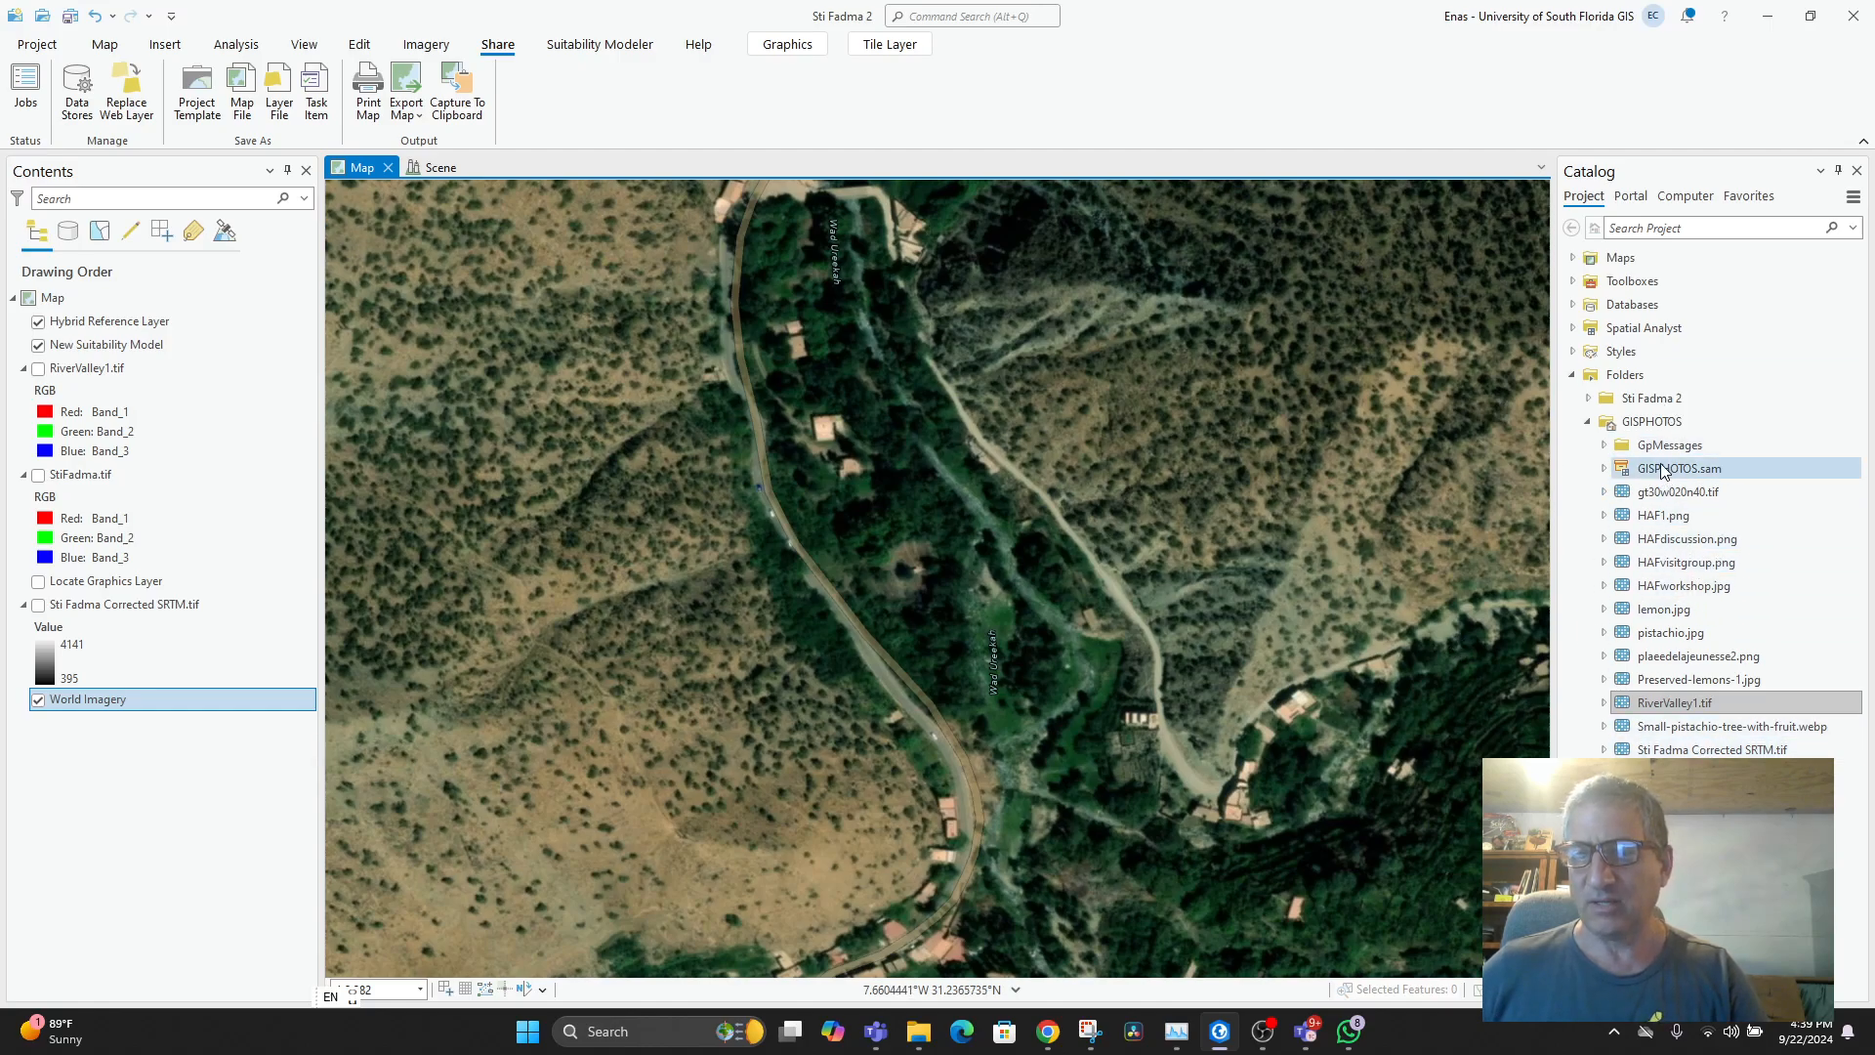
- Refresh the GISPHOTOS folder and add UpperStream1.tif to the 2D map without calculating statistics
{"action": "right_click", "coordinate": [1652, 422]}
{"action": "left_click", "coordinate": [1442, 424]}
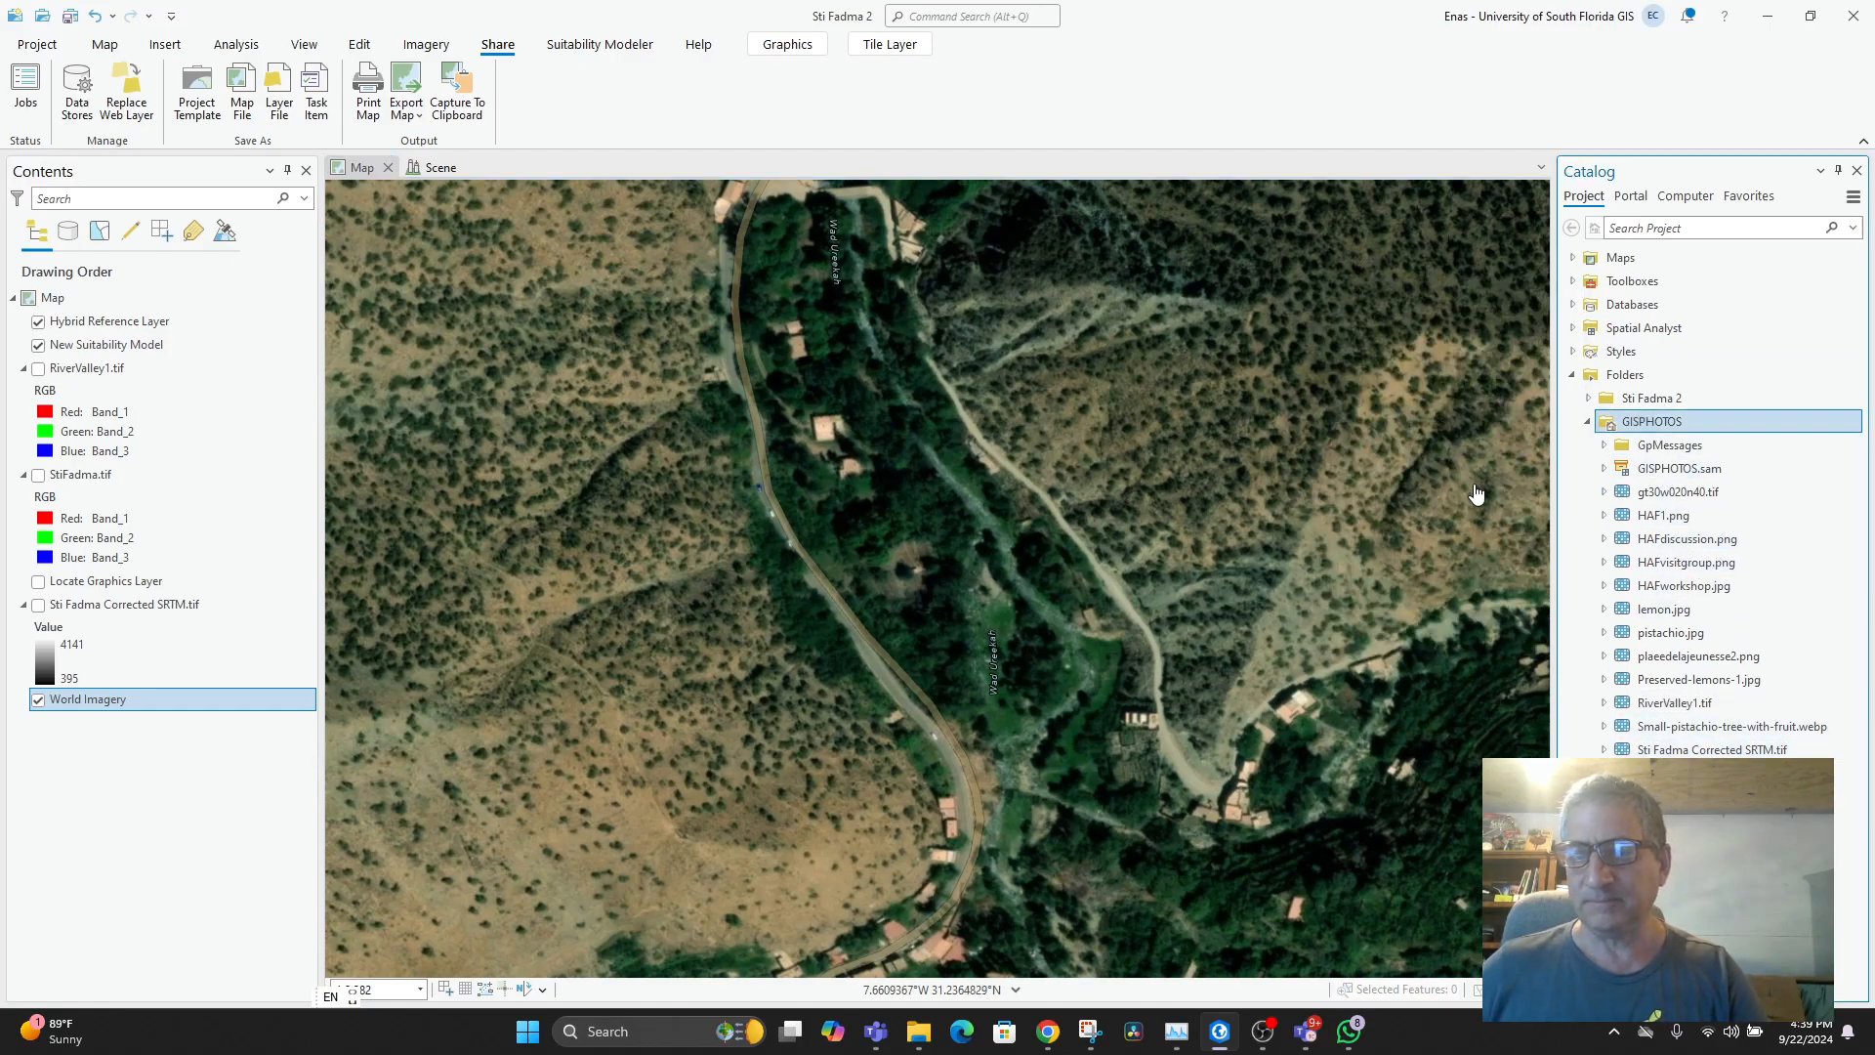
{"action": "left_click", "coordinate": [1849, 796]}
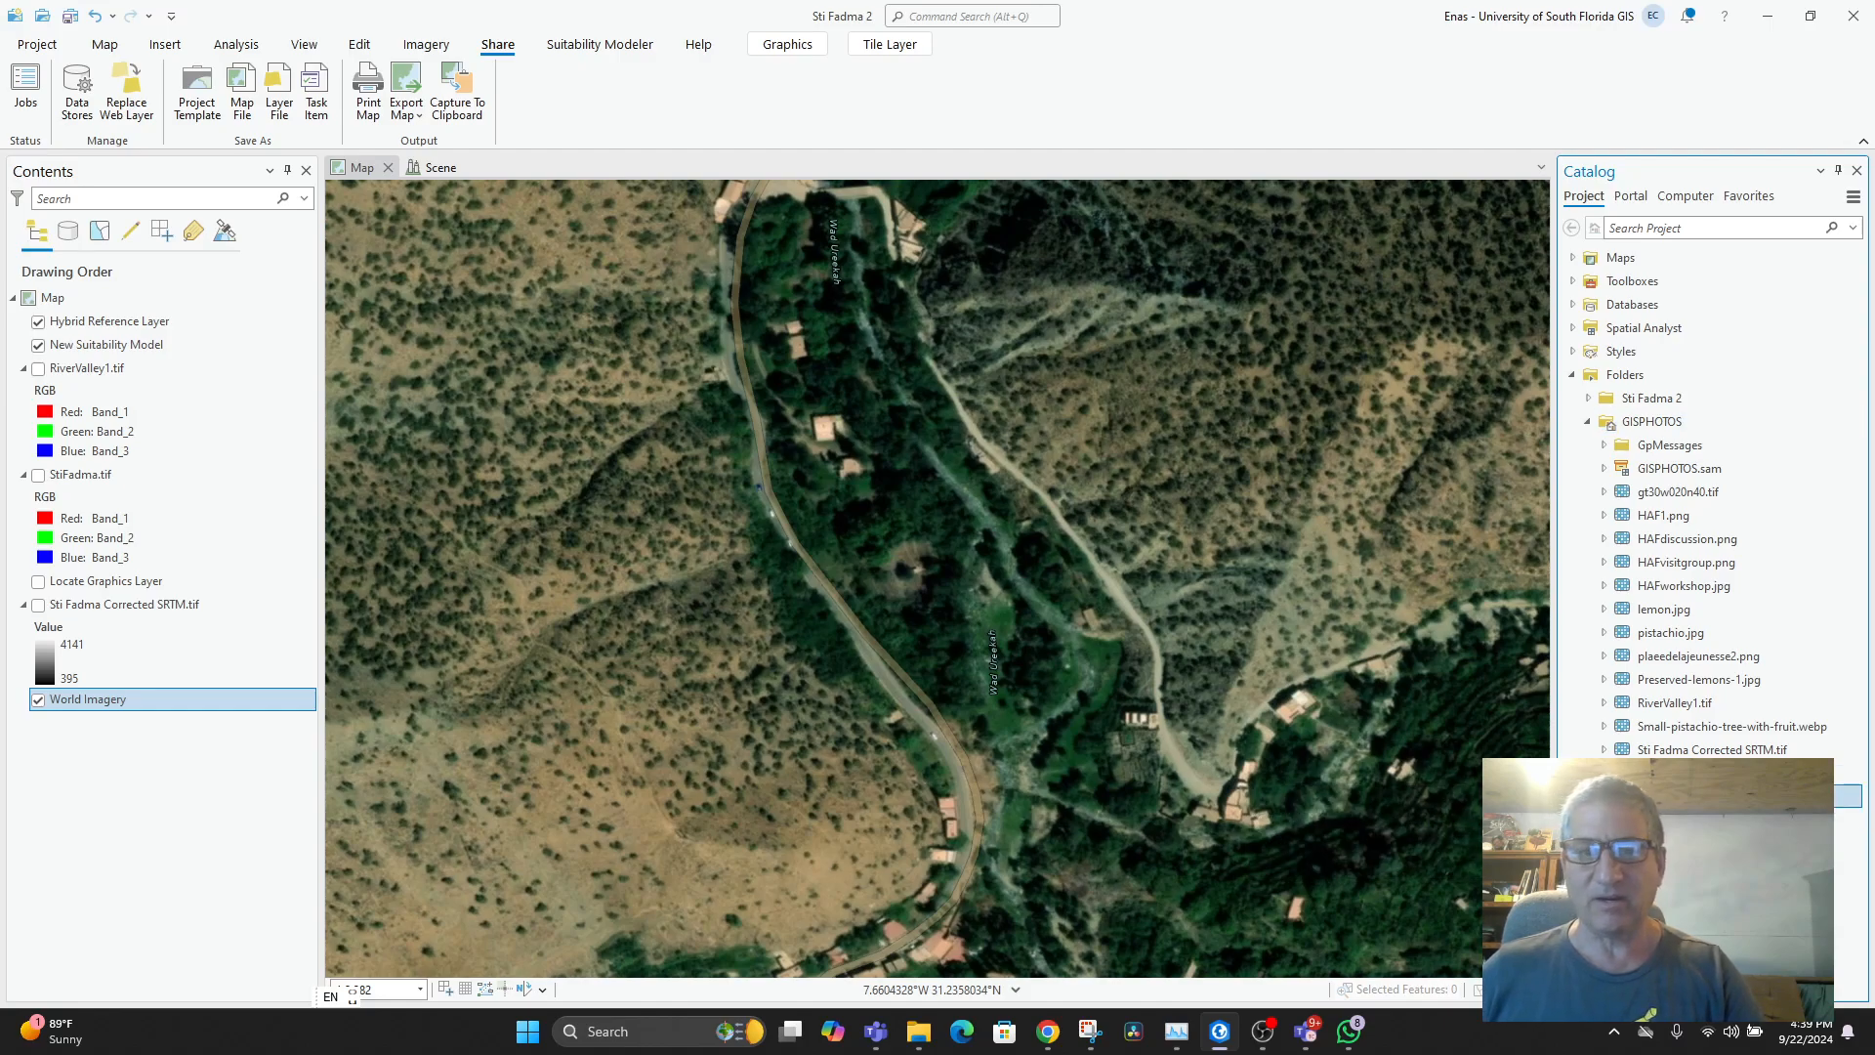
{"action": "left_click_drag", "start_coordinate": [1021, 637], "coordinate": [1016, 645]}
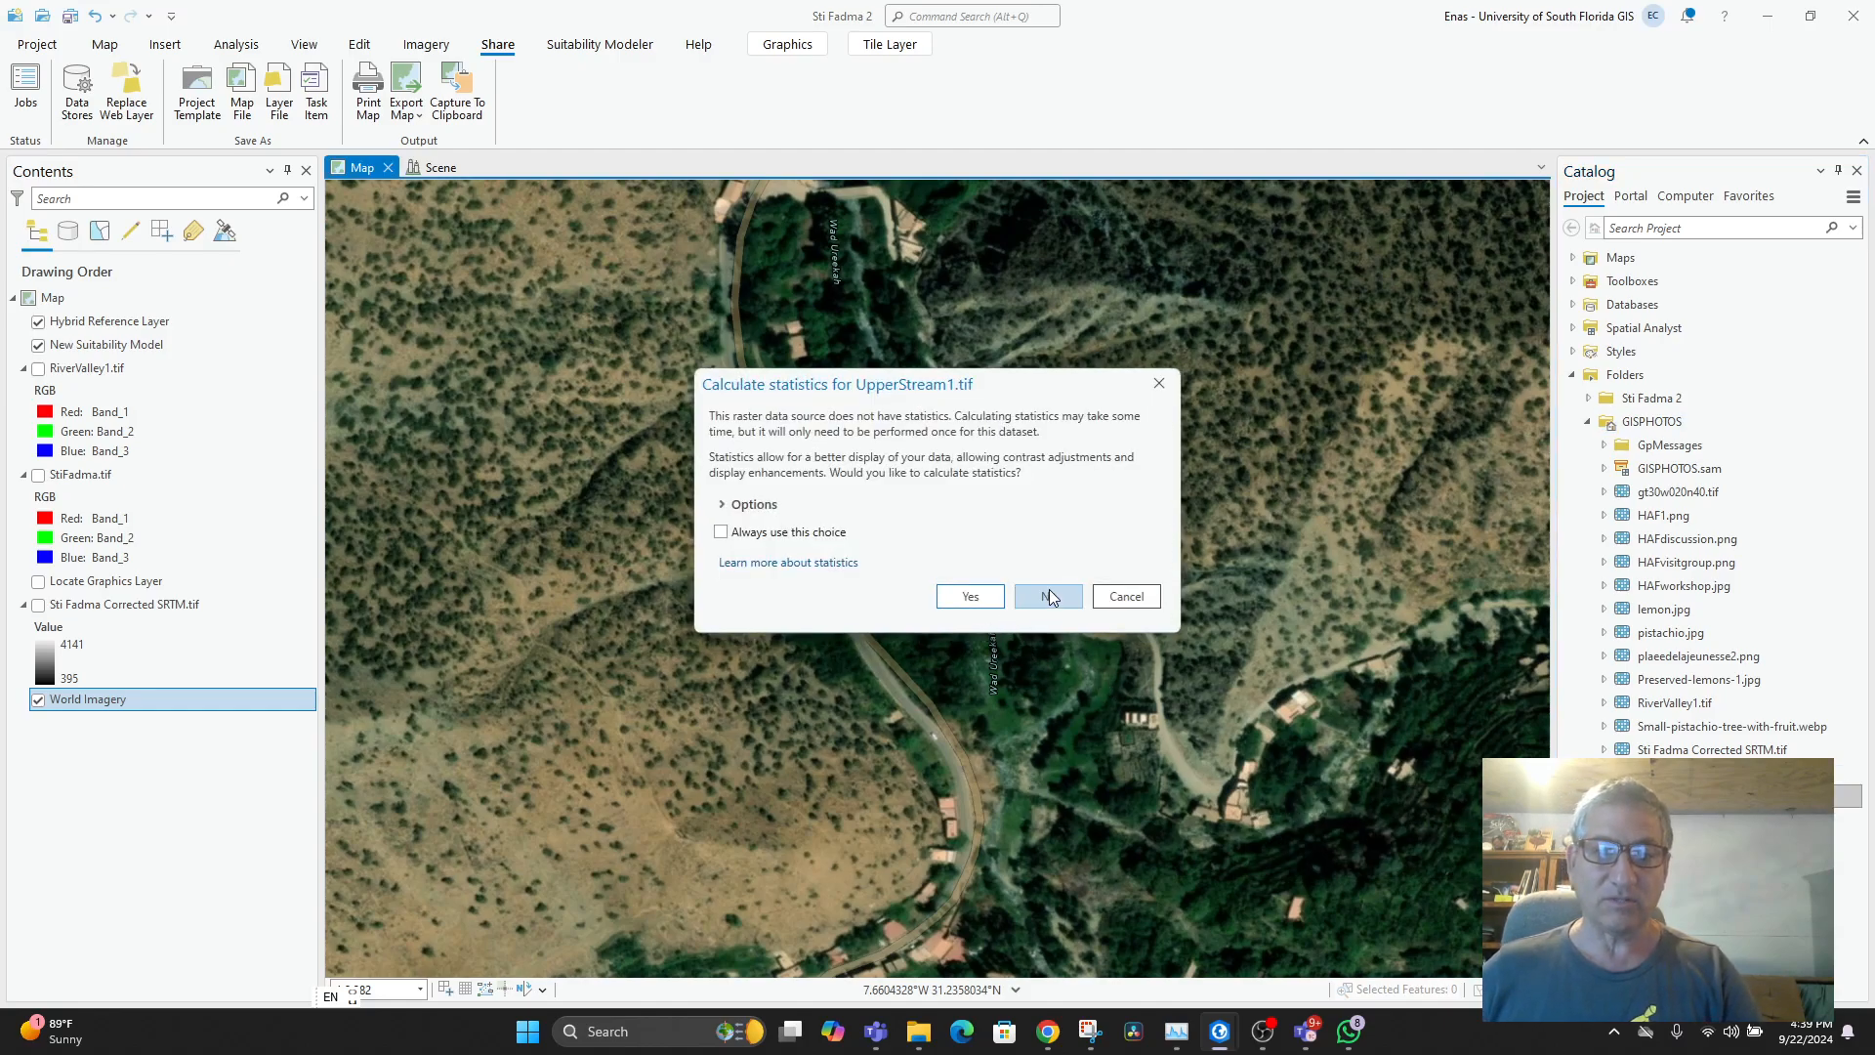
{"action": "left_click", "coordinate": [1050, 597]}
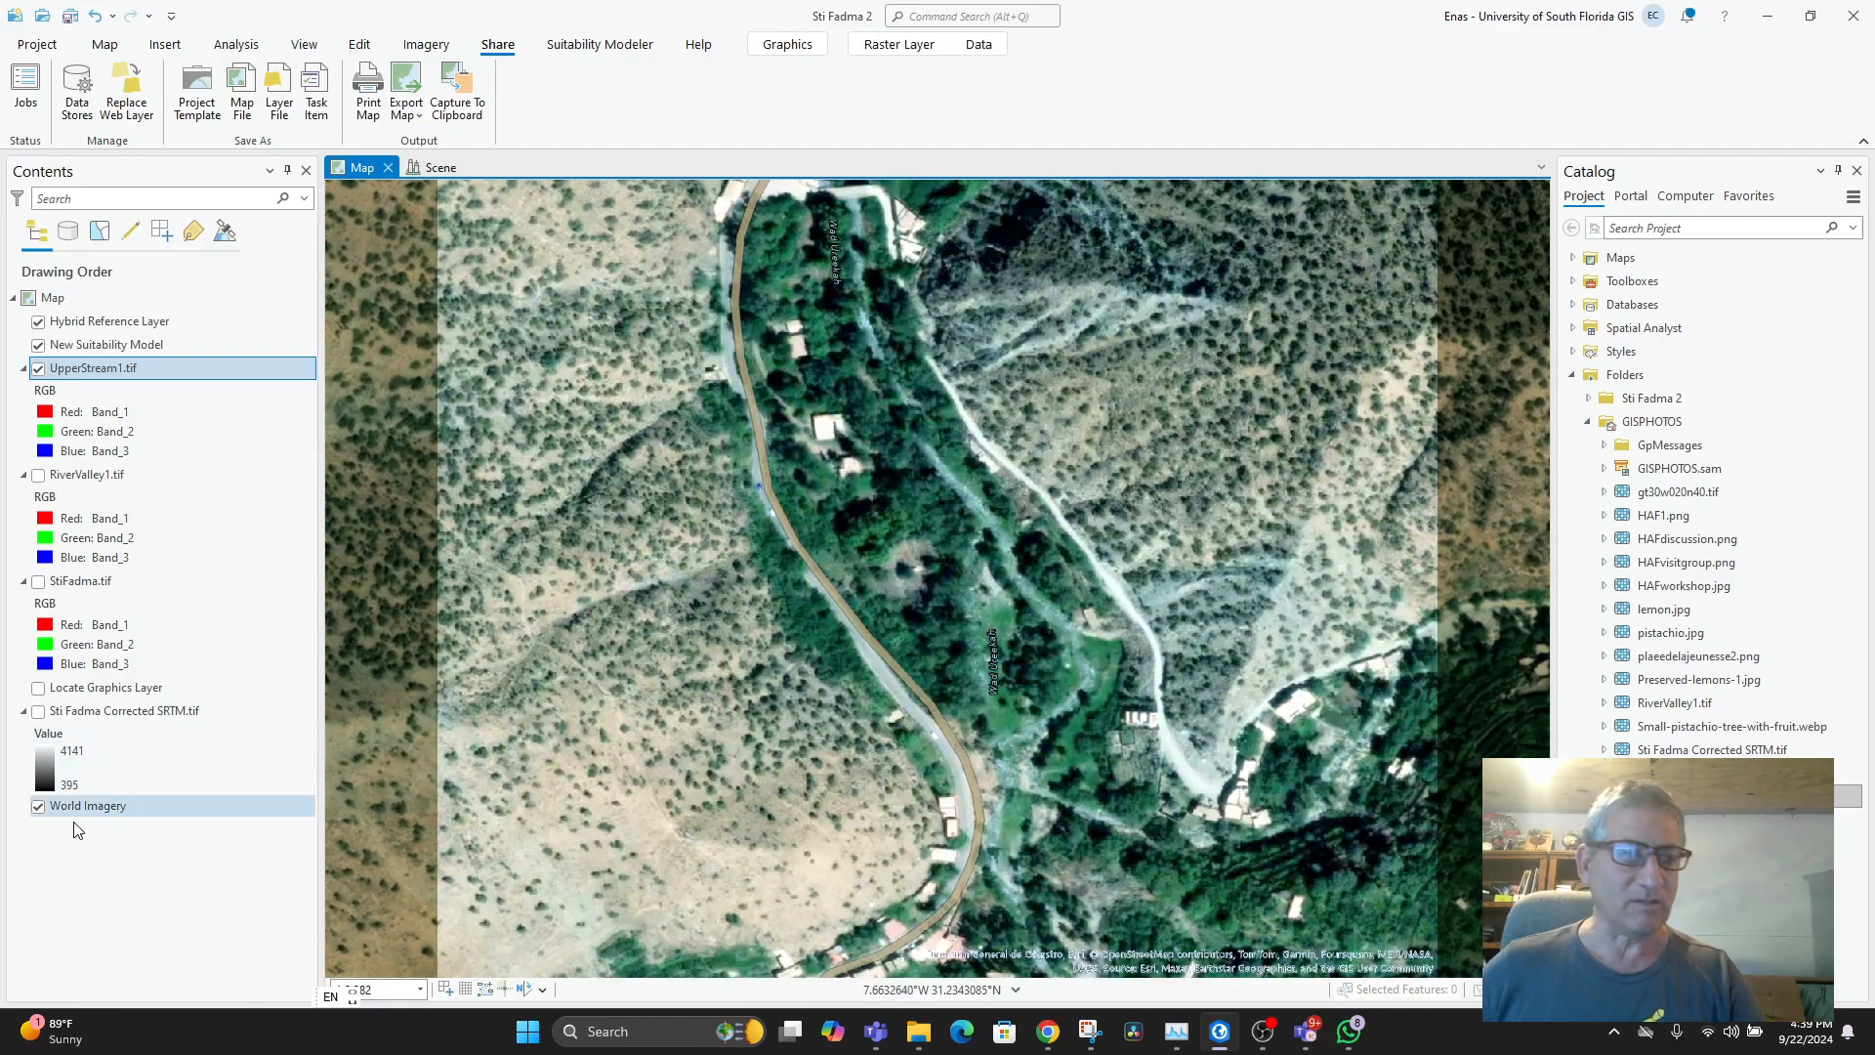
- Turn off World Imagery and turn on RiverValley1.tif to compare its coverage with UpperStream1.tif in the map
{"action": "left_click", "coordinate": [40, 809]}
{"action": "scroll", "coordinate": [886, 745], "scroll_direction": "down", "scroll_amount": 8}
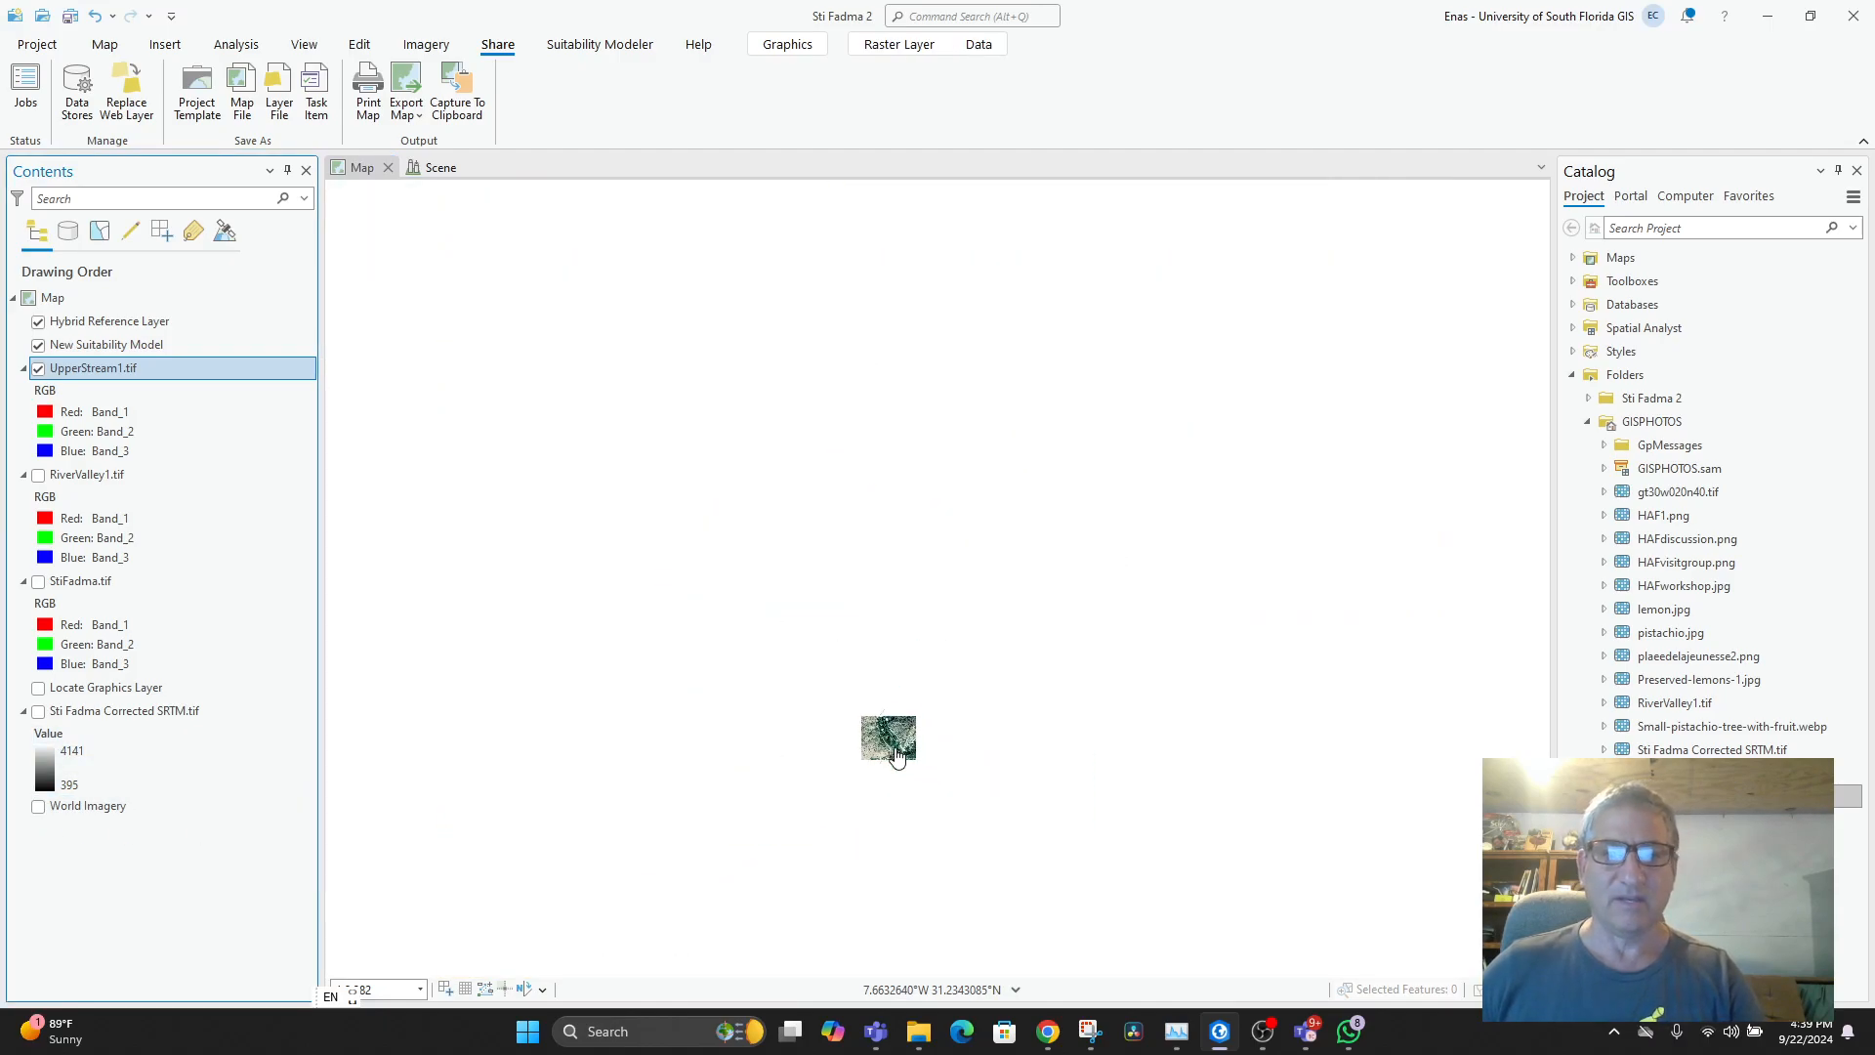
{"action": "scroll", "coordinate": [888, 771], "scroll_direction": "up", "scroll_amount": 3}
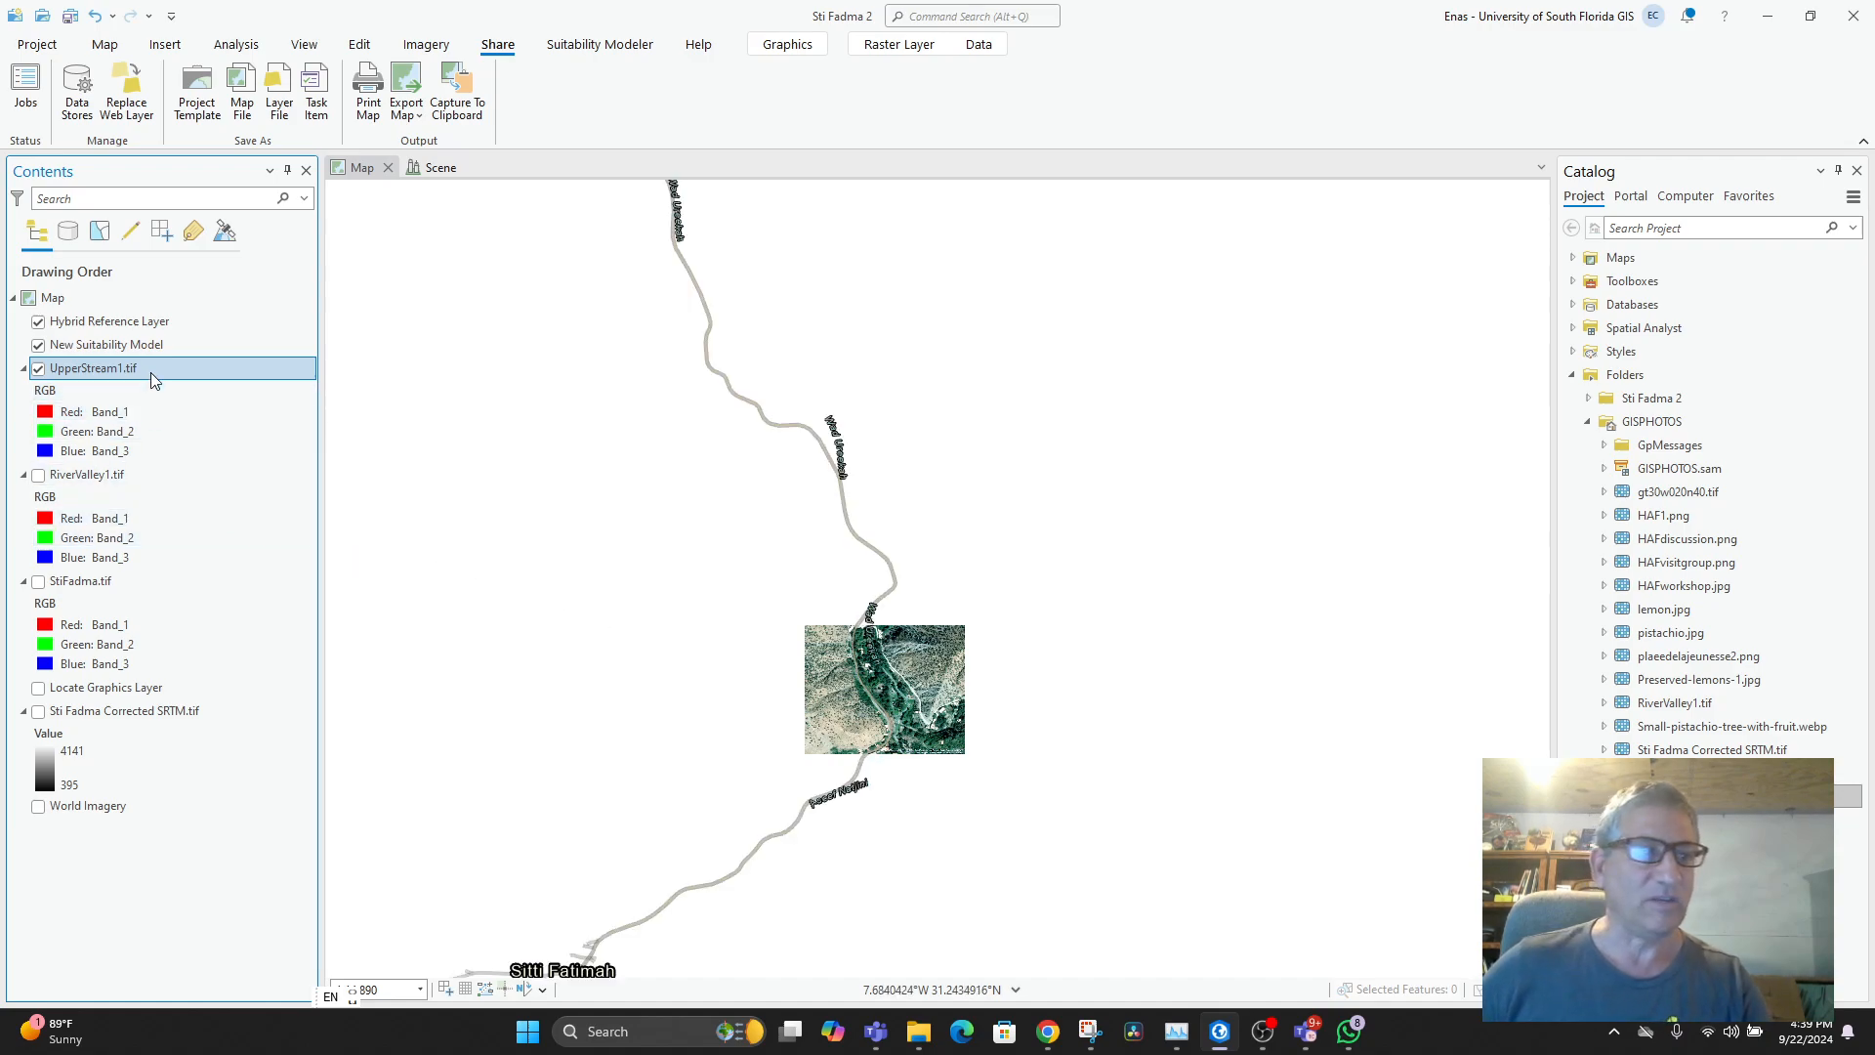
{"action": "left_click", "coordinate": [37, 474]}
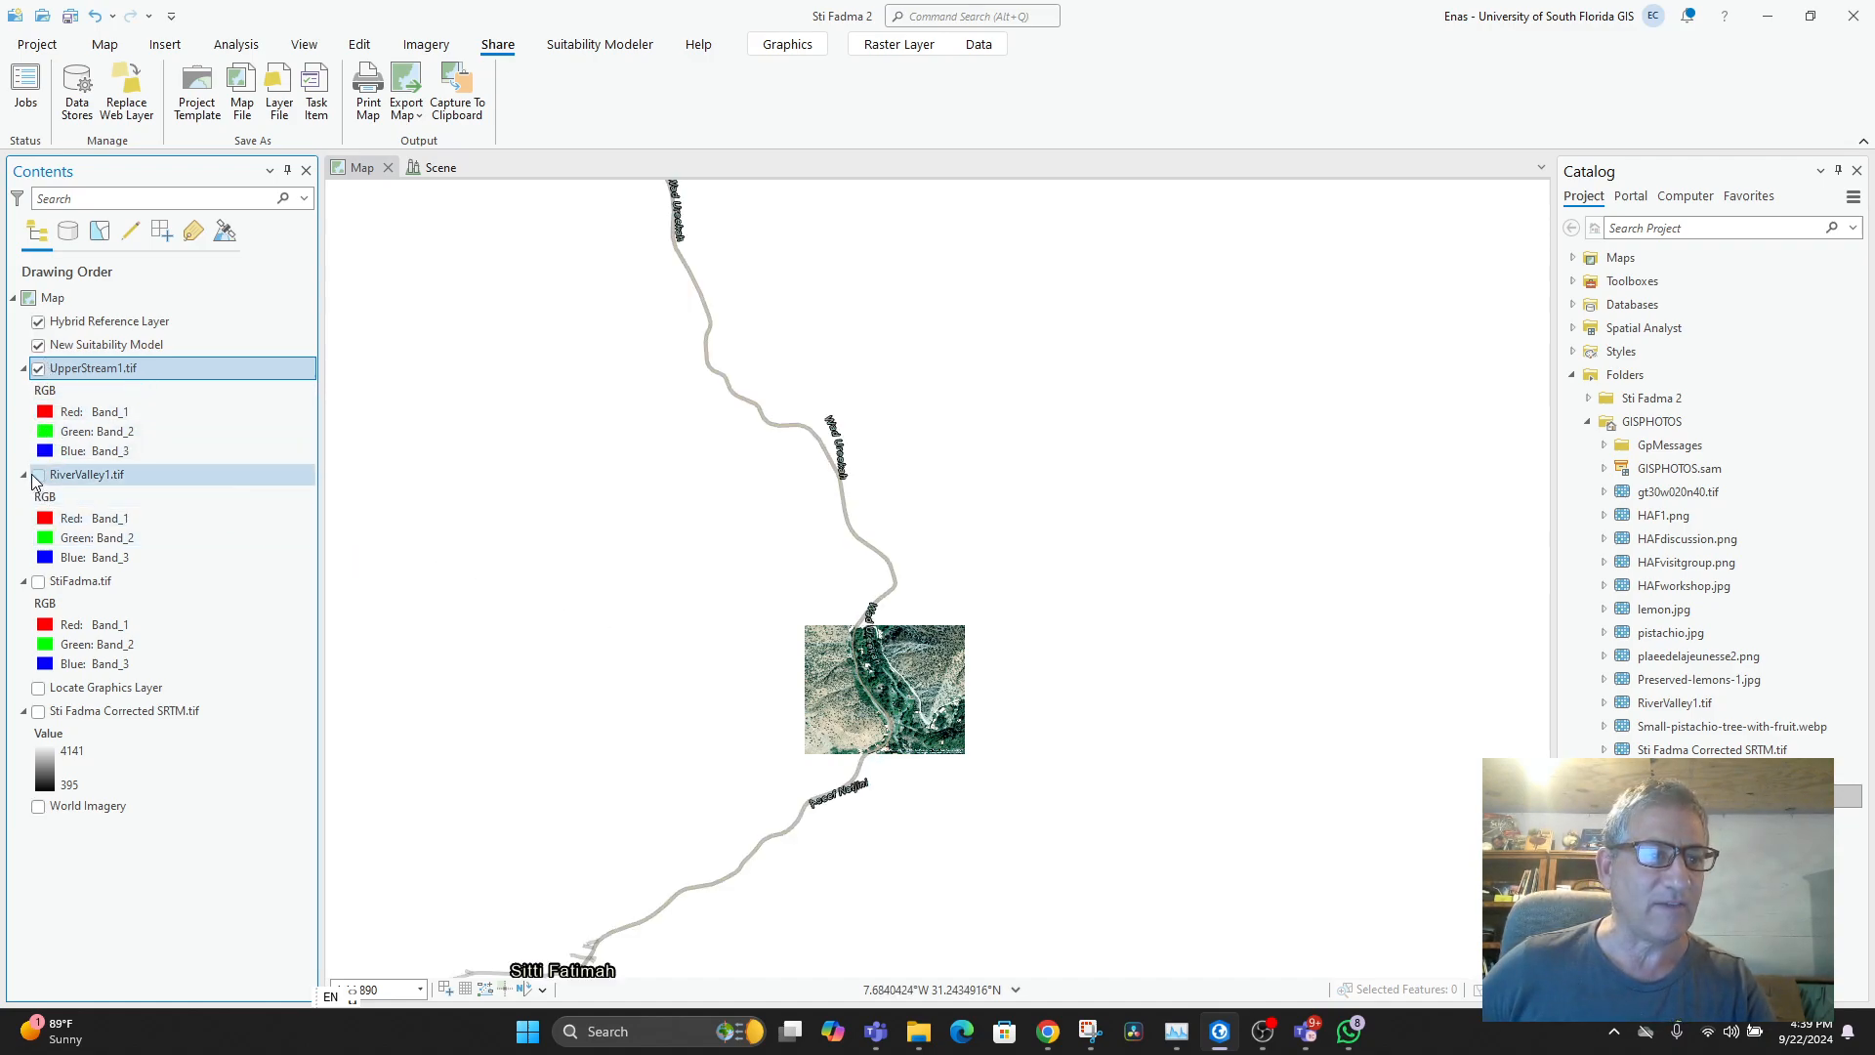
{"action": "scroll", "coordinate": [826, 840], "scroll_direction": "up", "scroll_amount": 2}
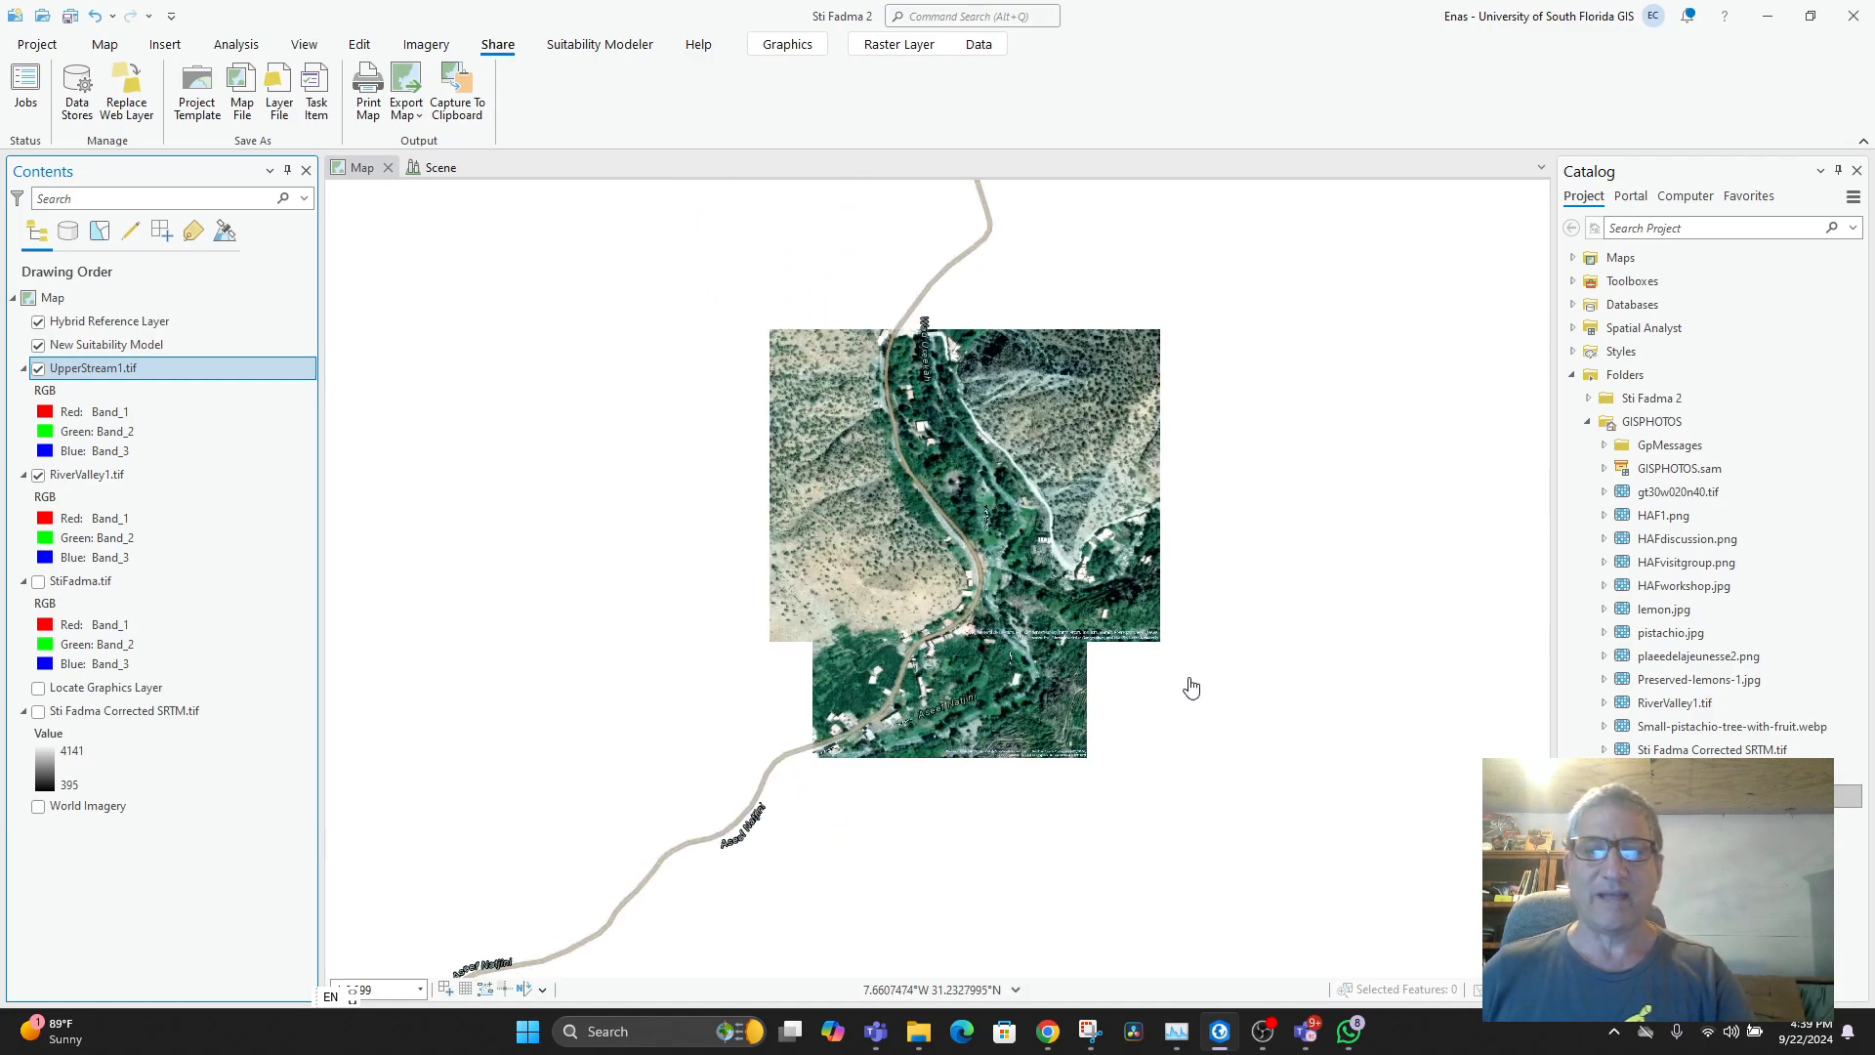
- Add UpperStream1.tif to the 3D scene and inspect its draped imagery along the valley from different angles
{"action": "left_click", "coordinate": [435, 167]}
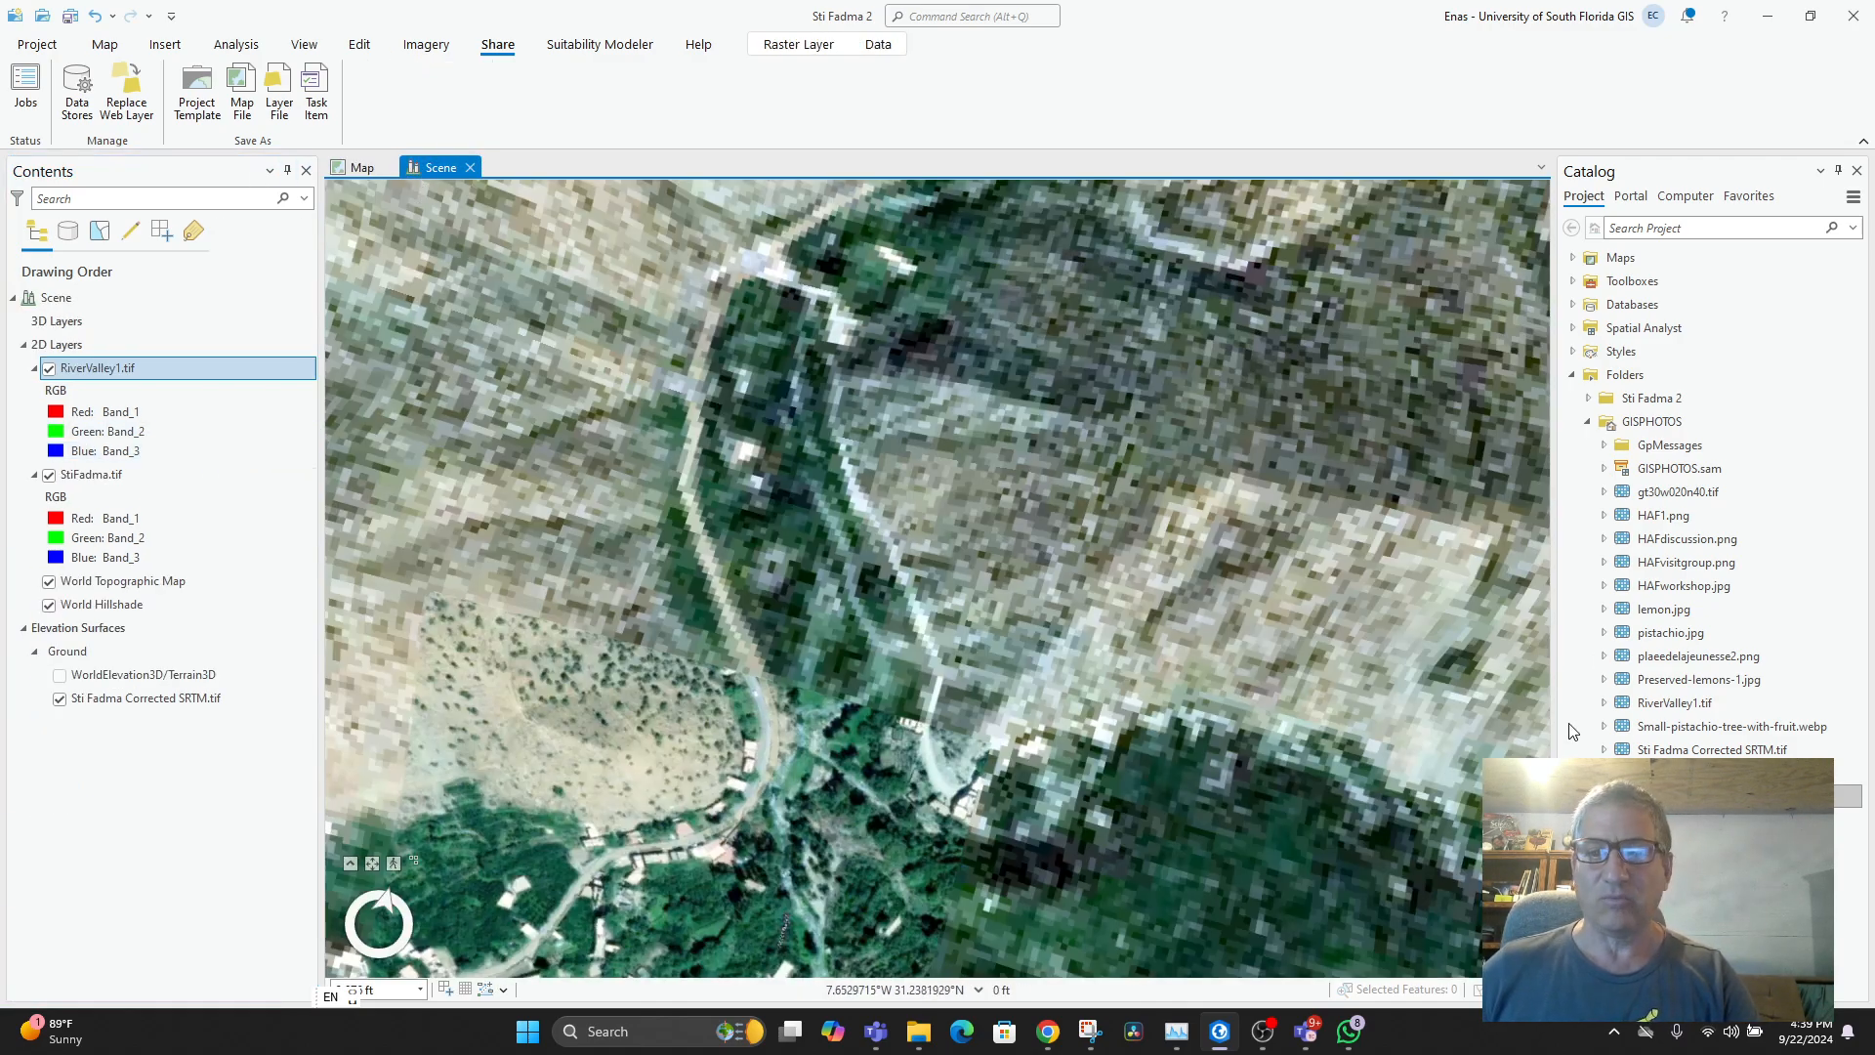
{"action": "left_click_drag", "start_coordinate": [959, 577], "coordinate": [832, 581]}
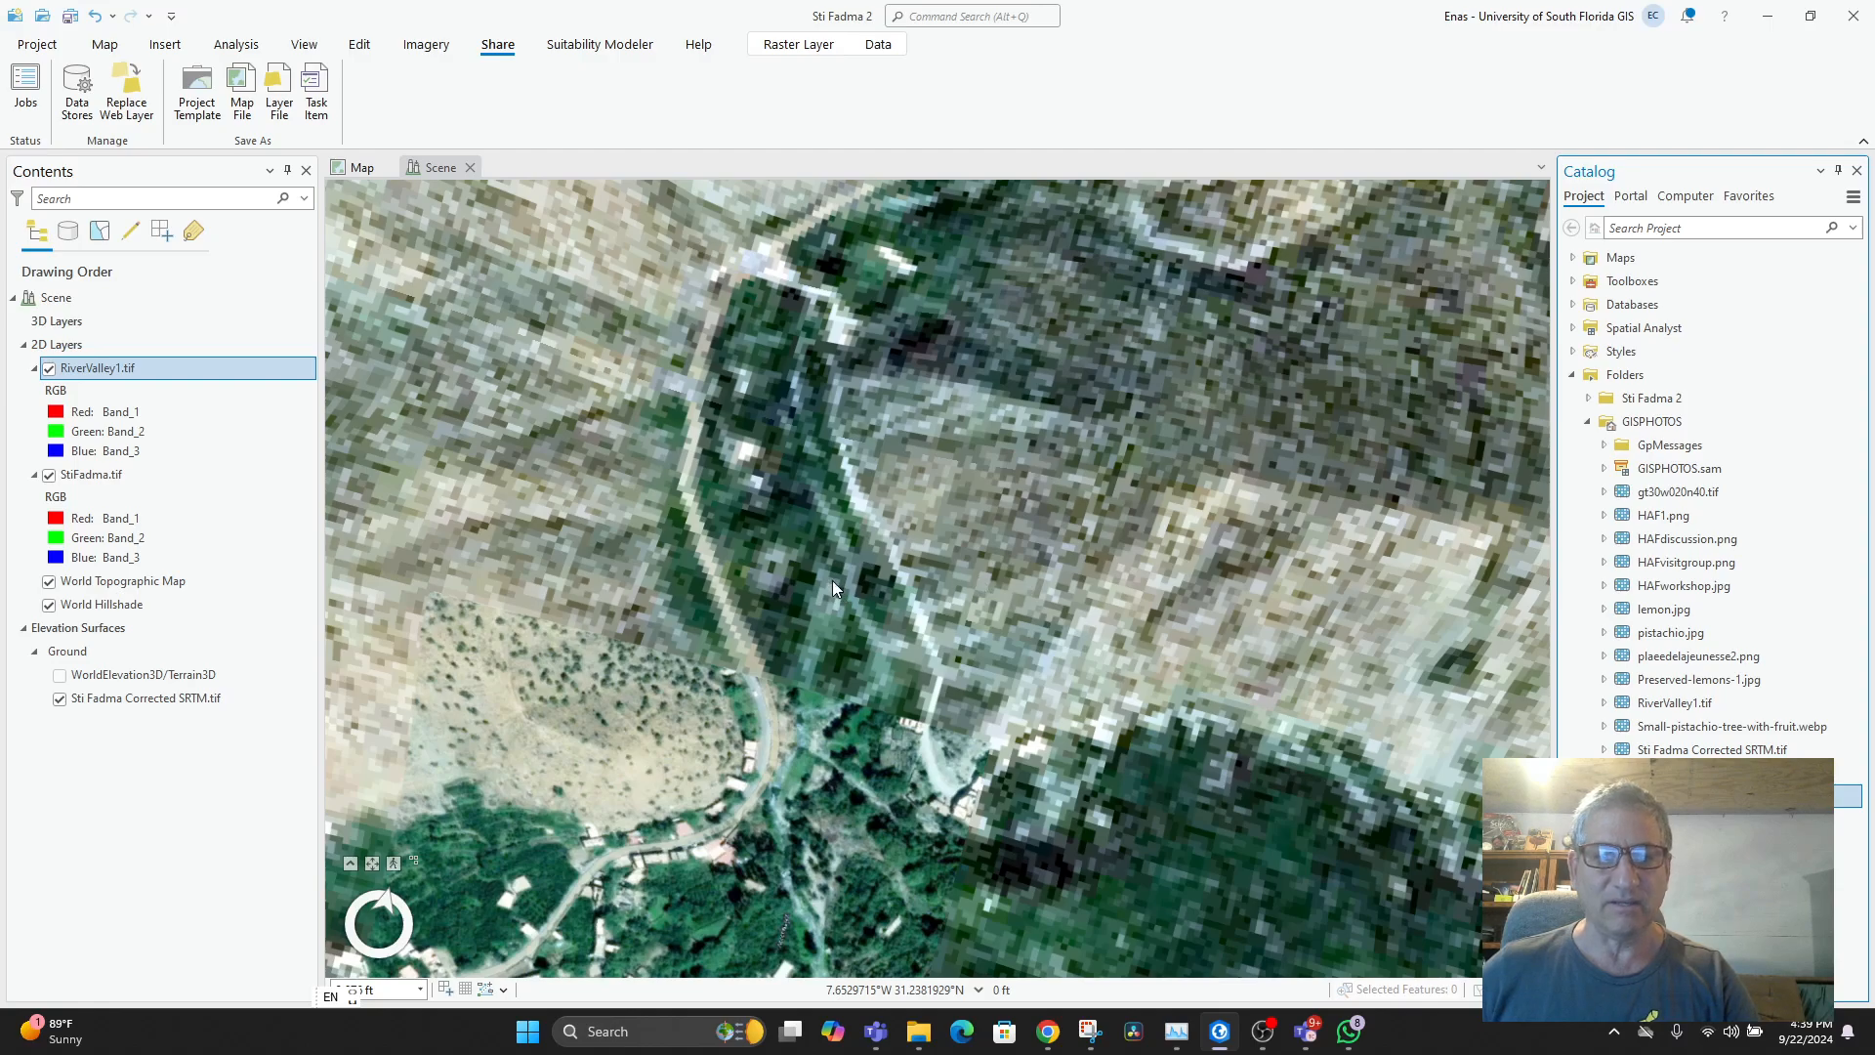
{"action": "left_click", "coordinate": [1041, 596]}
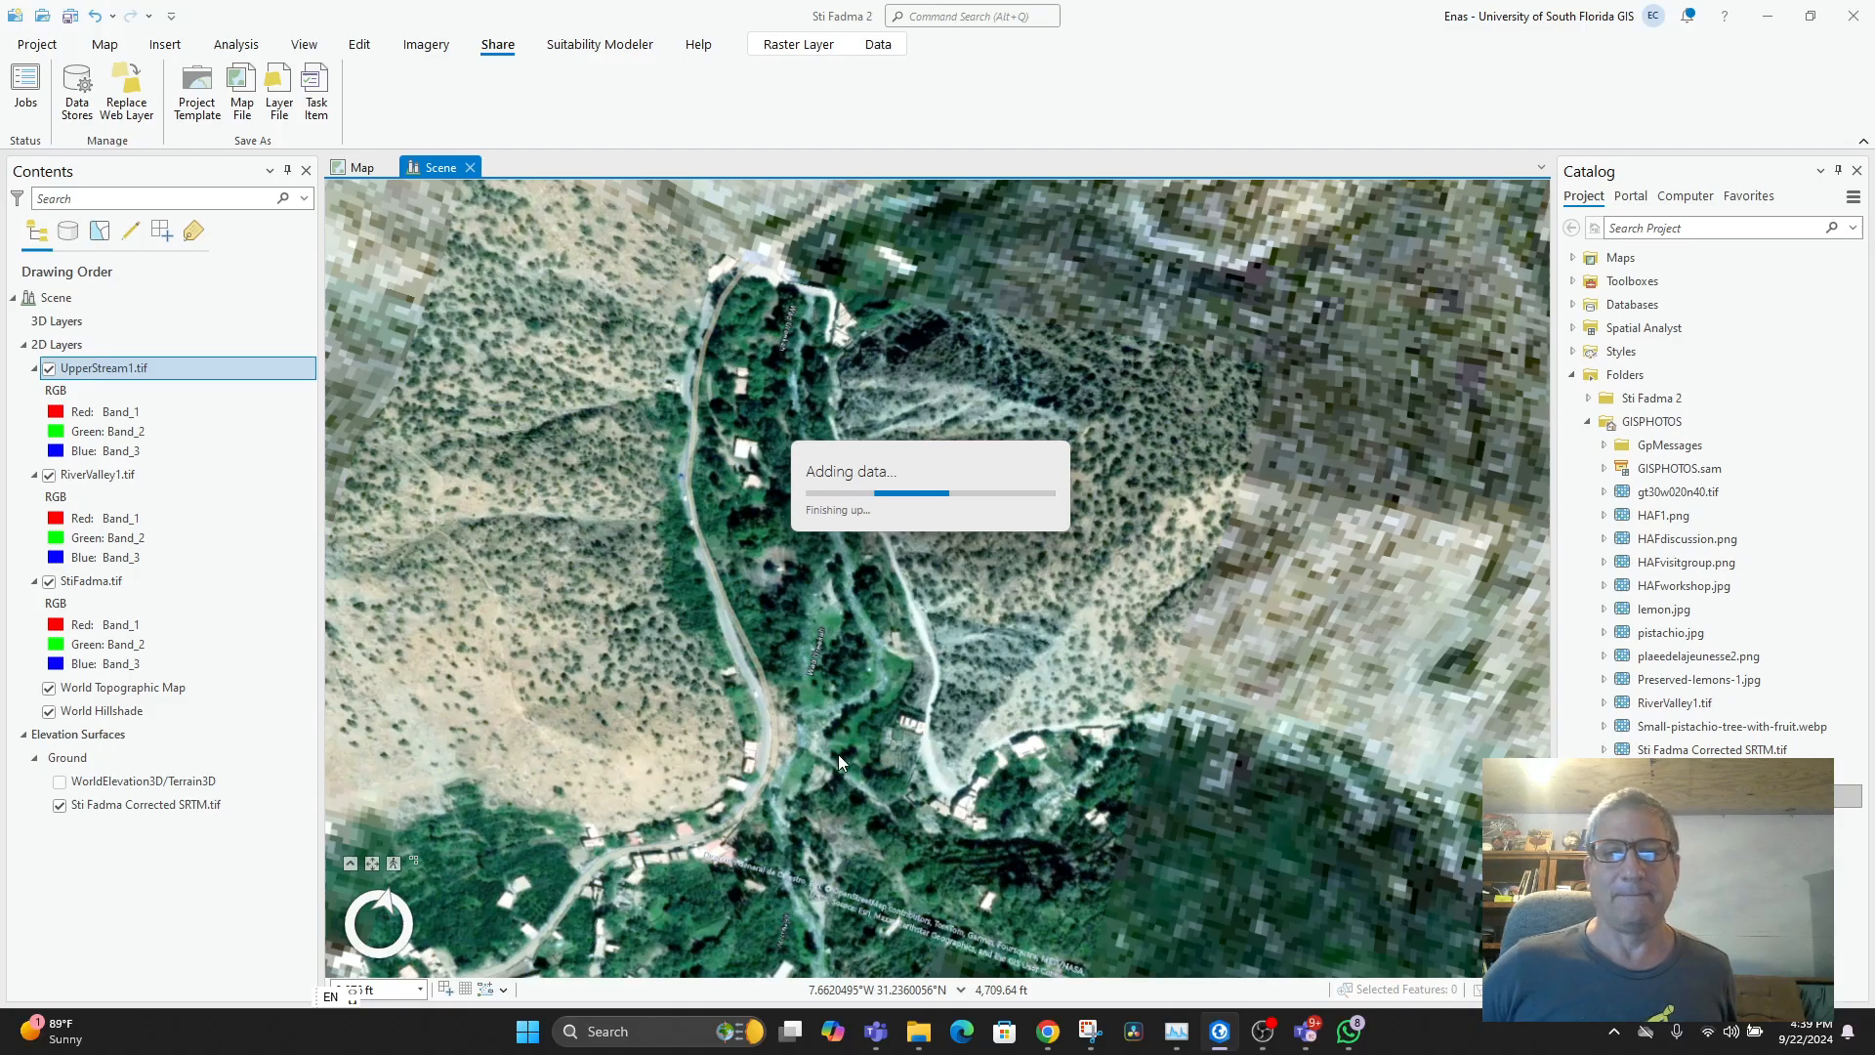
{"action": "left_click_drag", "start_coordinate": [837, 753], "coordinate": [618, 577]}
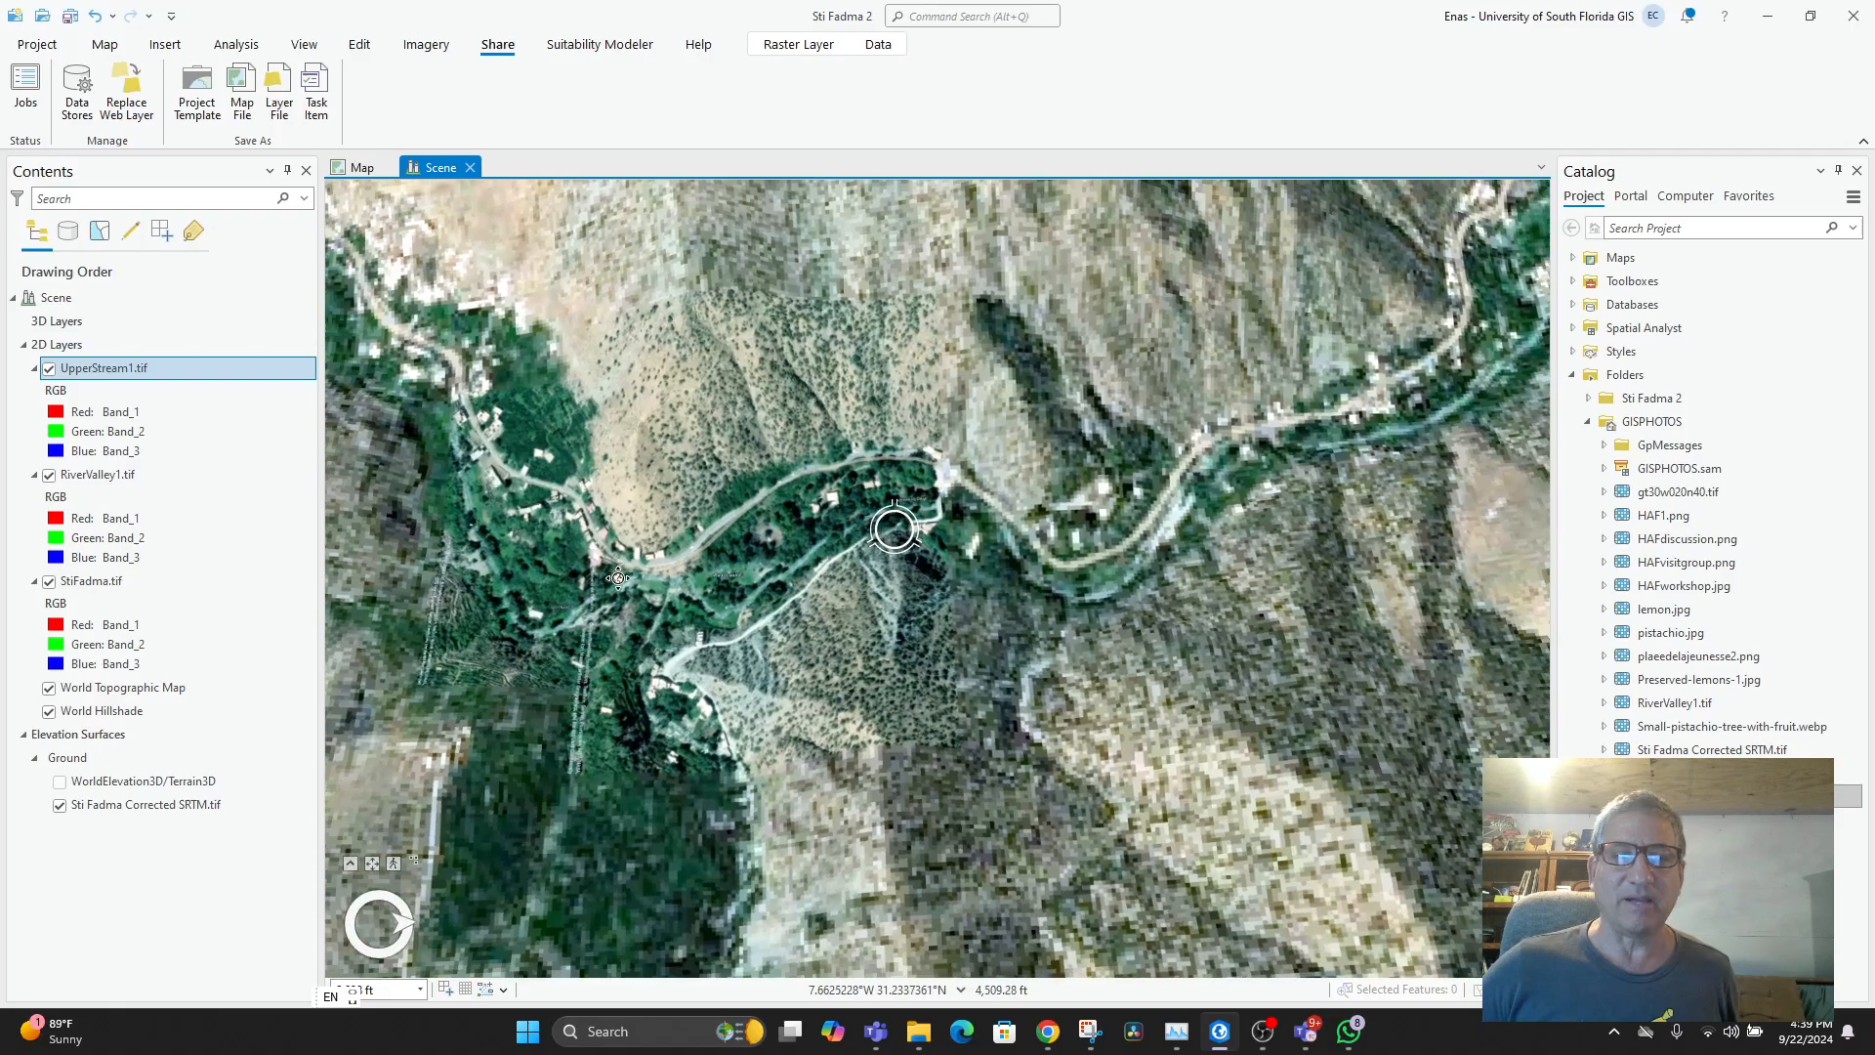
{"action": "left_click_drag", "start_coordinate": [938, 503], "coordinate": [948, 592]}
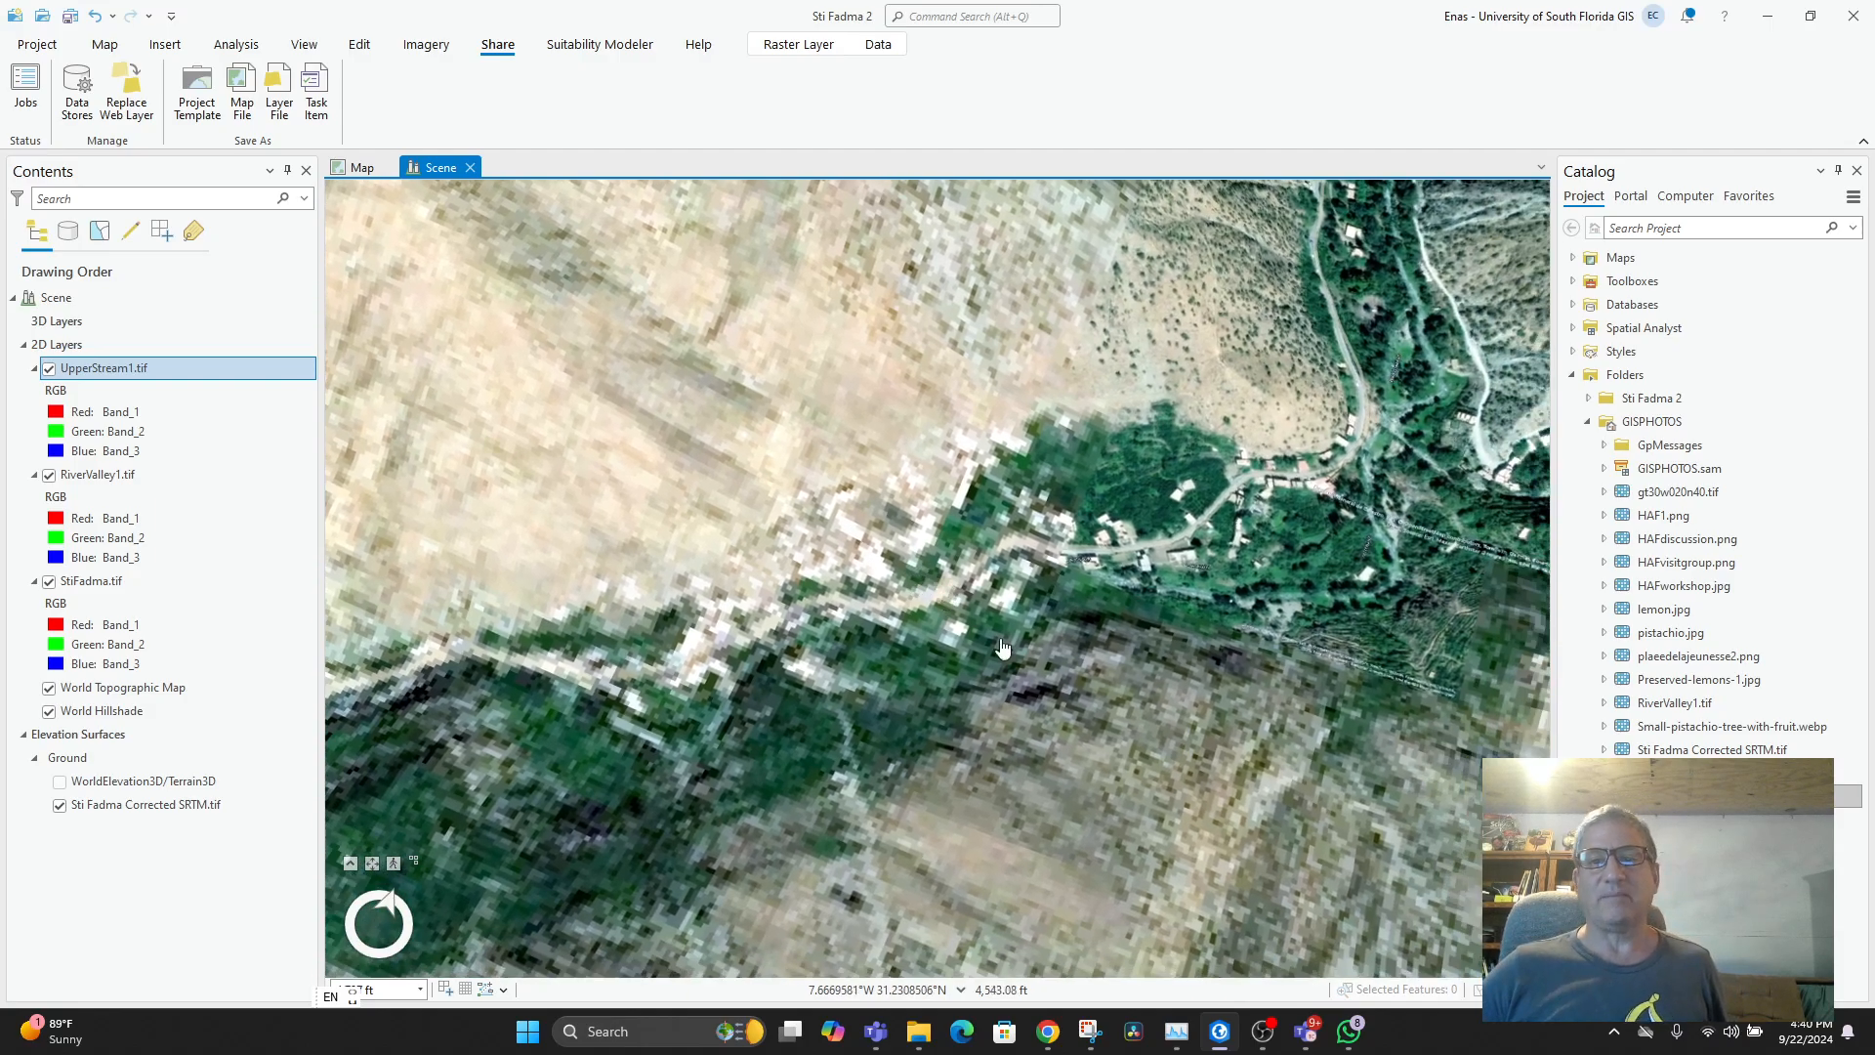
- Return to the 2D map, turn on World Imagery, and frame the village section southwest of the RiverValley1.tif coverage
{"action": "left_click", "coordinate": [361, 171]}
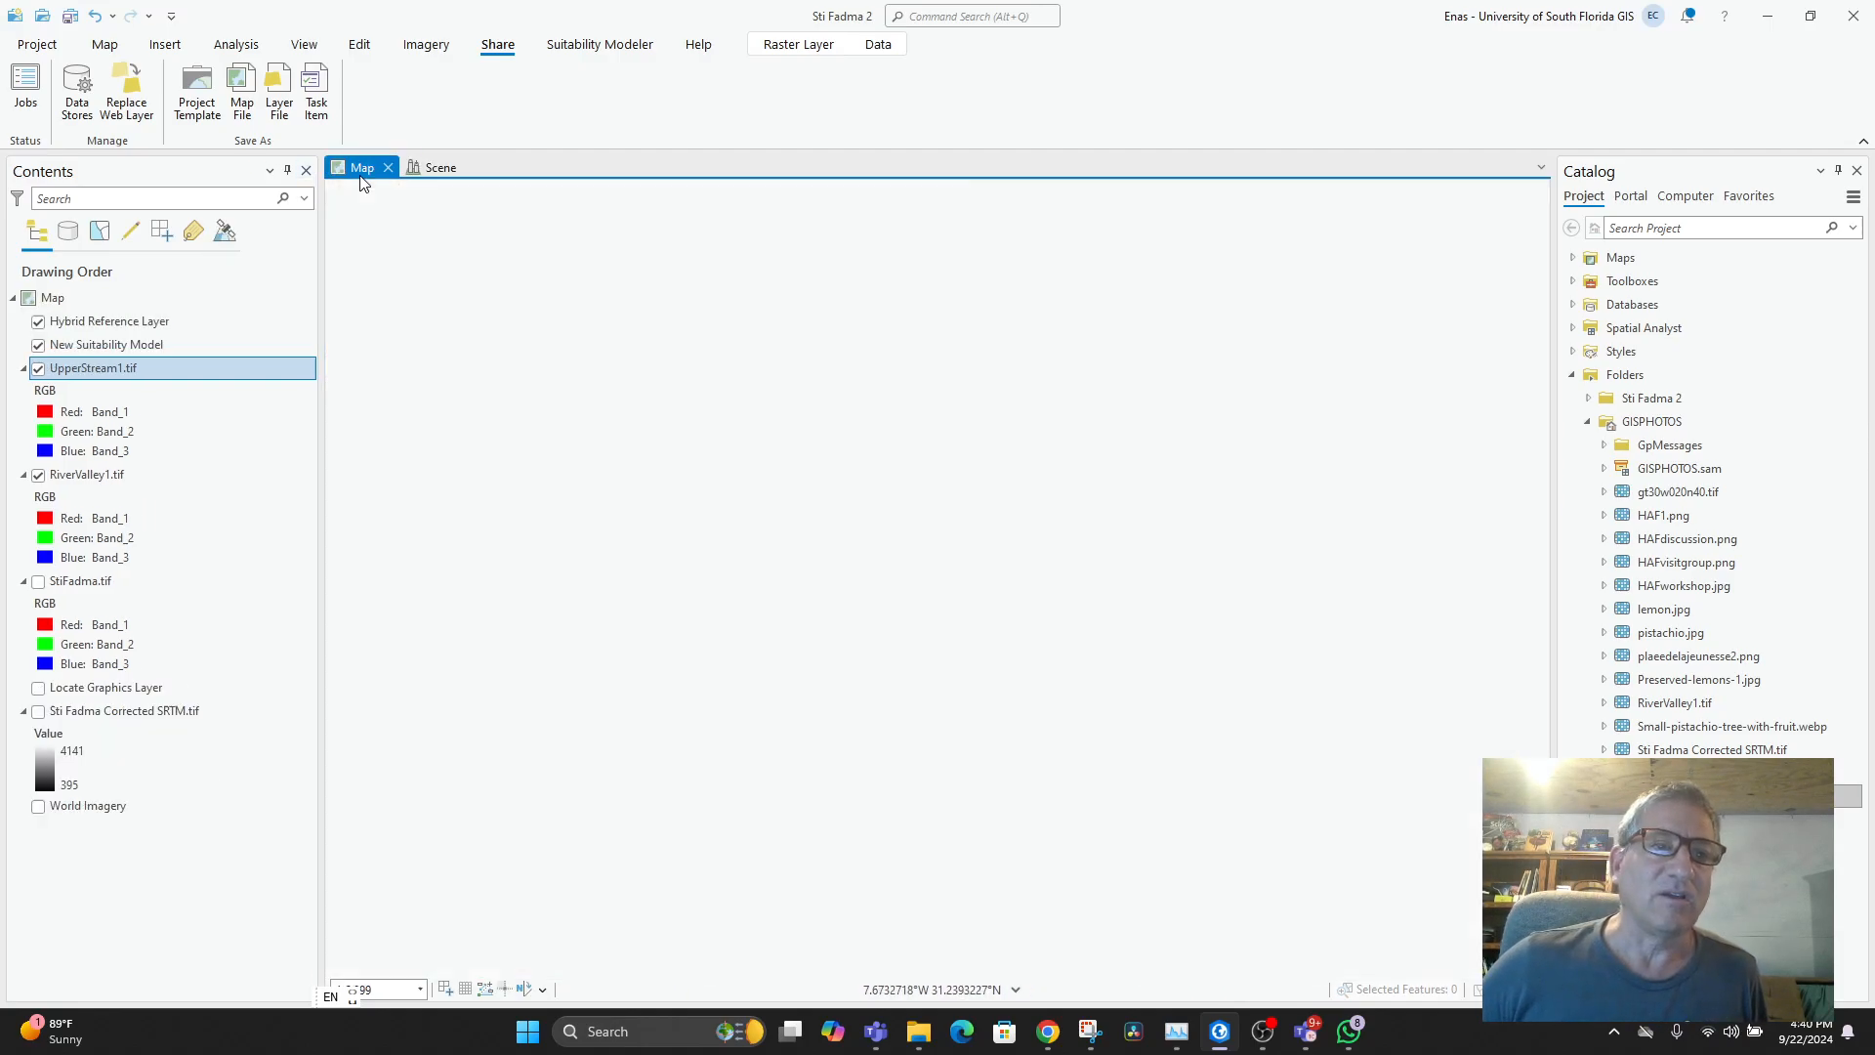
{"action": "scroll", "coordinate": [782, 757], "scroll_direction": "down", "scroll_amount": 4}
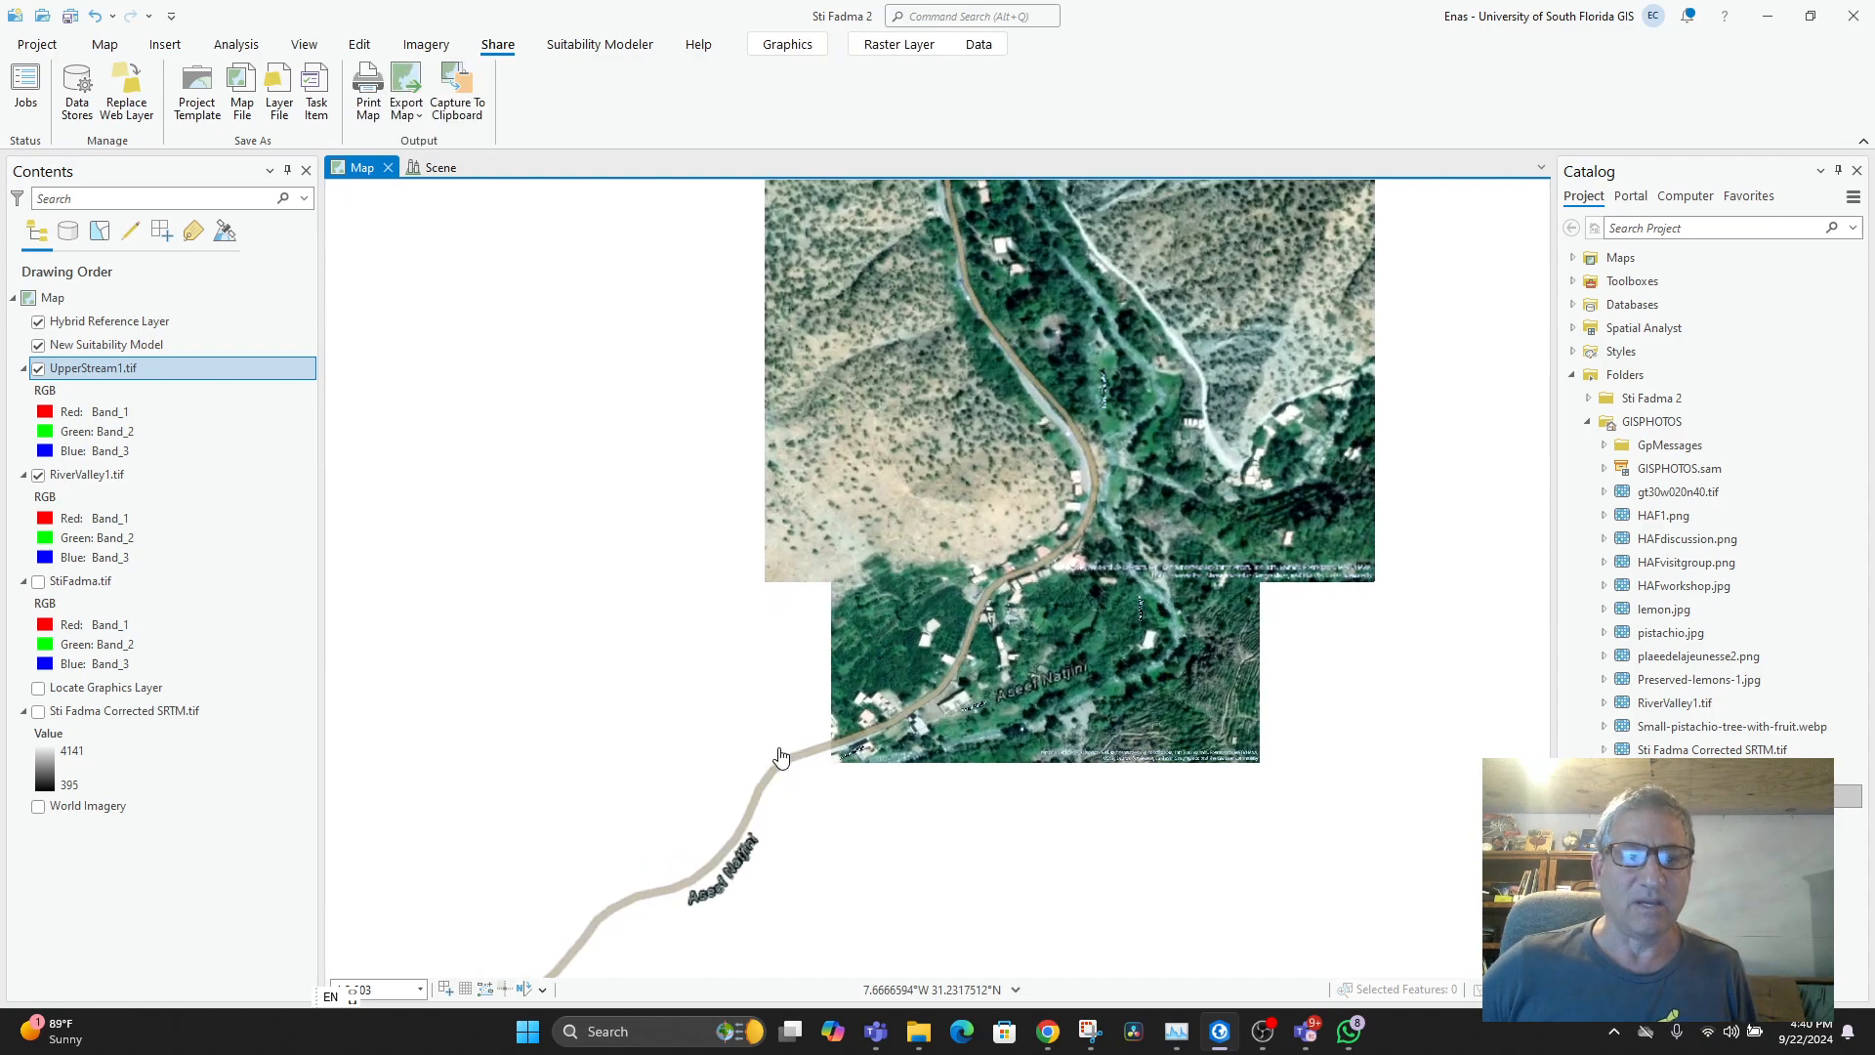
{"action": "left_click_drag", "start_coordinate": [767, 737], "coordinate": [1075, 741]}
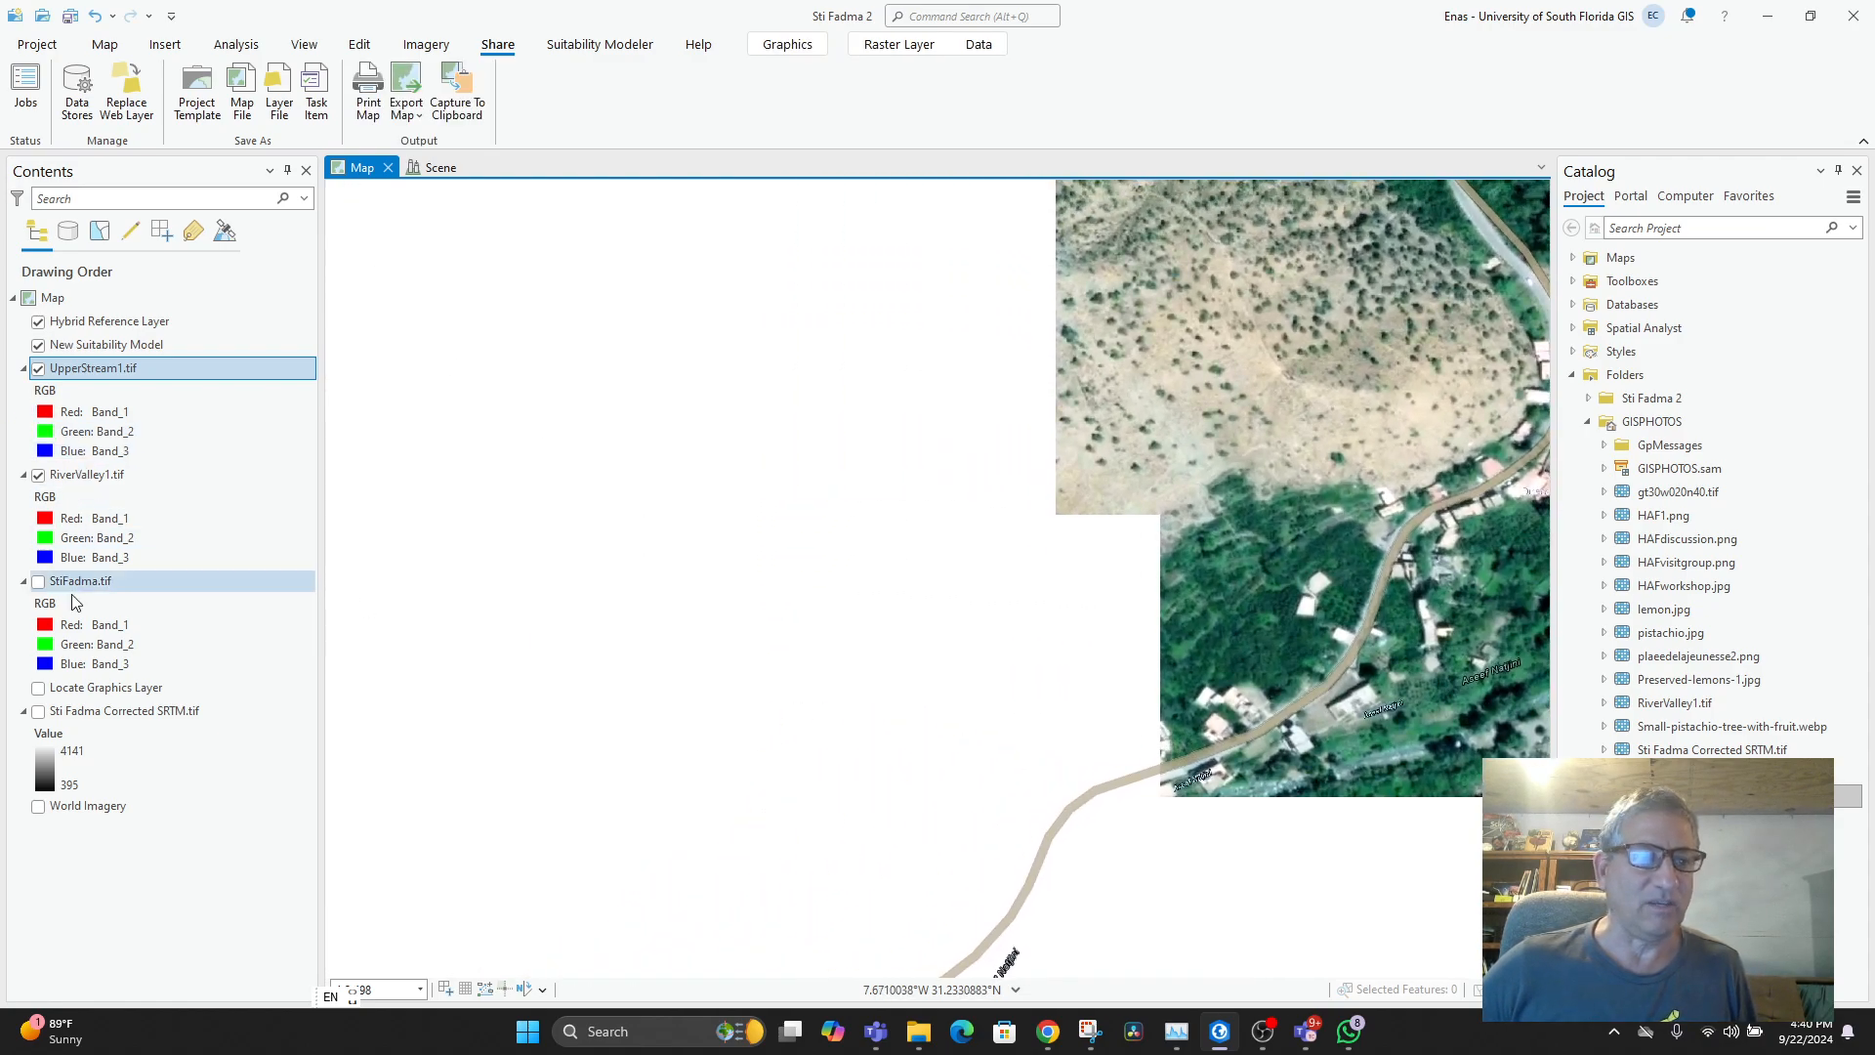
{"action": "left_click", "coordinate": [38, 807]}
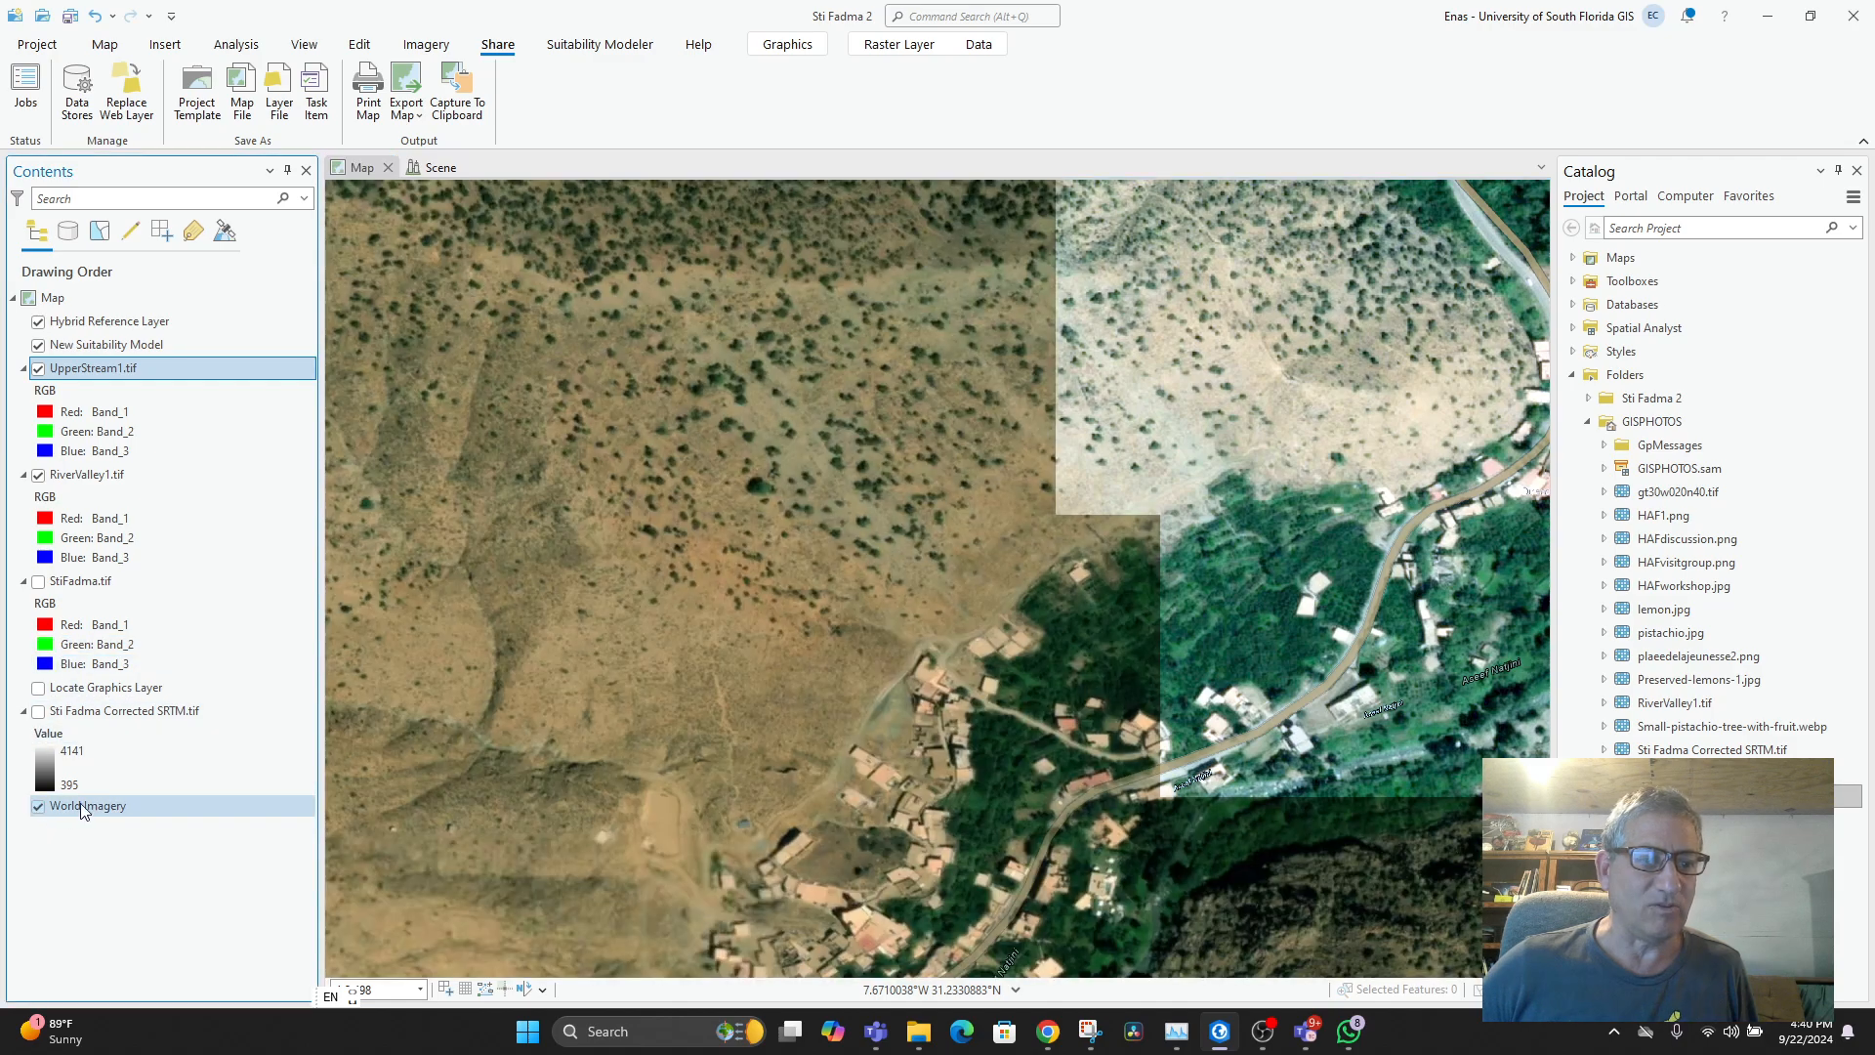
{"action": "left_click_drag", "start_coordinate": [957, 648], "coordinate": [918, 361]}
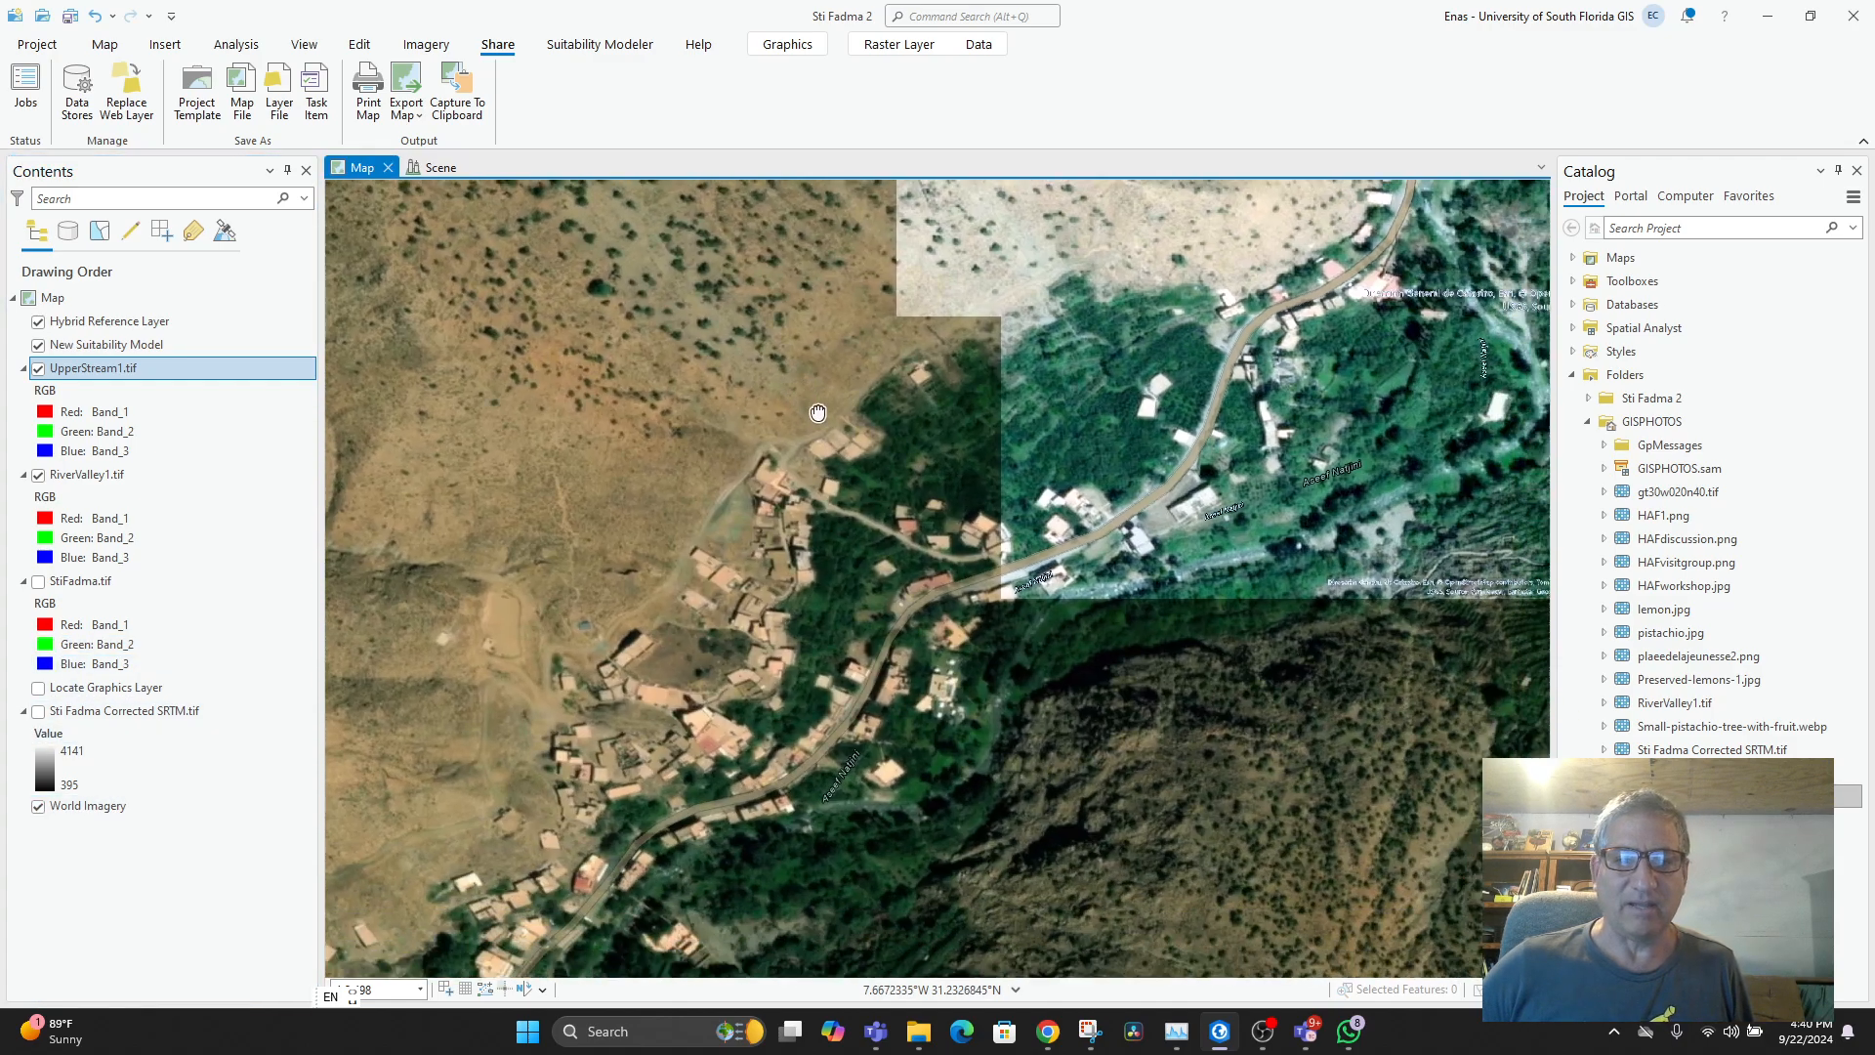
{"action": "left_click_drag", "start_coordinate": [918, 756], "coordinate": [1062, 495]}
{"action": "left_click_drag", "start_coordinate": [1041, 574], "coordinate": [1179, 665]}
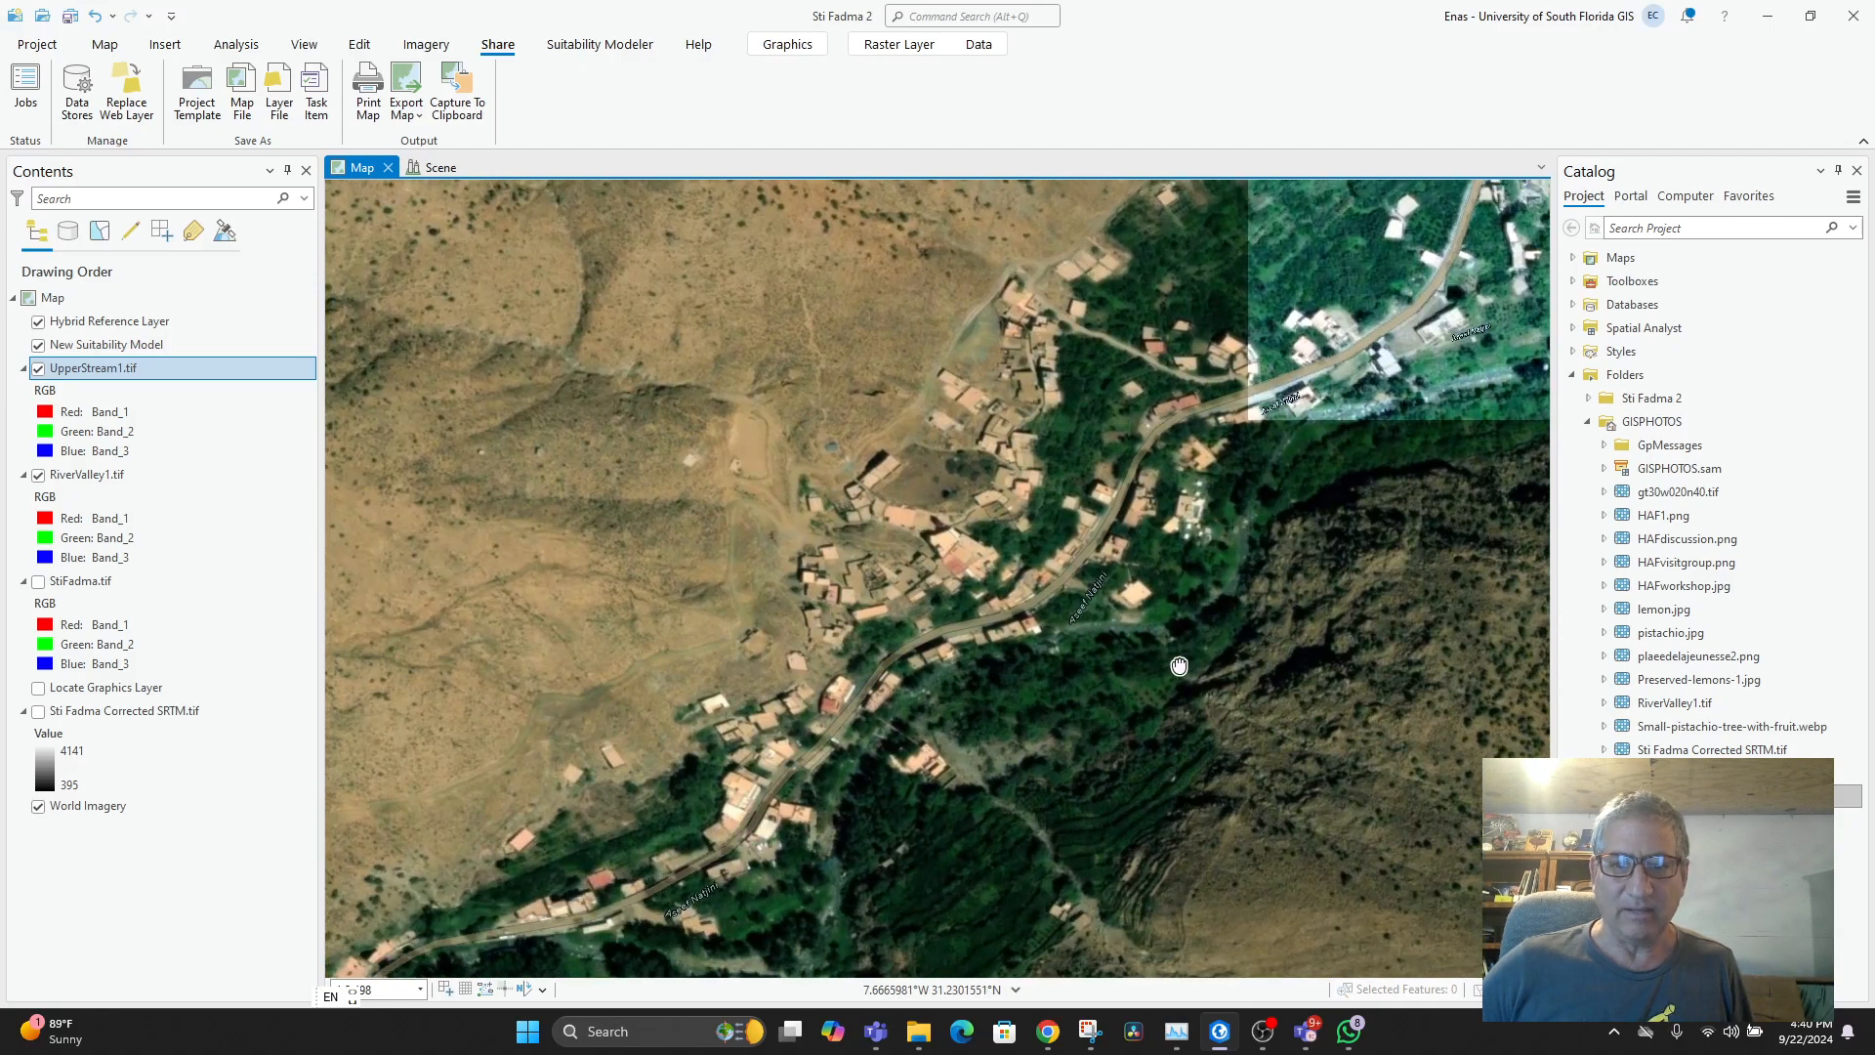
{"action": "scroll", "coordinate": [1178, 665], "scroll_direction": "up", "scroll_amount": 3}
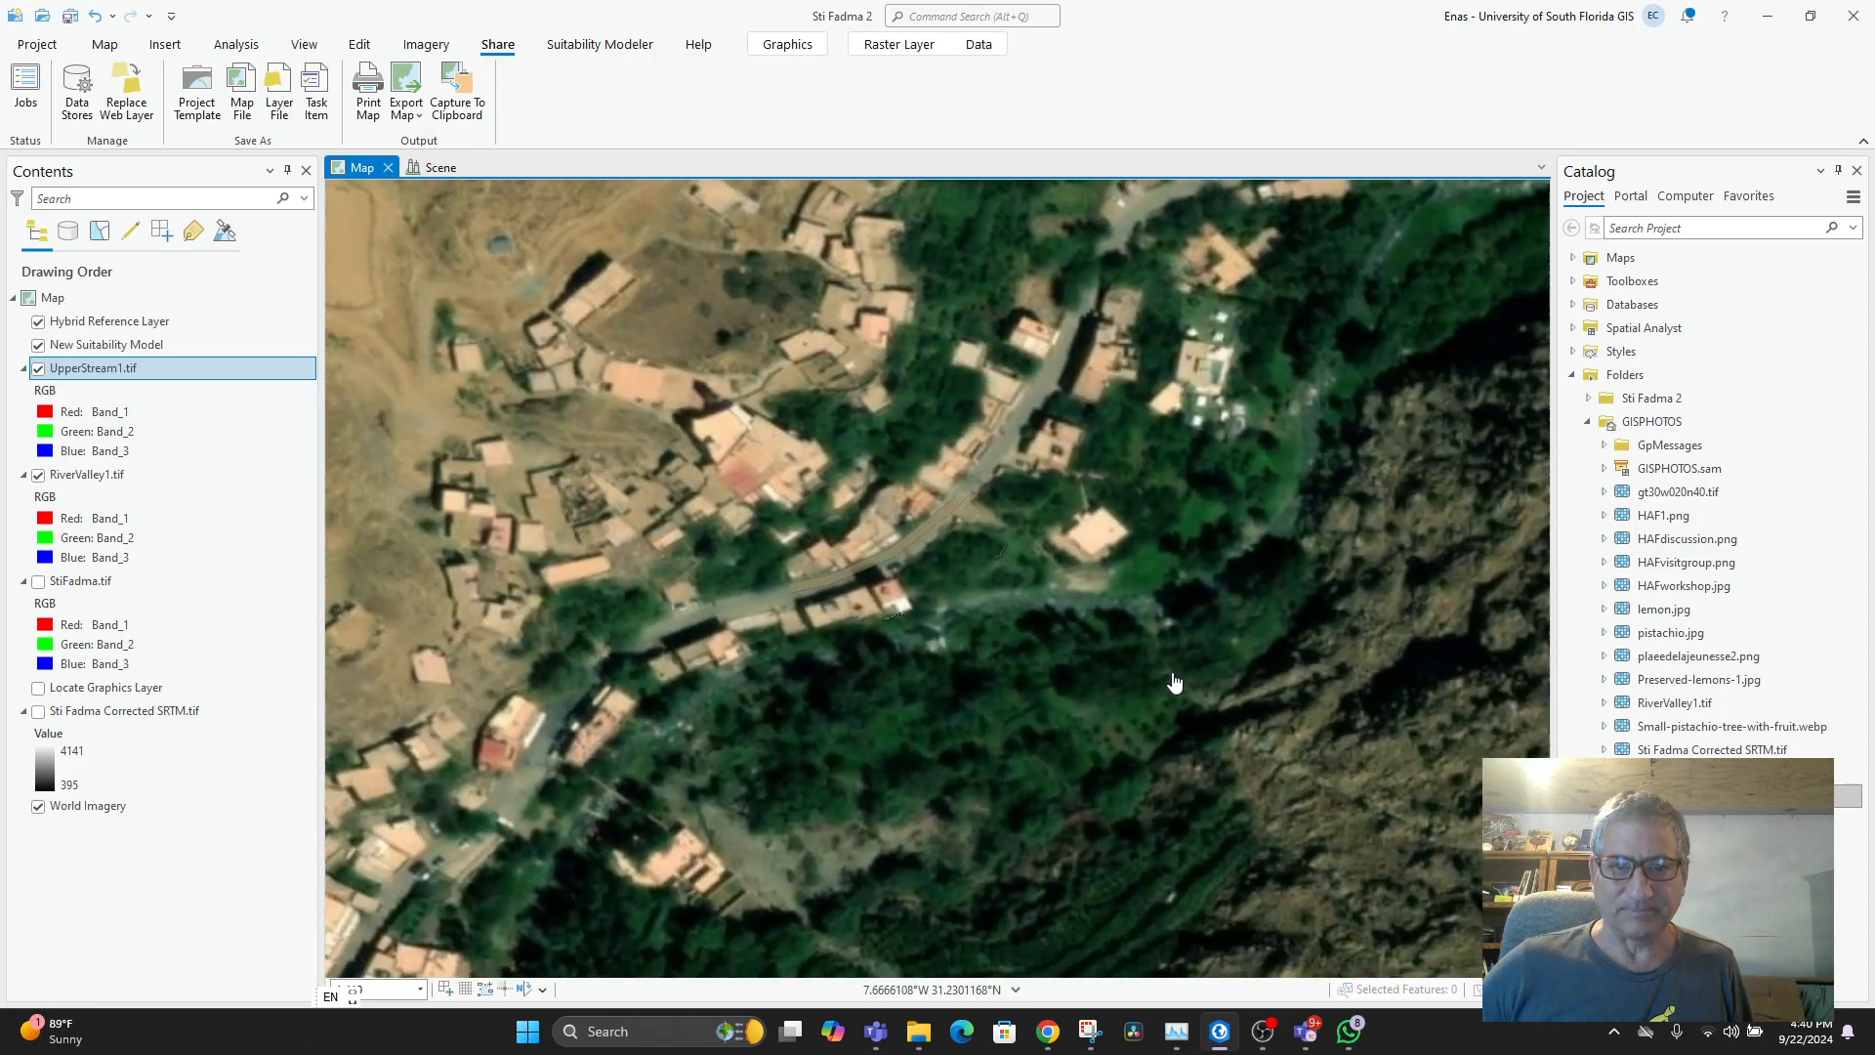
{"action": "scroll", "coordinate": [1174, 682], "scroll_direction": "down", "scroll_amount": 3}
{"action": "left_click_drag", "start_coordinate": [1129, 659], "coordinate": [1072, 583]}
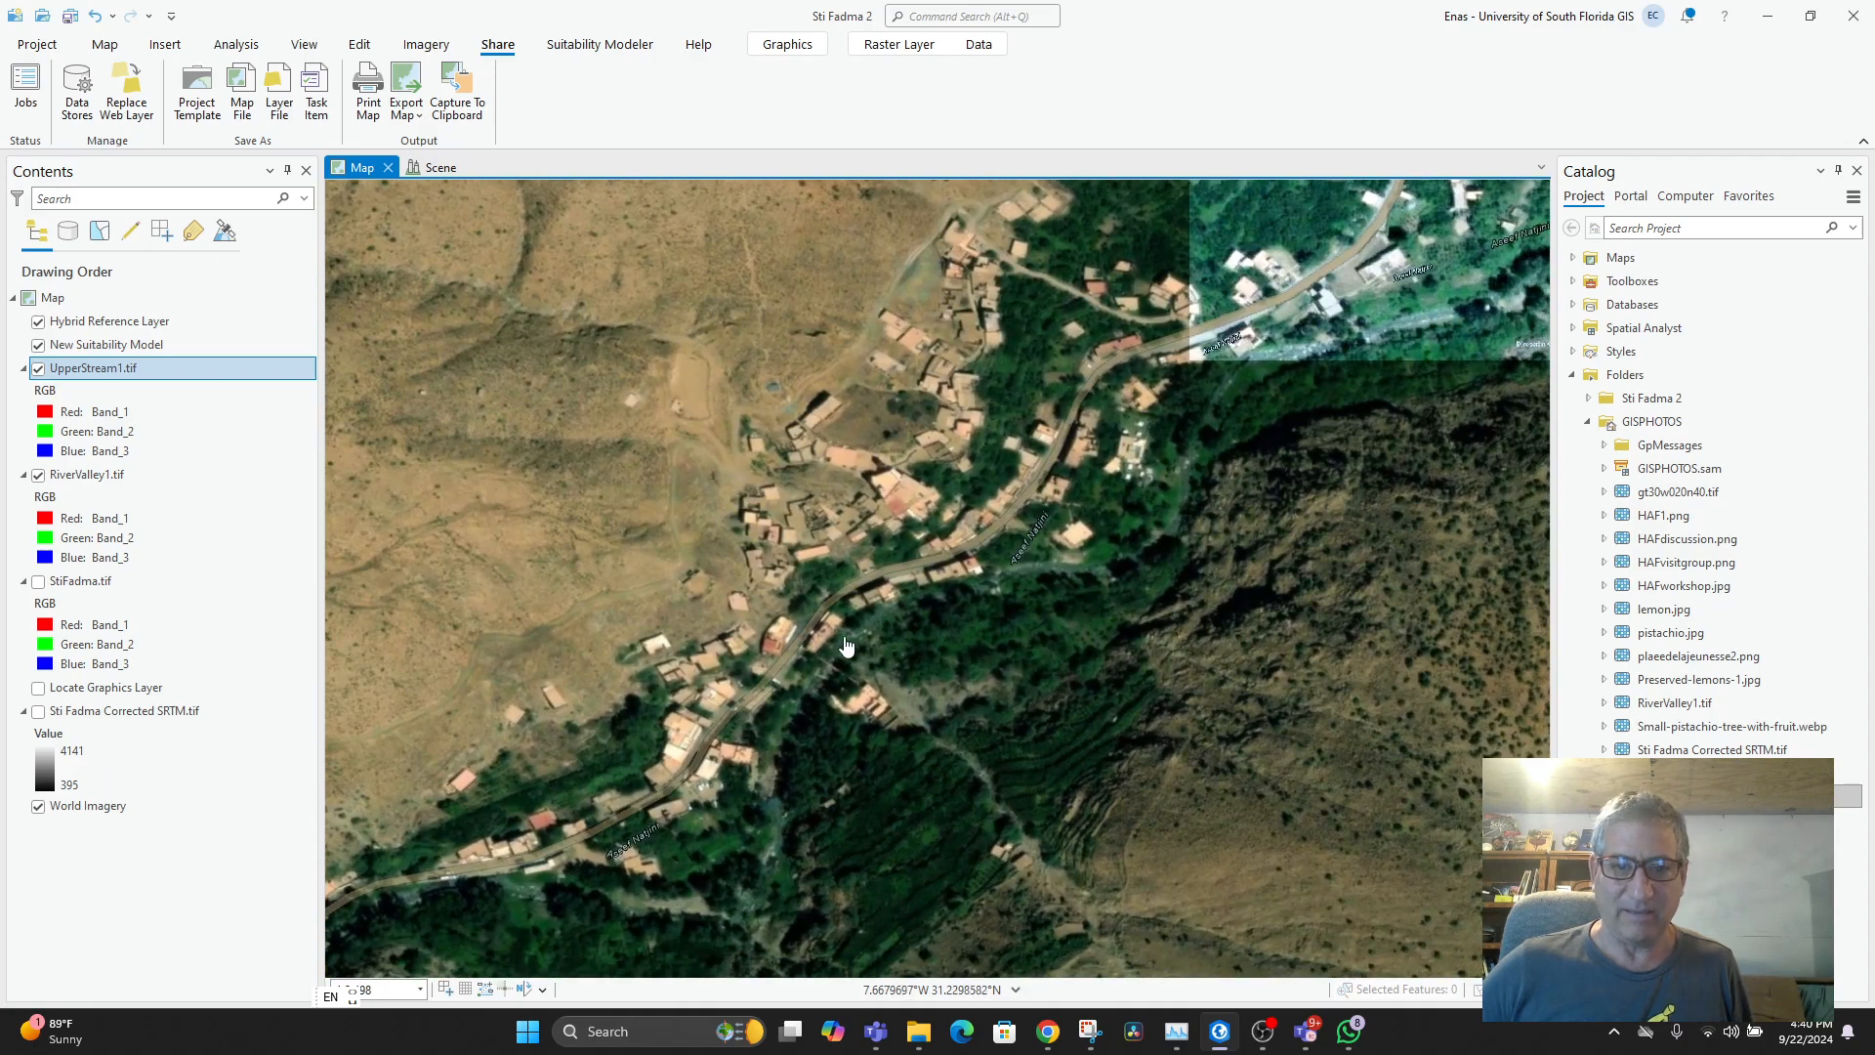
- Export the current World Imagery map view as a GeoTIFF named LowerValley1 in the GISPHOTOS folder, and close the export settings
{"action": "left_click", "coordinate": [114, 815]}
{"action": "left_click", "coordinate": [406, 107]}
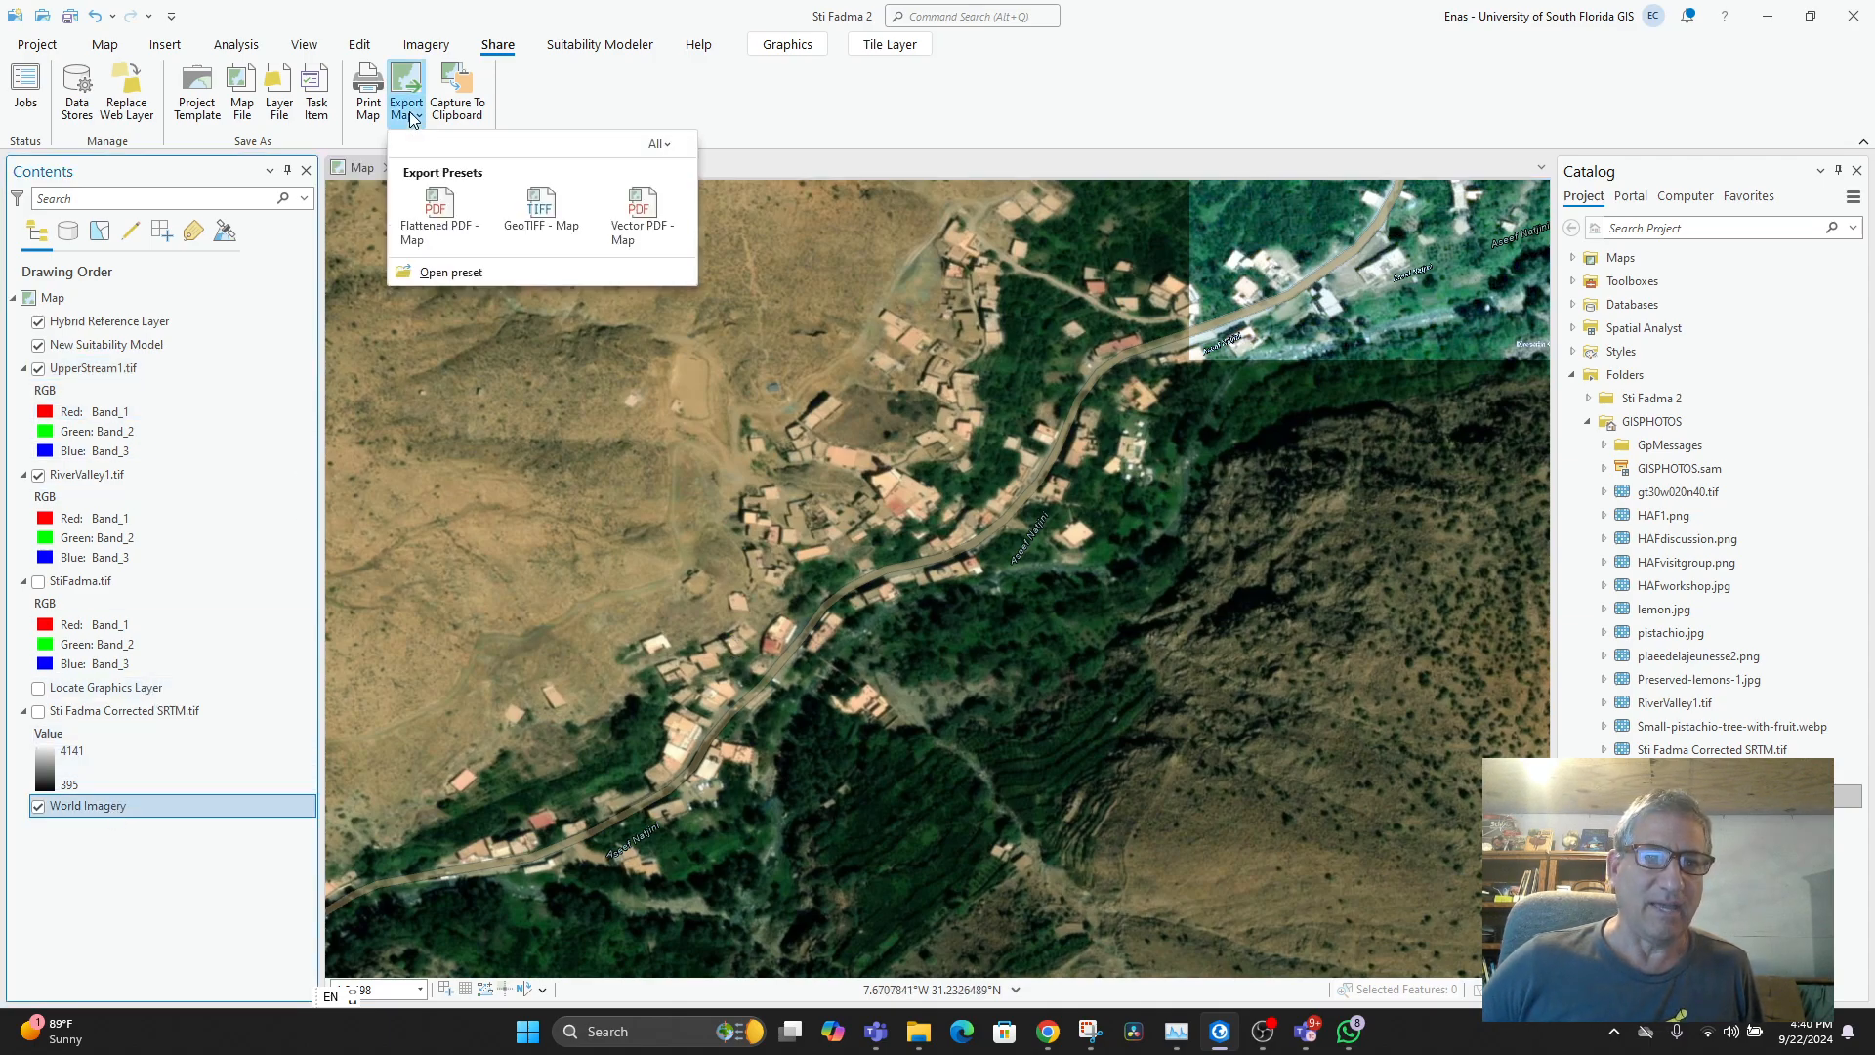
{"action": "left_click", "coordinate": [538, 215]}
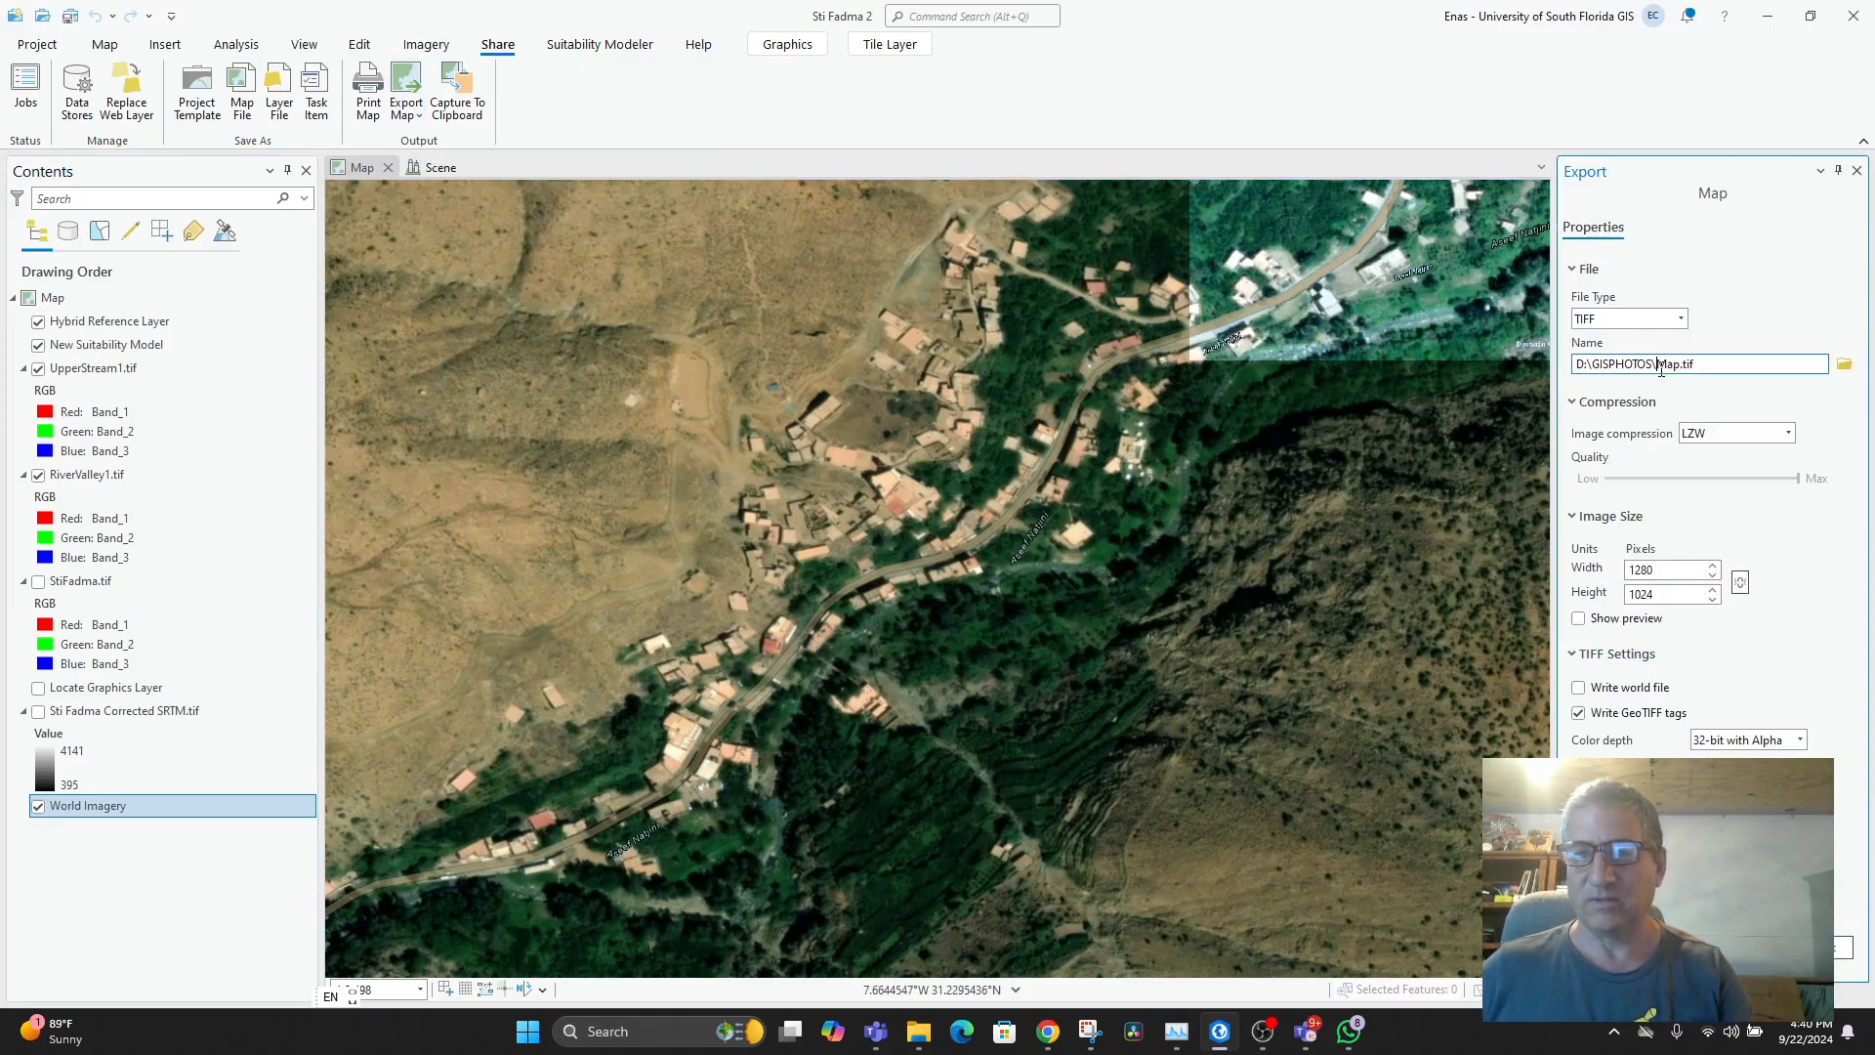
{"action": "type", "text": "Lowe"}
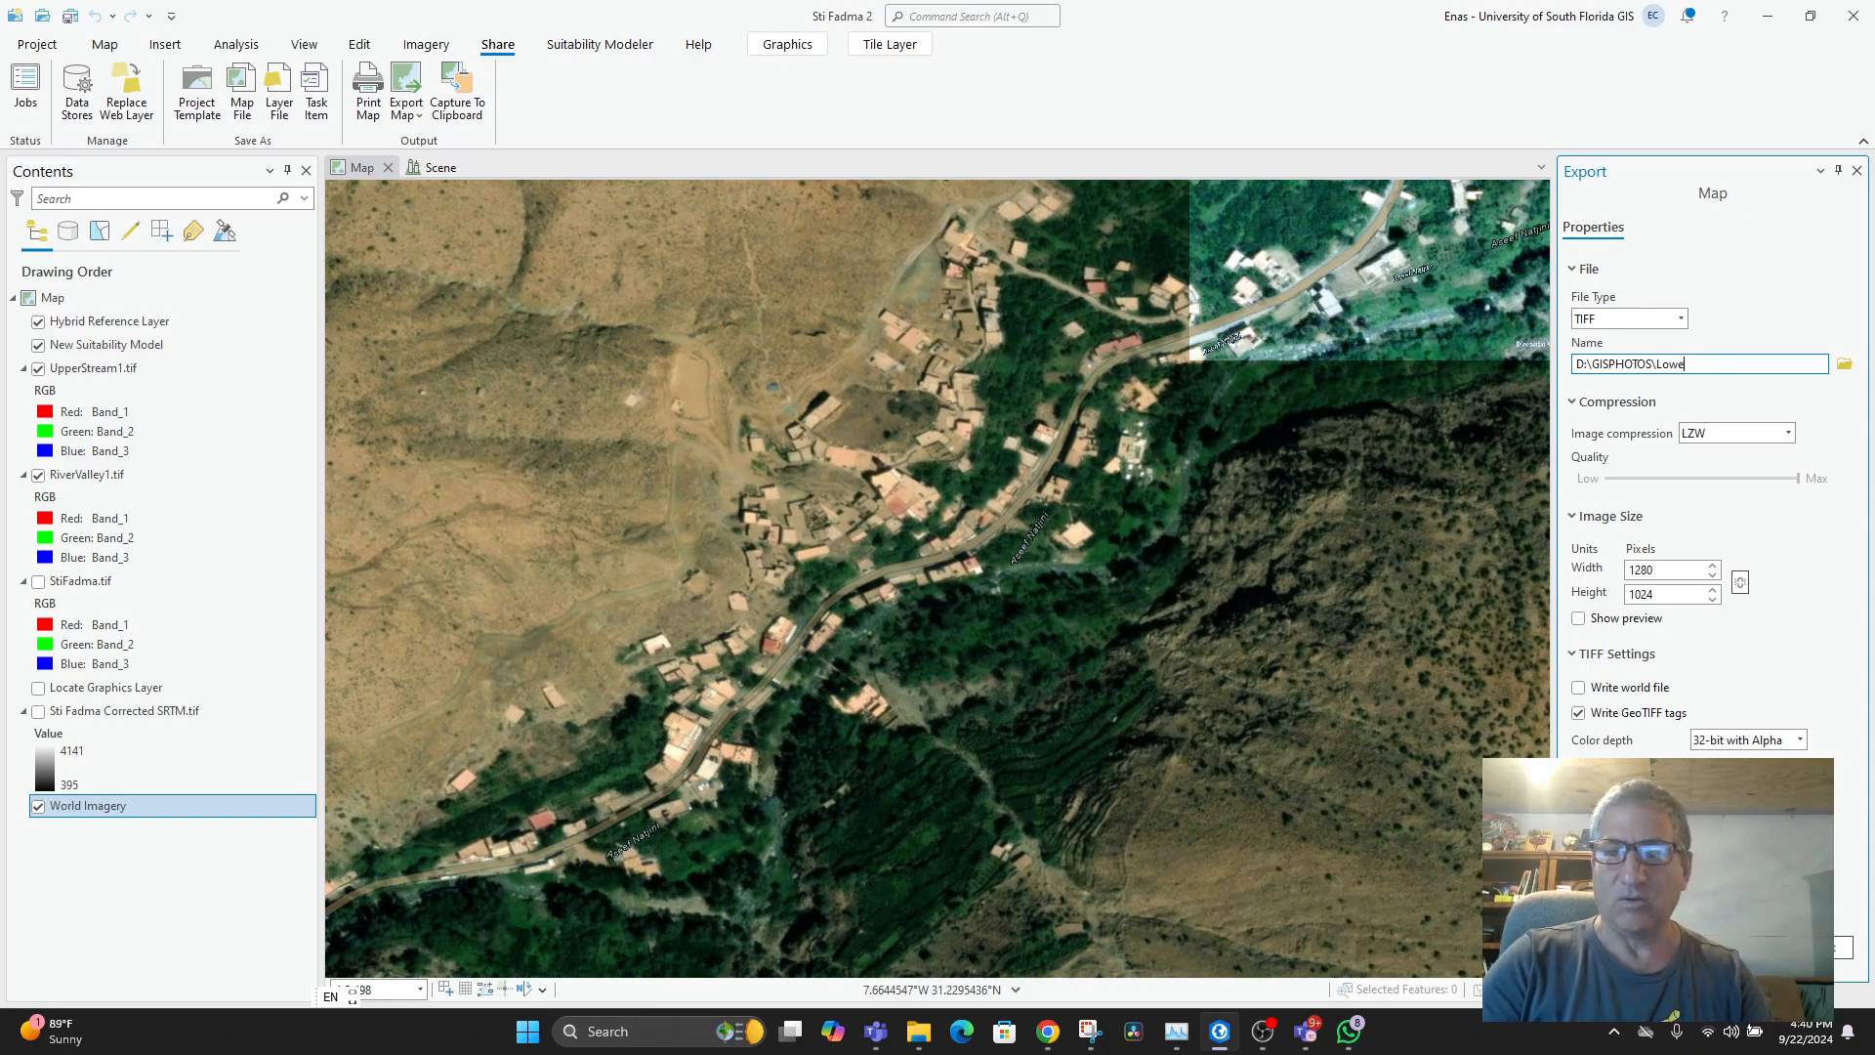
{"action": "type", "text": "rValley1"}
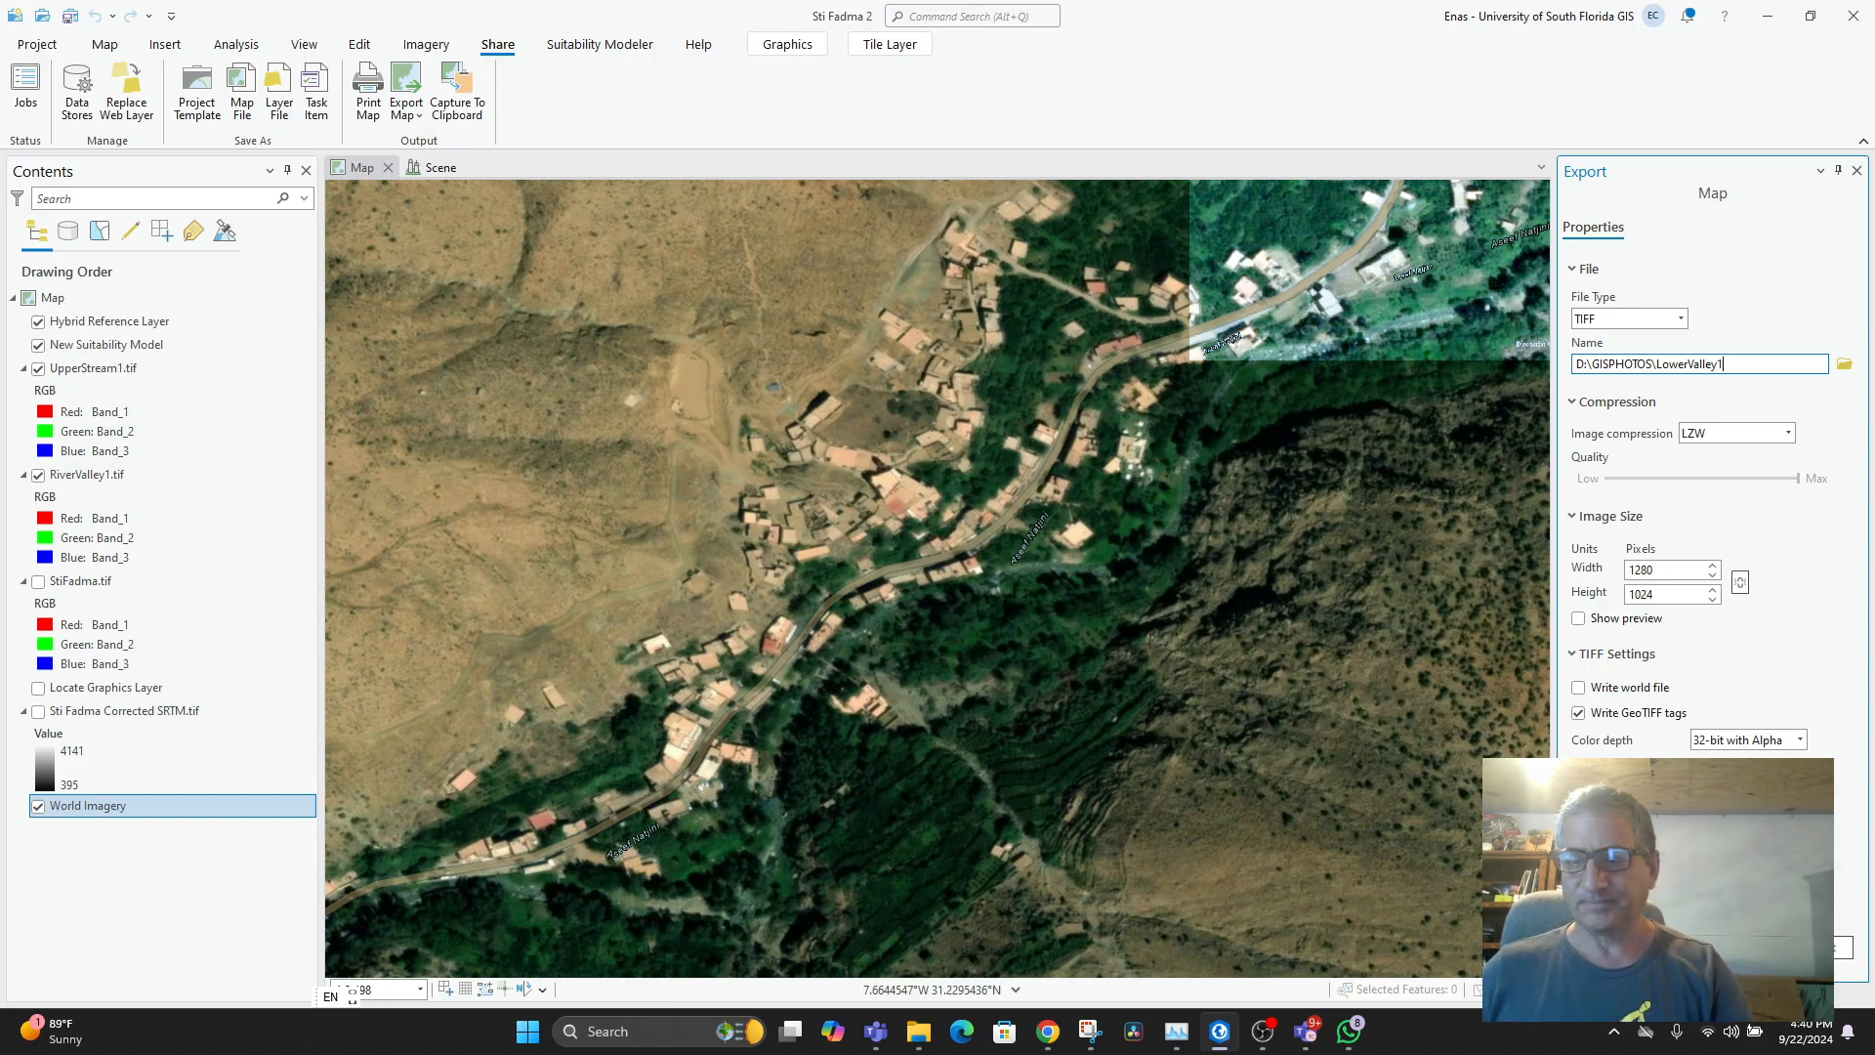
{"action": "left_click", "coordinate": [1843, 947]}
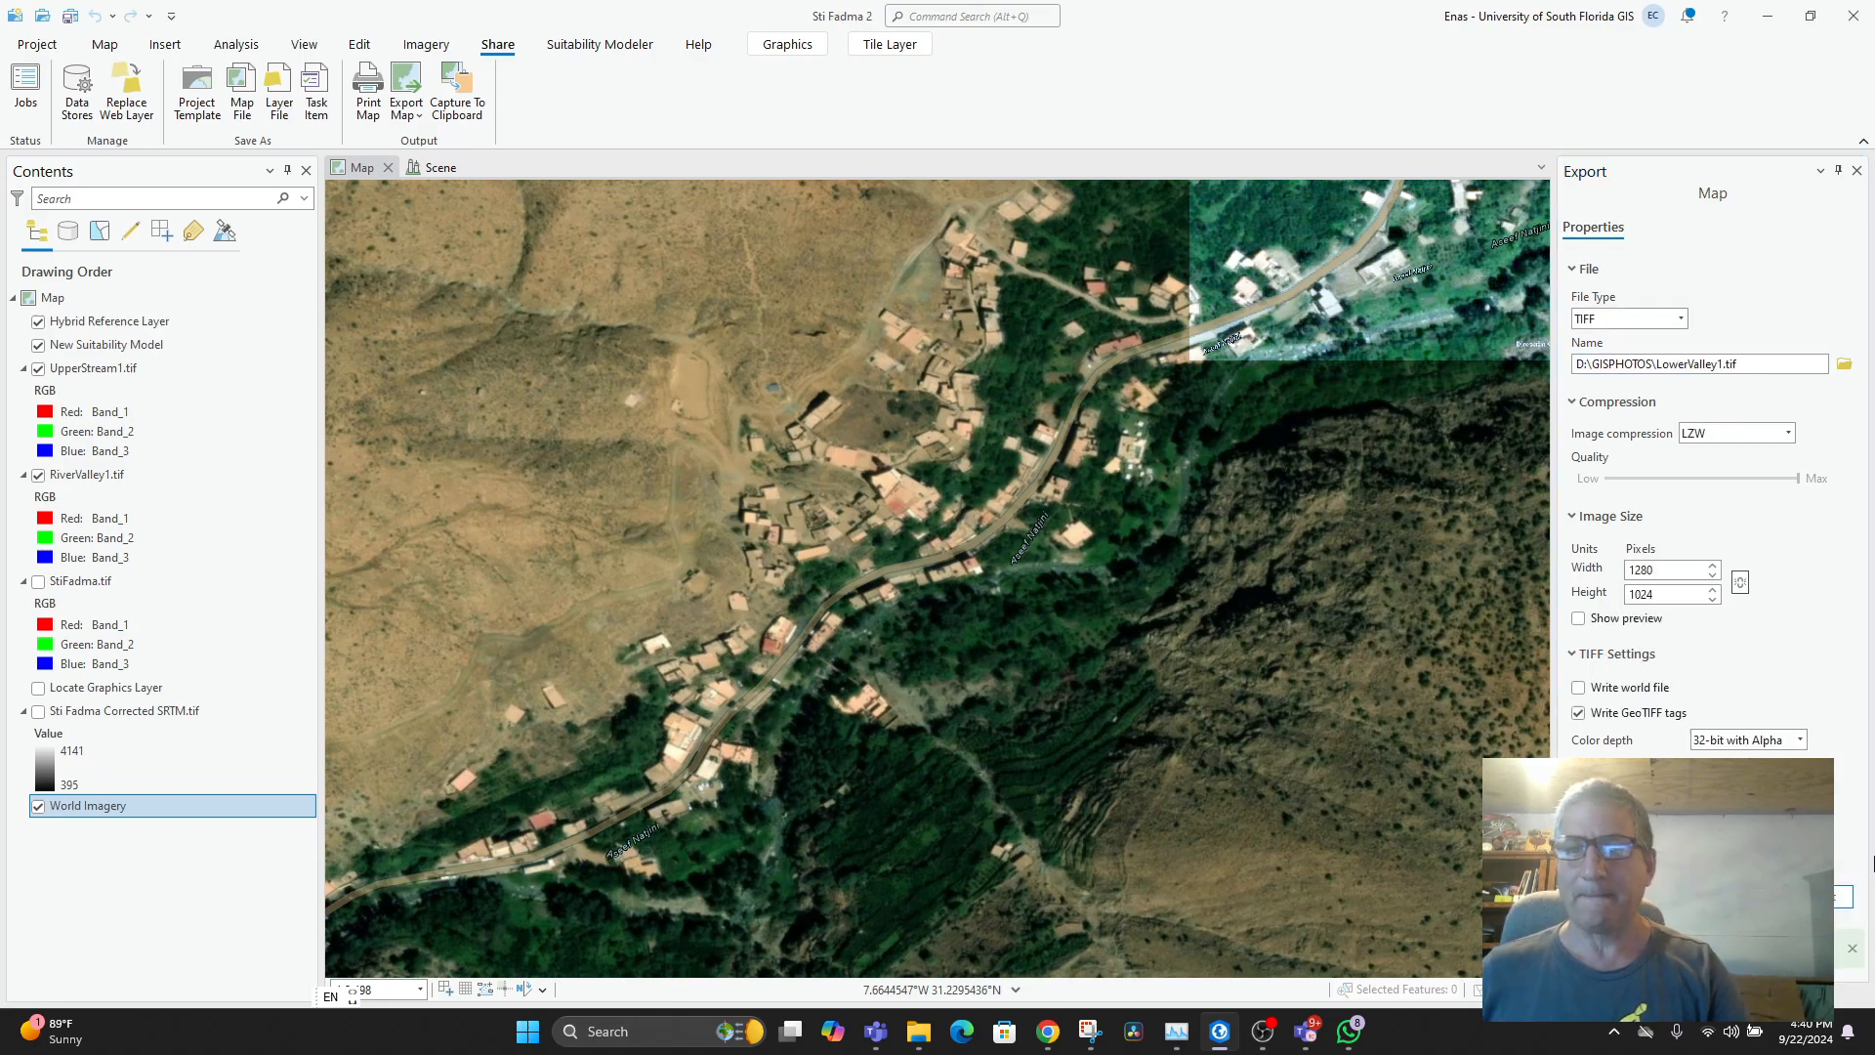
{"action": "left_click", "coordinate": [1856, 171]}
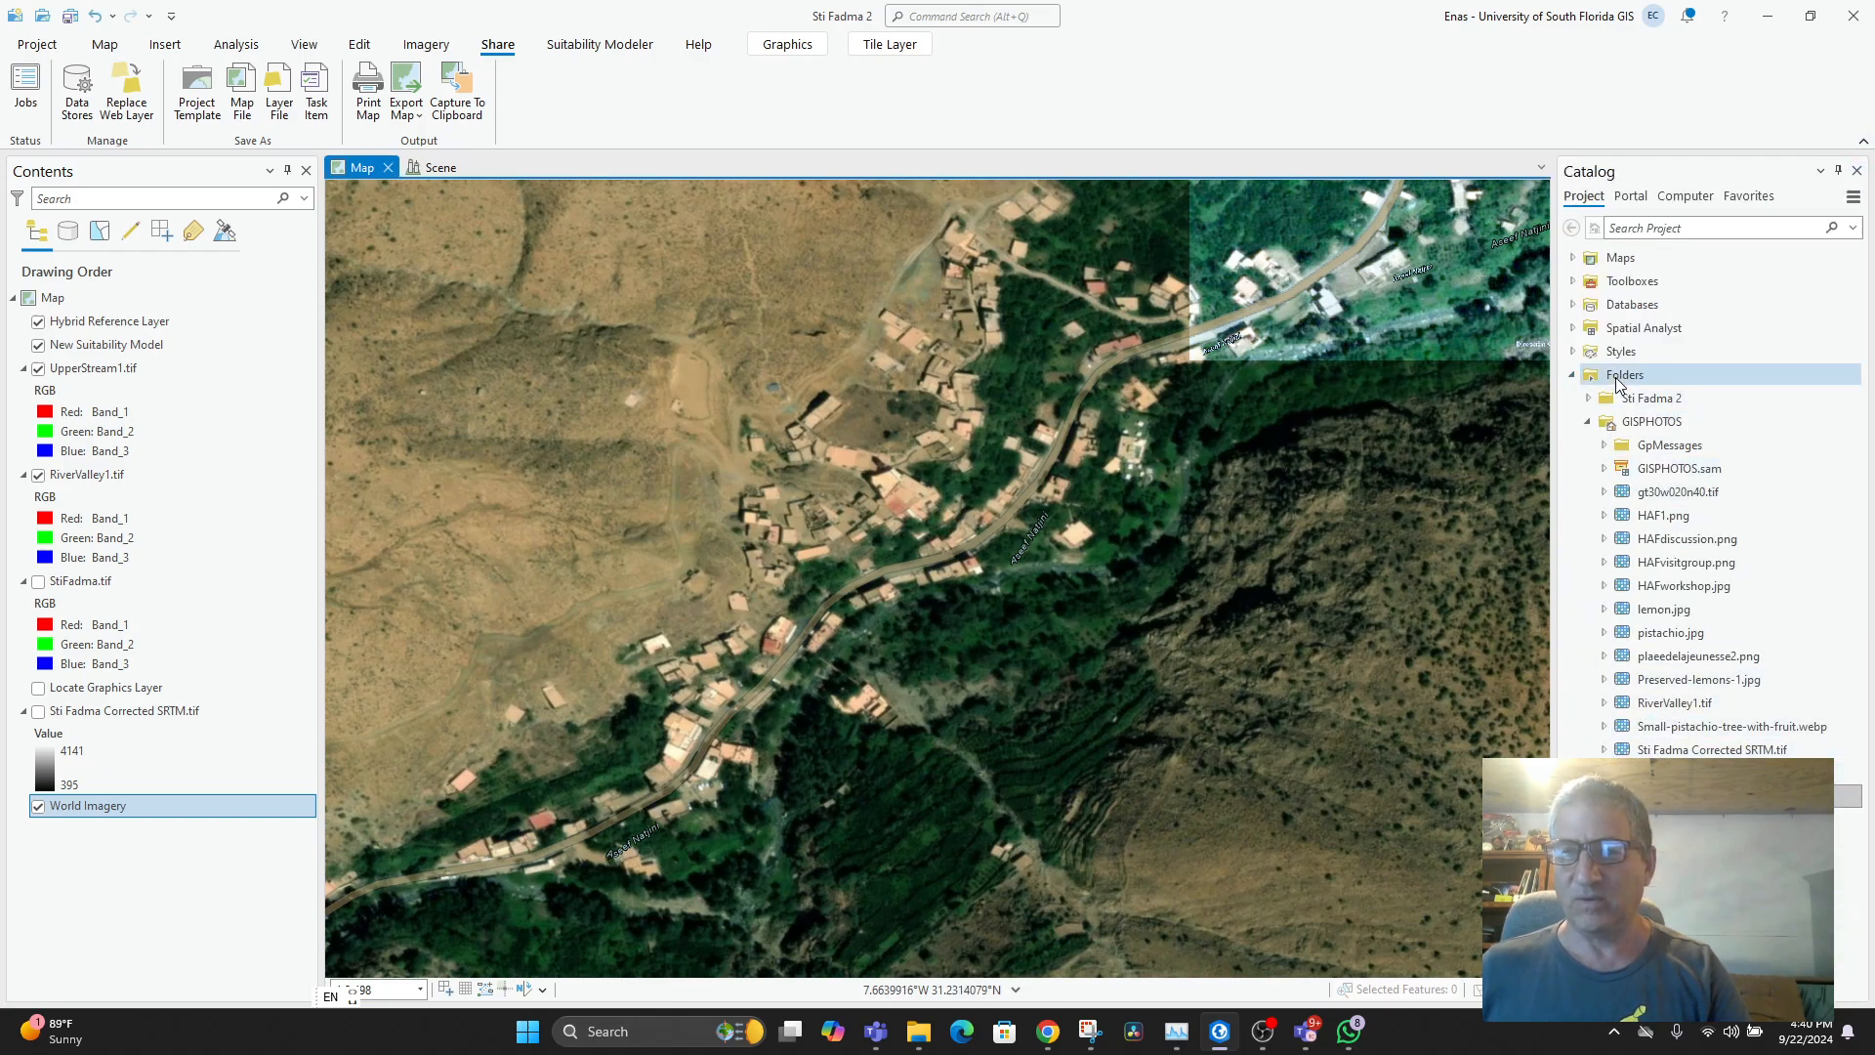
- Refresh the GISPHOTOS folder and add LowerValley1.tif to the 2D map without calculating statistics
{"action": "right_click", "coordinate": [1648, 427]}
{"action": "left_click", "coordinate": [1474, 425]}
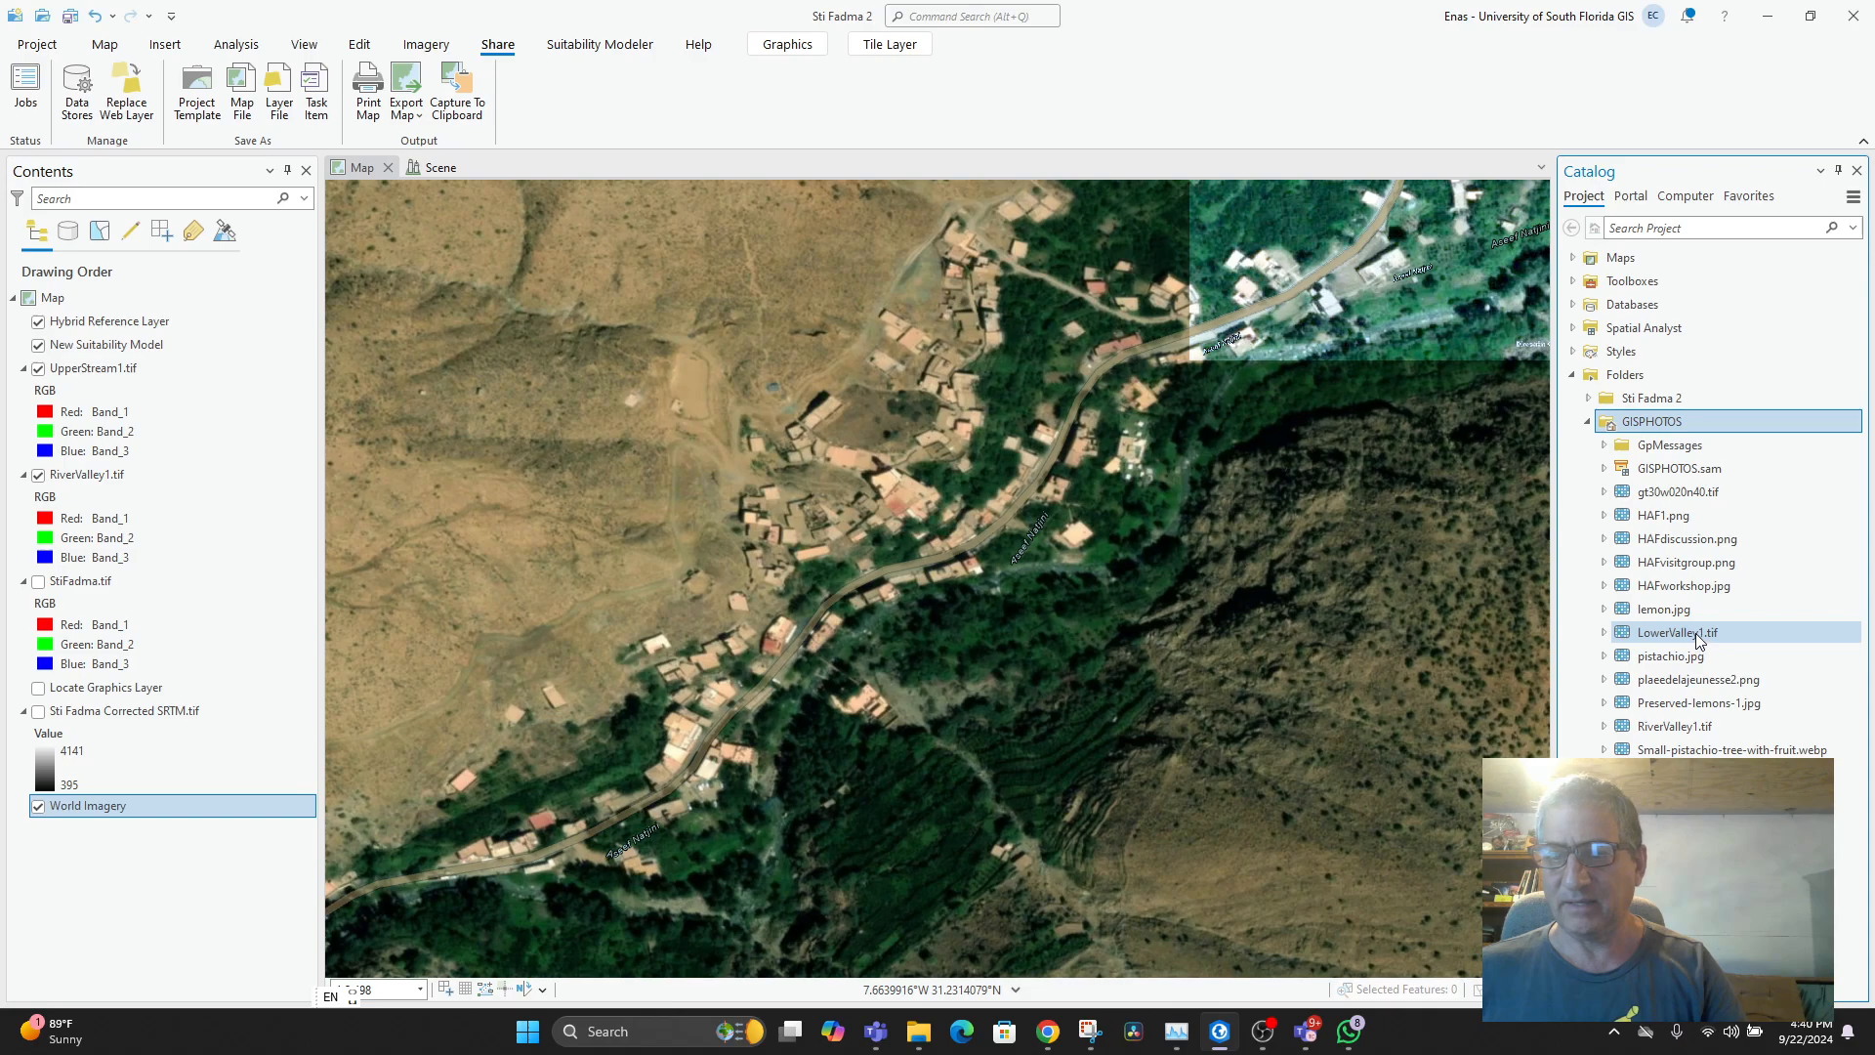
{"action": "left_click_drag", "start_coordinate": [1695, 632], "coordinate": [1238, 603]}
{"action": "left_click_drag", "start_coordinate": [886, 683], "coordinate": [887, 684]}
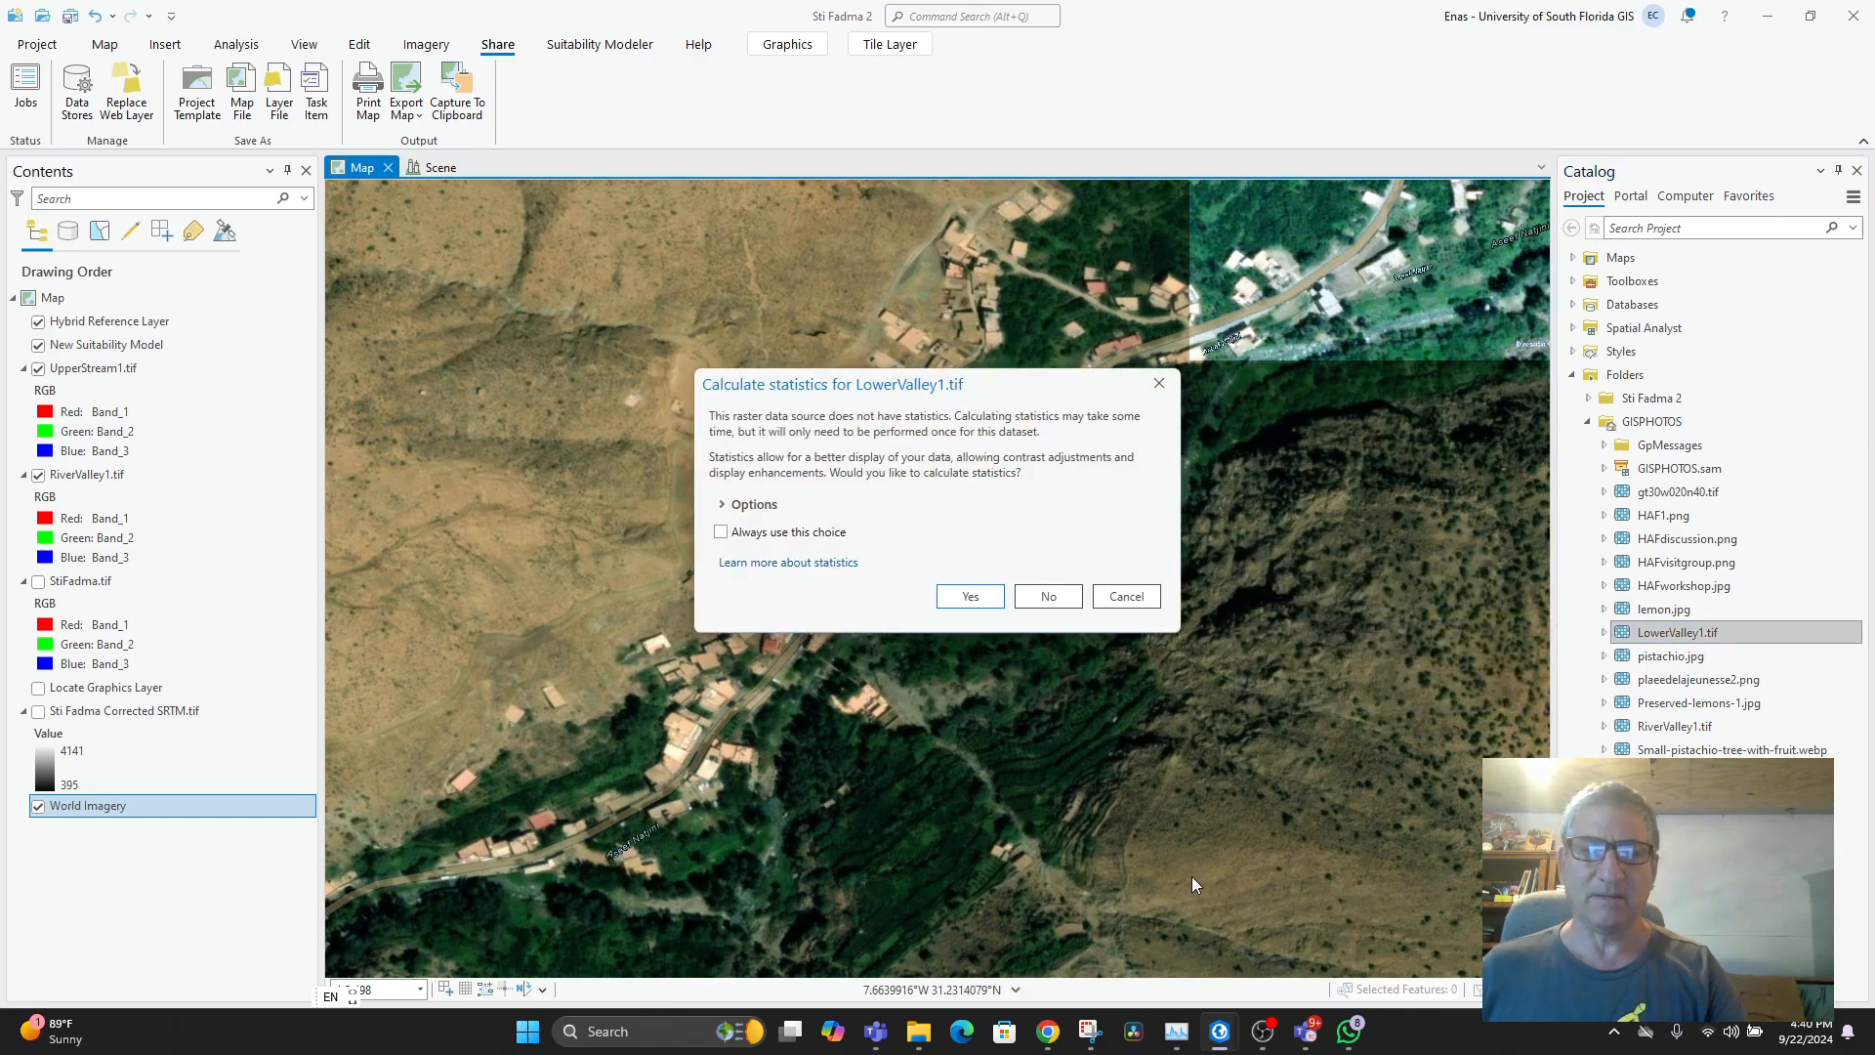
{"action": "left_click", "coordinate": [1051, 600]}
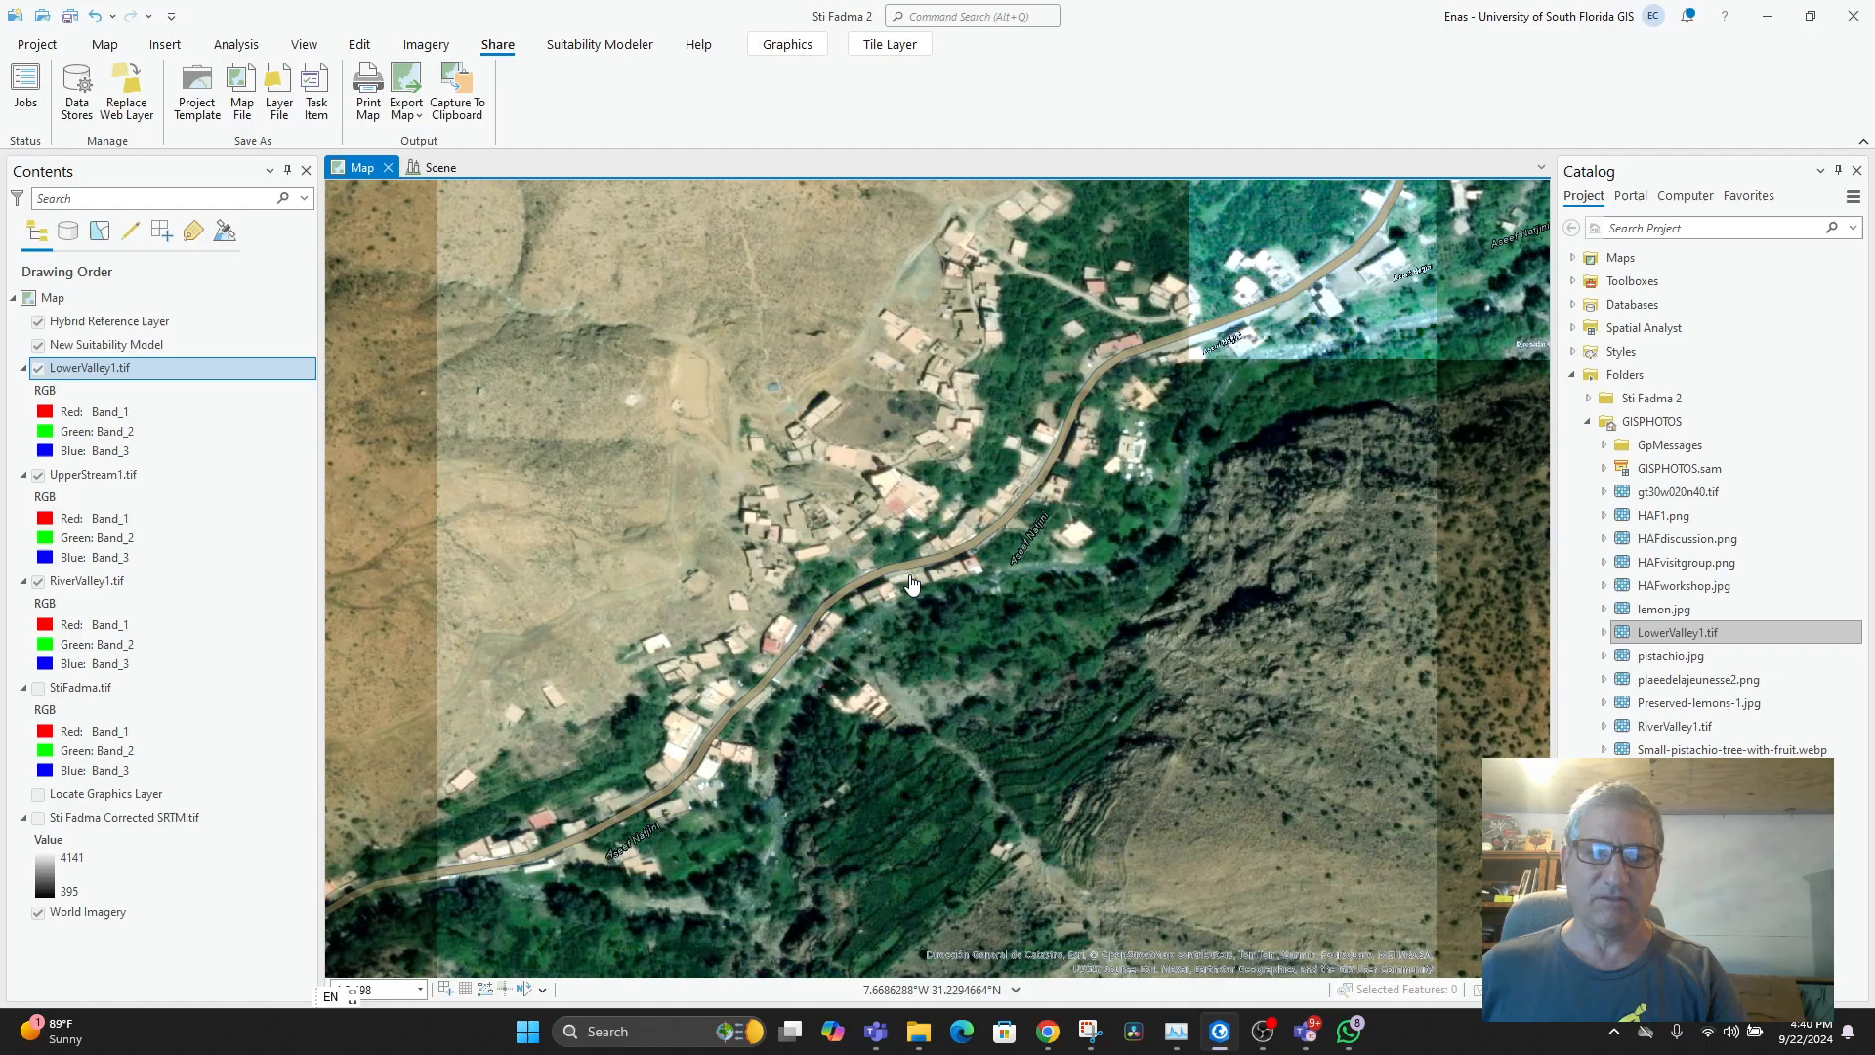
- Turn off the World Imagery layer in the map and look over the georeferenced valley image tiles
{"action": "scroll", "coordinate": [839, 664], "scroll_direction": "down", "scroll_amount": 3}
{"action": "left_click_drag", "start_coordinate": [1025, 794], "coordinate": [1065, 800]}
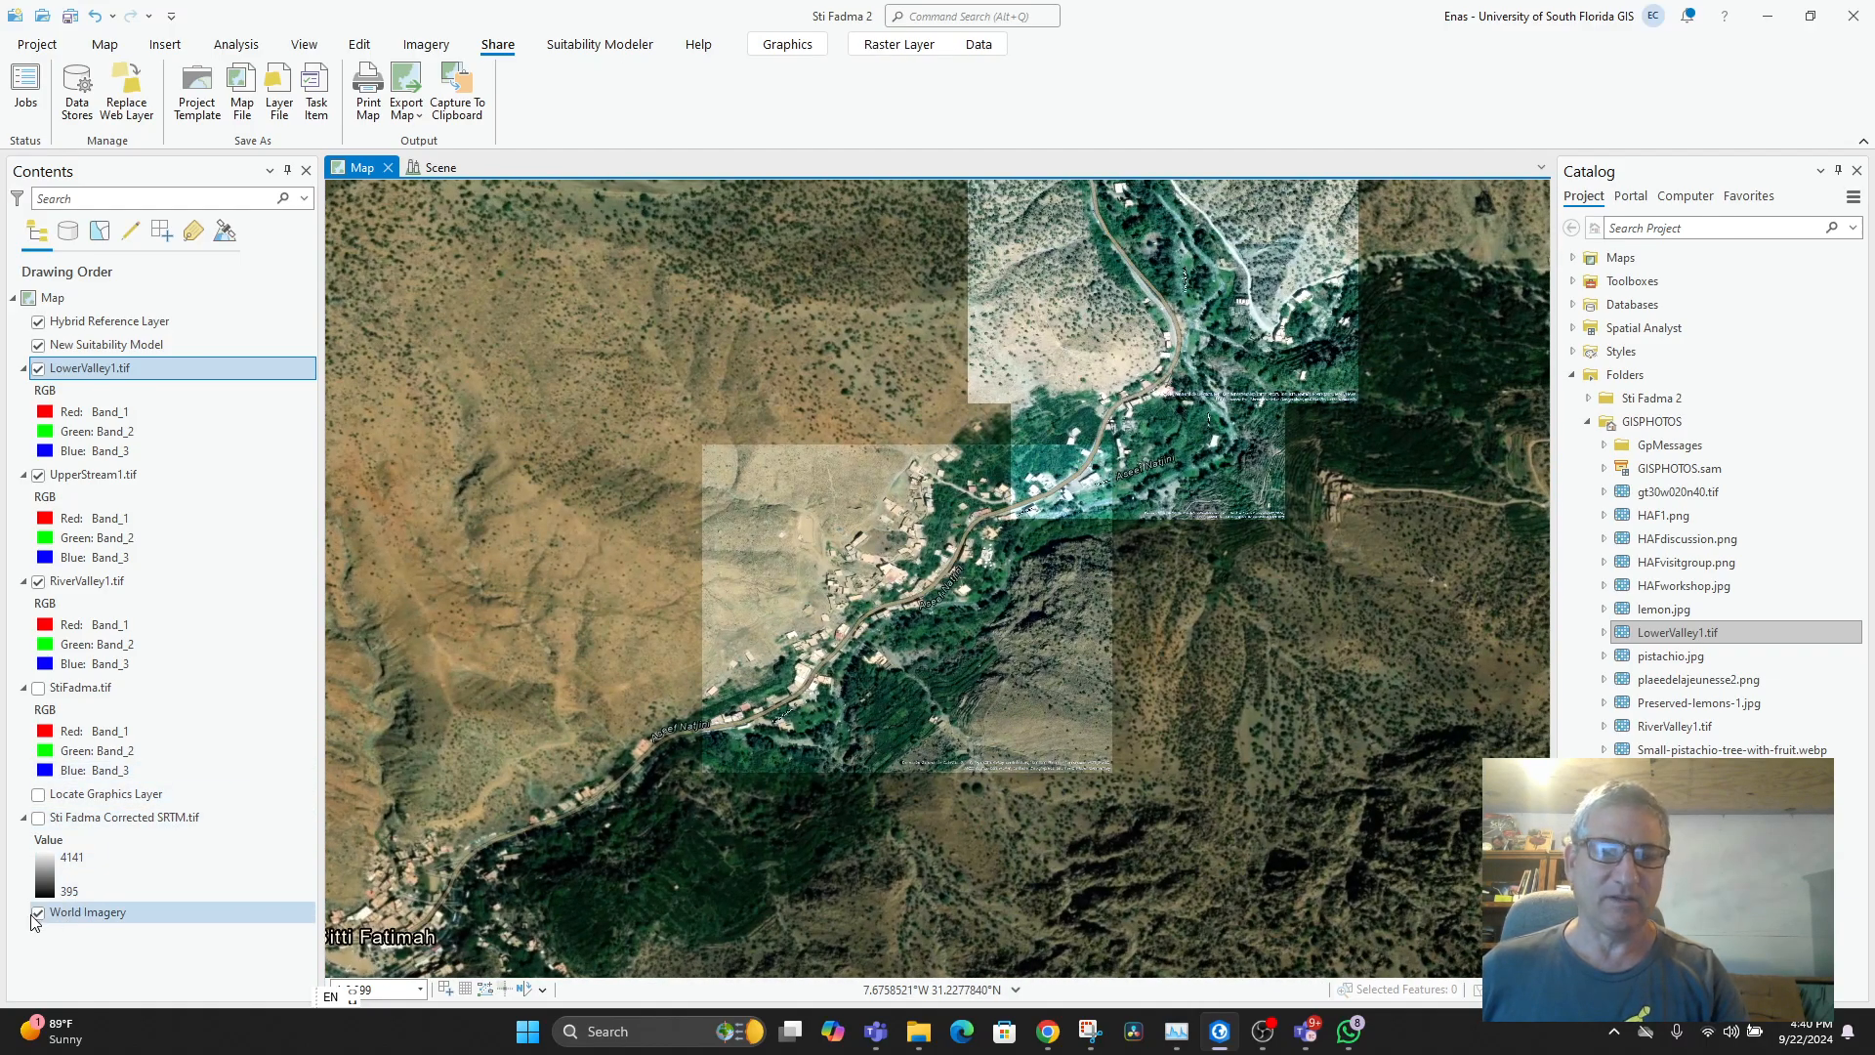
{"action": "left_click", "coordinate": [33, 923]}
{"action": "left_click", "coordinate": [37, 913]}
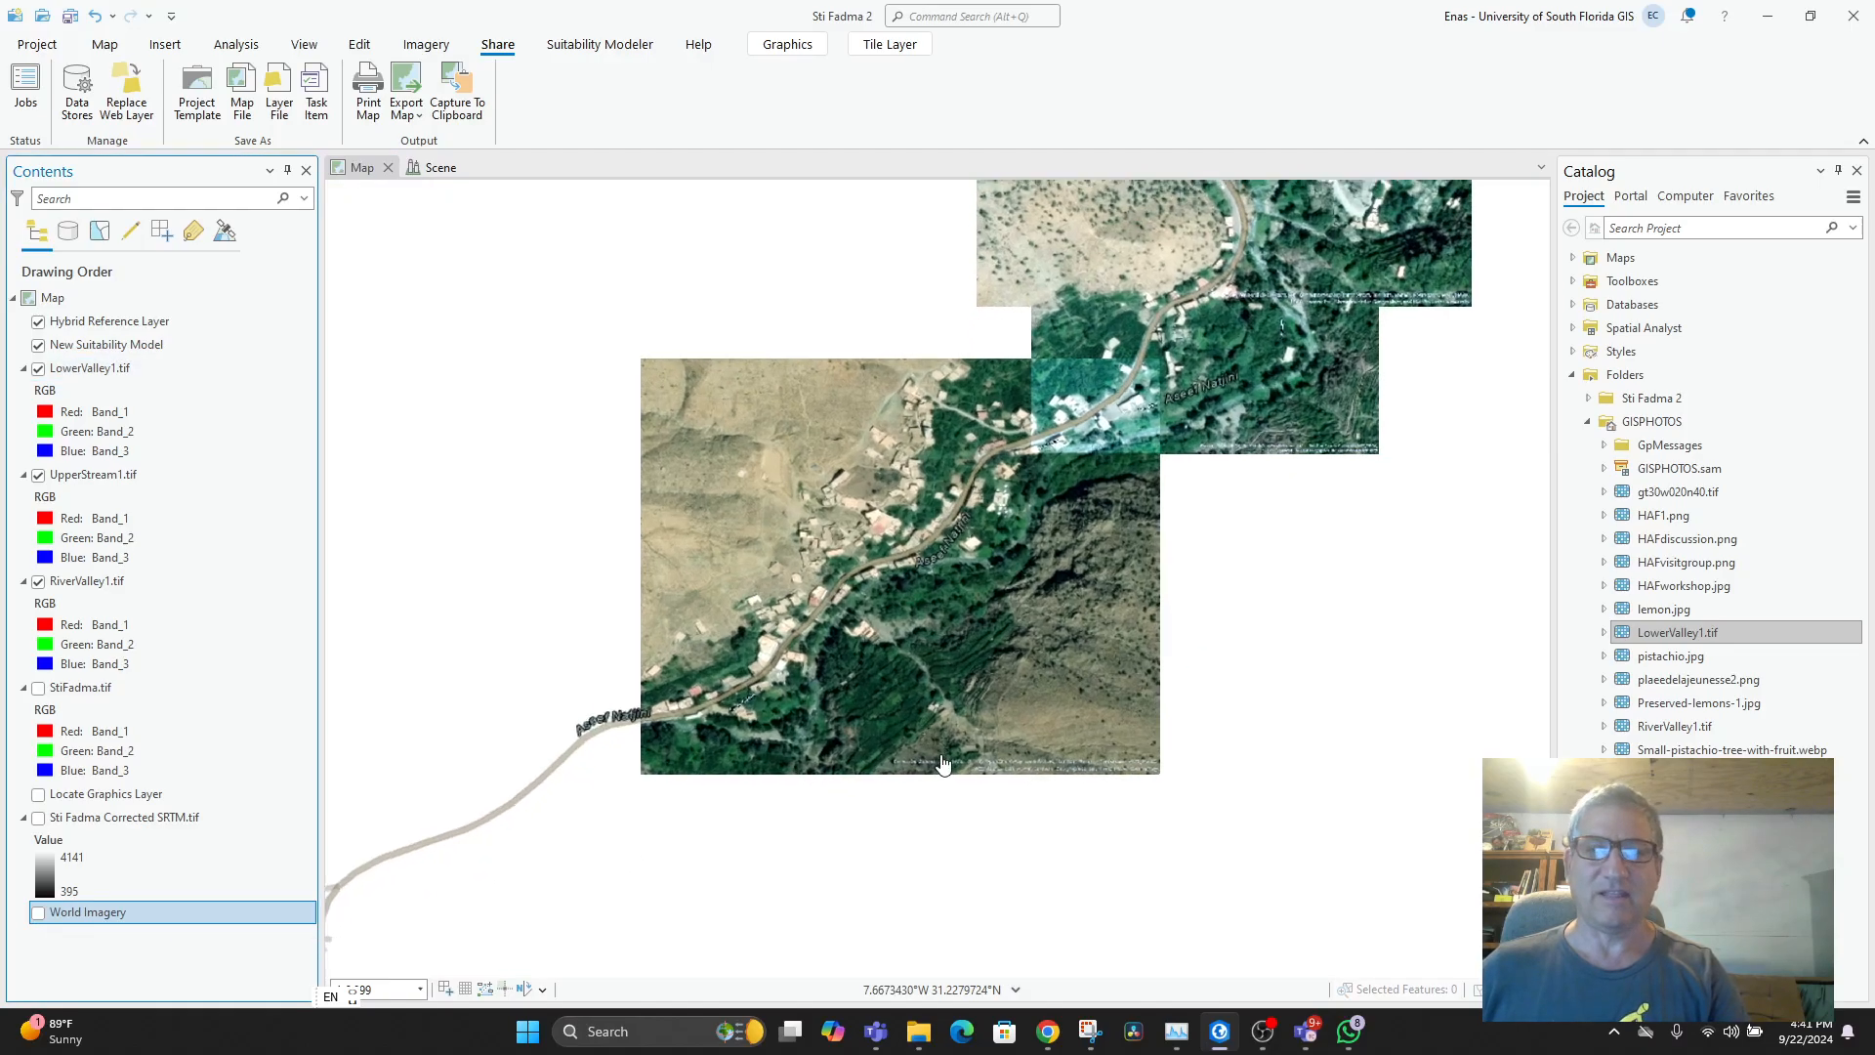
{"action": "scroll", "coordinate": [1133, 601], "scroll_direction": "down", "scroll_amount": 3}
{"action": "scroll", "coordinate": [1126, 588], "scroll_direction": "up", "scroll_amount": 5}
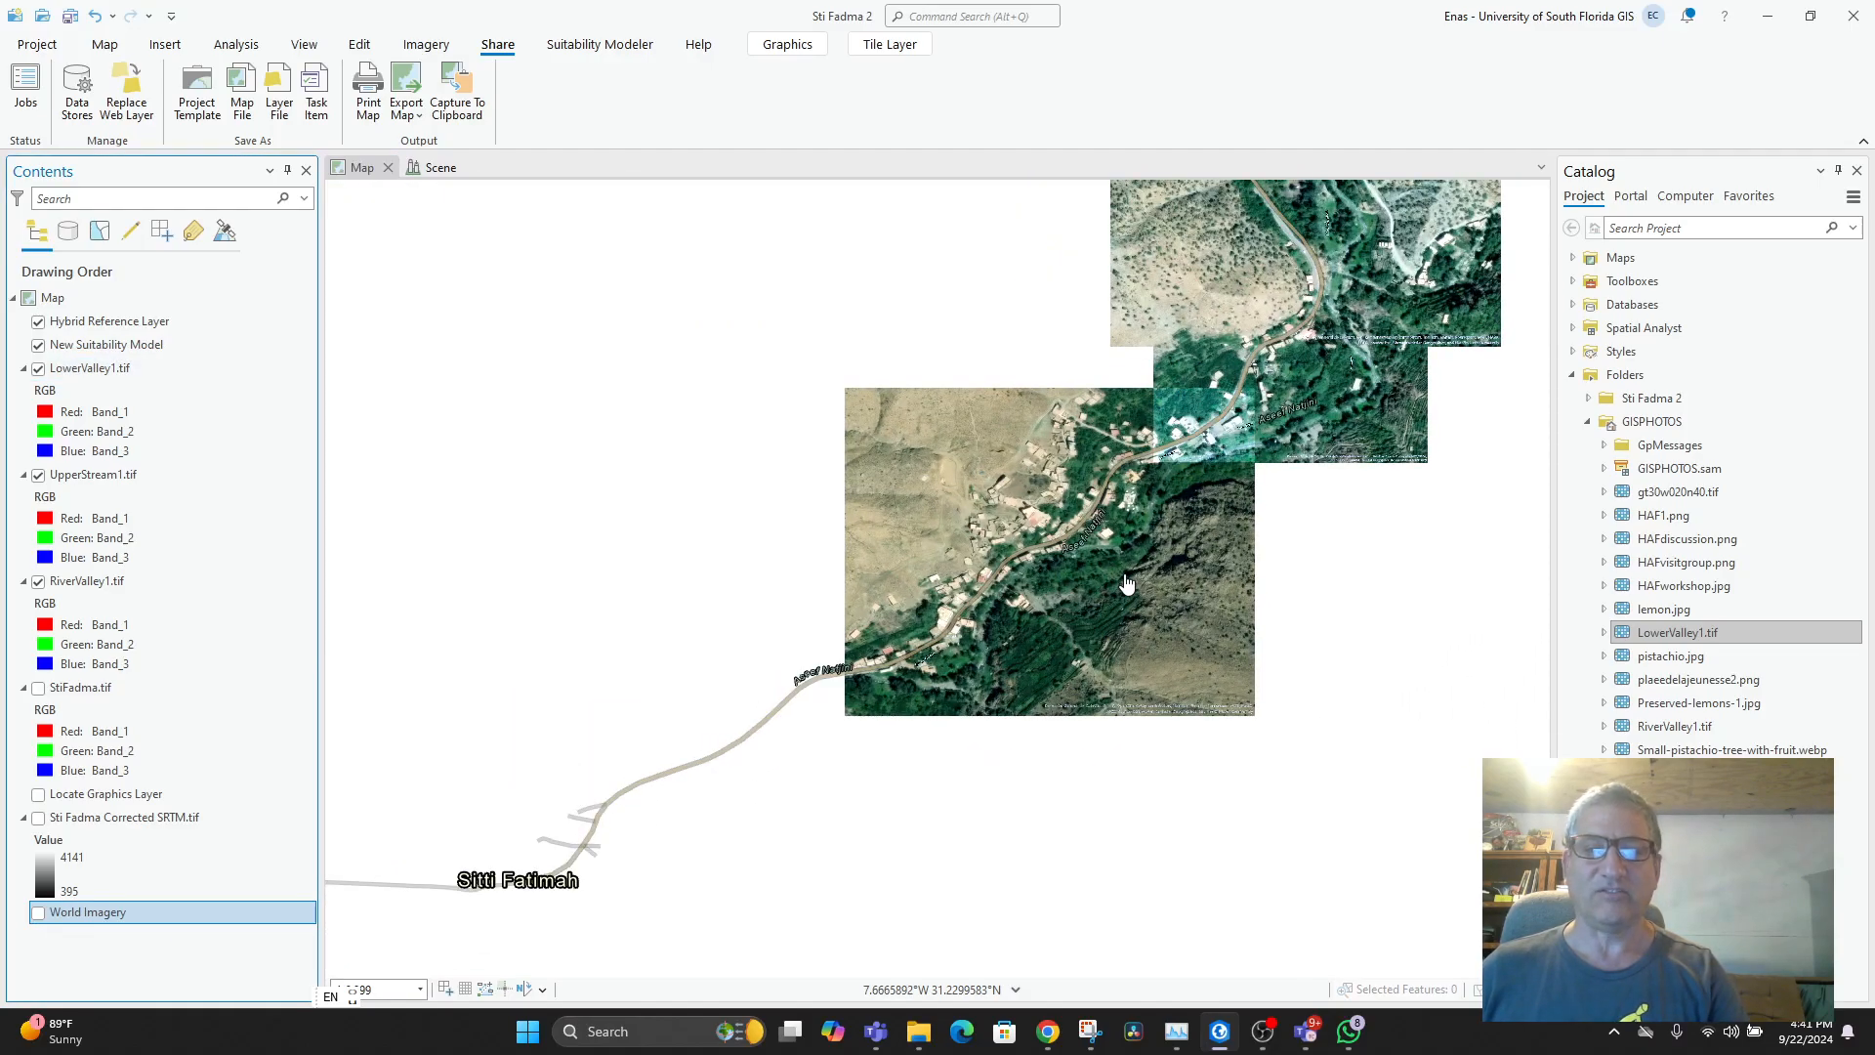
{"action": "scroll", "coordinate": [1082, 583], "scroll_direction": "up", "scroll_amount": 3}
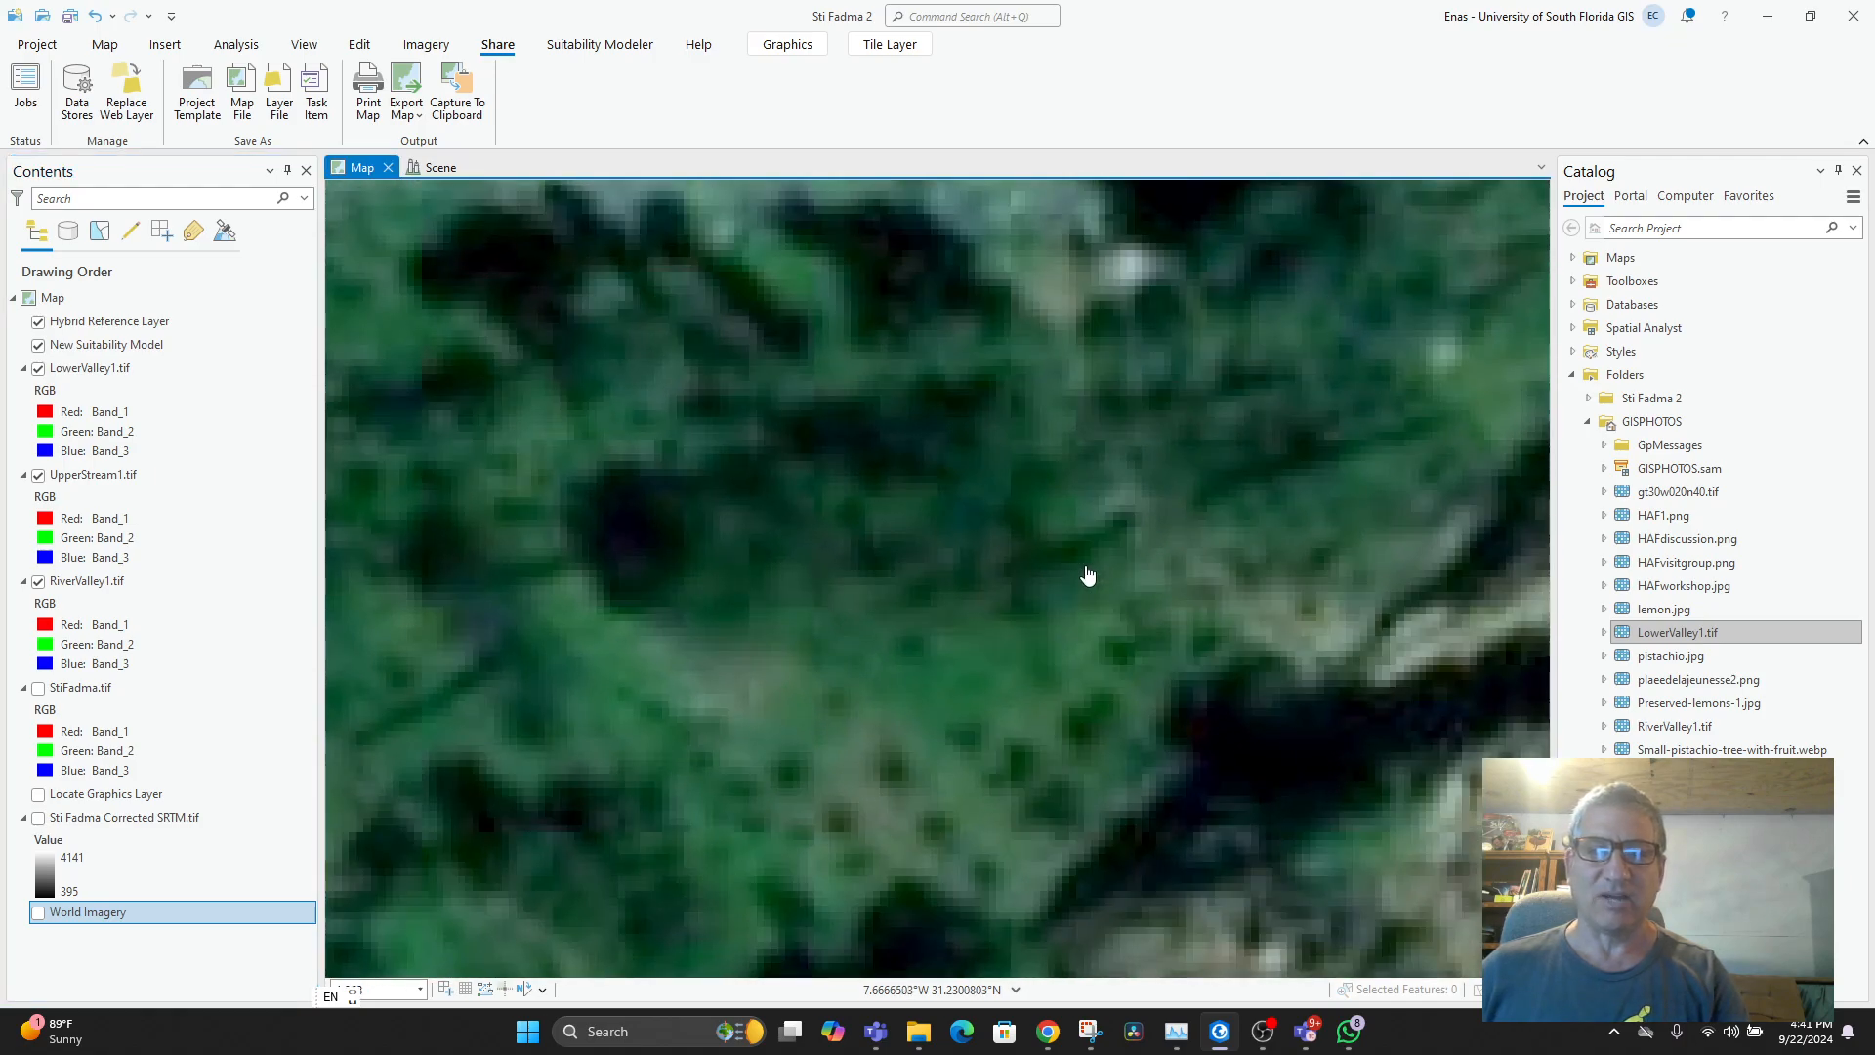
{"action": "scroll", "coordinate": [1086, 578], "scroll_direction": "down", "scroll_amount": 4}
{"action": "scroll", "coordinate": [1087, 574], "scroll_direction": "down", "scroll_amount": 3}
{"action": "left_click_drag", "start_coordinate": [1087, 578], "coordinate": [1004, 750]}
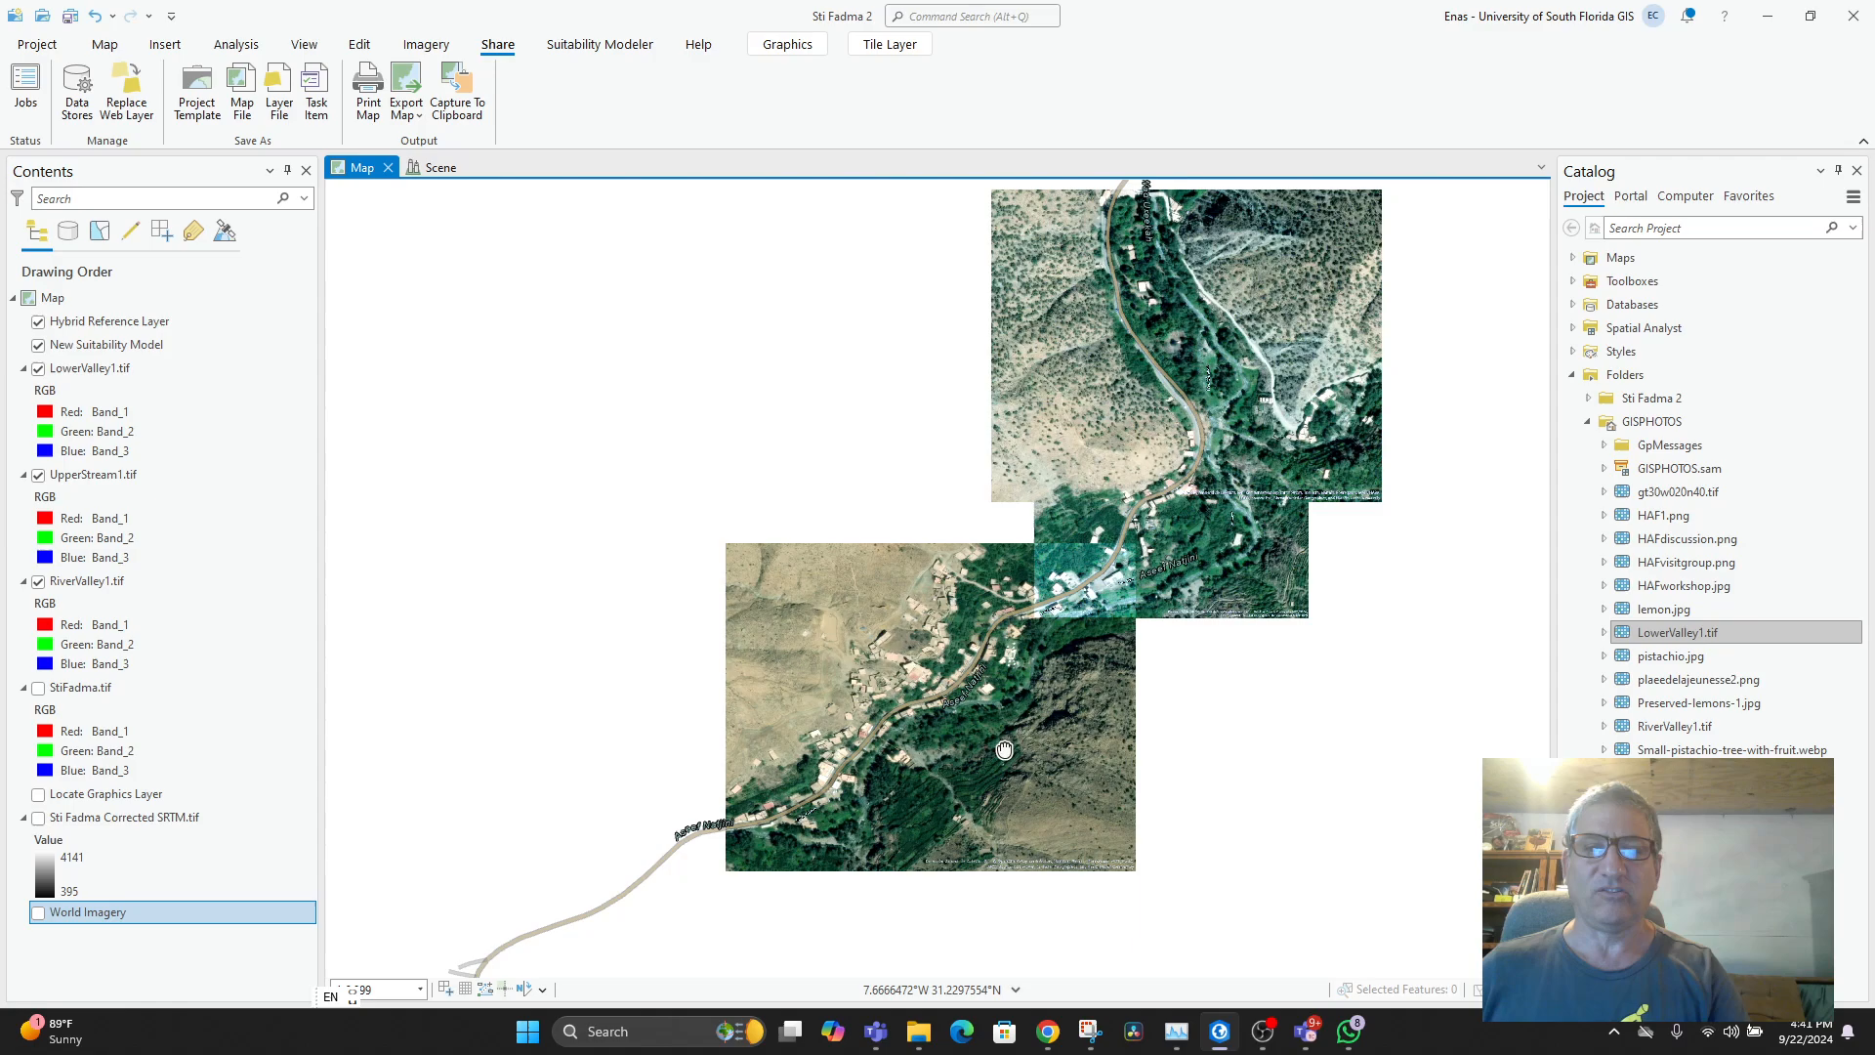
- Add LowerValley1.tif from the GISPHOTOS folder to the 3D scene
{"action": "left_click", "coordinate": [430, 168]}
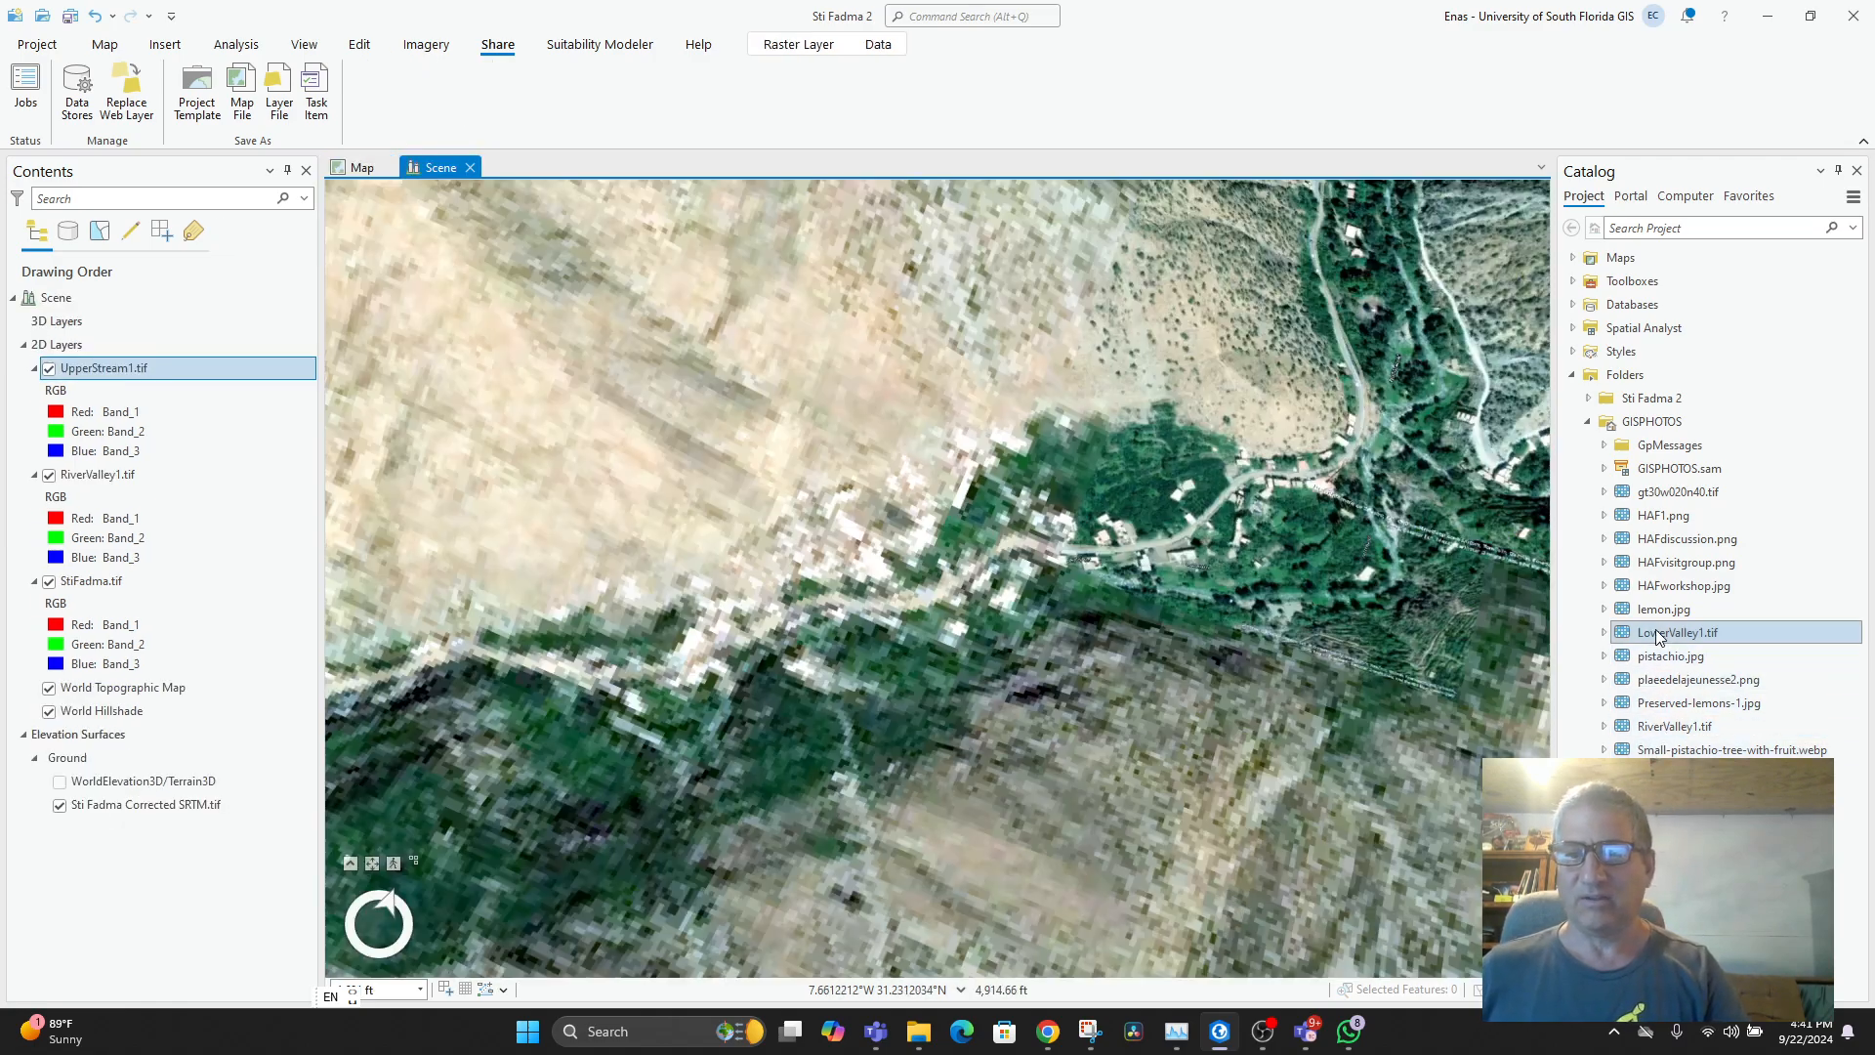
{"action": "left_click_drag", "start_coordinate": [1657, 636], "coordinate": [1423, 646]}
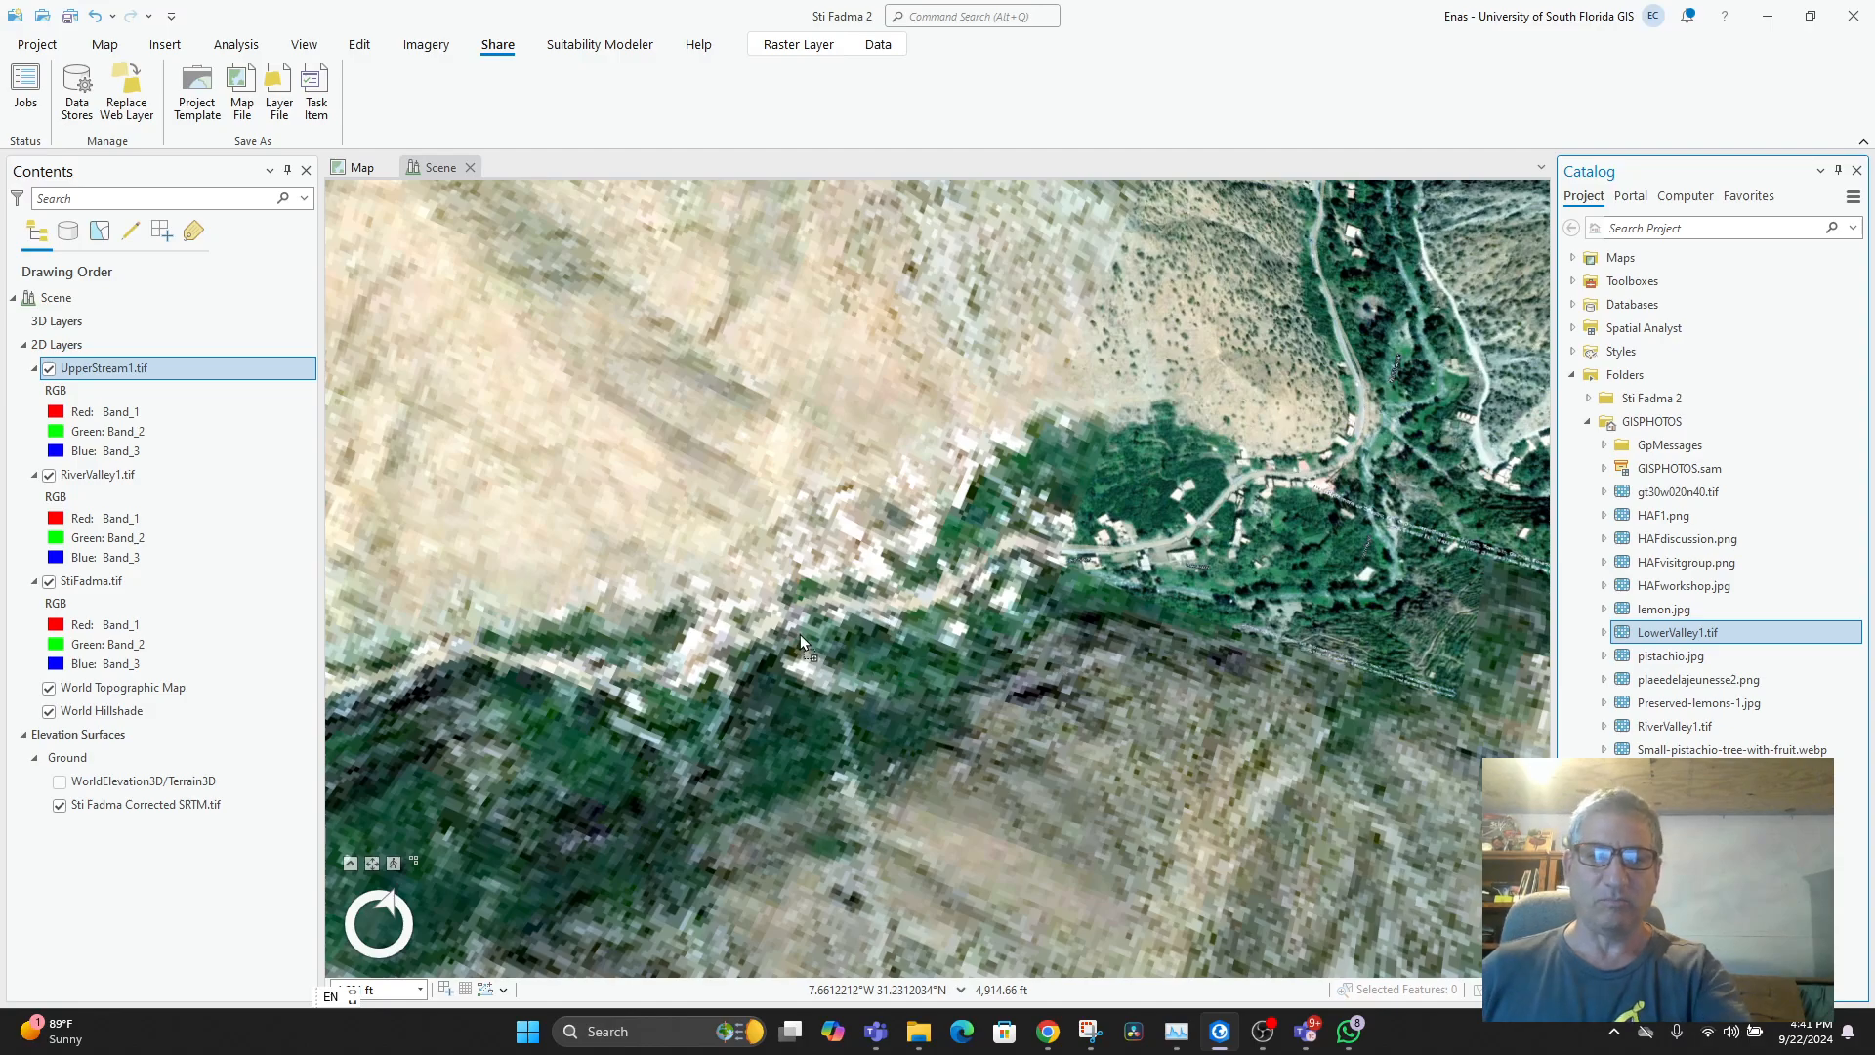
{"action": "left_click_drag", "start_coordinate": [800, 635], "coordinate": [836, 654]}
{"action": "left_click", "coordinate": [1045, 599]}
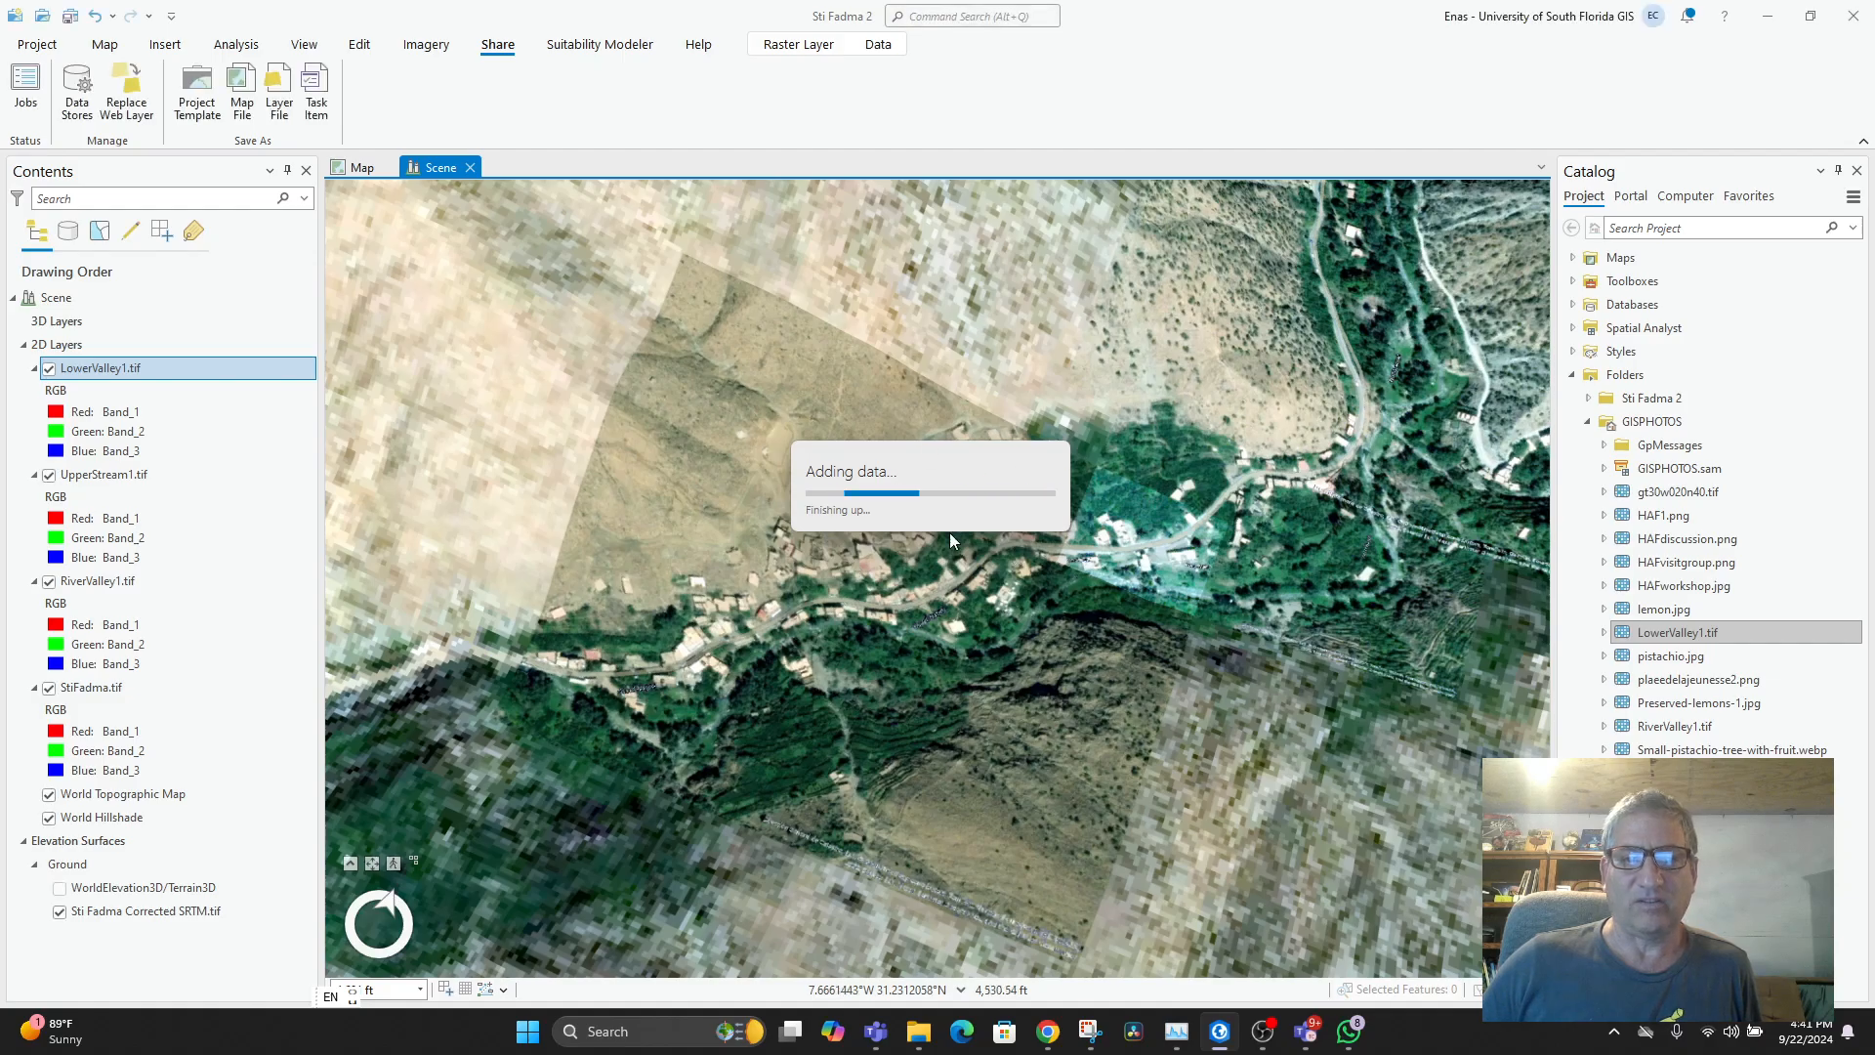
- Examine how the LowerValley1.tif imagery drapes over the terrain and meets the neighbouring tiles in the 3D scene
{"action": "scroll", "coordinate": [982, 727], "scroll_direction": "up", "scroll_amount": 4}
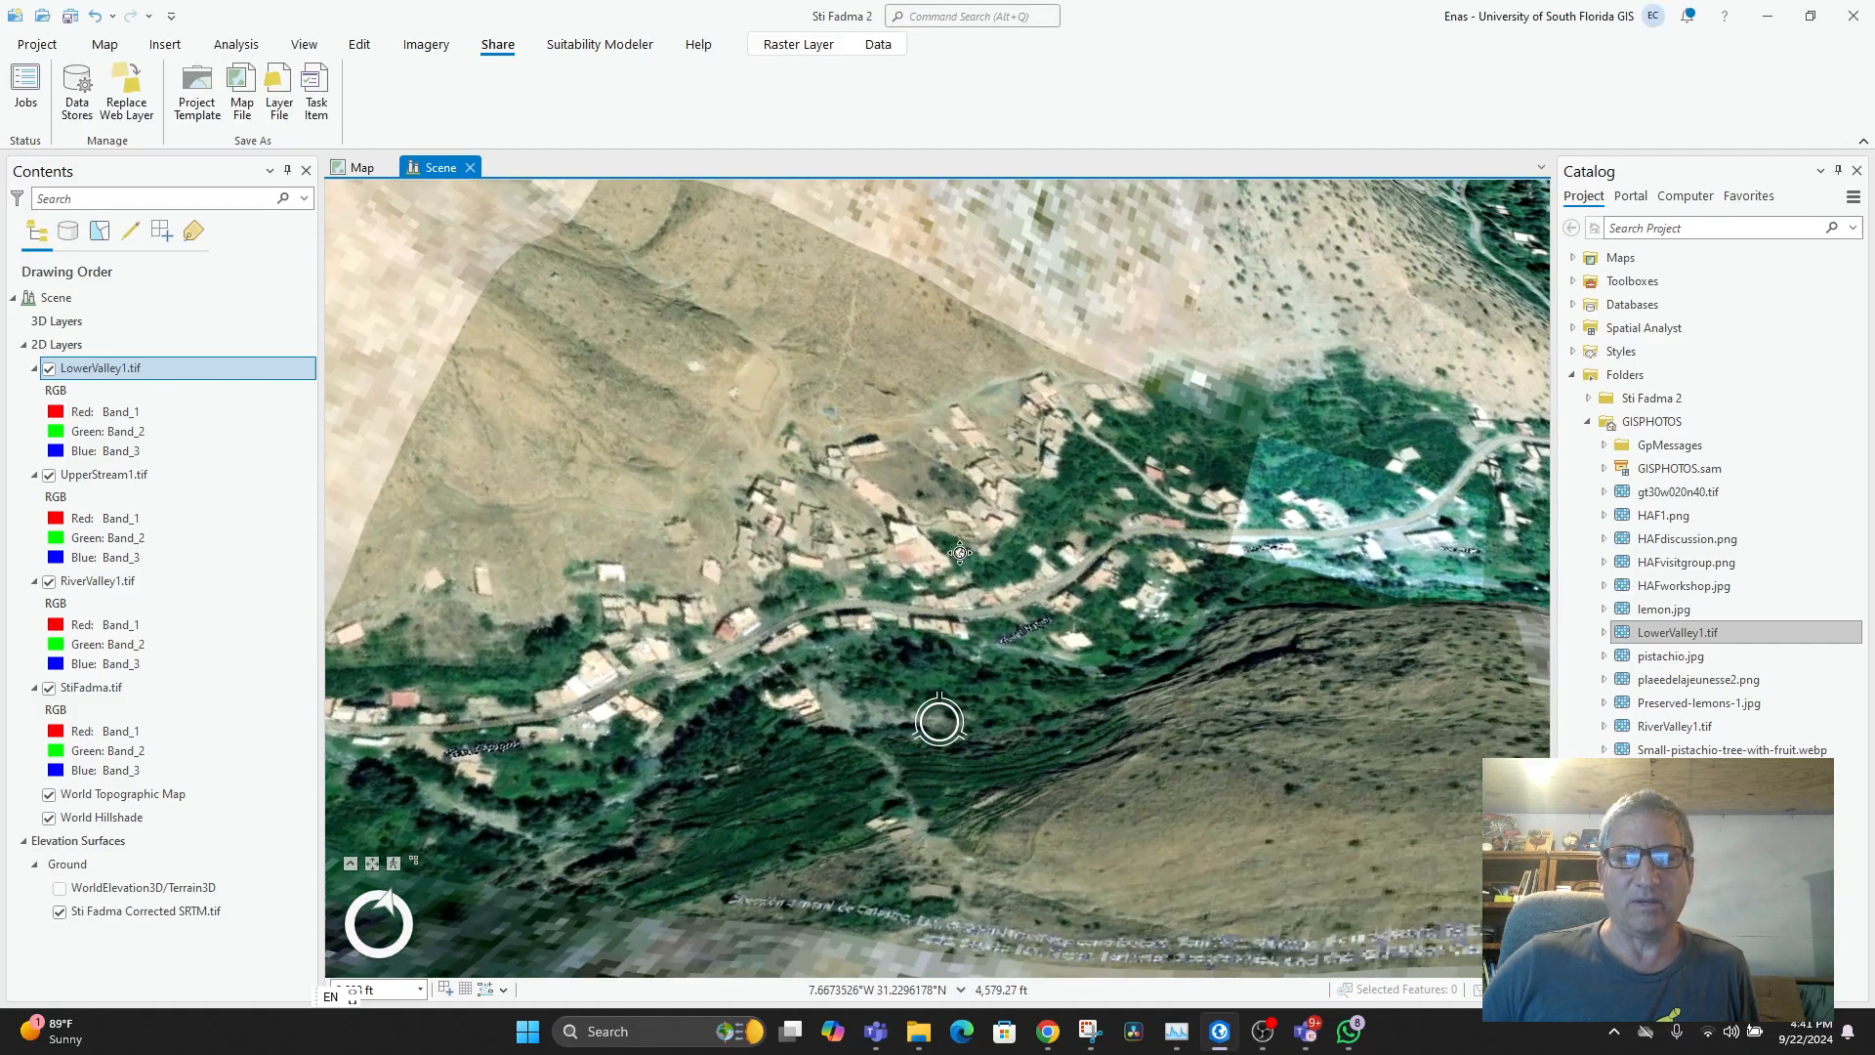
{"action": "left_click_drag", "start_coordinate": [960, 553], "coordinate": [752, 549]}
{"action": "scroll", "coordinate": [852, 640], "scroll_direction": "up", "scroll_amount": 5}
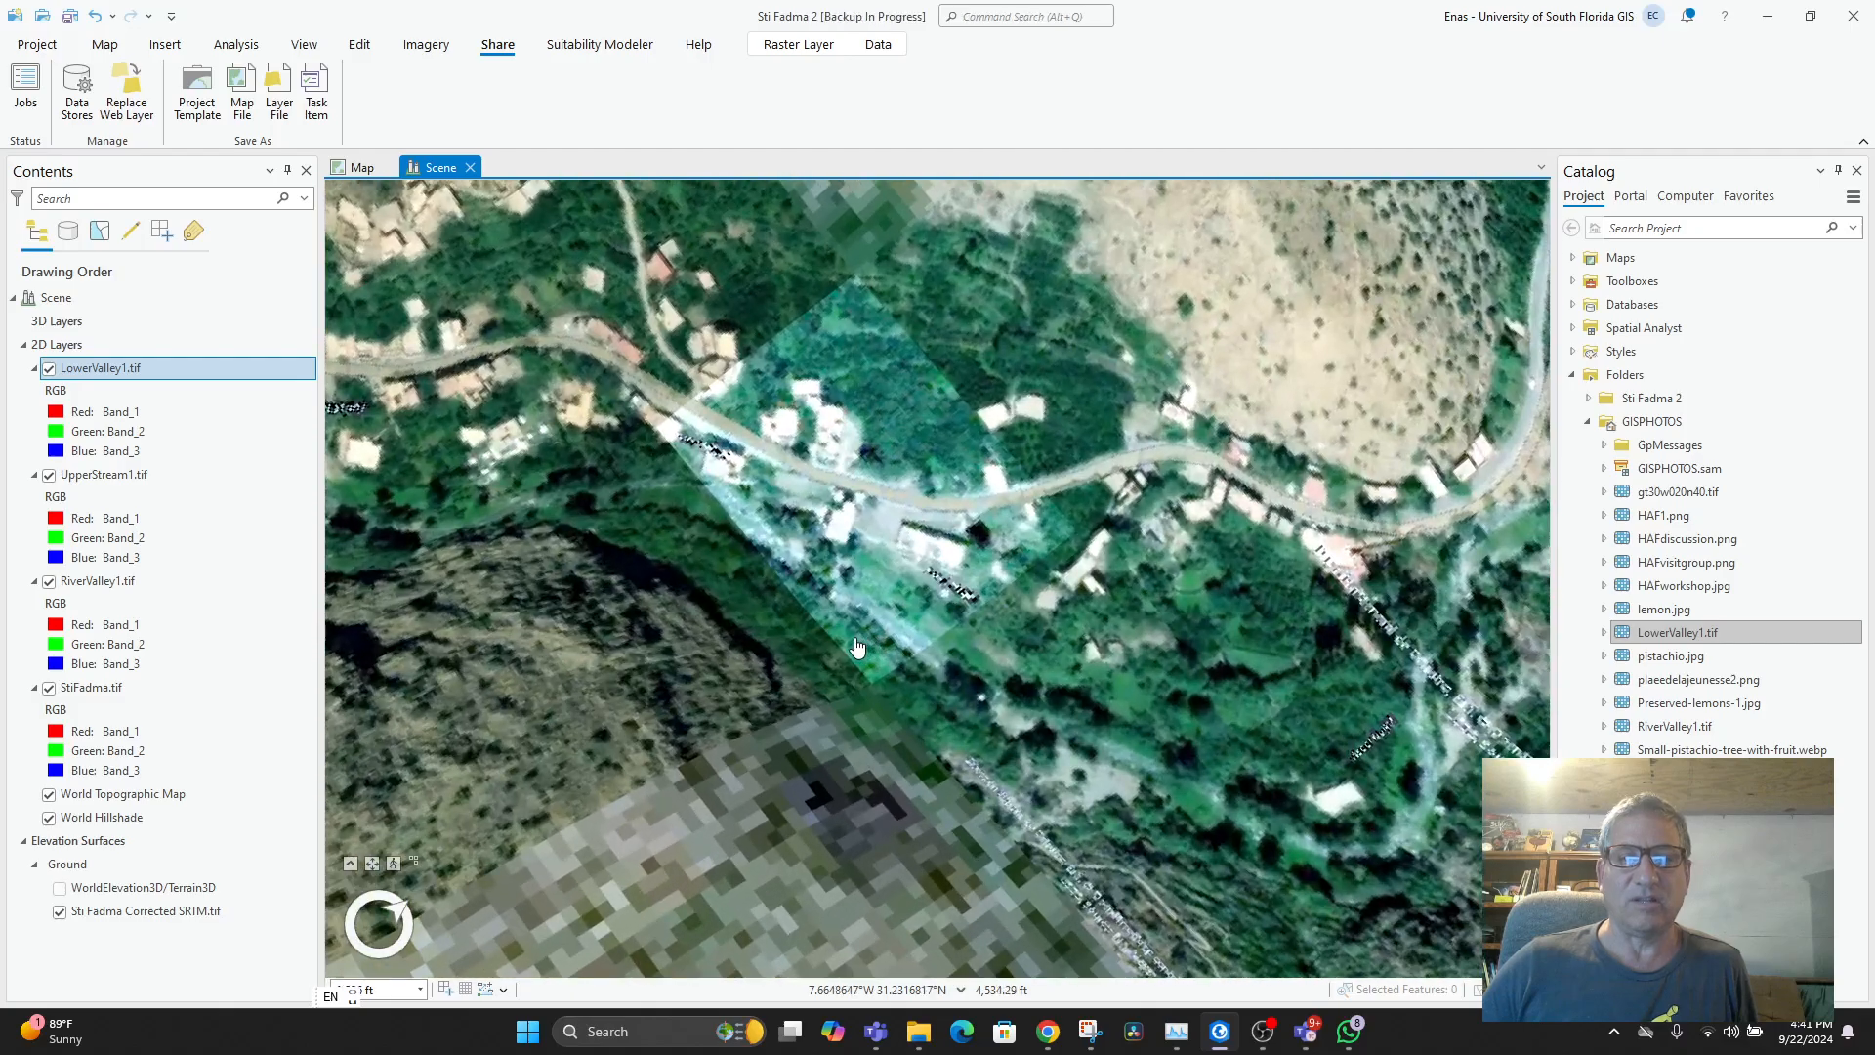
{"action": "scroll", "coordinate": [852, 640], "scroll_direction": "up", "scroll_amount": 3}
{"action": "scroll", "coordinate": [839, 611], "scroll_direction": "down", "scroll_amount": 6}
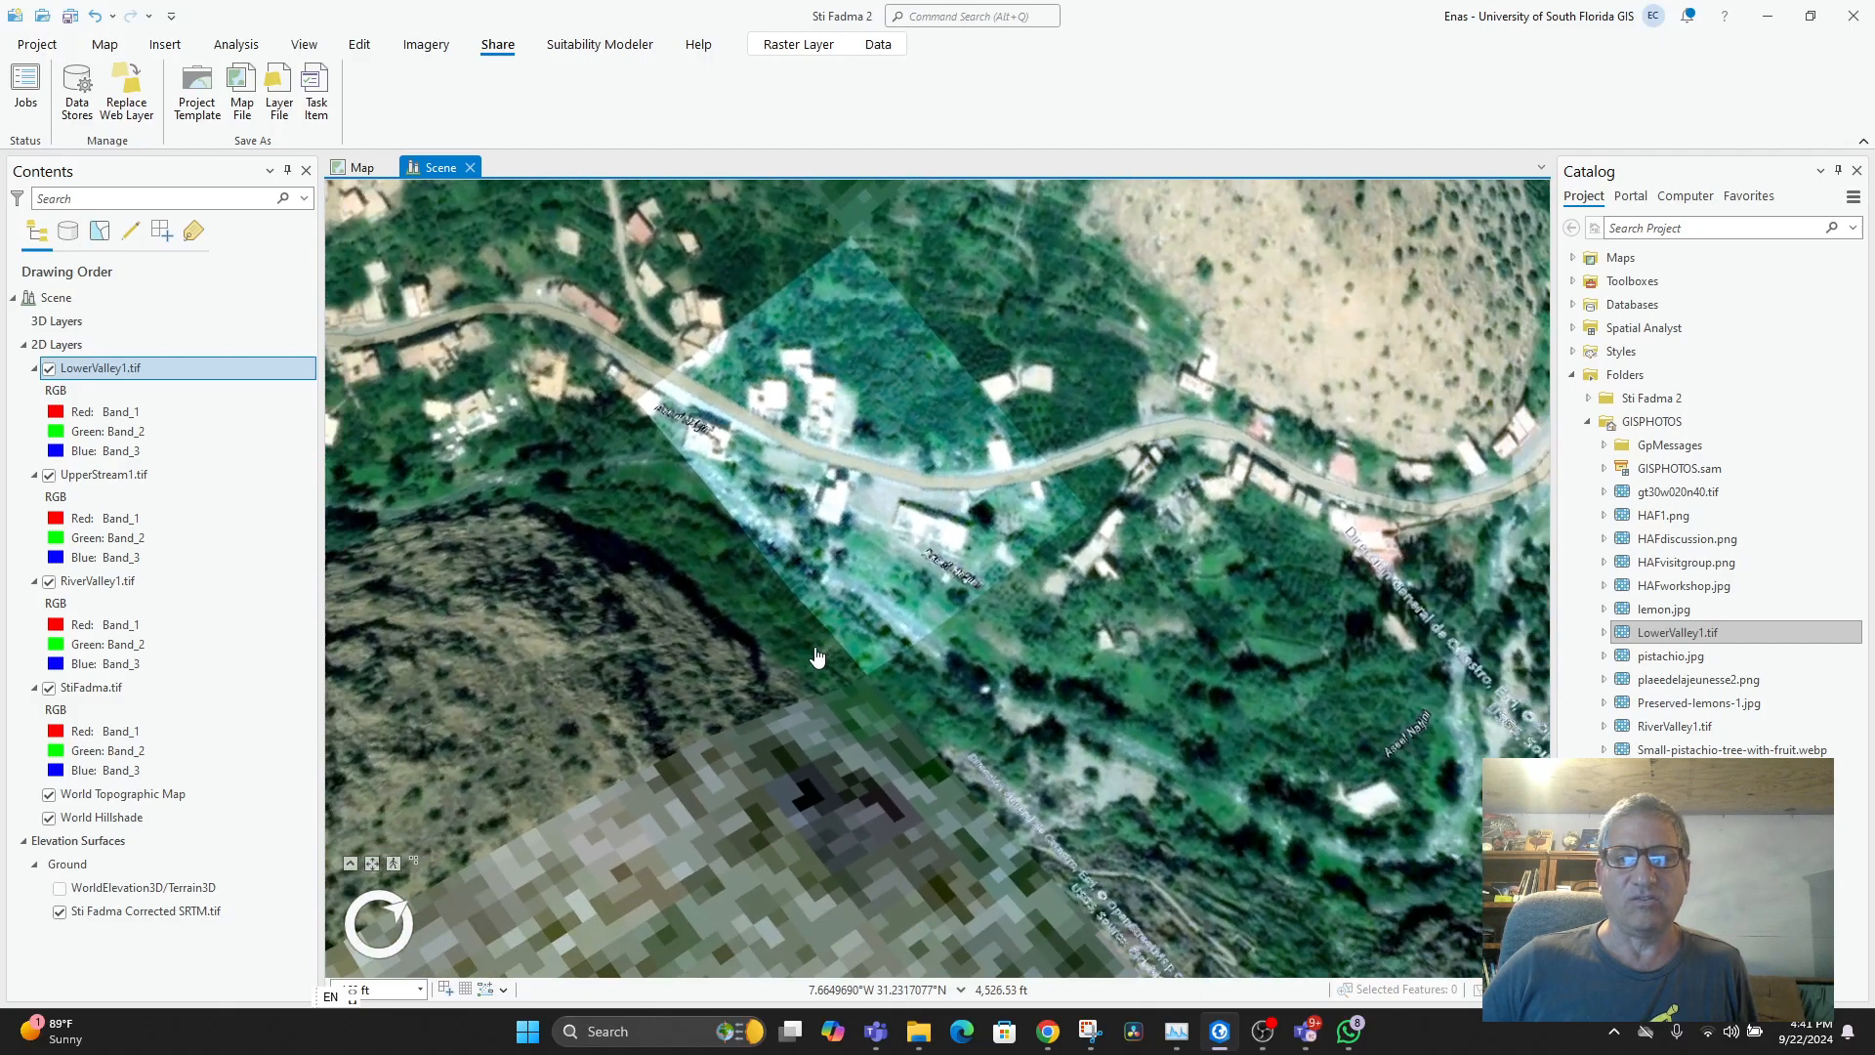
{"action": "scroll", "coordinate": [846, 674], "scroll_direction": "down", "scroll_amount": 5}
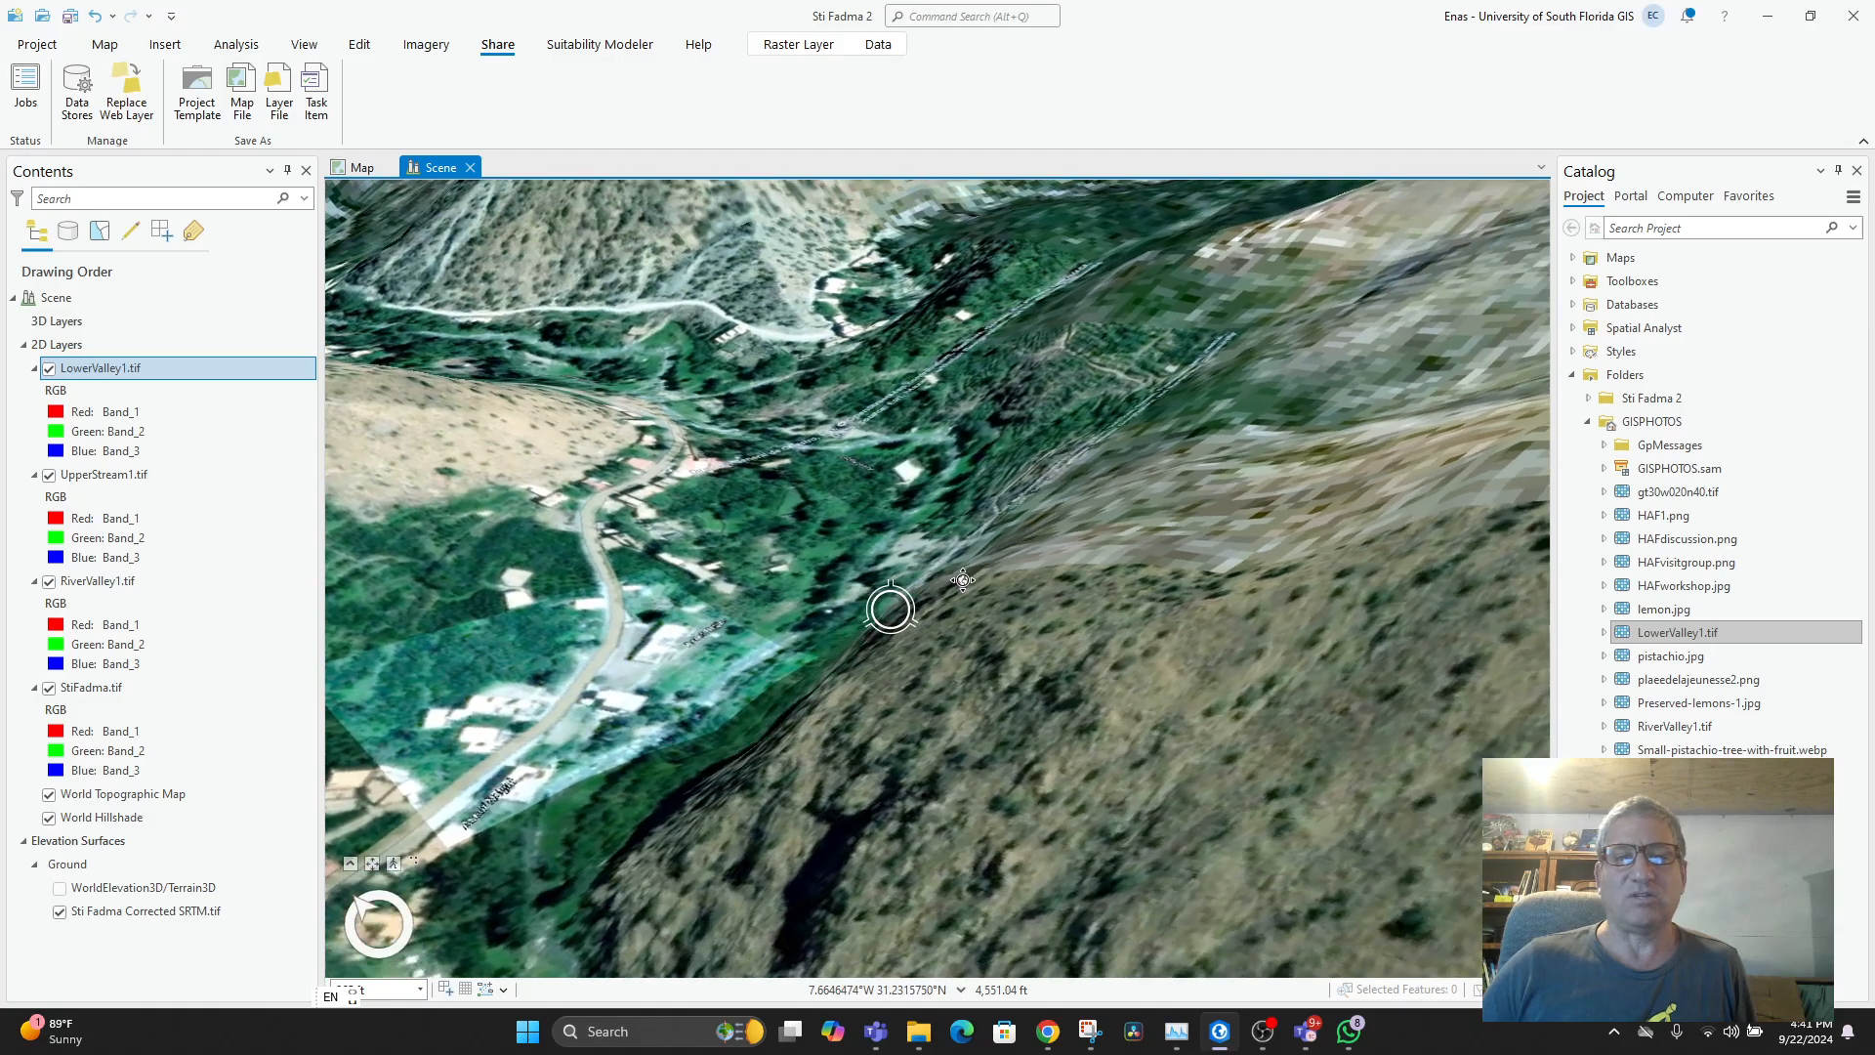
{"action": "scroll", "coordinate": [937, 619], "scroll_direction": "down", "scroll_amount": 6}
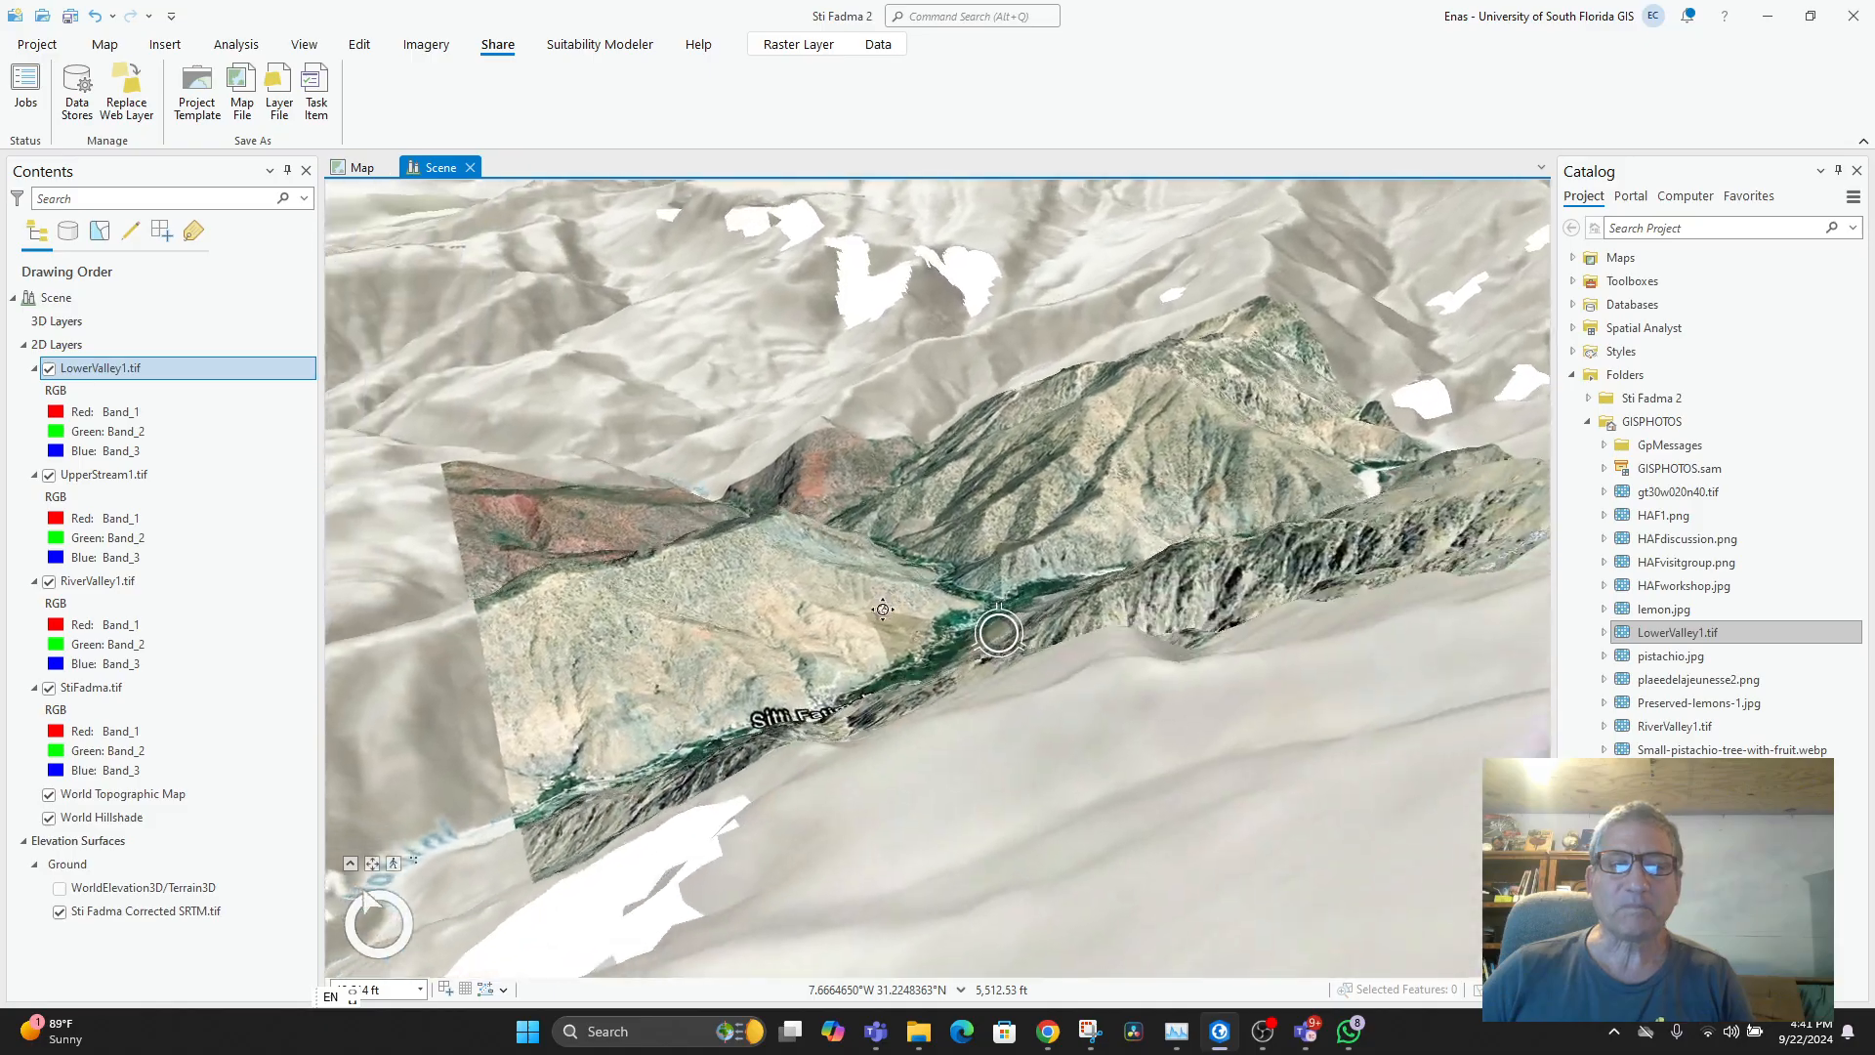
{"action": "scroll", "coordinate": [966, 639], "scroll_direction": "up", "scroll_amount": 5}
{"action": "scroll", "coordinate": [960, 646], "scroll_direction": "up", "scroll_amount": 6}
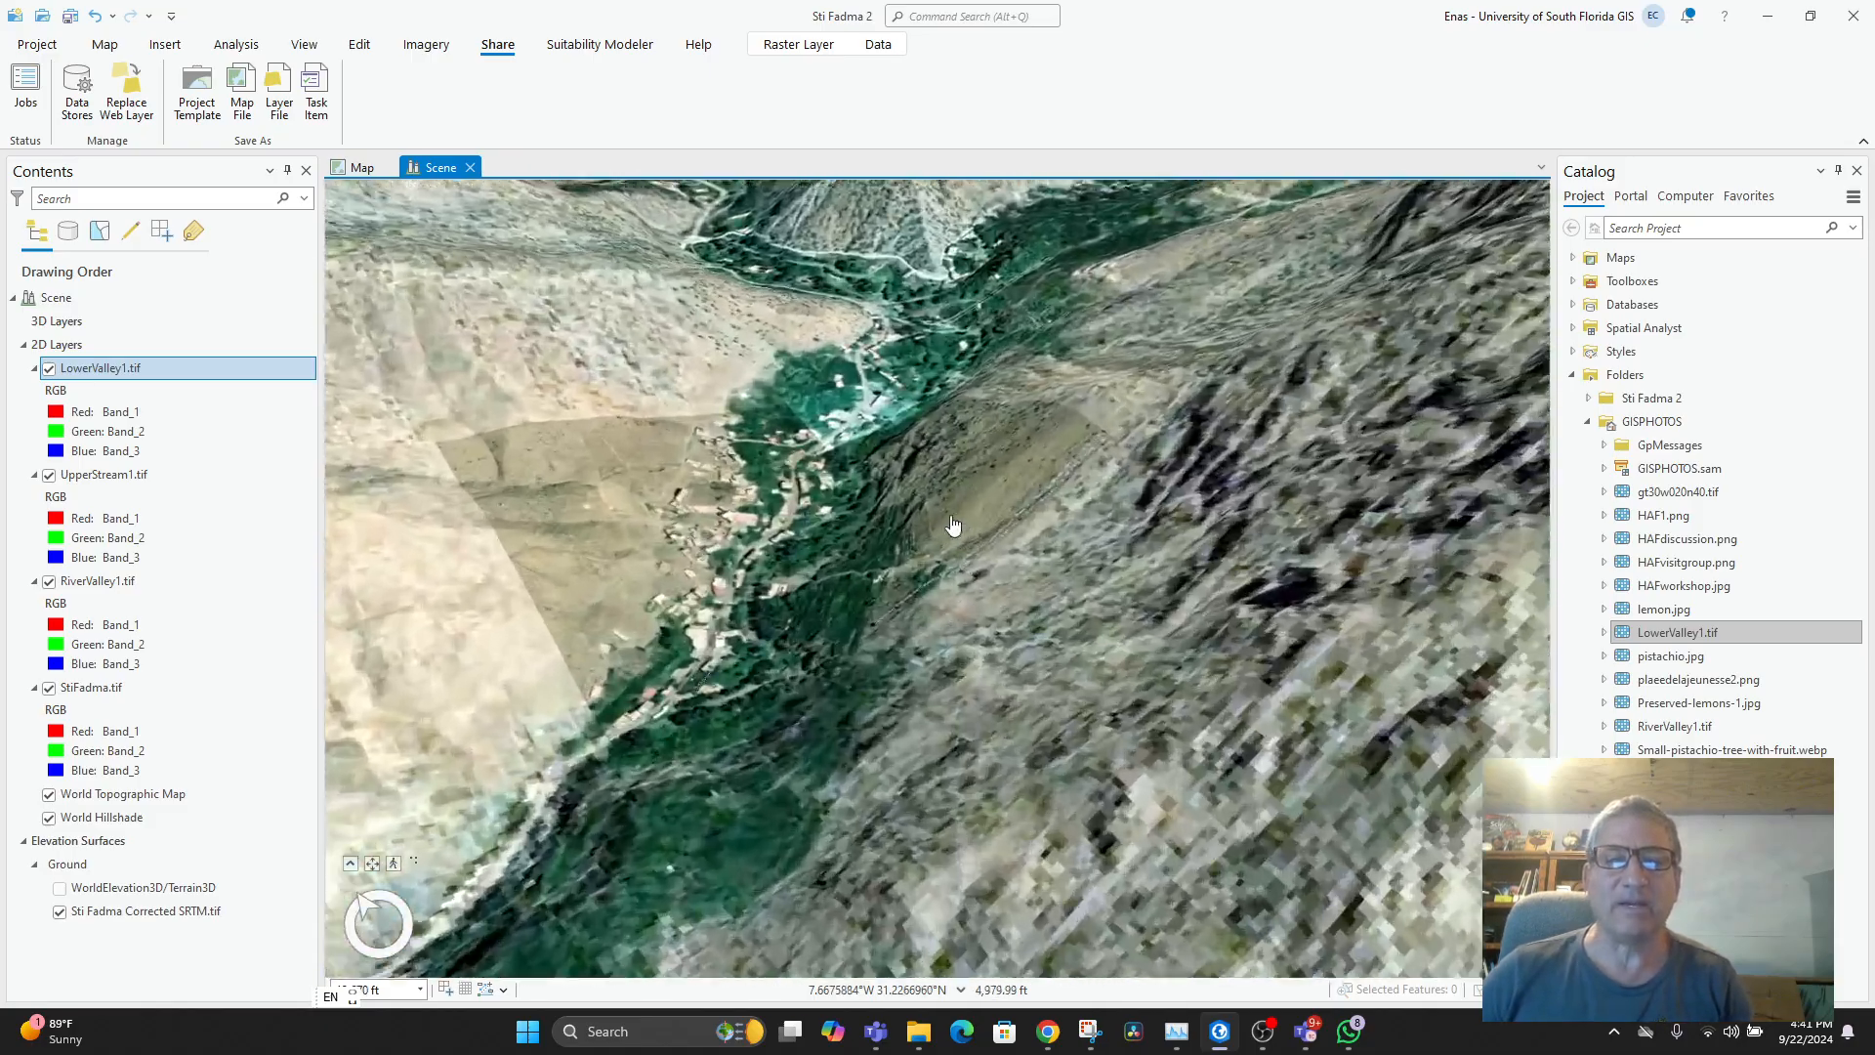
{"action": "scroll", "coordinate": [876, 408], "scroll_direction": "up", "scroll_amount": 3}
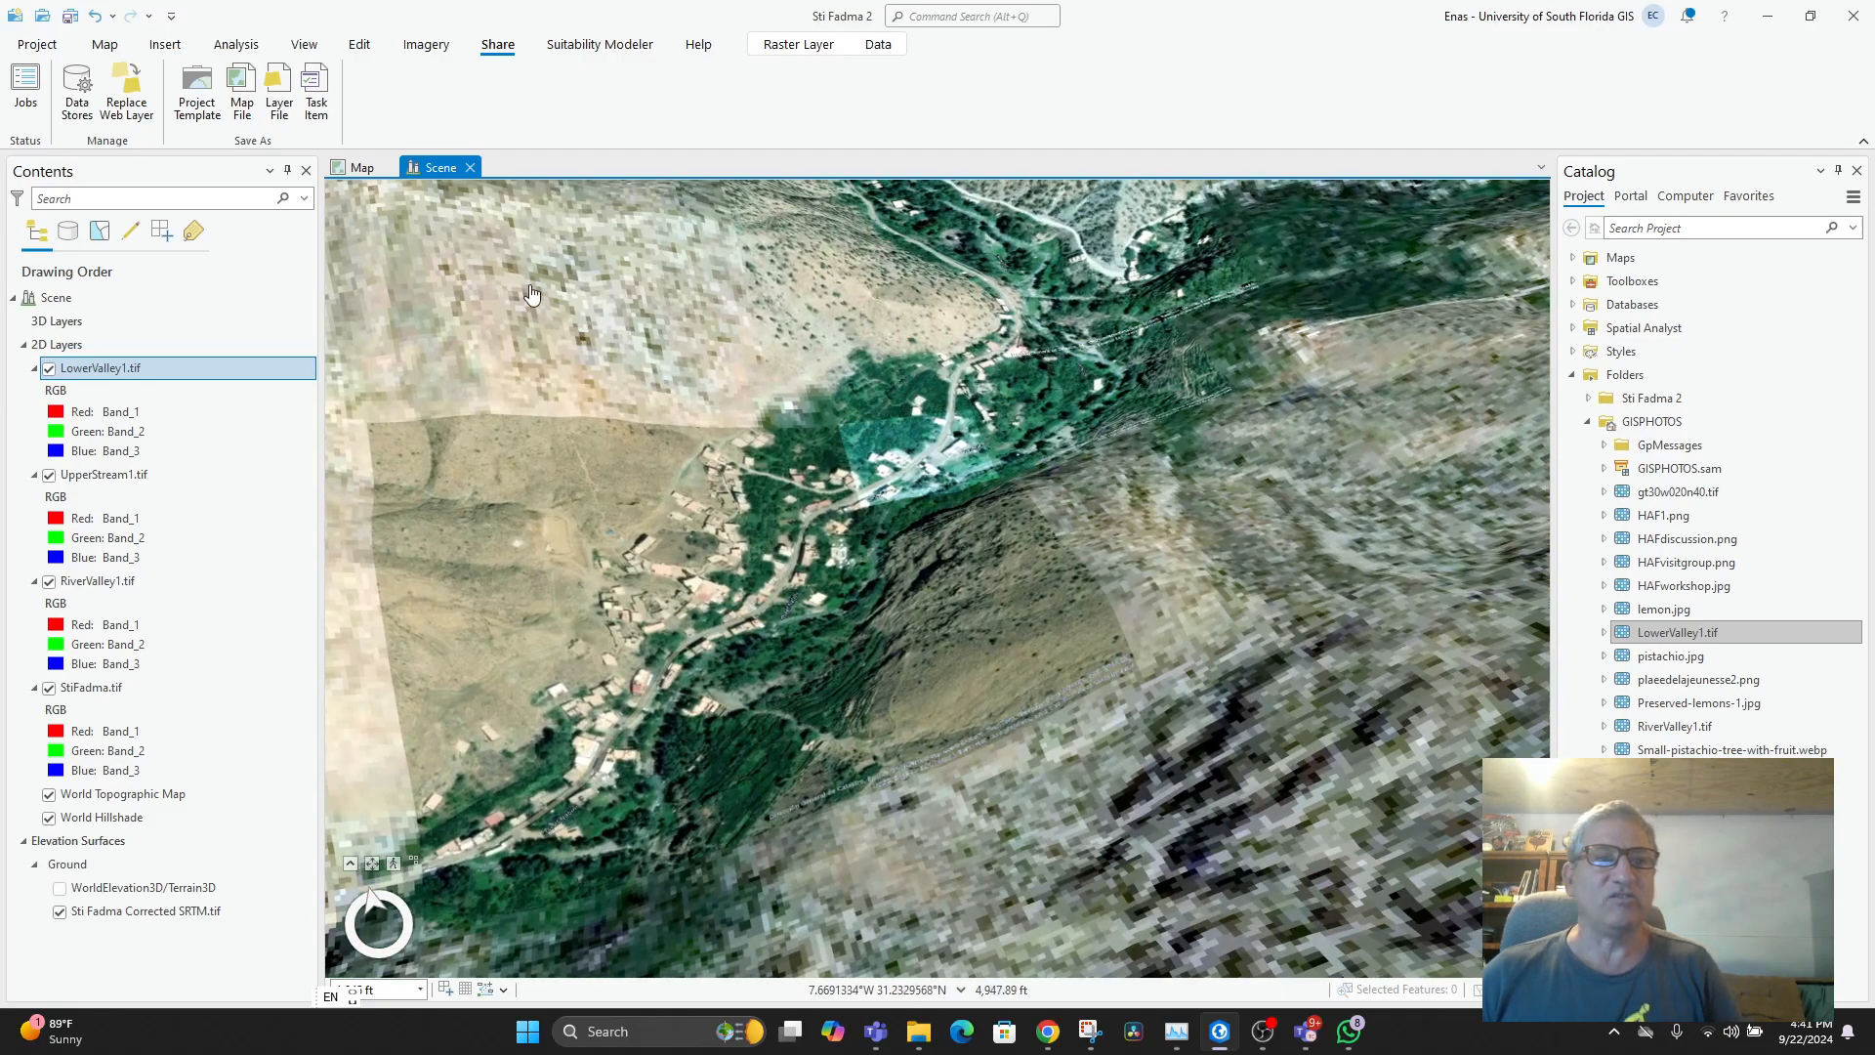
- Return to the 2D map and zoom in on the village road beside the overlapping image tiles
{"action": "left_click", "coordinate": [364, 168]}
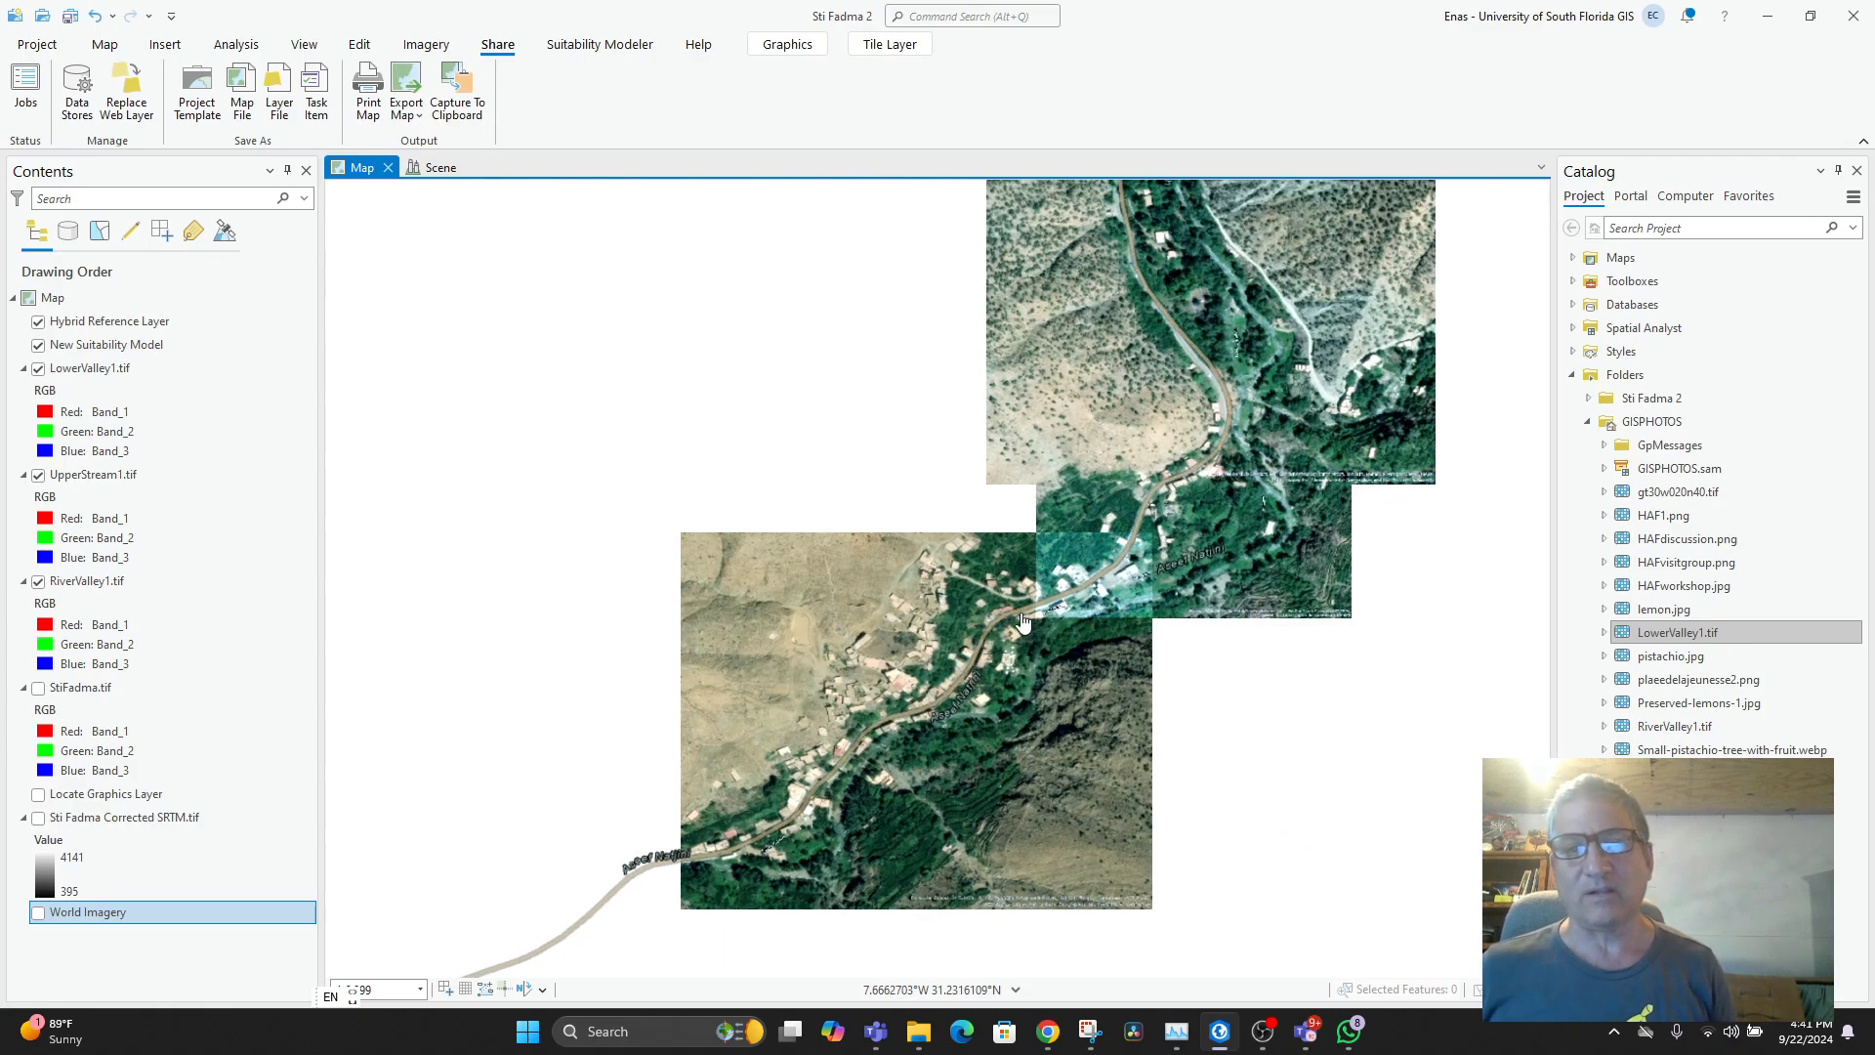
{"action": "scroll", "coordinate": [1028, 617], "scroll_direction": "up", "scroll_amount": 5}
{"action": "left_click_drag", "start_coordinate": [1183, 544], "coordinate": [1240, 415]}
{"action": "left_click_drag", "start_coordinate": [1193, 475], "coordinate": [1230, 437]}
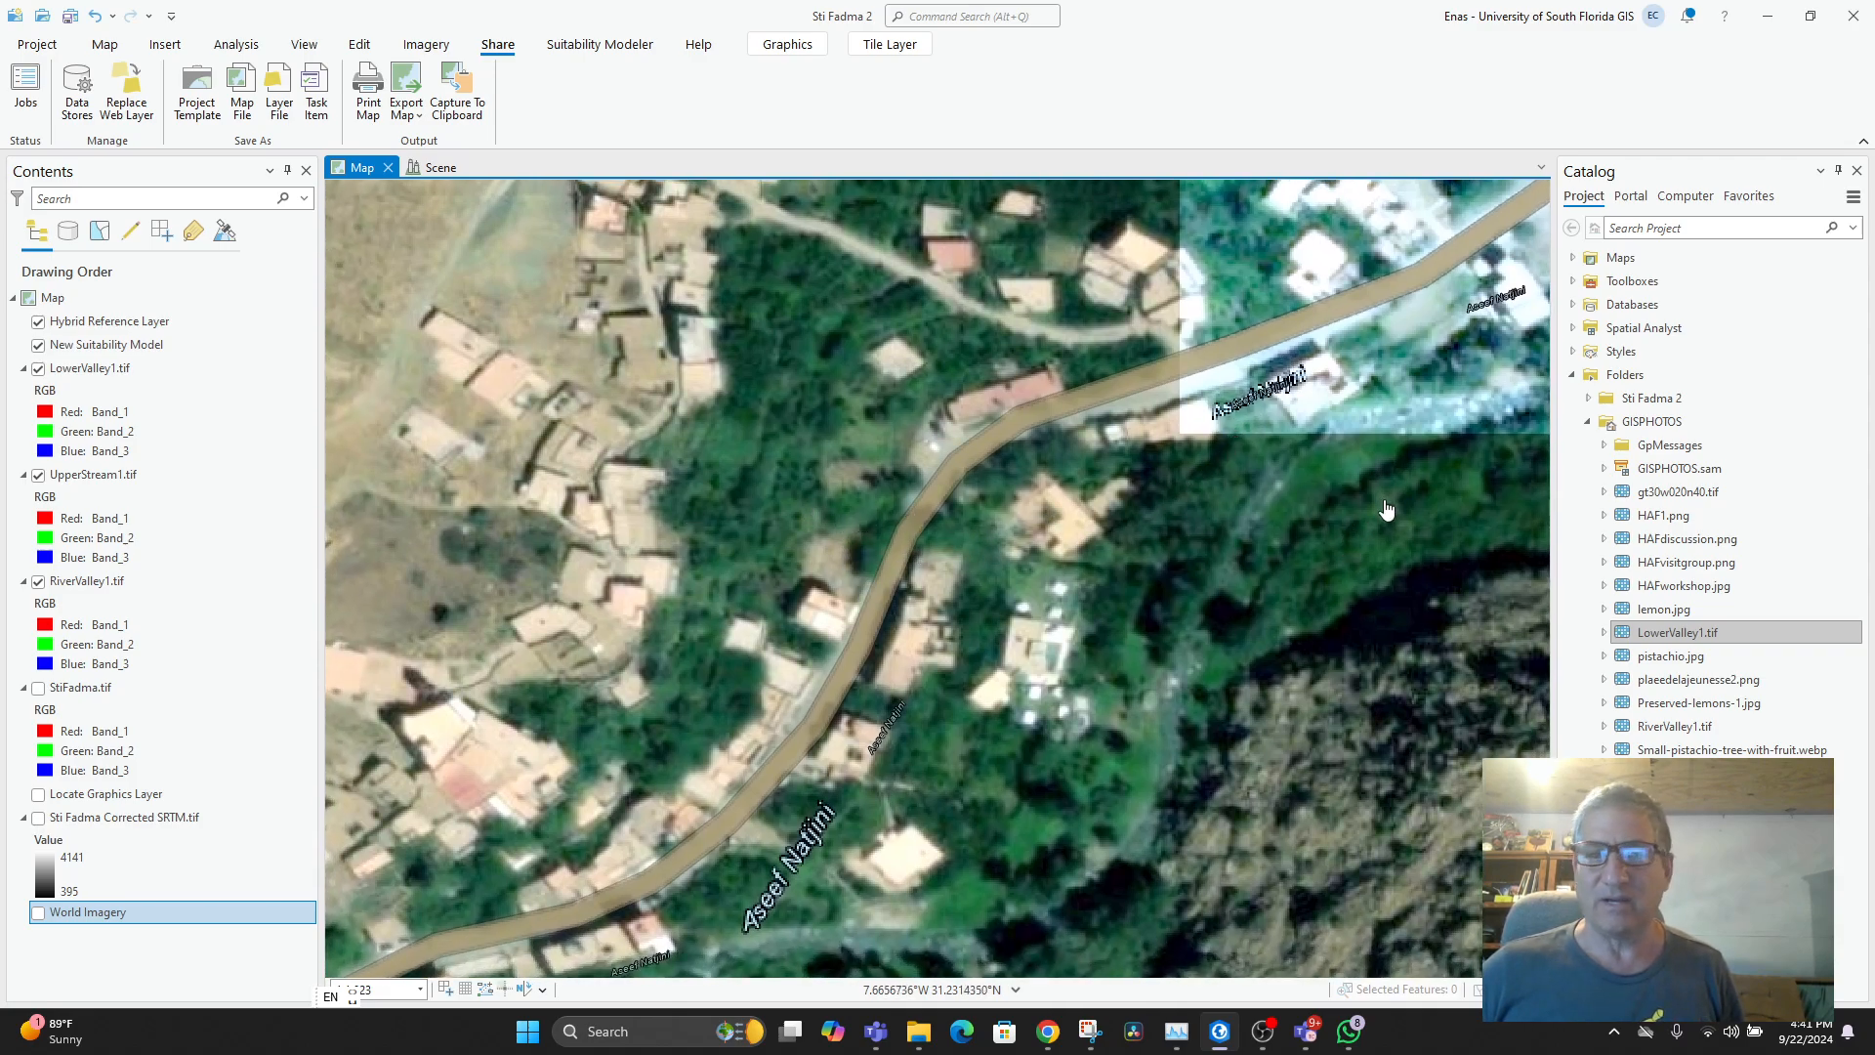
- Collapse the GISPHOTOS folder and start a new feature class in the Sti Fadma 2.gdb geodatabase
{"action": "left_click", "coordinate": [1588, 422]}
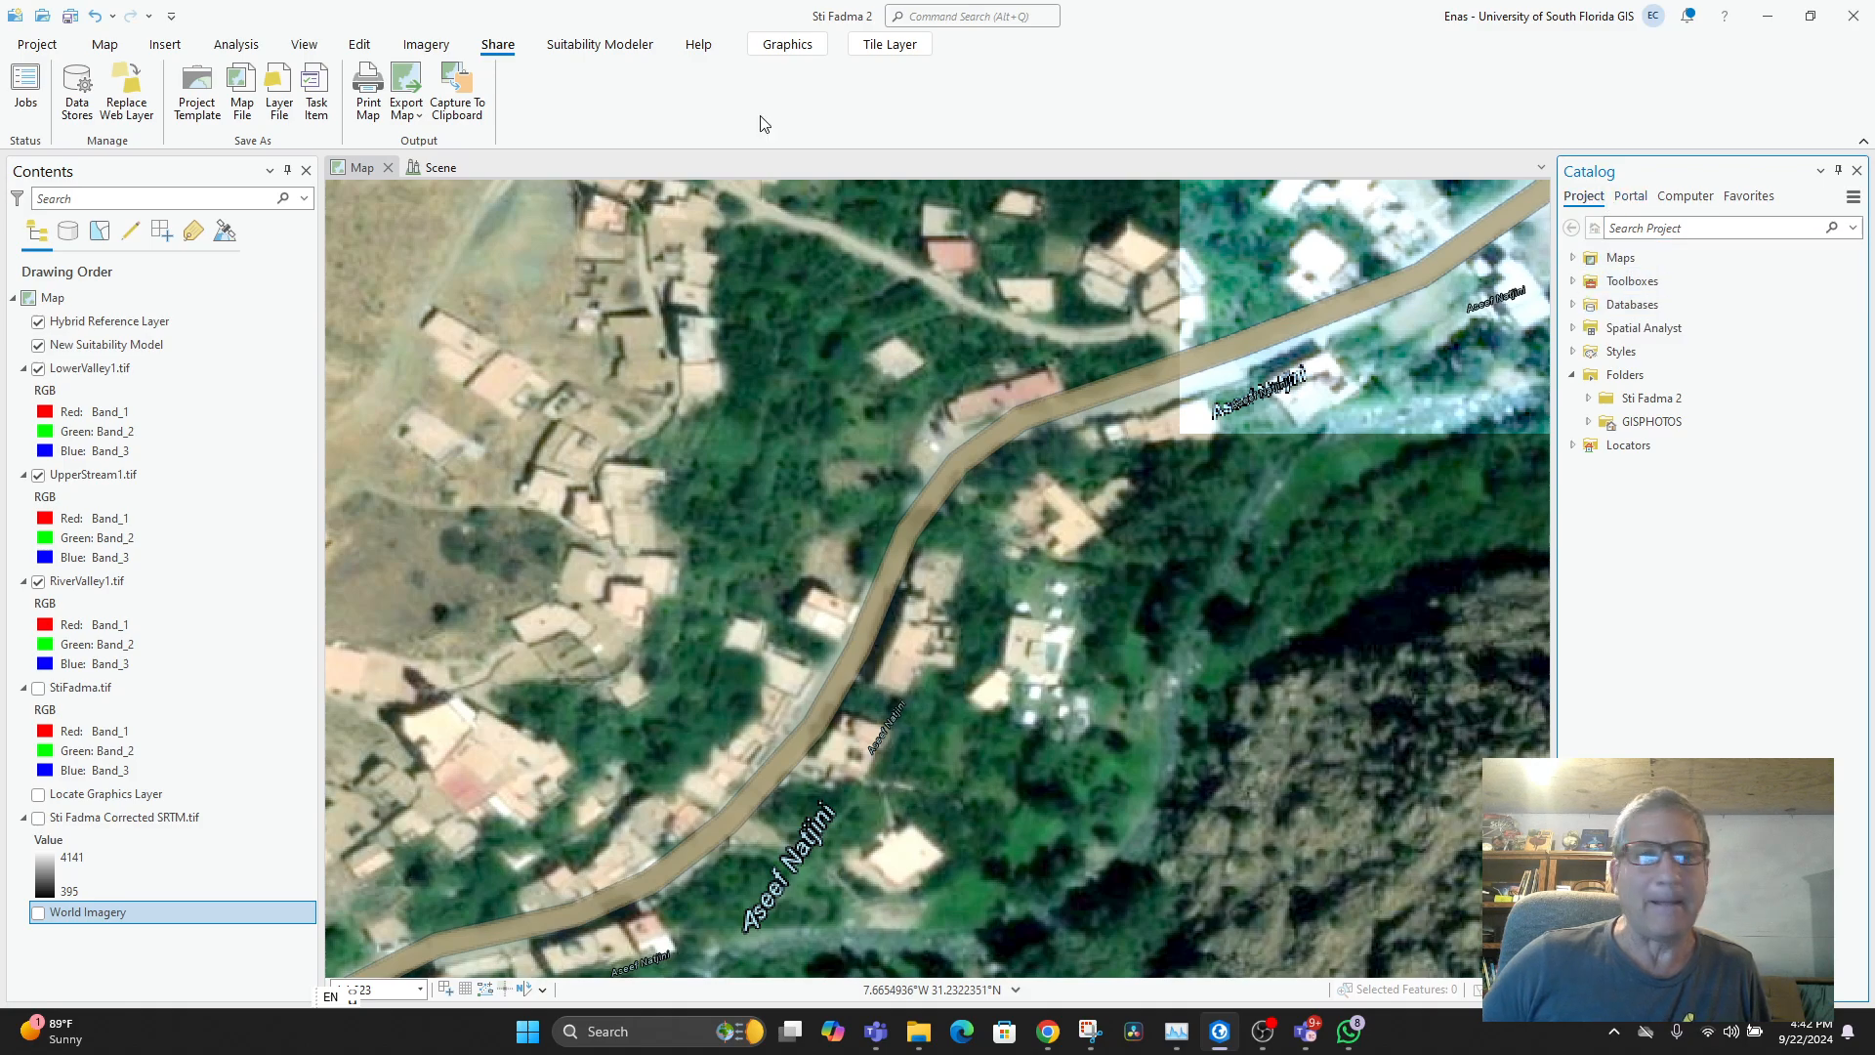
{"action": "left_click", "coordinate": [104, 46]}
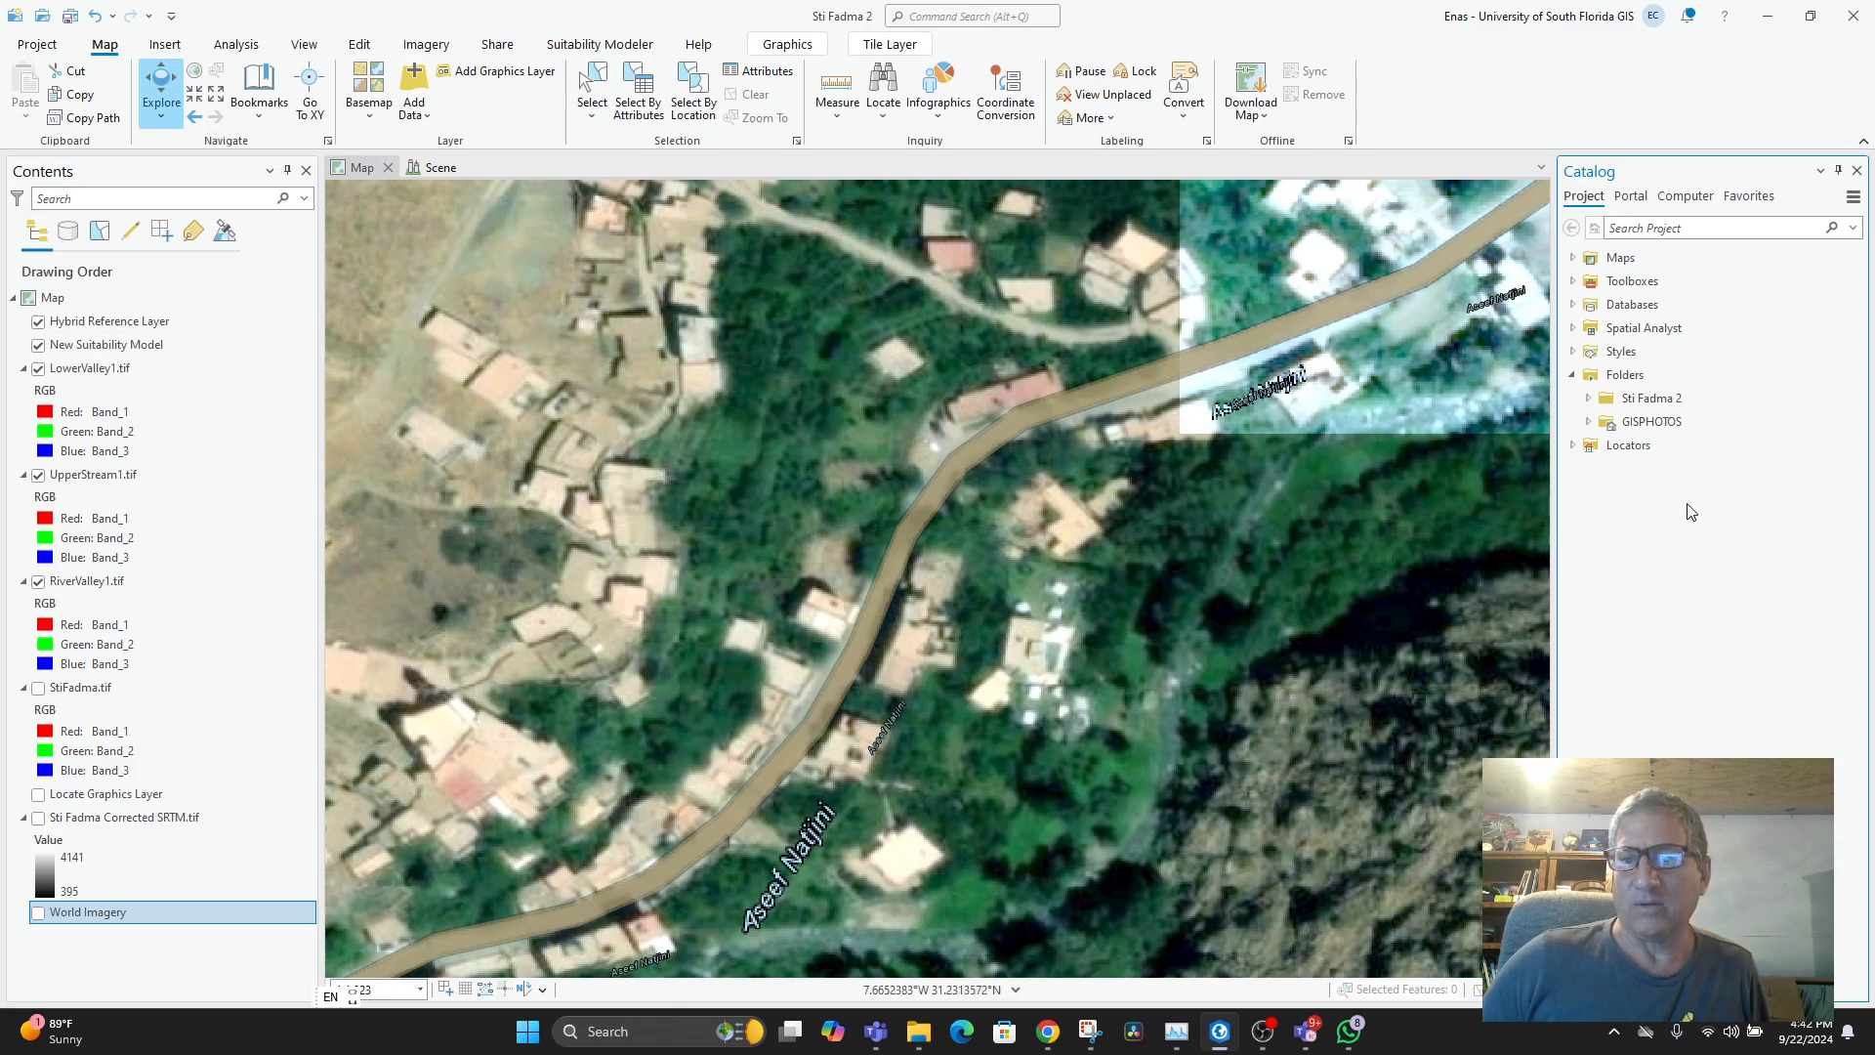
{"action": "left_click", "coordinate": [1573, 304]}
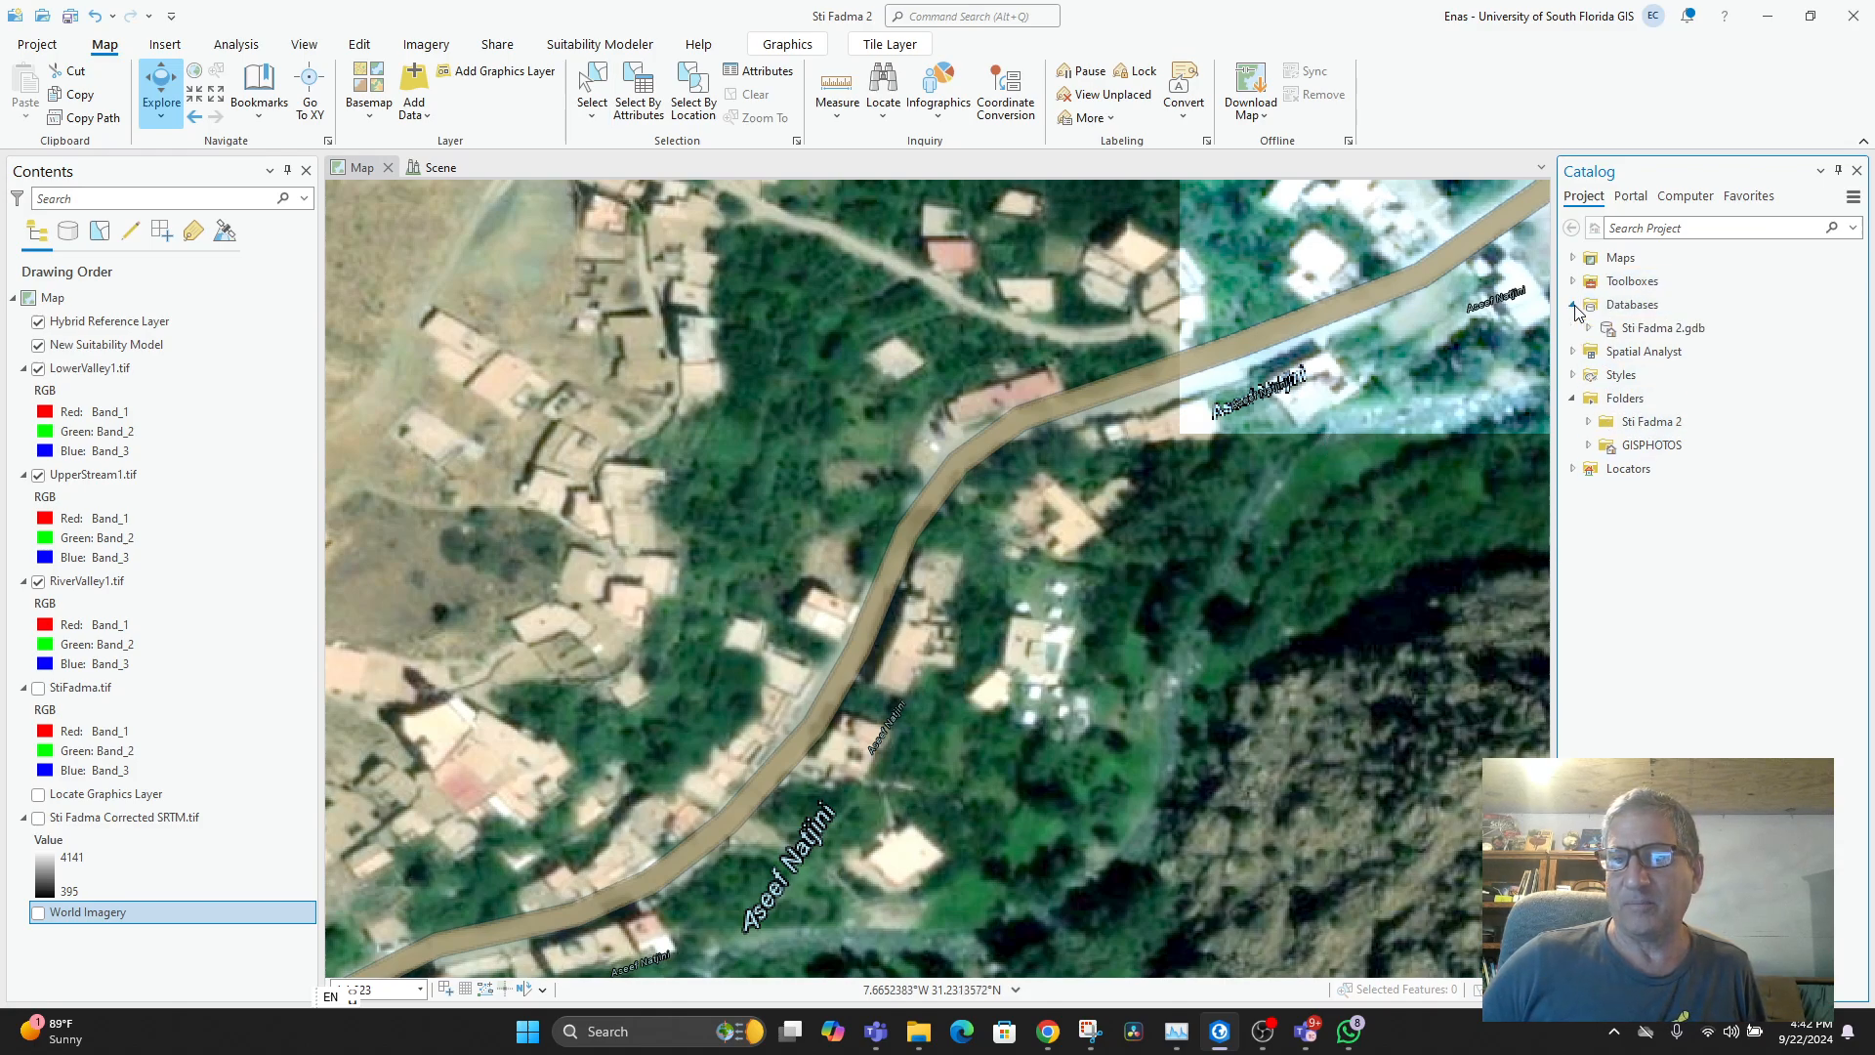
{"action": "left_click", "coordinate": [1642, 328]}
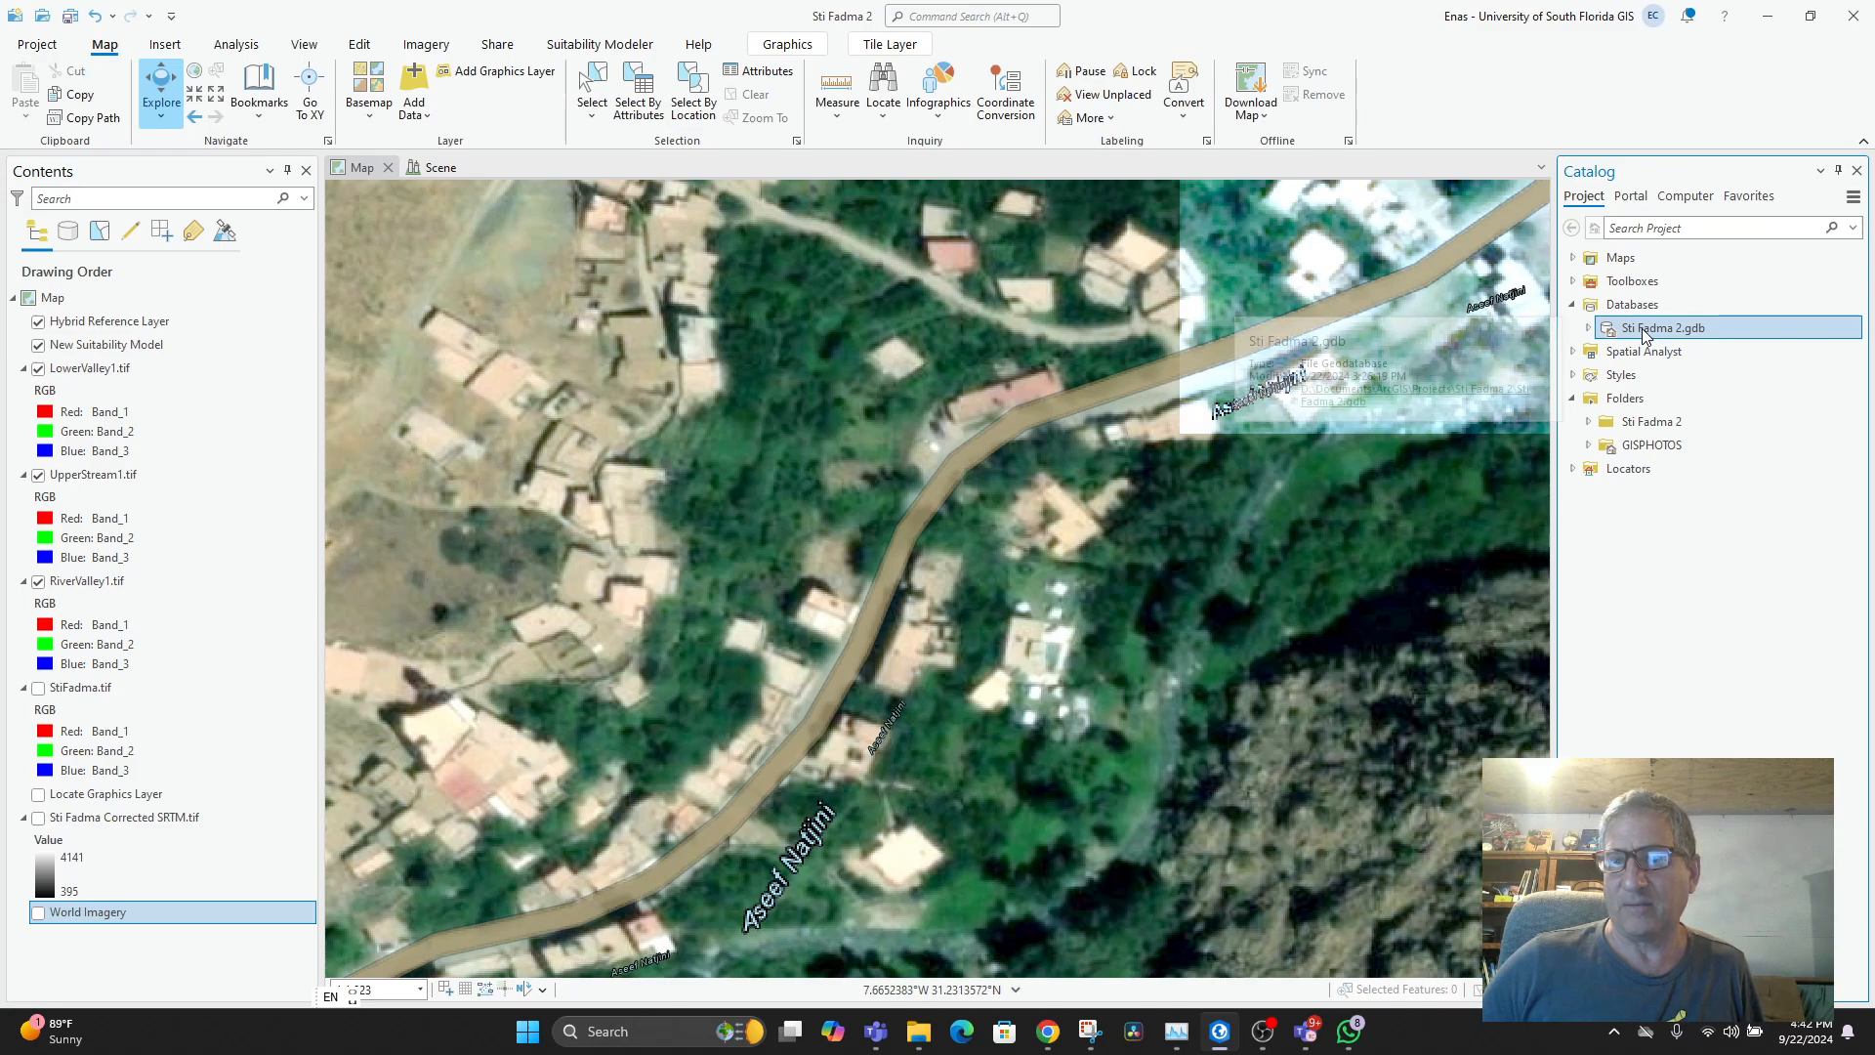
{"action": "right_click", "coordinate": [1643, 328]}
{"action": "mouse_move", "coordinate": [1492, 343]}
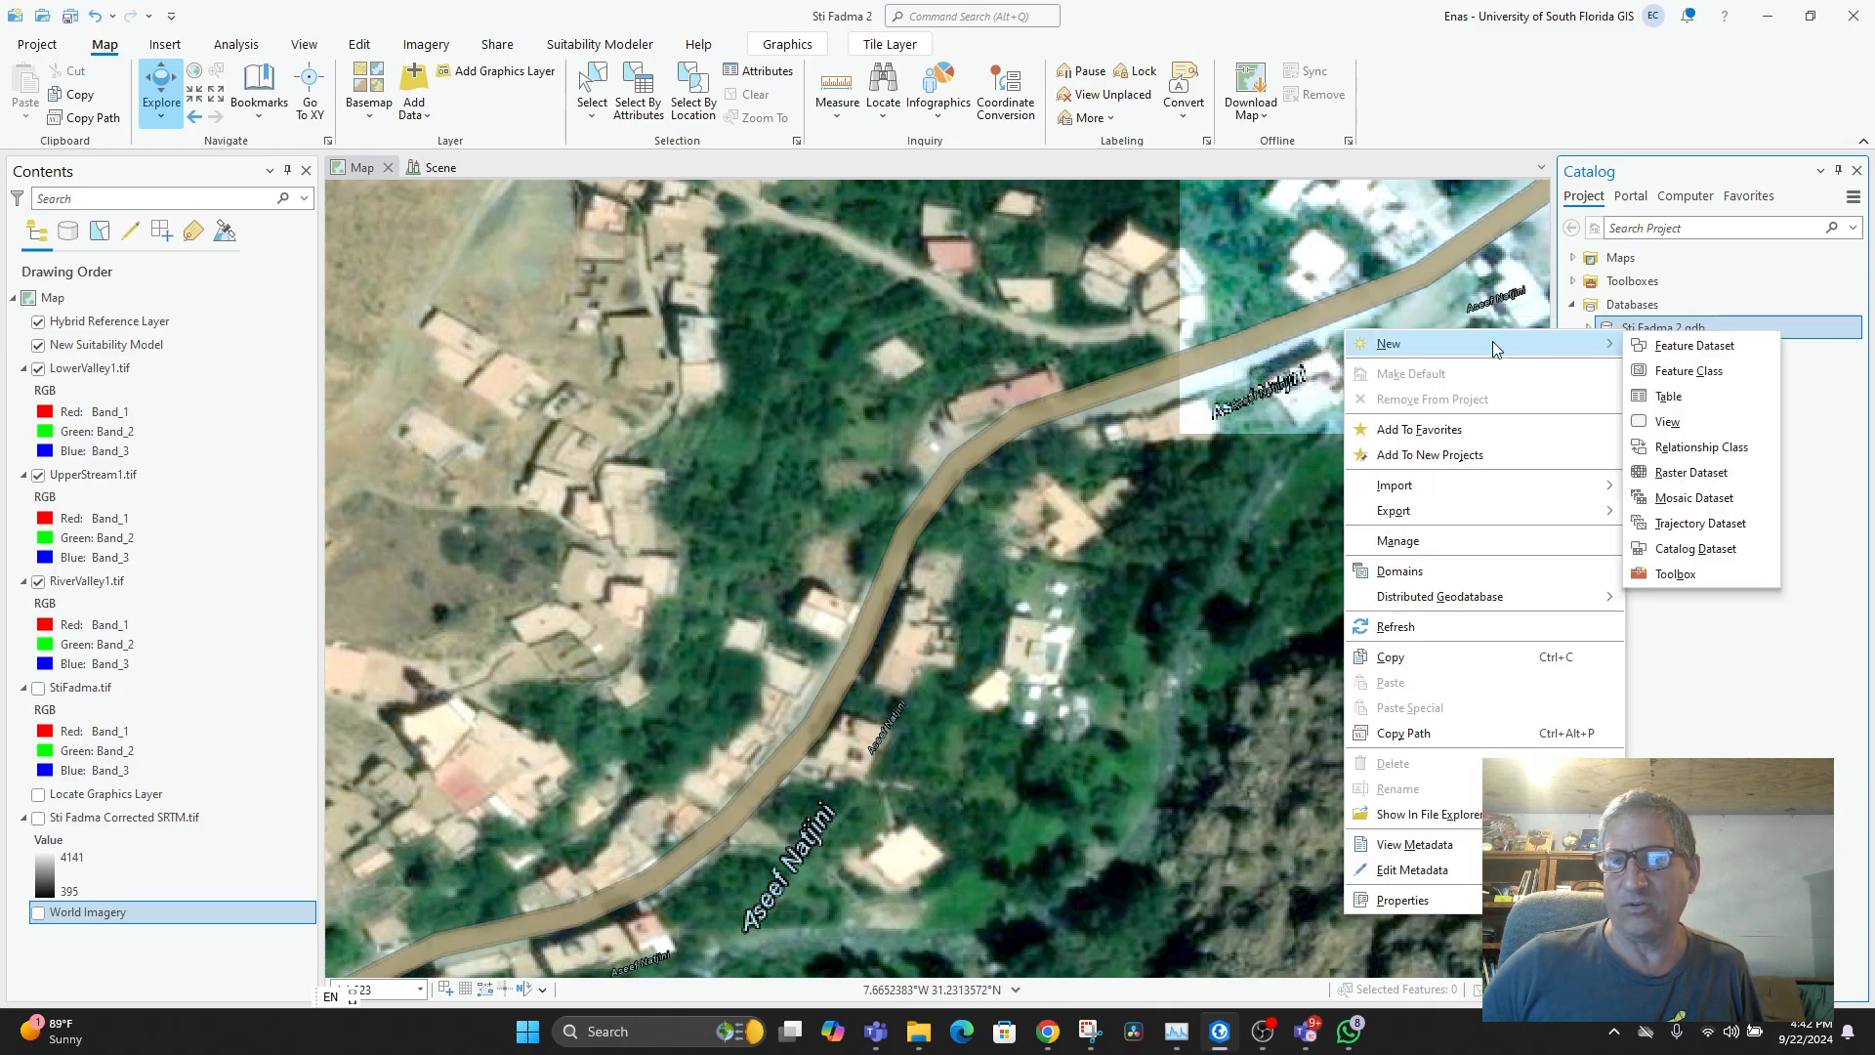
{"action": "left_click", "coordinate": [1665, 371]}
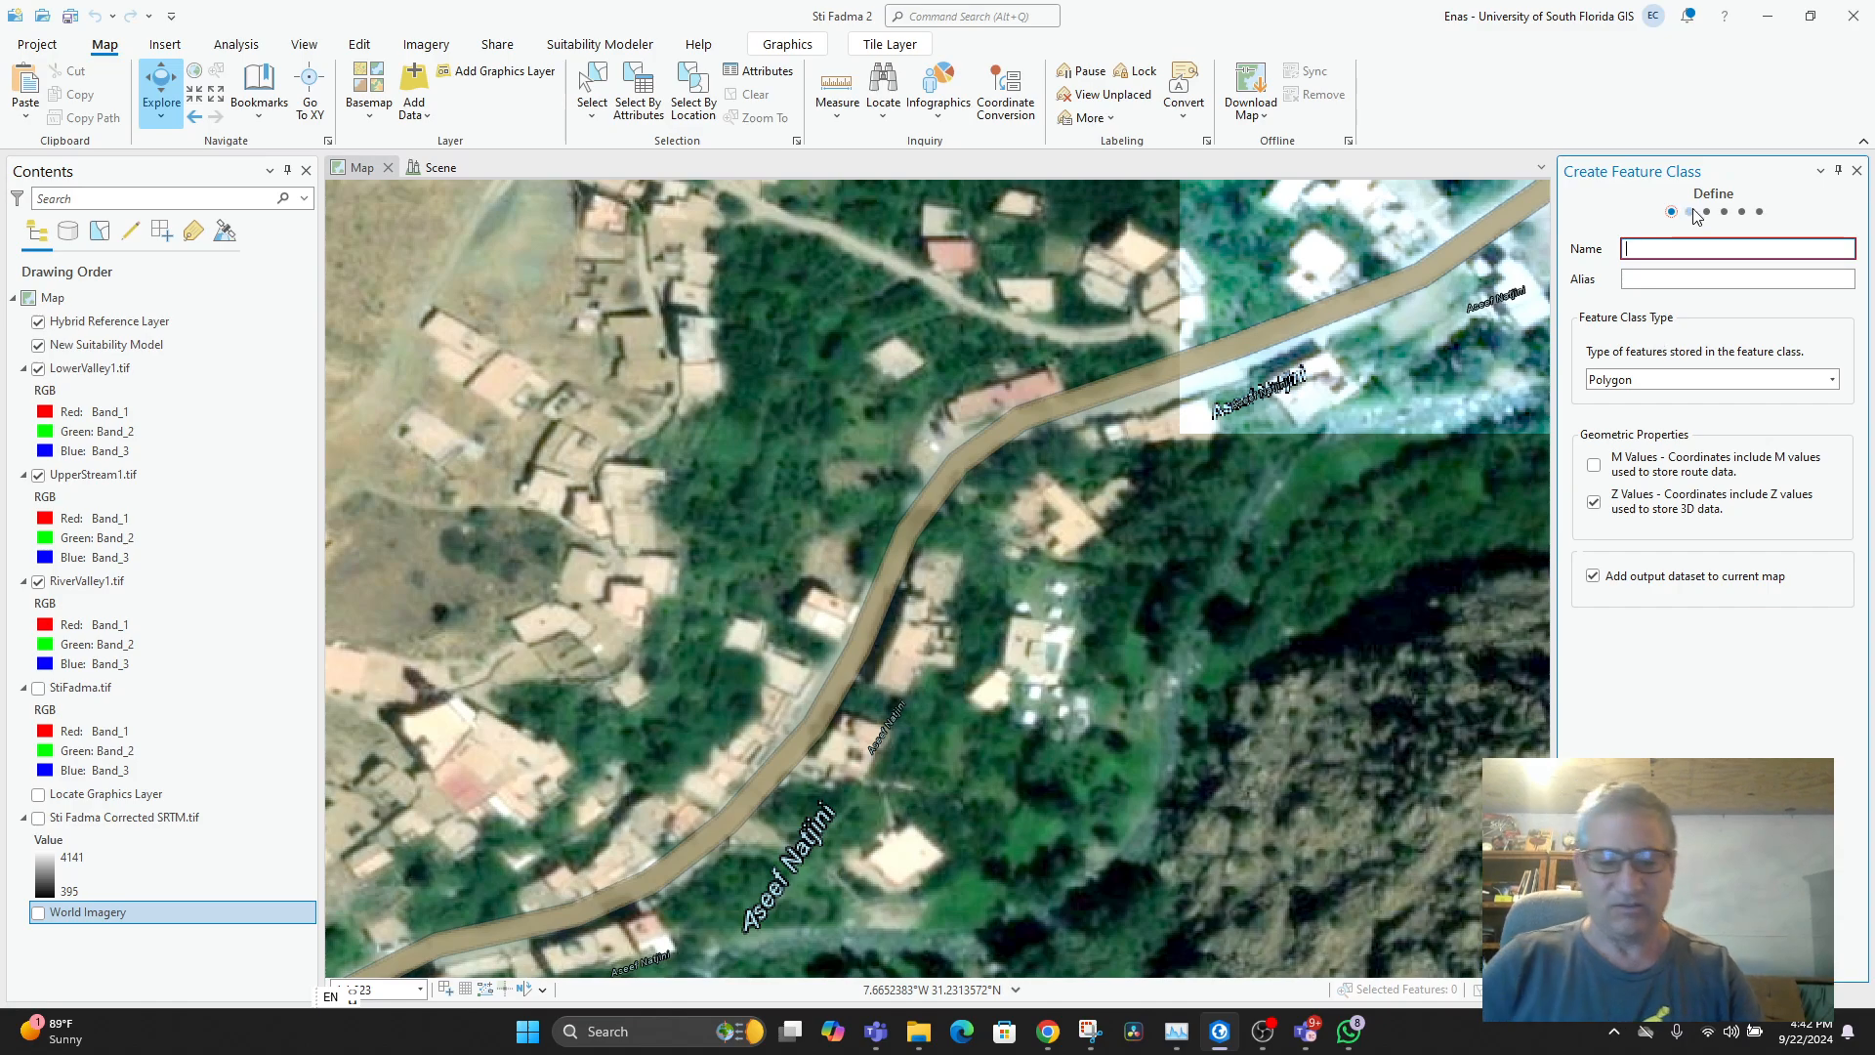
- Name the new feature class Trees, set its type to Point, and proceed to the field definitions
{"action": "type", "text": "Trees"}
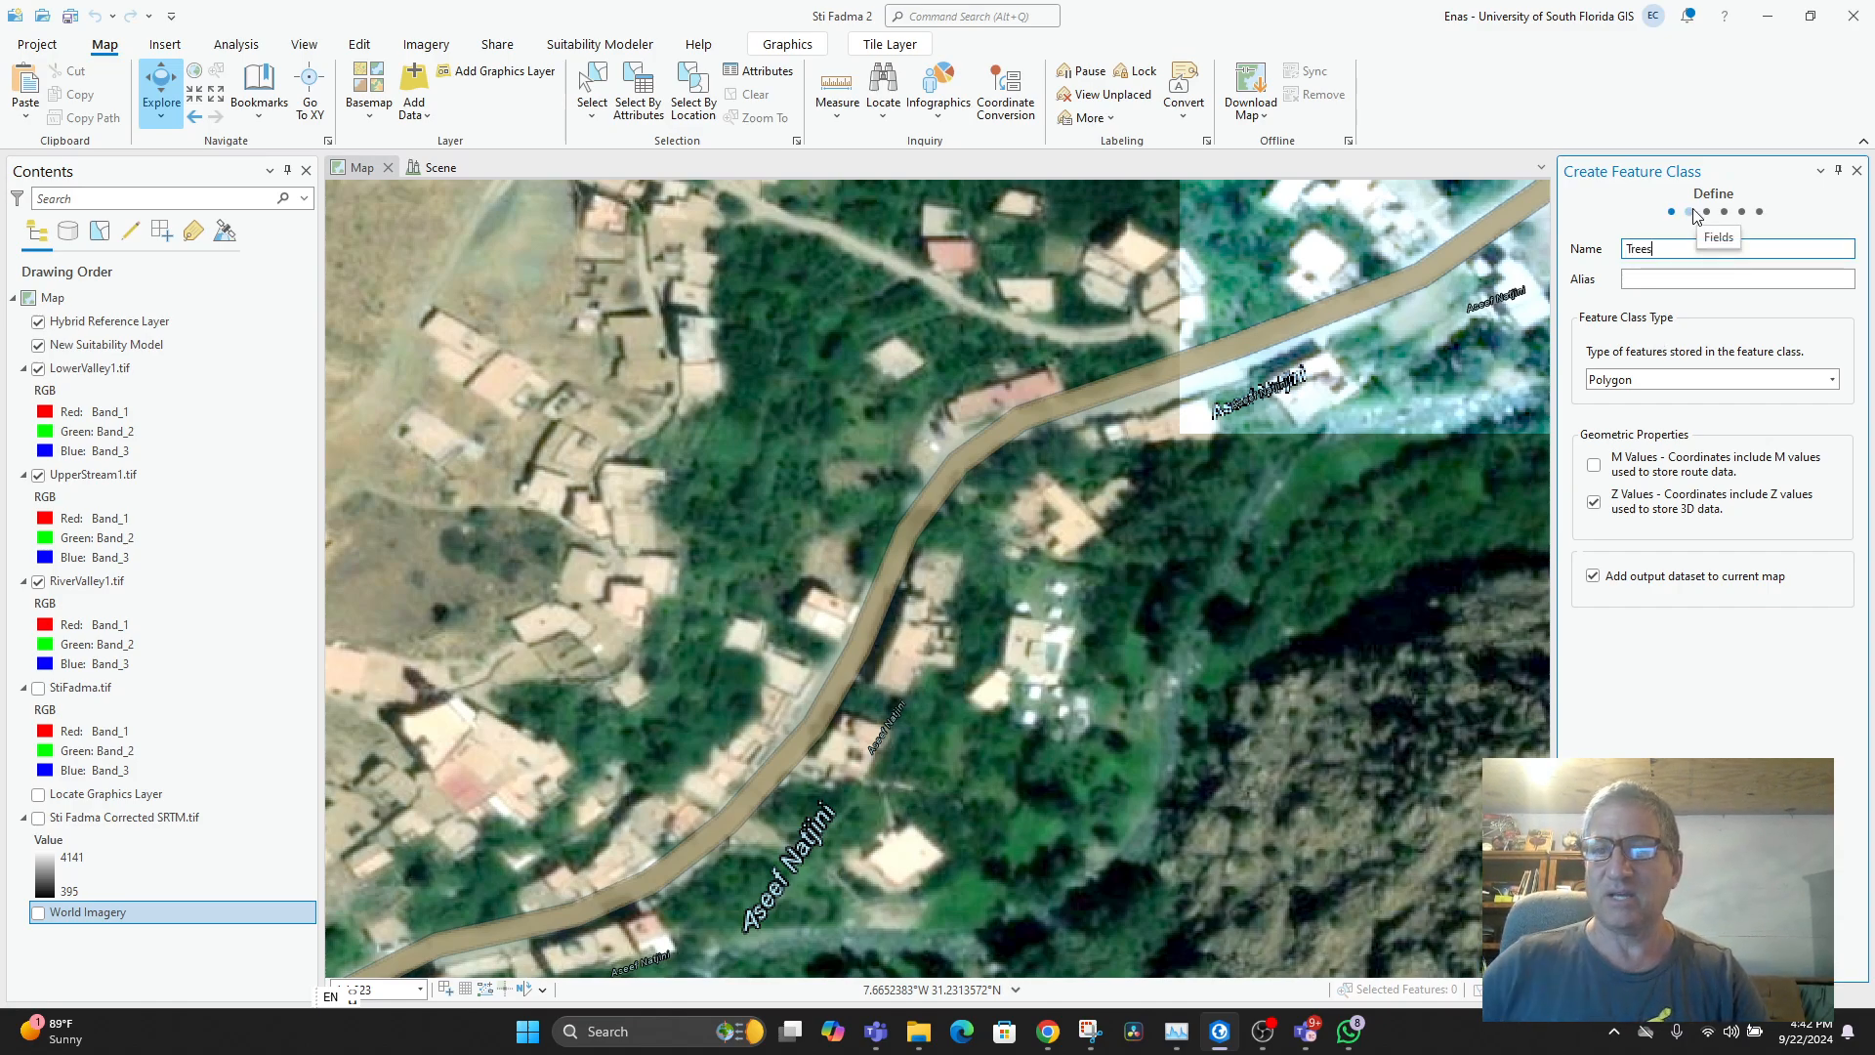
{"action": "left_click", "coordinate": [1667, 386]}
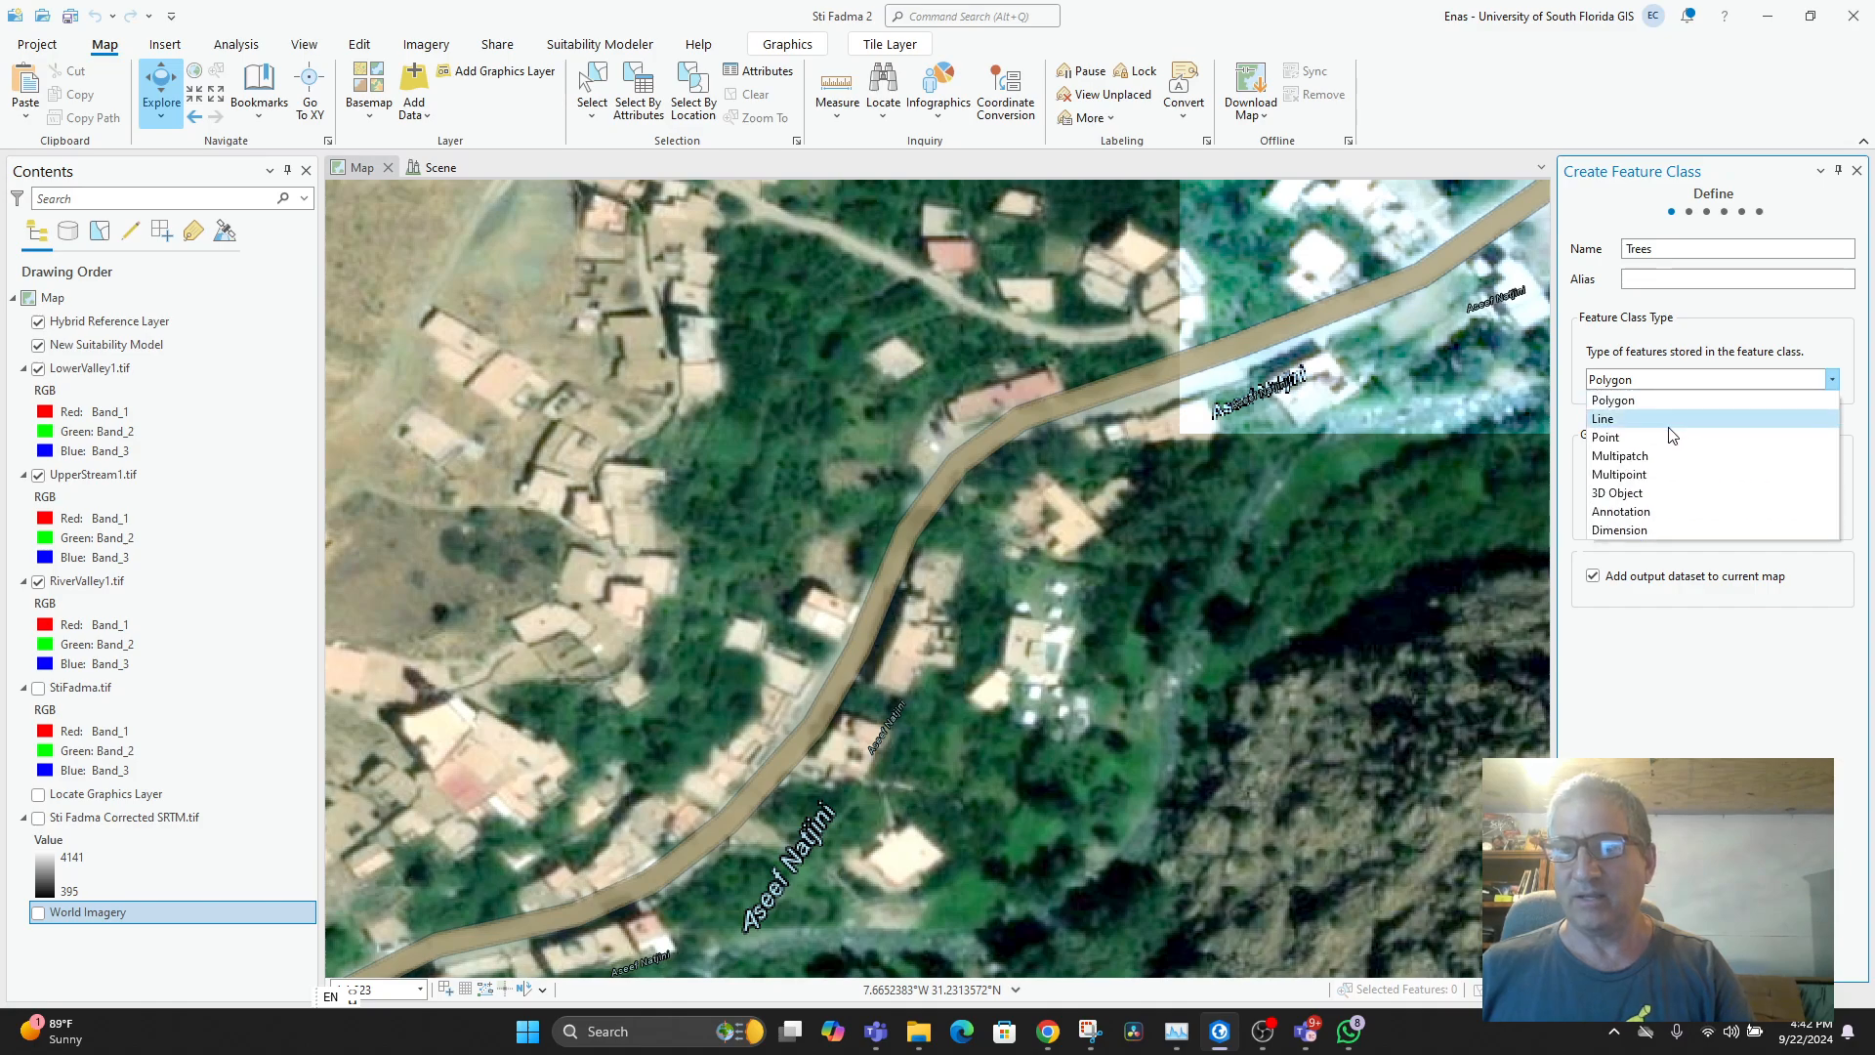
{"action": "left_click", "coordinate": [1655, 440]}
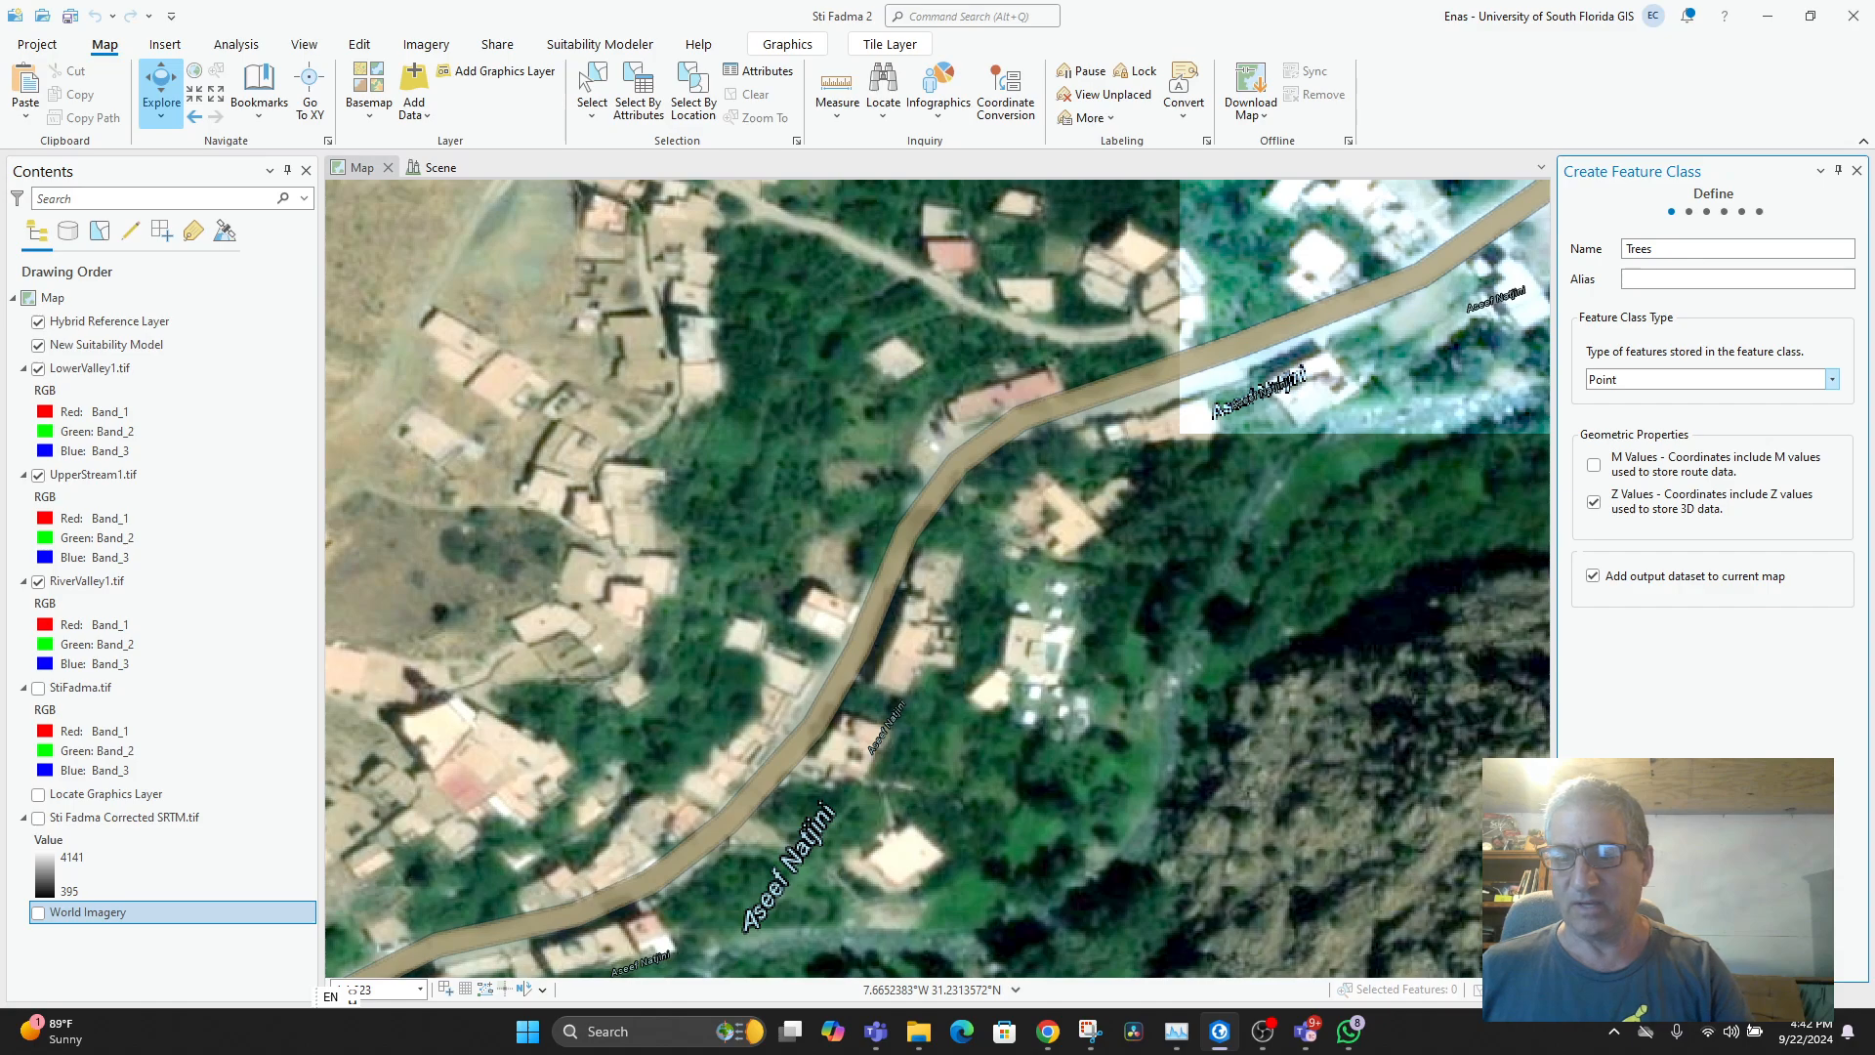
{"action": "left_click", "coordinate": [1713, 961]}
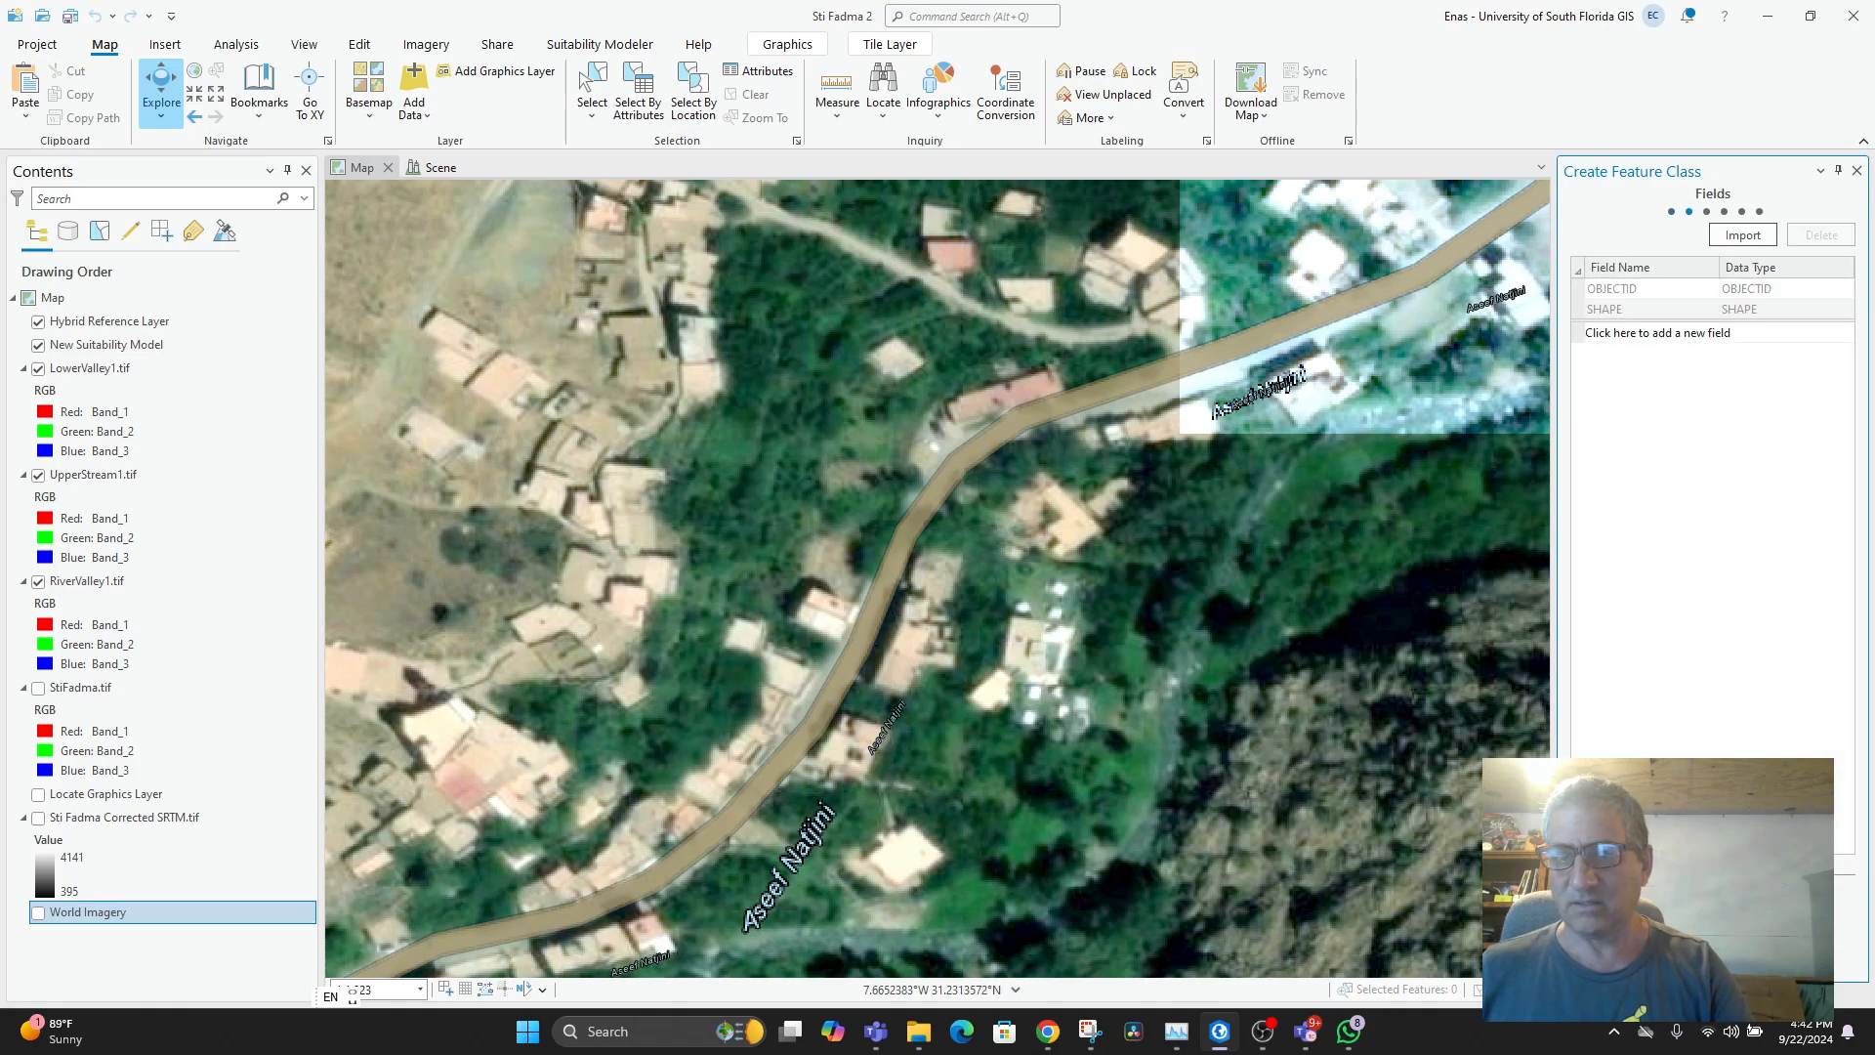
- Add two attribute fields named TreeSpecies and DiameterBH to the Trees feature class
{"action": "left_click", "coordinate": [1661, 335]}
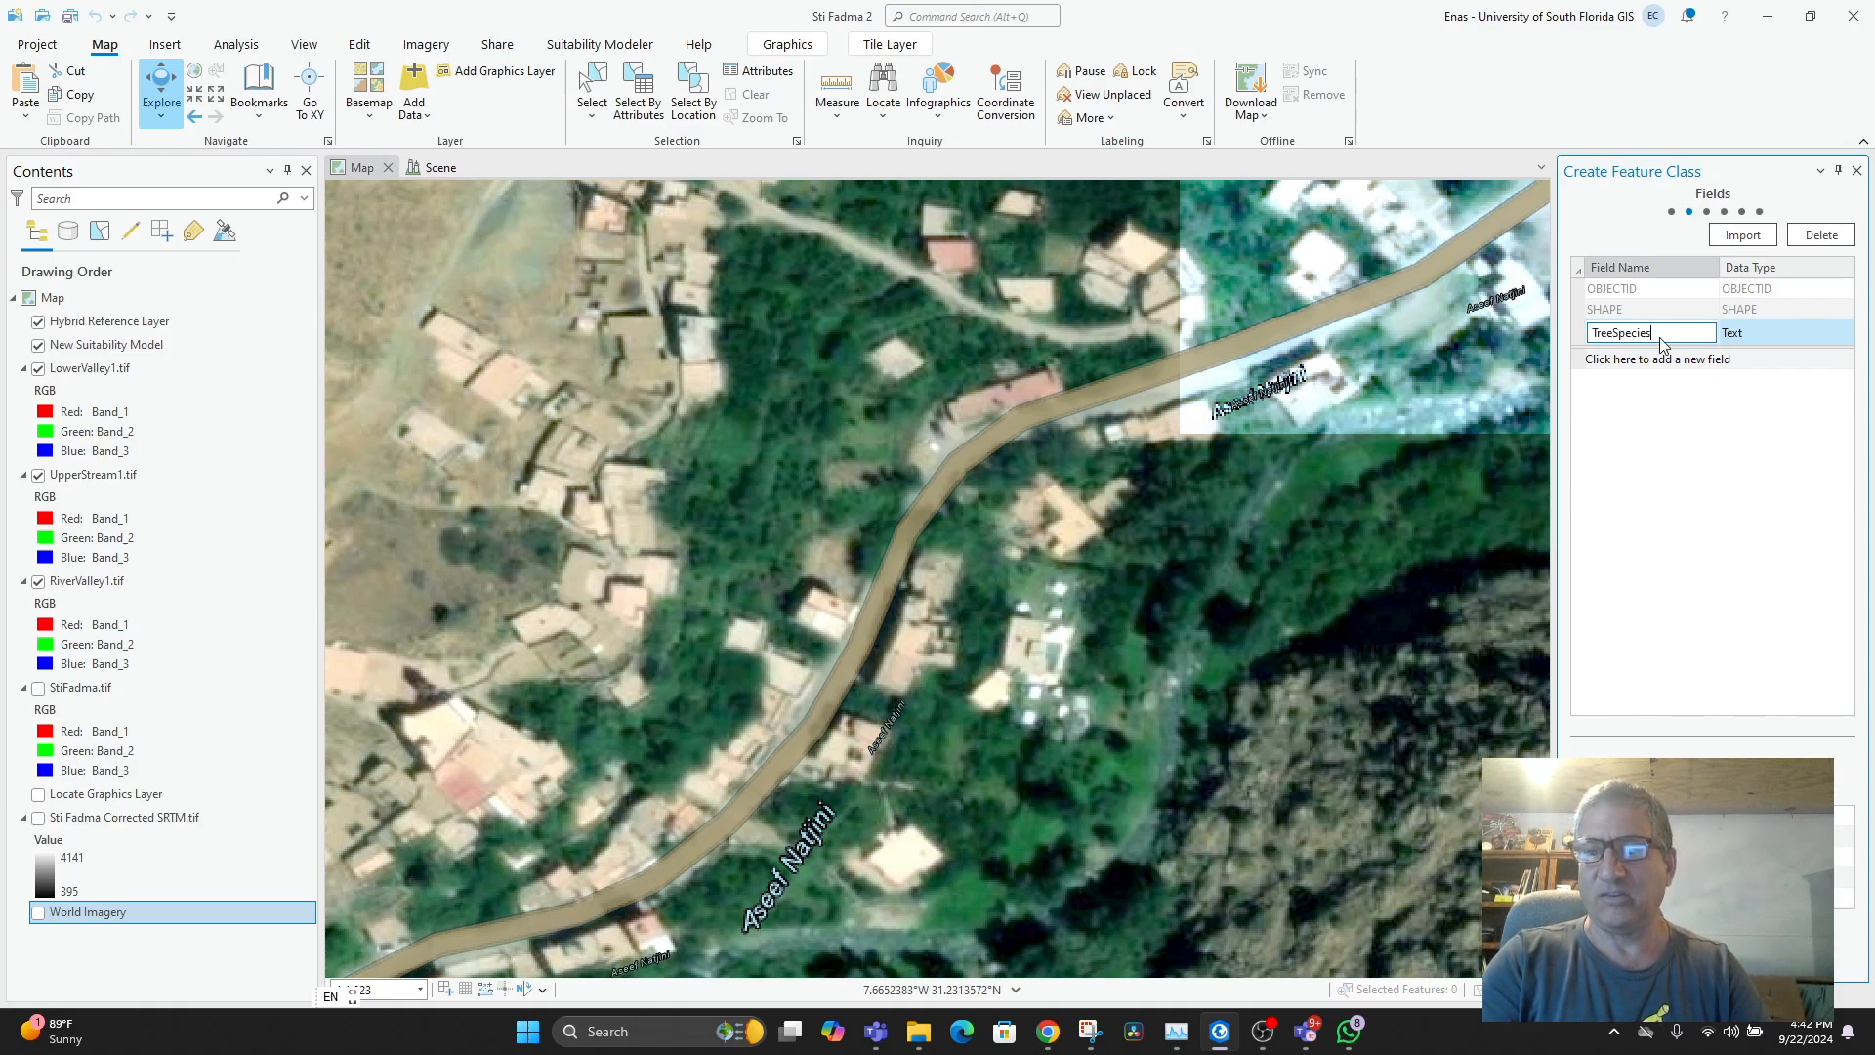
{"action": "key", "text": "Return"}
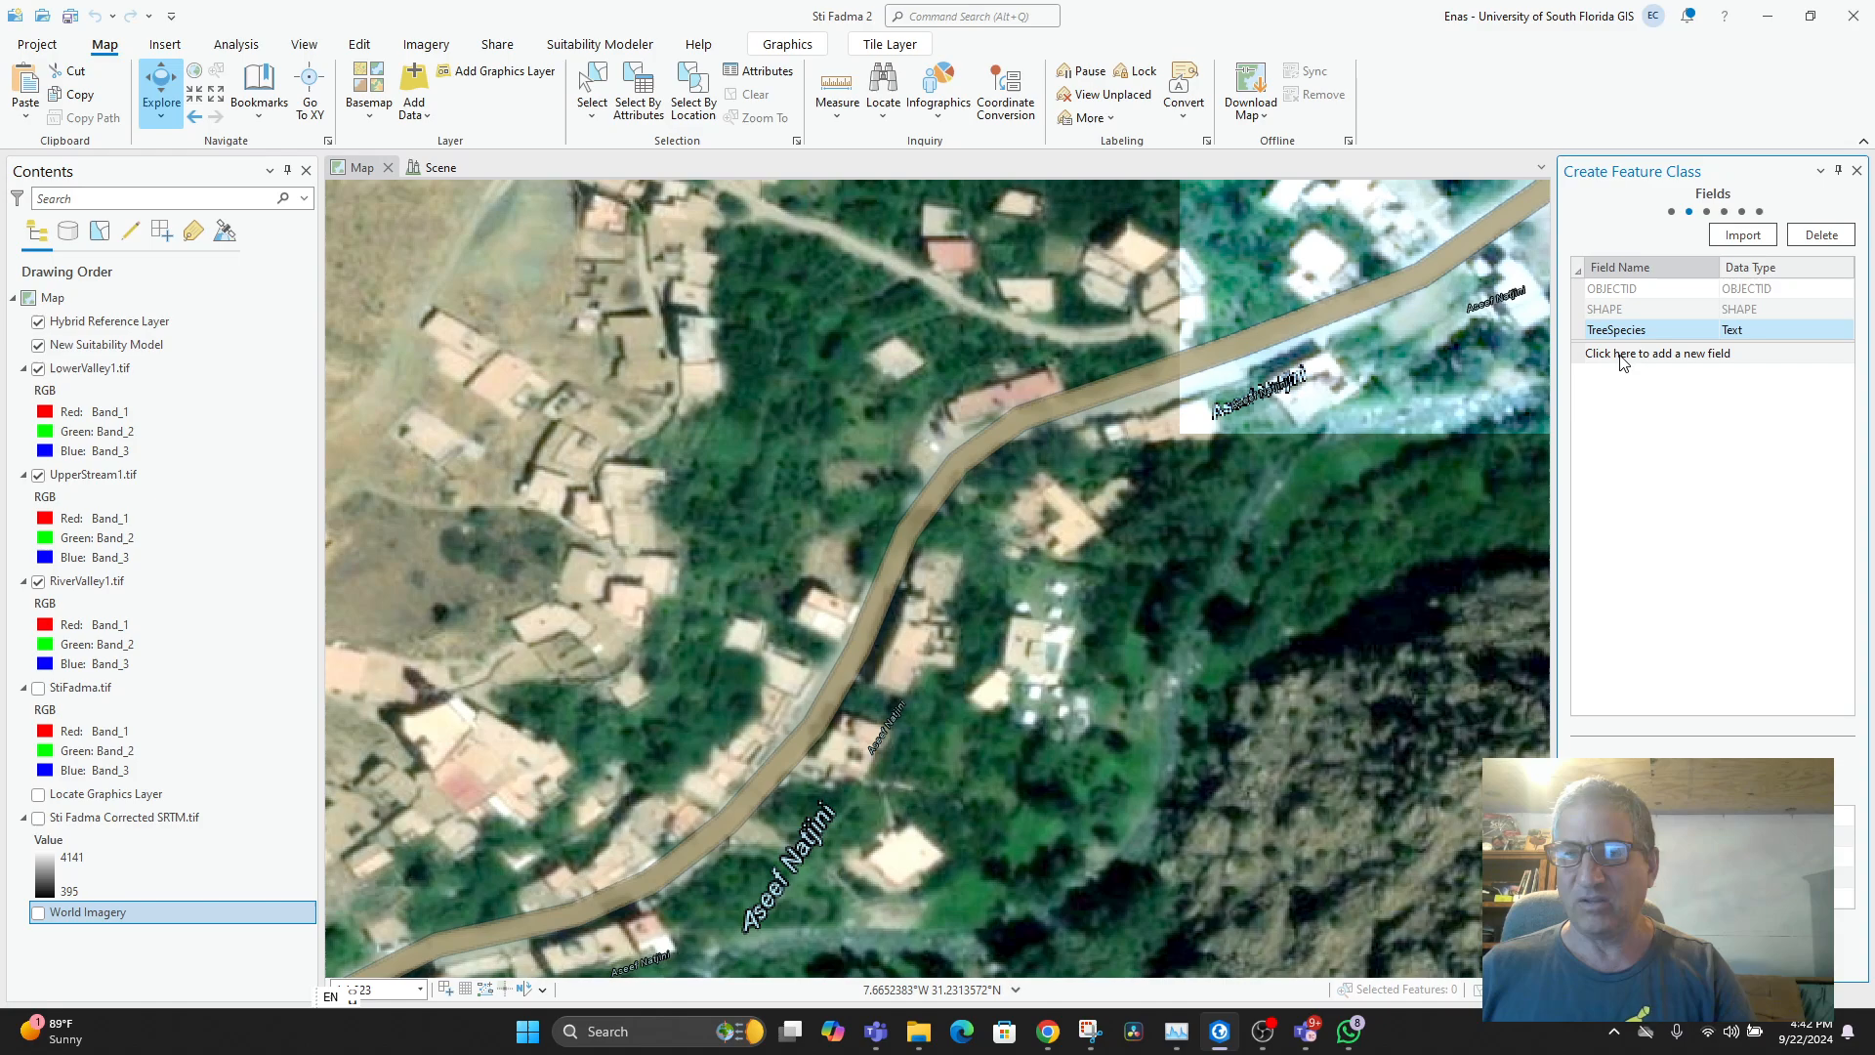
{"action": "left_click", "coordinate": [1623, 357]}
{"action": "type", "text": "DiameterBH"}
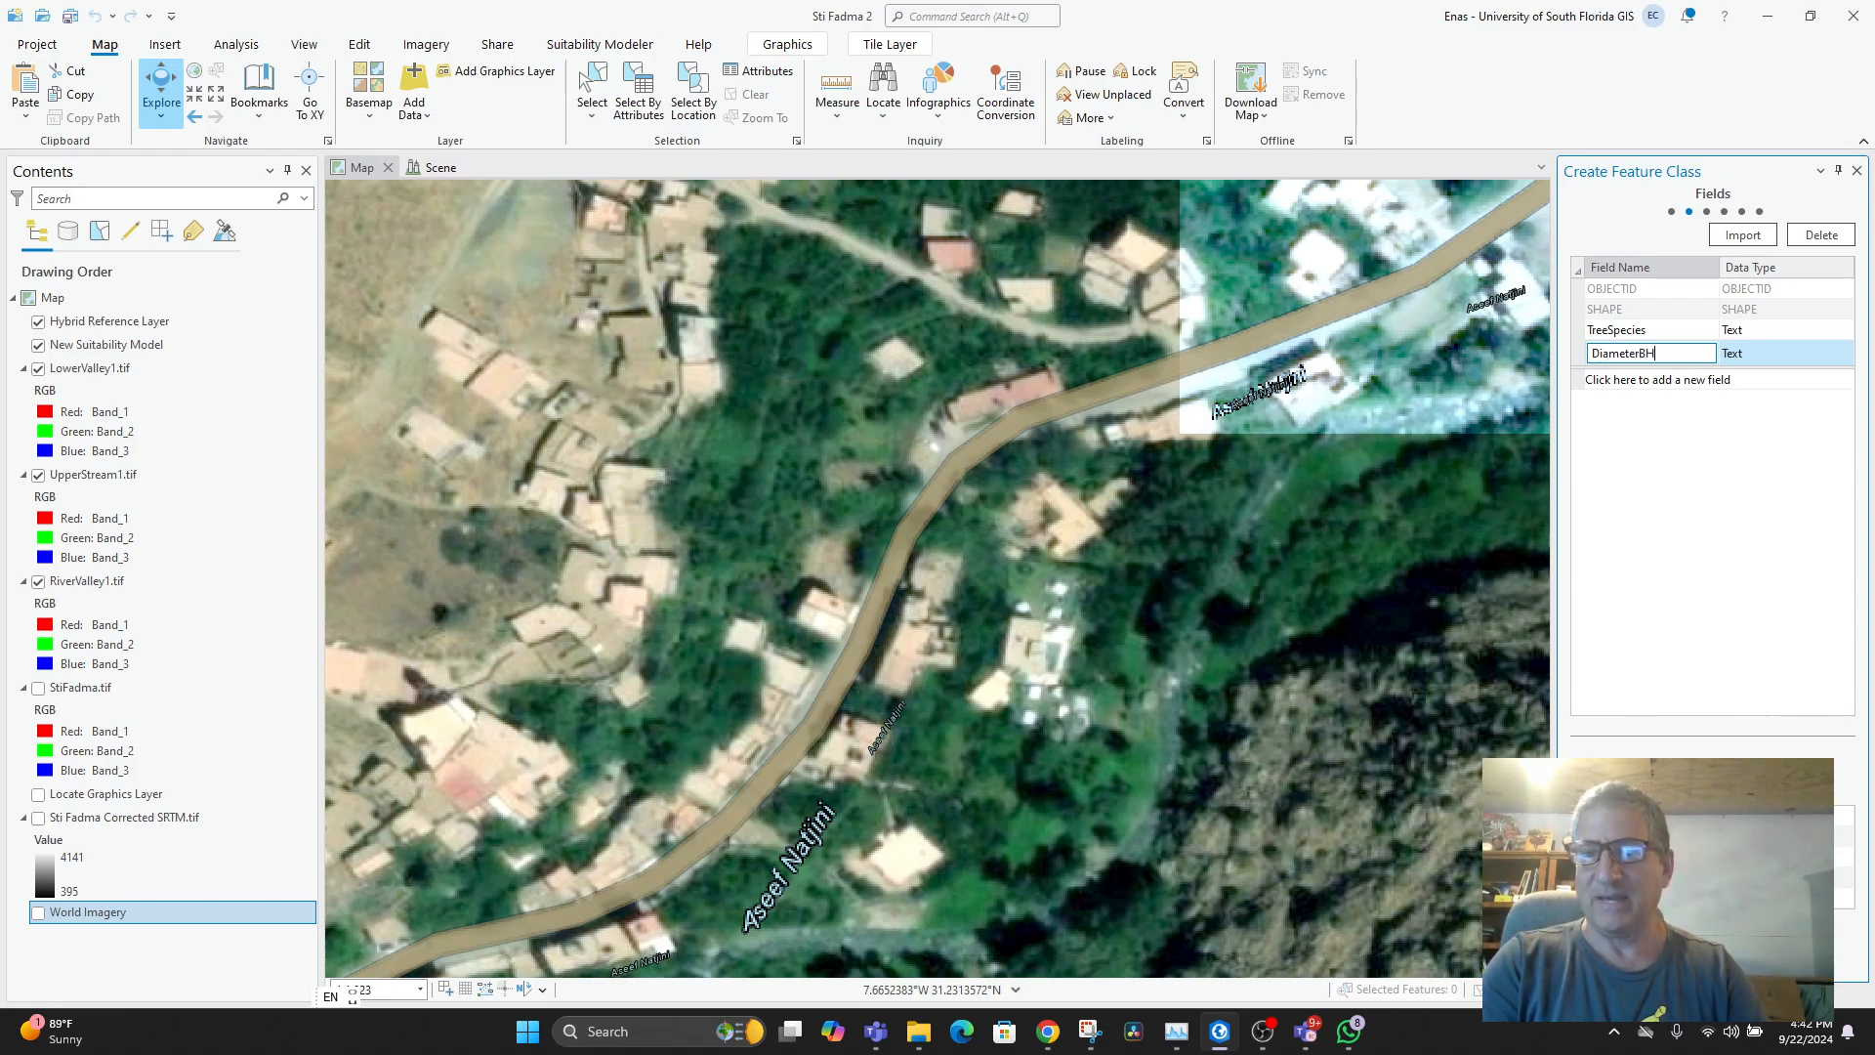
{"action": "key", "text": "Return"}
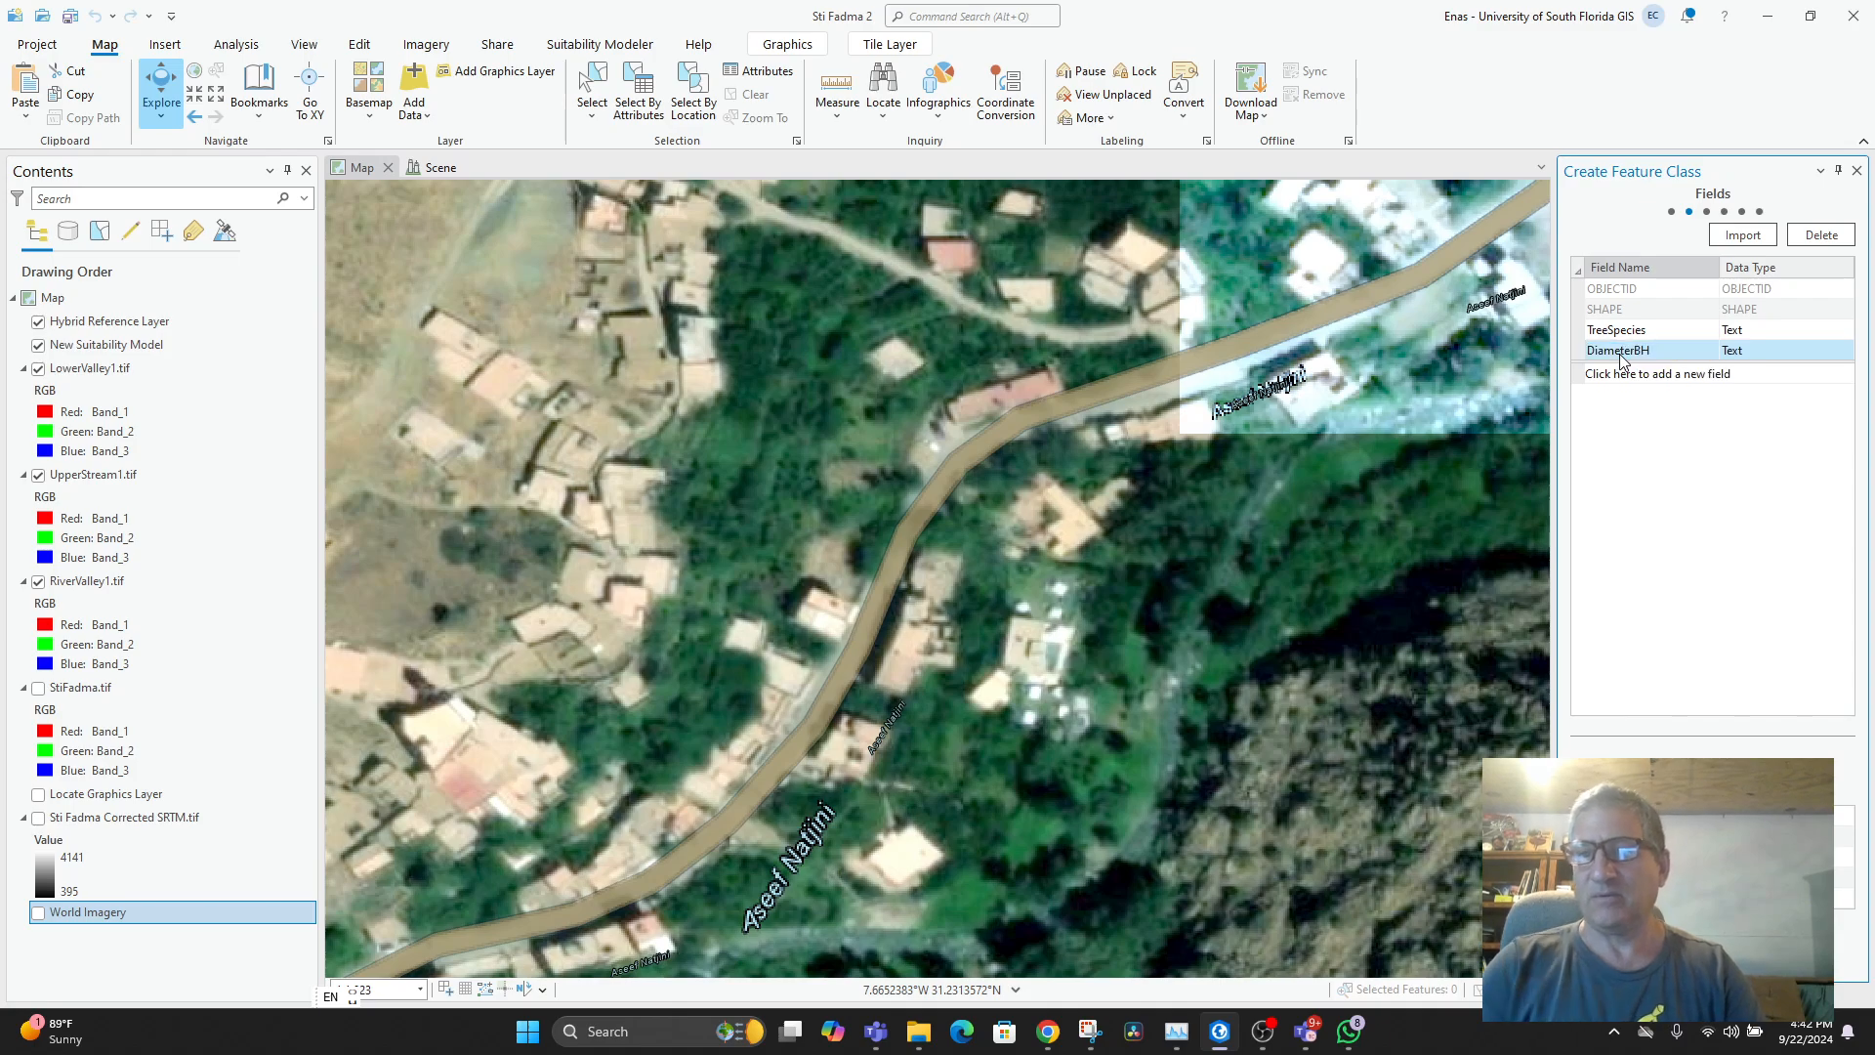
- Set the DiameterBH data type to Short Integer, finish creating the feature class, and select the Trees layer
{"action": "left_click", "coordinate": [1737, 351]}
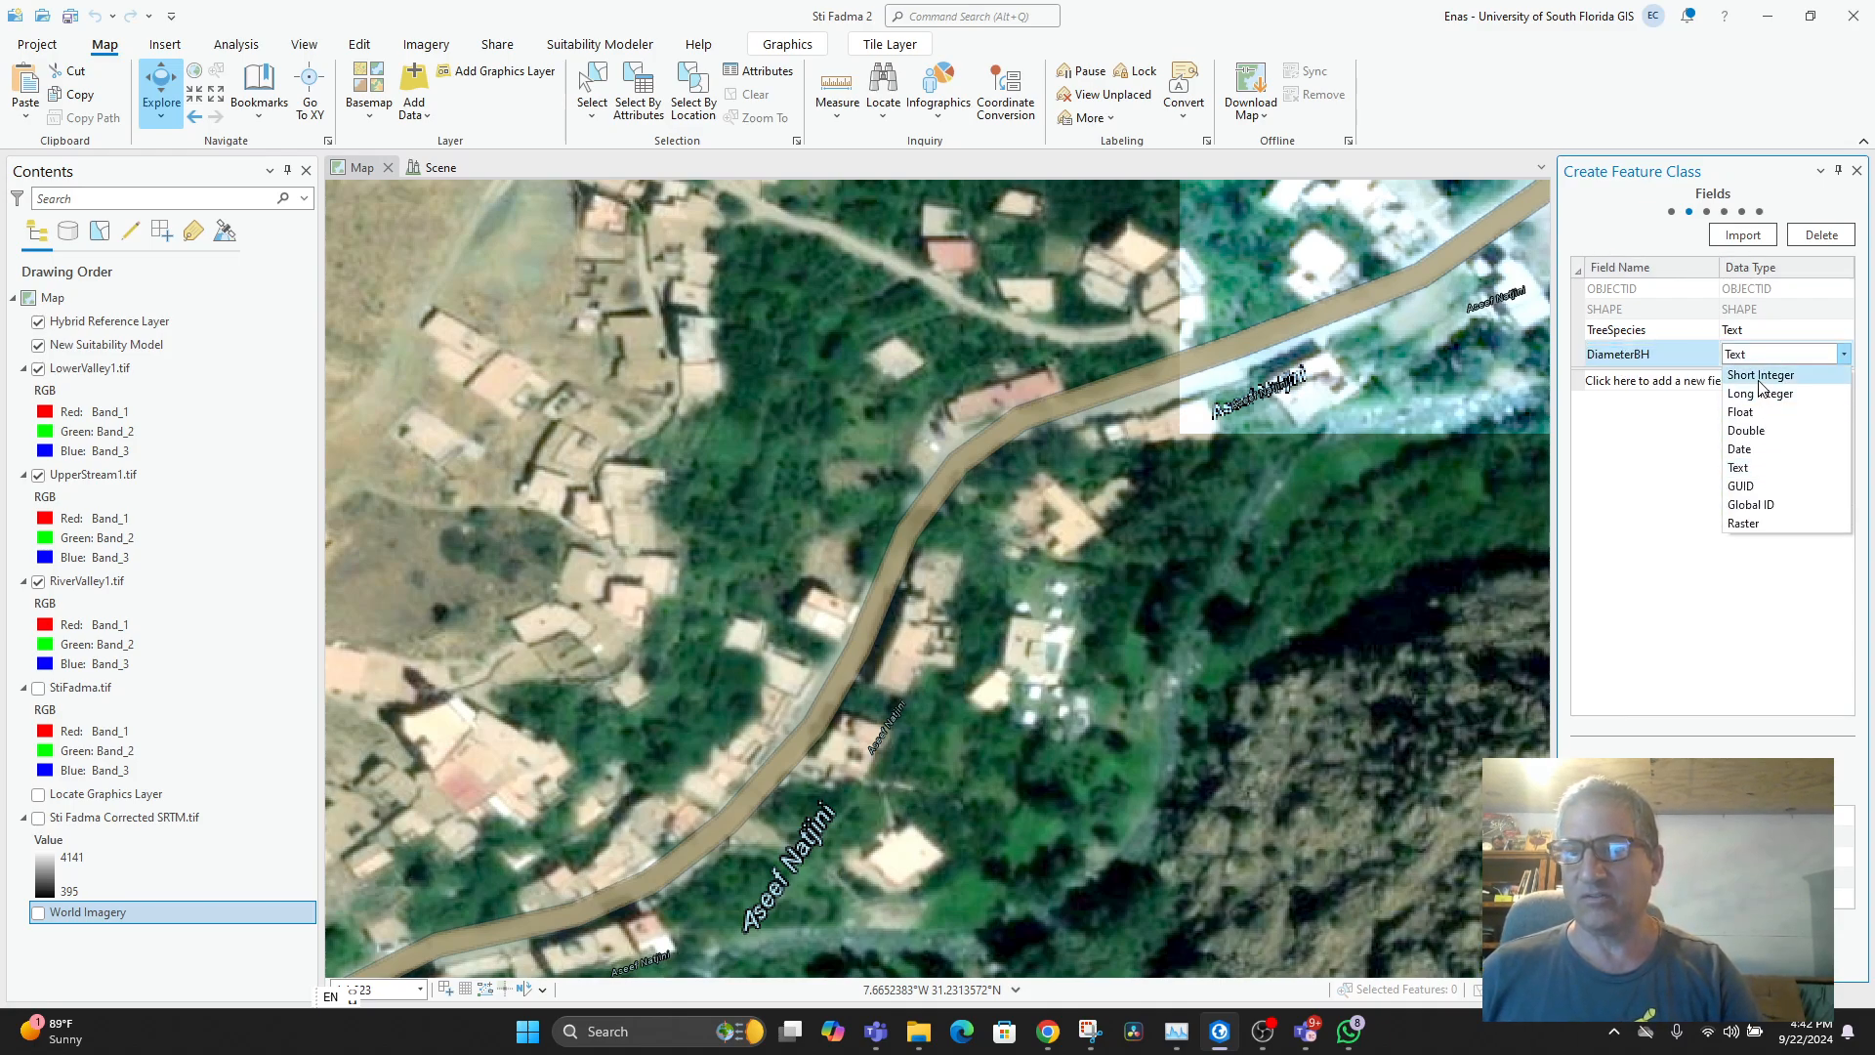
{"action": "left_click", "coordinate": [1762, 377]}
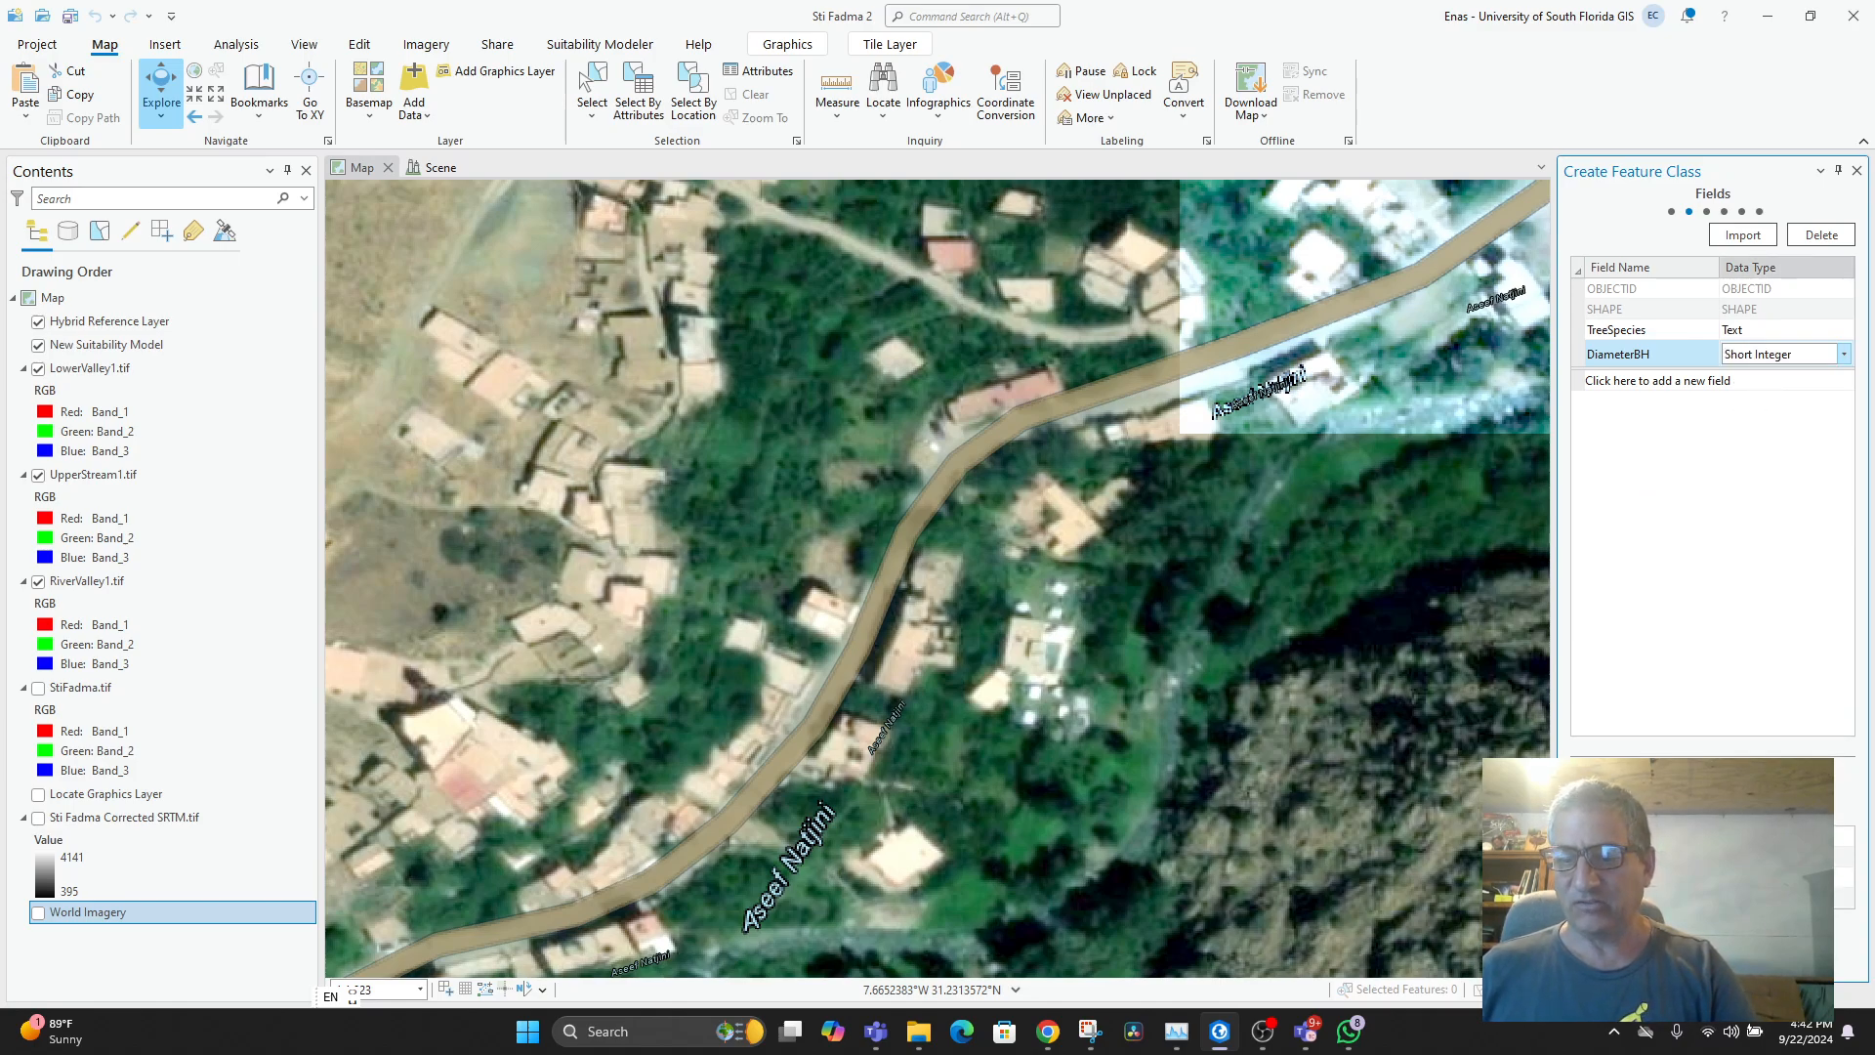
{"action": "left_click", "coordinate": [1783, 958]}
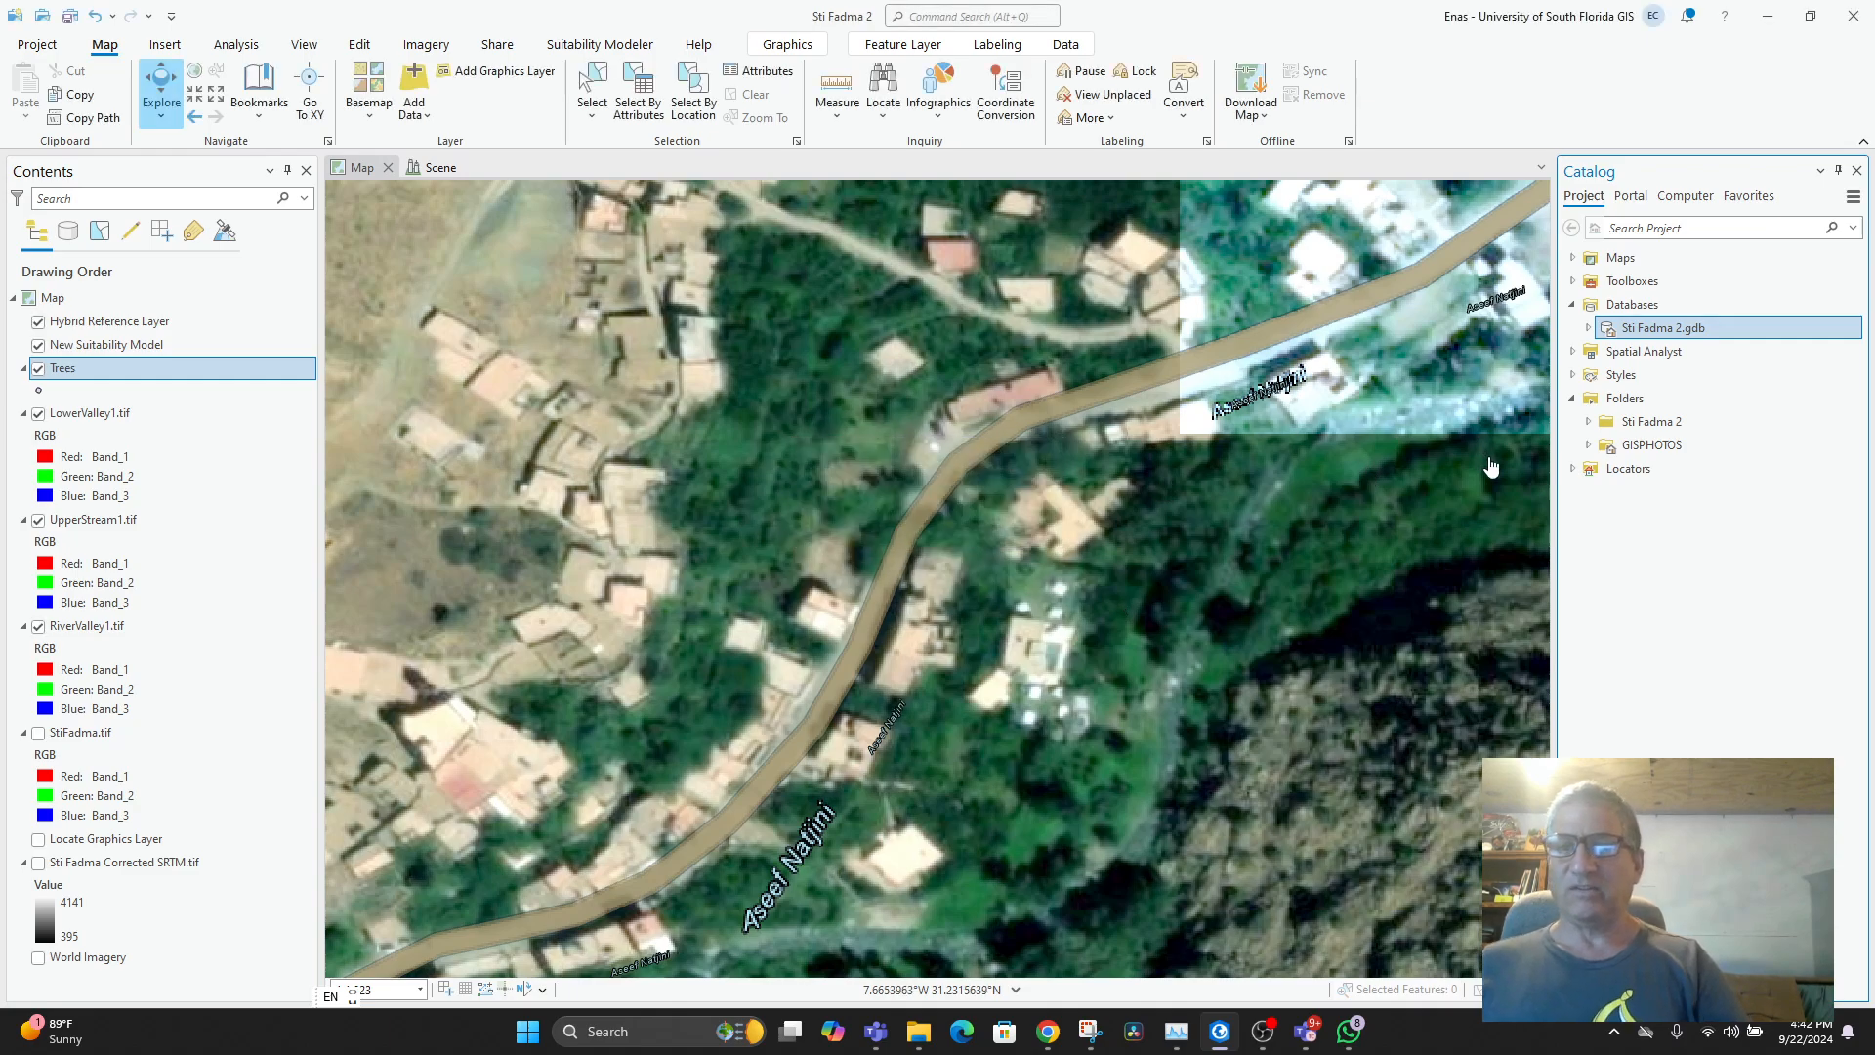
{"action": "left_click", "coordinate": [78, 371]}
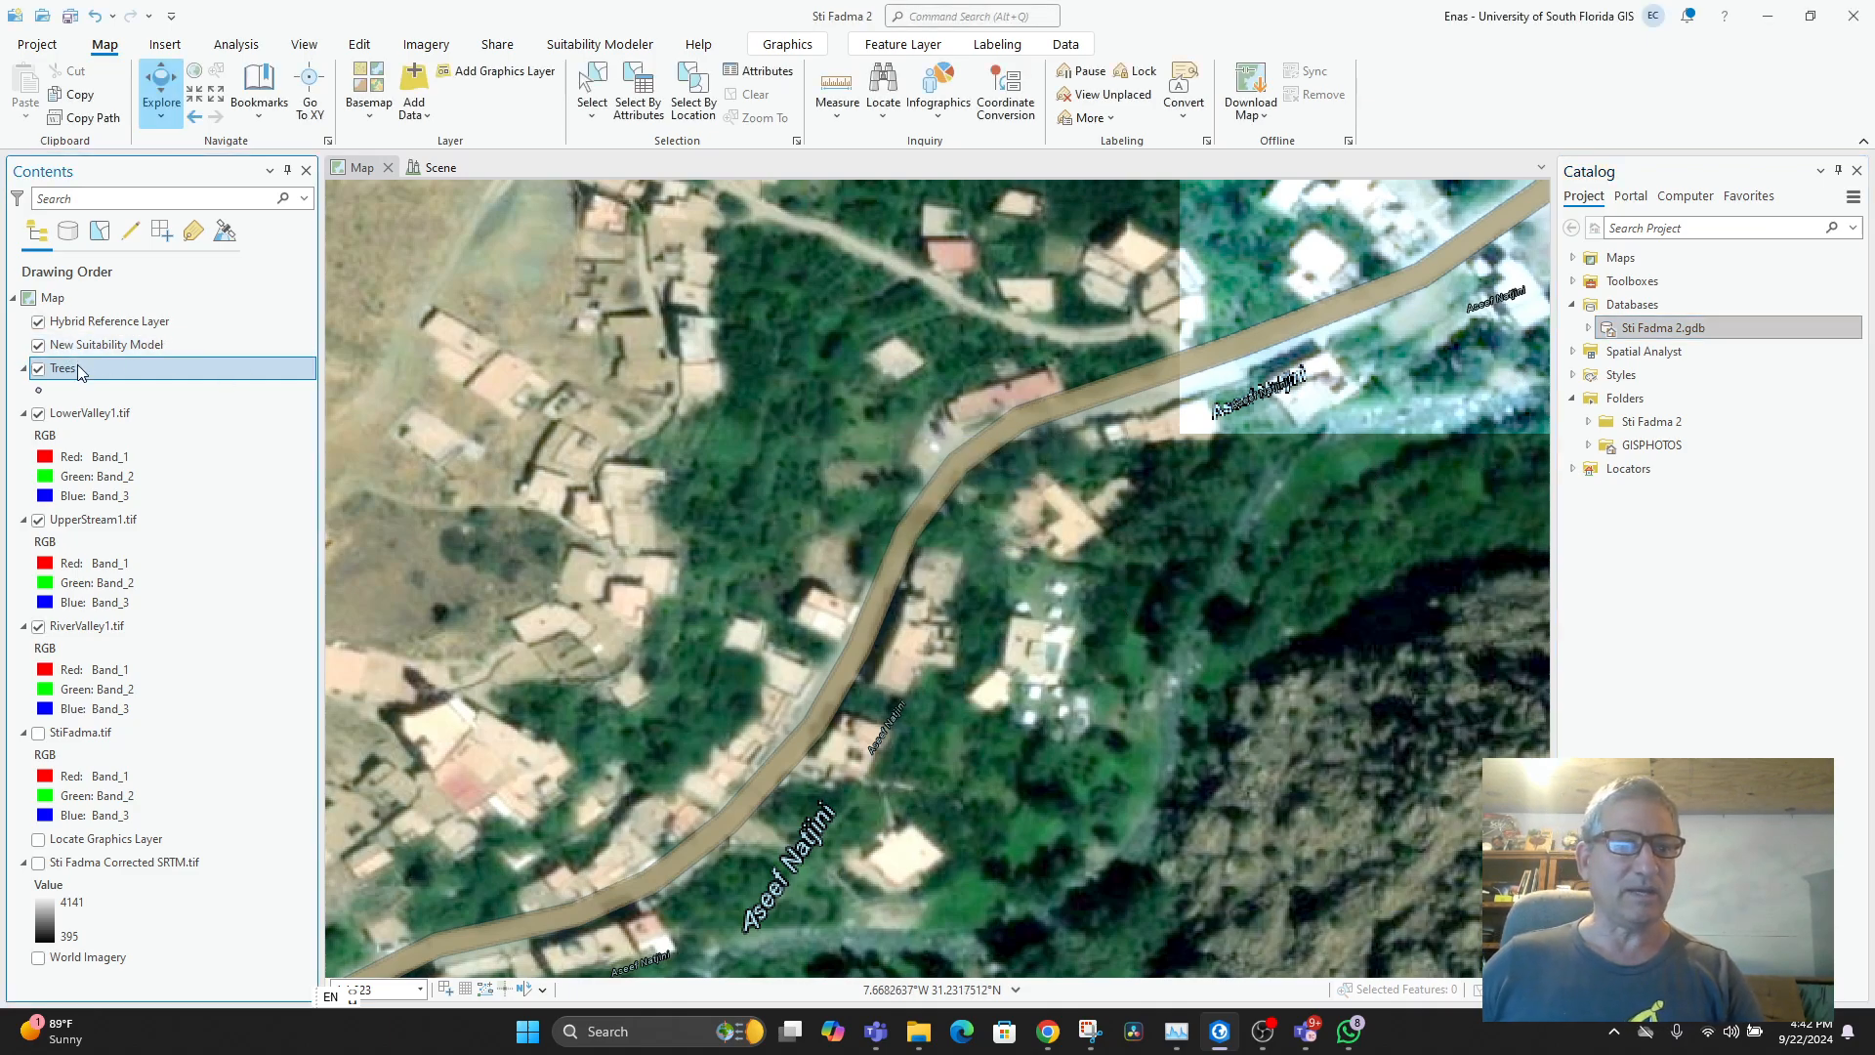
- Check the general layer properties of the Trees layer and close them without changes
{"action": "left_click", "coordinate": [78, 370]}
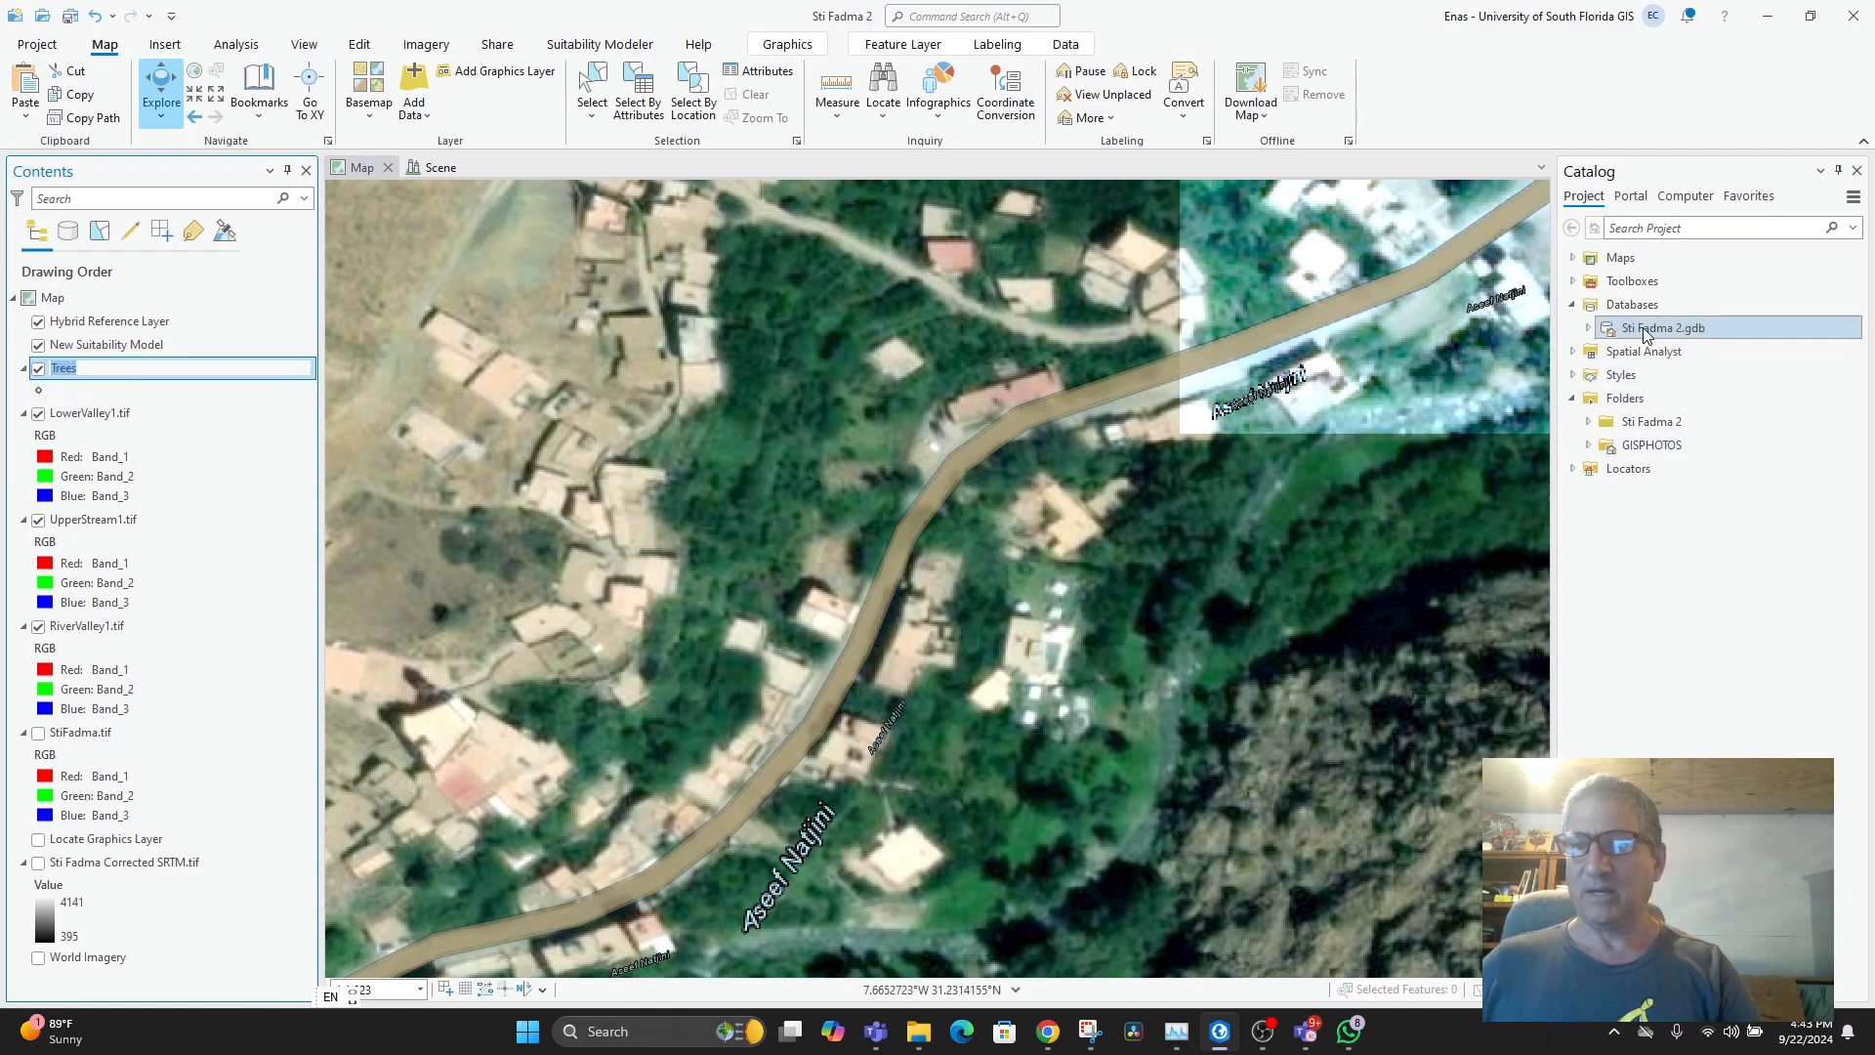
{"action": "left_click", "coordinate": [1573, 258]}
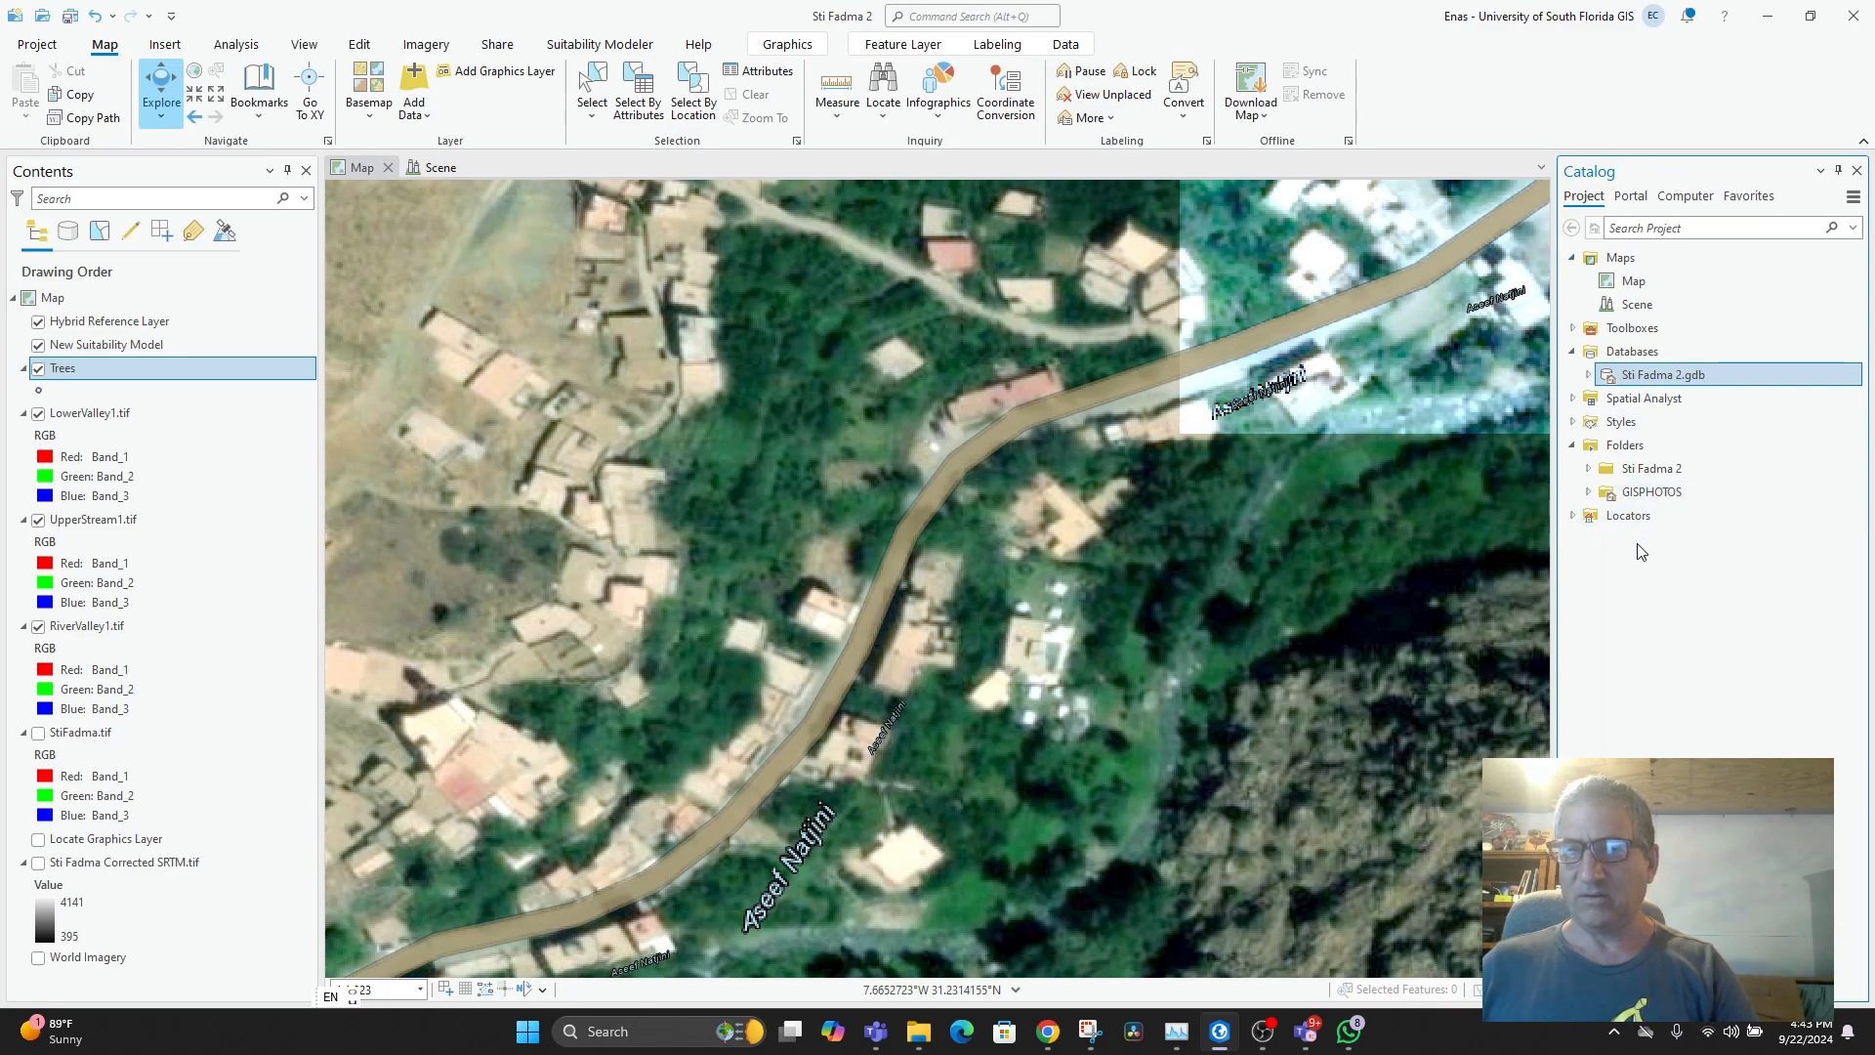
{"action": "left_click", "coordinate": [81, 367]}
{"action": "double_click", "coordinate": [81, 367]}
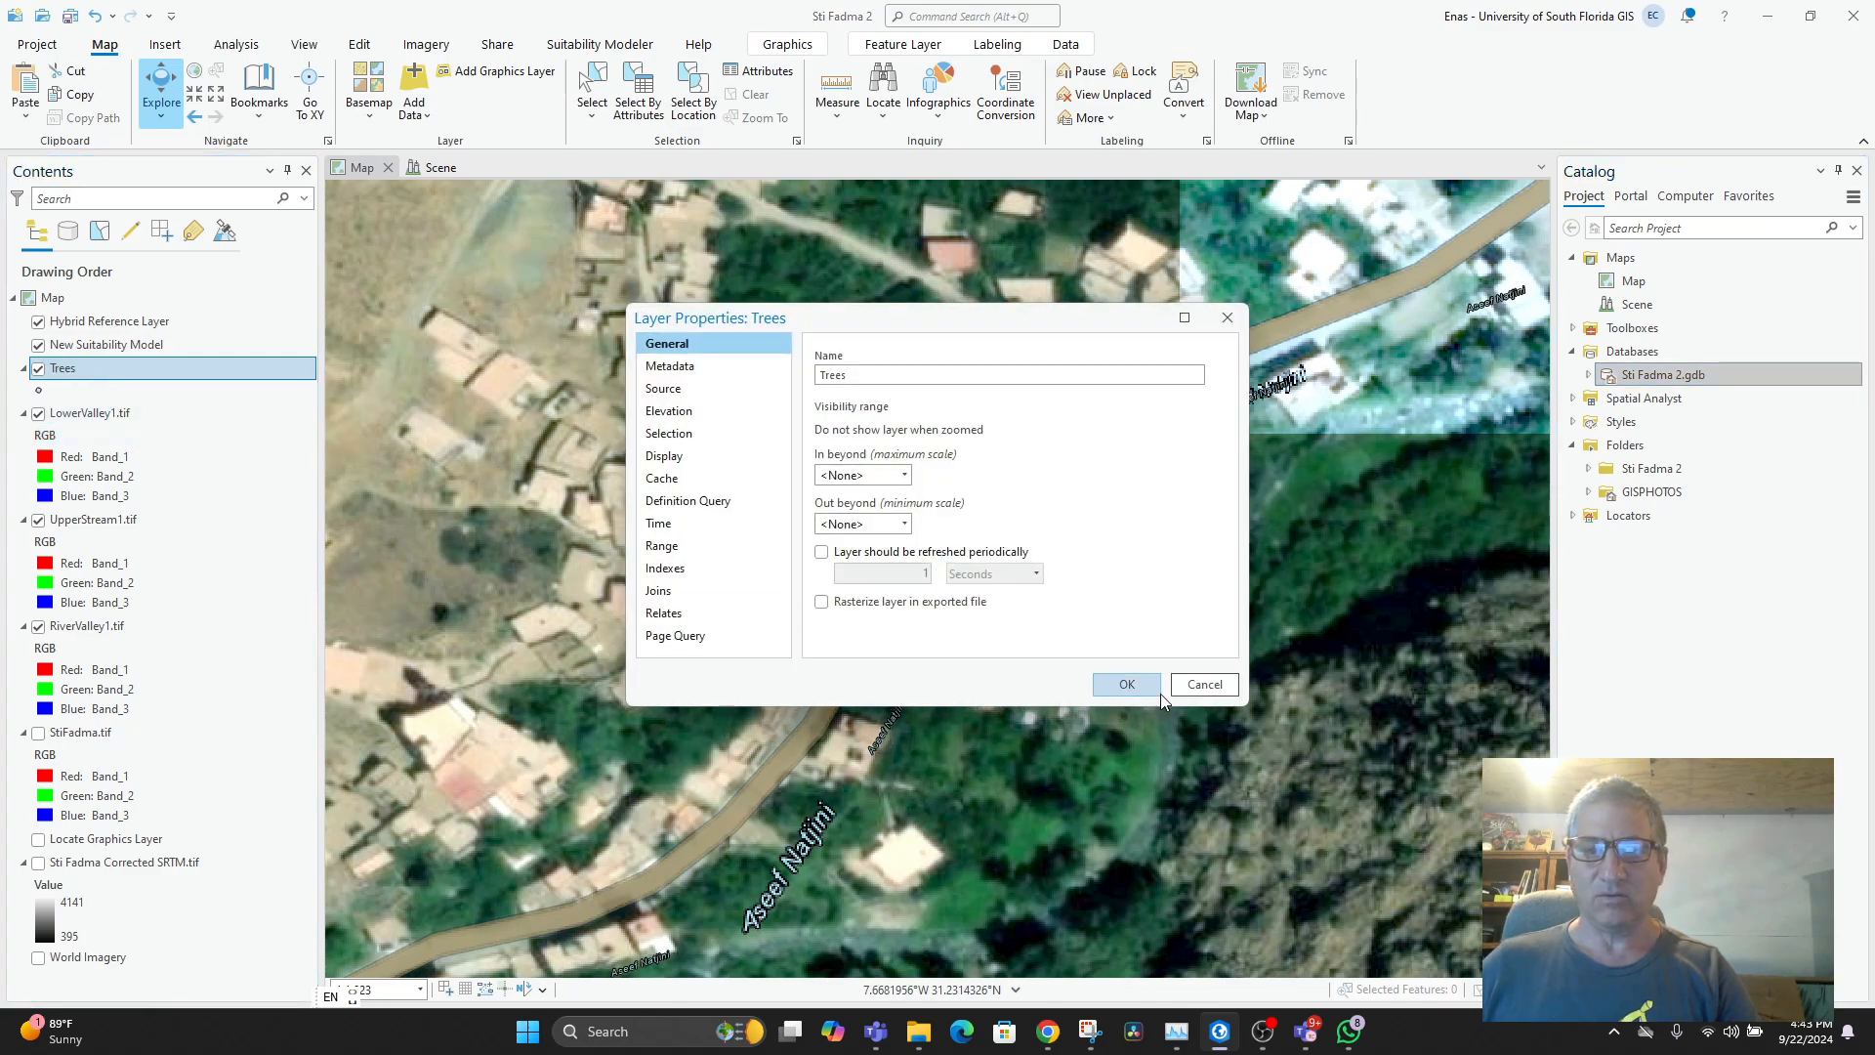
{"action": "left_click", "coordinate": [1221, 686]}
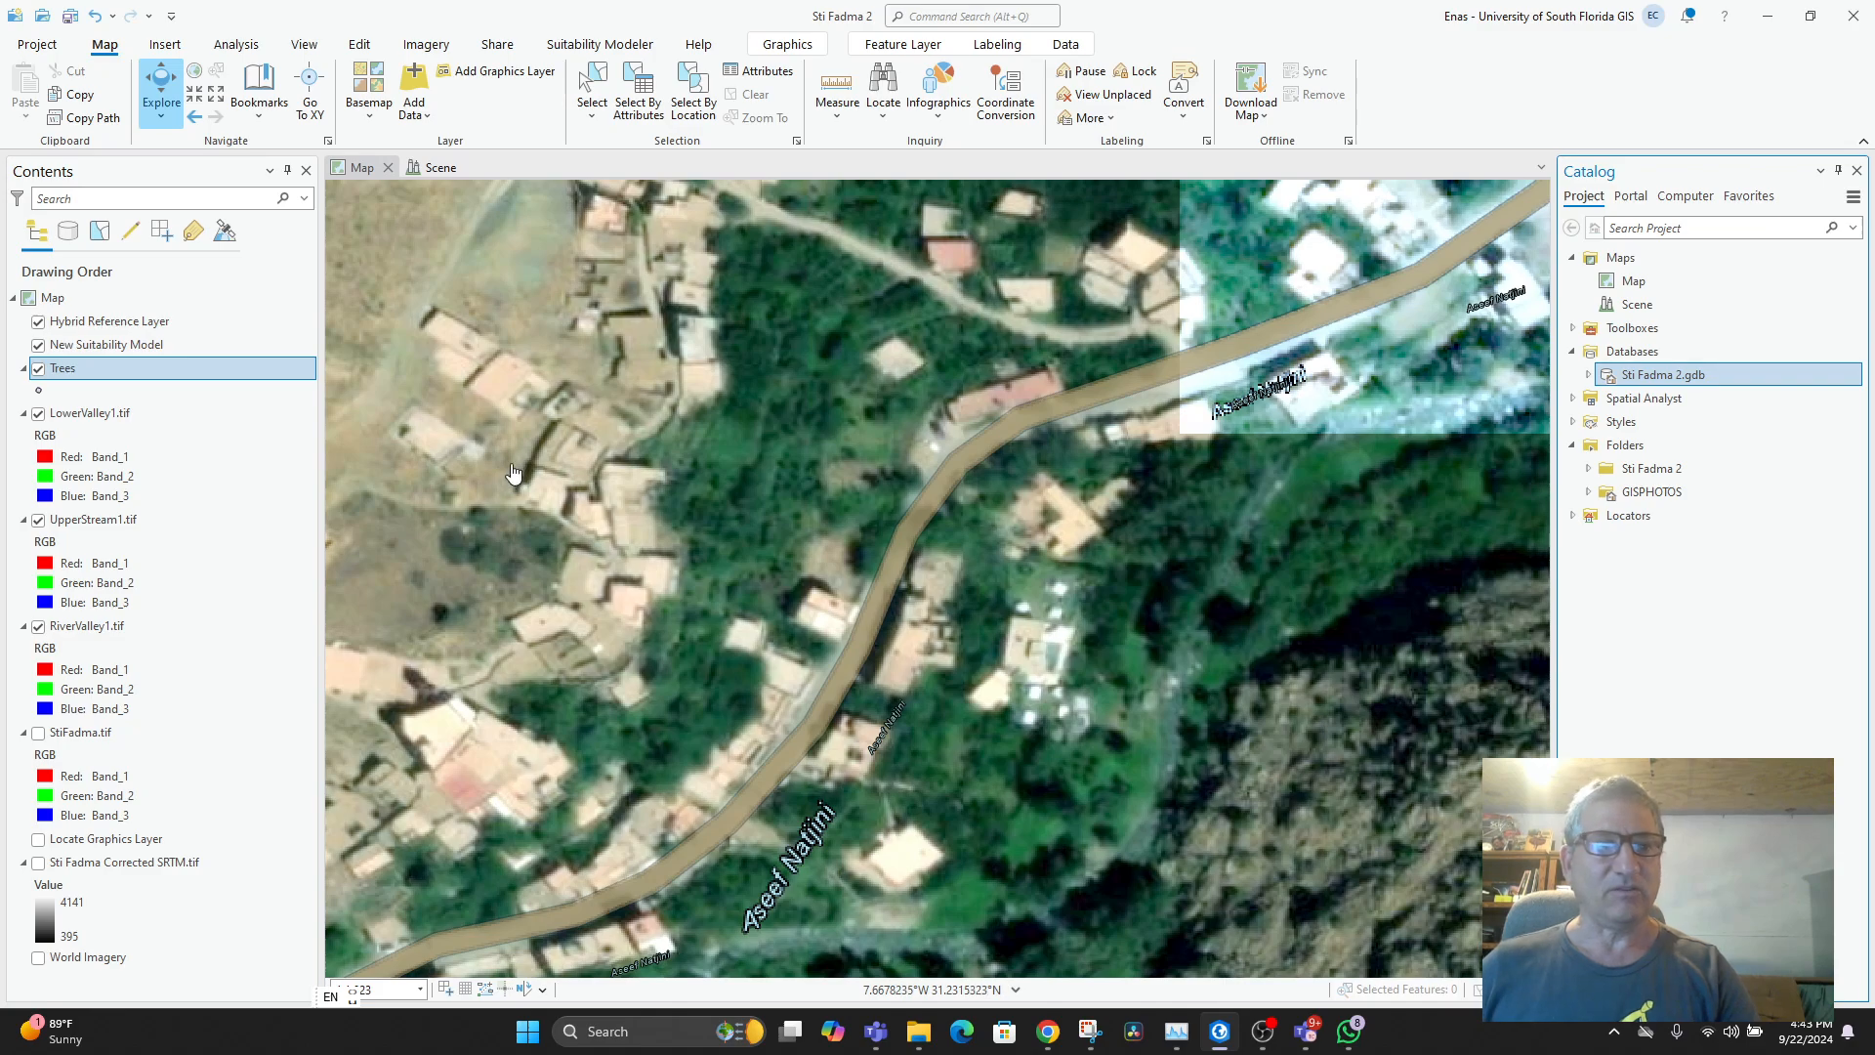
- Expand the Sti Fadma 2.gdb geodatabase in the project catalog and select the Trees feature class
{"action": "right_click", "coordinate": [65, 374]}
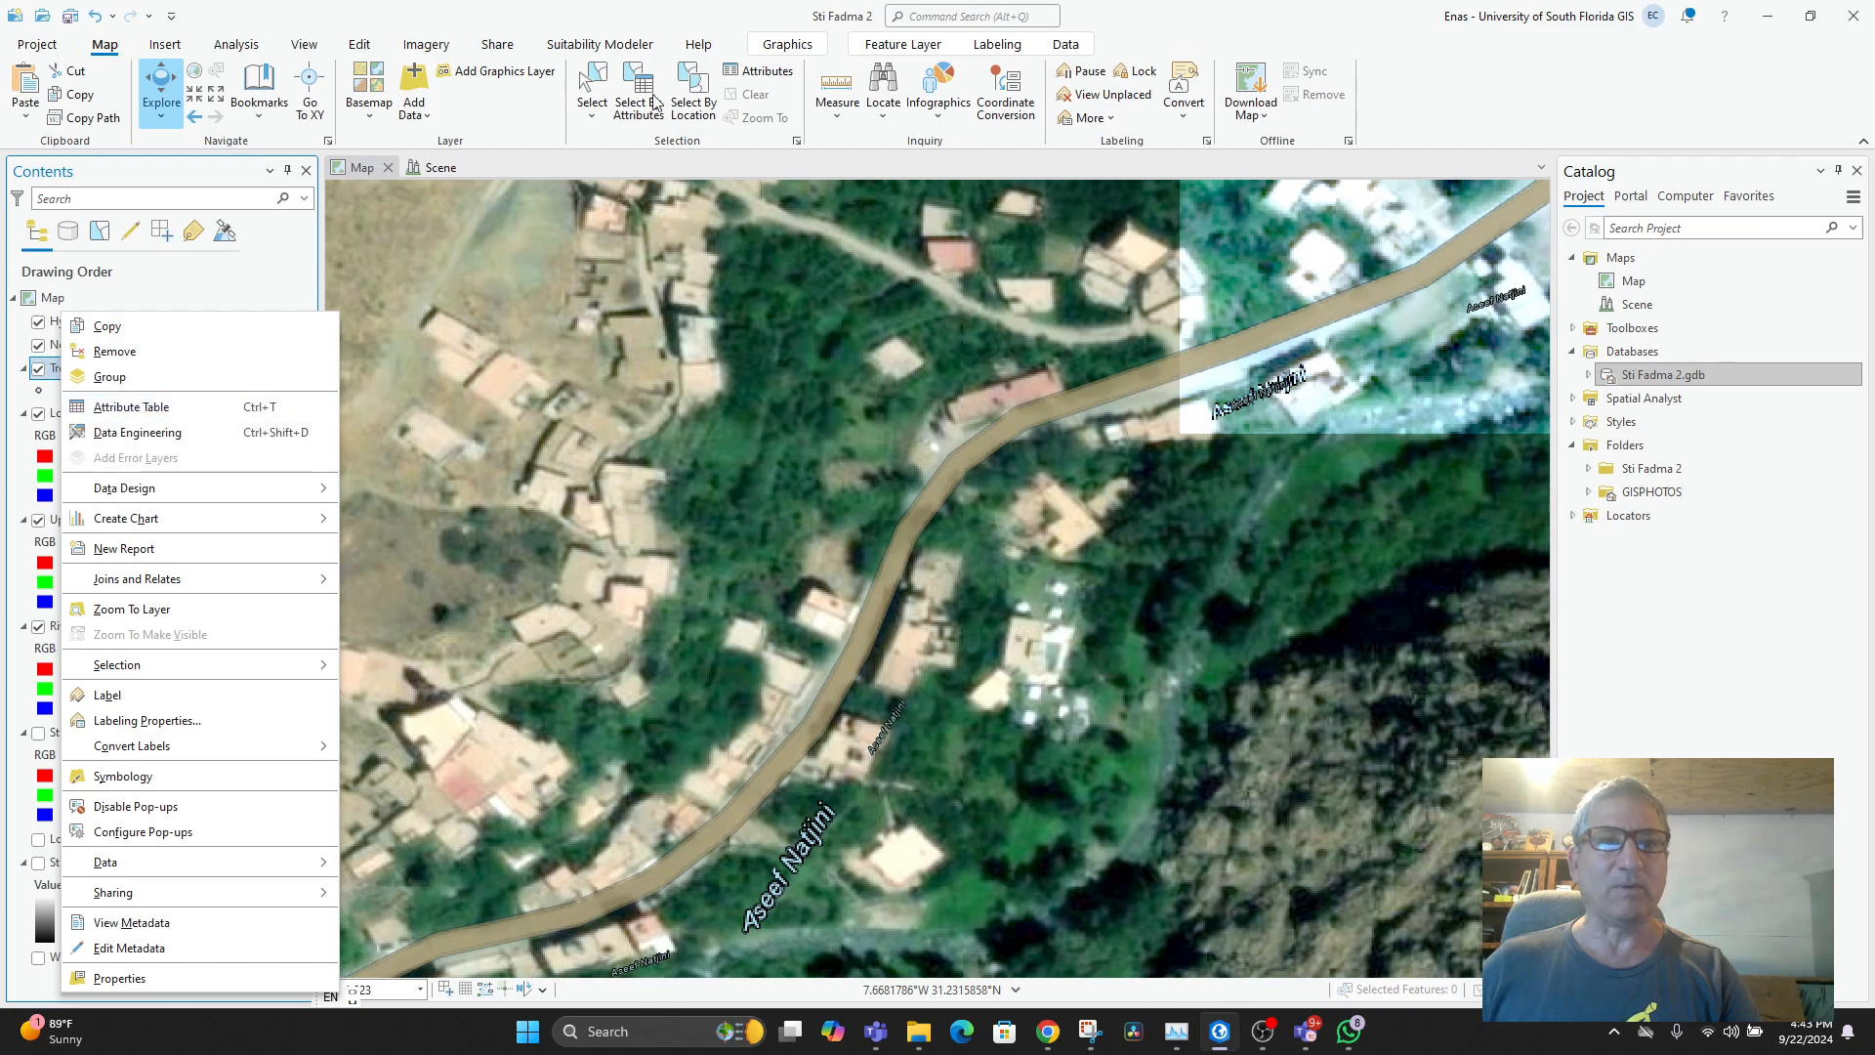
{"action": "left_click", "coordinate": [1588, 375]}
{"action": "left_click", "coordinate": [1650, 400]}
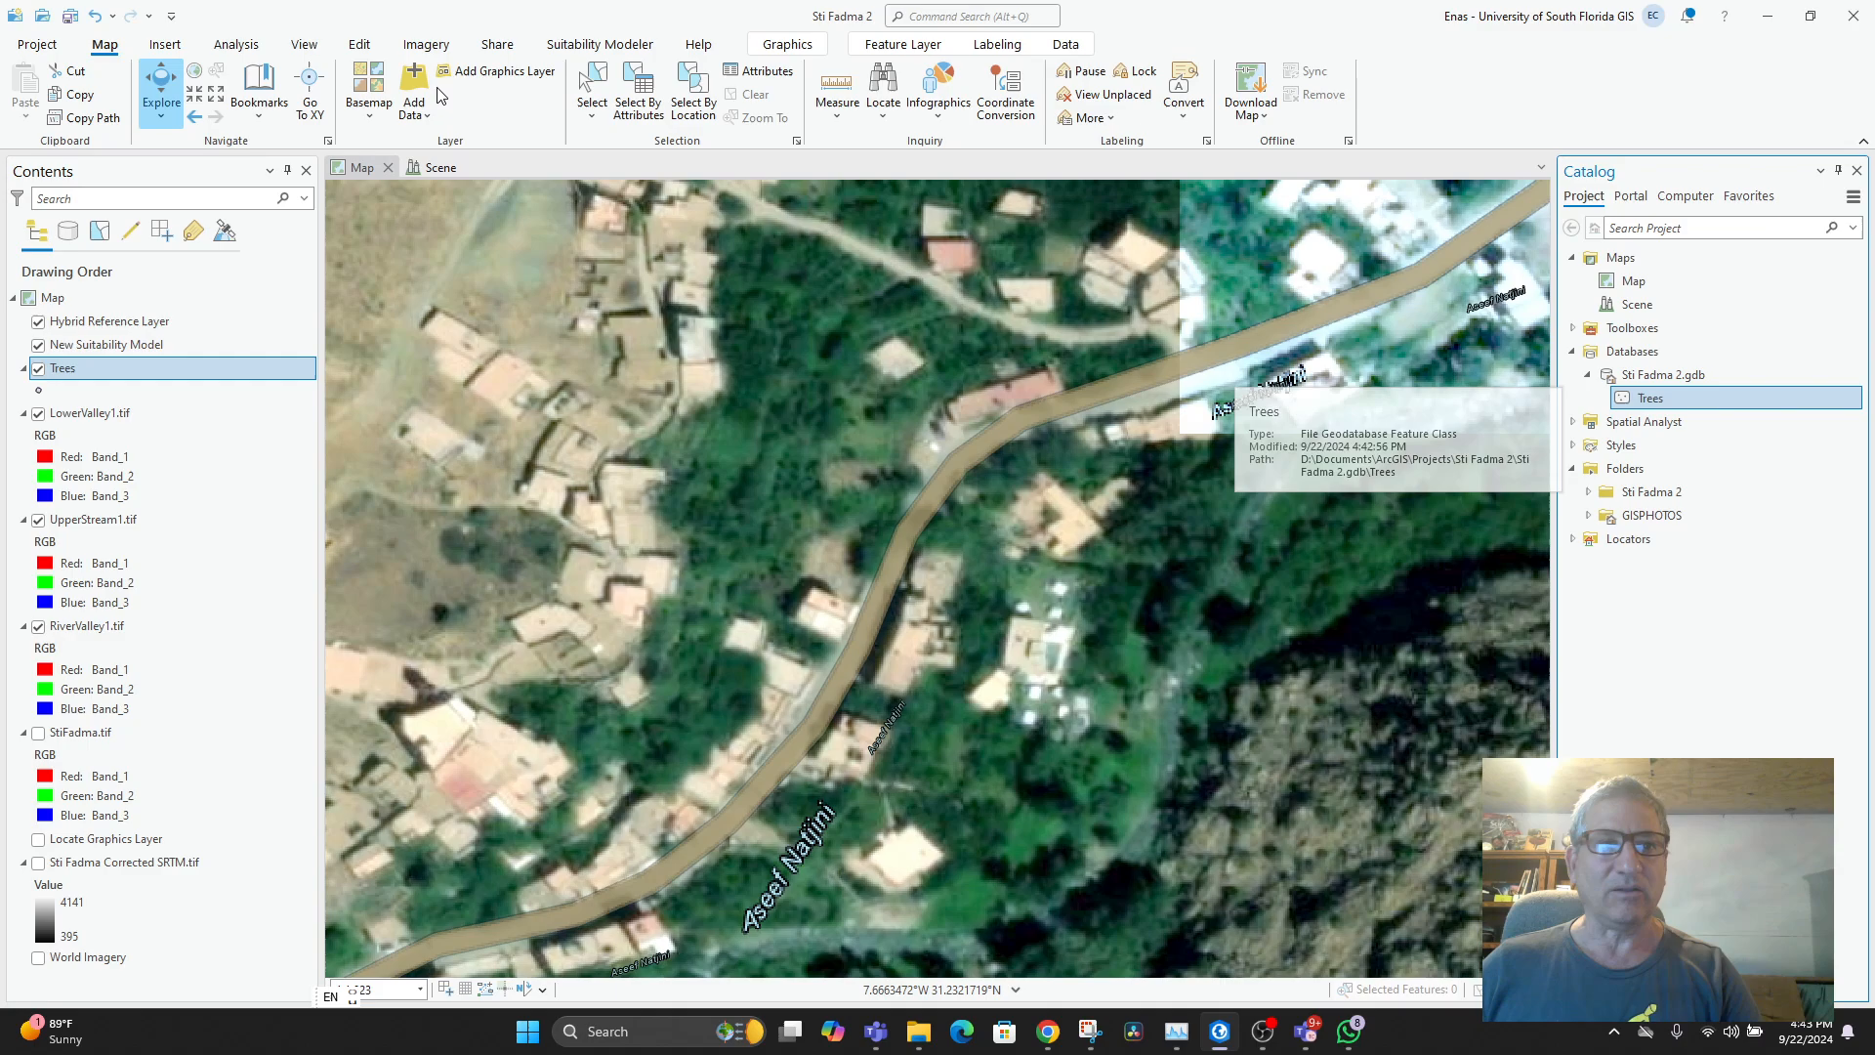
- Activate the Trees template for creating features, check its attributes, and place one tree point in the vegetation just west of the road bend
{"action": "left_click", "coordinate": [359, 44]}
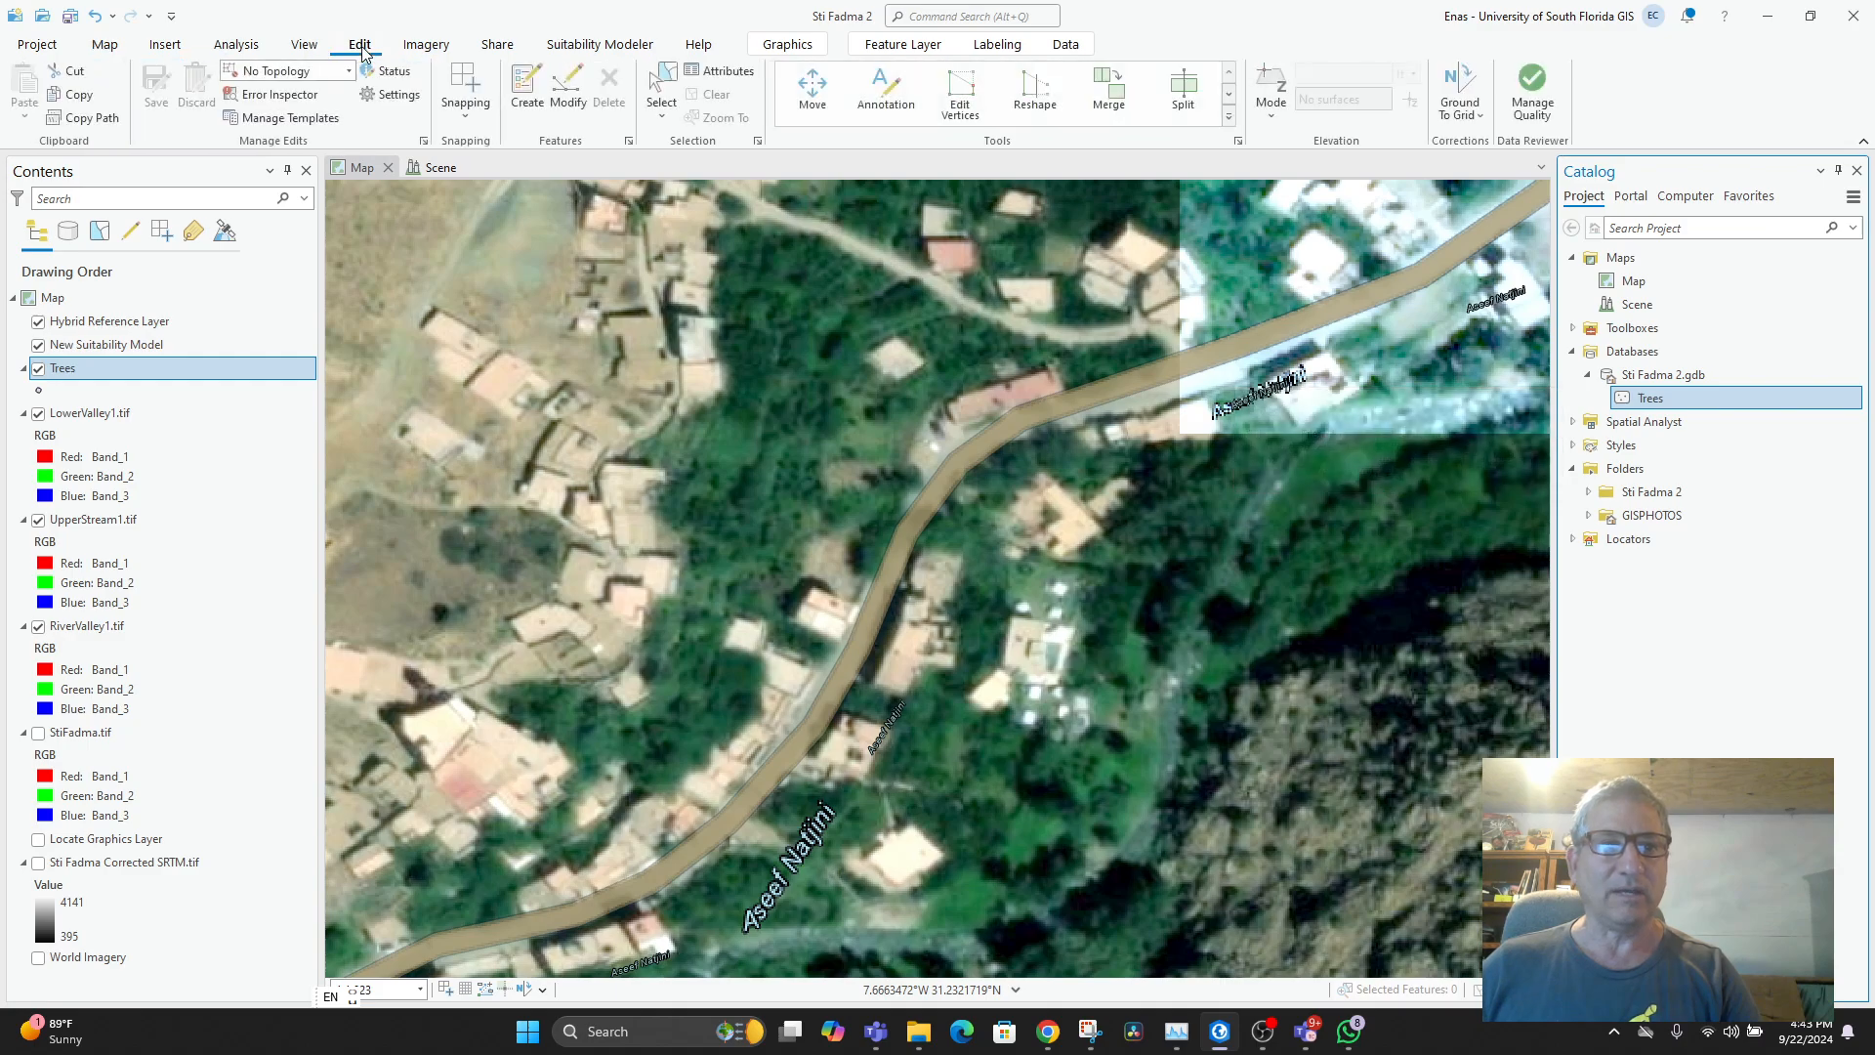
{"action": "left_click", "coordinate": [527, 93]}
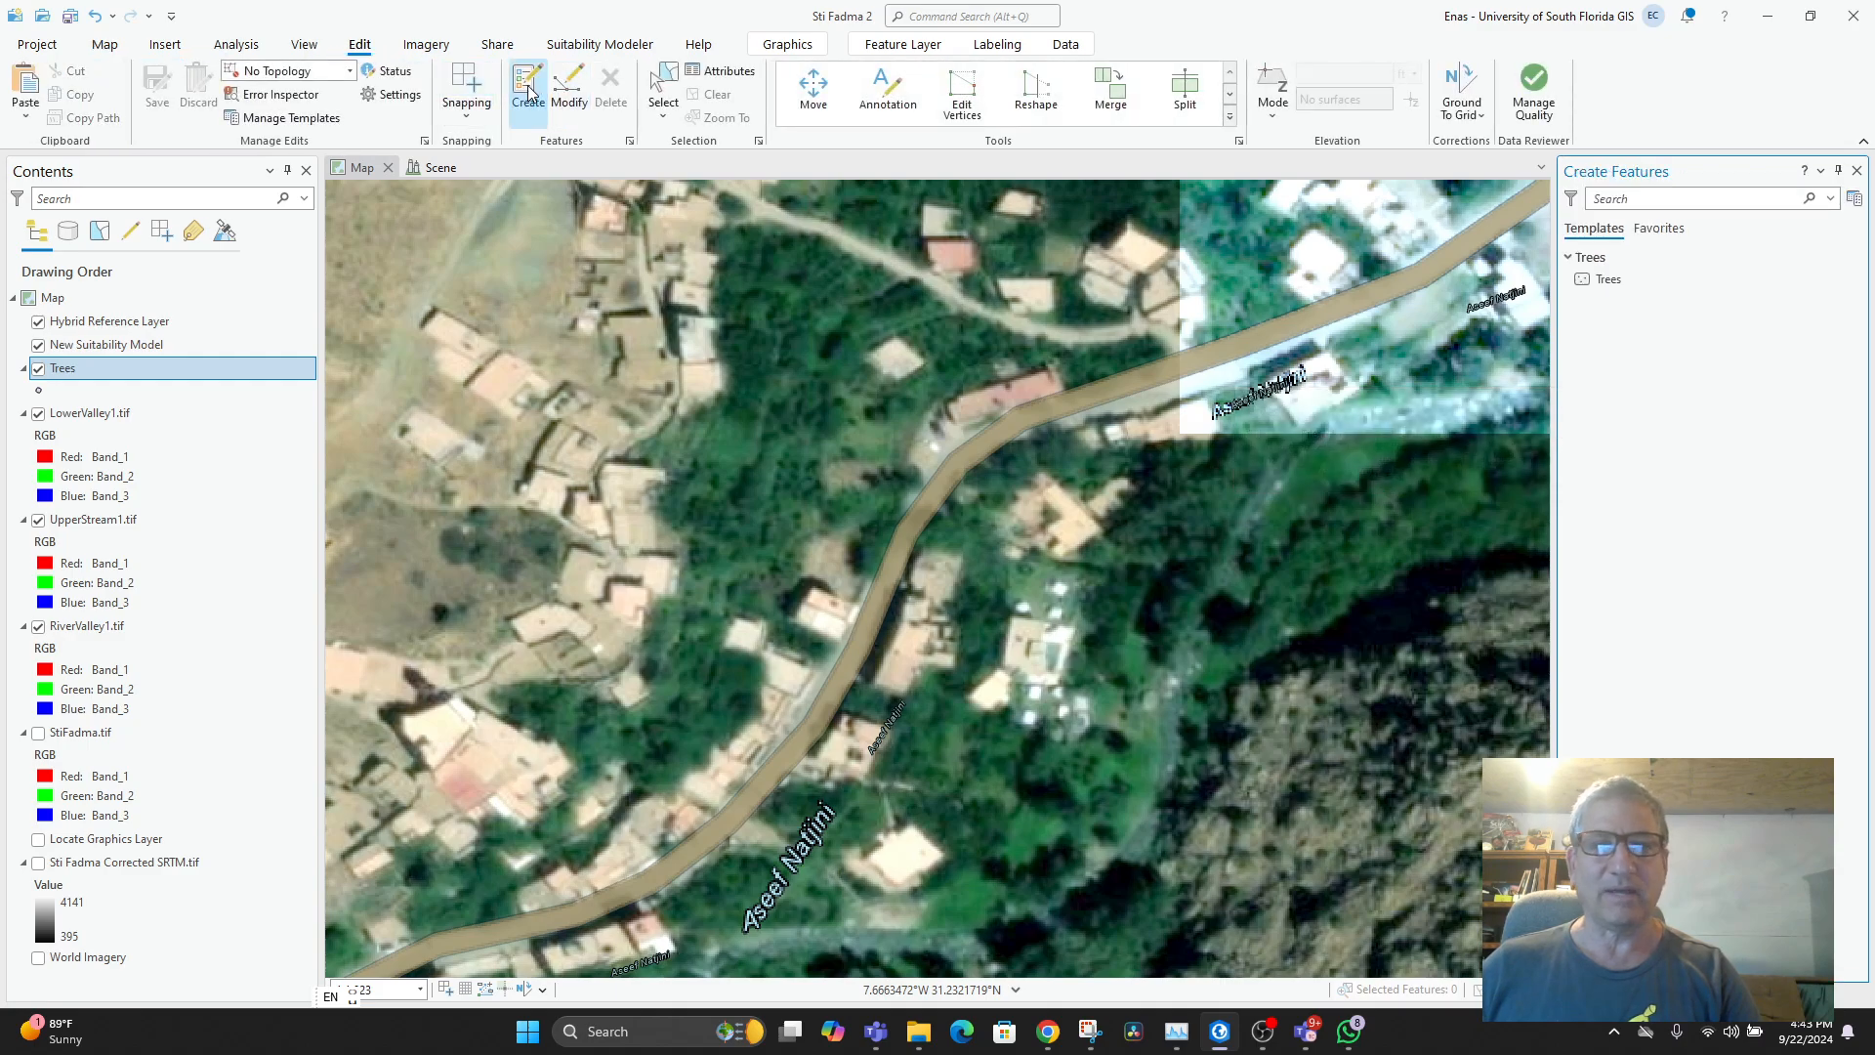
{"action": "left_click", "coordinate": [1612, 280]}
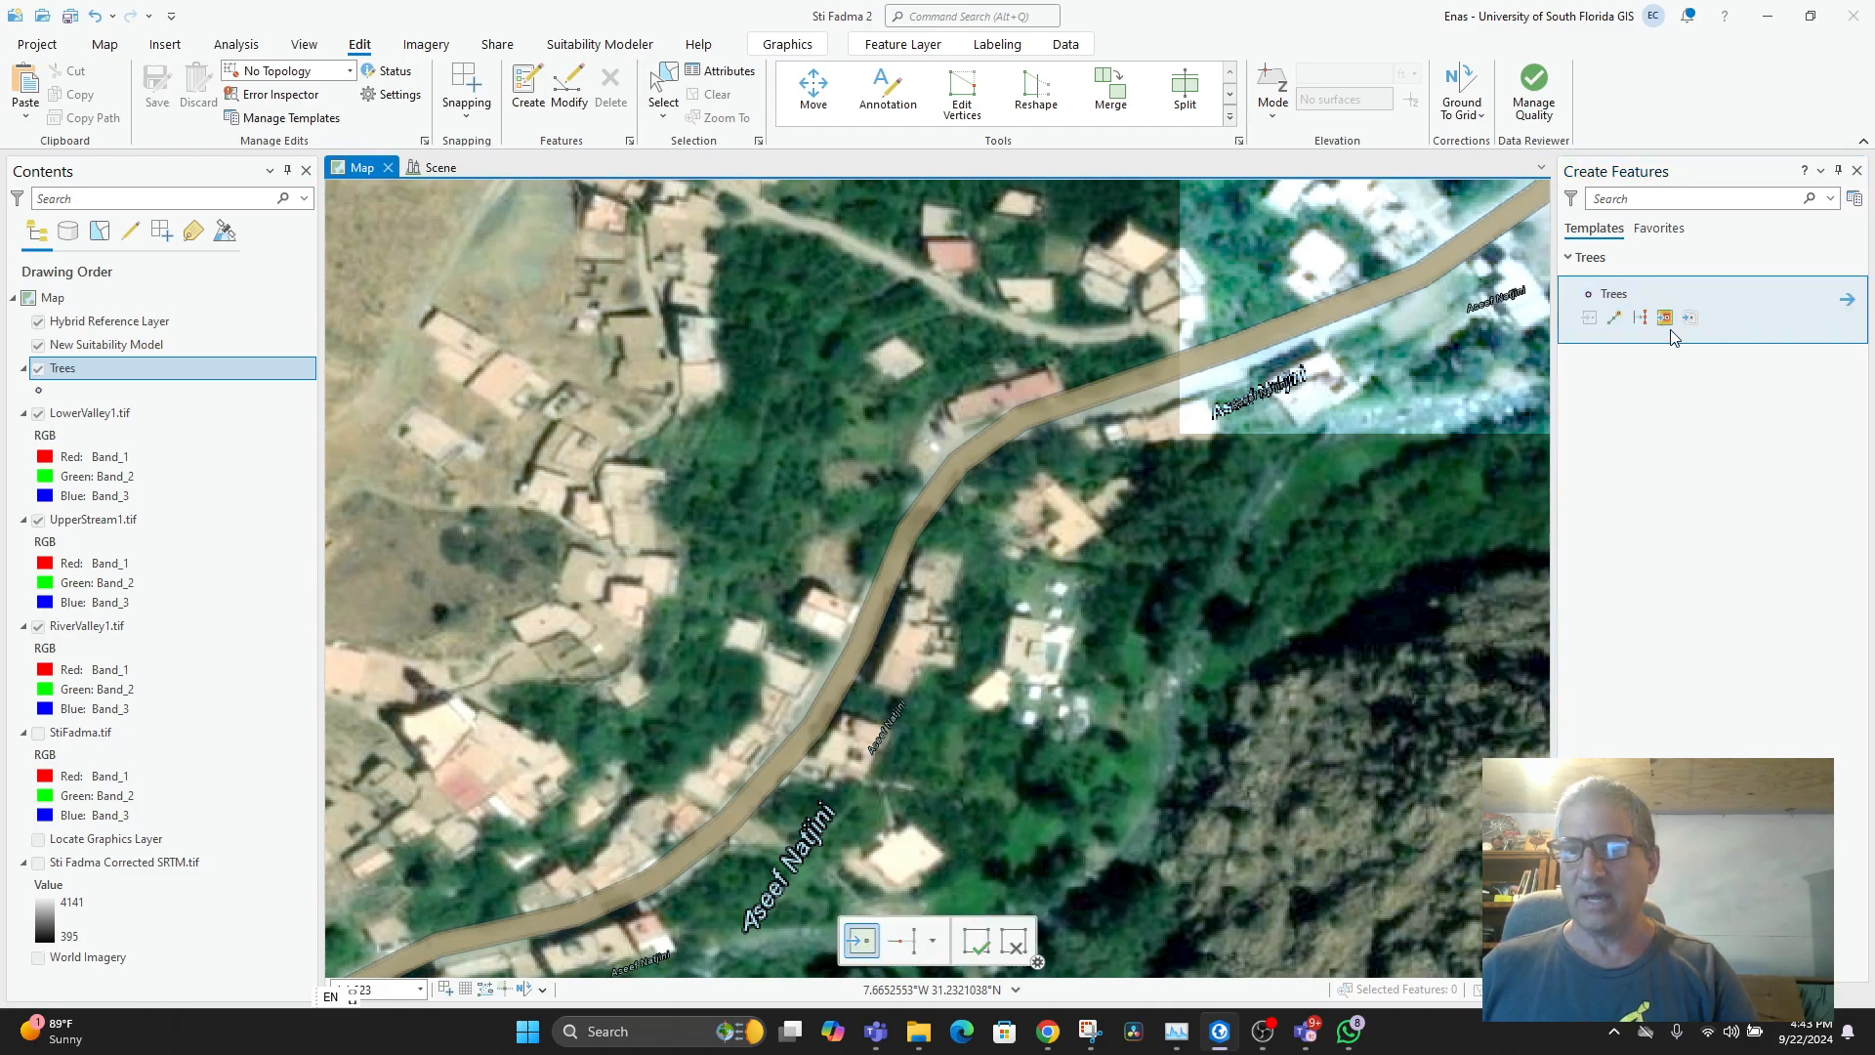
{"action": "left_click", "coordinate": [1847, 300]}
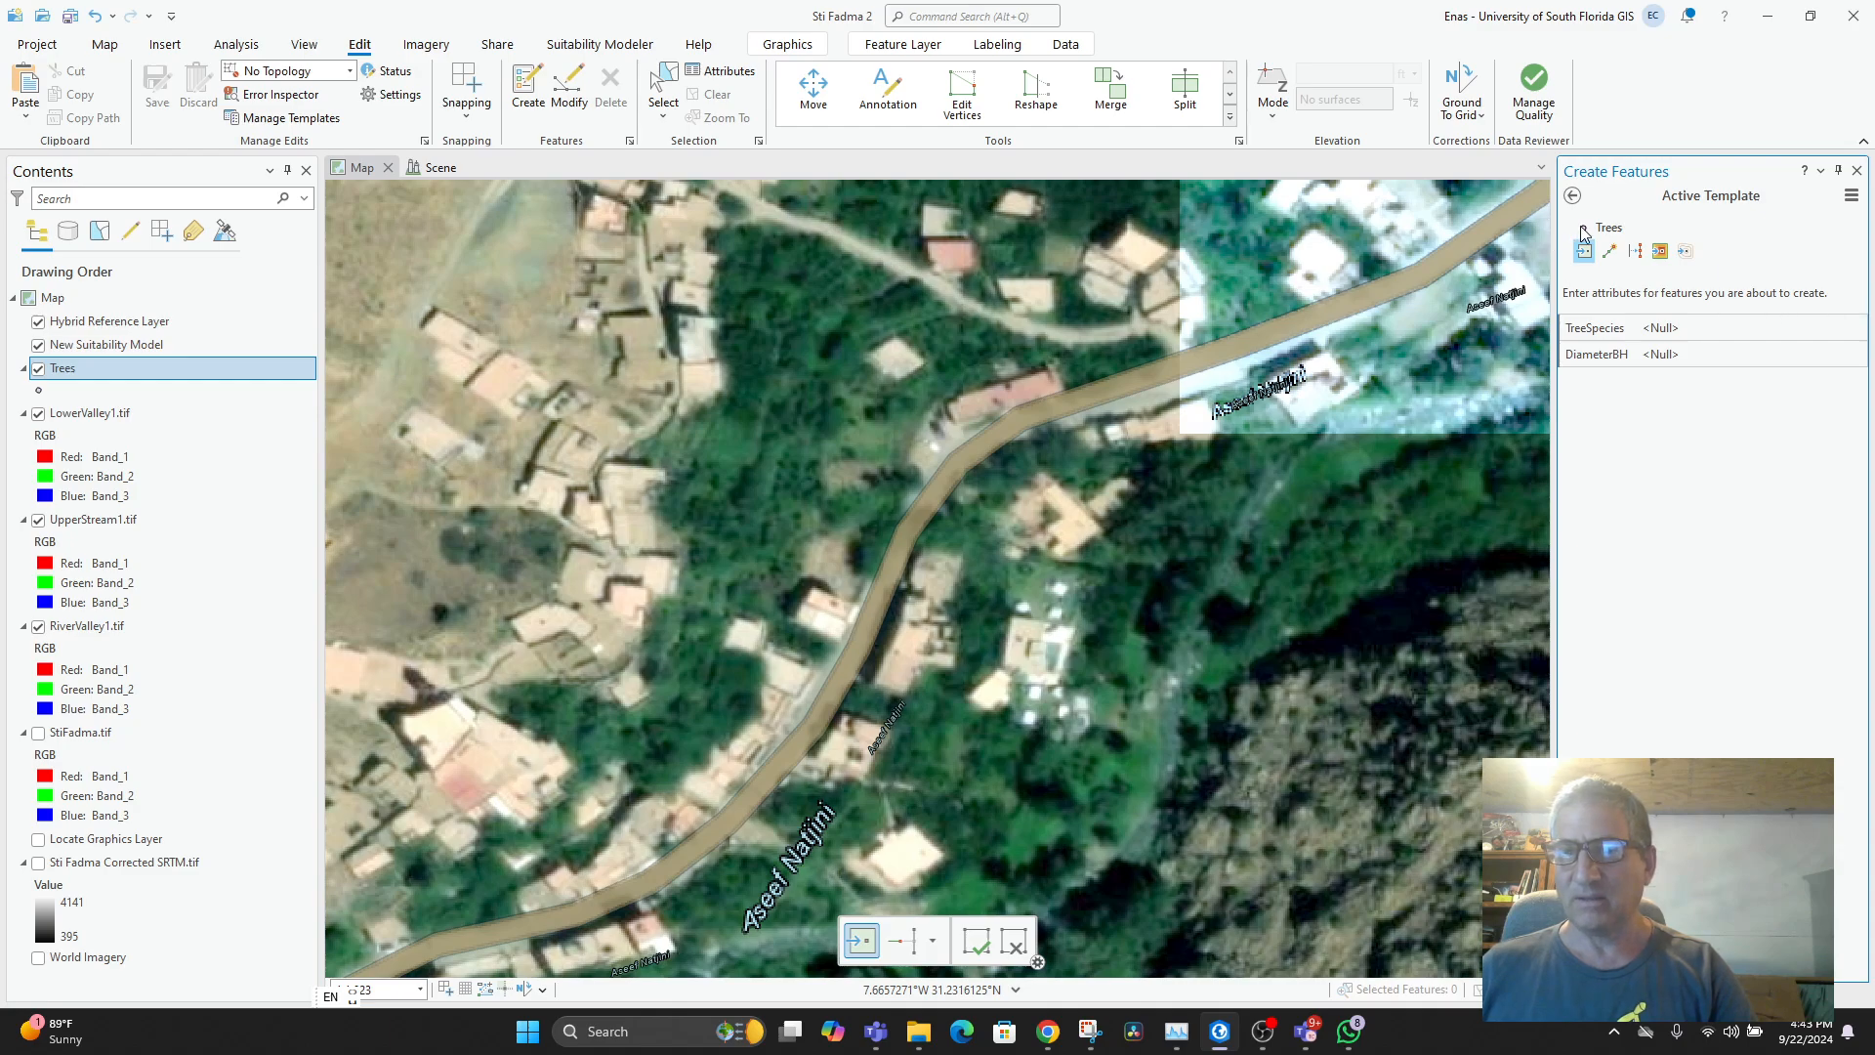
{"action": "left_click", "coordinate": [1572, 196]}
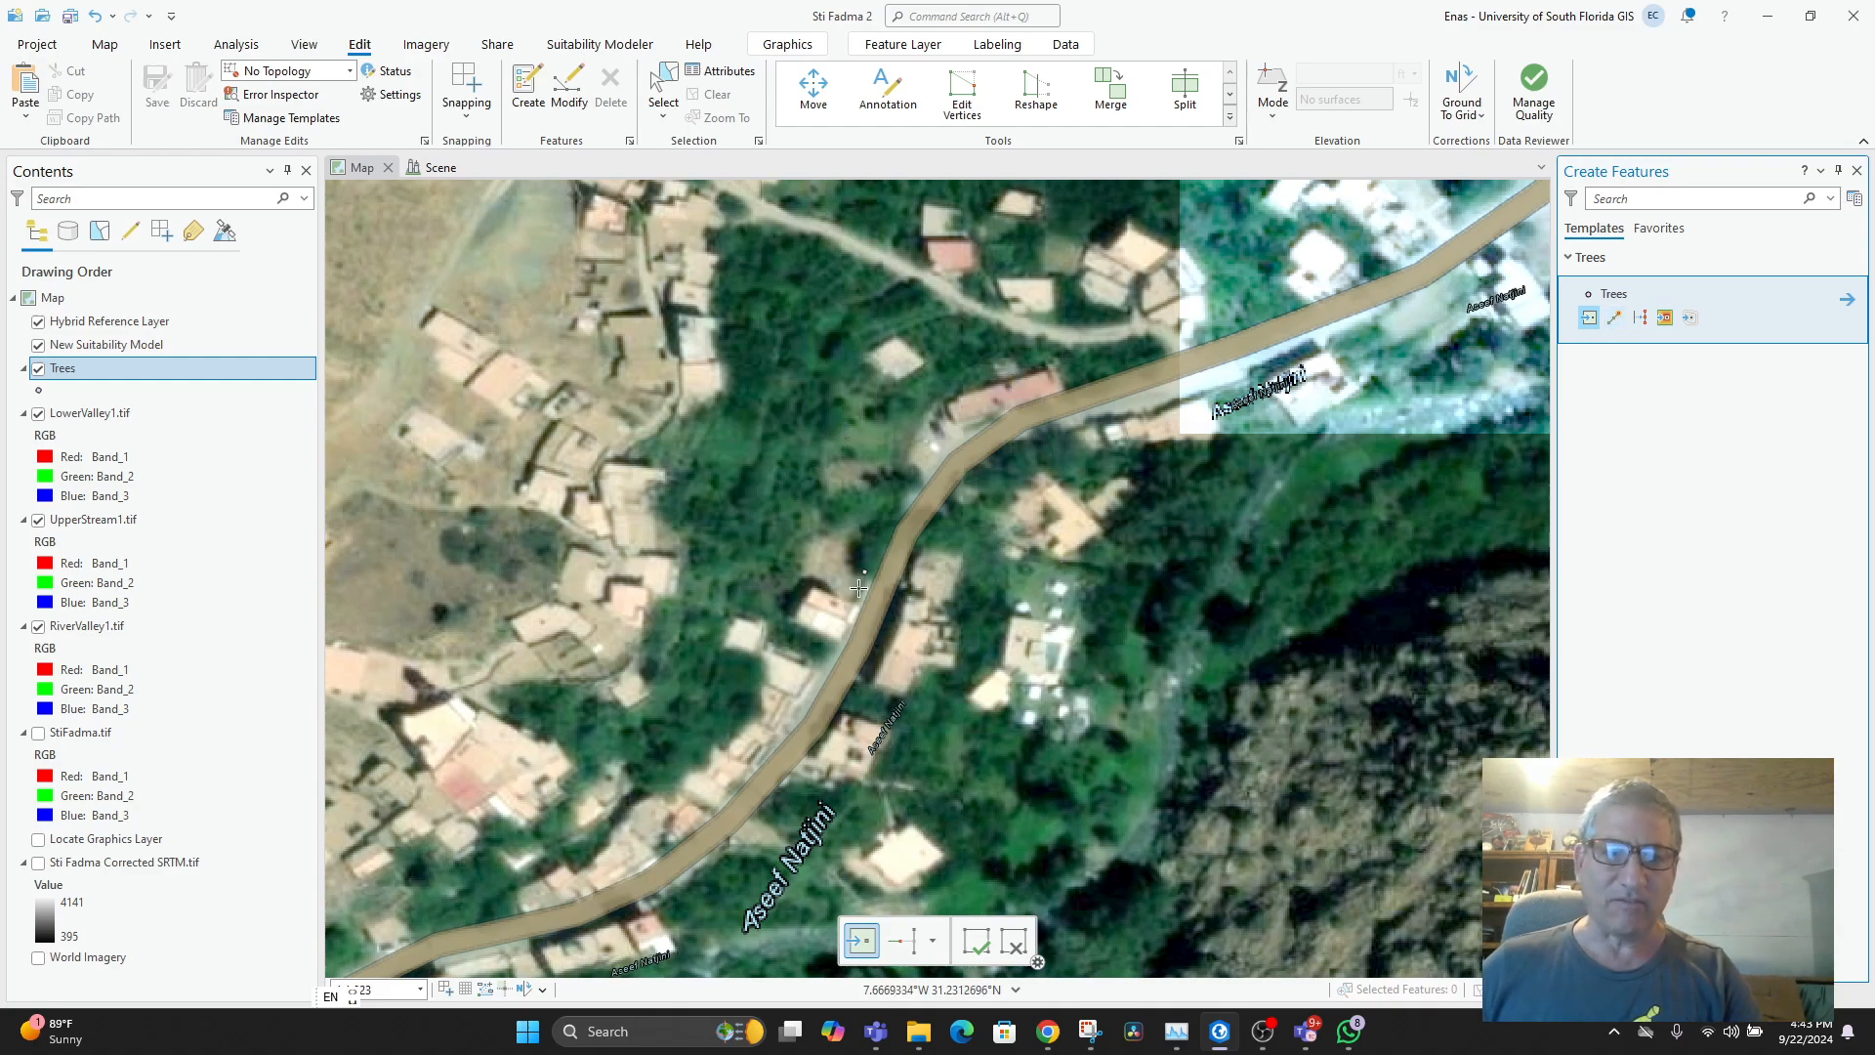
{"action": "left_click", "coordinate": [849, 512]}
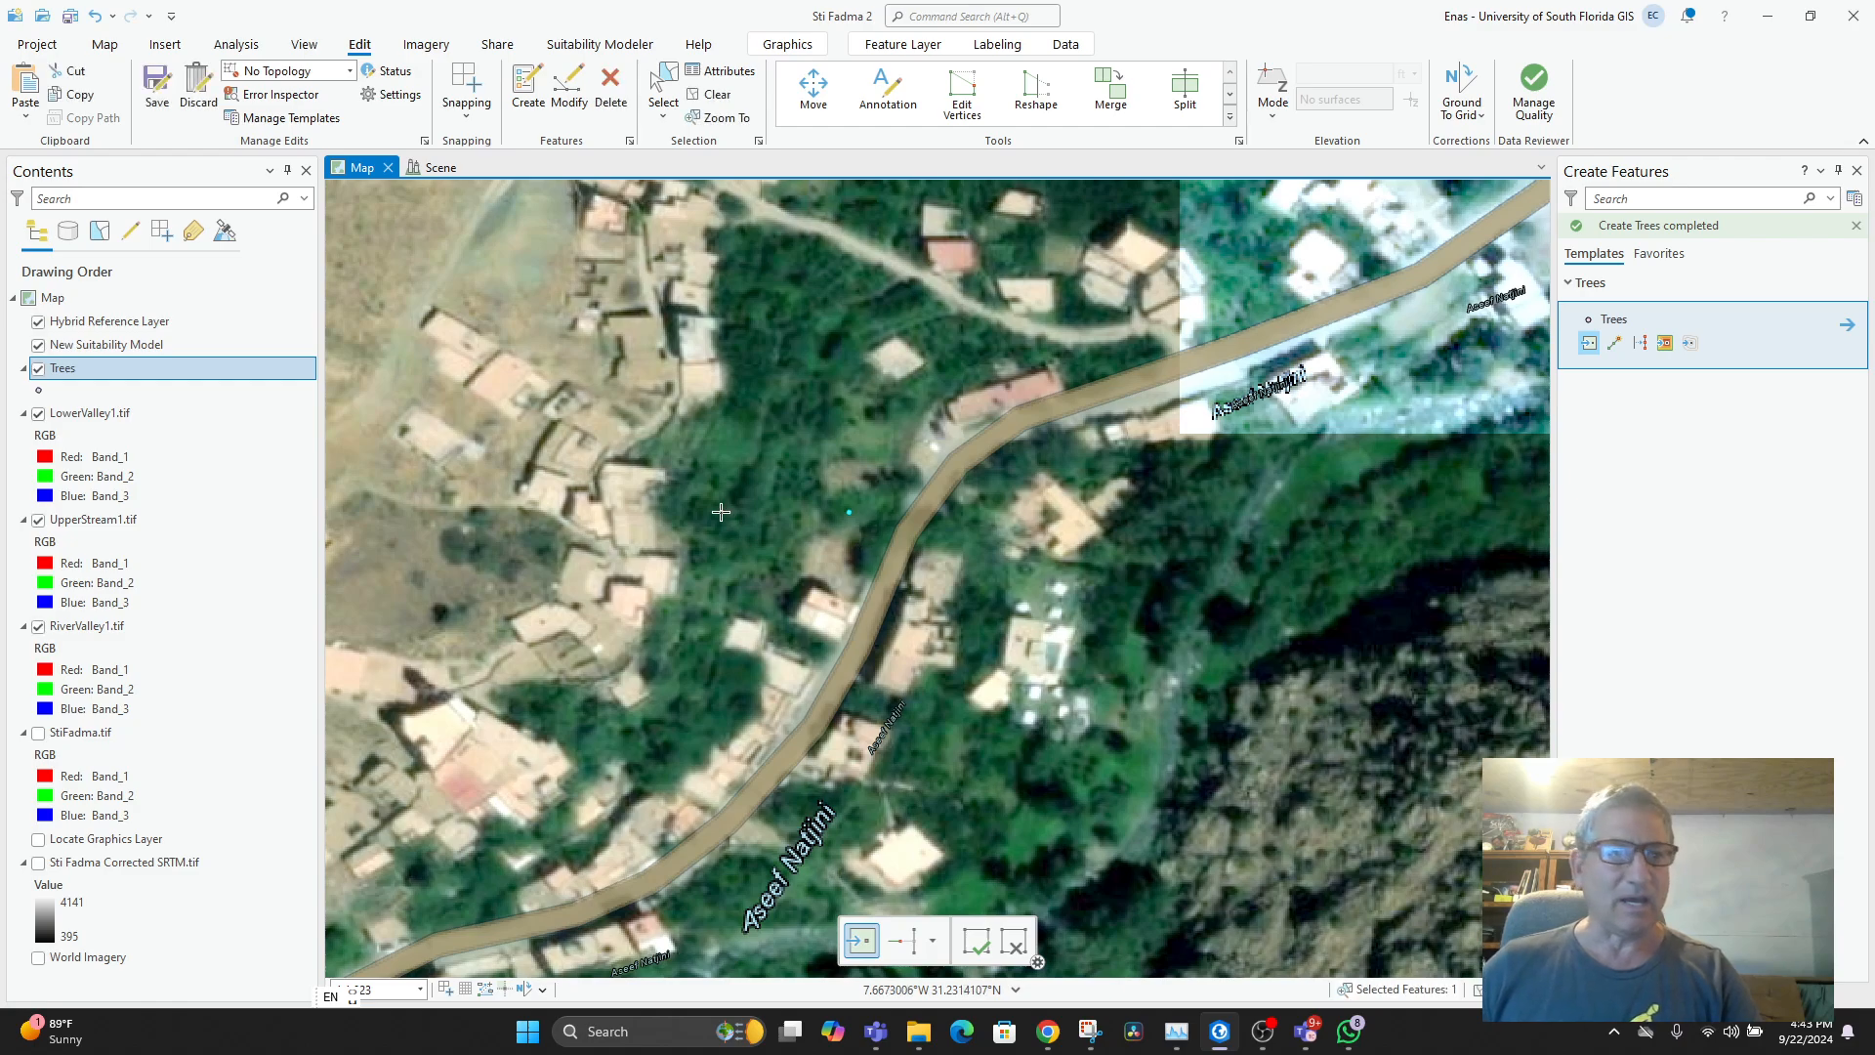
- Open the symbology of the Trees layer and examine its Single Symbol settings
{"action": "right_click", "coordinate": [117, 367]}
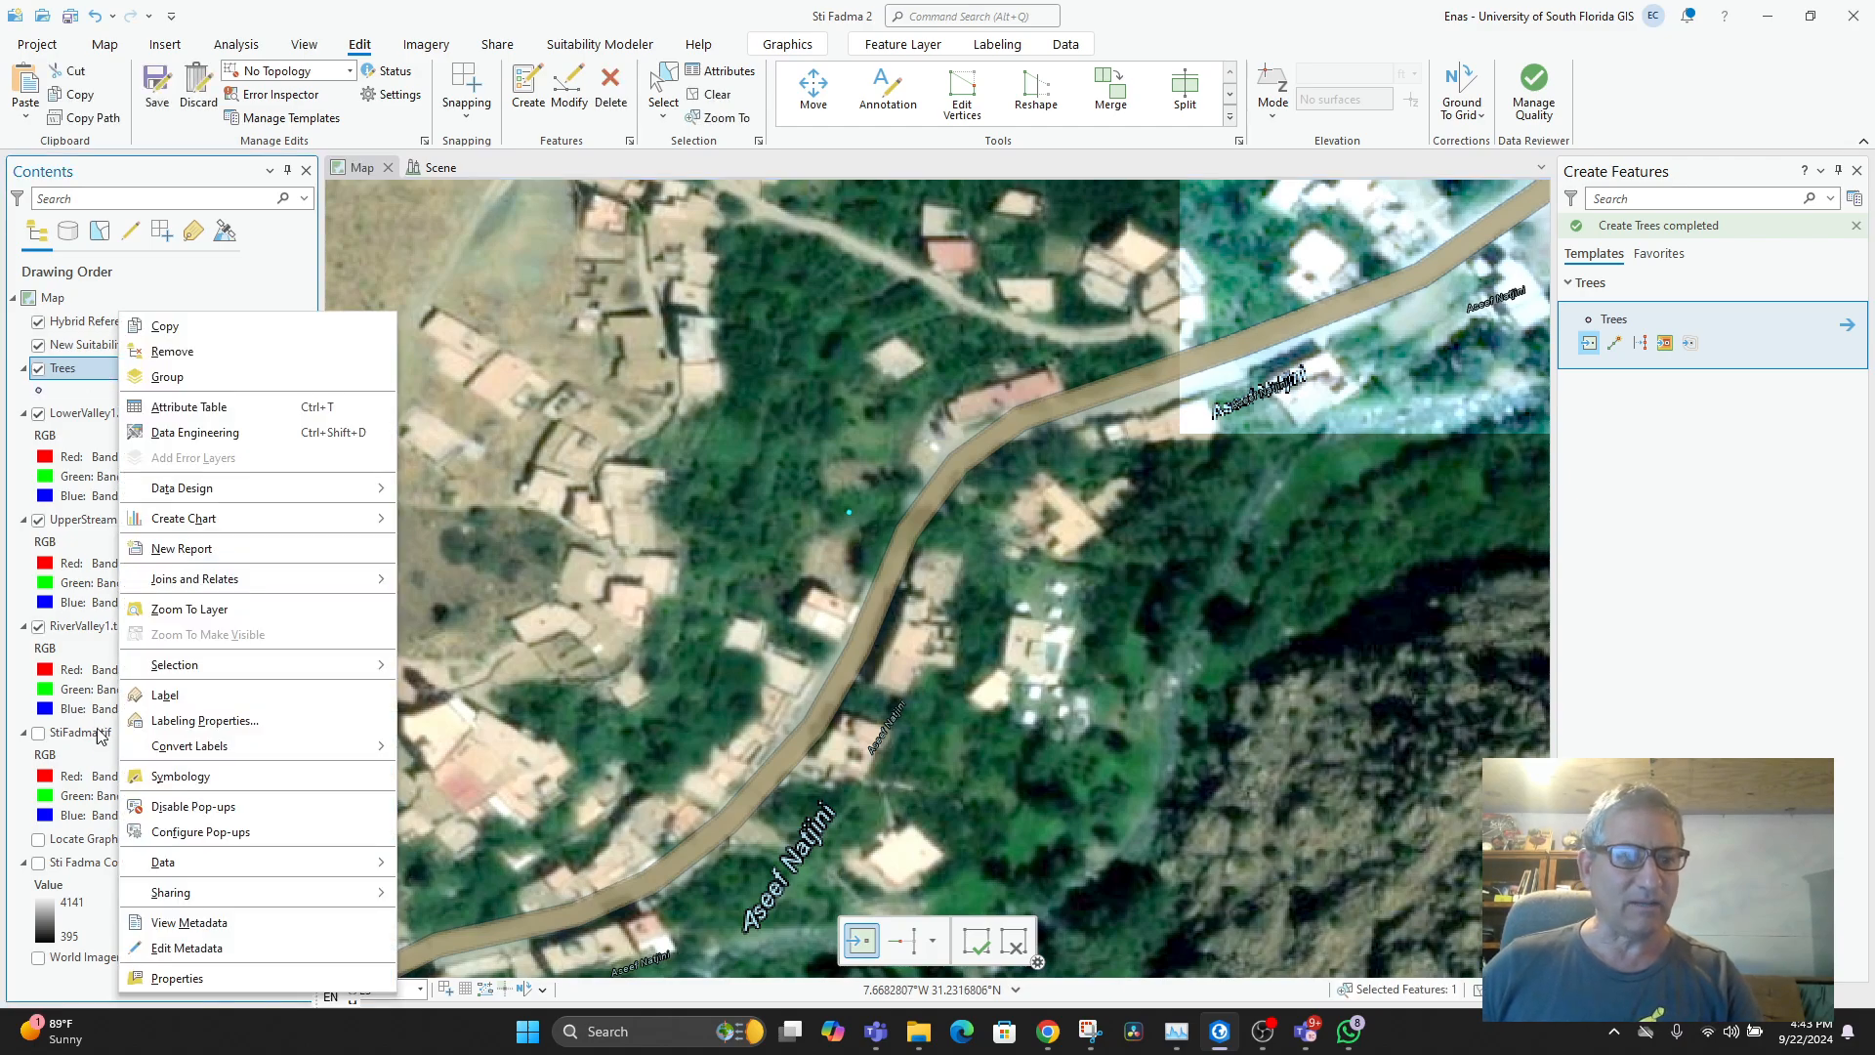
{"action": "left_click", "coordinate": [167, 777]}
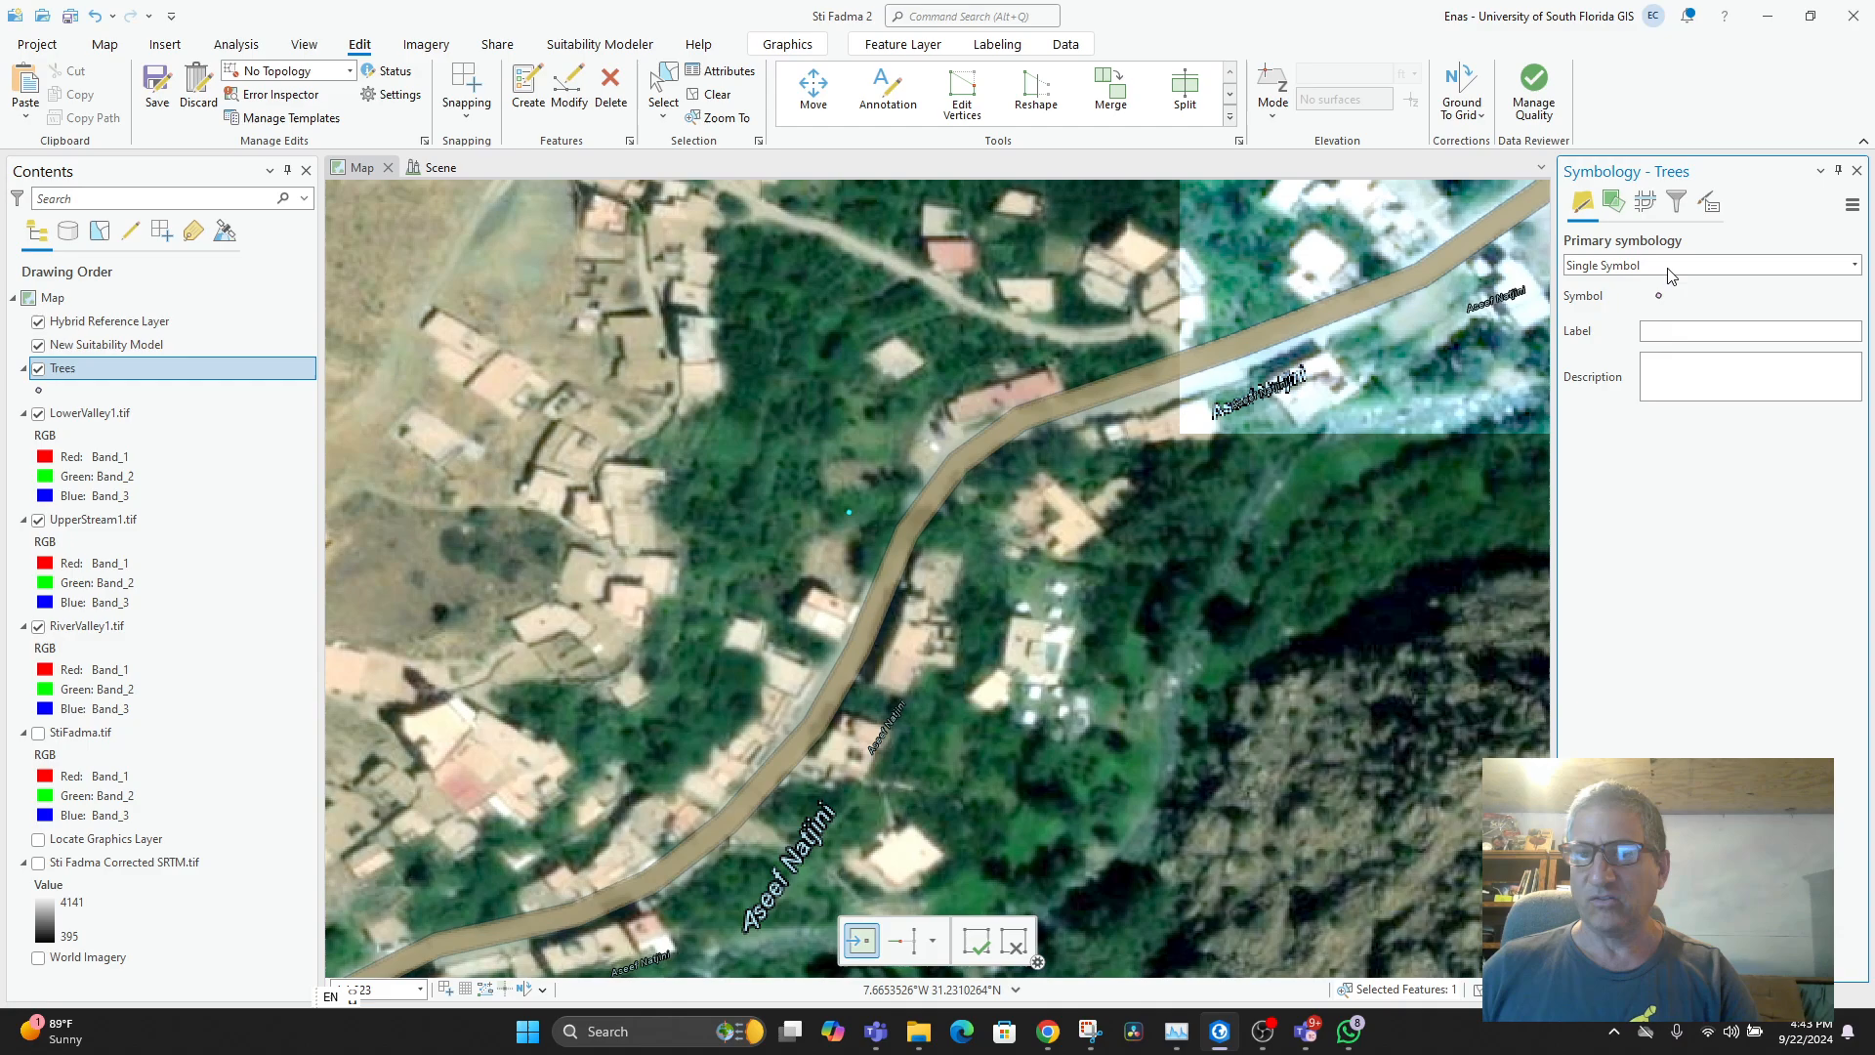
{"action": "left_click", "coordinate": [1669, 329]}
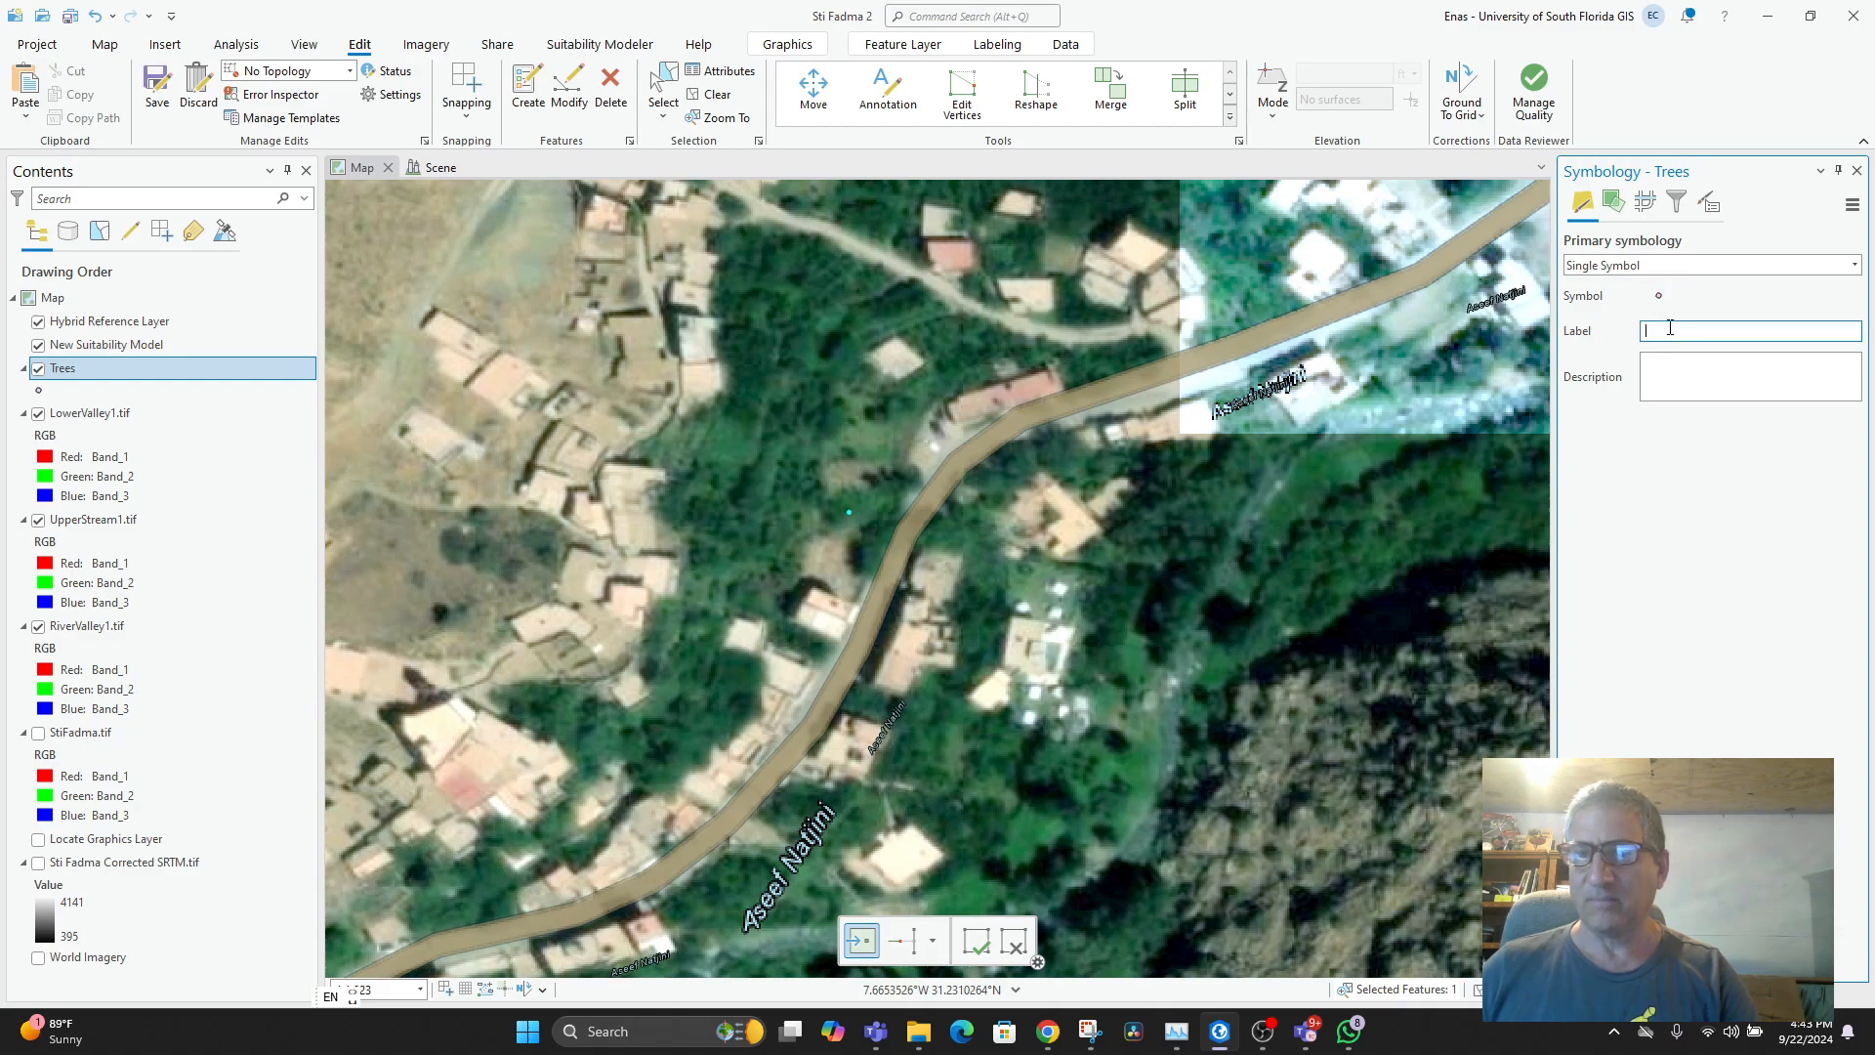
{"action": "left_click", "coordinate": [1718, 267]}
{"action": "left_click", "coordinate": [1728, 238]}
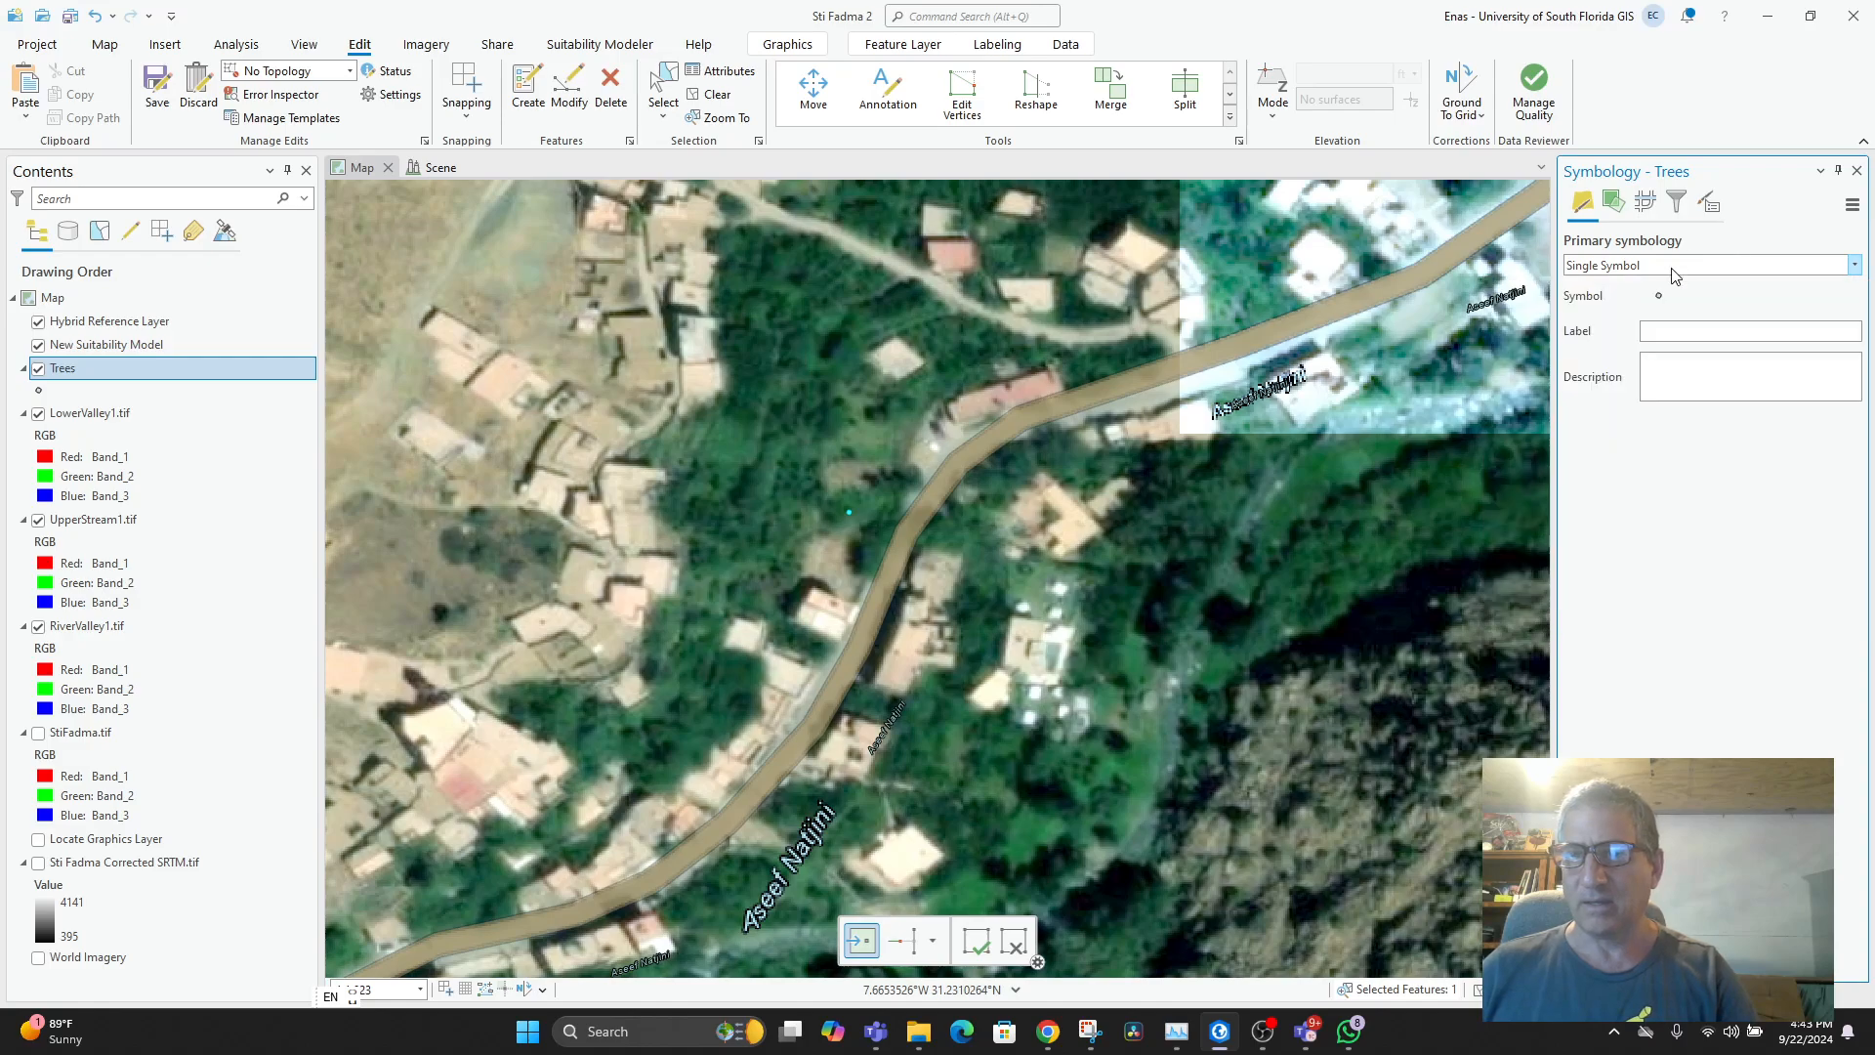
{"action": "left_click", "coordinate": [1852, 272]}
{"action": "left_click", "coordinate": [1856, 274]}
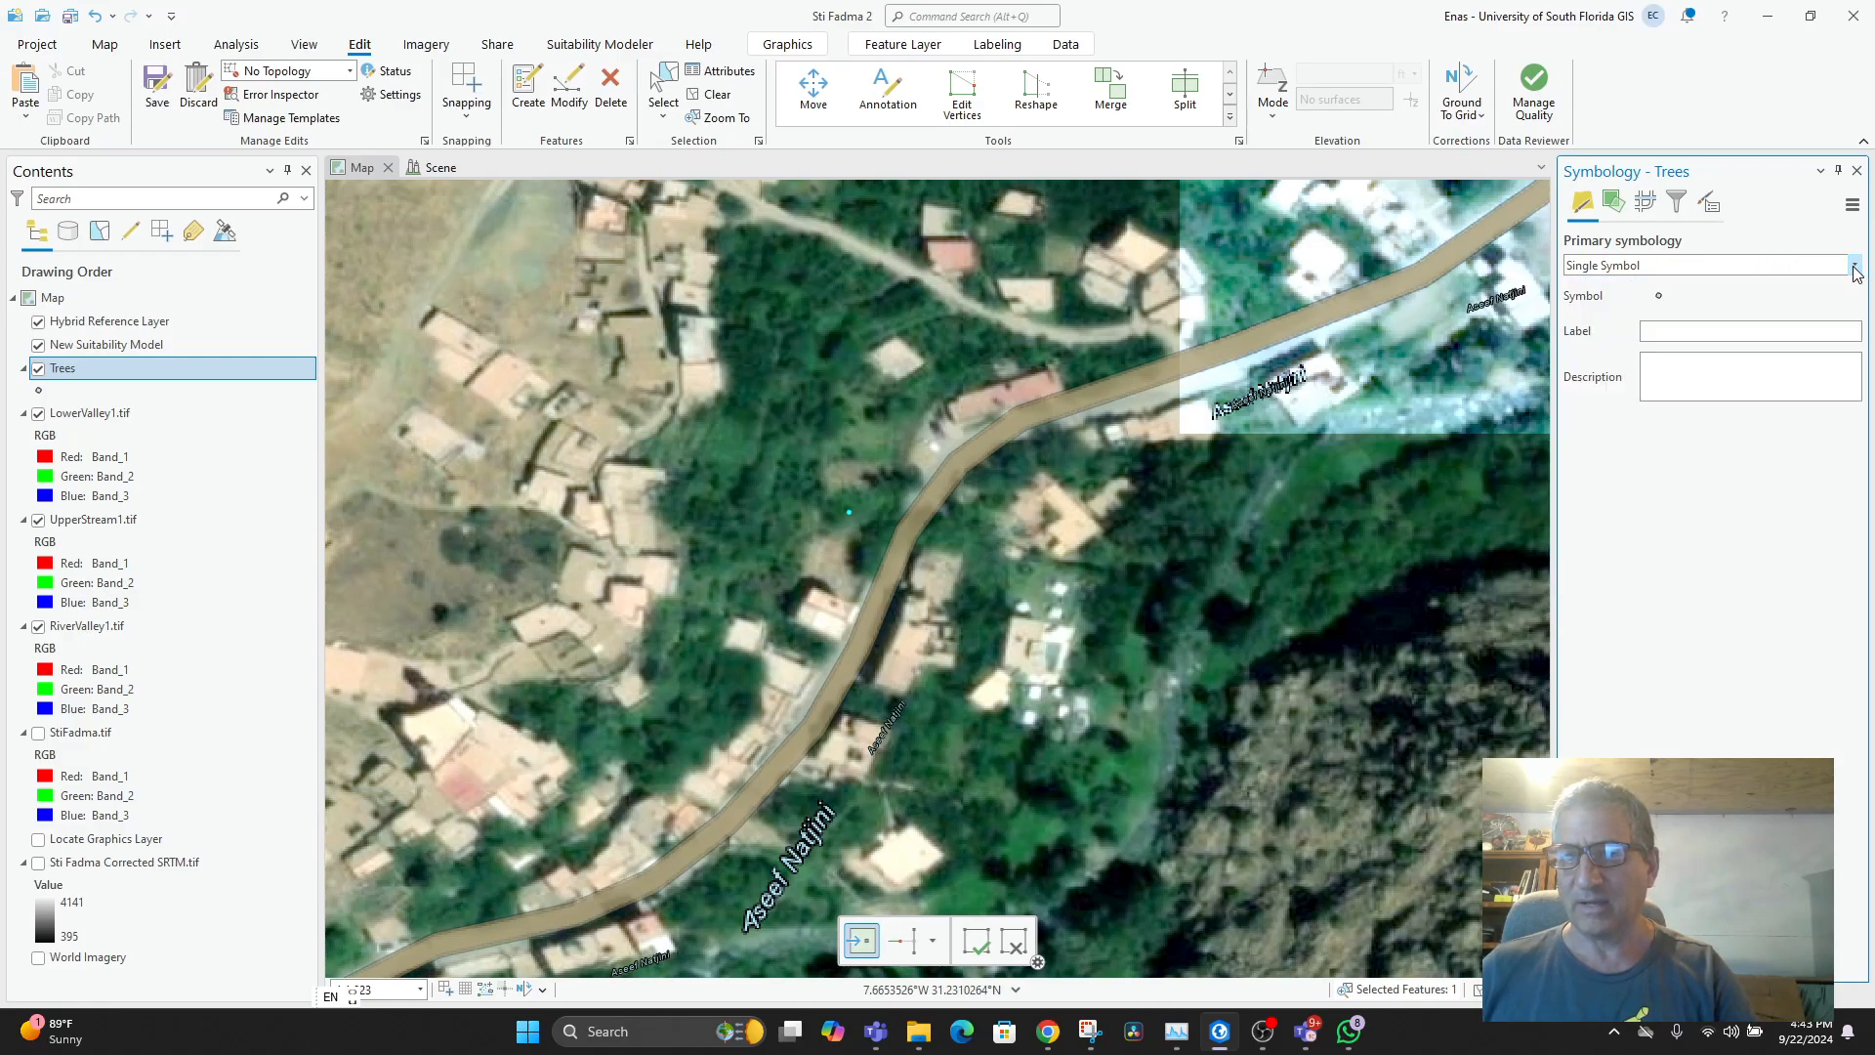
{"action": "left_click", "coordinate": [1611, 203]}
{"action": "left_click", "coordinate": [1583, 203]}
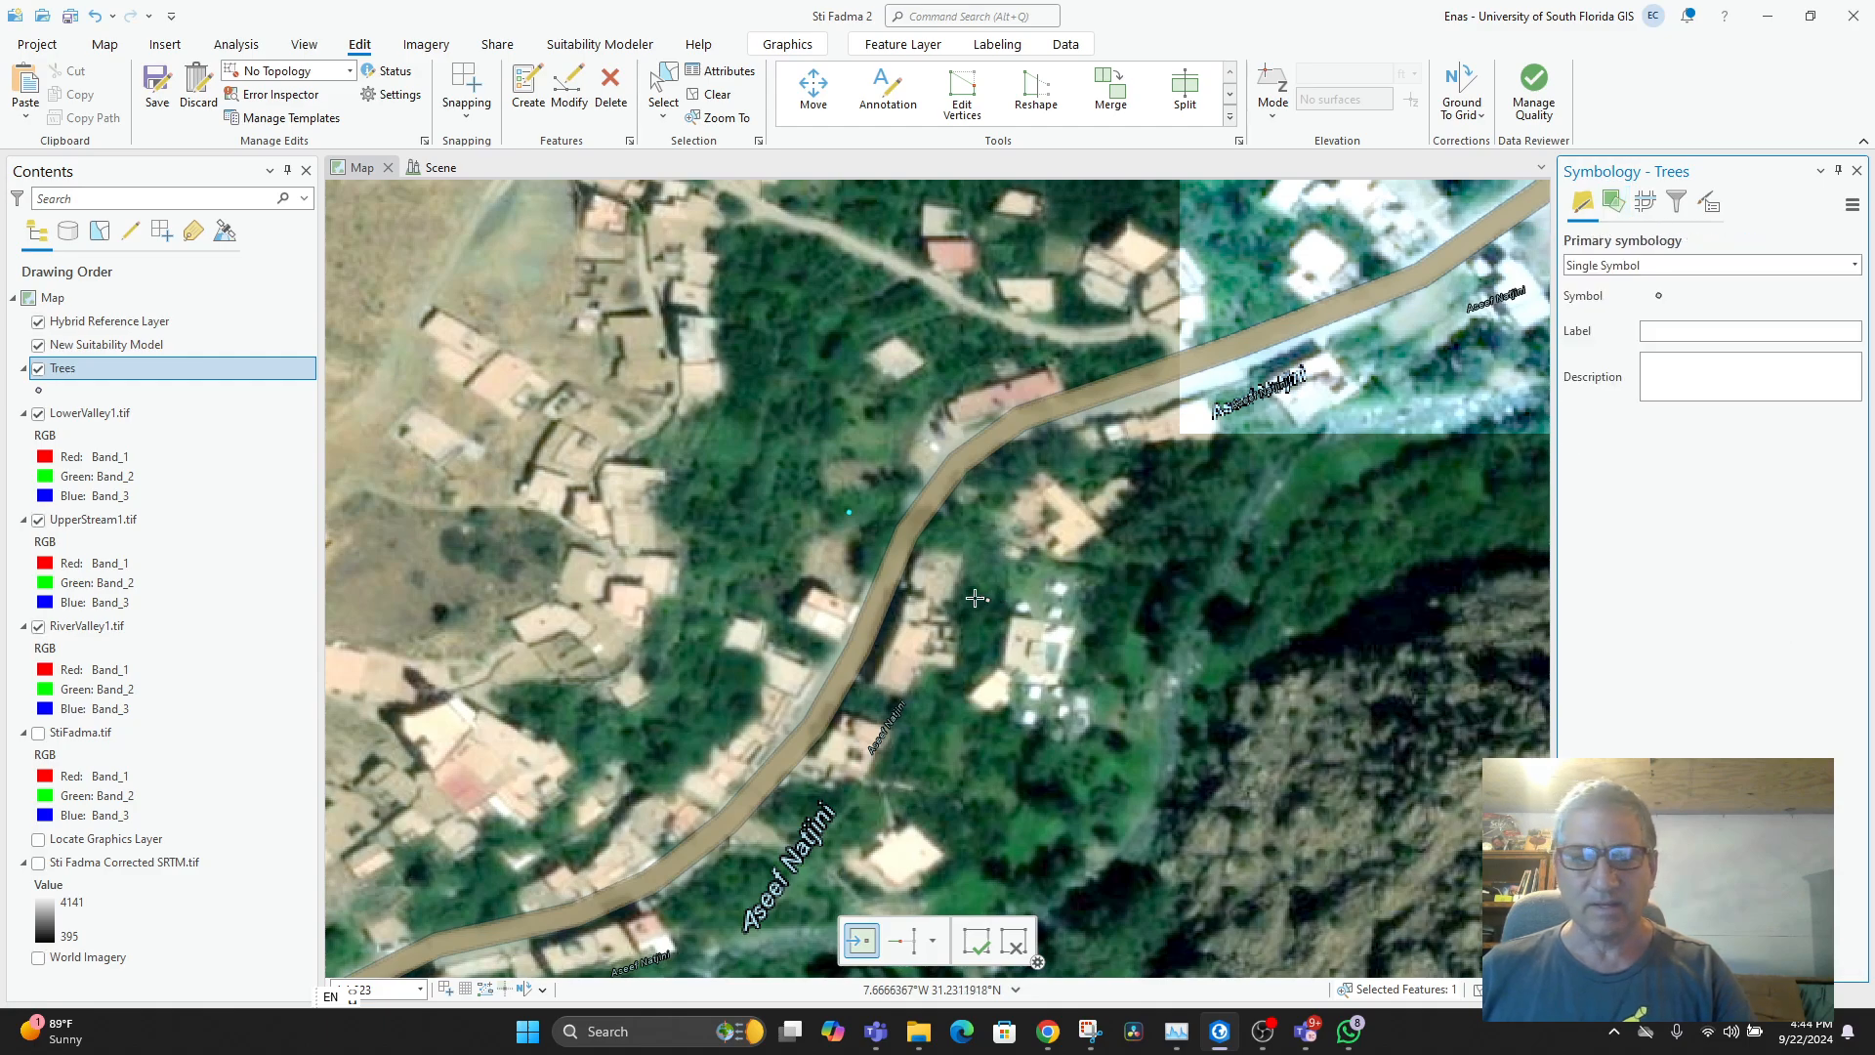
- Change the color of the Trees layer's point symbol to green
{"action": "right_click", "coordinate": [117, 378]}
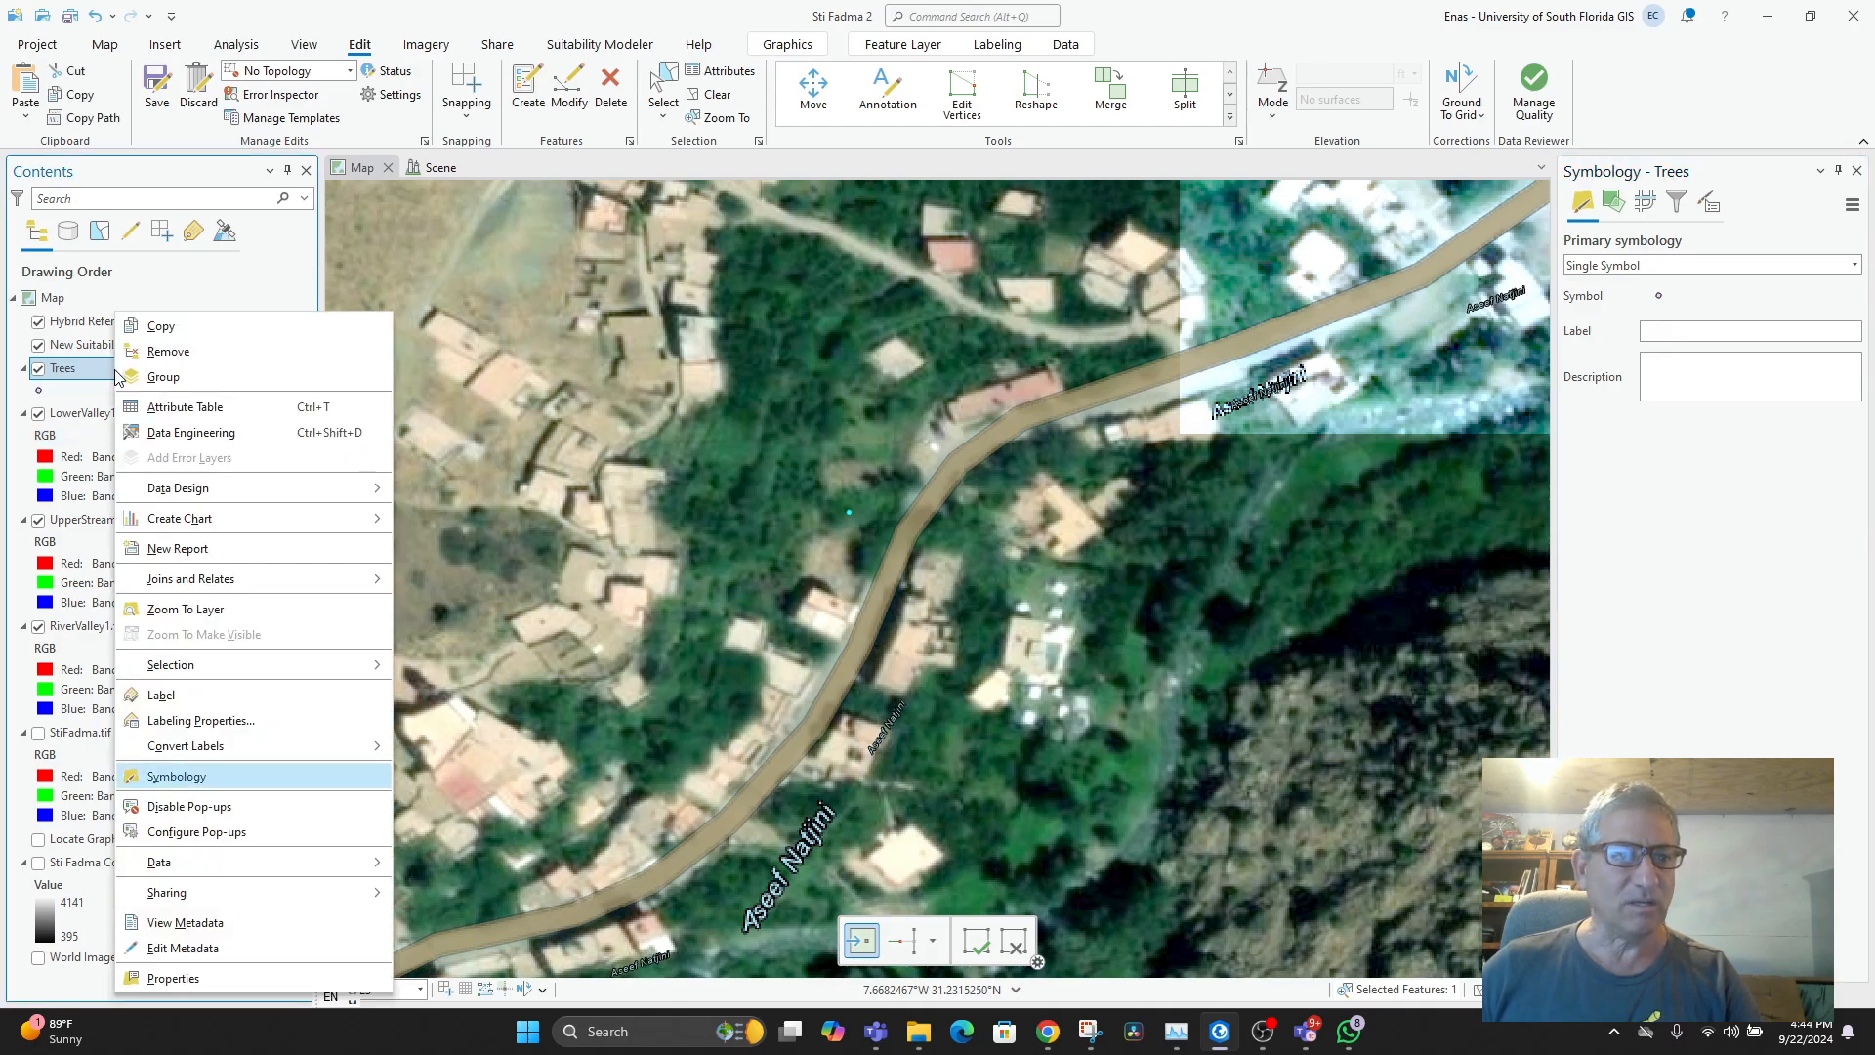
{"action": "left_click", "coordinate": [62, 392]}
{"action": "right_click", "coordinate": [63, 387]}
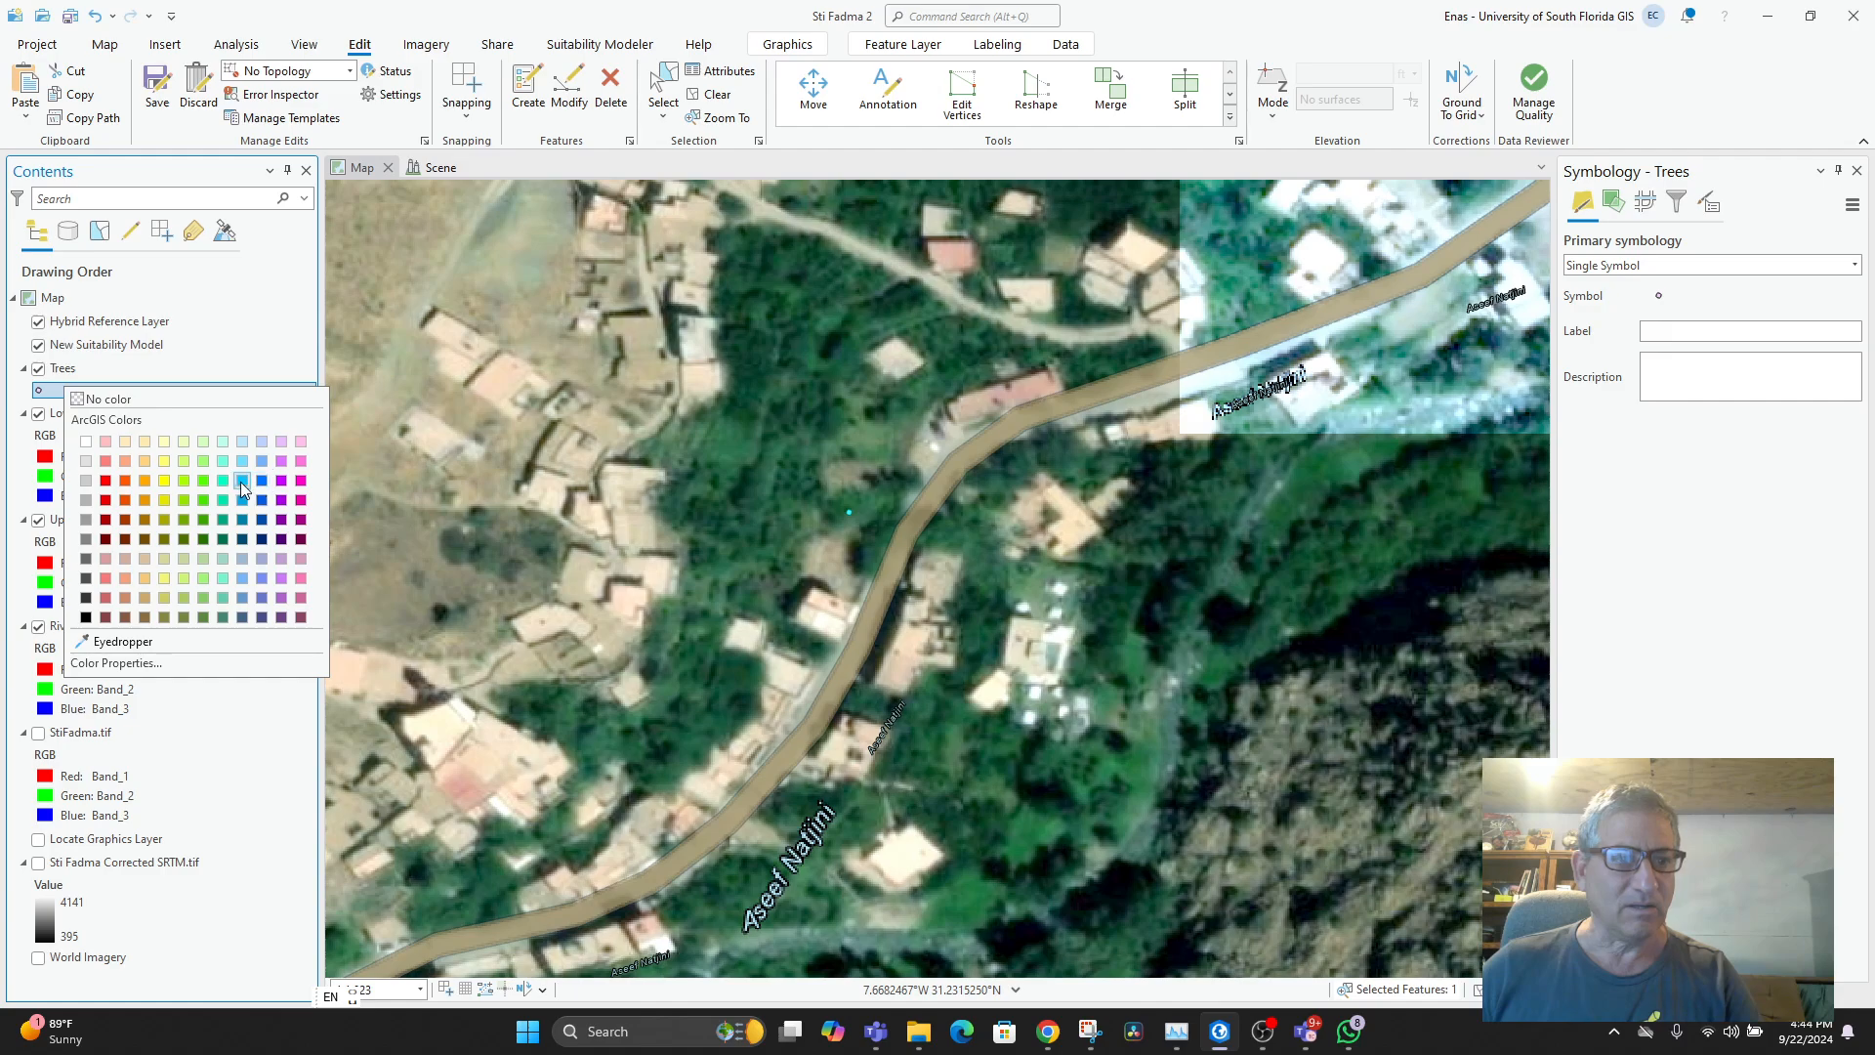
{"action": "left_click", "coordinate": [207, 482]}
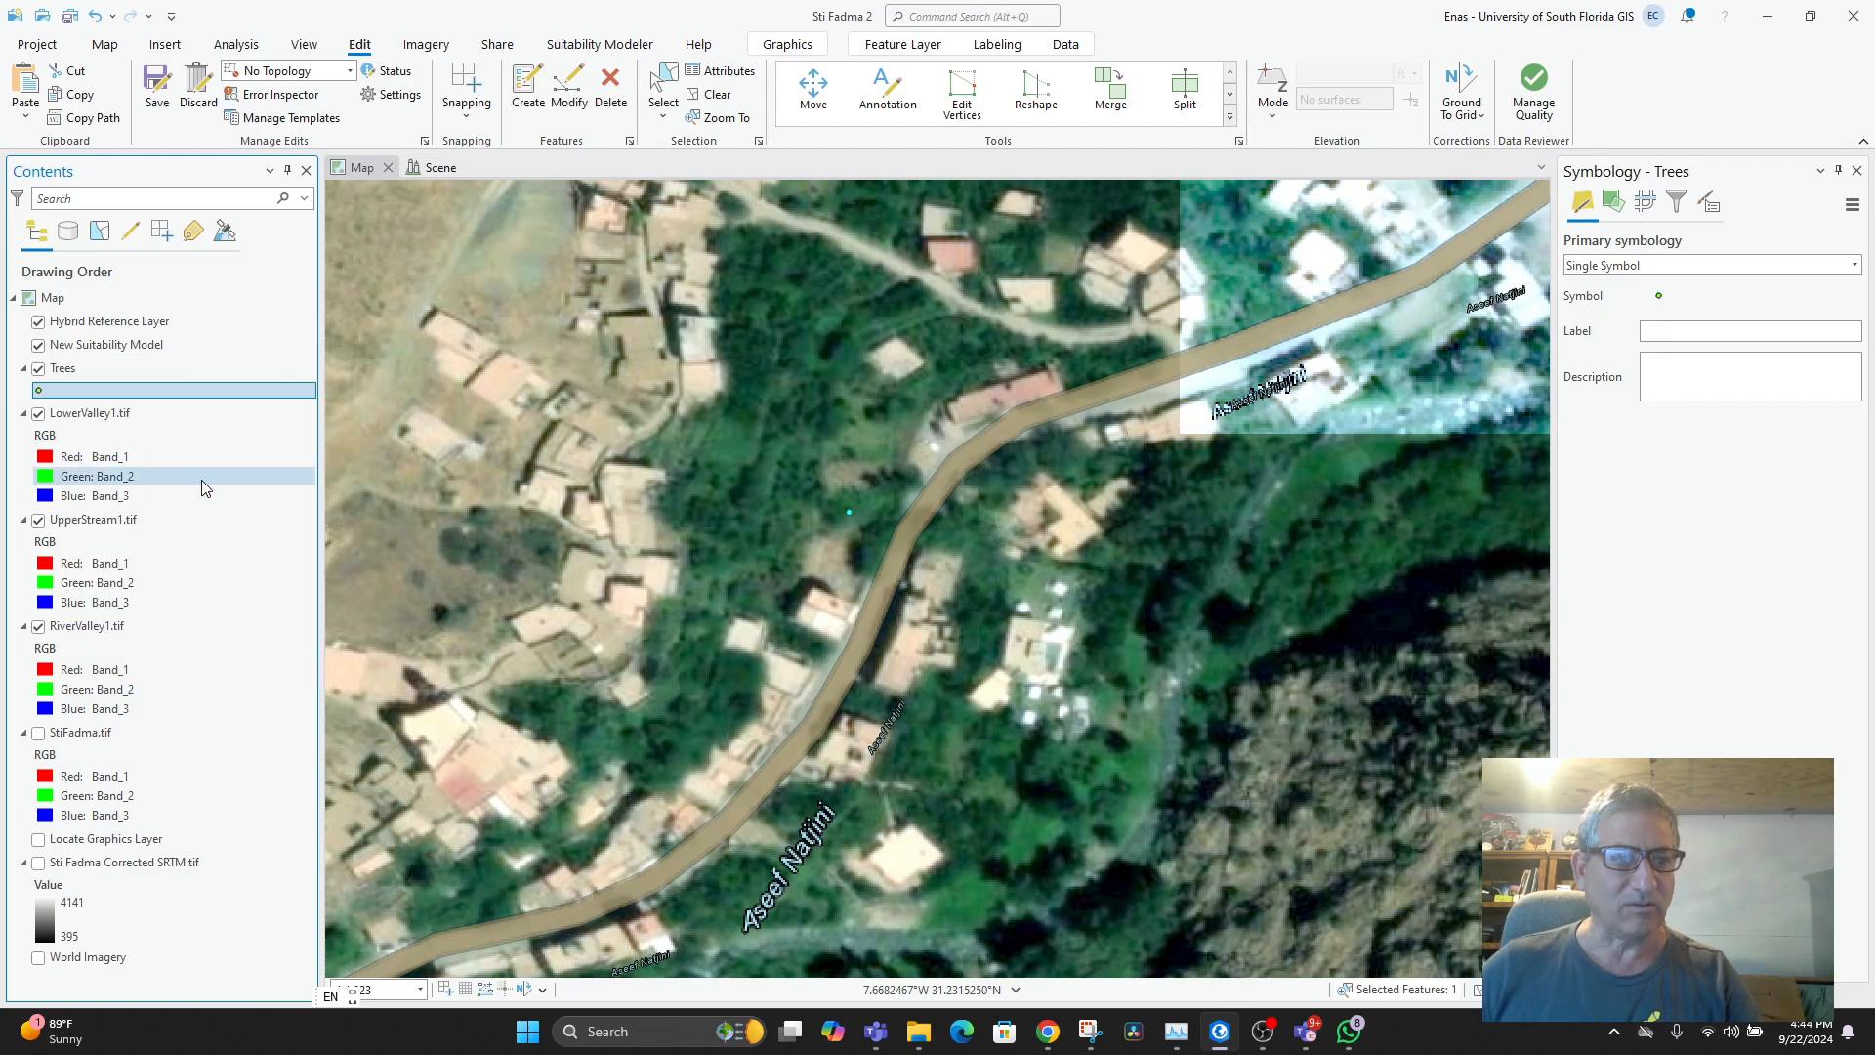
- Open the Trees point symbol for formatting and search the symbol gallery for "tree"
{"action": "right_click", "coordinate": [88, 377]}
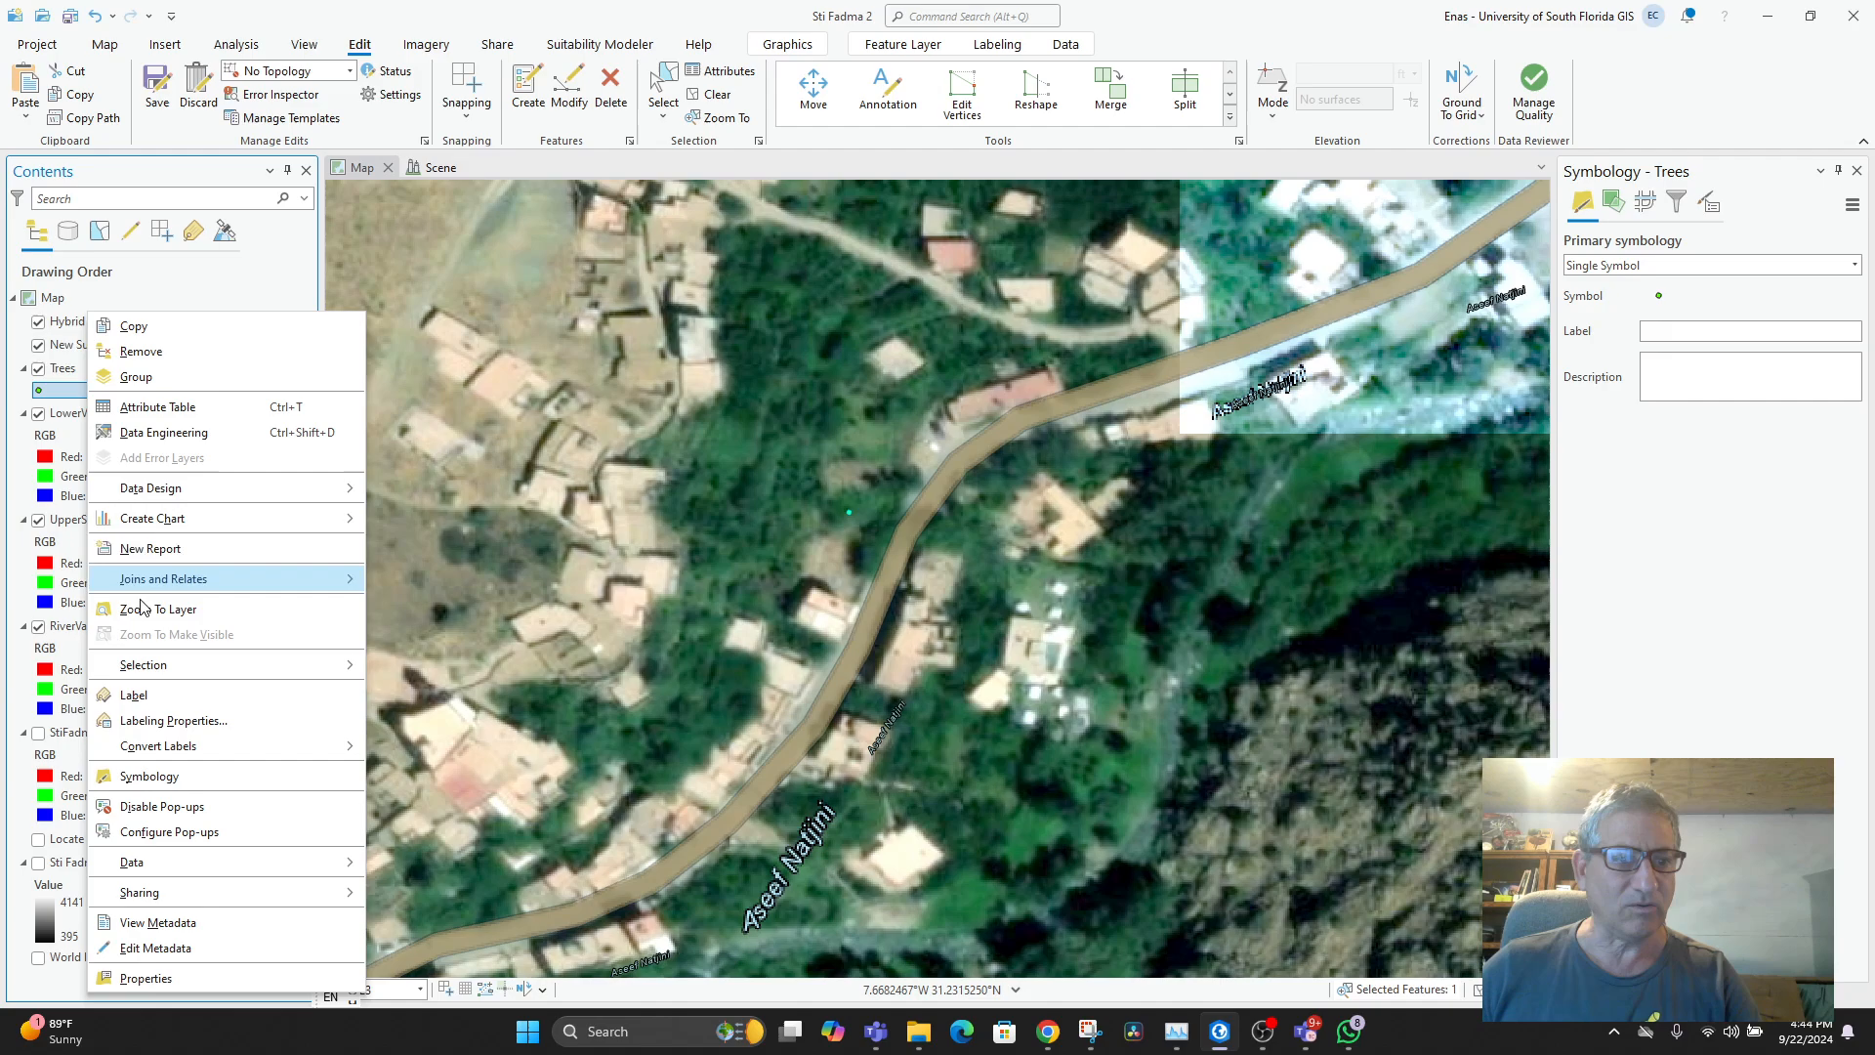
{"action": "left_click", "coordinate": [141, 777]}
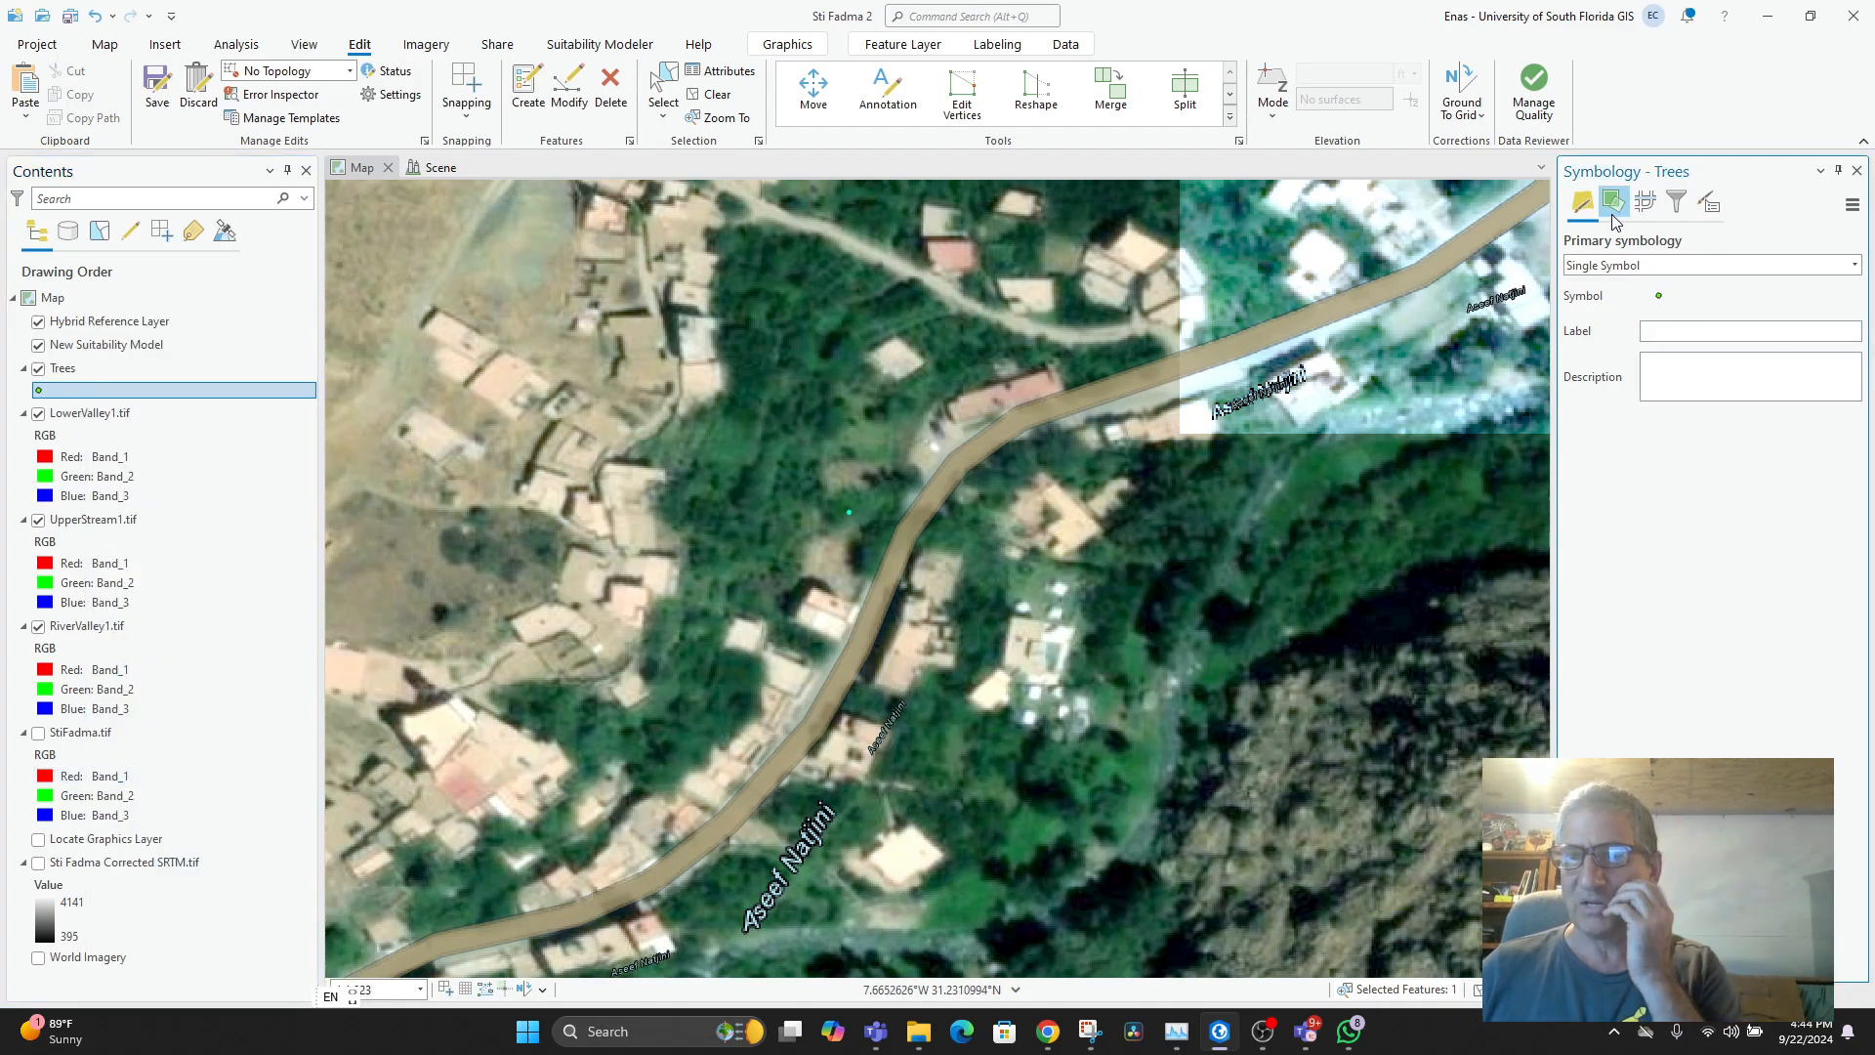
{"action": "left_click", "coordinate": [1657, 295]}
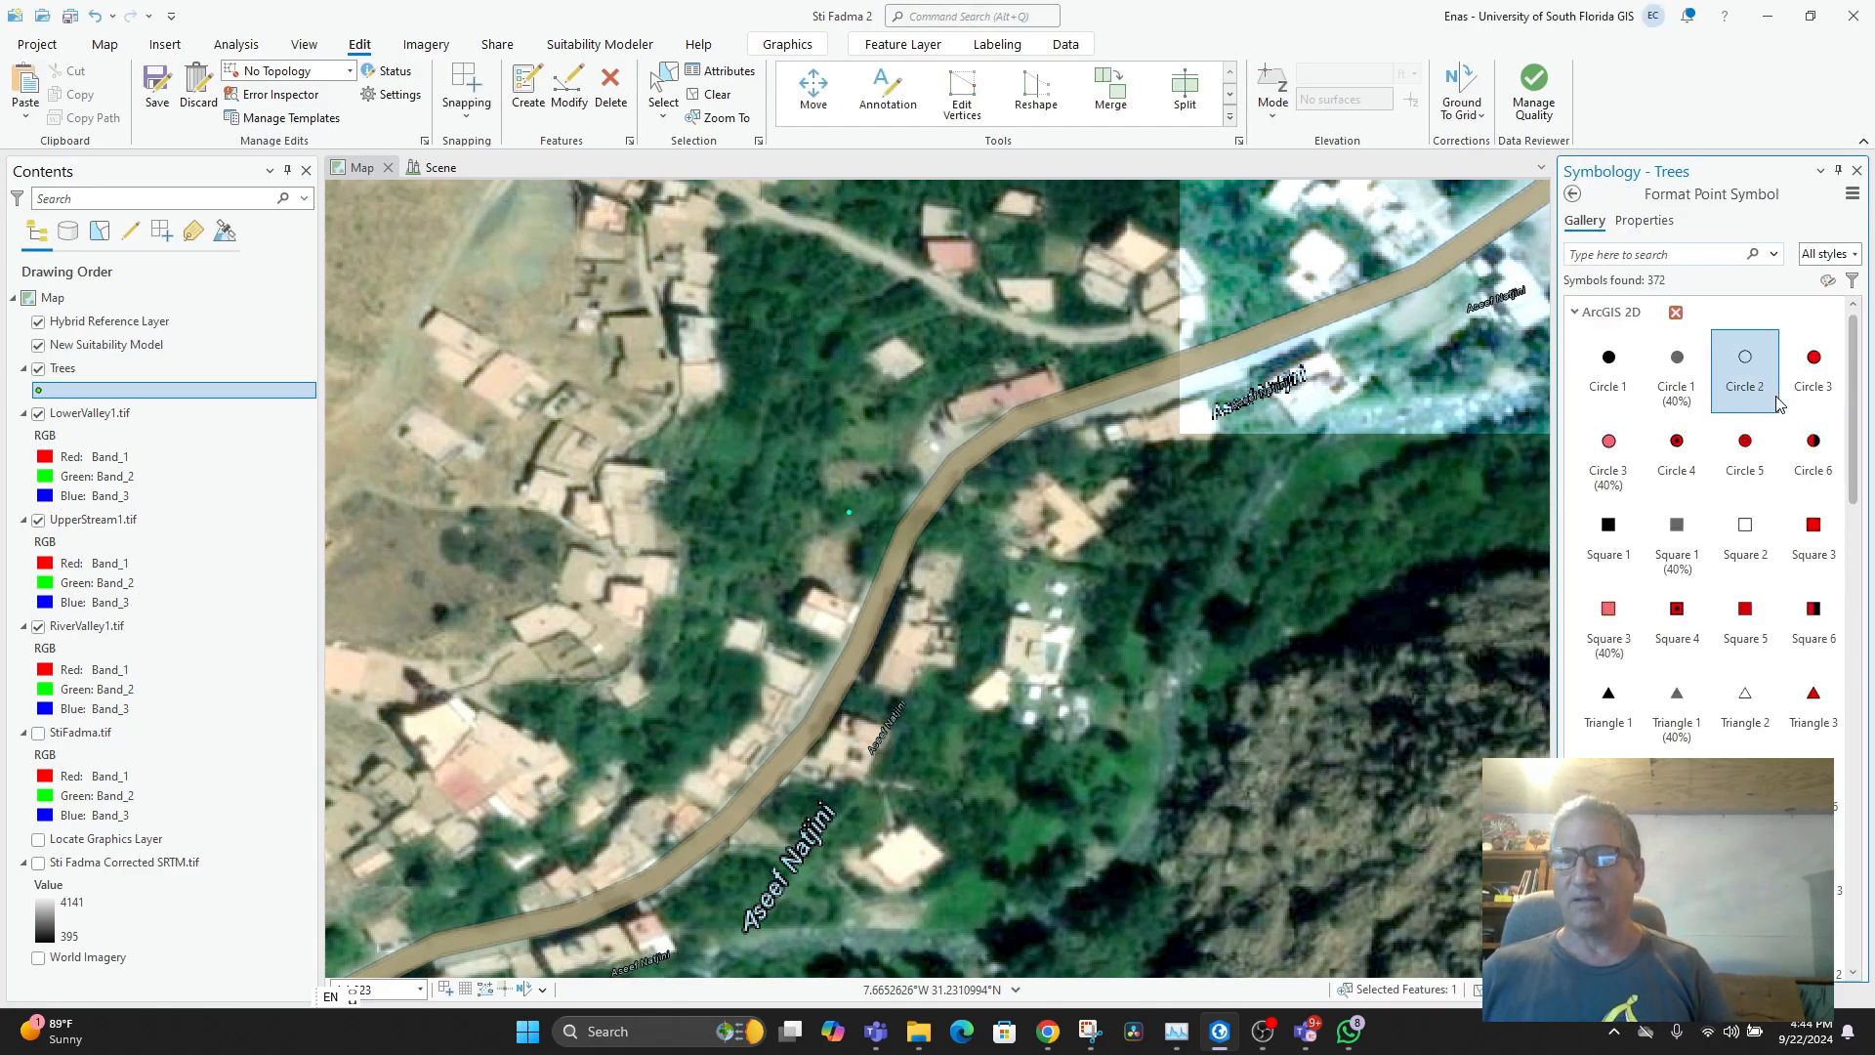
{"action": "left_click", "coordinate": [1611, 254]}
{"action": "type", "text": "tree"}
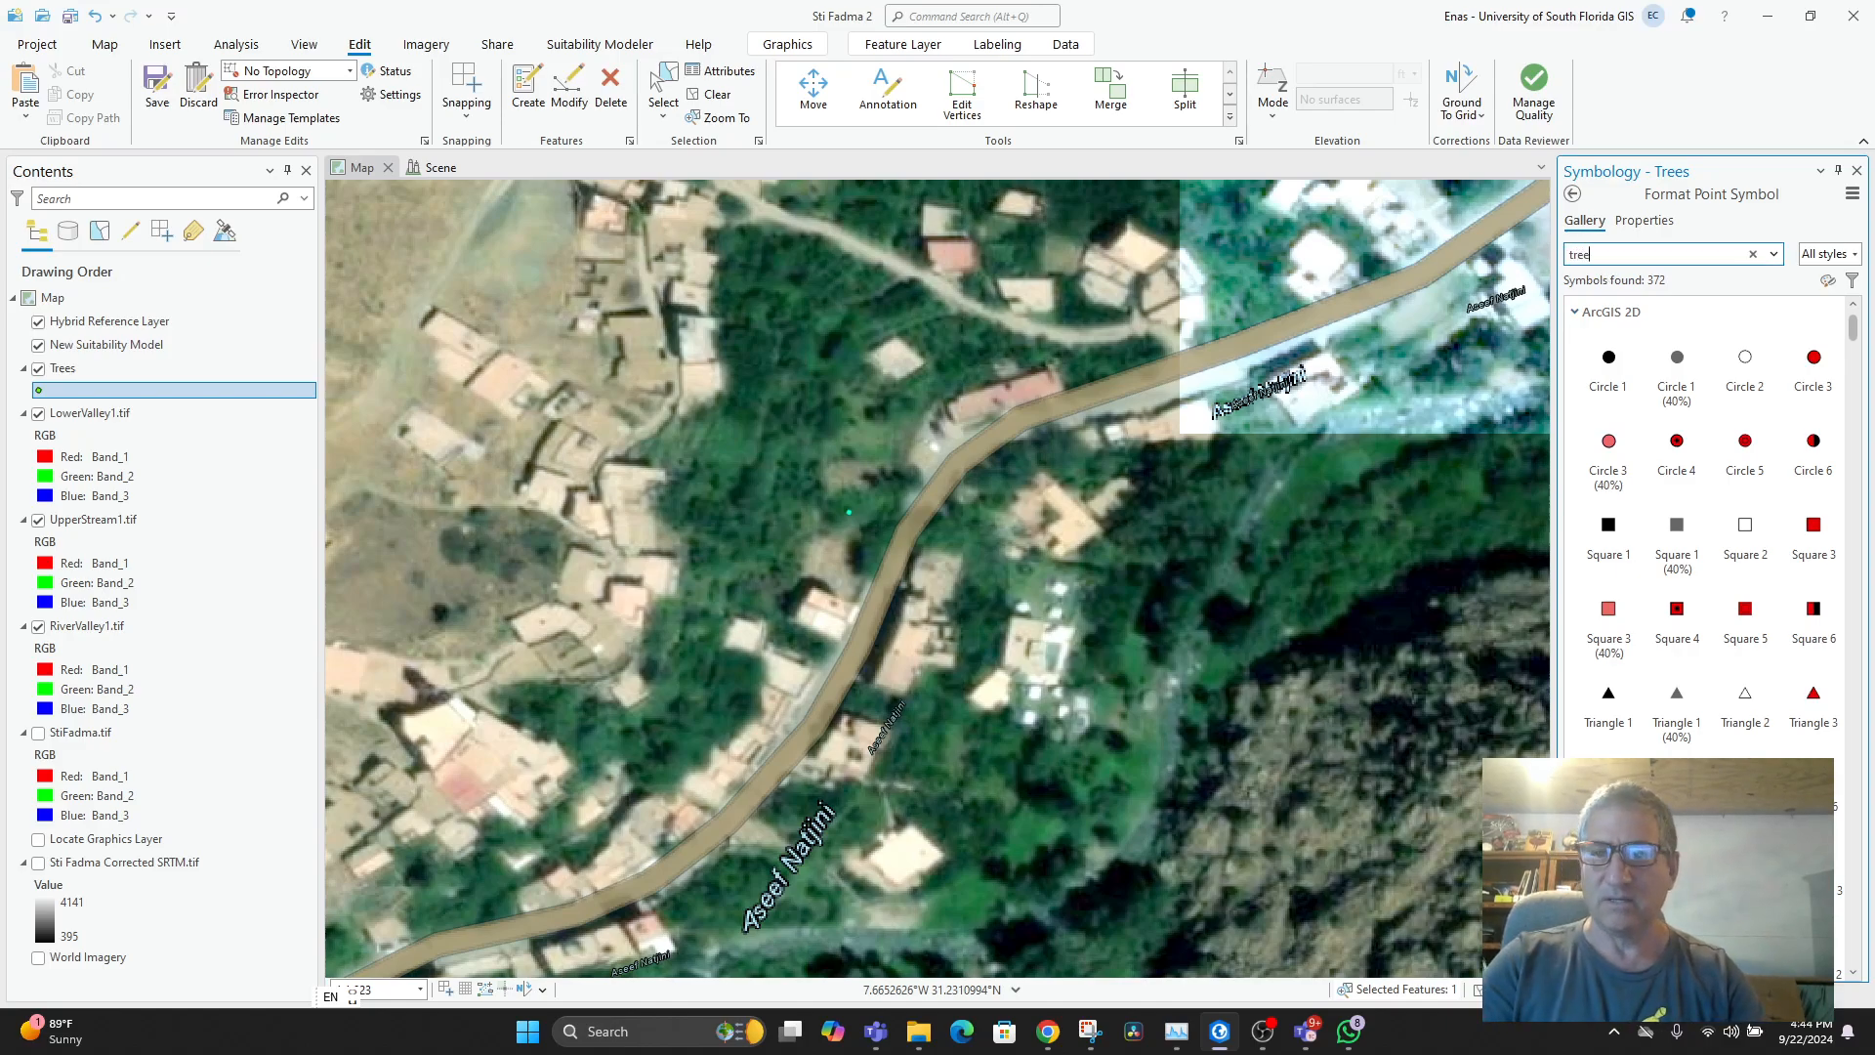
{"action": "key", "text": "Return"}
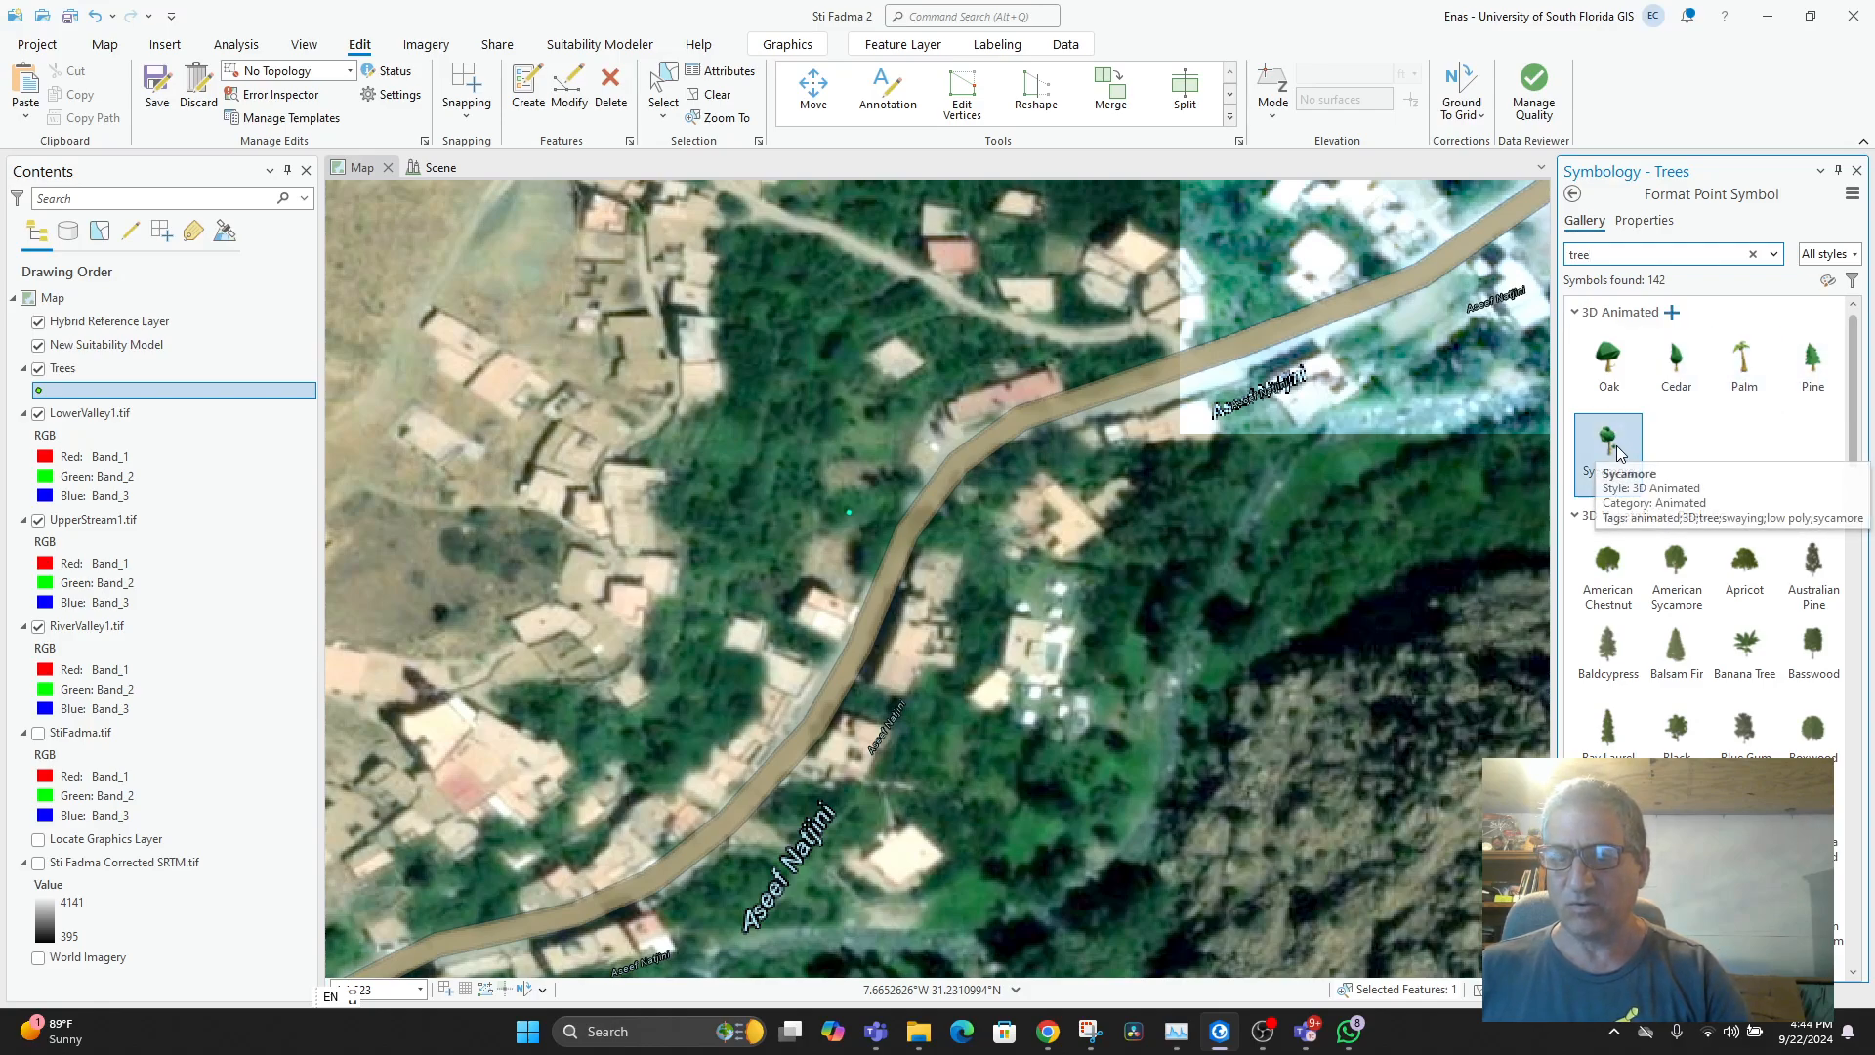
- Apply the Generic Tree symbol from the 3D Vegetation - Thematic style to the Trees layer
{"action": "scroll", "coordinate": [1647, 593], "scroll_direction": "down", "scroll_amount": 15}
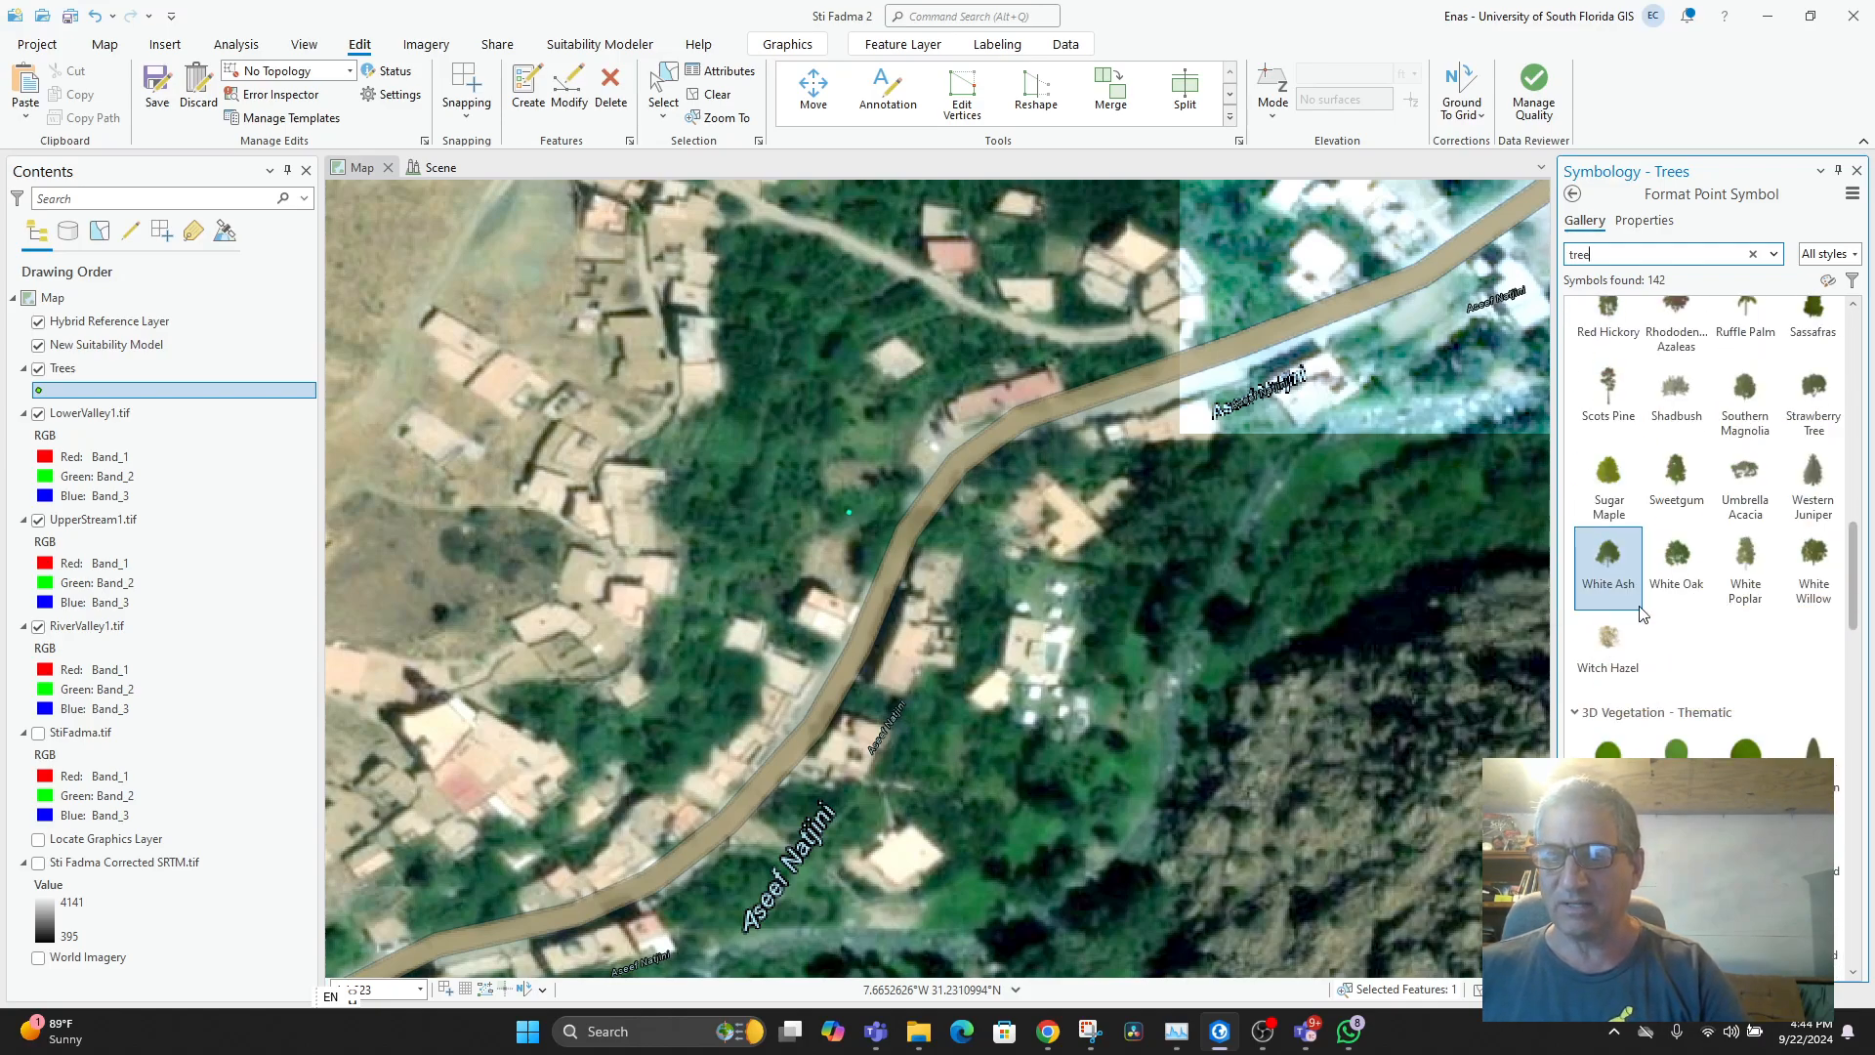
{"action": "scroll", "coordinate": [1697, 646], "scroll_direction": "up", "scroll_amount": 2}
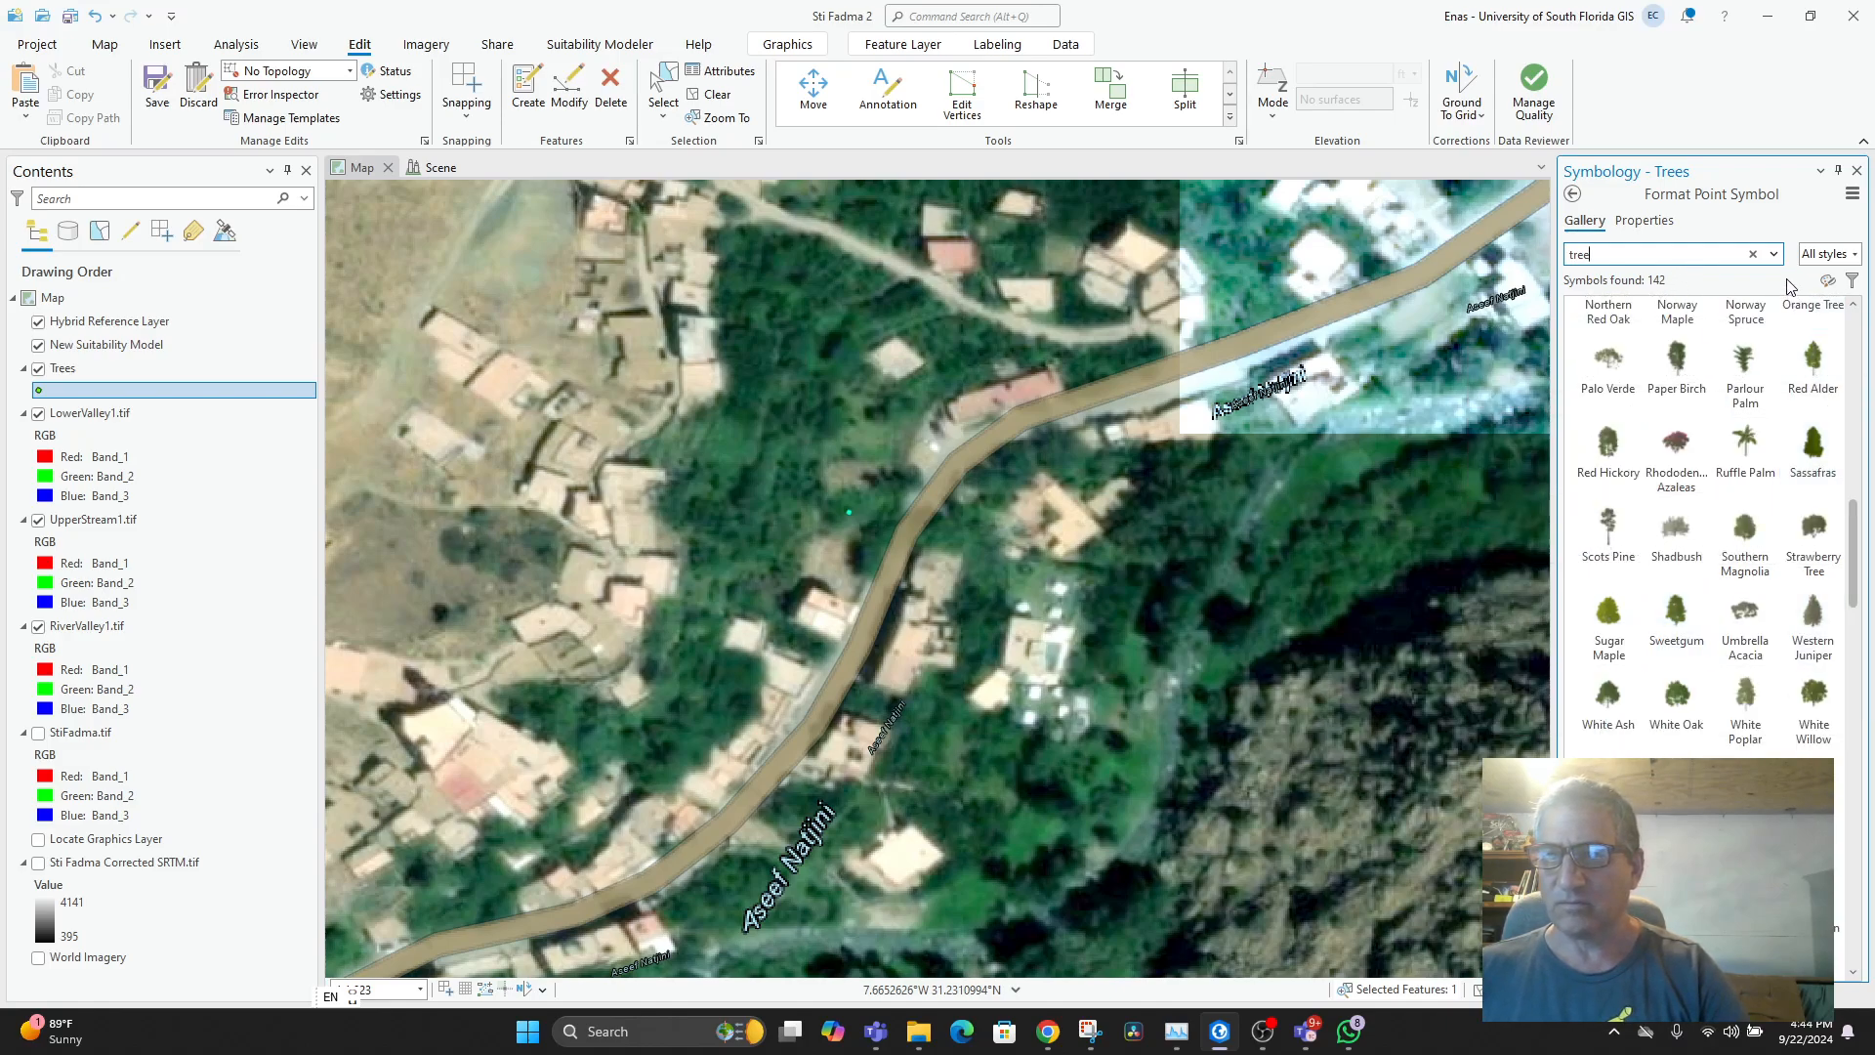
{"action": "left_click", "coordinate": [1849, 256]}
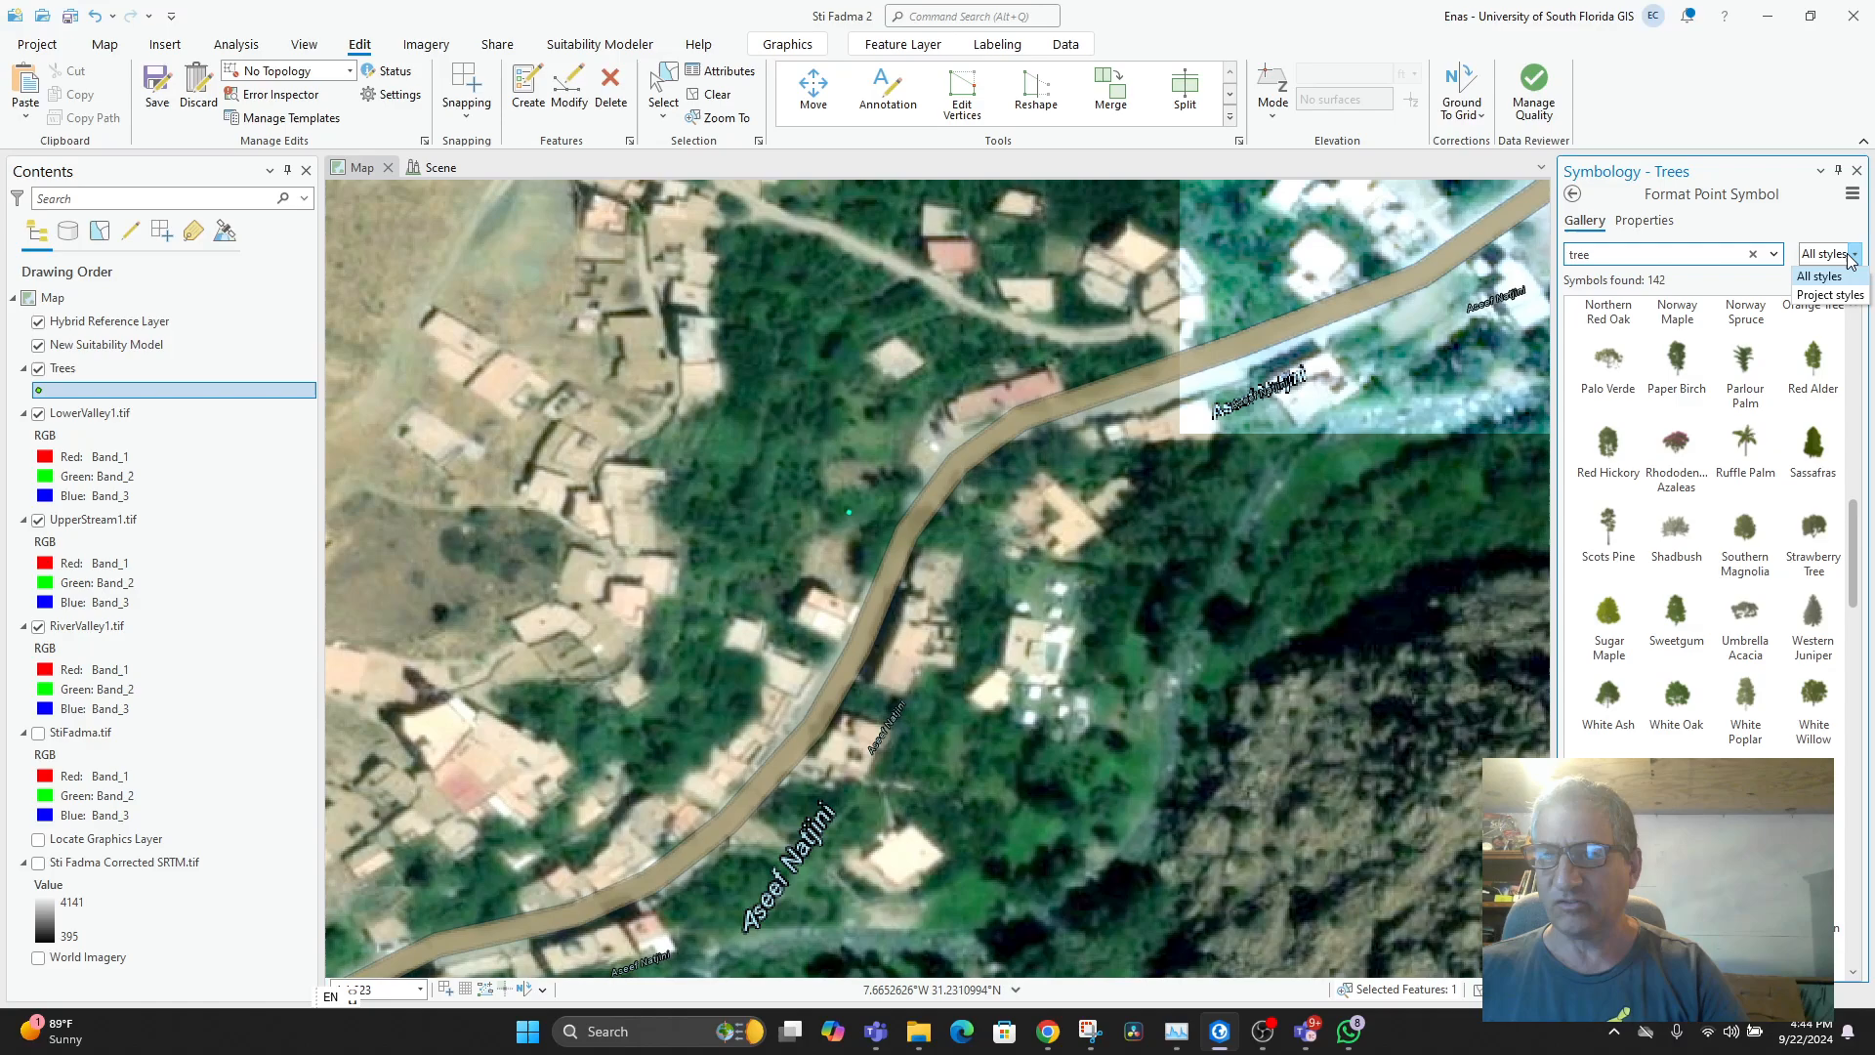
{"action": "left_click", "coordinate": [1774, 254]}
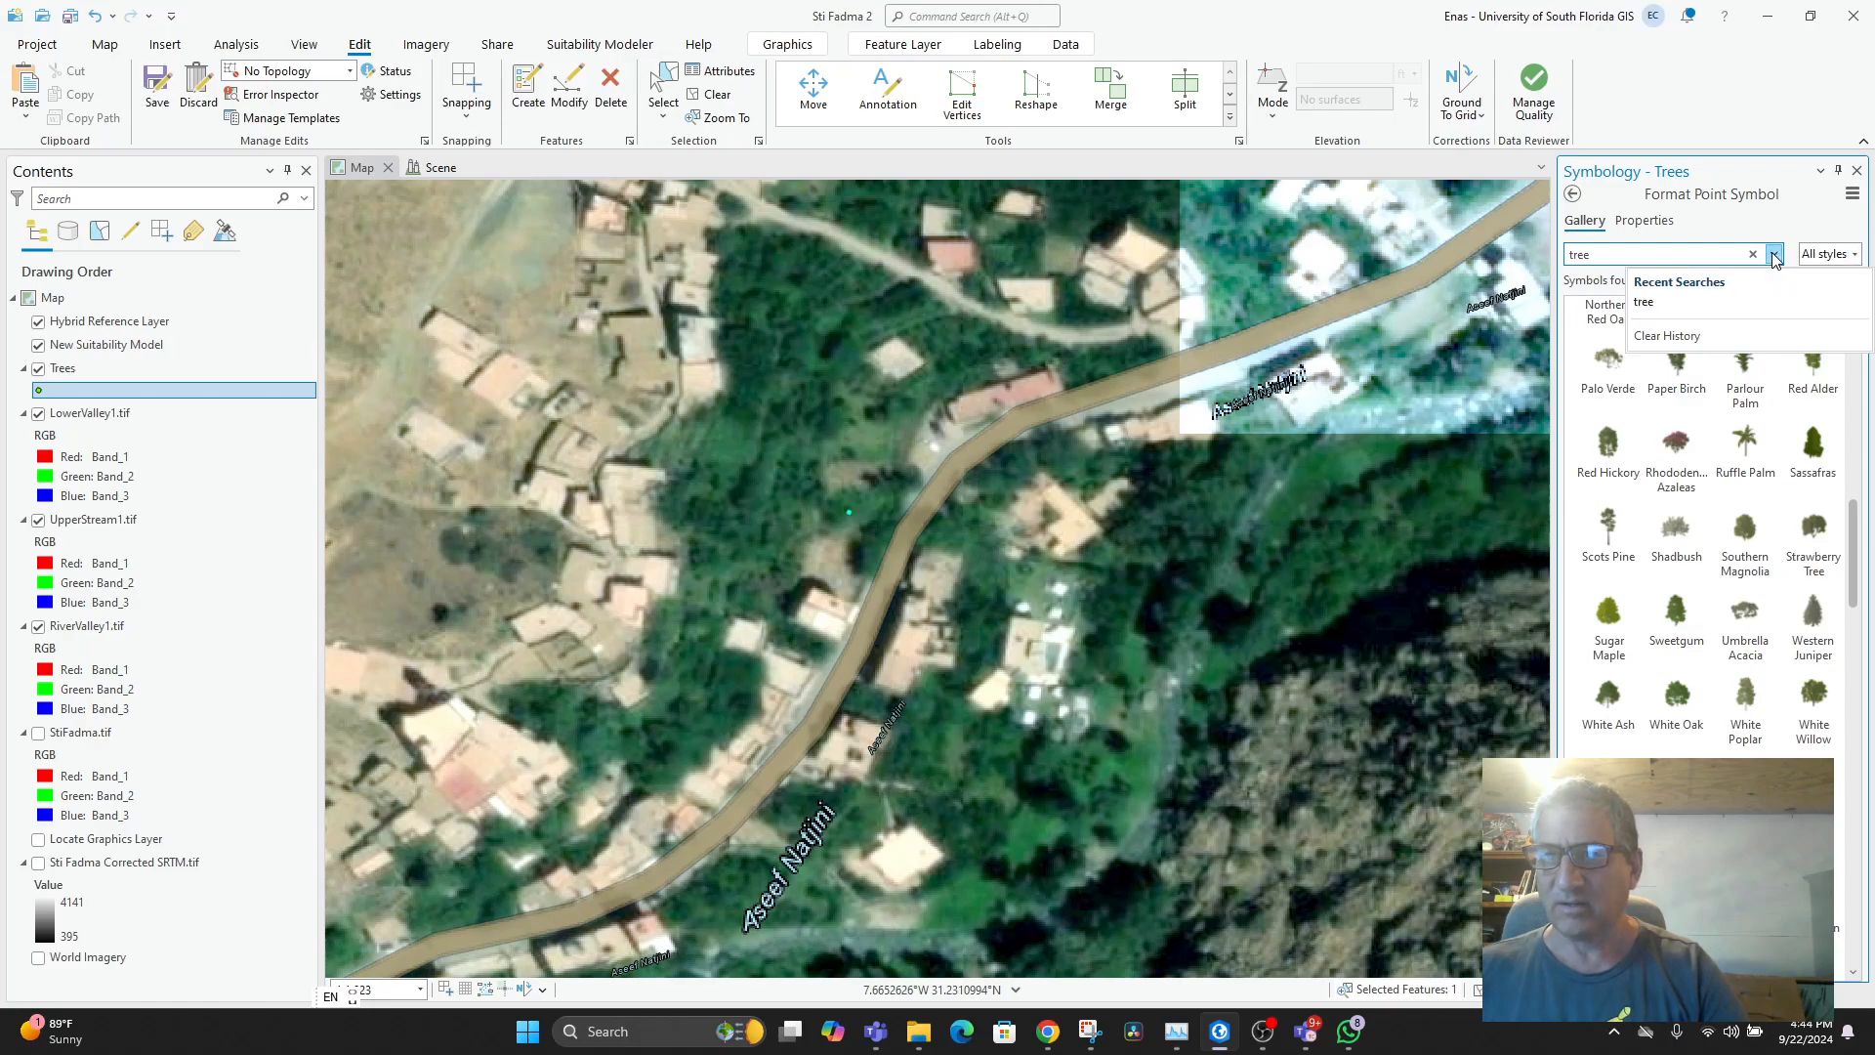
{"action": "left_click", "coordinate": [1775, 256]}
{"action": "scroll", "coordinate": [1730, 488], "scroll_direction": "down", "scroll_amount": 2}
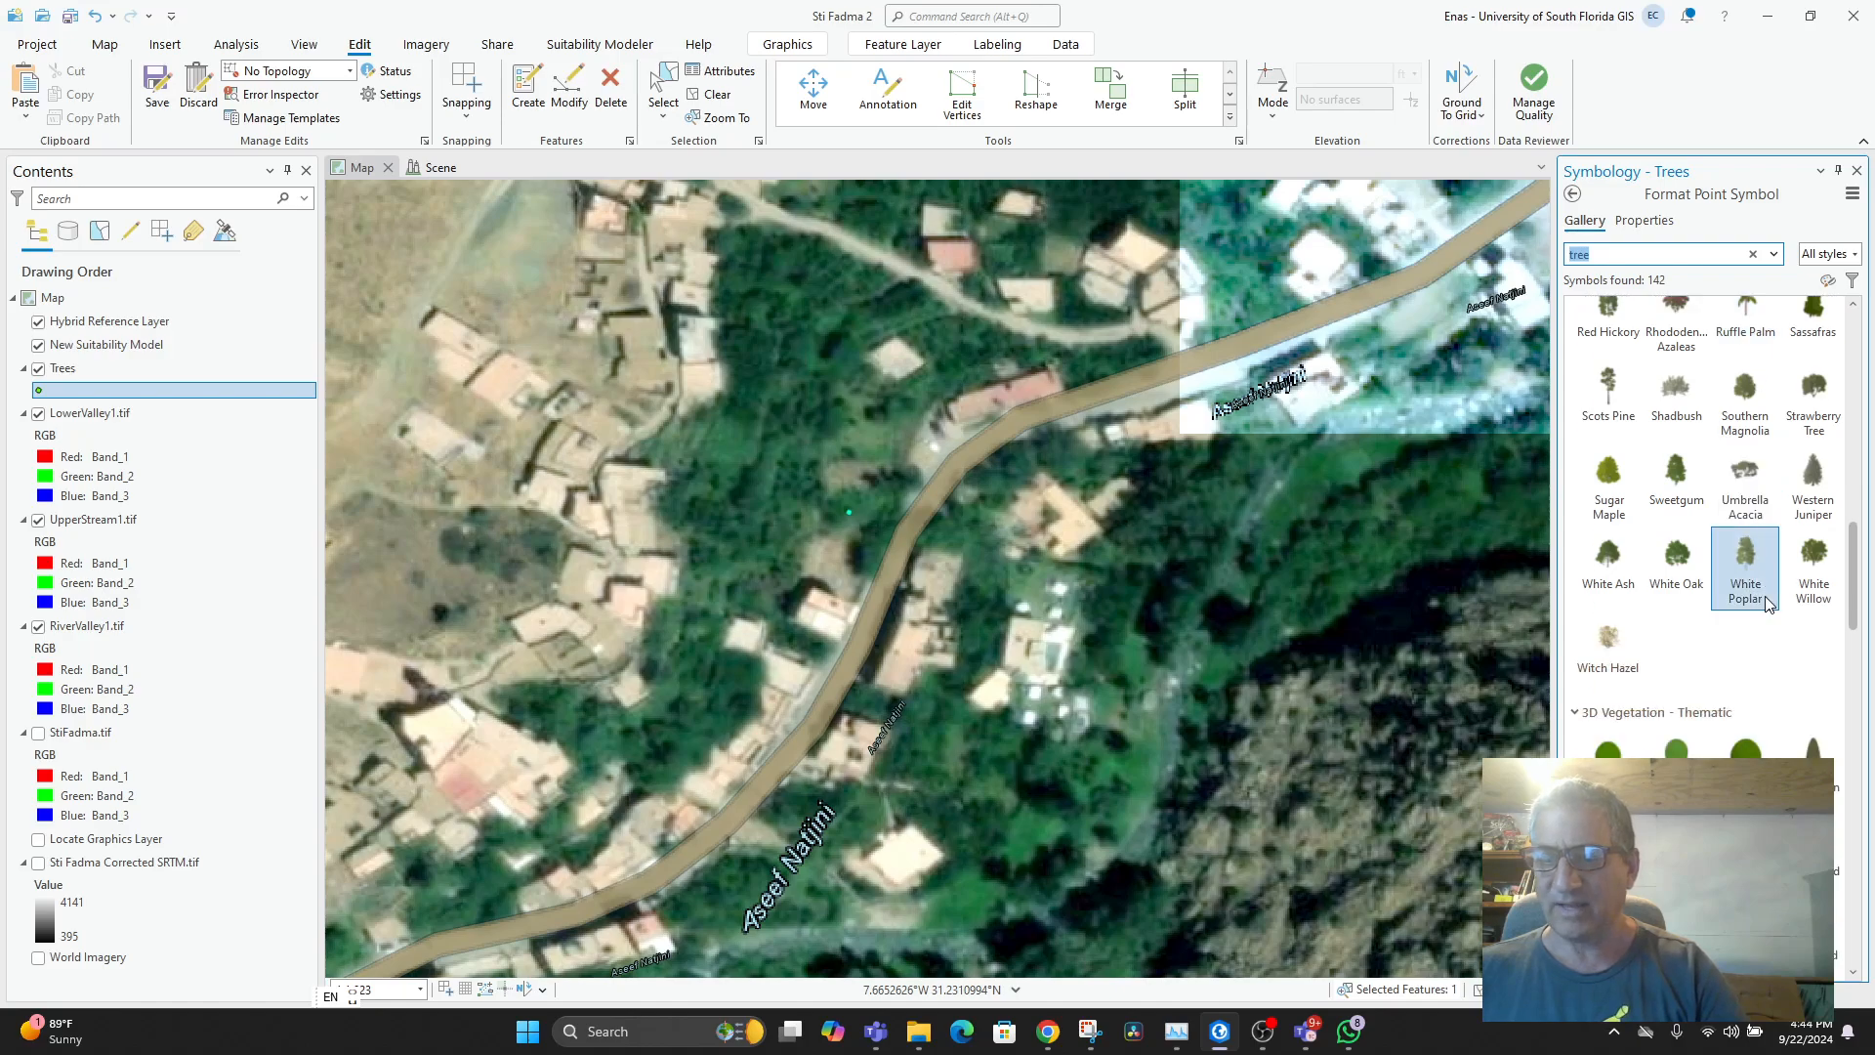
{"action": "scroll", "coordinate": [1767, 604], "scroll_direction": "down", "scroll_amount": 6}
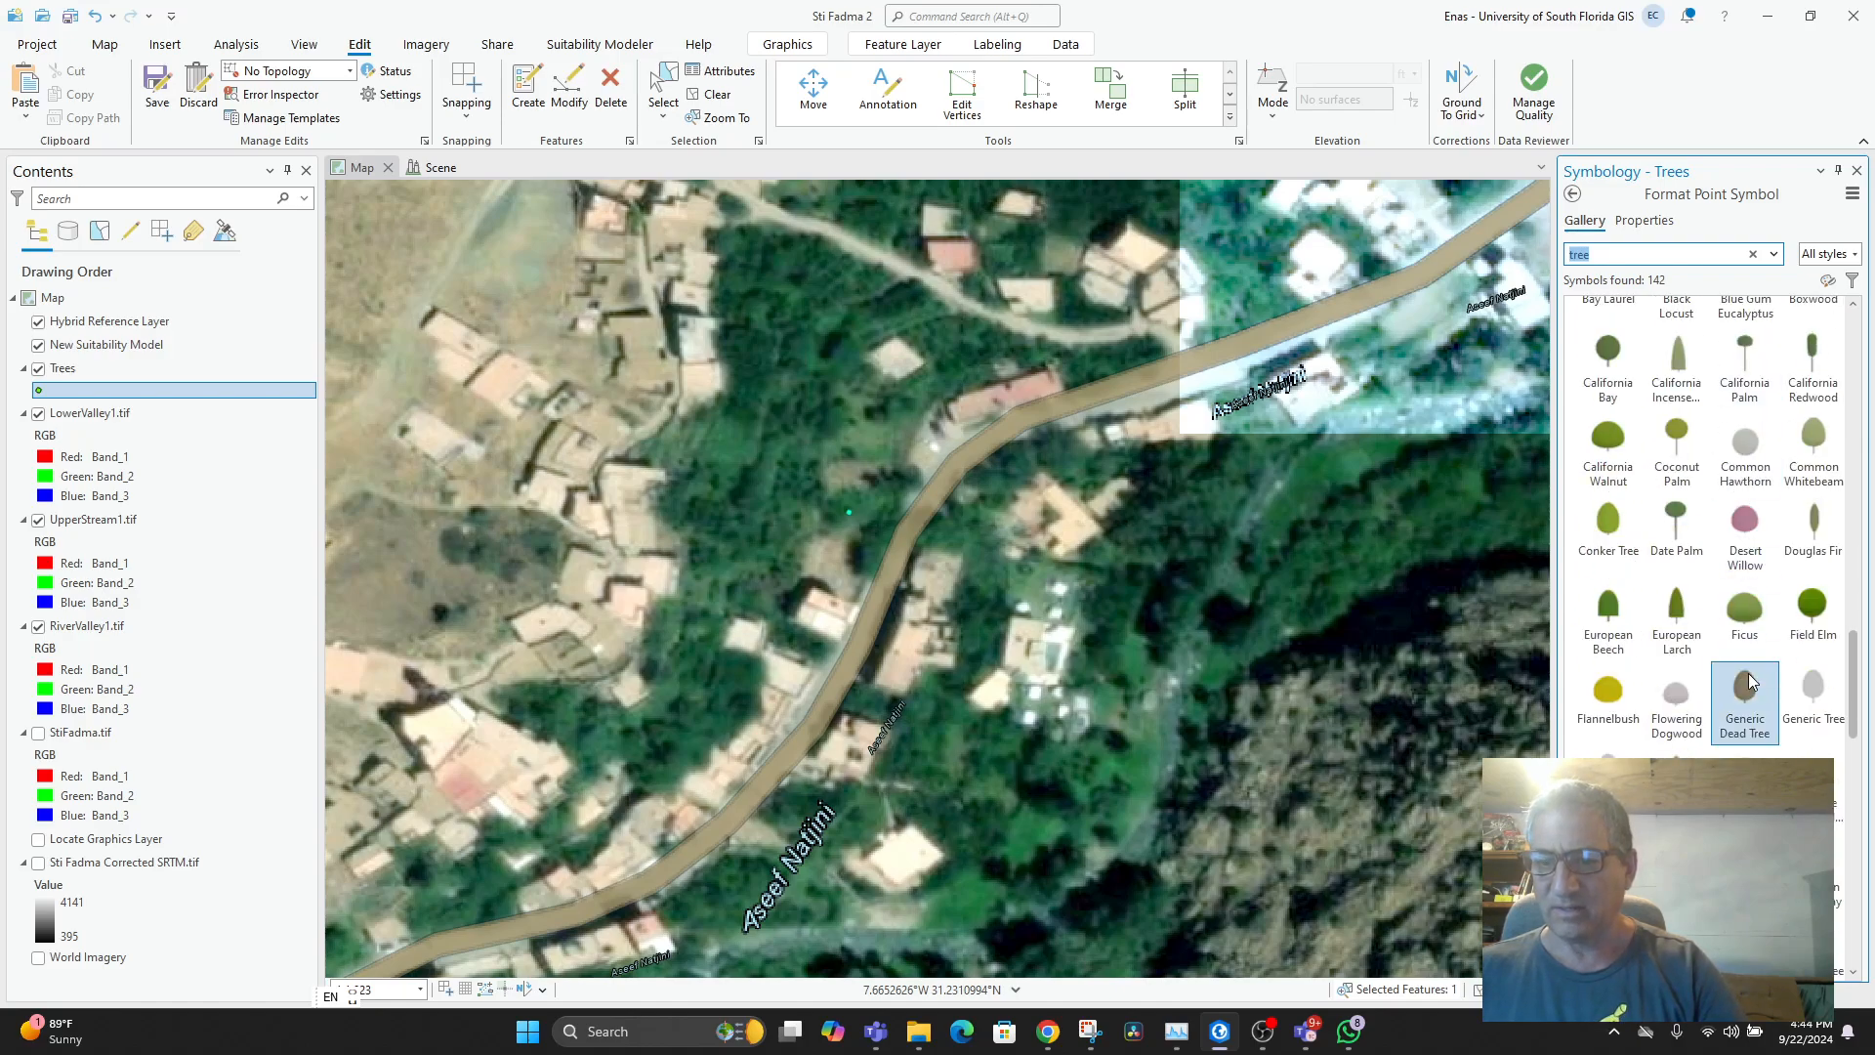
{"action": "scroll", "coordinate": [1749, 682], "scroll_direction": "down", "scroll_amount": 5}
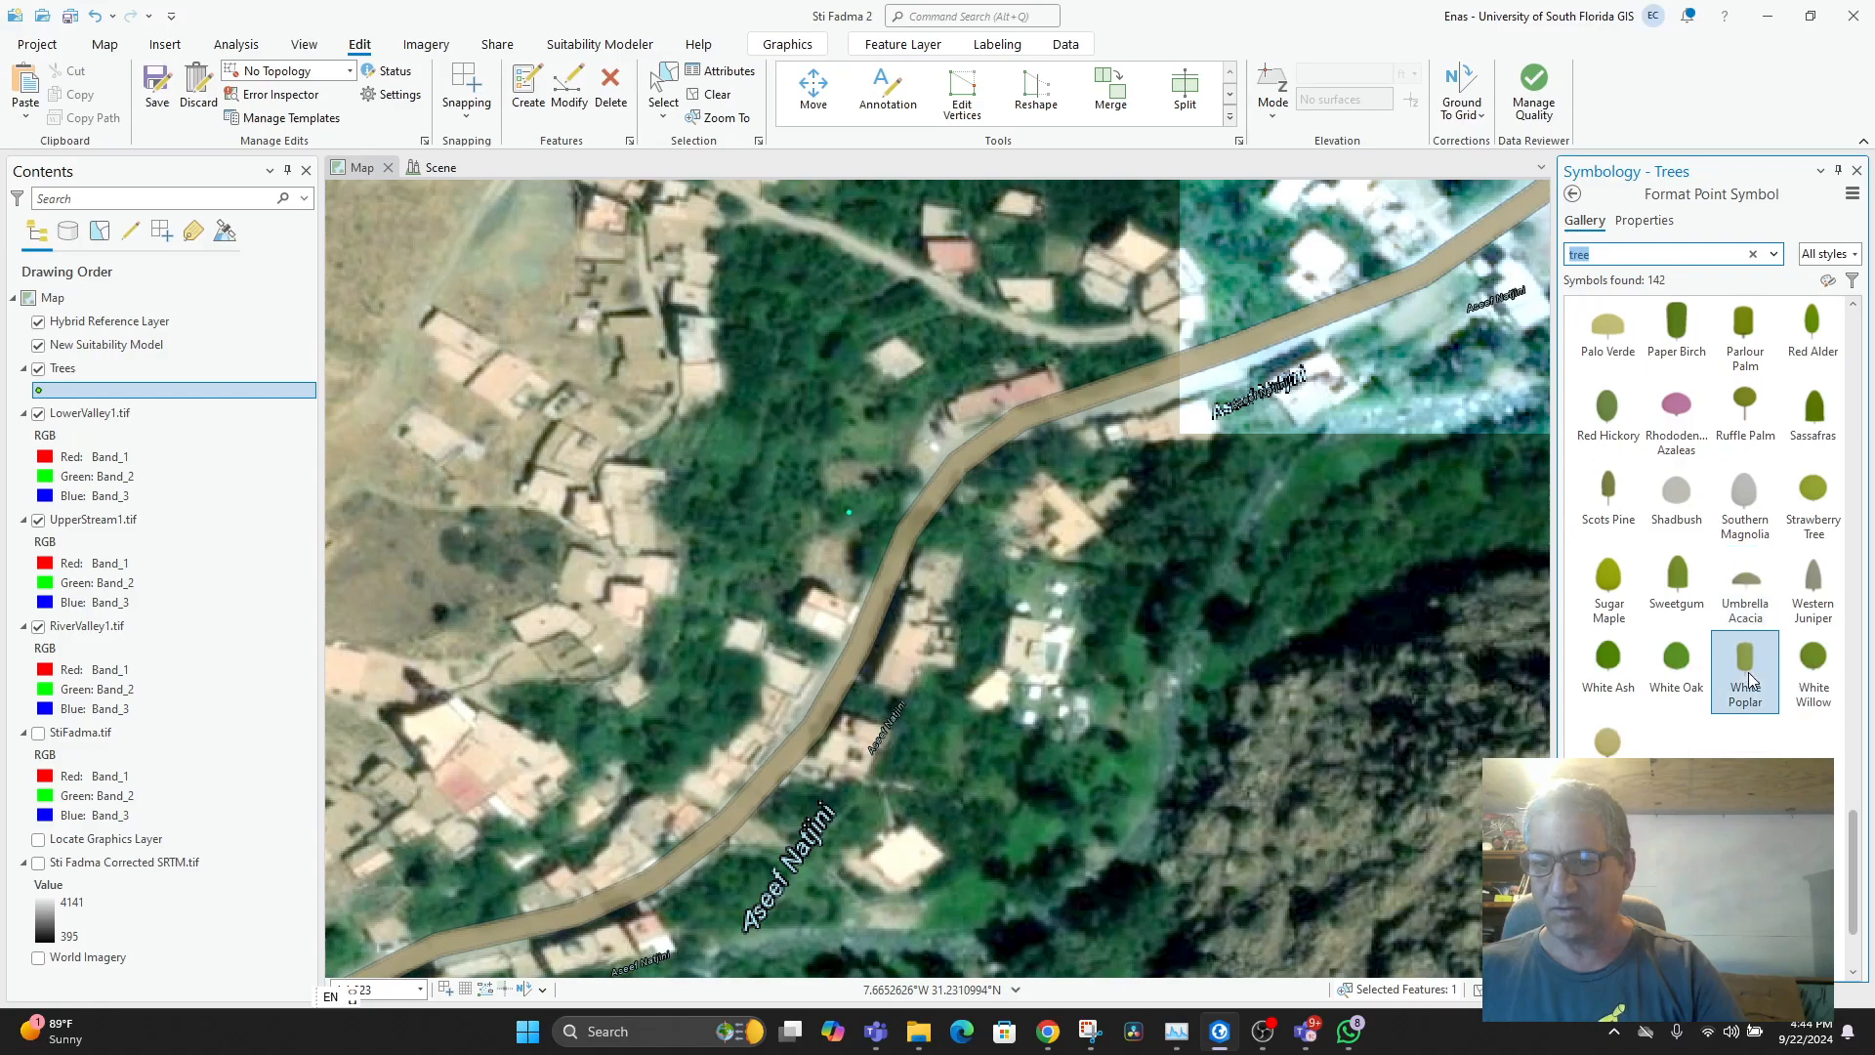
{"action": "scroll", "coordinate": [1749, 682], "scroll_direction": "down", "scroll_amount": 3}
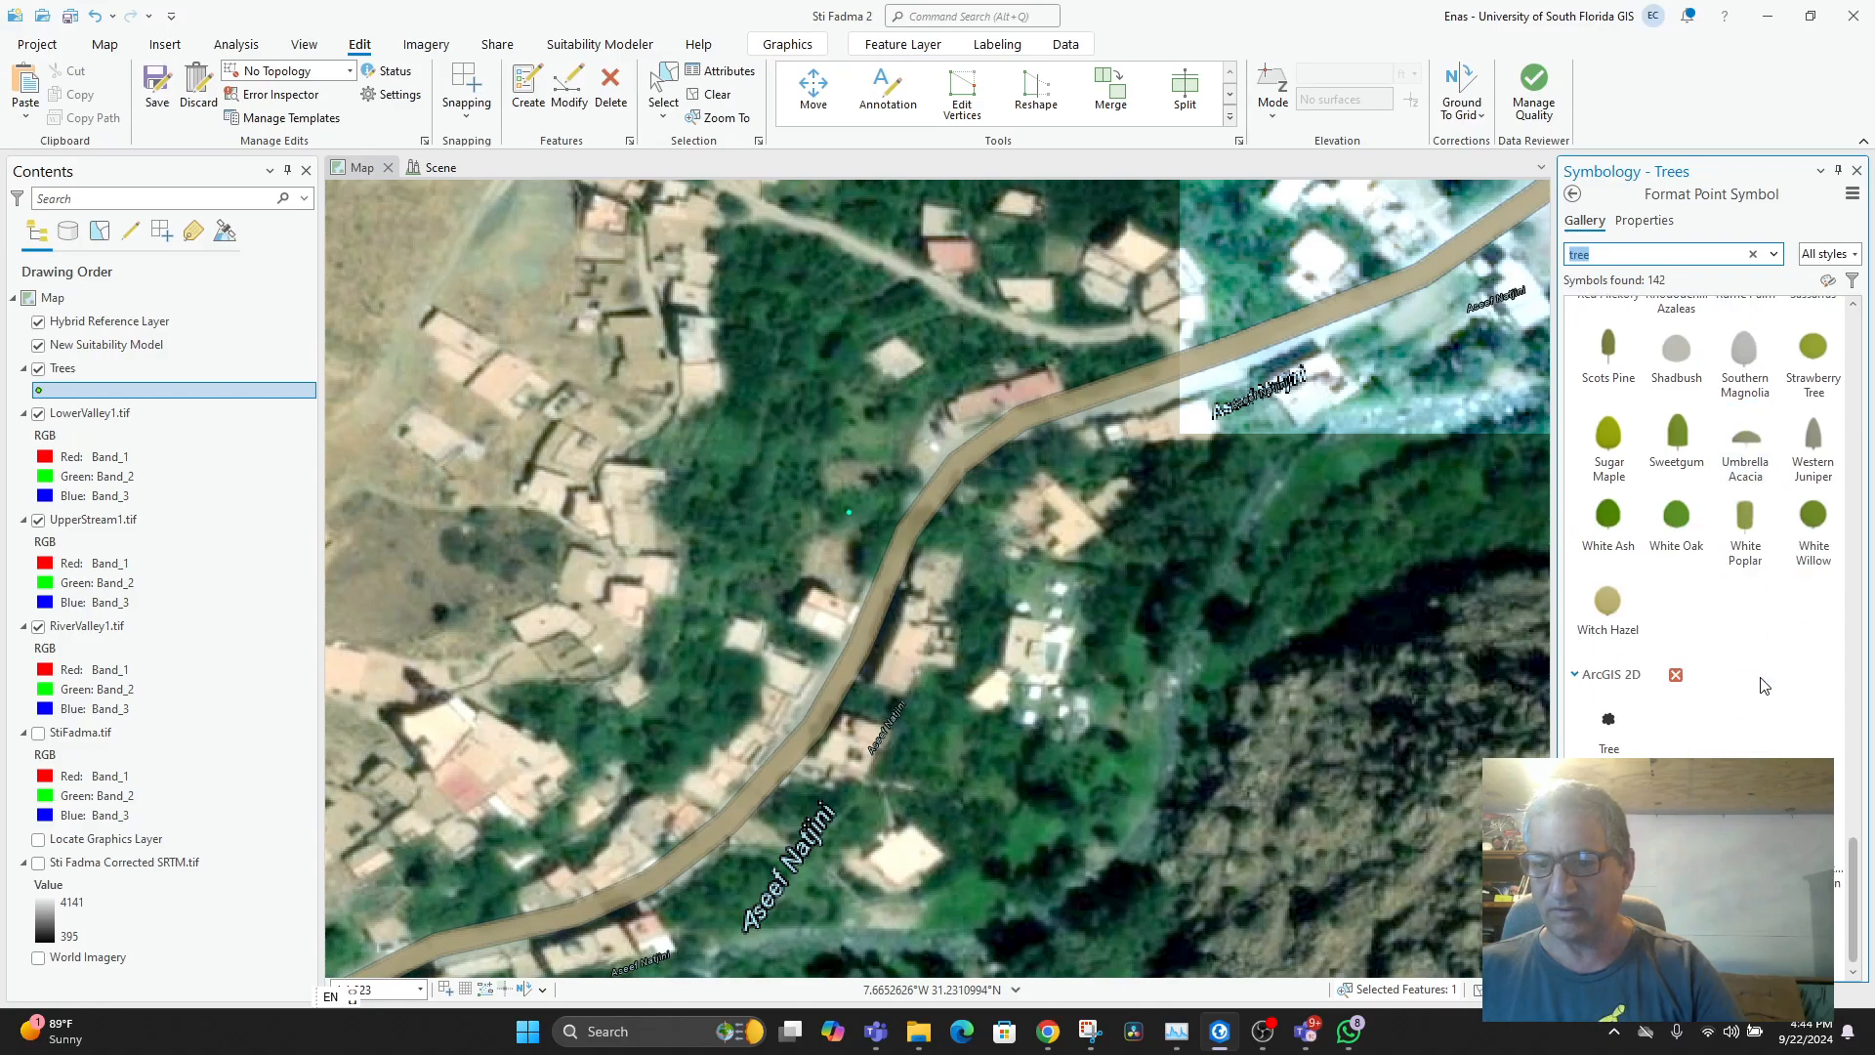
{"action": "scroll", "coordinate": [1763, 685], "scroll_direction": "up", "scroll_amount": 3}
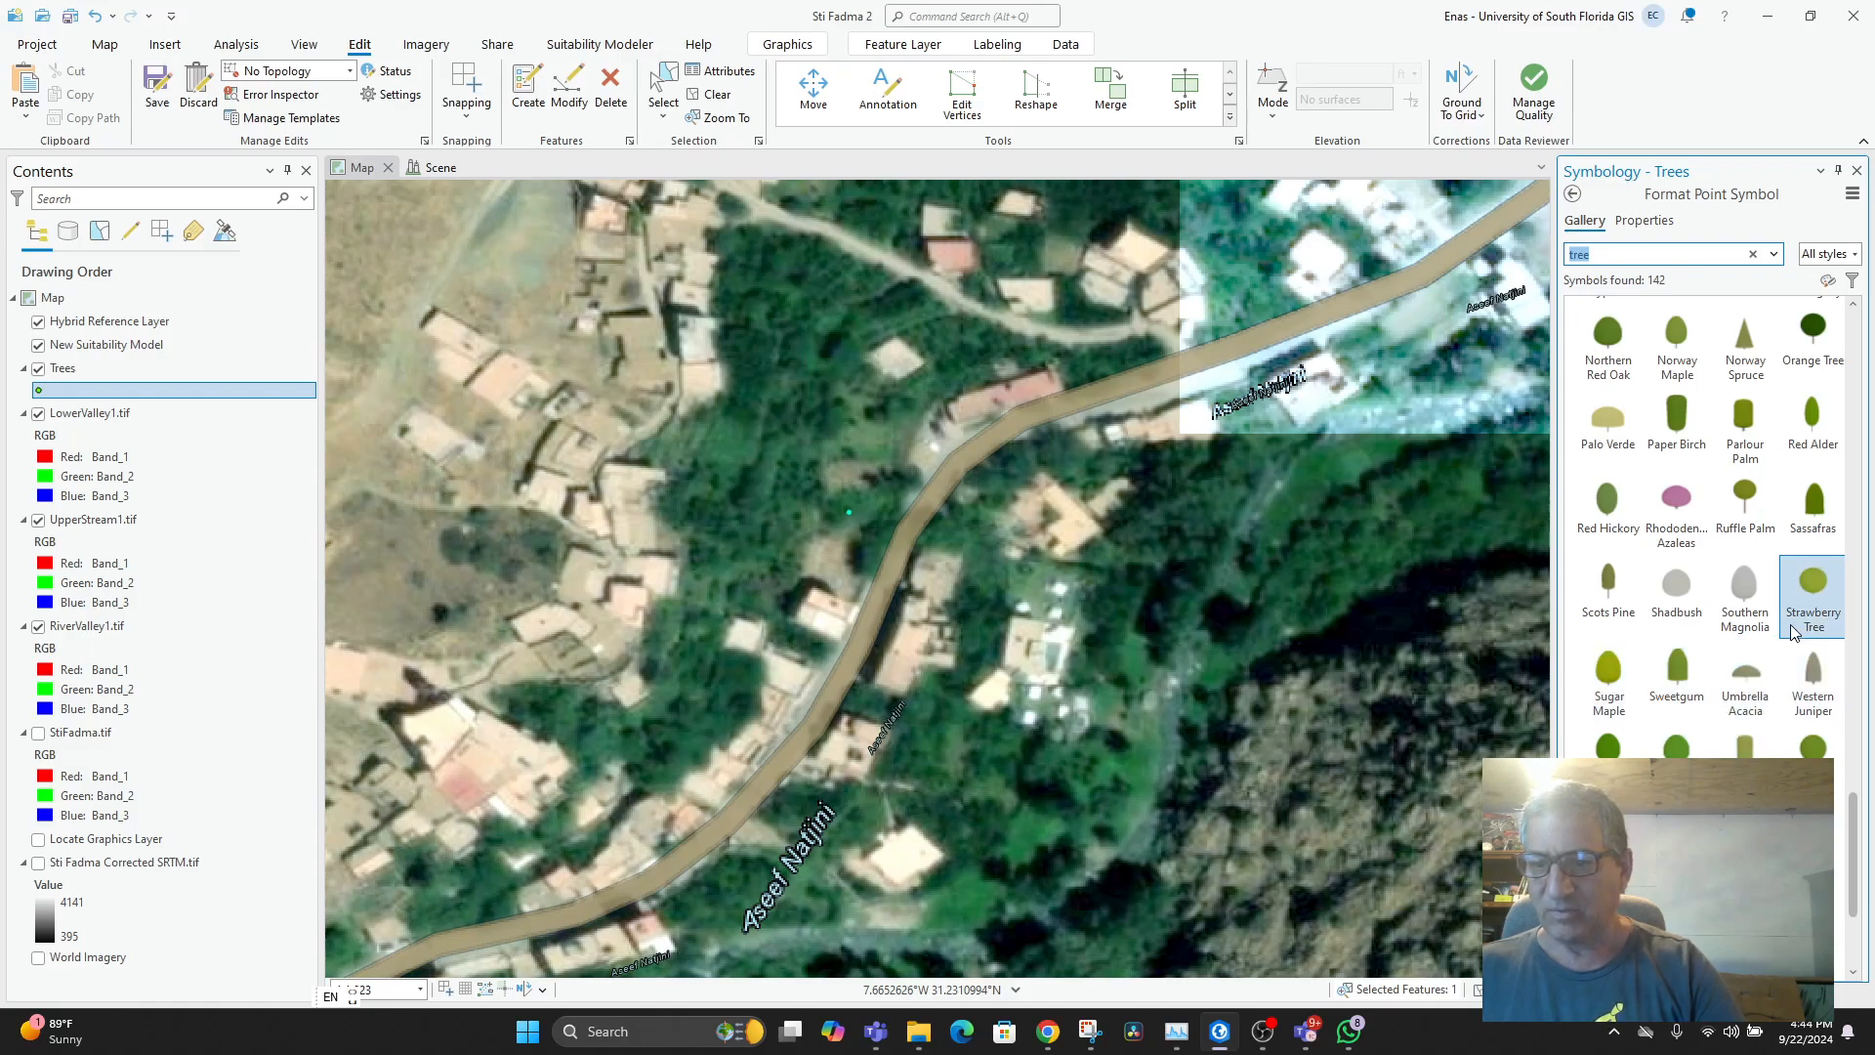
{"action": "scroll", "coordinate": [1792, 632], "scroll_direction": "up", "scroll_amount": 6}
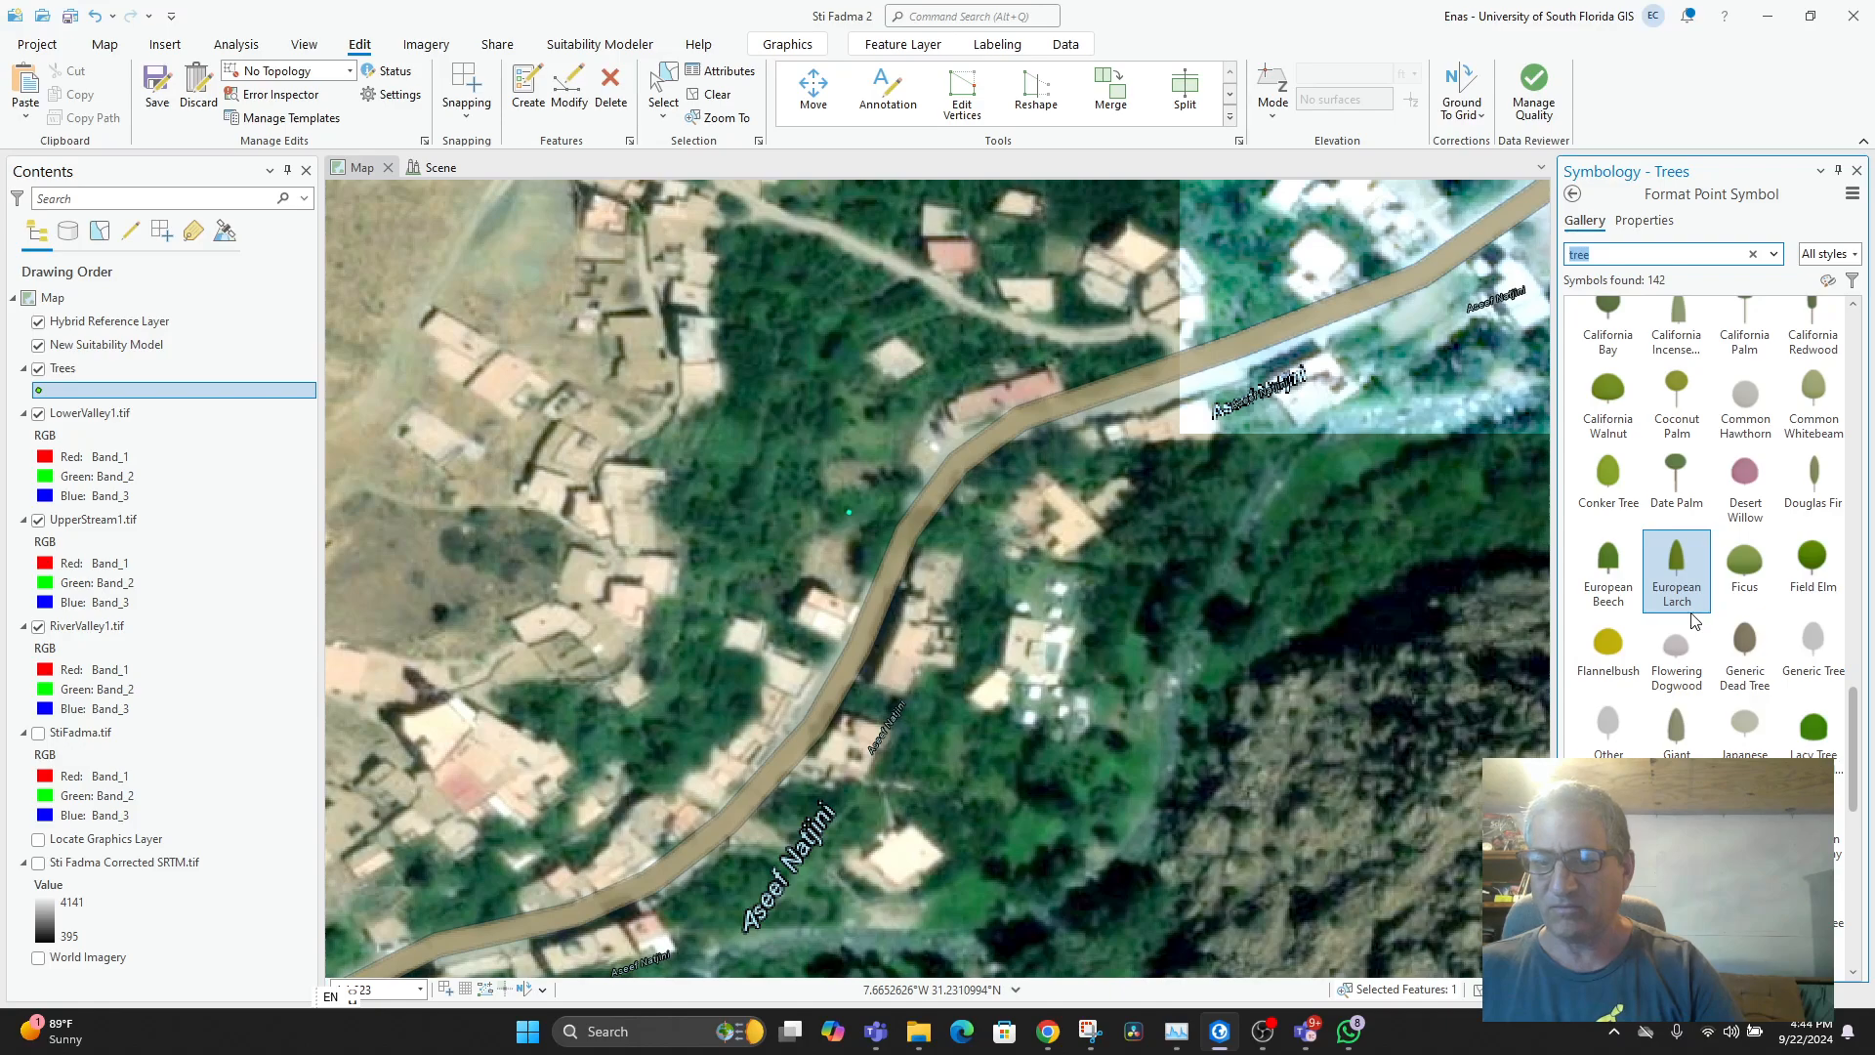
{"action": "scroll", "coordinate": [1692, 621], "scroll_direction": "up", "scroll_amount": 3}
{"action": "scroll", "coordinate": [1690, 621], "scroll_direction": "down", "scroll_amount": 2}
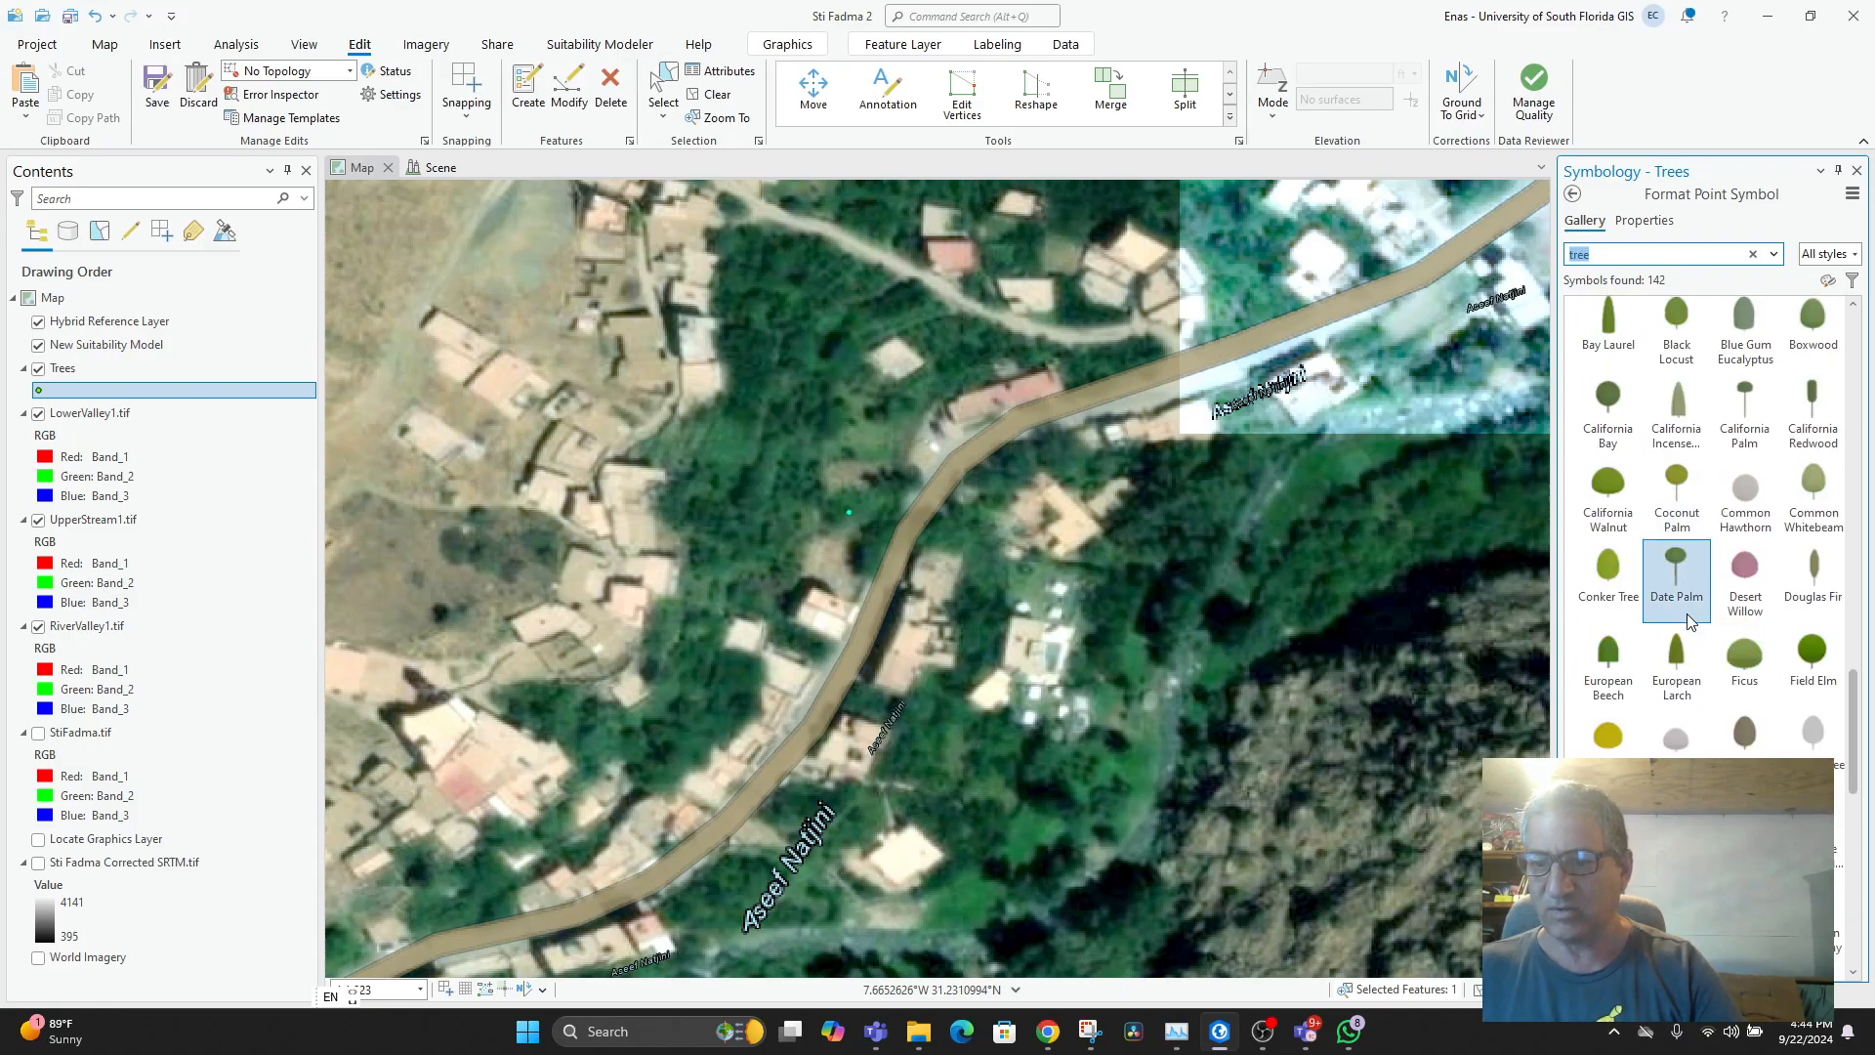
{"action": "scroll", "coordinate": [1688, 621], "scroll_direction": "up", "scroll_amount": 2}
{"action": "scroll", "coordinate": [1777, 683], "scroll_direction": "down", "scroll_amount": 2}
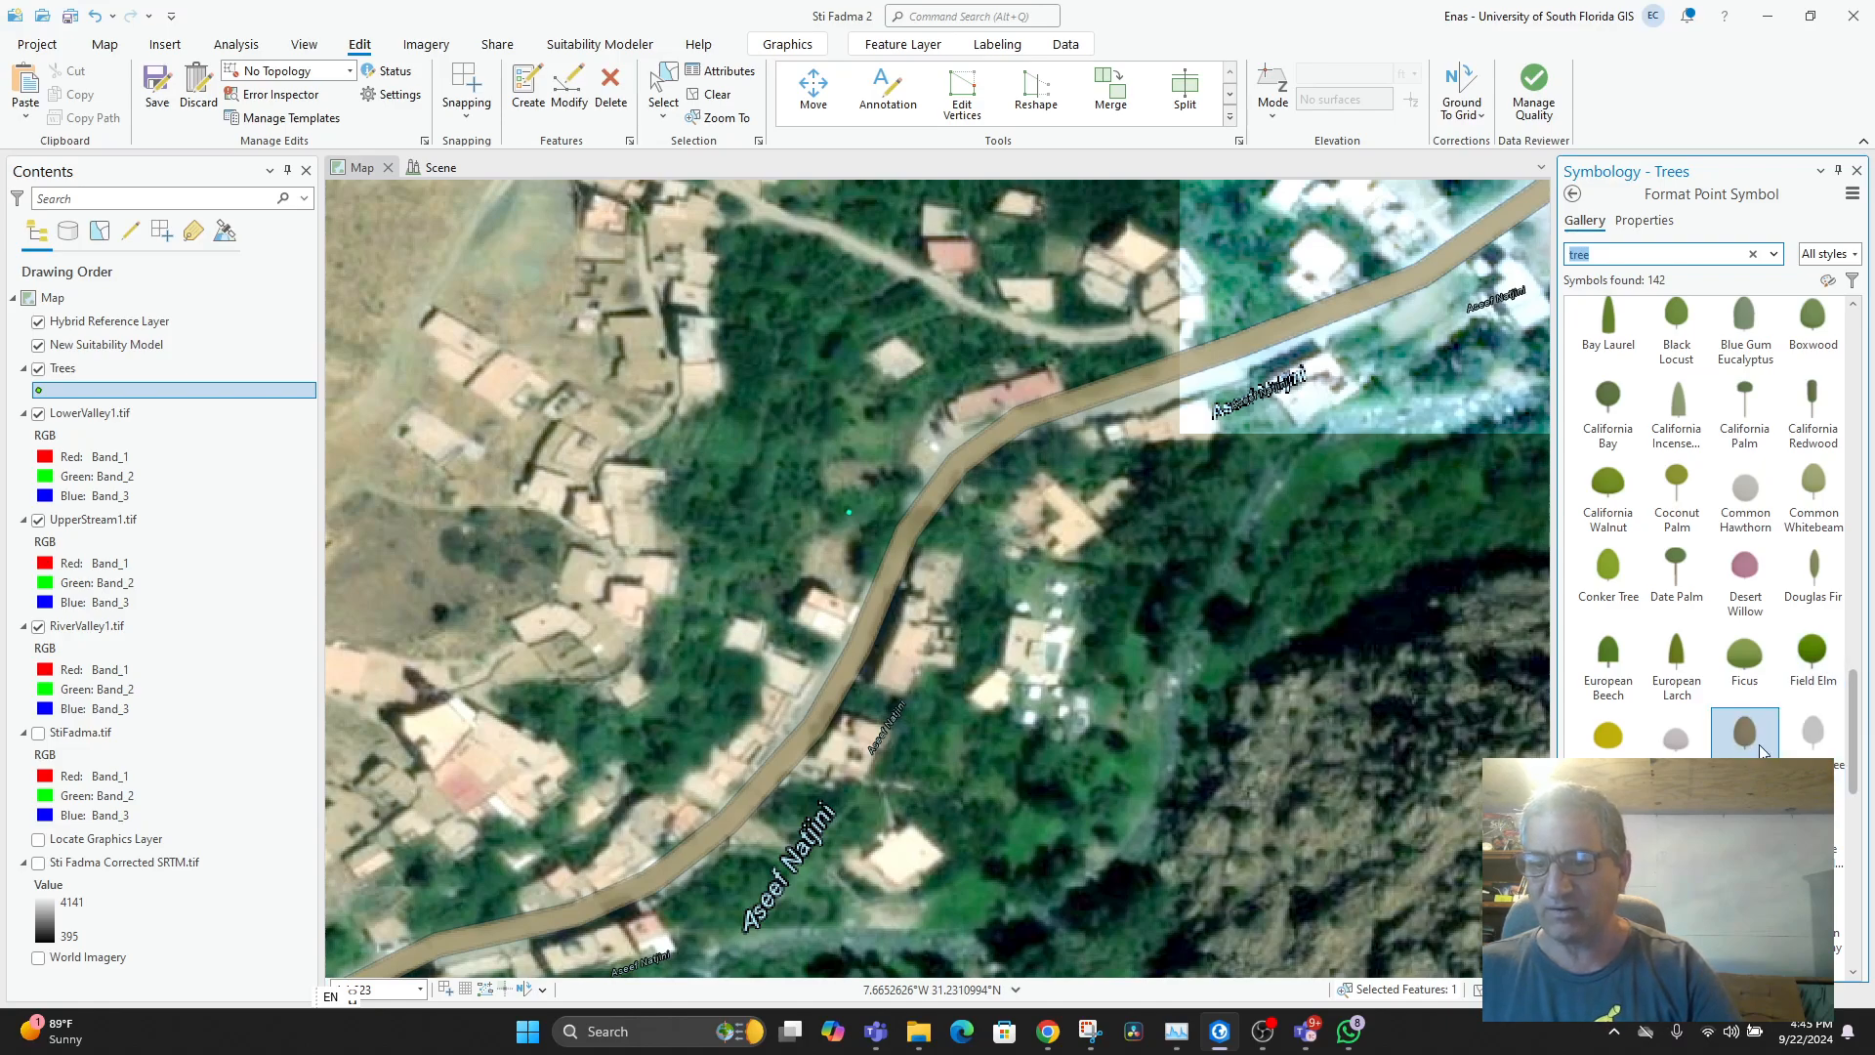
{"action": "left_click", "coordinate": [1820, 742]}
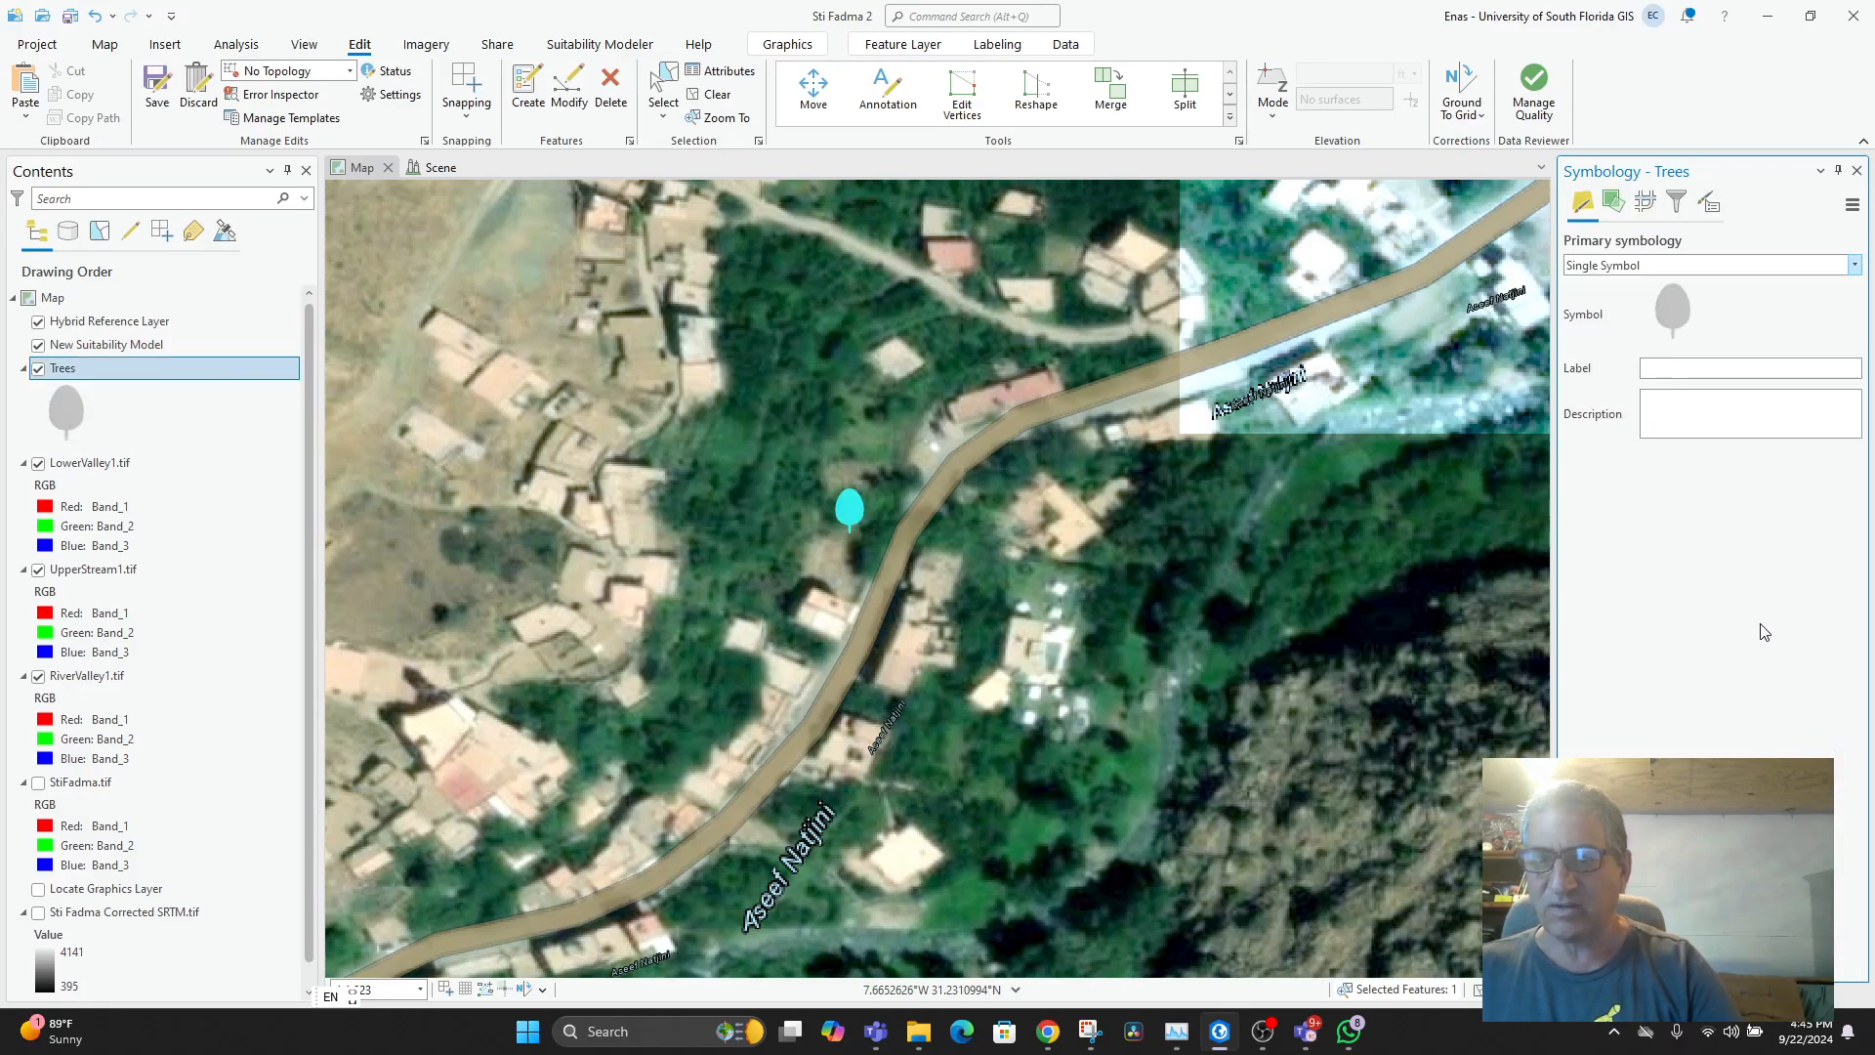
{"action": "left_click", "coordinate": [1670, 312]}
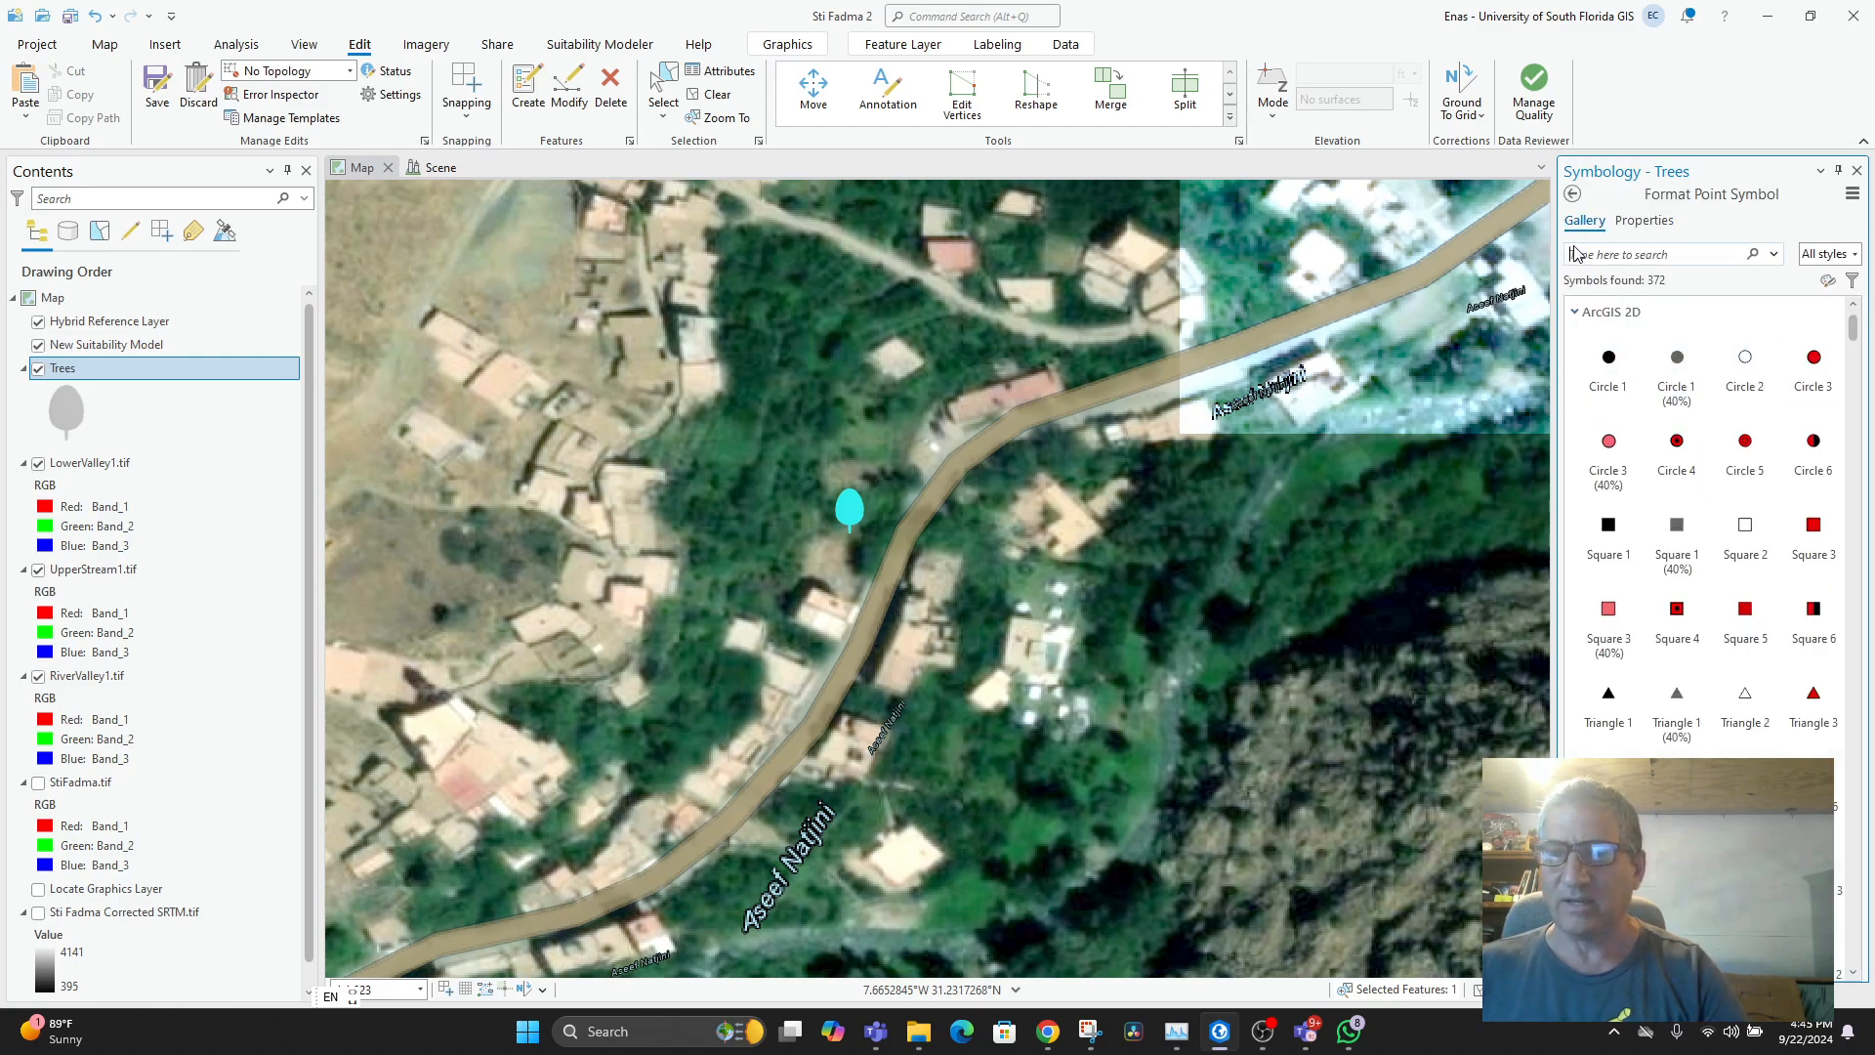
{"action": "left_click", "coordinate": [783, 452]}
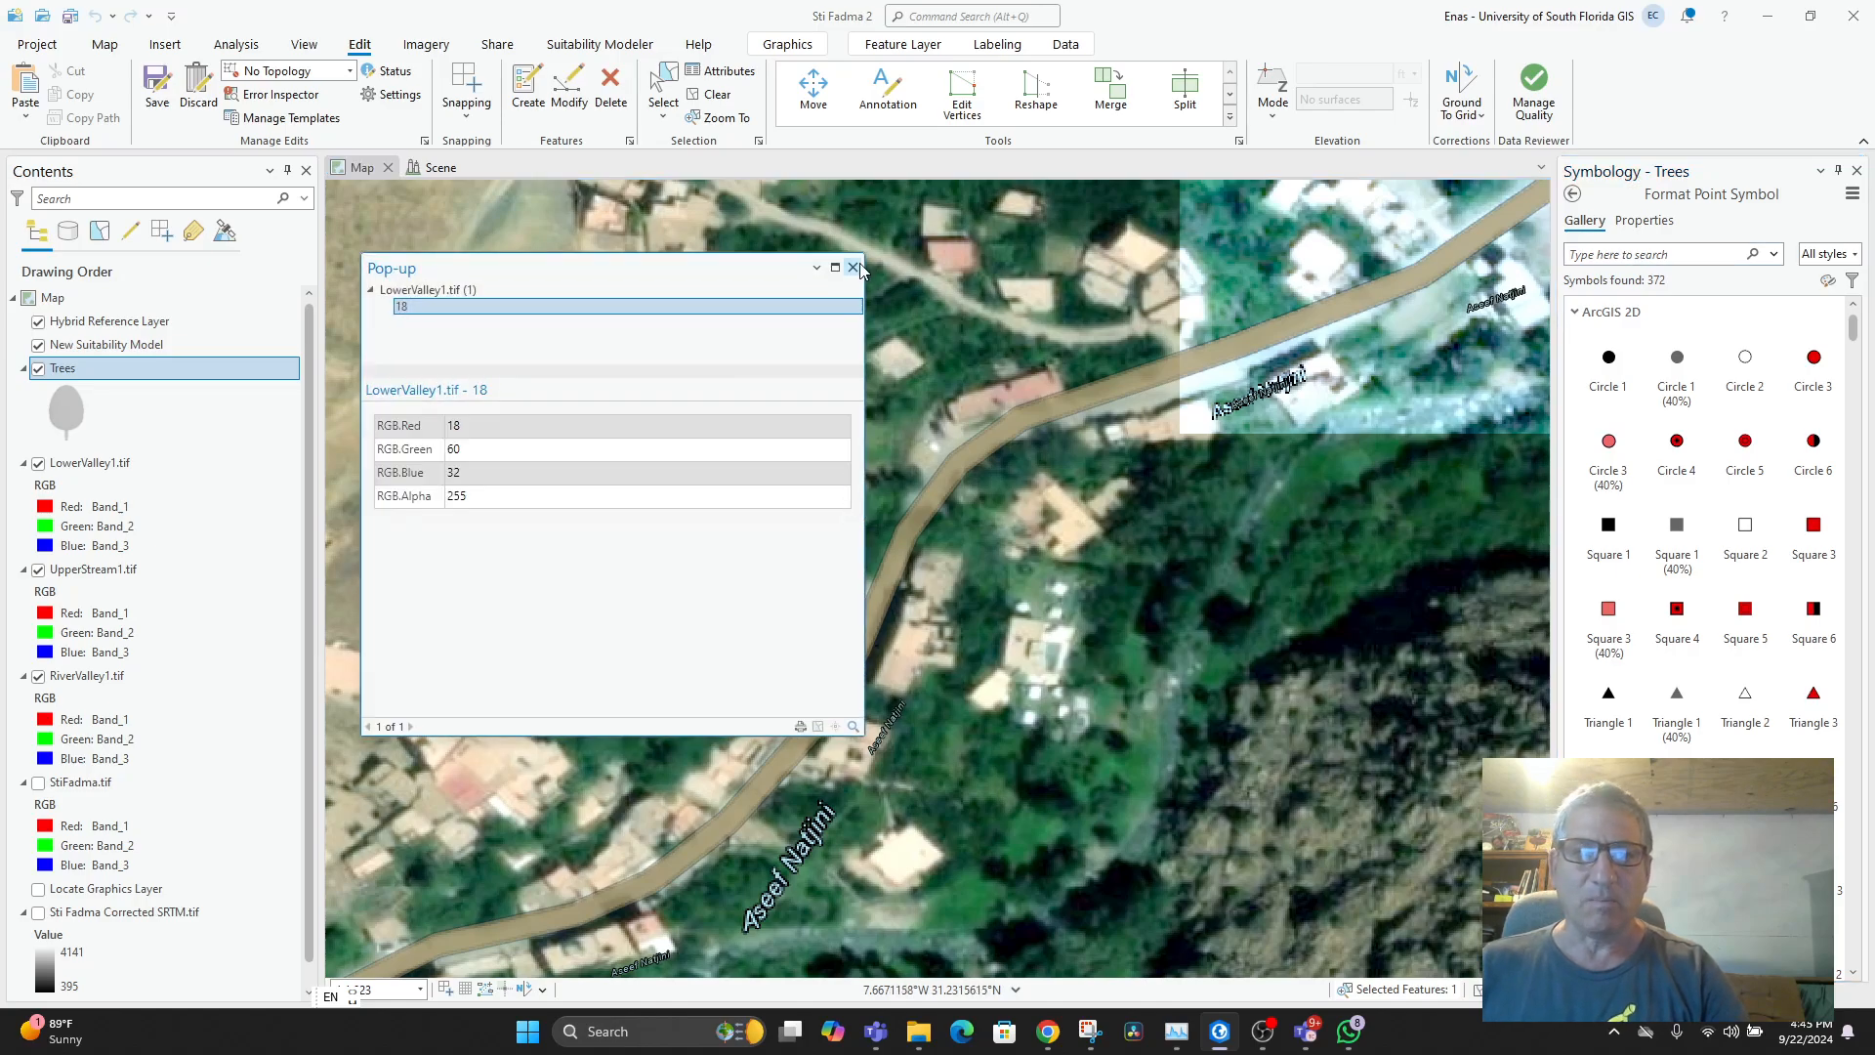
{"action": "left_click", "coordinate": [852, 267]}
{"action": "left_click_drag", "start_coordinate": [860, 506], "coordinate": [836, 528]}
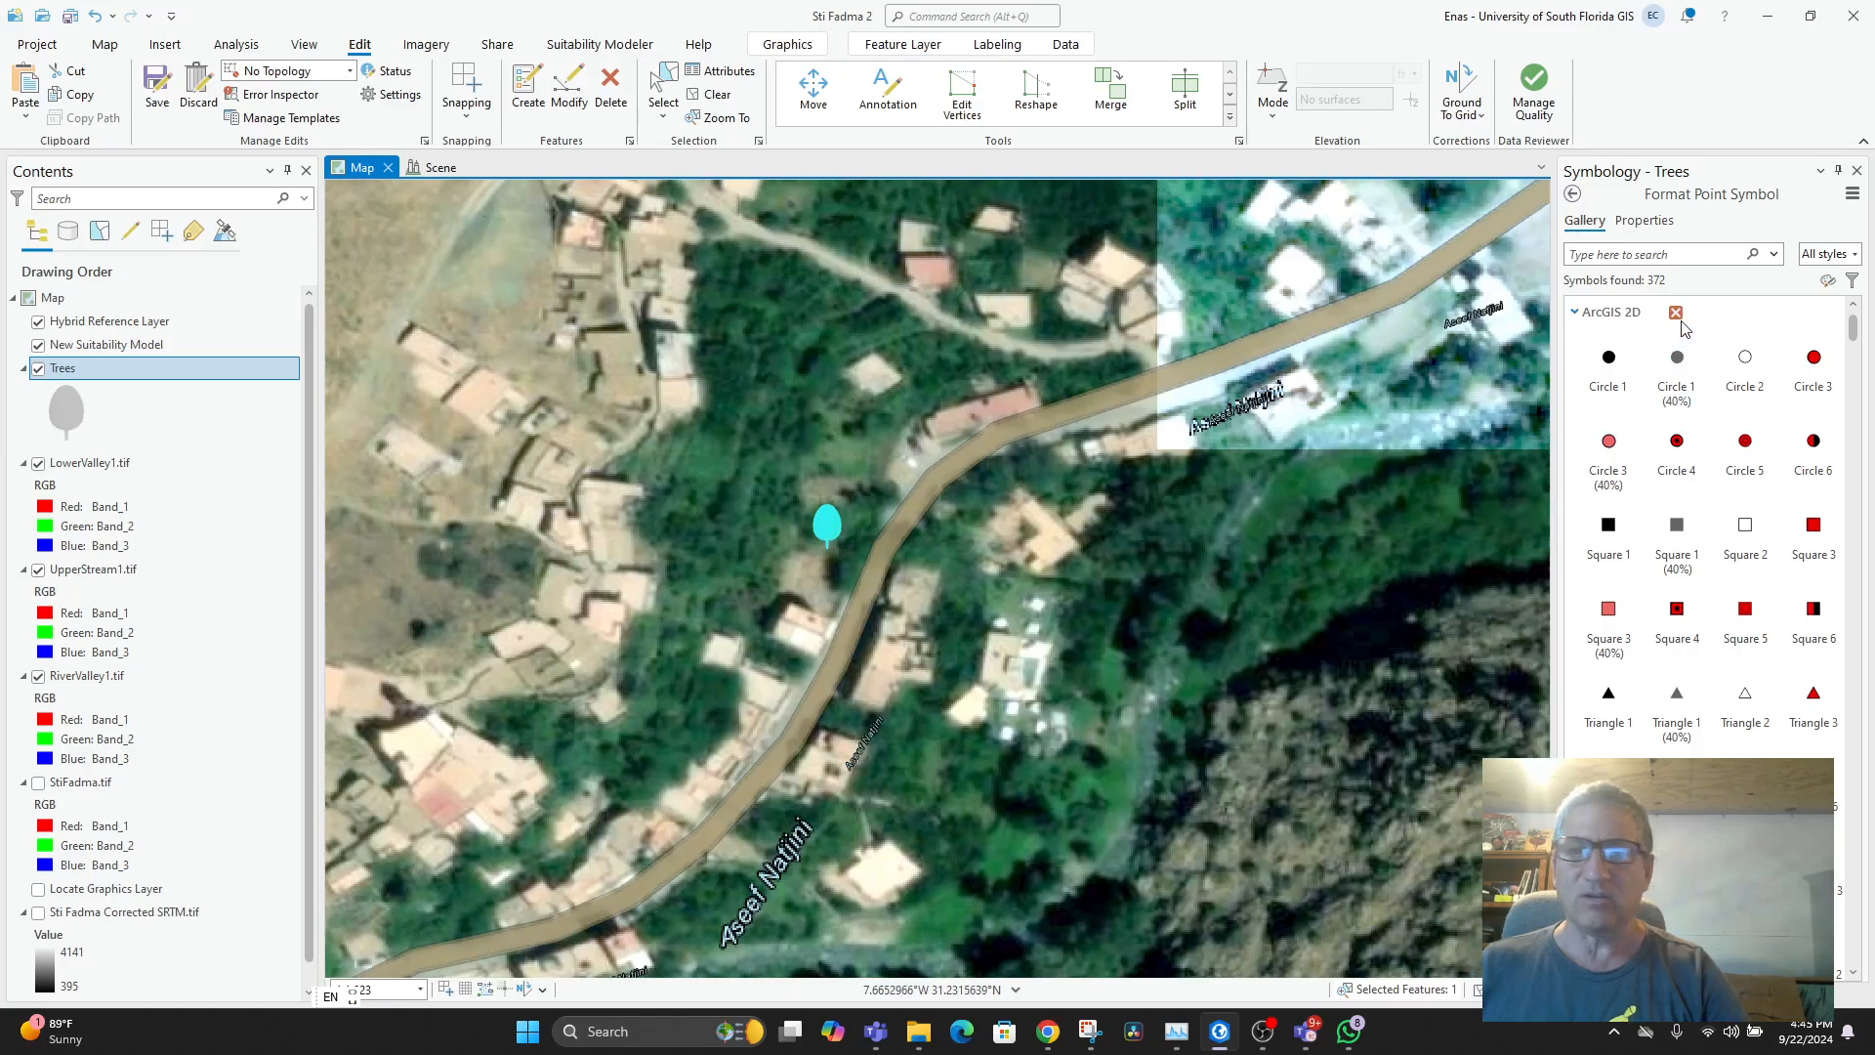
- Close the symbology settings and place another Trees point in the vegetation just east of the road bend
{"action": "left_click", "coordinate": [1857, 172]}
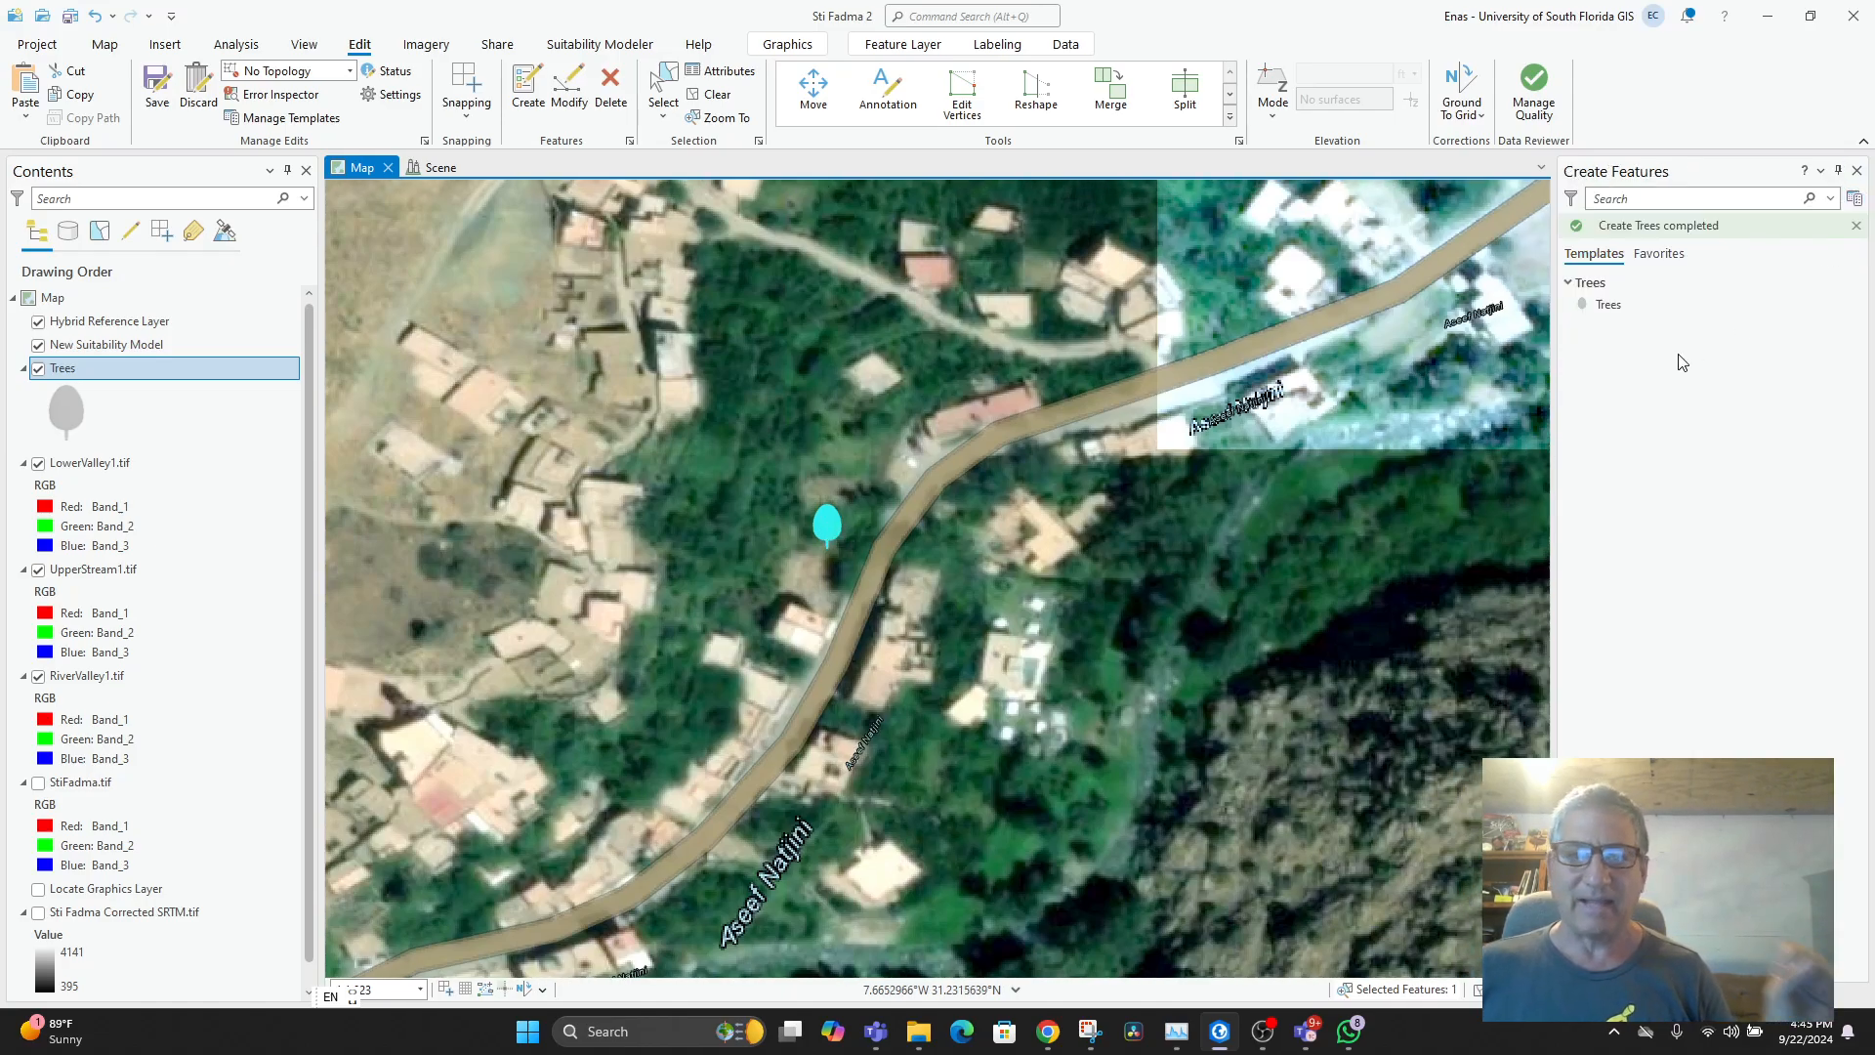
{"action": "scroll", "coordinate": [990, 534], "scroll_direction": "down", "scroll_amount": 4}
{"action": "mouse_move", "coordinate": [1055, 636]}
{"action": "left_mouse_down"}
{"action": "mouse_move", "coordinate": [1068, 589]}
{"action": "mouse_move", "coordinate": [1042, 622]}
{"action": "left_mouse_up"}
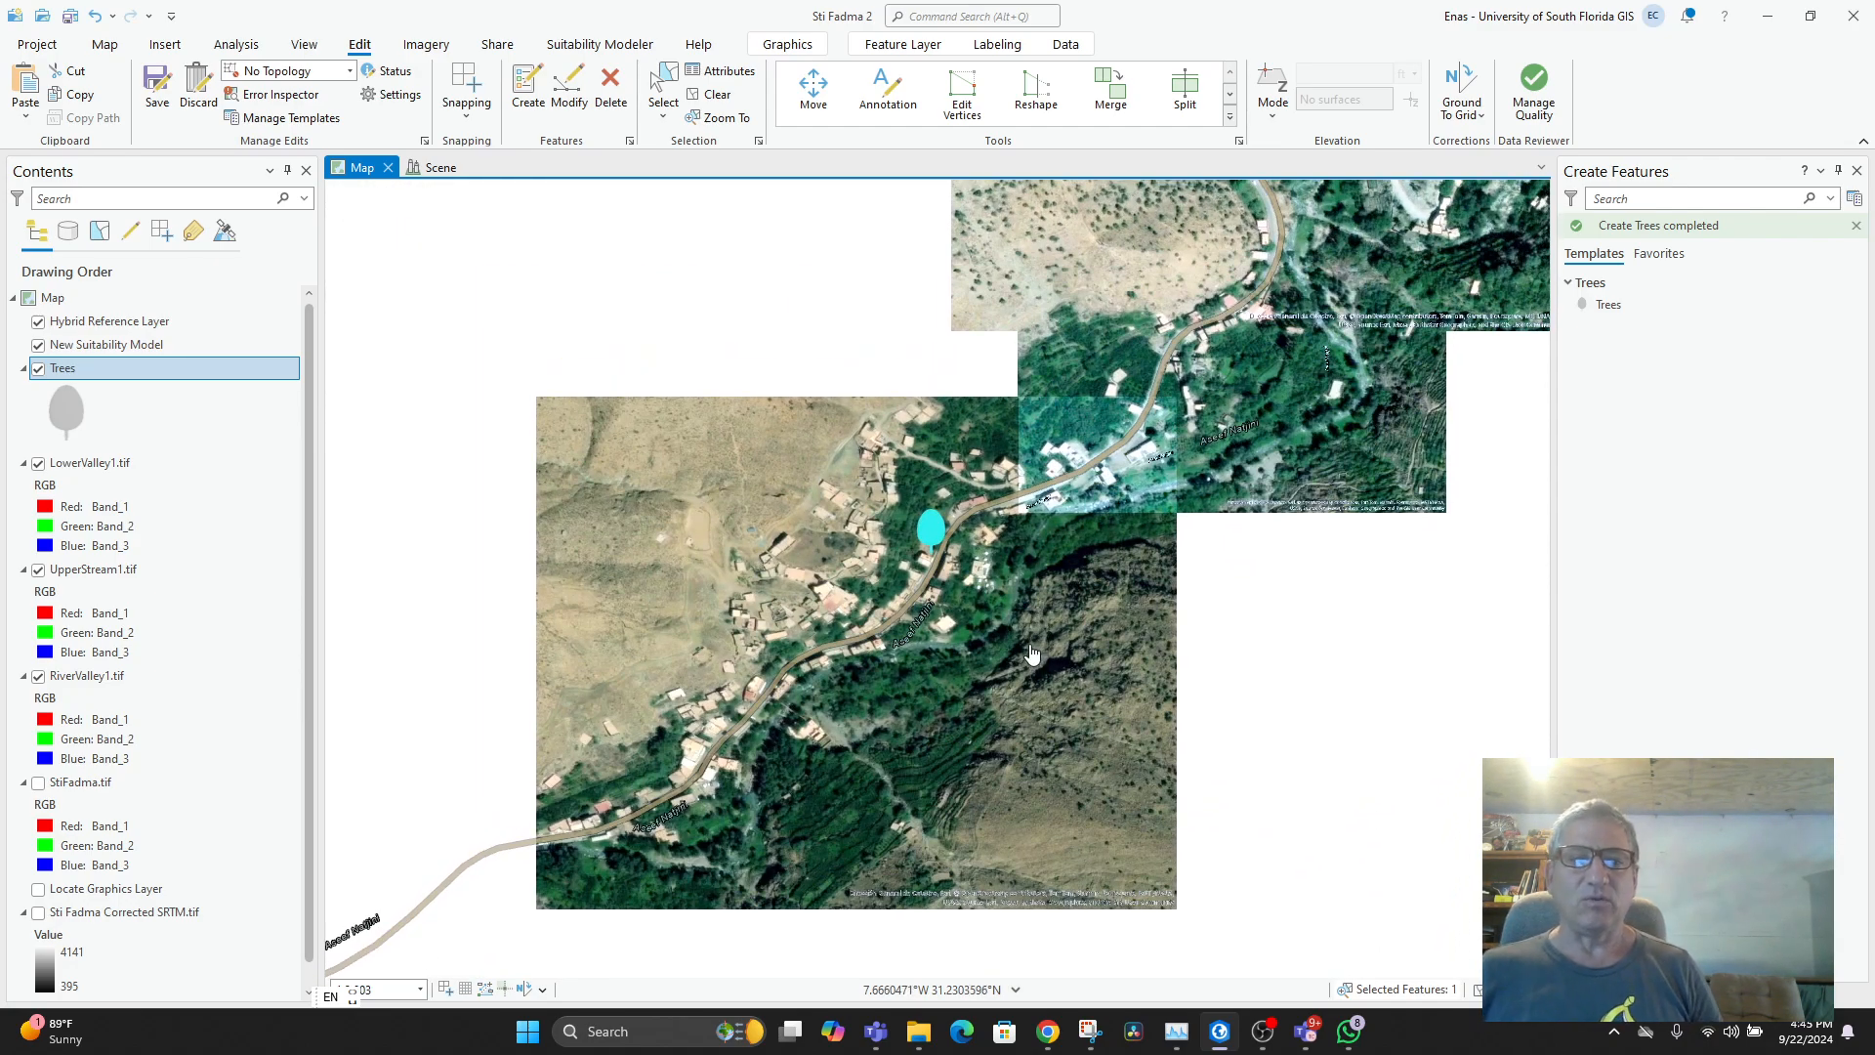
{"action": "left_click", "coordinate": [1266, 1031]}
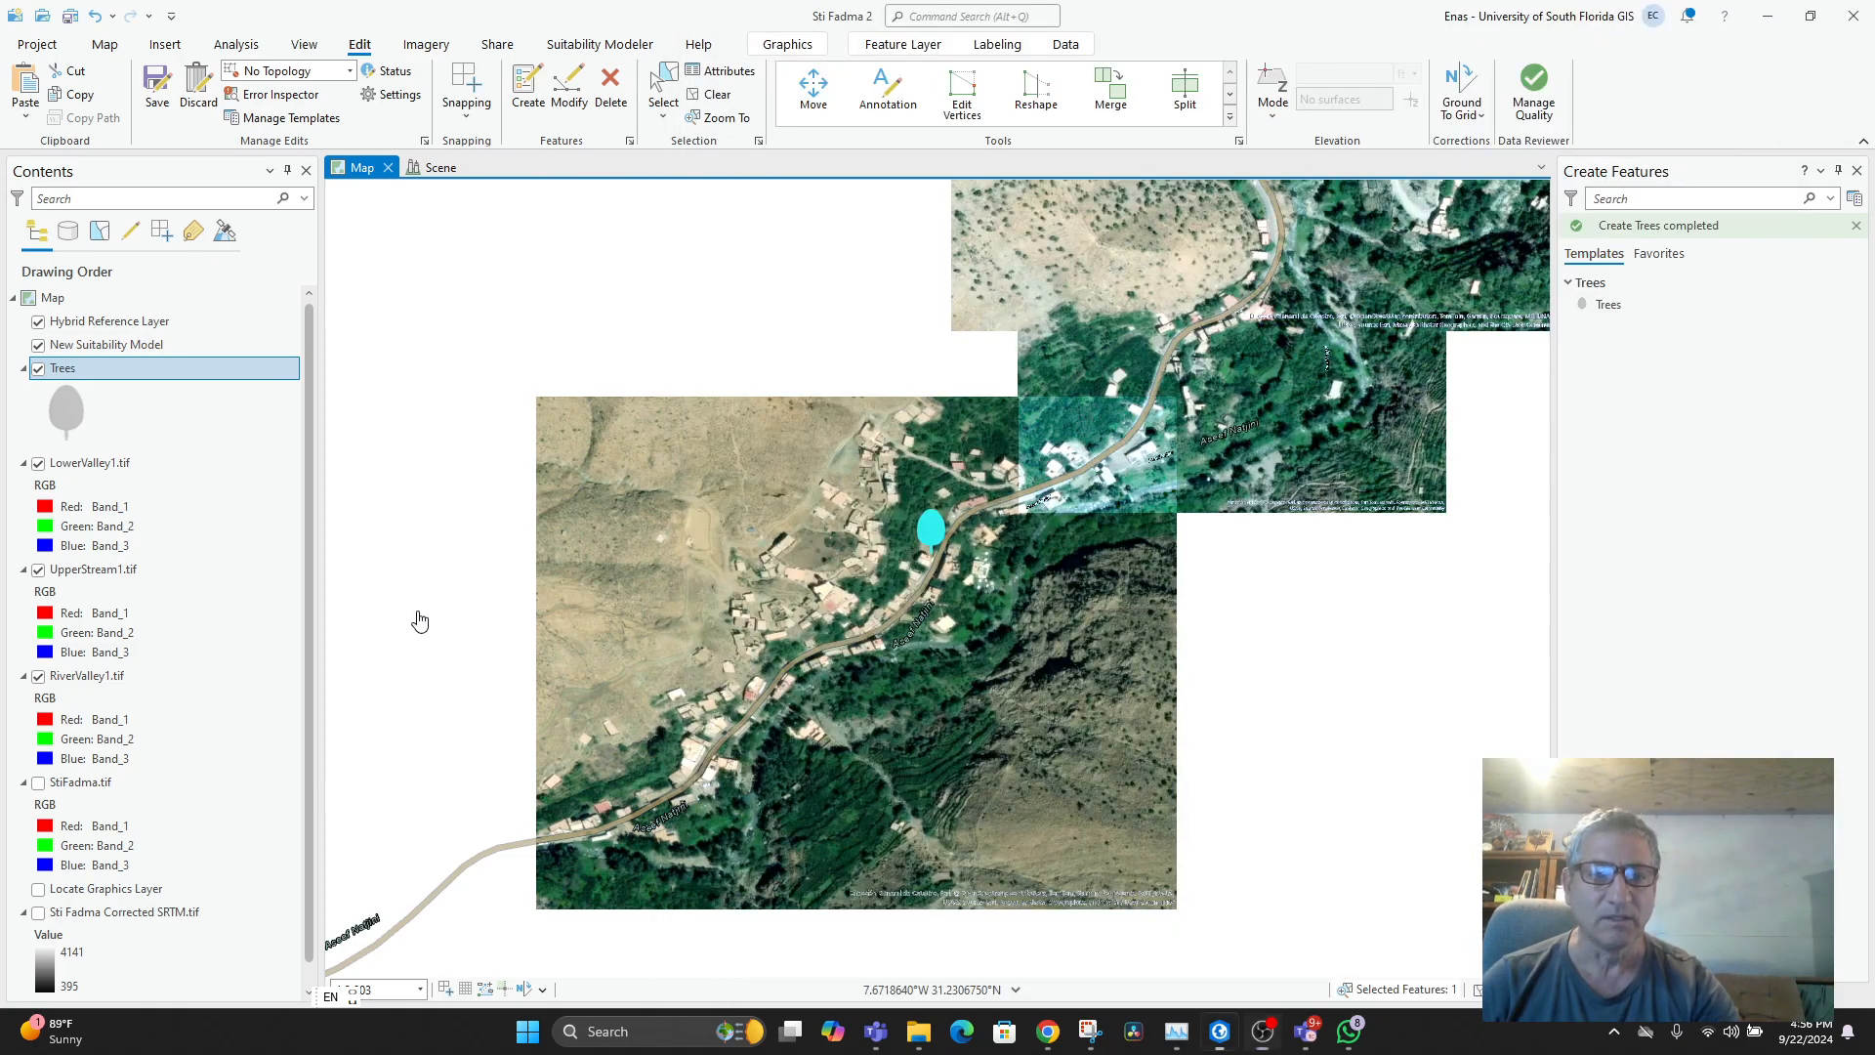
{"action": "left_click", "coordinate": [418, 616]}
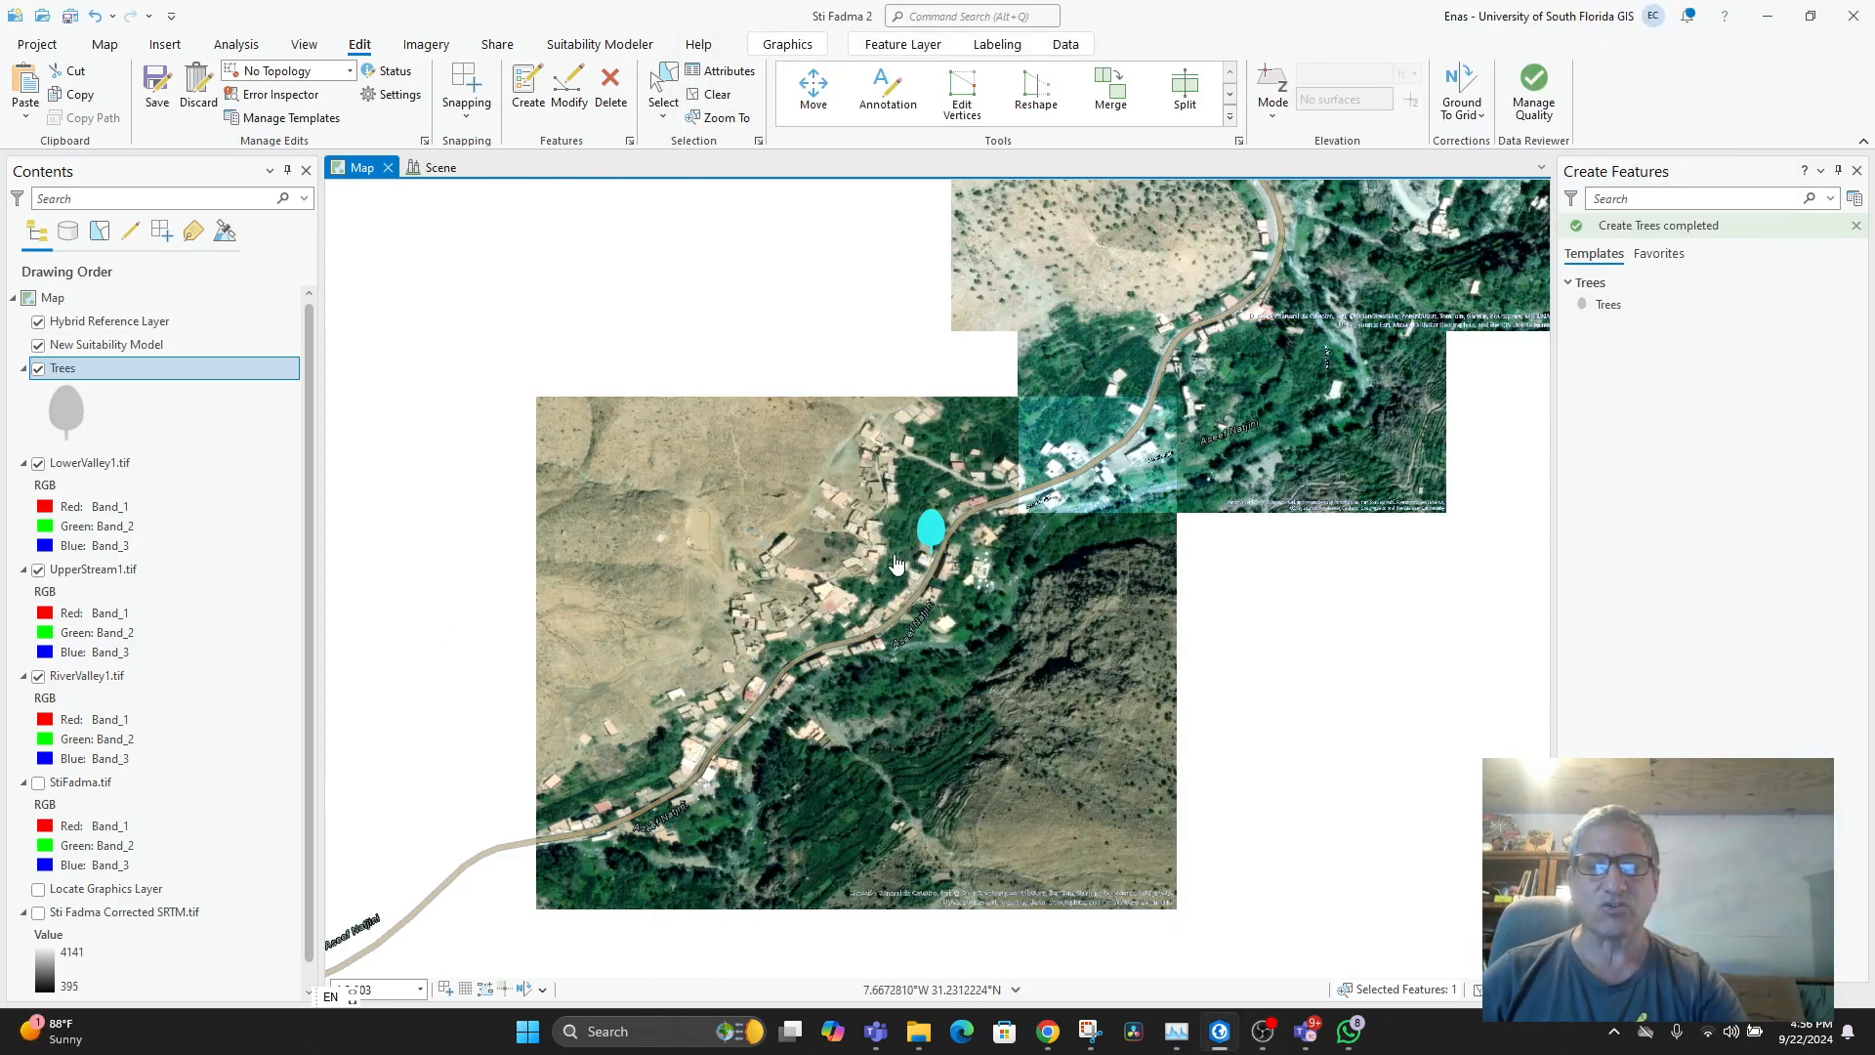
{"action": "left_click", "coordinate": [1631, 305]}
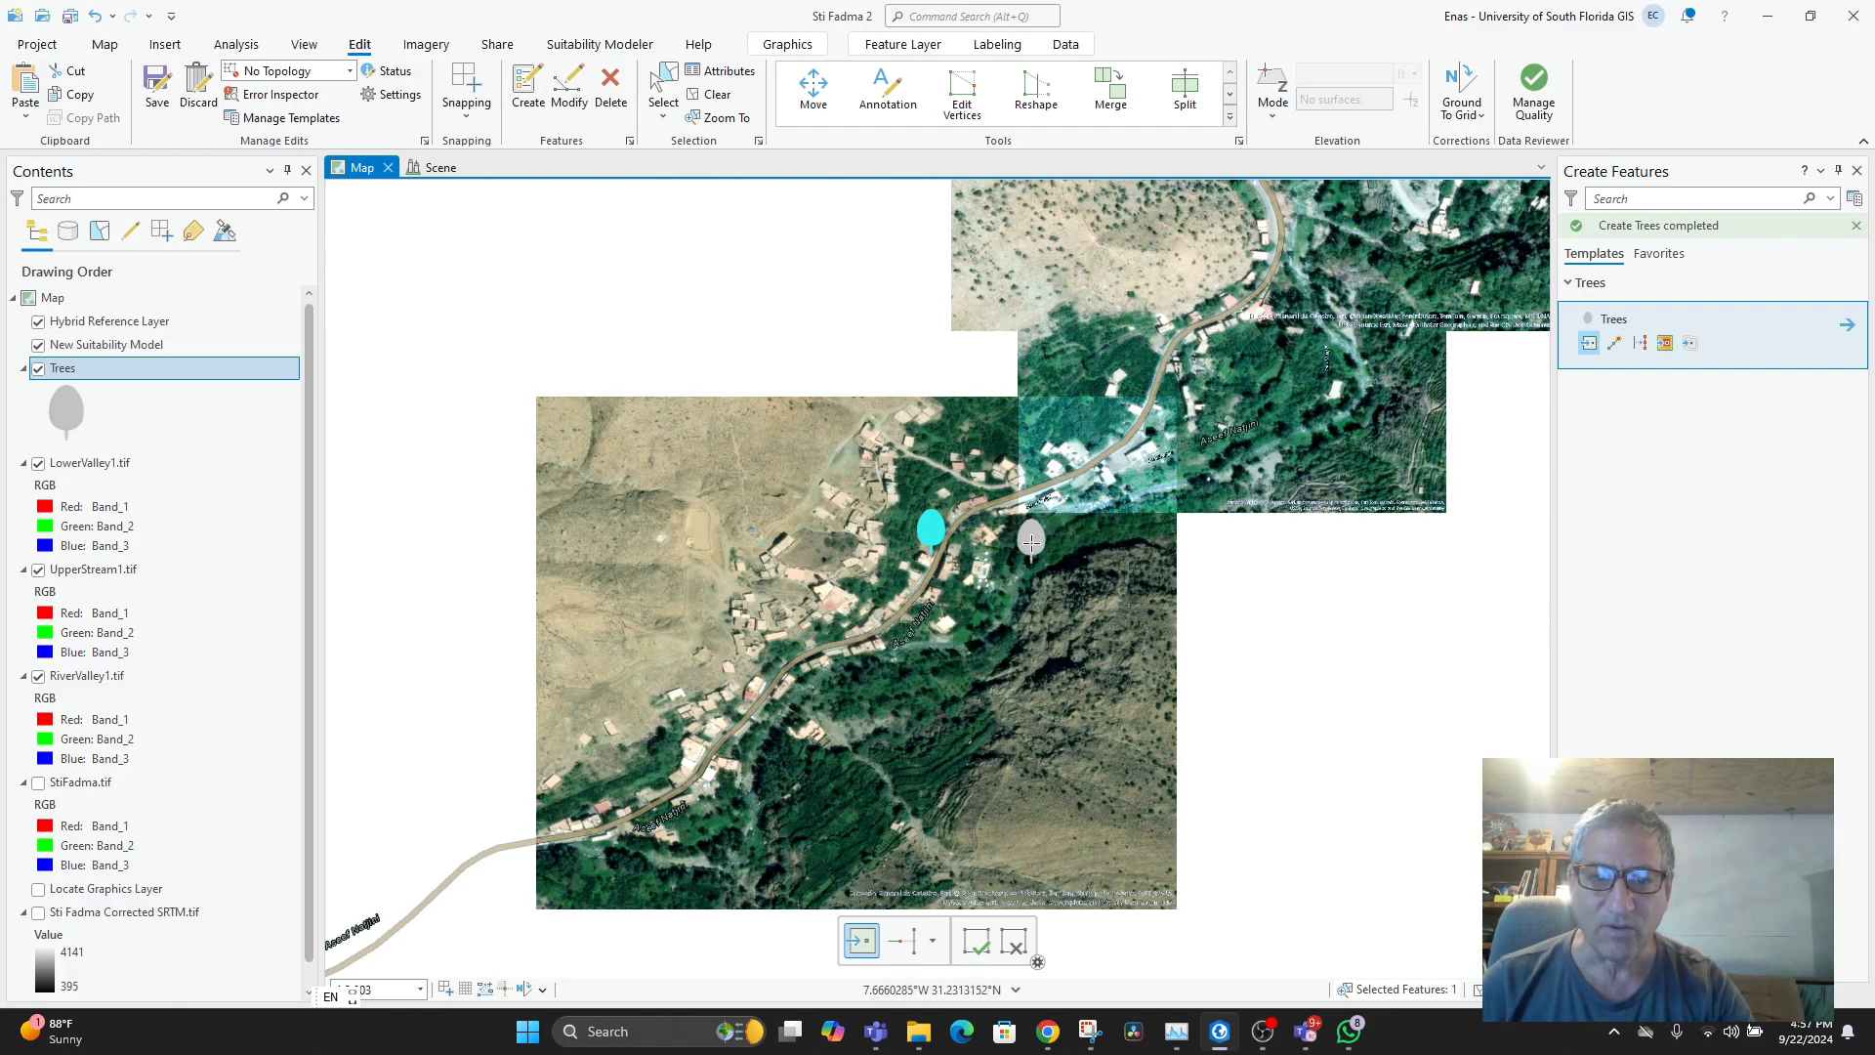
{"action": "left_click", "coordinate": [1030, 539]}
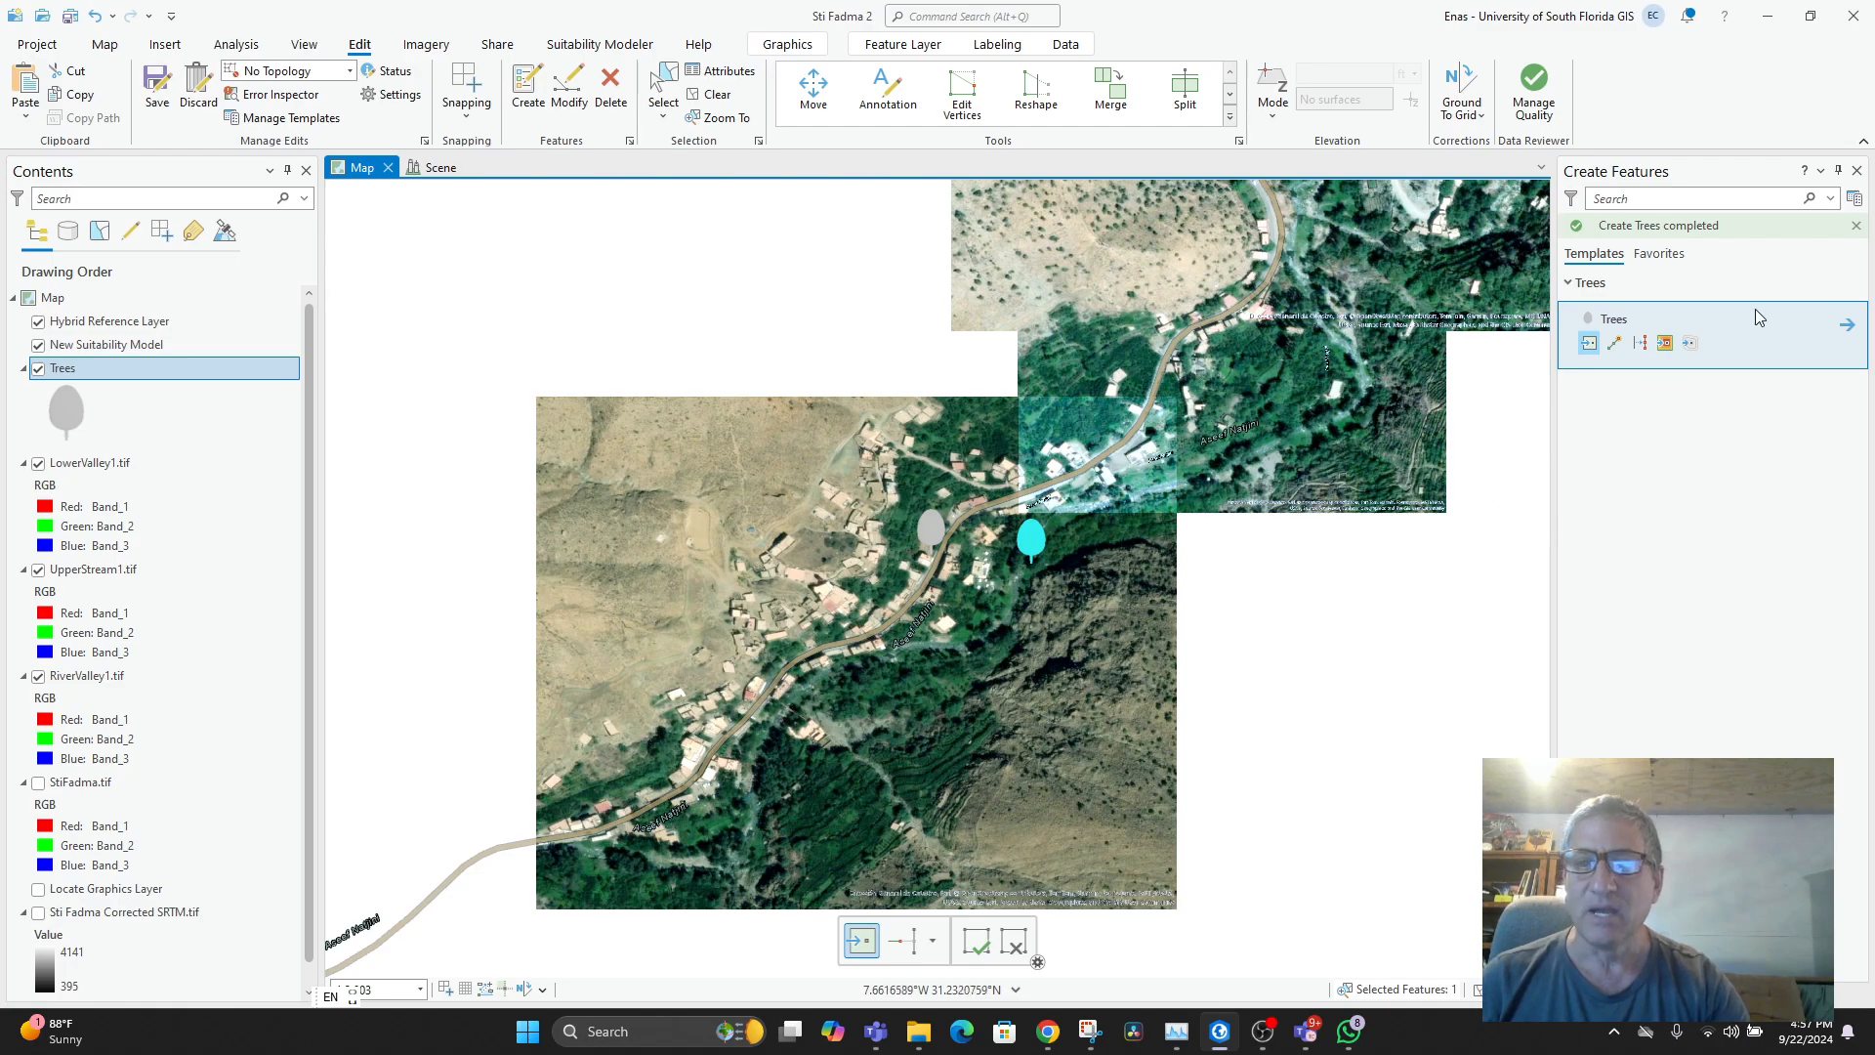
- Open the symbology of the Trees layer and its point symbol for formatting
{"action": "double_click", "coordinate": [86, 370]}
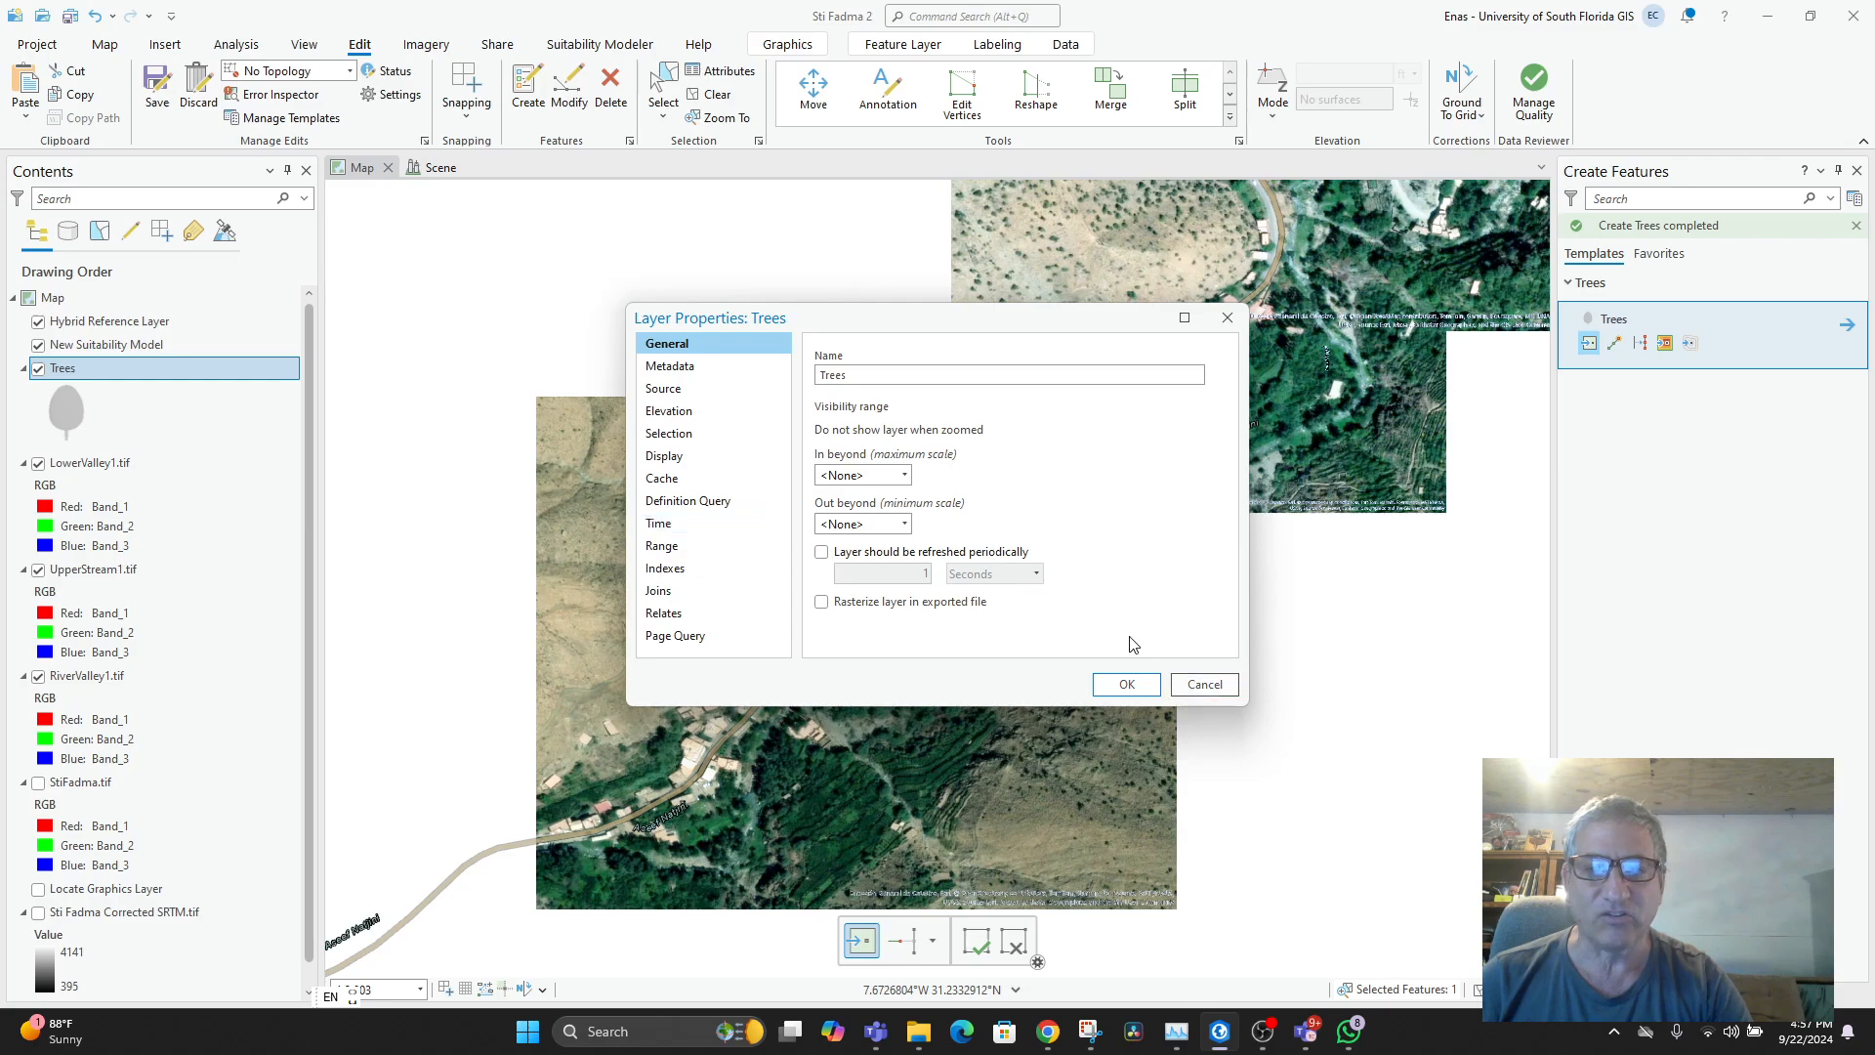
{"action": "left_click", "coordinate": [1203, 684]}
{"action": "right_click", "coordinate": [105, 378]}
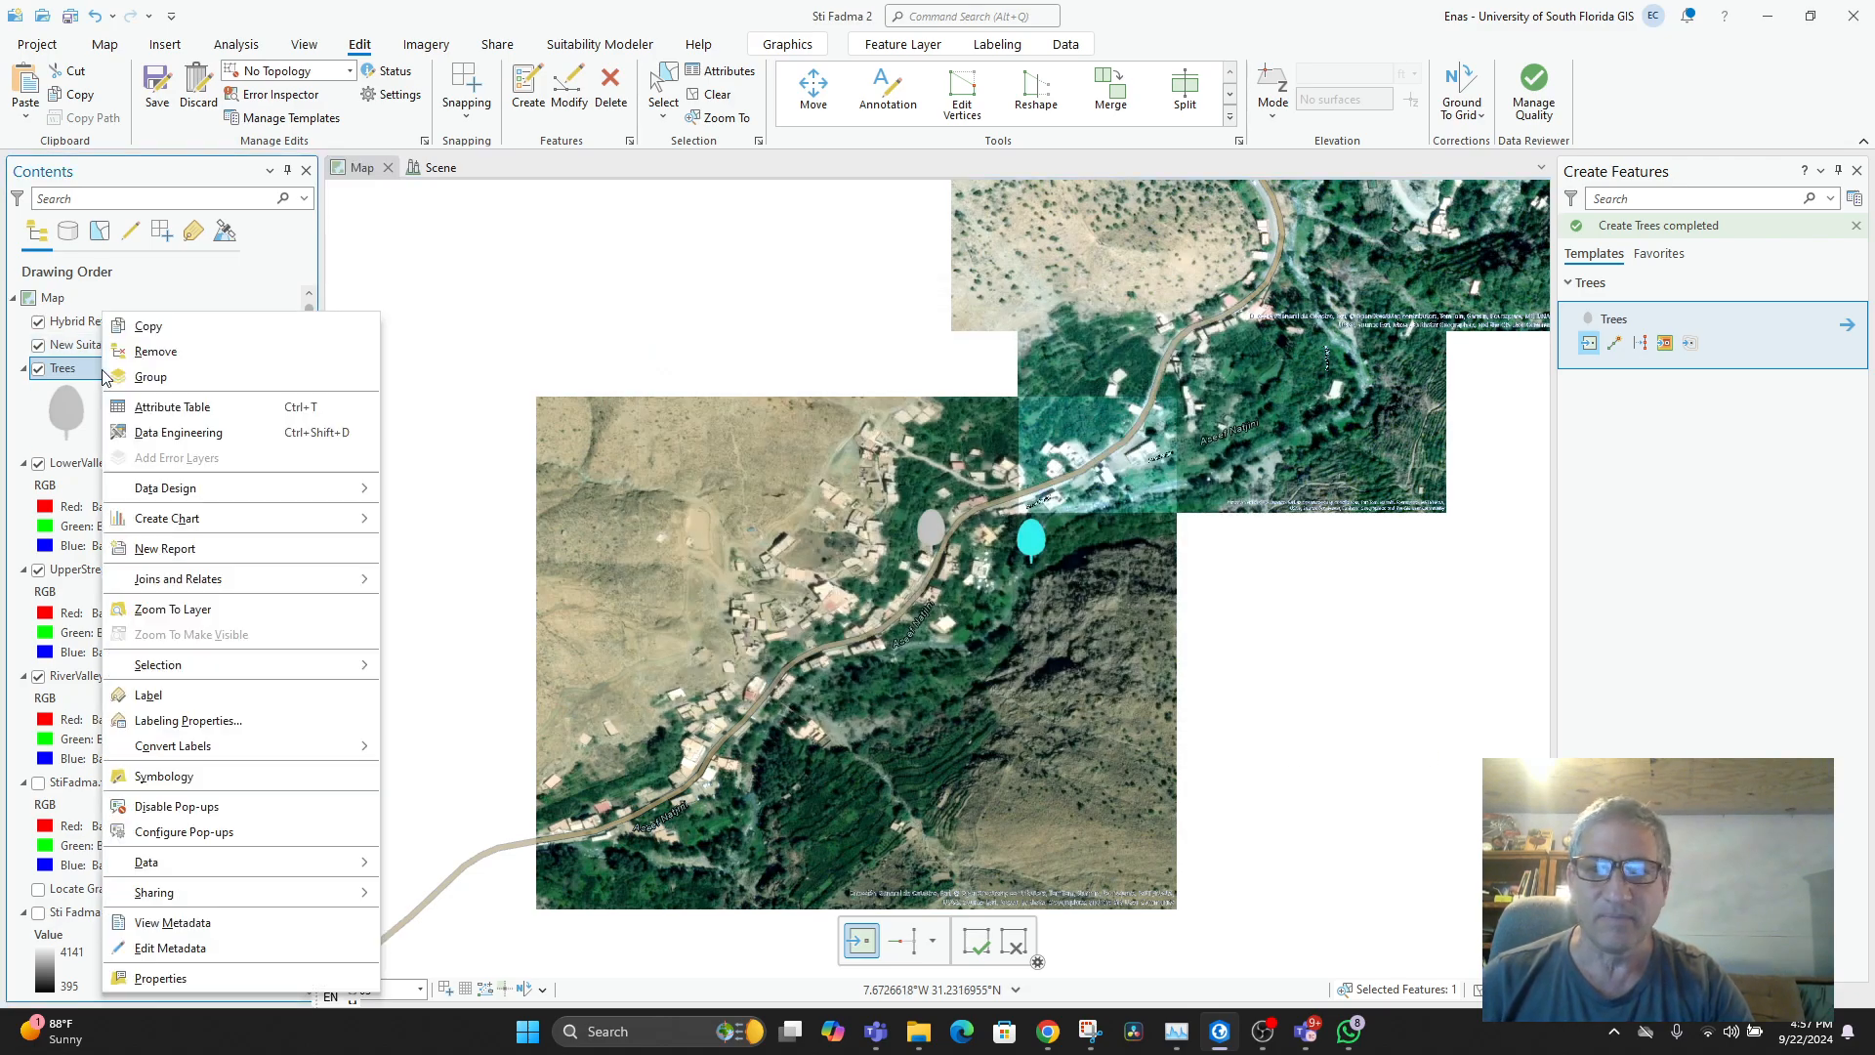
{"action": "left_click", "coordinate": [162, 775]}
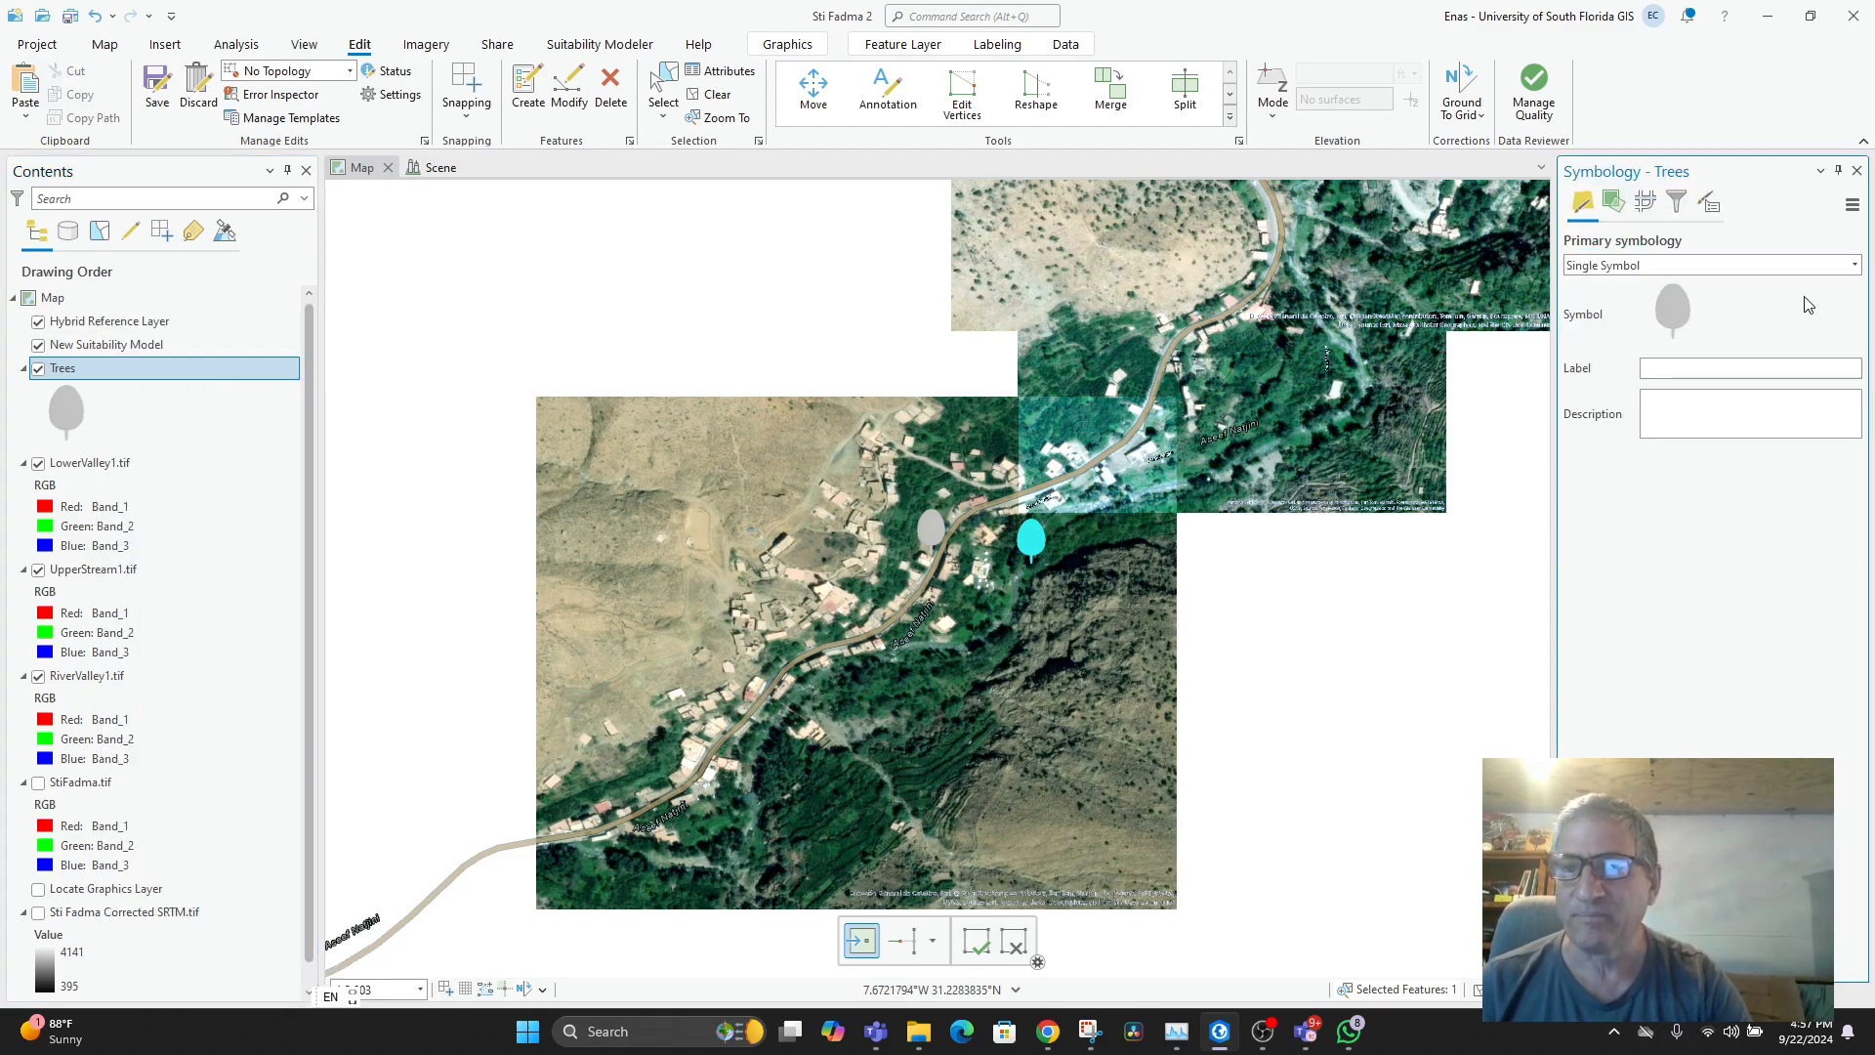
{"action": "left_click", "coordinate": [1670, 313]}
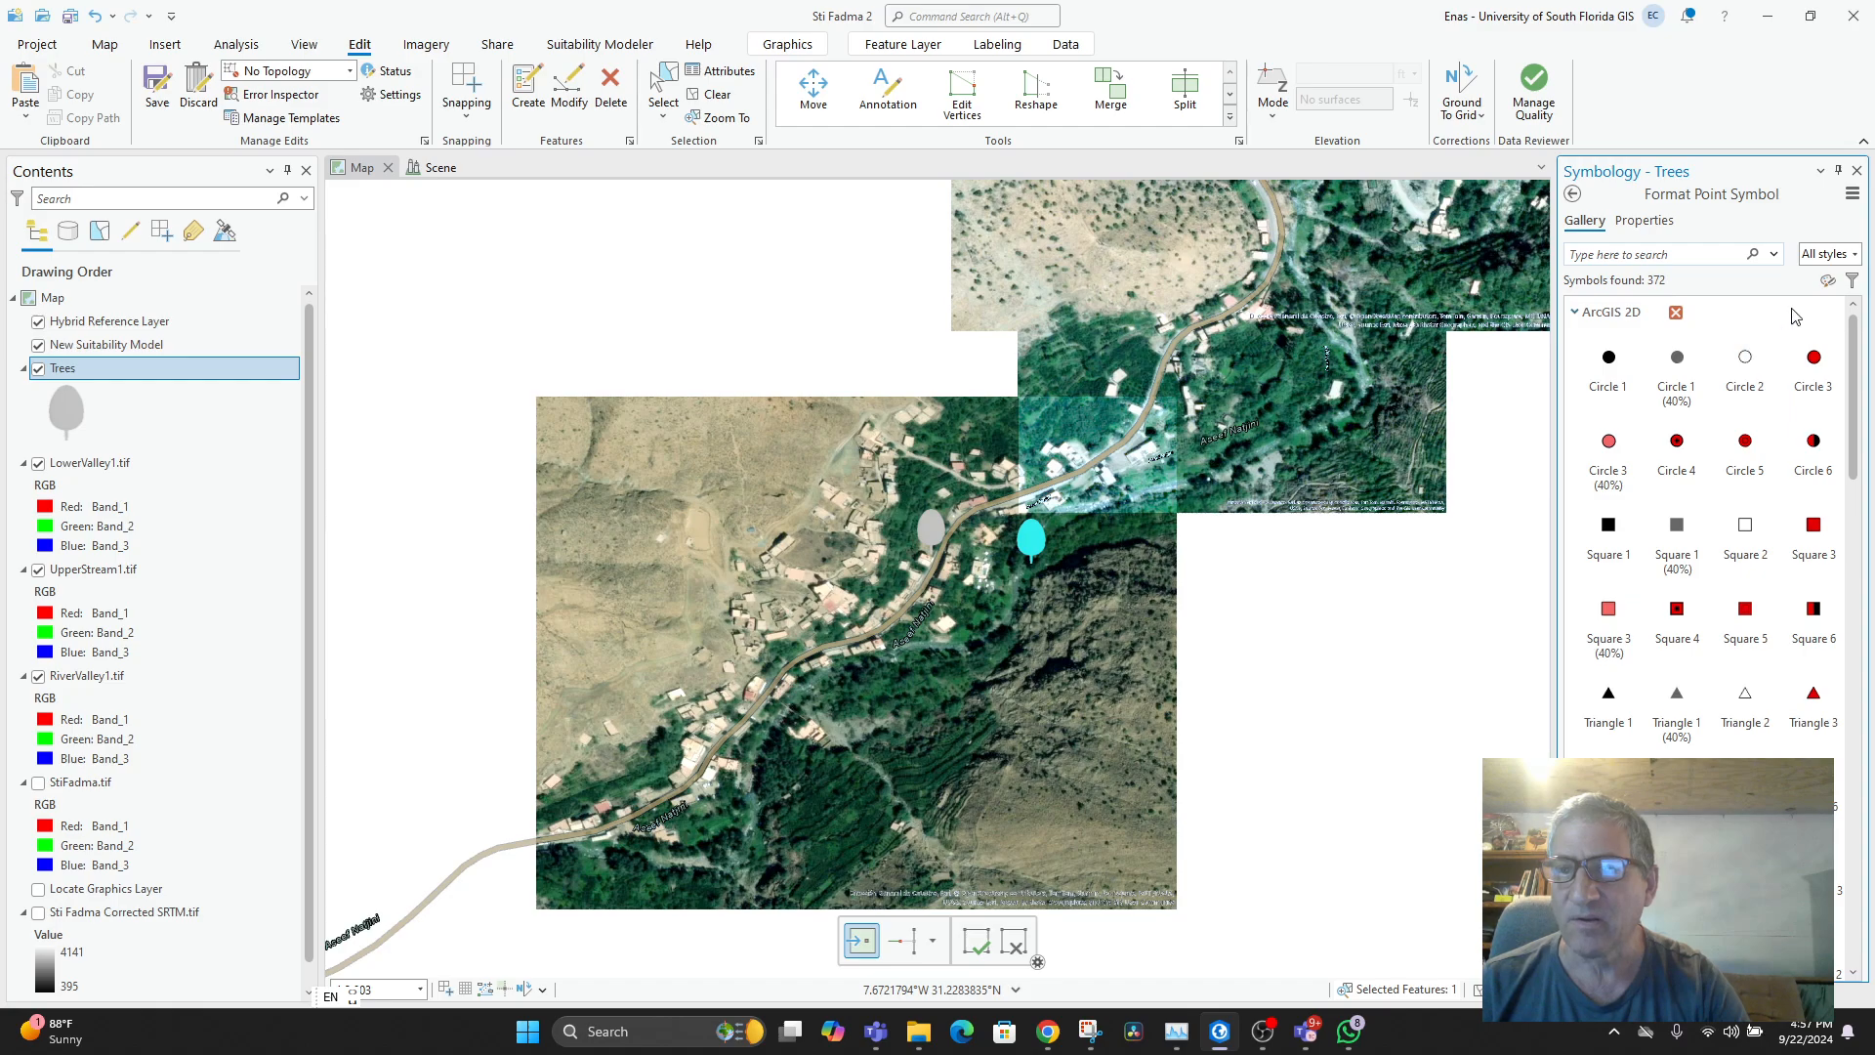
- Browse the unfiltered point symbol gallery and check the styles available in the project catalog
{"action": "scroll", "coordinate": [1796, 469], "scroll_direction": "down", "scroll_amount": 3}
{"action": "scroll", "coordinate": [1793, 501], "scroll_direction": "down", "scroll_amount": 10}
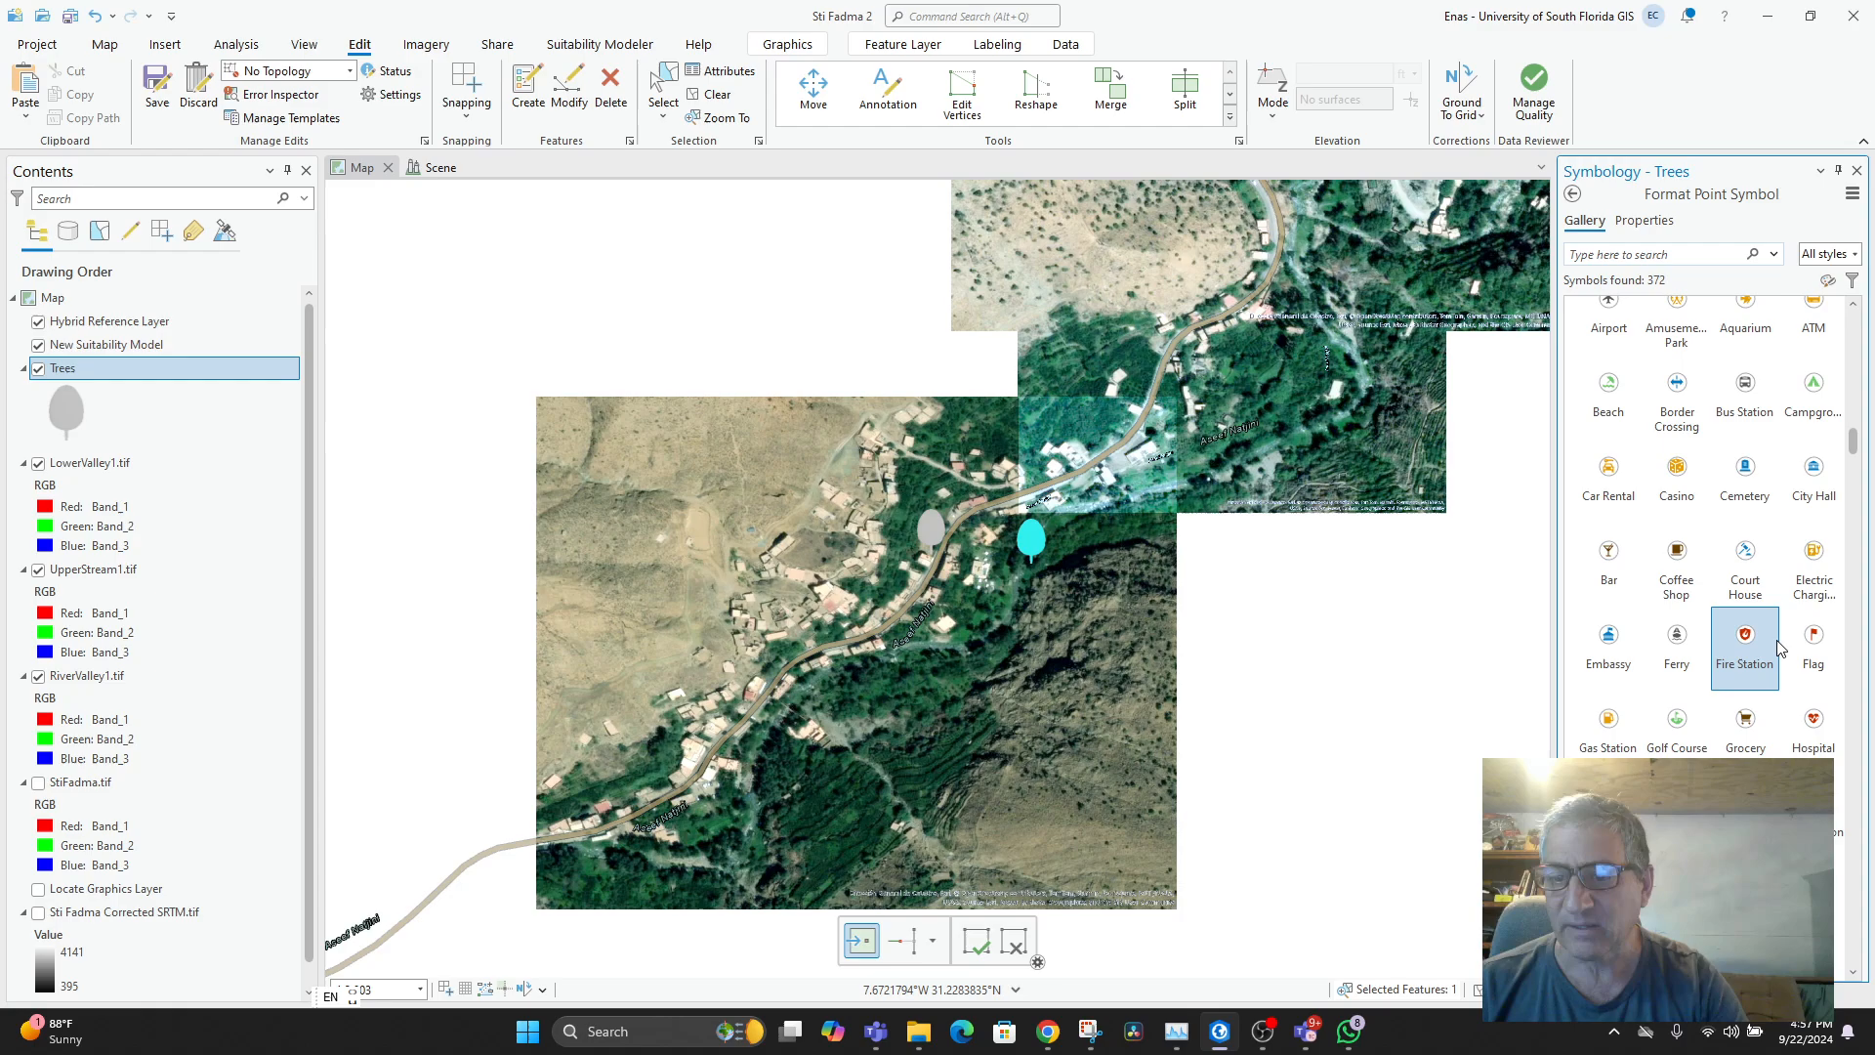
{"action": "scroll", "coordinate": [1854, 488], "scroll_direction": "up", "scroll_amount": 2}
{"action": "left_click_drag", "start_coordinate": [1855, 489], "coordinate": [1872, 76]}
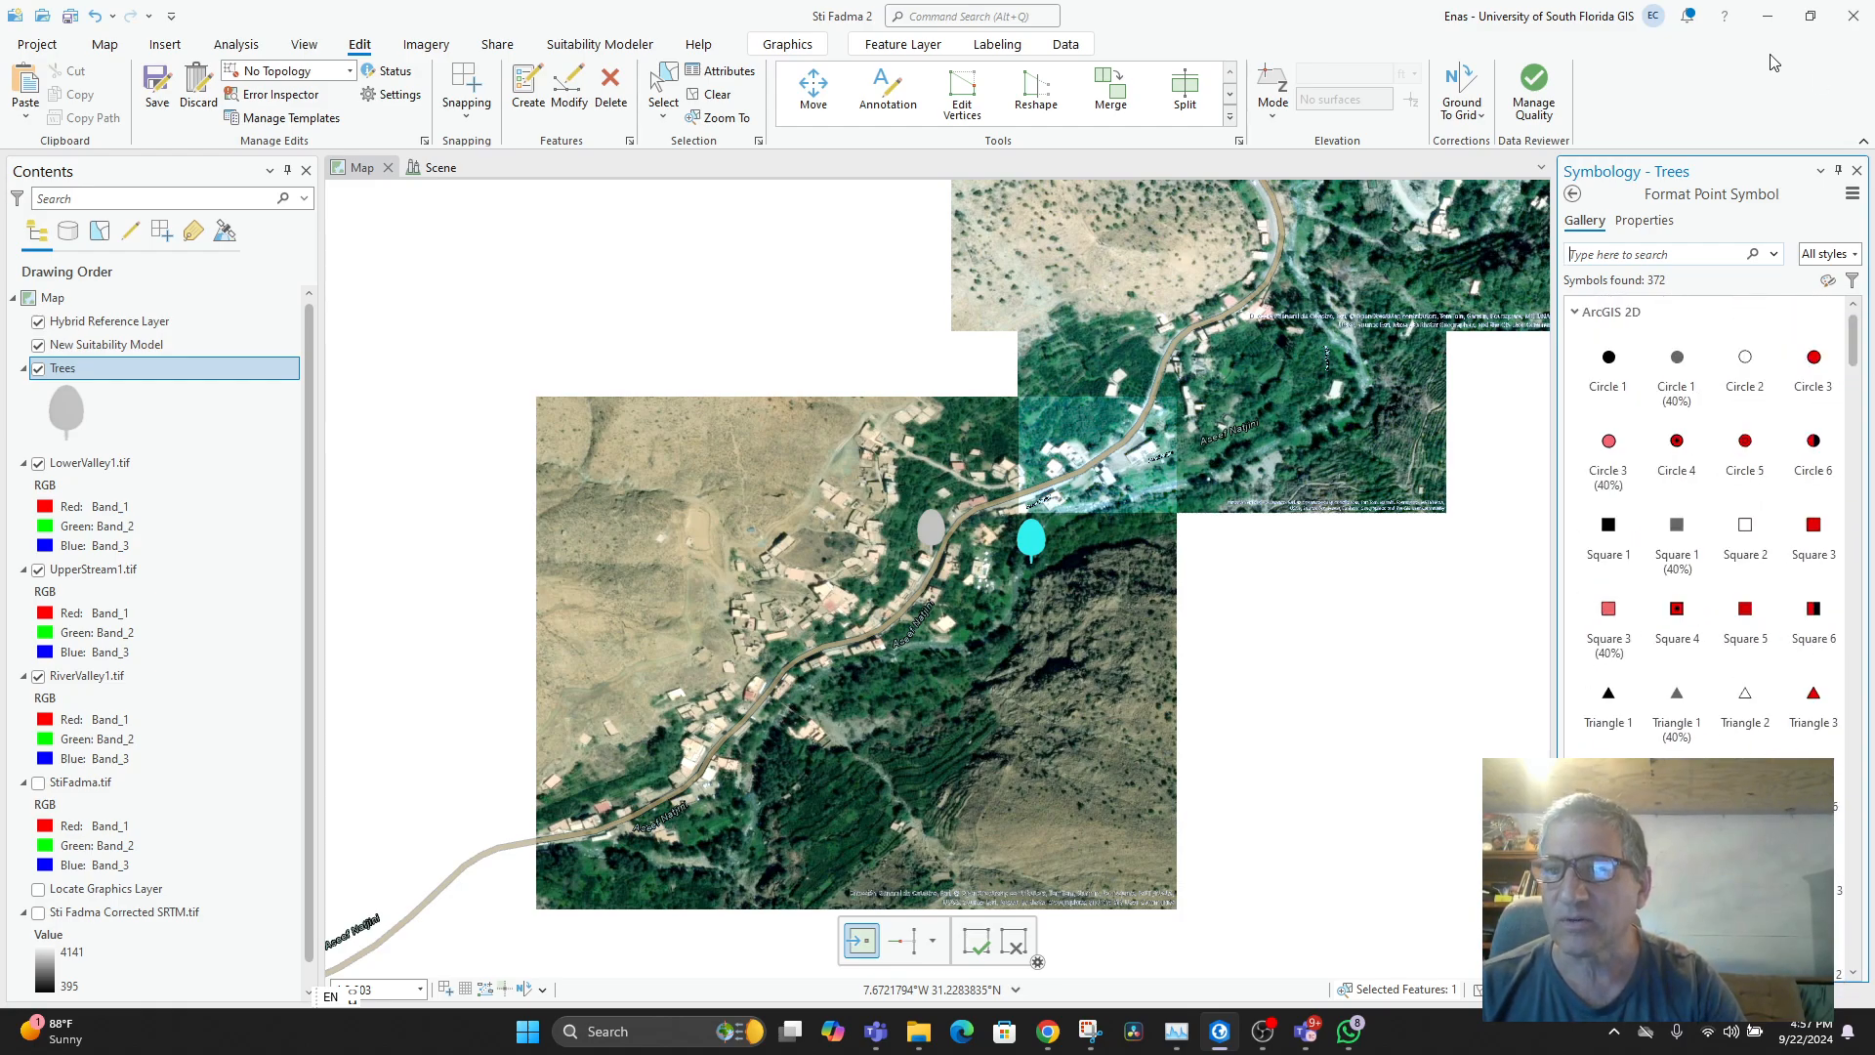
{"action": "left_click", "coordinate": [1829, 285]}
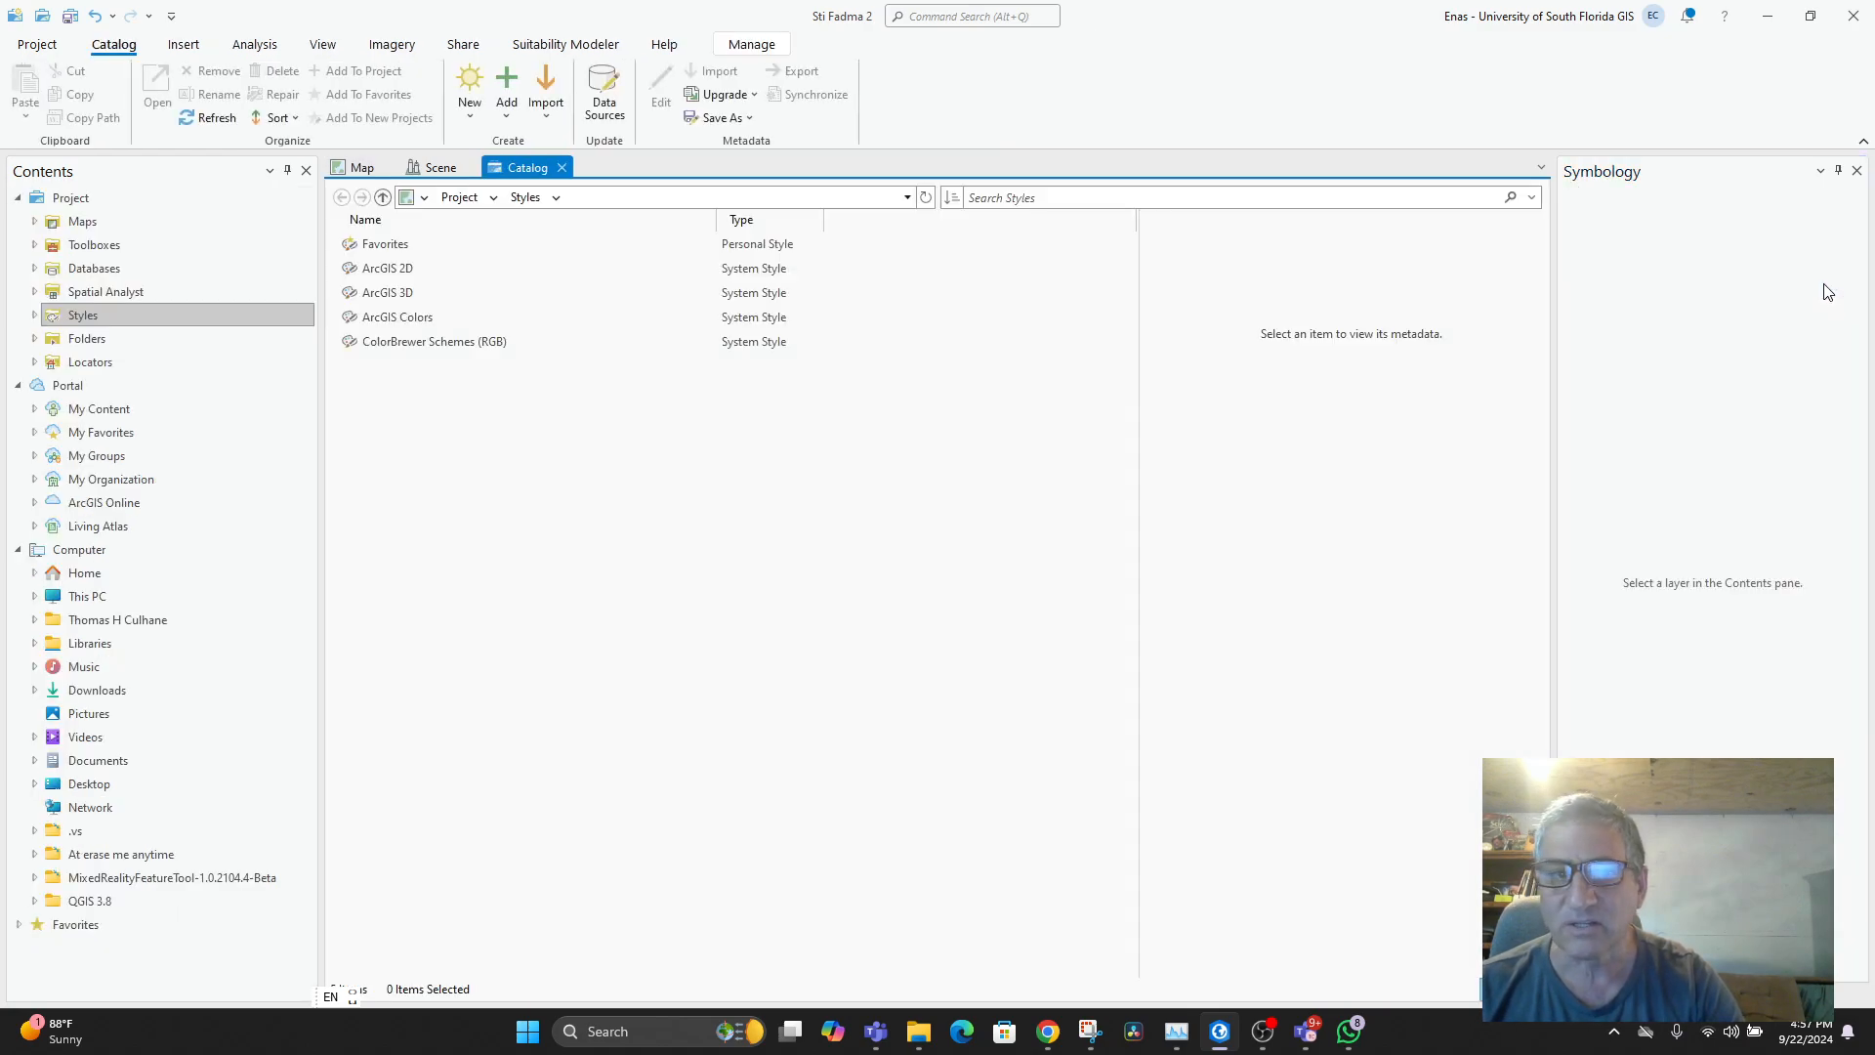
{"action": "left_click", "coordinate": [562, 168]}
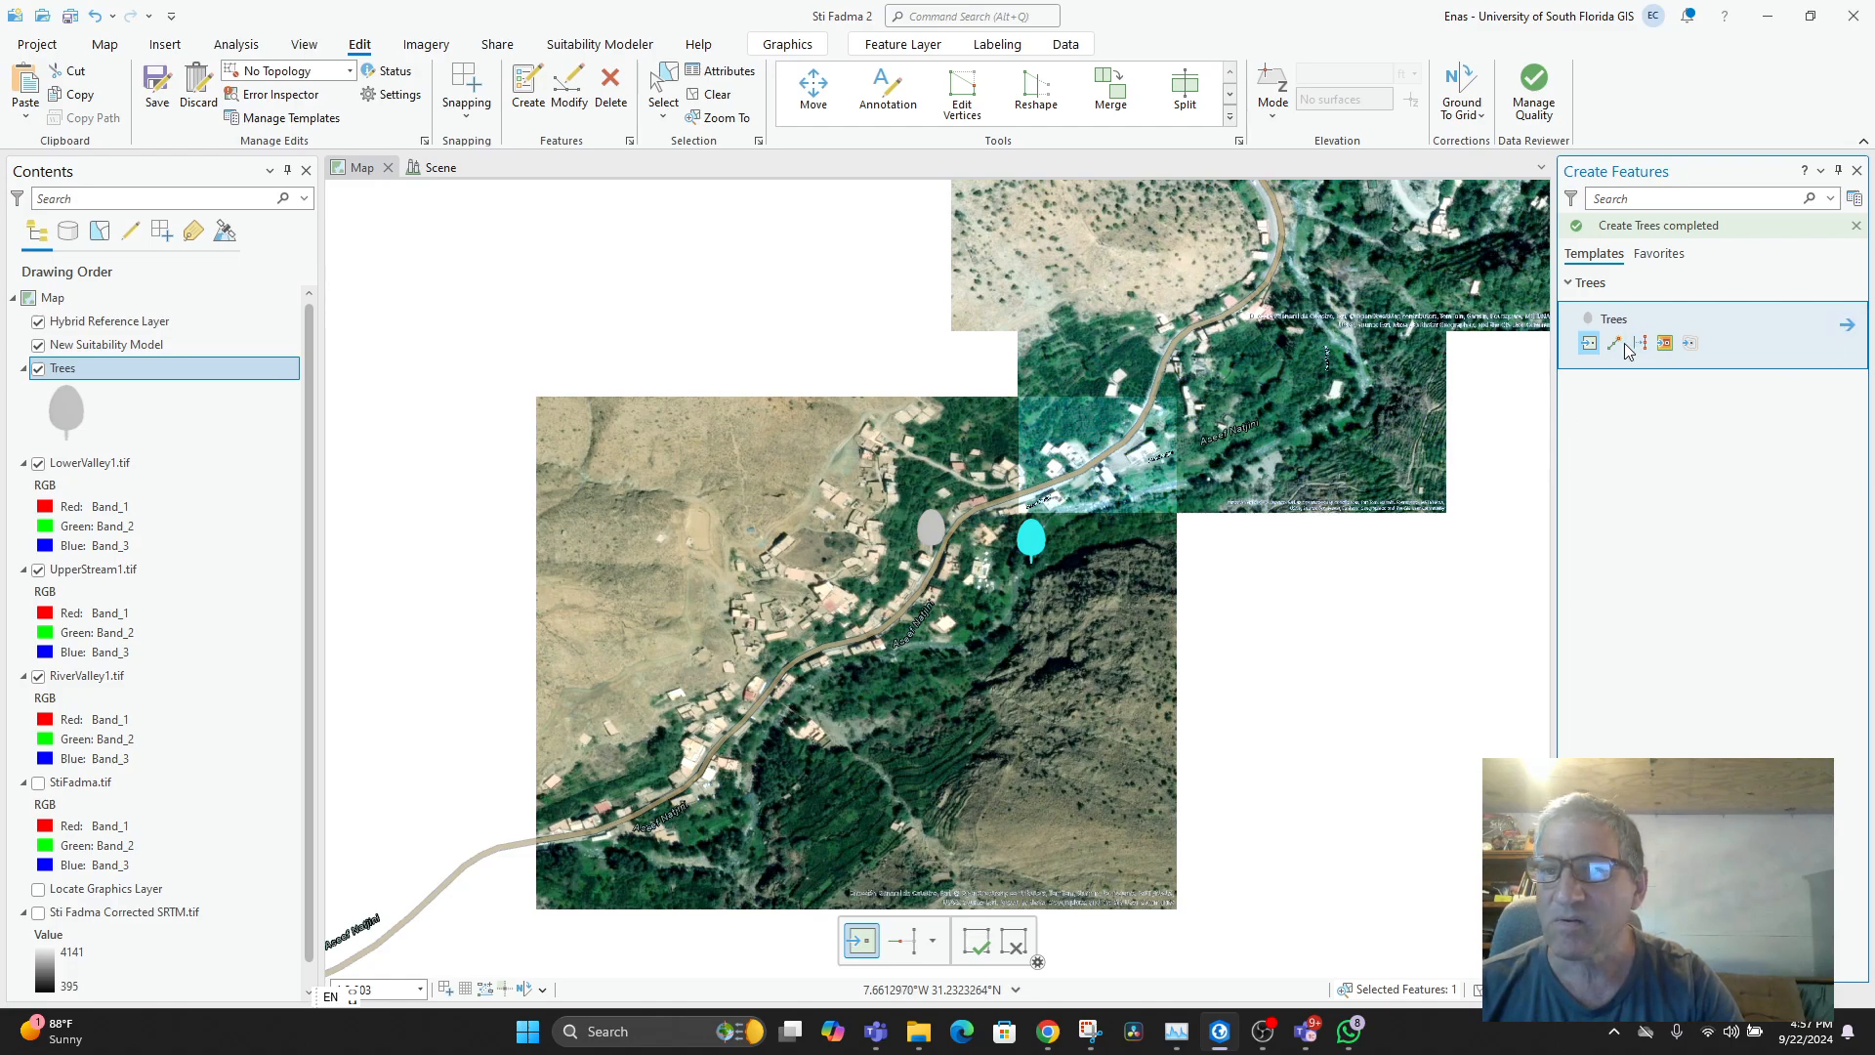
- Dismiss the notification and close feature creation for the Trees layer
{"action": "left_click", "coordinate": [1855, 227]}
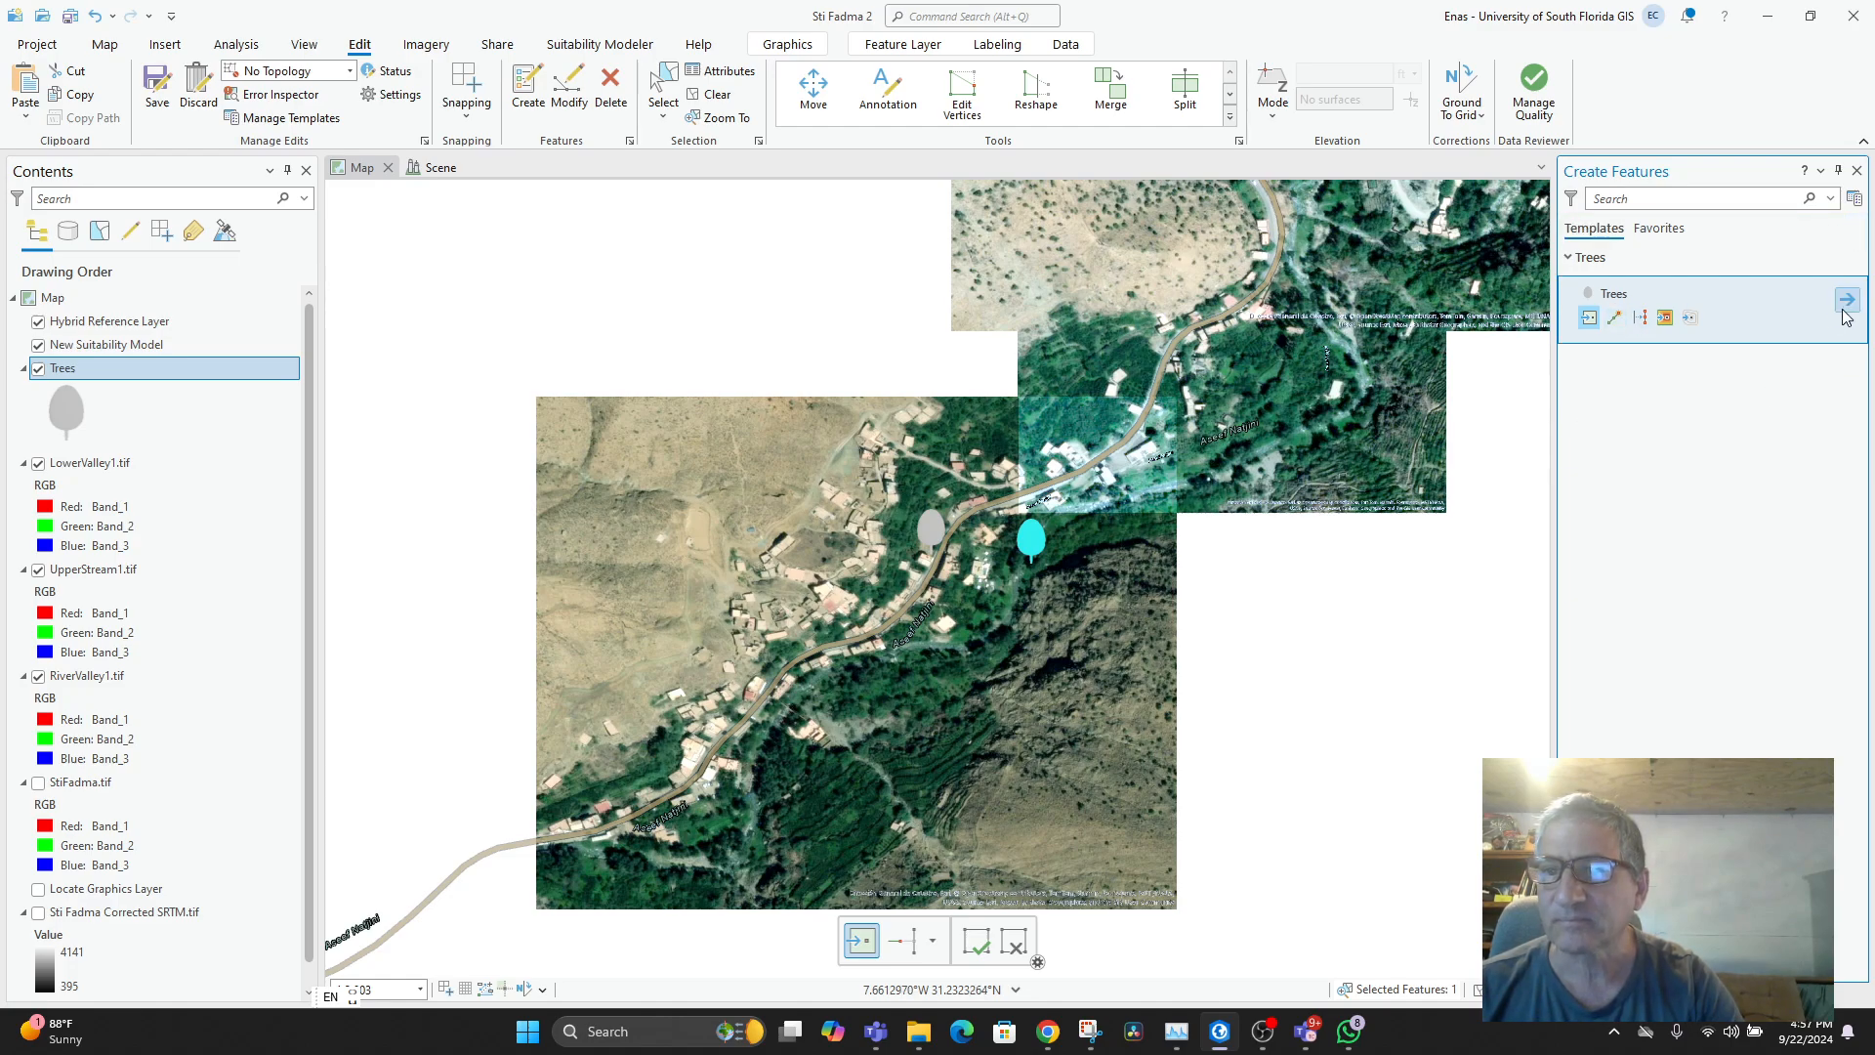
{"action": "left_click", "coordinate": [1570, 257]}
{"action": "left_click", "coordinate": [1572, 259]}
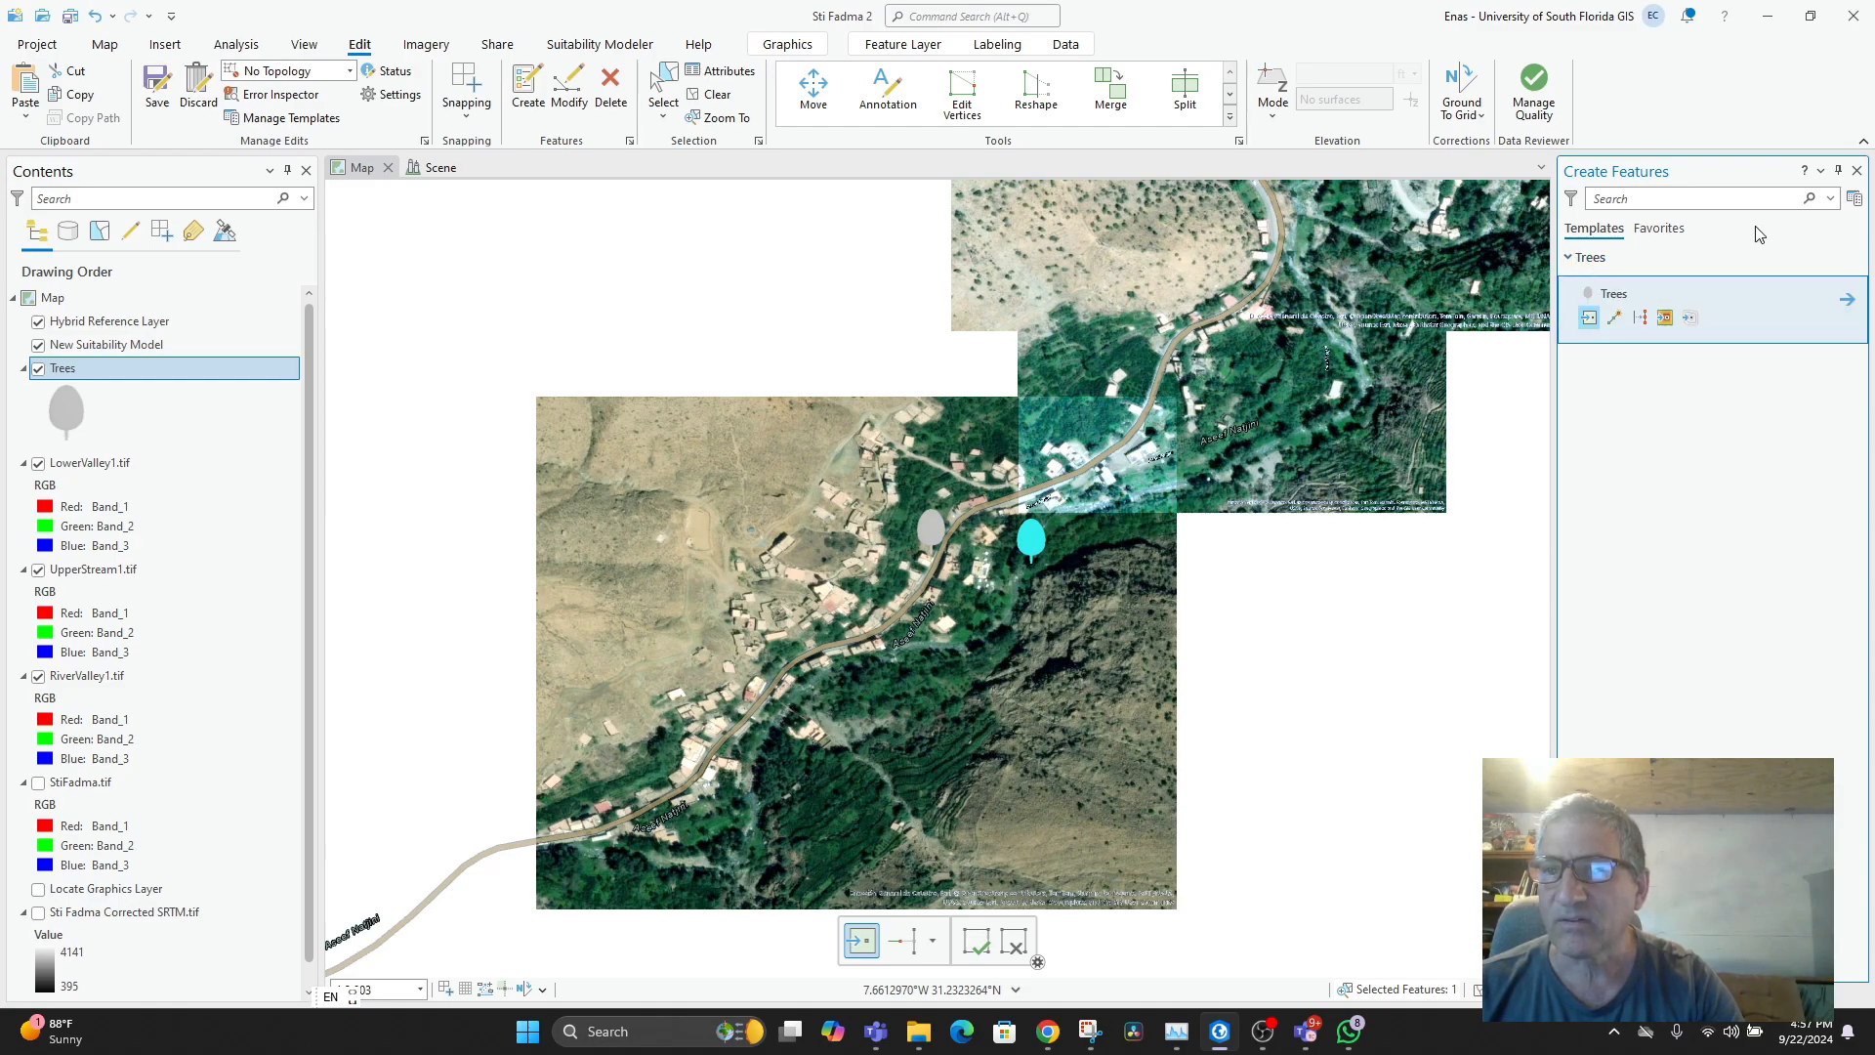
{"action": "left_click", "coordinate": [1856, 172]}
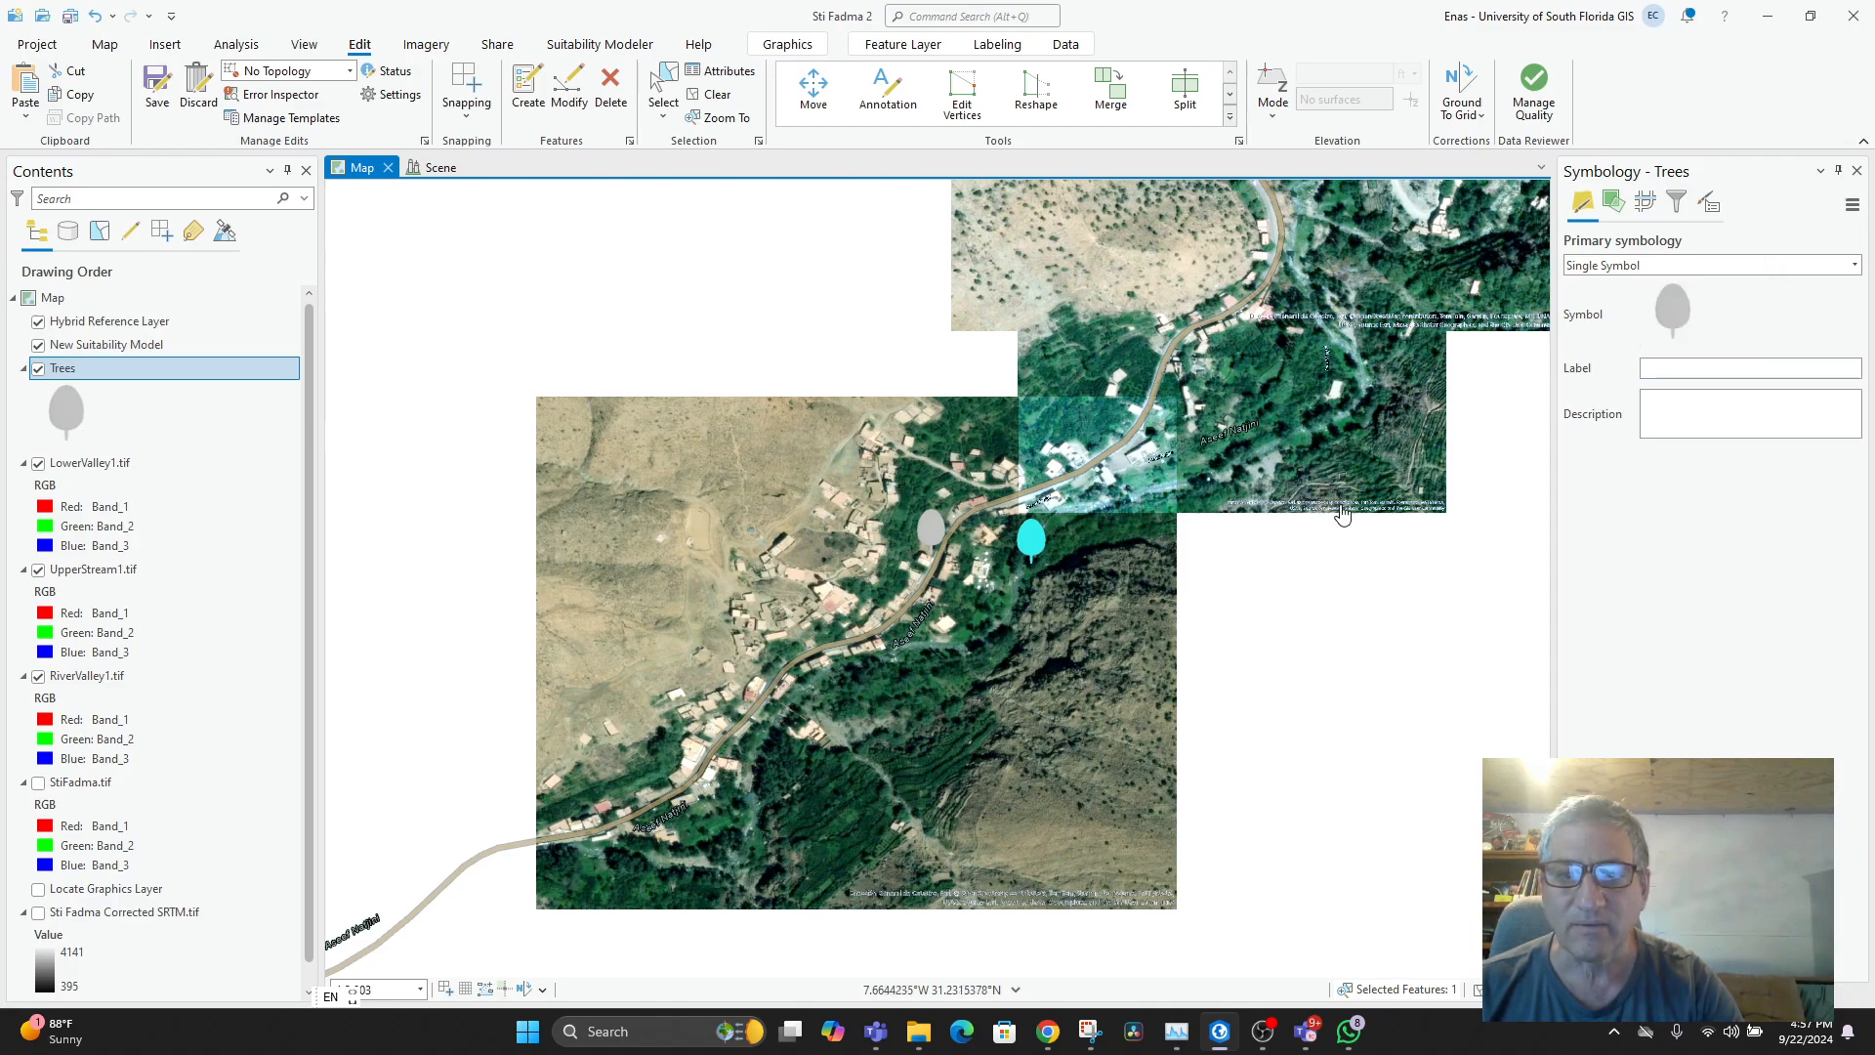
- Open the formatting properties of the Trees layer's point symbol
{"action": "left_click", "coordinate": [1671, 310]}
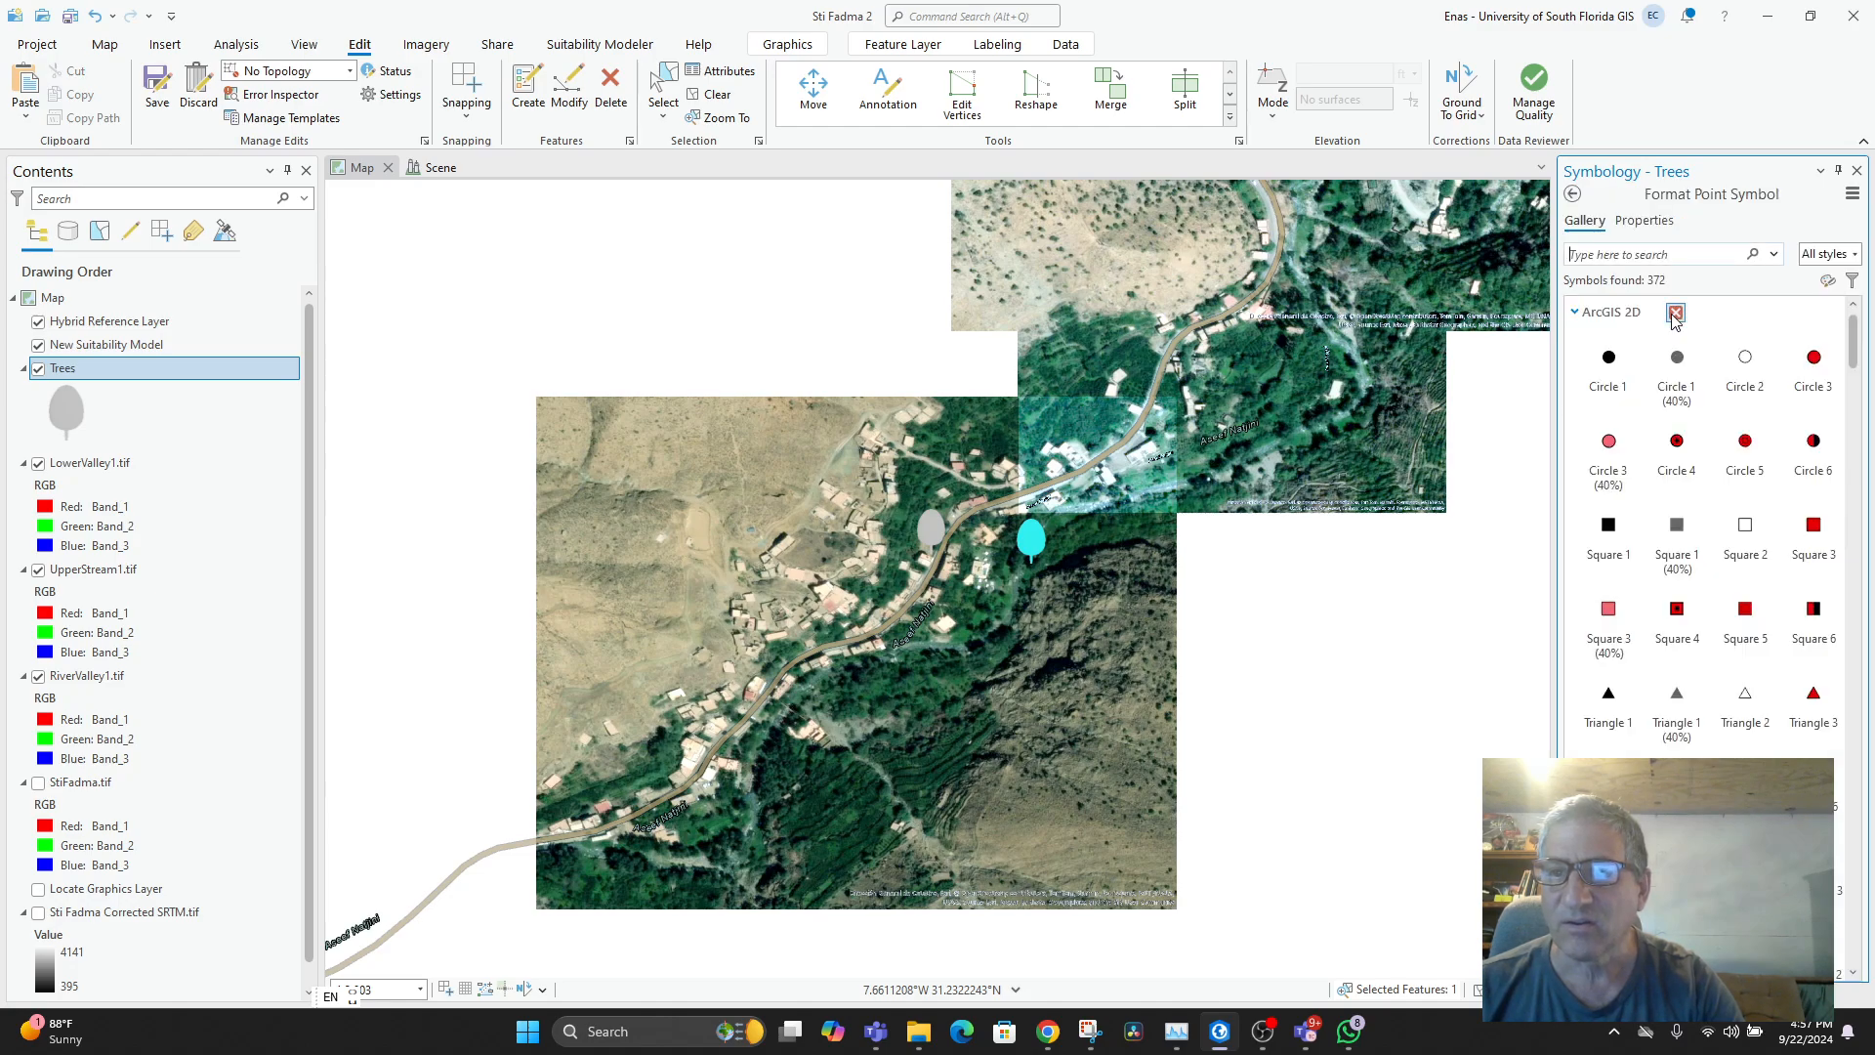
{"action": "left_click", "coordinate": [1852, 254]}
{"action": "left_click", "coordinate": [1825, 234]}
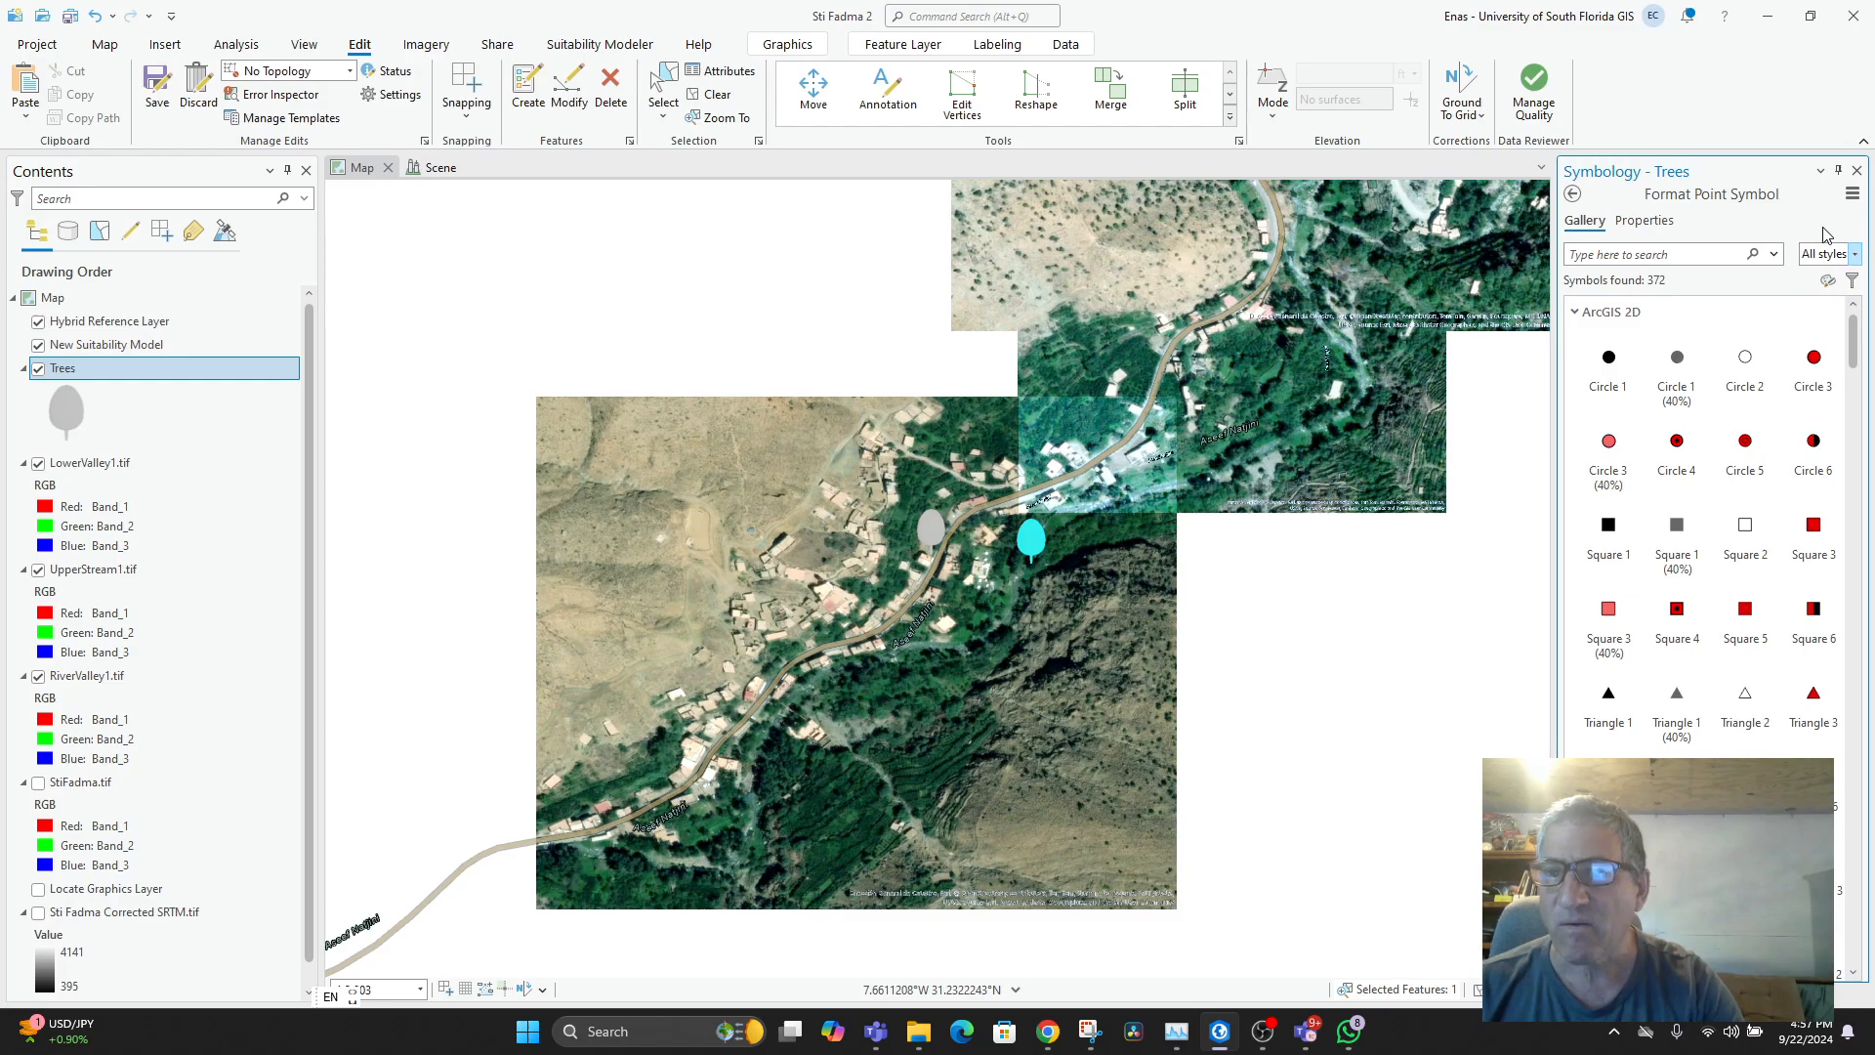
{"action": "left_click", "coordinate": [1644, 222]}
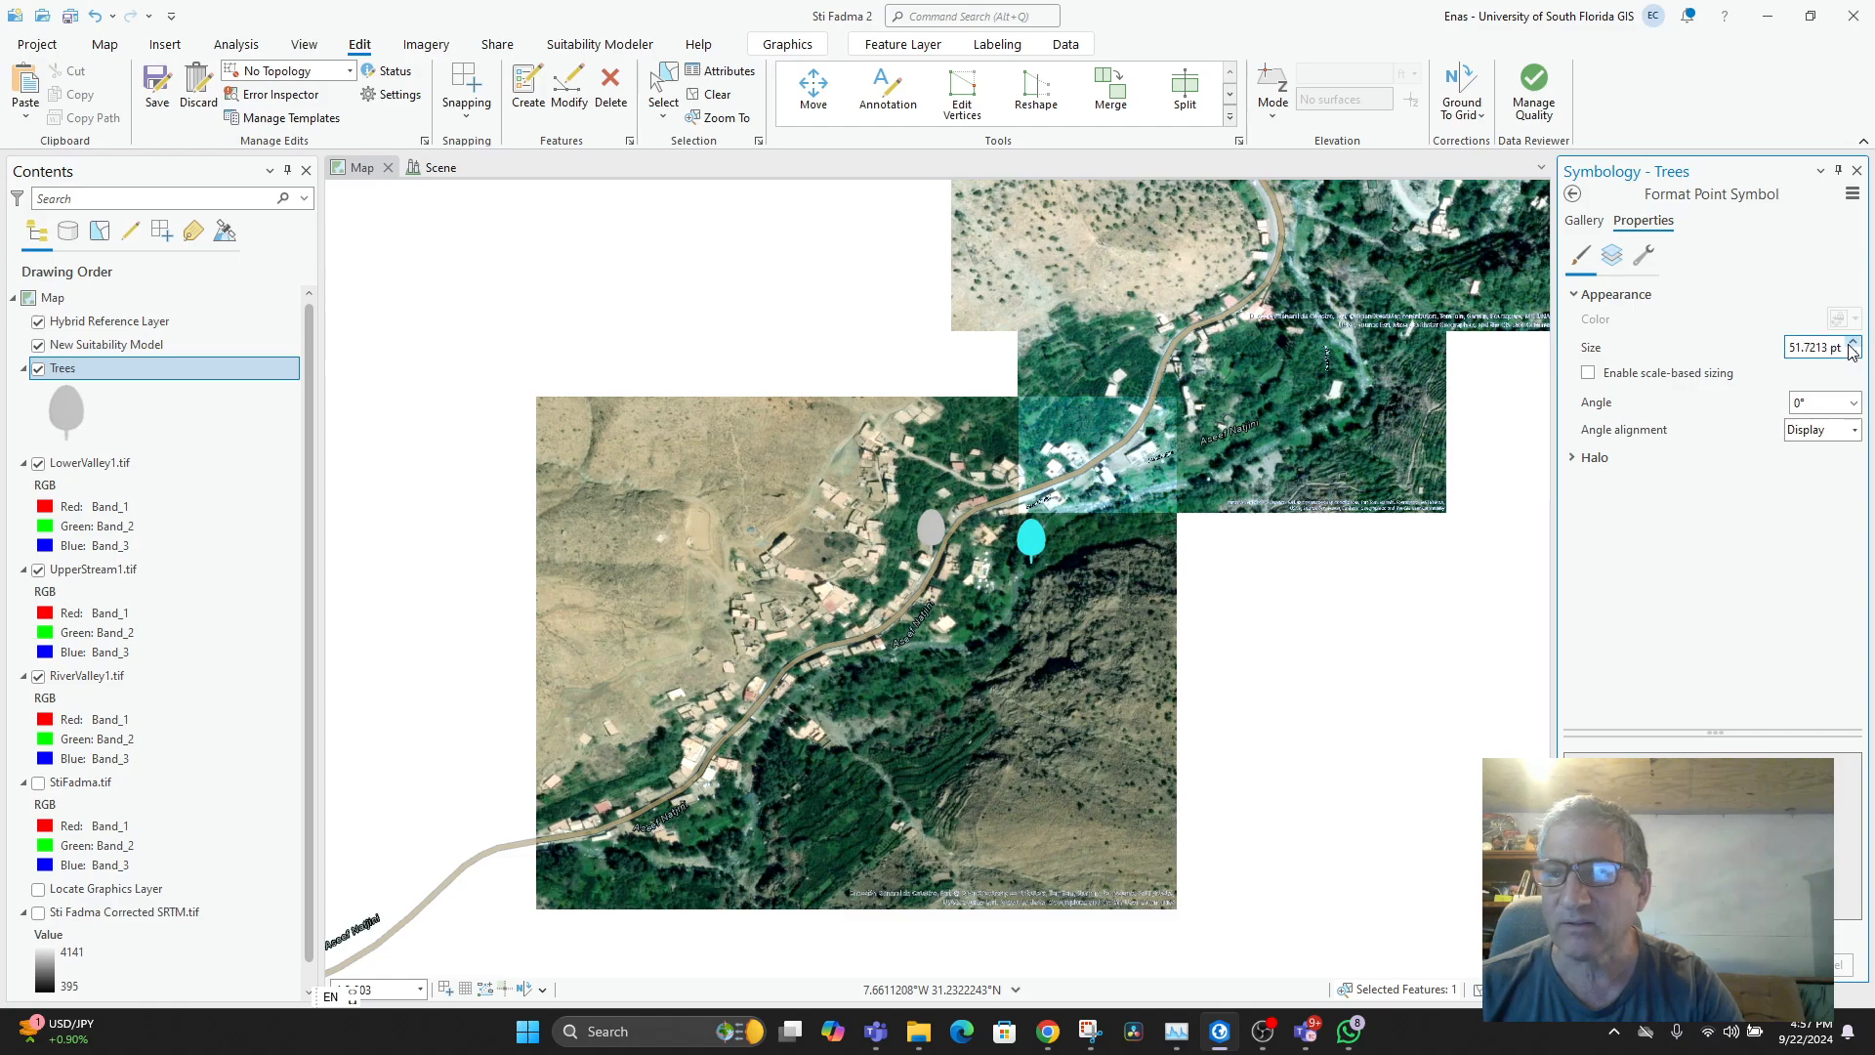
{"action": "left_click_drag", "start_coordinate": [1835, 347], "coordinate": [1772, 350]}
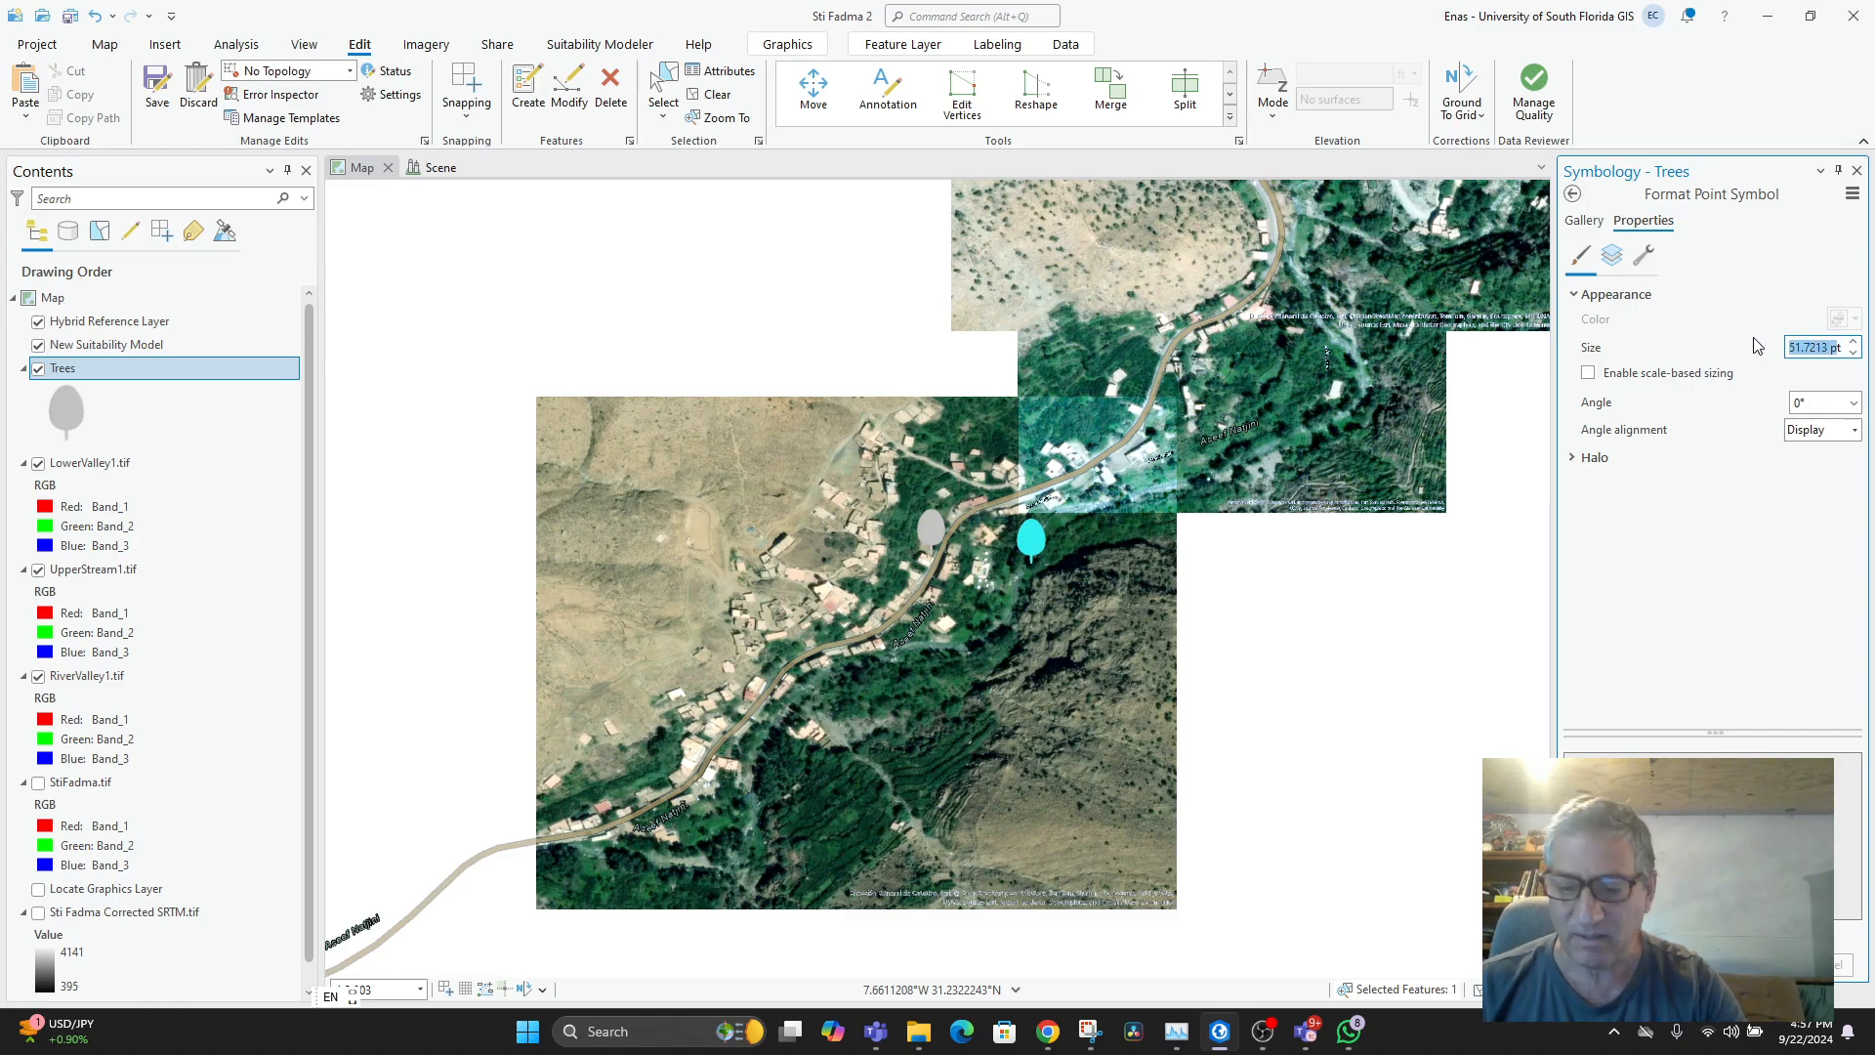
{"action": "type", "text": "20"}
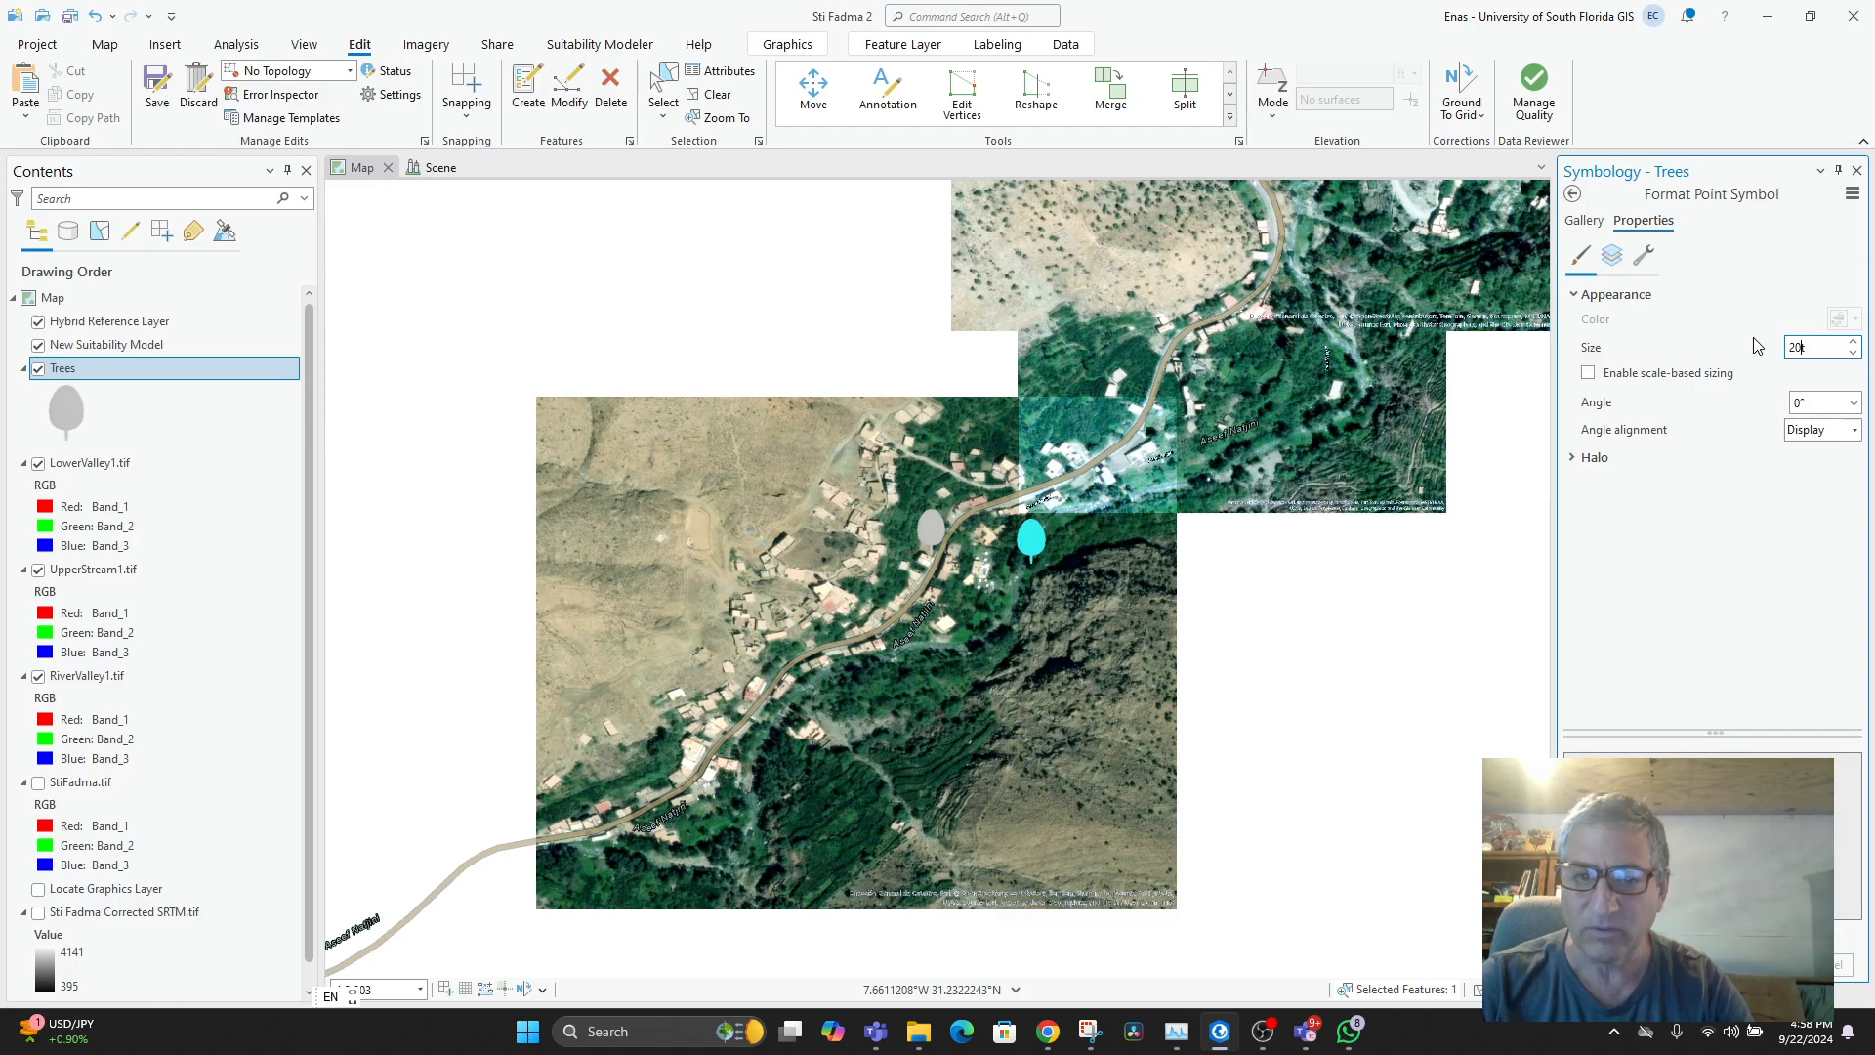
{"action": "key", "text": "Escape"}
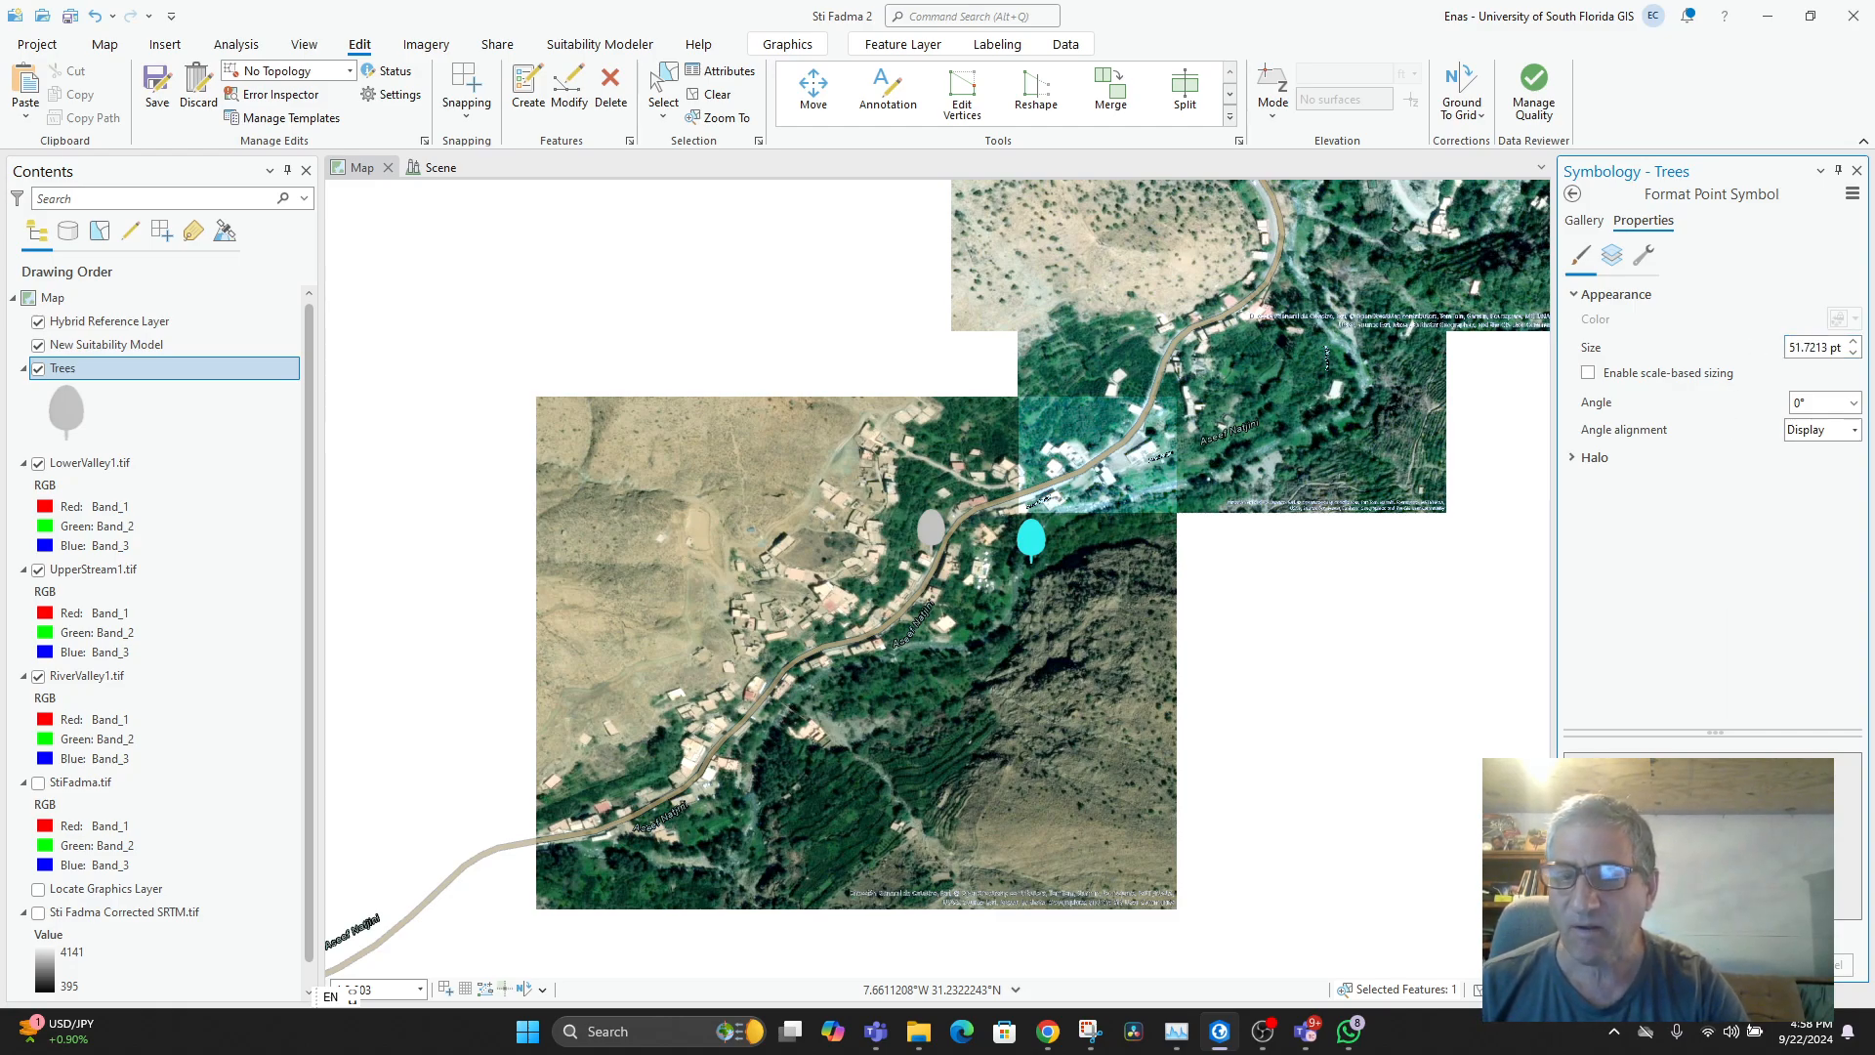
- Set the size of the Trees point symbol to 20 pt
{"action": "left_click", "coordinate": [1808, 349]}
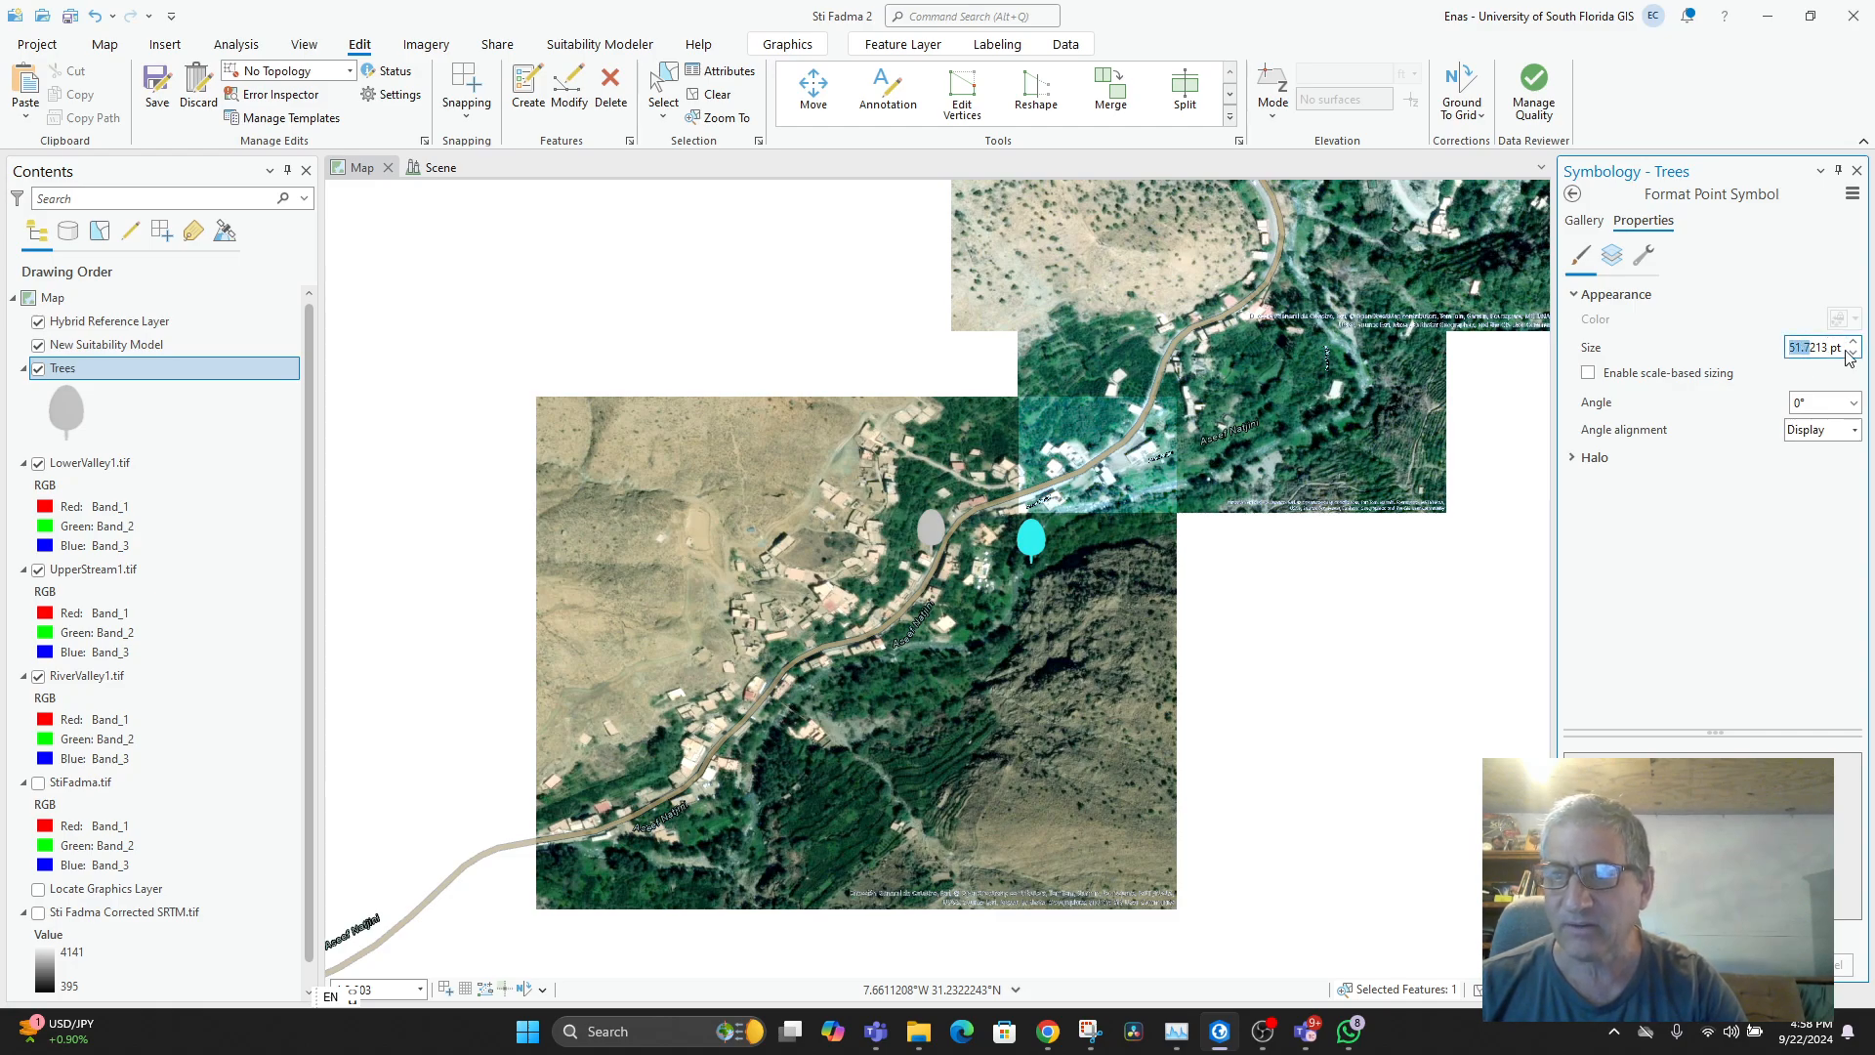
{"action": "left_click", "coordinate": [1852, 351]}
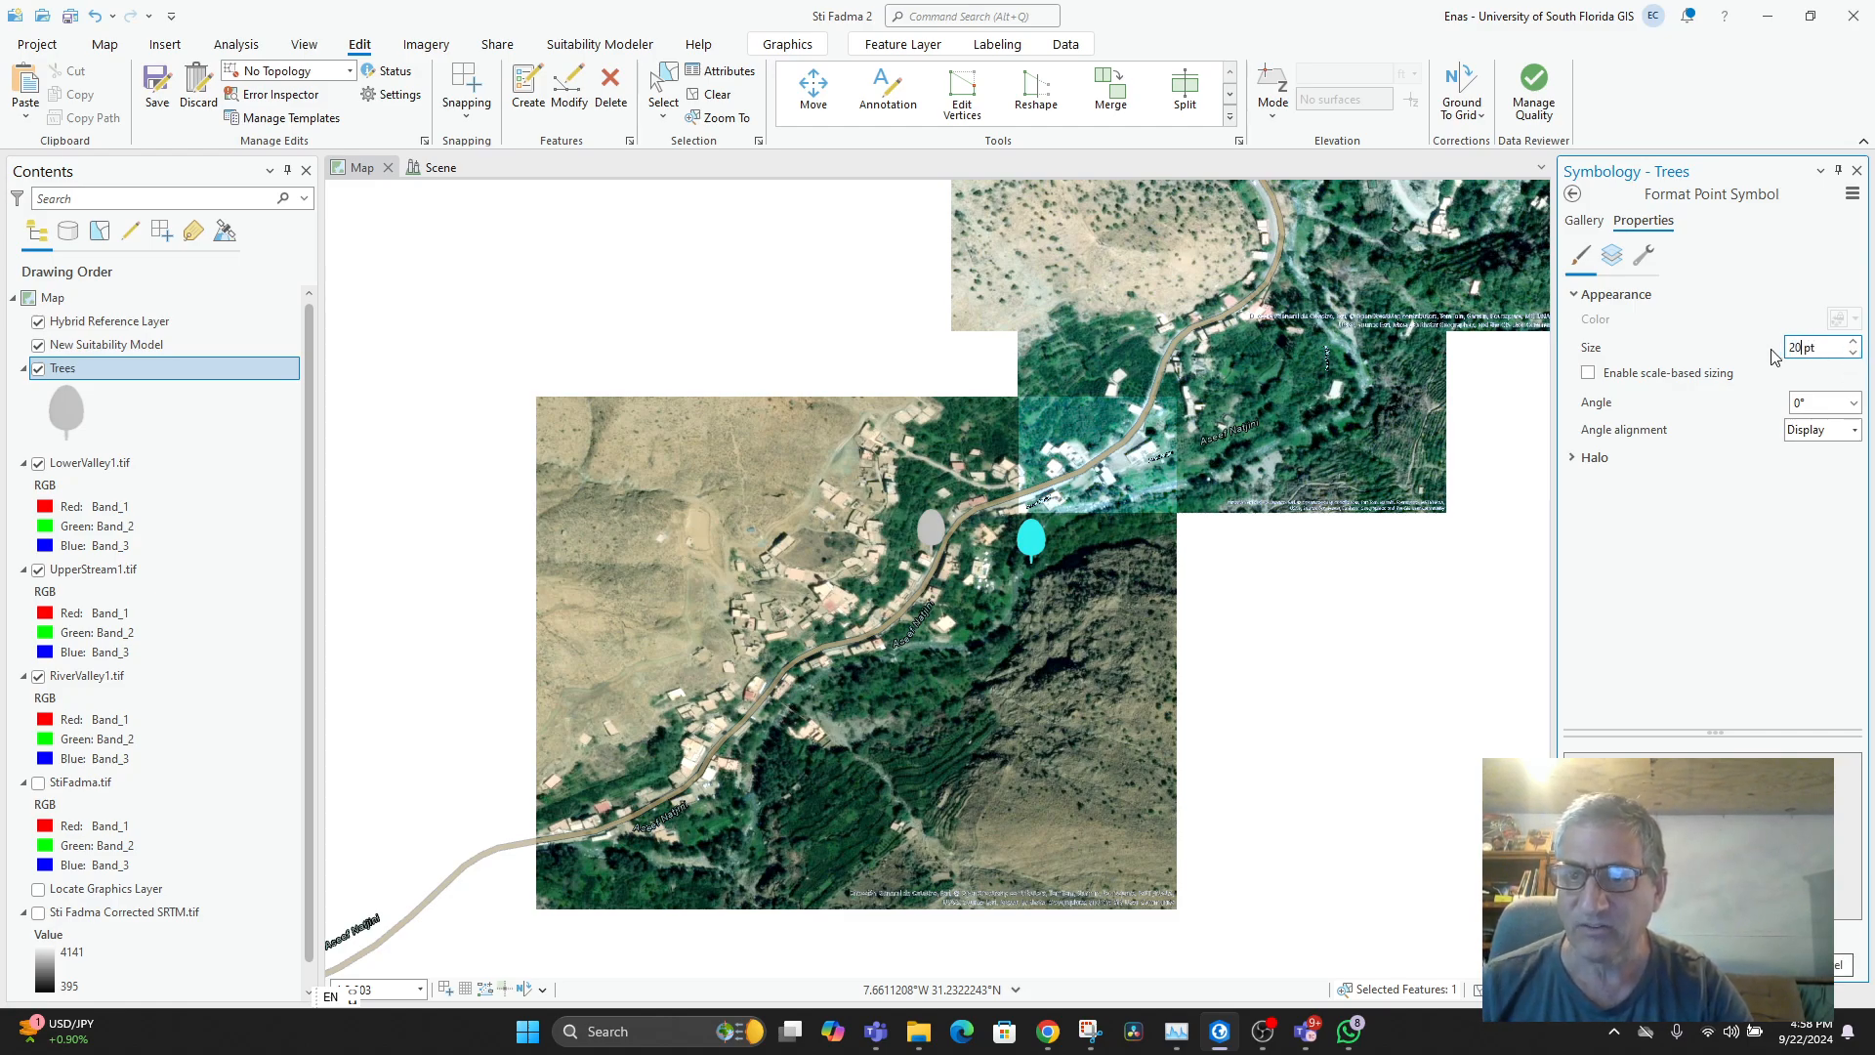
{"action": "left_click", "coordinate": [1712, 517]}
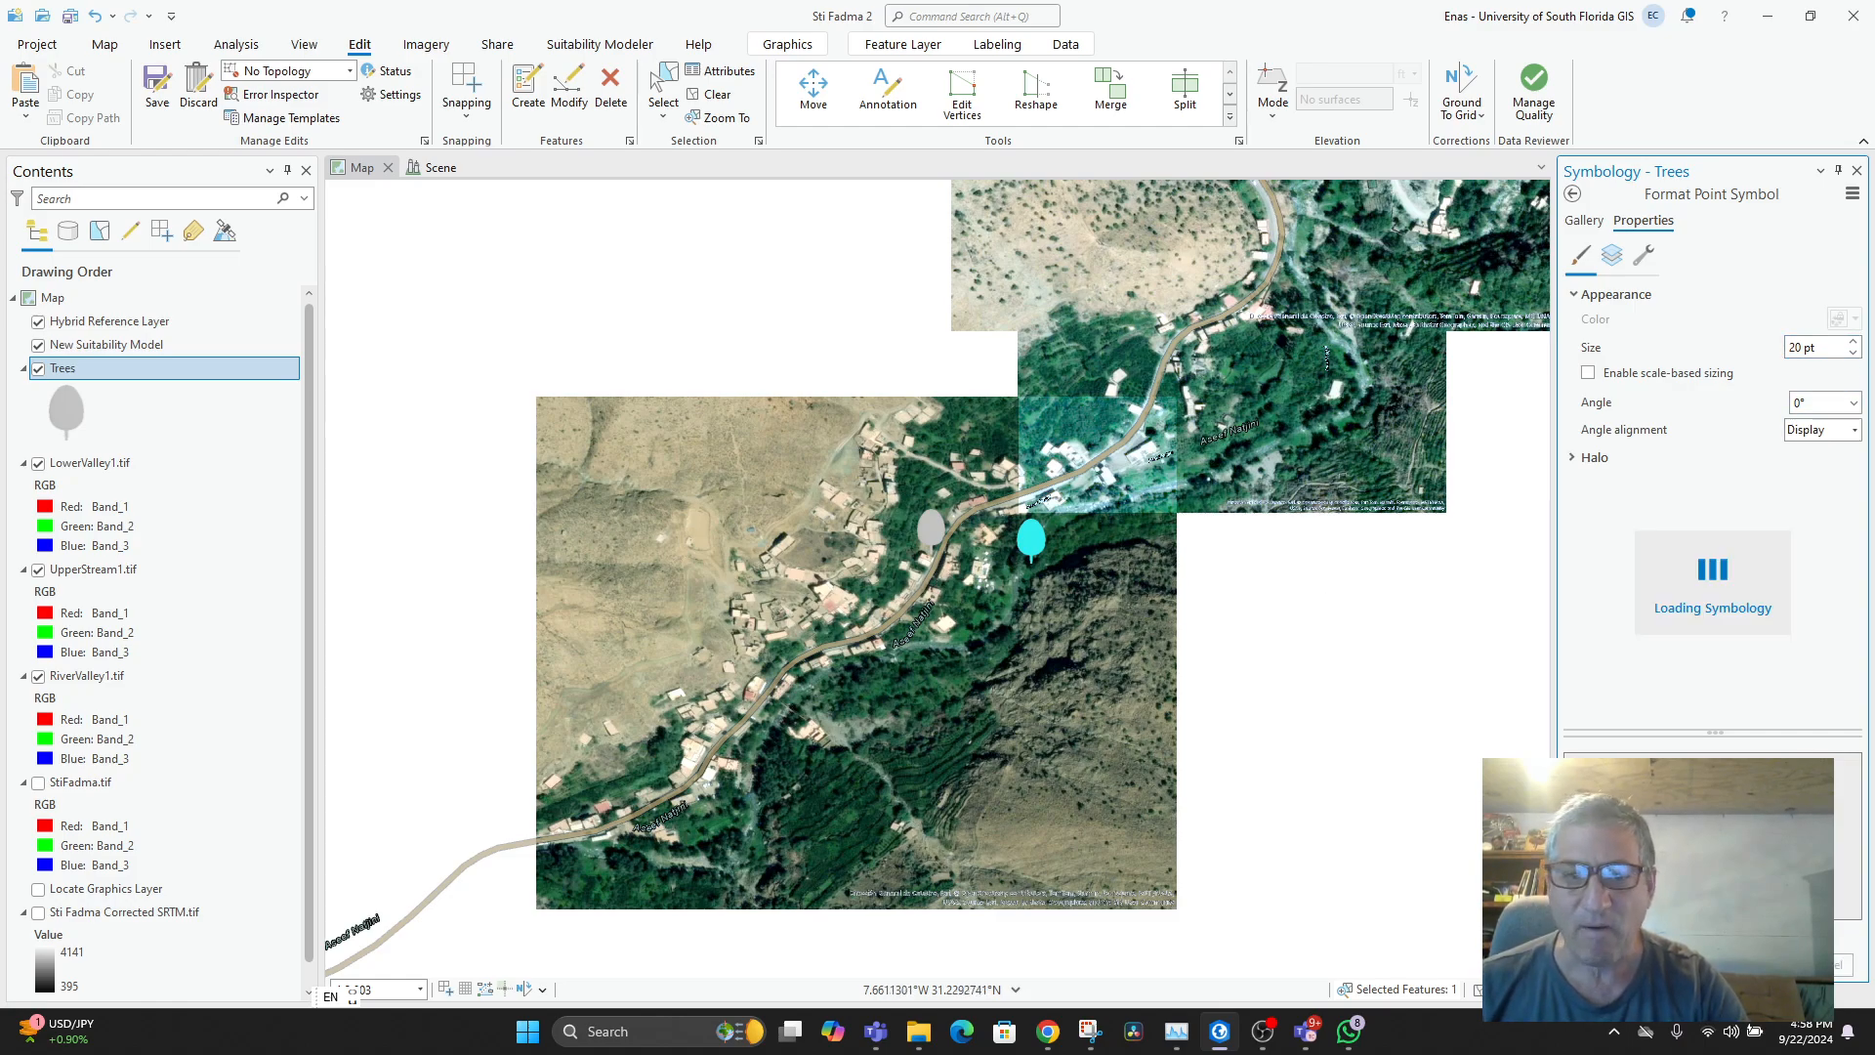
- Inspect the attributes of the Trees point just west of the road on the map, and close its pop-up
{"action": "scroll", "coordinate": [980, 571], "scroll_direction": "up", "scroll_amount": 2}
{"action": "scroll", "coordinate": [979, 571], "scroll_direction": "up", "scroll_amount": 1}
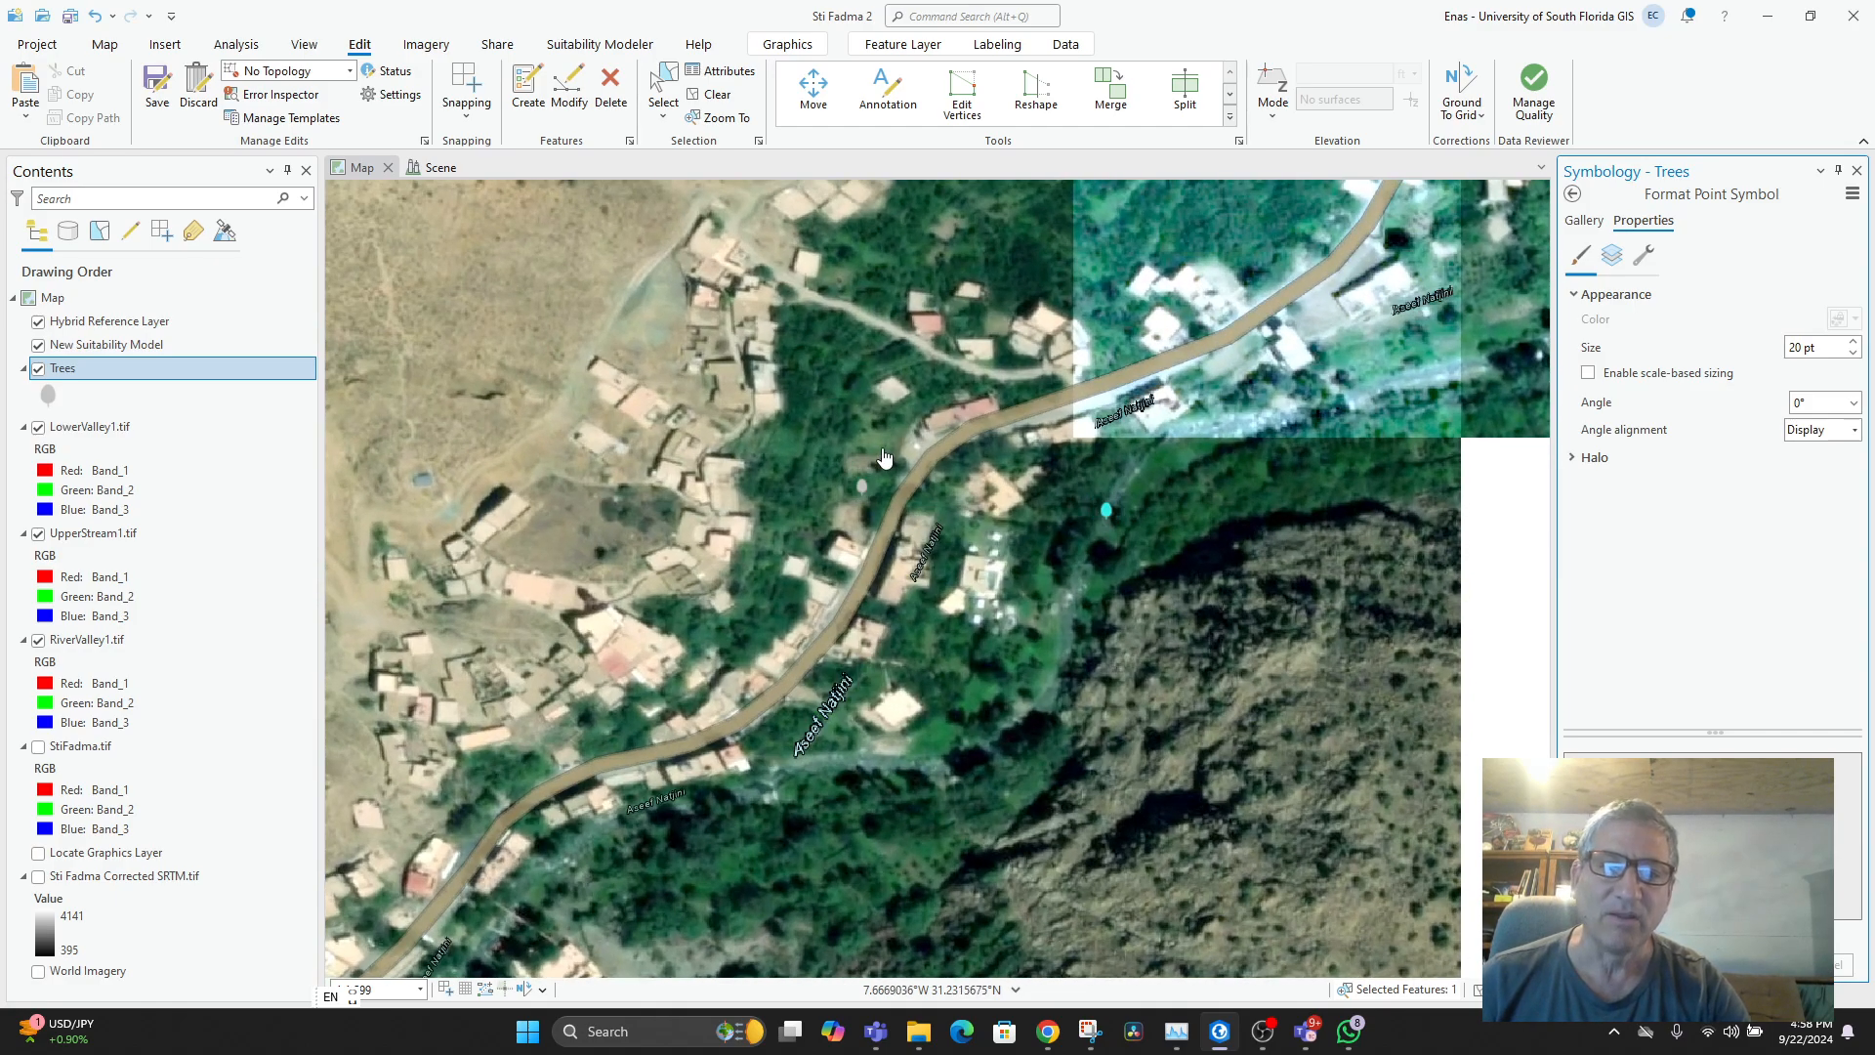
{"action": "left_click", "coordinate": [865, 494]}
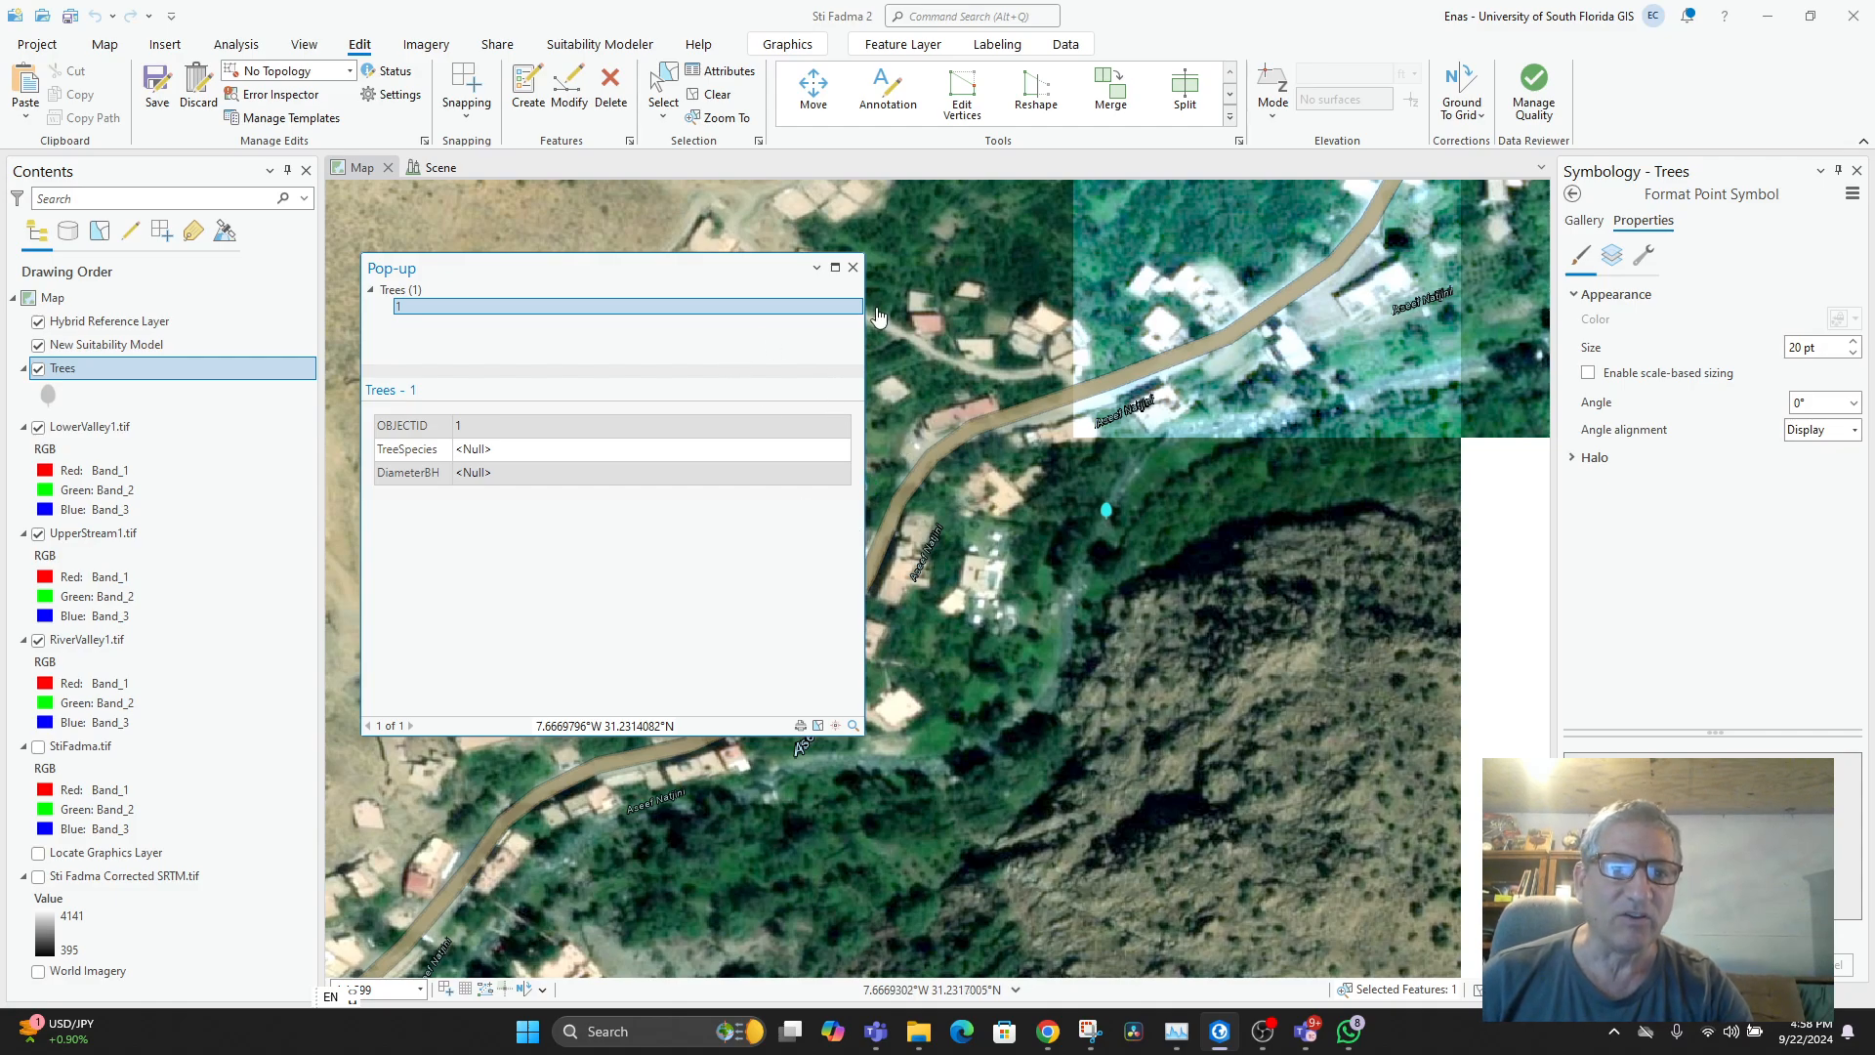
{"action": "left_click", "coordinate": [851, 267]}
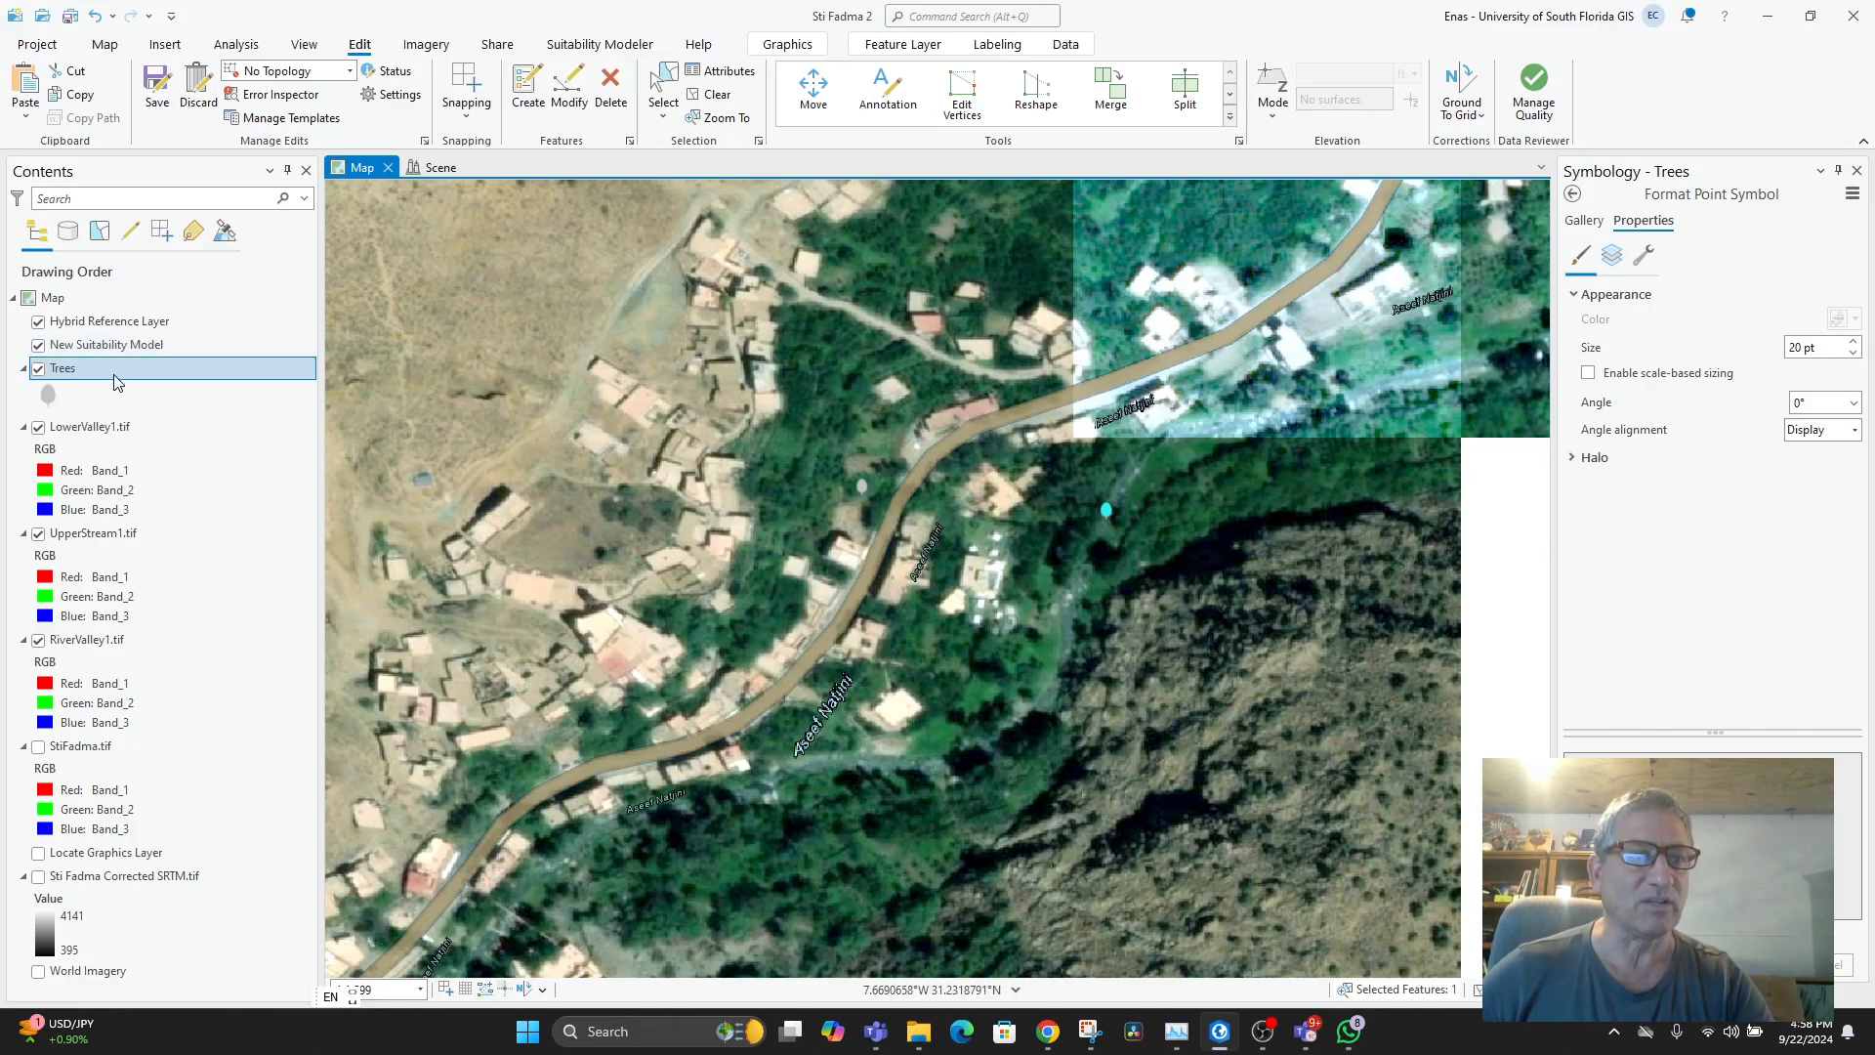
- Open the Trees attribute table and set the TreeSpecies of record 2 to Argan Tree
{"action": "right_click", "coordinate": [78, 369]}
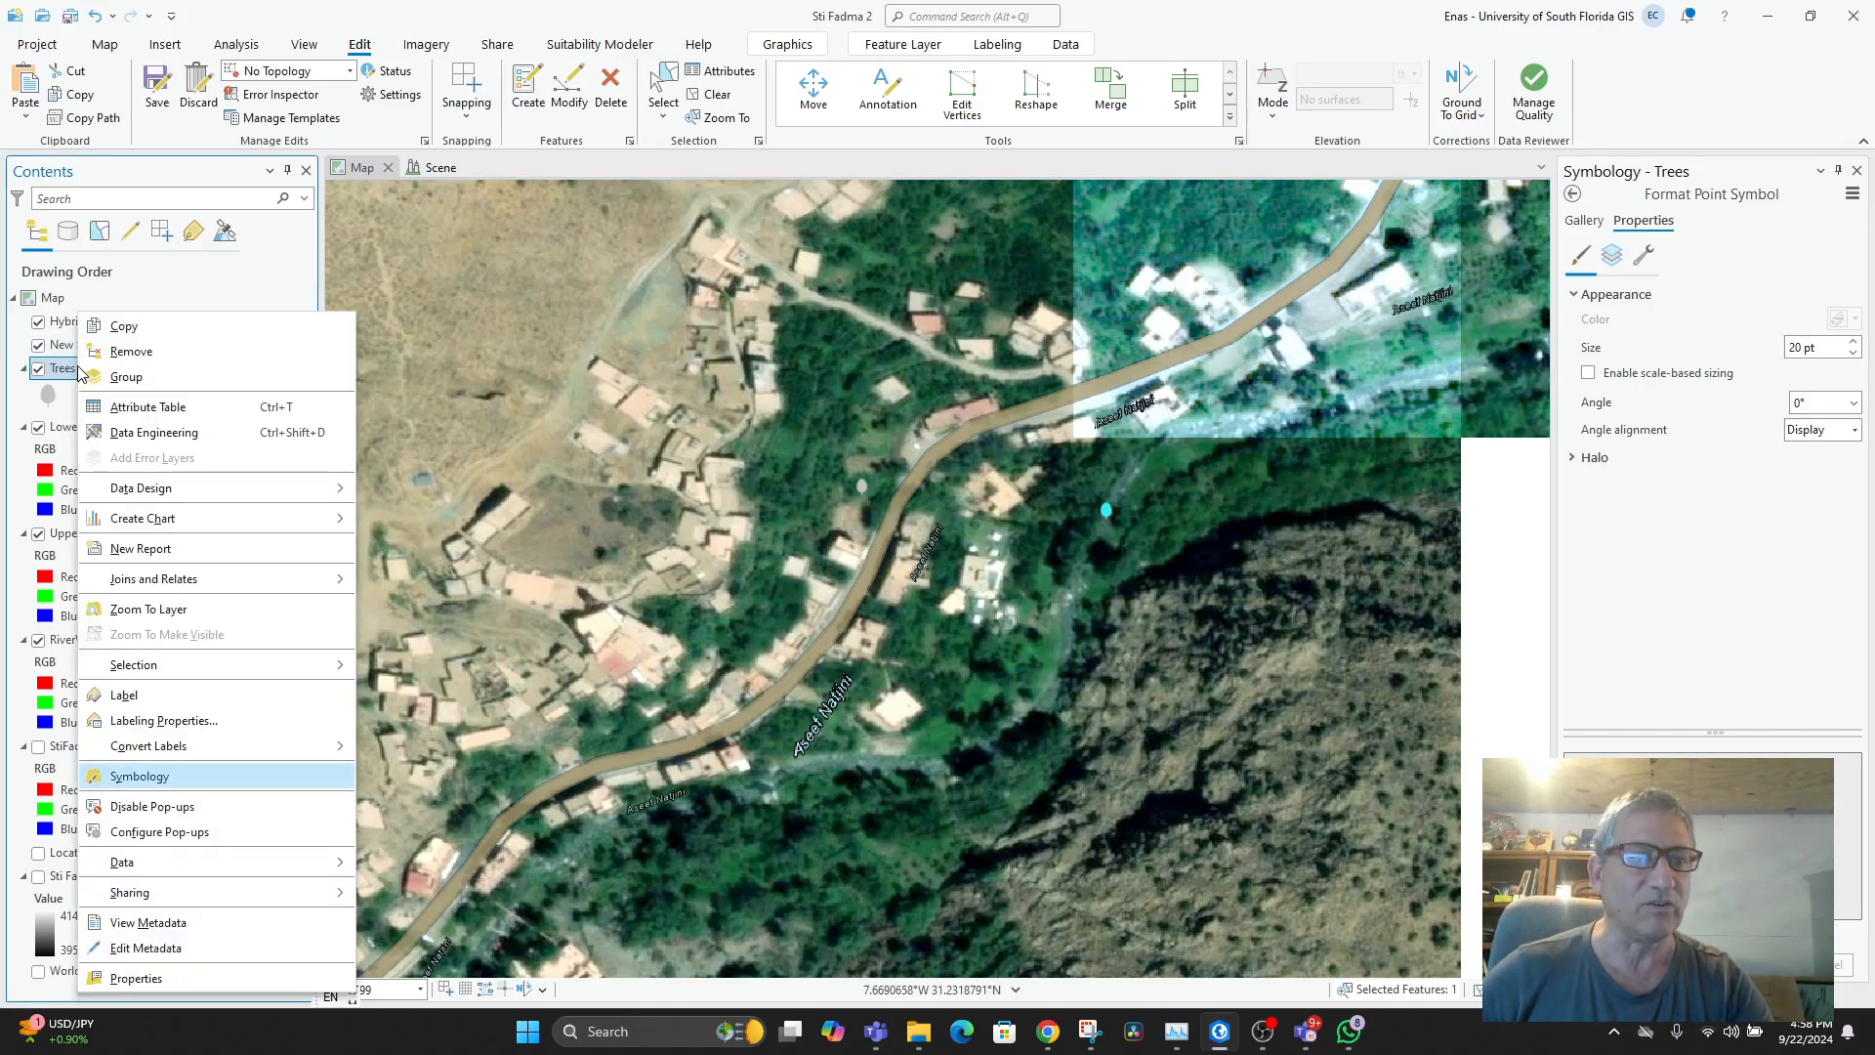
{"action": "left_click", "coordinate": [115, 420]}
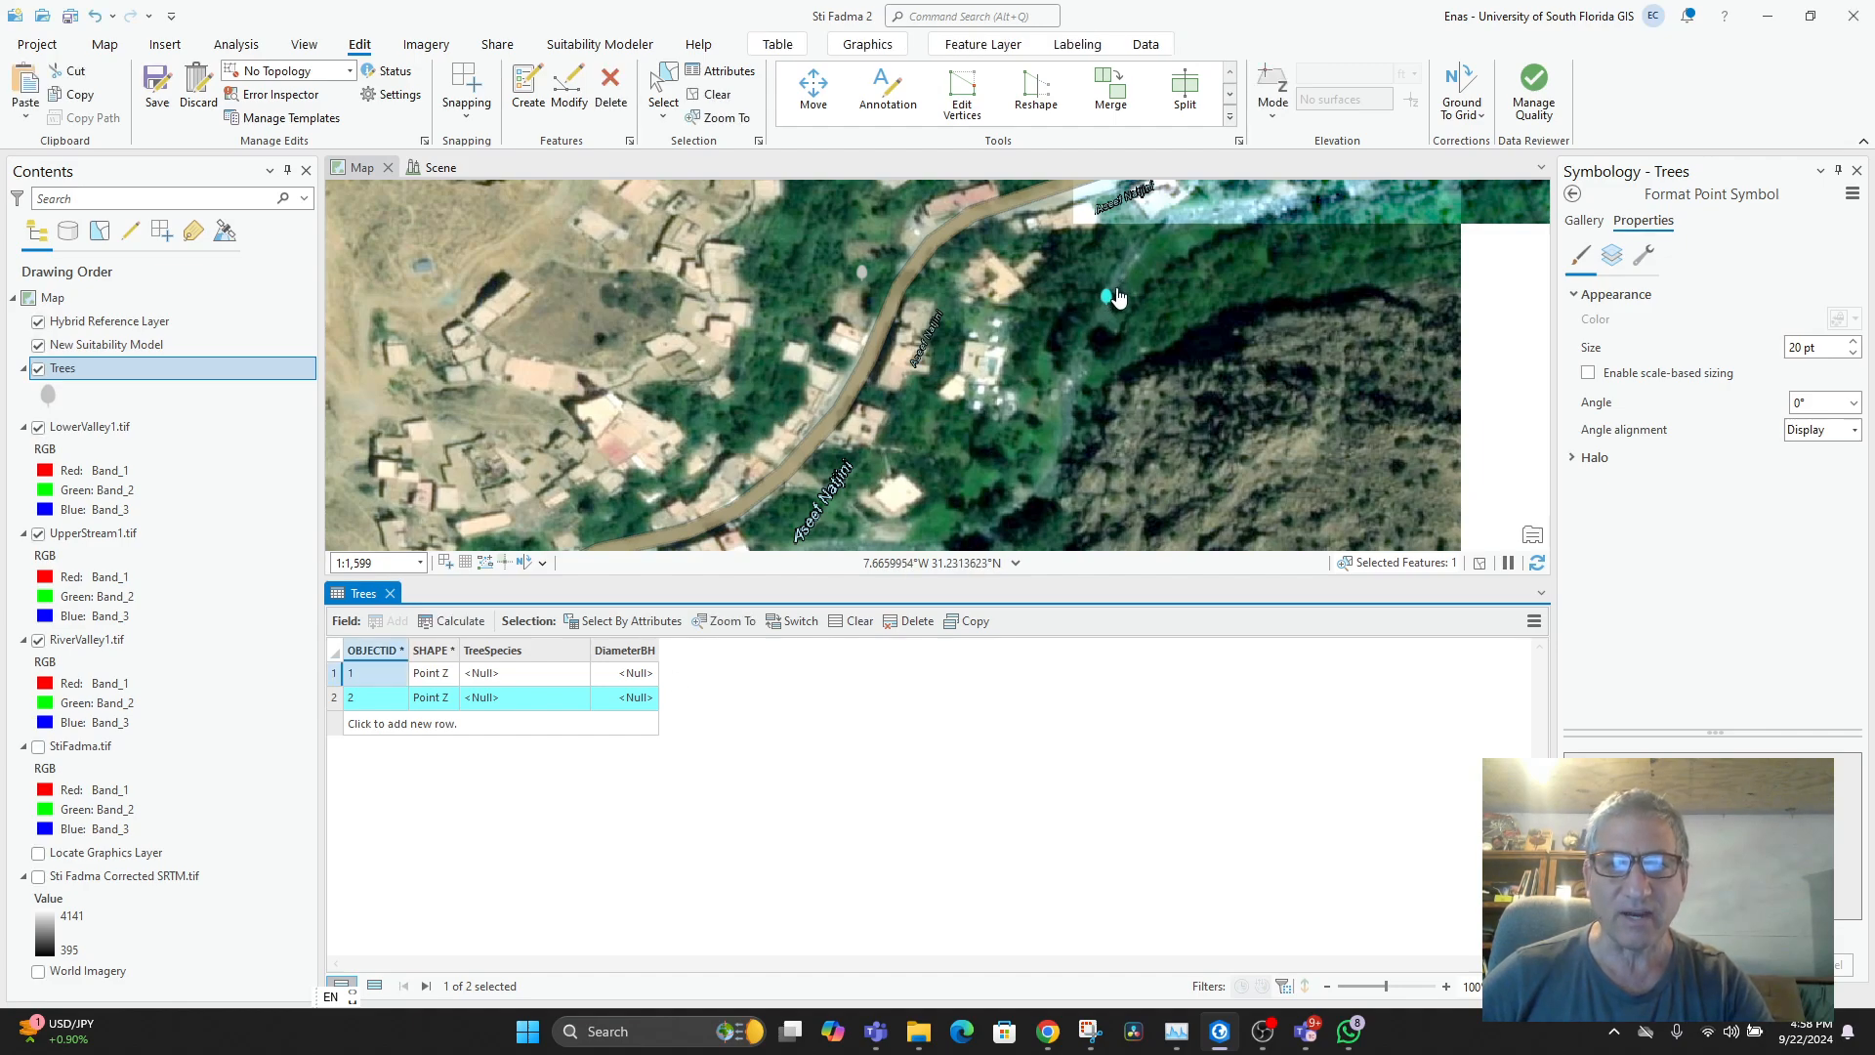
{"action": "left_click", "coordinate": [527, 700]}
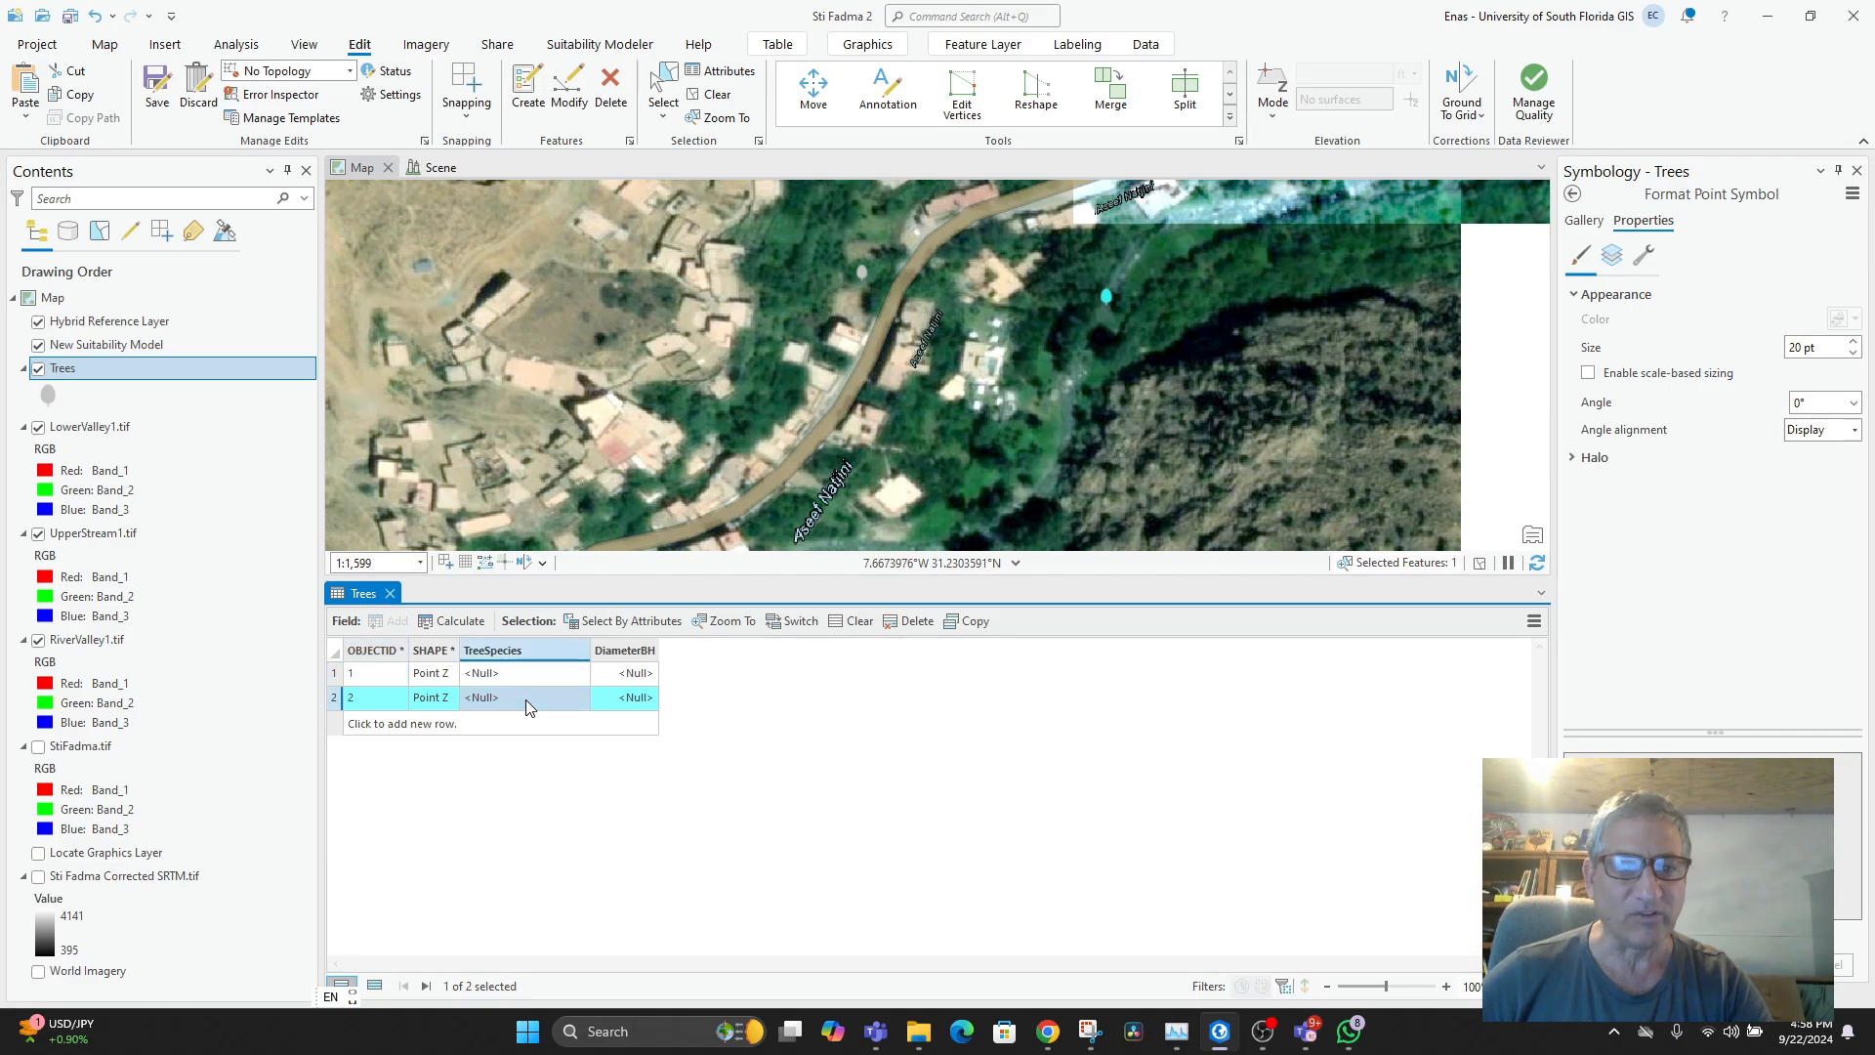
{"action": "left_click", "coordinate": [502, 699]}
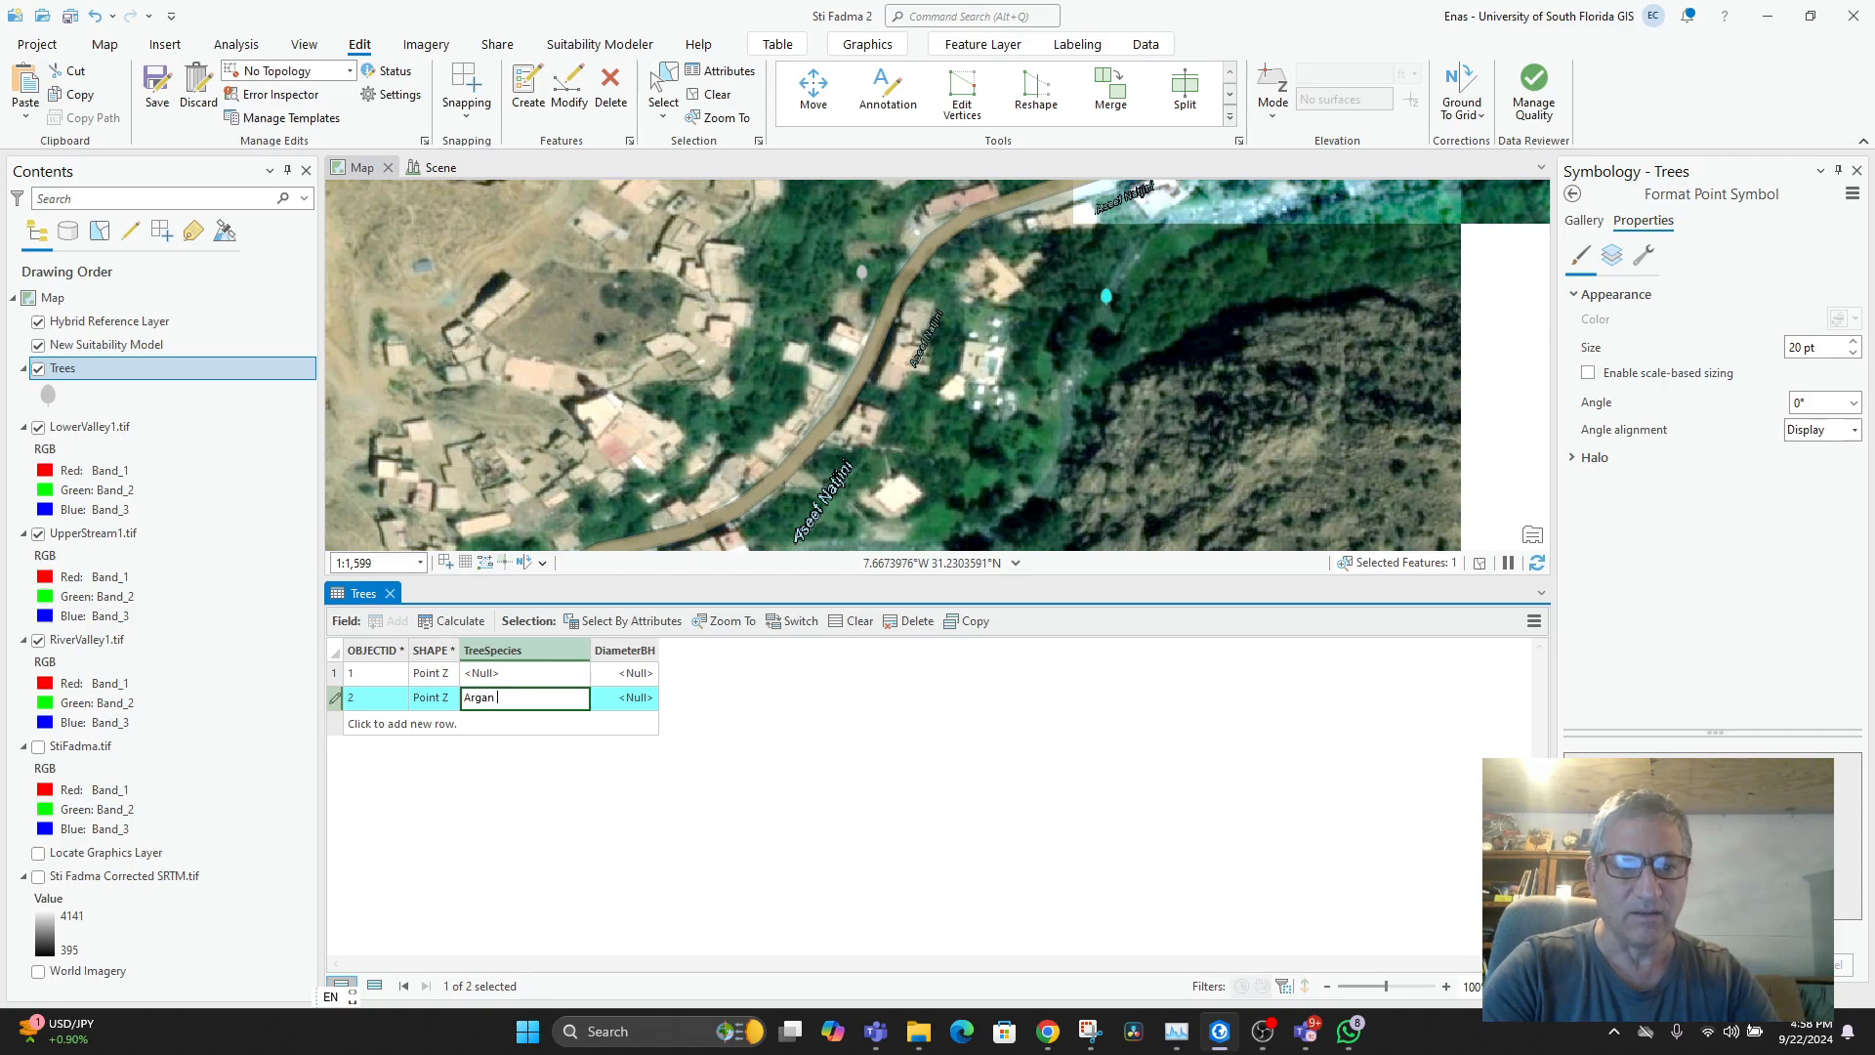
{"action": "type", "text": "Argan Tree"}
{"action": "key", "text": "Return"}
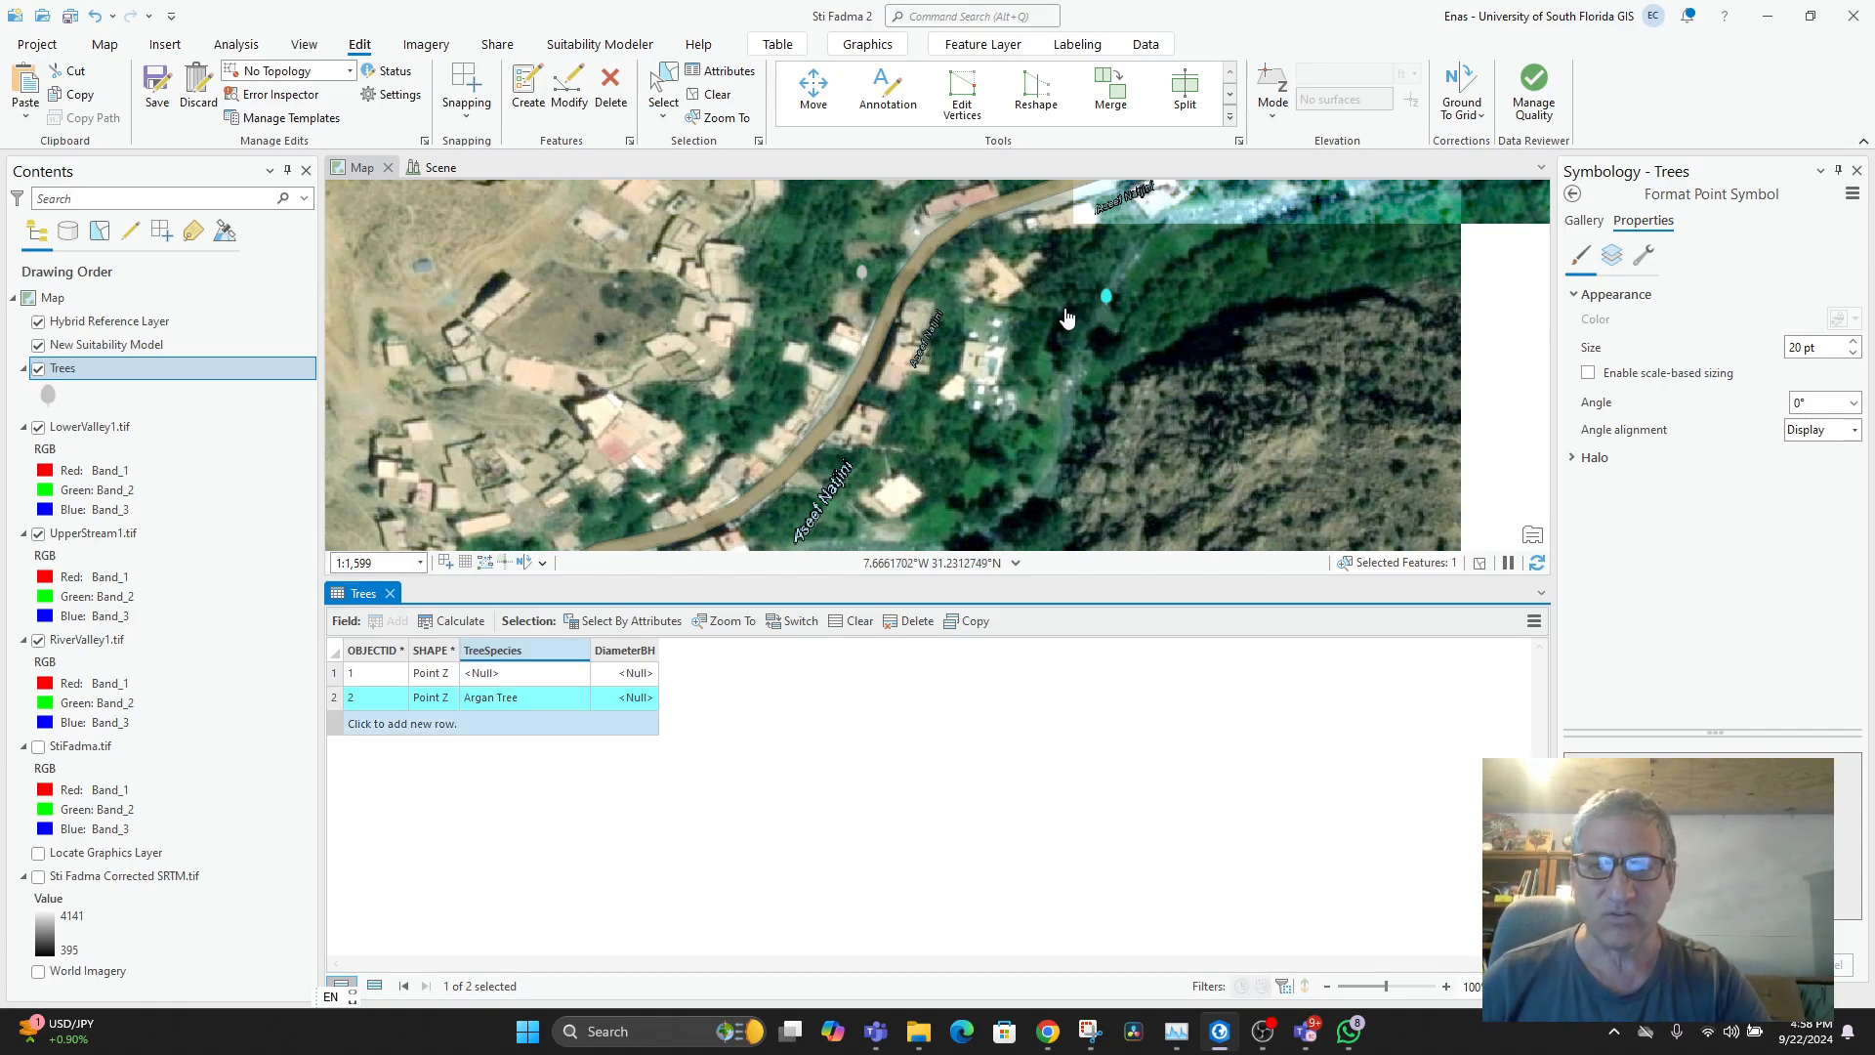
- Set the TreeSpecies of record 1 in the Trees table to Pistachio
{"action": "left_click", "coordinate": [467, 678]}
{"action": "left_click", "coordinate": [473, 676]}
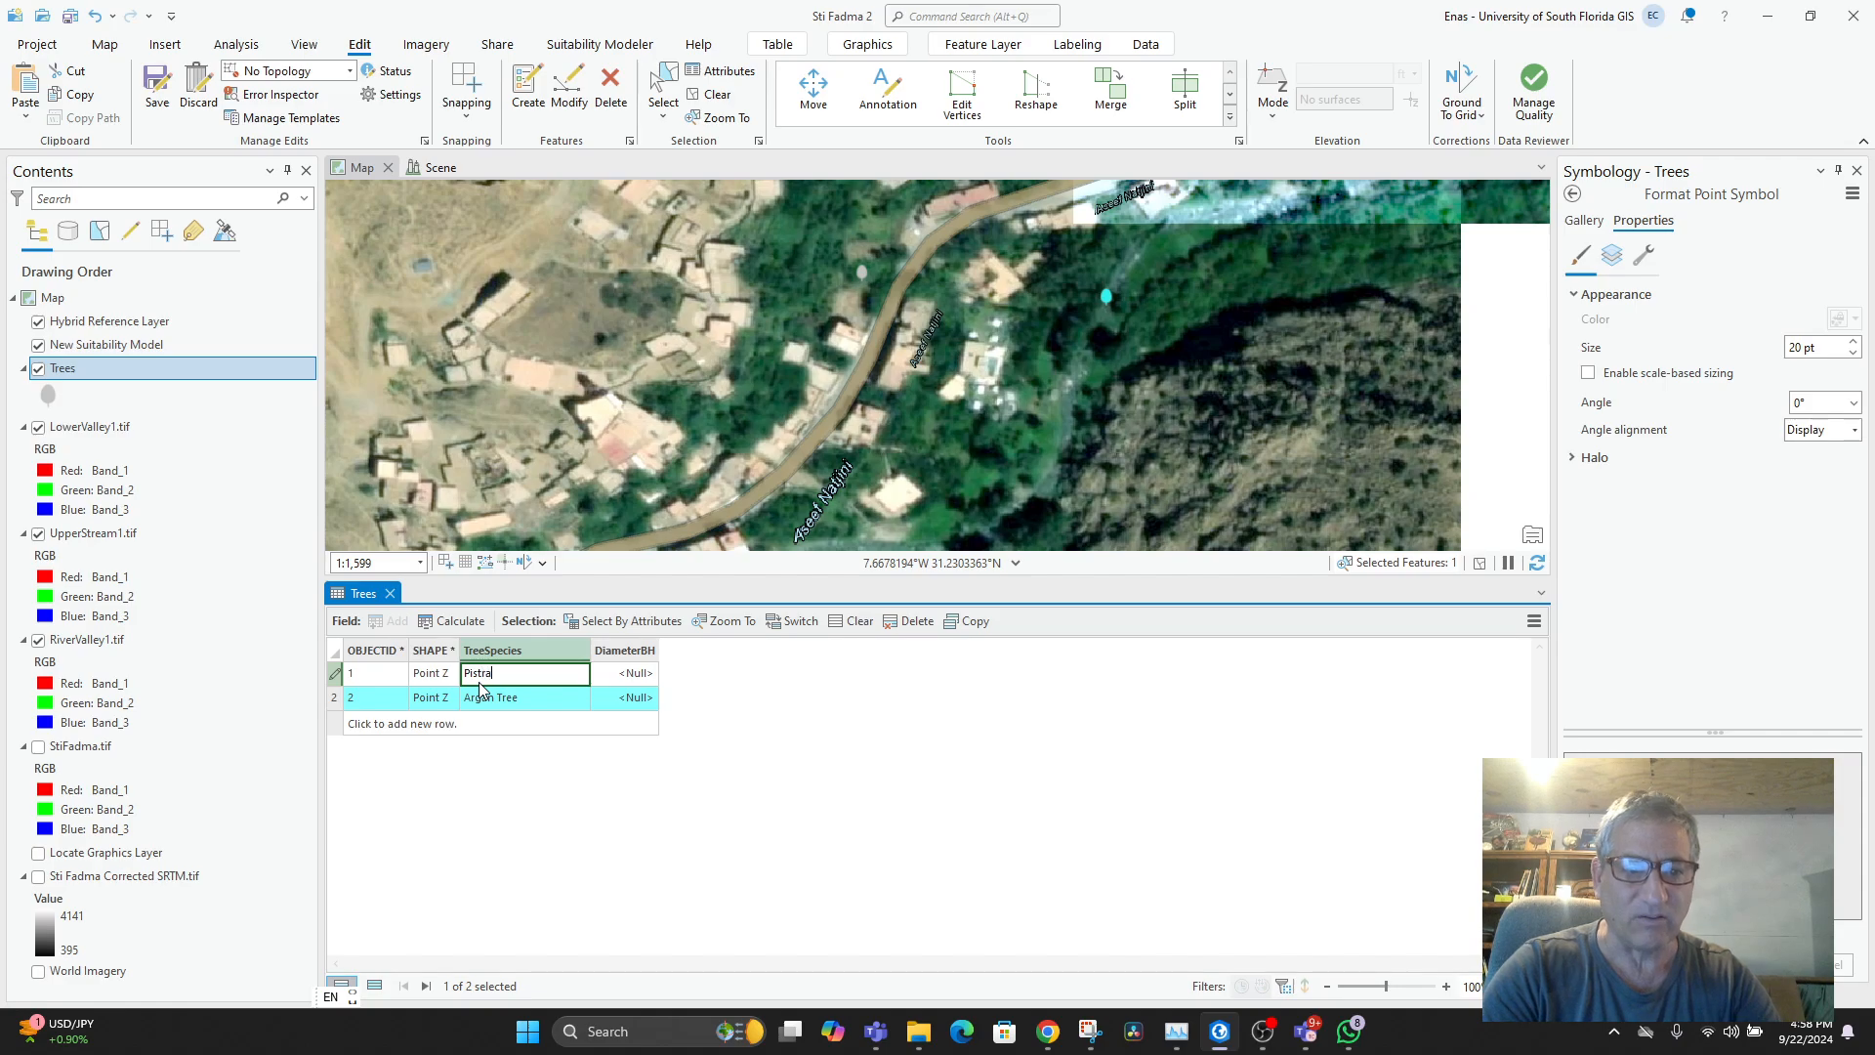
{"action": "type", "text": "Pistra"}
{"action": "key", "text": "BackSpace"}
{"action": "key", "text": "BackSpace"}
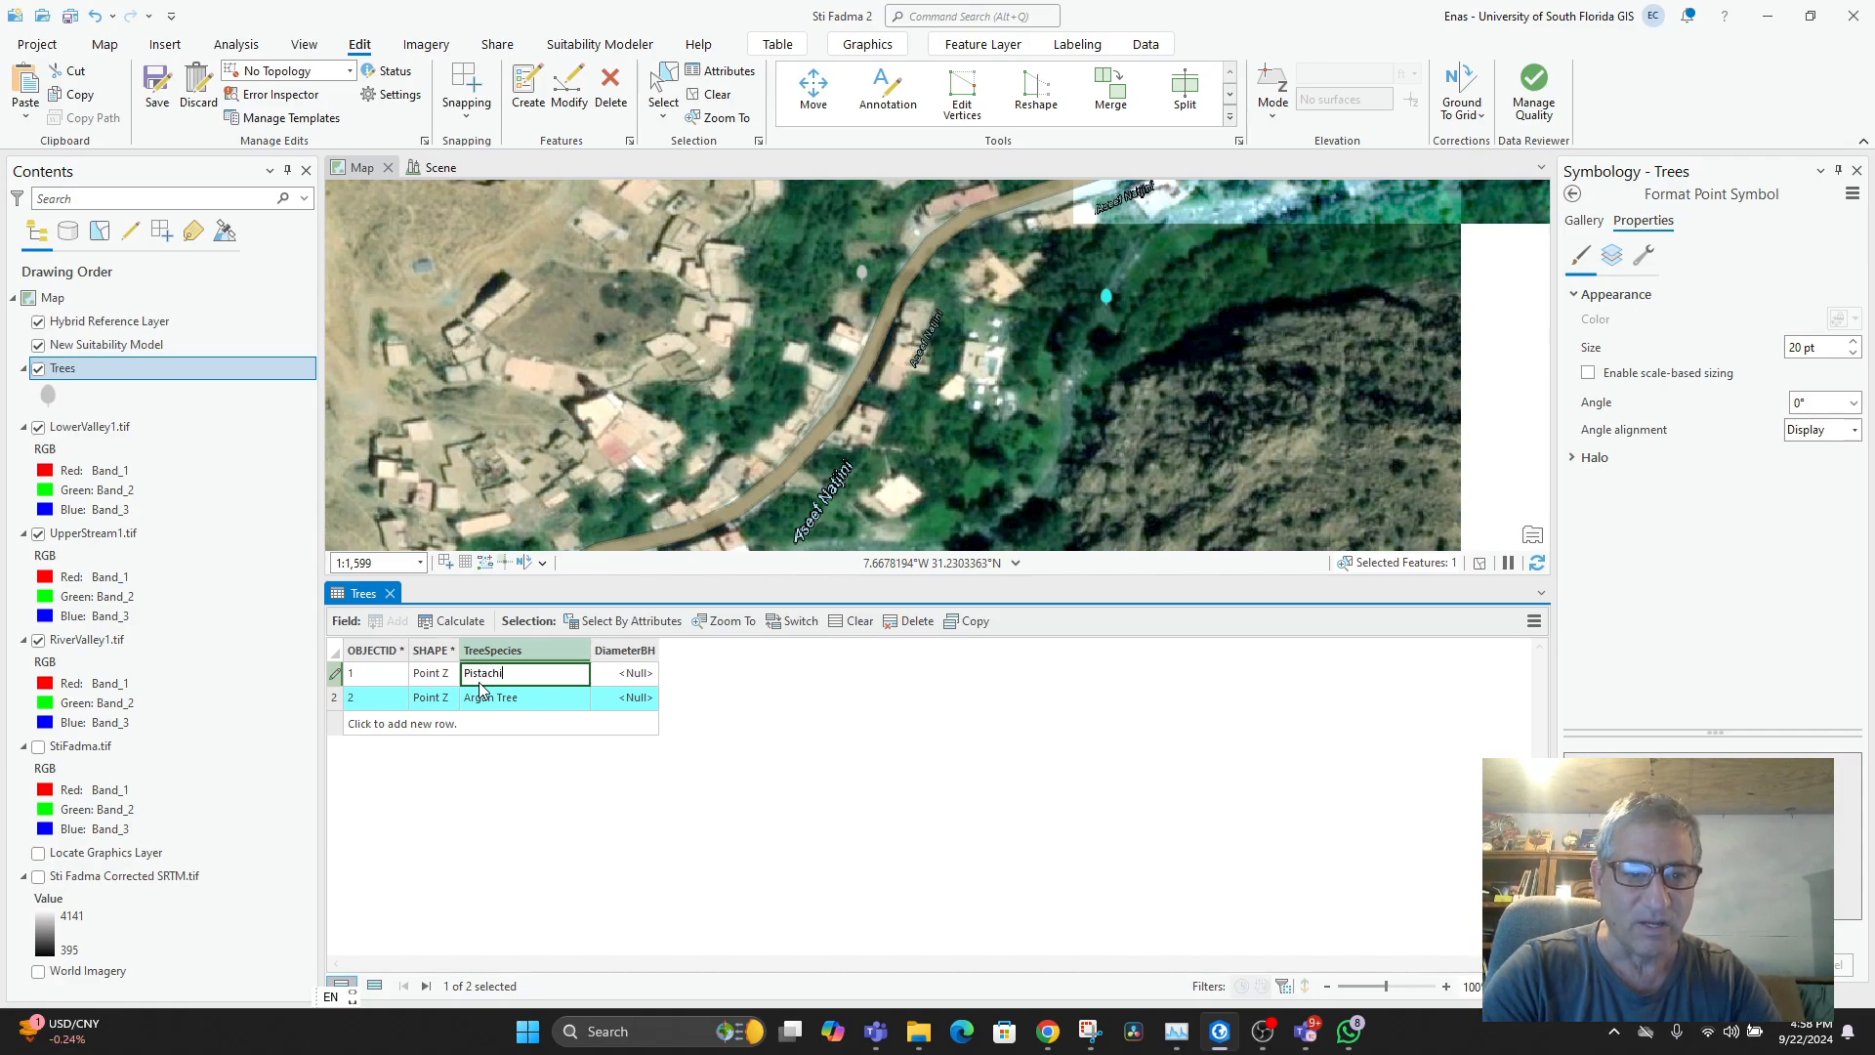
{"action": "key", "text": "Return"}
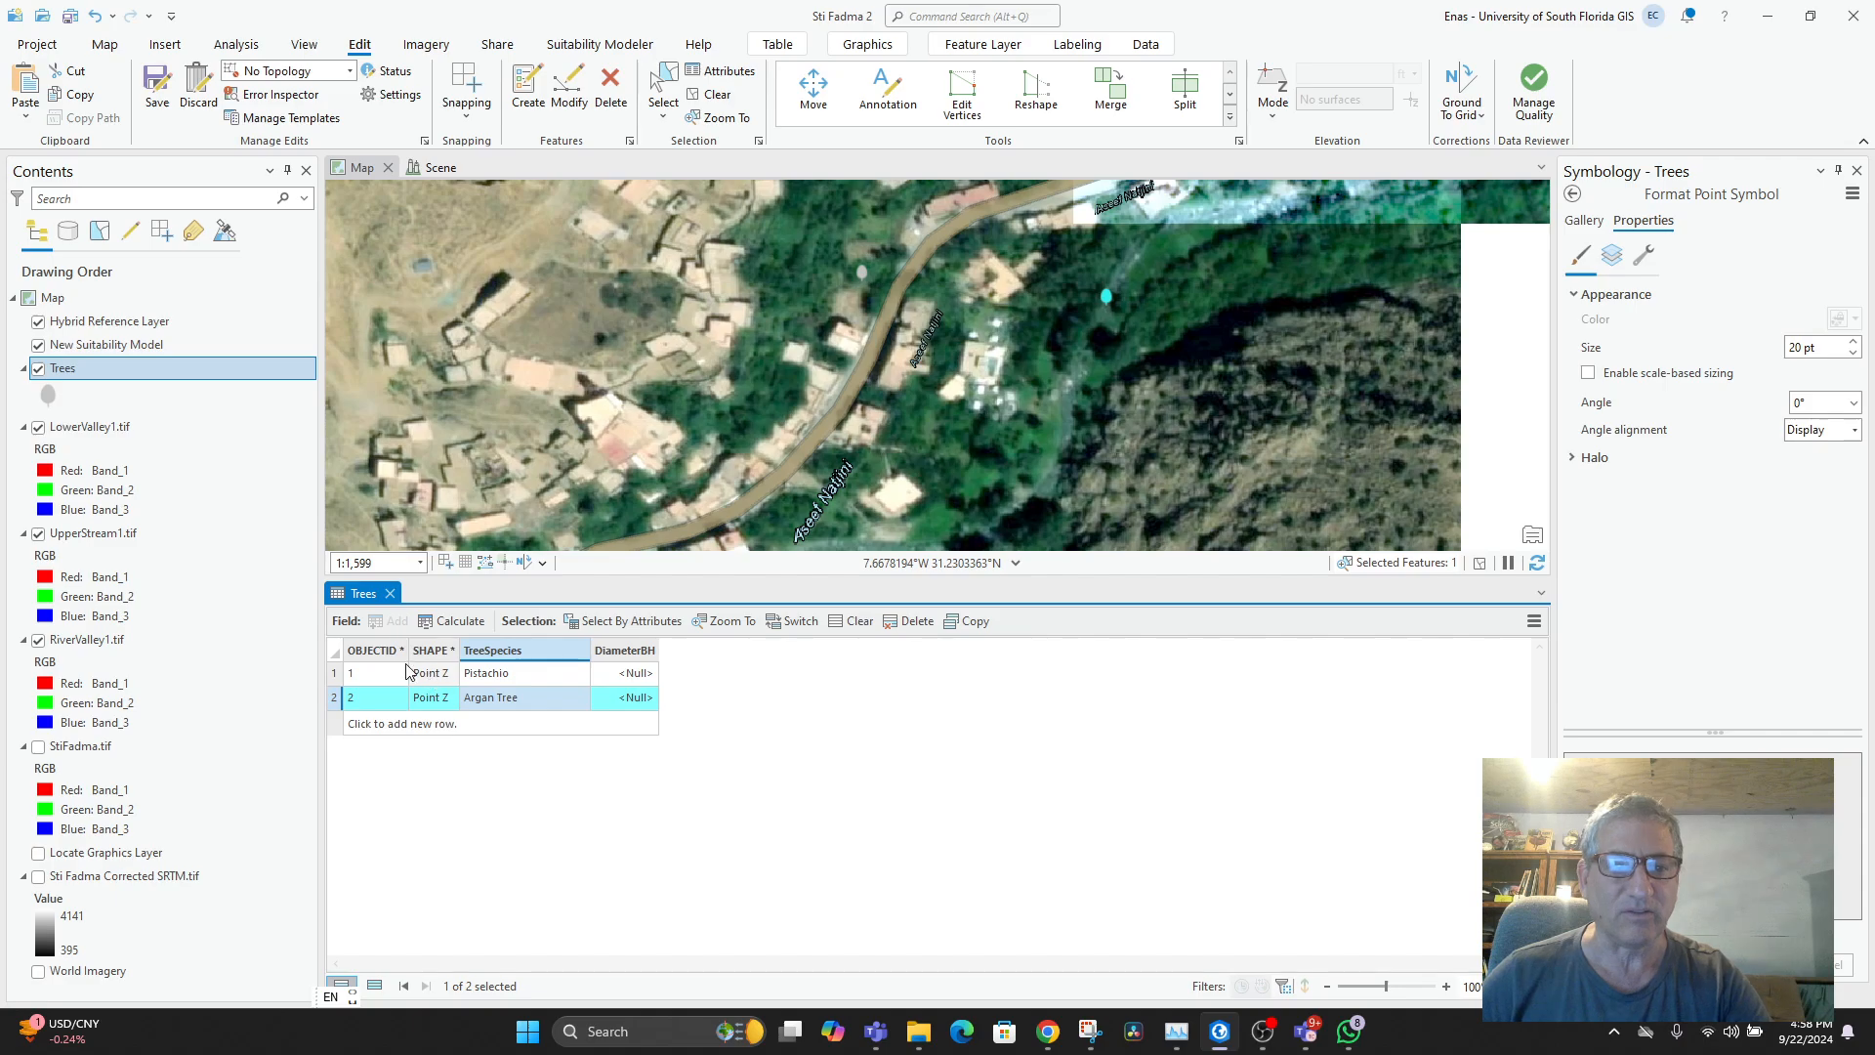
- Check the two Trees table records, view the pop-up of the point west of the road, and close it
{"action": "left_click", "coordinate": [354, 670]}
{"action": "left_click", "coordinate": [370, 696]}
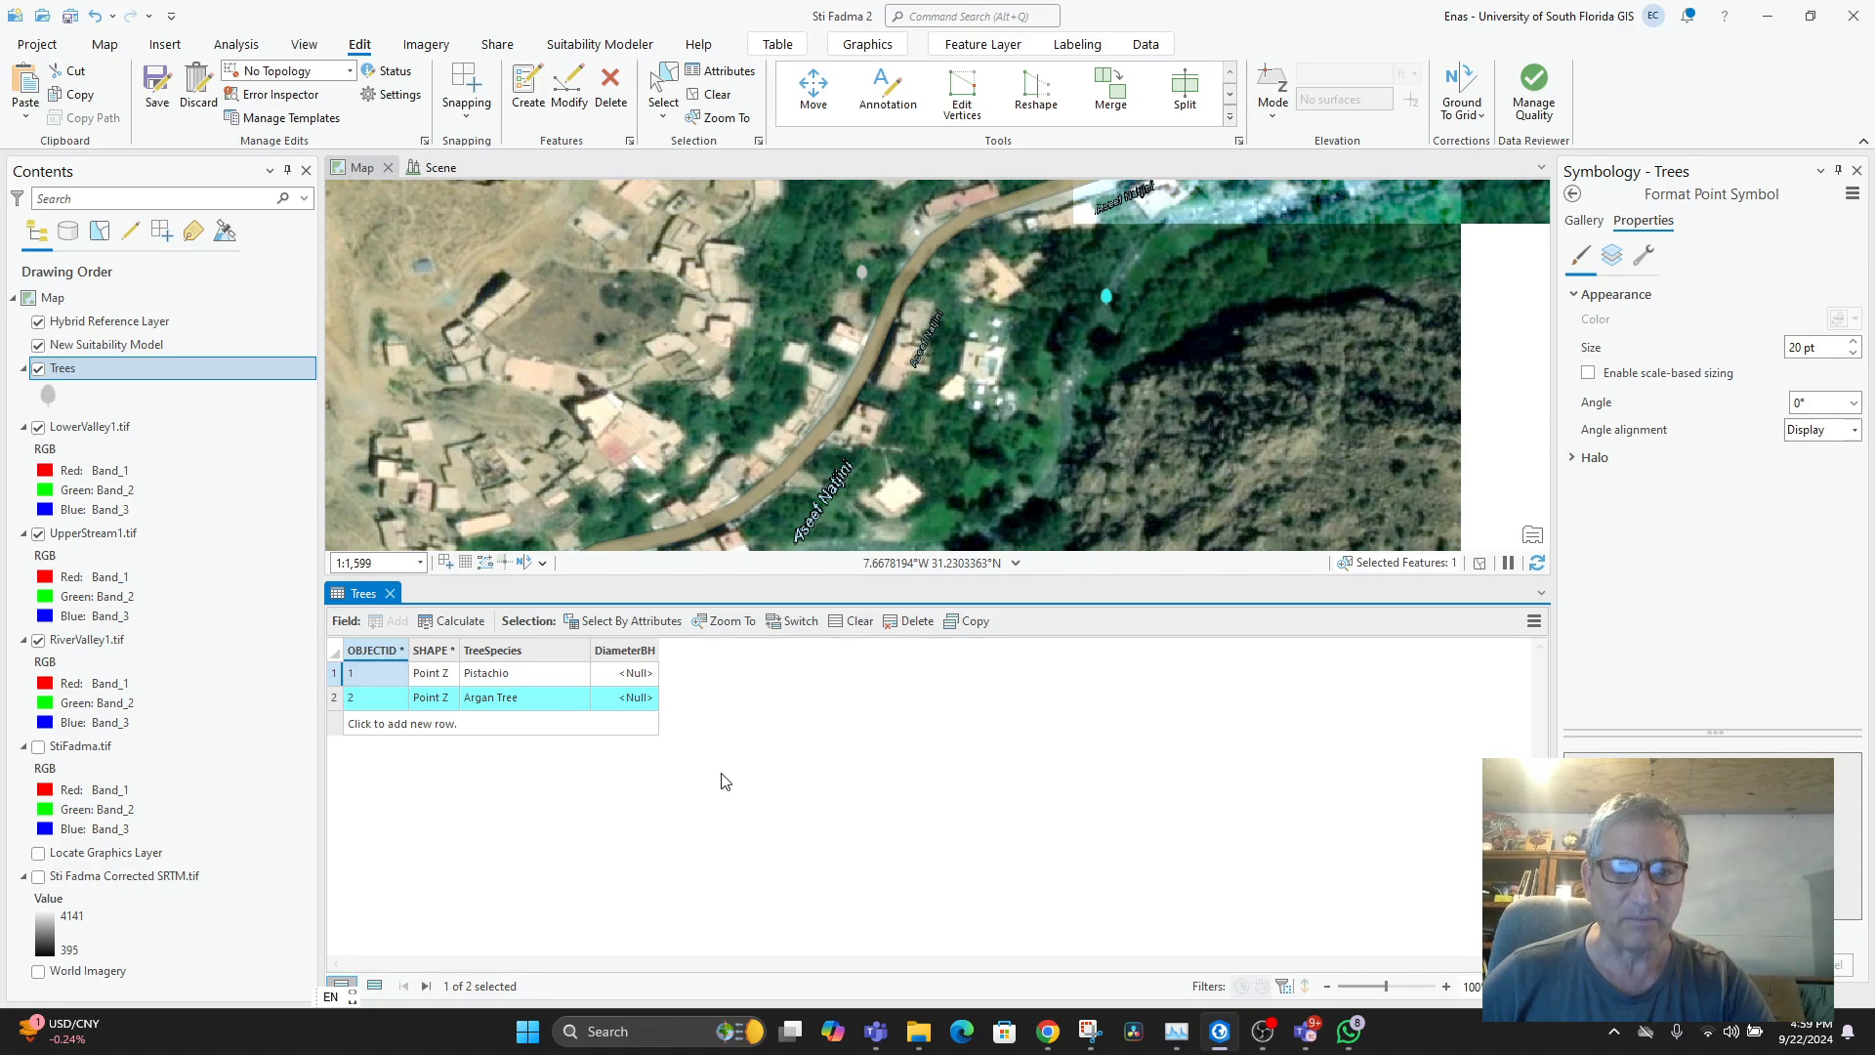
{"action": "left_click", "coordinate": [861, 277]}
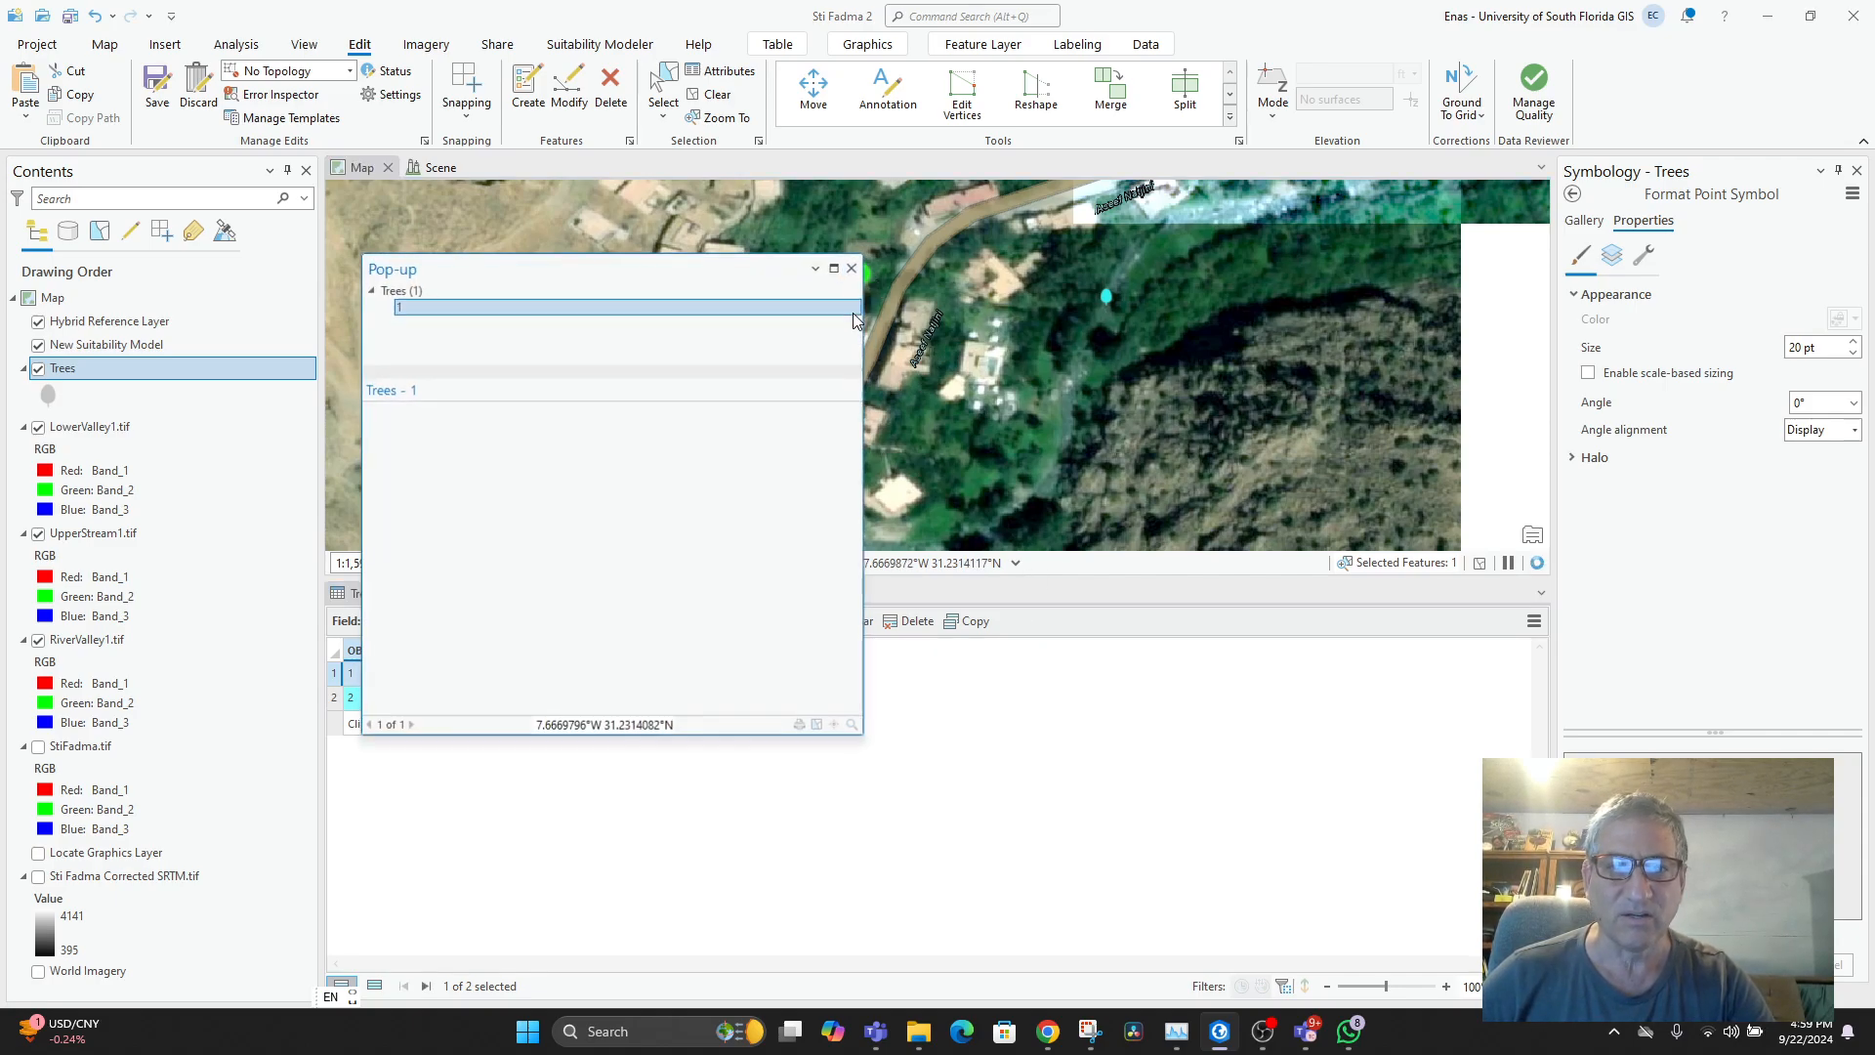
{"action": "left_click", "coordinate": [852, 269]}
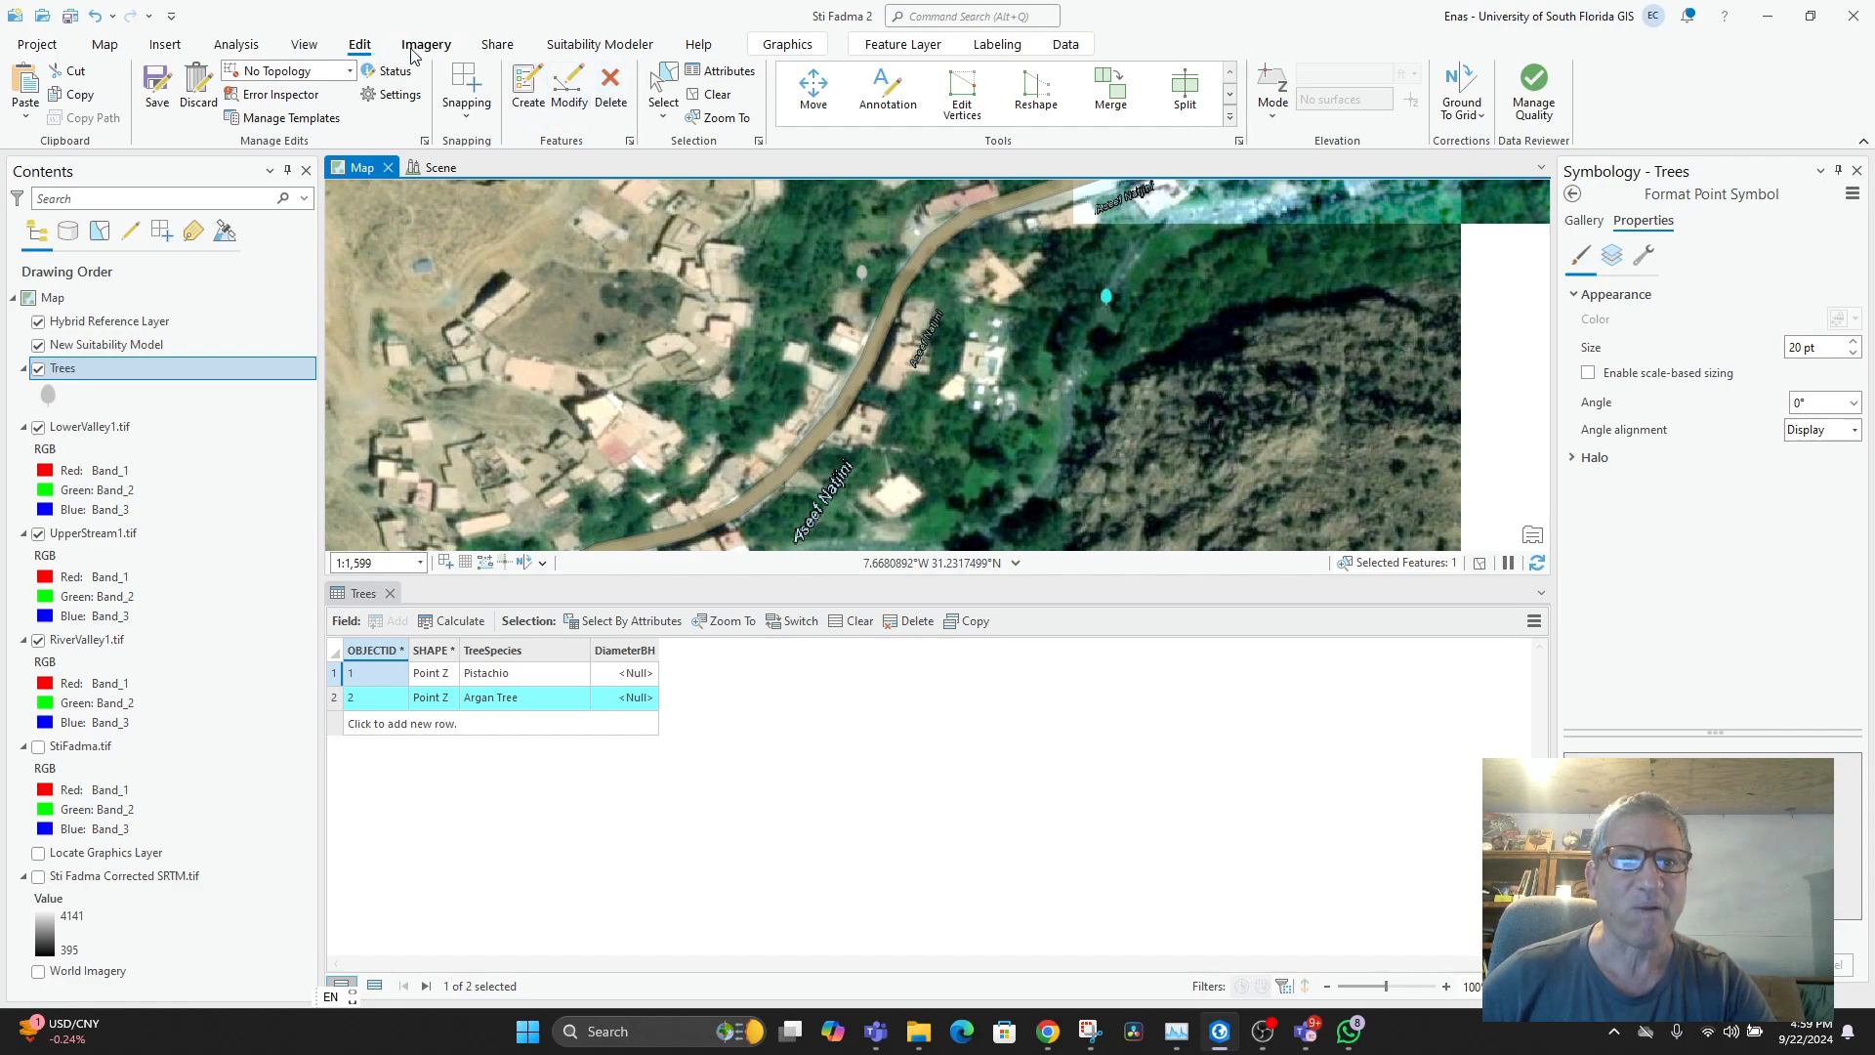
{"action": "left_click", "coordinate": [789, 46]}
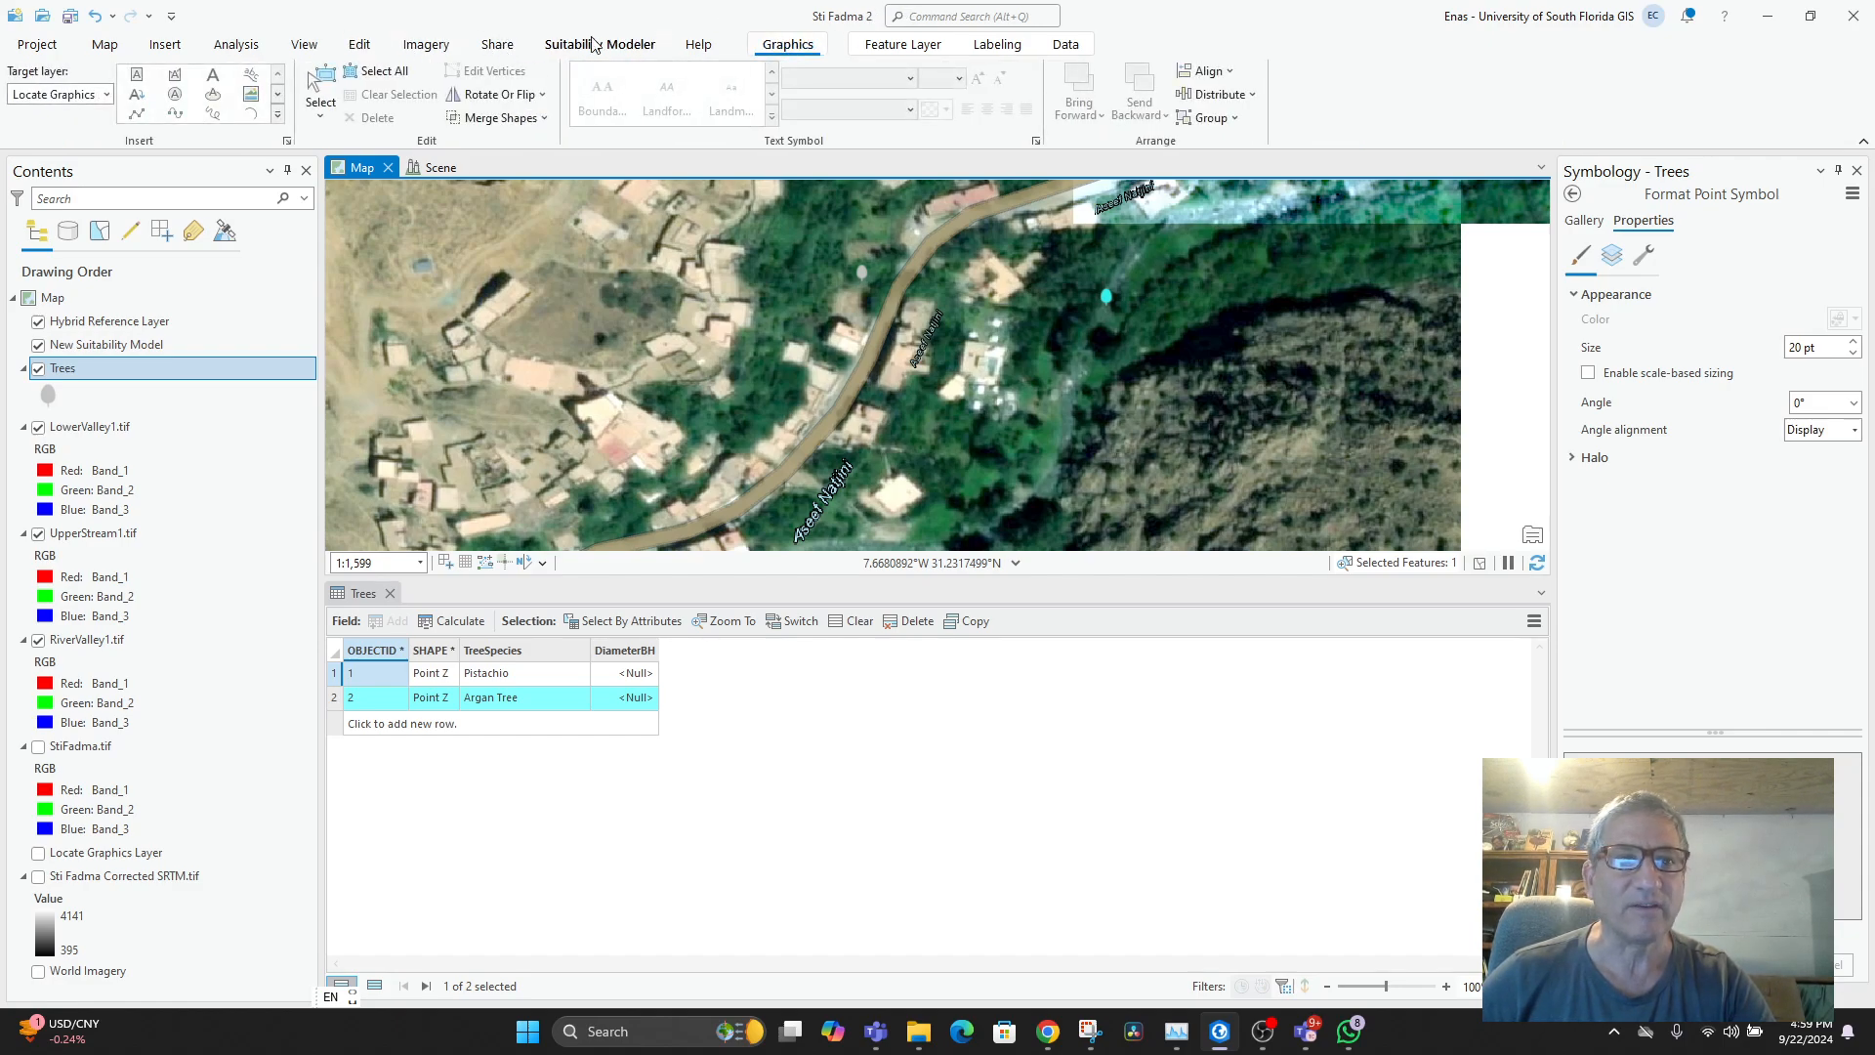
{"action": "left_click", "coordinate": [700, 45]}
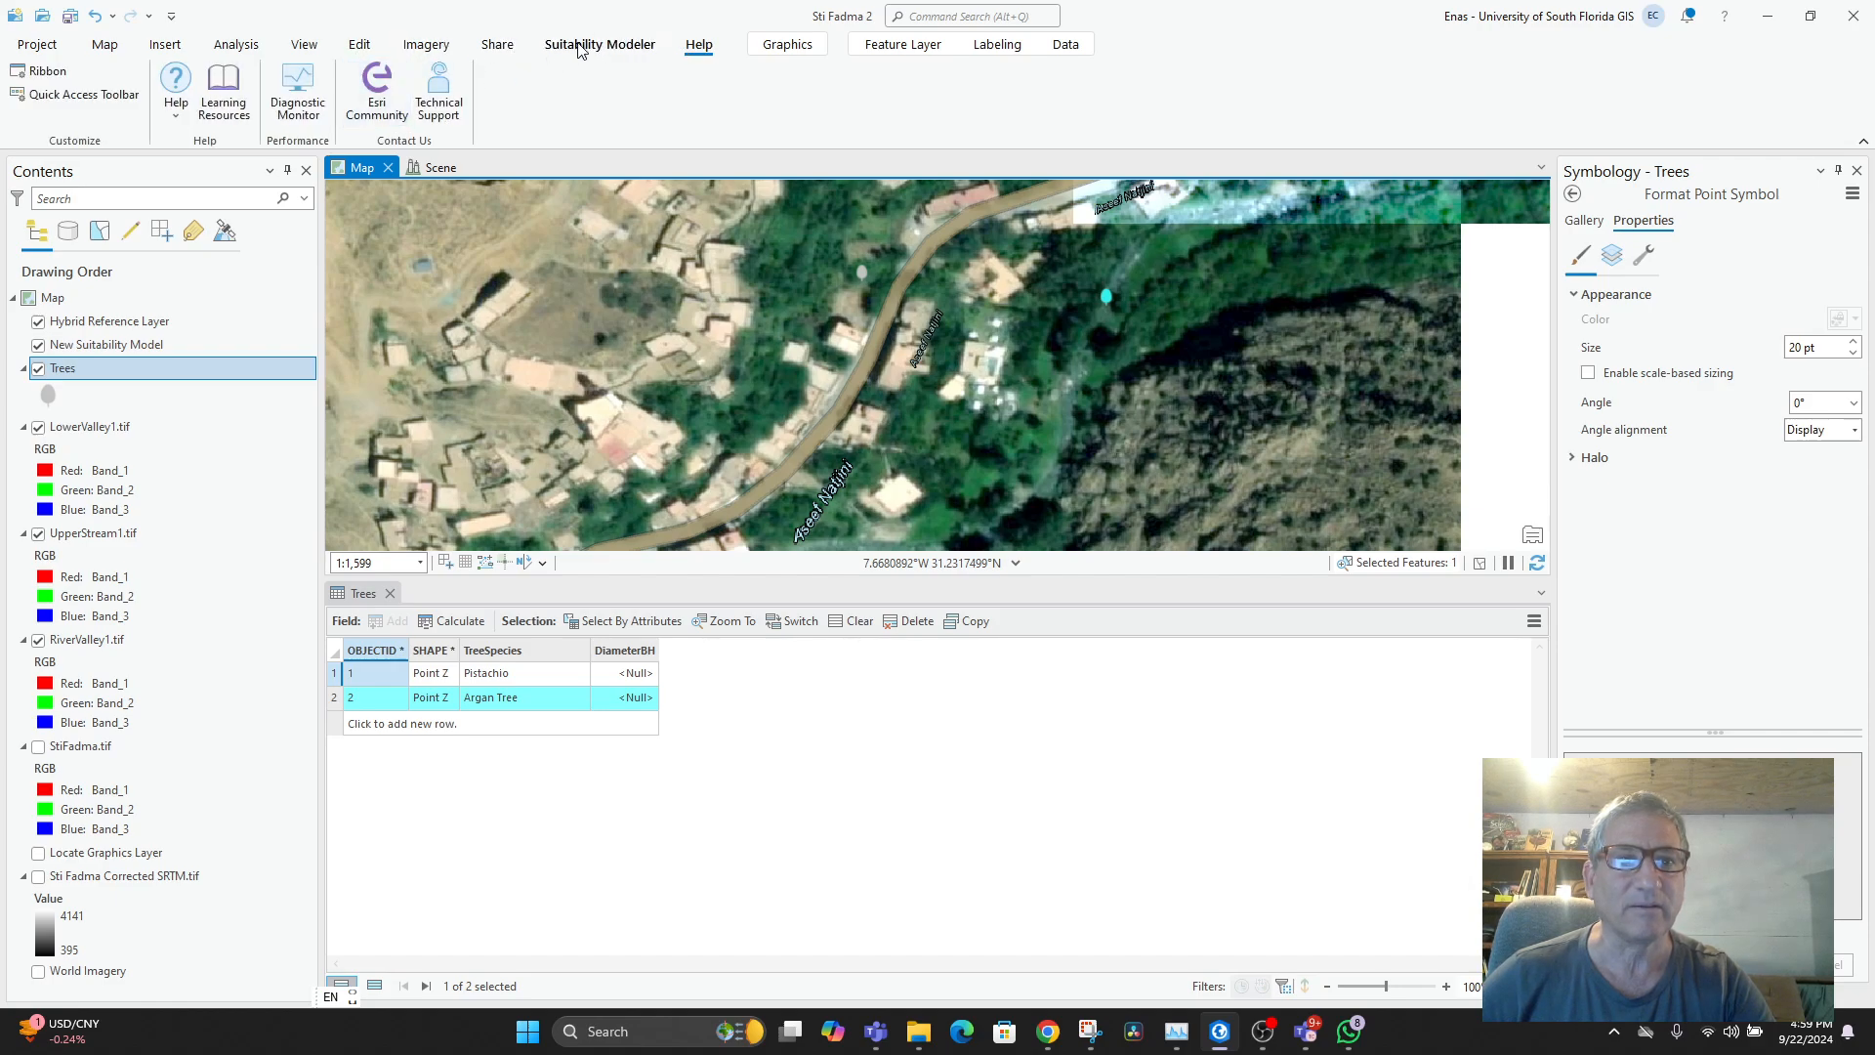
{"action": "left_click", "coordinate": [784, 48]}
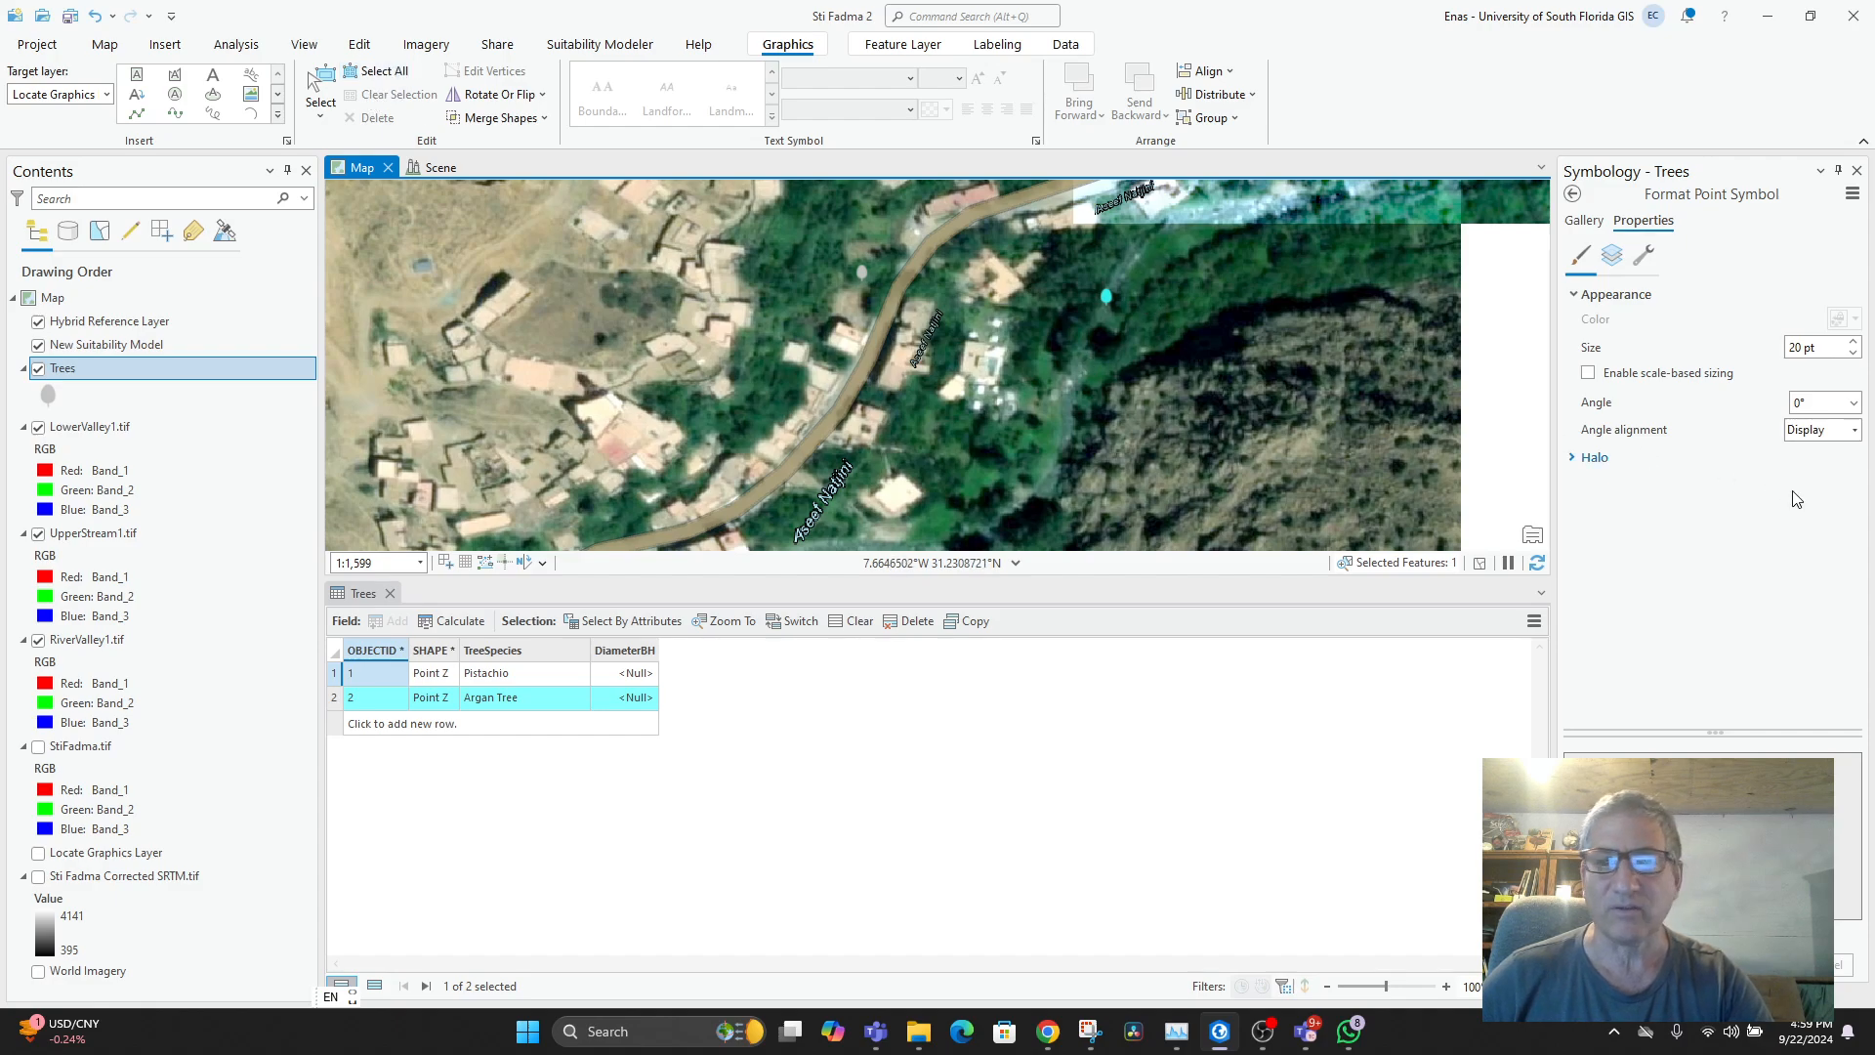
- Close the Trees symbology settings and the Trees attribute table
{"action": "left_click", "coordinate": [1857, 170]}
{"action": "left_click", "coordinate": [430, 592]}
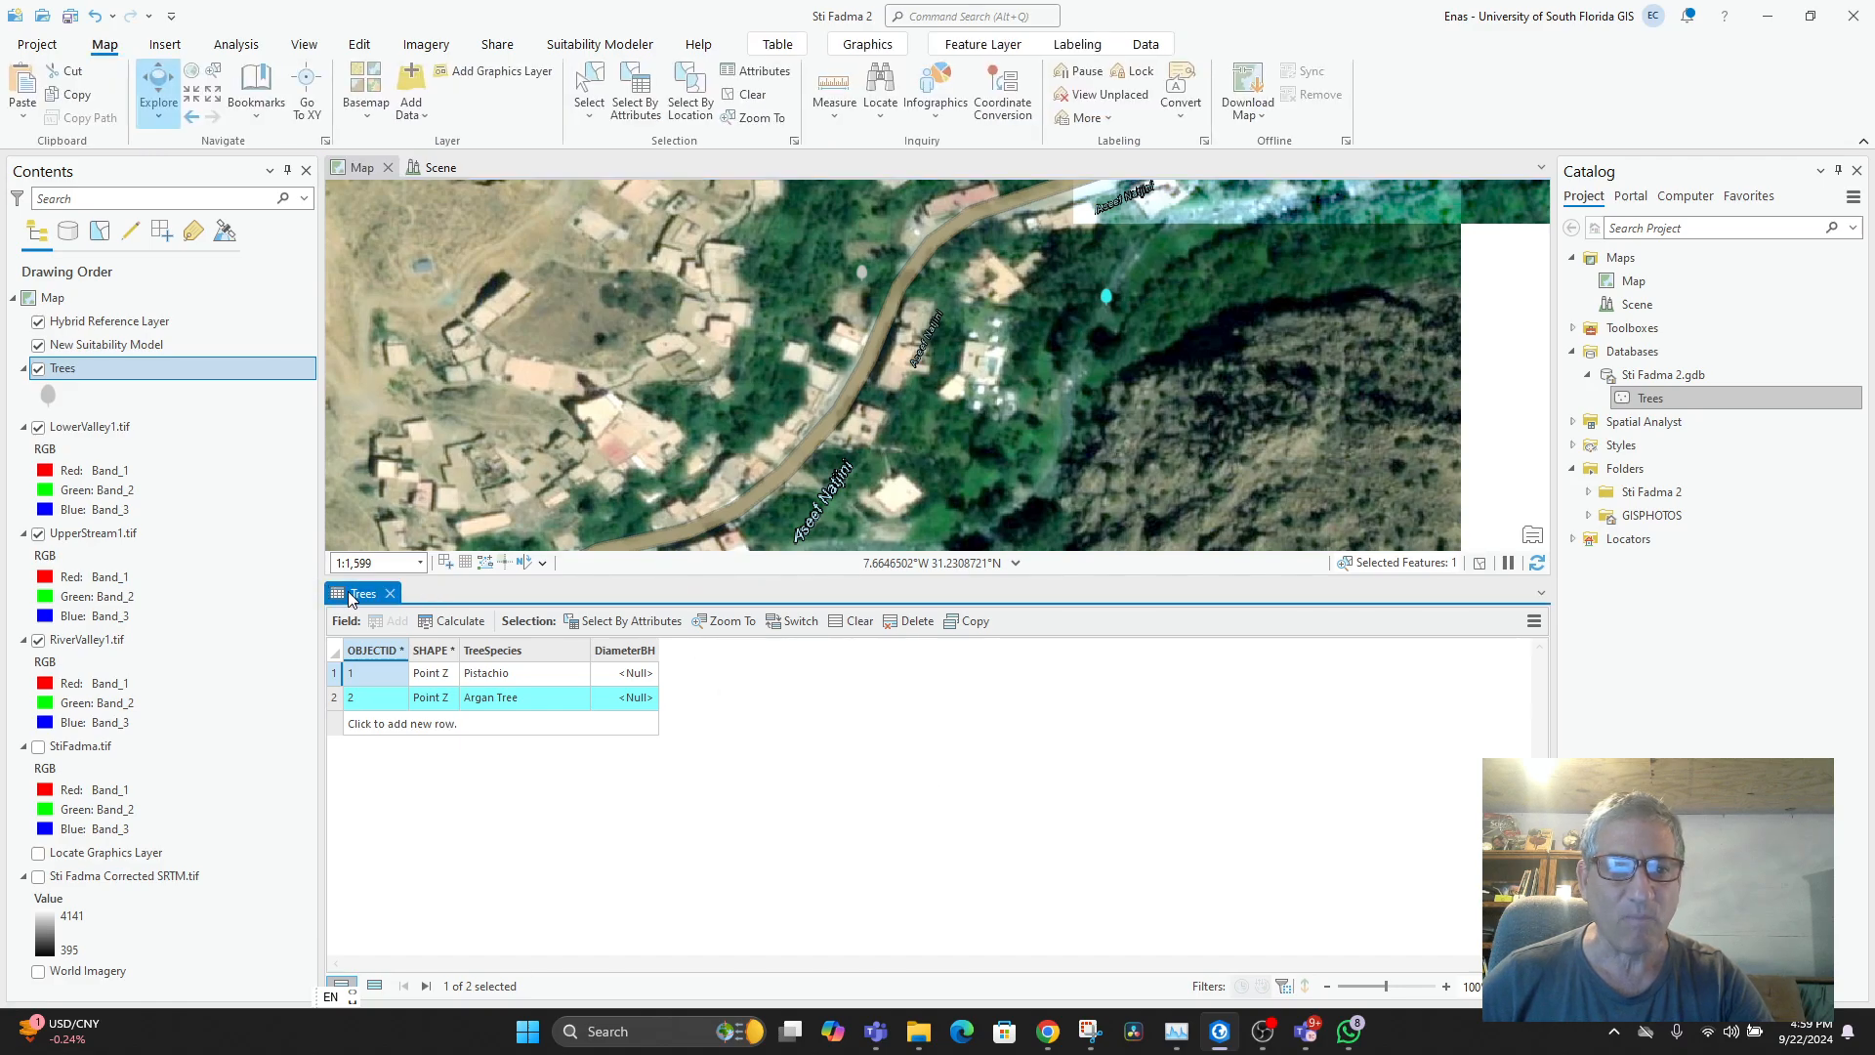
{"action": "left_click", "coordinate": [389, 593]}
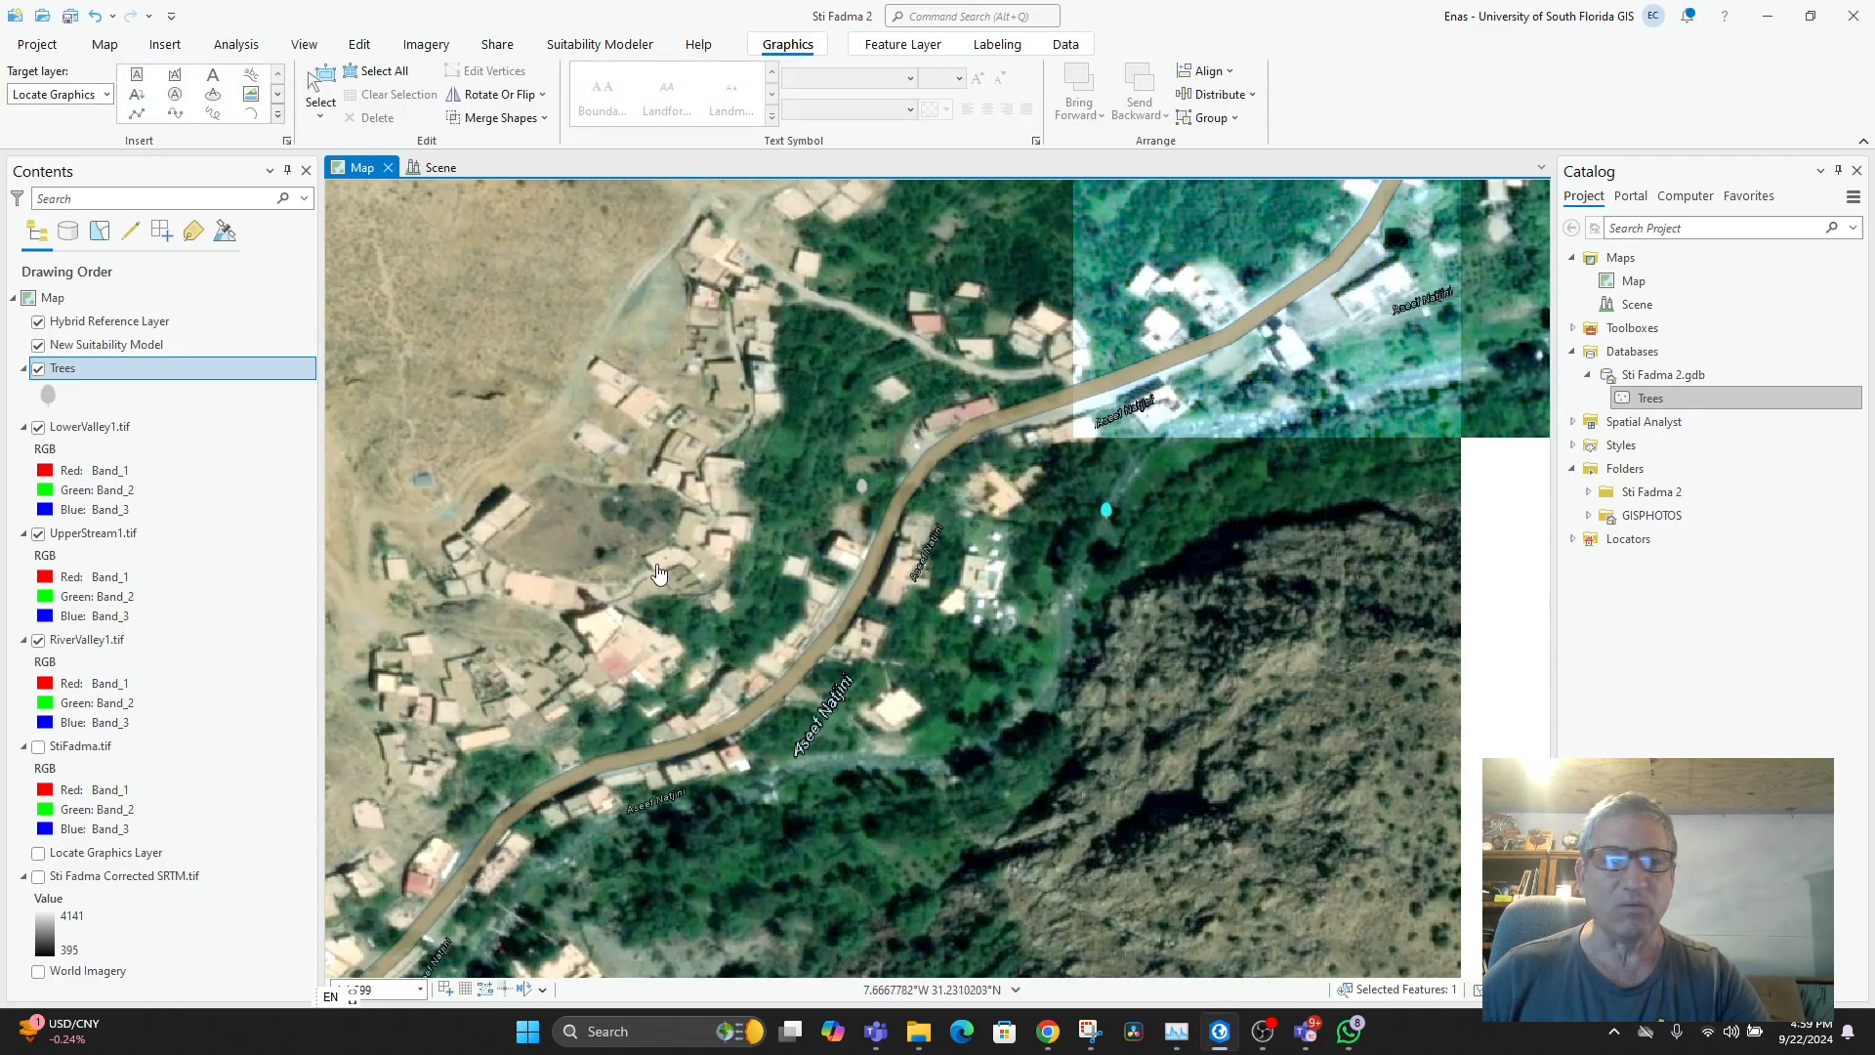
- Use the Explore tool to view the pop-up attributes of both Trees points on the map, closing each one
{"action": "left_click", "coordinate": [104, 47]}
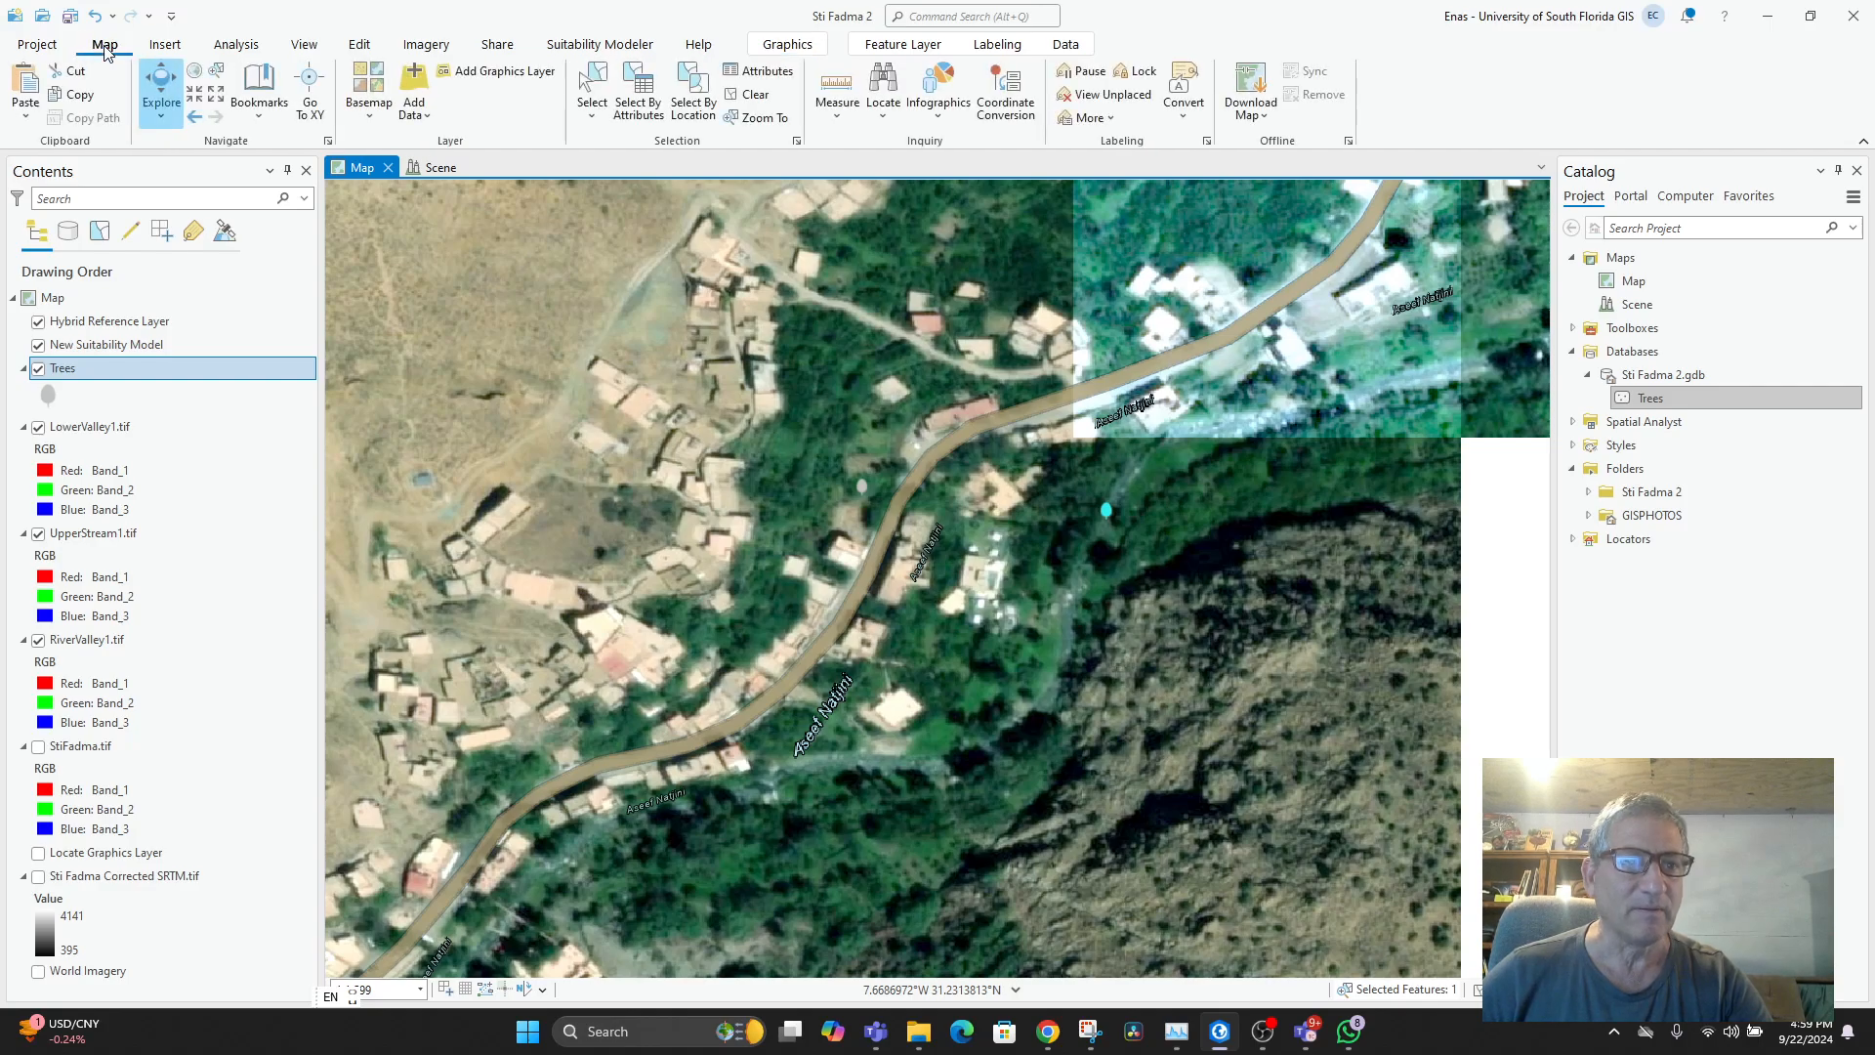
{"action": "left_click", "coordinate": [159, 93]}
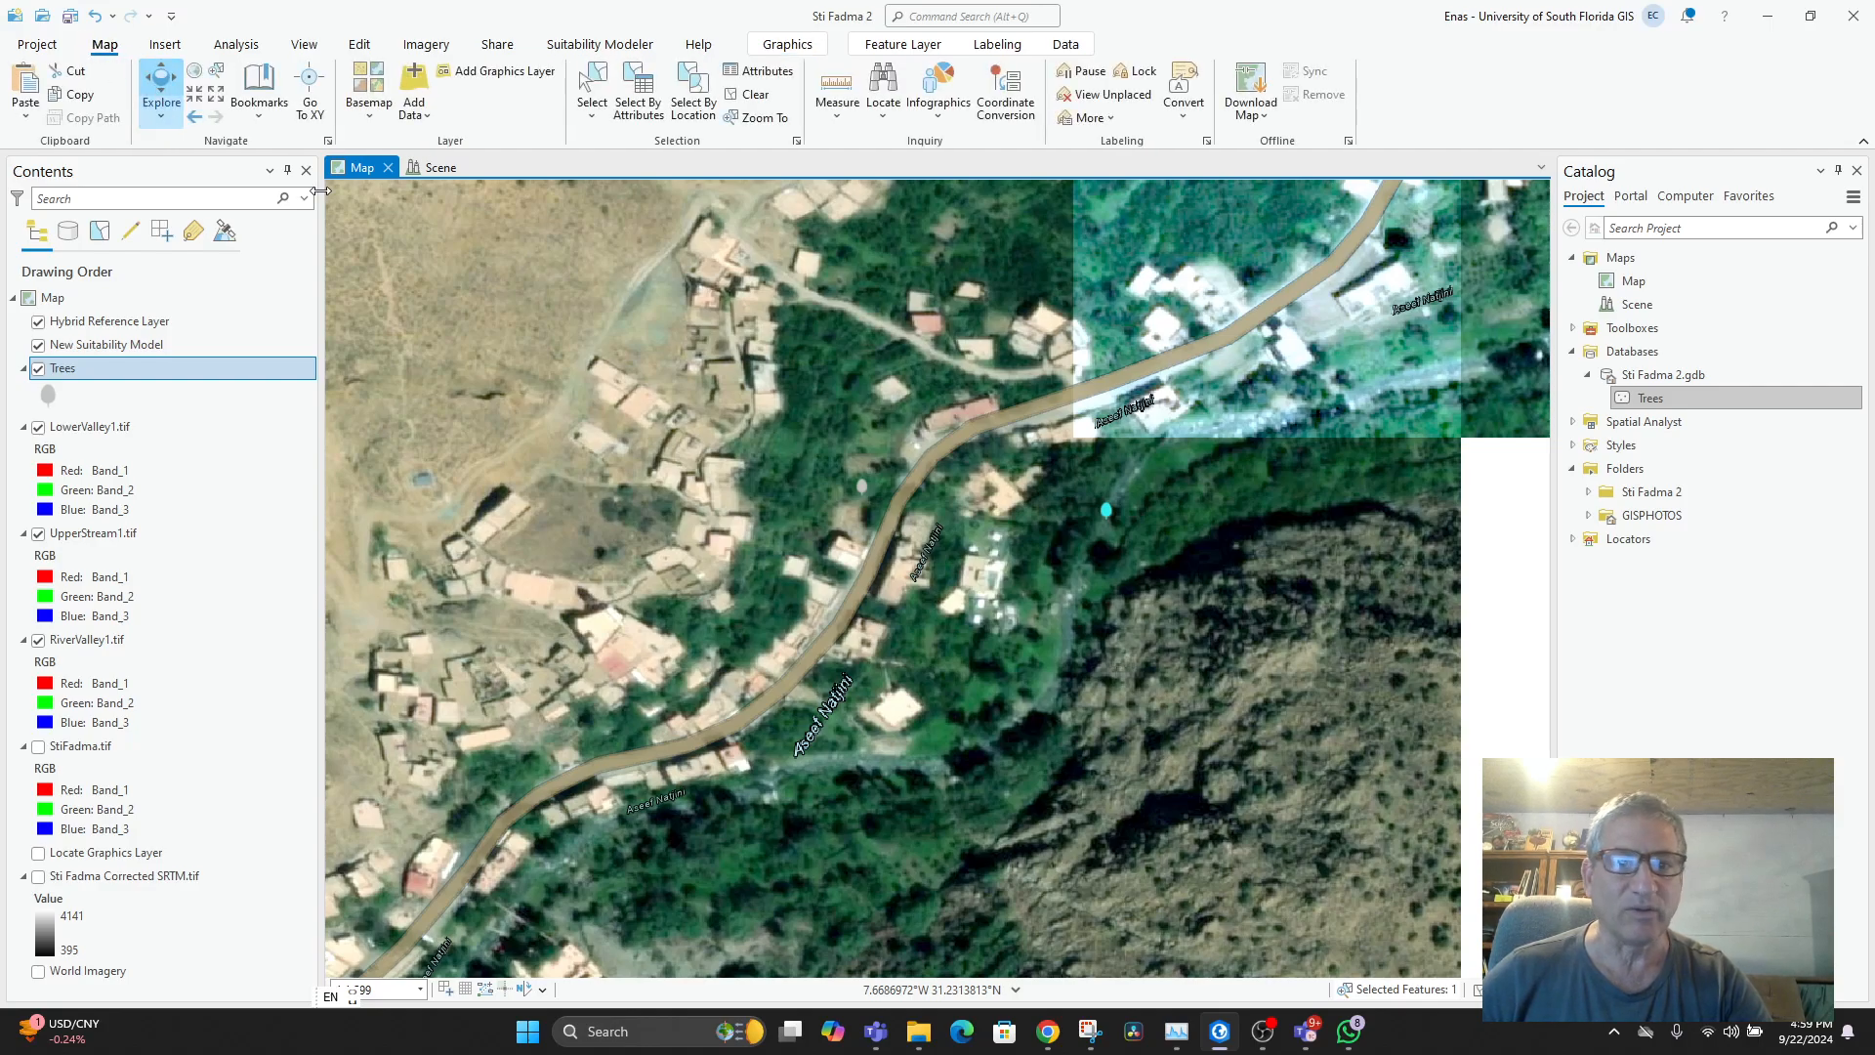
{"action": "left_click", "coordinate": [864, 487]}
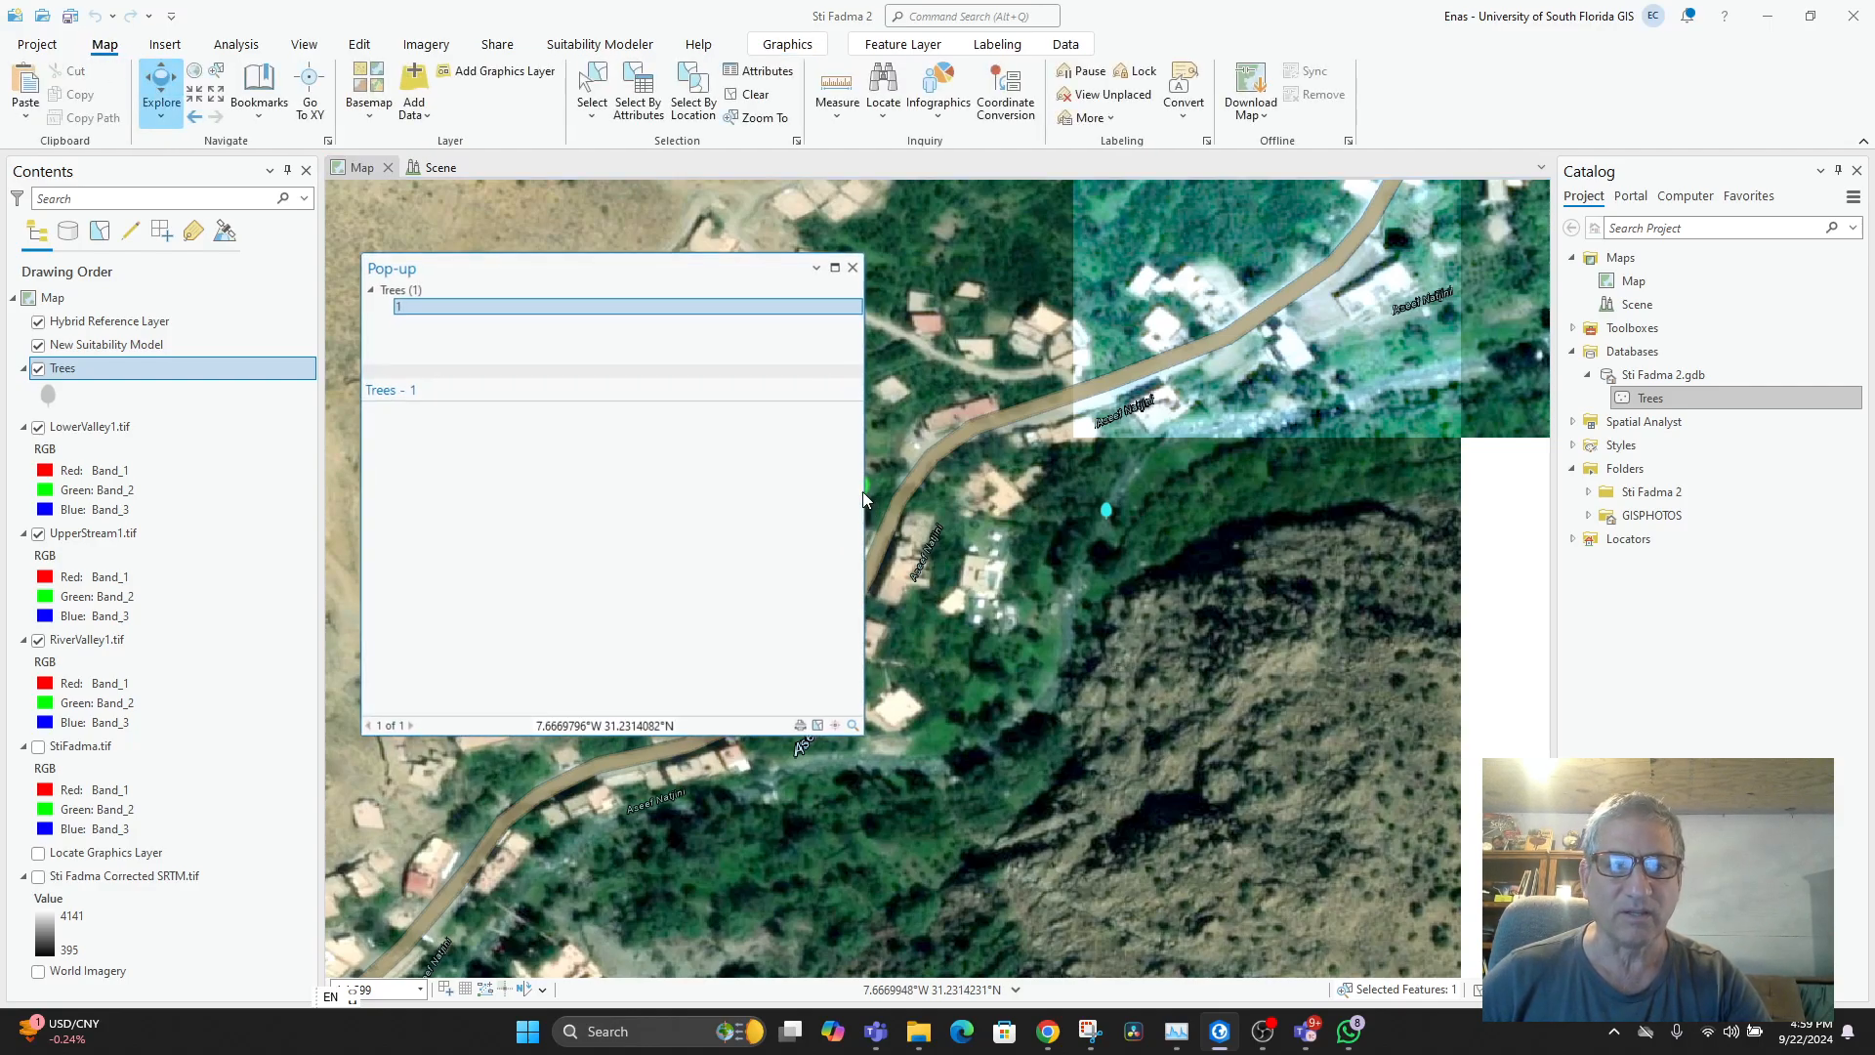
{"action": "left_click", "coordinate": [852, 267]}
{"action": "left_click", "coordinate": [1106, 517]}
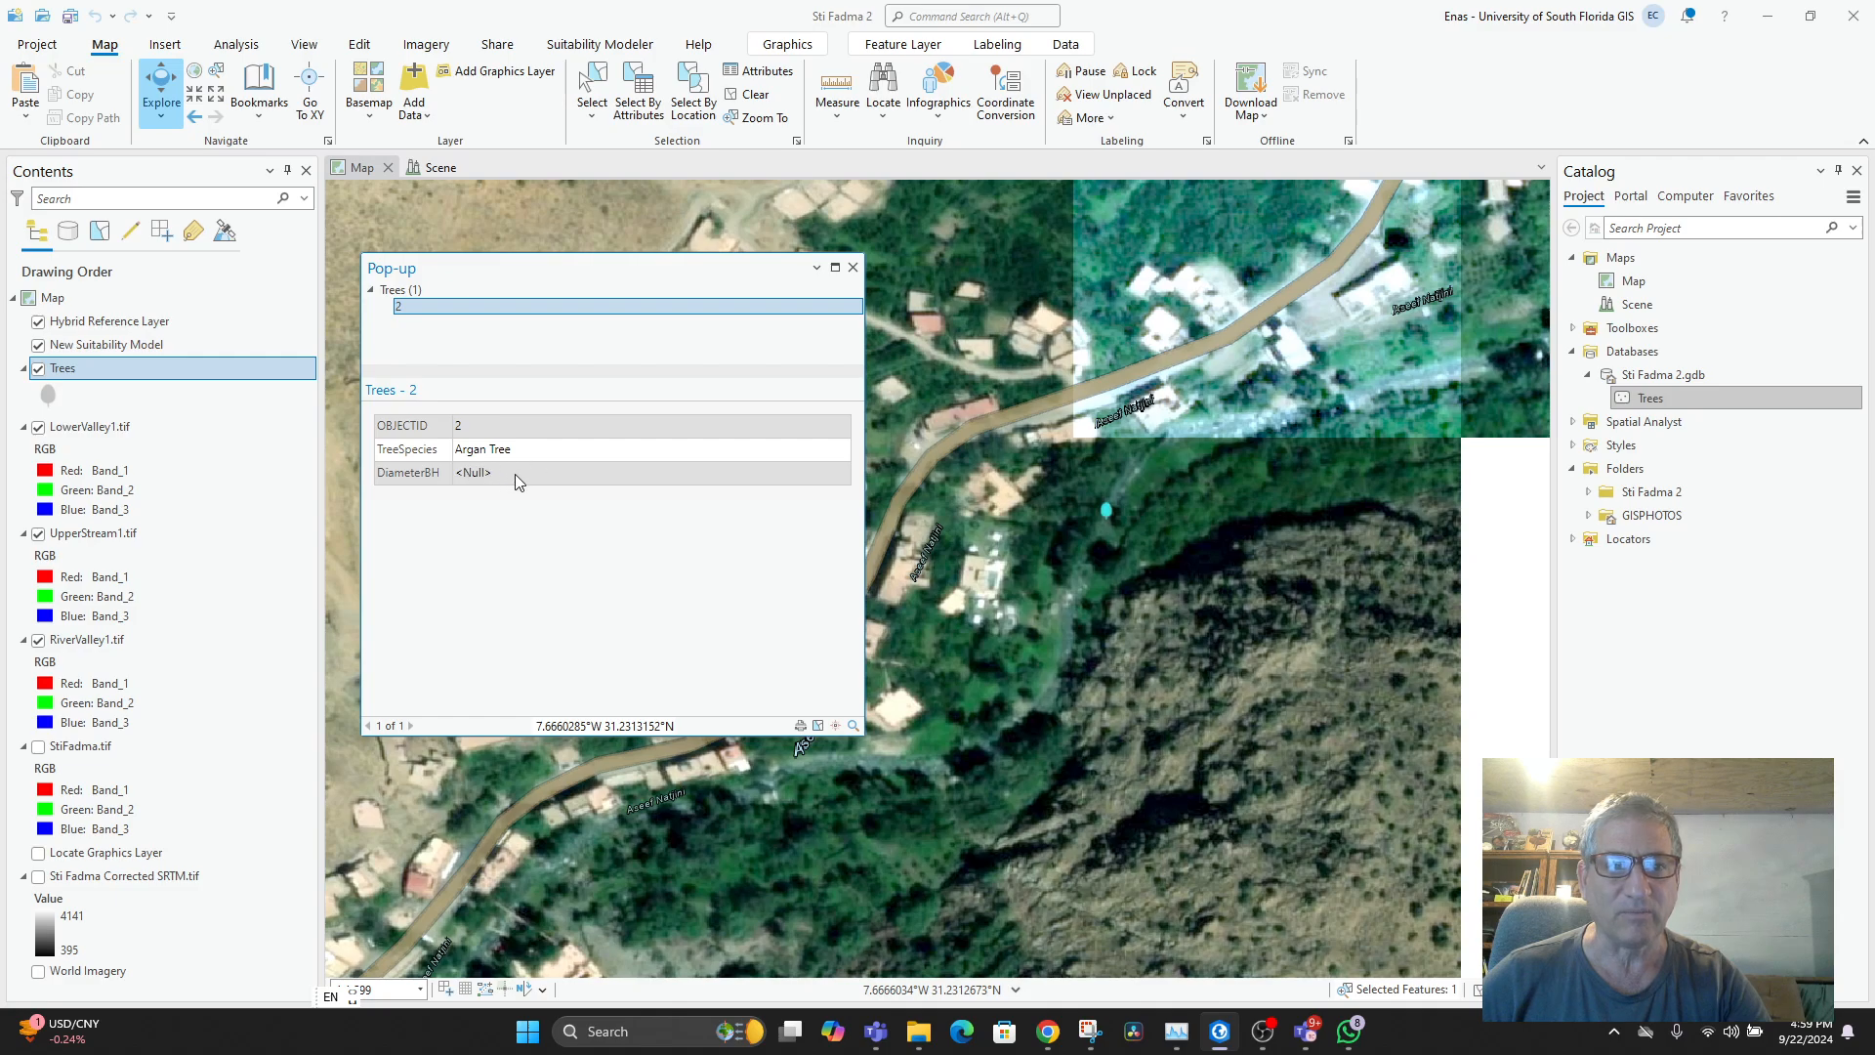
{"action": "left_click", "coordinate": [853, 267]}
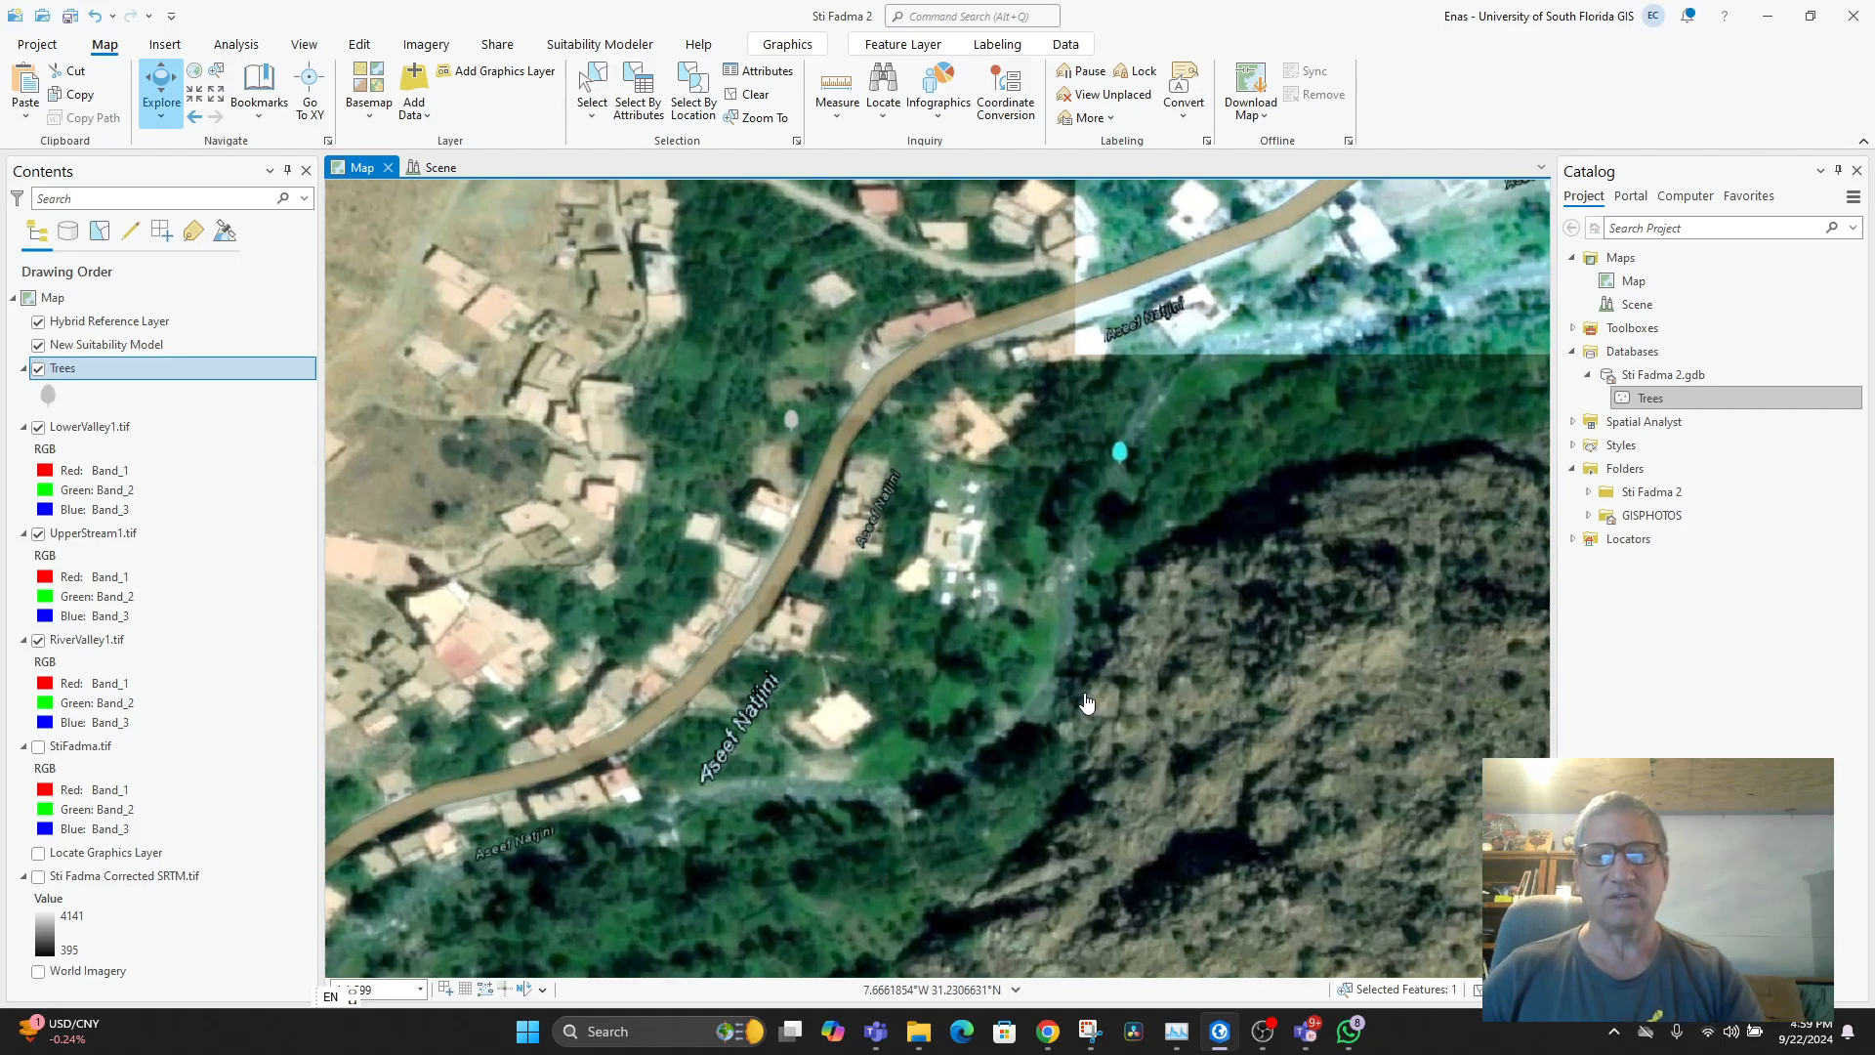
- Open the attributes of the selected Trees point for editing
{"action": "left_click_drag", "start_coordinate": [1075, 678], "coordinate": [1088, 664]}
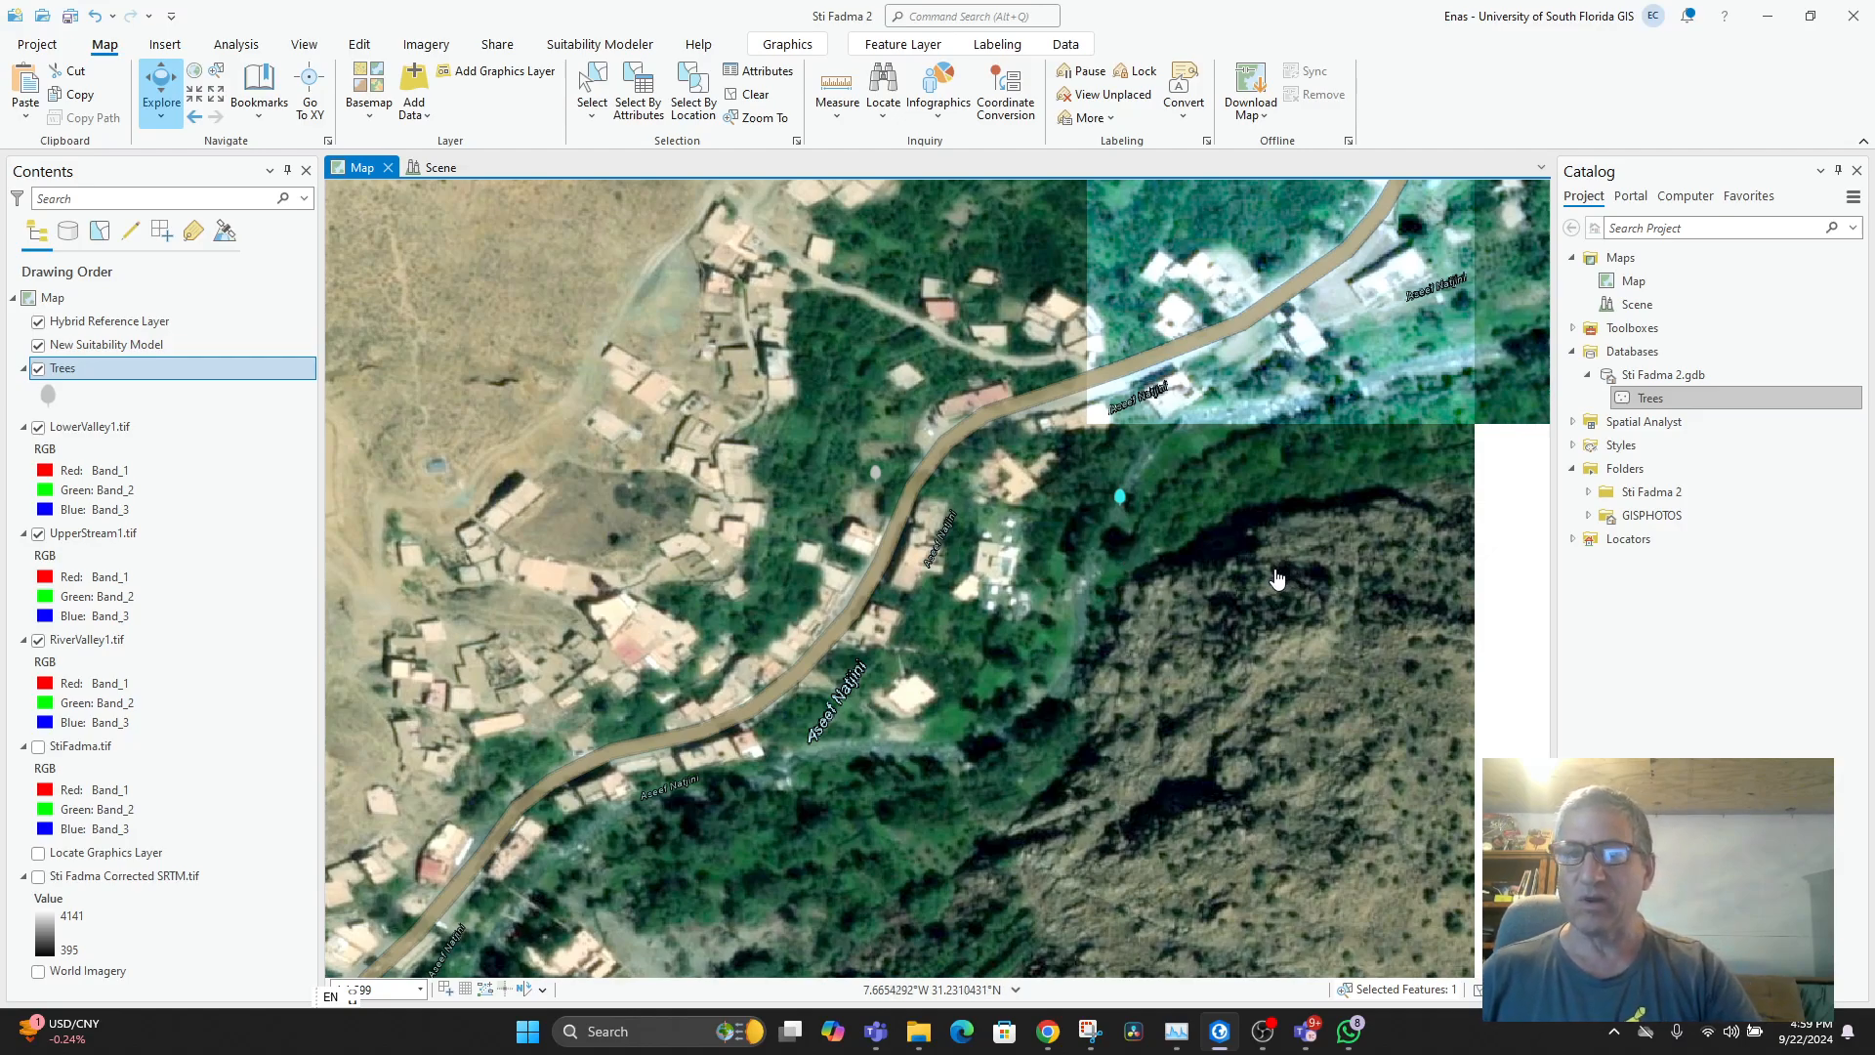
{"action": "left_click", "coordinate": [757, 74]}
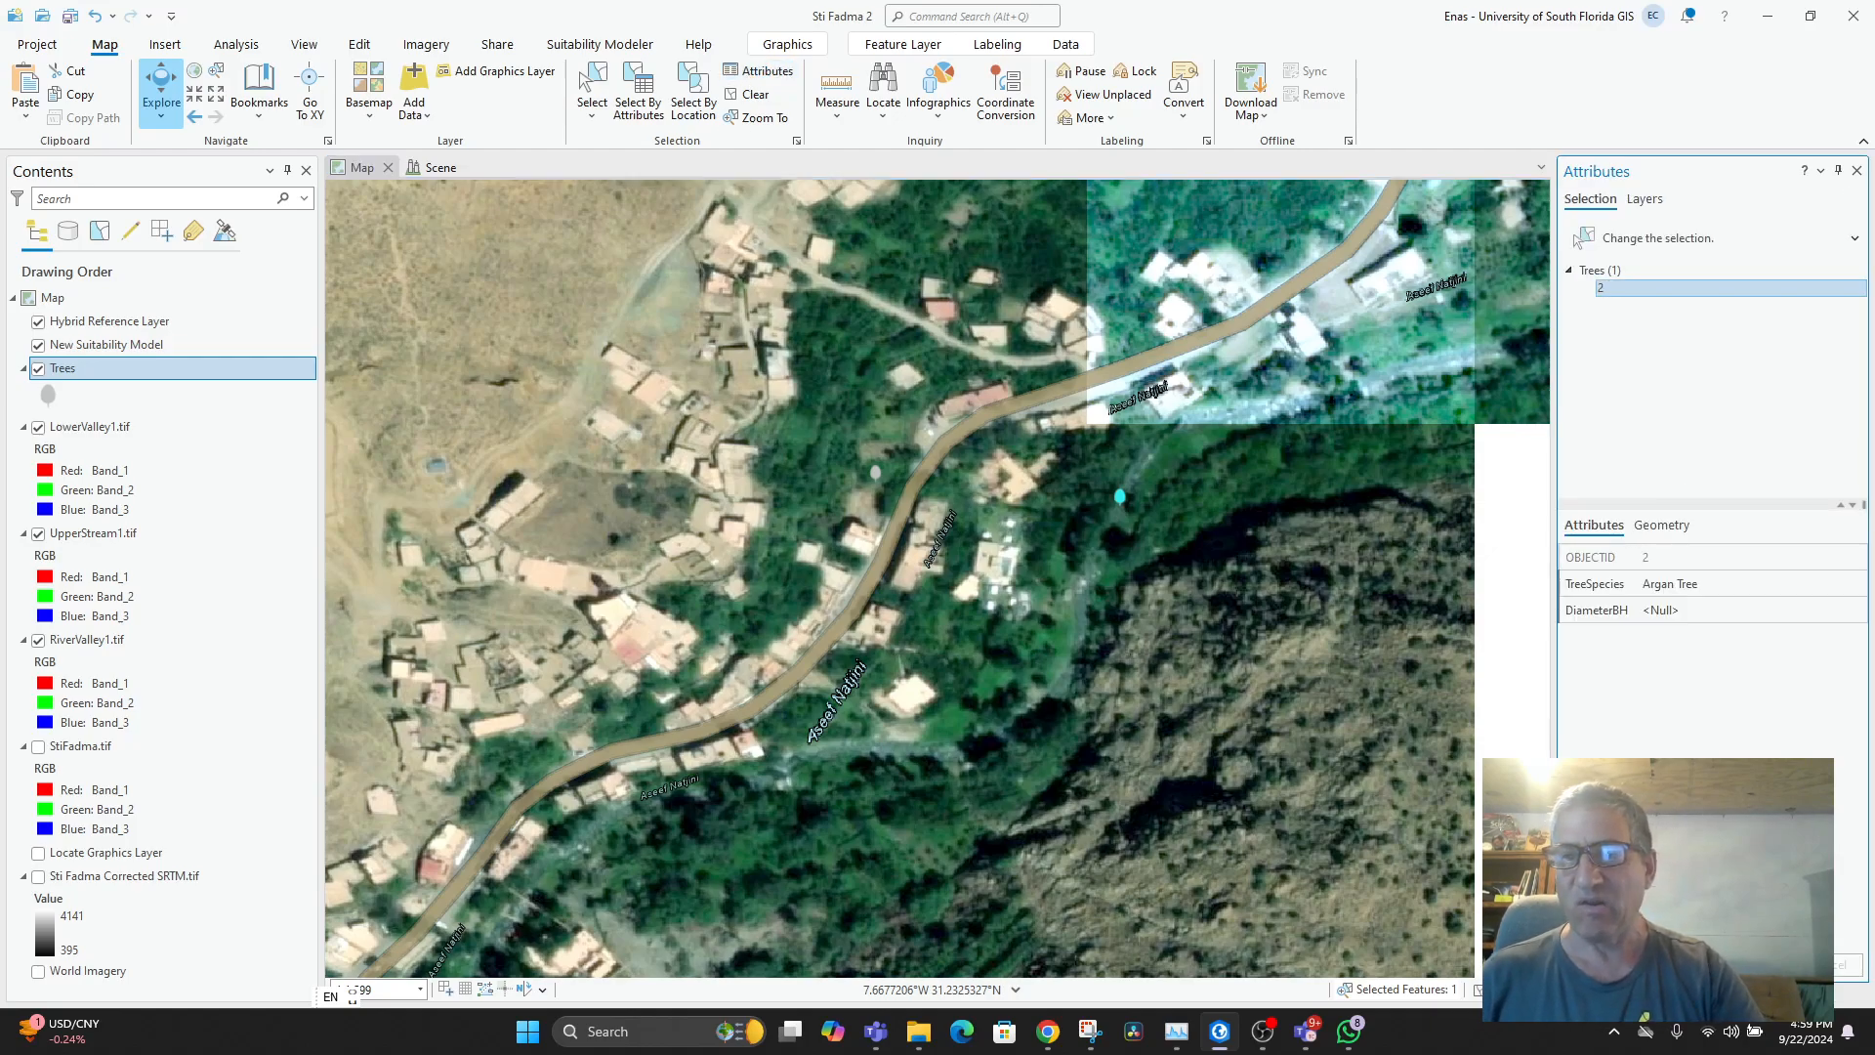
- Try to enable attachments and Global IDs on the Trees feature class in the Sti Fadma 2 geodatabase
{"action": "left_click", "coordinate": [1856, 170]}
{"action": "right_click", "coordinate": [1650, 401]}
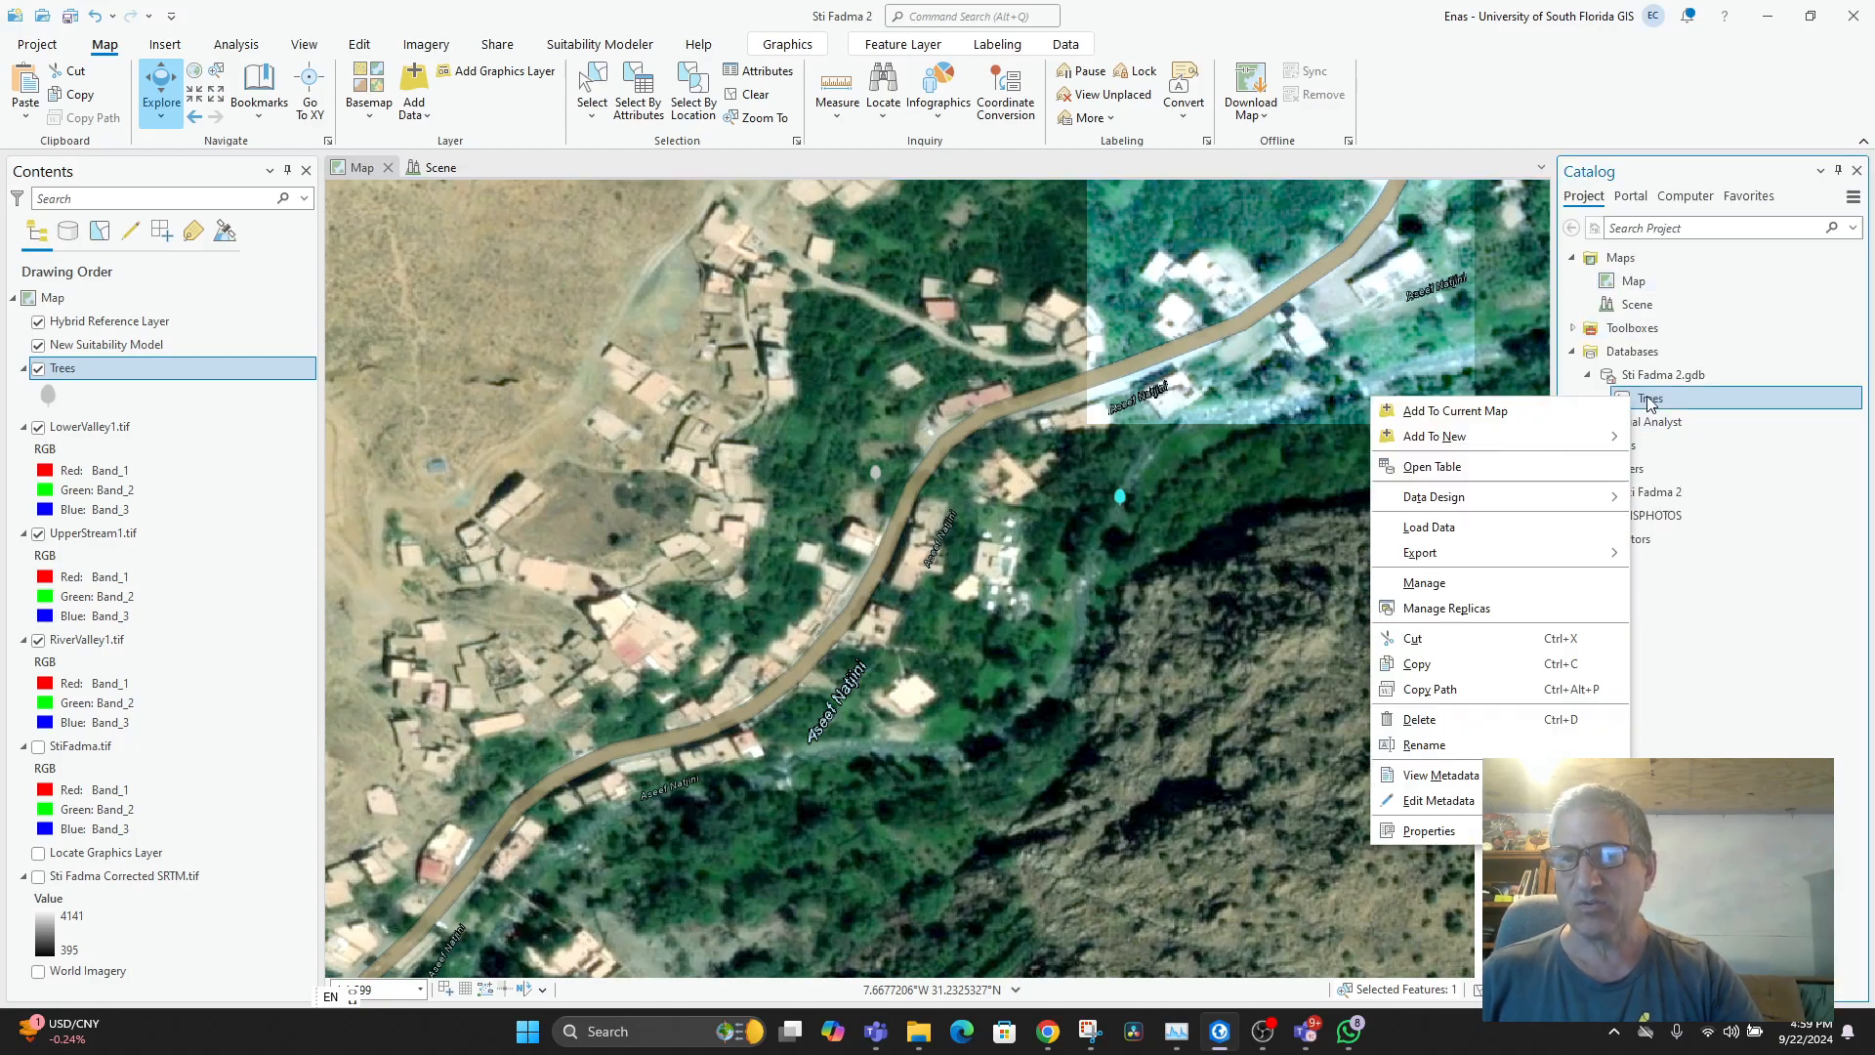
{"action": "left_click", "coordinate": [1426, 583]}
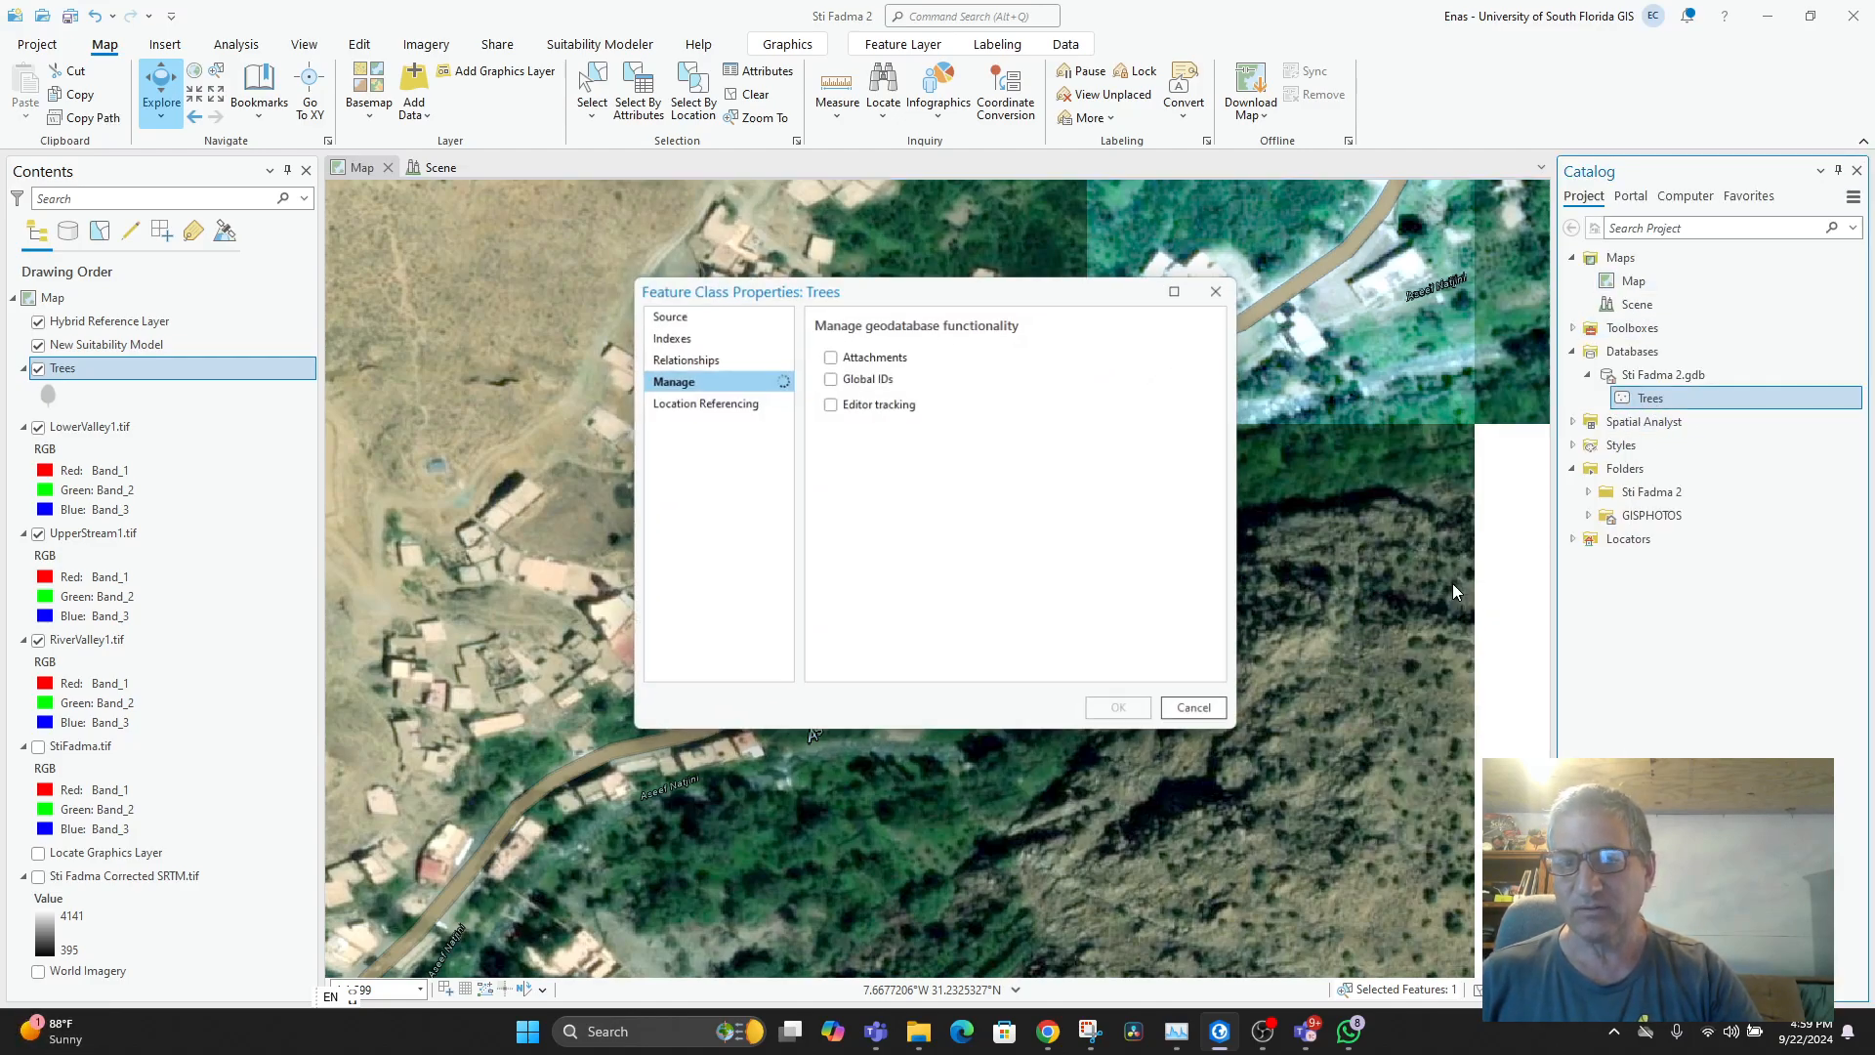
{"action": "left_click", "coordinate": [829, 353]}
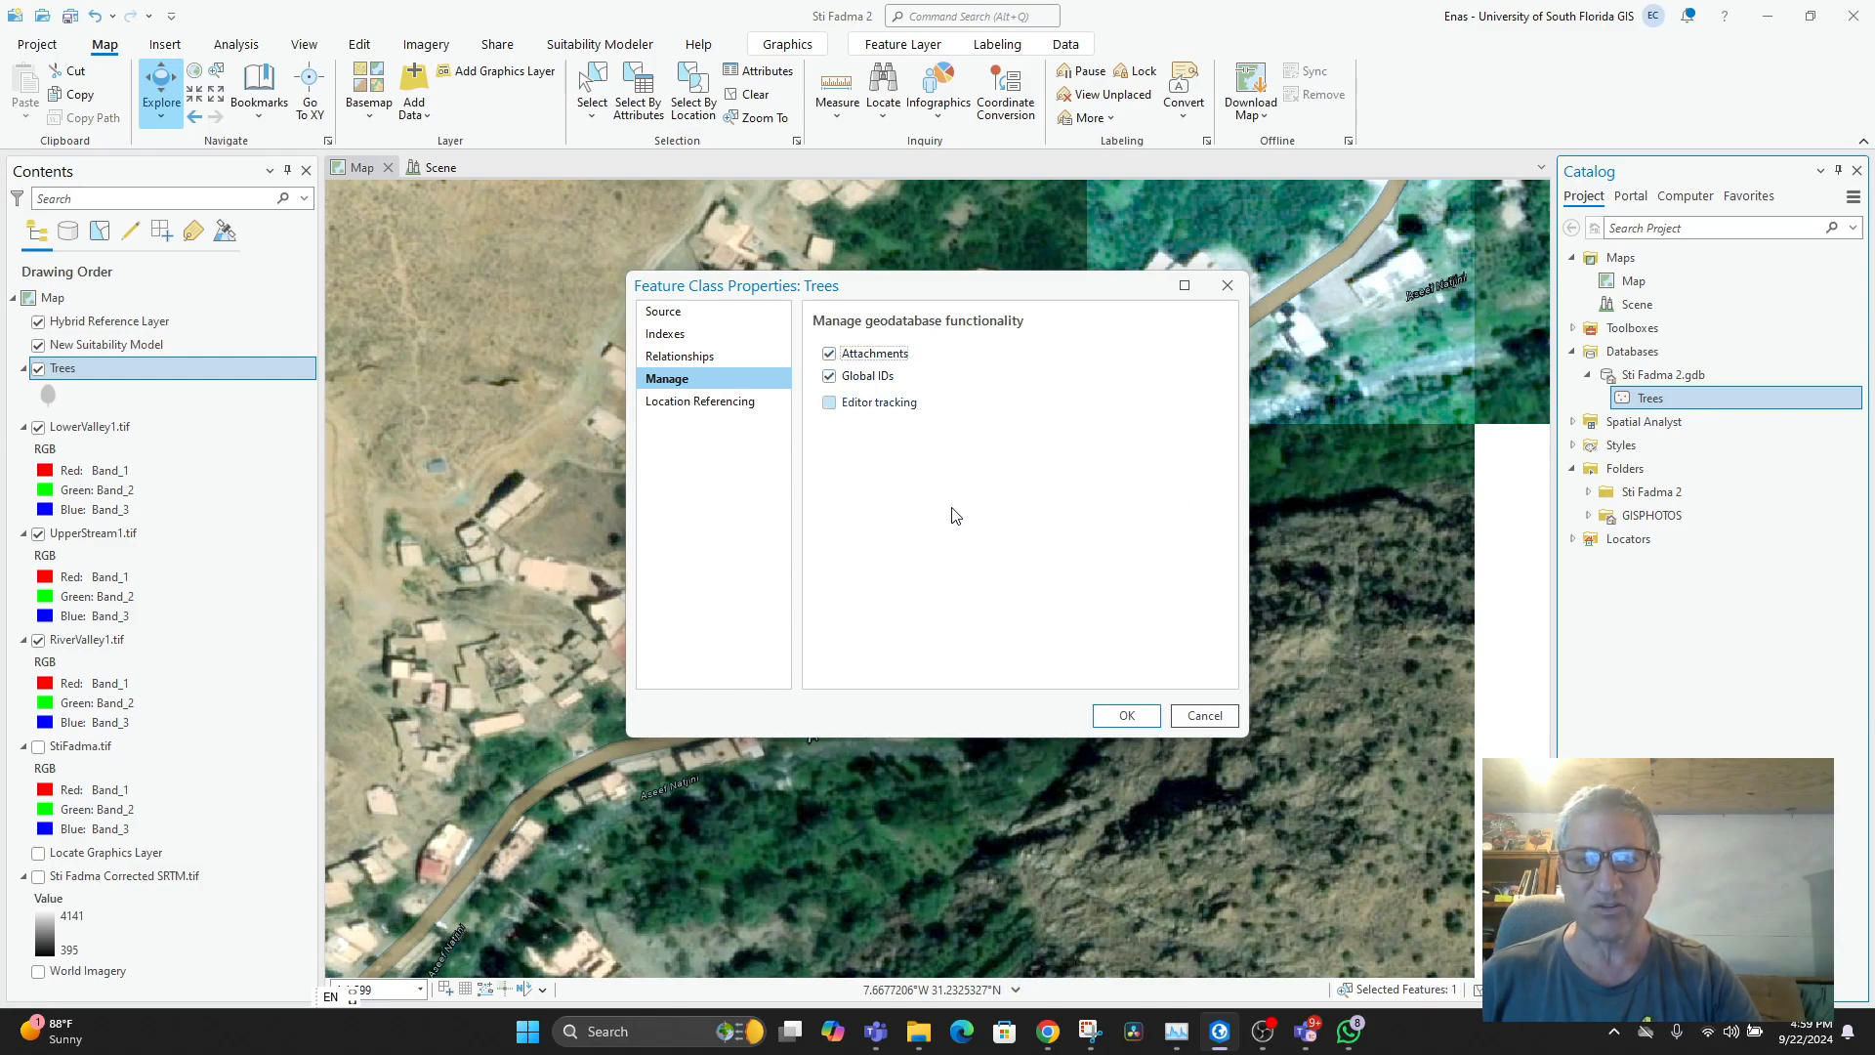
{"action": "left_click", "coordinate": [1121, 716]}
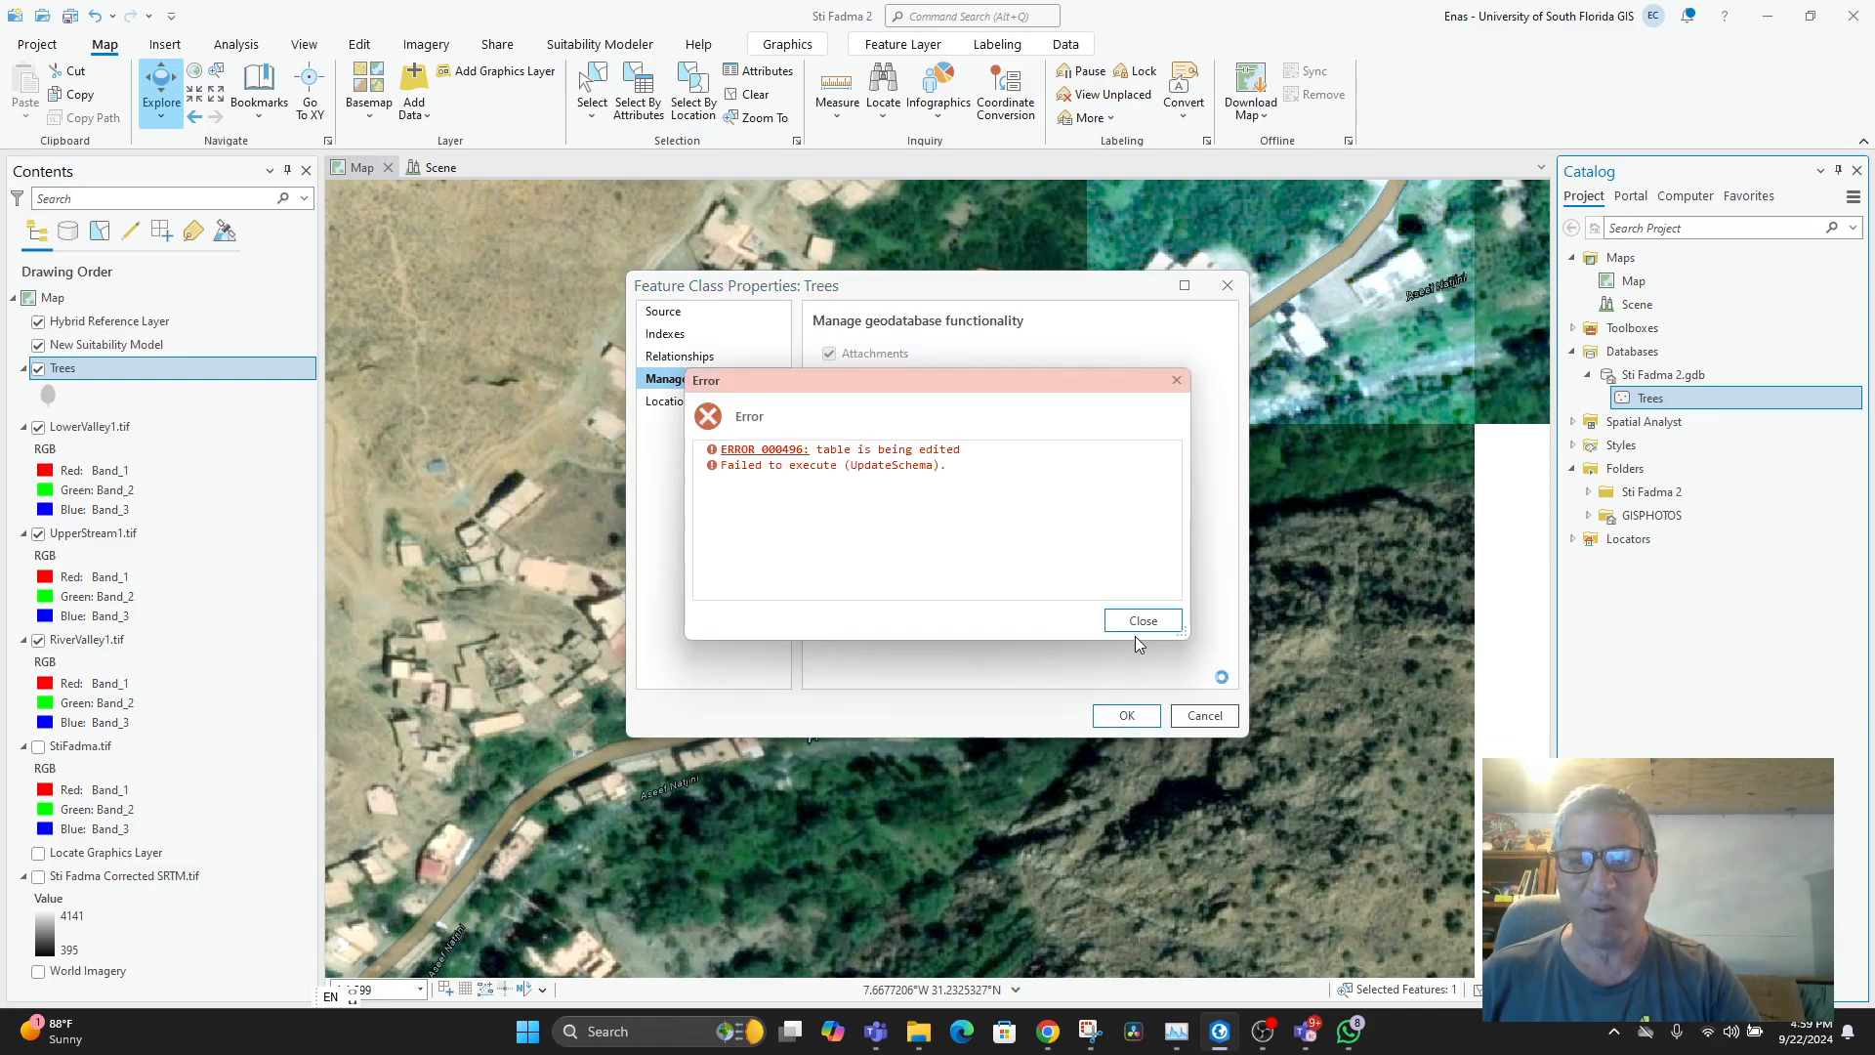
{"action": "left_click", "coordinate": [1140, 623]}
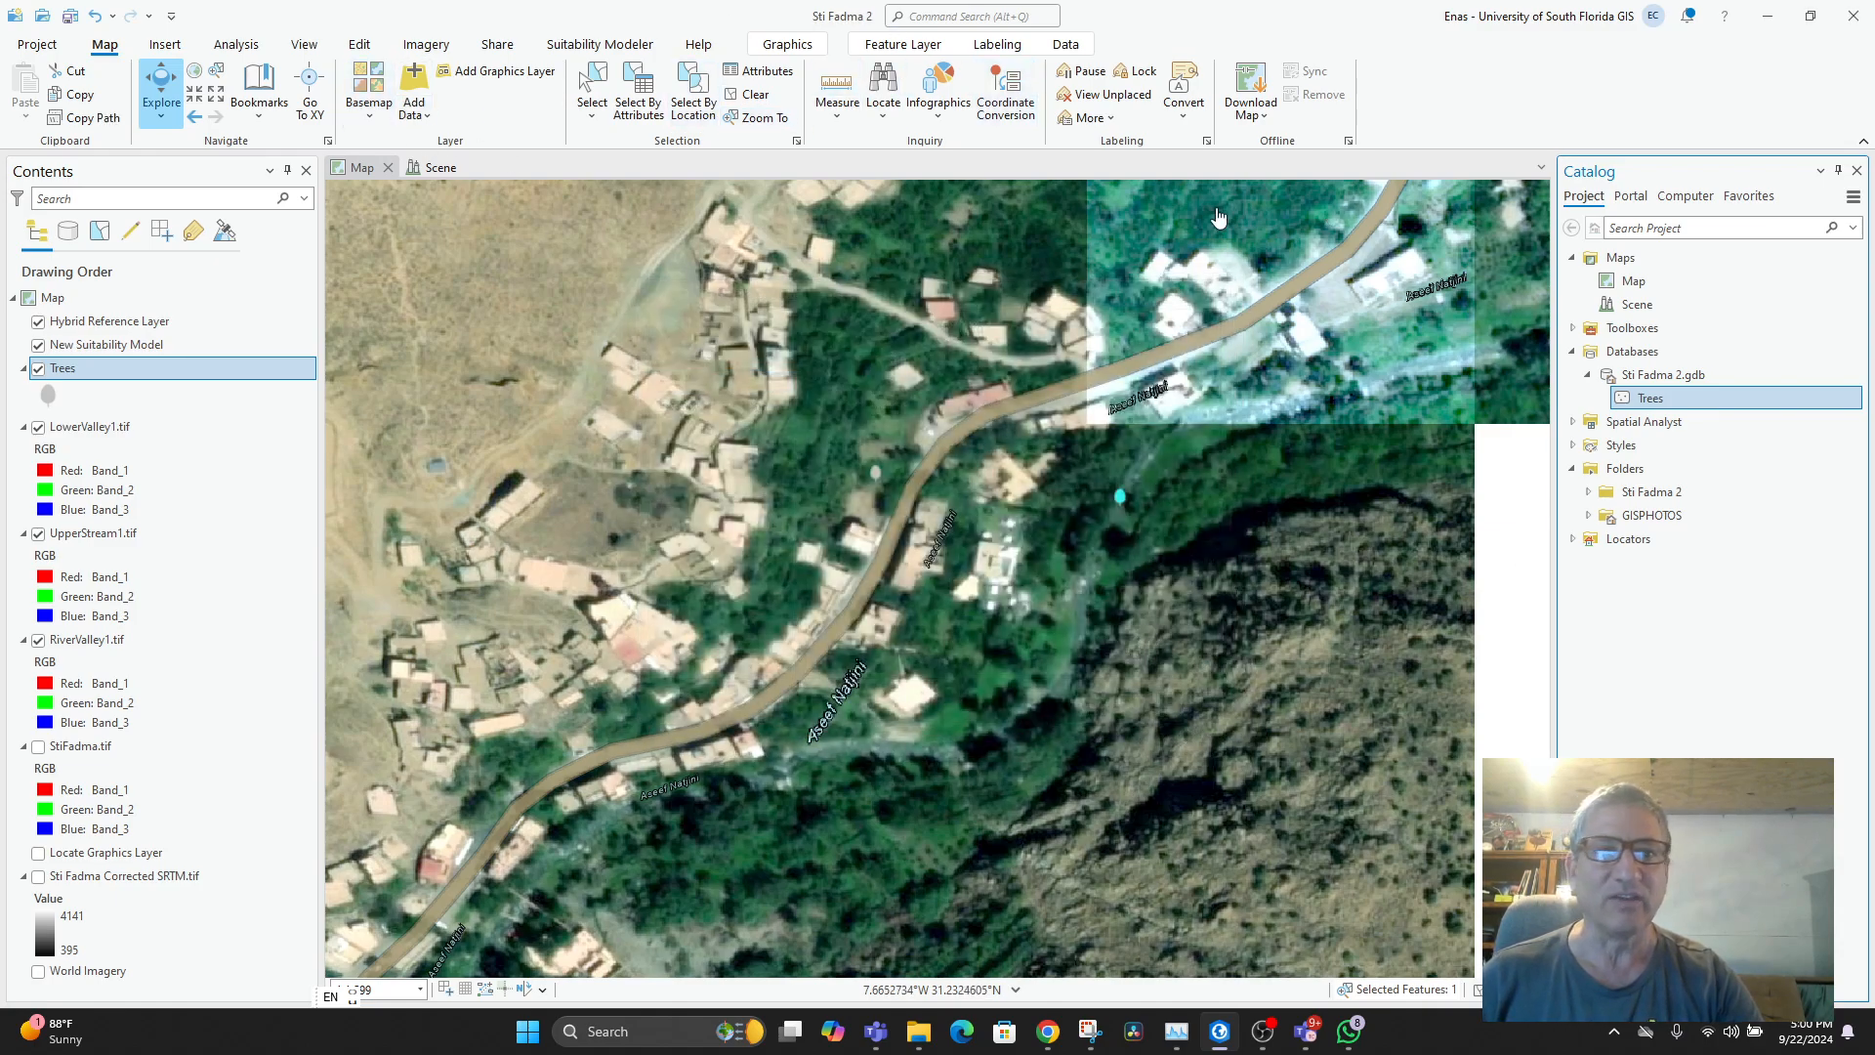
- Close the Catalog and save all pending edits to the Trees layer
{"action": "left_click", "coordinate": [1856, 172]}
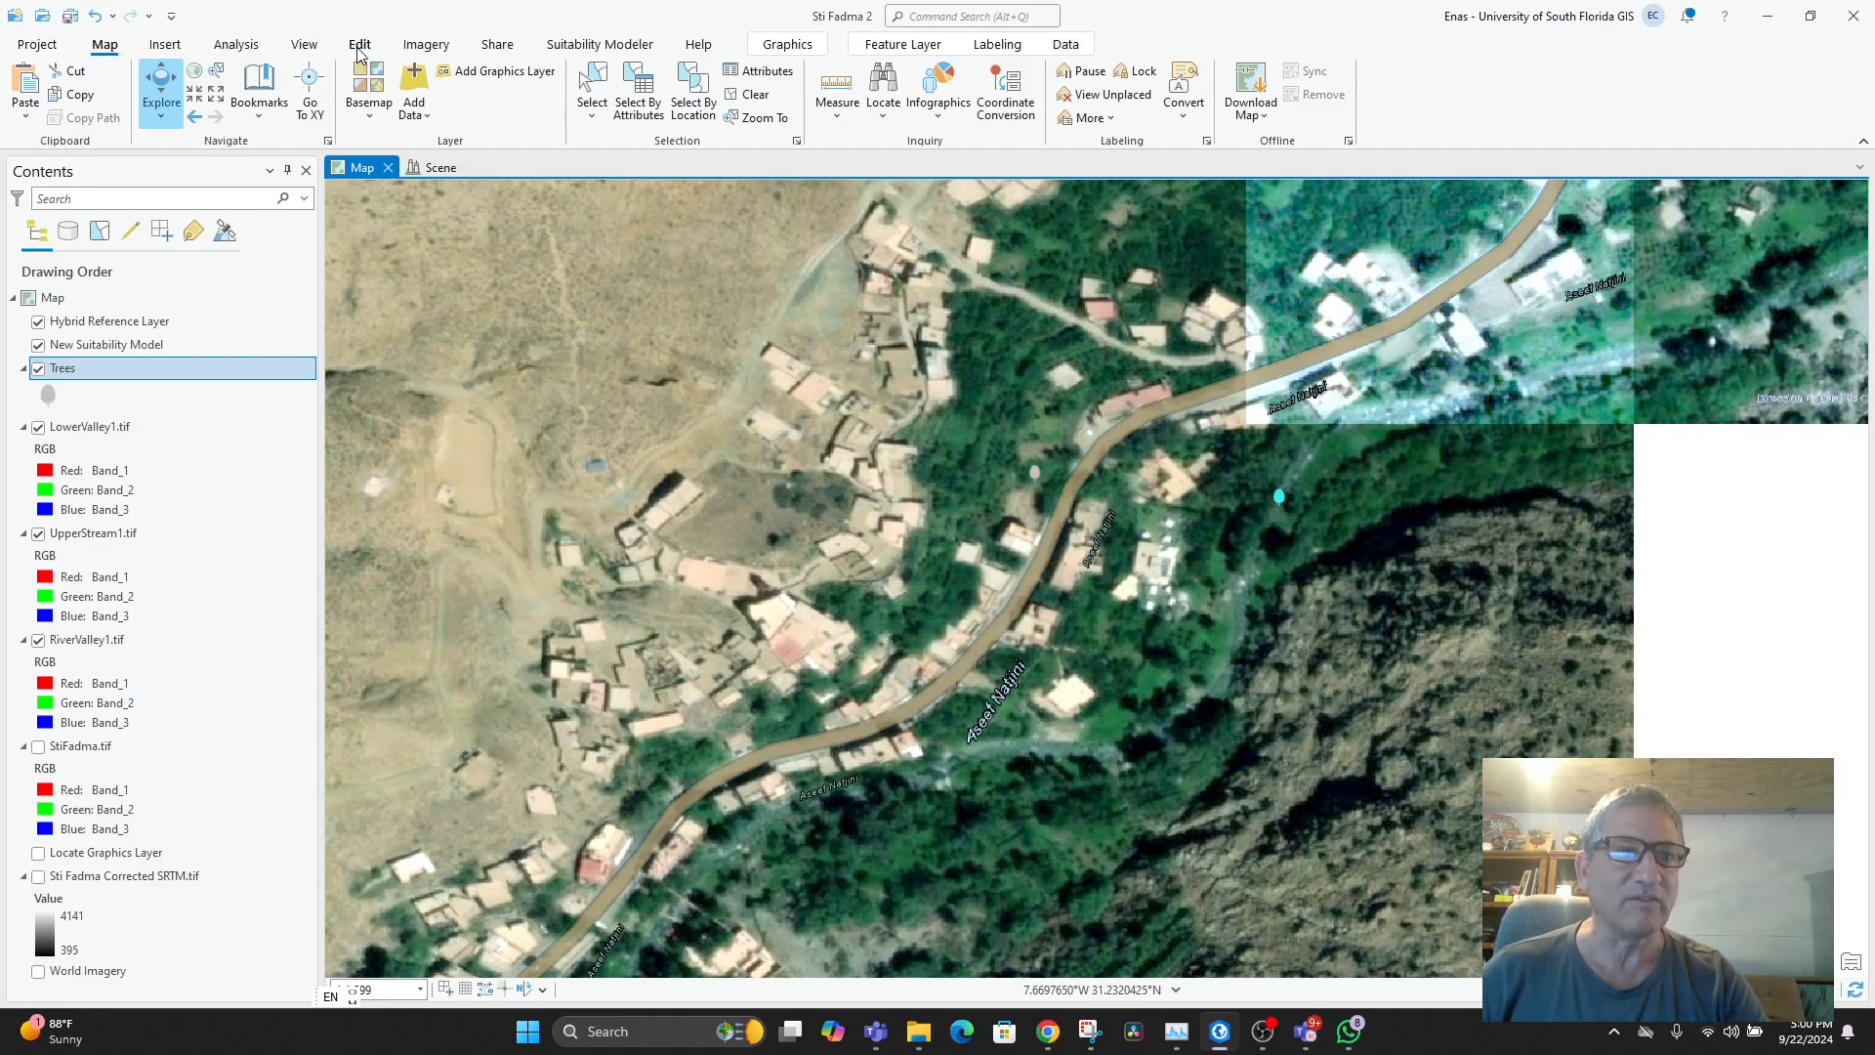
{"action": "left_click", "coordinate": [359, 47]}
{"action": "left_click", "coordinate": [154, 87]}
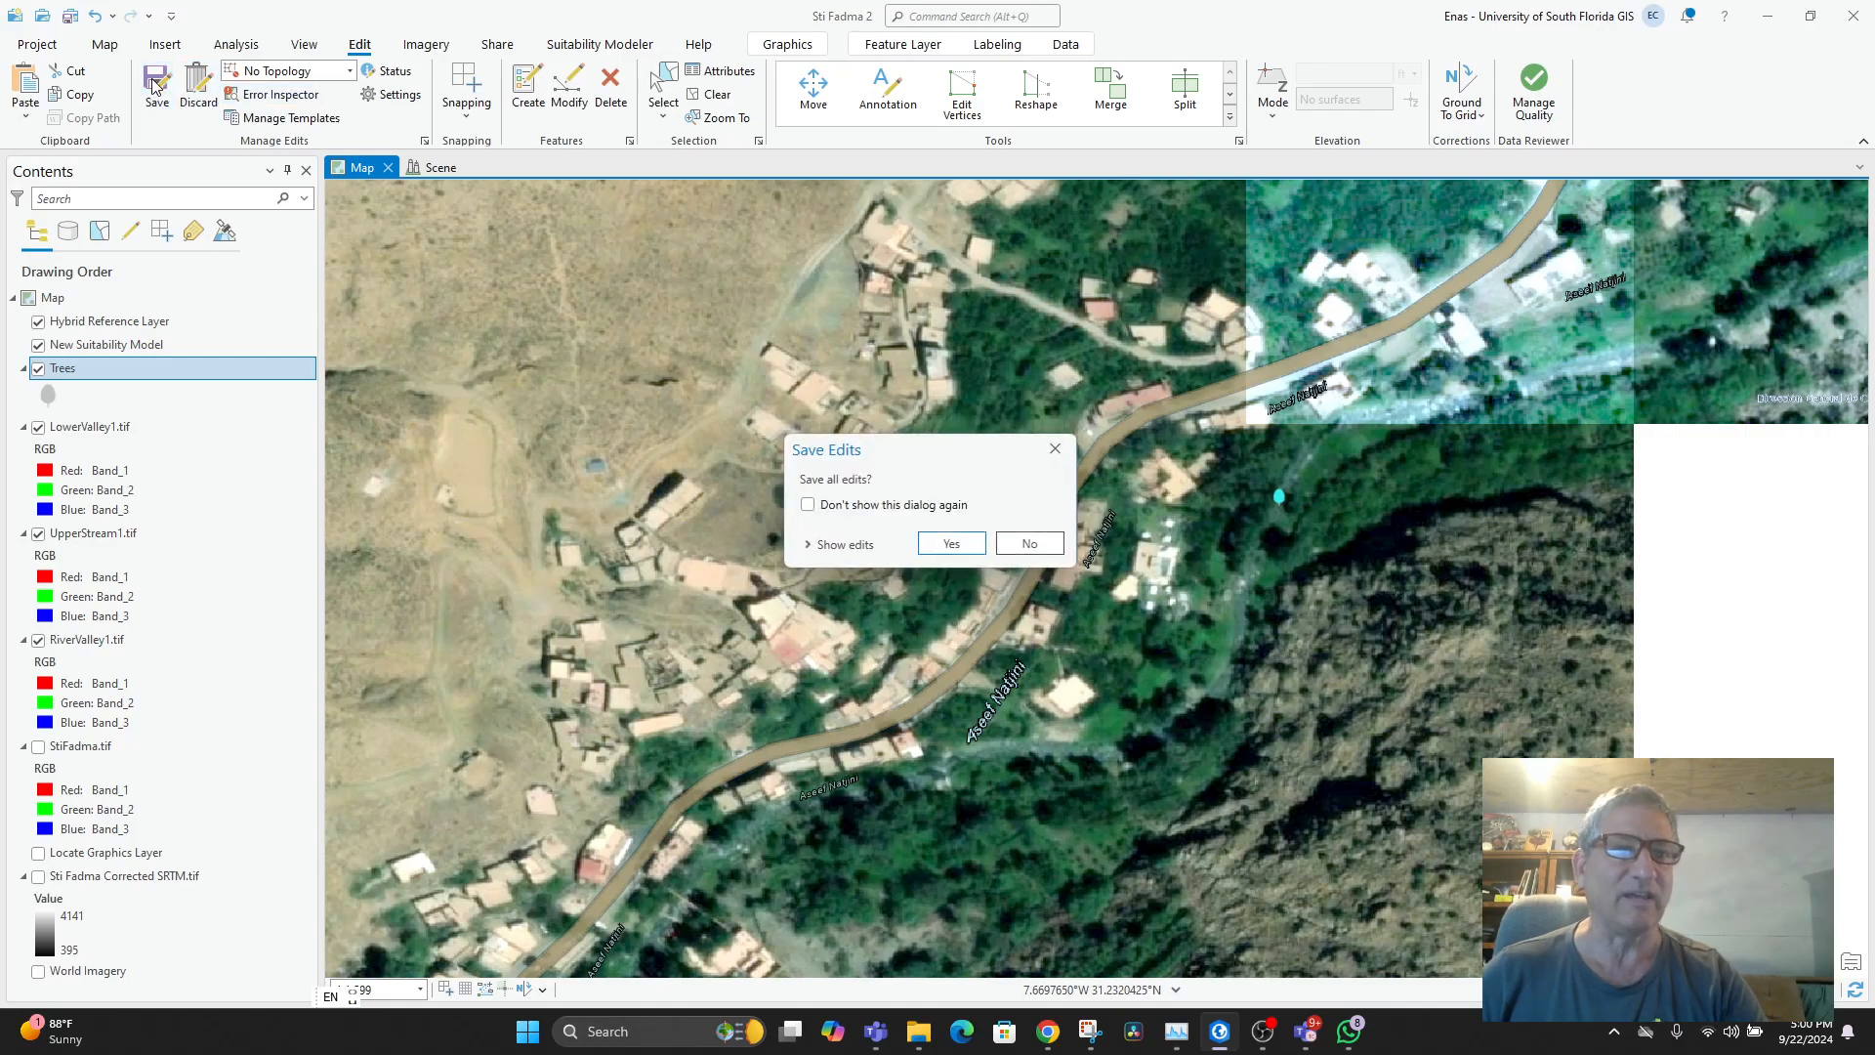
{"action": "left_click", "coordinate": [952, 542]}
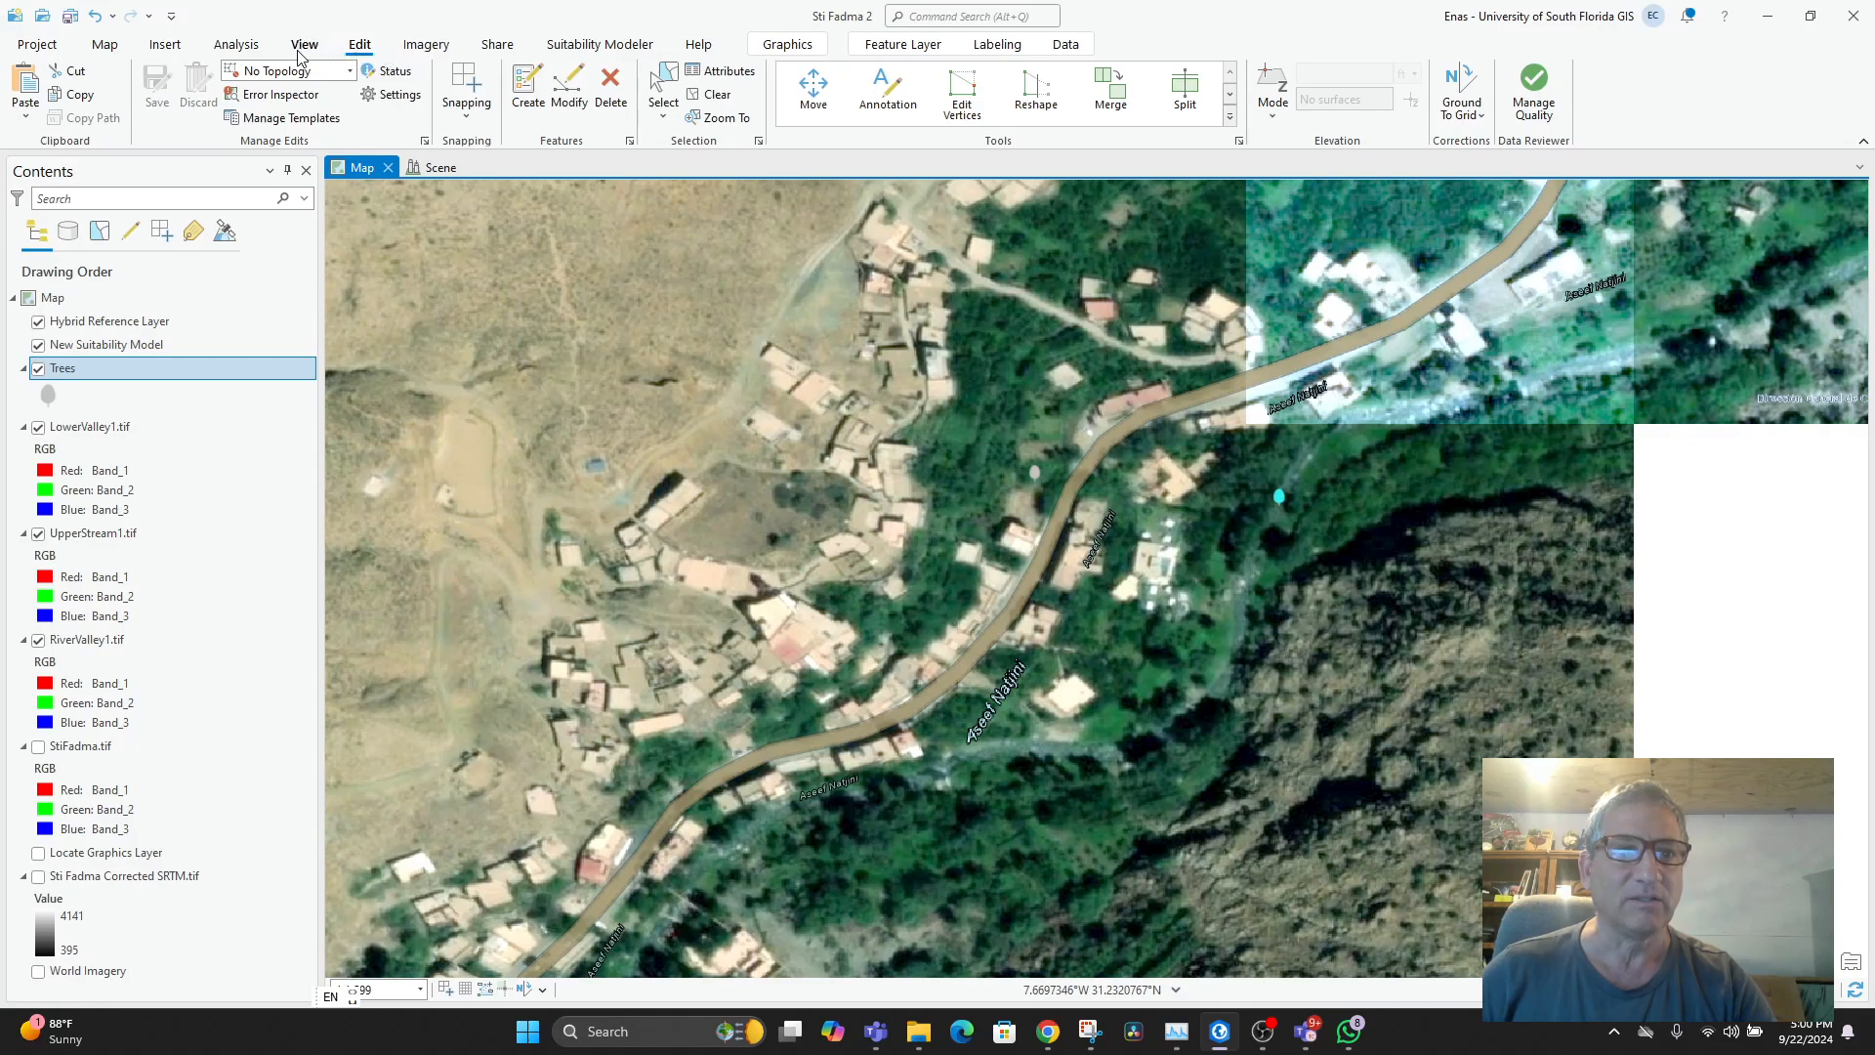
- Reset the panes to the default mapping layout
{"action": "left_click", "coordinate": [303, 45]}
{"action": "left_click", "coordinate": [252, 102]}
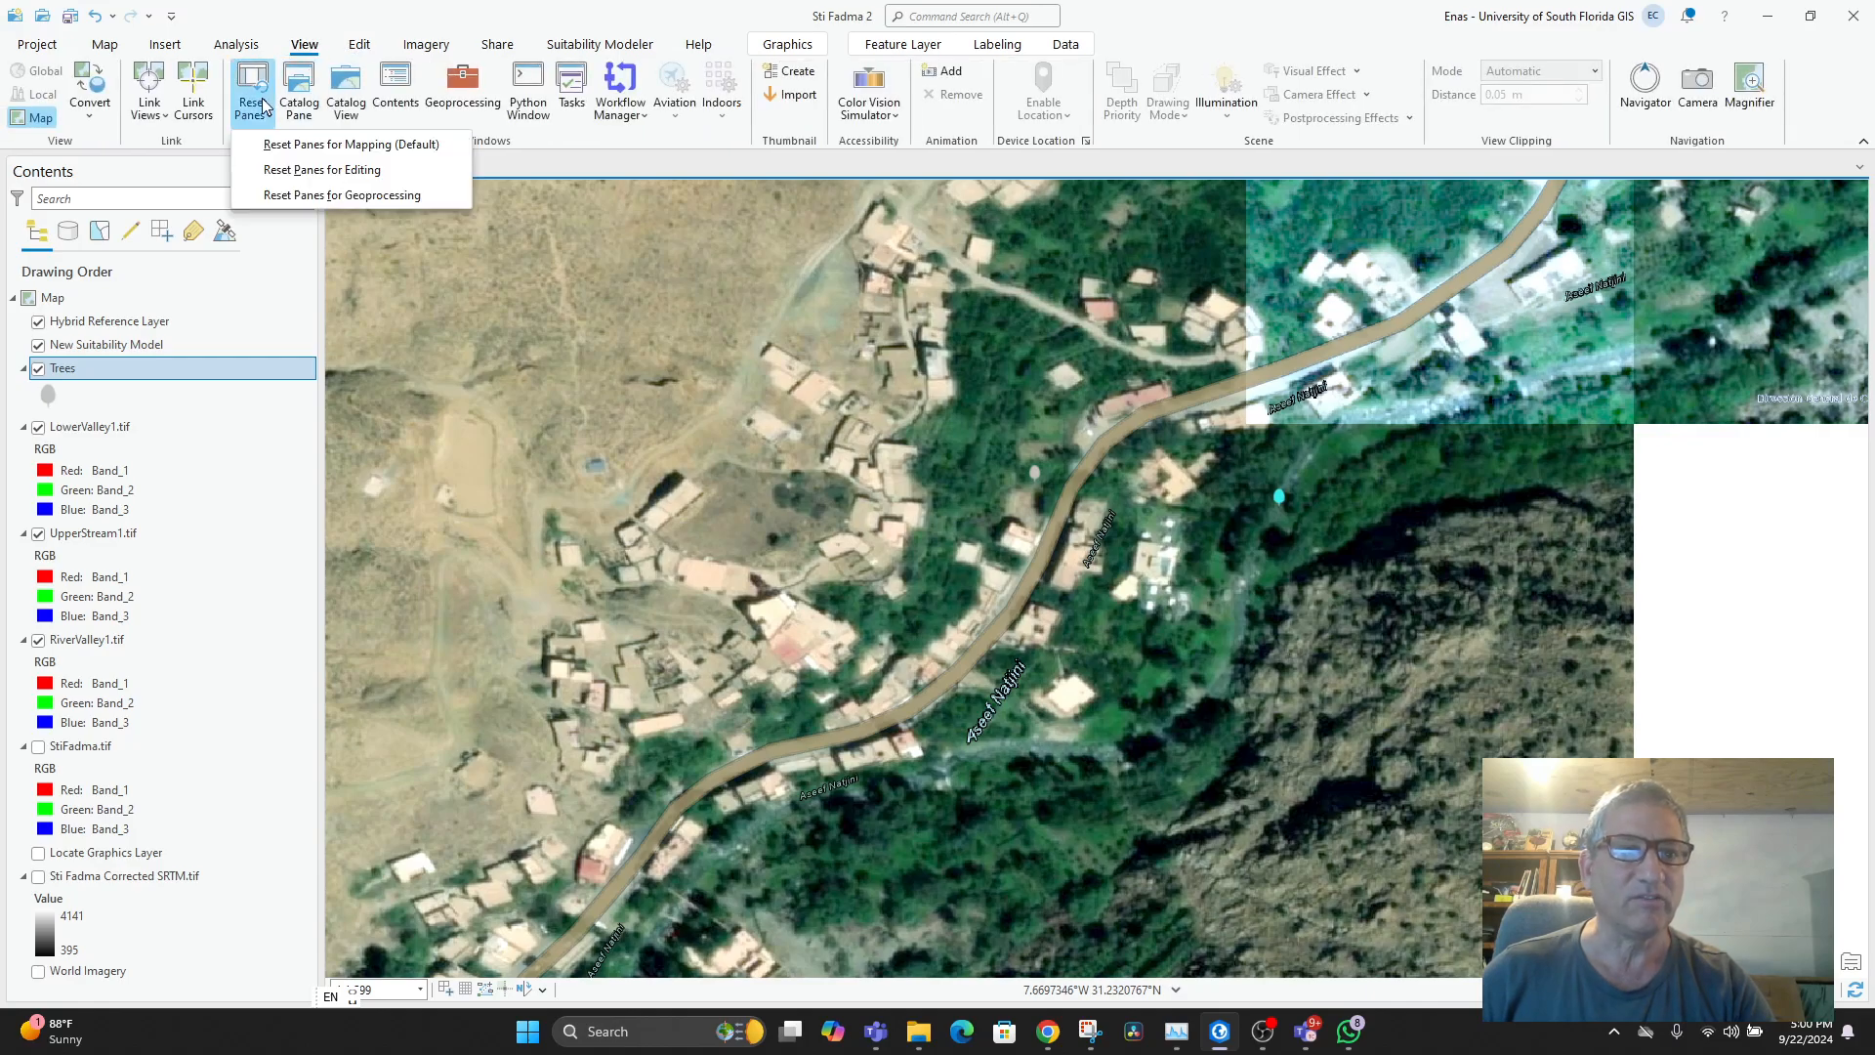
{"action": "left_click", "coordinate": [286, 143]}
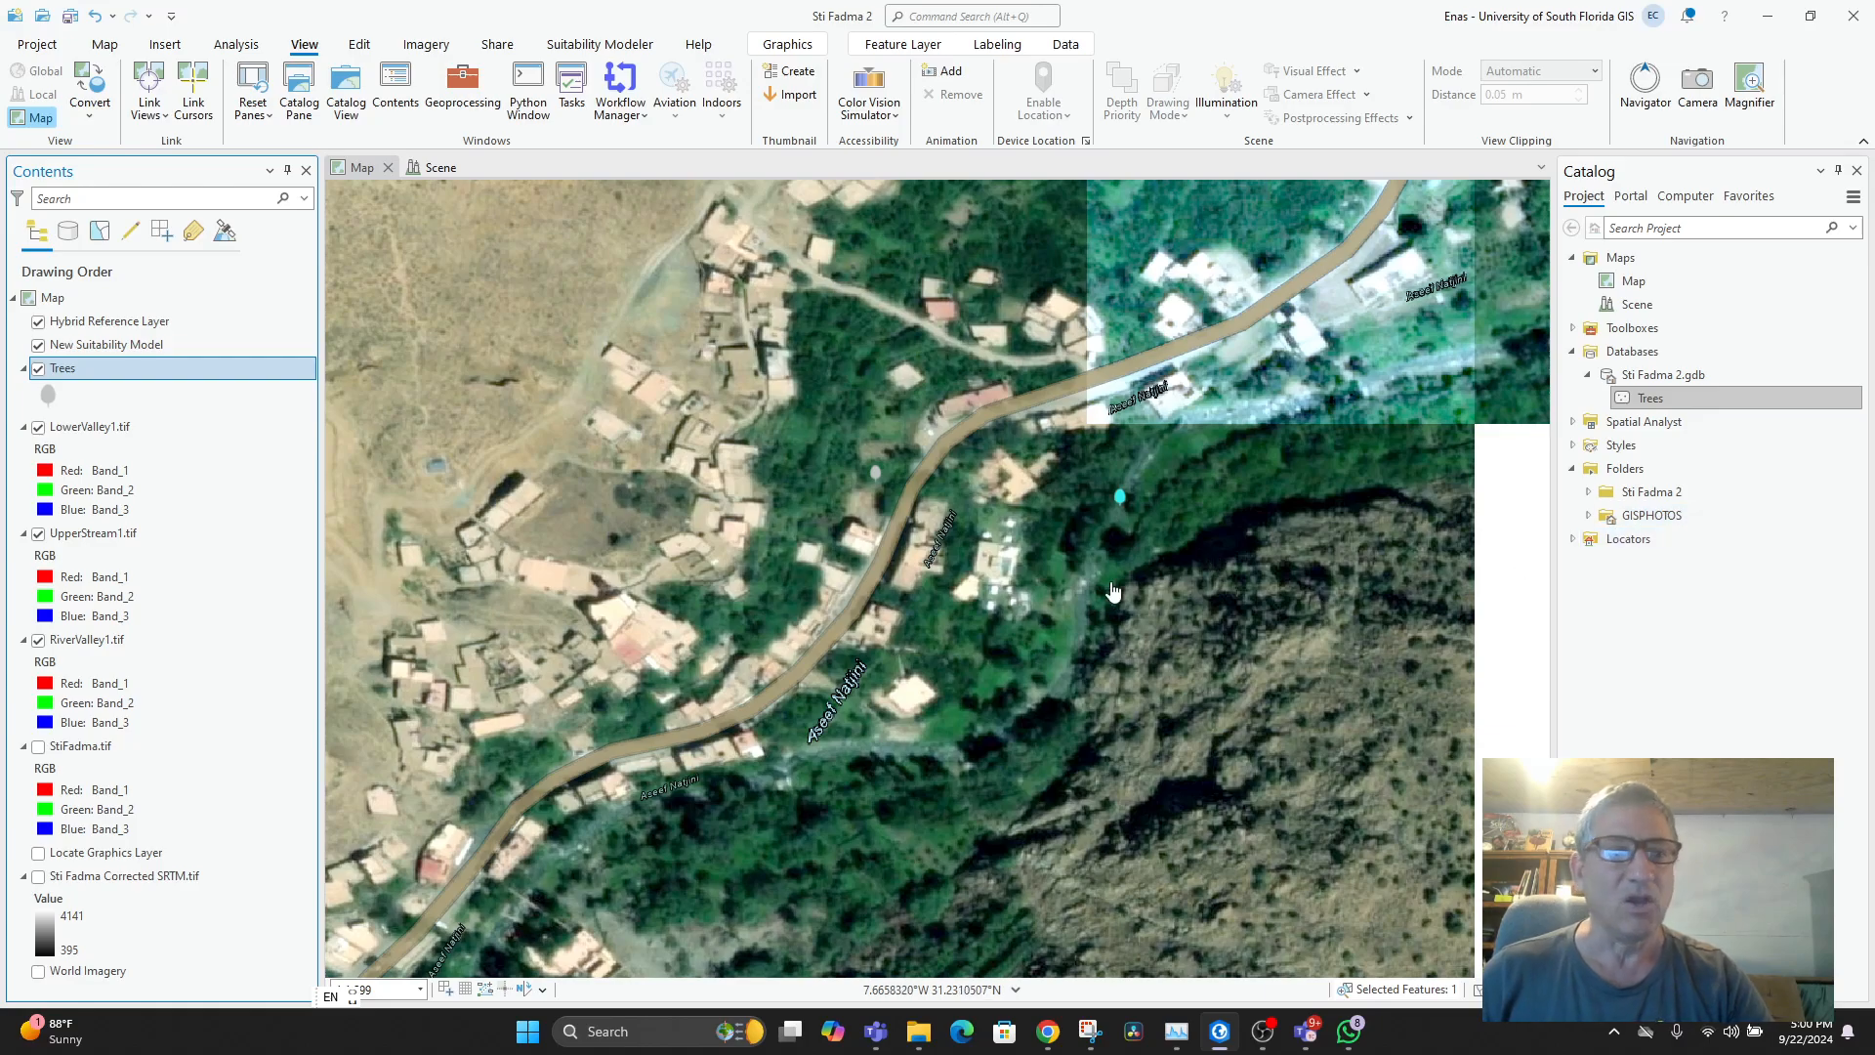
- Enable attachments on the Trees feature class through its geodatabase management properties
{"action": "left_click", "coordinate": [1630, 400]}
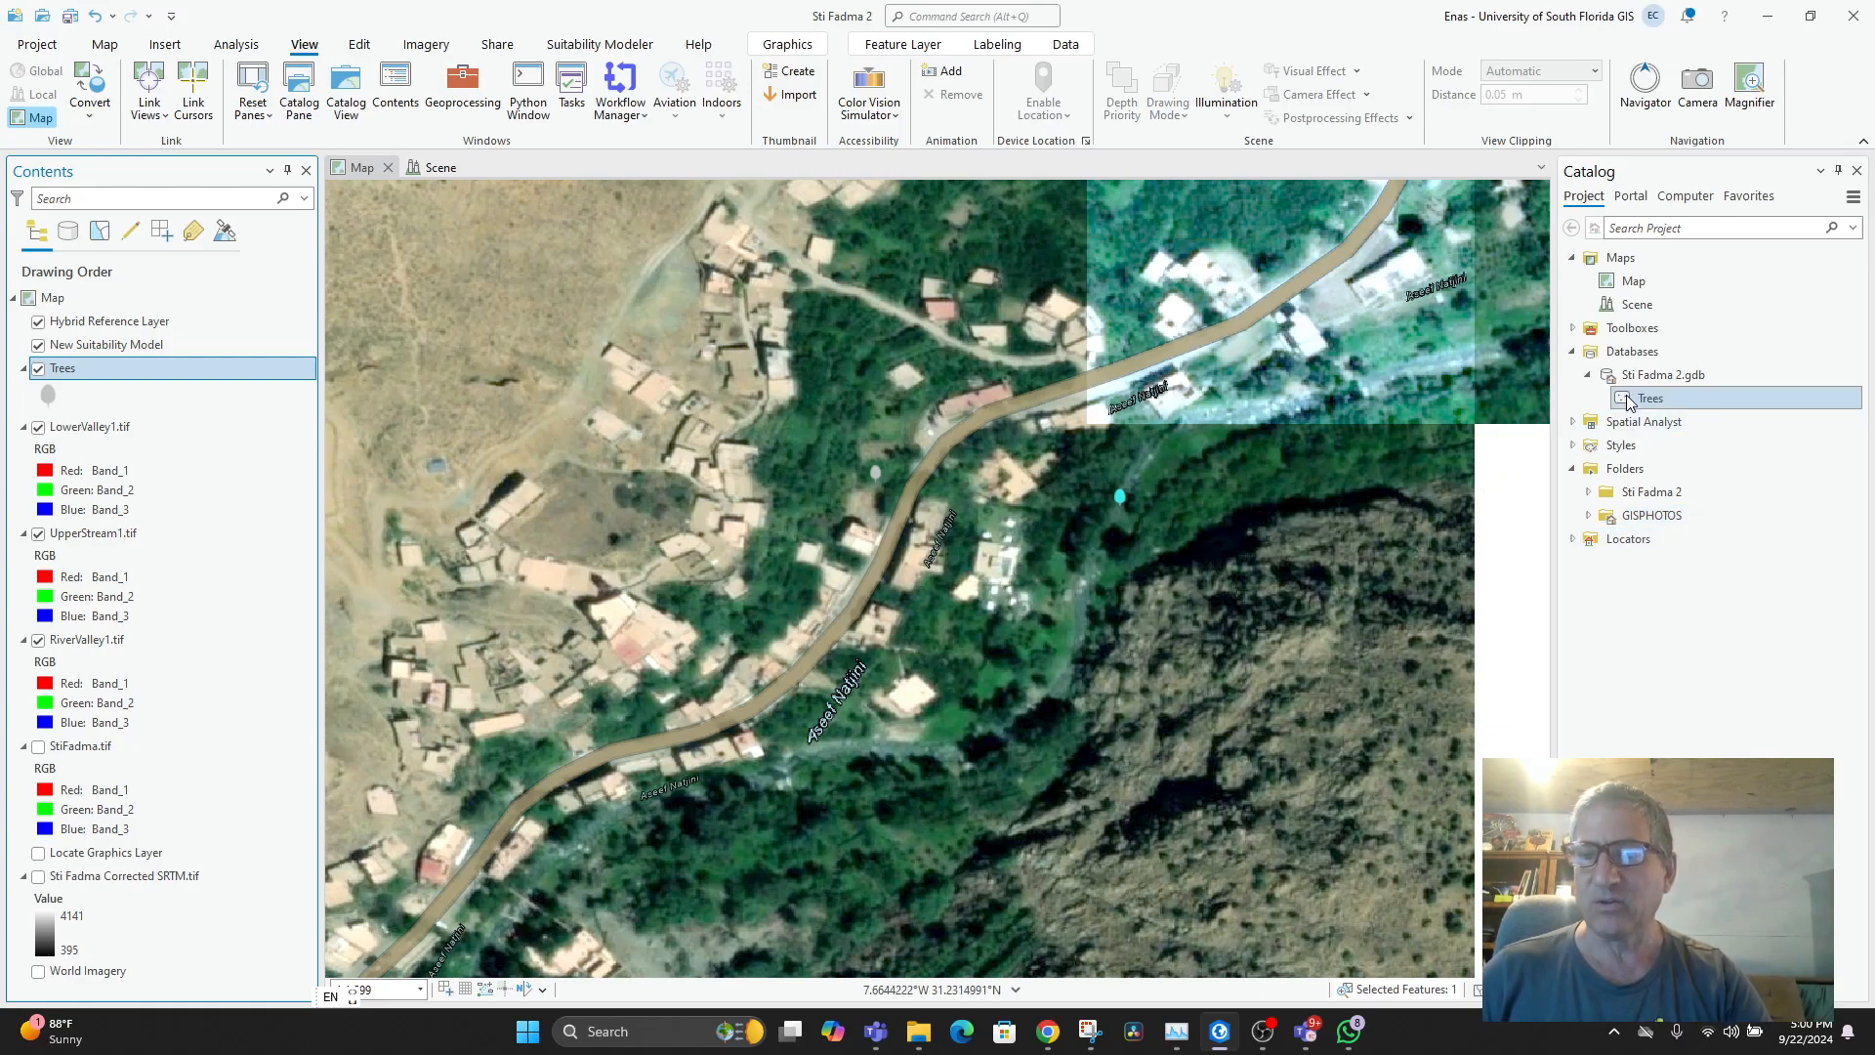
{"action": "right_click", "coordinate": [1629, 402]}
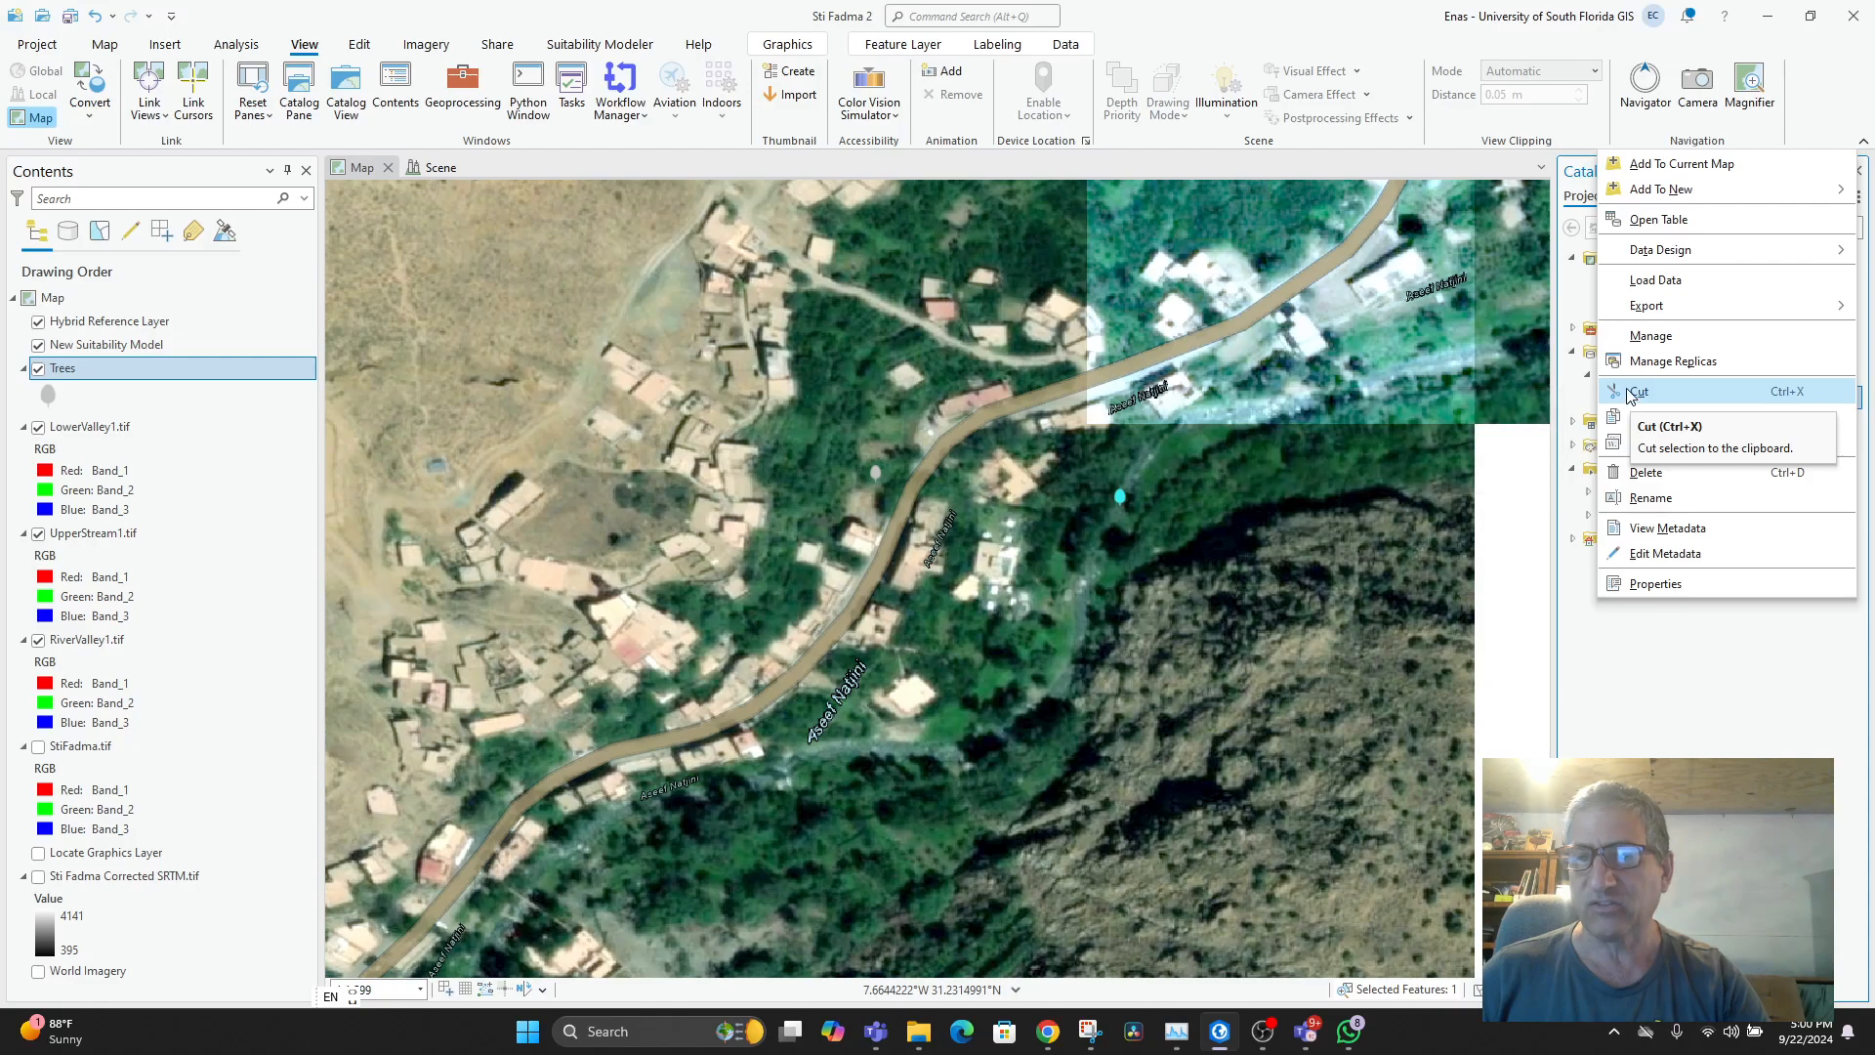
{"action": "left_click", "coordinate": [1650, 335]}
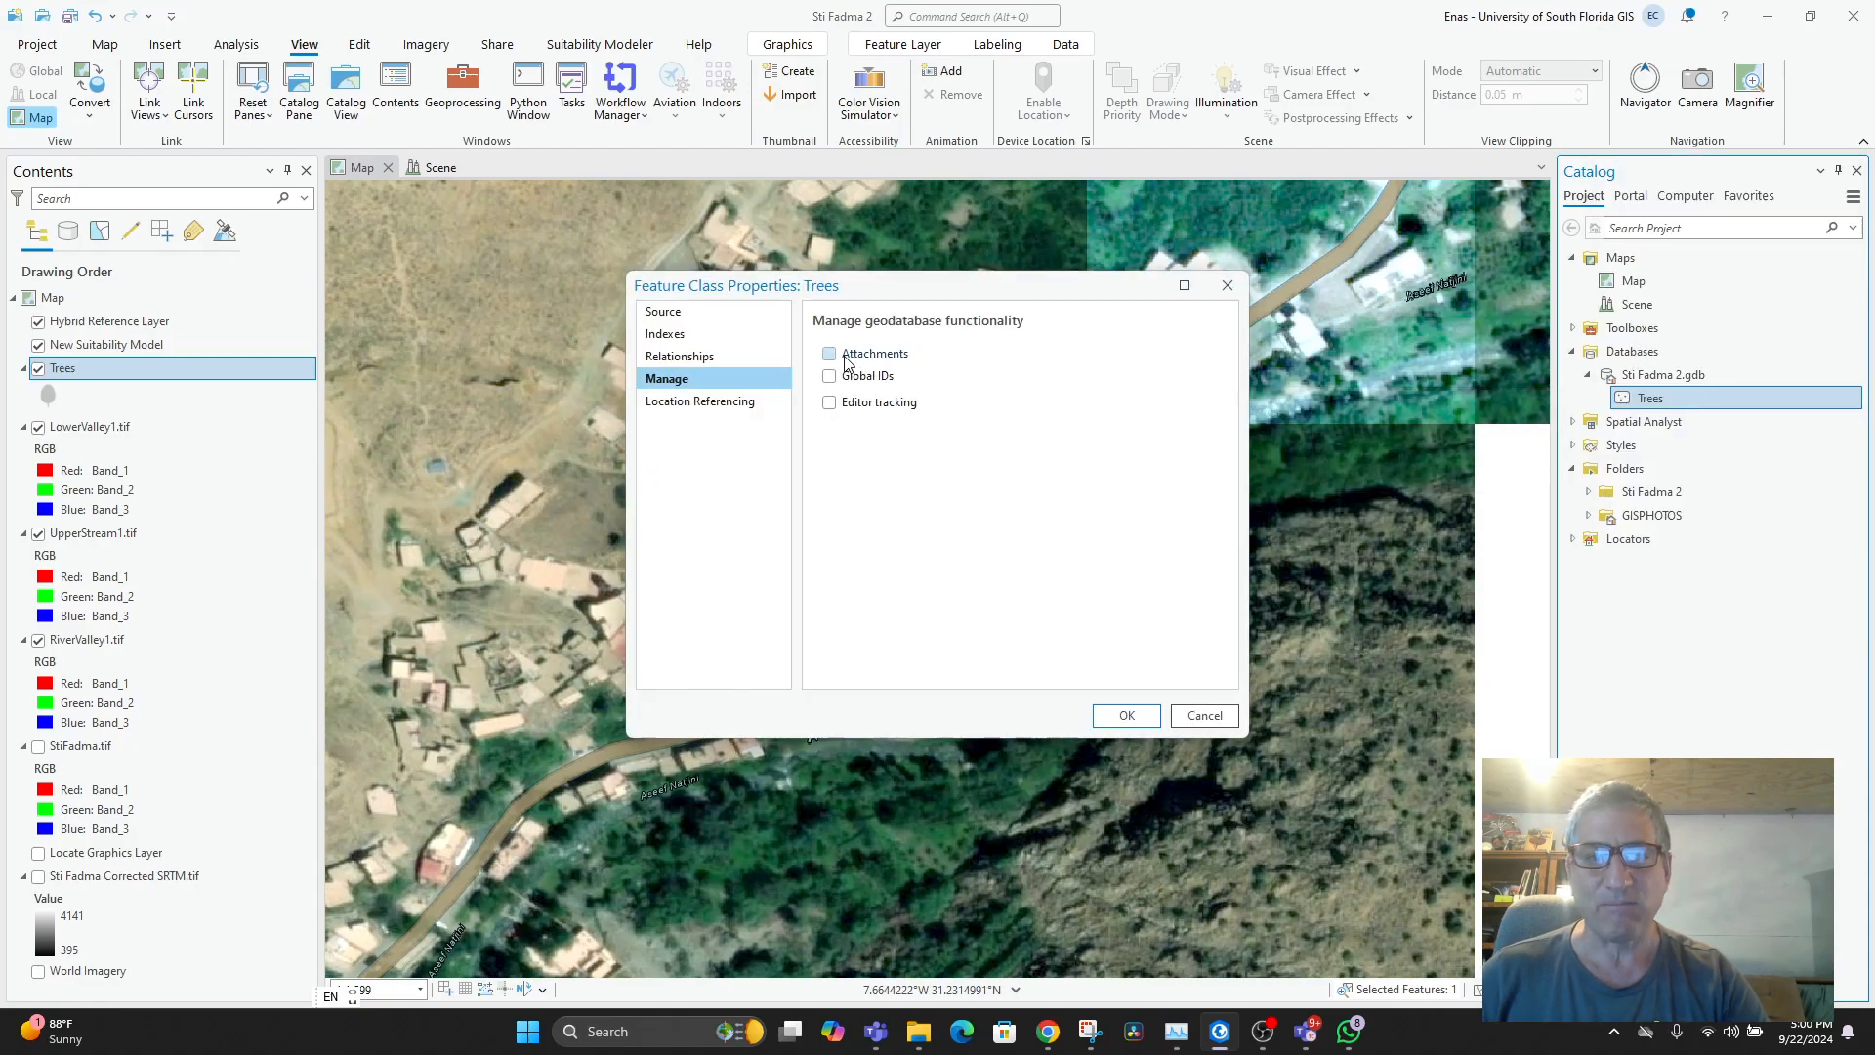
{"action": "left_click", "coordinate": [1113, 717]}
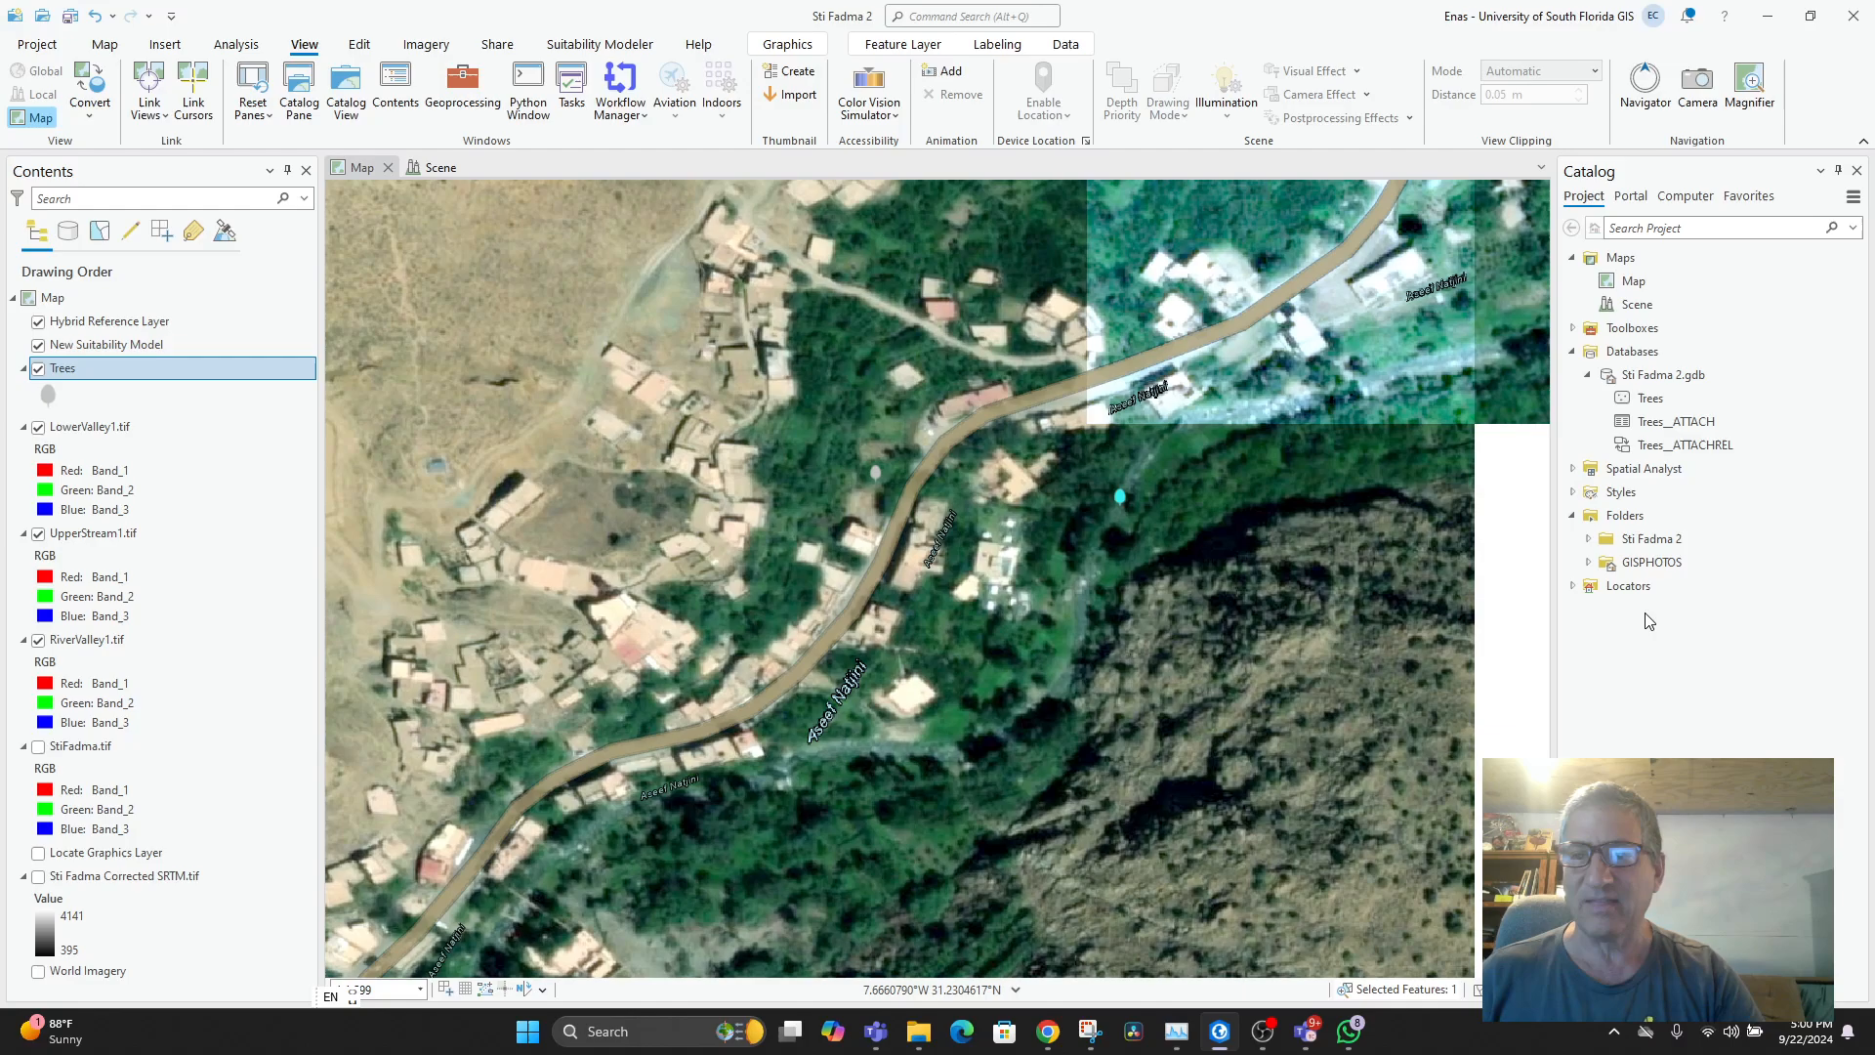
- Reopen the attributes of the selected Trees point for editing
{"action": "left_click", "coordinate": [1709, 401]}
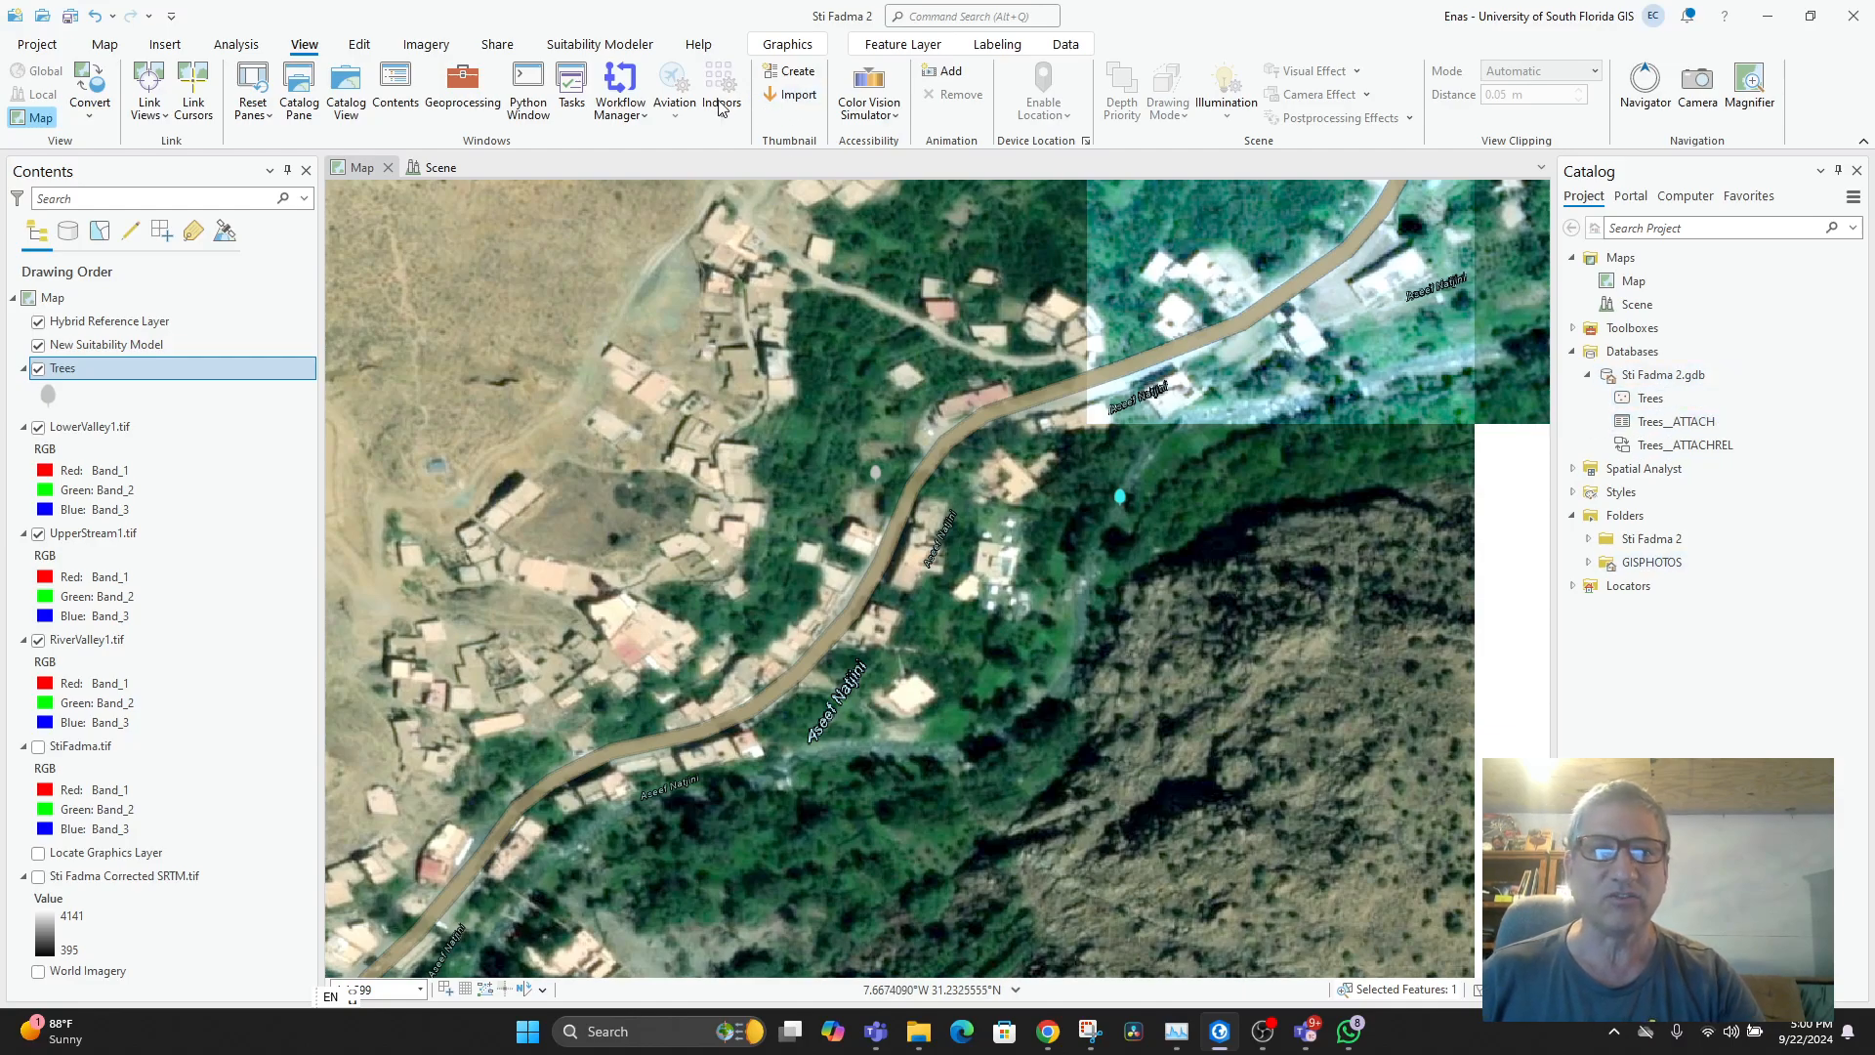
{"action": "left_click", "coordinate": [359, 44]}
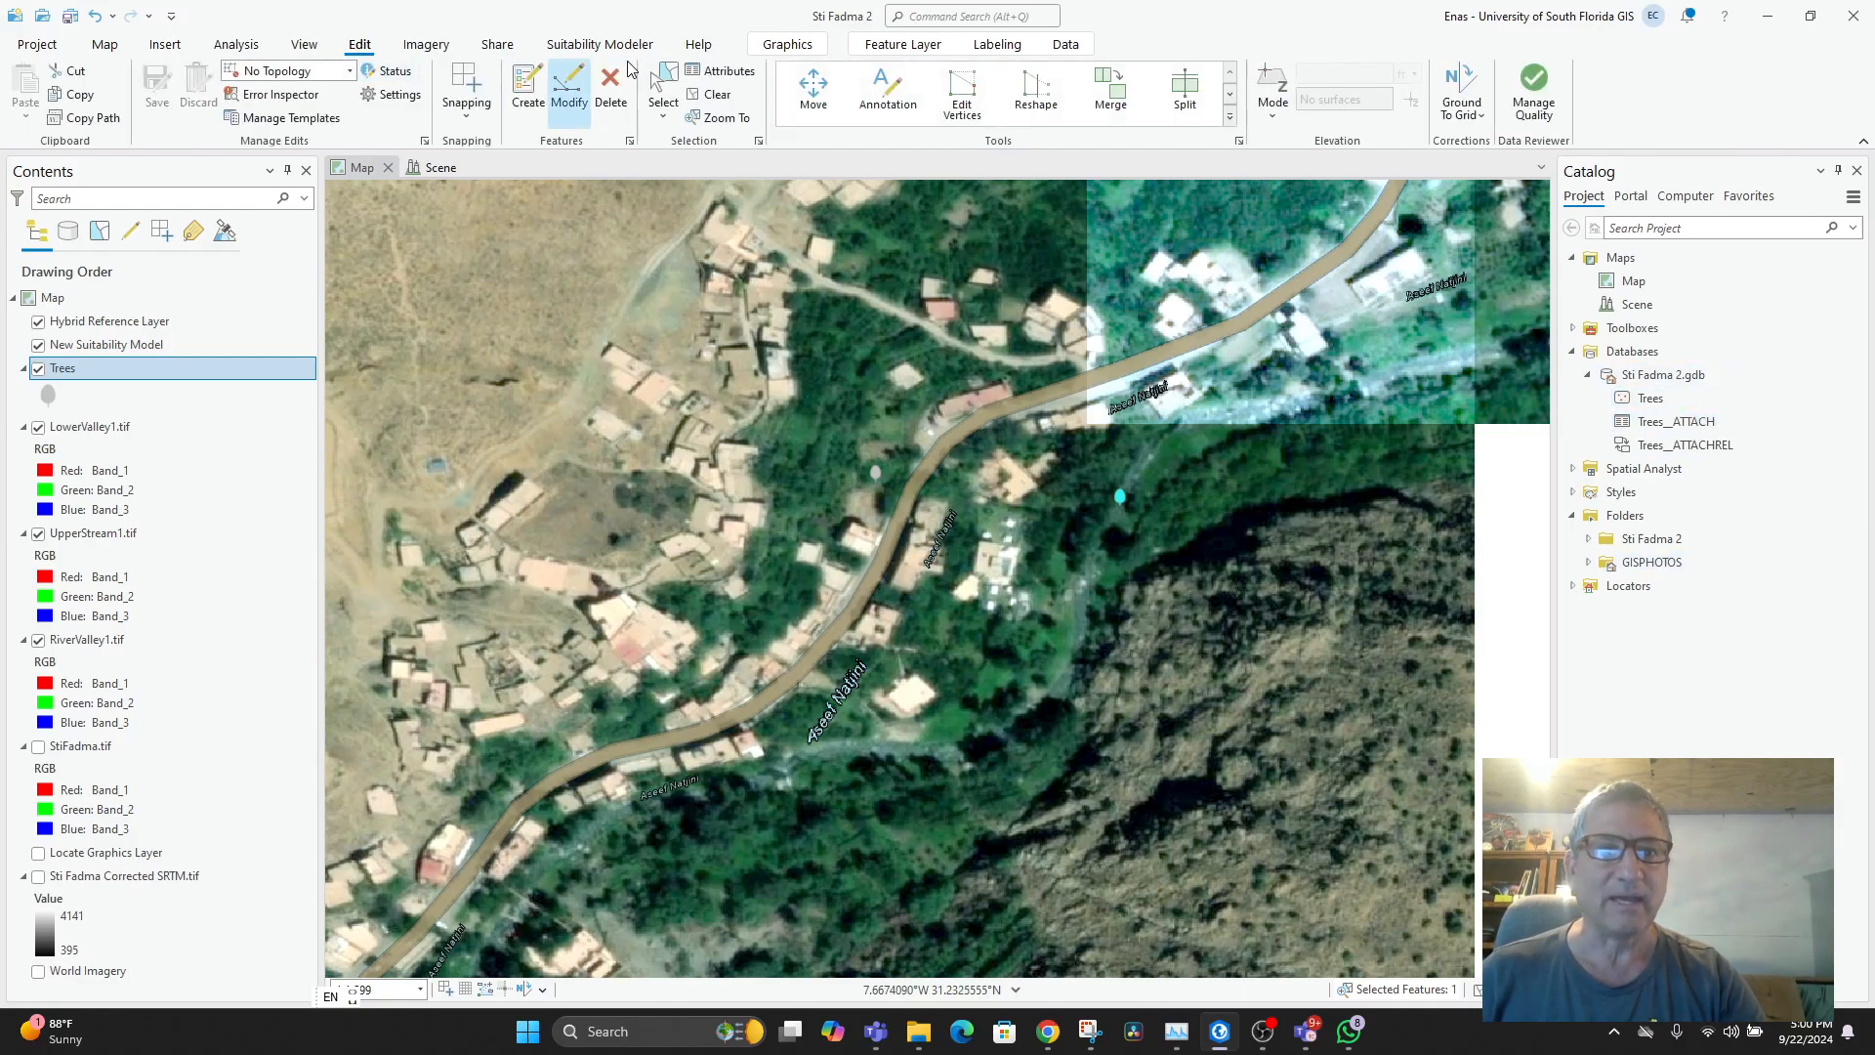
{"action": "left_click", "coordinate": [710, 73]}
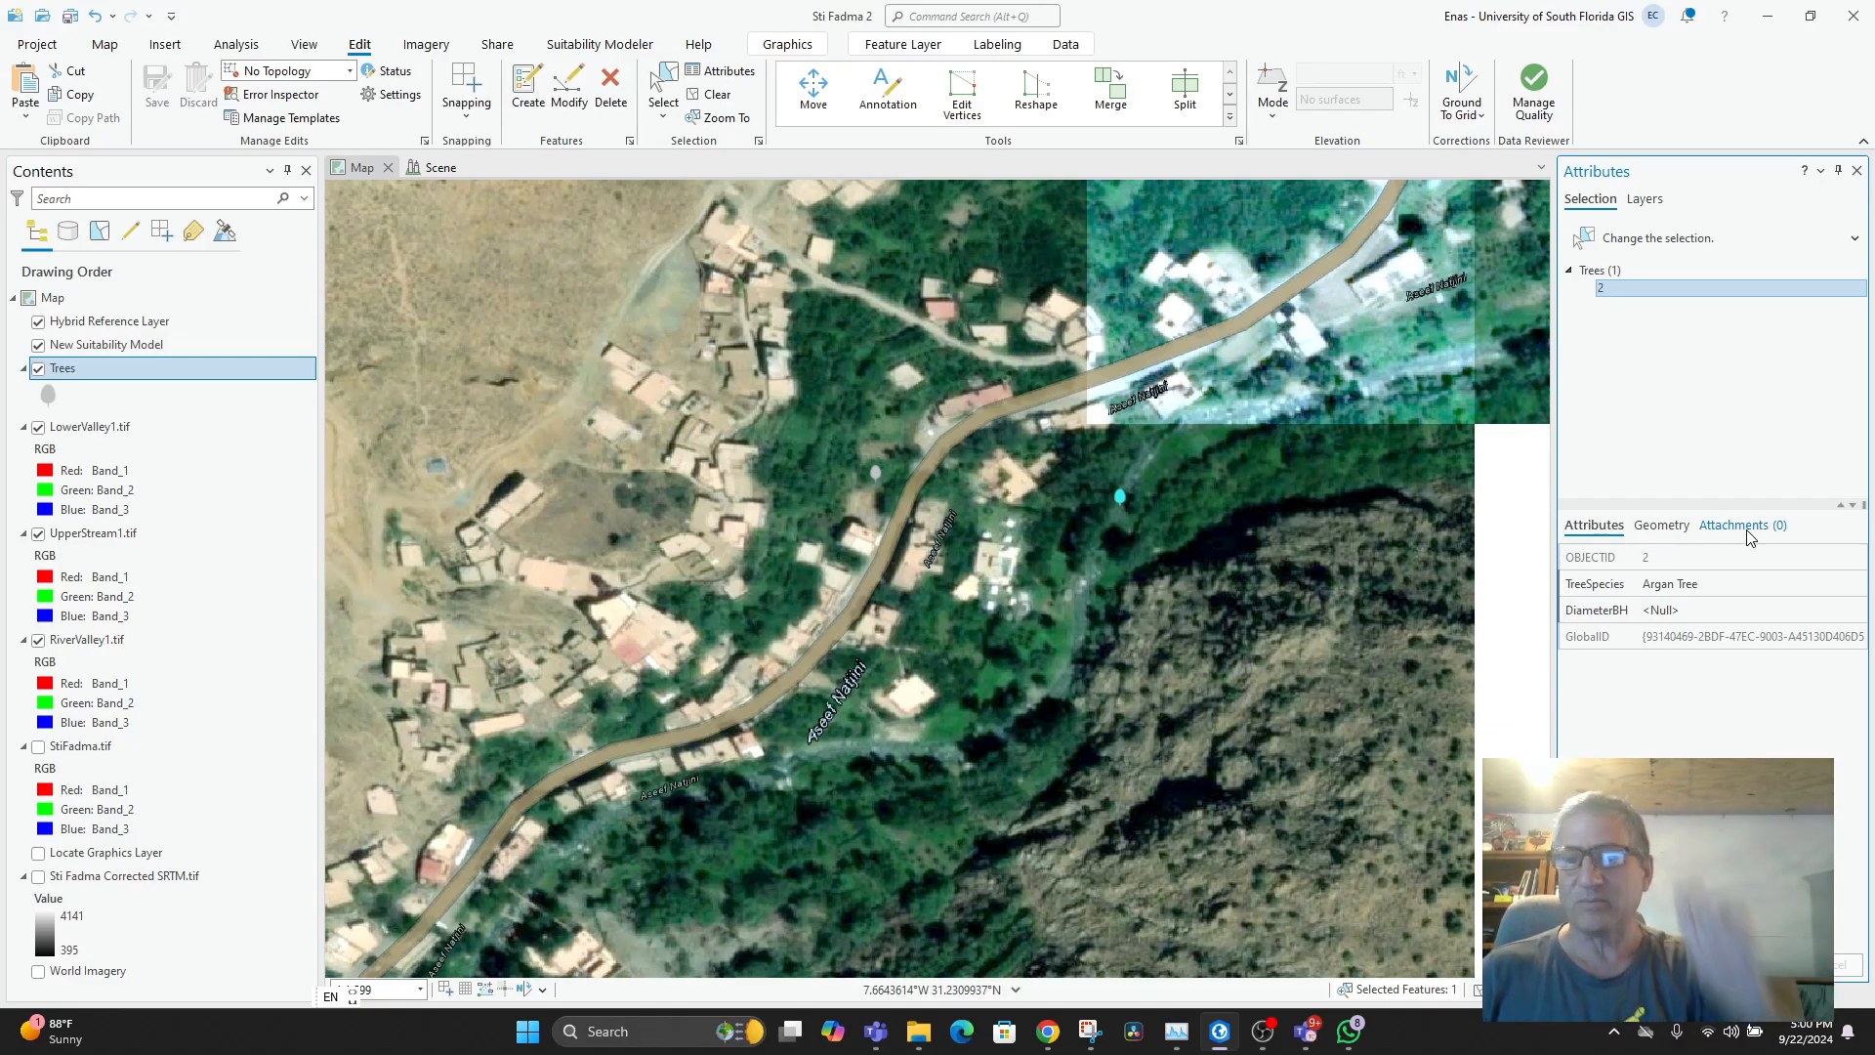
- Switch to Chrome and search Google Images for "argan tree" in a new browser tab
{"action": "left_click", "coordinate": [1047, 1031]}
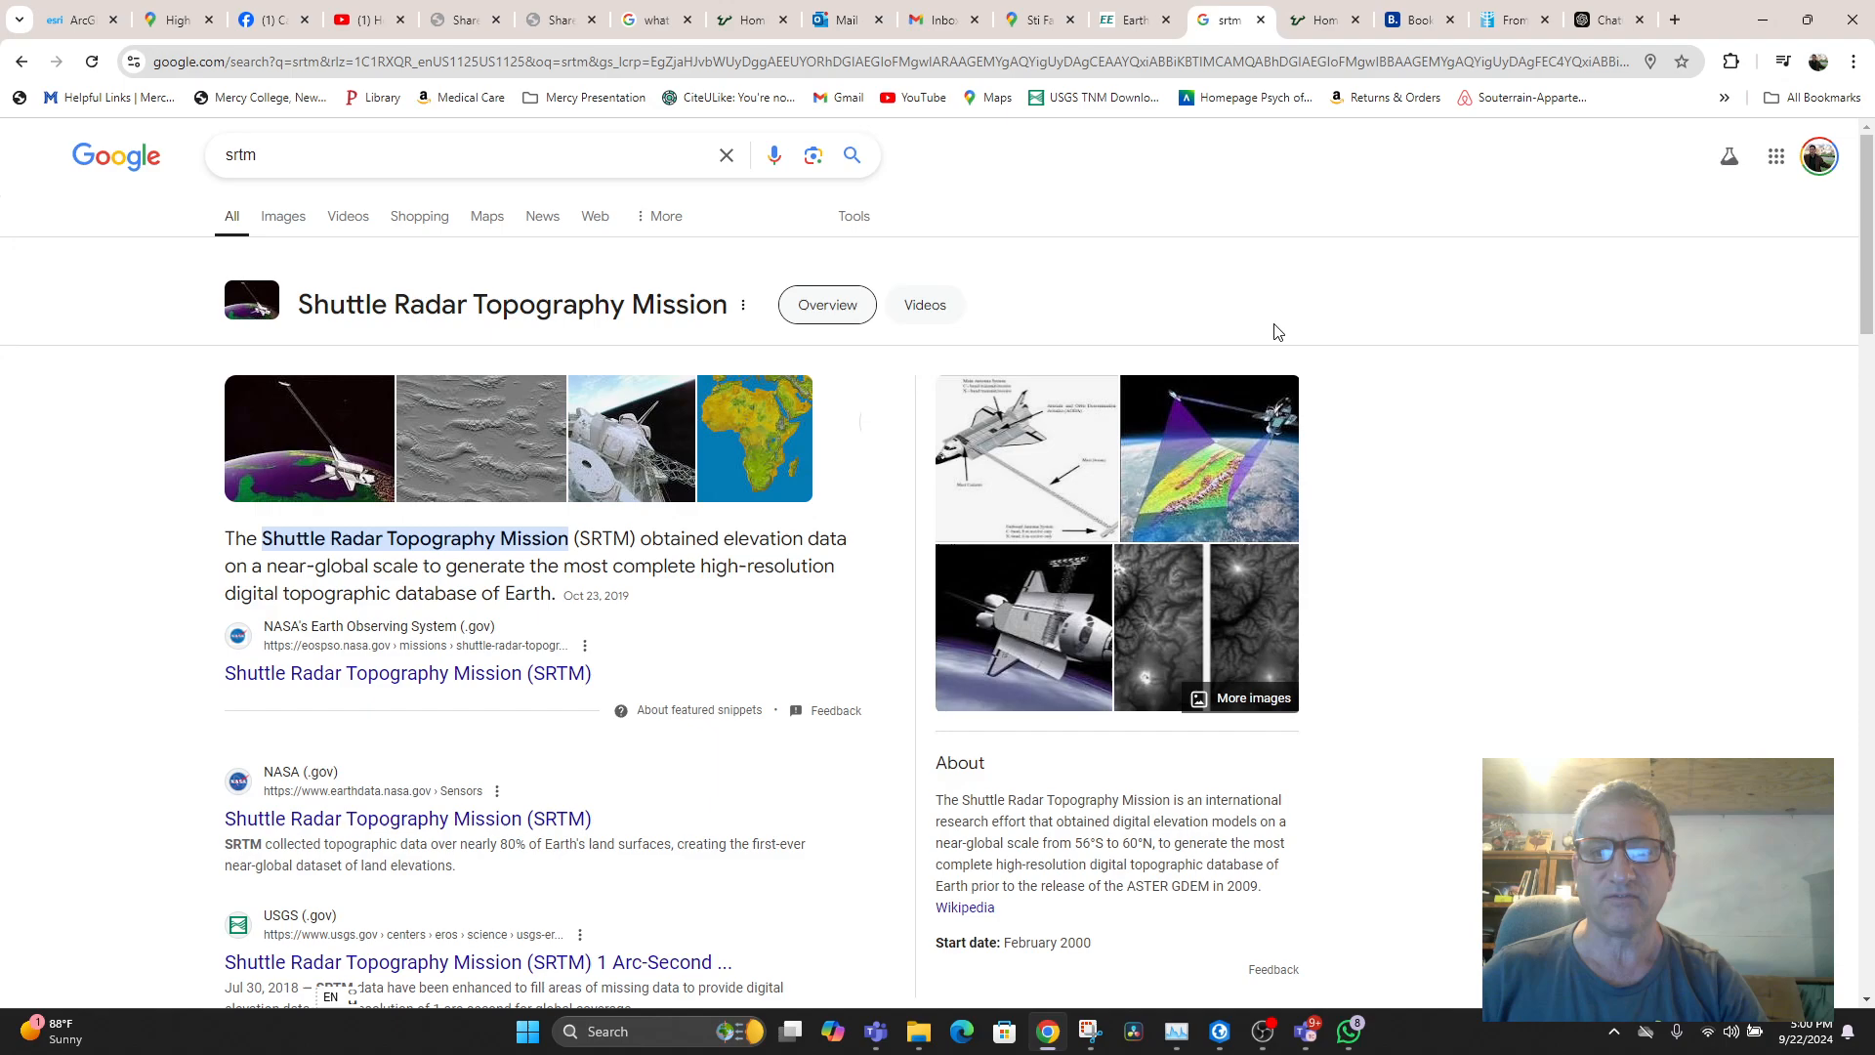
{"action": "left_click", "coordinate": [1674, 21]}
{"action": "type", "text": "argan tree"}
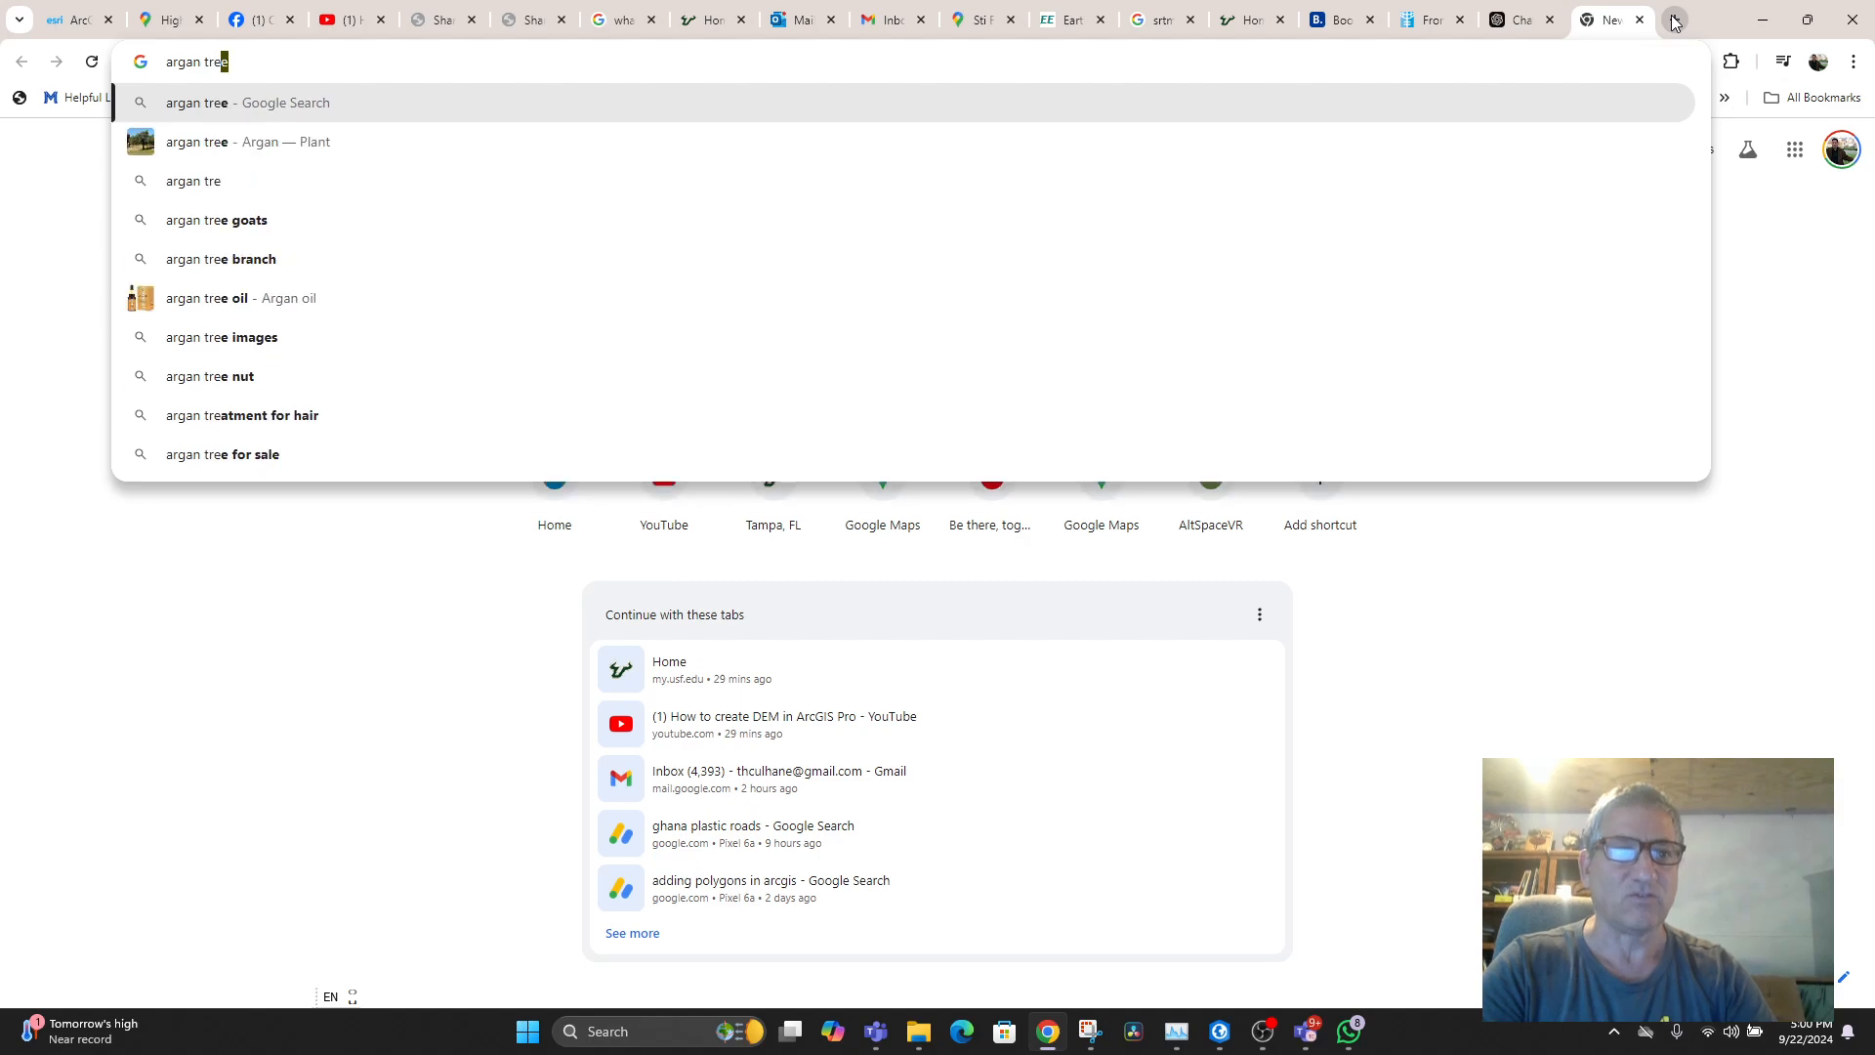
{"action": "key", "text": "Return"}
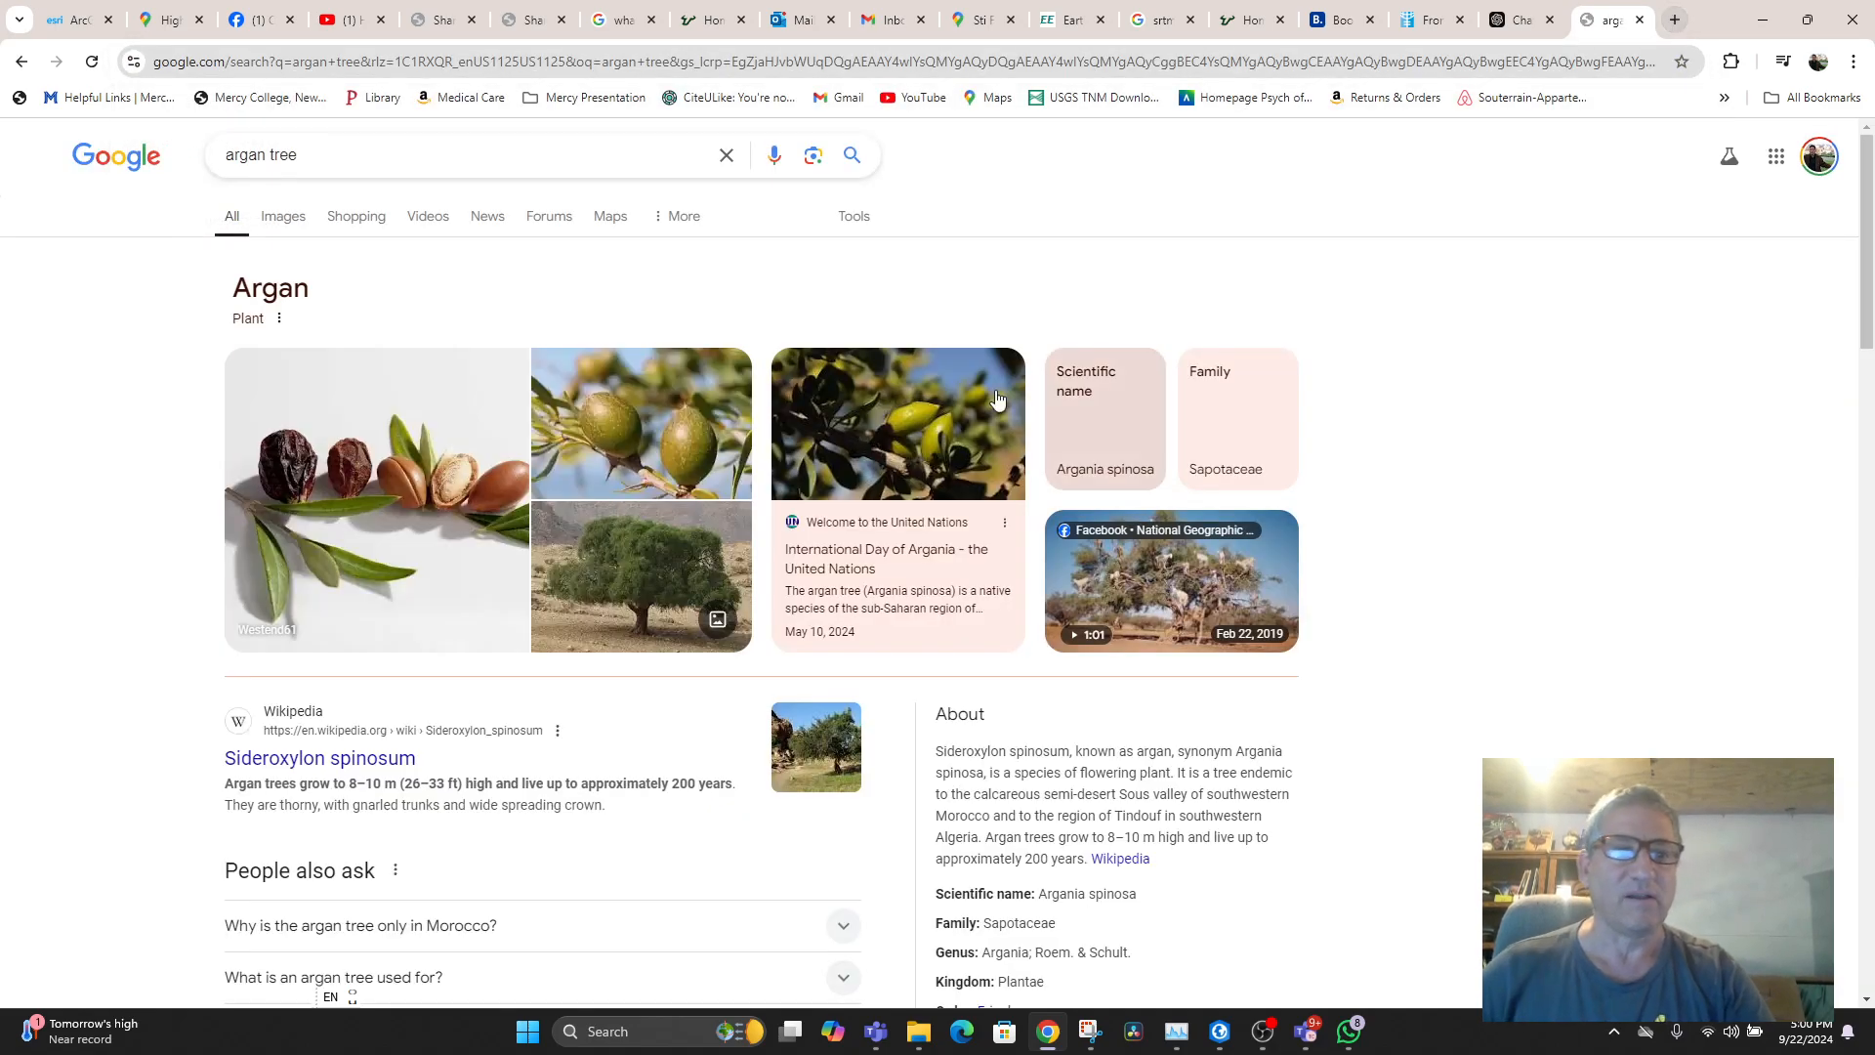
{"action": "mouse_move", "coordinate": [1204, 568]}
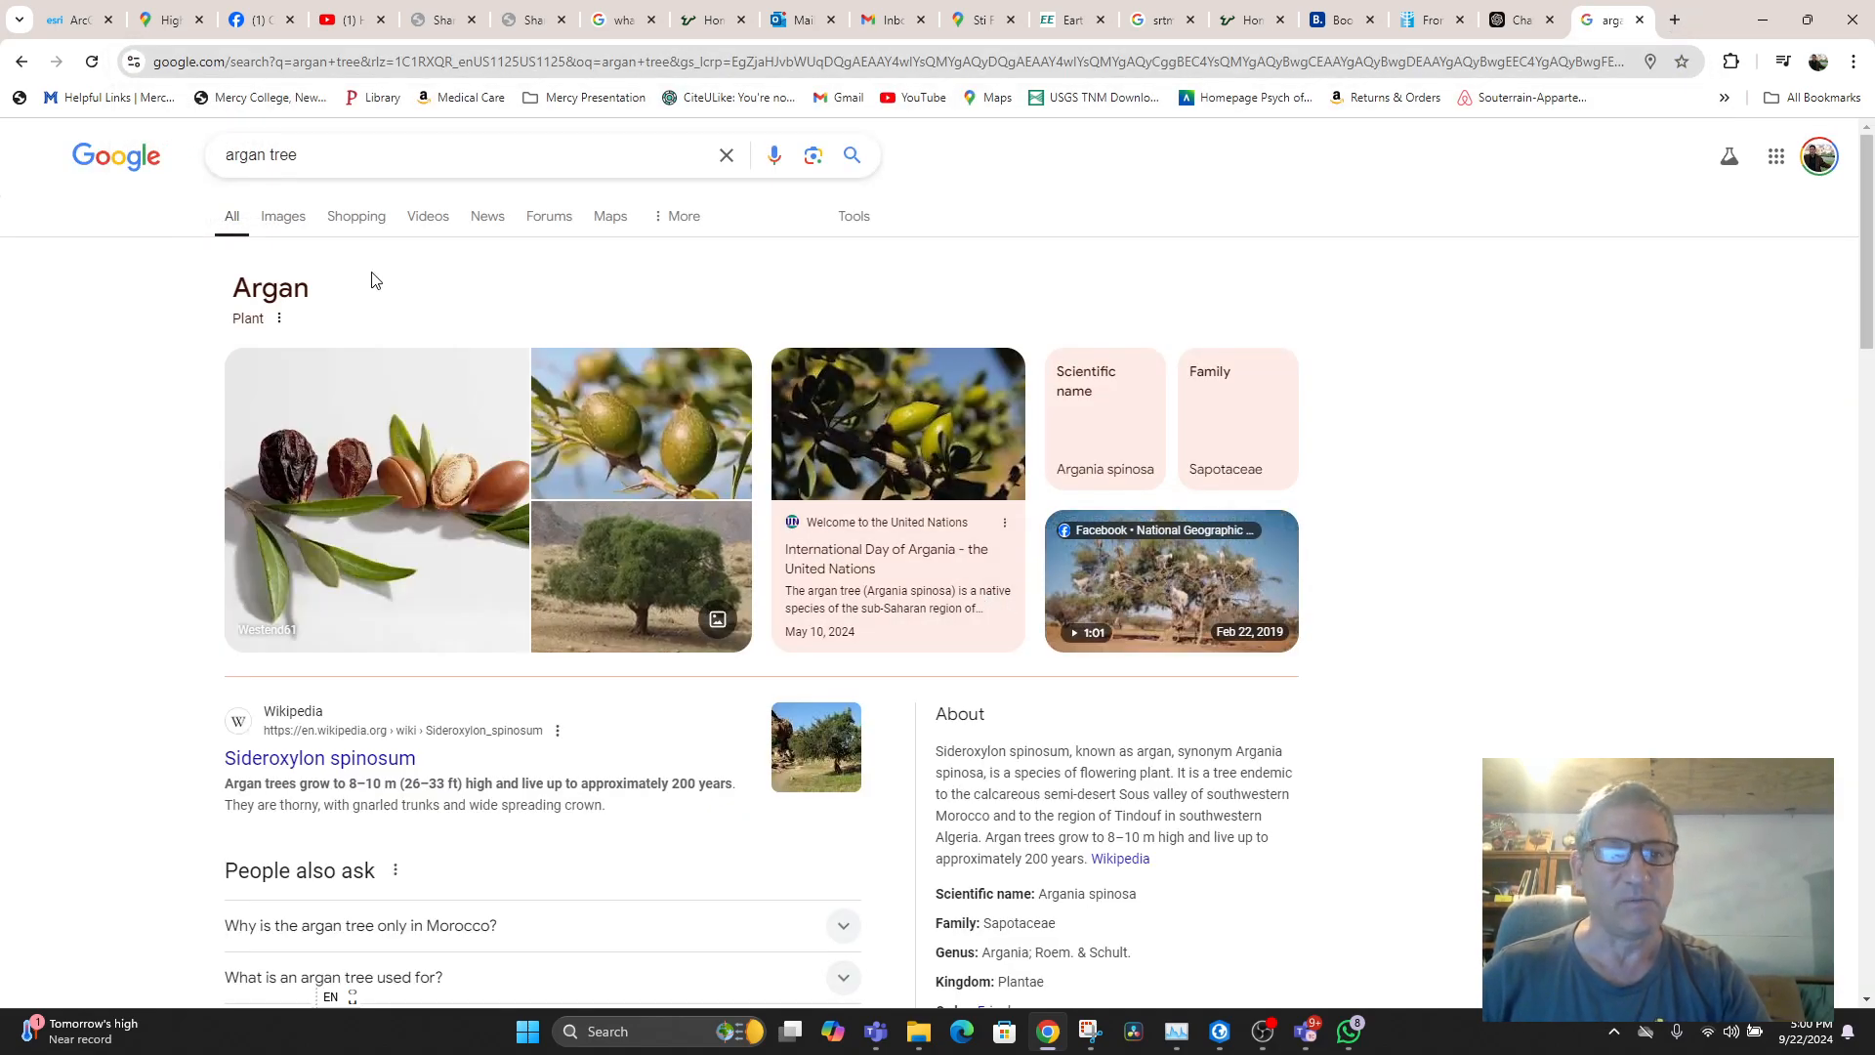
{"action": "left_click", "coordinate": [284, 219]}
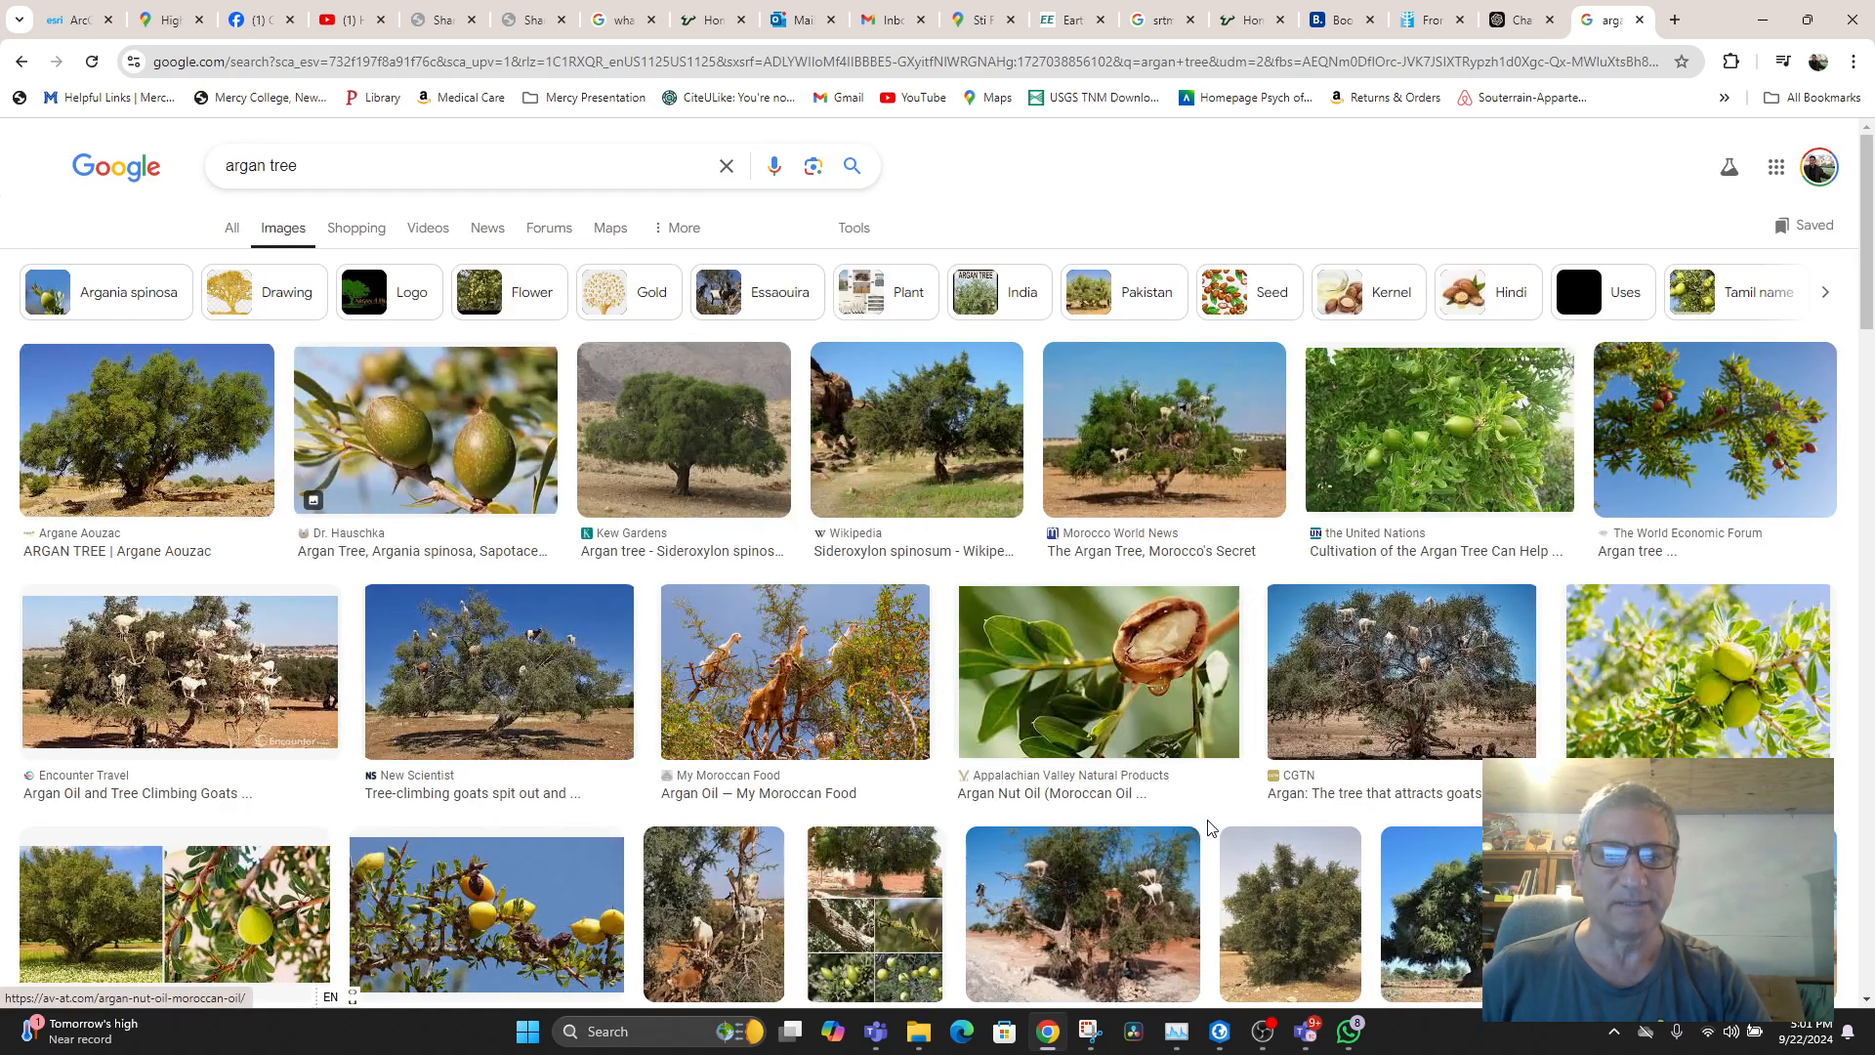
- Save the Morocco World News picture of goats in an argan tree to GISPHOTOS as The-Argan-Tree-Morocco's-Secret, a JPEG image
{"action": "left_click", "coordinate": [1158, 454]}
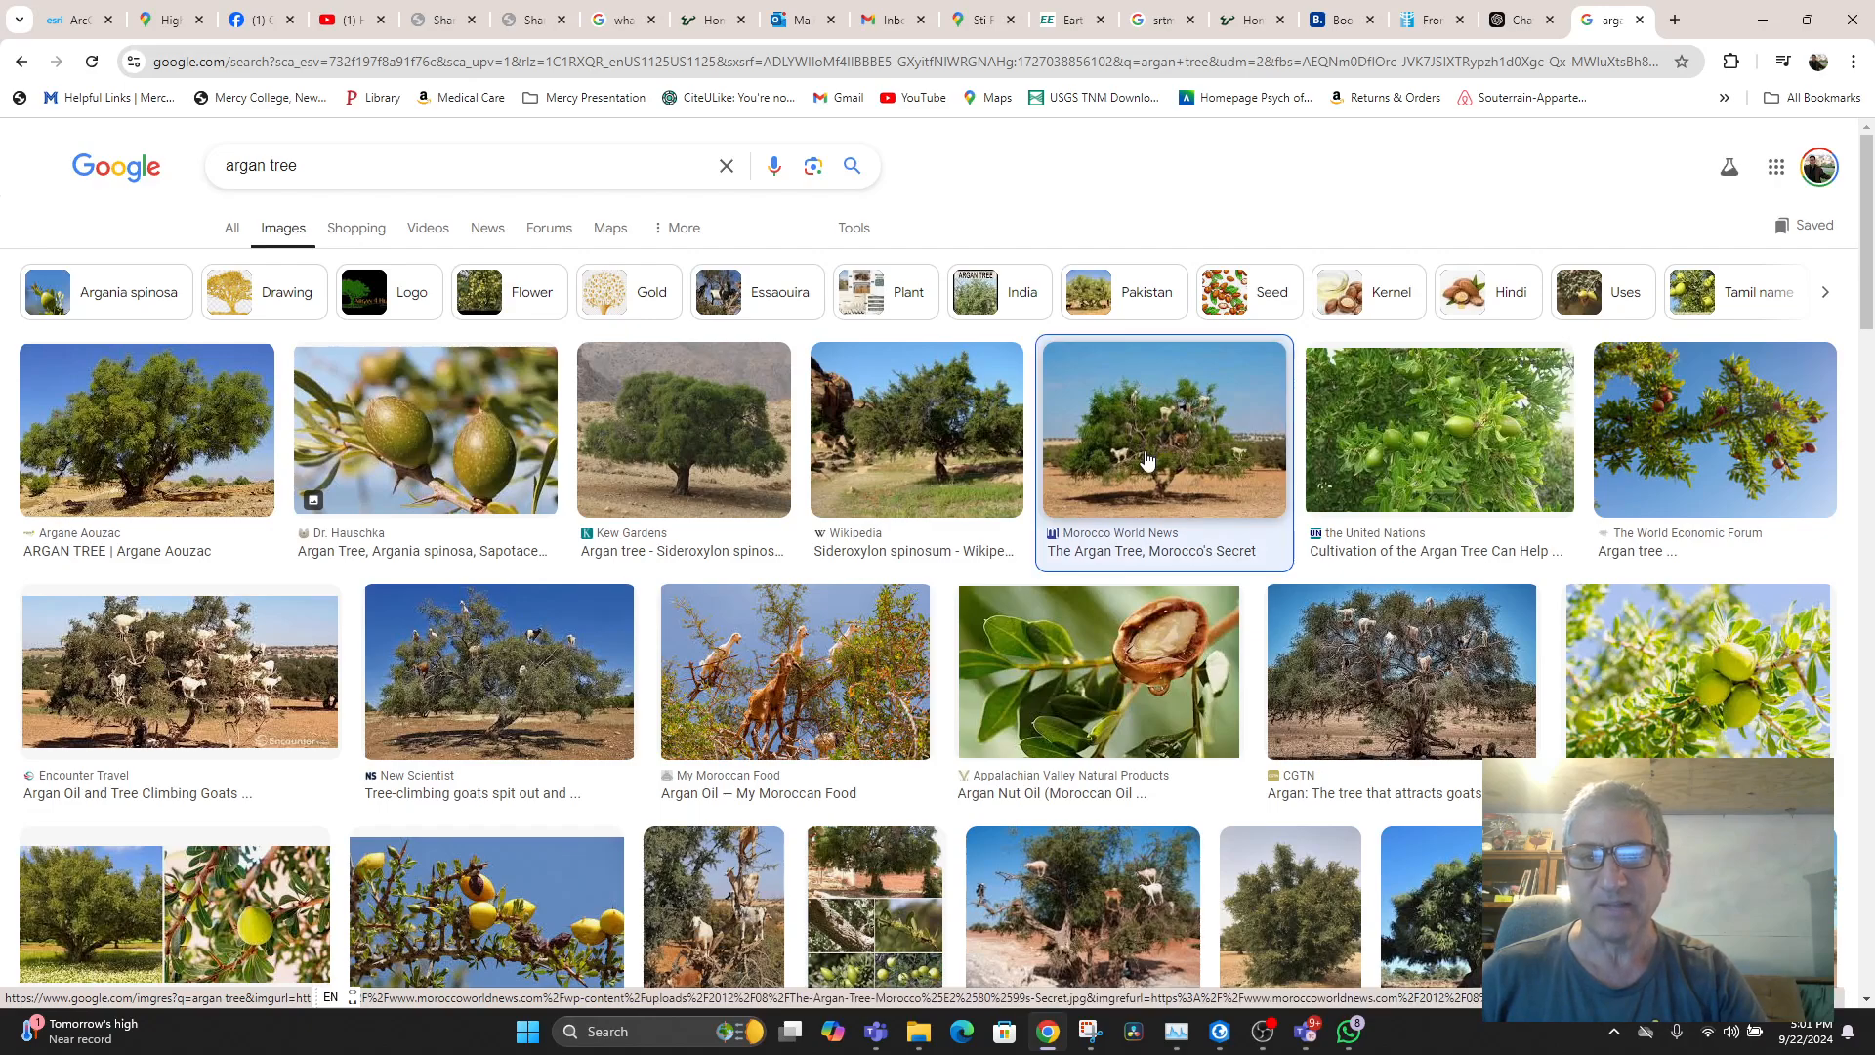
{"action": "right_click", "coordinate": [1461, 601]}
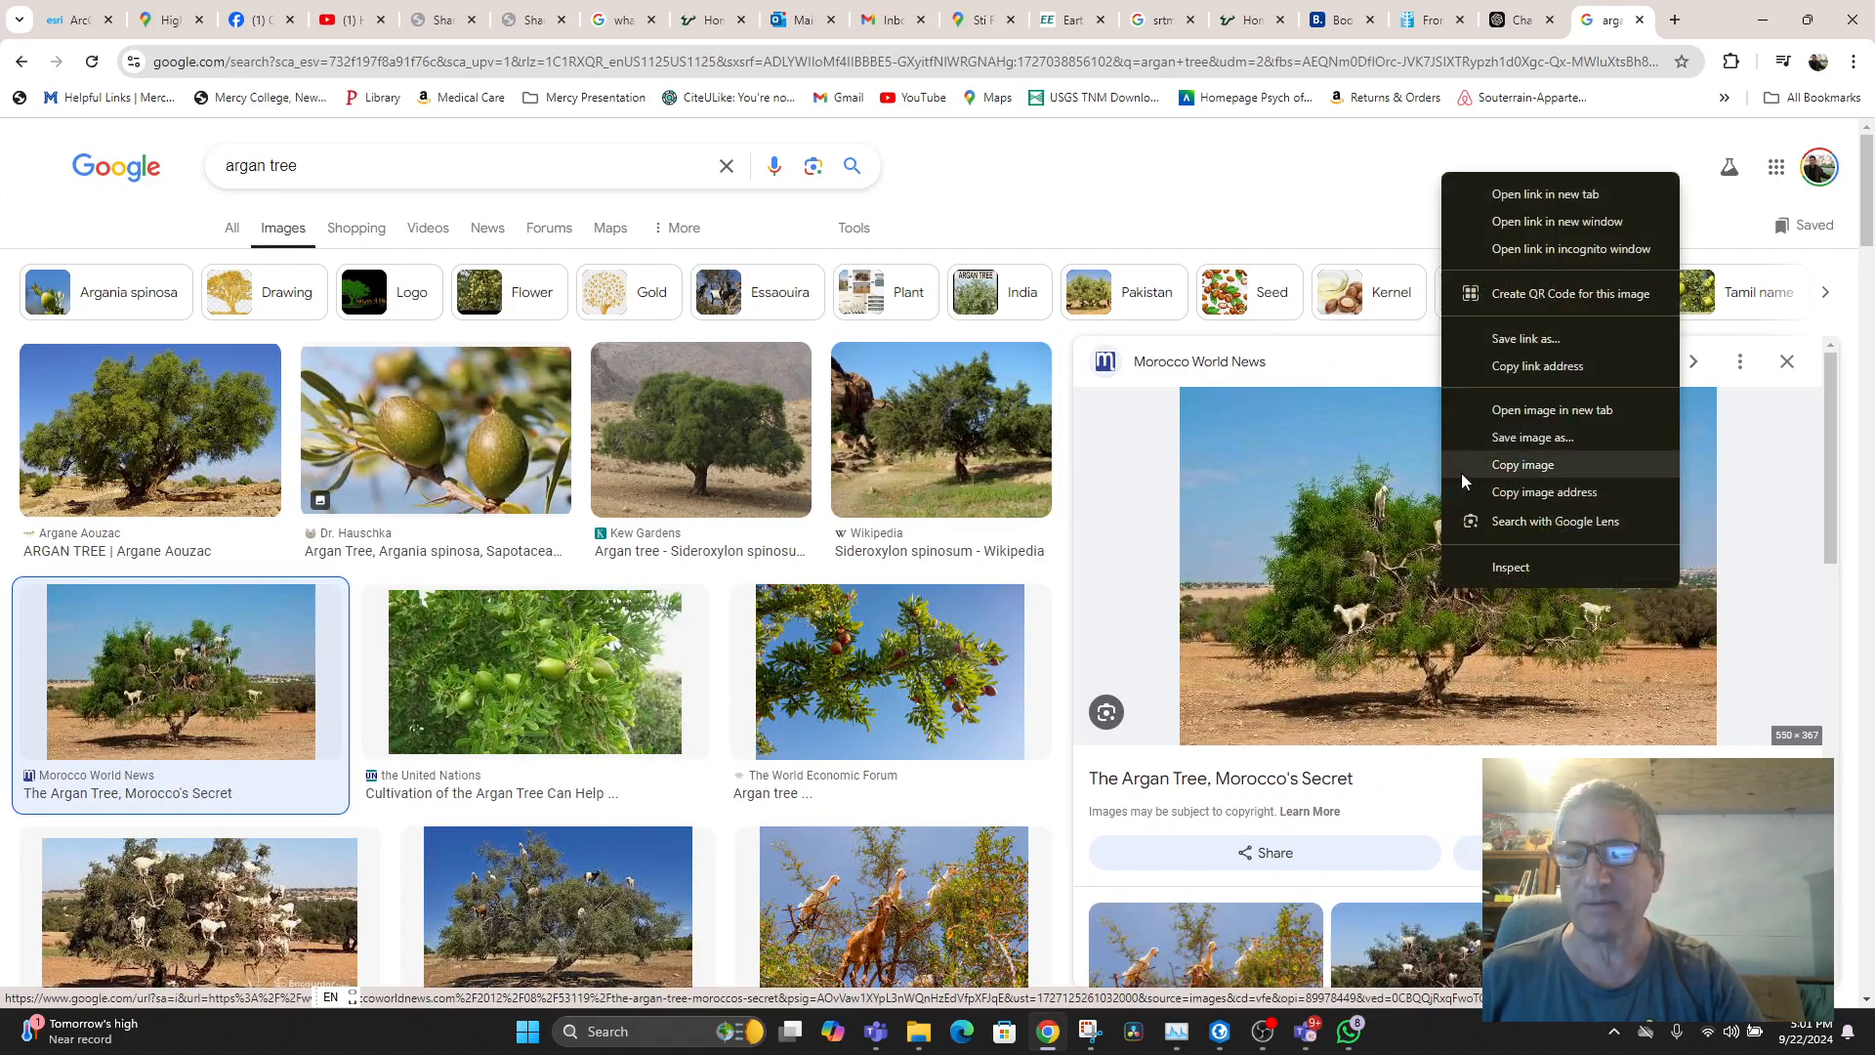
{"action": "left_click", "coordinate": [1525, 437]}
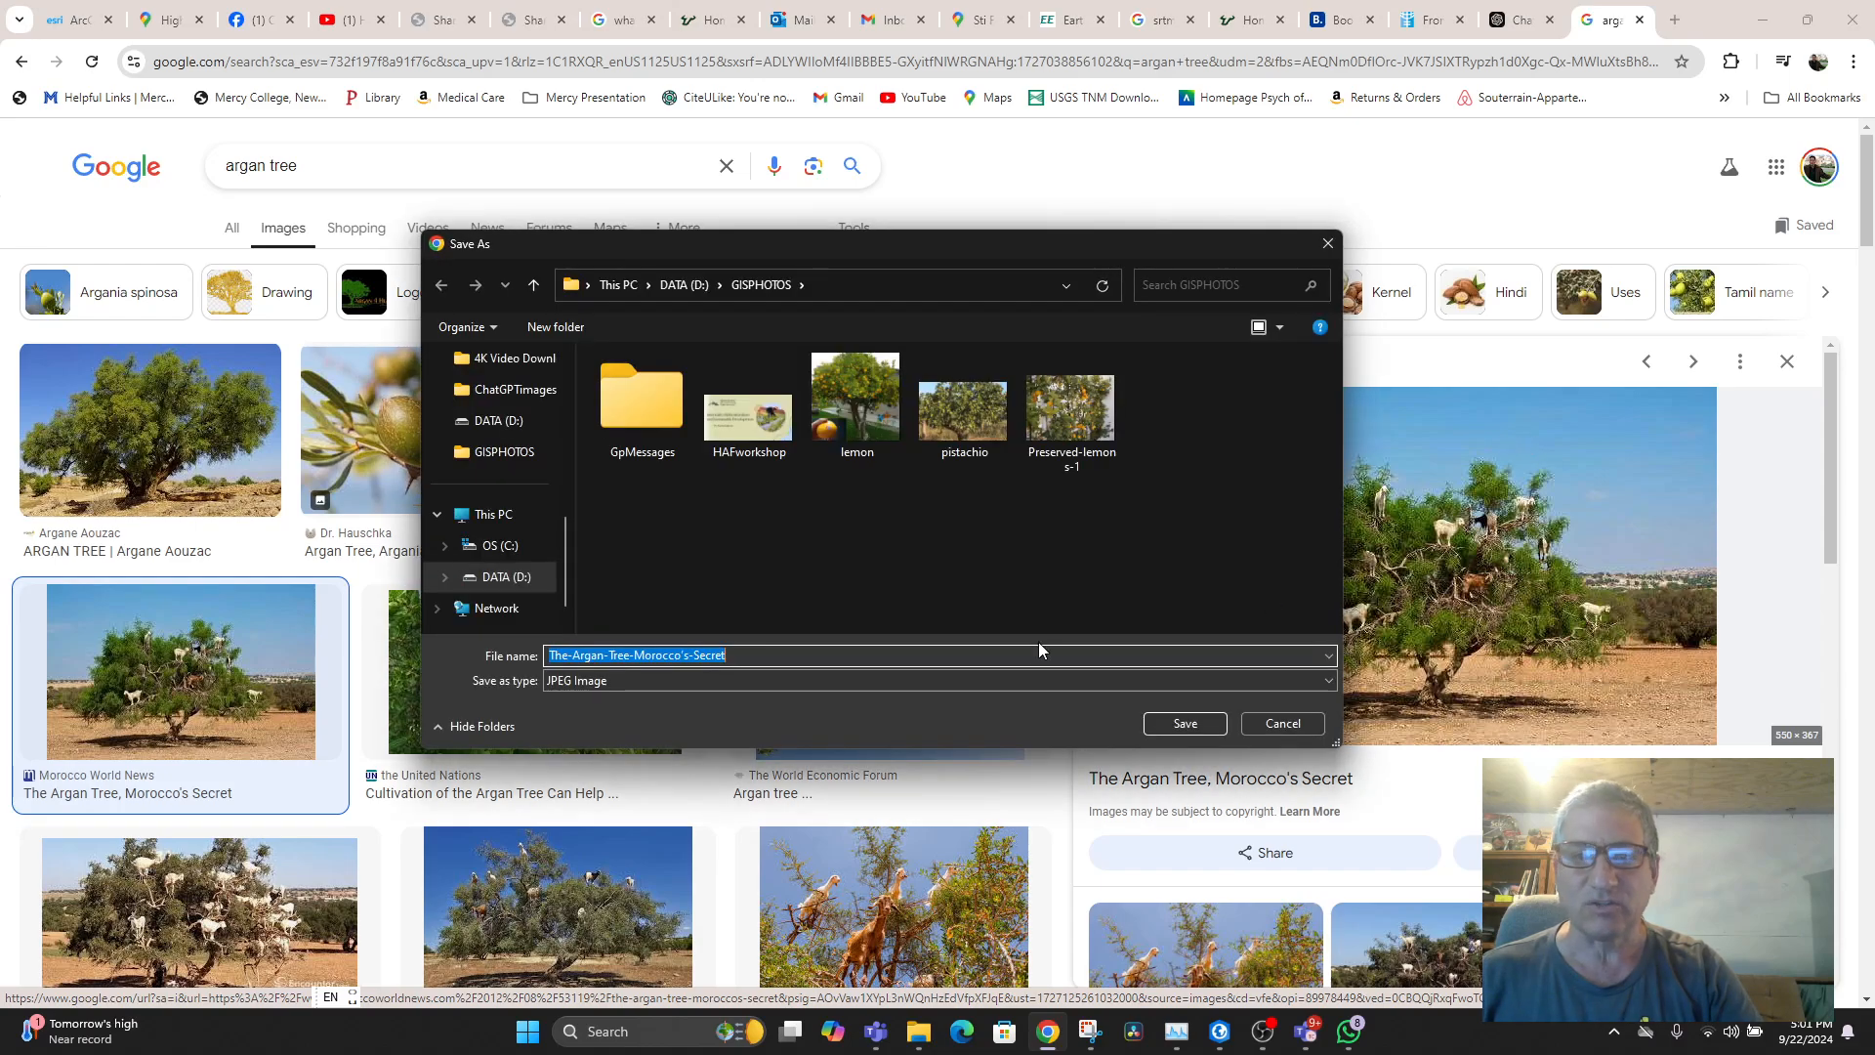
{"action": "left_click", "coordinate": [1187, 724]}
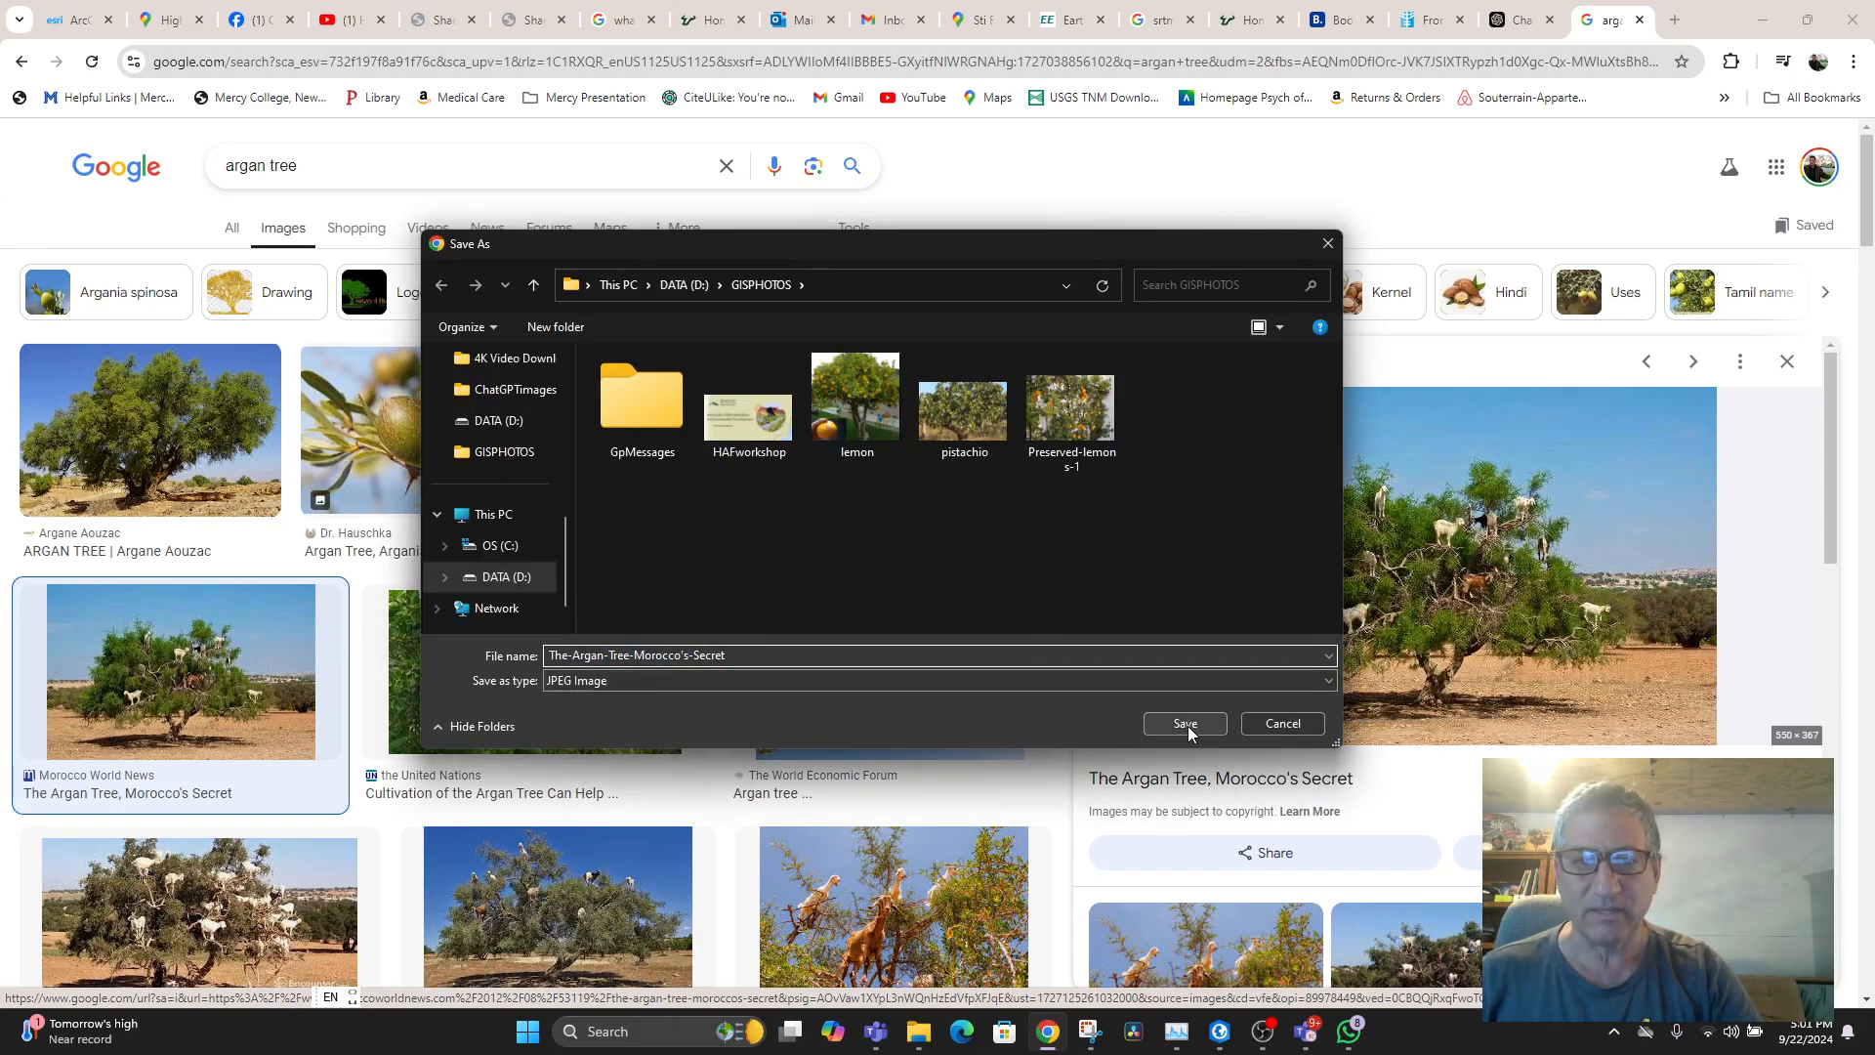
{"action": "scroll", "coordinate": [1105, 724], "scroll_direction": "down", "scroll_amount": 4}
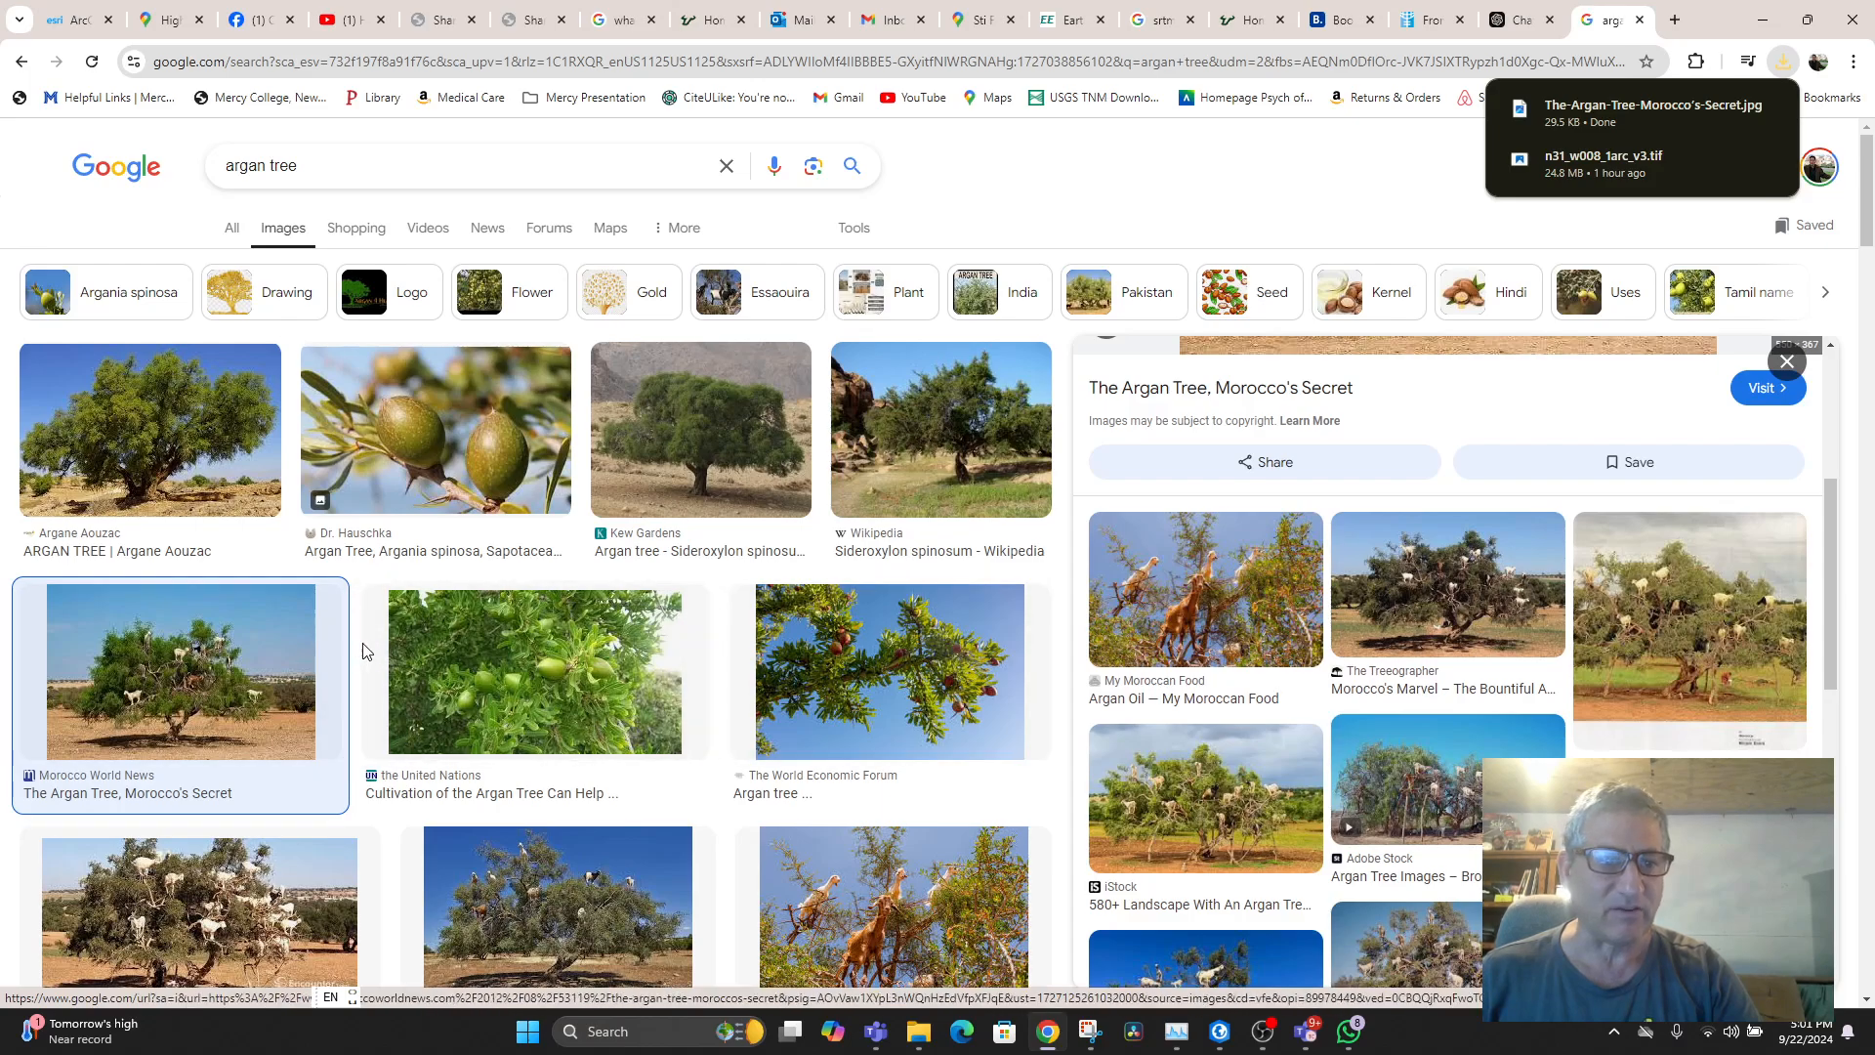
{"action": "right_click", "coordinate": [440, 448]}
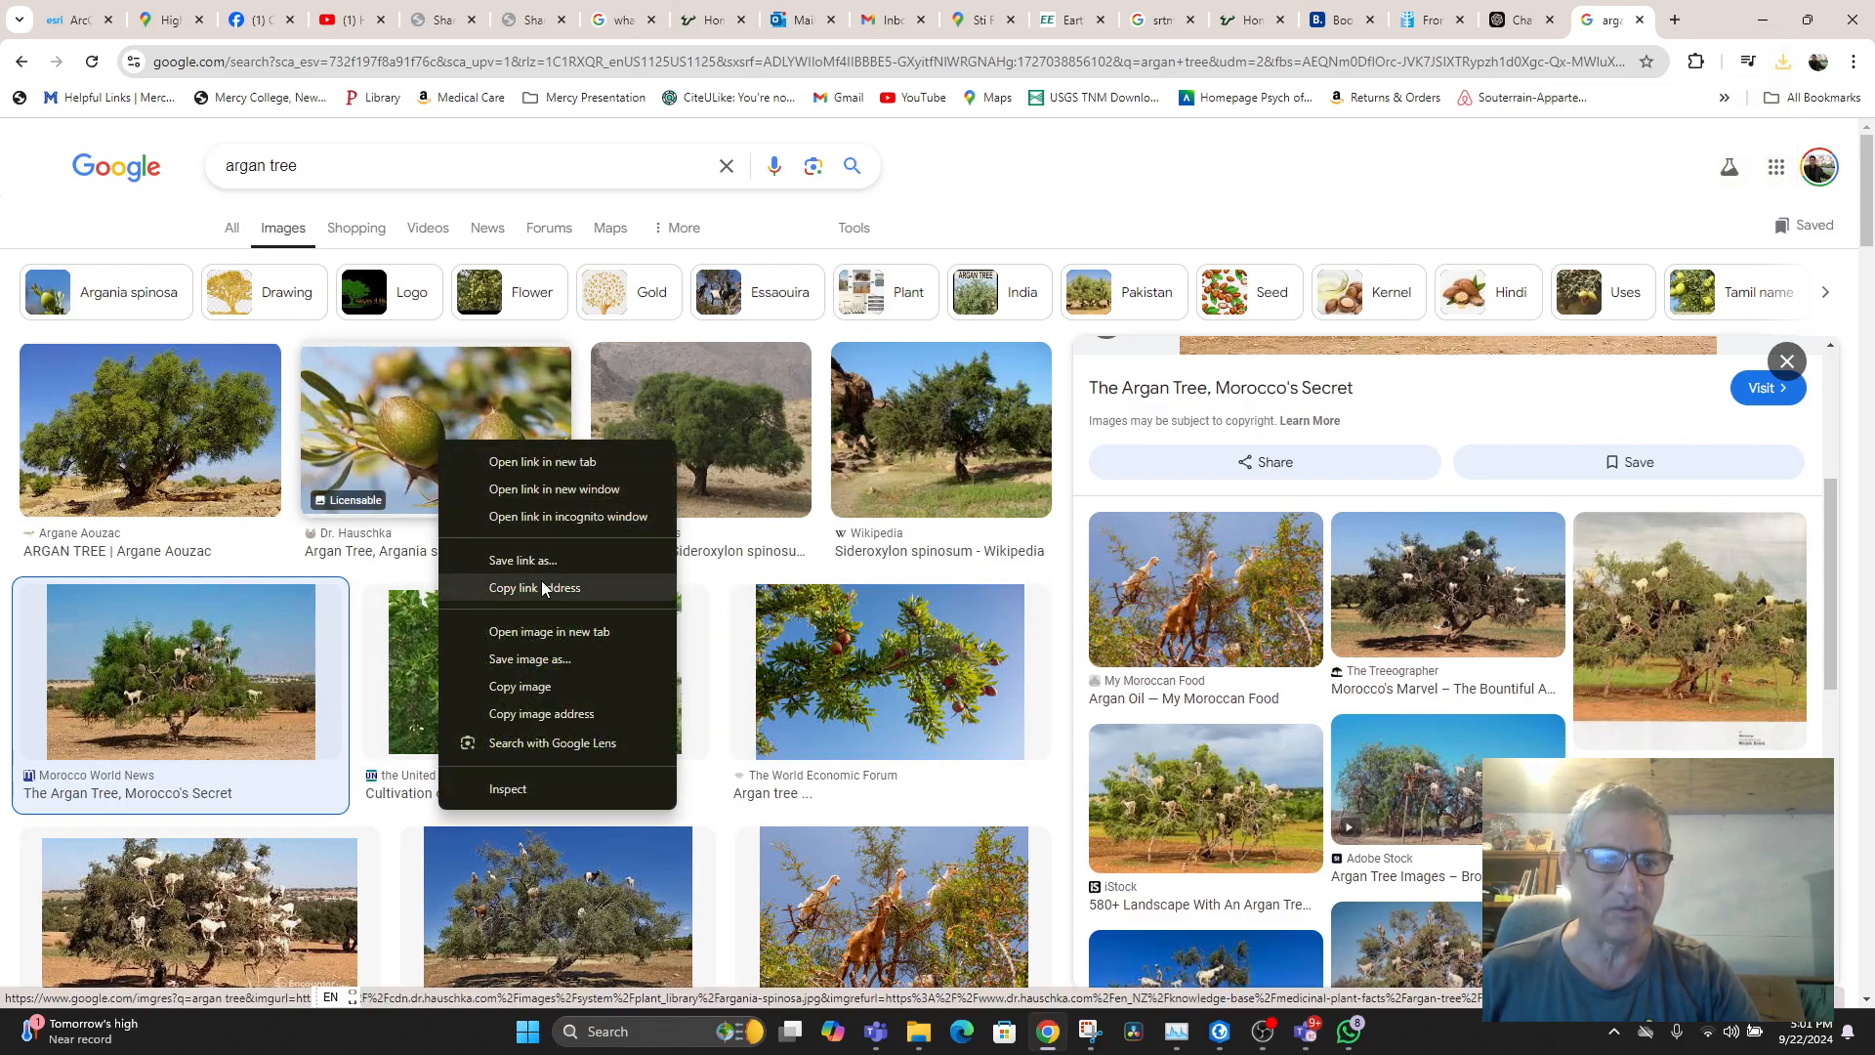
{"action": "left_click", "coordinate": [541, 660]}
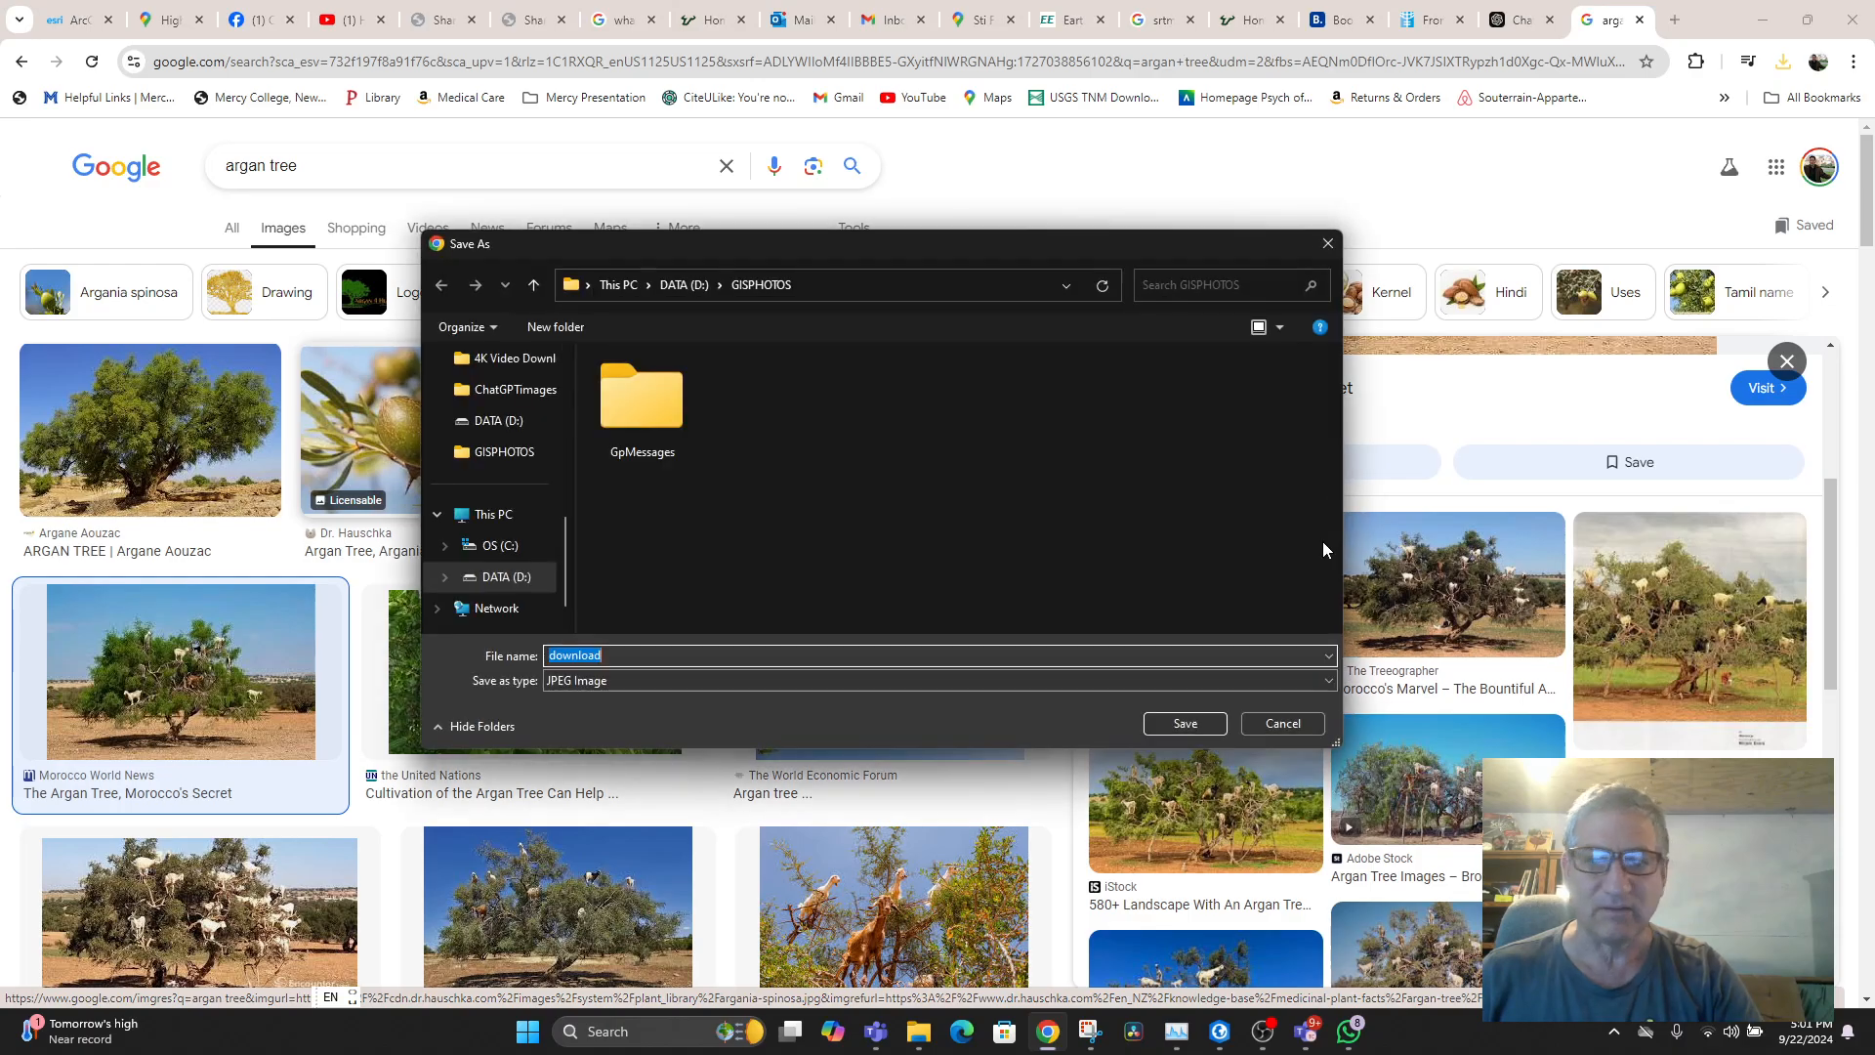
{"action": "left_click", "coordinate": [1274, 729]}
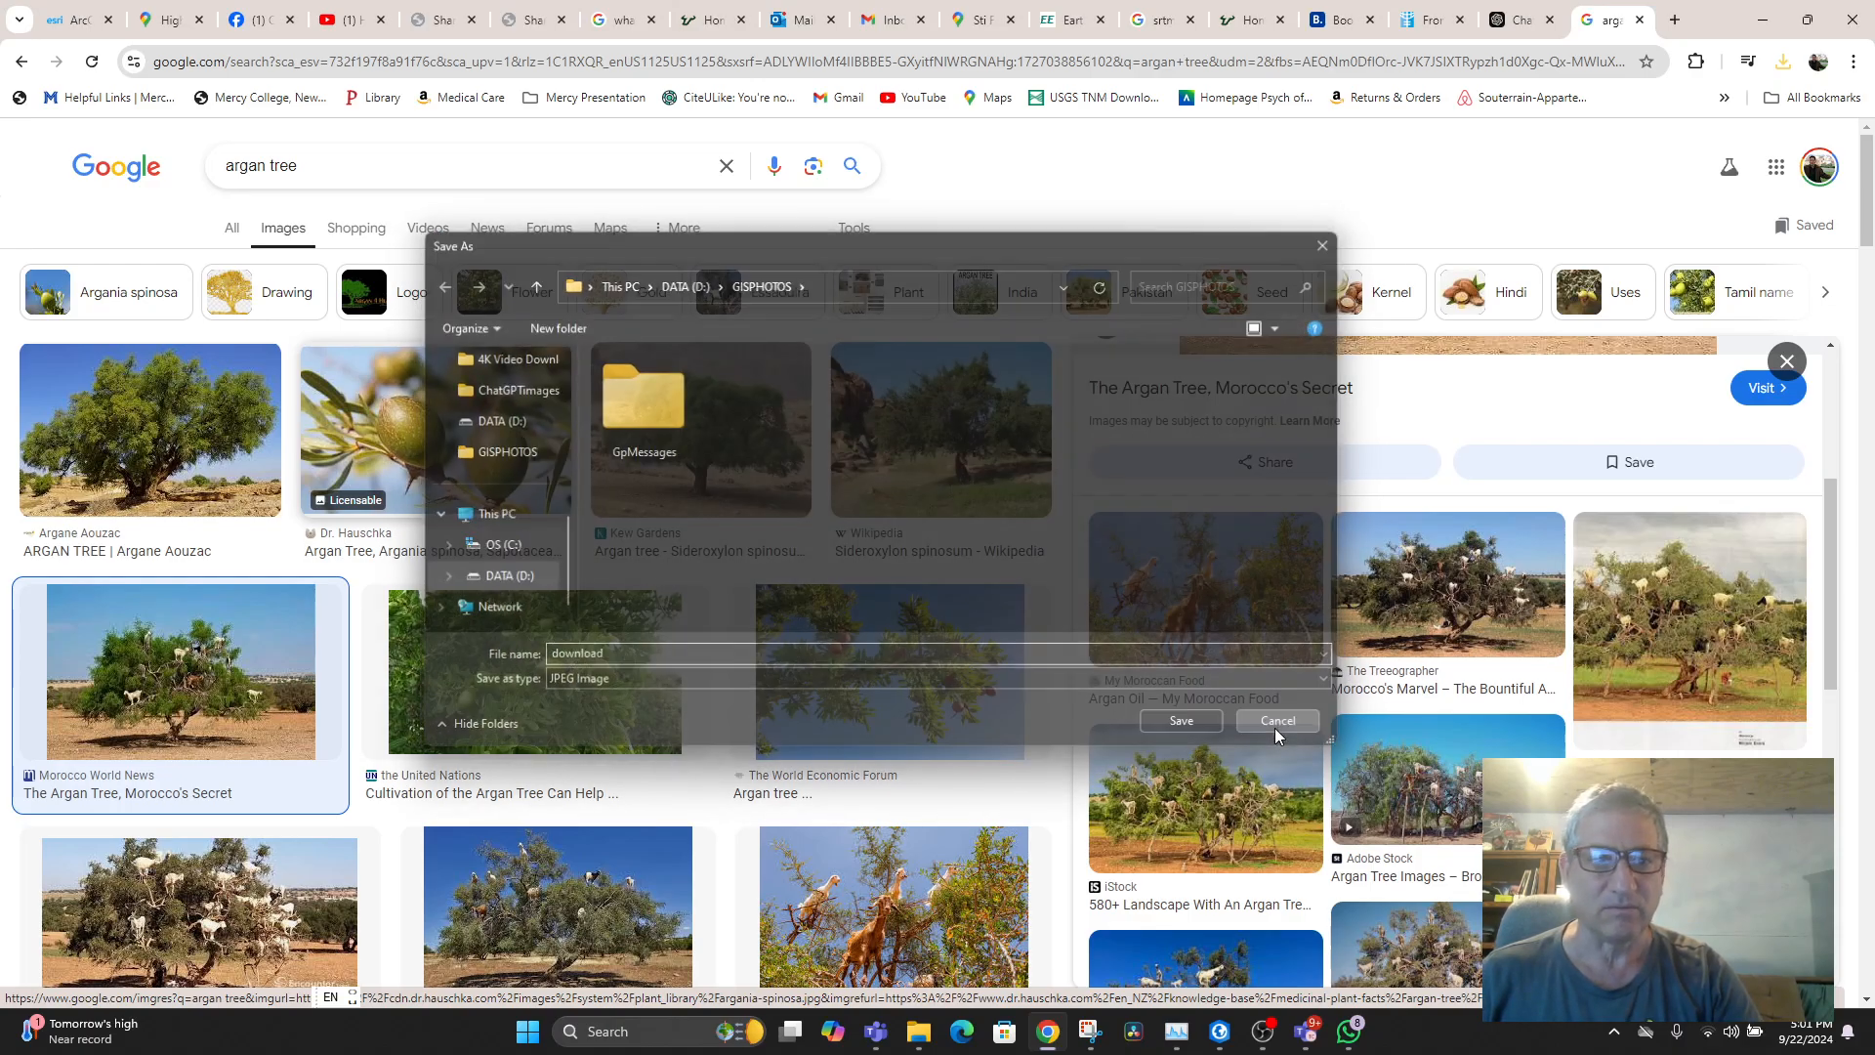
- Save the full-size Dr. Hauschka picture of argan fruit to GISPHOTOS as argania-spinosa, a JPEG image
{"action": "left_click", "coordinate": [444, 469]}
{"action": "right_click", "coordinate": [1285, 566]}
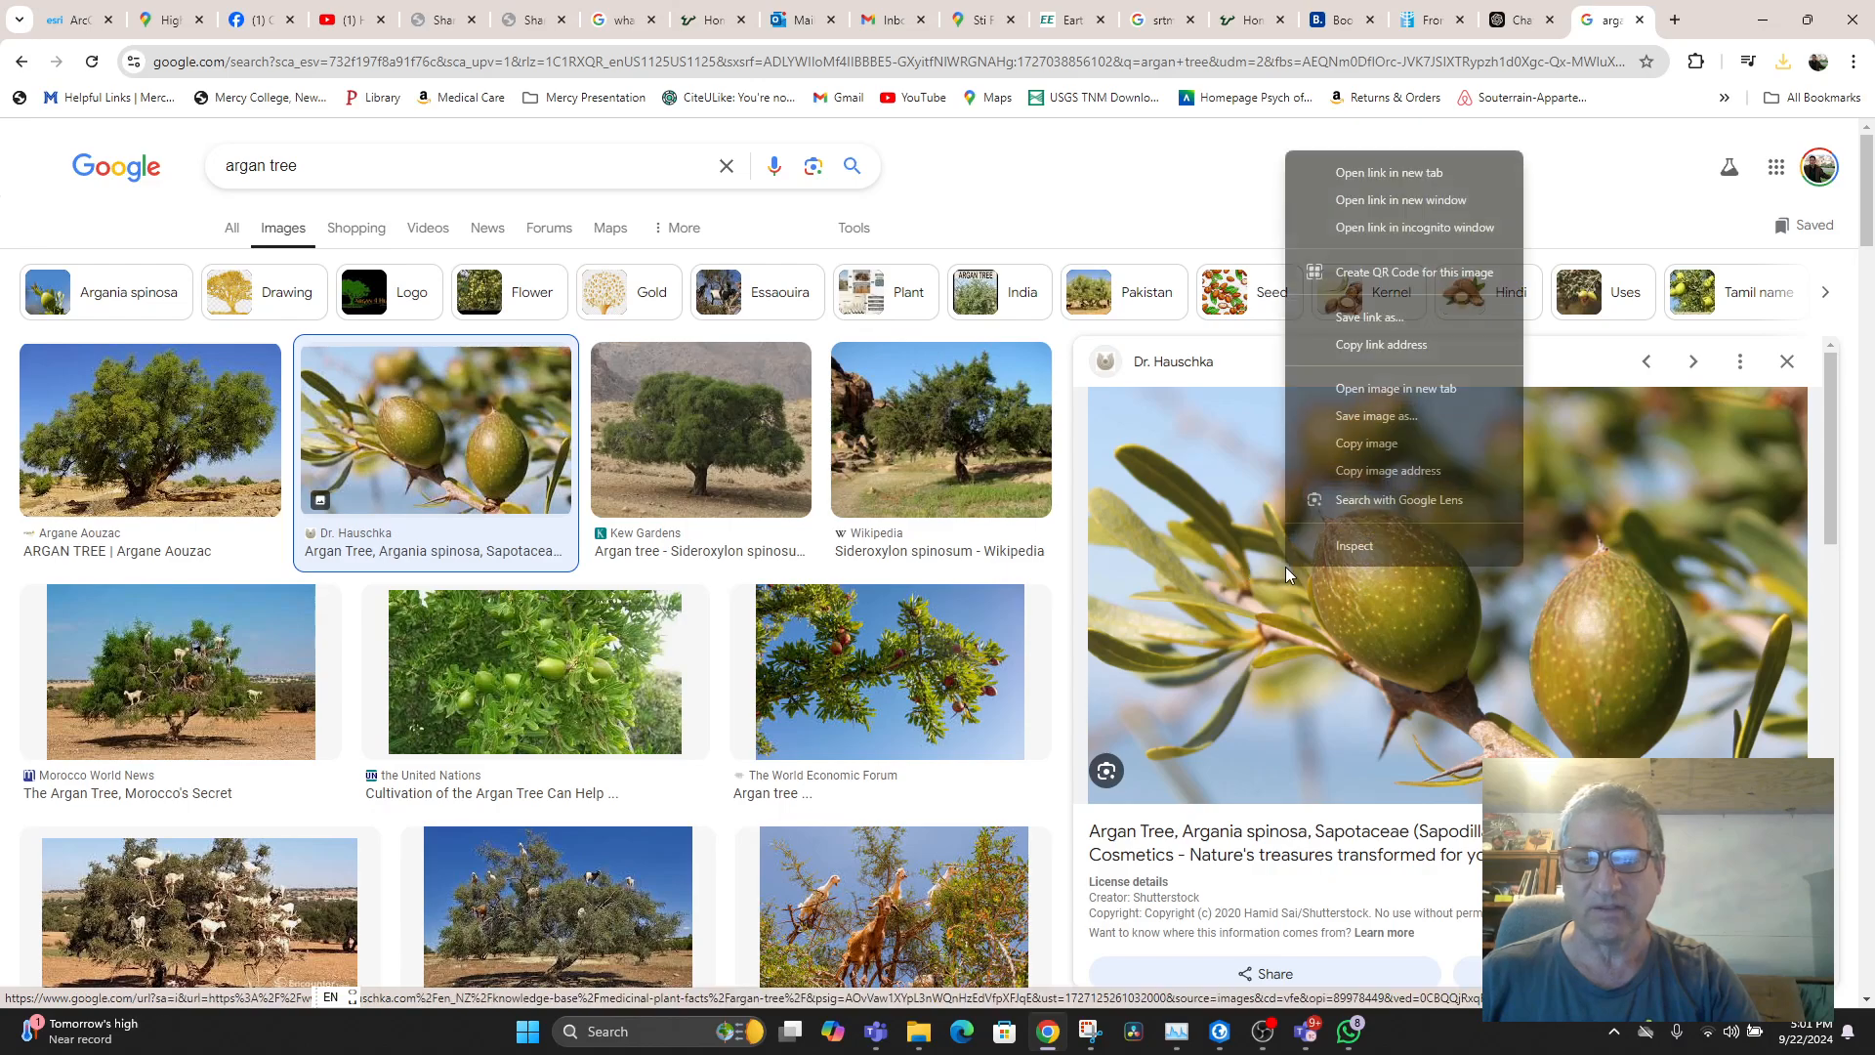
{"action": "left_click", "coordinate": [1341, 422]}
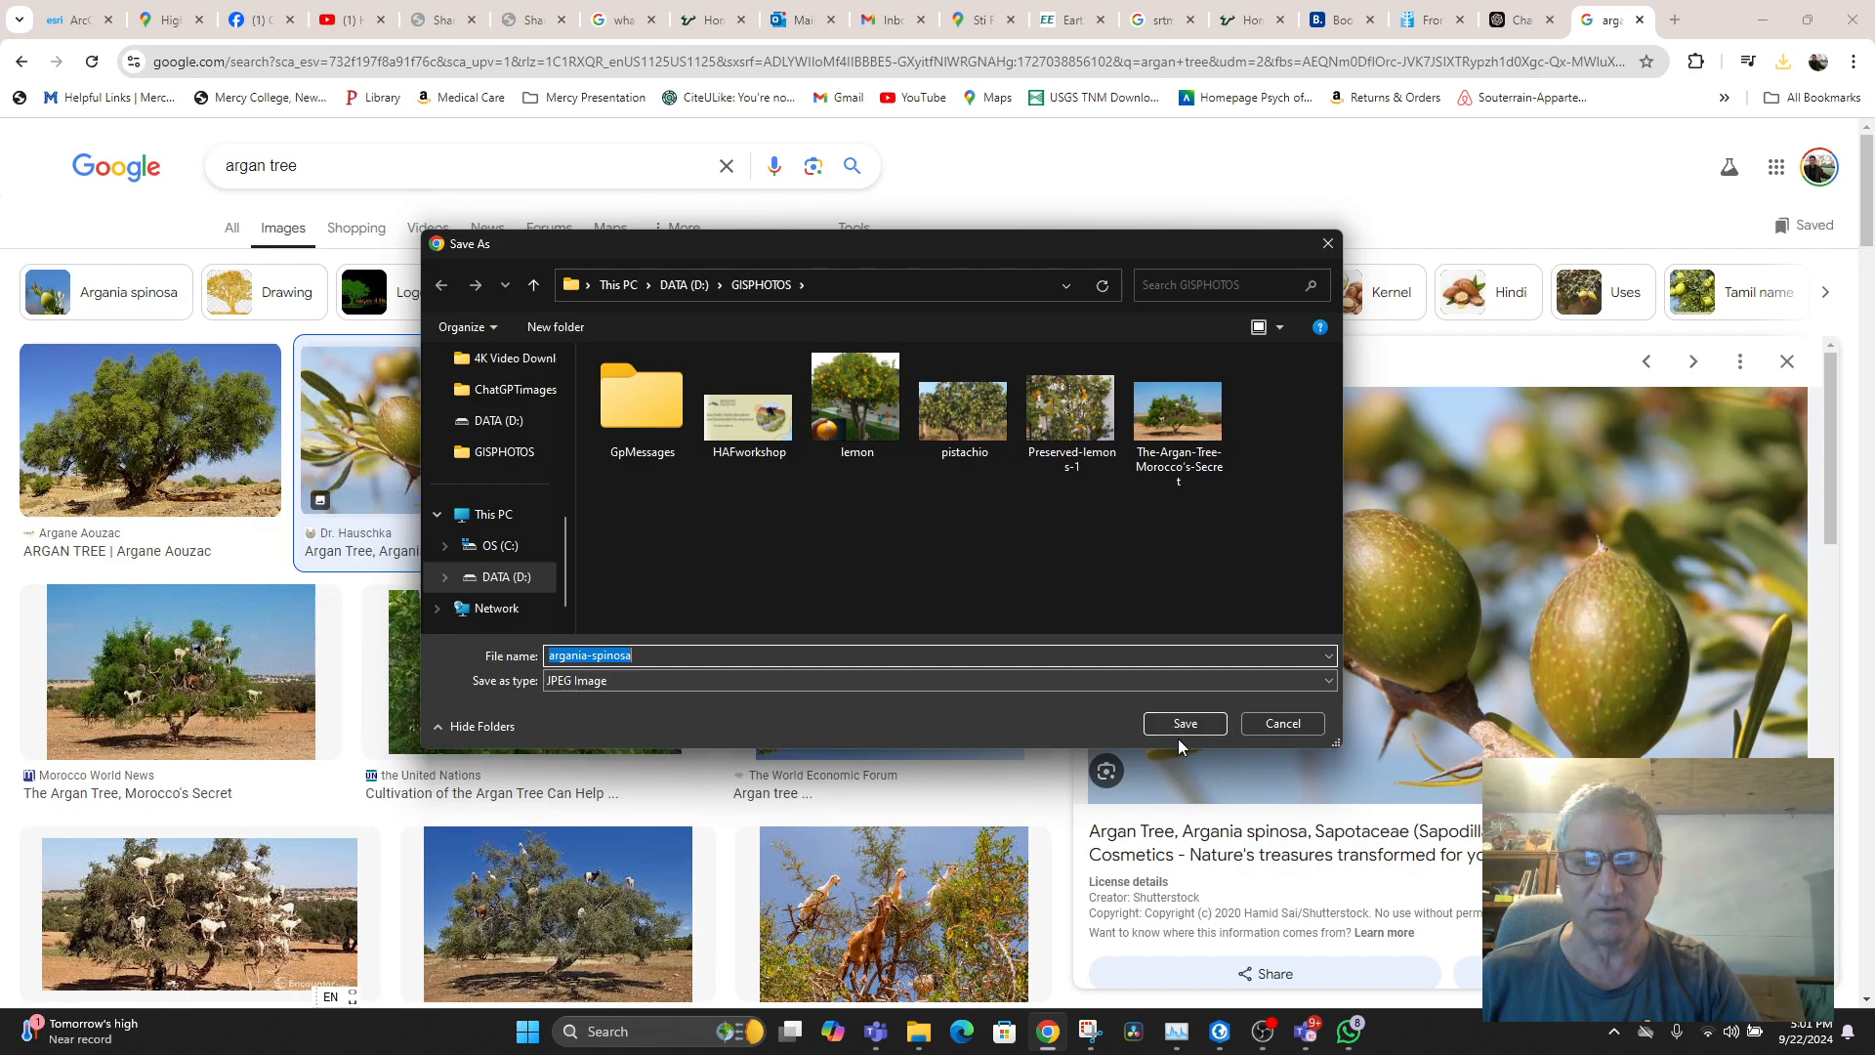
{"action": "left_click", "coordinate": [1185, 725]}
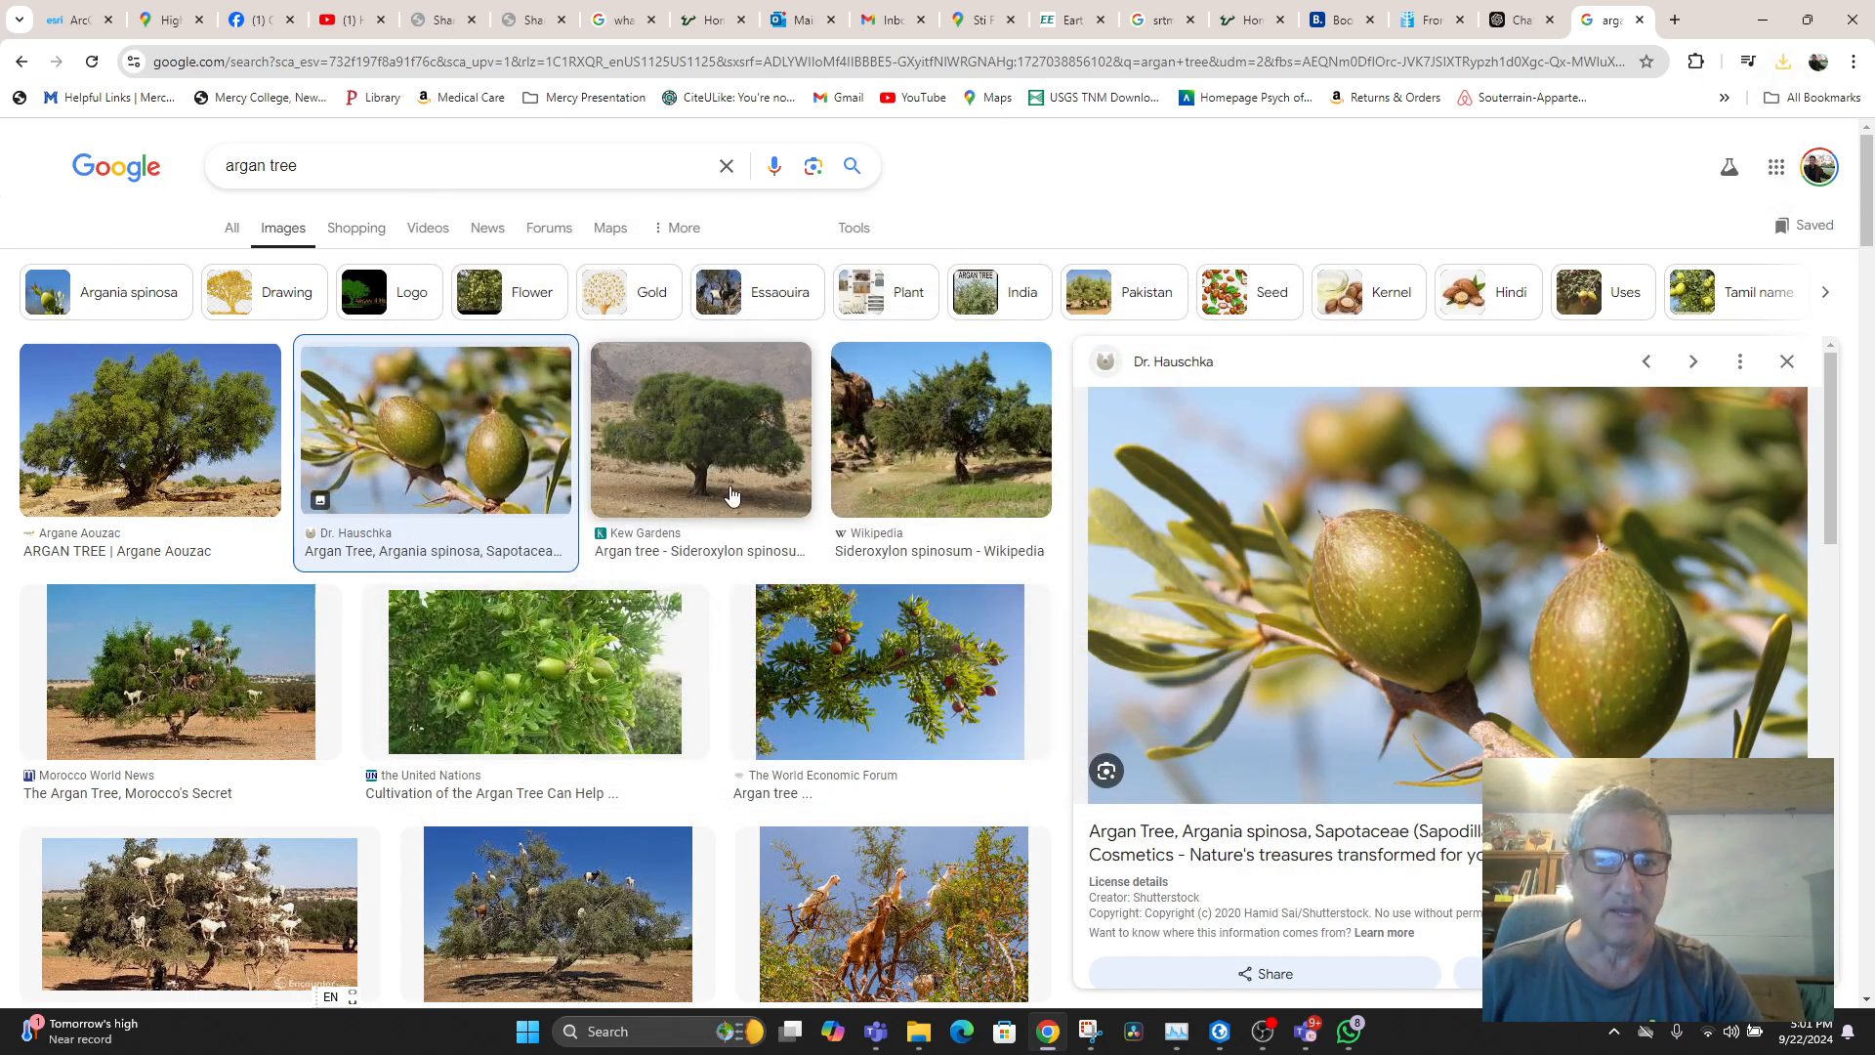
- Save The View from Fez picture of people beside a goat-filled argan tree to GISPHOTOS as argan.1, a JPEG image
{"action": "scroll", "coordinate": [293, 605], "scroll_direction": "down", "scroll_amount": 5}
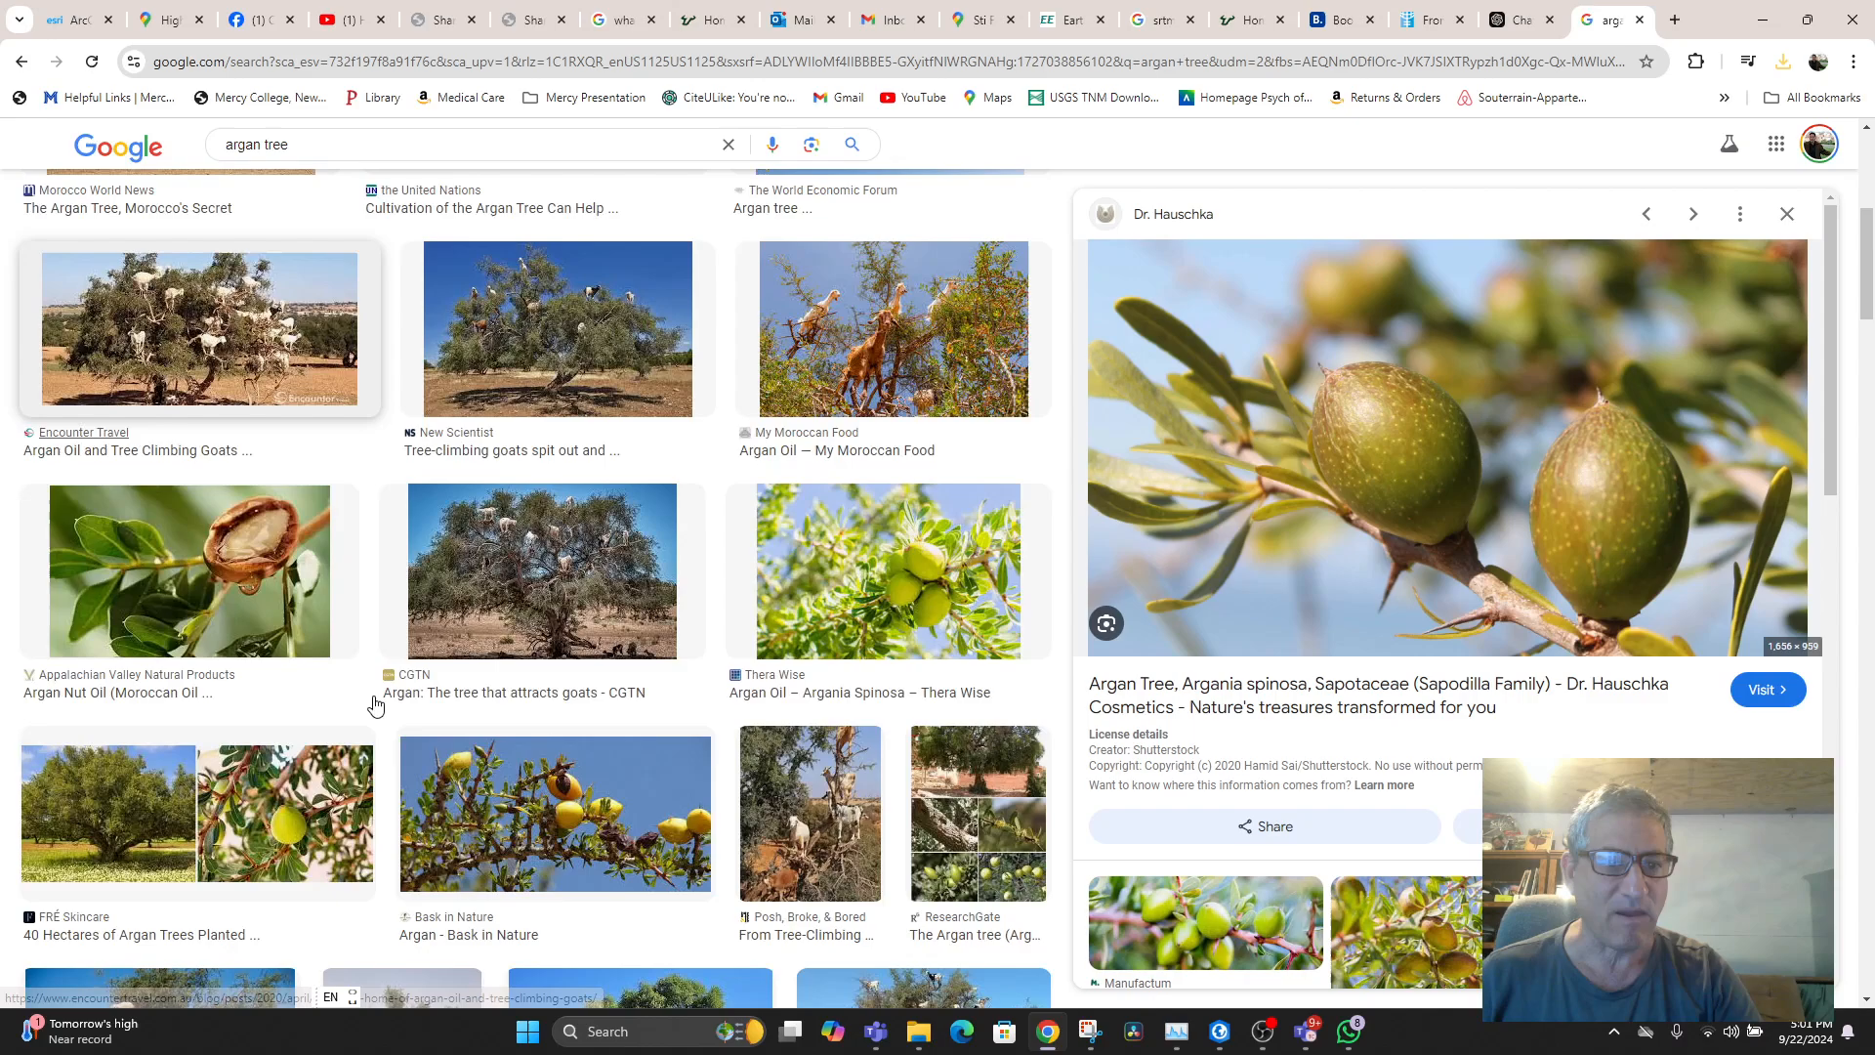
{"action": "scroll", "coordinate": [586, 595], "scroll_direction": "down", "scroll_amount": 2}
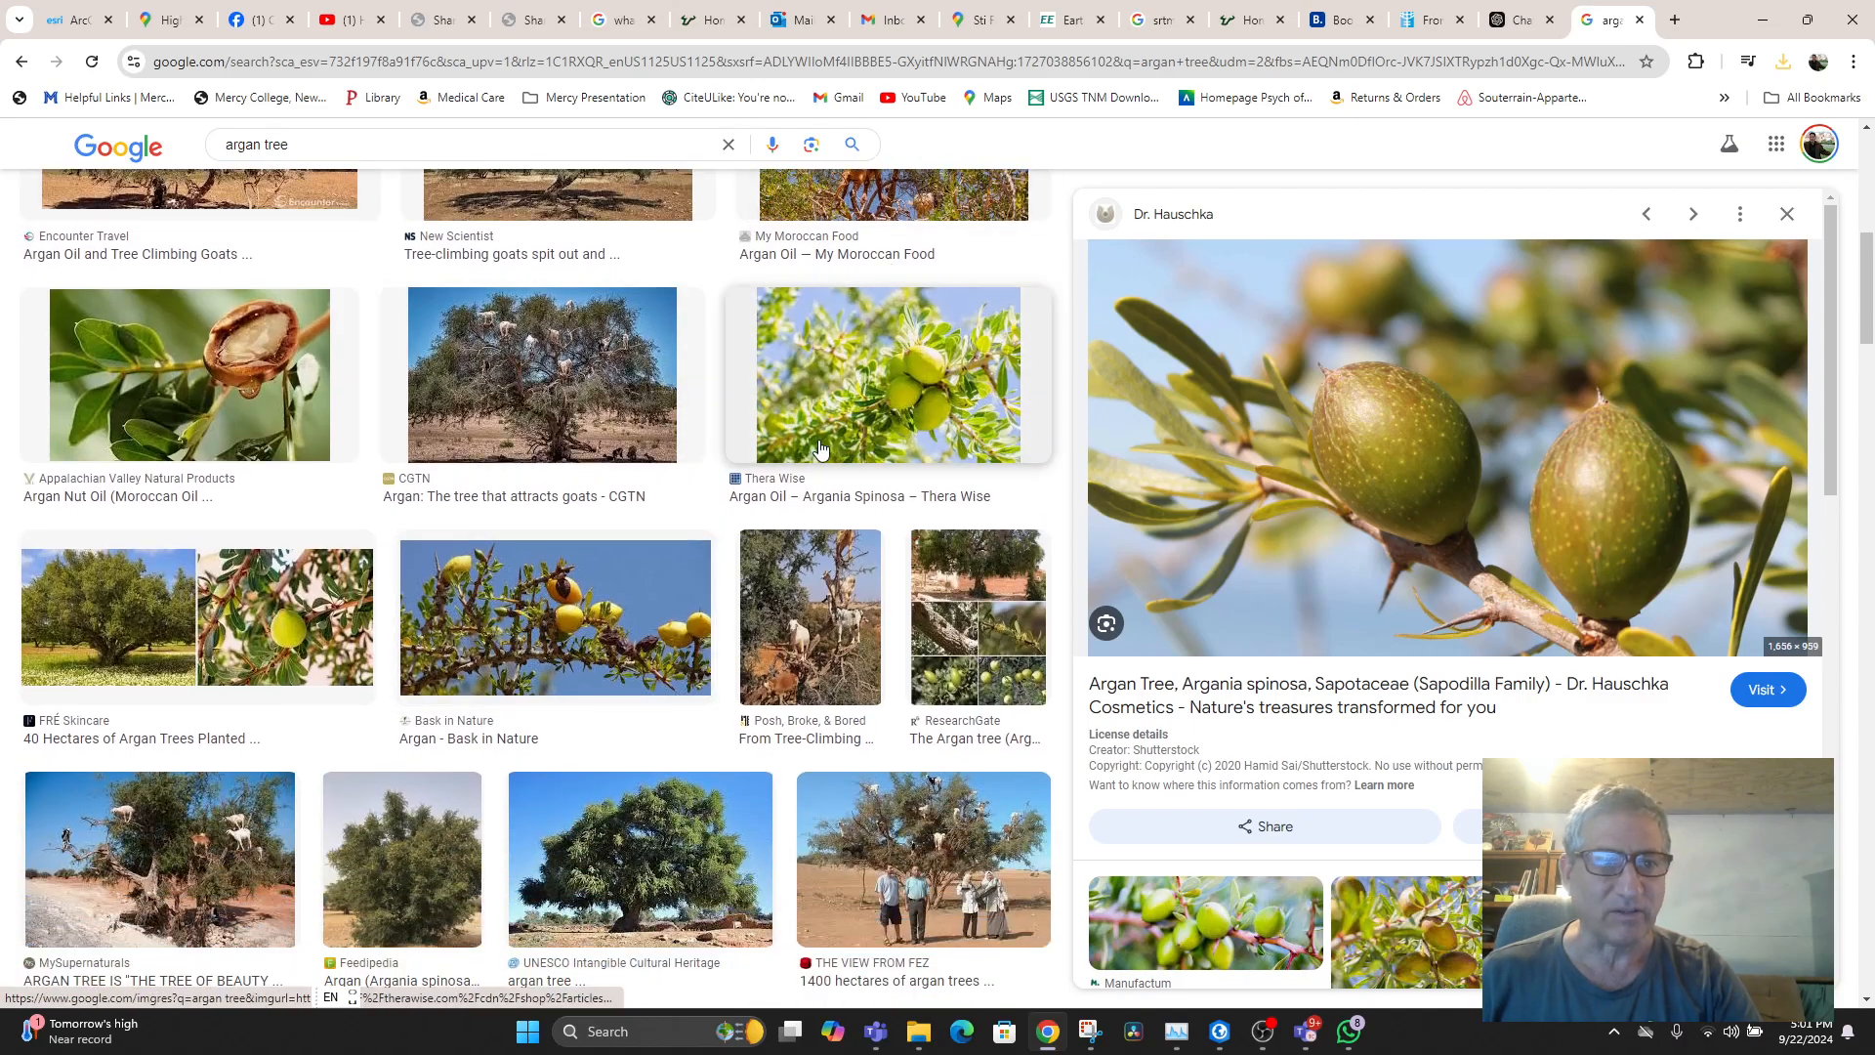
{"action": "scroll", "coordinate": [820, 449], "scroll_direction": "up", "scroll_amount": 3}
{"action": "scroll", "coordinate": [852, 505], "scroll_direction": "down", "scroll_amount": 9}
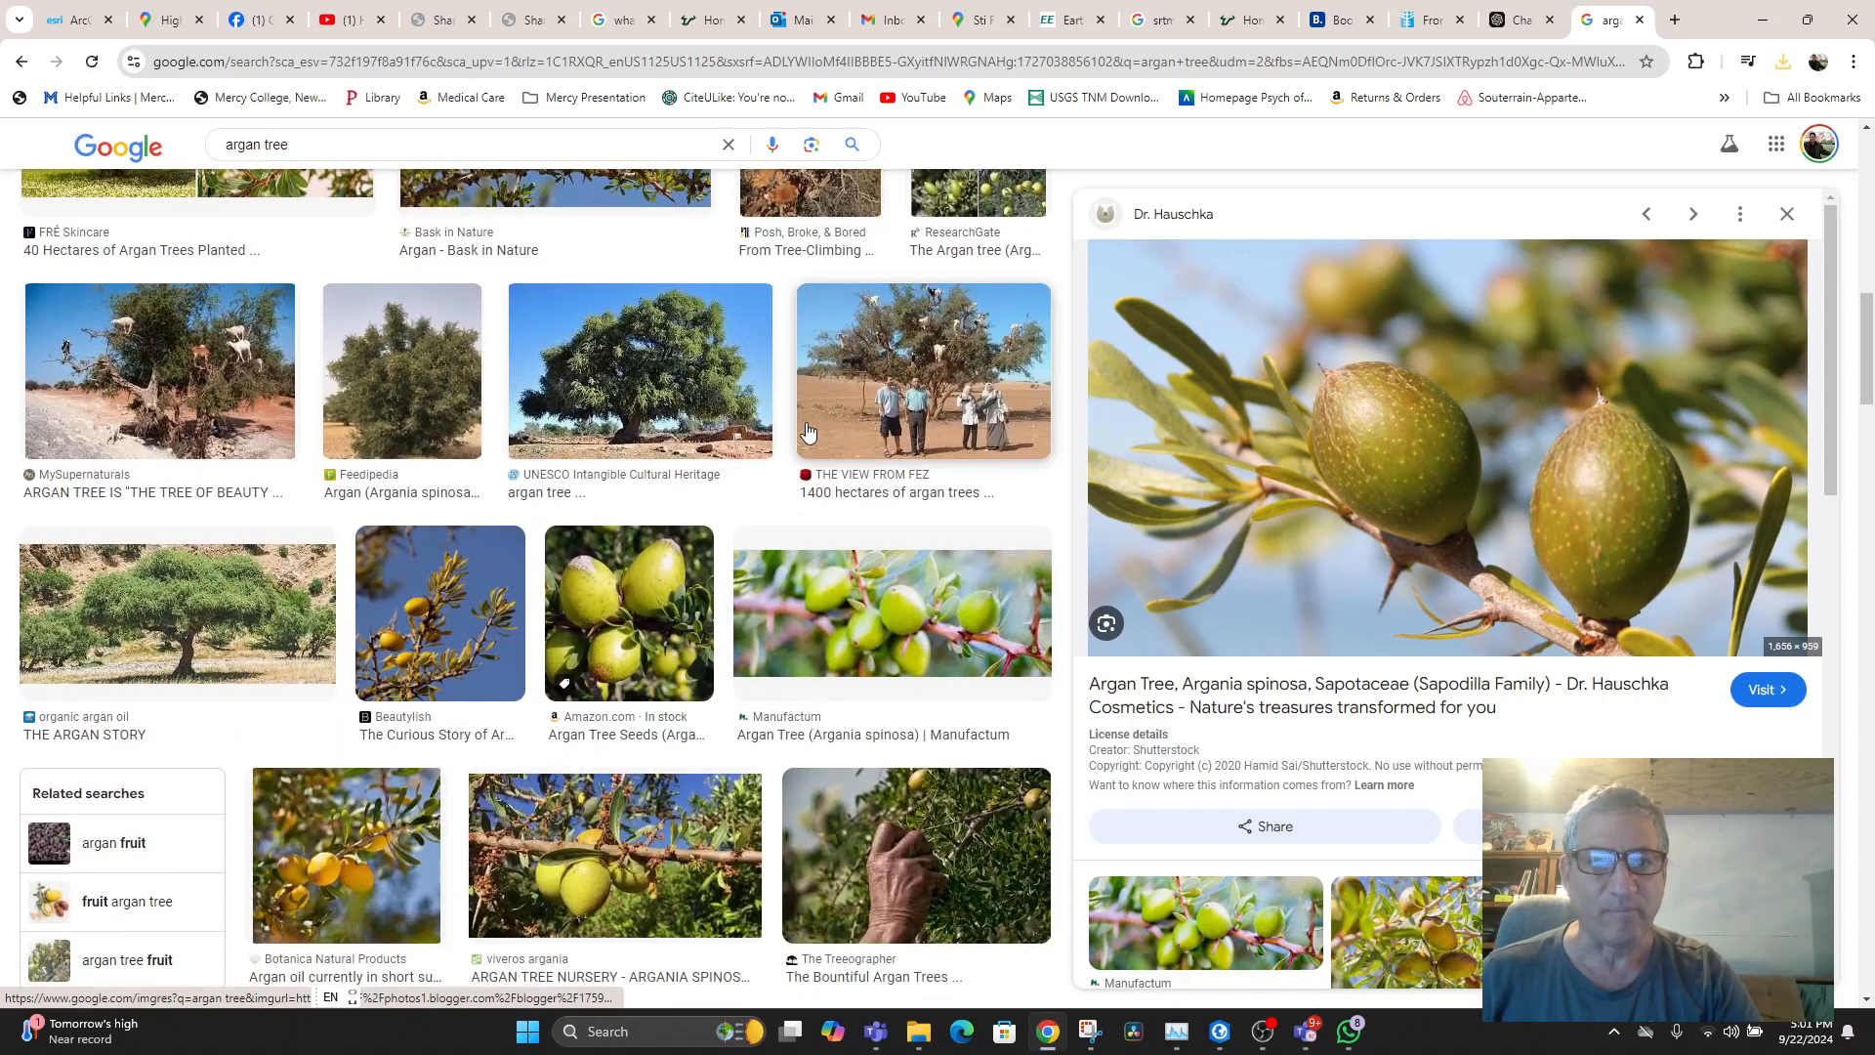
{"action": "left_click", "coordinate": [917, 396]}
{"action": "right_click", "coordinate": [1422, 556]}
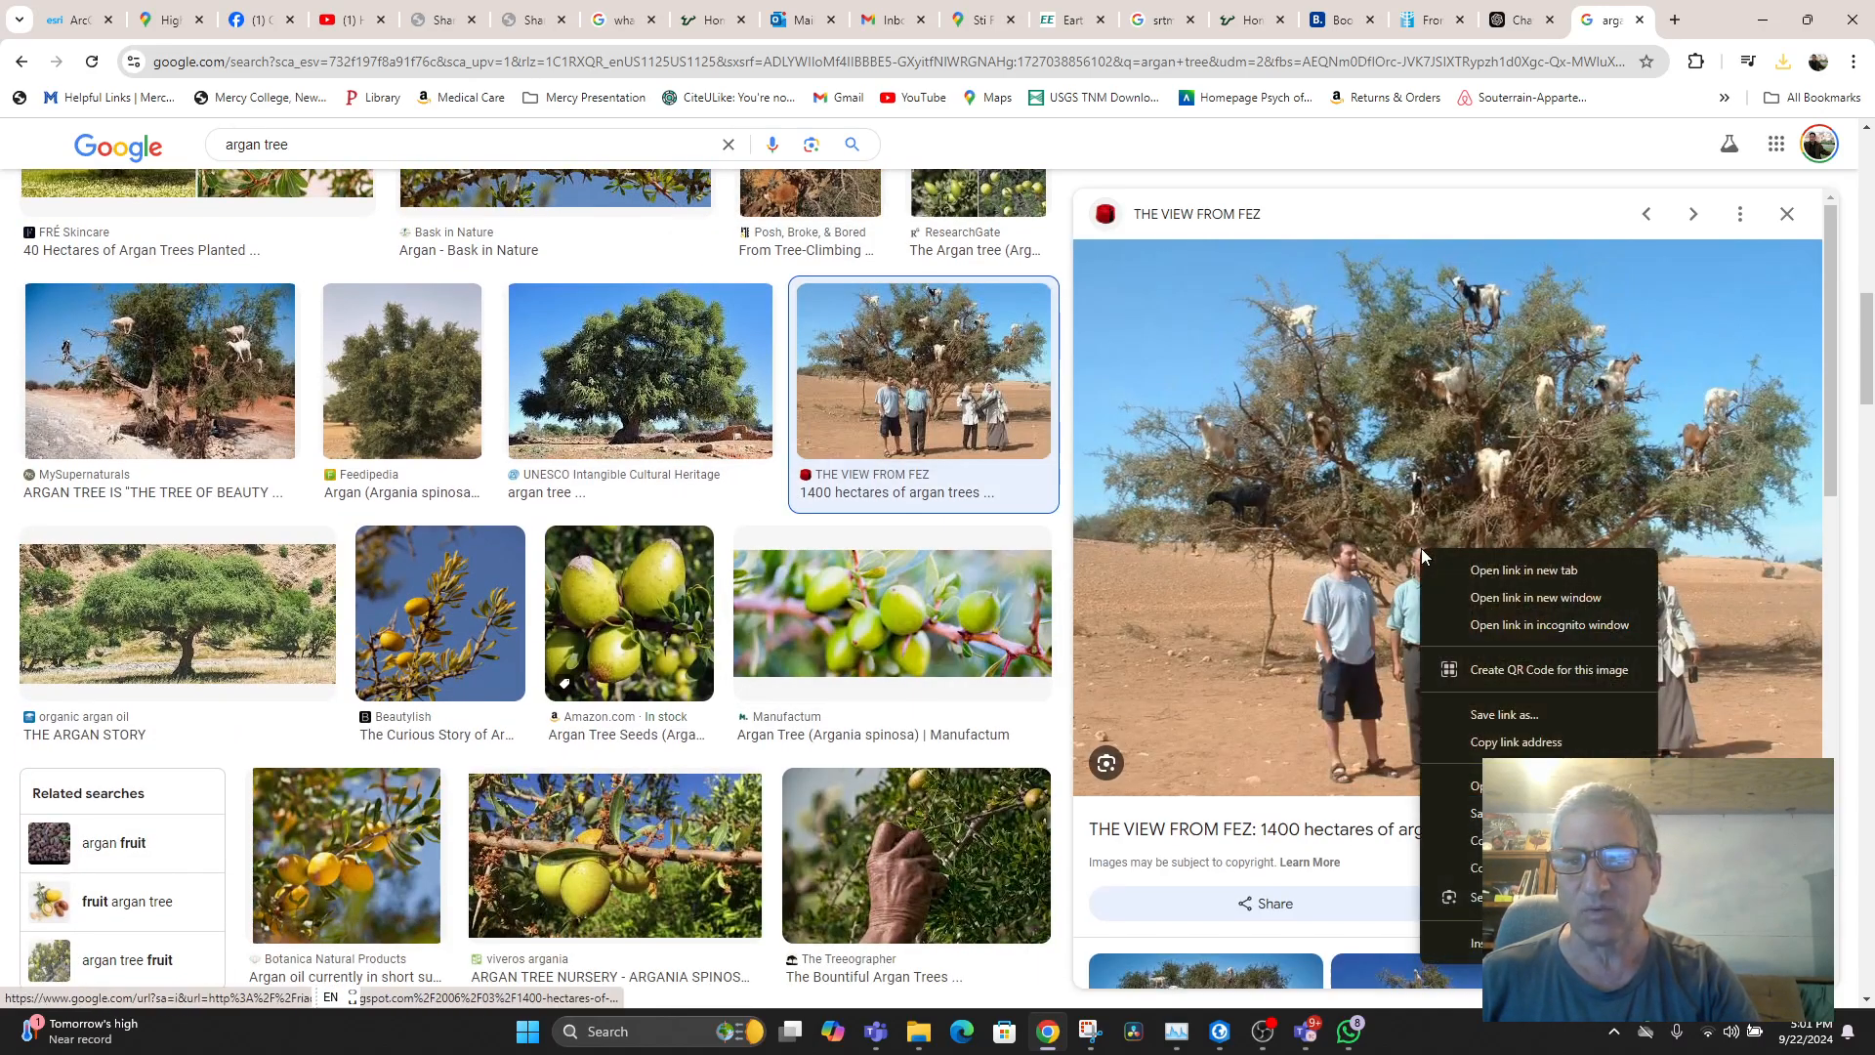
{"action": "left_click", "coordinate": [1524, 813]}
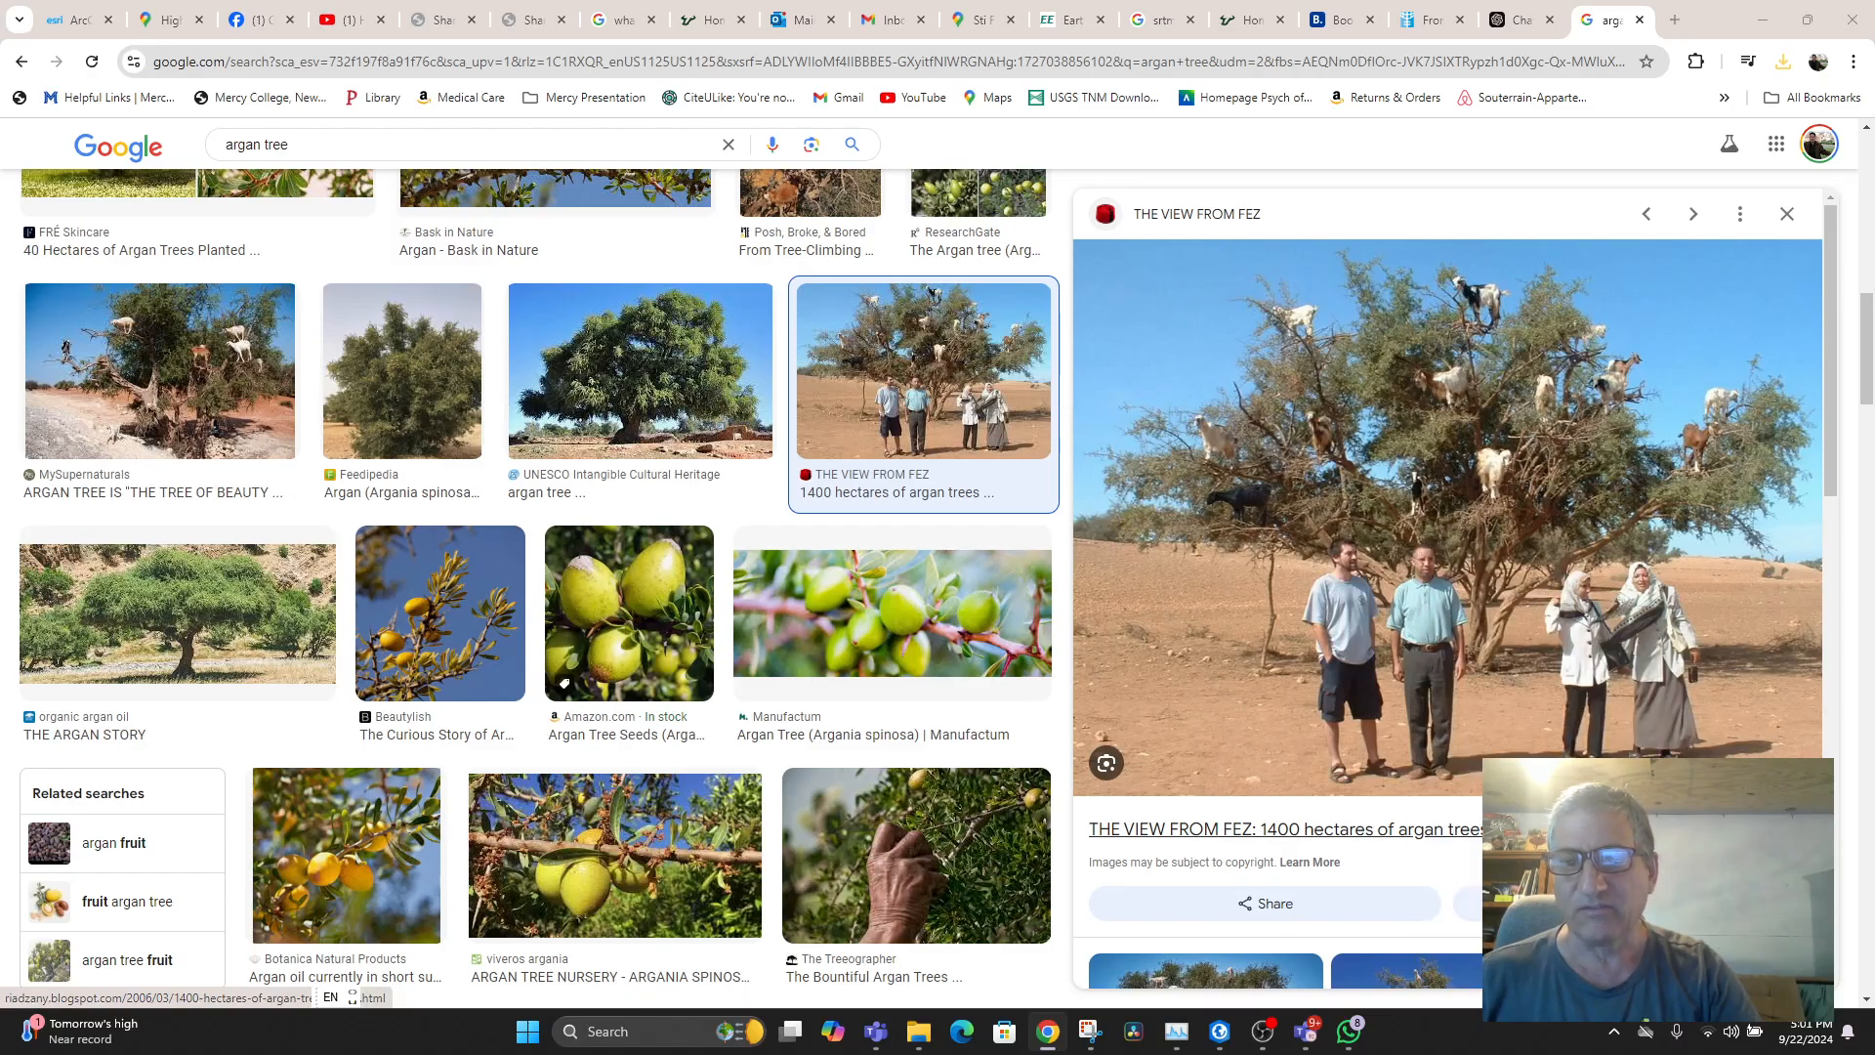
{"action": "left_click", "coordinate": [1180, 721]}
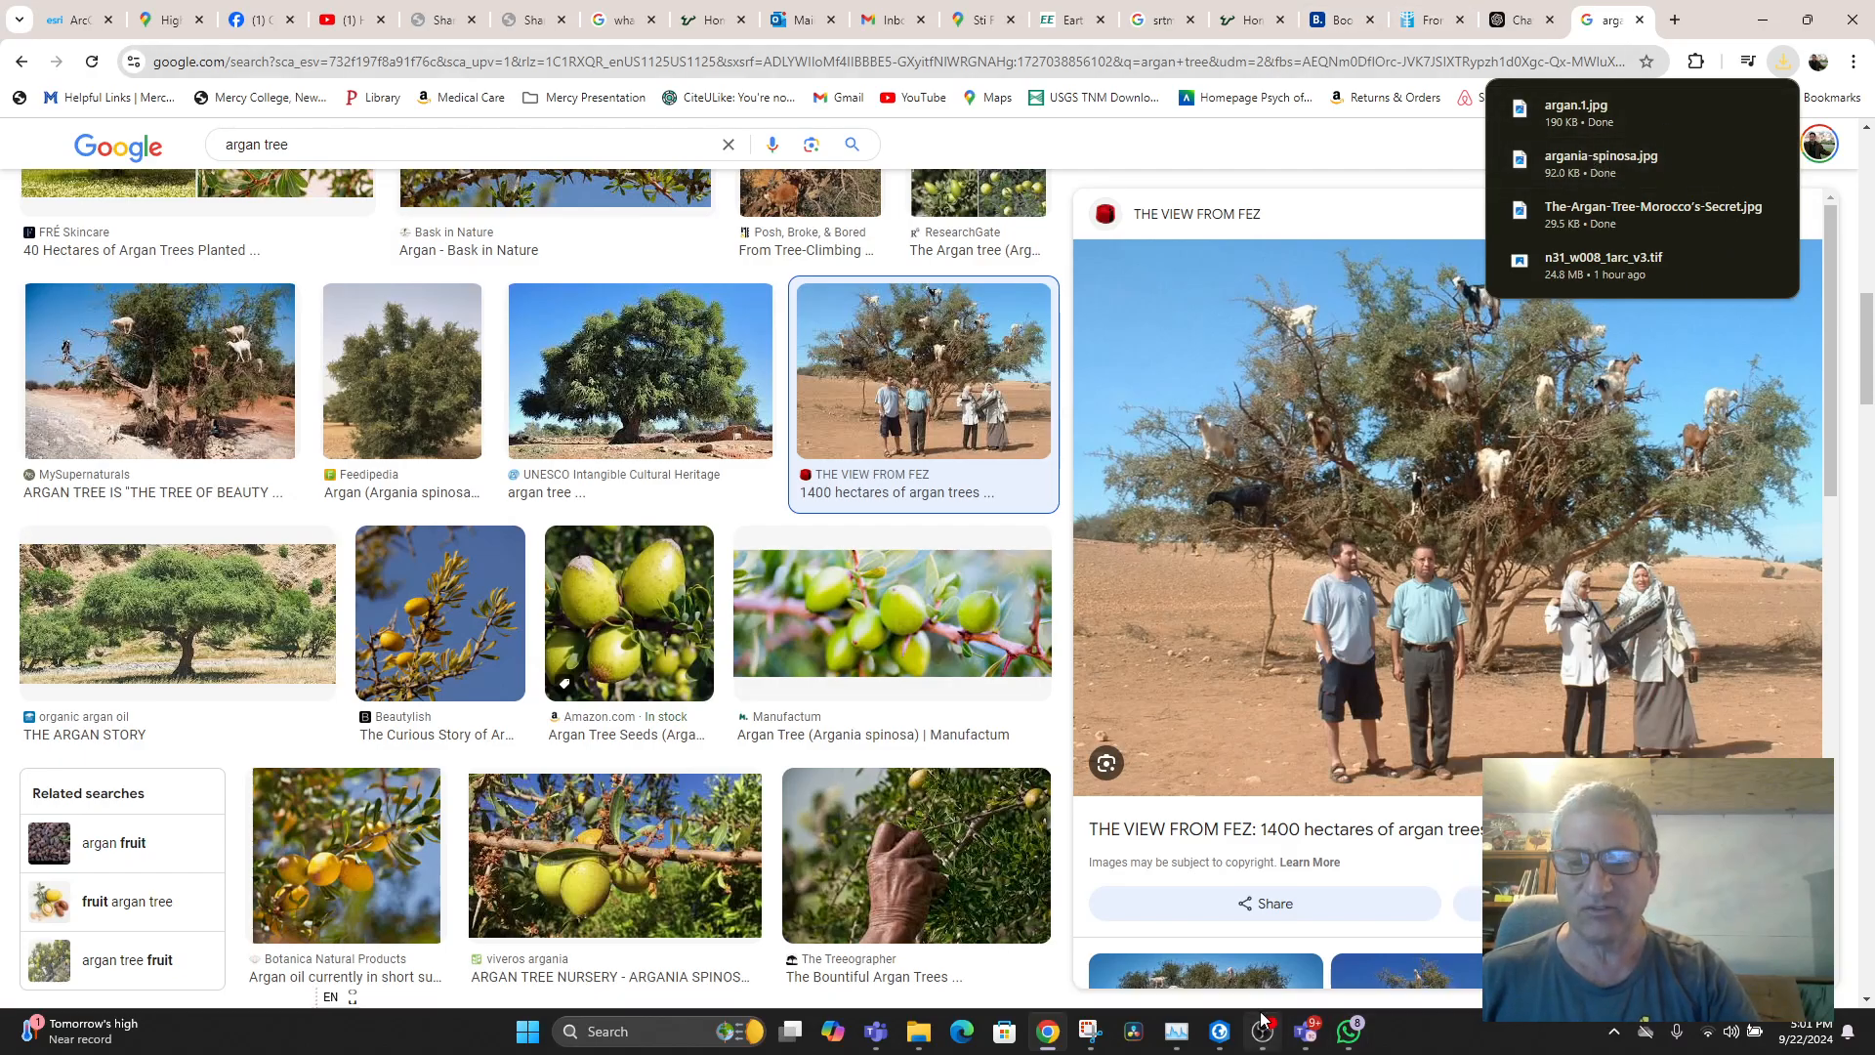
- Switch to ArcGIS Pro and start adding an attachment to the selected Argan Tree point, browsing the GISPHOTOS folder
{"action": "left_click", "coordinate": [1227, 1041]}
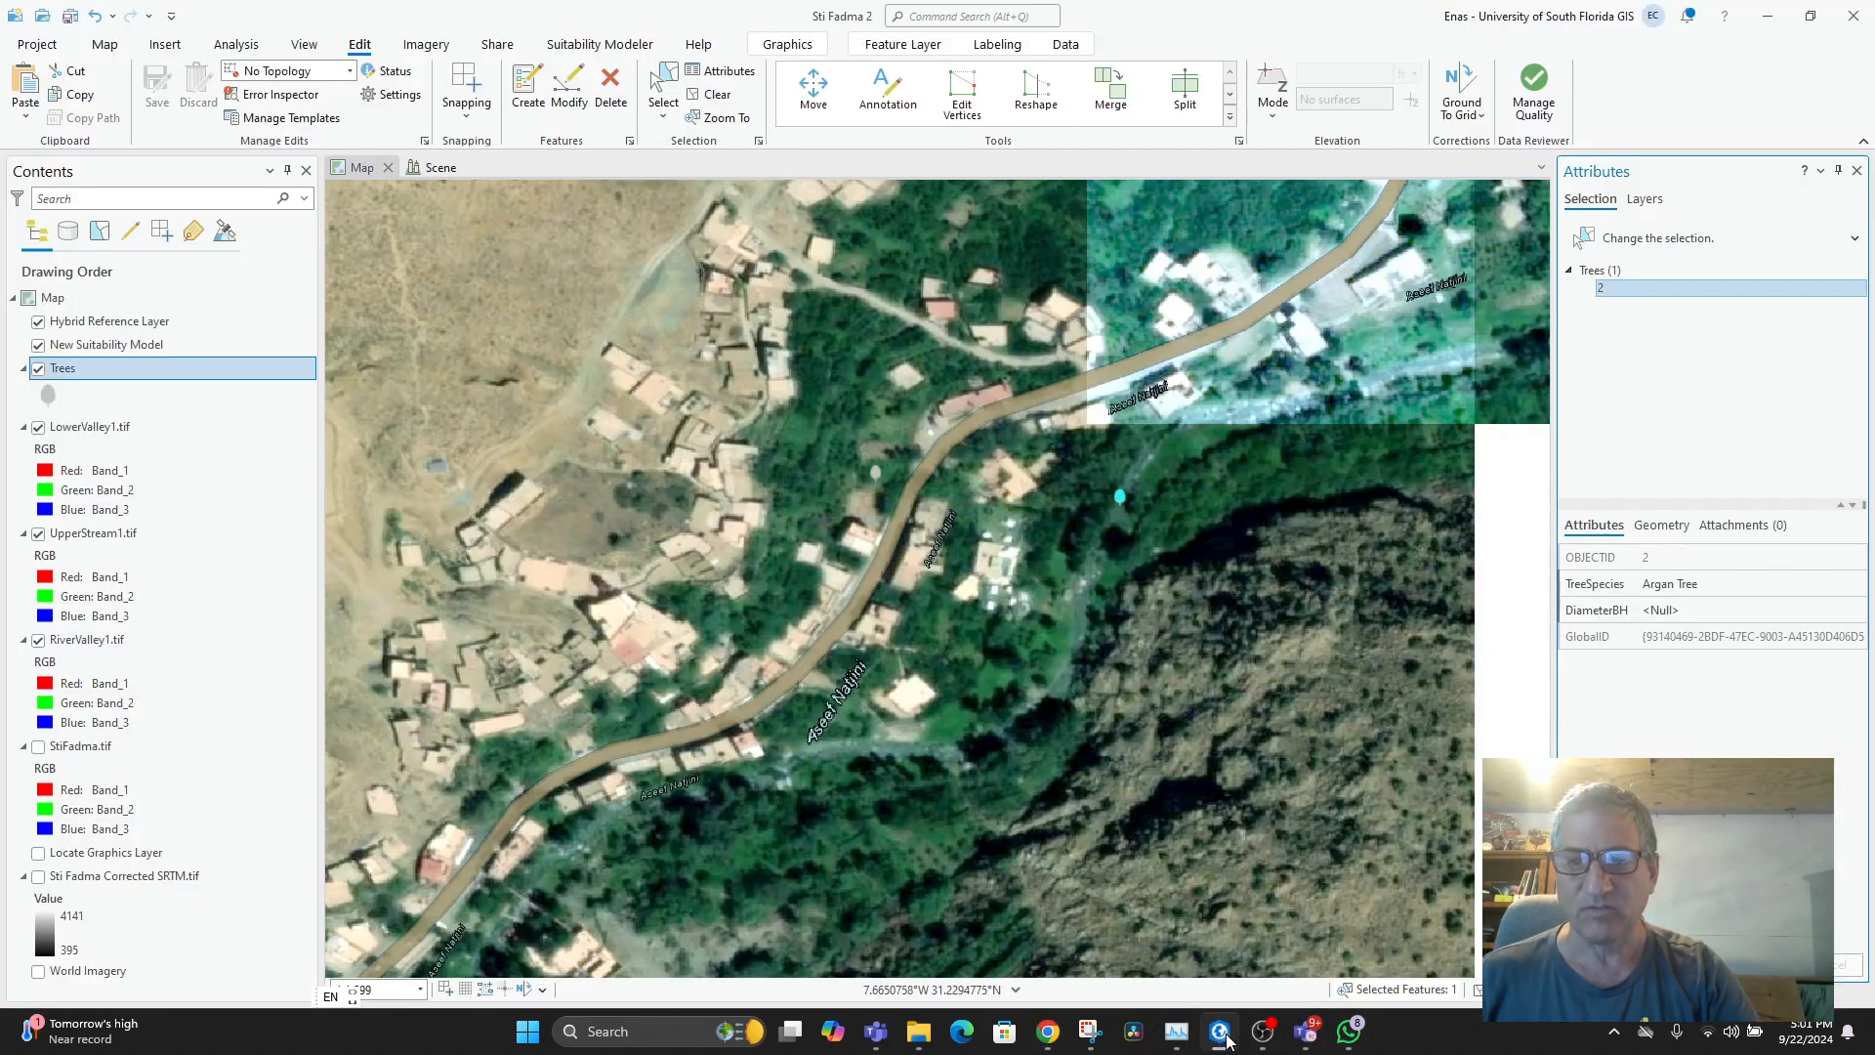
{"action": "left_click", "coordinate": [1766, 527]}
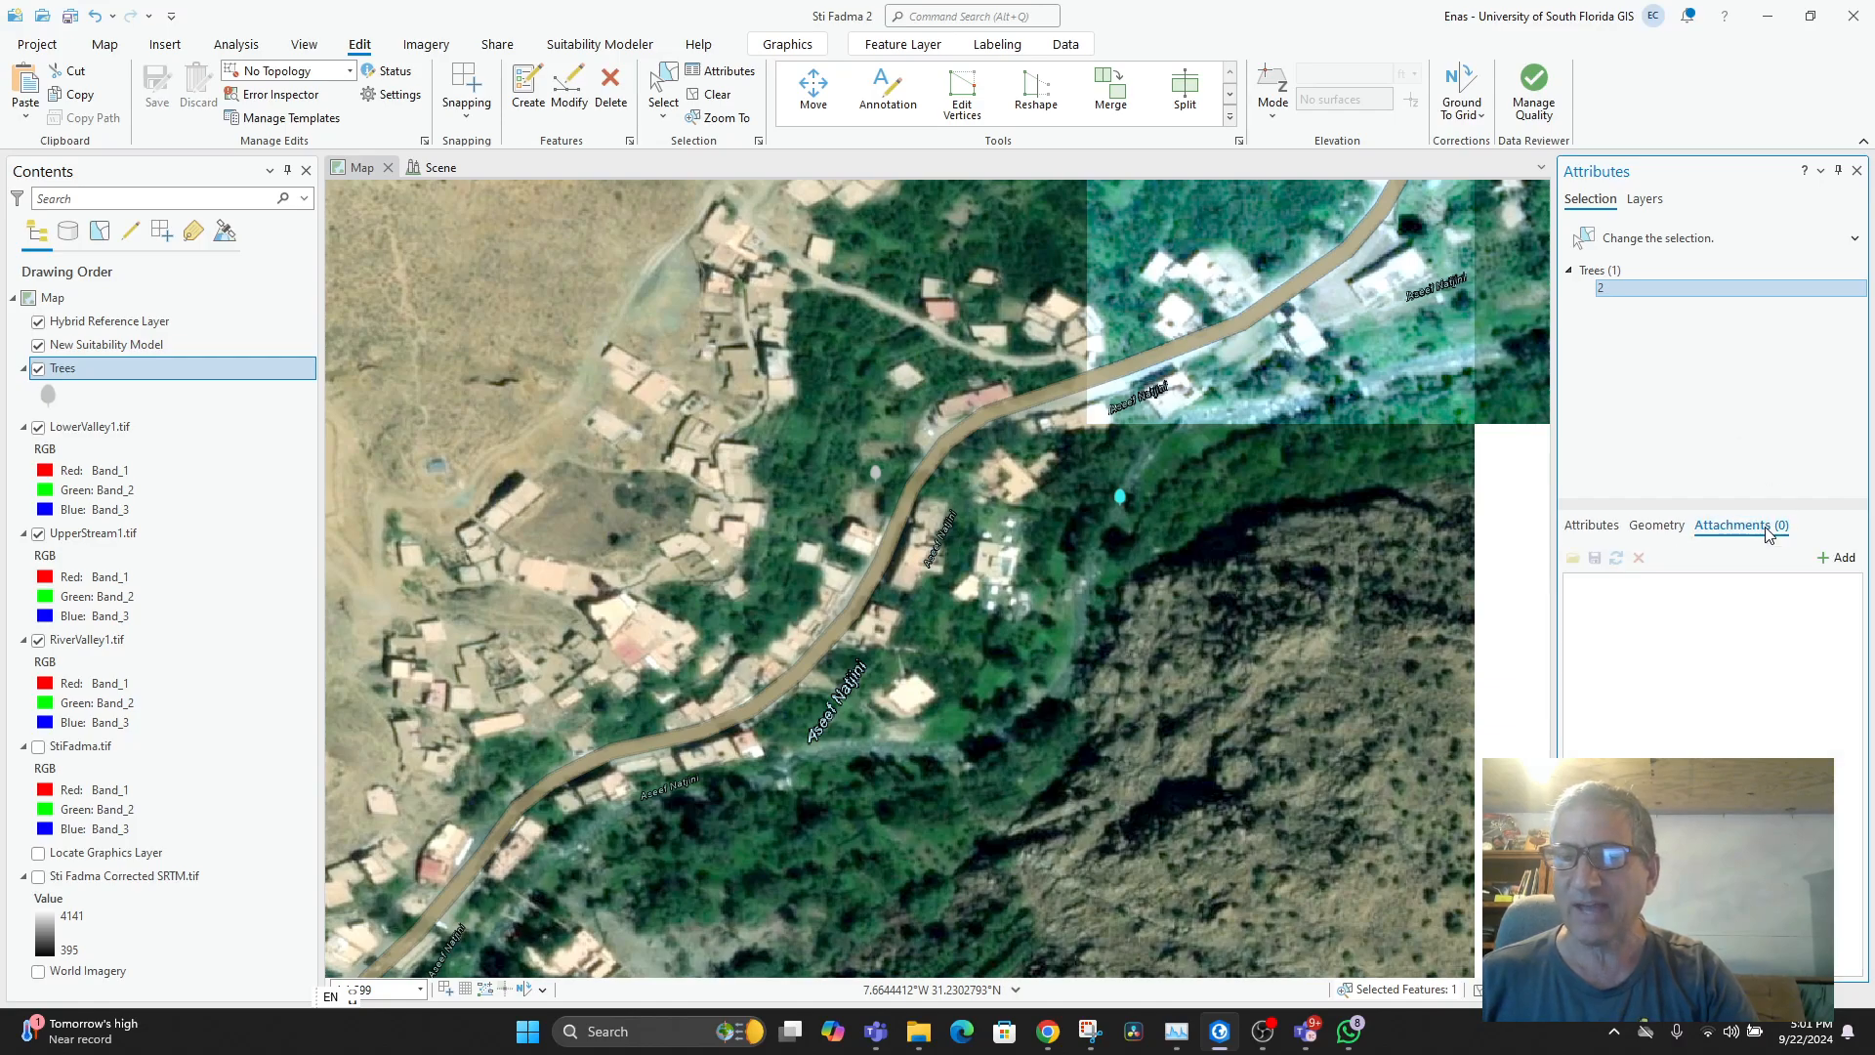
{"action": "left_click", "coordinate": [1821, 559]}
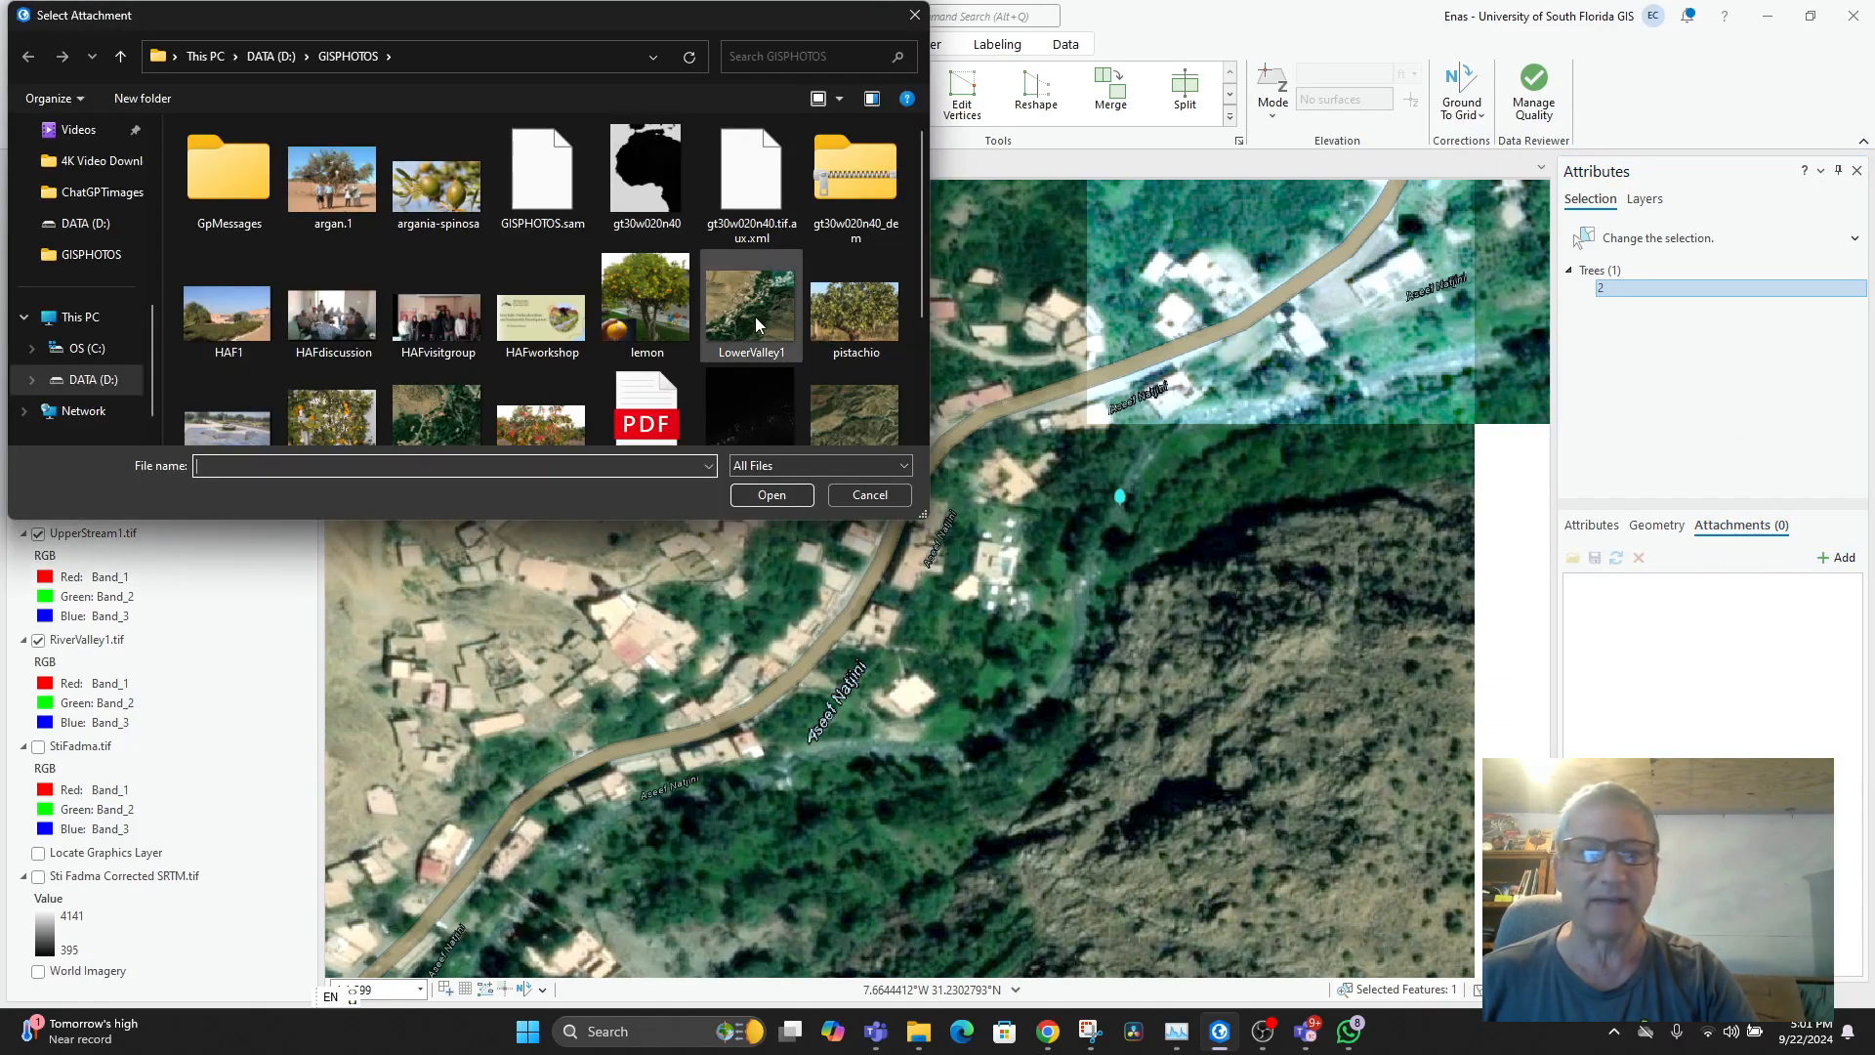
{"action": "left_click", "coordinate": [359, 185]}
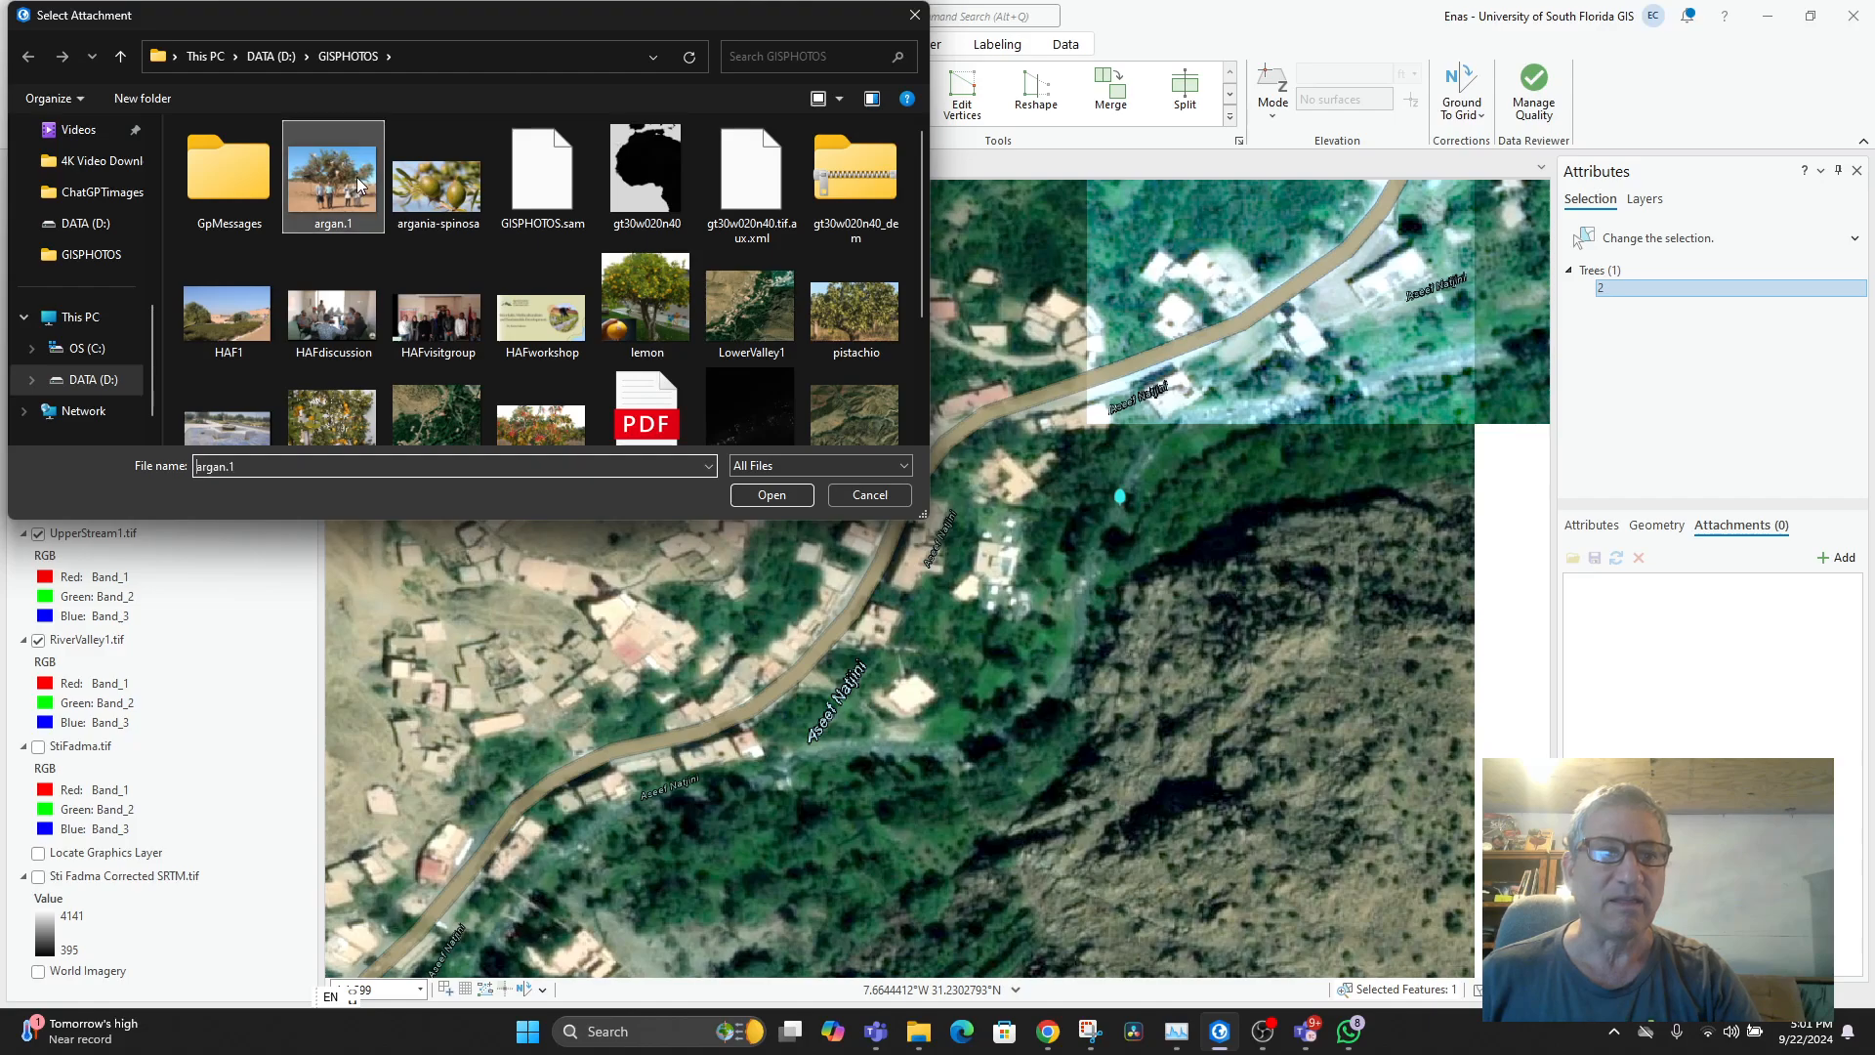
{"action": "left_click", "coordinate": [433, 197], "text": "ctrl"}
{"action": "scroll", "coordinate": [395, 394], "scroll_direction": "down", "scroll_amount": 3}
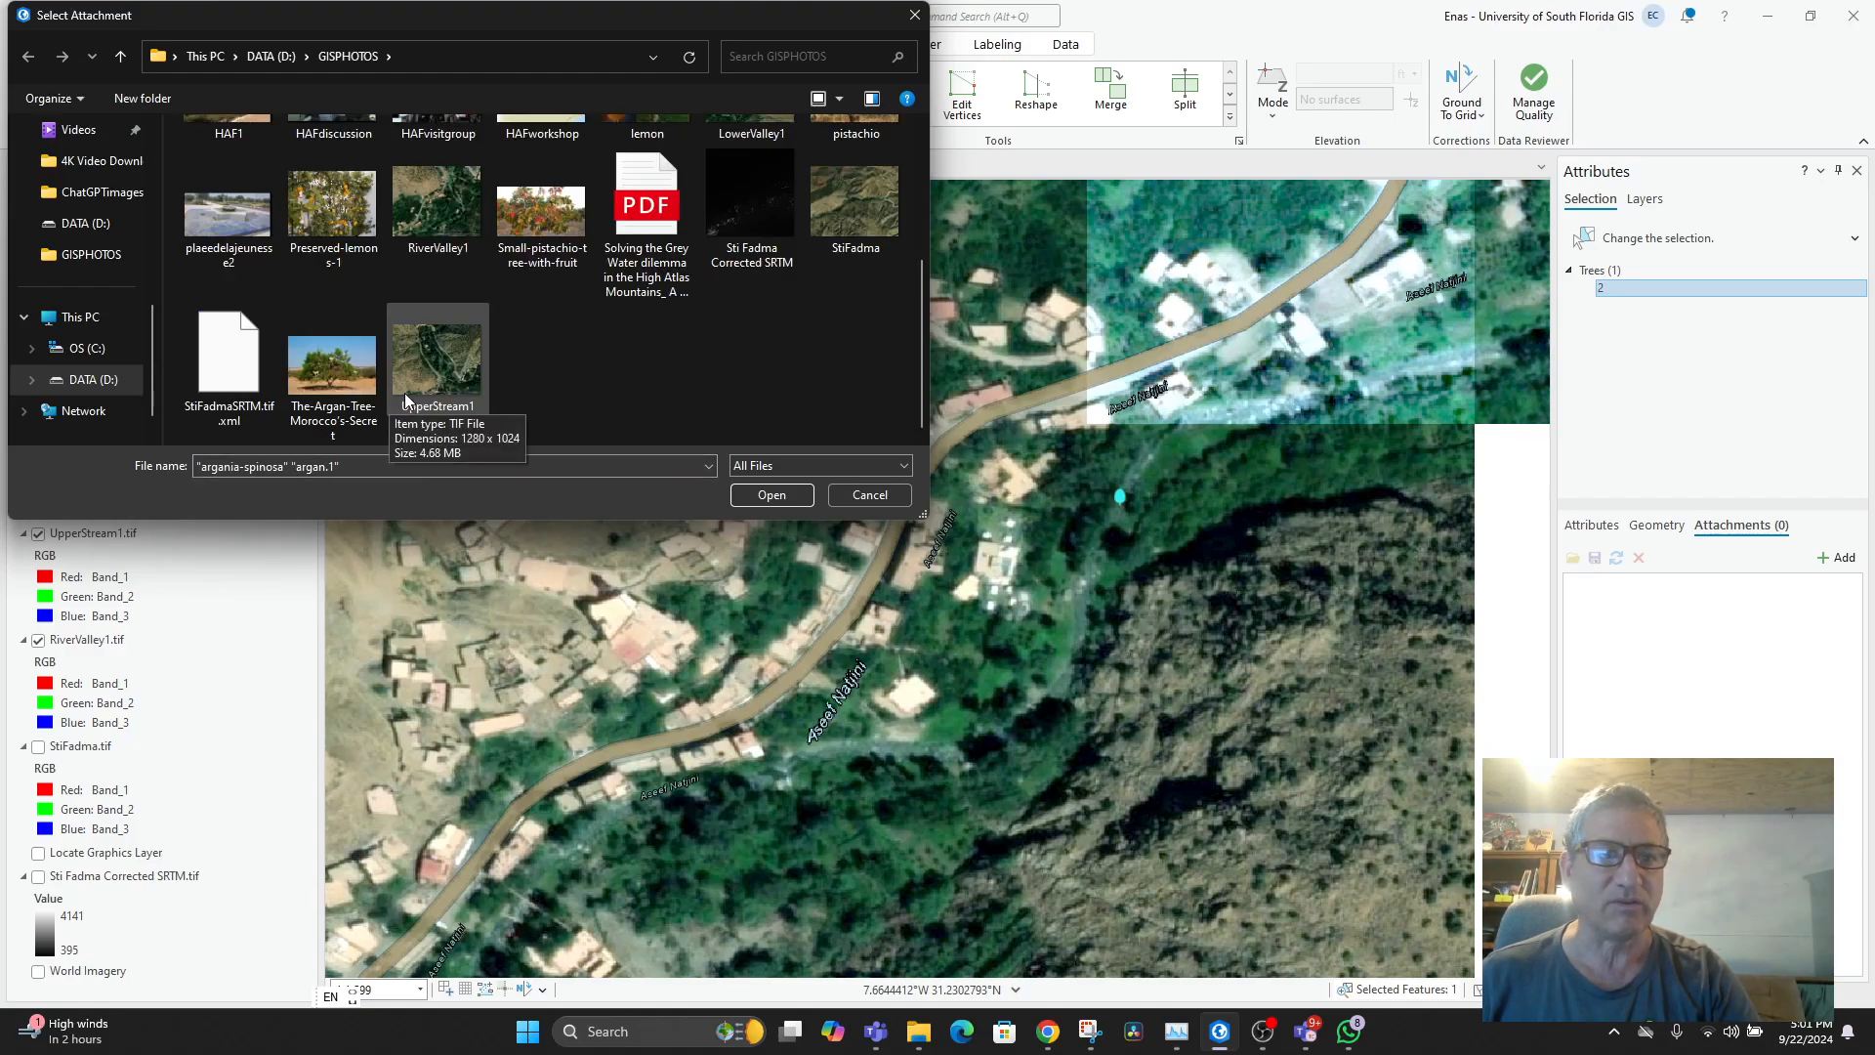
{"action": "scroll", "coordinate": [623, 390], "scroll_direction": "up", "scroll_amount": 3}
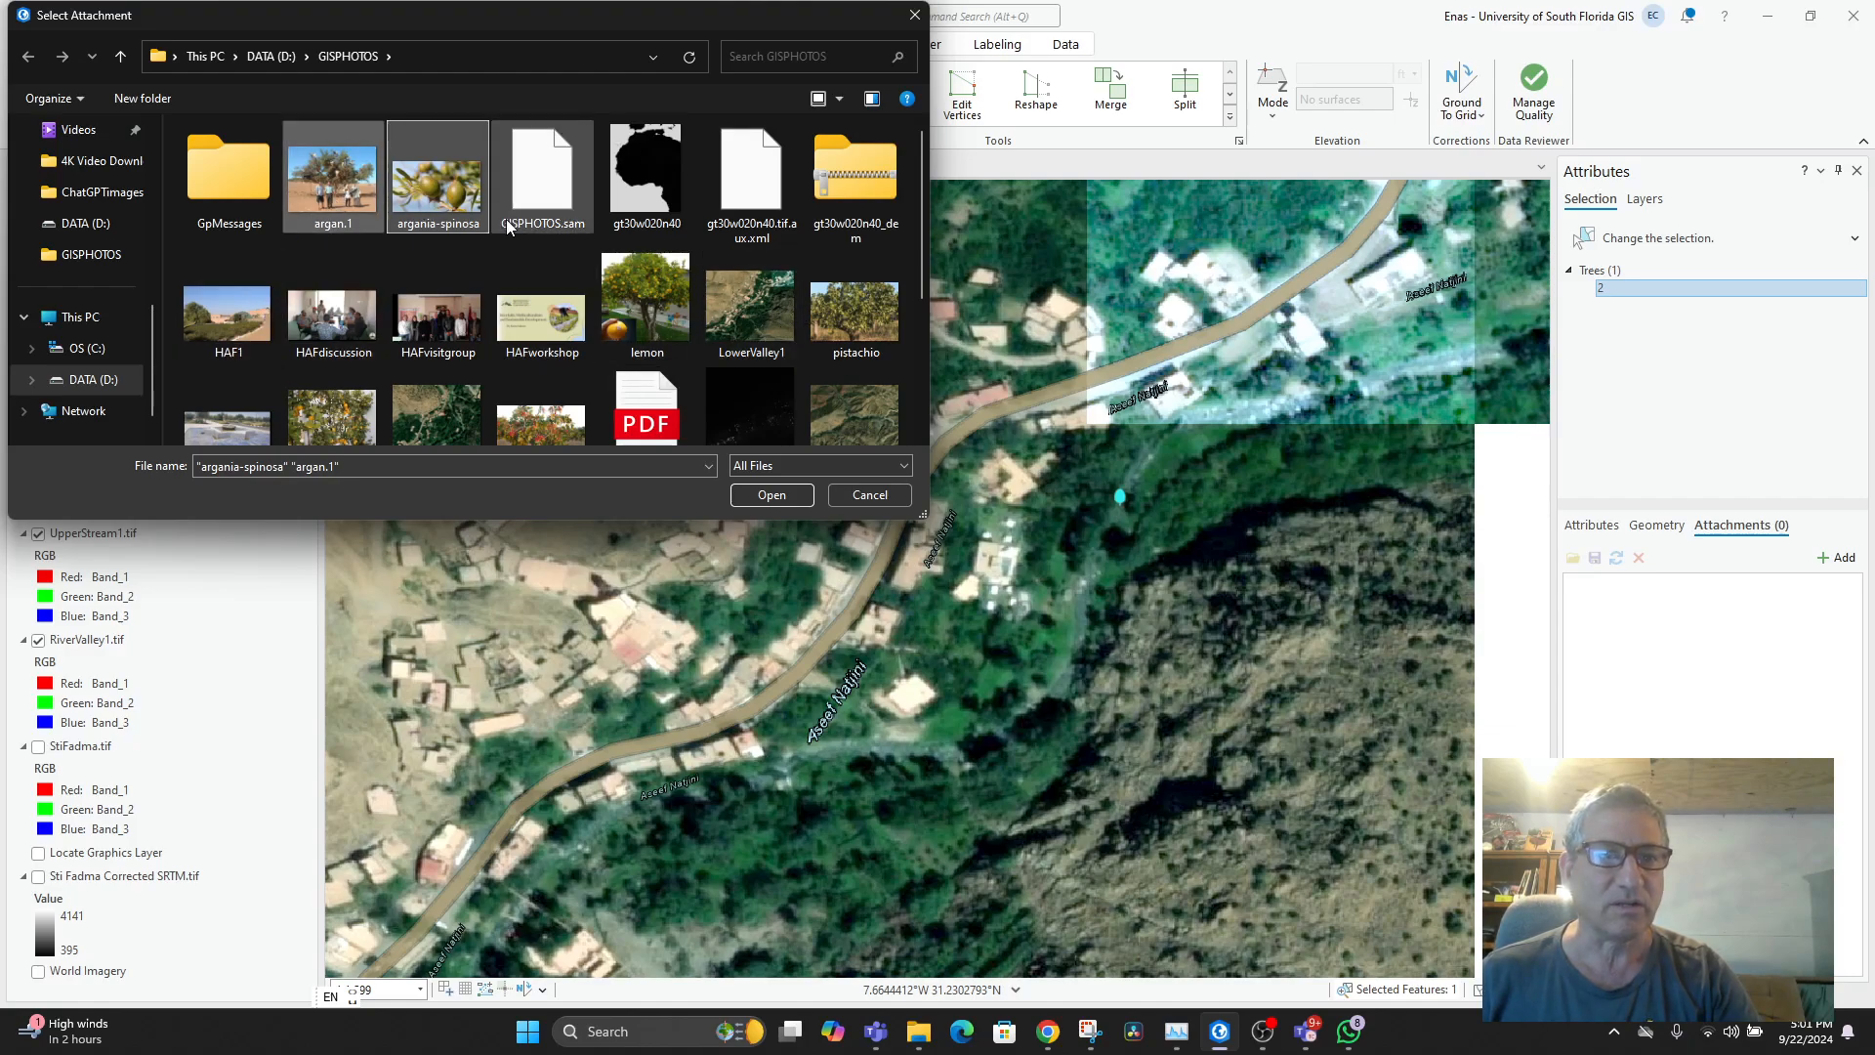
{"action": "scroll", "coordinate": [507, 339], "scroll_direction": "down", "scroll_amount": 1}
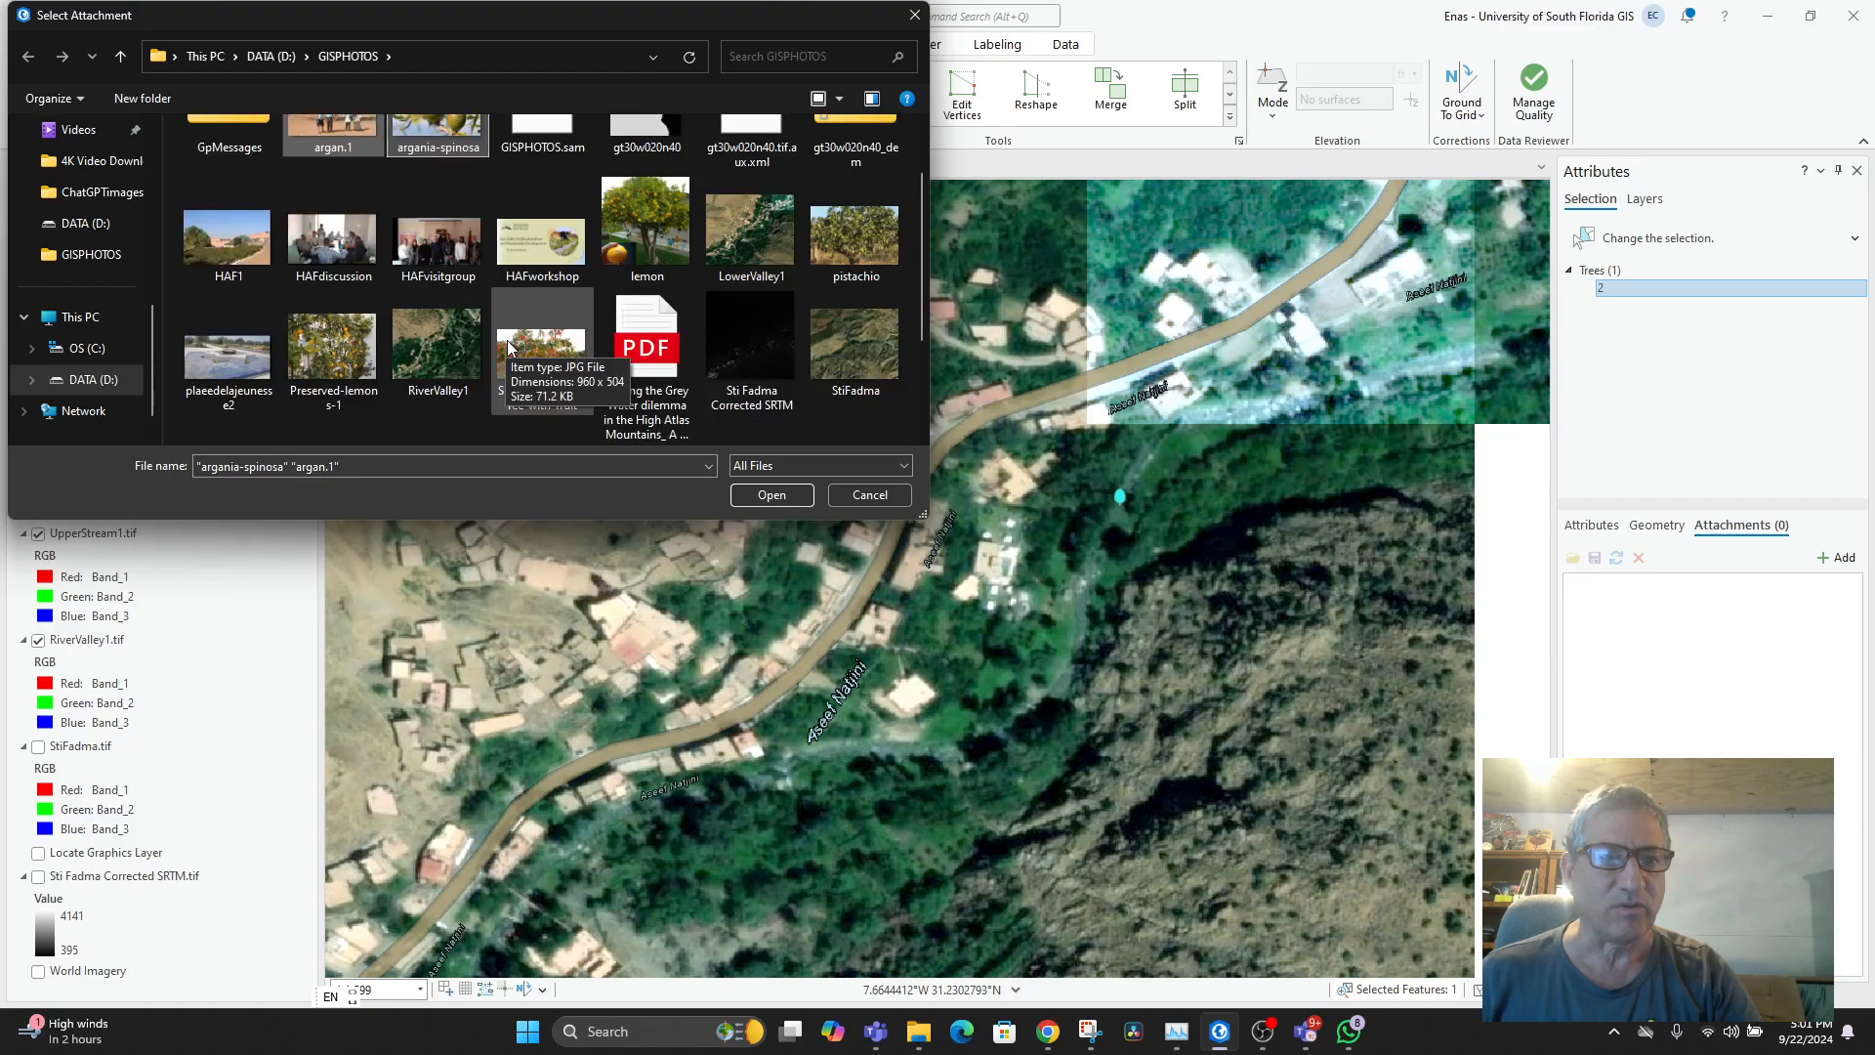
{"action": "scroll", "coordinate": [437, 356], "scroll_direction": "down", "scroll_amount": 1}
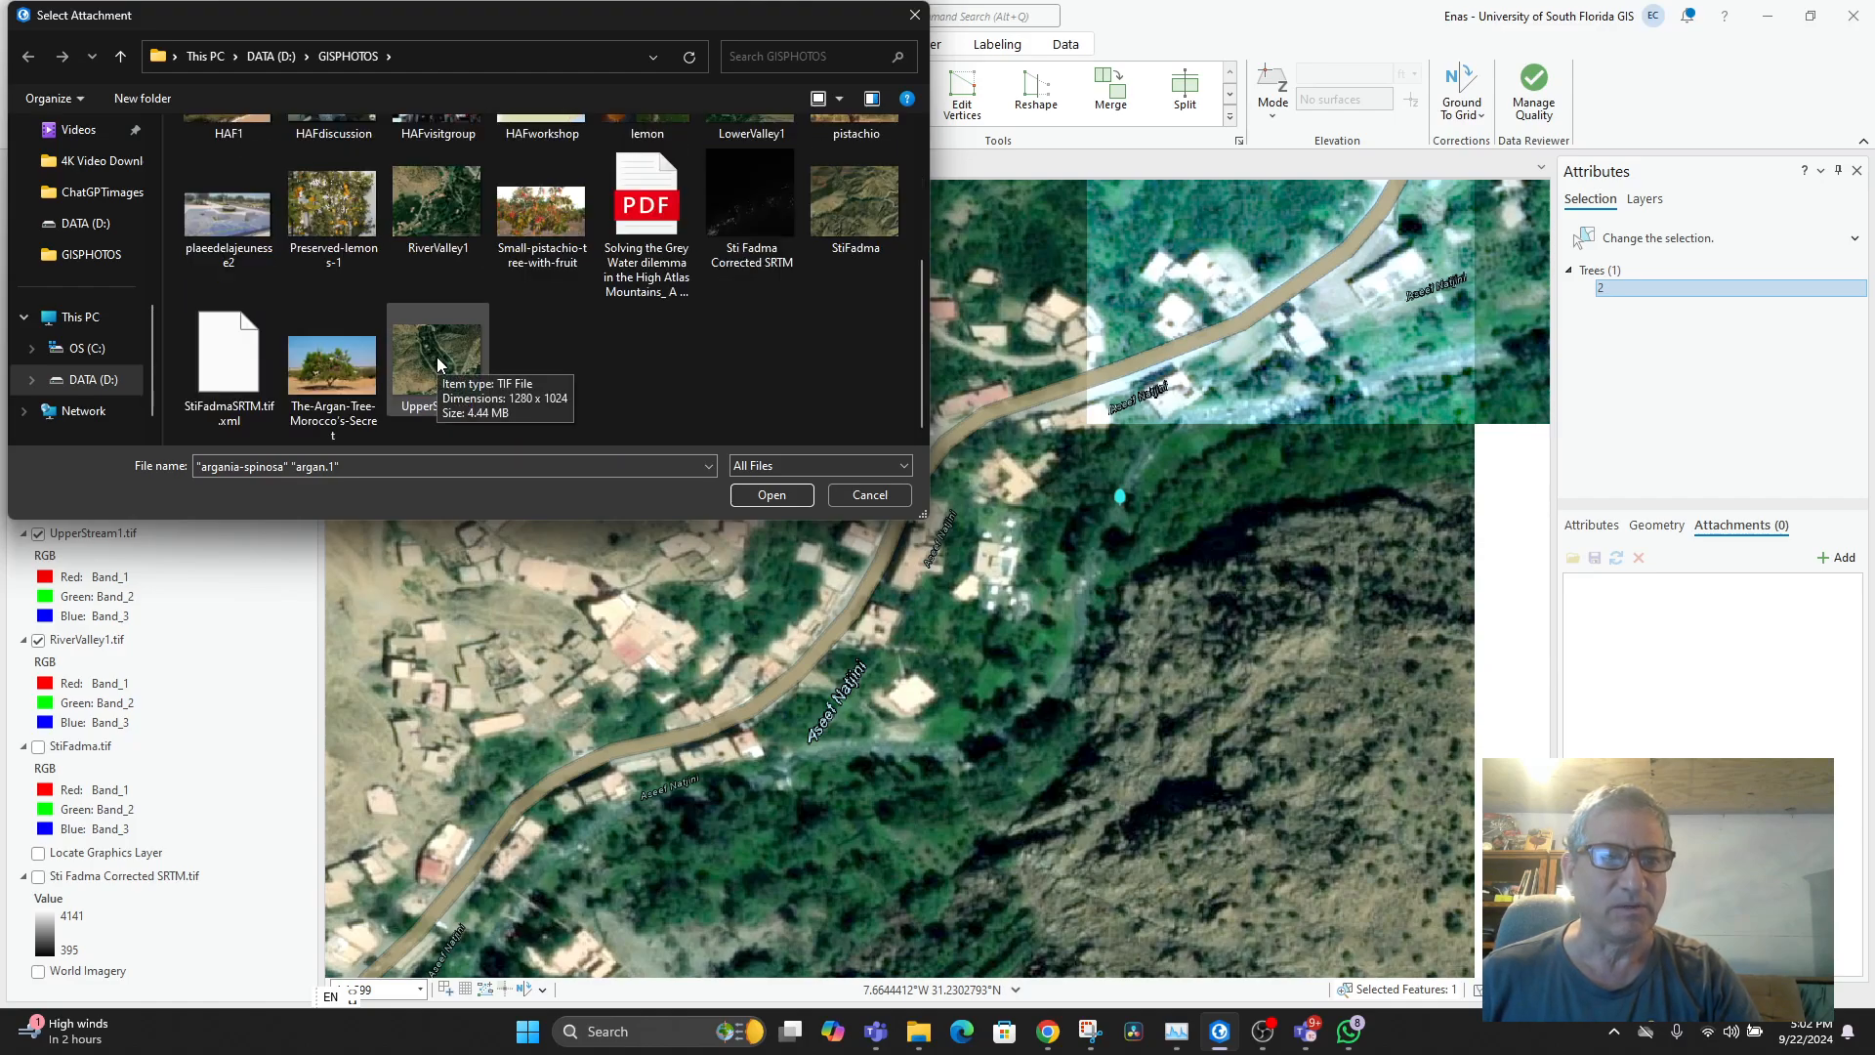
{"action": "left_click", "coordinate": [366, 383], "text": "shift"}
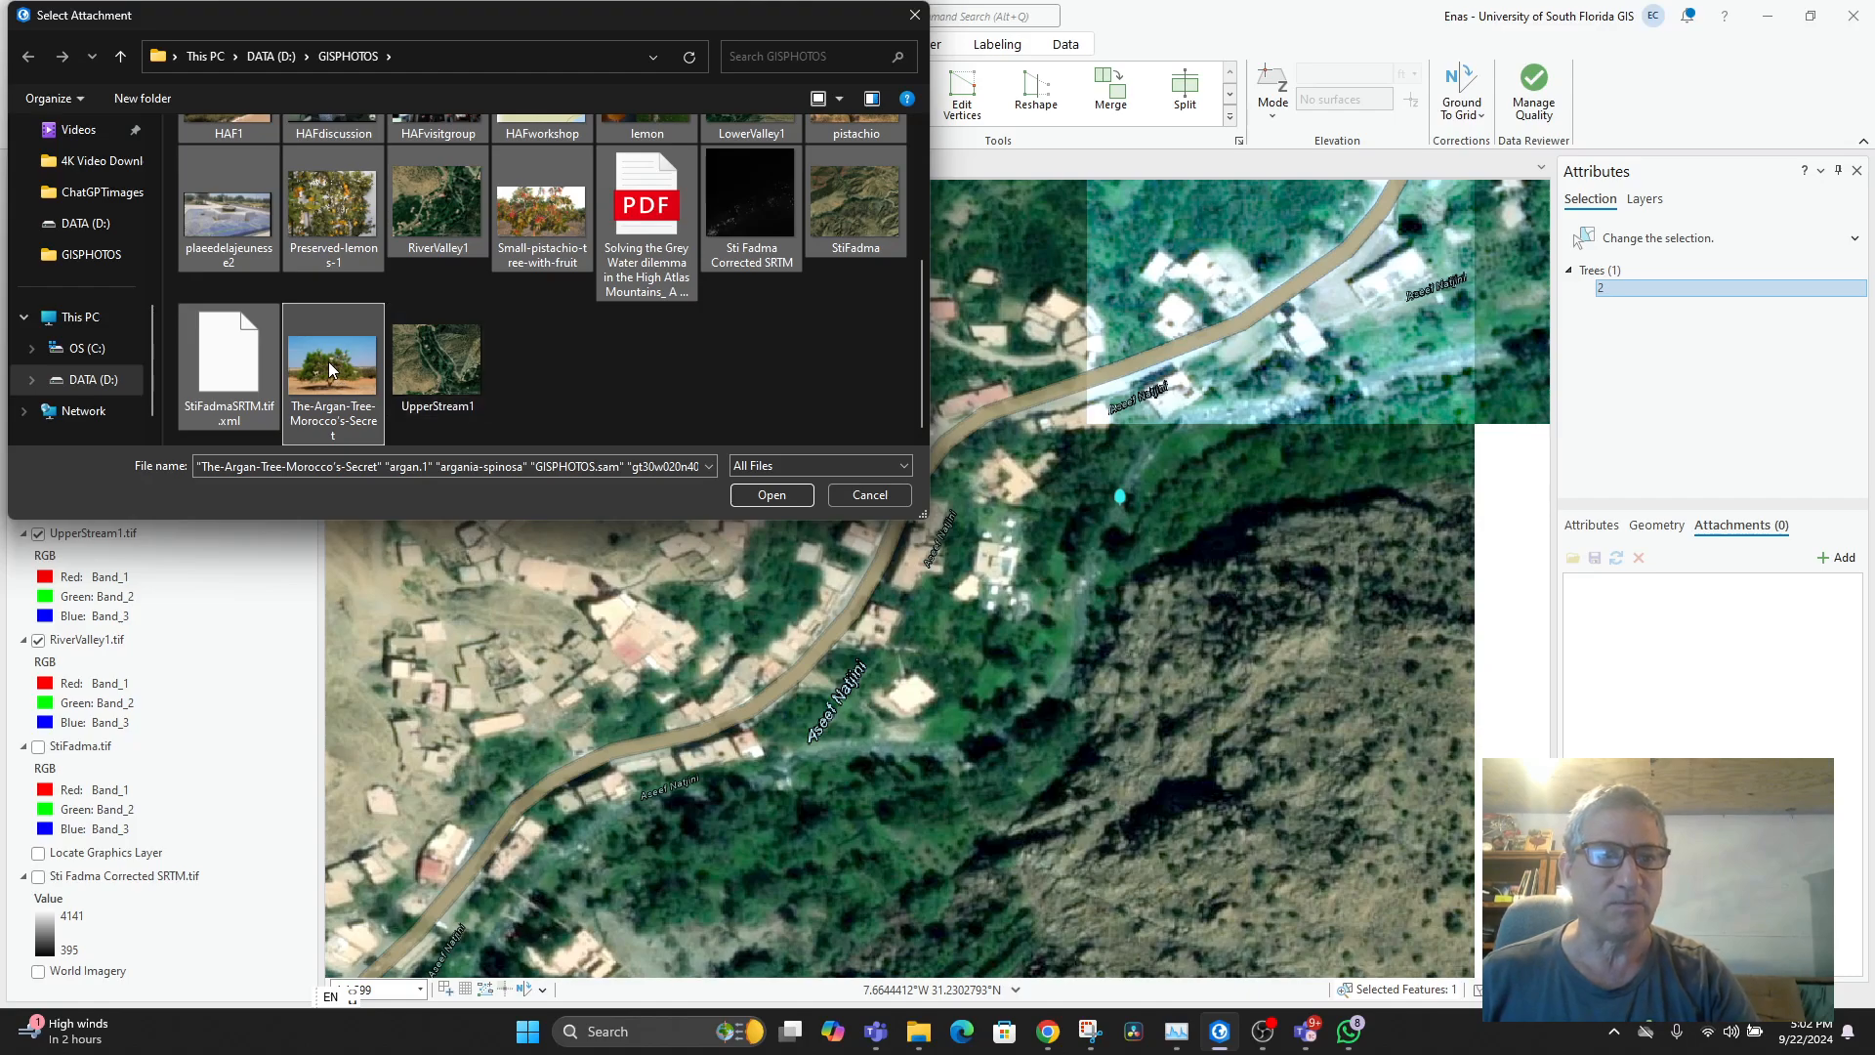
- Attach The-Argan-Tree-Morocco's-Secret, argan.1 and argania-spinosa to the selected Argan Tree point
{"action": "left_click", "coordinate": [328, 361]}
{"action": "scroll", "coordinate": [350, 361], "scroll_direction": "up", "scroll_amount": 2}
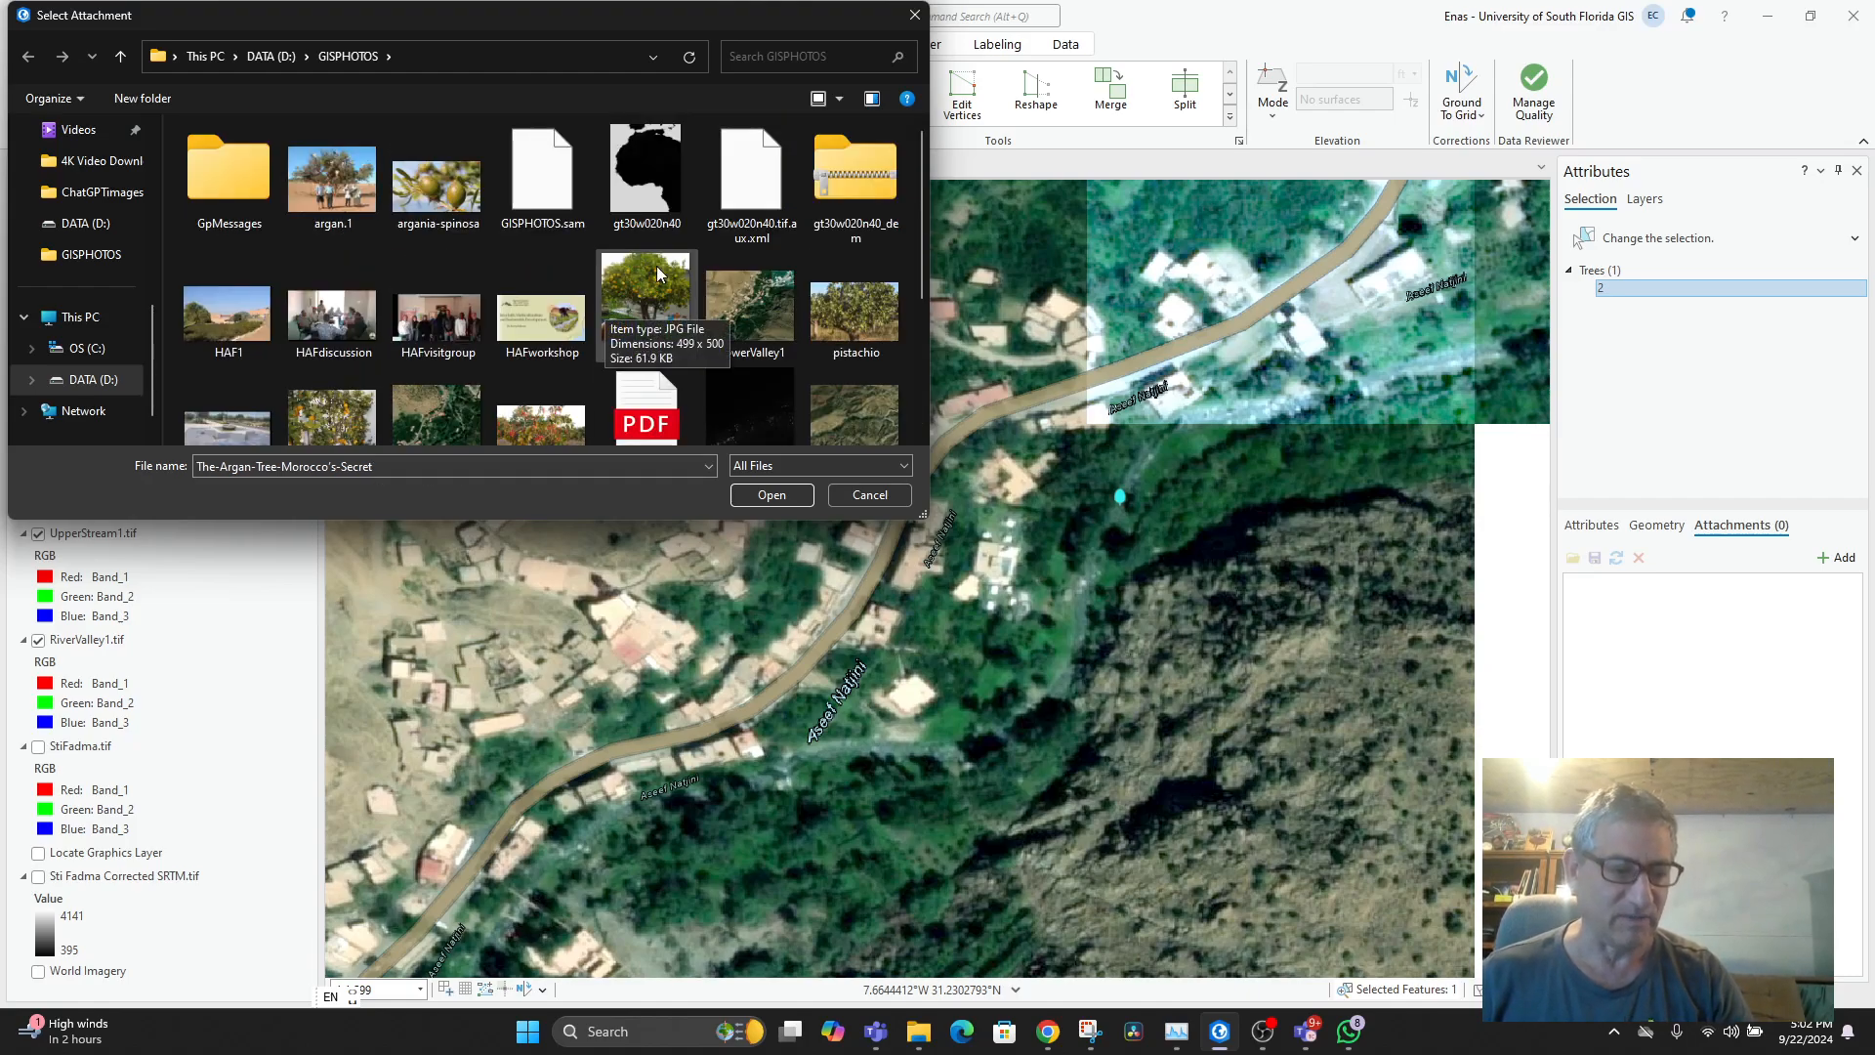
{"action": "left_click", "coordinate": [332, 181], "text": "ctrl"}
{"action": "left_click", "coordinate": [402, 183], "text": "ctrl"}
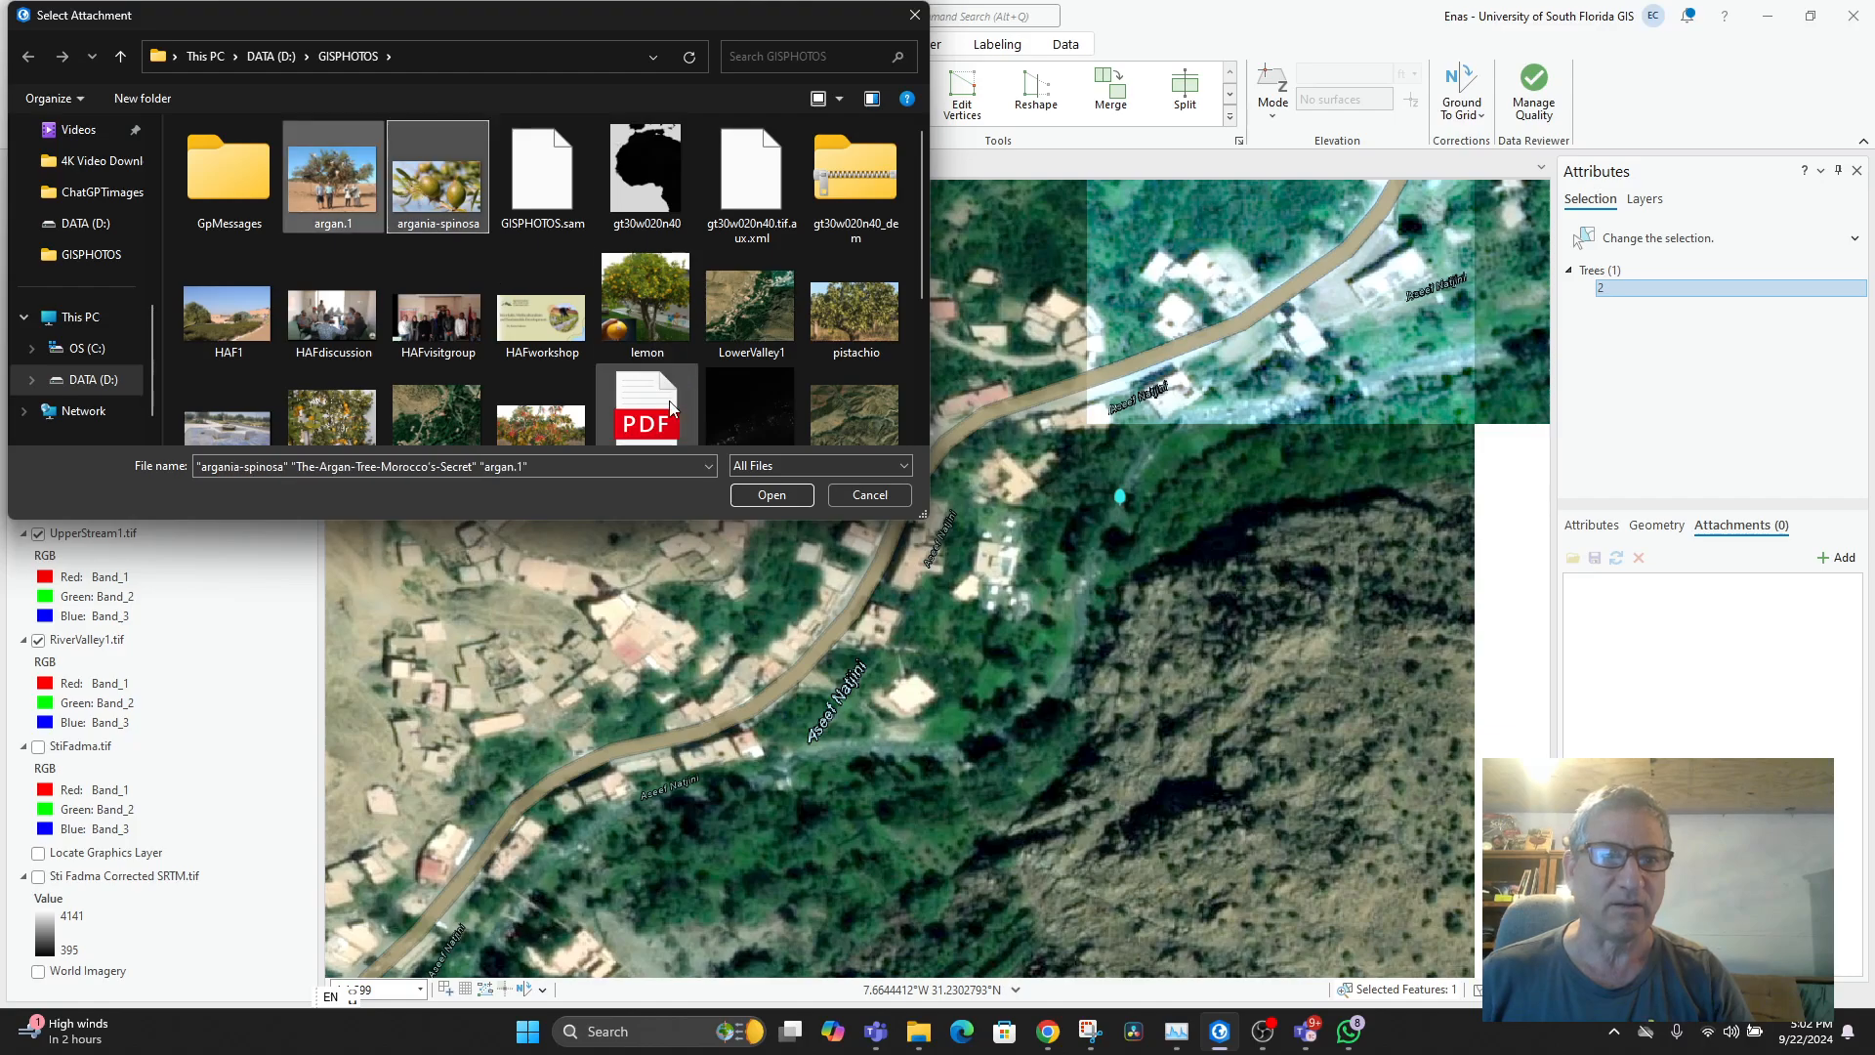
{"action": "left_click", "coordinate": [772, 495]}
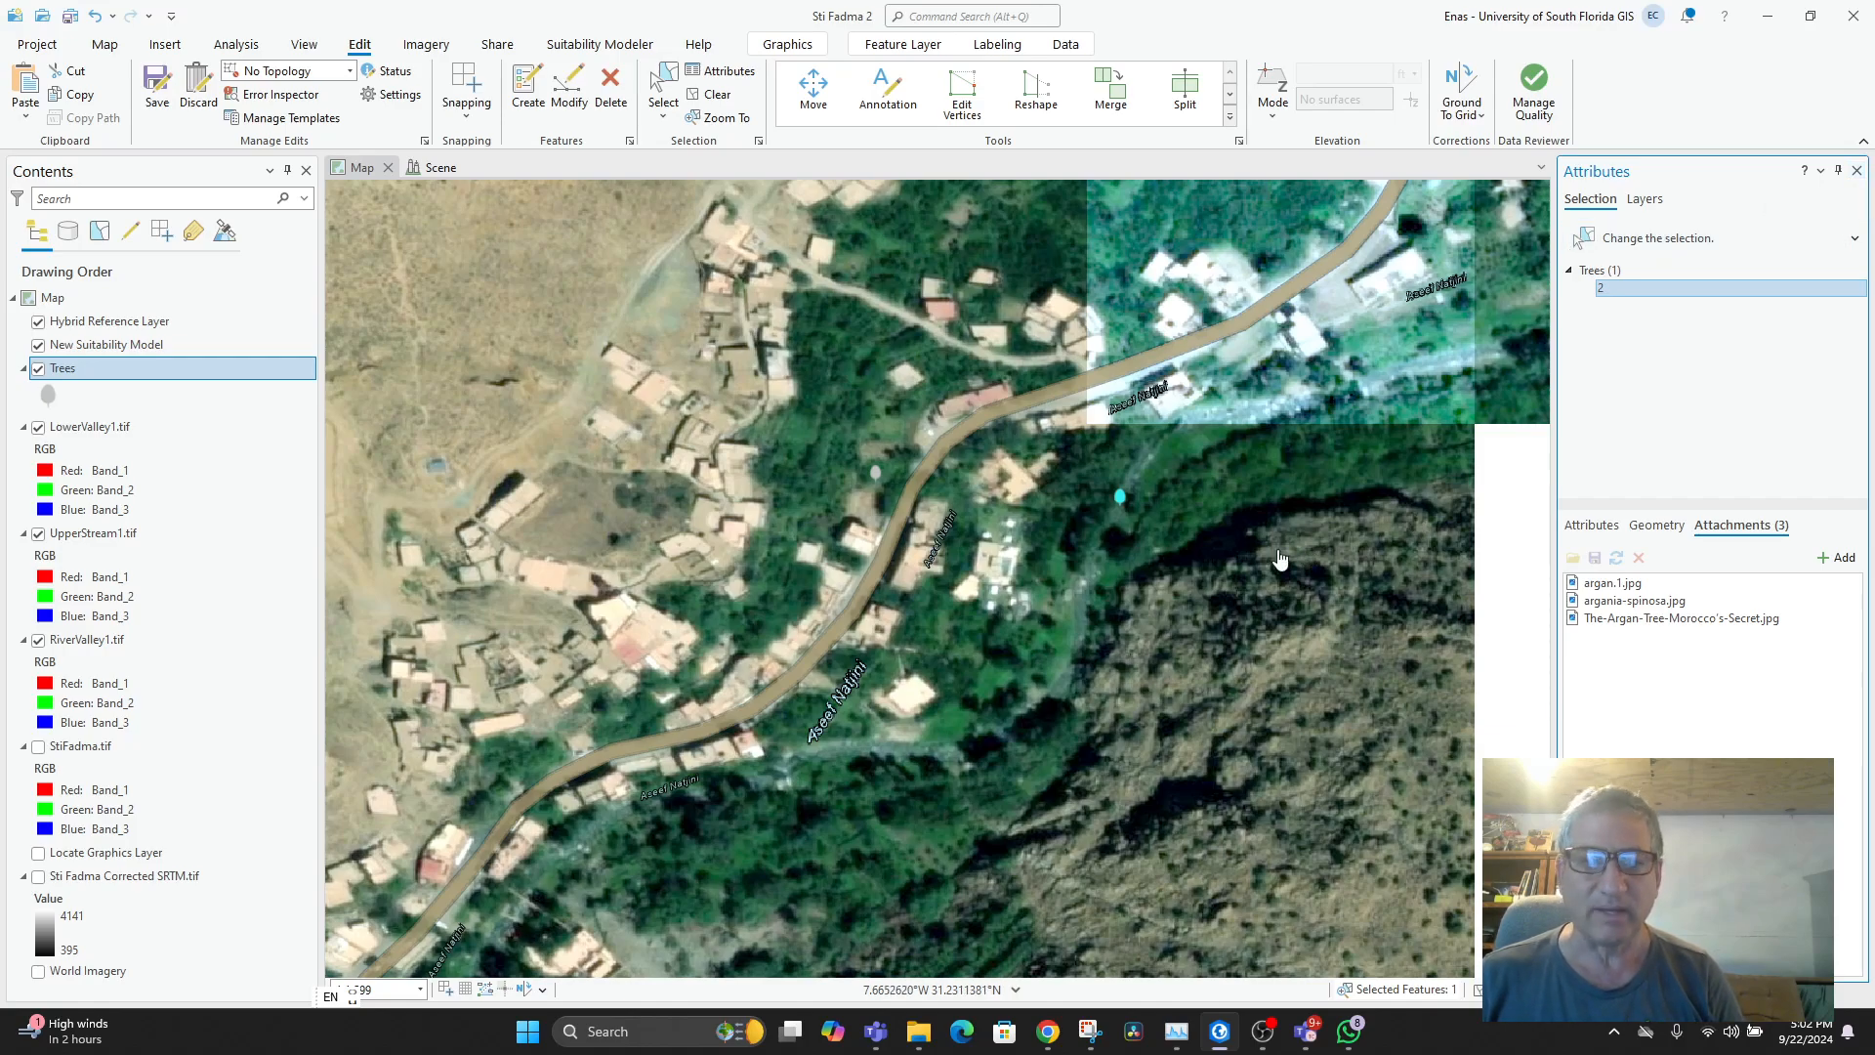
{"action": "left_click", "coordinate": [876, 478]}
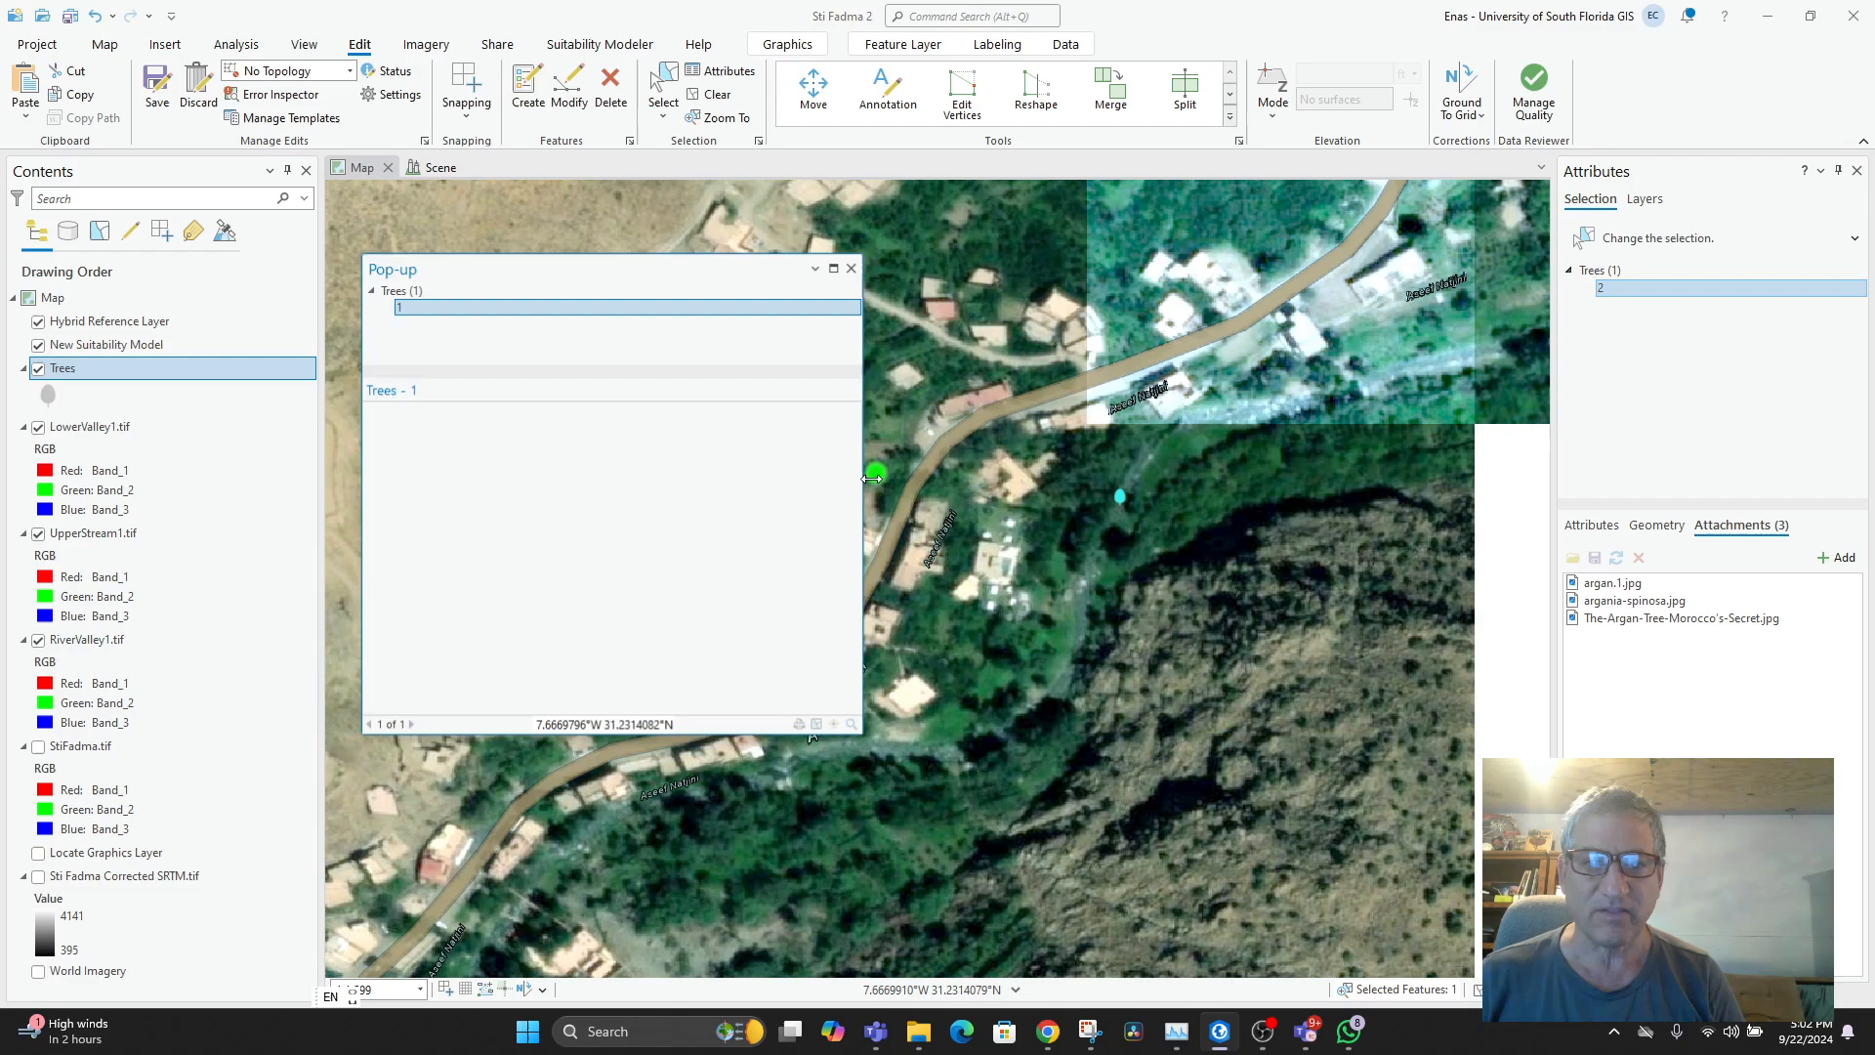
{"action": "left_click", "coordinate": [854, 267]}
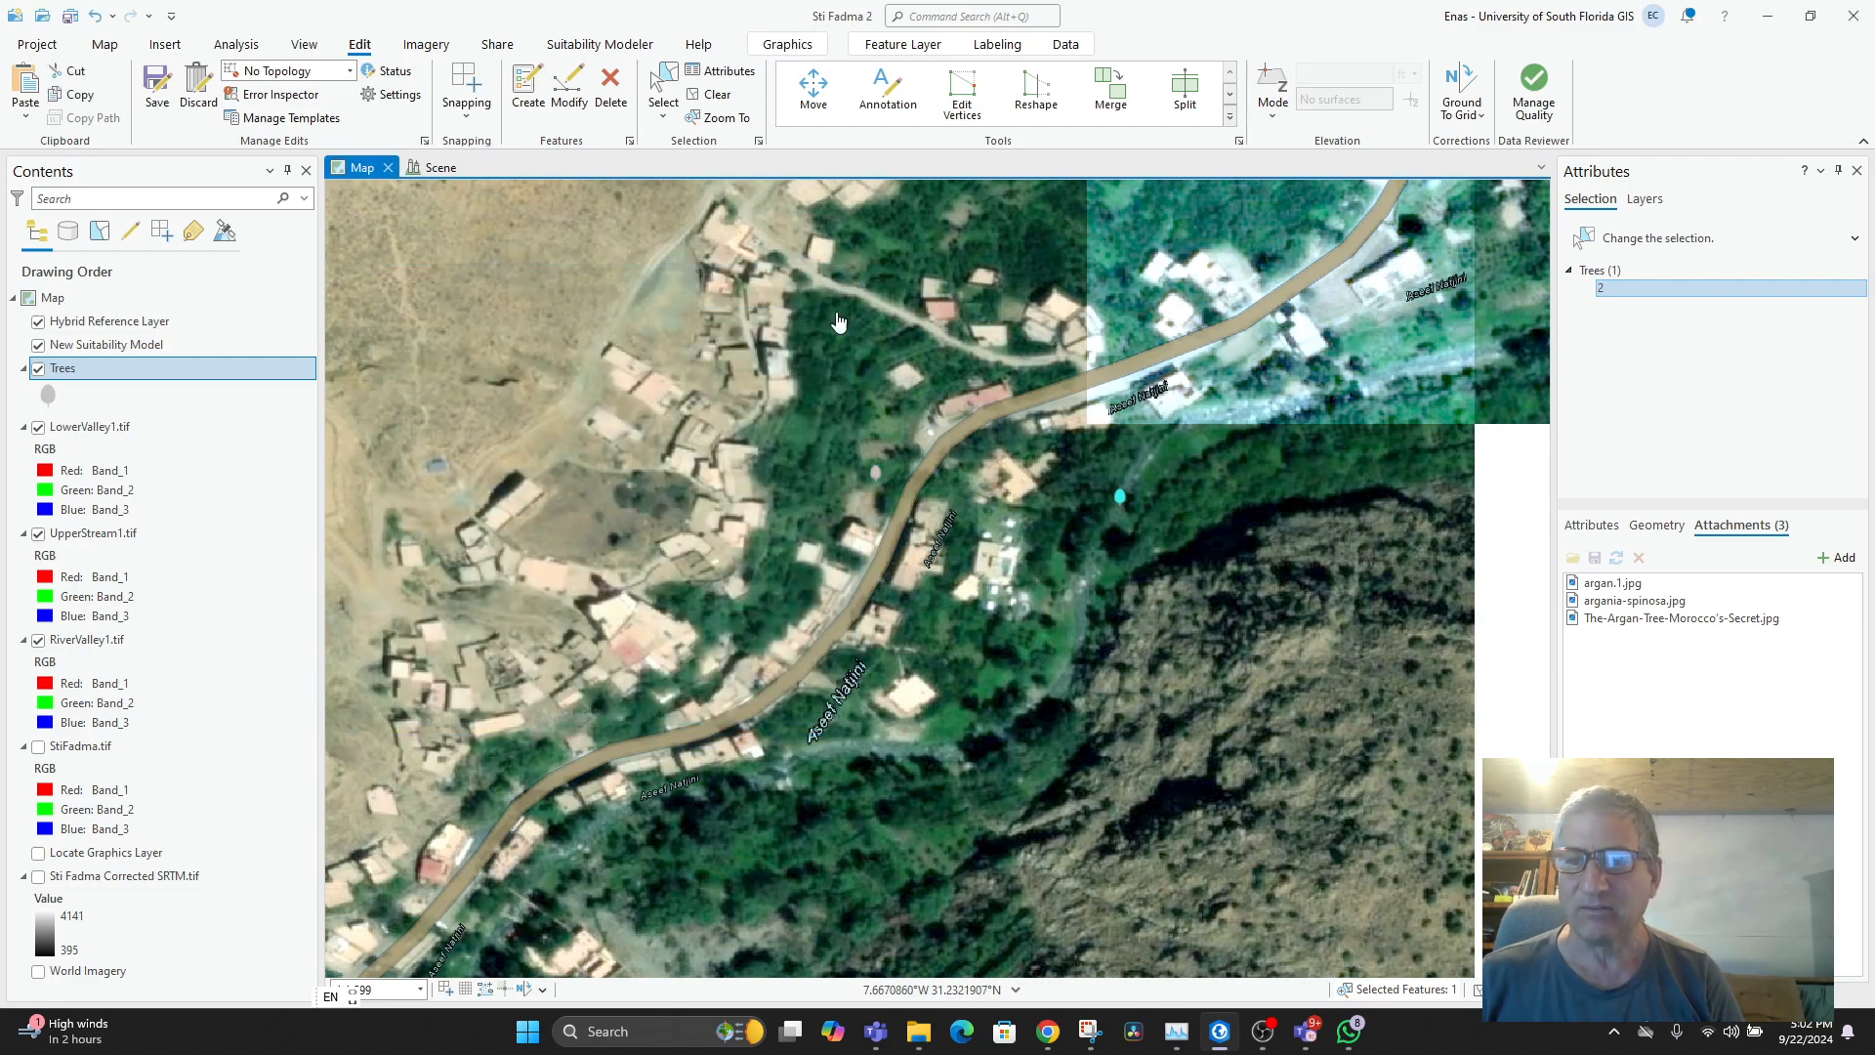
{"action": "left_click", "coordinate": [1857, 172]}
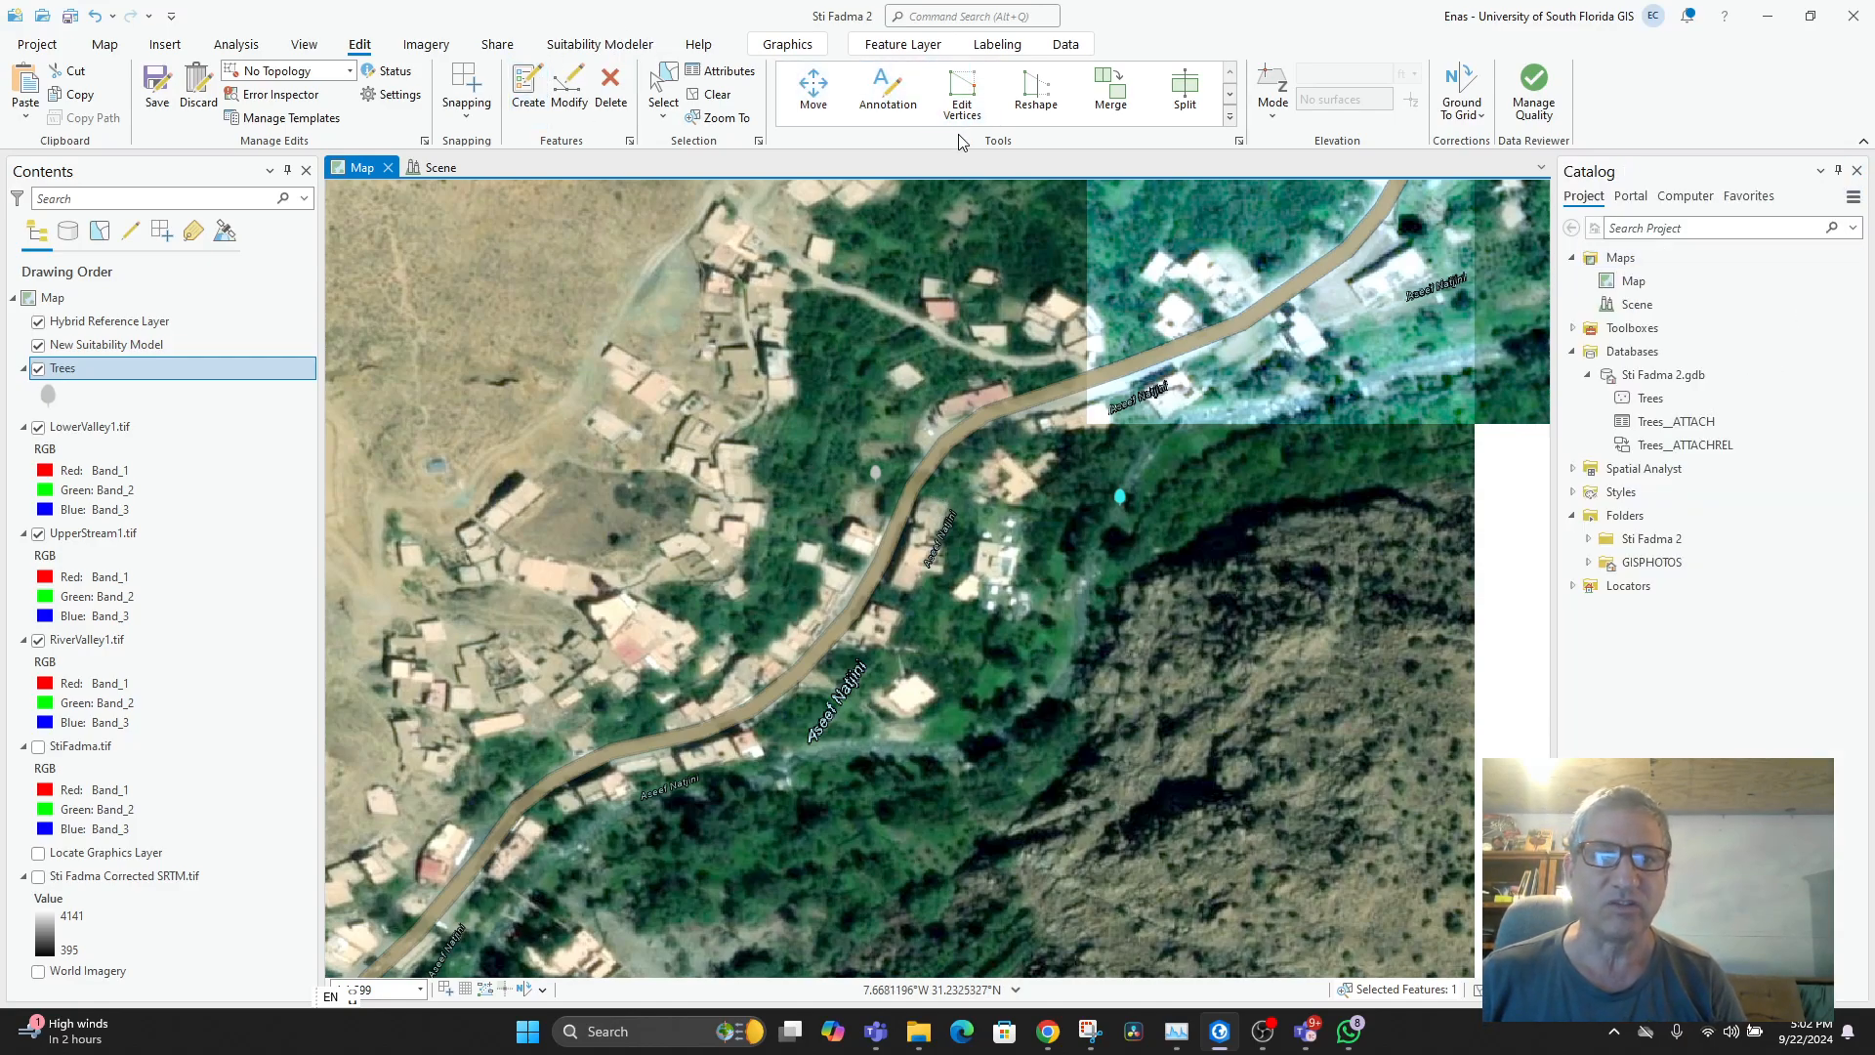
{"action": "left_click", "coordinate": [104, 47]}
{"action": "left_click", "coordinate": [874, 478]}
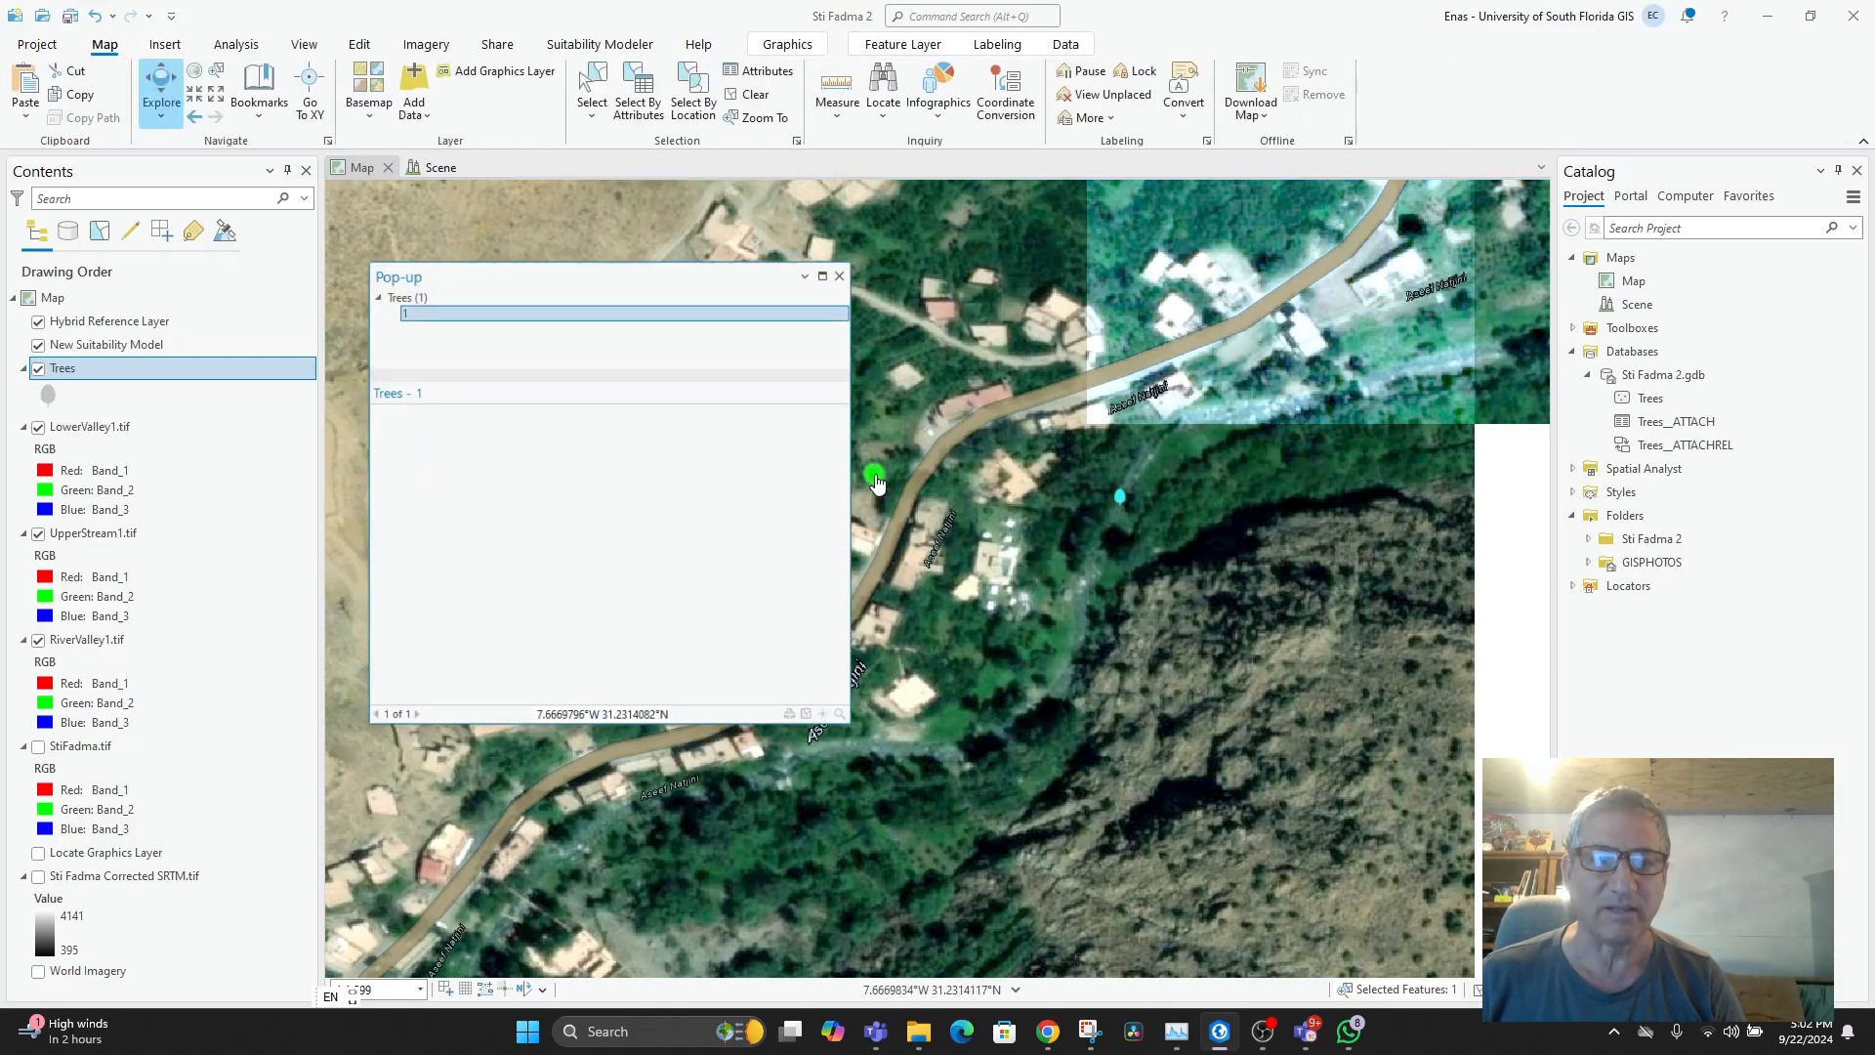
{"action": "left_click", "coordinate": [853, 267]}
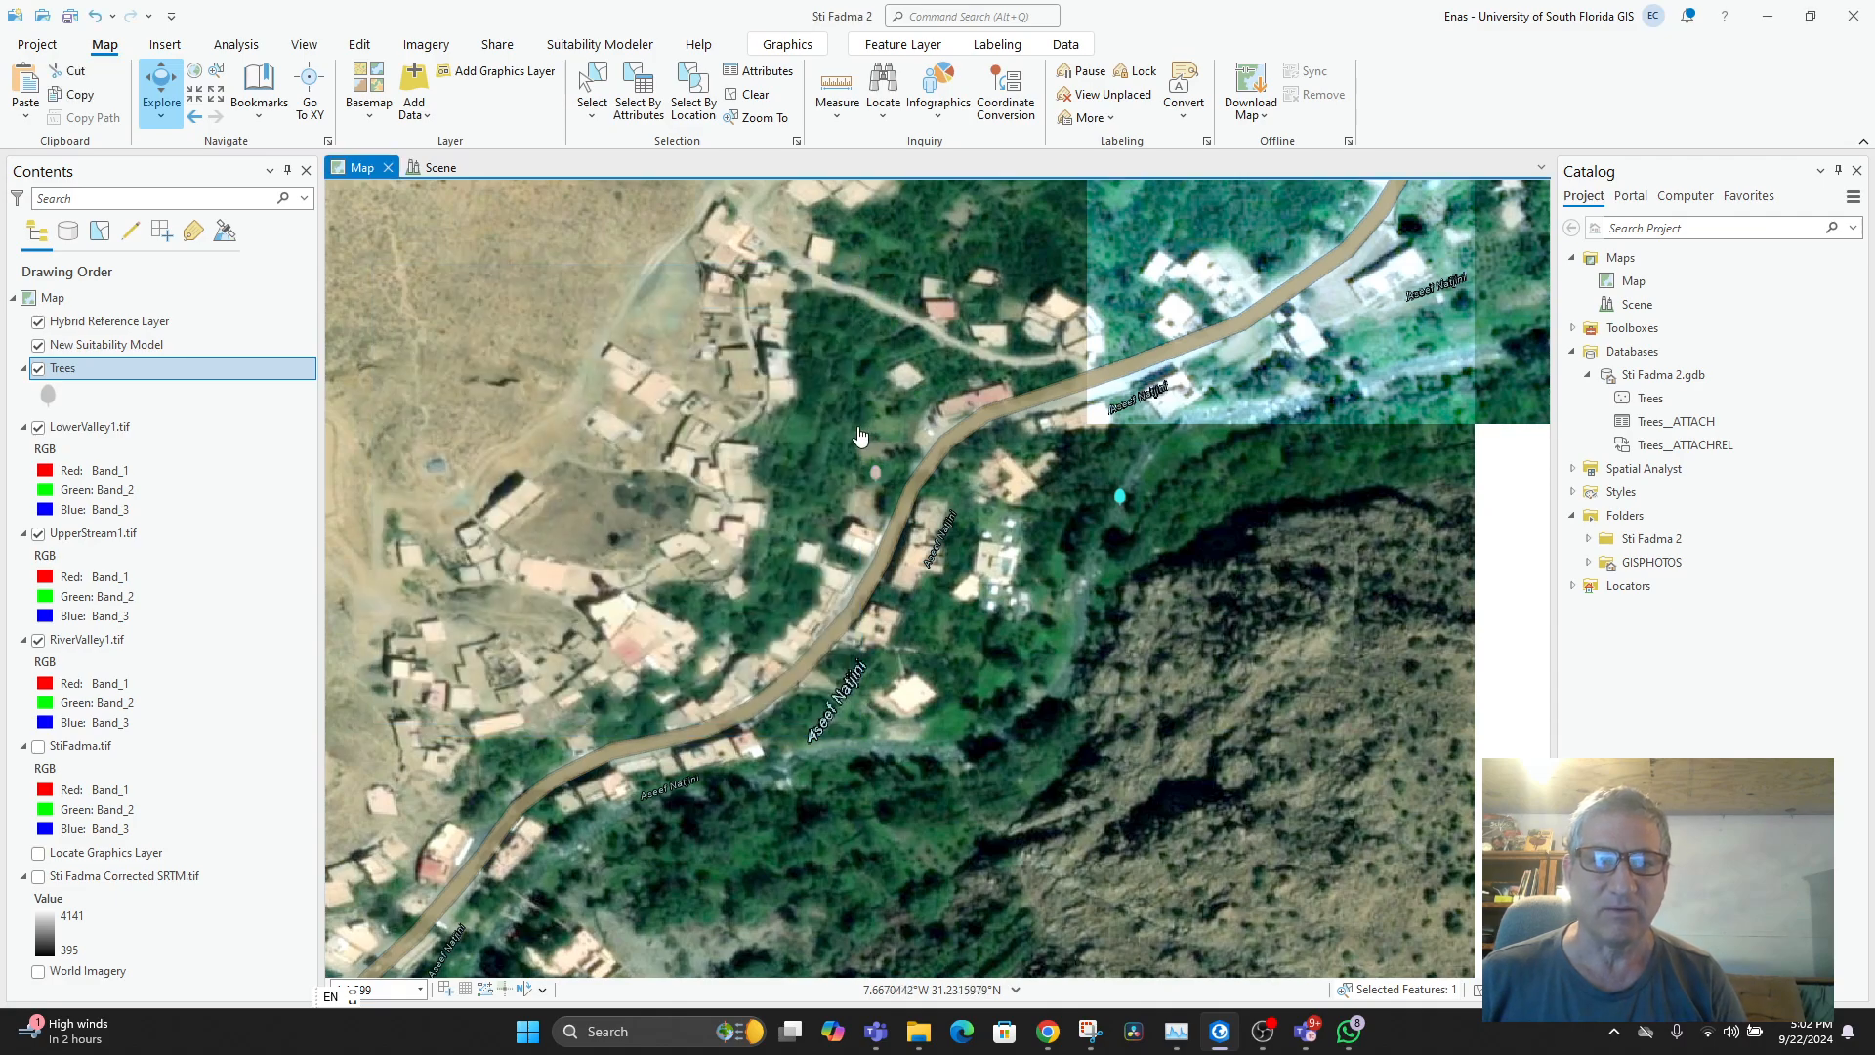
- Select the Trees point just west of the main road on the map
{"action": "left_click", "coordinate": [592, 86]}
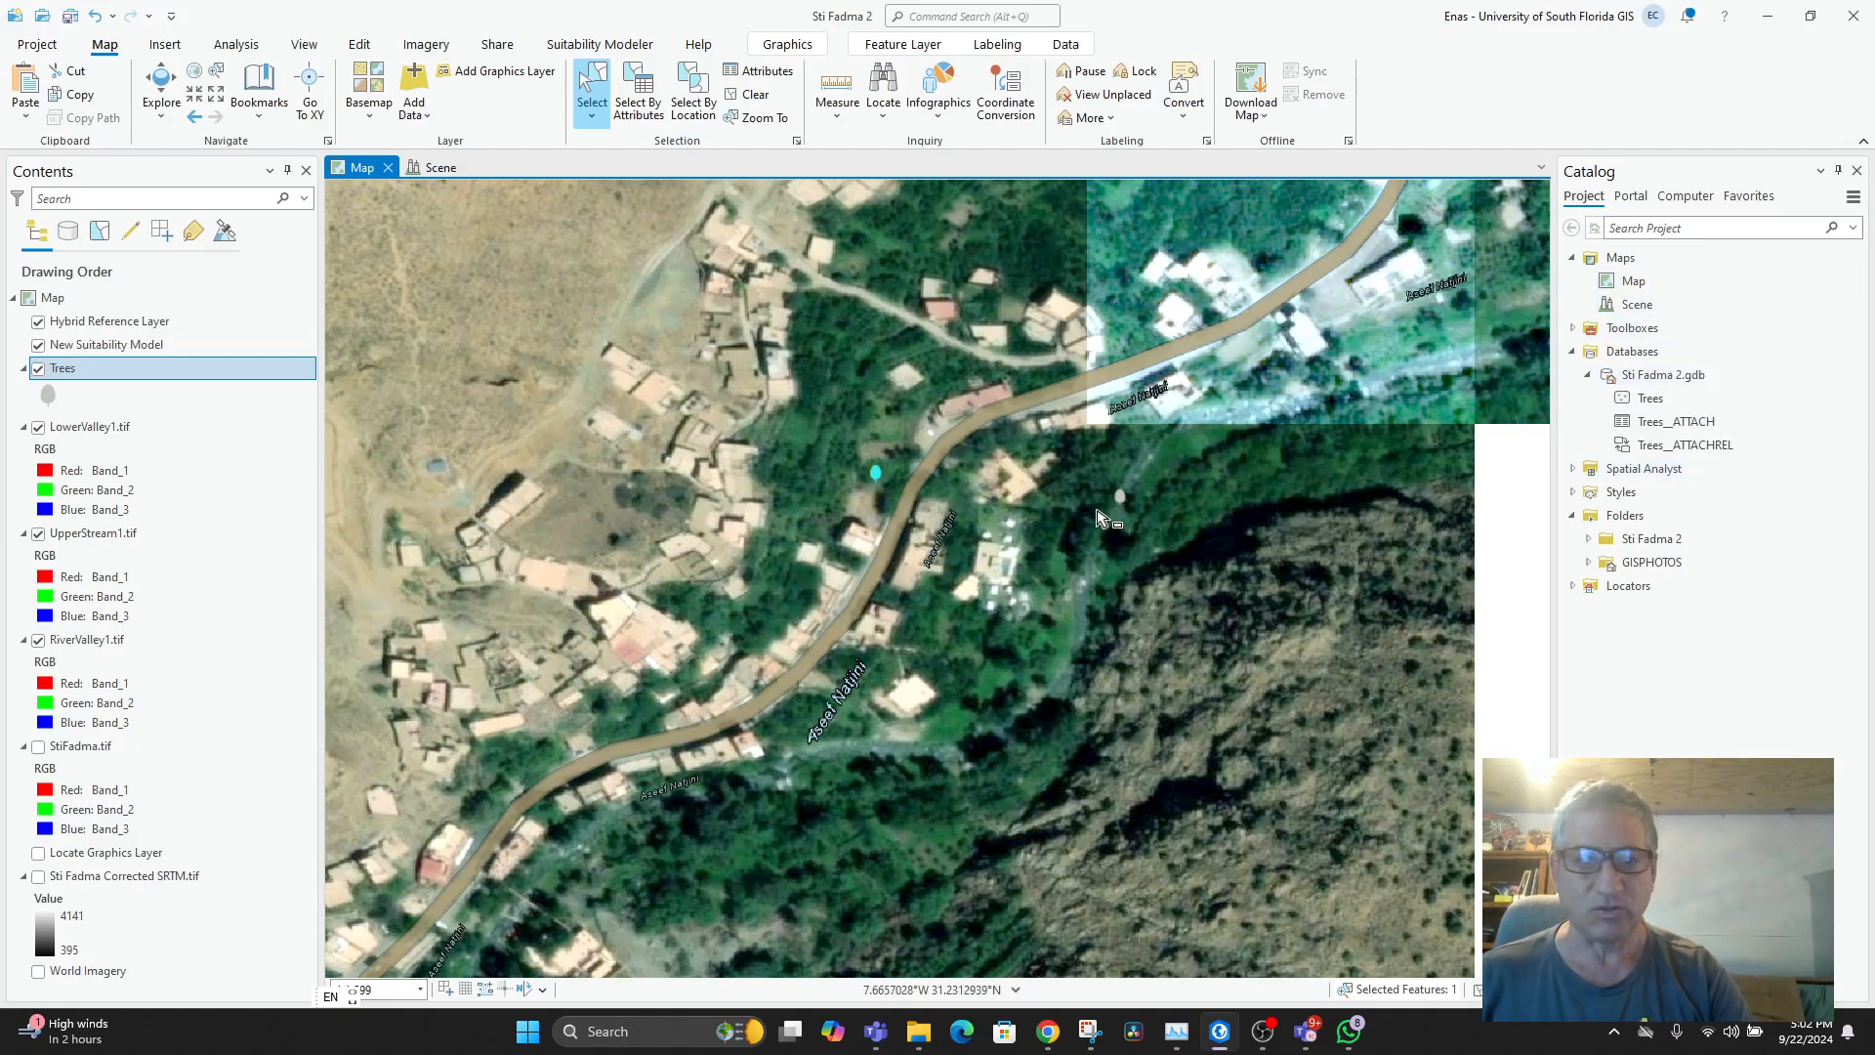
- Review the geodatabase management settings of the Trees feature class, including attachments, without changing them
{"action": "left_click", "coordinate": [1648, 401]}
{"action": "right_click", "coordinate": [1650, 402]}
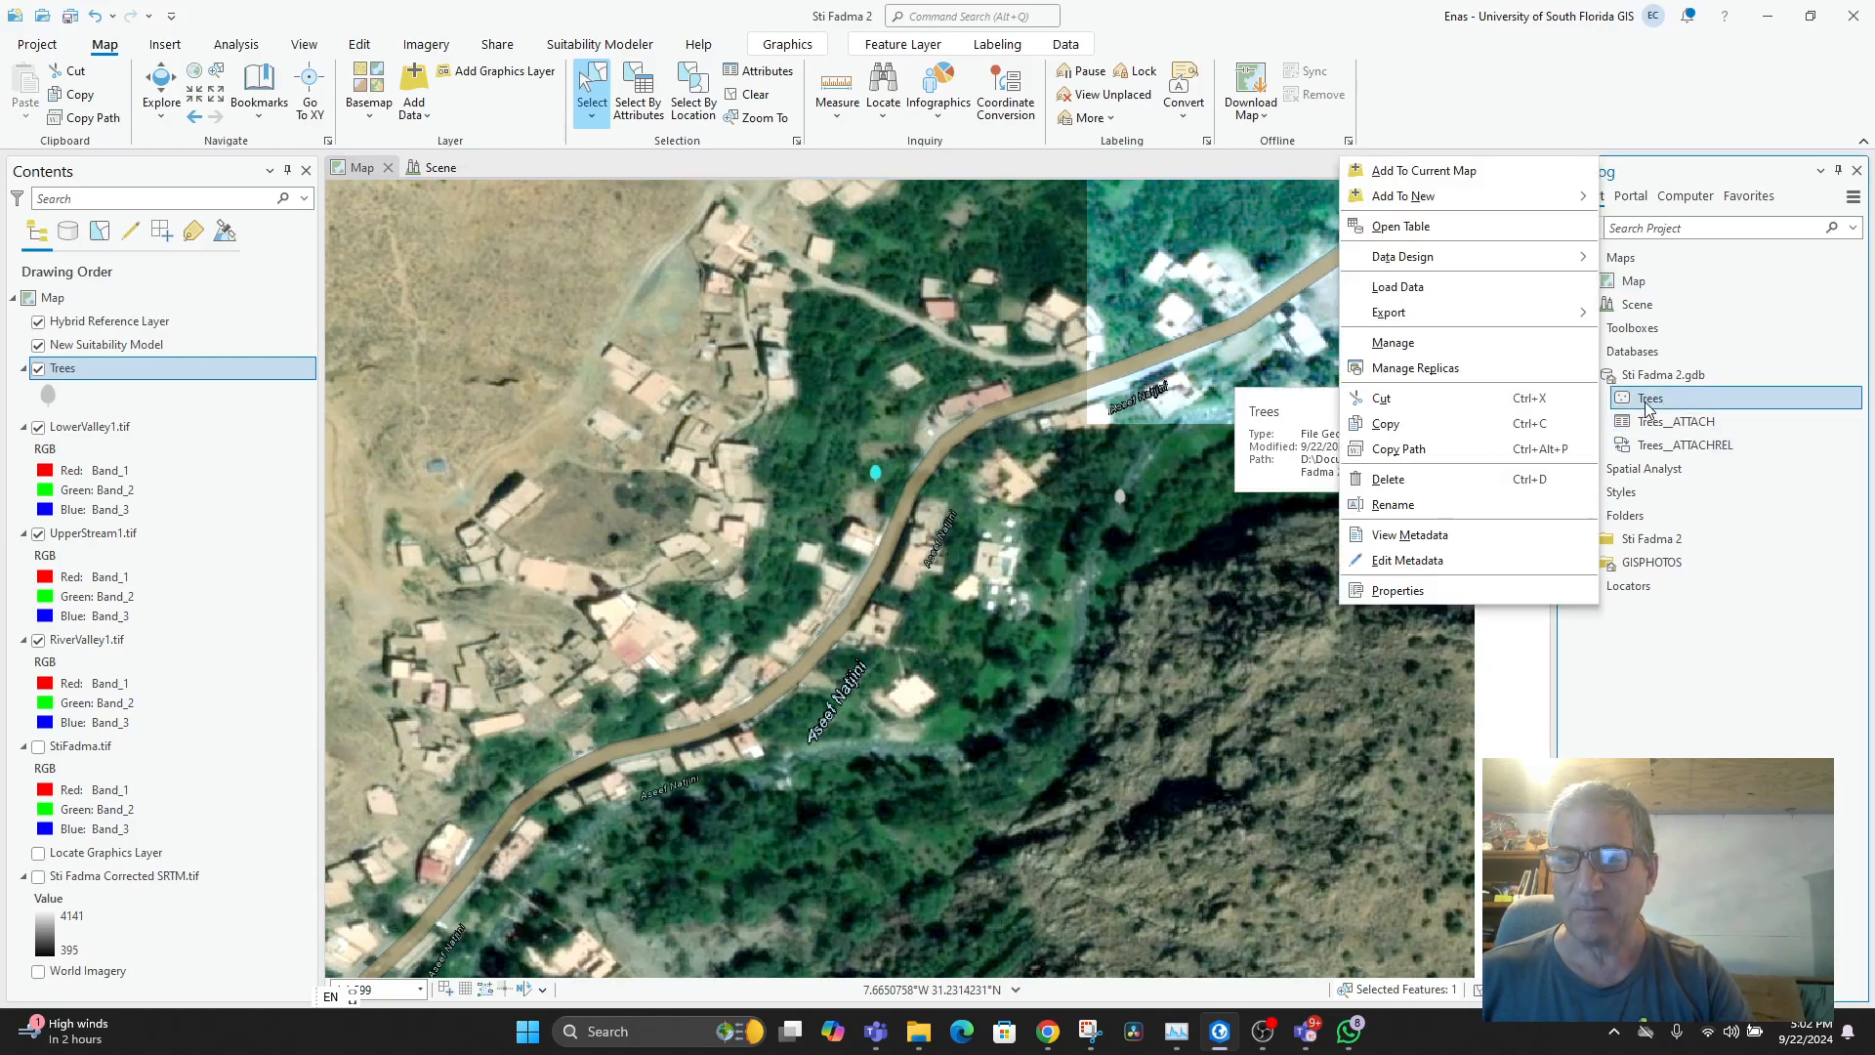
{"action": "left_click", "coordinate": [1435, 341]}
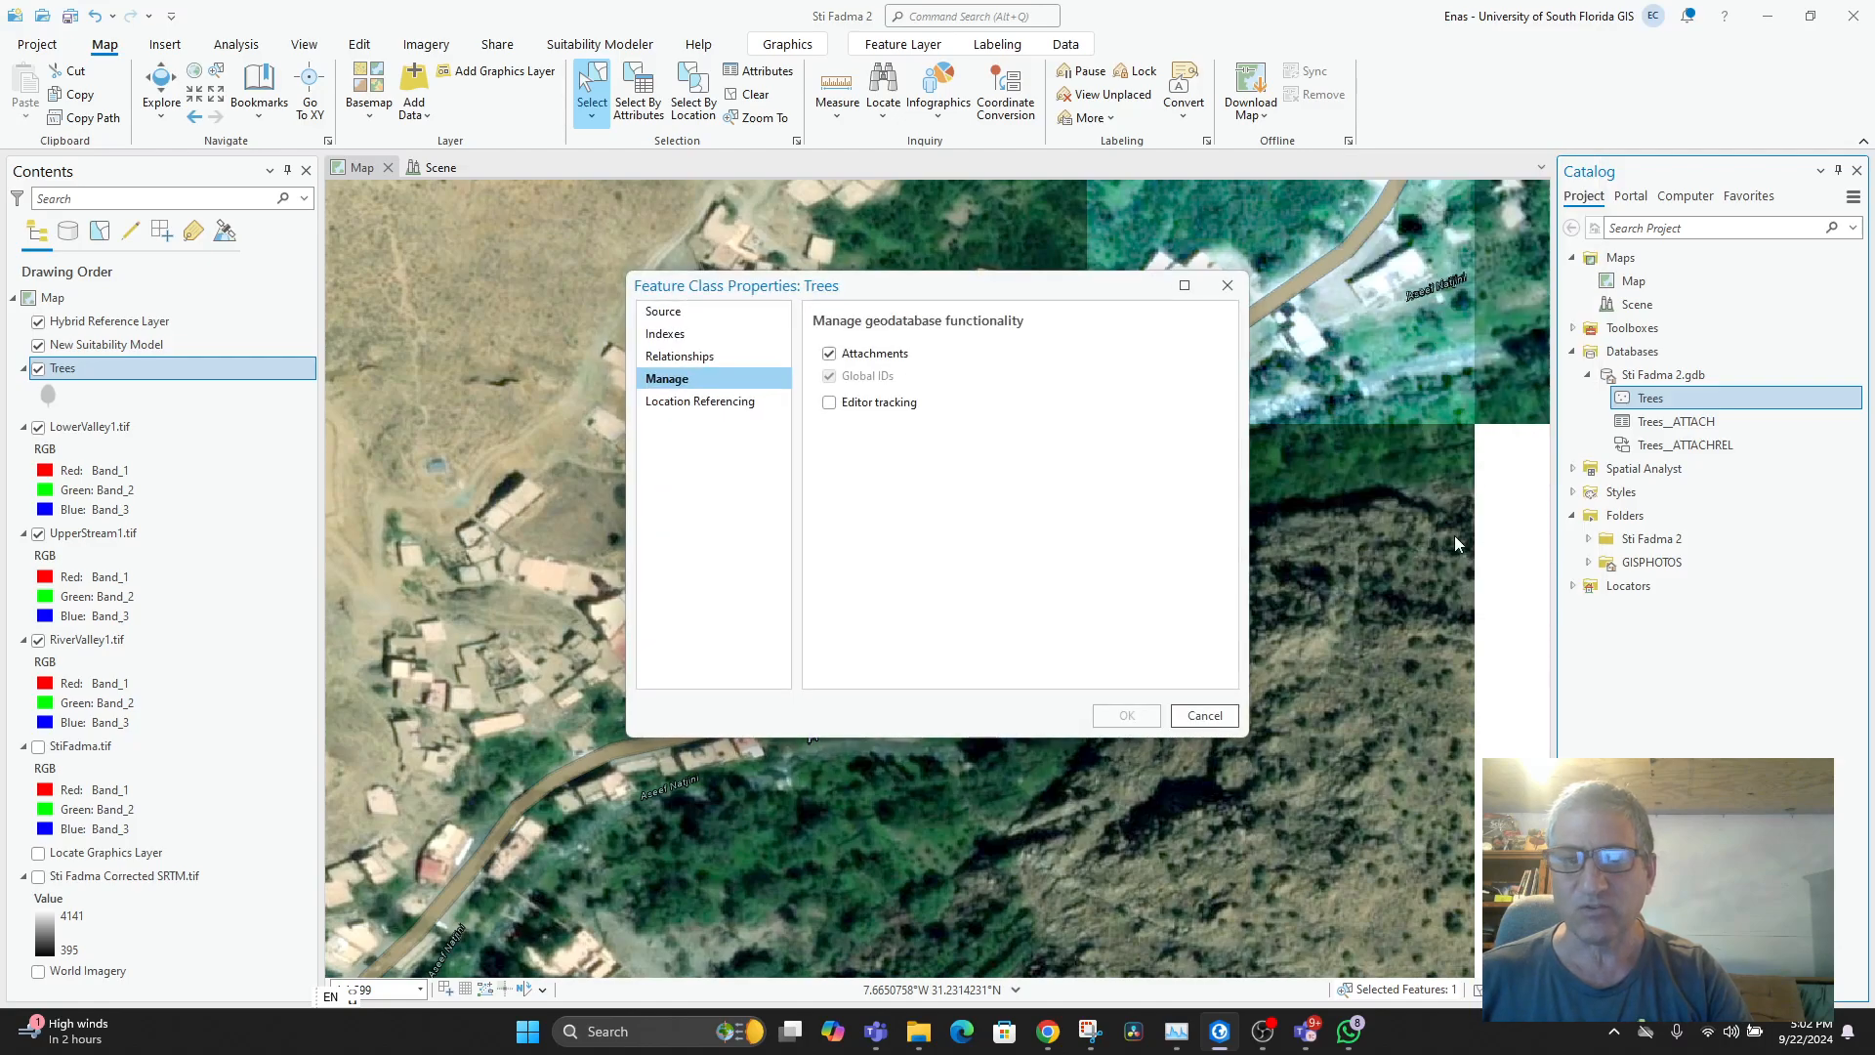
{"action": "left_click", "coordinate": [1201, 716]}
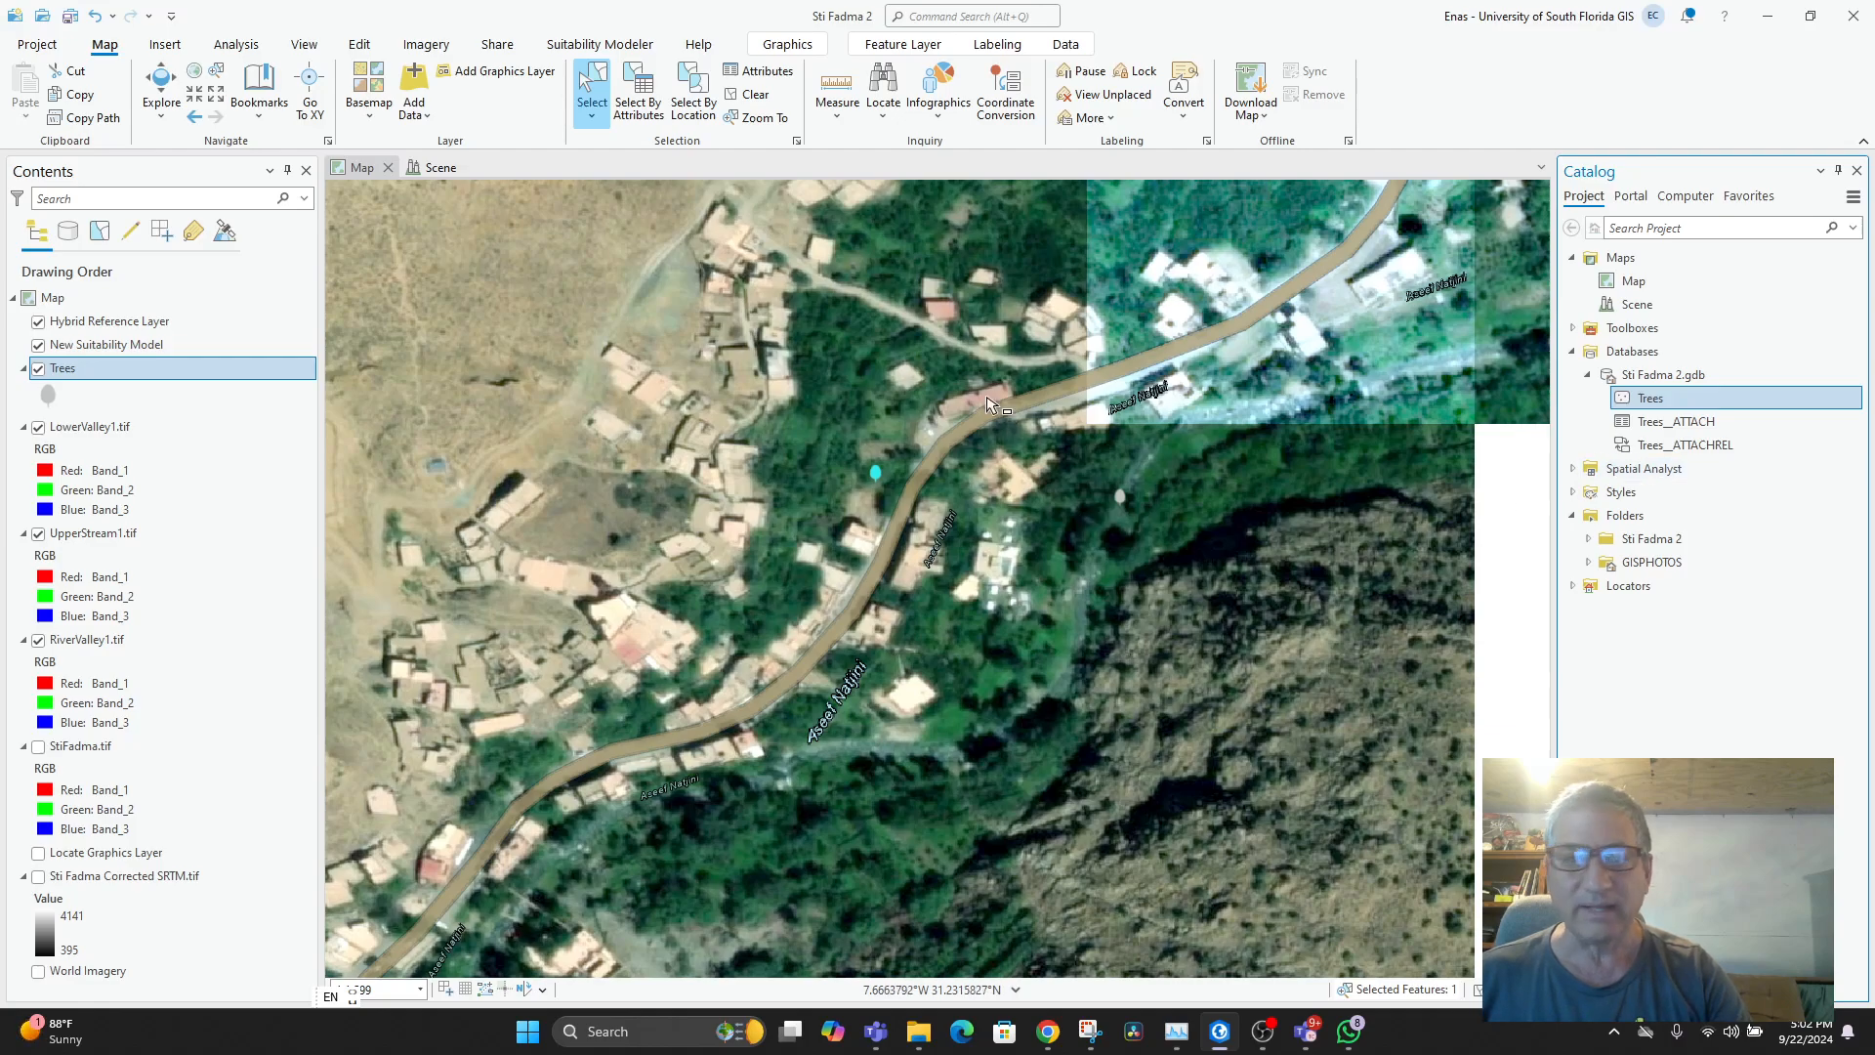
- Open the attributes of the selected Trees point and check its TreeSpecies value
{"action": "left_click", "coordinate": [360, 45]}
{"action": "left_click", "coordinate": [722, 72]}
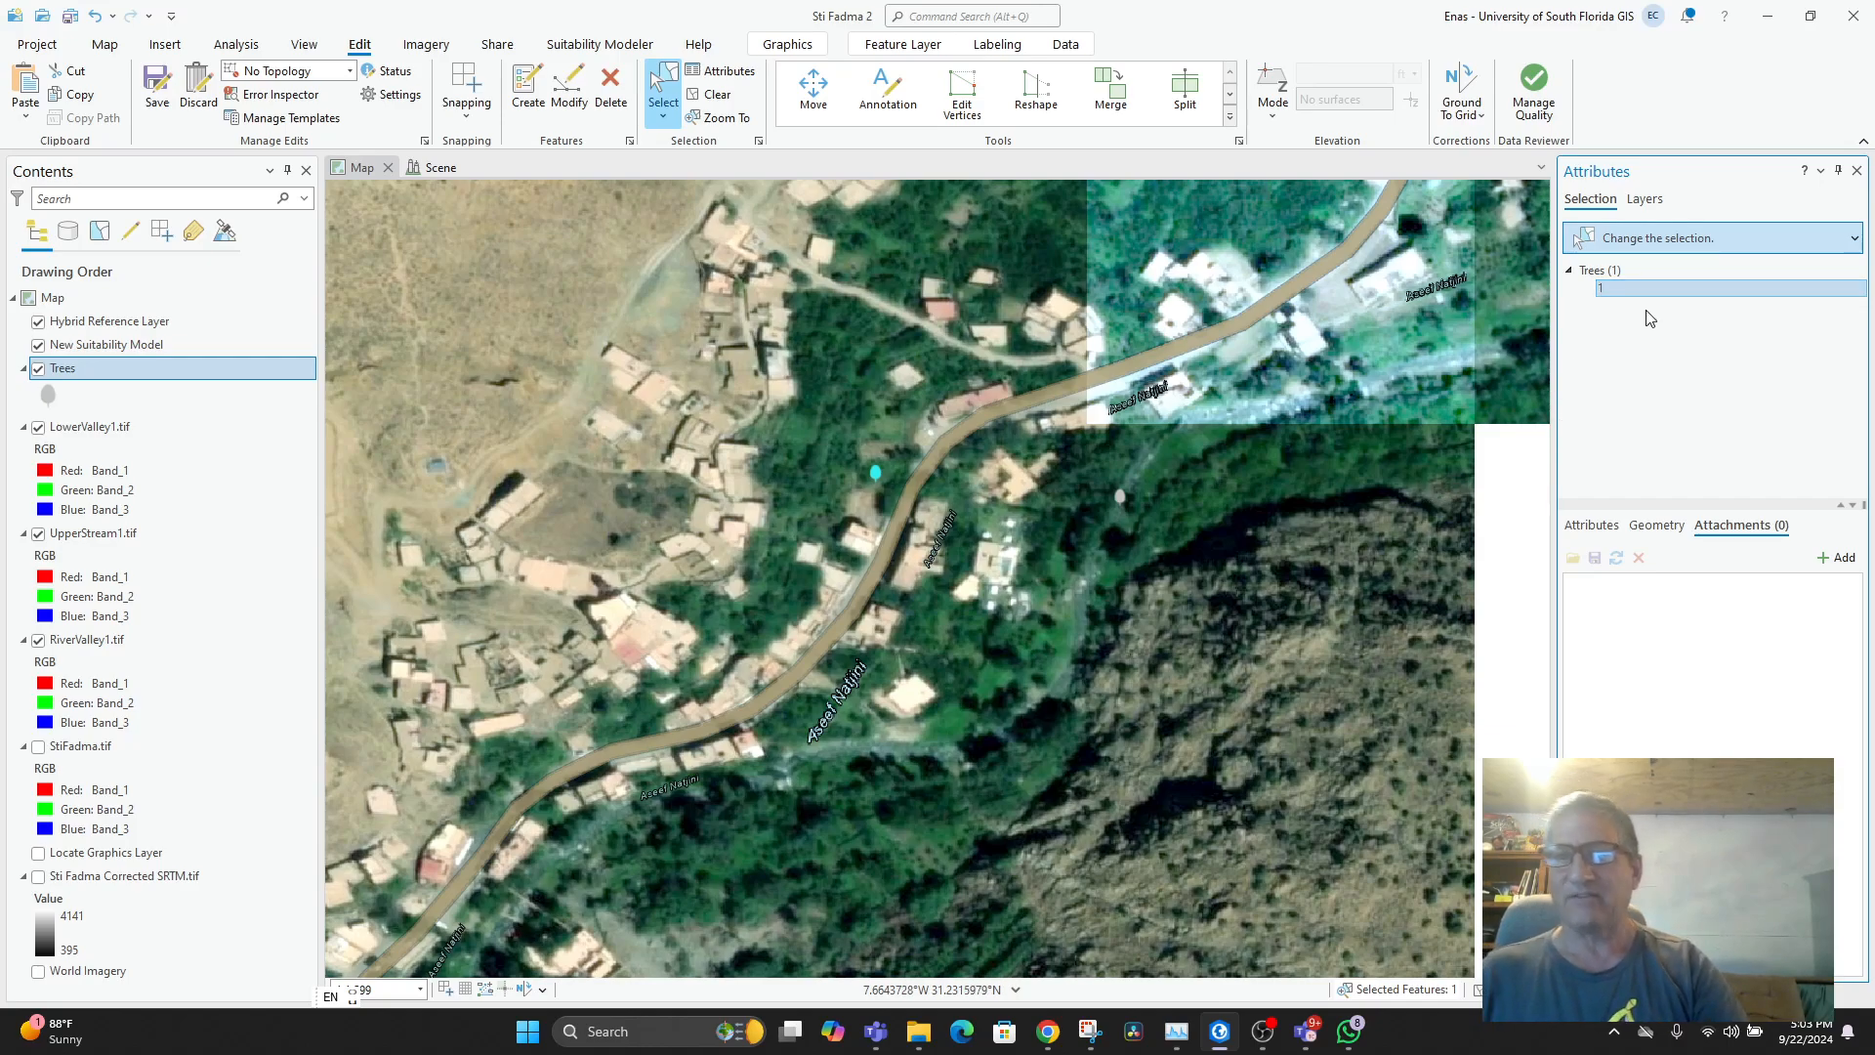
{"action": "left_click", "coordinate": [1598, 528]}
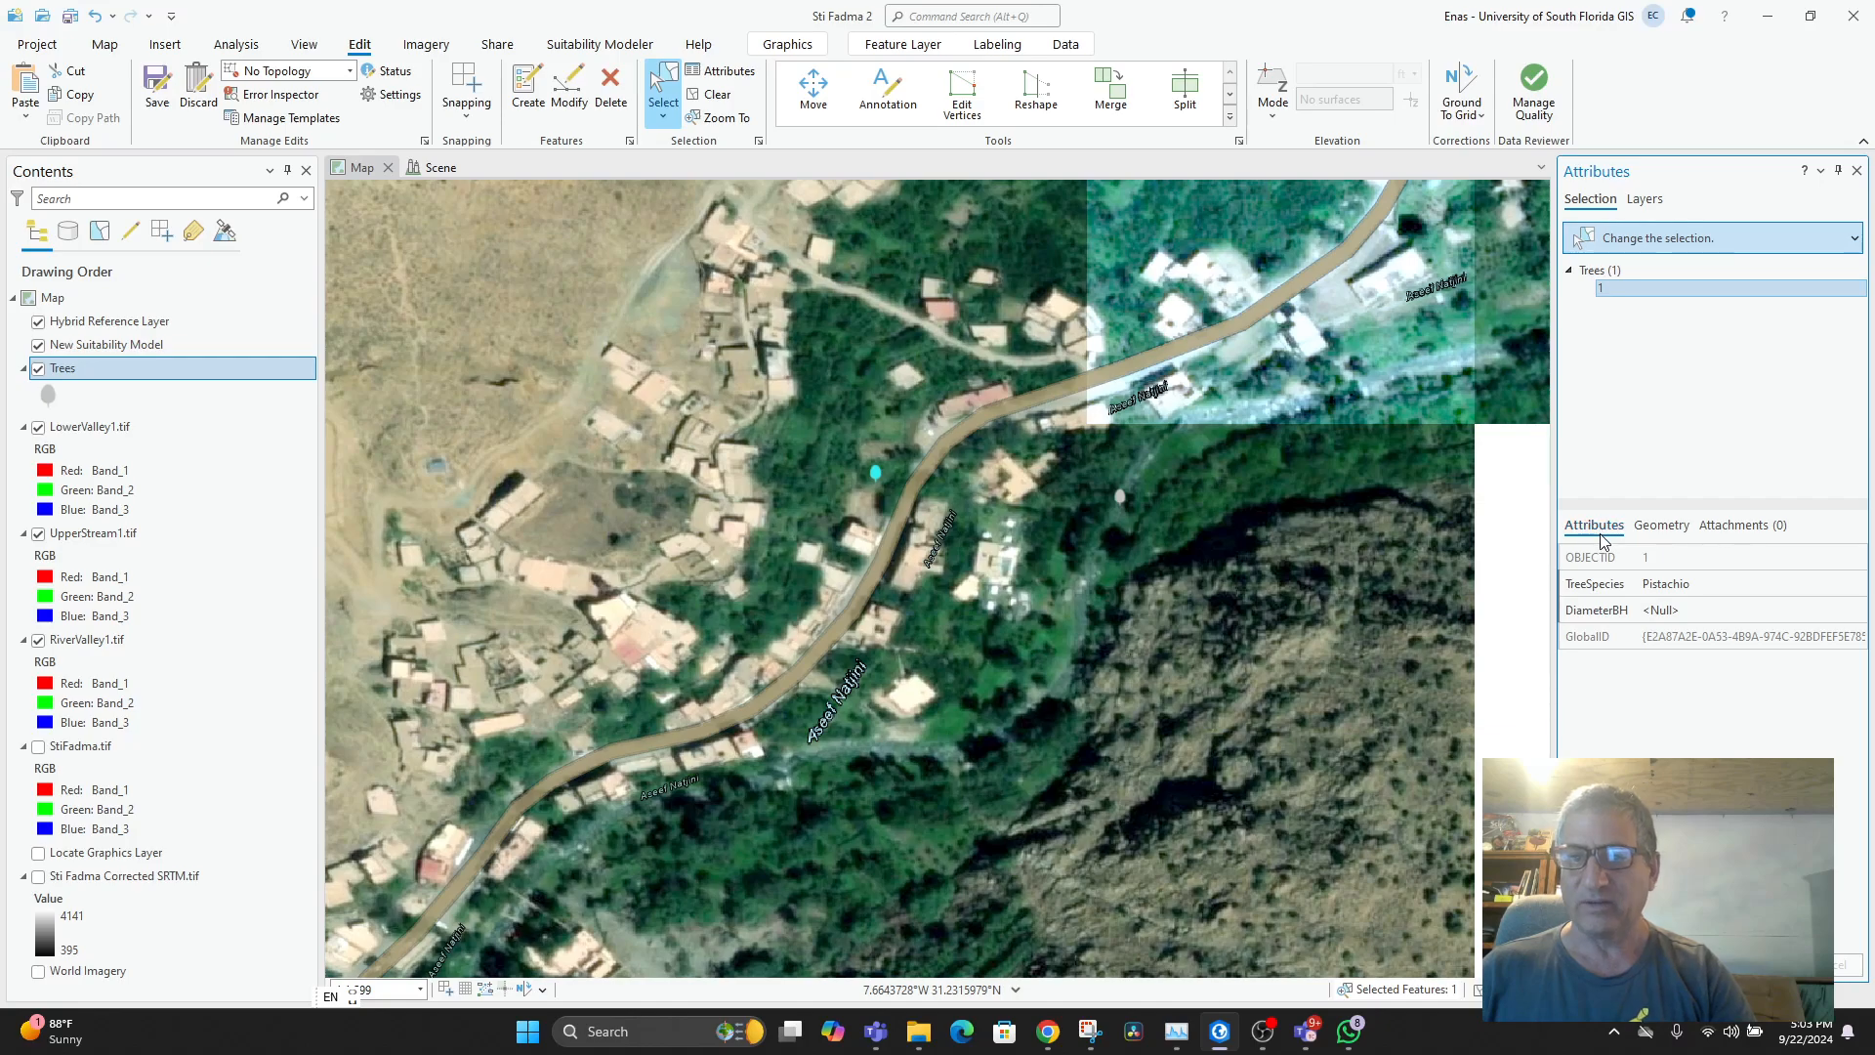
{"action": "left_click", "coordinate": [1692, 586]}
{"action": "left_click", "coordinate": [1694, 587]}
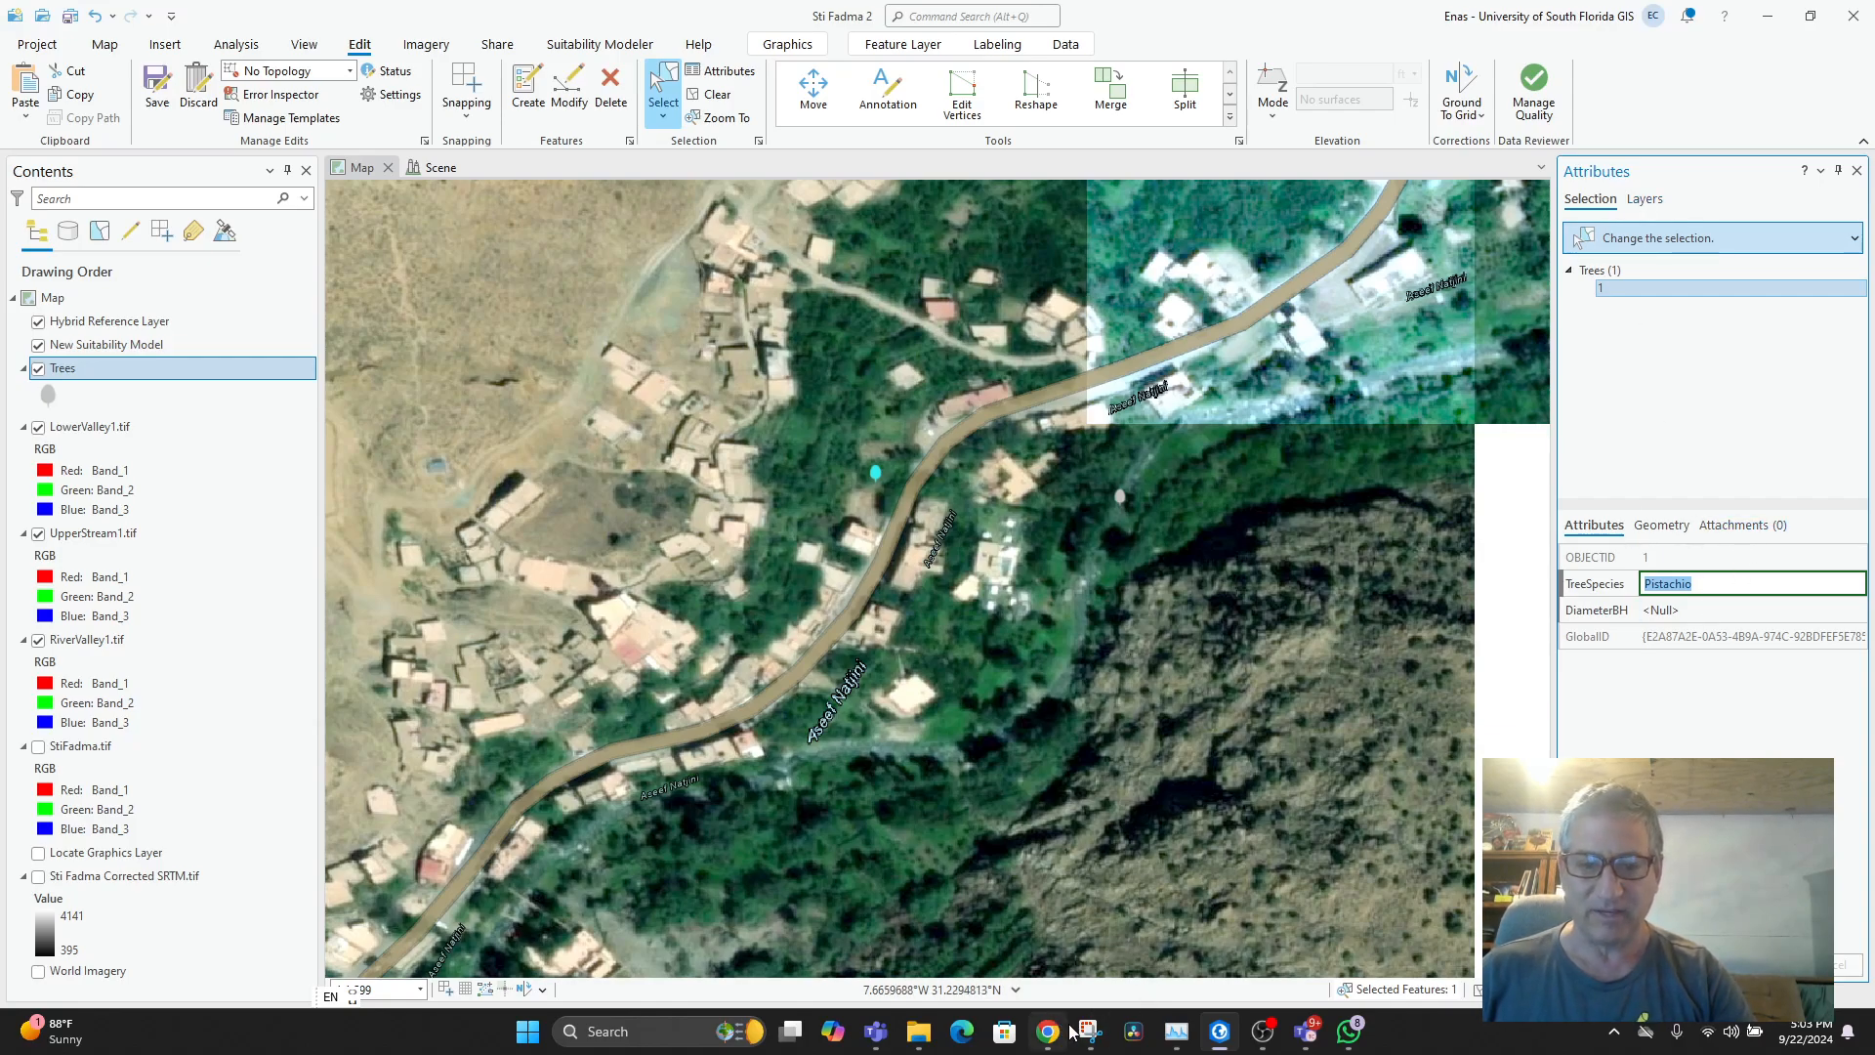
- Attach the pistachio and Small-pistachio-tree-with-fruit photos from the GISPHOTOS folder to the selected Pistachio point
{"action": "left_click", "coordinate": [1767, 531]}
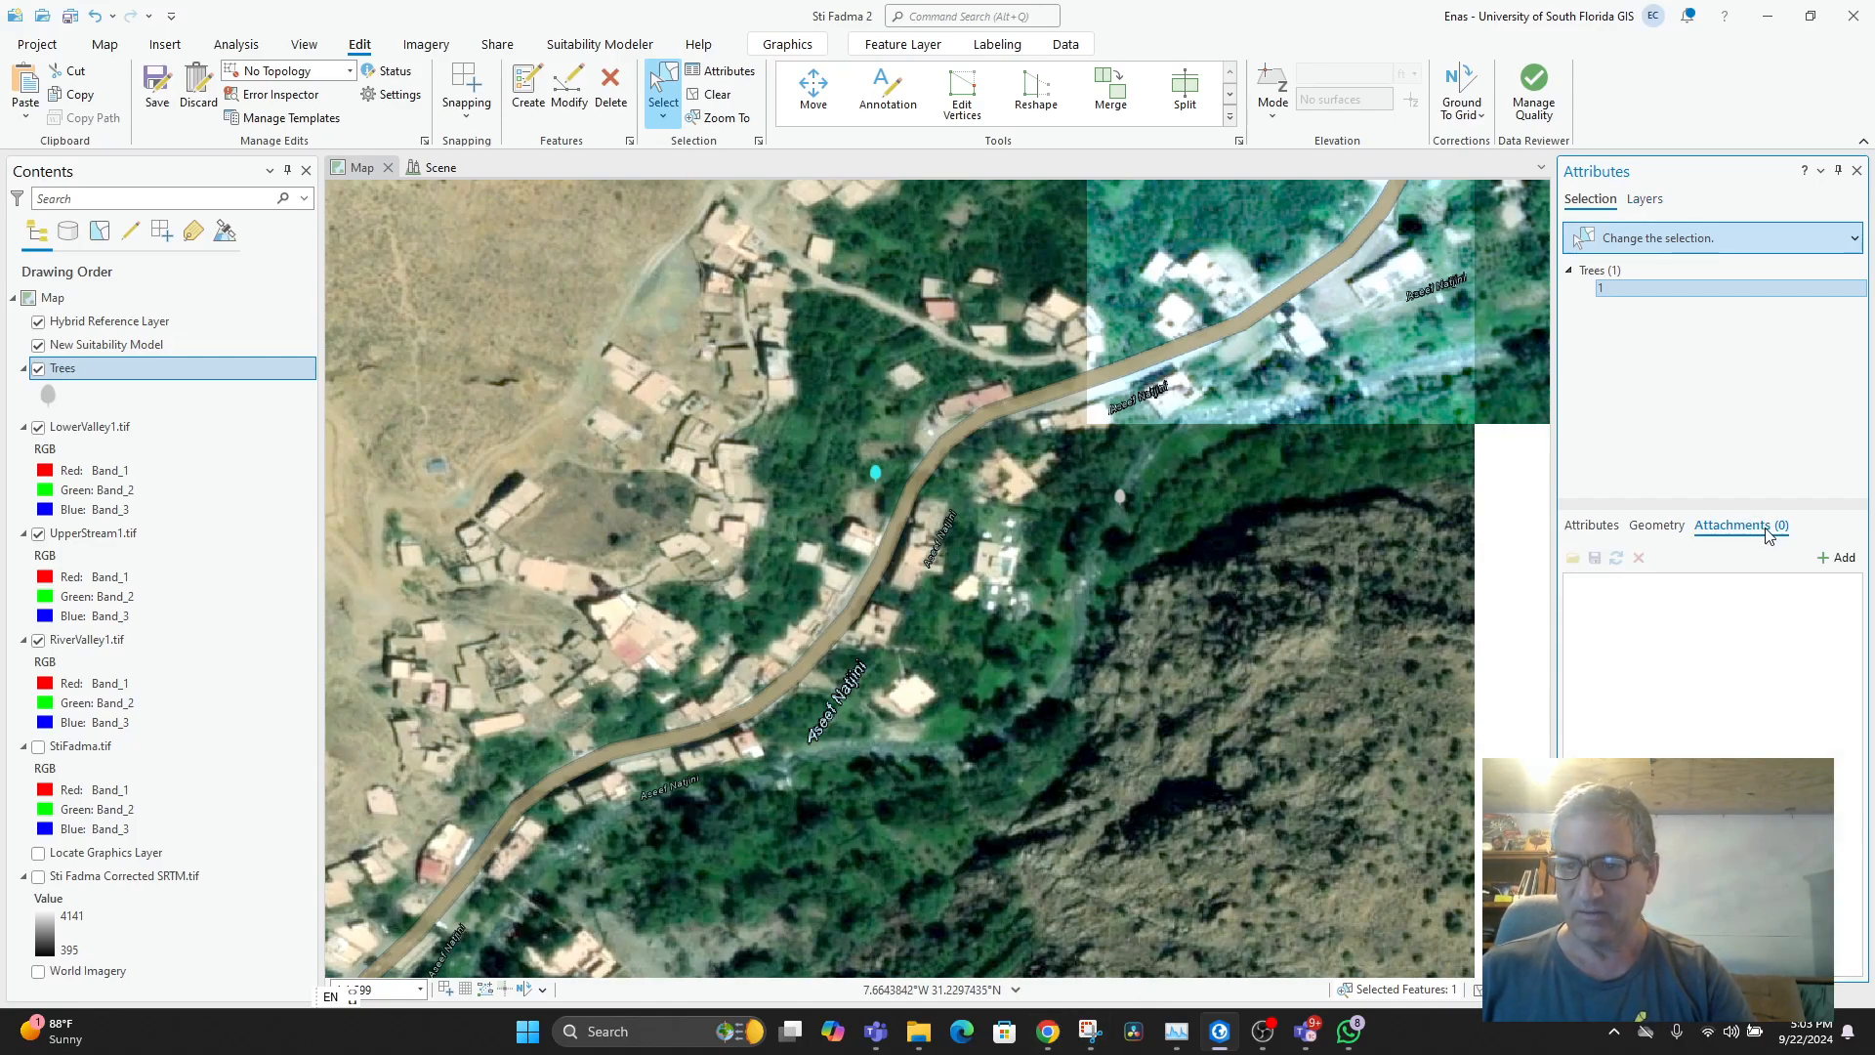
{"action": "left_click", "coordinate": [1836, 559]}
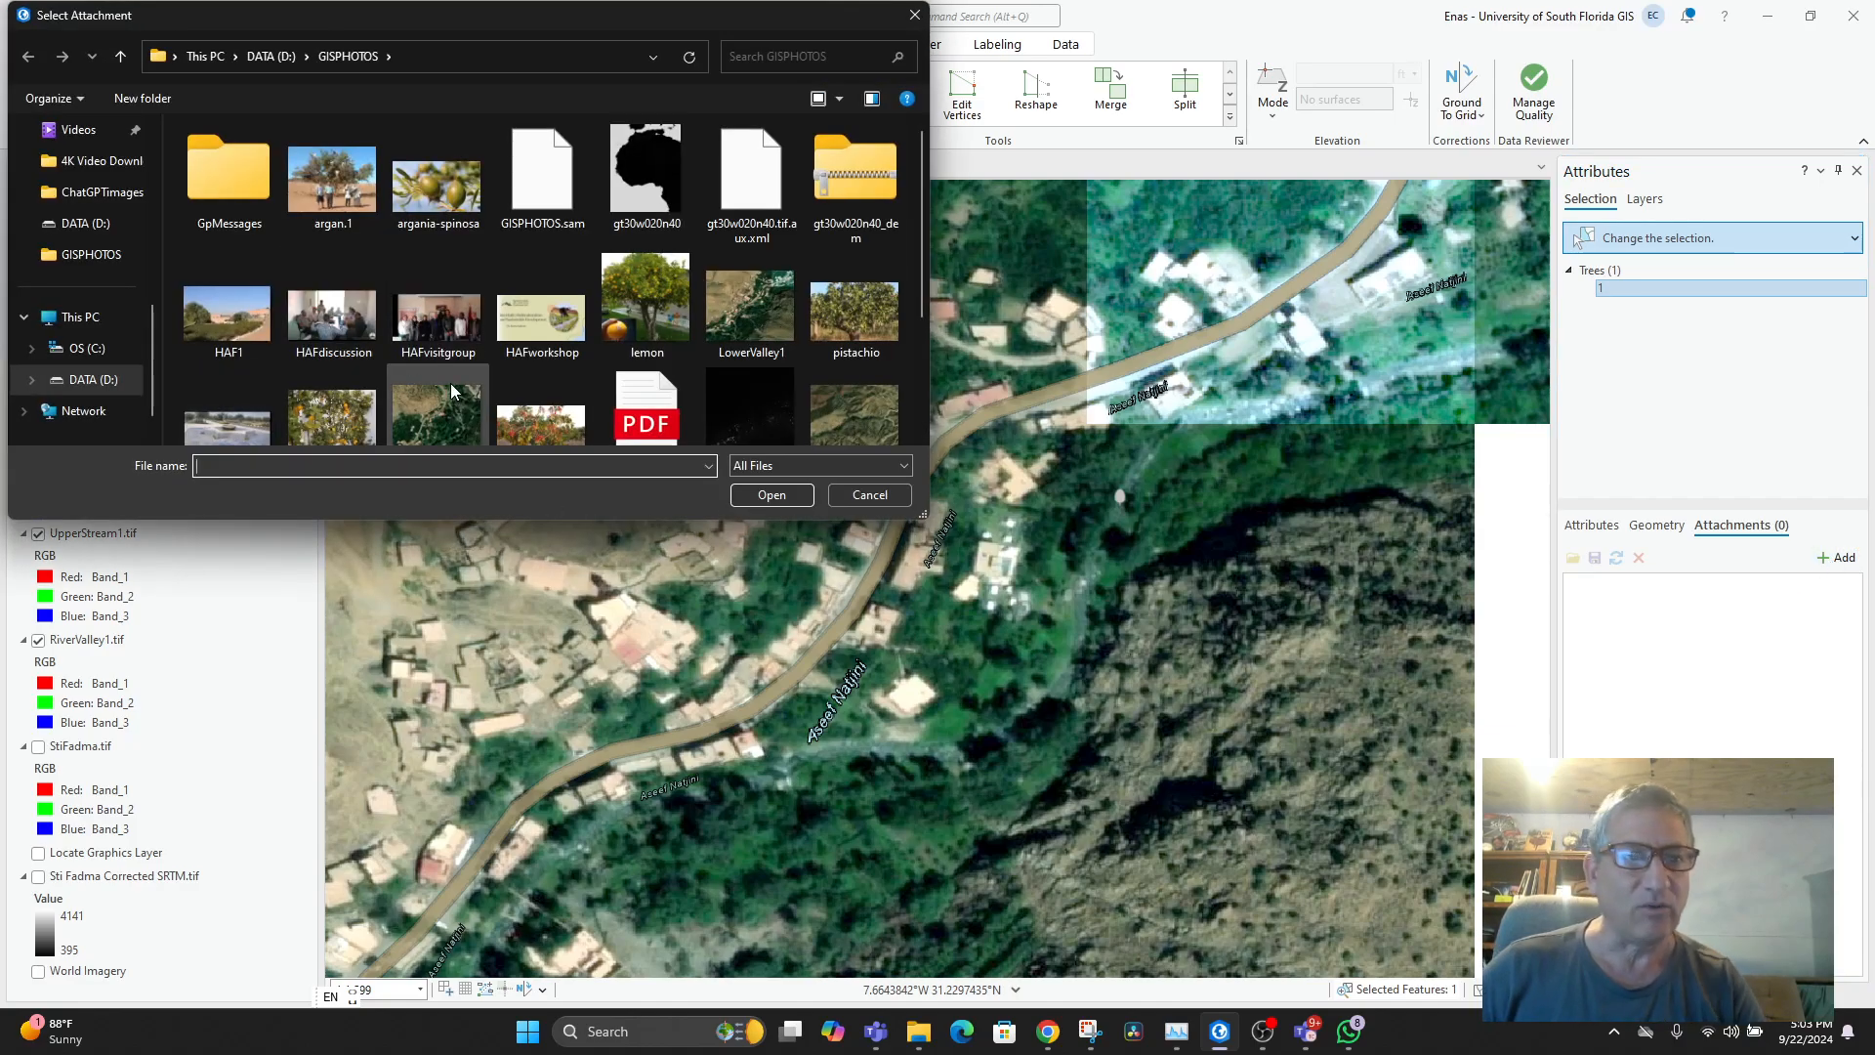
{"action": "scroll", "coordinate": [635, 390], "scroll_direction": "down", "scroll_amount": 3}
{"action": "scroll", "coordinate": [758, 379], "scroll_direction": "up", "scroll_amount": 3}
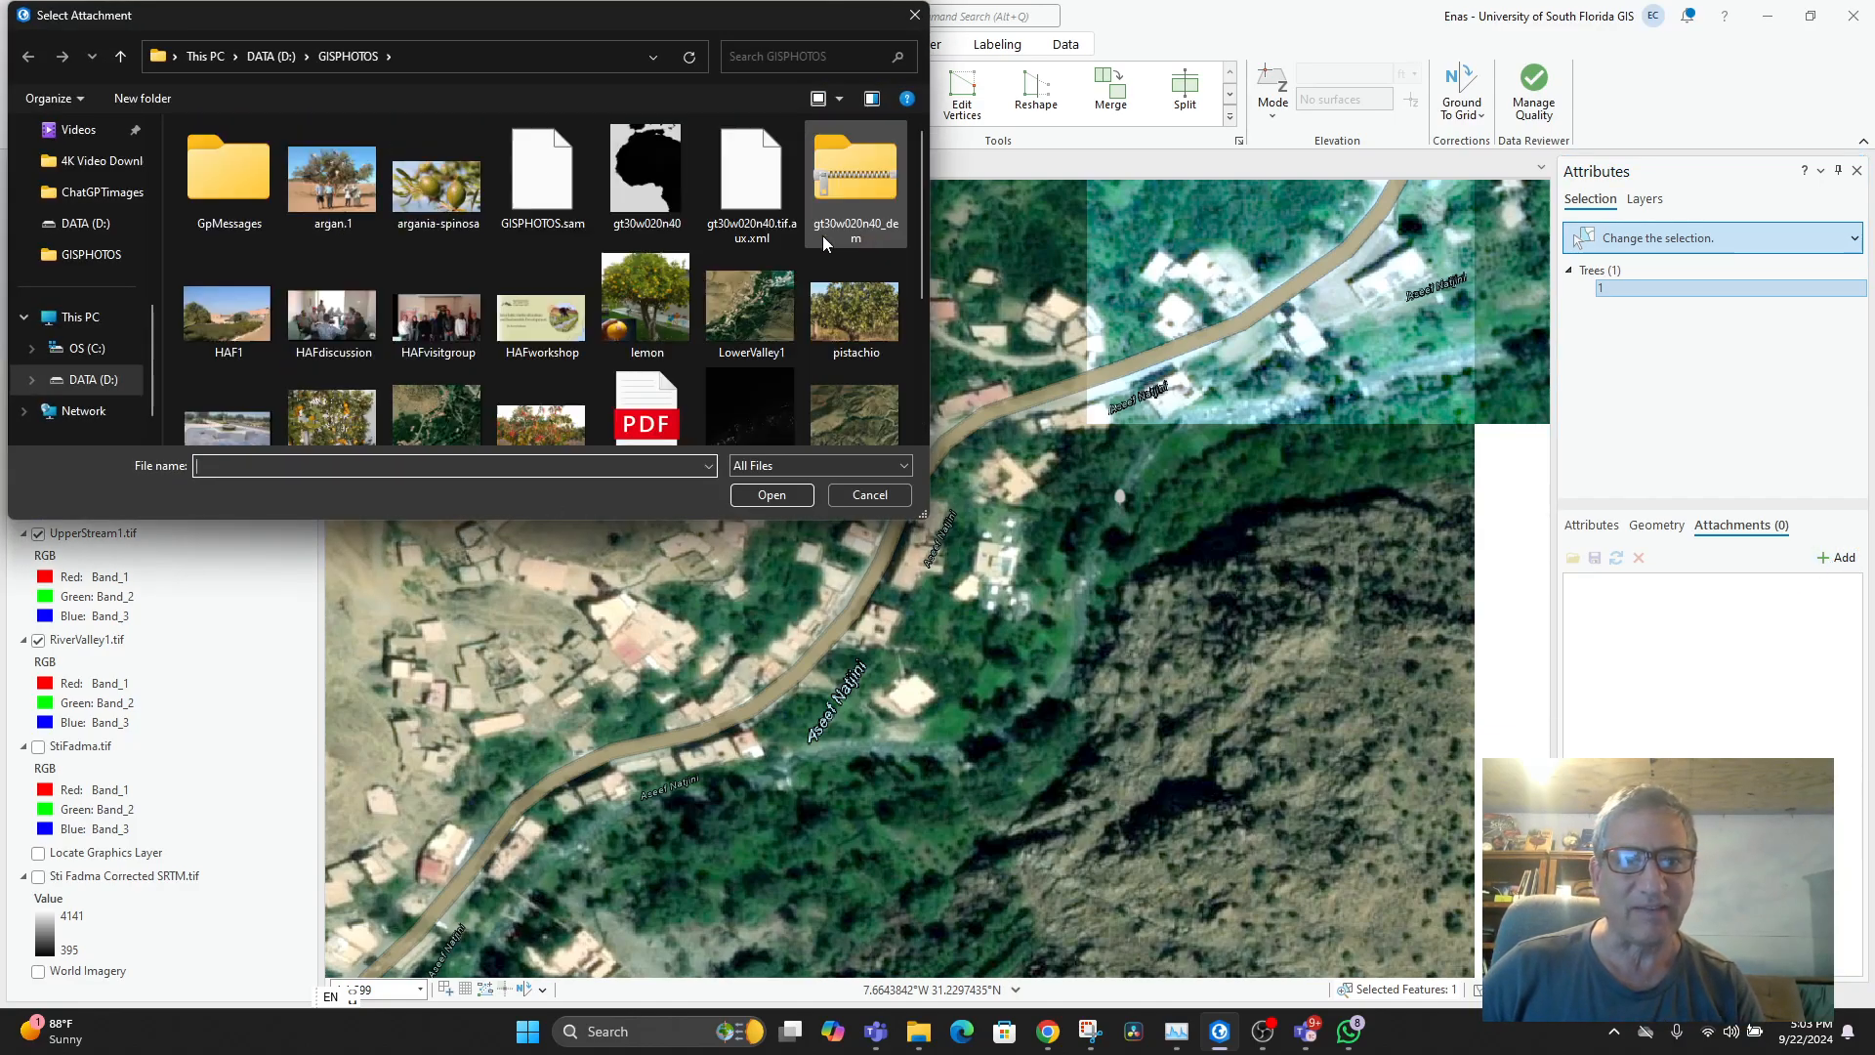
{"action": "left_click", "coordinate": [889, 295]}
{"action": "scroll", "coordinate": [822, 313], "scroll_direction": "down", "scroll_amount": 1}
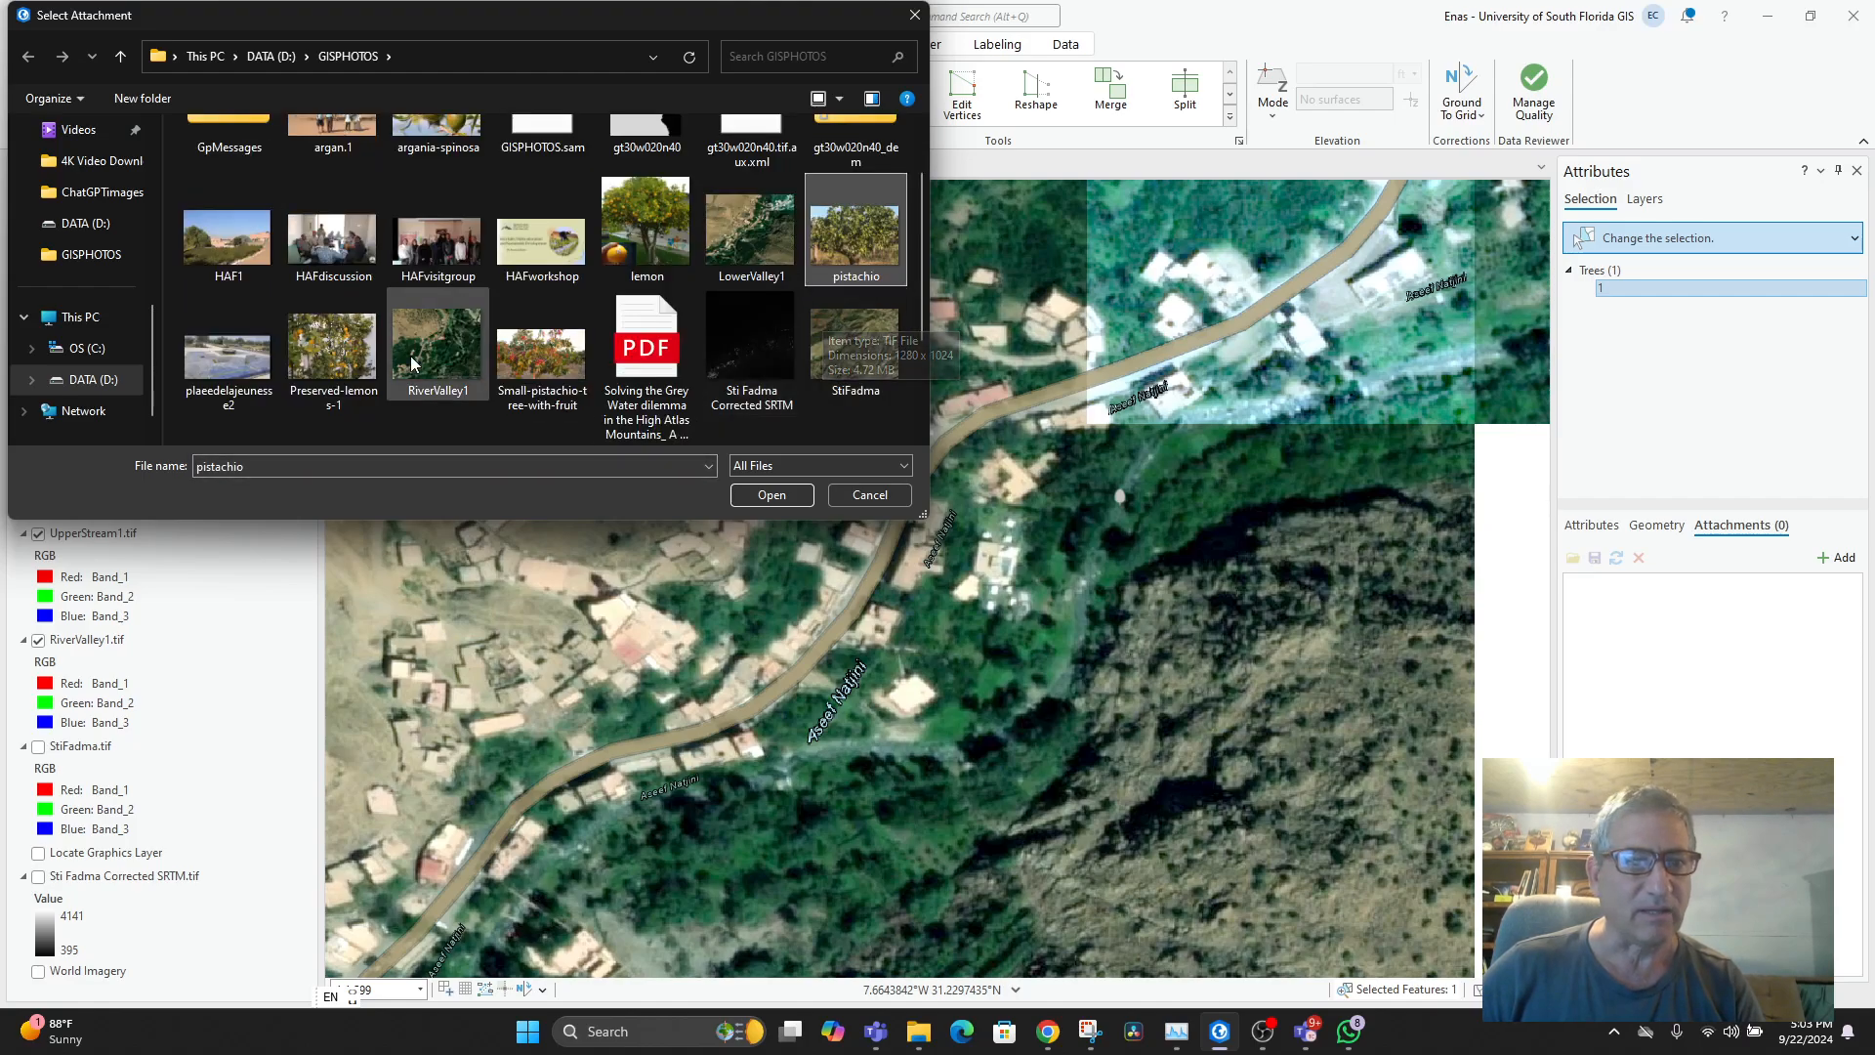
{"action": "left_click", "coordinate": [542, 363], "text": "ctrl"}
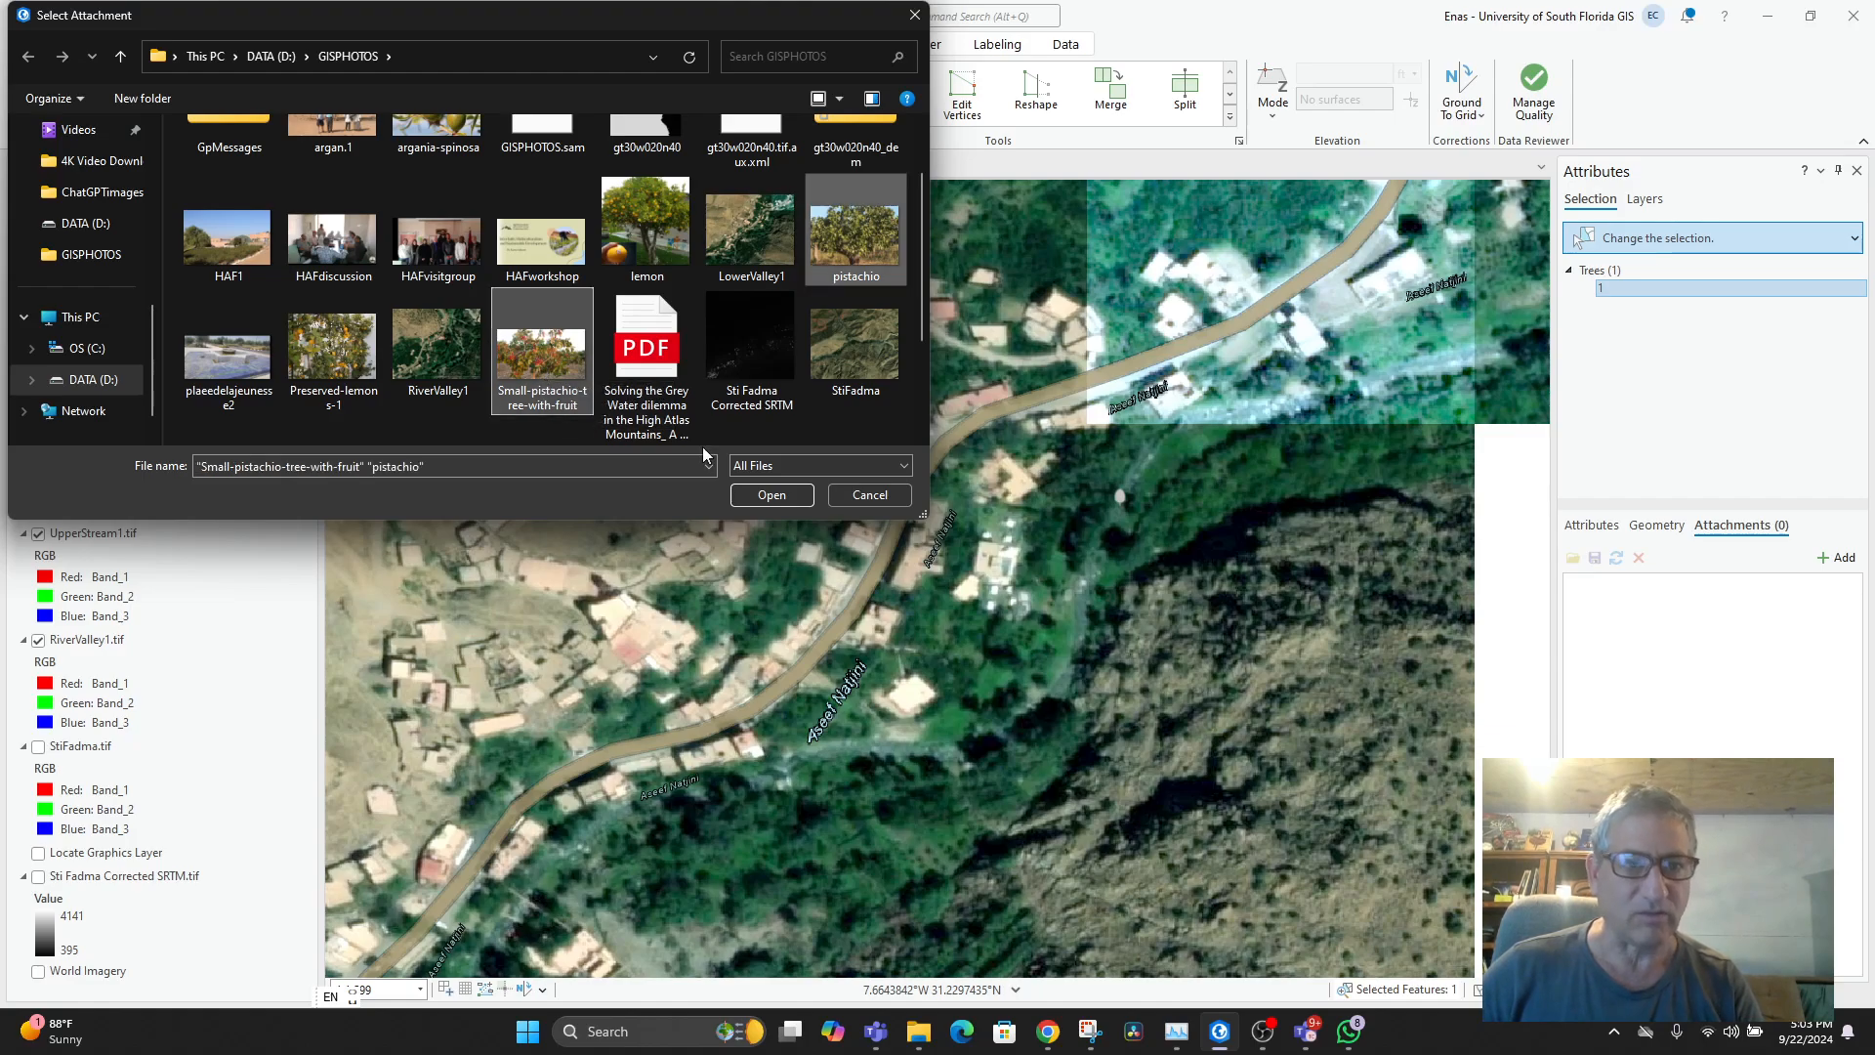
{"action": "left_click", "coordinate": [767, 494]}
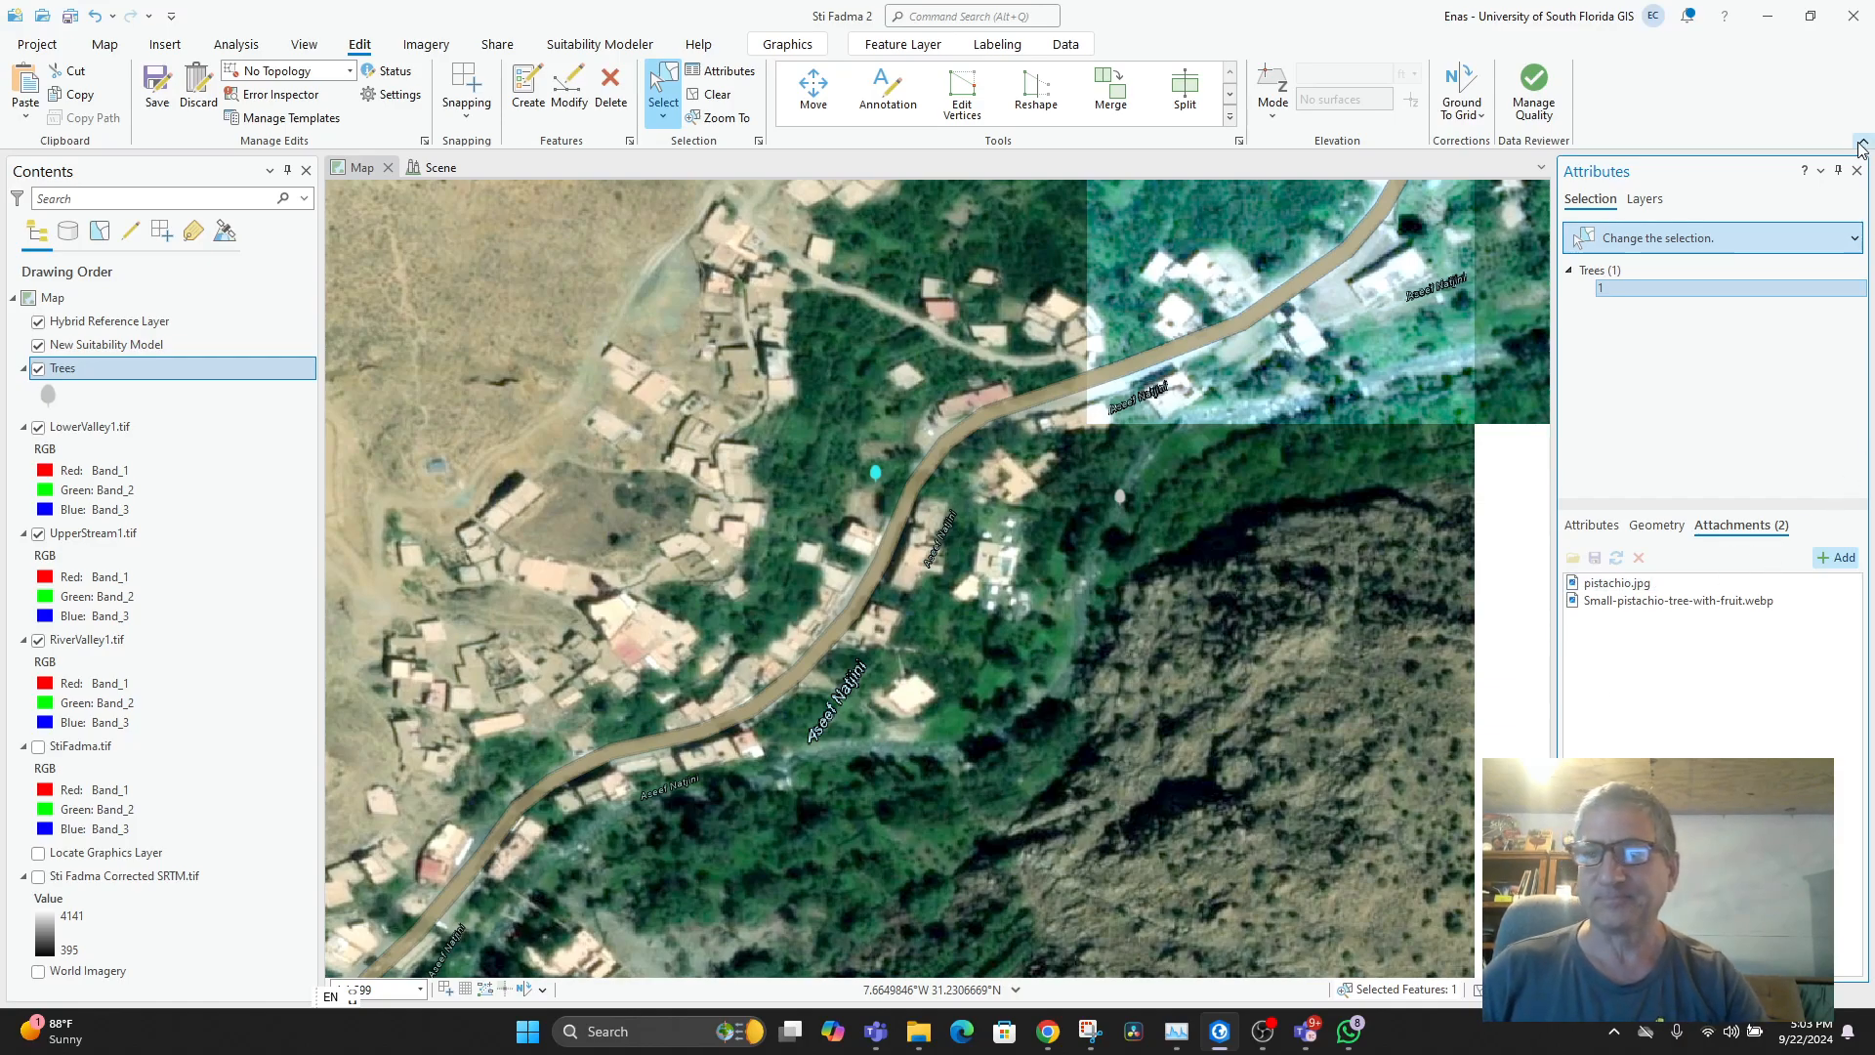
{"action": "left_click", "coordinate": [1856, 171]}
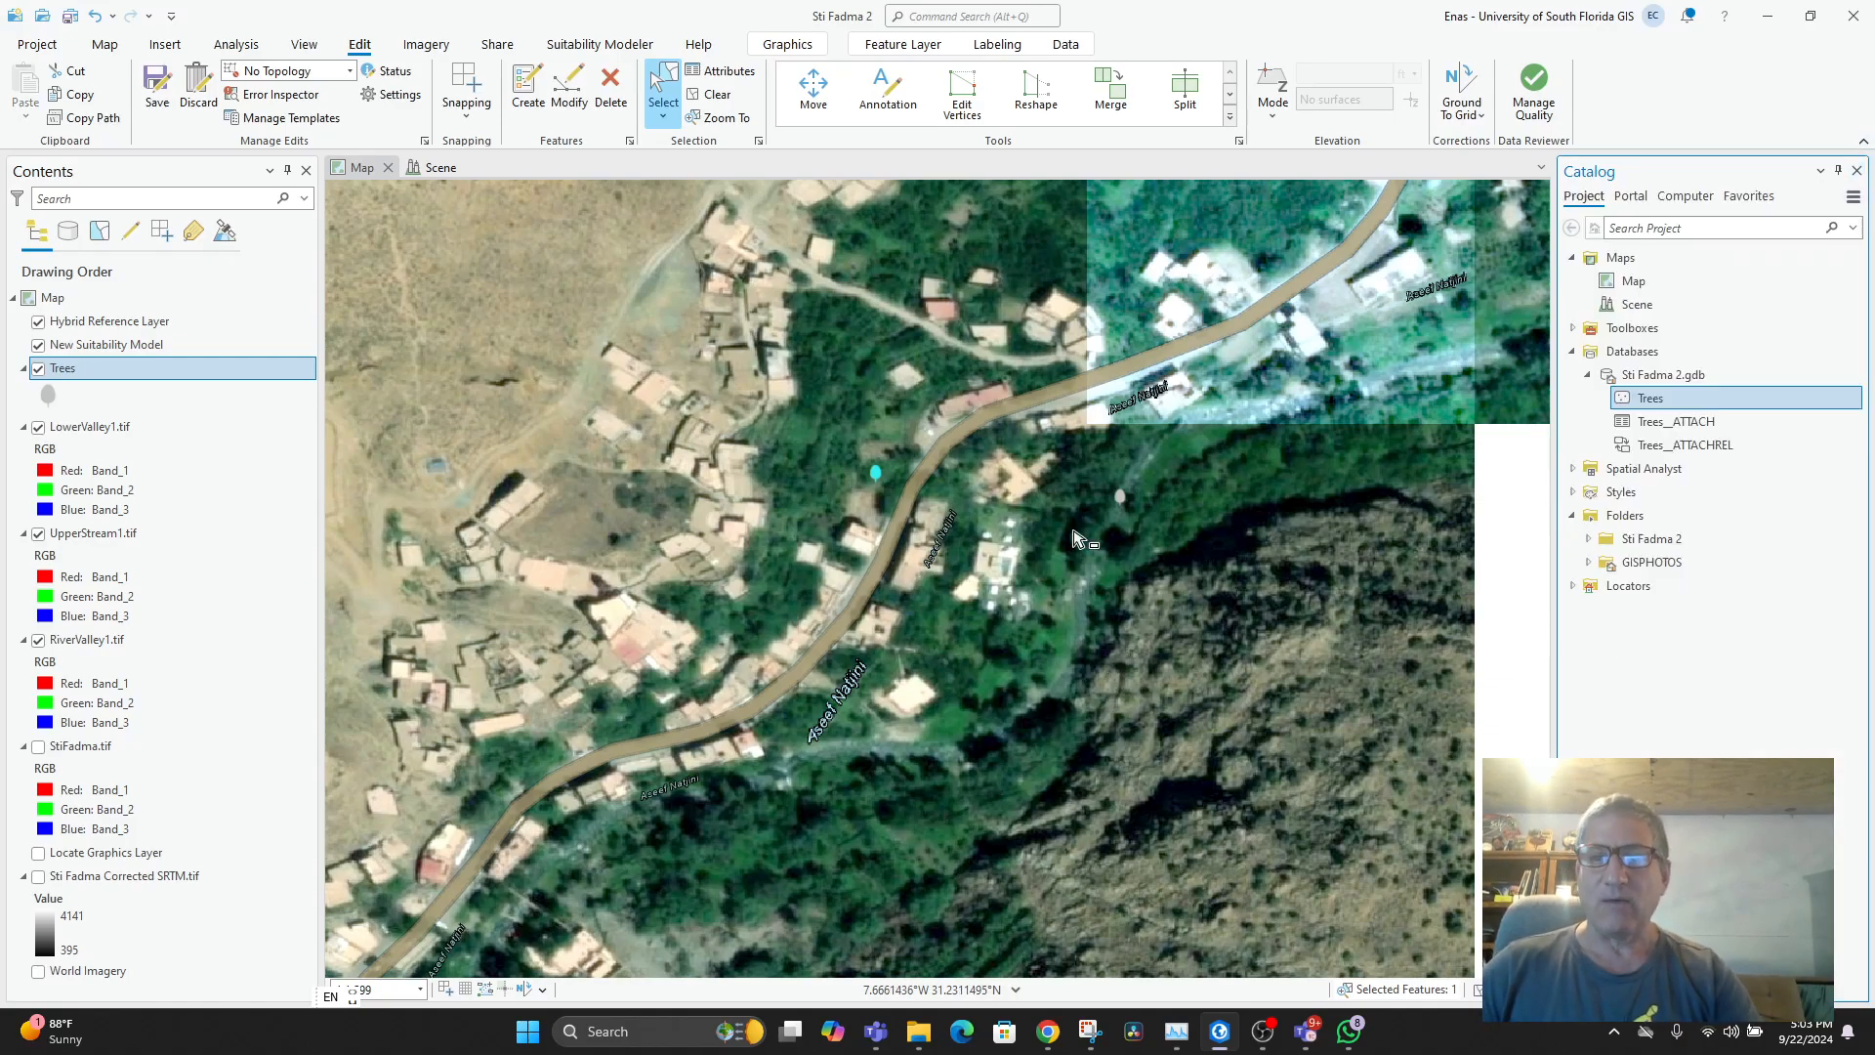
- Save the Sti Fadma 2 project
{"action": "left_click", "coordinate": [105, 44]}
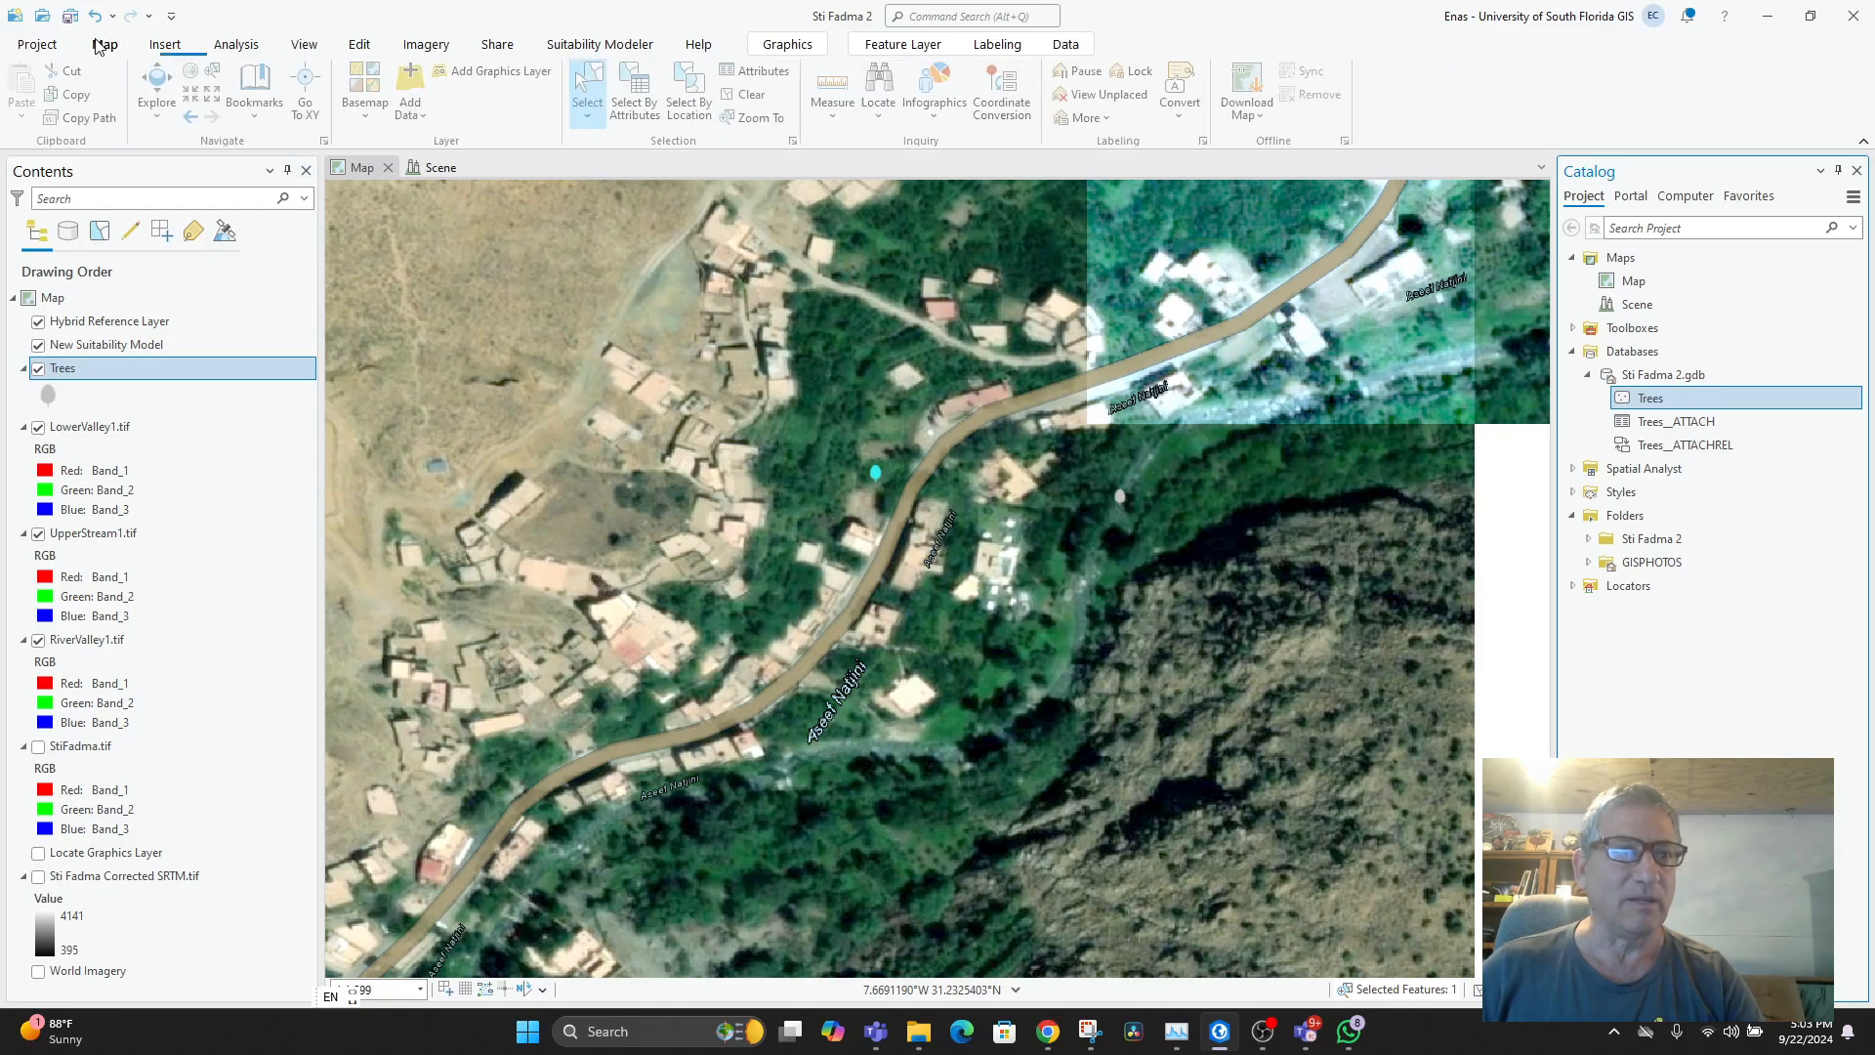
{"action": "left_click", "coordinate": [35, 45]}
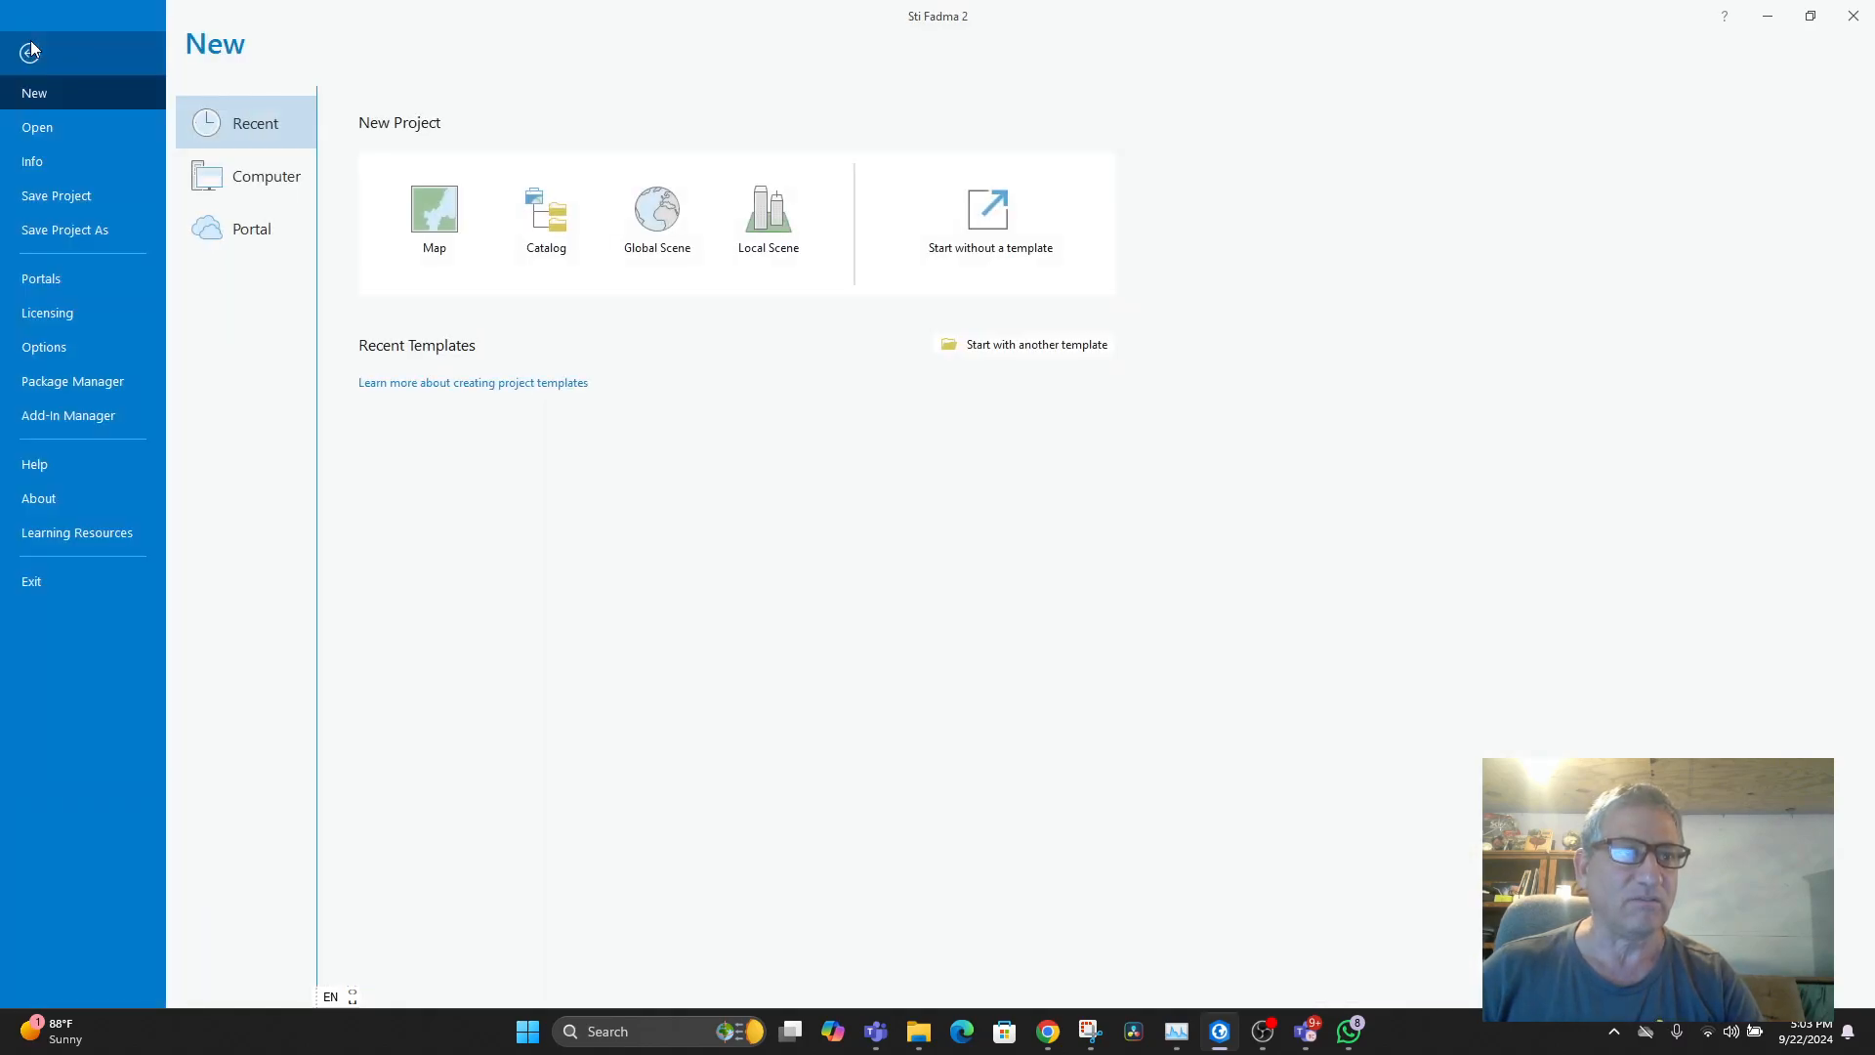
{"action": "left_click", "coordinate": [63, 195]}
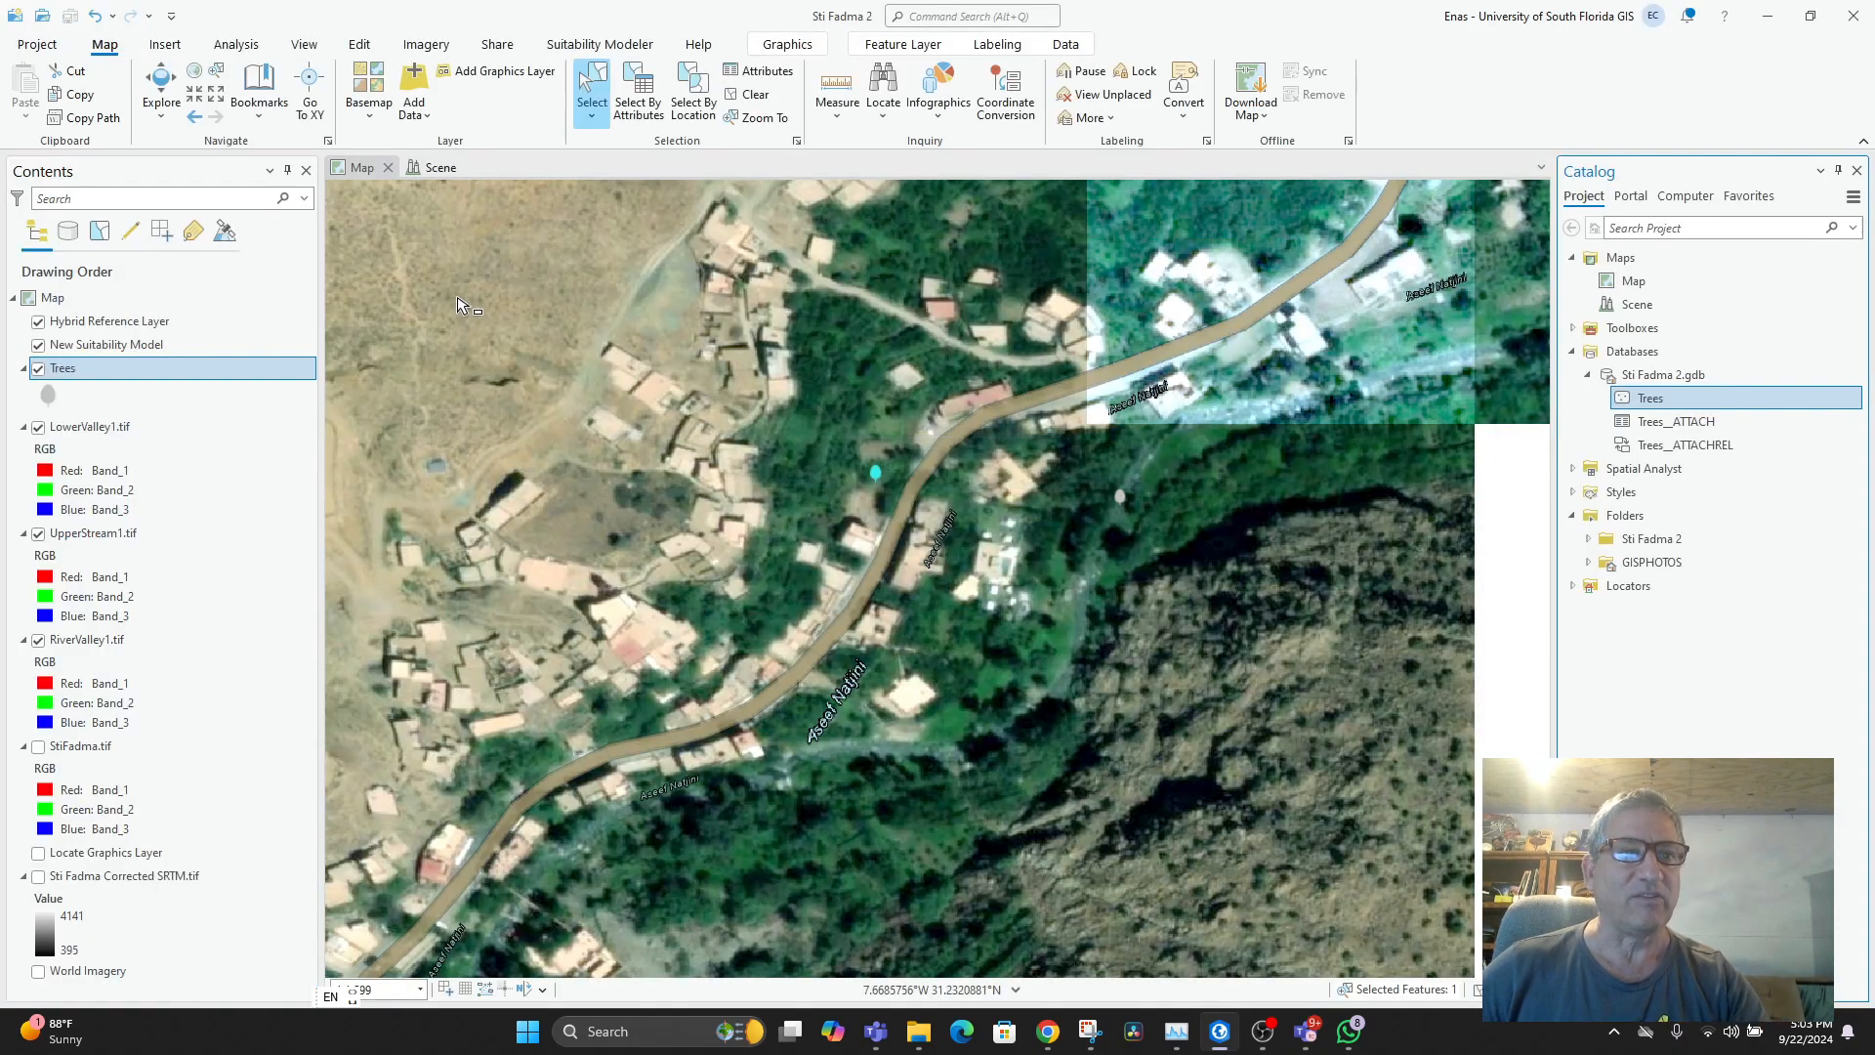
- Turn on the World Imagery layer beneath the valley images and switch to the Explore tool around the Trees points
{"action": "left_click", "coordinate": [162, 90]}
{"action": "scroll", "coordinate": [965, 692], "scroll_direction": "down", "scroll_amount": 5}
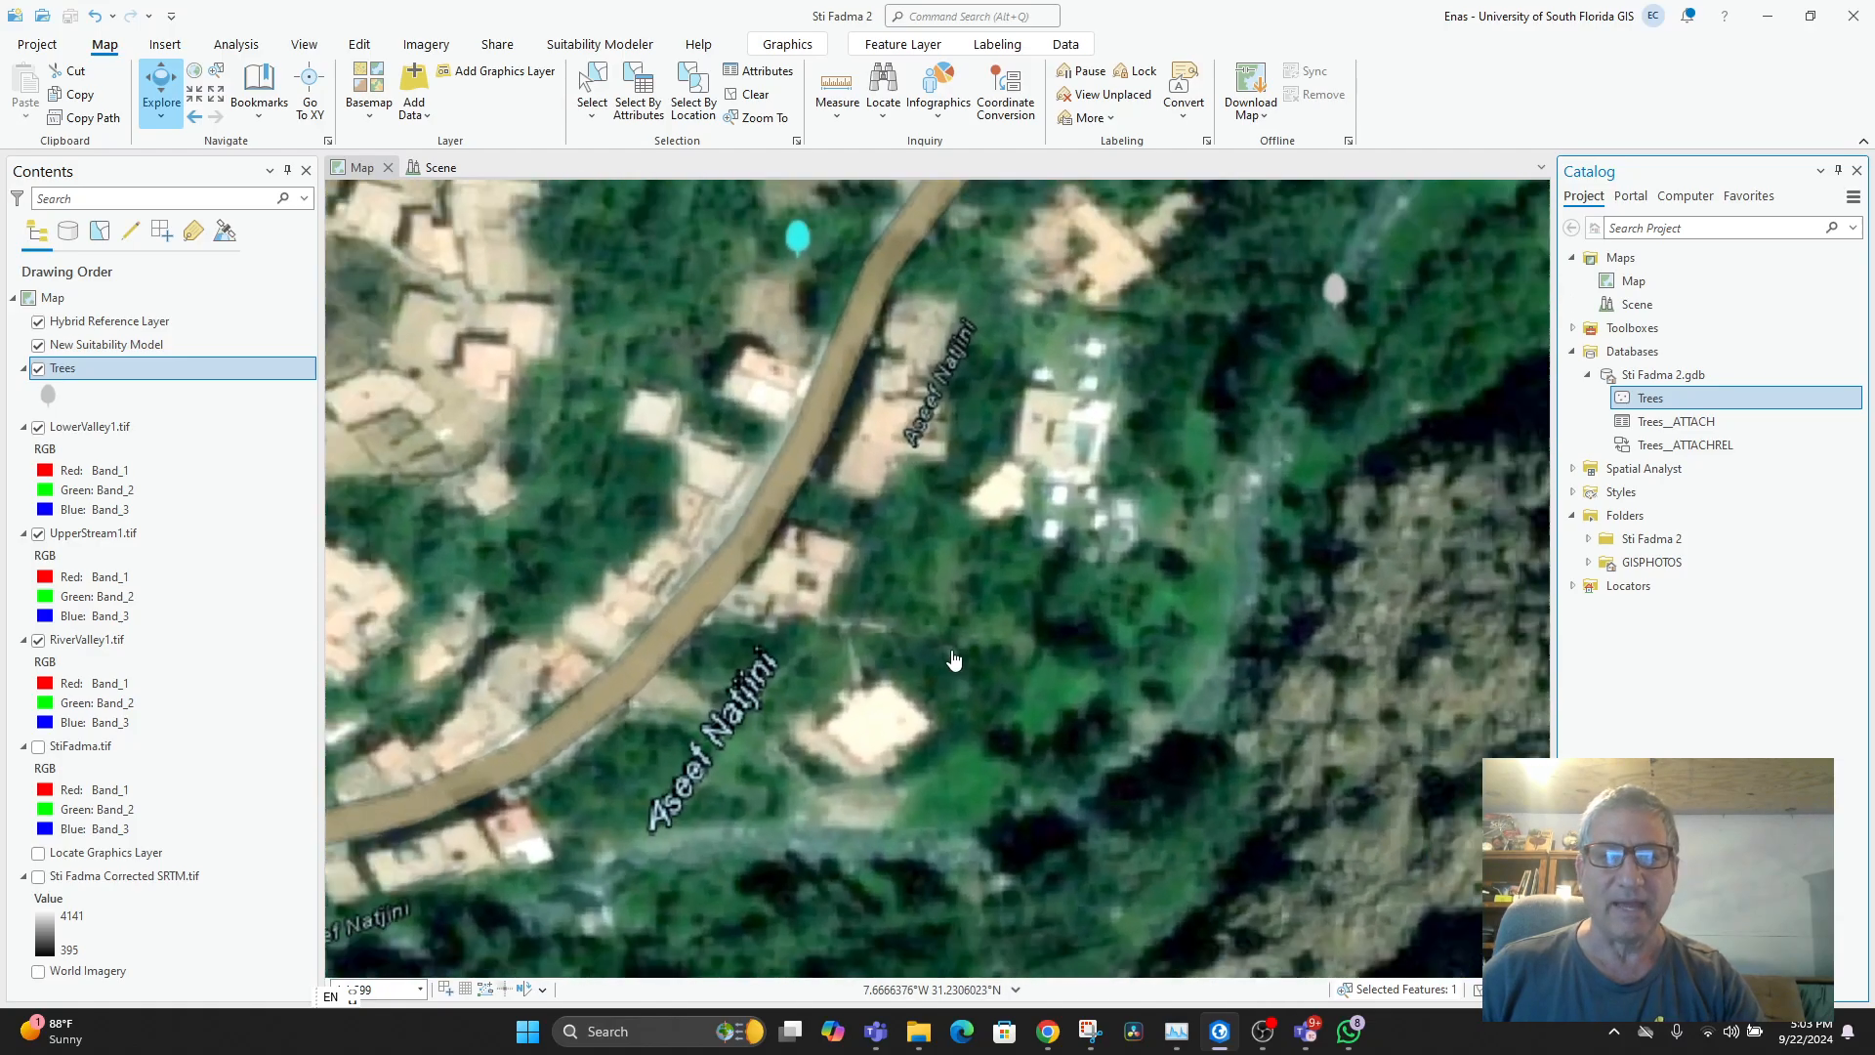
{"action": "scroll", "coordinate": [987, 732], "scroll_direction": "down", "scroll_amount": 3}
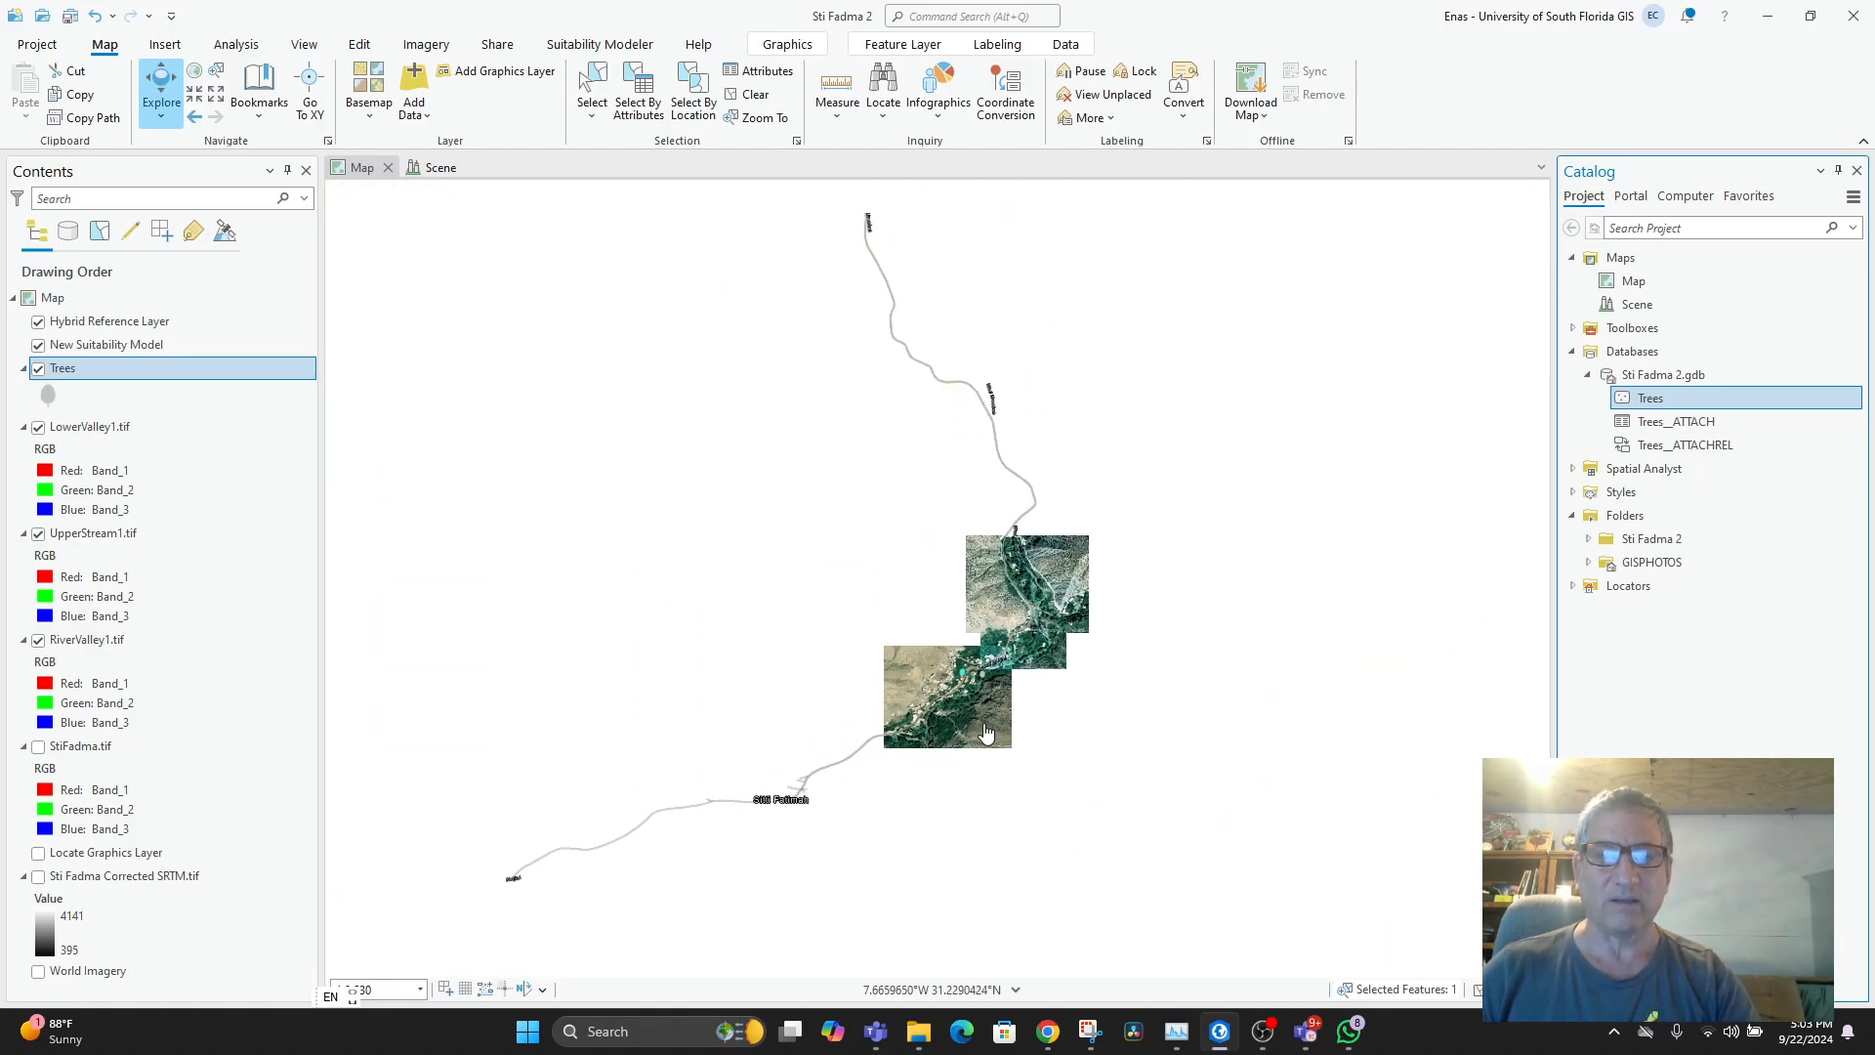
{"action": "scroll", "coordinate": [849, 699], "scroll_direction": "up", "scroll_amount": 5}
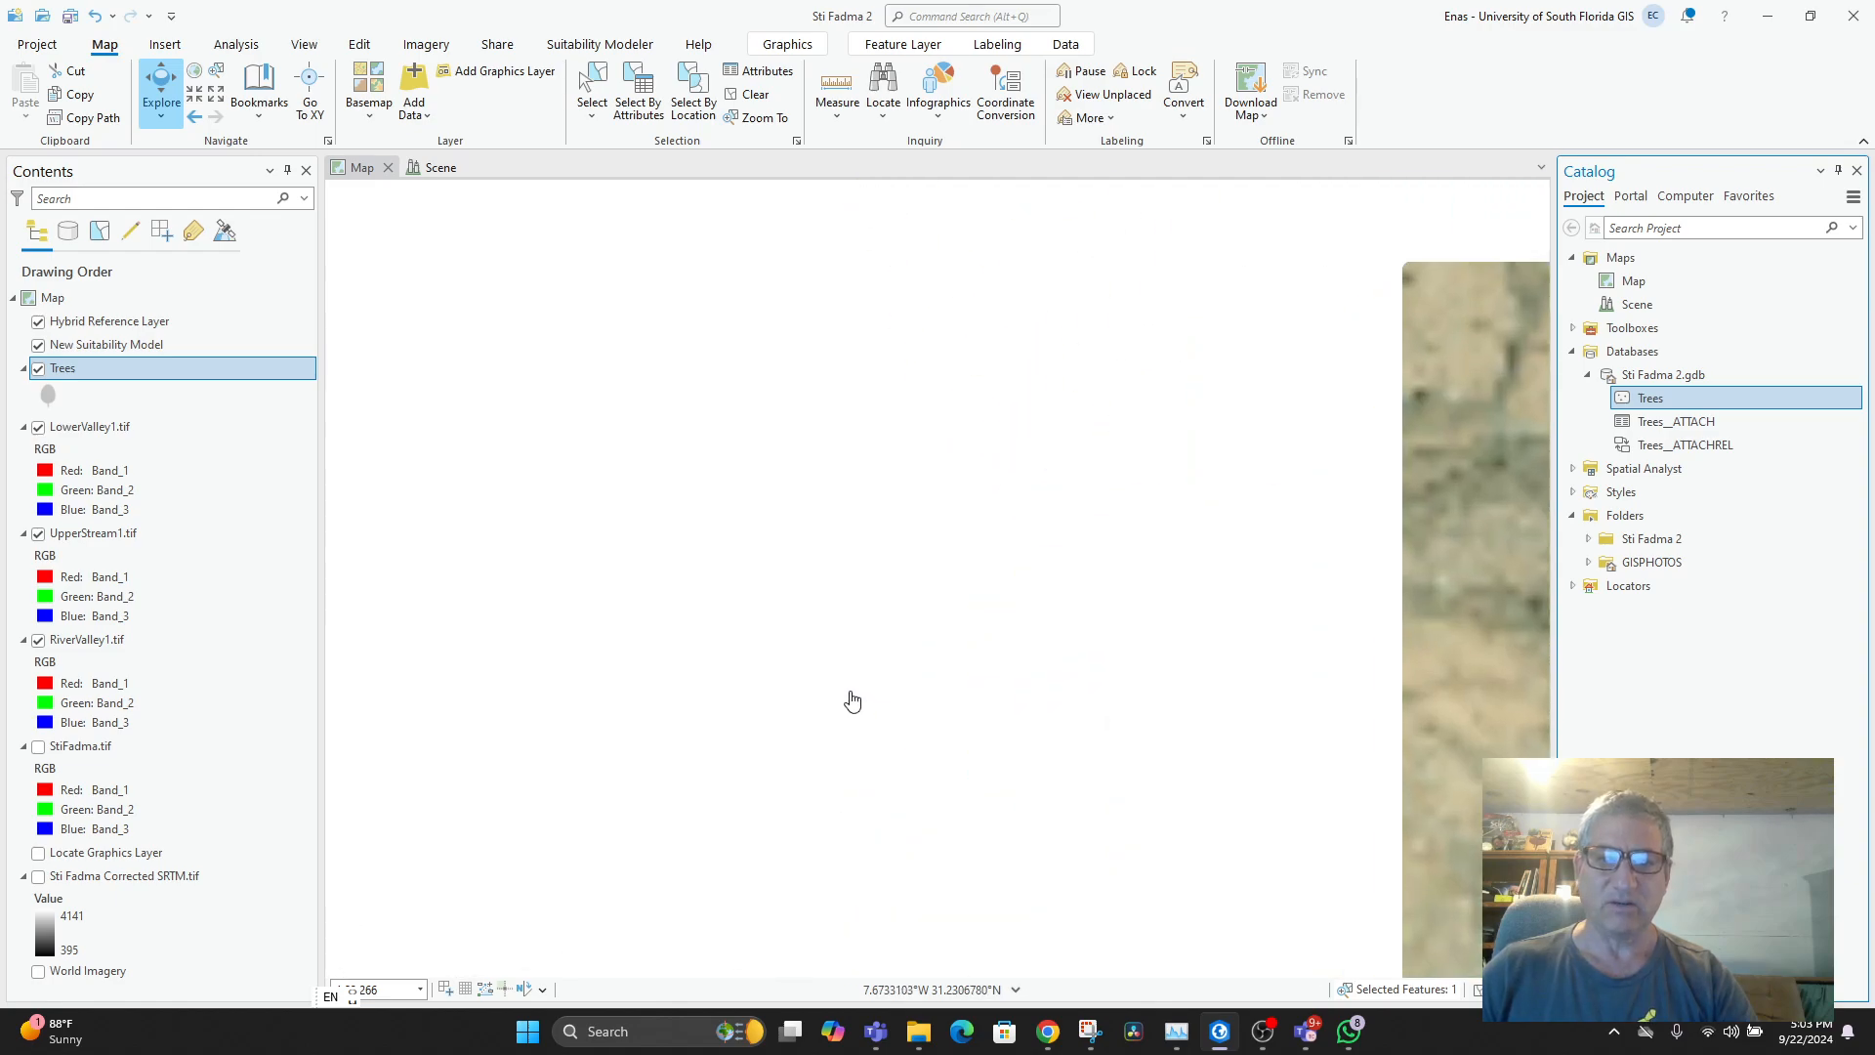
{"action": "left_click_drag", "start_coordinate": [1147, 691], "coordinate": [566, 666]}
{"action": "scroll", "coordinate": [698, 757], "scroll_direction": "up", "scroll_amount": 2}
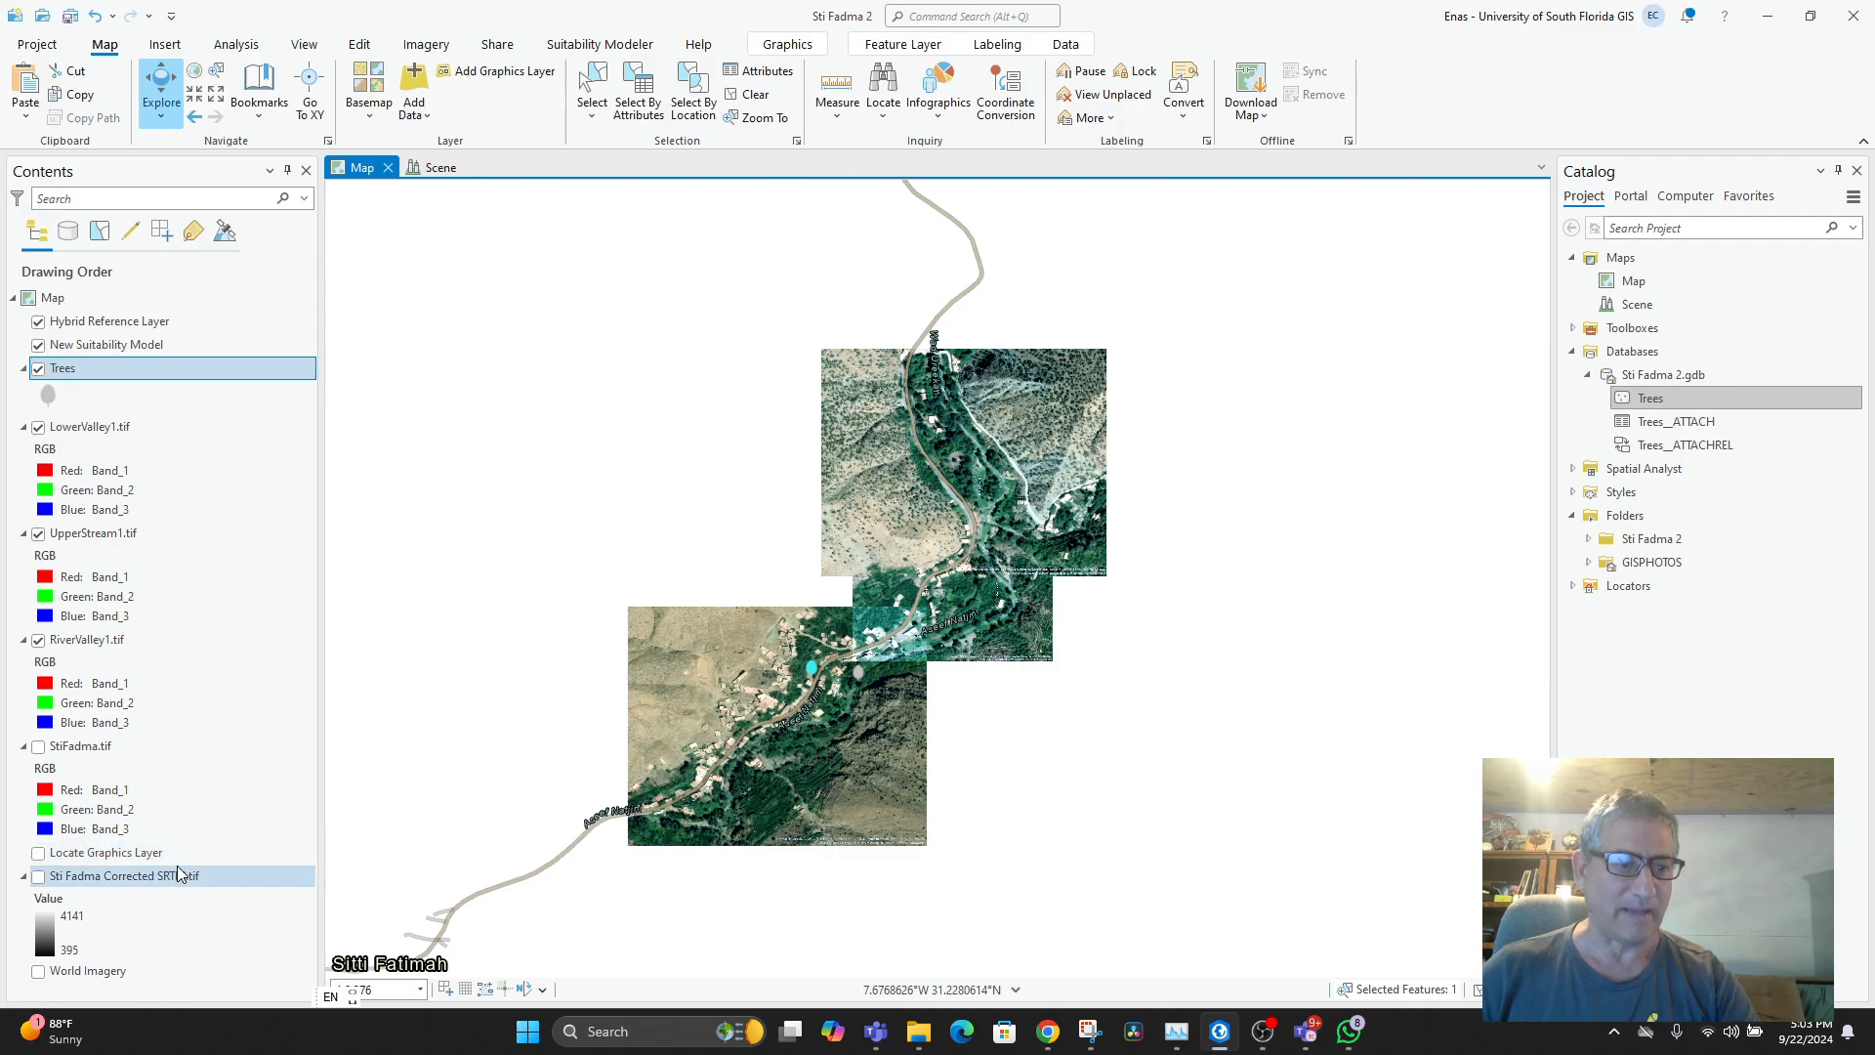
{"action": "left_click", "coordinate": [38, 970]}
{"action": "scroll", "coordinate": [992, 723], "scroll_direction": "up", "scroll_amount": 2}
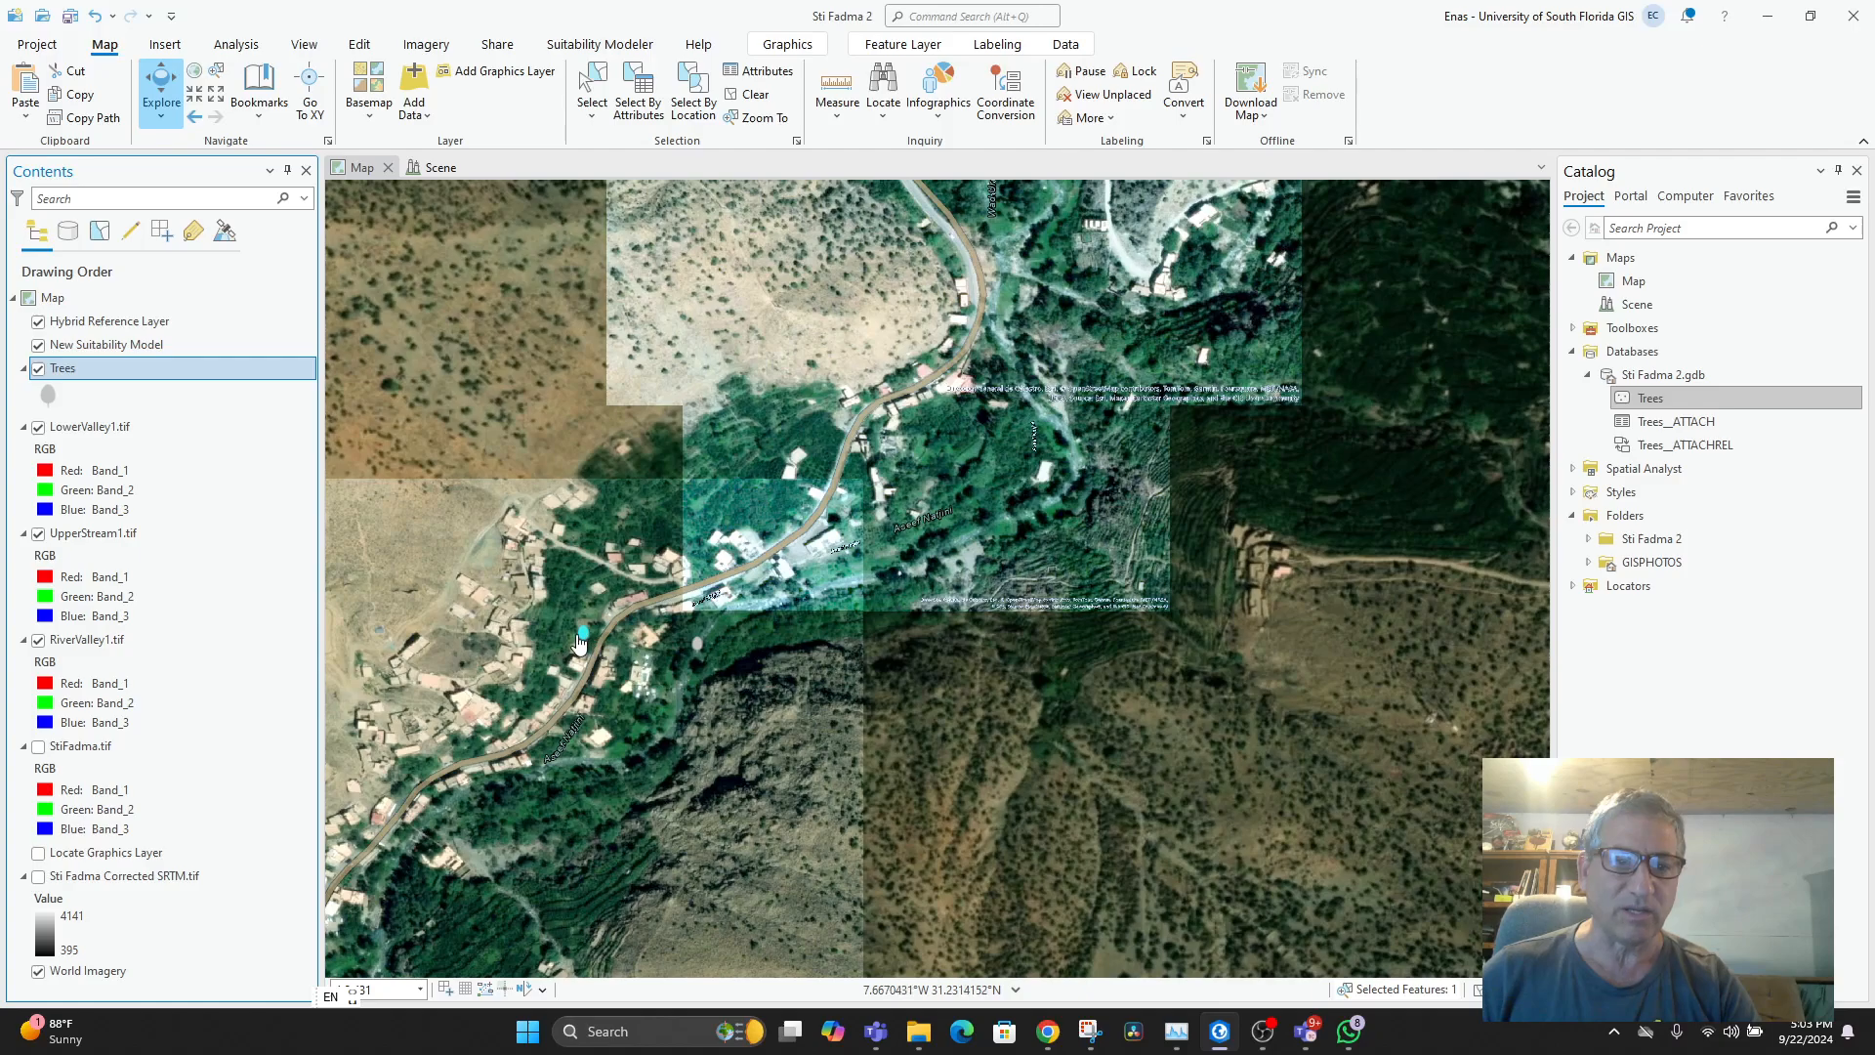
- Open the pop-up of the Pistachio point west of the road and view its pistachio.jpg attachment at full size
{"action": "left_click", "coordinate": [581, 637]}
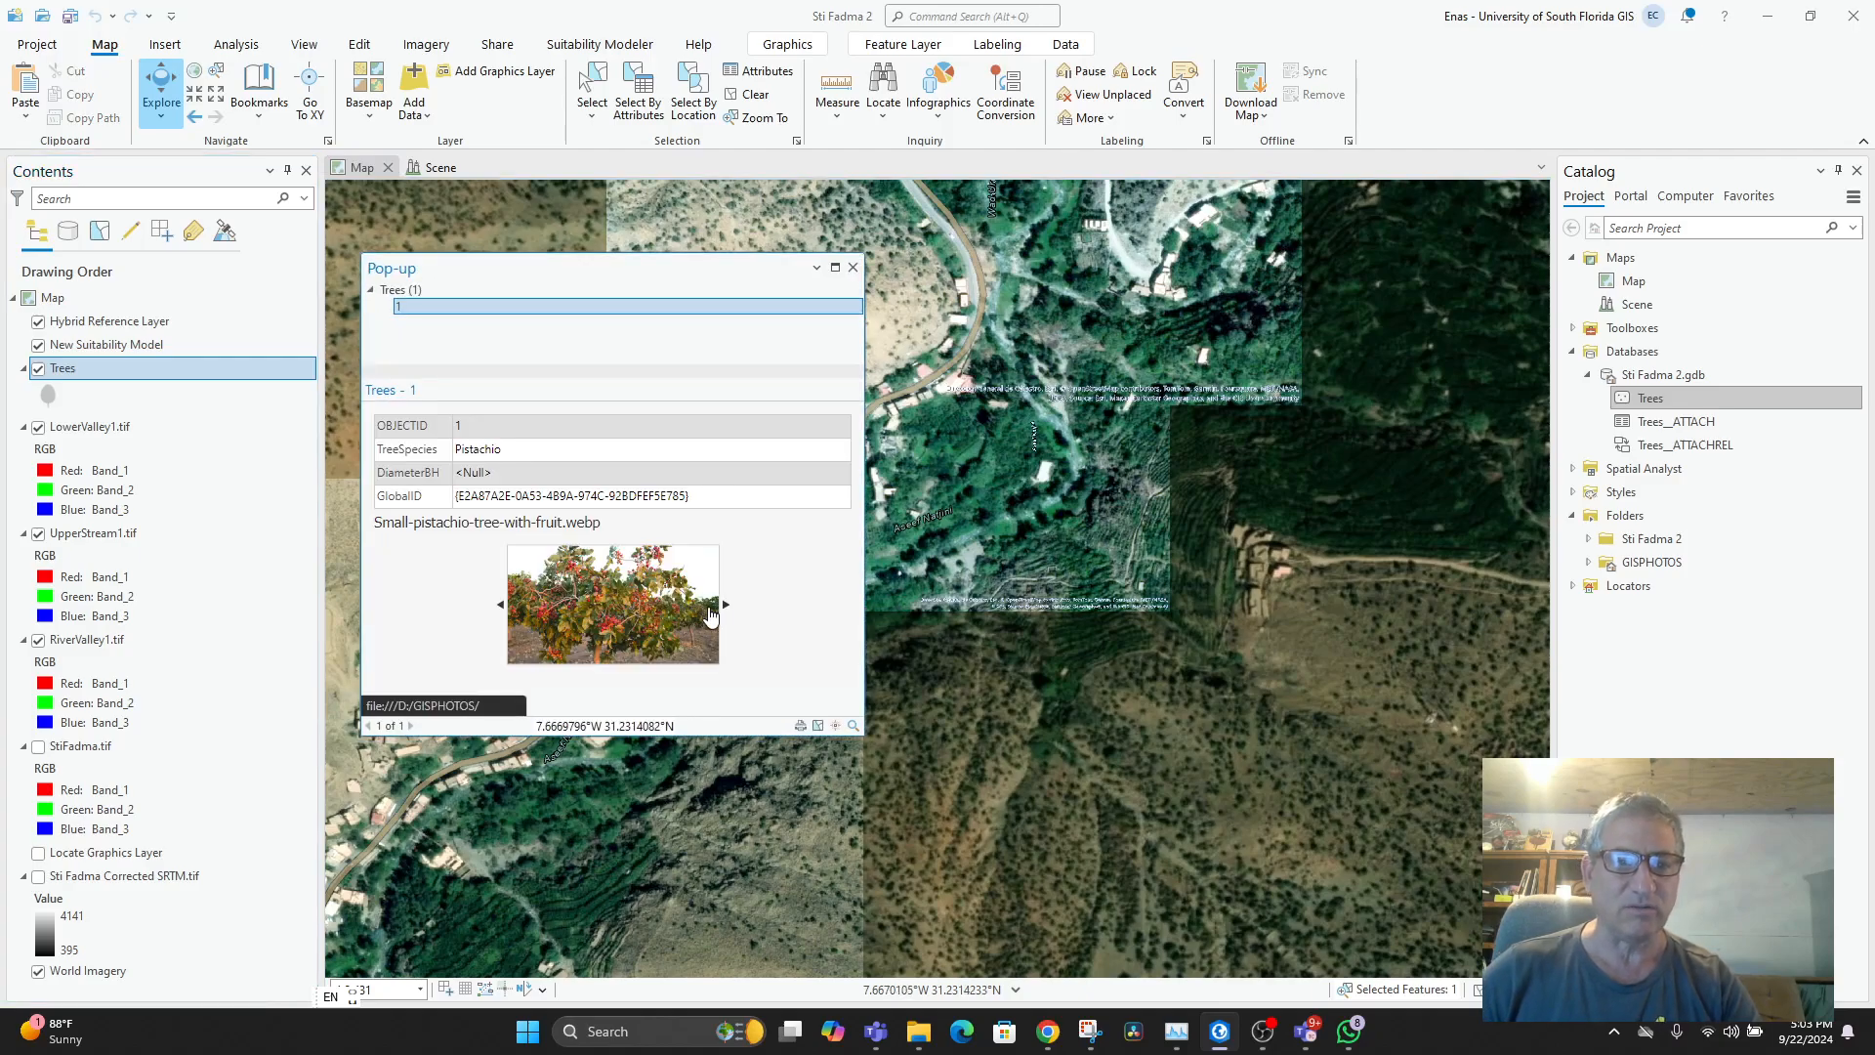
{"action": "left_click", "coordinate": [725, 607]}
{"action": "left_click", "coordinate": [725, 608]}
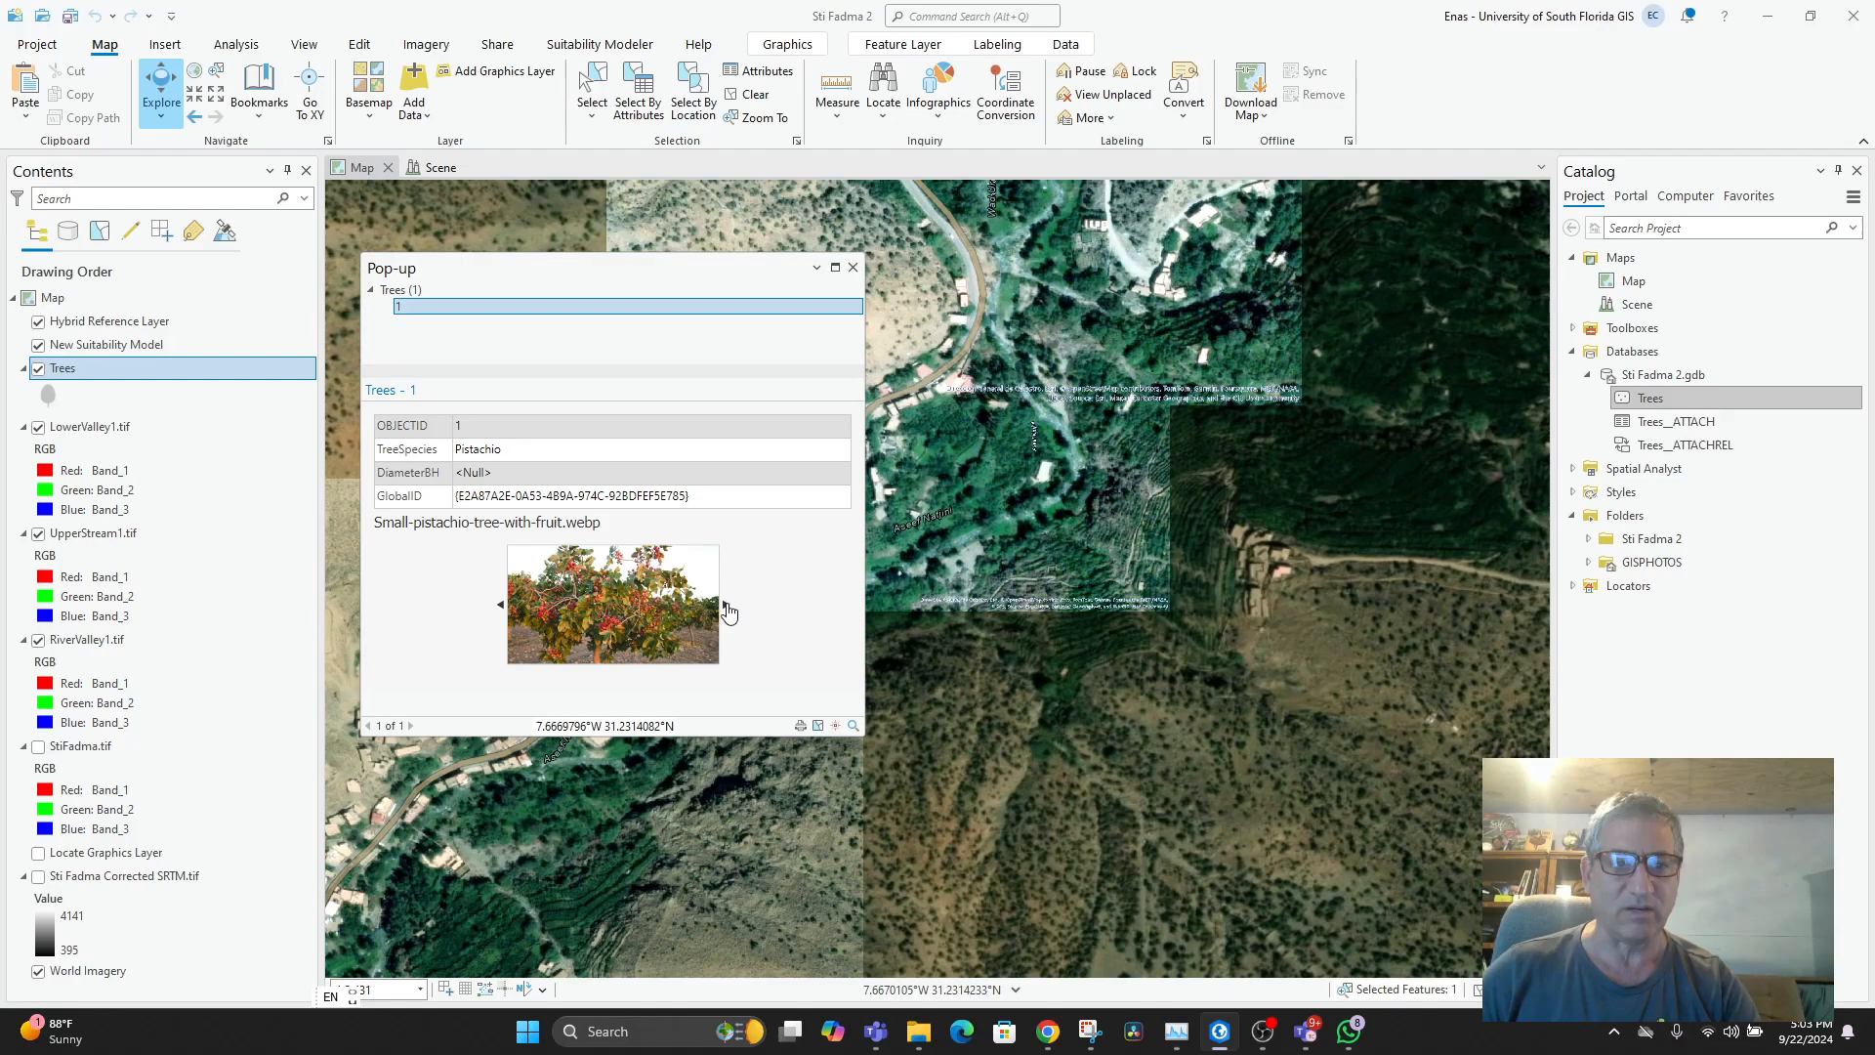
{"action": "left_click", "coordinate": [724, 608]}
{"action": "left_click", "coordinate": [665, 632]}
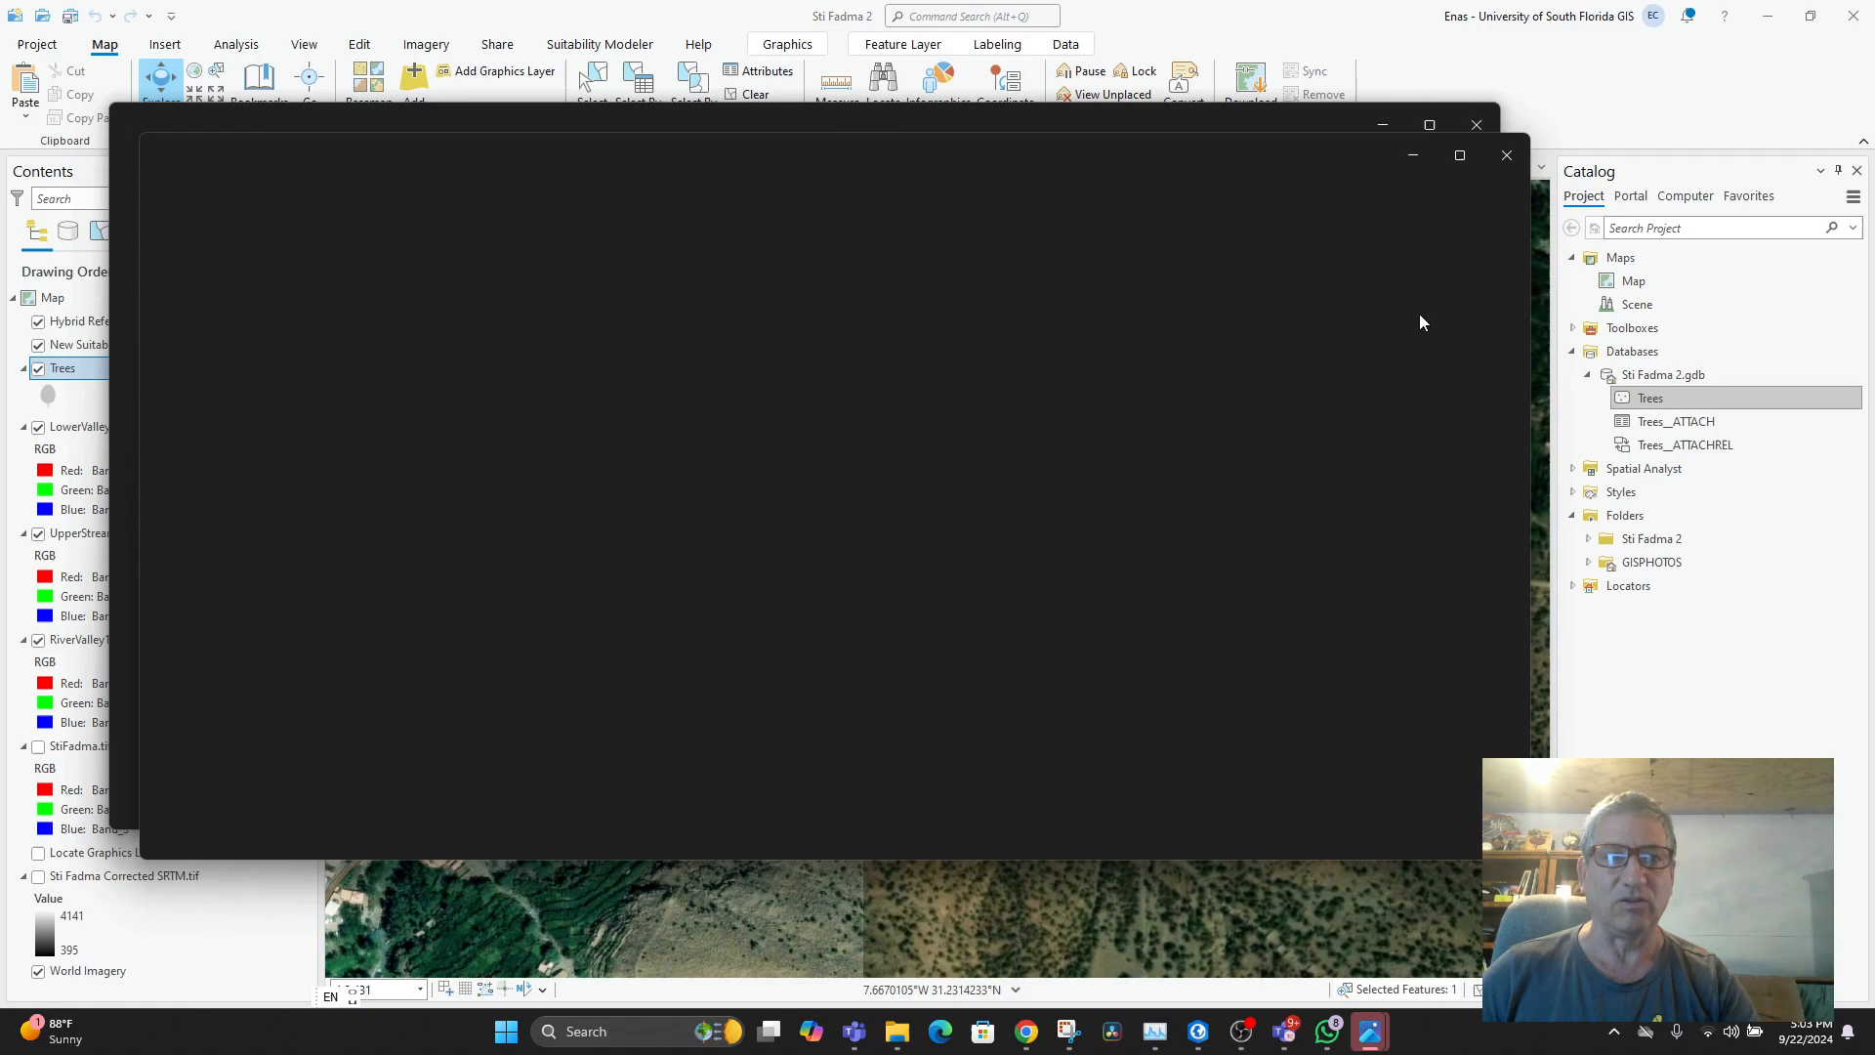
{"action": "left_click", "coordinate": [1507, 155]}
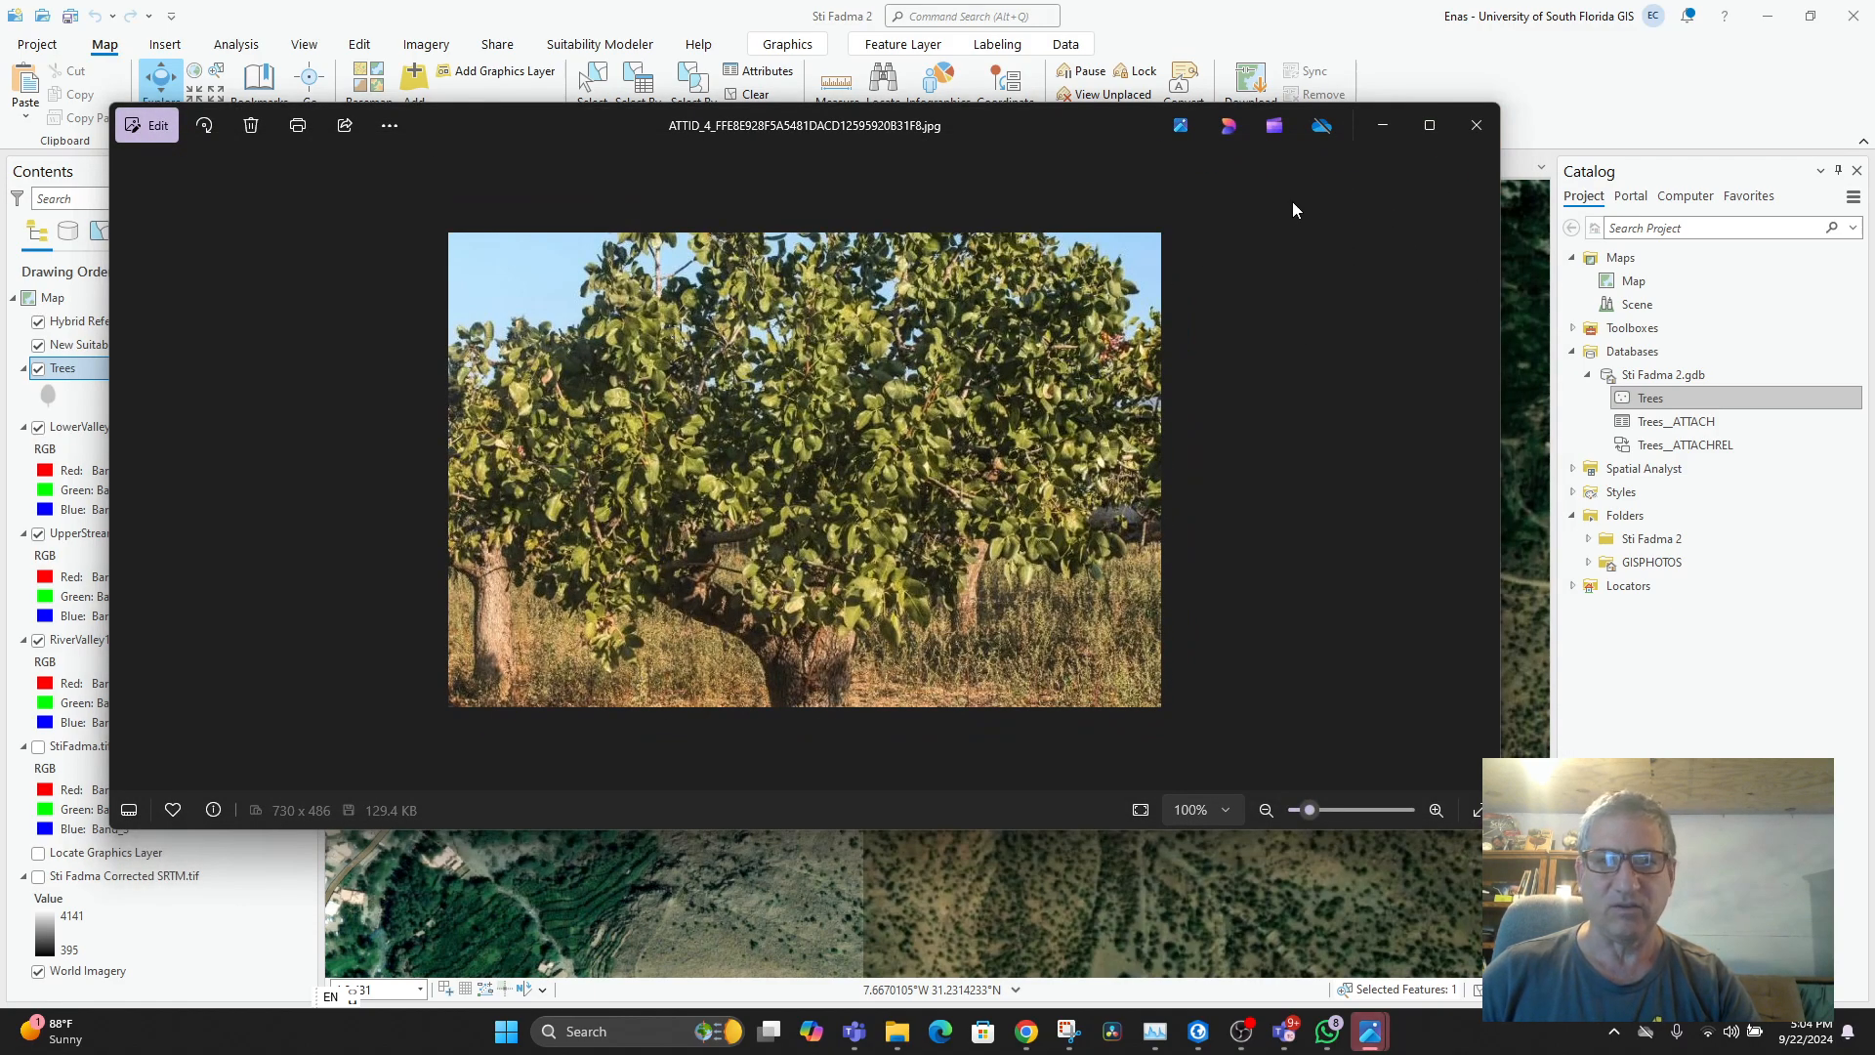
{"action": "left_click", "coordinate": [1476, 125]}
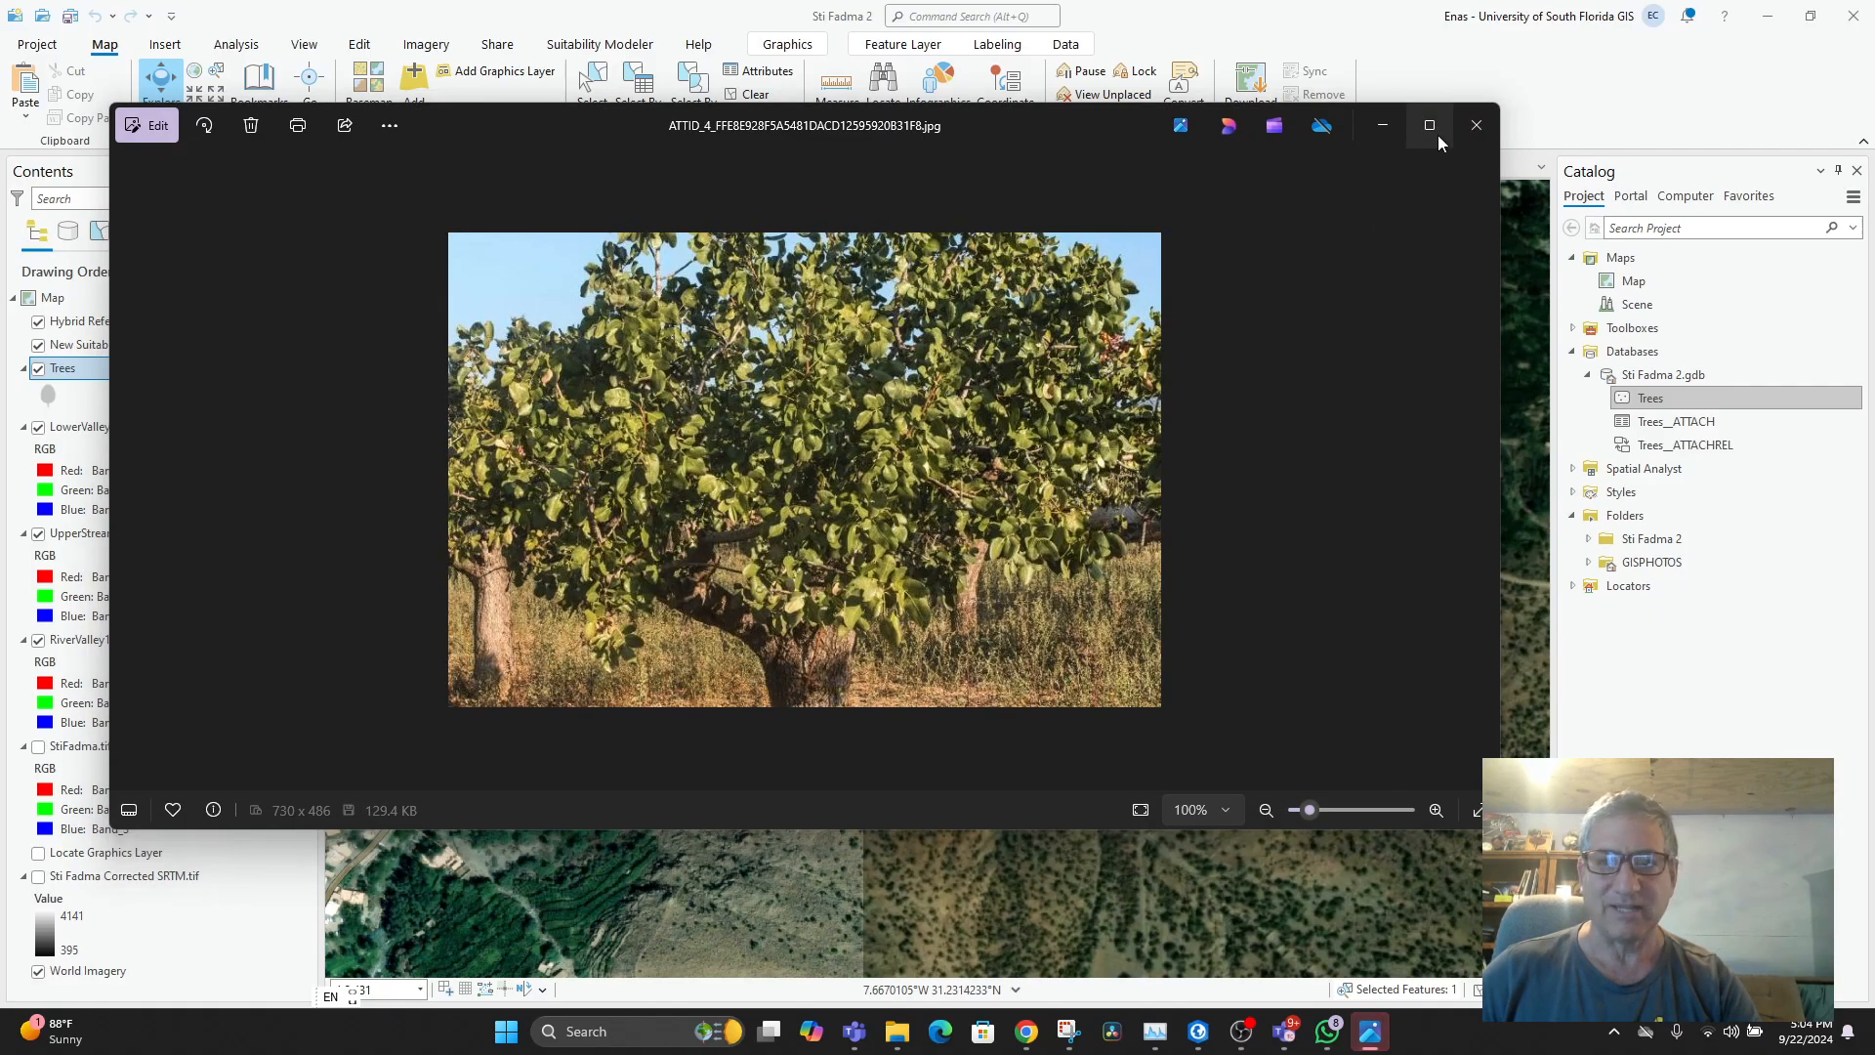
{"action": "left_click", "coordinate": [1475, 123]}
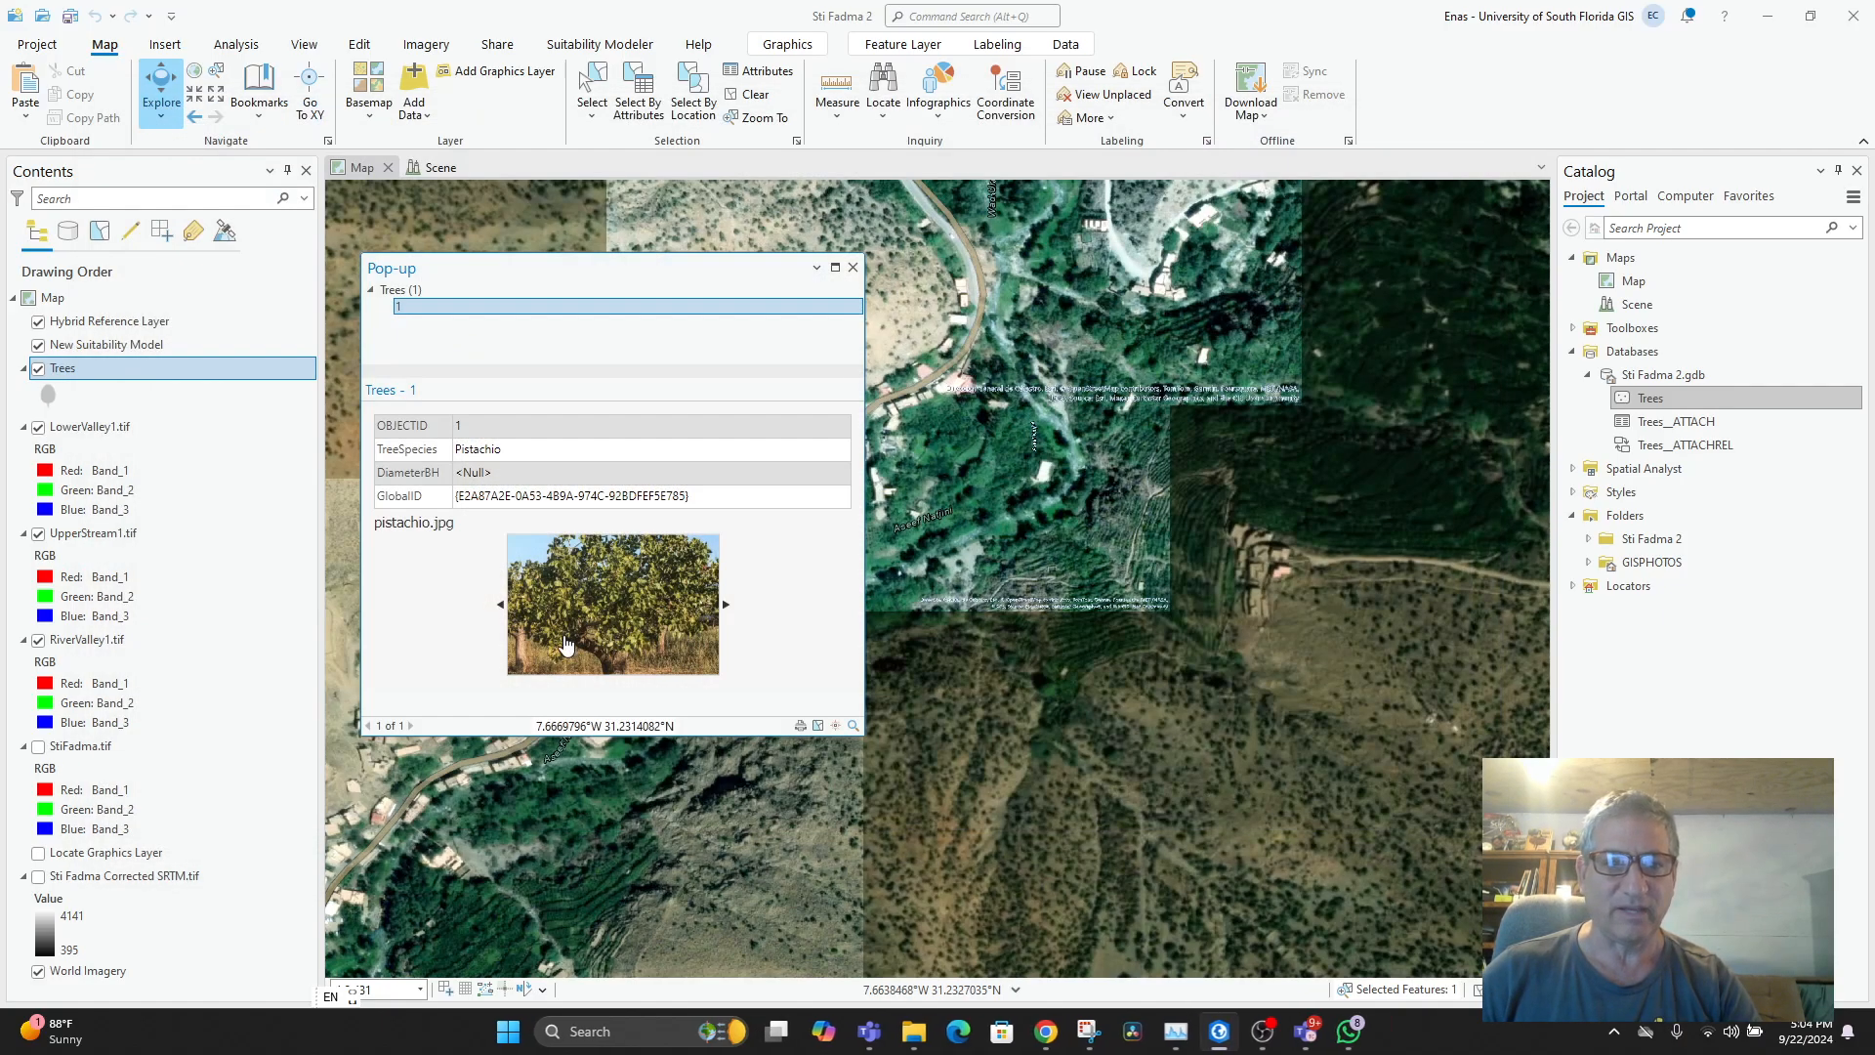
- View the Small-pistachio-tree-with-fruit.webp attachment at full size, and close the image windows and the Pistachio pop-up
{"action": "left_click", "coordinate": [728, 609]}
{"action": "left_click", "coordinate": [625, 633]}
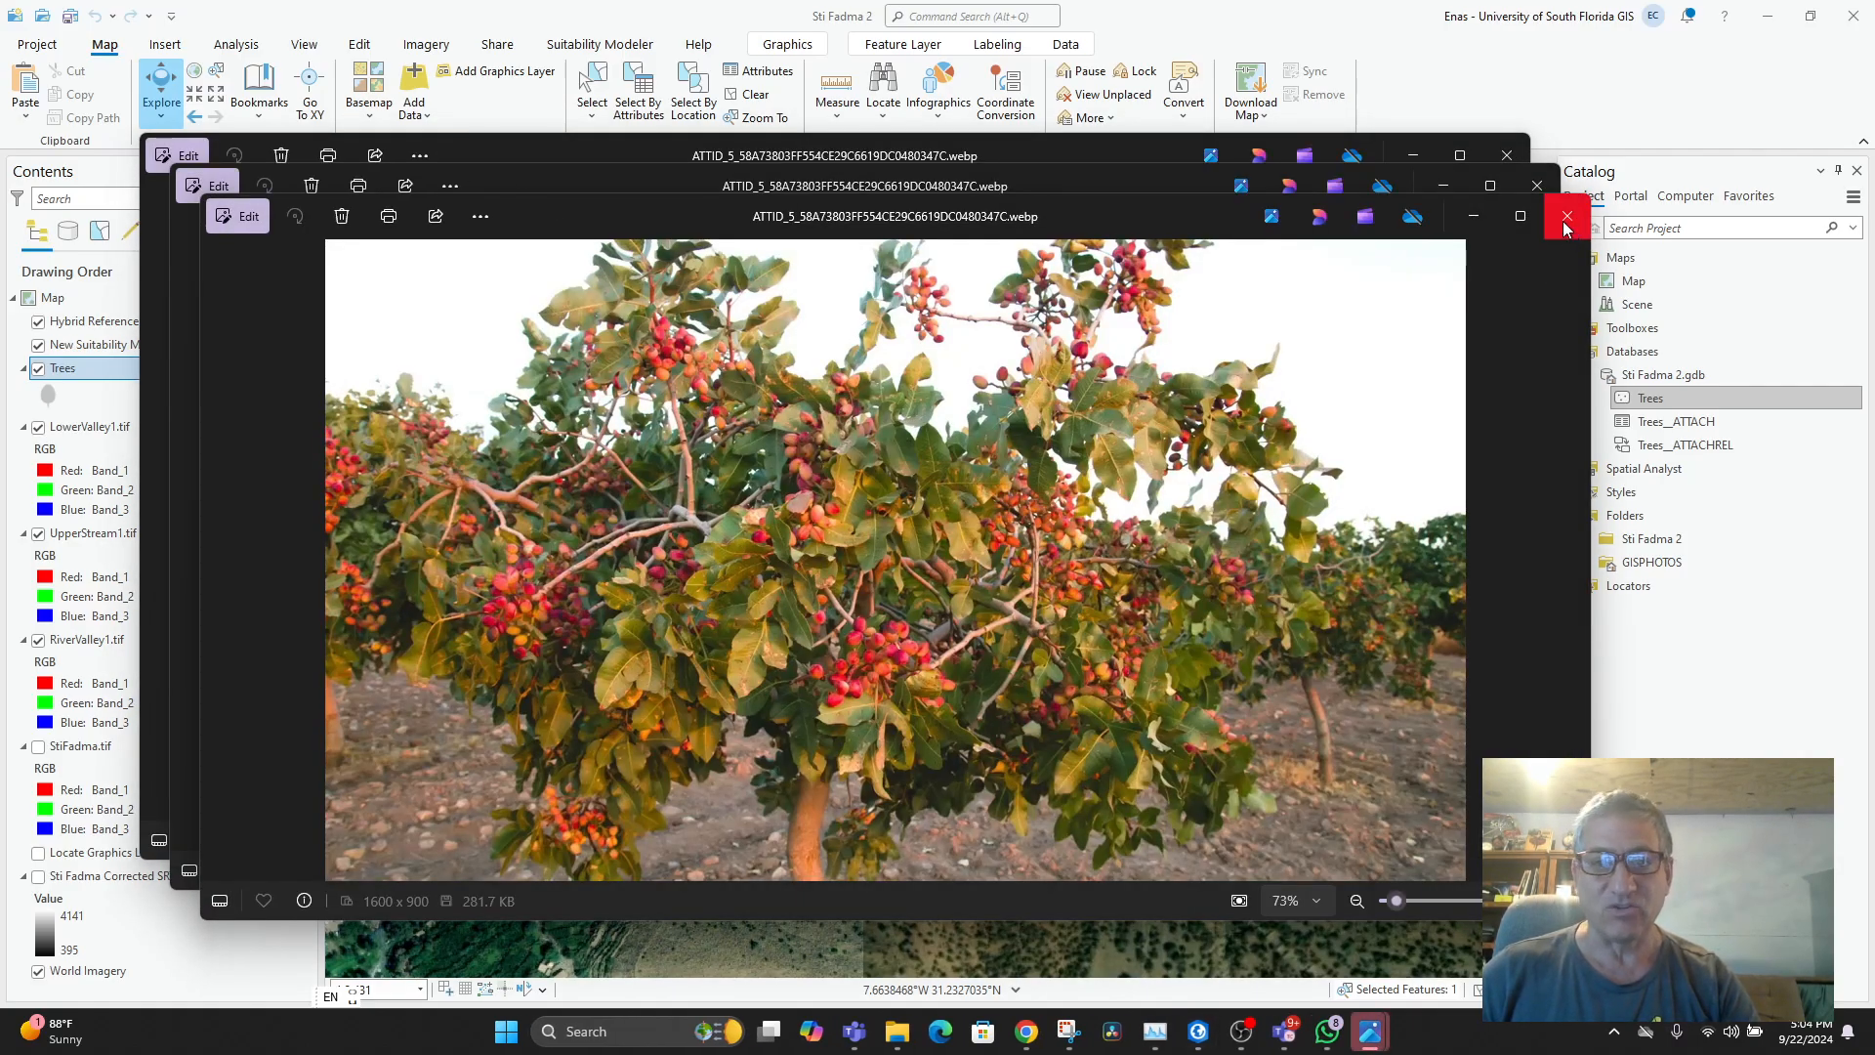
{"action": "left_click", "coordinate": [1566, 221]}
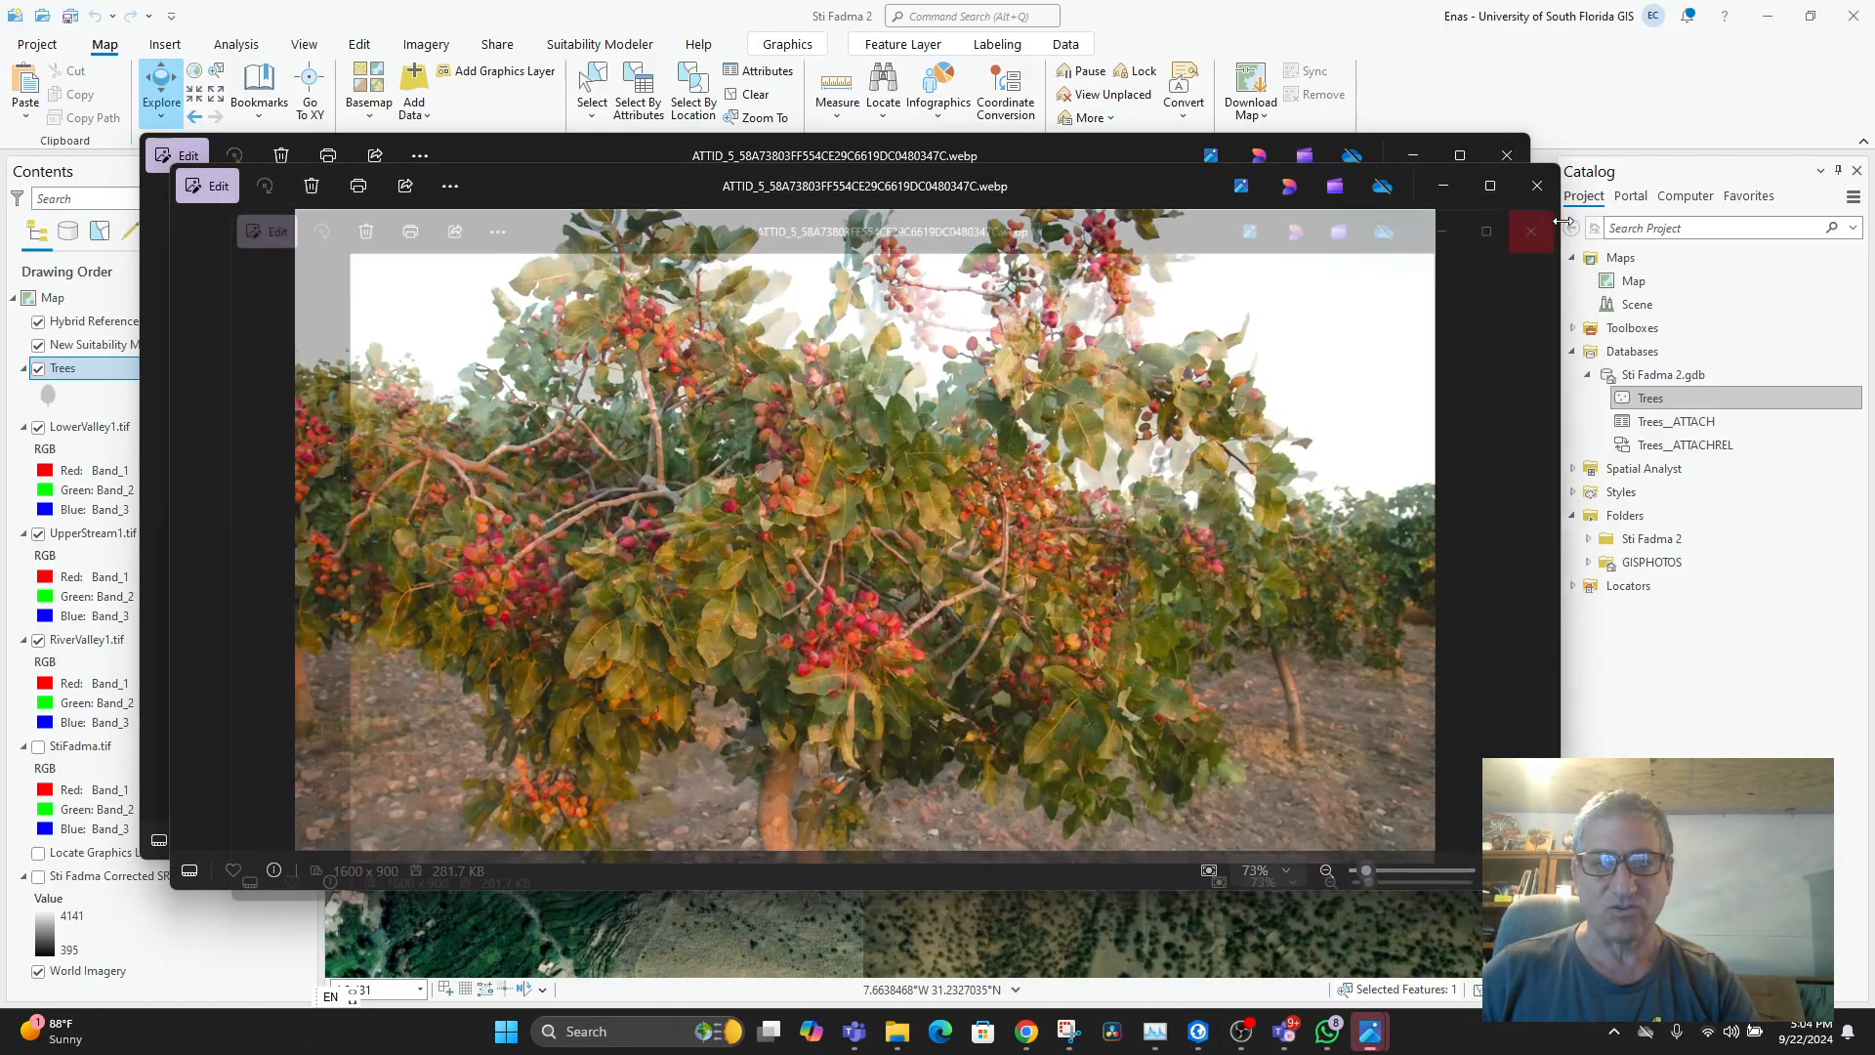
{"action": "left_click", "coordinate": [1536, 187]}
{"action": "left_click", "coordinate": [1506, 158]}
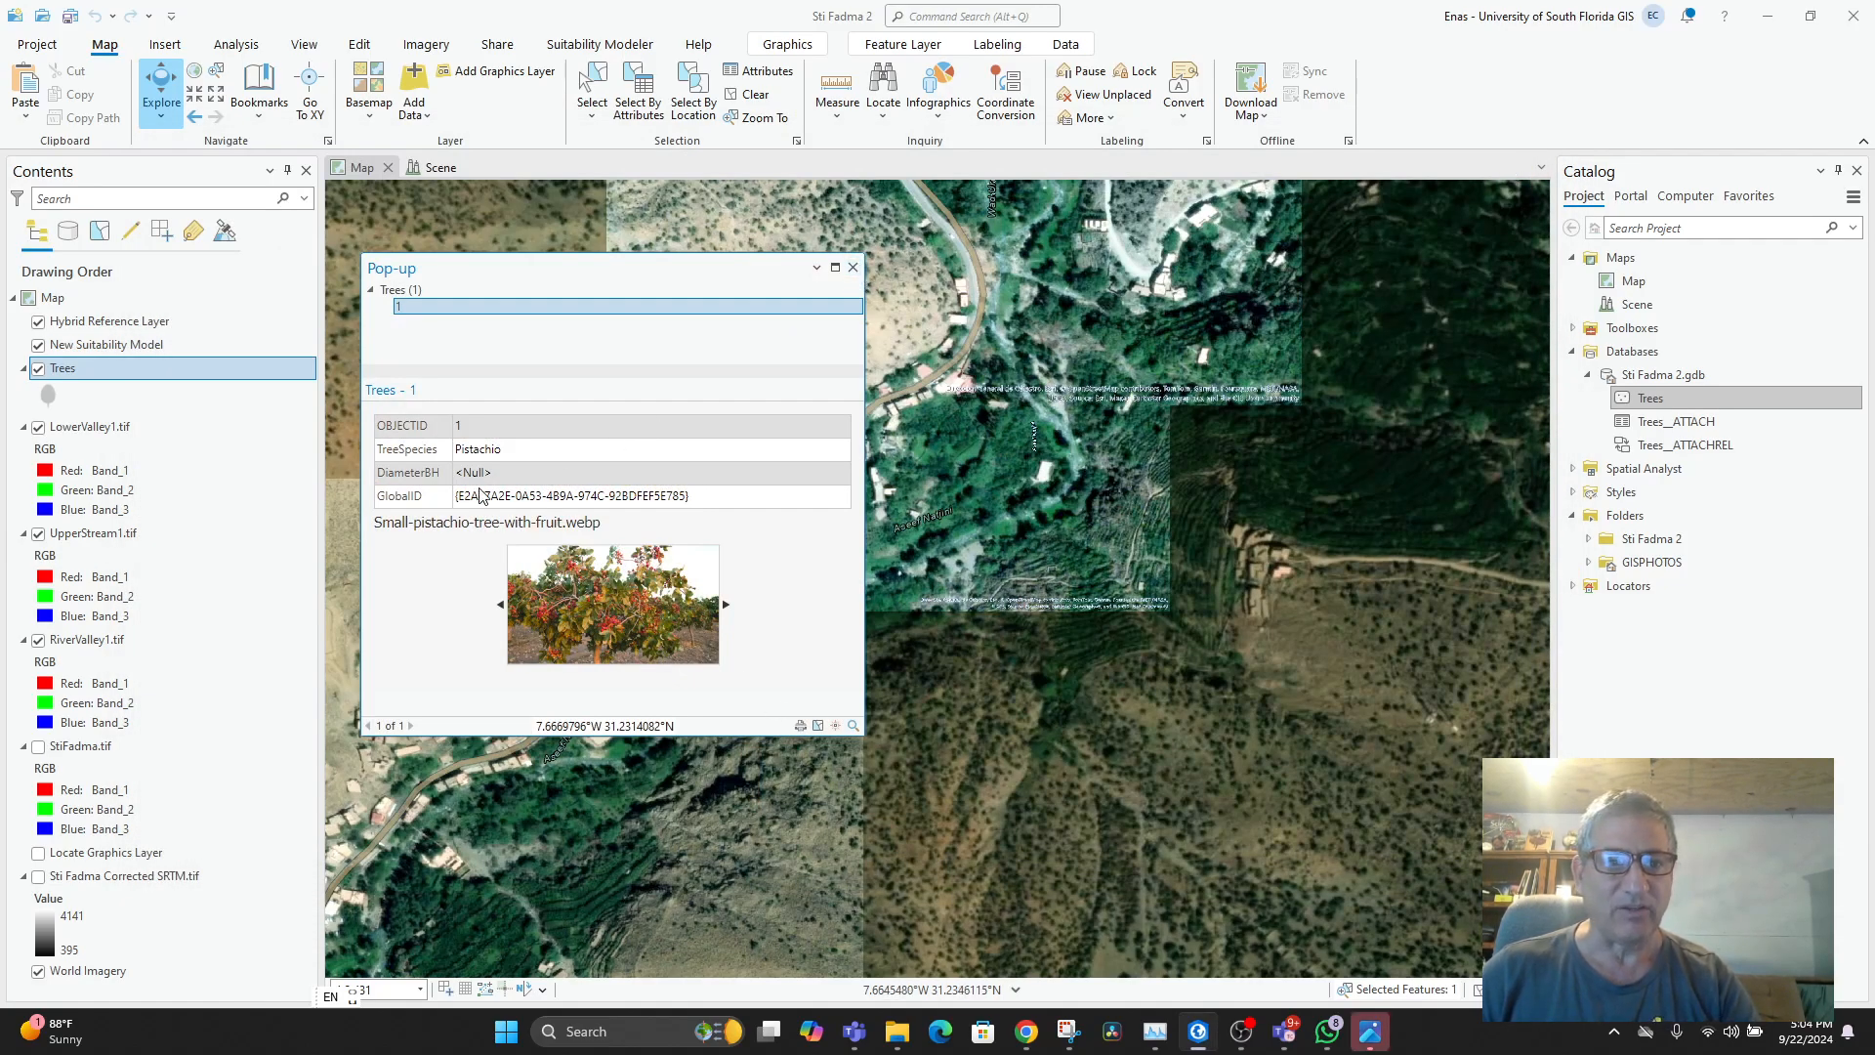
{"action": "left_click", "coordinate": [851, 270]}
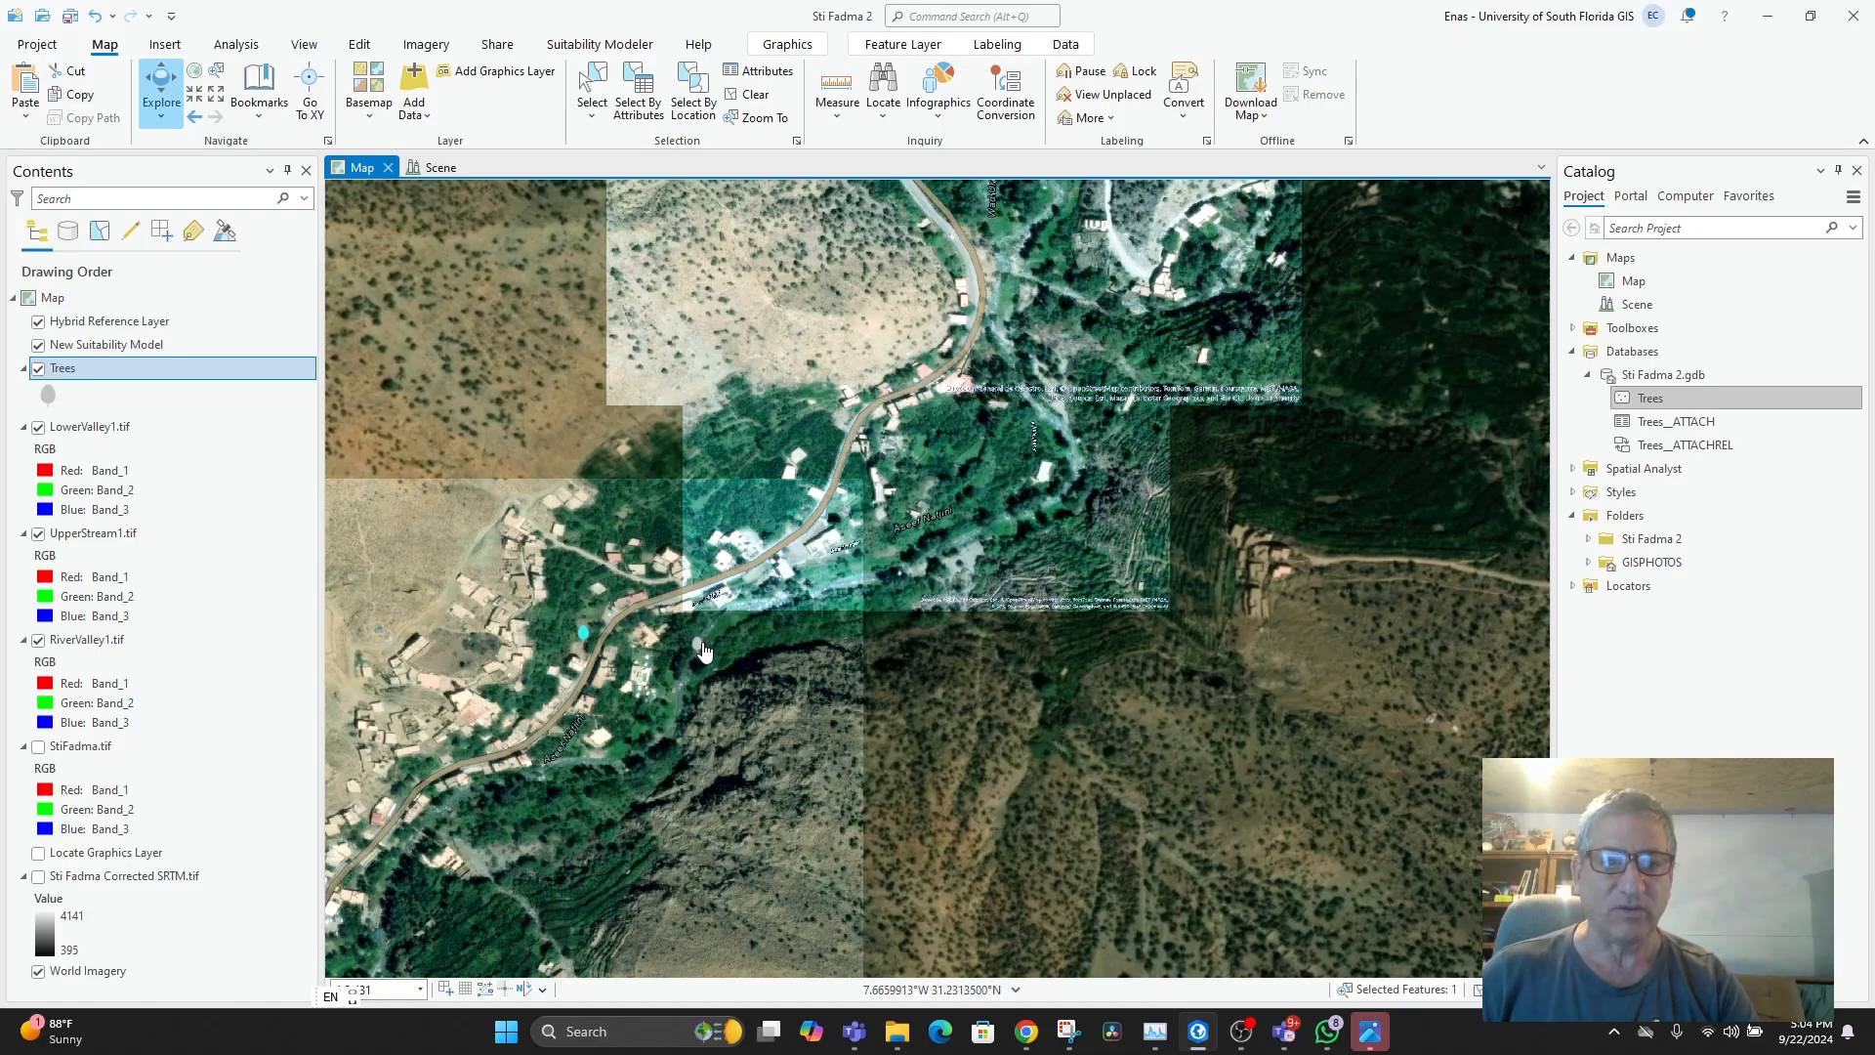
- Open the Argan Tree point's pop-up and view The-Argan-Tree-Morocco's-Secret.jpg at full size, closing the image windows
{"action": "left_click", "coordinate": [700, 648]}
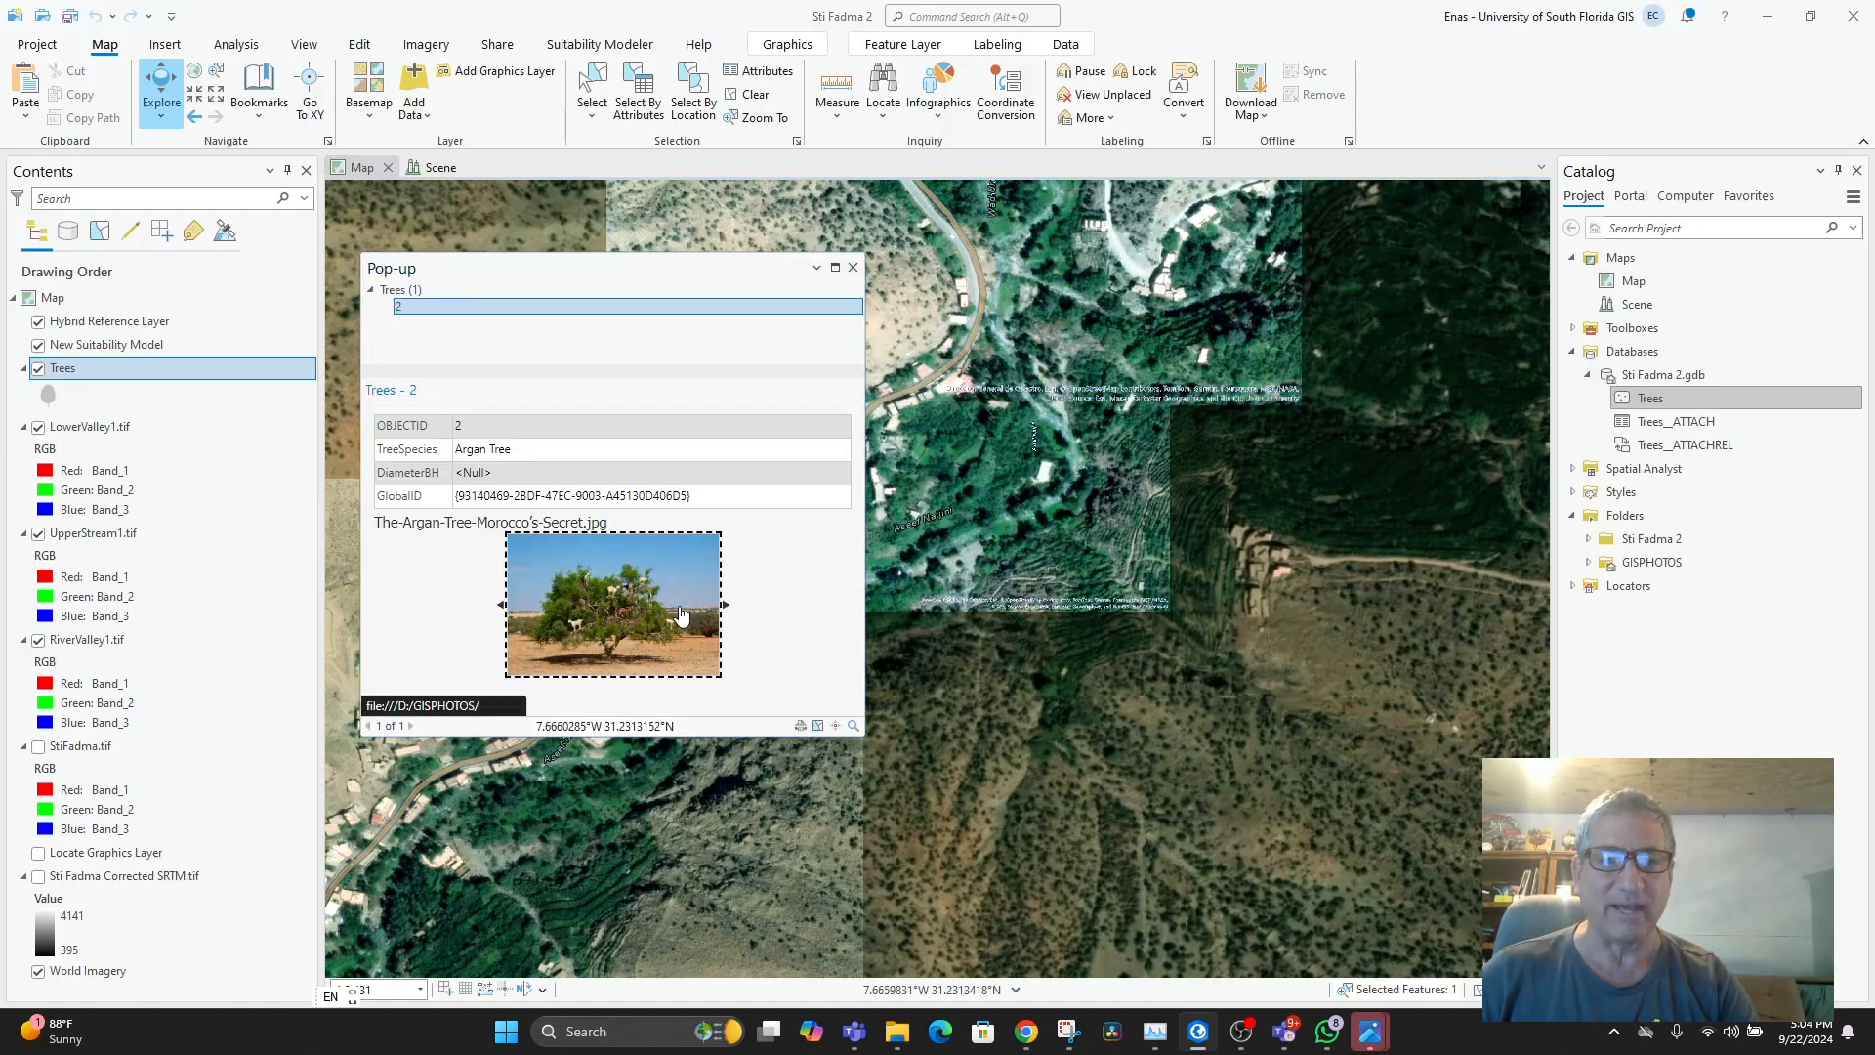
{"action": "triple_click", "coordinate": [681, 614]}
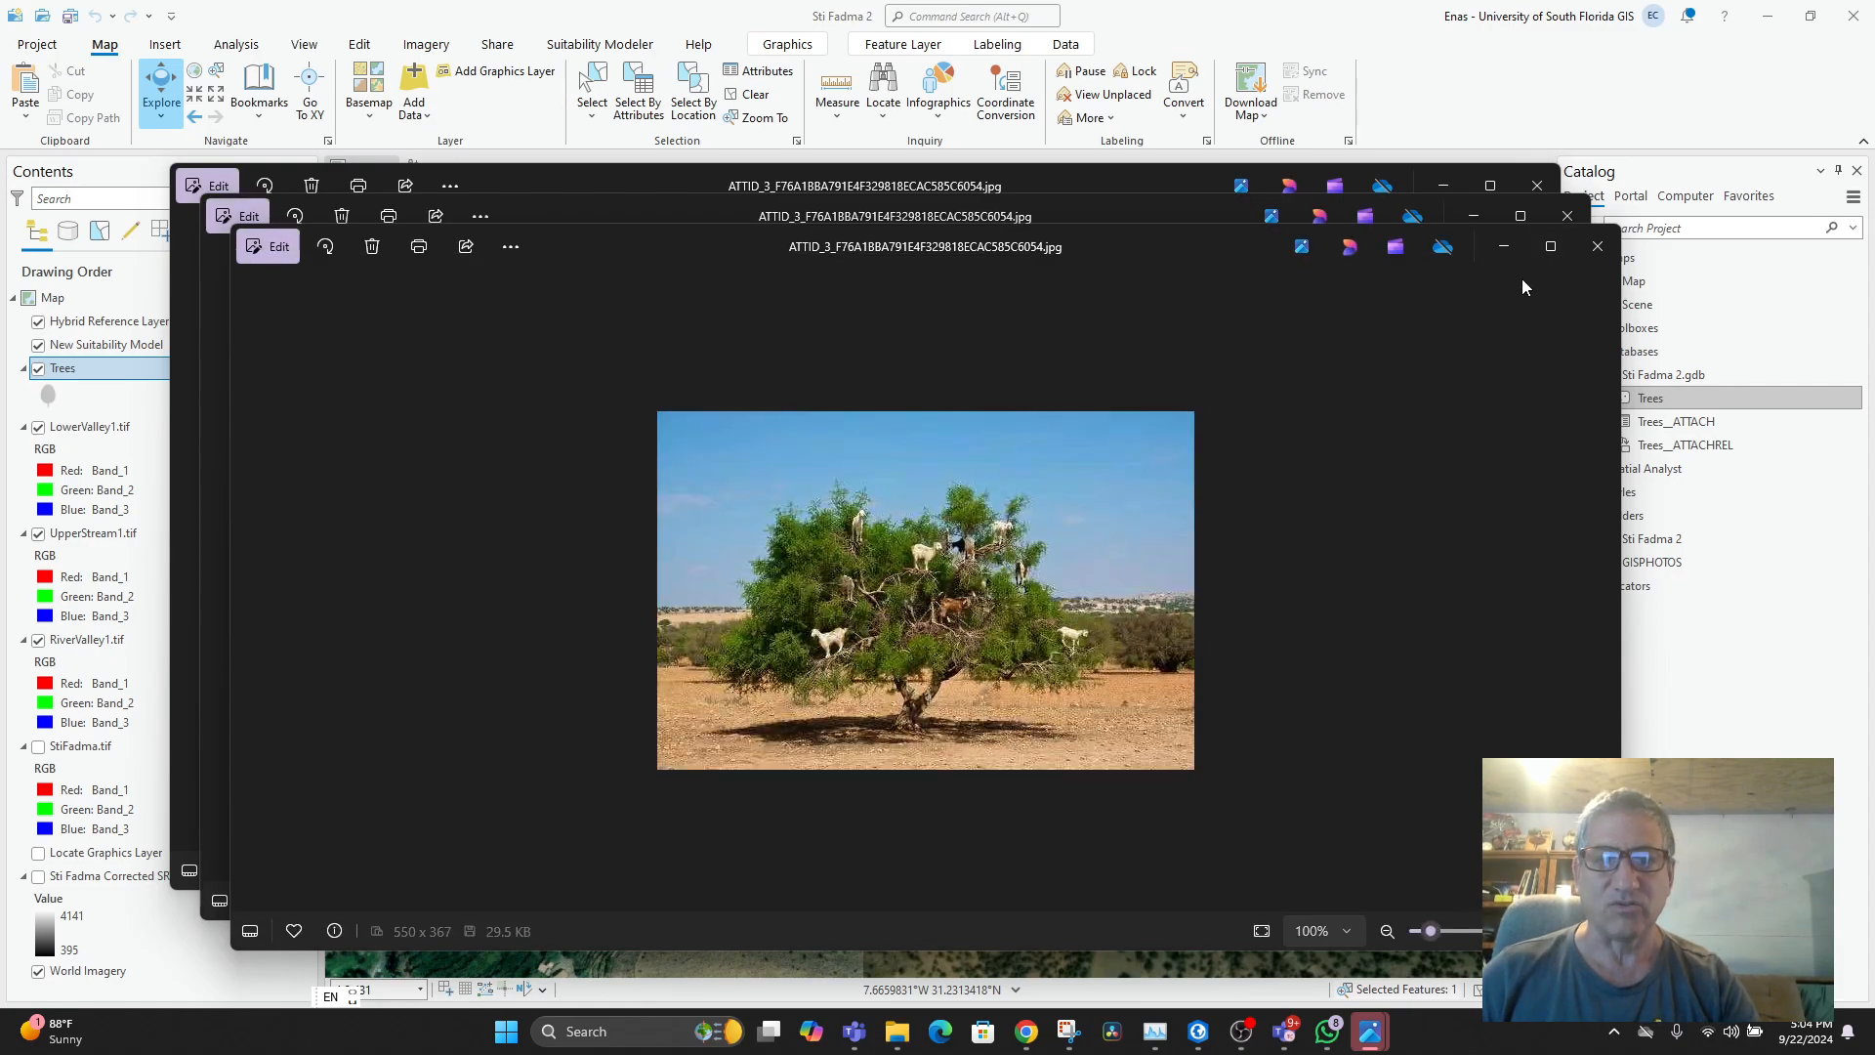
{"action": "left_click", "coordinate": [1599, 248]}
{"action": "left_click", "coordinate": [1567, 215]}
{"action": "left_click", "coordinate": [1539, 184]}
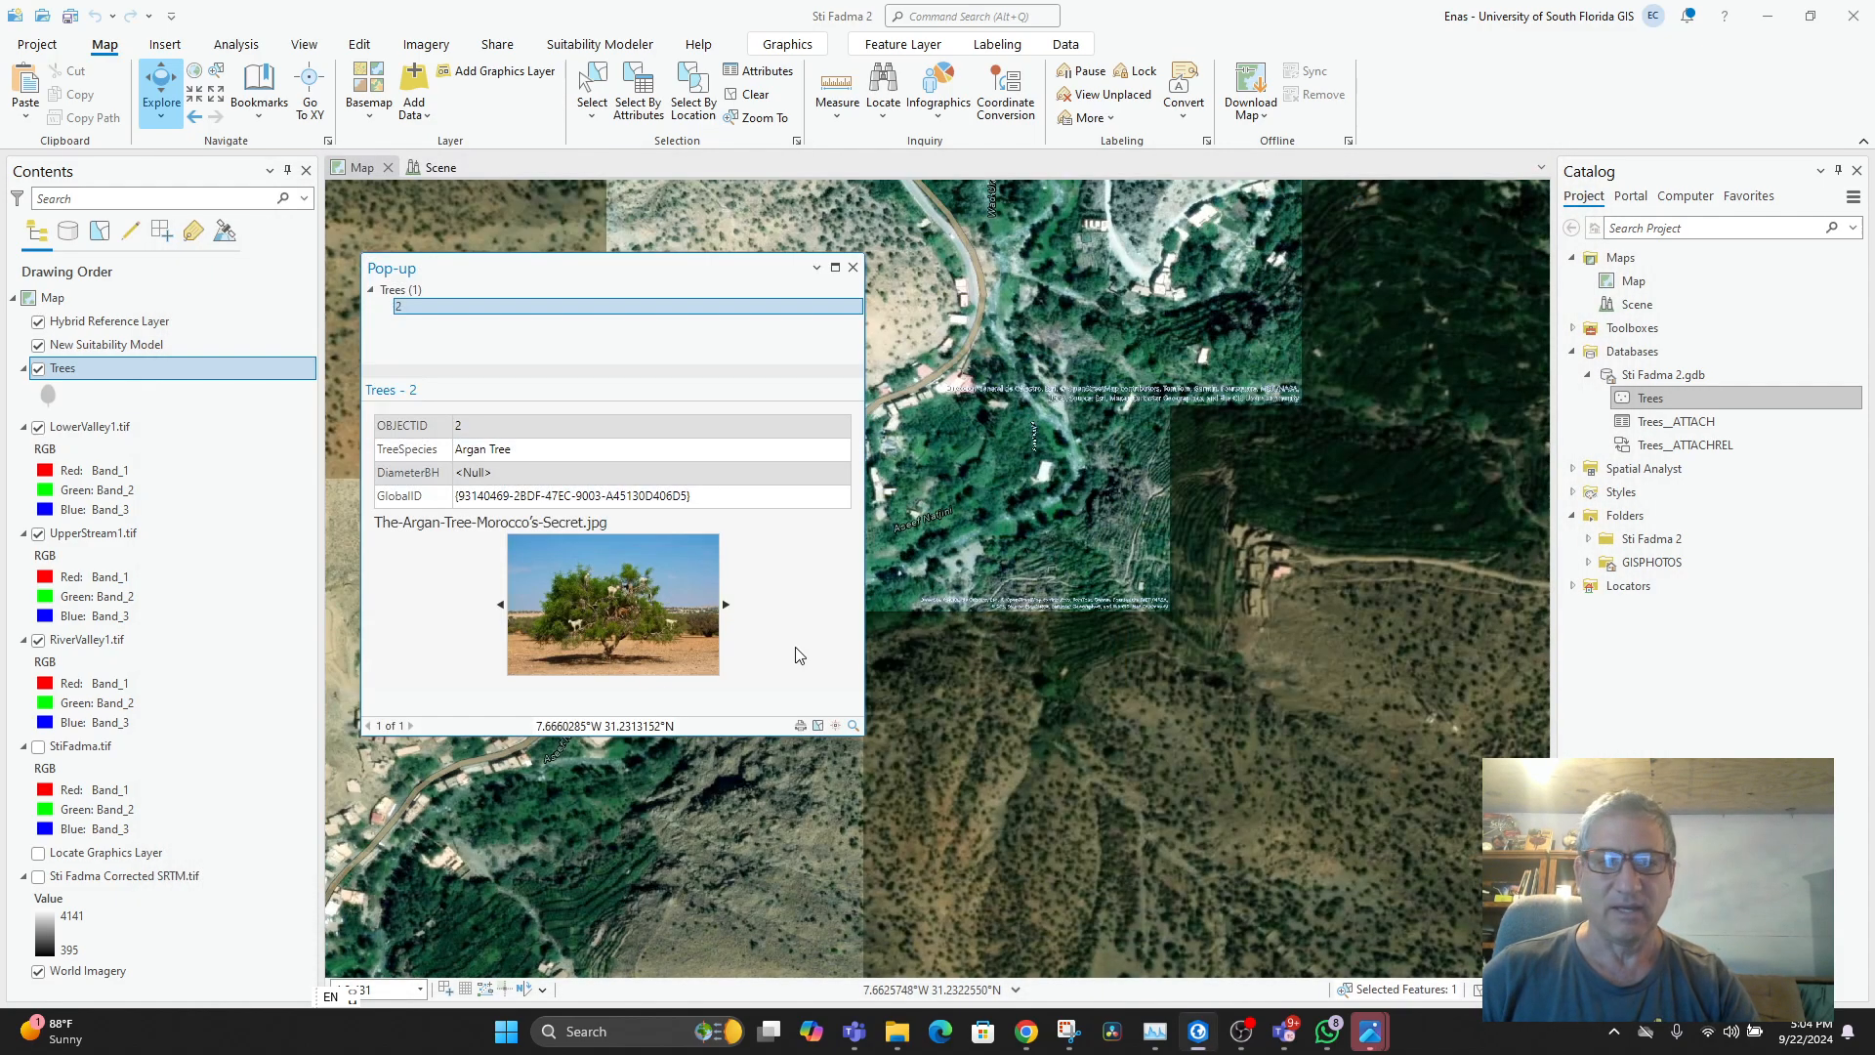
- View the Argan Tree point's argania-spinosa.jpg attachment at full size and close the image windows
{"action": "left_click", "coordinate": [727, 607]}
{"action": "double_click", "coordinate": [653, 624]}
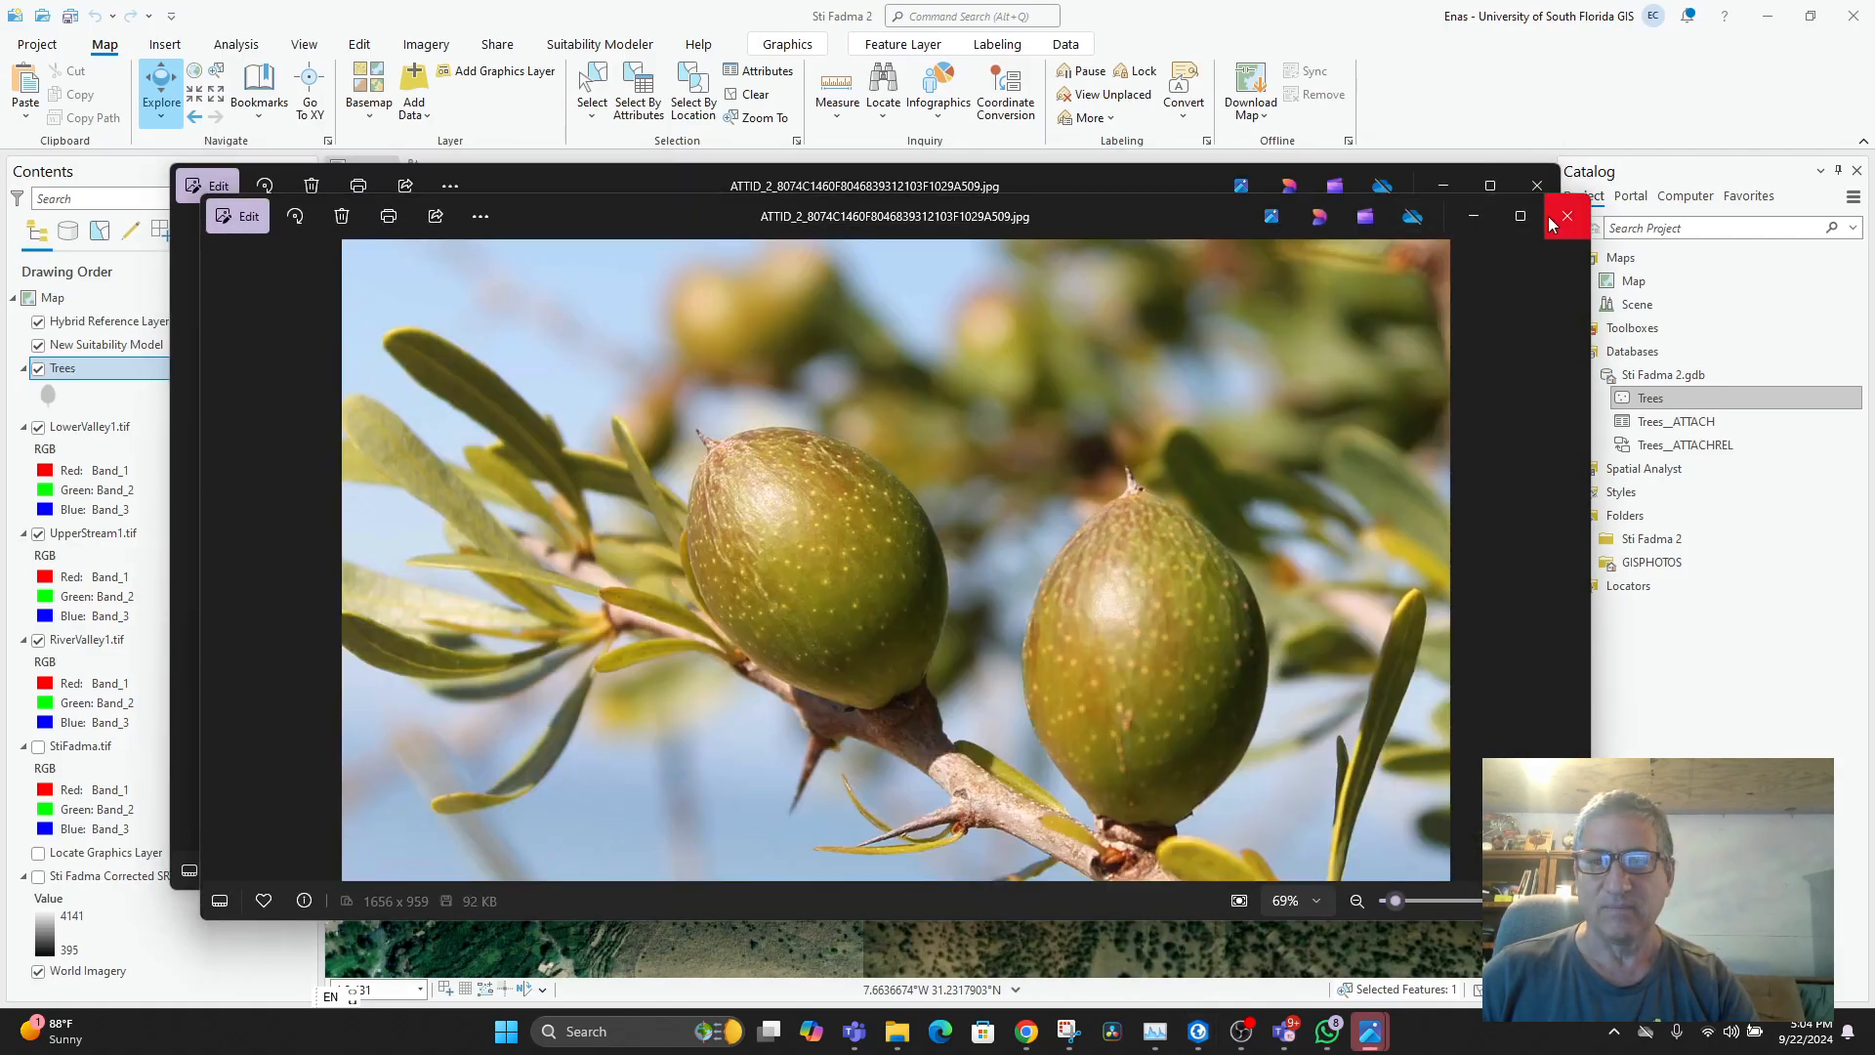
{"action": "left_click", "coordinate": [1574, 227]}
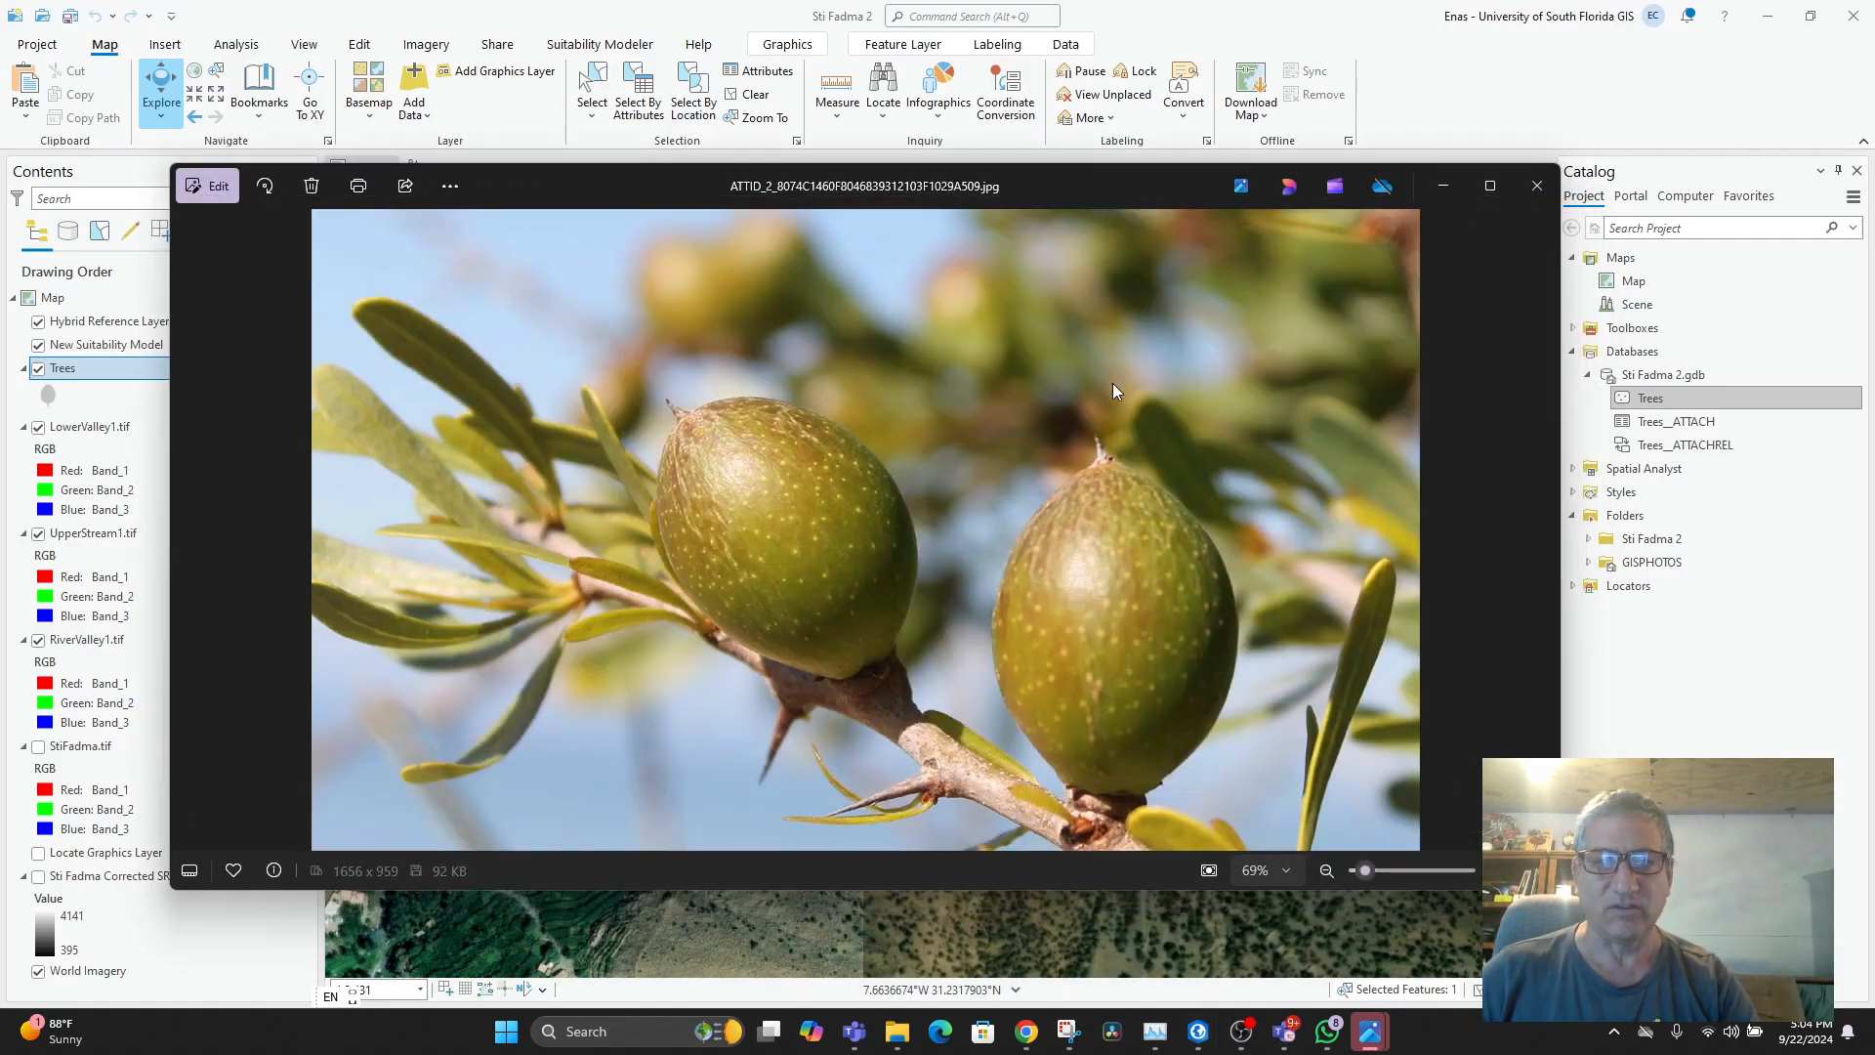
{"action": "left_click", "coordinate": [1536, 186]}
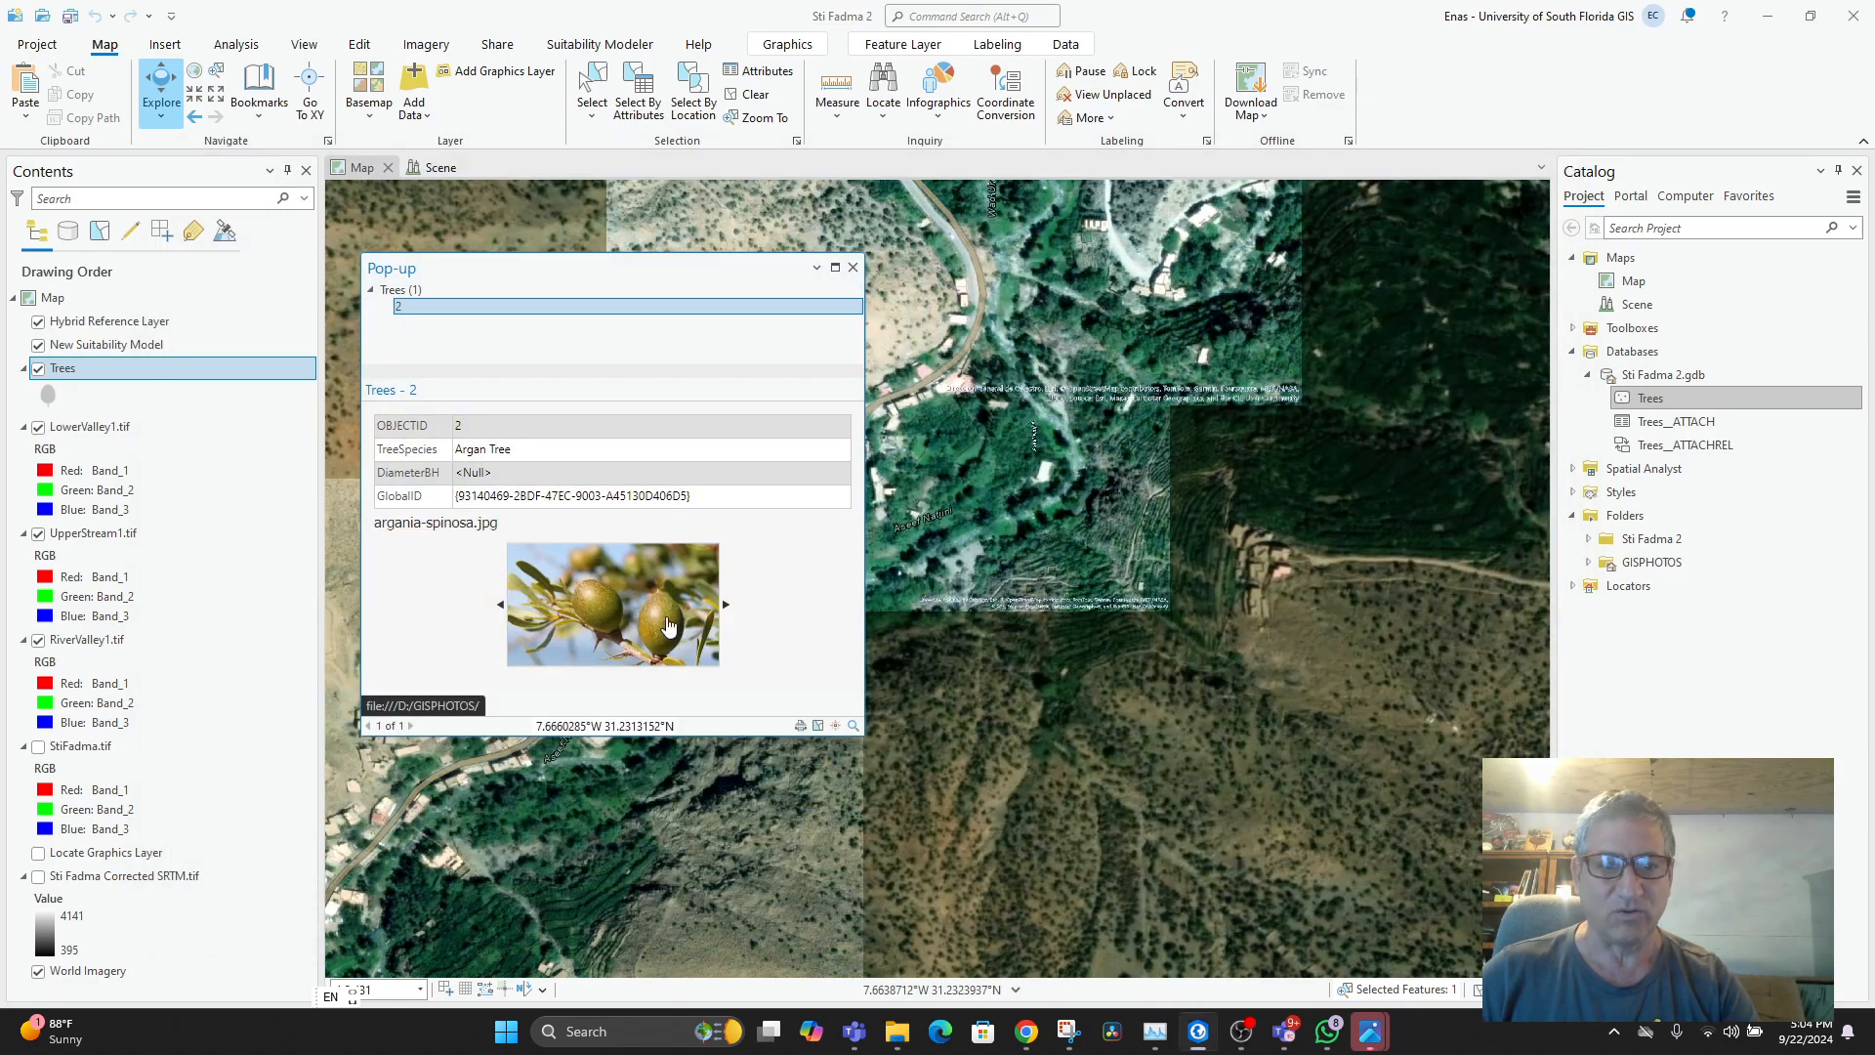
- View the Argan Tree point's argan.1.jpg attachment at full size, and close the image windows and the pop-up
{"action": "left_click", "coordinate": [724, 606]}
{"action": "double_click", "coordinate": [711, 601]}
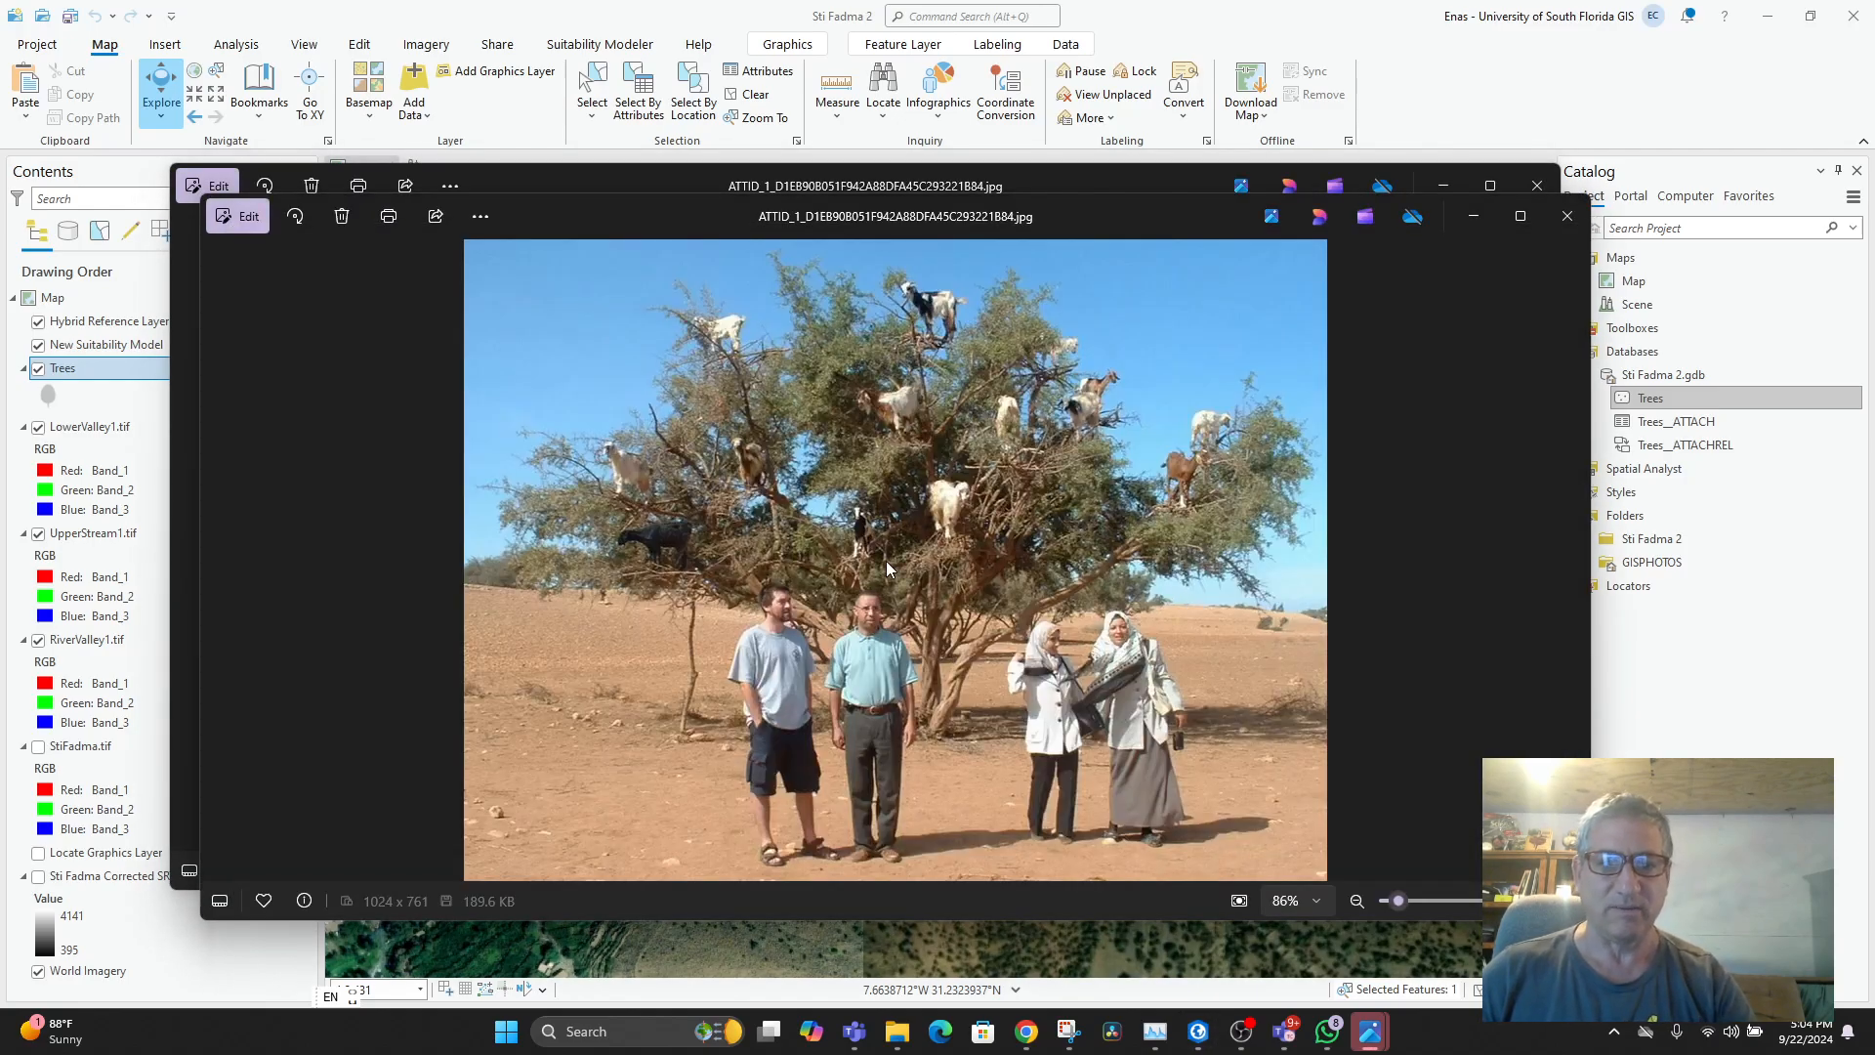
{"action": "left_click", "coordinate": [1570, 219]}
{"action": "left_click", "coordinate": [1541, 188]}
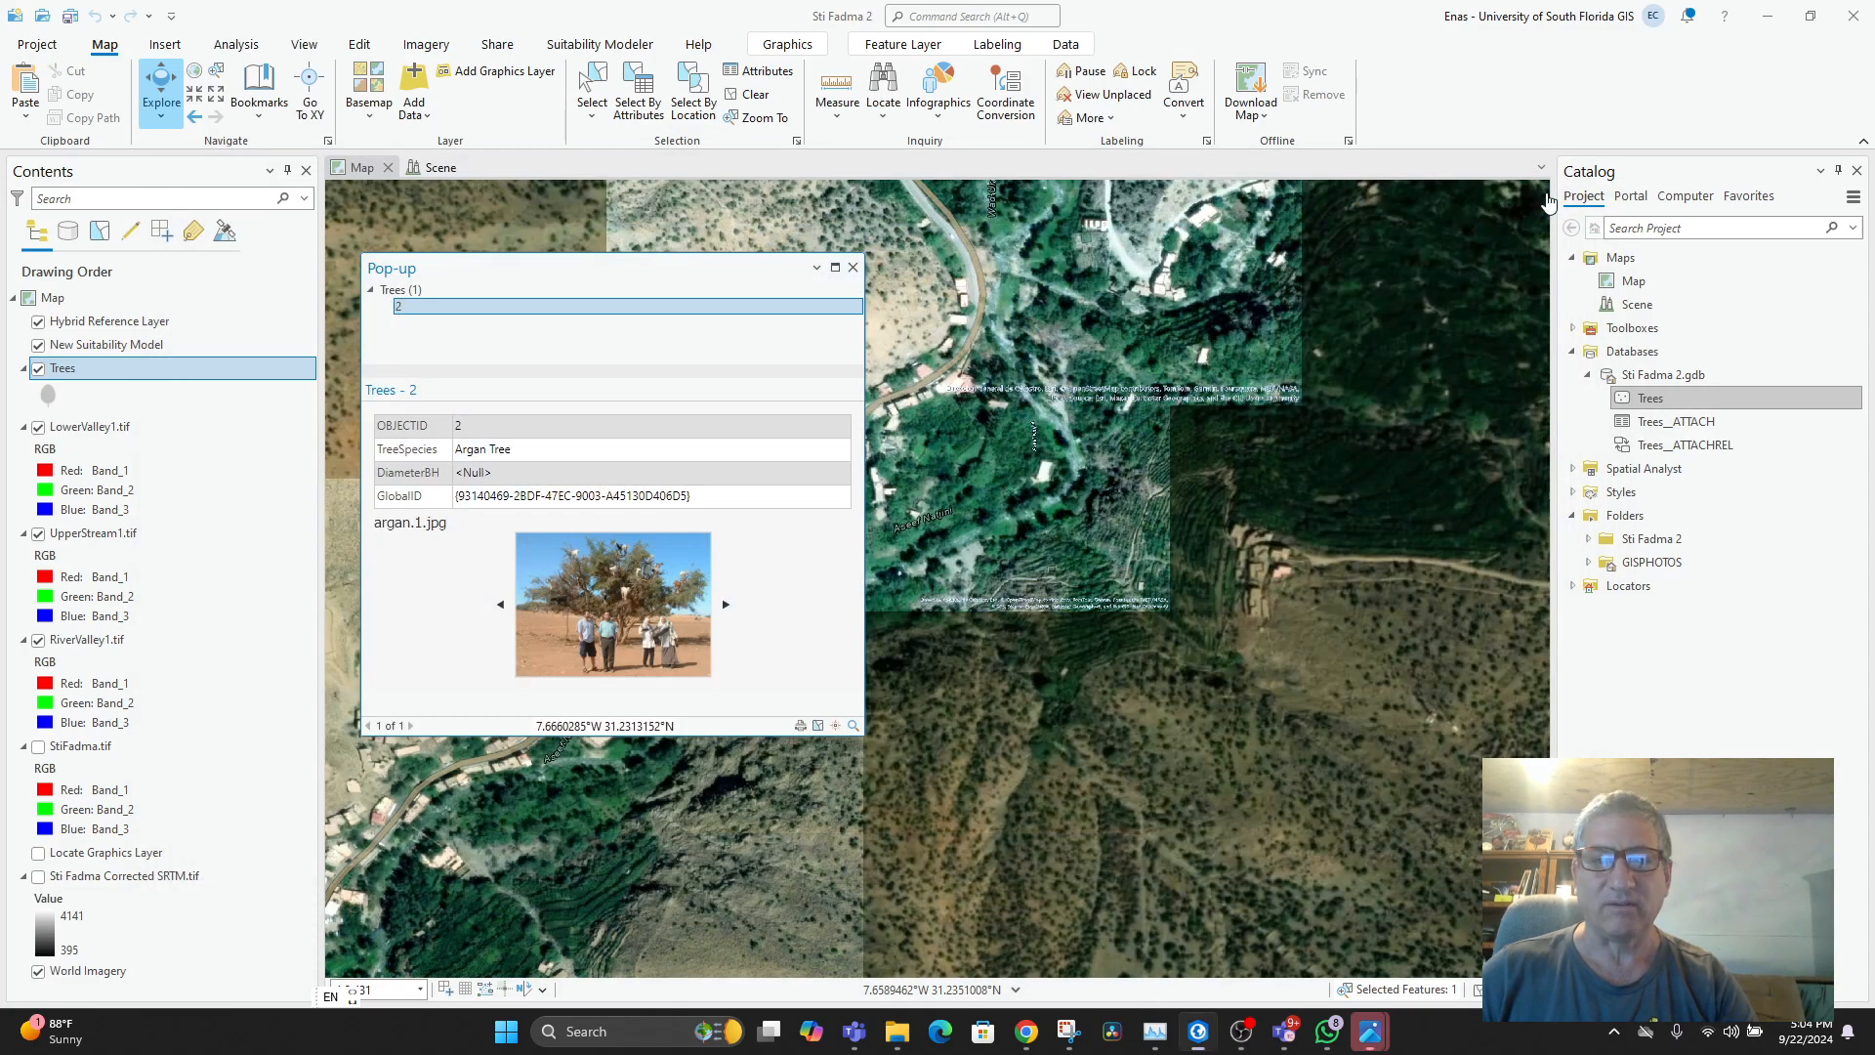
{"action": "left_click", "coordinate": [852, 268]}
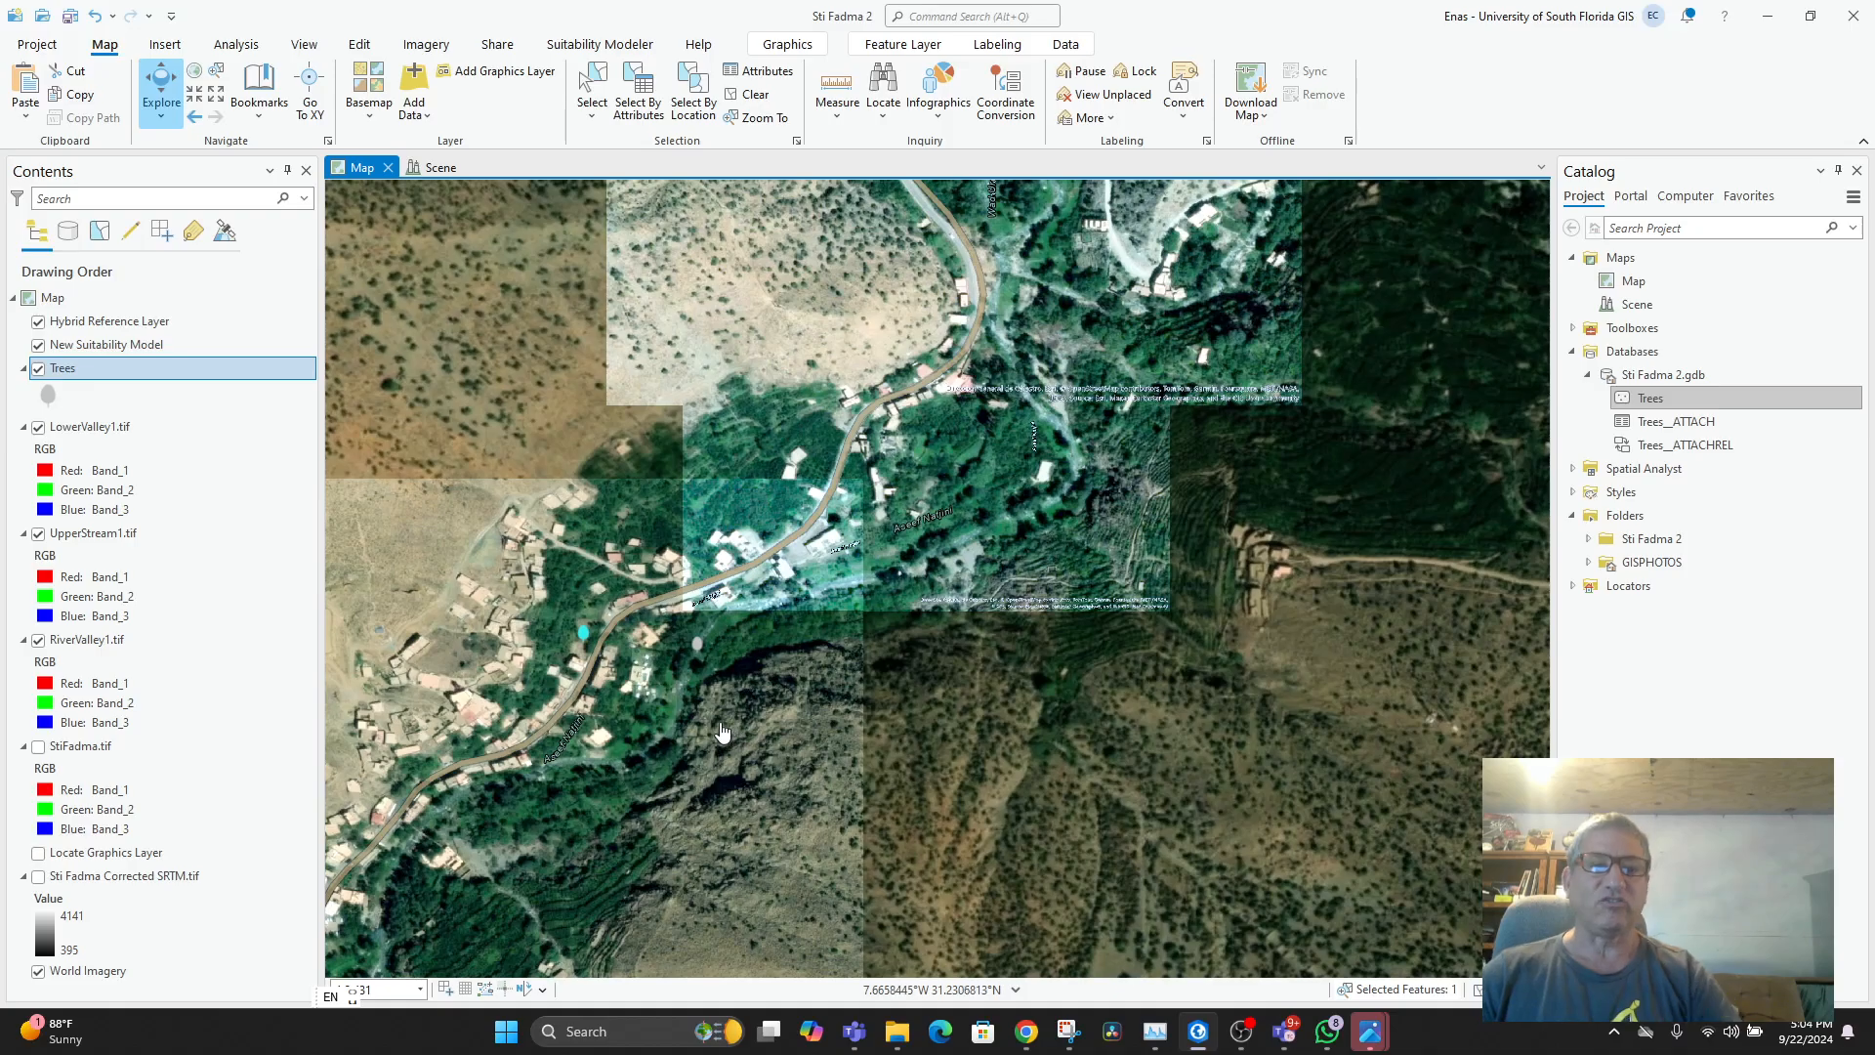
{"action": "left_click_drag", "start_coordinate": [723, 732], "coordinate": [886, 667]}
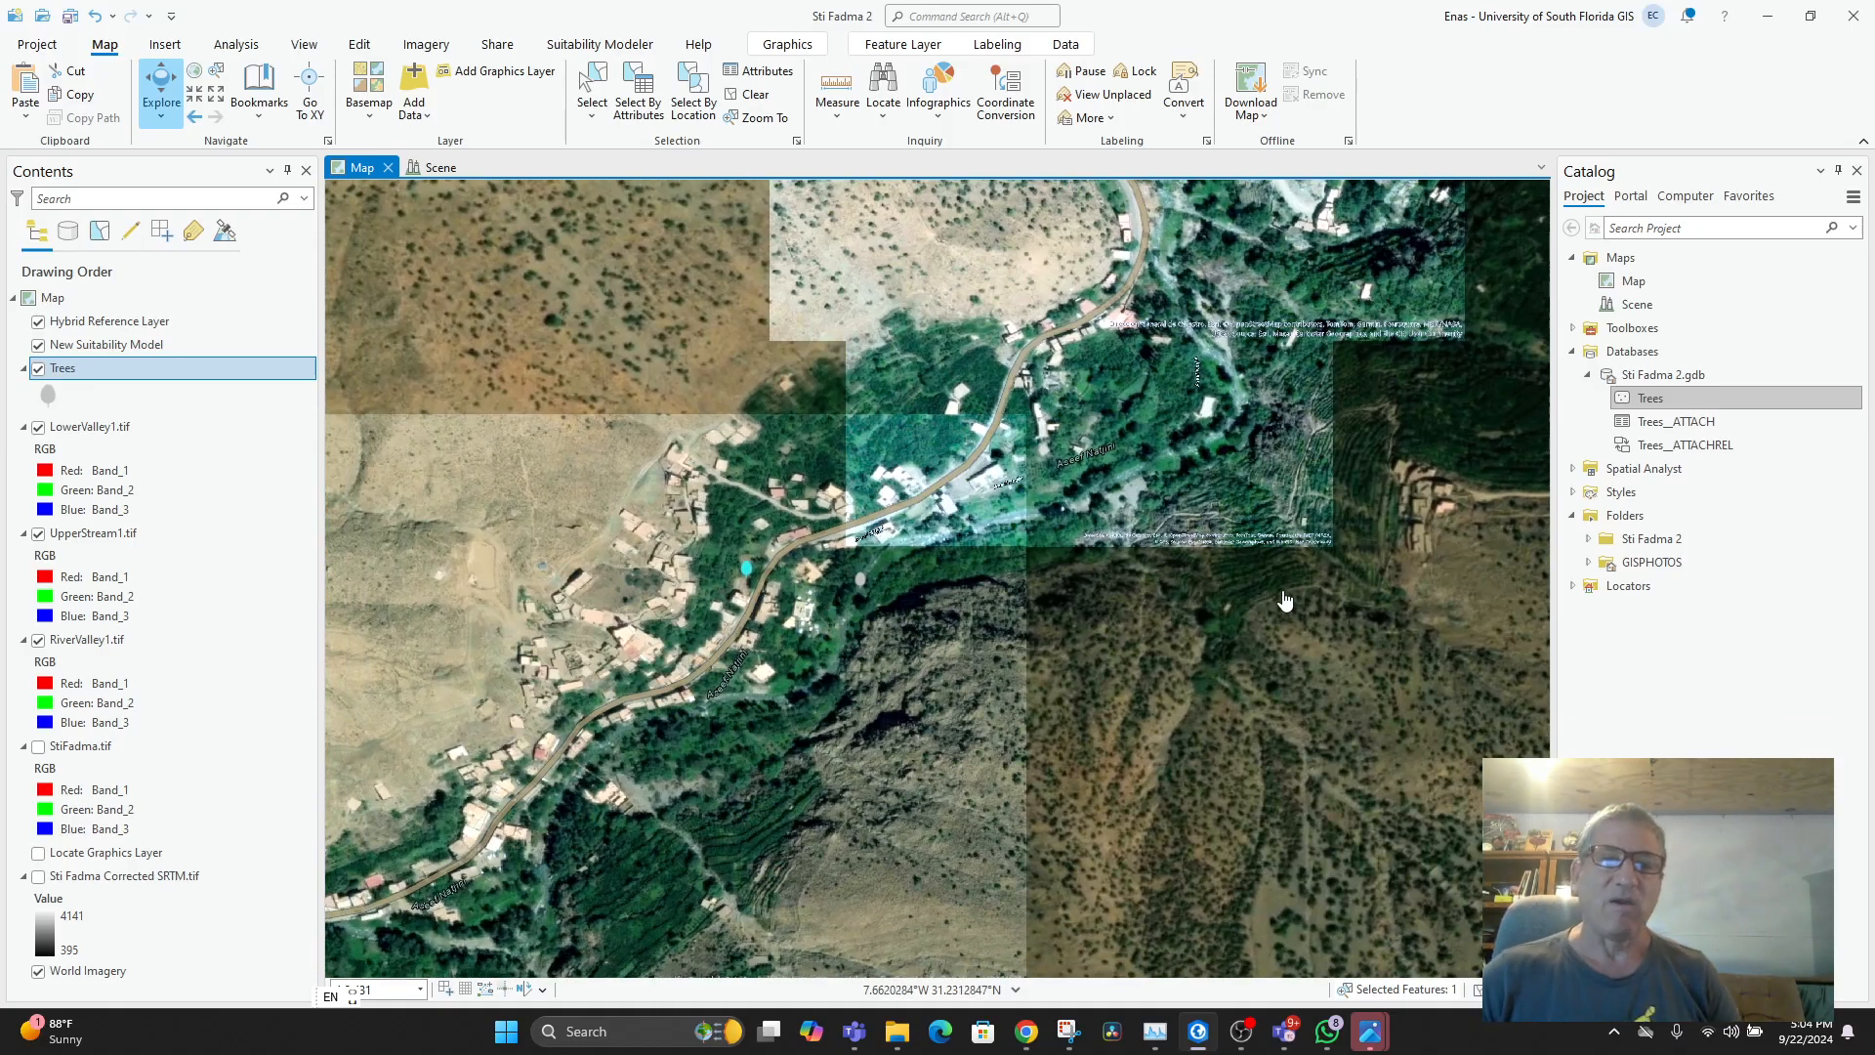
- Switch to the 3D scene and add the Trees feature class from Sti Fadma 2.gdb to it
{"action": "scroll", "coordinate": [1285, 600], "scroll_direction": "down", "scroll_amount": 2}
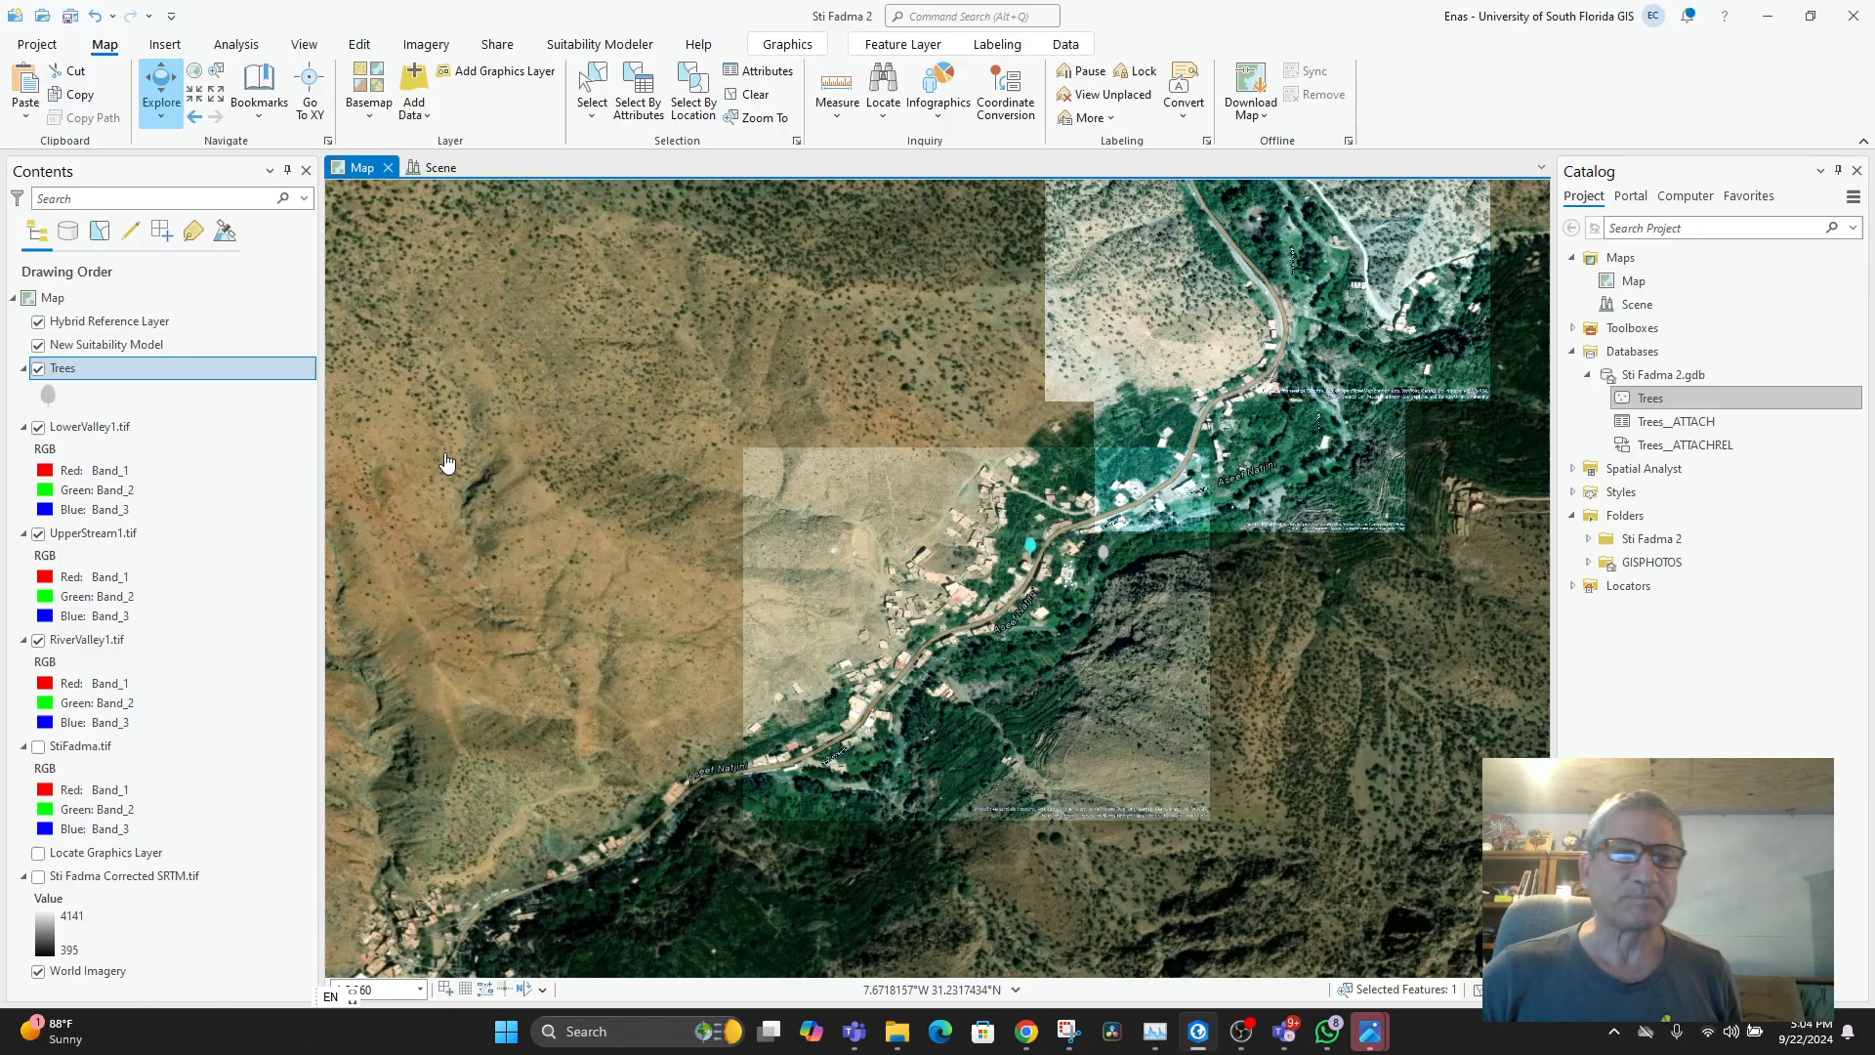
{"action": "left_click", "coordinate": [446, 168]}
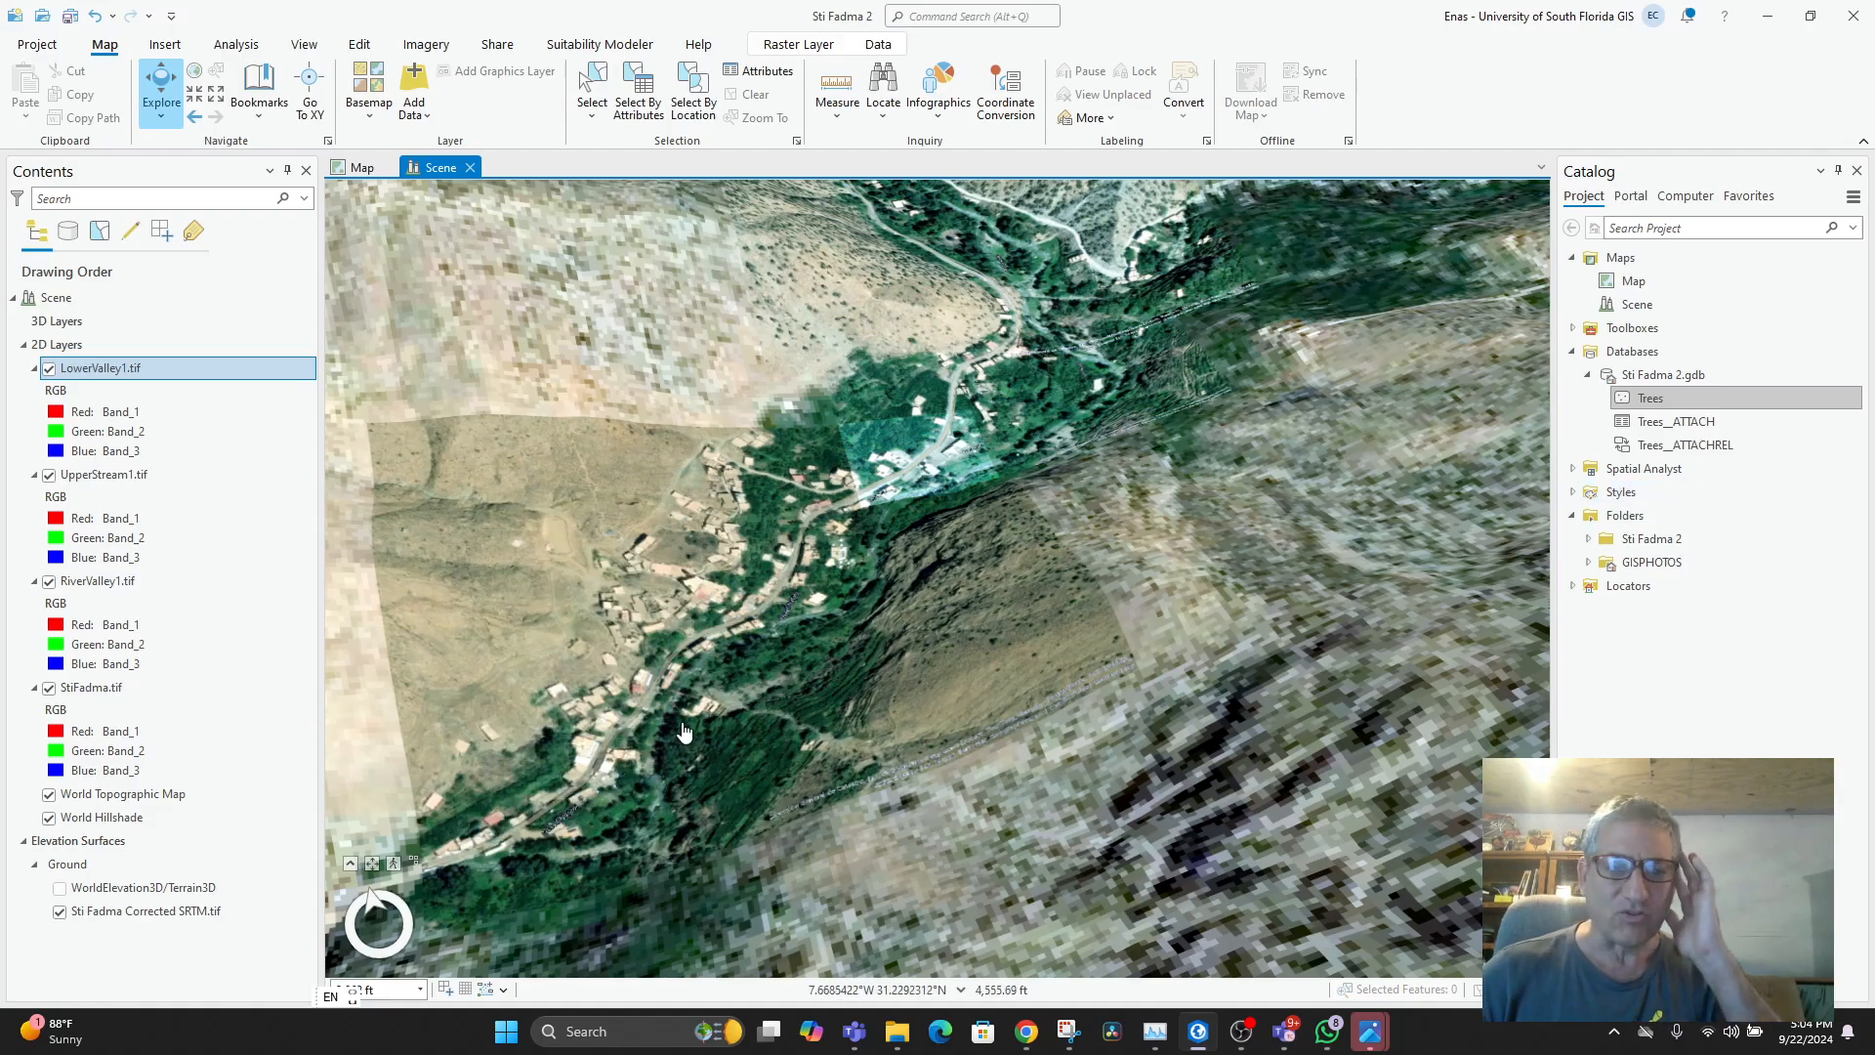
{"action": "left_click_drag", "start_coordinate": [685, 732], "coordinate": [695, 710]}
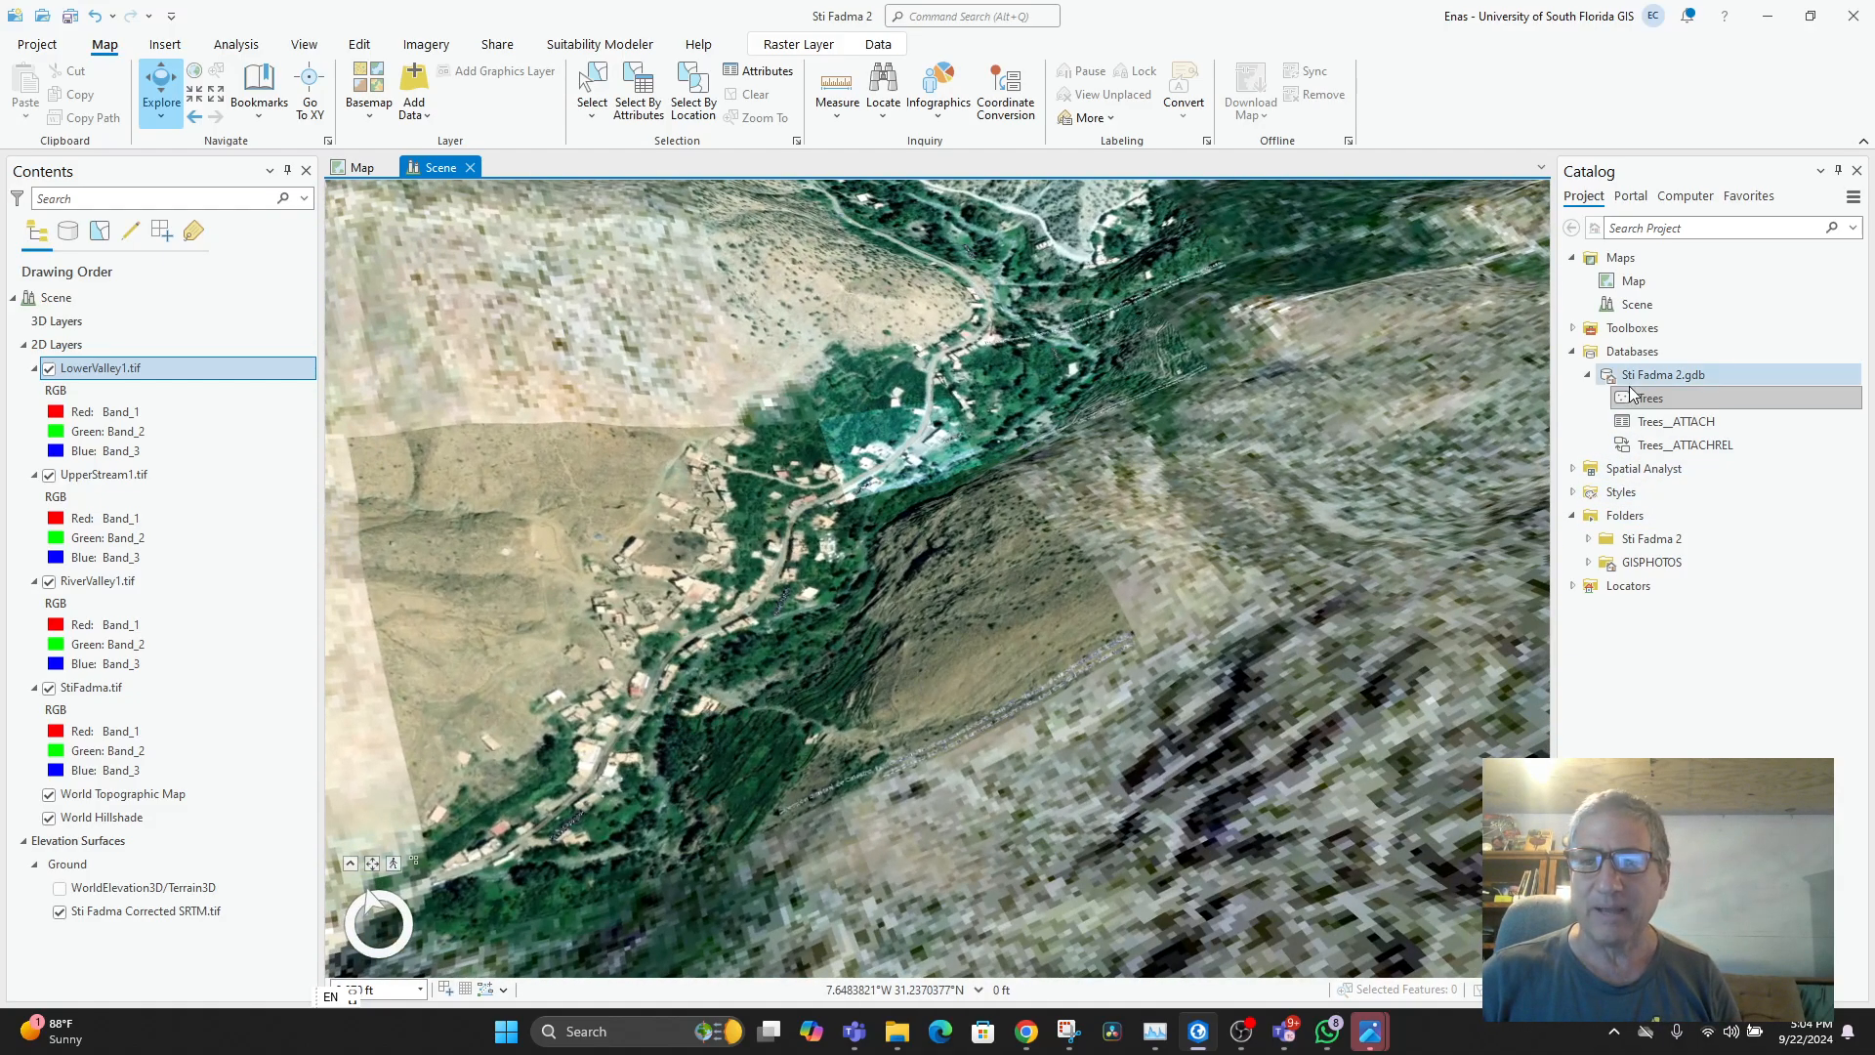
{"action": "left_click_drag", "start_coordinate": [1644, 398], "coordinate": [749, 456]}
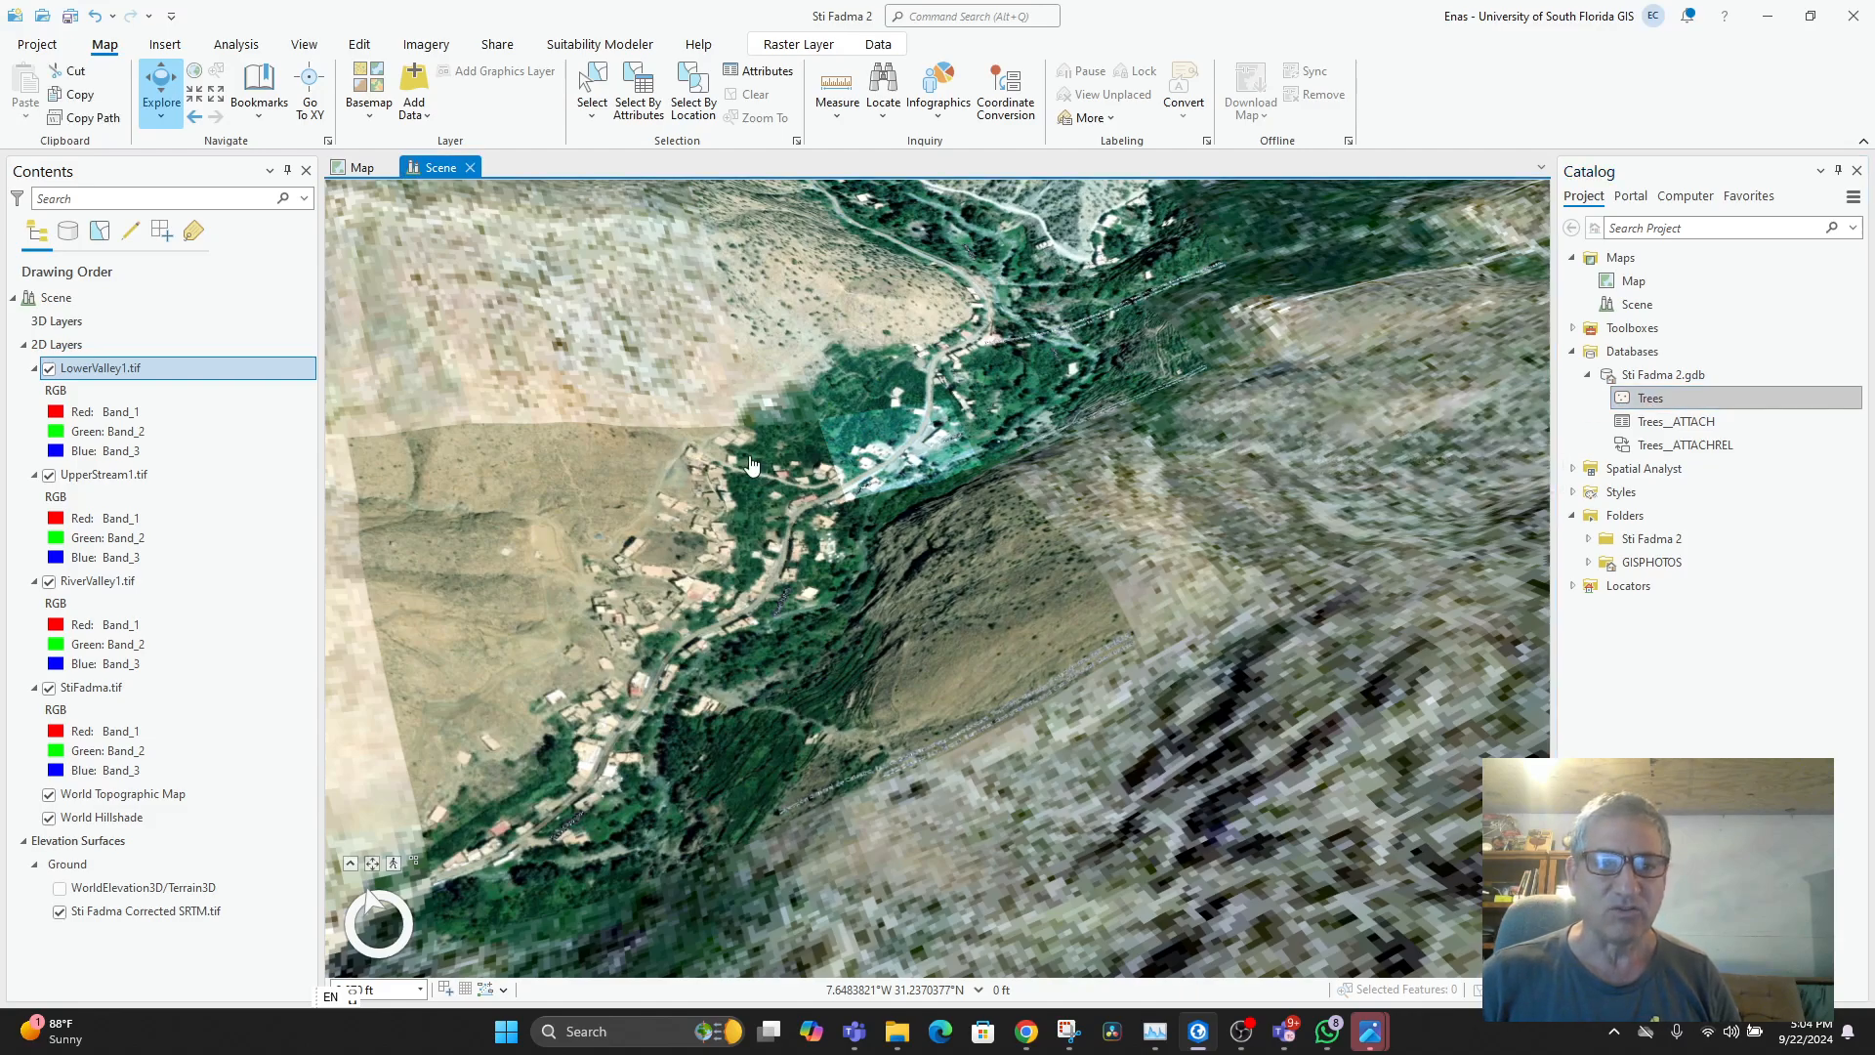
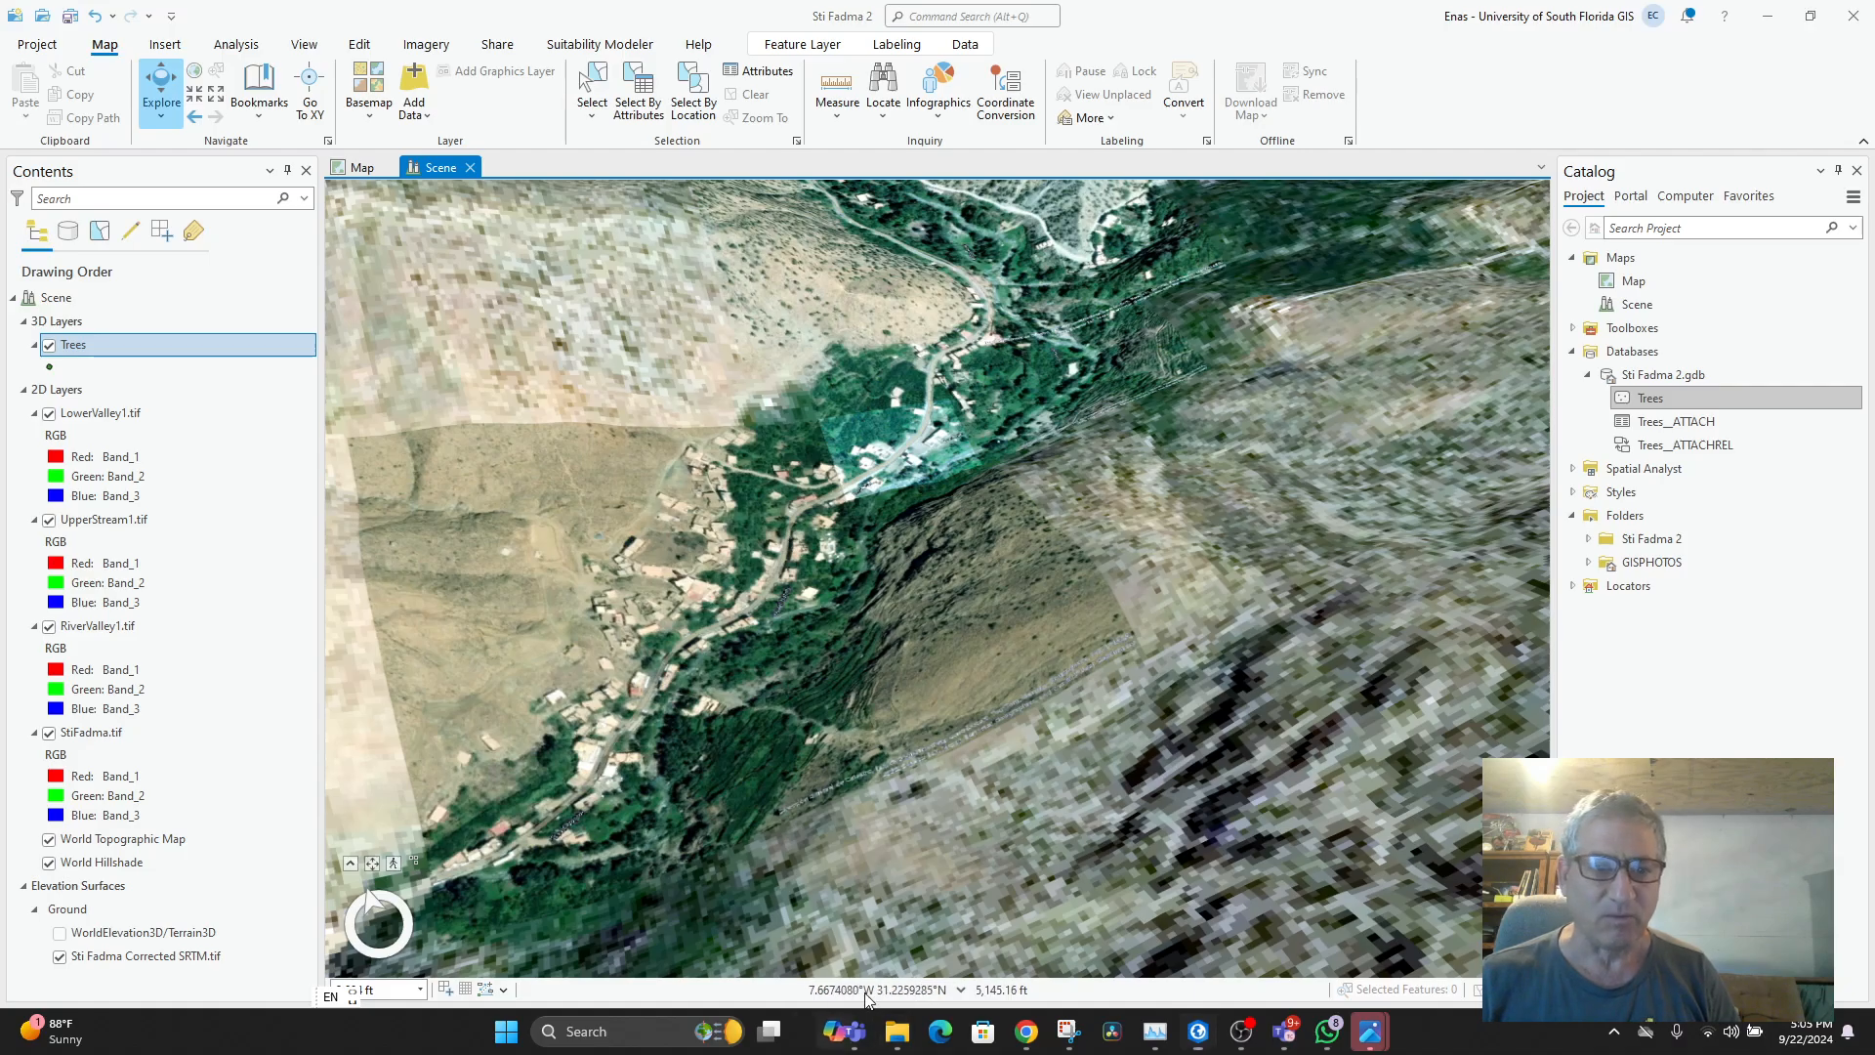
- Zoom the scene to the extent of the Trees layer
{"action": "scroll", "coordinate": [898, 684], "scroll_direction": "up", "scroll_amount": 3}
{"action": "left_click_drag", "start_coordinate": [898, 636], "coordinate": [664, 817]}
{"action": "left_click_drag", "start_coordinate": [716, 708], "coordinate": [930, 625]}
{"action": "scroll", "coordinate": [930, 626], "scroll_direction": "up", "scroll_amount": 3}
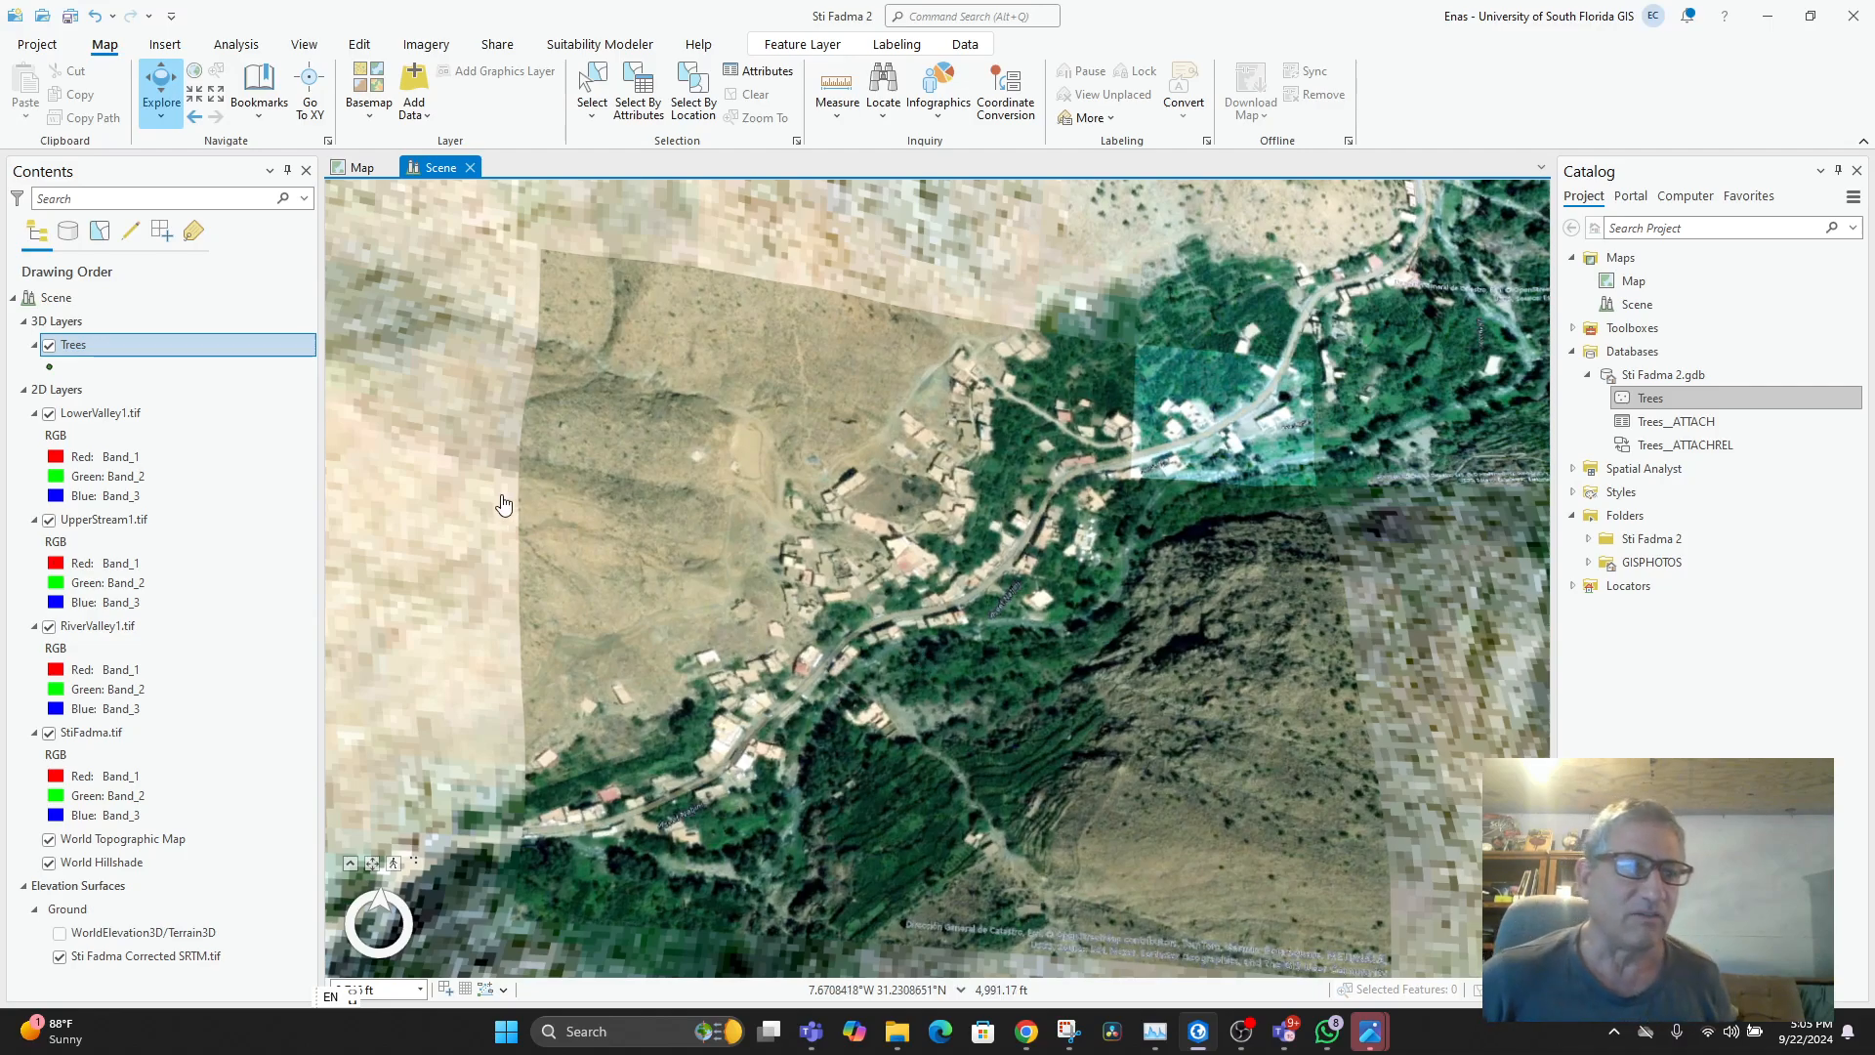
{"action": "right_click", "coordinate": [101, 347]}
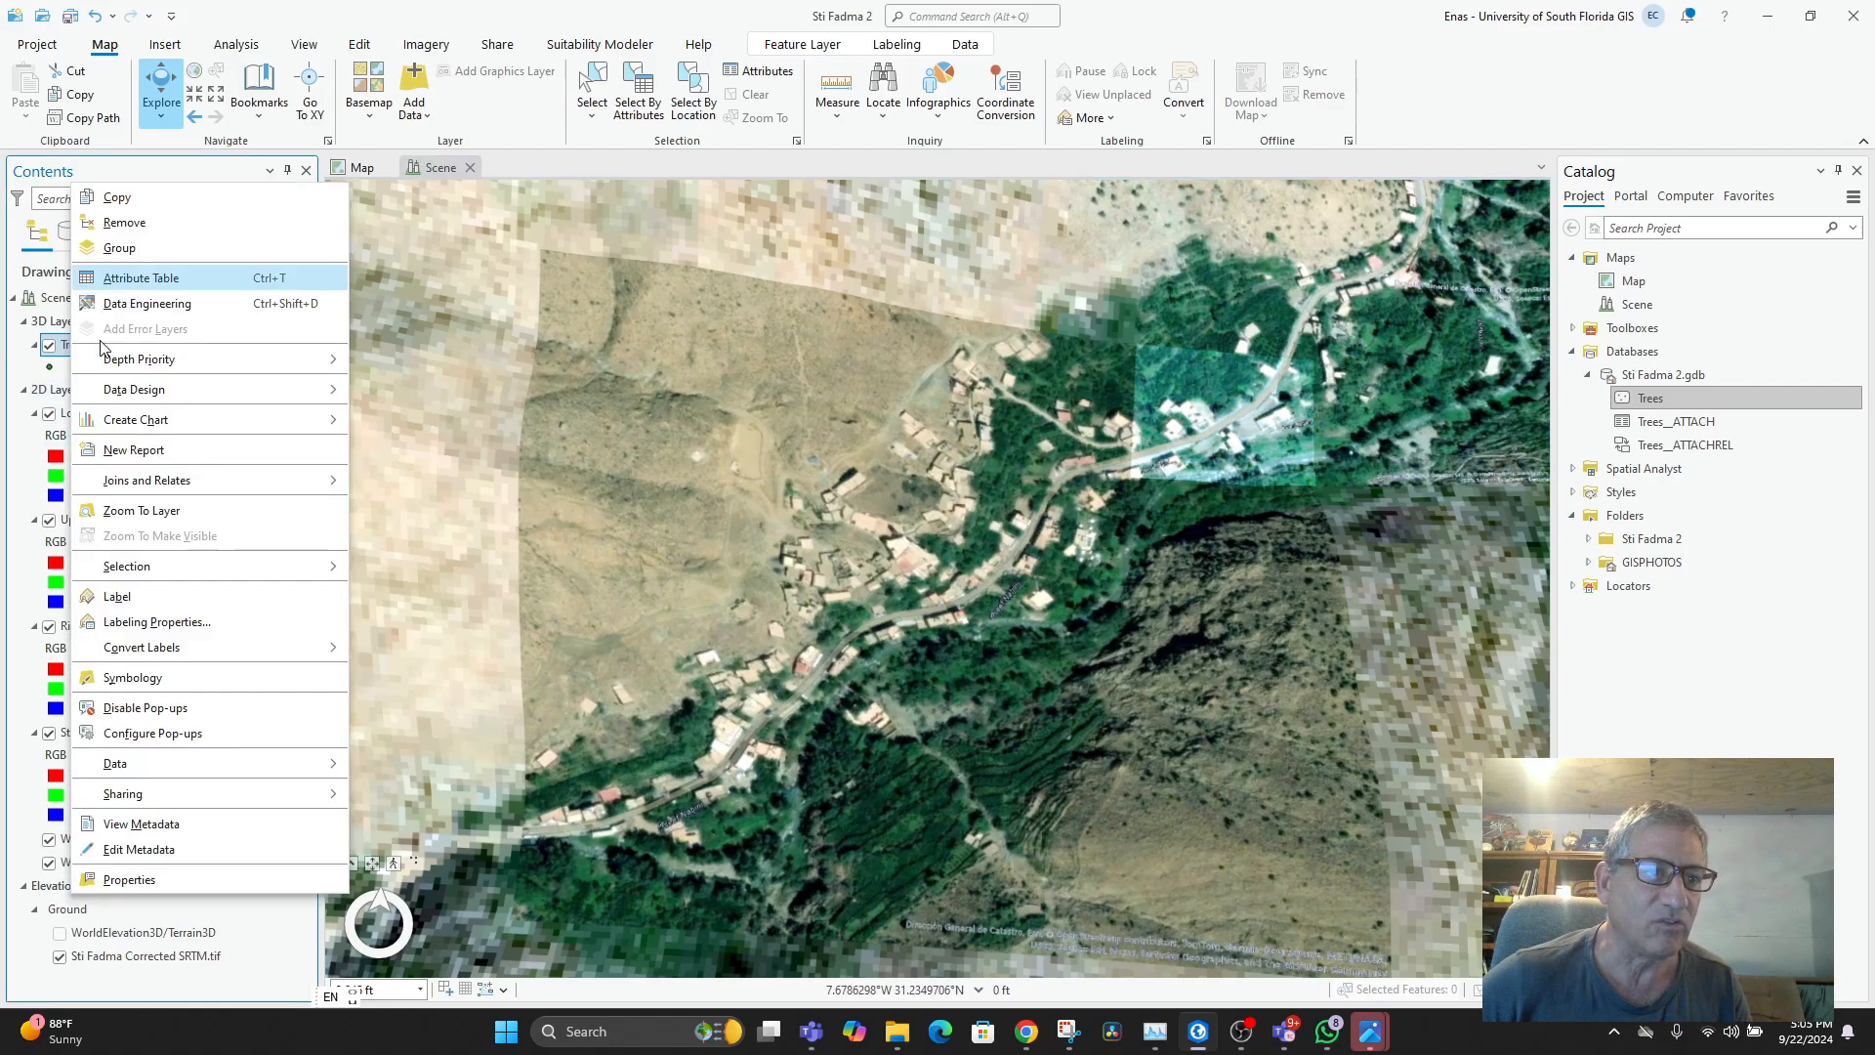
{"action": "left_click", "coordinate": [195, 510]}
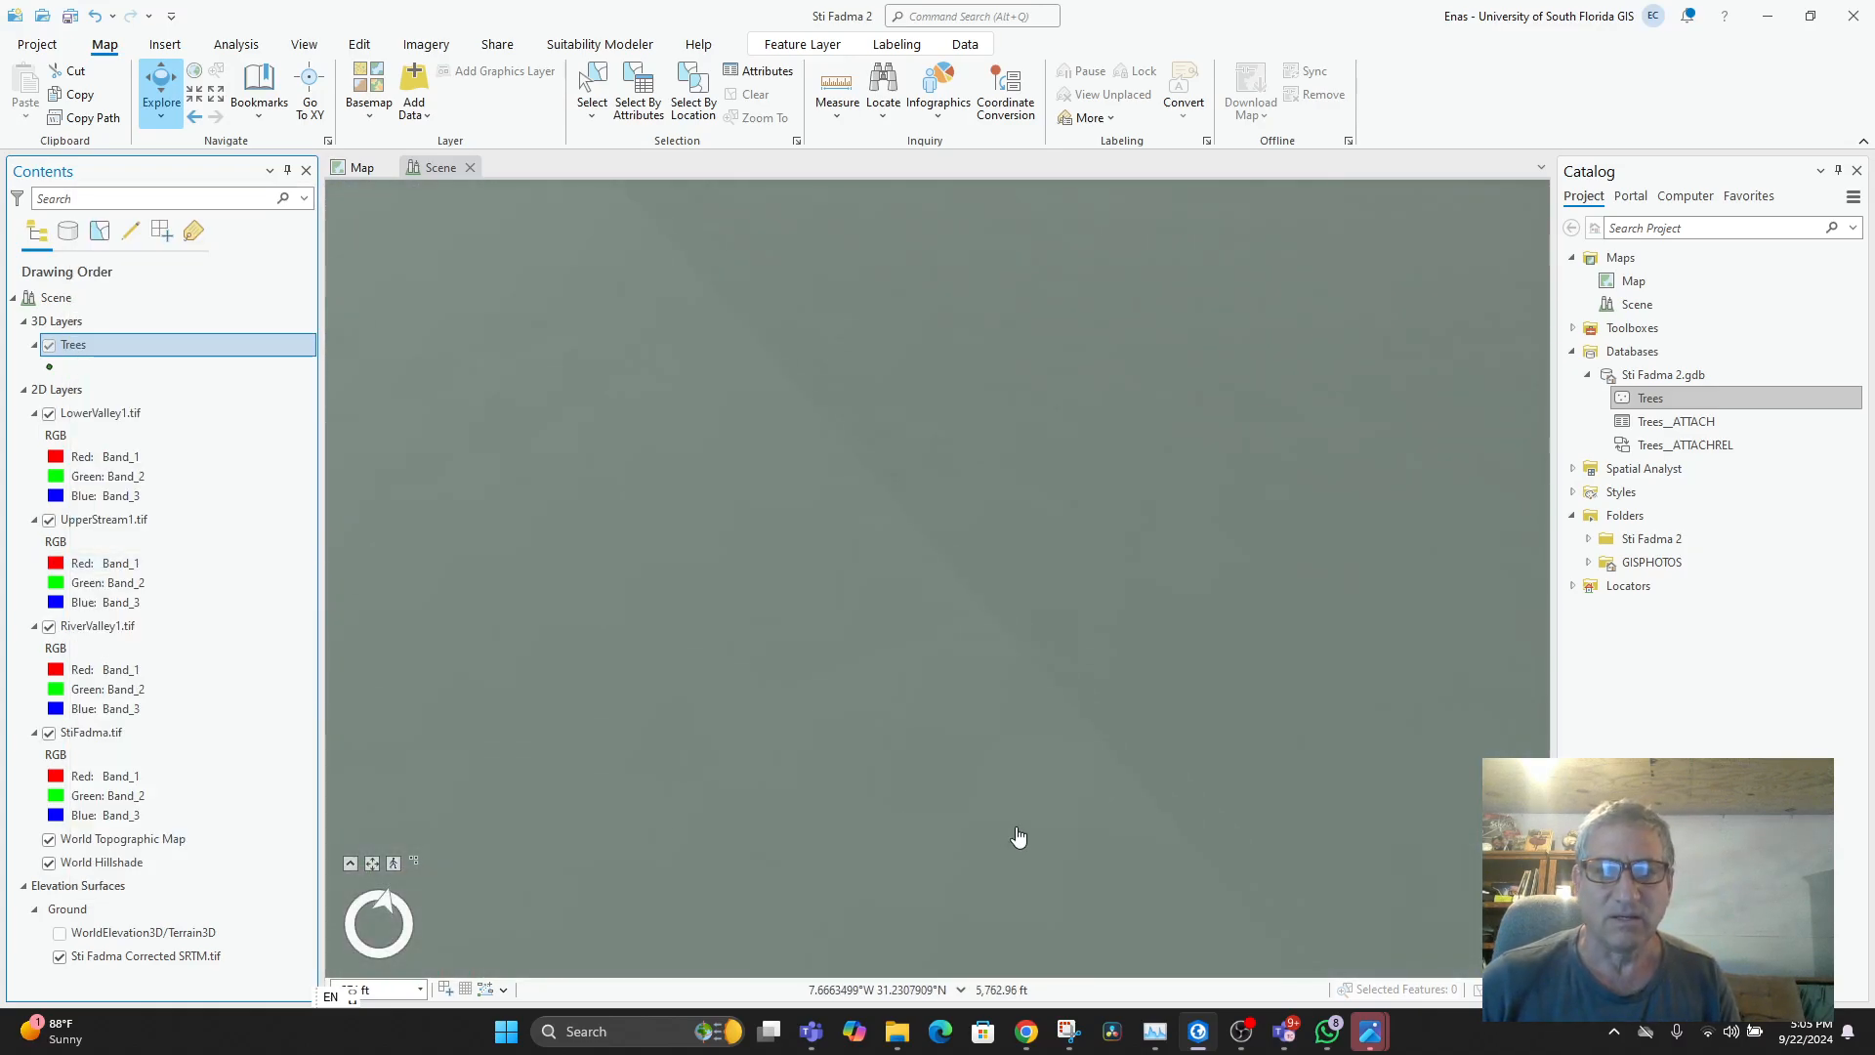
- Examine the valley village in the scene for the tree points, checking a spot beside the river in a pop-up and closing it
{"action": "scroll", "coordinate": [1018, 837], "scroll_direction": "down", "scroll_amount": 5}
{"action": "scroll", "coordinate": [1012, 835], "scroll_direction": "up", "scroll_amount": 3}
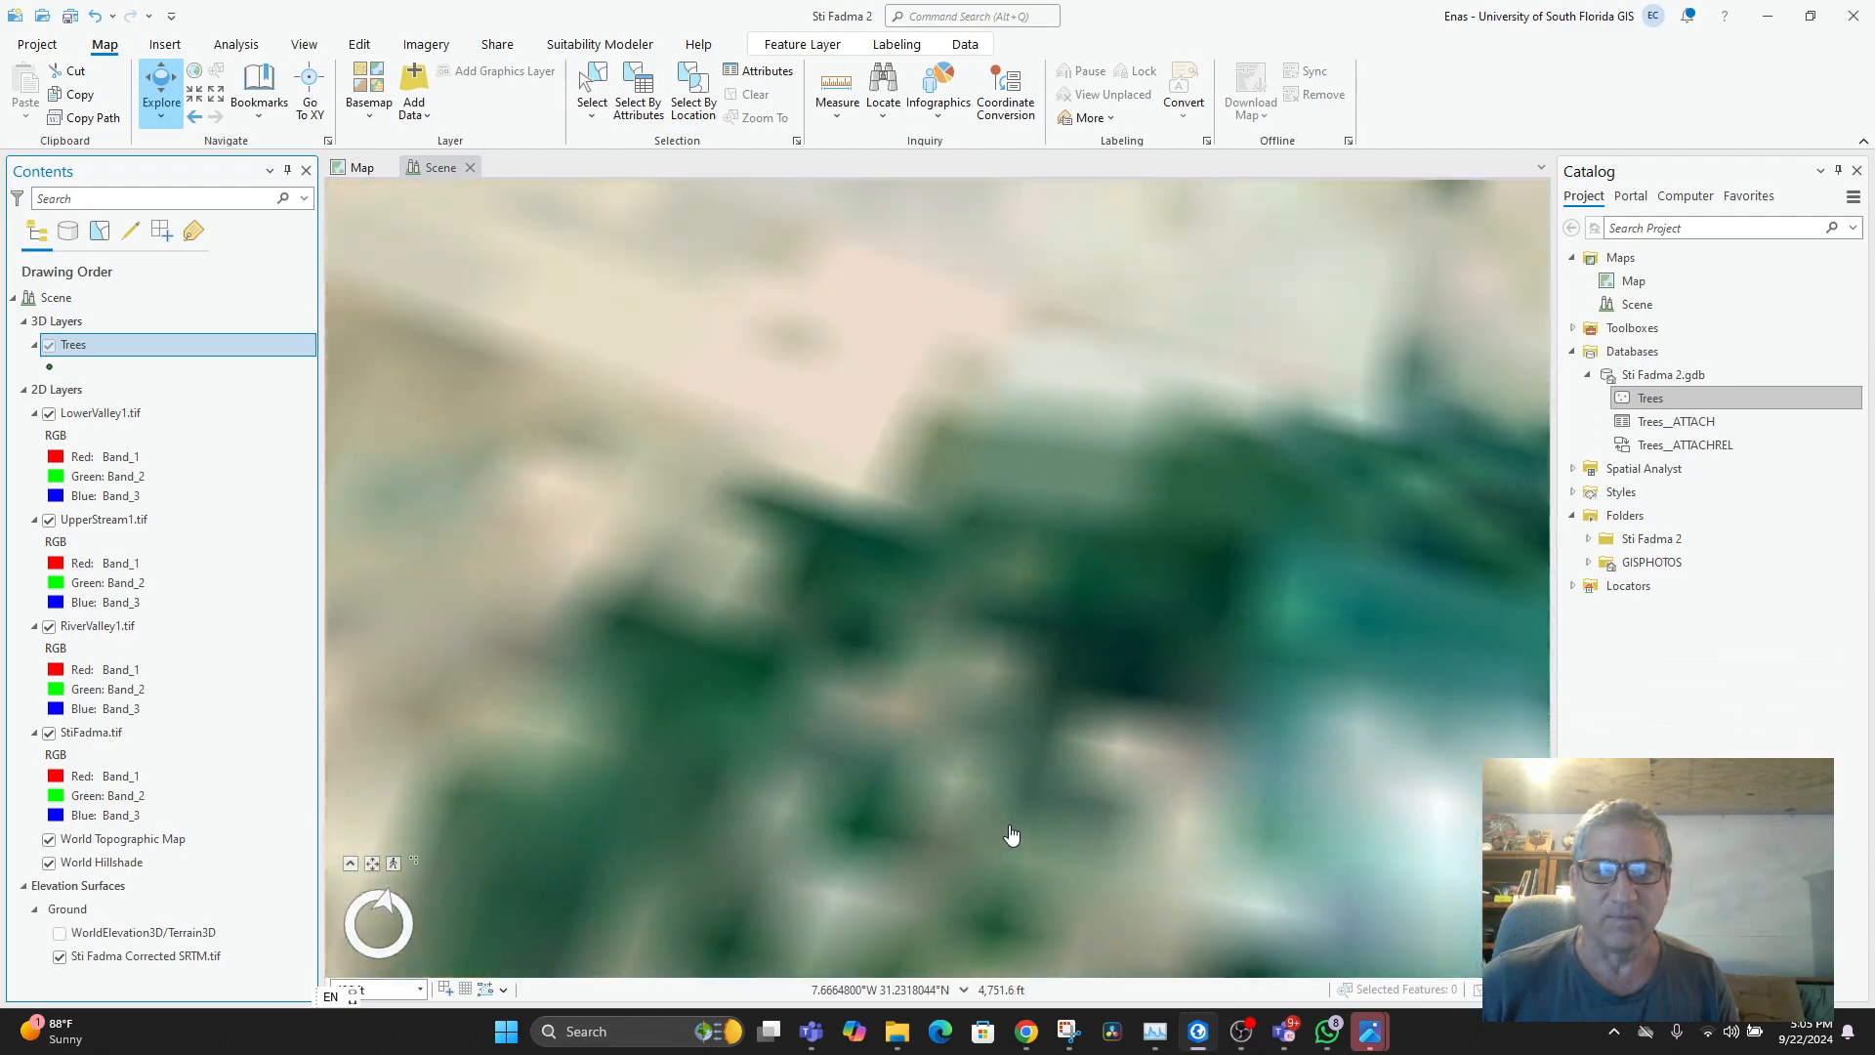
{"action": "scroll", "coordinate": [1012, 835], "scroll_direction": "down", "scroll_amount": 3}
{"action": "left_click_drag", "start_coordinate": [1009, 830], "coordinate": [1031, 599]}
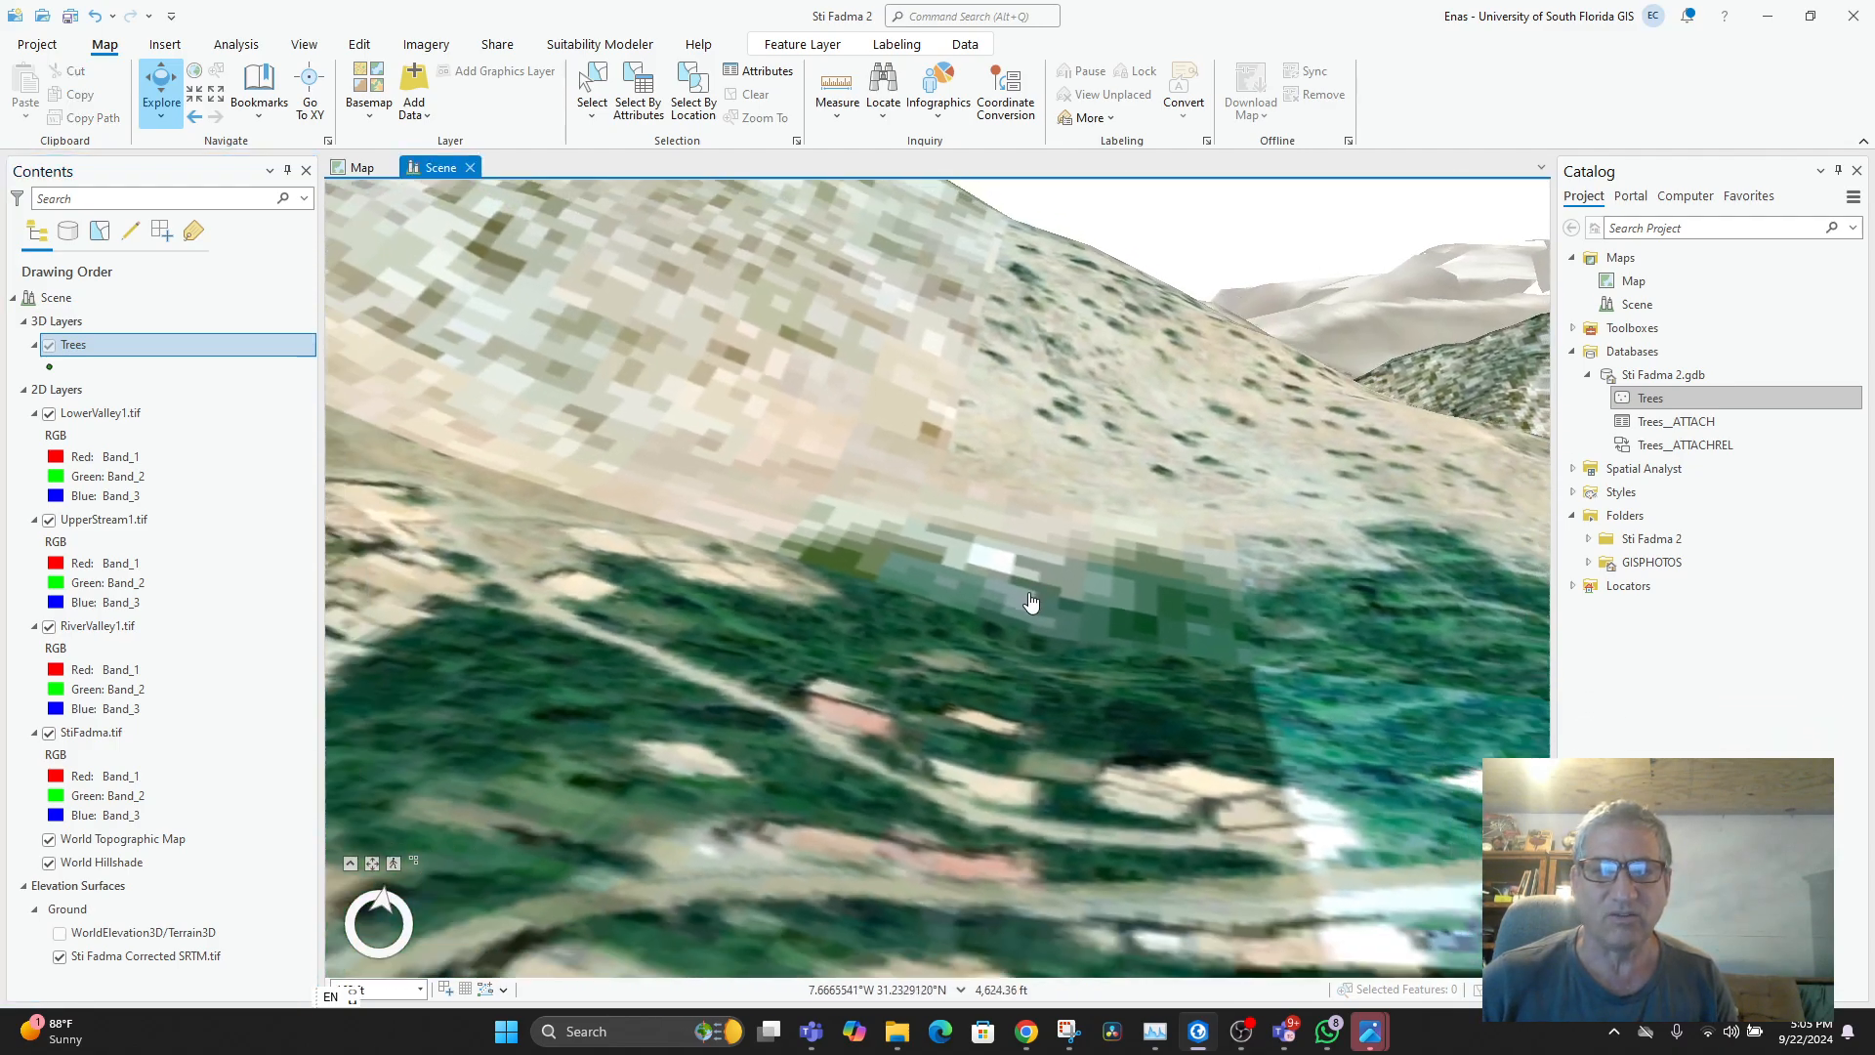
{"action": "scroll", "coordinate": [1031, 603], "scroll_direction": "down", "scroll_amount": 3}
{"action": "left_click_drag", "start_coordinate": [1006, 781], "coordinate": [981, 923]}
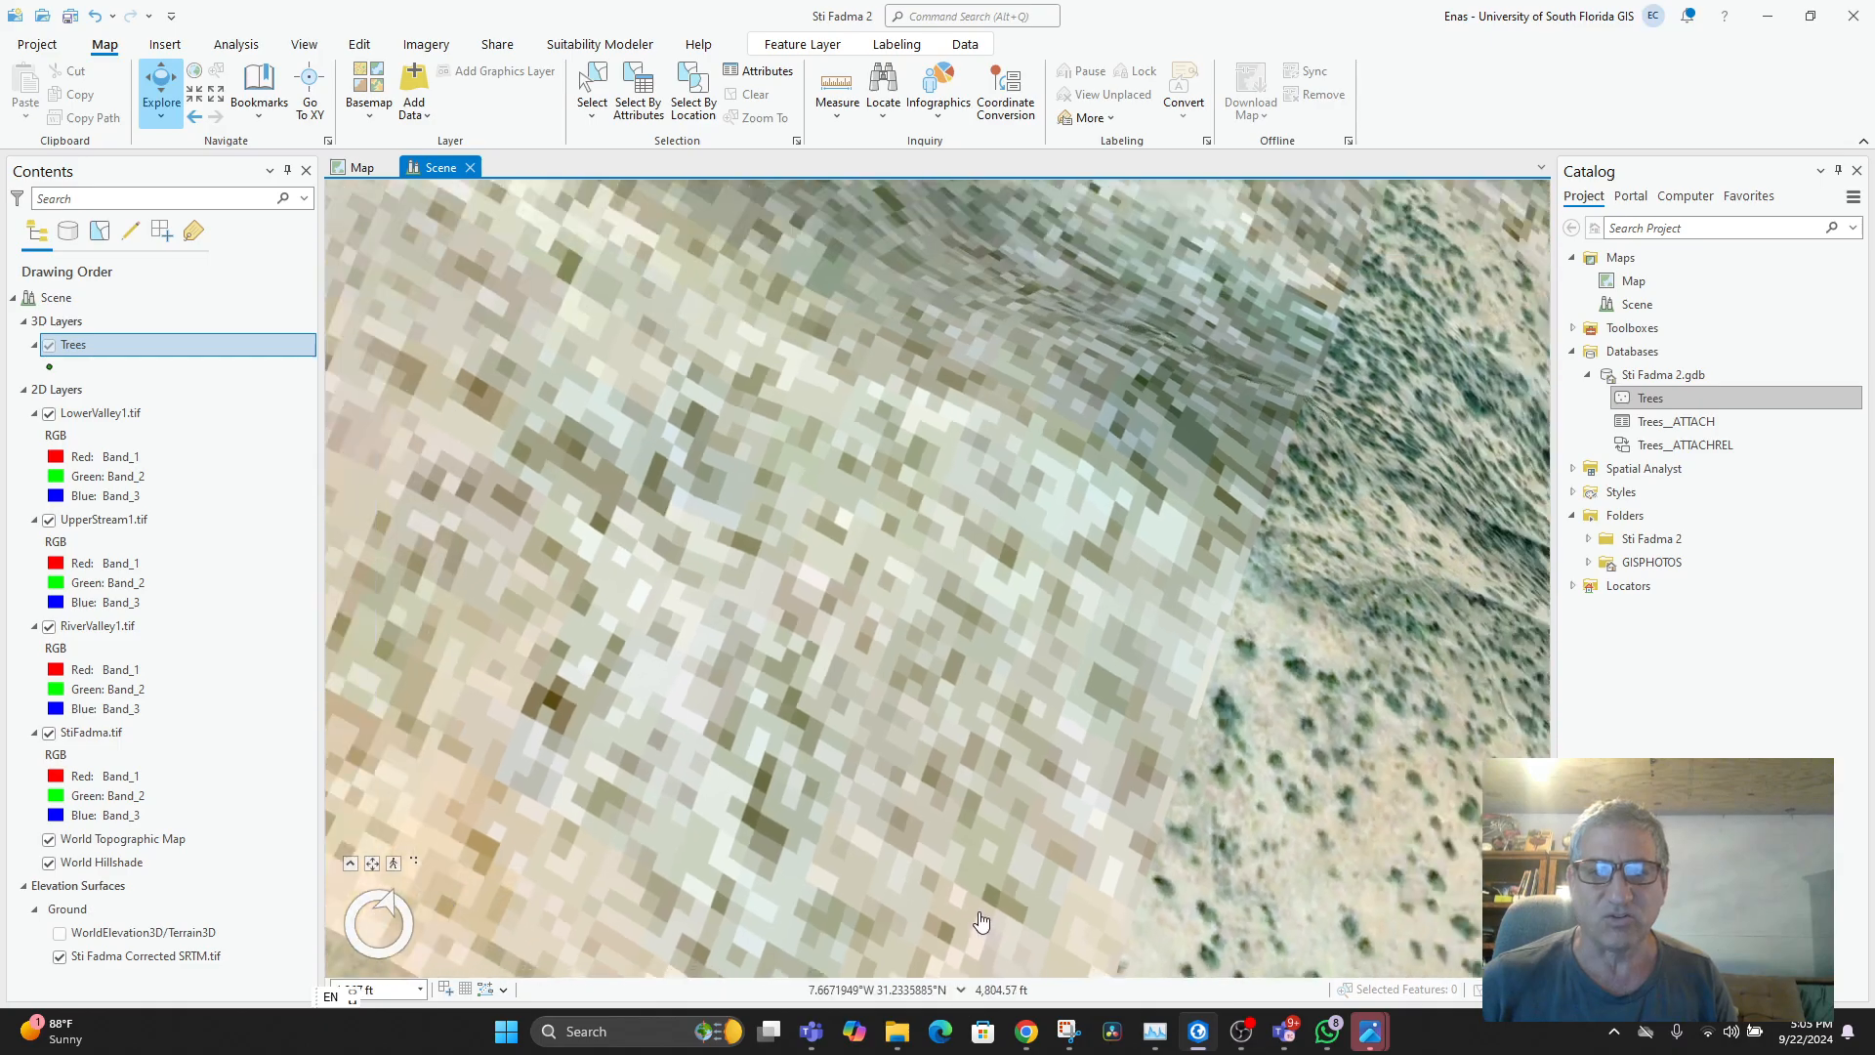
{"action": "scroll", "coordinate": [981, 923], "scroll_direction": "down", "scroll_amount": 4}
{"action": "scroll", "coordinate": [1077, 854], "scroll_direction": "down", "scroll_amount": 2}
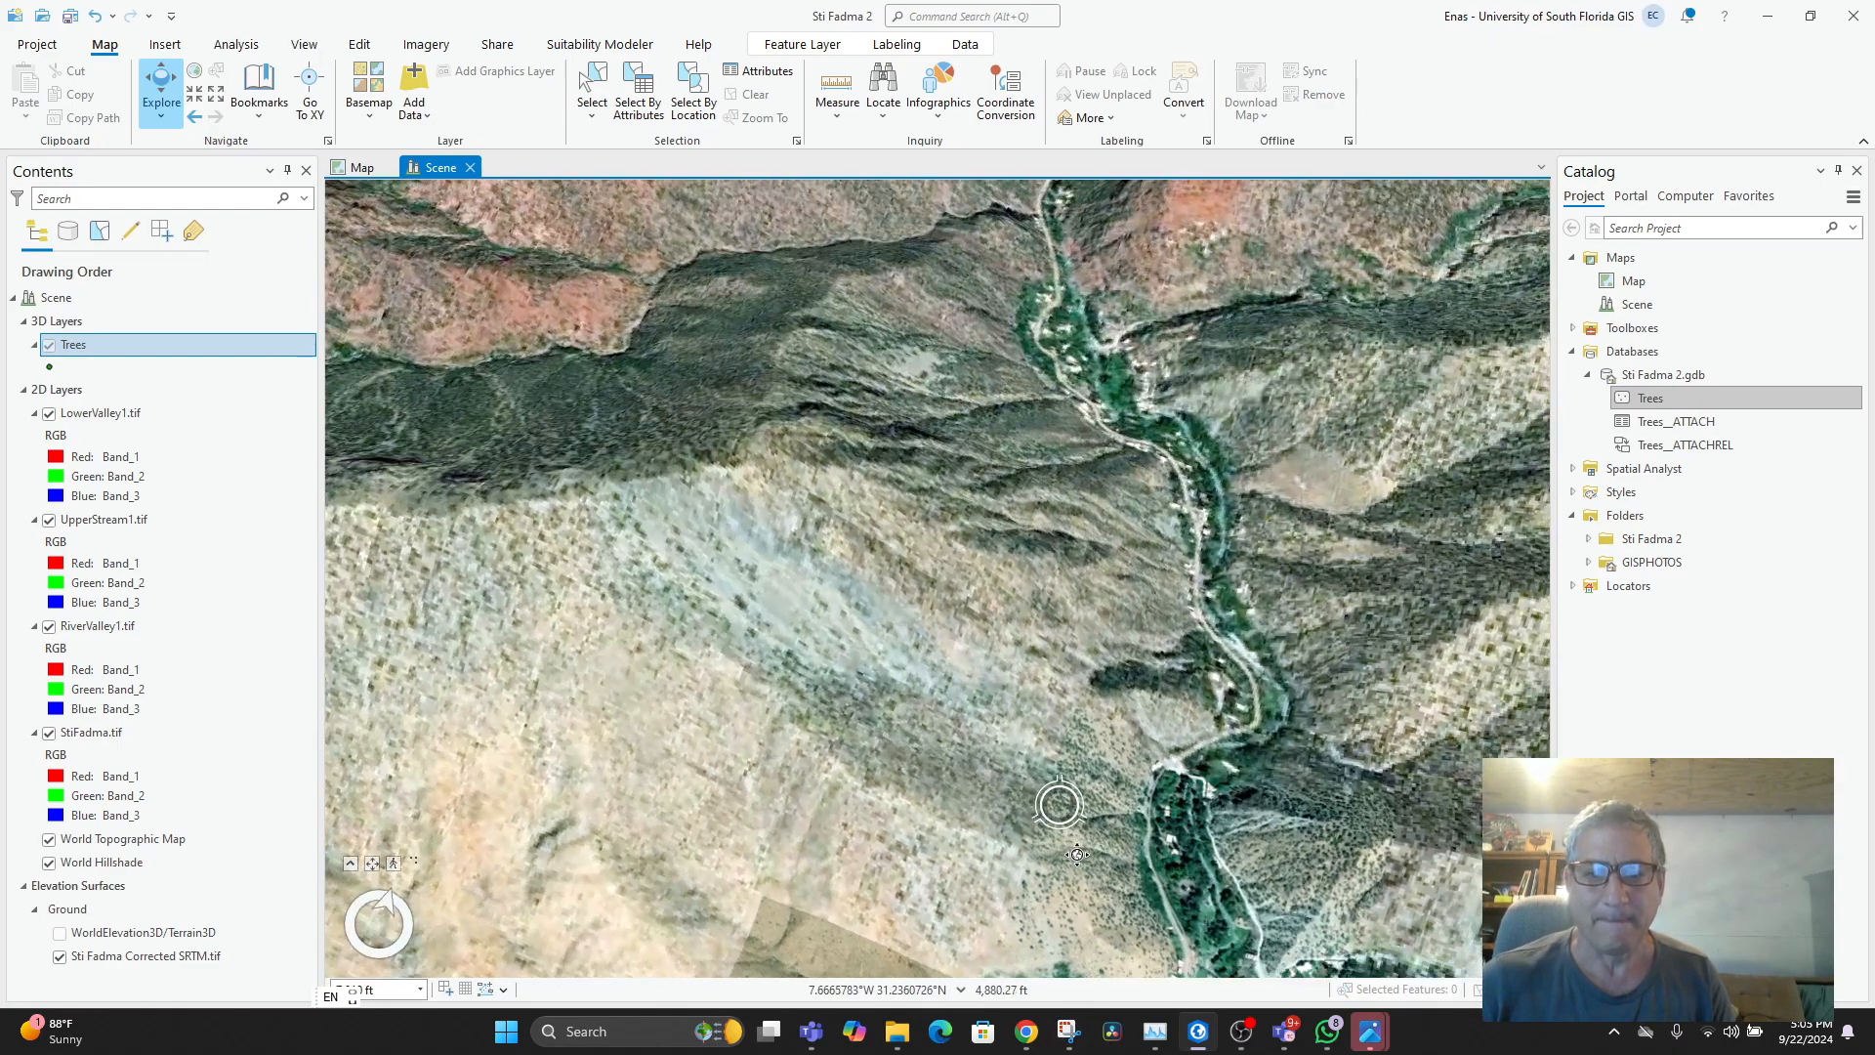
{"action": "scroll", "coordinate": [1078, 855], "scroll_direction": "down", "scroll_amount": 2}
{"action": "left_click_drag", "start_coordinate": [1026, 889], "coordinate": [859, 605]}
{"action": "scroll", "coordinate": [831, 663], "scroll_direction": "up", "scroll_amount": 5}
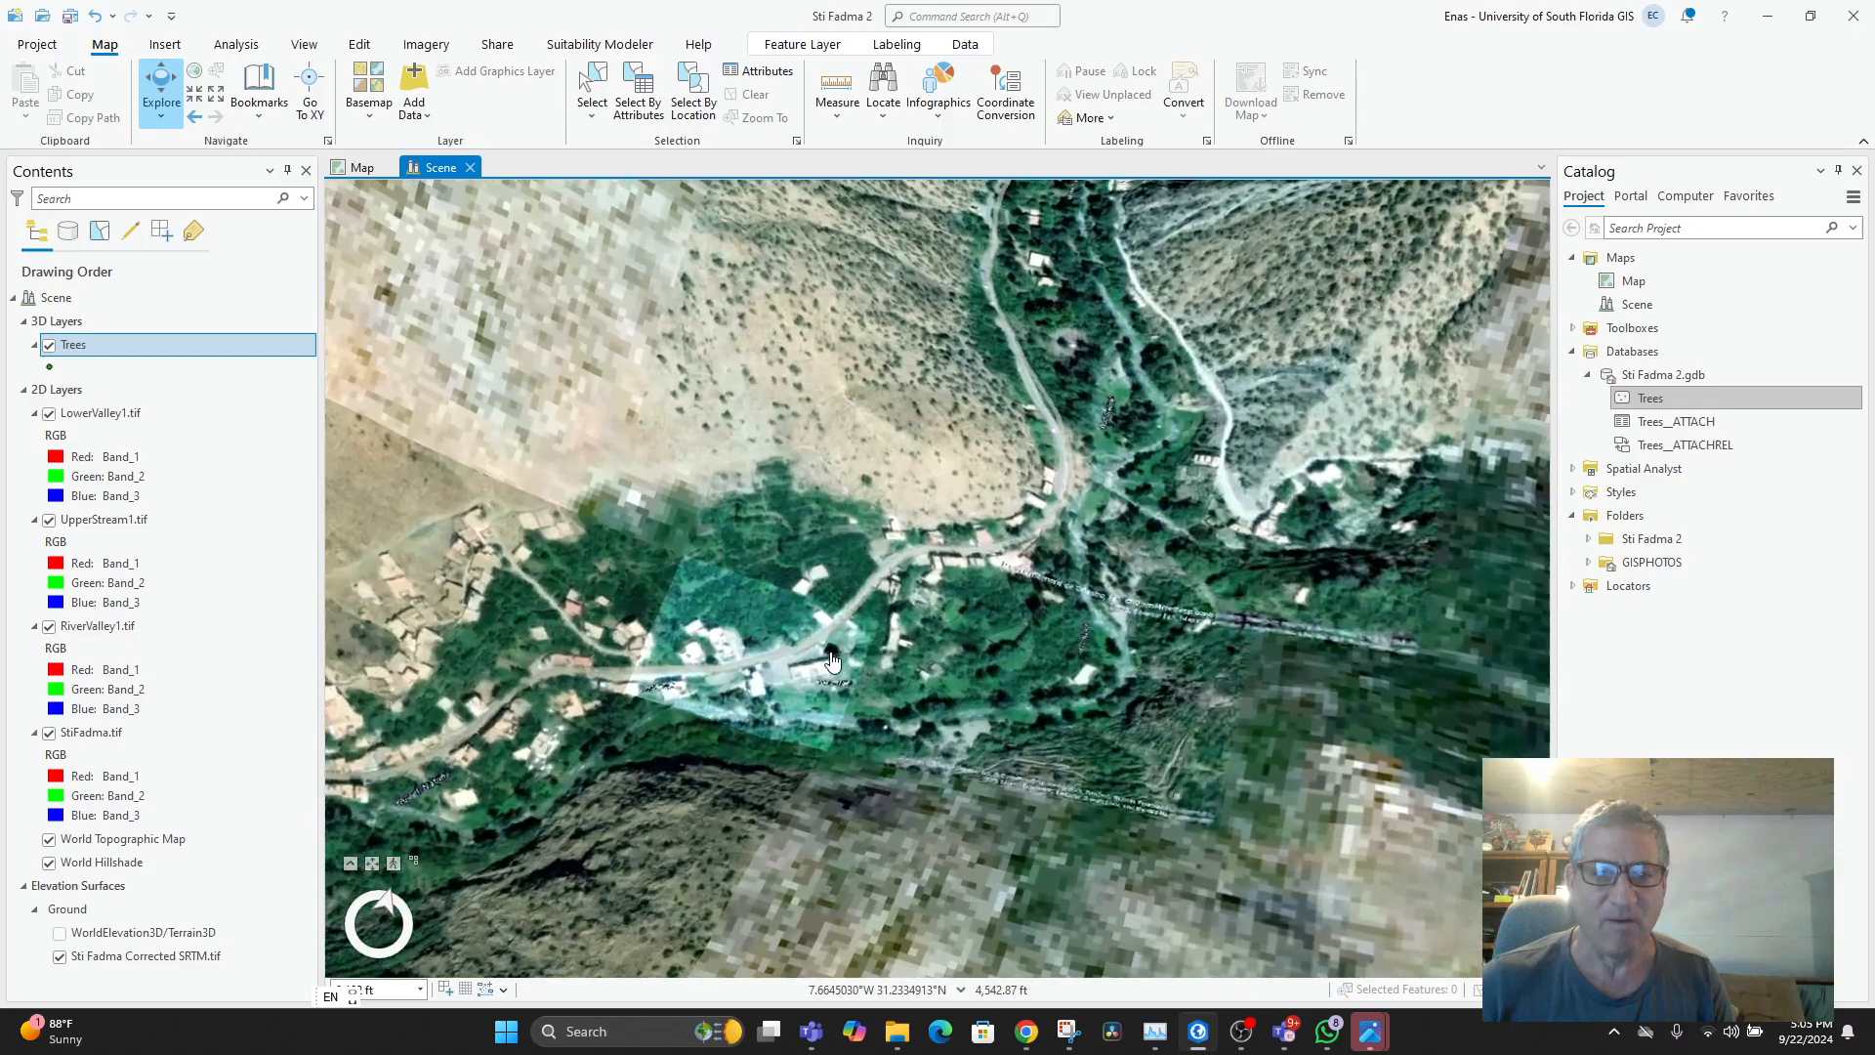
{"action": "scroll", "coordinate": [832, 663], "scroll_direction": "up", "scroll_amount": 3}
{"action": "scroll", "coordinate": [983, 653], "scroll_direction": "up", "scroll_amount": 2}
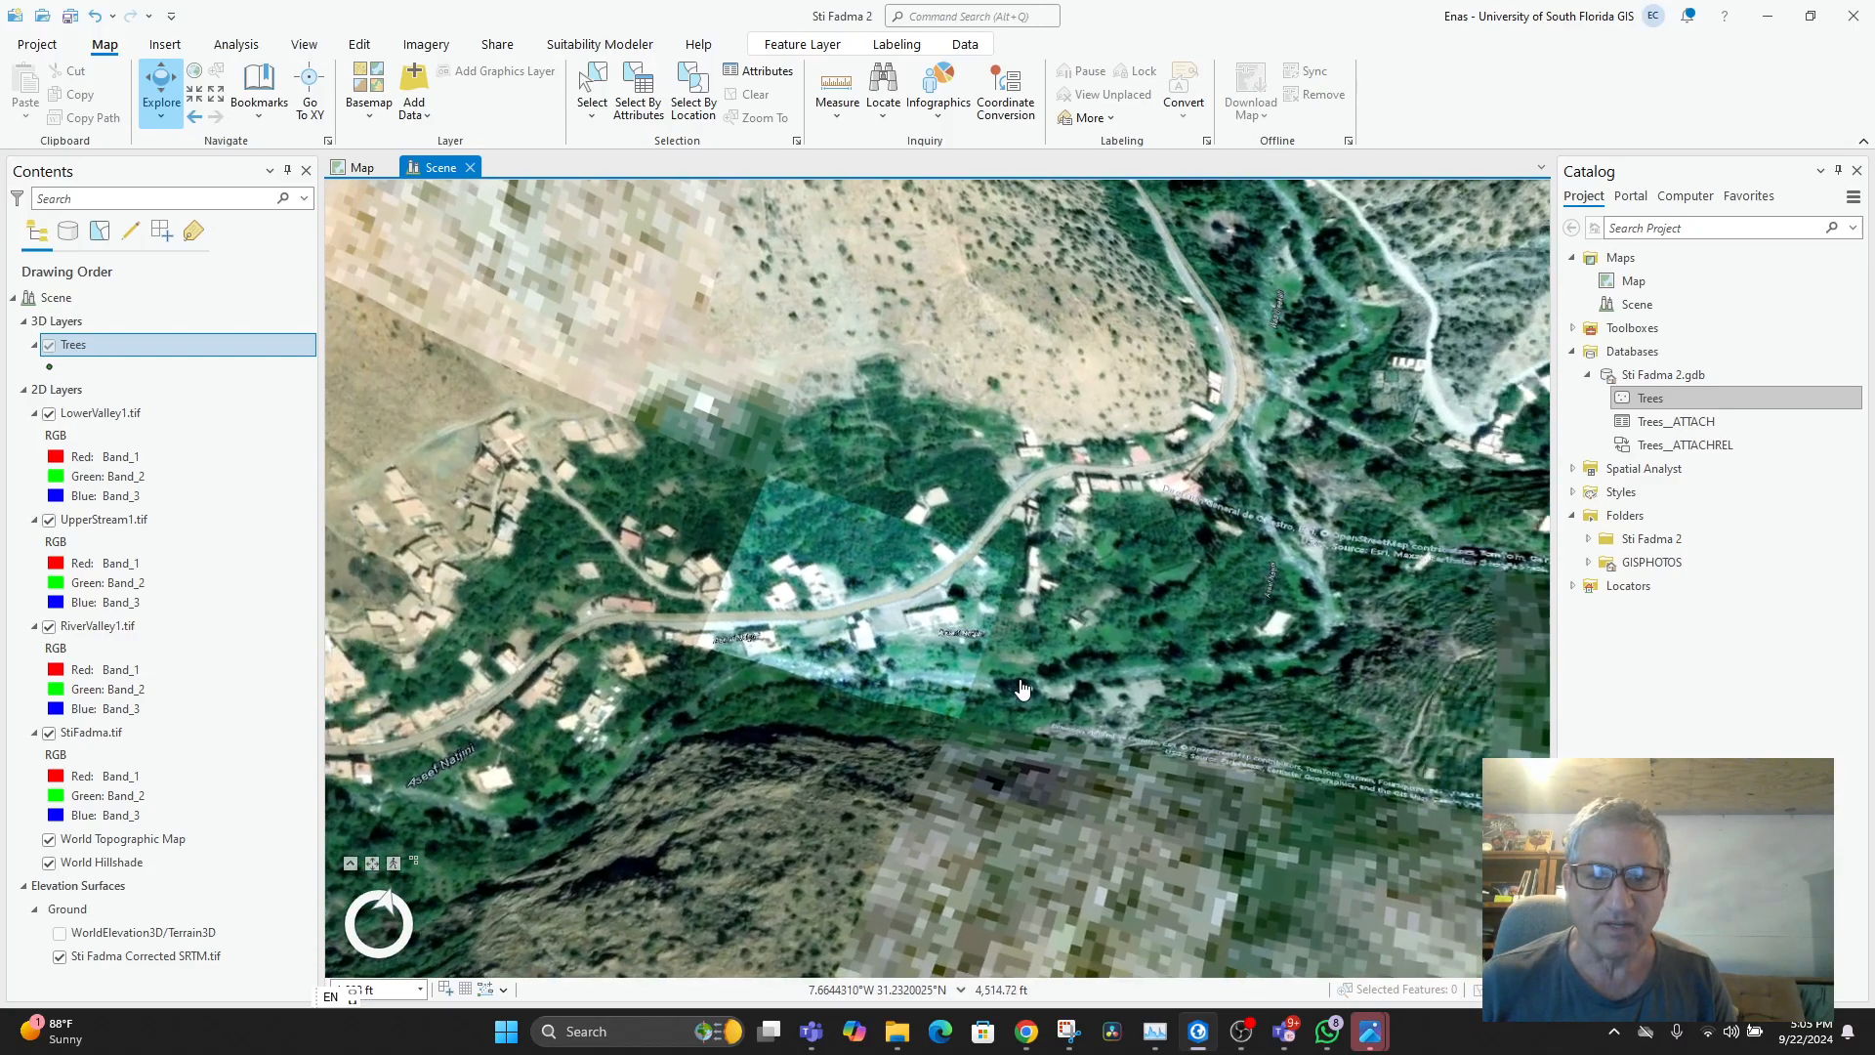
{"action": "left_click", "coordinate": [1014, 725]}
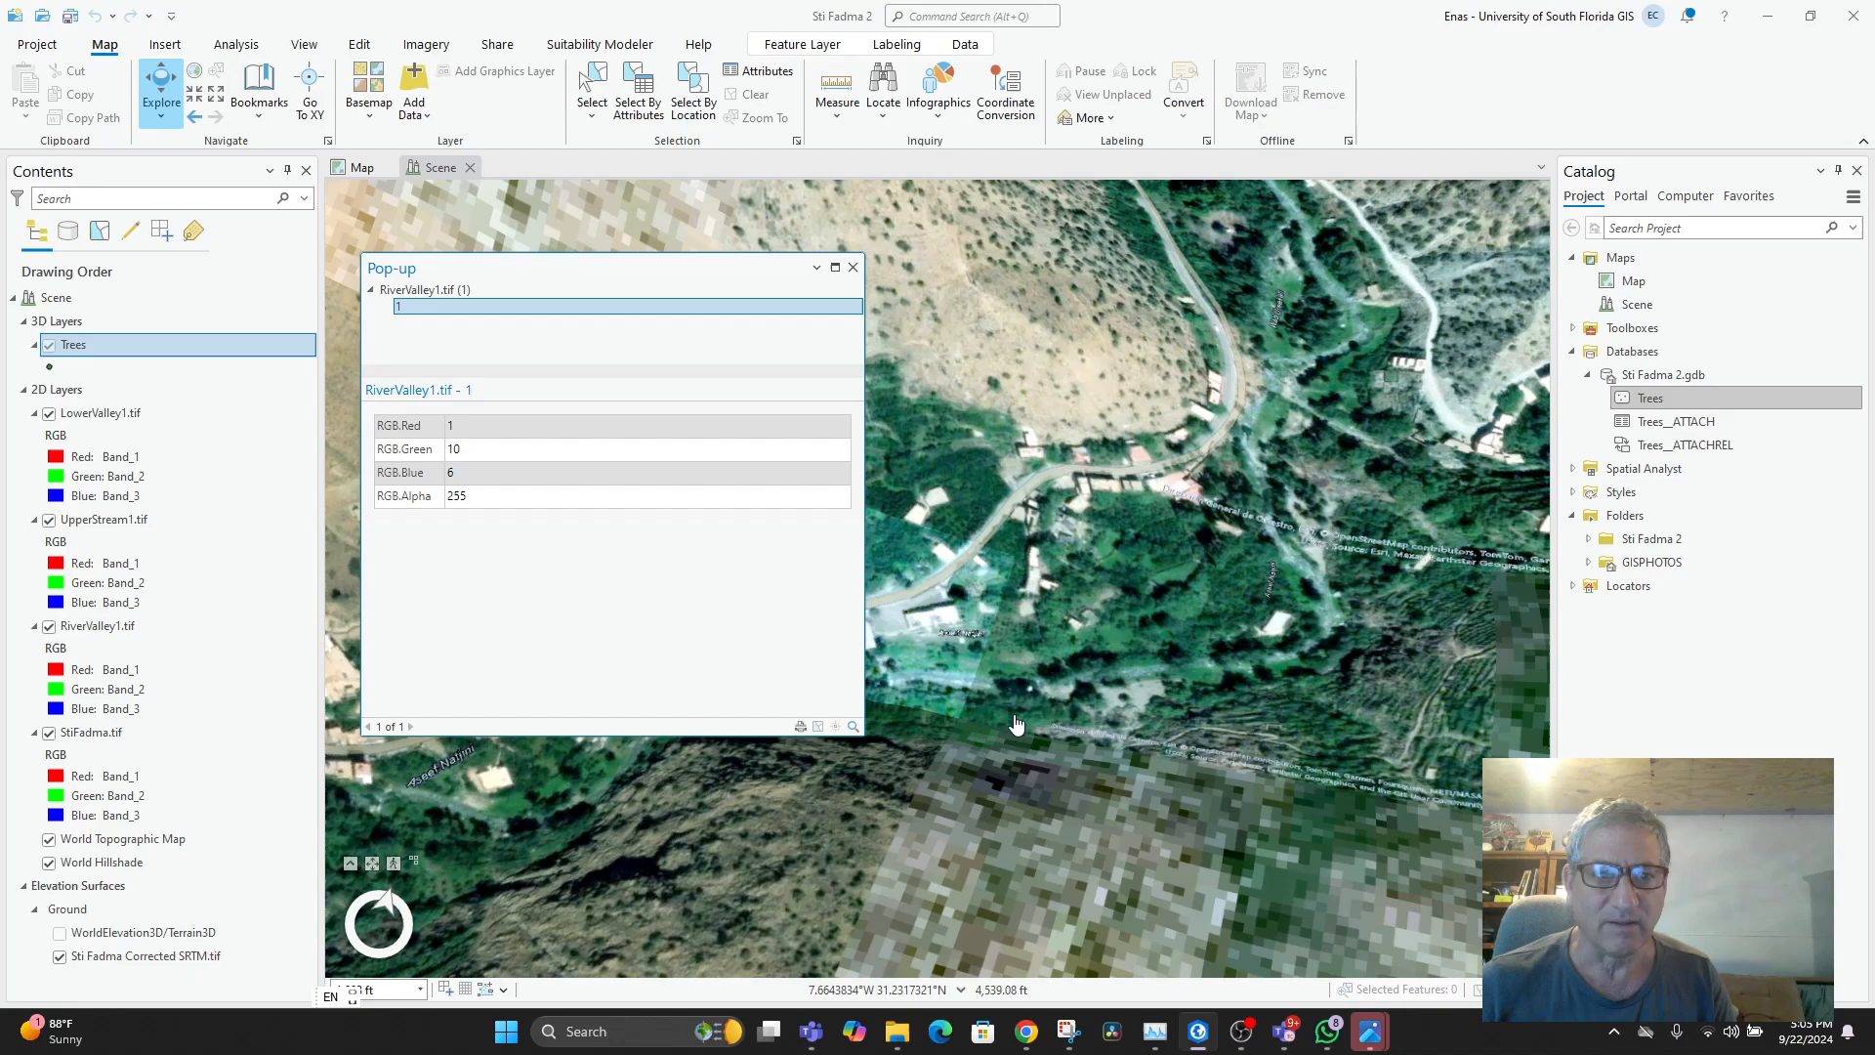
{"action": "left_click", "coordinate": [853, 268]}
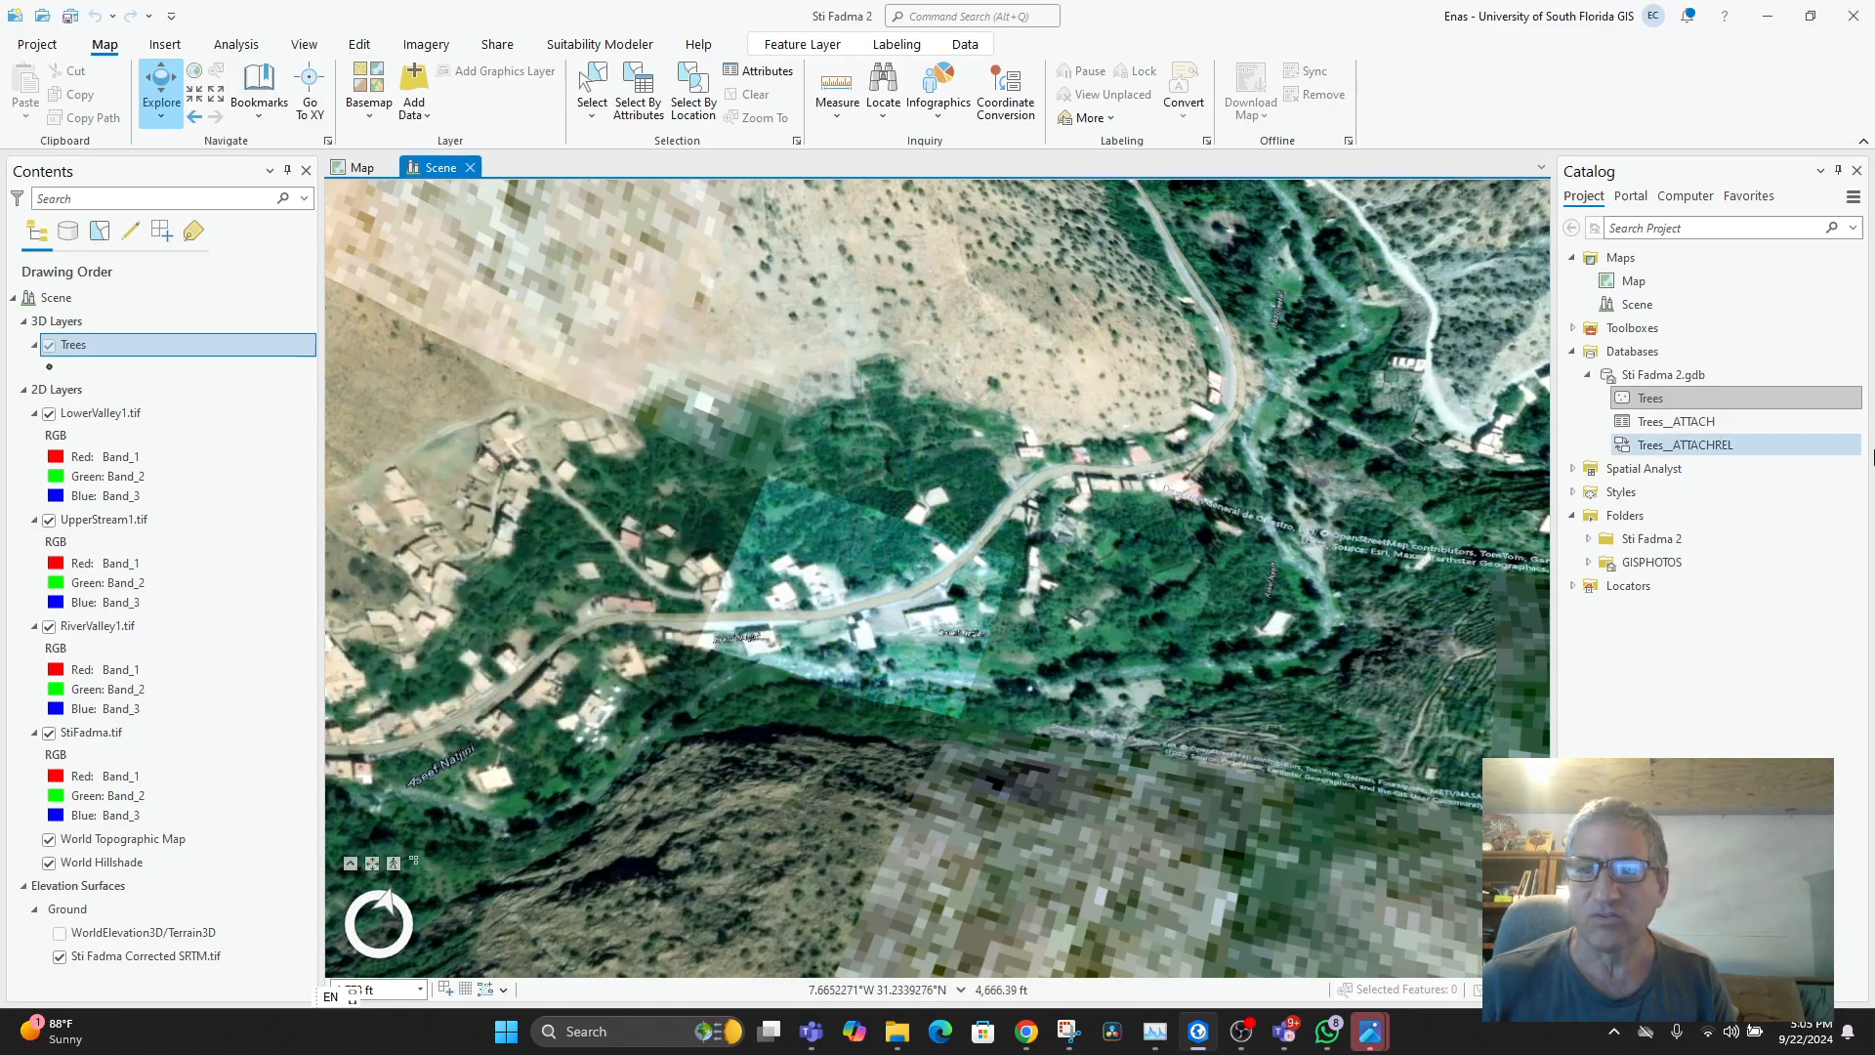
- Select all Trees features with a new attribute selection that has no where clause, and open their attributes
{"action": "left_click", "coordinate": [1637, 399]}
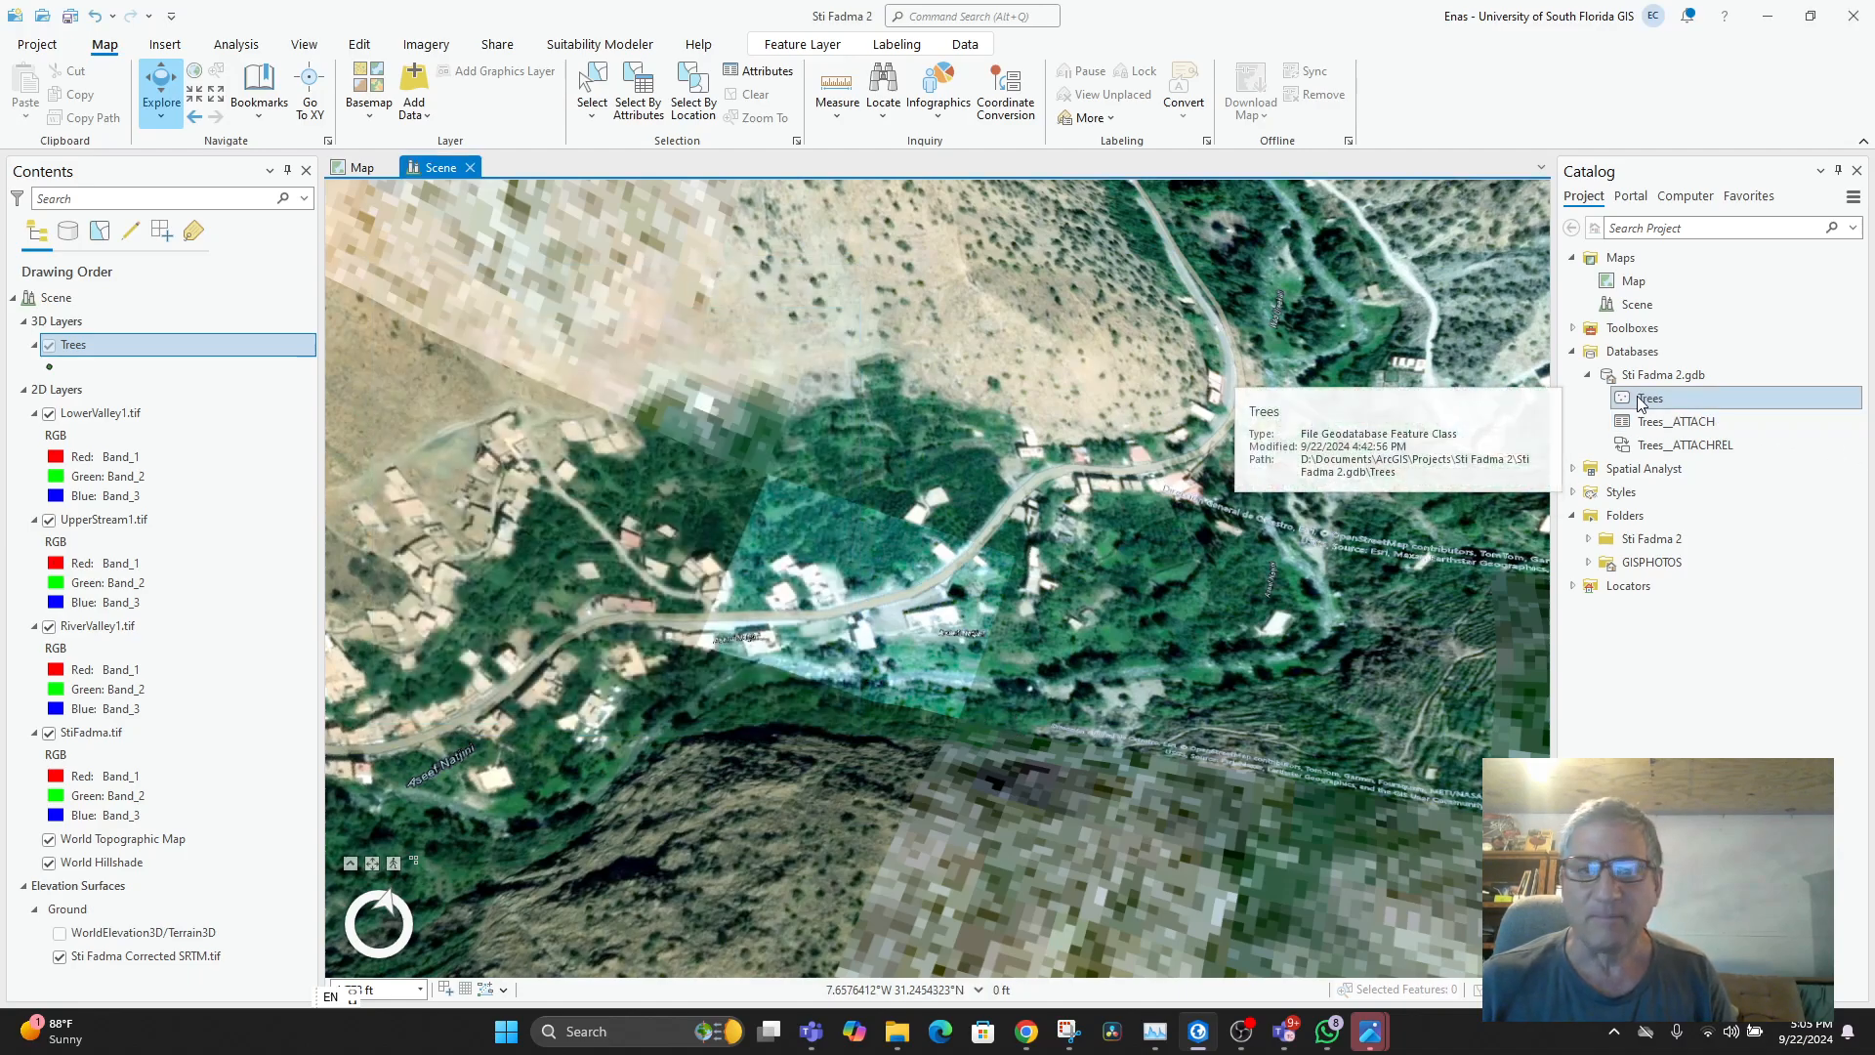
{"action": "left_click", "coordinate": [640, 107]}
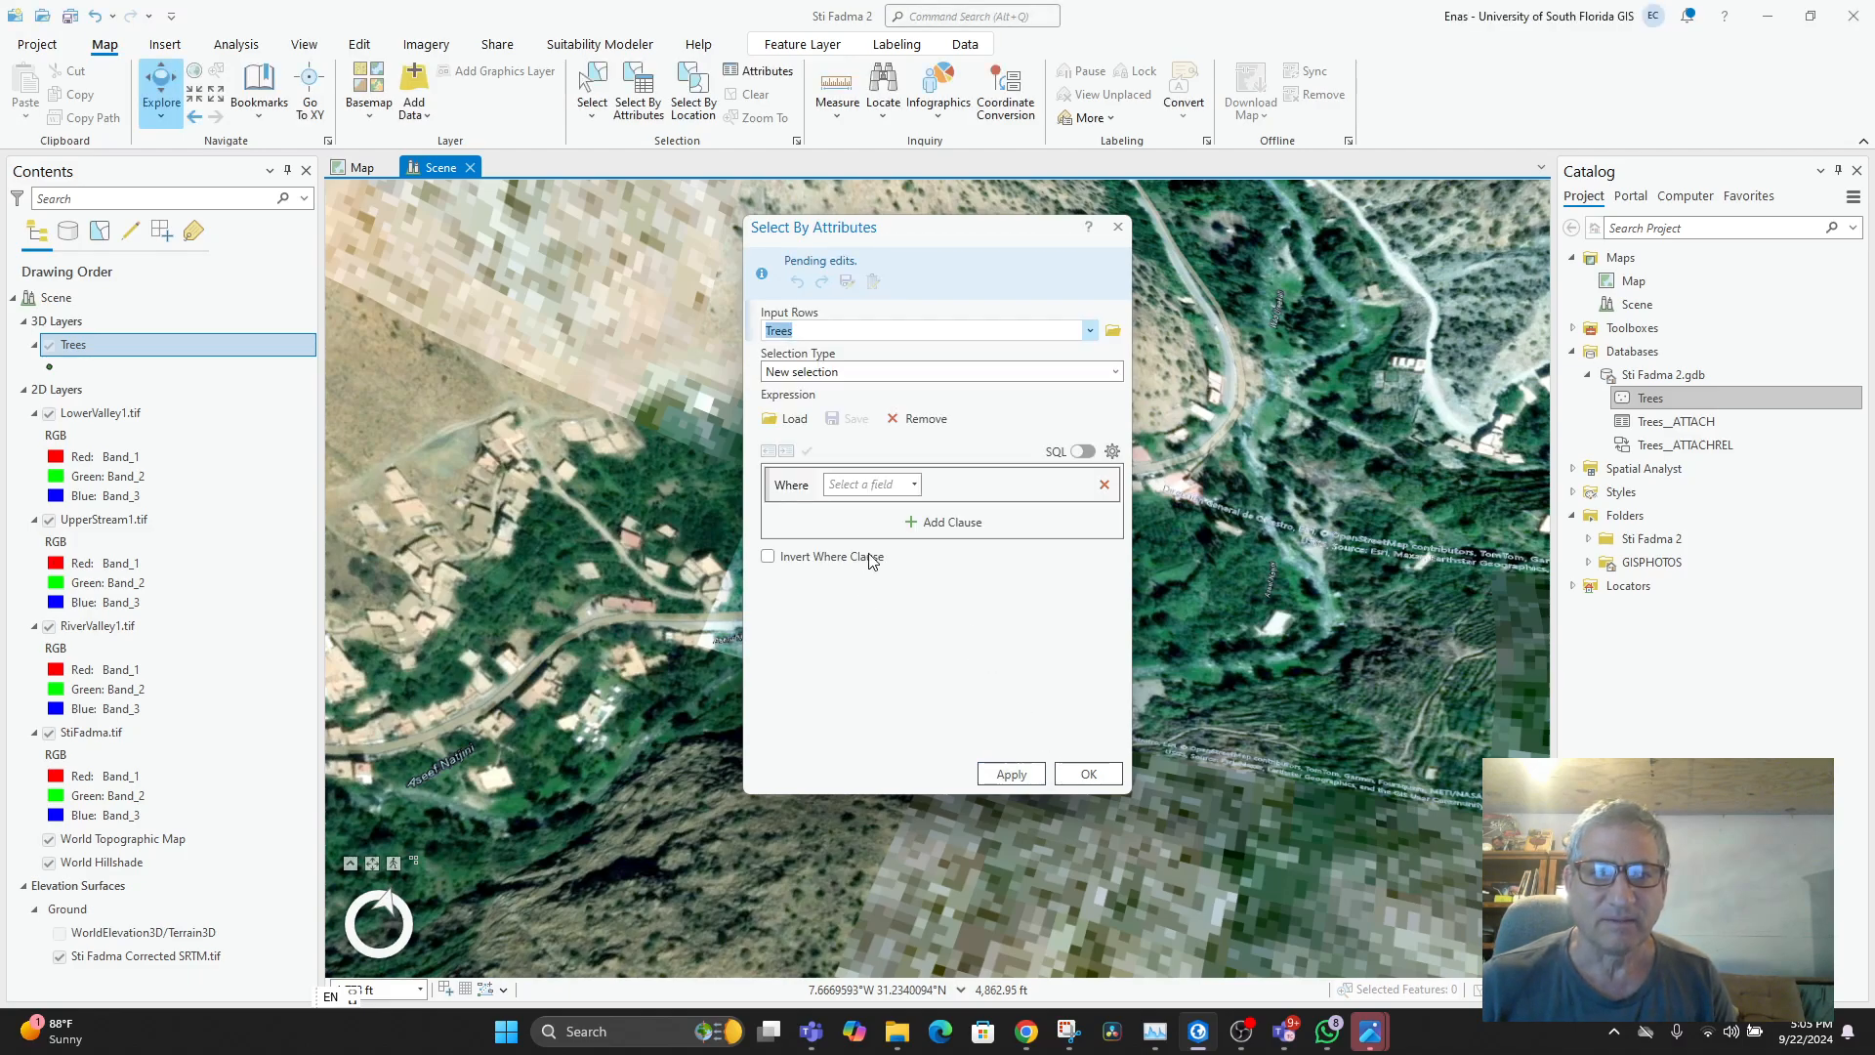
{"action": "left_click", "coordinate": [1080, 776]}
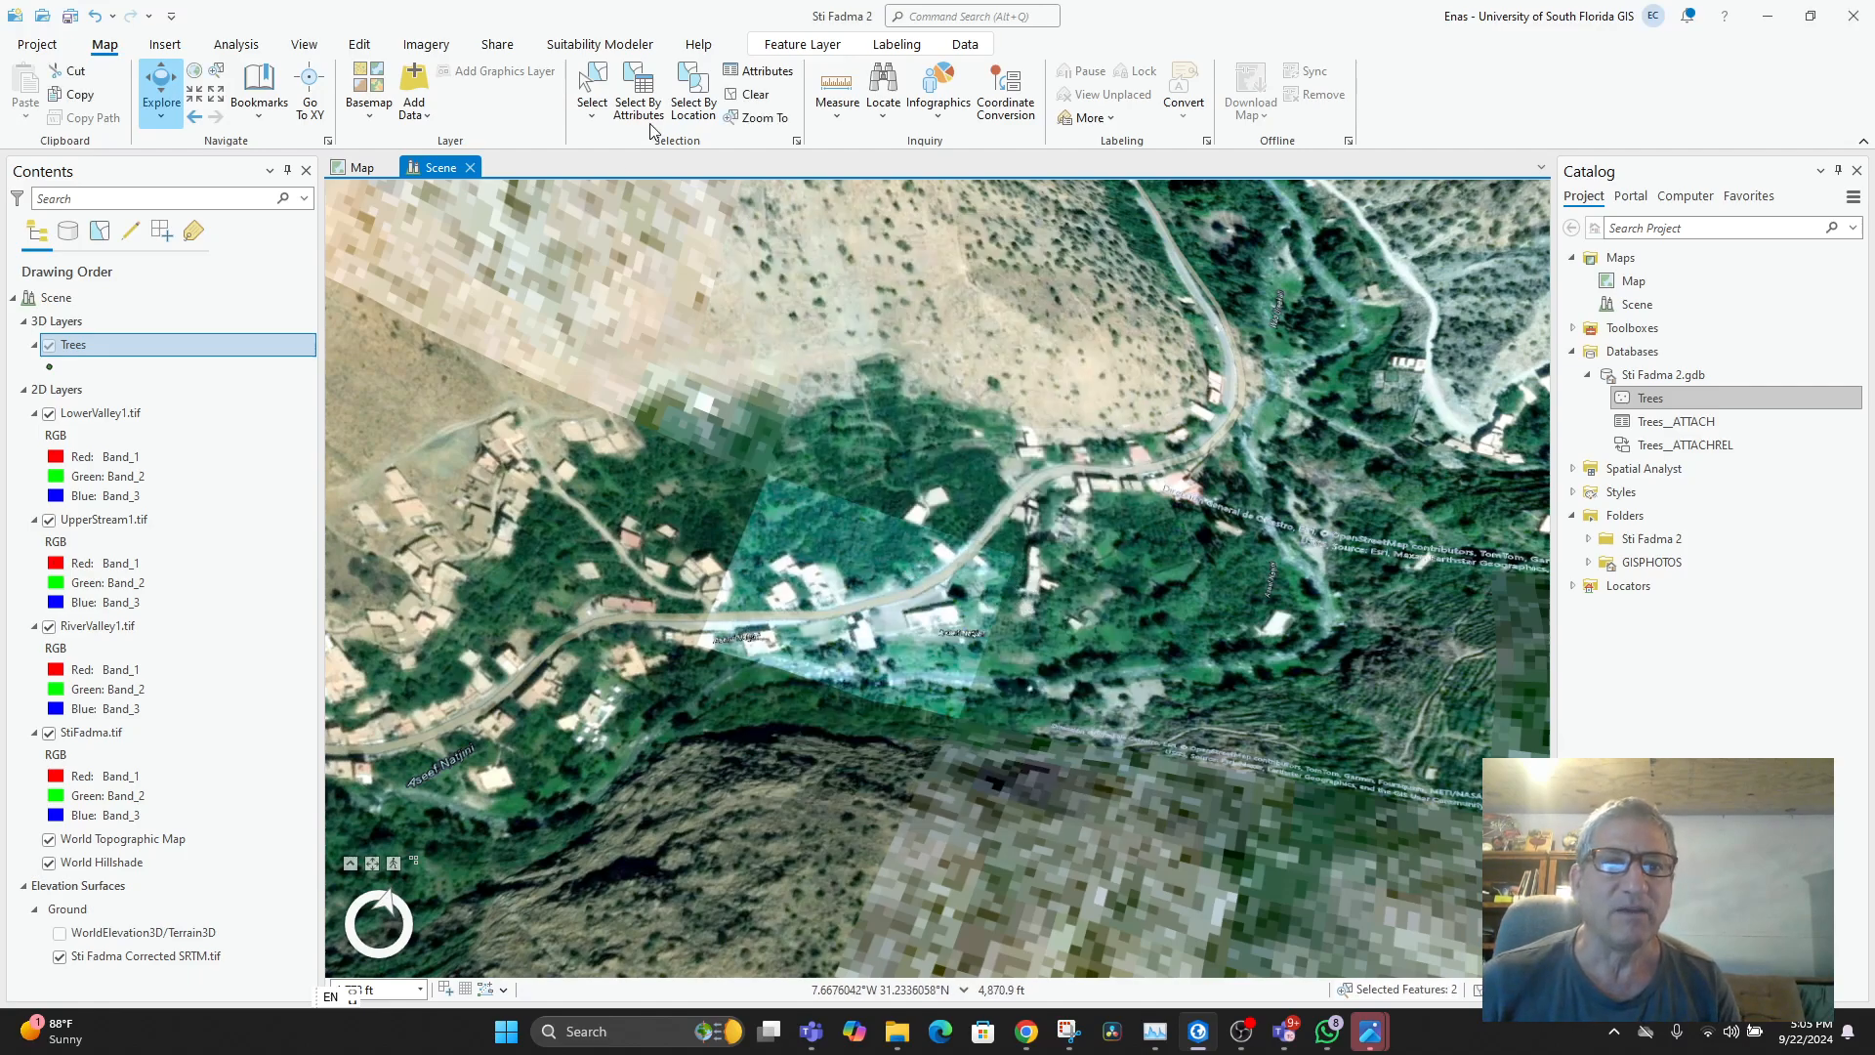
{"action": "left_click", "coordinate": [752, 72]}
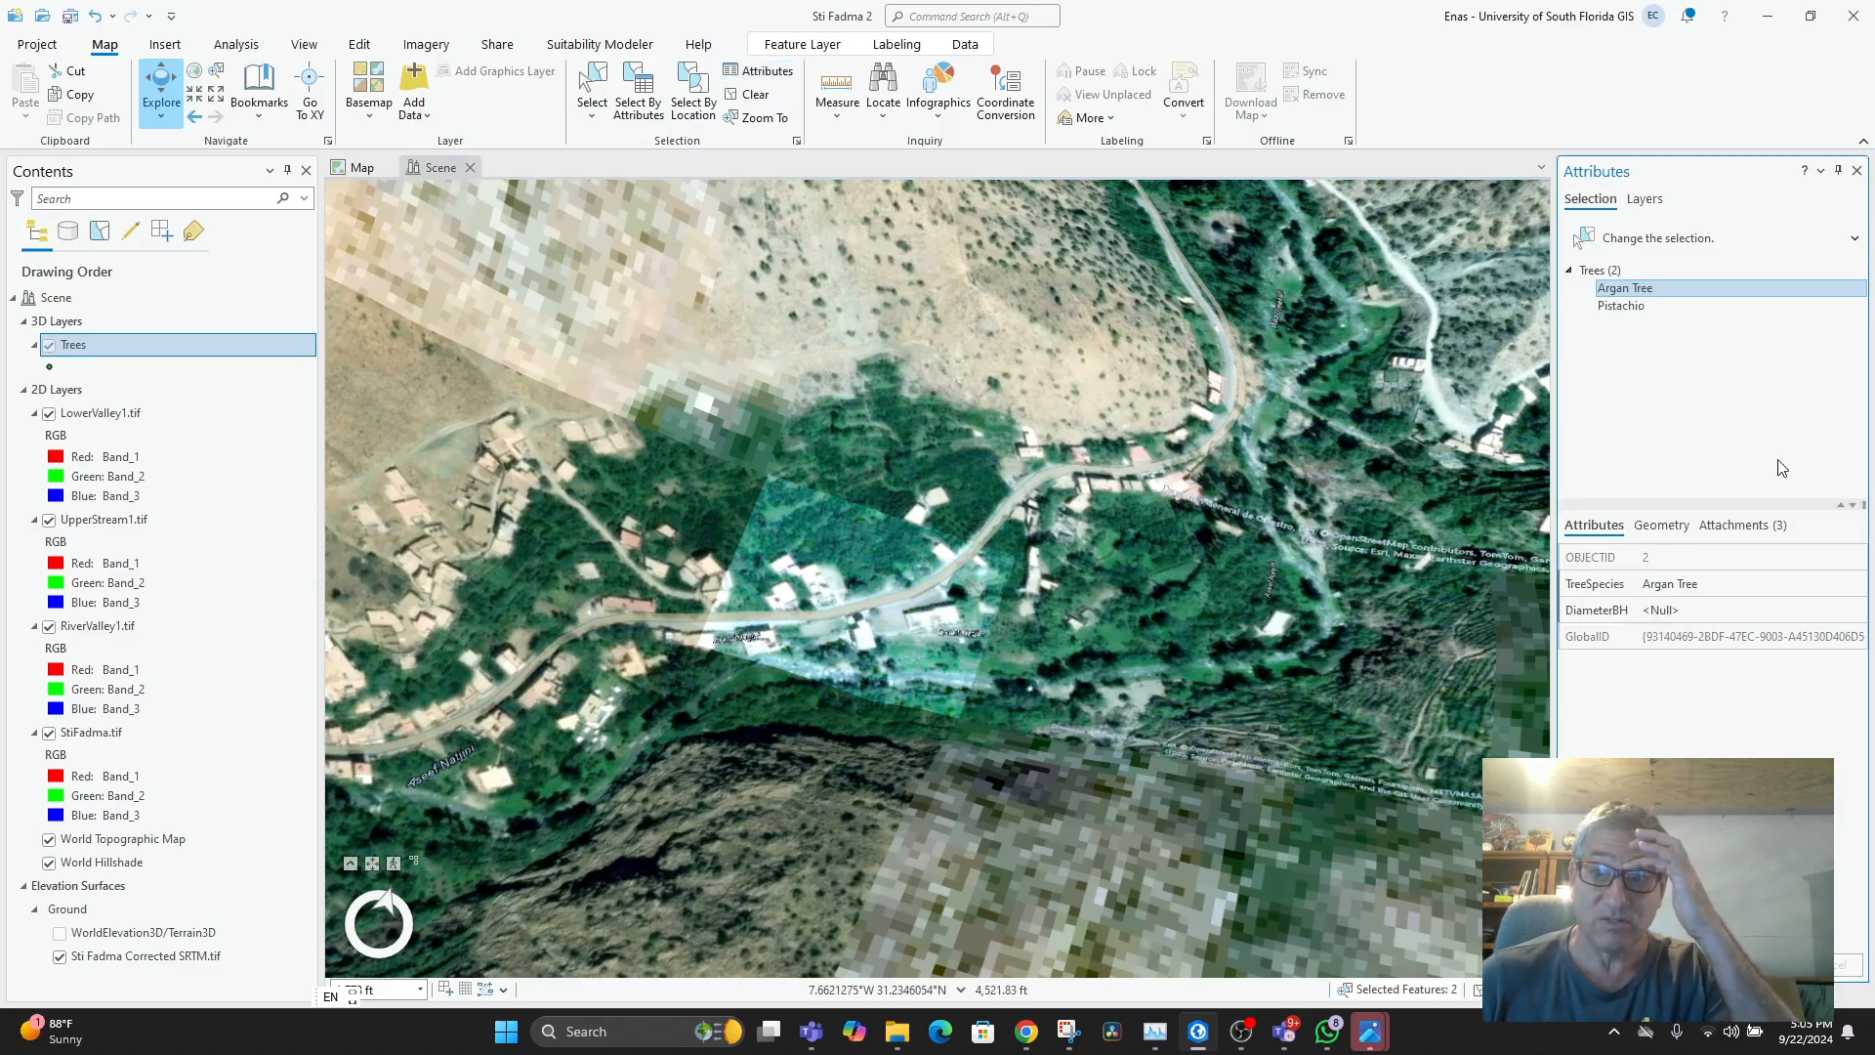
- Bring the scene view to the selected Pistachio tree and examine the surrounding terrain
{"action": "left_click", "coordinate": [1635, 304]}
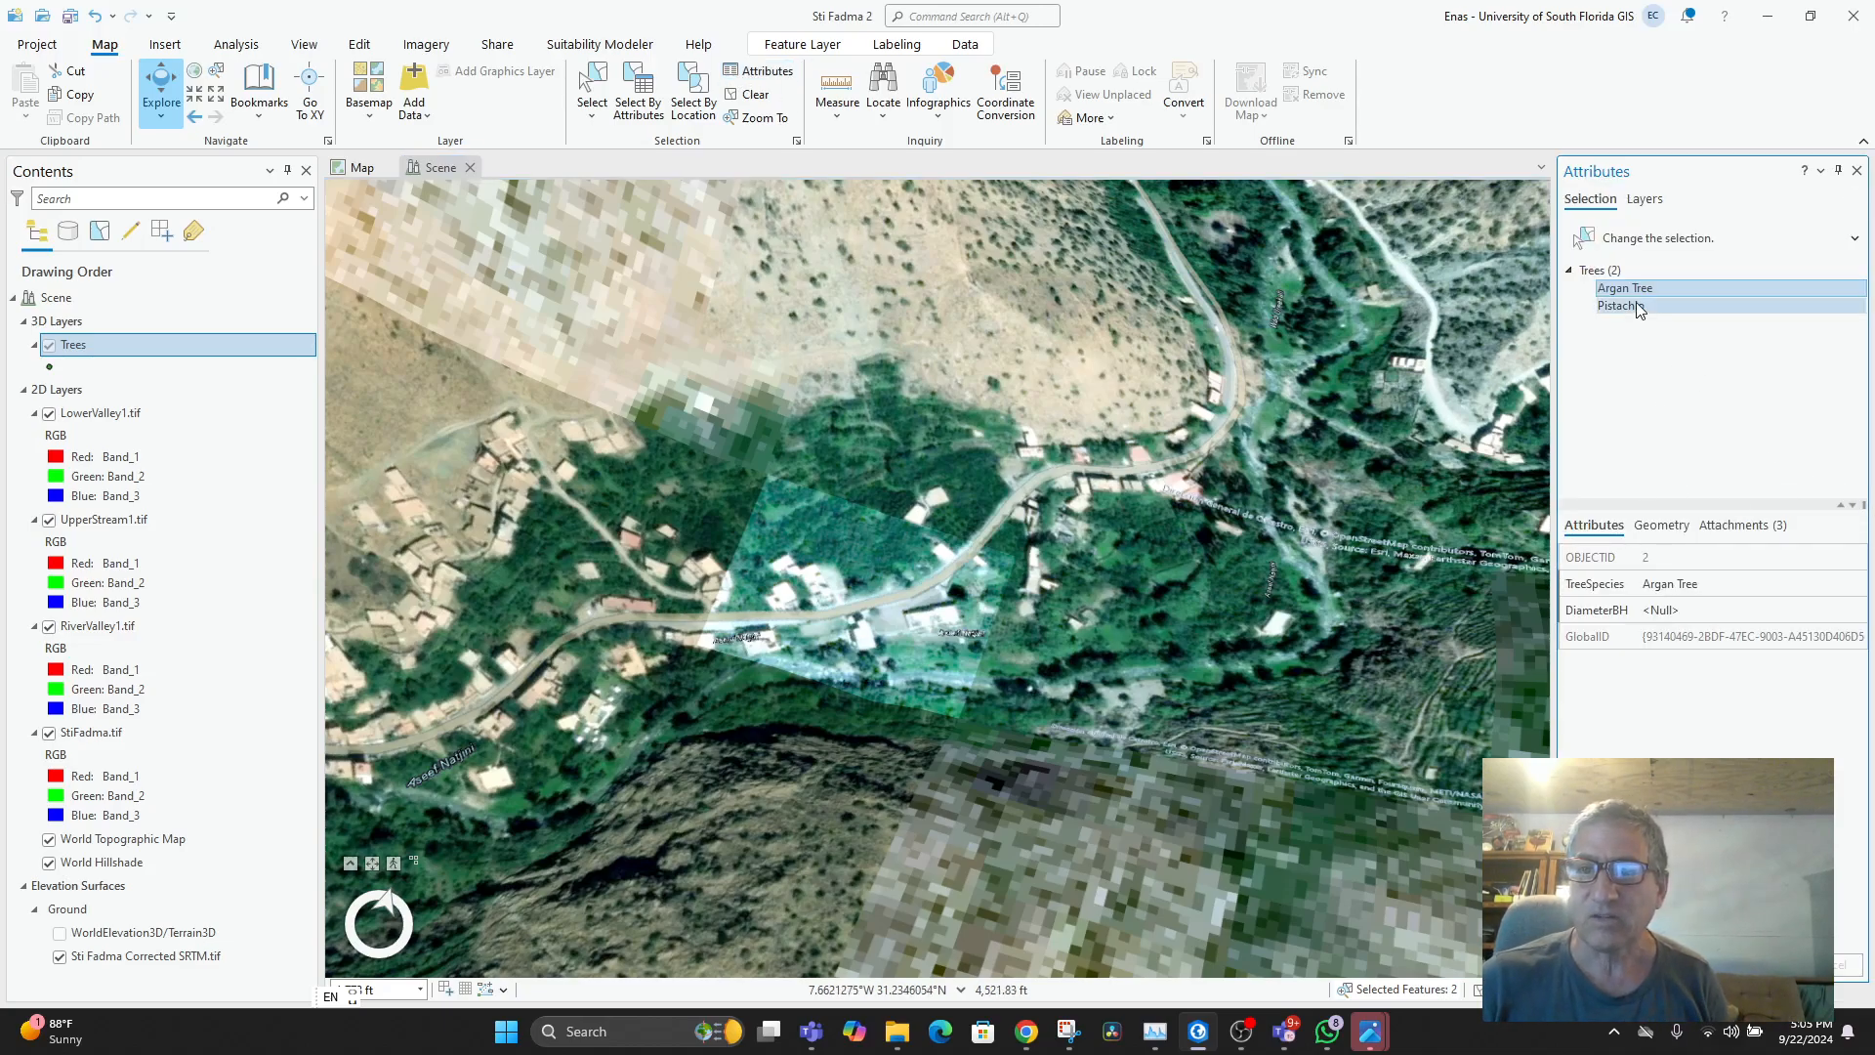
{"action": "right_click", "coordinate": [1633, 302]}
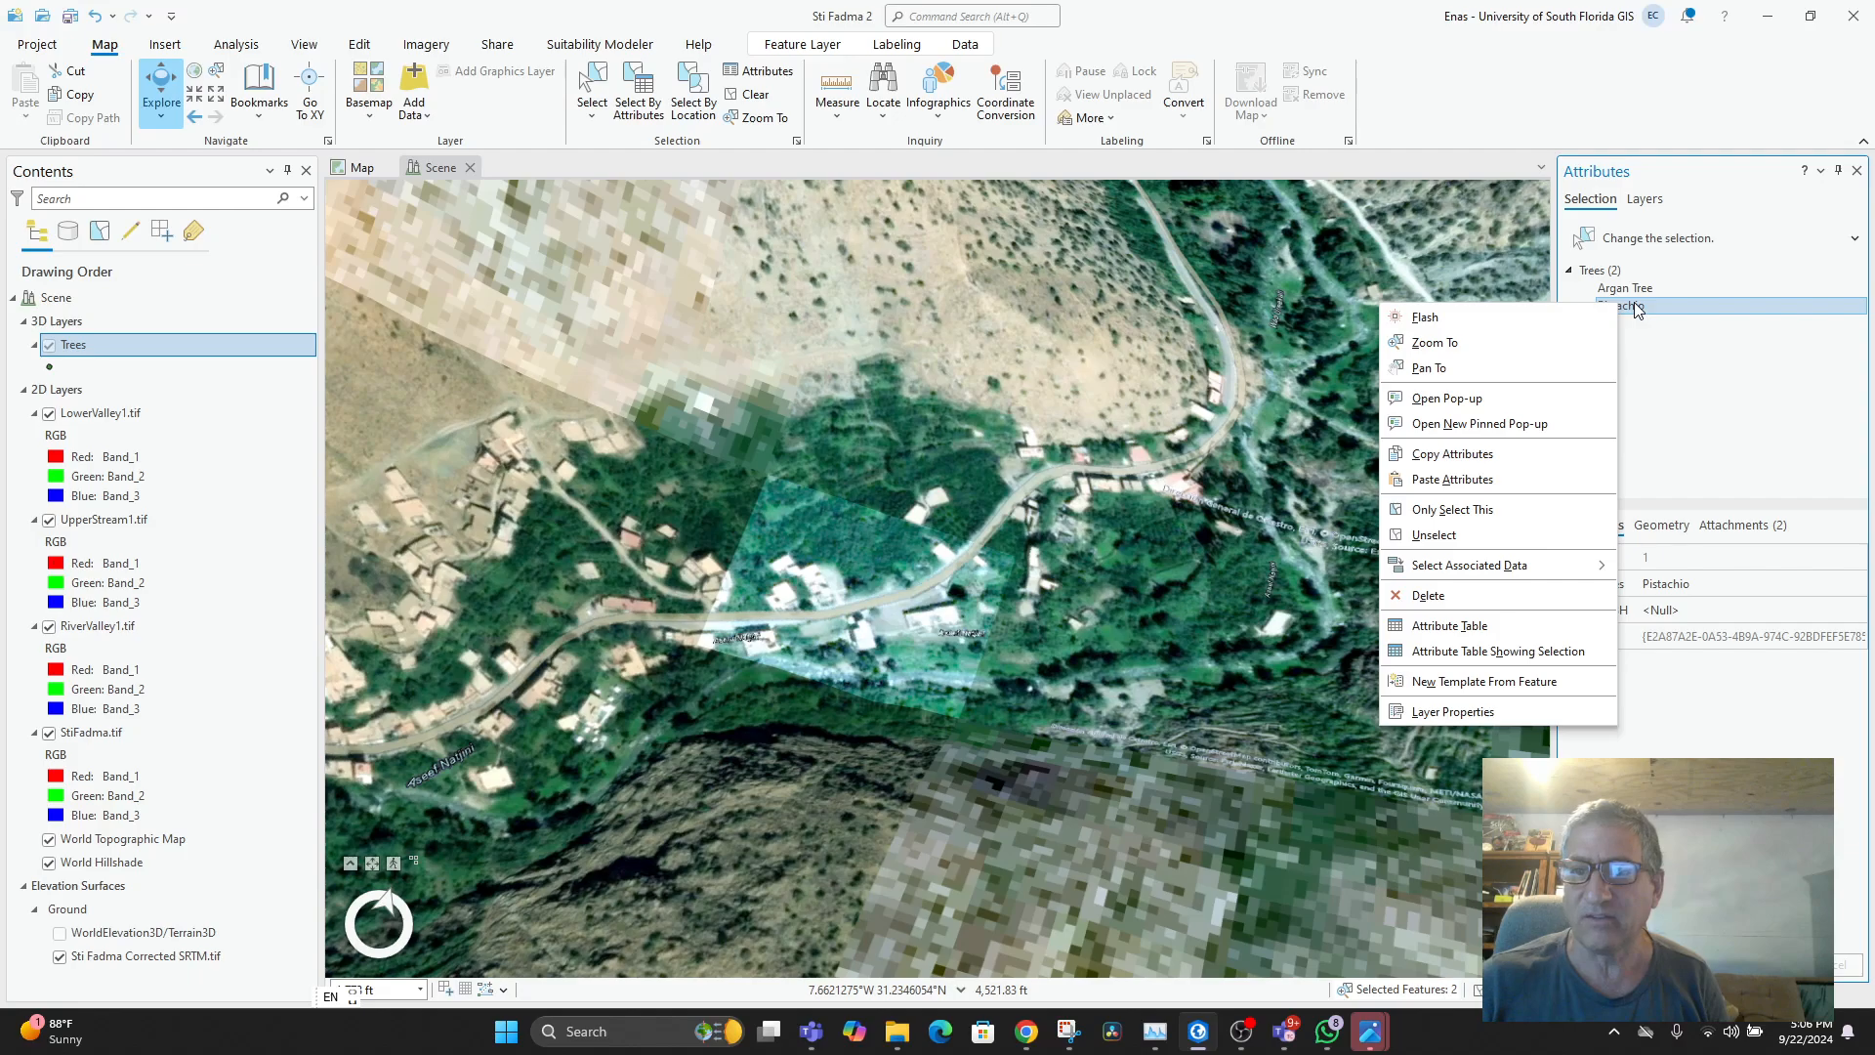
{"action": "left_click", "coordinate": [1468, 355]}
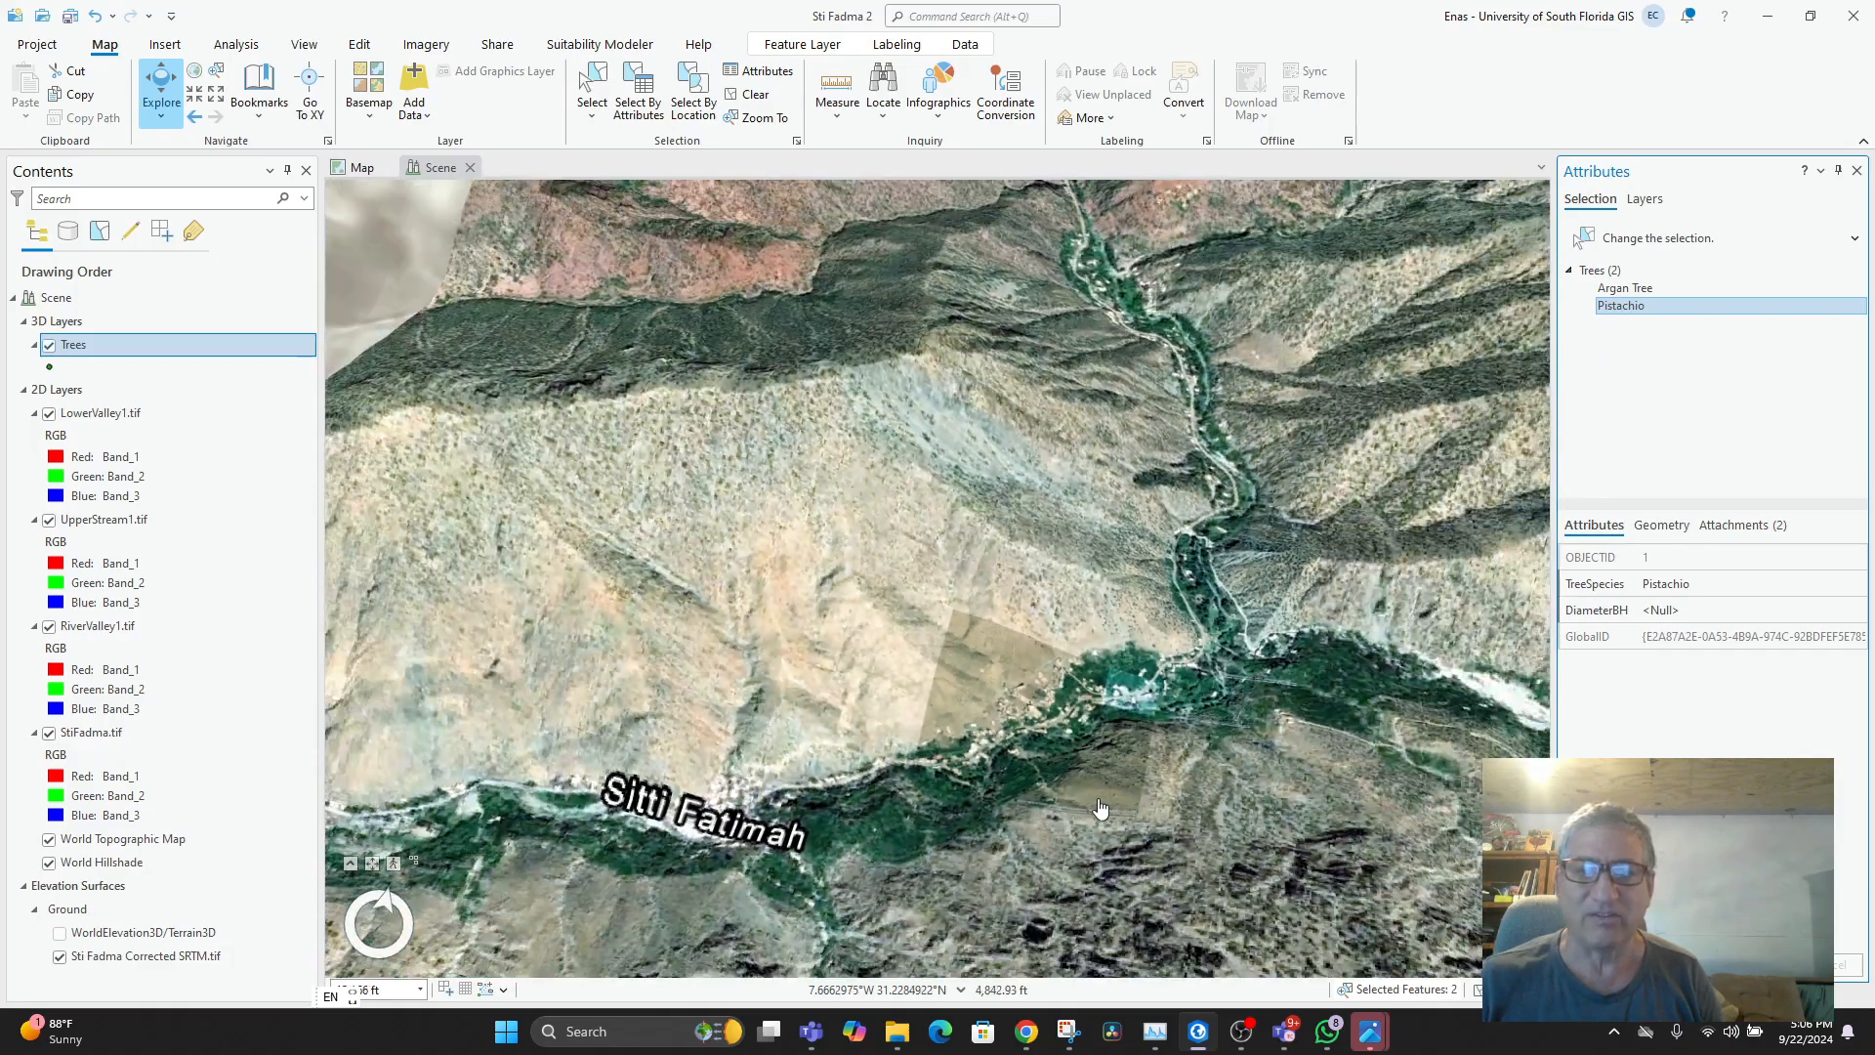
{"action": "left_click_drag", "start_coordinate": [1109, 769], "coordinate": [895, 684]}
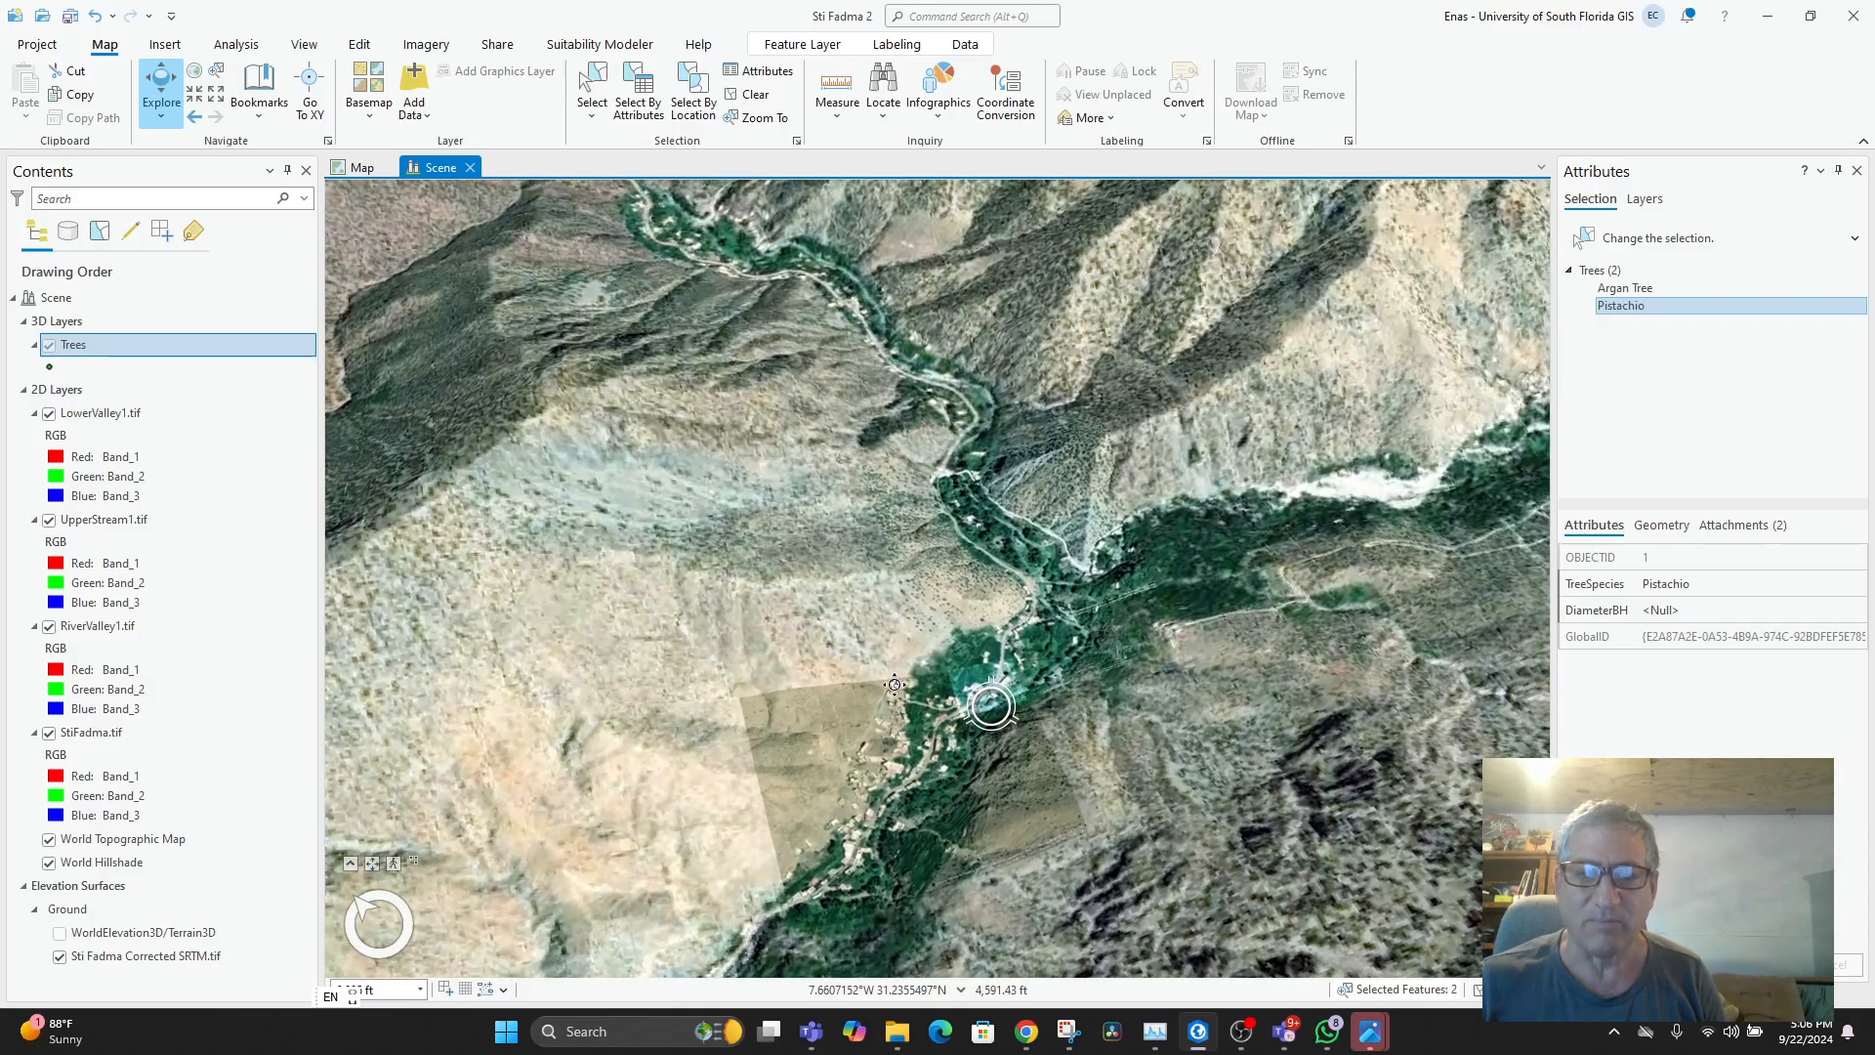
{"action": "scroll", "coordinate": [1031, 627], "scroll_direction": "up", "scroll_amount": 5}
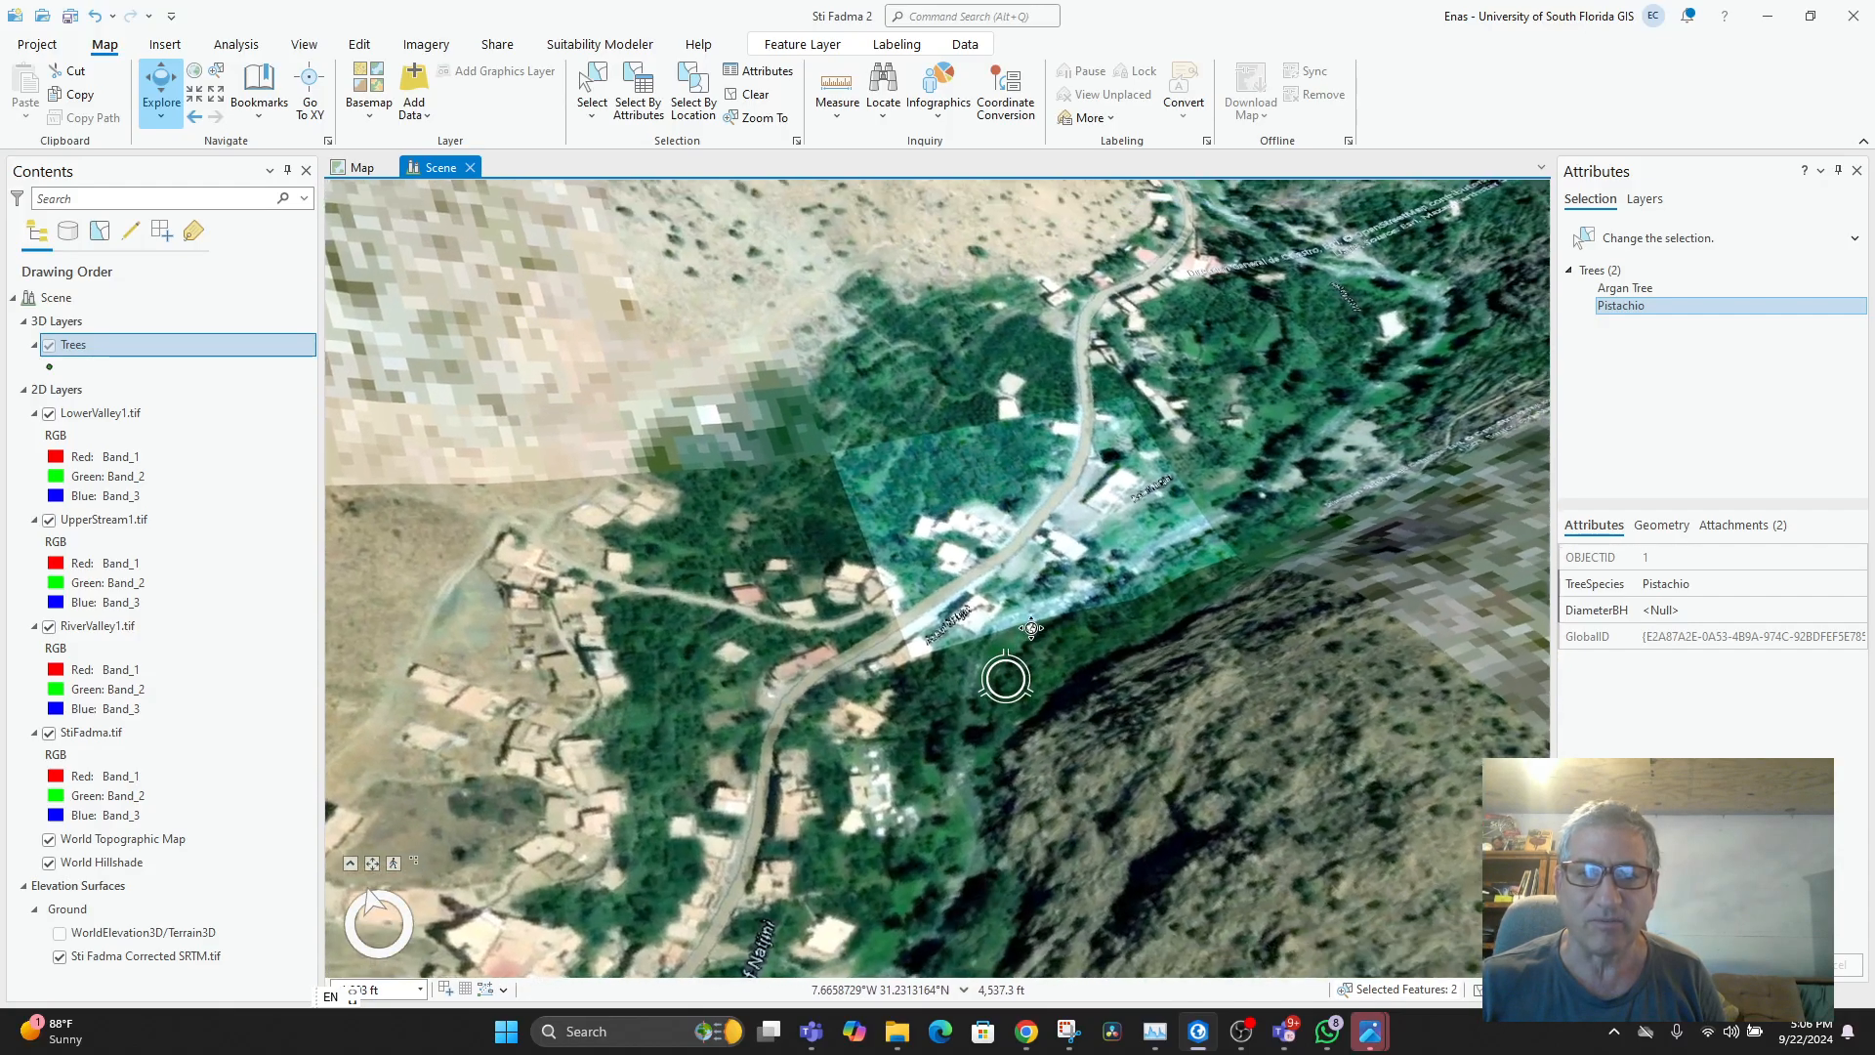
{"action": "left_click_drag", "start_coordinate": [1032, 627], "coordinate": [588, 213]}
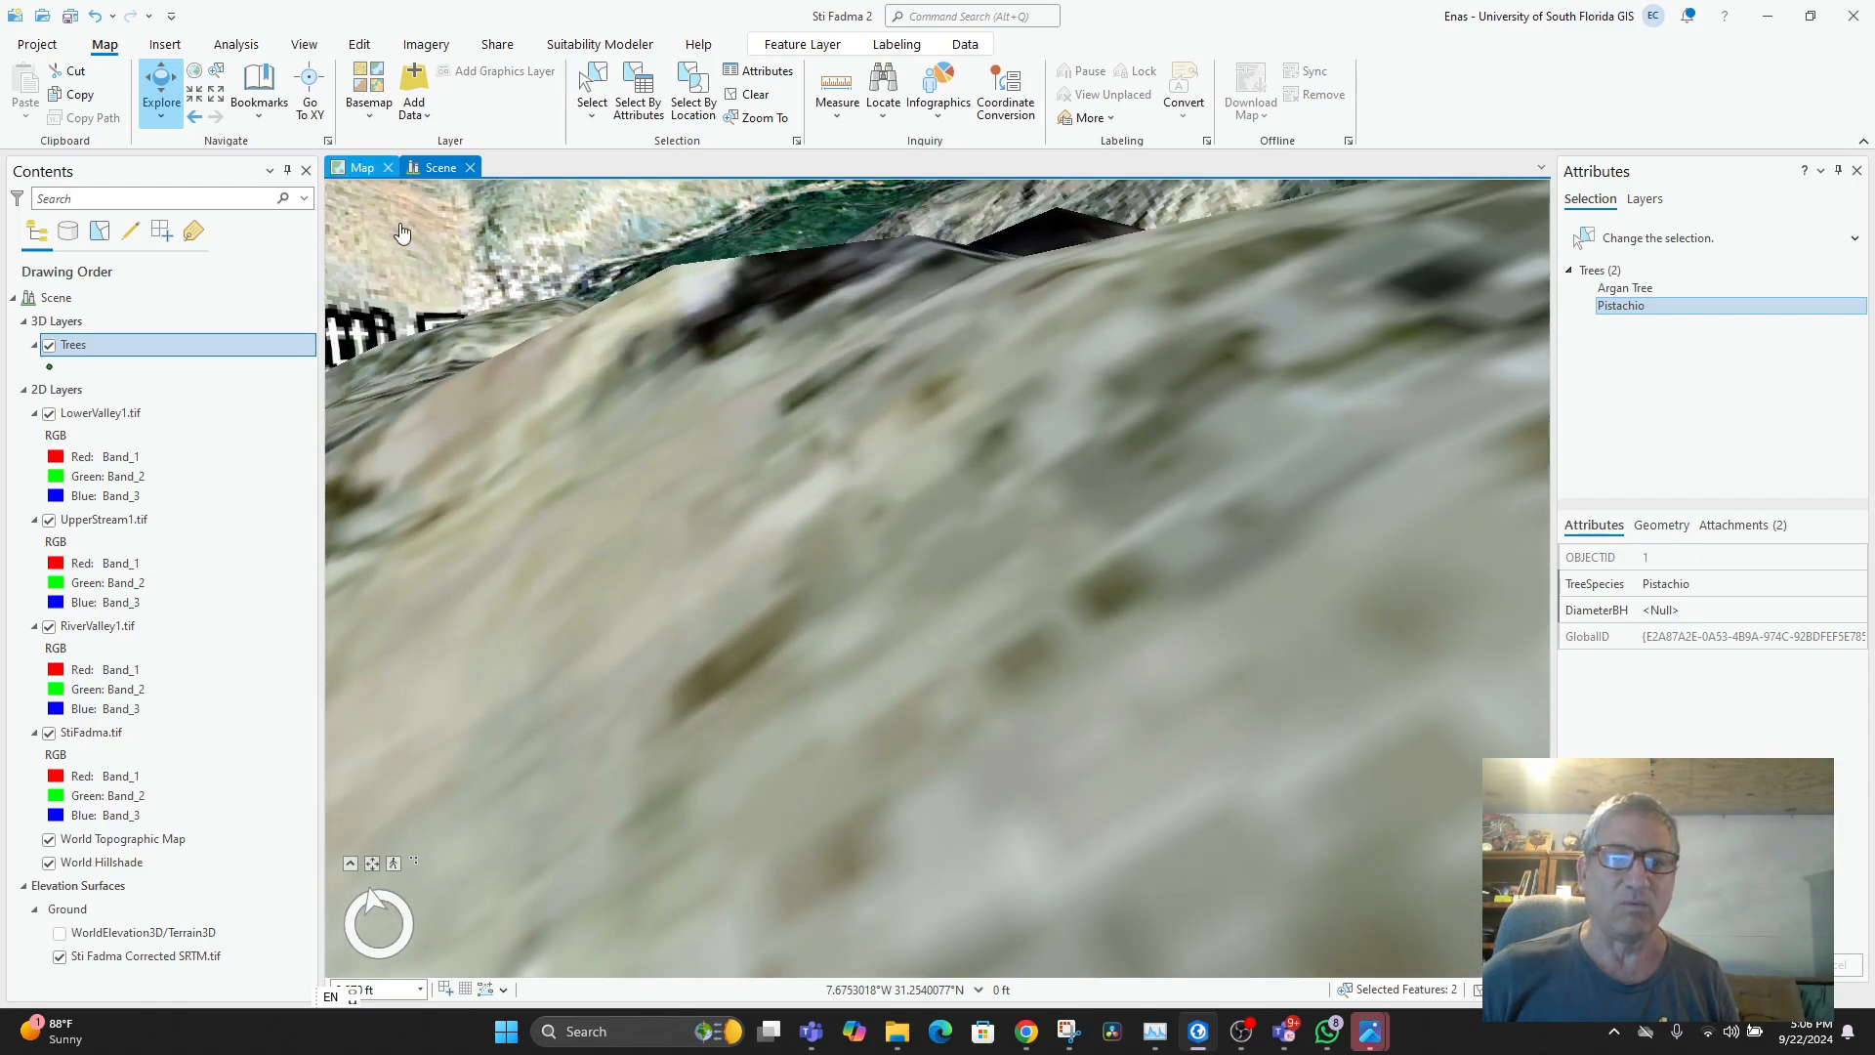
- Return to the 2D map and check where the two tree points lie along the village road
{"action": "left_click", "coordinate": [362, 166]}
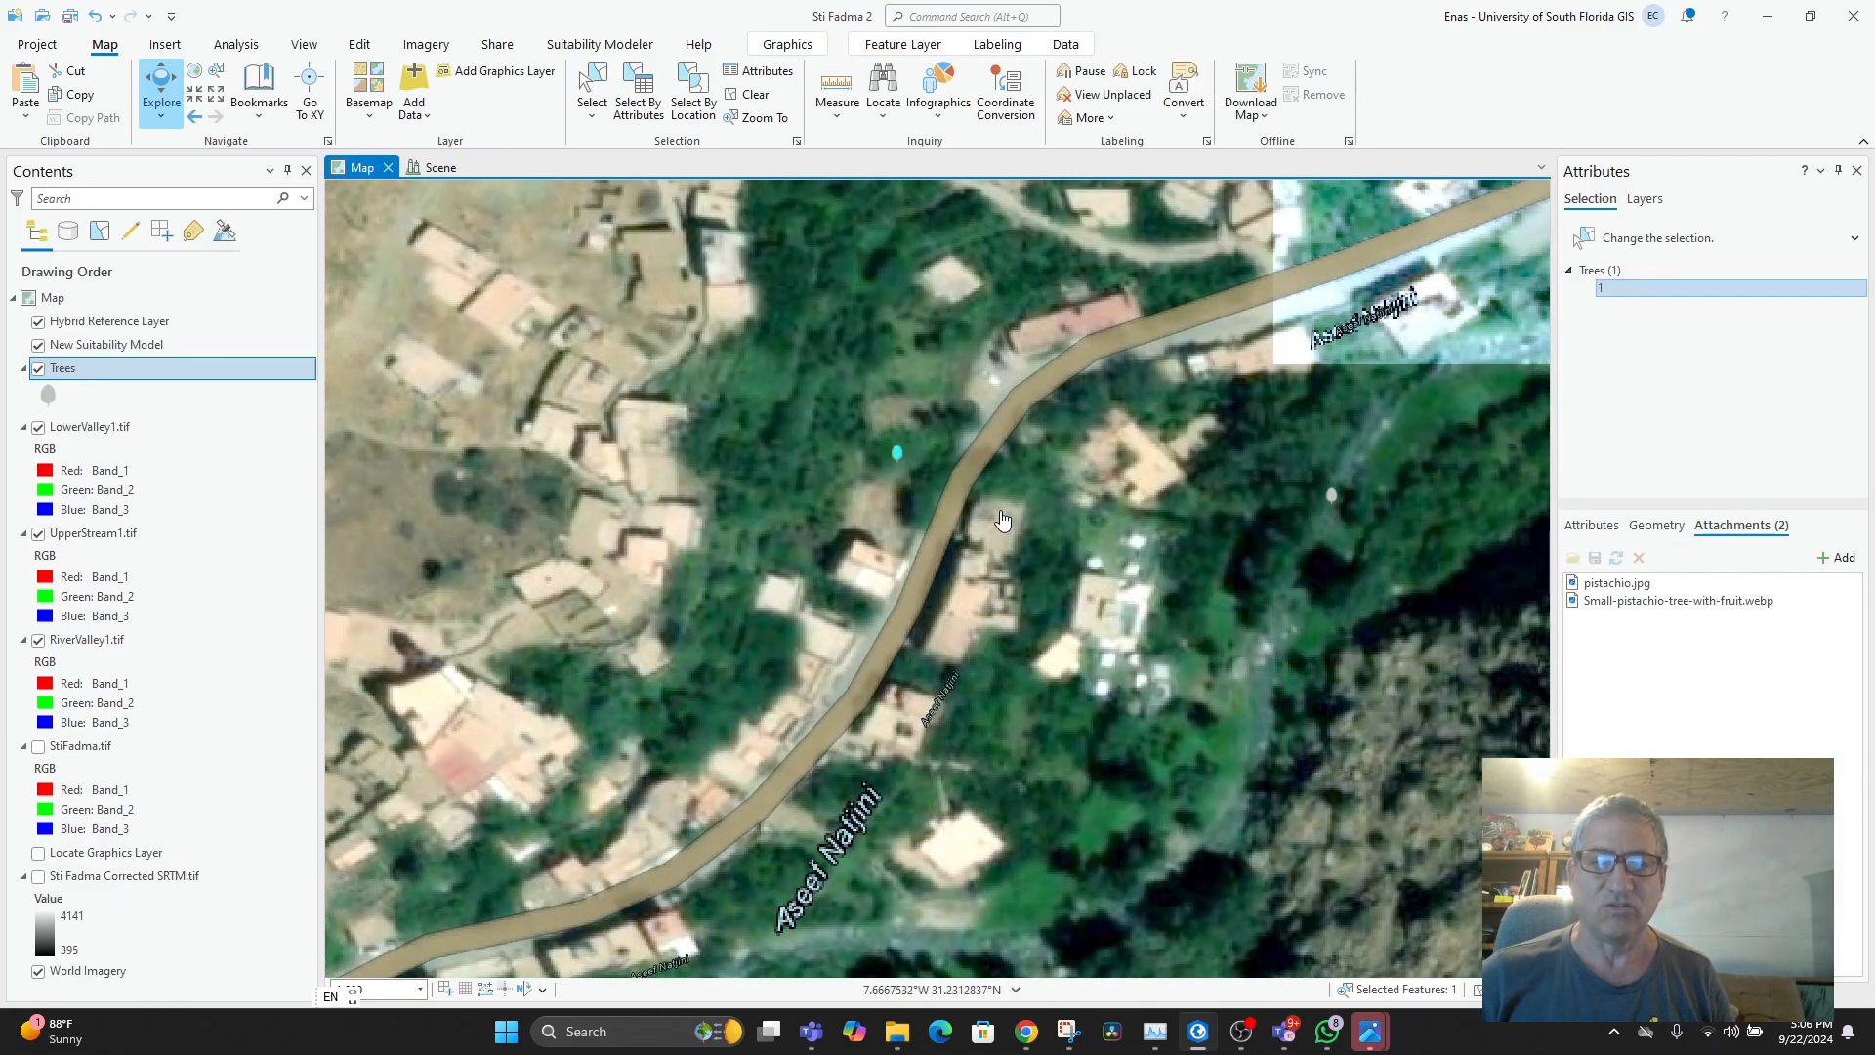
{"action": "left_click_drag", "start_coordinate": [1003, 520], "coordinate": [998, 728]}
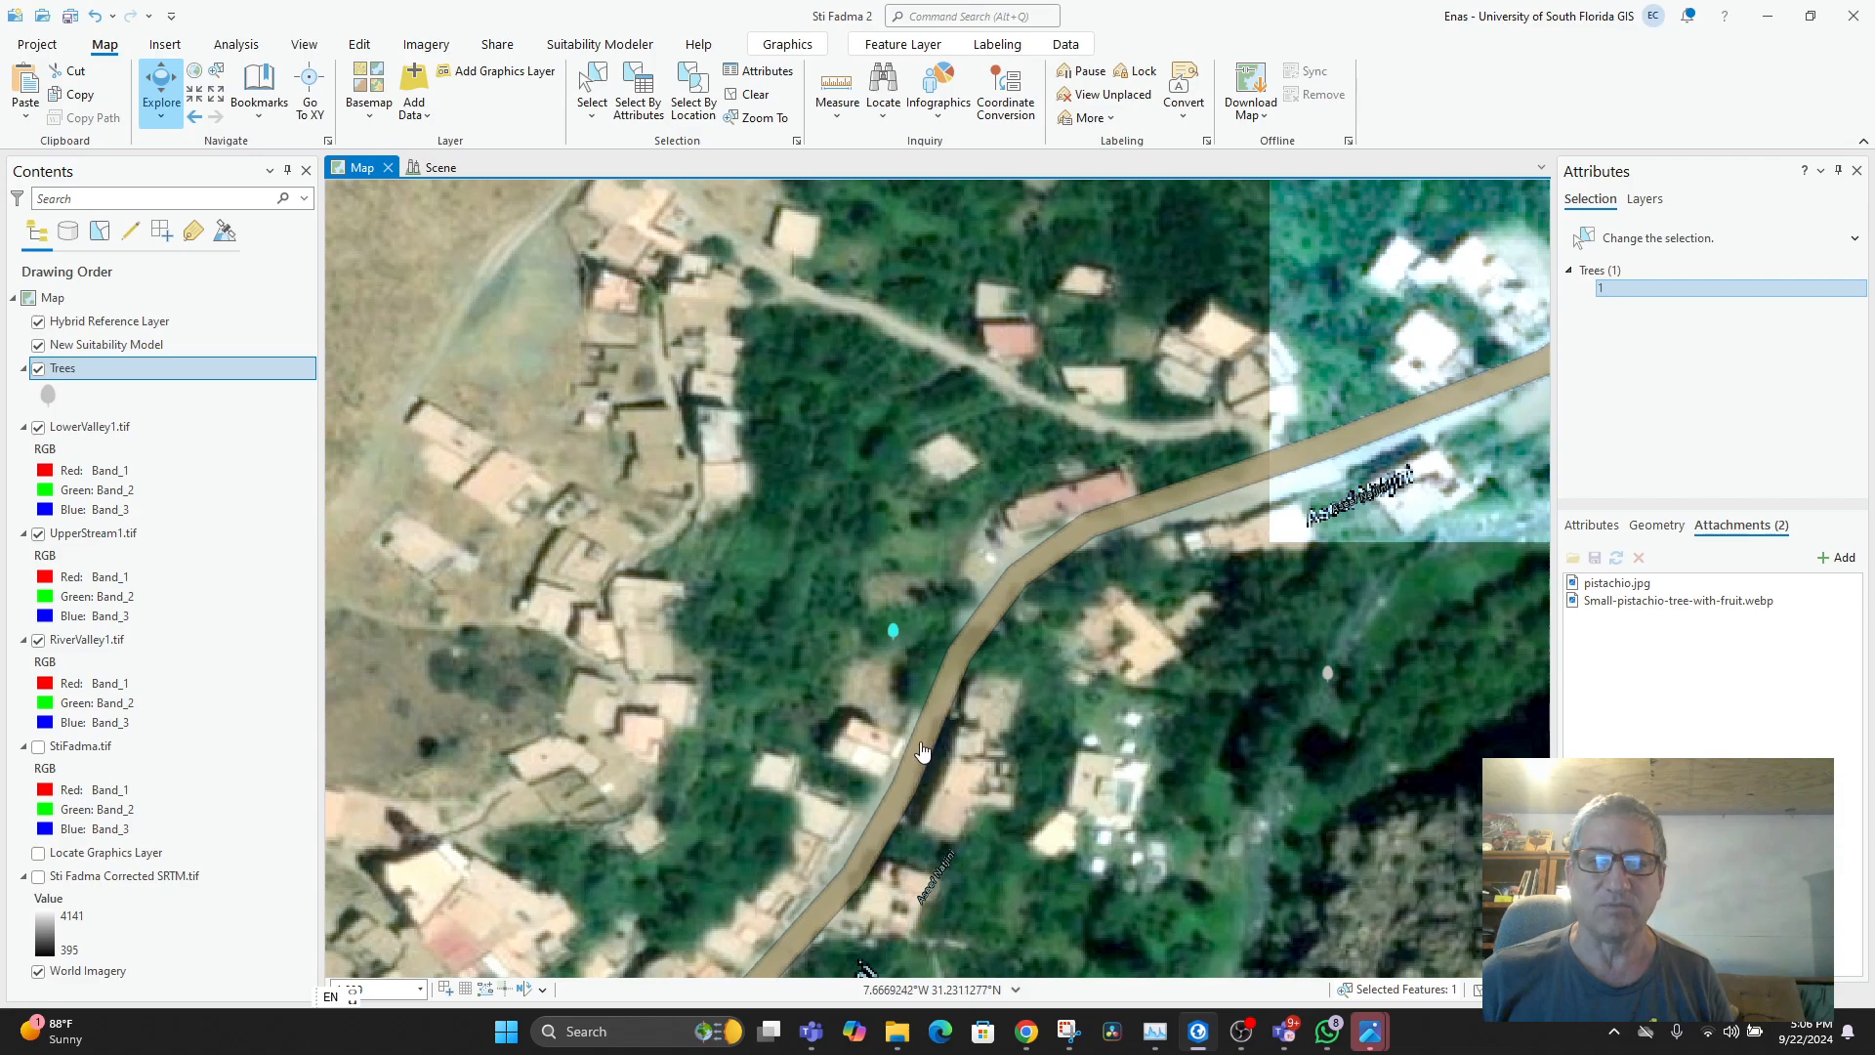
{"action": "left_click_drag", "start_coordinate": [1068, 650], "coordinate": [1013, 678]}
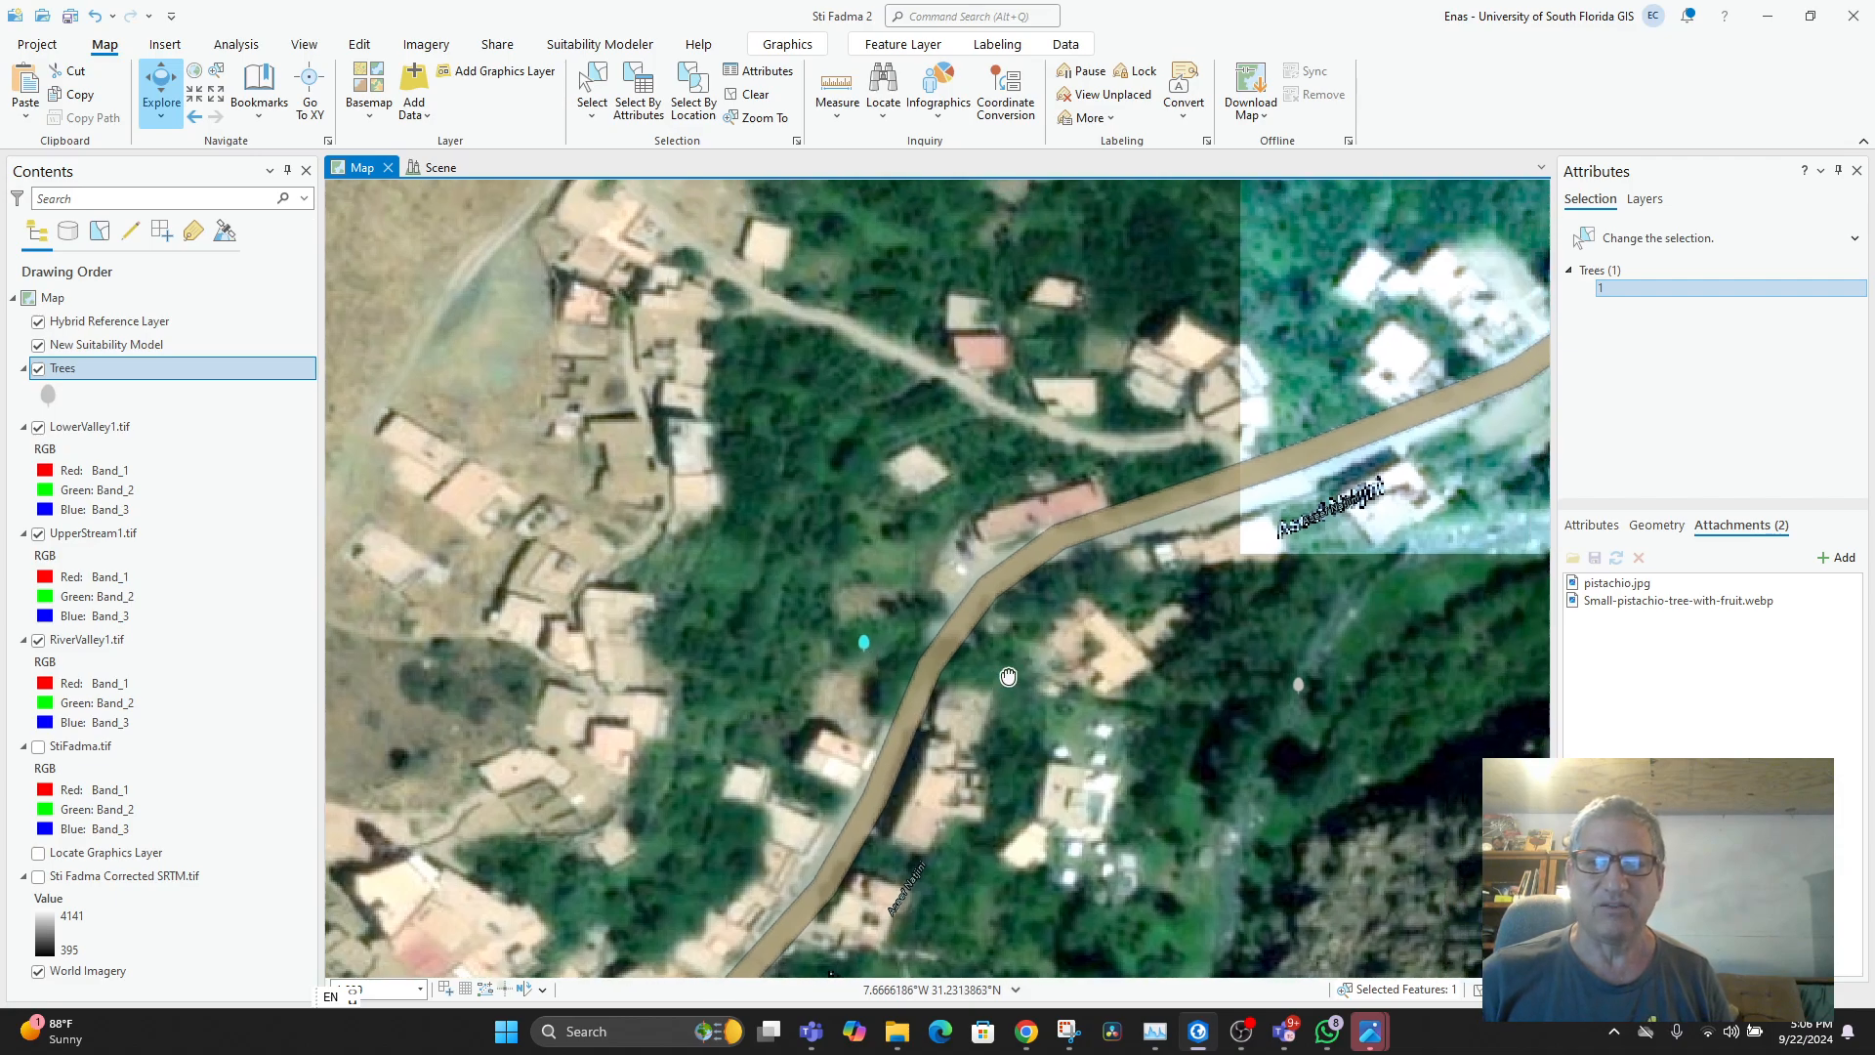
{"action": "scroll", "coordinate": [1198, 553], "scroll_direction": "down", "scroll_amount": 4}
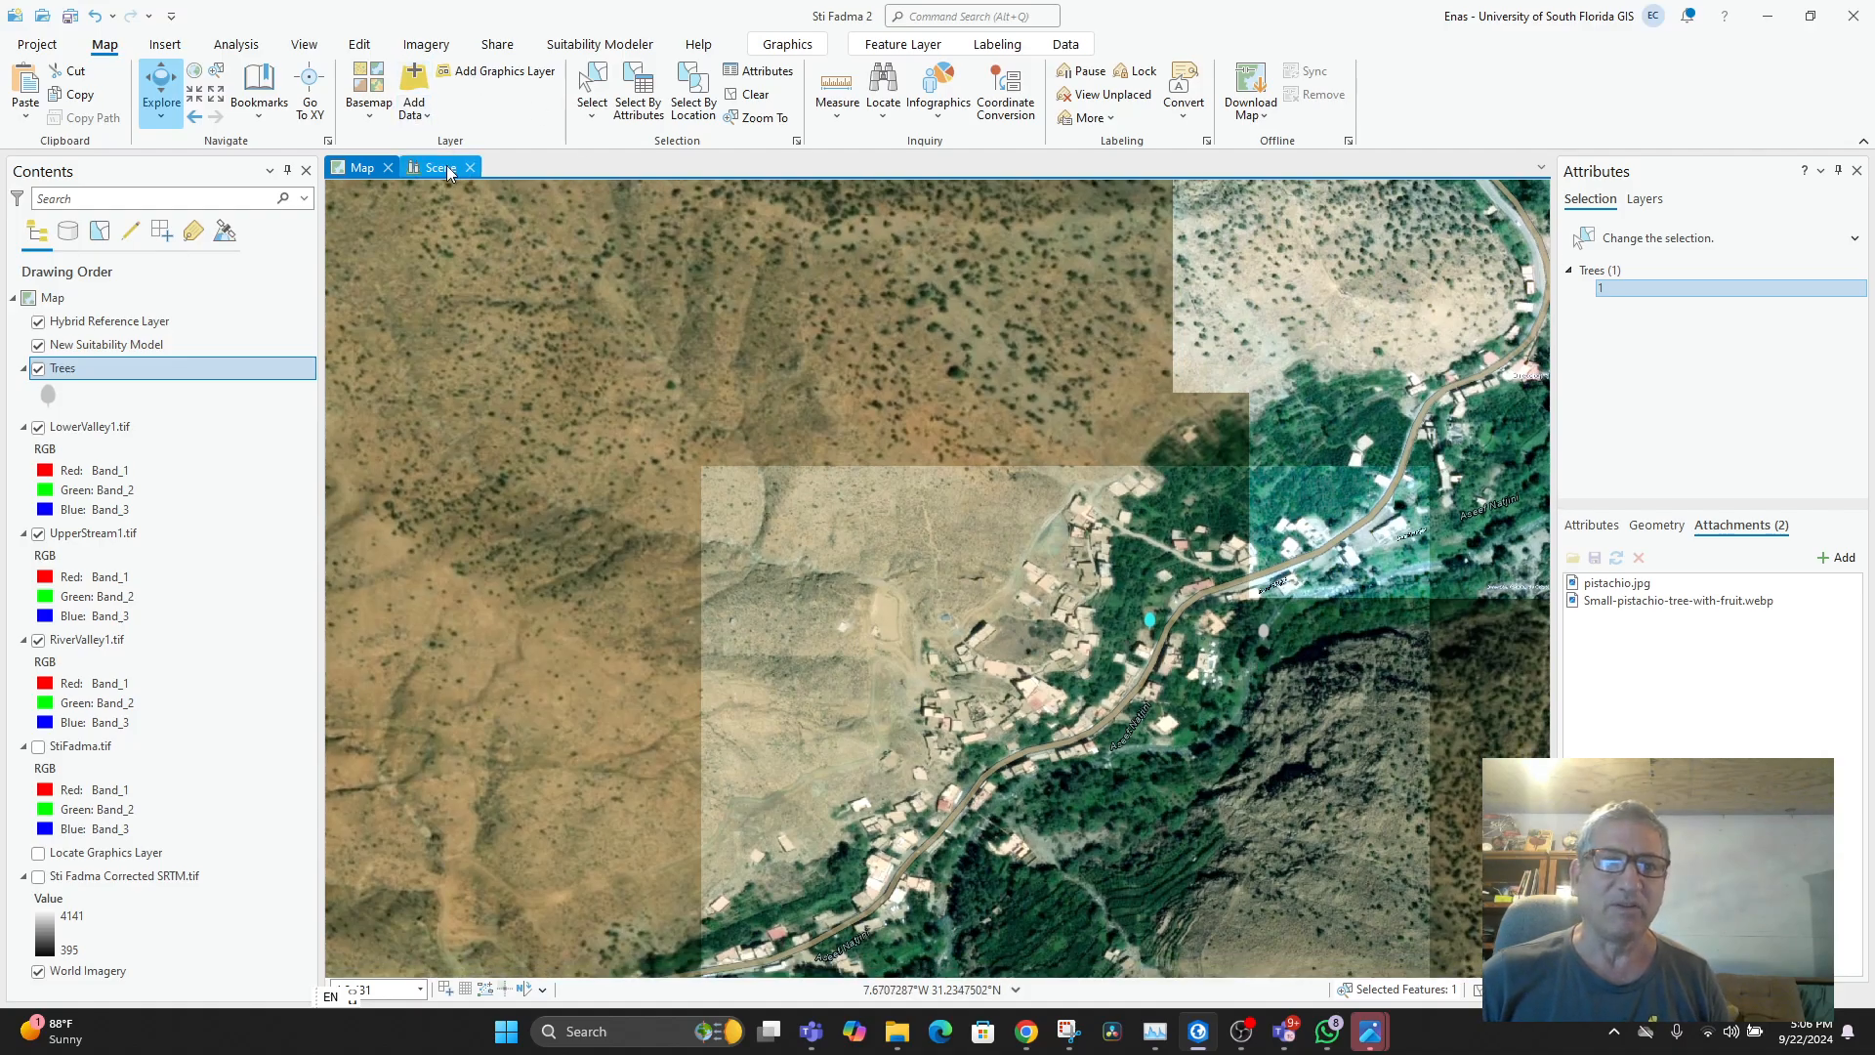
- Return to the 3D scene and examine the valley around Sitti Fatimah, following the river to the village road for the tree points
{"action": "left_click", "coordinate": [442, 168]}
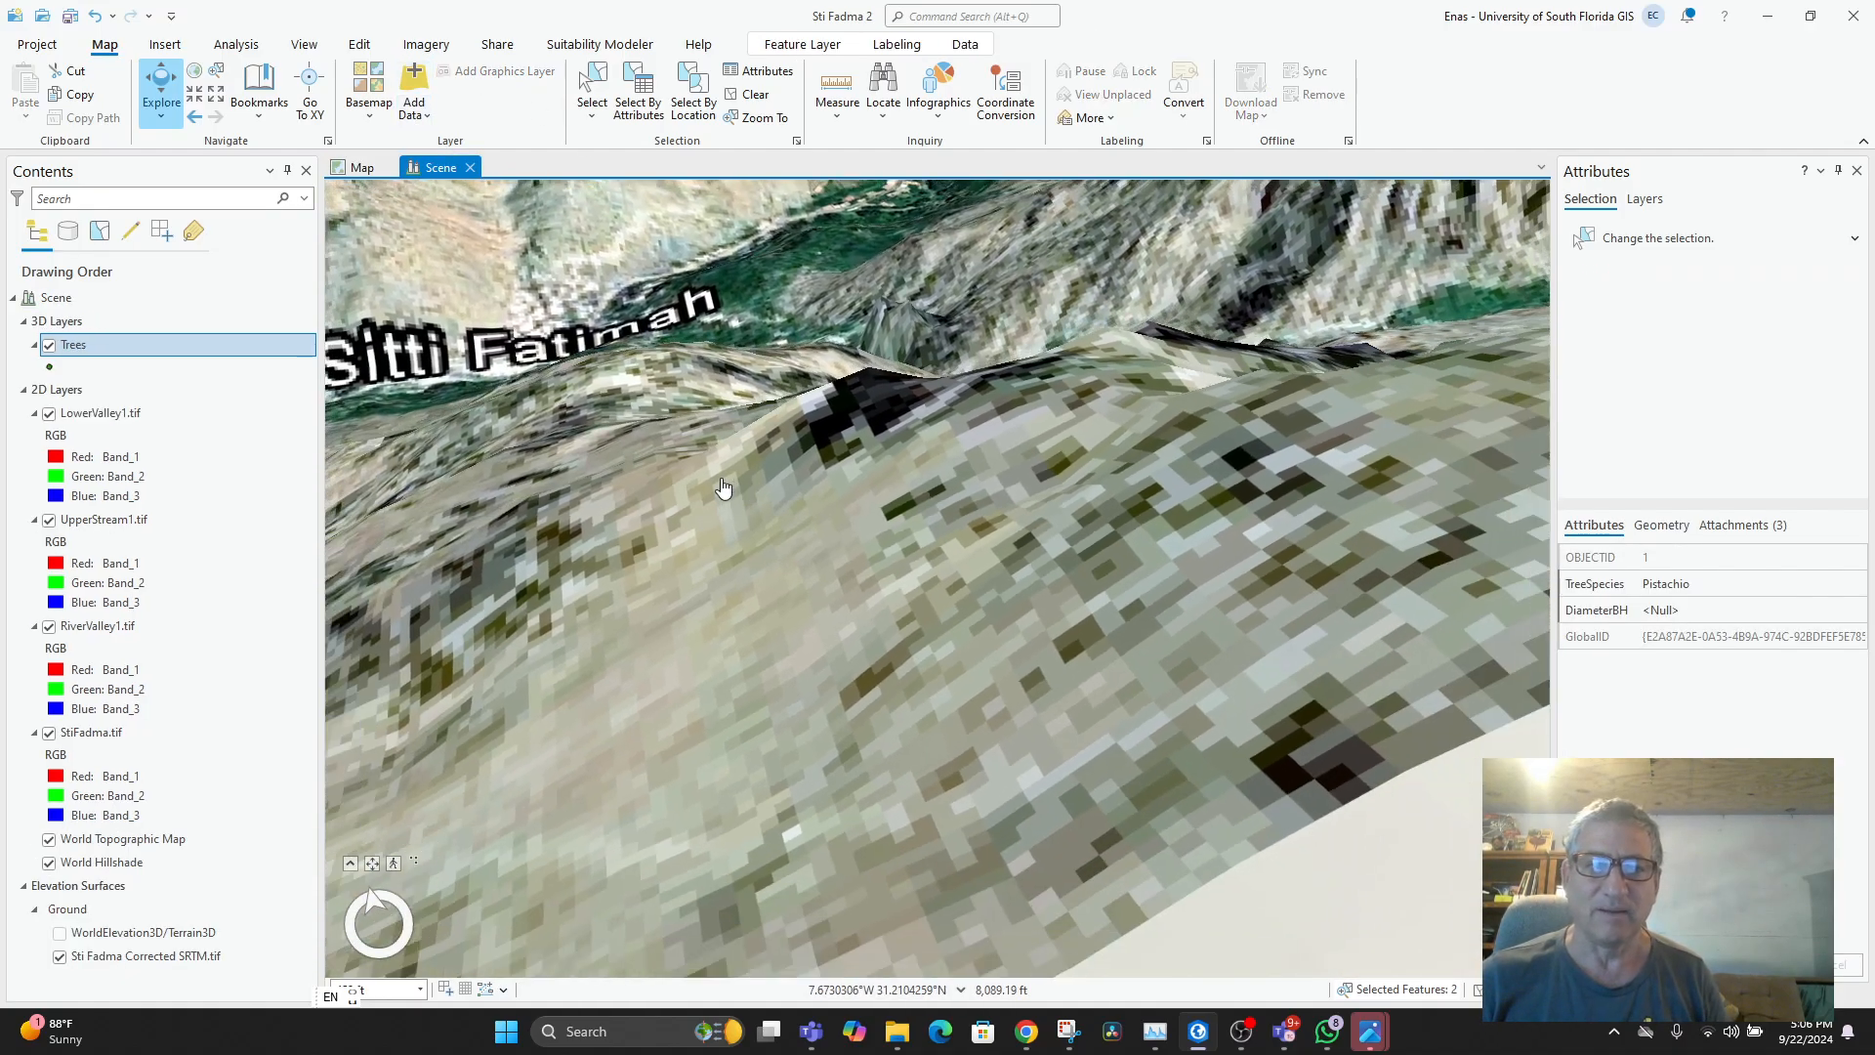
{"action": "left_click_drag", "start_coordinate": [801, 662], "coordinate": [987, 670]}
{"action": "scroll", "coordinate": [987, 670], "scroll_direction": "down", "scroll_amount": 5}
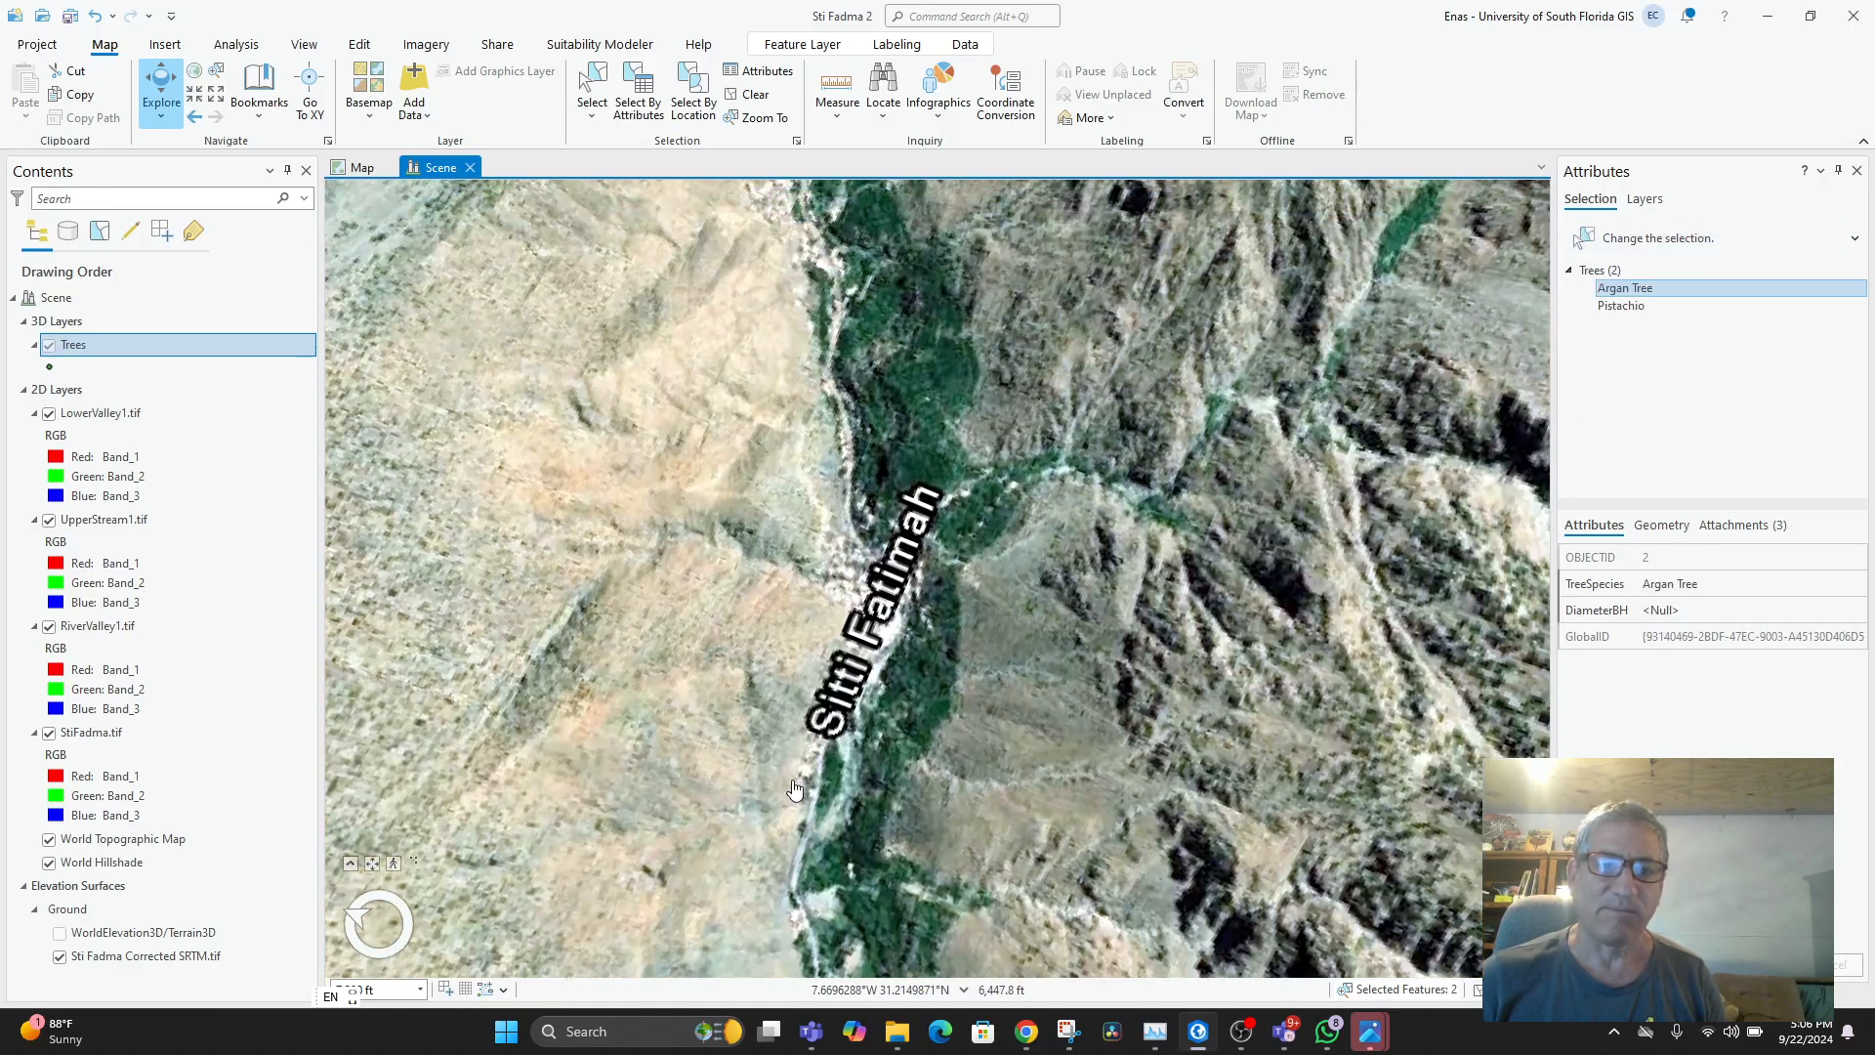
{"action": "left_click_drag", "start_coordinate": [804, 615], "coordinate": [869, 419]}
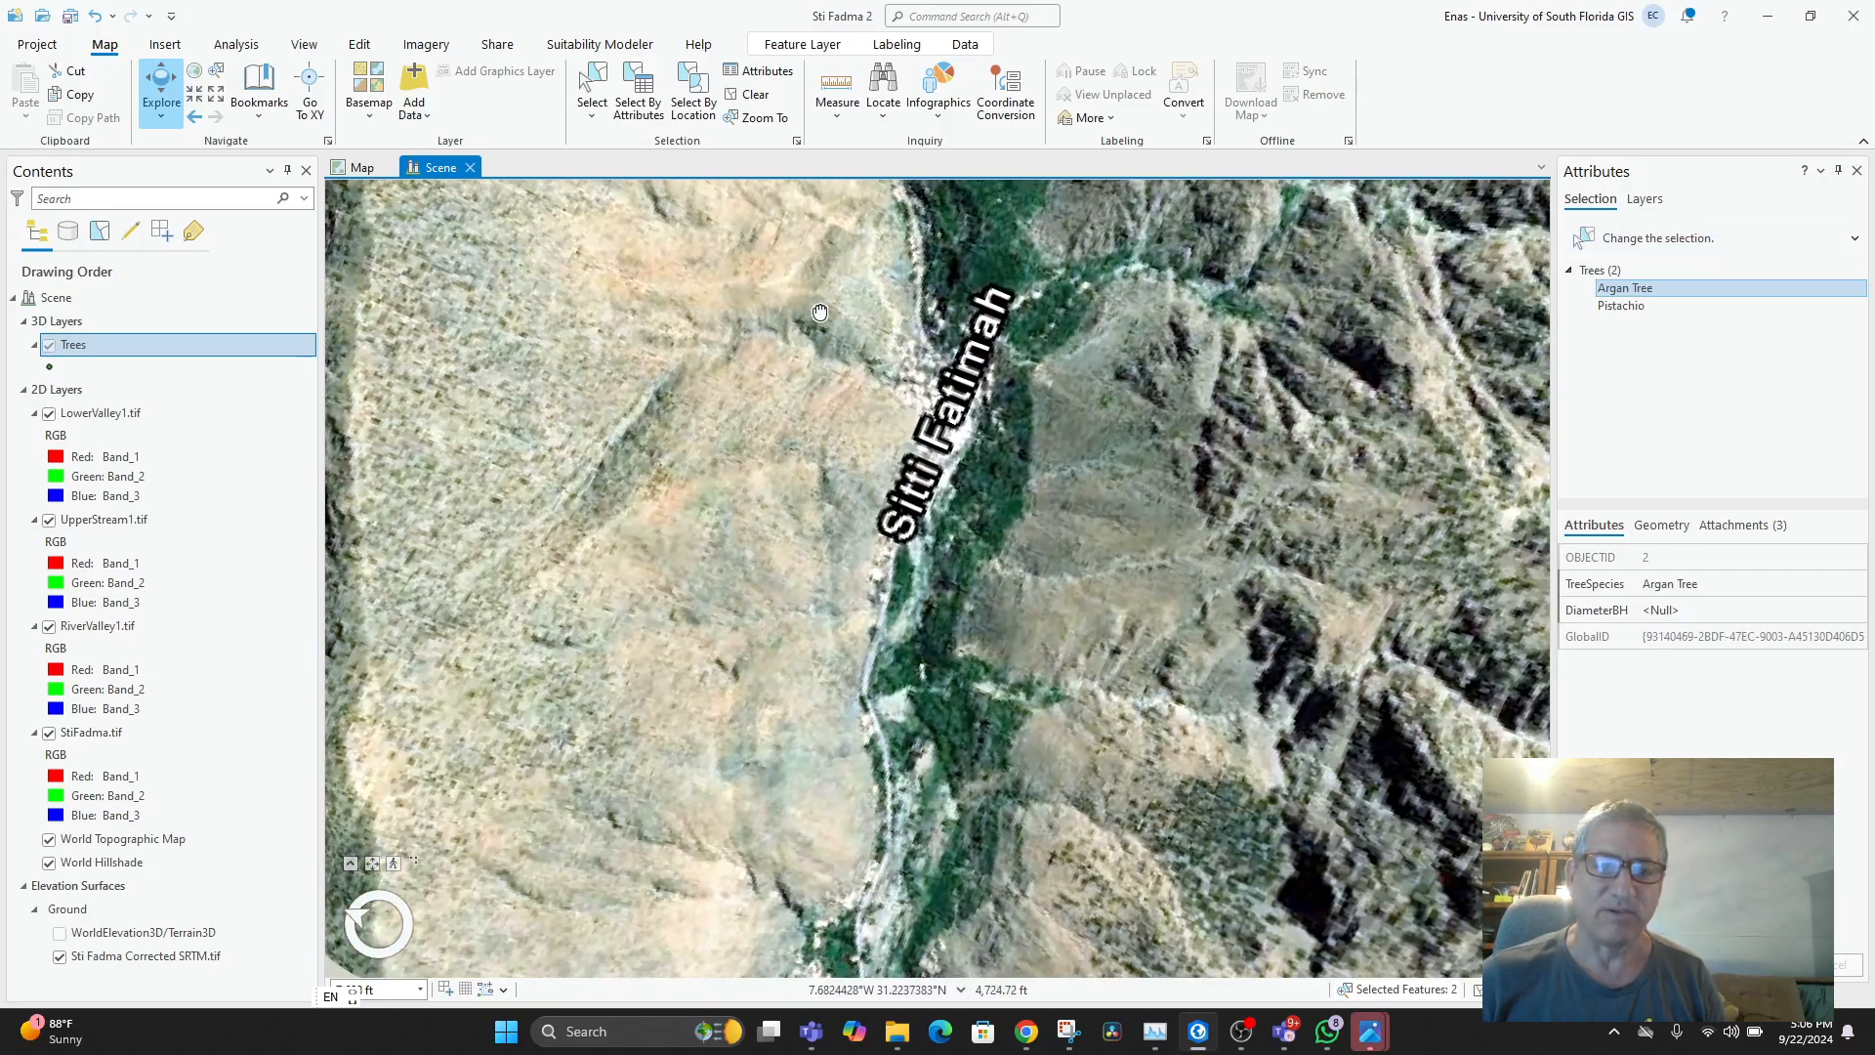
{"action": "left_click_drag", "start_coordinate": [820, 312], "coordinate": [805, 184]}
{"action": "left_click_drag", "start_coordinate": [824, 678], "coordinate": [825, 615]}
{"action": "left_click_drag", "start_coordinate": [1018, 823], "coordinate": [695, 629]}
{"action": "left_click_drag", "start_coordinate": [806, 769], "coordinate": [644, 598]}
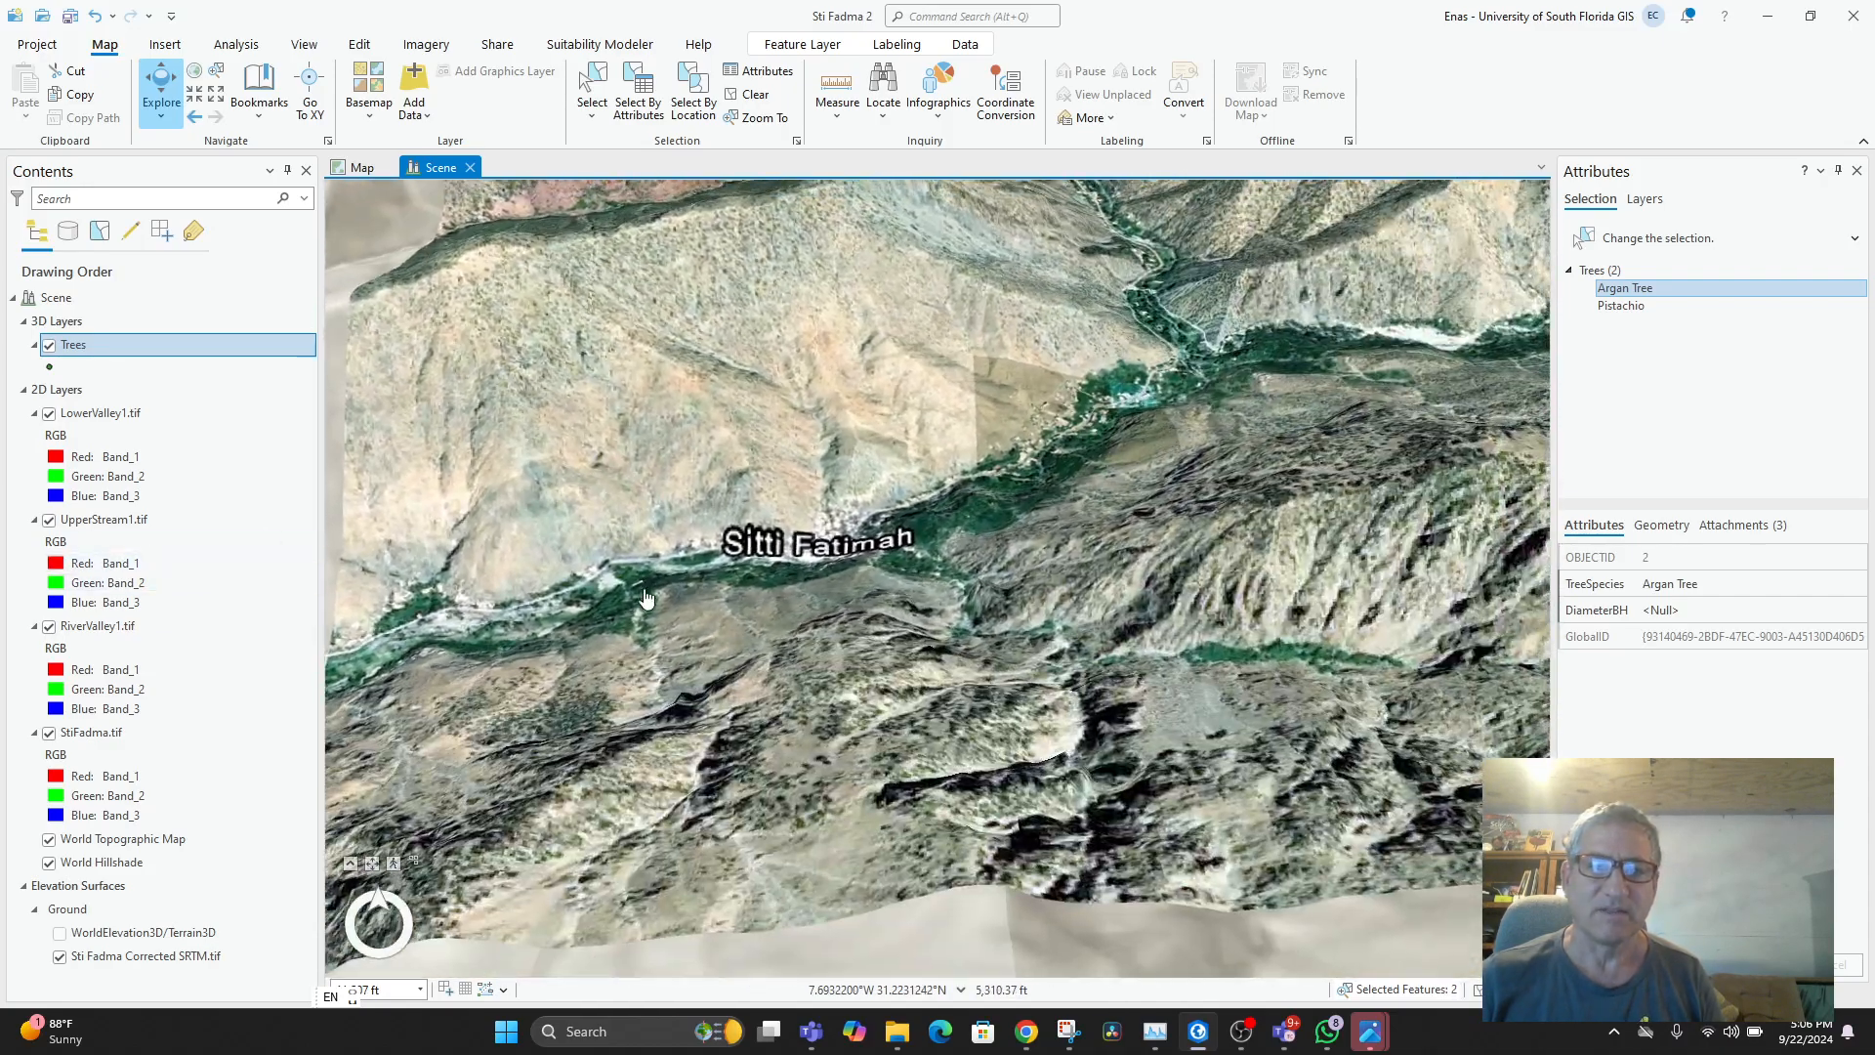
{"action": "left_click_drag", "start_coordinate": [773, 642], "coordinate": [728, 742]}
{"action": "scroll", "coordinate": [952, 674], "scroll_direction": "up", "scroll_amount": 3}
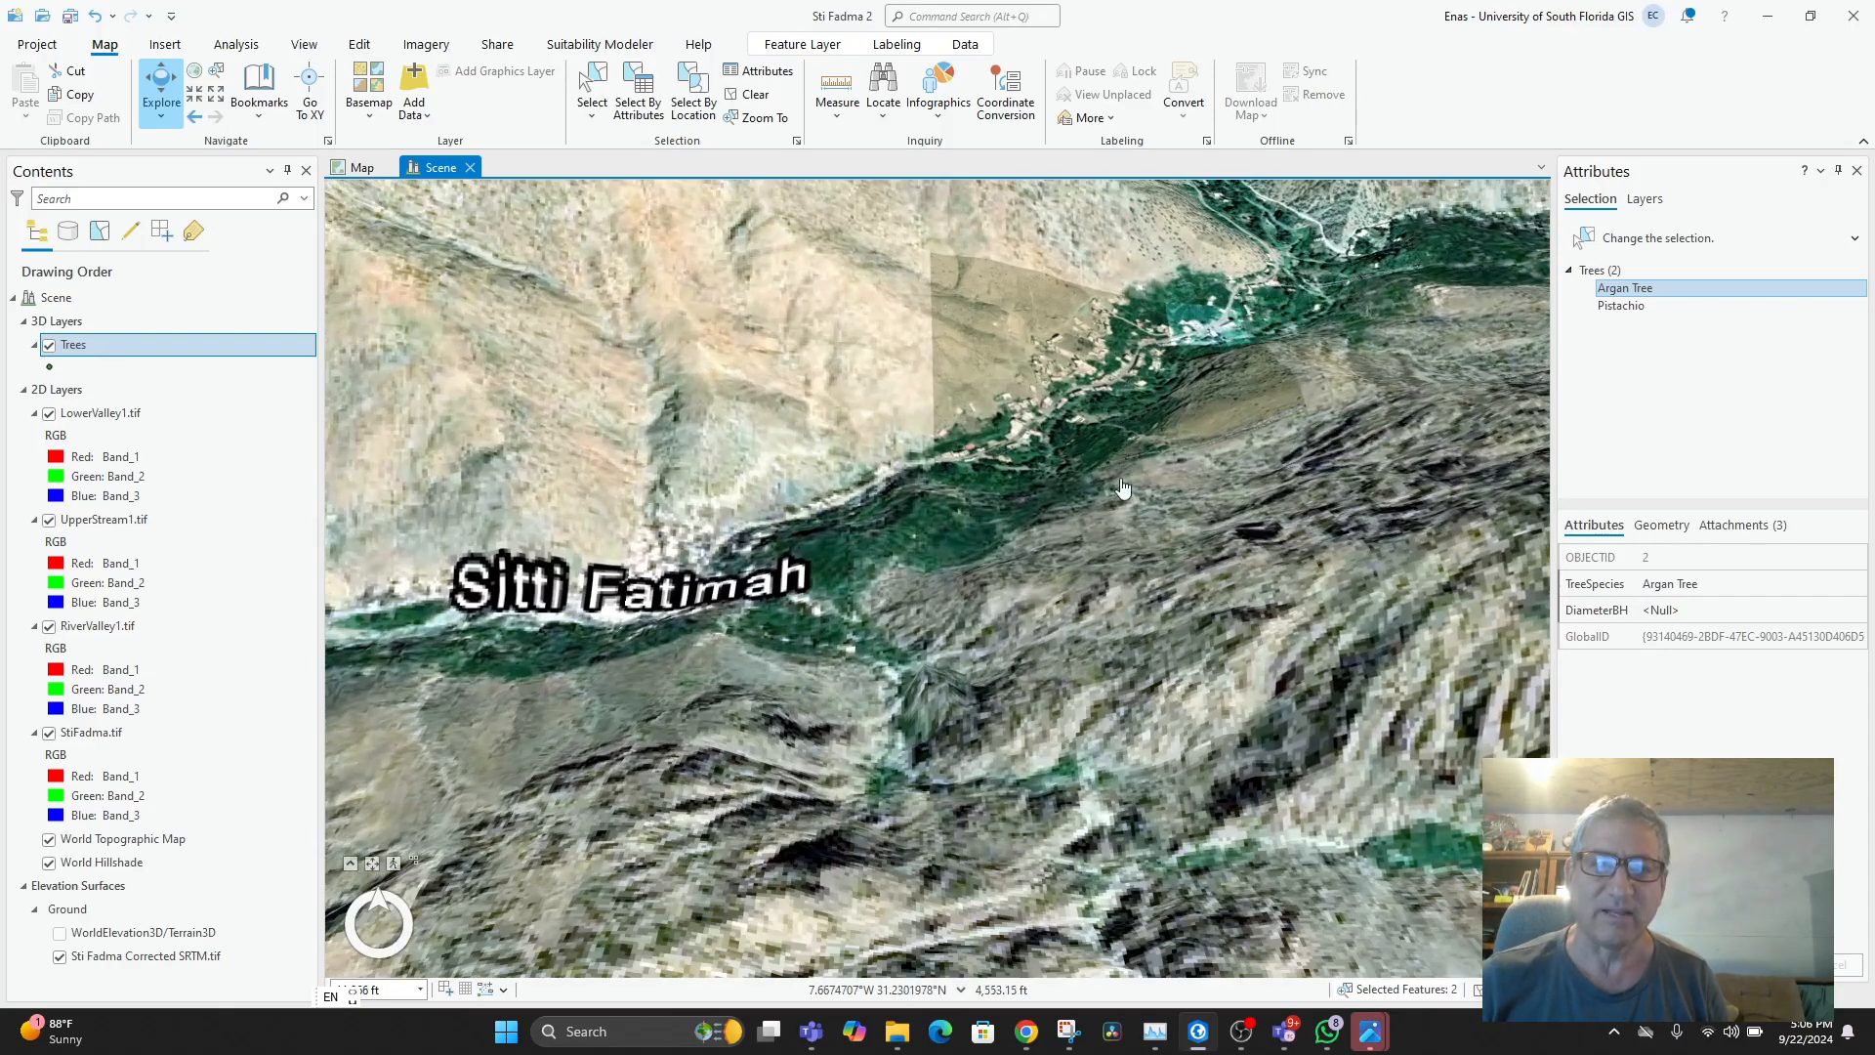
{"action": "left_click_drag", "start_coordinate": [1147, 554], "coordinate": [1132, 600]}
{"action": "left_click_drag", "start_coordinate": [996, 685], "coordinate": [932, 767]}
{"action": "left_click_drag", "start_coordinate": [1142, 510], "coordinate": [1110, 578]}
{"action": "scroll", "coordinate": [1108, 567], "scroll_direction": "up", "scroll_amount": 5}
{"action": "scroll", "coordinate": [1104, 555], "scroll_direction": "up", "scroll_amount": 1}
{"action": "left_click_drag", "start_coordinate": [1040, 399], "coordinate": [1005, 639]}
{"action": "scroll", "coordinate": [1005, 646], "scroll_direction": "up", "scroll_amount": 4}
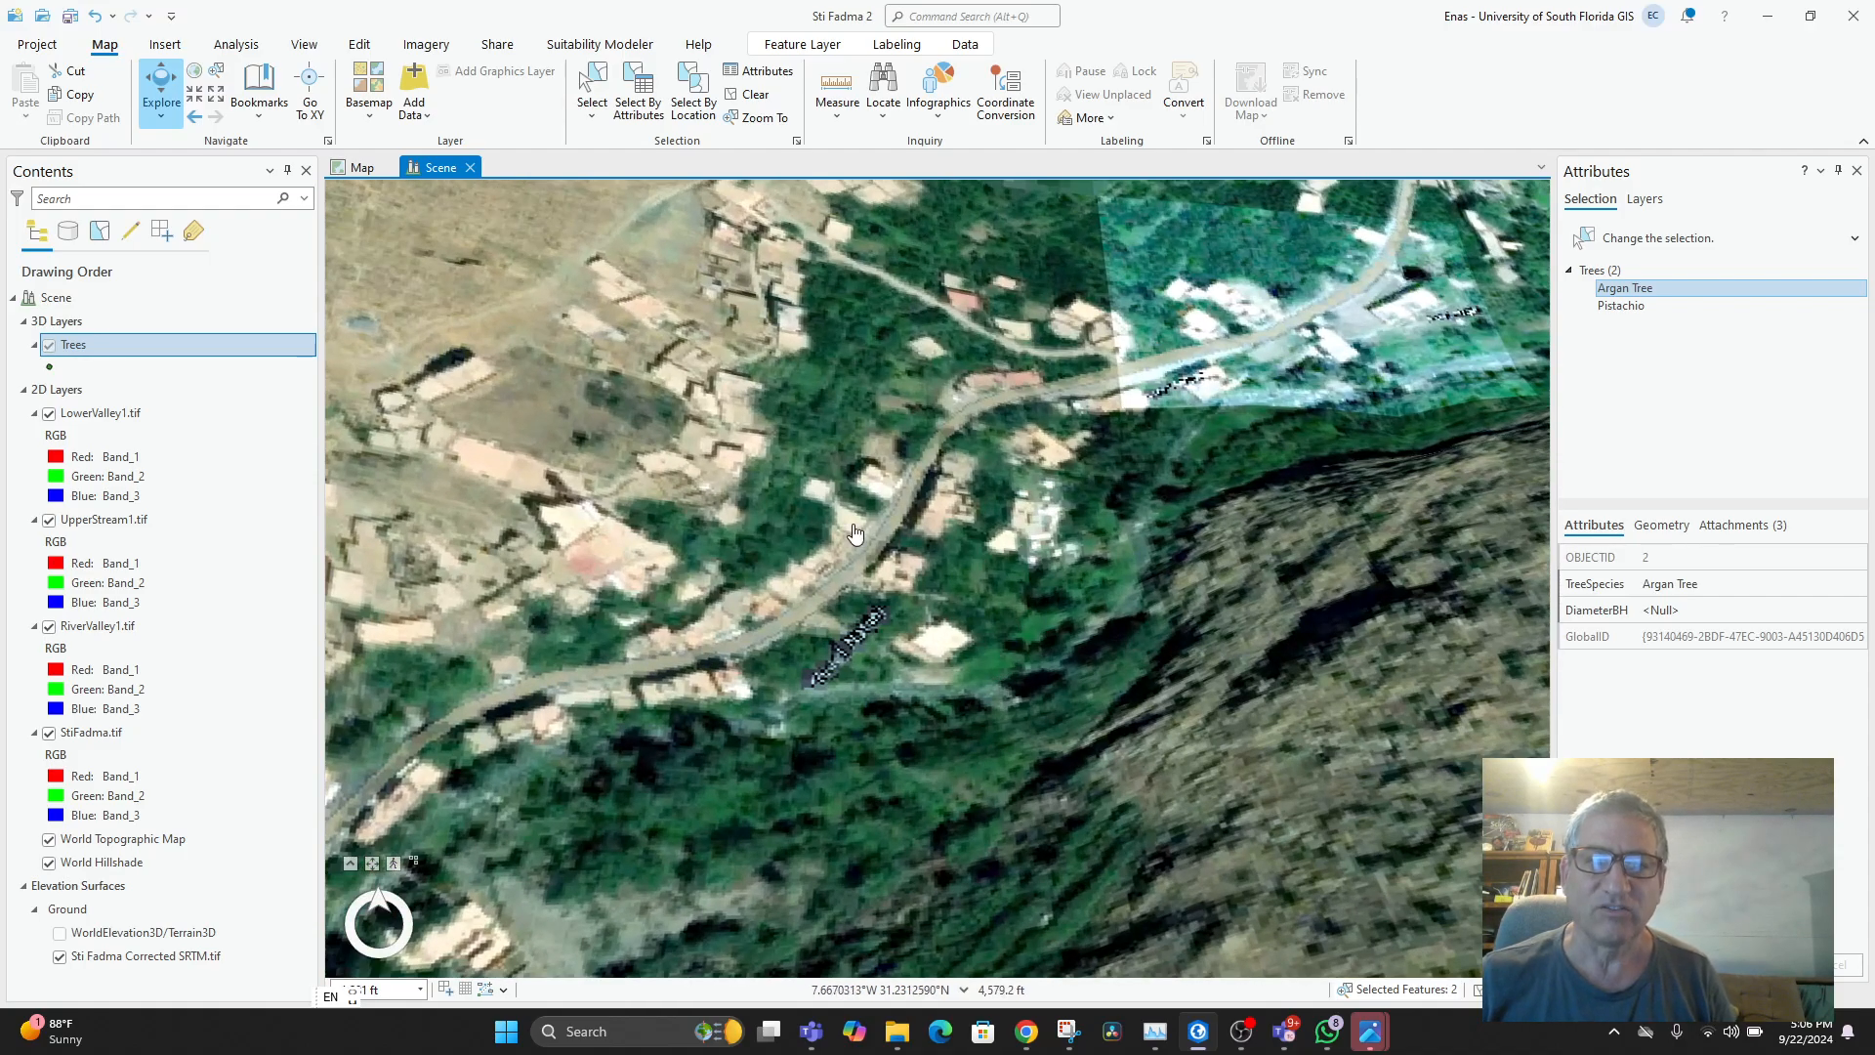
- Compare the tree locations in the 2D map with the same bend of the village road in the scene
{"action": "left_click", "coordinate": [362, 168]}
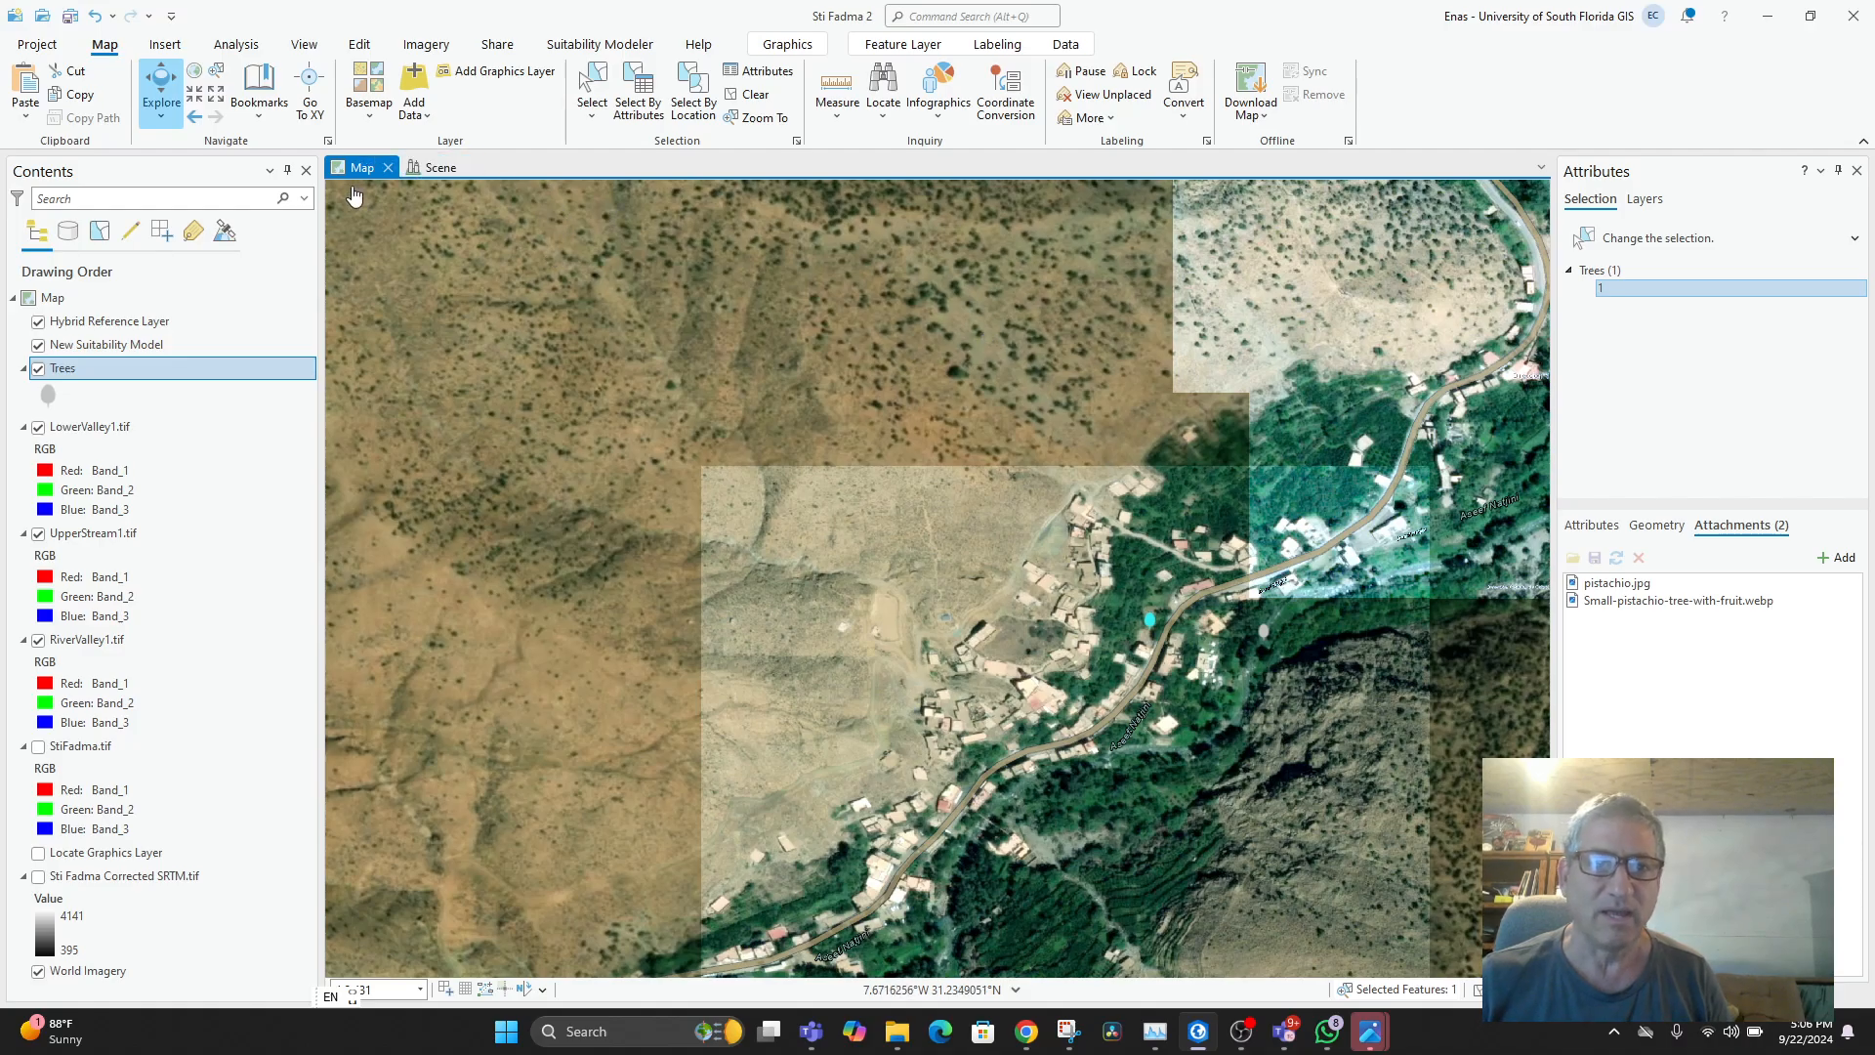
{"action": "left_click", "coordinate": [440, 168]}
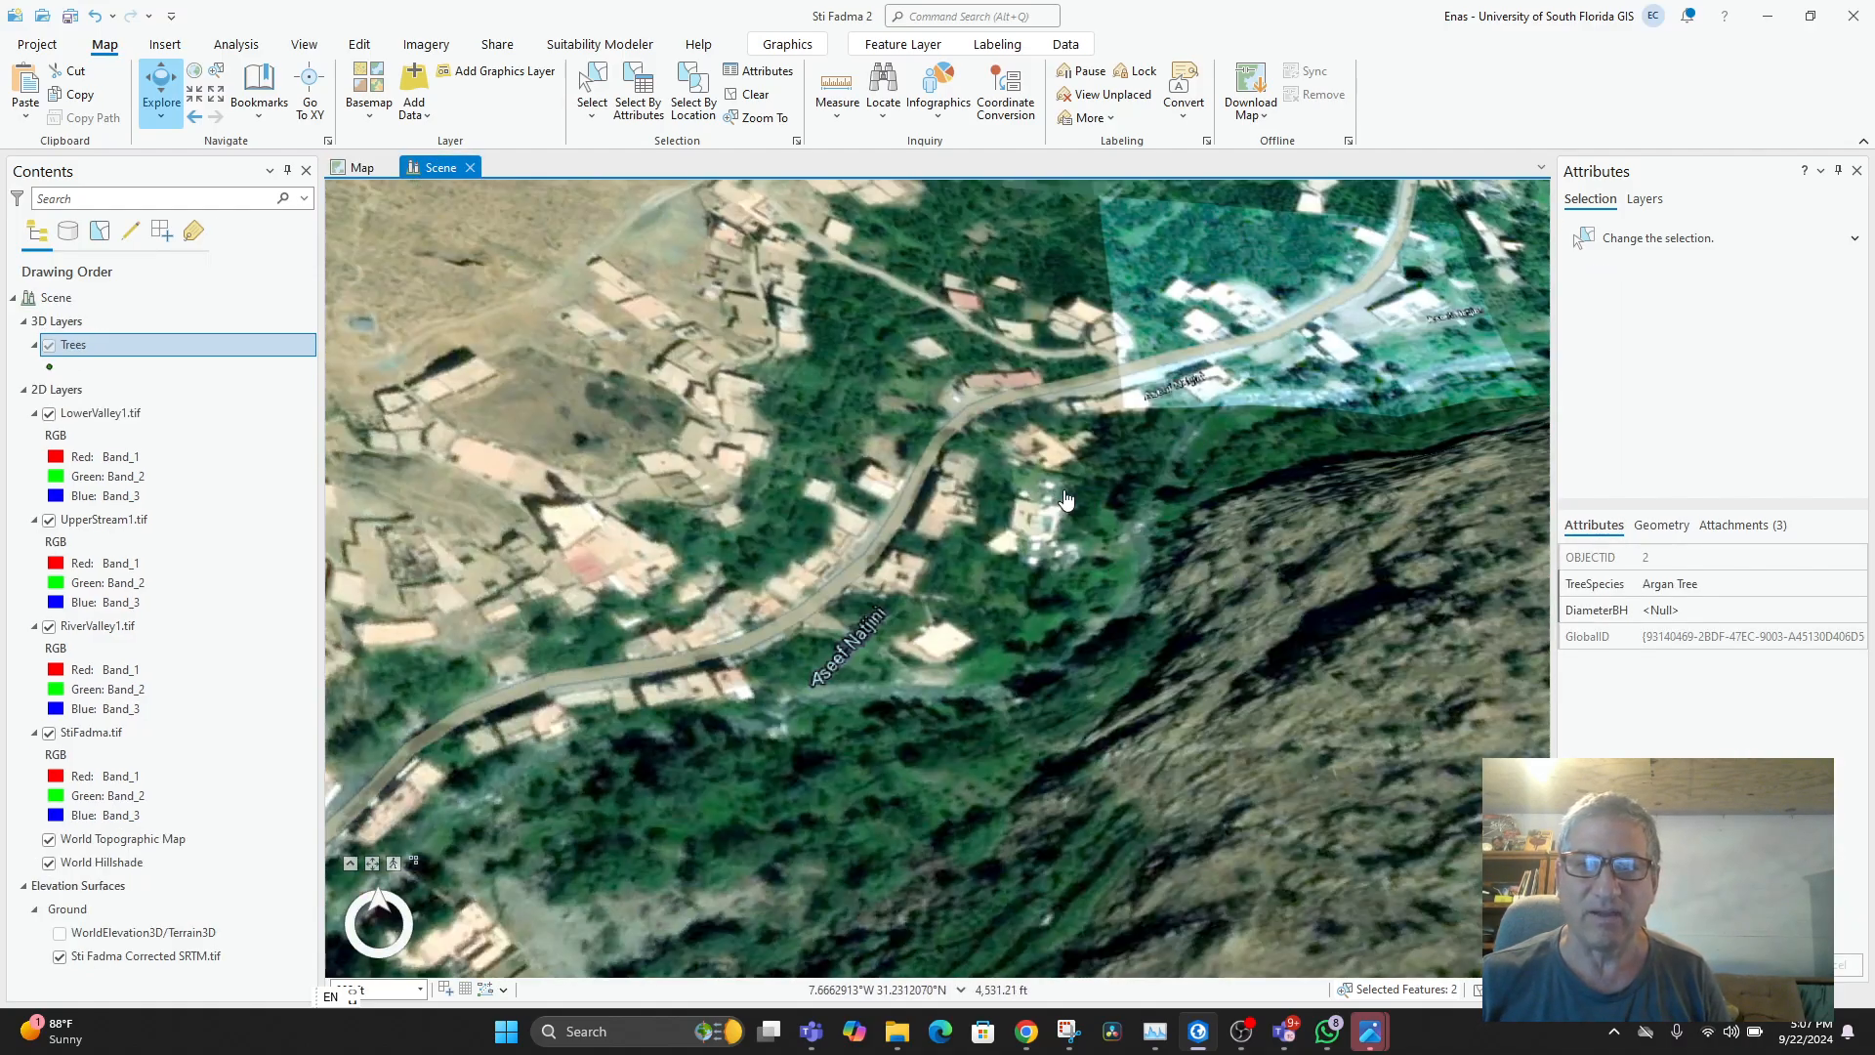
{"action": "scroll", "coordinate": [1066, 500], "scroll_direction": "up", "scroll_amount": 2}
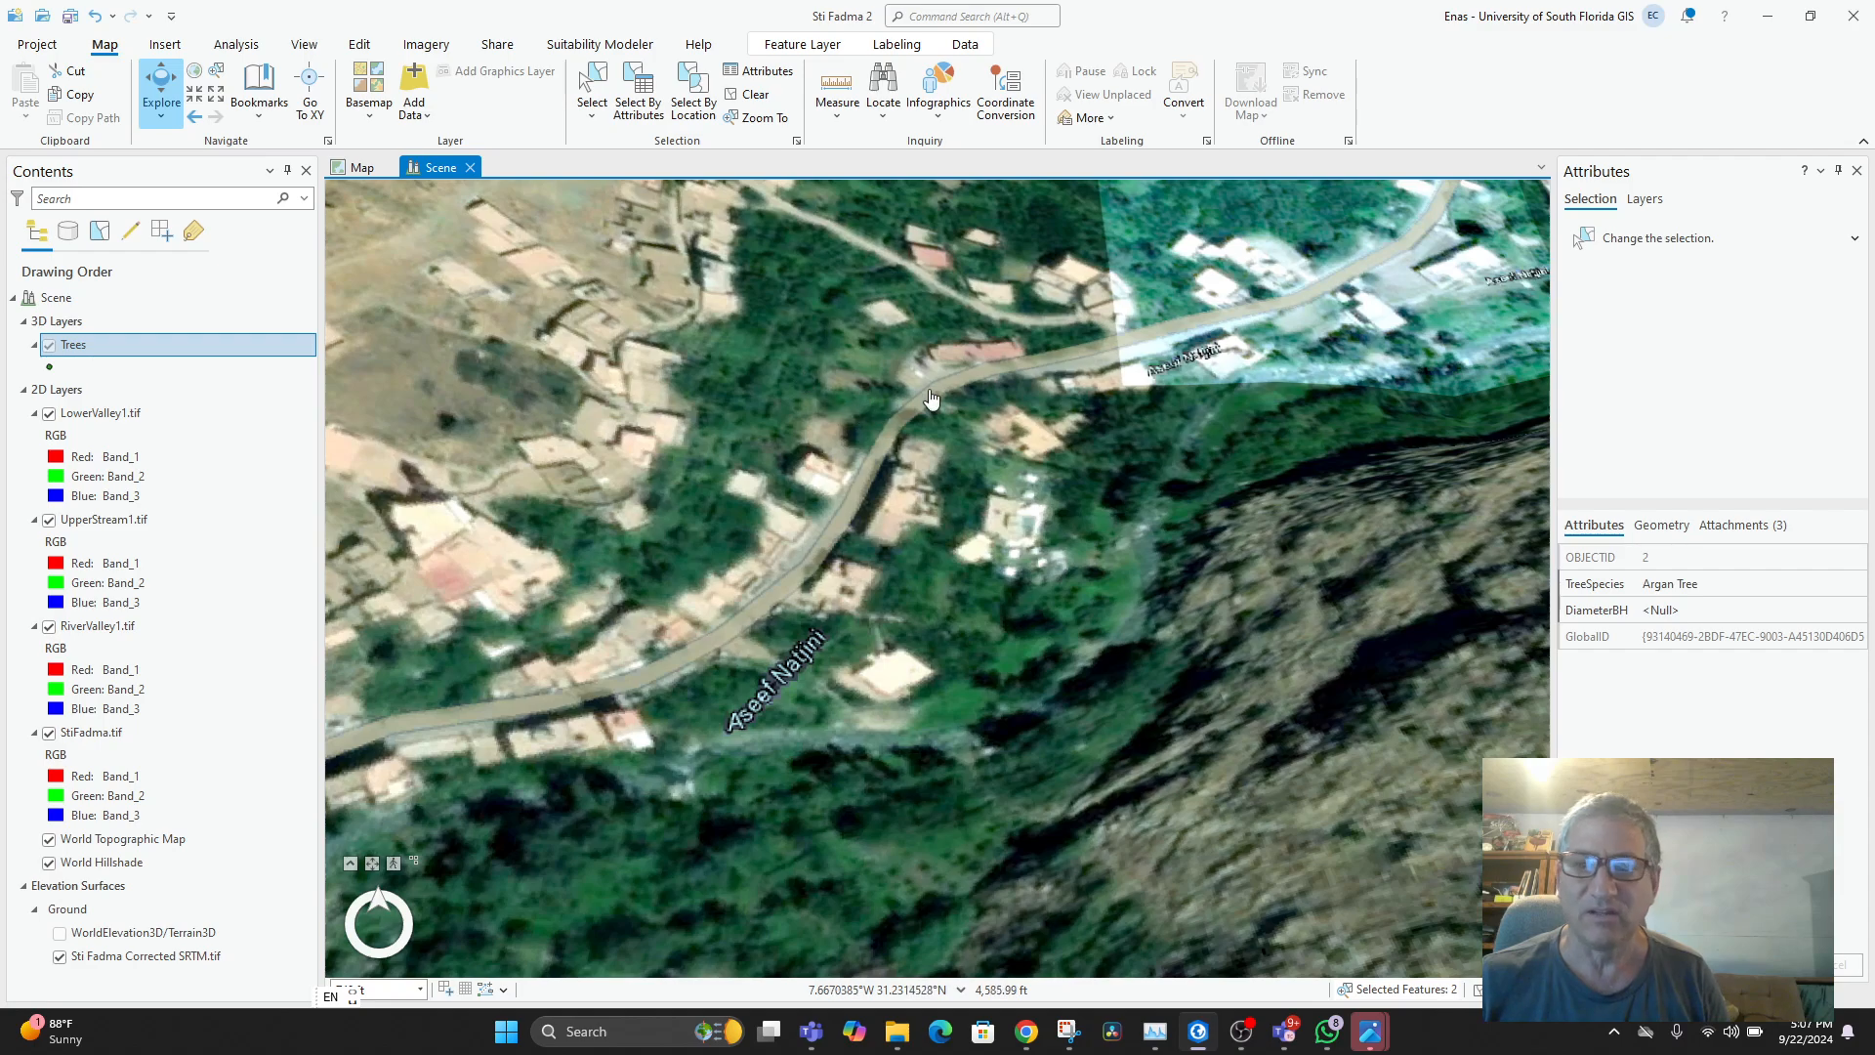
- Turn off the Trees layer in the scene, and set the Argan Tree's DiameterBH to 20, applying the edit
{"action": "left_click", "coordinate": [51, 346]}
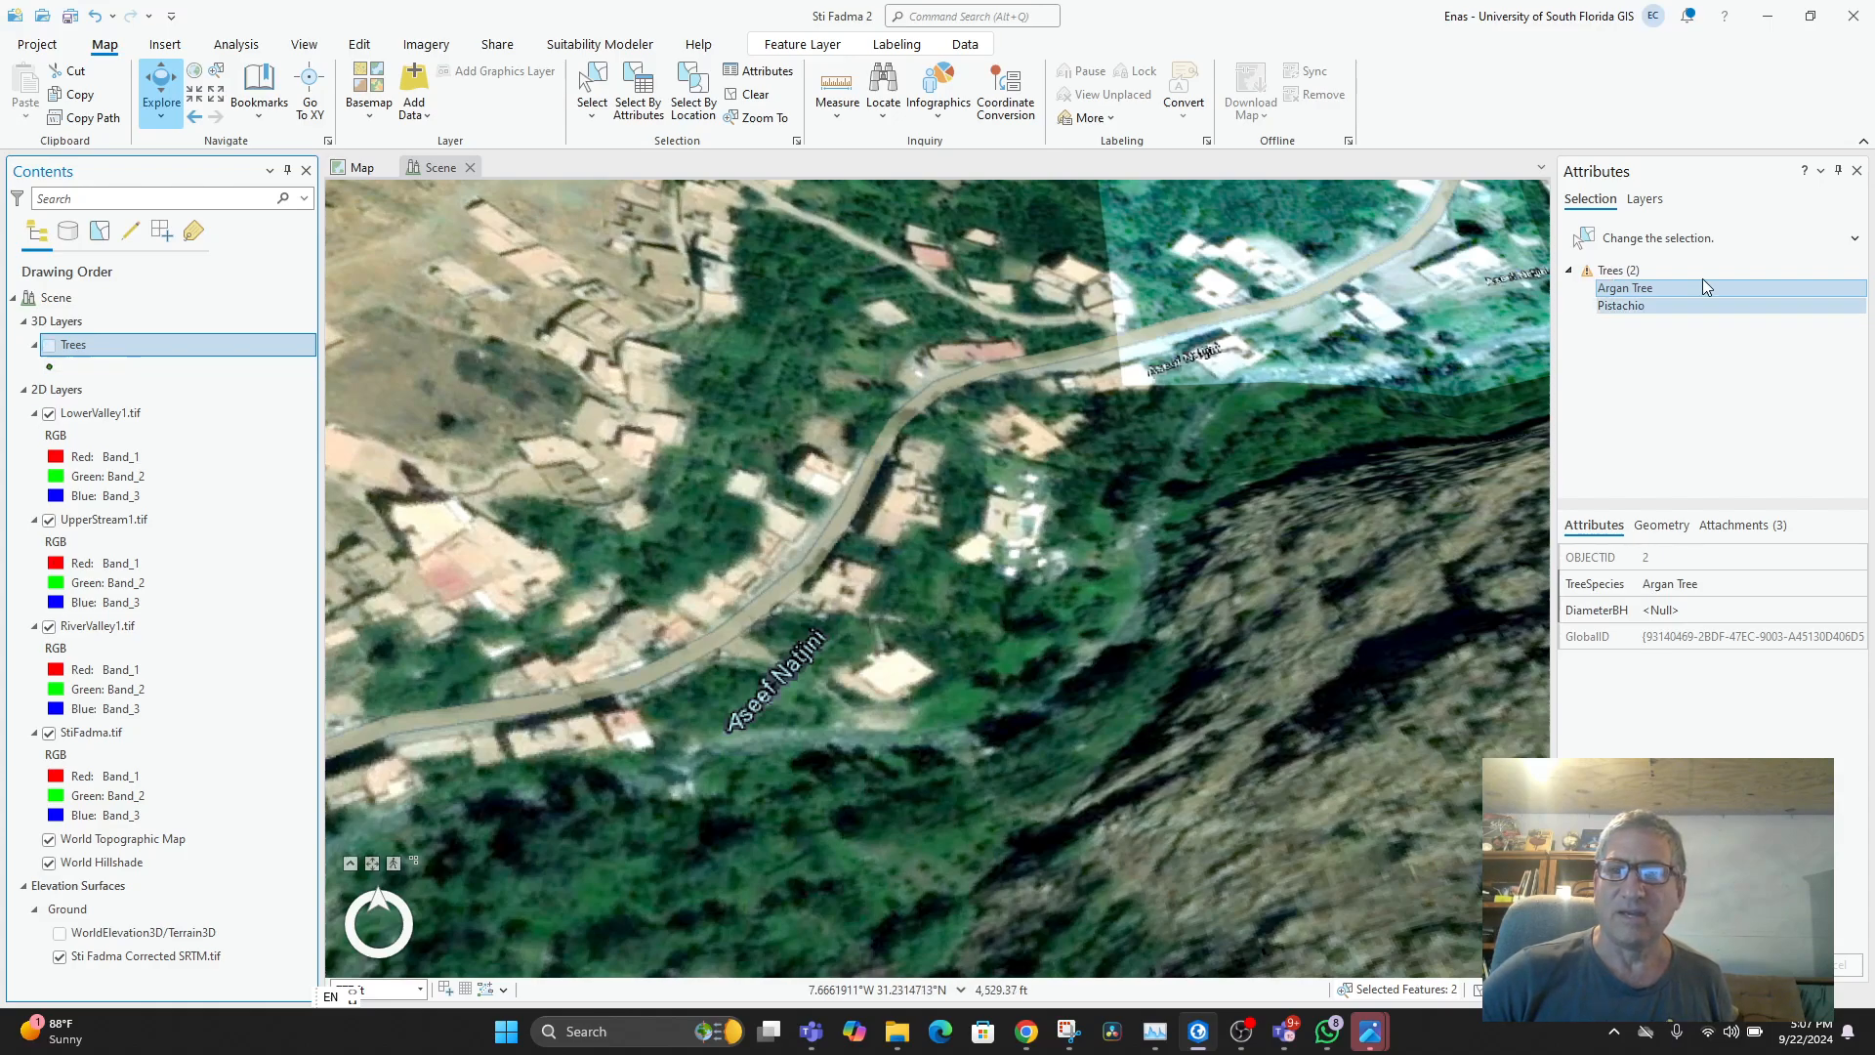
{"action": "left_click", "coordinate": [1590, 273]}
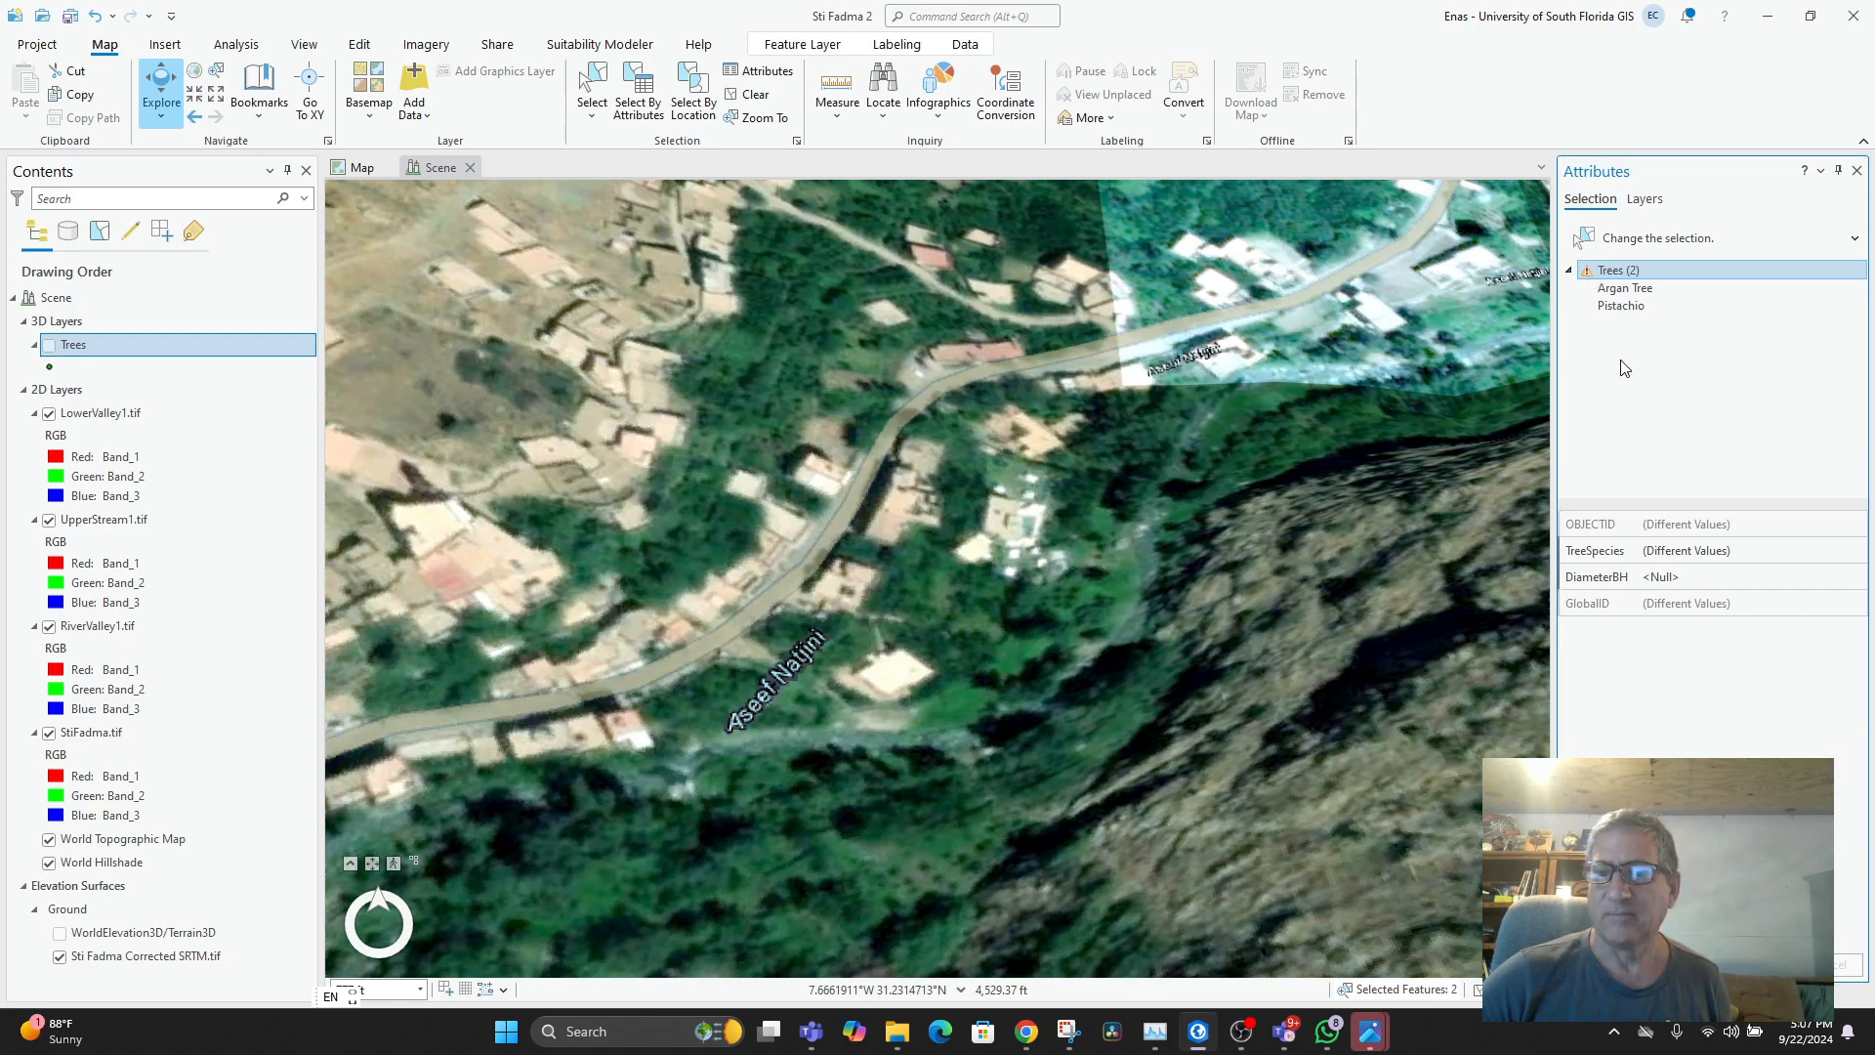
{"action": "left_click", "coordinate": [1703, 577]}
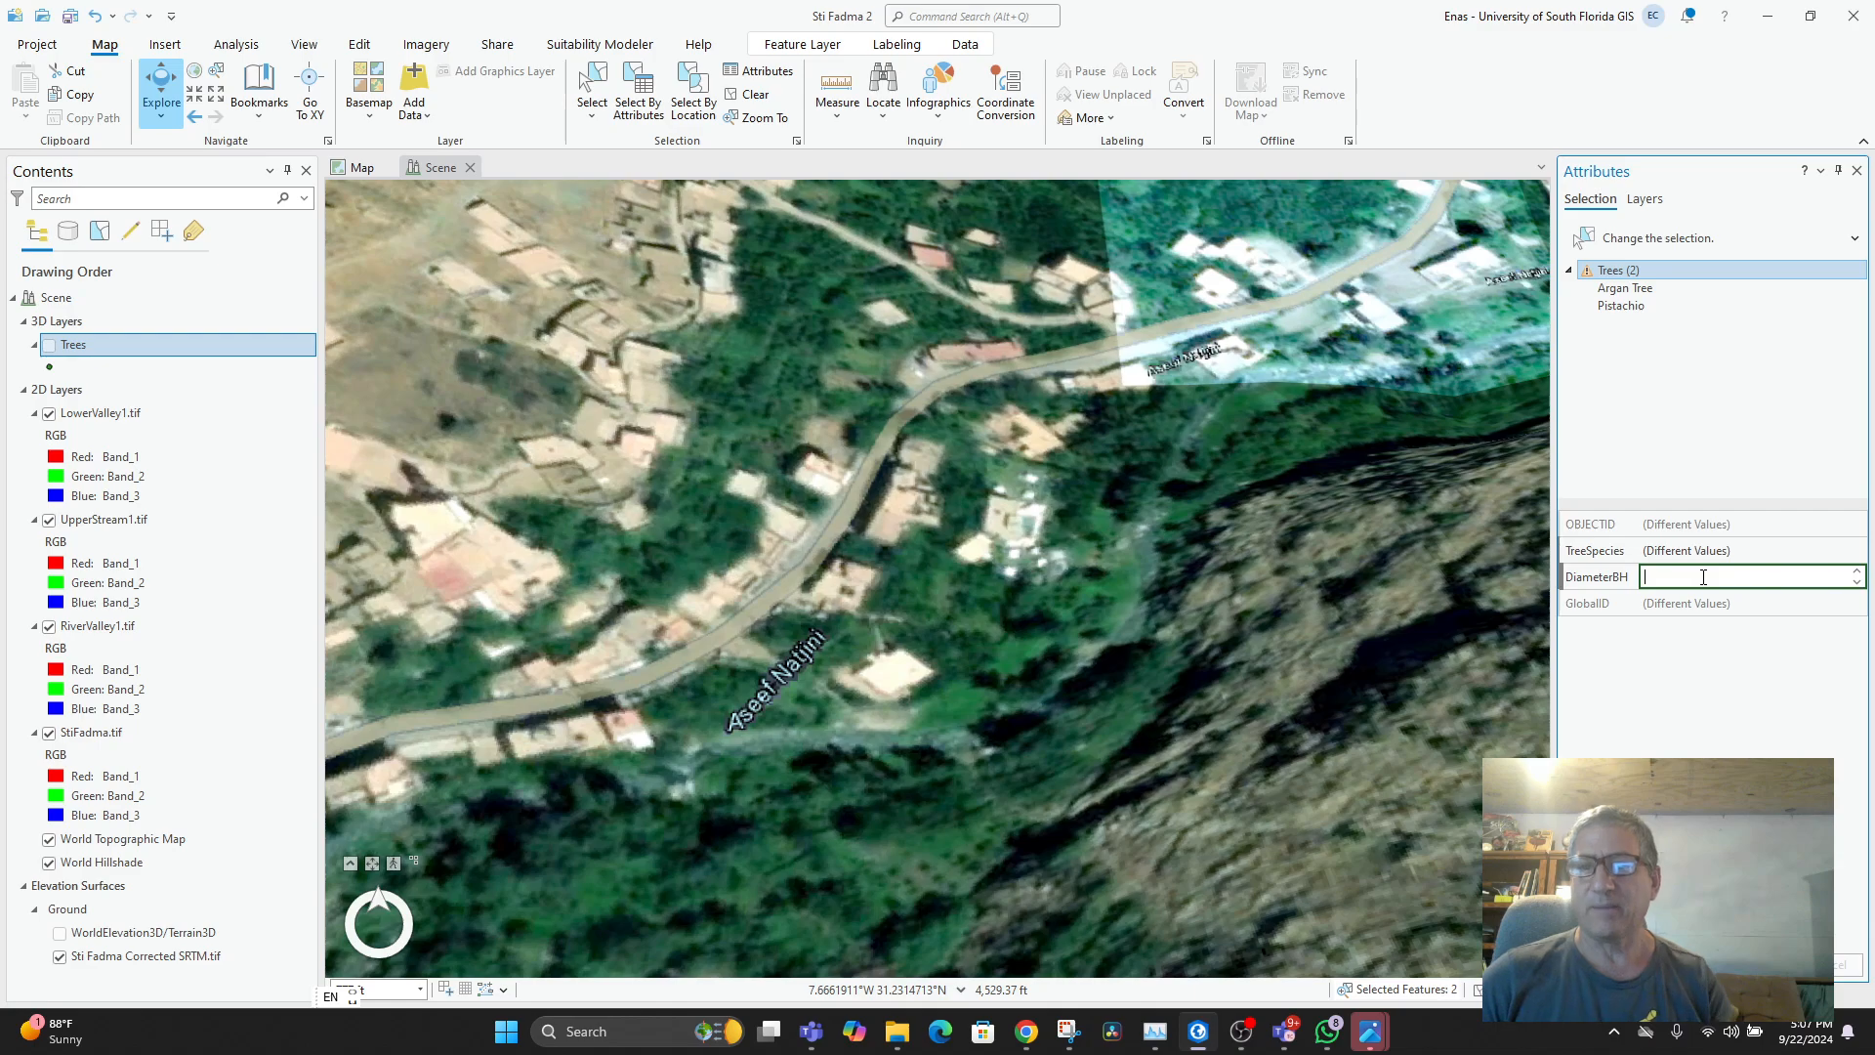
{"action": "left_click", "coordinate": [1623, 291]}
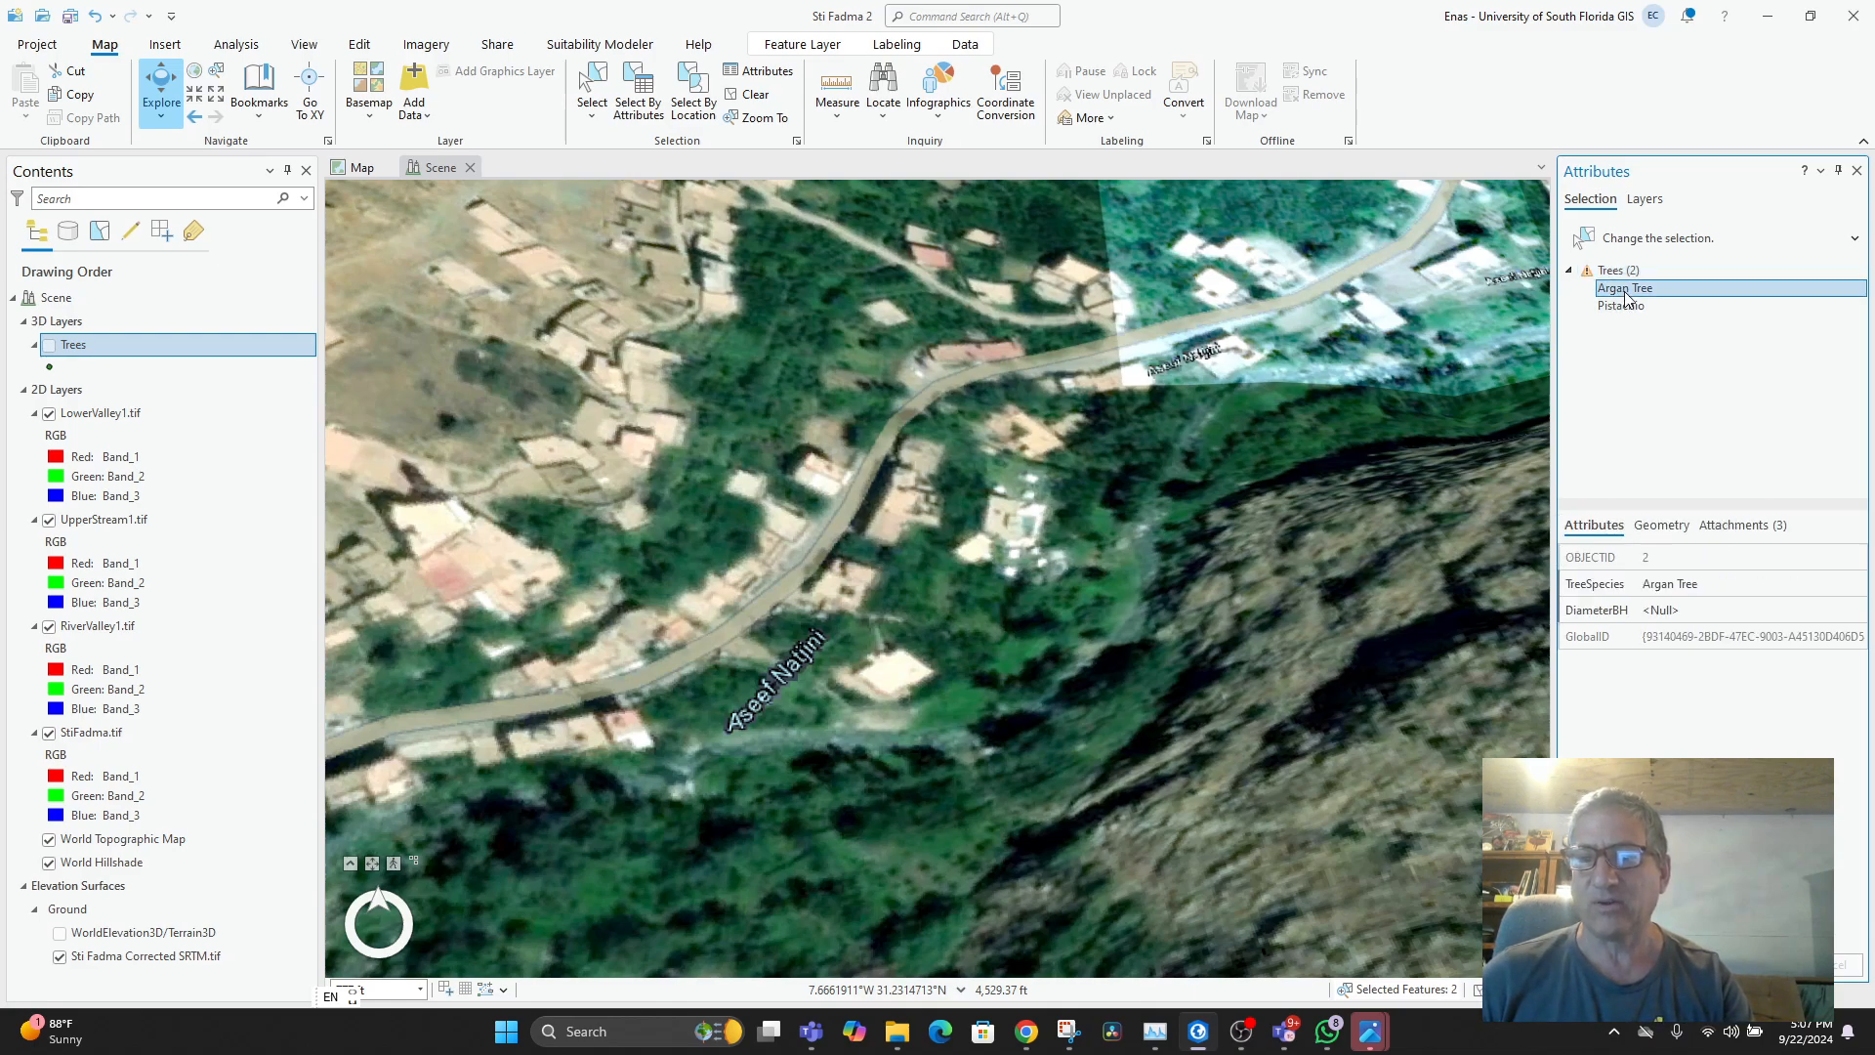
{"action": "left_click", "coordinate": [1677, 611]}
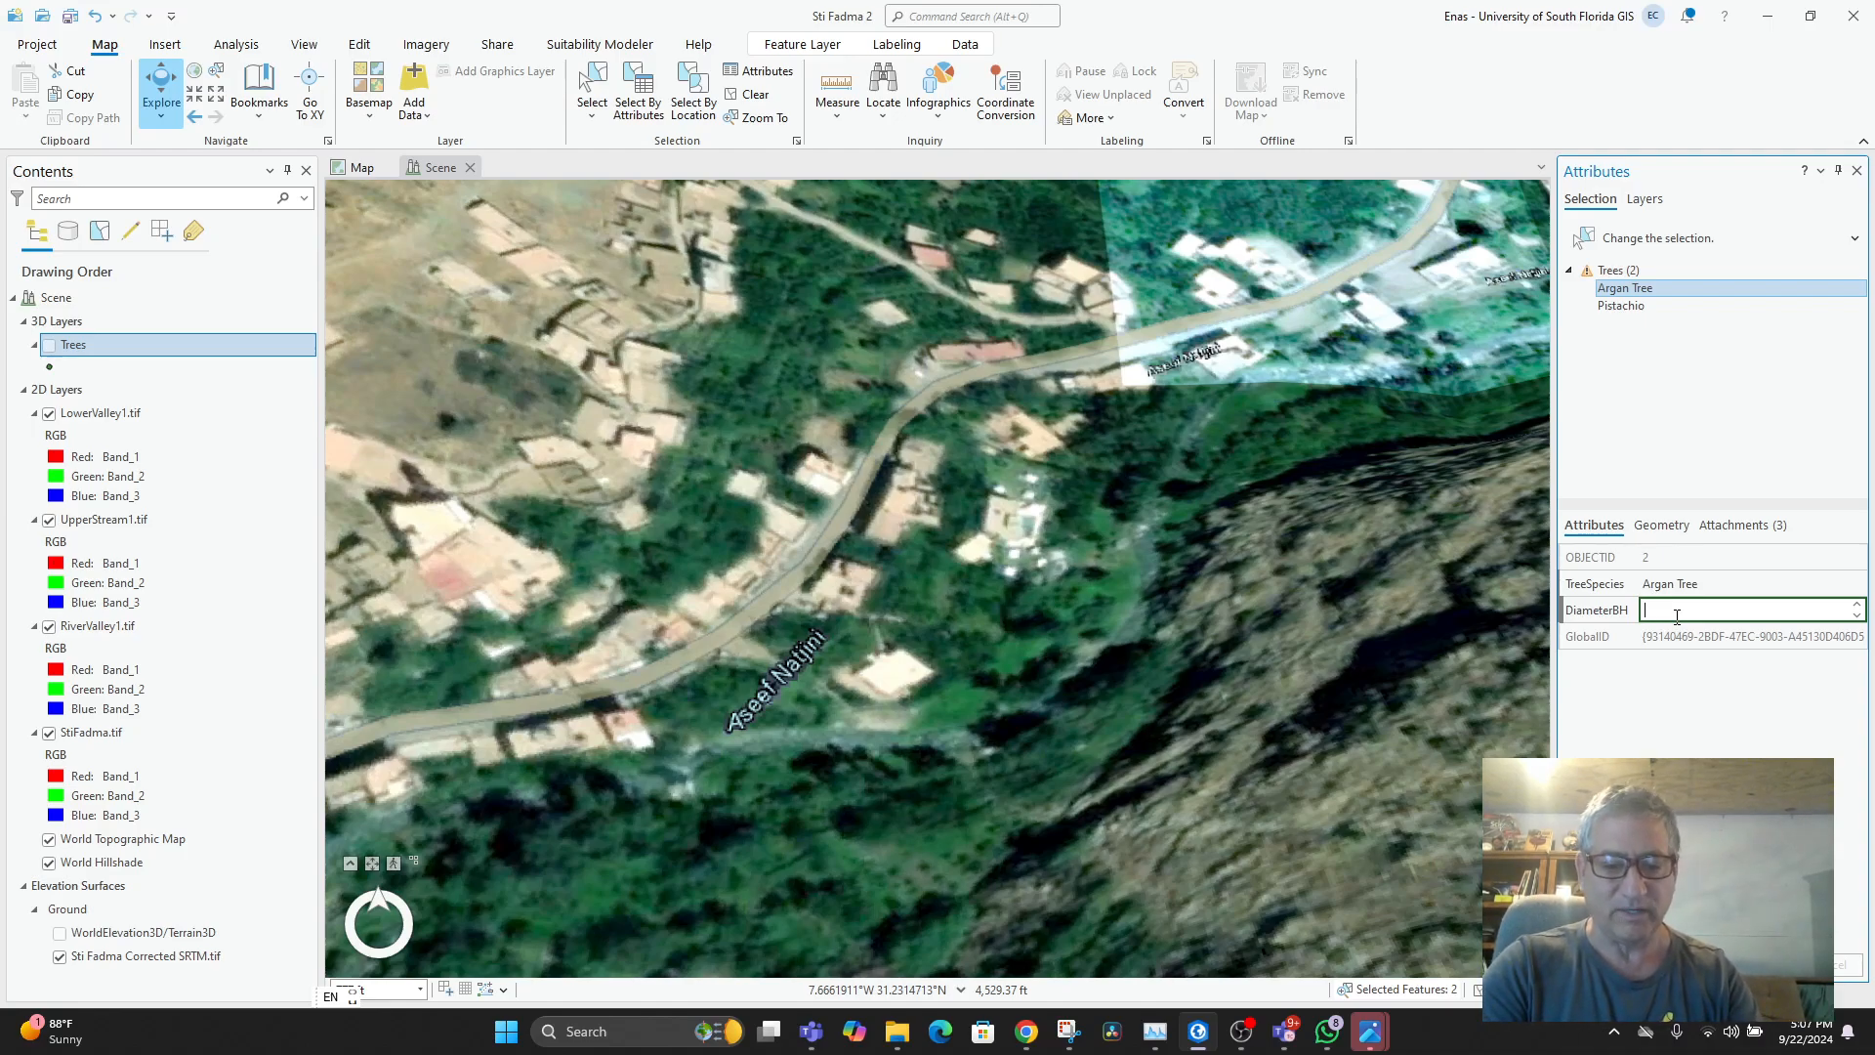
{"action": "type", "text": "20"}
{"action": "key", "text": "Return"}
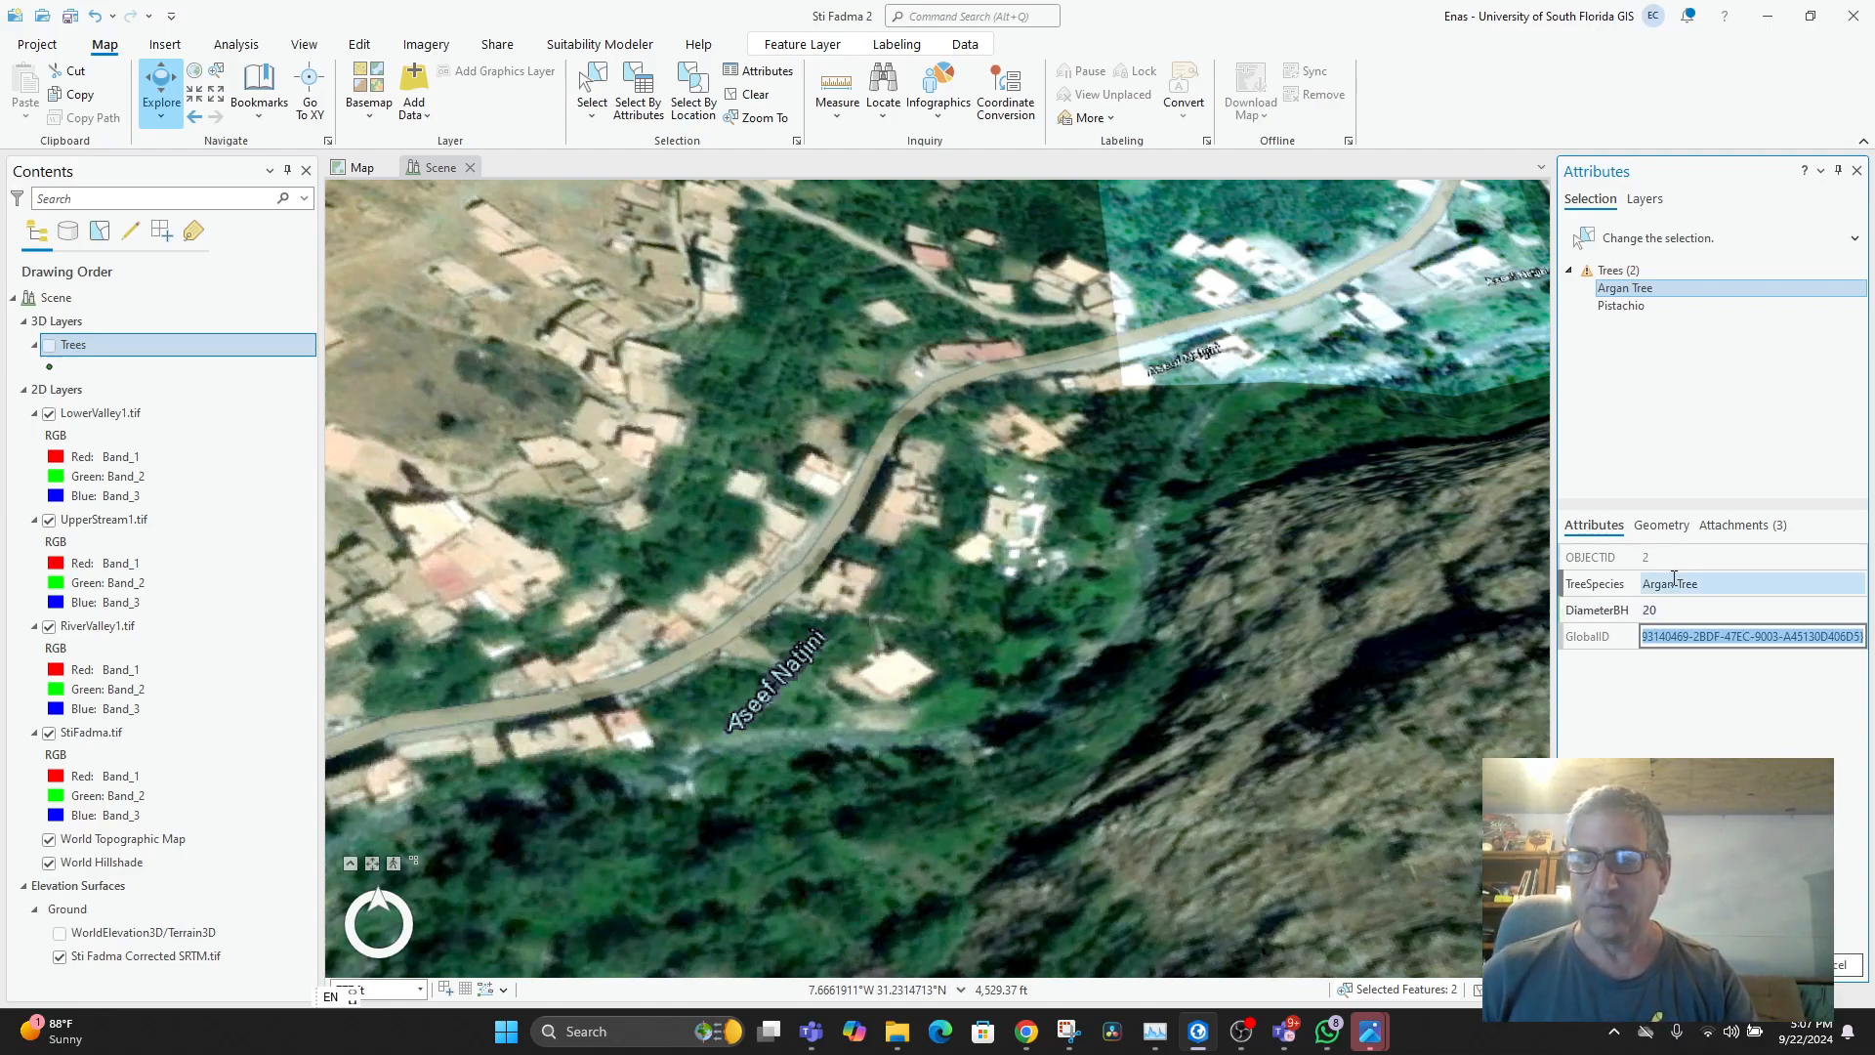
{"action": "left_click", "coordinate": [1621, 305]}
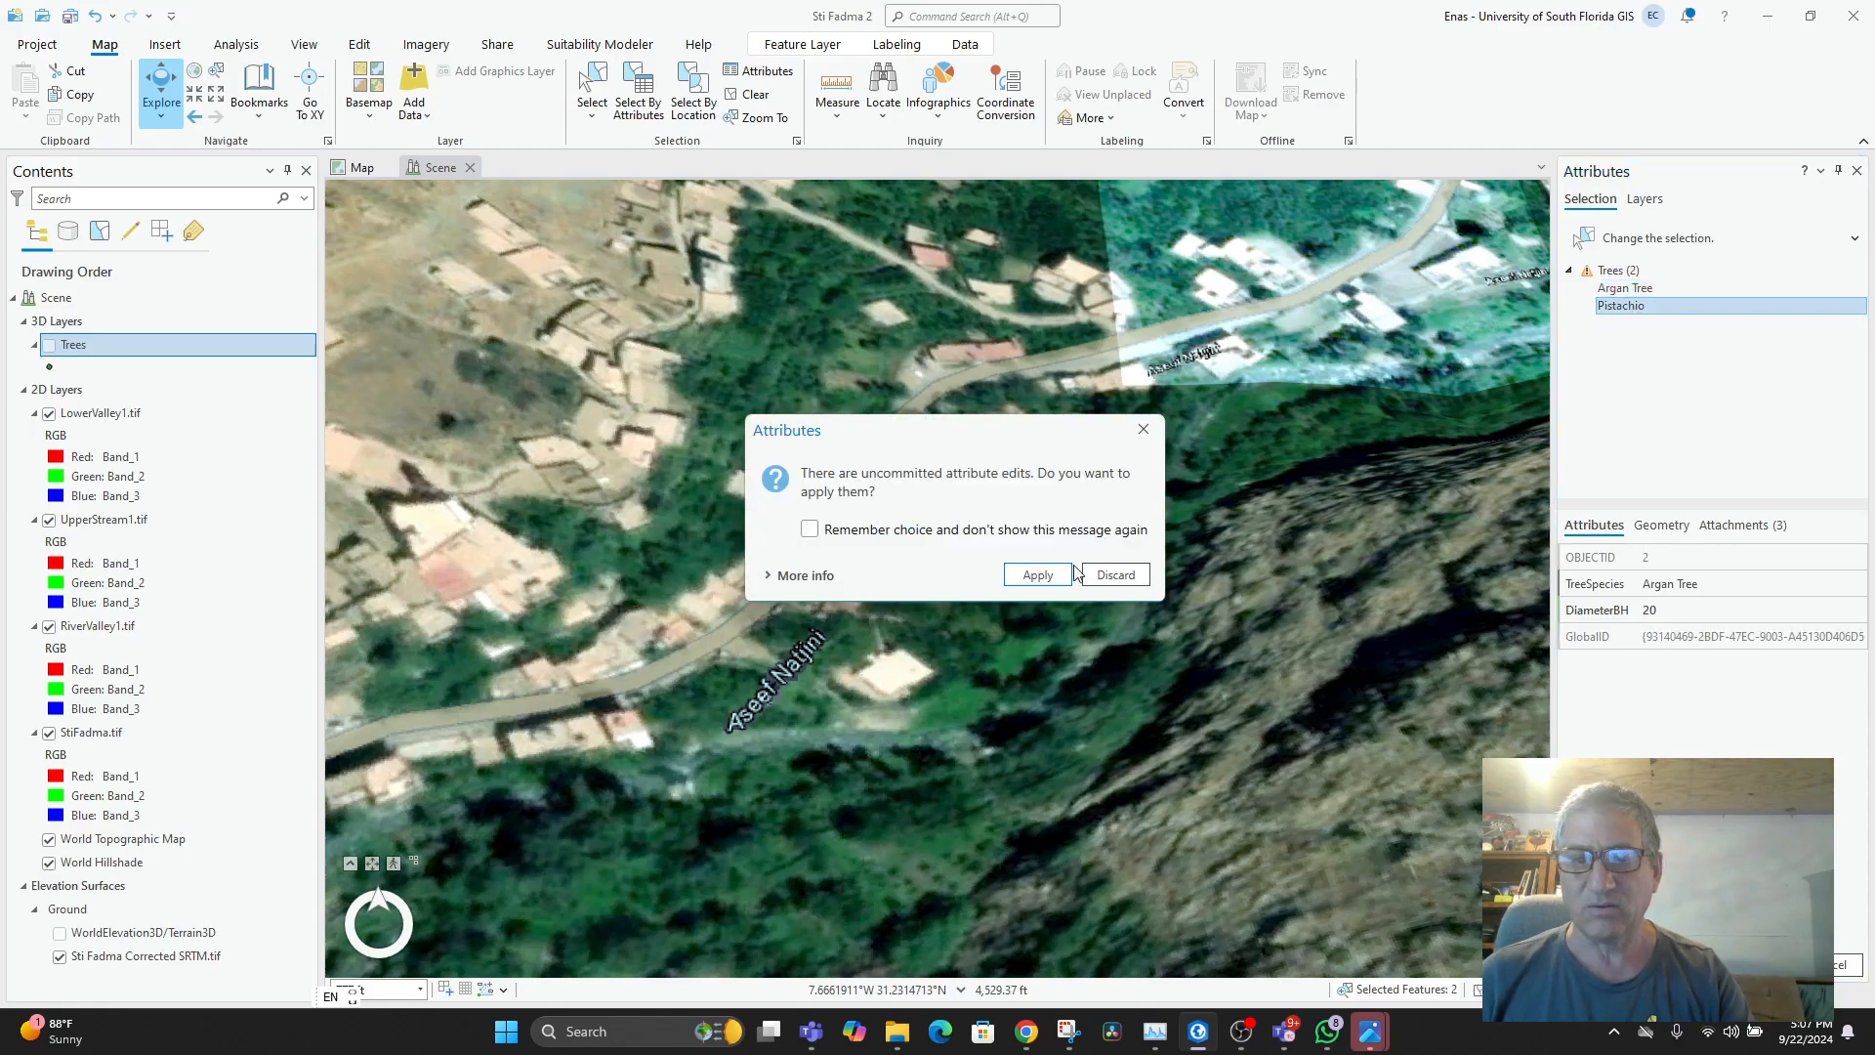
{"action": "left_click", "coordinate": [1038, 575]}
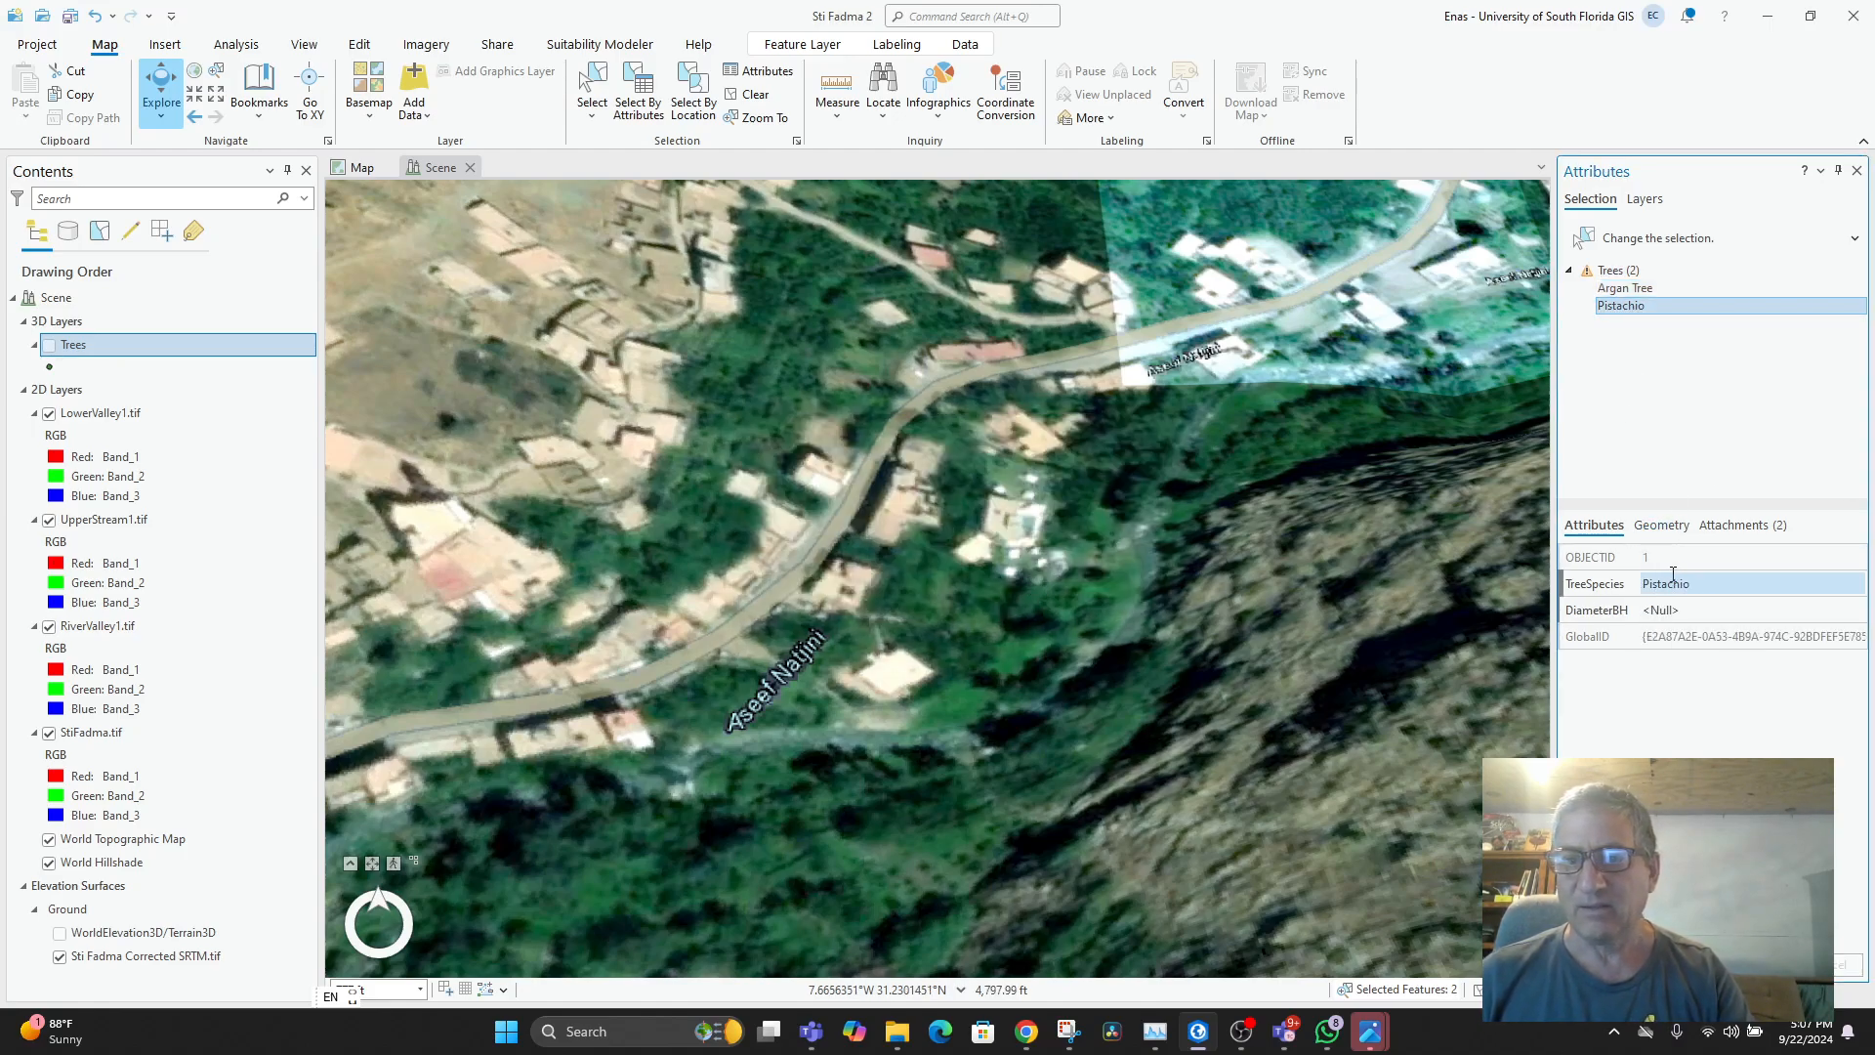
- Set the Pistachio tree's DiameterBH to 15 and apply the attribute edit
{"action": "left_click", "coordinate": [1672, 611]}
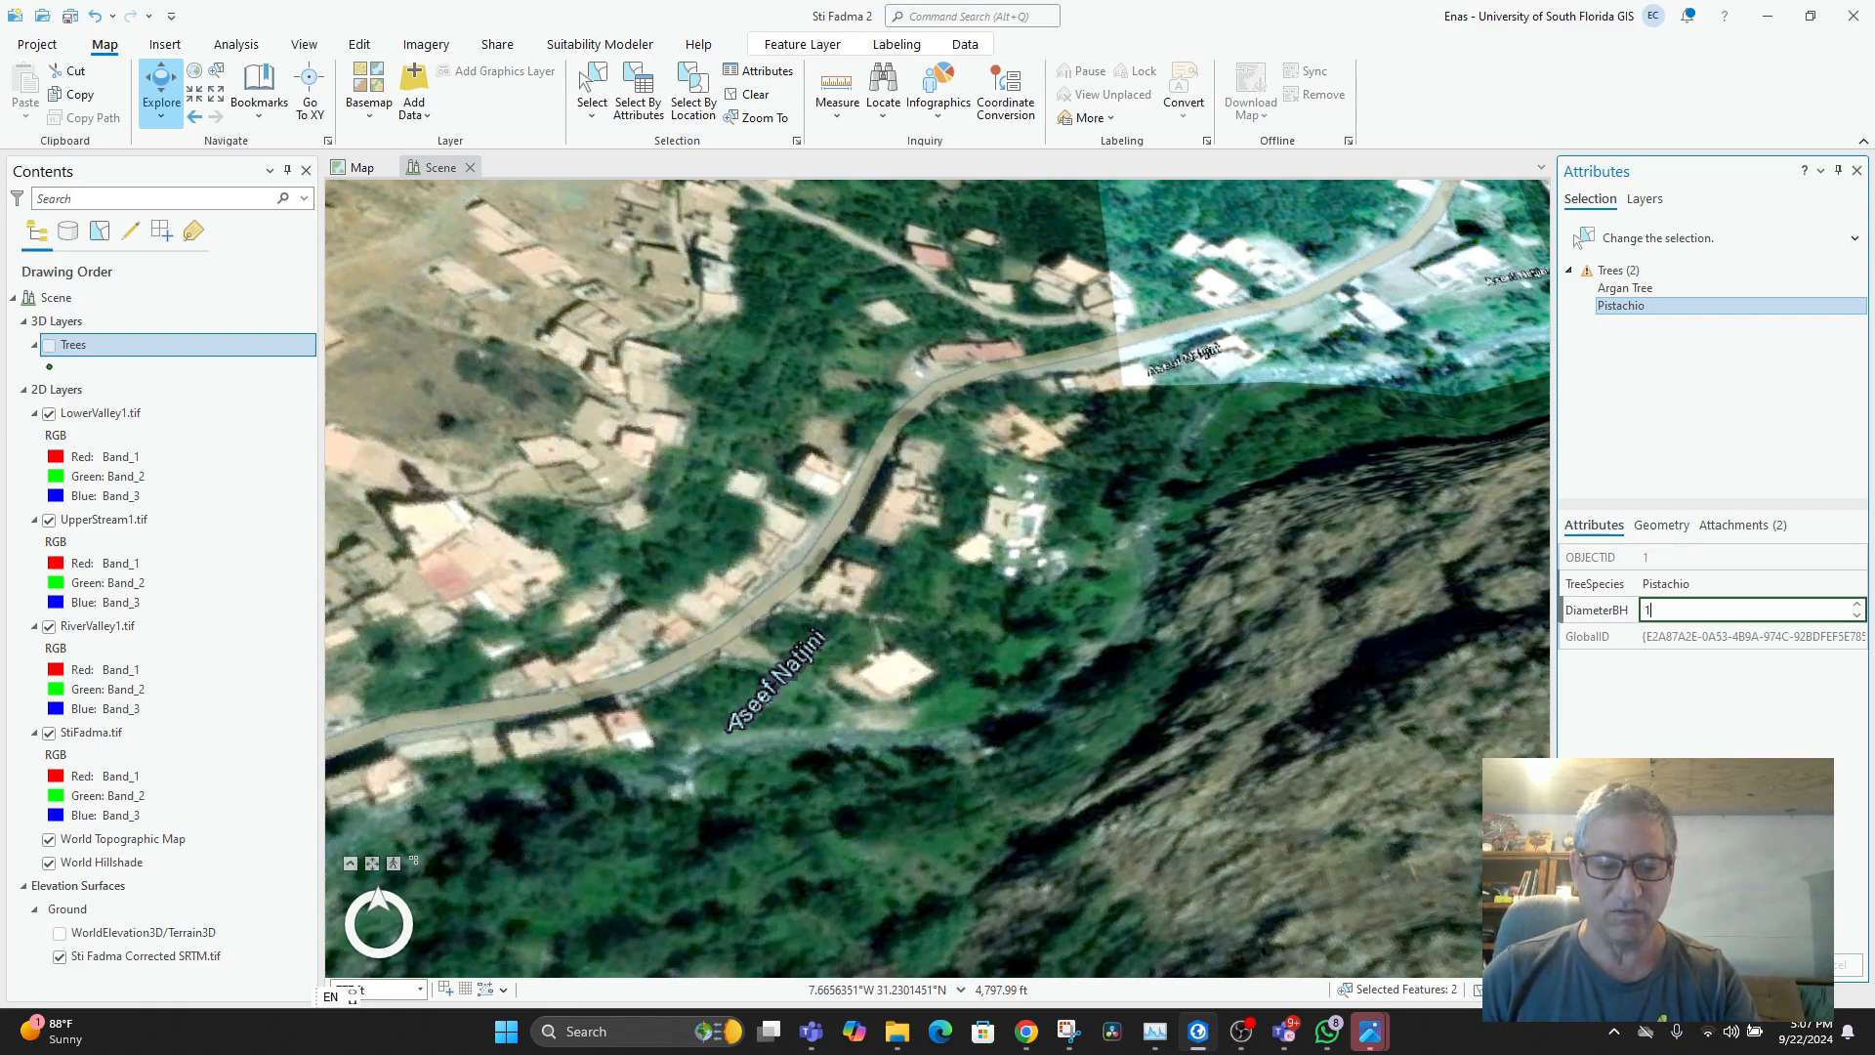
{"action": "type", "text": "15"}
{"action": "key", "text": "Tab"}
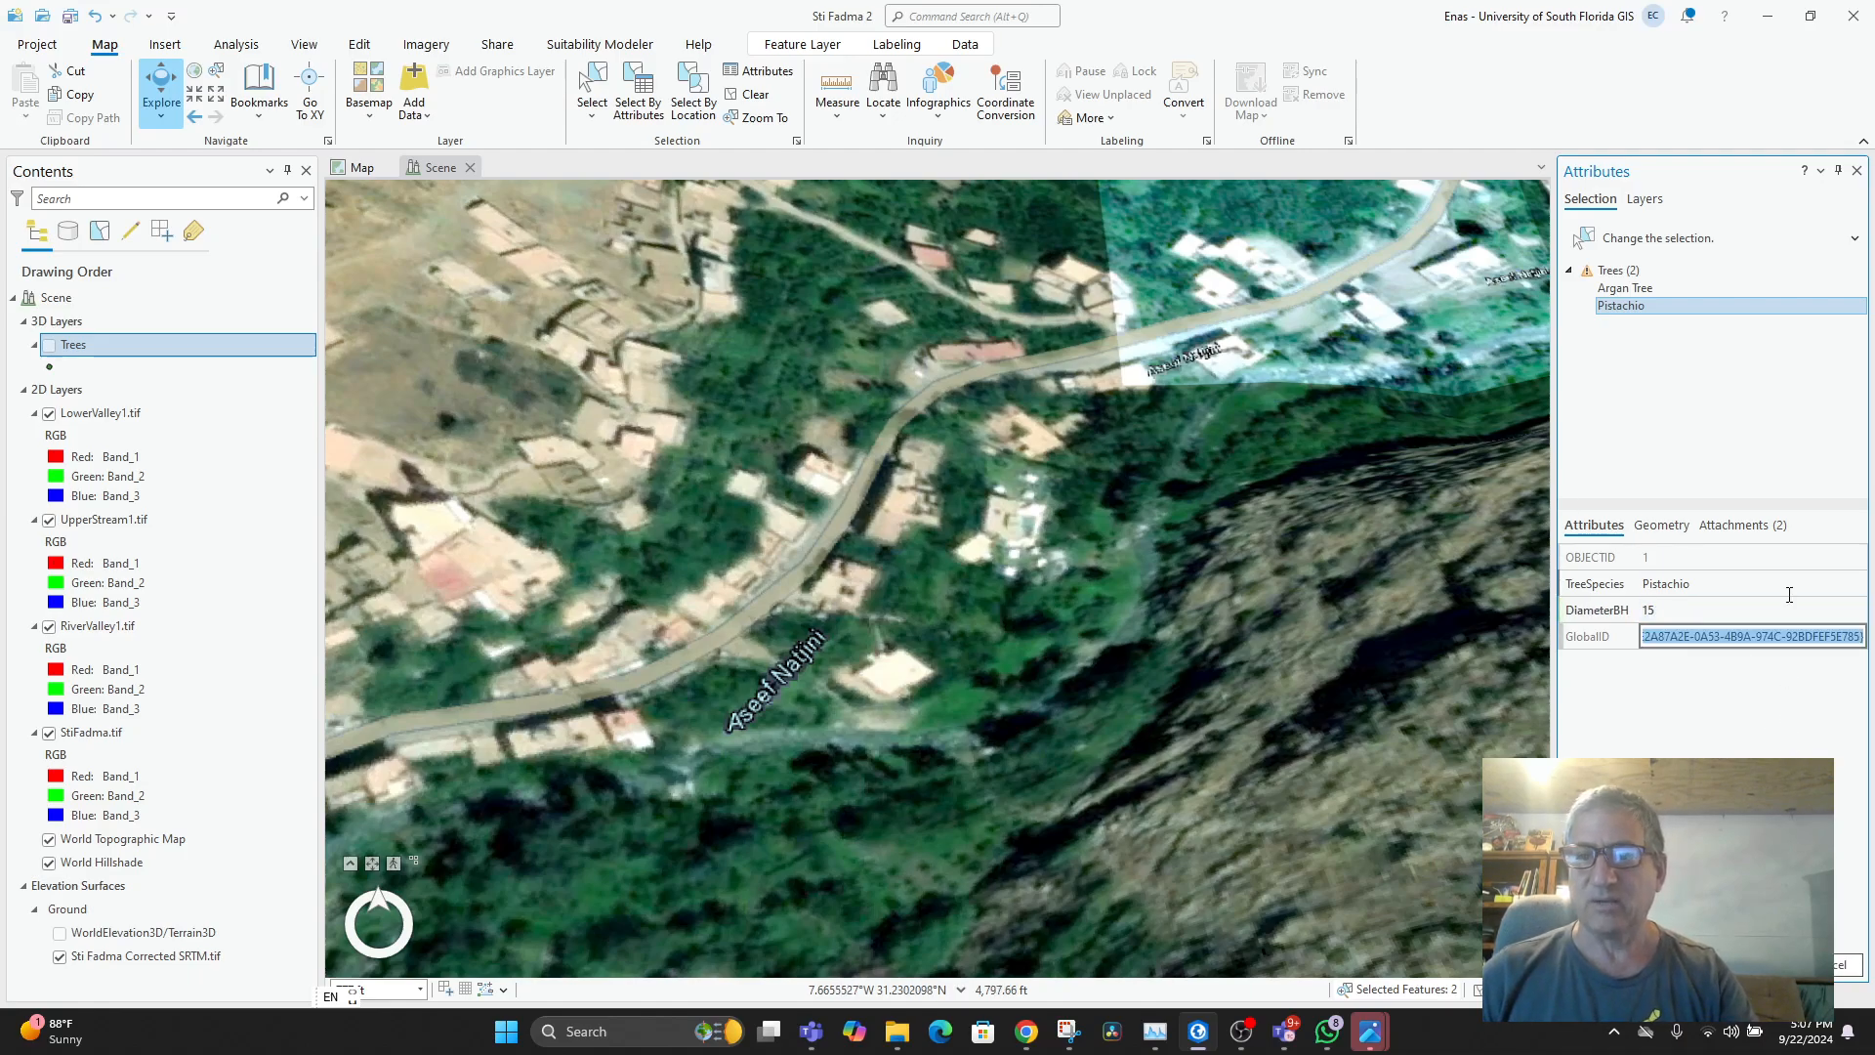
{"action": "left_click", "coordinate": [1625, 288]}
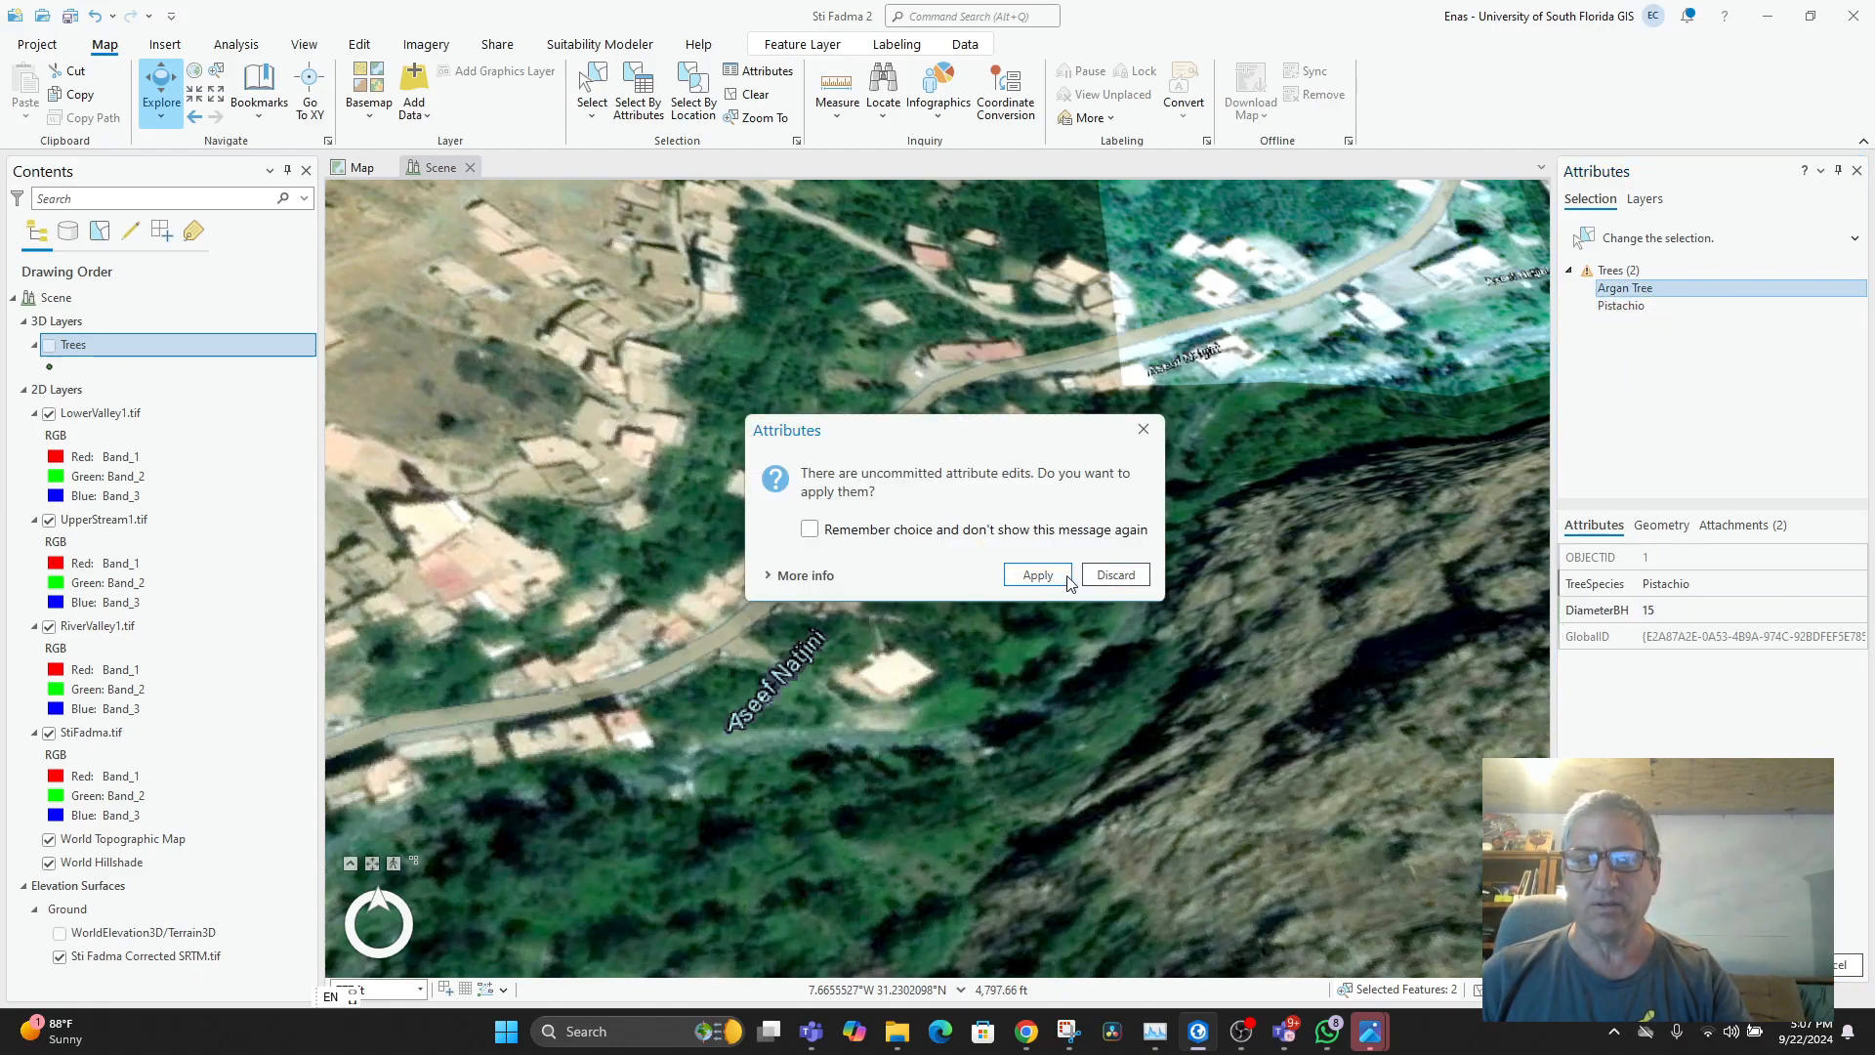
{"action": "left_click", "coordinate": [1067, 578]}
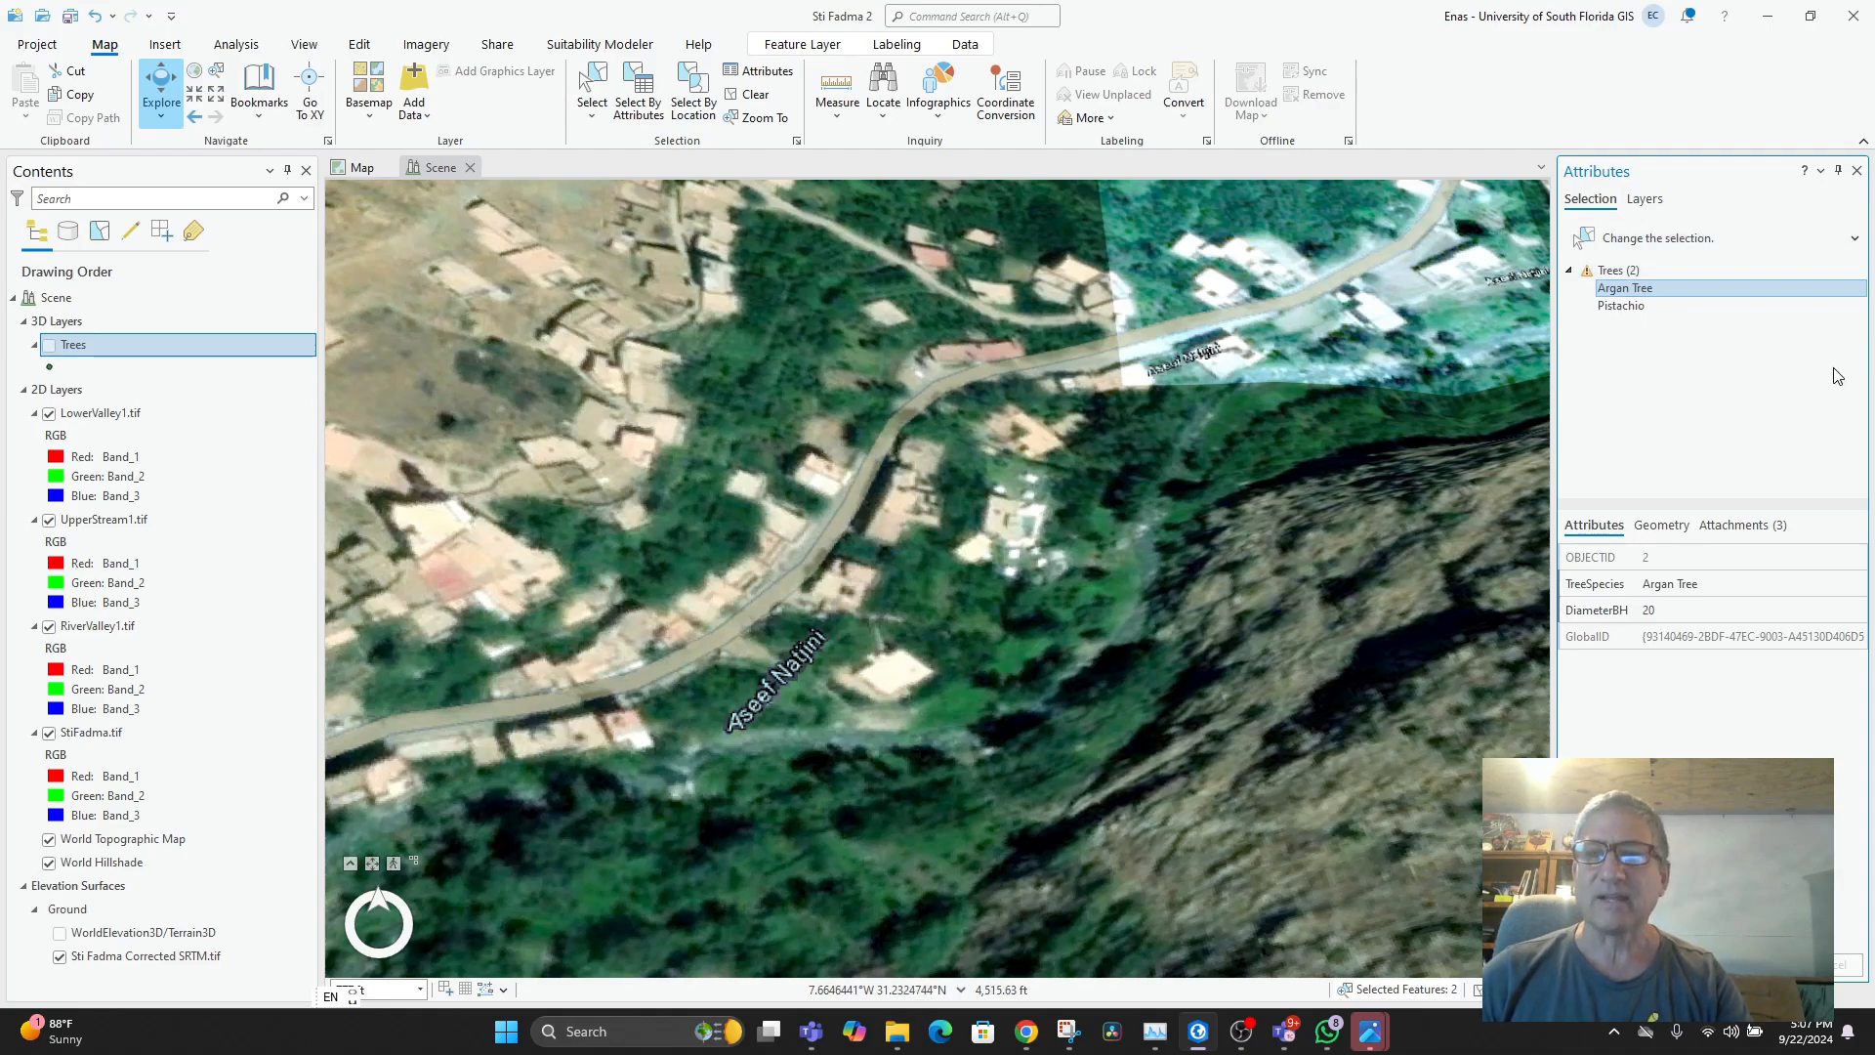
- Review the Pistachio tree's attributes and examine the village and surrounding river valley in the scene
{"action": "left_click", "coordinate": [1659, 307]}
{"action": "scroll", "coordinate": [986, 593], "scroll_direction": "up", "scroll_amount": 1}
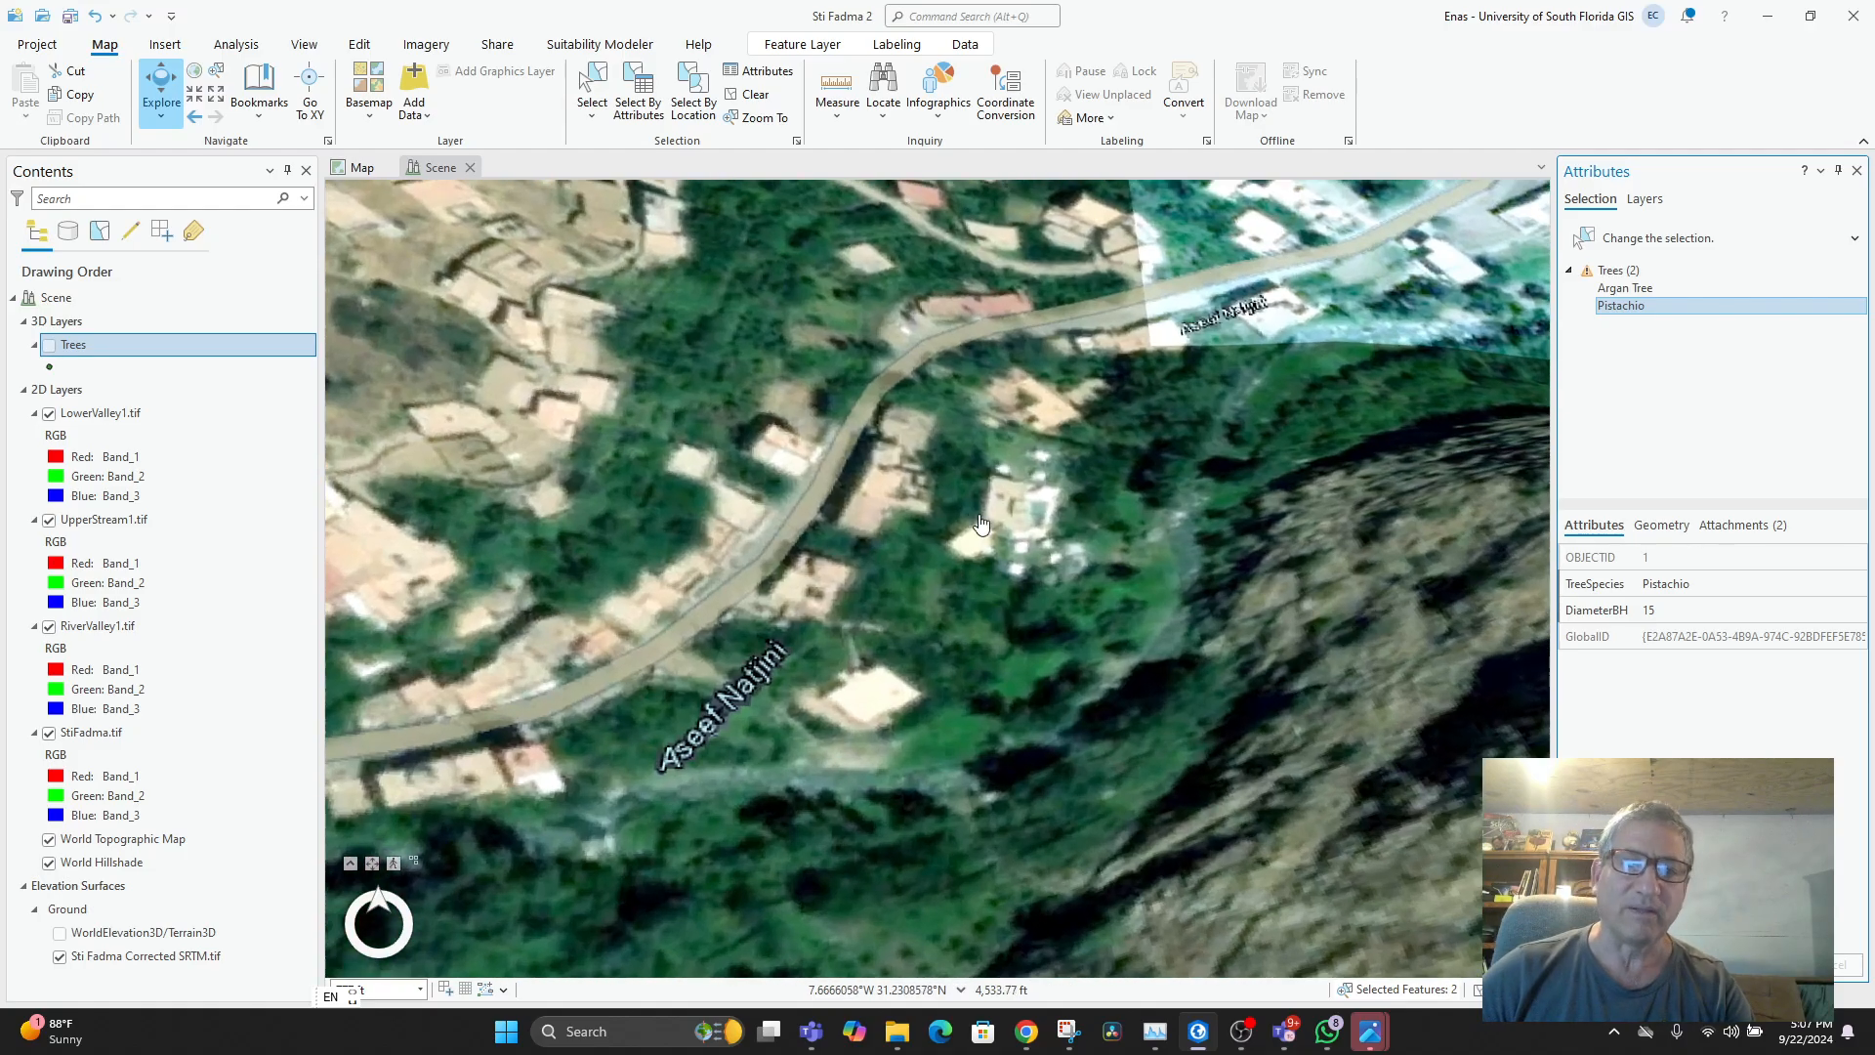
{"action": "left_click_drag", "start_coordinate": [960, 744], "coordinate": [1134, 603]}
{"action": "left_click_drag", "start_coordinate": [974, 515], "coordinate": [1109, 539]}
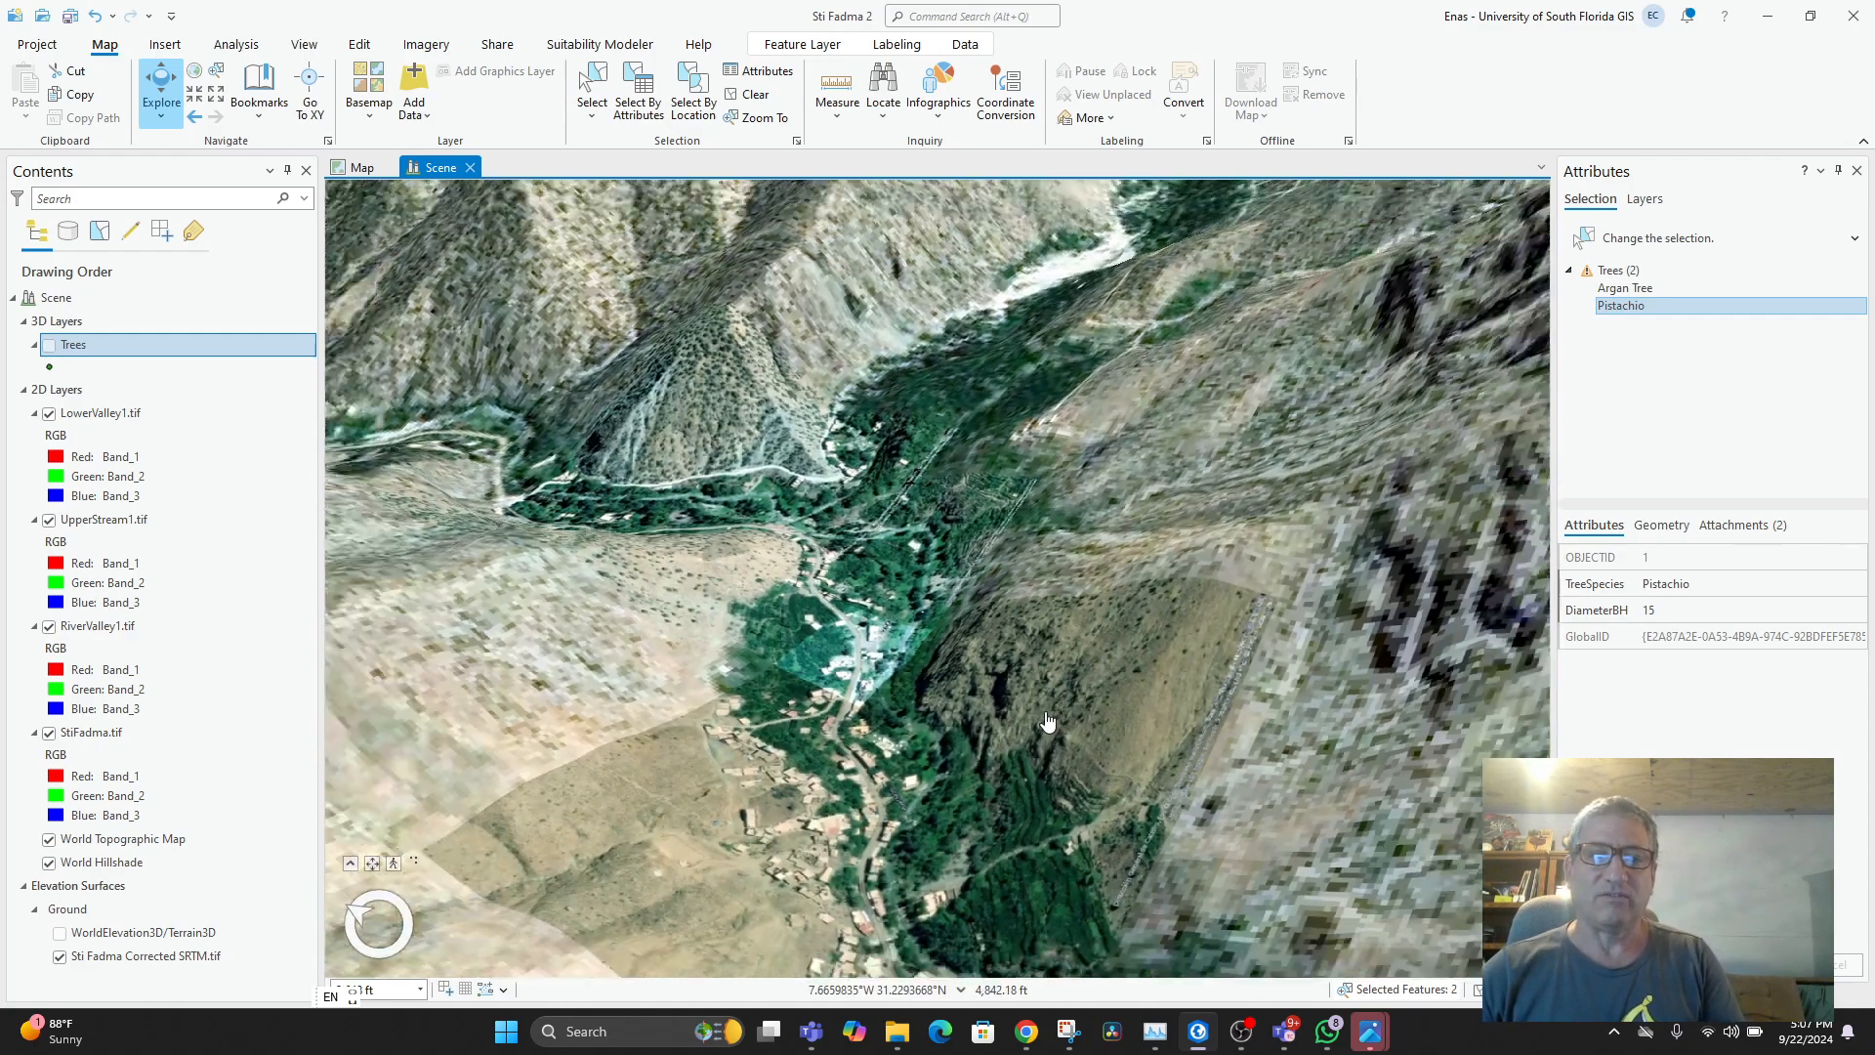
{"action": "left_click_drag", "start_coordinate": [1047, 721], "coordinate": [1014, 660]}
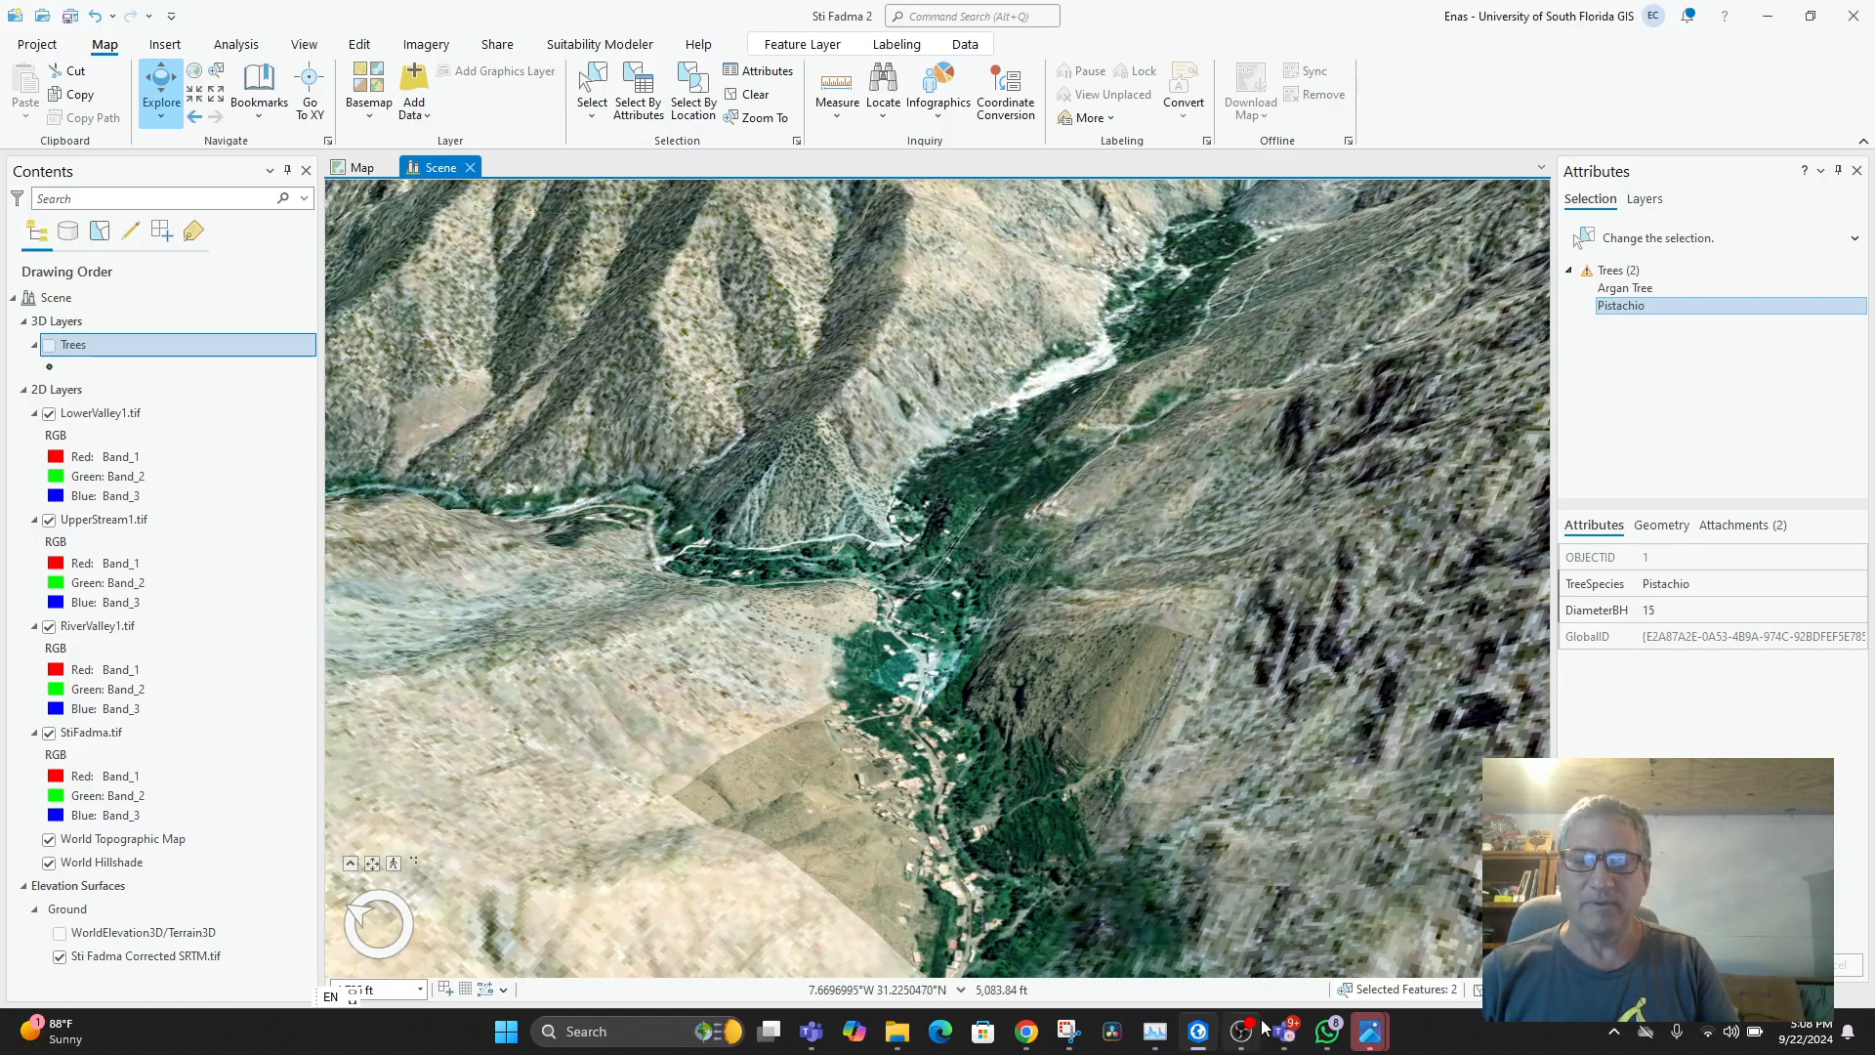